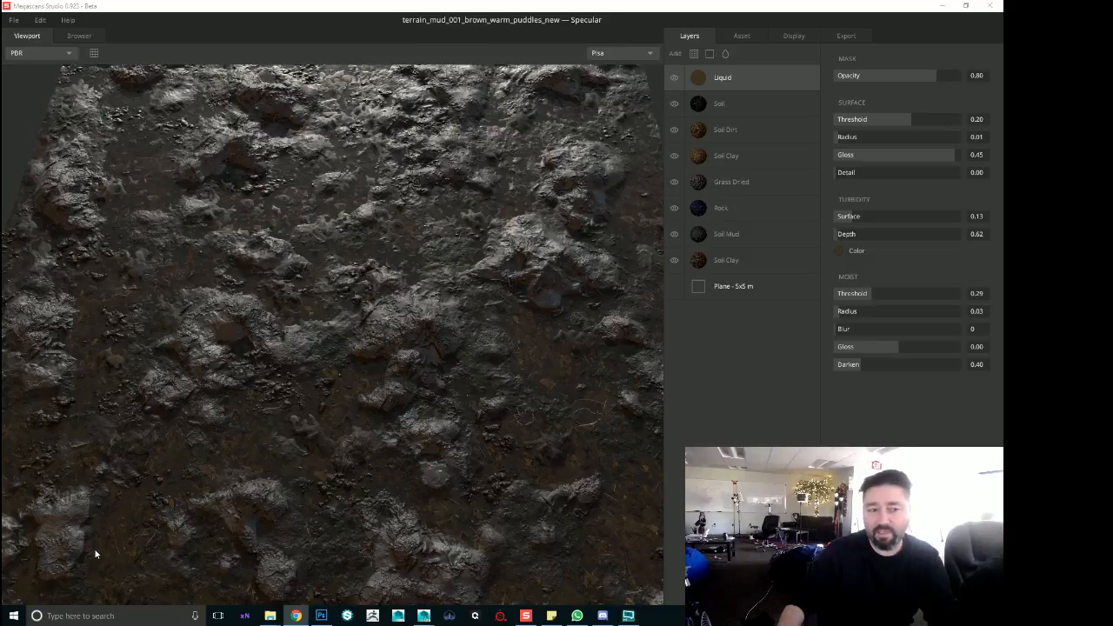
Turn off tessellation on the 5x5 m base plane
left_click_drag(513, 328, 388, 219)
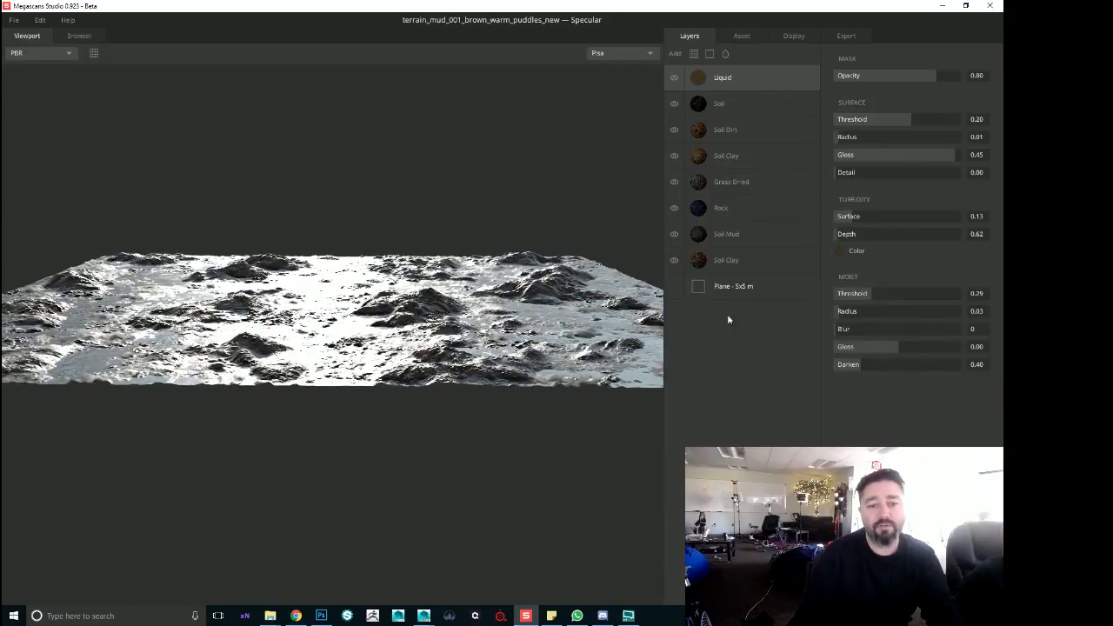
left_click(733, 287)
left_click(944, 118)
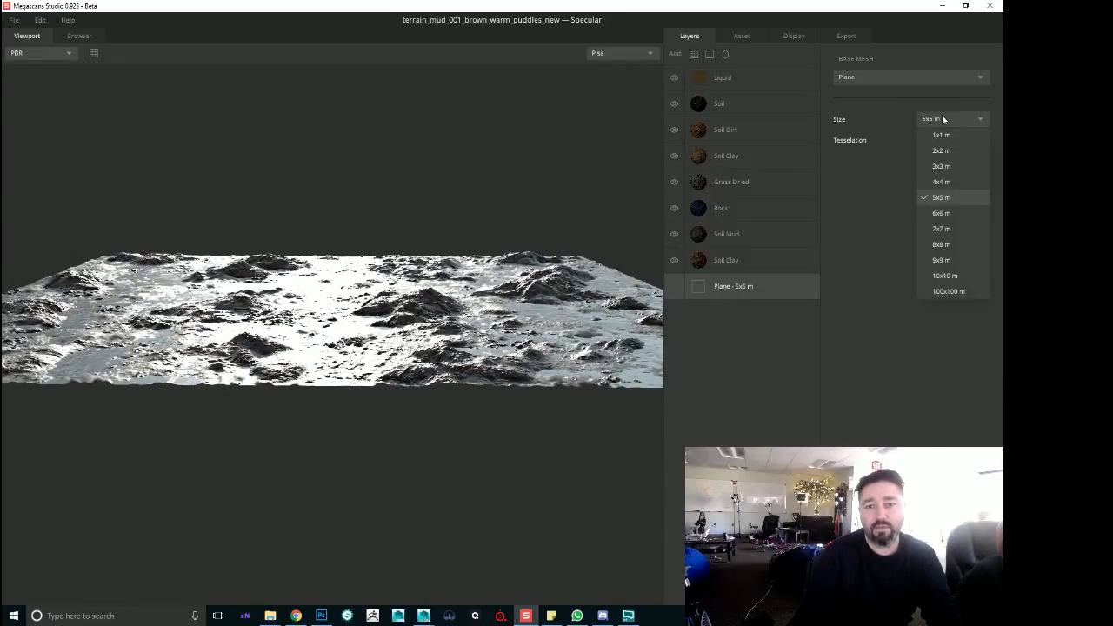
left_click(894, 138)
left_click(954, 141)
left_click(941, 155)
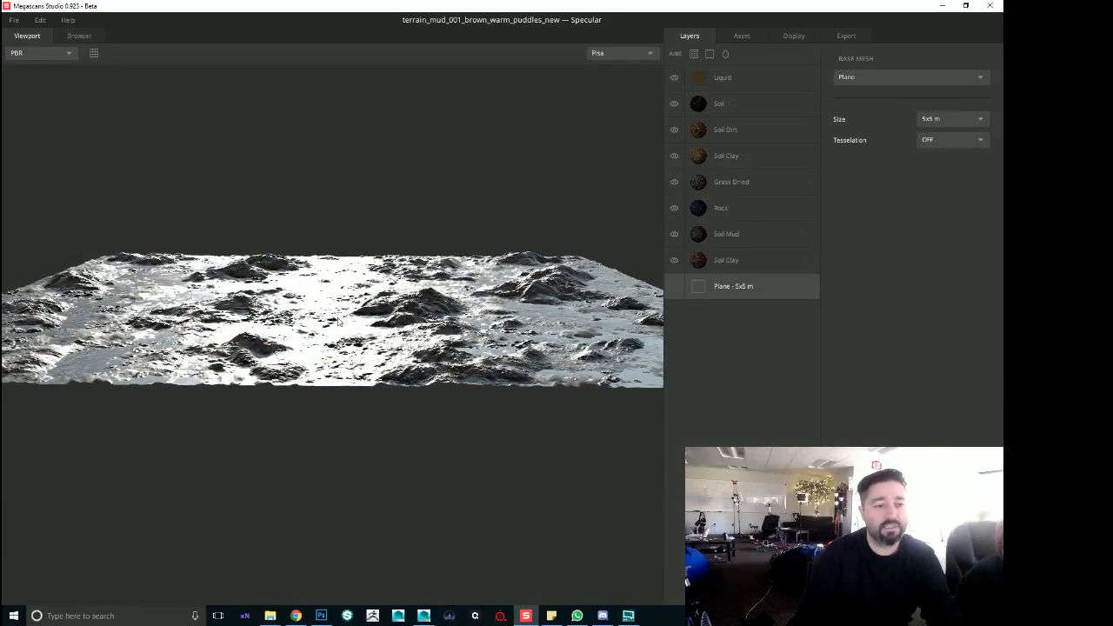
Examine the untessellated mud surface and its puddles from edge-on, oblique and overhead angles
mouse_move(382, 306)
left_mouse_down()
mouse_move(321, 353)
mouse_move(389, 322)
left_mouse_up()
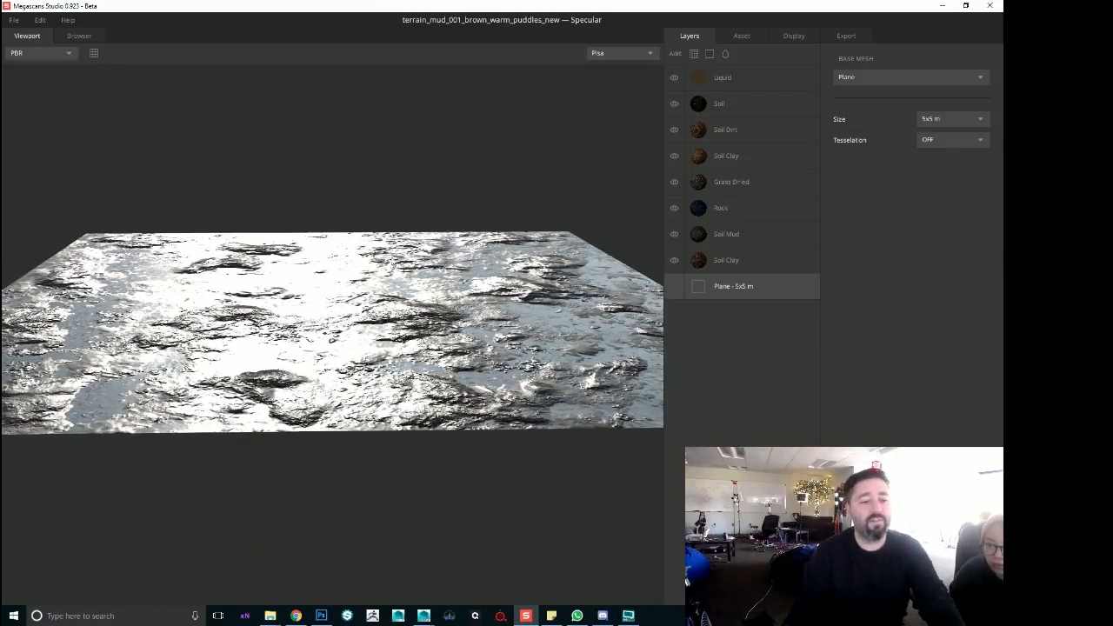
left_click_drag(392, 261, 186, 391)
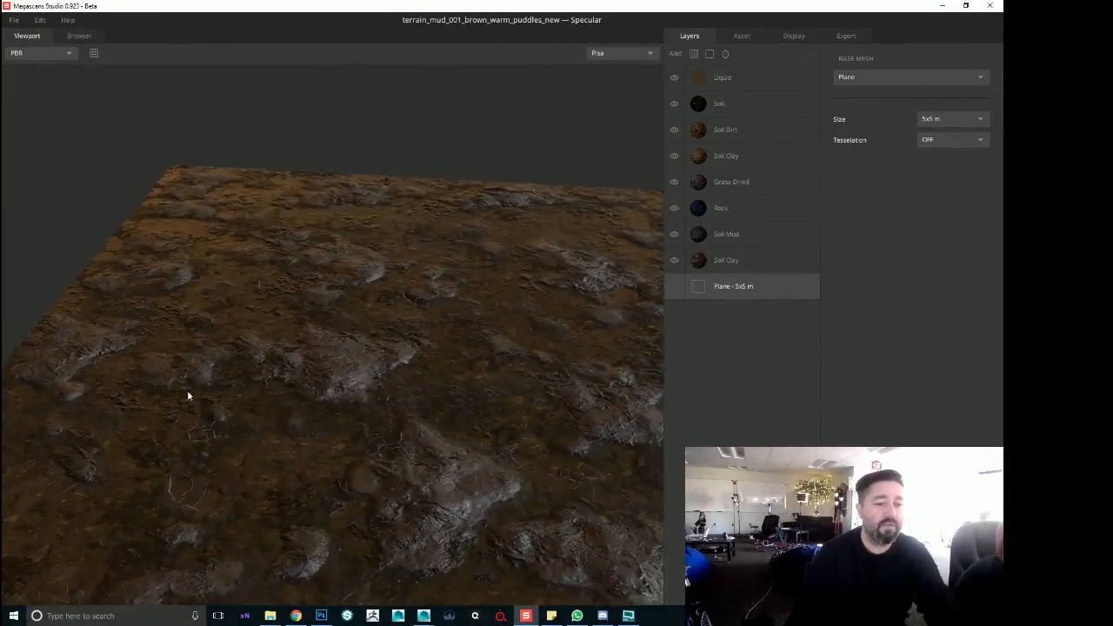
left_click_drag(258, 479, 331, 377)
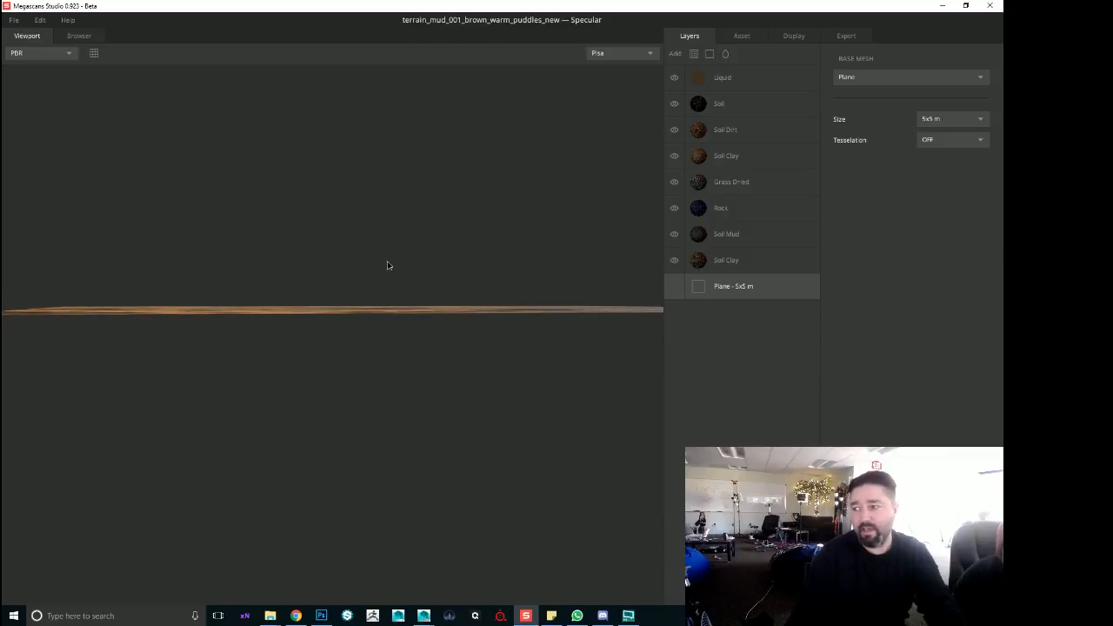
left_click_drag(385, 264, 305, 437)
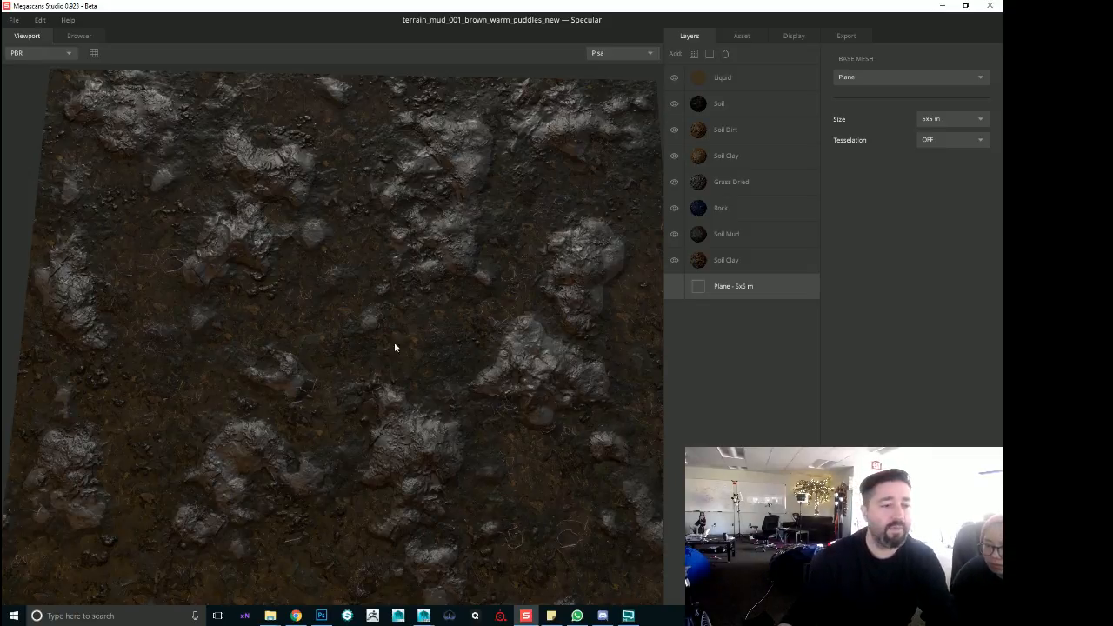
left_click_drag(404, 304, 403, 234)
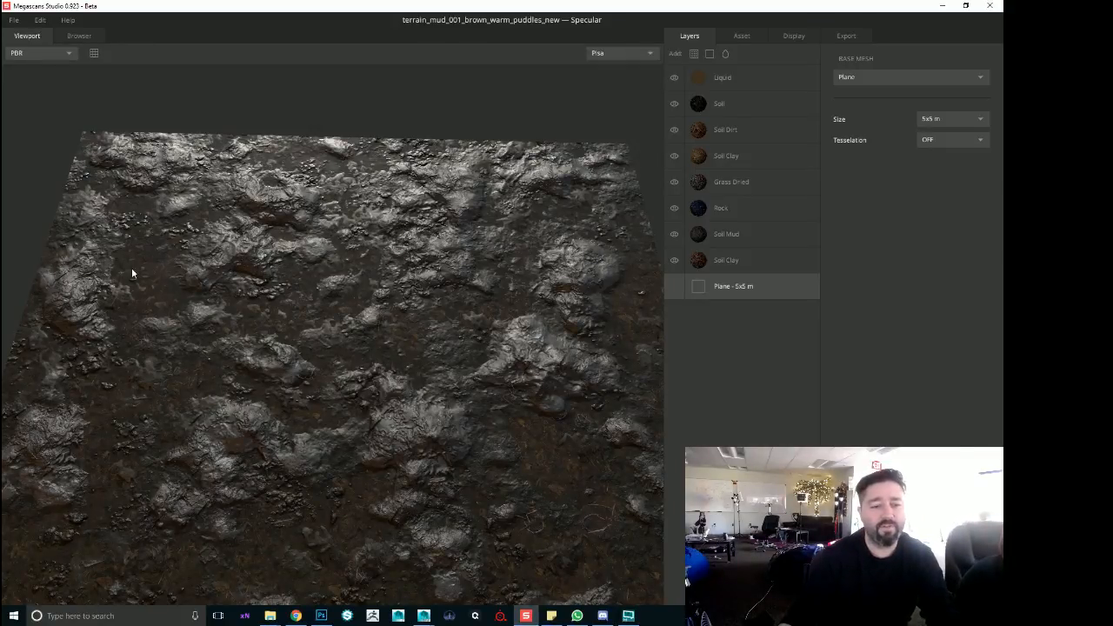
left_click_drag(232, 253, 233, 293)
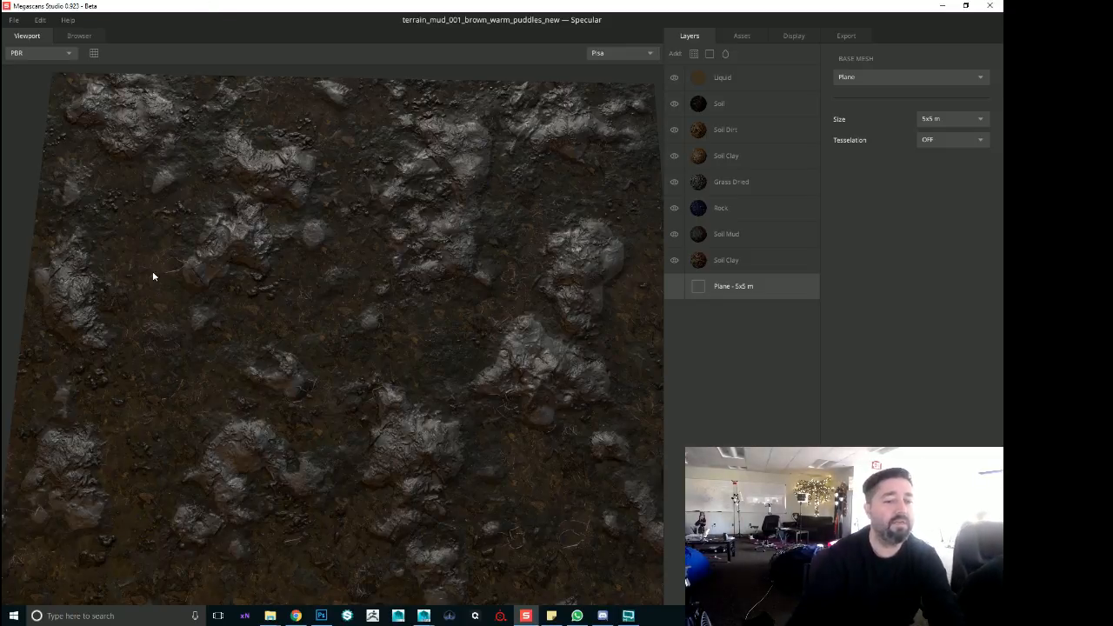
left_click_drag(372, 400, 380, 257)
left_click_drag(380, 254, 367, 324)
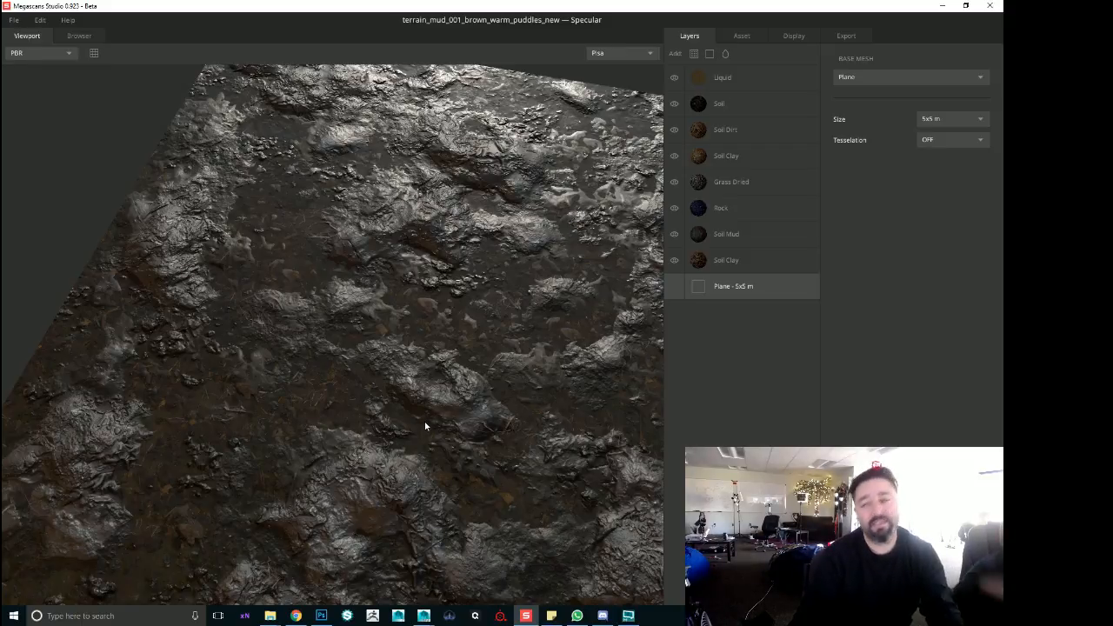
mouse_move(384, 387)
left_mouse_down()
mouse_move(446, 347)
mouse_move(387, 377)
mouse_move(394, 398)
left_mouse_up()
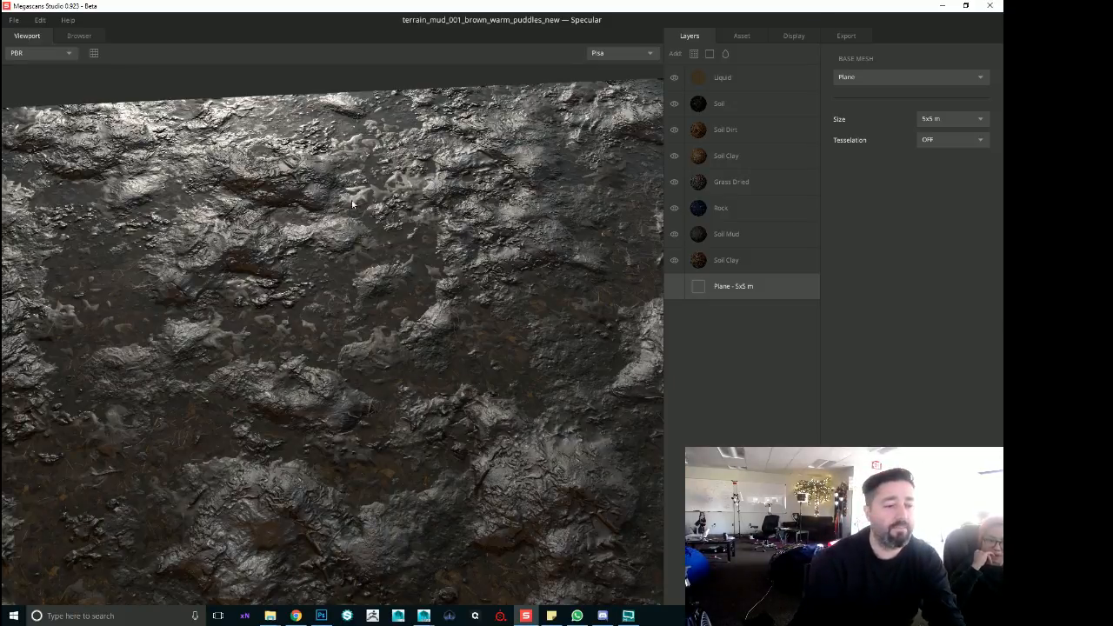
left_click_drag(366, 200, 388, 312)
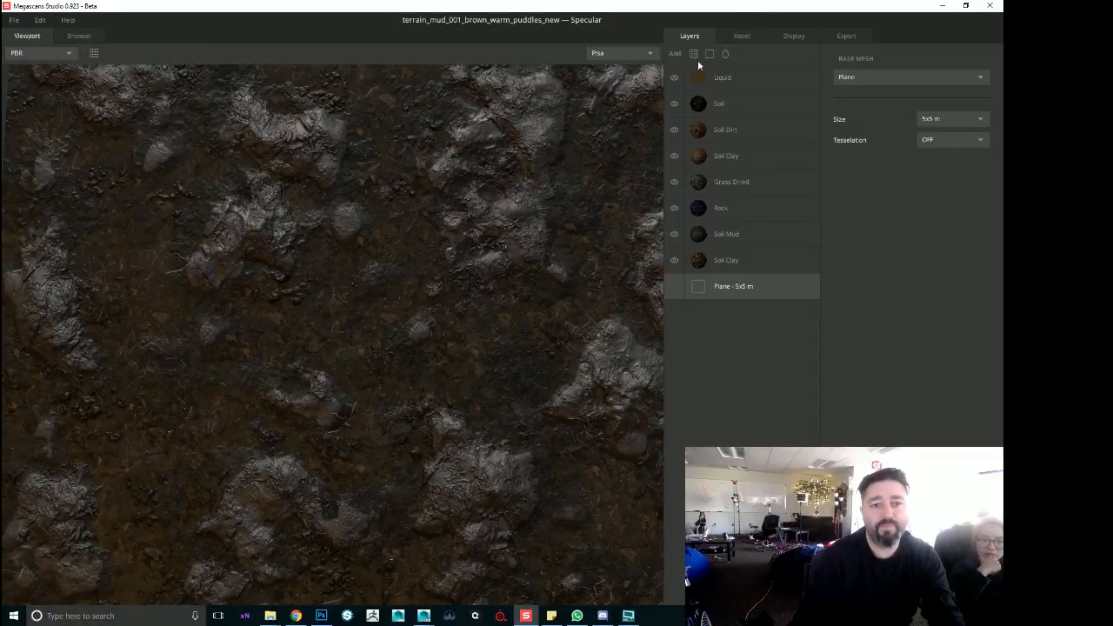
Hide the Liquid layer and set the asset's working resolution to 2048 px
left_click(674, 78)
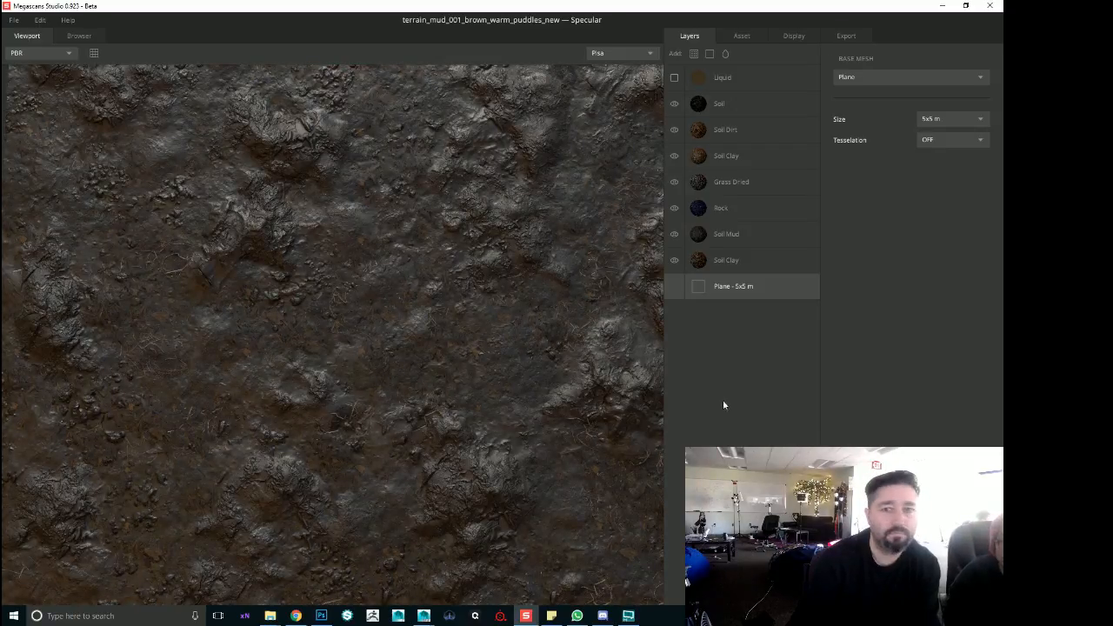
left_click(791, 36)
left_click(735, 36)
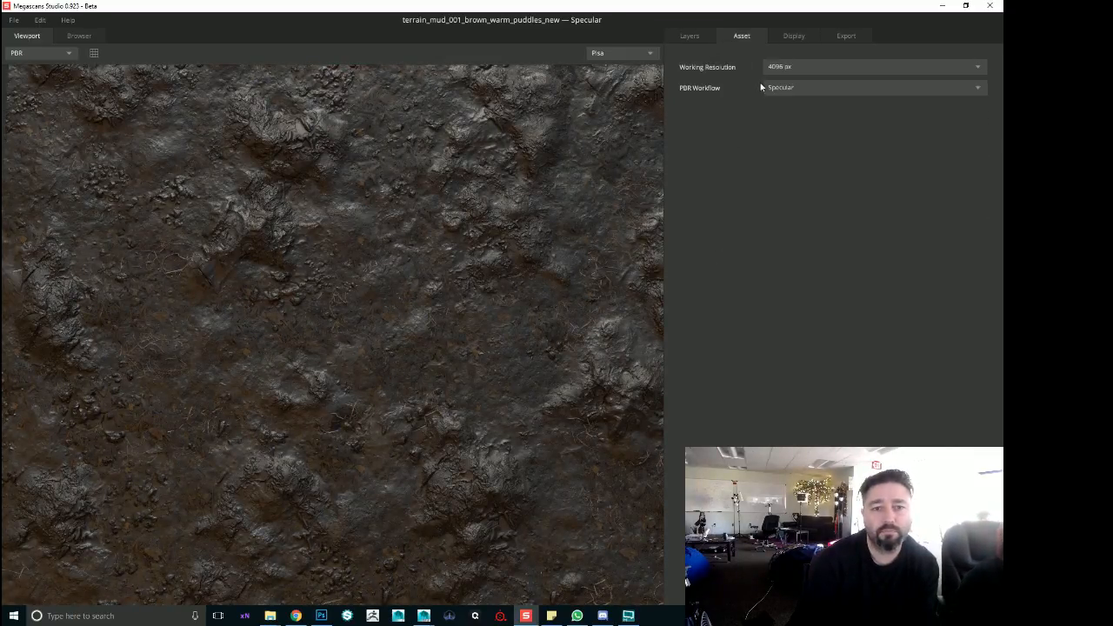
left_click(795, 66)
left_click(800, 124)
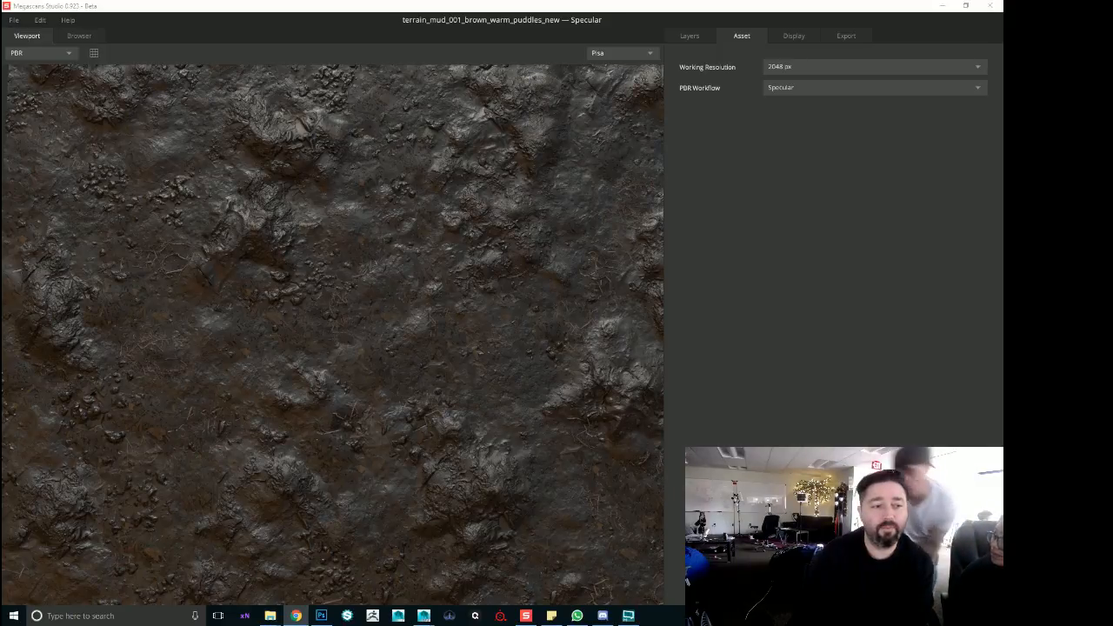
Inspect the mud surface without liquid and make the Liquid layer visible again
left_click_drag(281, 350, 258, 354)
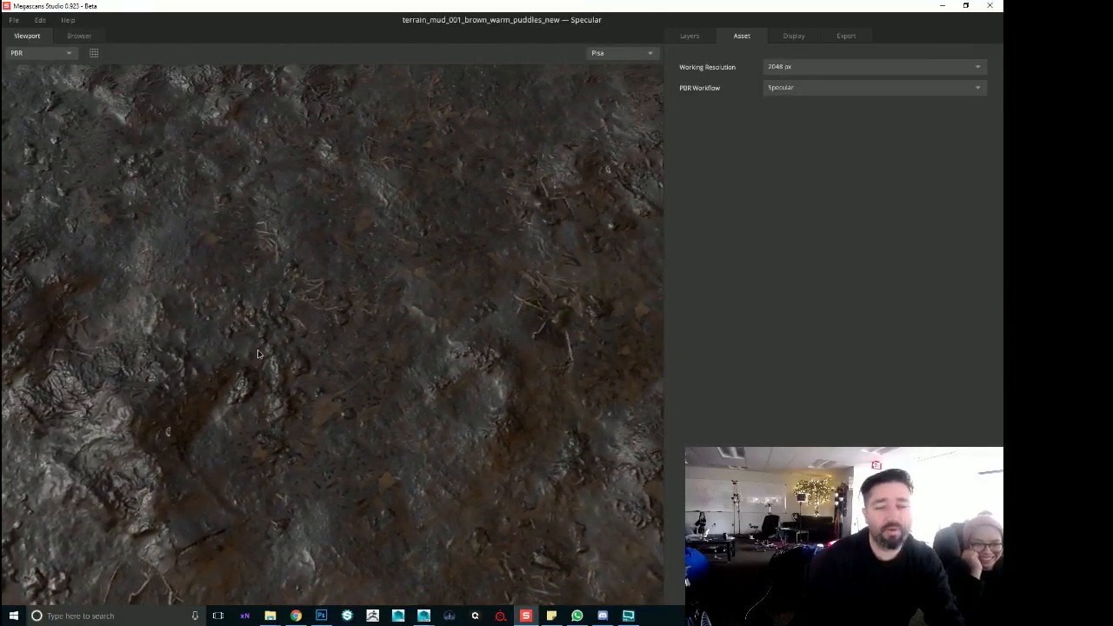
left_click_drag(337, 410, 319, 366)
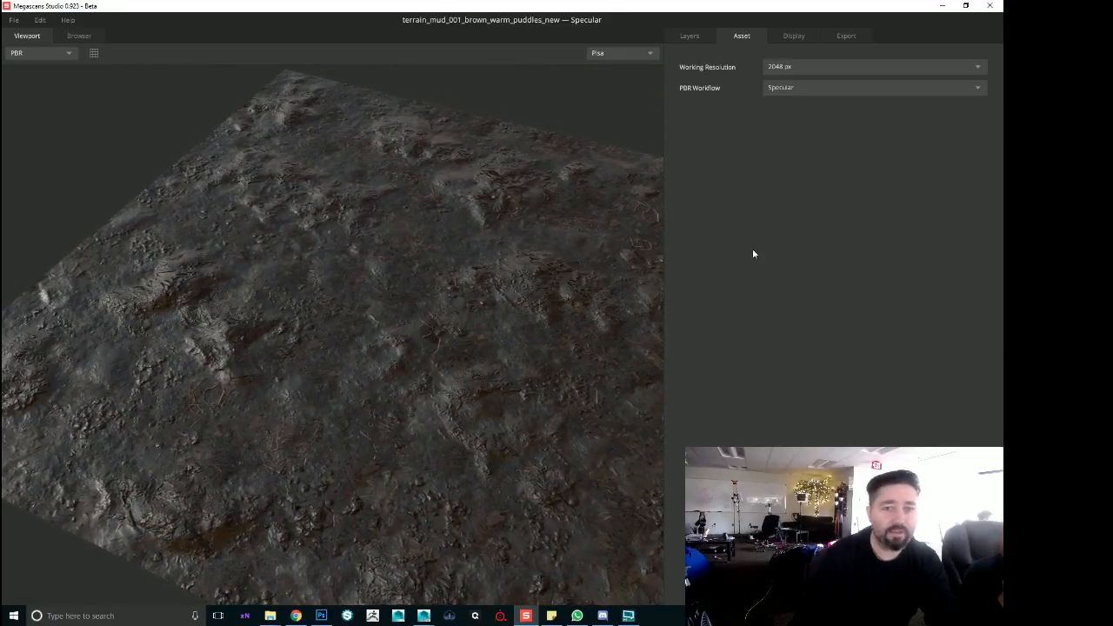
left_click(691, 36)
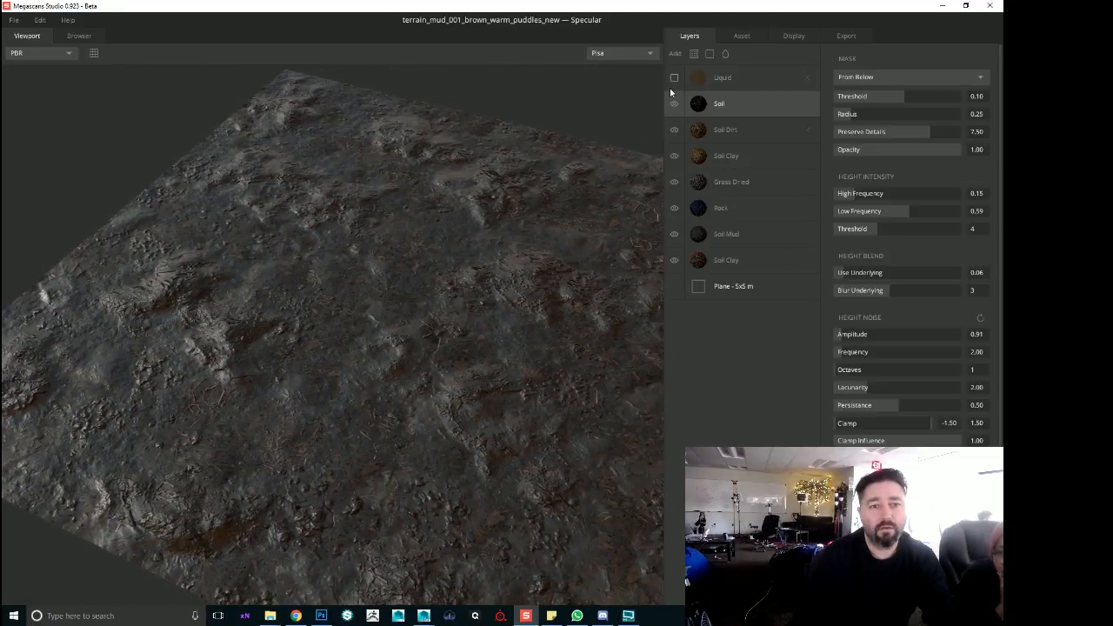
left_click_drag(387, 327, 291, 387)
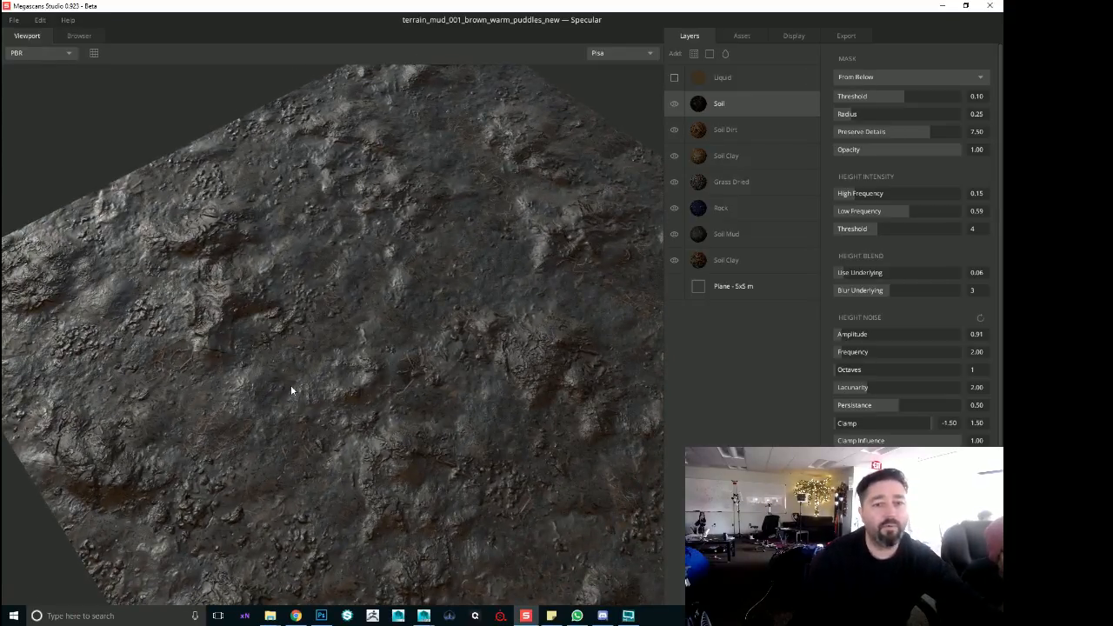
left_click_drag(291, 390, 383, 390)
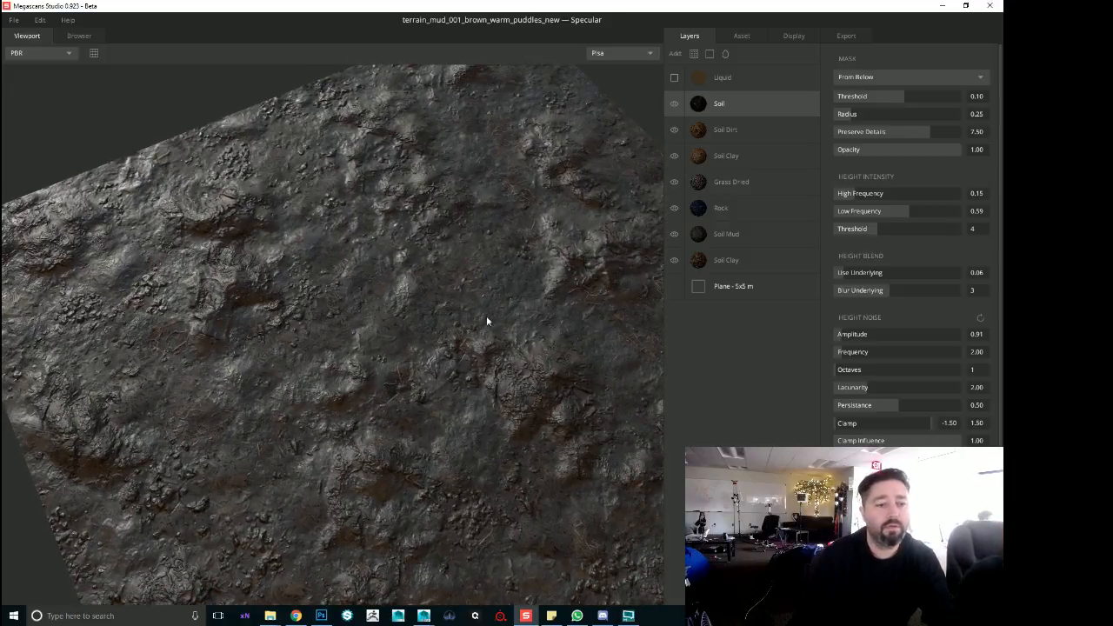
left_click_drag(487, 319, 427, 336)
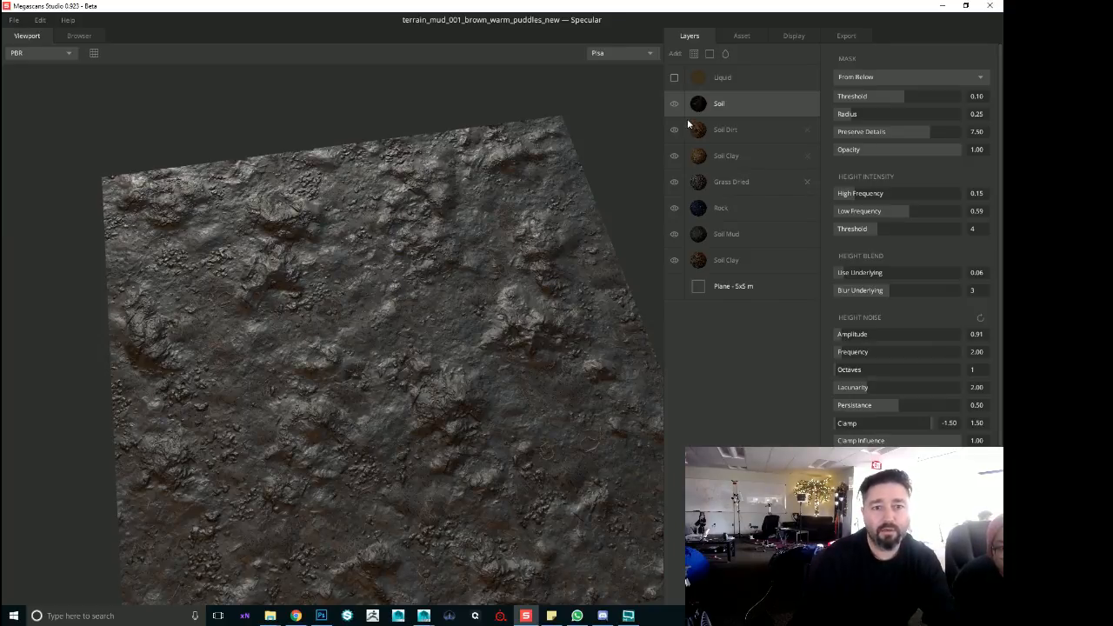
left_click(673, 78)
Inspect the puddled terrain up close and toggle the Soil layer off and on to compare its effect
left_click_drag(505, 211, 476, 244)
scroll(475, 267, "up", 4)
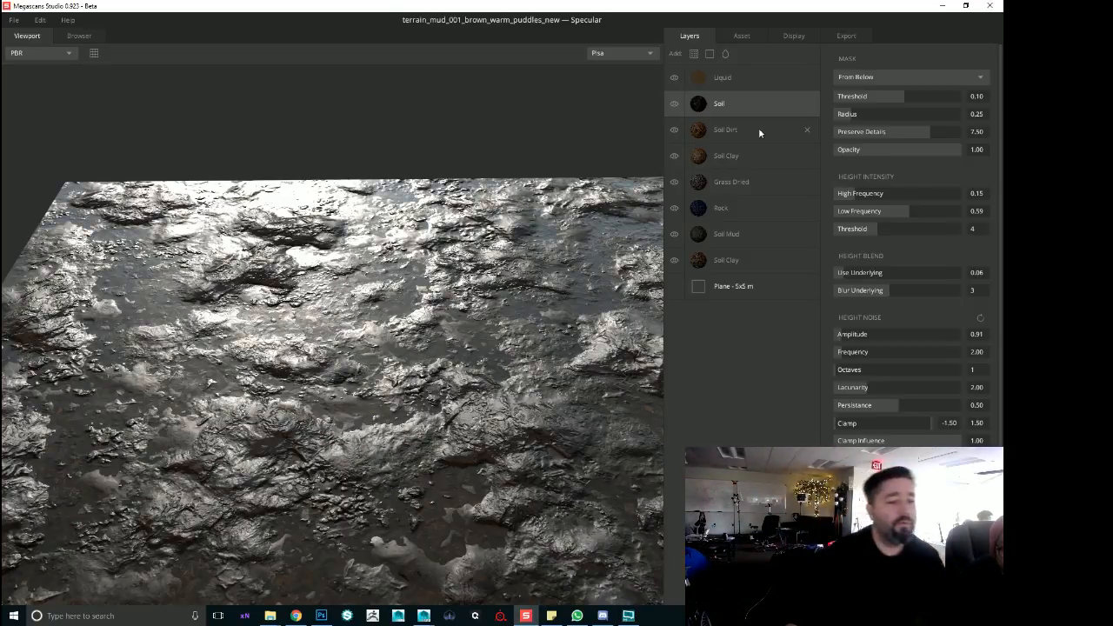
left_click_drag(322, 294, 321, 324)
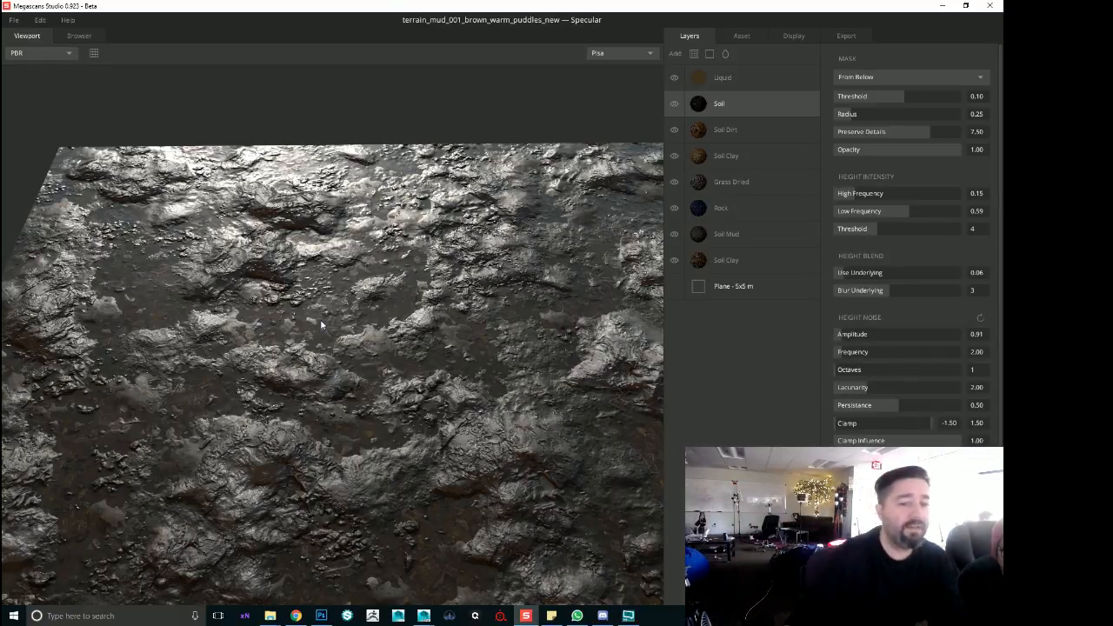
mouse_move(453, 273)
left_mouse_down()
mouse_move(457, 364)
mouse_move(442, 286)
left_mouse_up()
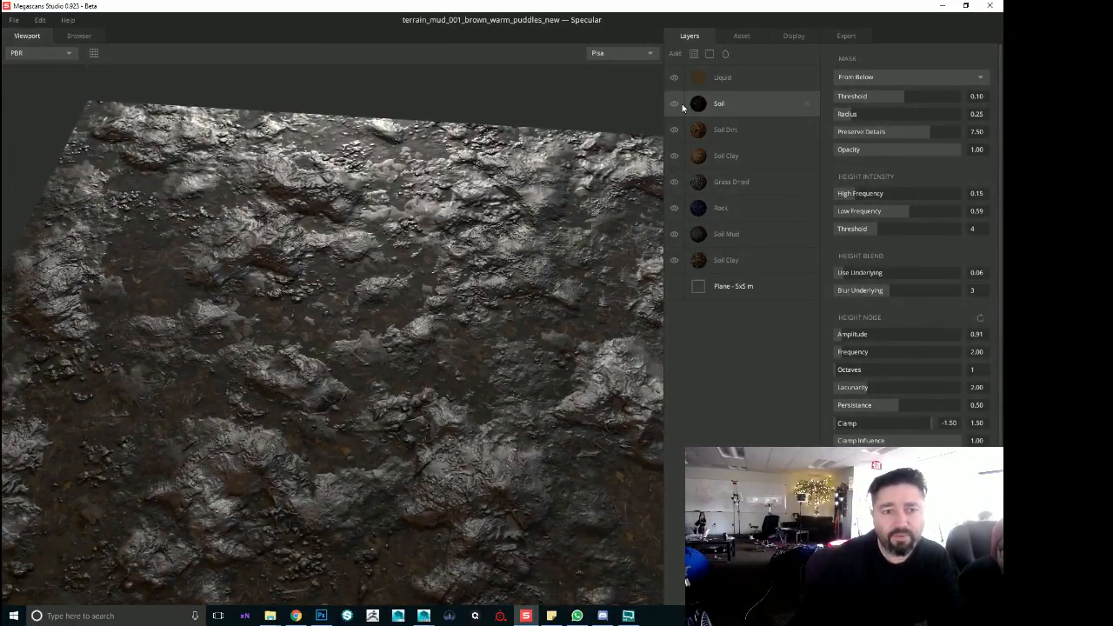
left_click(675, 105)
left_click(675, 104)
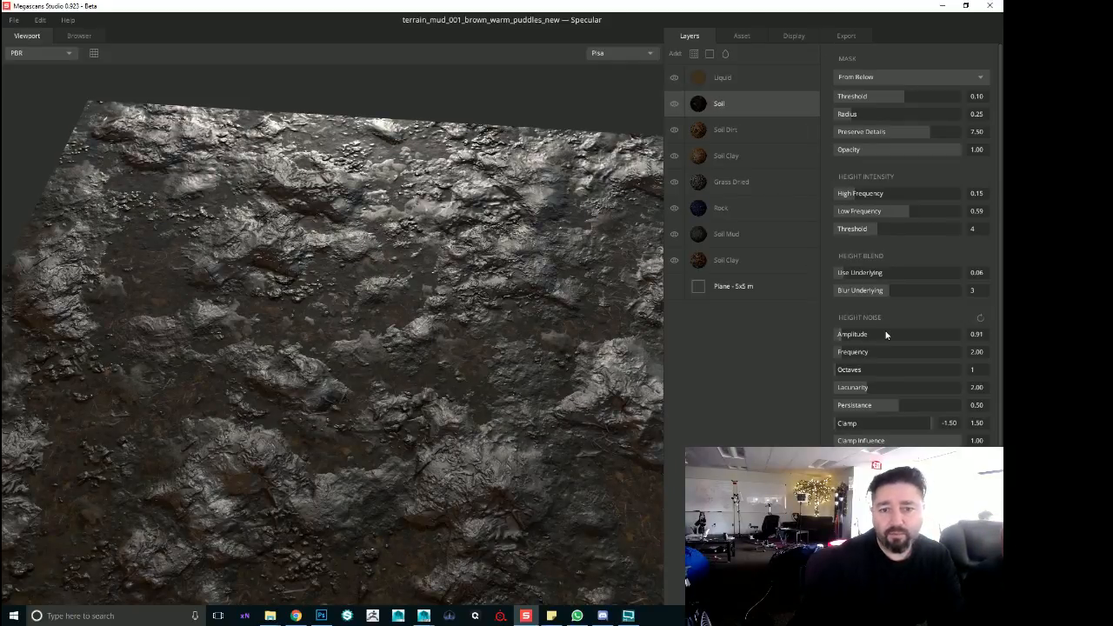
Set the Soil layer's height noise to amplitude 5.64, frequency 3.44 and 2 octaves
left_click(861, 335)
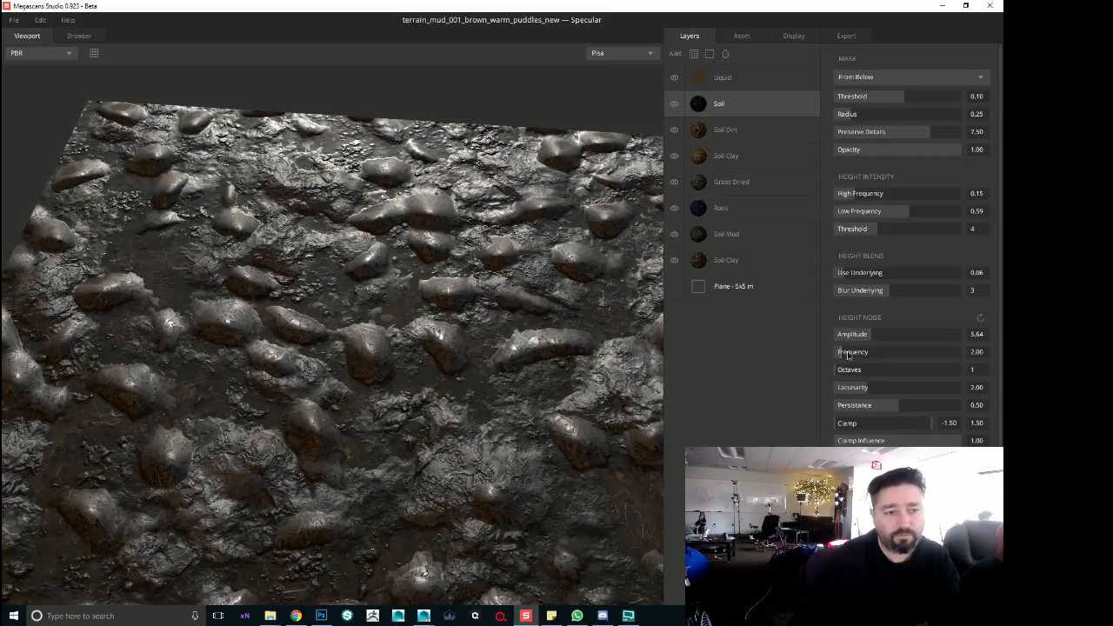
left_click(851, 353)
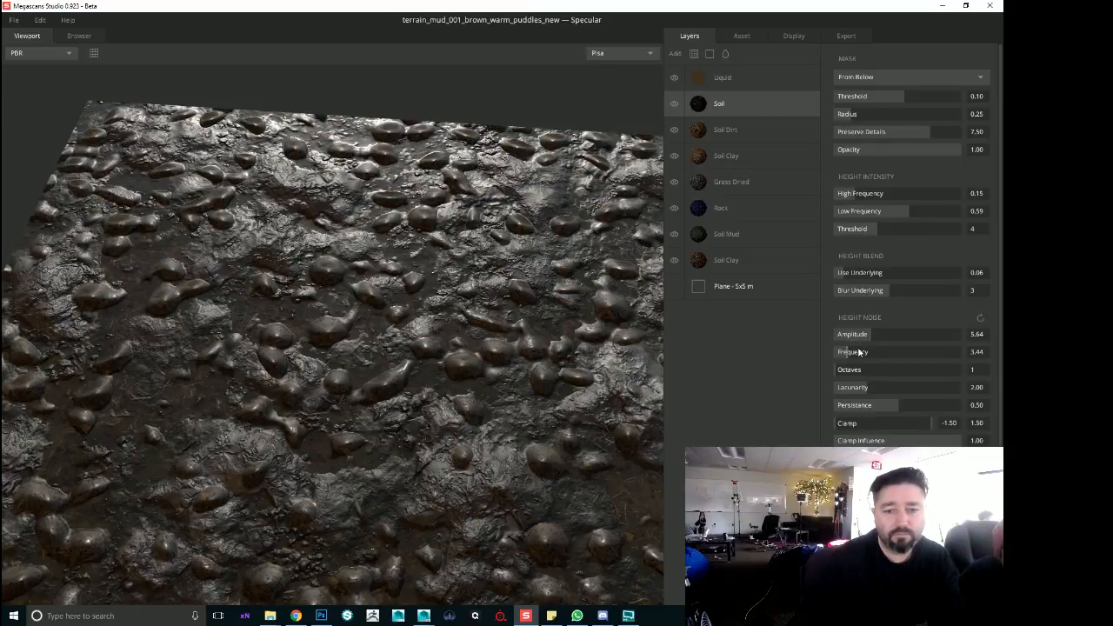
left_click(853, 352)
left_click_drag(854, 352, 843, 371)
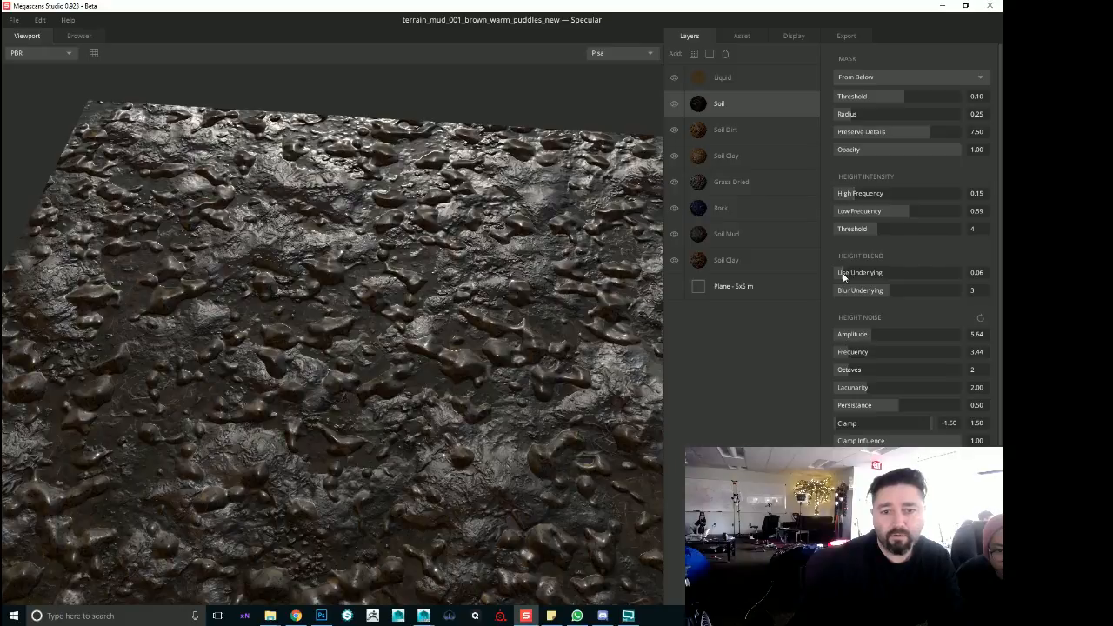
Set the Soil layer's Use Underlying height blend to 0.05 and its height noise amplitude to 10.21
mouse_move(841, 276)
left_mouse_down()
mouse_move(852, 274)
mouse_move(843, 275)
left_mouse_up()
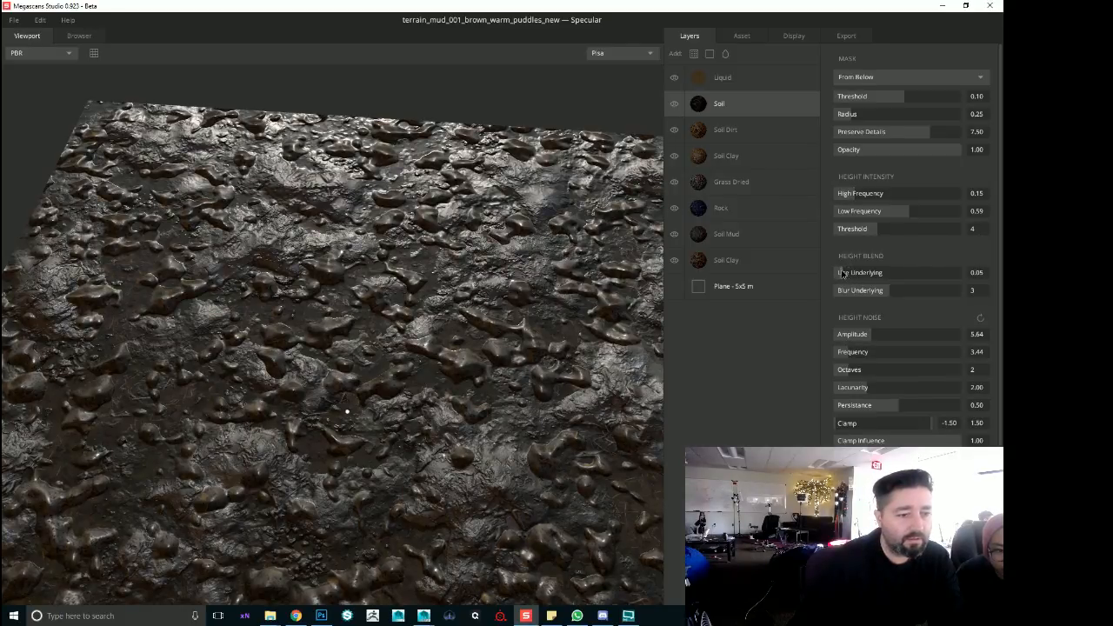
left_click(849, 339)
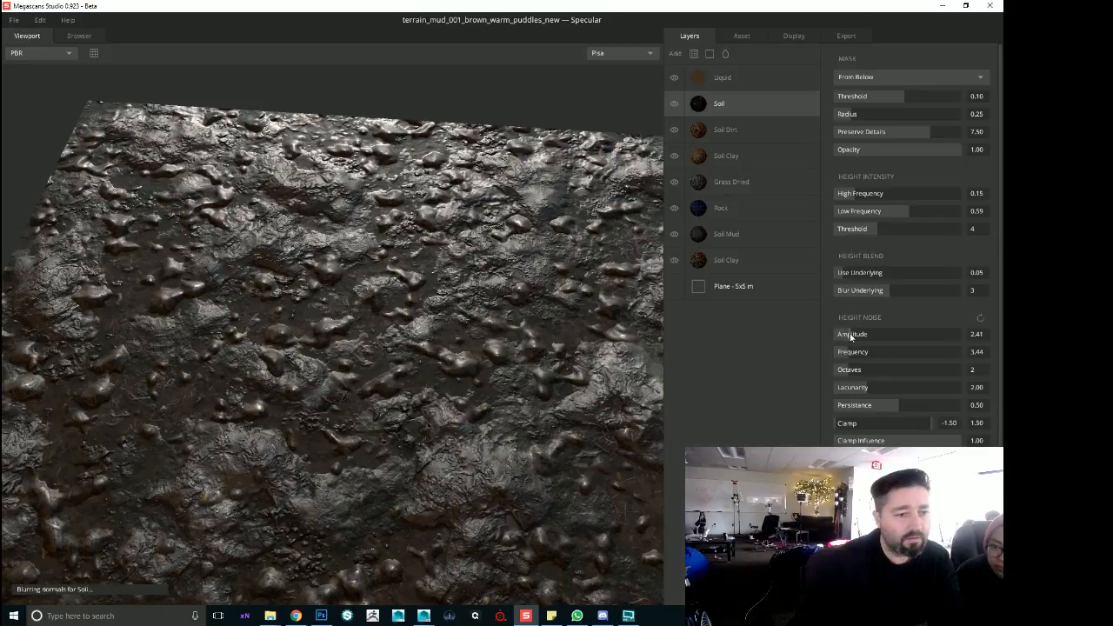
left_click_drag(848, 338, 900, 332)
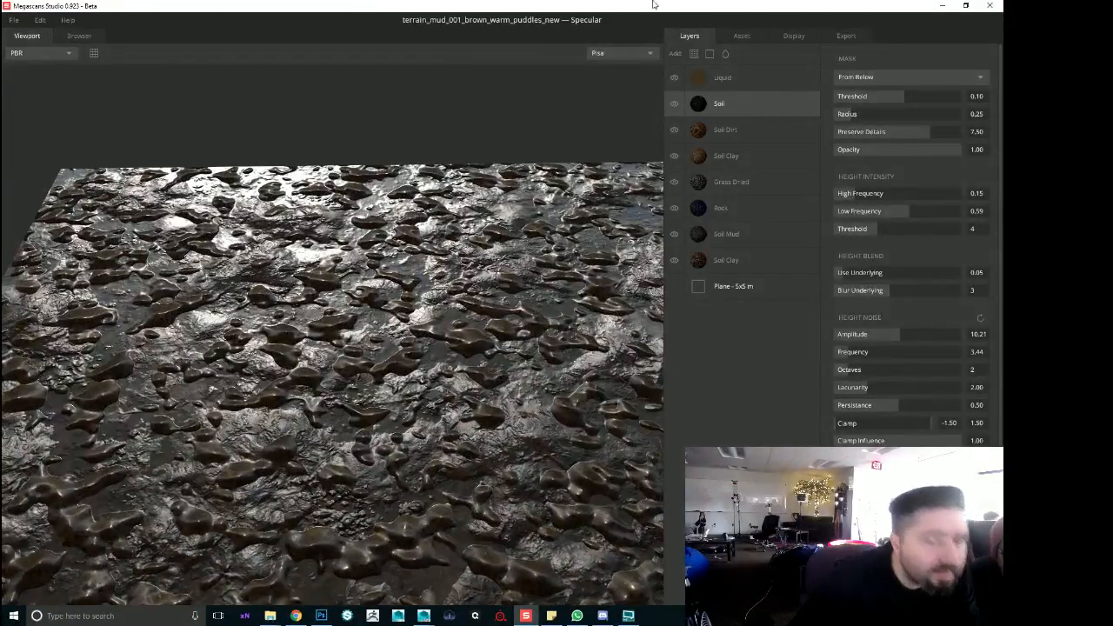
Set the base plane's tessellation to 256, check the displaced relief, and raise it to 512
left_click(794, 35)
left_click(692, 39)
left_click(734, 279)
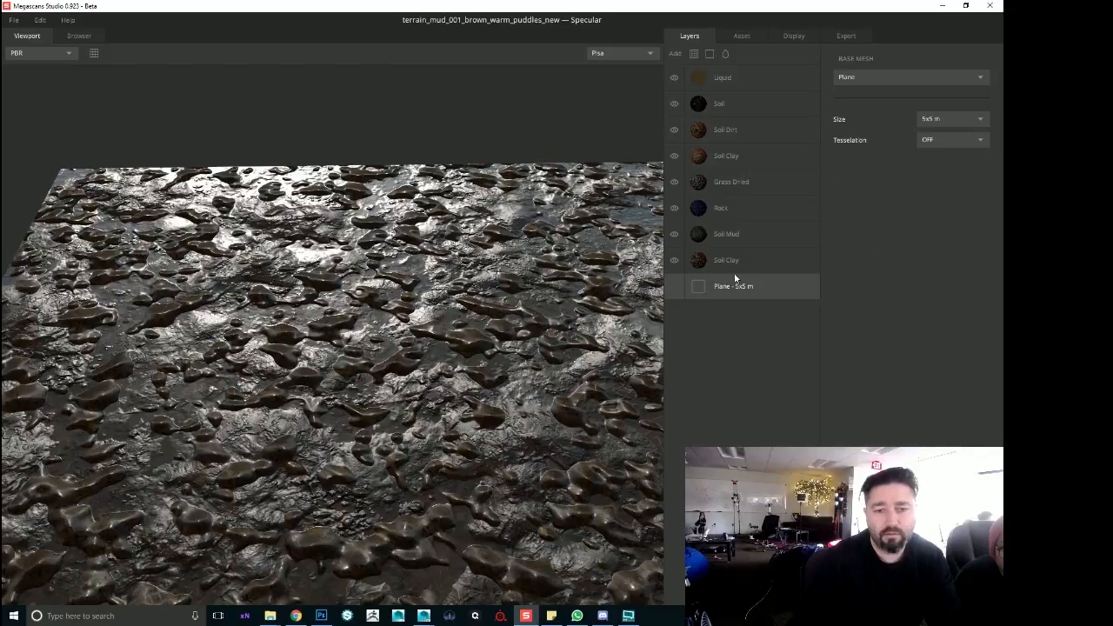
left_click(949, 144)
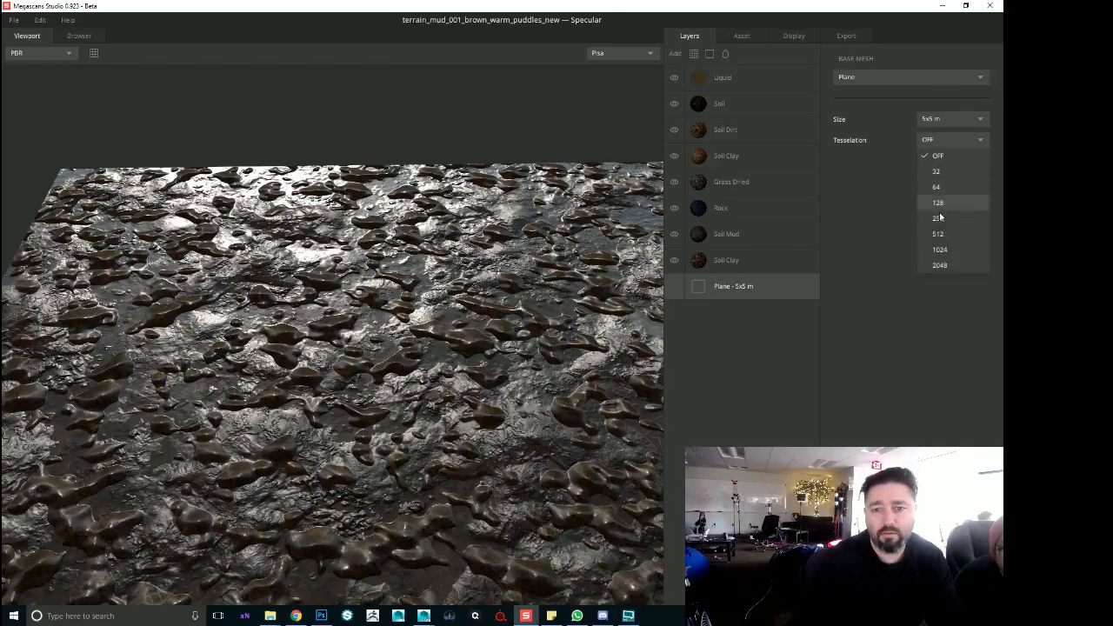
left_click(941, 223)
left_click_drag(376, 257, 477, 181)
left_click(958, 143)
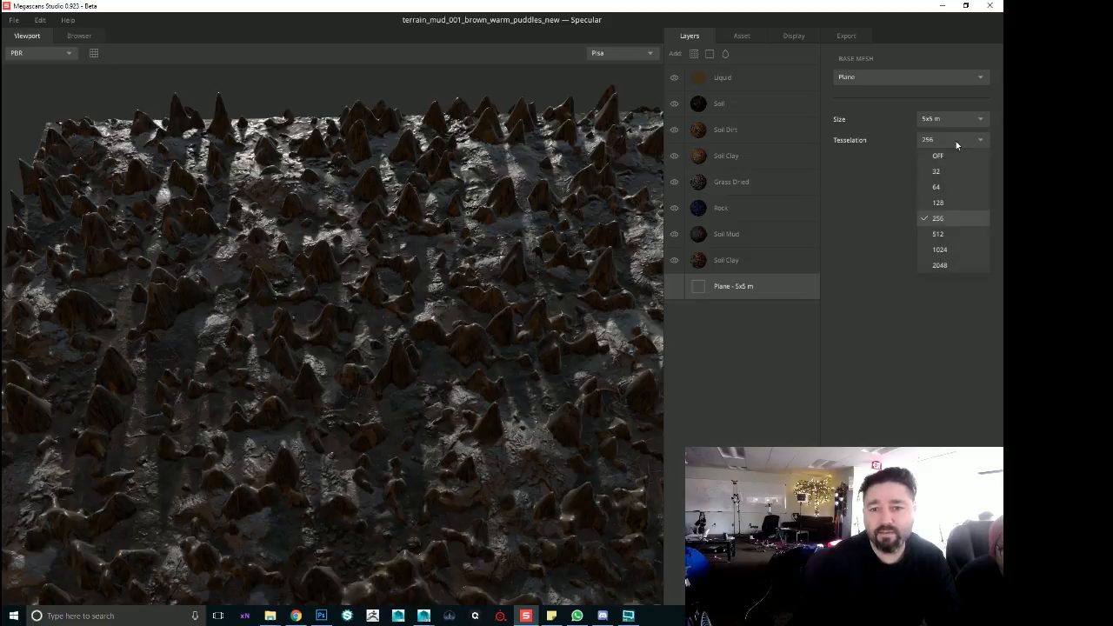
left_click(947, 235)
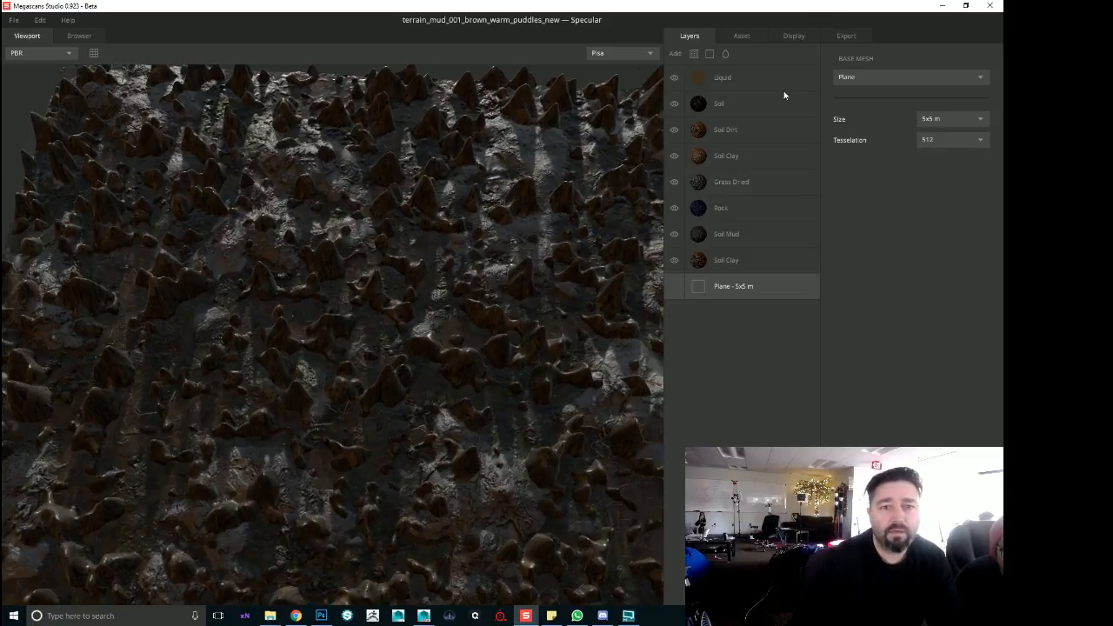
Lower the Soil layer's height noise amplitude to 0.33
left_click(707, 144)
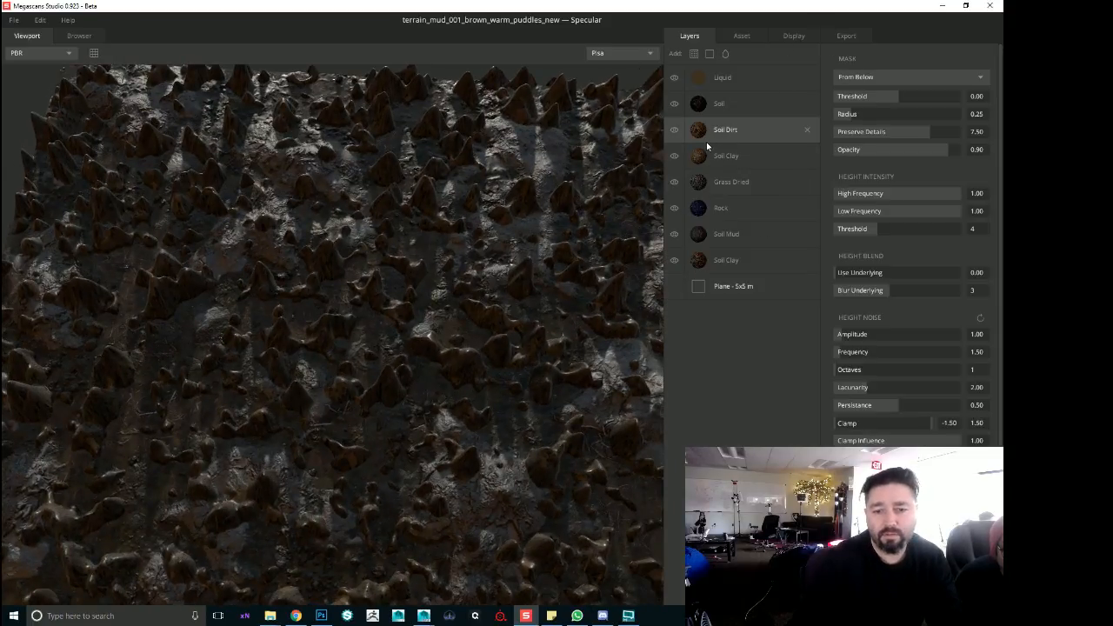
left_click(711, 112)
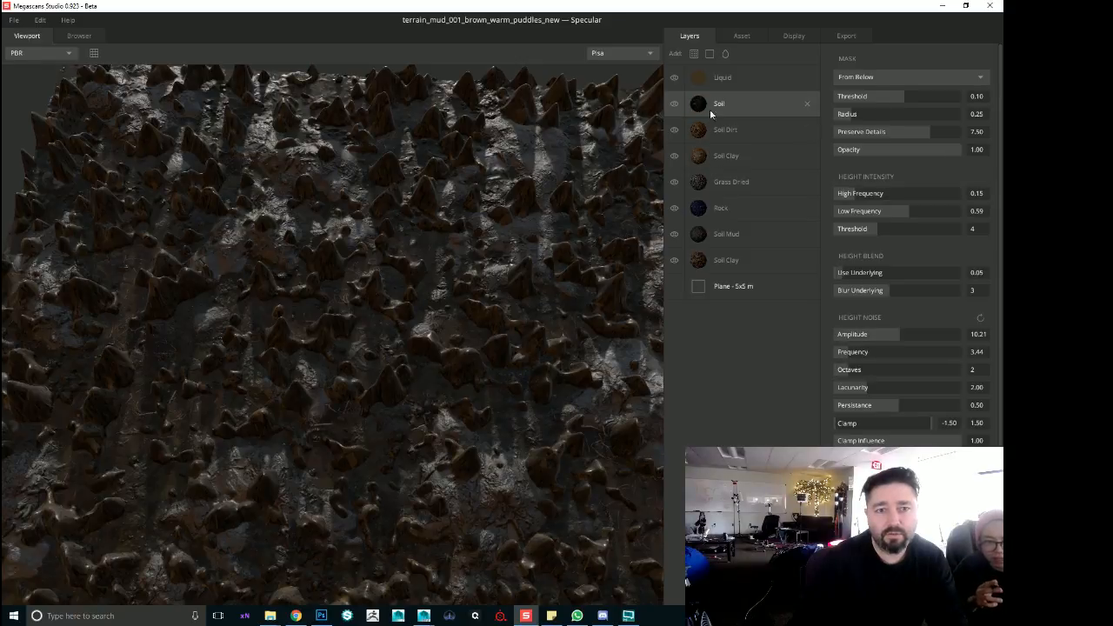
left_click(866, 337)
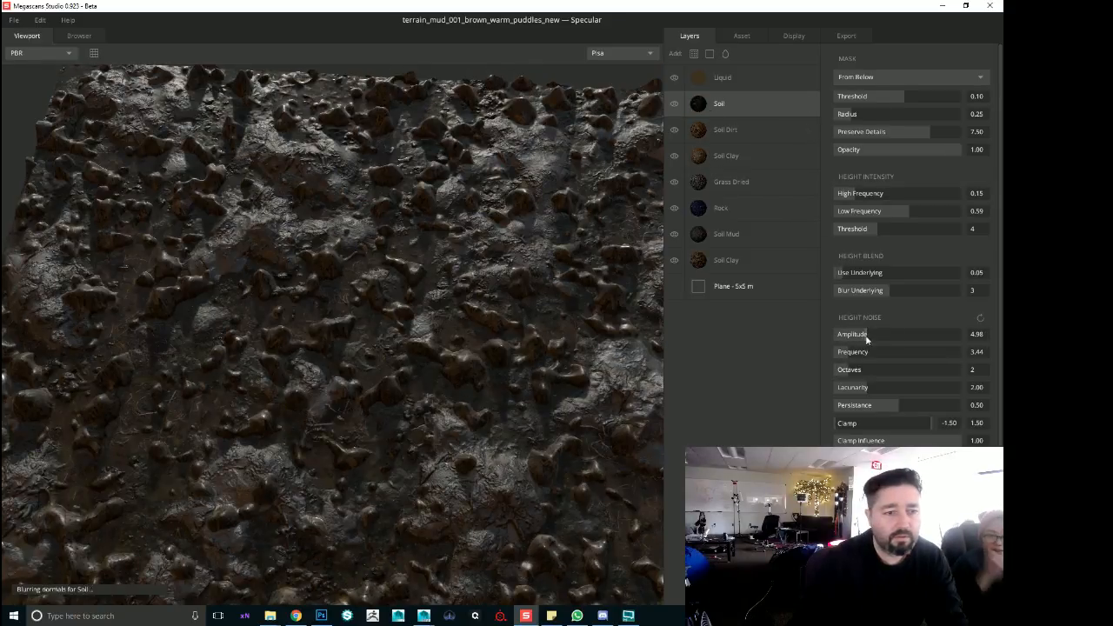
left_click(843, 344)
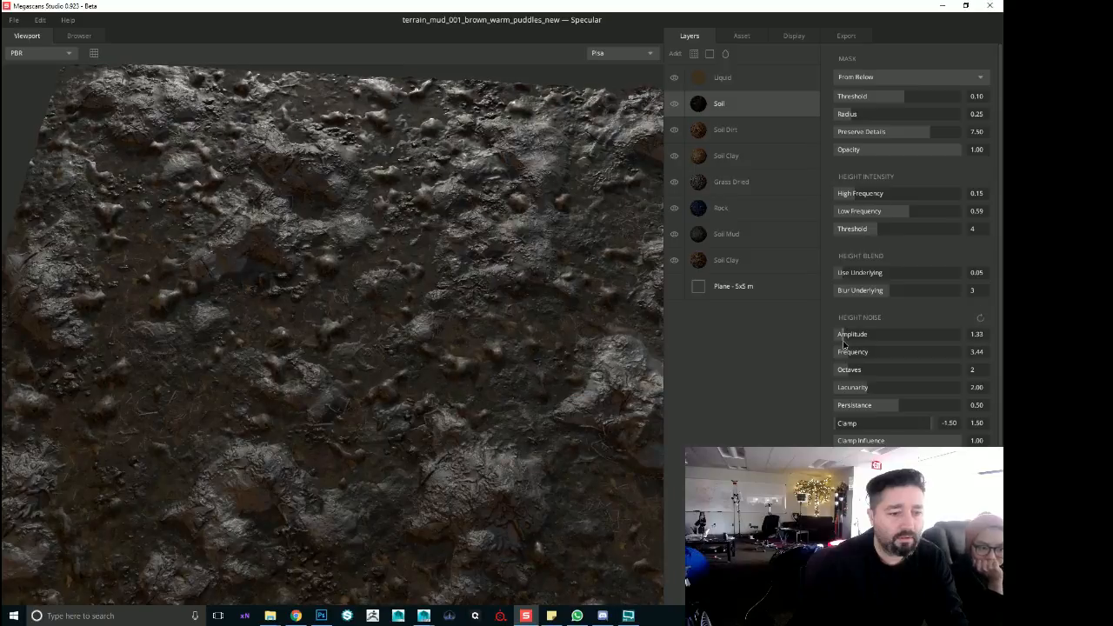
left_click(837, 347)
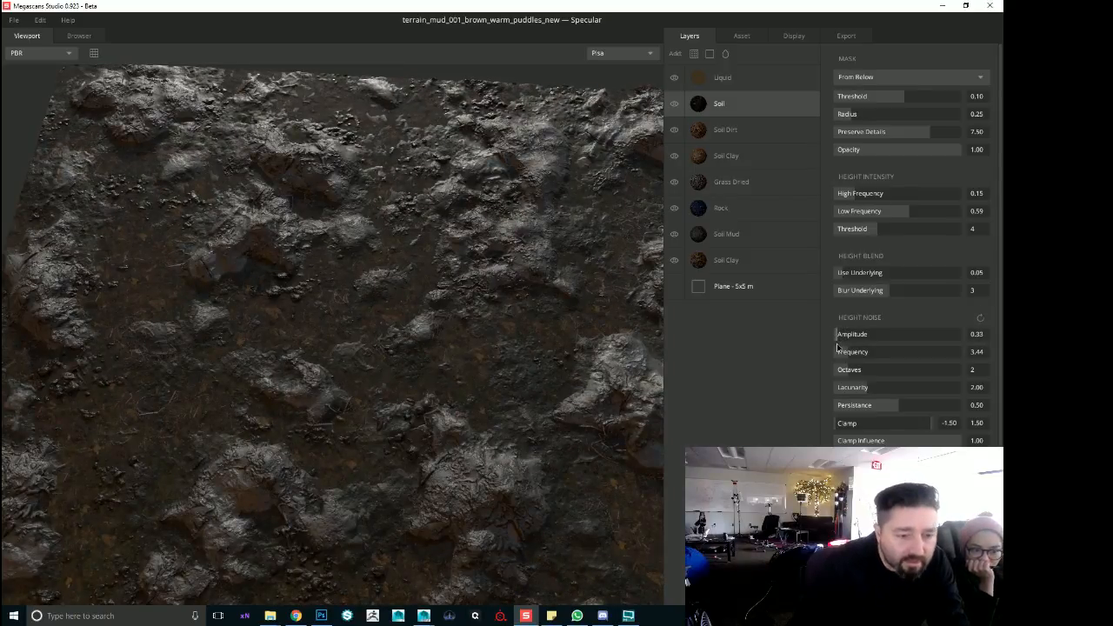
left_click(841, 349)
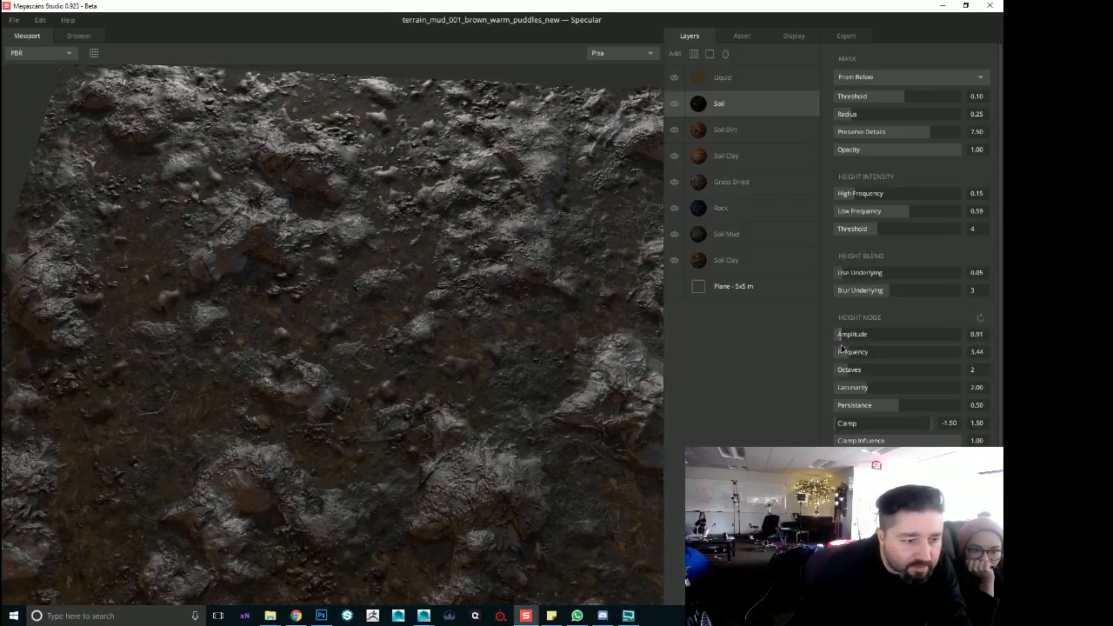
left_click(838, 348)
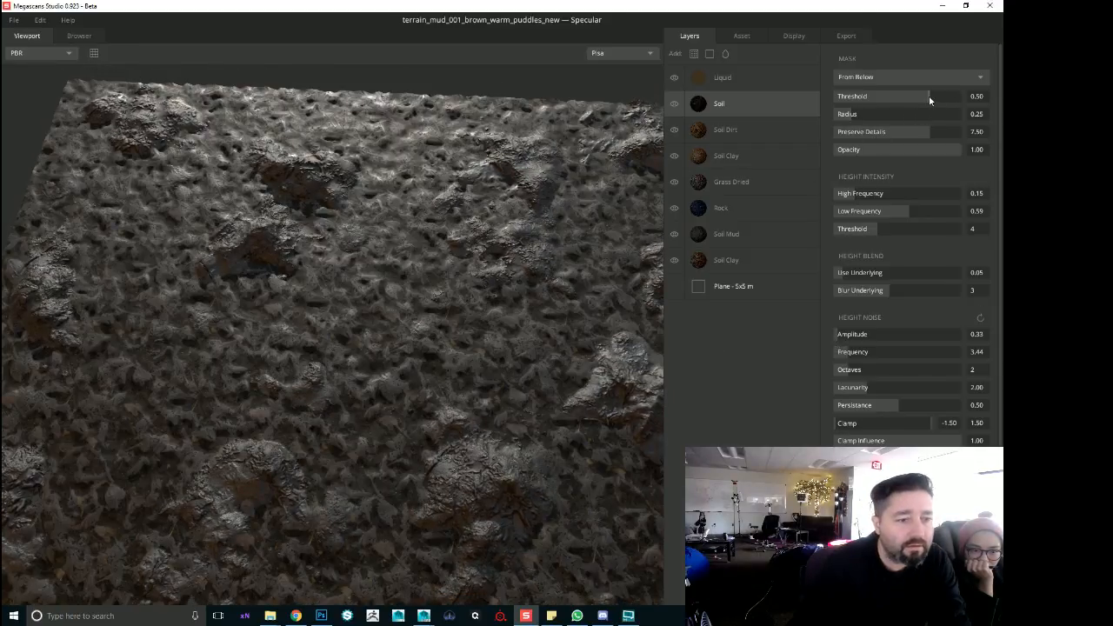
Set the Soil layer's mask threshold to 0.44 and hide the Liquid layer to inspect the ground cover up close
mouse_move(929, 99)
left_mouse_down()
mouse_move(951, 105)
mouse_move(926, 109)
left_mouse_up()
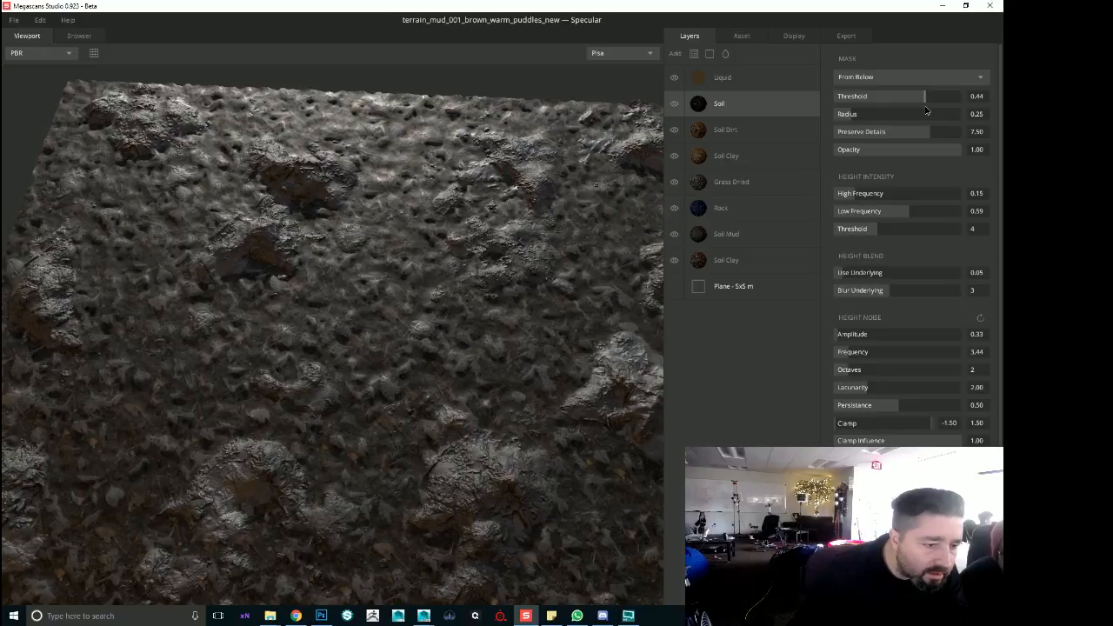
left_click(672, 79)
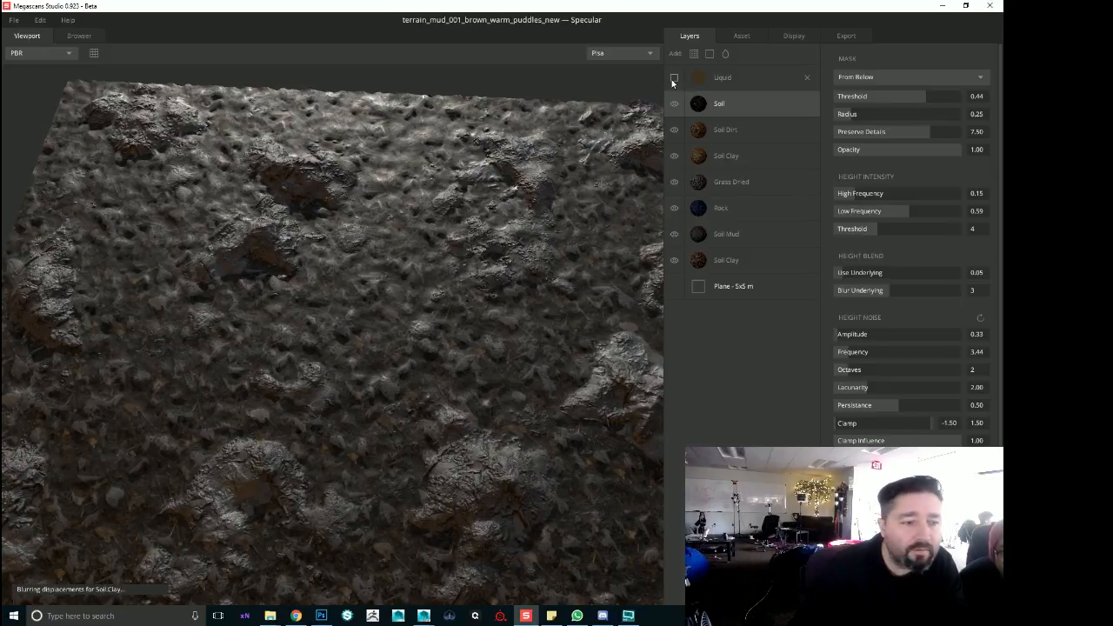
scroll(437, 219, "up", 3)
scroll(437, 223, "up", 2)
left_click_drag(442, 223, 421, 270)
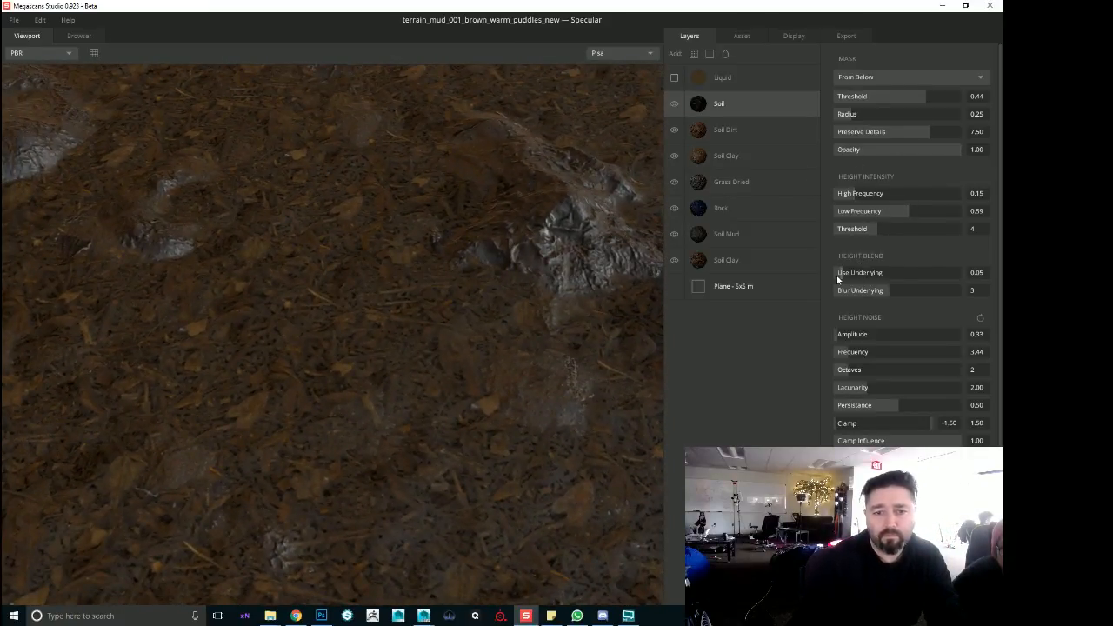
Reduce the Soil layer's mask threshold to 0.08 and view the whole terrain
left_click_drag(844, 336, 841, 342)
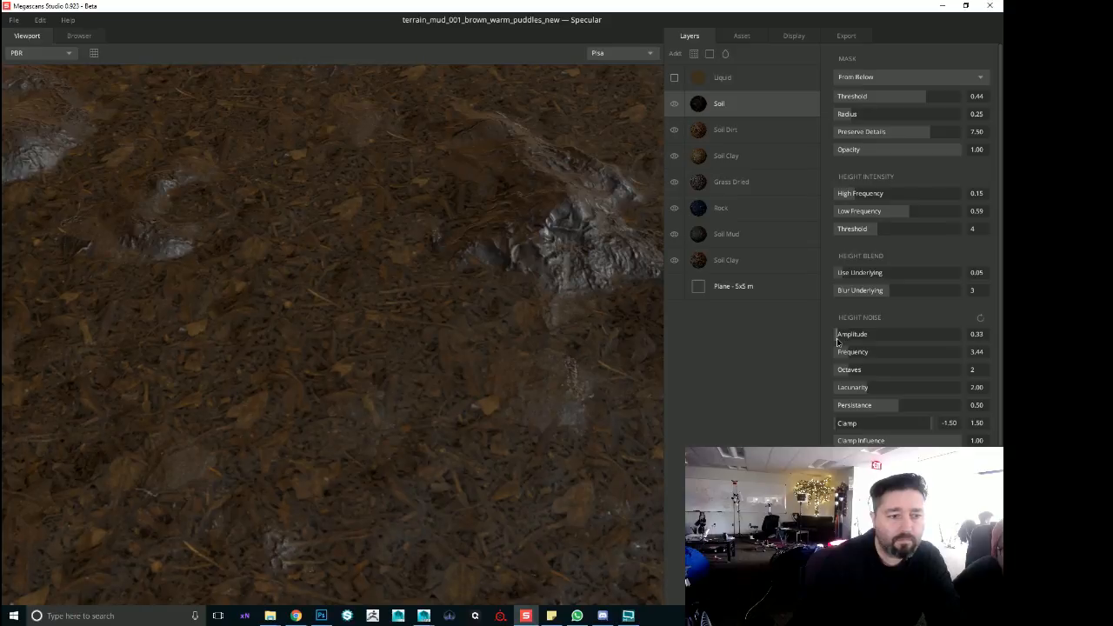
left_click_drag(904, 99, 904, 102)
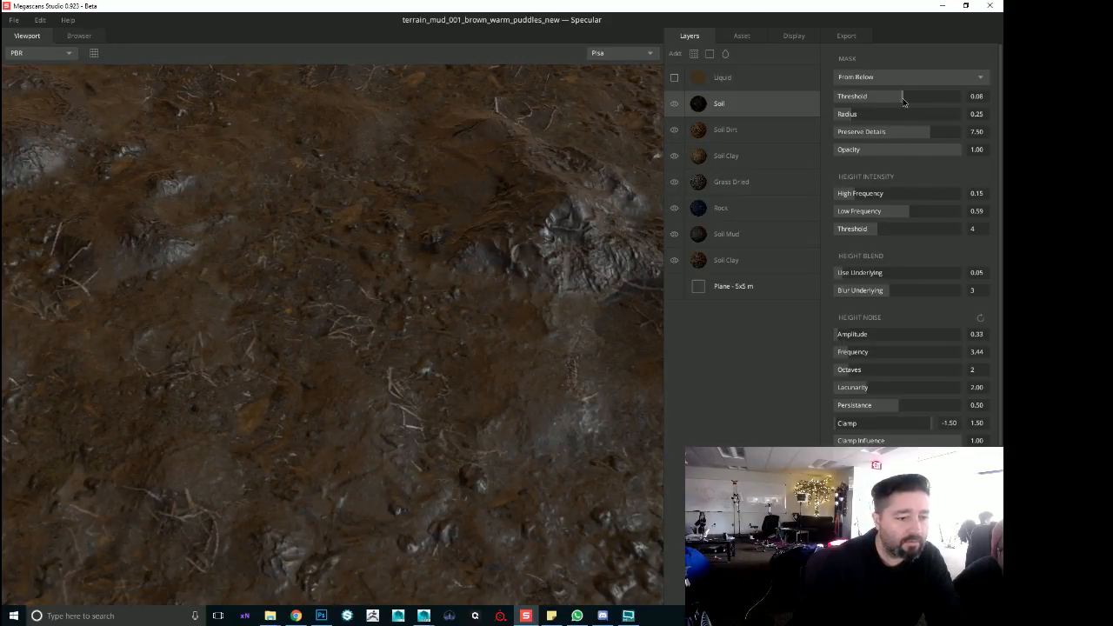
scroll(290, 333, "down", 3)
left_click_drag(289, 333, 657, 242)
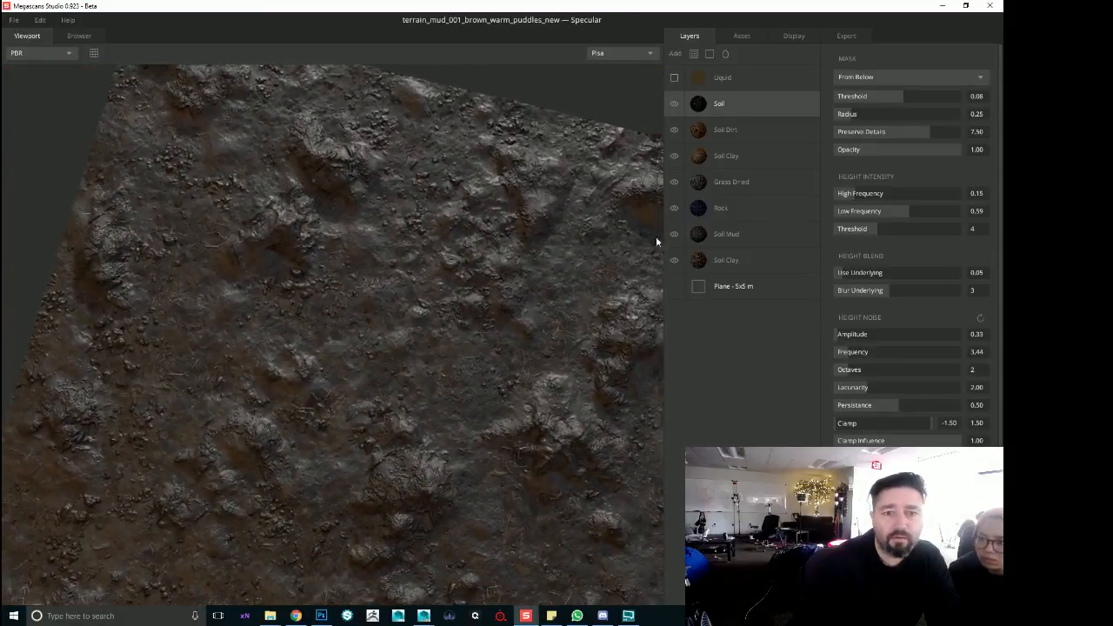
Set the Soil layer's height noise amplitude to 0.41 and inspect the relief from a lower angle
left_click(850, 338)
left_click_drag(848, 338, 838, 342)
left_click_drag(433, 396, 380, 329)
scroll(374, 352, "up", 4)
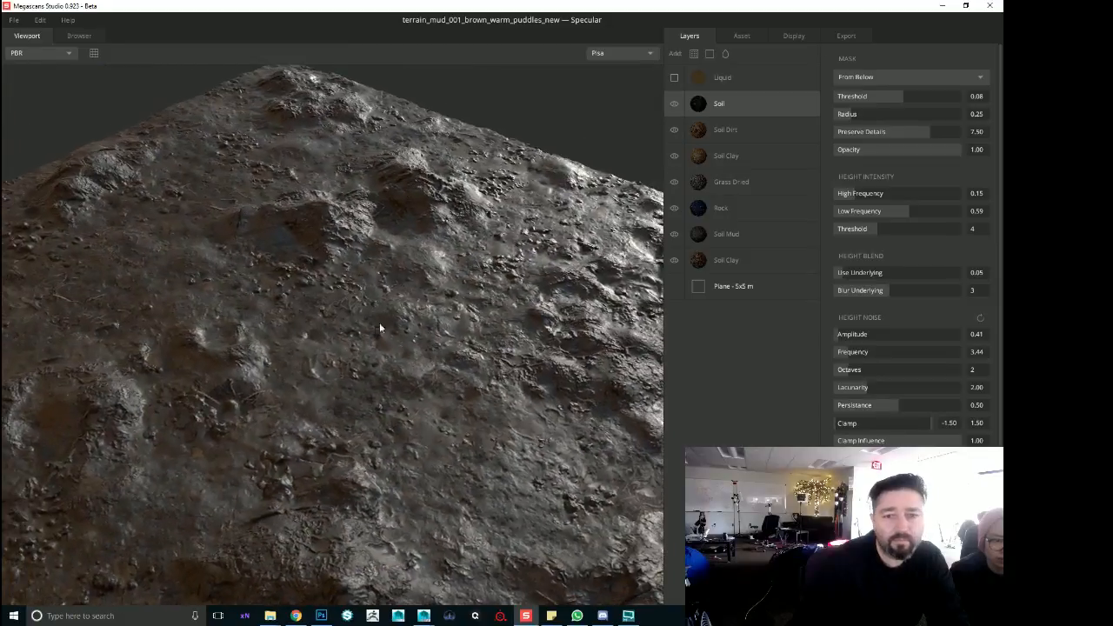
Show the Liquid layer again and set its surface threshold to -0.05
left_click(674, 80)
left_click(747, 76)
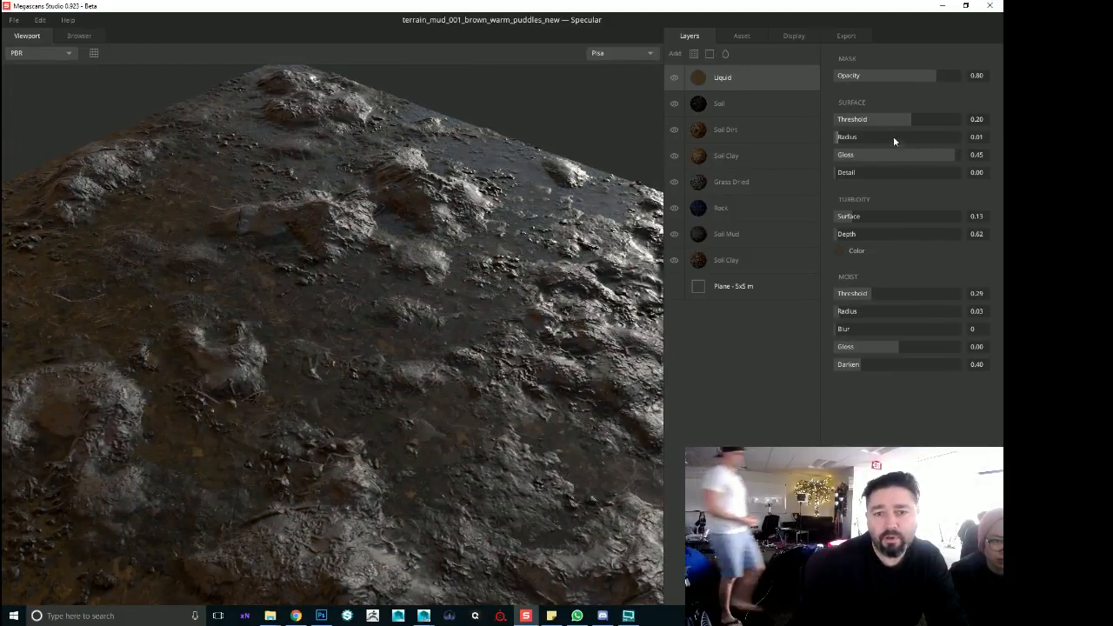
left_click(890, 119)
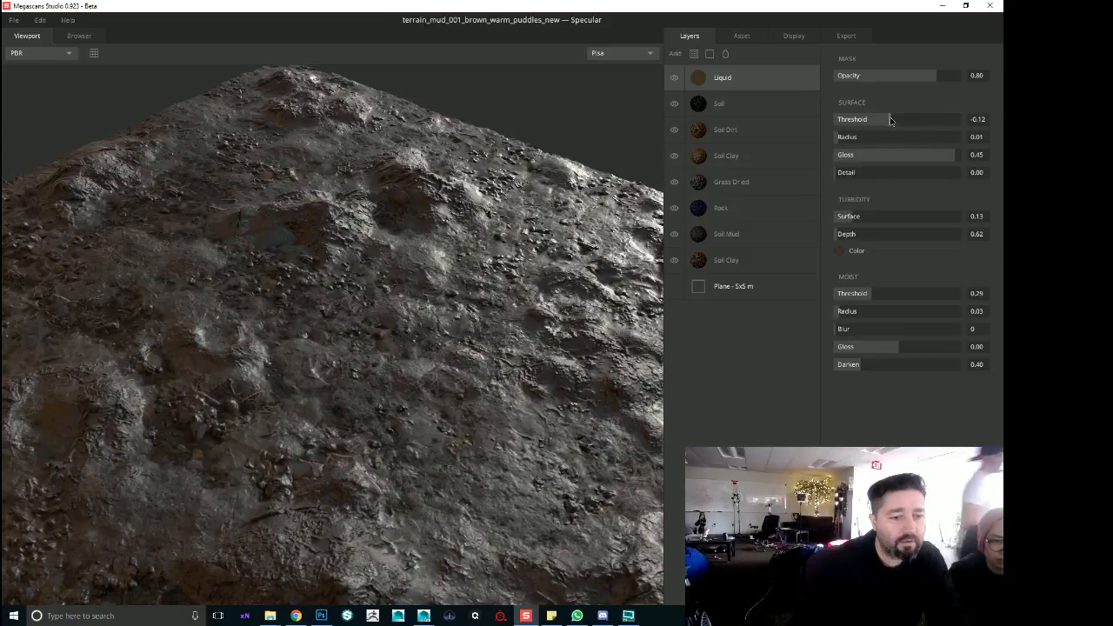
left_click_drag(891, 120, 894, 121)
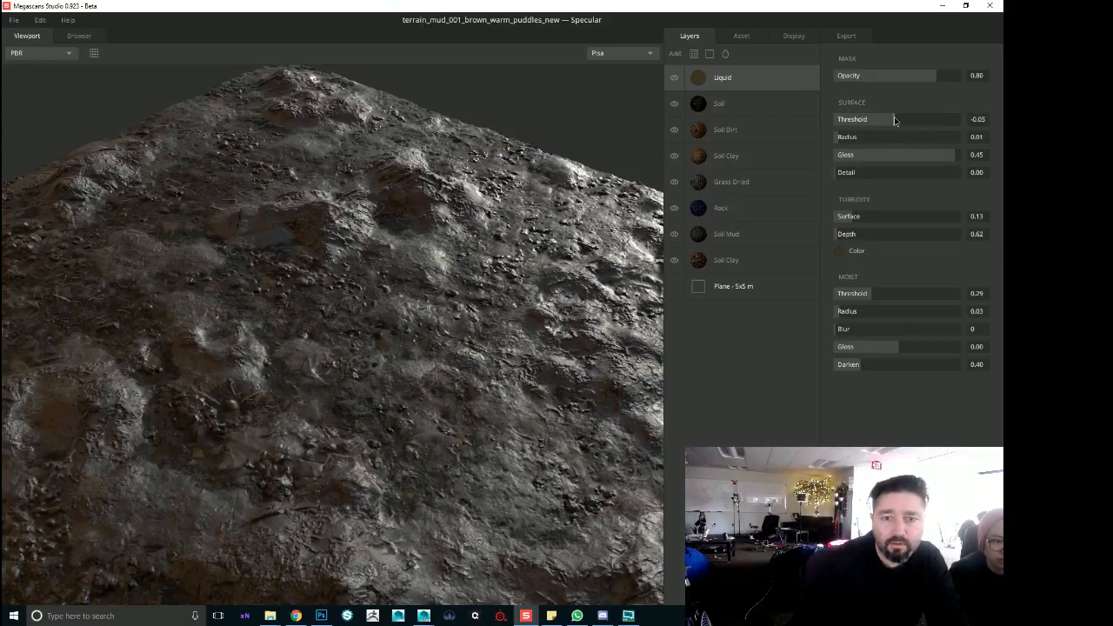
Set the Liquid layer's surface threshold to 0.26, turbidity surface to 0.16 and turbidity depth to 1.24
left_click(863, 217)
left_click_drag(868, 219, 914, 236)
left_click_drag(381, 257, 399, 398)
left_click(912, 119)
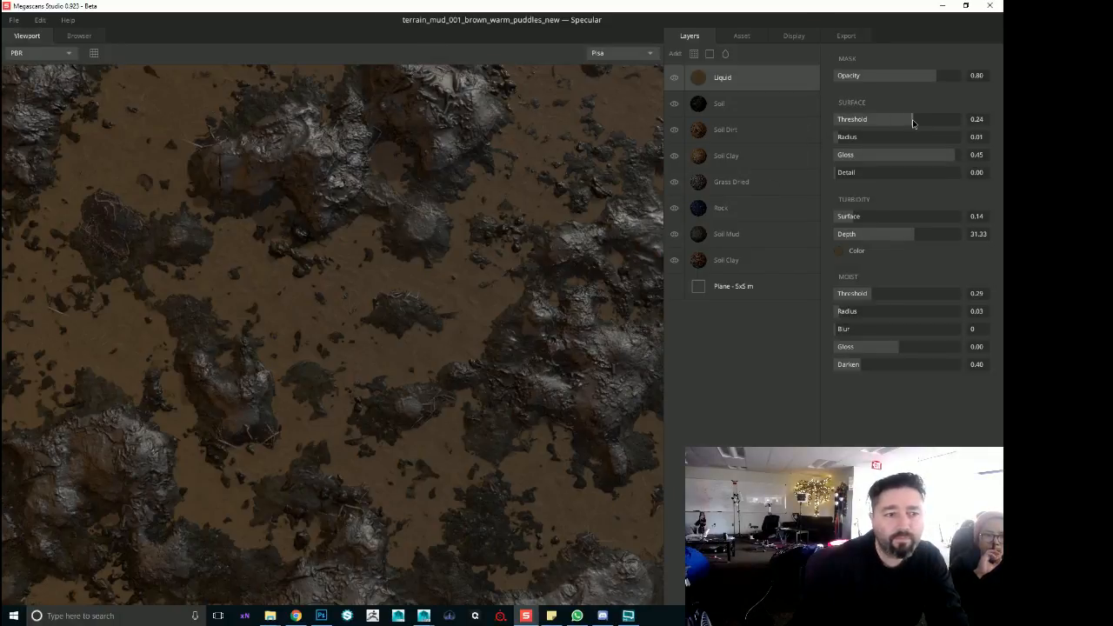
left_click_drag(850, 217, 838, 244)
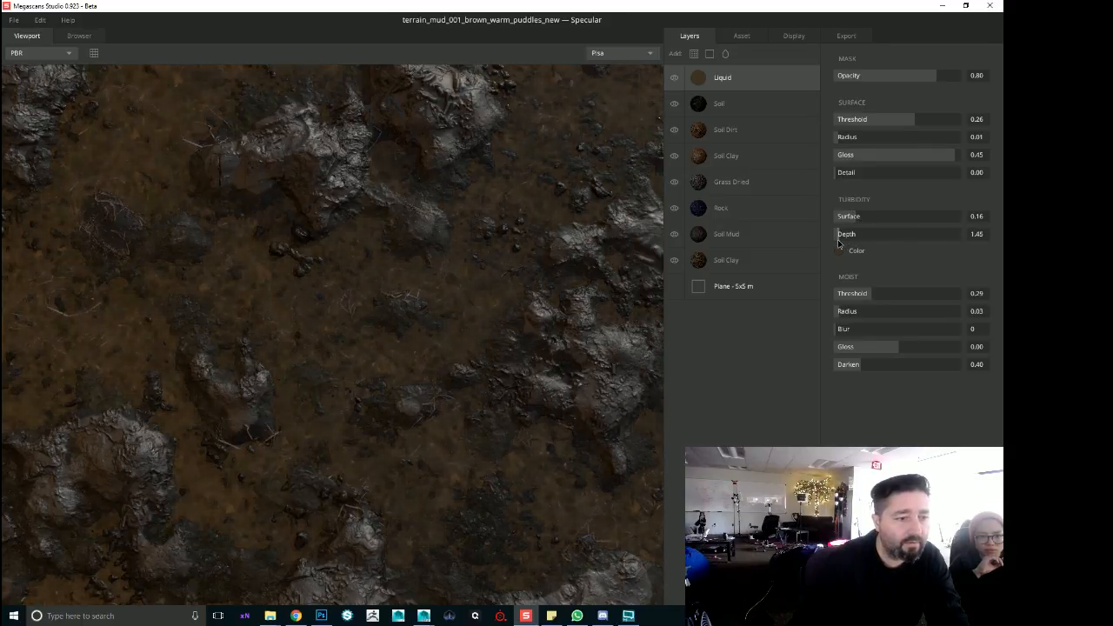
left_click_drag(340, 377, 532, 237)
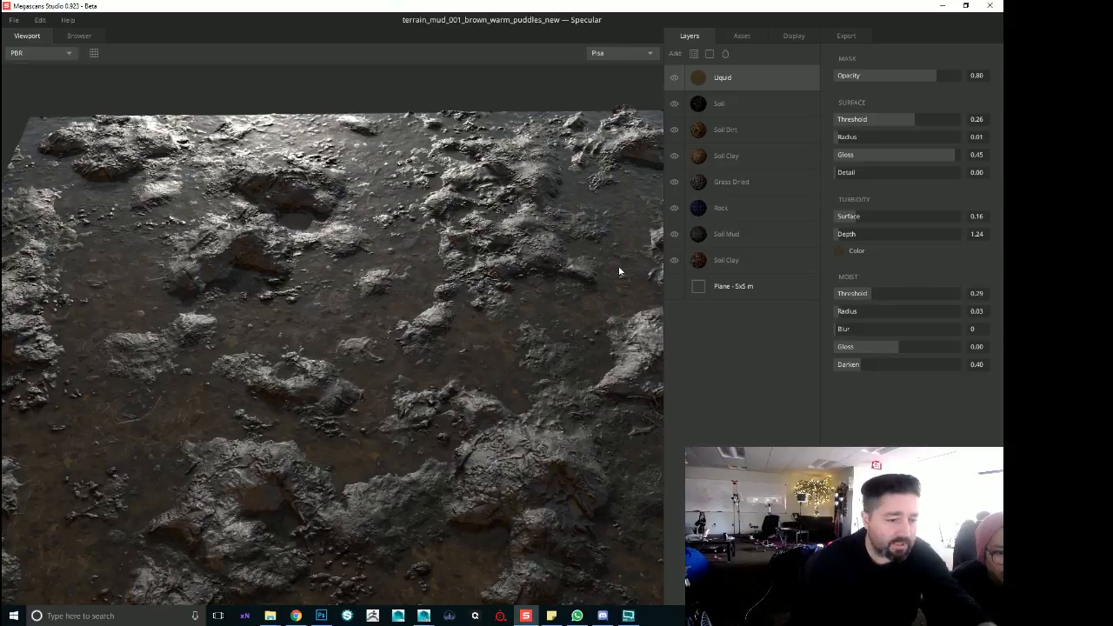
Set the lowest Soil Clay layer's height noise to amplitude 2.41, frequency 3.56 and 2 octaves
left_click(729, 209)
left_click(740, 262)
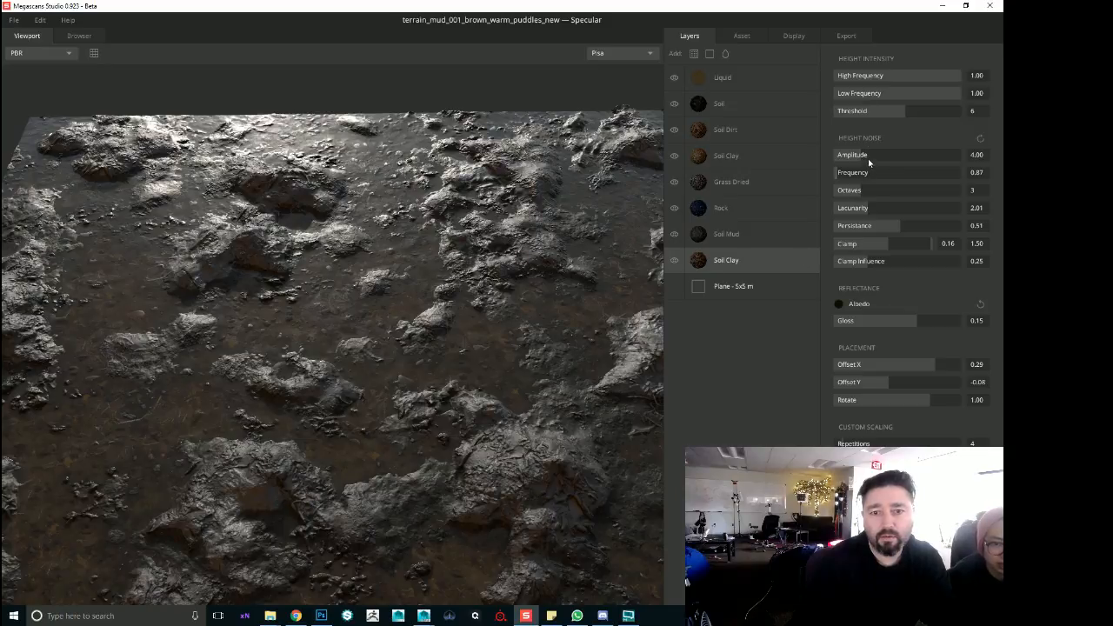
left_click_drag(869, 154, 885, 157)
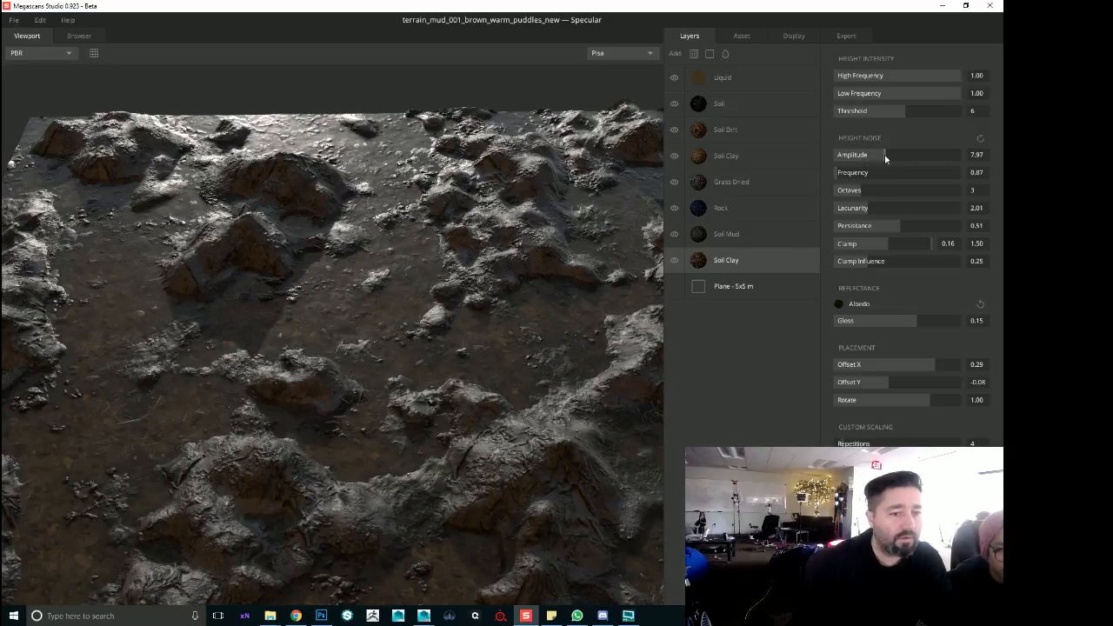
left_click_drag(337, 357, 655, 251)
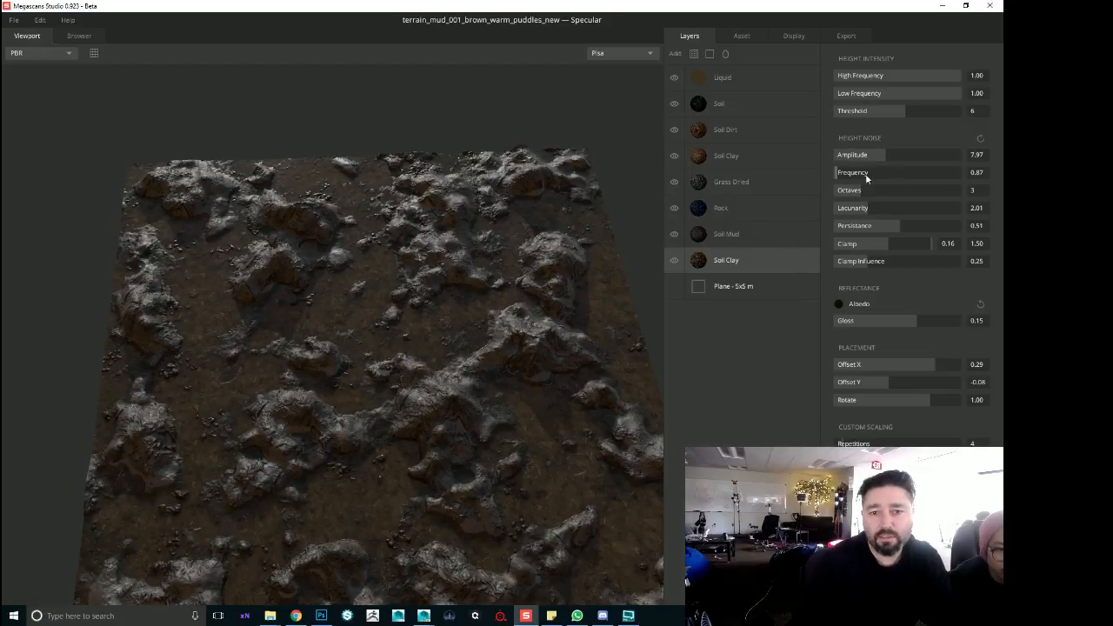
left_click_drag(844, 176, 841, 177)
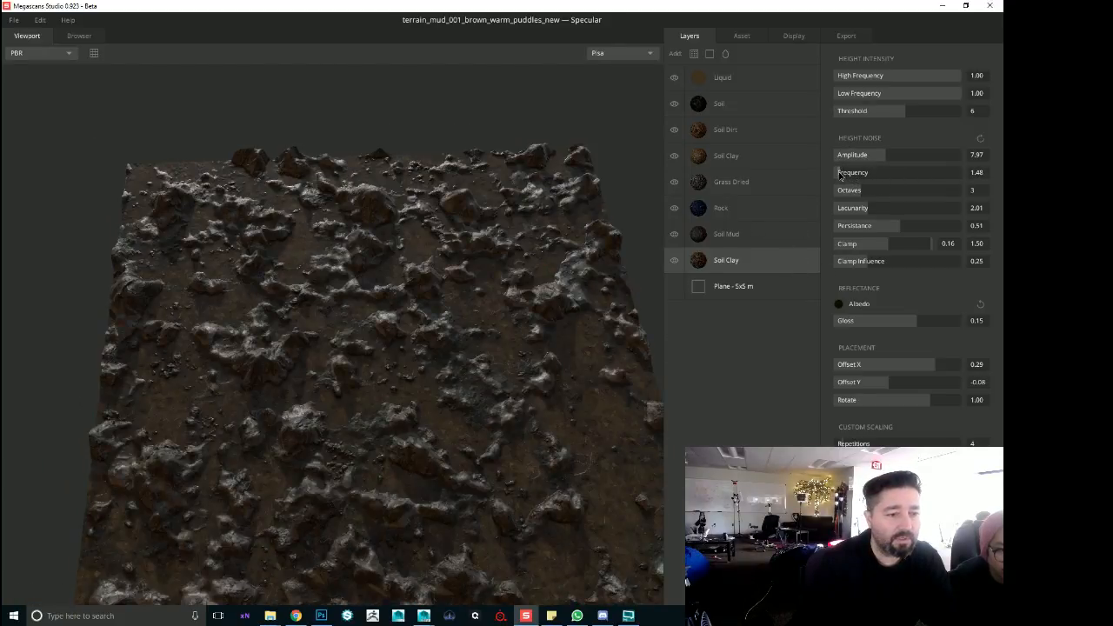
left_click(852, 194)
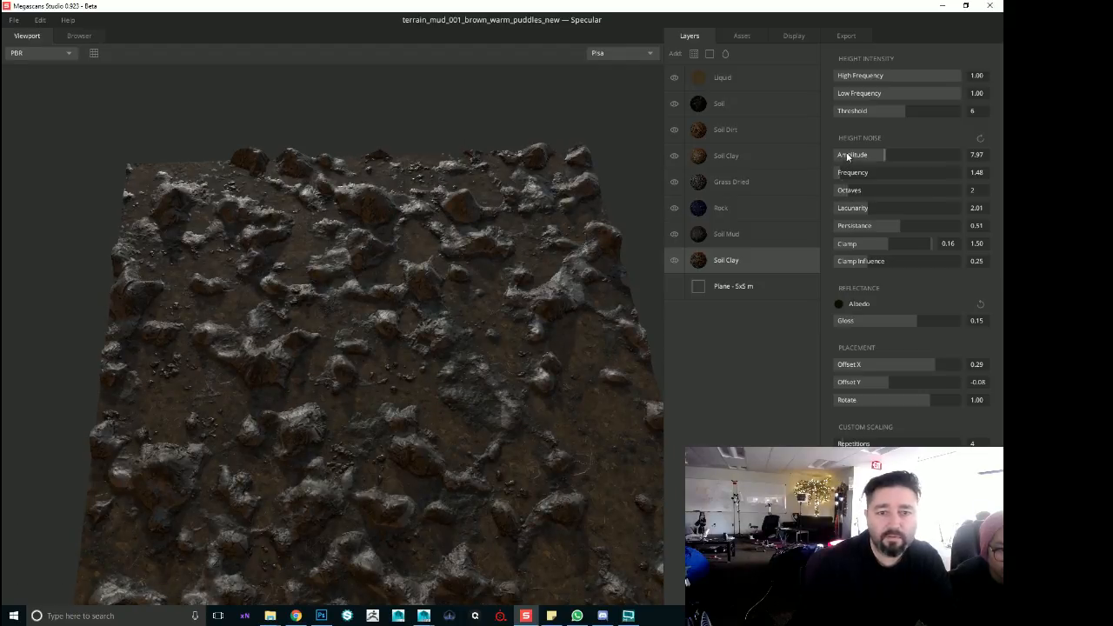
left_click_drag(847, 157, 850, 156)
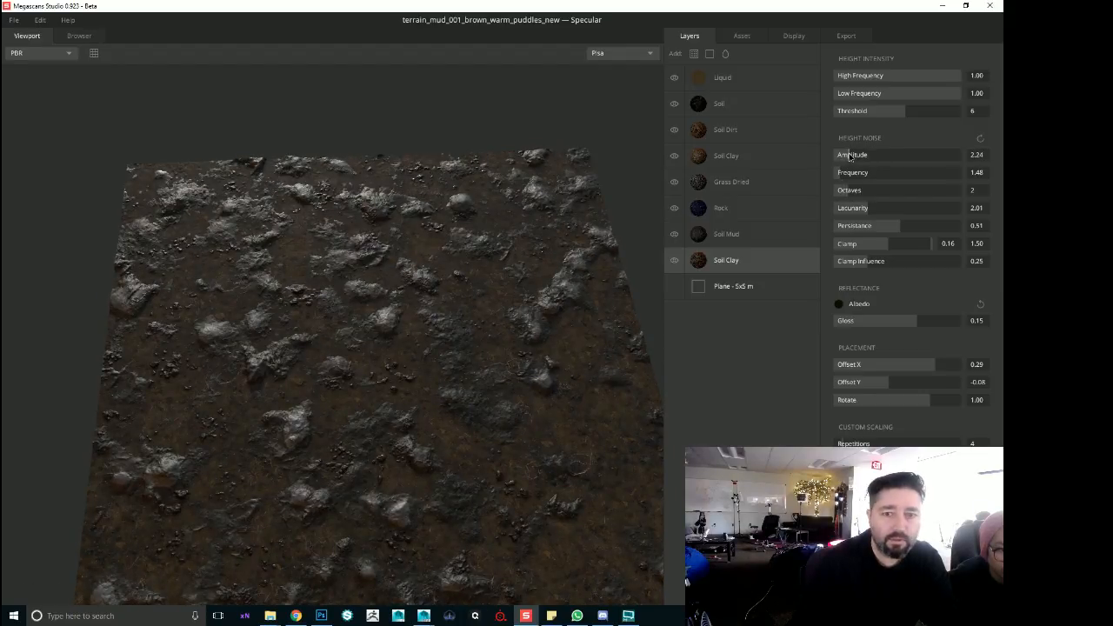
left_click(850, 174)
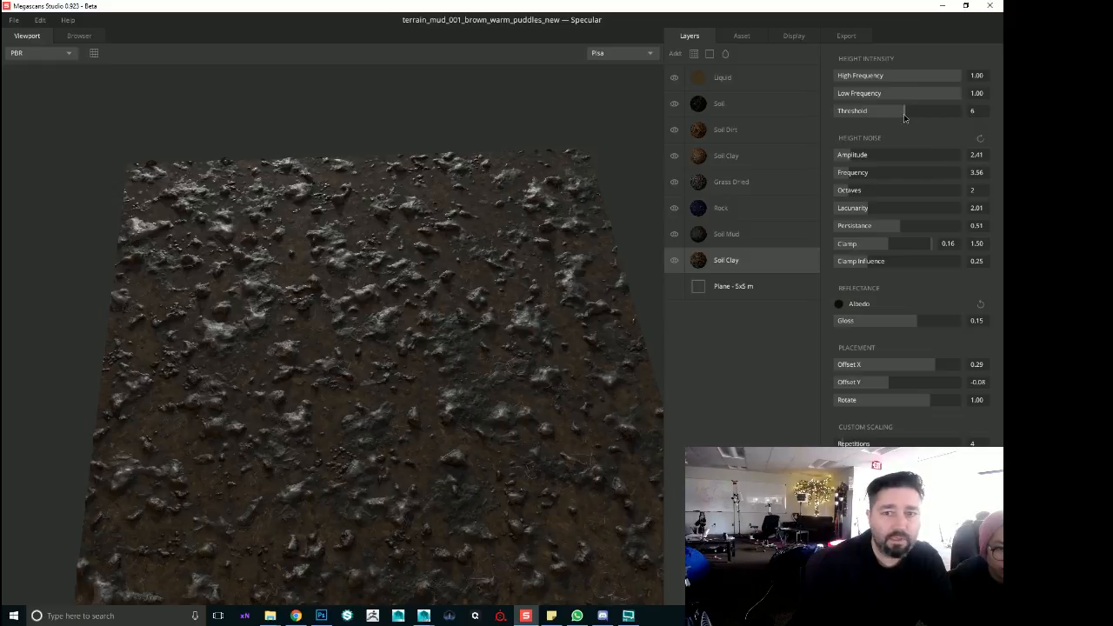
Refine the lowest Soil Clay layer's height noise to frequency 2.21 and amplitude 1.74, and check the terrain up close
left_click(856, 160)
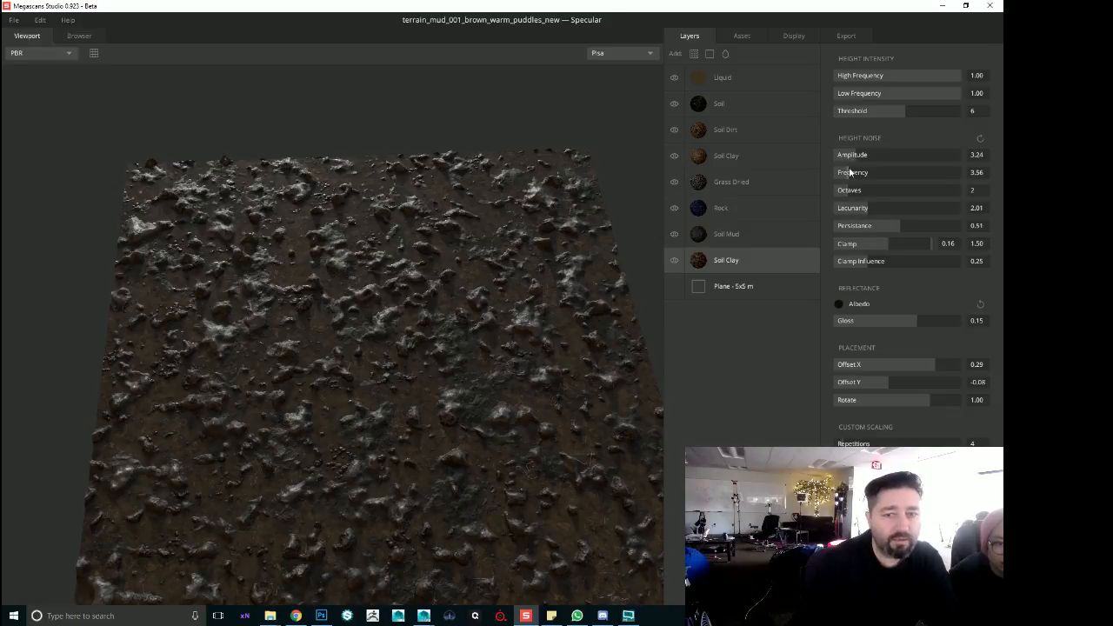
left_click_drag(850, 173, 844, 172)
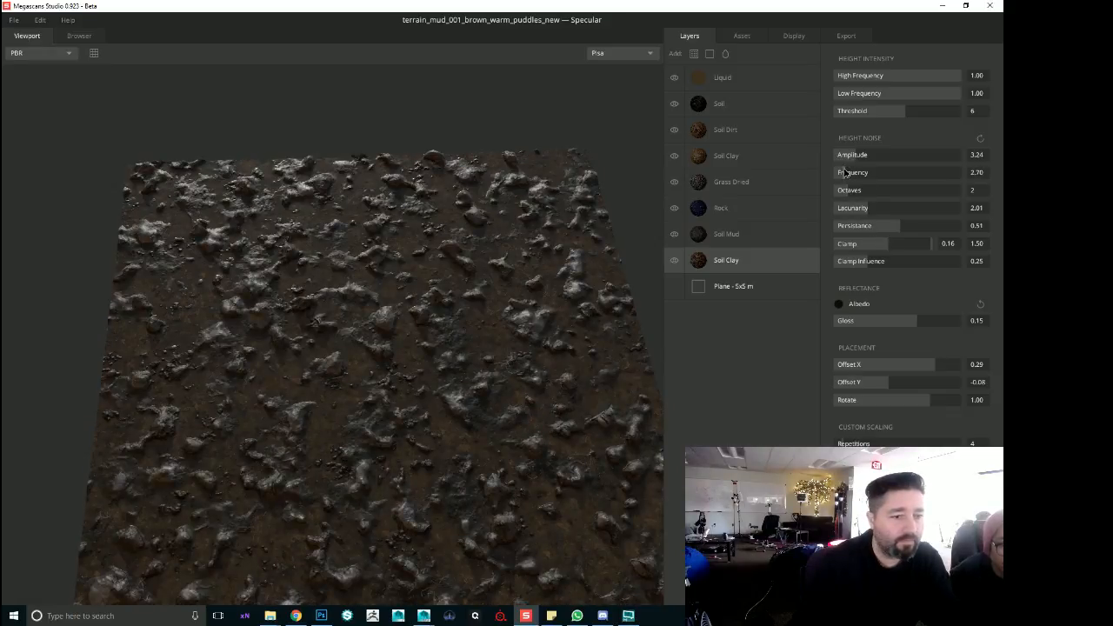
left_click_drag(844, 172, 843, 173)
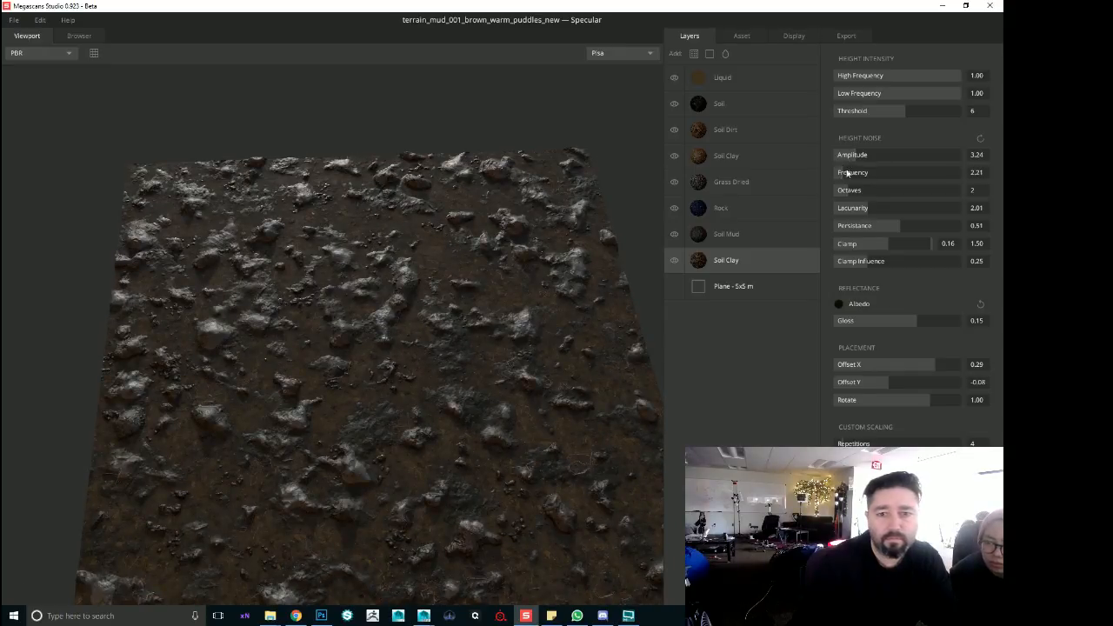
left_click_drag(845, 155, 845, 157)
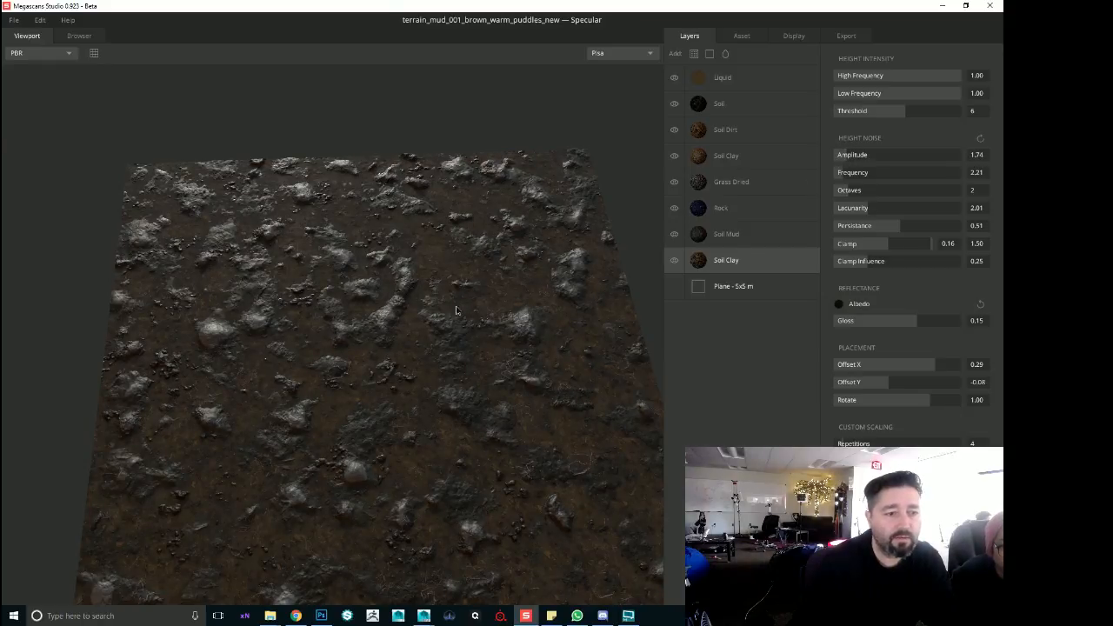
left_click_drag(461, 304, 419, 340)
scroll(419, 340, "up", 5)
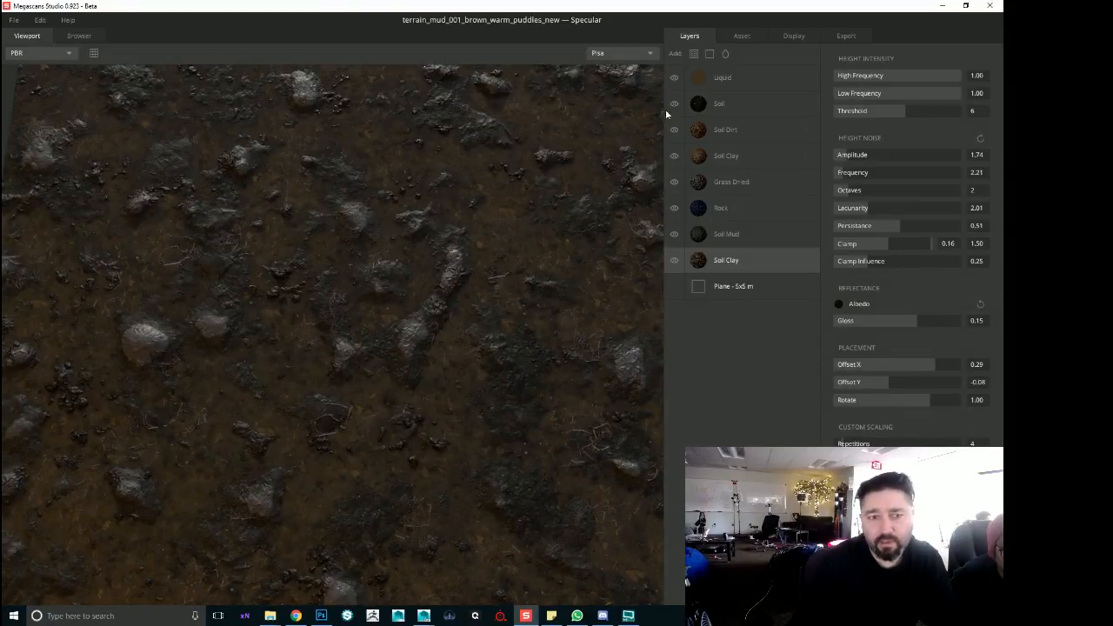
Set the Liquid layer's moist threshold to 0.09 and moist radius to 0.15
left_click(716, 78)
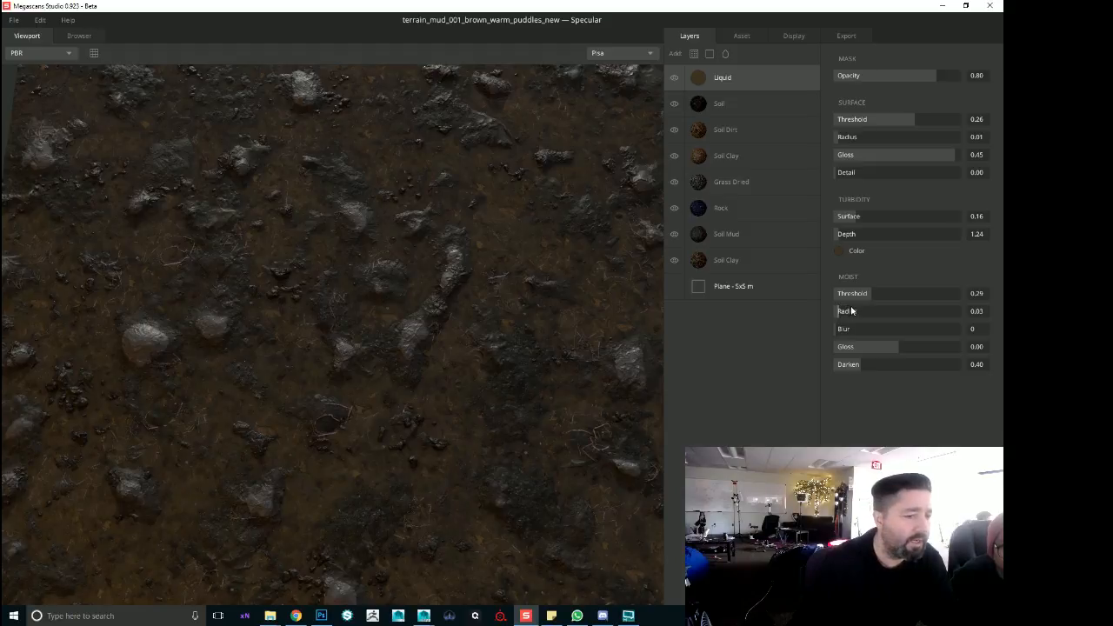
mouse_move(848, 309)
left_mouse_down()
mouse_move(935, 311)
mouse_move(839, 315)
mouse_move(868, 315)
left_mouse_up()
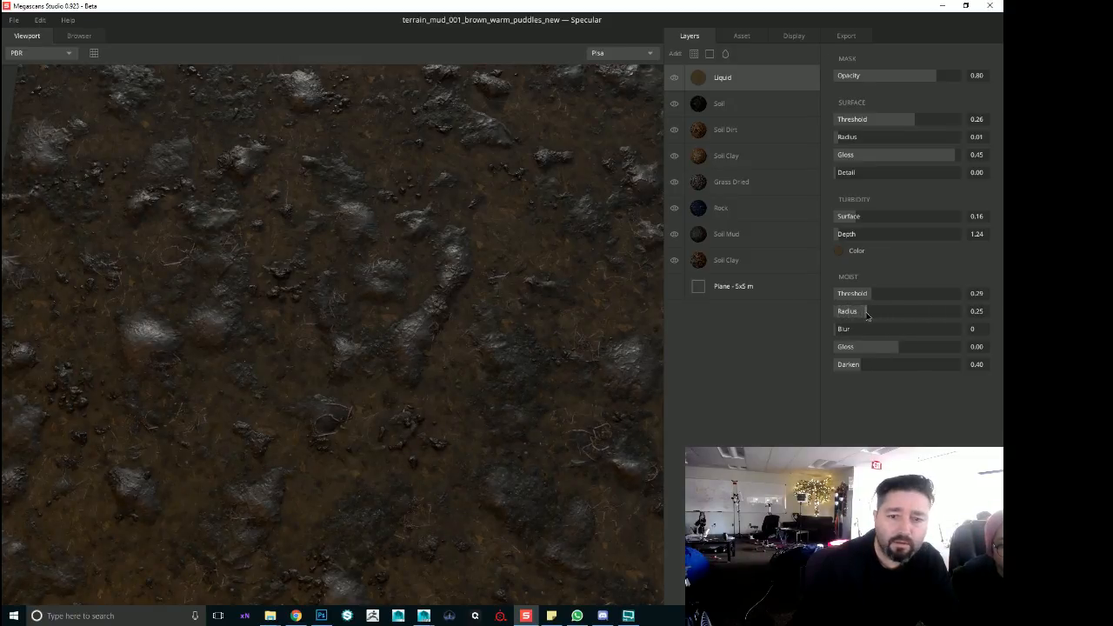
left_click_drag(870, 294, 832, 299)
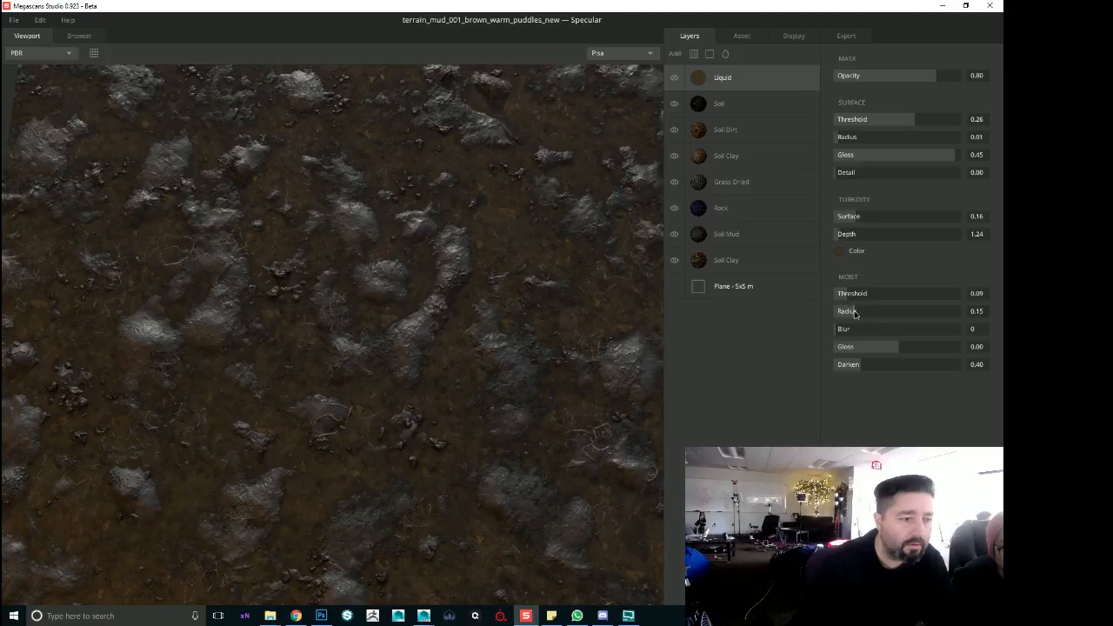
Set the Liquid layer's moist threshold to 0.15 and moist radius to 0.08
left_click_drag(395, 348, 398, 390)
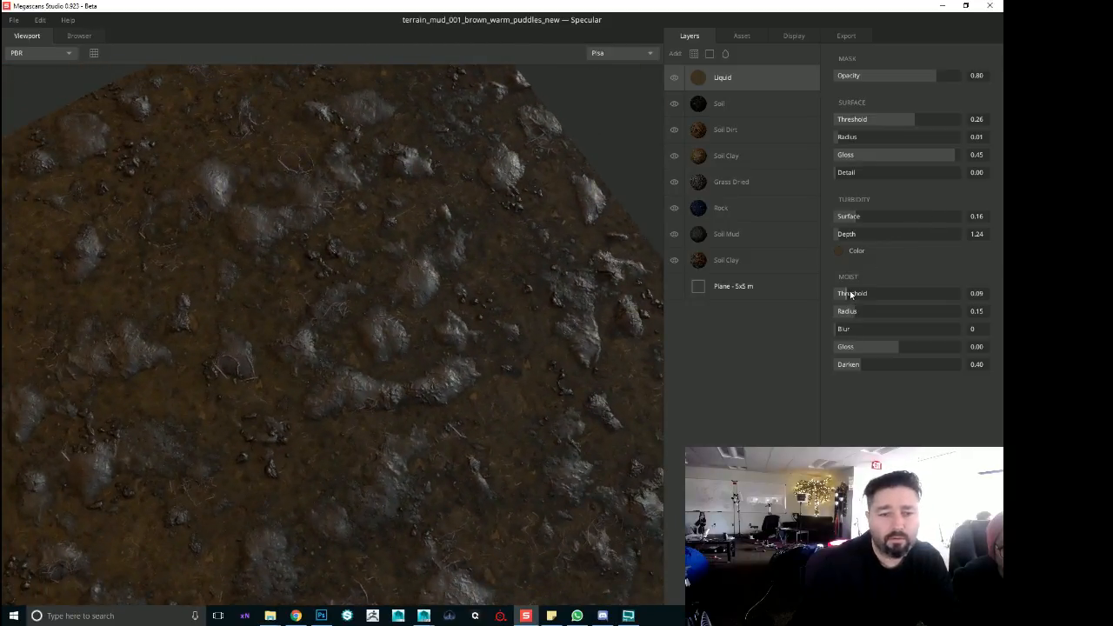
left_click_drag(849, 293, 855, 294)
left_click_drag(391, 339, 424, 437)
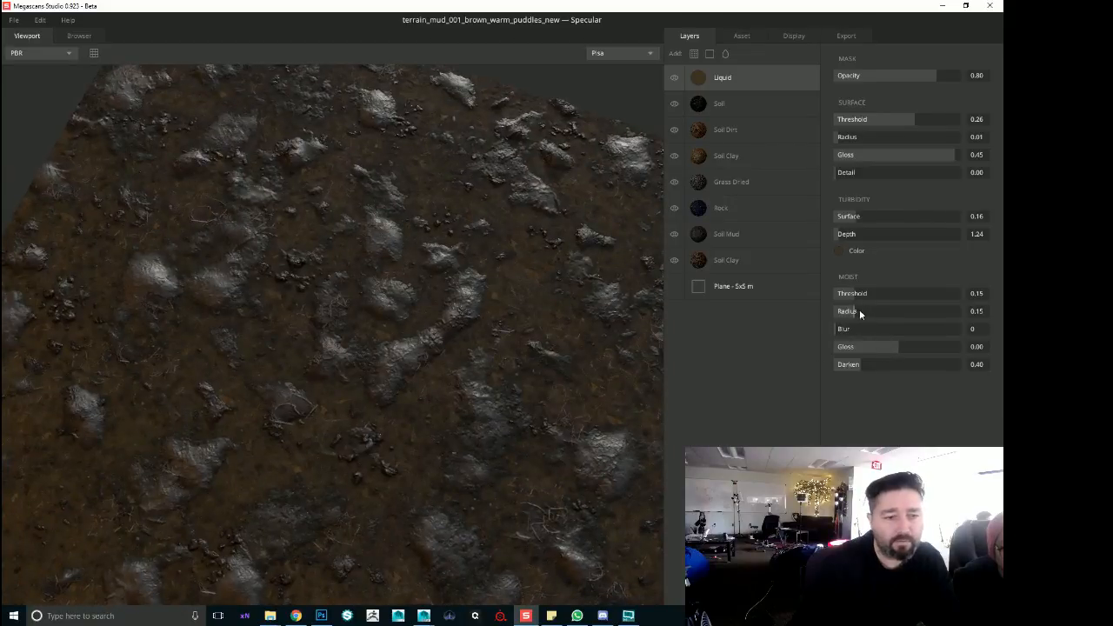
left_click_drag(859, 311, 831, 322)
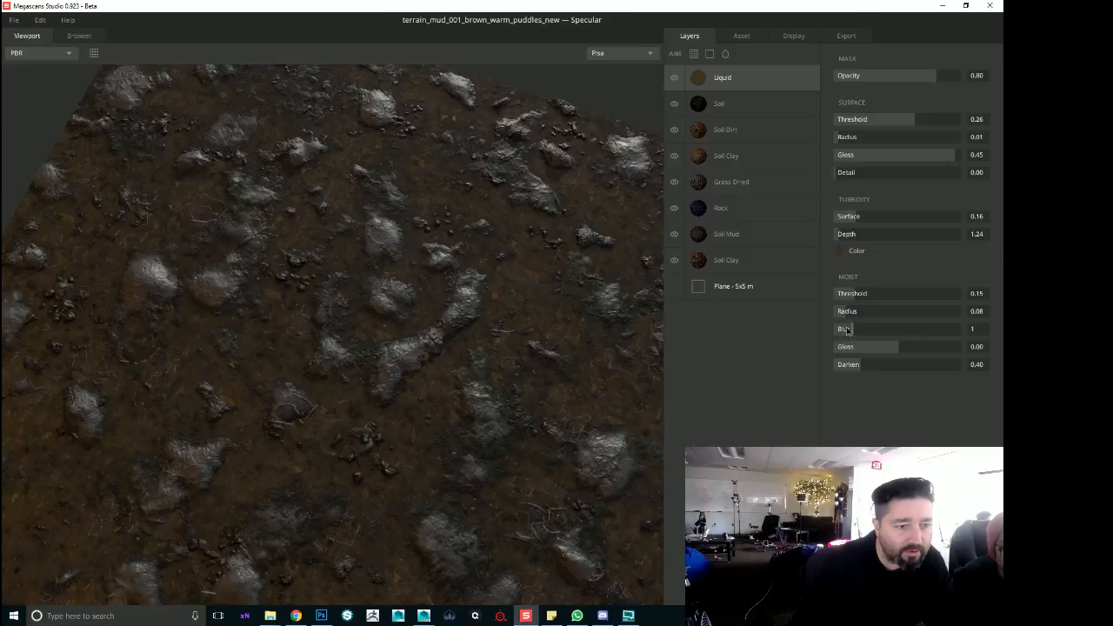
Try different moist blur values on the Liquid layer up close, settle on 1, and check the whole terrain plane
mouse_move(861, 329)
left_mouse_down()
mouse_move(891, 328)
mouse_move(857, 328)
mouse_move(876, 326)
left_mouse_up()
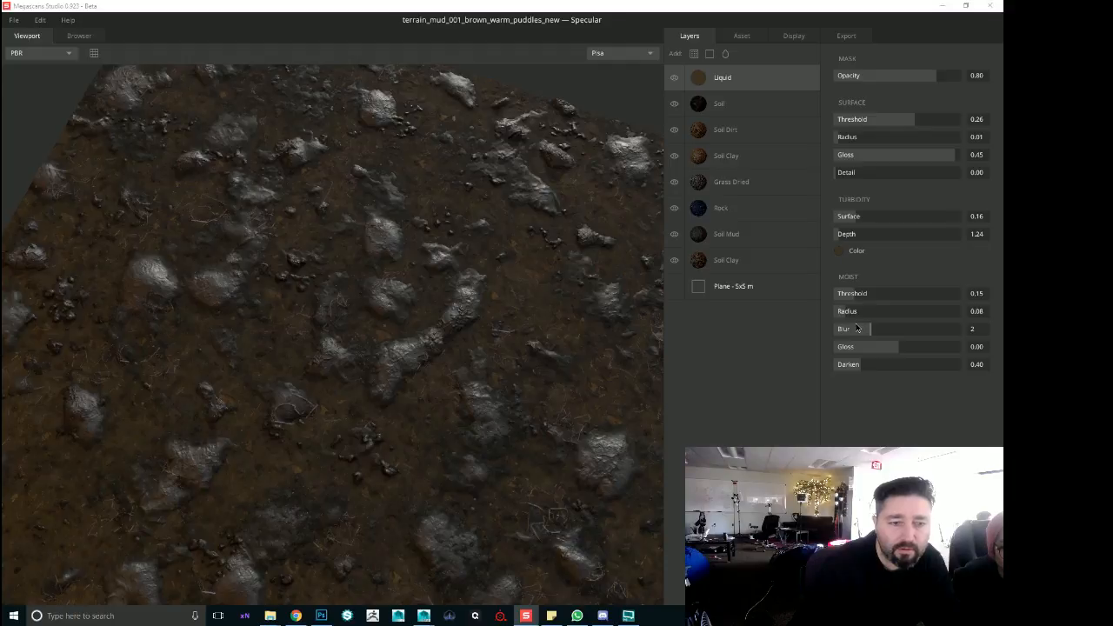
scroll(399, 369, "up", 5)
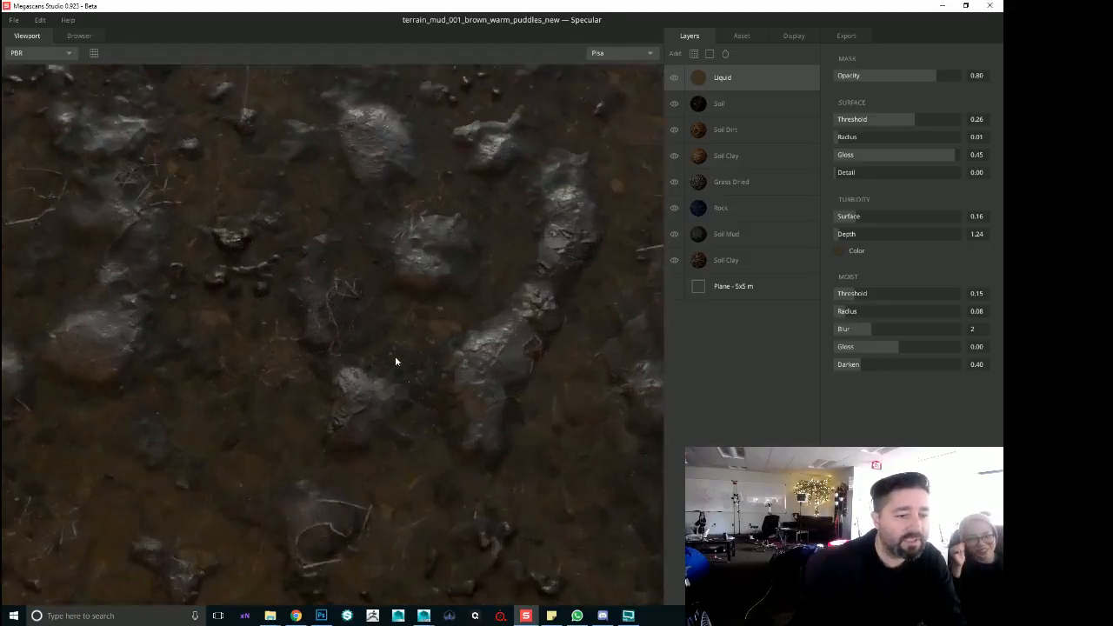
left_click(853, 331)
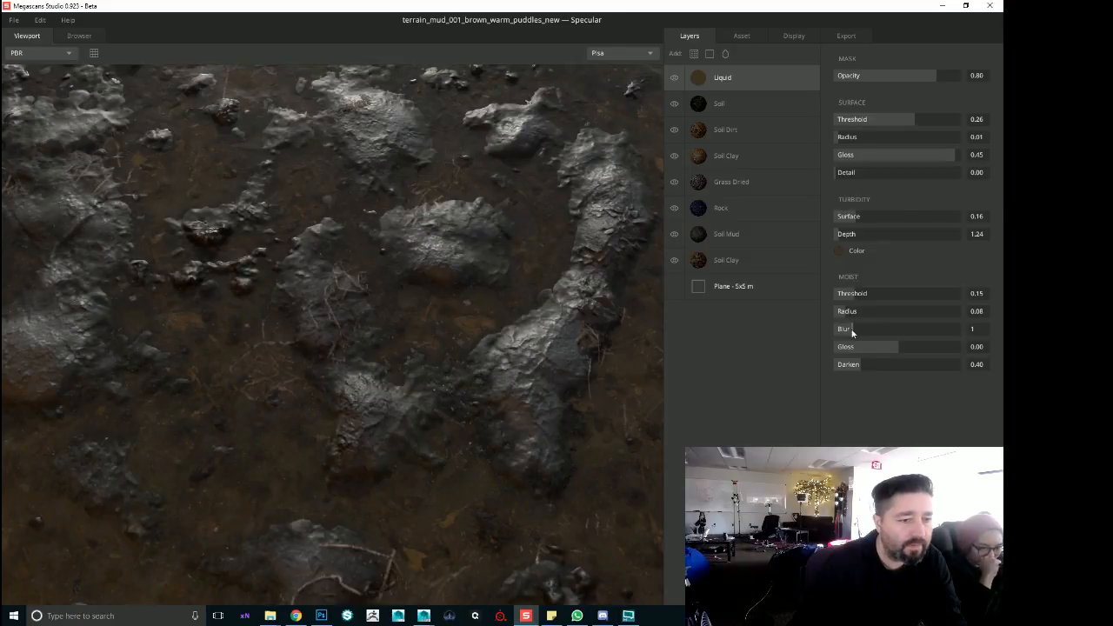
left_click(865, 333)
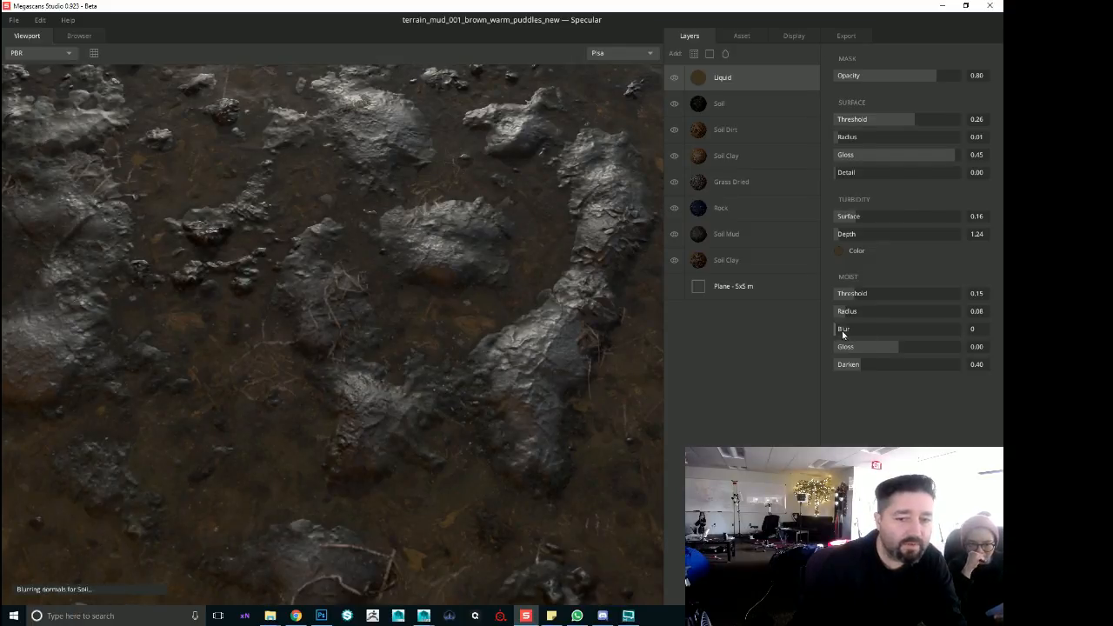
left_click(848, 330)
scroll(266, 410, "down", 5)
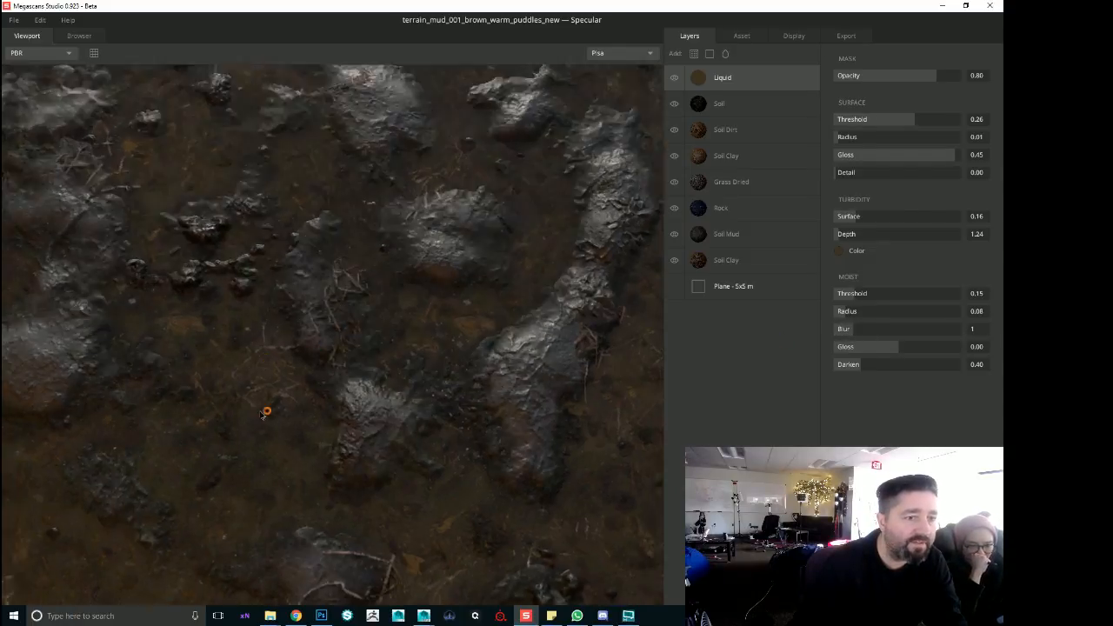
left_click_drag(276, 405, 398, 459)
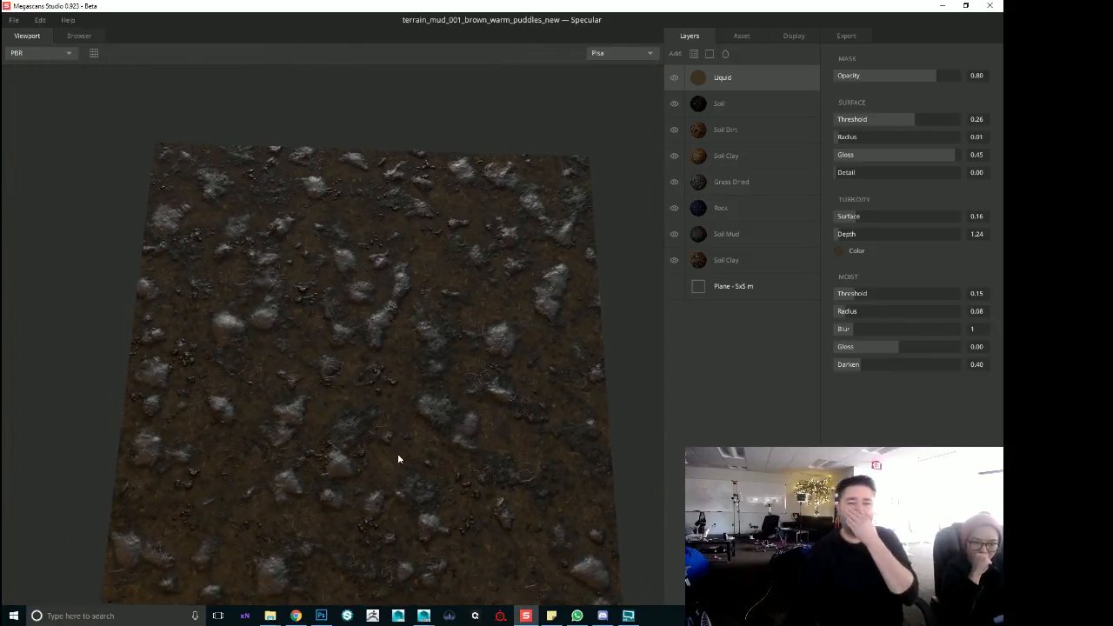
Review the Soil Mud layer's settings, and hide and reshow the Soil Mud and Rock layers in turn to compare their contribution
left_click(746, 243)
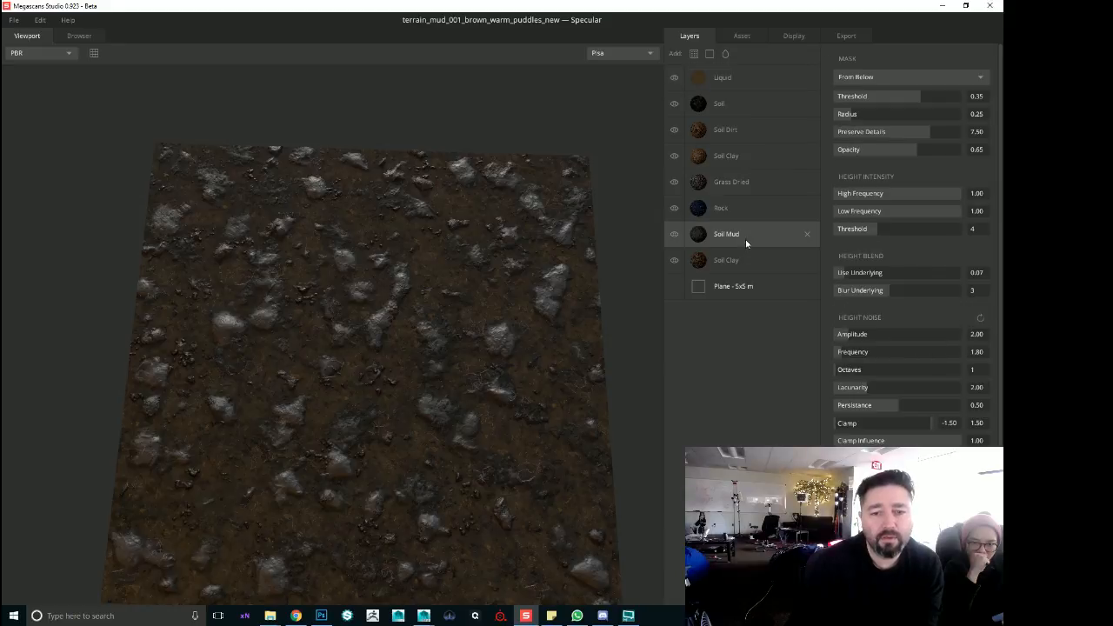
scroll(905, 260, "down", 2)
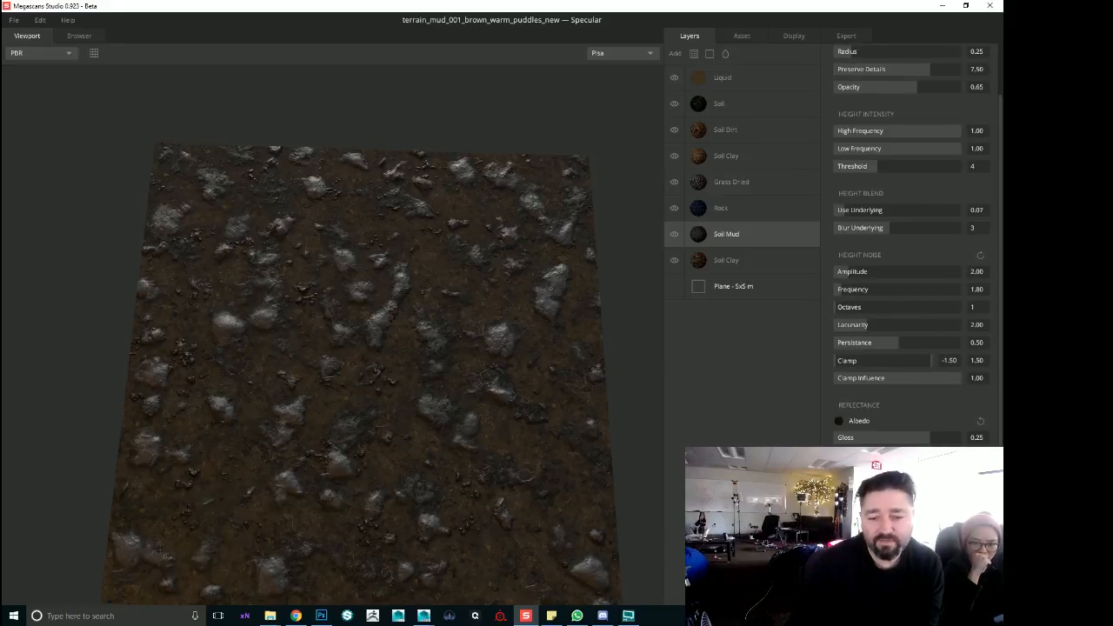
scroll(918, 243, "down", 2)
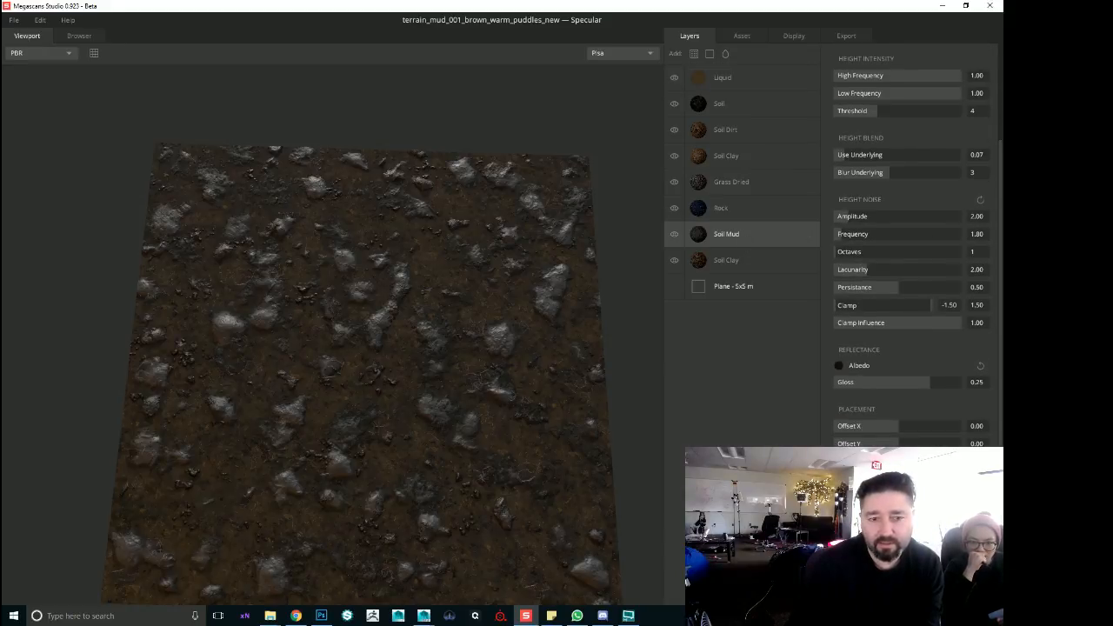
scroll(912, 245, "up", 1)
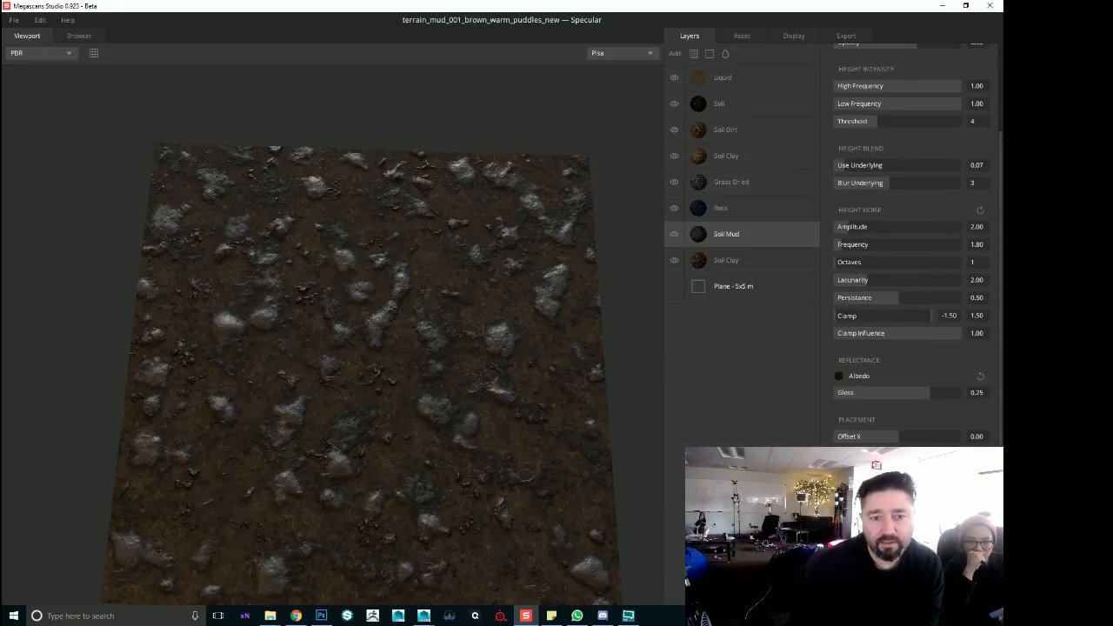
left_click(674, 235)
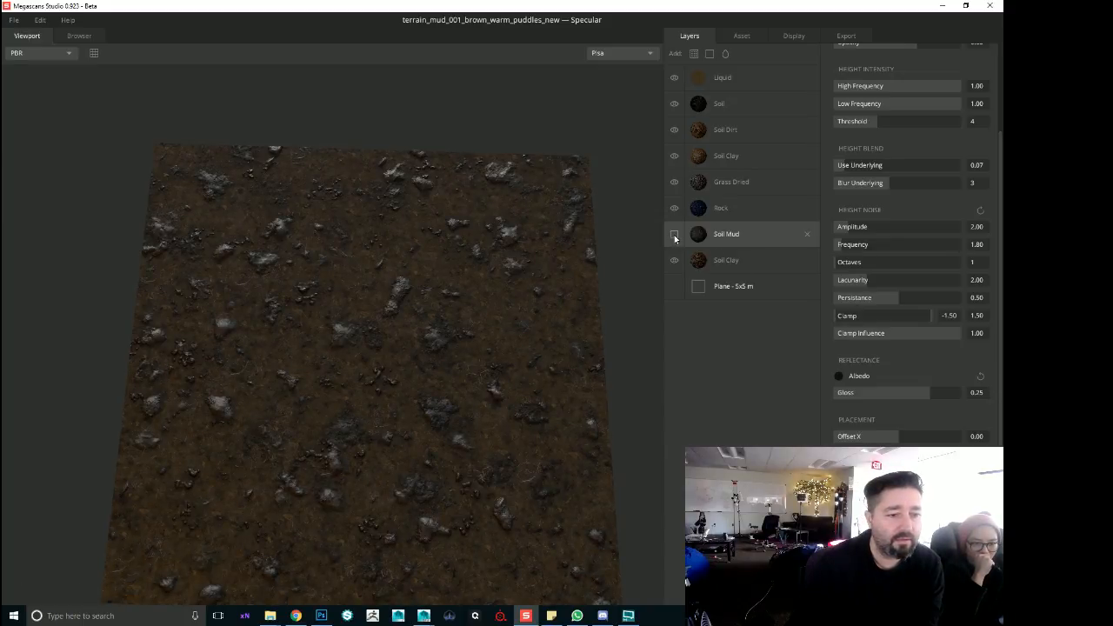
left_click(674, 234)
left_click(674, 208)
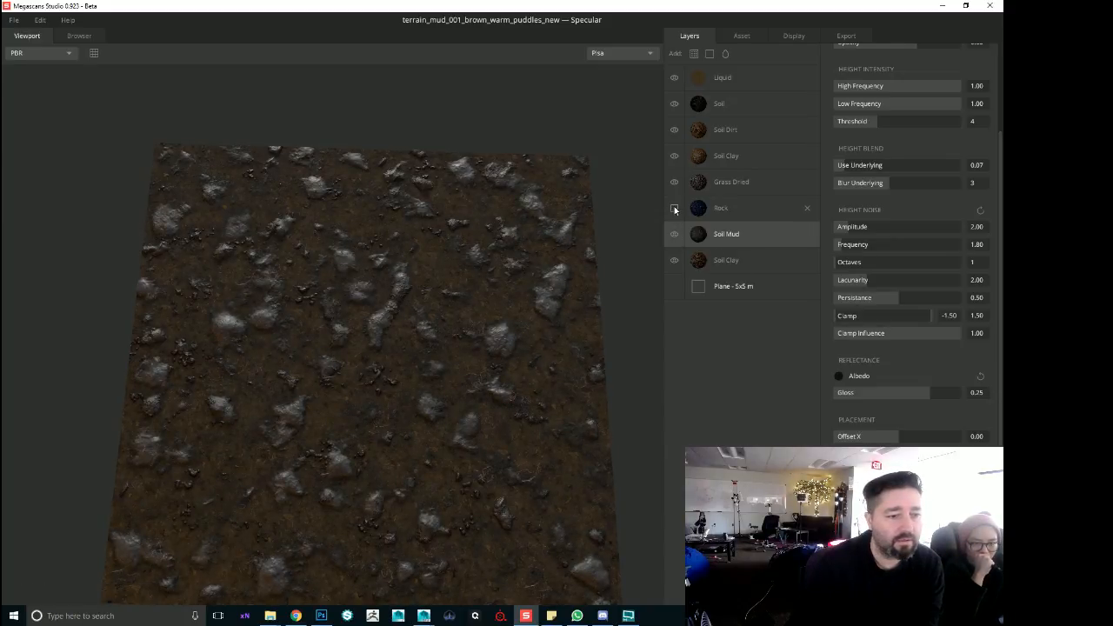
left_click(674, 208)
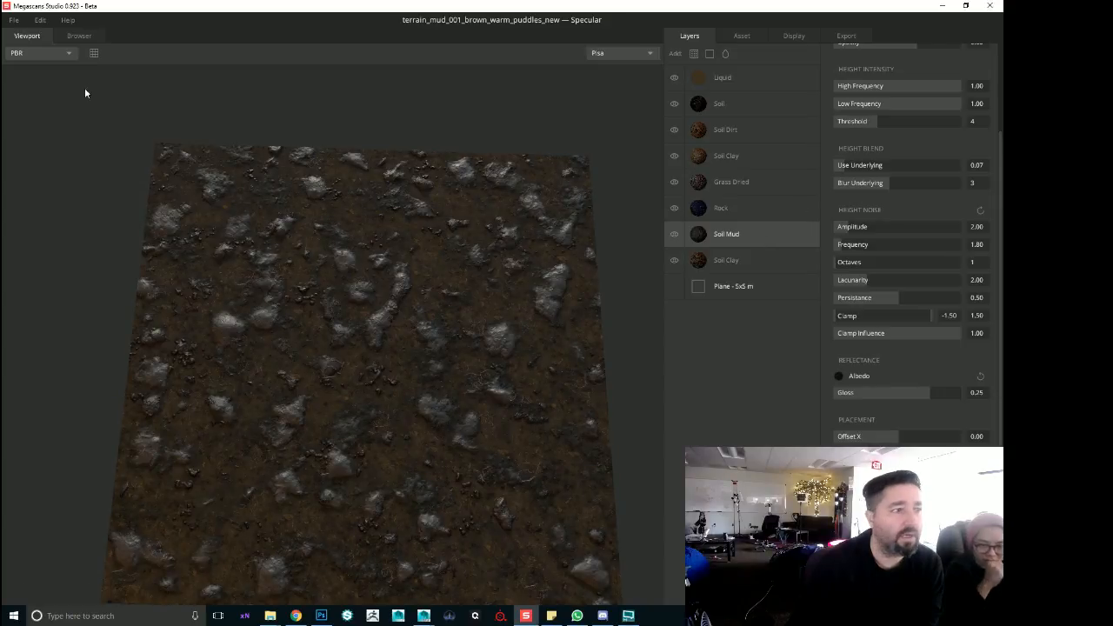
Open the material browser and search the library for "SOIL"
left_click(672, 56)
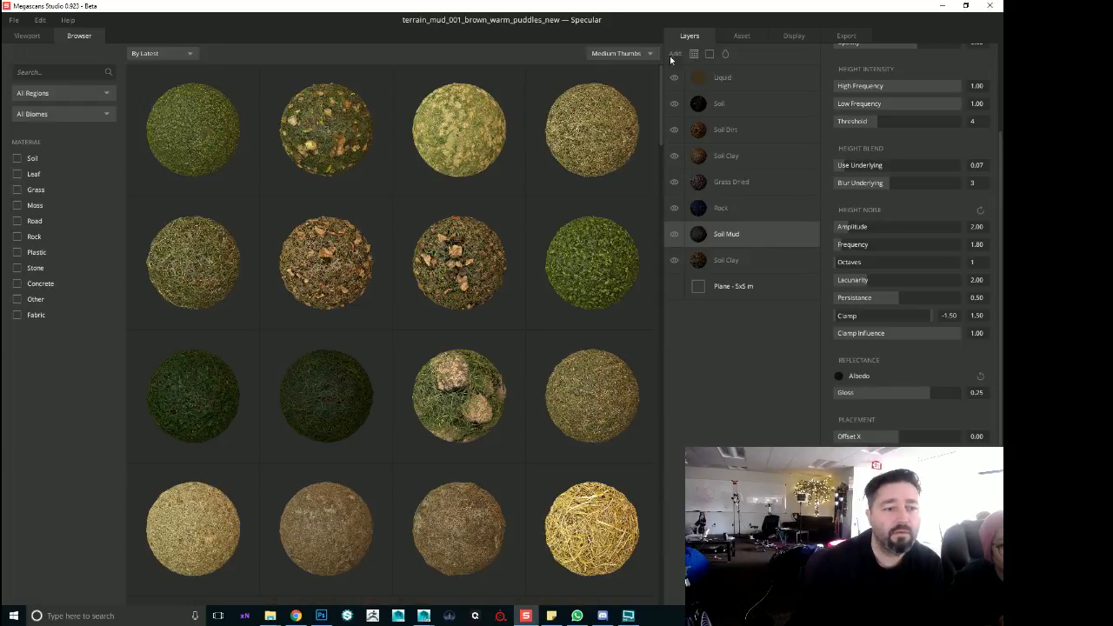
left_click(44, 66)
type("SOIL MUD")
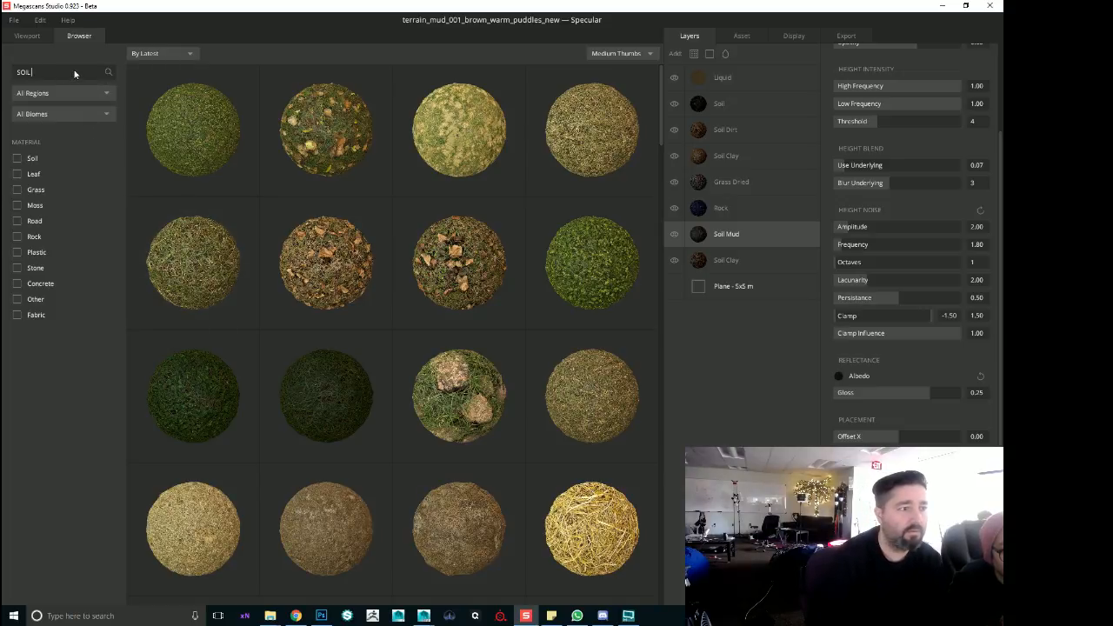
left_click(40, 74)
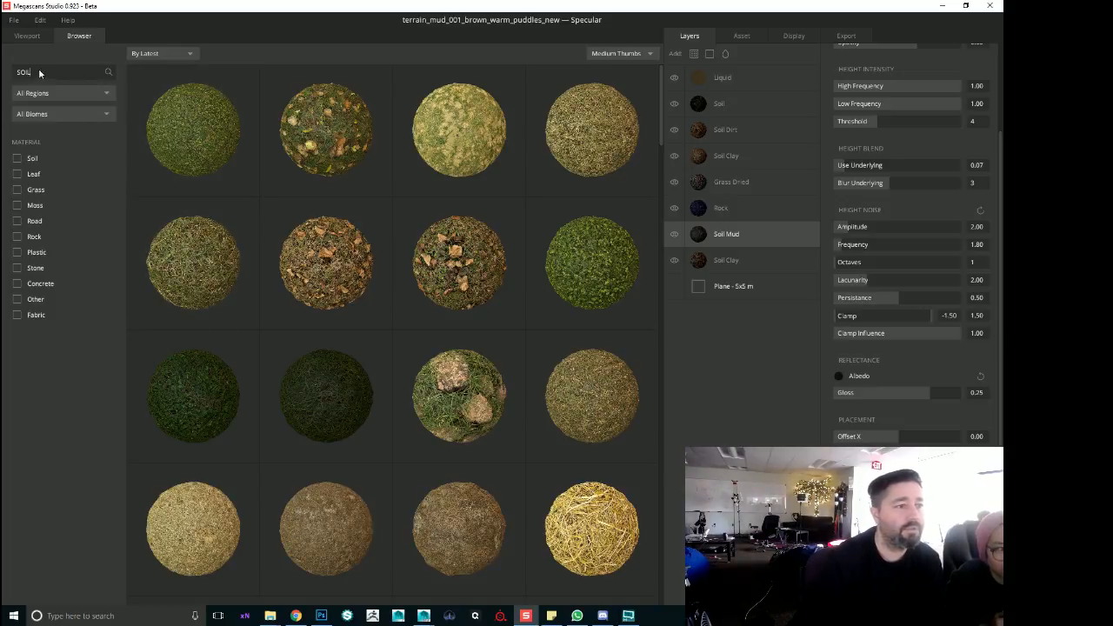
Look through the material thumbnails for a suitable soil or mud surface
scroll(389, 244, "down", 10)
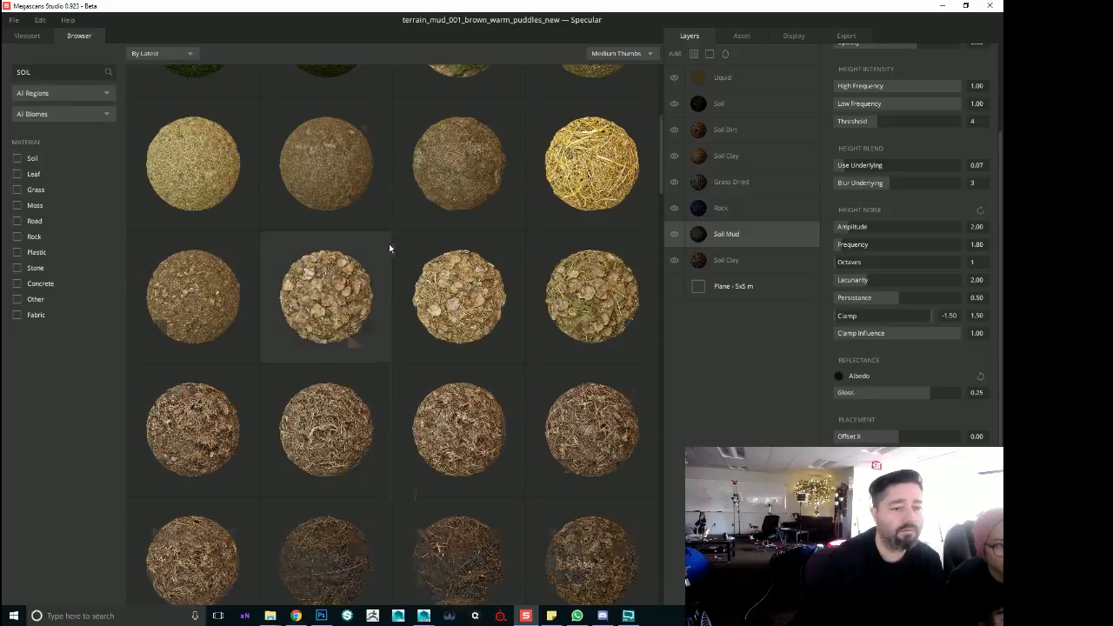
scroll(400, 277, "down", 15)
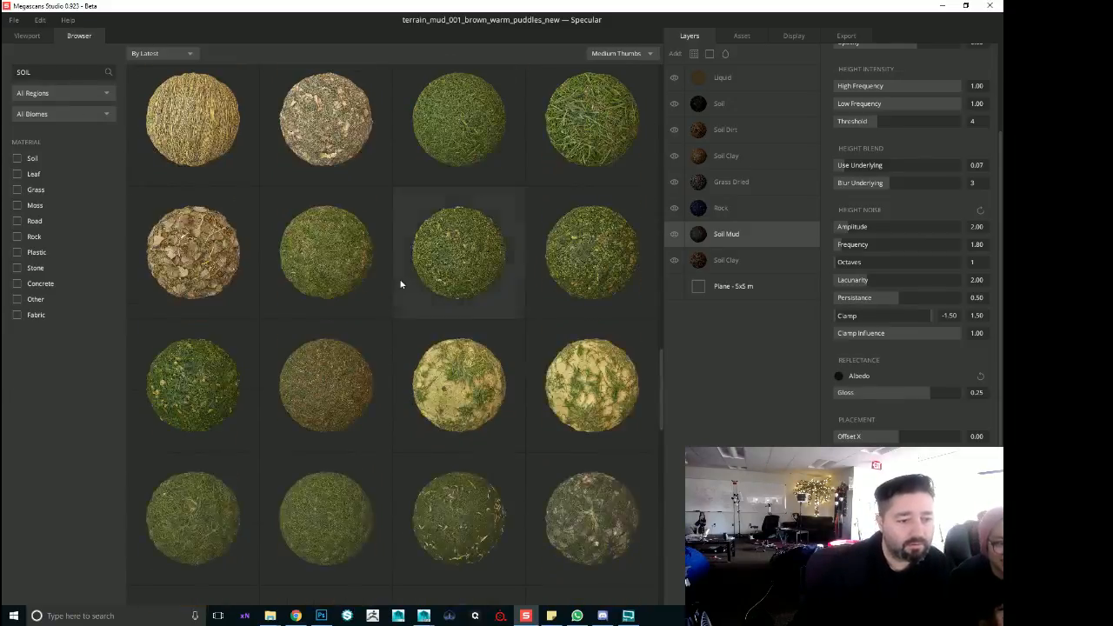
scroll(400, 283, "up", 1)
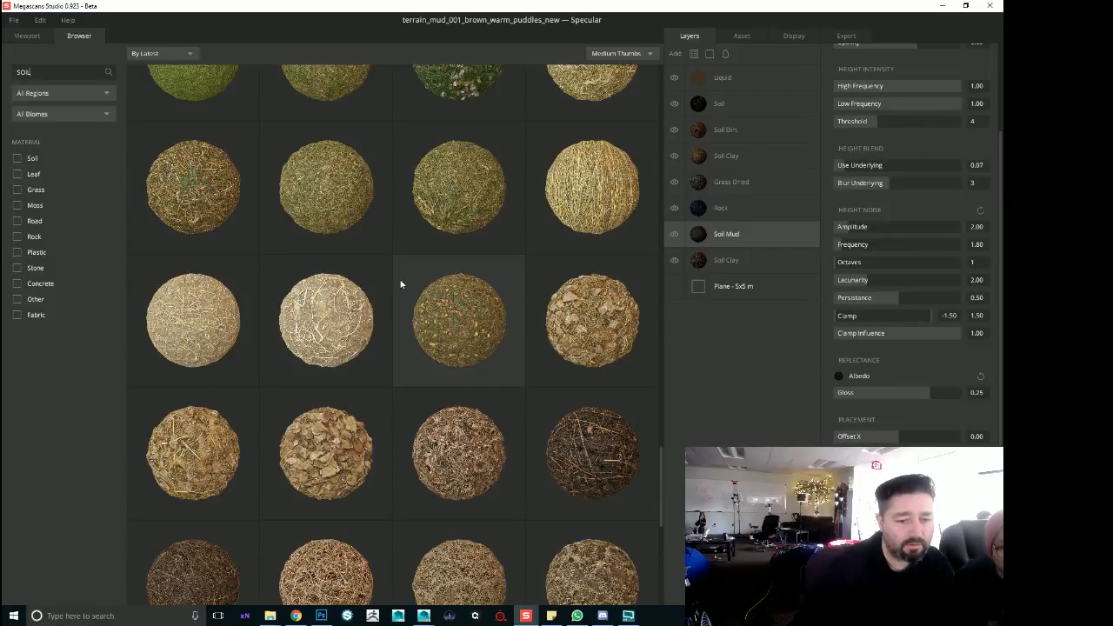
scroll(400, 283, "down", 5)
scroll(400, 283, "up", 3)
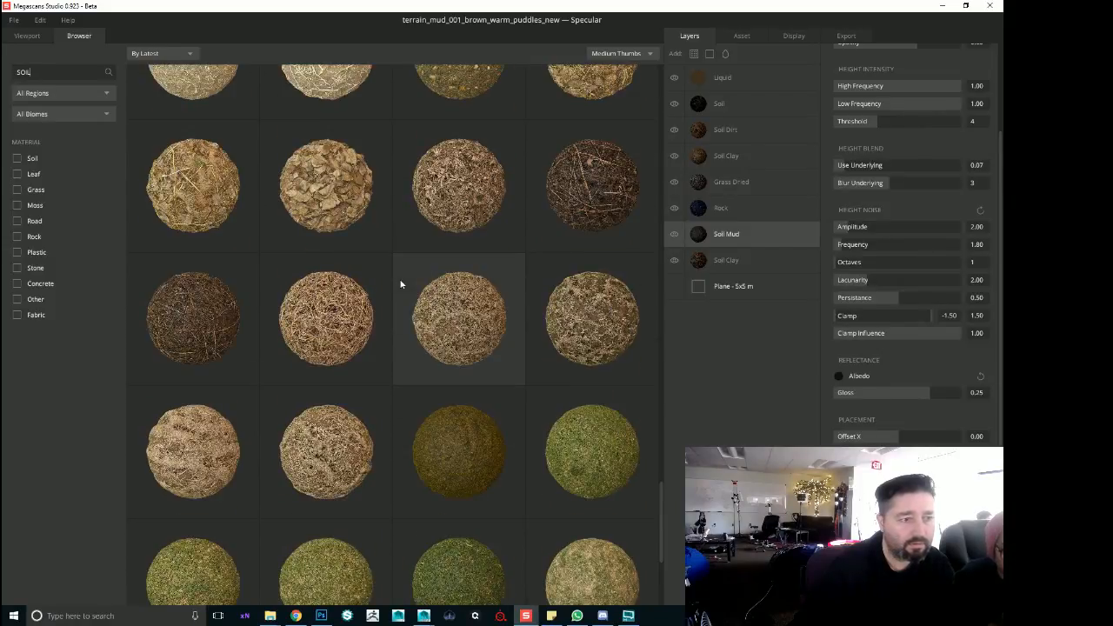
scroll(400, 284, "up", 4)
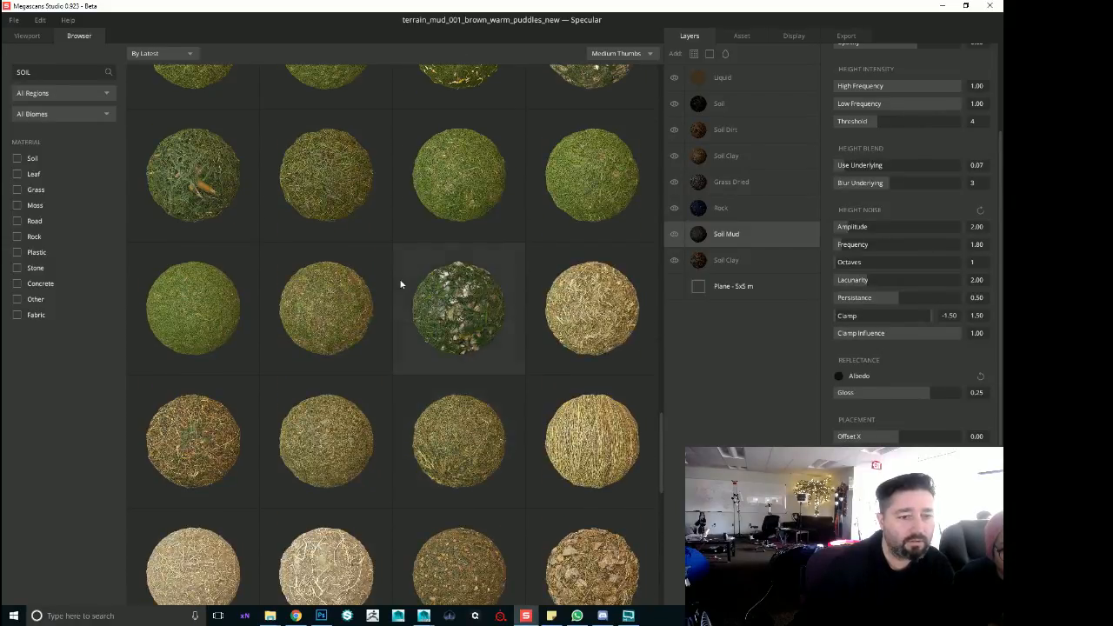
scroll(400, 283, "up", 3)
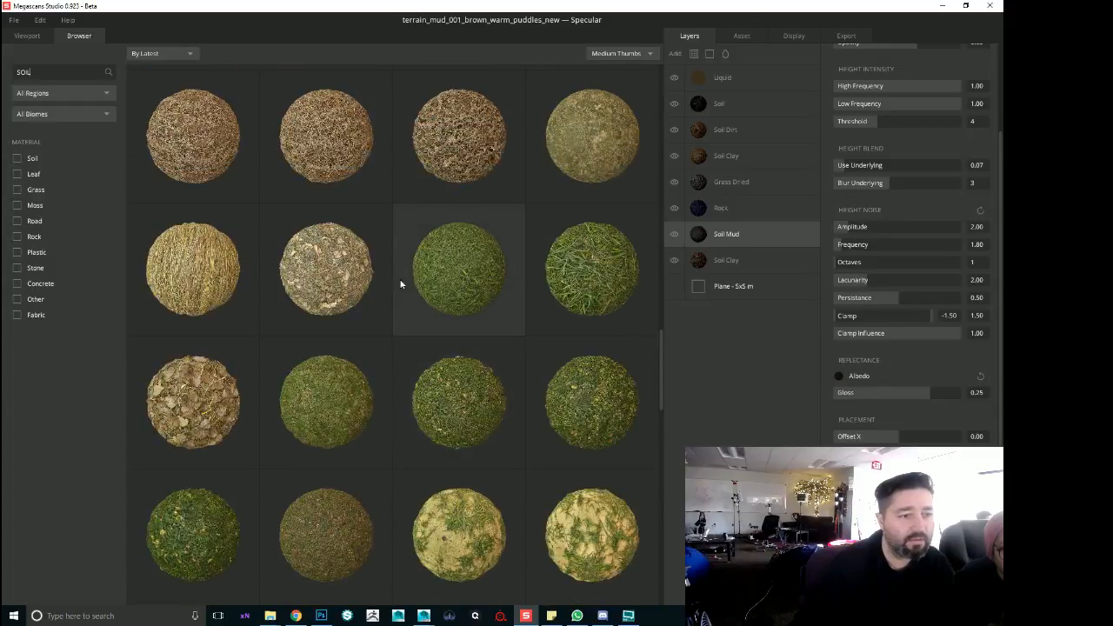
scroll(400, 284, "up", 5)
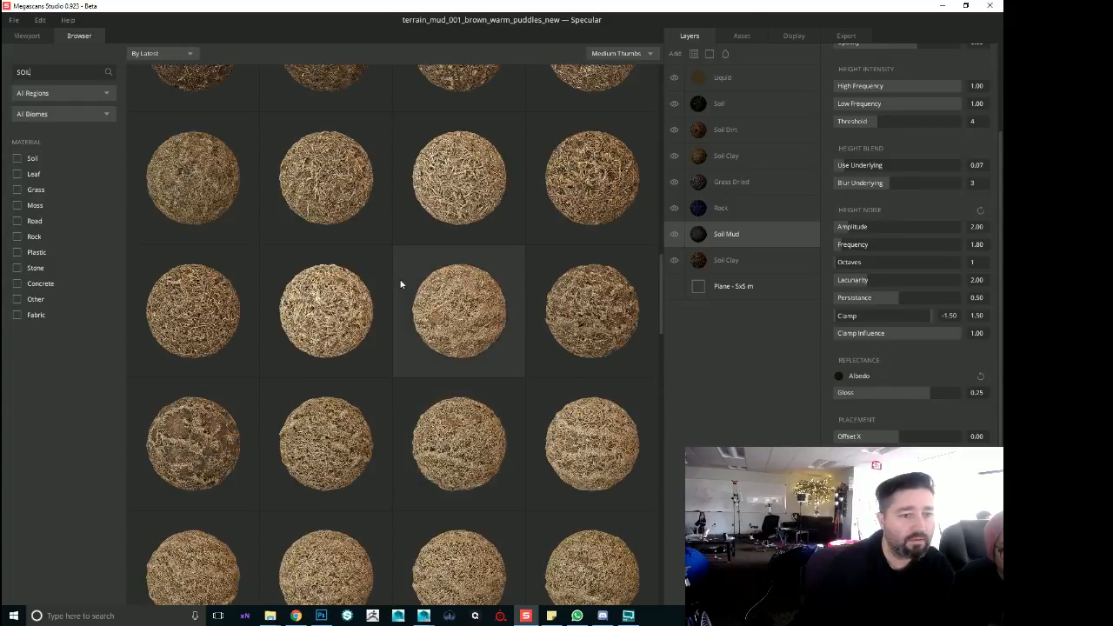
scroll(400, 284, "up", 5)
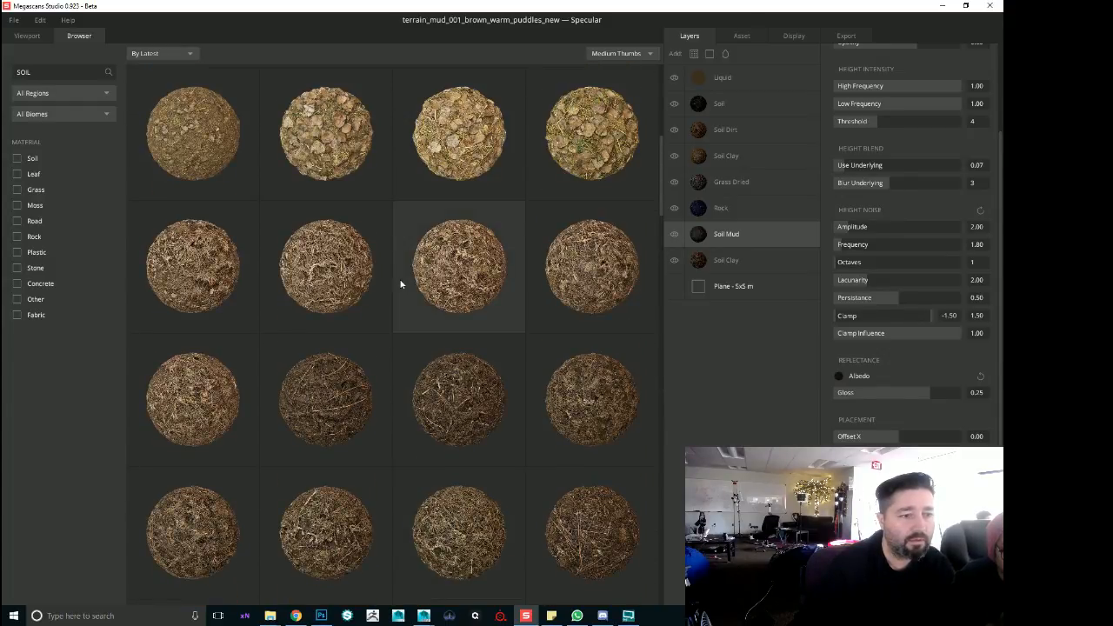
scroll(400, 284, "up", 3)
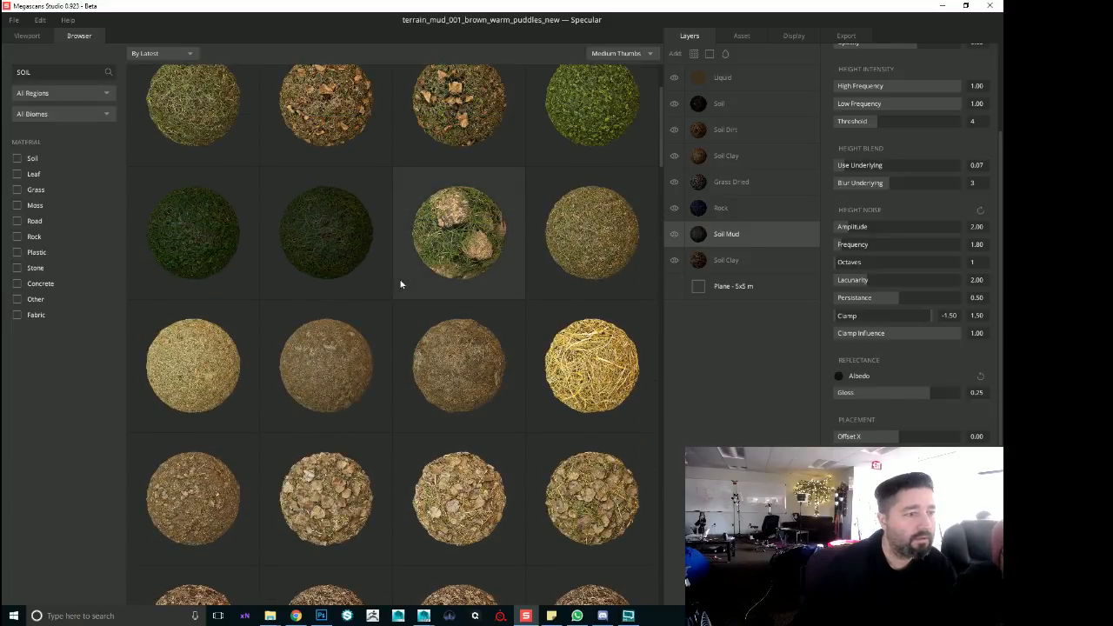
scroll(400, 284, "up", 2)
scroll(400, 283, "down", 4)
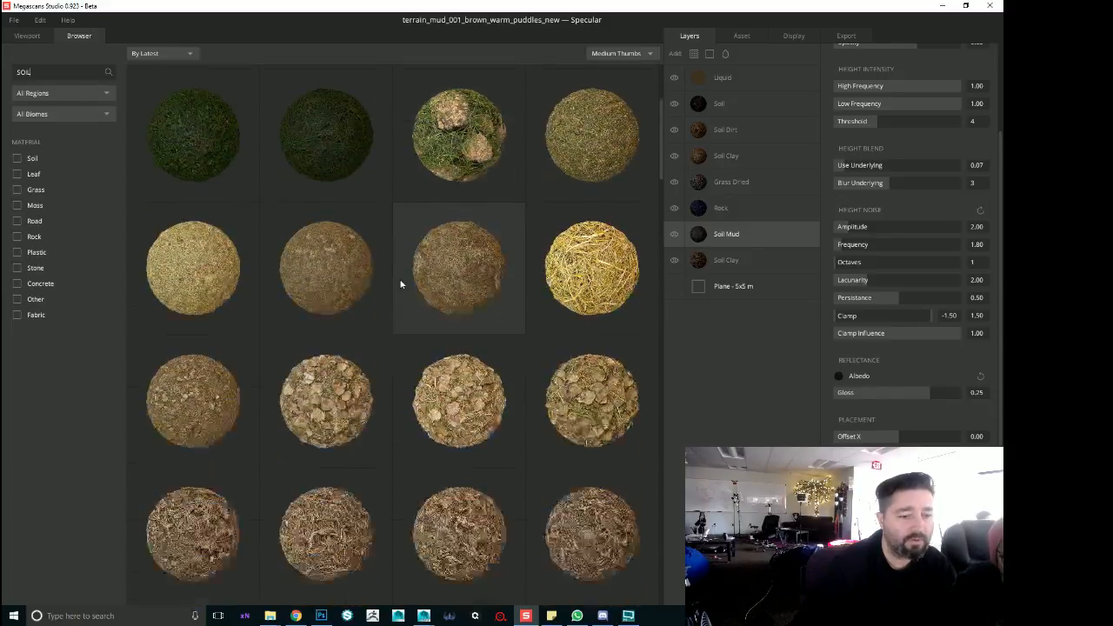
scroll(400, 283, "down", 10)
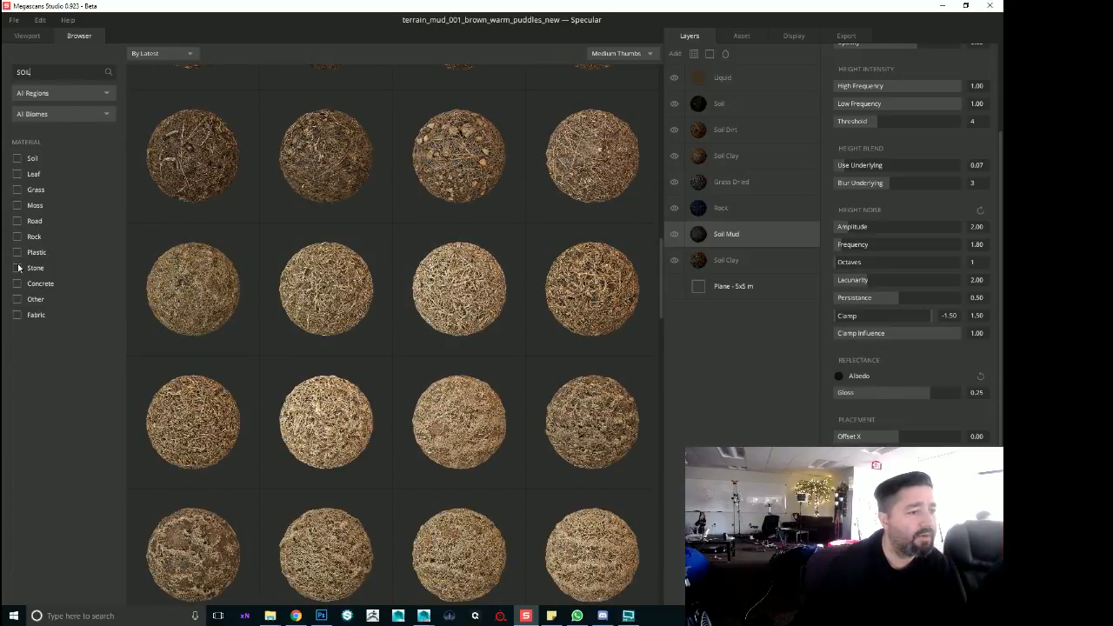
Clear the library search, check the region and biome filter options, and continue browsing the full material list
left_click(30, 94)
left_click_drag(33, 74, 3, 93)
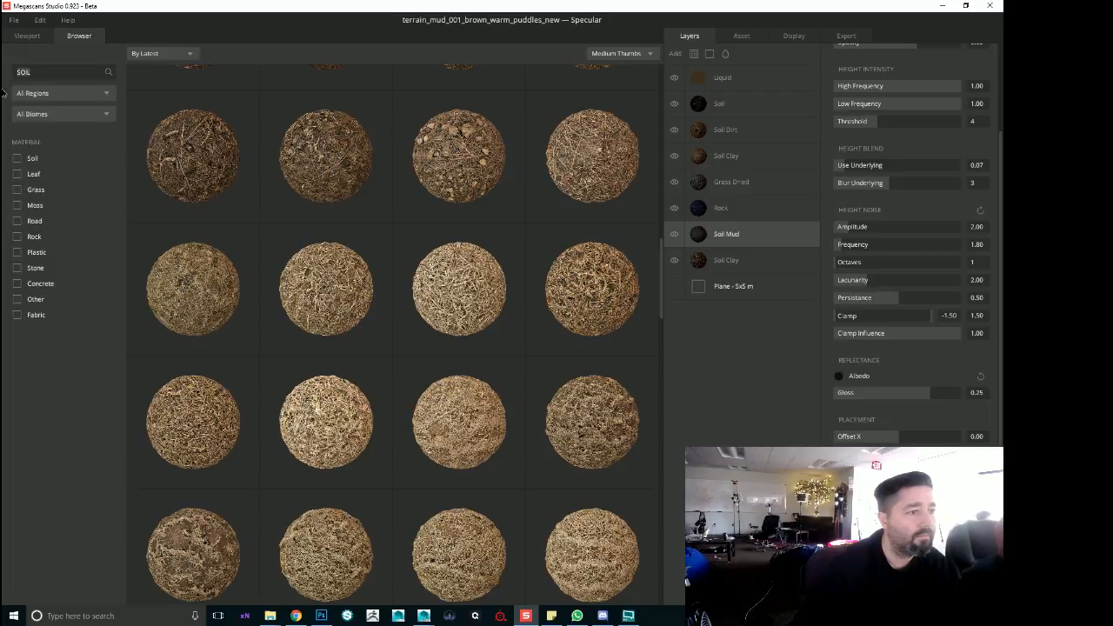
key("BackSpace")
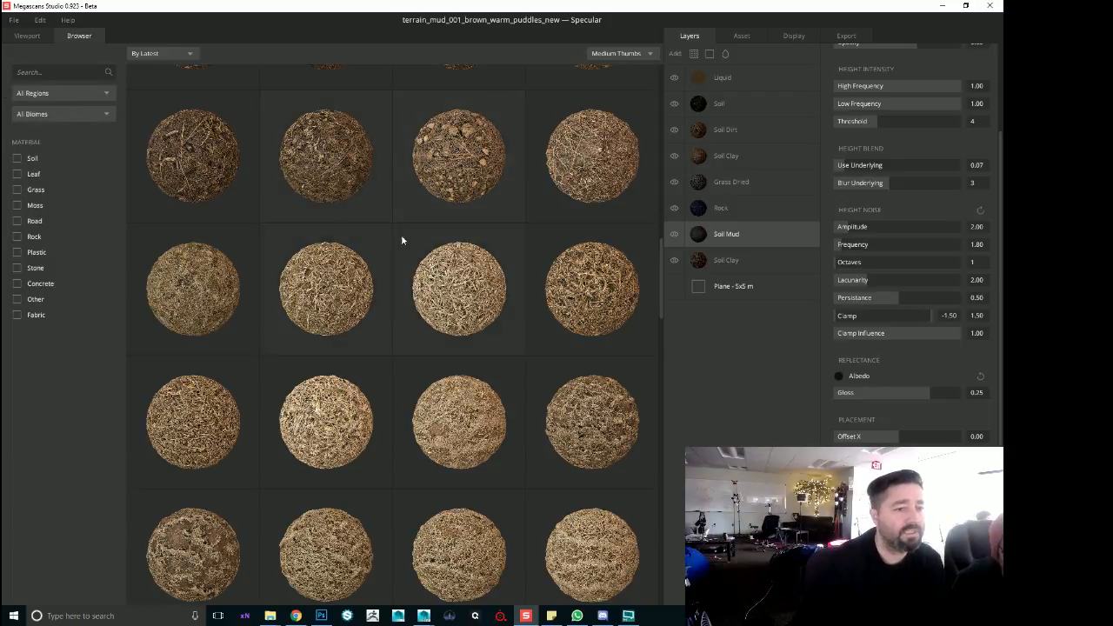
left_click(23, 113)
left_click(25, 94)
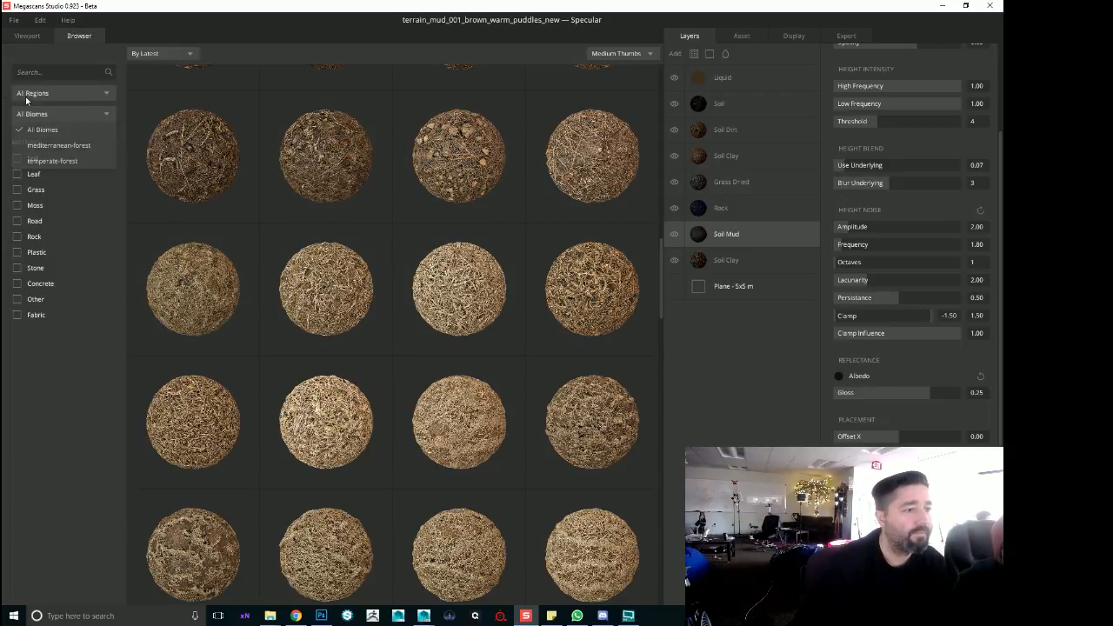
left_click(26, 94)
left_click(26, 102)
scroll(480, 249, "down", 5)
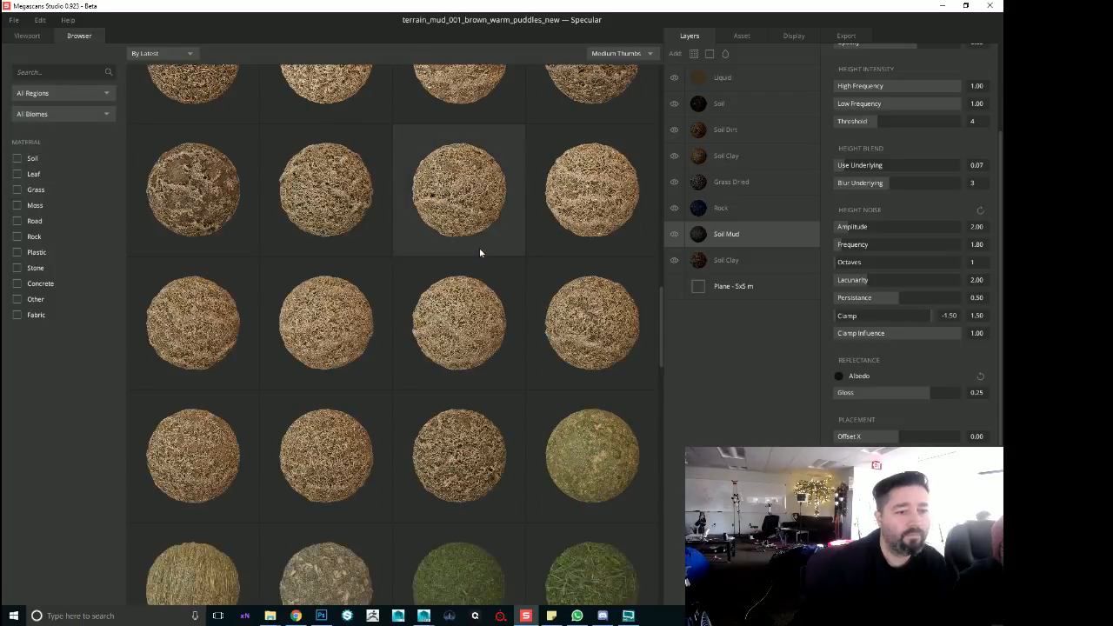
scroll(463, 265, "down", 10)
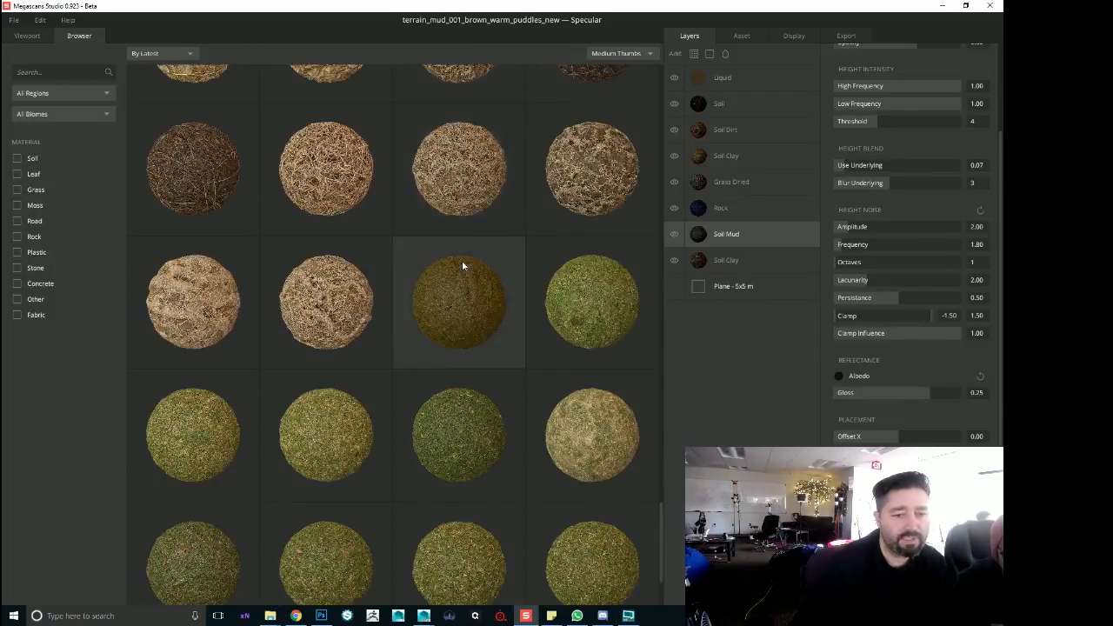
Sort the library by material, and switch the sorting back to latest
scroll(470, 300, "up", 15)
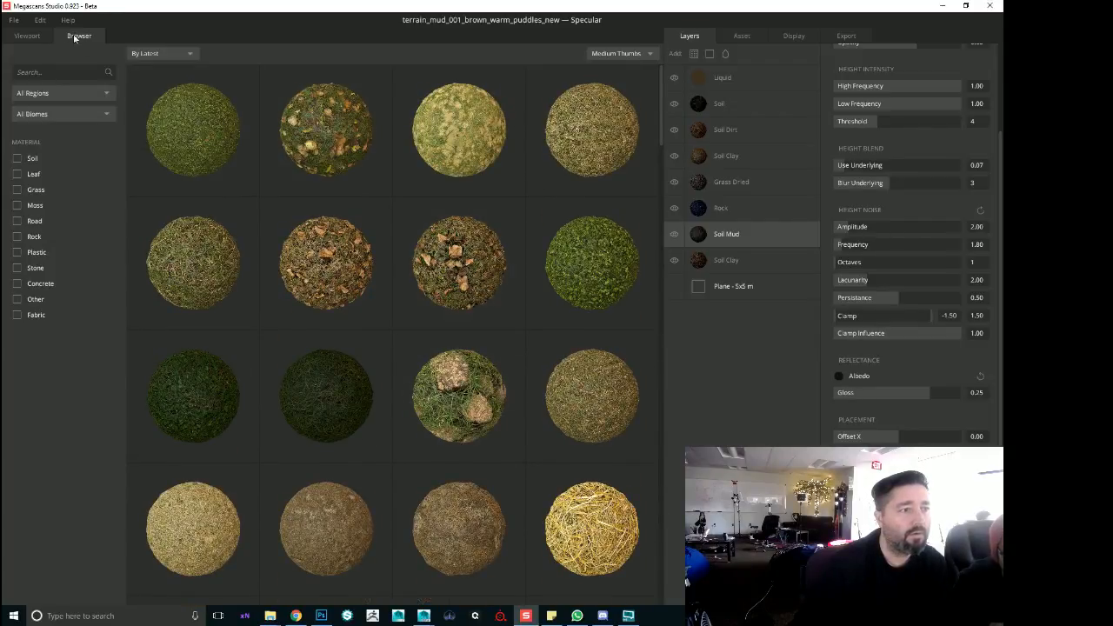
left_click(161, 54)
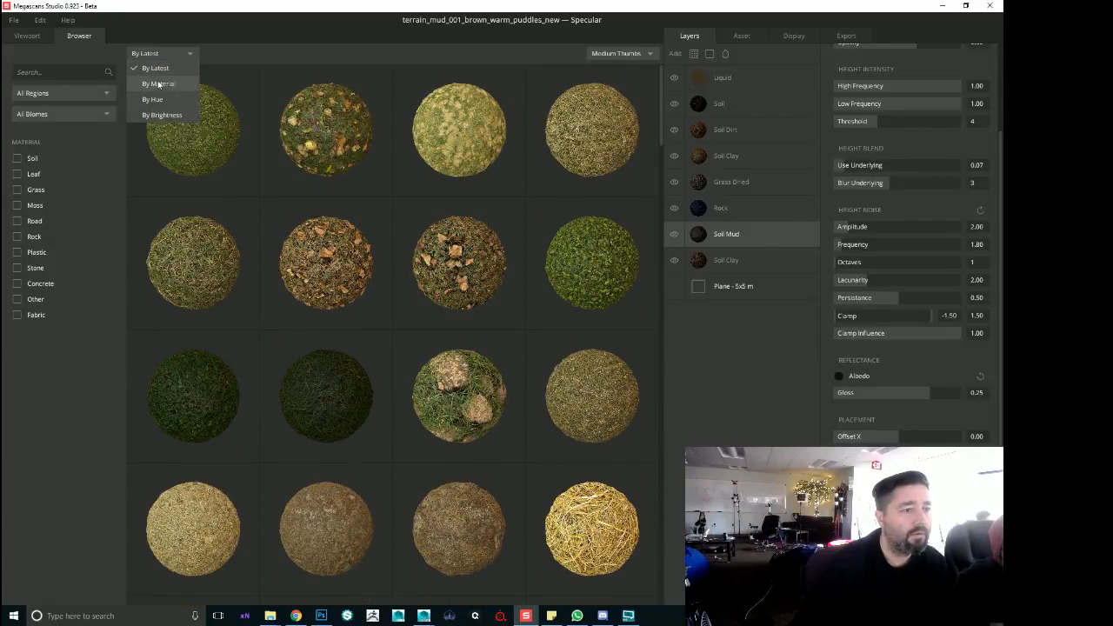
left_click(155, 84)
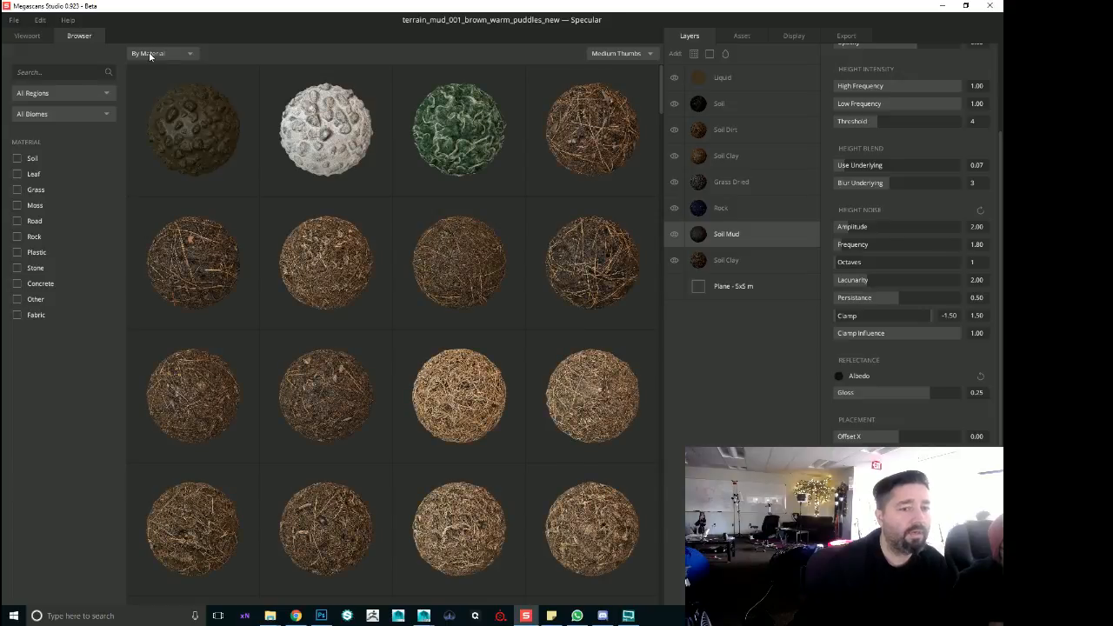
left_click(150, 54)
left_click(149, 67)
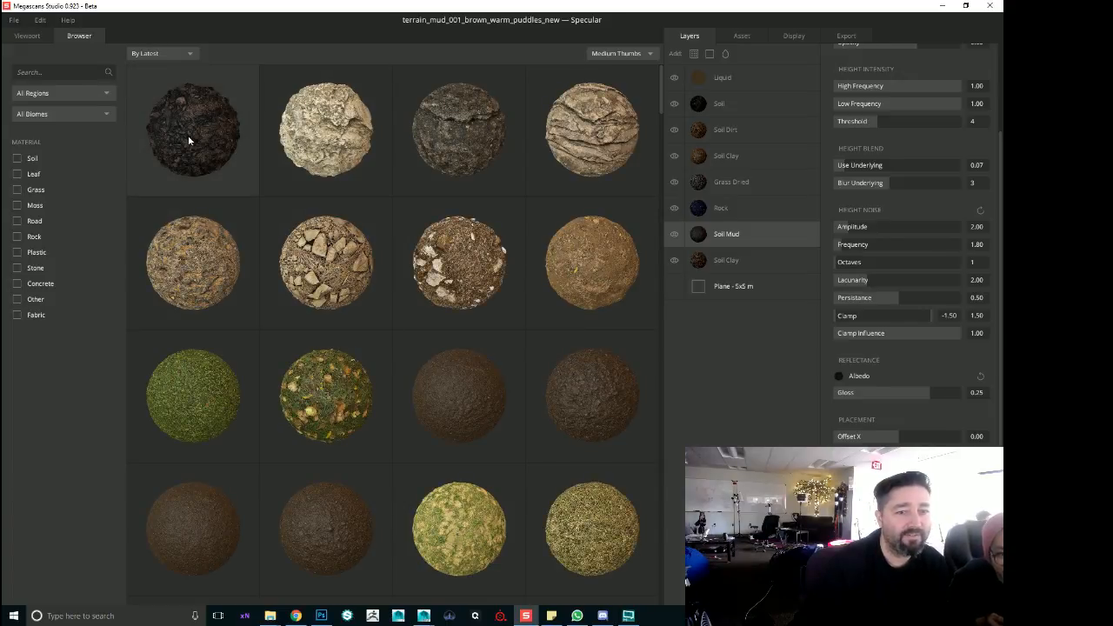
Browse the library for a rough, dark brown soil surface with debris and add it as a new layer above the Liquid layer
scroll(189, 137, "down", 5)
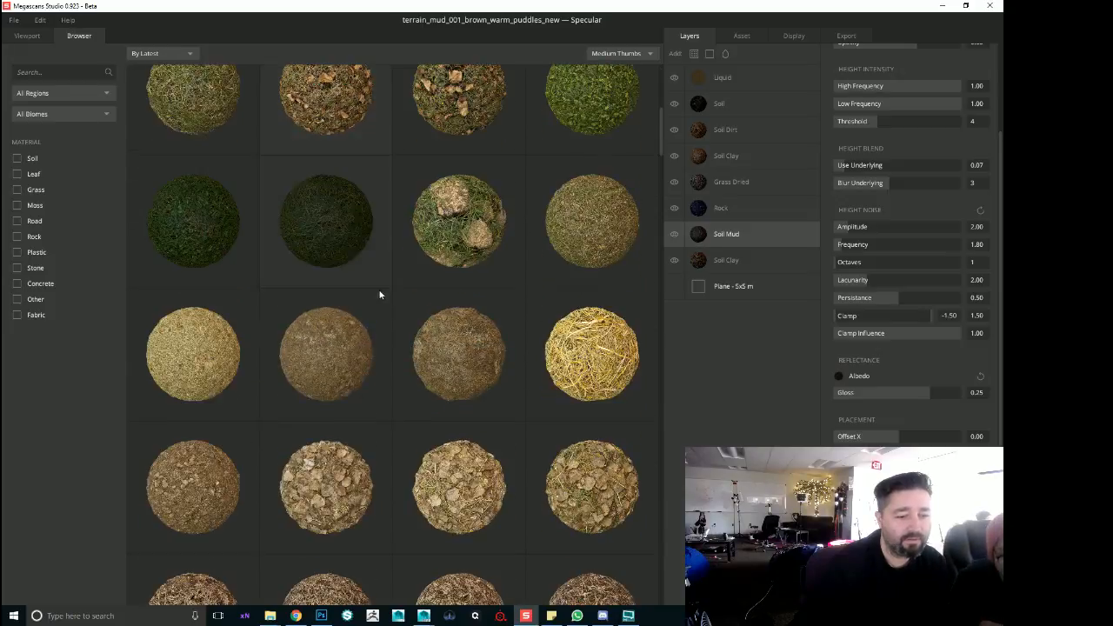
scroll(379, 295, "down", 12)
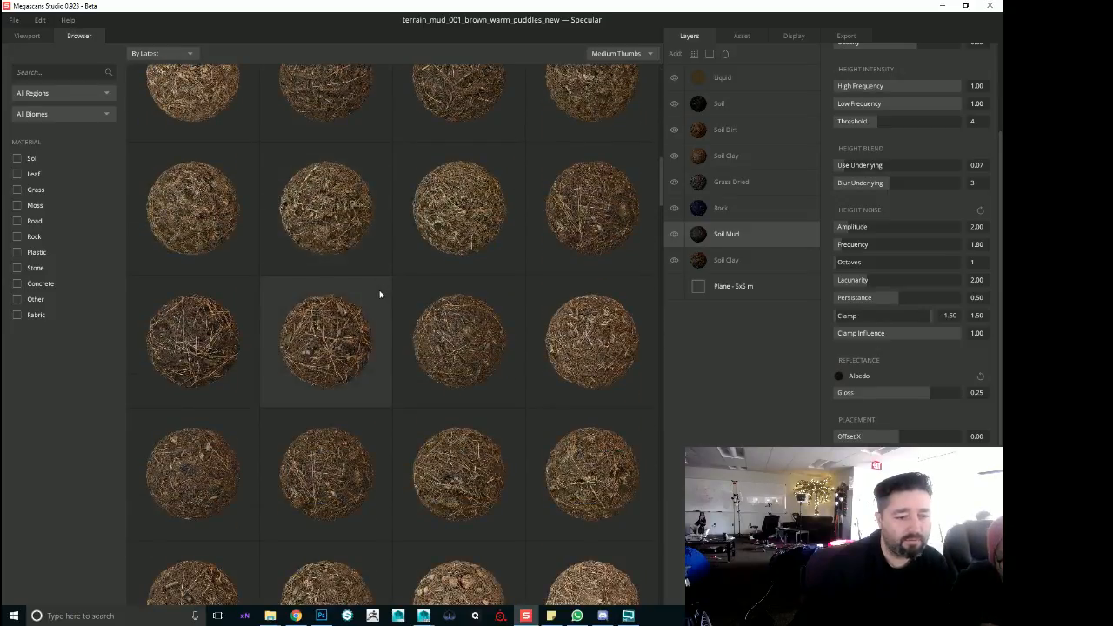
scroll(379, 295, "down", 10)
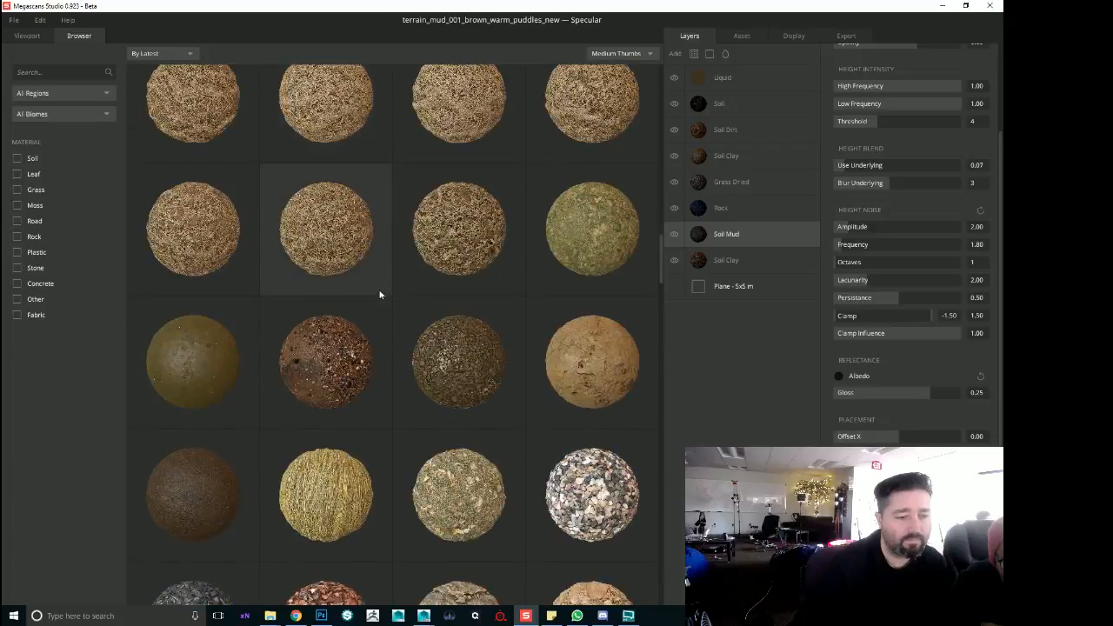
scroll(379, 295, "down", 4)
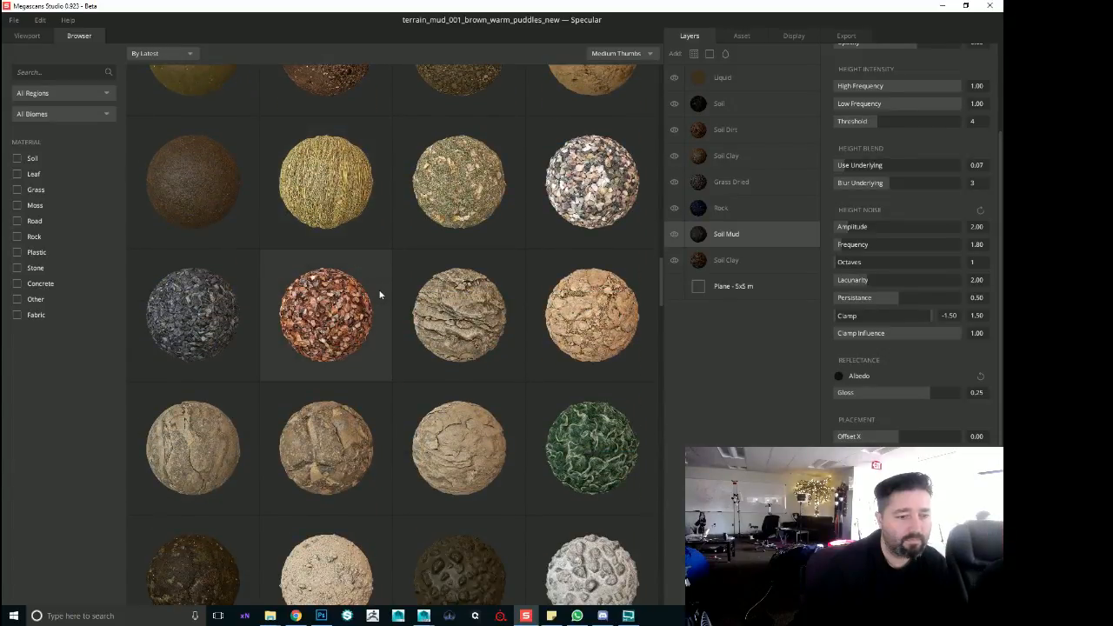
scroll(379, 295, "down", 4)
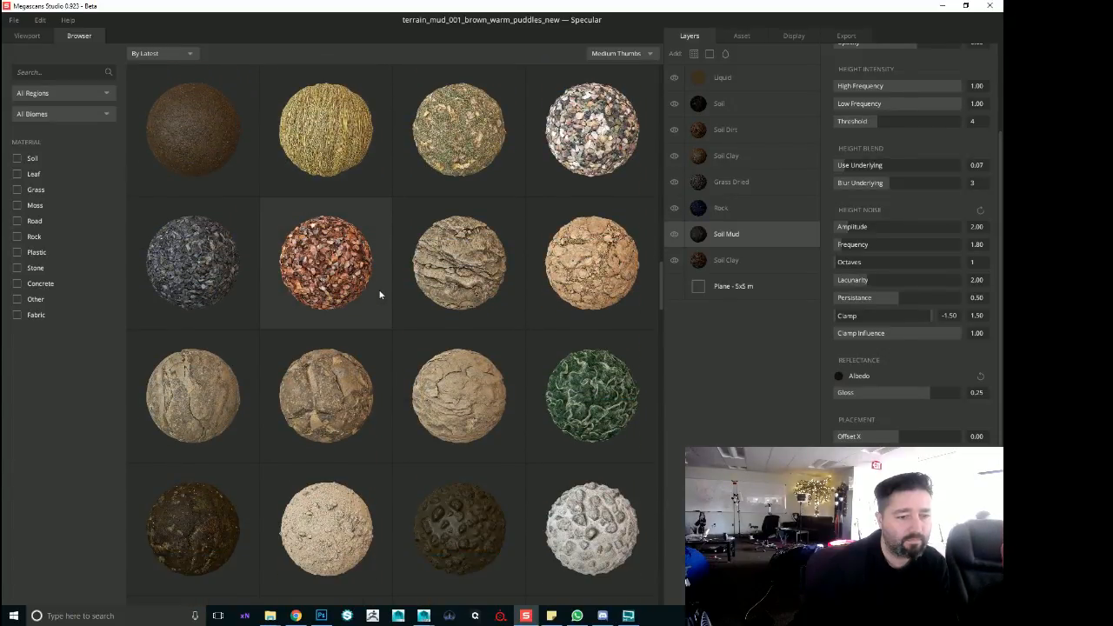
scroll(379, 295, "down", 3)
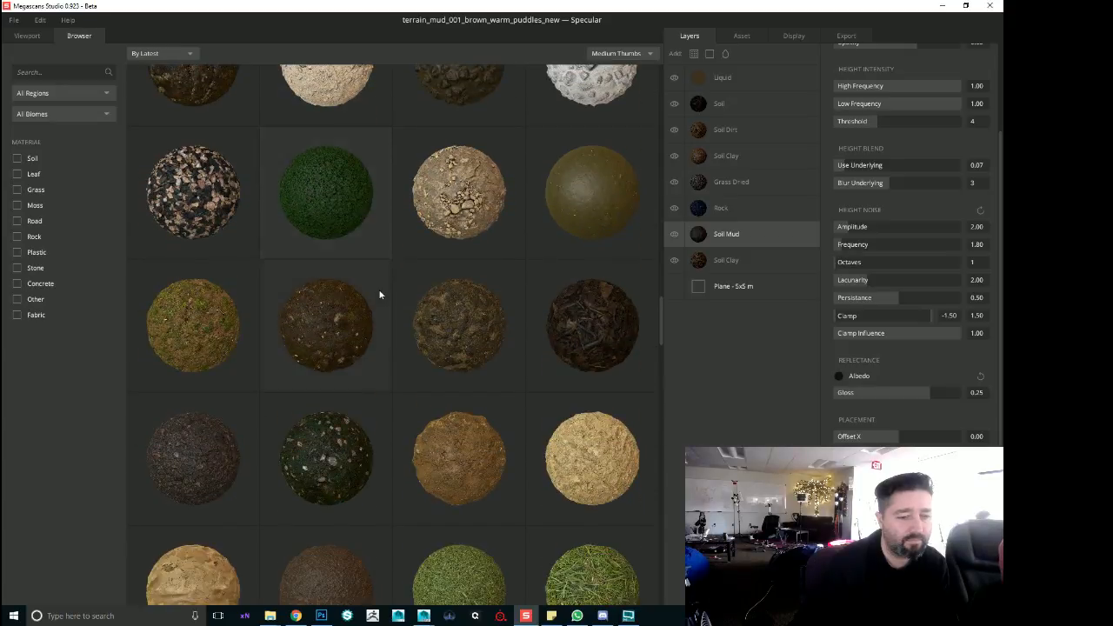
scroll(380, 295, "down", 4)
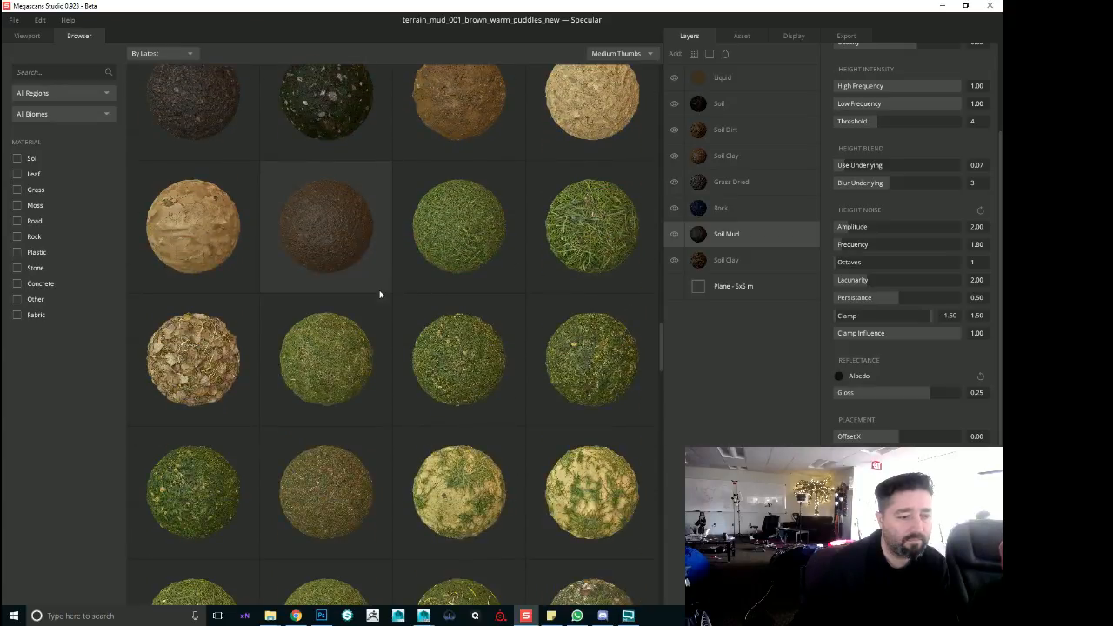
scroll(379, 295, "up", 1)
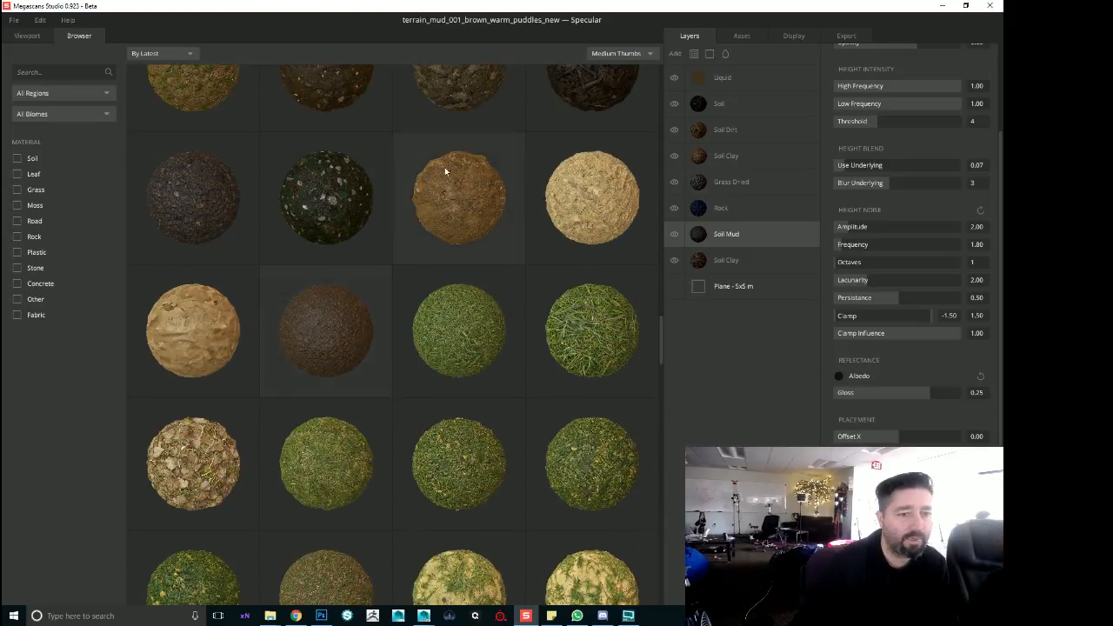
scroll(444, 171, "up", 1)
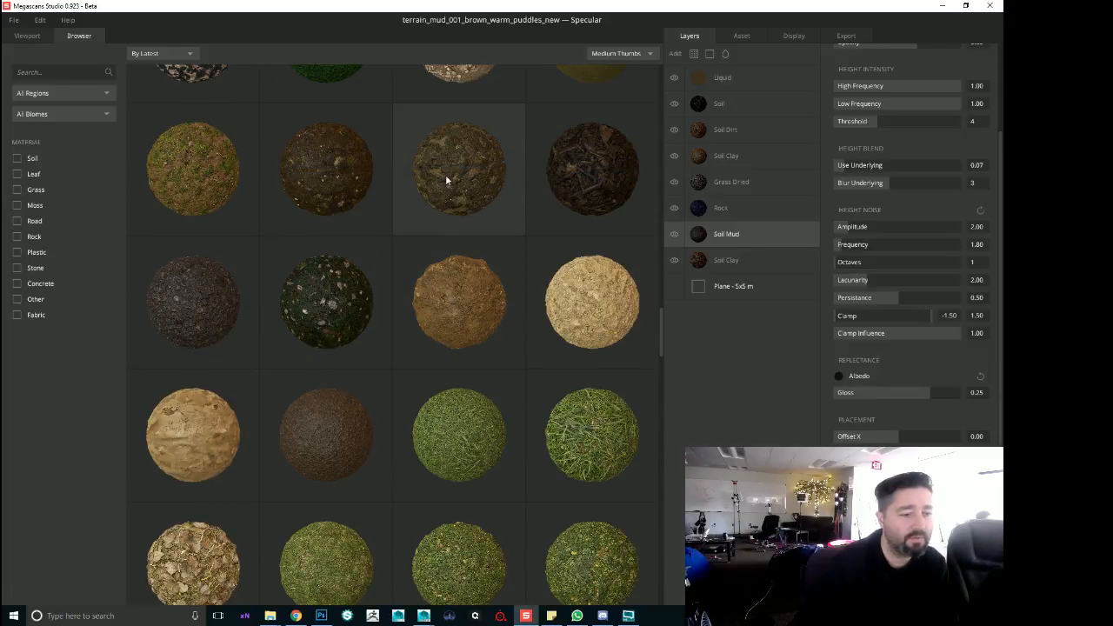
double_click(446, 178)
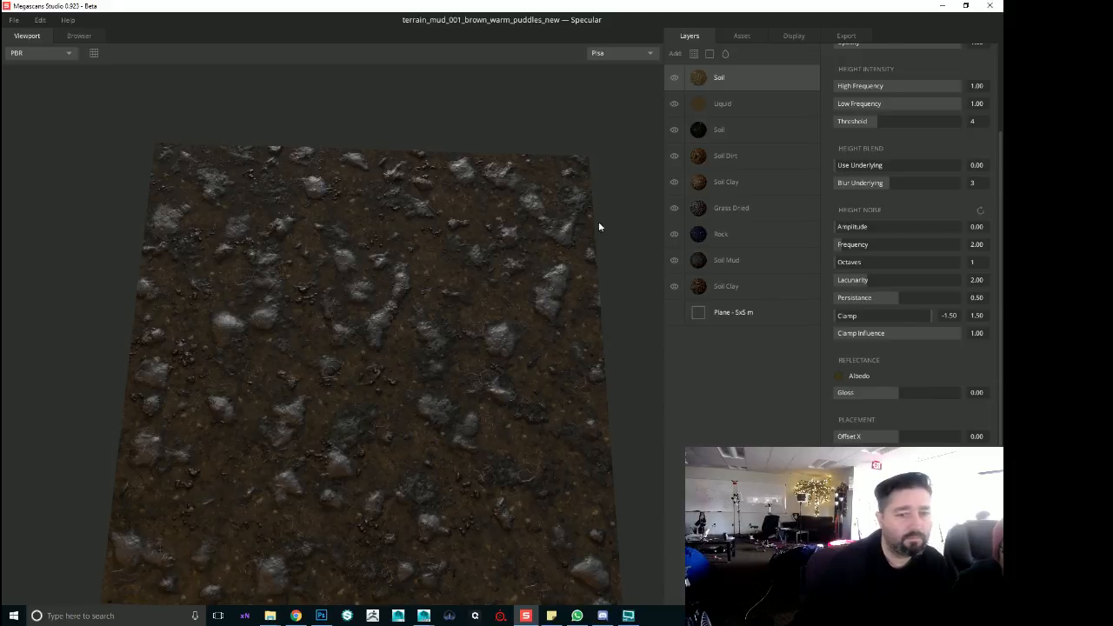
Set the new Soil layer's height noise amplitude to 3.57 and darken its albedo to red 23, green 21, blue 13
left_click(857, 228)
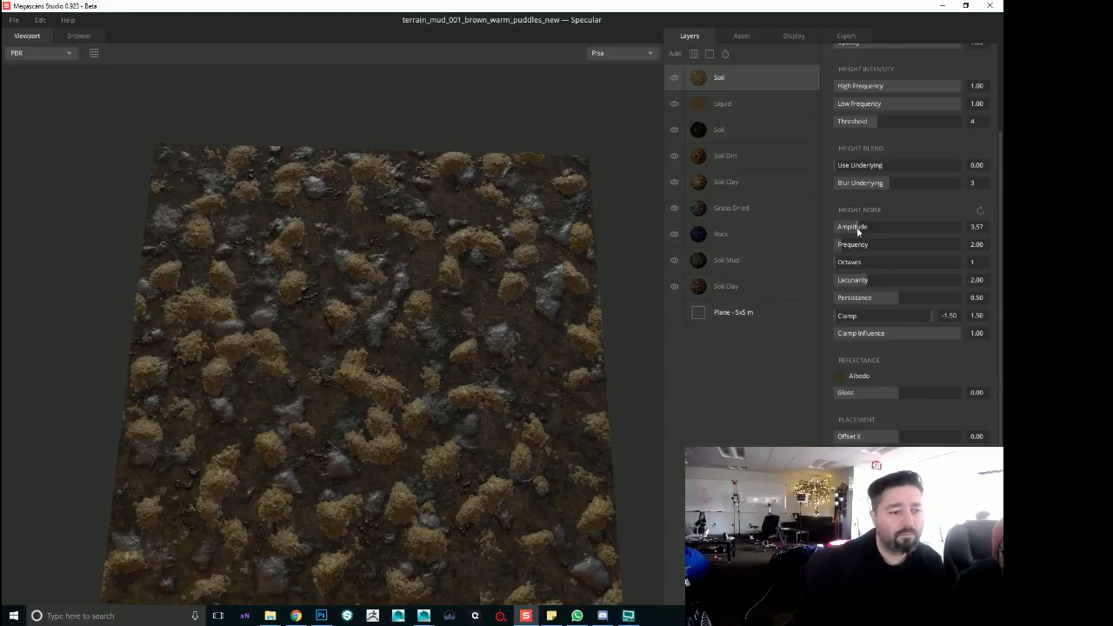
left_click(840, 376)
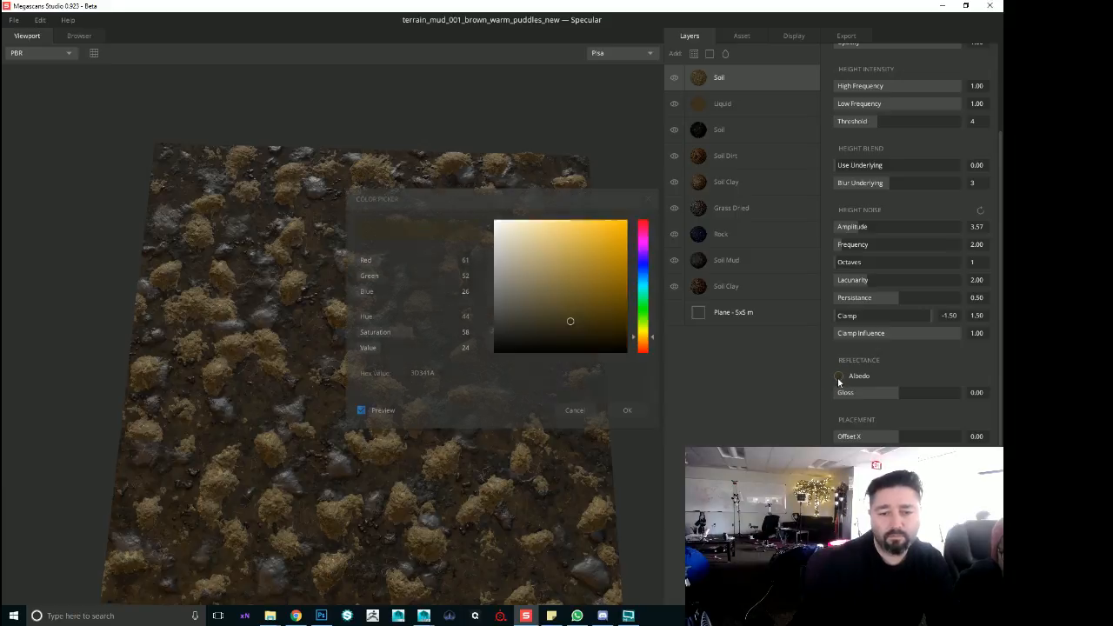
left_click(561, 336)
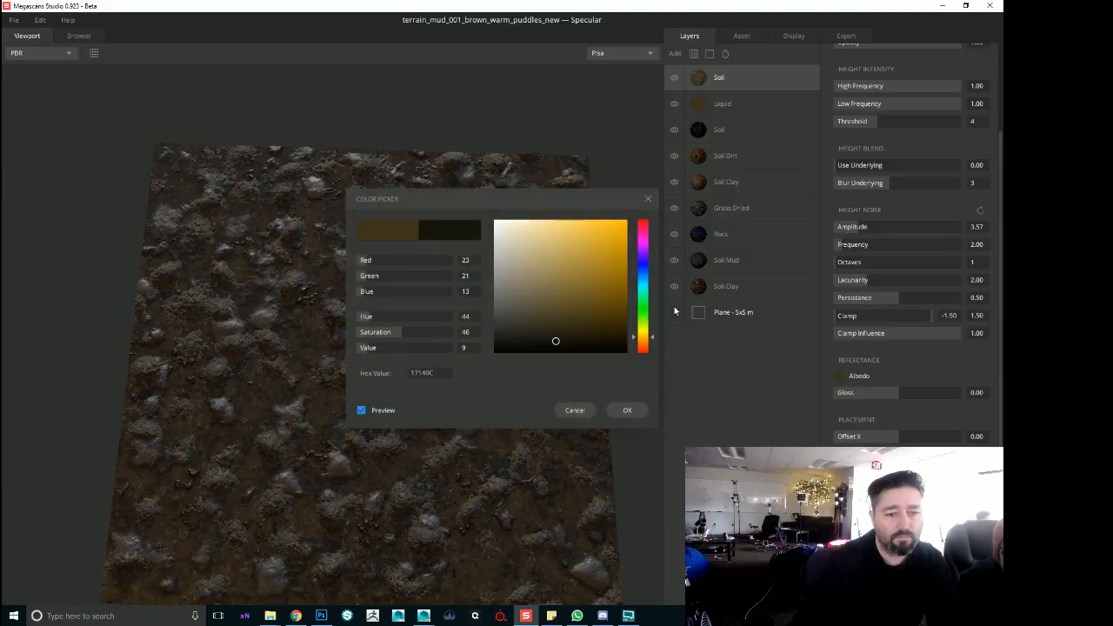
left_click(629, 411)
scroll(227, 248, "up", 4)
left_click_drag(225, 280, 230, 399)
scroll(228, 350, "down", 4)
scroll(227, 349, "up", 5)
scroll(207, 378, "down", 5)
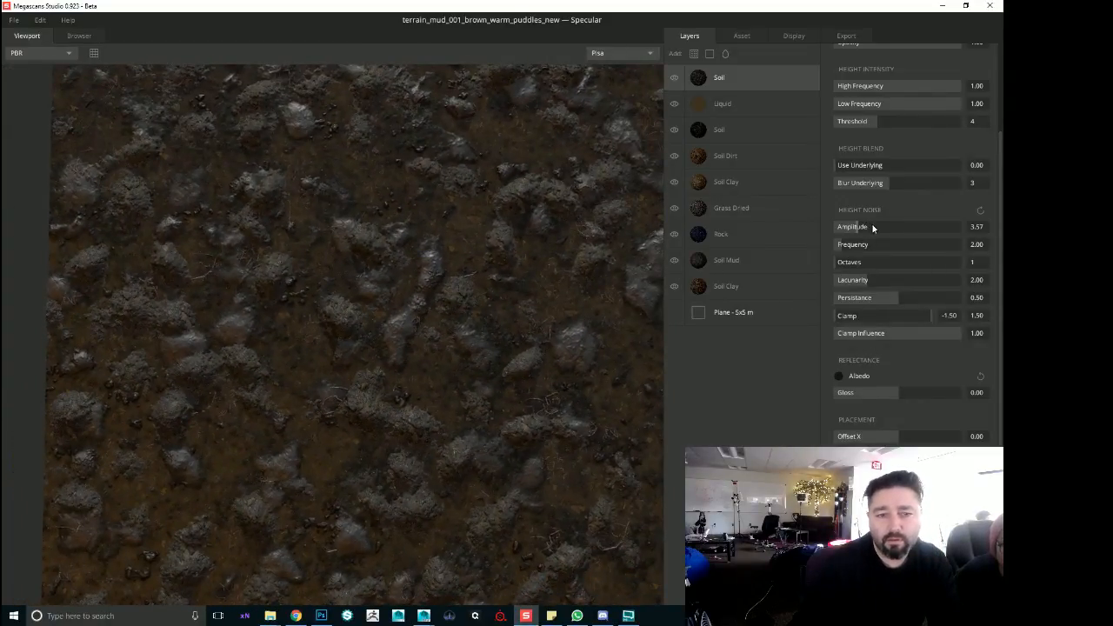
Set the topmost Soil layer's height noise amplitude to 6.64 and its frequency to 1.23
left_click_drag(873, 228, 896, 227)
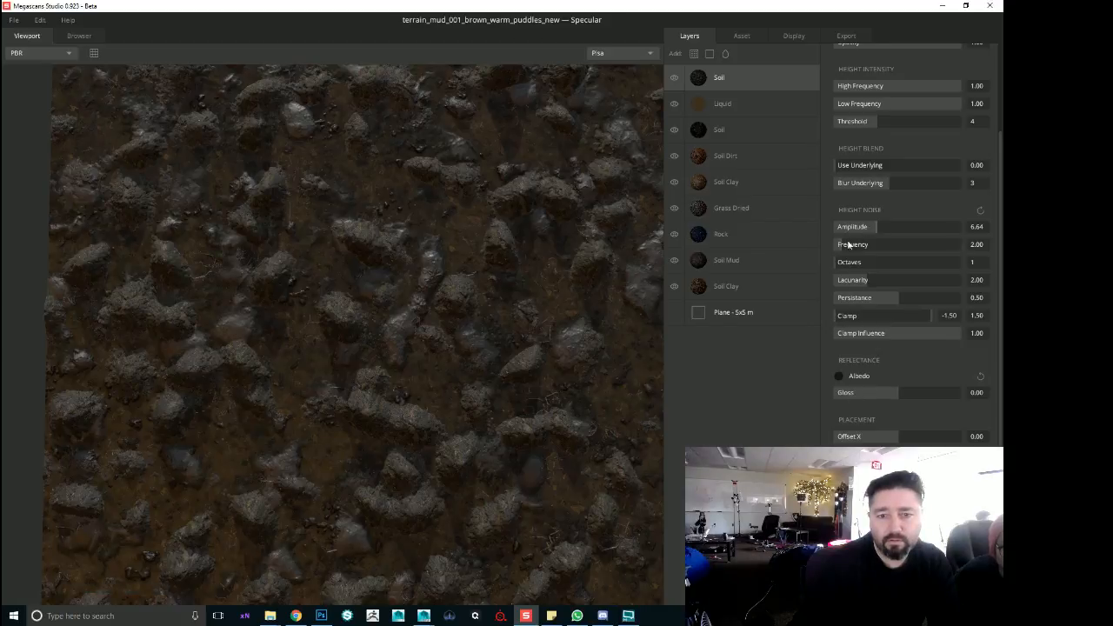
left_click(838, 246)
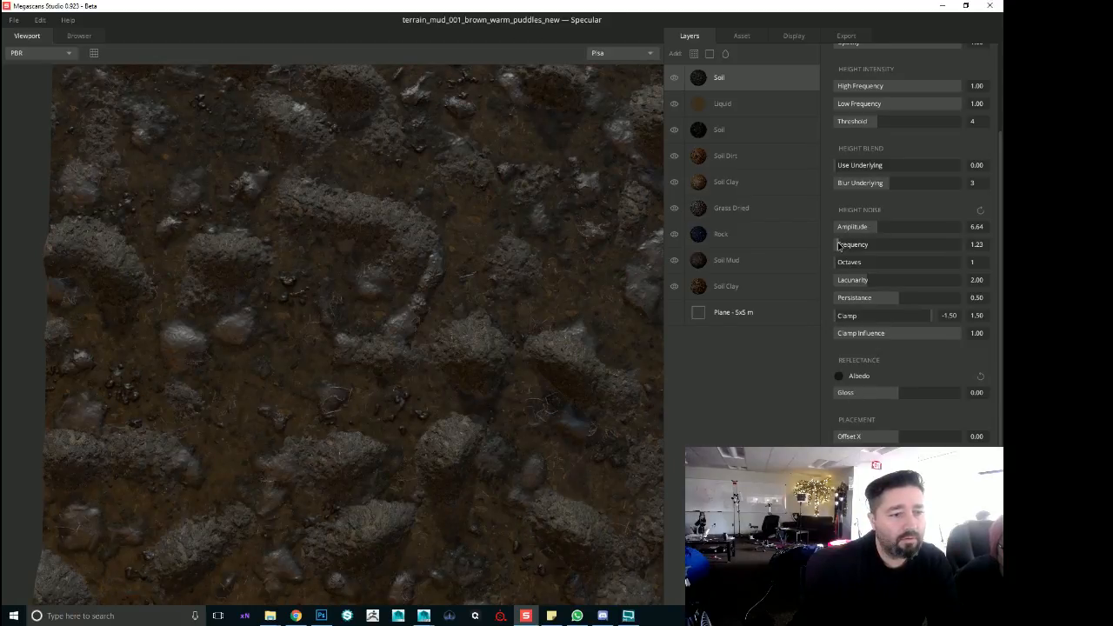
left_click(838, 246)
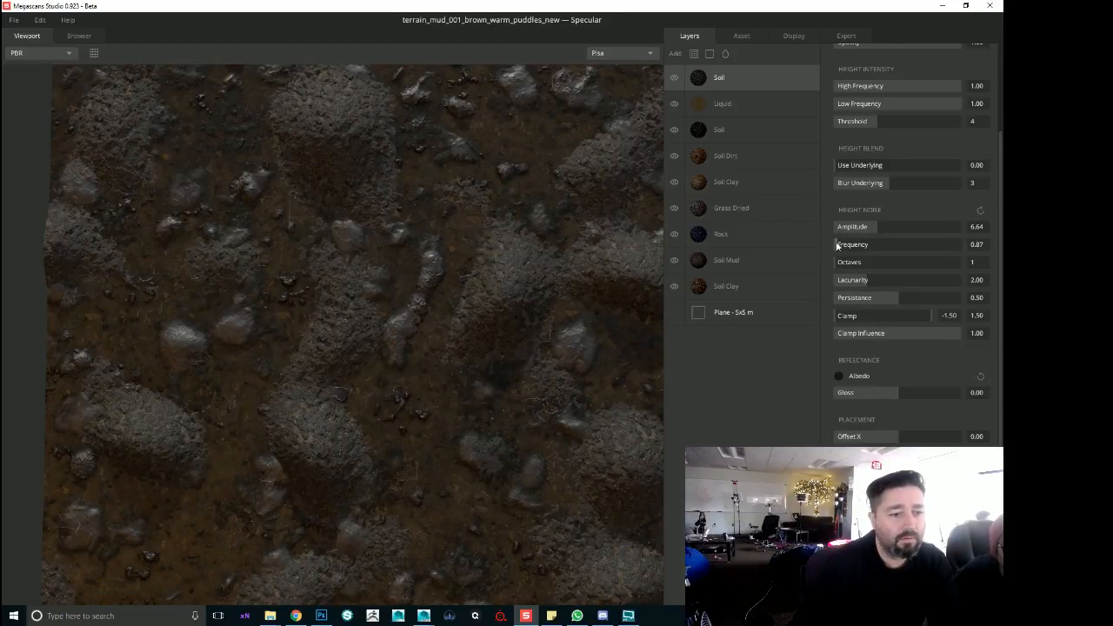
key("ctrl+z")
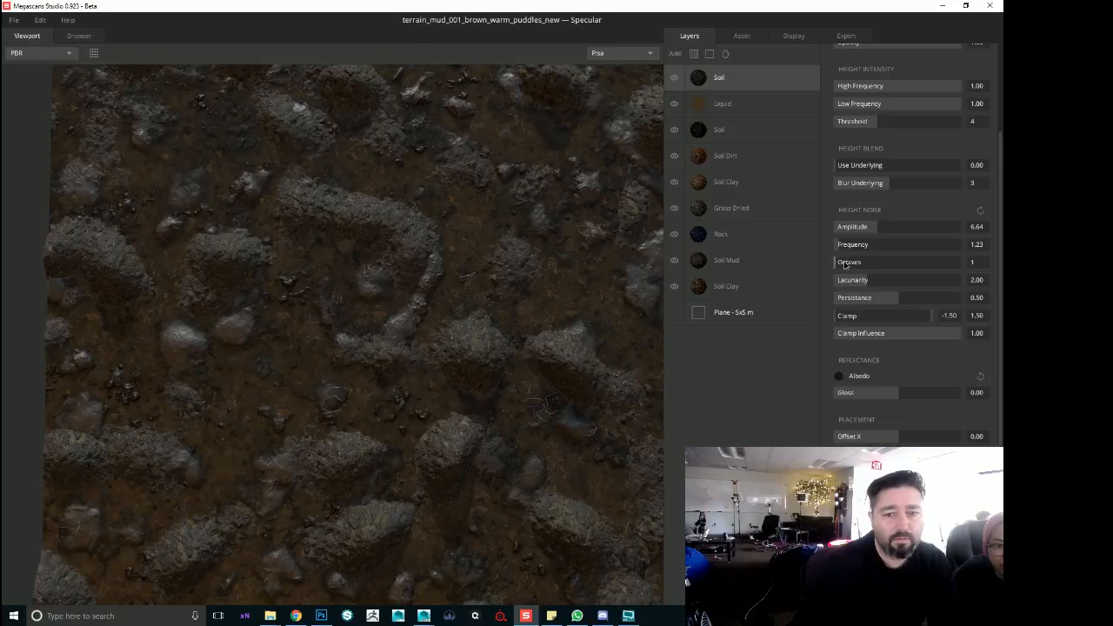
Set the topmost Soil layer's height noise to 2 octaves with an amplitude of 2.24, and check the mounds up close
left_click_drag(843, 264, 847, 265)
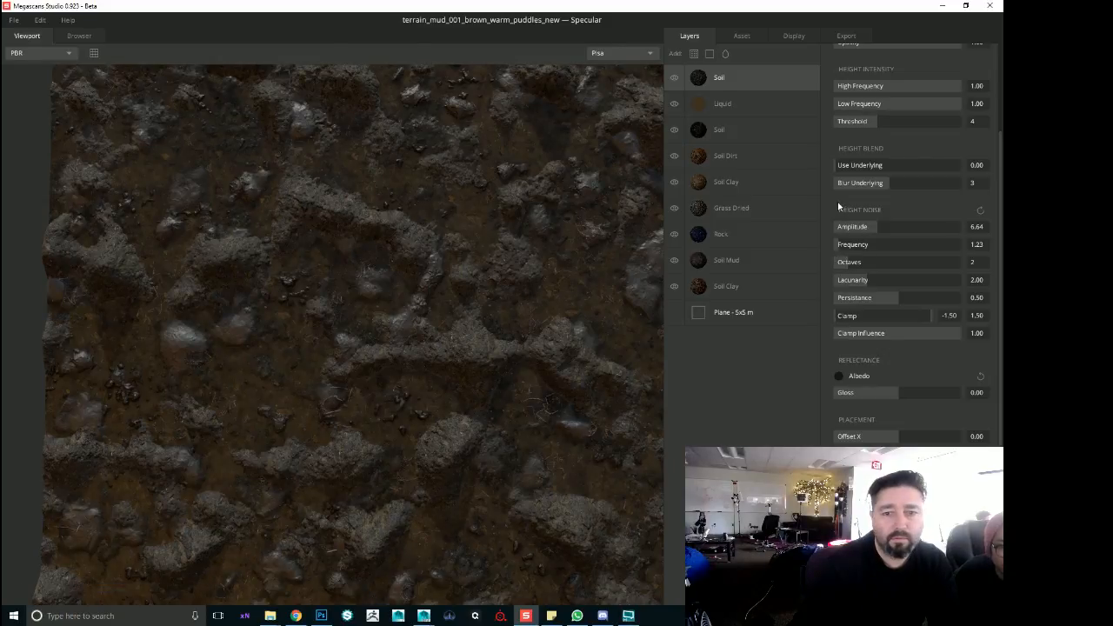
left_click(854, 231)
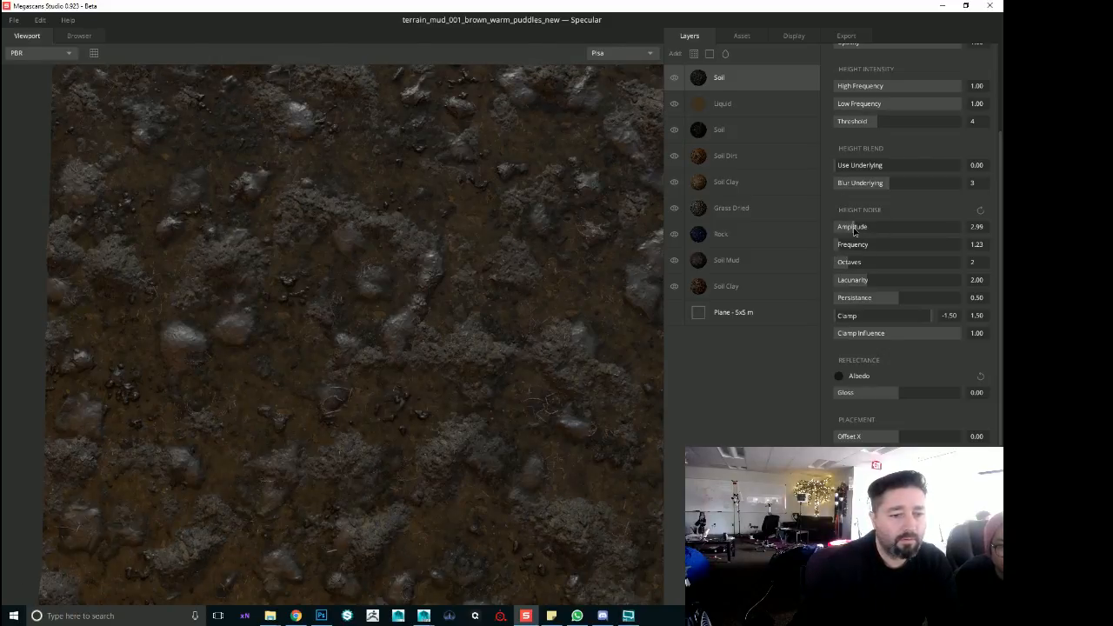
left_click_drag(850, 230, 850, 232)
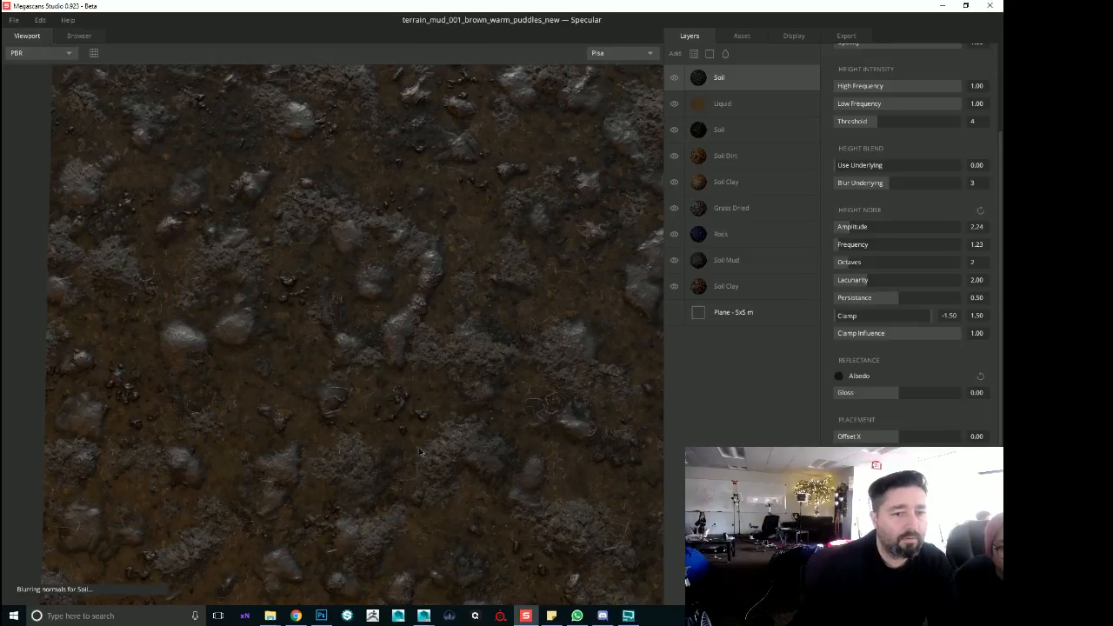
mouse_move(396, 461)
left_mouse_down()
mouse_move(435, 349)
mouse_move(384, 353)
mouse_move(361, 416)
mouse_move(382, 460)
mouse_move(416, 475)
mouse_move(411, 375)
mouse_move(413, 457)
left_mouse_up()
scroll(360, 415, "down", 5)
scroll(399, 471, "up", 3)
scroll(412, 424, "up", 4)
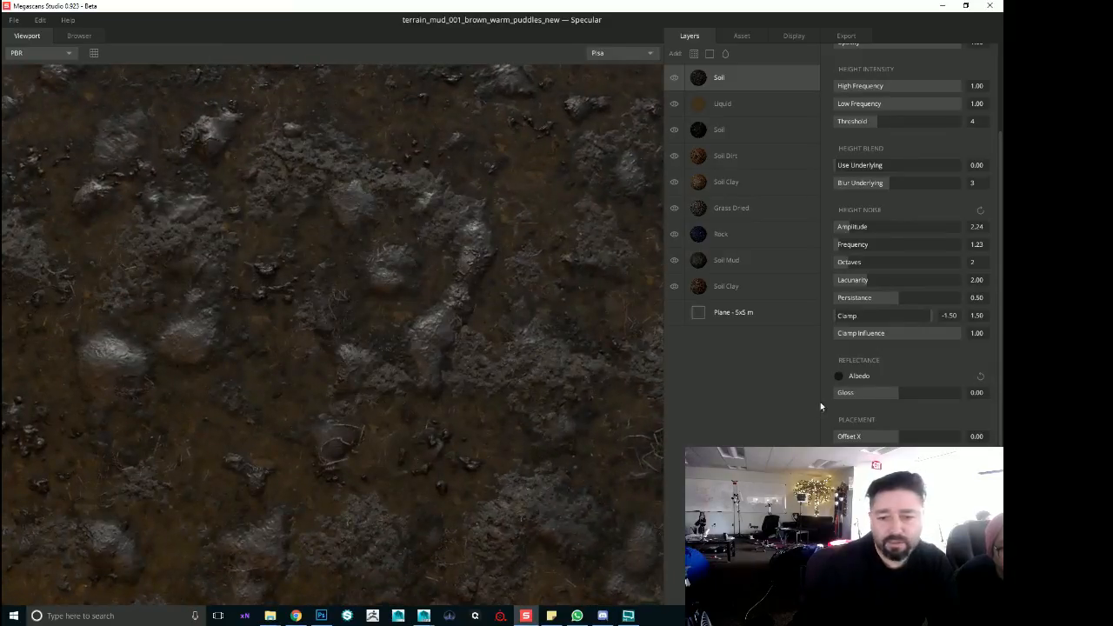
Darken the topmost Soil layer's albedo further to red 16, green 14, blue 9
left_click(839, 376)
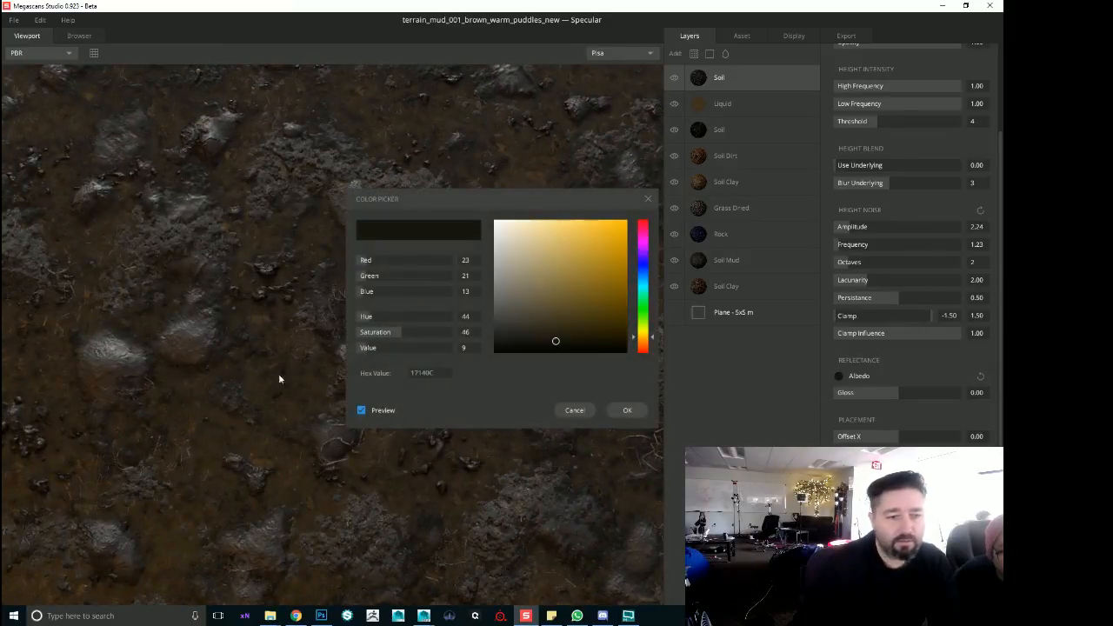
left_click(557, 345)
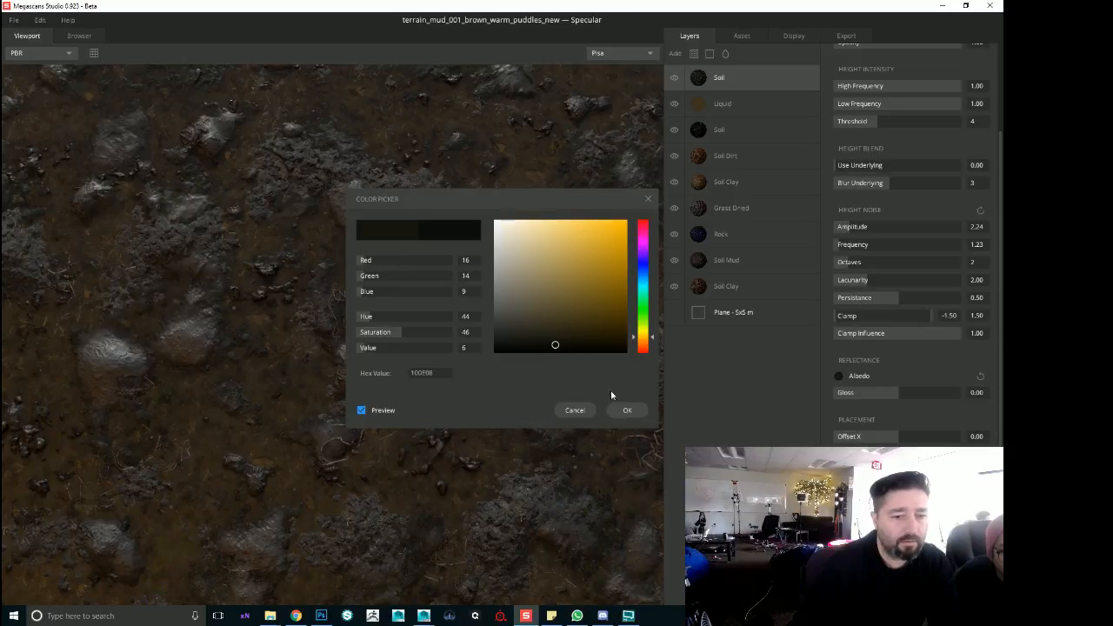
left_click(627, 410)
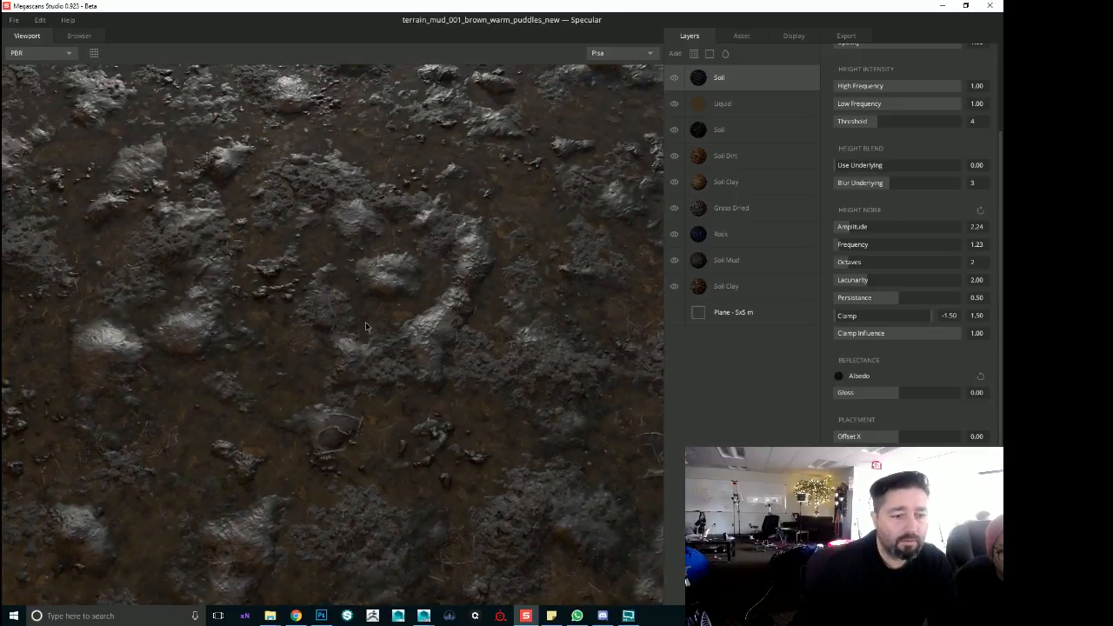
Adjust the Liquid layer's turbidity color to a more muted brown and check the whole terrain plane
left_click(723, 104)
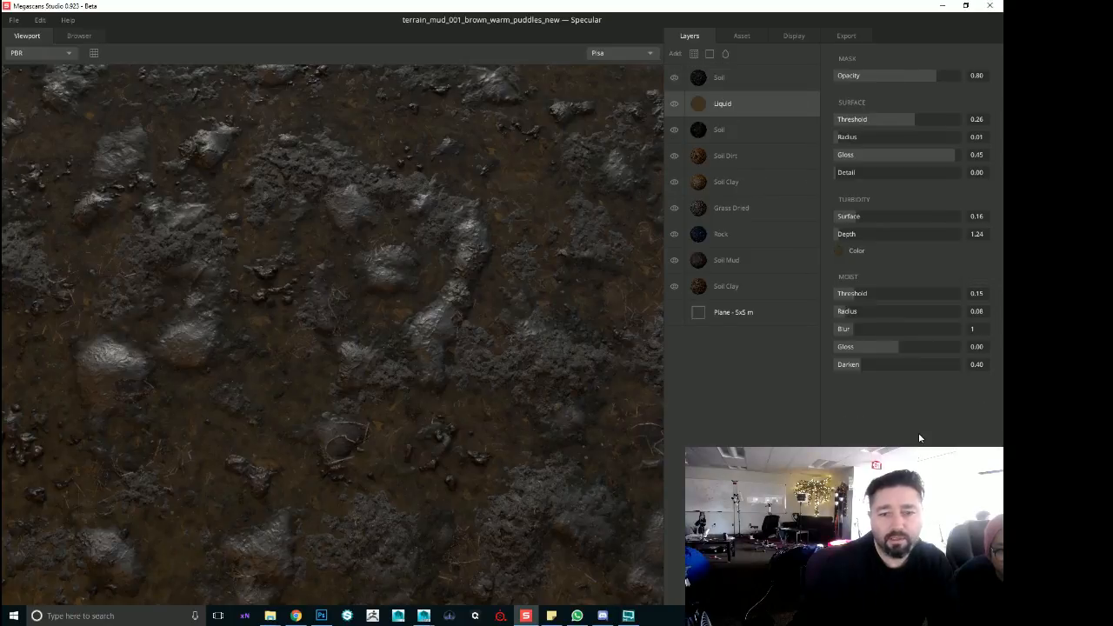
left_click(838, 253)
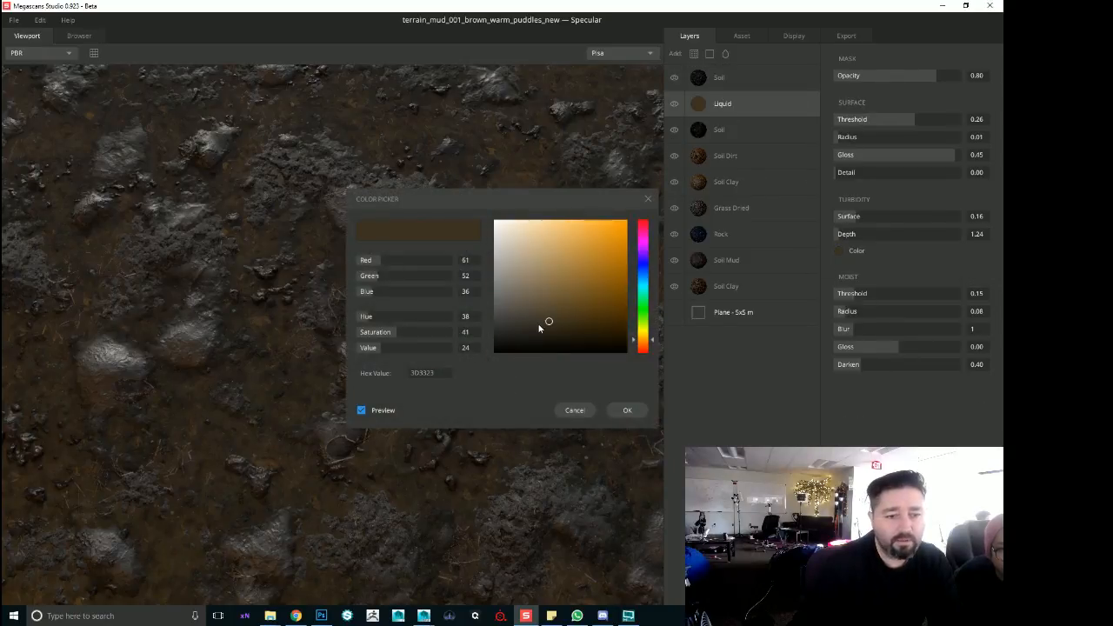
left_click(627, 410)
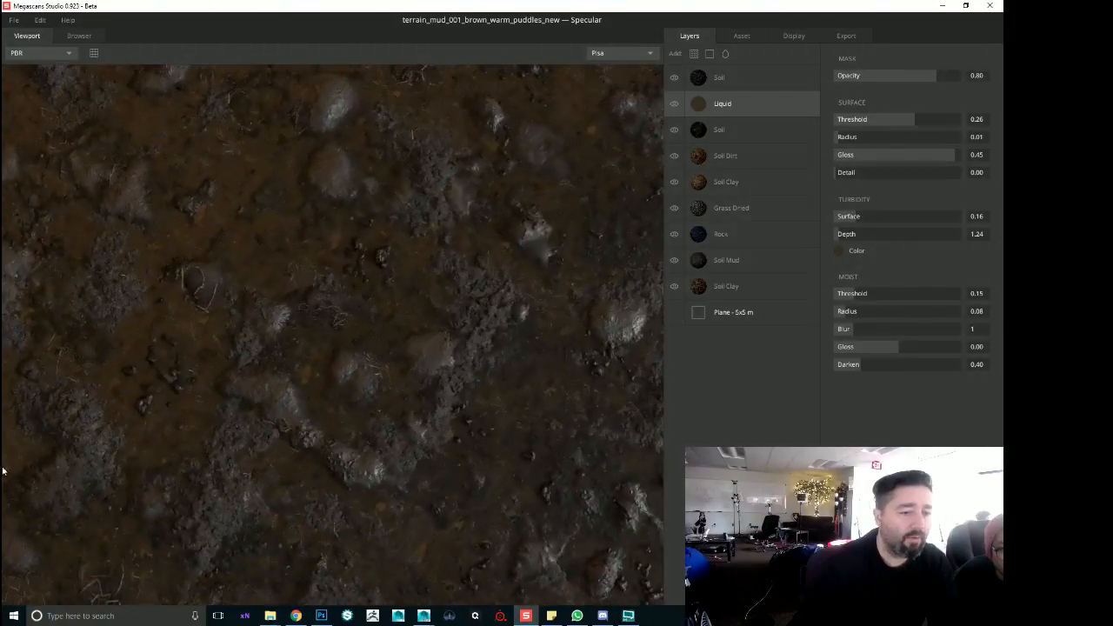
left_click_drag(2, 470, 622, 262)
scroll(342, 450, "down", 10)
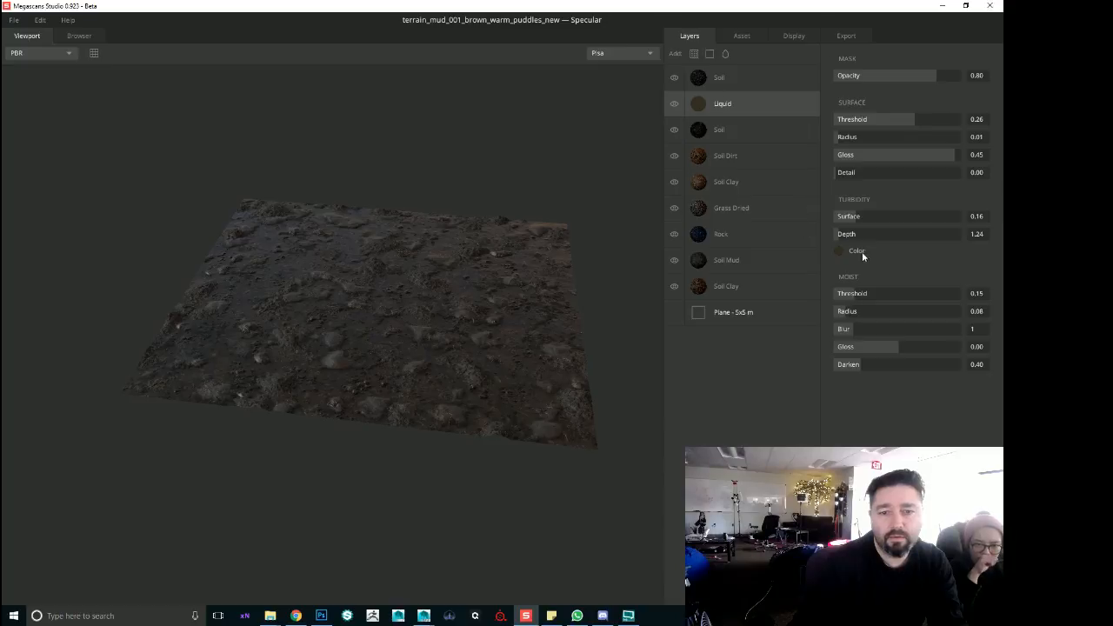
Shift the Liquid layer's turbidity color to a greyer brown of about red 55, green 49, blue 40, and inspect the puddles
left_click(840, 252)
left_click_drag(538, 332, 535, 331)
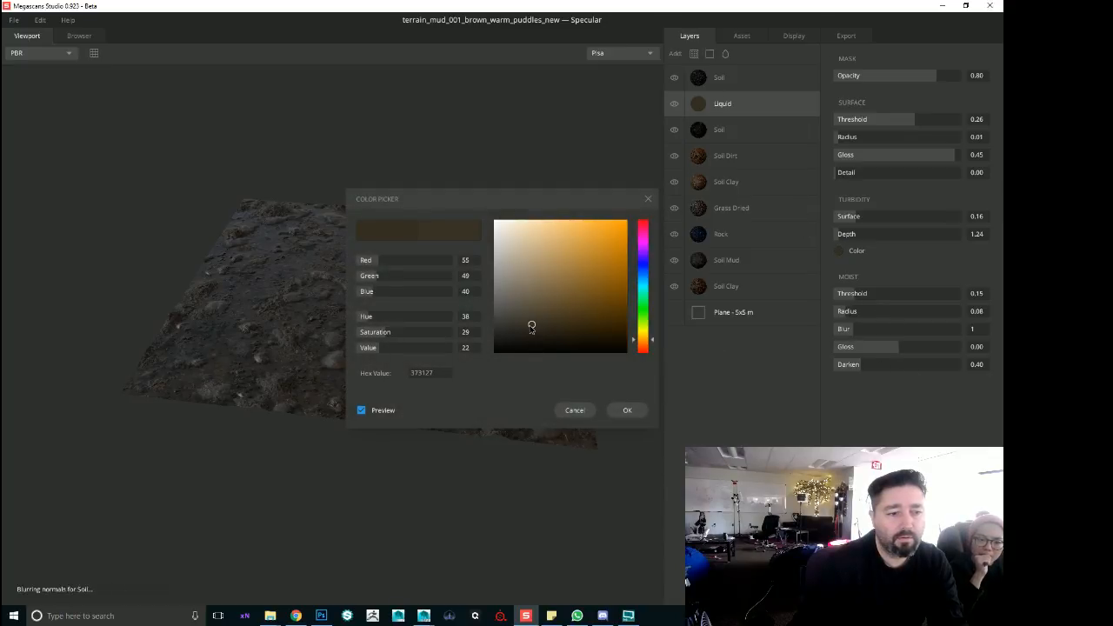
left_click(627, 409)
left_click_drag(385, 244, 383, 616)
scroll(410, 429, "up", 5)
left_click_drag(371, 503, 460, 527)
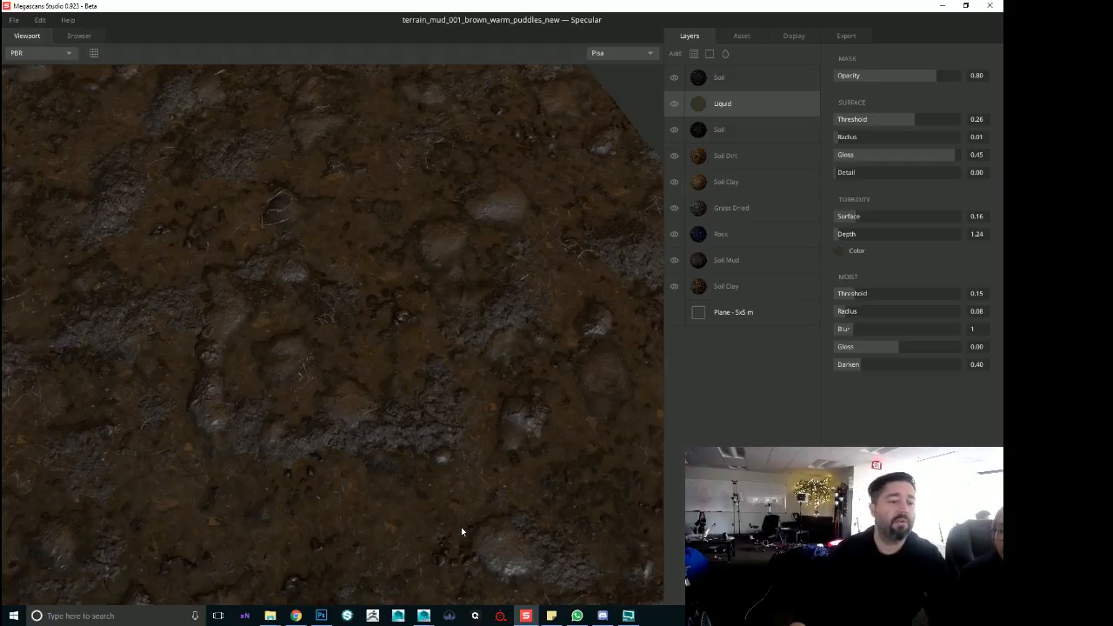
Shift the Liquid layer's turbidity color to hue 33, with red 53, green 47, blue 39, and check the whole plane
left_click_drag(361, 438, 344, 261)
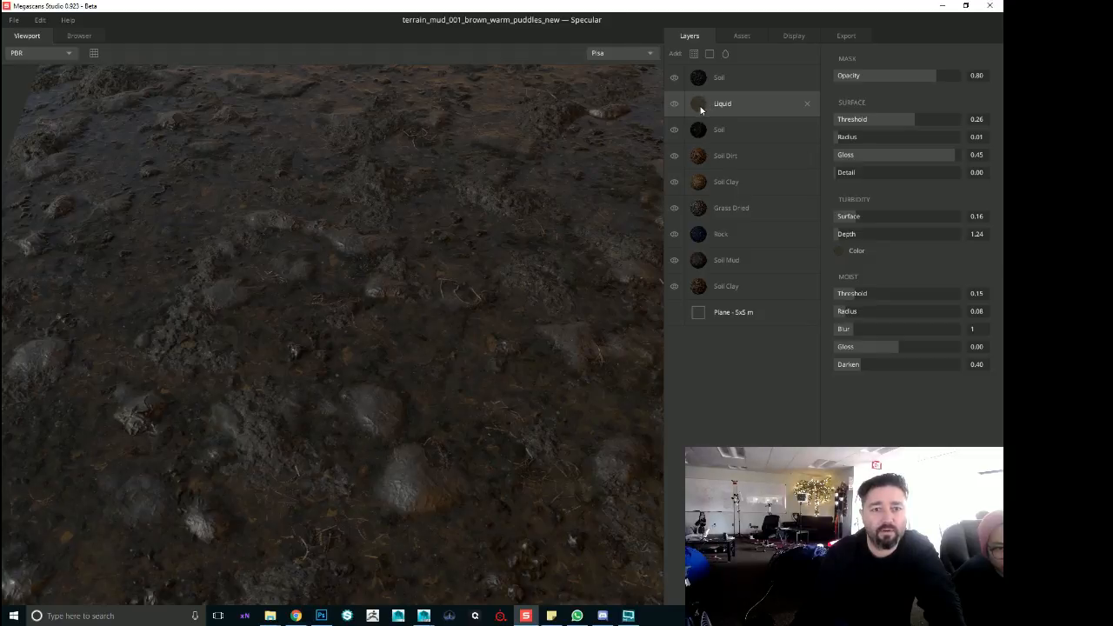
left_click(839, 251)
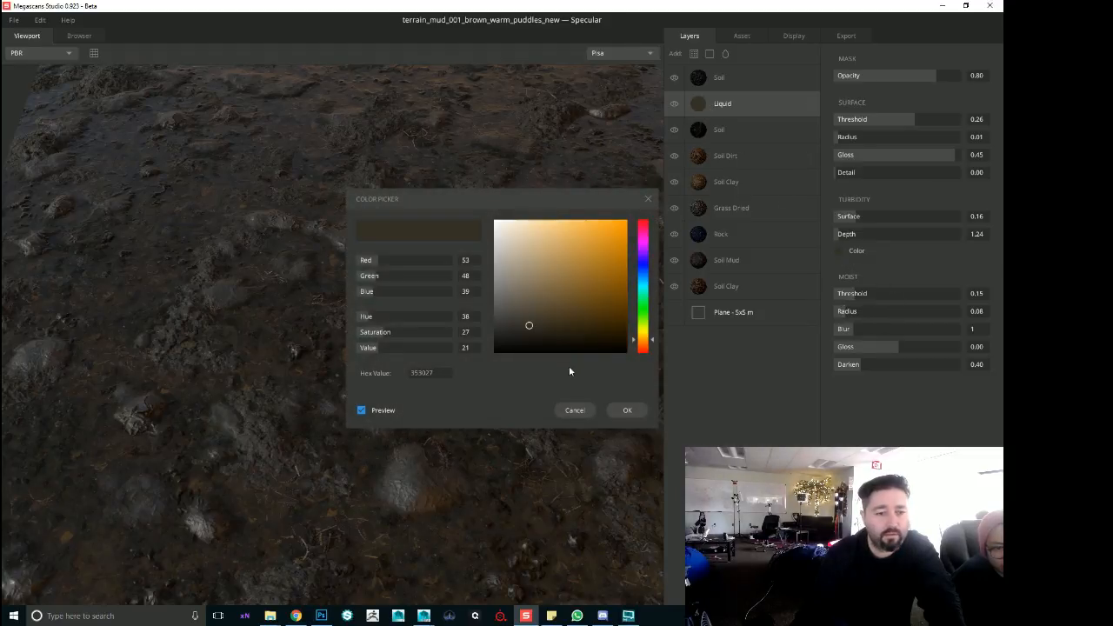
left_click_drag(654, 347, 654, 349)
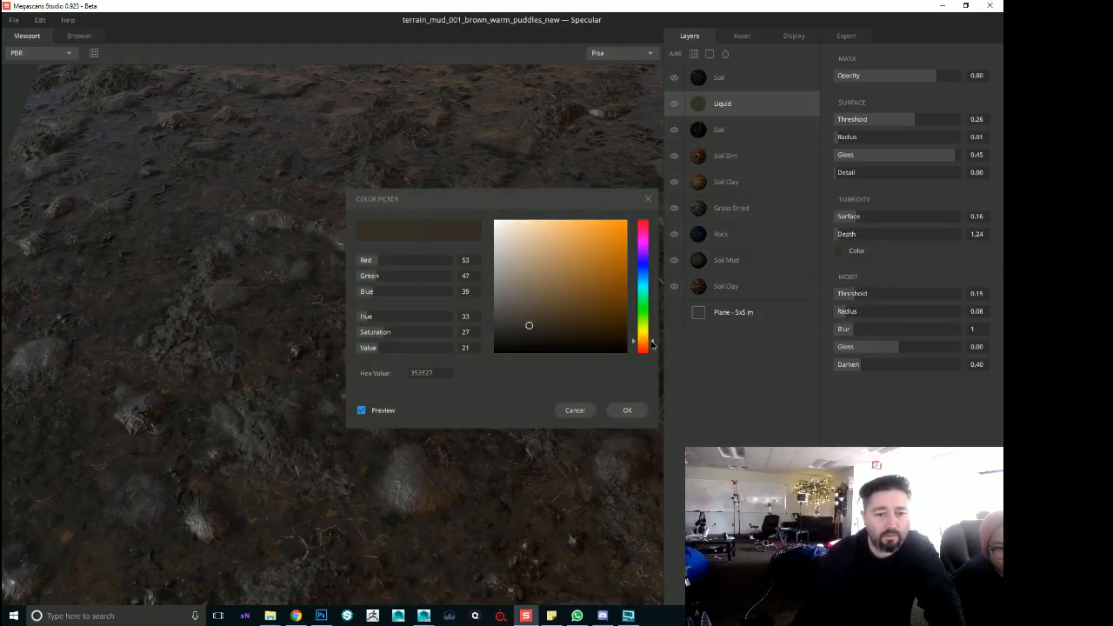
left_click(627, 410)
left_click_drag(330, 249, 291, 331)
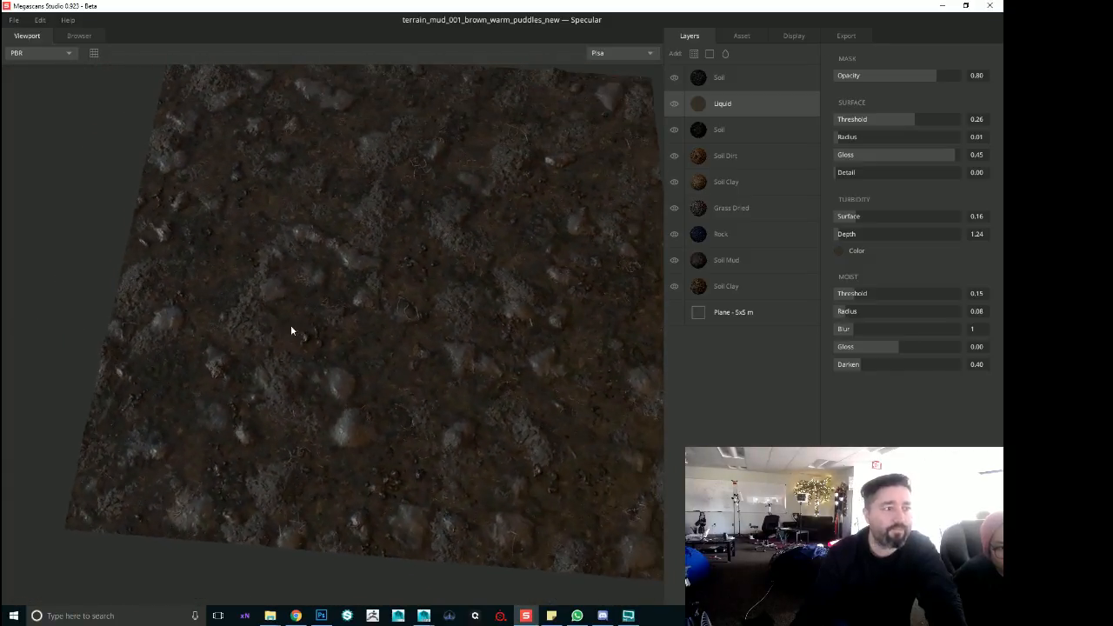
Save the current puddle asset and open terrain_mud_001_brown_warm_001_new from the same project
left_click(11, 19)
left_click(35, 84)
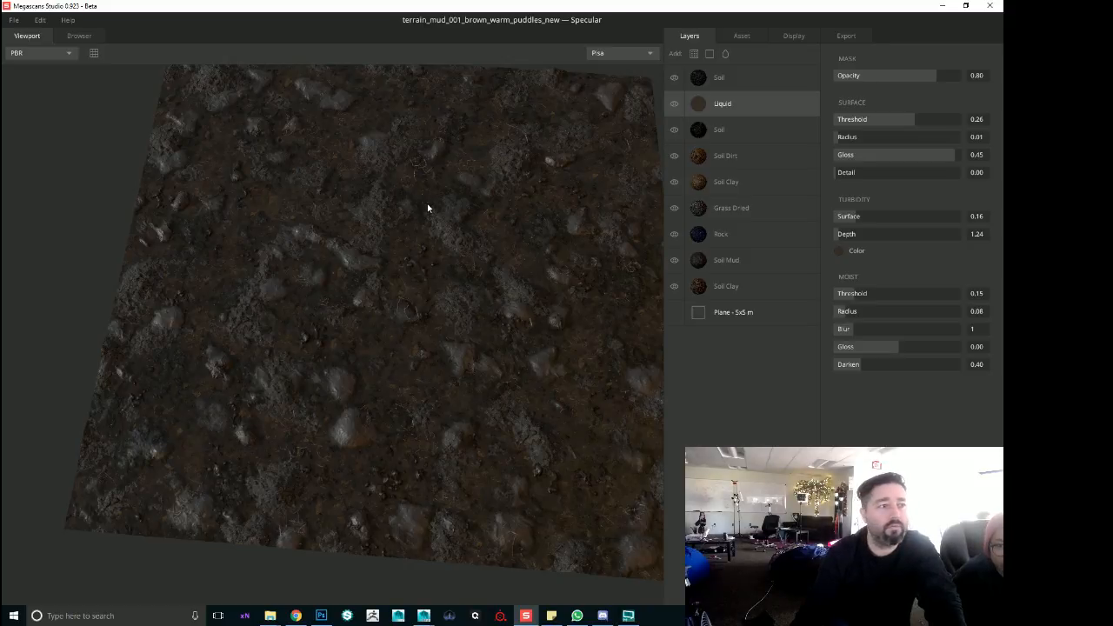
left_click(13, 20)
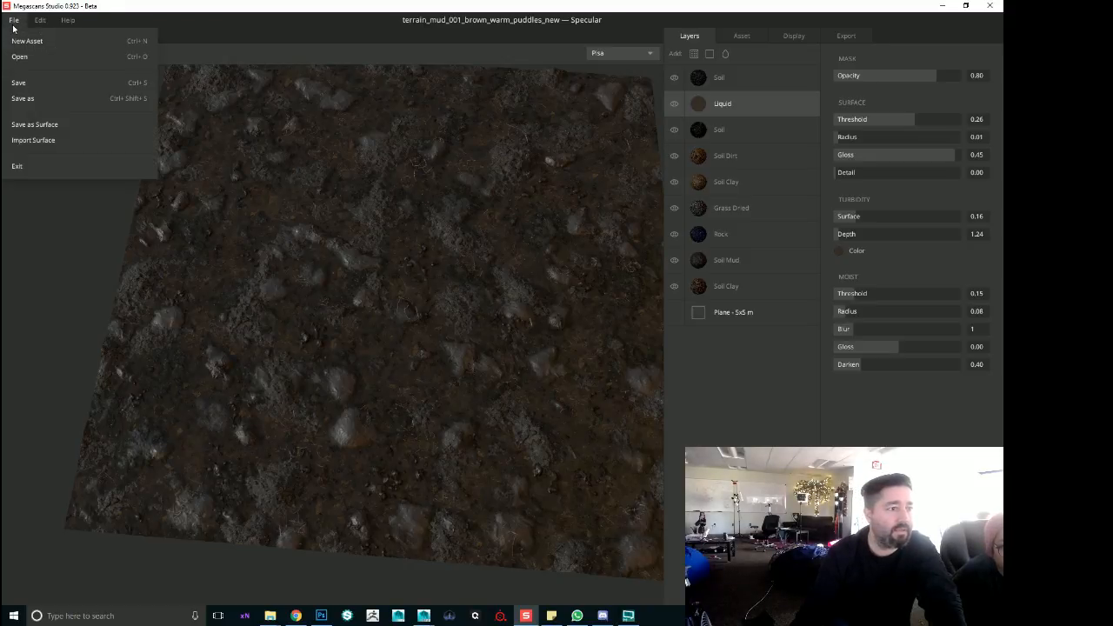
left_click(19, 56)
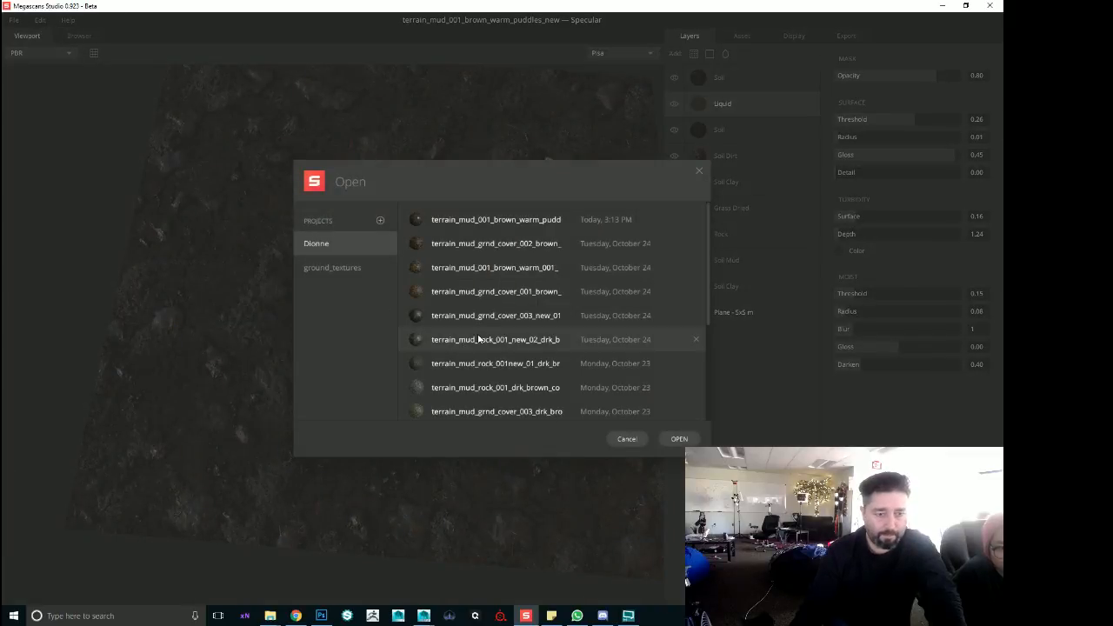
left_click(524, 275)
left_click(679, 440)
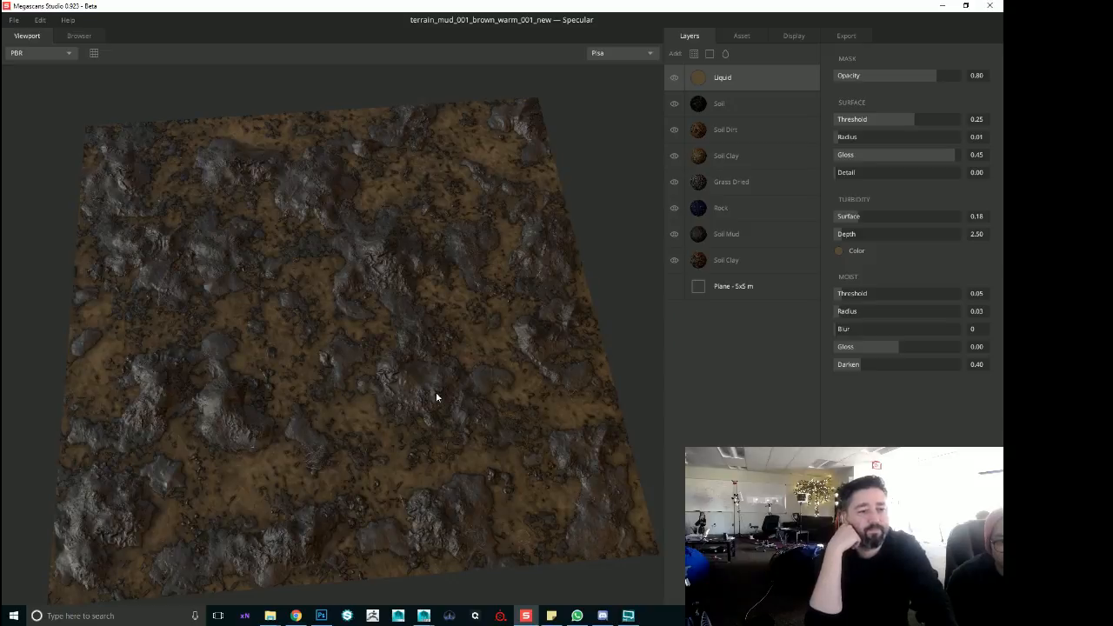
Hide the Liquid layer and inspect the bare mud surface up close and from above
scroll(450, 348, "up", 5)
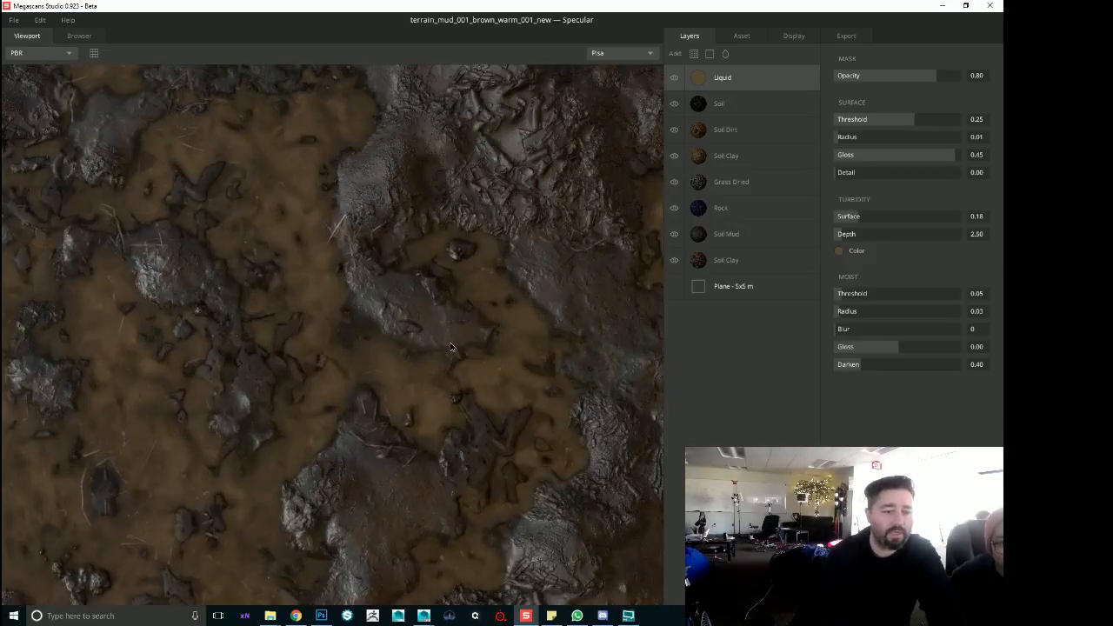
scroll(451, 348, "down", 5)
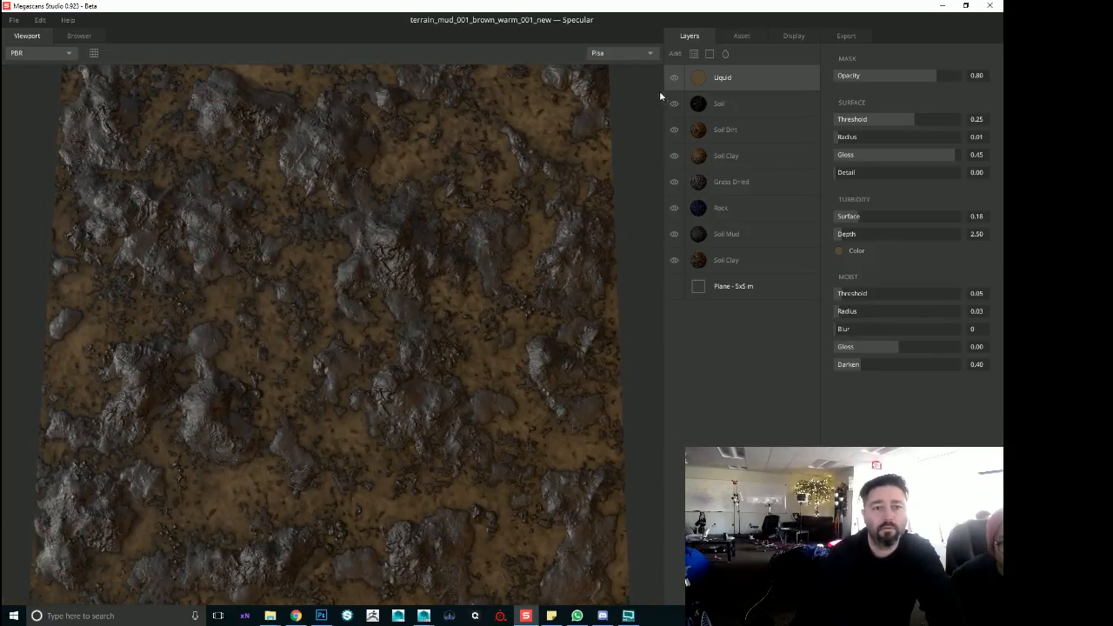
left_click(675, 78)
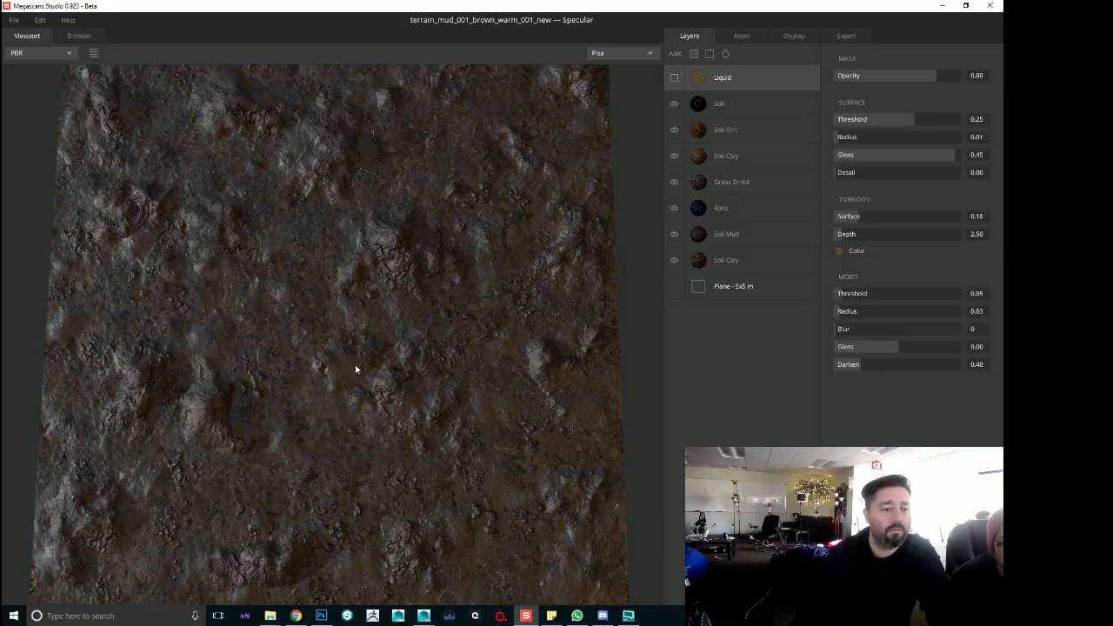
scroll(353, 304, "up", 3)
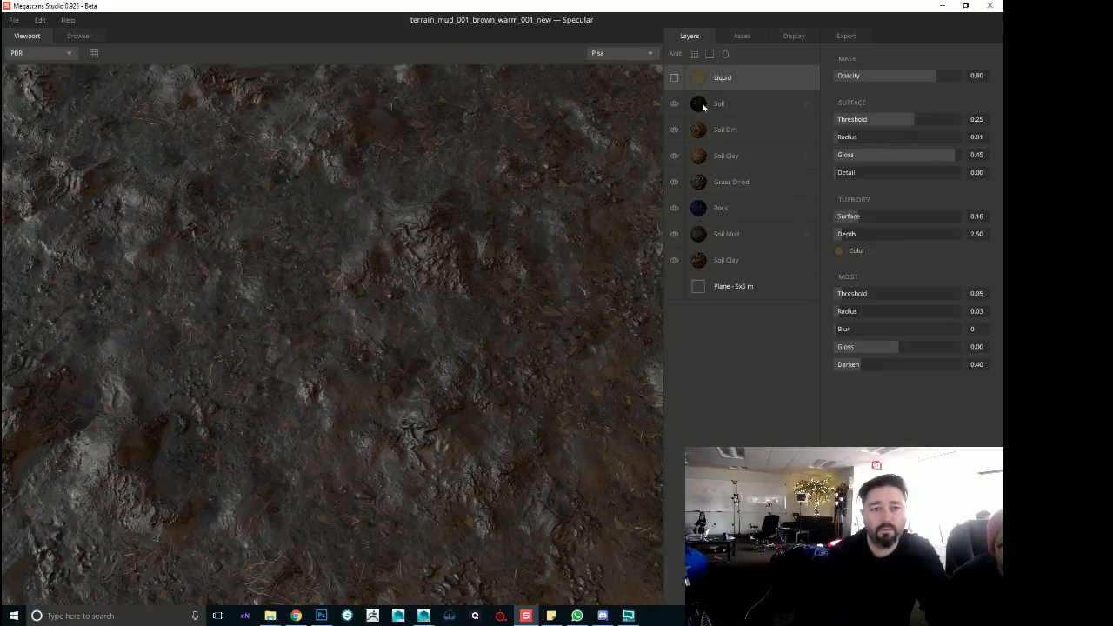
left_click_drag(481, 358, 476, 406)
scroll(477, 406, "down", 4)
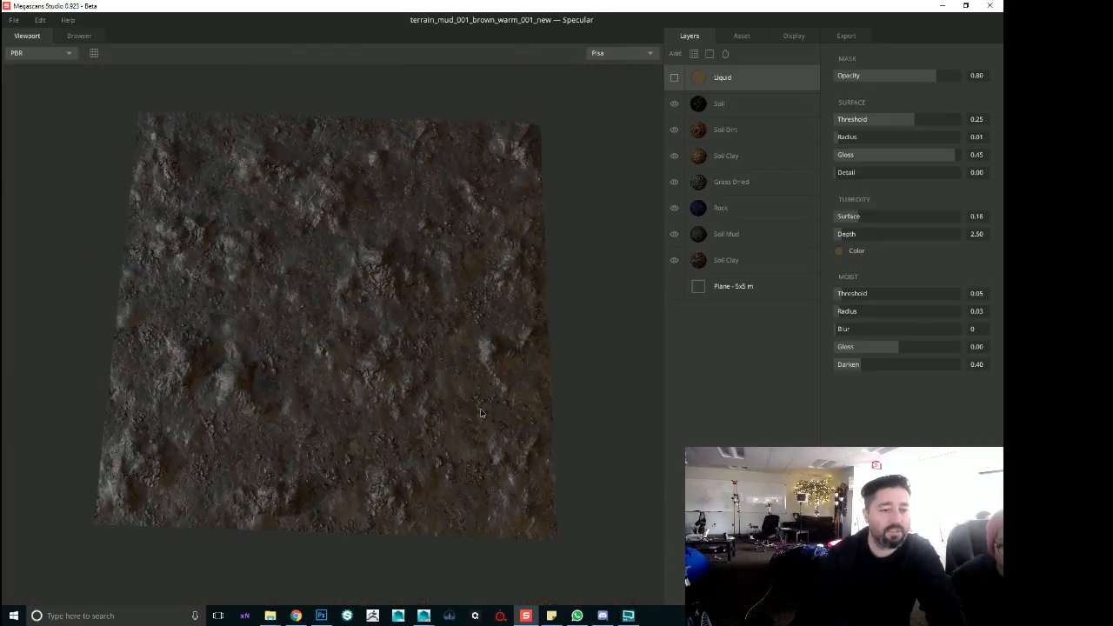
left_click_drag(514, 142, 476, 501)
scroll(298, 423, "up", 4)
scroll(287, 435, "down", 4)
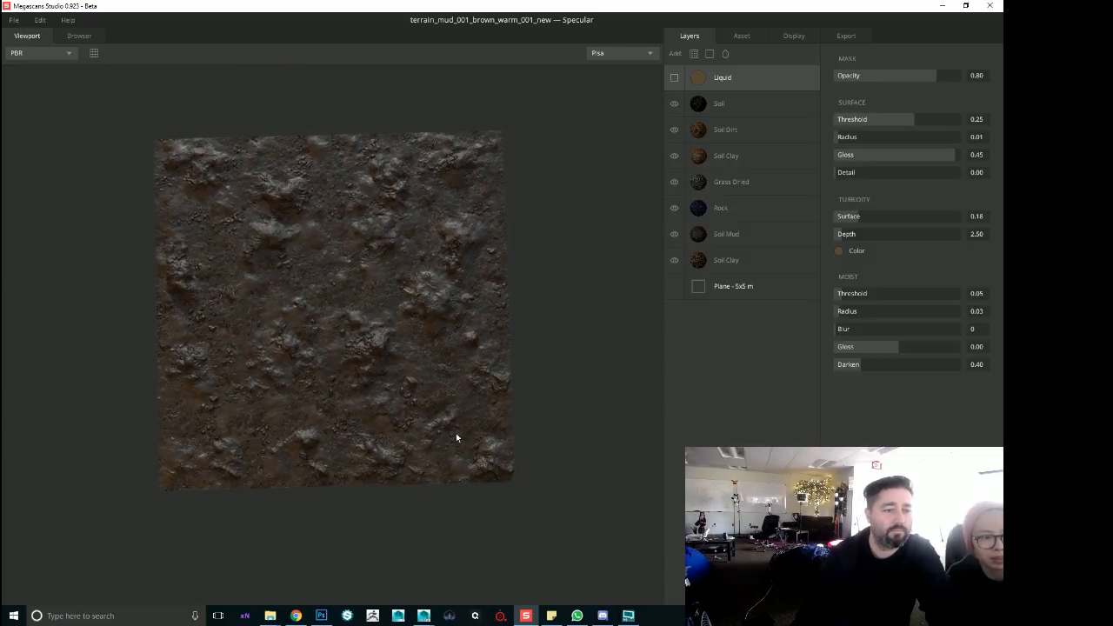
left_click_drag(455, 433, 415, 385)
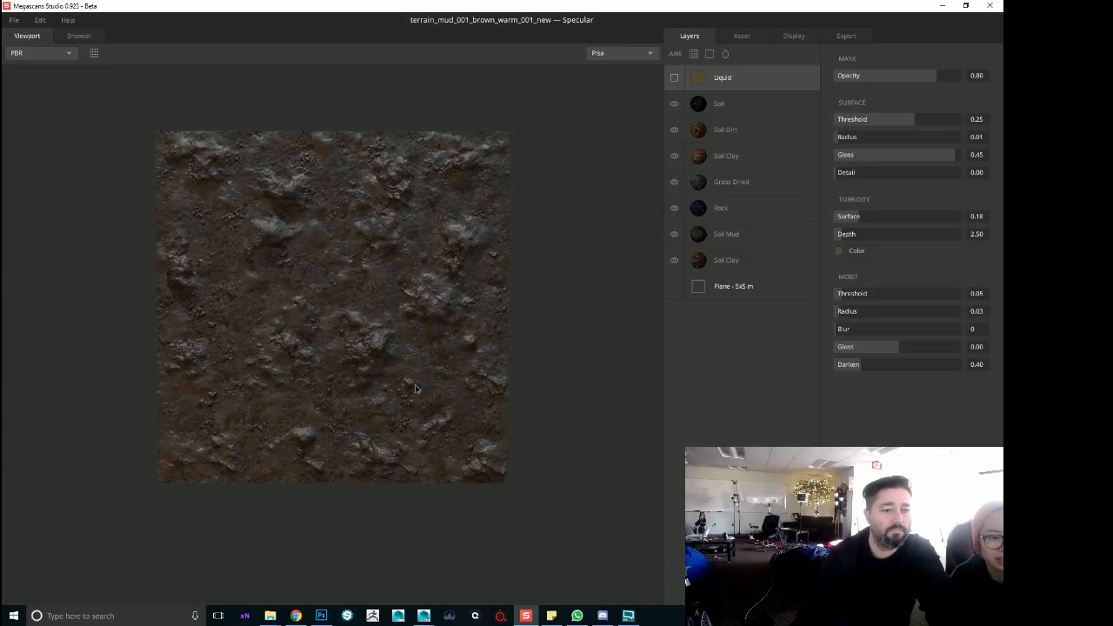
Compare the terrain with the Rock layer off and on, and examine the mud relief and the Soil layer's settings
left_click(676, 213)
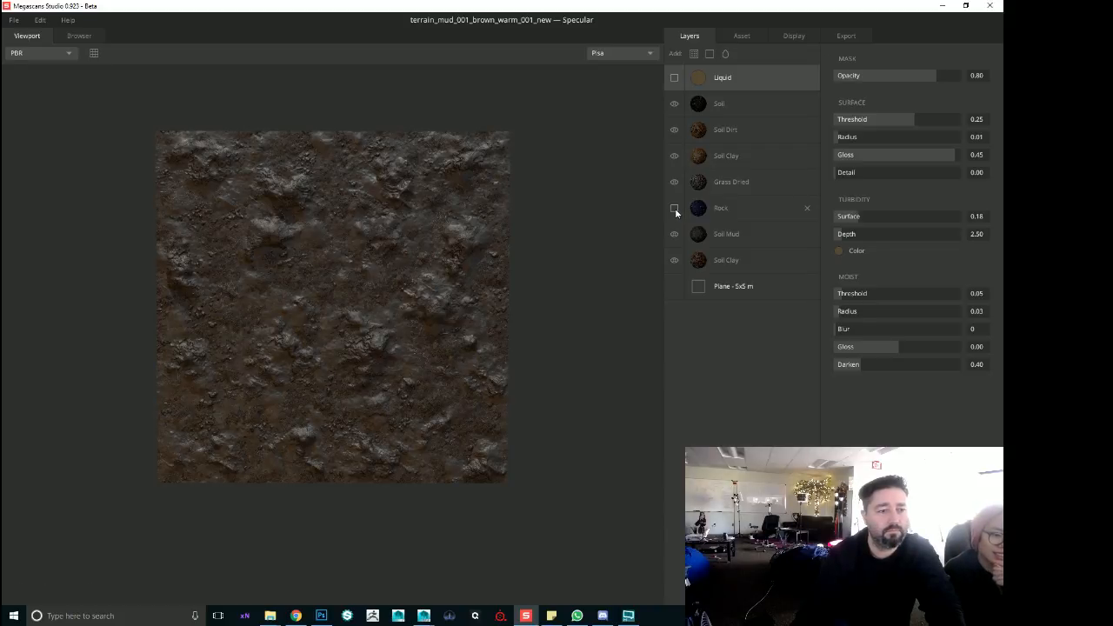
left_click(676, 213)
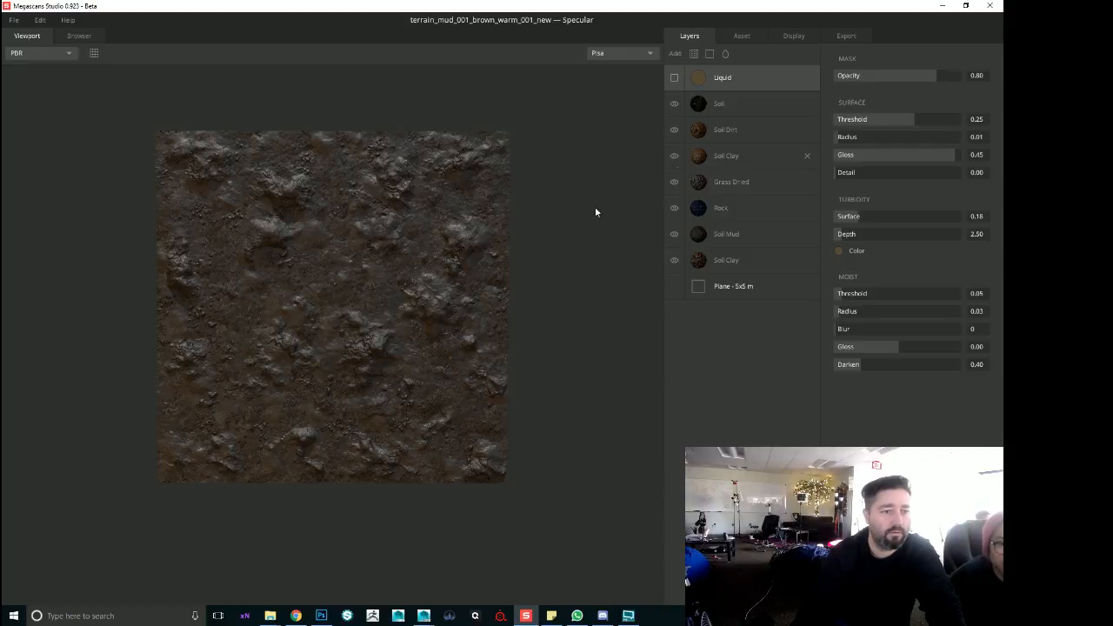
left_click_drag(391, 416, 393, 203)
right_click_drag(393, 203, 395, 259)
left_click_drag(395, 259, 384, 289)
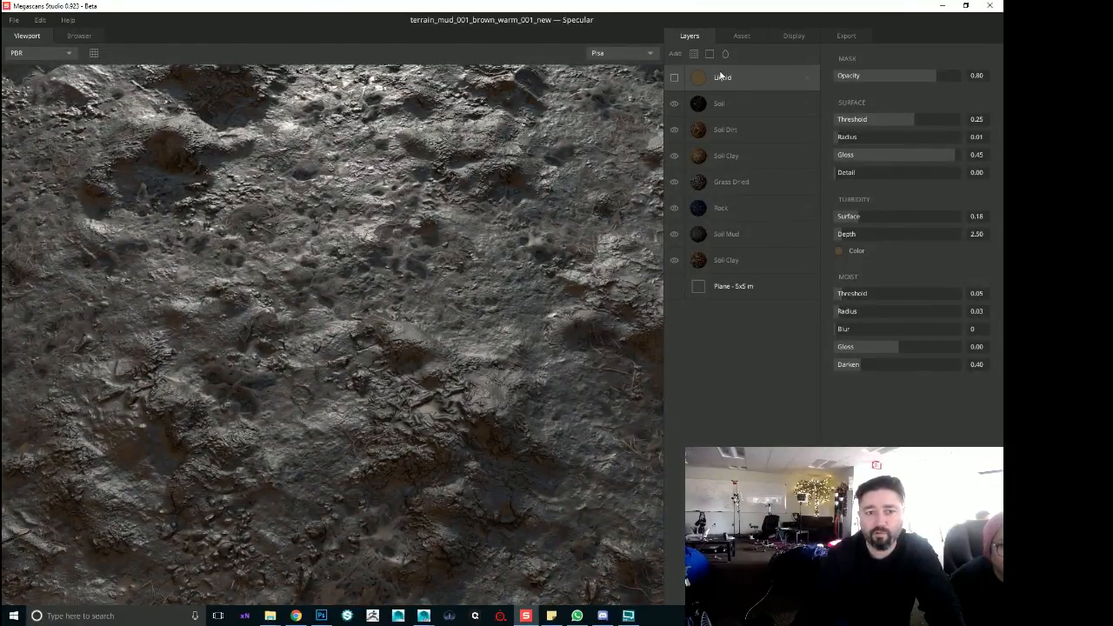
left_click(724, 106)
left_click_drag(547, 302, 572, 337)
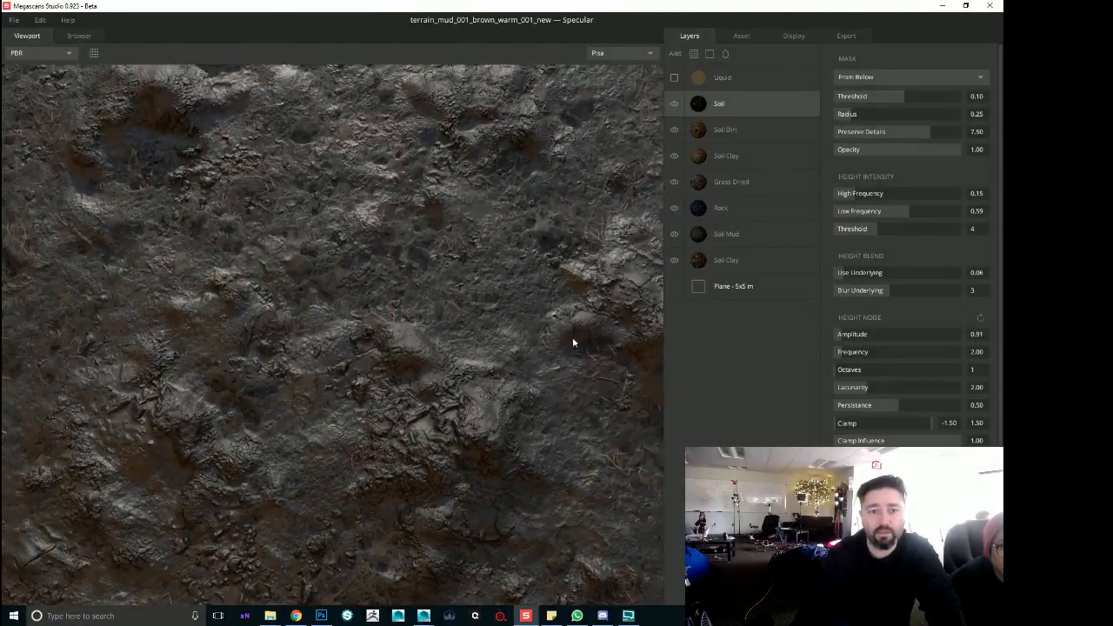
scroll(573, 335, "down", 3)
scroll(508, 265, "down", 3)
left_click_drag(508, 264, 506, 318)
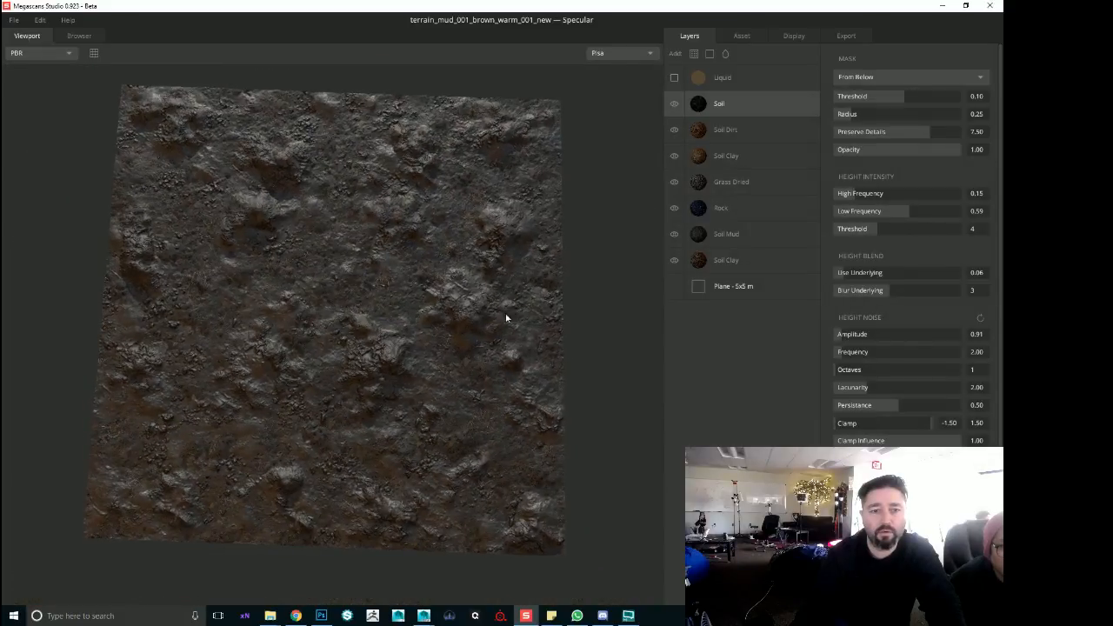
Set the Grass Dried layer's albedo color to red 32, green 26, blue 22, and check the terrain plane
left_click(745, 184)
left_click(910, 525)
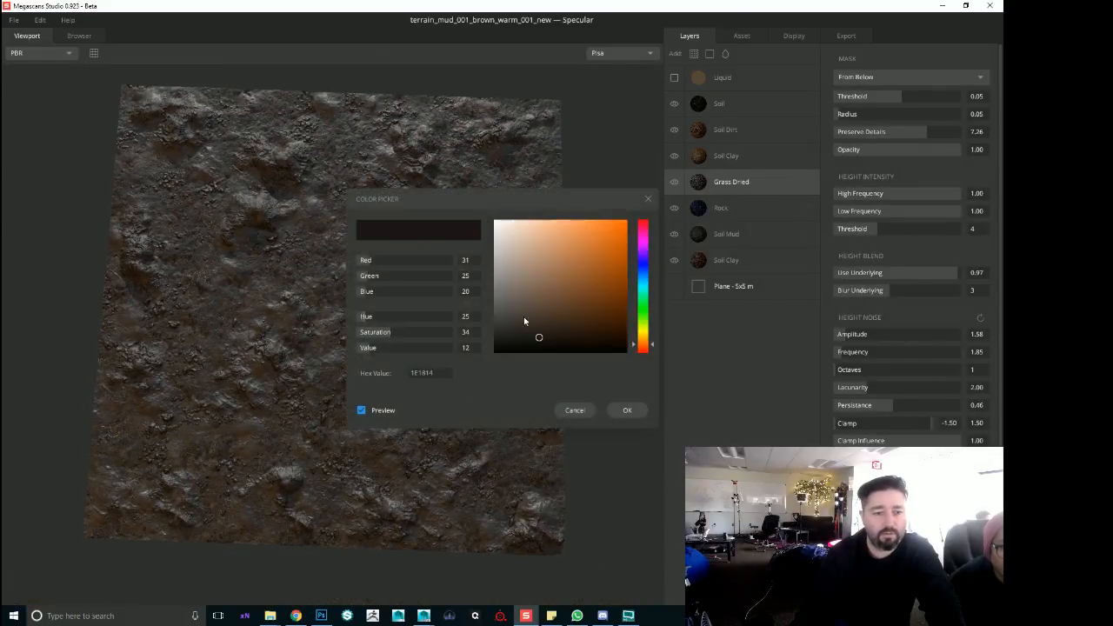
left_click_drag(544, 328, 538, 331)
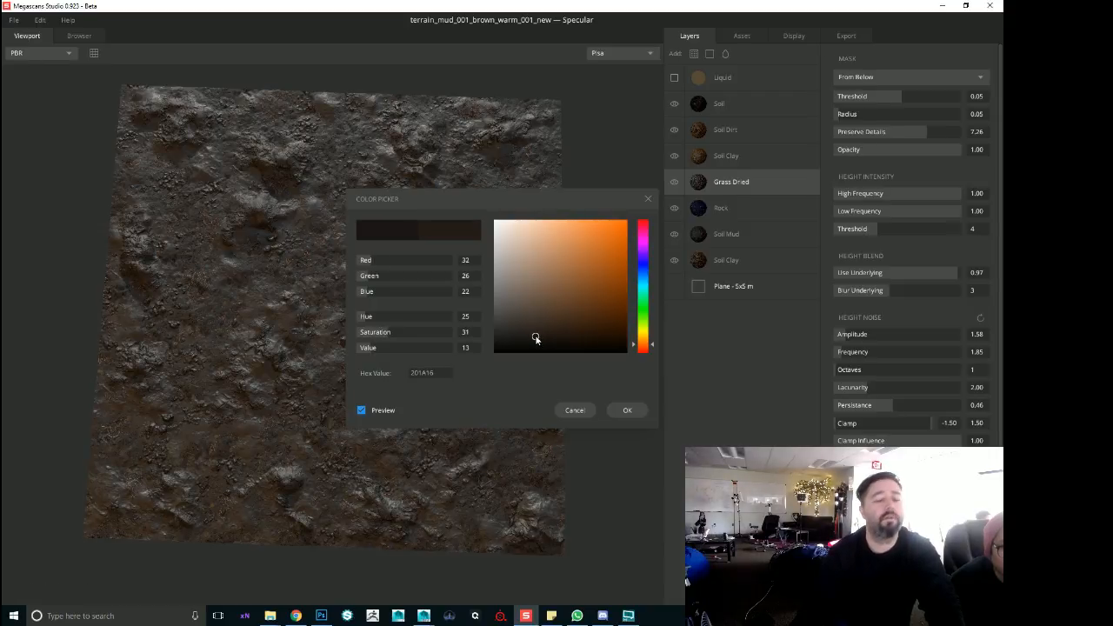
left_click(625, 410)
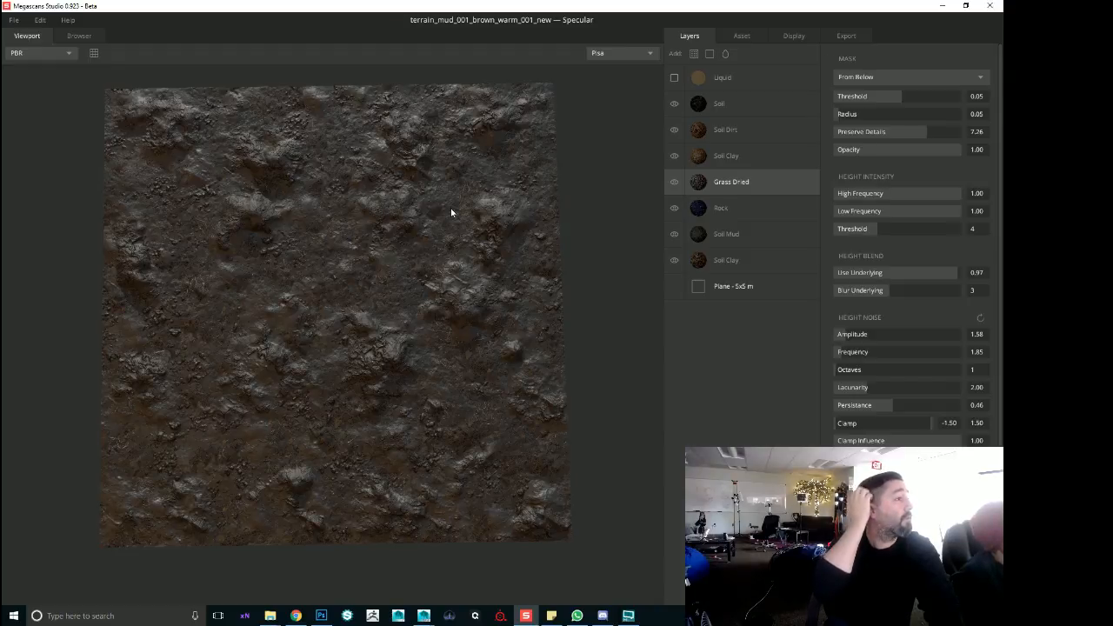
left_click_drag(301, 278, 317, 250)
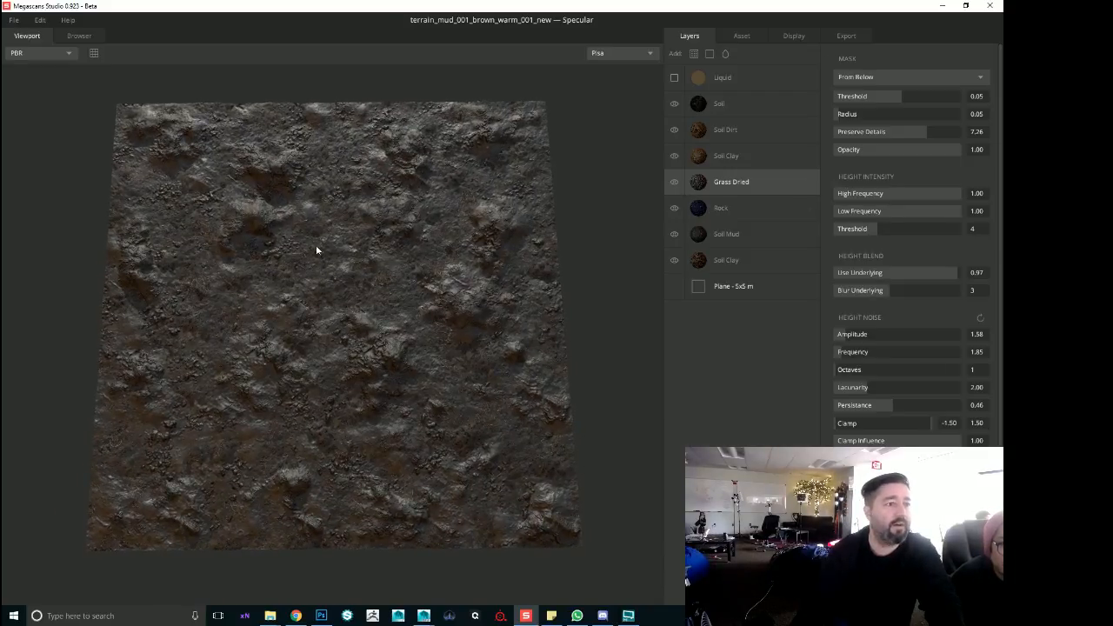
Save the current mud asset and open terrain_mud_grnd_cover_002_brown_warm_puddles_new
left_click(14, 21)
left_click(25, 80)
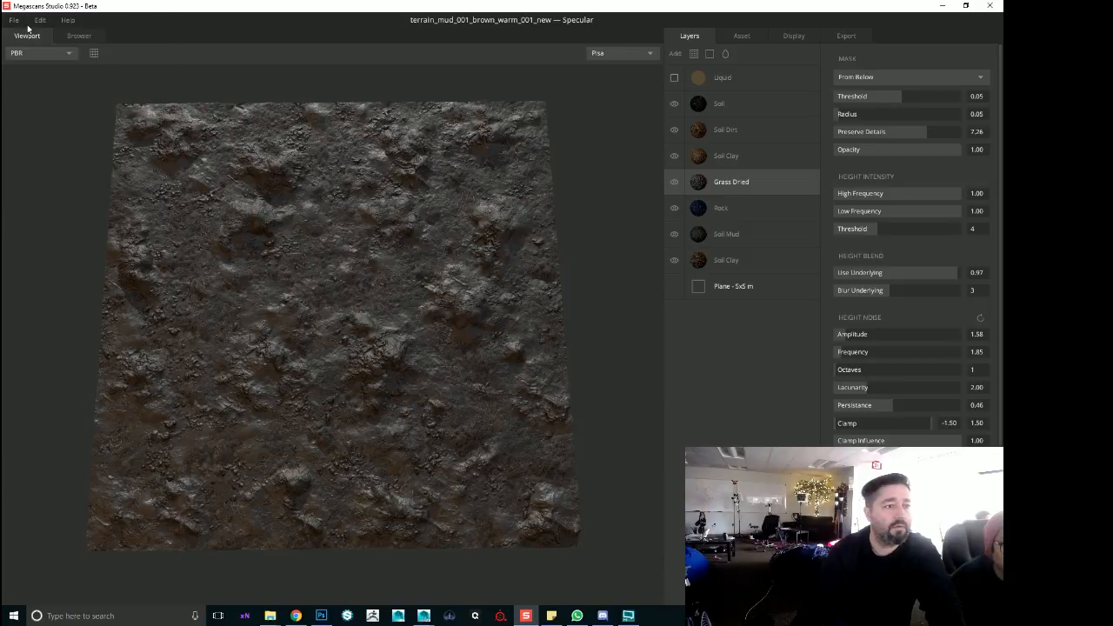
left_click(13, 20)
left_click(25, 57)
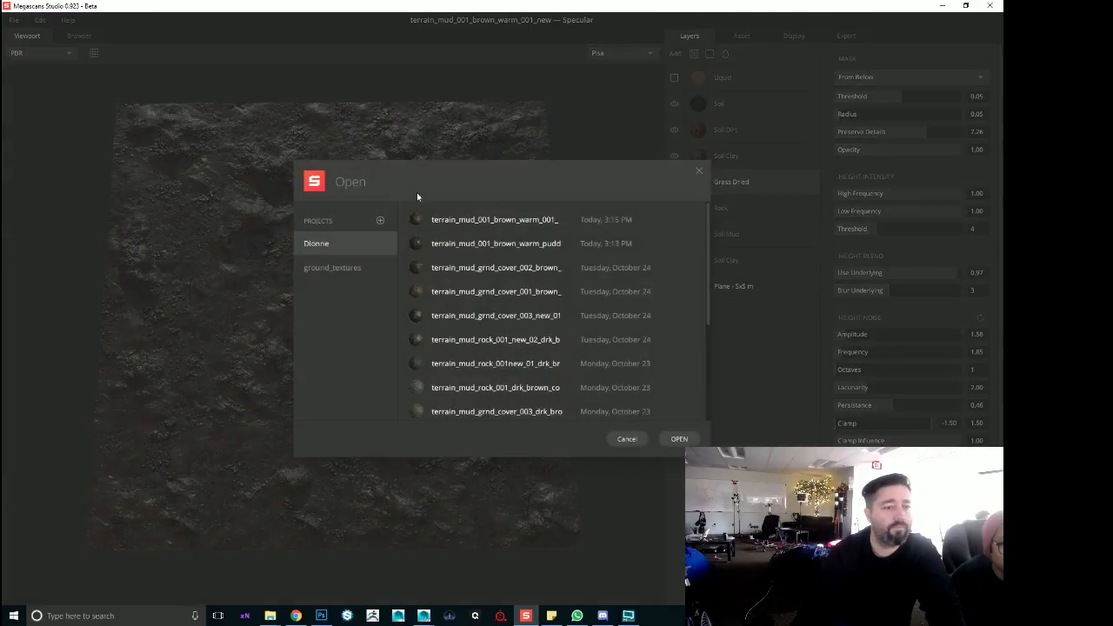
left_click(474, 250)
left_click(492, 268)
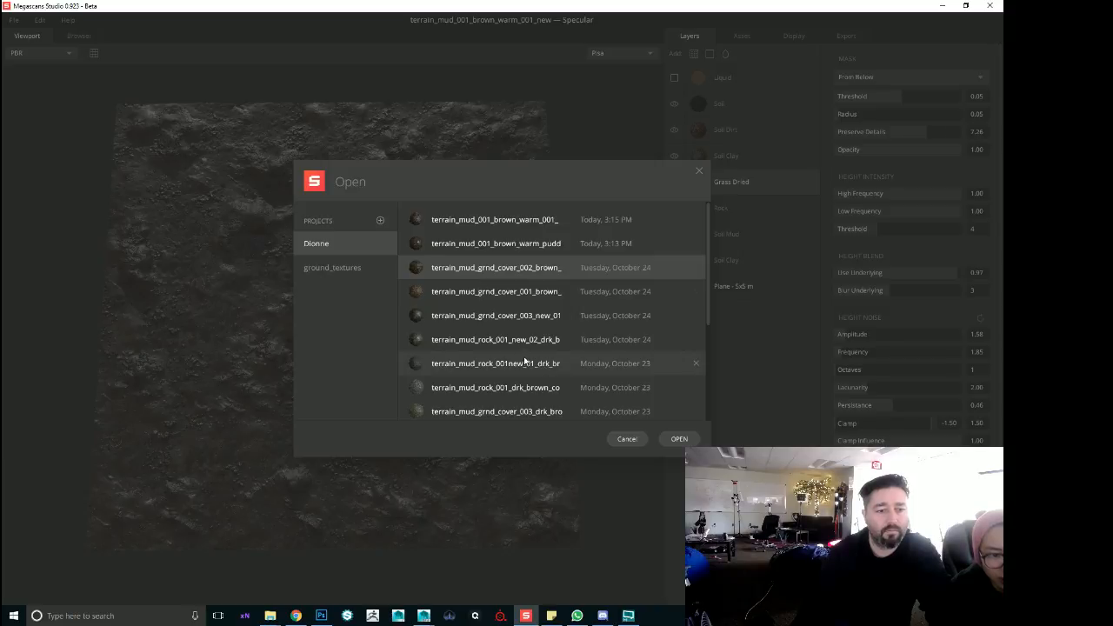
left_click(515, 316)
left_click(507, 269)
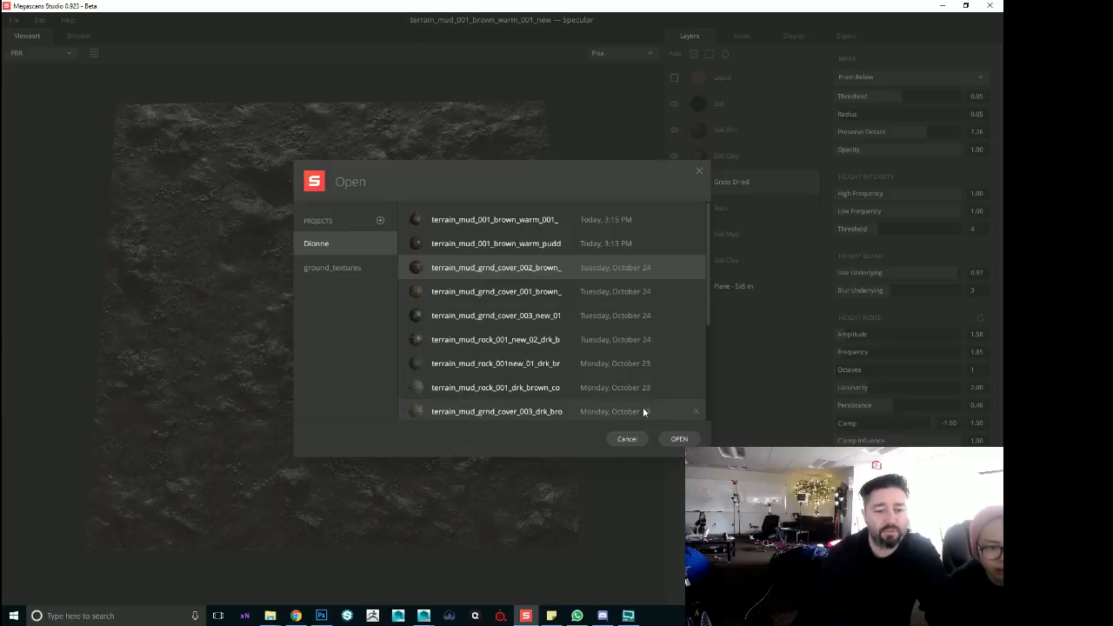
left_click(674, 438)
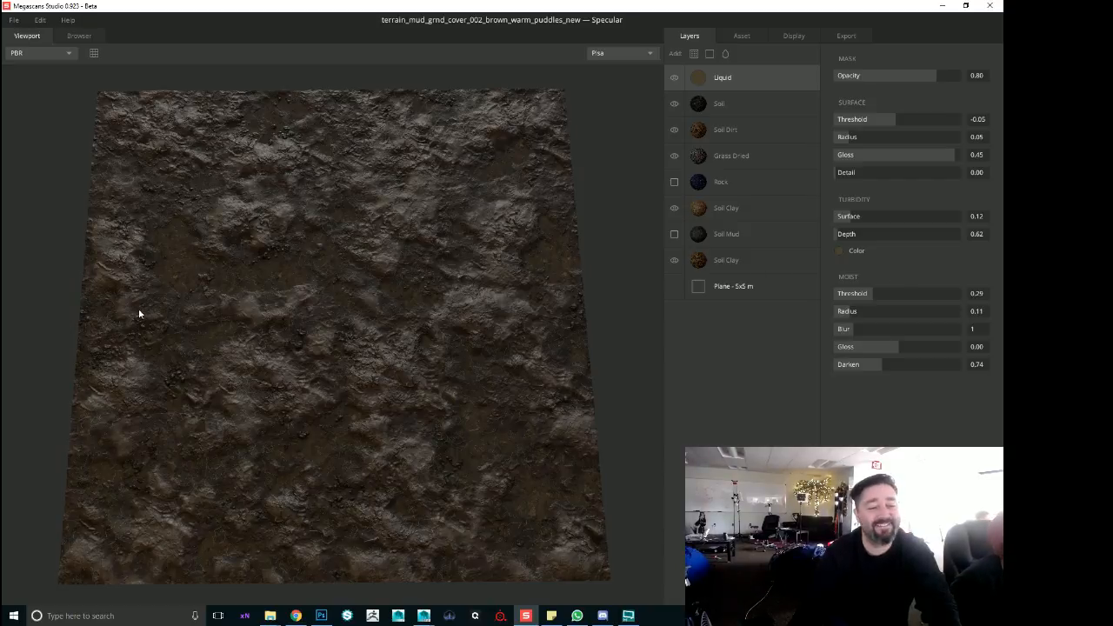
Examine the ground cover terrain's puddles, grass and mud relief from several angles and distances
left_click_drag(138, 307, 138, 433)
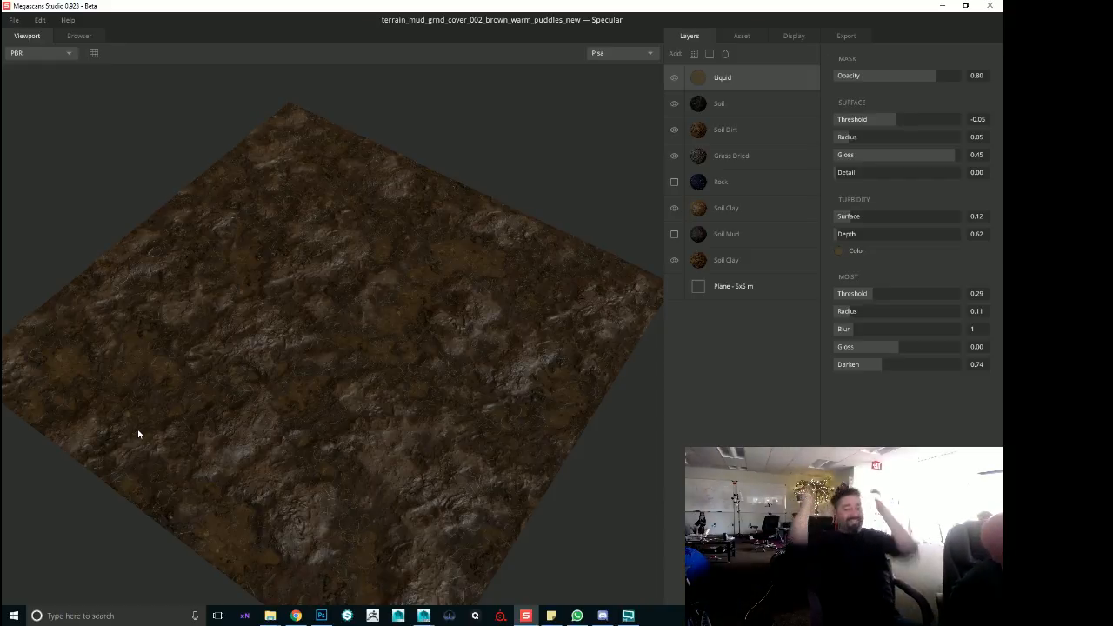
left_click_drag(301, 277, 420, 342)
scroll(341, 348, "up", 4)
scroll(341, 403, "down", 3)
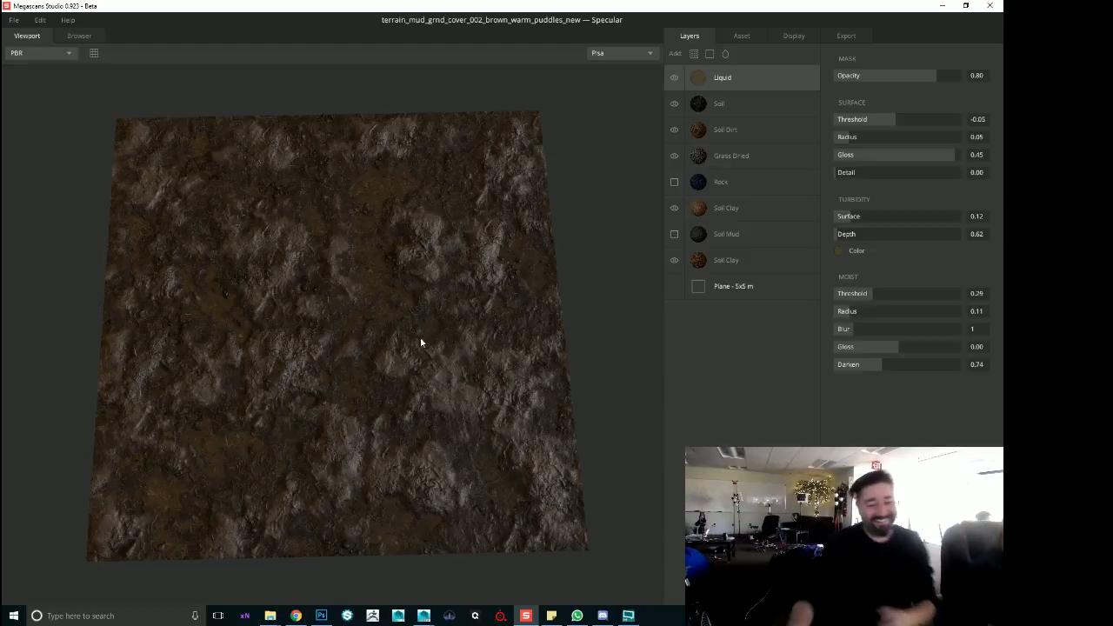
left_click_drag(412, 318, 319, 399)
scroll(328, 287, "up", 5)
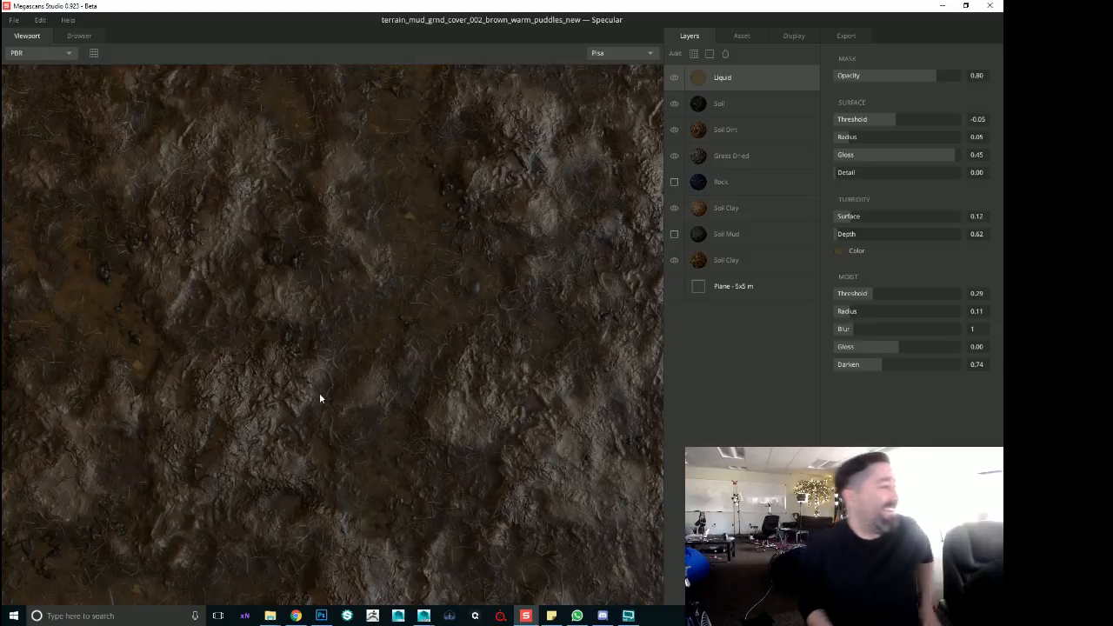
scroll(339, 429, "down", 5)
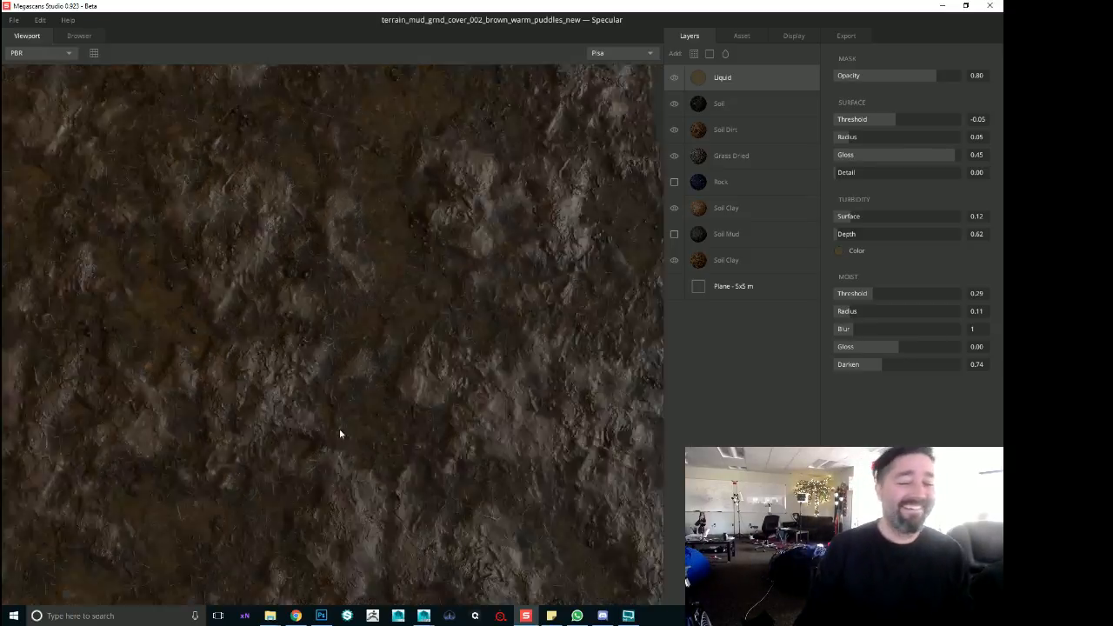
left_click_drag(353, 394, 382, 261)
scroll(343, 287, "up", 5)
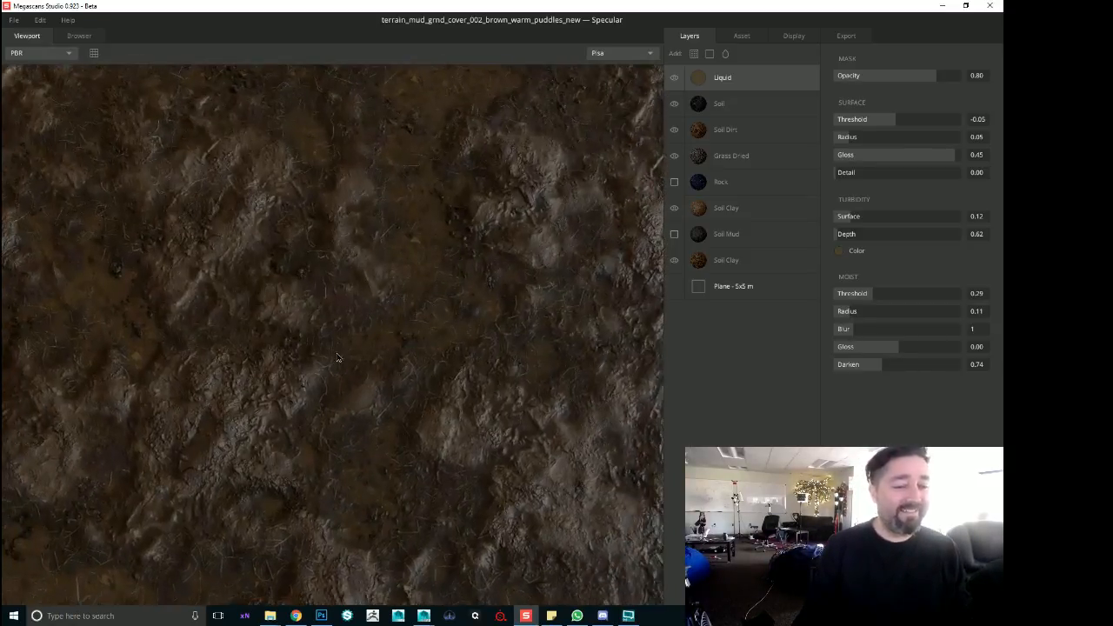
scroll(400, 252, "down", 2)
left_click_drag(434, 235, 524, 146)
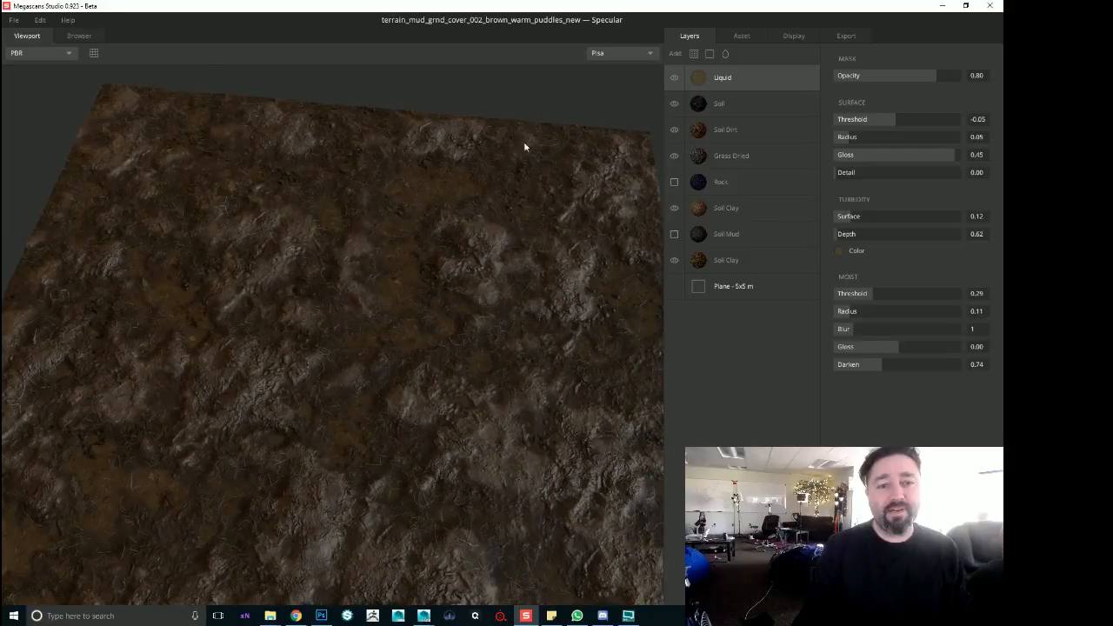
Hide the Liquid layer and inspect the bare ground cover terrain in both the PBR and Albedo views
left_click(673, 78)
mouse_move(447, 291)
left_mouse_down()
mouse_move(428, 409)
mouse_move(448, 378)
mouse_move(455, 303)
left_mouse_up()
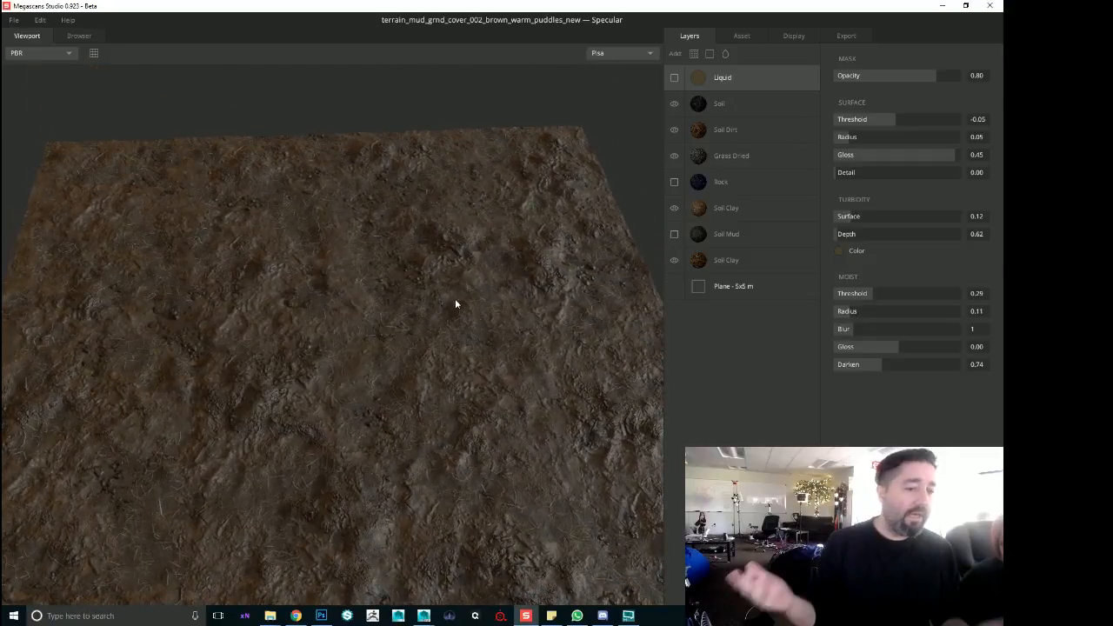
left_click_drag(231, 458, 531, 550)
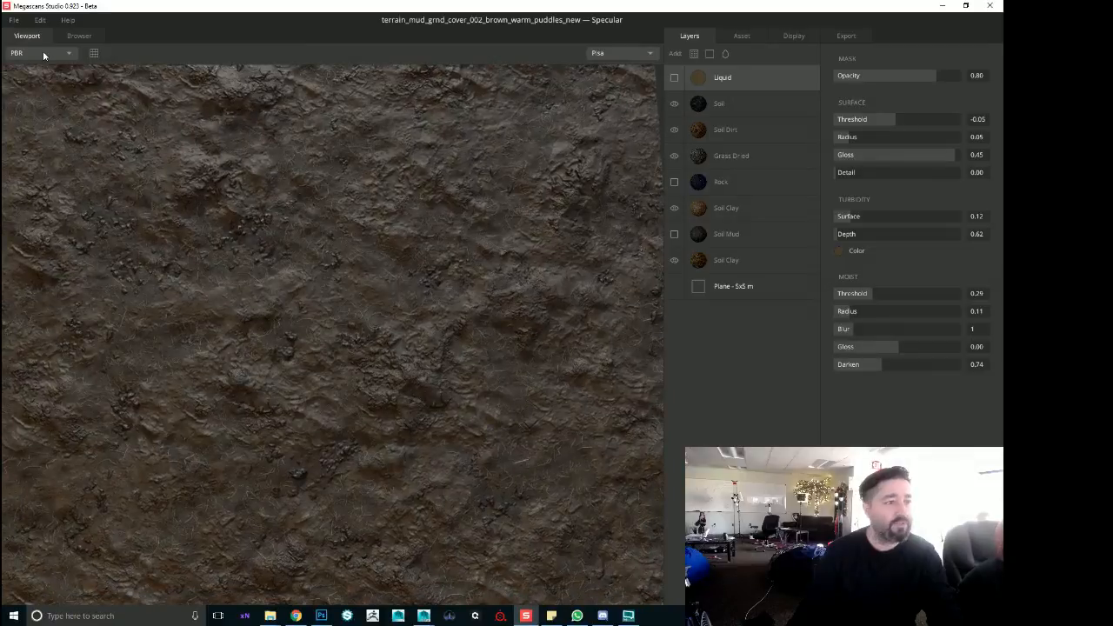
left_click(38, 53)
left_click(39, 80)
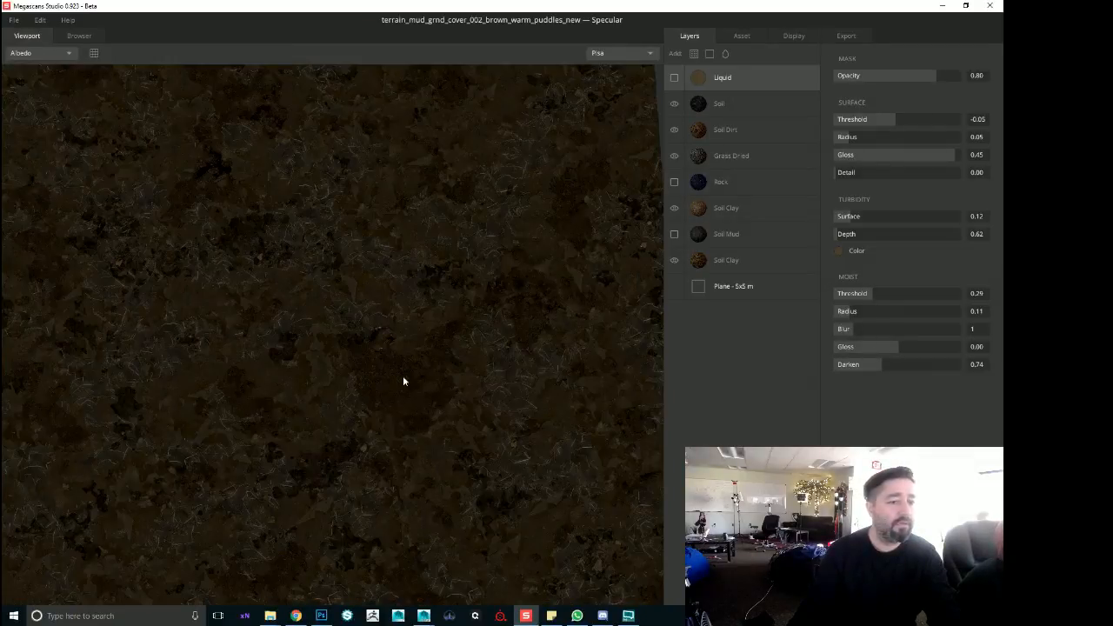
left_click_drag(539, 361, 536, 323)
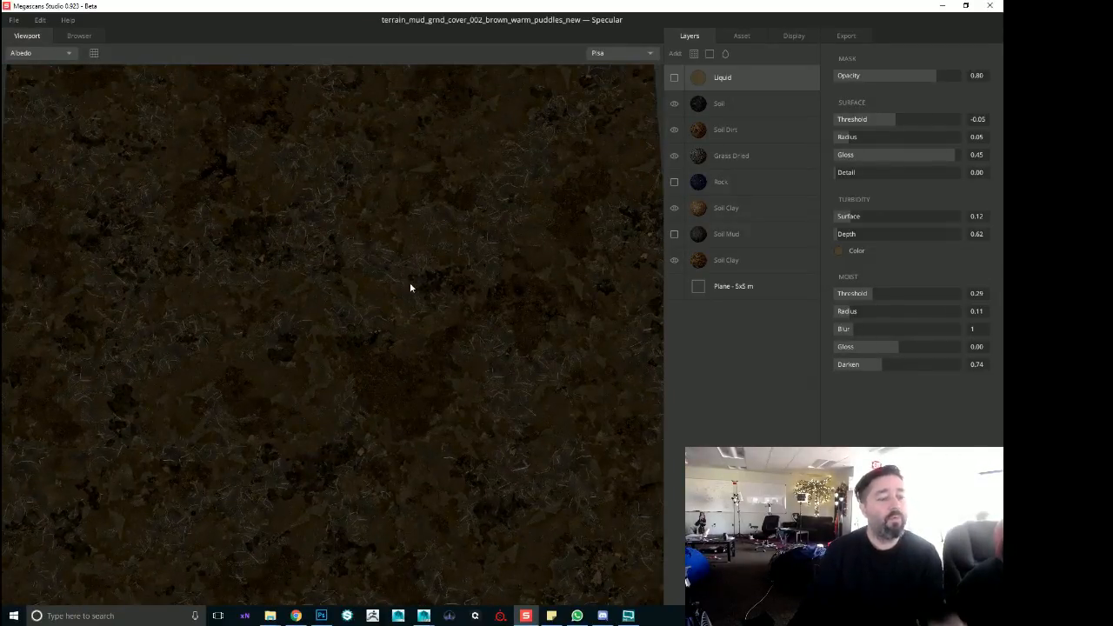
Return the viewport to PBR, show the Liquid layer again, and check the puddled terrain from afar and up close
left_click(18, 53)
left_click(26, 67)
left_click(674, 77)
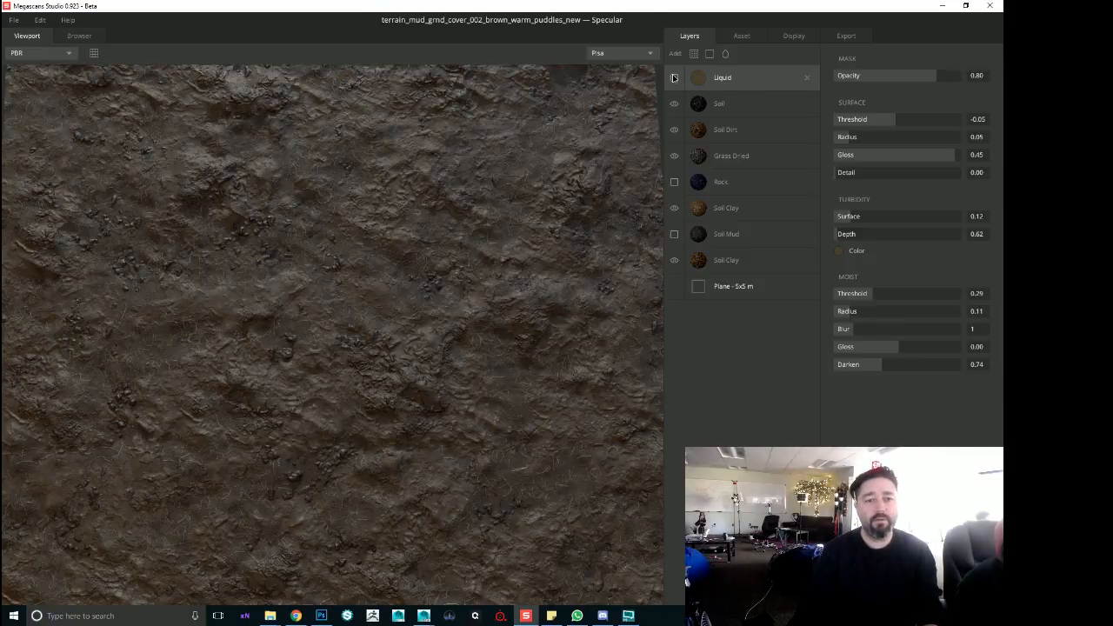
scroll(488, 371, "down", 5)
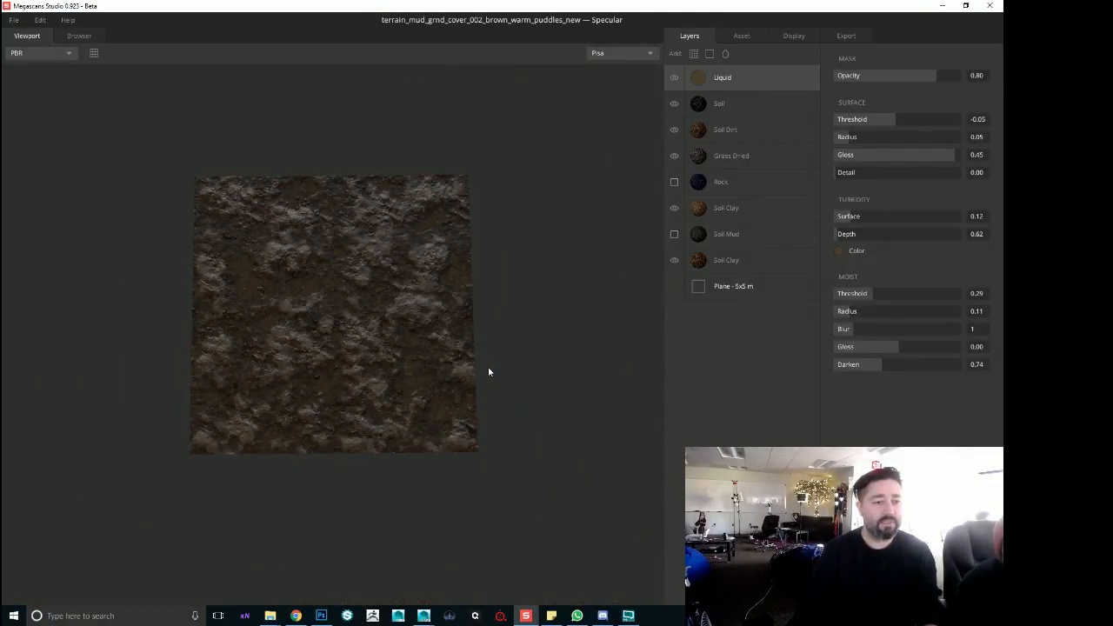
scroll(488, 371, "up", 5)
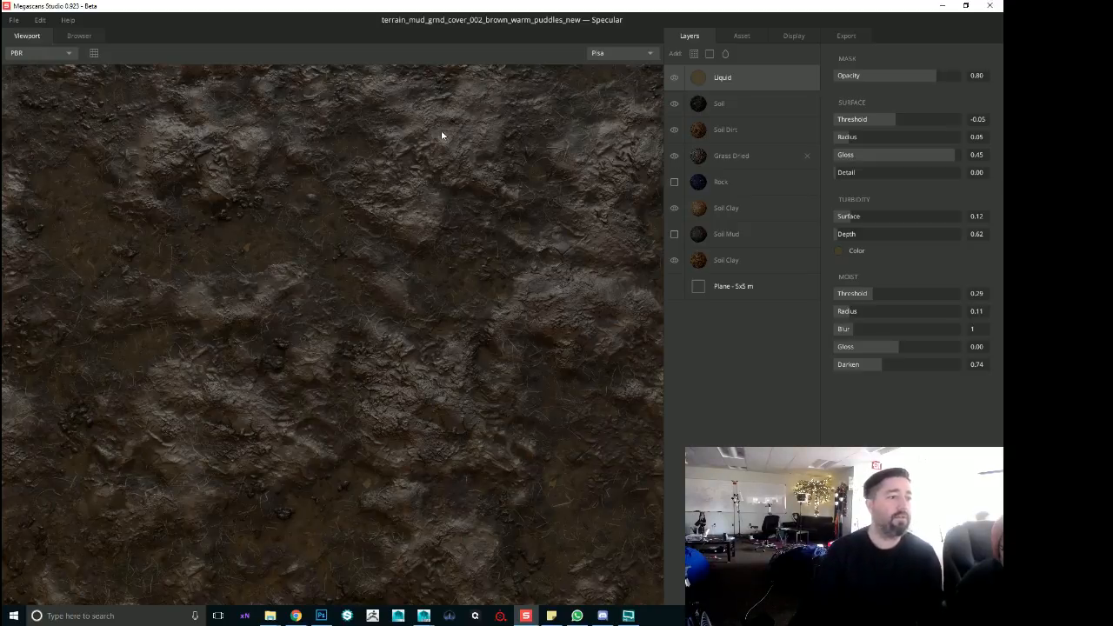
Check the terrain's Albedo view with the Liquid layer on, and return to the PBR view
left_click(15, 53)
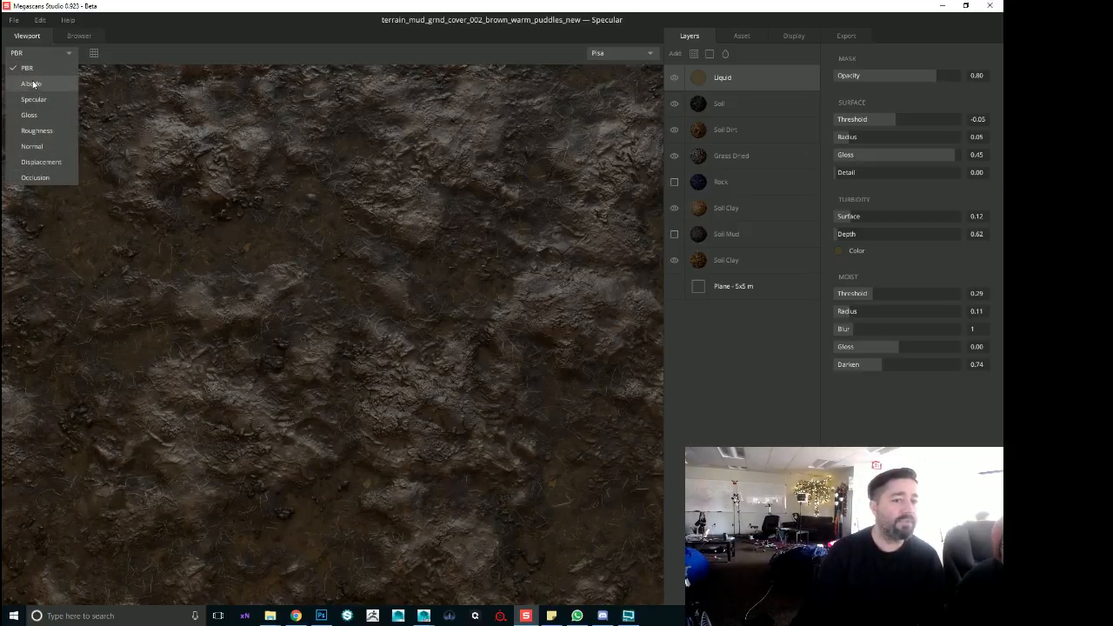
left_click(32, 84)
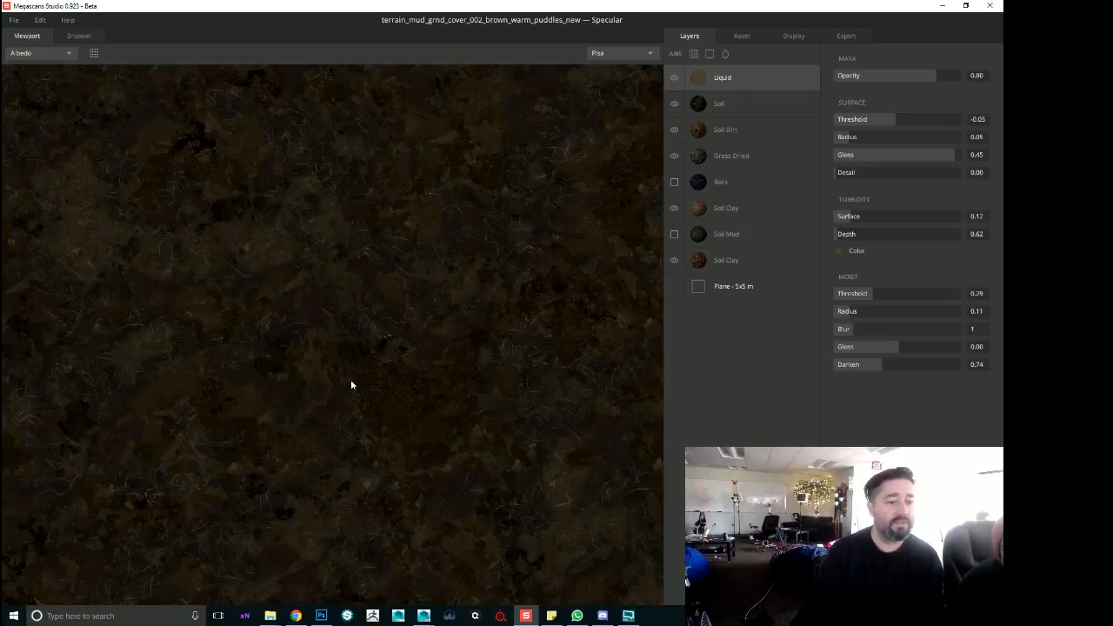
left_click(36, 55)
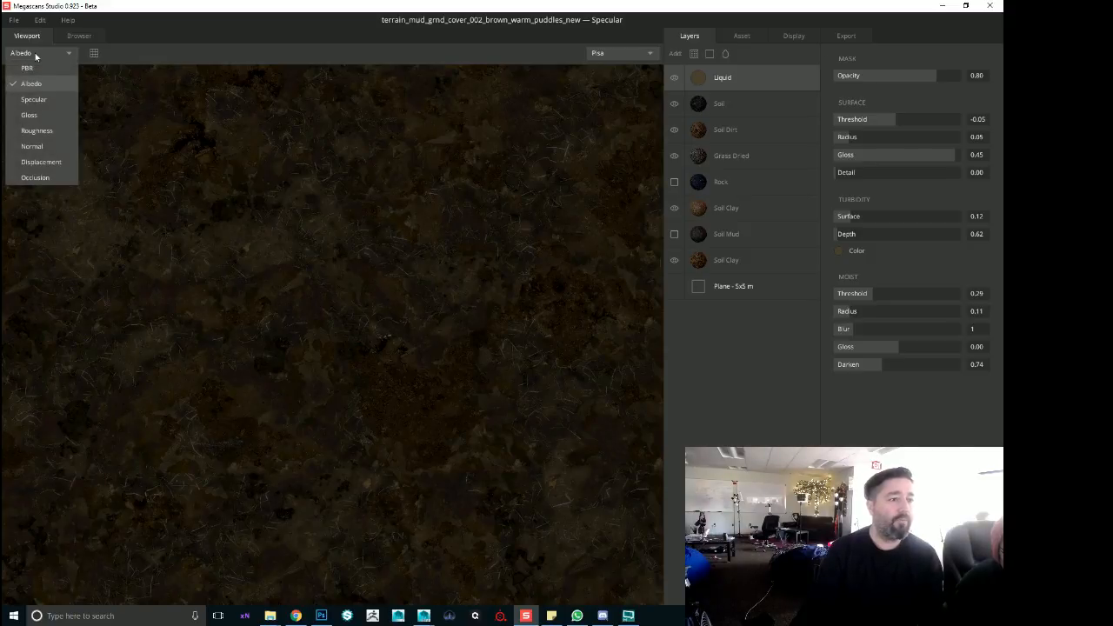
left_click(36, 67)
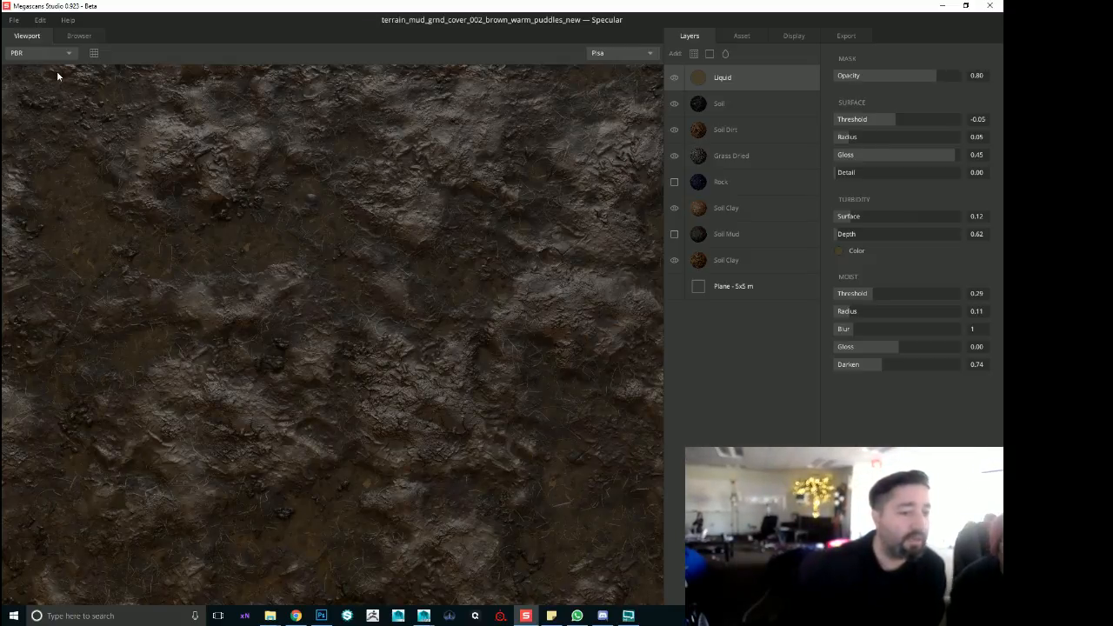
scroll(341, 286, "down", 3)
scroll(342, 314, "up", 3)
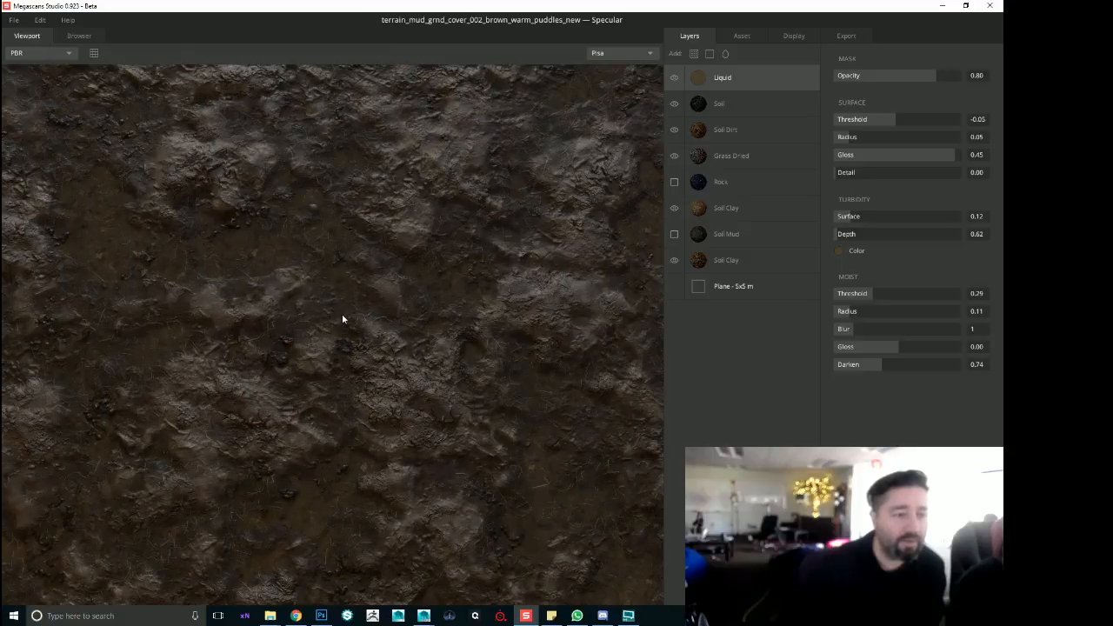
Open the asset terrain_mud_grnd_cover_003_new_01_drk_brown_cool from the current project
left_click(25, 53)
left_click(19, 21)
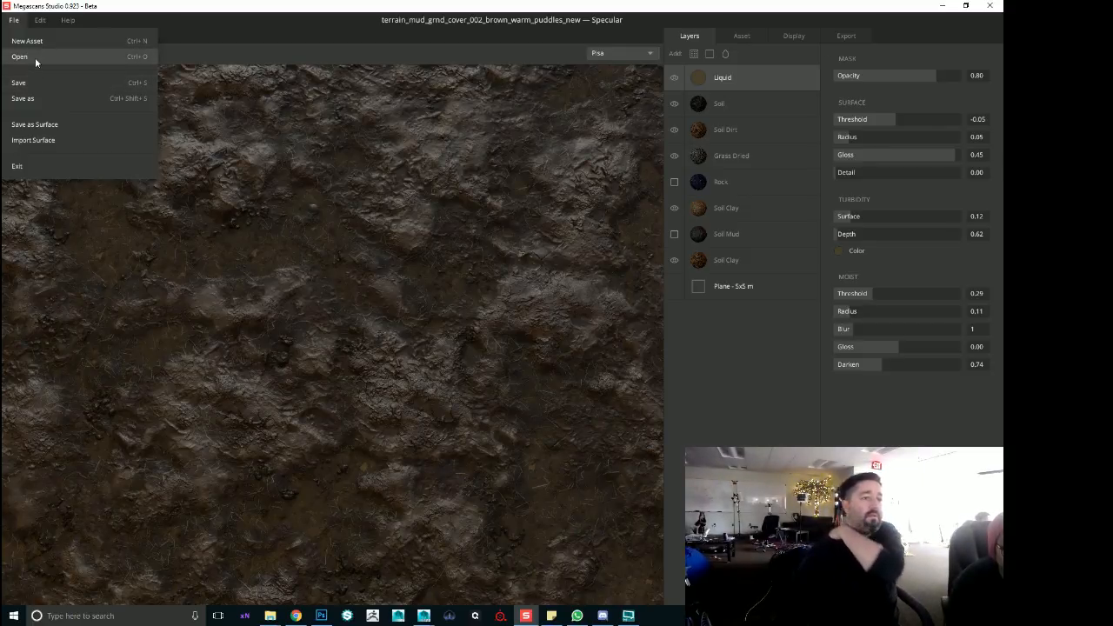
left_click(35, 56)
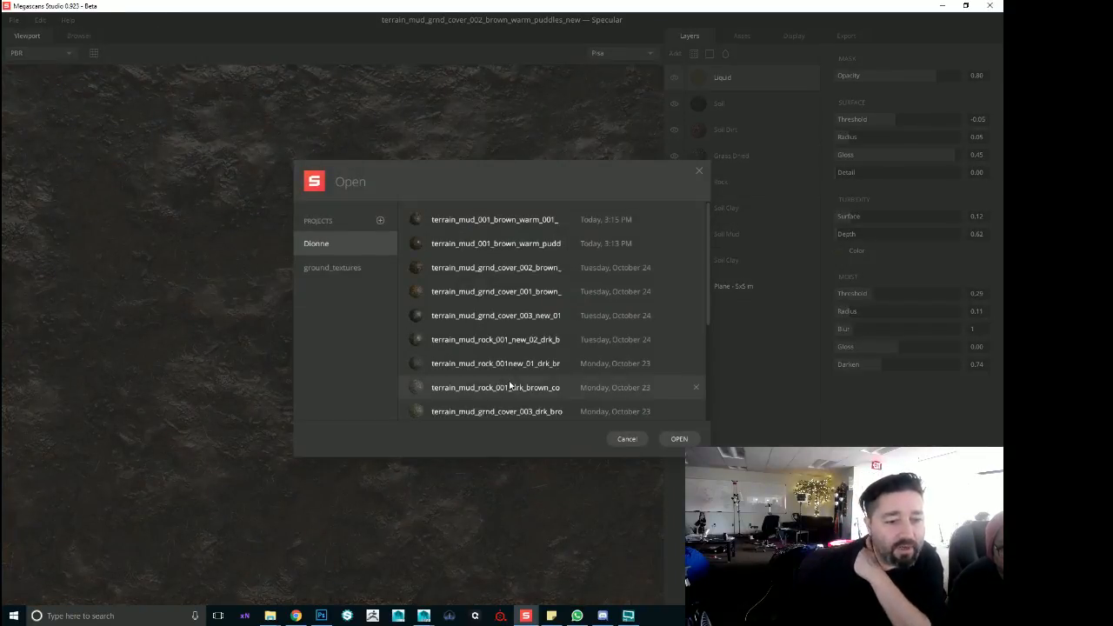
left_click(482, 322)
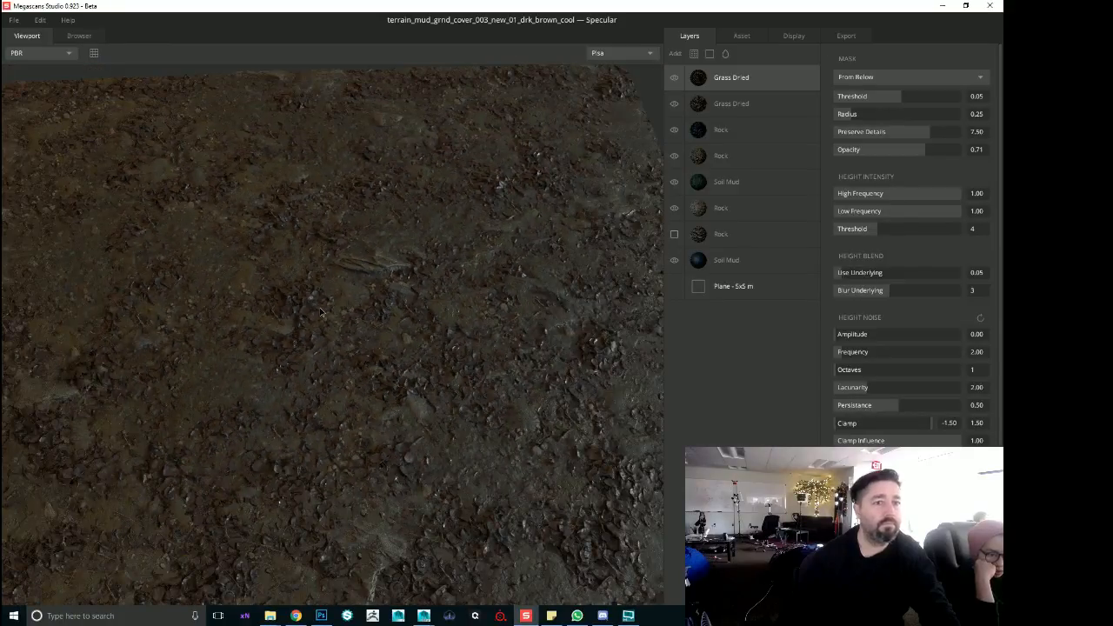
Examine the dark brown ground cover's tiling across the whole plane and its leaf litter and embedded rock up close
left_click_drag(320, 312, 290, 444)
scroll(321, 365, "down", 5)
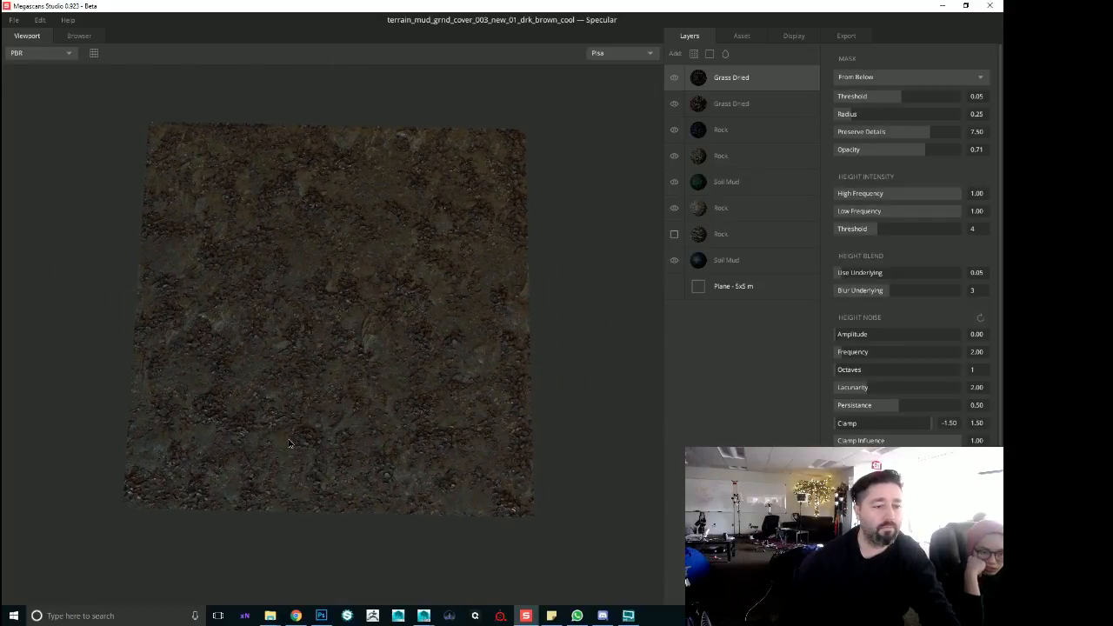
scroll(290, 444, "up", 5)
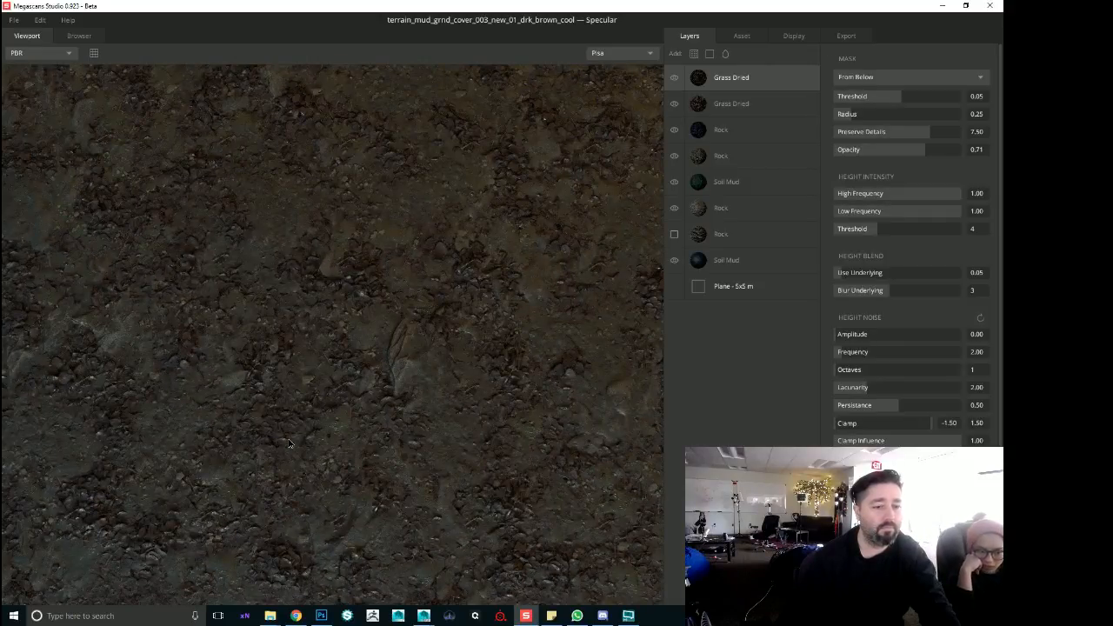
left_click_drag(290, 444, 257, 393)
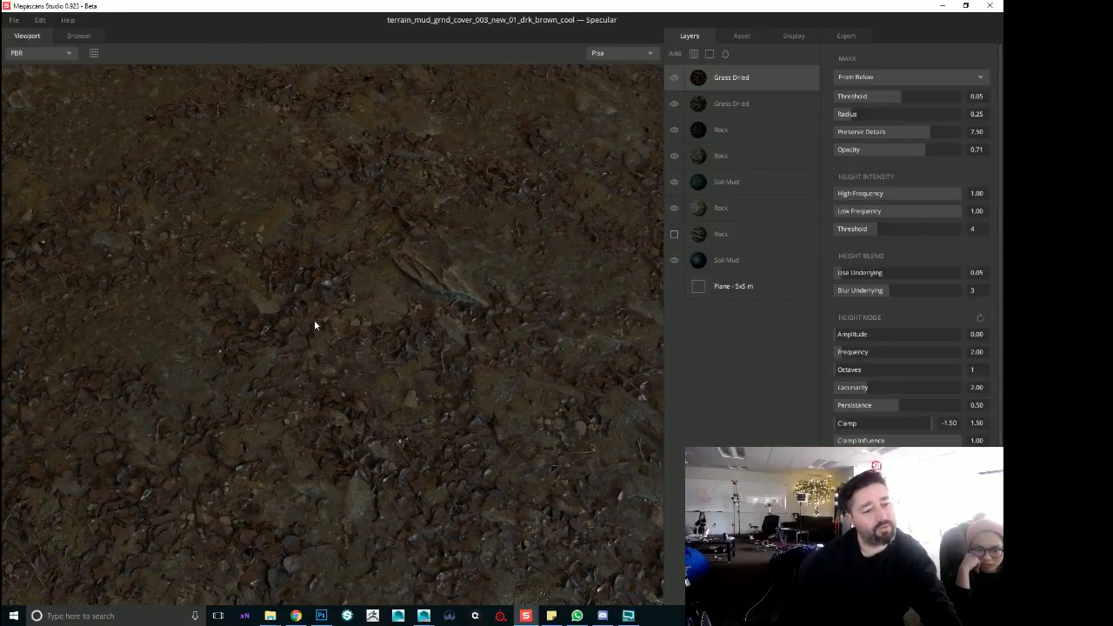
left_click_drag(315, 326, 394, 371)
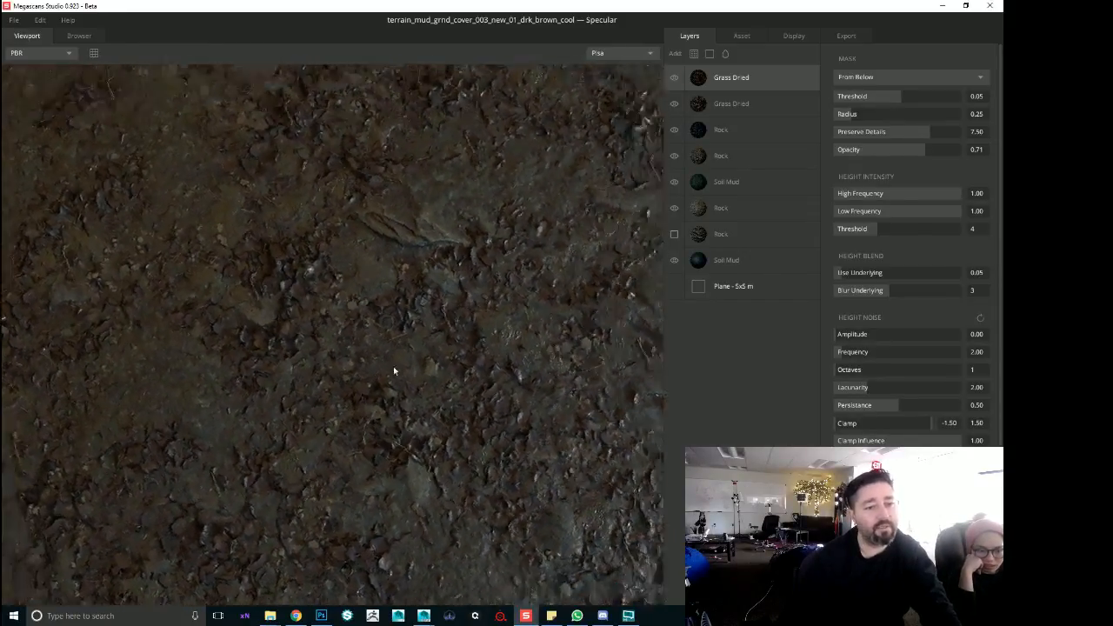
left_click_drag(508, 114, 407, 430)
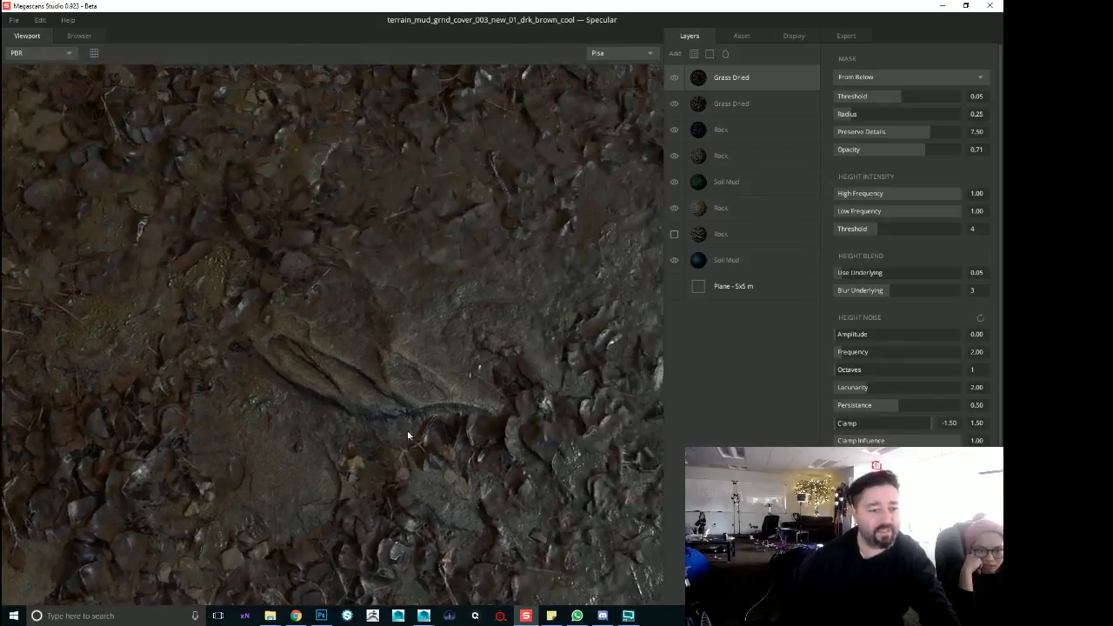
left_click_drag(177, 423, 335, 391)
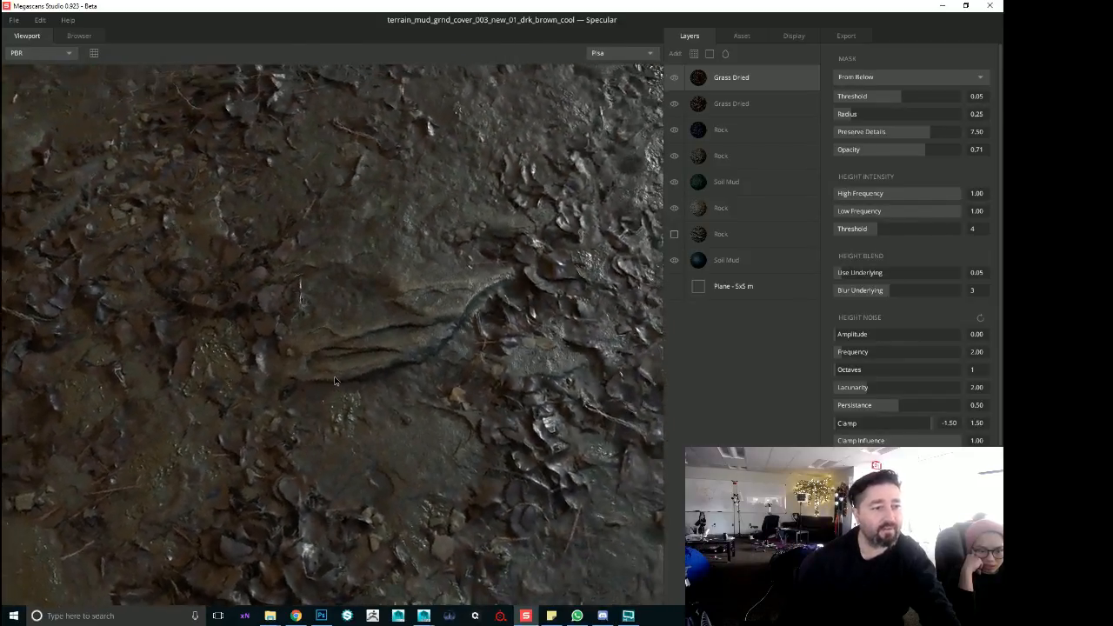
Examine how the leaves, mud and rocks catch the light from several angles, out to the whole plane
middle_click_drag(372, 261, 403, 299)
scroll(402, 299, "down", 4)
left_click_drag(379, 293, 438, 280)
middle_click_drag(512, 220, 457, 285)
left_click_drag(457, 285, 422, 277)
middle_click_drag(422, 276, 242, 366)
left_click_drag(242, 366, 319, 372, "shift")
middle_click_drag(444, 381, 433, 146)
scroll(416, 298, "down", 5)
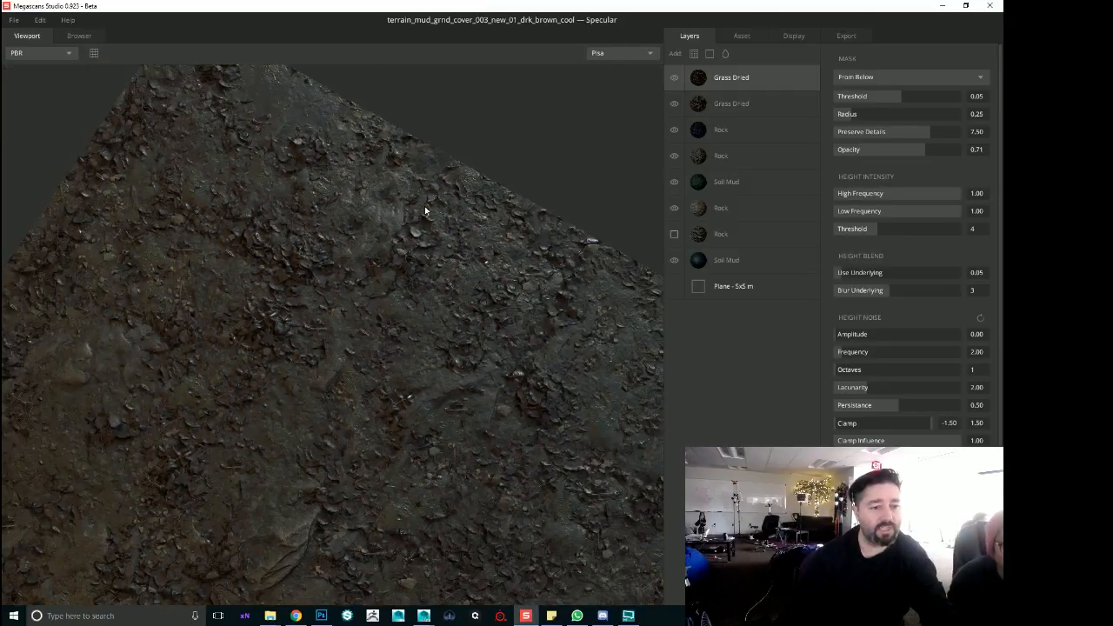
middle_click_drag(244, 471, 160, 259)
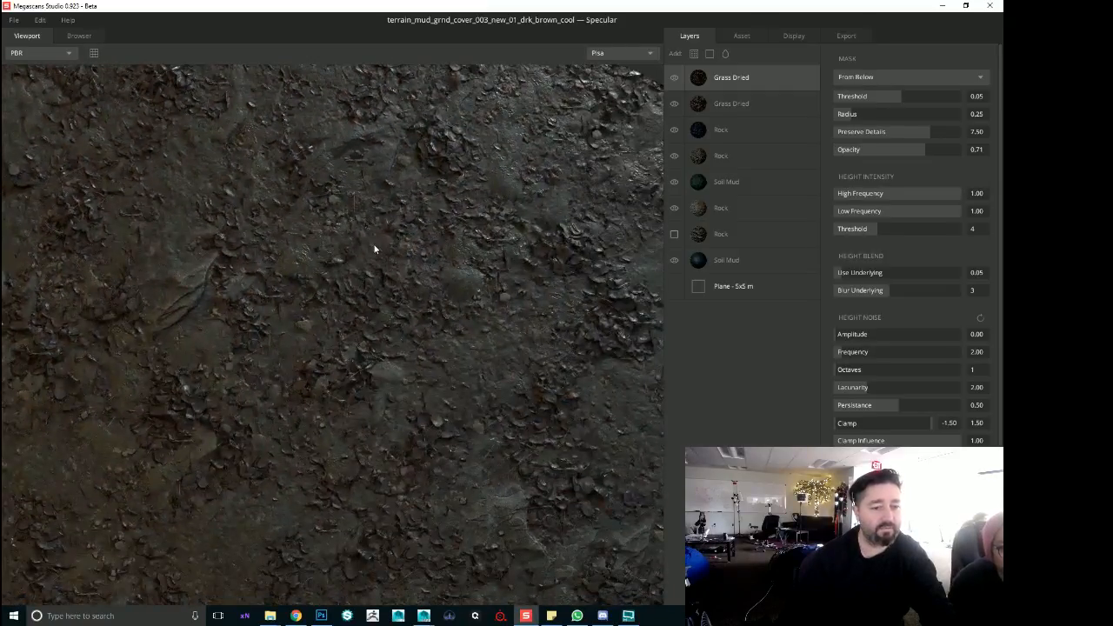
middle_click_drag(374, 248, 339, 188)
left_click_drag(339, 261, 350, 374)
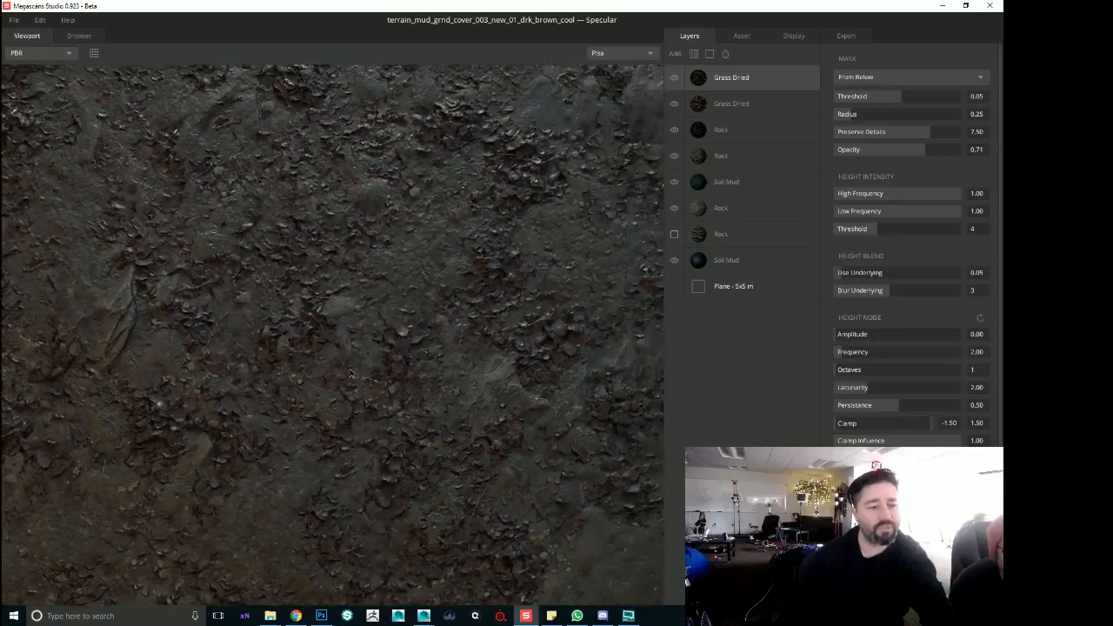
scroll(351, 373, "down", 6)
left_click_drag(288, 416, 246, 367)
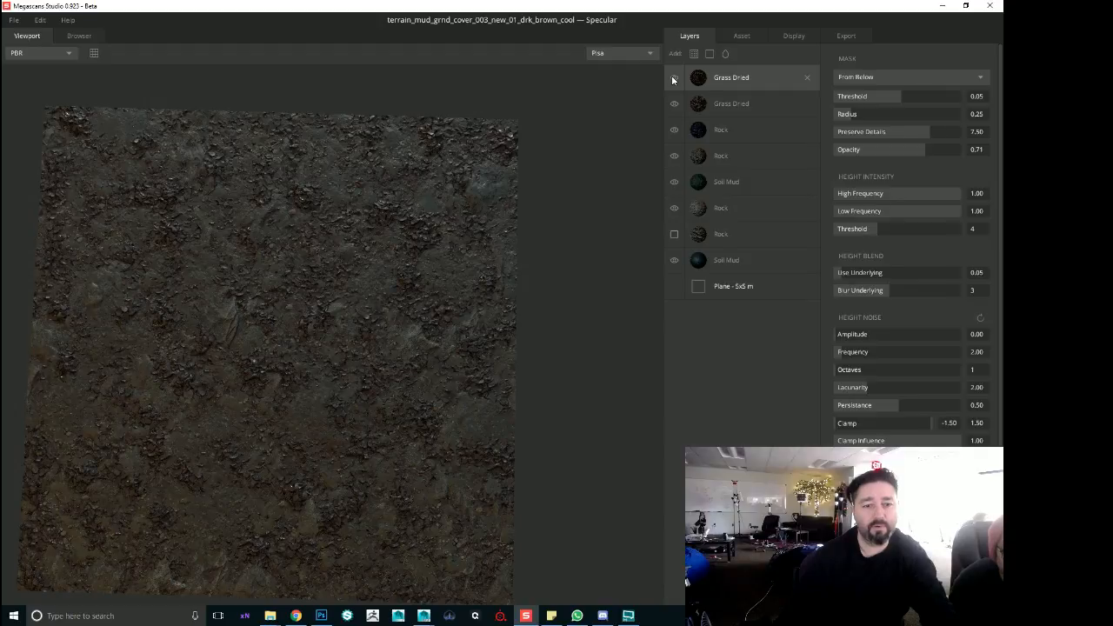
Hide both Grass Dried layers, the three visible Rock layers and the upper Soil Mud layer, leaving only the base Soil Mud
left_click_drag(672, 79, 687, 197)
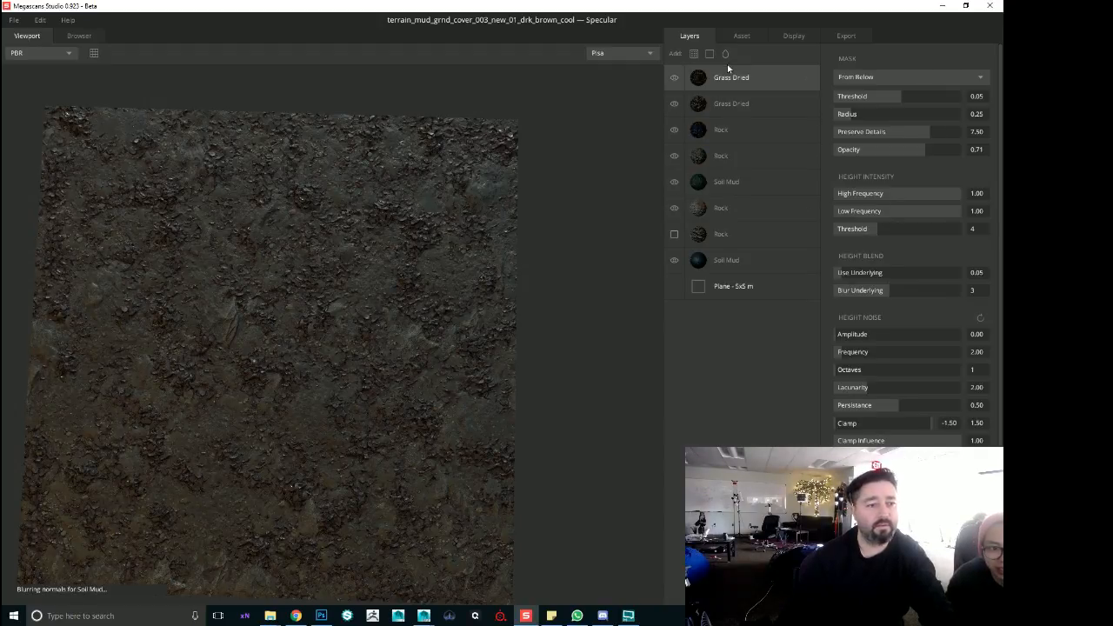
key("ctrl+z")
left_click(675, 77)
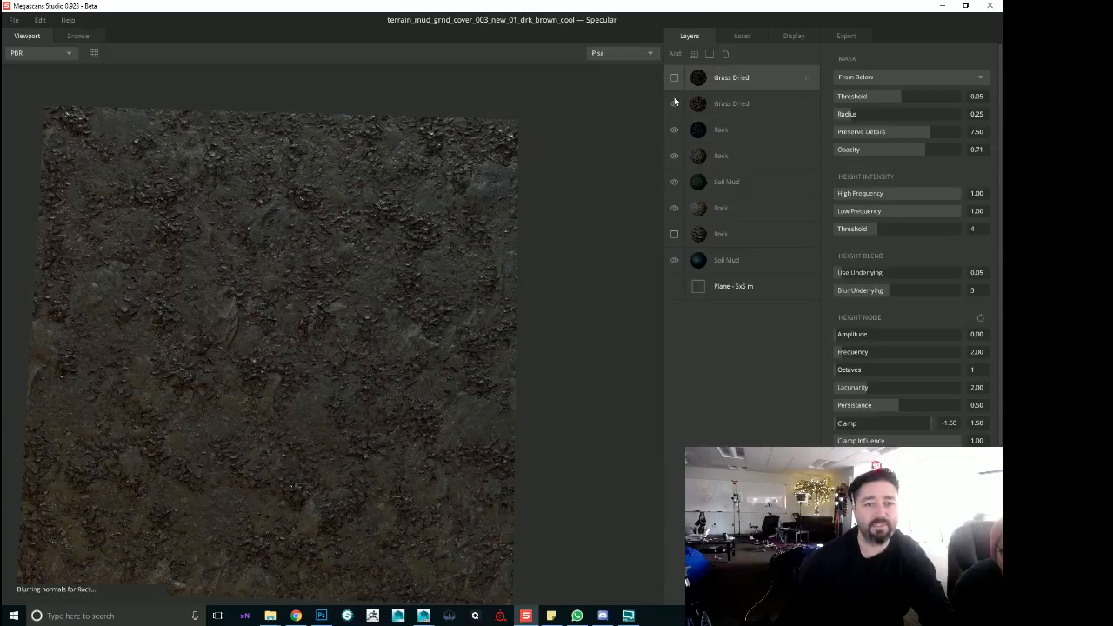
left_click(674, 104)
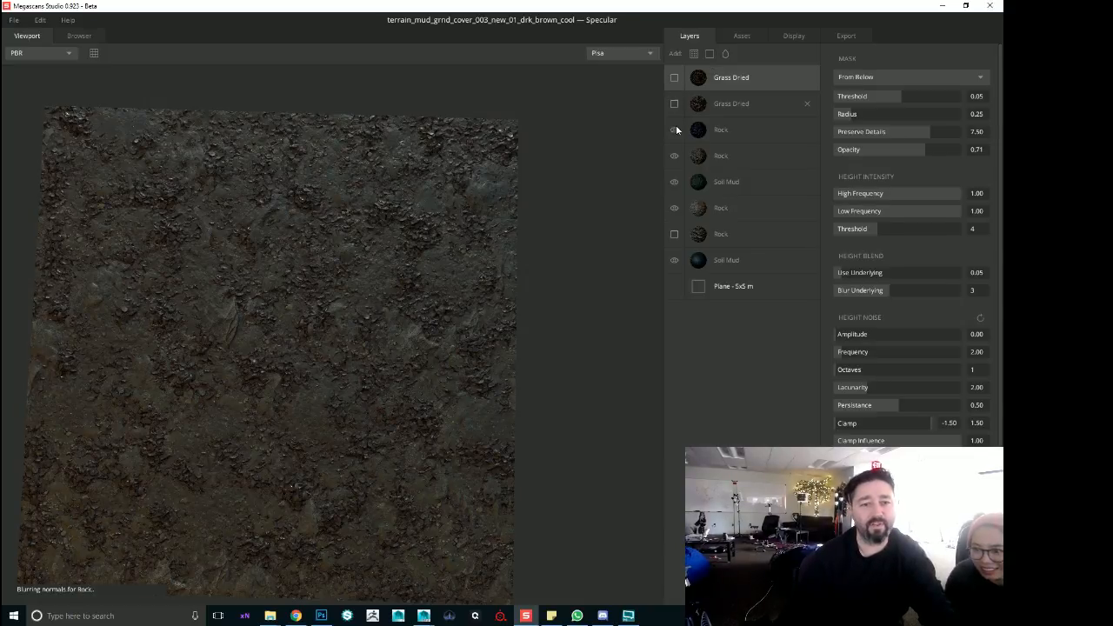
left_click(674, 130)
left_click(674, 156)
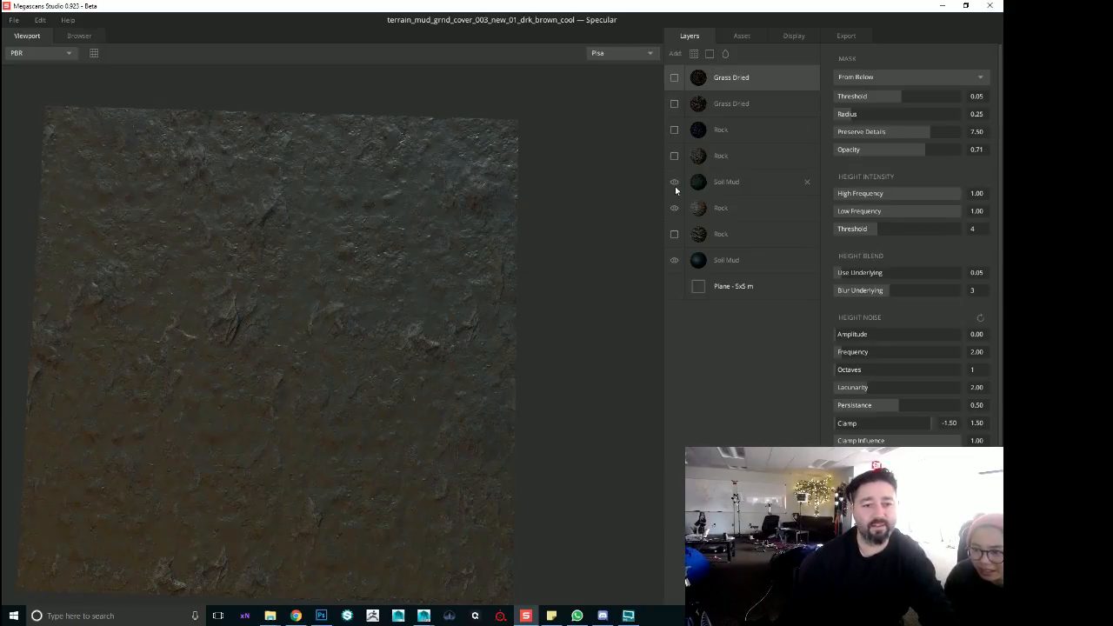
left_click(674, 182)
left_click(674, 208)
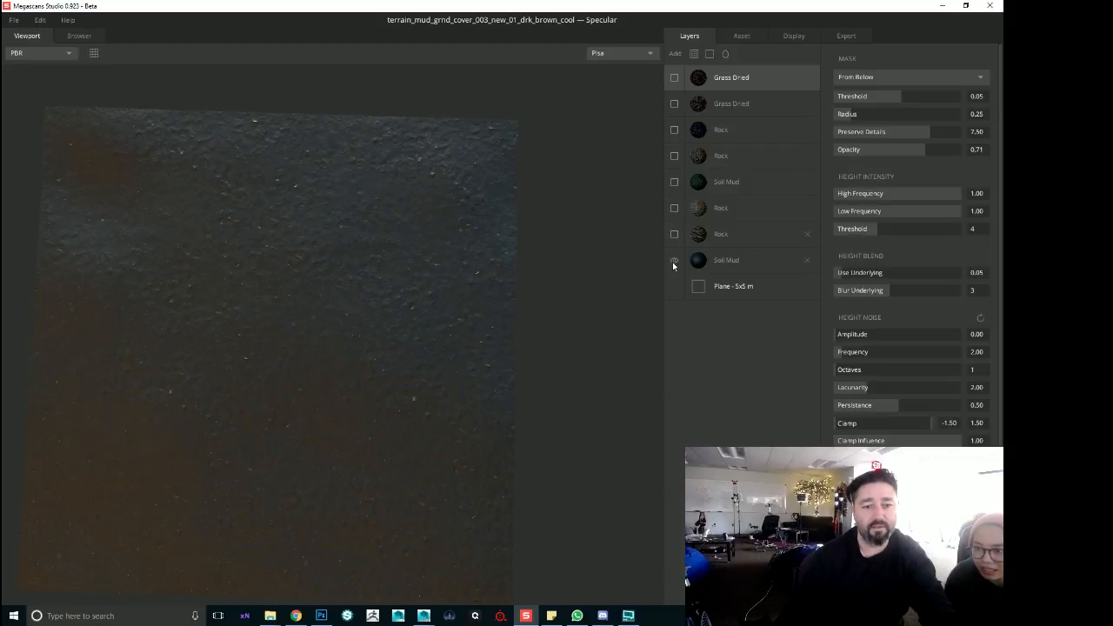
Examine the base Soil Mud layer's surface at grazing angles and display its height noise and reflectance settings
left_click_drag(260, 312, 281, 191)
scroll(281, 191, "up", 4)
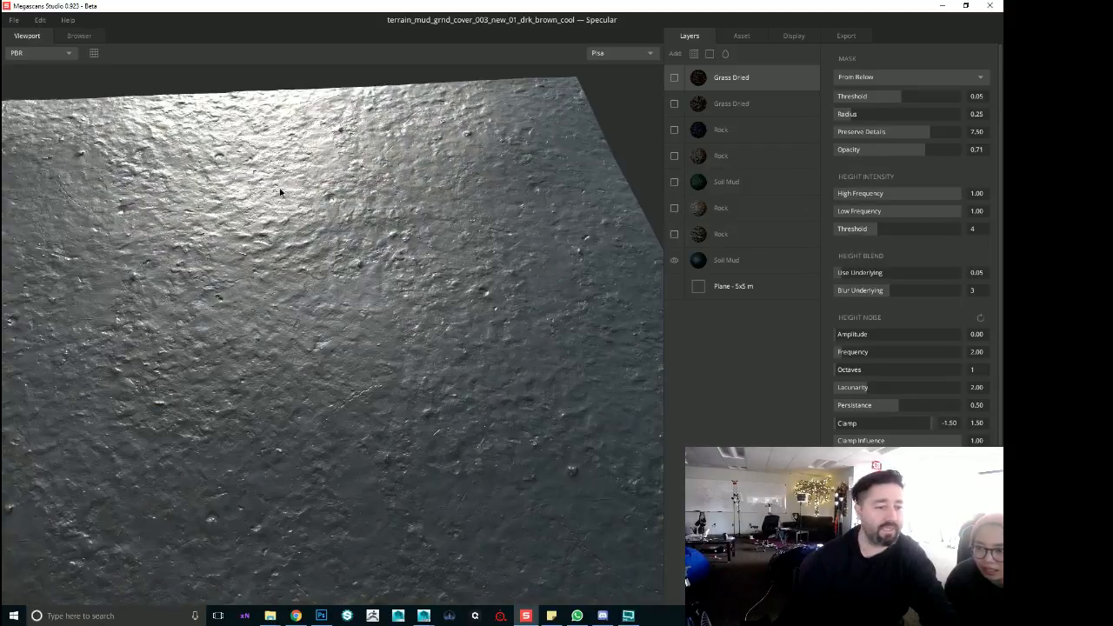
scroll(273, 196, "down", 5)
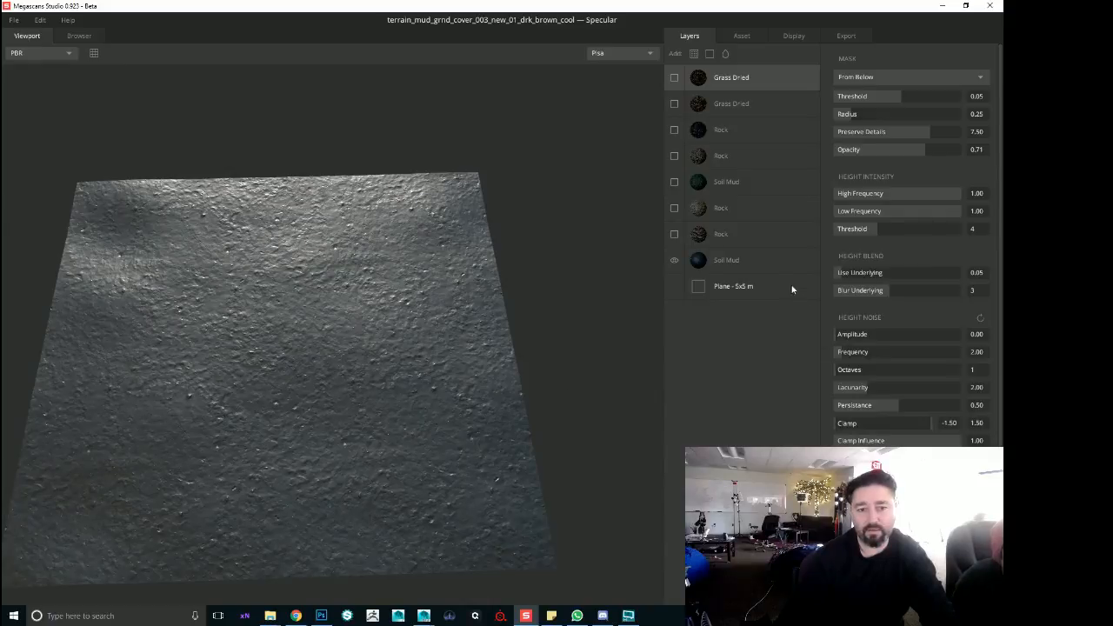
left_click(780, 263)
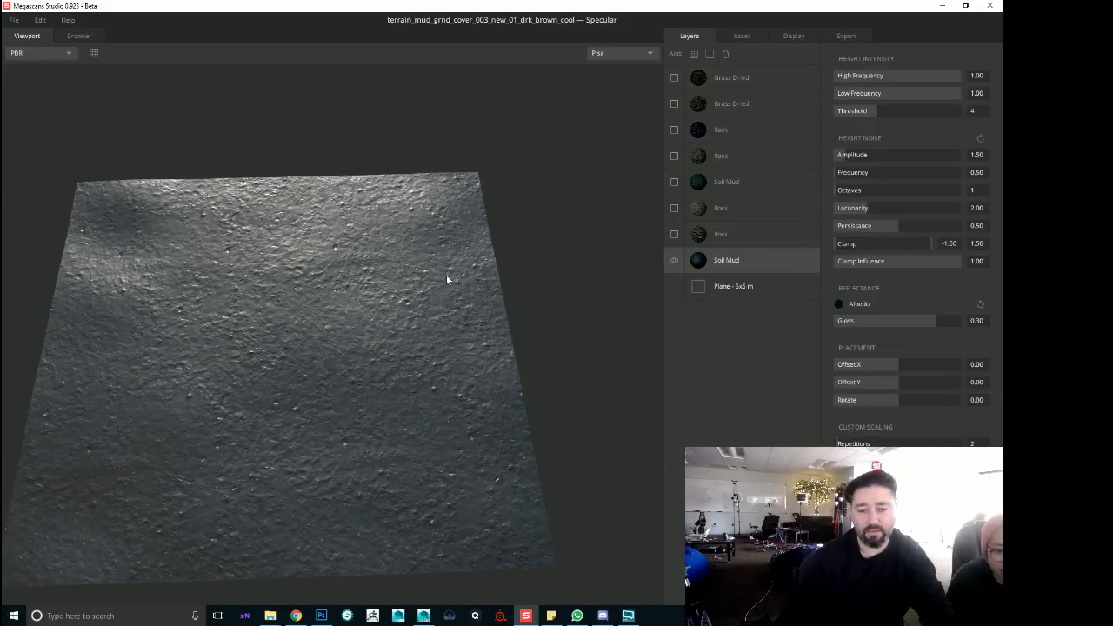
left_click_drag(351, 267, 347, 298)
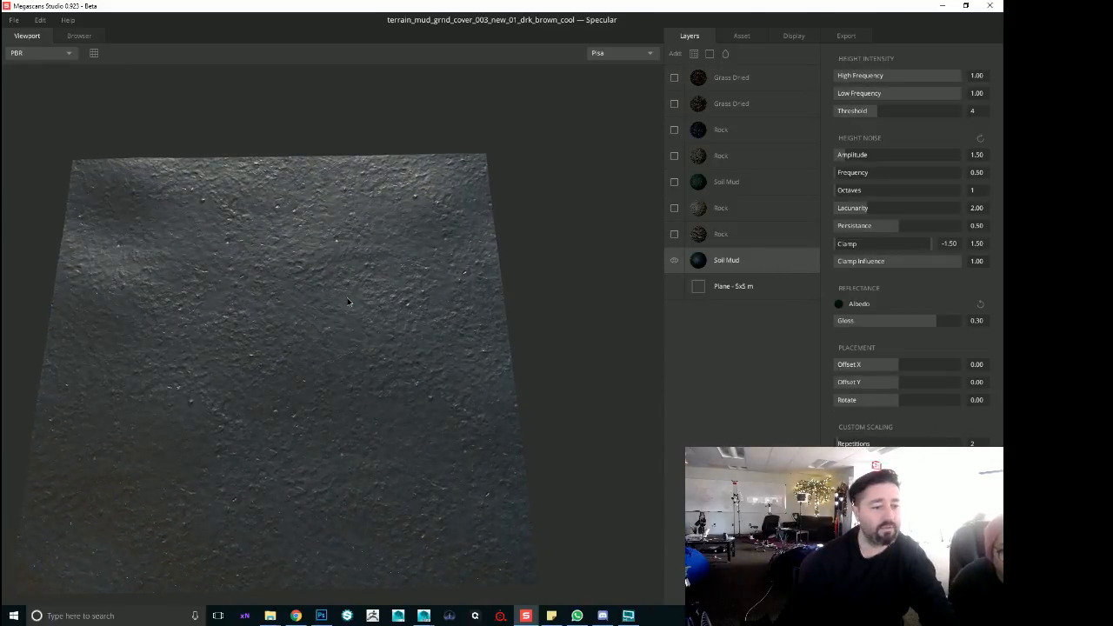
Show the Rock layer directly below the upper Soil Mud and the upper Soil Mud layer itself over the base mud
left_click(675, 209)
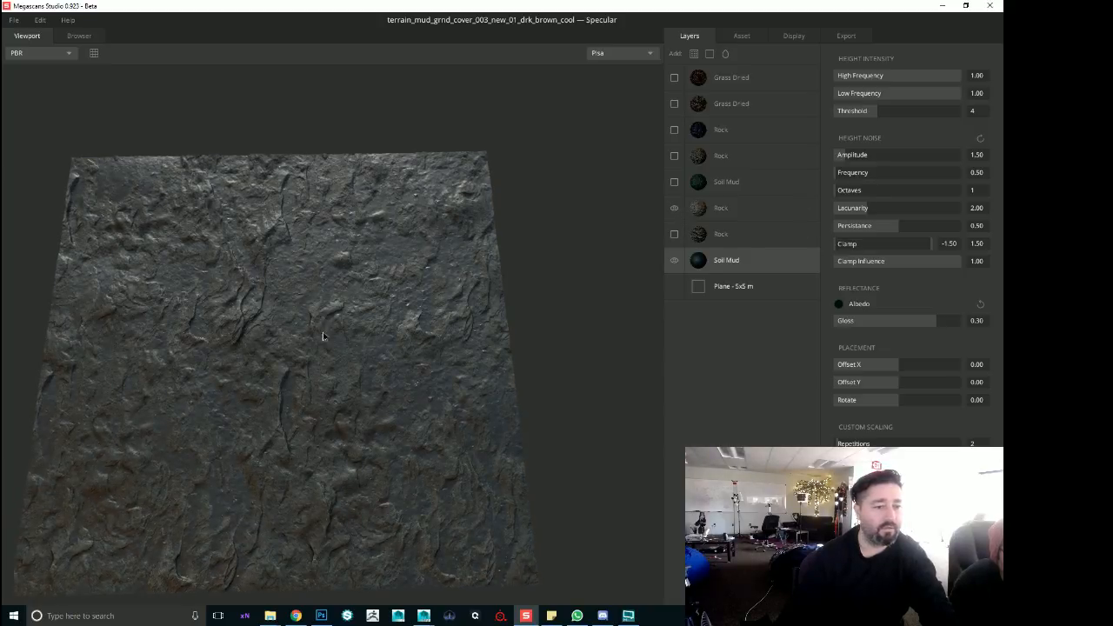
left_click_drag(323, 341, 322, 355)
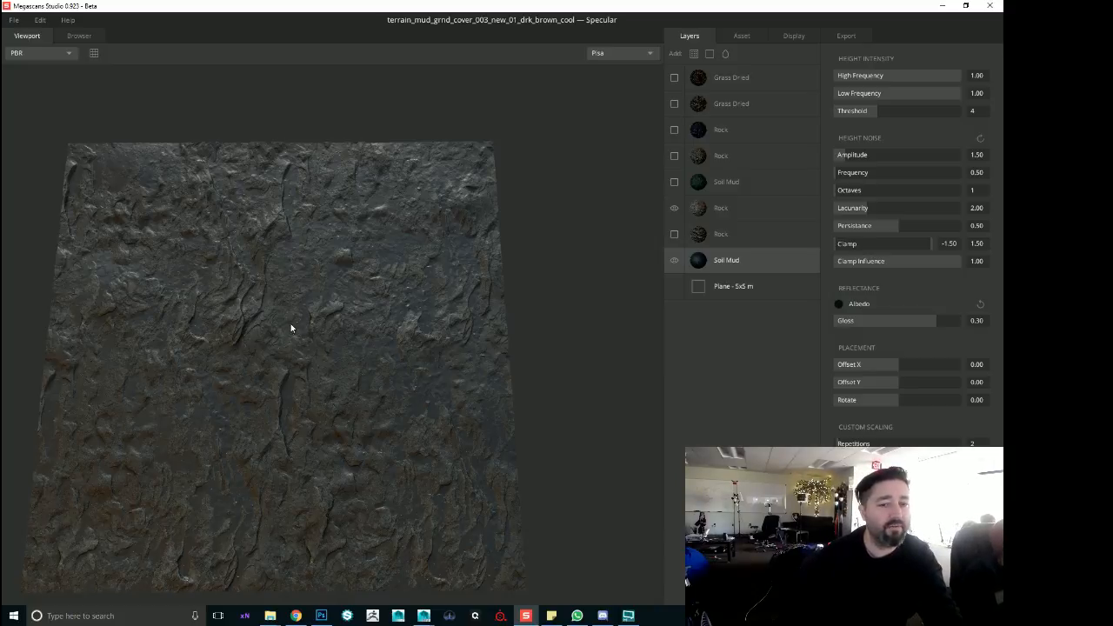
left_click_drag(291, 328, 375, 216)
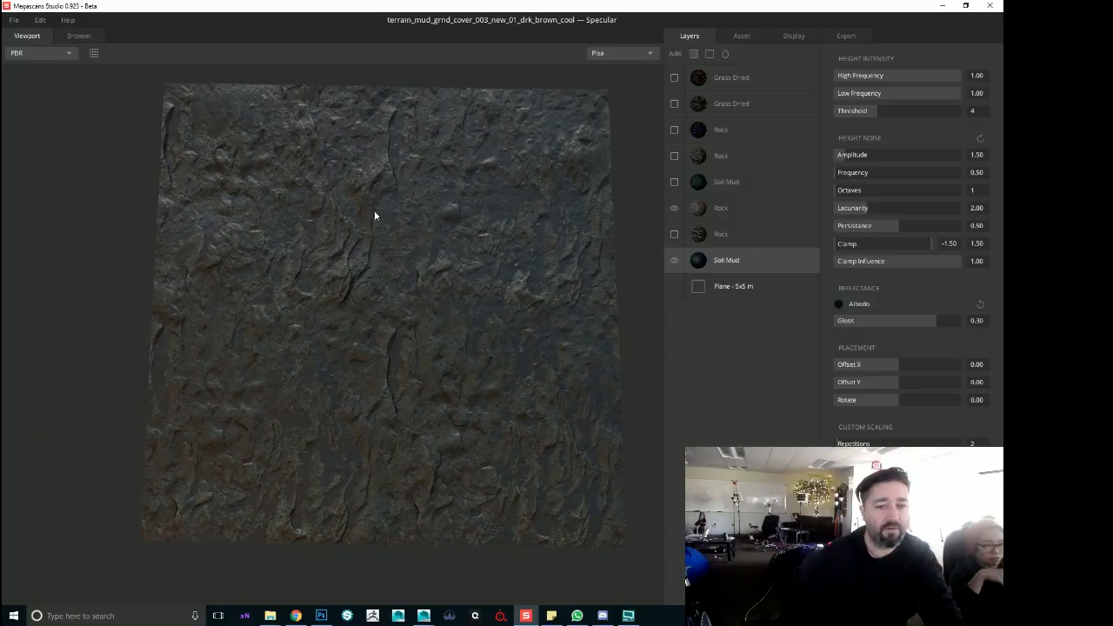
left_click(674, 182)
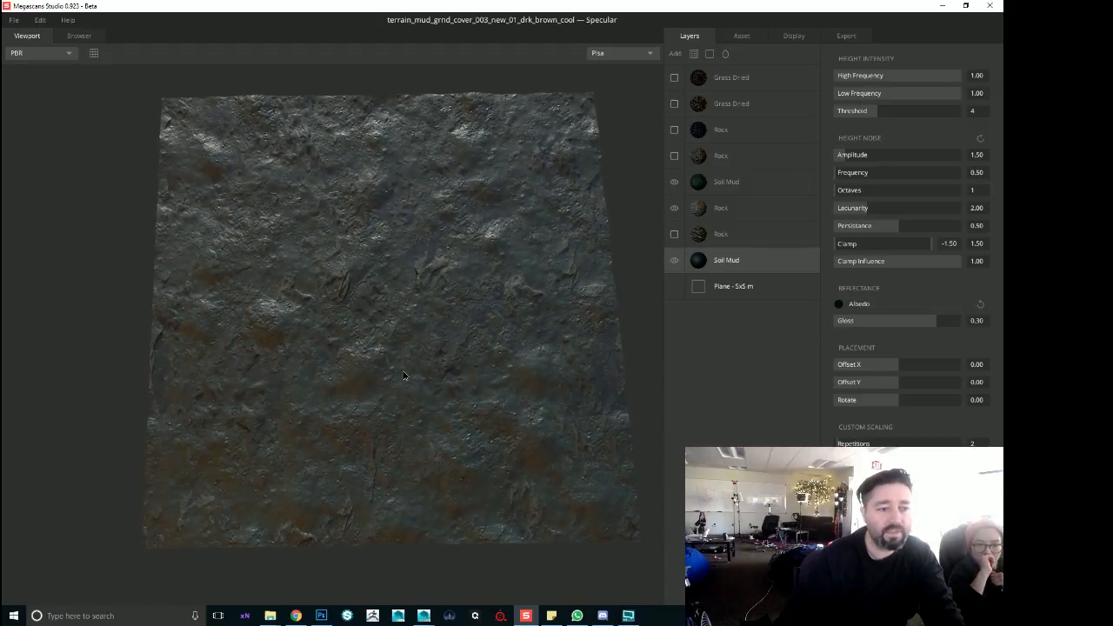
scroll(404, 376, "up", 3)
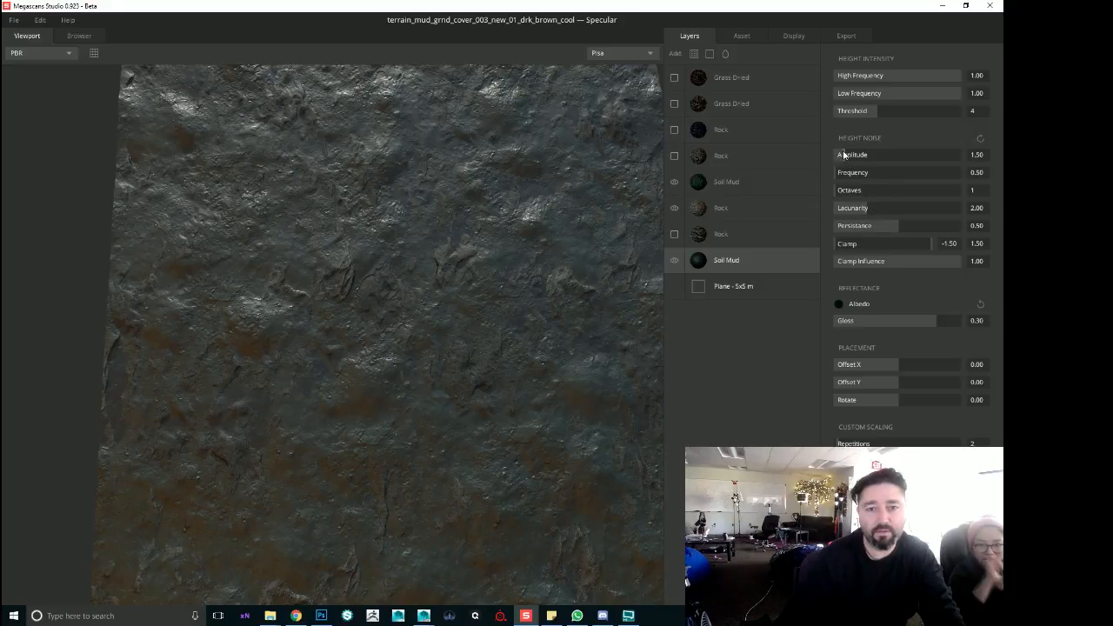
Set the upper Soil Mud layer's height noise amplitude to 1.4
left_click(748, 183)
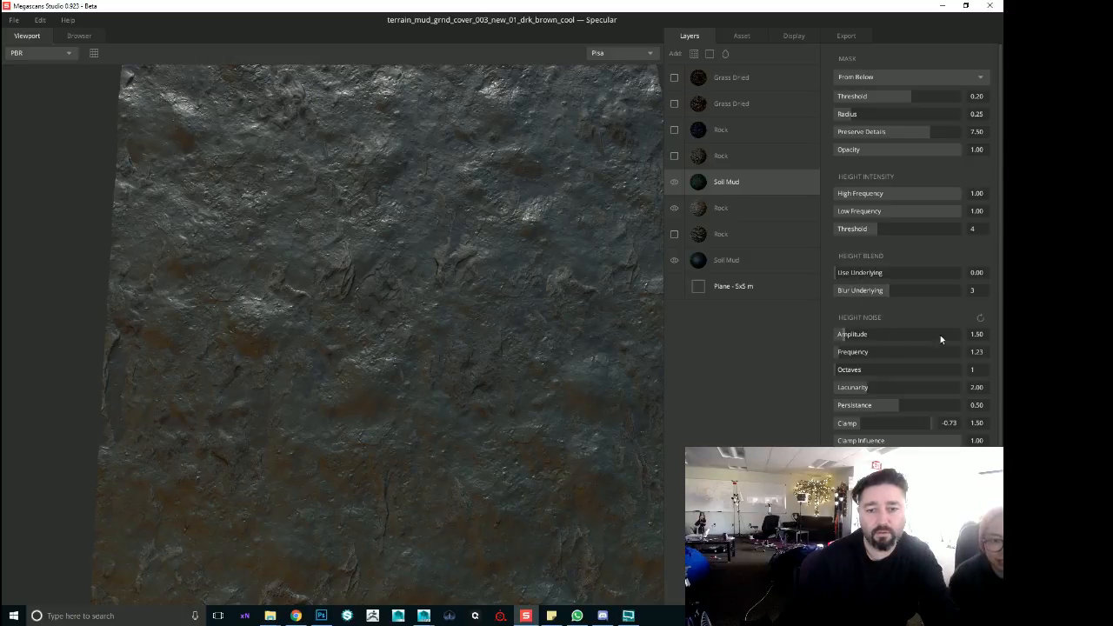
double_click(983, 337)
type("1.")
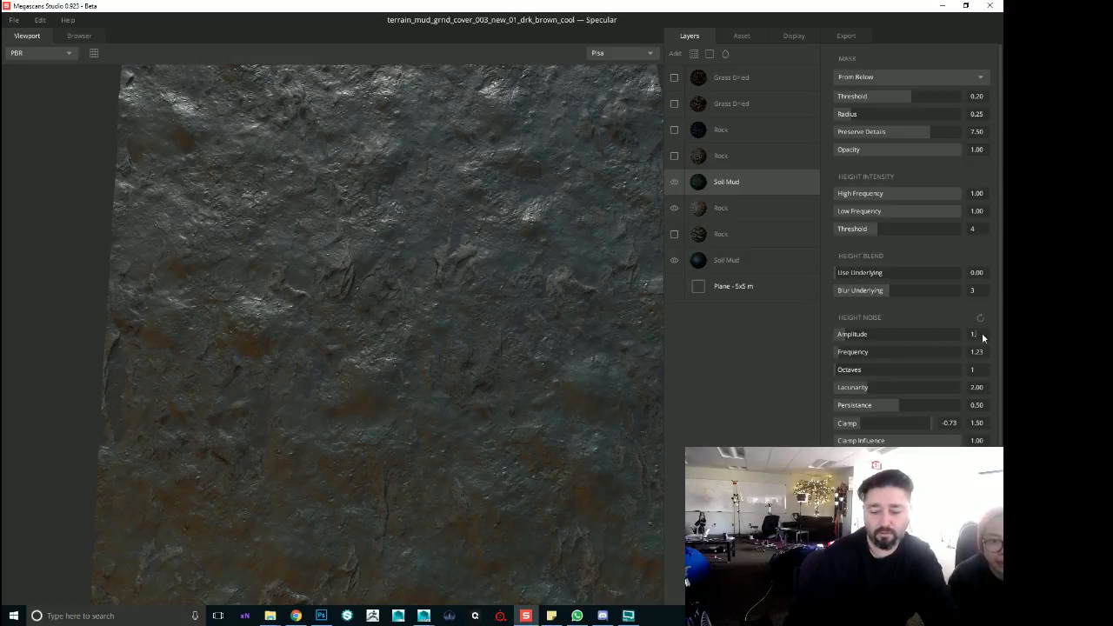
type("4")
key("Return")
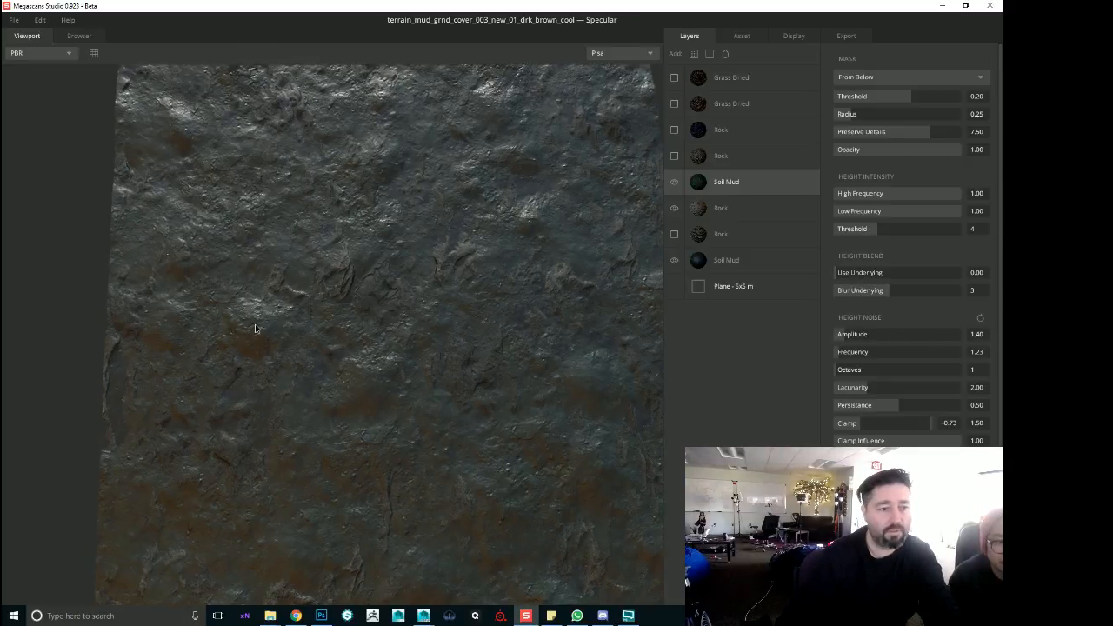
mouse_move(442, 358)
left_mouse_down("alt")
mouse_move(427, 319)
mouse_move(430, 373)
left_mouse_up("alt")
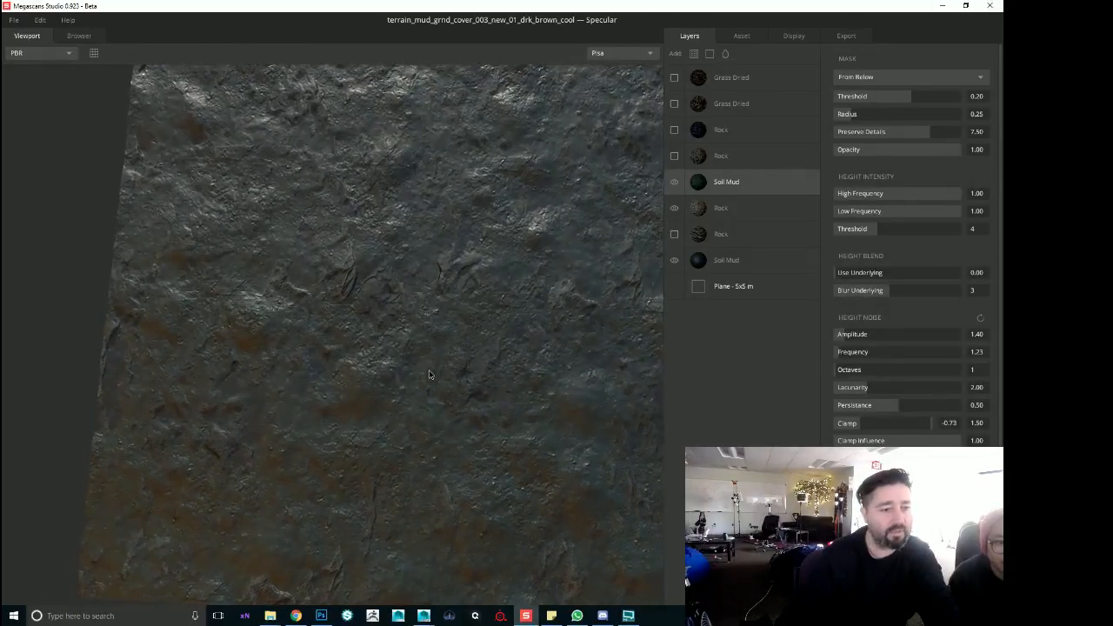
Show the Rock layer directly above the upper Soil Mud and check it alone by briefly hiding the layers beneath it
left_click(676, 158)
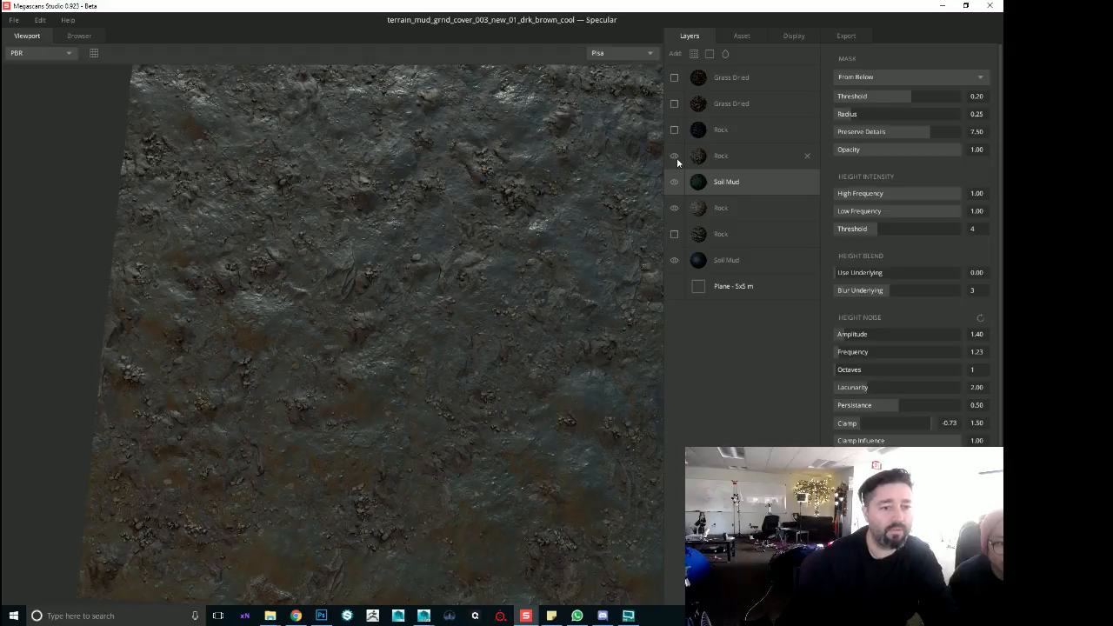
left_click_drag(451, 363, 455, 407, "alt")
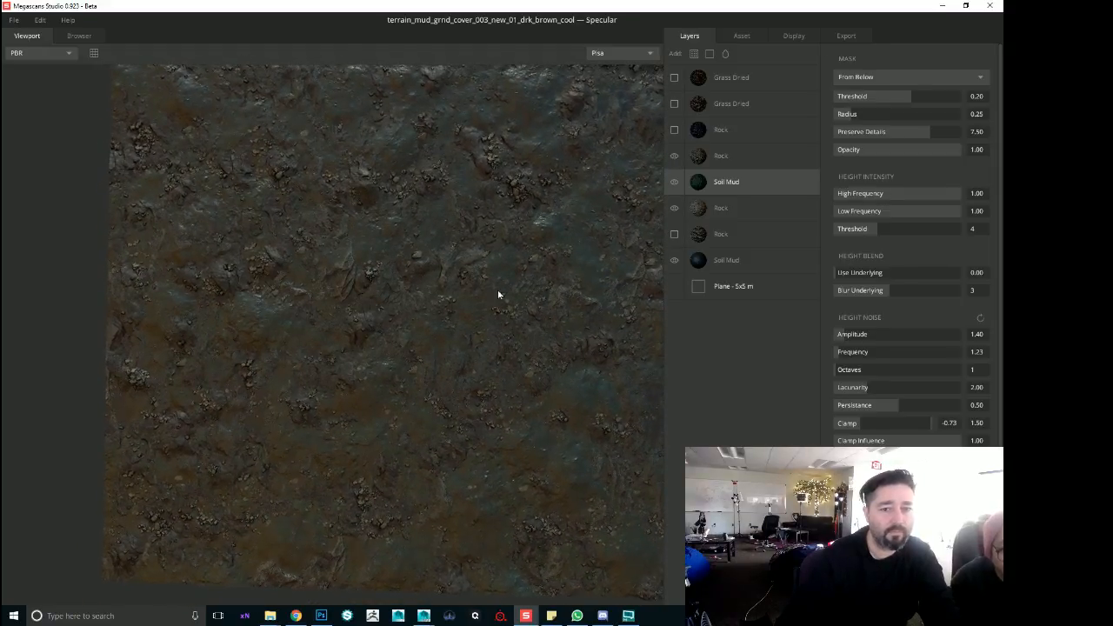
left_click(675, 207)
left_click(674, 262)
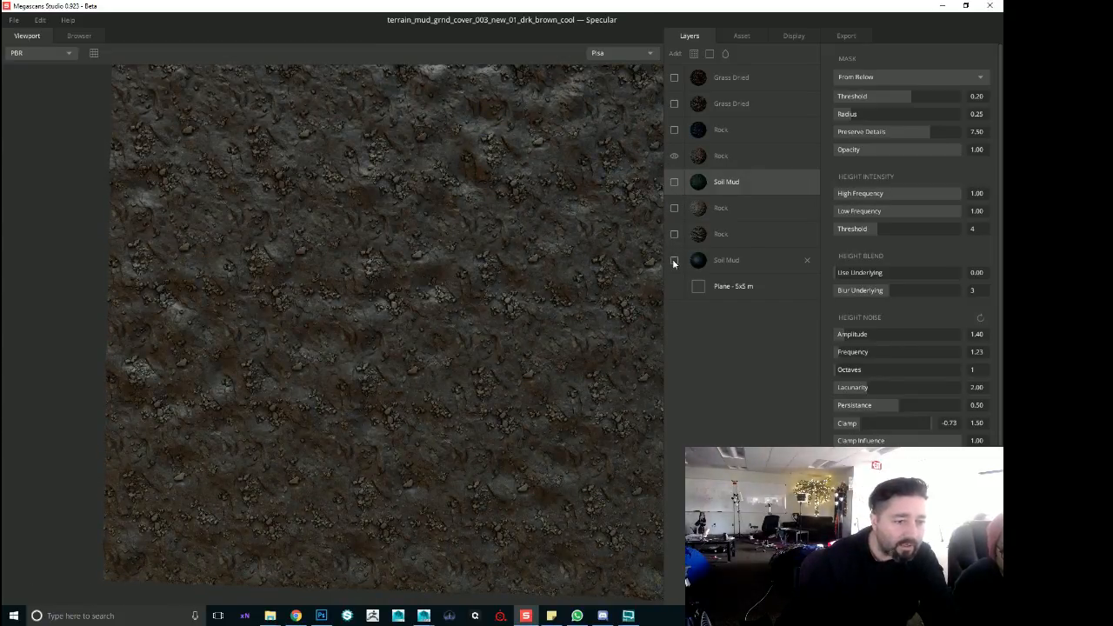
left_click(674, 260)
left_click(674, 208)
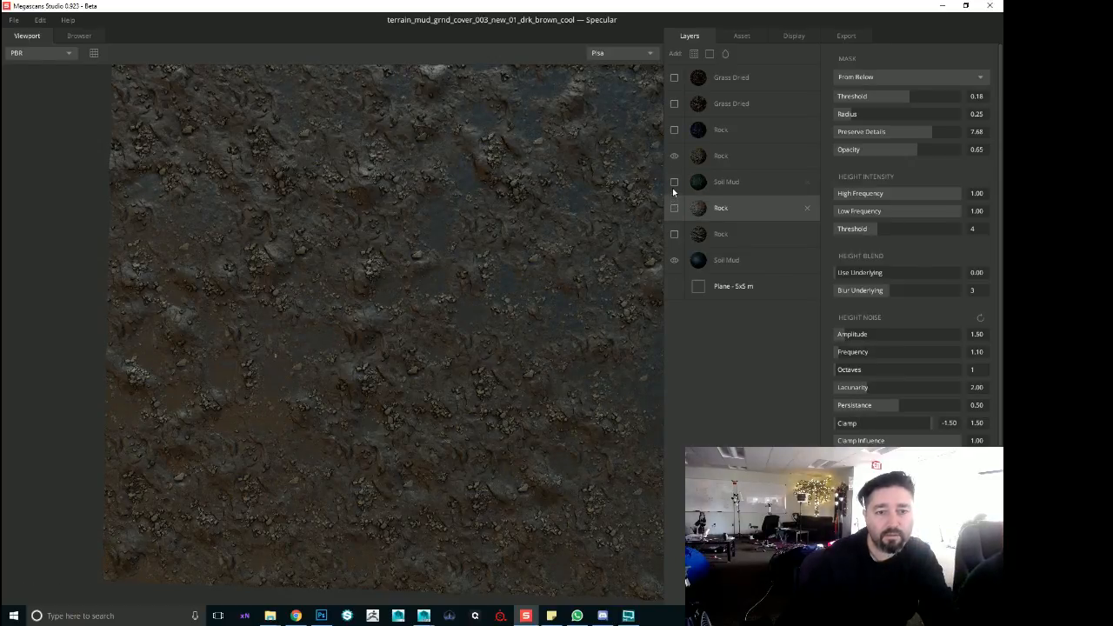
left_click(674, 182)
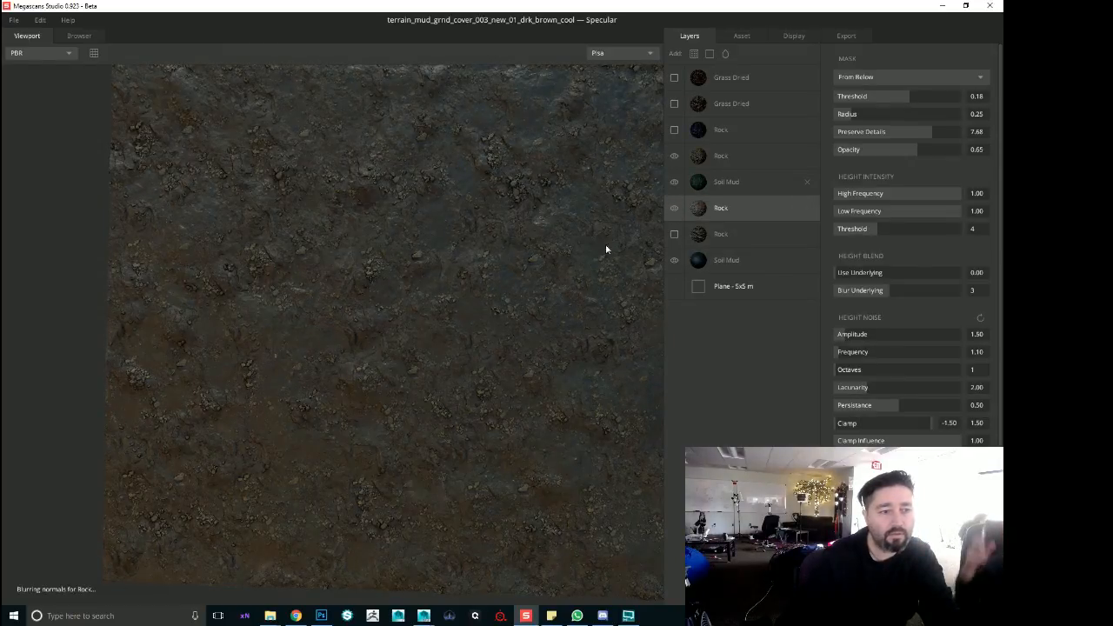
Show the uppermost Rock layer and both Grass Dried layers on the ground cover
left_click_drag(435, 372, 439, 303)
scroll(439, 302, "up", 5)
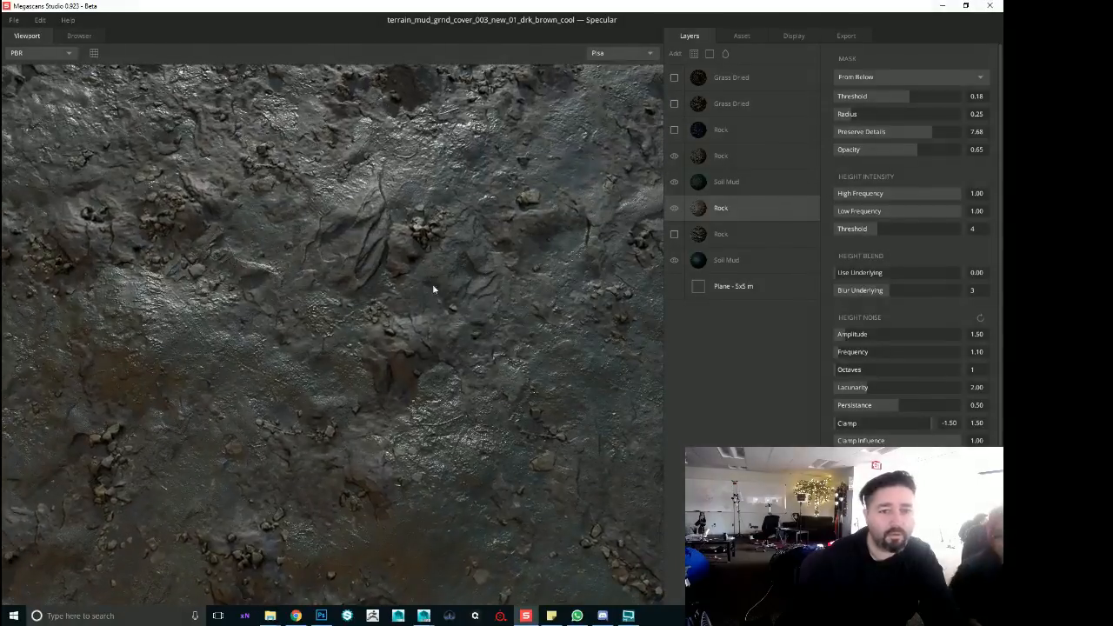
left_click(674, 129)
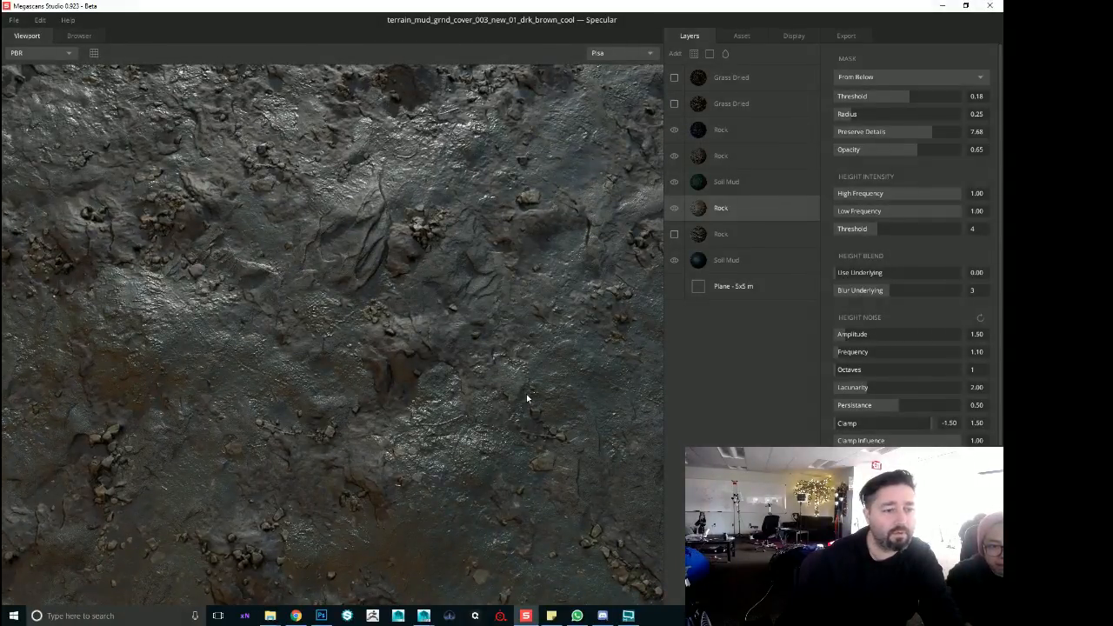
left_click_drag(506, 377, 511, 417)
scroll(510, 402, "down", 4)
left_click(674, 104)
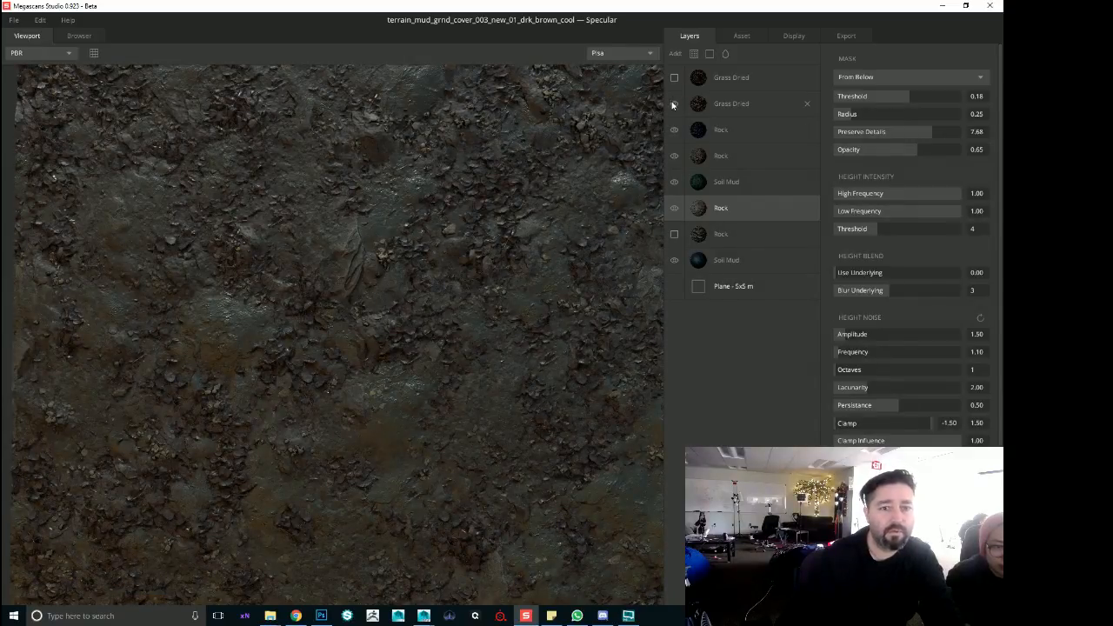
left_click(674, 79)
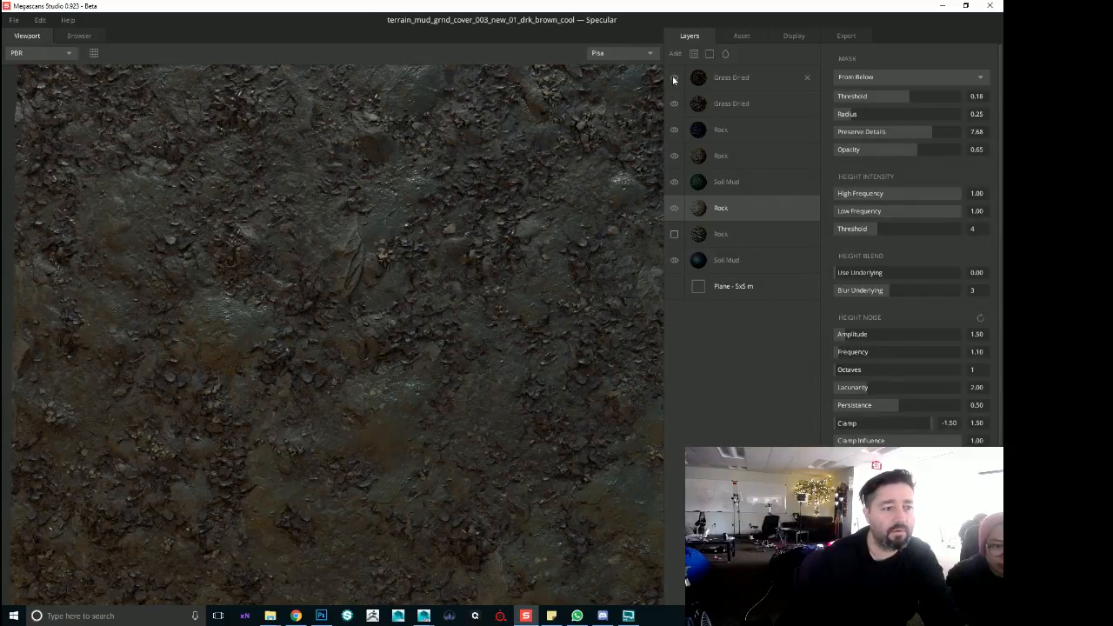
Examine the rebuilt ground cover from overhead and oblique angles, comparing its tiling and color variation far away and closer in
scroll(514, 340, "down", 5)
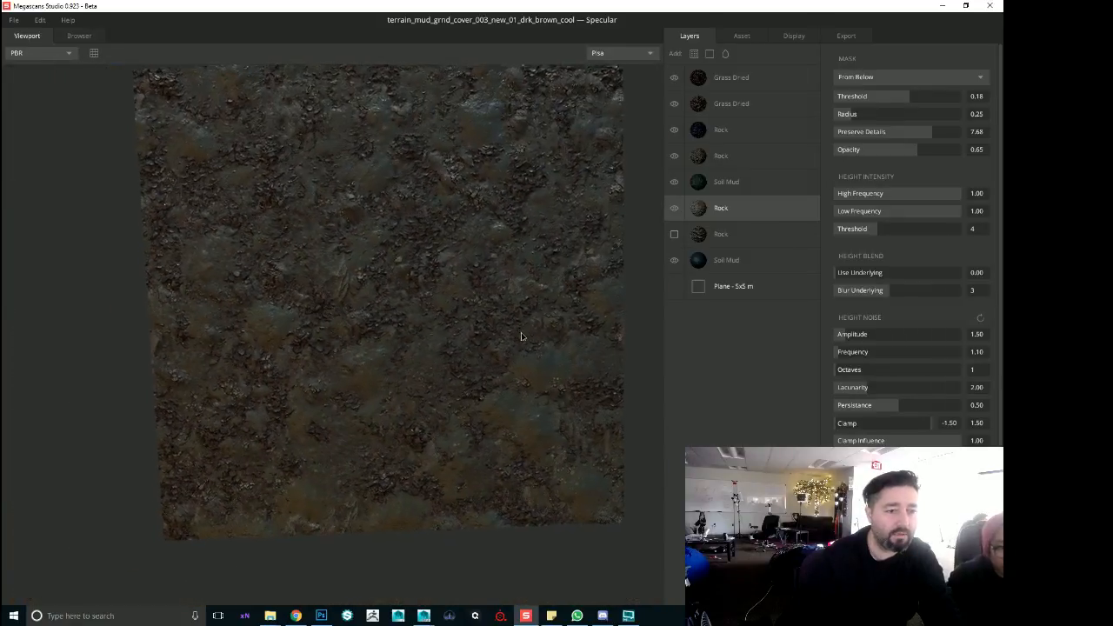
left_click_drag(520, 339, 520, 308)
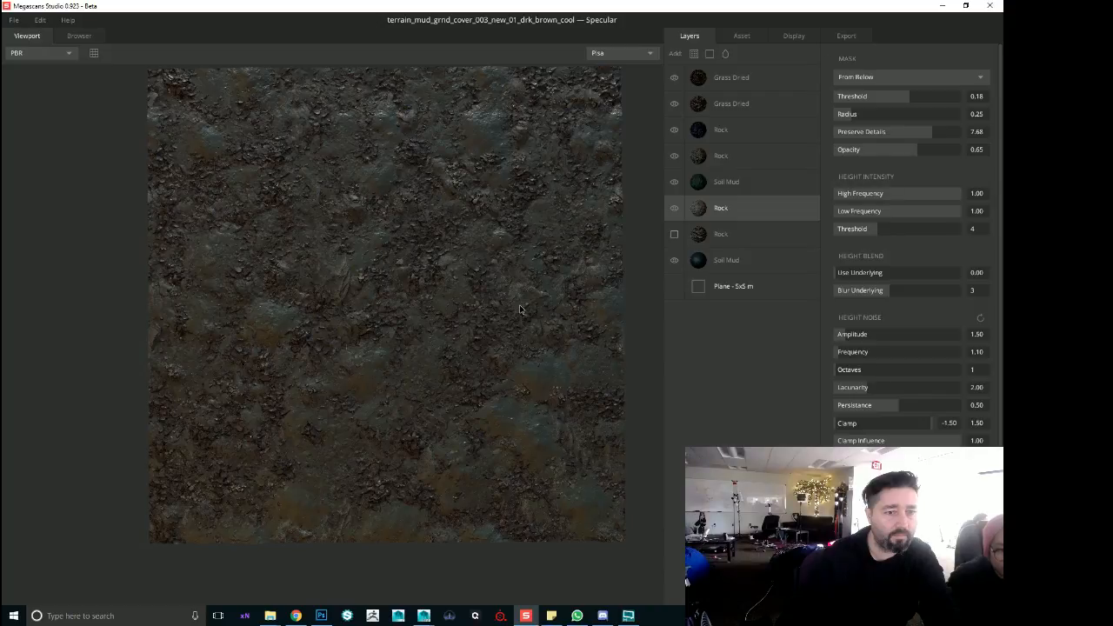
left_click_drag(520, 309, 456, 469)
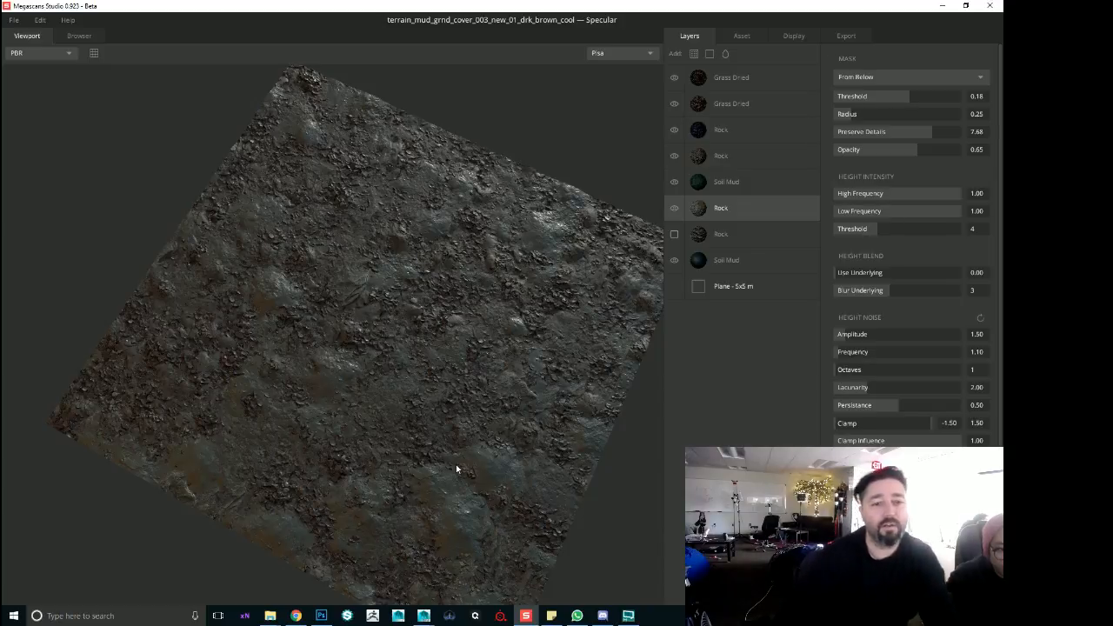
left_click_drag(336, 301, 441, 365)
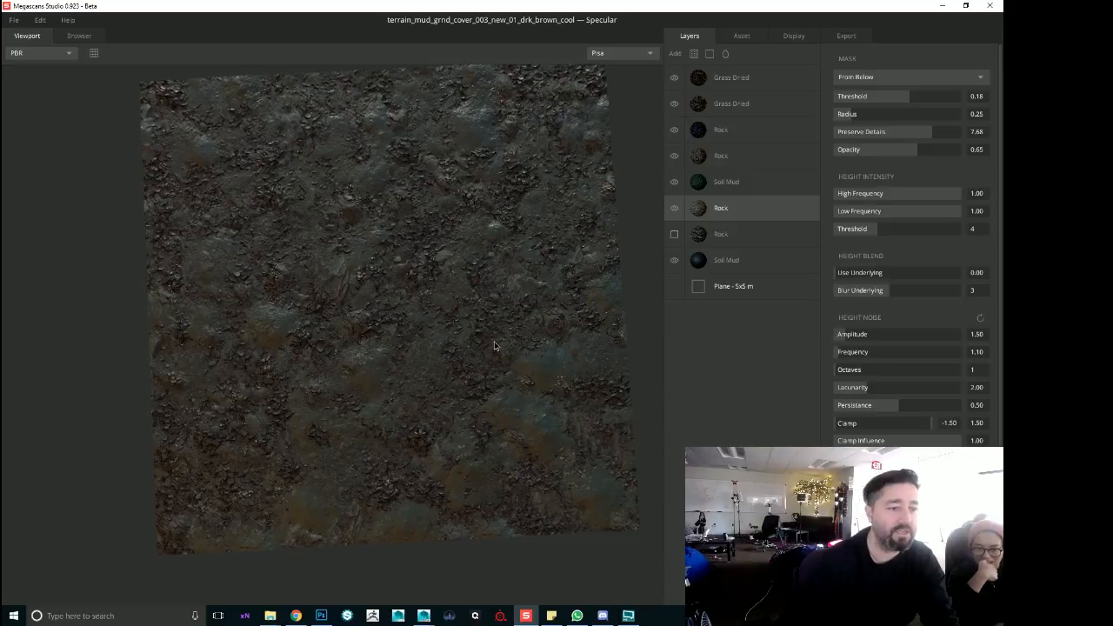
mouse_move(494, 342)
left_mouse_down()
mouse_move(389, 363)
mouse_move(231, 358)
mouse_move(204, 333)
mouse_move(185, 346)
mouse_move(438, 365)
mouse_move(510, 350)
left_mouse_up()
scroll(185, 345, "down", 5)
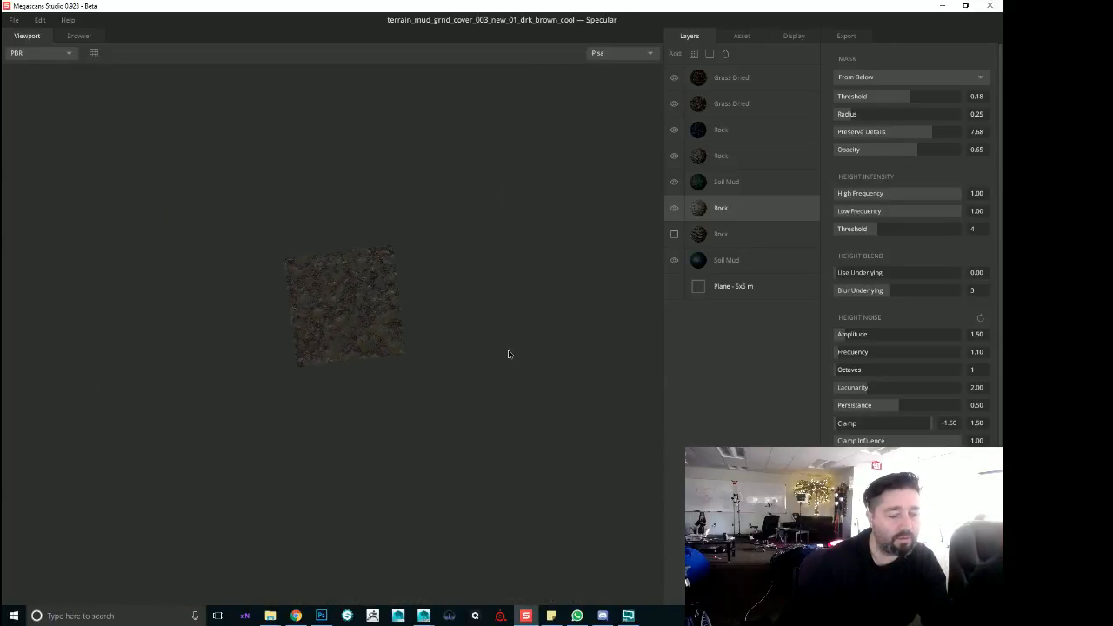
scroll(500, 365, "down", 2)
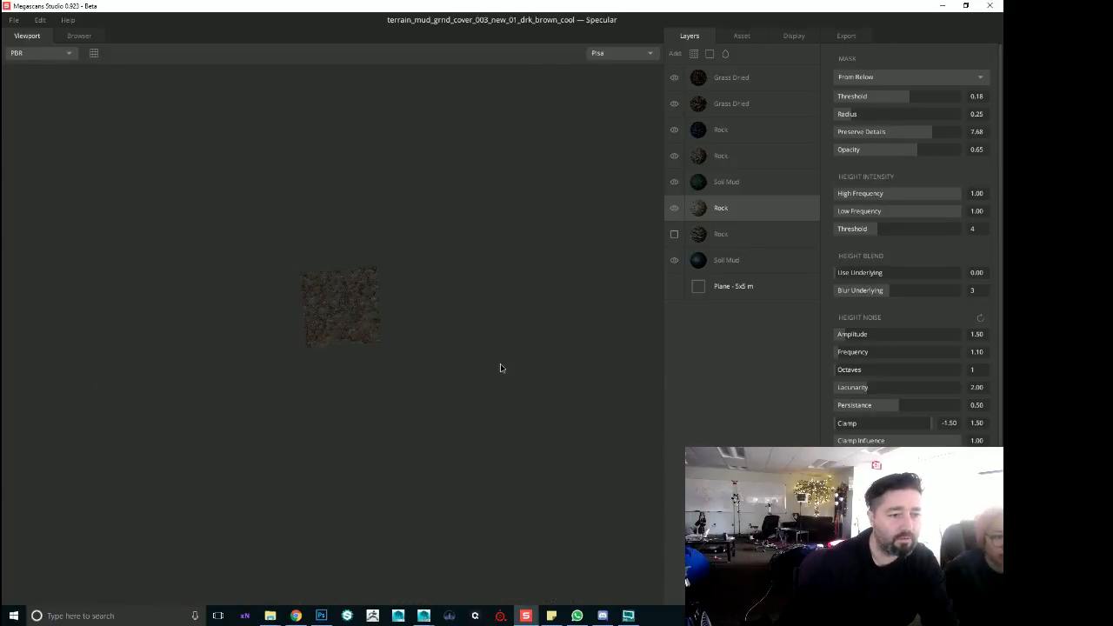
scroll(500, 368, "up", 3)
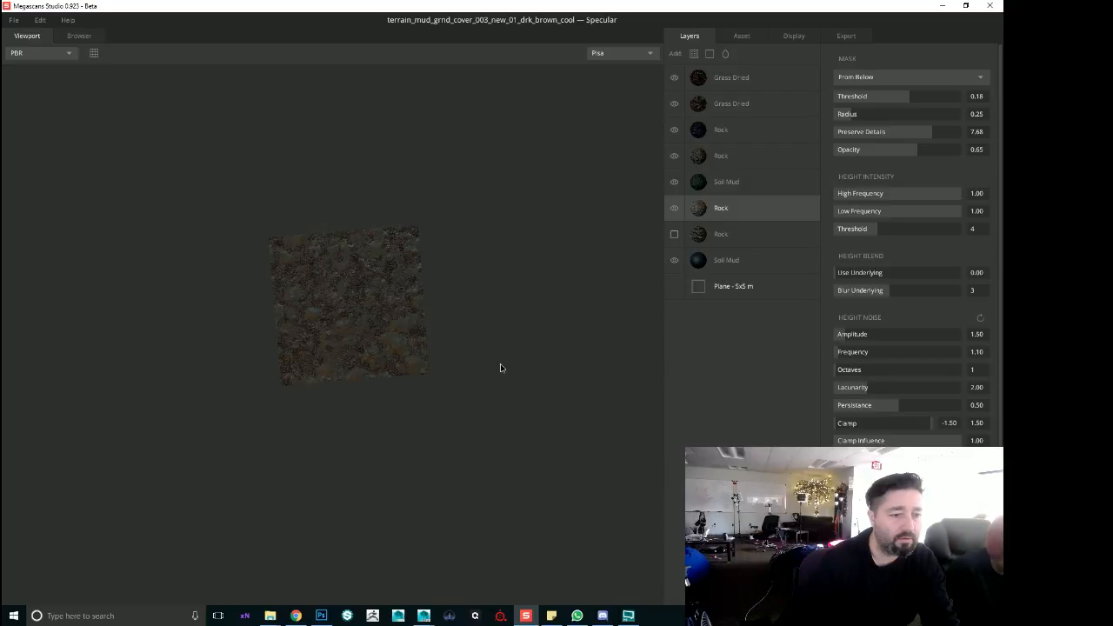
scroll(500, 368, "up", 3)
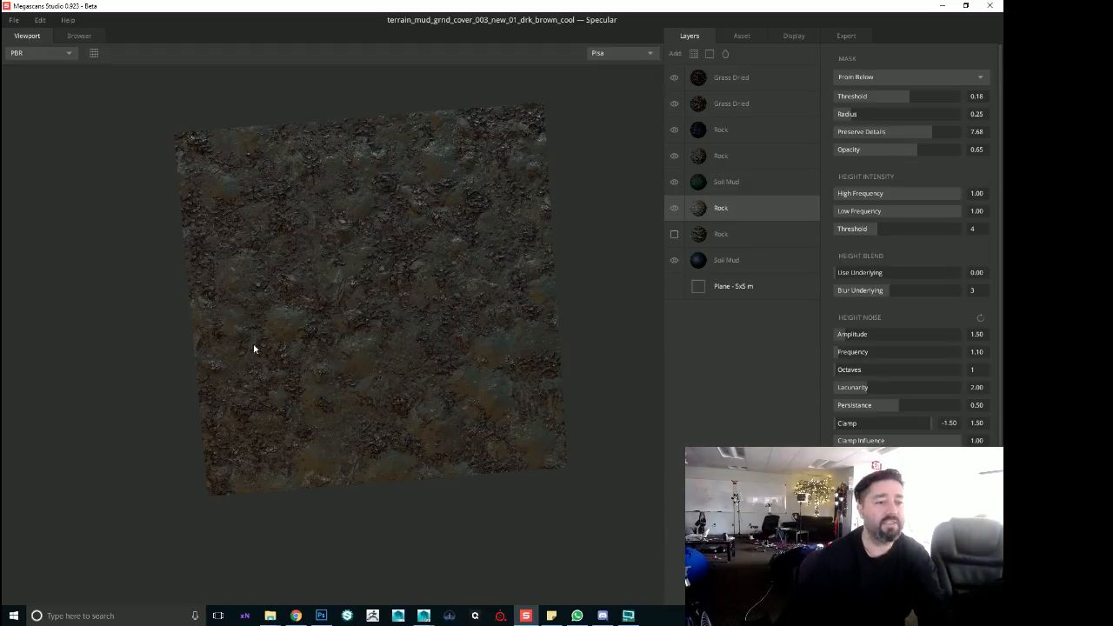
scroll(404, 366, "down", 5)
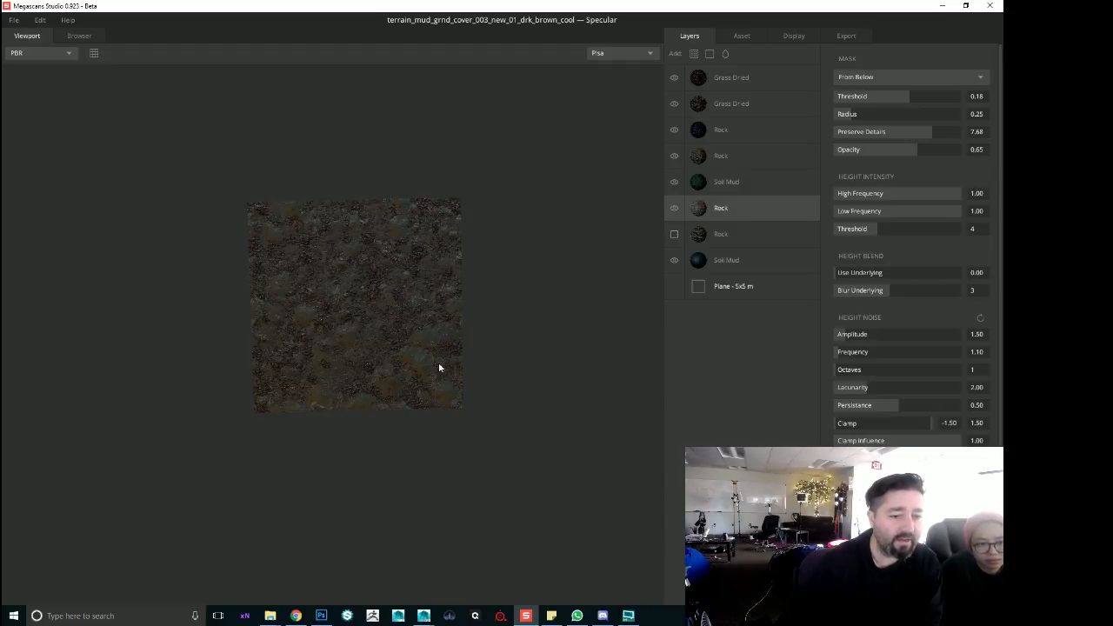
scroll(368, 433, "up", 5)
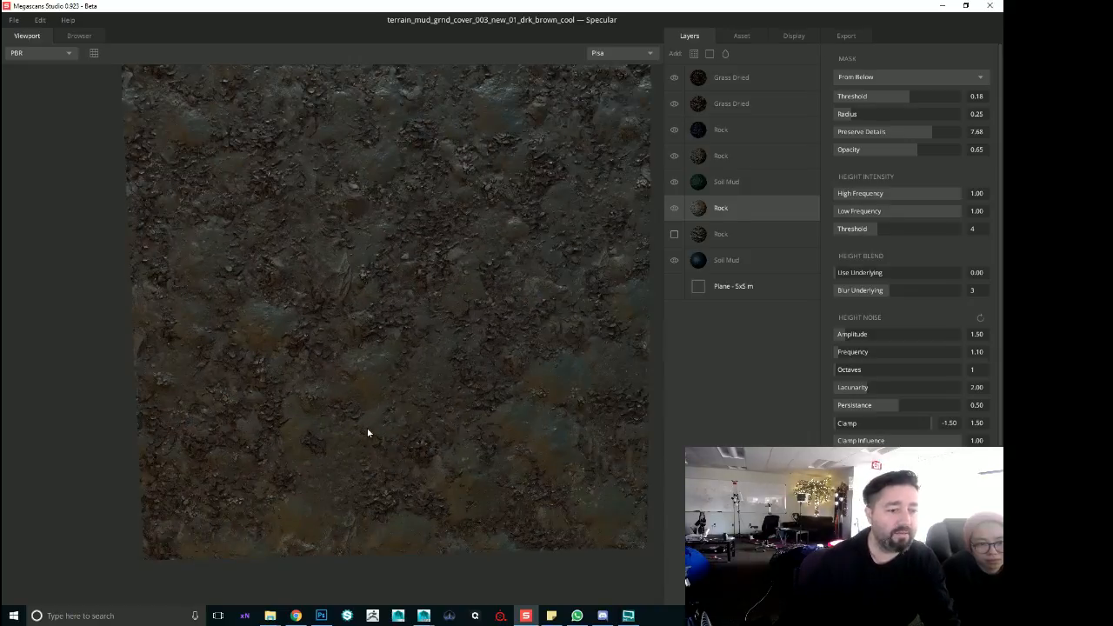
scroll(368, 432, "down", 5)
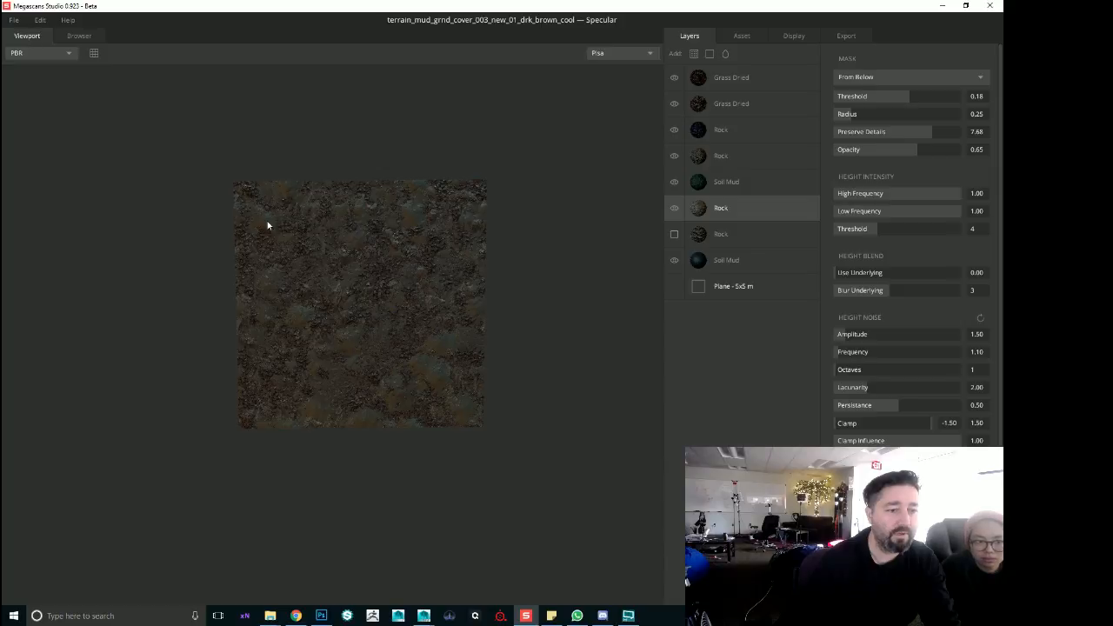
left_click_drag(240, 413, 25, 422)
scroll(326, 419, "up", 3)
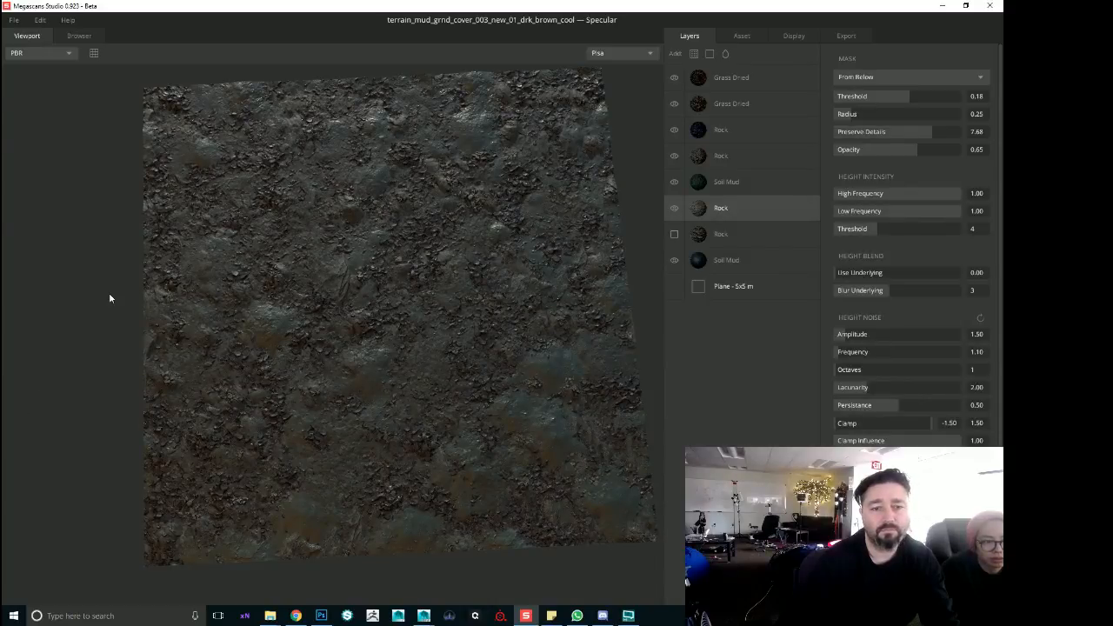
Save the current ground cover and open the material terrain_mud_rock_001_new_02_drk_brown_cool
left_click(14, 19)
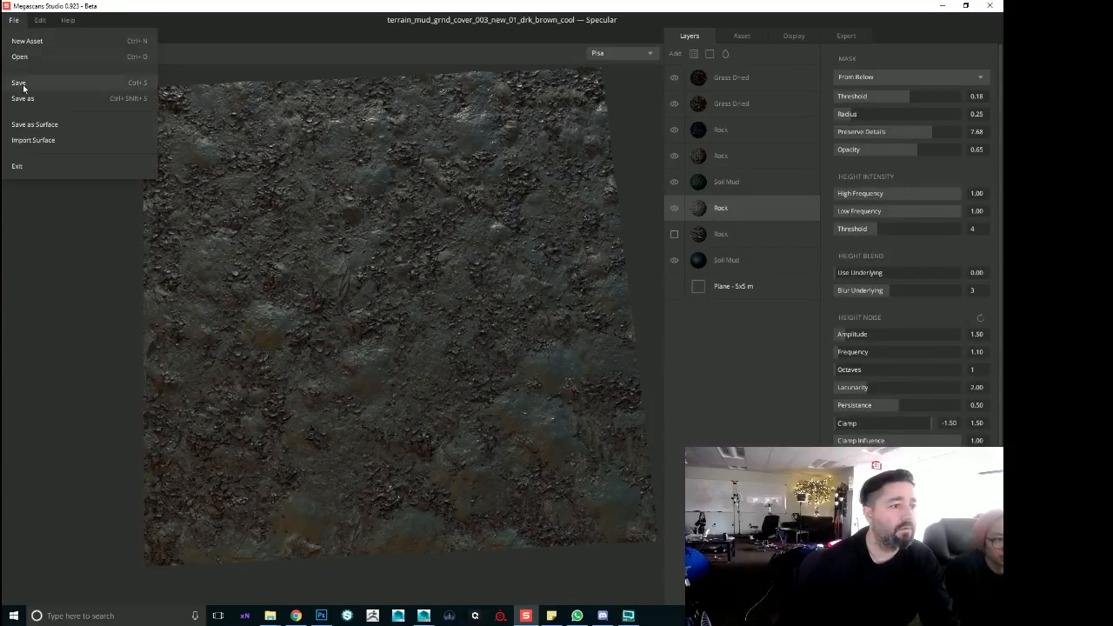
left_click(19, 84)
left_click(14, 19)
left_click(20, 56)
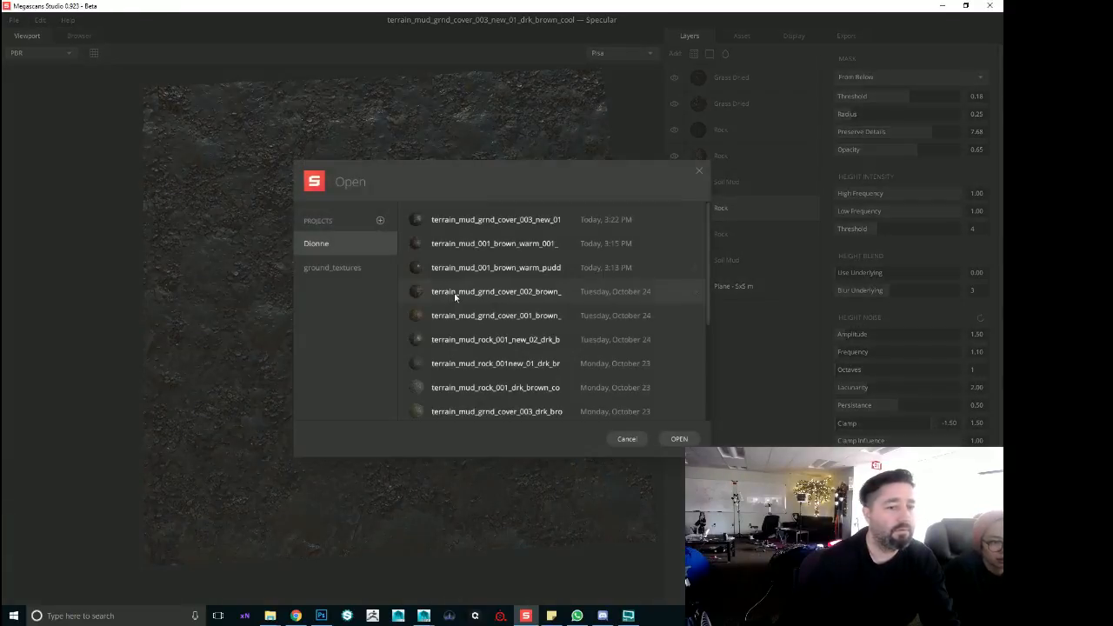
left_click(483, 341)
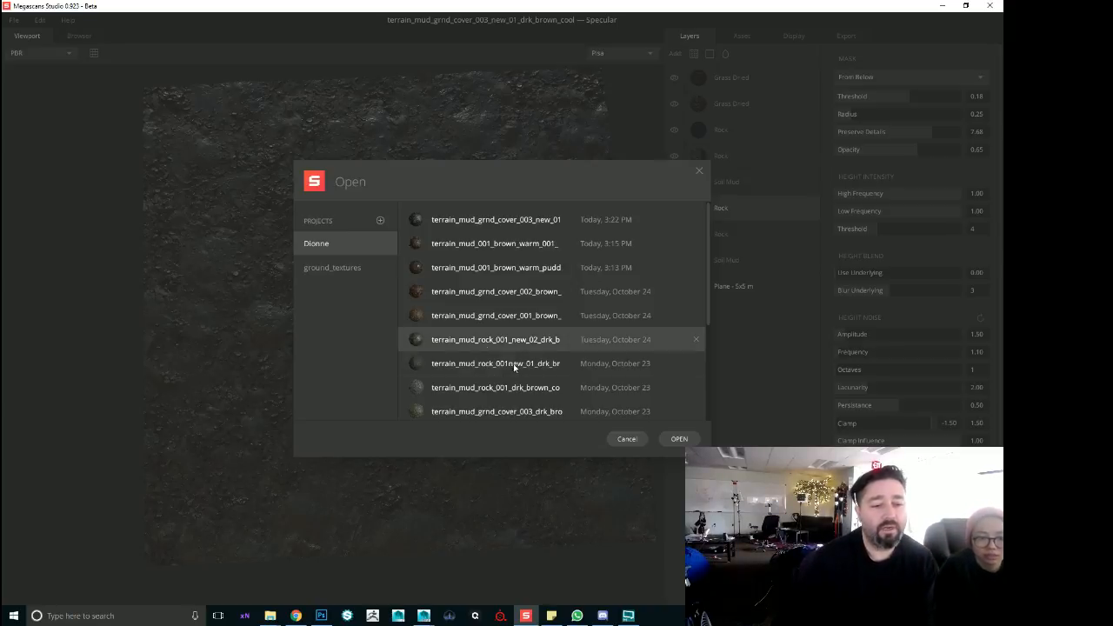
left_click(679, 438)
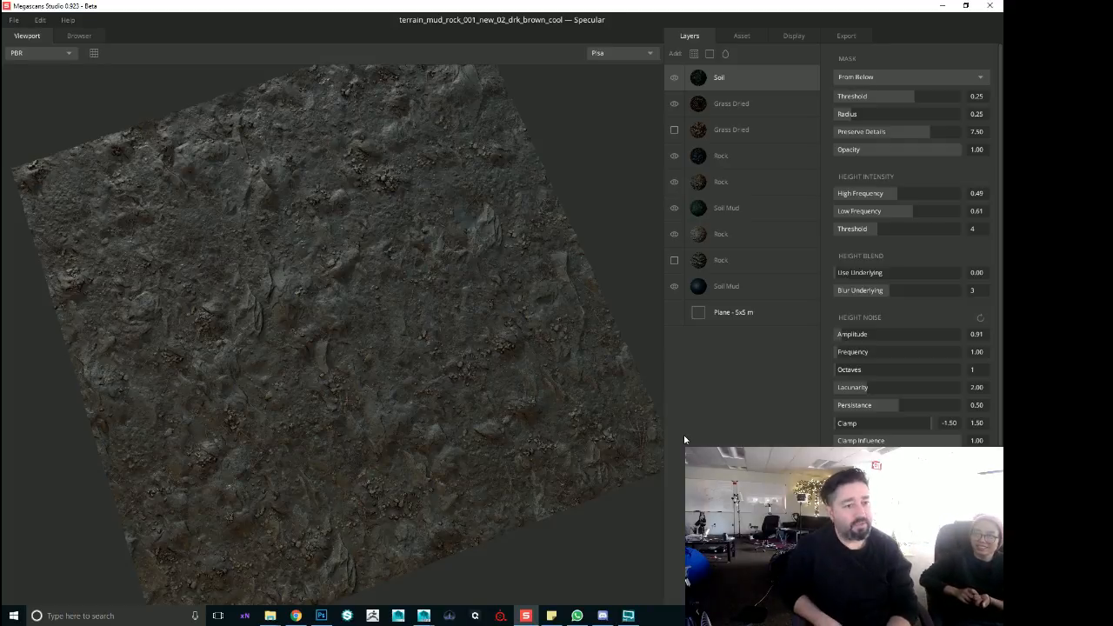
left_click_drag(348, 296, 525, 474)
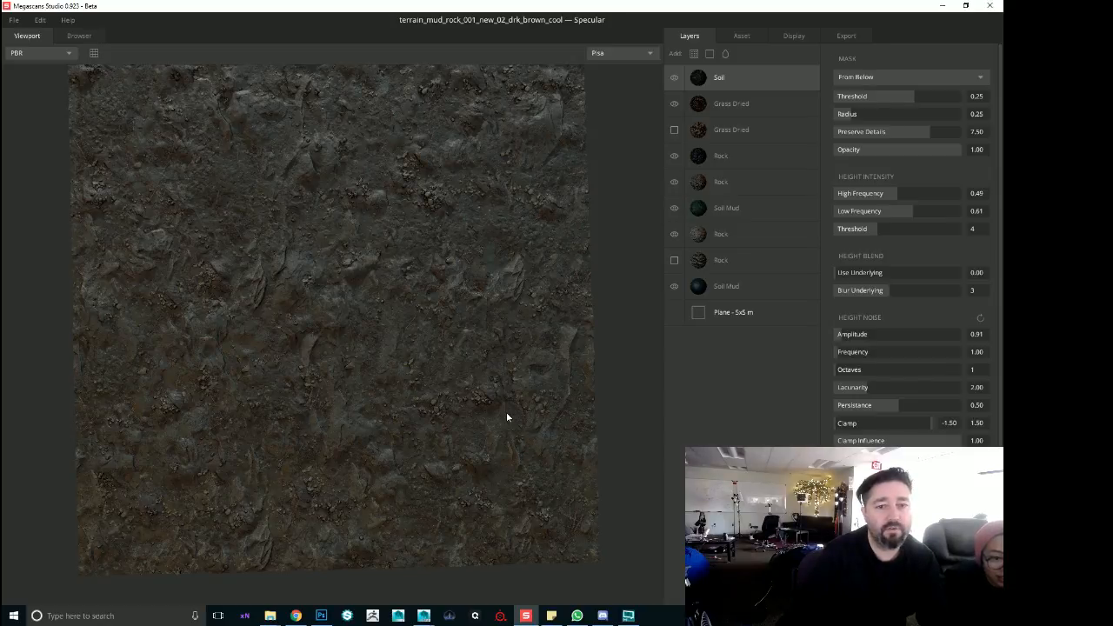
Check the lower Grass Dried layer's effect on the mud rock surface by briefly showing and hiding it
left_click(674, 131)
left_click(674, 131)
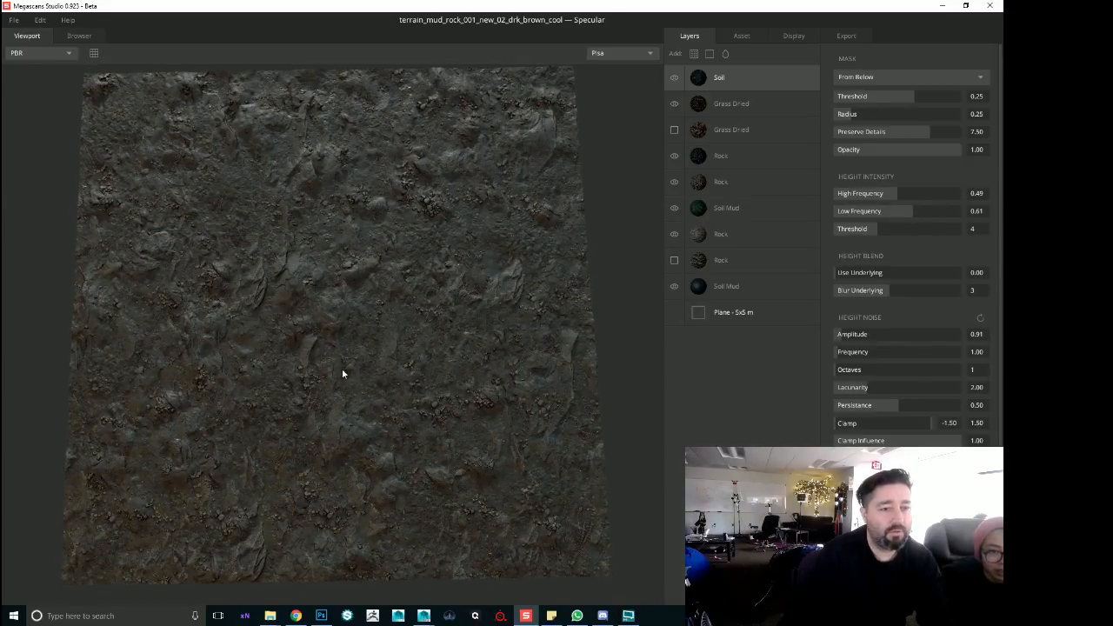
left_click_drag(341, 370, 337, 401)
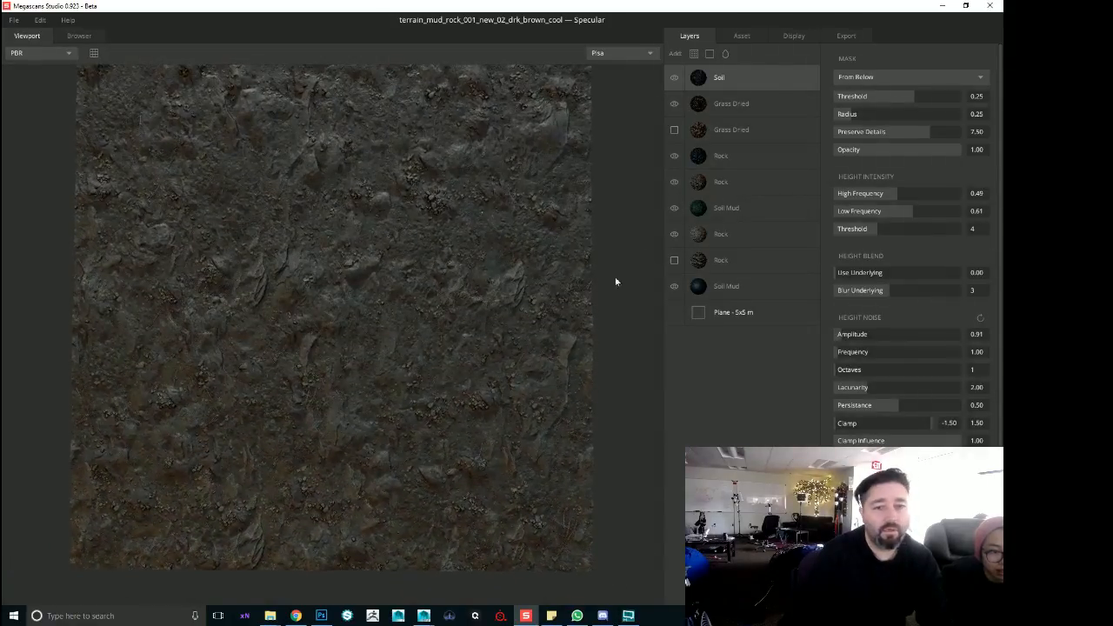
Compare the surface with and without the Rock layer directly above the upper Soil Mud by hiding and re-showing it
left_click(676, 182)
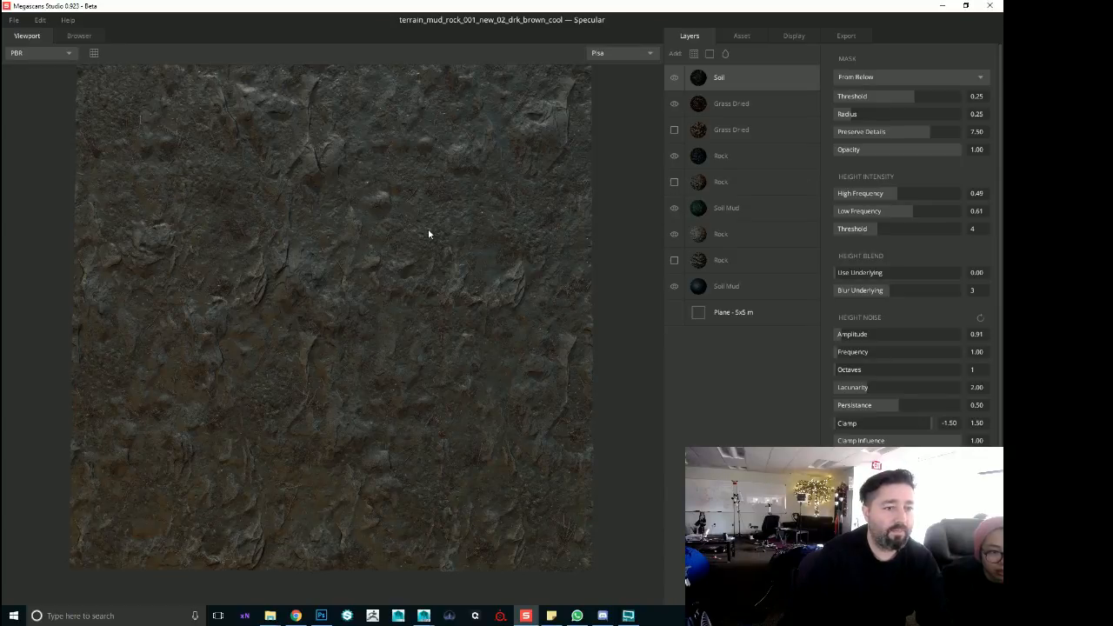
mouse_move(428, 233)
left_mouse_down()
mouse_move(430, 192)
mouse_move(432, 229)
left_mouse_up()
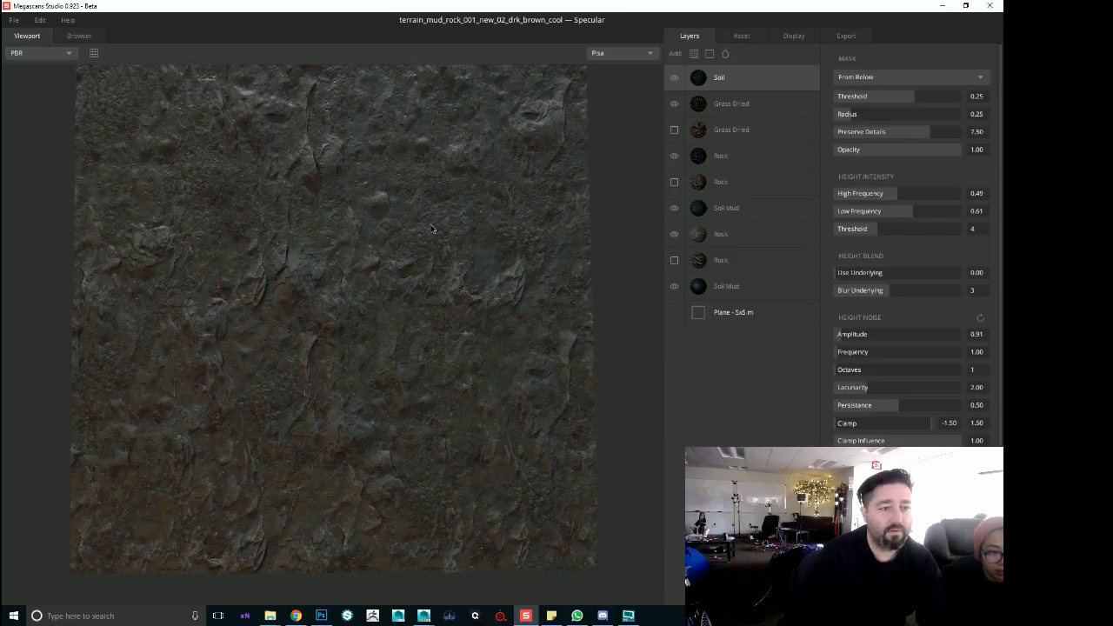
left_click(674, 182)
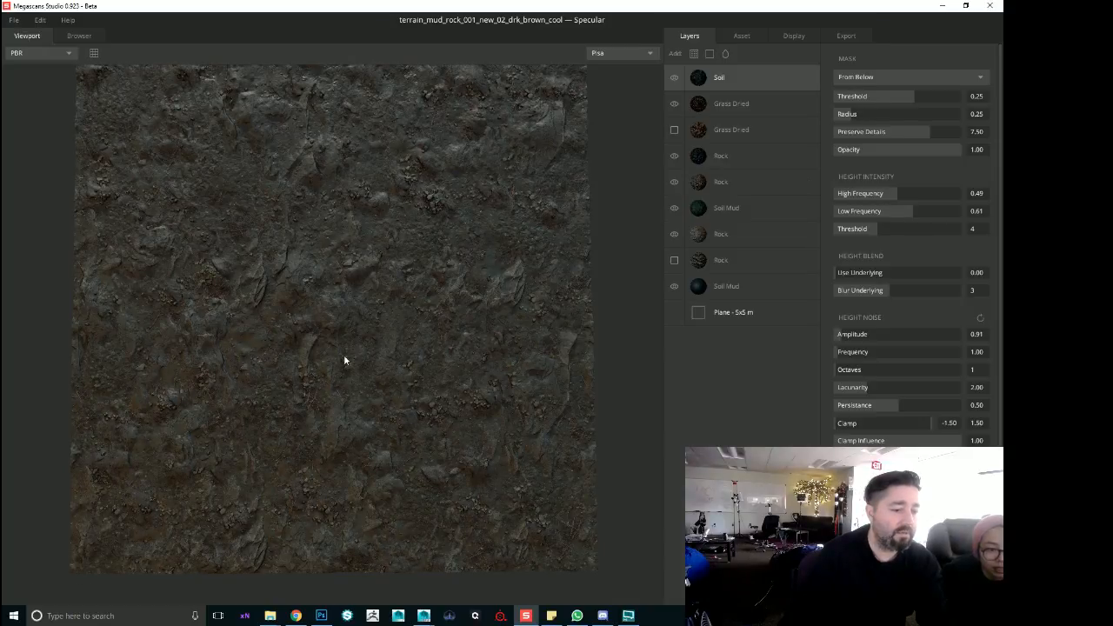
left_click_drag(344, 359, 274, 279)
Inspect the material's Specular map up close and compare it with the Albedo map
left_click(24, 56)
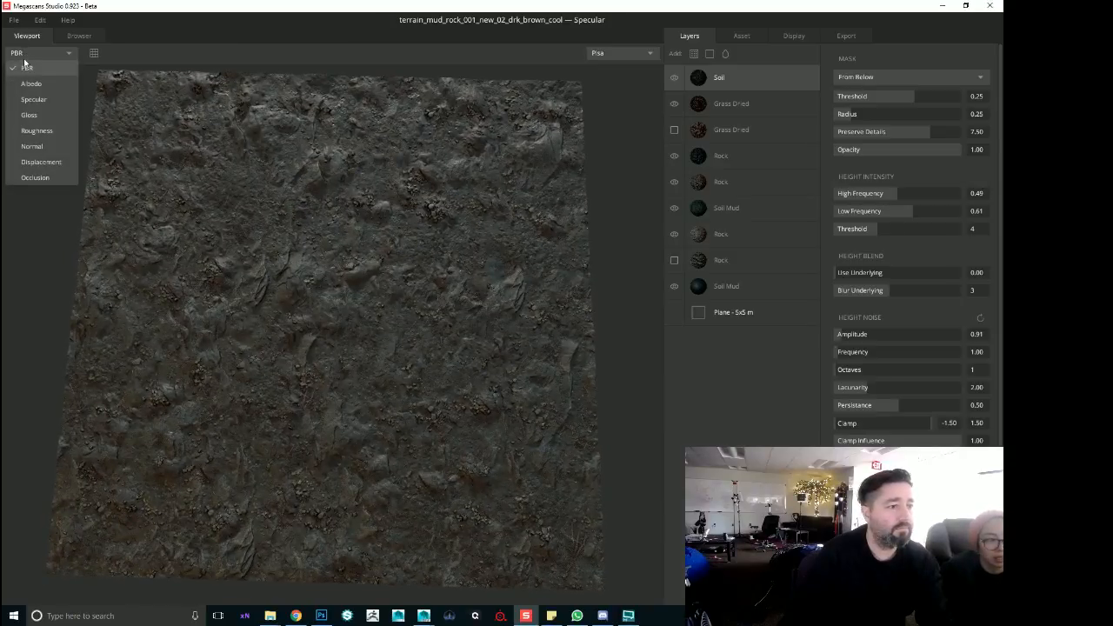
left_click(34, 94)
scroll(383, 254, "up", 3)
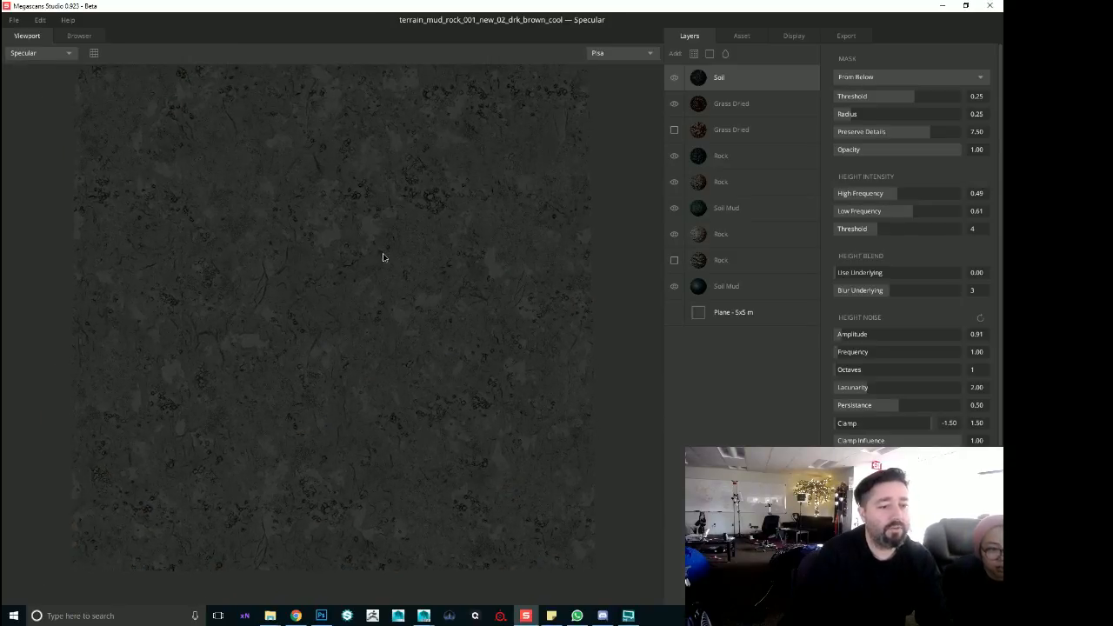
left_click(20, 54)
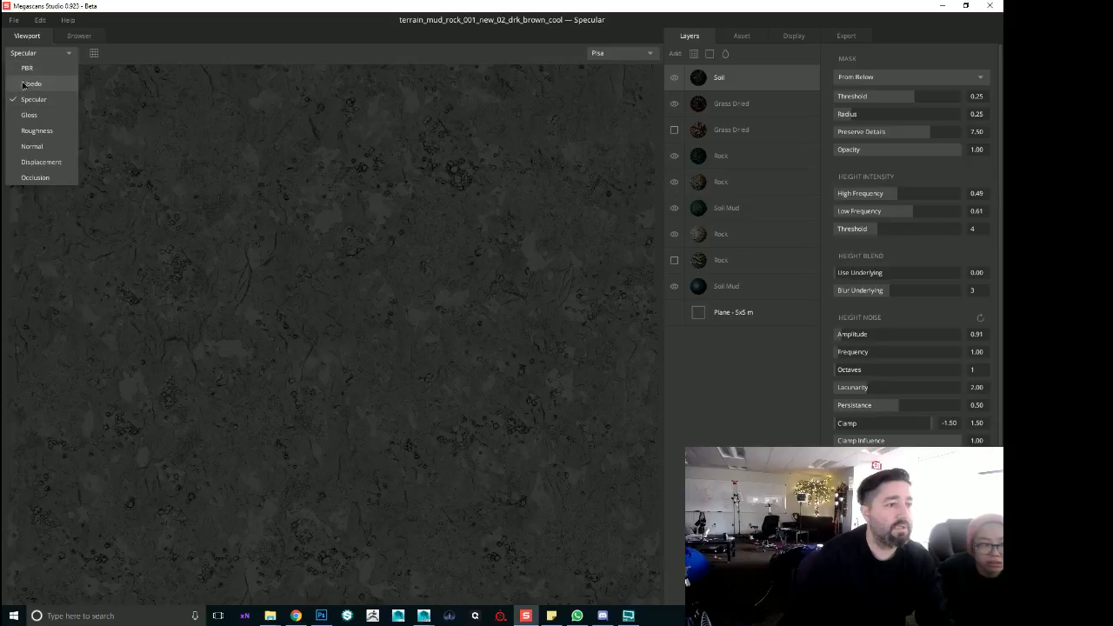
left_click(28, 84)
left_click(27, 60)
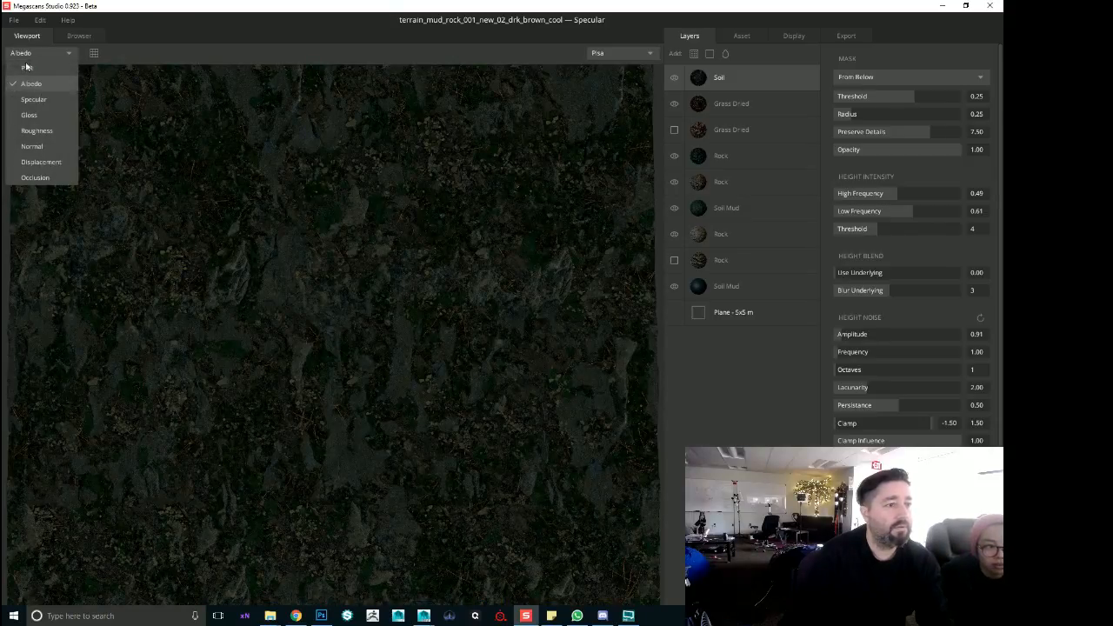
left_click(26, 101)
Inspect the material's Gloss map followed by its Roughness map
left_click(33, 57)
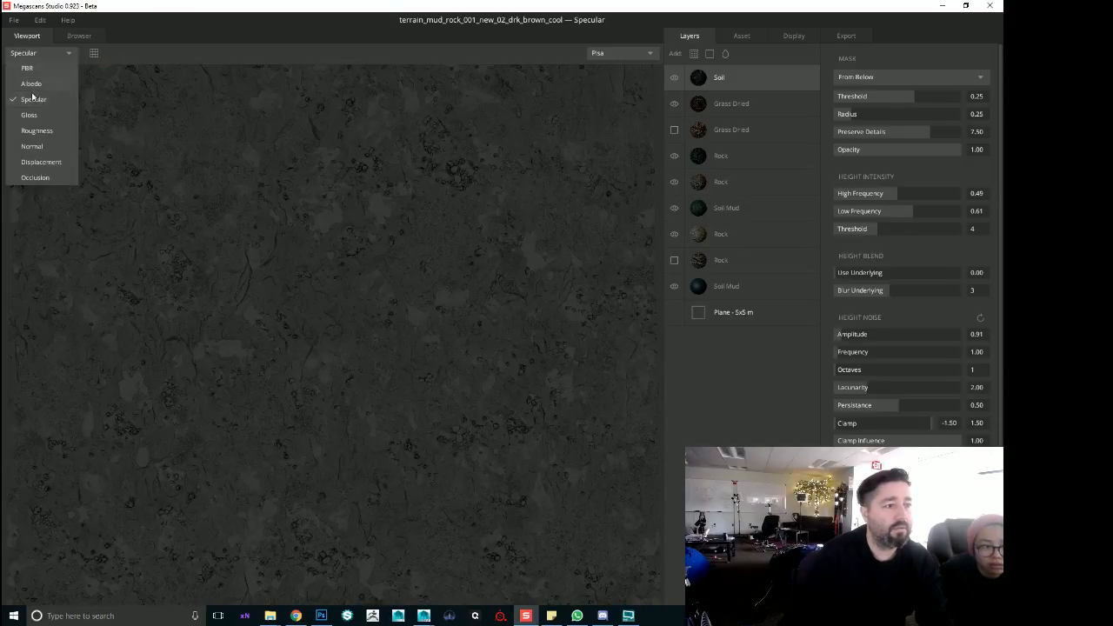
left_click(33, 117)
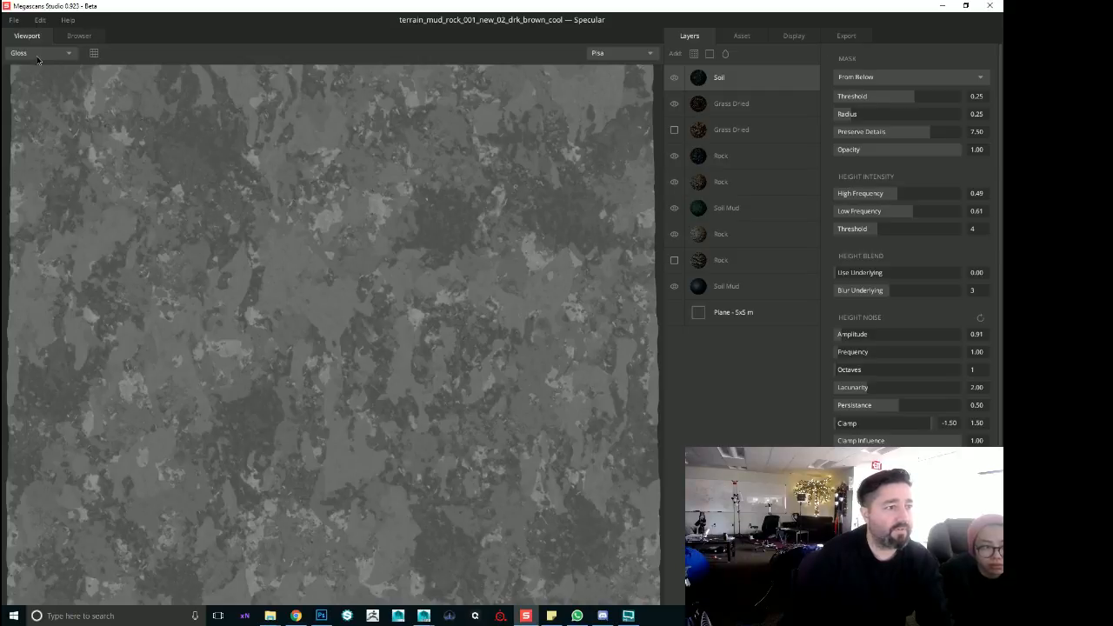
left_click(38, 58)
left_click(35, 130)
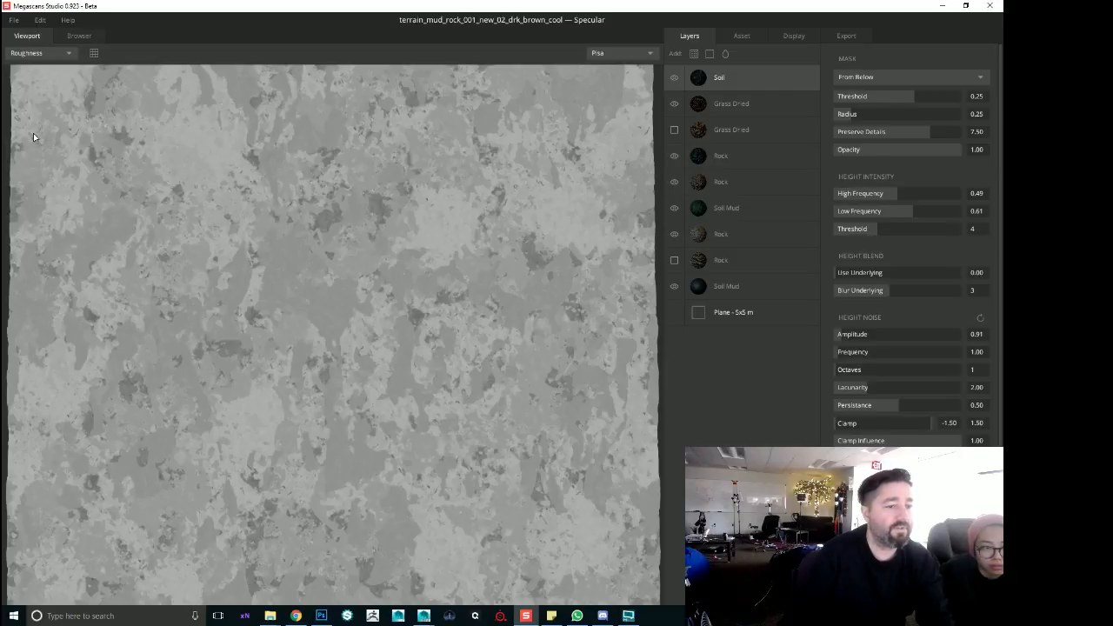
Inspect the material's Normal, Displacement and Occlusion maps in turn
left_click(38, 56)
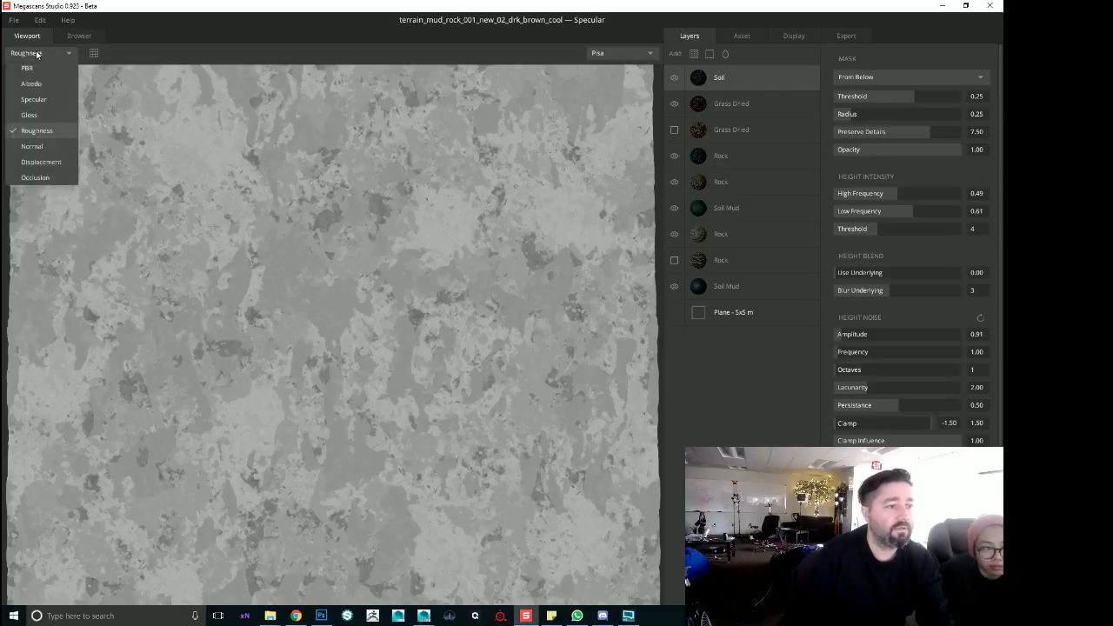
left_click(32, 147)
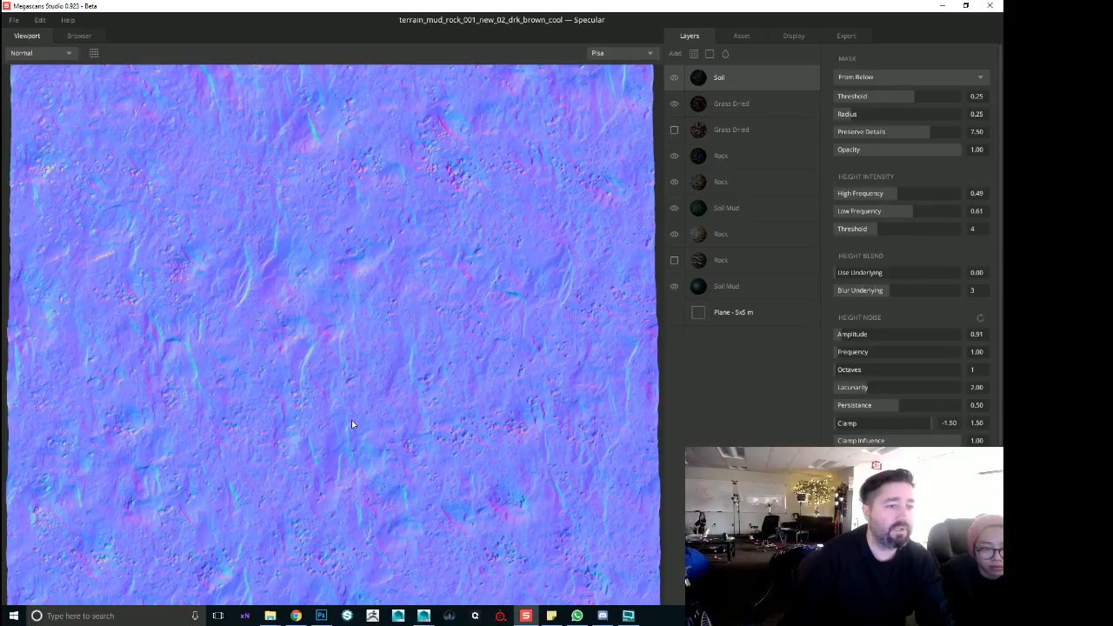
left_click(31, 55)
left_click(31, 163)
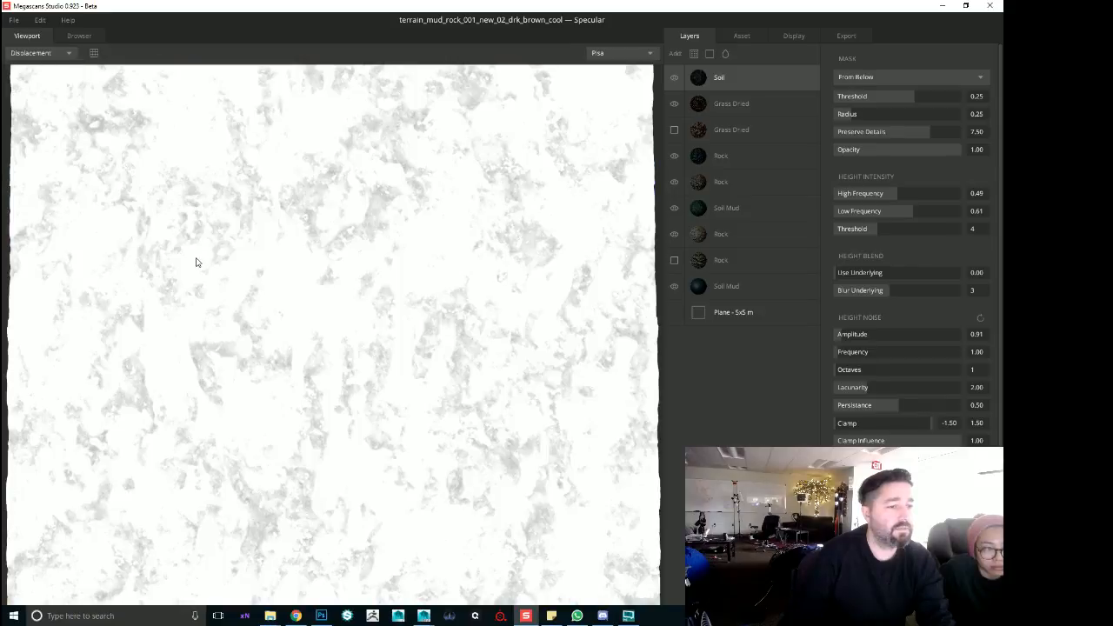
left_click(50, 55)
left_click(35, 178)
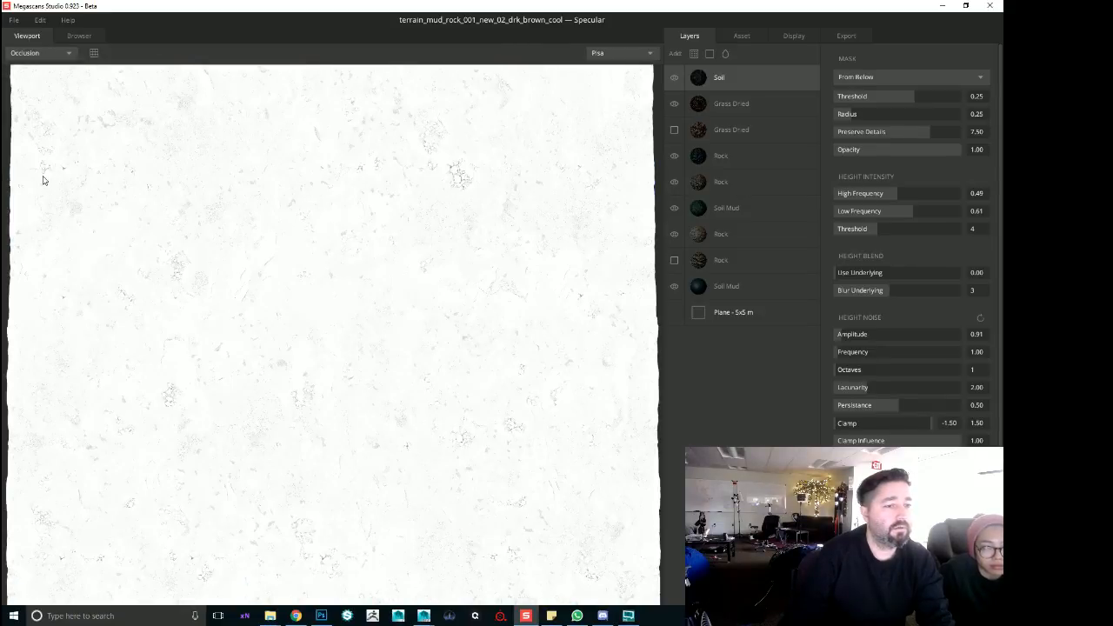
mouse_move(352, 328)
left_mouse_down()
mouse_move(355, 227)
mouse_move(346, 334)
left_mouse_up()
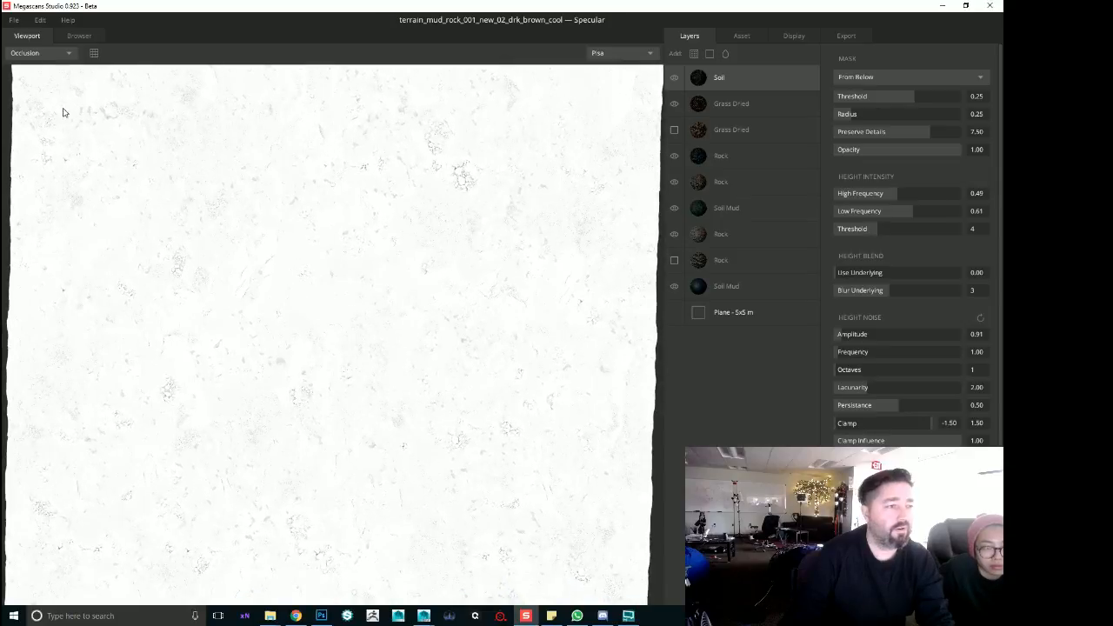
Compare the Occlusion map with the PBR rendering, and finish on the PBR view at an oblique angle
left_click(53, 52)
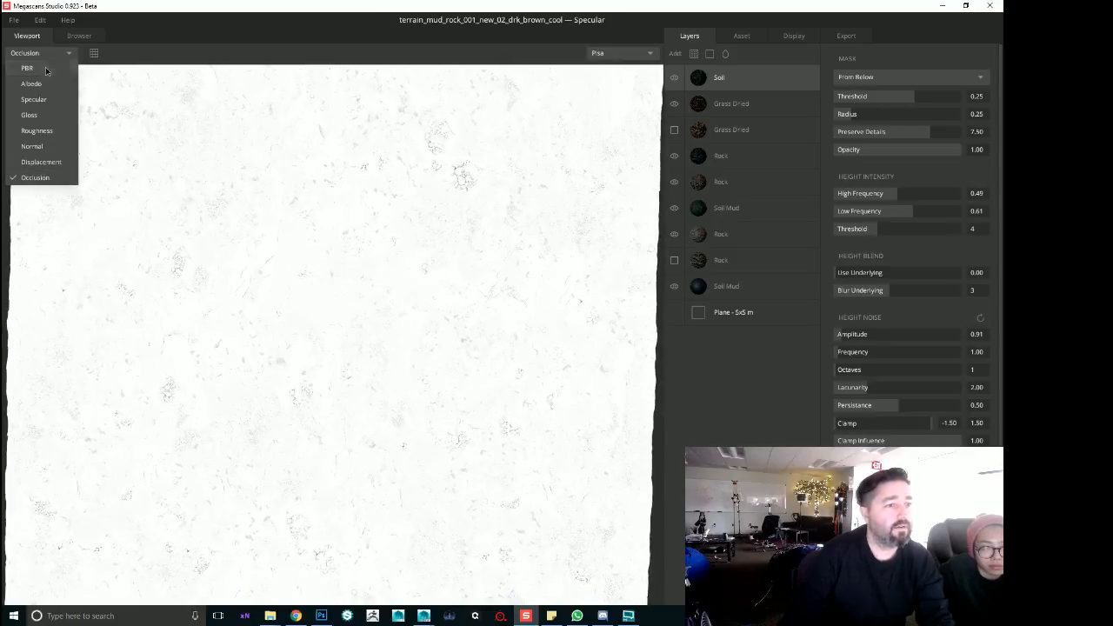
left_click(46, 70)
left_click(45, 53)
left_click(40, 177)
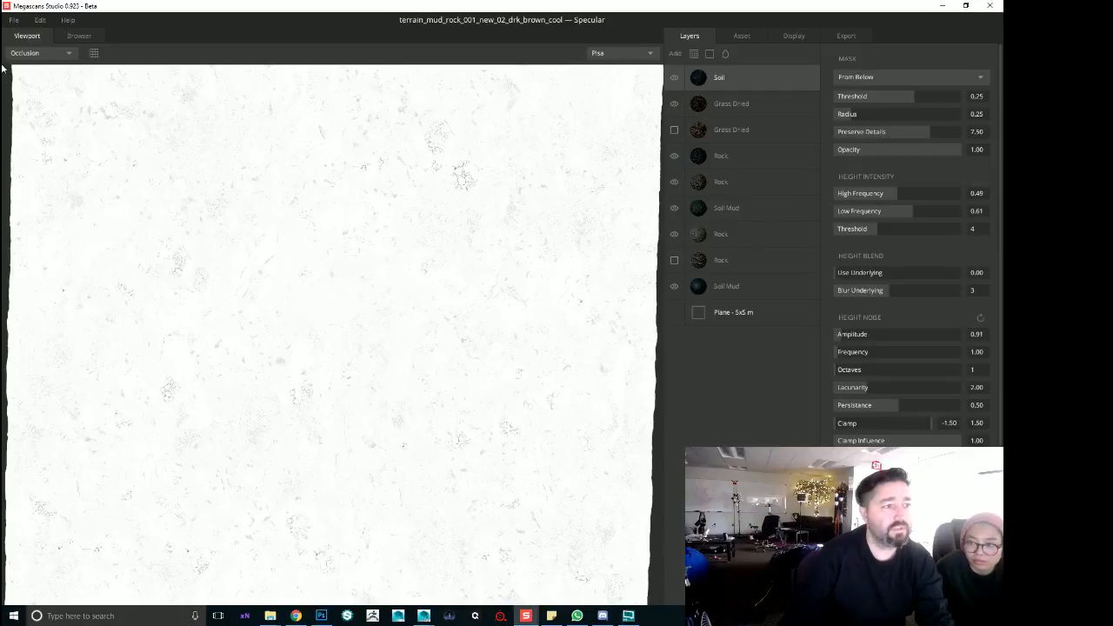
left_click(43, 53)
left_click(34, 69)
left_click_drag(373, 318, 424, 113)
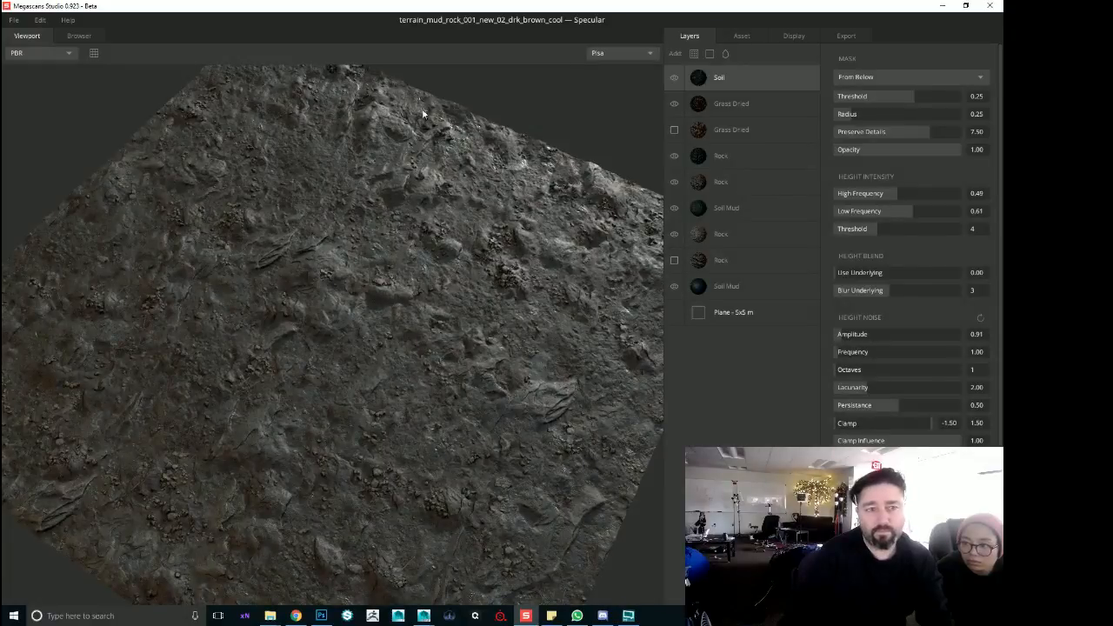
Save the current mud rock material and bring up the list of saved materials to open
left_click(14, 20)
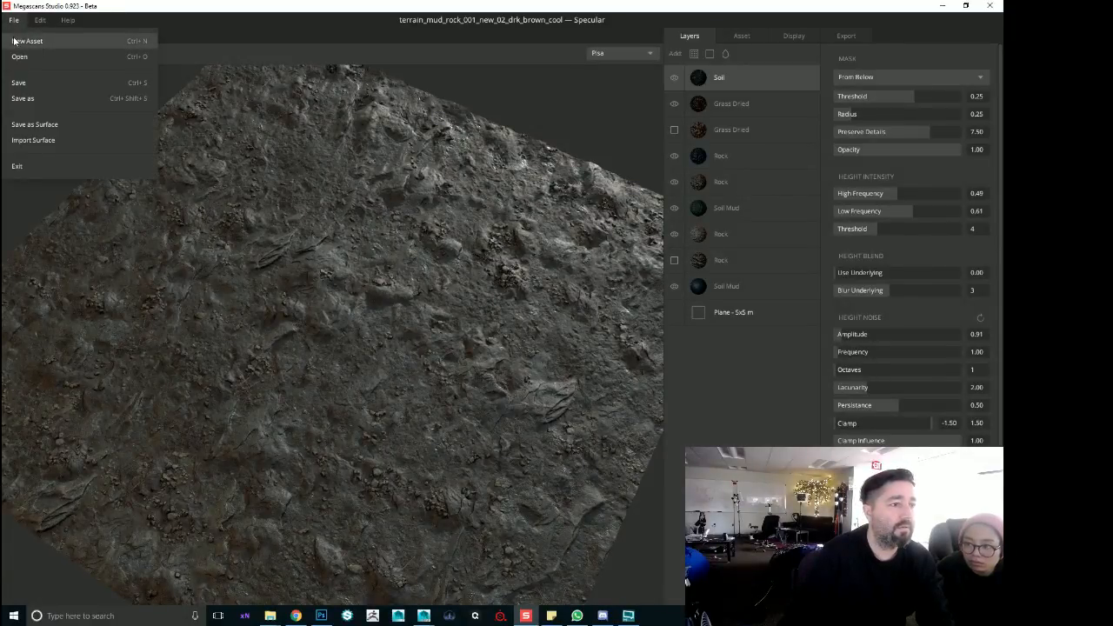
left_click(17, 82)
left_click(14, 19)
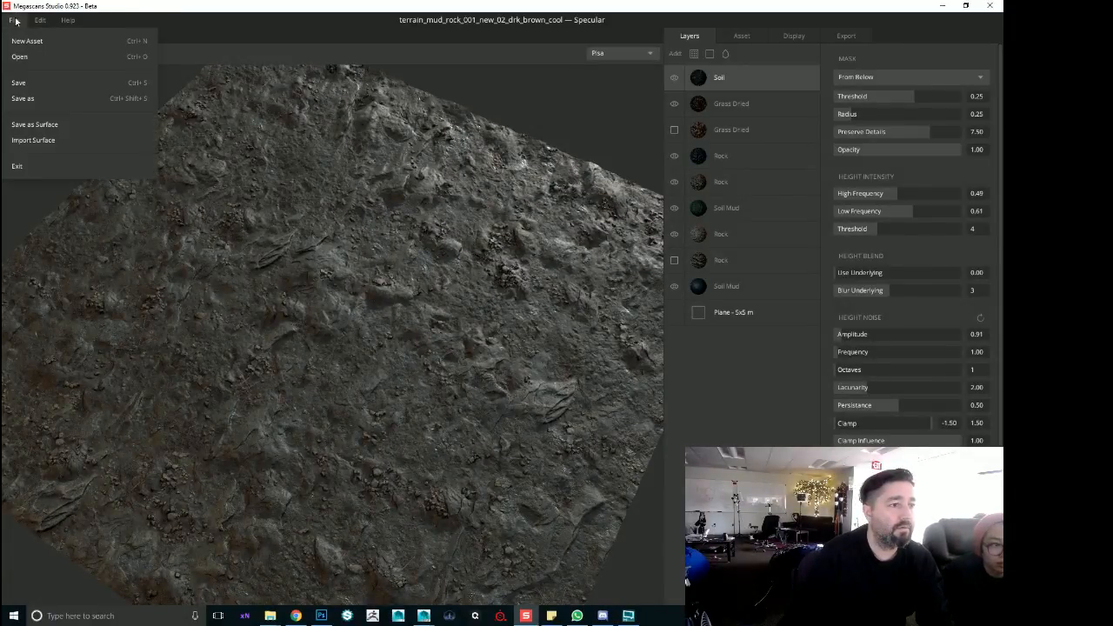
left_click(19, 57)
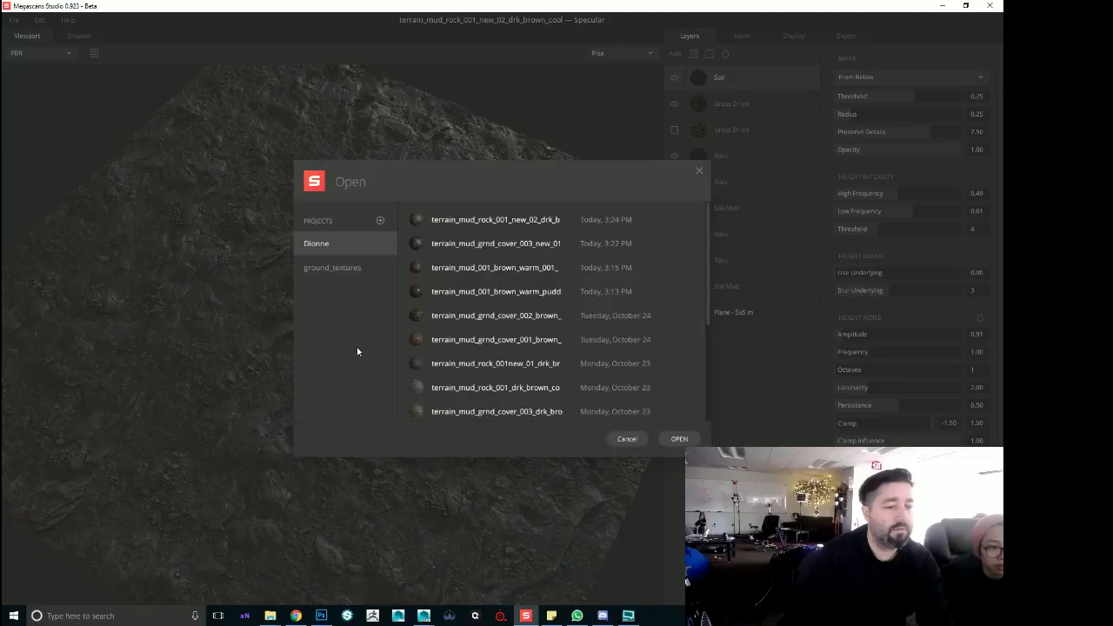
Look through the saved materials, comparing the older entries terrain_mud_rock_001new_01 and terrain_mud_rock_001_drk_brown
left_click(516, 391)
scroll(539, 405, "down", 1)
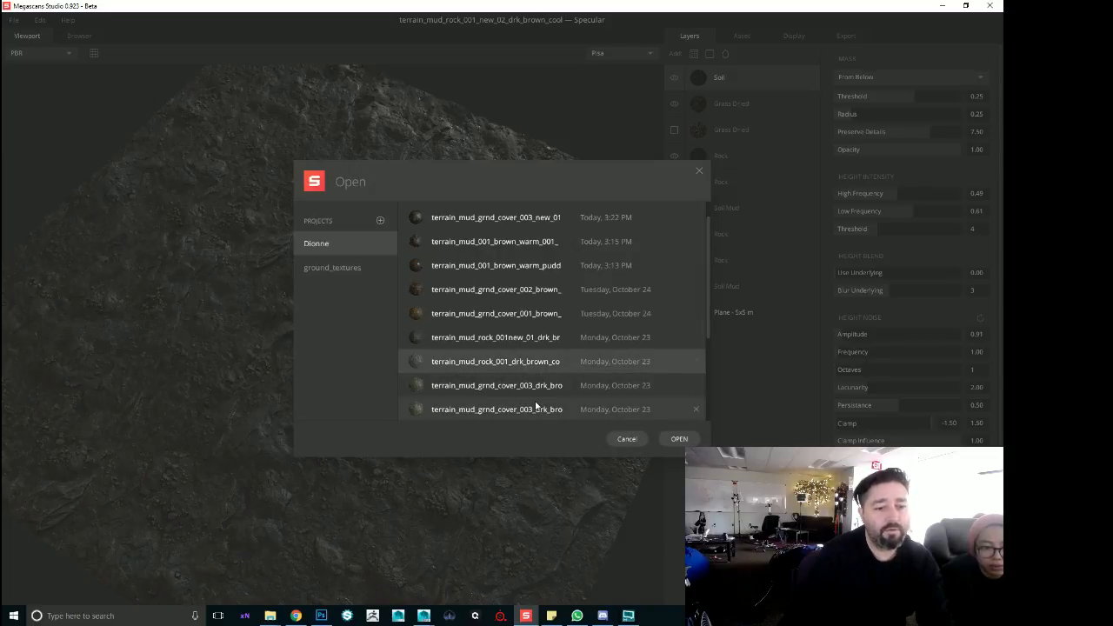
scroll(517, 366, "up", 1)
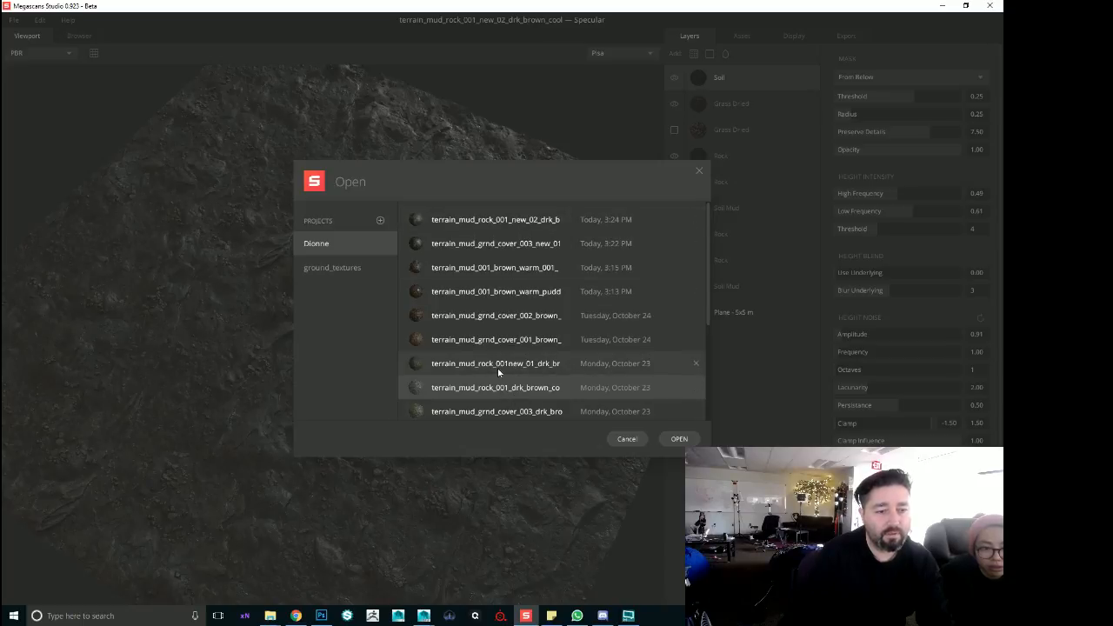
left_click(498, 370)
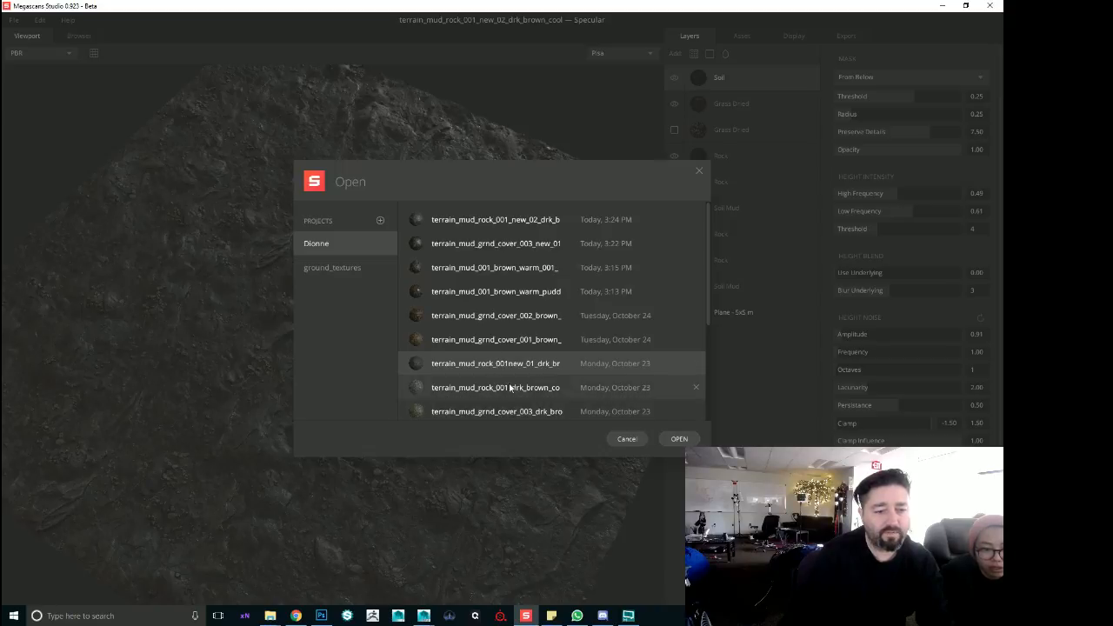
left_click(512, 388)
scroll(510, 380, "down", 1)
left_click(491, 338)
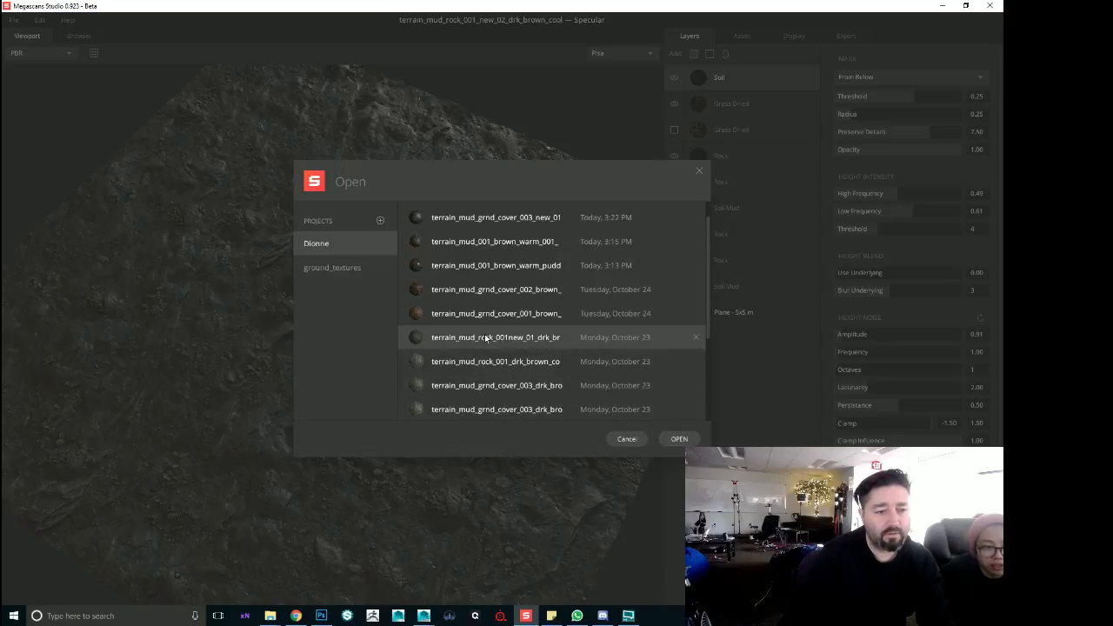
left_click(486, 361)
Look through the older saved materials, checking the terrain_mud_grnd_cover_003 dark brown variants further down the list
scroll(483, 370, "down", 4)
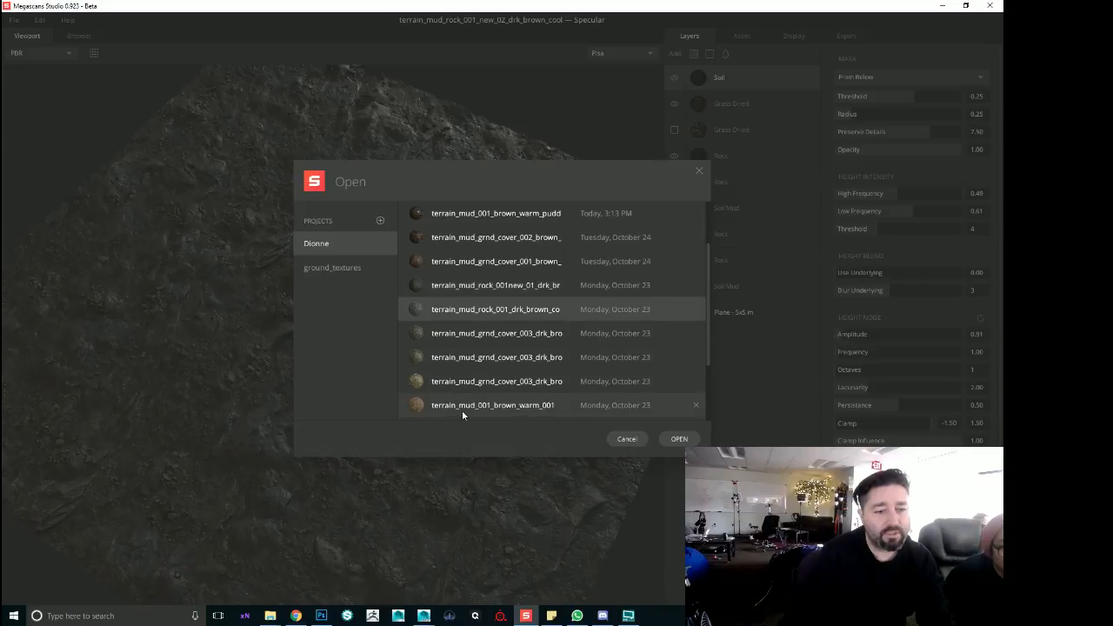
scroll(481, 388, "up", 1)
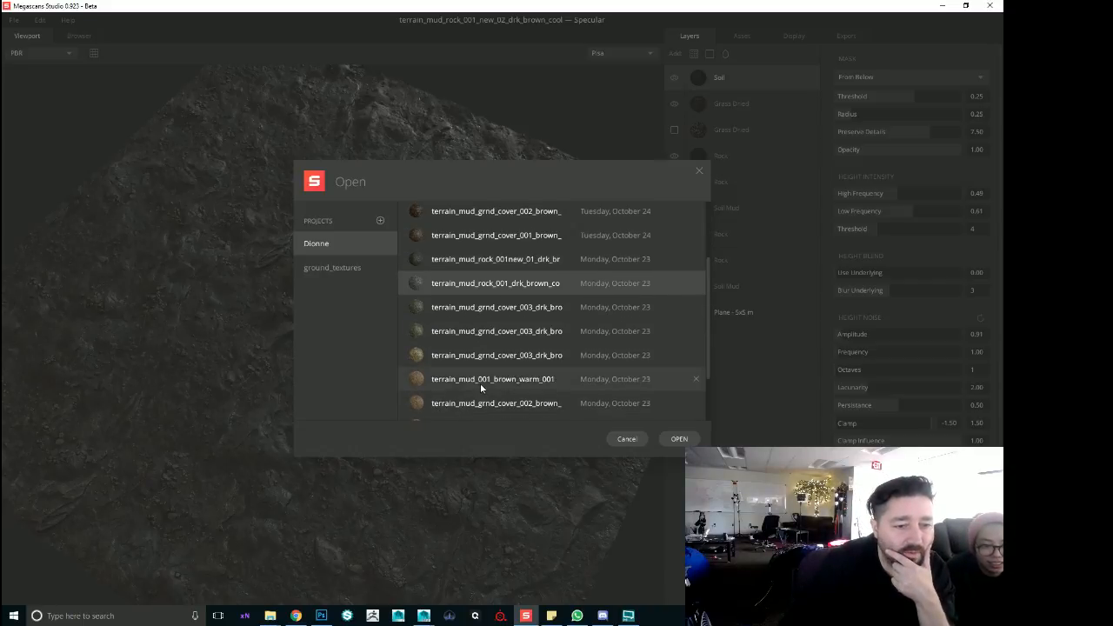
left_click(479, 309)
left_click(457, 330)
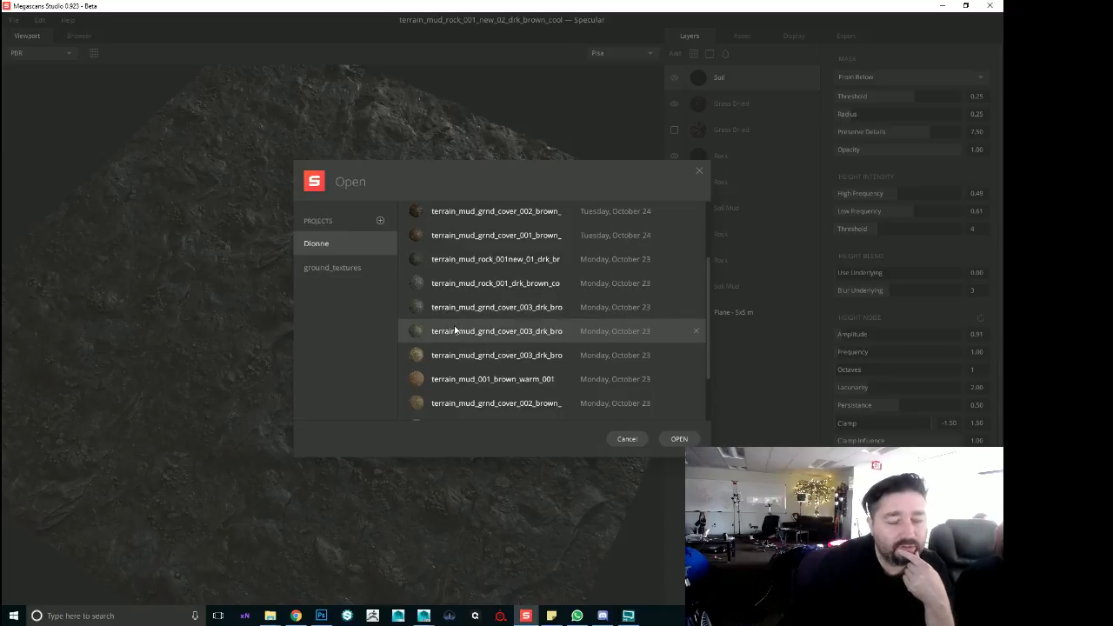
scroll(455, 330, "down", 2)
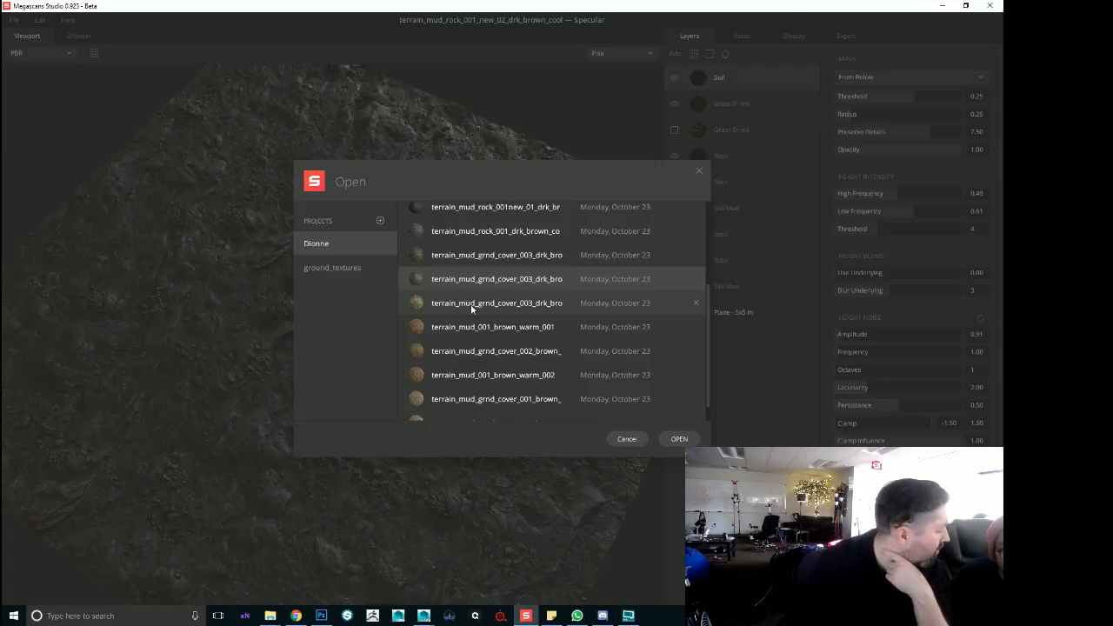
left_click(472, 306)
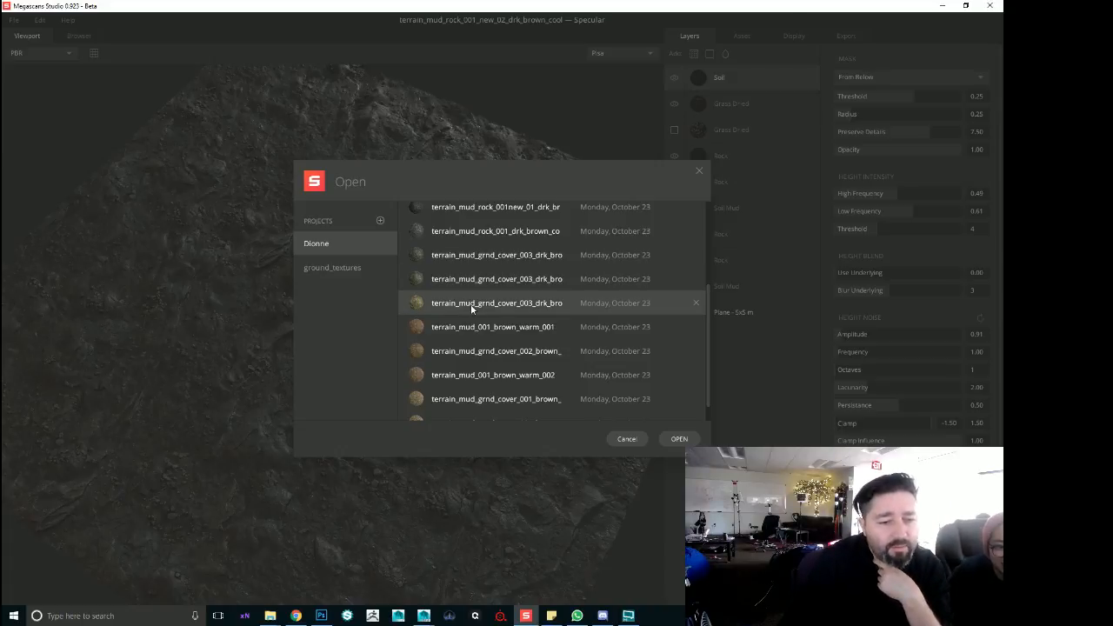
scroll(471, 374, "down", 1)
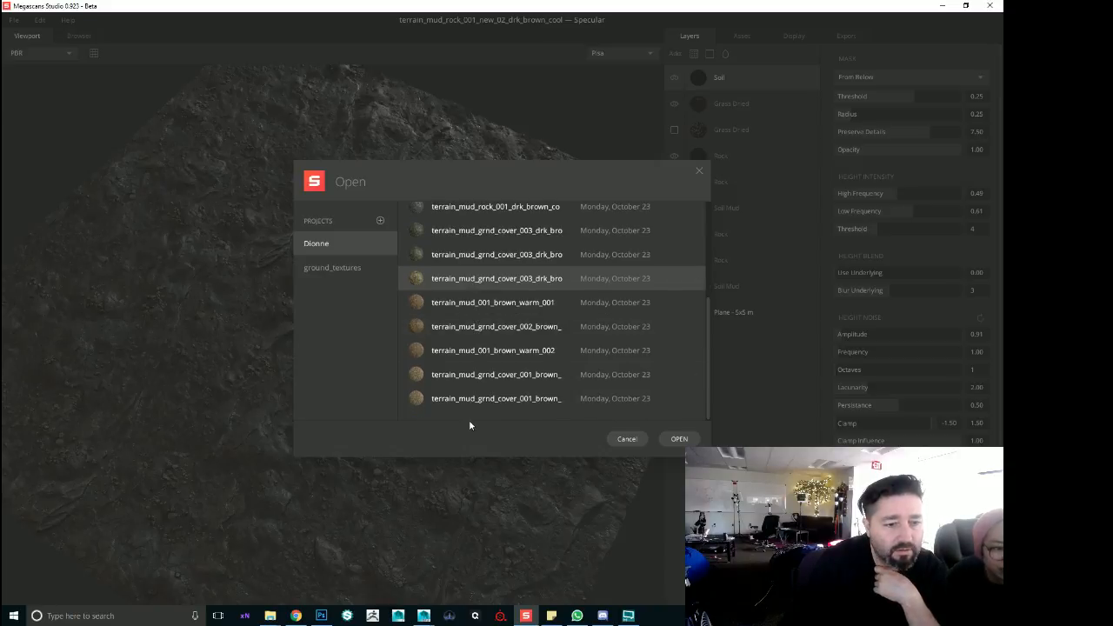
Check the ground_textures project, and look through the first project's full list of saved mud materials again
left_click(353, 269)
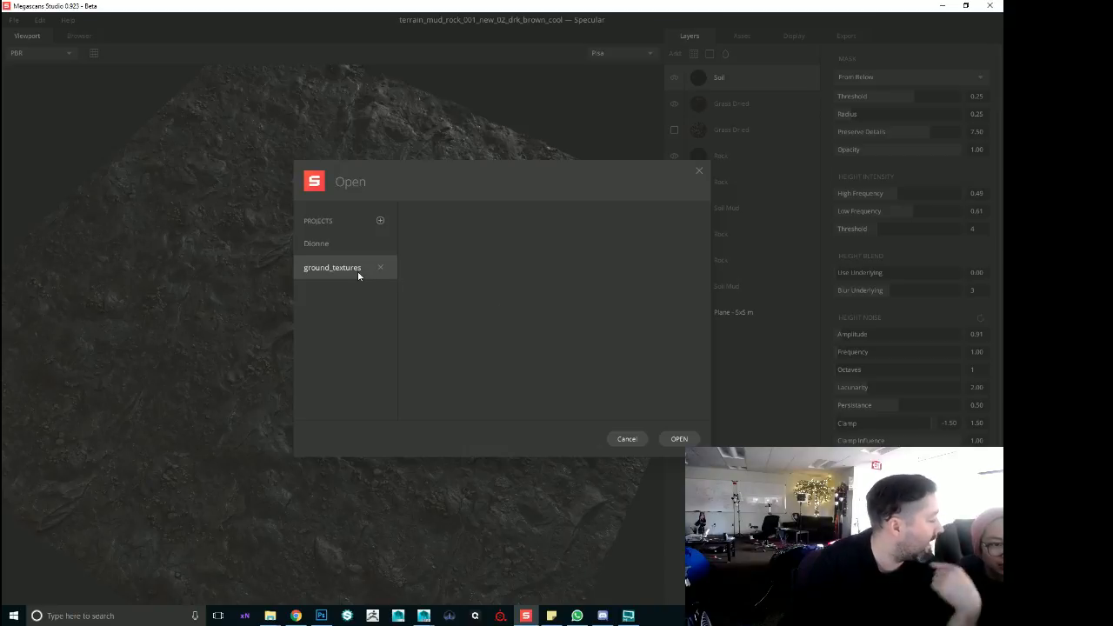
left_click(349, 247)
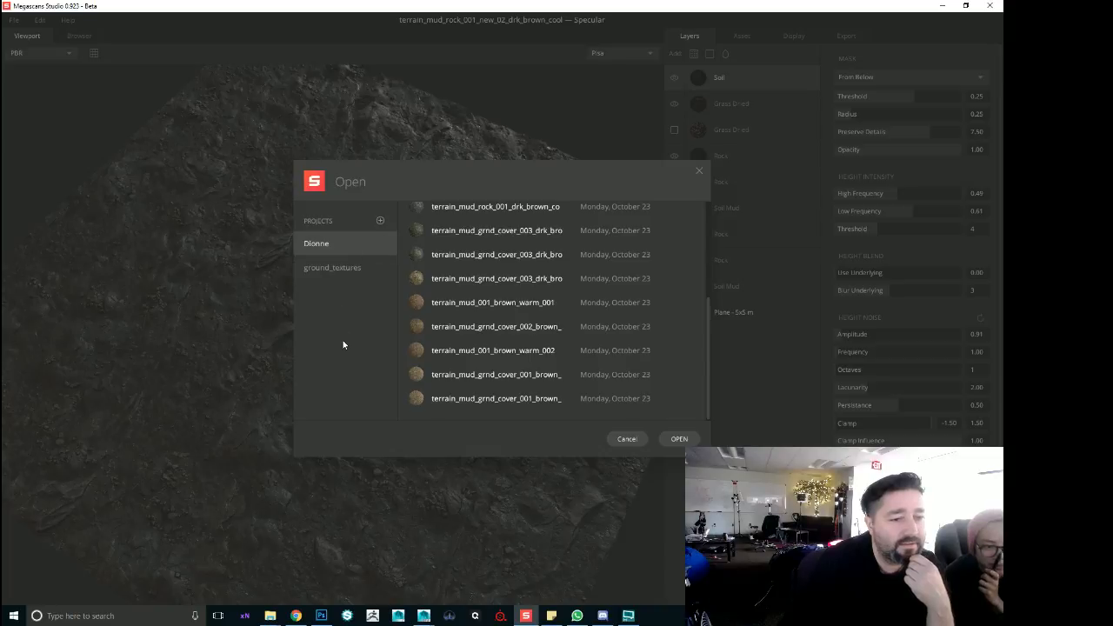
scroll(515, 359, "down", 1)
scroll(515, 359, "up", 1)
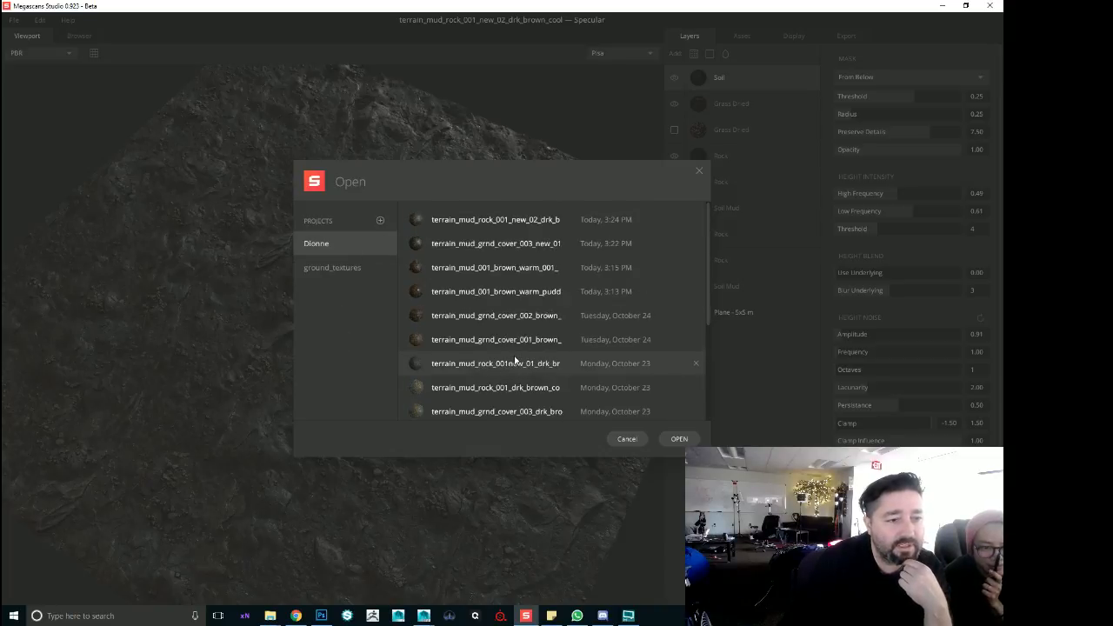
scroll(515, 359, "down", 4)
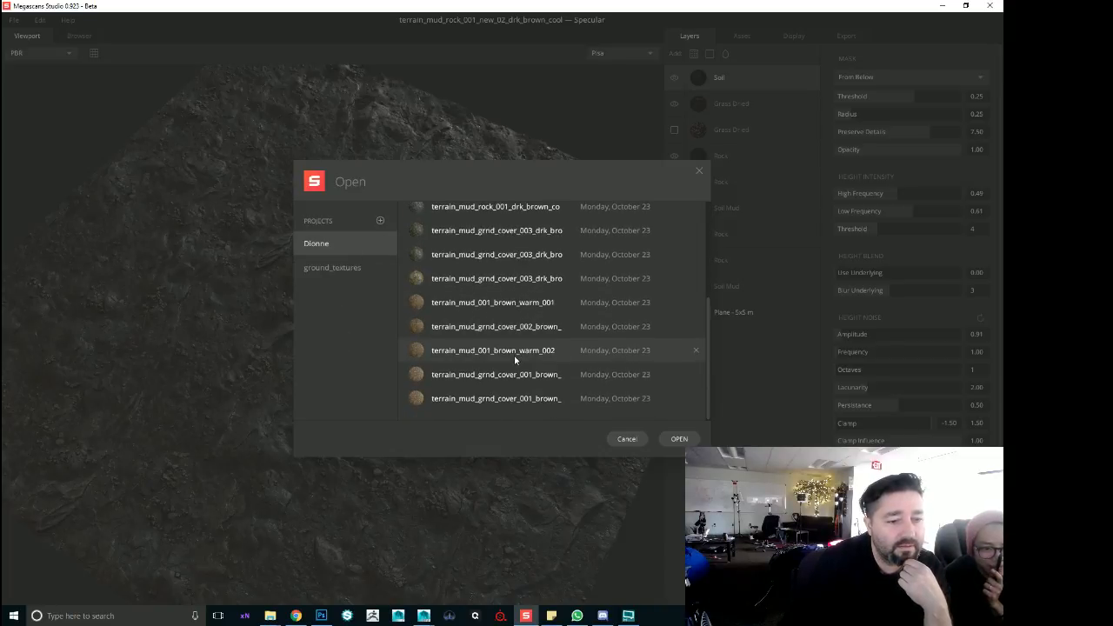
scroll(489, 279, "up", 4)
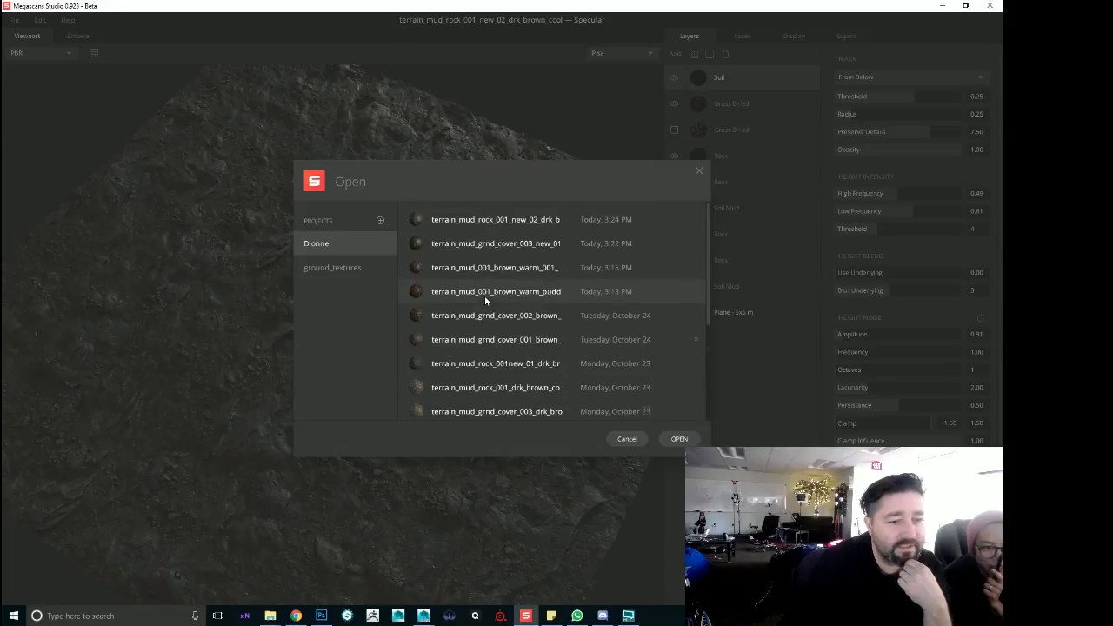
Open the terrain_mossy_ground_001 material from the ground_textures project
left_click(316, 271)
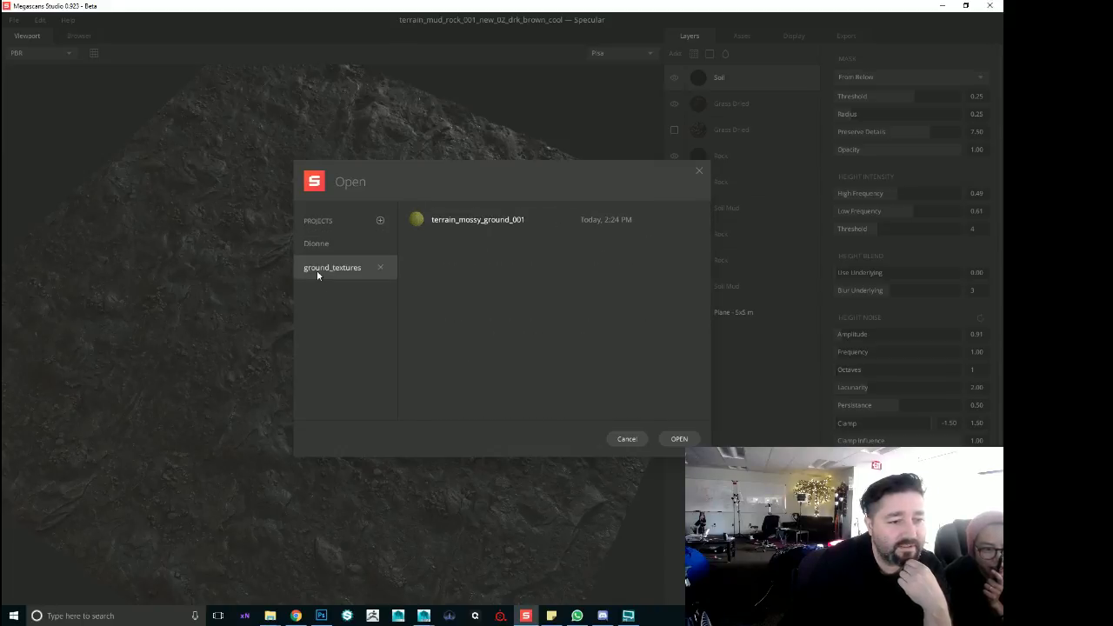
left_click(433, 219)
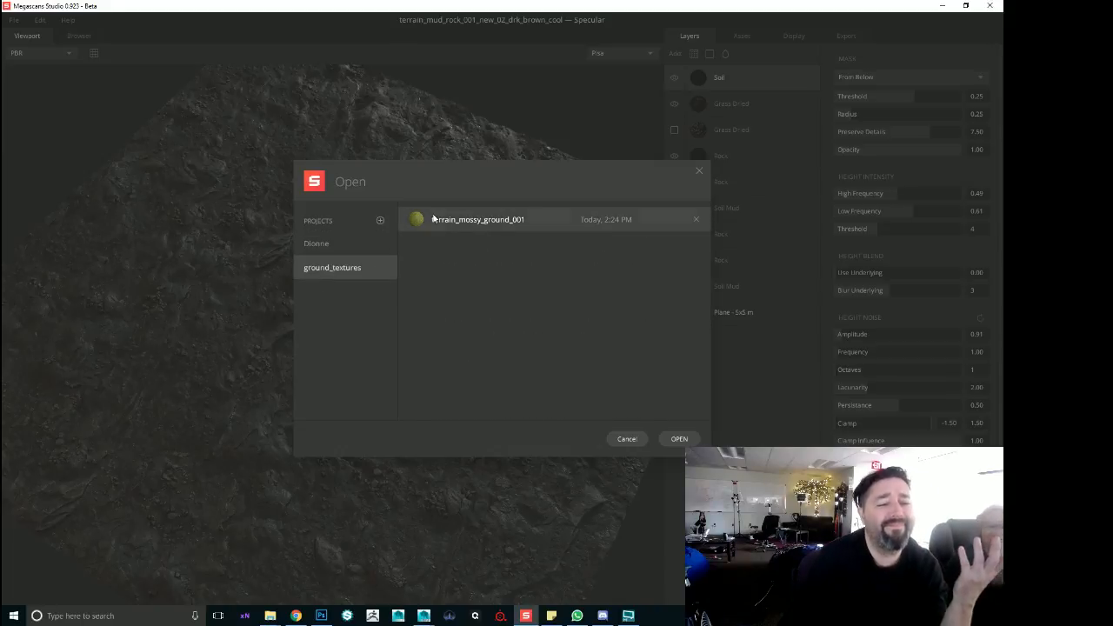
left_click(679, 439)
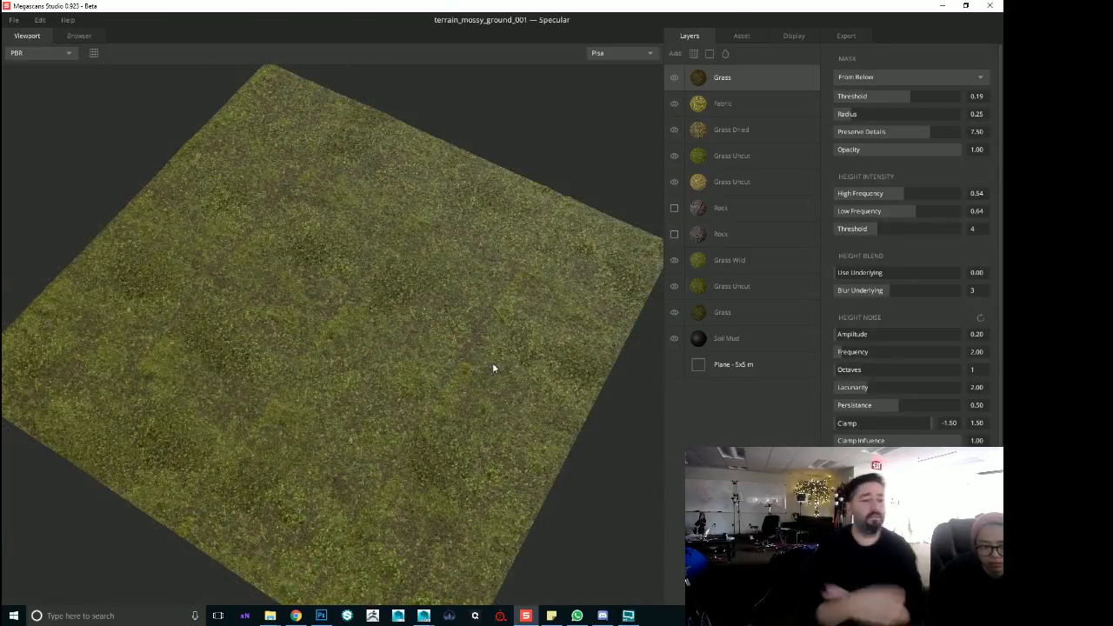
Examine the mossy ground up close and set the asset's working resolution to 4096 px
scroll(375, 478, "up", 5)
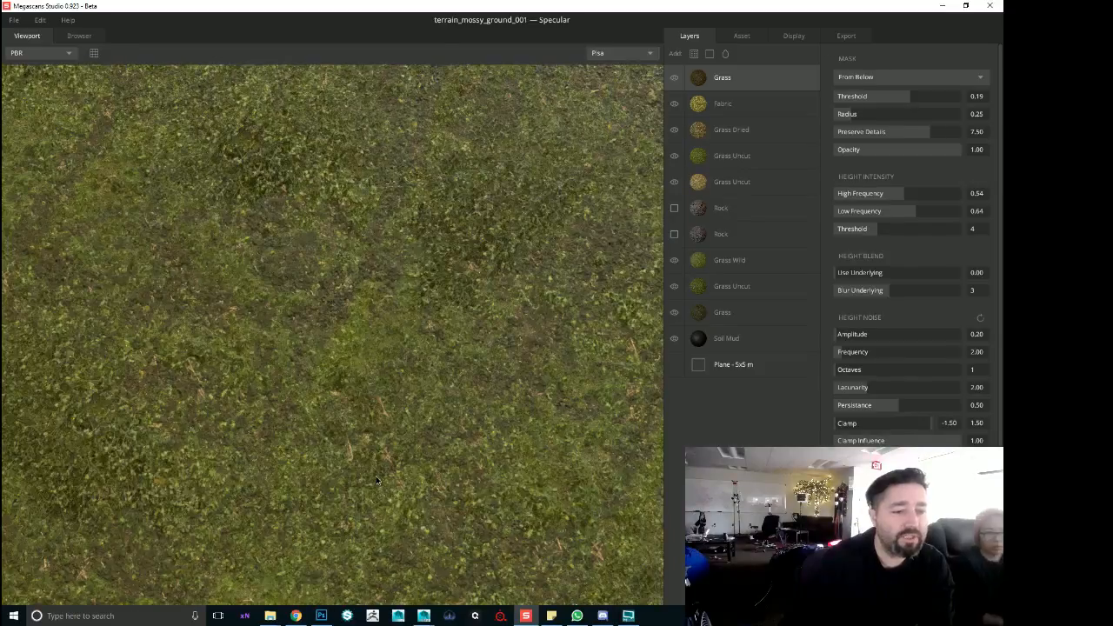
left_click_drag(376, 475, 342, 366)
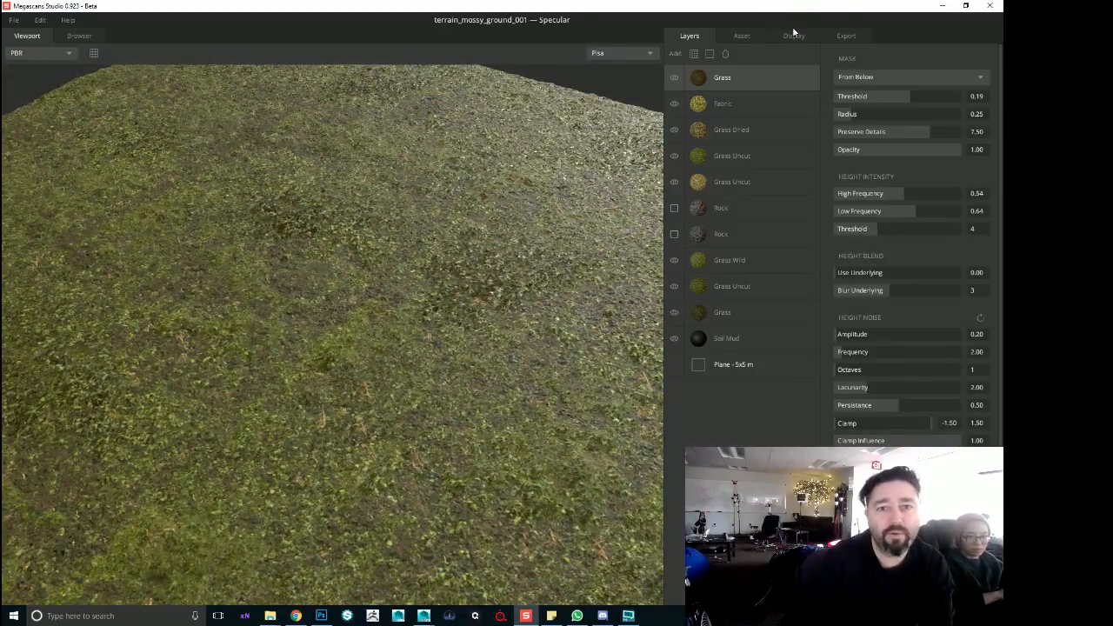
left_click(793, 36)
left_click(758, 37)
left_click(779, 68)
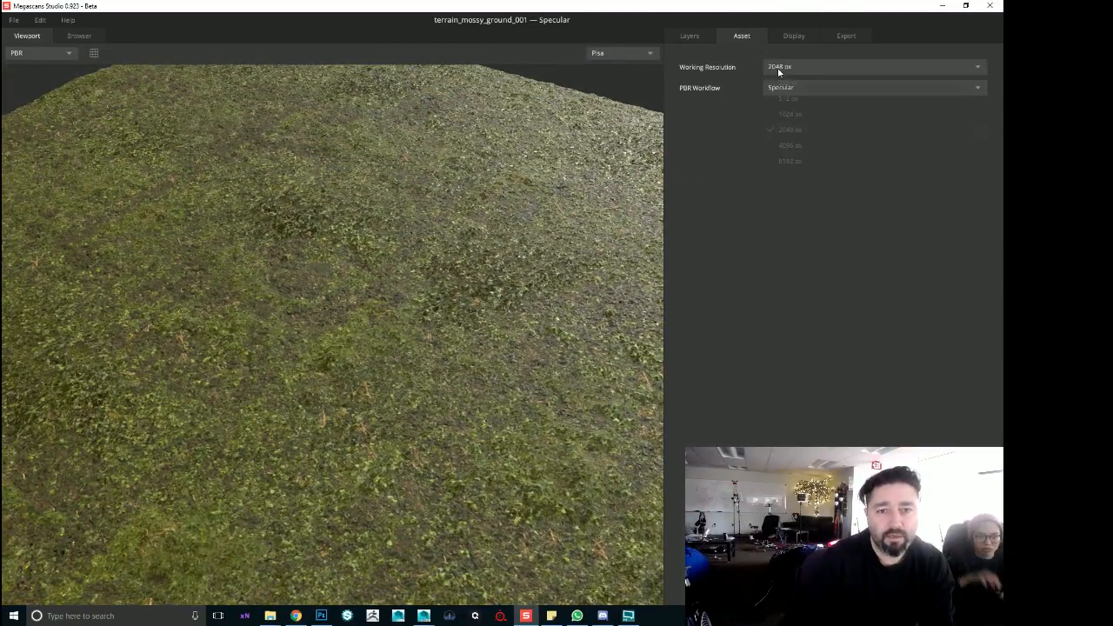
left_click(785, 145)
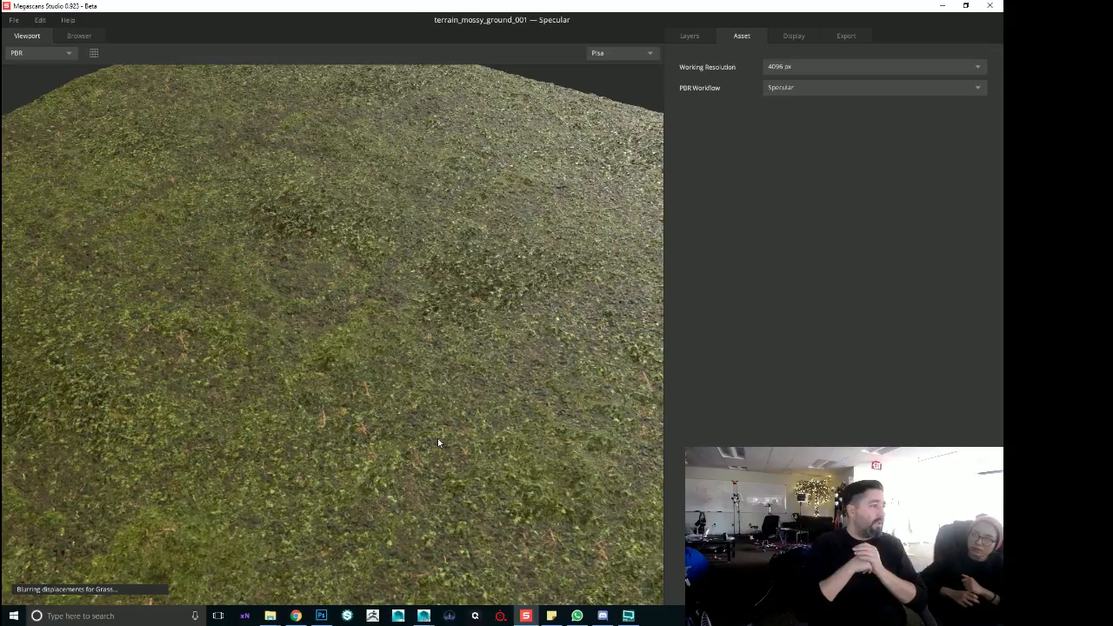
Inspect the mossy ground's grass and soil detail up close, and view the whole plane from above
left_click_drag(323, 219, 174, 361)
scroll(354, 375, "down", 5)
scroll(354, 374, "up", 2)
scroll(445, 380, "up", 6)
scroll(170, 355, "down", 3)
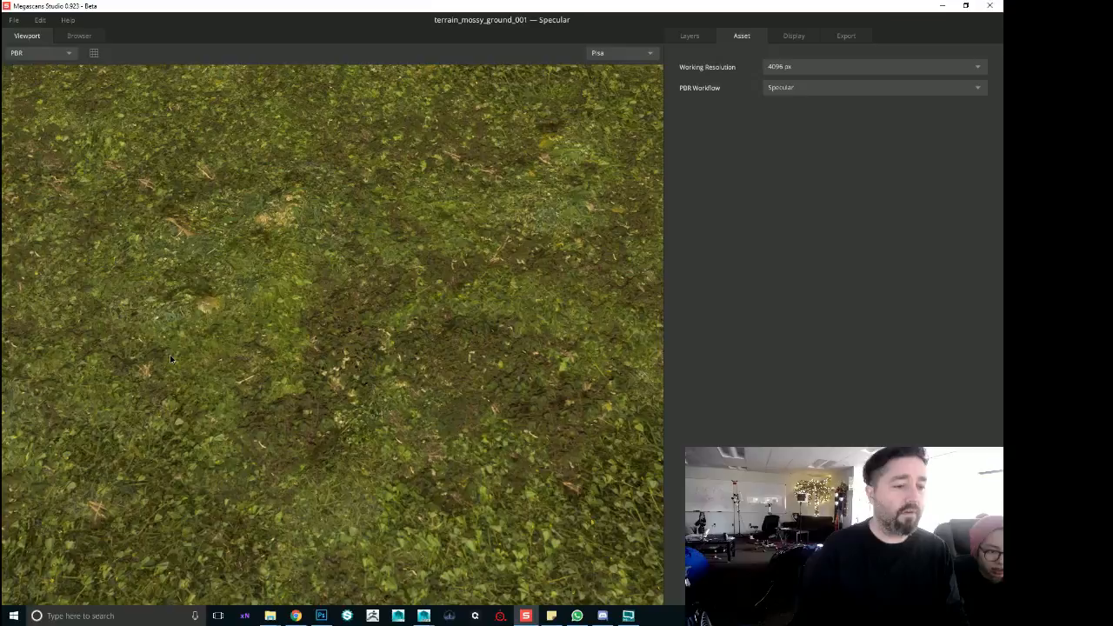
scroll(170, 355, "down", 3)
scroll(451, 299, "down", 1)
scroll(447, 353, "down", 5)
left_click_drag(452, 299, 438, 440)
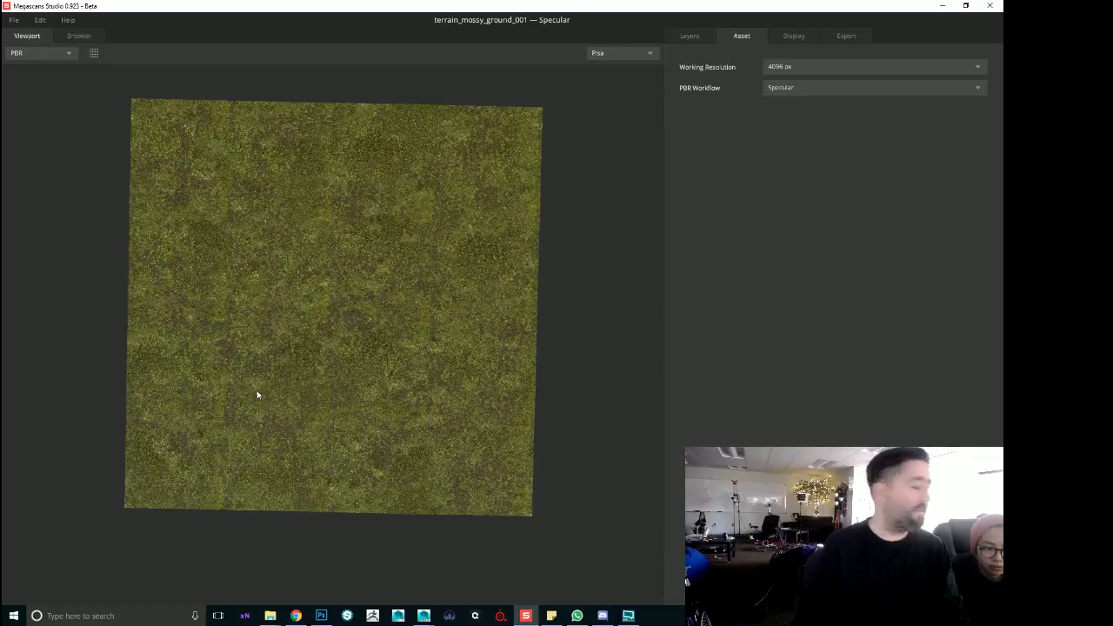
Examine the whole mossy ground plane from several angles and distances for visible patterning and overall colour variation
left_click_drag(256, 395, 283, 339)
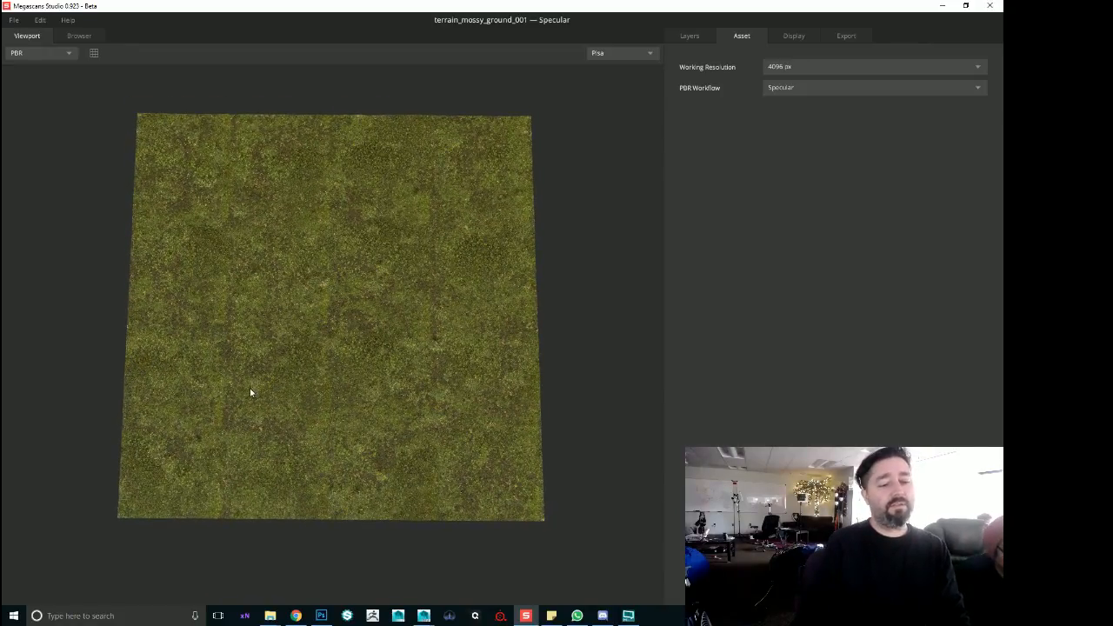
left_click_drag(250, 388, 220, 394)
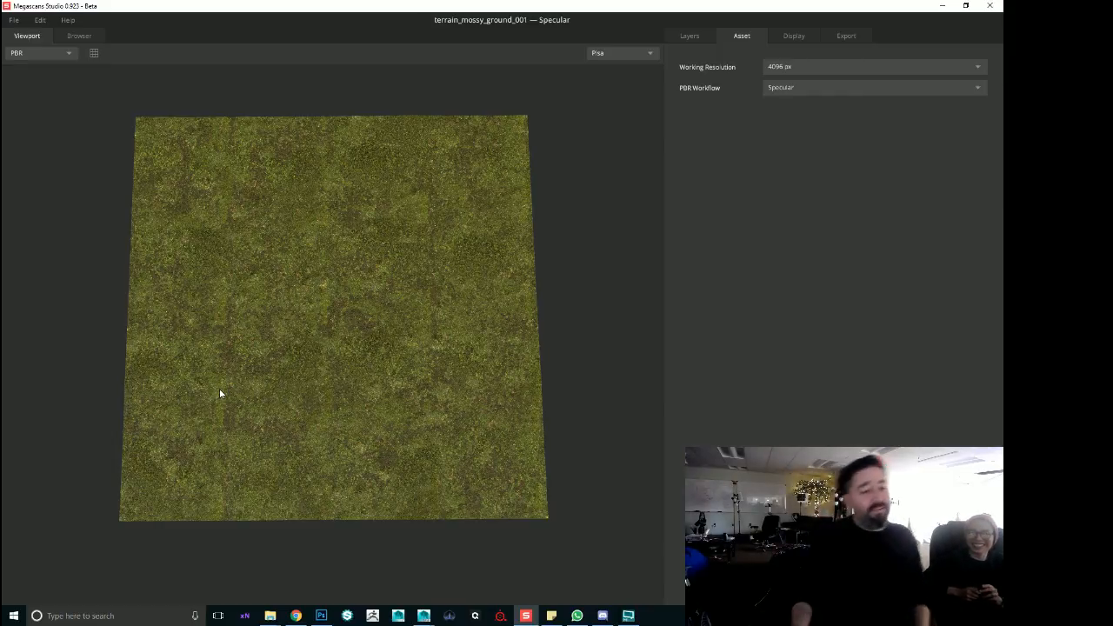
left_click_drag(238, 377, 492, 501)
scroll(239, 413, "up", 5)
scroll(363, 438, "down", 4)
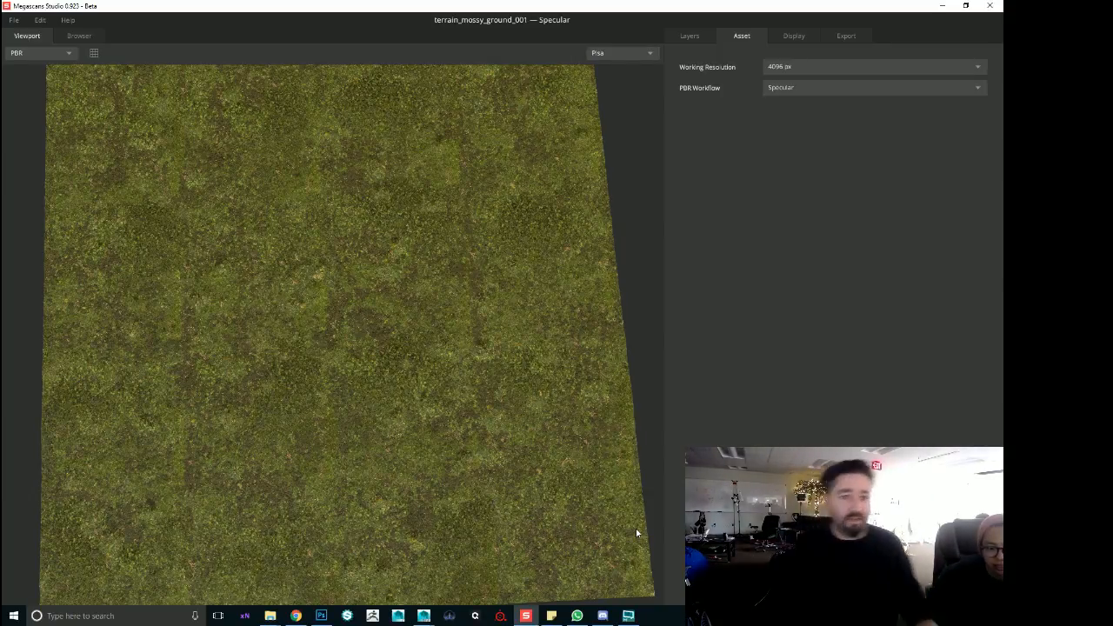
left_click_drag(454, 375, 447, 350)
scroll(454, 394, "down", 2)
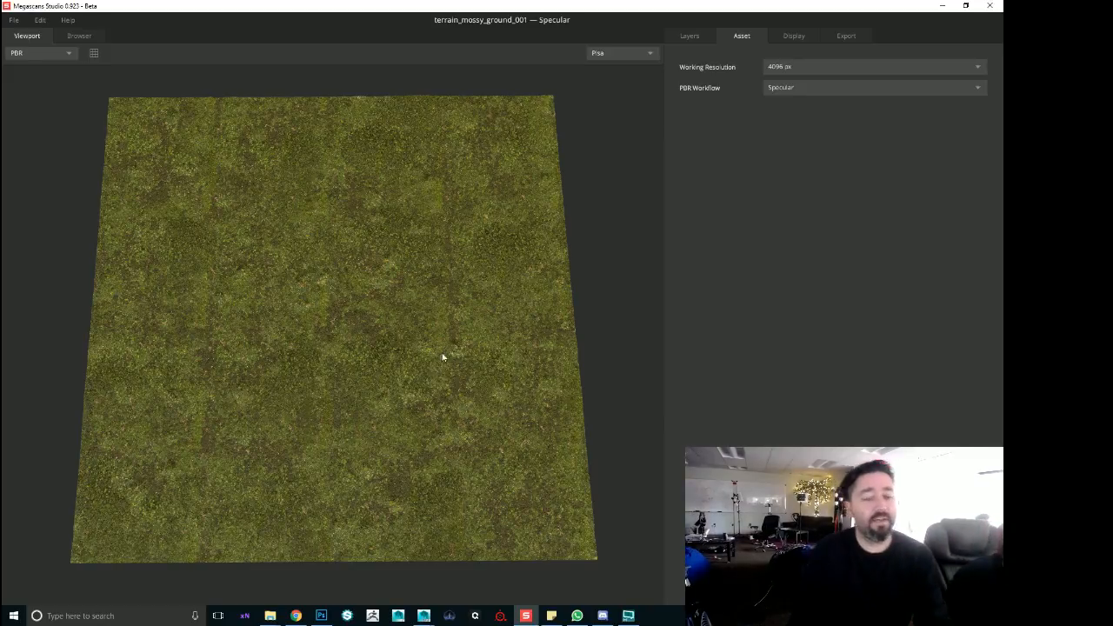
left_click_drag(443, 354, 348, 453)
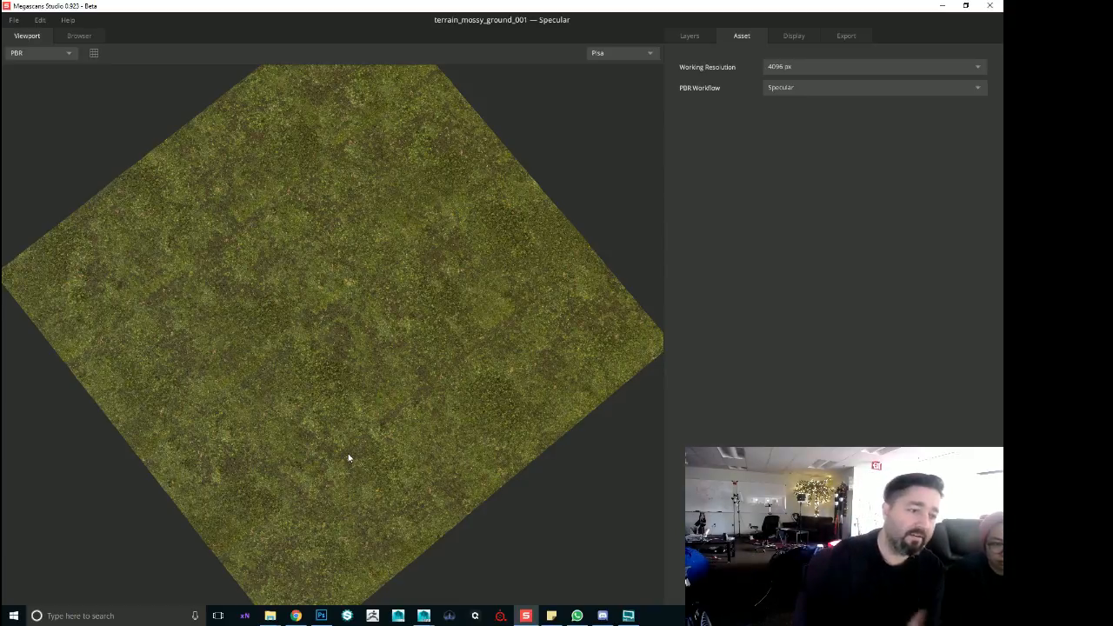
left_click_drag(347, 459, 320, 471)
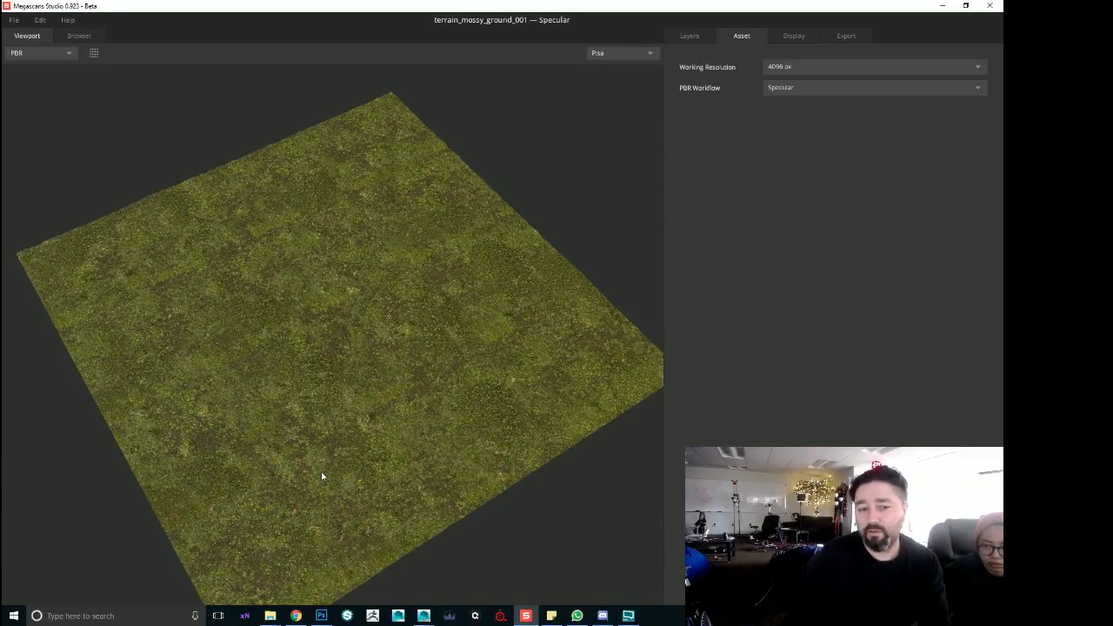
scroll(322, 476, "up", 2)
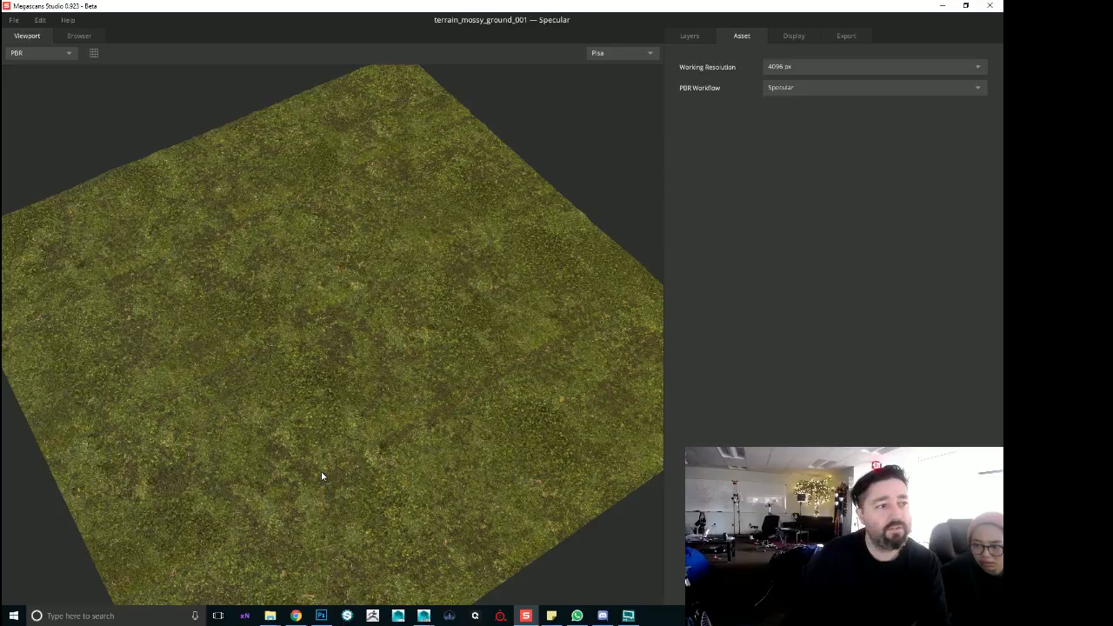
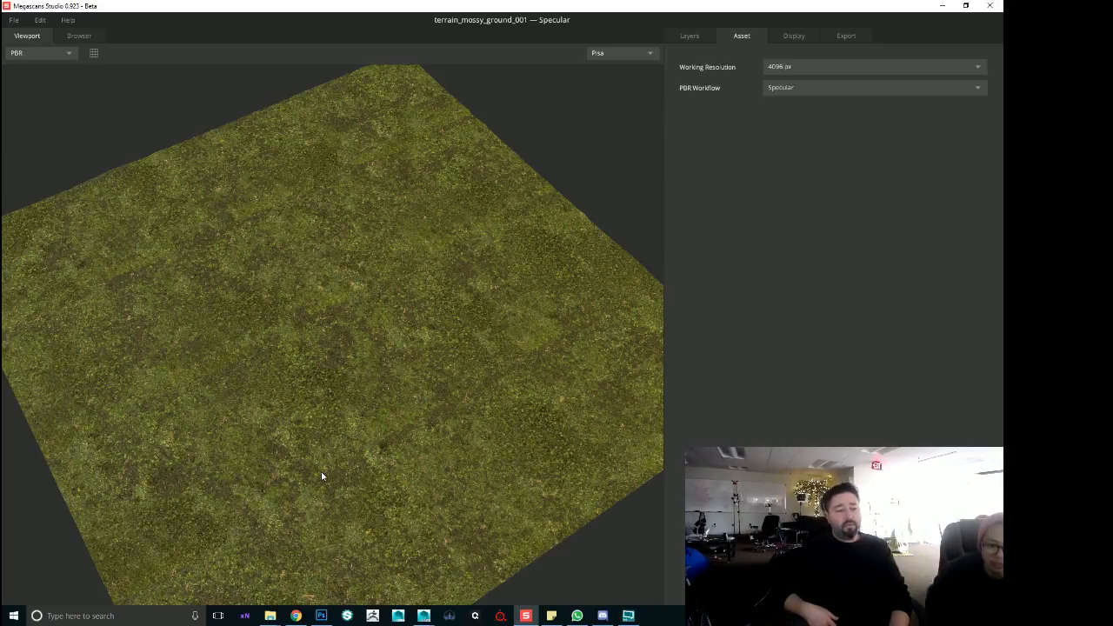
Save the mossy ground material and switch to the rocks_001 scene in Maya
left_click(13, 20)
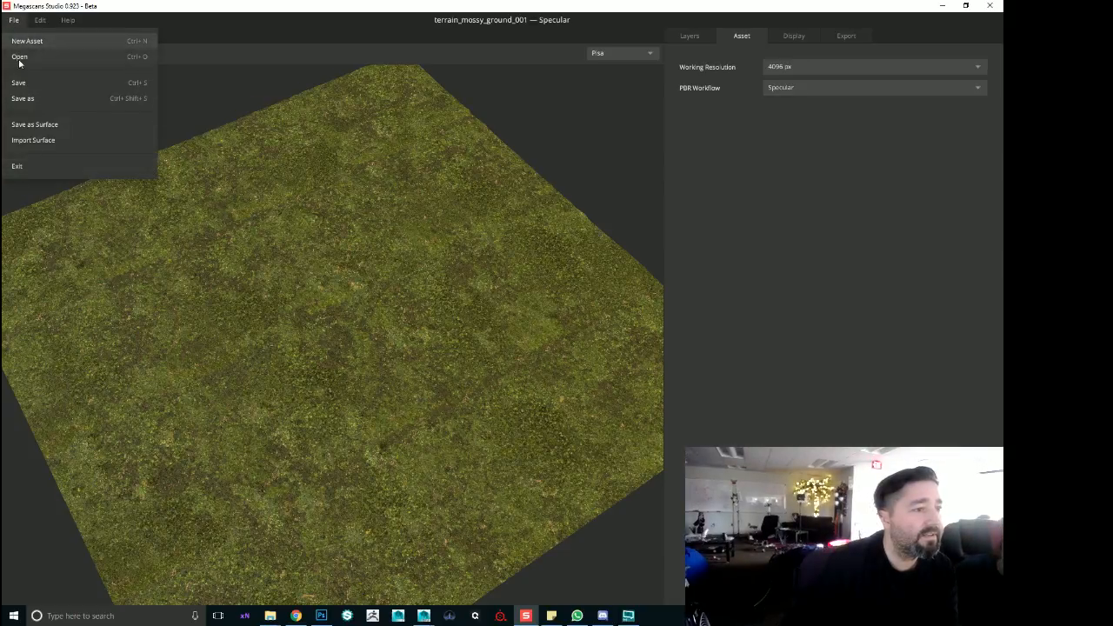
left_click(18, 82)
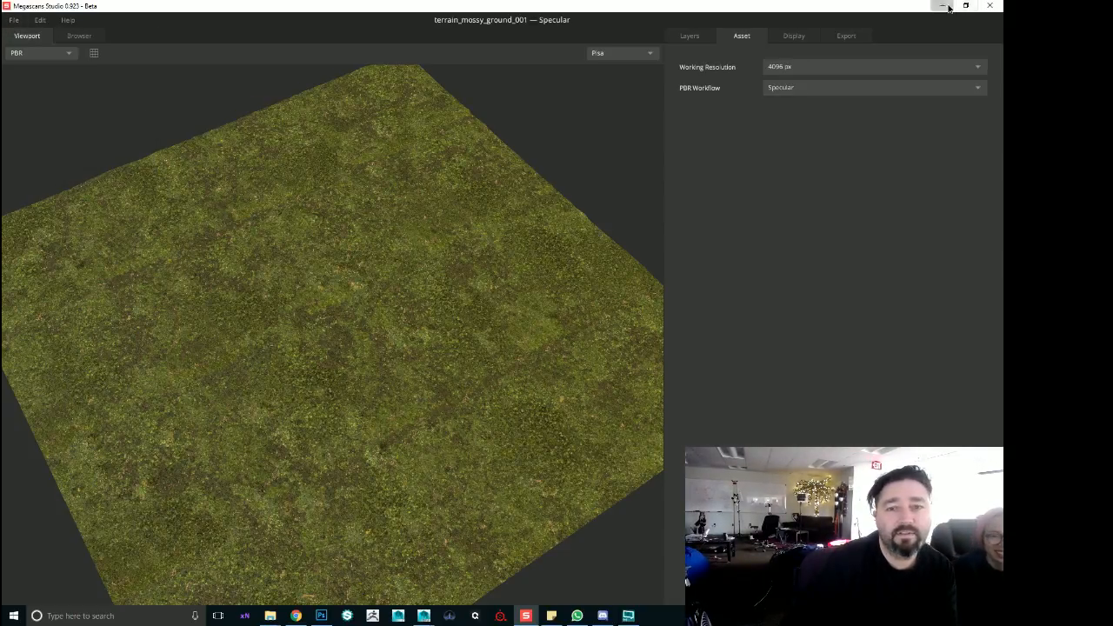
left_click(942, 5)
Select the mossy granite rock third in the row and move it along Z, out of the line of rocks
left_click_drag(441, 249, 388, 331, "alt")
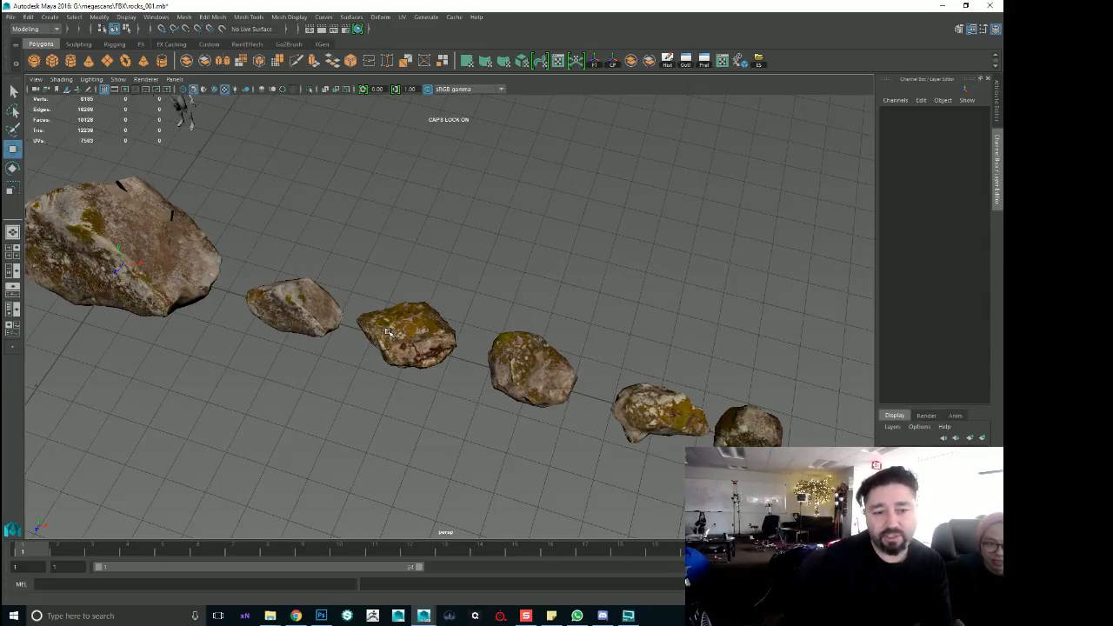
left_click(379, 346)
key("f")
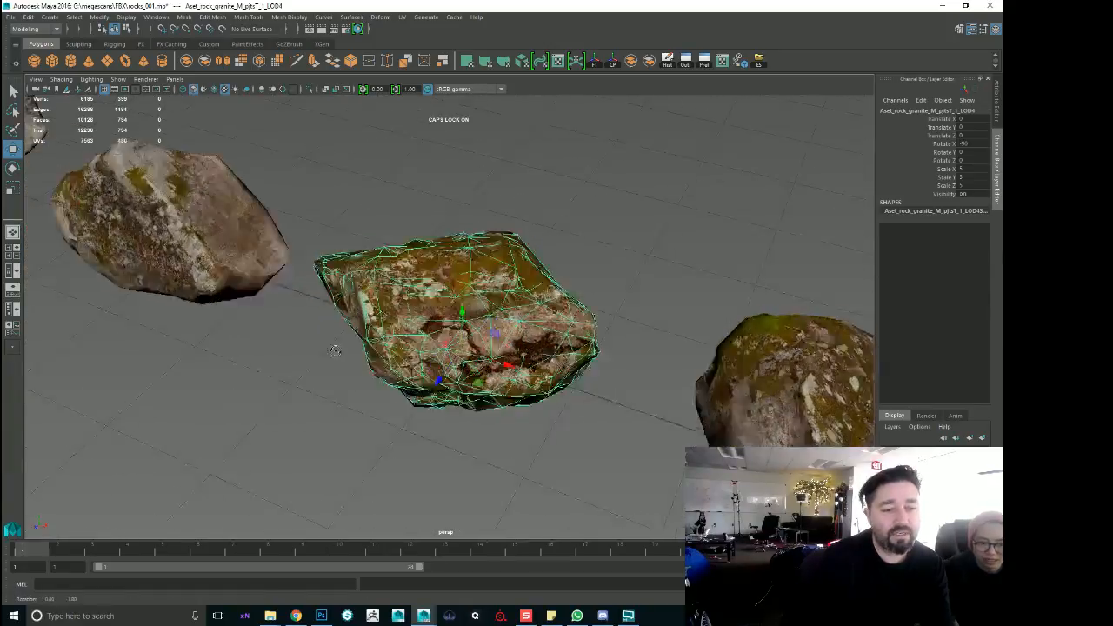
left_click_drag(395, 357, 12, 375)
Inspect the moved granite rock's low-poly mesh and moss texture up close from several angles
scroll(332, 261, "up", 2)
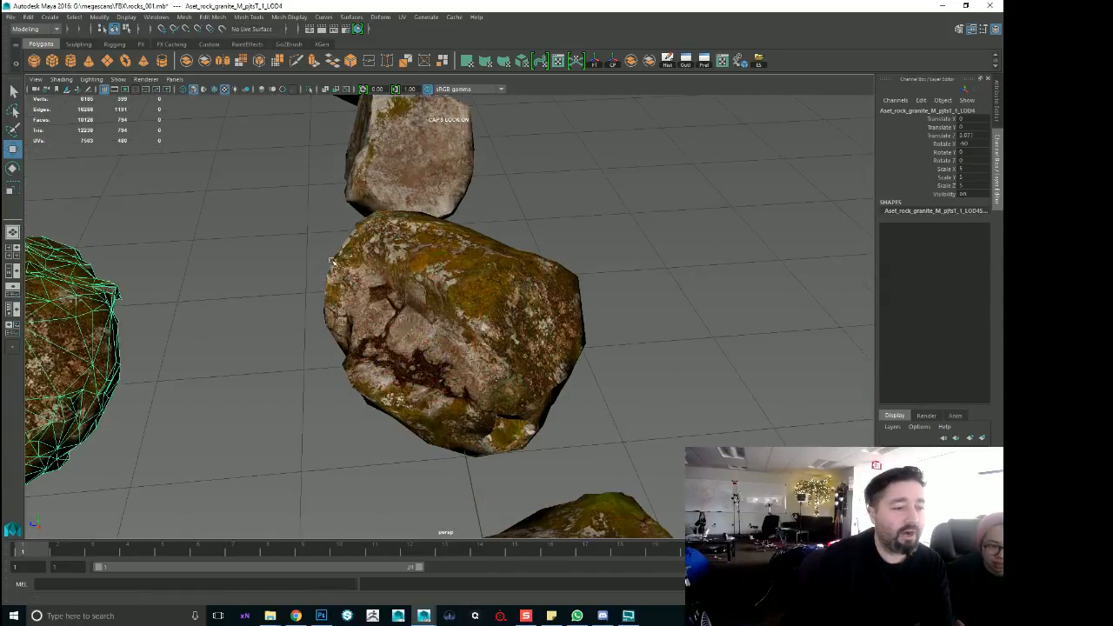
middle_click_drag(144, 317, 735, 271, "alt")
left_click_drag(676, 301, 589, 311, "alt")
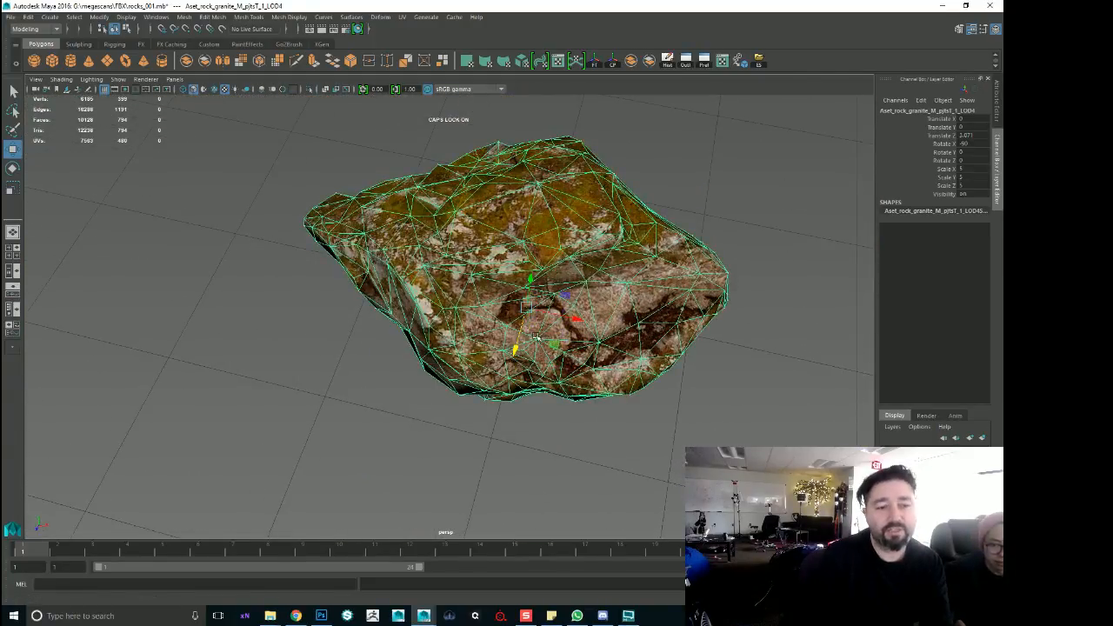
left_click_drag(538, 338, 490, 369, "alt")
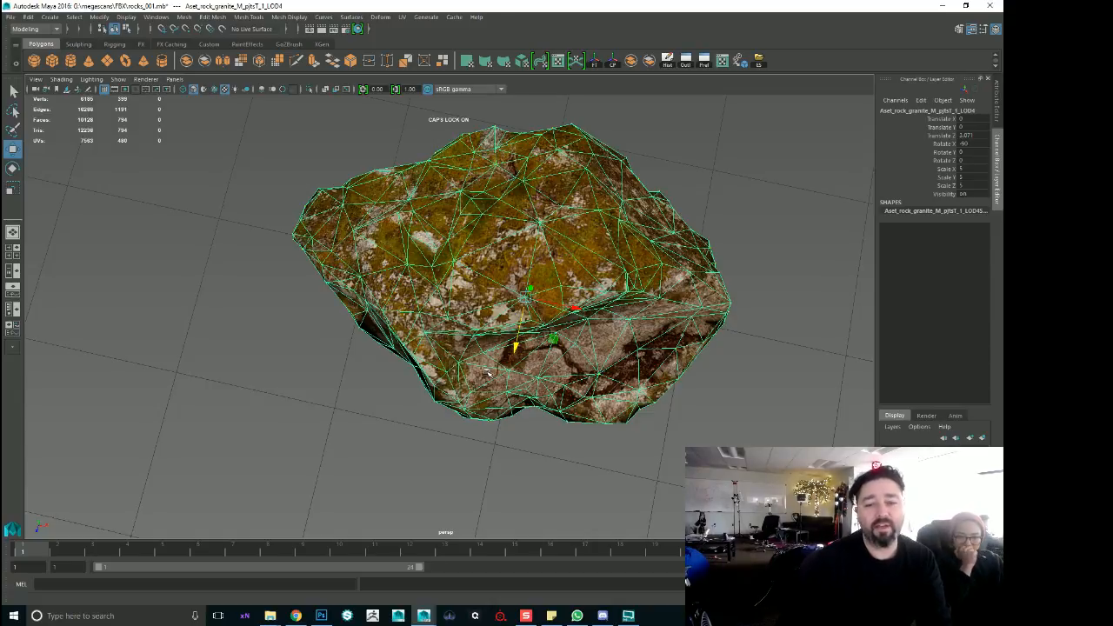
Examine the moved mossy rock's underside and the largest granite rock's mesh, checking the large rock's surface texture at very close range
left_click_drag(387, 430, 678, 337, "alt")
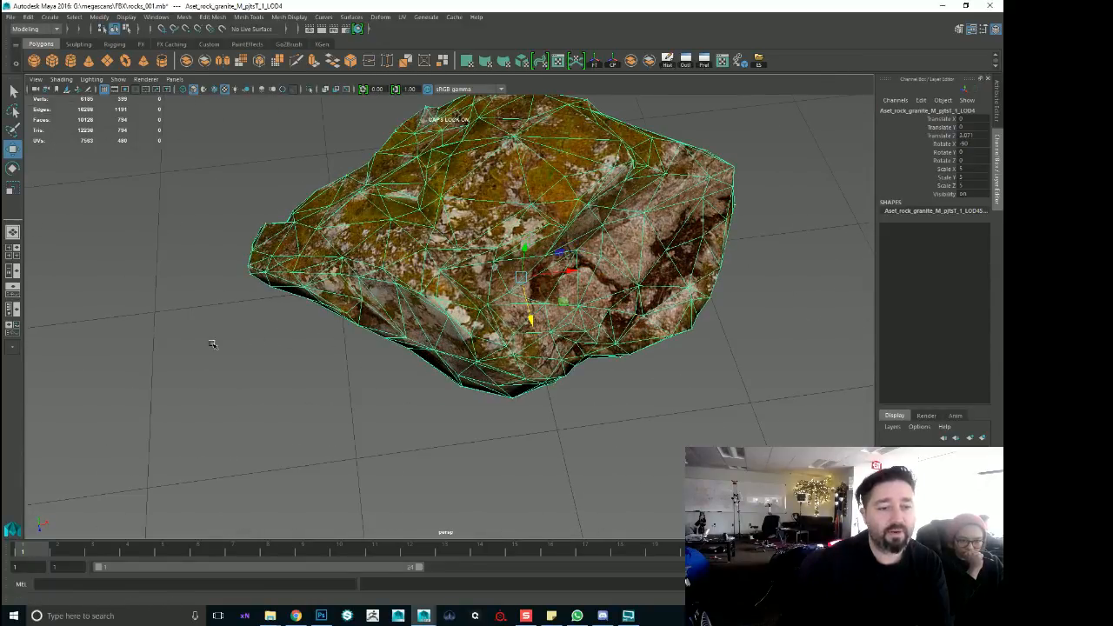
middle_click_drag(552, 318, 640, 419, "alt")
right_click_drag(639, 419, 17, 398, "alt")
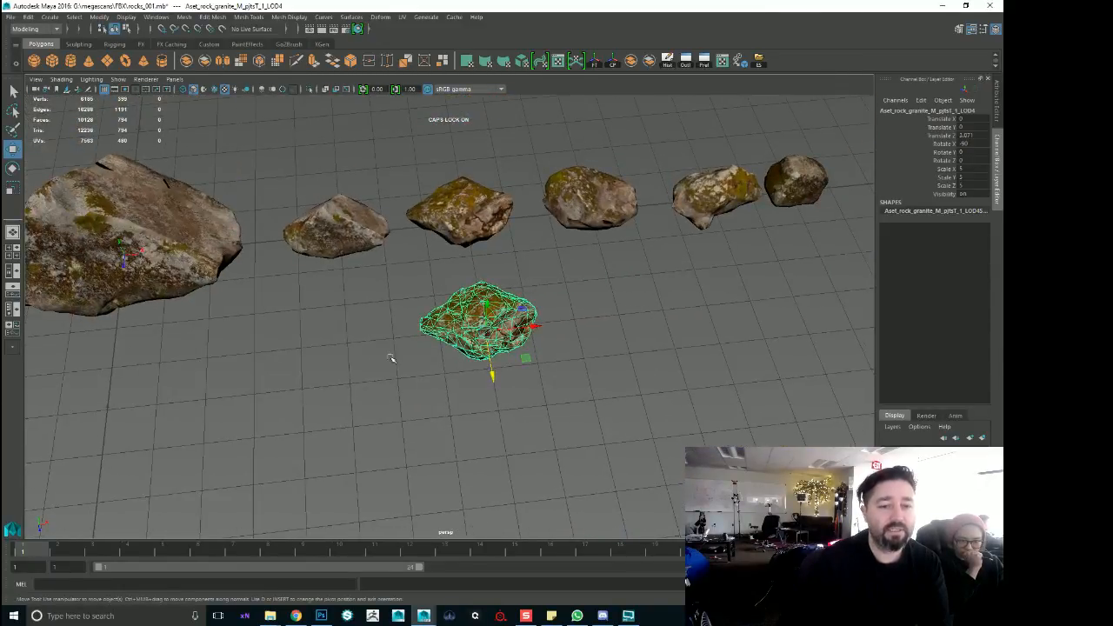
left_click_drag(400, 356, 375, 323, "alt")
left_click(165, 243)
key("f")
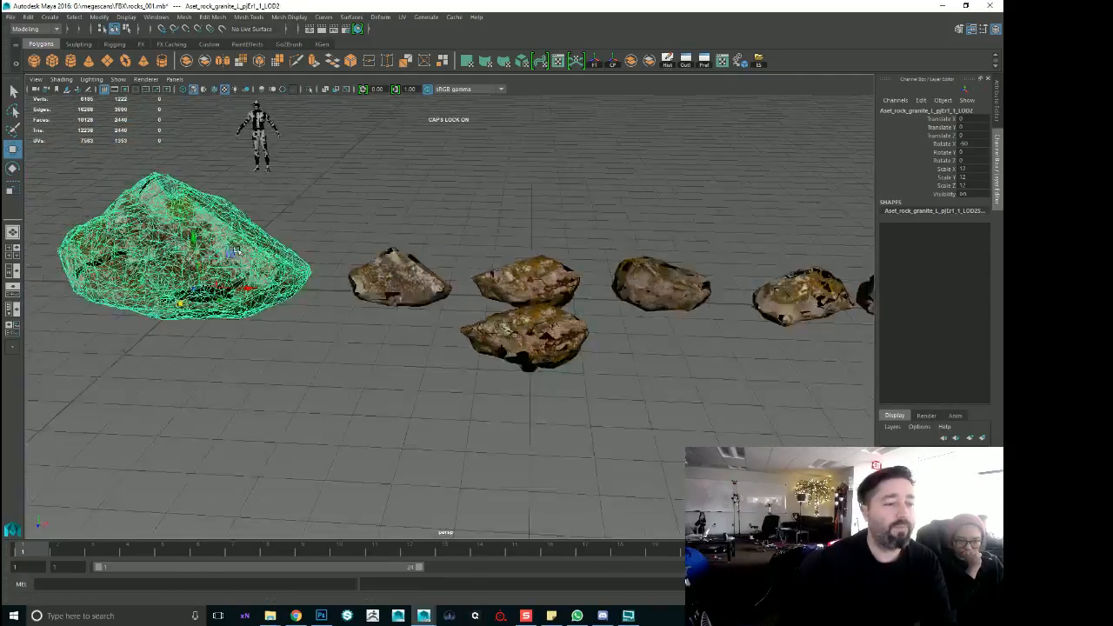
left_click_drag(712, 362, 731, 179, "alt")
left_click(663, 221)
right_click_drag(730, 179, 984, 385, "alt")
left_click_drag(781, 370, 775, 286, "alt")
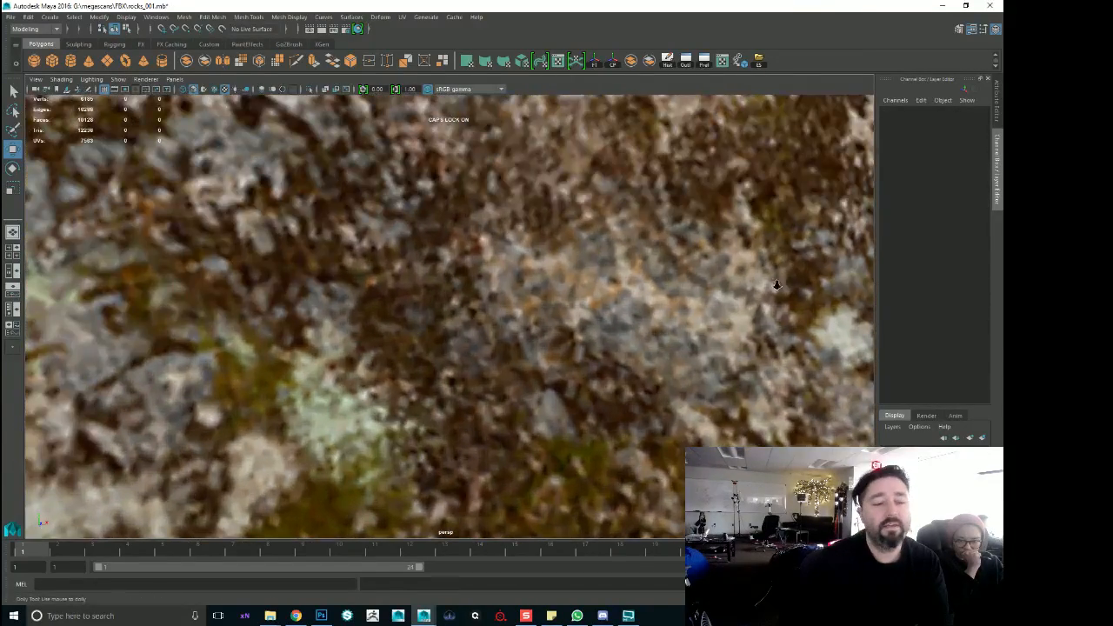
right_click_drag(775, 286, 469, 113, "alt")
left_click_drag(470, 113, 356, 332, "alt")
right_click_drag(356, 333, 235, 261, "alt")
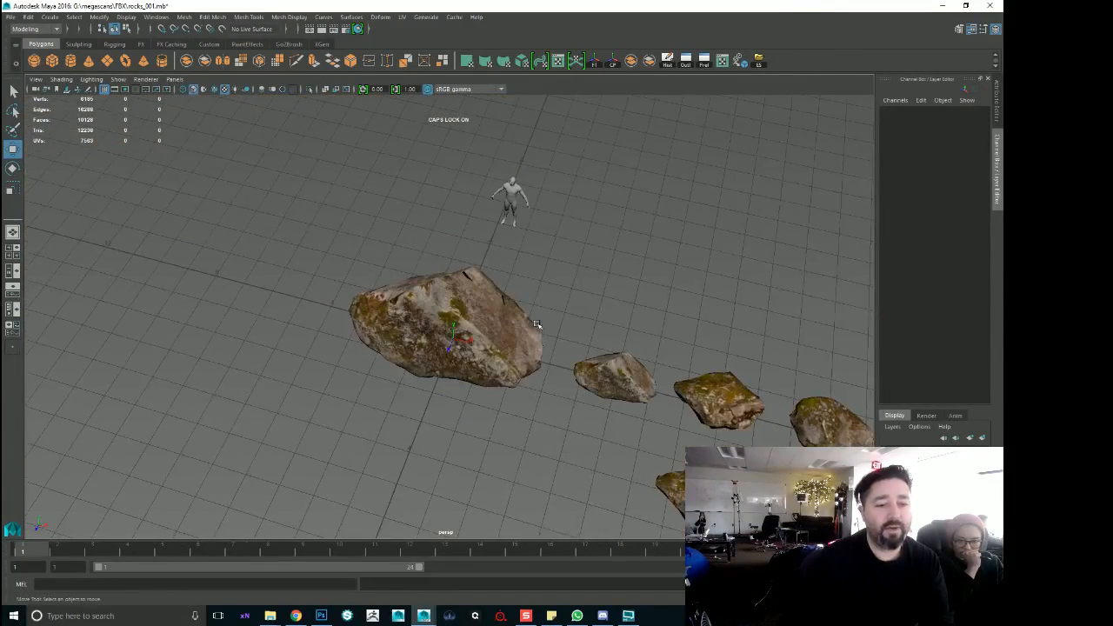
Compare the largest granite rock's size and texture with the human figure and the smaller rocks in the row
left_click_drag(538, 327, 609, 368, "alt")
right_click_drag(609, 369, 663, 406, "alt")
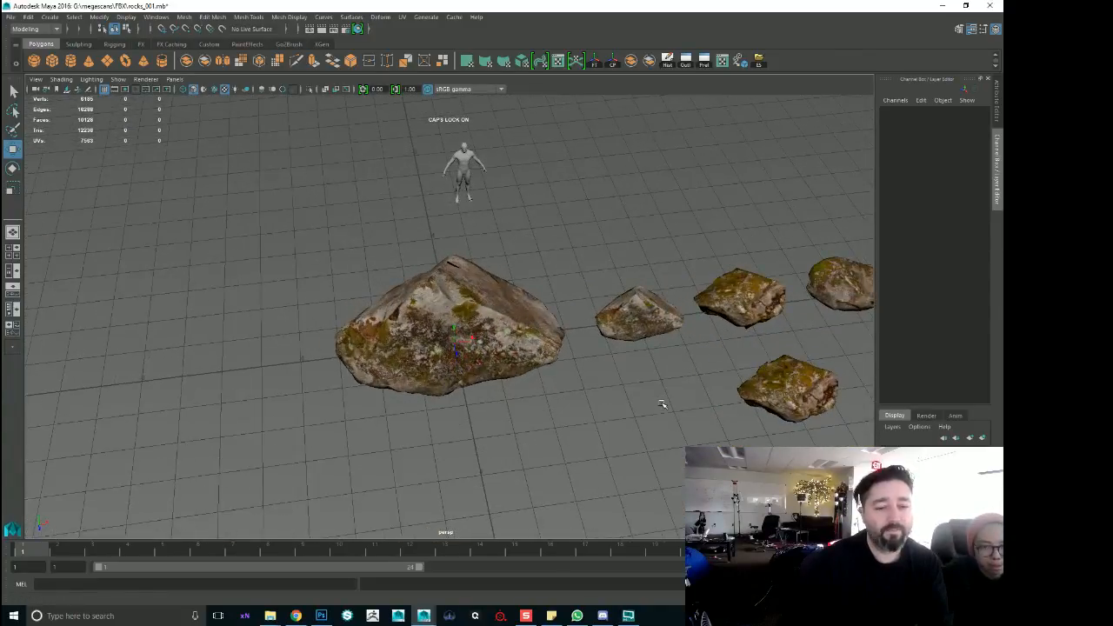
middle_click_drag(664, 406, 502, 388, "alt")
left_click_drag(502, 387, 429, 371, "alt")
right_click_drag(429, 372, 456, 393, "alt")
left_click_drag(456, 393, 547, 418, "alt")
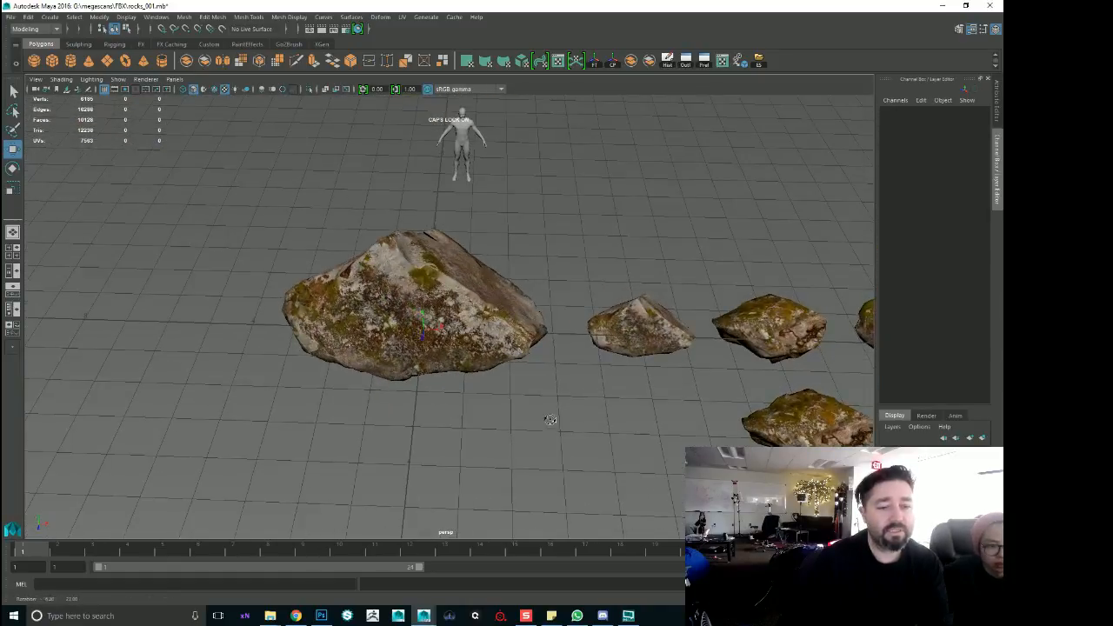
right_click_drag(666, 405, 671, 392, "alt")
middle_click_drag(670, 392, 480, 401, "alt")
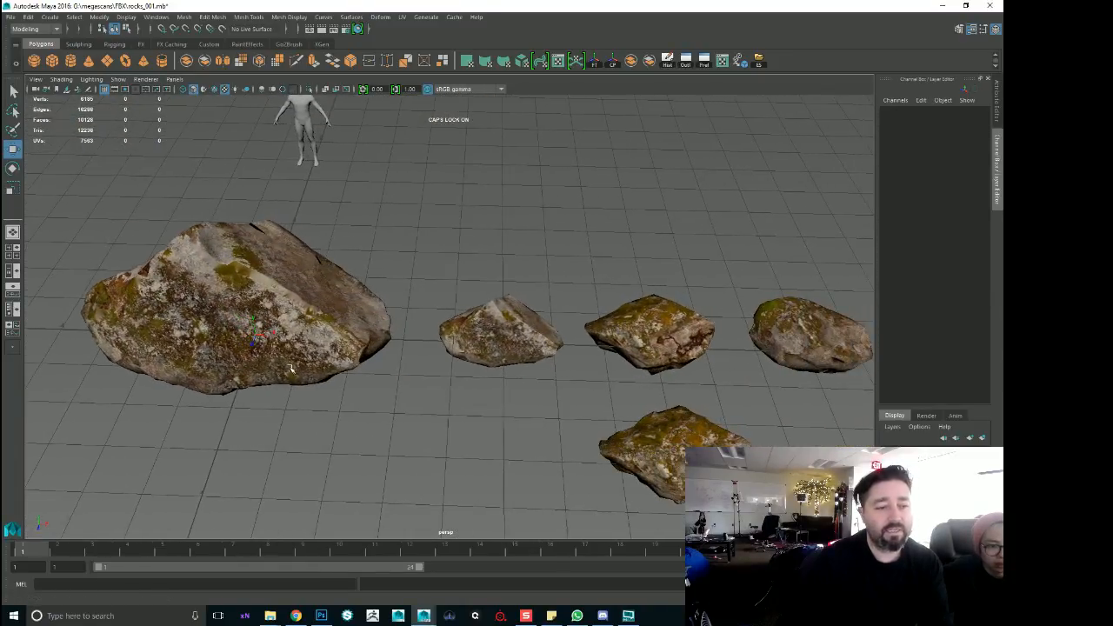
Select the largest granite rock and scale it up uniformly to about 24
left_click(182, 344)
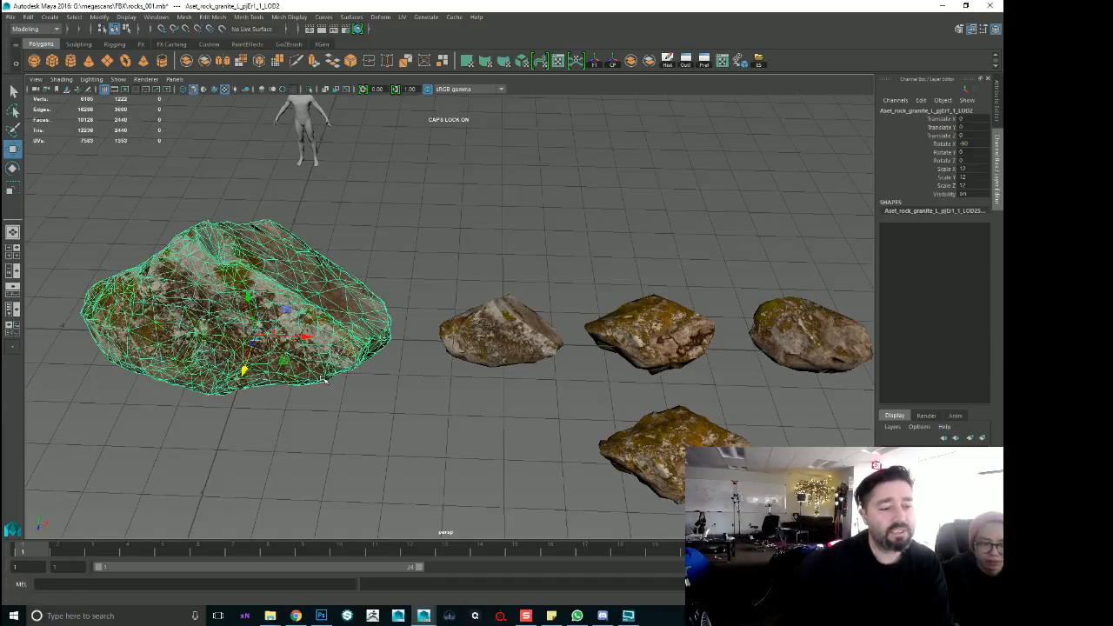
left_click_drag(323, 380, 322, 390, "alt")
key("s")
key("r")
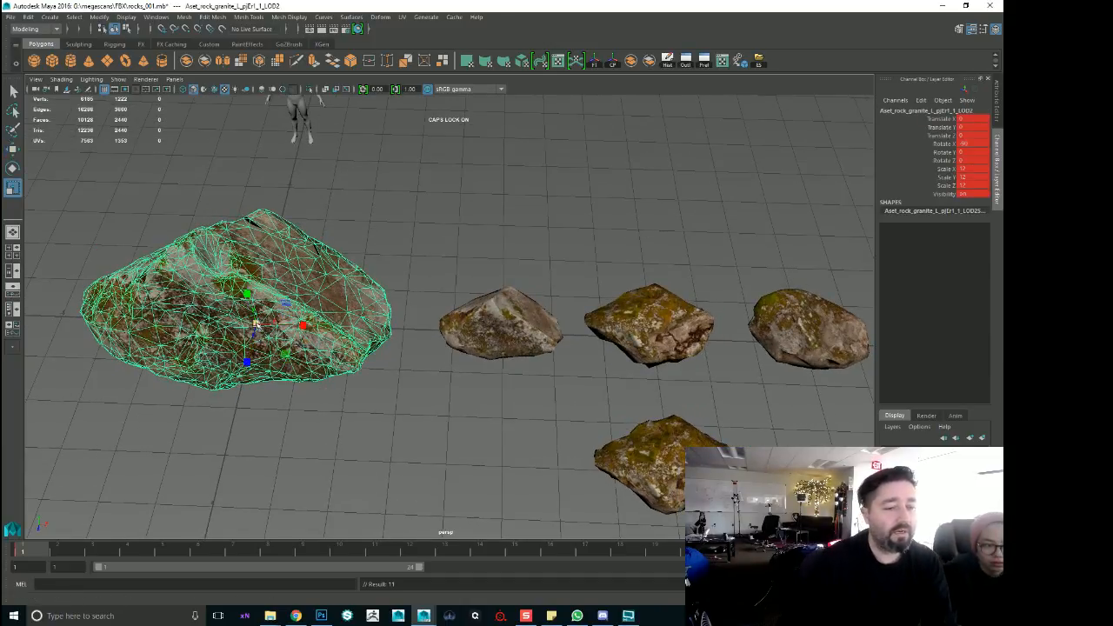
key("ctrl+z")
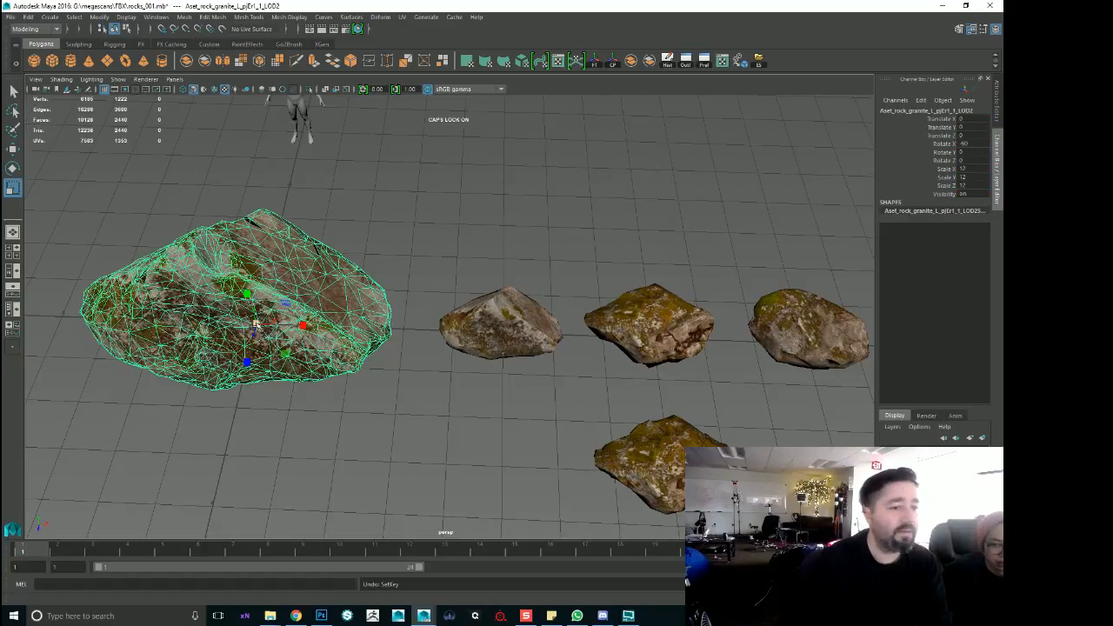
left_click_drag(256, 325, 715, 216)
scroll(715, 216, "down", 5)
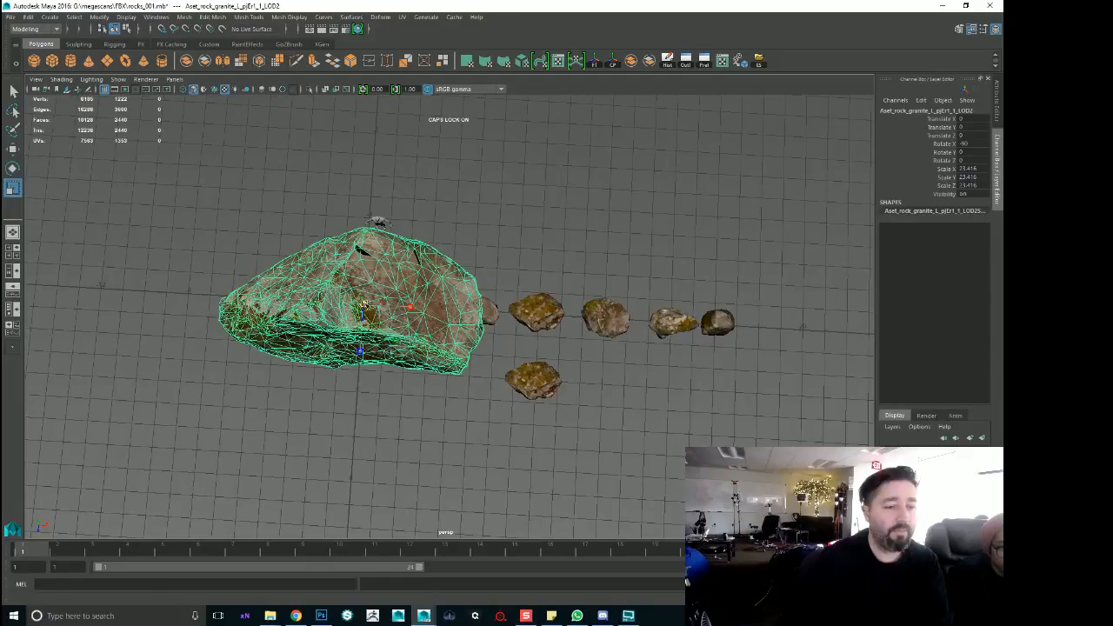
left_click_drag(364, 304, 367, 226)
Move the human size reference along Z to about -6.46, clear of the enlarged rock
left_click(376, 218)
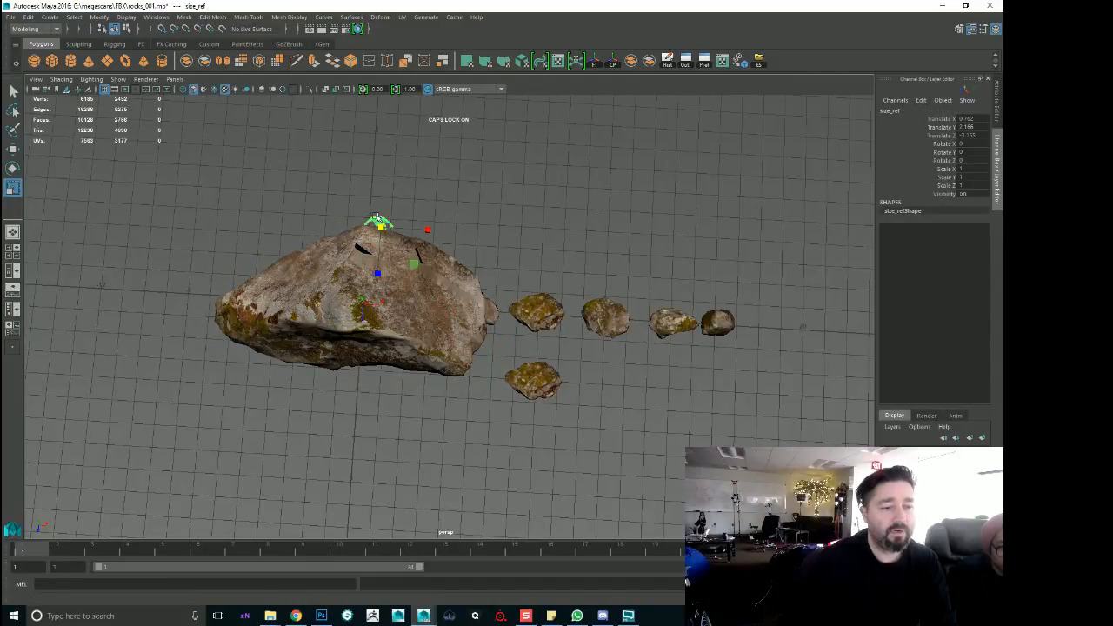
key("w")
left_click_drag(381, 275, 382, 202)
key("r")
Enlarge the largest granite rock further to a uniform scale of about 28.2
left_click(379, 304)
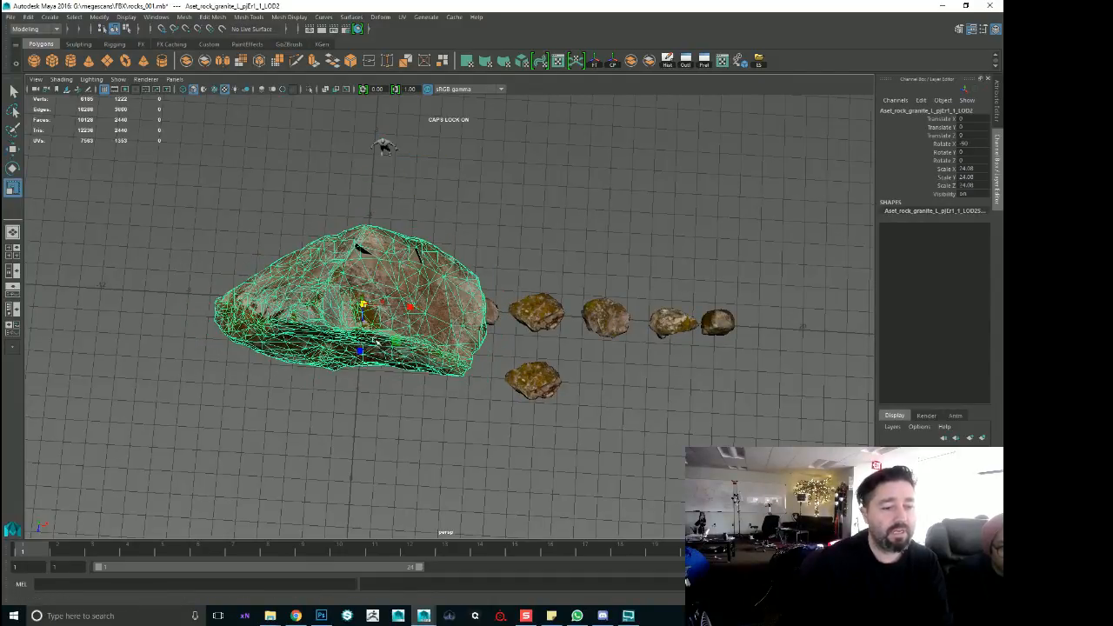
left_click_drag(364, 305, 400, 276)
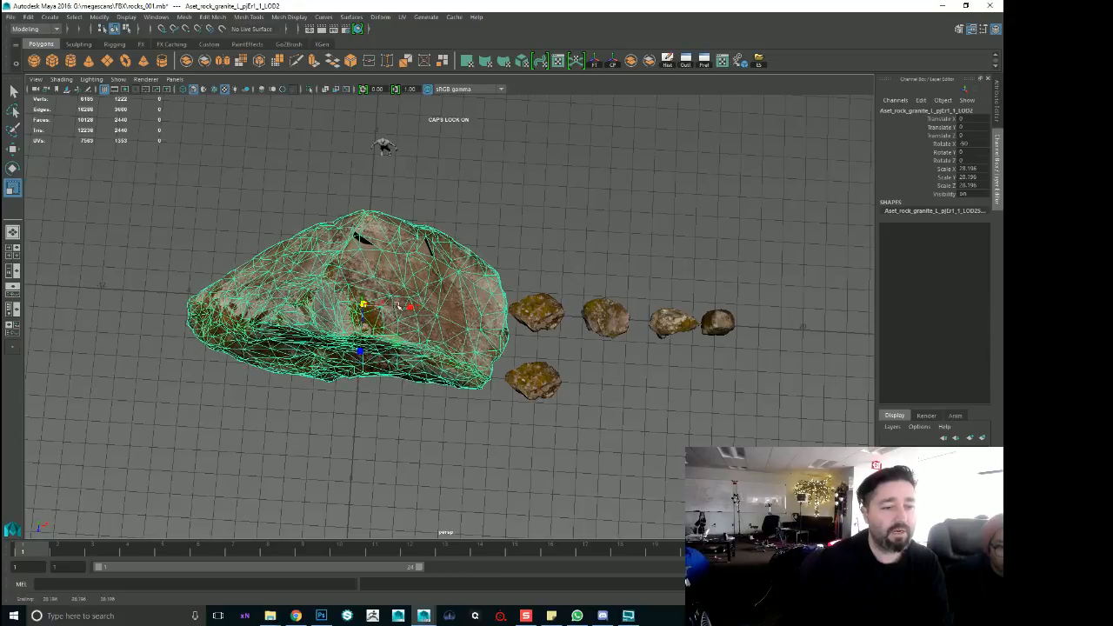
left_click_drag(469, 408, 239, 323, "alt")
Lower the human size reference to the ground beside the enlarged rock, at about X 1.63 and Y 0.17
left_click(545, 263)
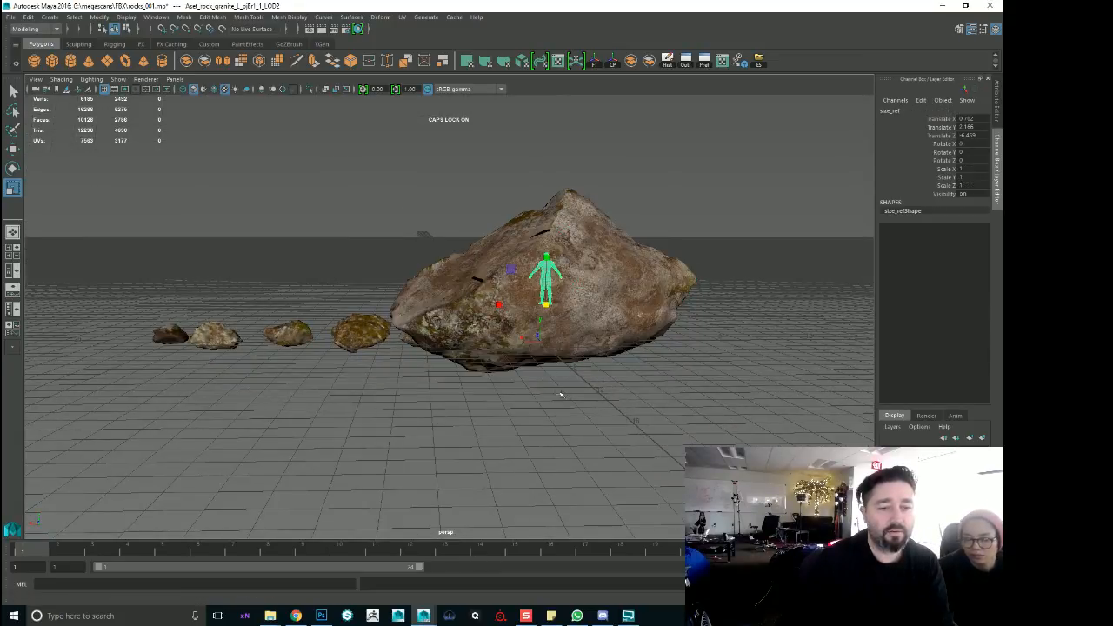
left_click_drag(559, 392, 616, 397, "alt")
key("w")
scroll(634, 387, "up", 1)
middle_click_drag(620, 419, 598, 422, "shift")
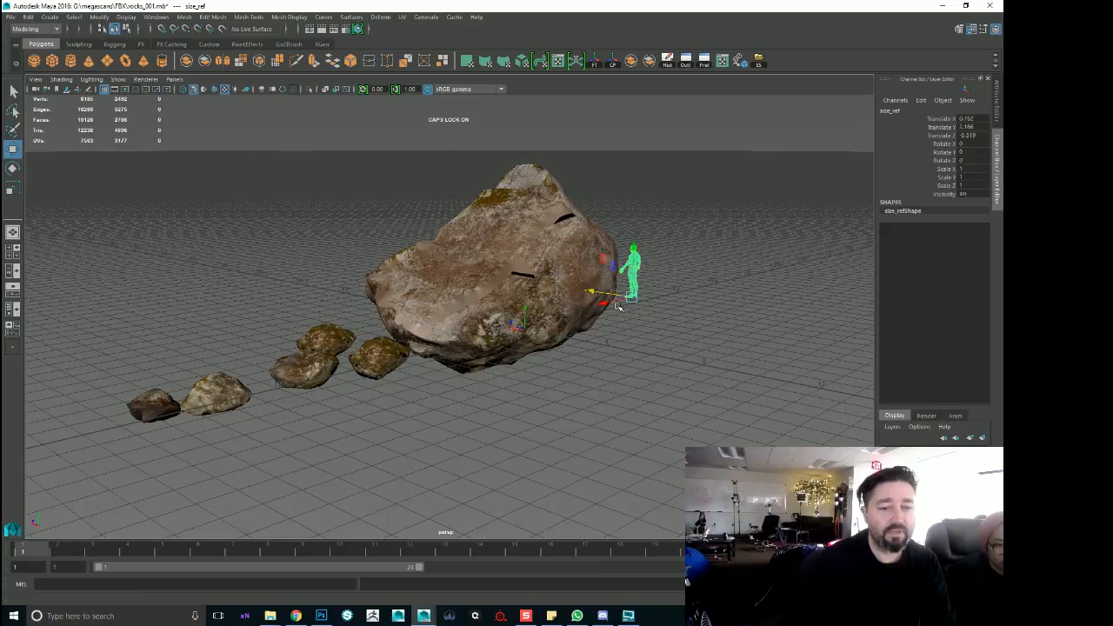
left_click_drag(634, 294, 604, 358)
left_click_drag(561, 391, 435, 449, "alt")
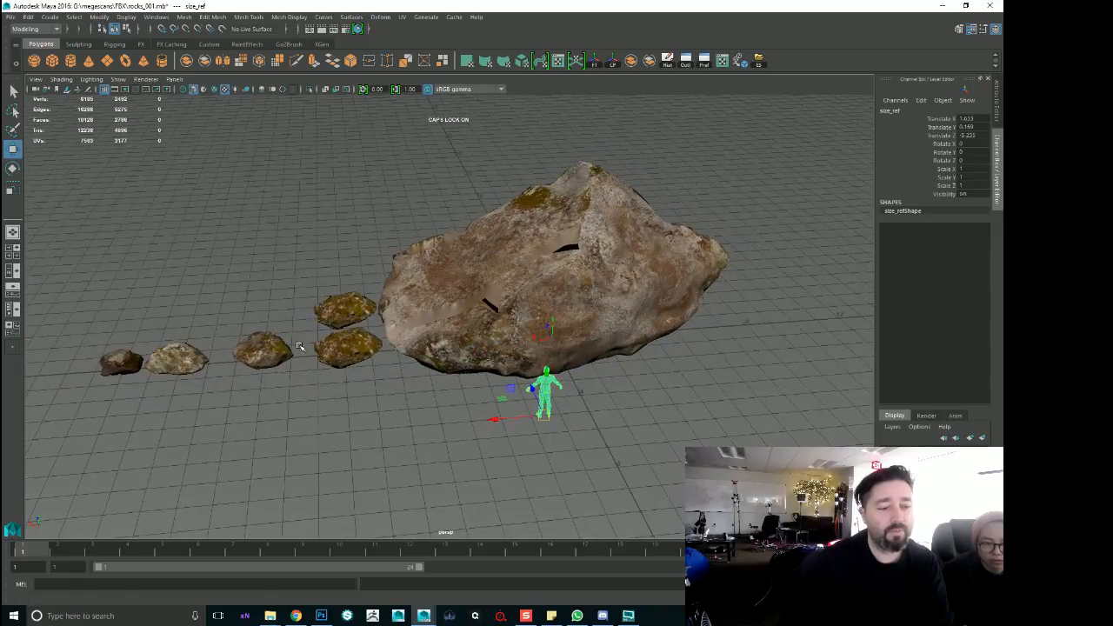
Scale the fourth granite rock in the row down uniformly to about 2.63 and move it along Z to about -1.95
left_click_drag(298, 346, 286, 377, "alt")
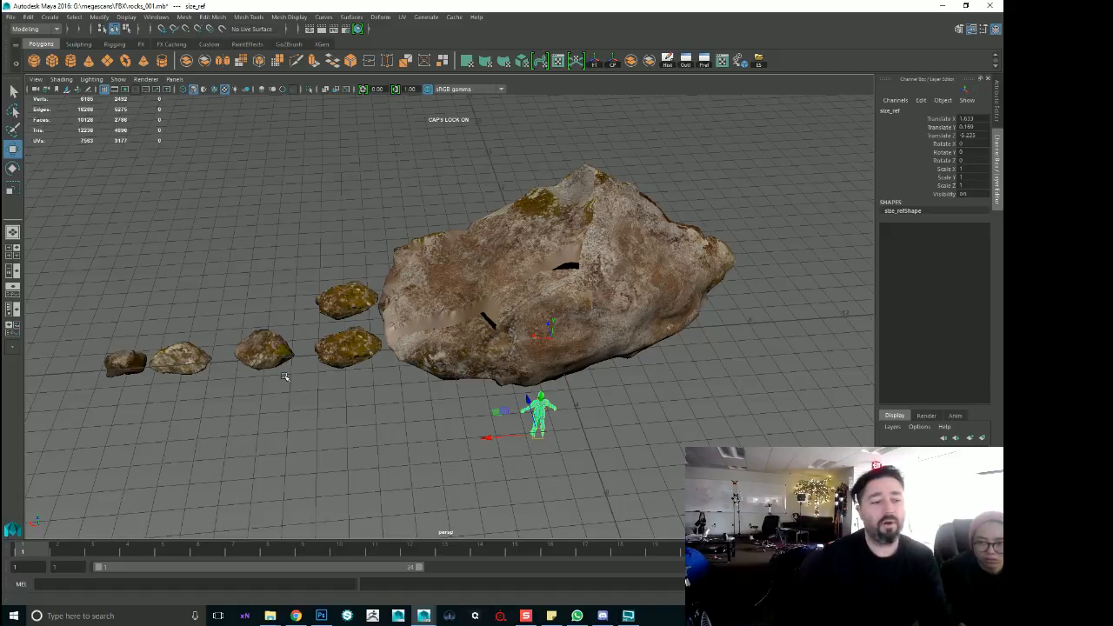
left_click(266, 353)
key("r")
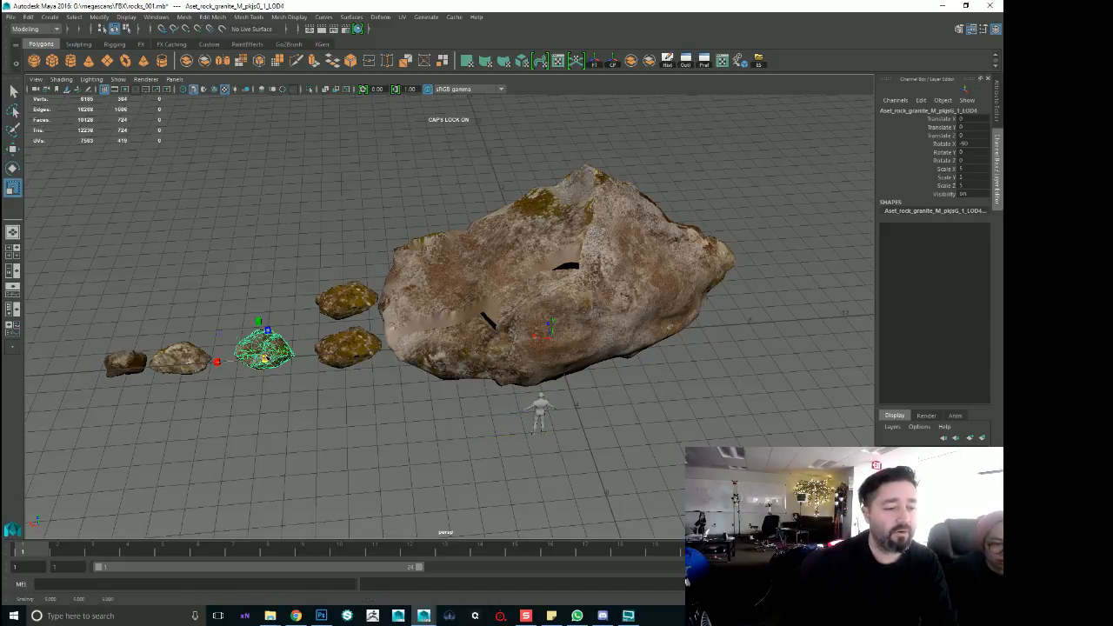
key("w")
left_click_drag(246, 362, 405, 425)
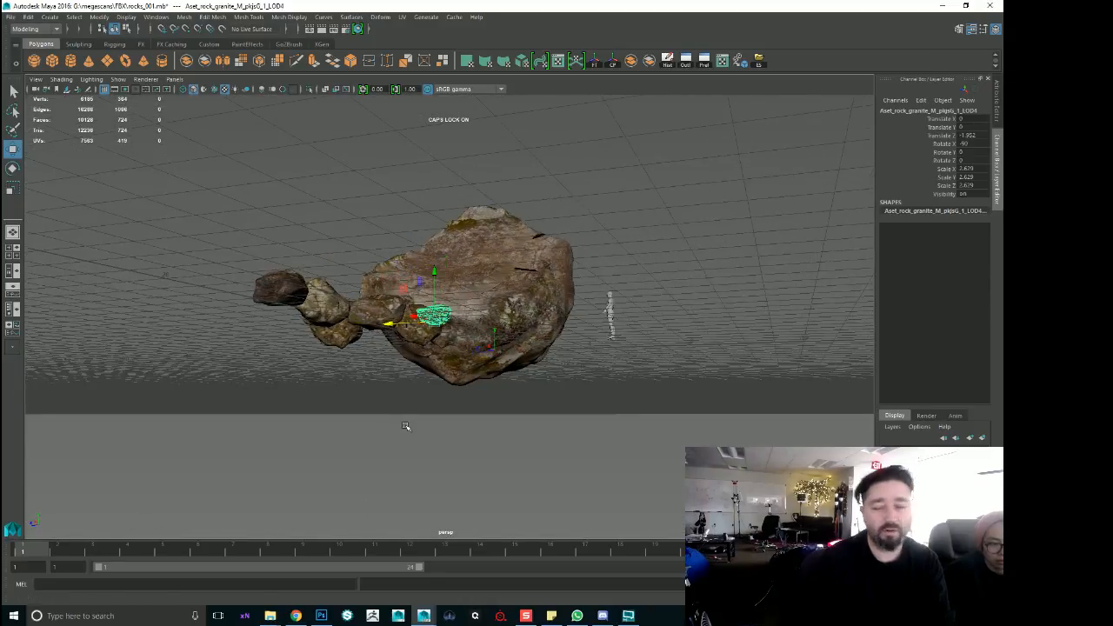
Try to scale the selected small granite rock up to about 12
left_click_drag(389, 339, 489, 397, "alt")
key("r")
left_click_drag(491, 400, 450, 422, "alt")
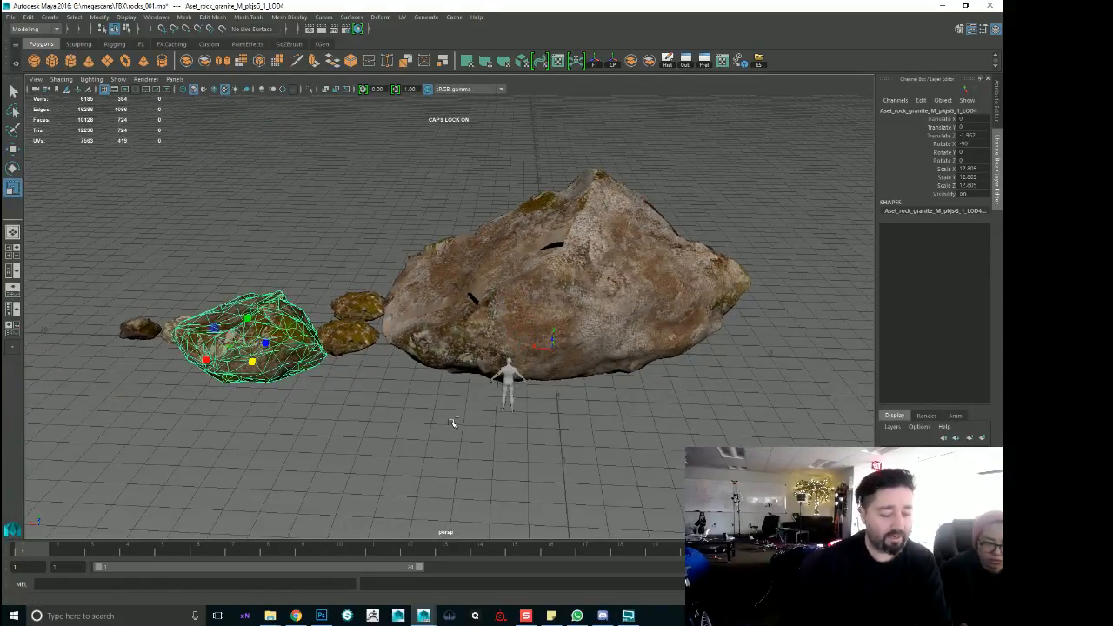
Undo the latest scaling and move of the small granite rock
key("ctrl+z")
key("ctrl+z")
key("ctrl+z")
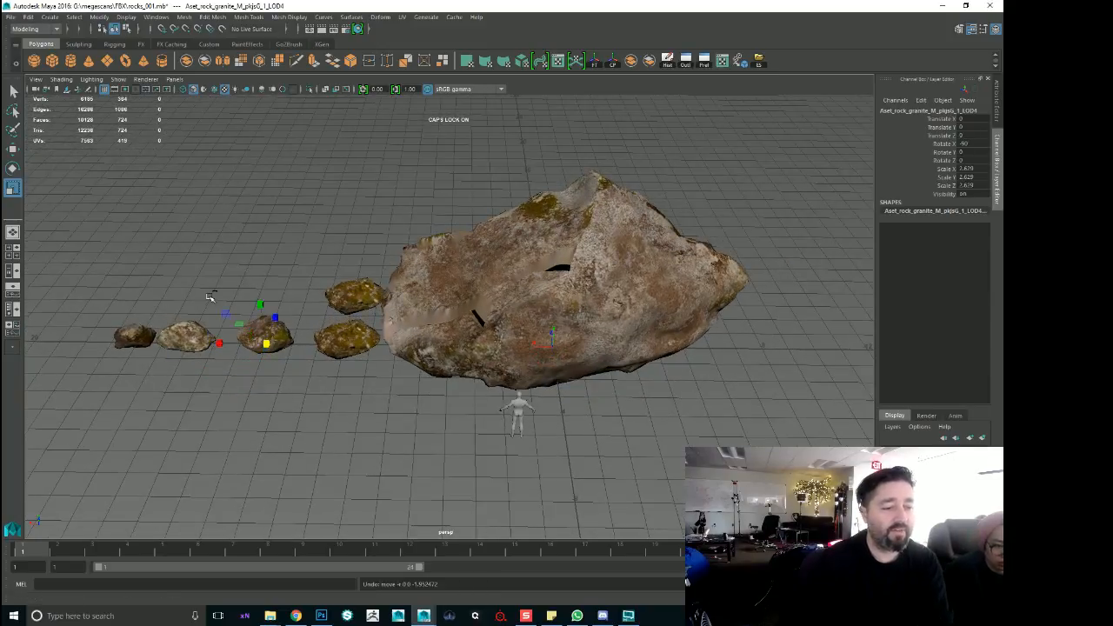
Examine the large boulder and the row of small rocks from several angles and distances
left_click_drag(373, 180, 402, 245, "alt")
right_click_drag(209, 218, 235, 212, "alt")
middle_click_drag(235, 211, 359, 180, "alt")
left_click_drag(359, 190, 367, 225, "alt")
left_click_drag(573, 194, 633, 162, "alt")
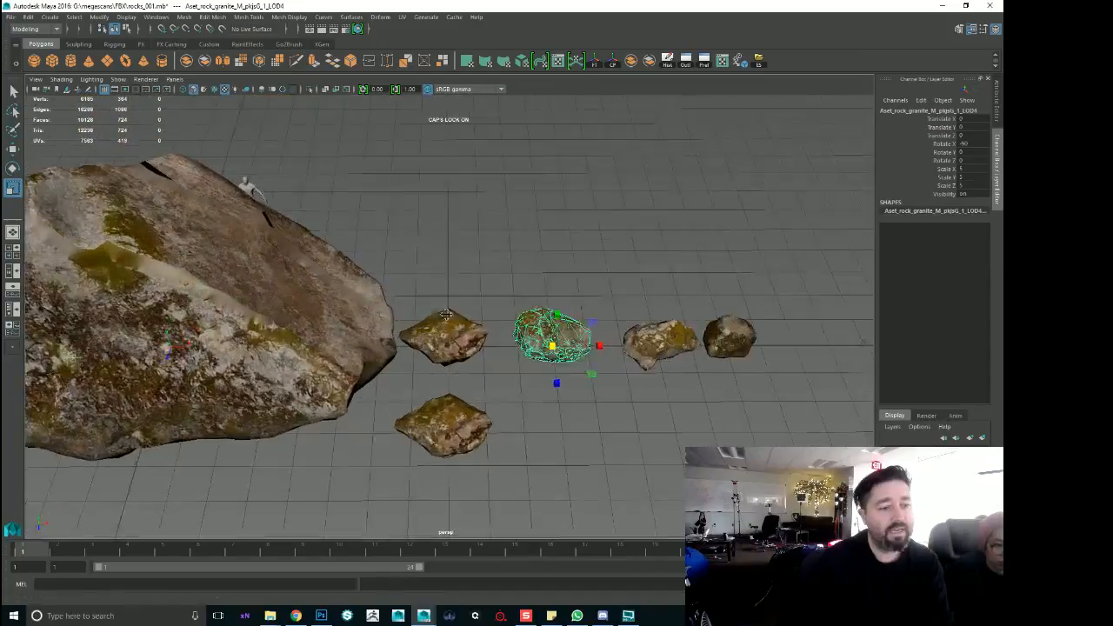
middle_click_drag(634, 161, 835, 144, "alt")
left_click_drag(835, 145, 827, 124, "alt")
left_click(534, 295)
left_click(468, 249)
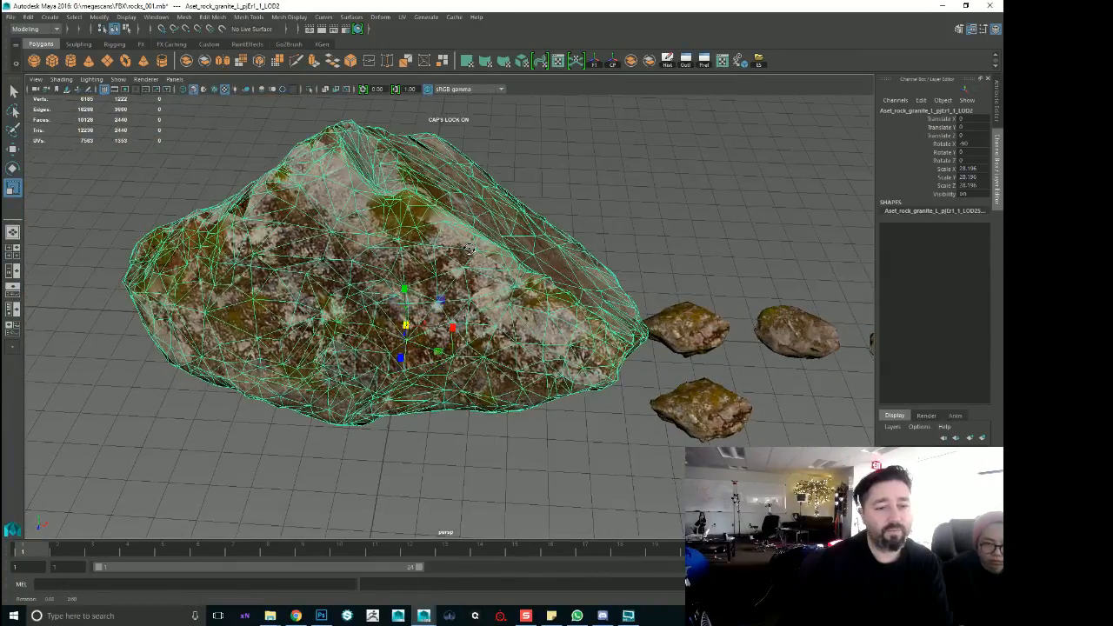
left_click(683, 191)
right_click_drag(652, 195, 539, 218, "alt")
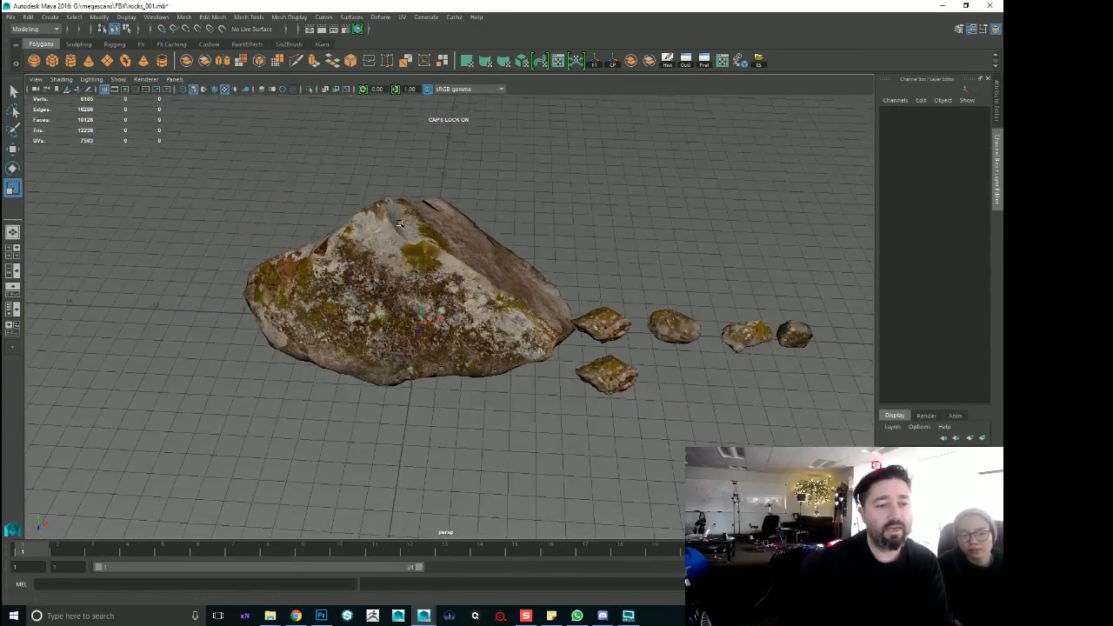
Move the size_ref human figure along Z to the mossy side of the large boulder and frame it
left_click_drag(540, 217, 337, 247, "alt")
left_click(564, 262)
key("w")
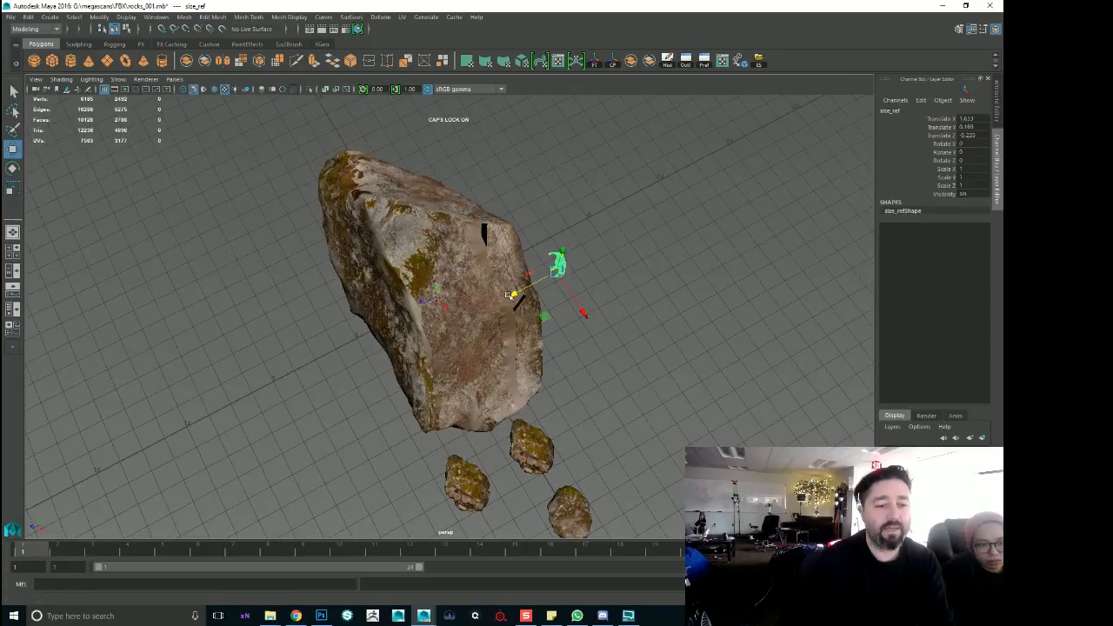
key("f")
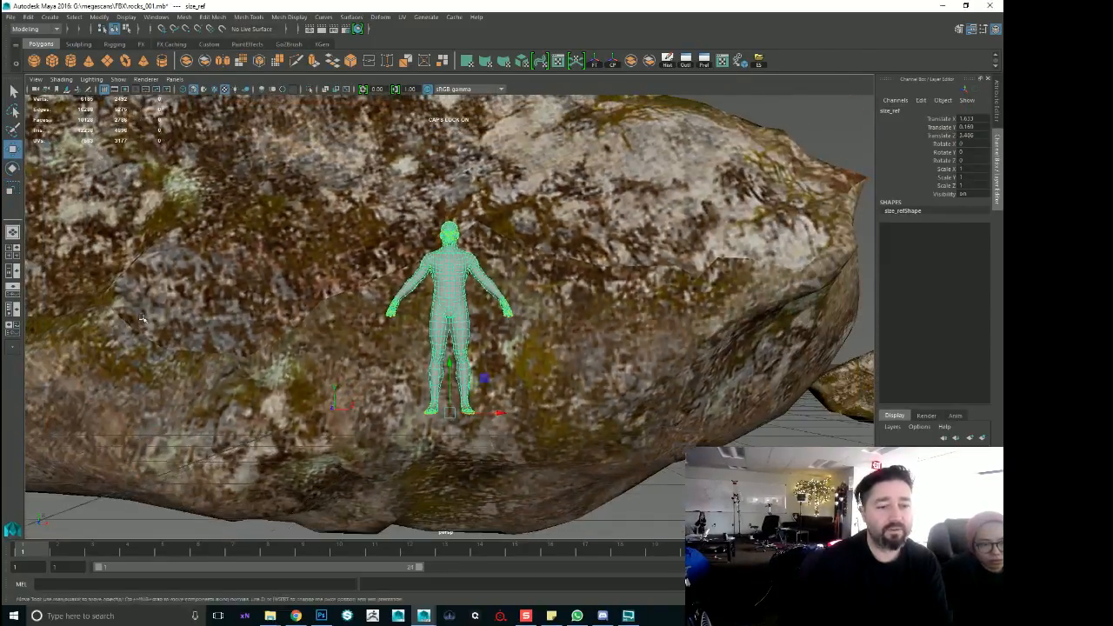
Compare the large boulder's size and surface detail with the human figure, both close up and from farther away
left_click_drag(142, 319, 341, 343, "alt")
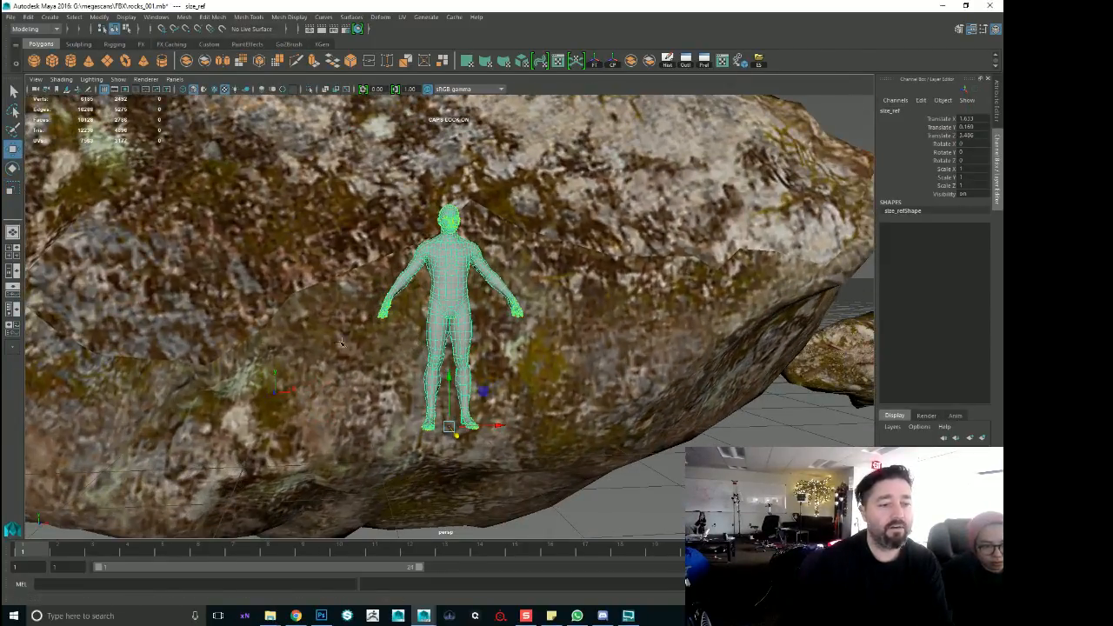
left_click_drag(260, 338, 378, 375, "alt")
scroll(388, 375, "down", 3)
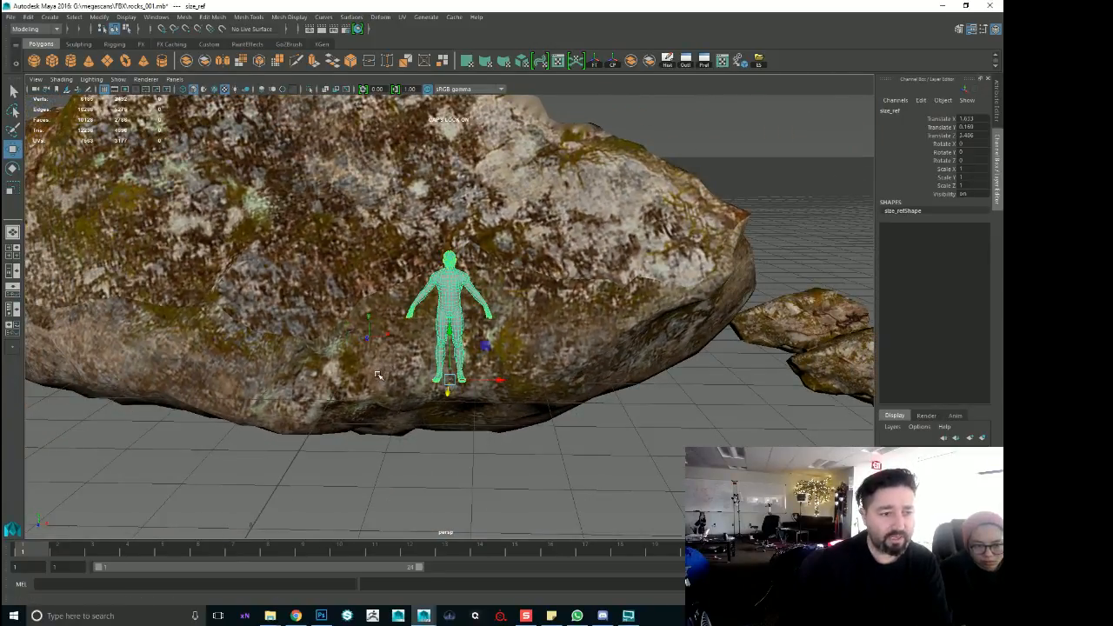
left_click(306, 330)
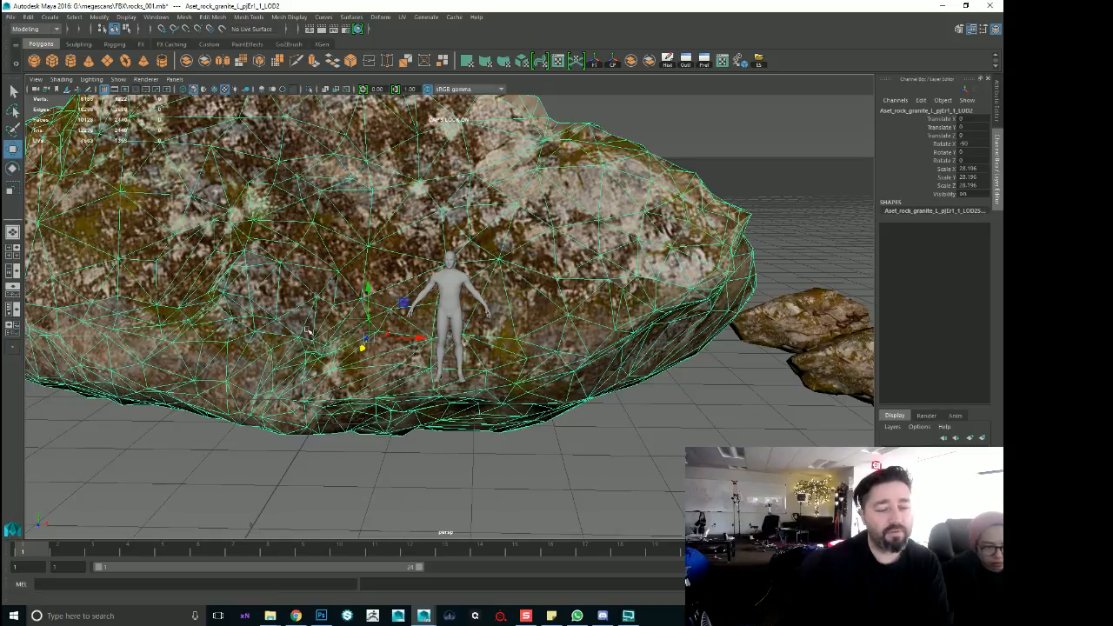
mouse_move(630, 136)
left_mouse_down("alt")
mouse_move(635, 170)
mouse_move(641, 132)
left_mouse_up("alt")
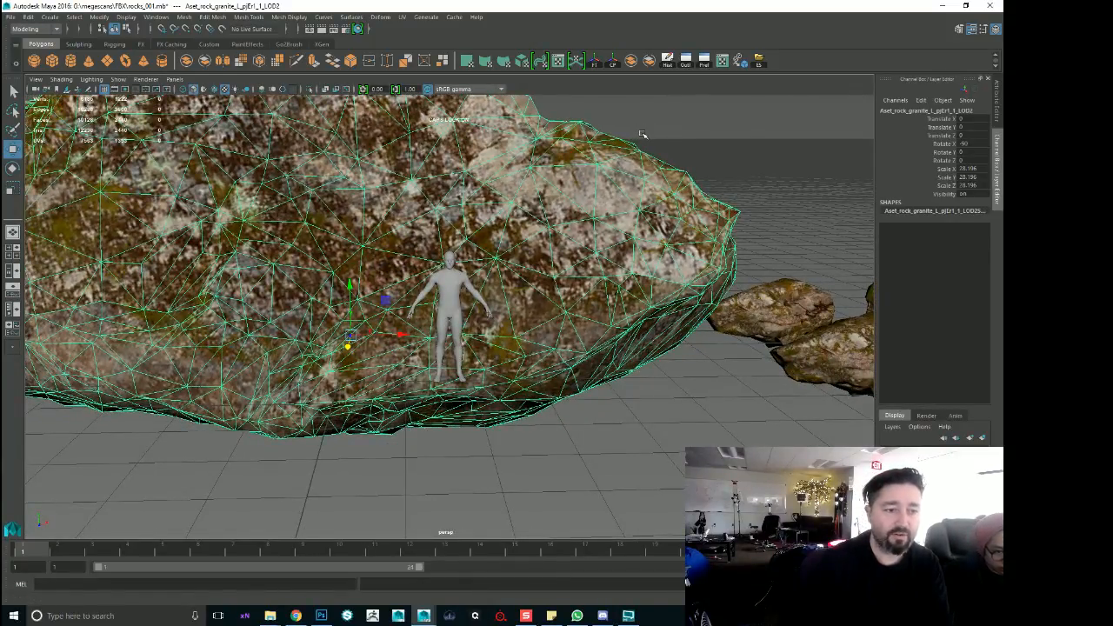
left_click_drag(604, 144, 697, 133, "alt")
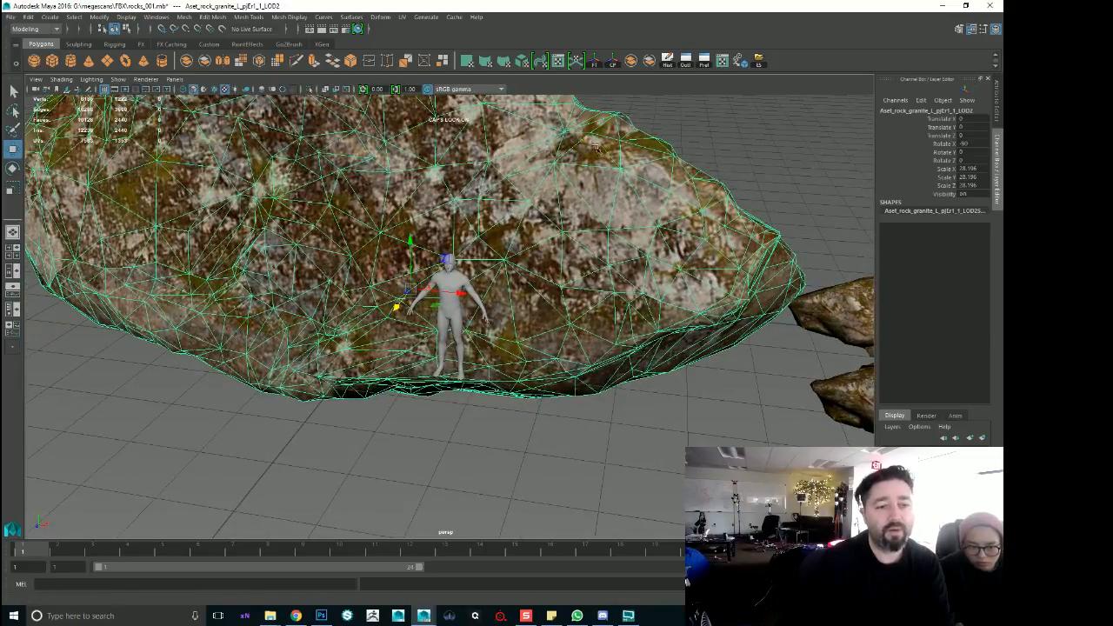
left_click_drag(474, 208, 761, 250, "alt")
left_click(766, 252)
left_click_drag(755, 126, 544, 346, "alt")
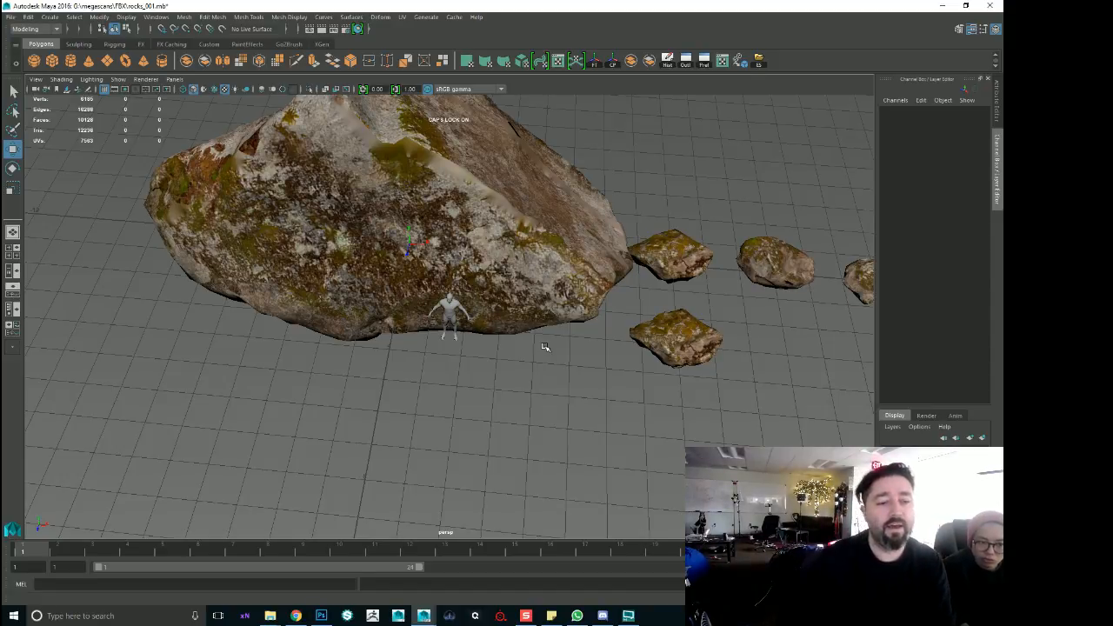
right_click_drag(552, 245, 614, 244, "alt")
middle_click_drag(614, 245, 638, 306, "alt")
right_click_drag(639, 306, 379, 306, "alt")
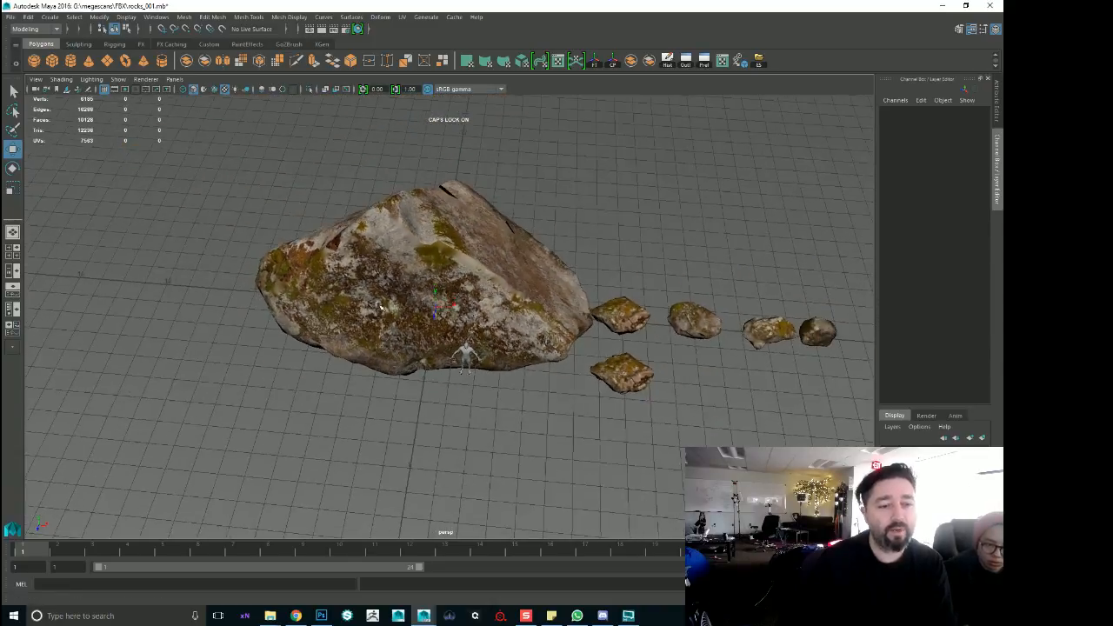
Move the large boulder along X to about -5.2, away from the row of small rocks
left_click(439, 308)
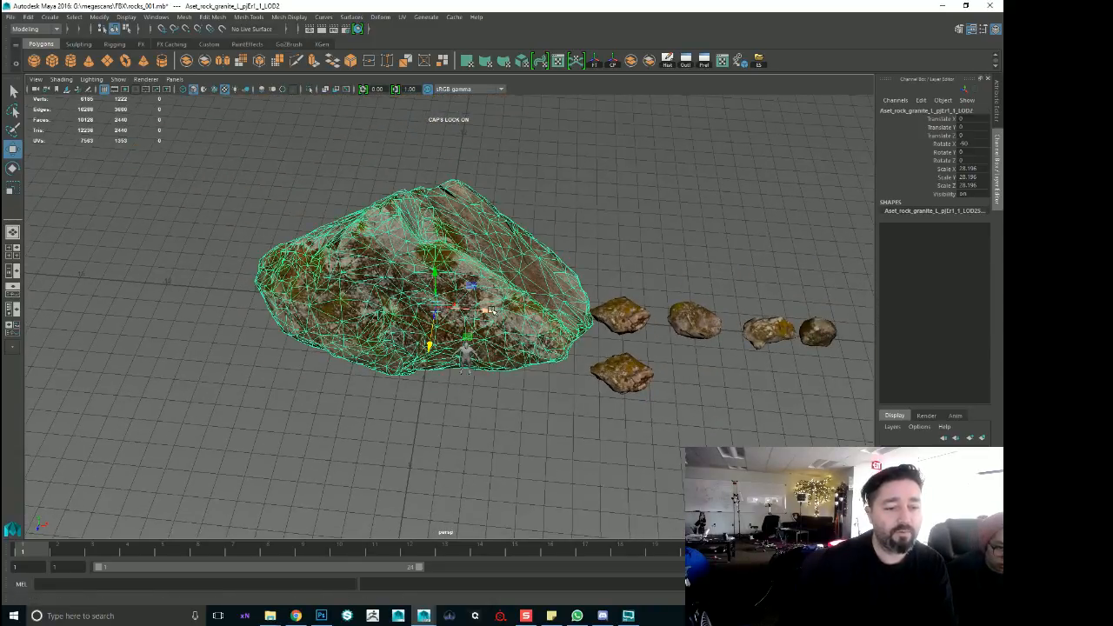
left_click_drag(491, 311, 369, 304)
scroll(730, 227, "up", 1)
middle_click_drag(730, 227, 727, 227, "alt")
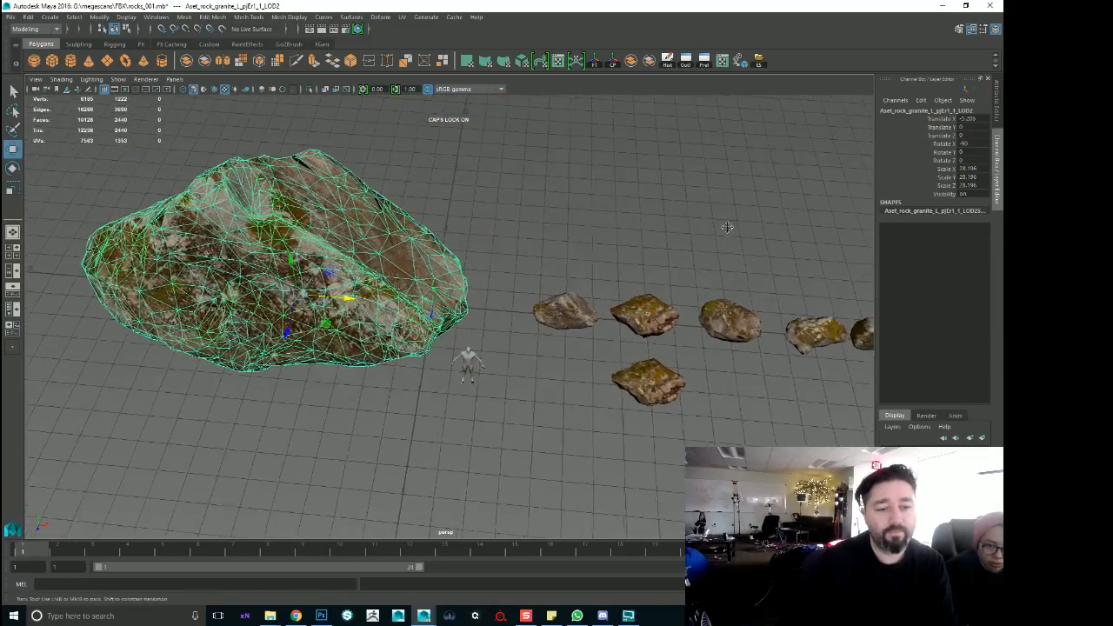
left_click_drag(727, 227, 618, 265, "alt")
left_click(525, 271)
key("r")
key("ctrl+z")
left_click(567, 186)
left_click_drag(586, 344, 580, 291, "alt")
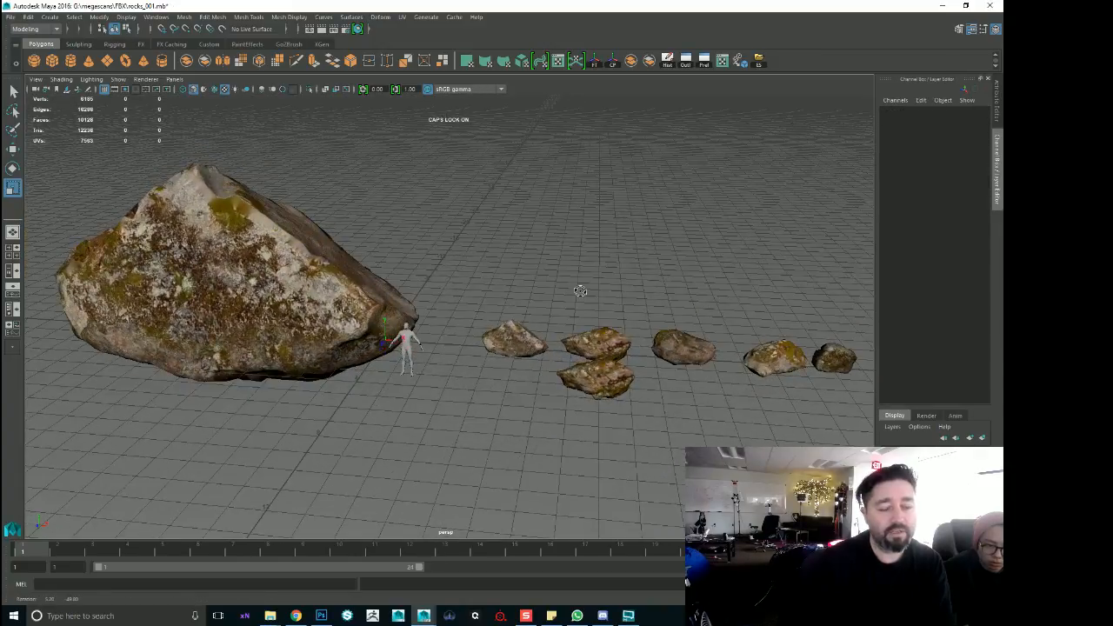
Examine the large boulder's UV layout over its texture in the UV Editor, and move the editor out of the way
left_click(558, 61)
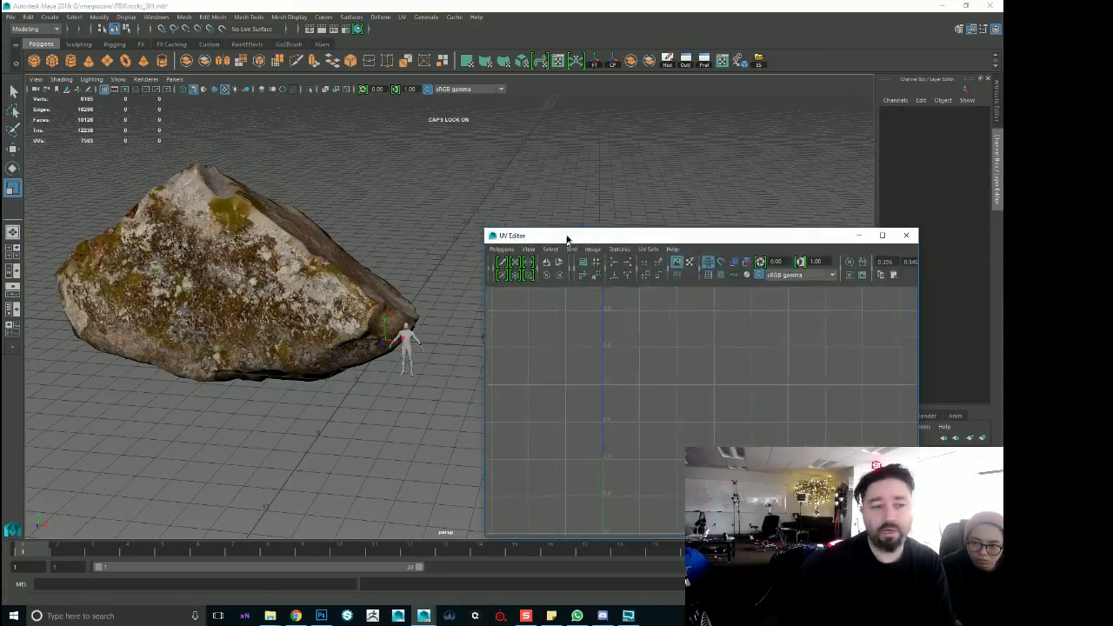
left_click_drag(566, 238, 499, 136)
left_click(326, 265)
scroll(561, 294, "down", 5)
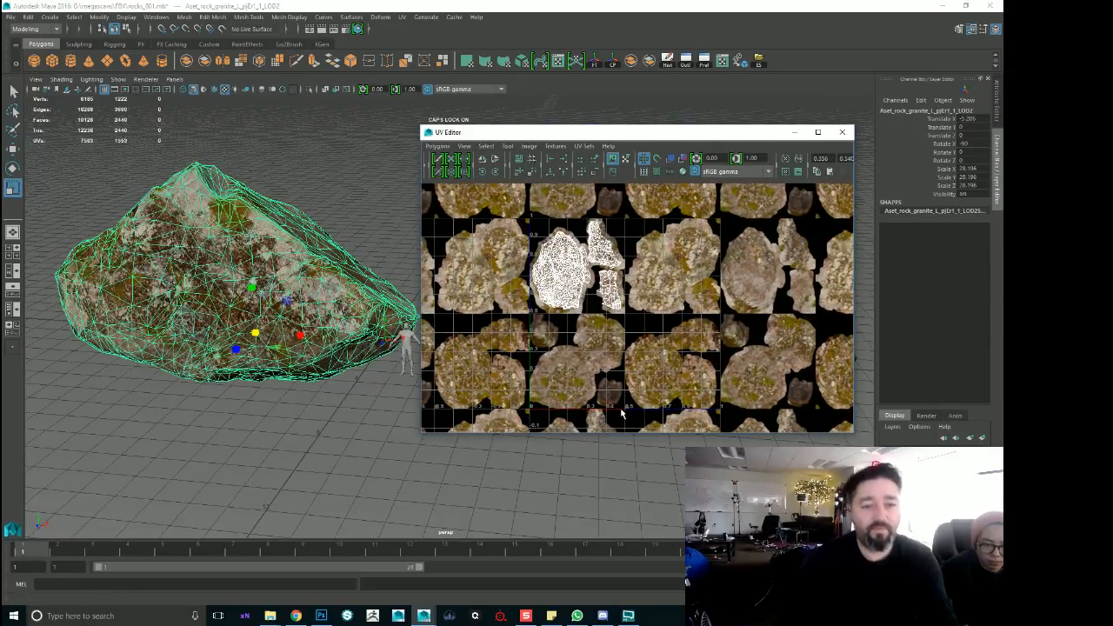
scroll(576, 361, "up", 1)
scroll(643, 352, "up", 3)
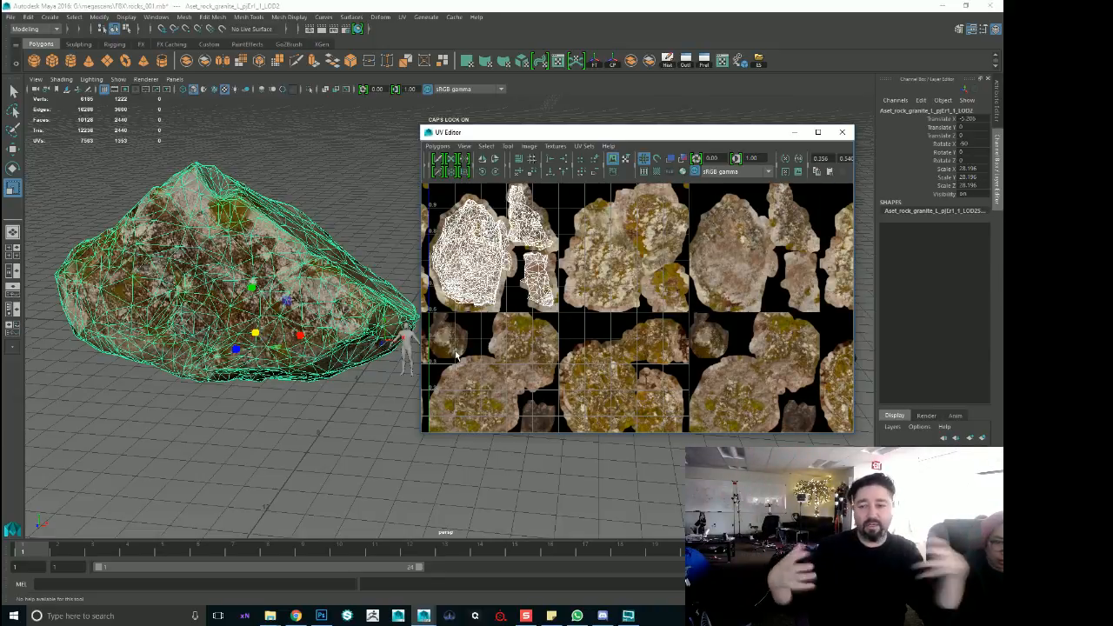
left_click(309, 318)
left_click_drag(308, 318, 296, 313, "alt")
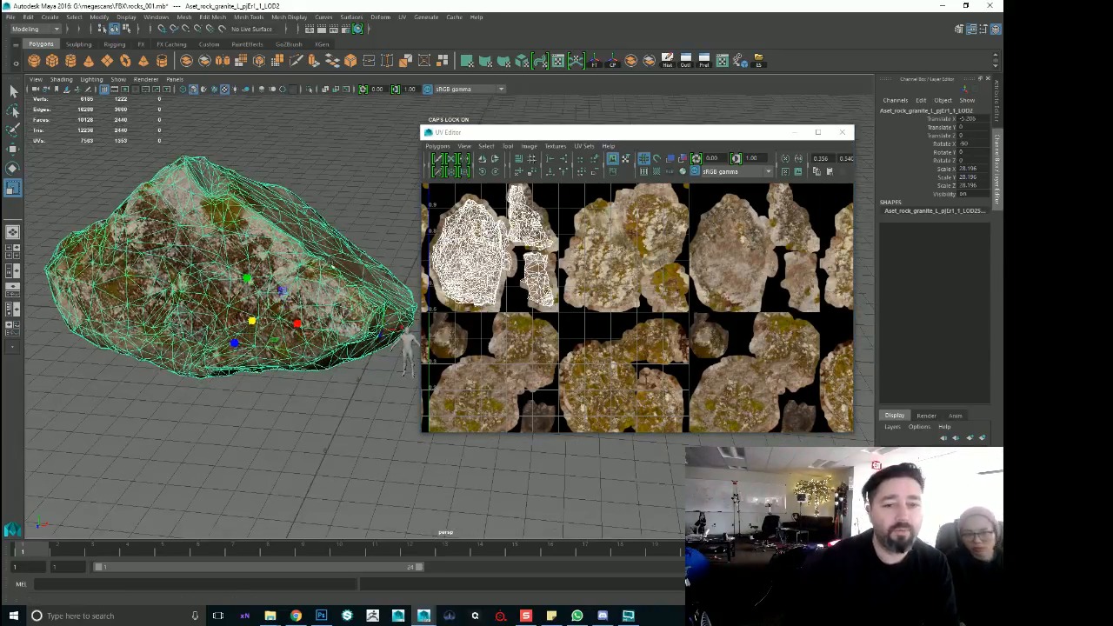
left_click_drag(498, 134, 1002, 134)
Try rotating the second small rock in the row about the X axis to turn its other side up
left_click_drag(326, 240, 383, 241, "alt")
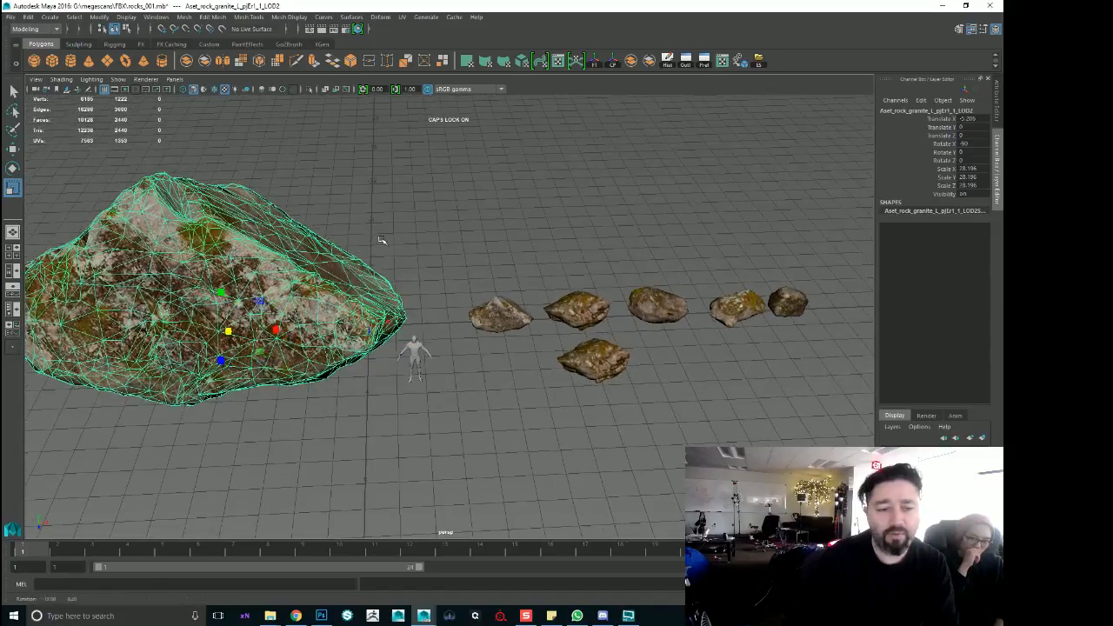
right_click_drag(382, 241, 618, 259, "alt")
middle_click_drag(618, 259, 482, 257, "alt")
left_click(474, 296)
key("e")
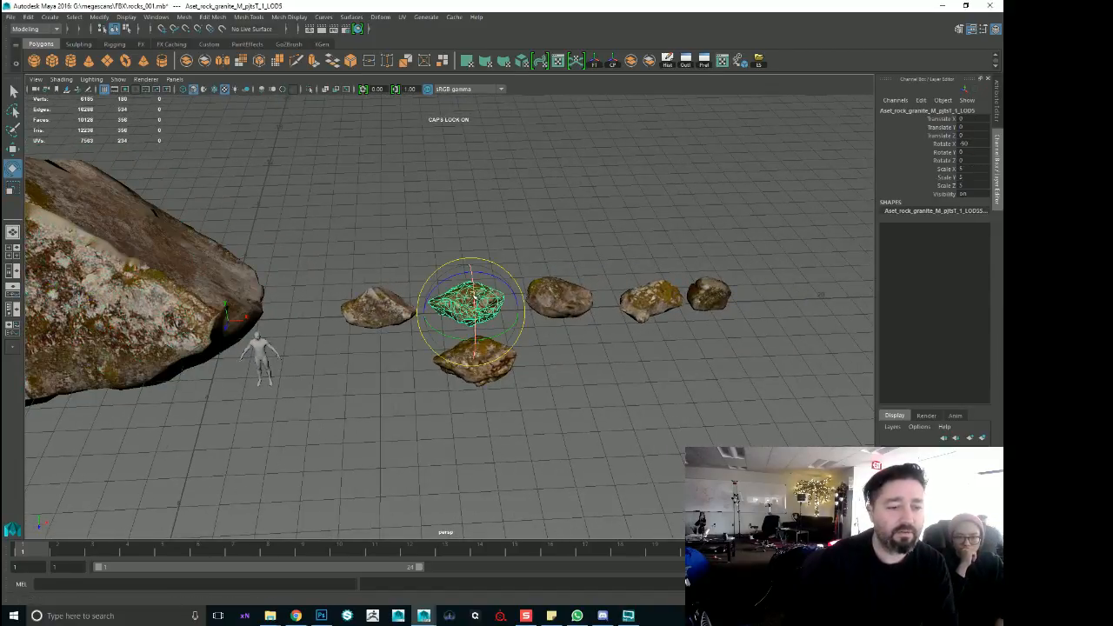
left_click_drag(472, 343, 469, 412)
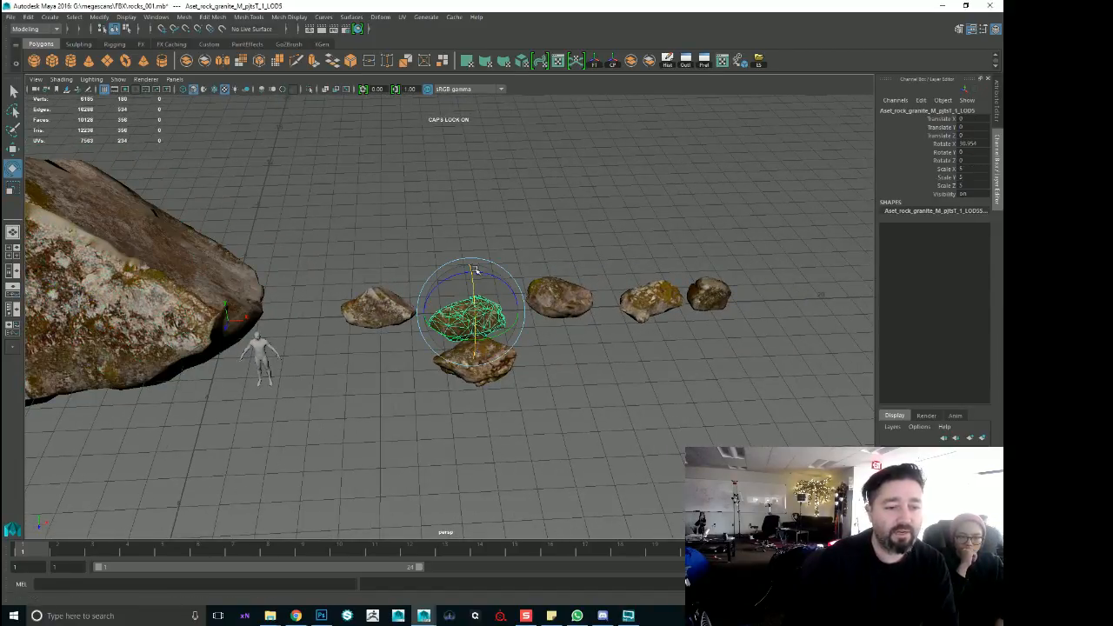
left_click_drag(475, 273, 476, 335)
left_click(539, 219)
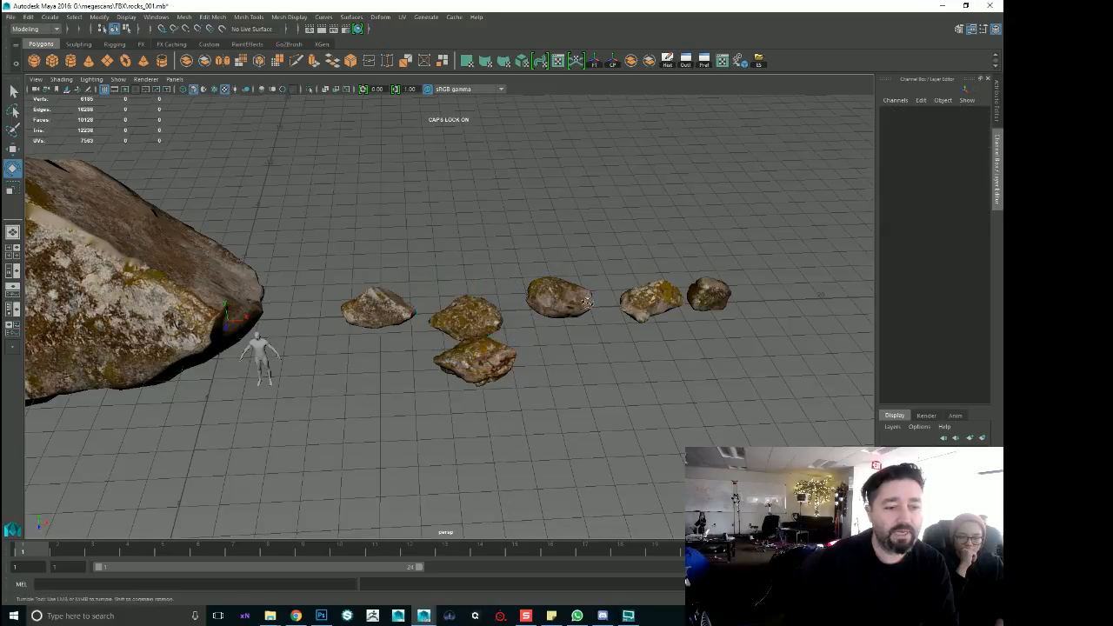
Inspect the turned rock up close and undo its last rotation
left_click_drag(587, 301, 519, 344, "alt")
right_click_drag(519, 344, 676, 364, "alt")
middle_click_drag(677, 364, 429, 335, "alt")
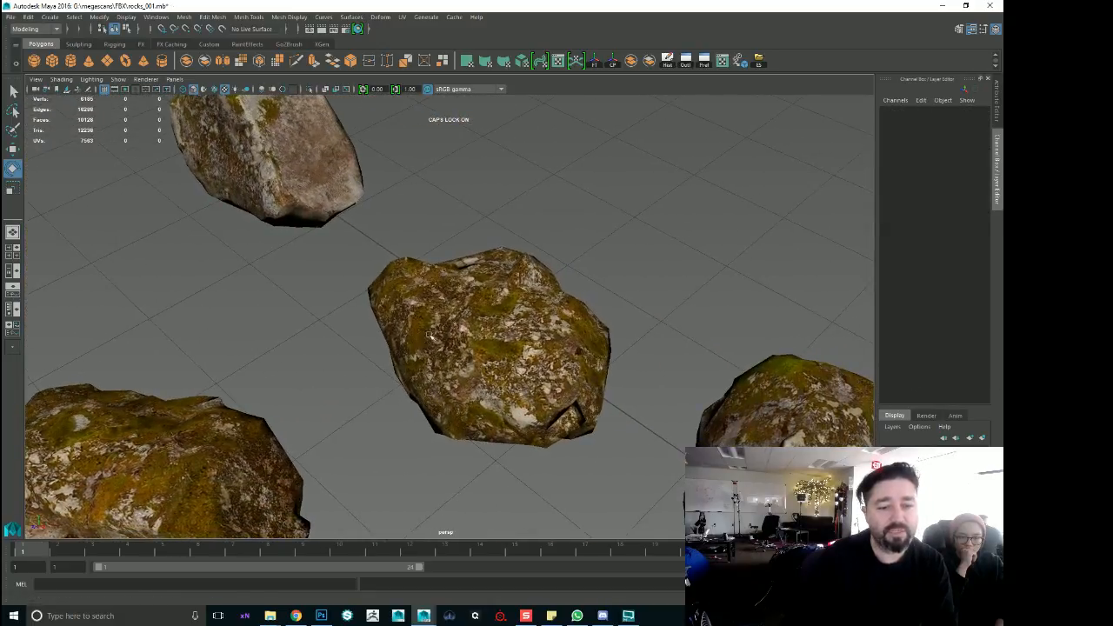
left_click_drag(429, 336, 499, 323, "alt")
key("ctrl+z")
key("ctrl+z")
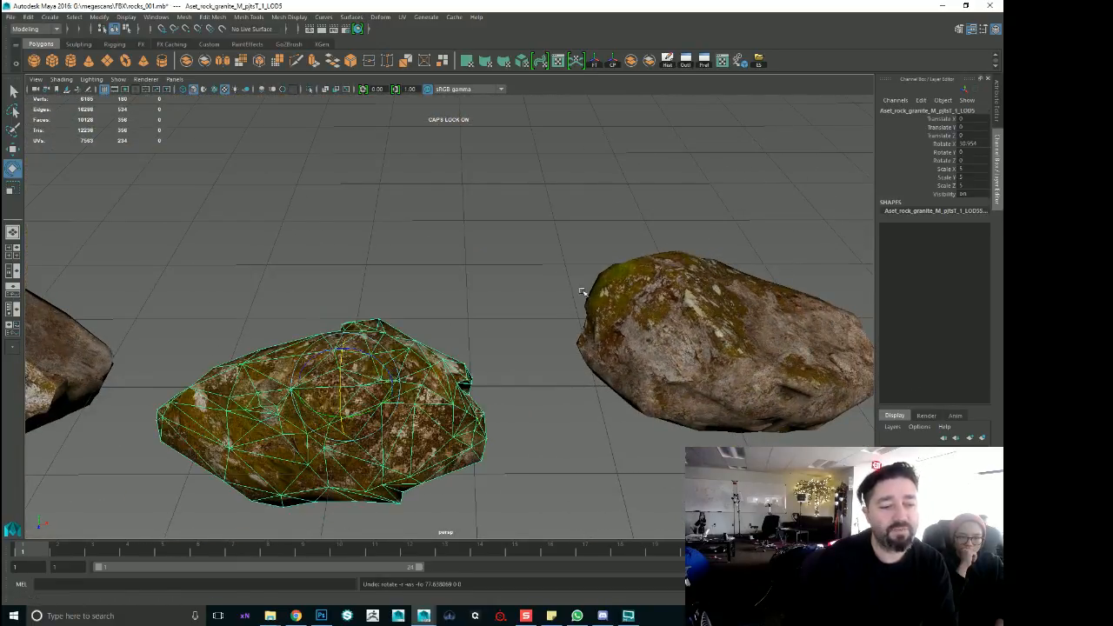
Compare the rotated small rock with its neighbours and the large boulder from several angles
left_click_drag(581, 292, 612, 271, "alt")
right_click_drag(172, 255, 383, 253, "alt")
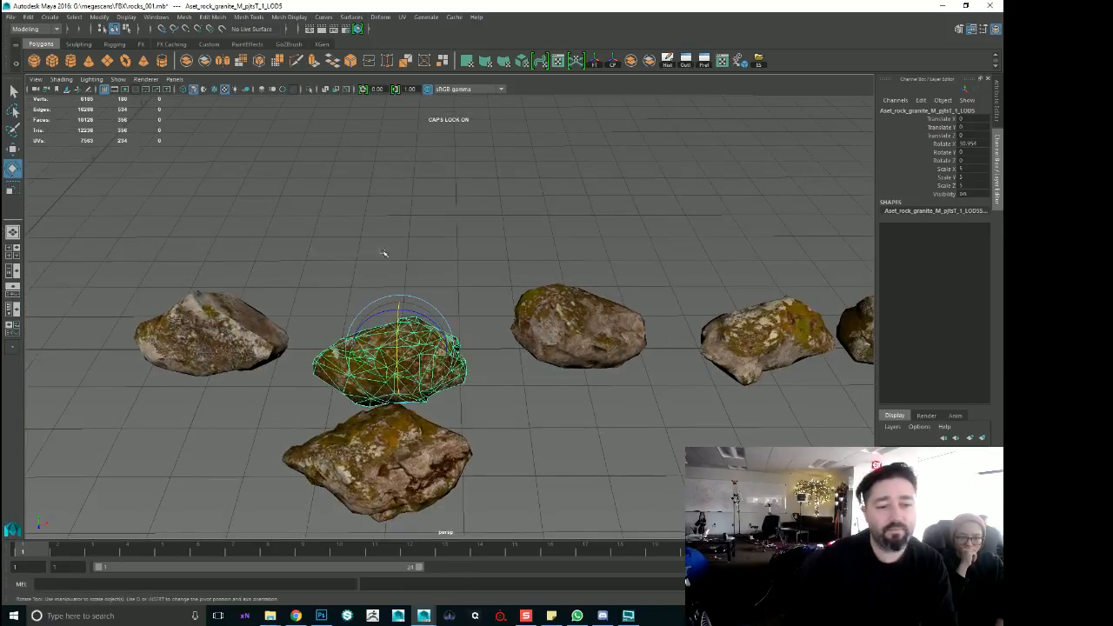
left_click_drag(383, 253, 402, 292, "alt")
right_click_drag(402, 292, 229, 298, "alt")
left_click_drag(229, 299, 286, 279, "alt")
middle_click_drag(244, 292, 542, 286, "alt")
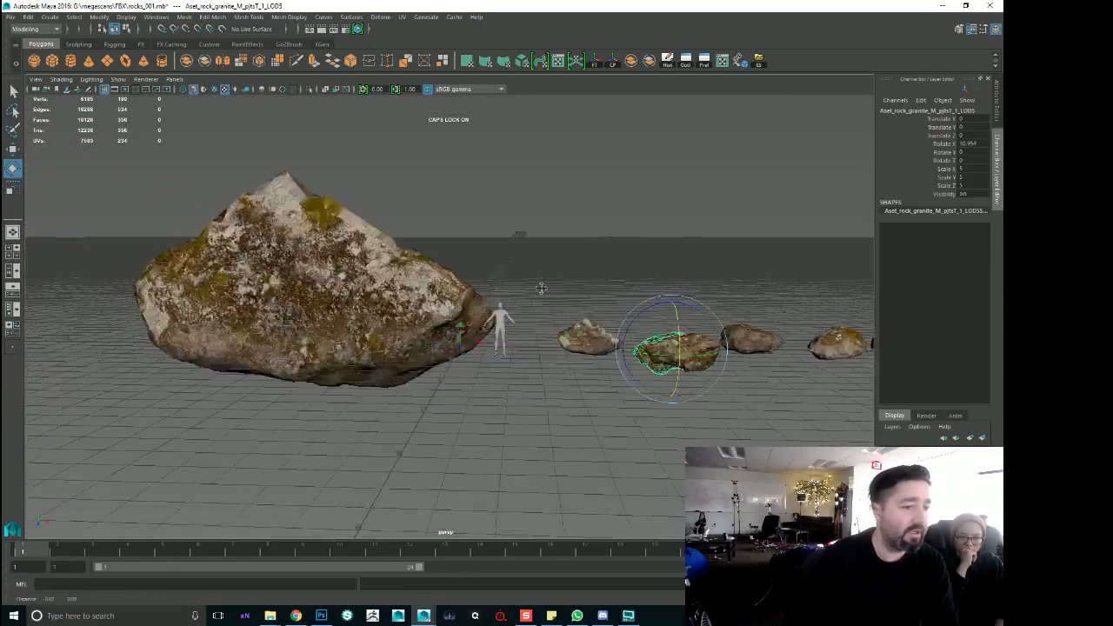
right_click_drag(542, 286, 487, 264, "alt")
left_click_drag(487, 264, 249, 325, "alt")
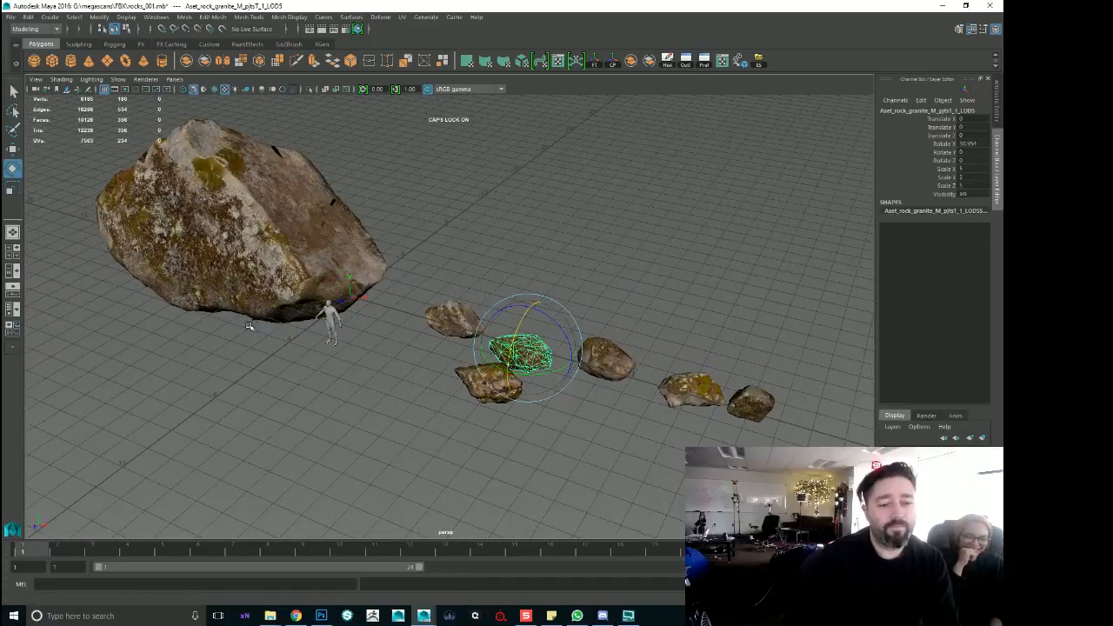
Undo the remaining rotation of the second small rock in the row
left_click(249, 324)
key("ctrl+z")
key("ctrl+z")
key("ctrl+z")
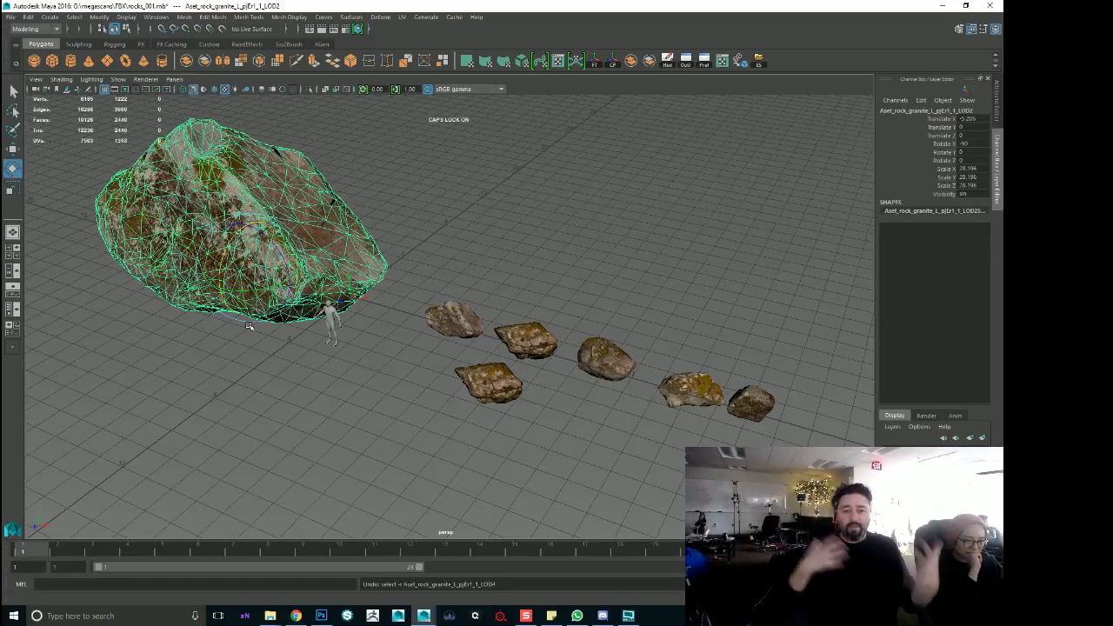
Frame the small rock standing in front of the row and examine its shape and mesh from several sides
right_click_drag(409, 327, 448, 321, "alt")
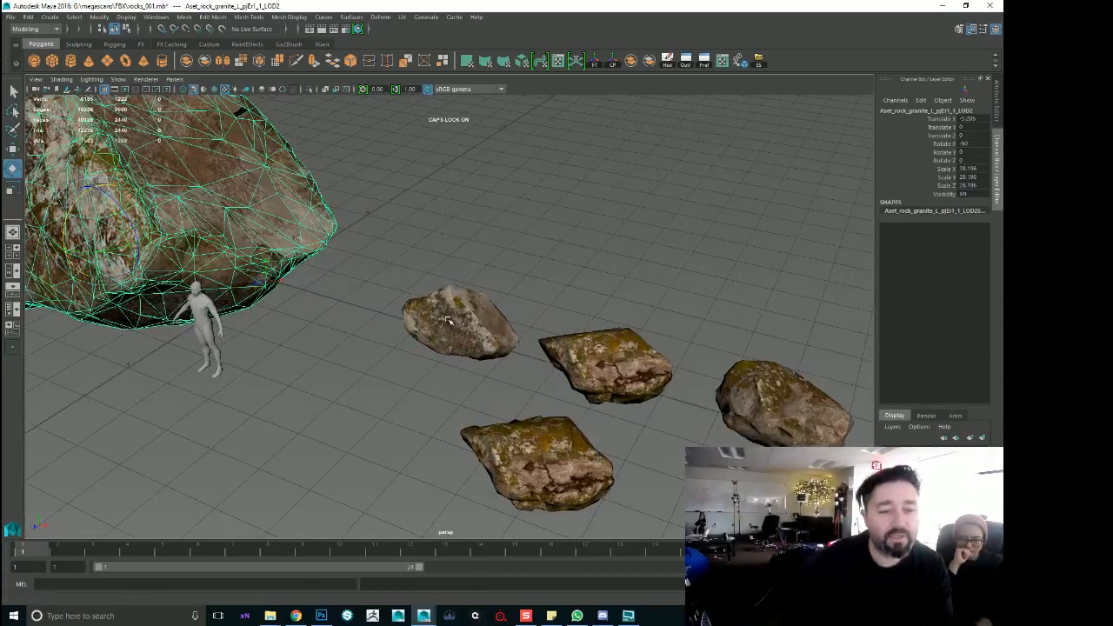
mouse_move(484, 377)
left_mouse_down("alt")
mouse_move(492, 346)
mouse_move(501, 372)
left_mouse_up("alt")
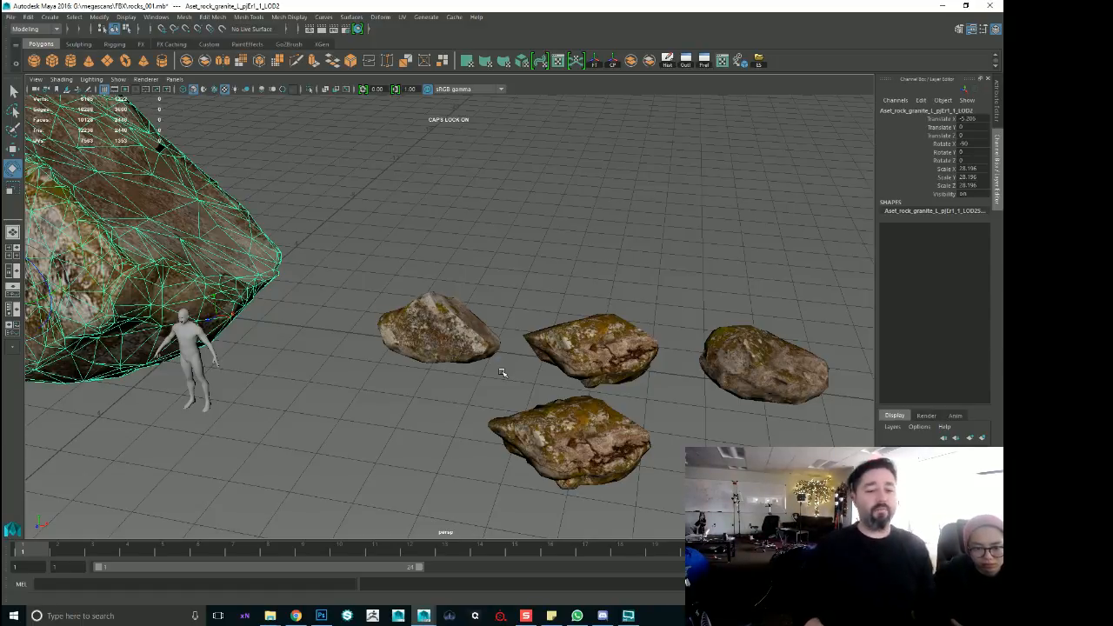
left_click_drag(501, 270, 231, 416, "alt")
left_click(388, 421)
key("w")
key("f")
scroll(586, 410, "down", 5)
left_click_drag(586, 409, 653, 409, "alt")
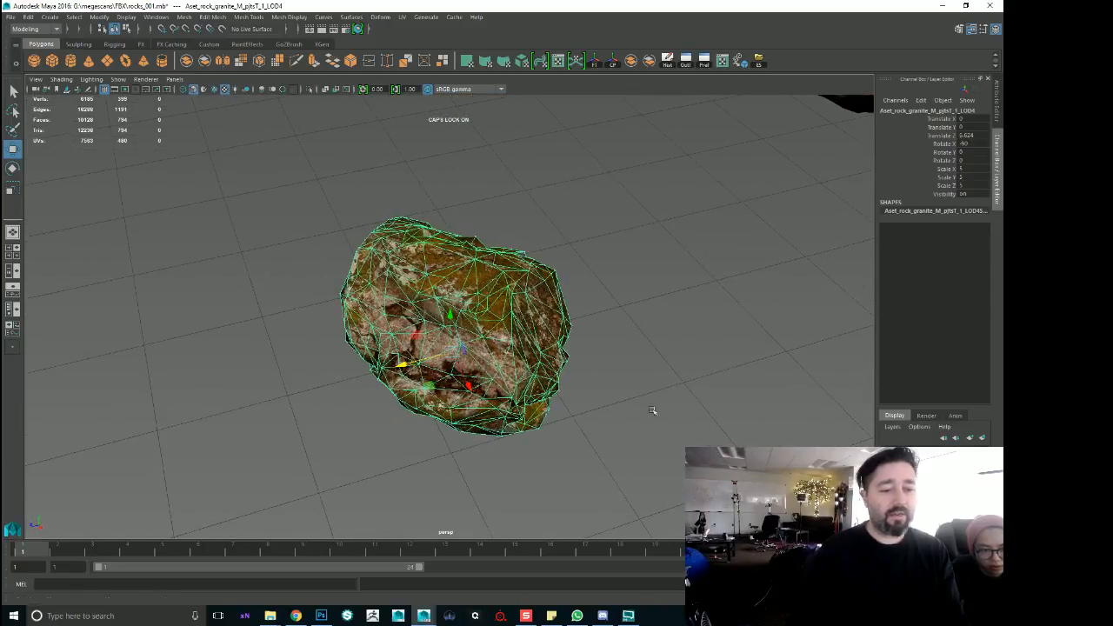
left_click(600, 345)
left_click_drag(599, 346, 648, 346, "alt")
left_click(384, 352)
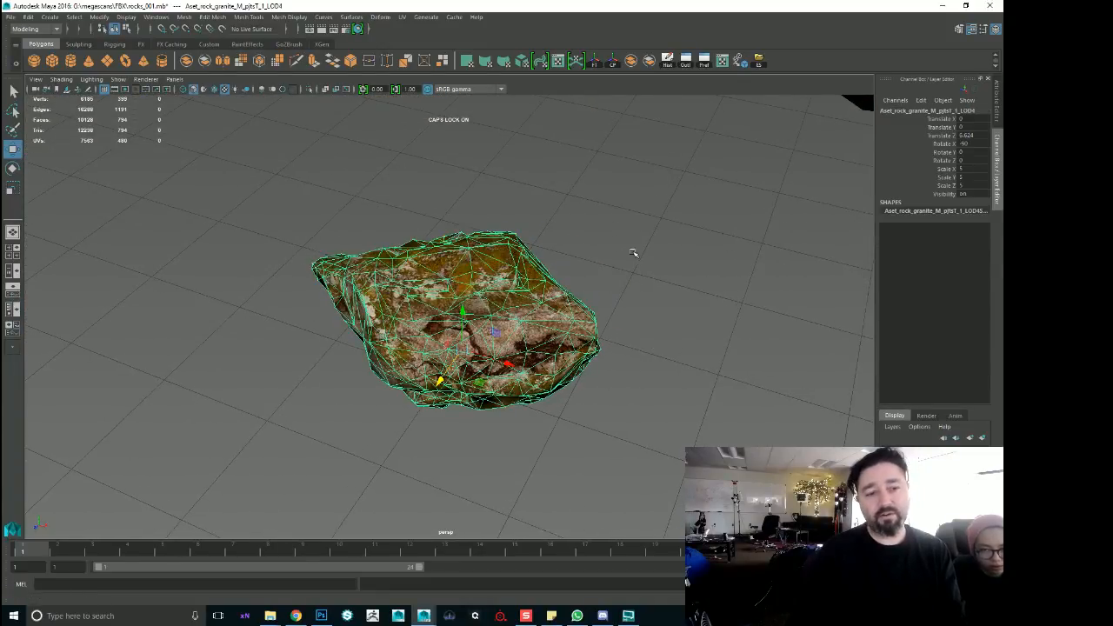
Examine the shape and mesh of the small rock in front of the row from low, side and top angles
left_click_drag(633, 254, 269, 223, "alt")
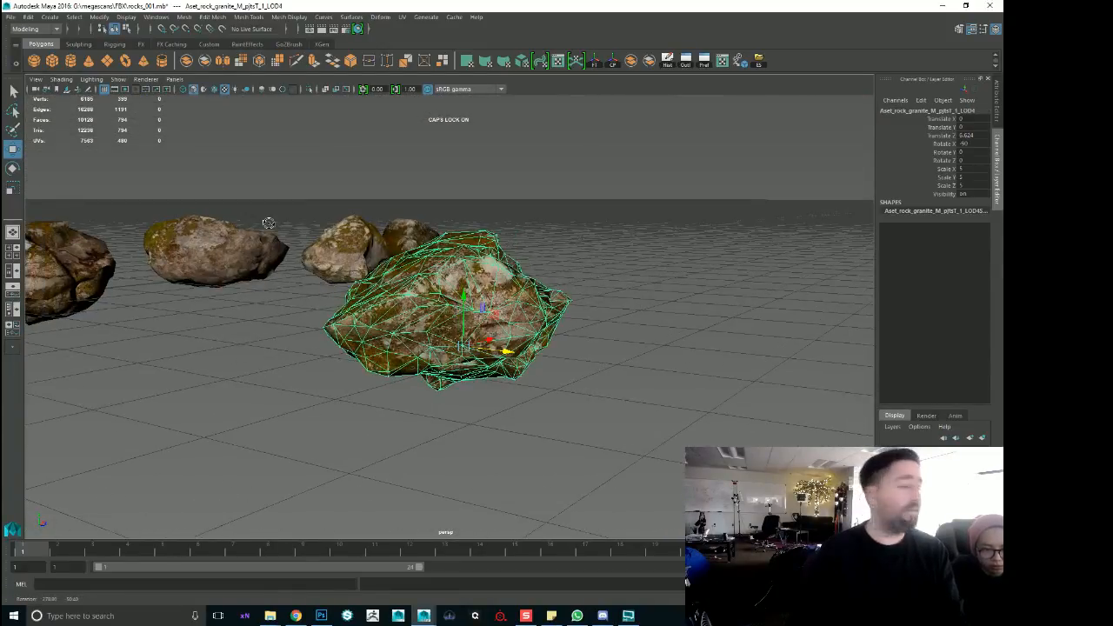
left_click_drag(486, 243, 597, 287, "alt")
scroll(592, 288, "up", 1)
scroll(214, 281, "down", 1)
scroll(215, 281, "up", 1)
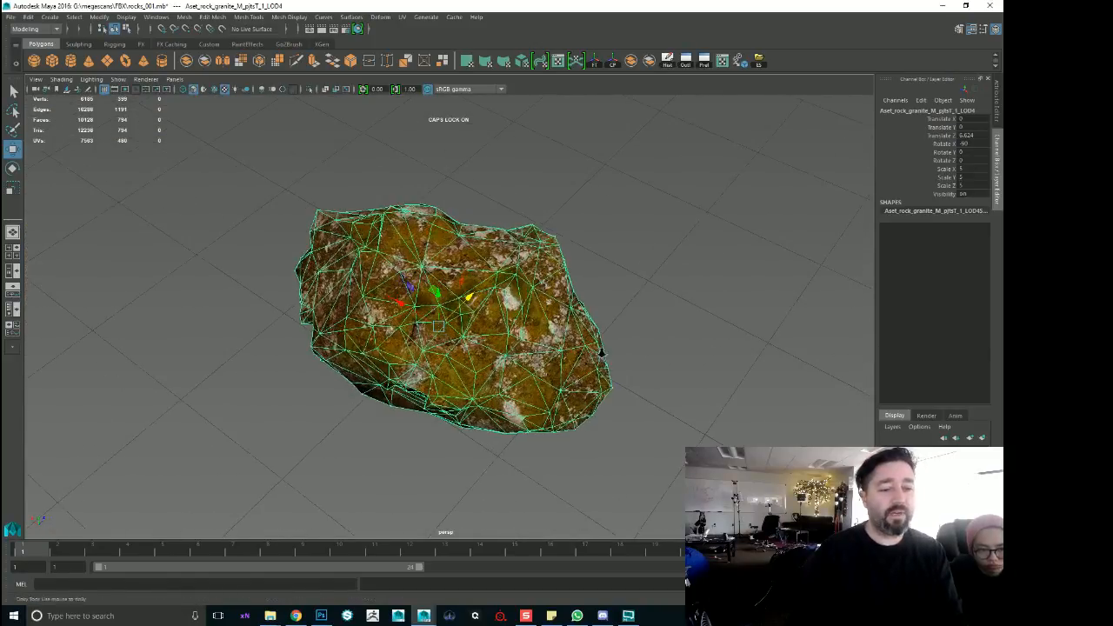
scroll(274, 346, "down", 6)
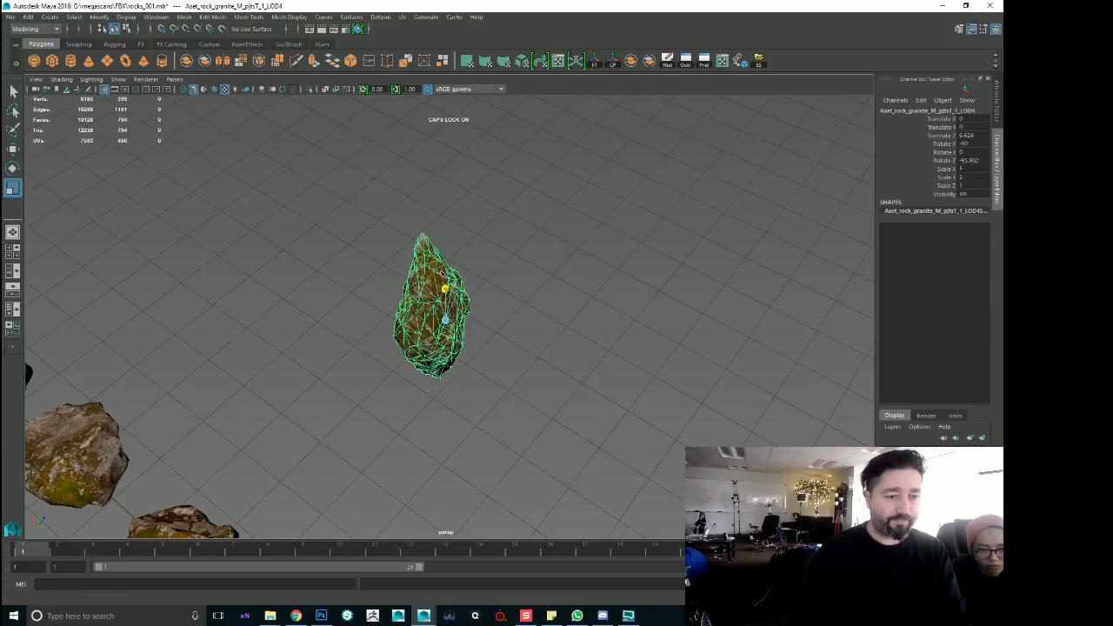
Inspect the small rock turned upright from other sides and undo its Z rotation
left_click_drag(452, 409, 541, 369, "alt")
left_click(516, 409)
left_click_drag(517, 410, 387, 448, "alt")
scroll(567, 396, "up", 1)
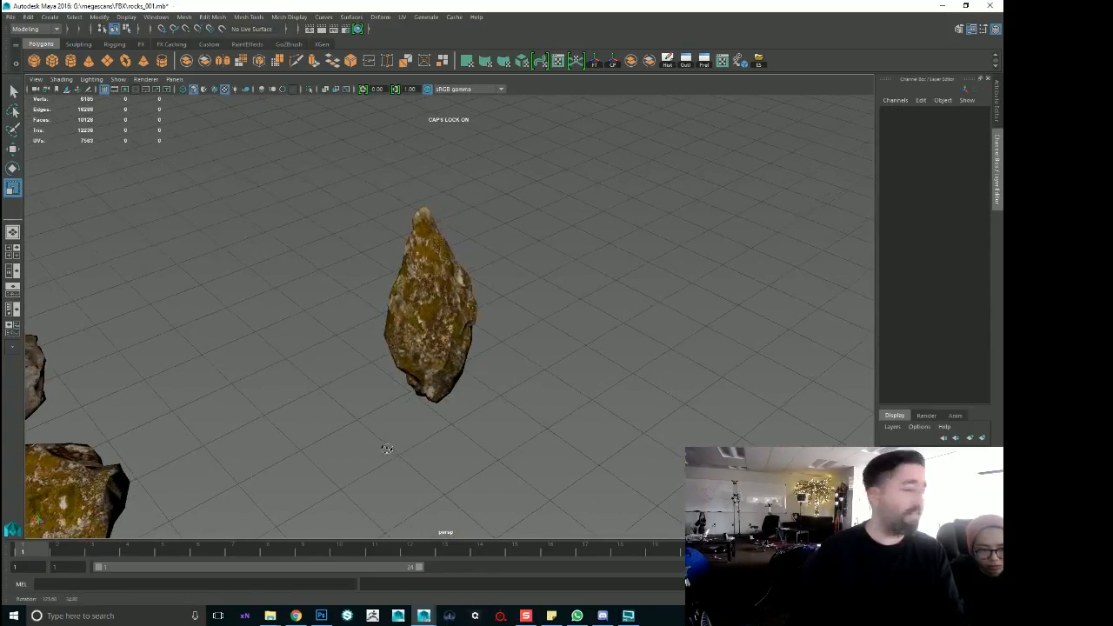
key("ctrl+z")
key("ctrl+z")
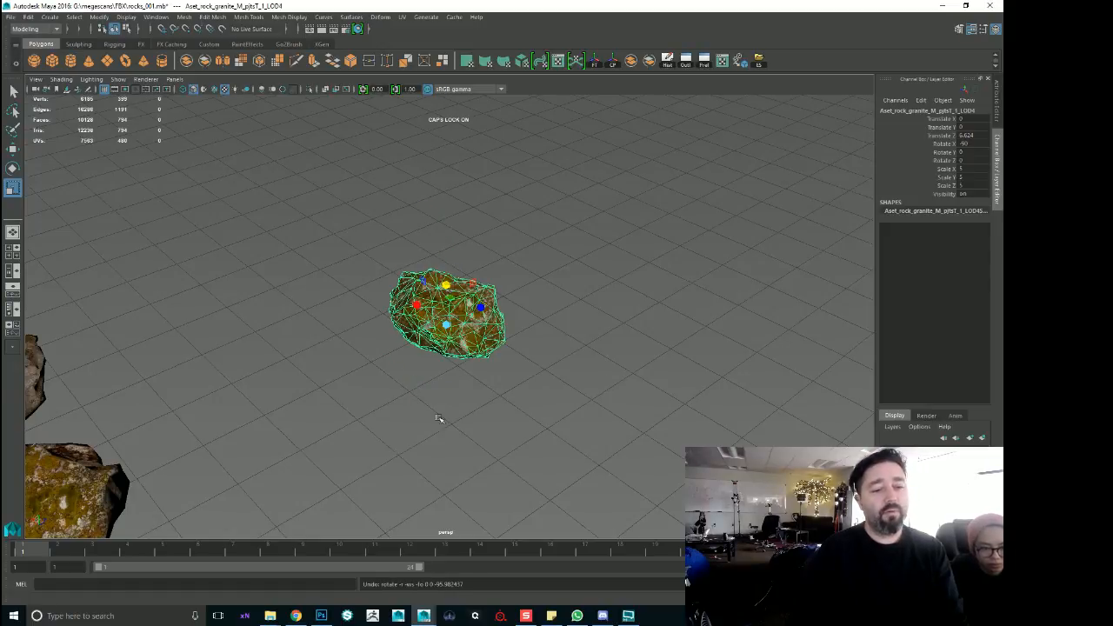
Compare the small front rock with the row, the large boulder and the human figure from farther away
left_click_drag(439, 418, 514, 380, "alt")
right_click_drag(515, 381, 269, 379, "alt")
left_click_drag(269, 378, 387, 409, "alt")
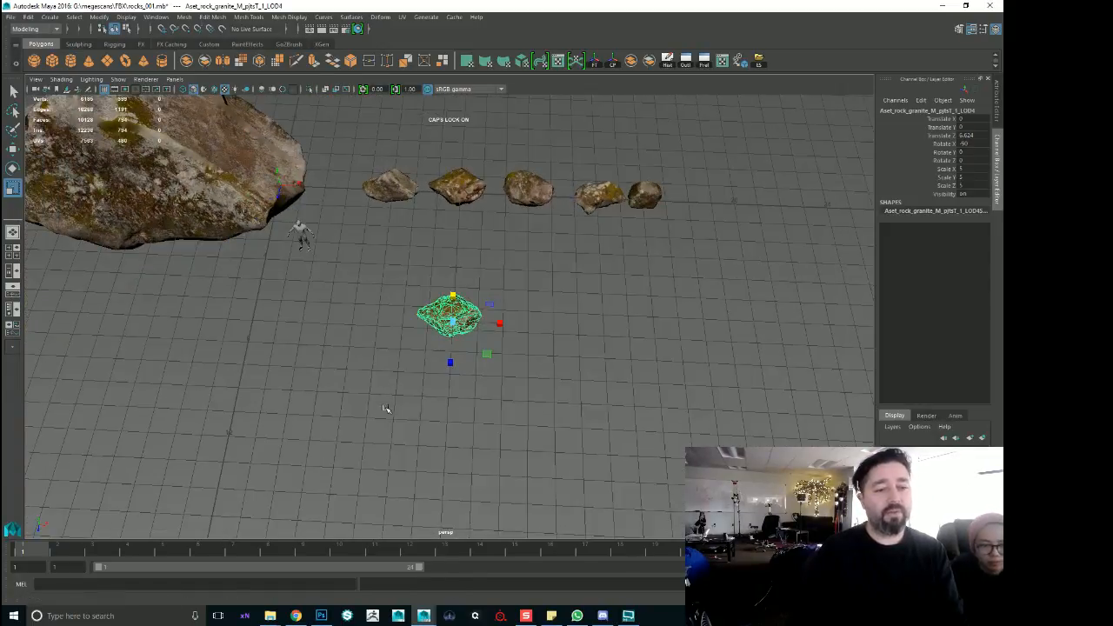
left_click(387, 409)
key("ctrl+z")
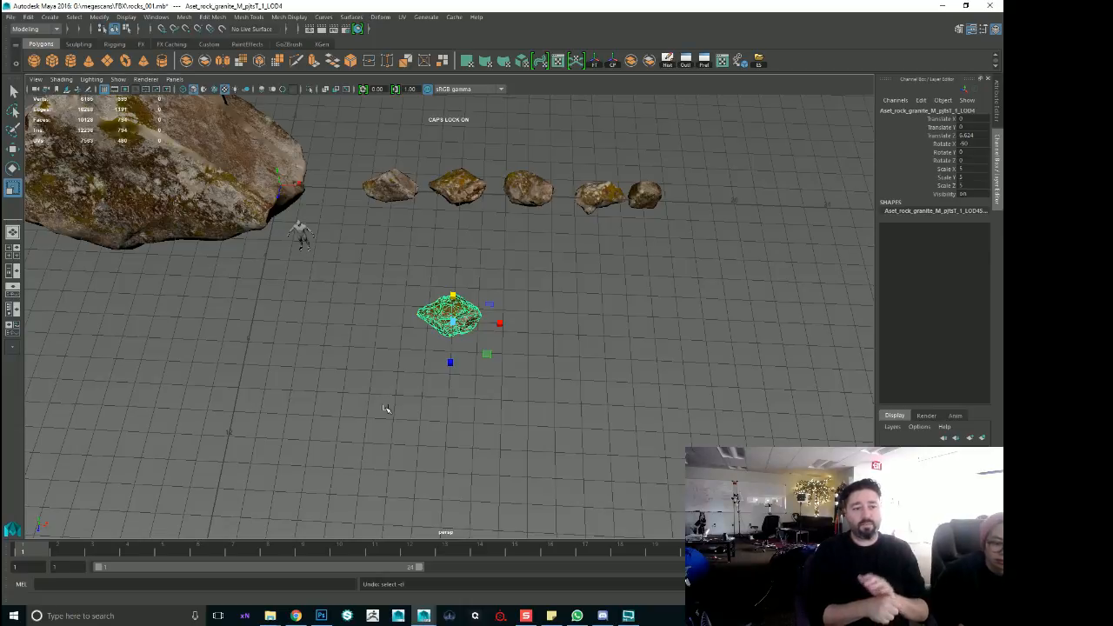
mouse_move(521, 401)
left_mouse_down("alt")
mouse_move(527, 393)
mouse_move(528, 429)
mouse_move(516, 389)
left_mouse_up("alt")
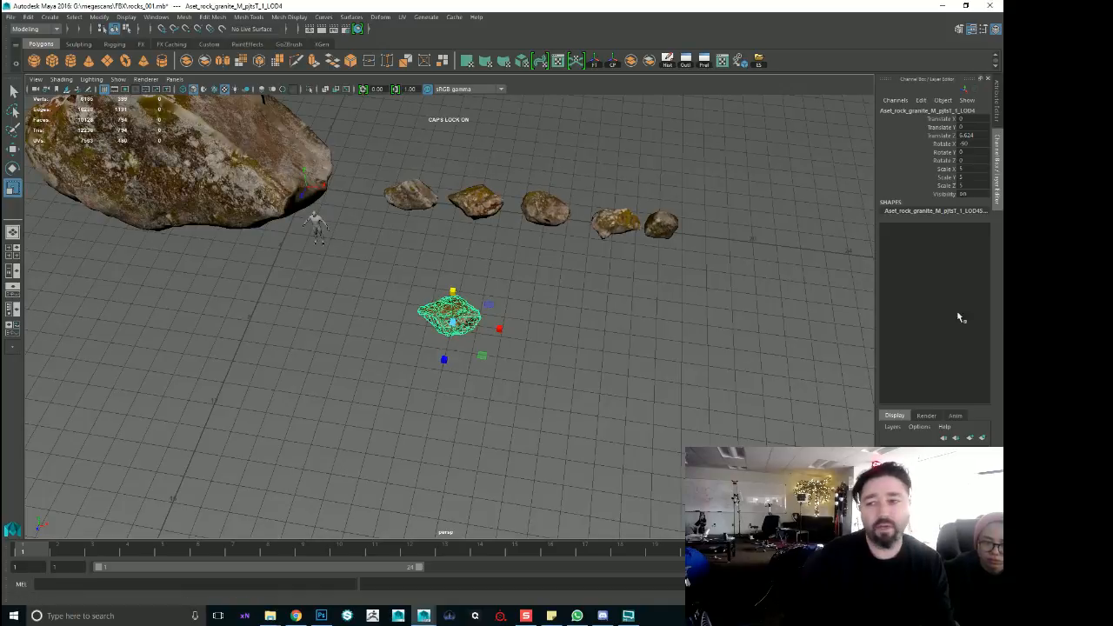
Lower the speaker volume to 2 and cancel the archive extraction at the request to replace the existing 4K albedo texture
key("alt+Tab")
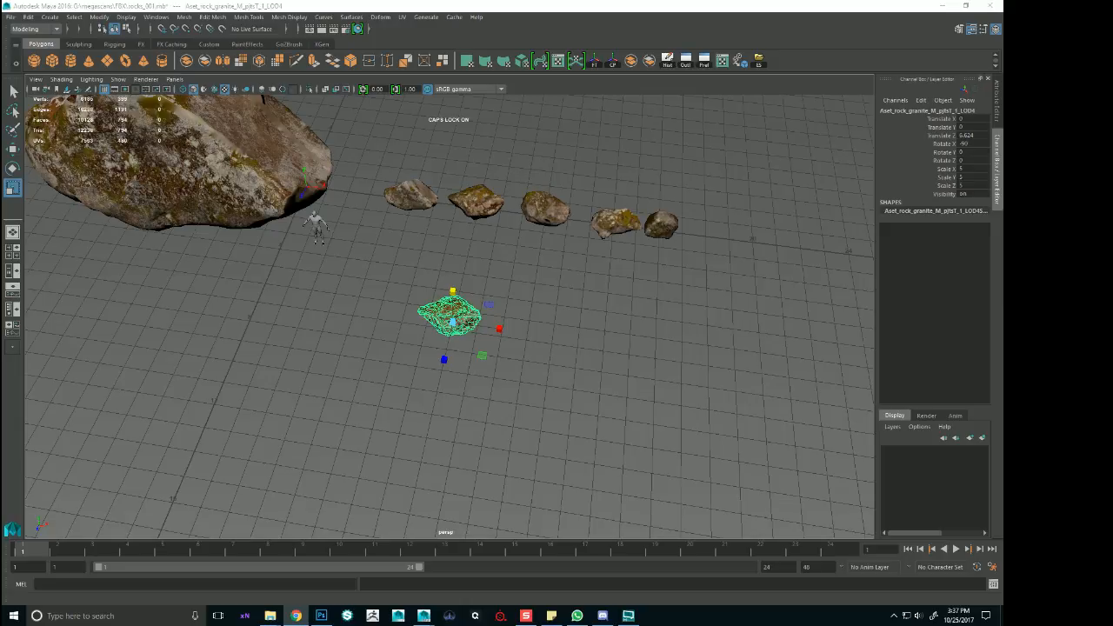
left_click(919, 615)
left_click_drag(874, 592, 854, 592)
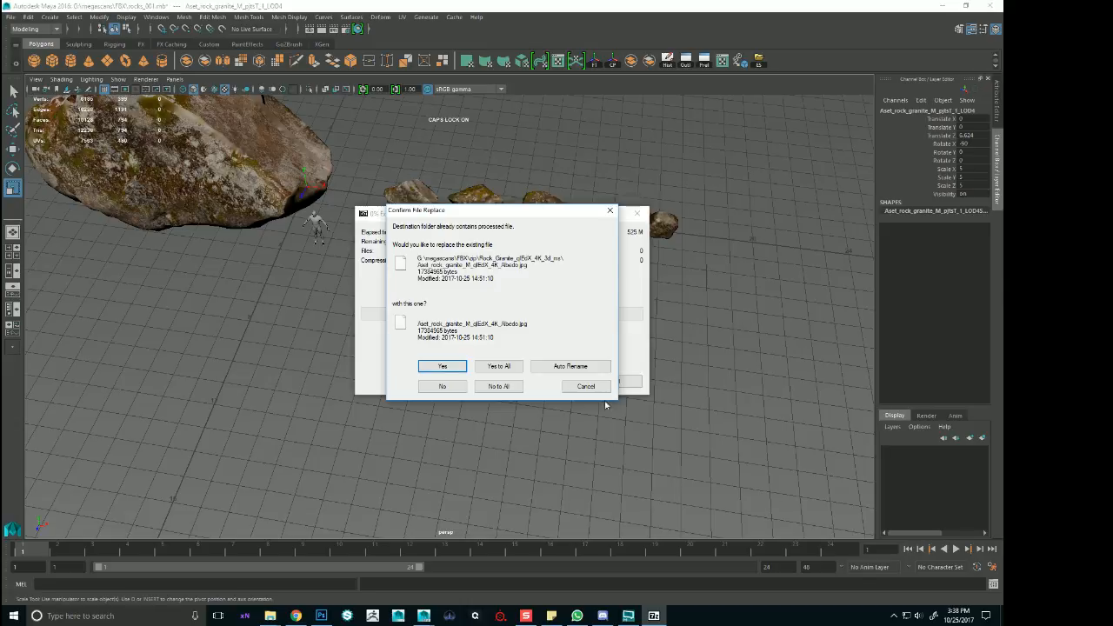
left_click(585, 386)
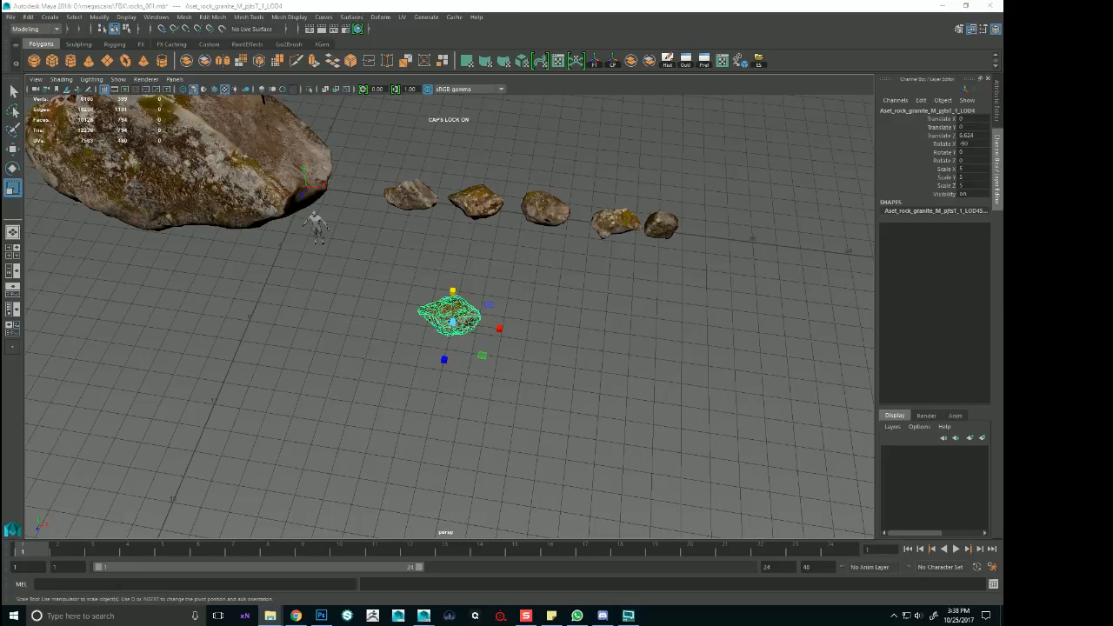
Set the speaker volume to 5
left_click(919, 615)
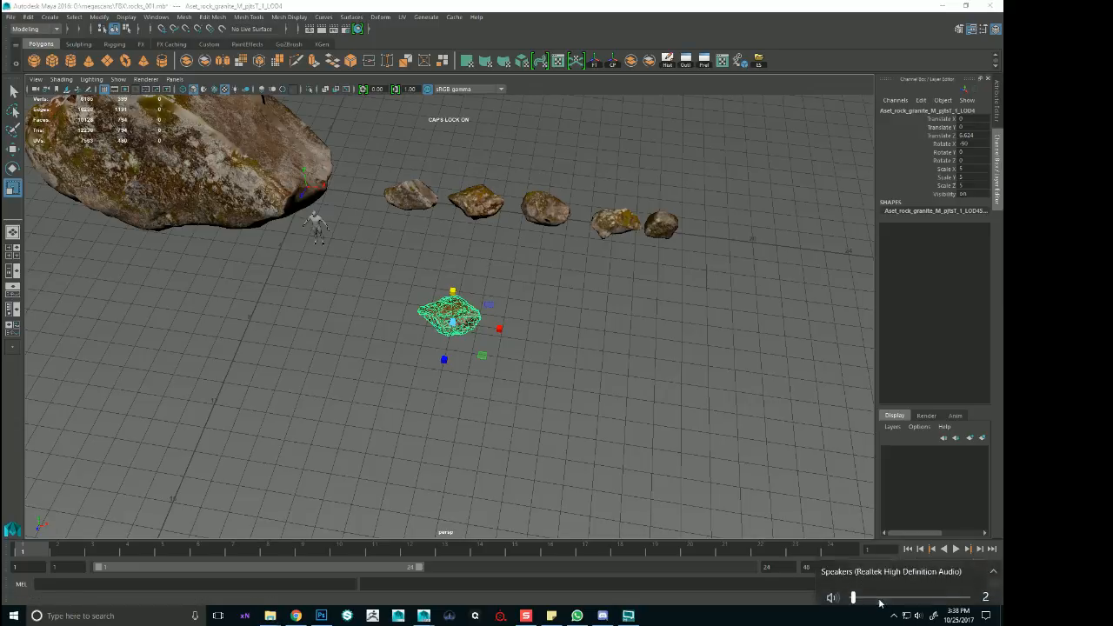
left_click_drag(852, 595, 857, 595)
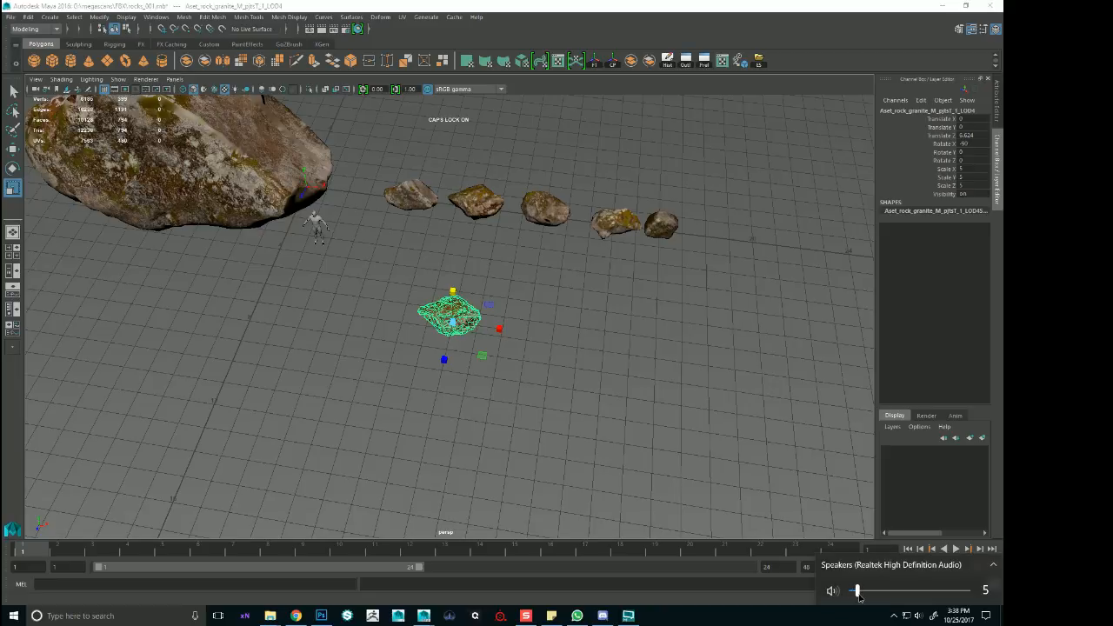
left_click(837, 5)
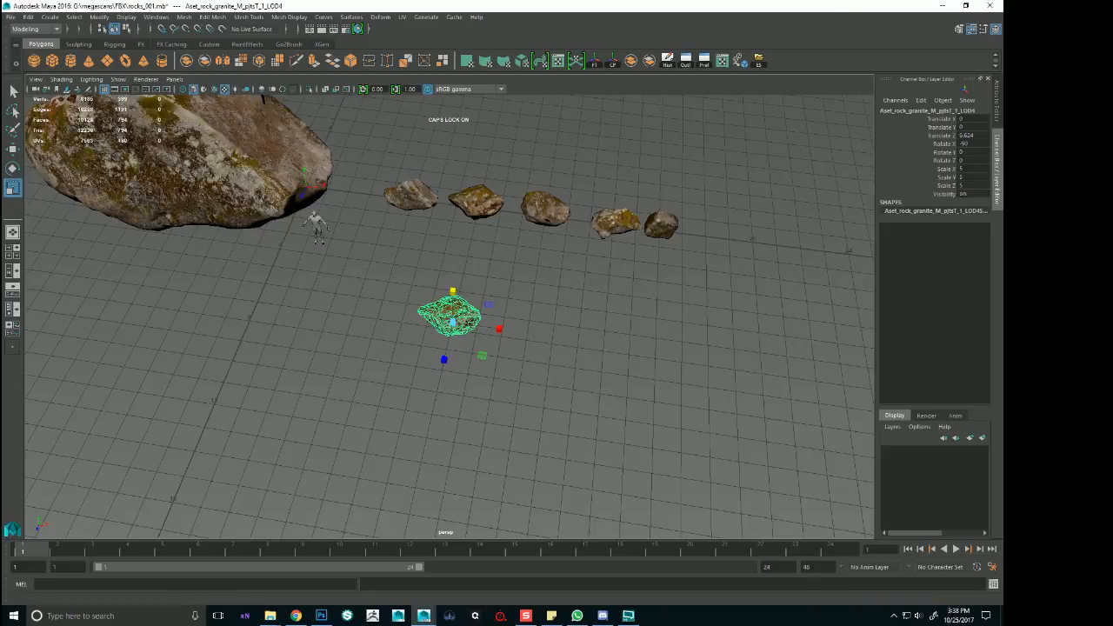
Import the large granite rock's LOD4 FBX into the rocks scene
key("alt+Tab")
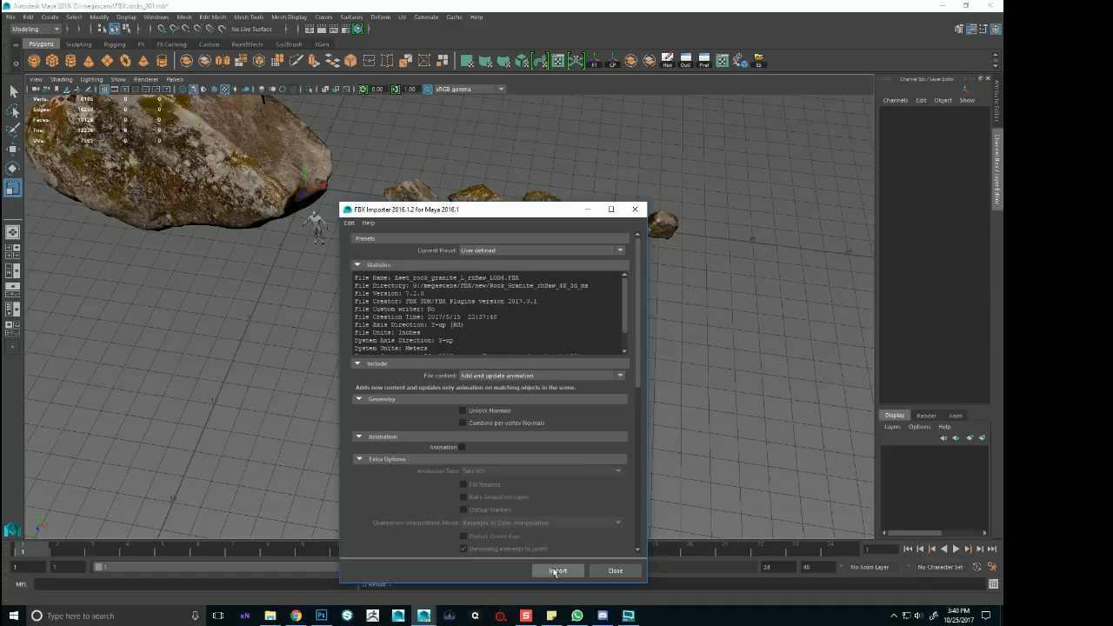
left_click(554, 570)
scroll(696, 194, "down", 5)
left_click(383, 277)
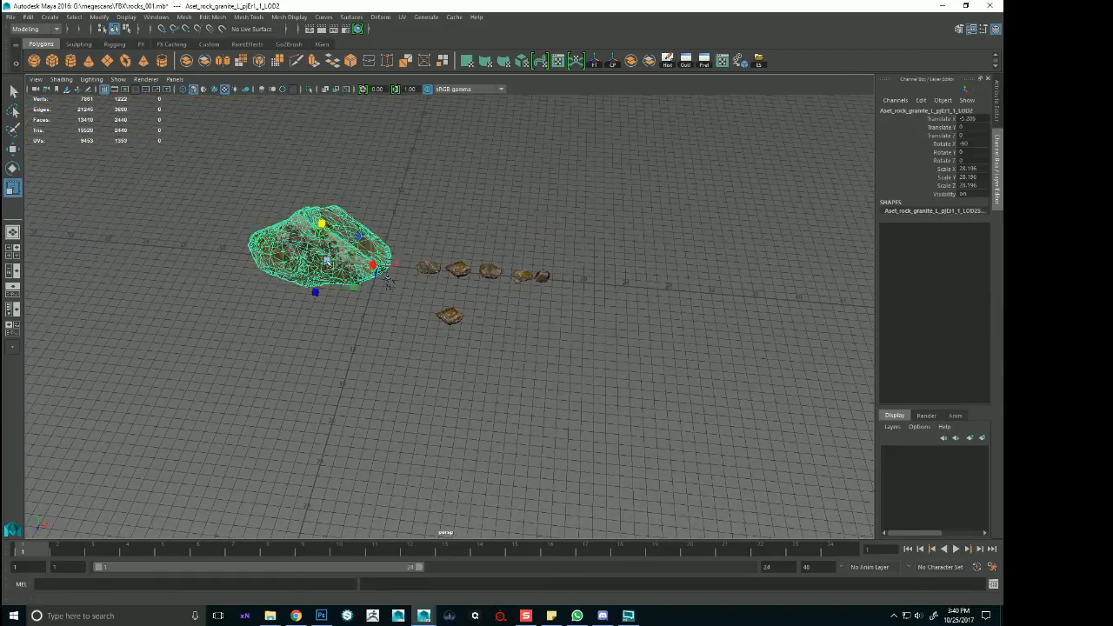
left_click(435, 213)
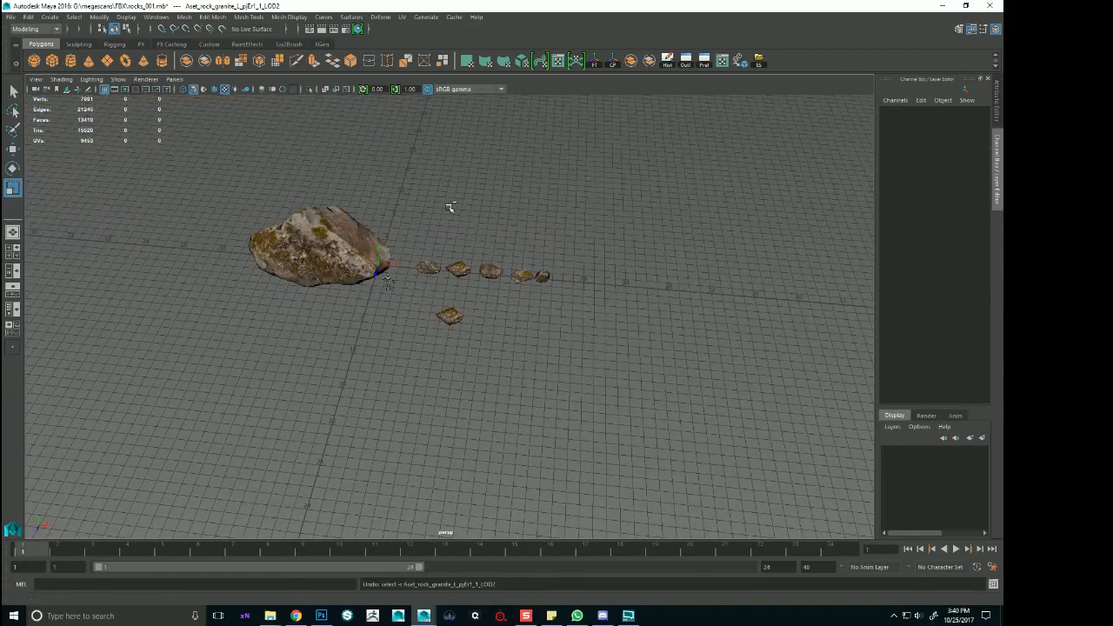
Set the large boulder's scale to 15 on all three axes
left_click(336, 243)
key("f")
left_click_drag(970, 168, 972, 185)
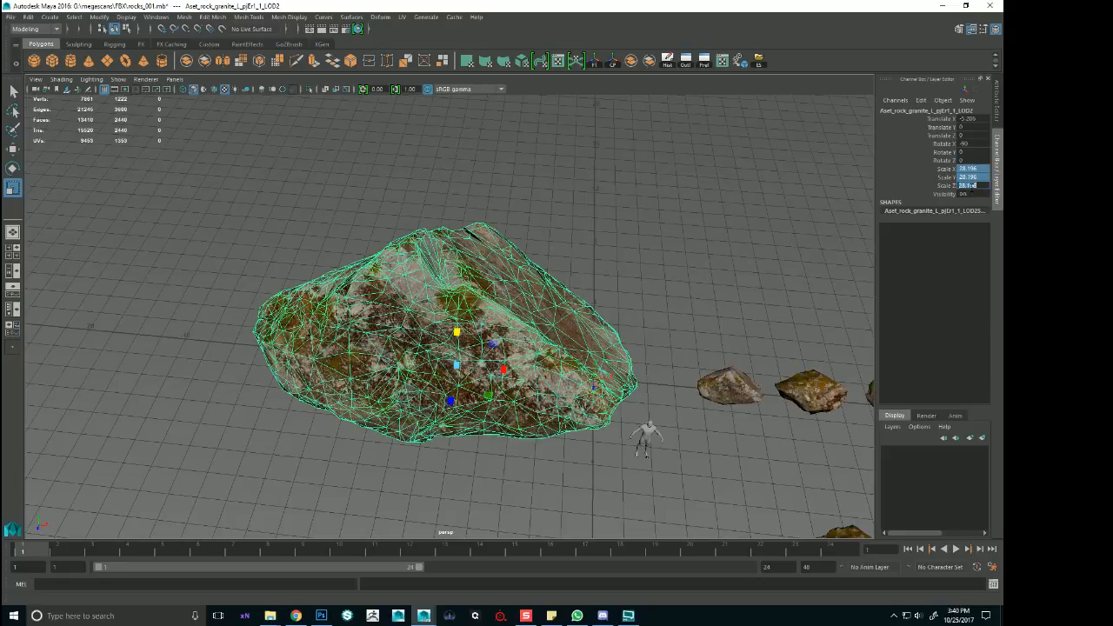
type("15")
key("Return")
left_click_drag(595, 376, 462, 370, "alt")
key("w")
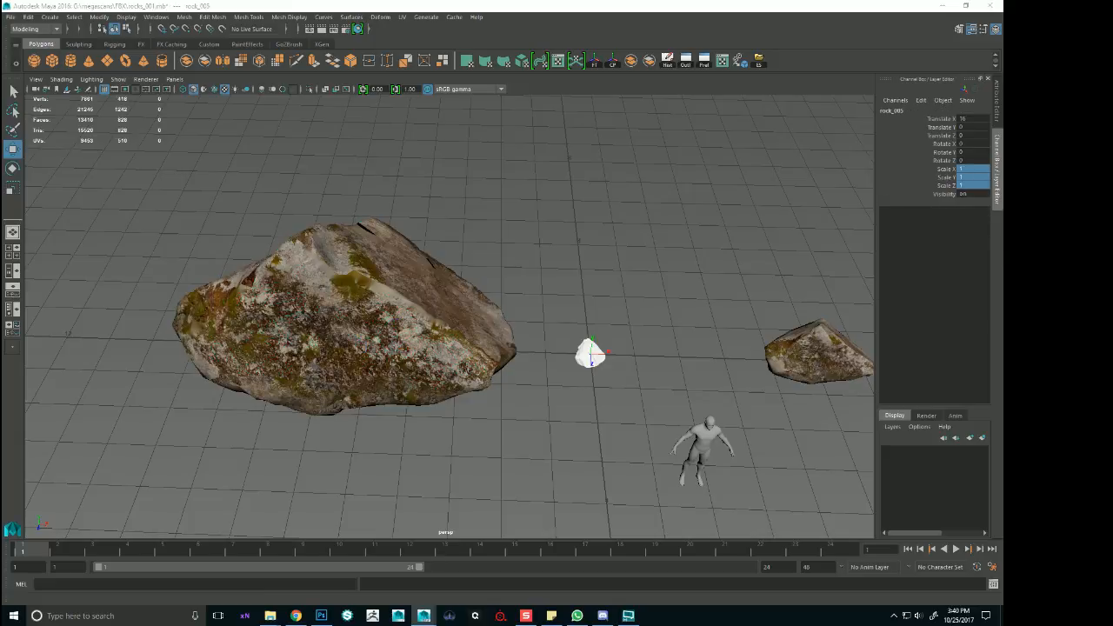
Snap the small rock standing in front back into the row, onto the grid axis at Translate Z 0
right_click_drag(748, 226, 637, 251, "alt")
middle_click_drag(732, 259, 516, 180, "alt")
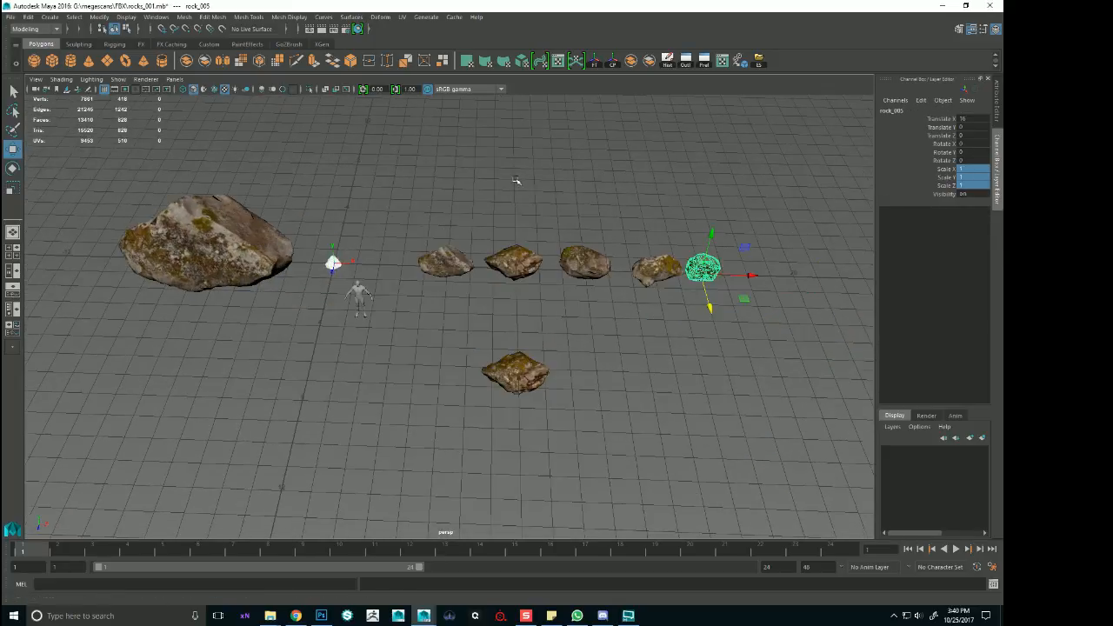
left_click_drag(517, 180, 750, 297, "alt")
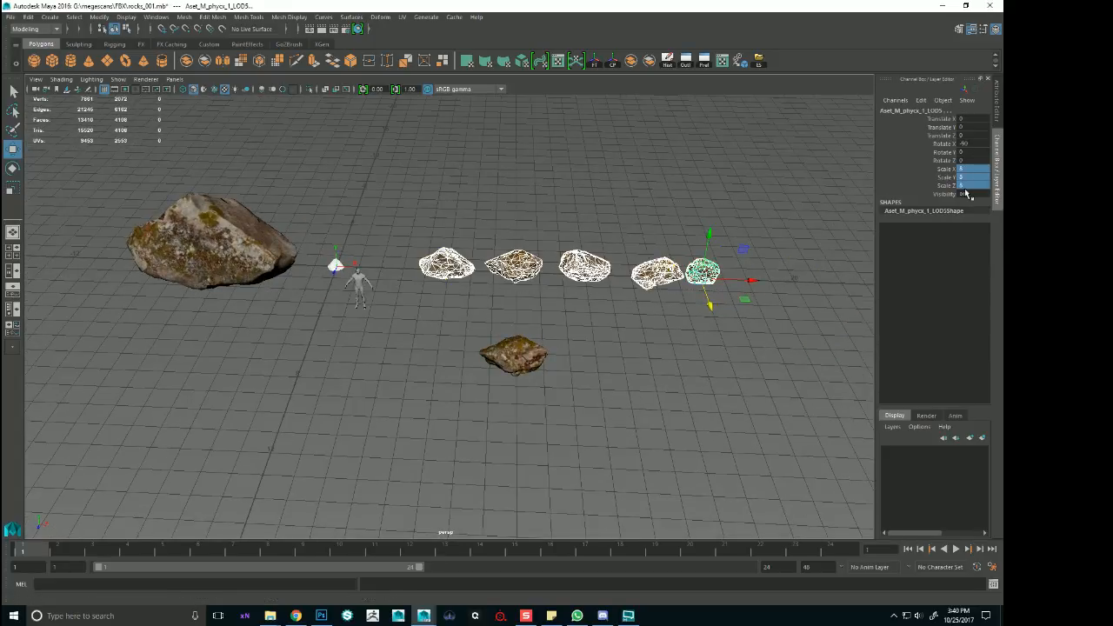
left_click(435, 274)
left_click(500, 348)
left_click_drag(635, 369, 551, 423, "alt")
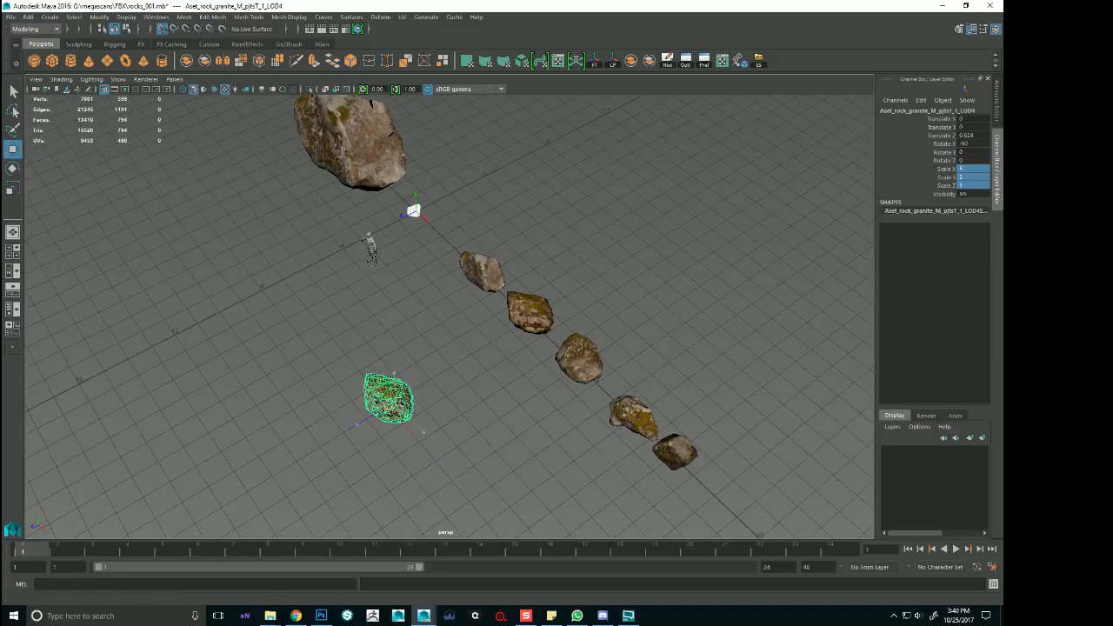
left_click_drag(392, 402, 529, 320)
scroll(476, 350, "up", 3)
left_click_drag(476, 350, 339, 287, "alt")
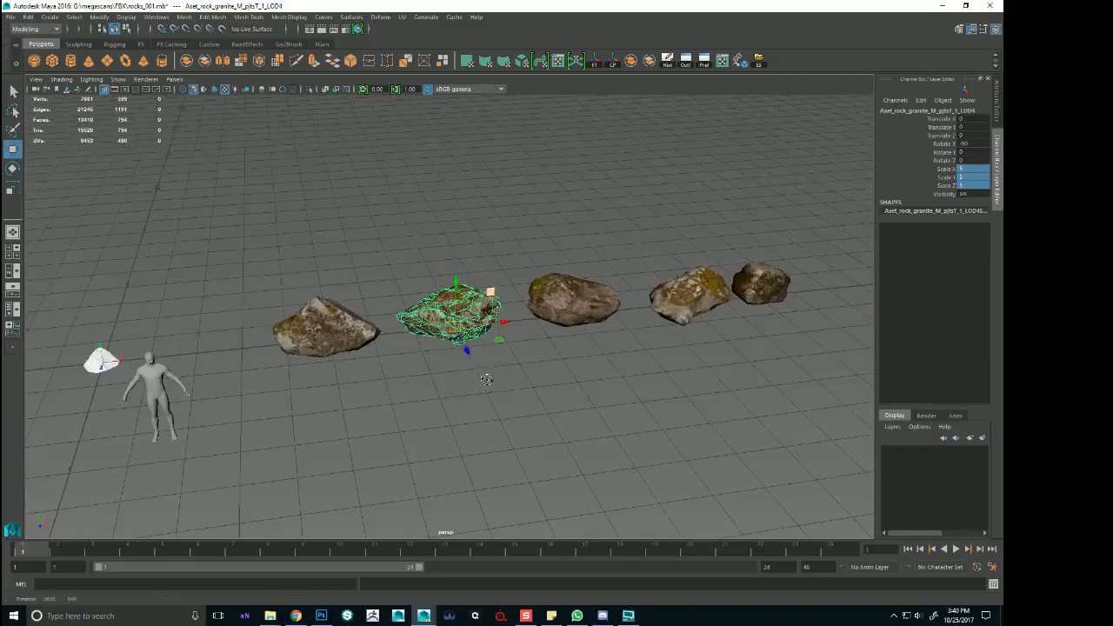
Set the first small rock in the row to scale 12 on all axes and compare it with the boulder and human figure
left_click_drag(267, 237, 355, 389)
scroll(355, 389, "down", 4)
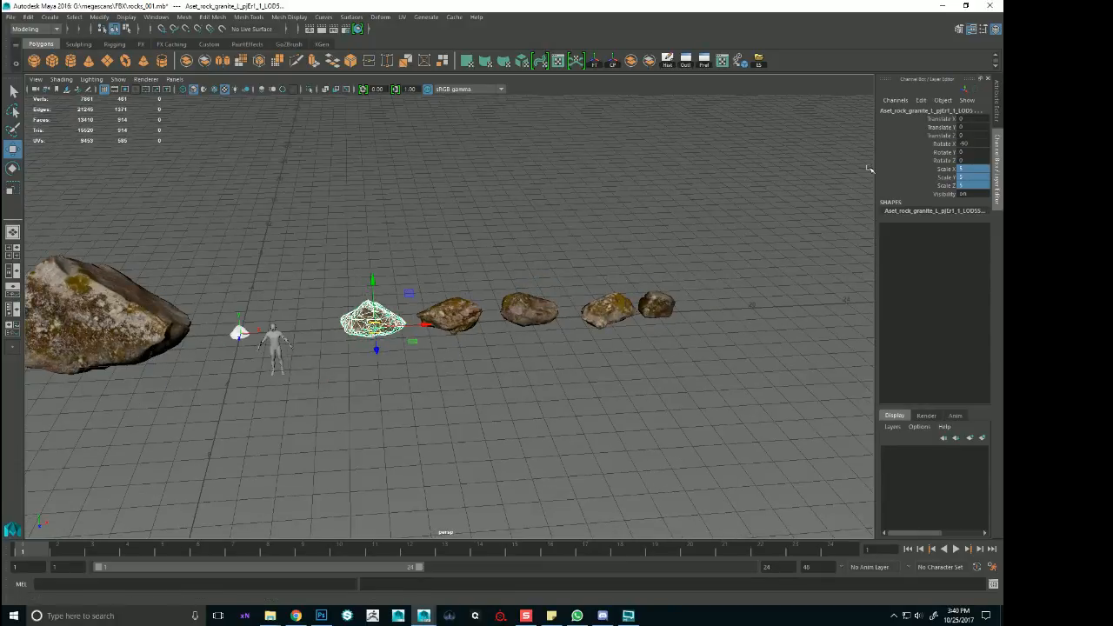
left_click(972, 186)
key("Return")
scroll(256, 266, "up", 4)
middle_click_drag(255, 266, 457, 278, "alt")
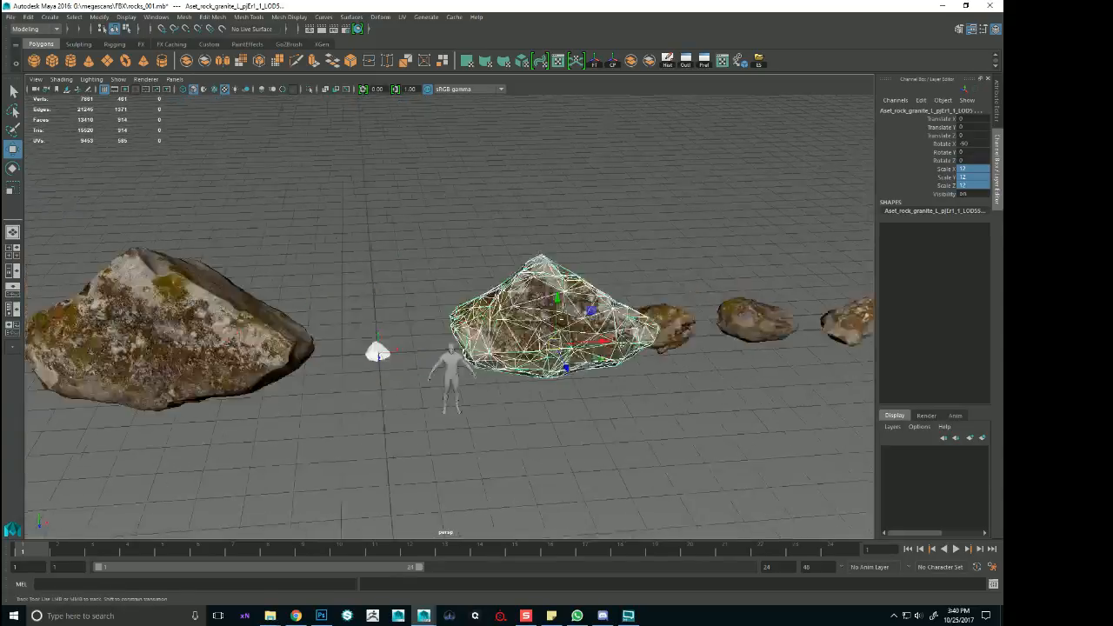
left_click_drag(456, 279, 474, 206, "alt")
left_click_drag(612, 328, 632, 403, "alt")
scroll(631, 402, "down", 3)
key("x")
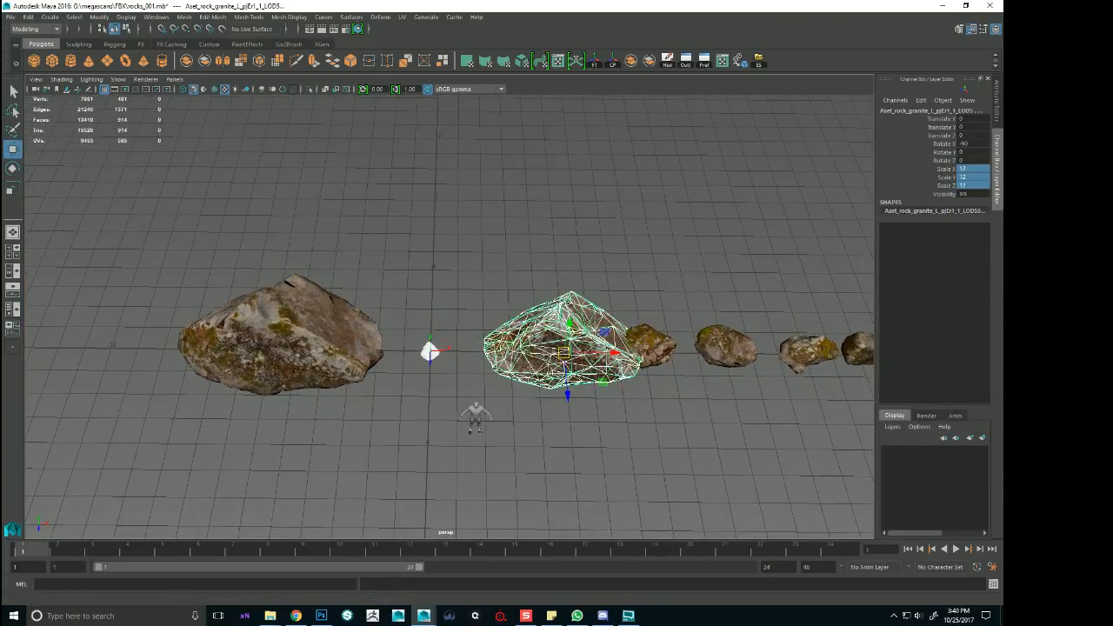
Set the second small rock in the row to scale 12 on X, Y and Z
left_click(652, 345)
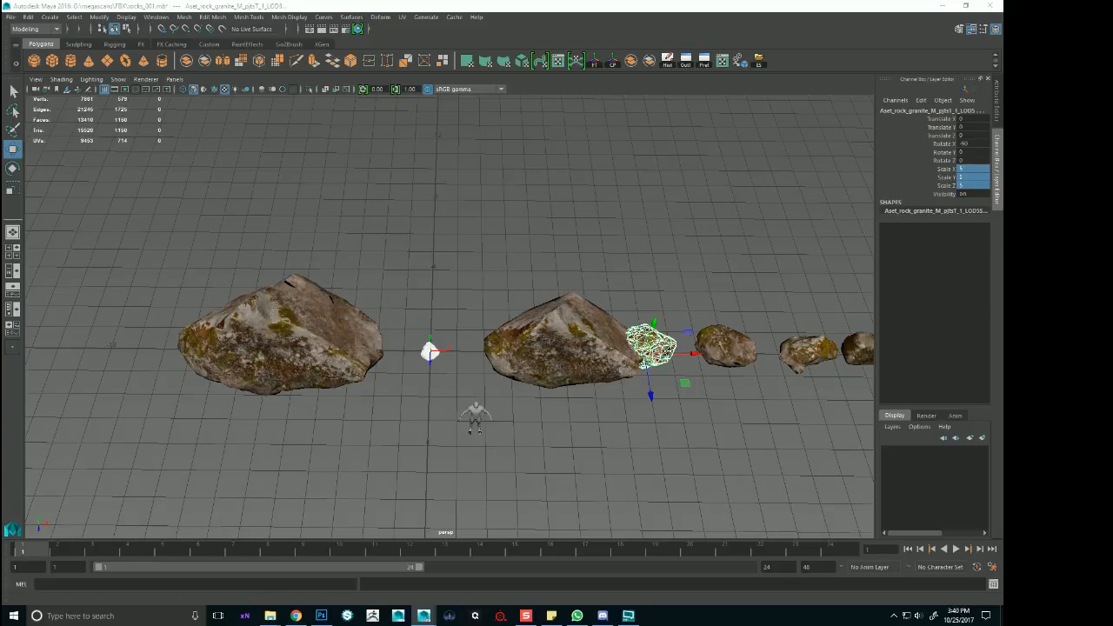
left_click_drag(972, 169, 973, 184)
type("12")
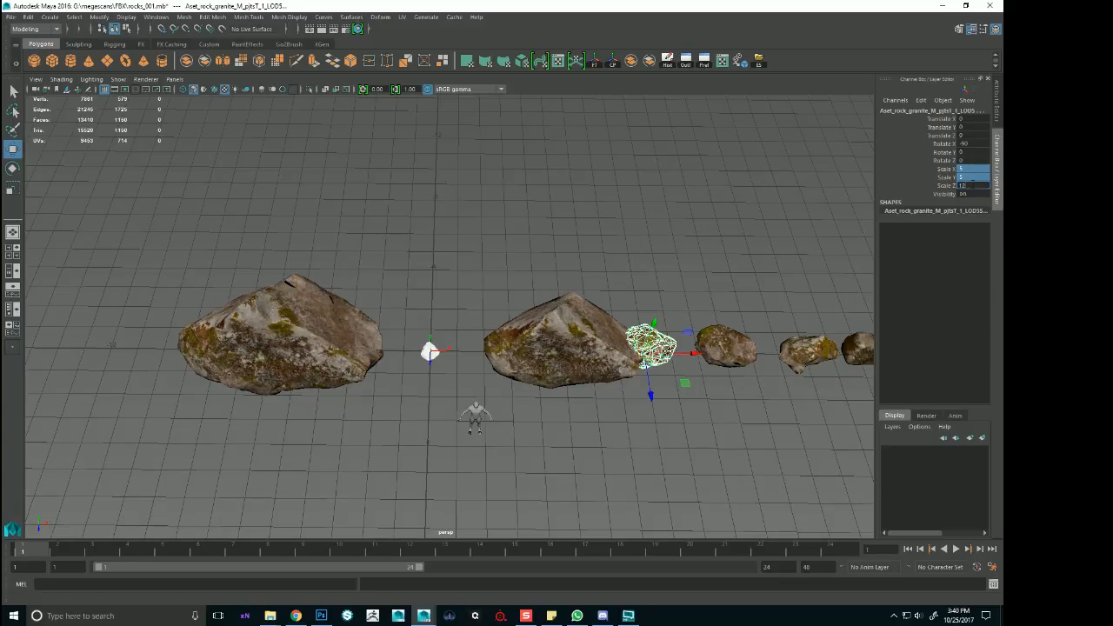
key("Return")
key("f")
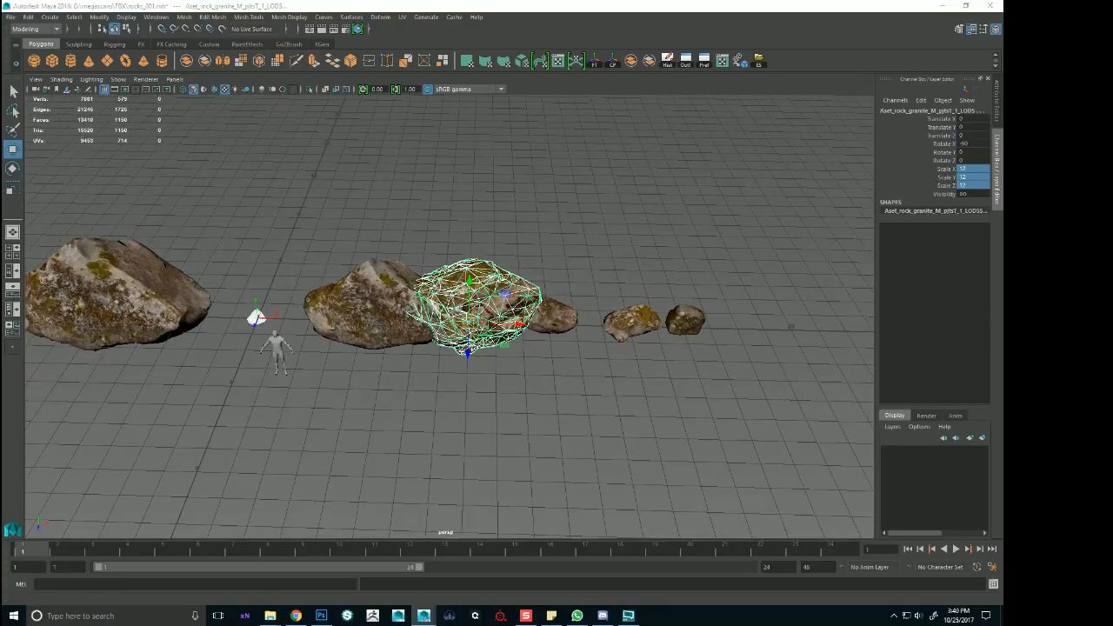
Set the third small rock in the row to scale 12 on X, Y and Z
left_click(558, 316)
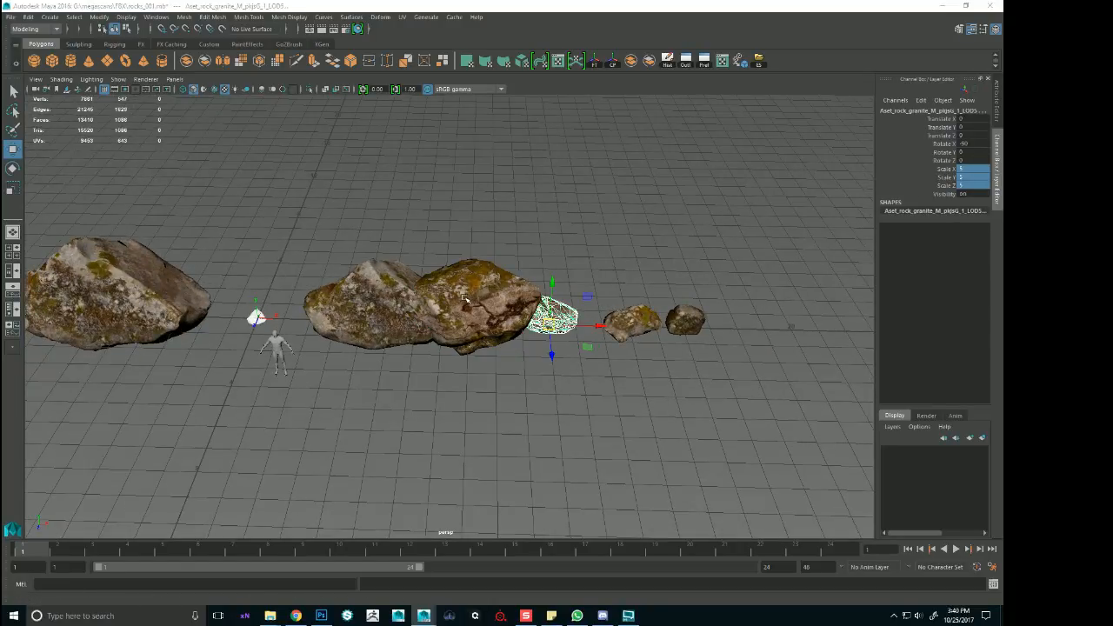
left_click_drag(965, 170, 968, 185)
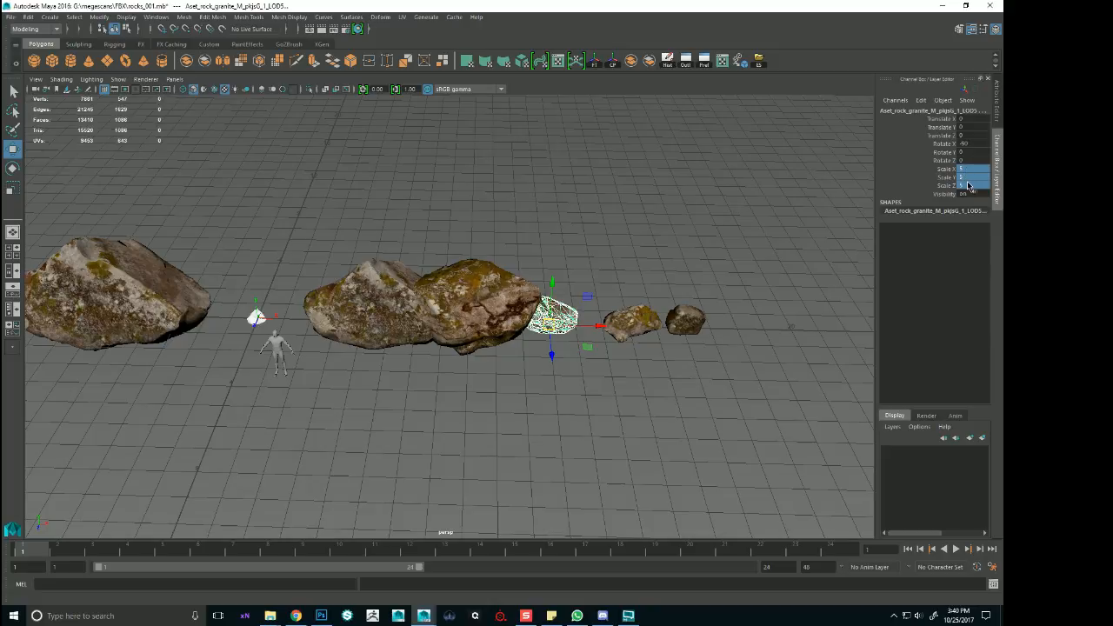
type("12")
key("Return")
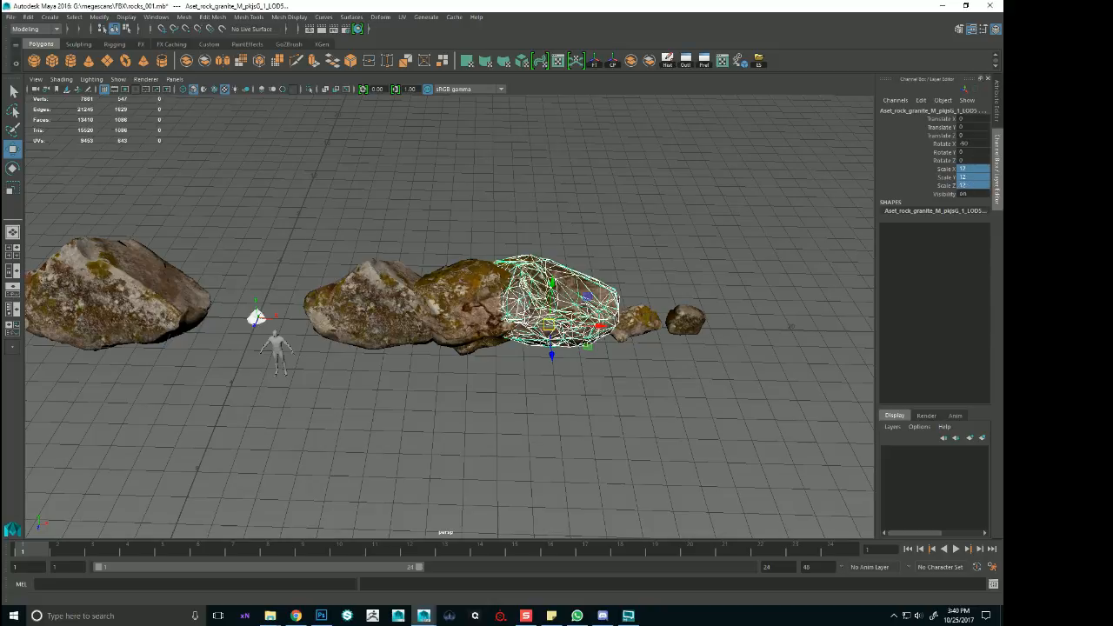
Set the fourth small rock in the row to scale 12 on X, Y and Z
left_click(641, 322)
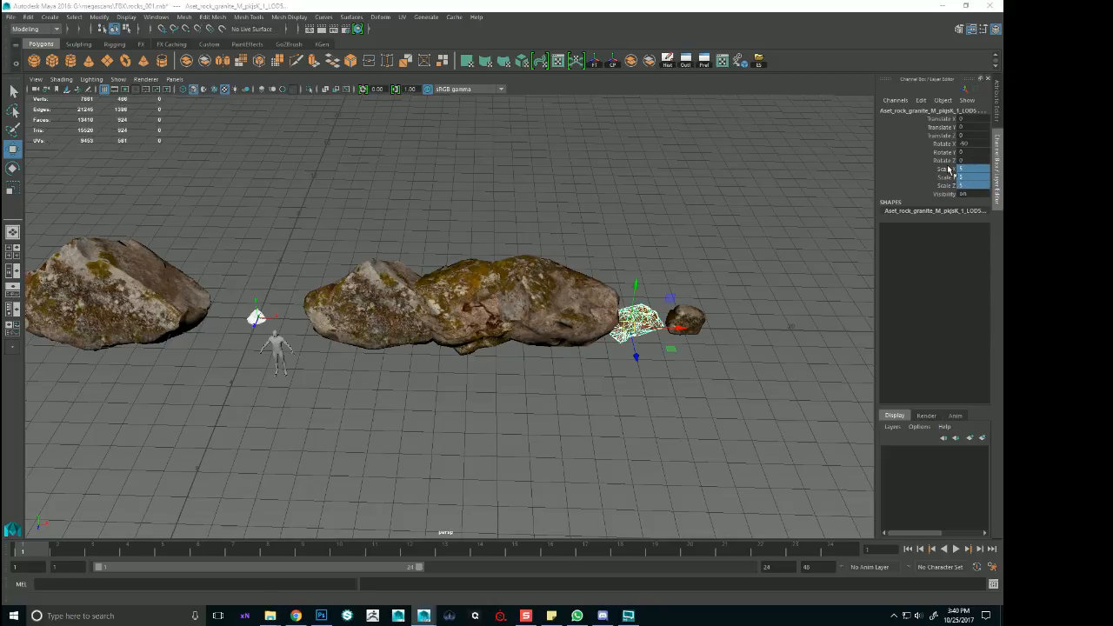
type("12")
key("Return")
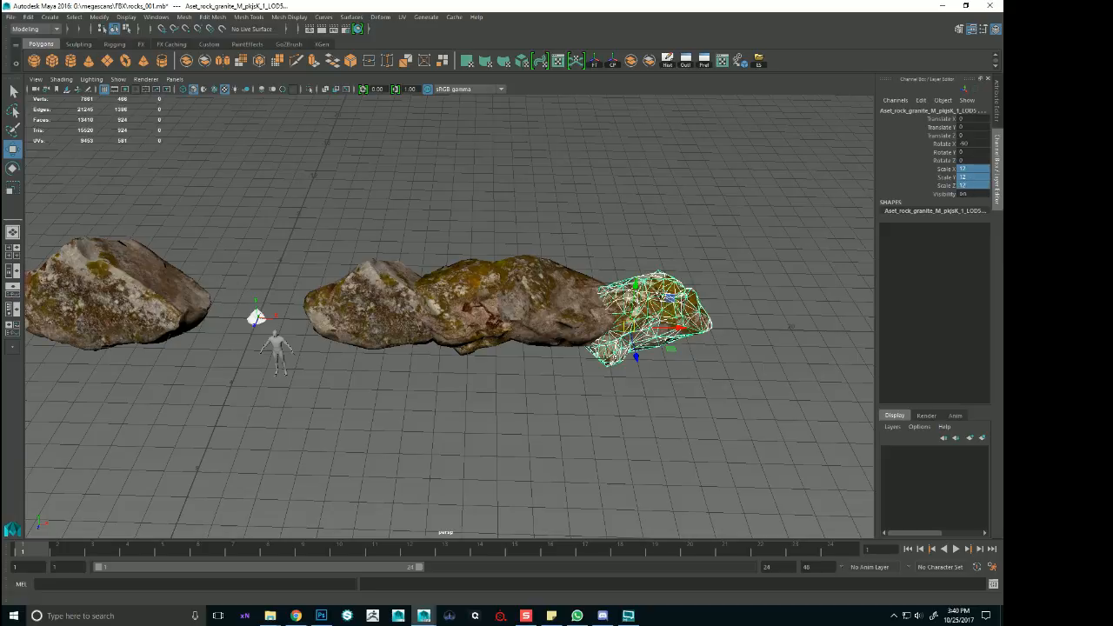
Set the fifth small rock in the row to scale 12 on X, Y and Z
left_click(694, 336)
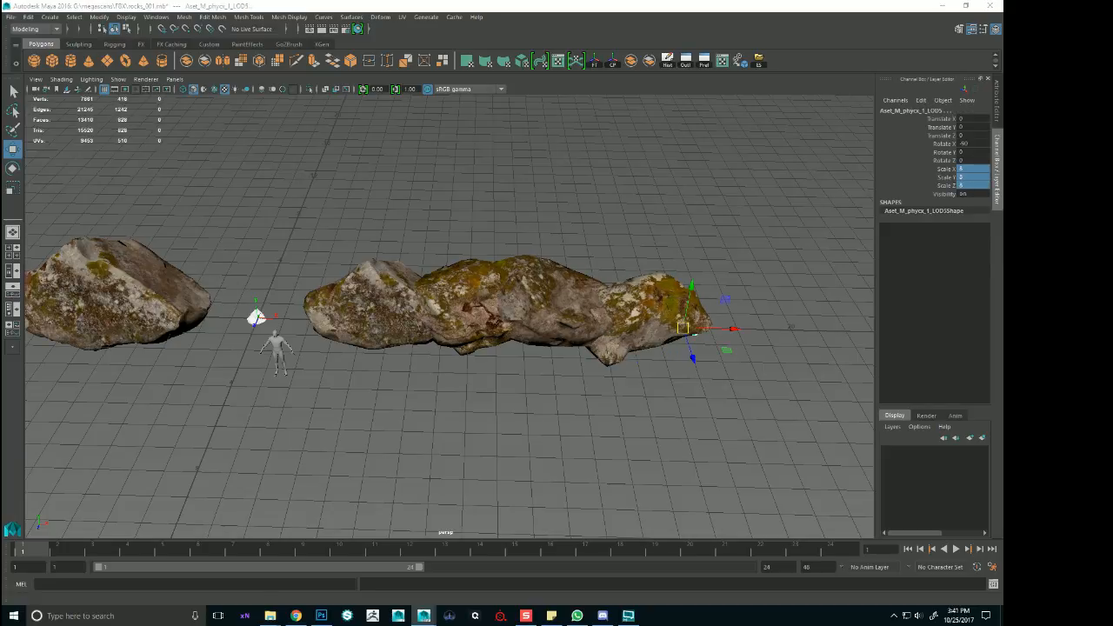
left_click_drag(974, 170, 976, 185)
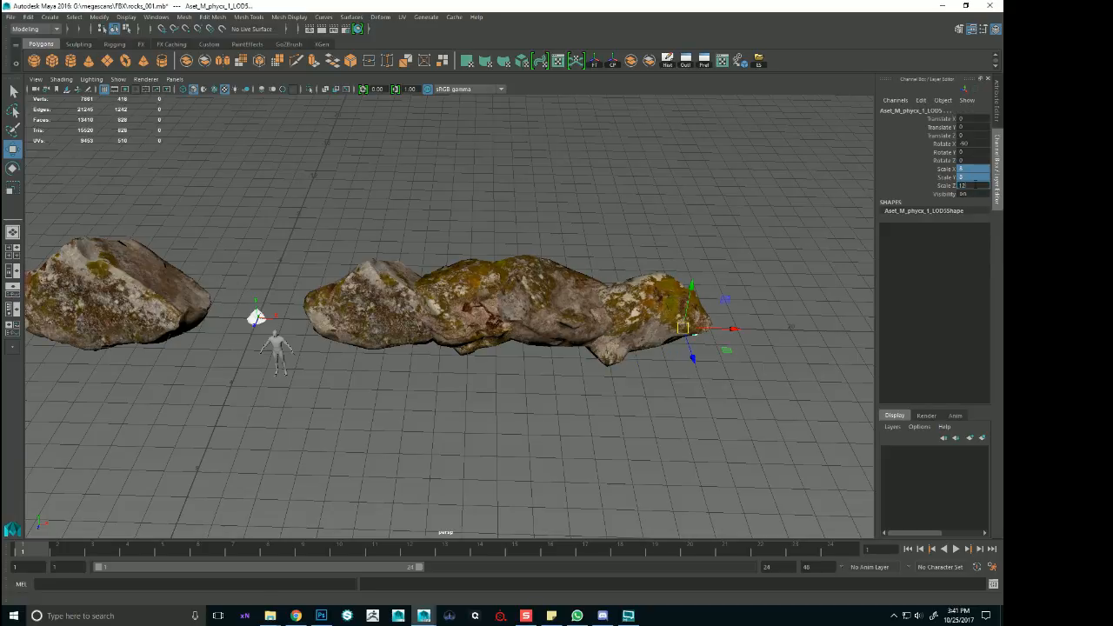
type("12")
key("Return")
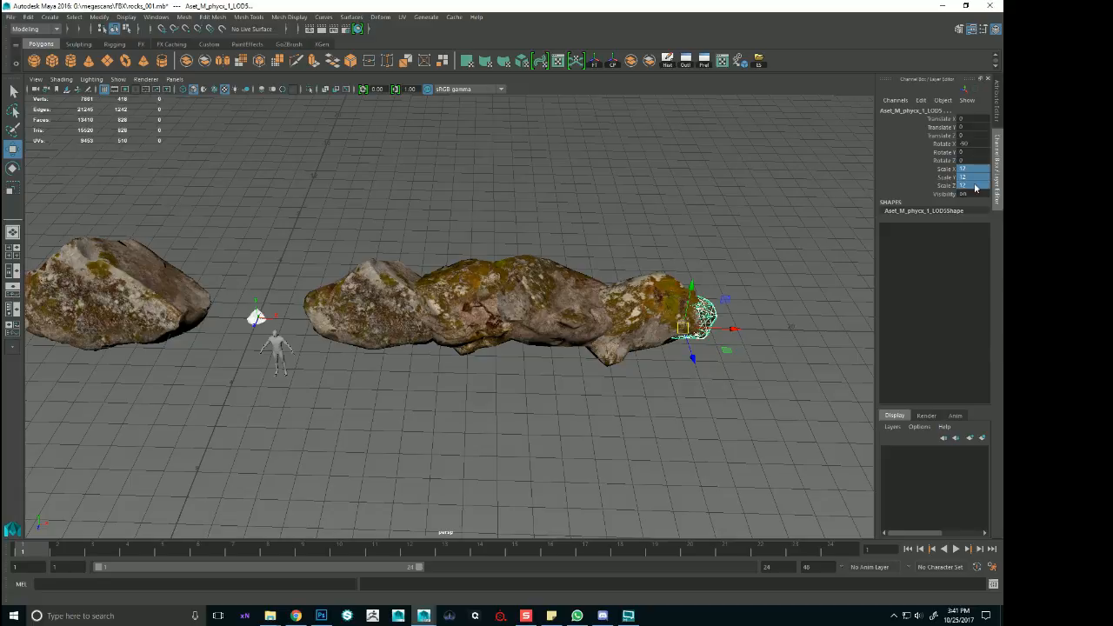
scroll(633, 312, "down", 5)
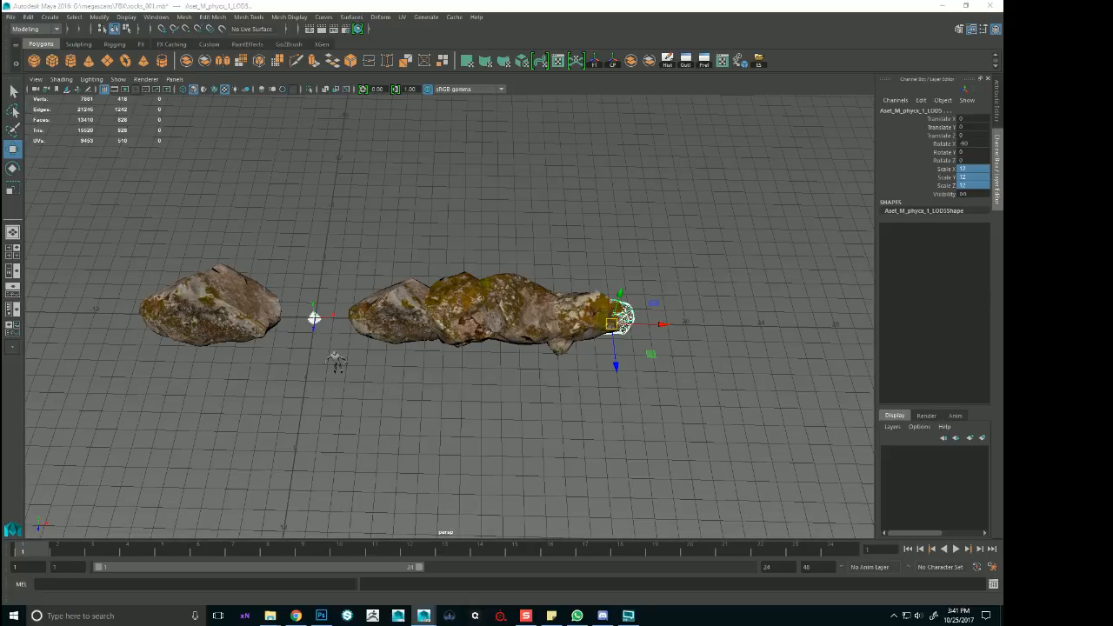
Move the first rock of the row back behind the origin and the large boulder to Translate X -19, Z -12
left_click(392, 315)
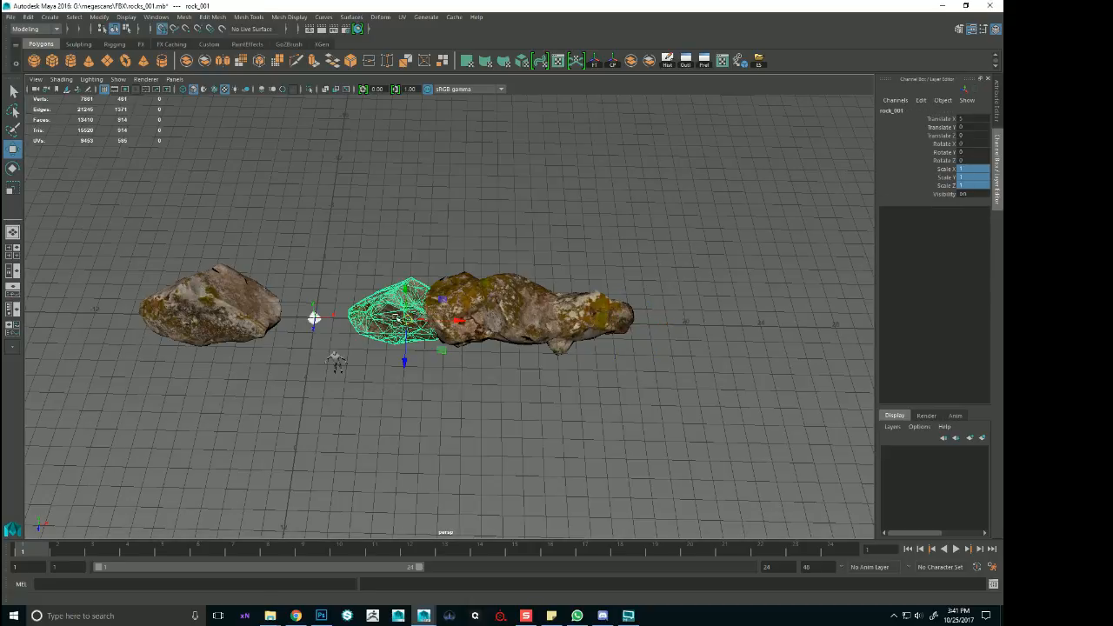
left_click_drag(407, 320, 510, 211)
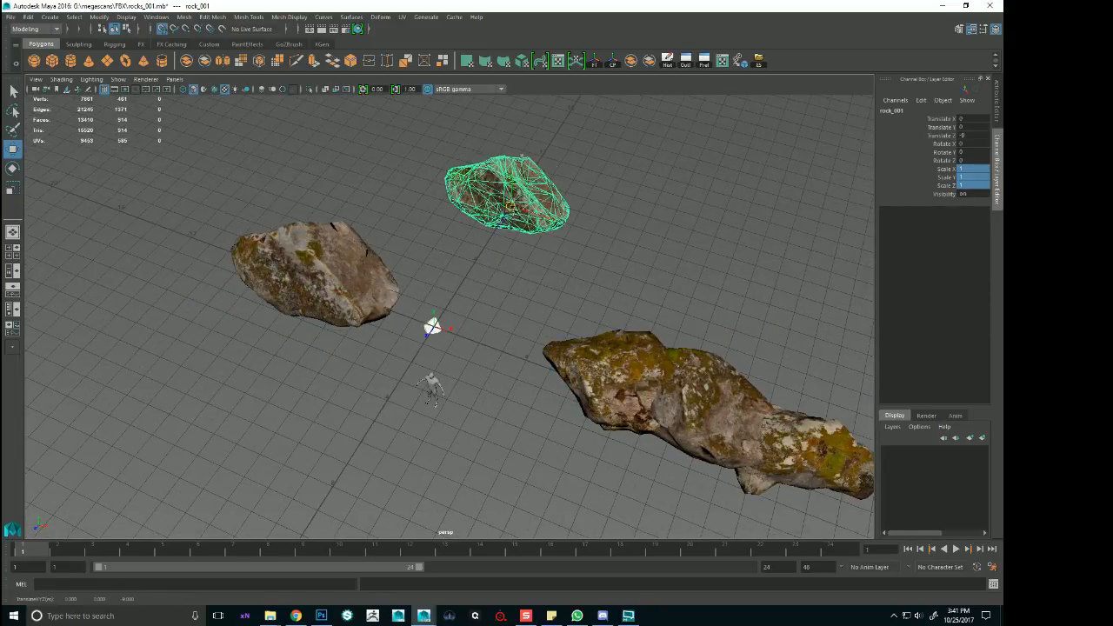
left_click_drag(487, 303, 548, 254, "alt")
left_click(308, 349)
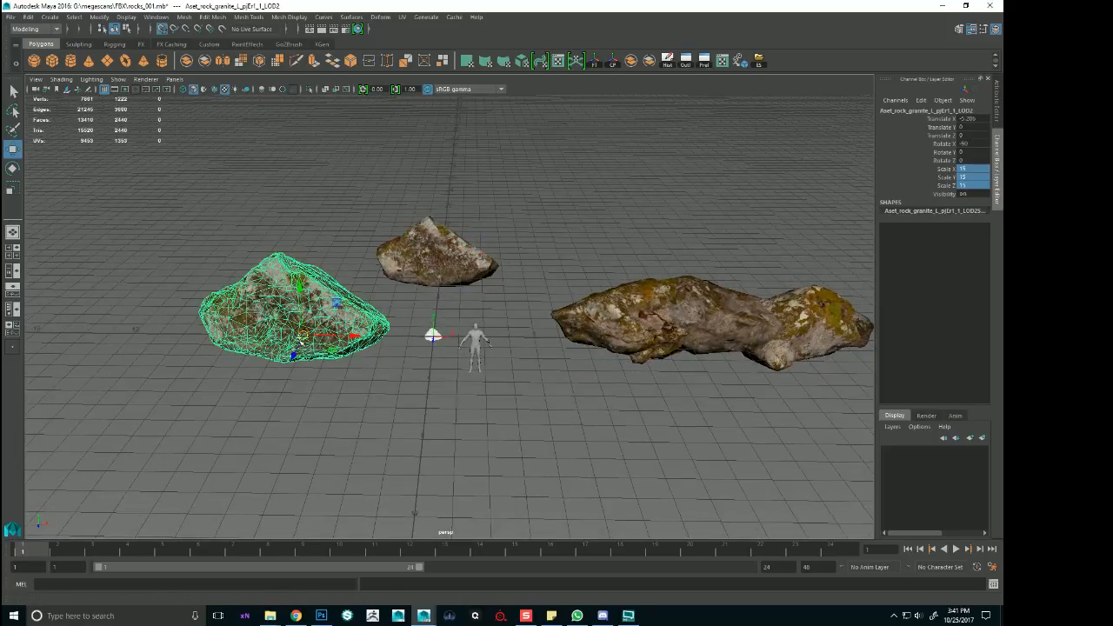
left_click_drag(302, 339, 94, 241)
left_click_drag(457, 249, 480, 279, "alt")
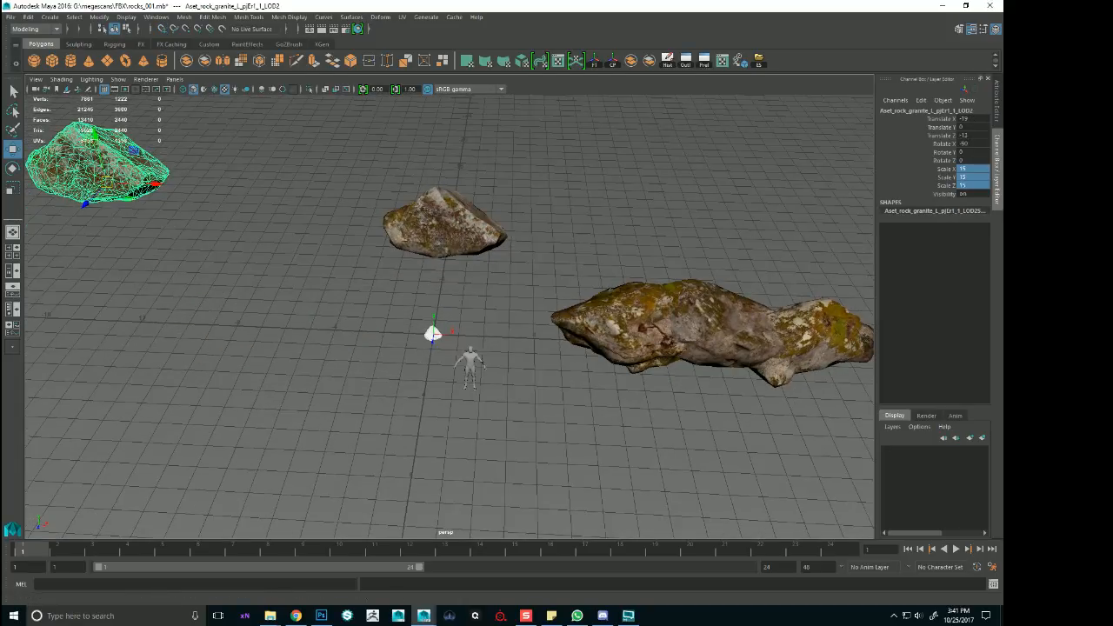
Move the second and third rocks back in line with the first, spacing them apart so they no longer overlap
left_click(598, 321)
key("x")
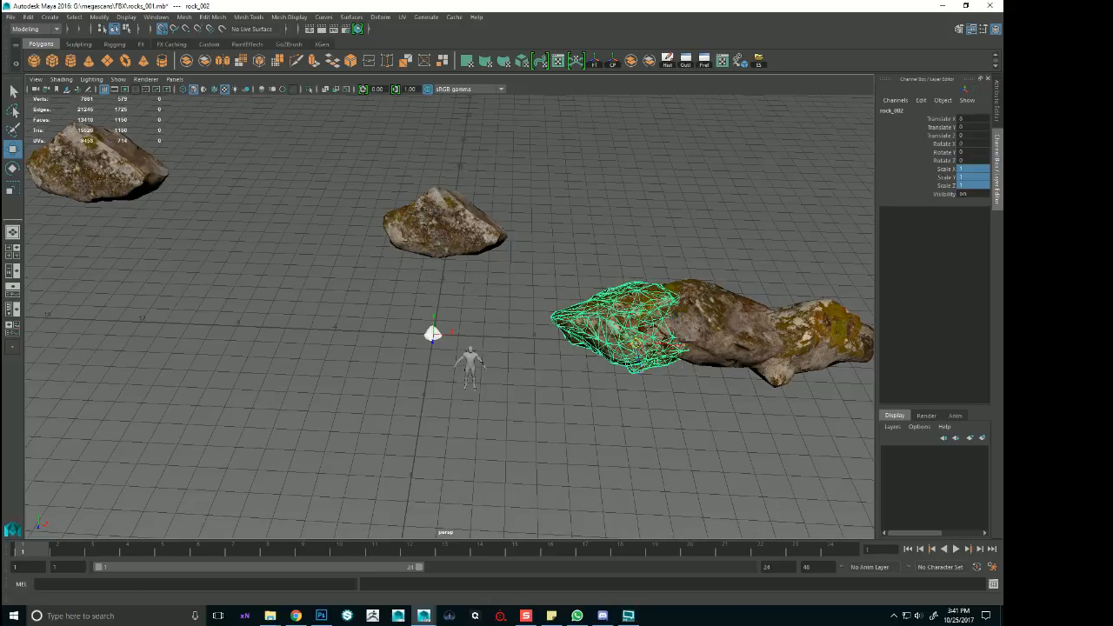
left_click_drag(636, 343, 616, 244)
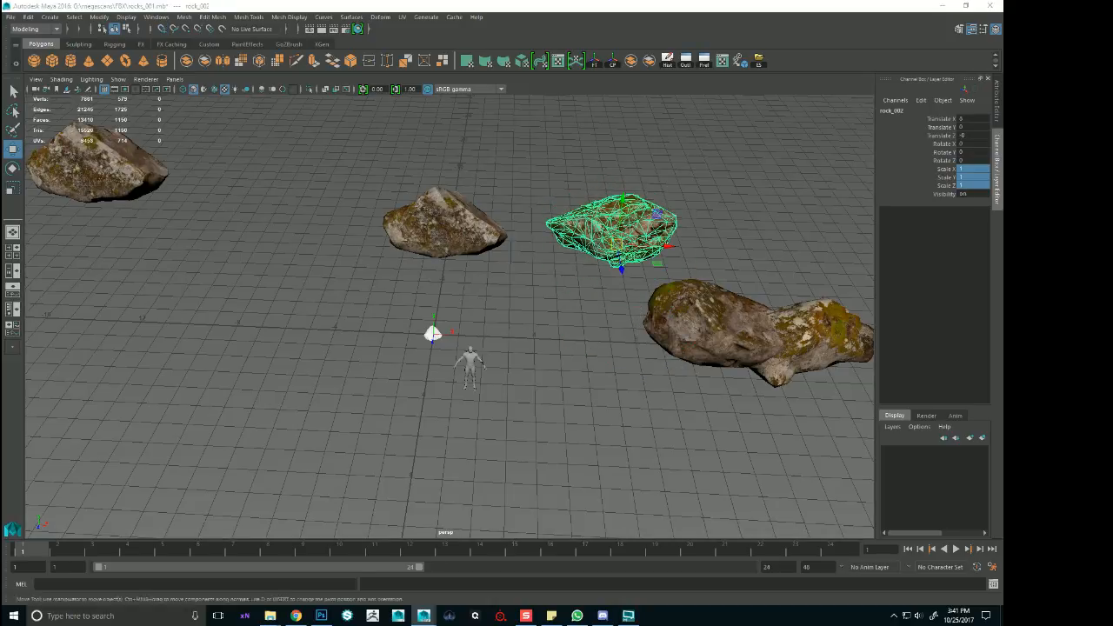
left_click(683, 304)
right_click_drag(683, 302, 643, 271, "alt")
middle_click_drag(643, 270, 387, 282, "alt")
key("x")
left_click_drag(375, 346, 483, 265)
Move the fourth rock to Translate X 23 and the fifth to X 29, lining both up with the back row
left_click(443, 339)
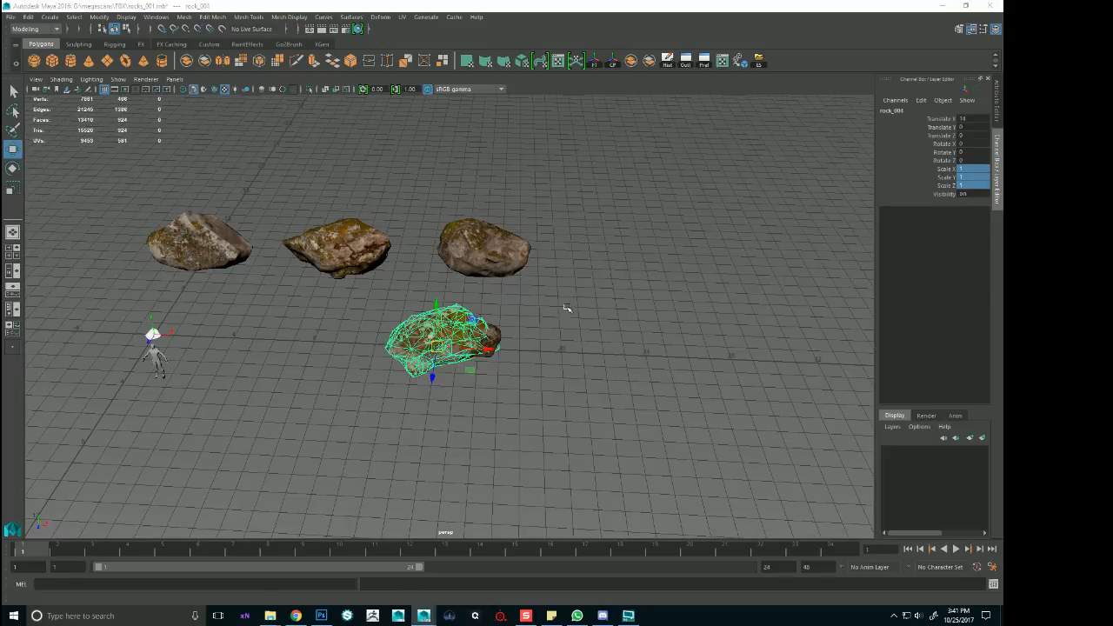
left_click_drag(434, 348, 613, 266)
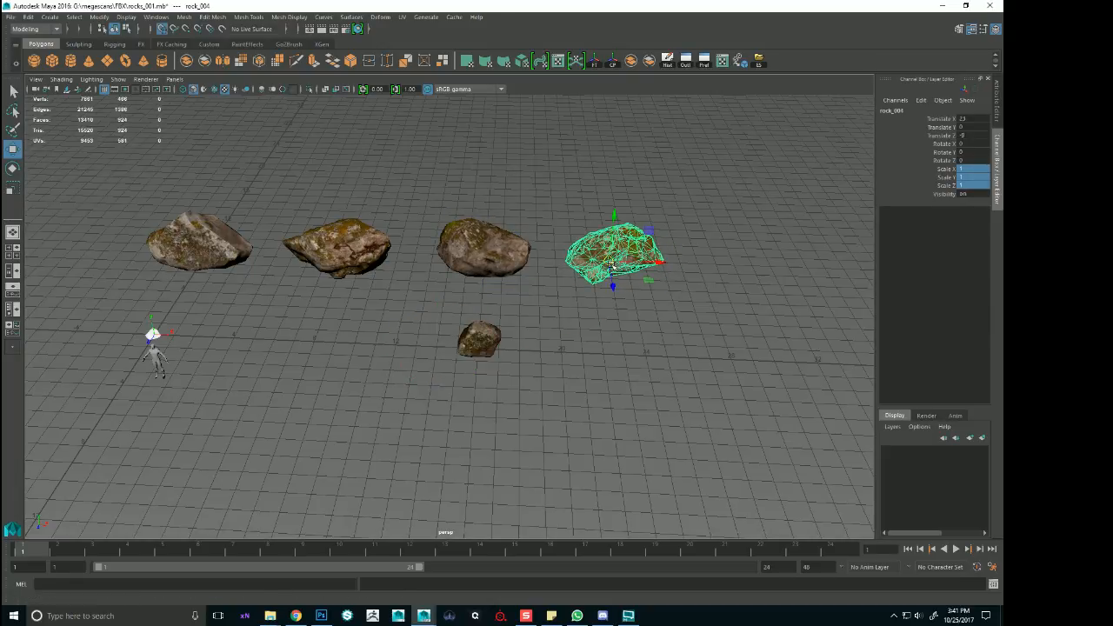
left_click(479, 339)
left_click_drag(480, 348, 718, 260)
Compare the small white rock at the origin with the human figure, the rock row and the large boulder
right_click_drag(398, 333, 593, 339, "alt")
middle_click_drag(593, 339, 855, 362, "alt")
left_click_drag(437, 402, 461, 357, "alt")
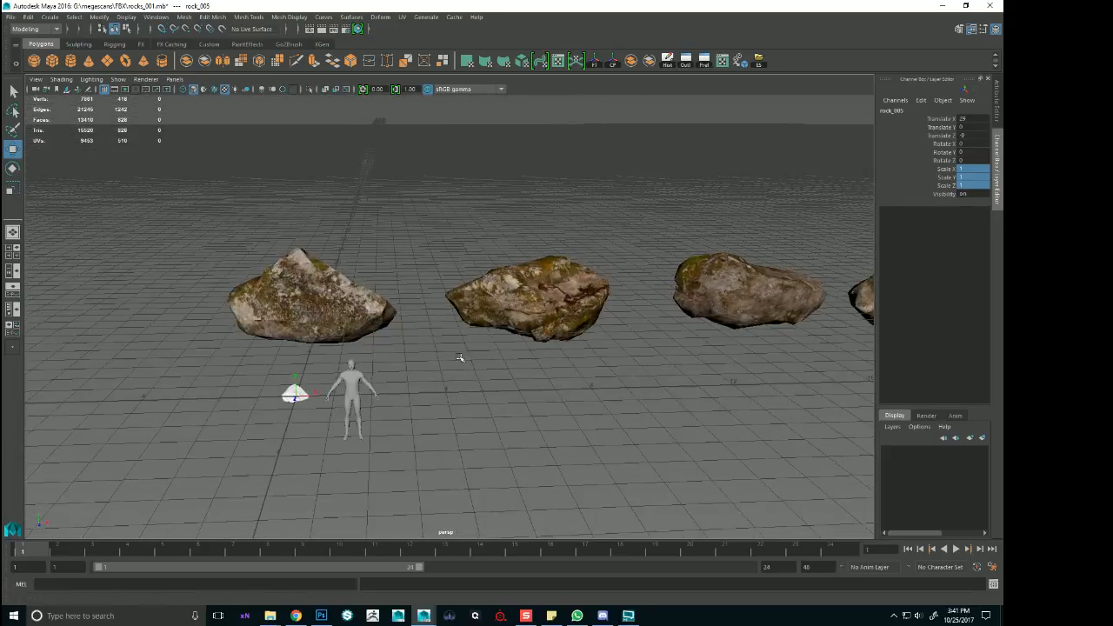
middle_click_drag(460, 358, 669, 365, "alt")
left_click_drag(670, 365, 700, 409, "alt")
left_click(520, 393)
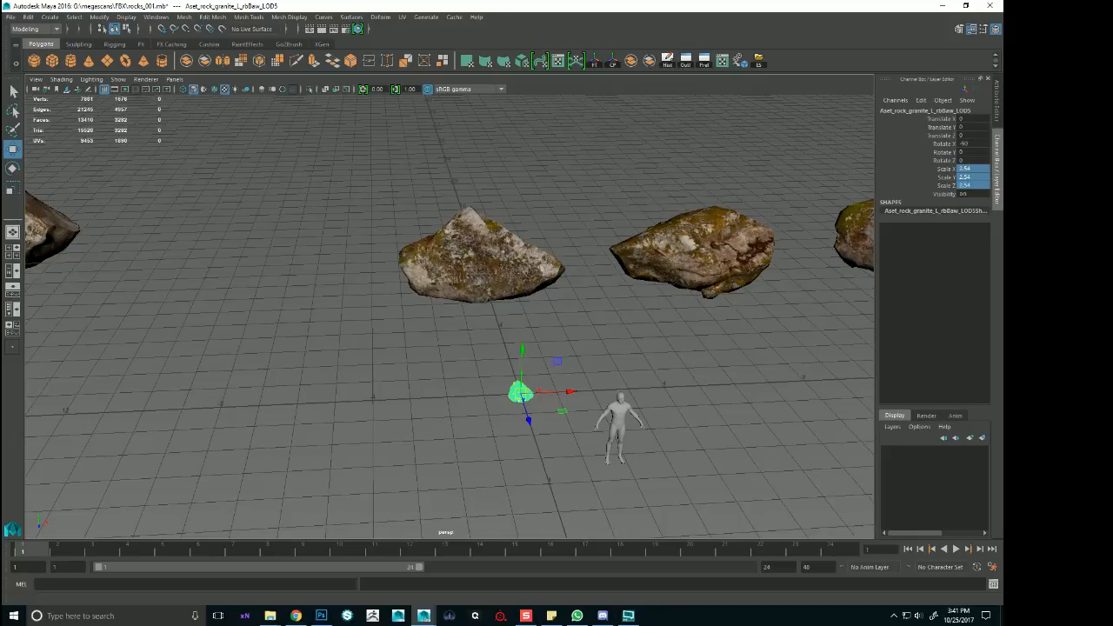
left_click(52, 232, "shift")
left_click(520, 393, "shift")
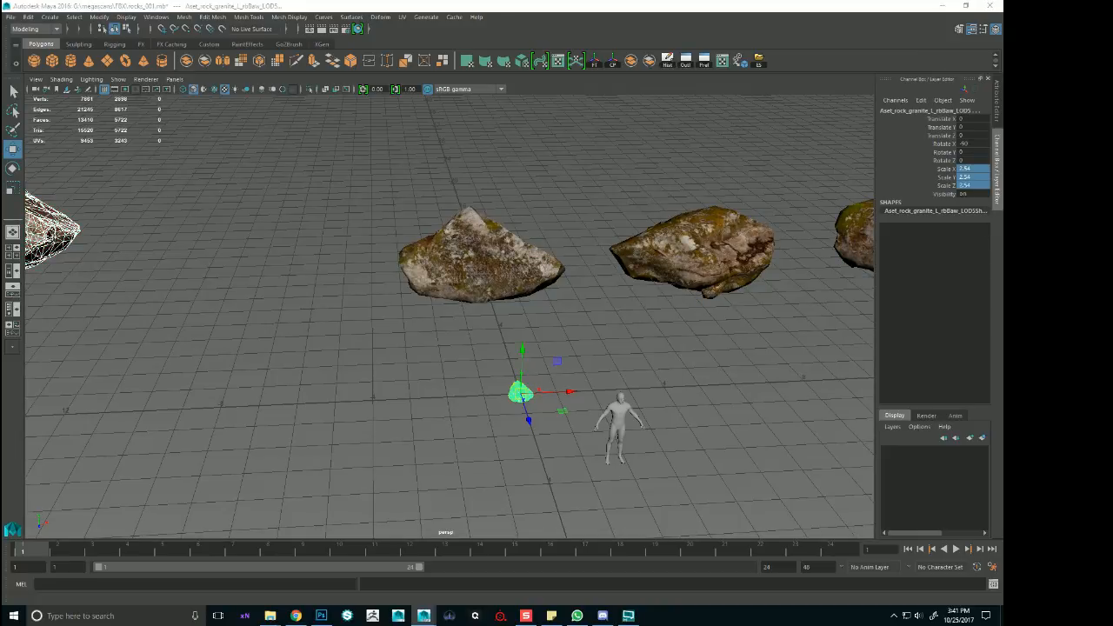
right_click_drag(425, 315, 517, 360, "alt")
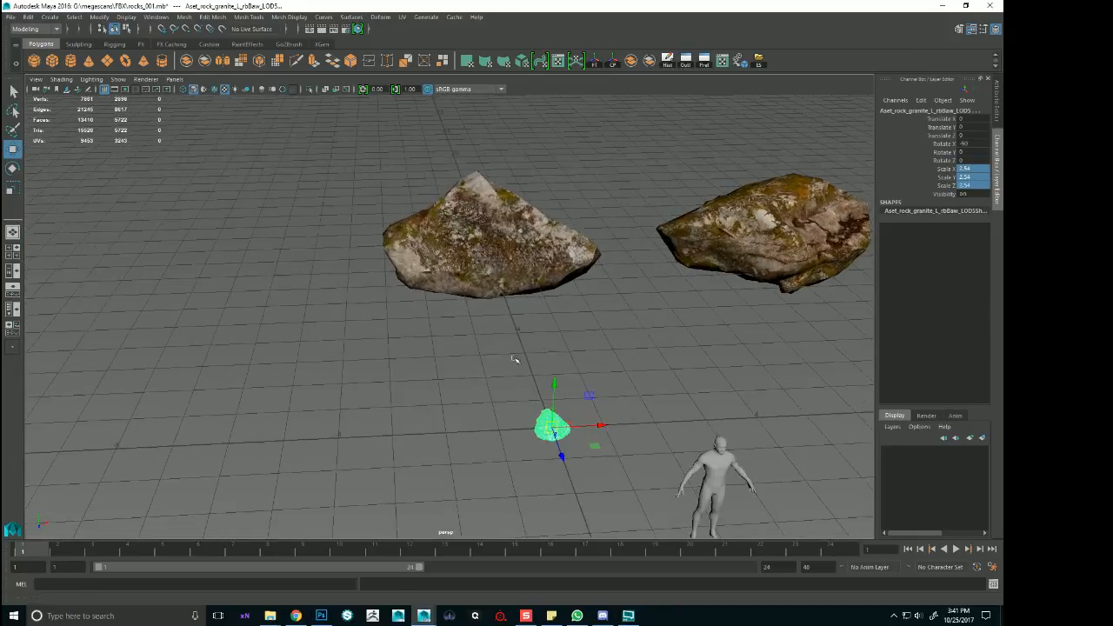
middle_click_drag(517, 360, 818, 405, "alt")
right_click_drag(817, 404, 652, 410, "alt")
middle_click_drag(652, 409, 322, 261, "alt")
right_click_drag(323, 261, 658, 348, "alt")
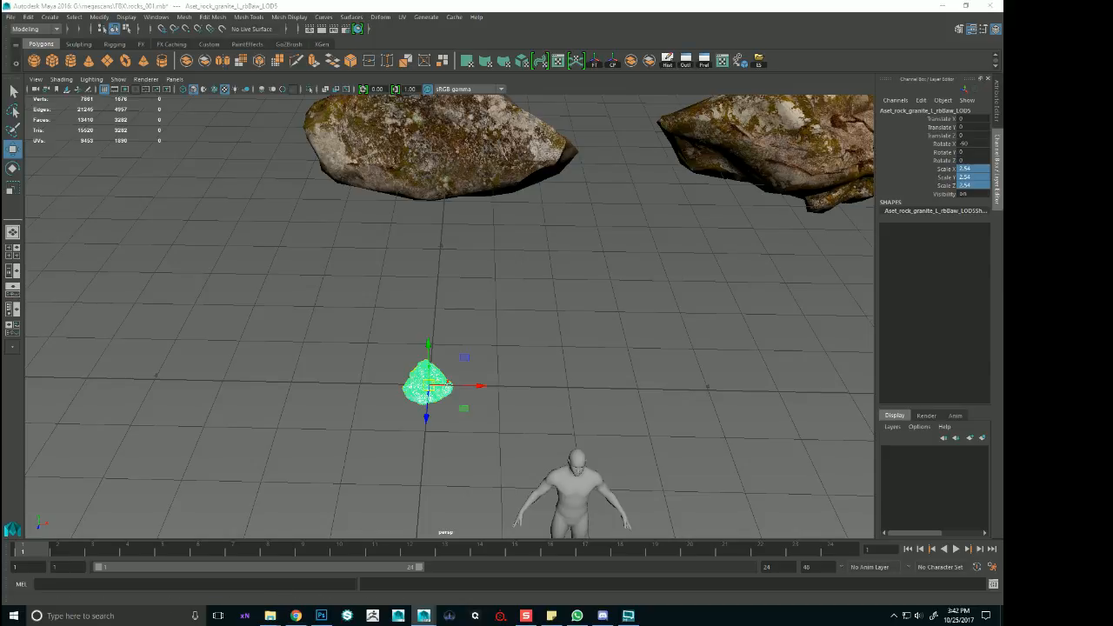
Review the whole rock layout and examine the white rock at the origin up close
right_click_drag(797, 233, 544, 283, "alt")
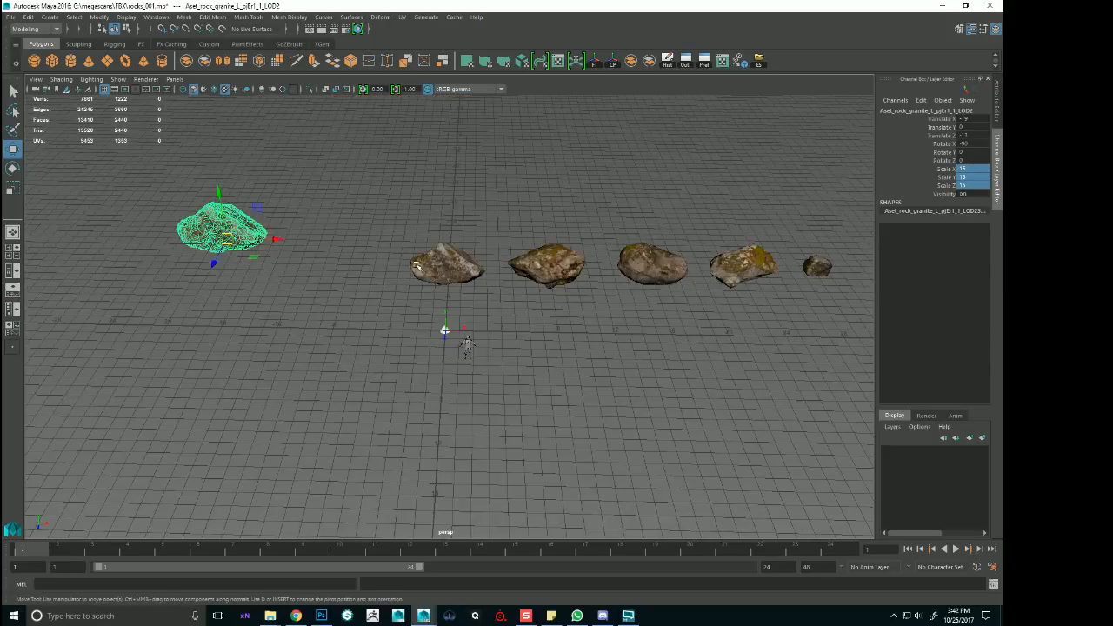
left_click_drag(544, 283, 531, 262, "alt")
right_click_drag(531, 263, 562, 275, "alt")
left_click(440, 330)
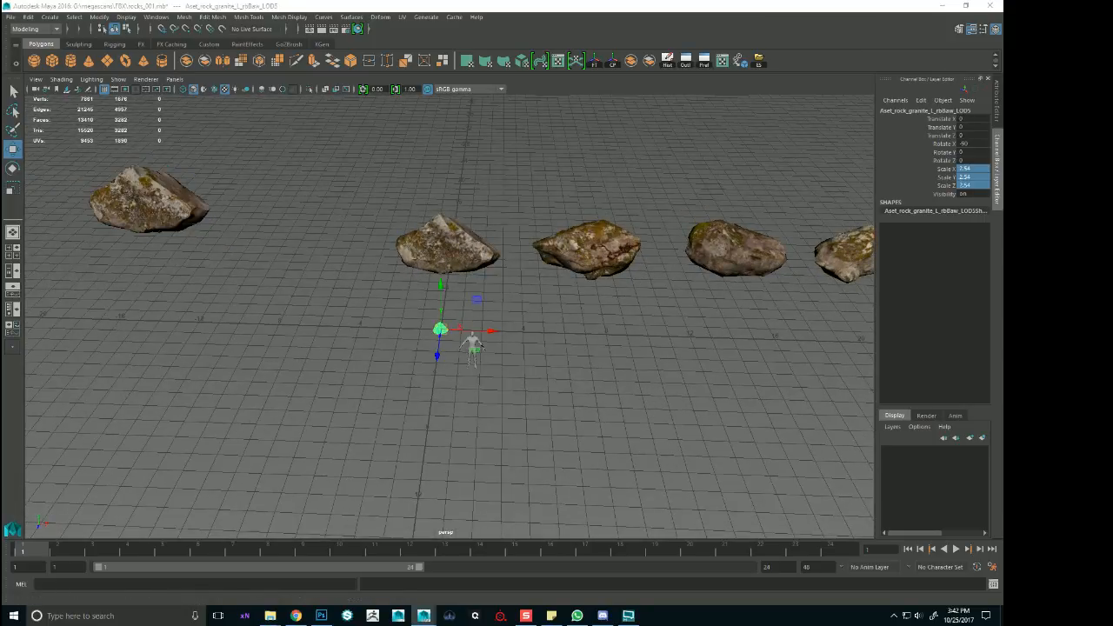
key("f")
mouse_move(504, 406)
left_mouse_down("alt")
mouse_move(621, 385)
mouse_move(617, 374)
mouse_move(609, 391)
mouse_move(473, 402)
mouse_move(496, 400)
left_mouse_up("alt")
right_click_drag(548, 408, 446, 310, "alt")
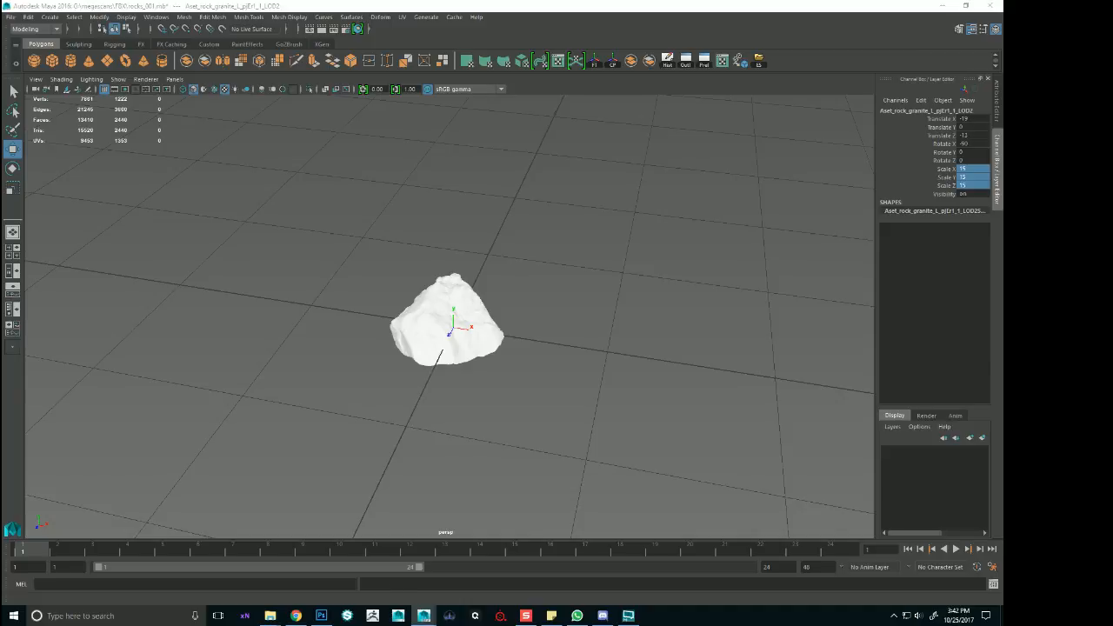
Group the large boulder and import Aset_rock_granite_L_rbBaw_LOD4.FBX into the scene
key("ctrl+g")
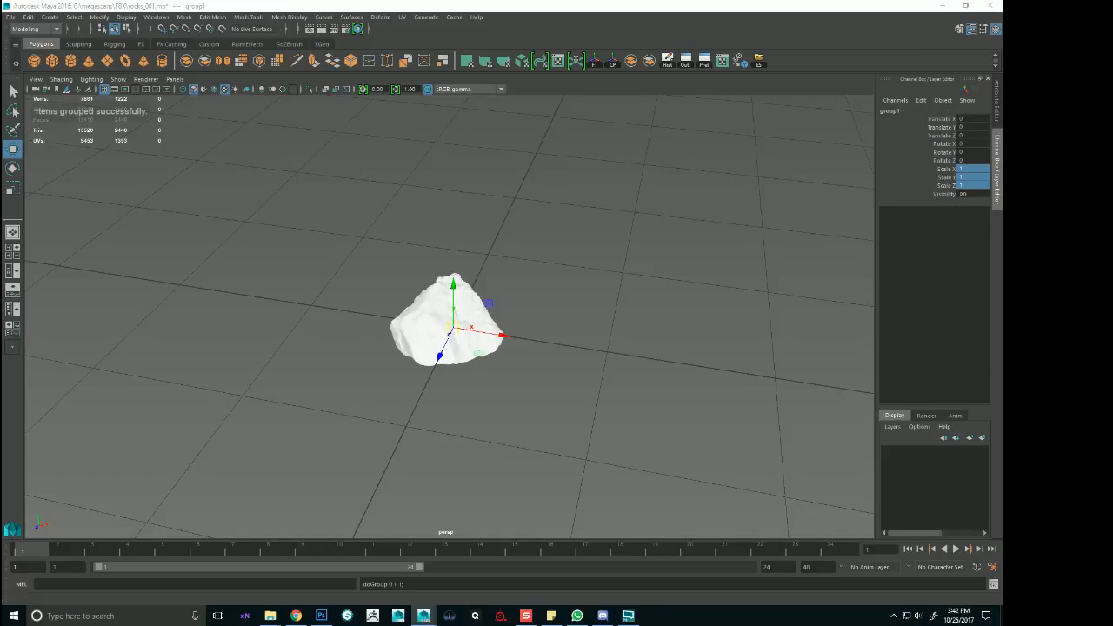
key("Return")
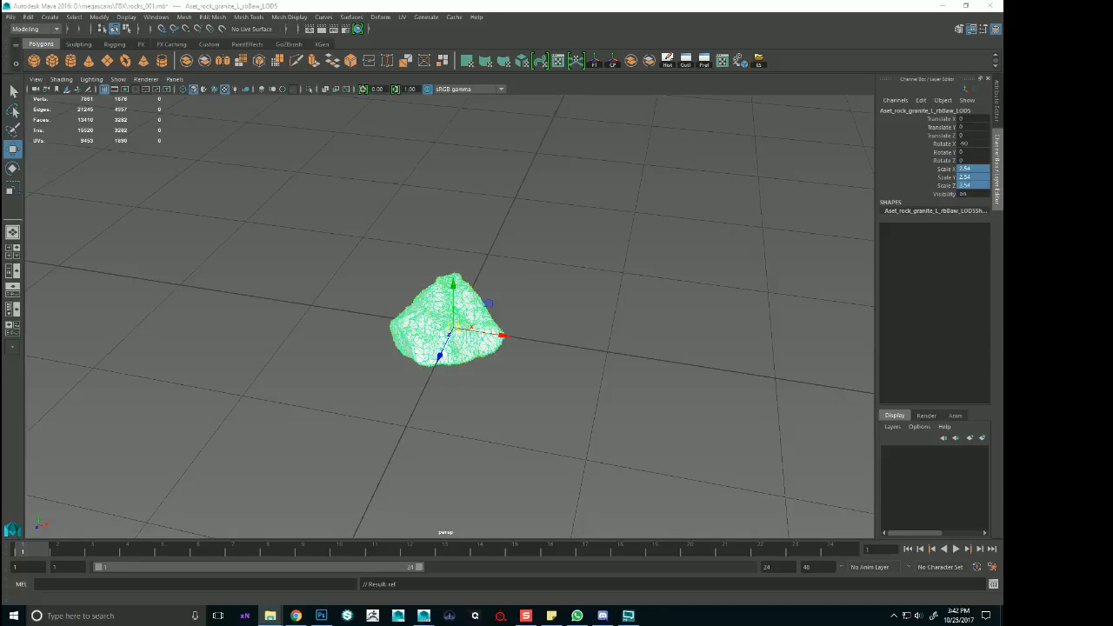
left_click_drag(616, 306, 594, 306)
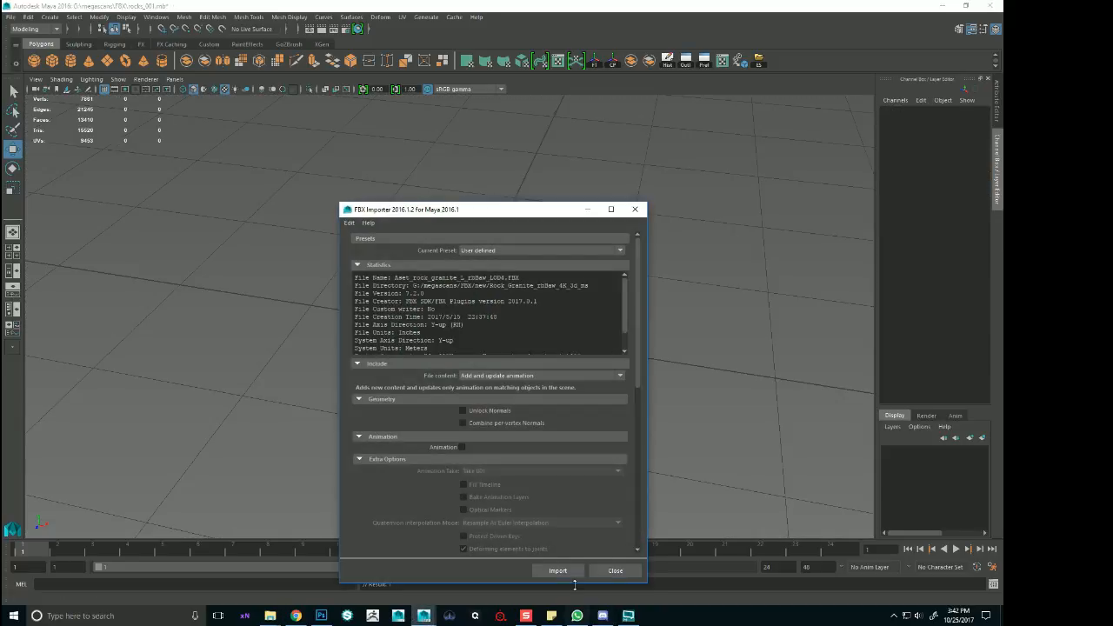
left_click(572, 575)
scroll(514, 318, "down", 3)
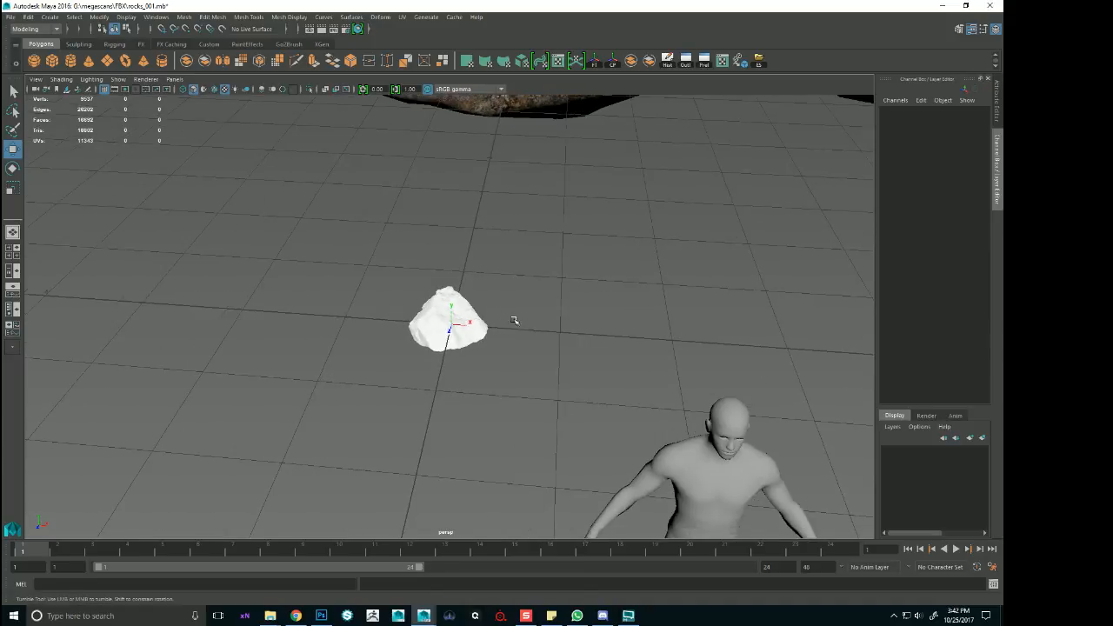
Inspect the overlapping white granite rocks at the origin and delete the duplicate
left_click(448, 323)
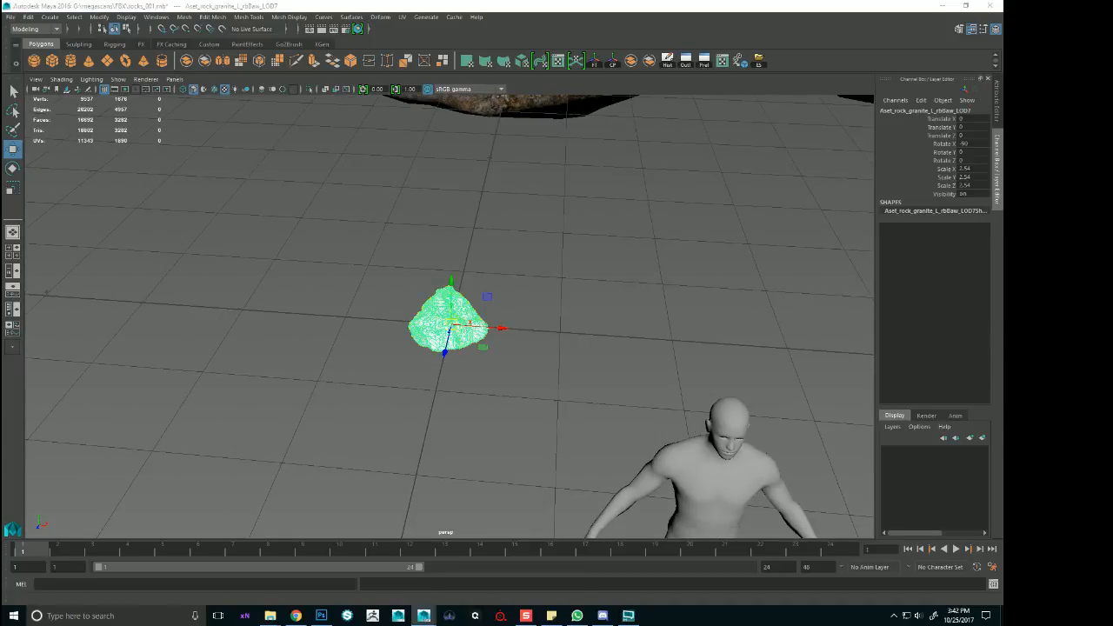
key("f")
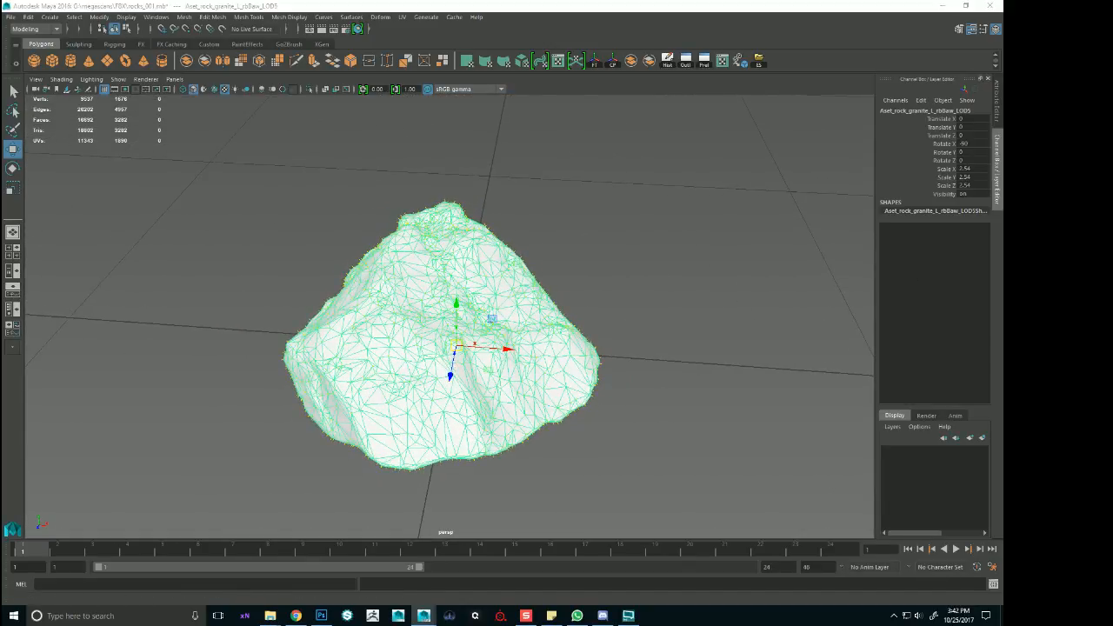
key("Delete")
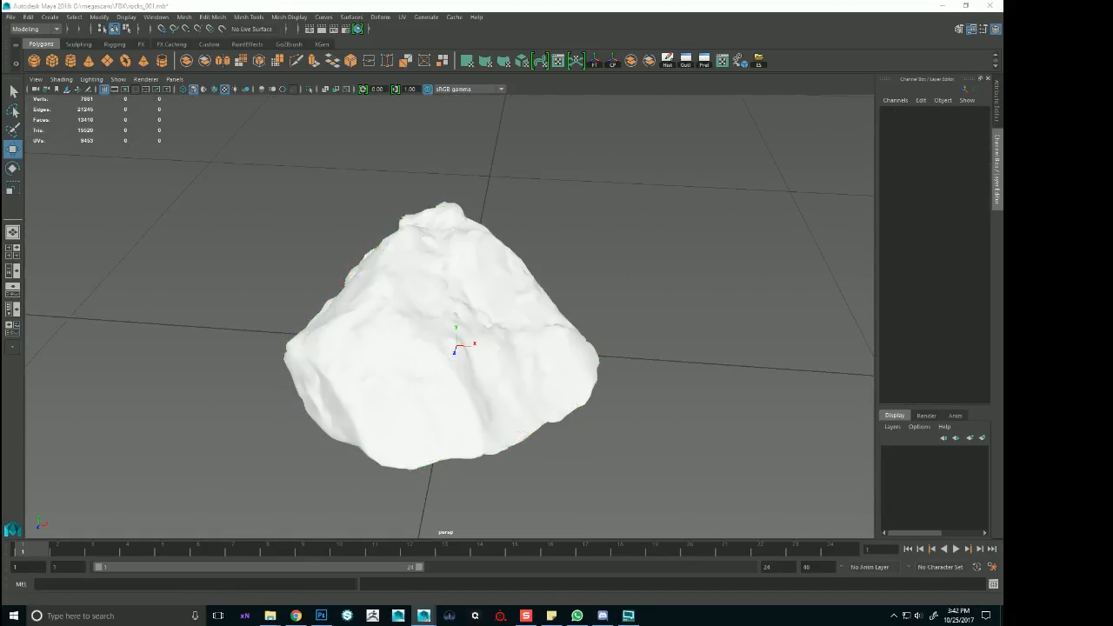
Try to import the granite rock FBX again and compare the white rock's size with the human figure
left_click_drag(792, 421, 607, 371)
left_click(571, 574)
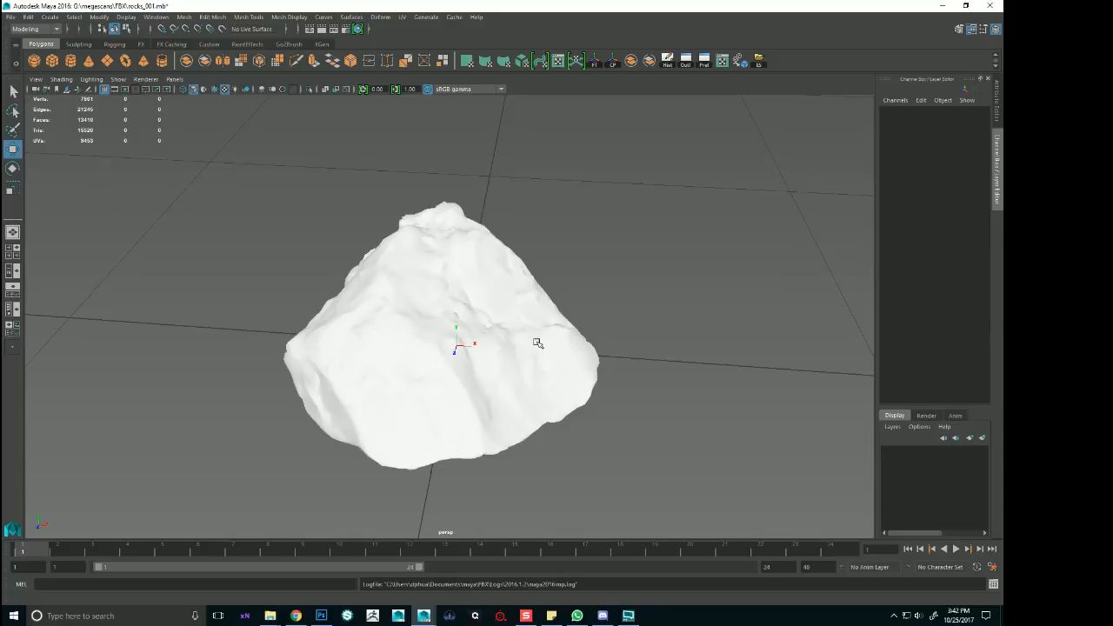
right_click_drag(629, 379, 211, 292, "alt")
left_click(456, 326)
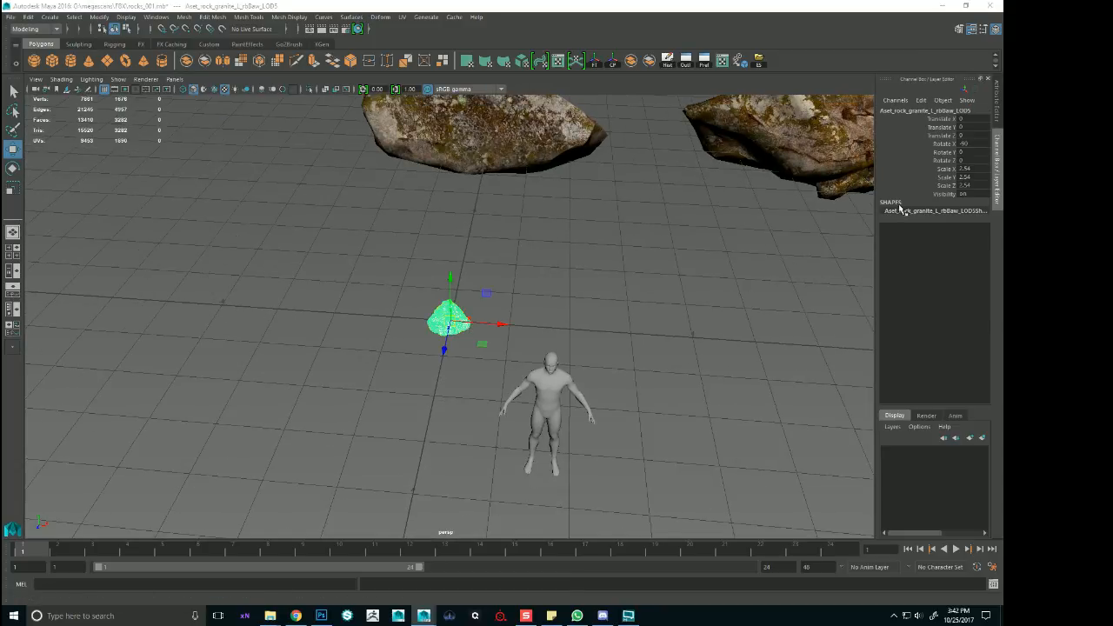
mouse_move(505, 266)
right_mouse_down("alt")
mouse_move(607, 279)
mouse_move(494, 261)
mouse_move(508, 258)
right_mouse_up("alt")
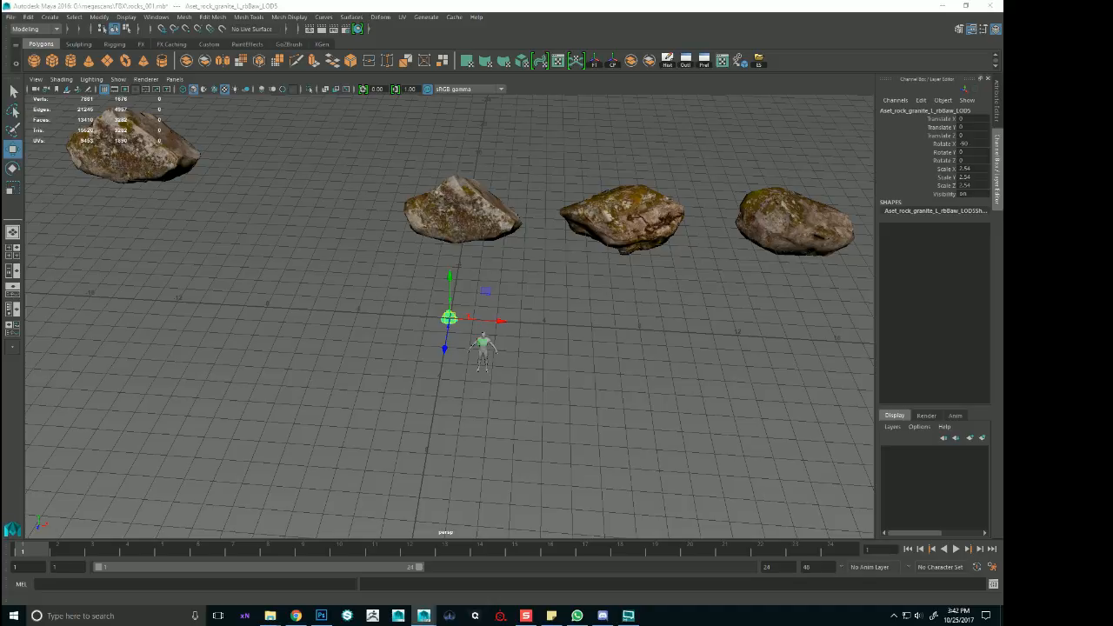
right_click_drag(384, 287, 532, 292, "alt")
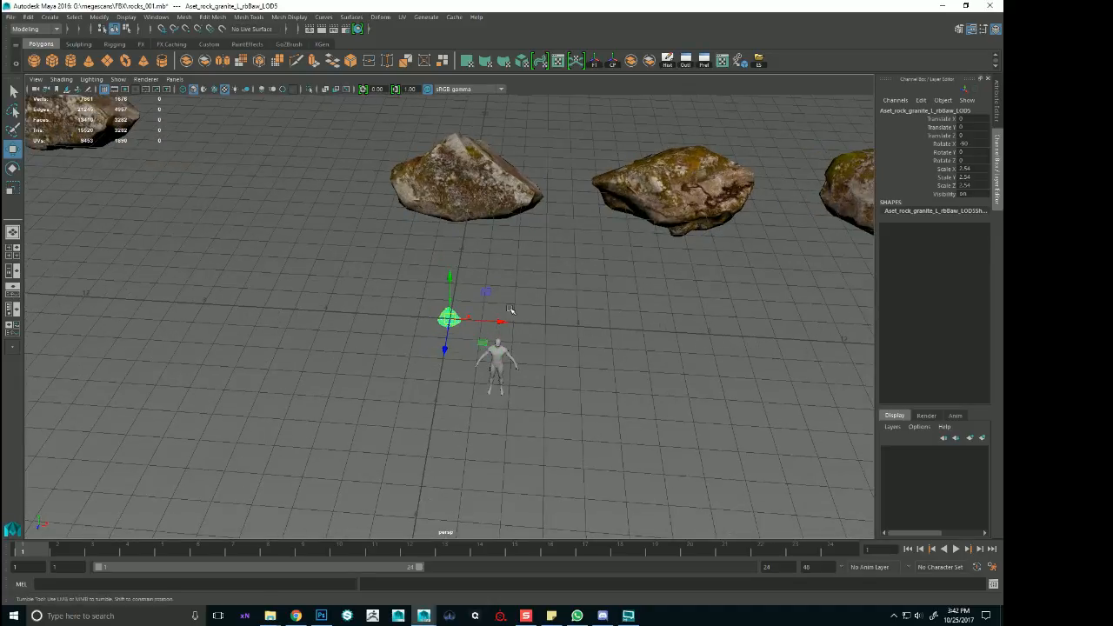
Remove the white granite rock from the origin
left_click(666, 252)
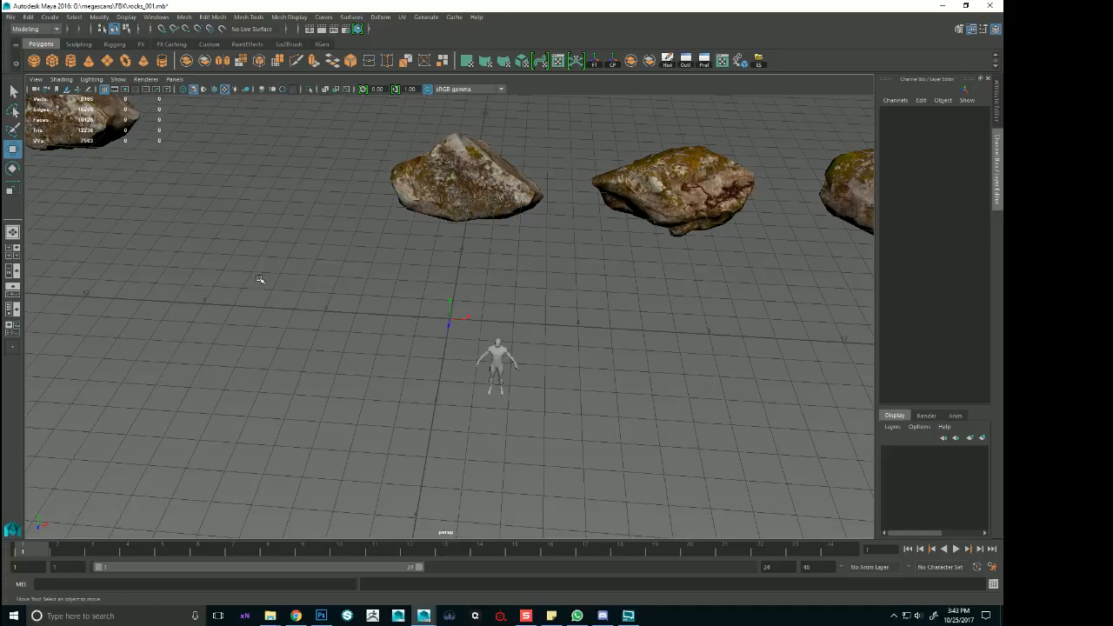
right_click_drag(261, 281, 366, 219, "alt")
middle_click_drag(357, 210, 326, 278, "alt")
Reopen the recent scene rocks_001.mb without saving the current changes
left_click(10, 16)
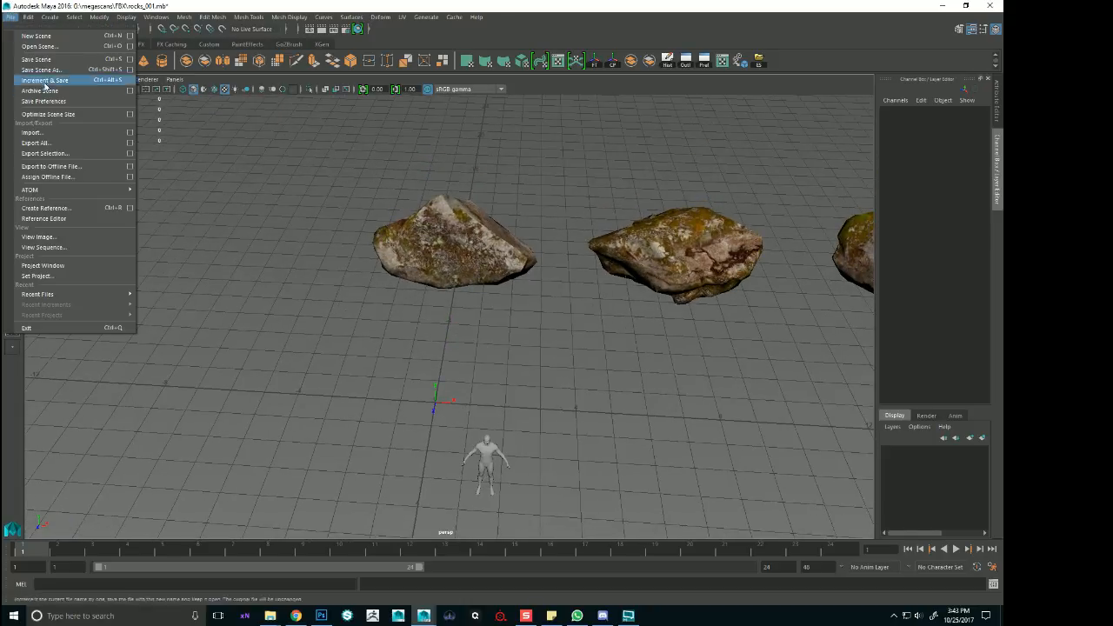
mouse_move(52, 294)
left_click(237, 294)
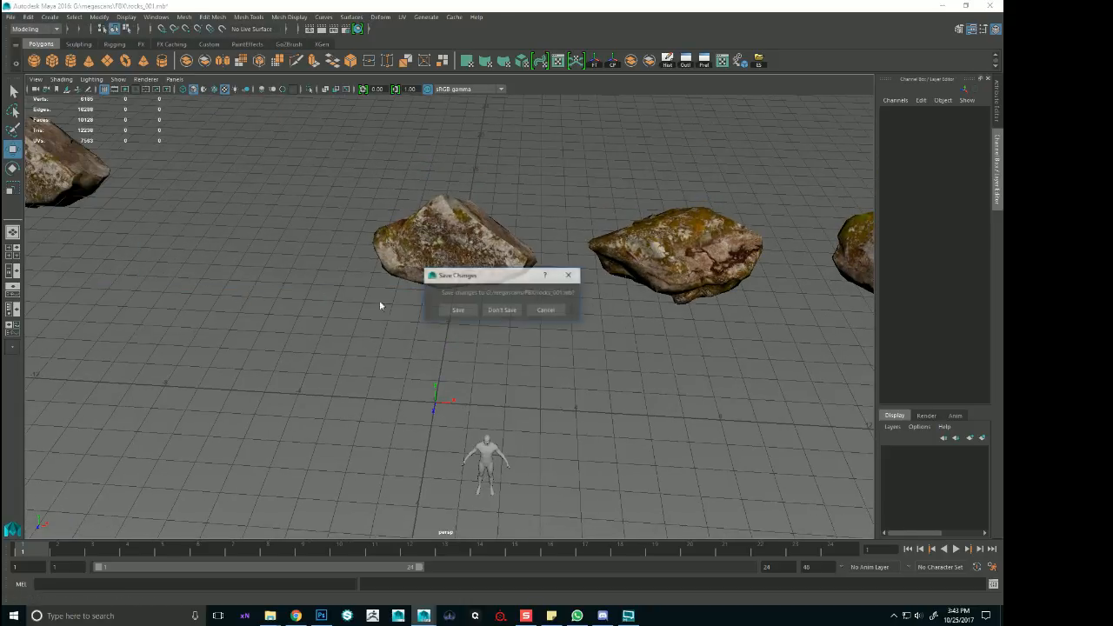
left_click(503, 310)
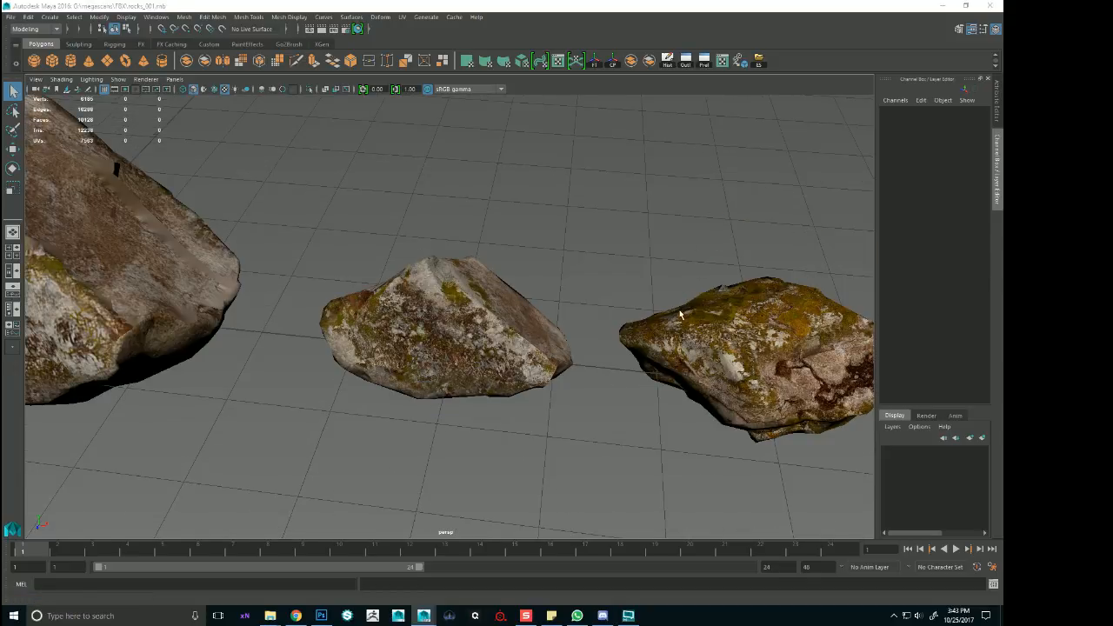
Check the scale values of the small granite rock beside the large boulder against the human figure
right_click_drag(681, 315, 550, 297, "alt")
middle_click_drag(549, 296, 559, 306, "alt")
right_click_drag(559, 305, 726, 418, "alt")
left_click(468, 347)
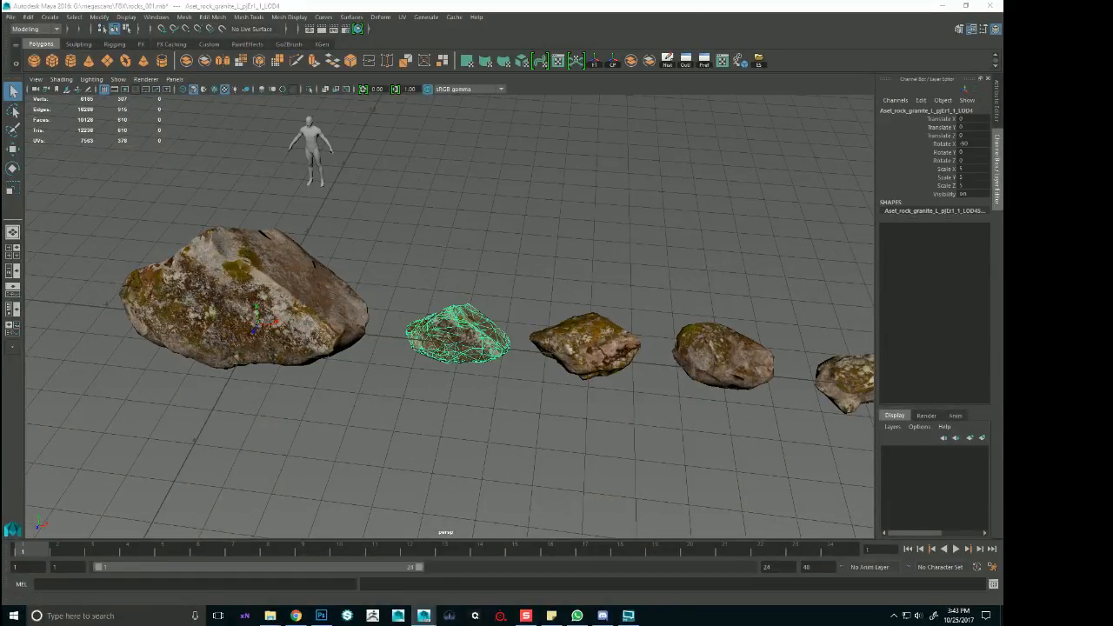
left_click(474, 335)
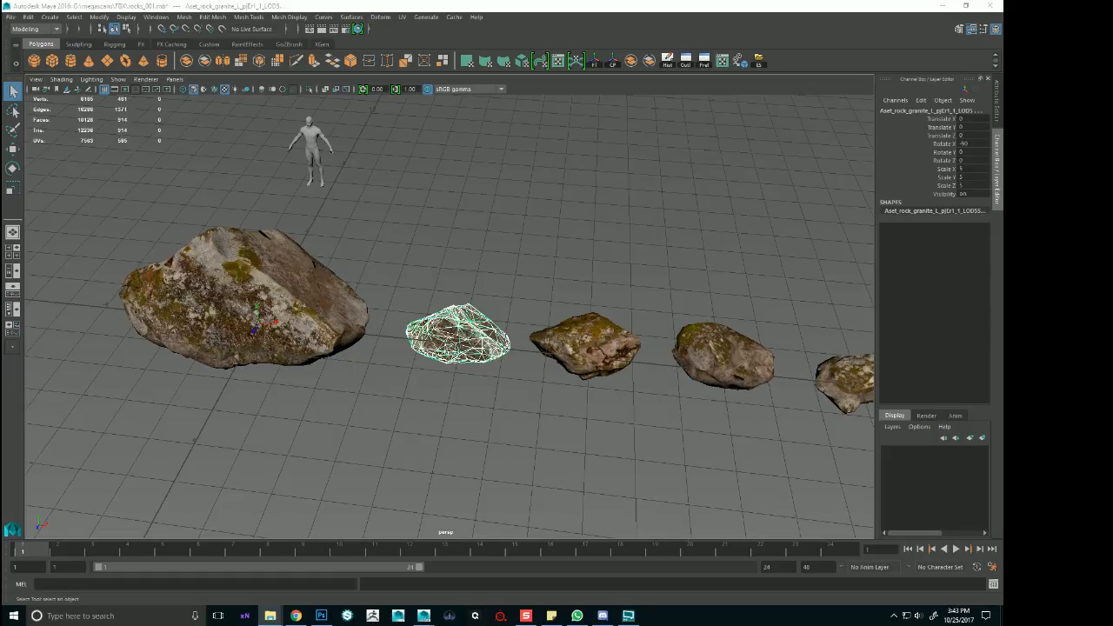
Import the scatter rock FBX and move the large granite rock off the origin to about X -19, Z -18
left_click_drag(844, 398, 441, 447)
left_click(559, 571)
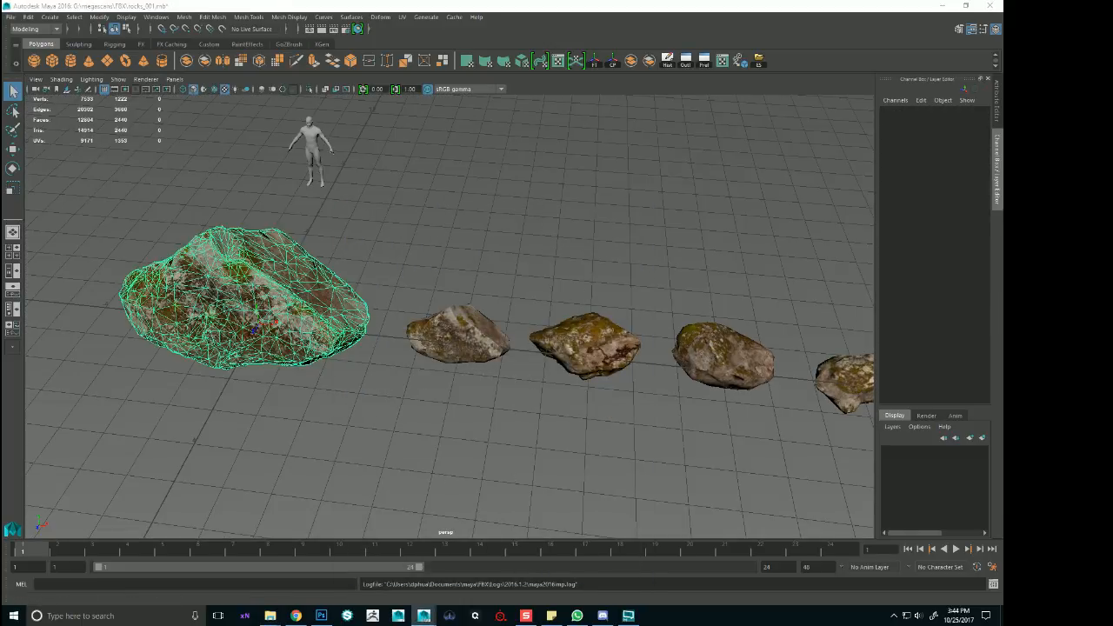
scroll(467, 311, "down", 5)
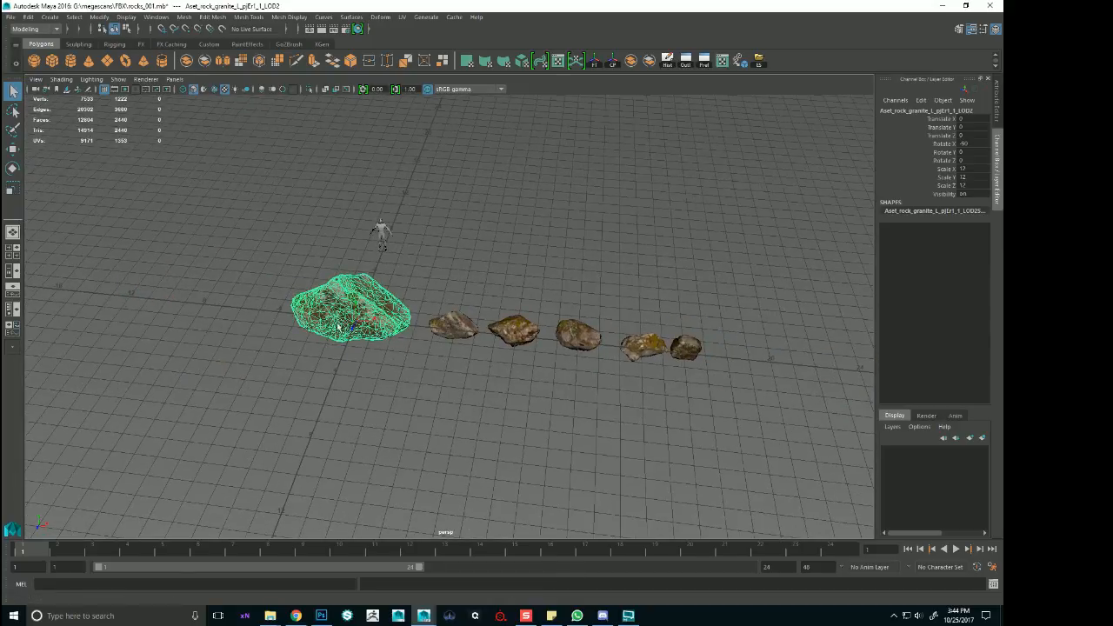
key("w")
key("x")
left_click_drag(356, 321, 148, 121)
scroll(499, 310, "up", 7)
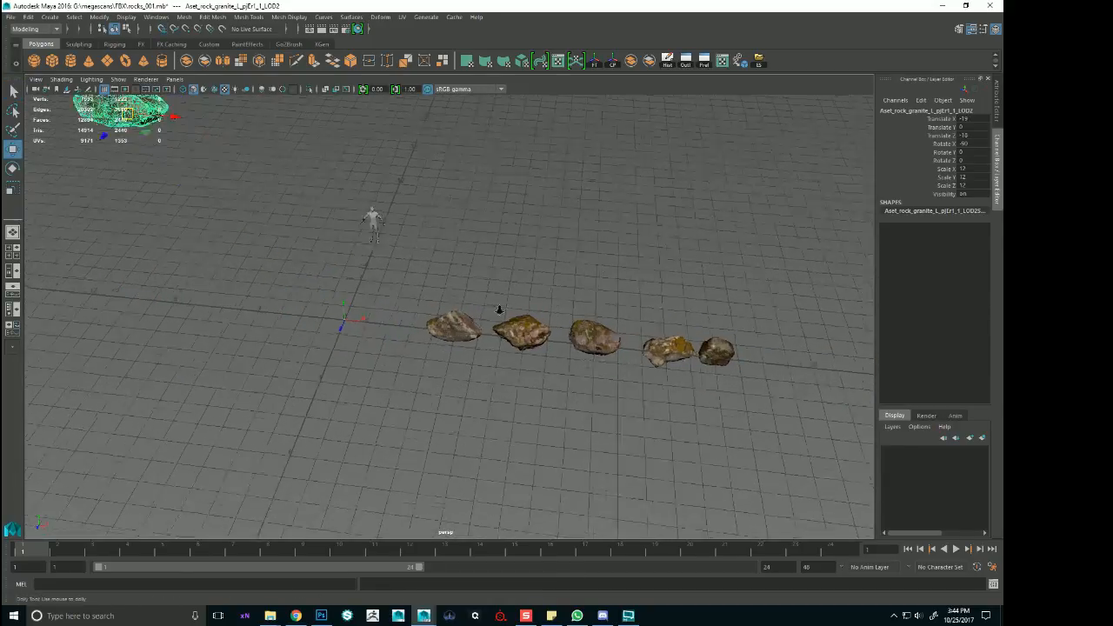
Set the scale of the tiny scatter rocks at the origin to 10 on all three axes
middle_click_drag(499, 310, 616, 315, "alt")
left_click_drag(616, 315, 639, 317, "alt")
left_click(350, 334)
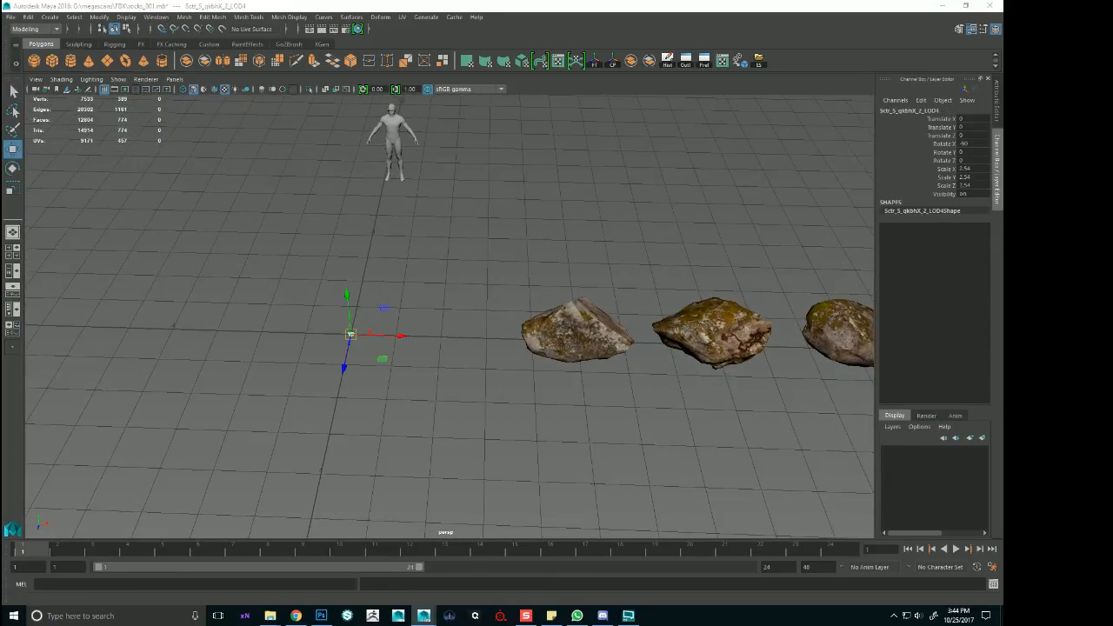
left_click_drag(486, 267, 536, 259, "alt")
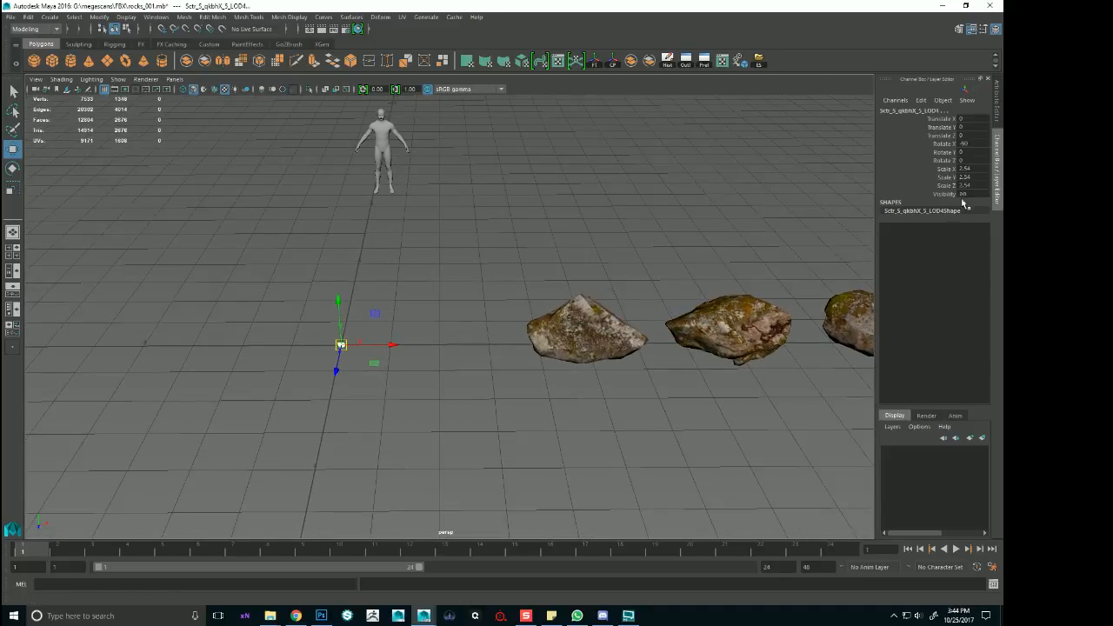
mouse_move(969, 169)
left_mouse_down()
mouse_move(972, 194)
mouse_move(972, 184)
left_mouse_up()
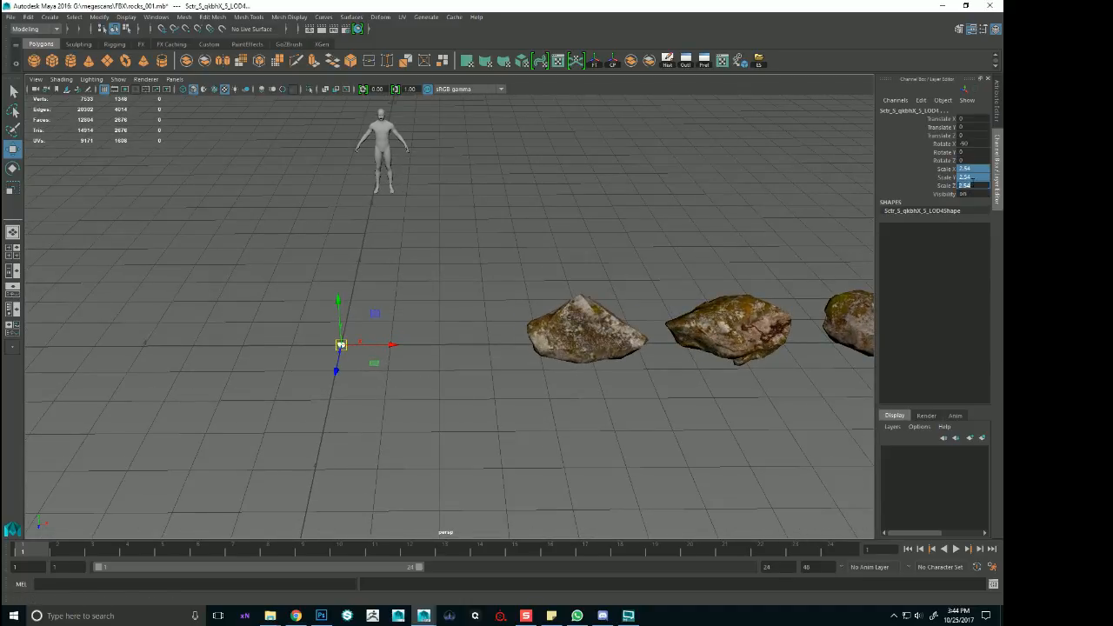
type("10")
key("Return")
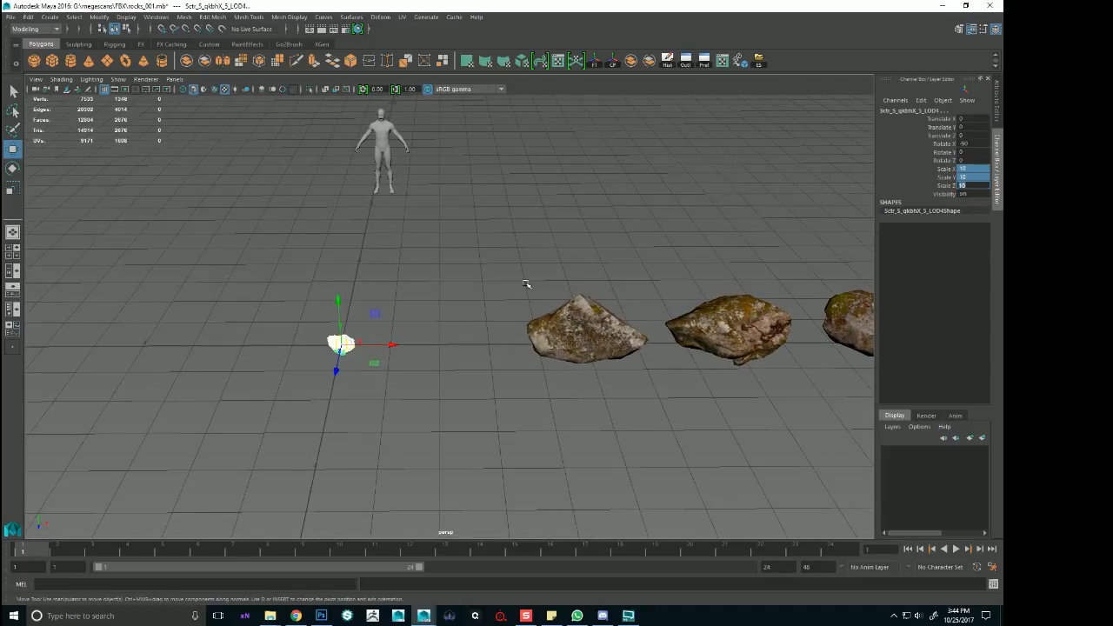
Scale the nearest granite rock in the row to 12 on all three axes, matching its LOD meshes
right_click_drag(416, 204, 588, 311, "alt")
left_click_drag(589, 311, 586, 284, "alt")
right_click_drag(586, 283, 313, 278, "alt")
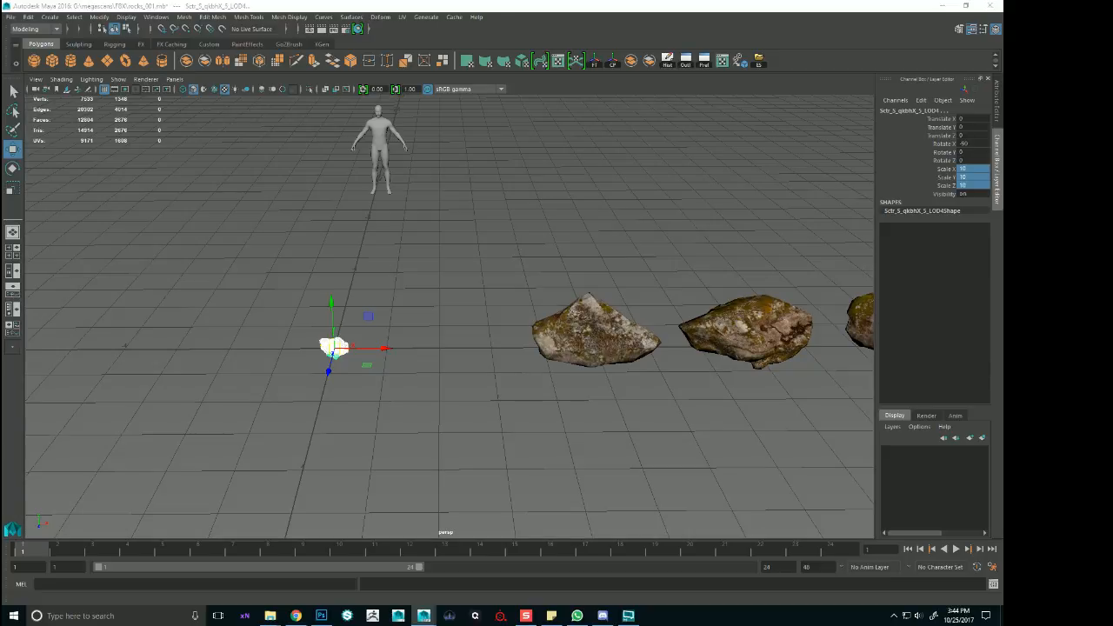
left_click(595, 334)
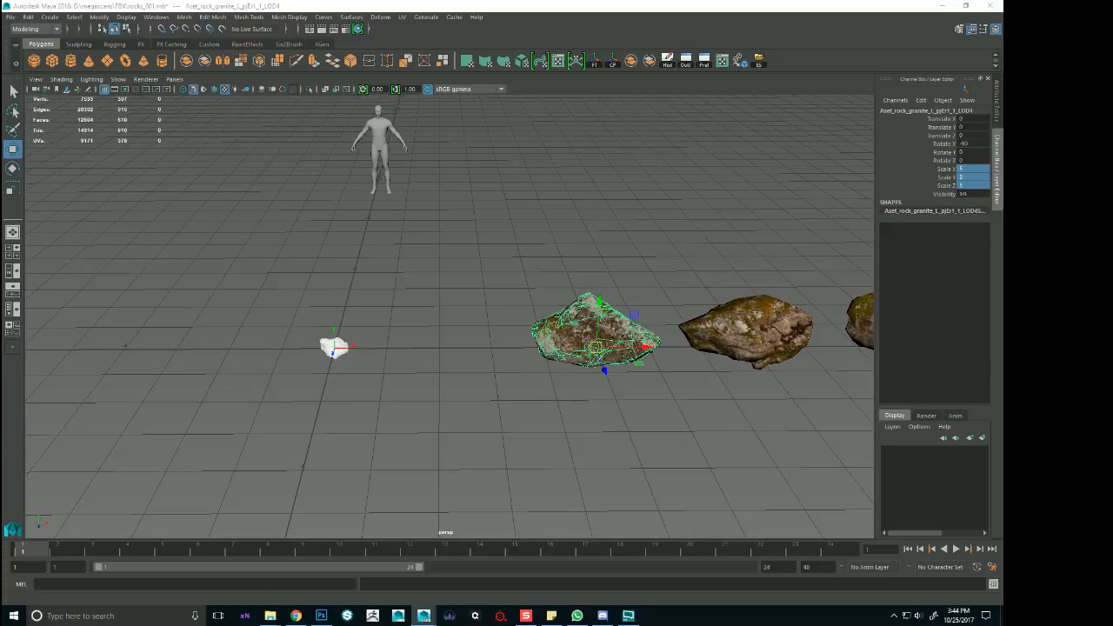
scroll(711, 231, "down", 3)
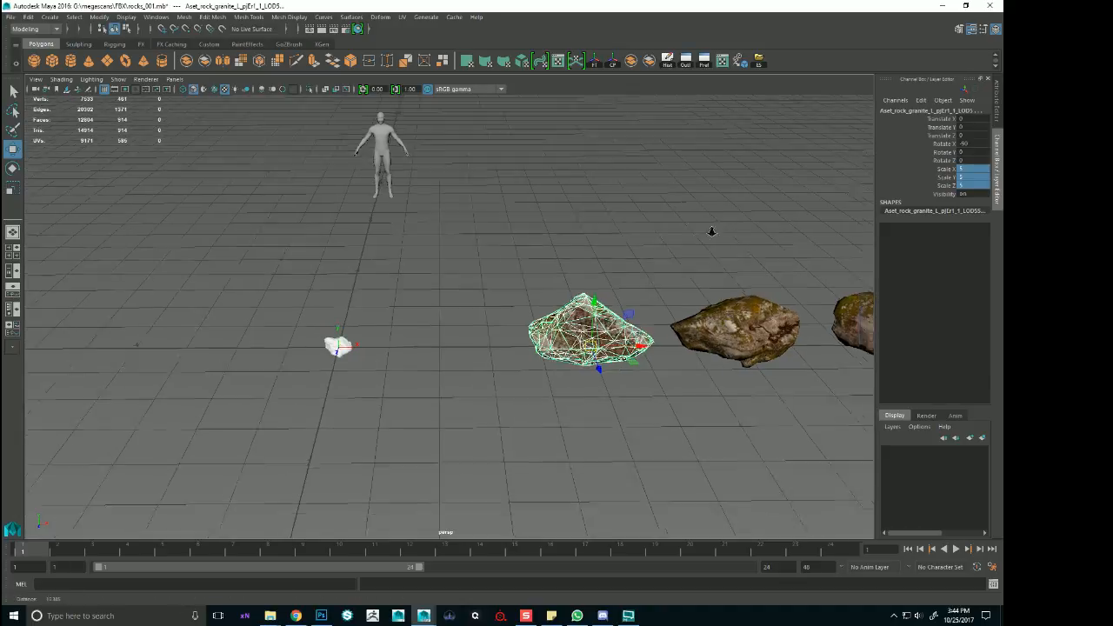
type("12")
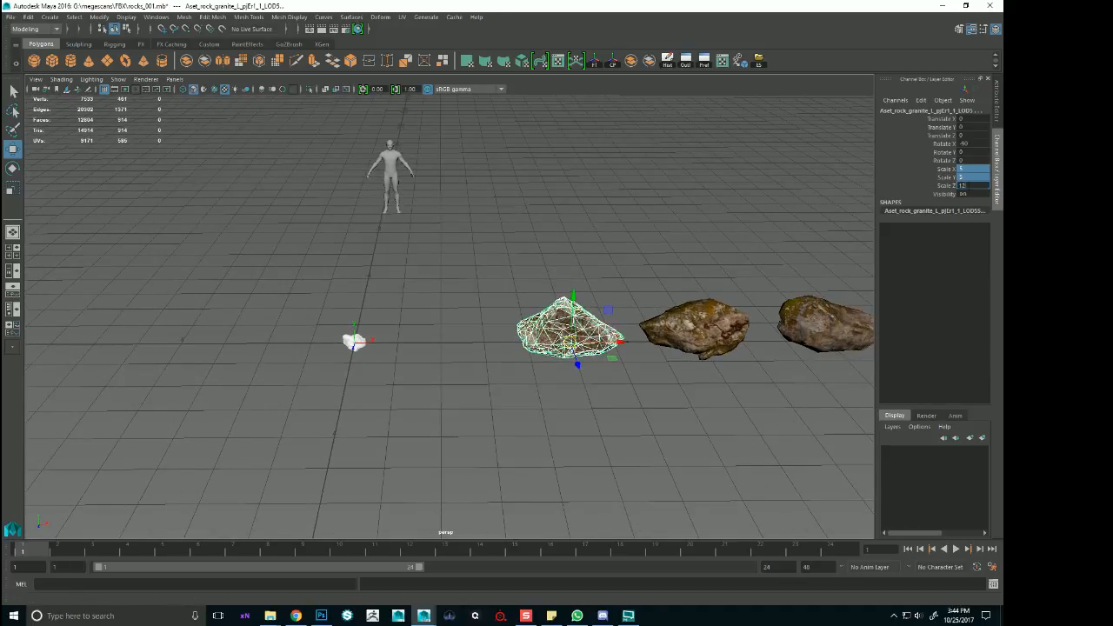
key("Return")
Move the whole rock_001 group back behind the human figure to about Z -12, snapped to the grid
key("Up")
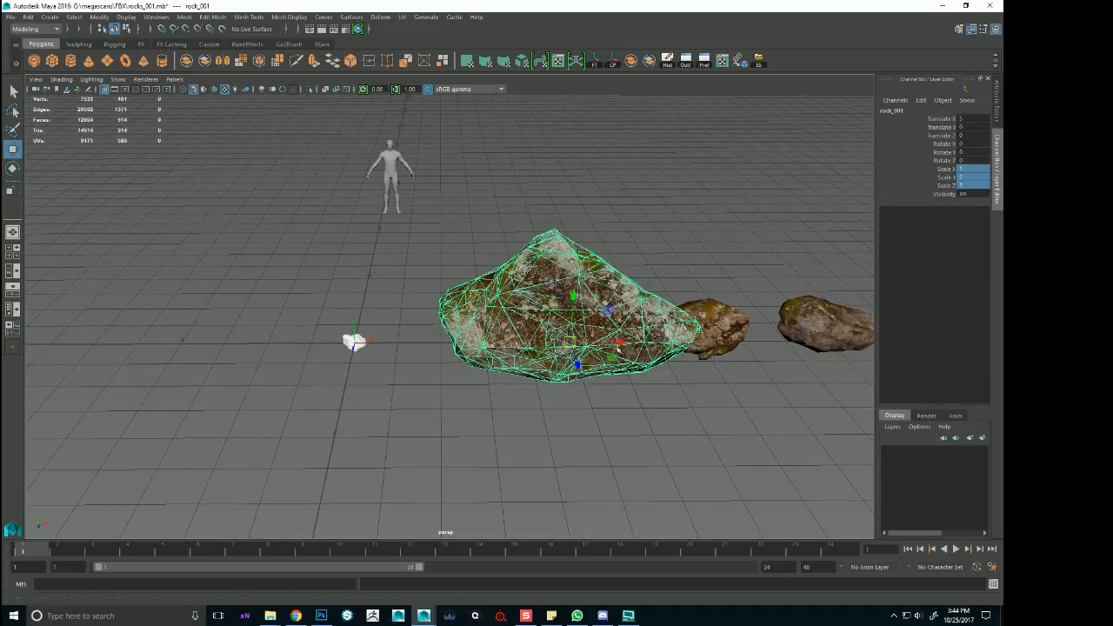
left_click_drag(569, 331, 460, 166, "alt")
key("x")
scroll(427, 338, "up", 4)
middle_click_drag(465, 339, 611, 324, "alt")
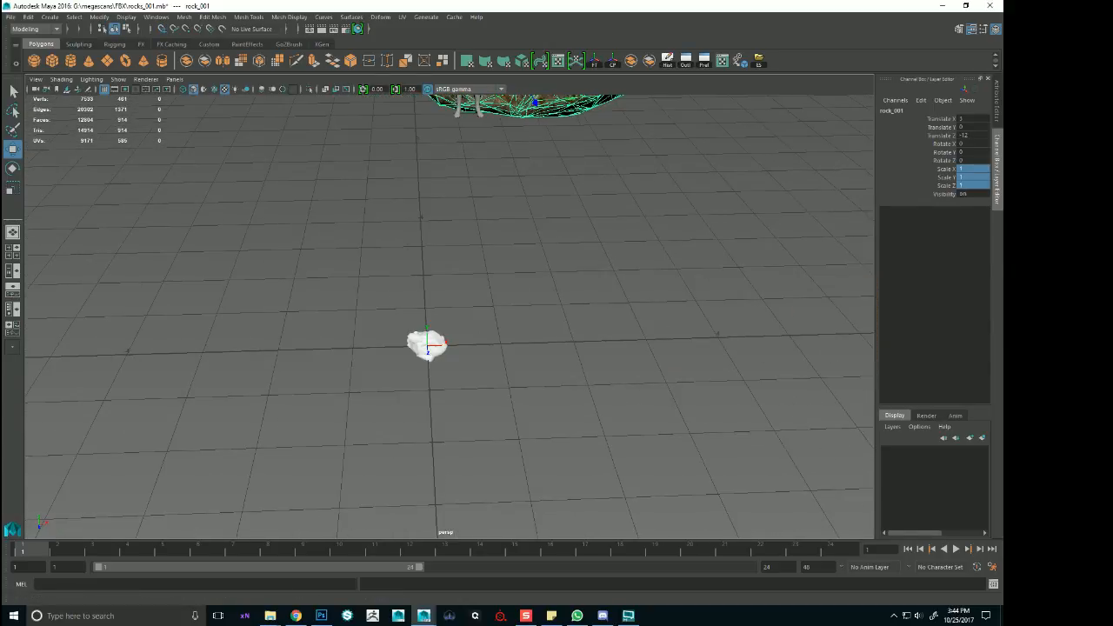
Import Sctr_S_qkbhX_LOD5.fbx and set the scale of its rocks to 10 on all three axes
left_click(427, 344)
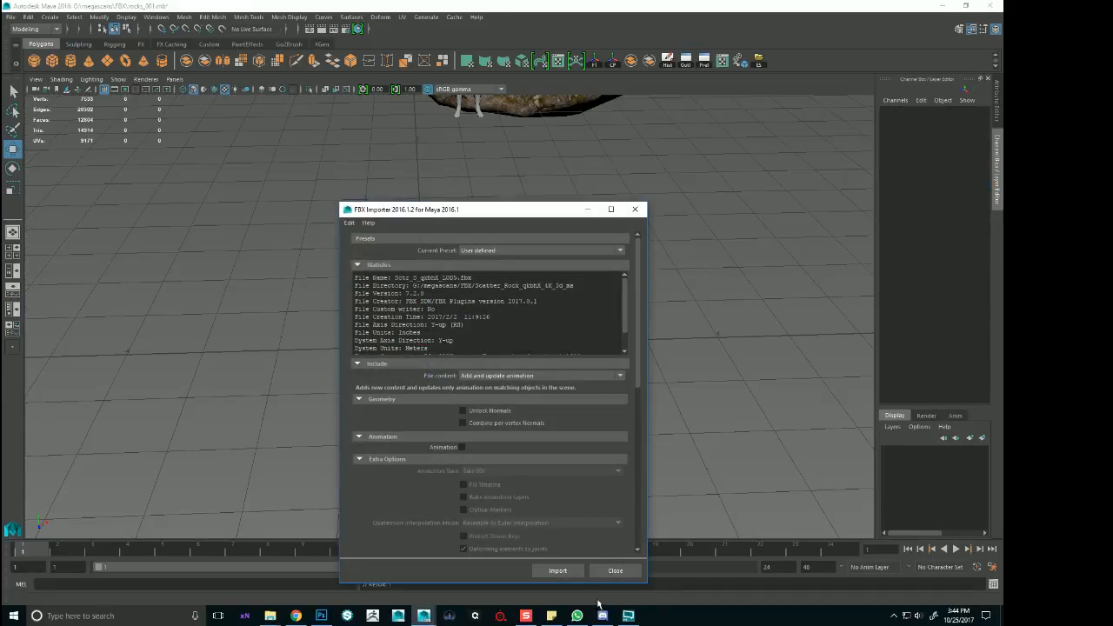
left_click(553, 572)
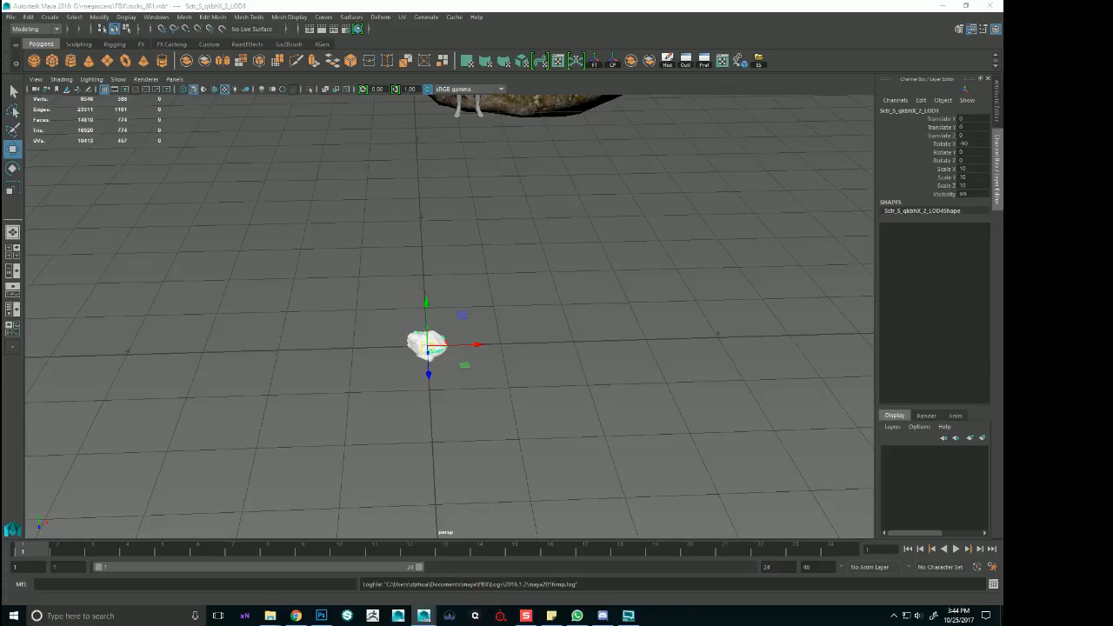
left_click_drag(432, 350, 568, 345)
key("ctrl+z")
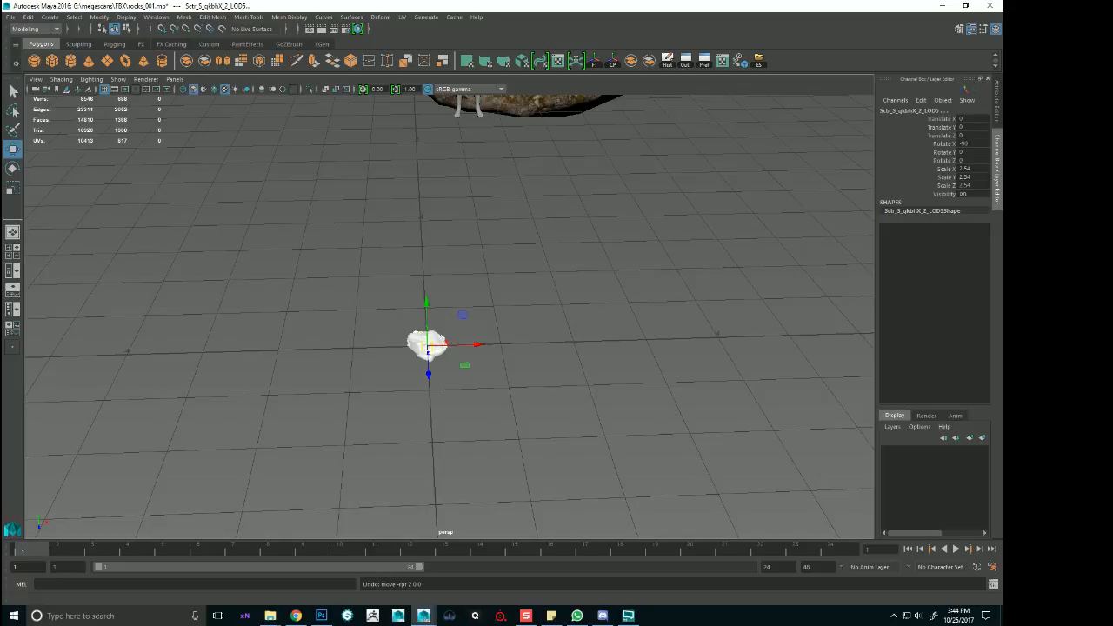
left_click_drag(969, 169, 976, 185)
key("Return")
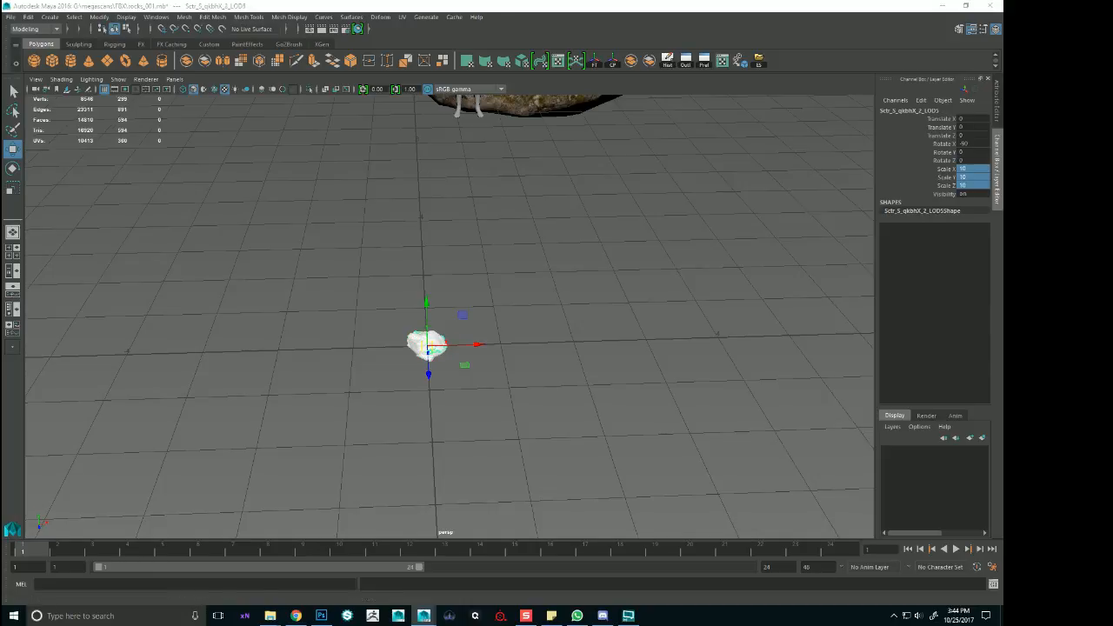
left_click_drag(566, 314, 584, 337, "alt")
key("x")
left_click_drag(477, 337, 568, 339)
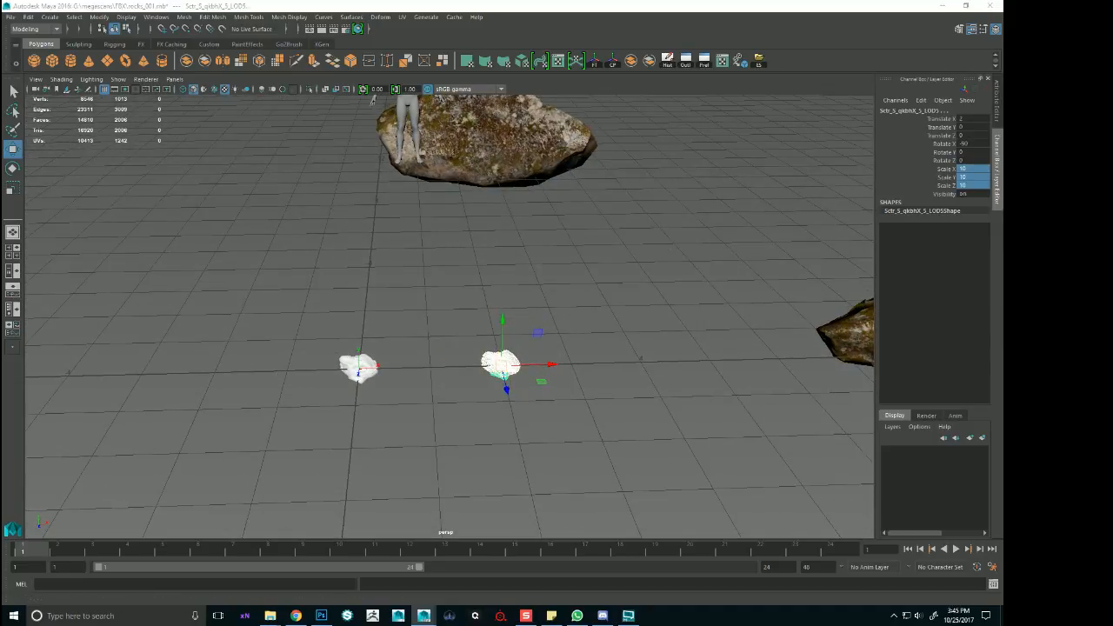
key("ctrl+z")
key("ctrl+z")
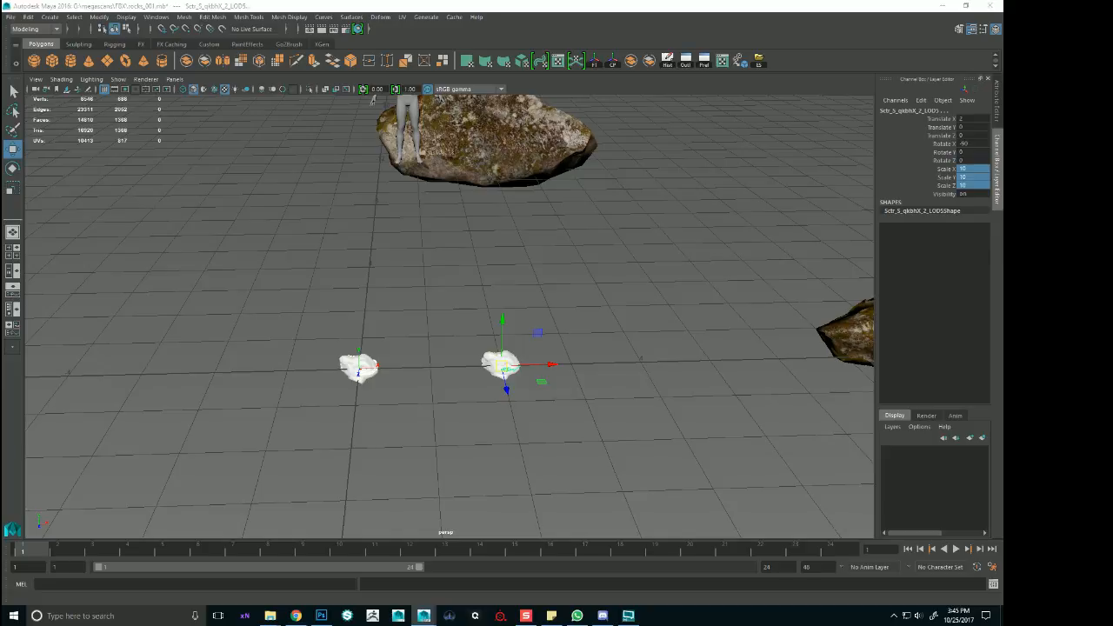
key("ctrl+z")
key("ctrl+z")
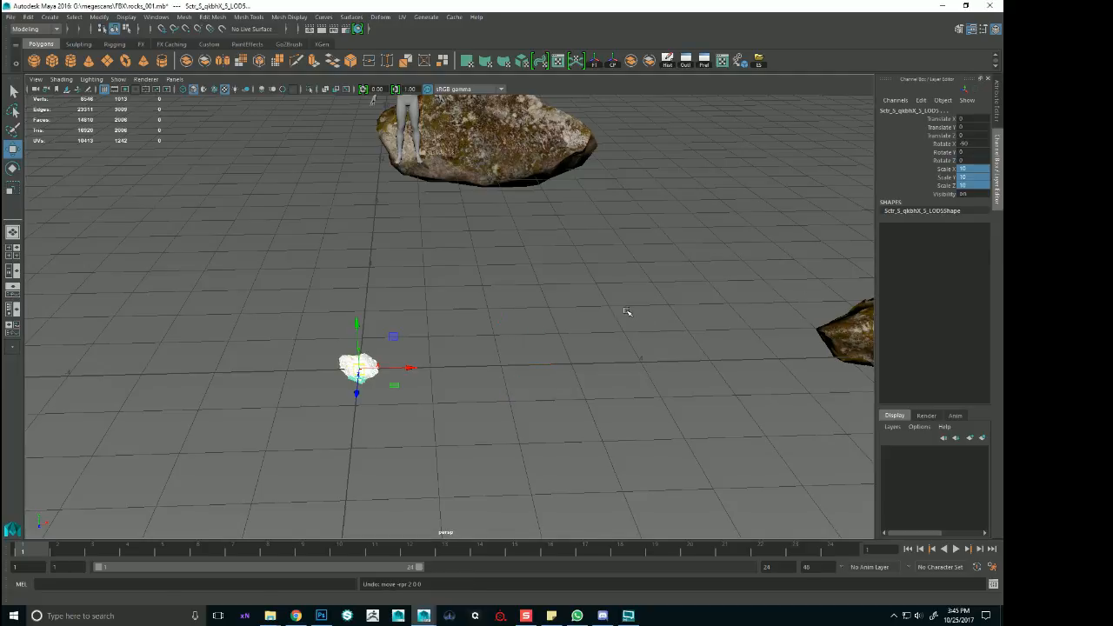
left_click_drag(626, 313, 770, 305, "alt")
key("ctrl+z")
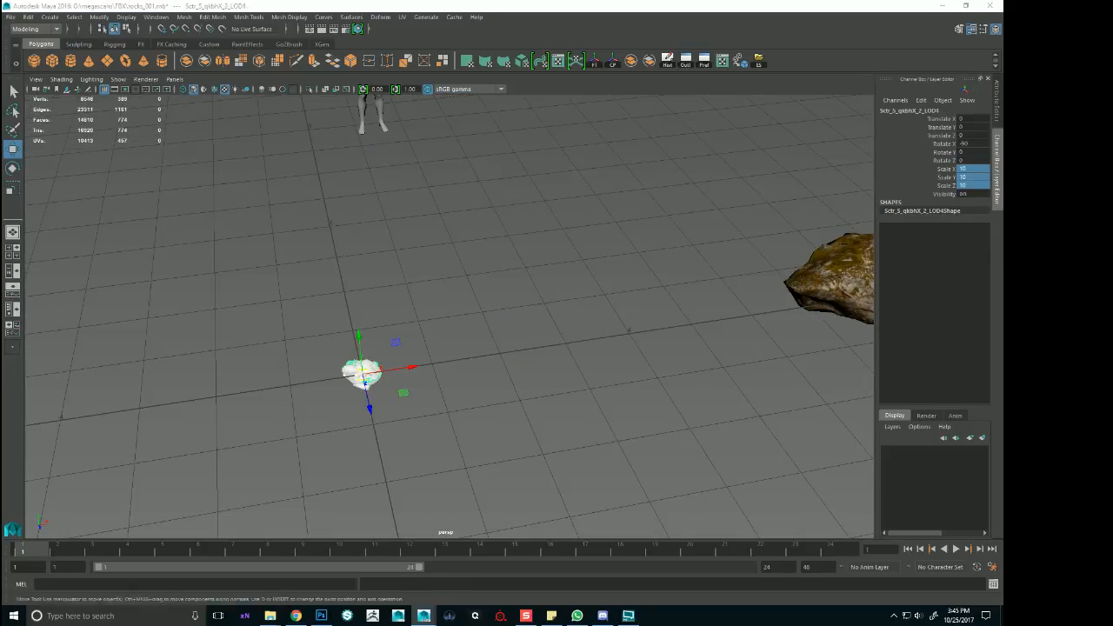
Group the LOD4 and LOD5 meshes of one scatter rock and move the group to X -2, snapped to the grid
left_click_drag(534, 345, 510, 351, "alt")
key("ctrl+g")
key("x")
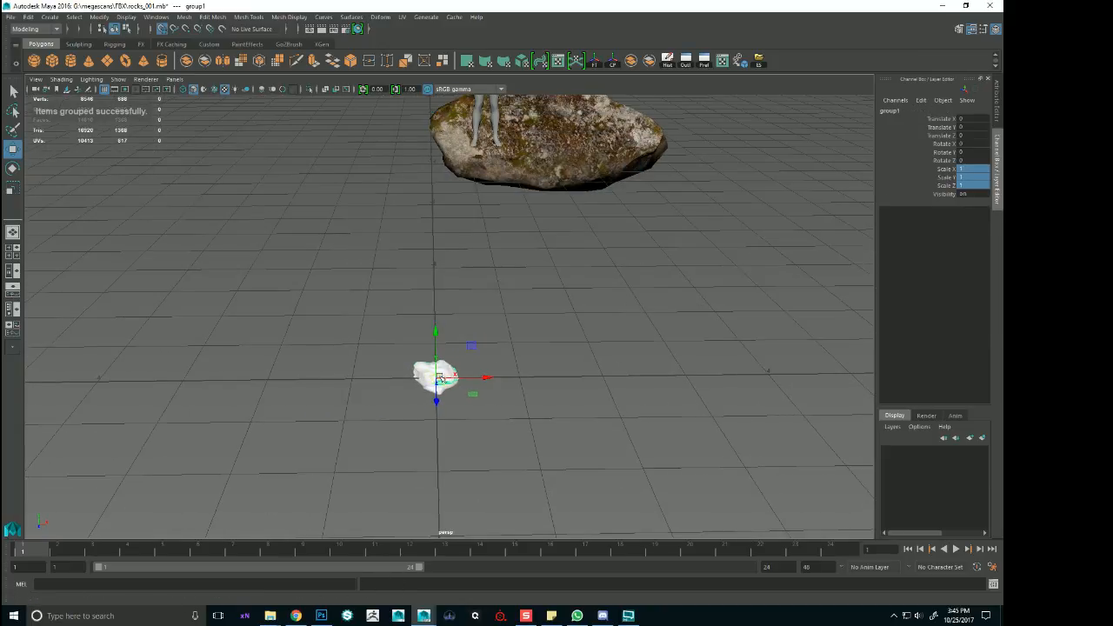
left_click_drag(437, 376, 251, 375)
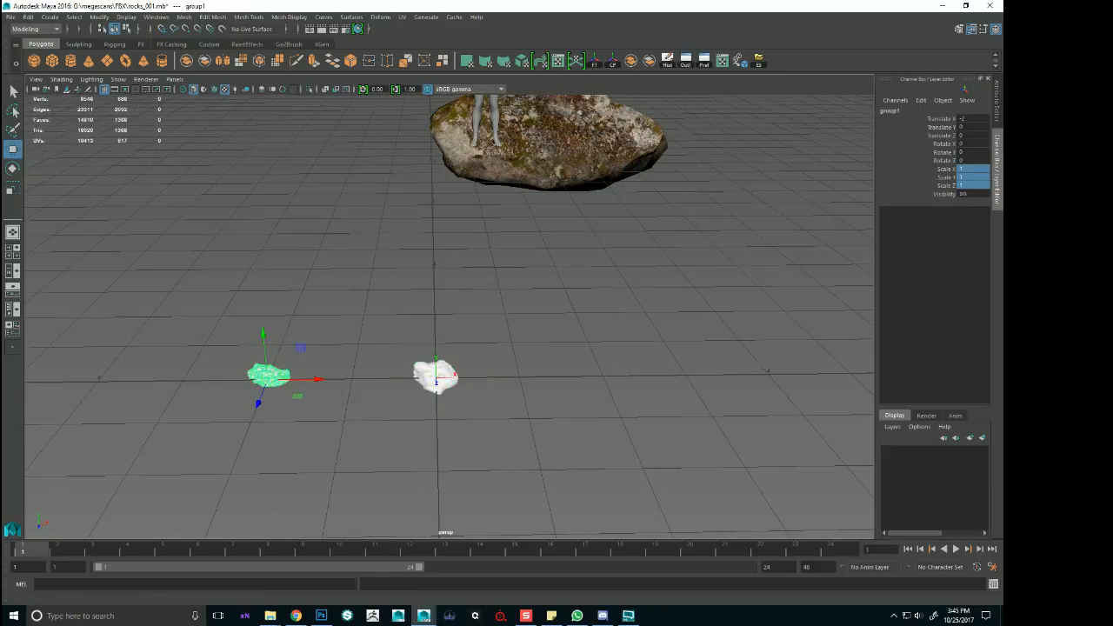
Assign a new Lambert material to the scatter rocks remaining at the origin and open its attributes
key("alt+Tab")
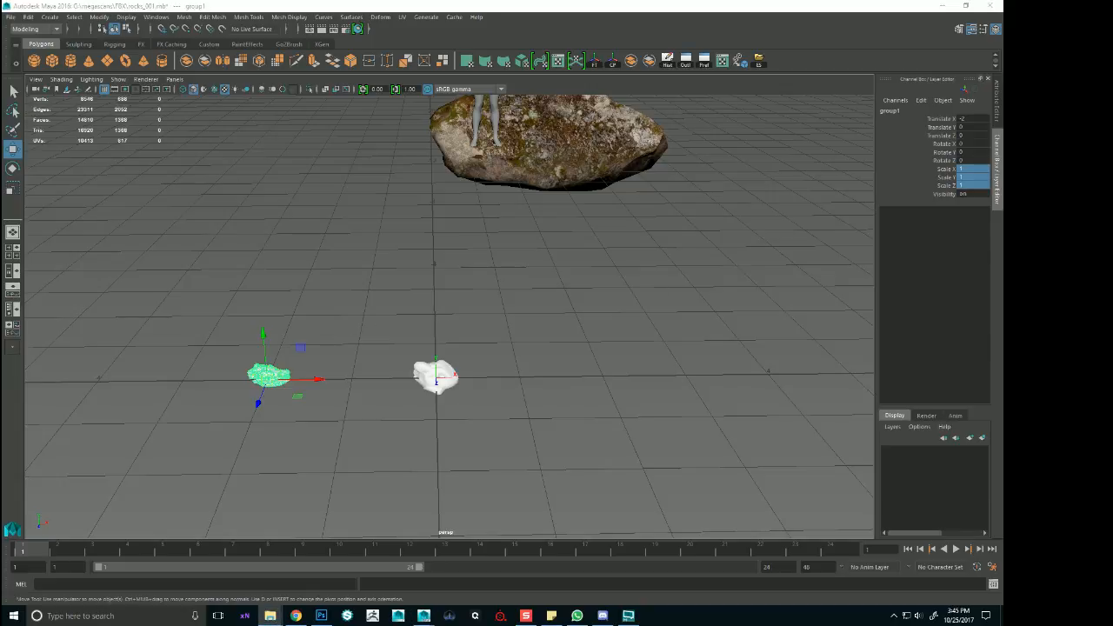
left_click(423, 369)
left_click(443, 375)
left_click_drag(379, 421, 638, 361)
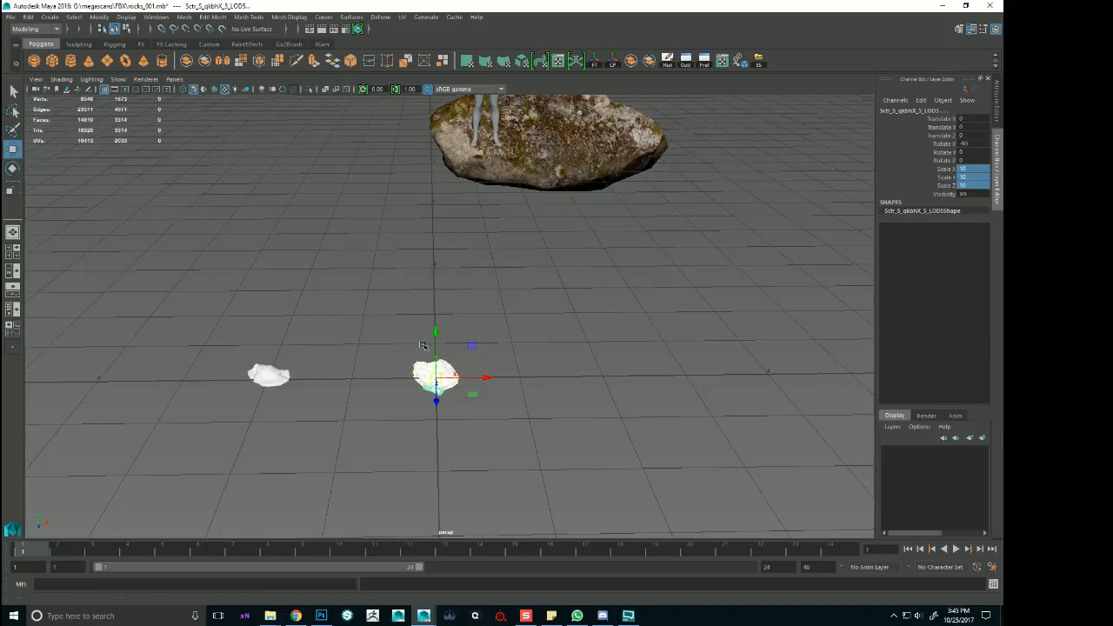
right_click_drag(422, 358, 494, 540)
left_click(996, 100)
left_click(936, 109)
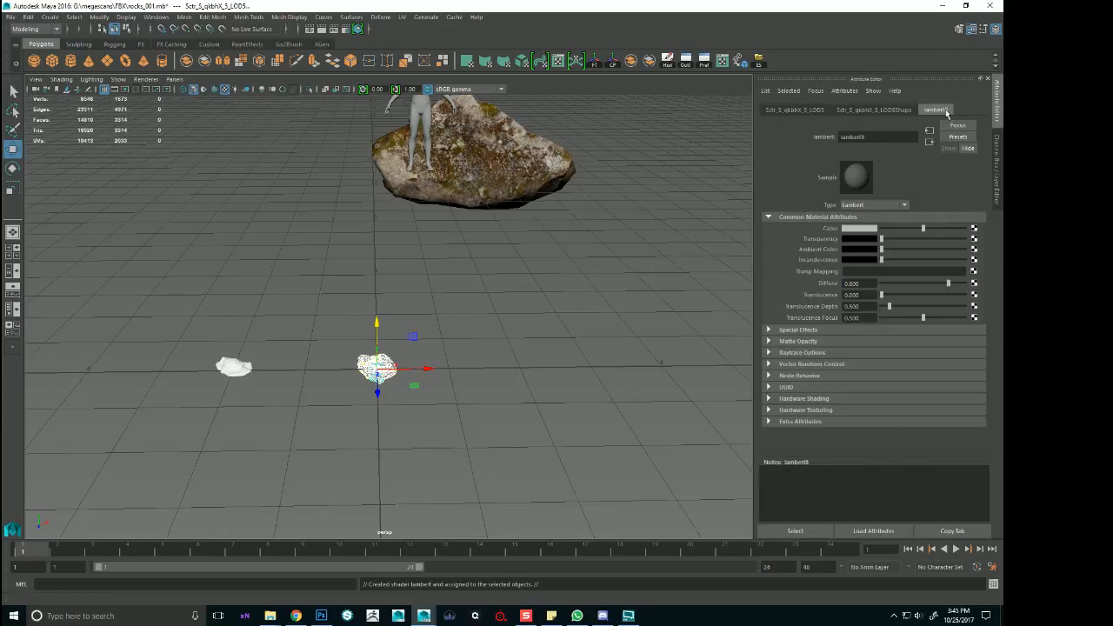
Connect a File texture to the Lambert's color and load Sctr_S_qkbhX_4K_Albedo.jpg from G:\megascans\FBX\Scatter_Rock_qkbhX_4K_3d_ms
left_click(971, 228)
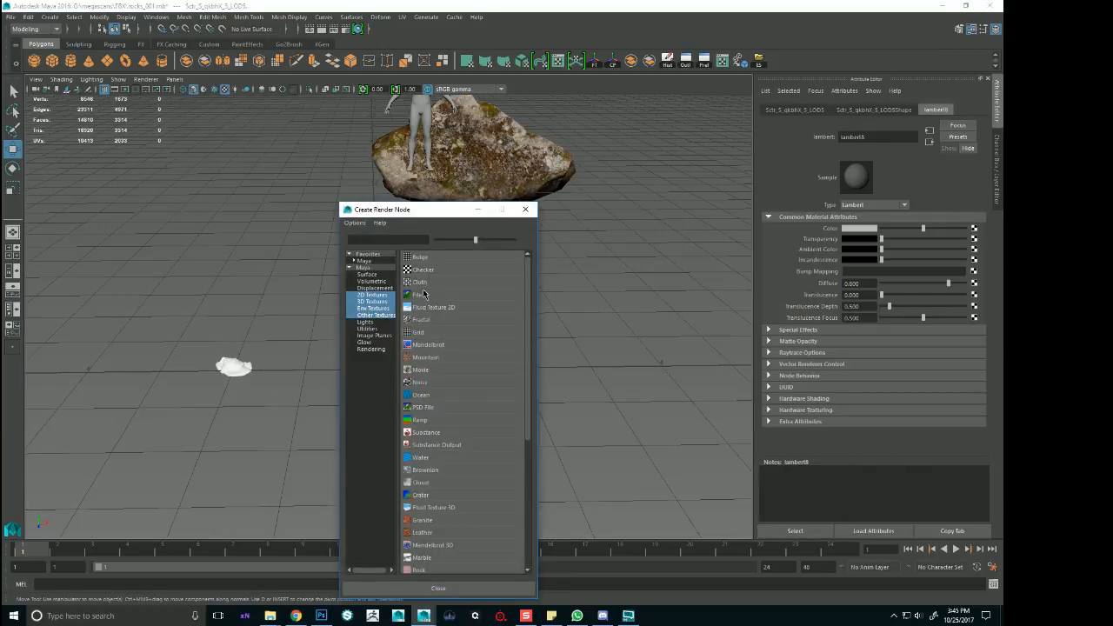
left_click(427, 296)
left_click(970, 253)
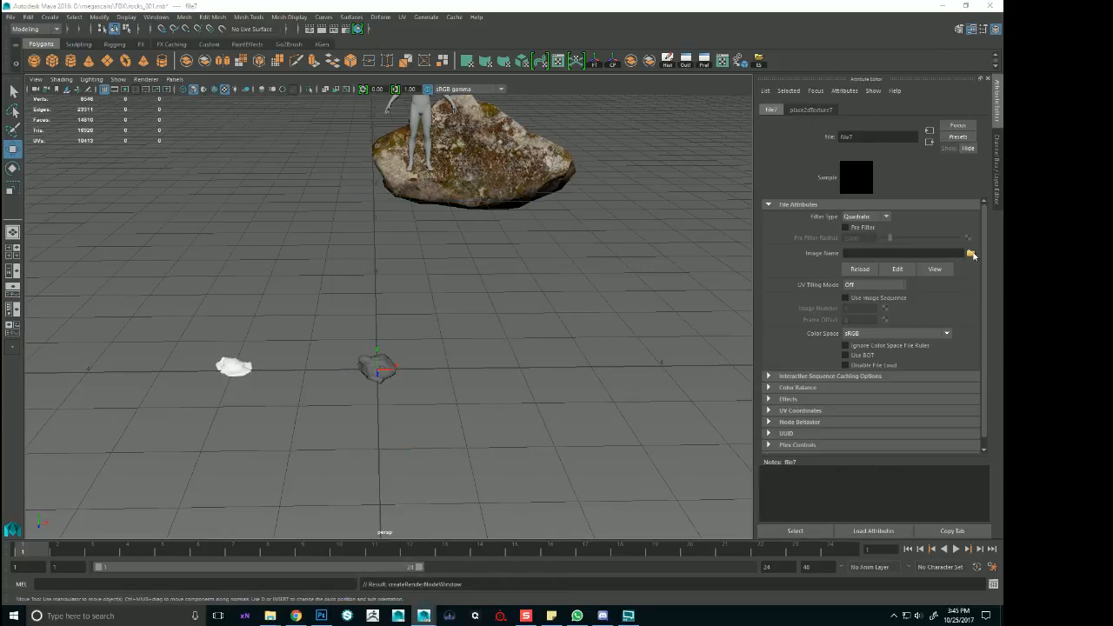
key("alt+Tab")
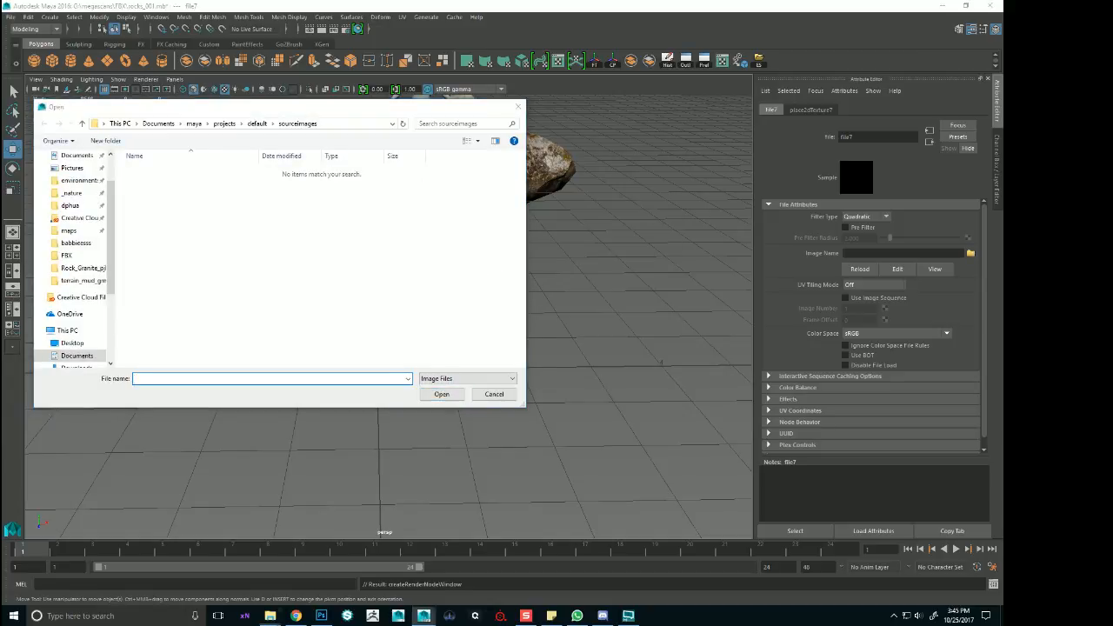
left_click(355, 124)
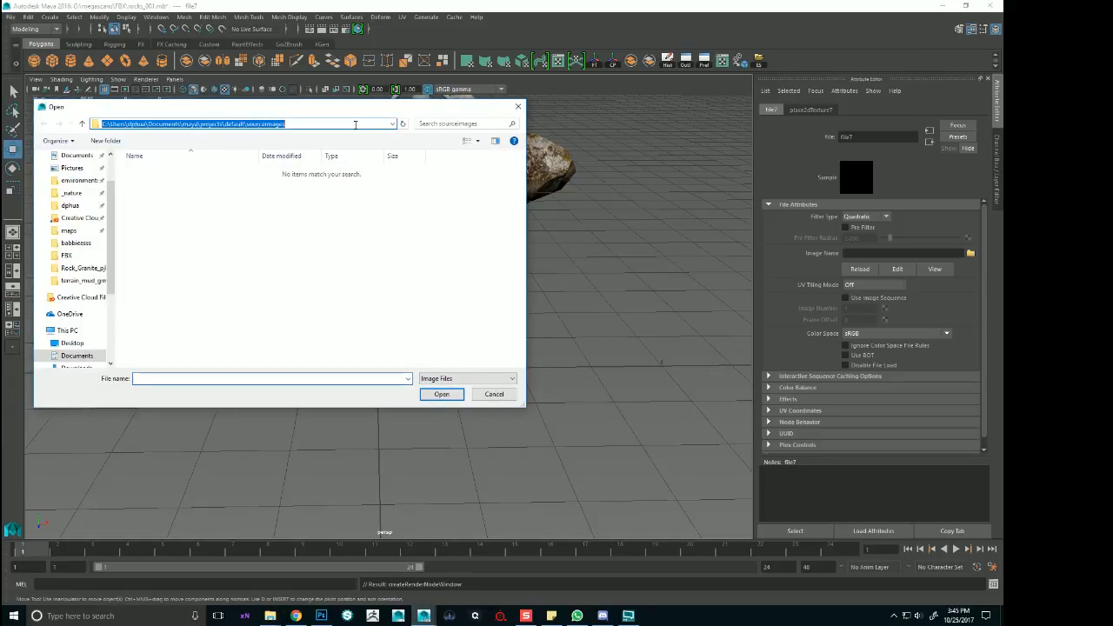
type("G:\\megascans\\FBX\\Scatter_Rock_qkbhX_4K_3d_ms")
key("Return")
left_click(229, 189)
double_click(229, 190)
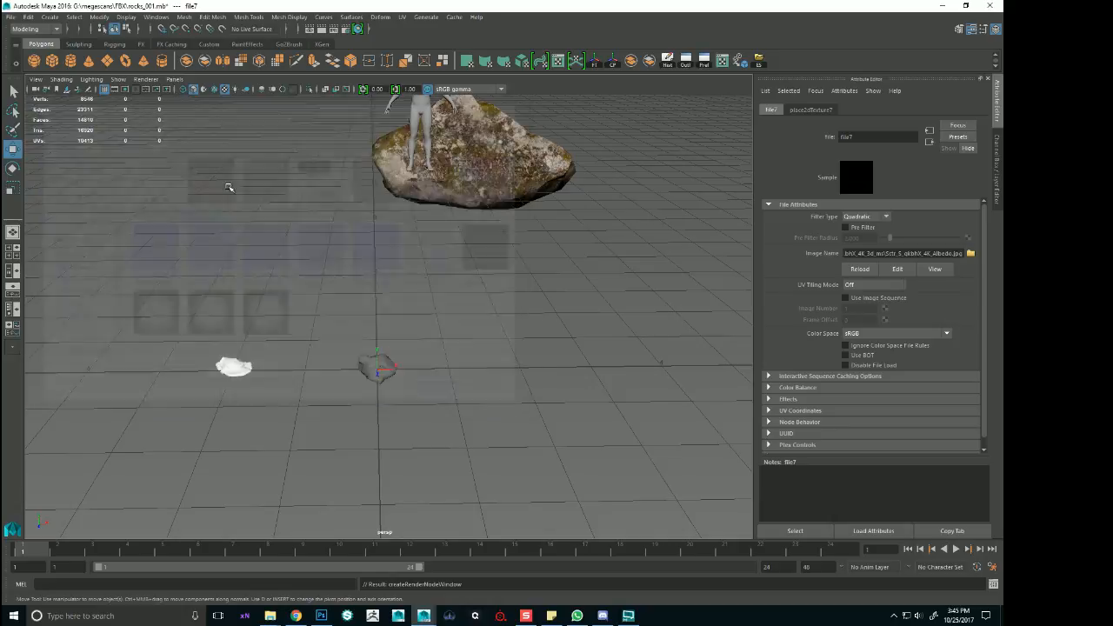
right_click_drag(363, 345, 438, 409, "alt")
left_click_drag(437, 410, 525, 381, "alt")
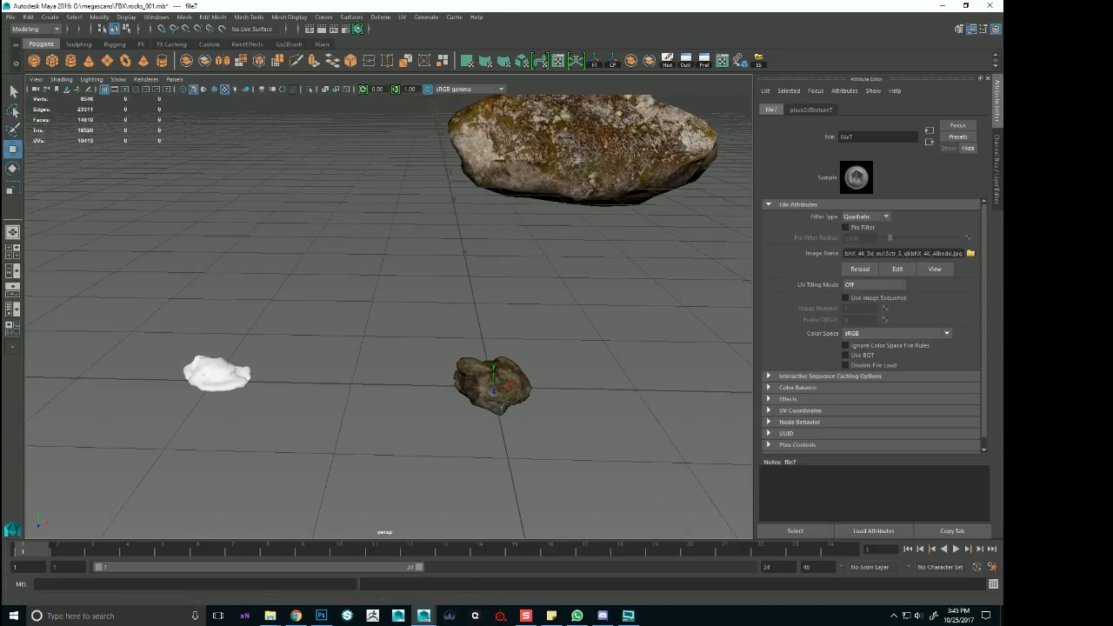
Assign the existing textured Lambert of the origin rocks to the rock group at X -2
left_click(219, 376)
left_click_drag(380, 340, 346, 357, "alt")
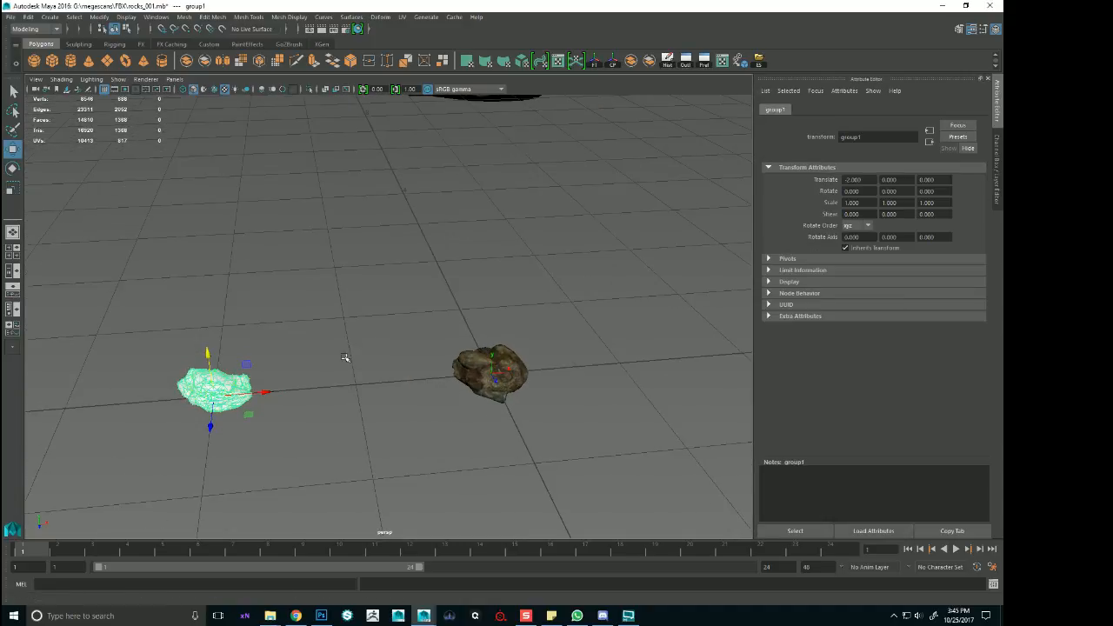
right_click(230, 396)
mouse_move(235, 602)
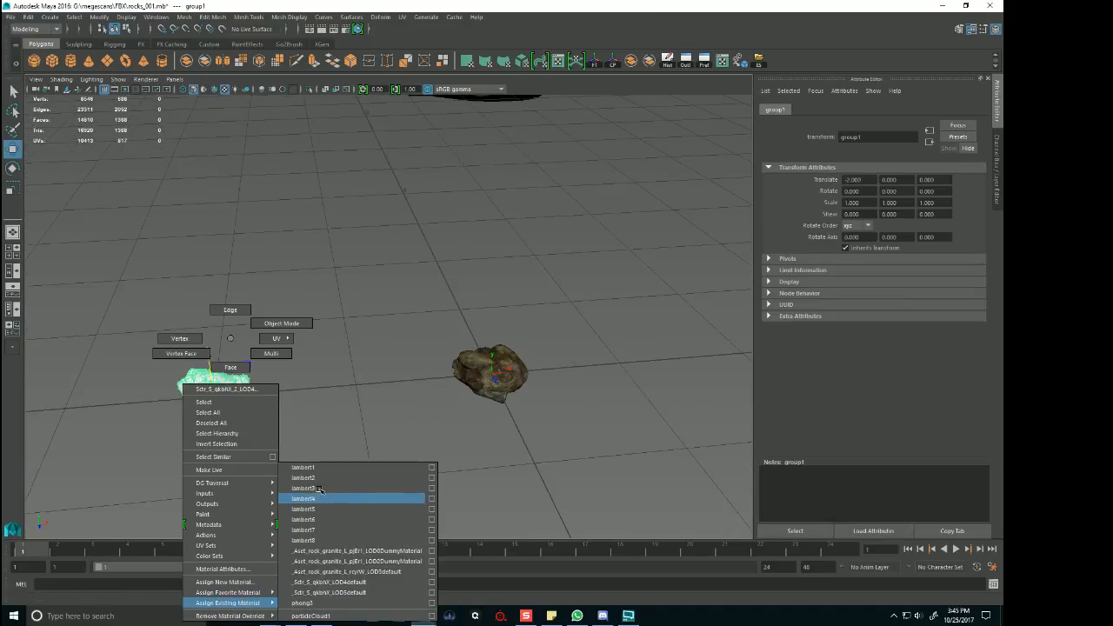
left_click(324, 536)
left_click(337, 345)
scroll(342, 369, "up", 3)
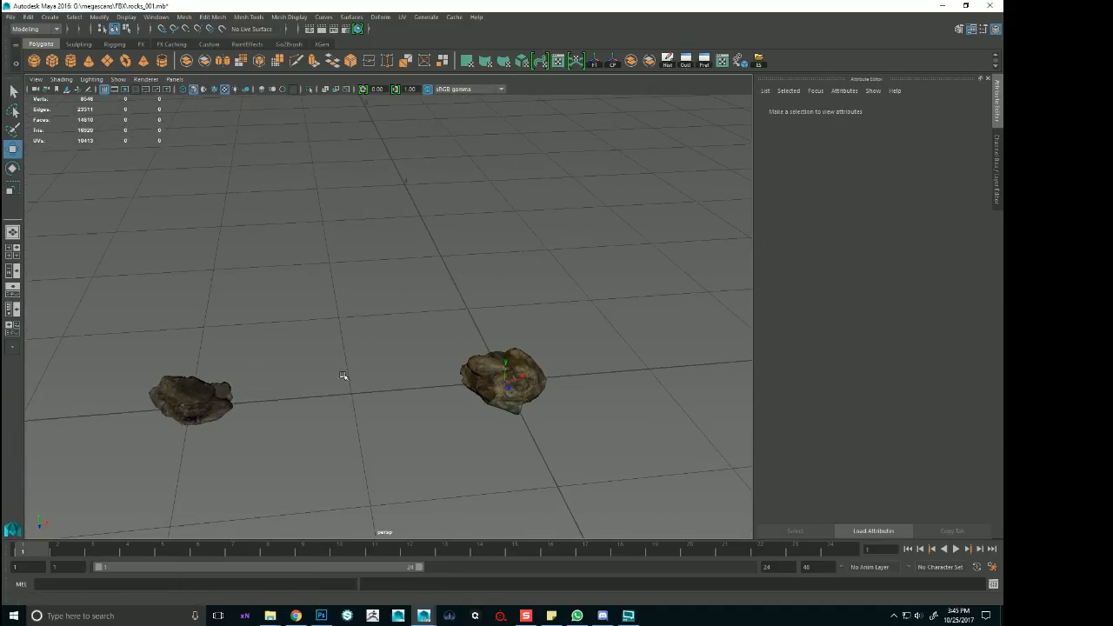
Examine the textured scatter rocks from several angles and compare them with the large granite rock
middle_click_drag(202, 423, 326, 375, "alt")
right_click_drag(327, 375, 392, 402, "alt")
left_click_drag(392, 402, 404, 431, "alt")
right_click_drag(405, 431, 296, 383, "alt")
left_click_drag(591, 292, 609, 374, "alt")
right_click_drag(609, 374, 688, 355, "alt")
left_click_drag(688, 355, 691, 304, "alt")
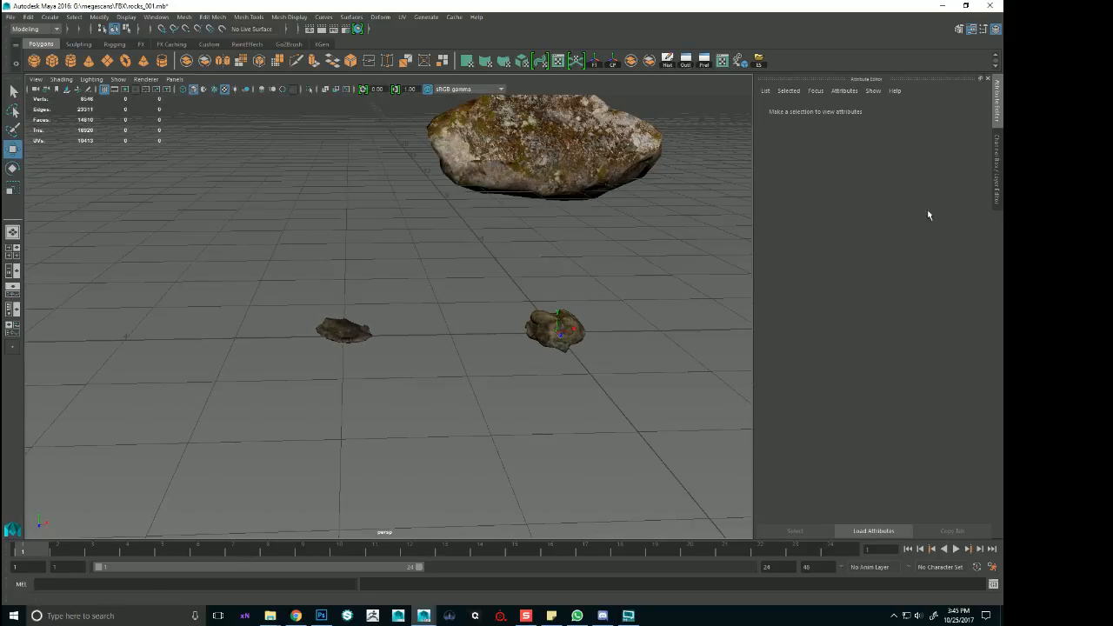
right_click_drag(527, 249, 531, 293, "alt")
middle_click_drag(531, 294, 405, 313, "alt")
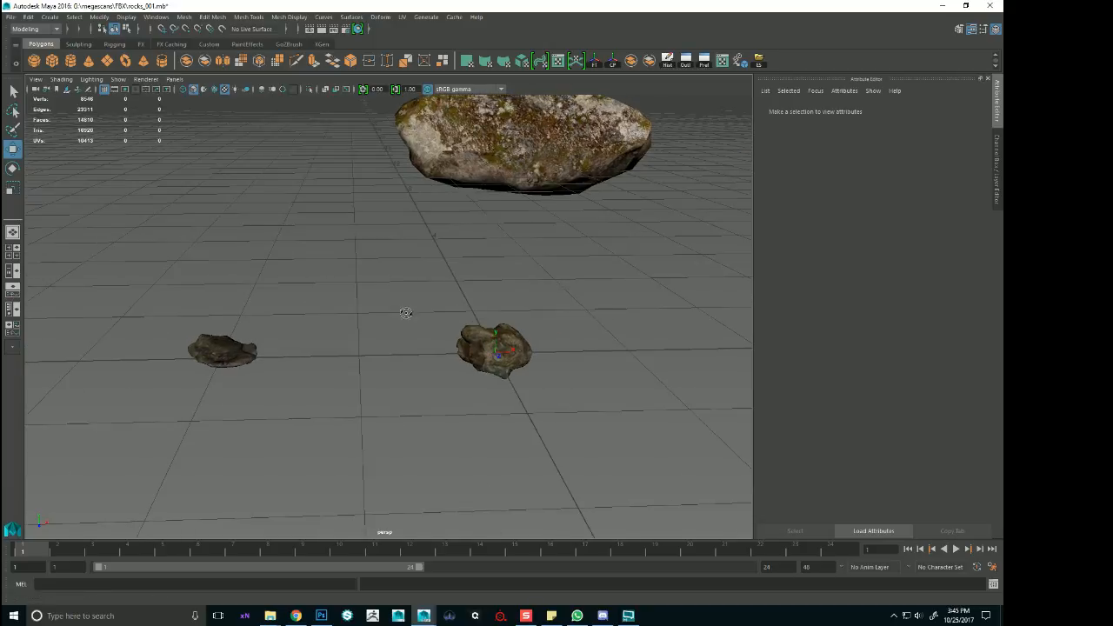
left_click_drag(405, 313, 401, 327, "alt")
Group the LOD4 and LOD5 meshes of rock Sctr_S_qkbhX_3 and move the group to X -1, snapped to the grid
left_click(510, 351)
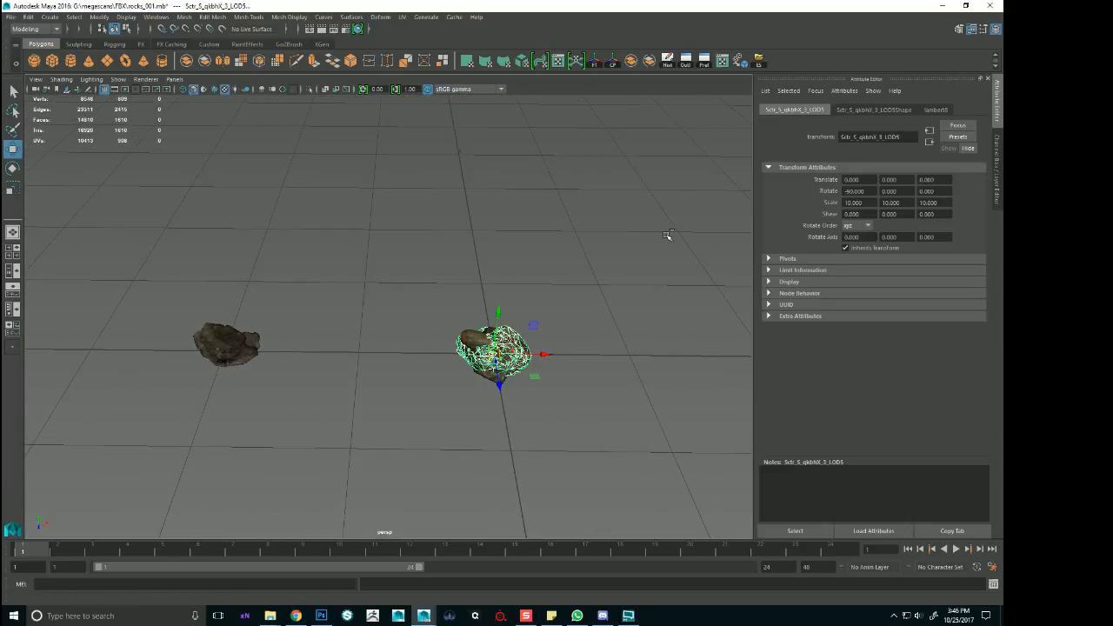
key("ctrl+g")
key("x")
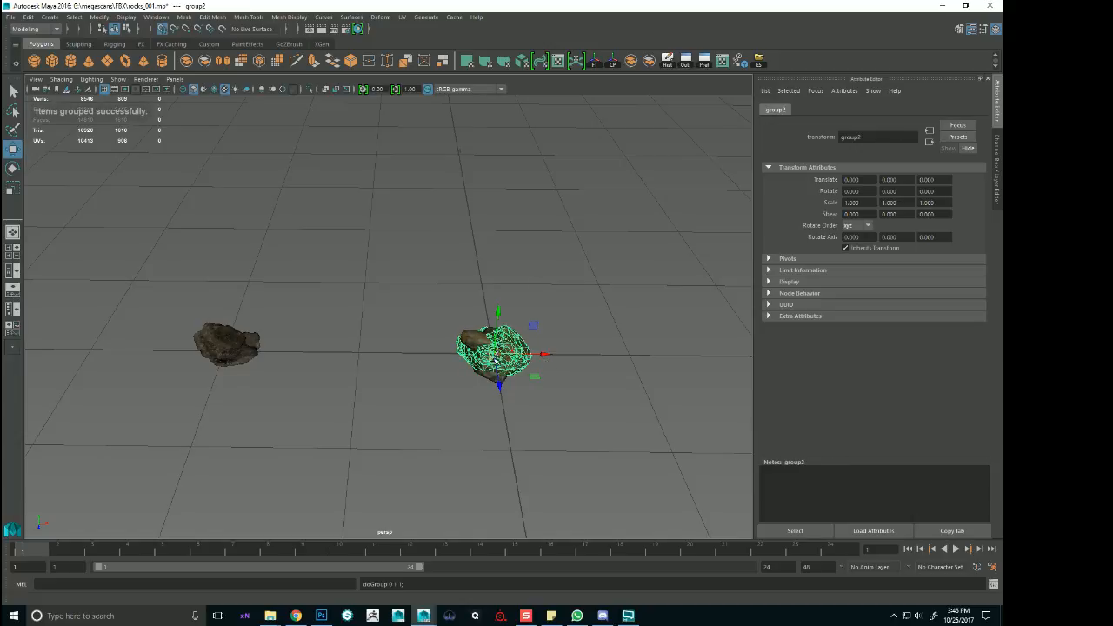
left_click_drag(494, 354, 328, 355)
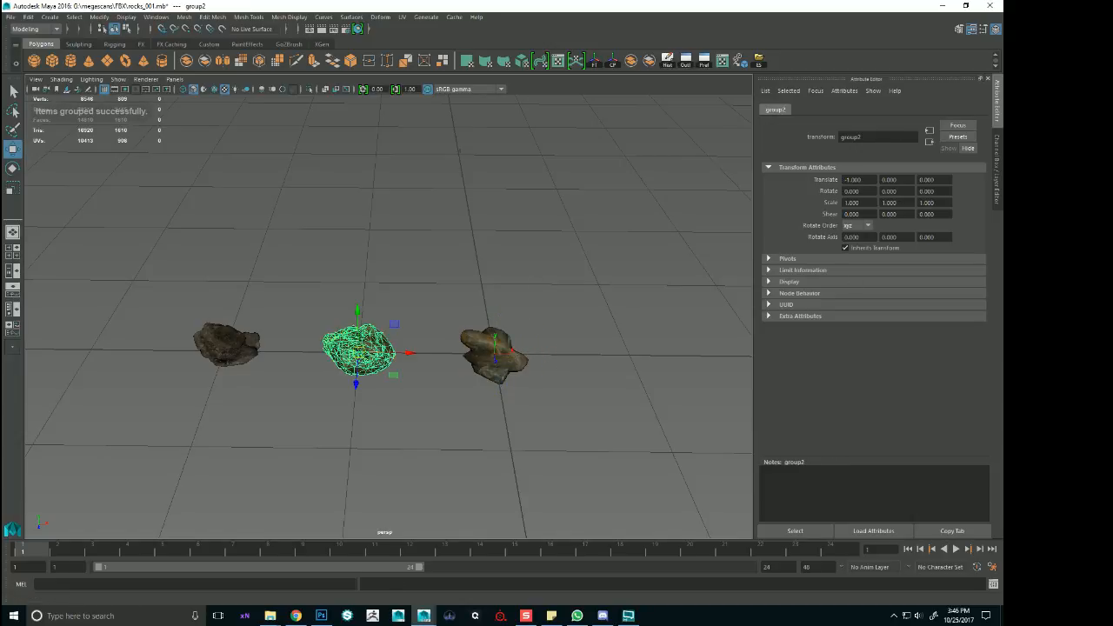
Group the Sctr_S_qkbhX_4 LODs in place at the origin, and group the Sctr_S_qkbhX_1 LODs and move them to X 1
left_click(492, 351)
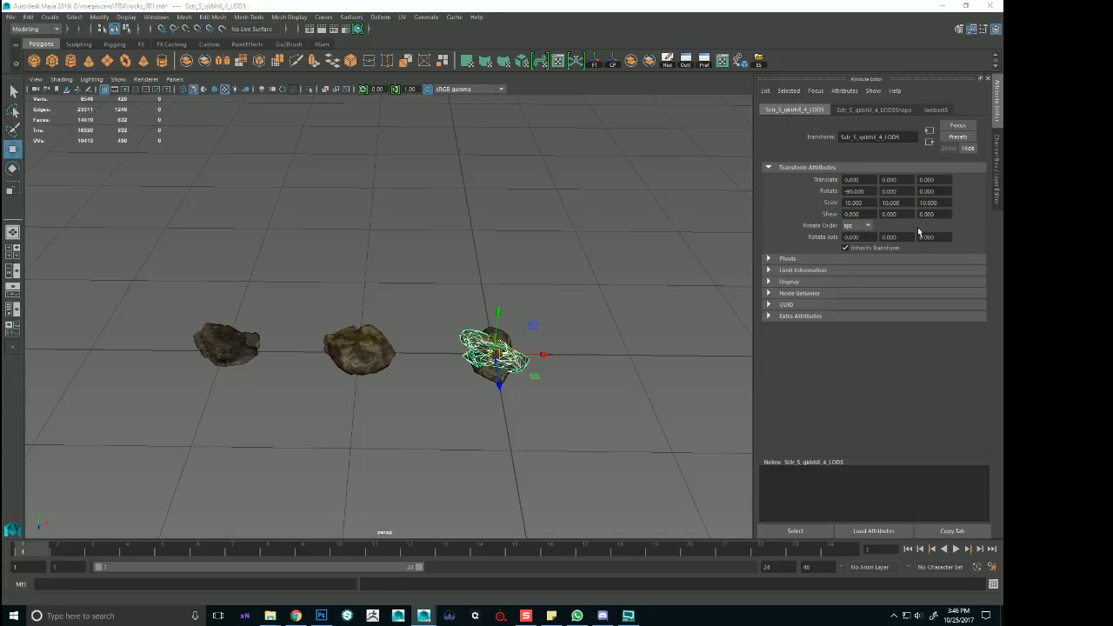
key("ctrl+g")
left_click(493, 353)
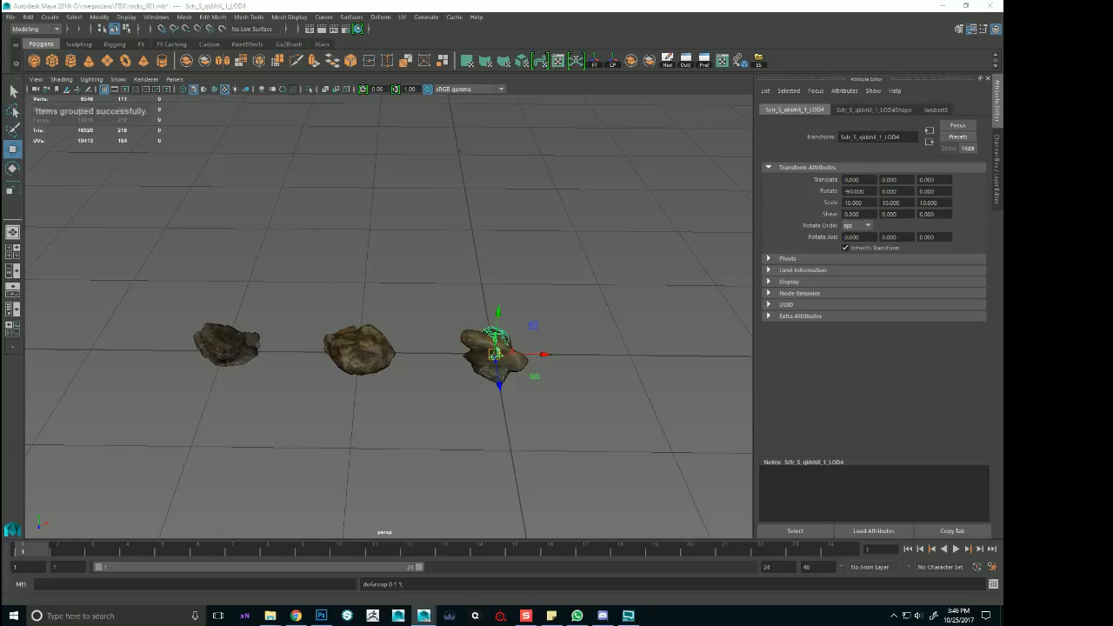
key("ctrl+g")
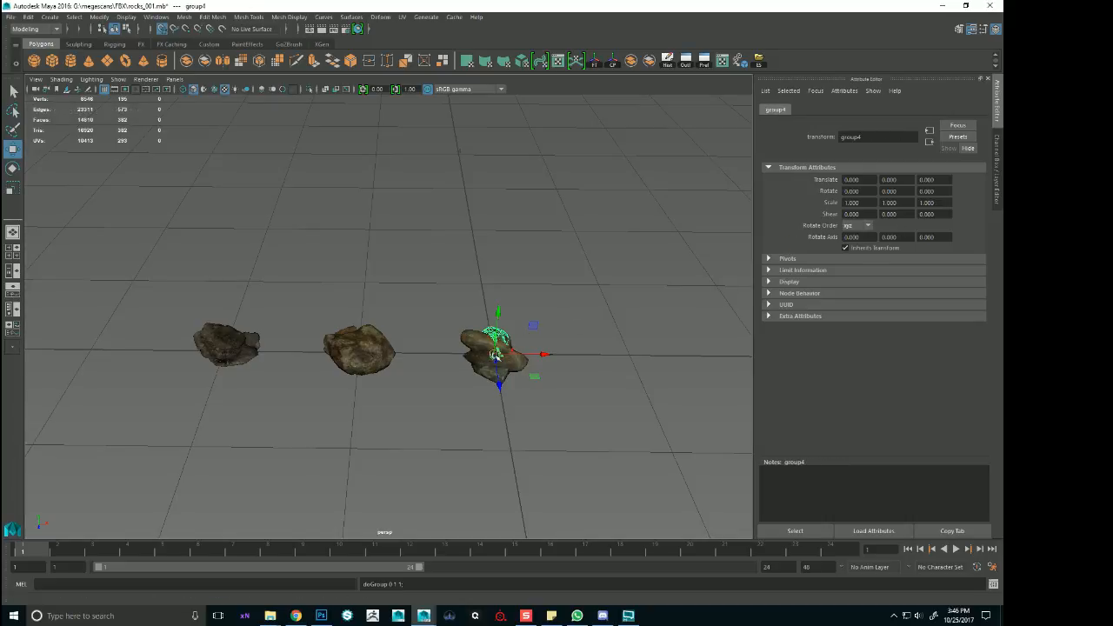
left_click_drag(494, 355, 628, 352)
middle_click_drag(647, 300, 462, 276, "alt")
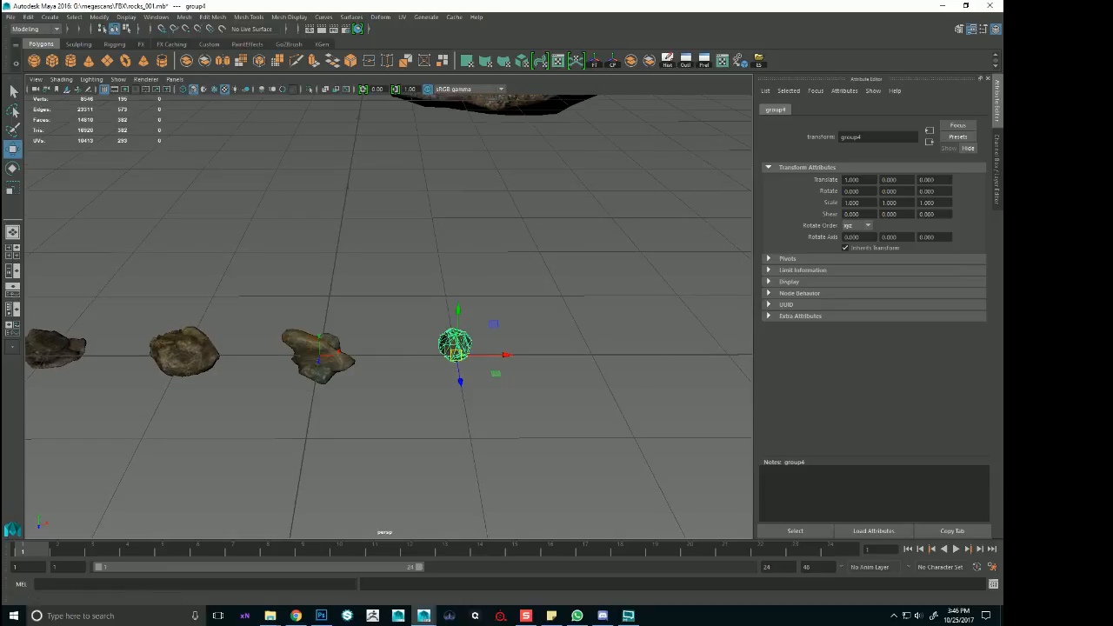
Group the LOD meshes of the last ungrouped scatter rock and move the group to X 2, snapped to the grid
left_click(317, 356)
key("ctrl+g")
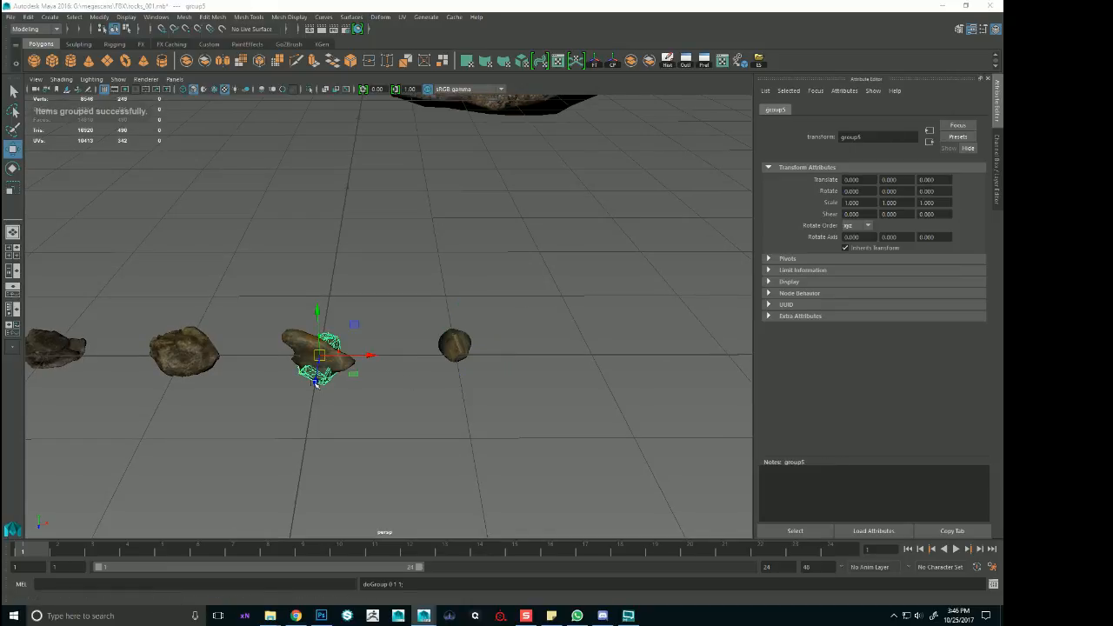
left_click_drag(330, 356, 619, 367)
right_click_drag(619, 367, 482, 355, "alt")
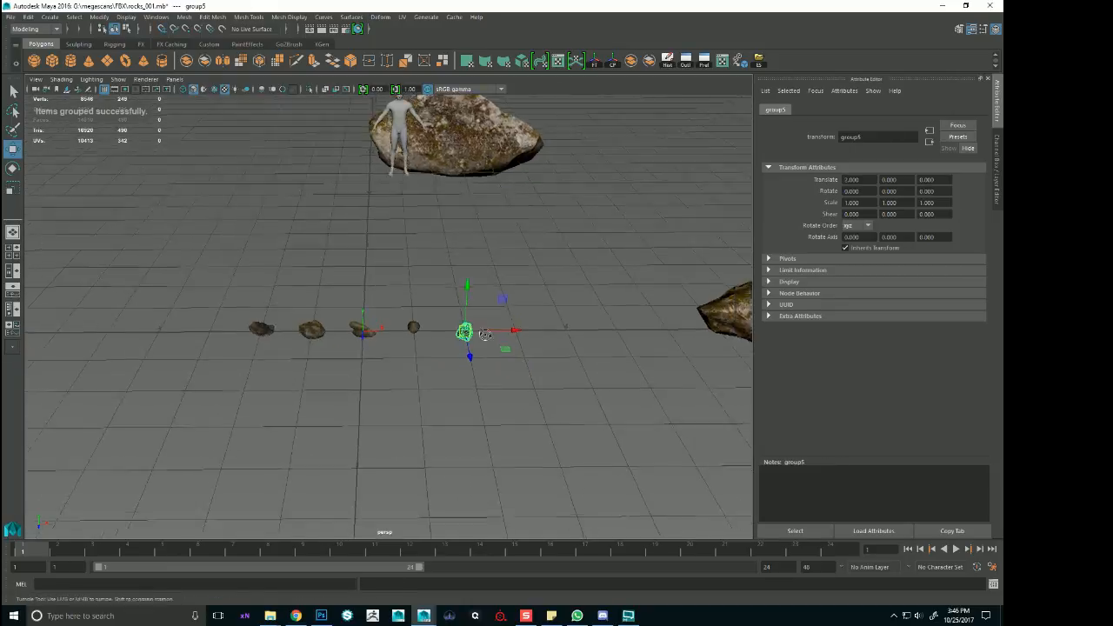
mouse_move(482, 355)
left_mouse_down("alt")
mouse_move(489, 391)
mouse_move(494, 304)
mouse_move(493, 337)
left_mouse_up("alt")
left_click(493, 359)
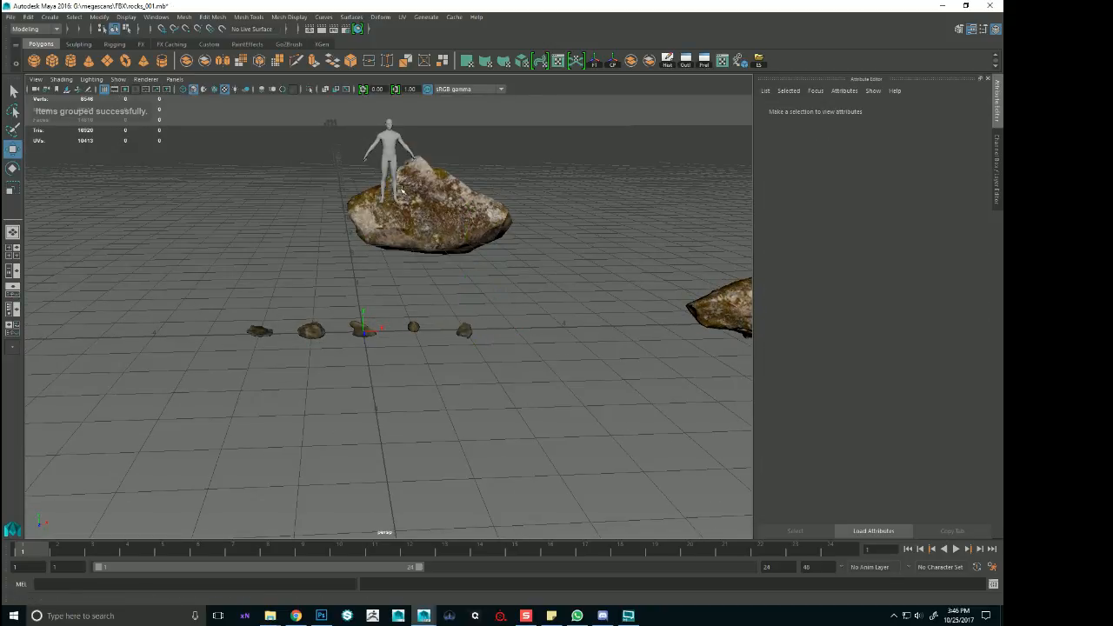
Move the size_ref human figure to X 0, Z -1, directly behind the row of scatter rocks
left_click(389, 150)
left_click_drag(389, 199, 361, 320)
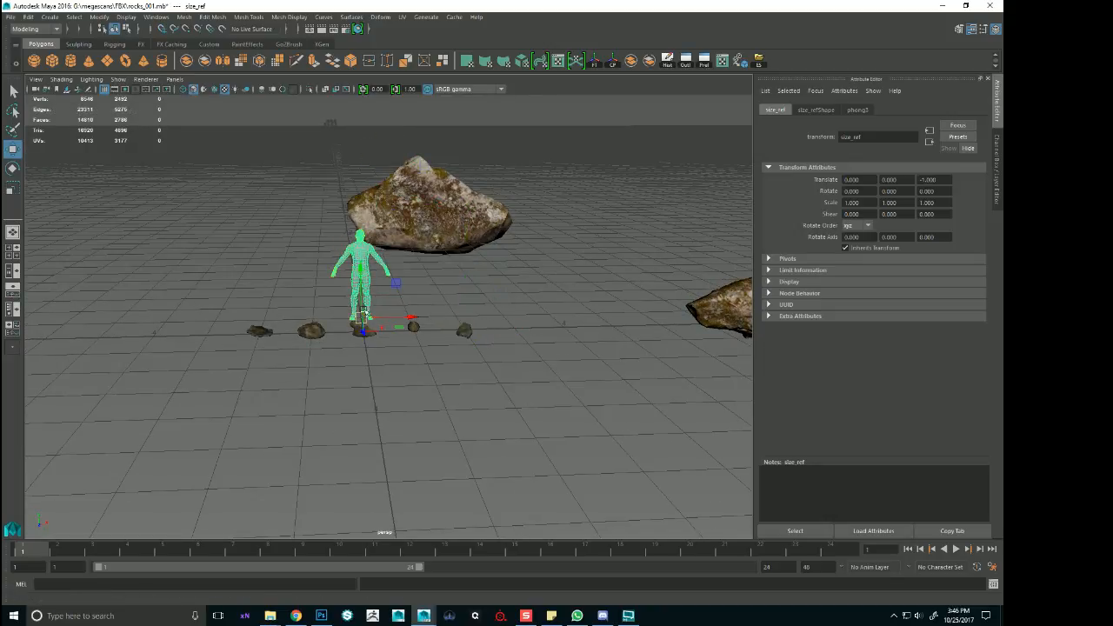
left_click(296, 616)
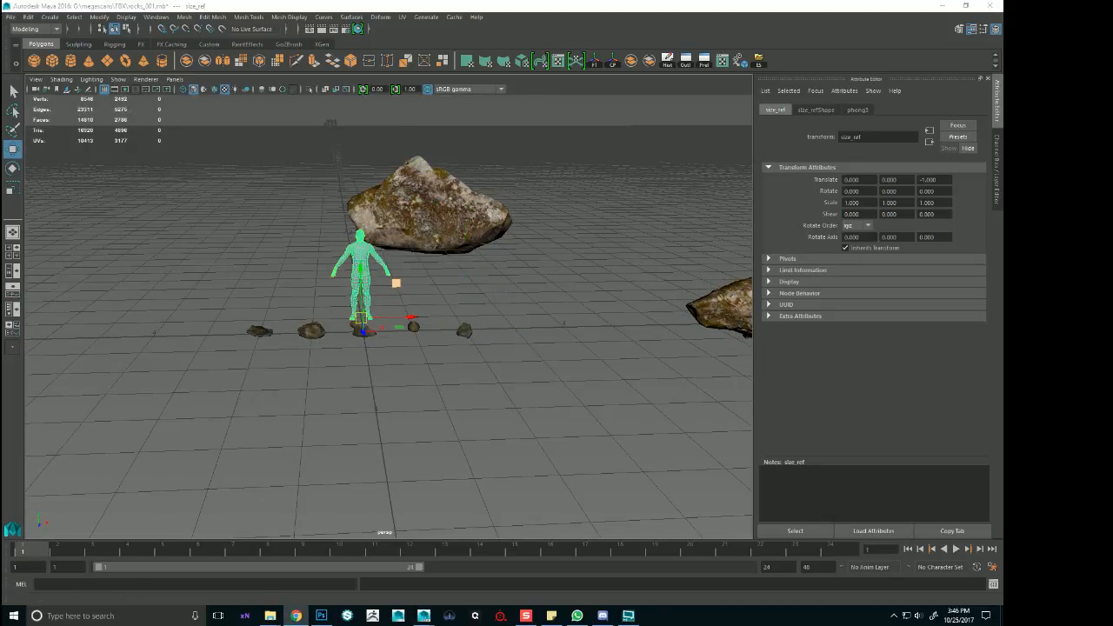
left_click_drag(450, 265, 569, 301, "alt")
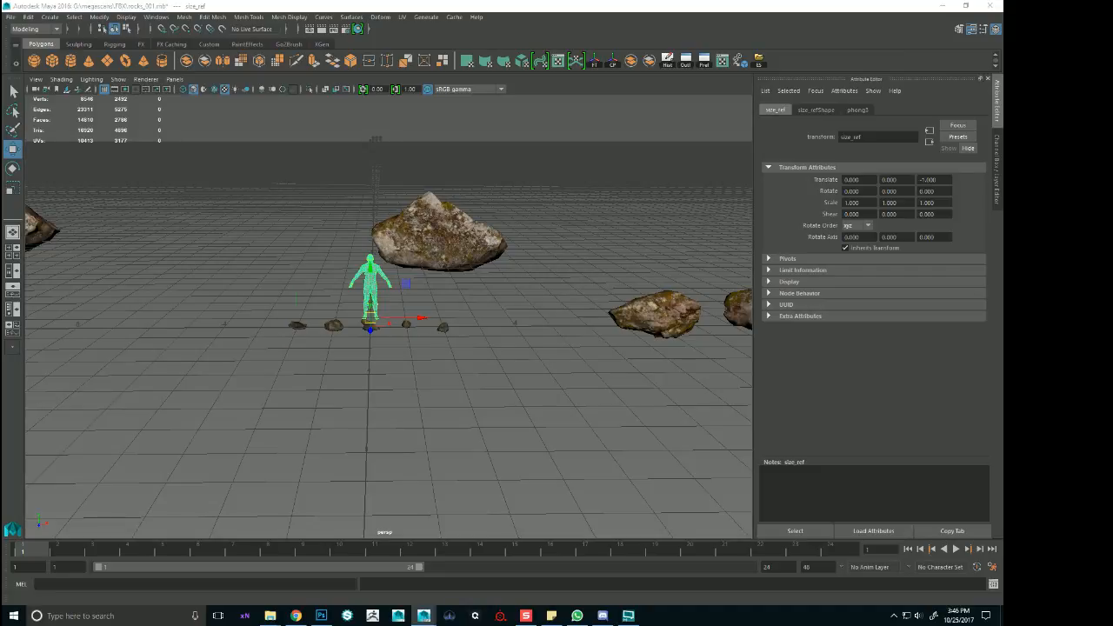
Select all five scatter rock groups and freeze their transformations
left_click(297, 326)
left_click_drag(279, 309, 460, 341)
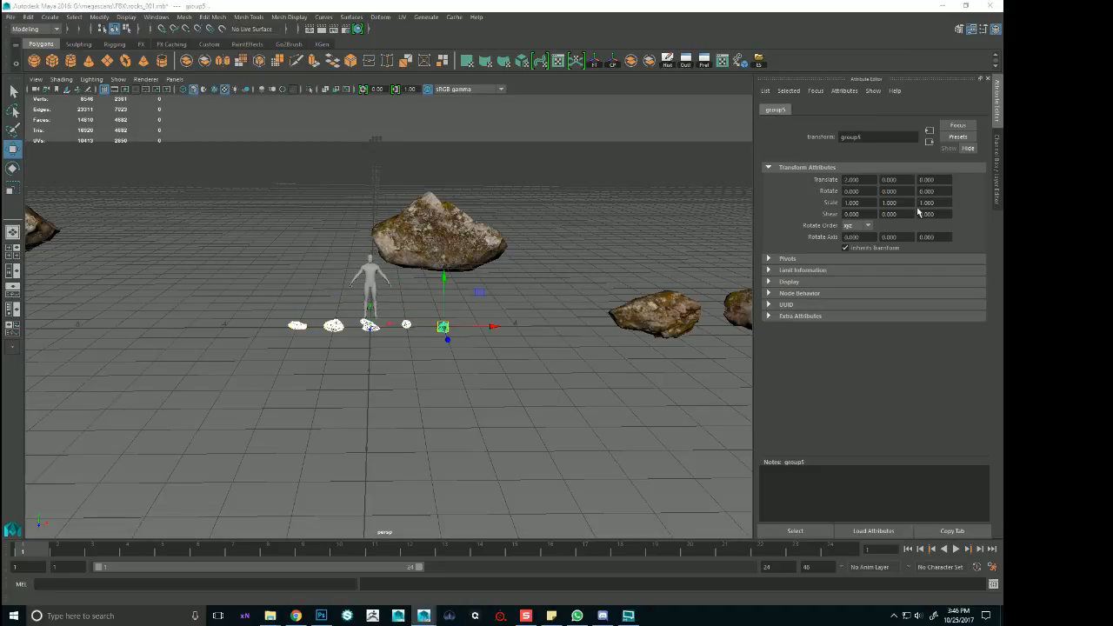
left_click(996, 29)
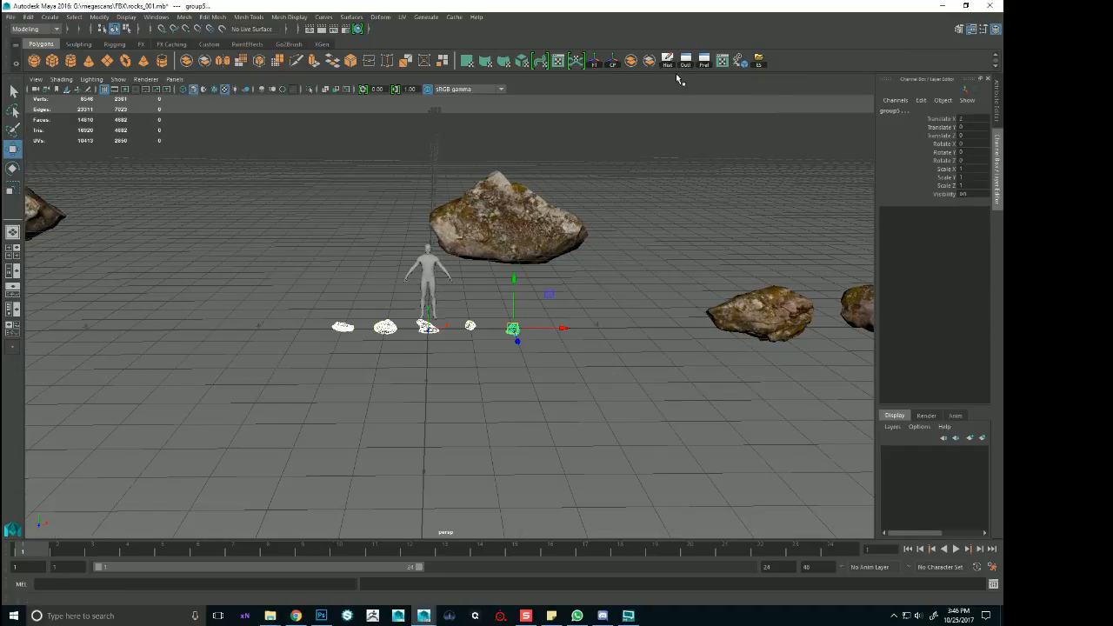
left_click(596, 62)
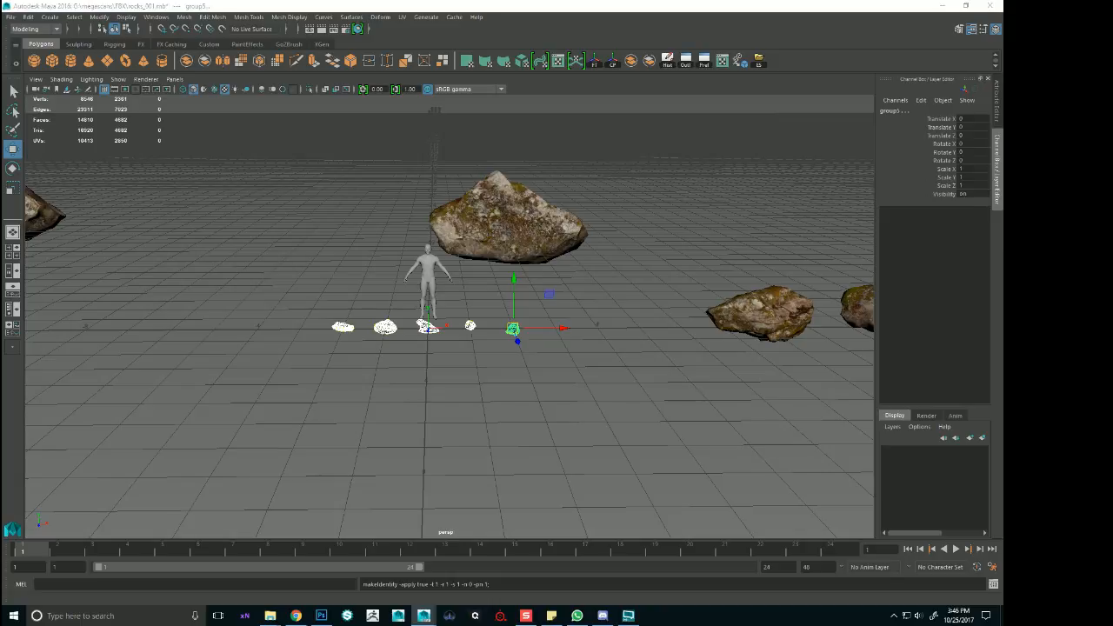
Set the scale of all five scatter rock groups to 2 on all three axes, starting with group1
left_click(344, 328)
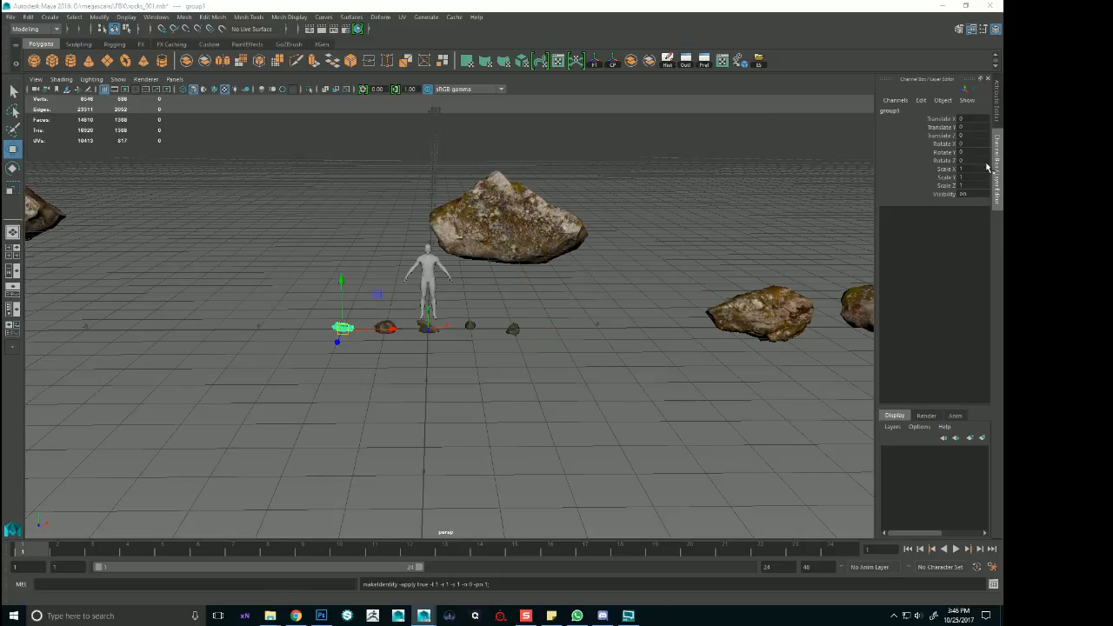
left_click_drag(989, 169, 985, 184)
type("2")
key("Return")
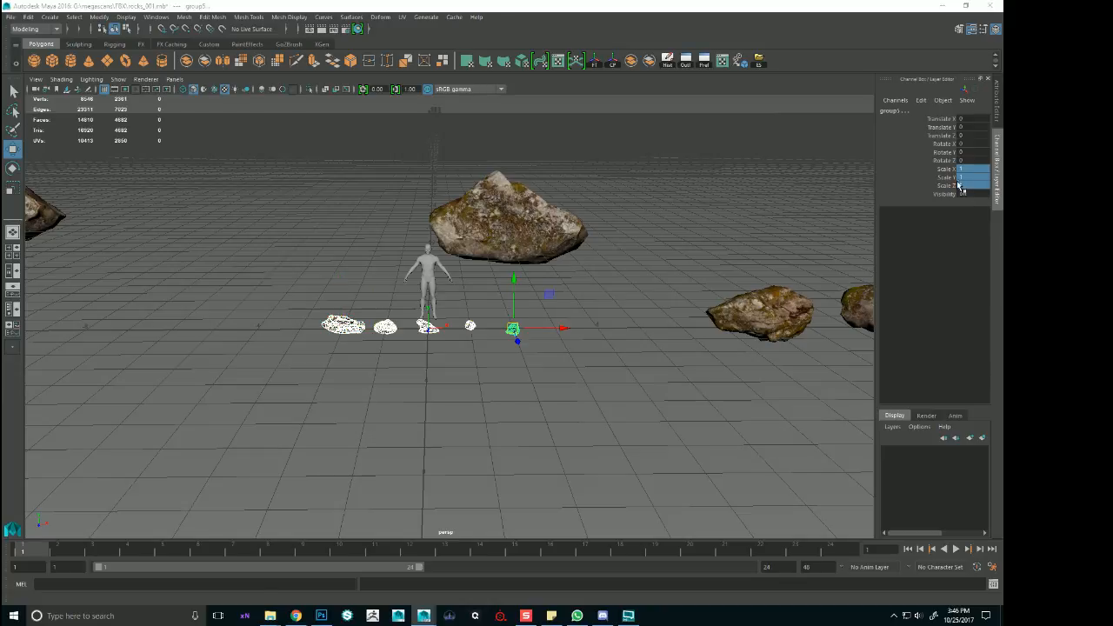
left_click_drag(968, 169, 971, 187)
type("2")
key("Return")
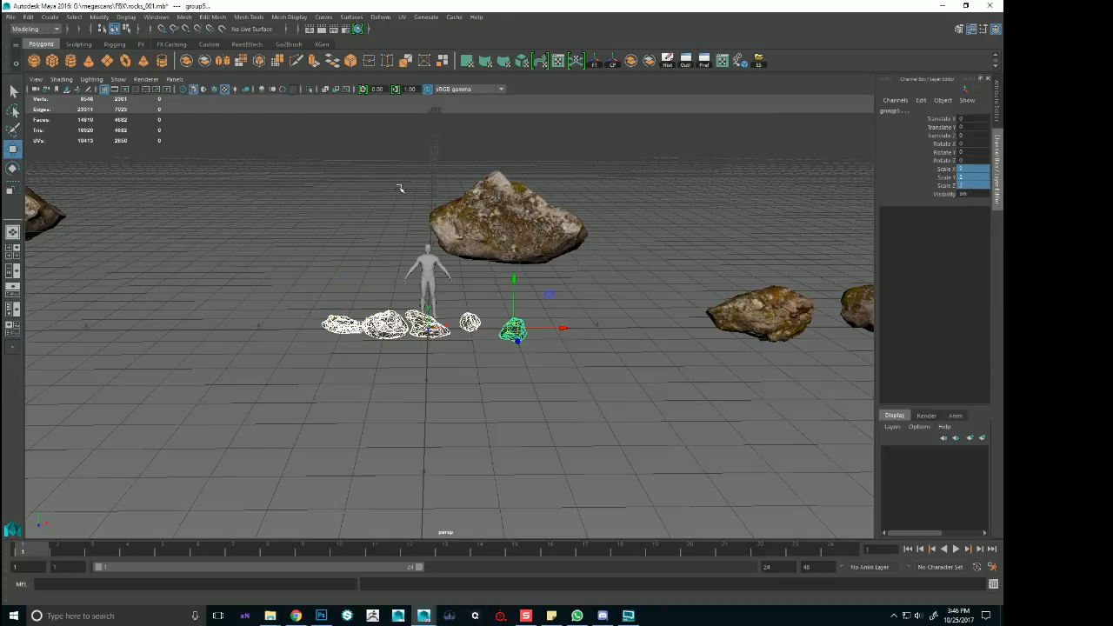
Move group1 to X -1, away from its neighbouring rock, and cycle the selection through the other rock groups
right_click_drag(381, 319, 567, 330, "alt")
mouse_move(567, 331)
left_mouse_down("alt")
mouse_move(634, 405)
mouse_move(570, 265)
mouse_move(572, 336)
left_mouse_up("alt")
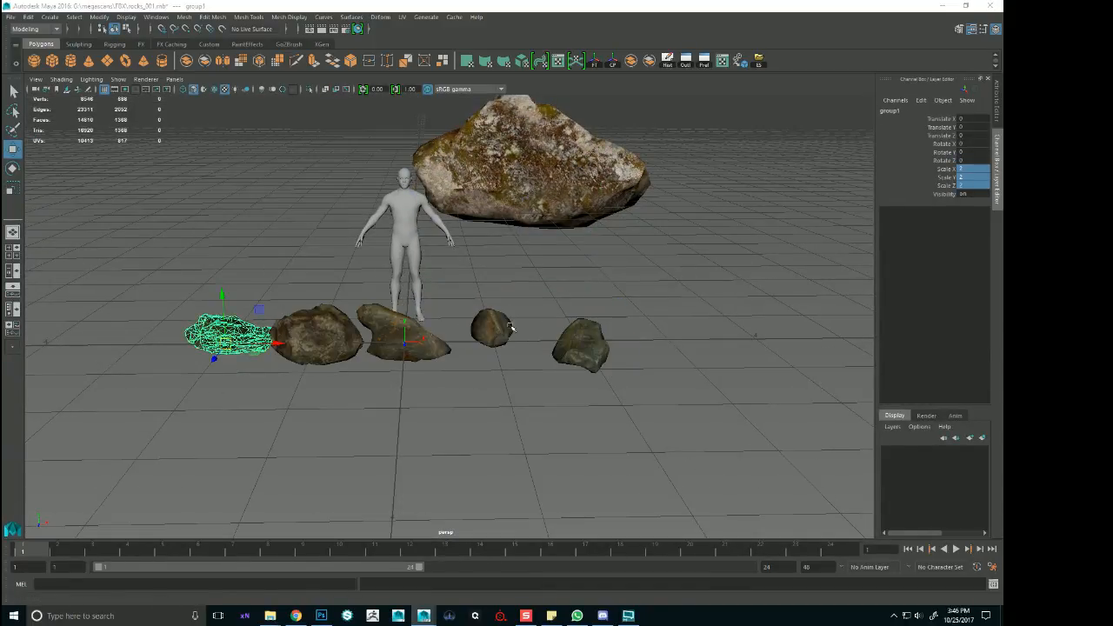
left_click_drag(226, 343, 136, 345)
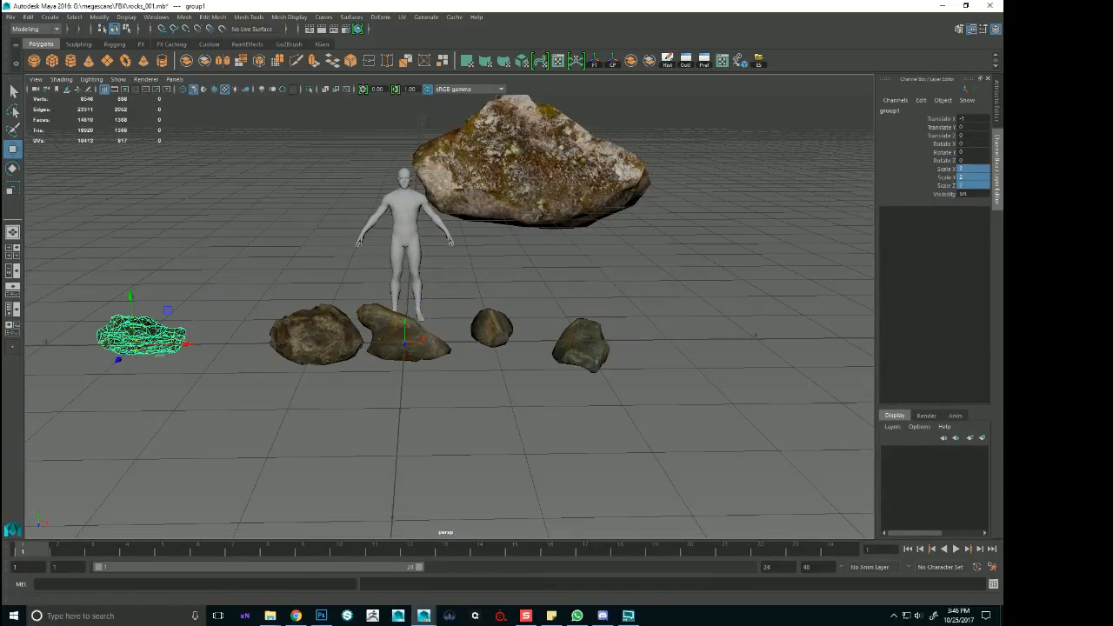
key("Right")
left_click_drag(324, 337, 215, 358)
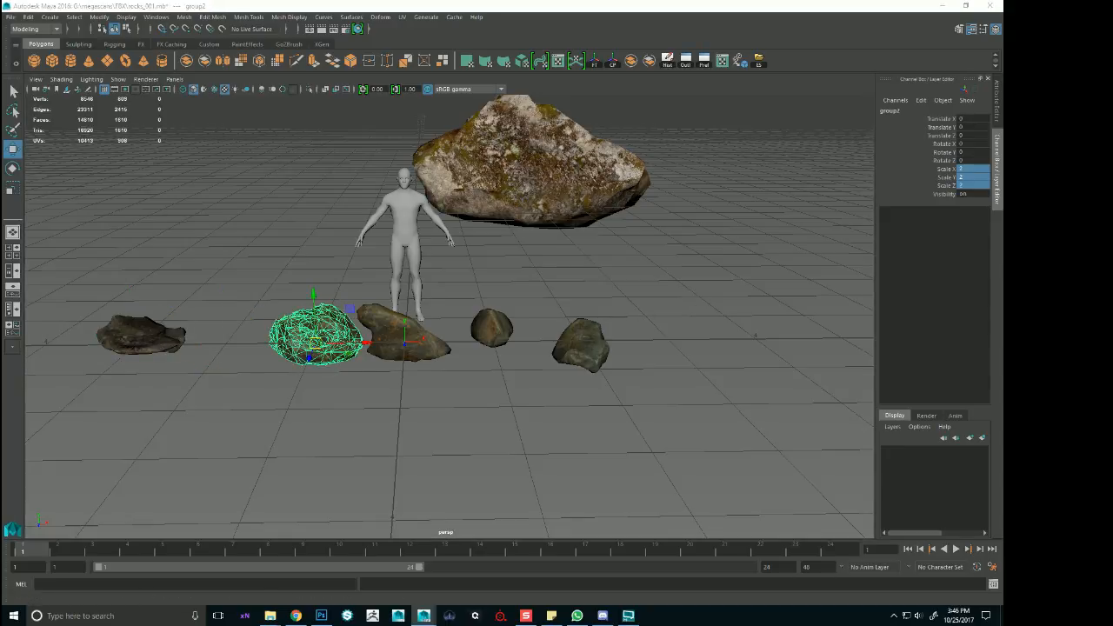
key("Right")
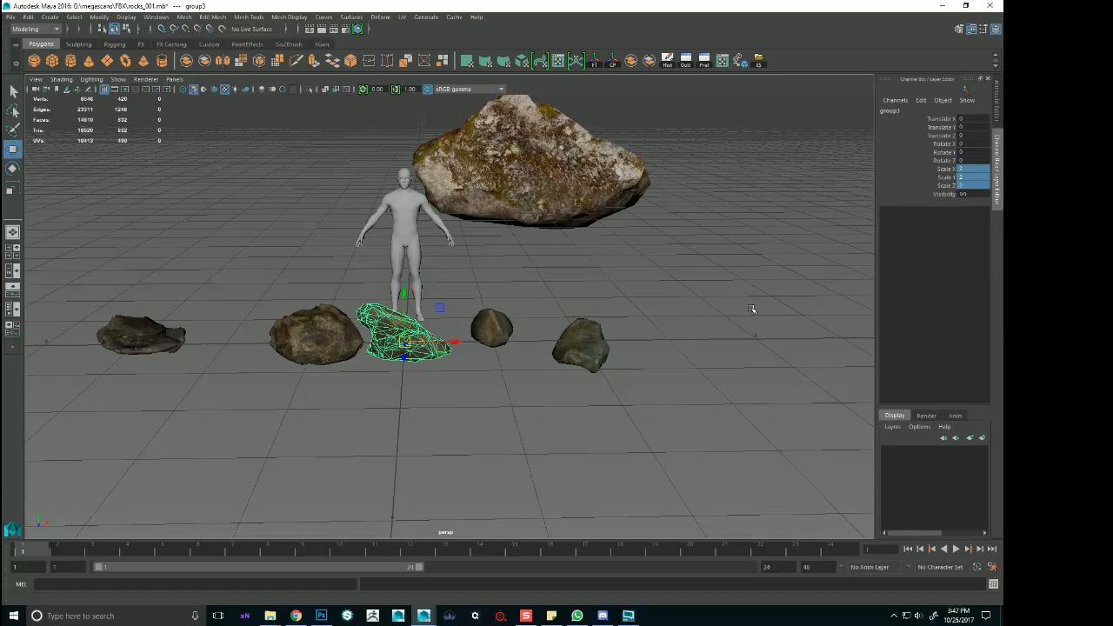
key("Right")
Inspect rock Sctr_S_qkbhX_3 up close, comparing its LOD4 and LOD5 meshes
left_click_drag(610, 309, 703, 337, "alt")
left_click_drag(541, 281, 538, 249, "alt")
right_click_drag(509, 278, 593, 304, "alt")
middle_click_drag(593, 305, 617, 290, "alt")
left_click_drag(617, 289, 537, 384, "alt")
left_click(536, 384)
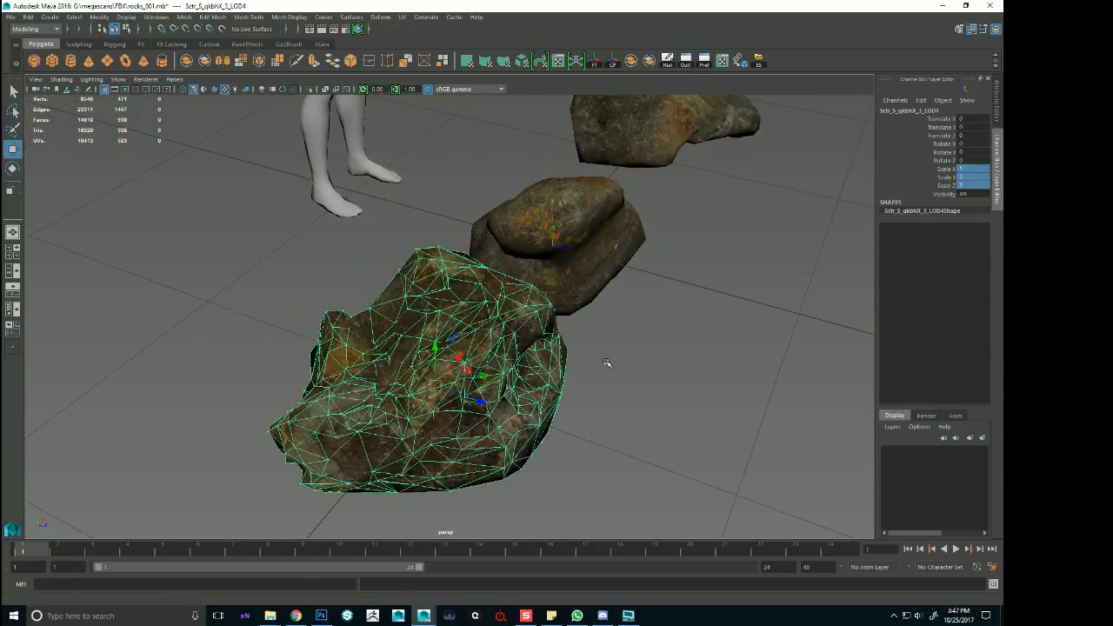
mouse_move(652, 366)
left_mouse_down("alt")
mouse_move(681, 377)
mouse_move(651, 377)
left_mouse_up("alt")
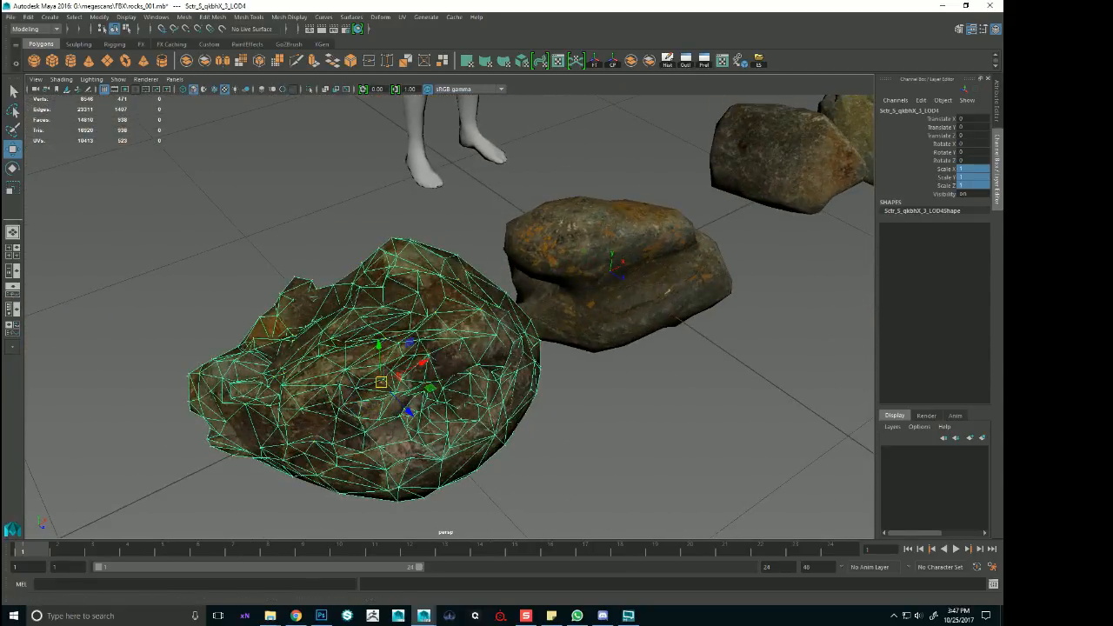
key("Down")
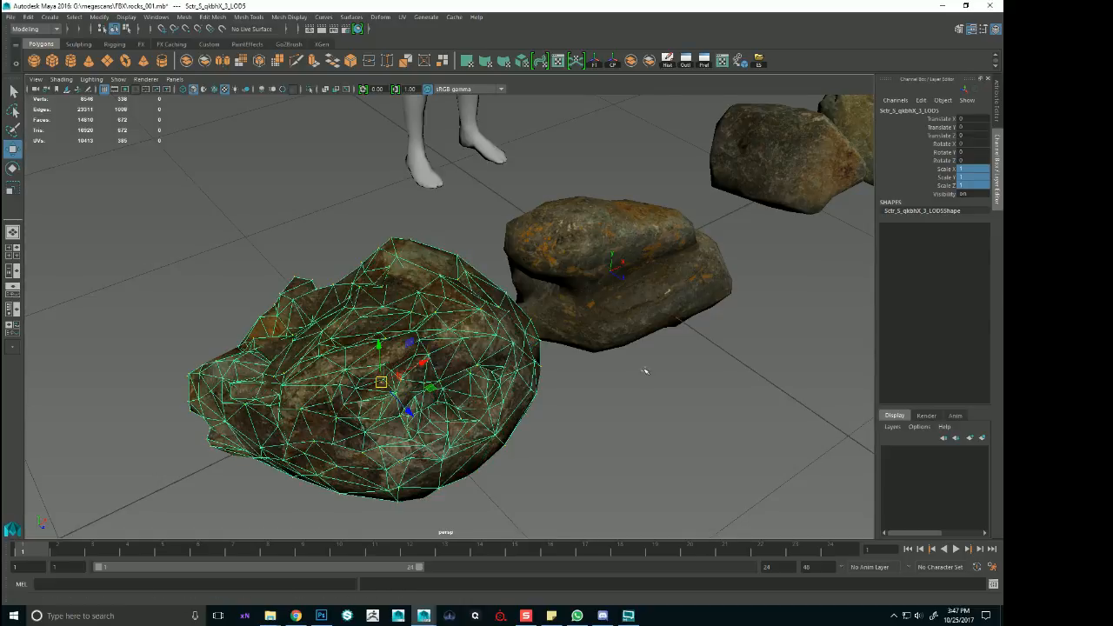
left_click_drag(644, 371, 604, 363, "alt")
right_click_drag(604, 362, 539, 394, "alt")
mouse_move(540, 395)
left_mouse_down("alt")
mouse_move(532, 378)
mouse_move(527, 391)
left_mouse_up("alt")
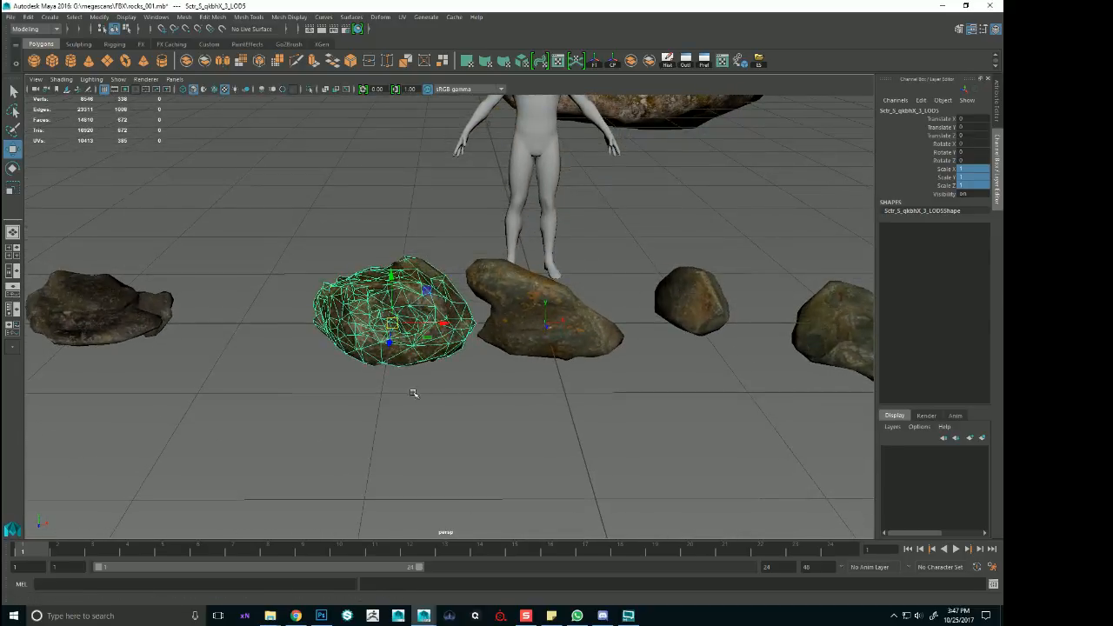
right_click_drag(415, 390, 435, 394, "alt")
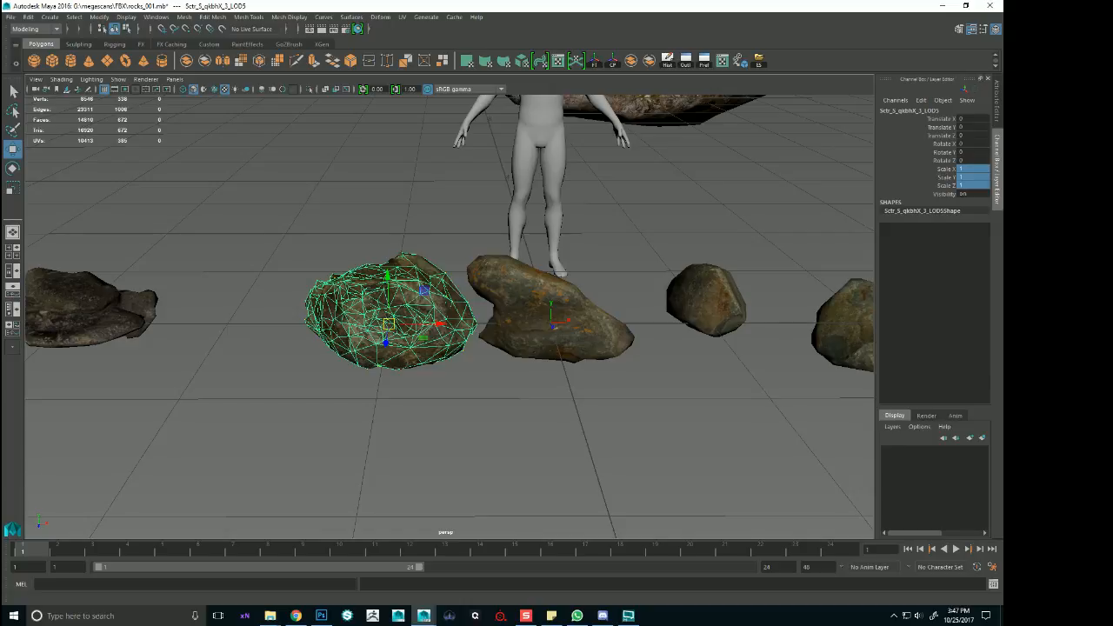
key("Up")
Inspect rock Sctr_S_qkbhX_2 up close and compare its LOD4 mesh with those of the neighbouring scatter rocks
left_click(91, 309)
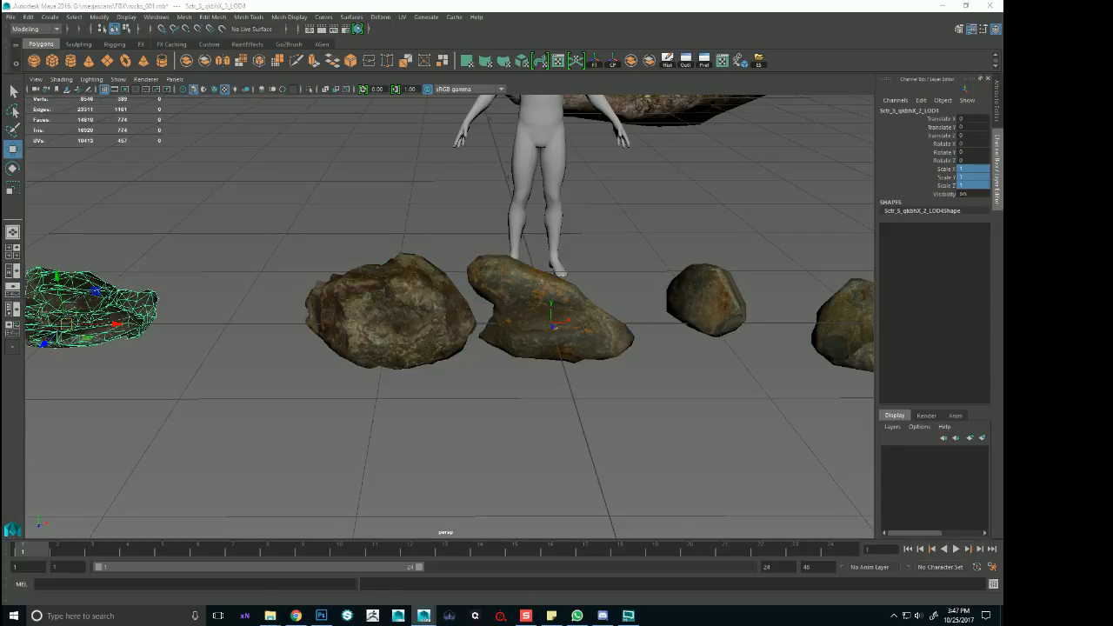
key("f")
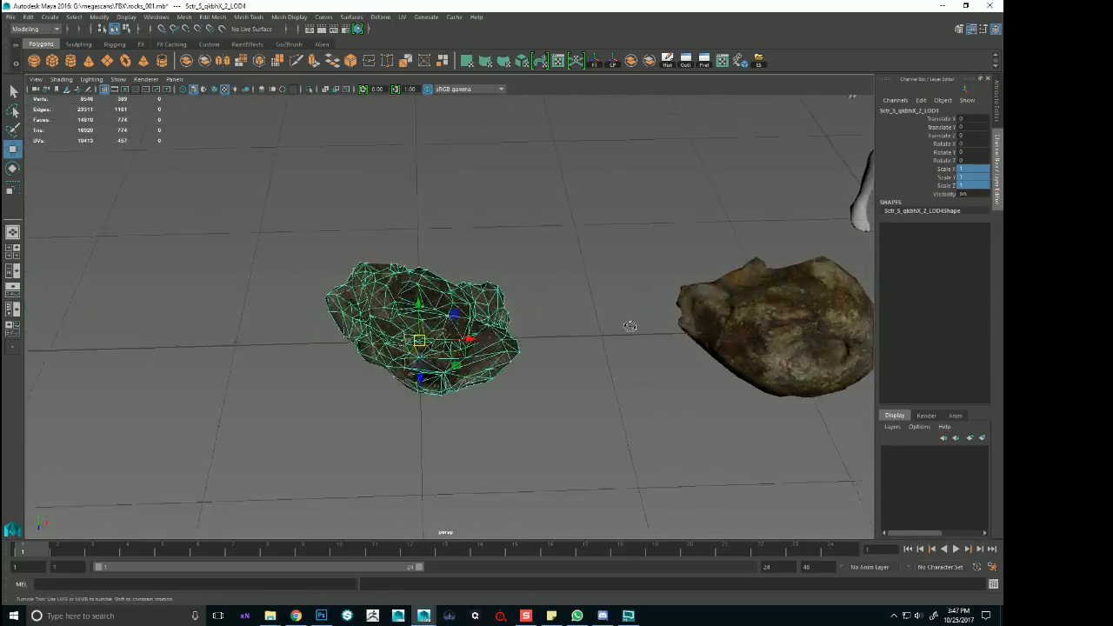
left_click_drag(630, 336, 545, 280, "alt")
left_click(648, 315, "shift")
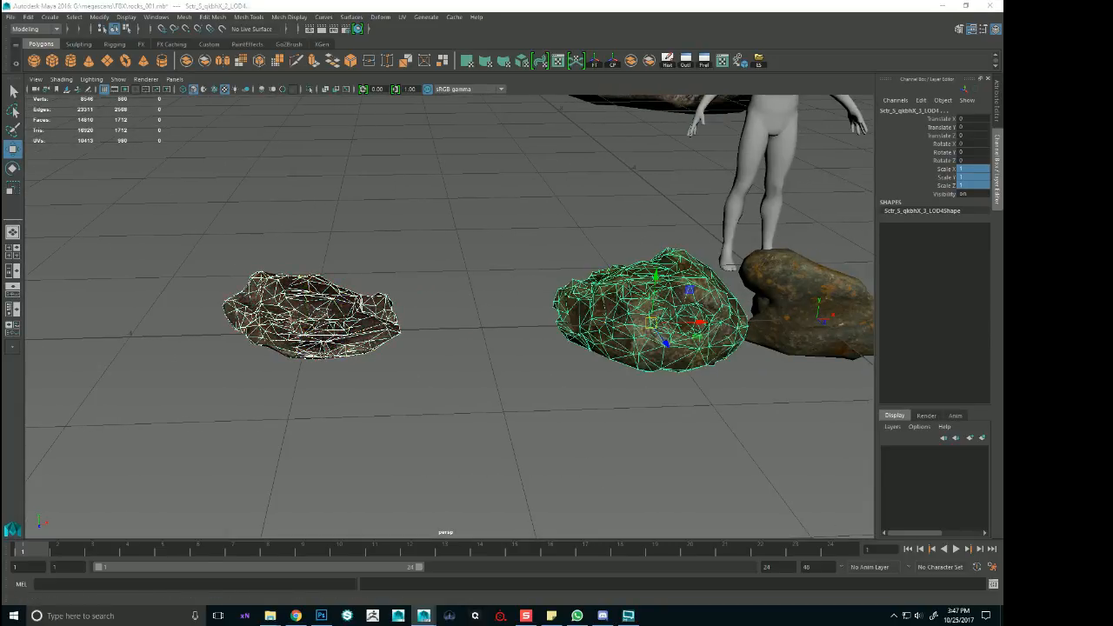
left_click(841, 323, "shift")
left_click(866, 300, "shift")
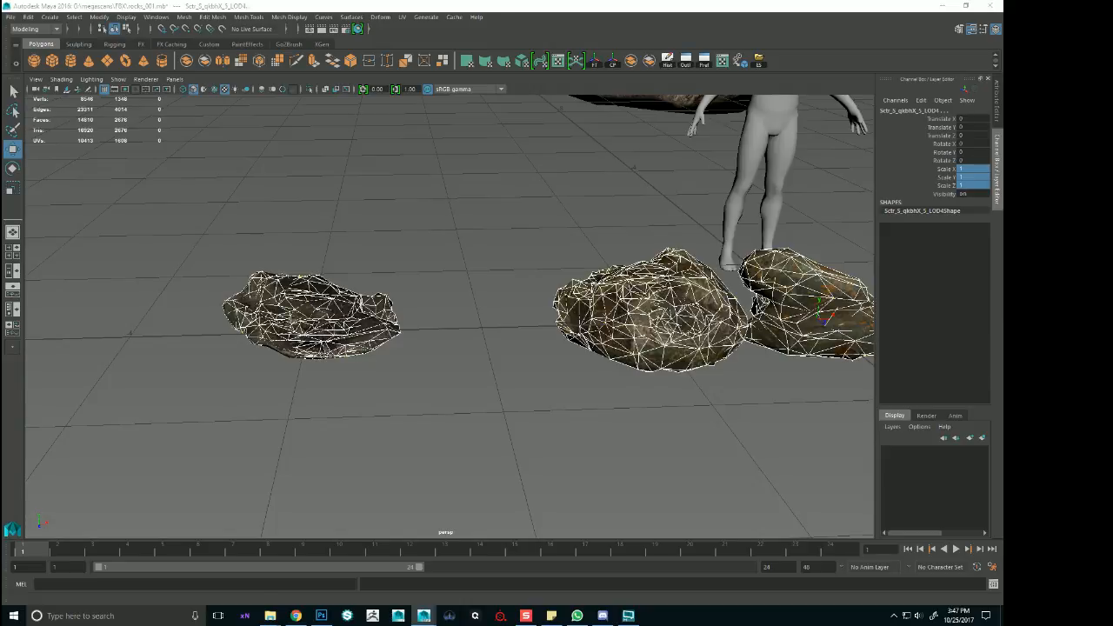
scroll(666, 318, "down", 4)
middle_click_drag(787, 303, 332, 327, "alt")
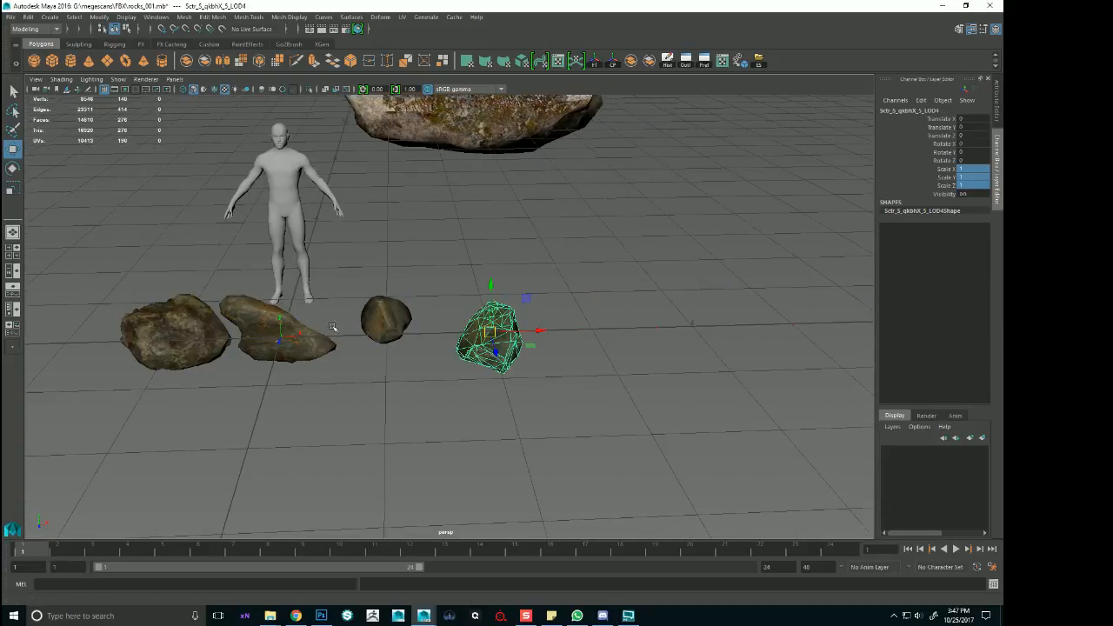
Compare the LOD4 and LOD5 meshes of rock Sctr_S_qkbhX_5 and examine the LOD4 mesh of rock Sctr_S_qkbhX_1
scroll(703, 360, "up", 5)
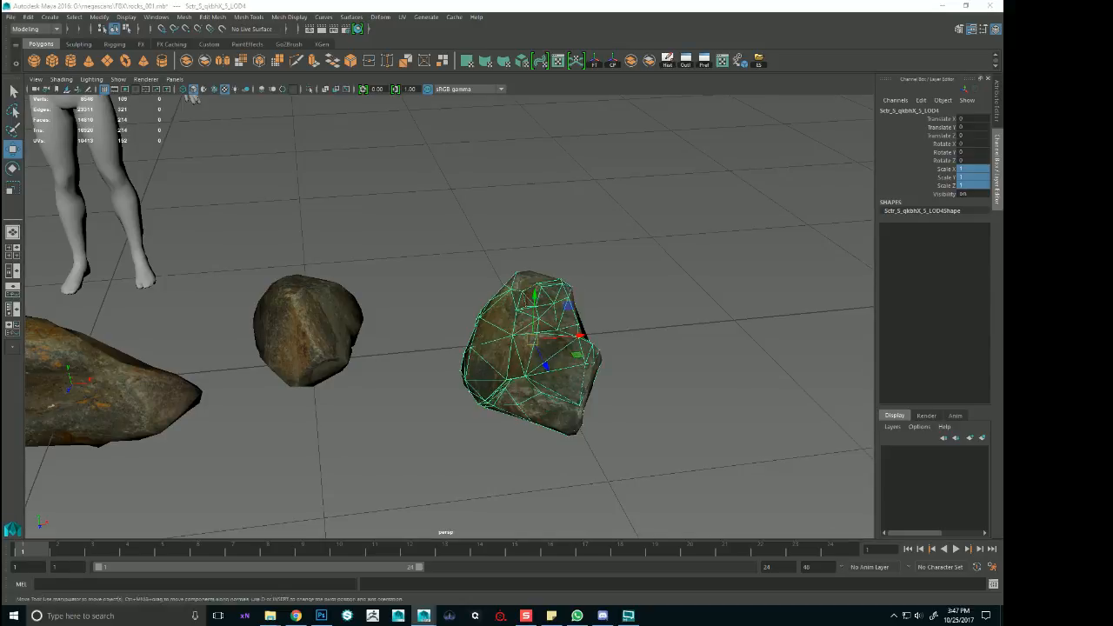
key("Right")
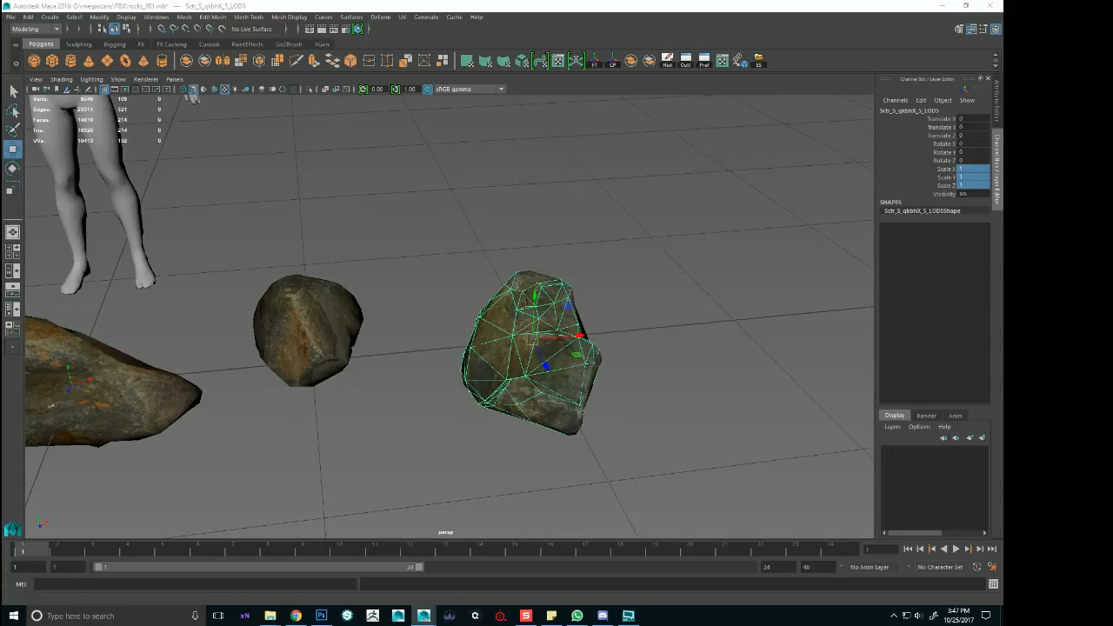
key("Left")
mouse_move(669, 357)
left_mouse_down("alt")
mouse_move(632, 340)
mouse_move(683, 351)
left_mouse_up("alt")
left_click(302, 344)
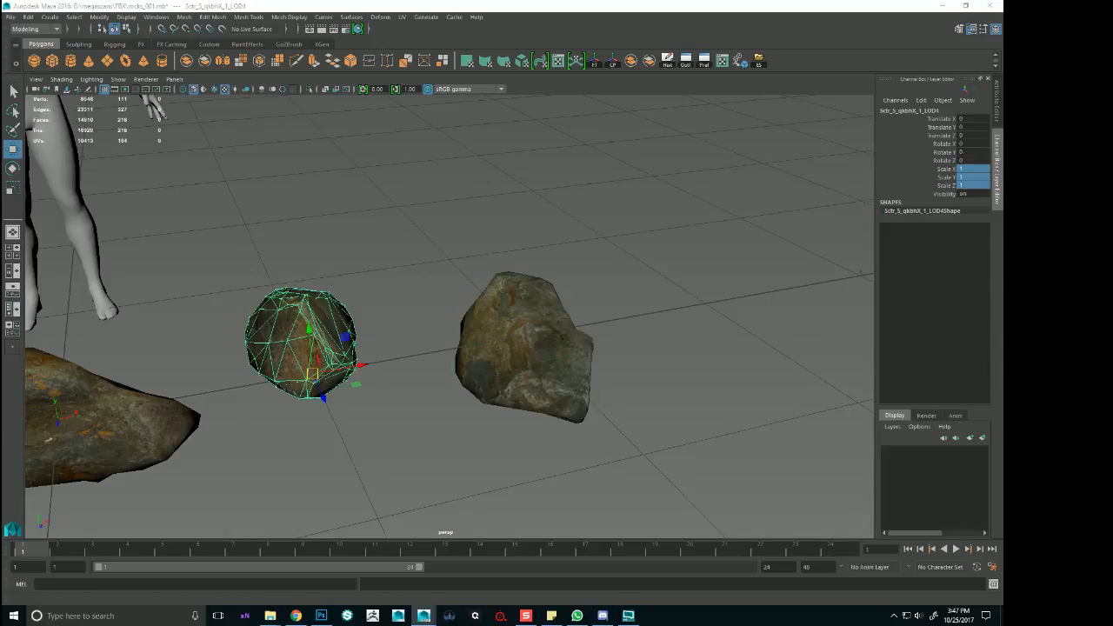
left_click_drag(537, 351, 531, 355, "alt")
right_click_drag(532, 356, 470, 330, "alt")
left_click_drag(469, 330, 619, 333, "alt")
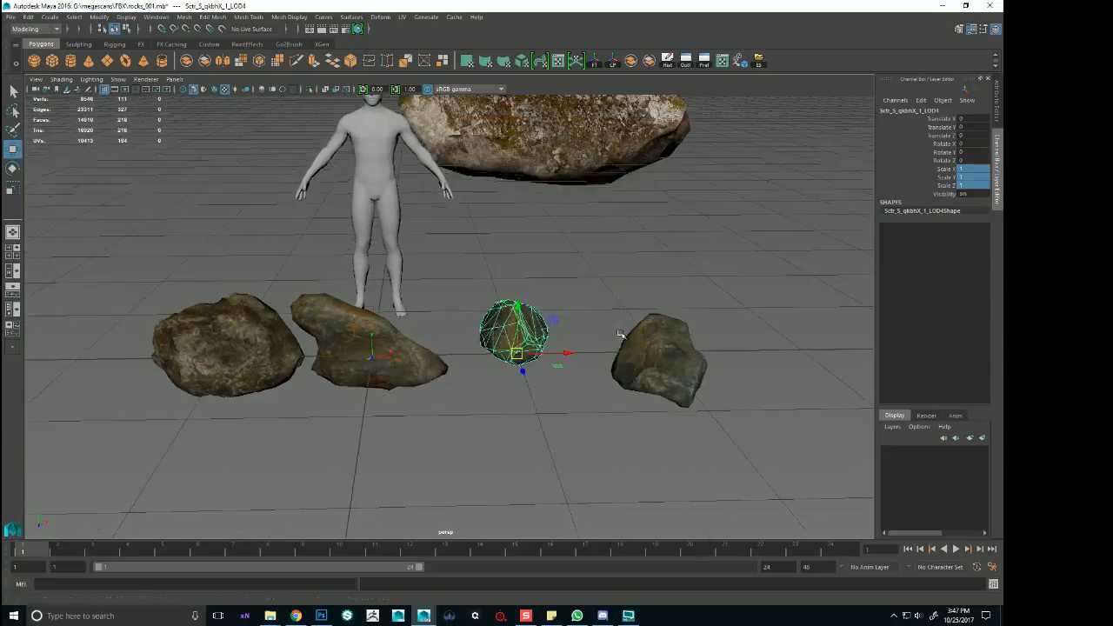
Review the whole rock layout and save the scene rocks_001.mb
right_click_drag(618, 333, 497, 332, "alt")
key("ctrl+s")
key("alt+Tab")
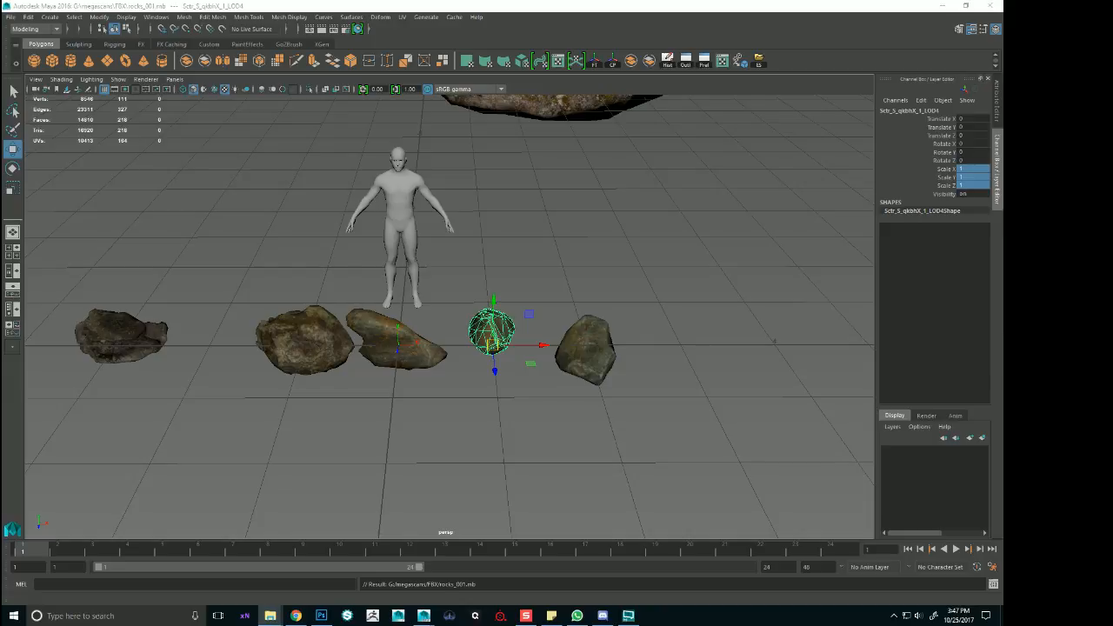
key("a")
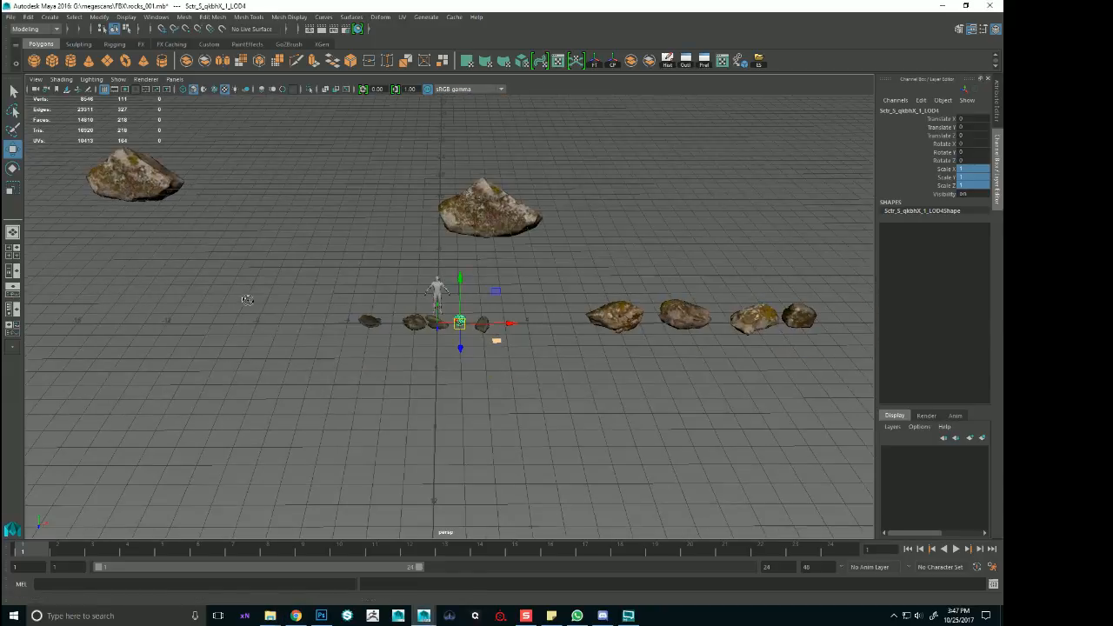
key("ctrl+s")
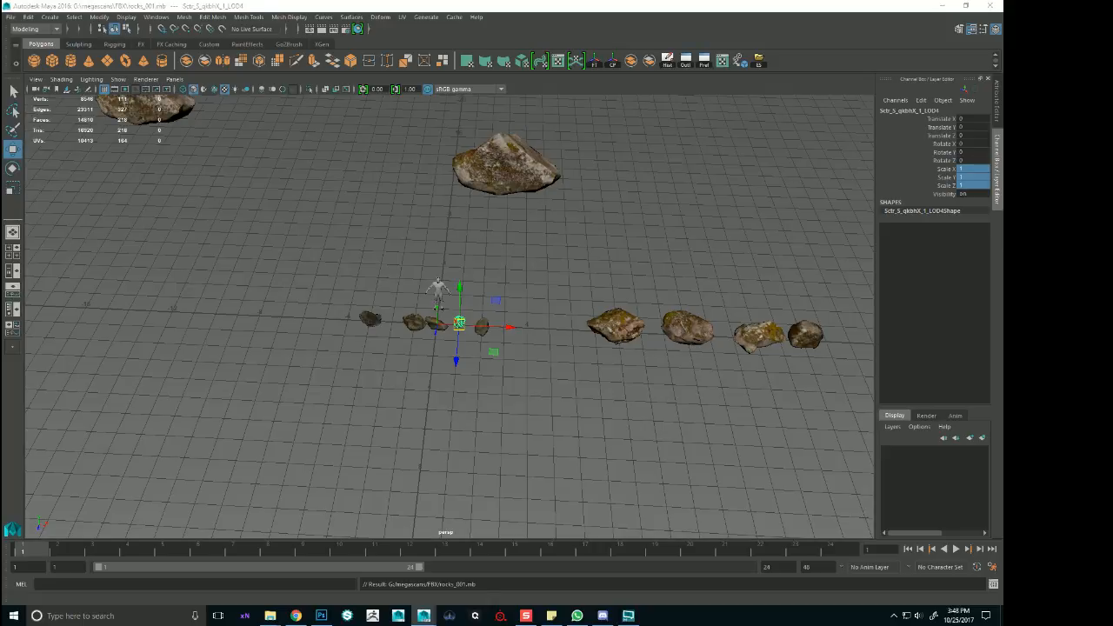
Move all five scatter rock groups together behind the human figure, to about -7 in Z
left_click(371, 319)
left_click(482, 327, "shift")
scroll(507, 368, "up", 3)
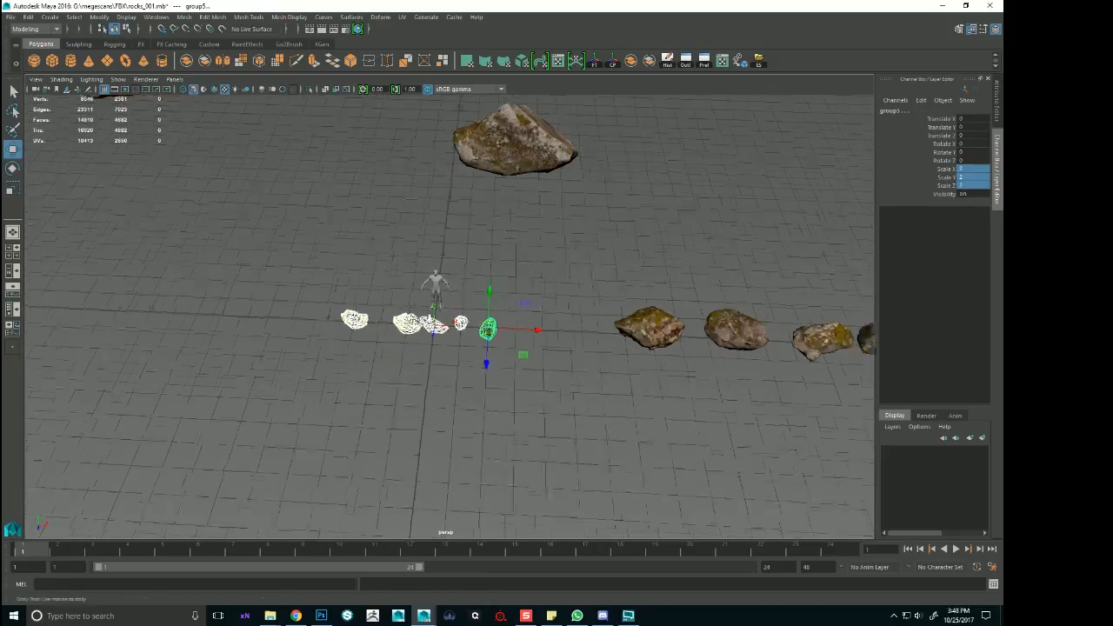
left_click_drag(492, 345, 502, 215)
scroll(661, 223, "down", 3)
left_click_drag(648, 219, 641, 198, "alt")
scroll(687, 250, "up", 2)
left_click_drag(690, 253, 655, 248, "alt")
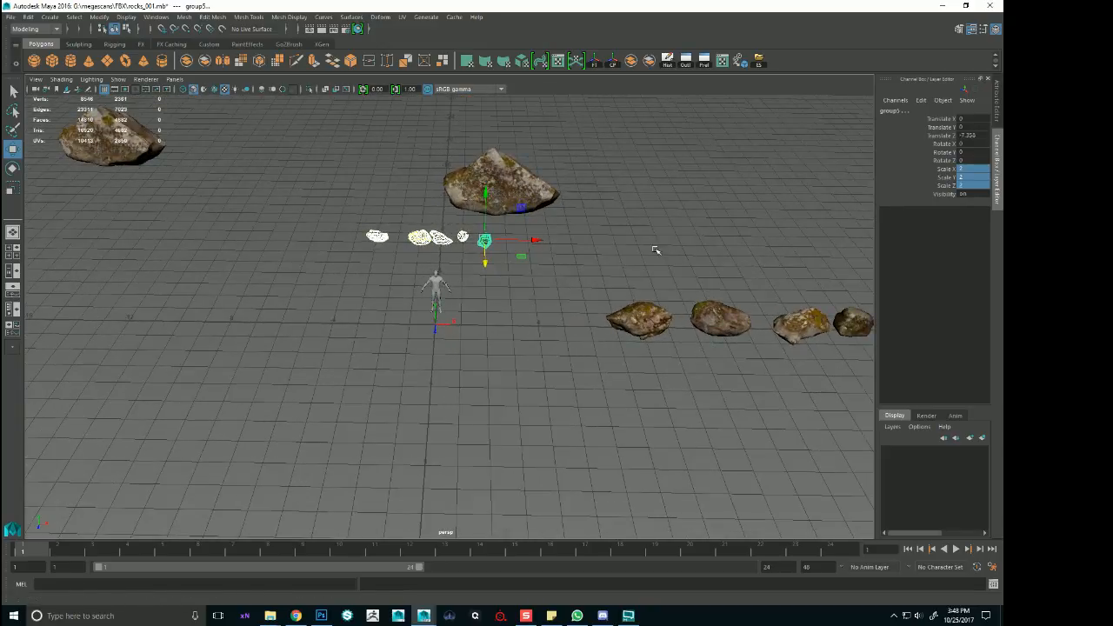
Set the scale of the Aset_rock_granite_M_pjtsT_1 LOD meshes to 12 on all three axes
scroll(504, 259, "up", 3)
middle_click_drag(678, 232, 627, 301, "alt")
left_click(684, 393)
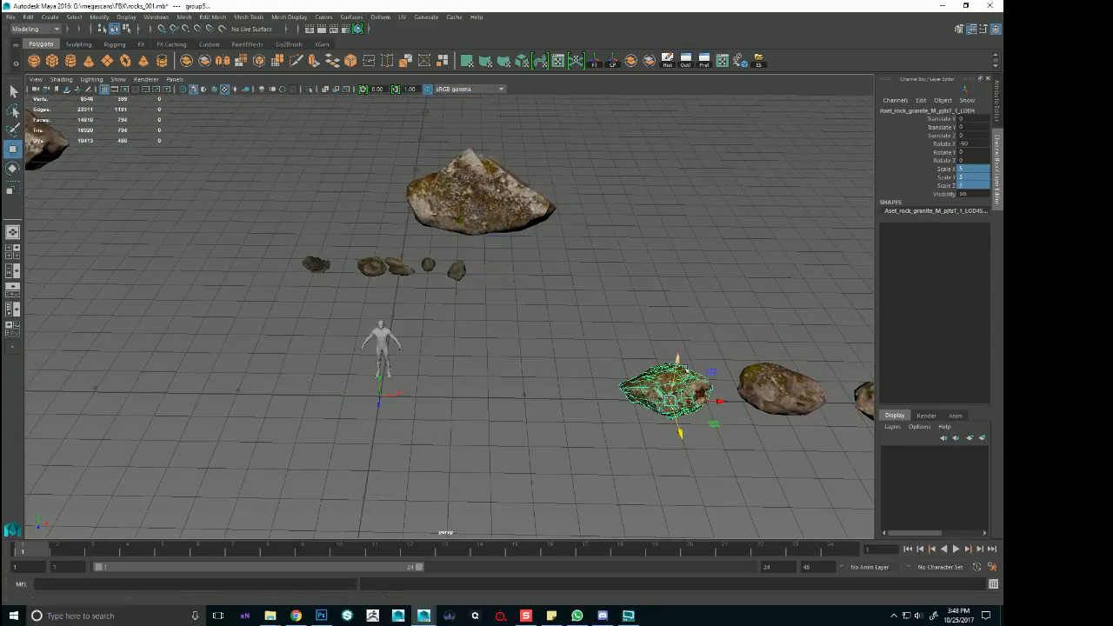
left_click_drag(613, 318, 713, 442)
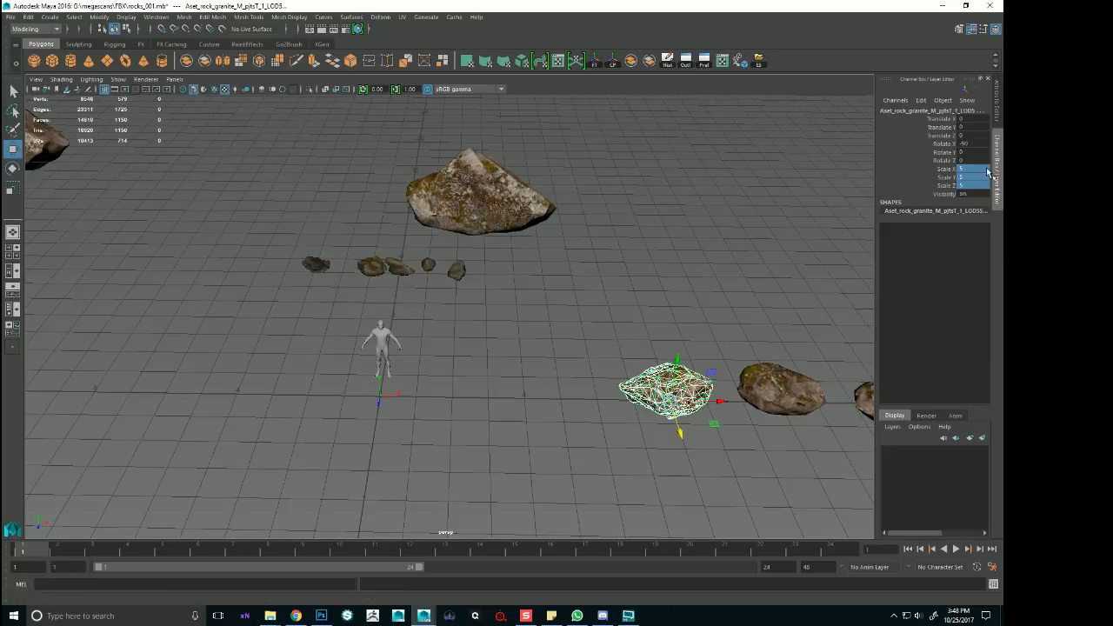
type("12")
key("Return")
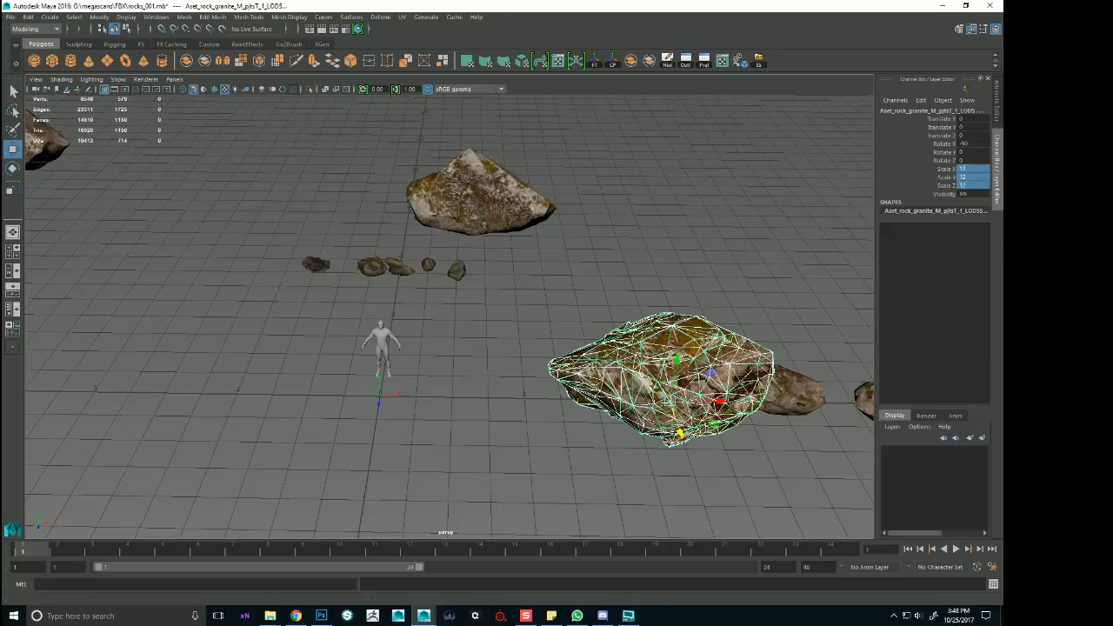
Move the rock_002 group, snapped to the grid, to X 10 and Z -11 beside the large granite rock
key("Up")
key("x")
left_click_drag(674, 406, 655, 219)
middle_click_drag(648, 300, 464, 304, "alt")
mouse_move(465, 304)
left_mouse_down("alt")
mouse_move(467, 336)
mouse_move(464, 308)
left_mouse_up("alt")
right_click_drag(465, 308, 307, 241, "alt")
key("x")
left_click_drag(475, 200, 476, 210)
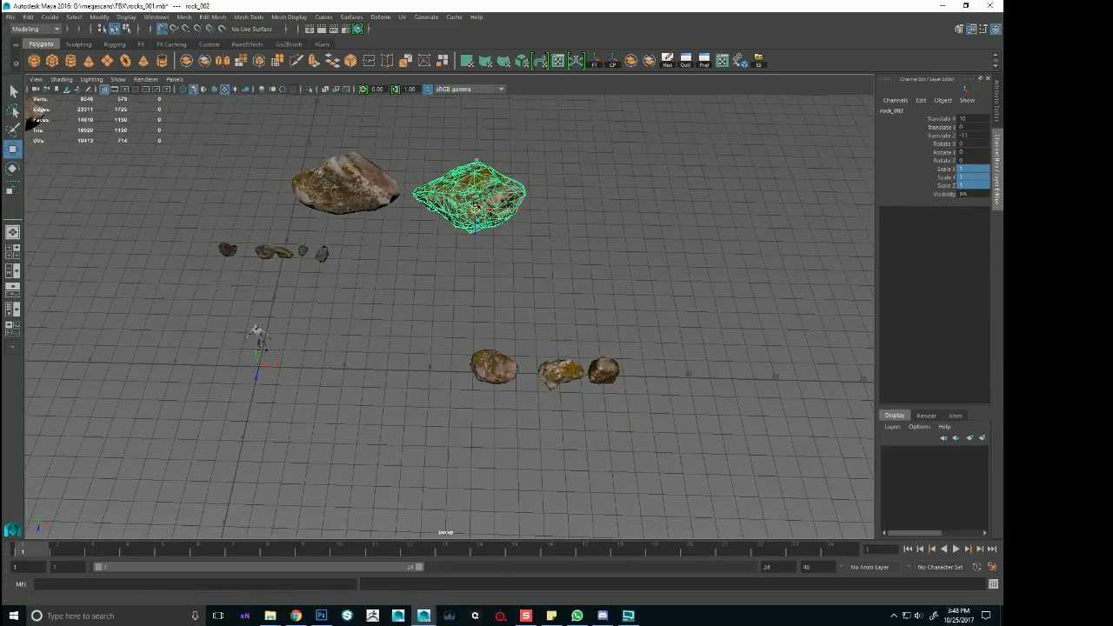
Scale rock_003's LOD meshes to 12 on all axes and move the group to X 16, Z -11
left_click_drag(447, 324, 511, 393)
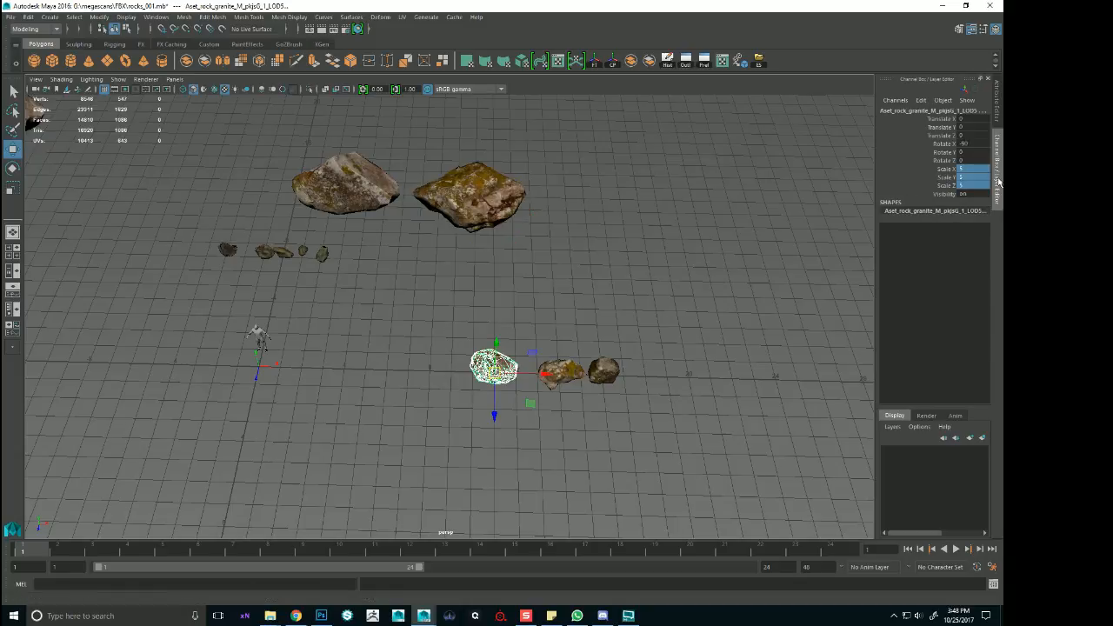
left_click_drag(970, 182, 969, 185)
key("Return")
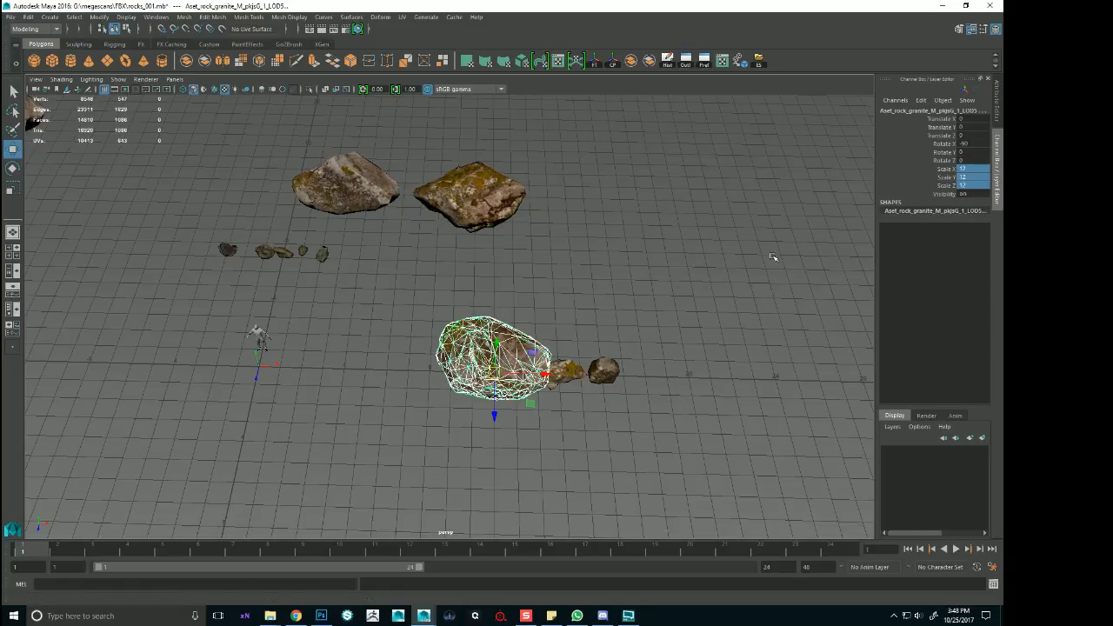
key("Up")
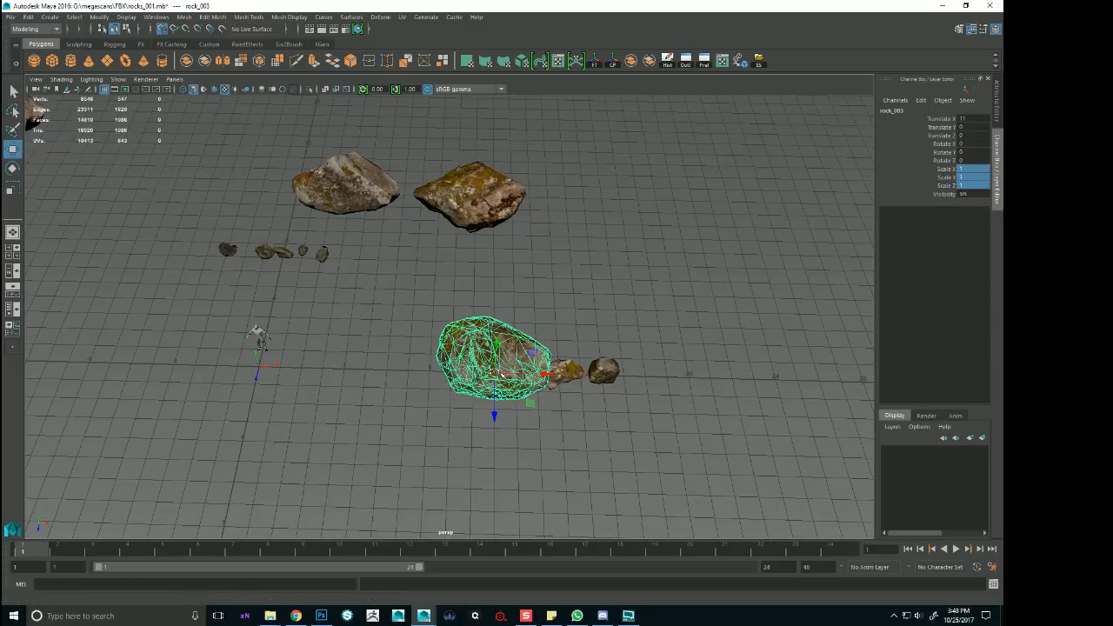
left_click_drag(496, 374, 590, 218)
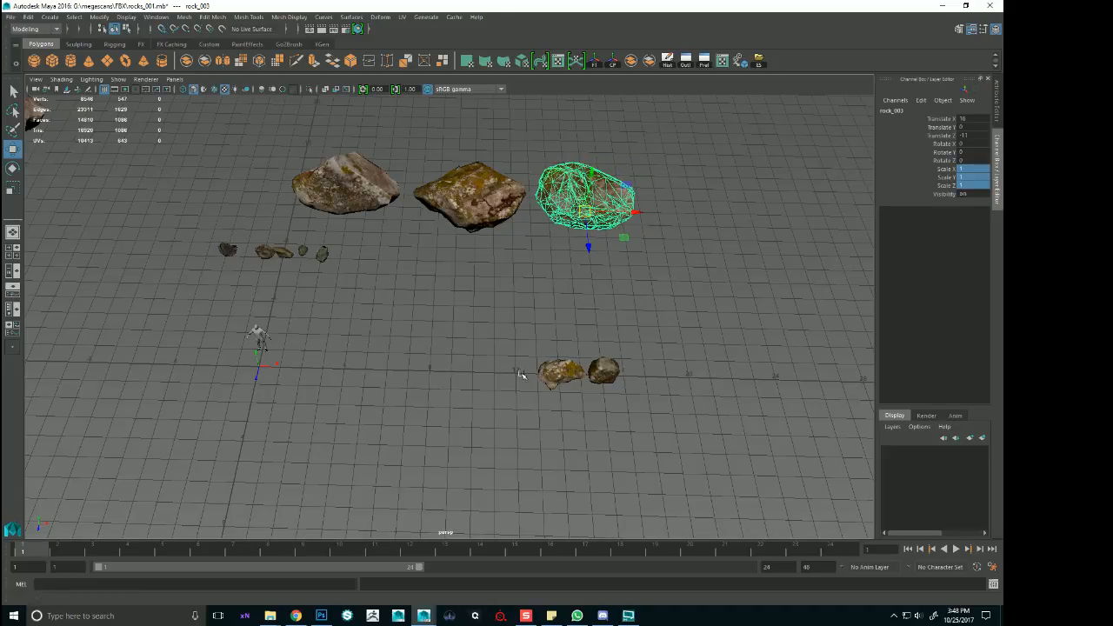
Scale the Aset_rock_granite_M_pkjsK_1 LOD meshes to 12 on all axes and move their group into the back row beside rock_003
left_click(550, 372)
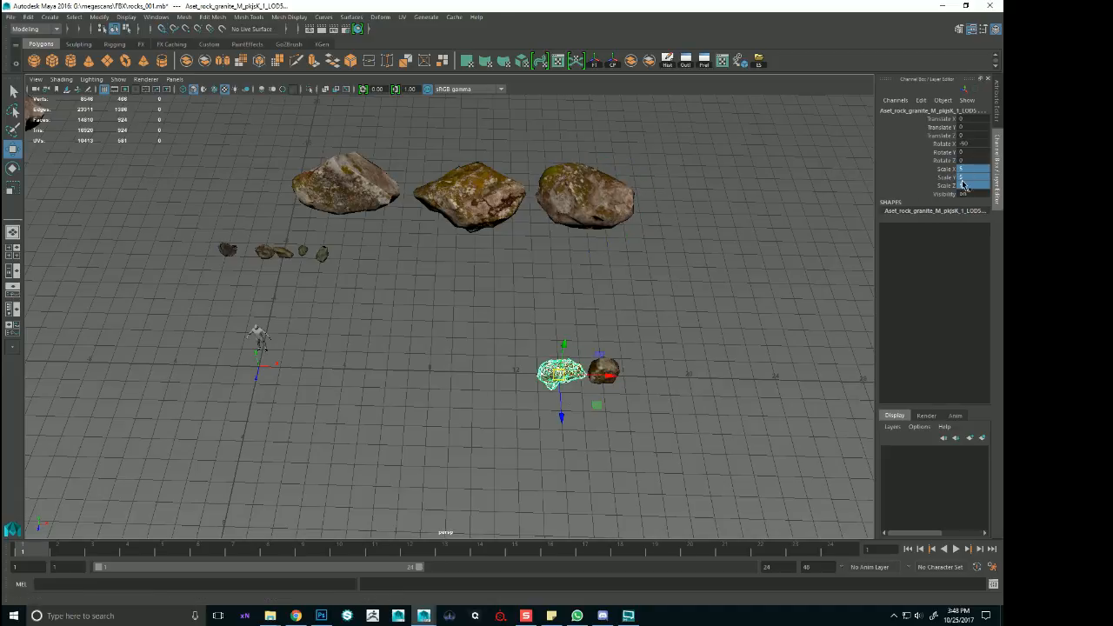
type("12")
key("Return")
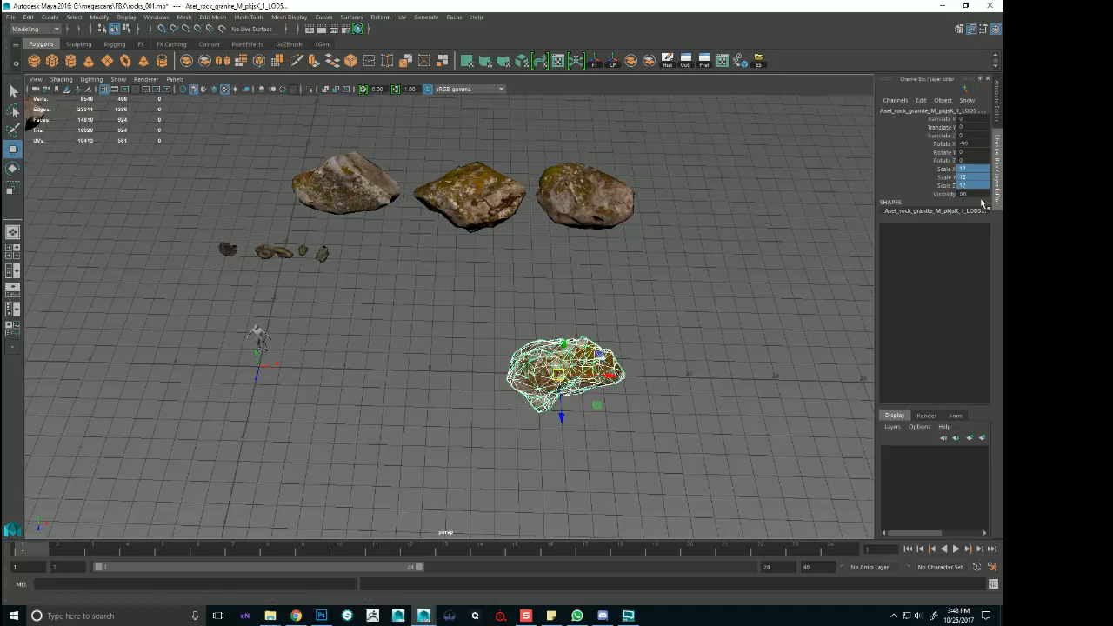
key("Up")
left_click_drag(559, 375, 701, 215)
Scale the Aset_M_phycx_1 LOD meshes uniformly, trying 12 and settling on 15 on all three axes
left_click_drag(534, 325, 687, 439)
left_click_drag(977, 171, 982, 184)
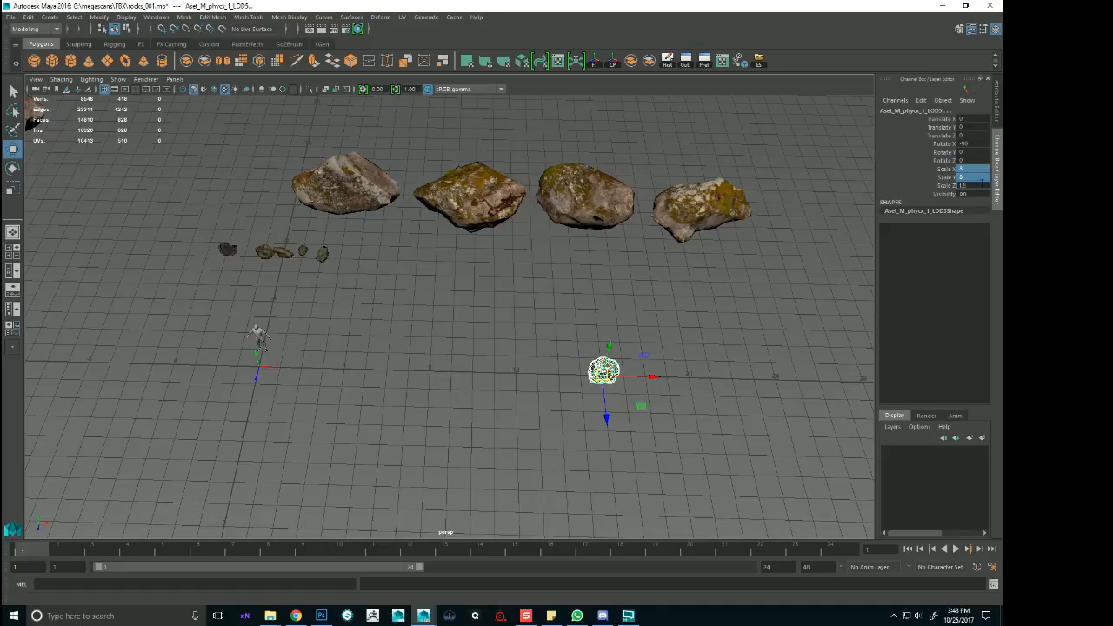
key("Return")
left_click_drag(700, 394, 700, 365, "alt")
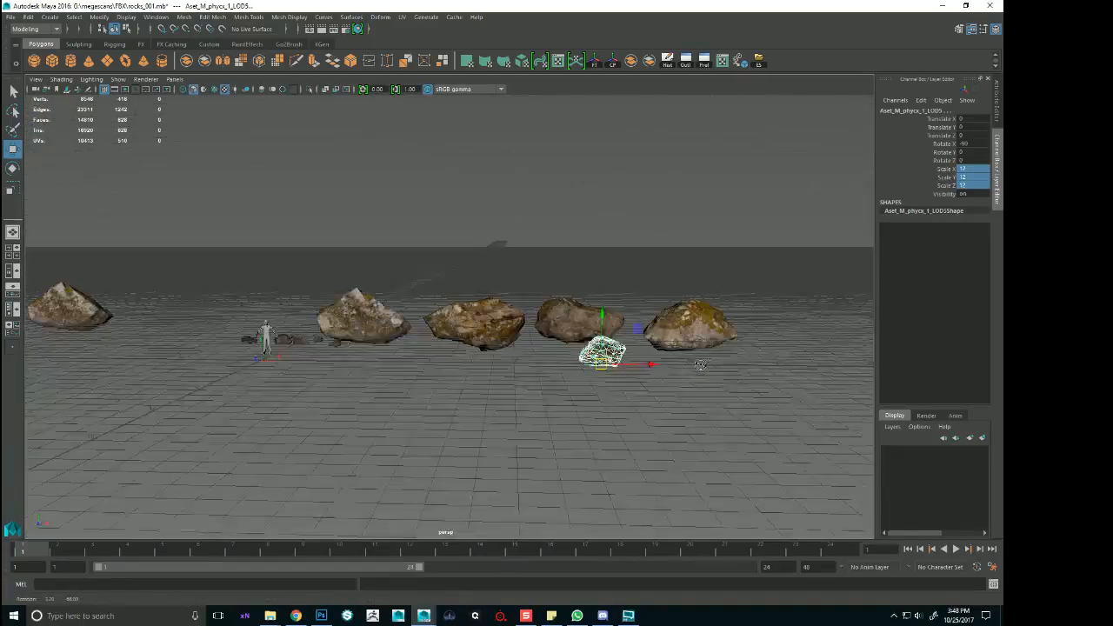
left_click_drag(969, 173, 963, 185)
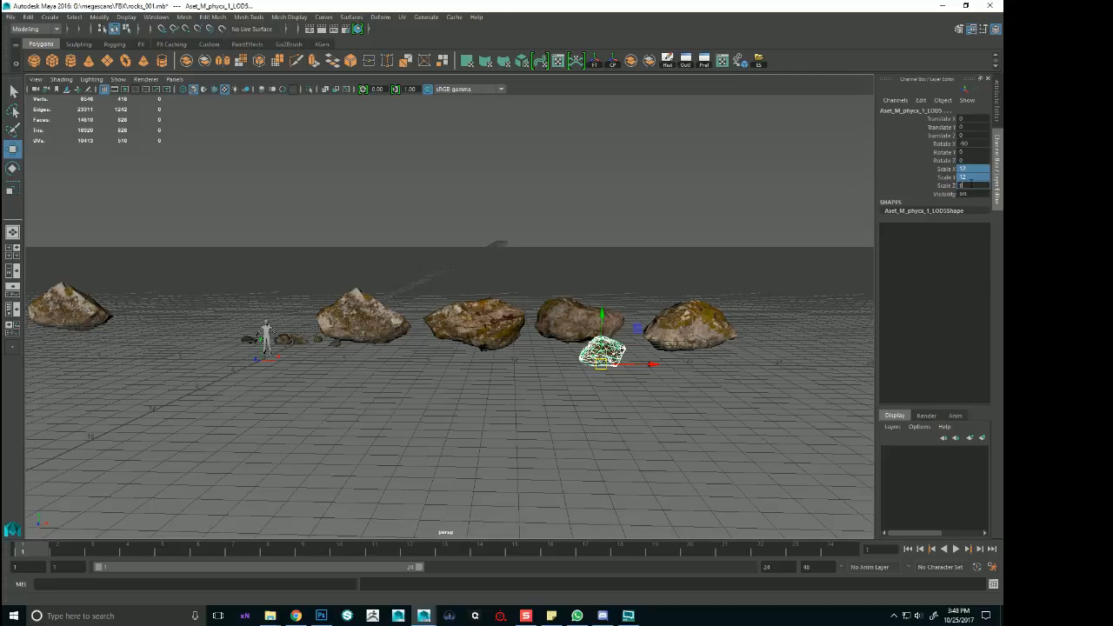
type("15")
key("Return")
left_click_drag(634, 284, 631, 314, "alt")
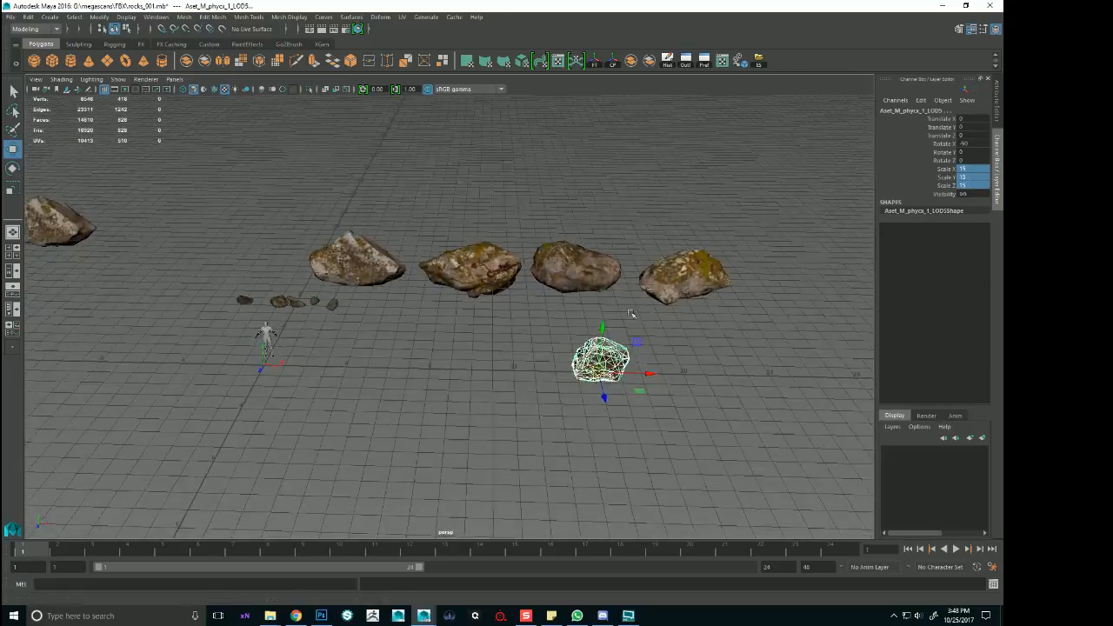
left_click_drag(970, 170, 972, 185)
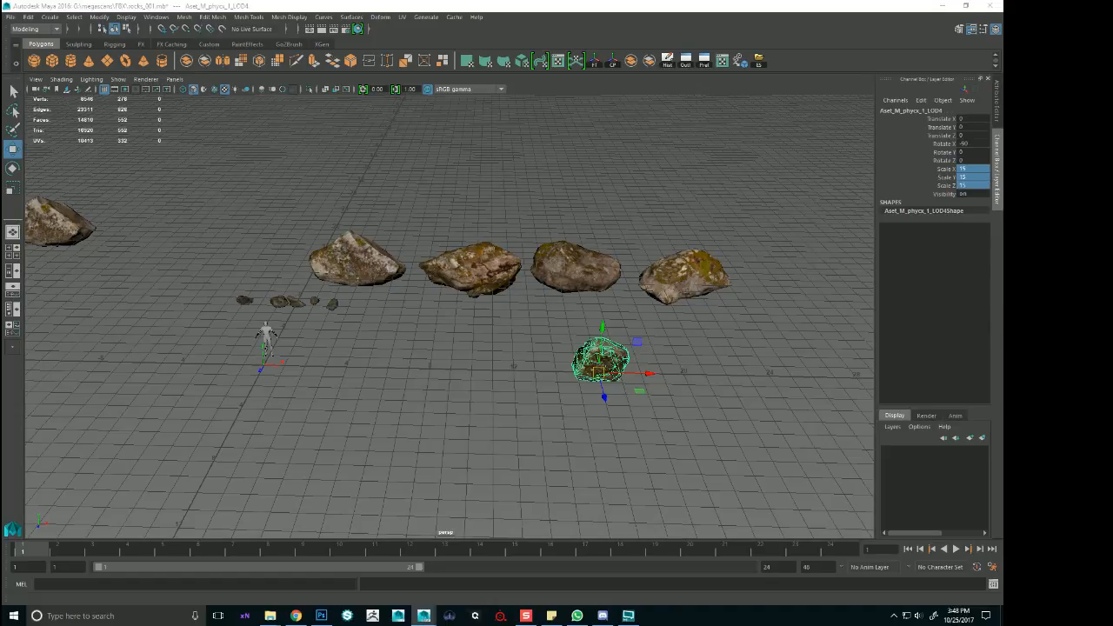
Move the rock_005 group, snapped to the grid, to X 27 and Z -10 at the end of the granite row
key("x")
left_click_drag(599, 373, 772, 293)
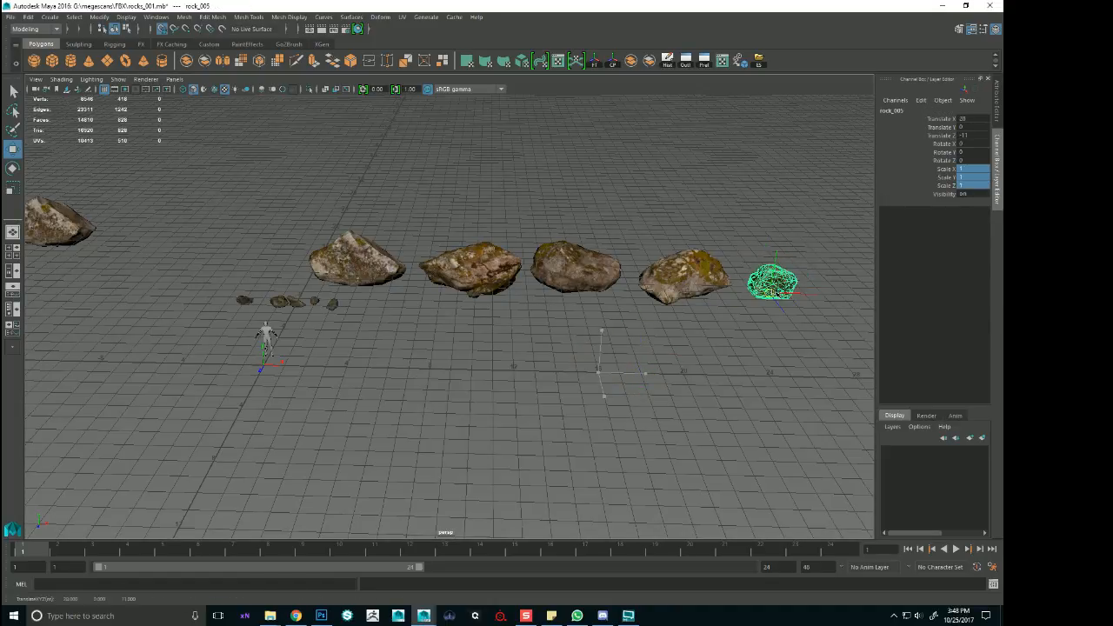
scroll(470, 391, "up", 5)
middle_click_drag(311, 348, 621, 377, "alt")
left_click_drag(621, 377, 616, 358, "alt")
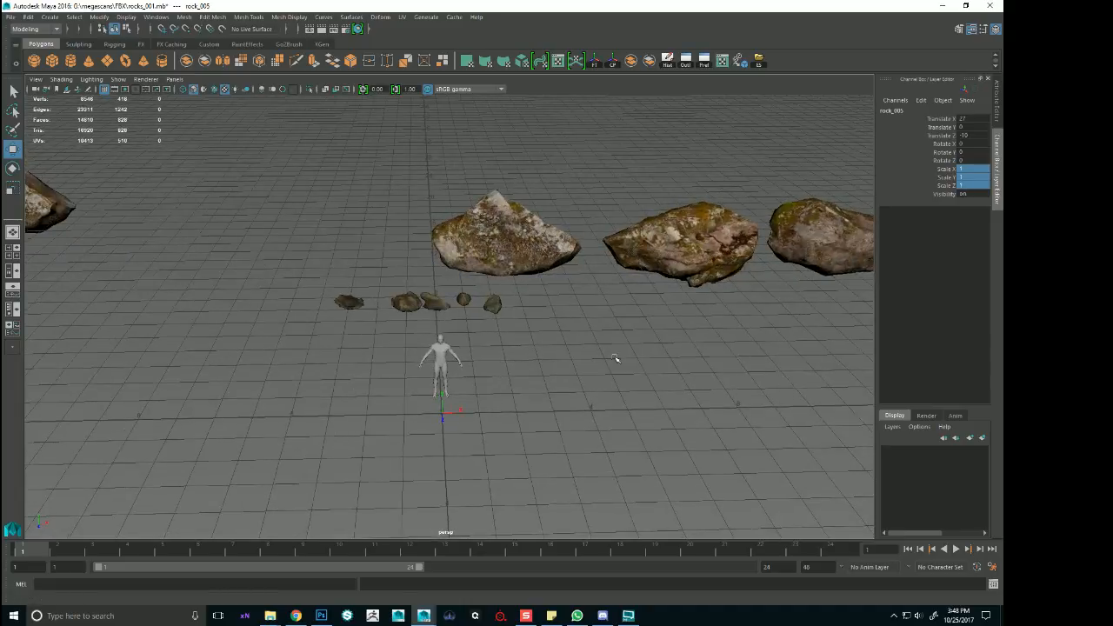
Save the scene with the rearranged rocks and keep the channel box displayed
scroll(436, 284, "down", 2)
key("ctrl+a")
key("ctrl+s")
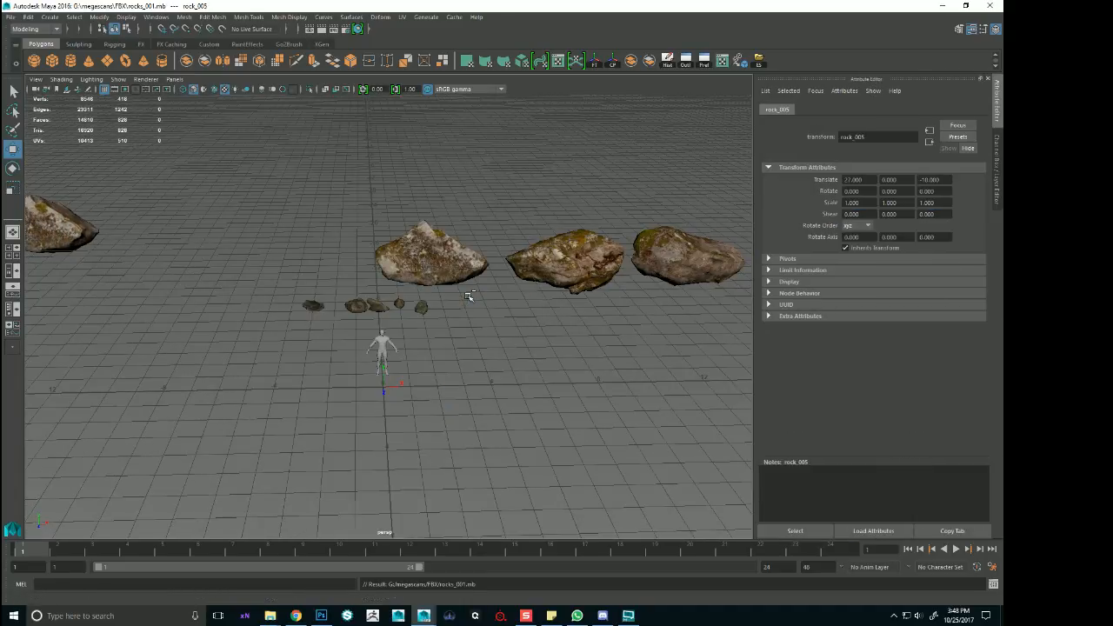
right_click_drag(661, 284, 725, 379, "alt")
key("ctrl+s")
key("ctrl+a")
Import another granite rock FBX from the file explorer into the scene and select its LOD5 mesh at the origin
key("alt+Tab")
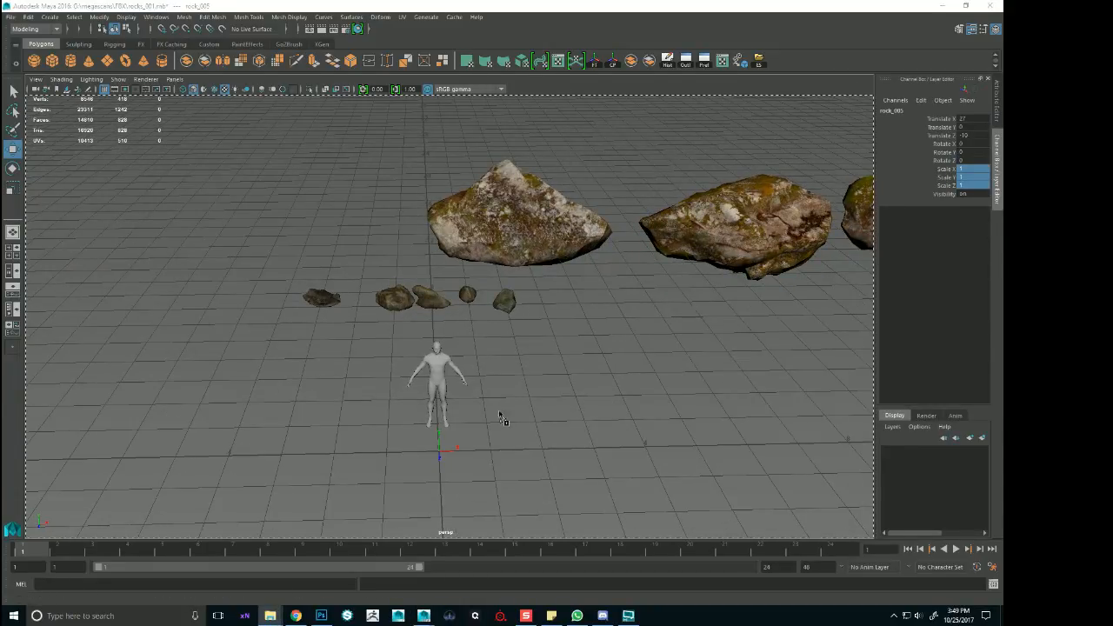
left_click_drag(502, 418, 473, 407)
left_click(570, 572)
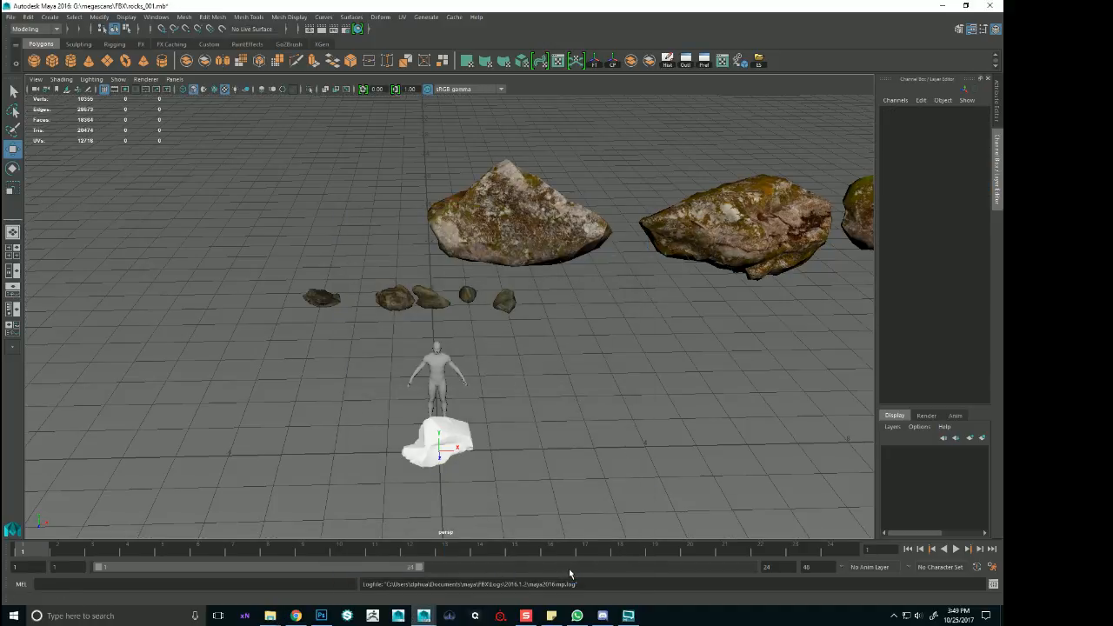
left_click(461, 437)
left_click_drag(475, 449, 508, 477, "alt")
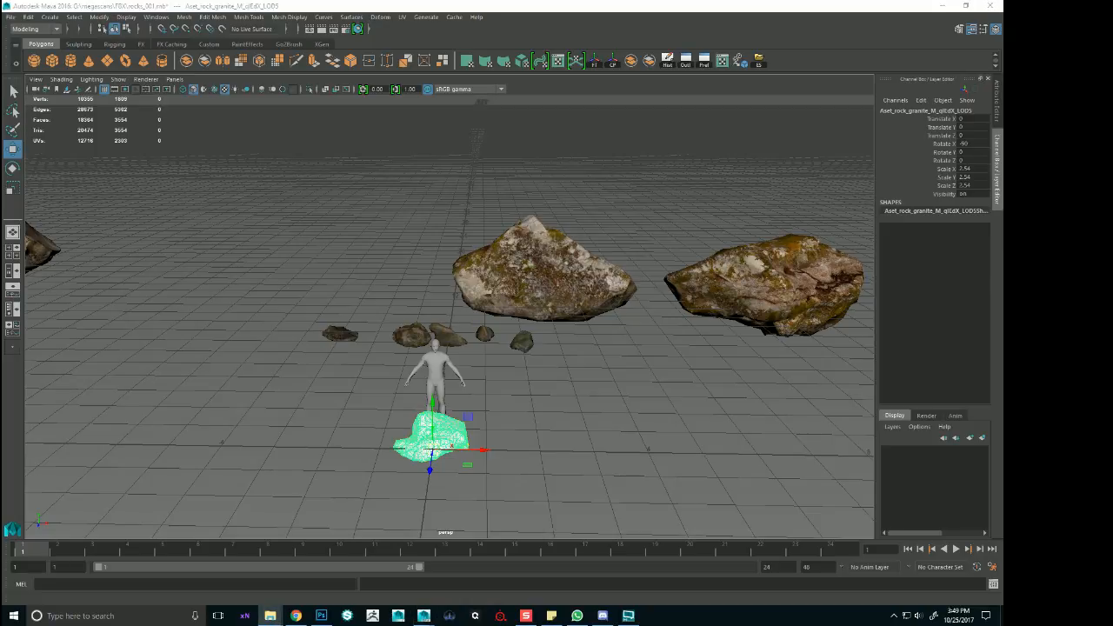
Try to import another LOD of the granite rock into the scene, select the rock at the origin and inspect its mesh
left_click(559, 569)
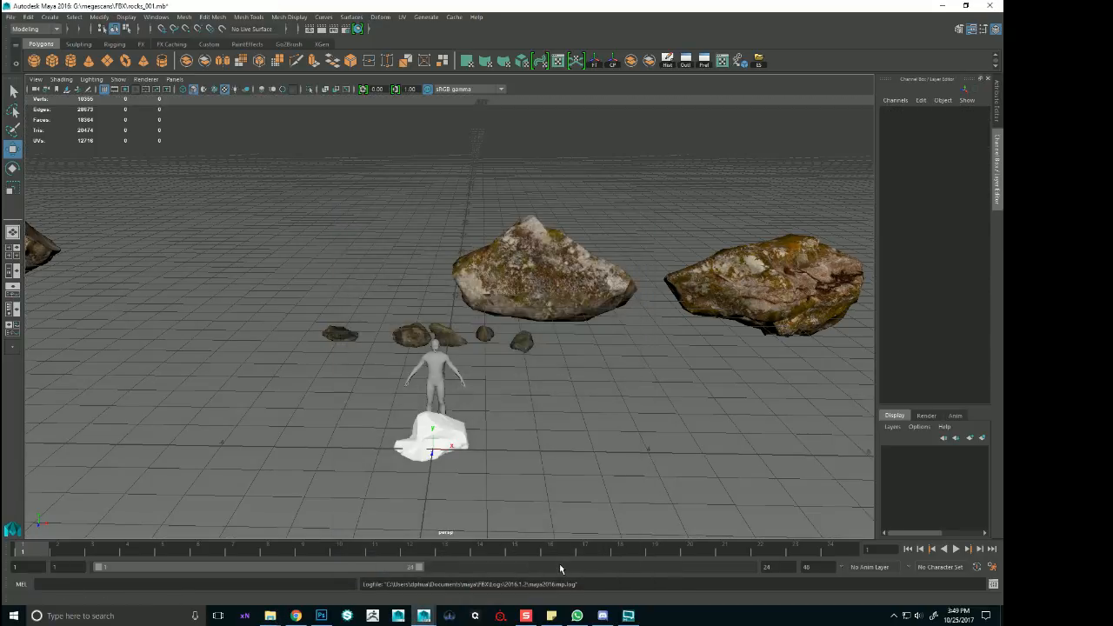
right_click_drag(531, 498, 538, 464, "alt")
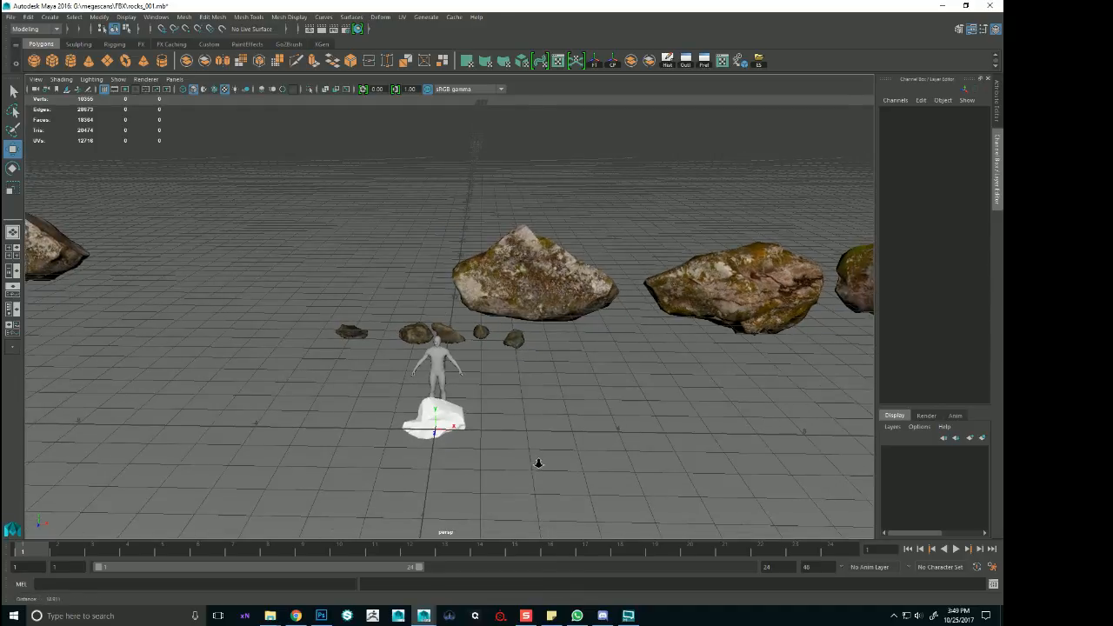
middle_click_drag(647, 409, 658, 377, "alt")
left_click_drag(659, 378, 665, 425, "alt")
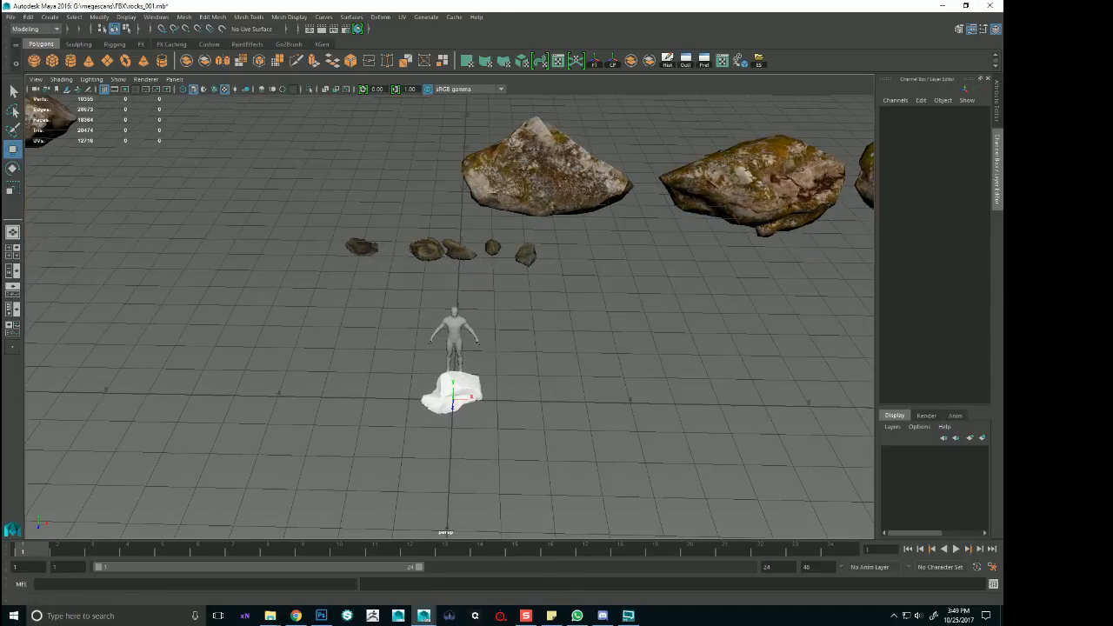
left_click(49, 123)
left_click(451, 393)
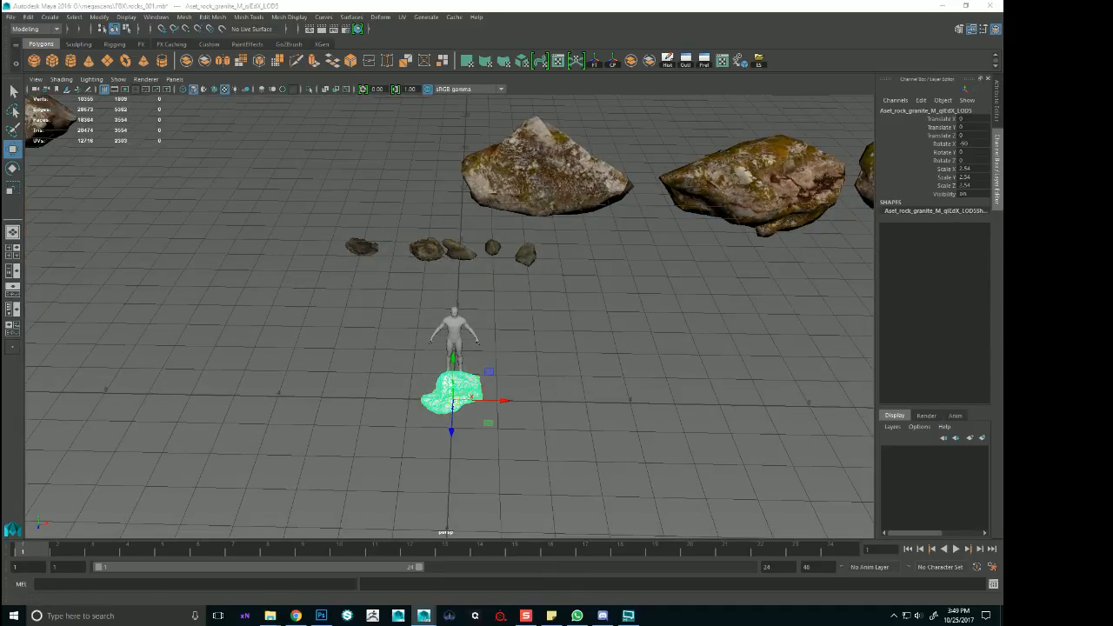
right_click_drag(449, 378, 659, 405, "alt")
left_click_drag(658, 405, 634, 398, "alt")
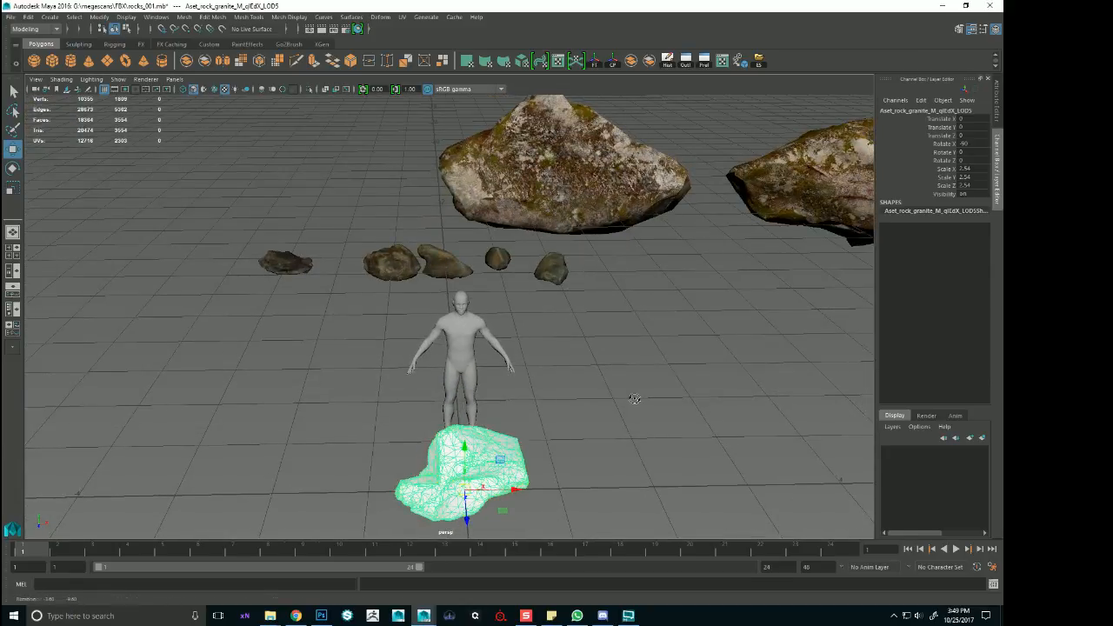
right_click_drag(634, 397, 539, 392, "alt")
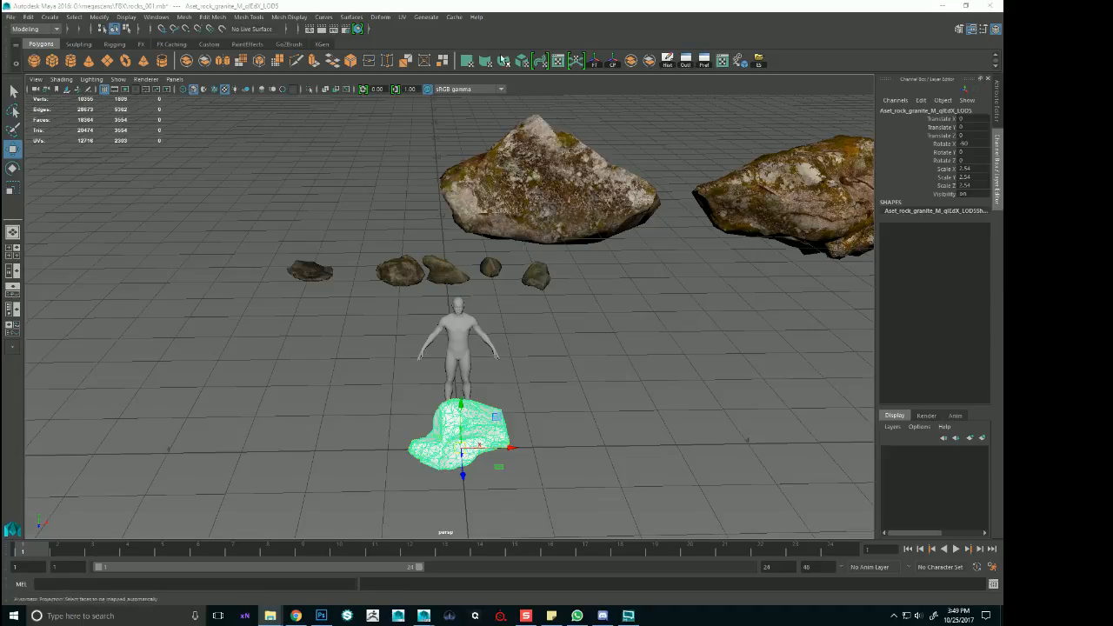
right_click_drag(477, 391, 586, 417, "alt")
left_click_drag(586, 417, 613, 366, "alt")
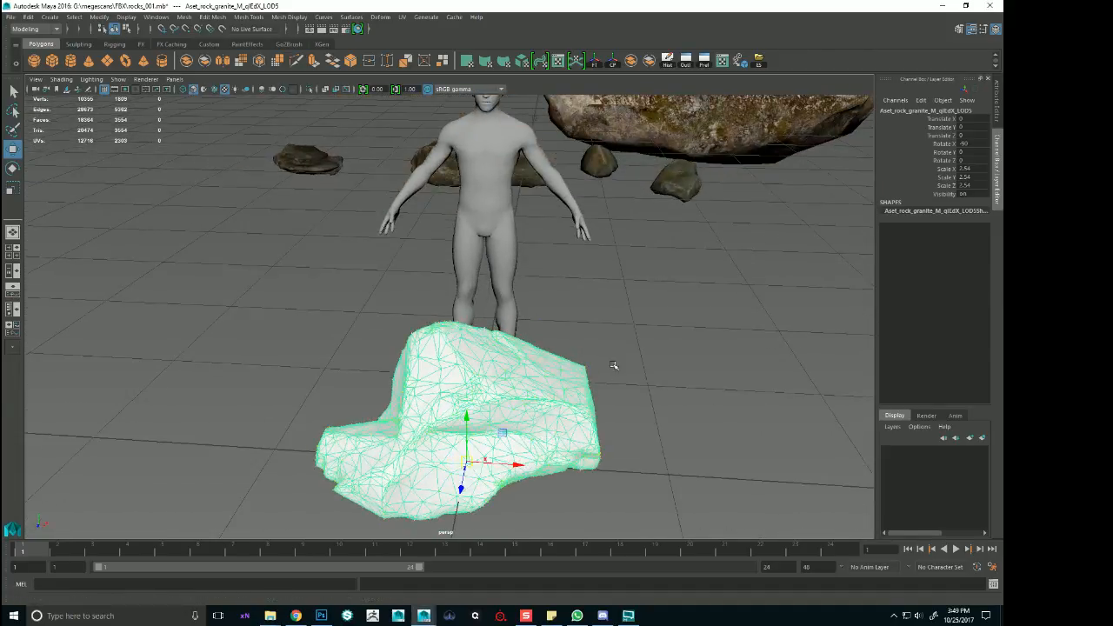
Launch a second Maya 2016 session from the desktop, return to the rocks scene and close the chat window
left_click(941, 6)
left_click(951, 6)
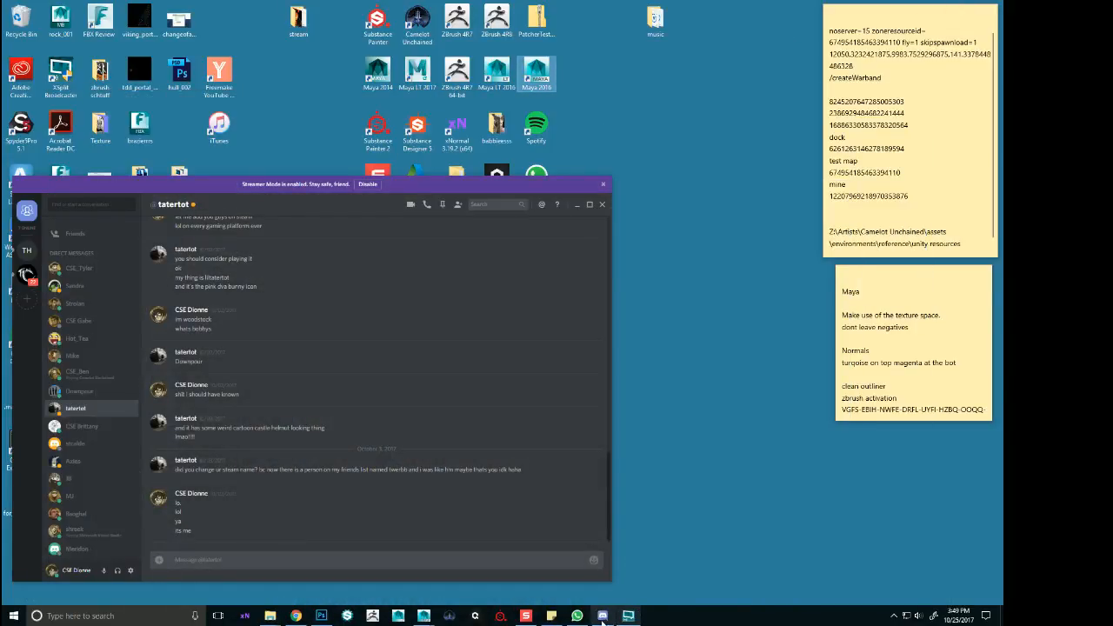
mouse_move(399, 617)
left_click(423, 566)
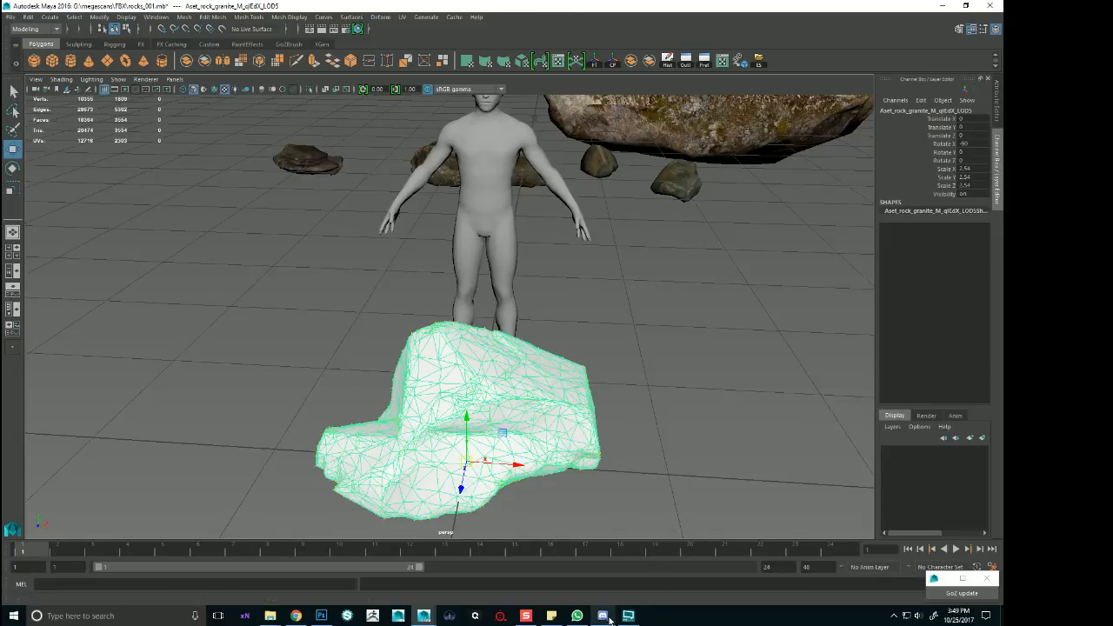
mouse_move(610, 620)
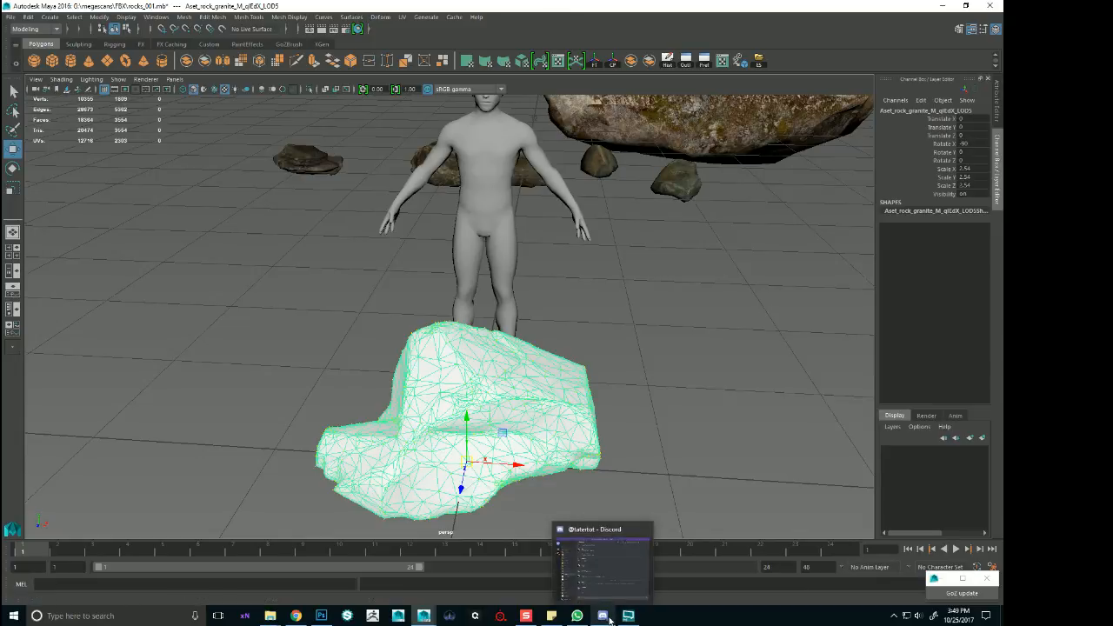
left_click(645, 530)
left_click_drag(661, 304, 693, 304, "alt")
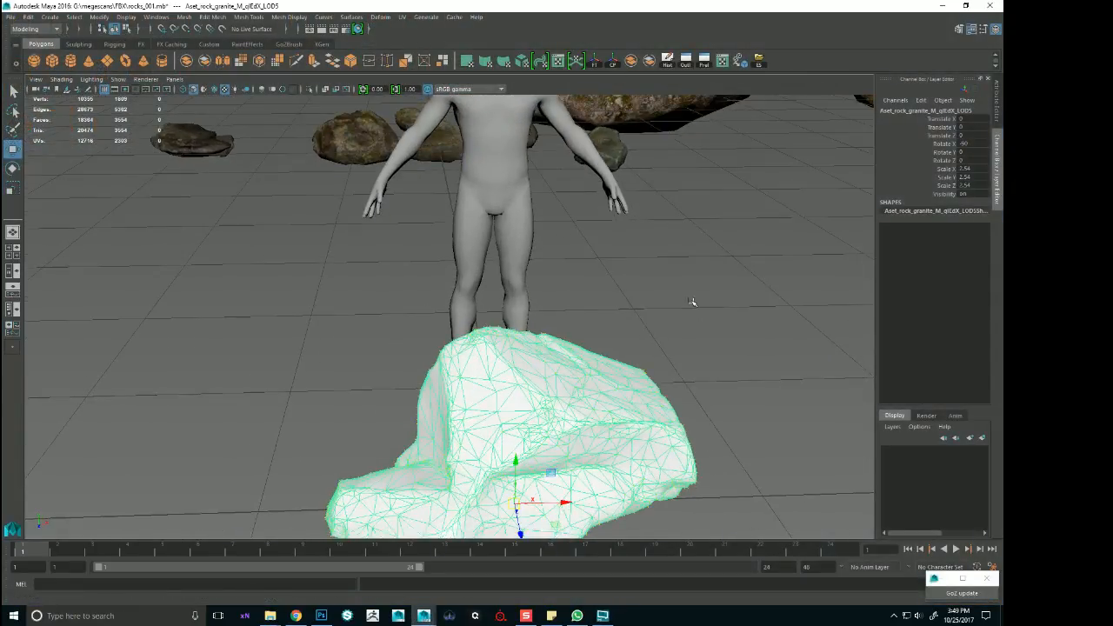
right_click_drag(713, 305, 597, 246, "alt")
left_click_drag(597, 246, 658, 261, "alt")
right_click_drag(658, 261, 696, 272, "alt")
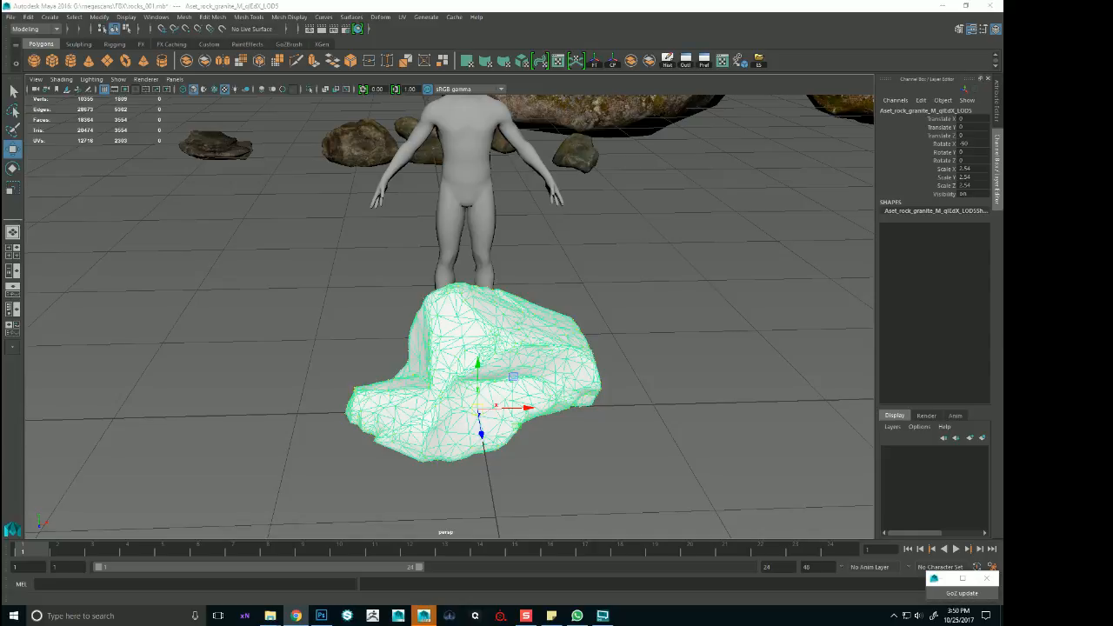
Switch to the new untitled Maya session, dismiss the What's New settings and import the granite rock's lower-poly LOD FBX
mouse_move(423, 616)
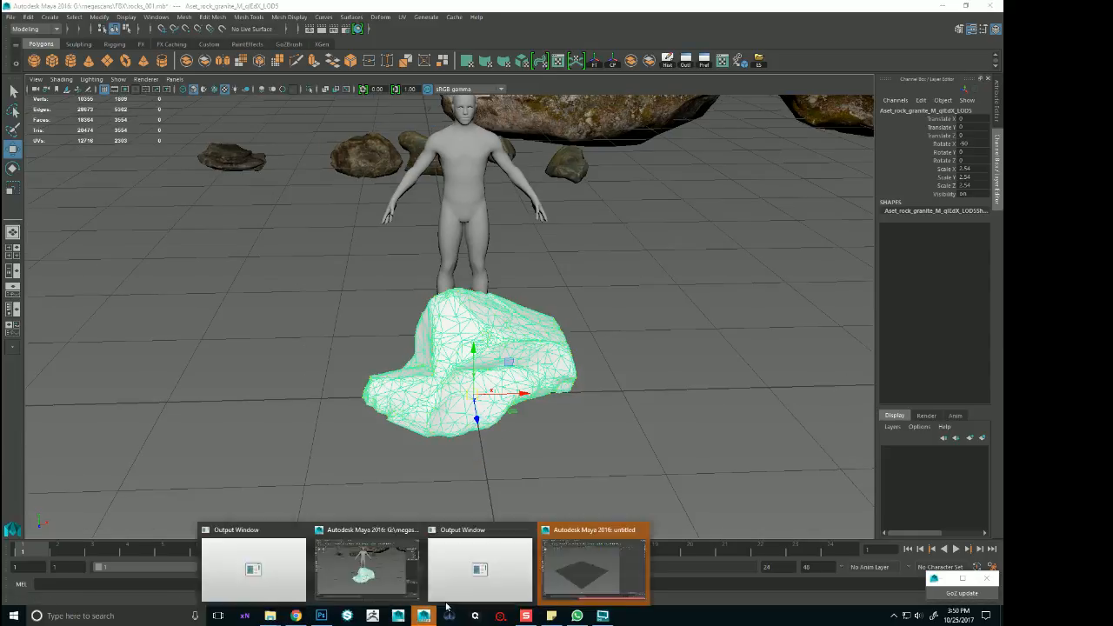
left_click(561, 576)
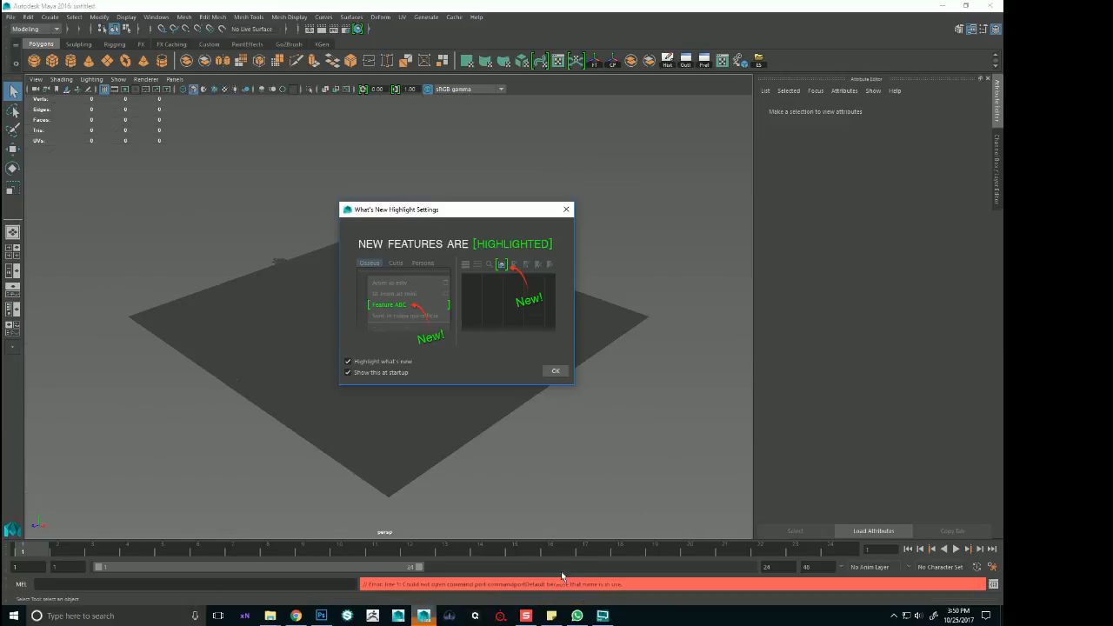
left_click(556, 372)
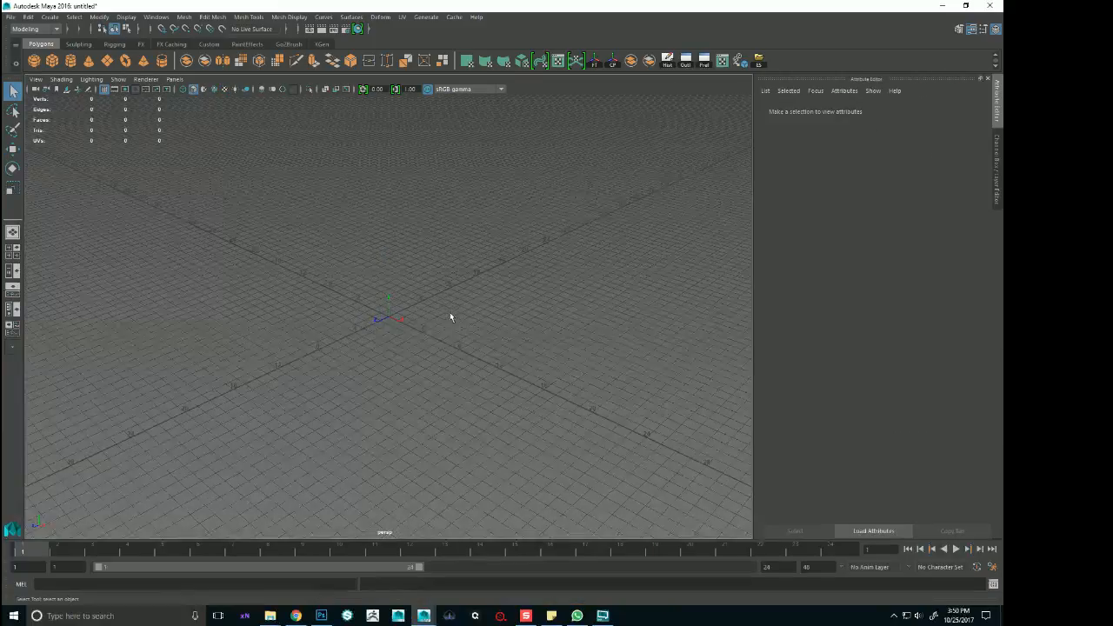
scroll(450, 313, "up", 5)
left_click_drag(2, 383, 299, 379)
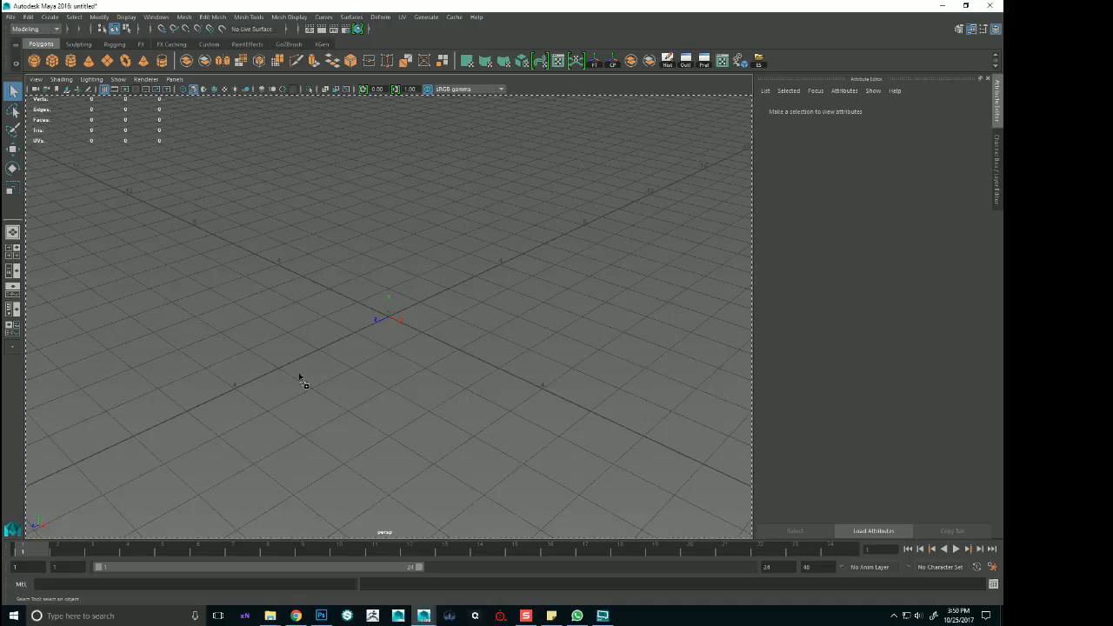
left_click(566, 572)
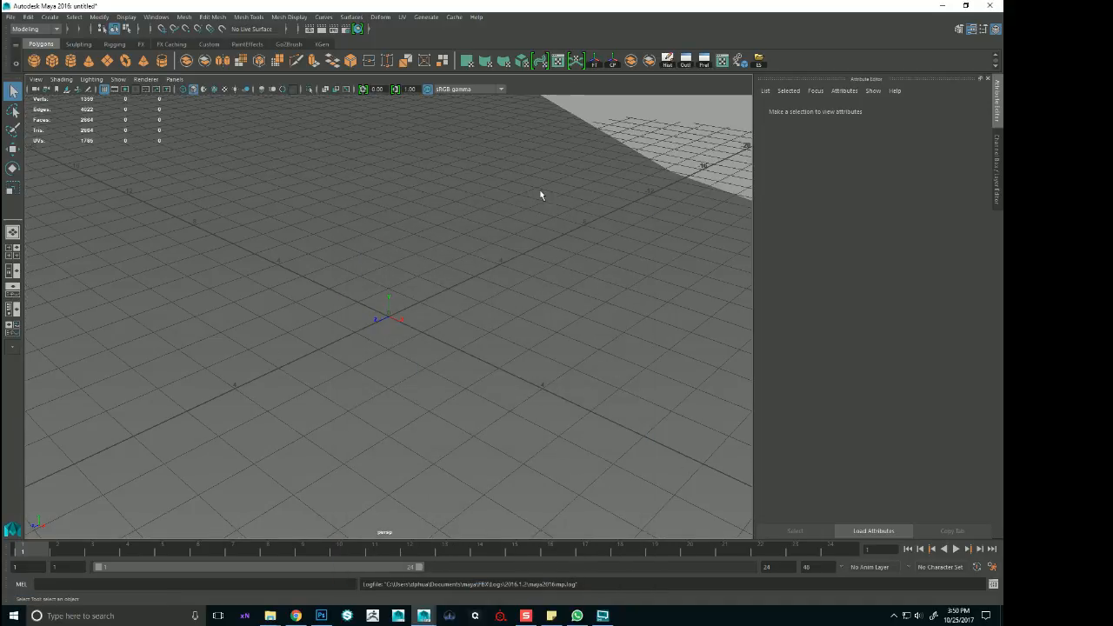
Select the imported granite rock in the untitled scene and rename it asdasd
key("f")
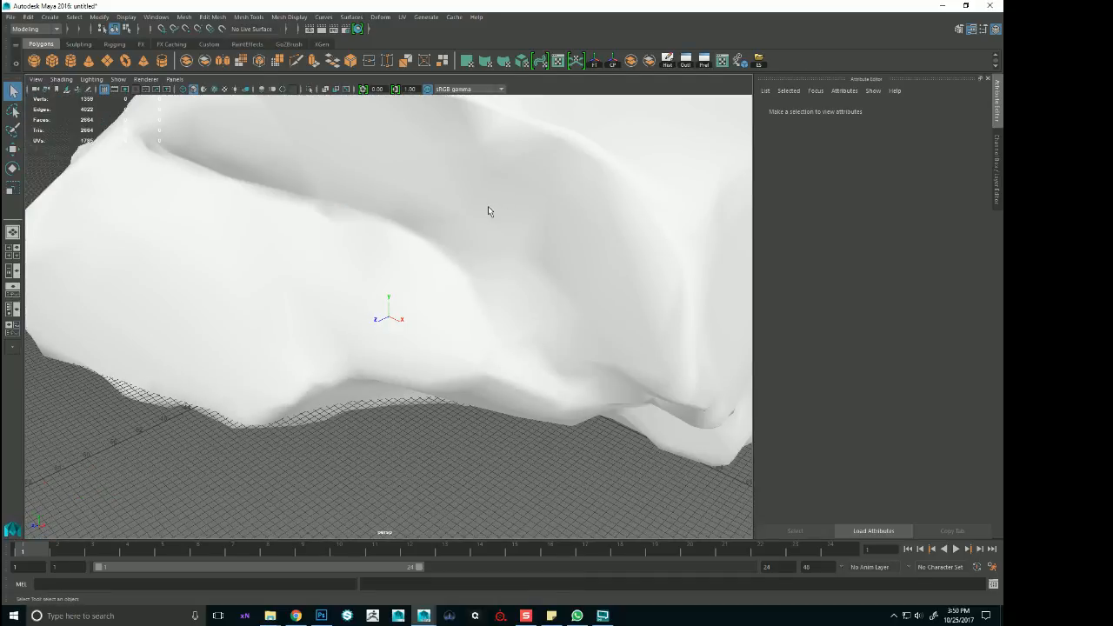
left_click(488, 211)
scroll(517, 183, "down", 5)
scroll(518, 183, "up", 6)
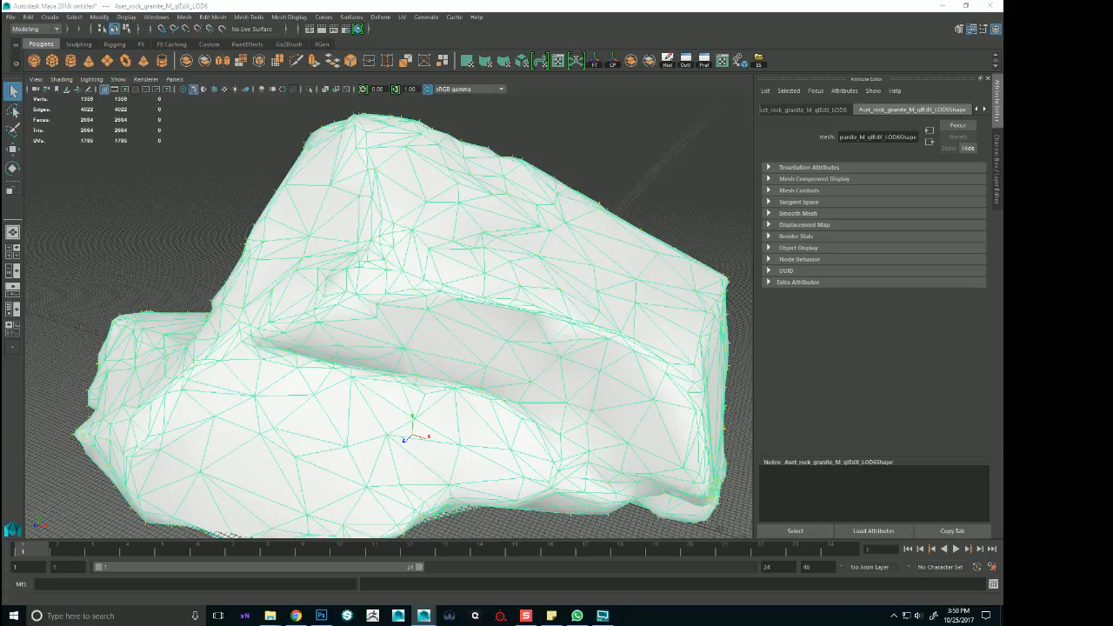
key("Return")
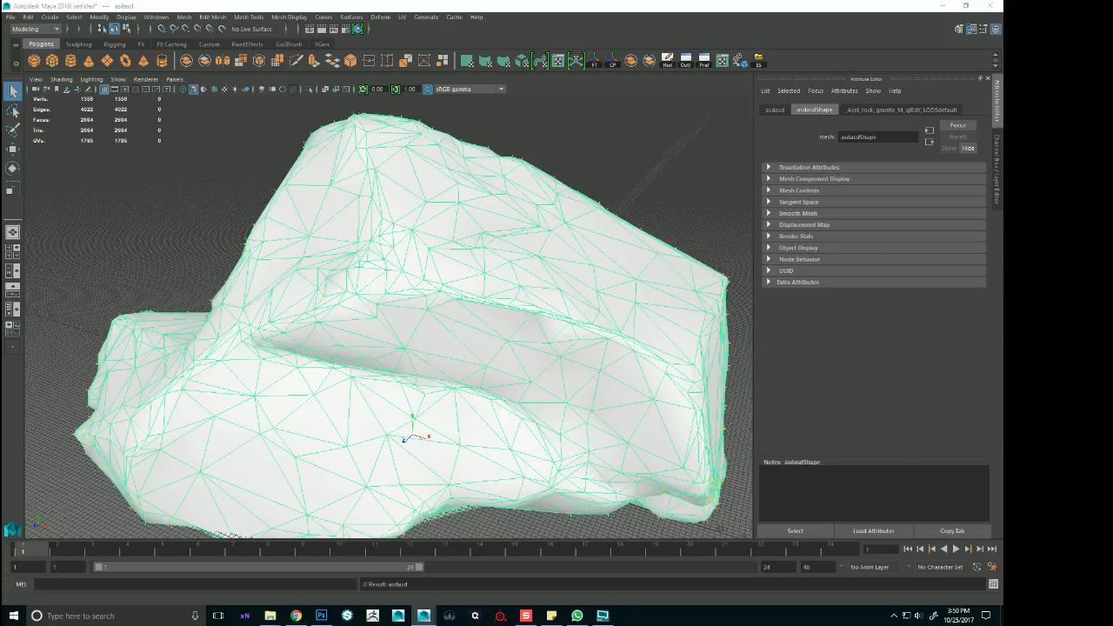
Export the selected rock as FBX file asd to G:\megascans\FBX\new\Rock_Granite_qlEdX_4K_3d_ms and close the second Maya session
left_click(10, 16)
left_click(41, 157)
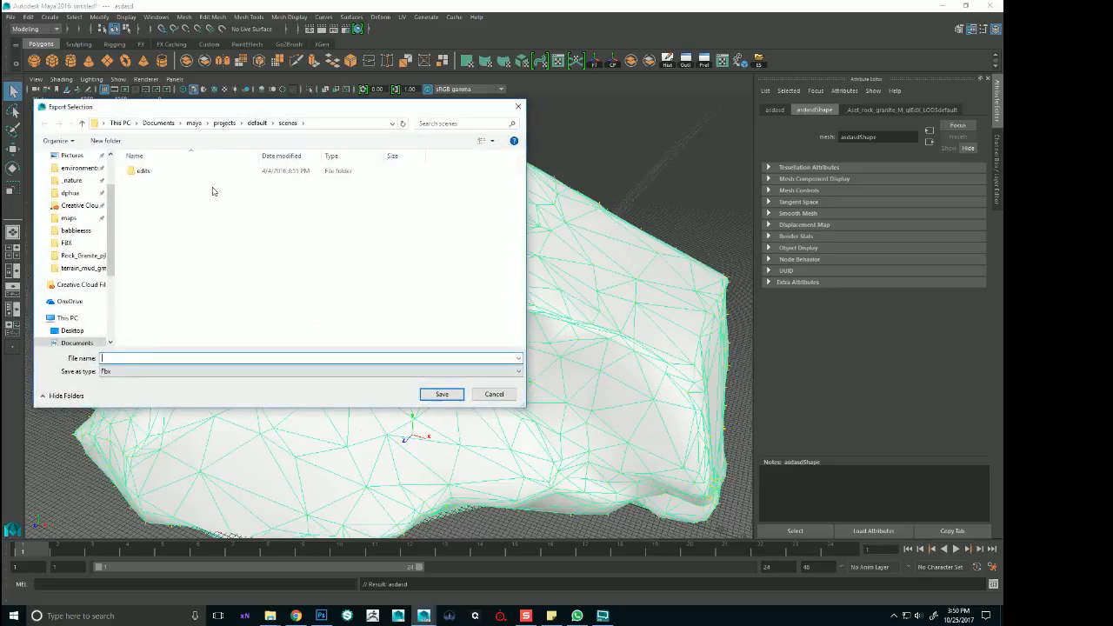
key("super+e")
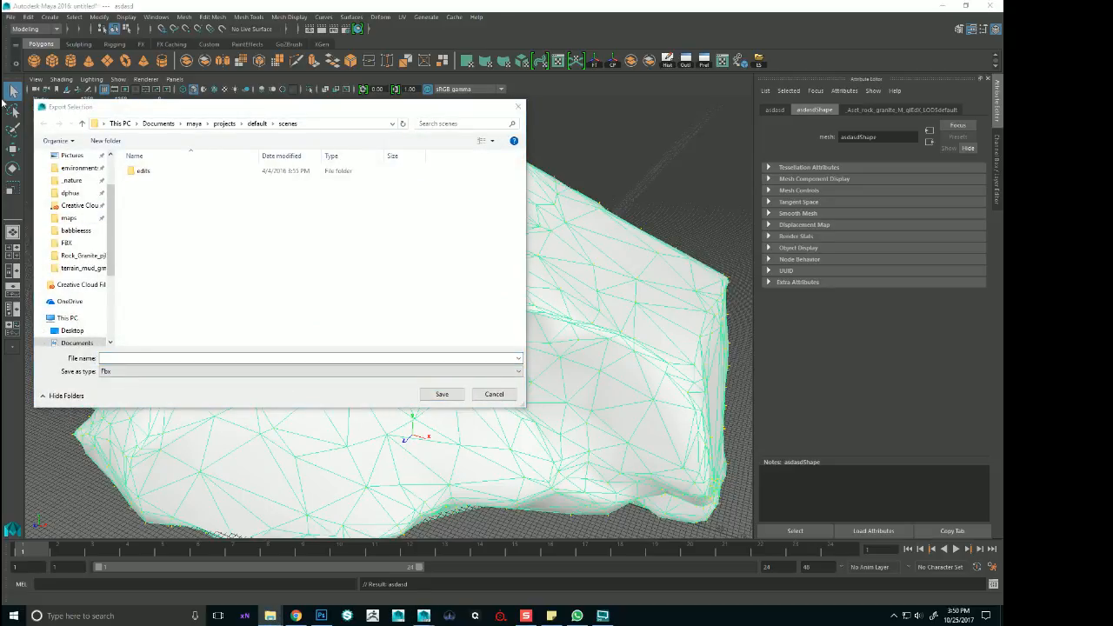
left_click(318, 123)
type("G:\\megascans\\FBX\\new\\Rock_Granite_qlEdX_4K_3d_ms")
key("Return")
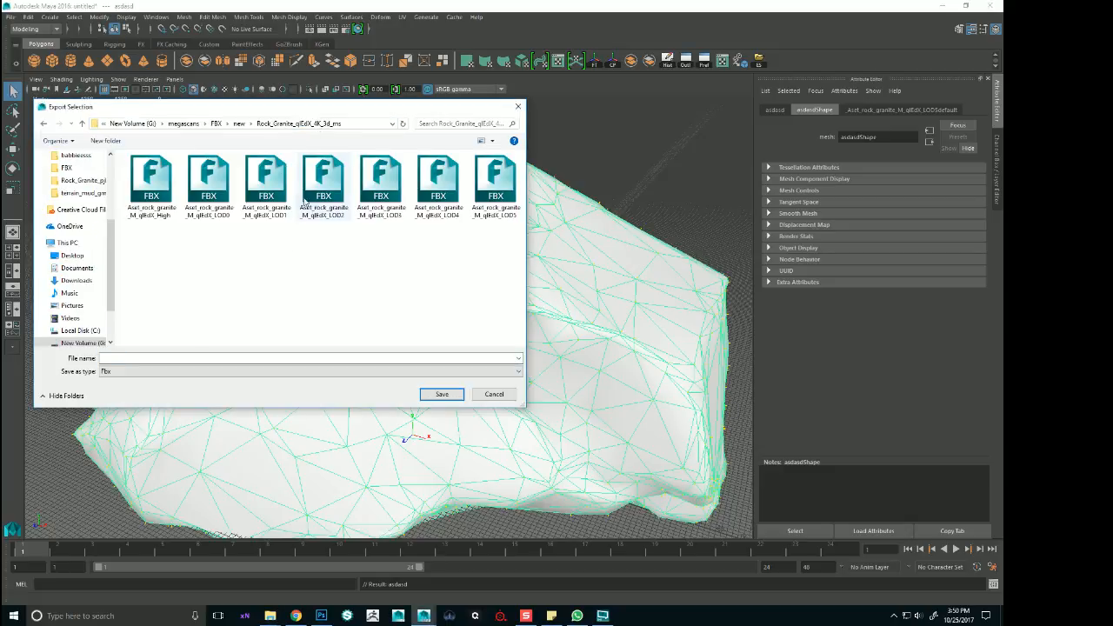
left_click(144, 358)
type("asd")
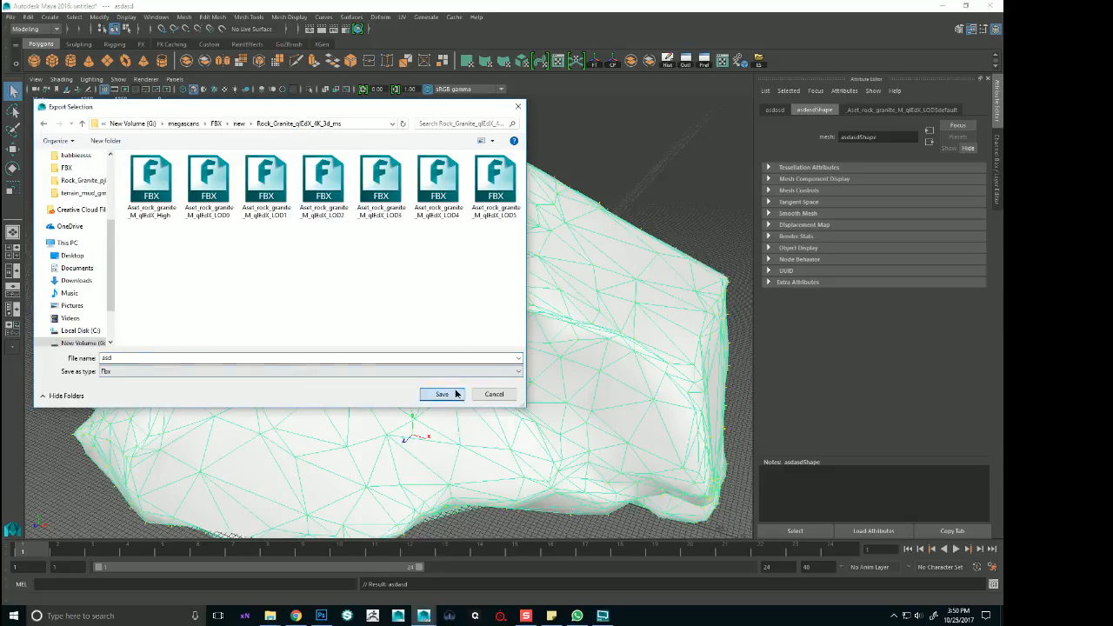
left_click(443, 394)
left_click(600, 461)
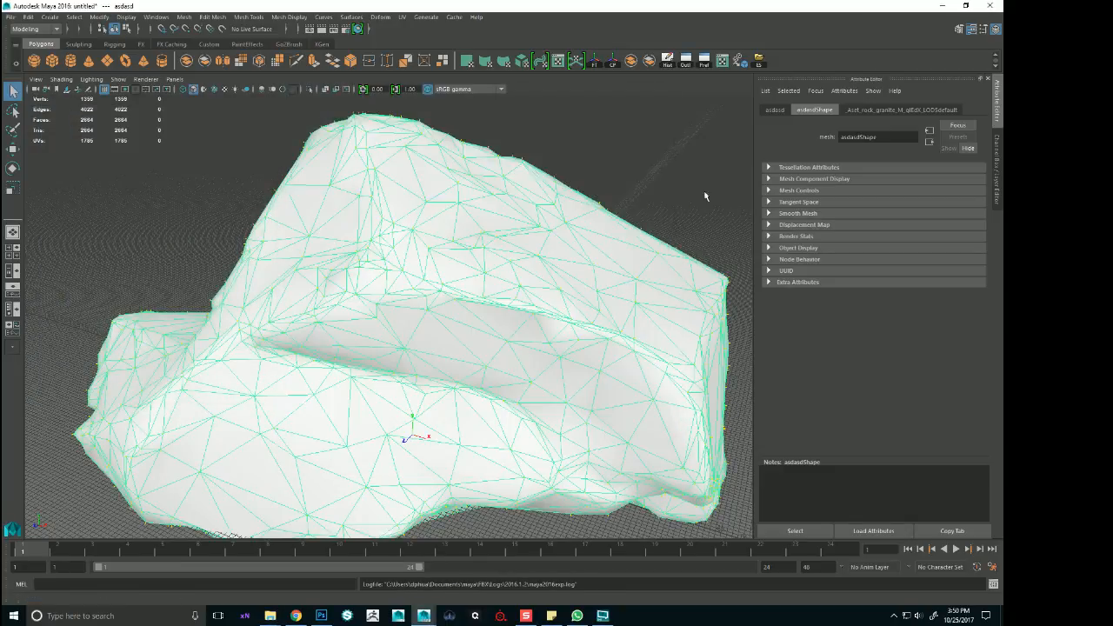
left_click(985, 6)
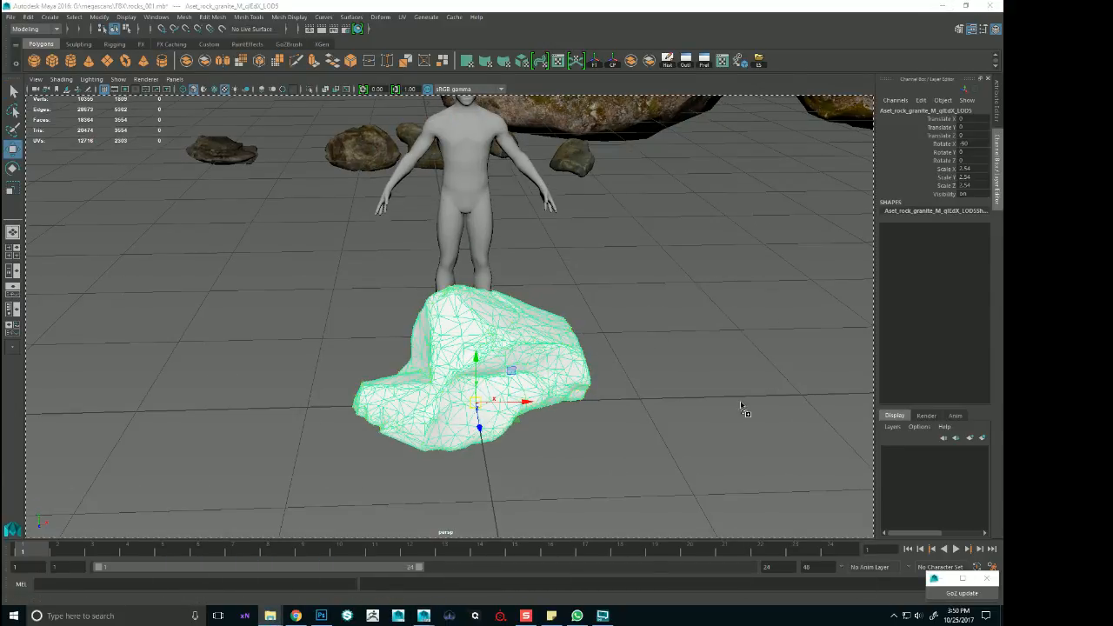
Import the exported asd FBX into the rocks_001 scene and select the asdasd mesh at the origin
left_click(575, 572)
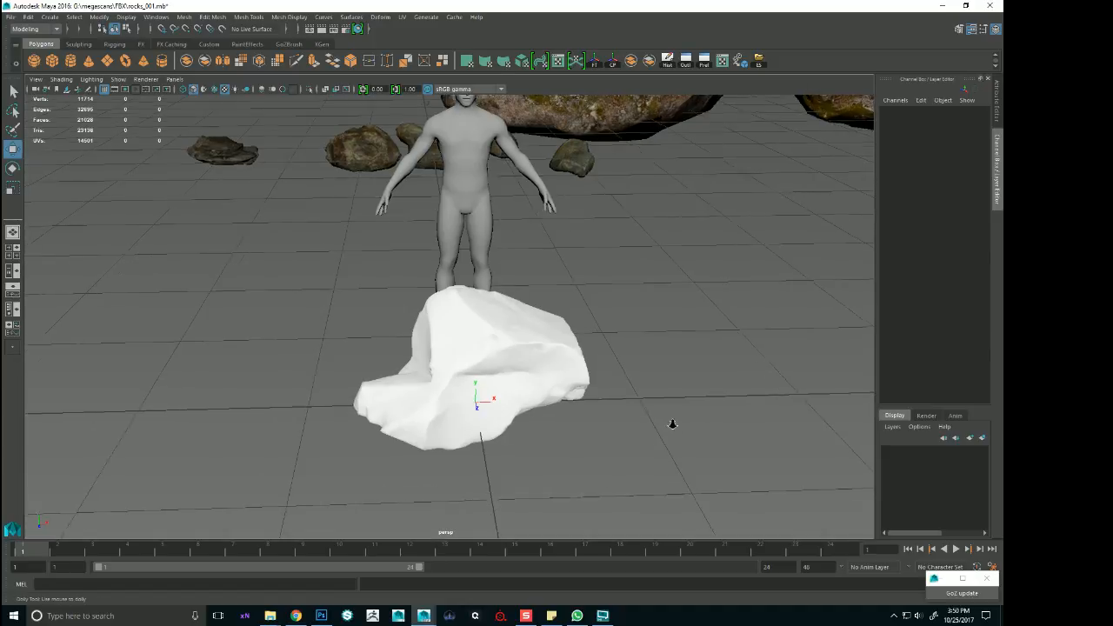
scroll(764, 390, "down", 3)
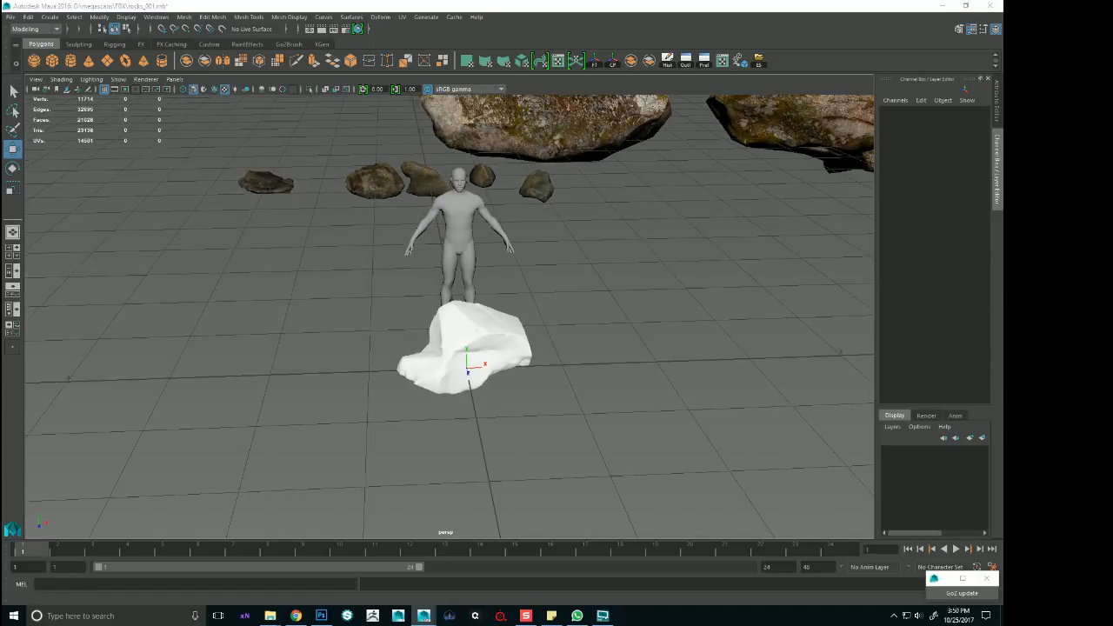
left_click(485, 357)
left_click_drag(626, 328, 649, 357, "alt")
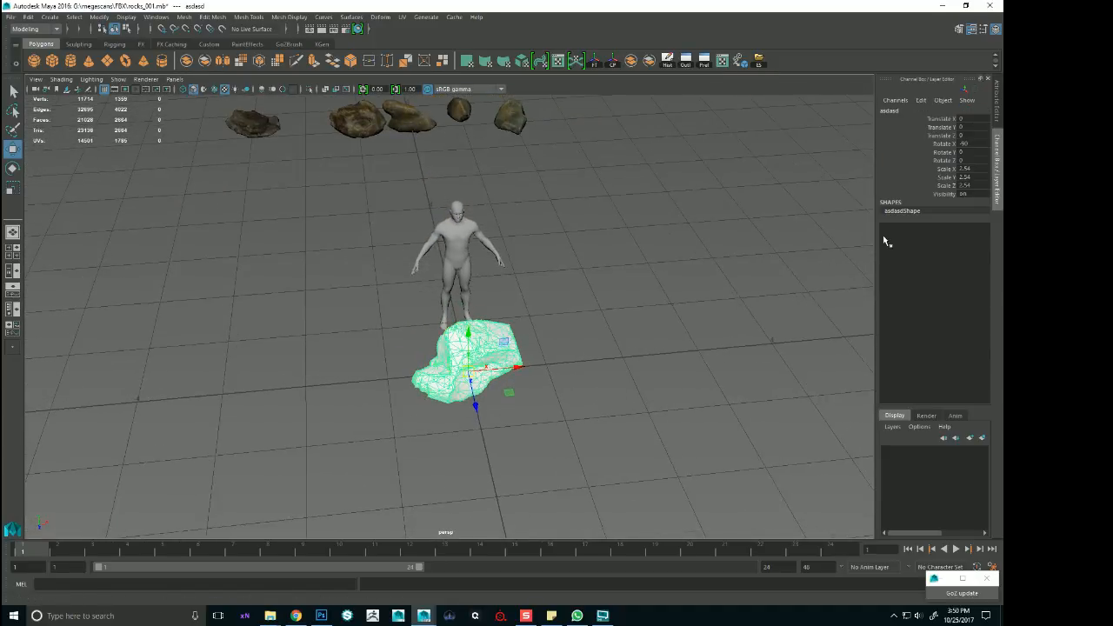
Select both overlapping granite LOD meshes, LOD5 and asdasd, and group them together
left_click(487, 358)
scroll(487, 357, "up", 5)
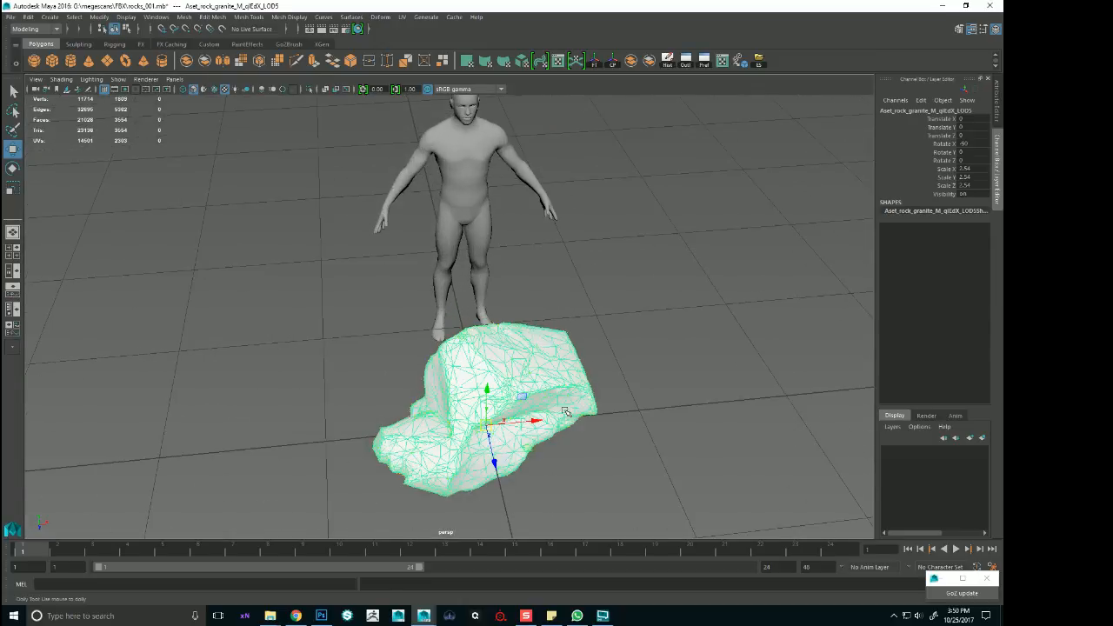
left_click_drag(499, 360, 483, 324, "alt")
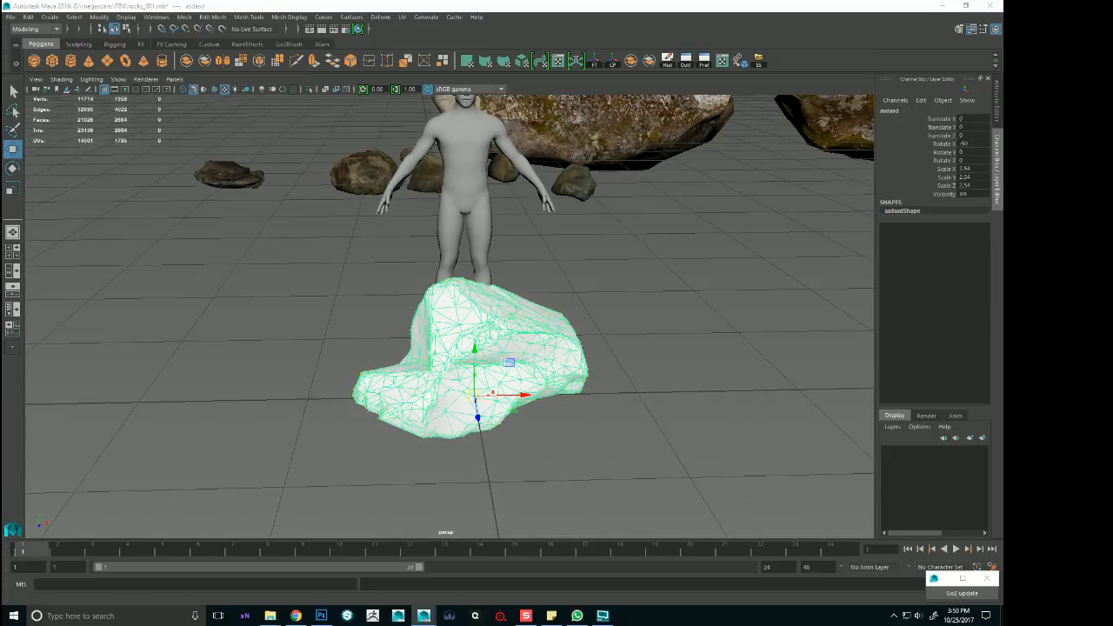
left_click(487, 333)
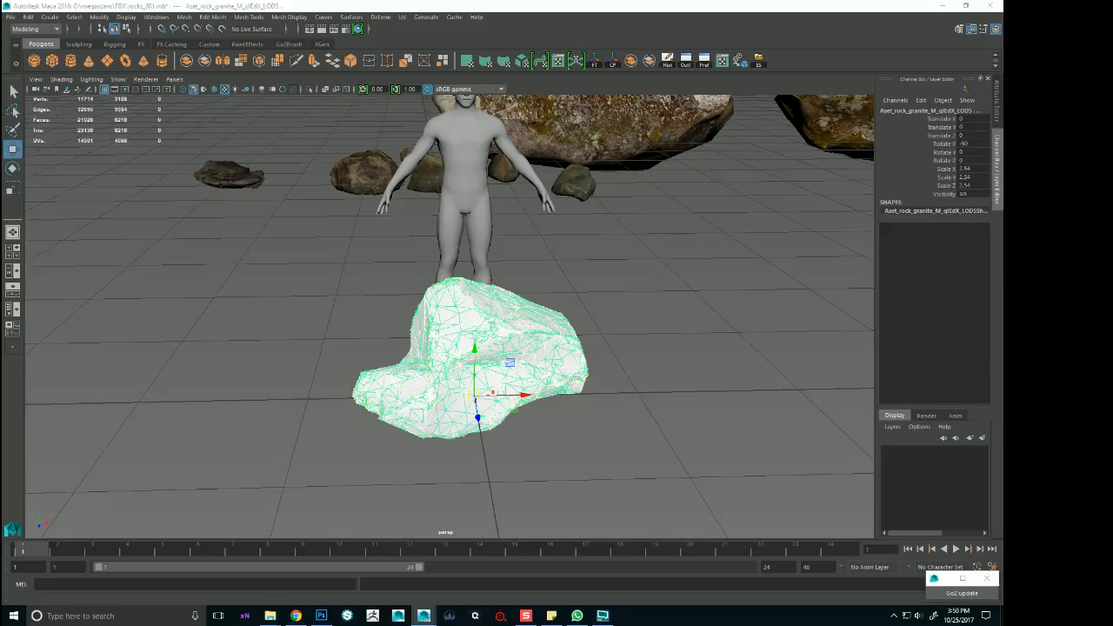
key("ctrl+g")
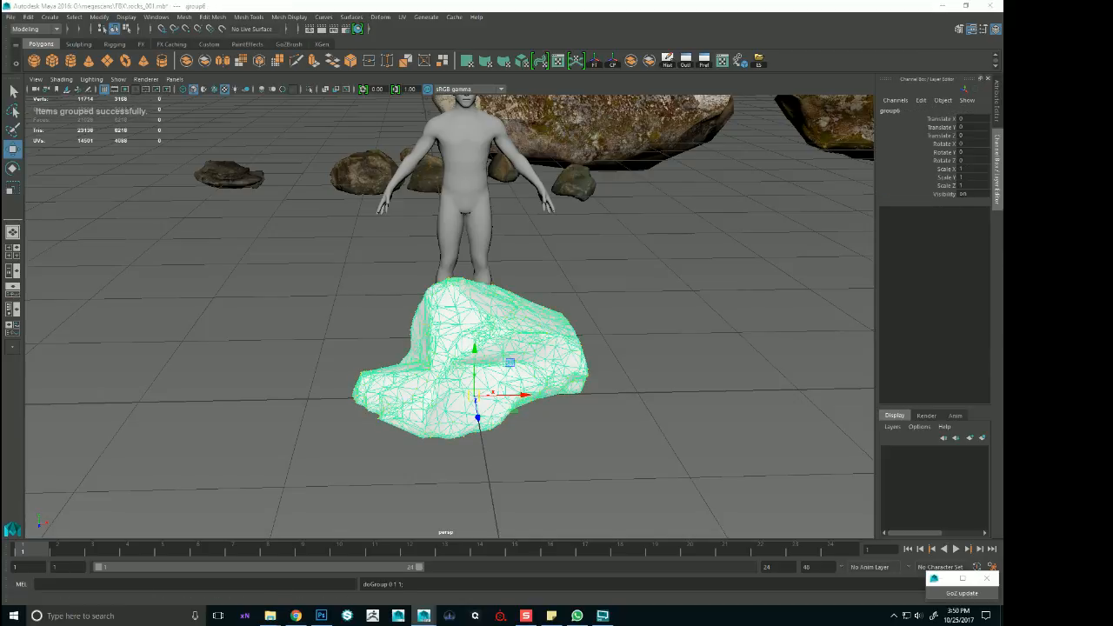
Scale the new granite group uniformly, trying 5 and settling on 2 on all three axes
right_click_drag(810, 288, 684, 337, "alt")
left_click_drag(973, 168, 976, 184)
type("5")
key("Return")
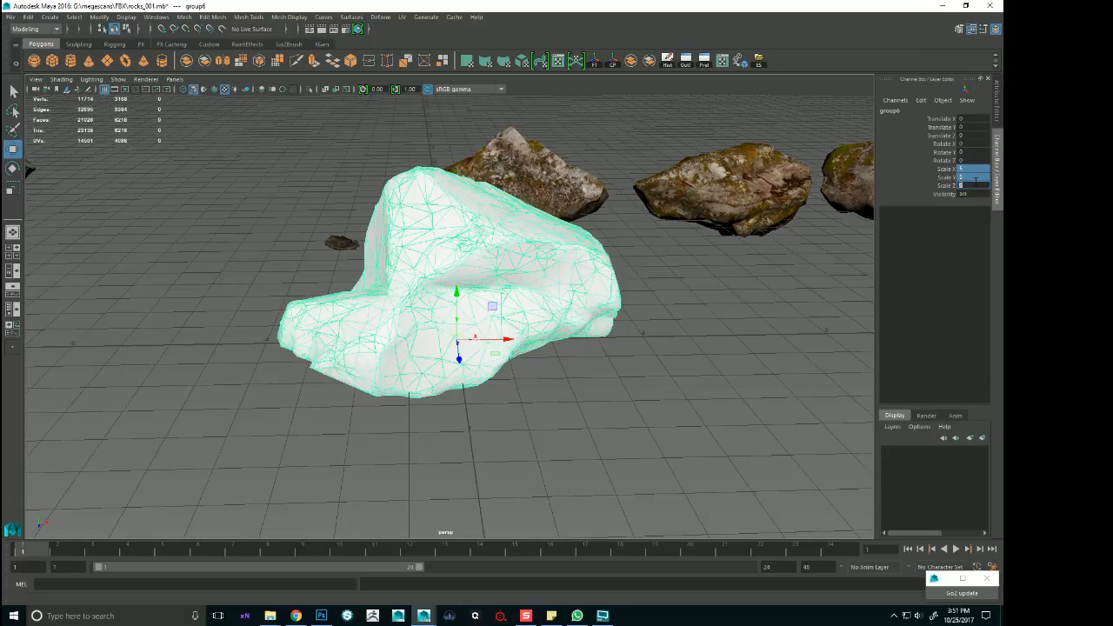
type("2")
key("Return")
Try placing the granite group beside the small scatter rocks with grid snapping, and return it to the origin
left_click_drag(663, 311, 600, 297, "alt")
key("x")
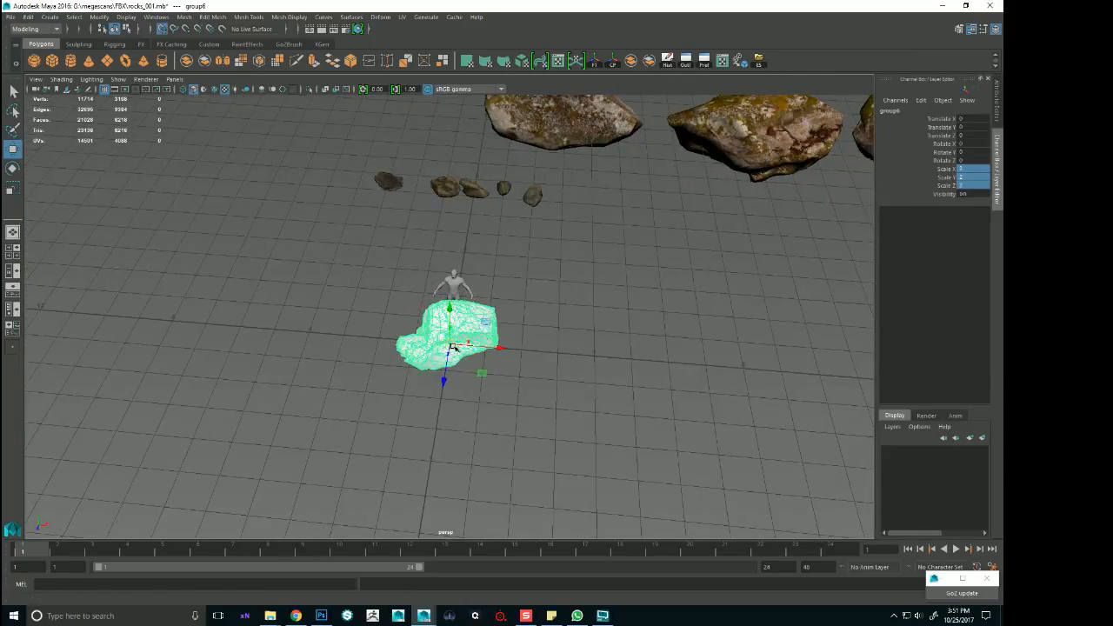
left_click_drag(451, 345, 528, 169)
mouse_move(596, 294)
left_mouse_down("alt")
mouse_move(583, 243)
mouse_move(619, 263)
mouse_move(584, 290)
left_mouse_up("alt")
key("x")
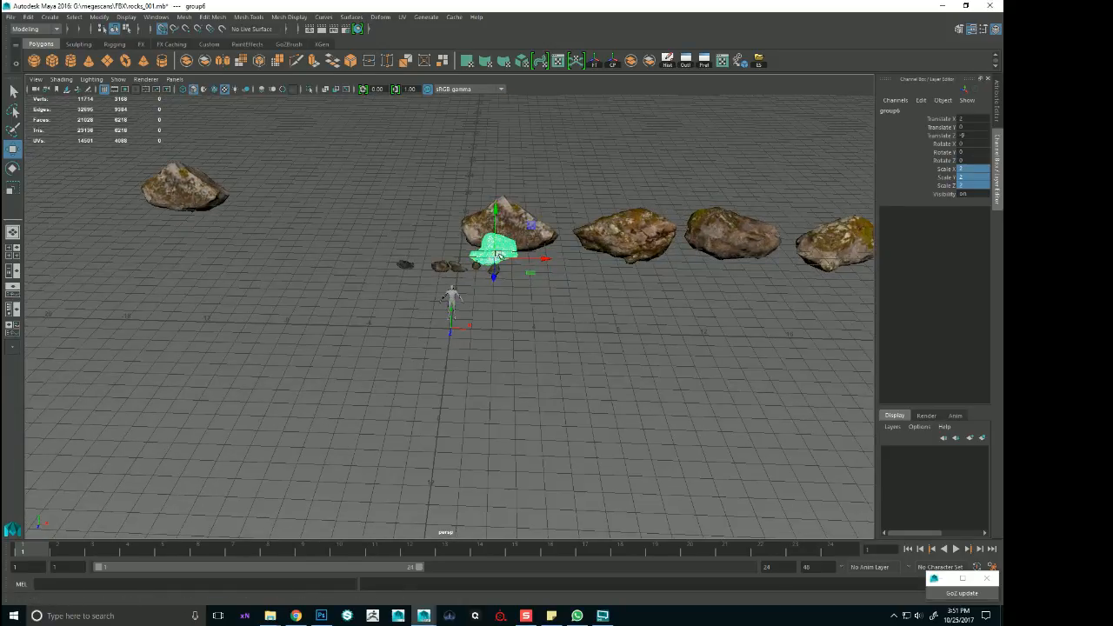
left_click_drag(494, 296, 453, 355)
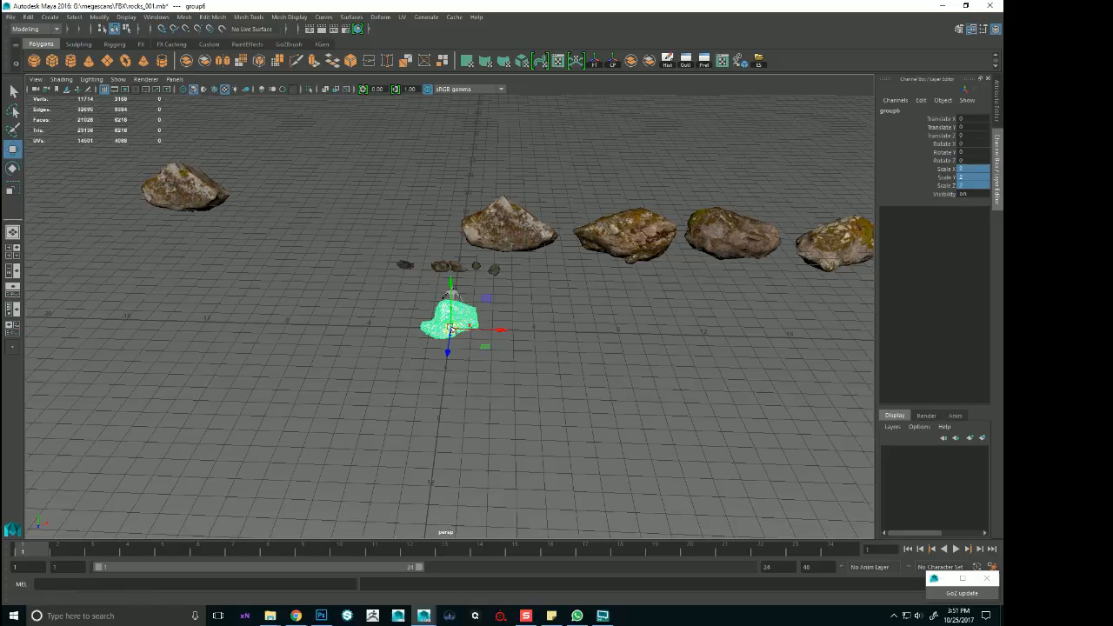
Save the rocks_001 scene with the scaled granite group at the origin
key("f")
left_click_drag(635, 330, 611, 296, "alt")
key("ctrl+s")
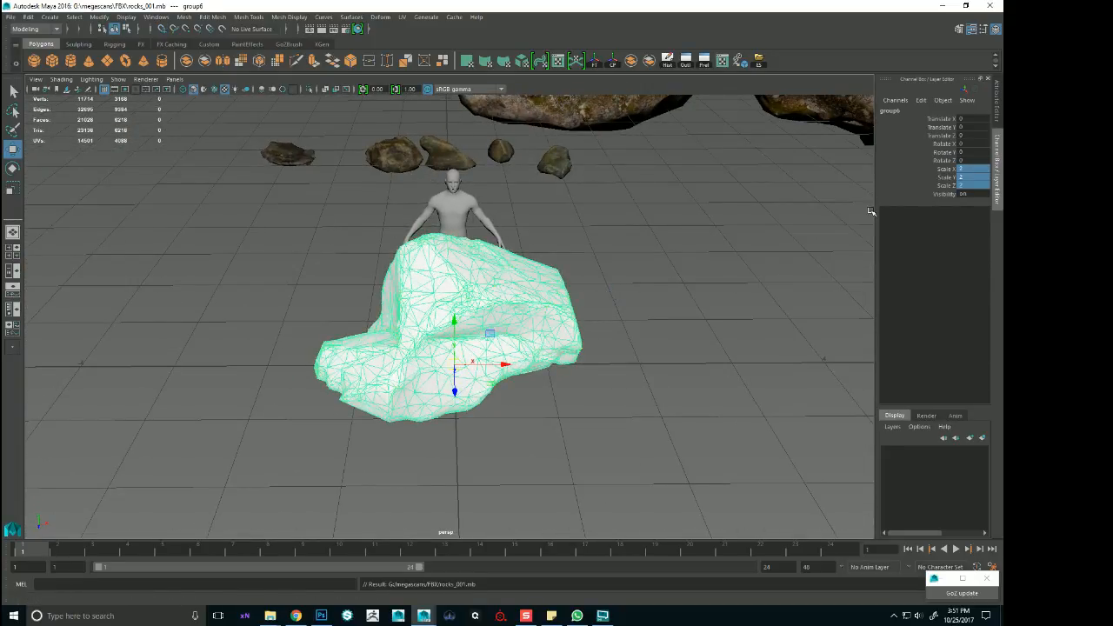
Connect the Aset_rock_granite_M_qlEdX_4K_Albedo image as a file texture to the color of the LOD5 granite mesh's phong material
mouse_move(500, 309)
right_mouse_down()
mouse_move(509, 576)
mouse_move(492, 477)
mouse_move(501, 284)
mouse_move(511, 306)
right_mouse_up()
left_click(511, 306)
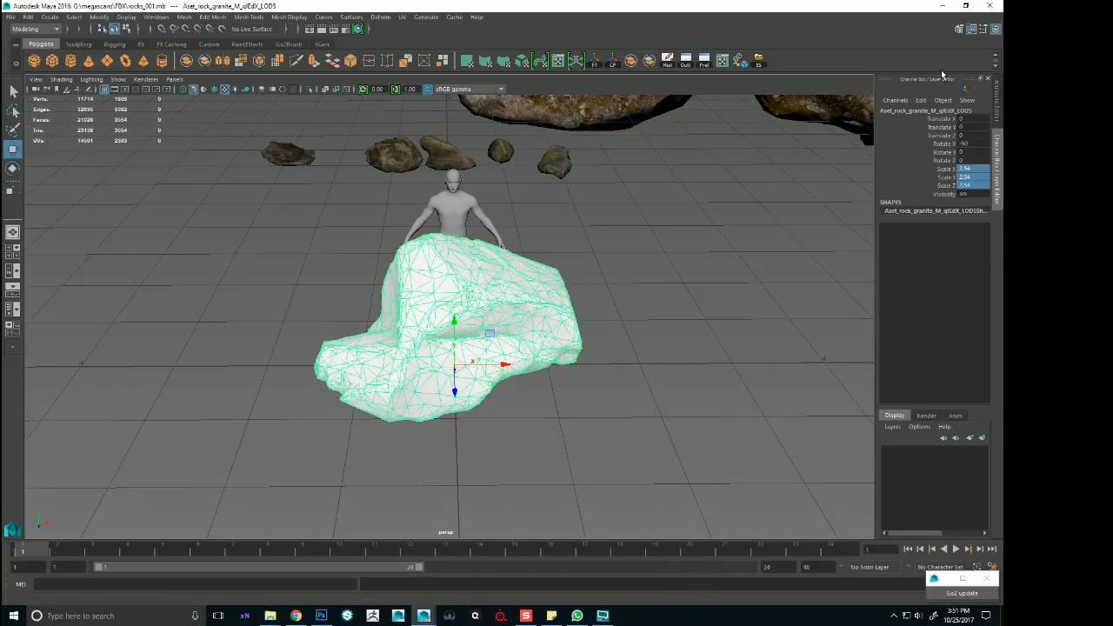
left_click(972, 29)
left_click(983, 109)
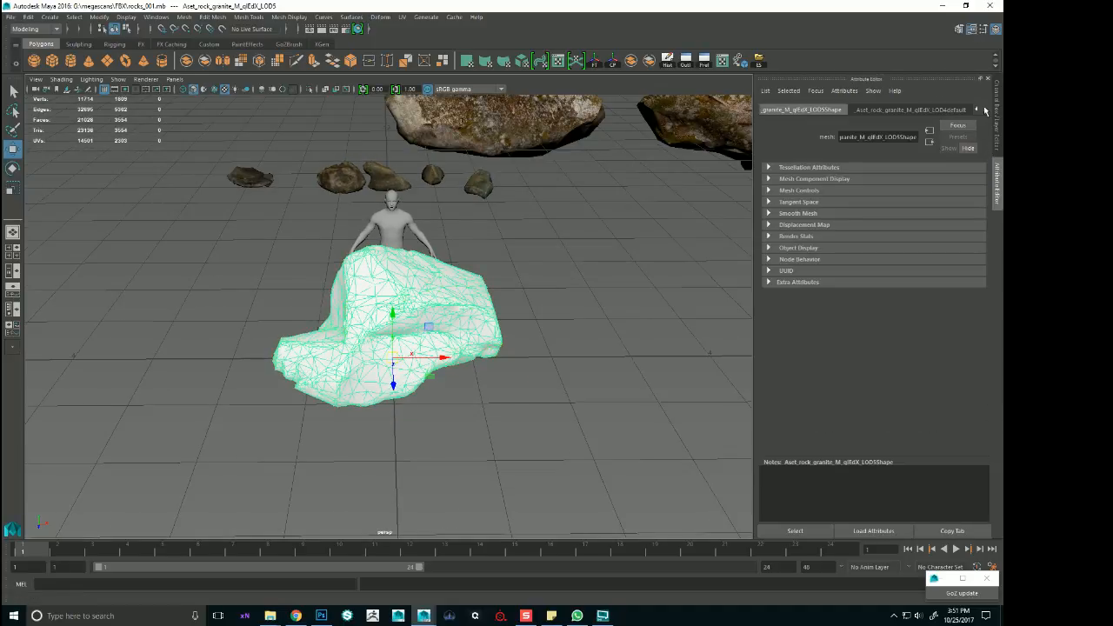
left_click(968, 228)
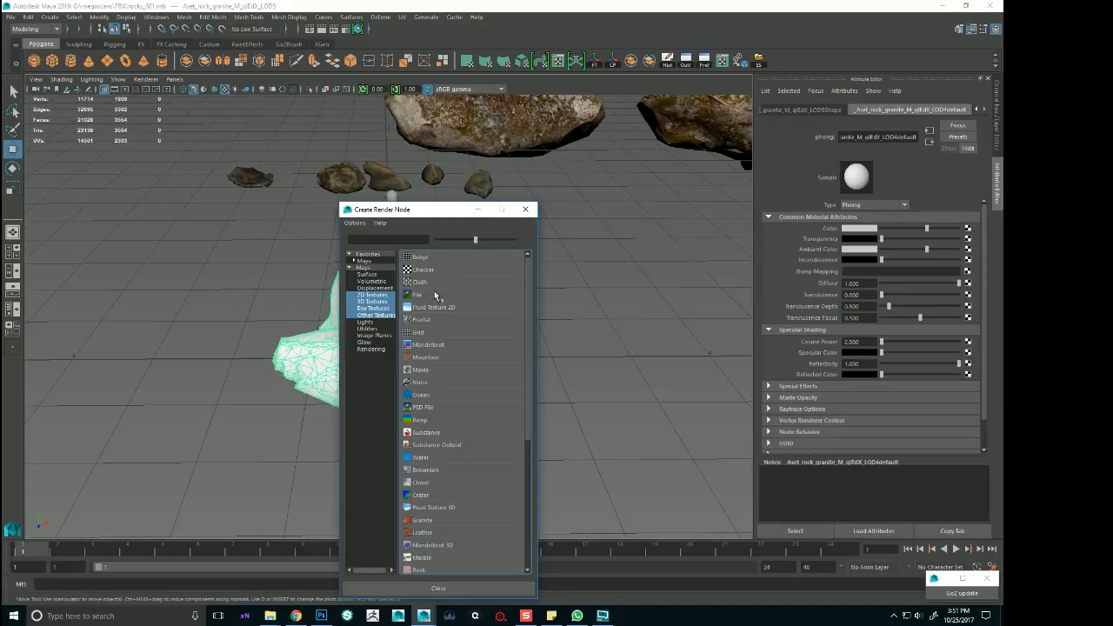
left_click(454, 292)
left_click(971, 254)
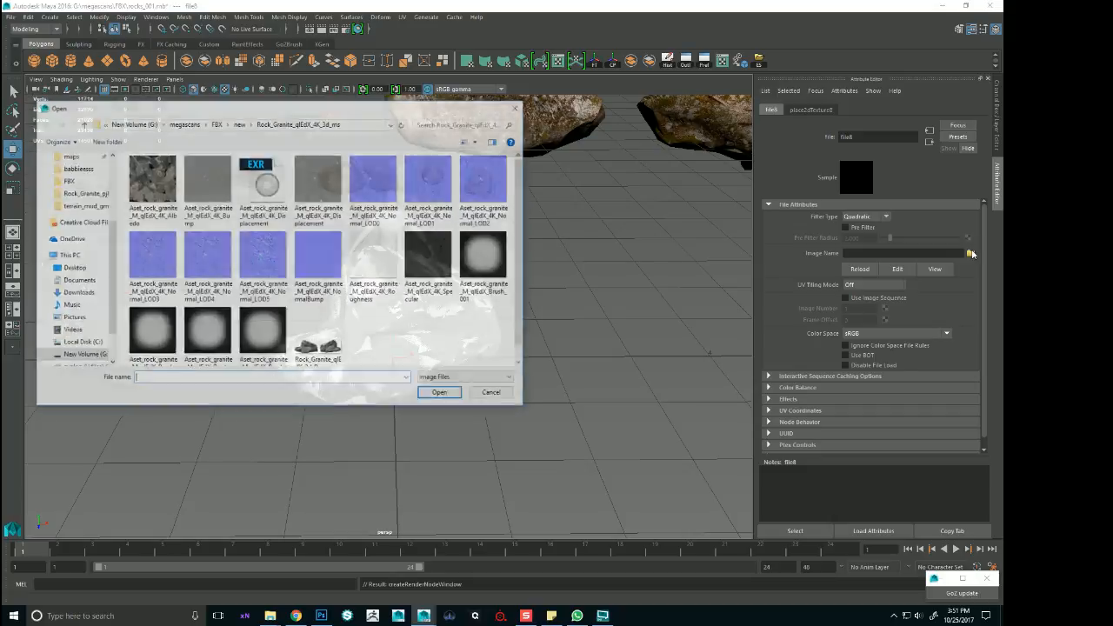
double_click(151, 178)
Assign the albedo-textured LOD4default phong material to the overlapping asdasd mesh as well
right_click_drag(472, 308, 576, 328, "alt")
left_click_drag(576, 328, 573, 344, "alt")
left_click(461, 304)
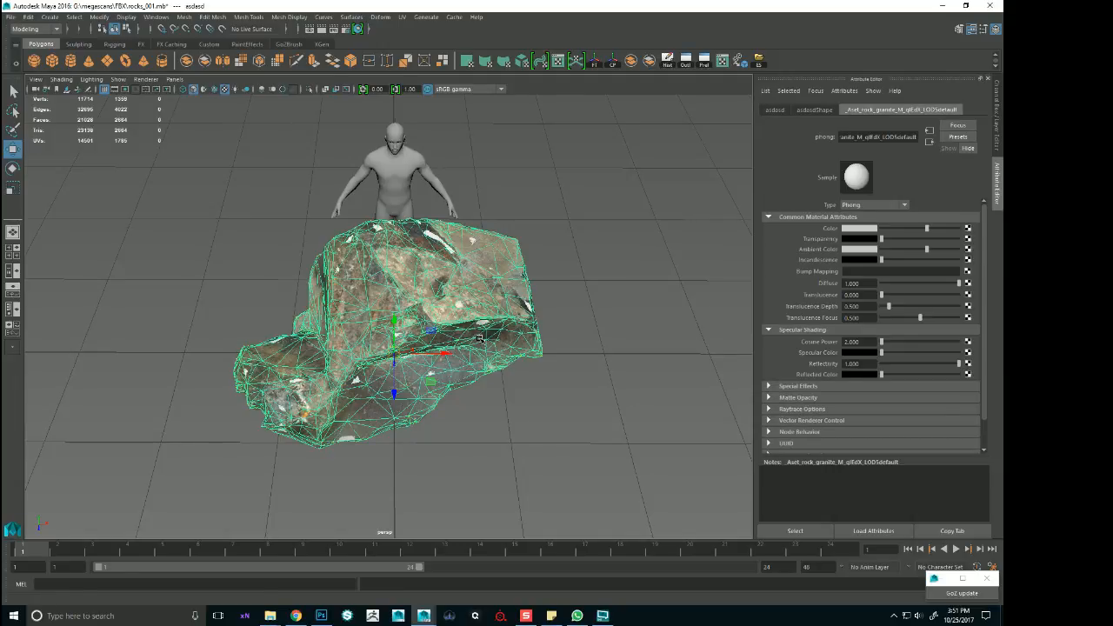
left_click(479, 339)
left_click(493, 329)
right_click_drag(521, 297, 639, 561)
left_click_drag(642, 392, 592, 388, "alt")
left_click(593, 389)
right_click_drag(601, 400, 701, 474, "alt")
left_click_drag(687, 453, 648, 369, "alt")
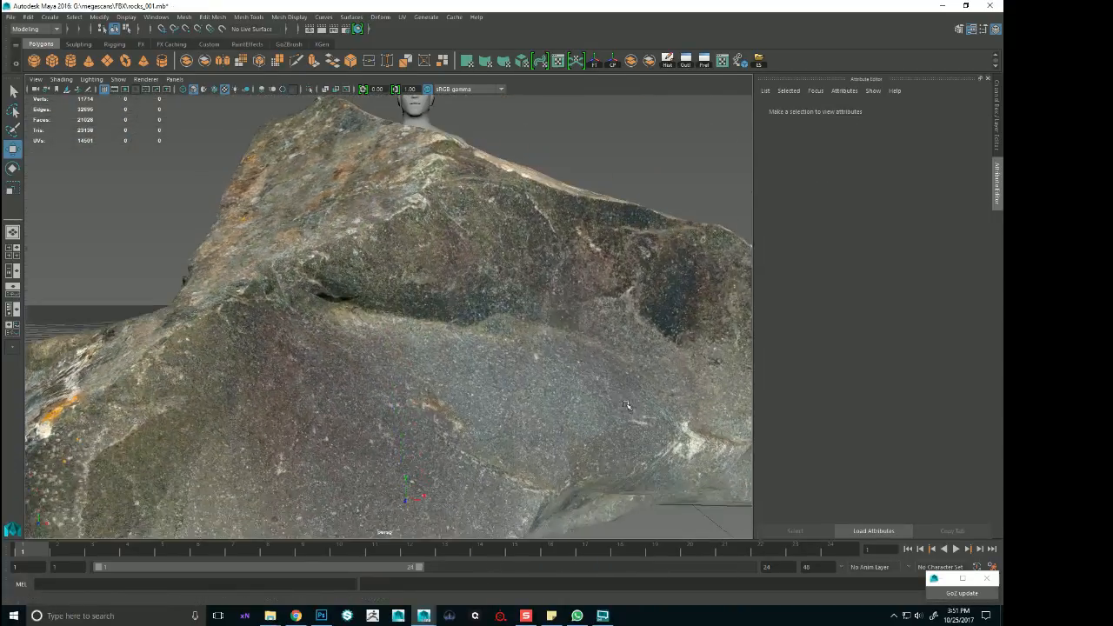
right_click_drag(626, 378, 473, 368, "alt")
left_click_drag(717, 369, 341, 383, "alt")
Select the parent group of the two textured granite meshes and move it beside the human figure, close to the scatter rocks
left_click(349, 397)
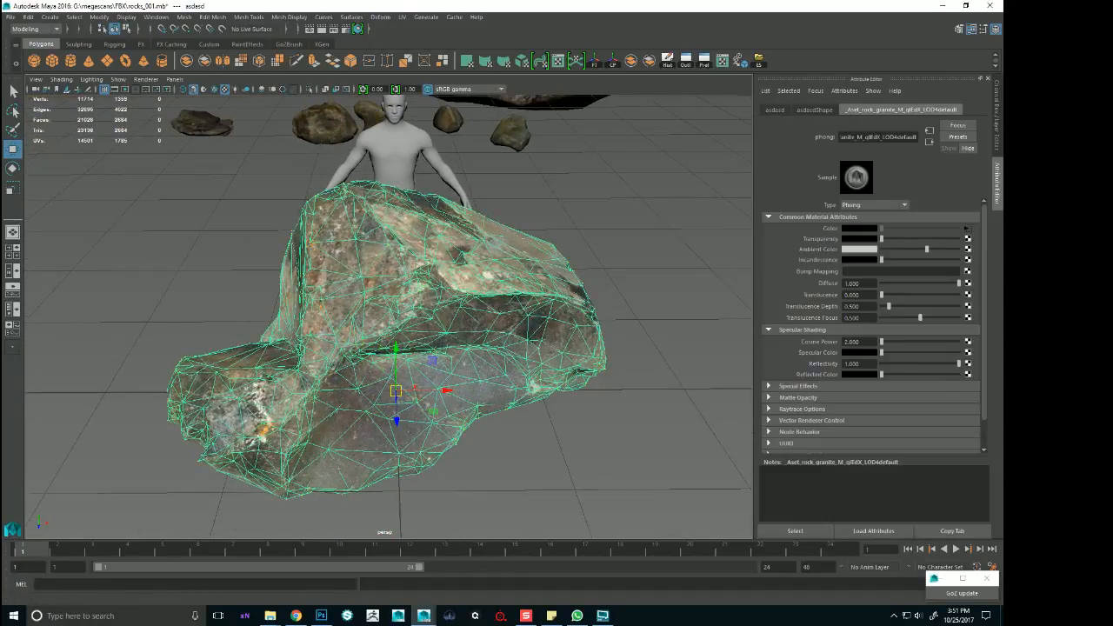
left_click(348, 382)
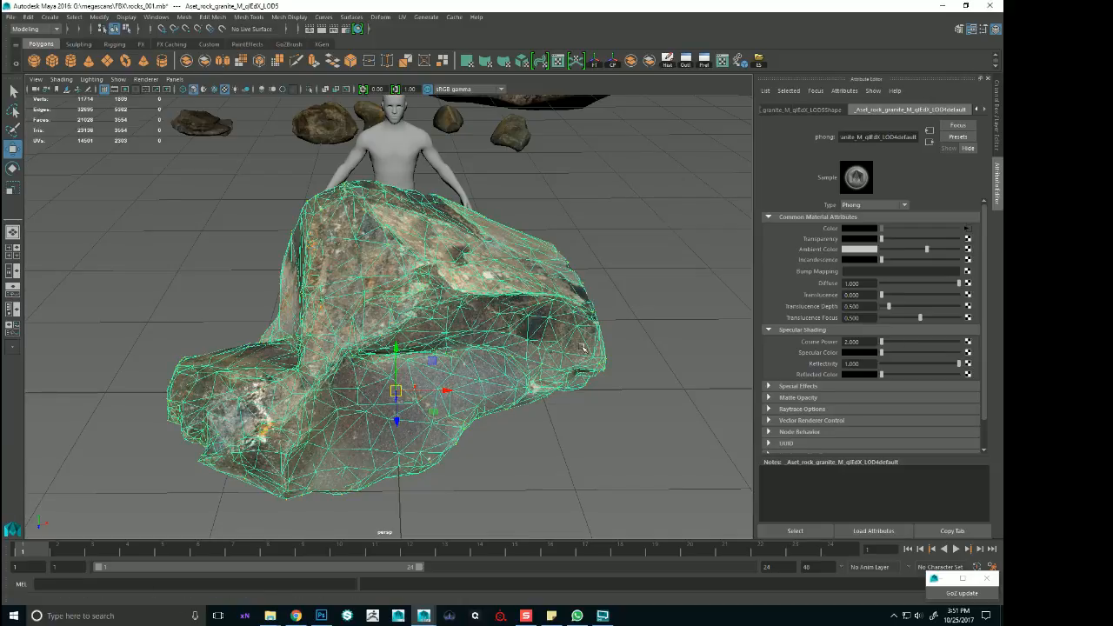
scroll(348, 383, "down", 1)
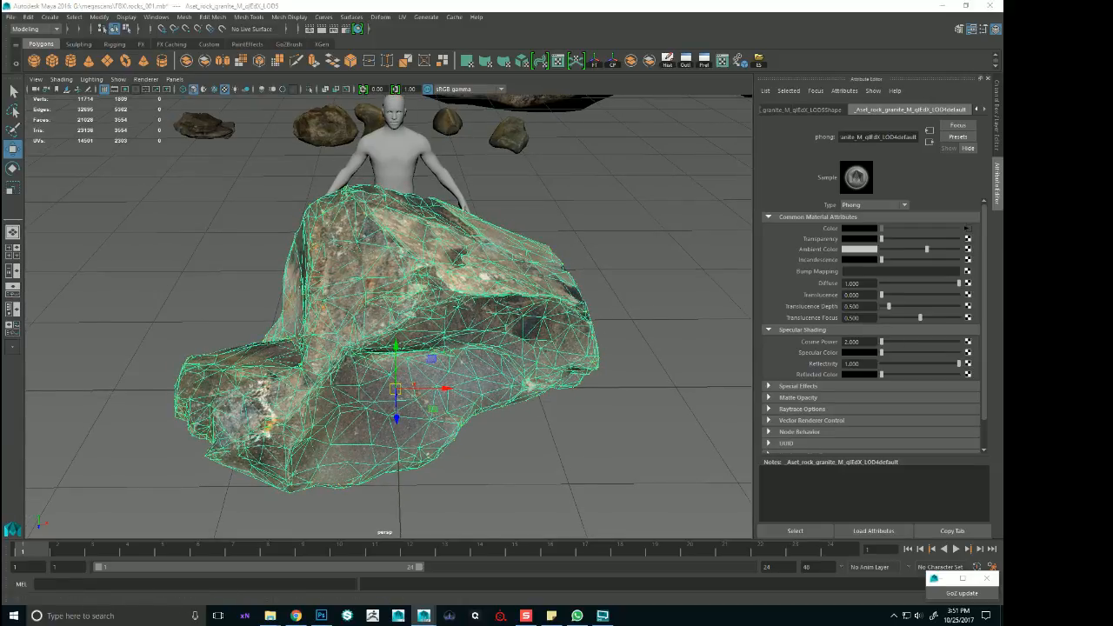
key("shift+p")
key("ctrl+z")
key("Up")
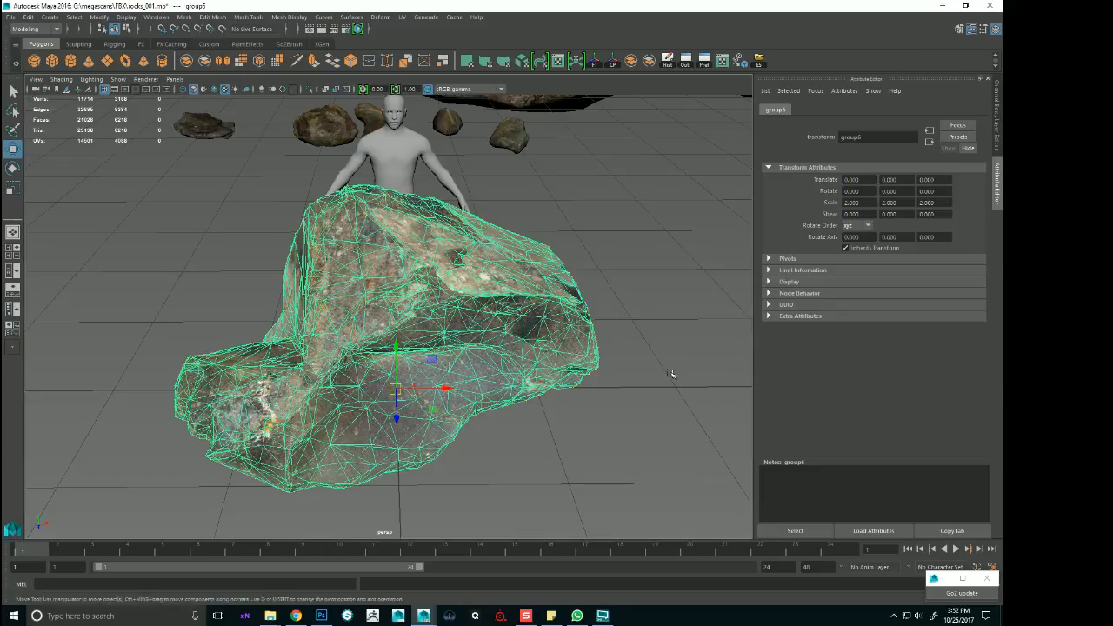
left_click_drag(671, 373, 581, 369, "alt")
right_click_drag(581, 369, 149, 337, "alt")
left_click_drag(395, 285, 447, 282, "alt")
right_click_drag(447, 283, 581, 308, "alt")
left_click_drag(581, 308, 567, 276, "alt")
left_click(499, 395)
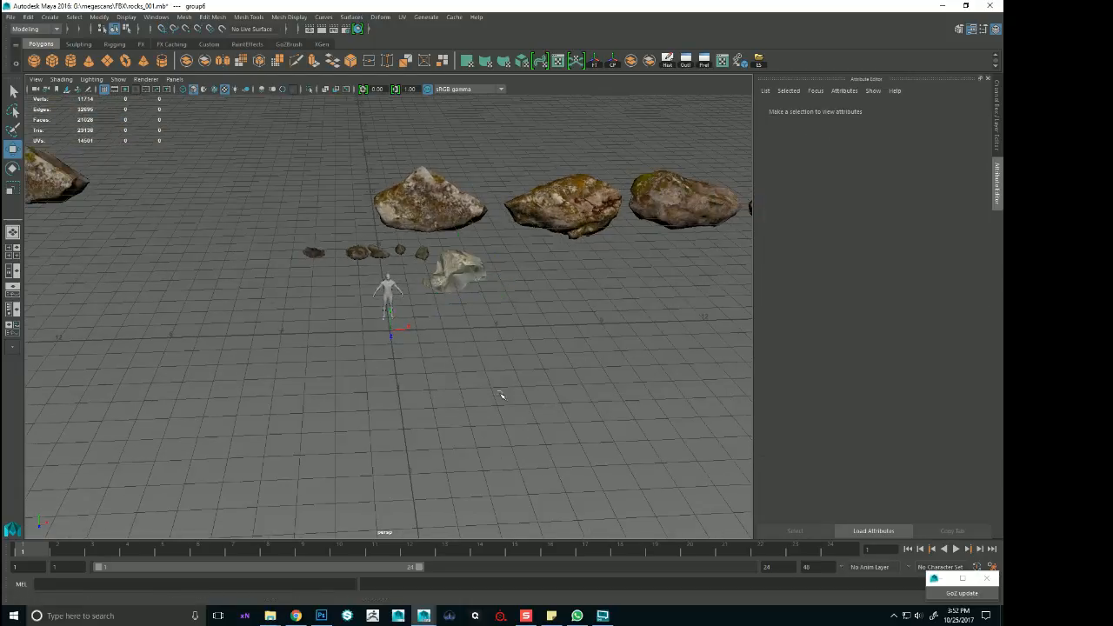
Save the rocks_001 scene with the textured granite group in its new place
right_click_drag(499, 395, 591, 378, "alt")
middle_click_drag(592, 378, 524, 418, "alt")
mouse_move(447, 443)
left_mouse_down("alt")
mouse_move(428, 413)
mouse_move(422, 427)
mouse_move(461, 444)
left_mouse_up("alt")
right_click_drag(483, 446, 435, 357, "alt")
mouse_move(442, 350)
left_mouse_down("alt")
mouse_move(453, 380)
mouse_move(449, 366)
left_mouse_up("alt")
right_click_drag(449, 367, 496, 372, "alt")
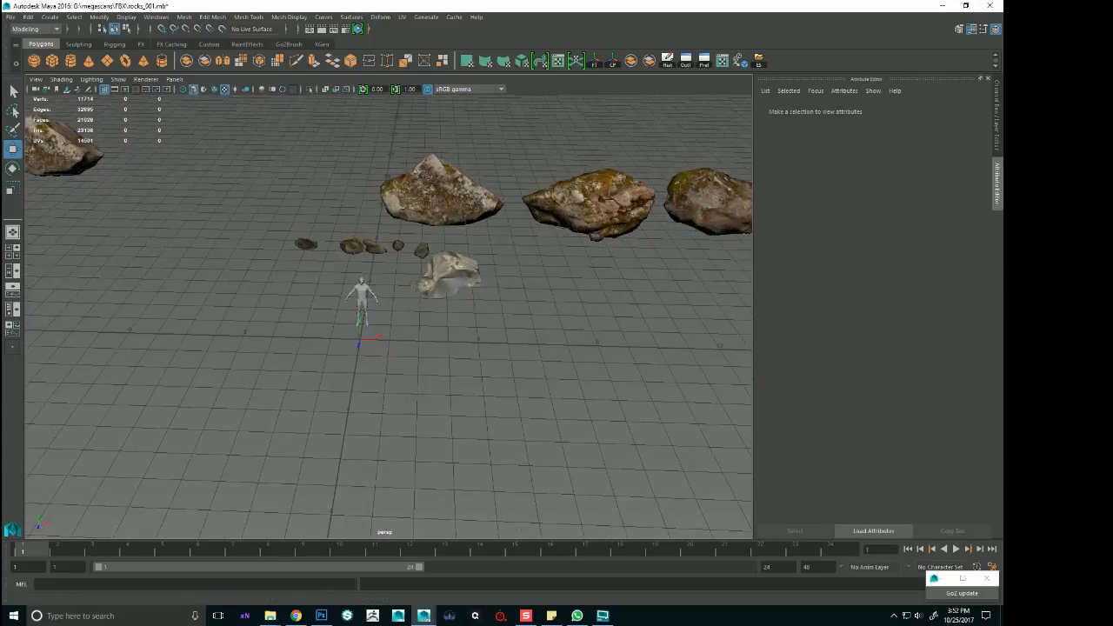
key("alt+Tab")
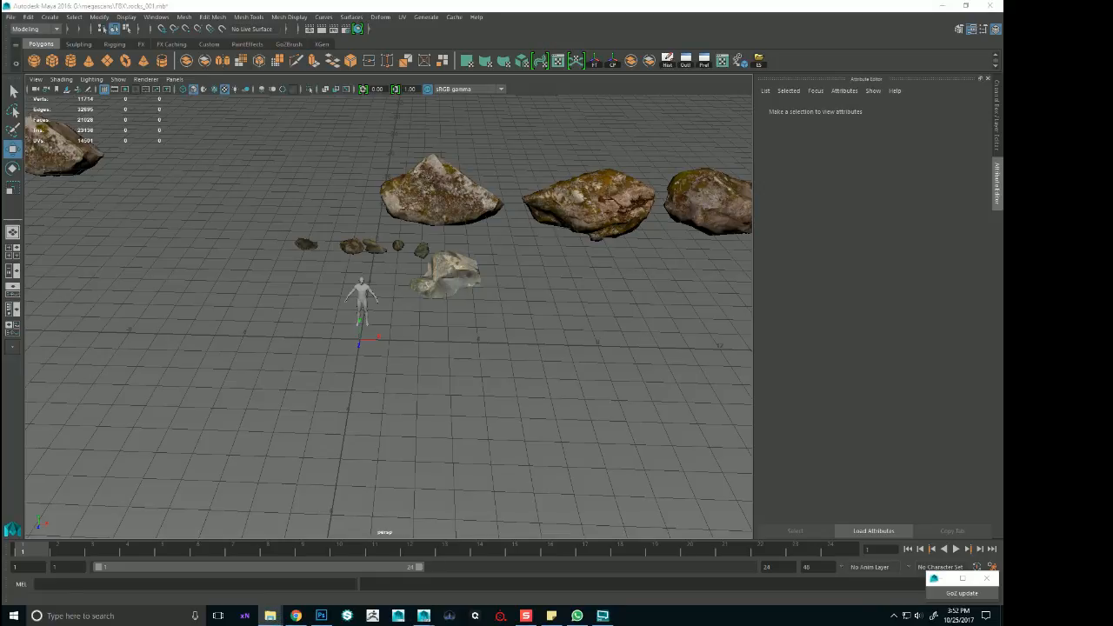
right_click_drag(428, 387, 384, 375, "alt")
key("ctrl+s")
Import a rafue granite rock FBX file into the rocks_001 scene with the current importer settings
key("alt+Tab")
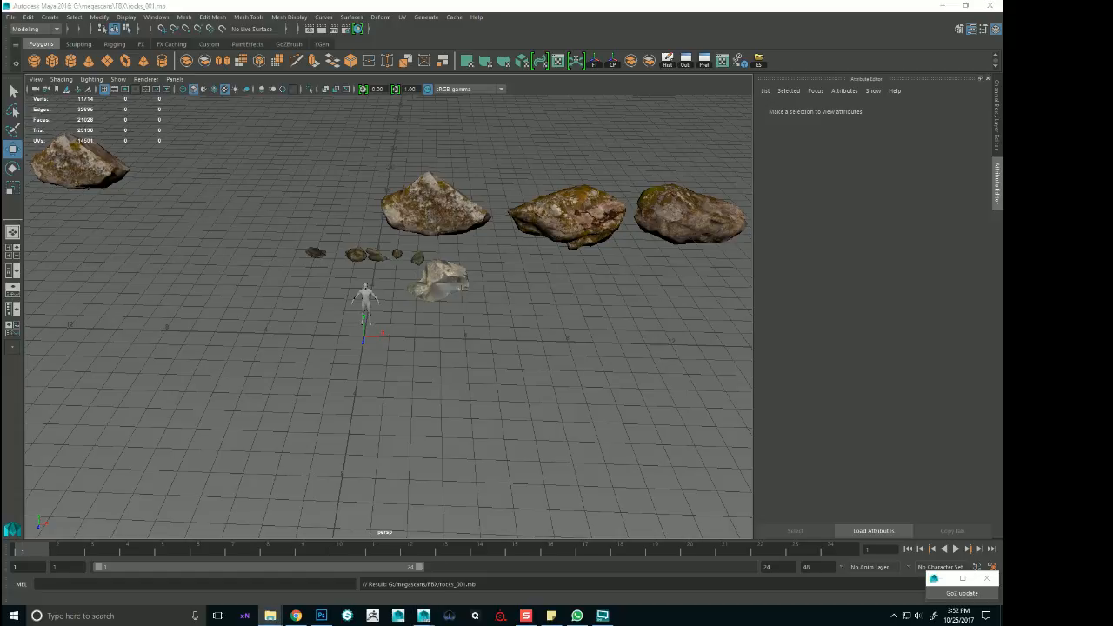
left_click_drag(900, 438, 386, 430)
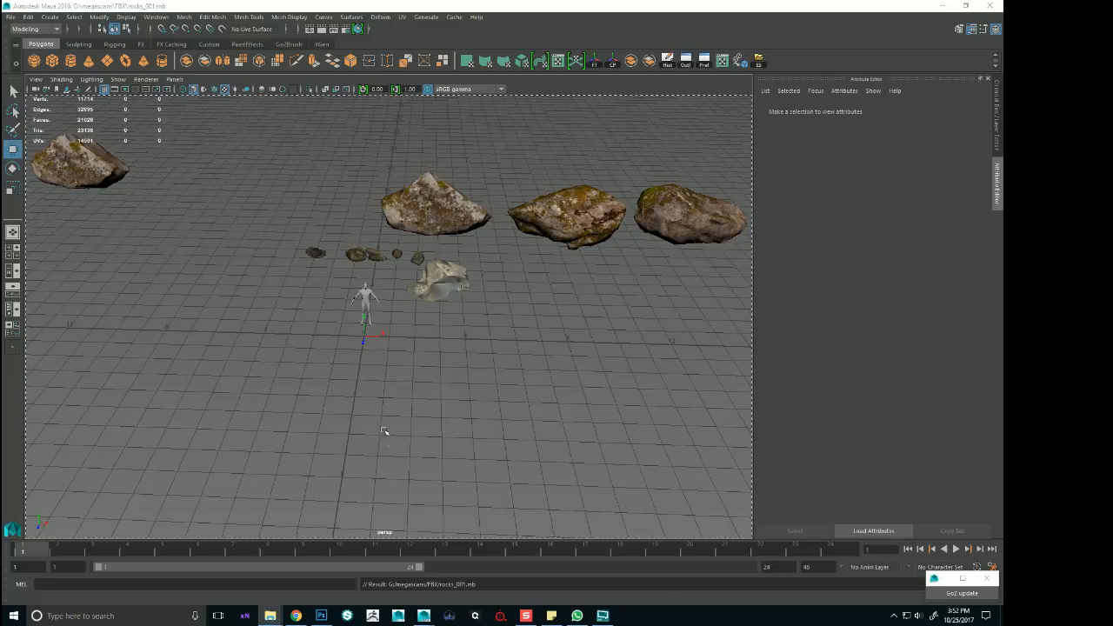
left_click(559, 571)
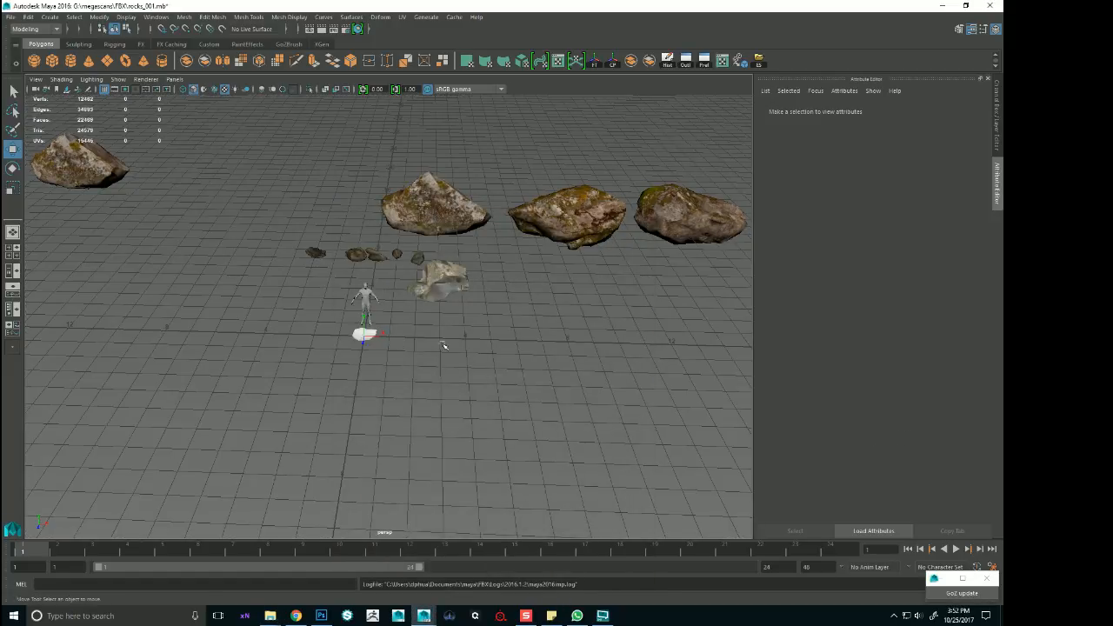
Import another rafue granite FBX from G:\megascans\FBX\new\Rock_Granite_rafue_4K_3d_ms and select the Aset_rock_granite_M_rafue_LOD5 mesh at the origin
key("alt+Tab")
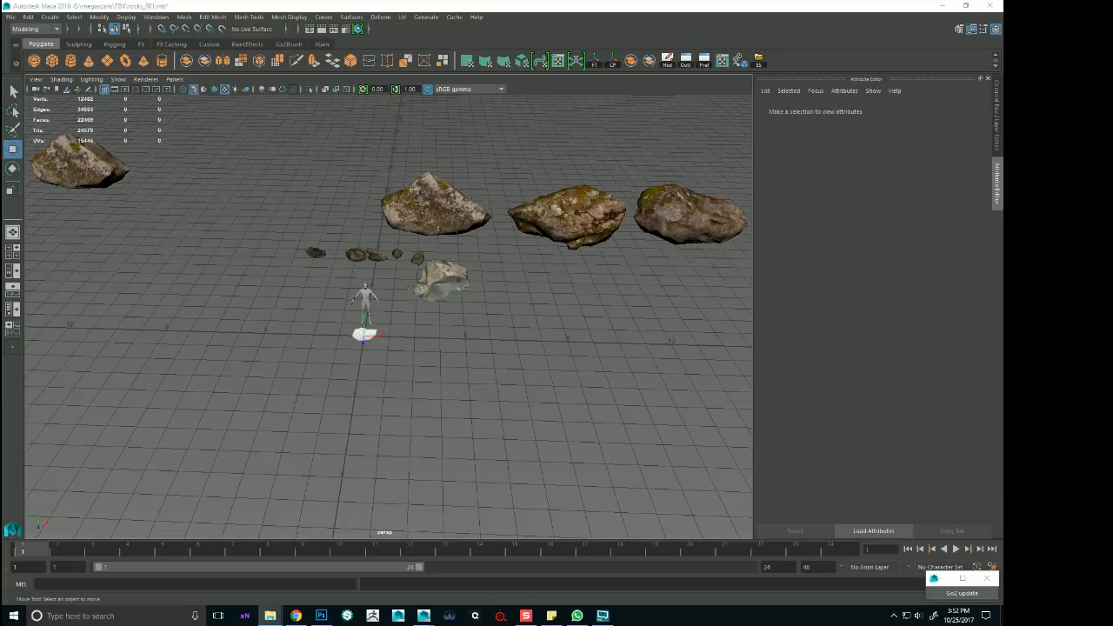
left_click_drag(1002, 383, 614, 409)
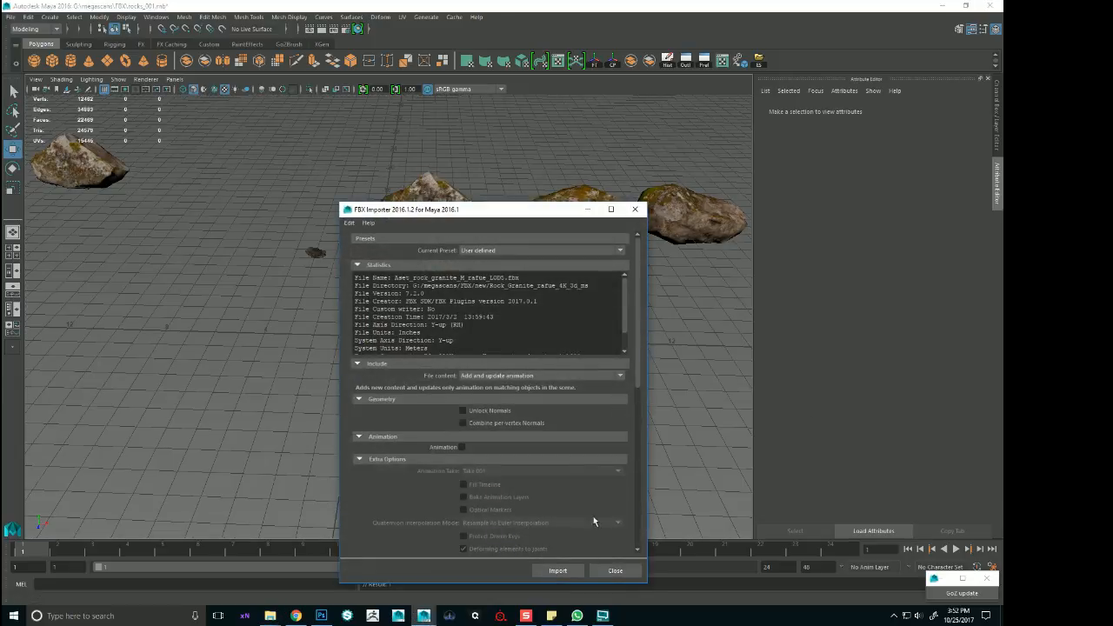
left_click(557, 571)
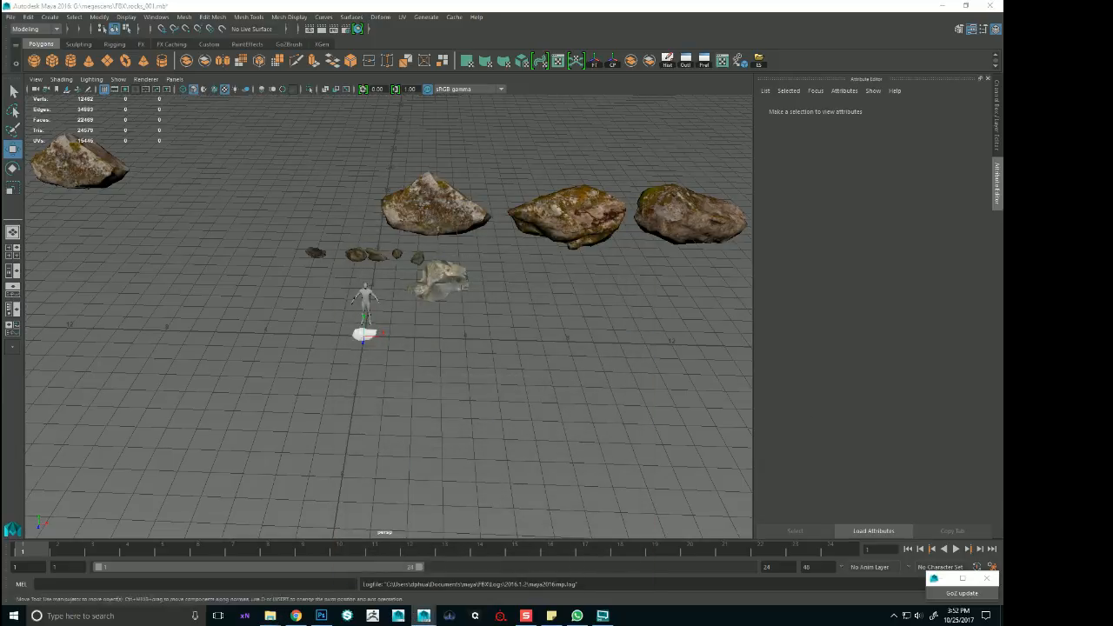
key("f")
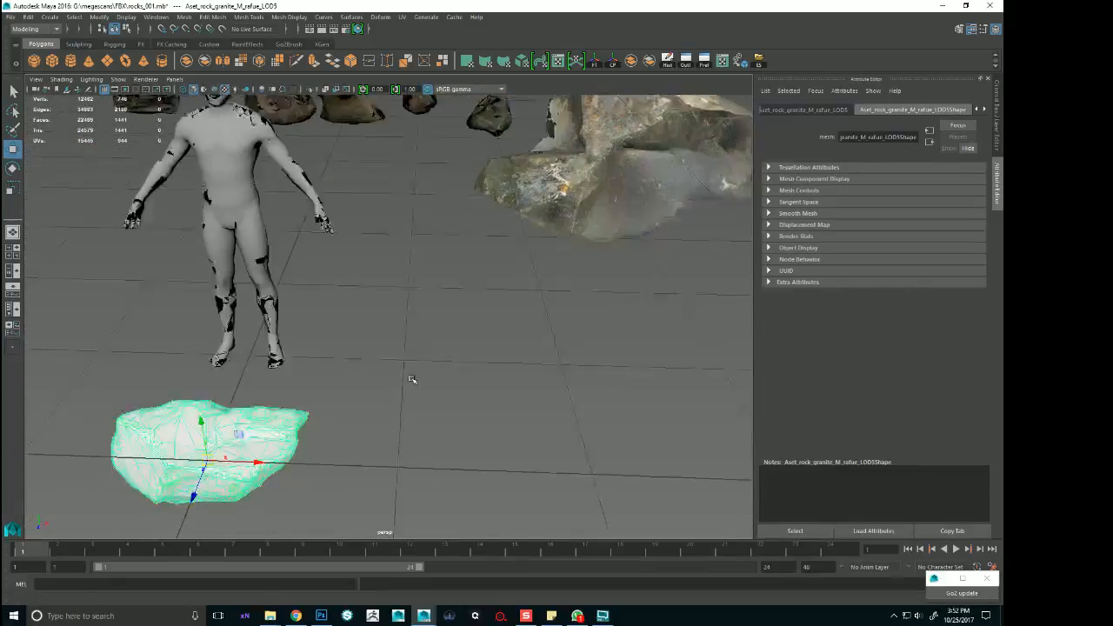
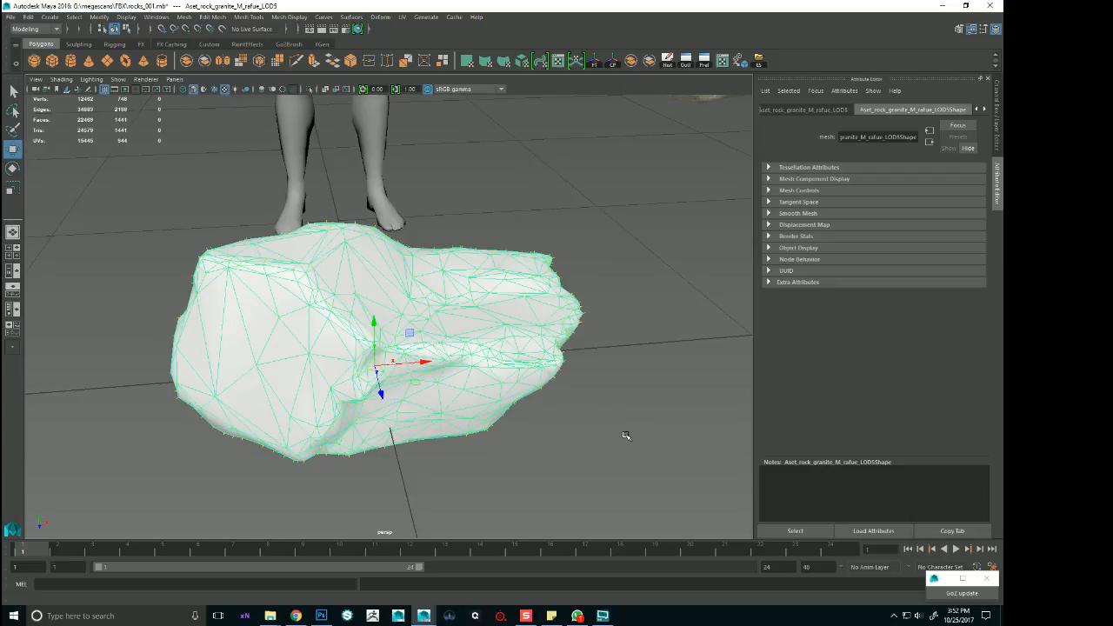
Switch to the other Maya session holding the asdasd rock and start a new scene without saving the untitled one
mouse_move(423, 616)
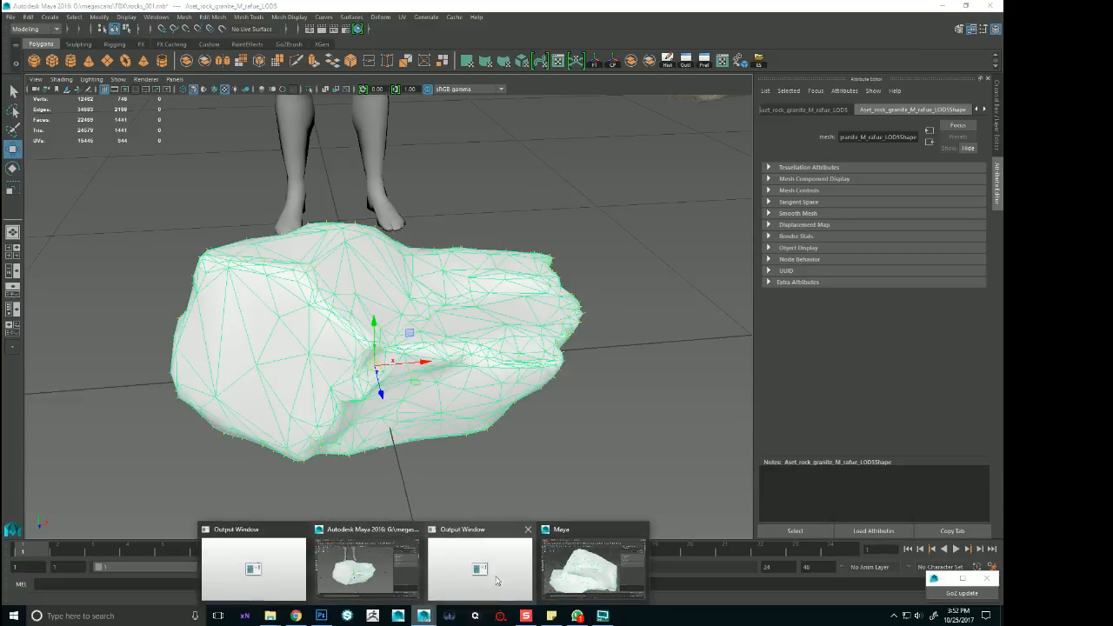
left_click(598, 581)
right_click_drag(561, 458, 418, 293, "alt")
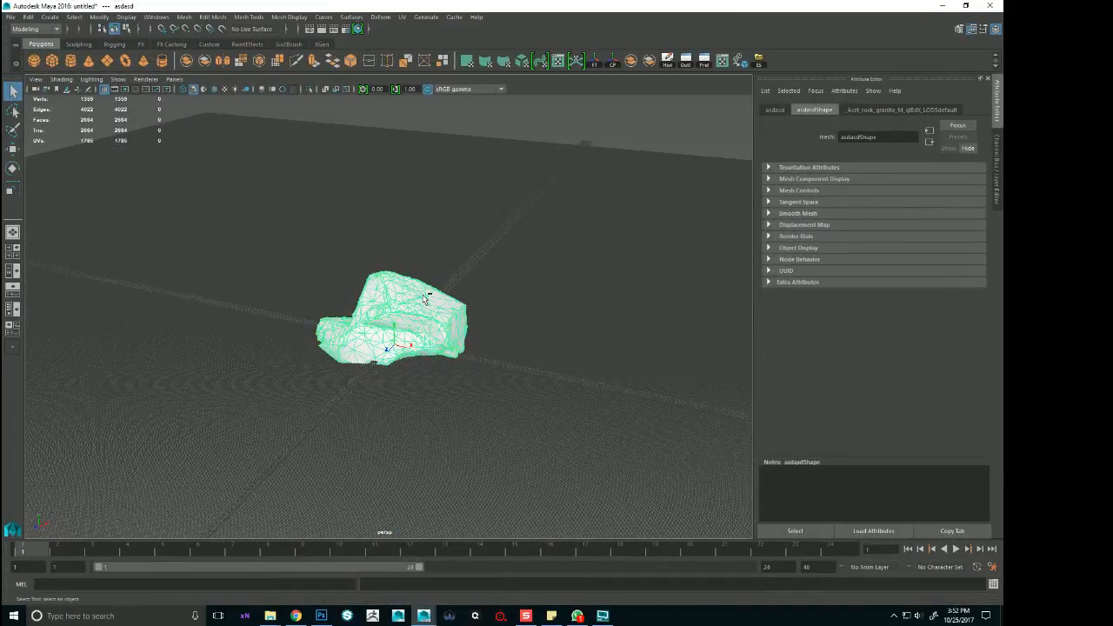
key("ctrl+n")
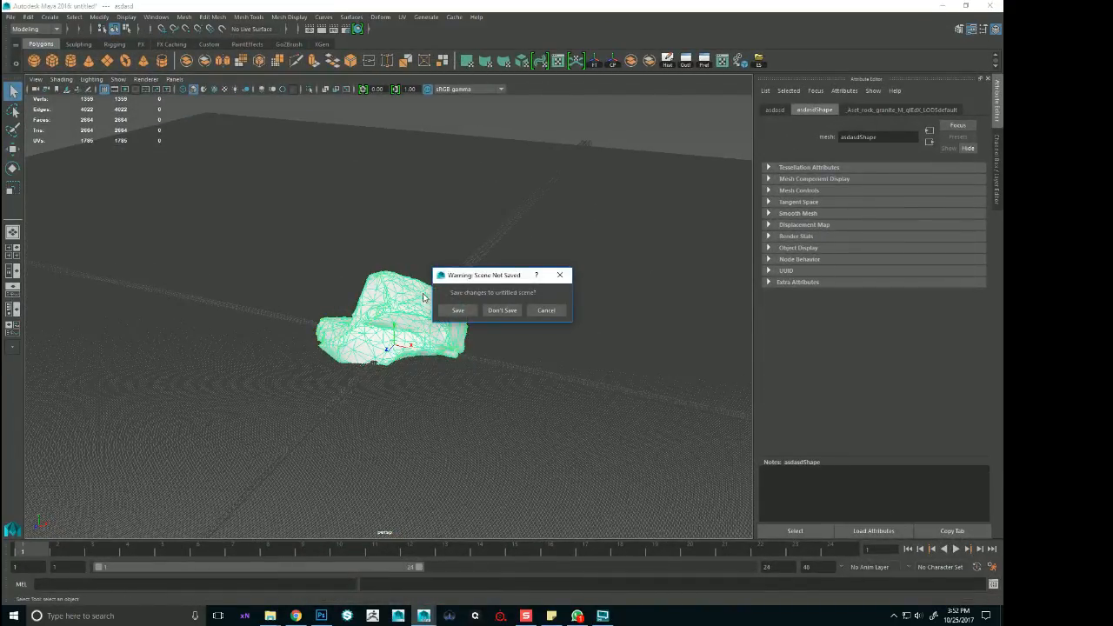
left_click(488, 312)
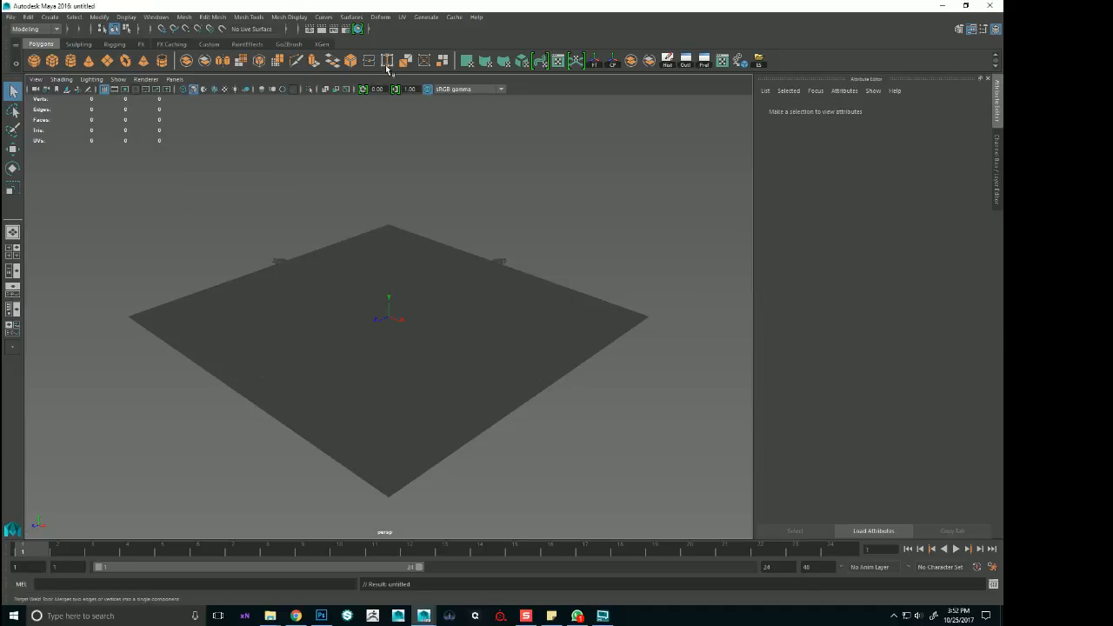
Set the scene's linear working unit to meter and save the preferences
left_click(126, 17)
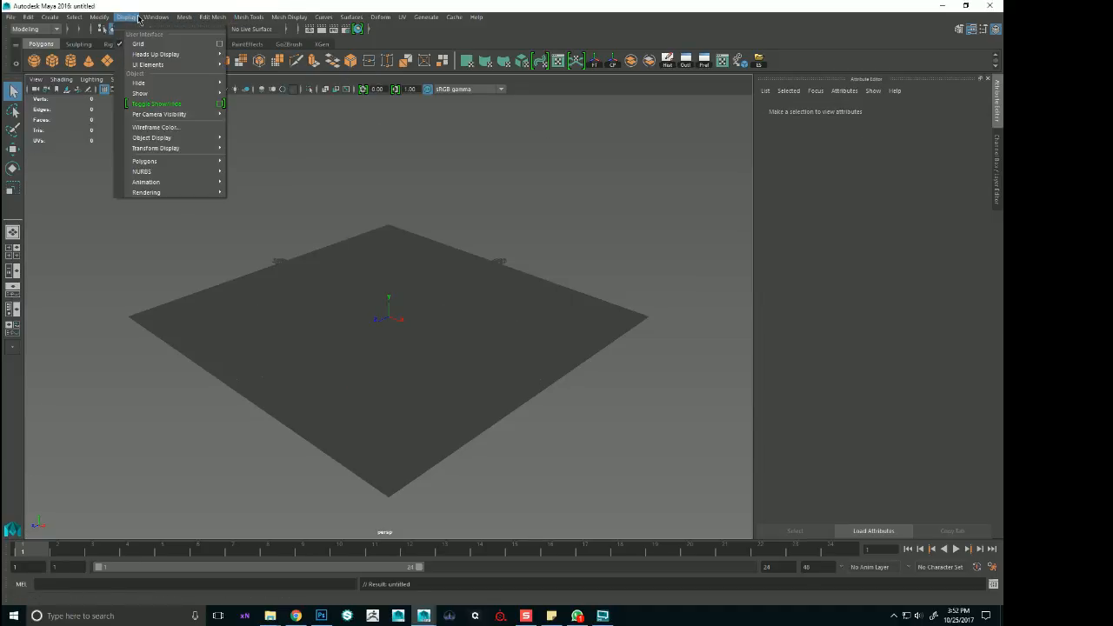
mouse_move(197, 55)
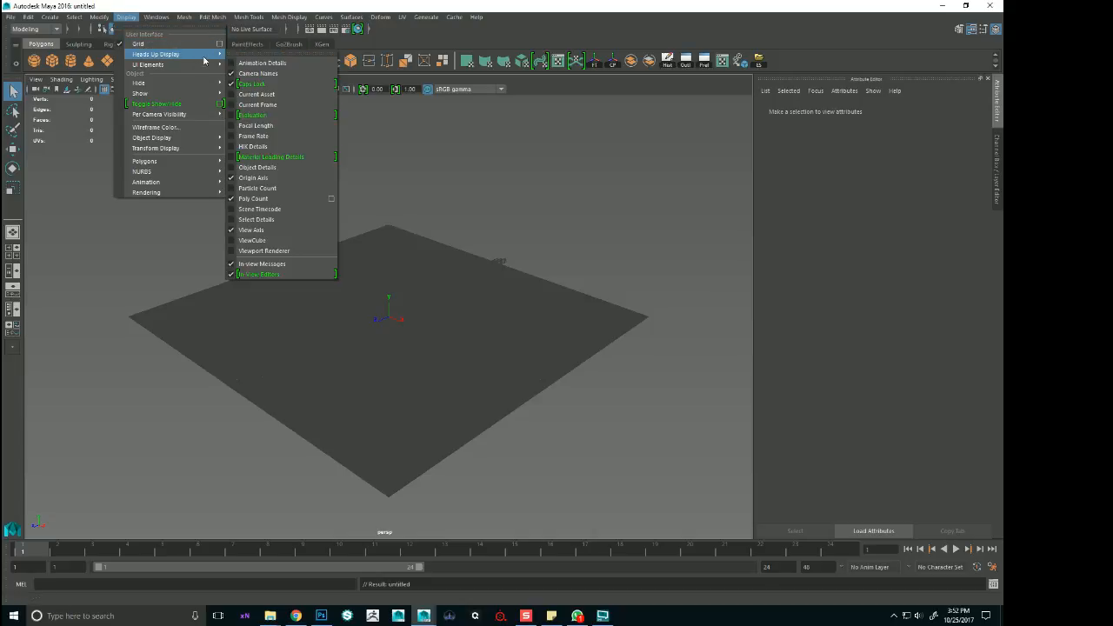
mouse_move(157, 16)
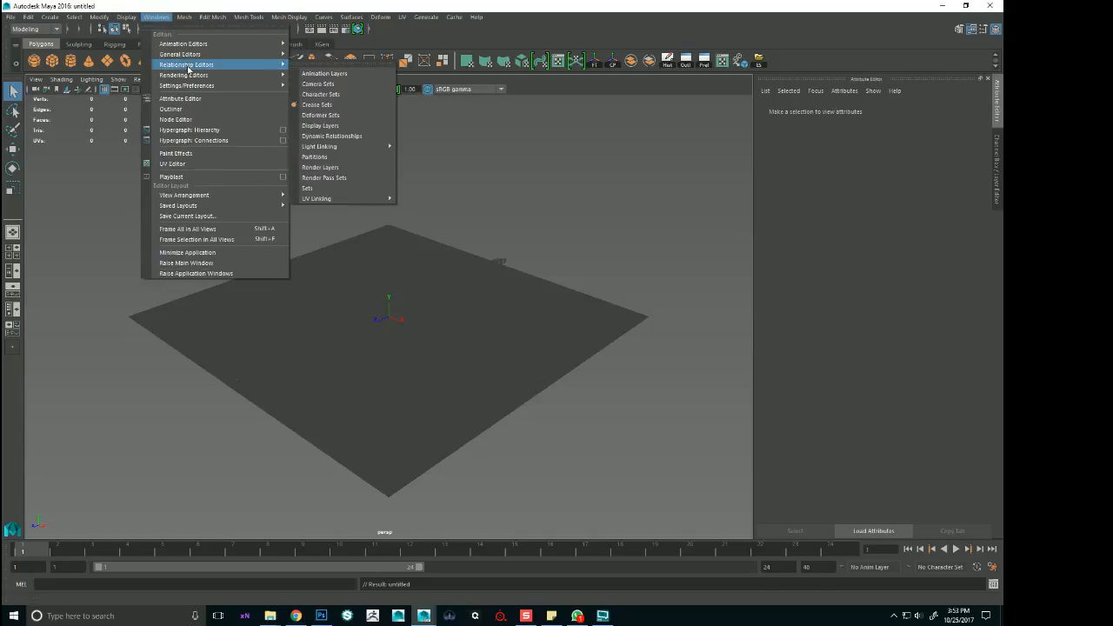
mouse_move(207, 86)
left_click(309, 94)
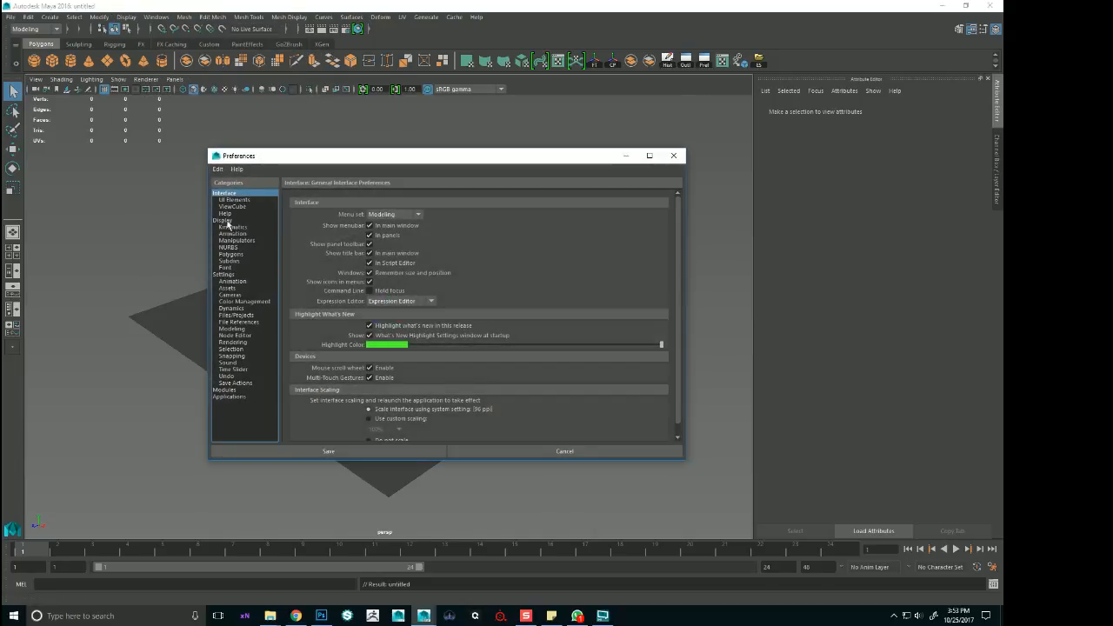
left_click(224, 220)
left_click(225, 274)
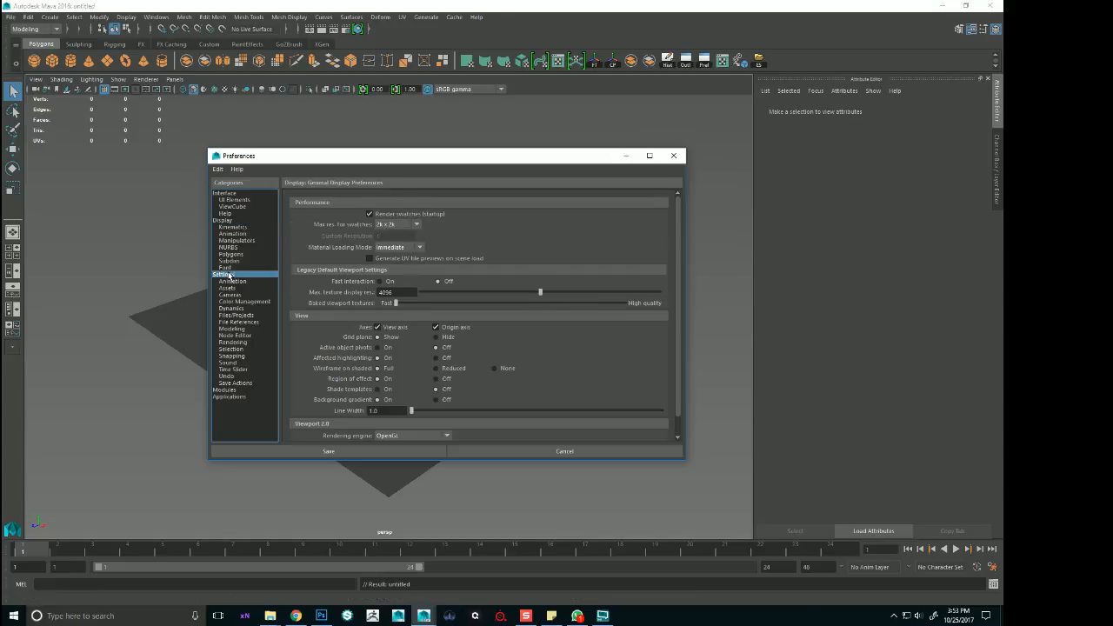
left_click(409, 238)
left_click(391, 272)
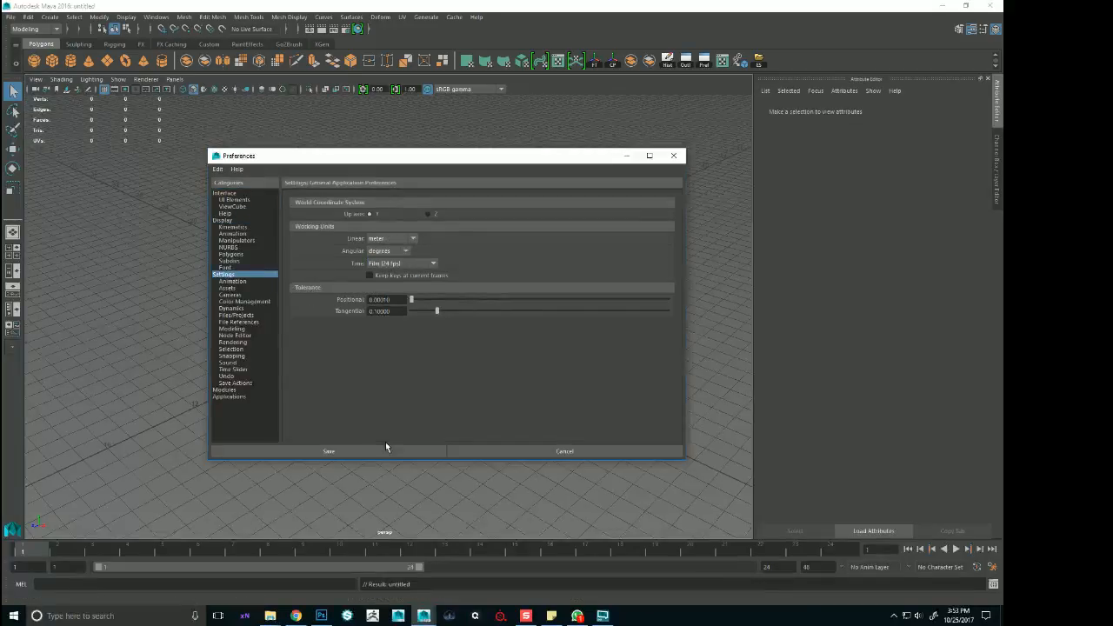
left_click(385, 450)
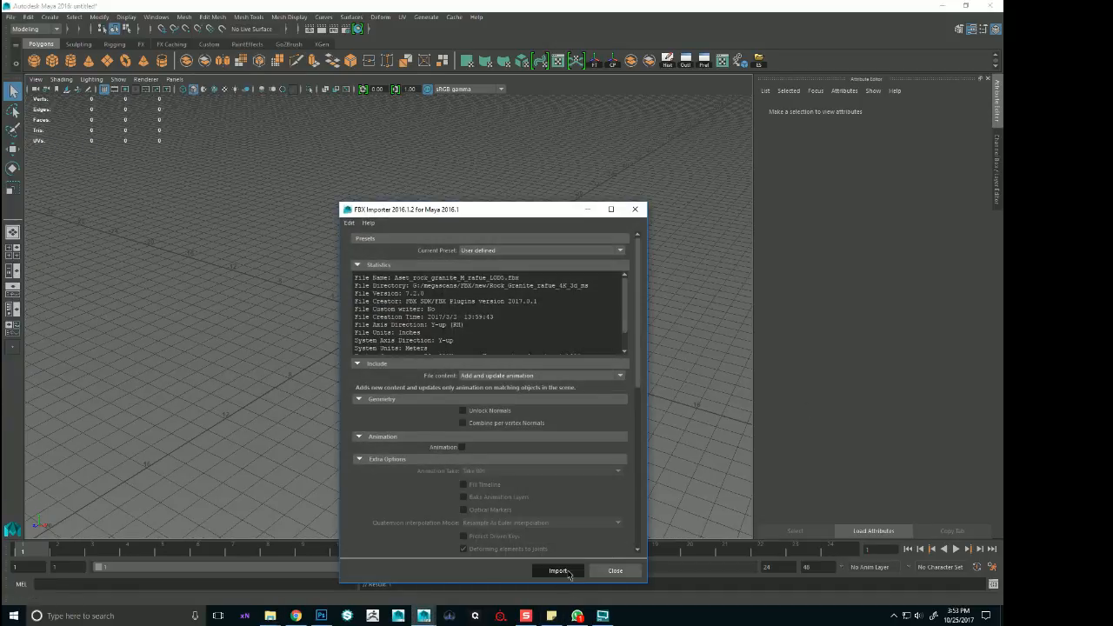
Import the second rafue granite FBX and export its Aset_rock_granite_M_rafue_LOD6 mesh as lod1 in FBX format to Rock_Granite_rafue_4K_3d_ms
left_click(559, 570)
left_click(10, 16)
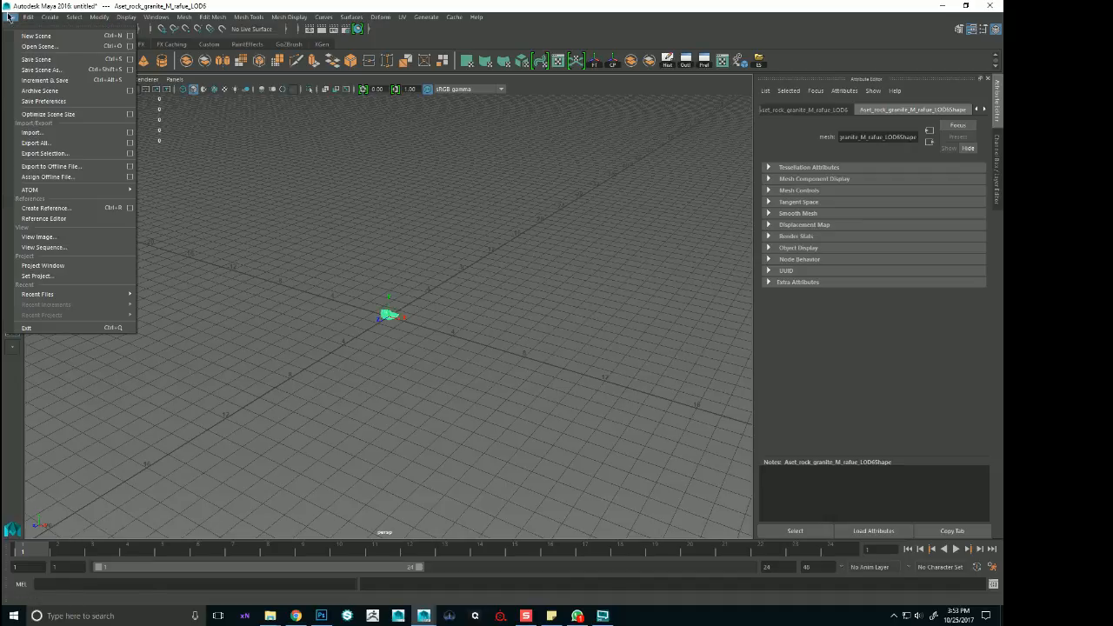
left_click(39, 153)
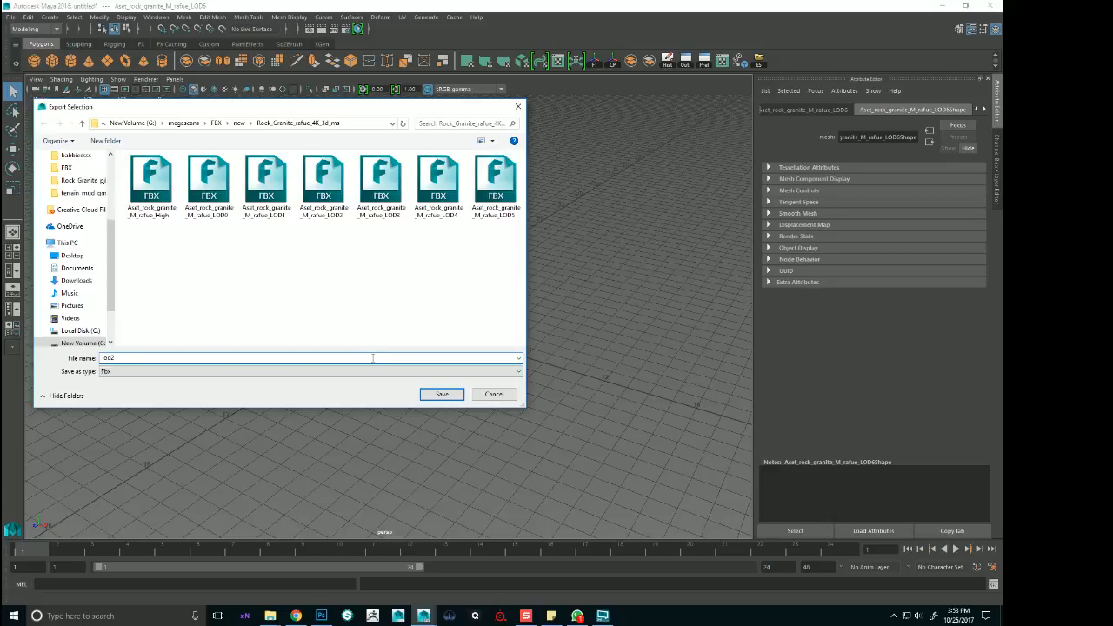
type("lod1")
left_click(439, 394)
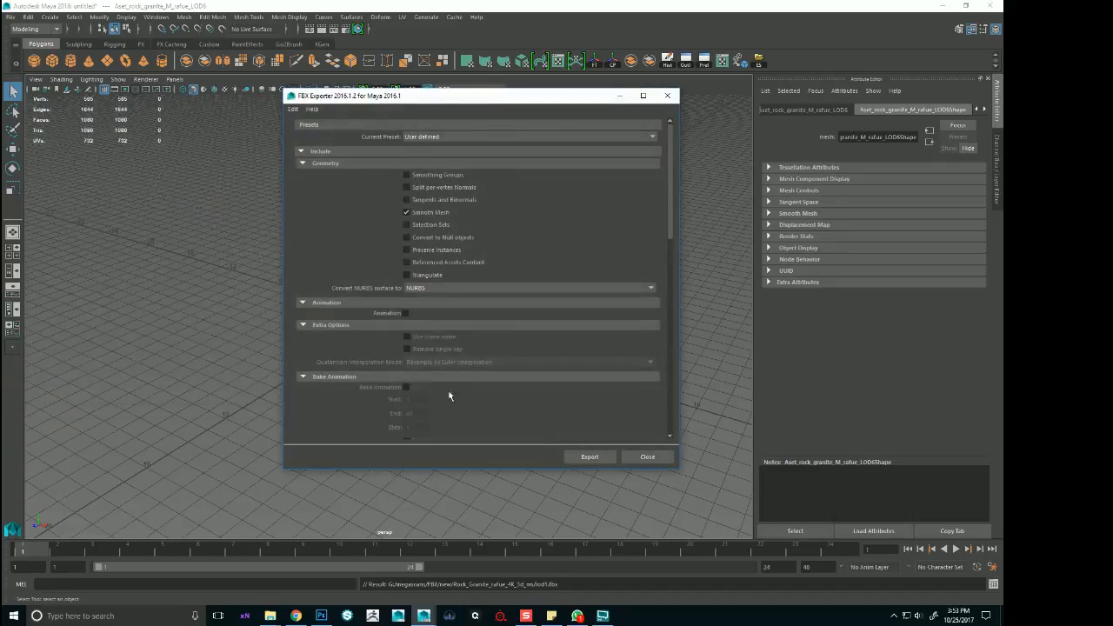
left_click(589, 455)
Switch to the Maya session with the rocks_001 scene and import the exported lod1 FBX with the current importer settings
mouse_move(423, 616)
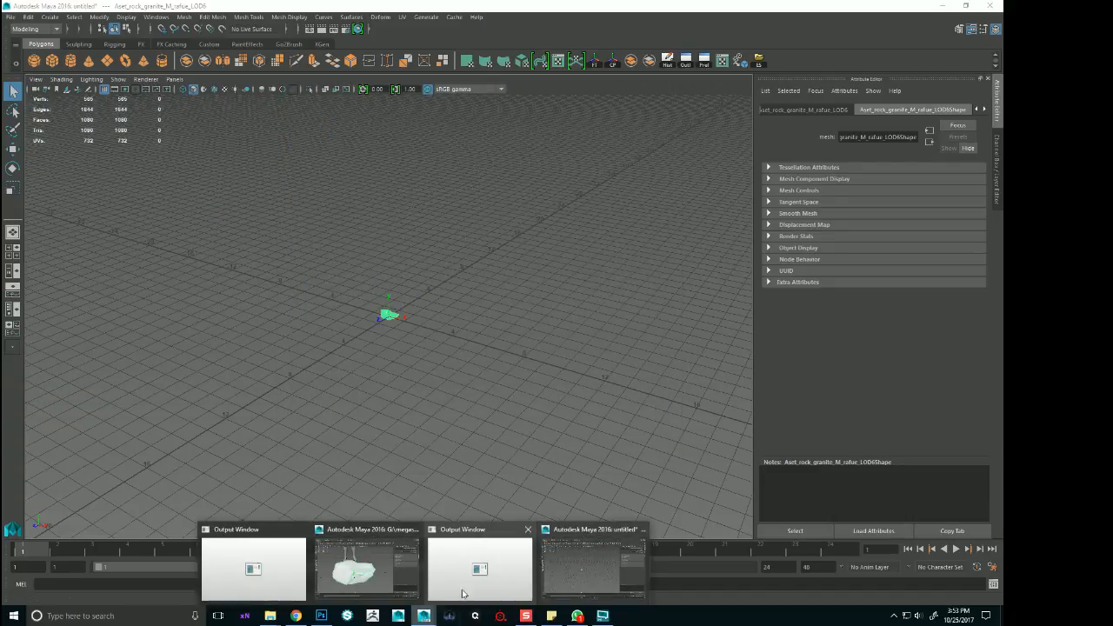
left_click(367, 579)
scroll(408, 329, "down", 5)
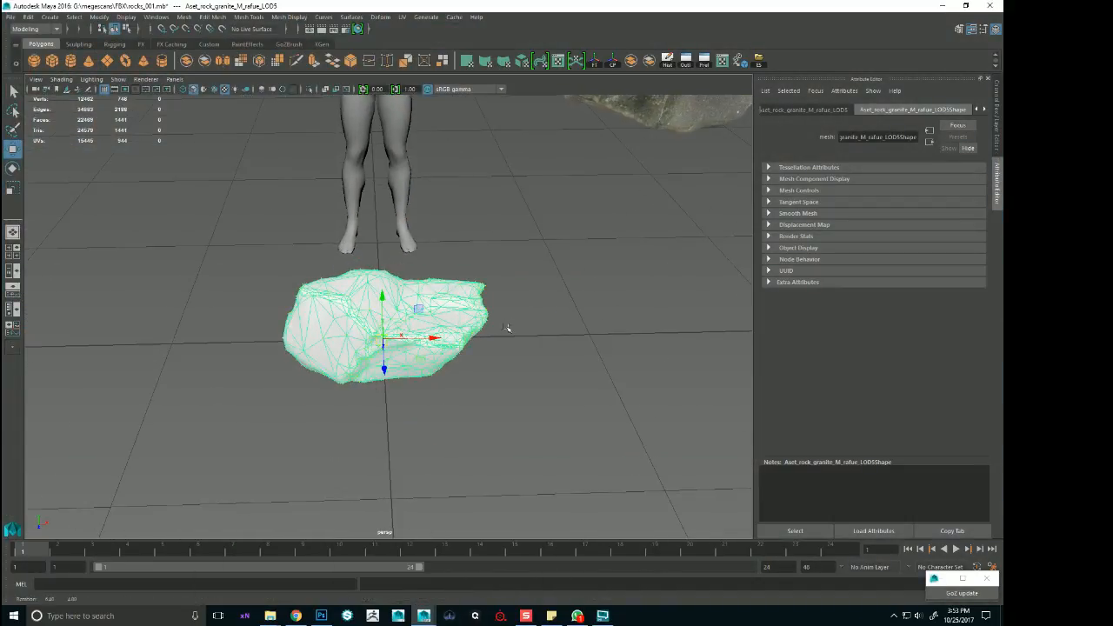
key("alt+Tab")
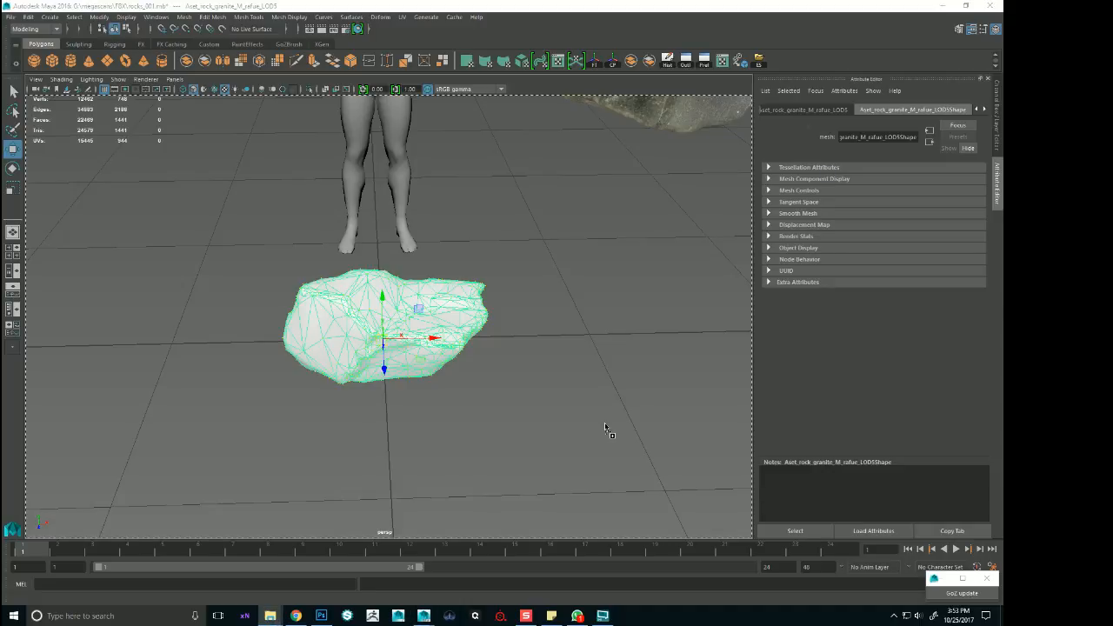
left_click(557, 566)
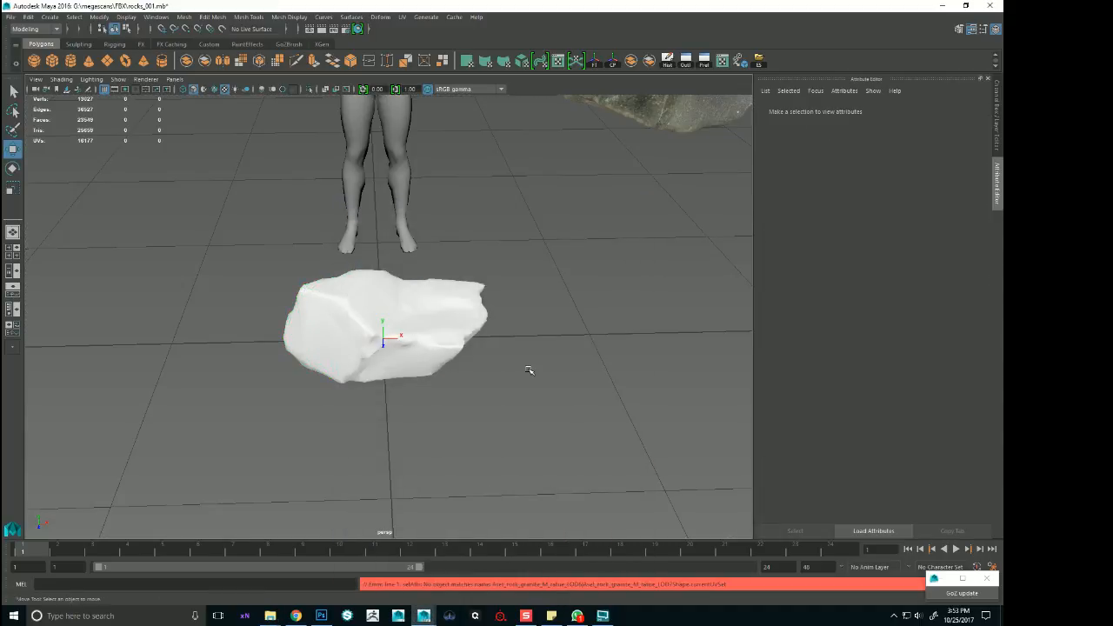
right_click_drag(513, 380, 527, 381, "alt")
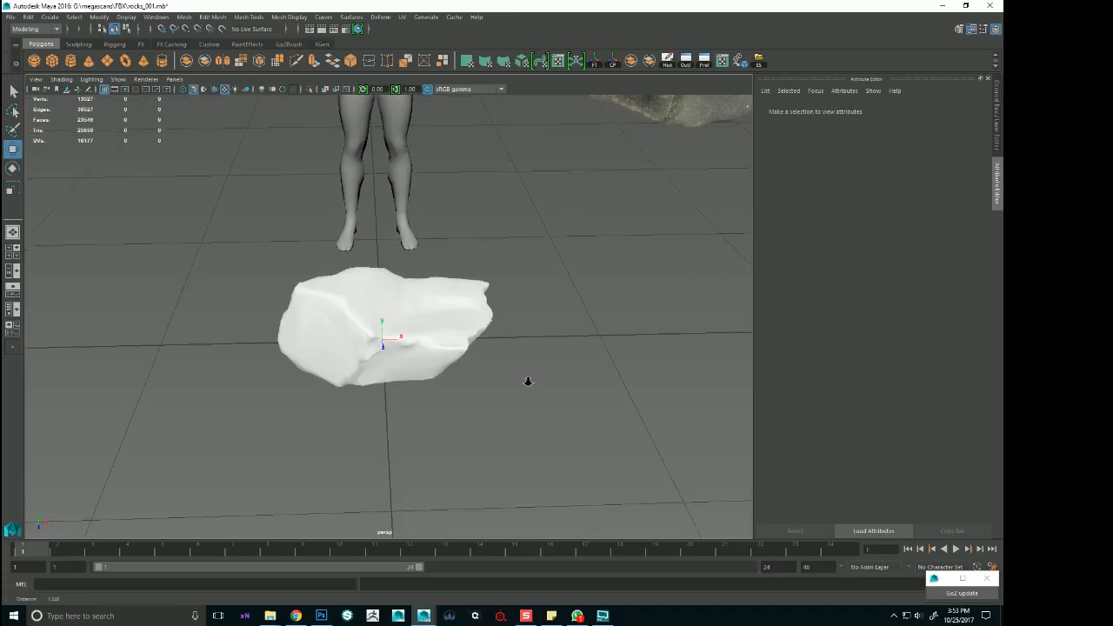
left_click_drag(527, 381, 540, 386, "alt")
Select both overlapping rafue granite meshes at the origin and group them
left_click(447, 344)
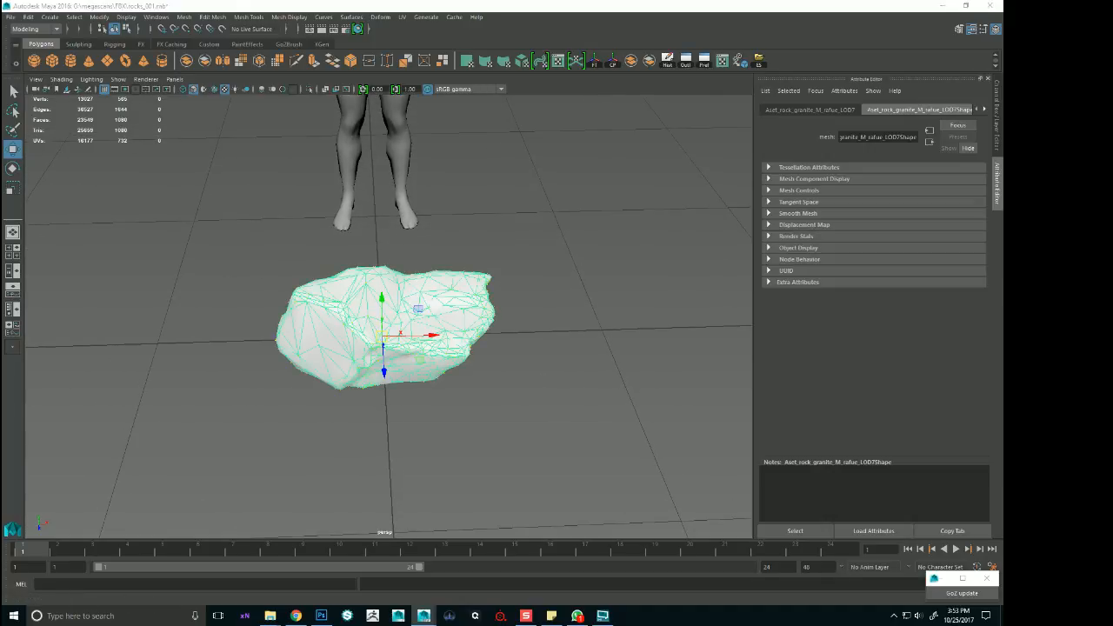
right_click_drag(470, 389, 596, 354, "alt")
left_click_drag(596, 355, 630, 351, "alt")
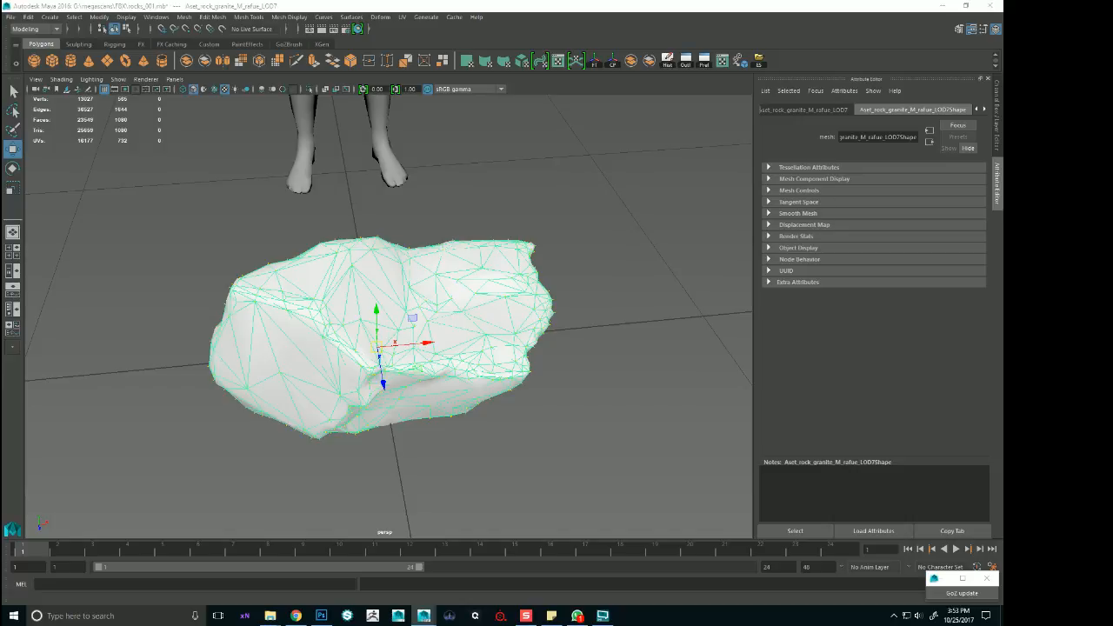
scroll(497, 336, "down", 3)
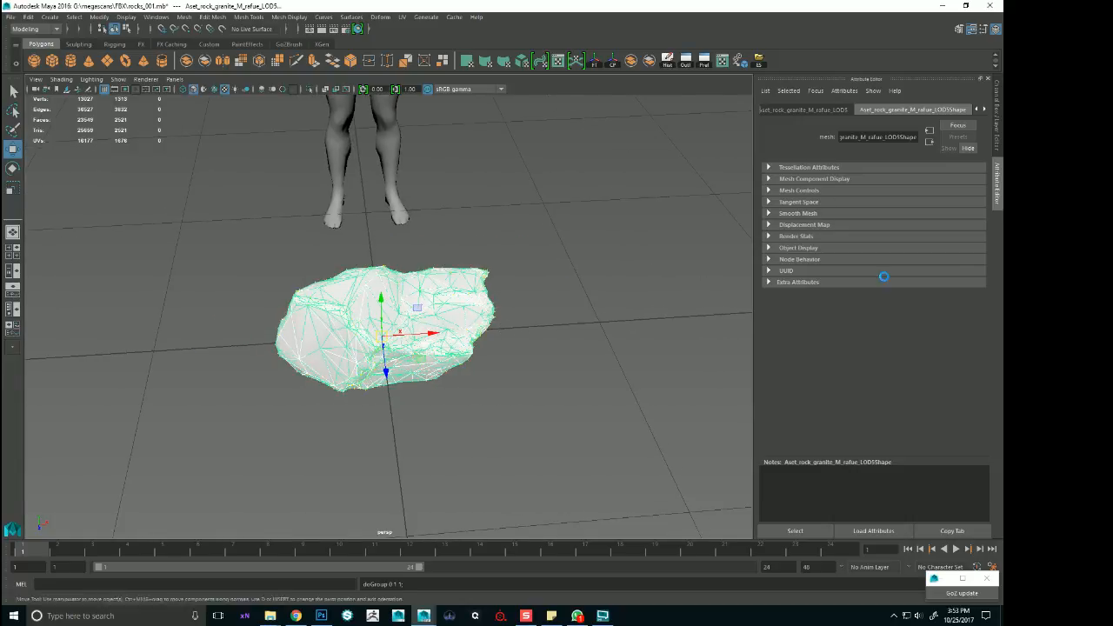
key("ctrl+g")
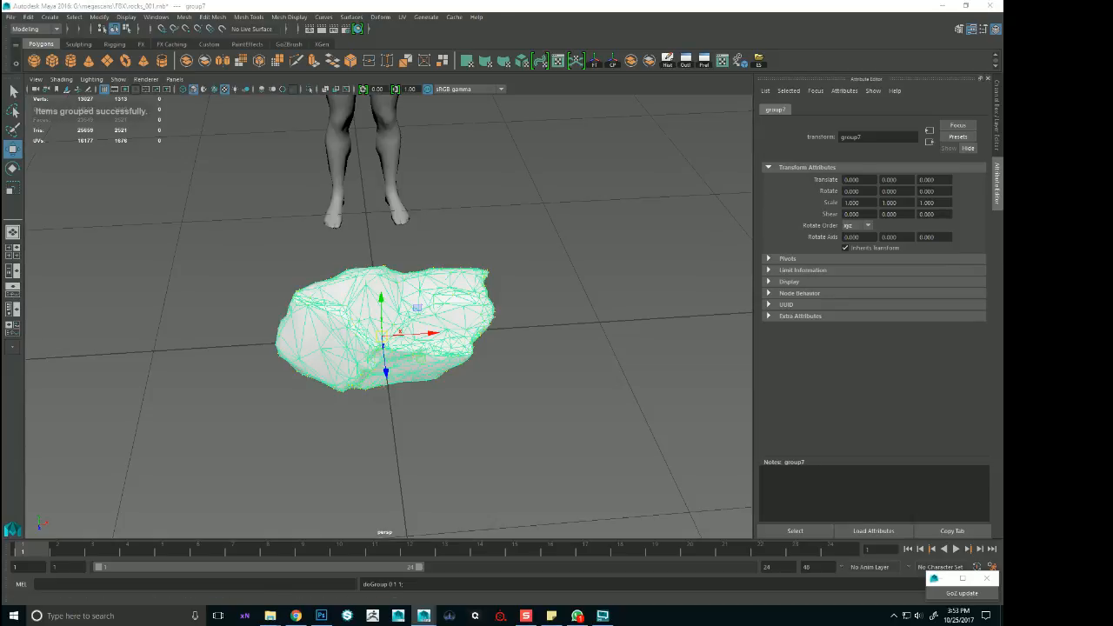
Map the color of the Aset_rock_granite_M_rafue_LOD7 mesh's Phong material to a file texture using Aset_rock_granite_M_rafue_4K_Albedo
key("Down")
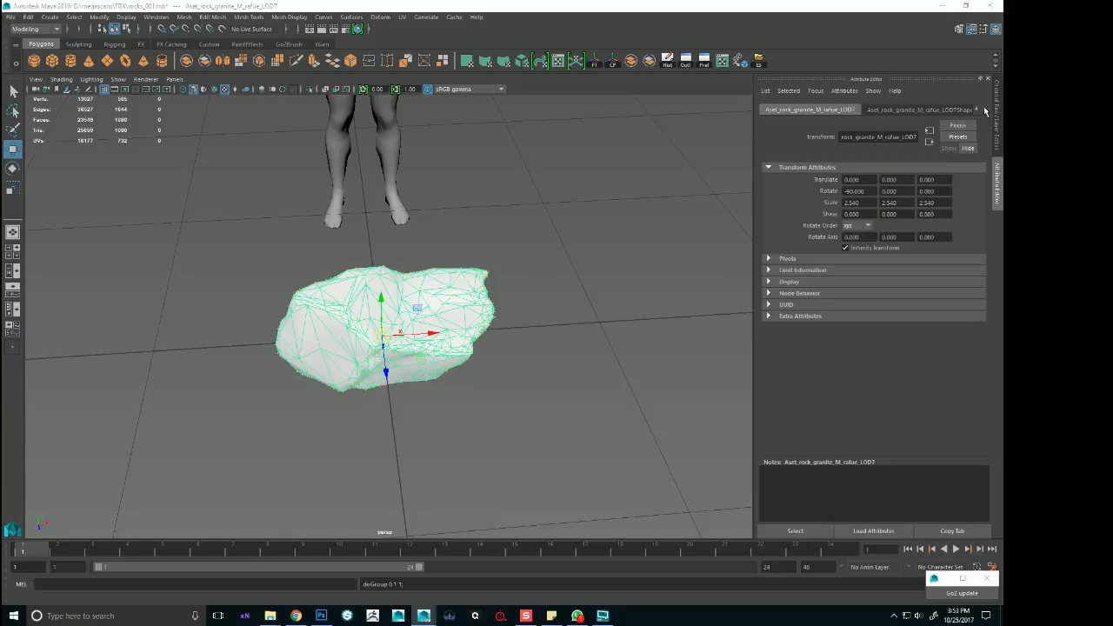
left_click(984, 107)
left_click(983, 107)
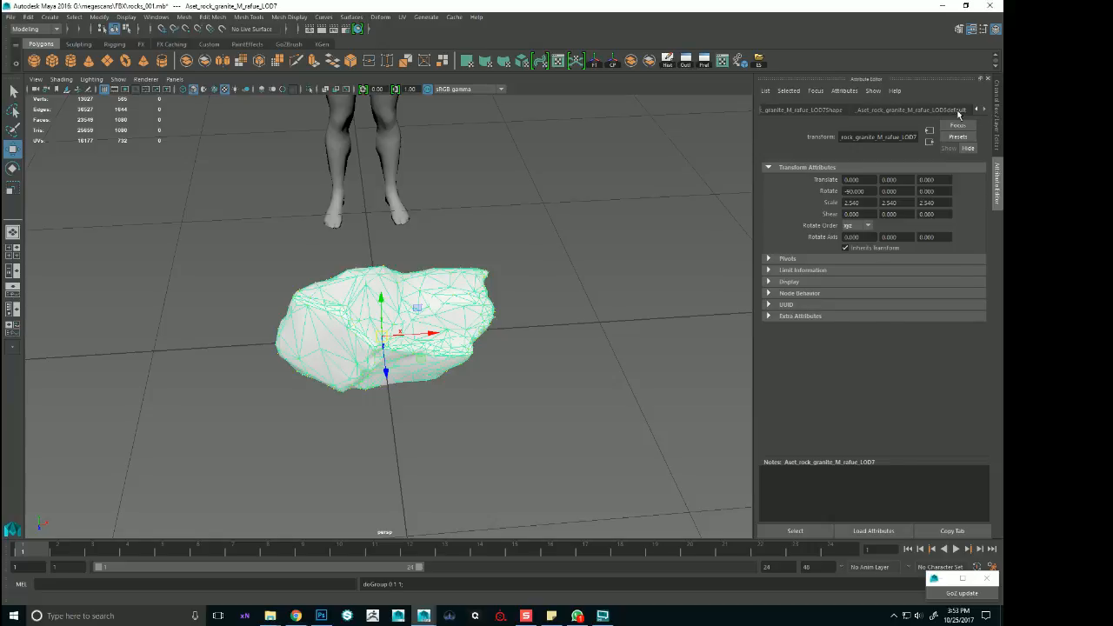
left_click(958, 112)
left_click(967, 229)
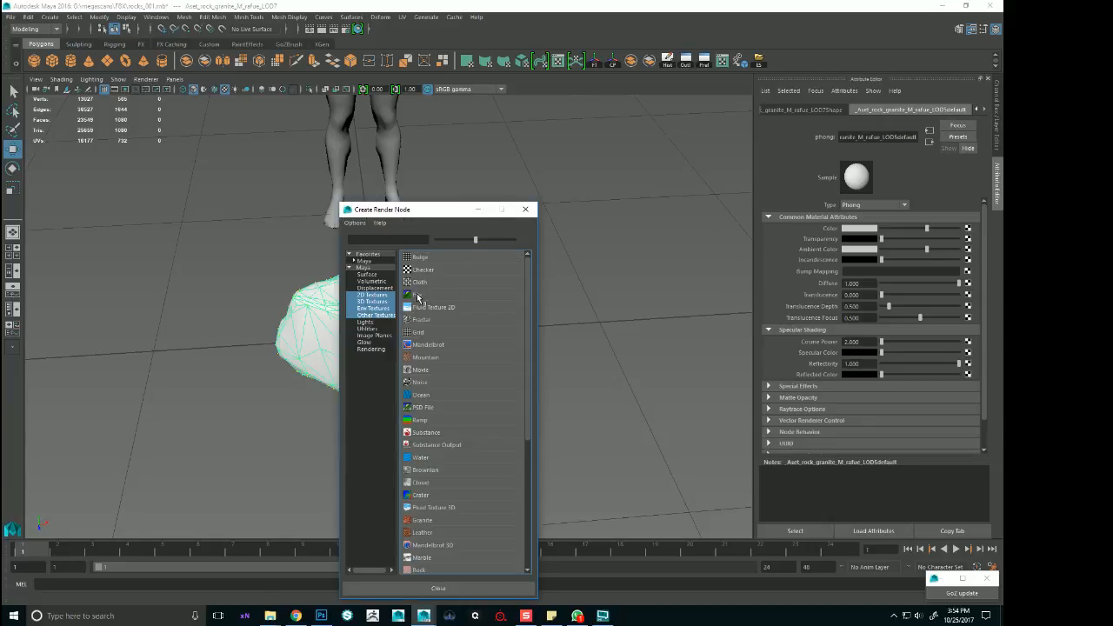
left_click(418, 295)
left_click(972, 253)
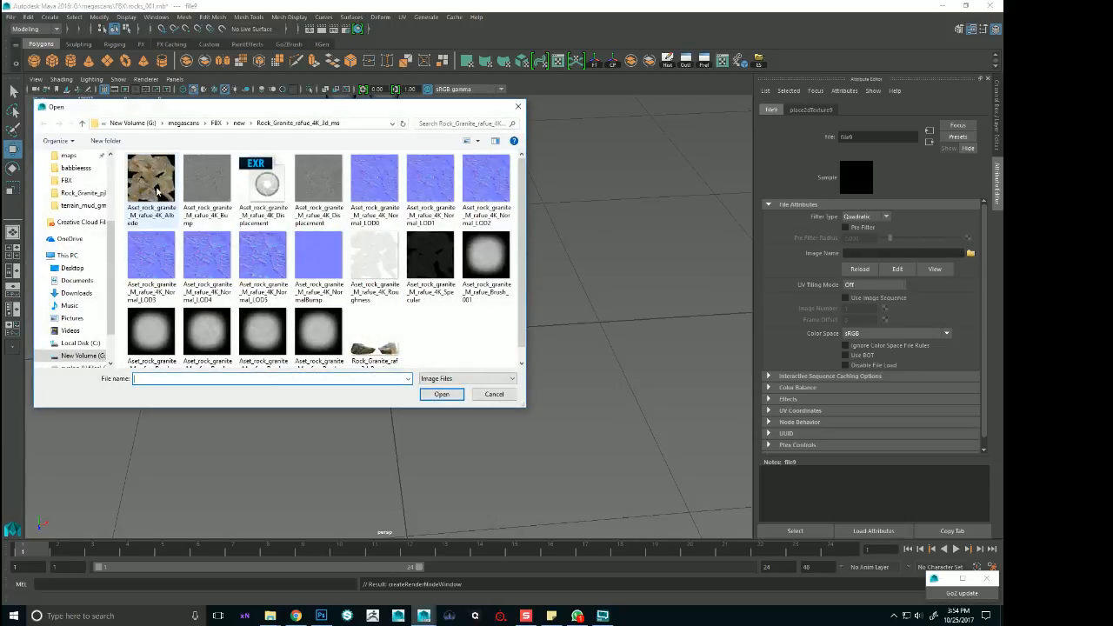
double_click(152, 179)
Choose the rafue 4K Albedo image again for the LOD7 mesh's existing color file texture
left_click_drag(504, 348, 331, 327, "alt")
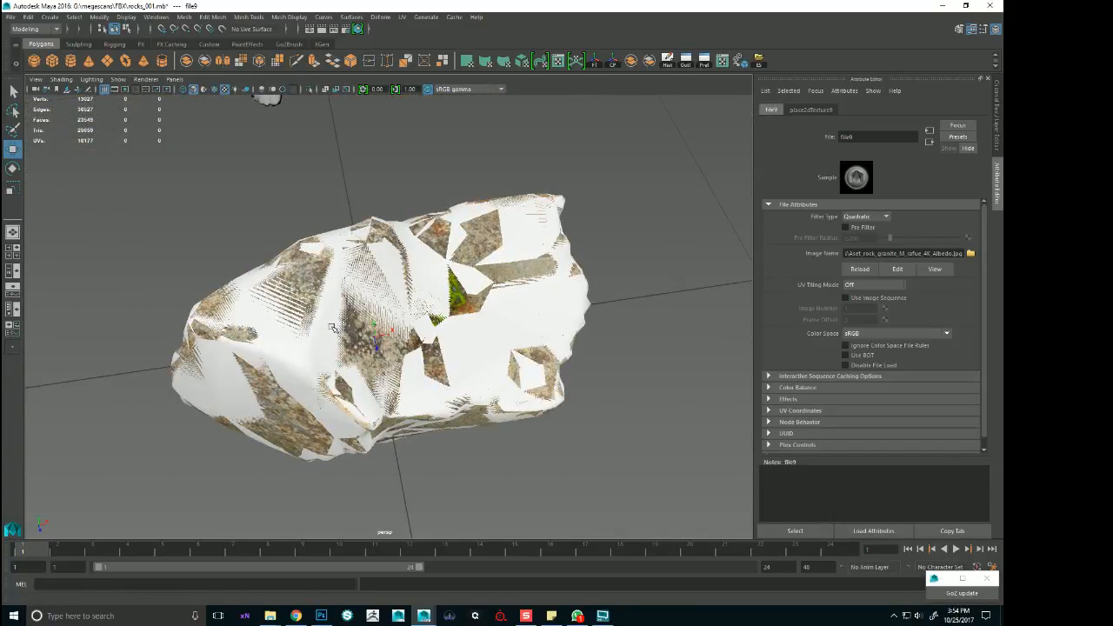
left_click(306, 316)
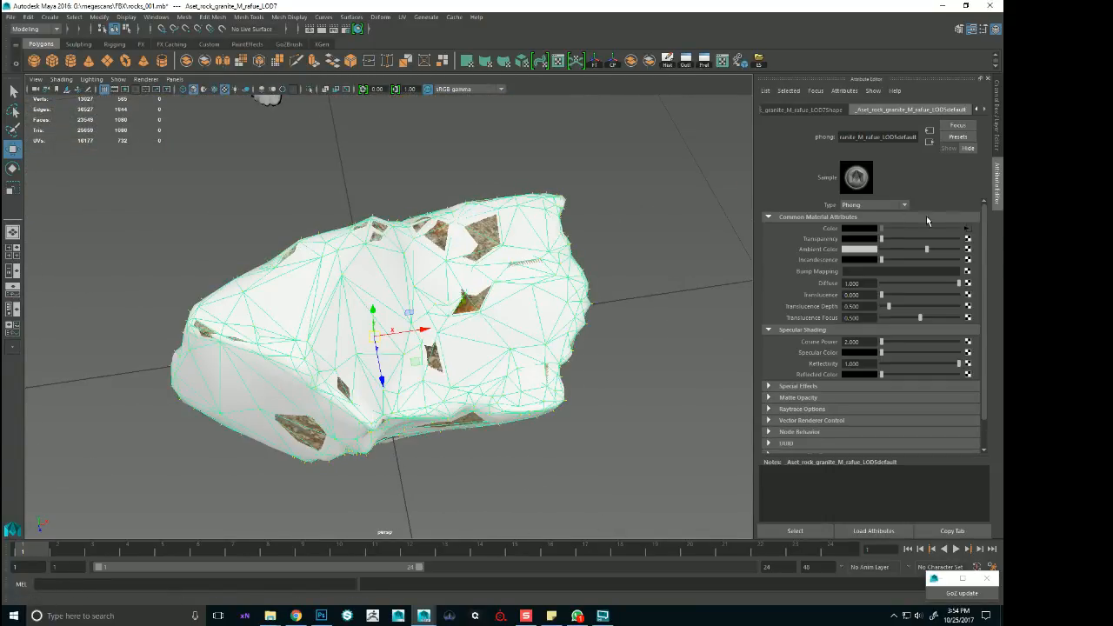
left_click(967, 227)
left_click(971, 253)
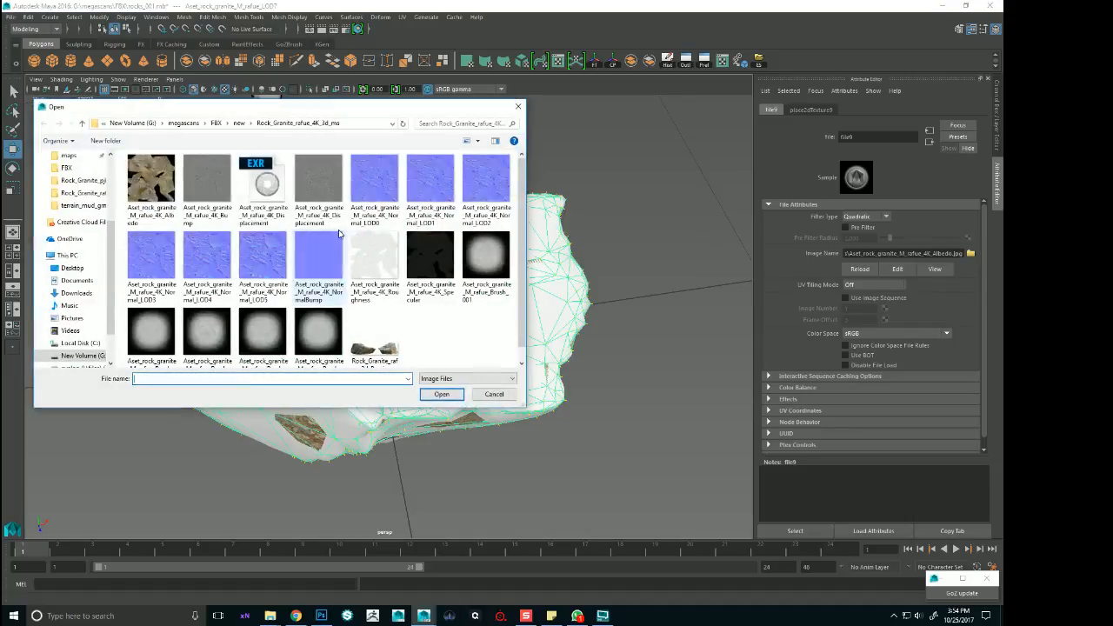
double_click(155, 180)
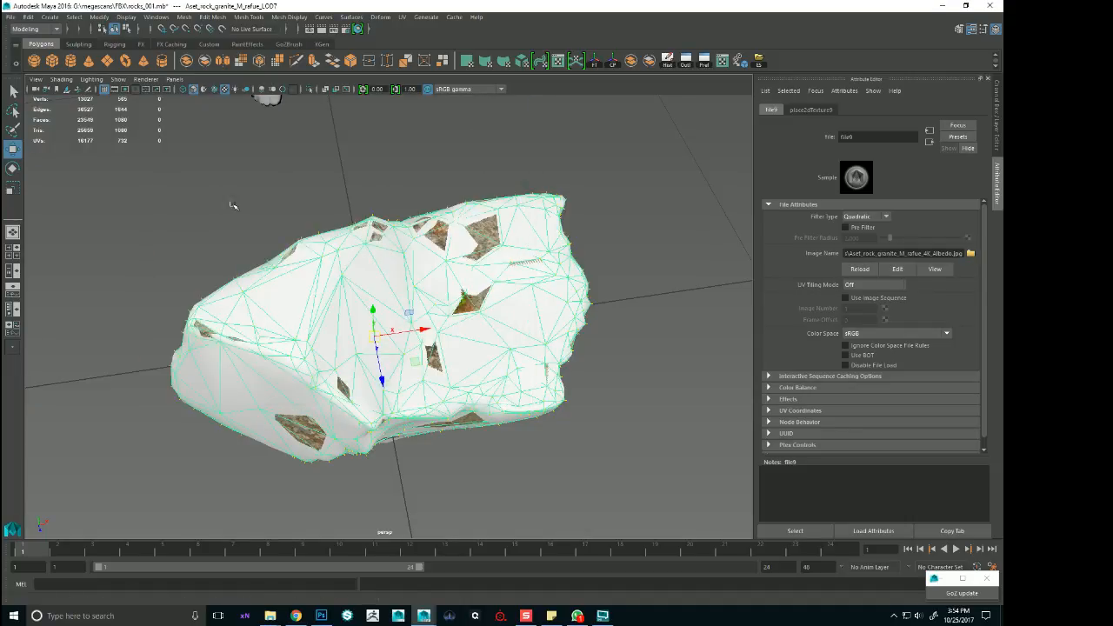
left_click(612, 348)
left_click_drag(590, 420, 581, 376, "alt")
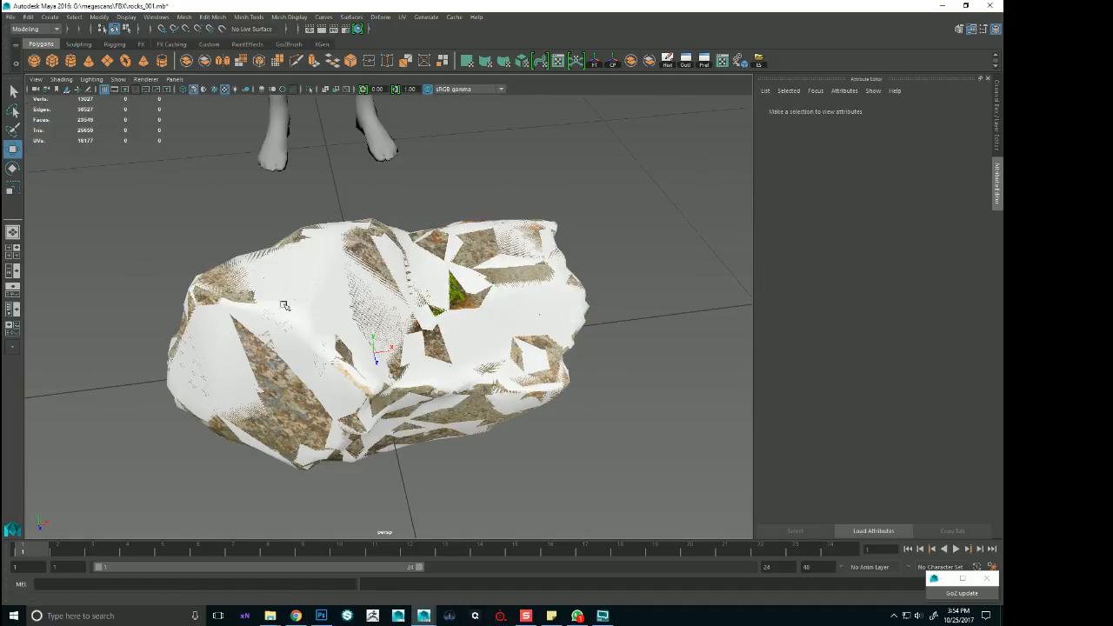
left_click(329, 294)
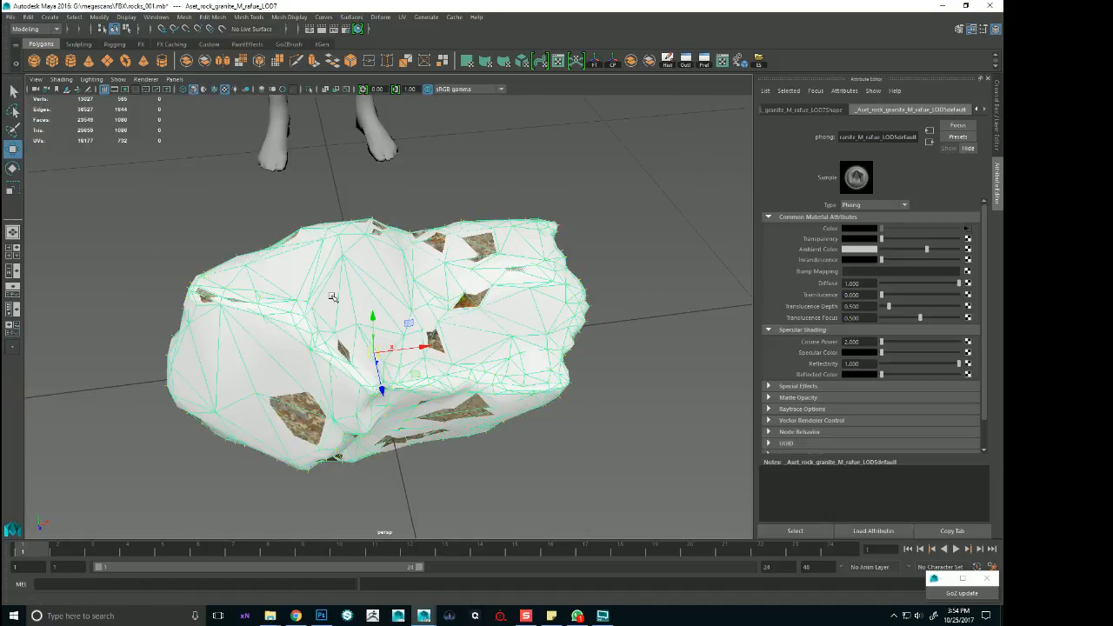
left_click(967, 228)
left_click(551, 322)
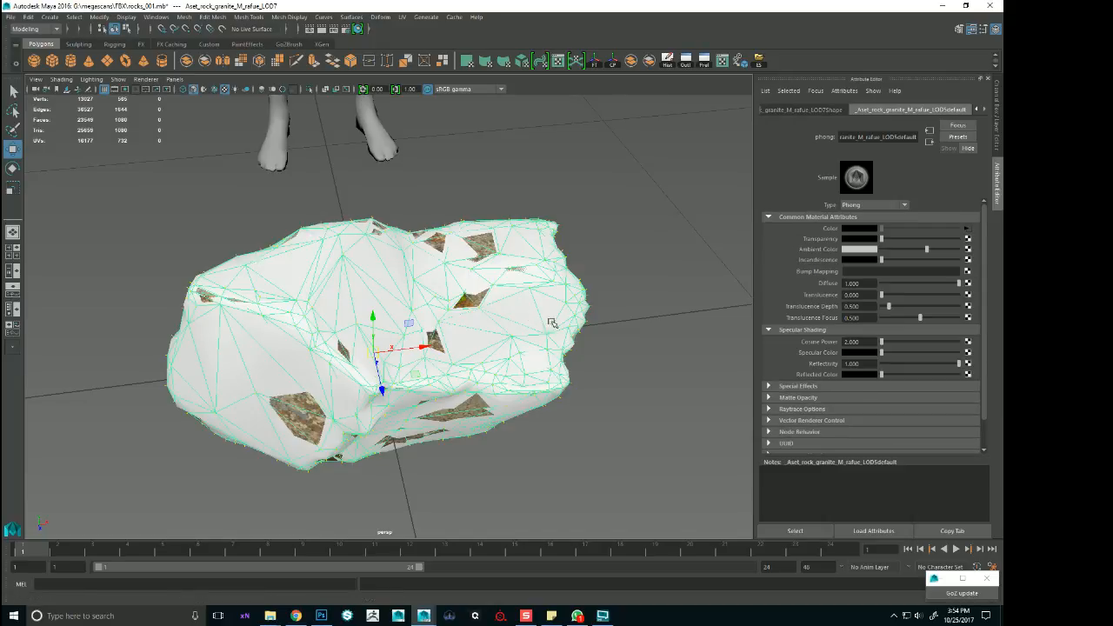
left_click(967, 228)
left_click(971, 253)
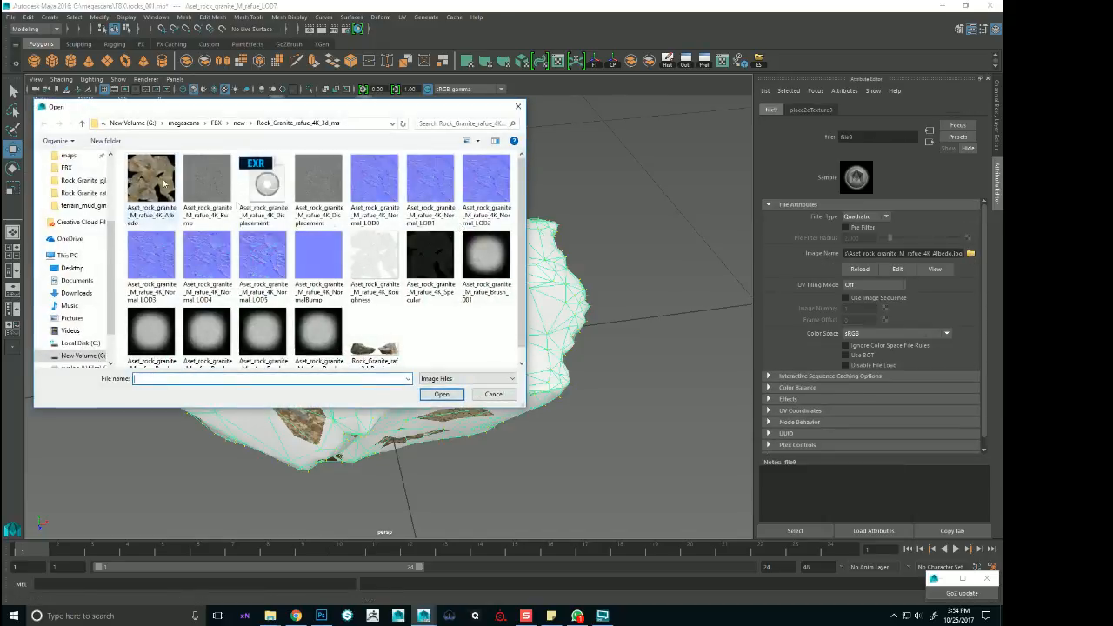
double_click(163, 206)
Map the color of the Aset_rock_granite_M_rafue_LOD5 mesh's Phong material to a file texture using the rafue 4K Albedo image
right_click_drag(568, 293, 575, 310, "alt")
left_click_drag(575, 310, 560, 380, "alt")
left_click(560, 380)
left_click(583, 324)
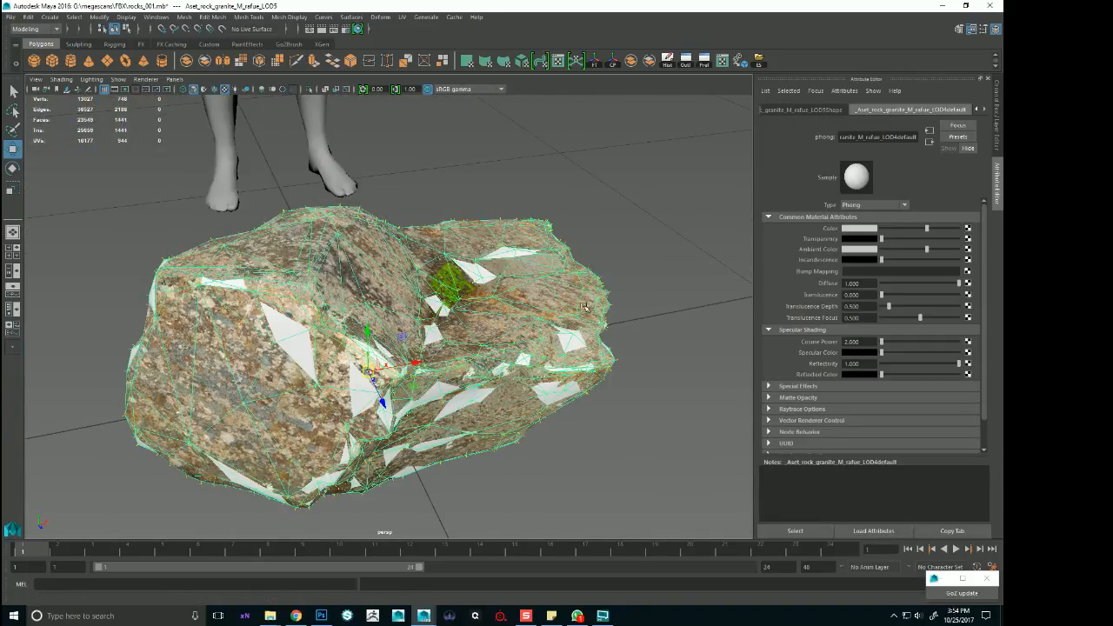
right_click_drag(612, 308, 606, 292, "alt")
left_click_drag(616, 292, 638, 303, "alt")
left_click(968, 230)
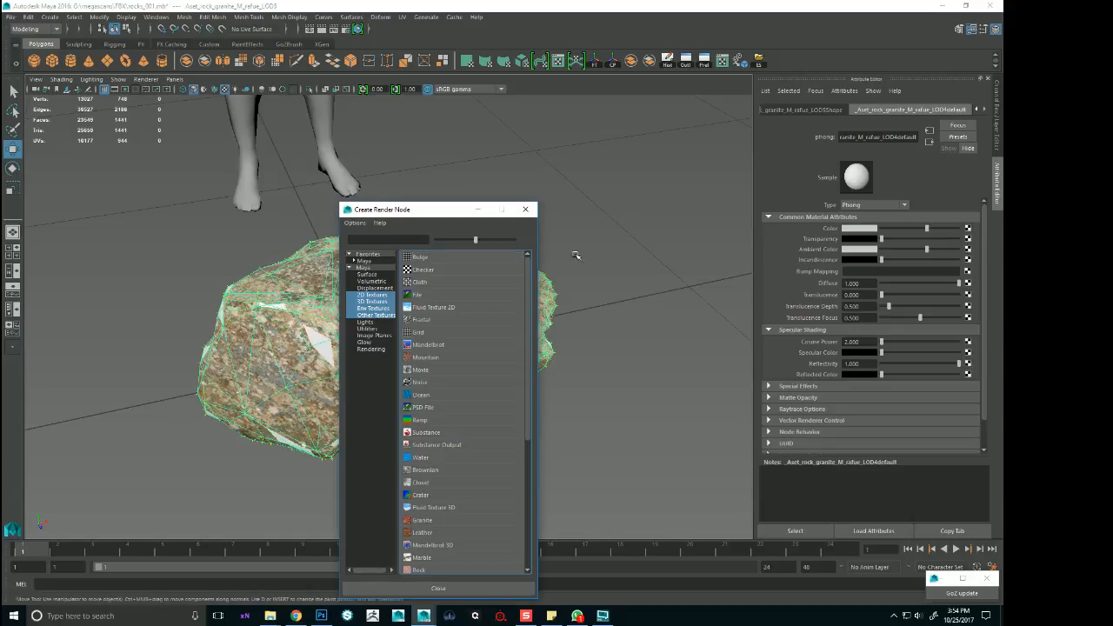
left_click(425, 295)
left_click(971, 253)
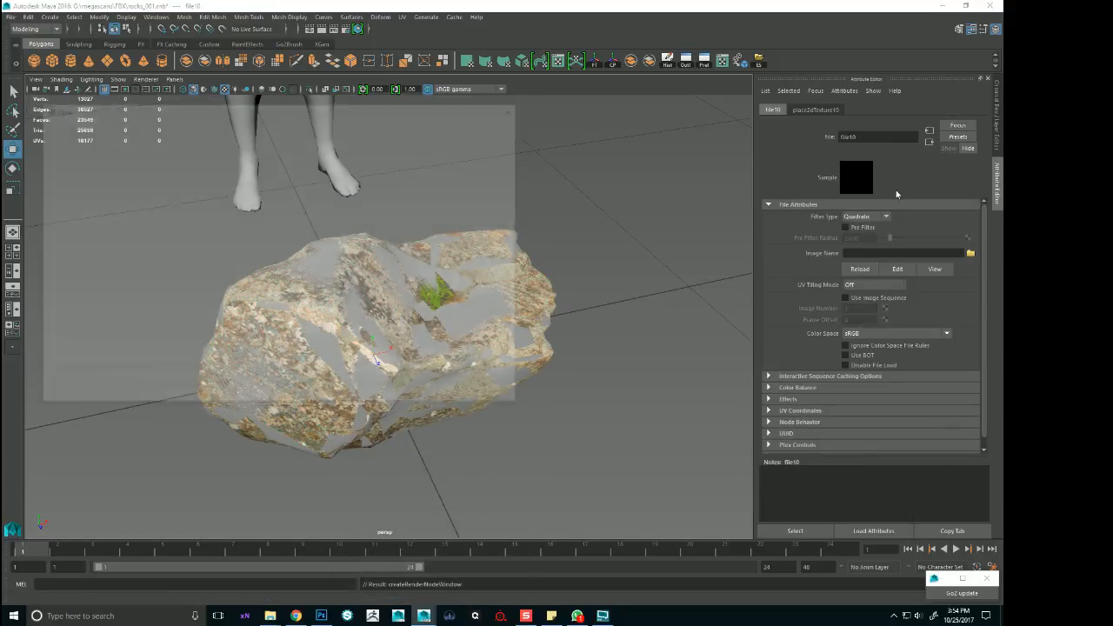
double_click(146, 184)
Group the selected rafue granite meshes at the origin and set the group's scale to 2 on all three axes
left_click_drag(460, 250, 370, 284, "alt")
scroll(370, 285, "down", 6)
left_click_drag(356, 365, 306, 289, "alt")
left_click(407, 316)
left_click_drag(444, 382, 557, 300, "alt")
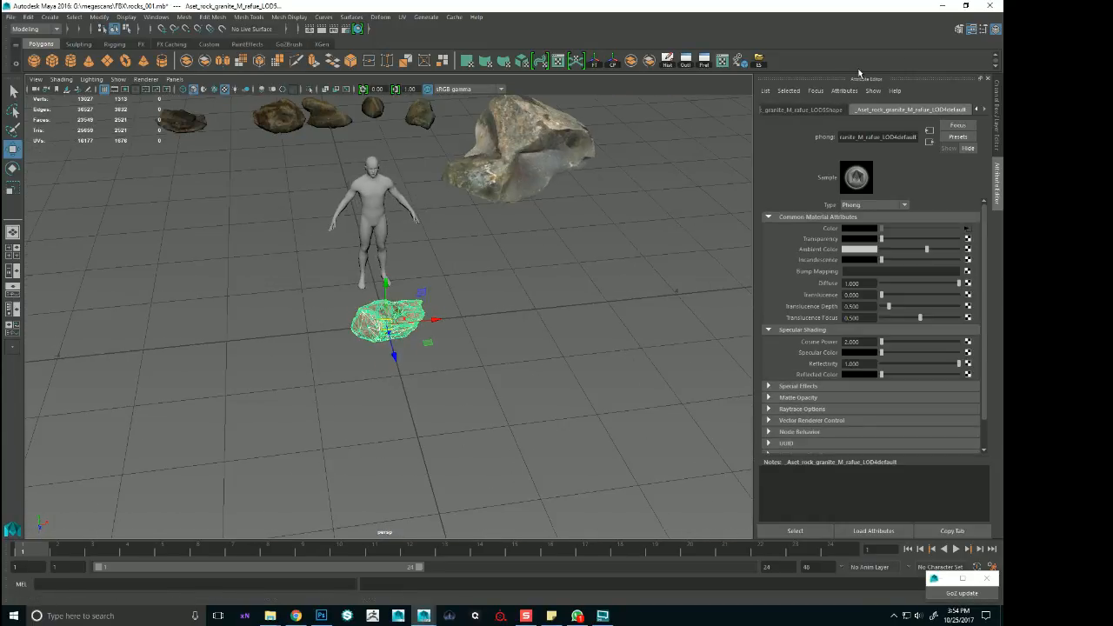
left_click(996, 30)
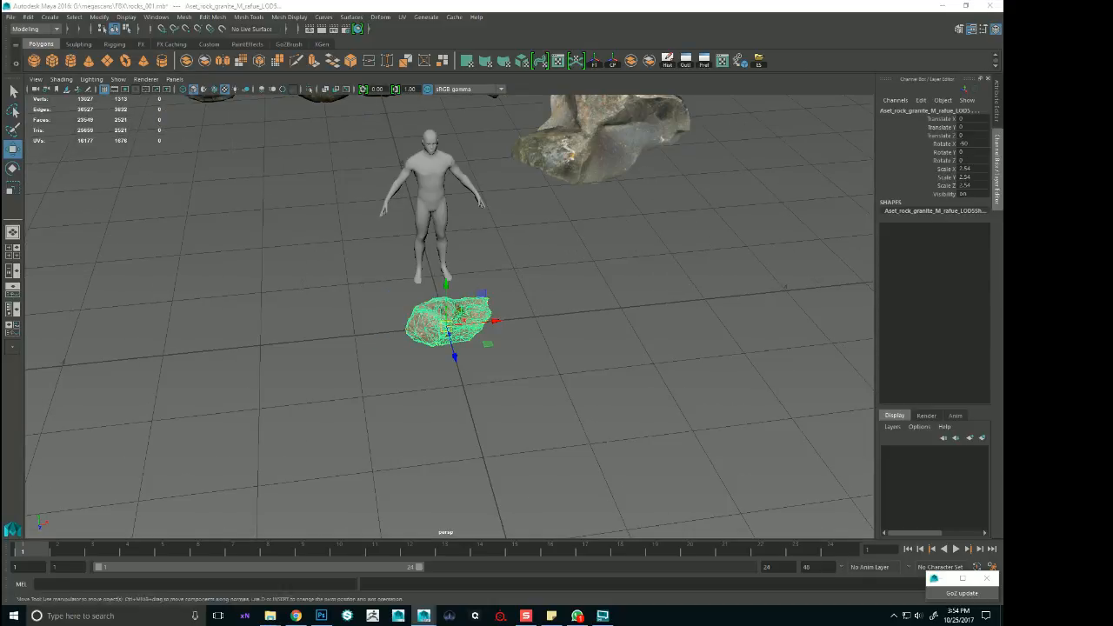
key("ctrl+g")
left_click_drag(942, 169, 948, 206)
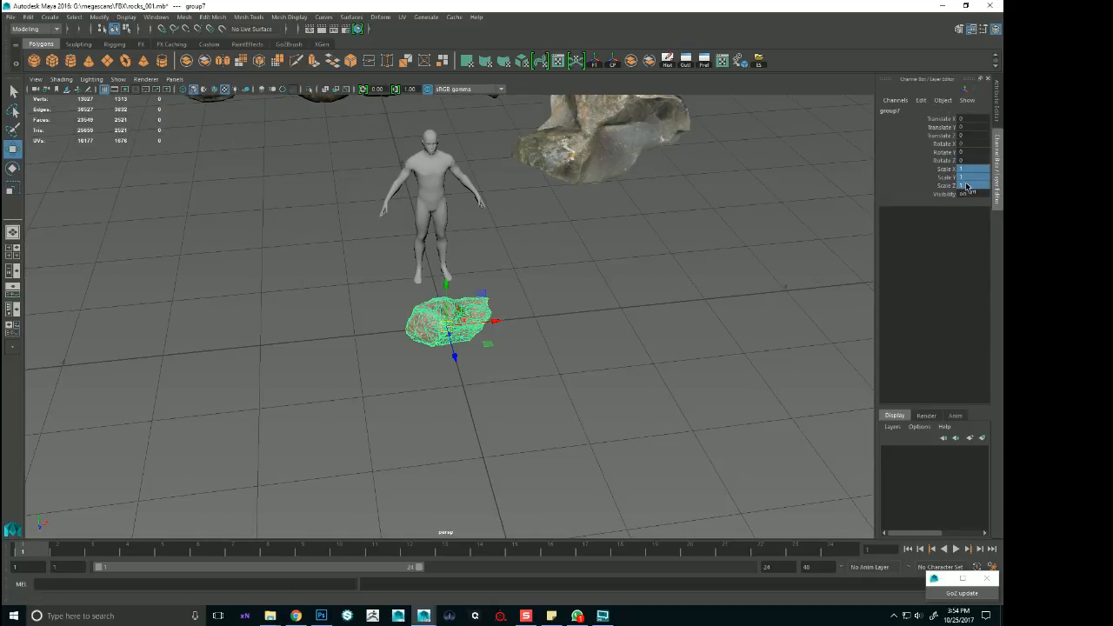
type("2")
key("Return")
right_click_drag(639, 223, 556, 228, "alt")
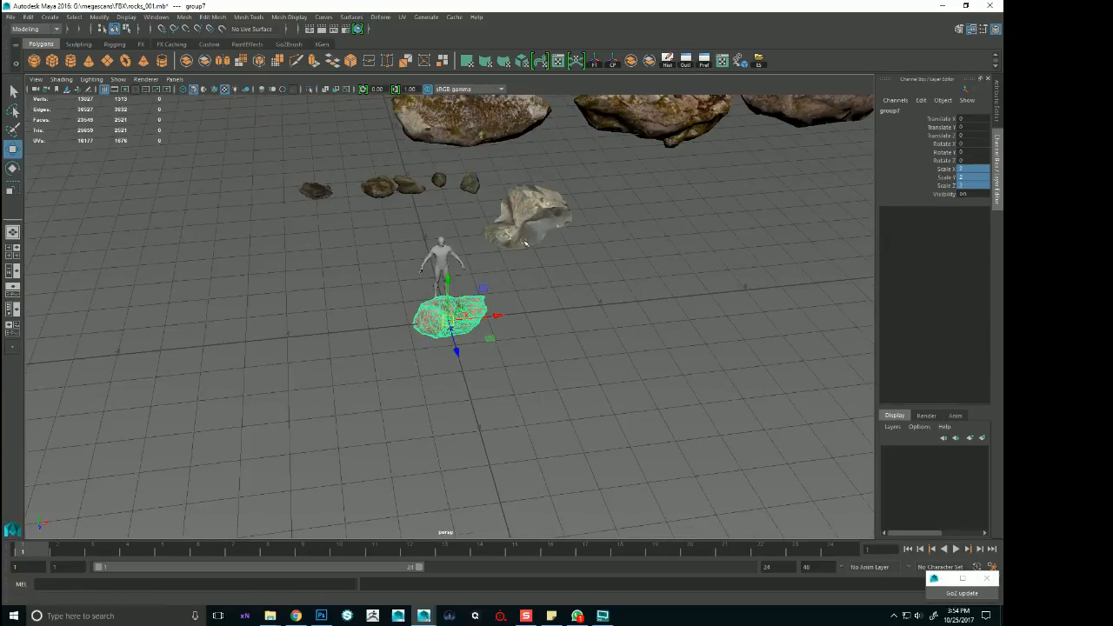
Move the rafue granite group away from the origin with grid snapping, placing it beside the larger grey granite rock, and deselect it
middle_click_drag(724, 263, 560, 353, "alt")
left_click_drag(560, 353, 504, 383, "alt")
key("x")
left_click_drag(275, 391, 520, 400)
key("f")
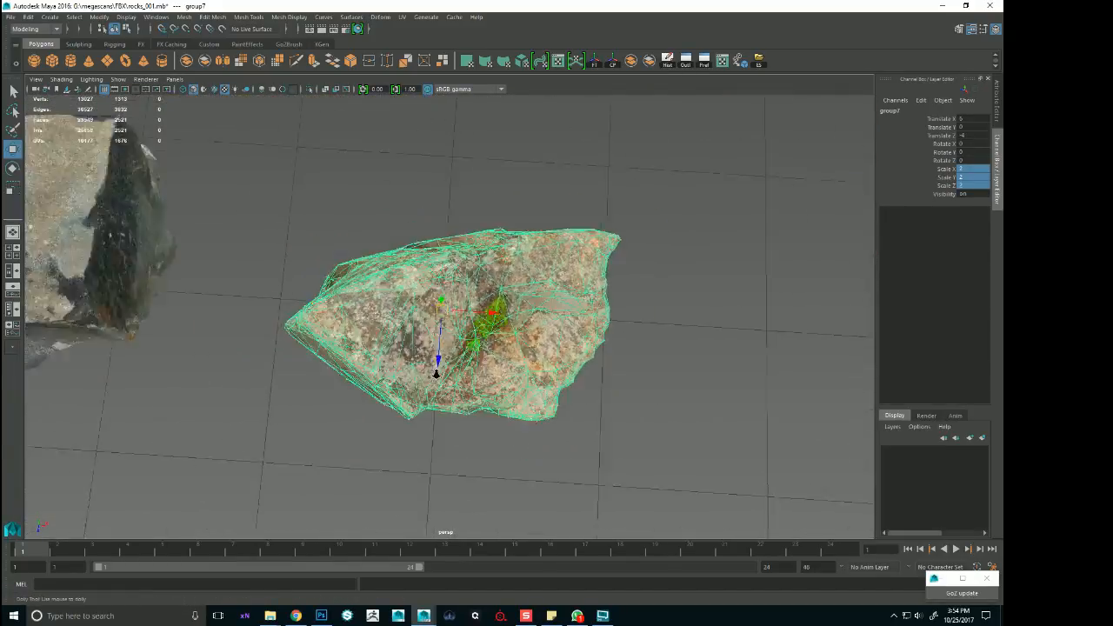
right_click_drag(566, 382, 513, 387, "alt")
left_click_drag(513, 387, 514, 357, "alt")
left_click(547, 458)
left_click_drag(548, 459, 562, 429, "alt")
right_click_drag(555, 427, 322, 421, "alt")
left_click_drag(322, 421, 323, 402, "alt")
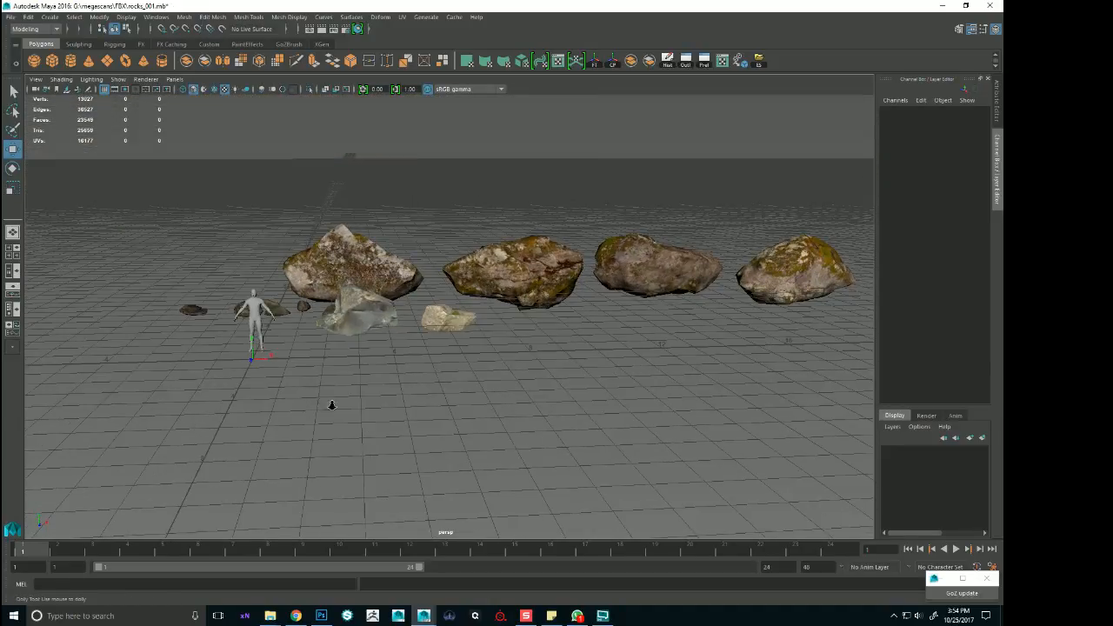
right_click_drag(331, 403, 440, 407, "alt")
mouse_move(440, 407)
left_mouse_down("alt")
mouse_move(442, 391)
mouse_move(440, 402)
left_mouse_up("alt")
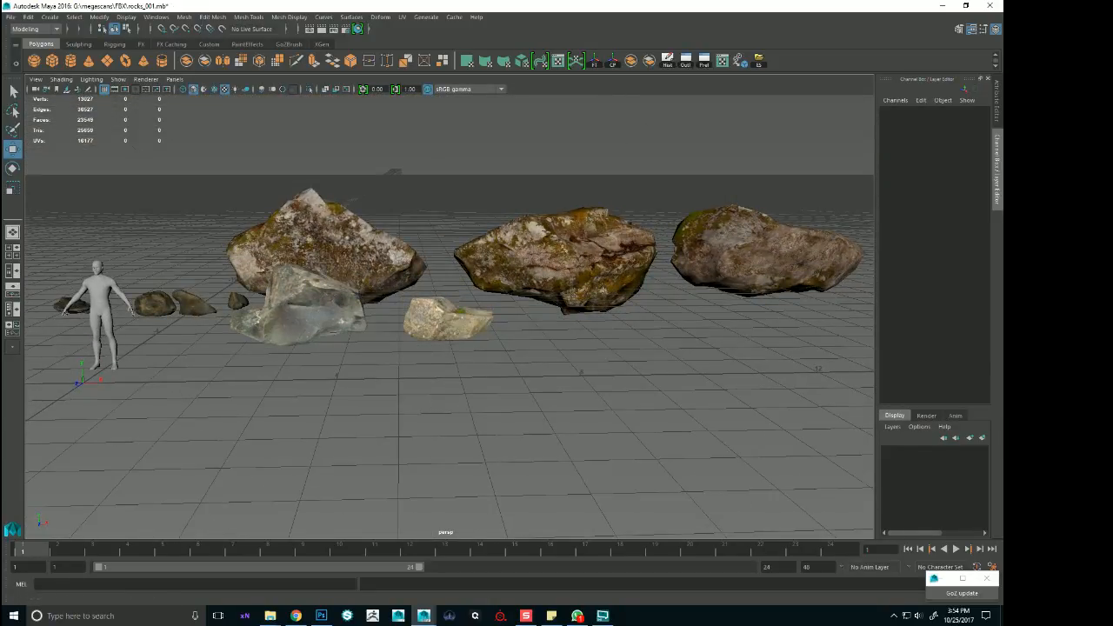
Close the granite rock preview image and save the rocks_001.mb scene
key("alt+Tab")
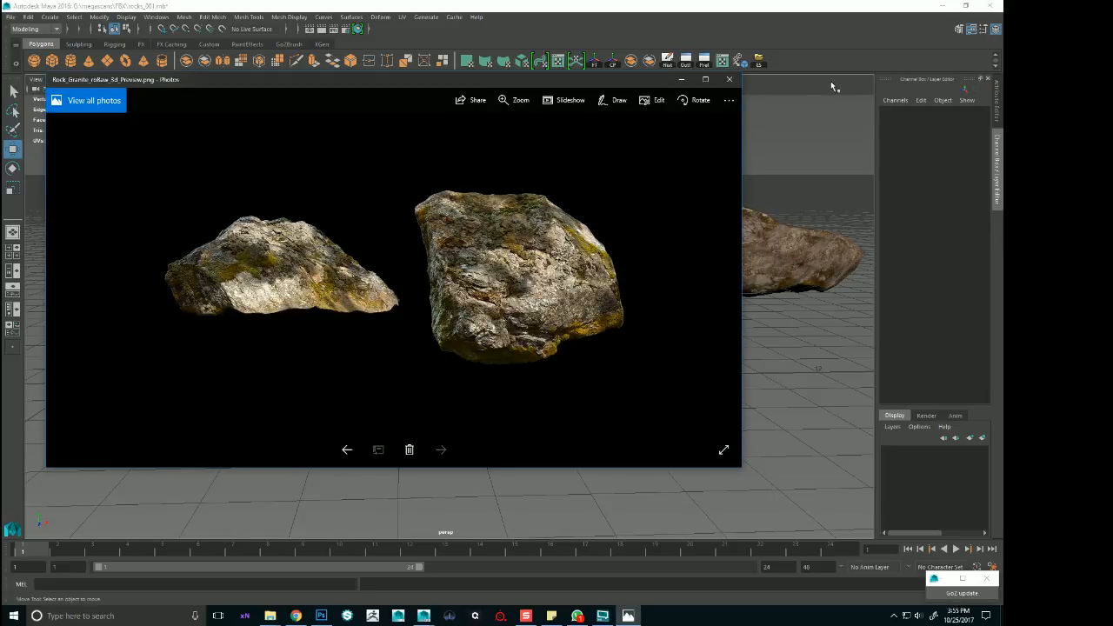
left_click(730, 83)
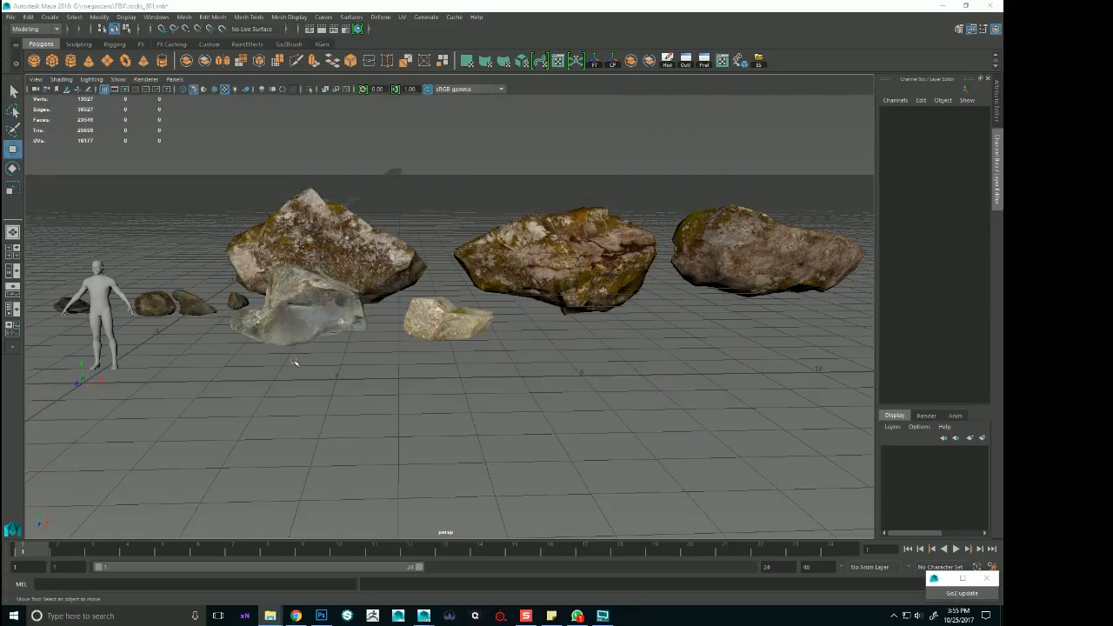
left_click_drag(295, 362, 340, 372, "alt")
key("ctrl+s")
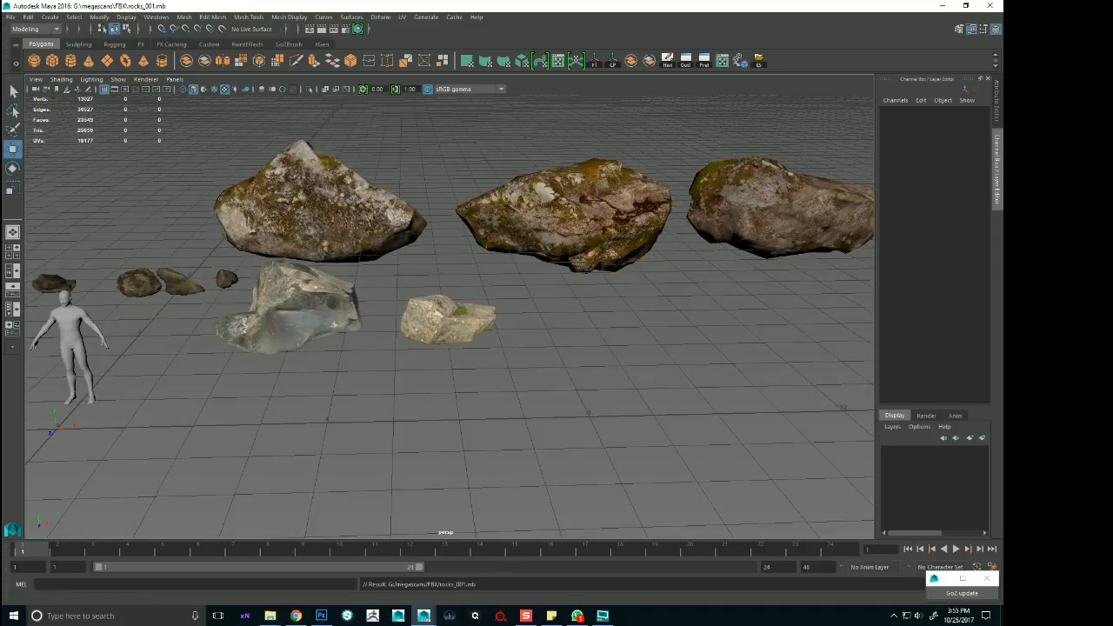
Import Aset_rock_granite_L_rbBaw_LOD4.FBX into the rocks scene
key("alt+Tab")
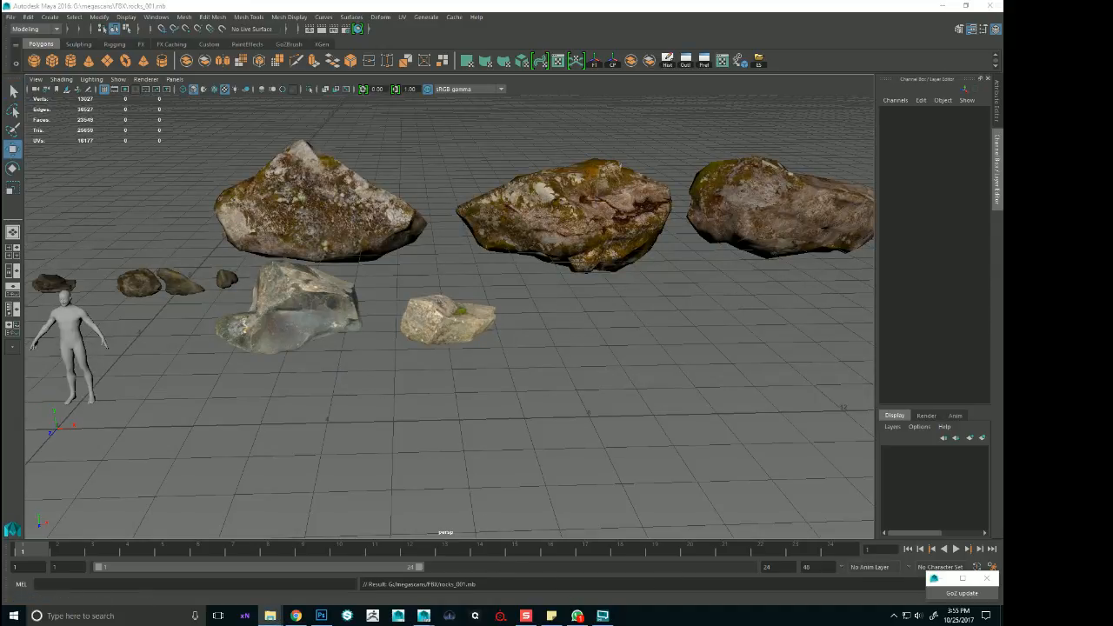
left_click_drag(1, 426, 355, 431)
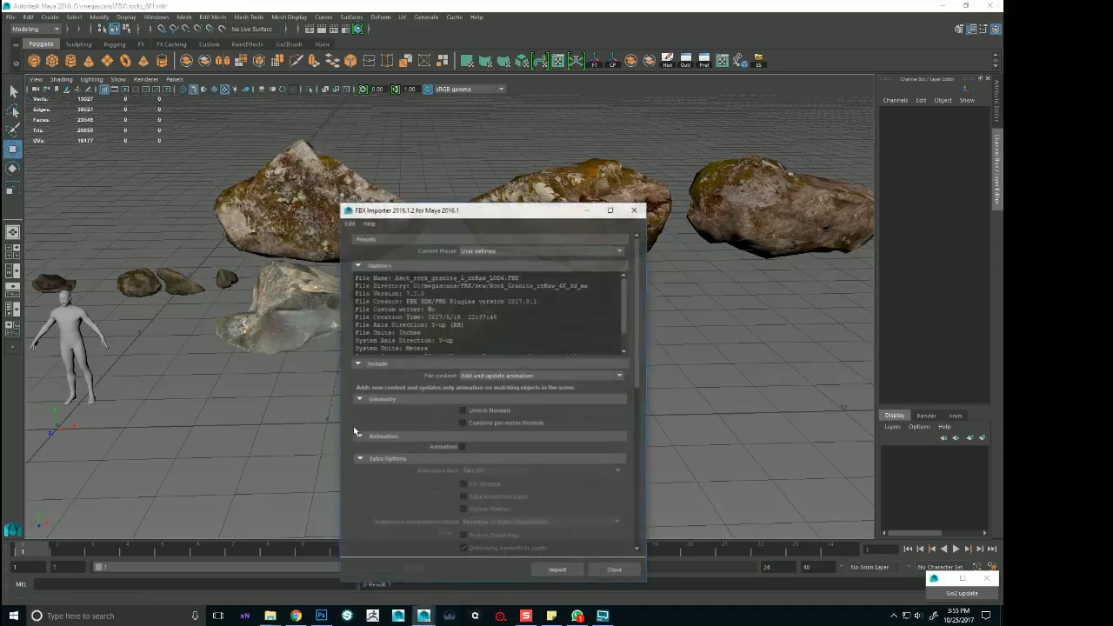
left_click(561, 569)
left_click_drag(150, 403, 204, 413, "alt")
middle_click_drag(203, 412, 510, 406, "alt")
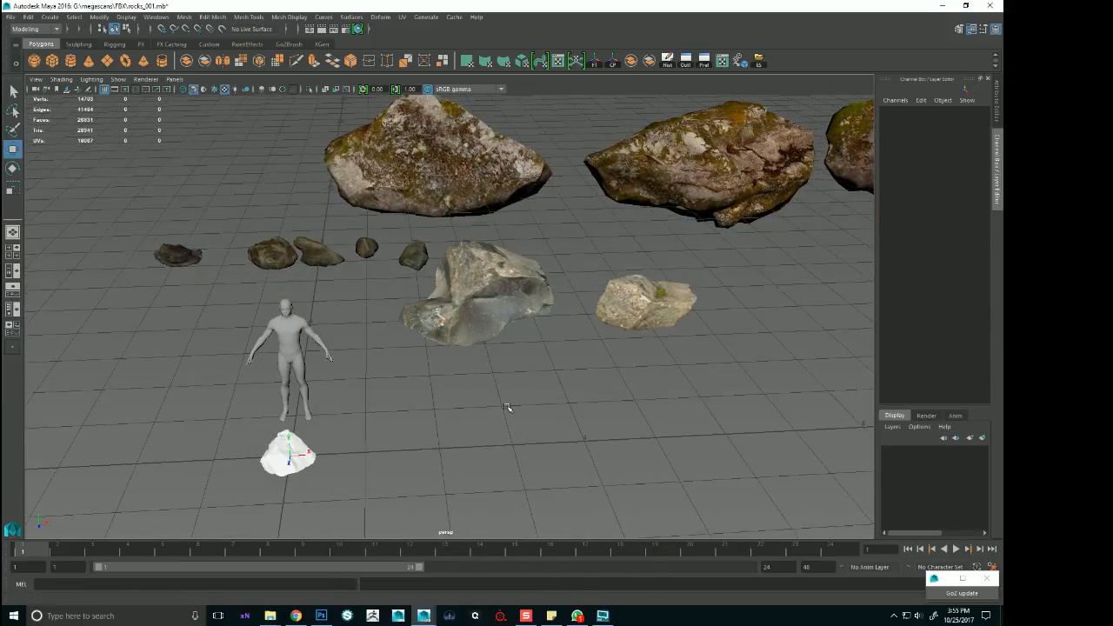
left_click_drag(641, 470, 570, 425, "alt")
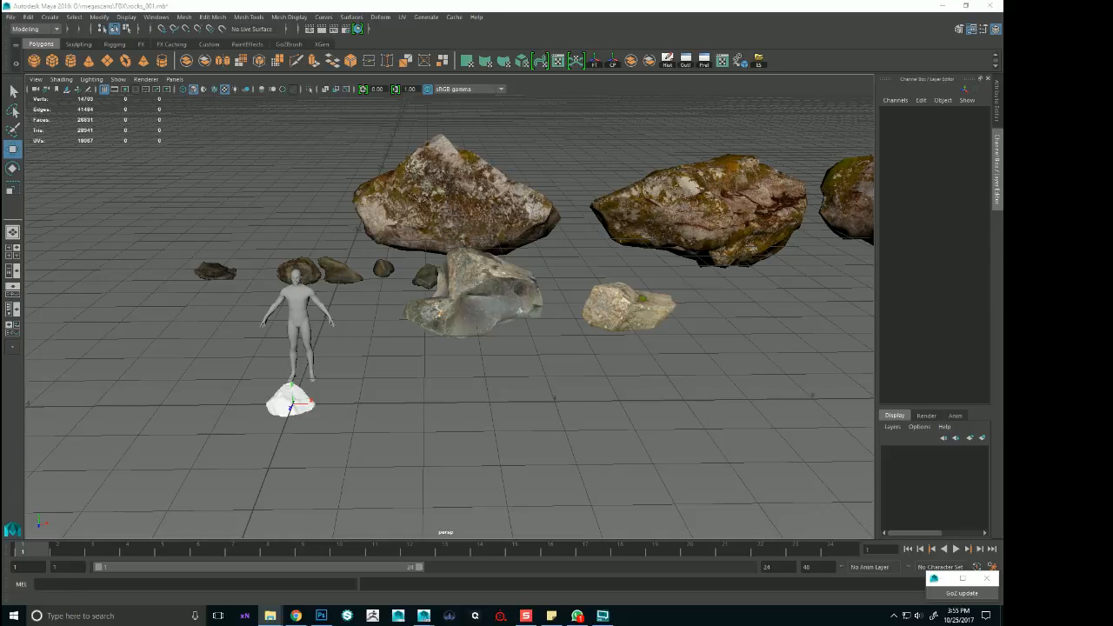
Save the scene and try to import another rbBaw granite LOD FBX file
left_click_drag(370, 381, 404, 390, "alt")
key("ctrl+s")
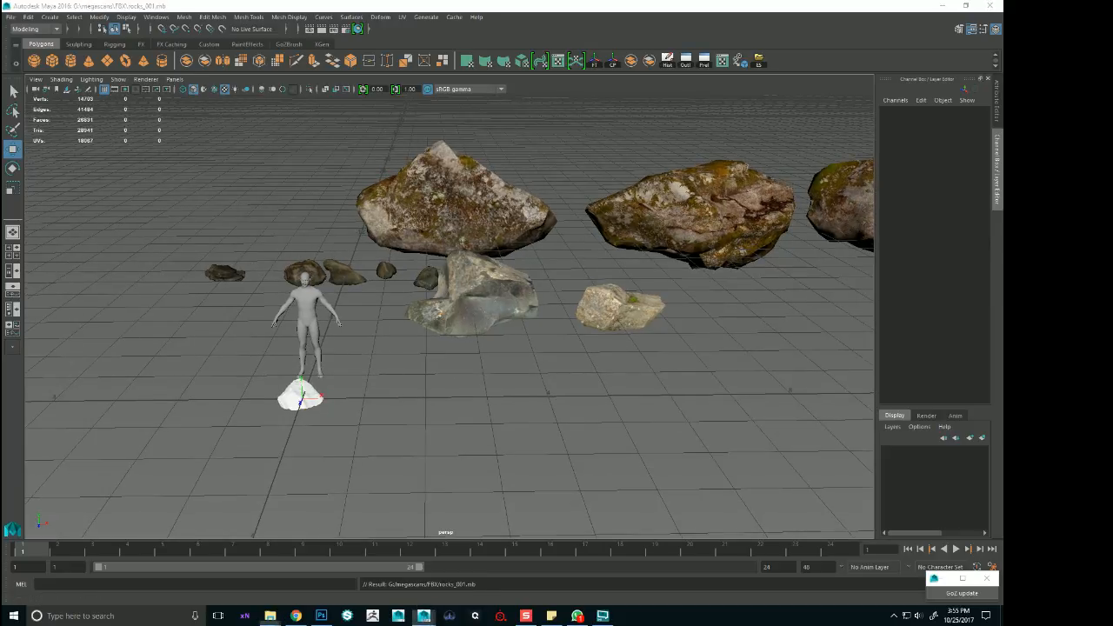
left_click_drag(441, 479, 421, 449)
left_click(555, 571)
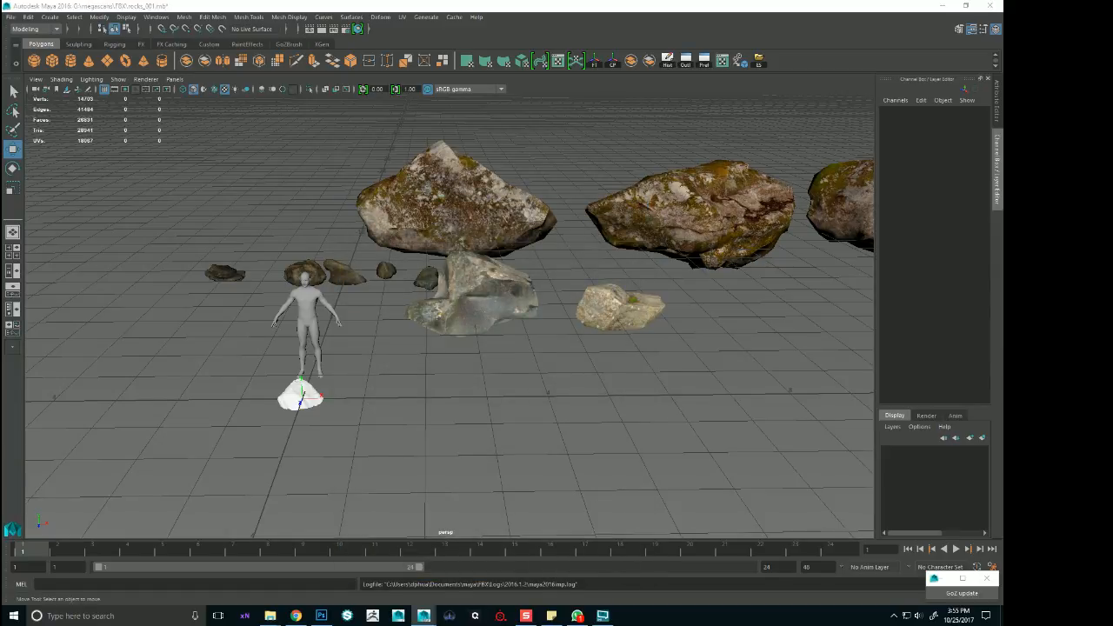
Select the untextured rbBaw granite mesh at the origin and examine its geometry up close
left_click(300, 398)
left_click_drag(477, 285, 506, 348, "alt")
right_click_drag(507, 348, 534, 335, "alt")
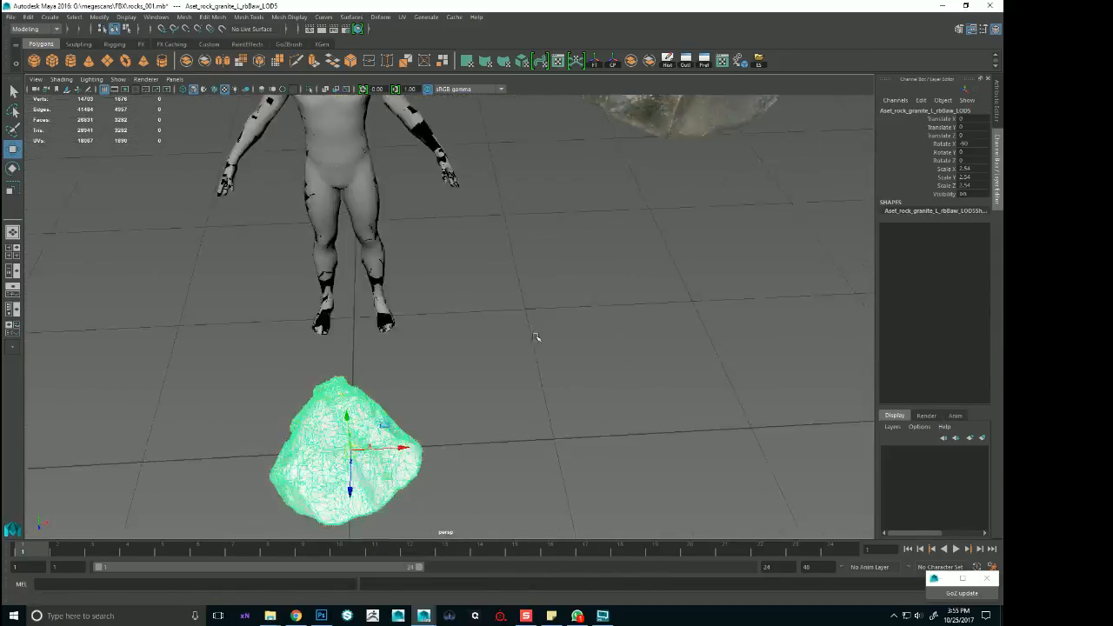
middle_click_drag(534, 336, 479, 293, "alt")
left_click_drag(479, 293, 490, 339, "alt")
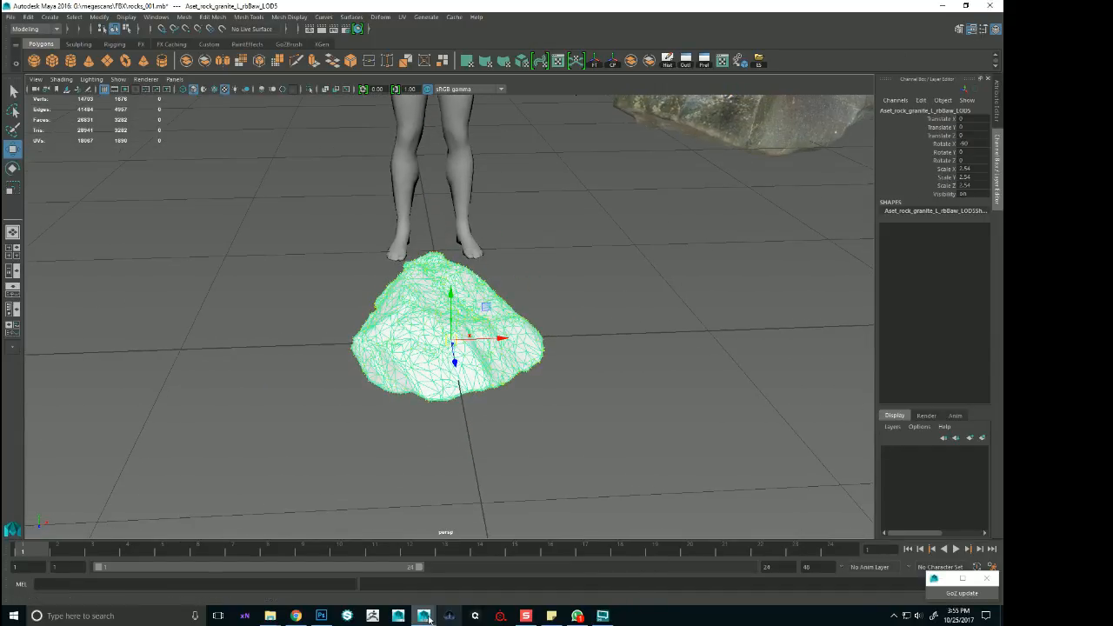
Switch to the second Maya session, start a new scene without saving, and import the rbBaw granite FBX into it
mouse_move(602, 614)
left_click(561, 568)
key("ctrl+n")
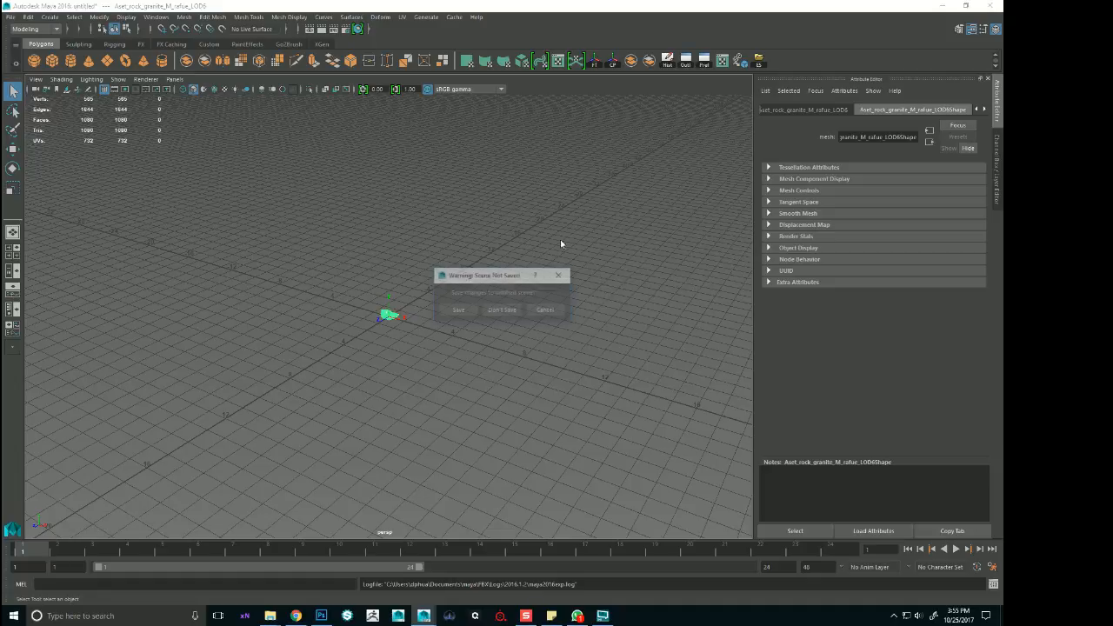
left_click(503, 310)
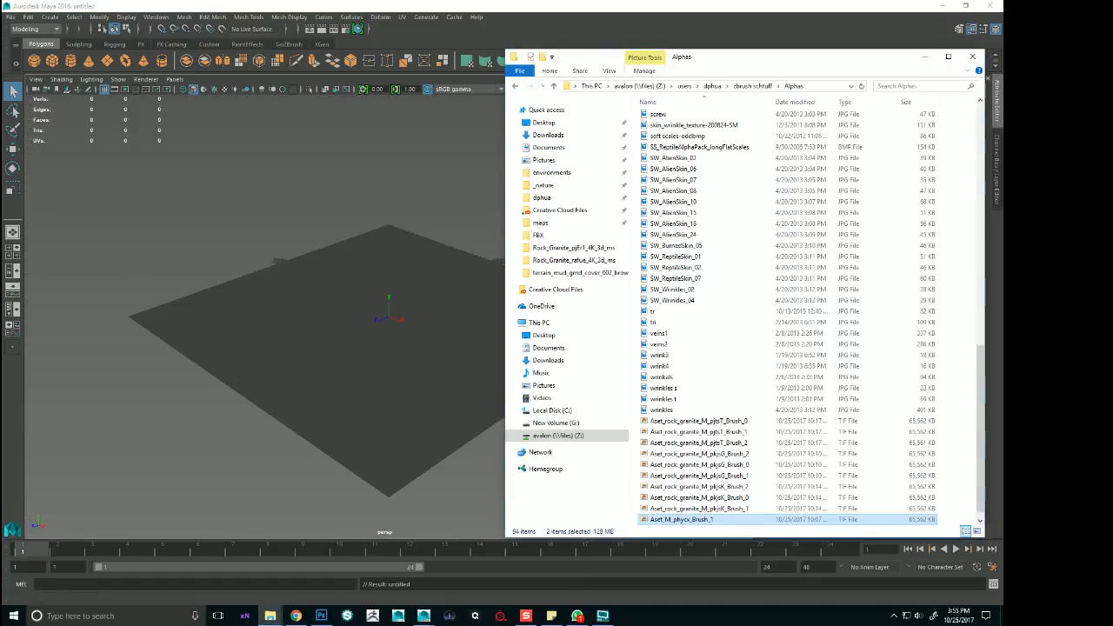
left_click(924, 55)
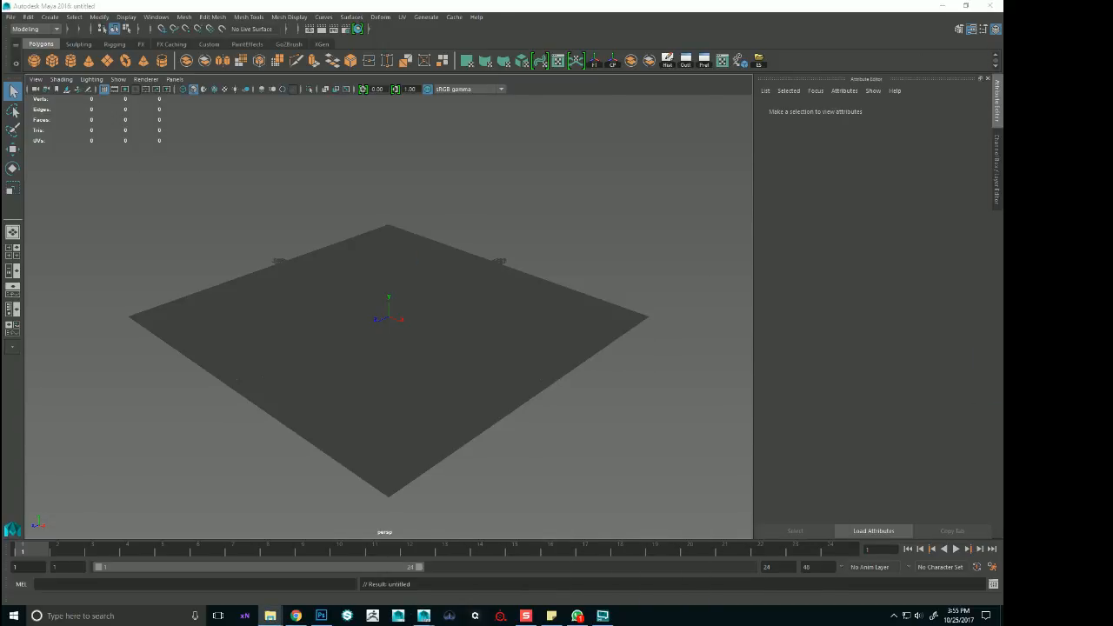
left_click(555, 567)
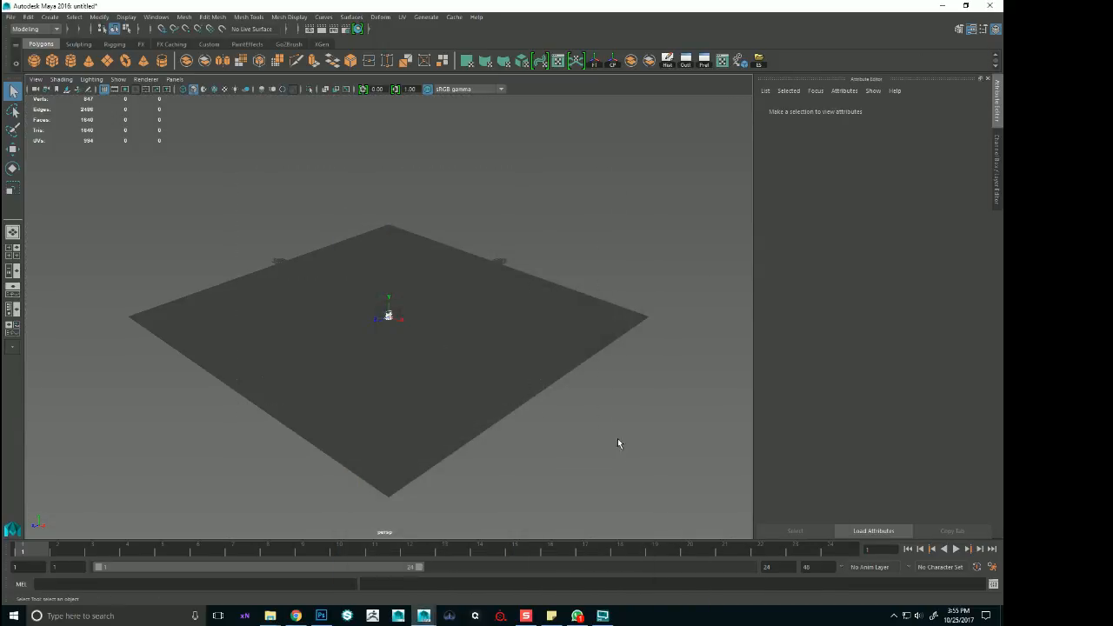
Select the imported rbBaw granite mesh and rename it adfsdf
left_click_drag(618, 444, 376, 301)
key("f")
left_click_drag(578, 370, 552, 348, "alt")
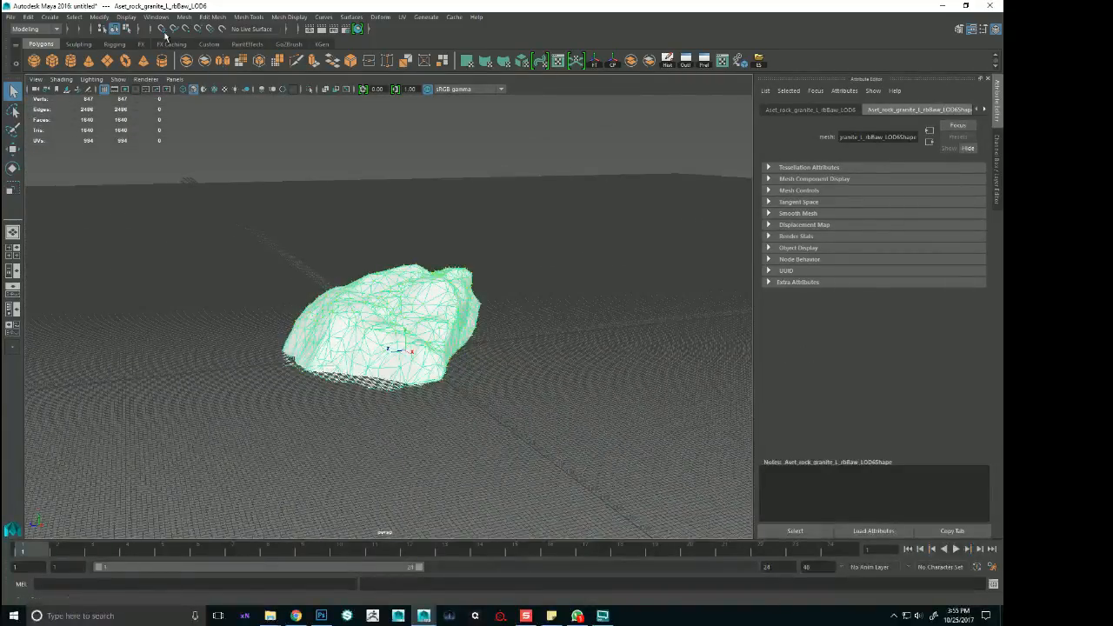
left_click(9, 16)
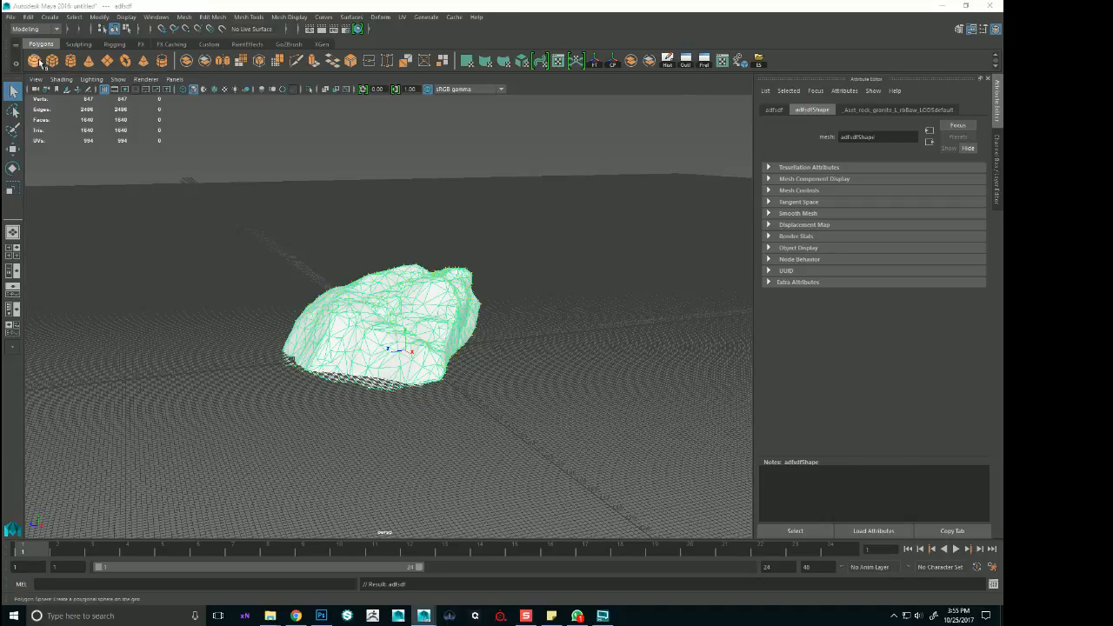
Export the selected rock mesh as an FBX file named "lod" into the granite rock's 4K asset folder
left_click(11, 17)
left_click(36, 153)
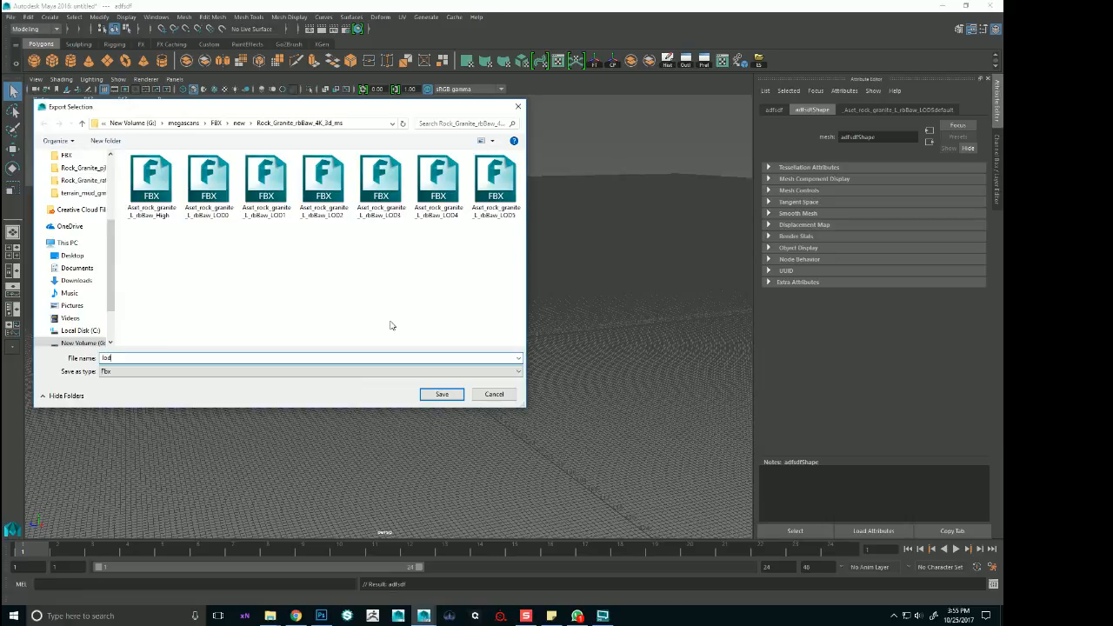
key("Return")
left_click(574, 454)
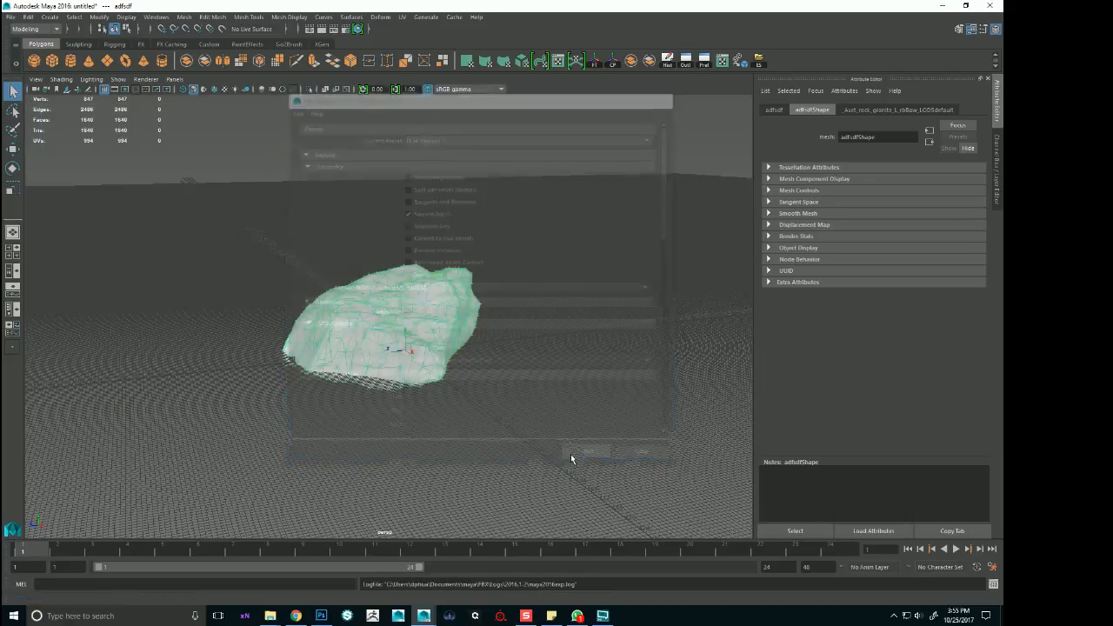
Switch to the Maya scene rocks_001.mb, import the exported rock FBX and select it together with the existing rock meshes
mouse_move(423, 616)
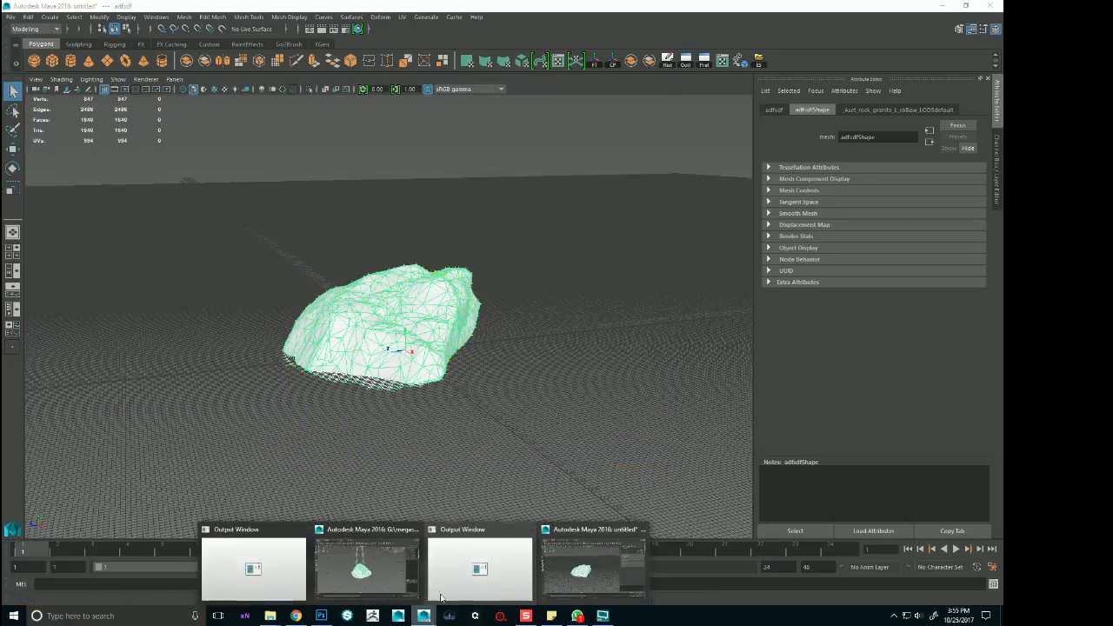
left_click(366, 561)
scroll(539, 397, "down", 5)
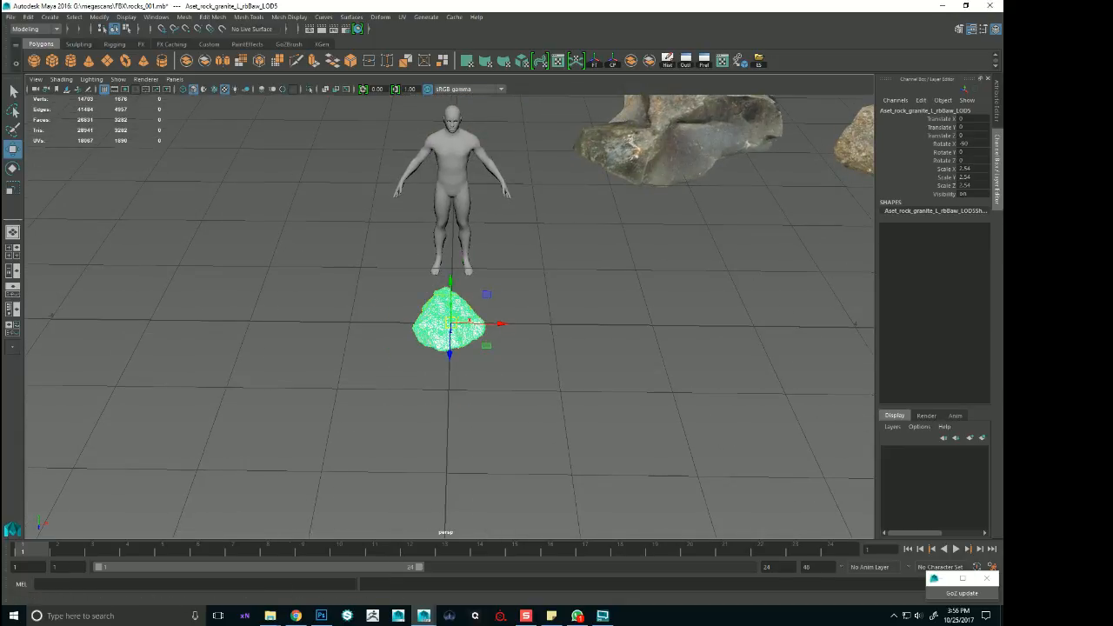
key("super+e")
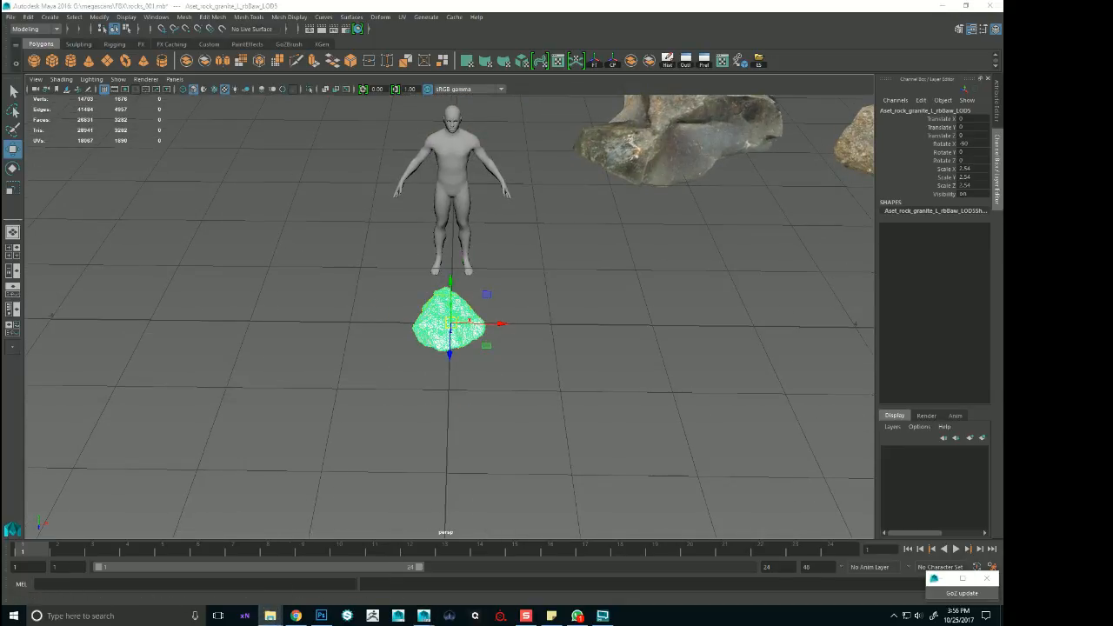
left_click_drag(2, 261, 423, 391)
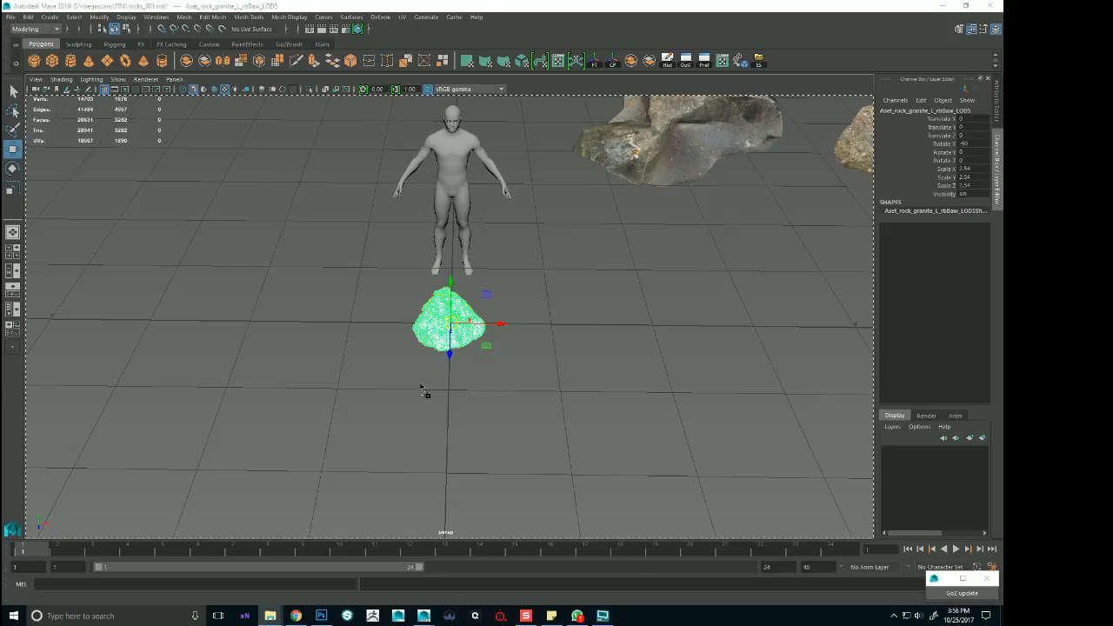
left_click(550, 575)
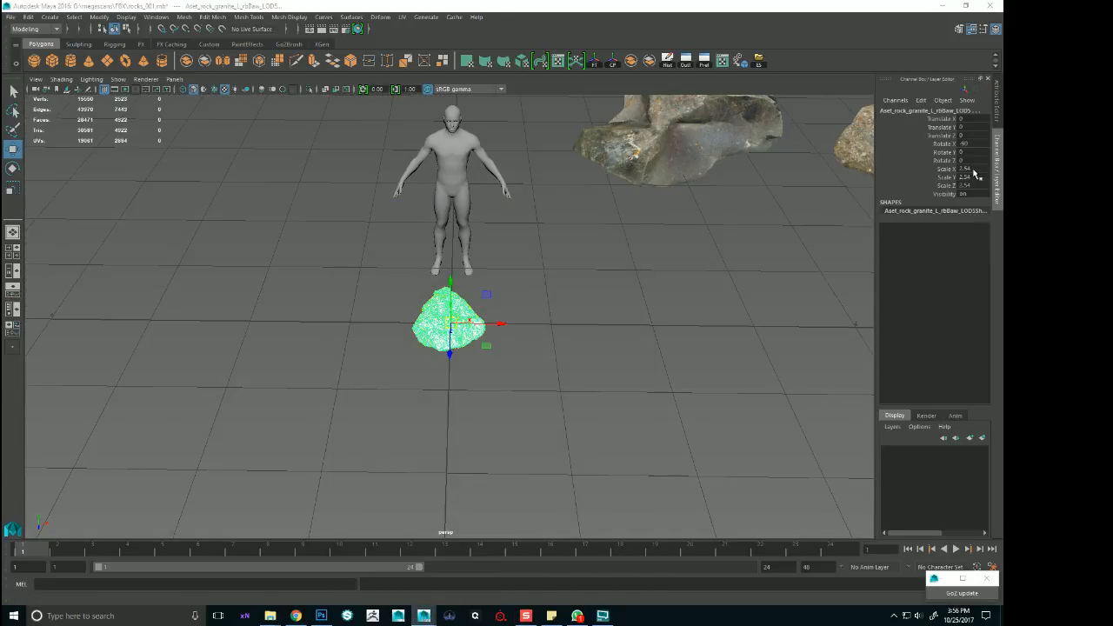
Group the selected granite rock meshes and set the group's scale to 2 on X, Y and Z
key("ctrl+g")
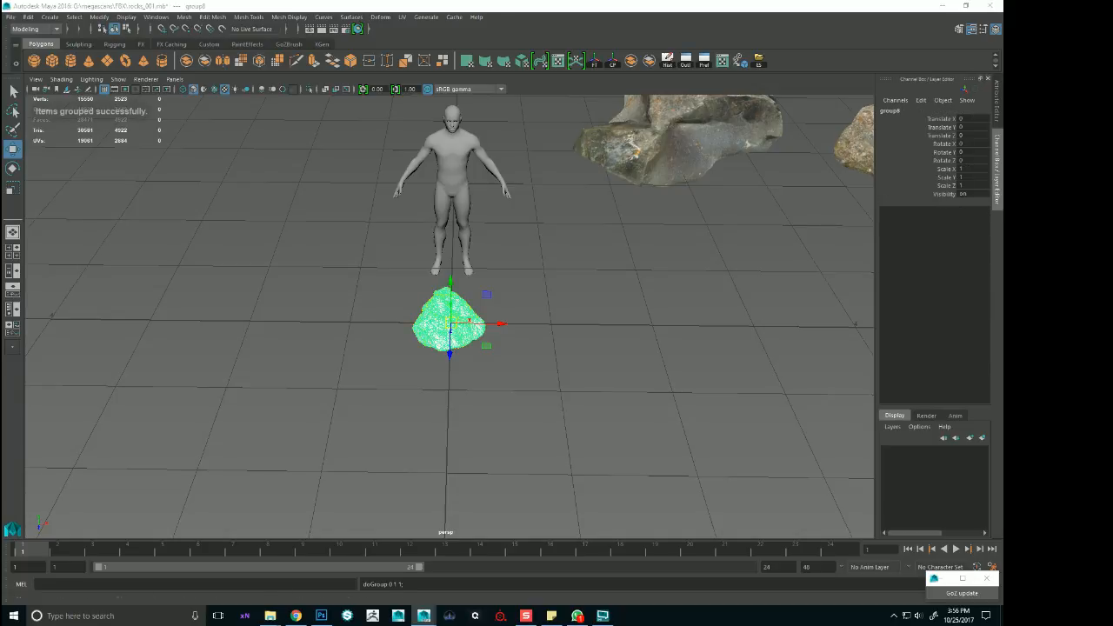
left_click_drag(963, 169, 964, 186)
type("2")
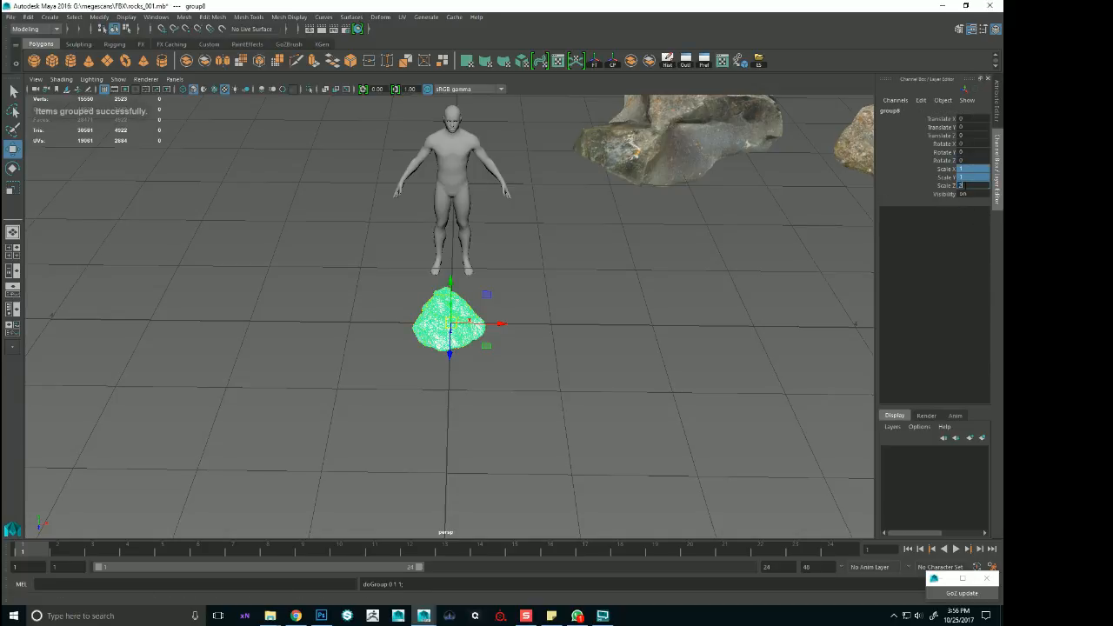
key("Return")
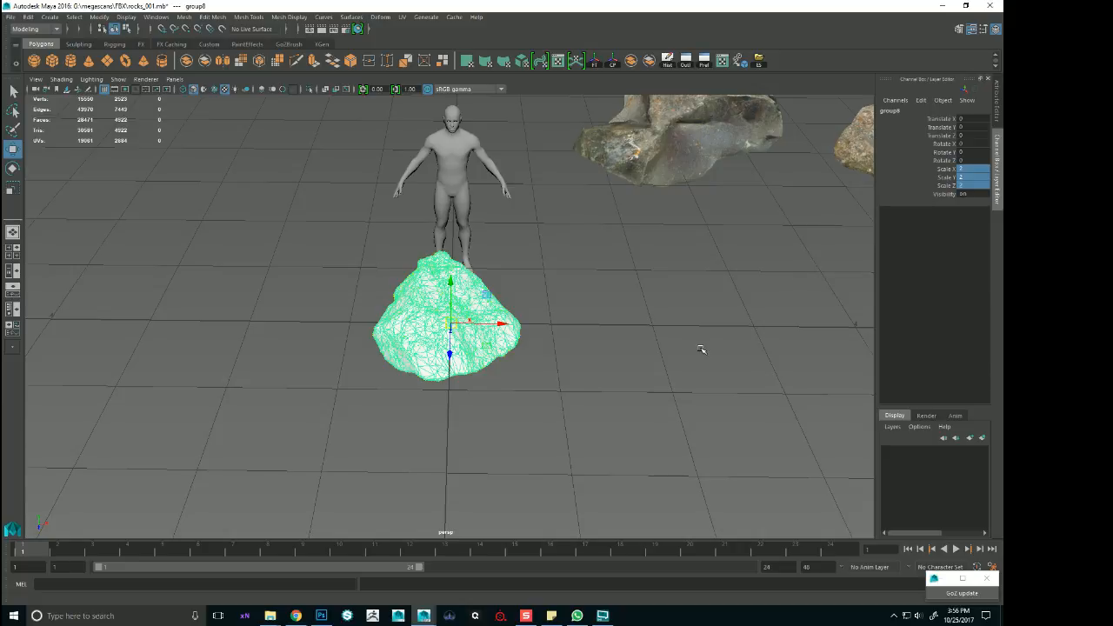
Try a scale of 5 on all three axes for the rock group, viewed against the other rocks
right_click_drag(703, 348, 729, 321, "alt")
mouse_move(728, 321)
left_mouse_down("alt")
mouse_move(732, 305)
mouse_move(733, 331)
left_mouse_up("alt")
double_click(973, 185)
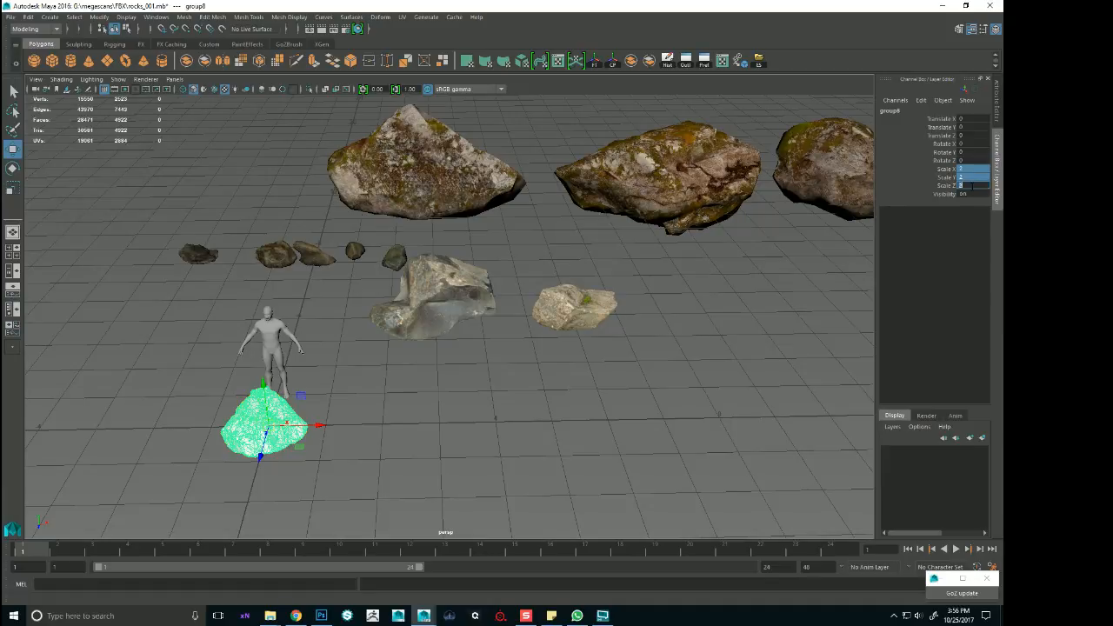
key("Return")
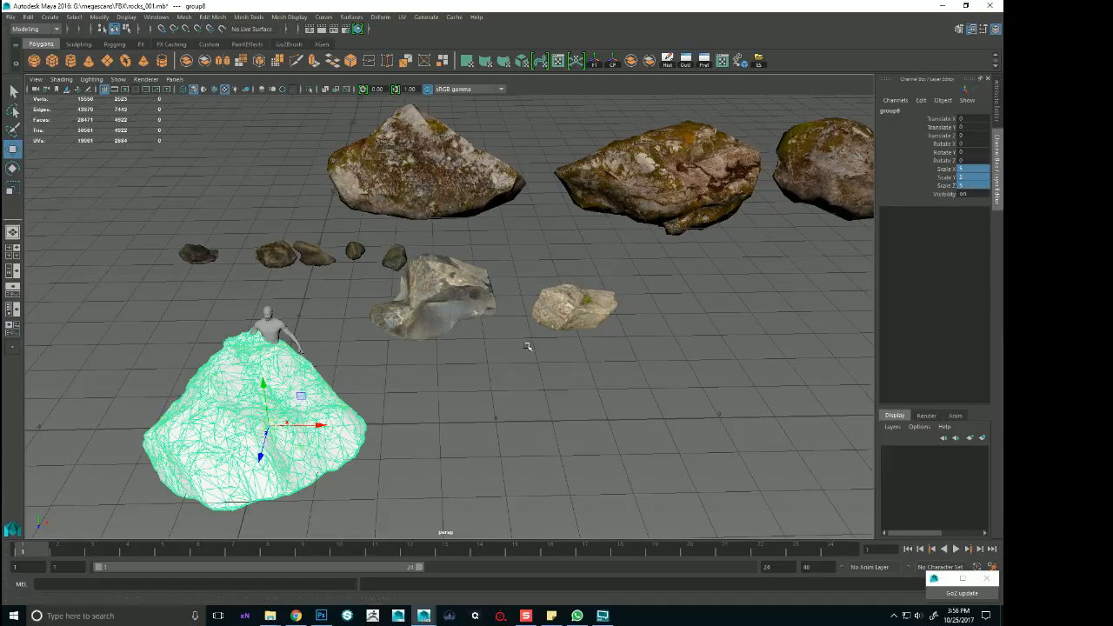
Set the rock group's scale to 3 on X, Y and Z
left_click_drag(527, 345, 525, 308, "alt")
double_click(966, 185)
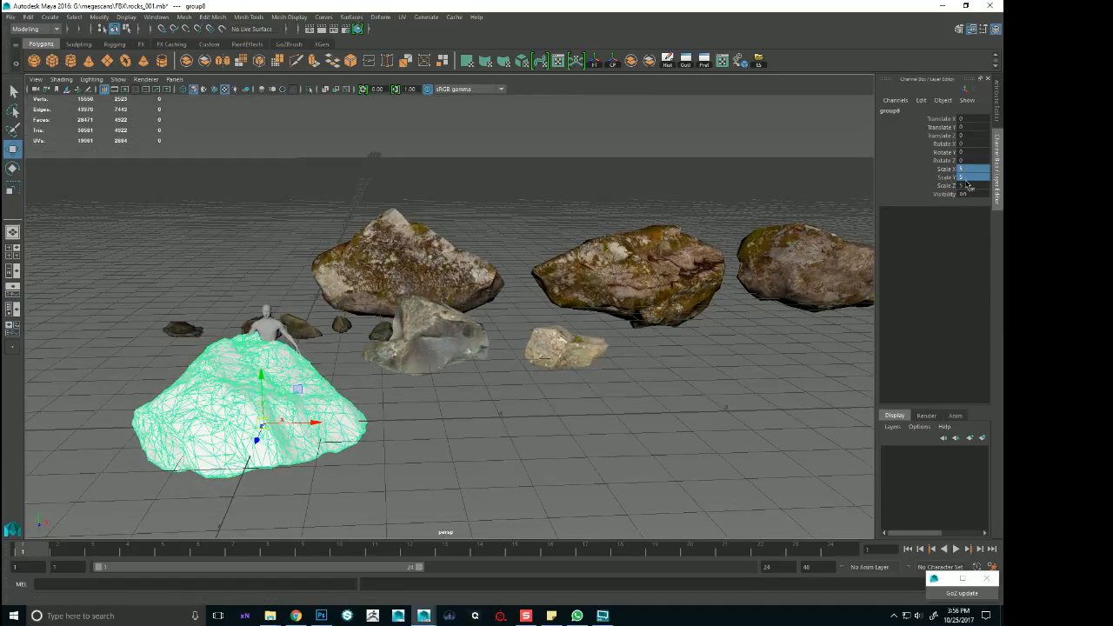
key("Return")
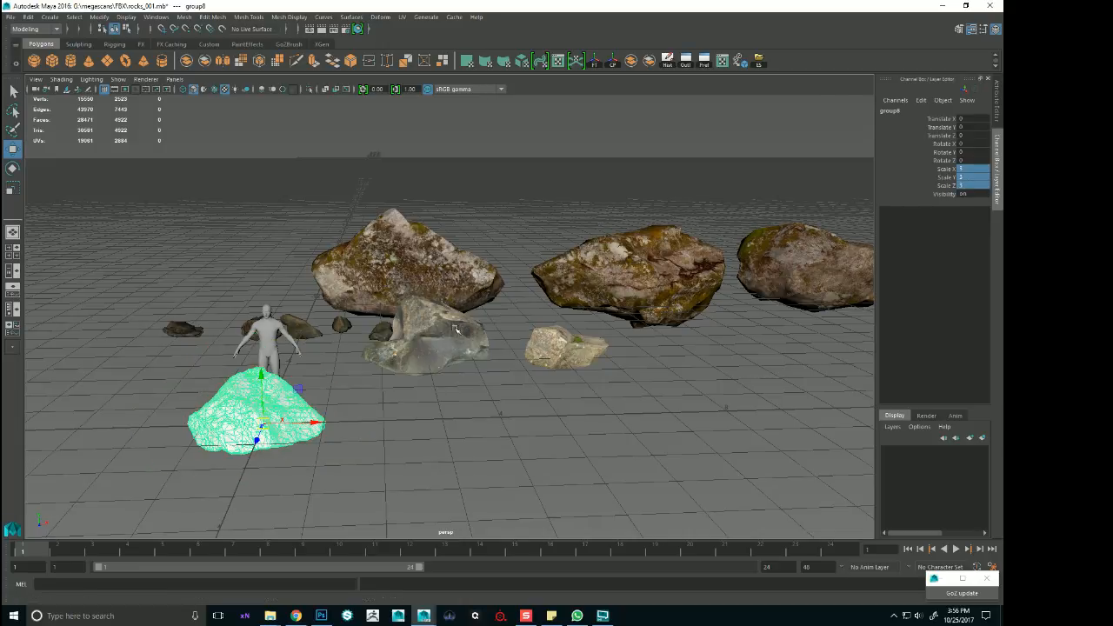
Move the rock group with grid snapping to X 9, Z -4, beside the small pale rock
left_click_drag(457, 324, 433, 402, "alt")
key("x")
left_click_drag(285, 394, 750, 241)
Apply the granite rock's 4K Albedo image as a file texture to the color of its LOD5default phong material
key("f")
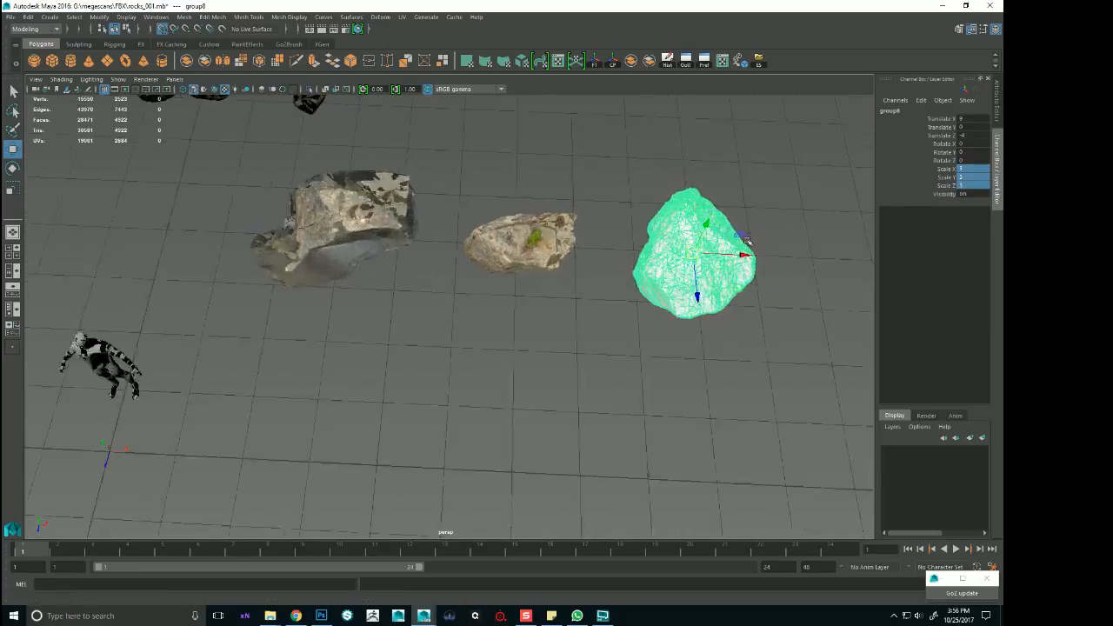
left_click(972, 30)
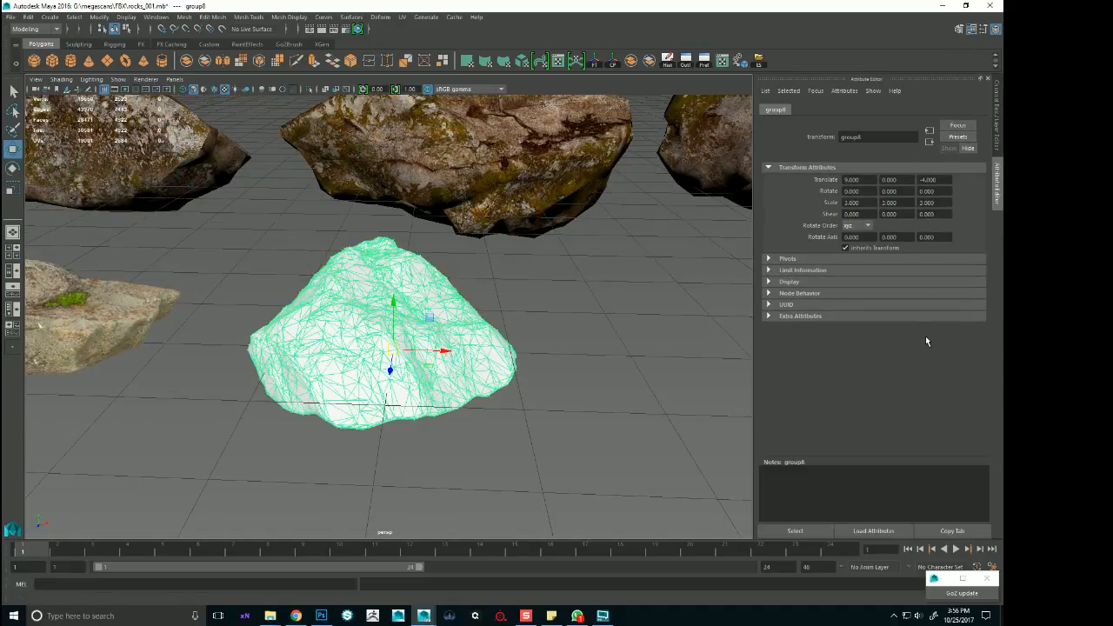
left_click(451, 307)
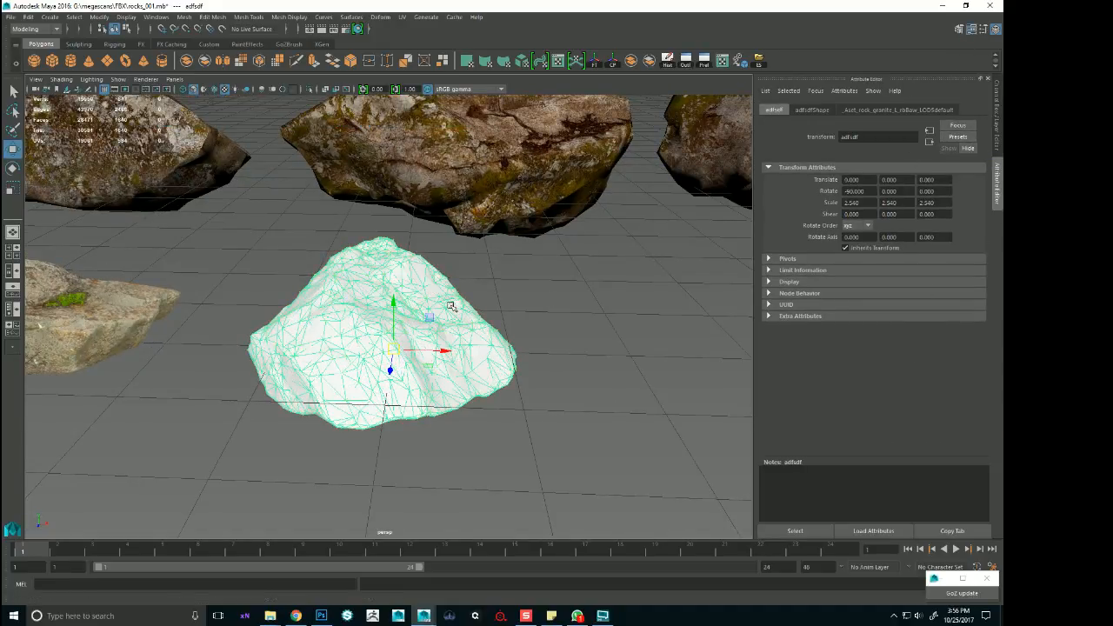
left_click(924, 111)
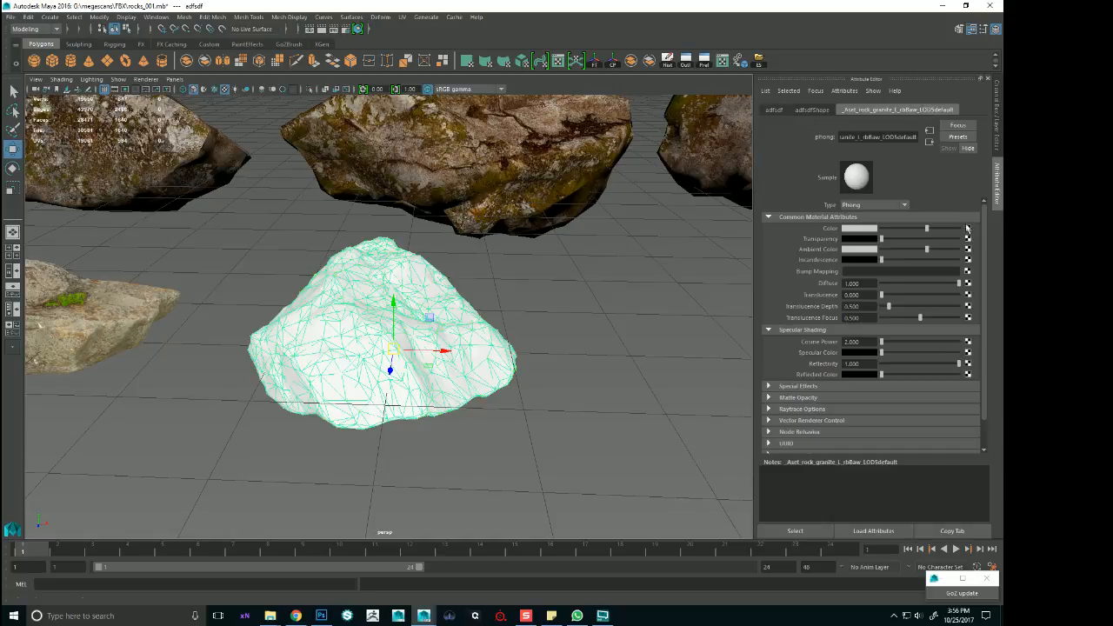
left_click(968, 228)
left_click(416, 296)
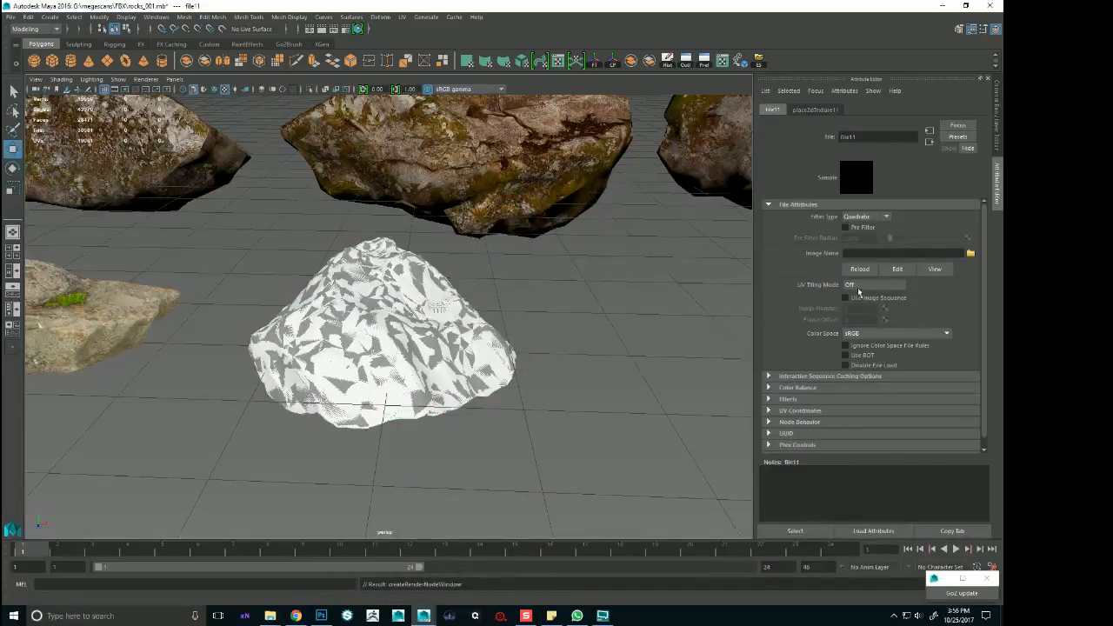
left_click(971, 255)
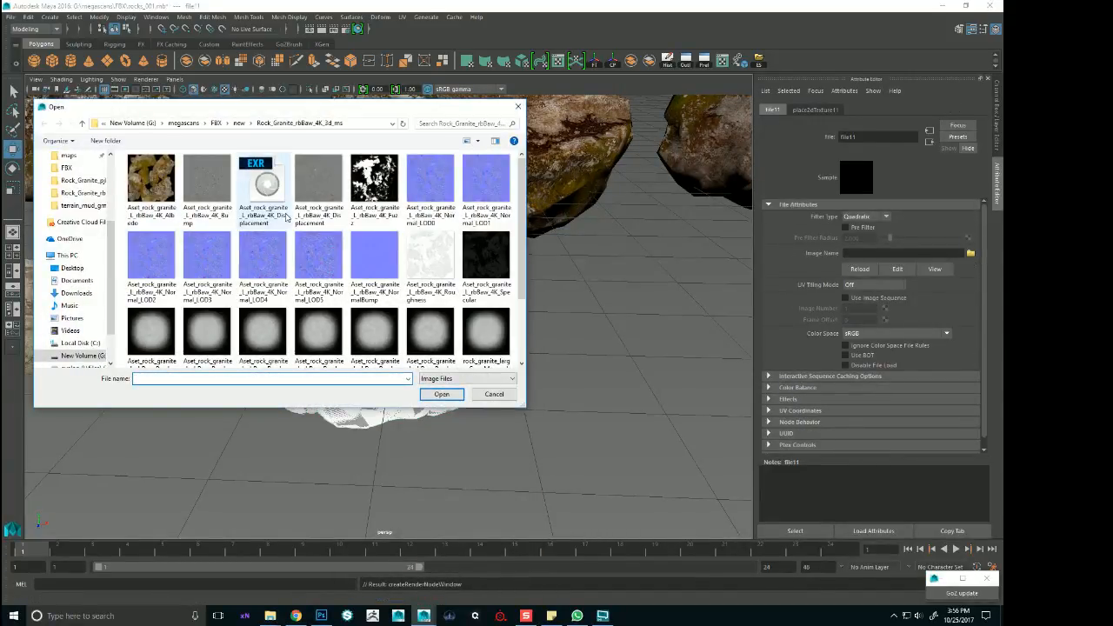
double_click(148, 182)
Apply the same 4K Albedo image as a file texture to the color of the LOD4default phong material
scroll(383, 331, "up", 5)
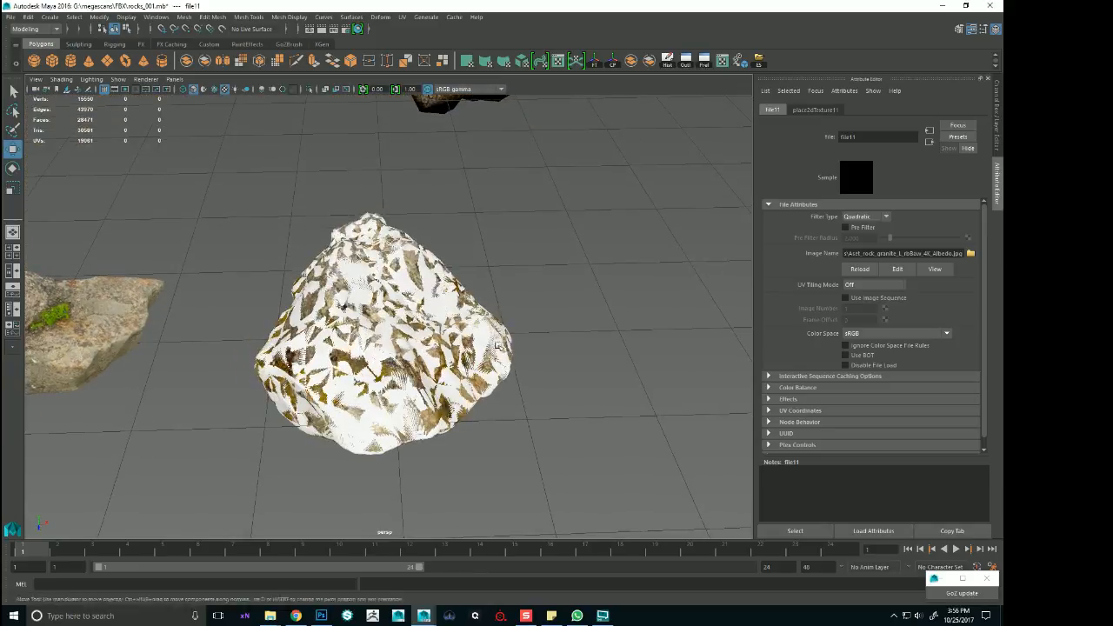
left_click(442, 347)
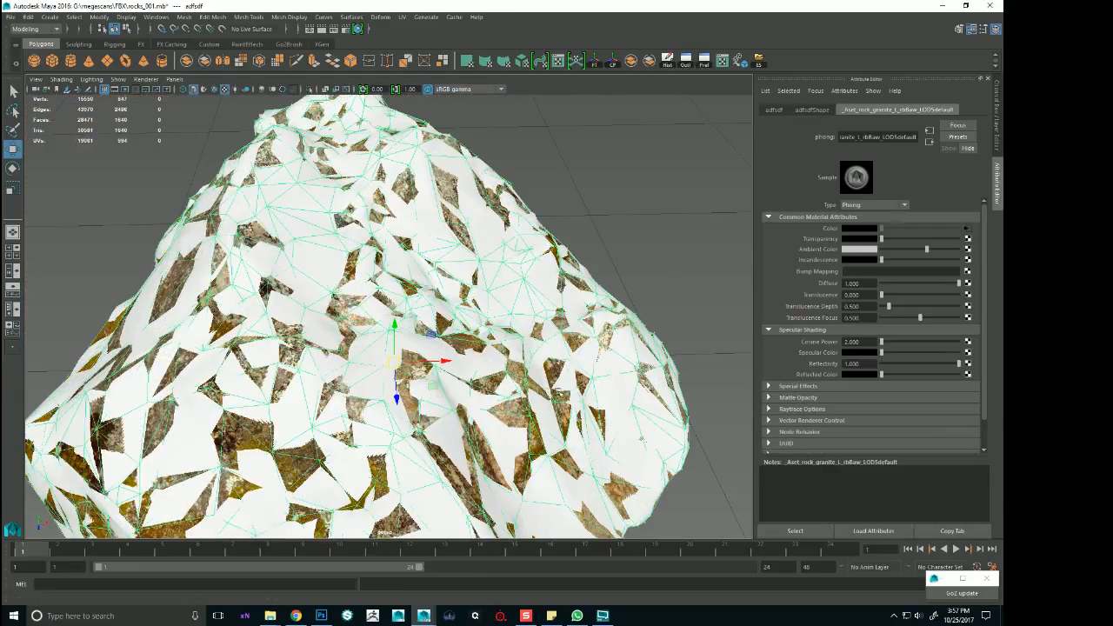
left_click(602, 393)
left_click(969, 229)
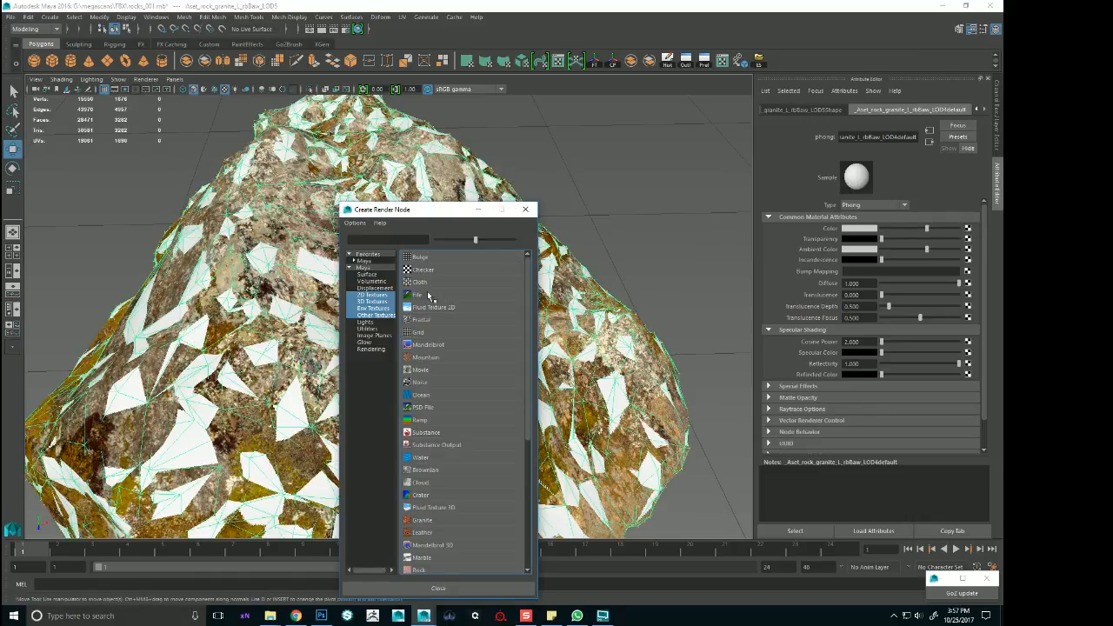
left_click(426, 296)
left_click(970, 253)
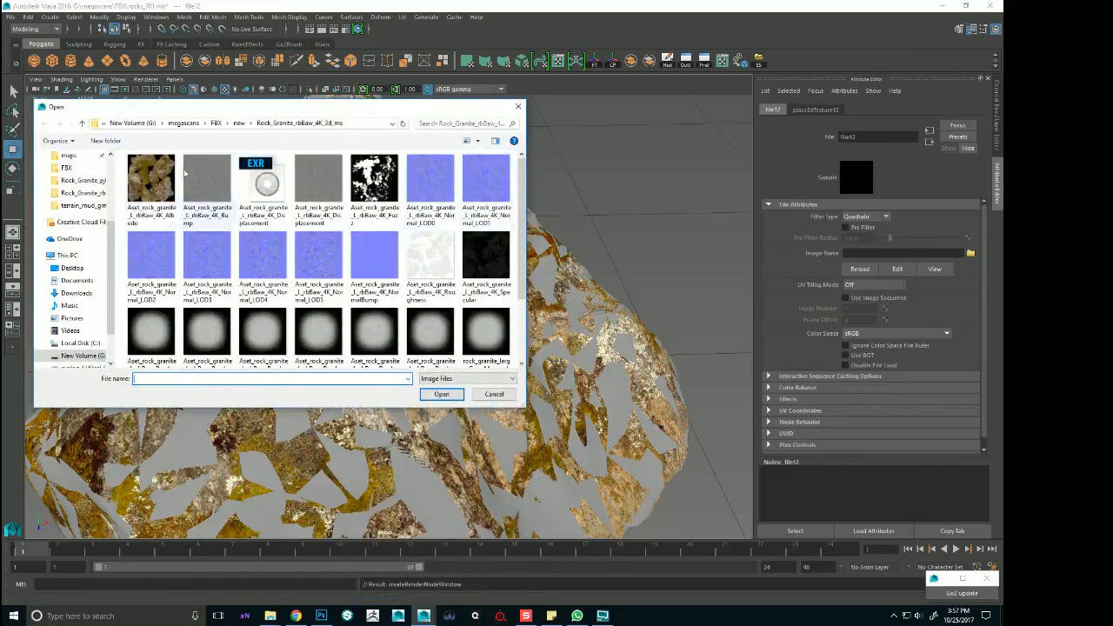
double_click(139, 174)
Move the textured rock group back beside the large mossy boulder, to about Y -0.23, Z -8.97
scroll(481, 291, "down", 10)
left_click_drag(480, 335, 441, 327, "alt")
left_click(396, 326)
key("Up")
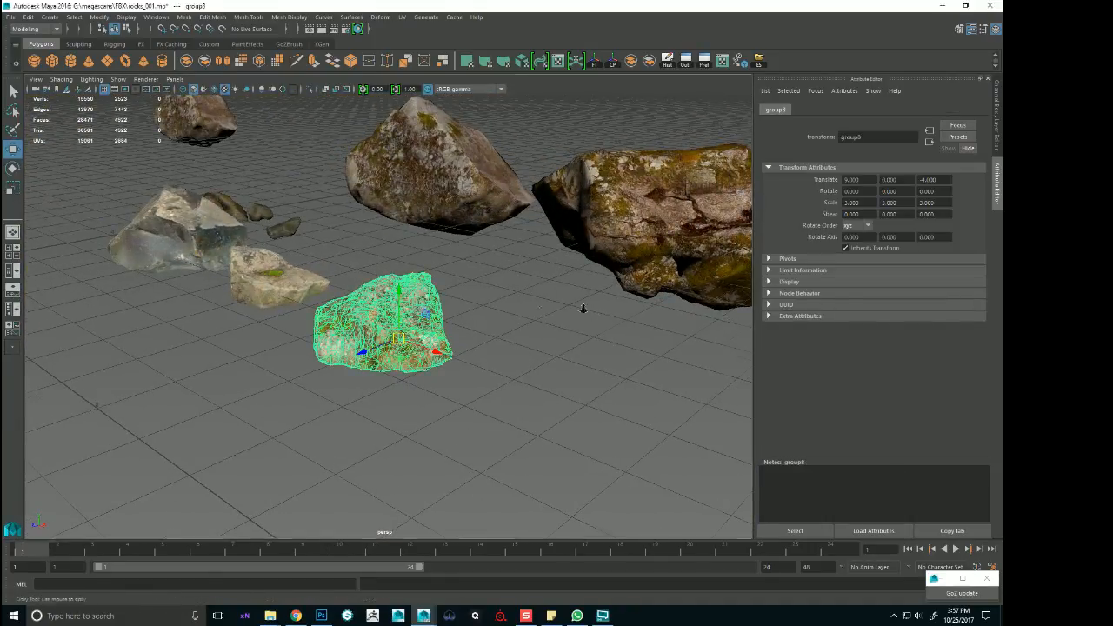
right_click_drag(584, 308, 440, 340, "alt")
left_click_drag(343, 348, 539, 323)
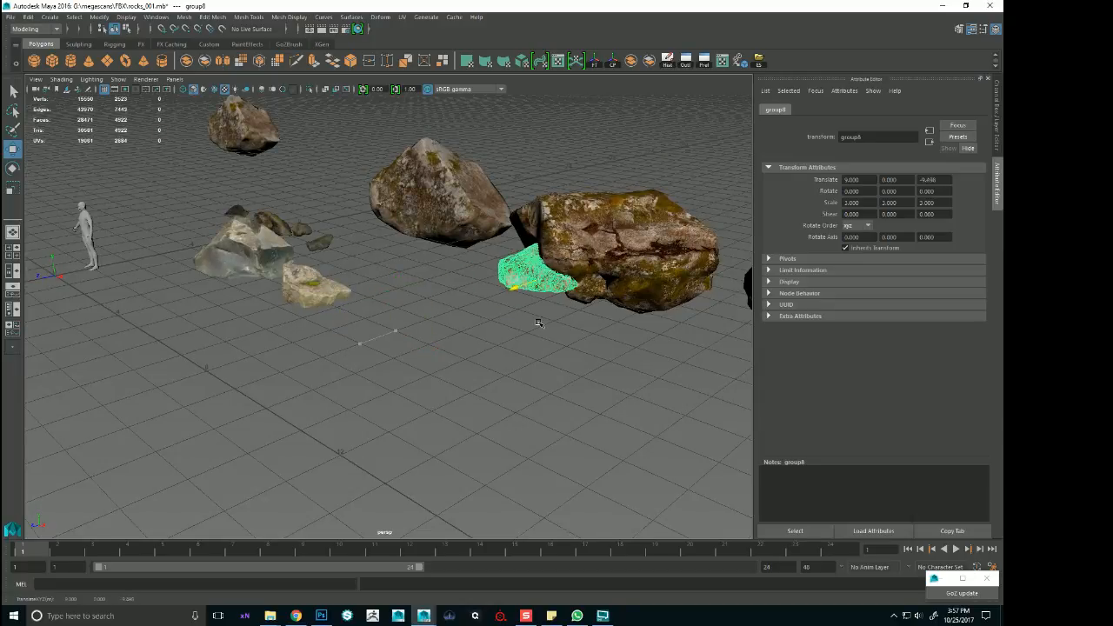
left_click(638, 105)
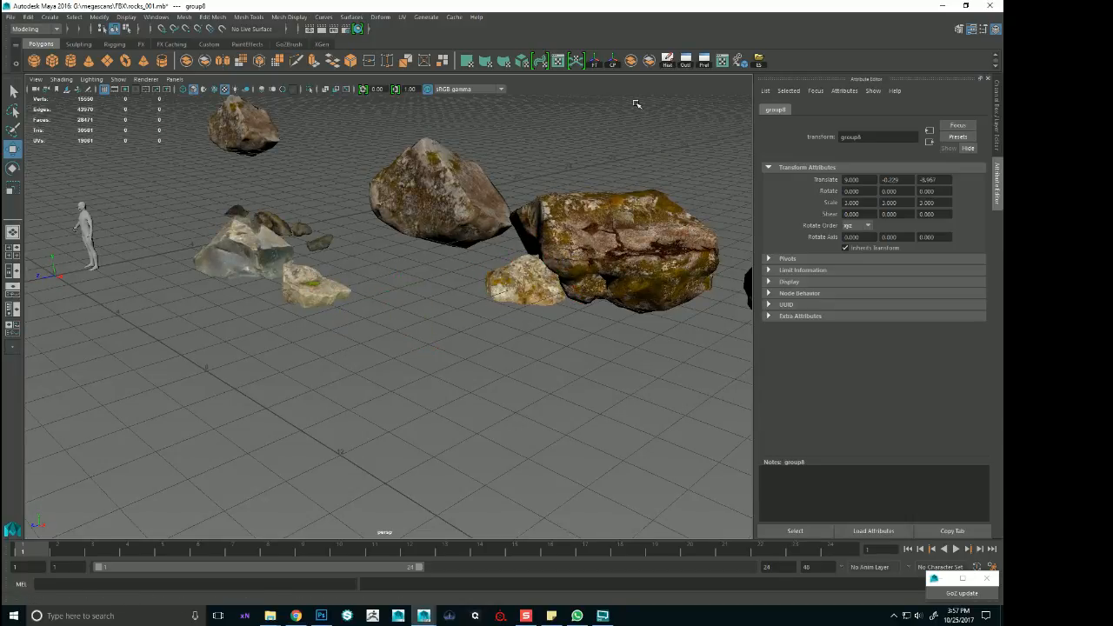
Scale the rock group up uniformly to about 6.94
right_click_drag(638, 105, 733, 140, "alt")
left_click_drag(734, 139, 498, 281, "alt")
left_click(491, 253)
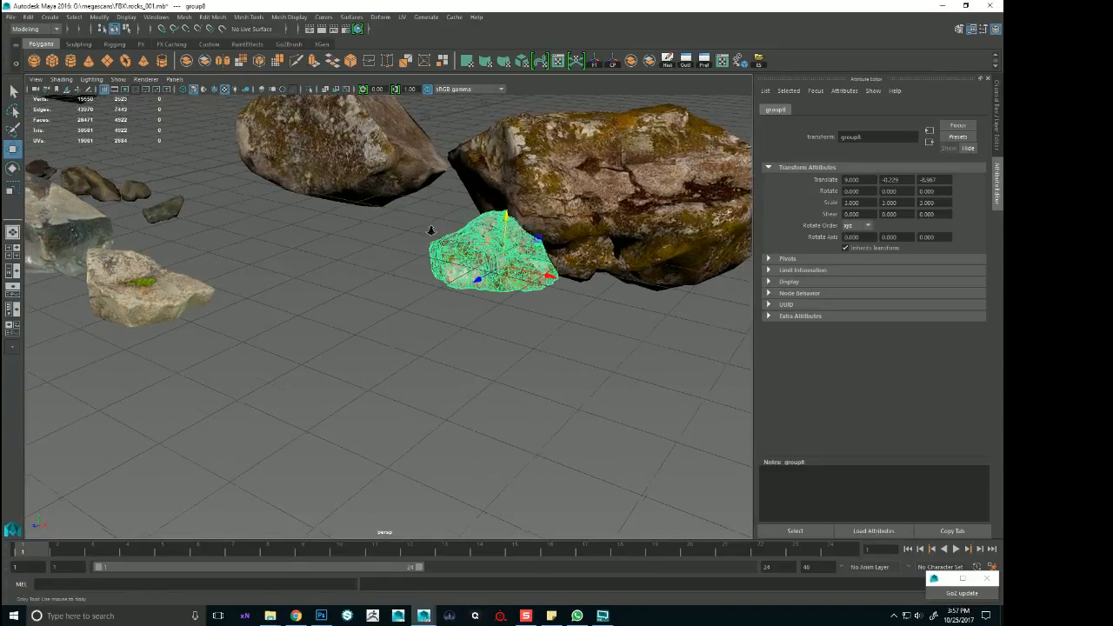
key("f")
right_click_drag(590, 290, 365, 300, "alt")
left_click_drag(365, 301, 570, 298, "alt")
key("r")
Move the enlarged rock group to about Z -9.65 and compare it with the neighbouring boulders
key("w")
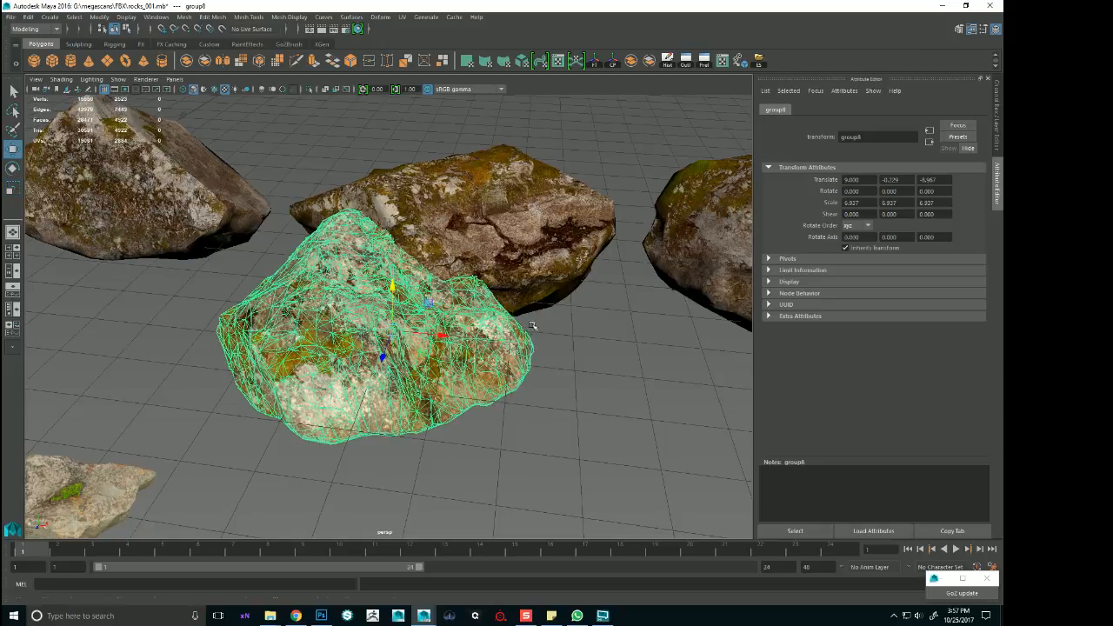
right_click_drag(570, 297, 385, 304, "alt")
left_click_drag(384, 304, 396, 280, "alt")
left_click(475, 206)
right_click_drag(475, 206, 601, 247, "alt")
left_click_drag(602, 247, 746, 256, "alt")
right_click_drag(745, 256, 484, 259, "alt")
left_click_drag(484, 259, 306, 247, "alt")
right_click_drag(306, 247, 200, 250, "alt")
Select the whole rock group and try rotating it about its vertical axis
left_click(385, 320)
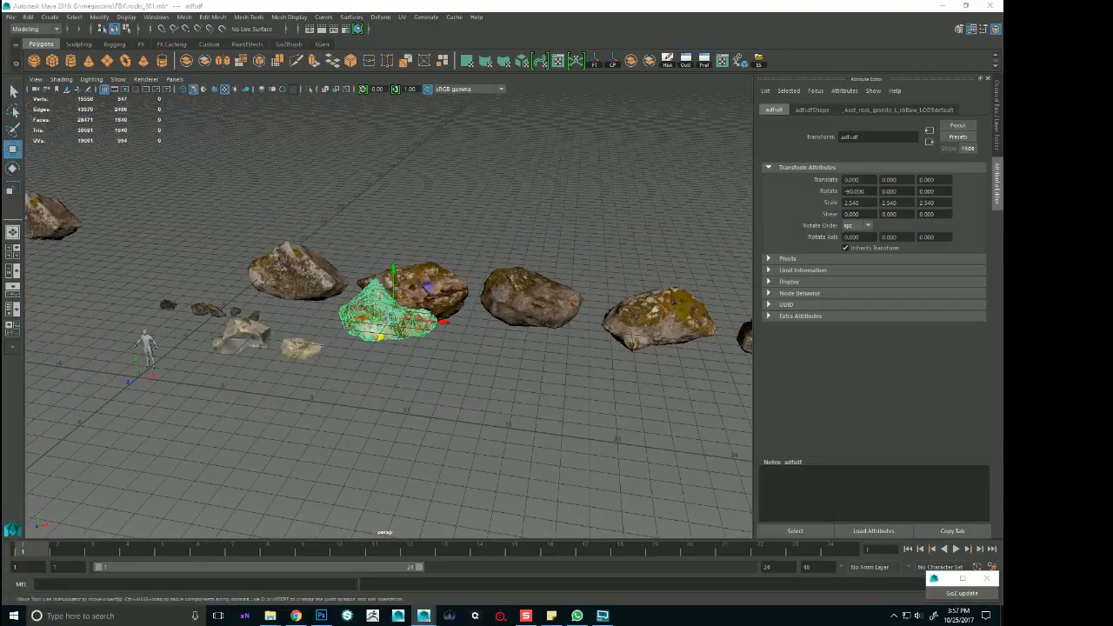
key("ctrl+g")
key("e")
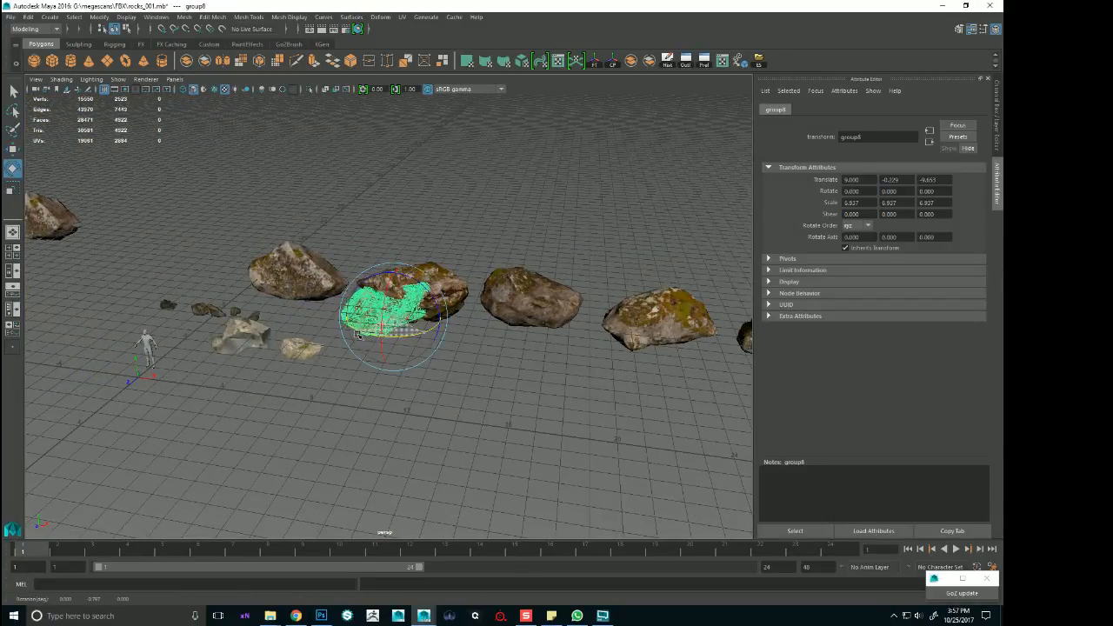
left_click_drag(421, 333, 431, 337)
Undo the rock group's rotation, last move and enlargement
key("ctrl+z")
key("ctrl+z")
key("ctrl+z")
key("ctrl+z")
key("ctrl+z")
key("ctrl+z")
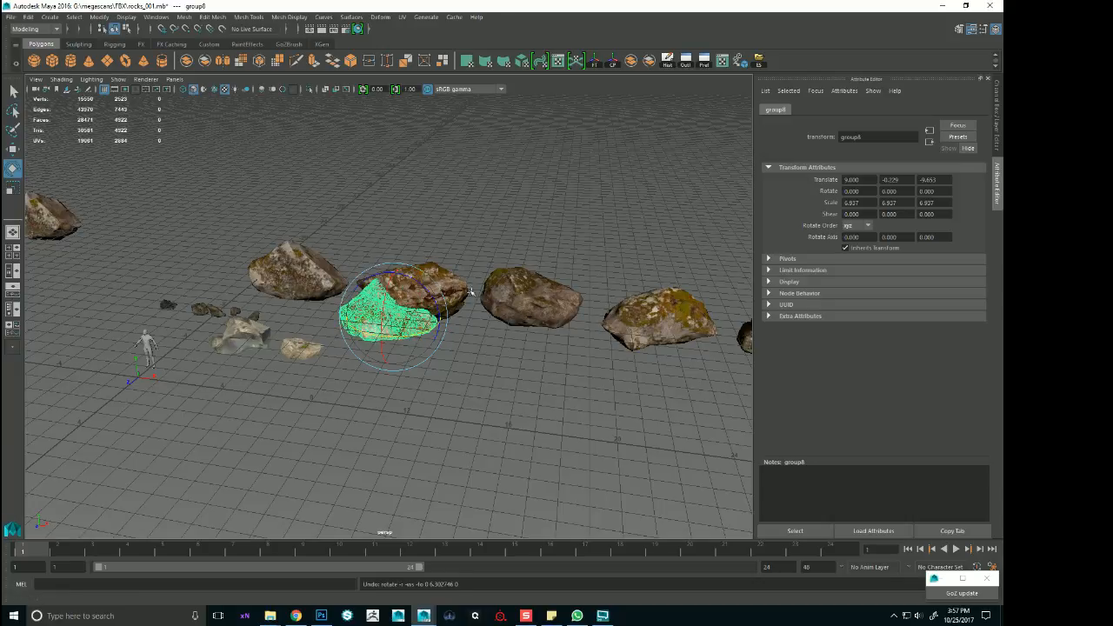
Move the rock group with grid snapping to X 9, Y 0, Z -4, in line with the small rocks
key("w")
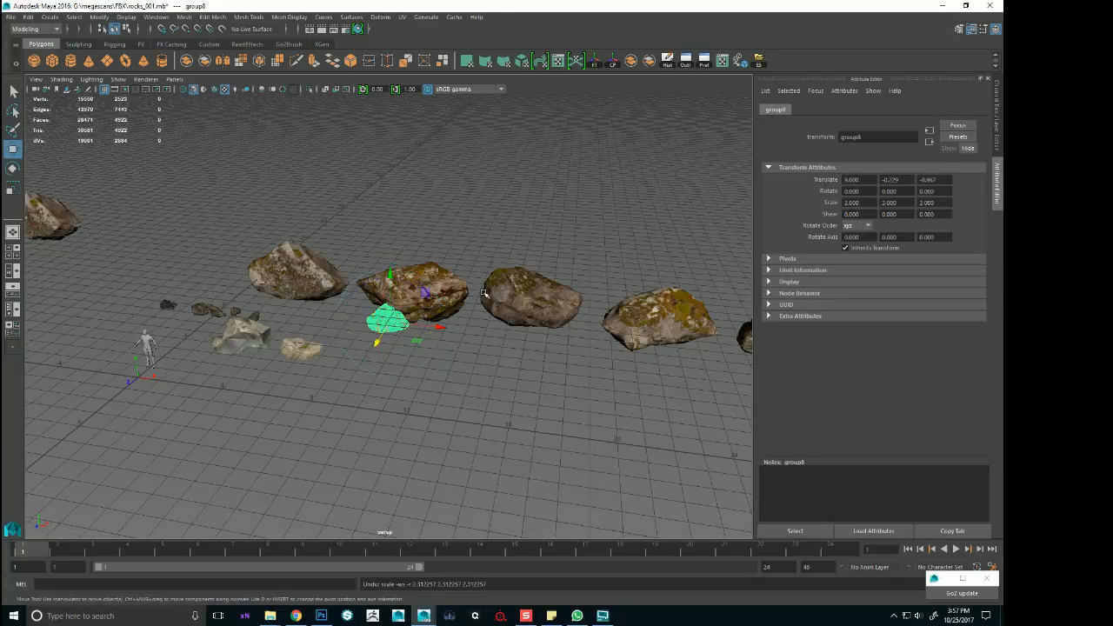
key("x")
left_click_drag(390, 323, 366, 359)
right_click_drag(366, 359, 409, 360, "alt")
left_click_drag(385, 360, 421, 357, "alt")
right_click_drag(421, 356, 369, 348, "alt")
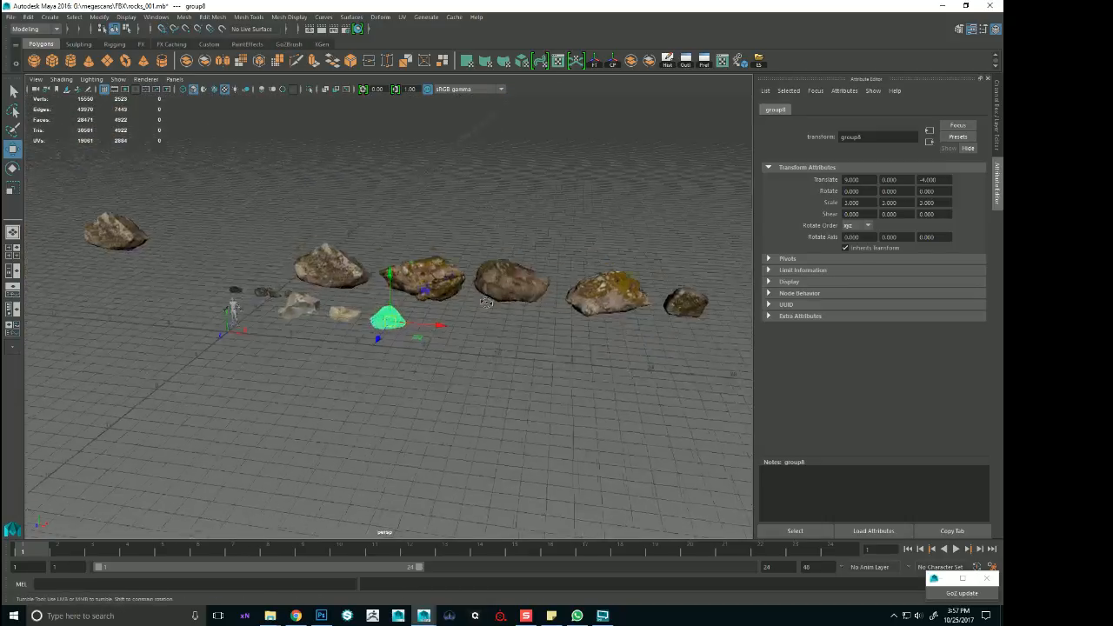
right_click_drag(551, 313, 589, 308, "alt")
mouse_move(588, 308)
left_mouse_down("alt")
mouse_move(574, 336)
mouse_move(572, 311)
left_mouse_up("alt")
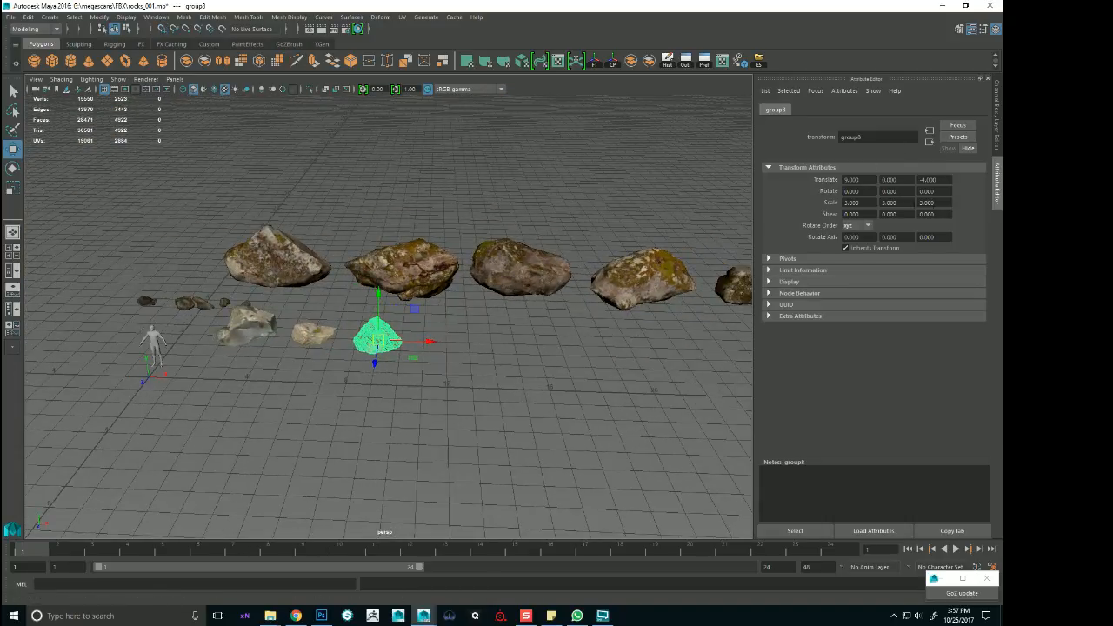
Scale the selected granite rock group uniformly to 5 on all three axes
left_click(996, 29)
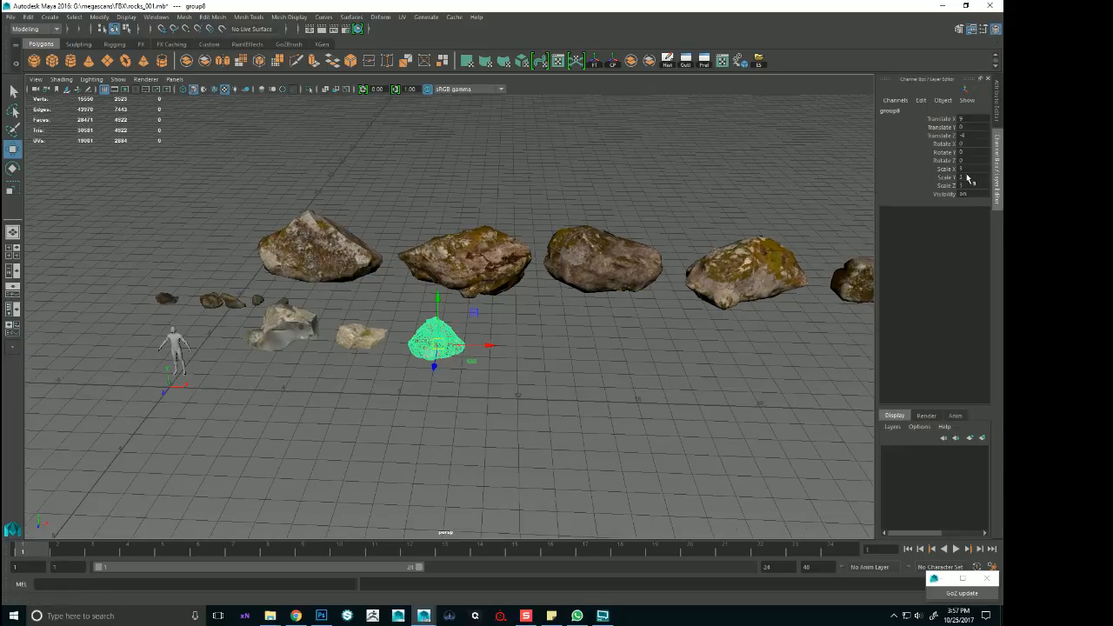
left_click_drag(971, 168, 973, 181)
double_click(973, 185)
type("5")
key("Return")
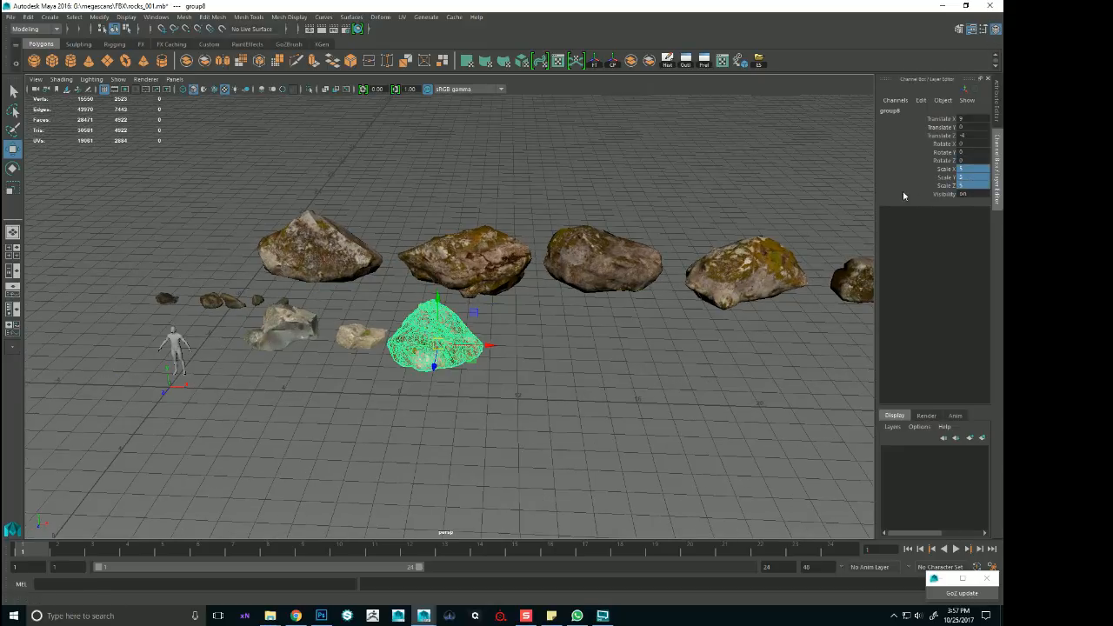
mouse_move(562, 330)
left_mouse_down("alt")
mouse_move(529, 311)
mouse_move(554, 354)
mouse_move(546, 333)
left_mouse_up("alt")
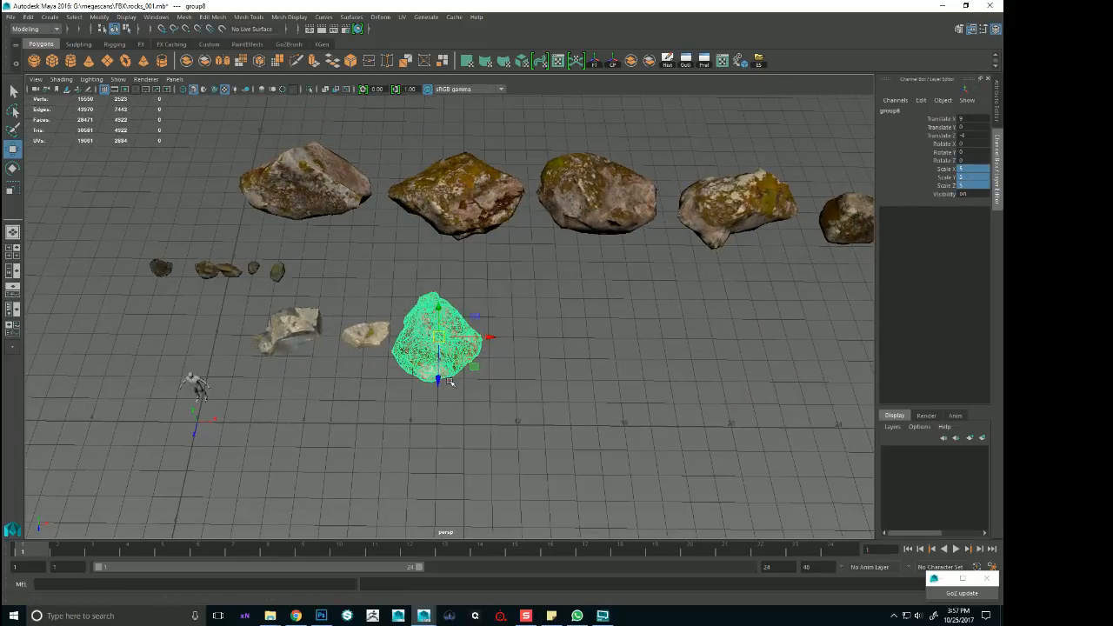
Move the granite rock group back to the large boulder row and set its scale to 8 on all axes
left_click_drag(442, 379, 441, 269)
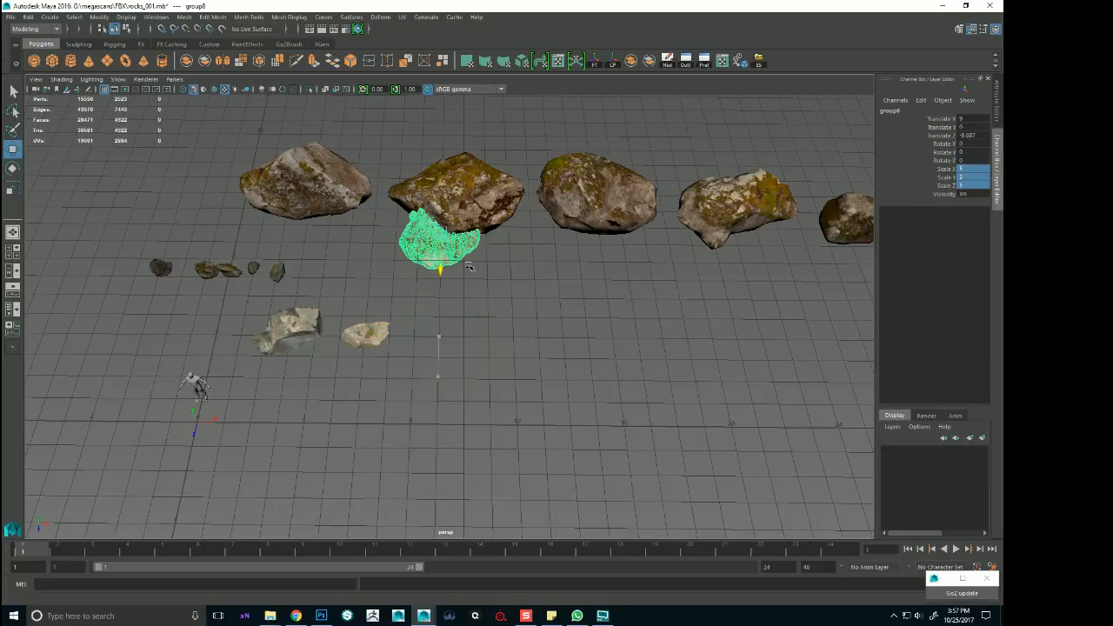
double_click(969, 183)
type("8")
key("Return")
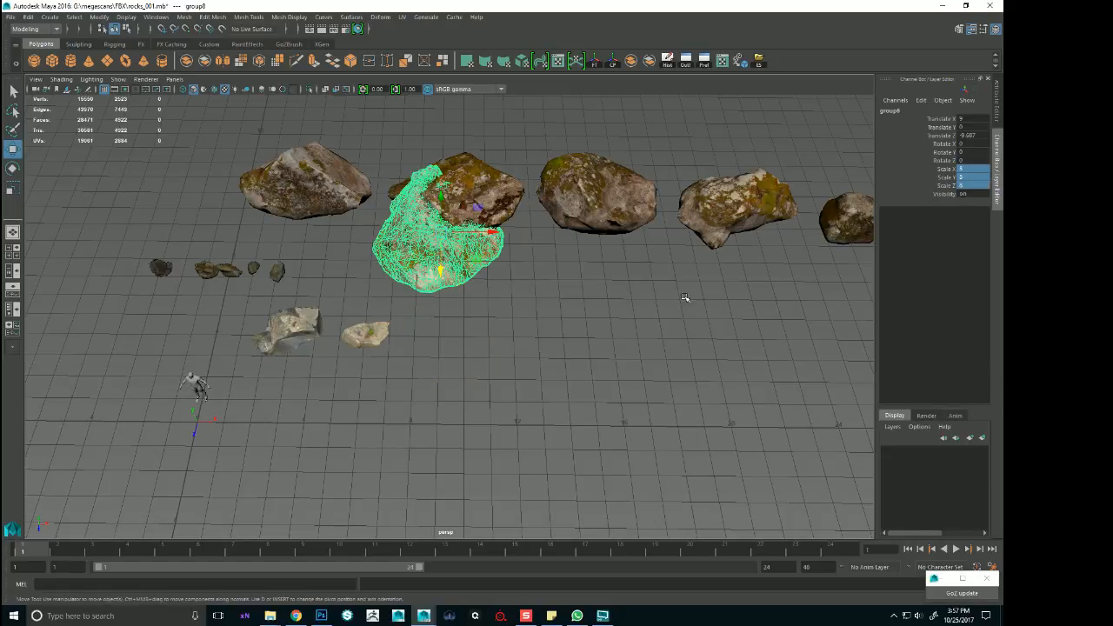
left_click_drag(753, 301, 664, 293, "alt")
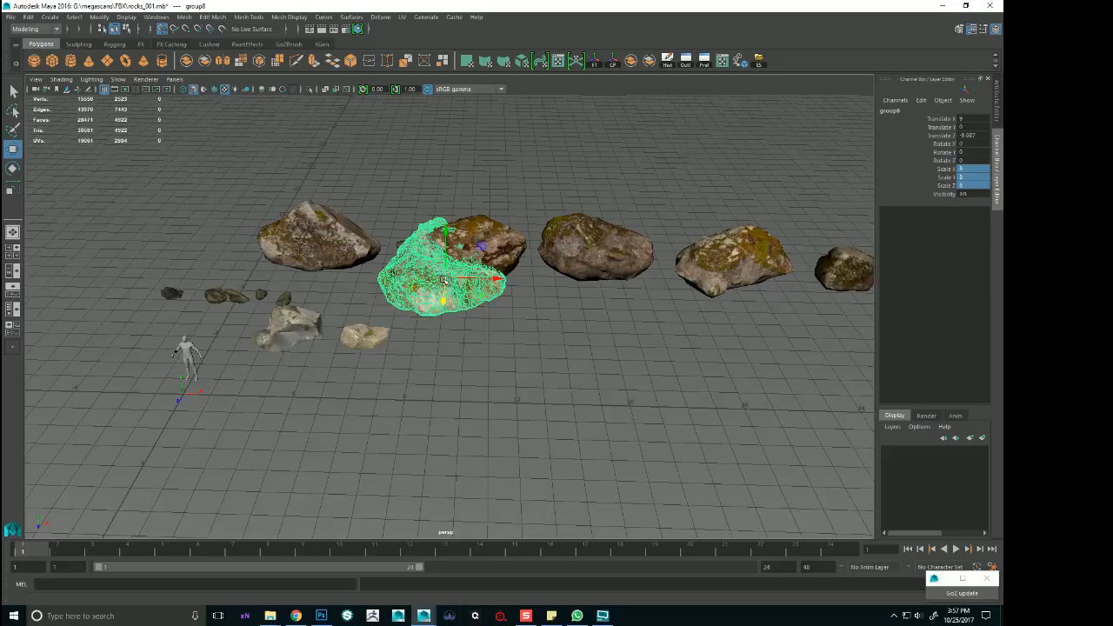
Move the granite rock group to Z -11 at the far end of the boulder row, beyond the small boulder
left_click_drag(434, 280, 857, 276)
key("f")
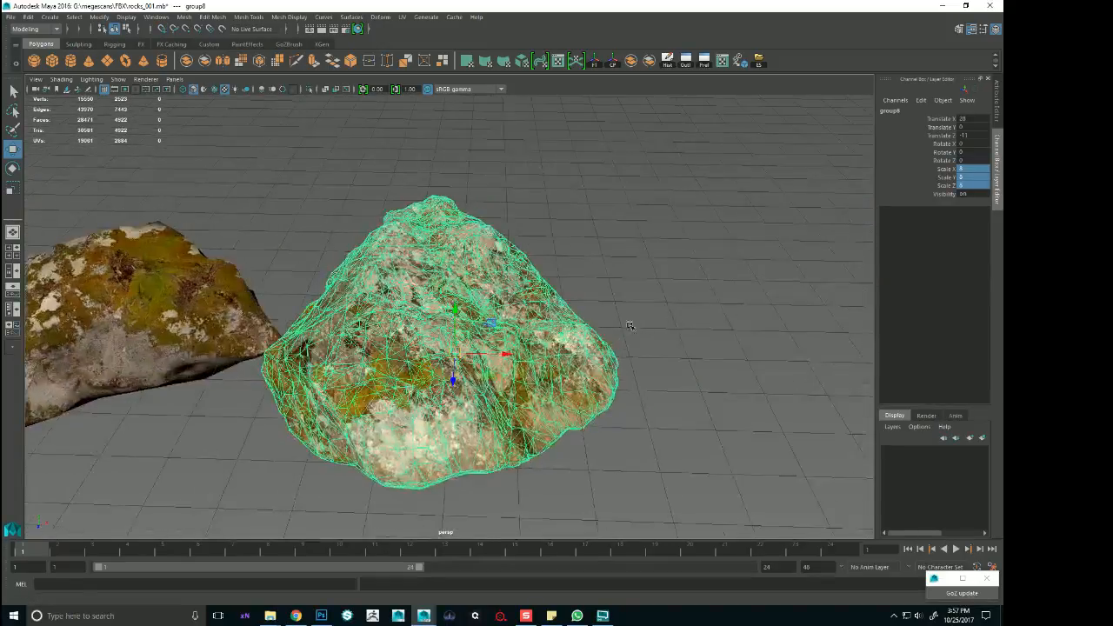
left_click_drag(502, 344, 715, 344)
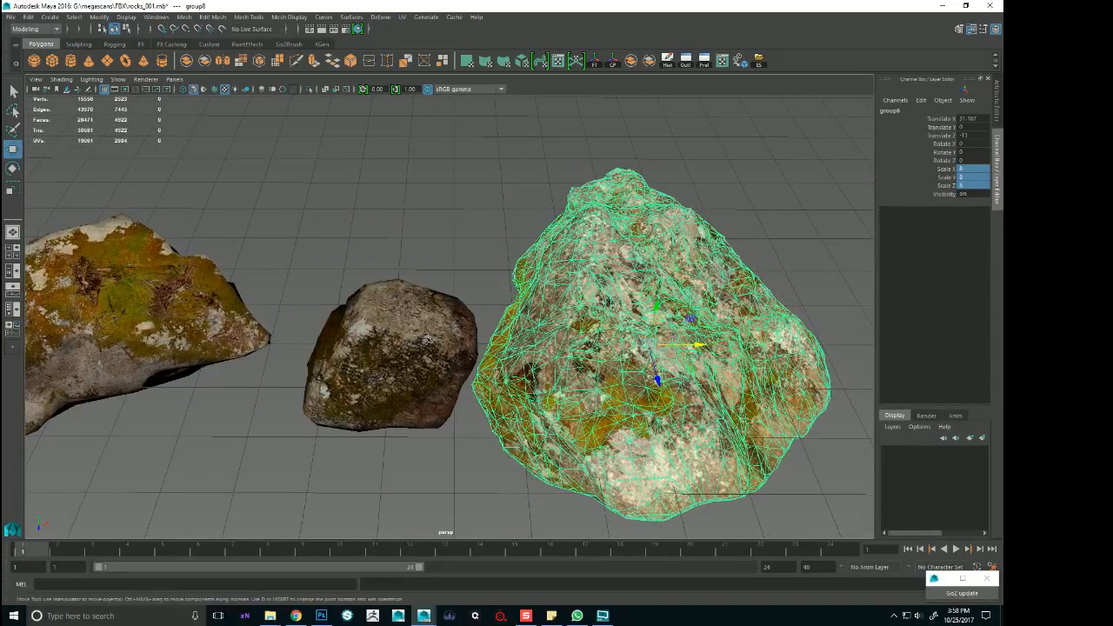
Move the whole rock_005 group with grid snapping to X 9, Y 0, Z -4, in line with the small pale rocks
left_click(417, 348)
left_click_drag(583, 334, 603, 271, "alt")
key("Up")
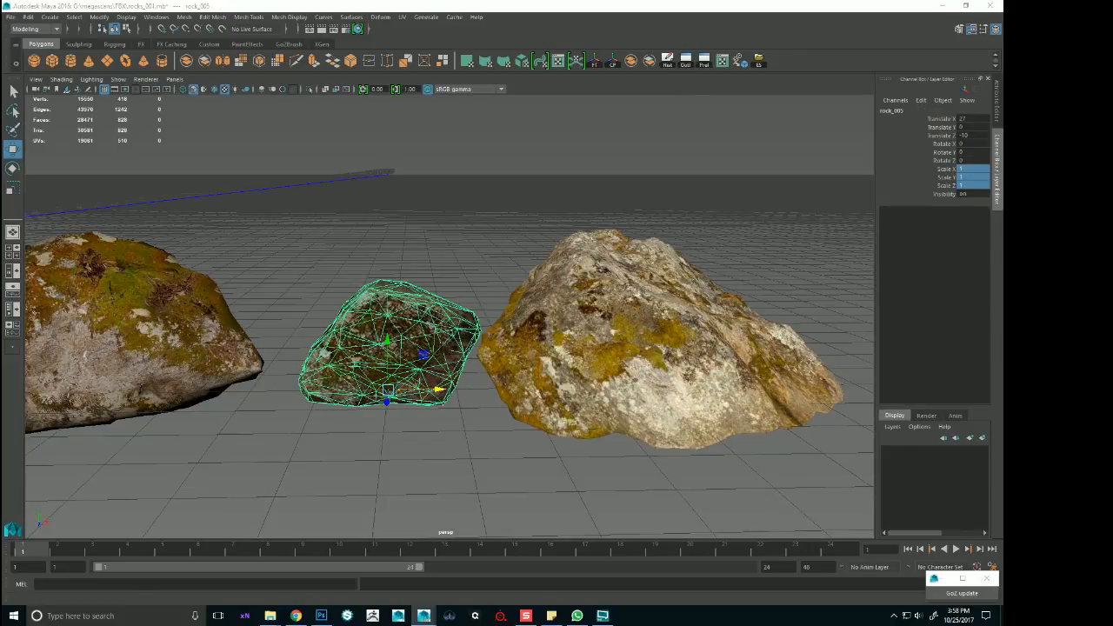
right_click_drag(603, 271, 252, 255, "alt")
left_click_drag(251, 256, 261, 306, "alt")
key("x")
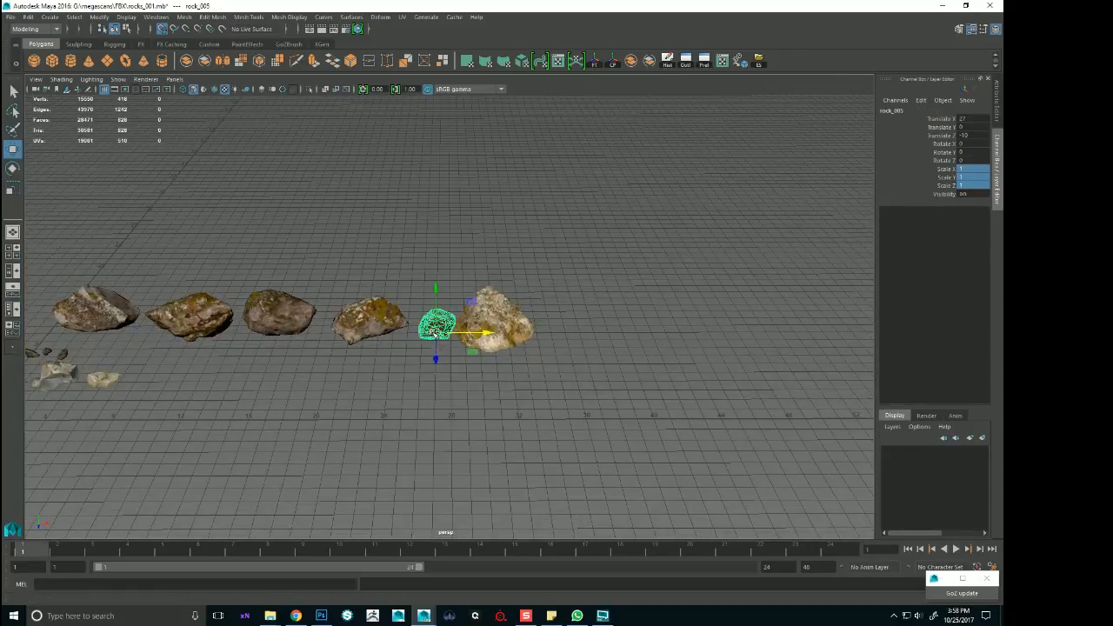
left_click_drag(433, 332, 160, 380)
key("f")
left_click_drag(394, 295, 395, 340, "alt")
key("x")
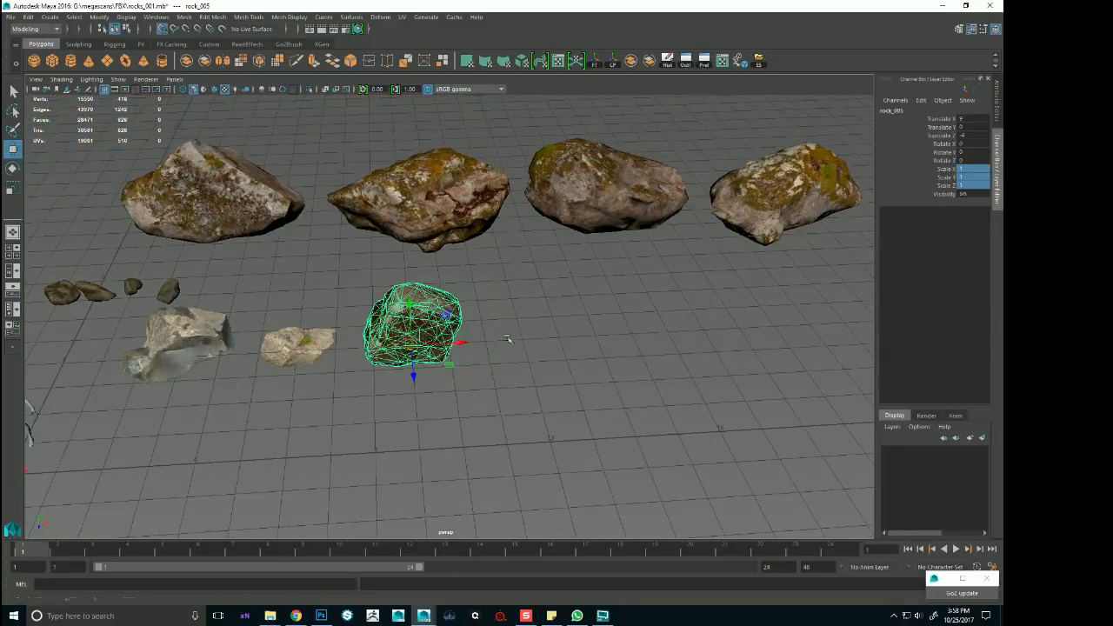
Move the large granite rock group with grid snapping into the vacated spot at the end of the boulder row, fine-tune its placement and deselect it
right_click_drag(522, 339, 331, 341, "alt")
middle_click_drag(636, 351, 520, 352, "alt")
right_click_drag(608, 357, 857, 393, "alt")
left_click(671, 250)
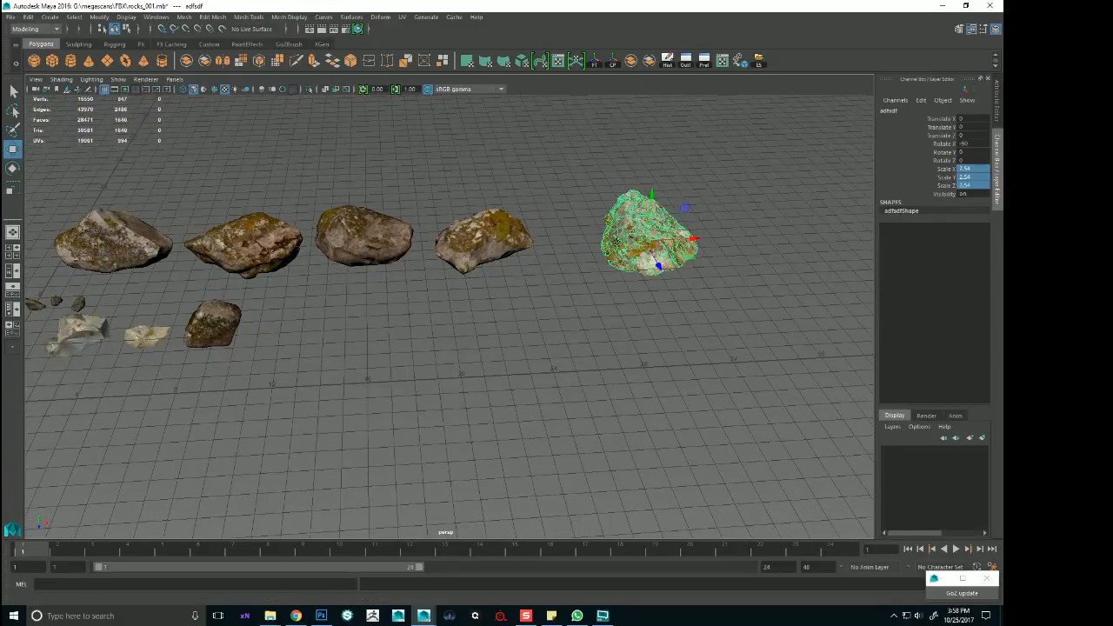
key("Up")
key("x")
left_click_drag(650, 241, 604, 291)
key("x")
mouse_move(591, 157)
left_mouse_down()
mouse_move(609, 157)
mouse_move(594, 170)
left_mouse_up()
left_click_drag(692, 304, 686, 266, "alt")
left_click(658, 358)
right_click_drag(656, 360, 534, 321, "alt")
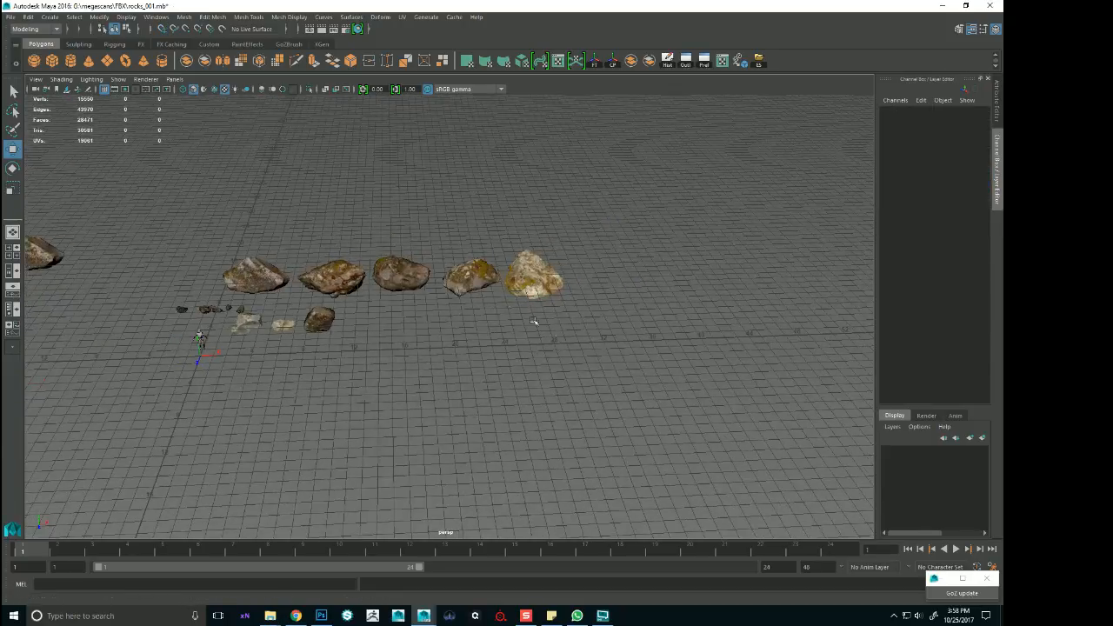
Examine the rearranged rock rows and their sizes against the human figure from several angles
left_click_drag(589, 389, 580, 332, "alt")
right_click_drag(324, 334, 393, 336, "alt")
middle_click_drag(393, 336, 511, 340, "alt")
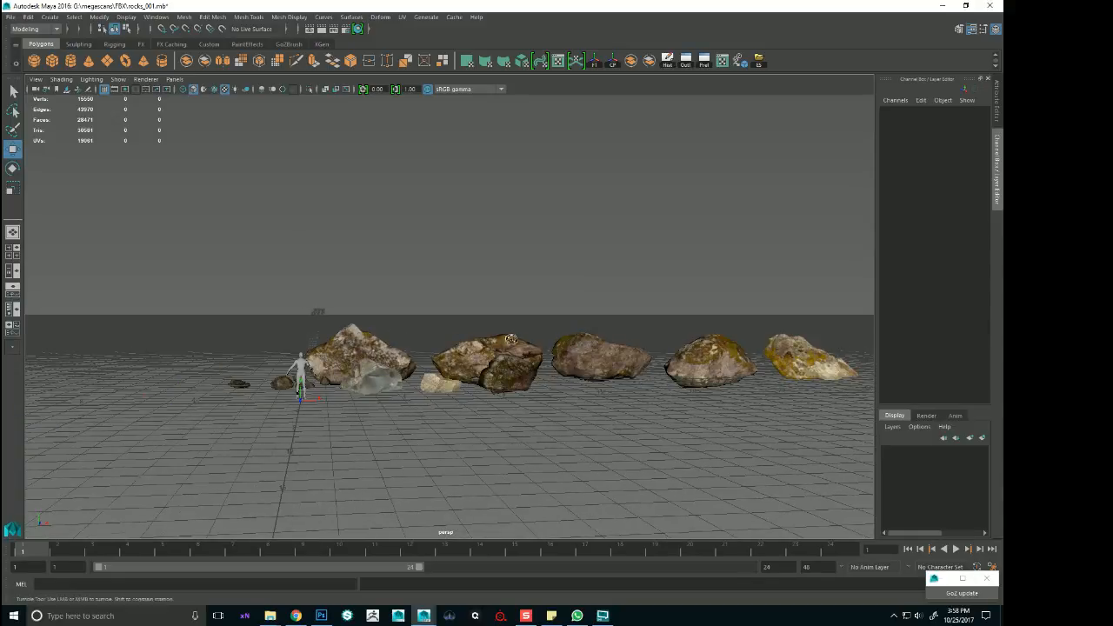
left_click_drag(524, 321, 509, 380, "alt")
right_click_drag(557, 391, 705, 411, "alt")
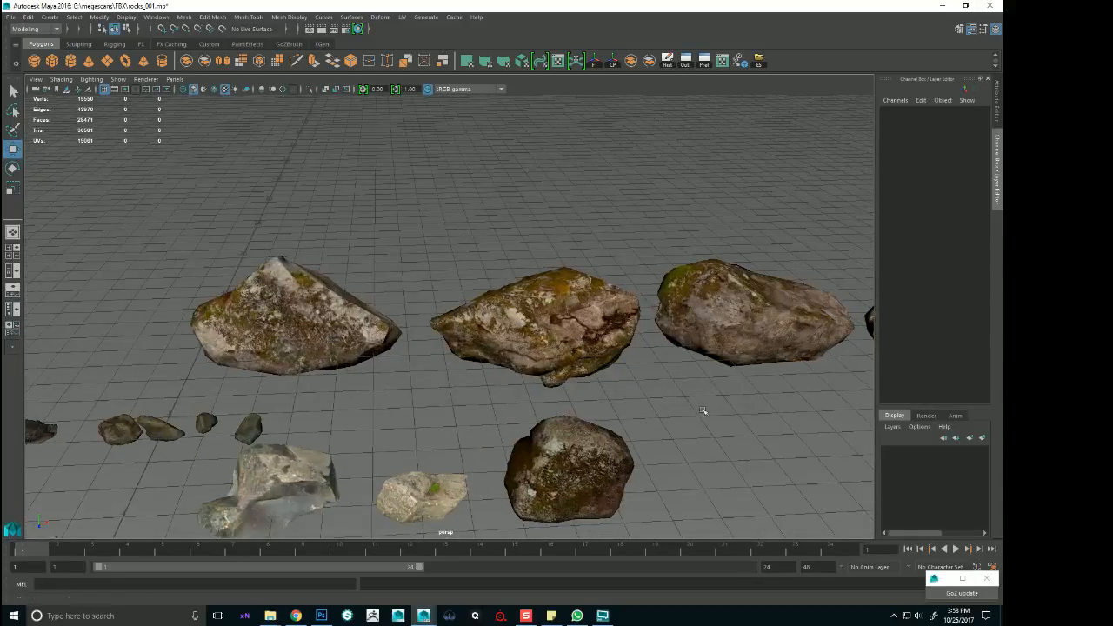
middle_click_drag(627, 380, 743, 242, "alt")
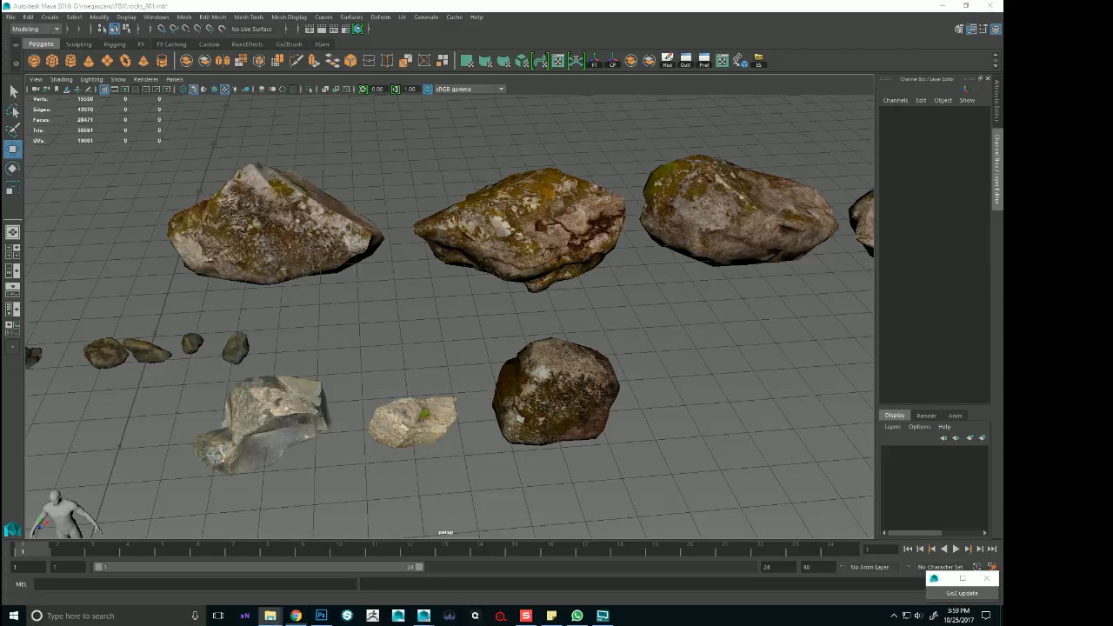
right_click_drag(316, 474, 271, 484, "alt")
middle_click_drag(272, 484, 481, 304, "alt")
left_click_drag(481, 304, 487, 279, "alt")
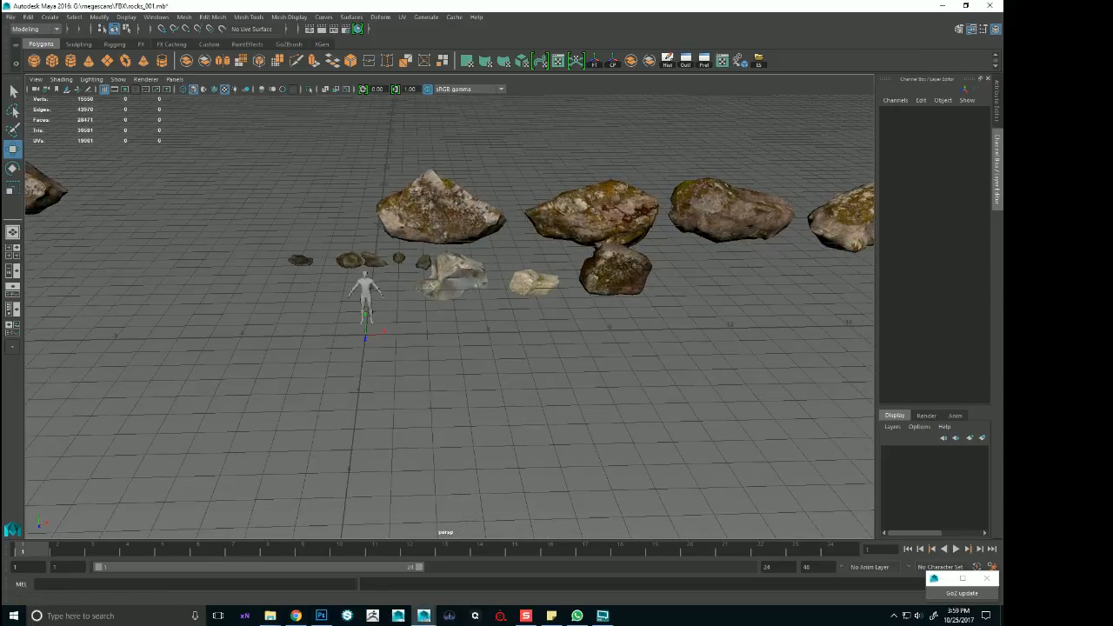
Save the rocks_001 scene with the rearranged rocks
key("alt+Tab")
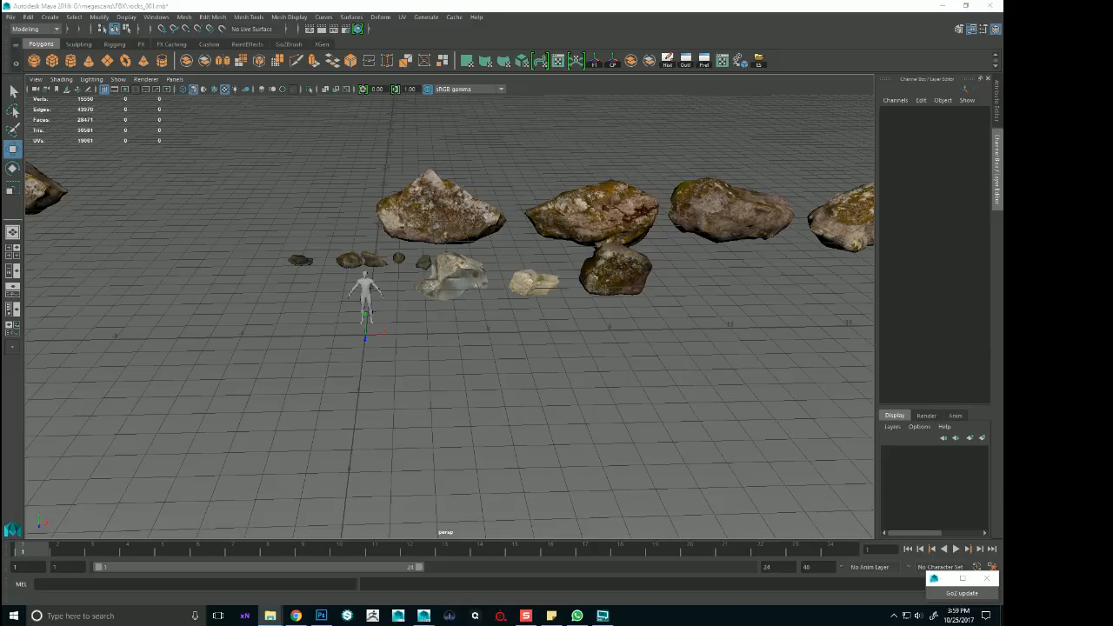
right_click_drag(248, 267, 425, 285, "alt")
key("ctrl+s")
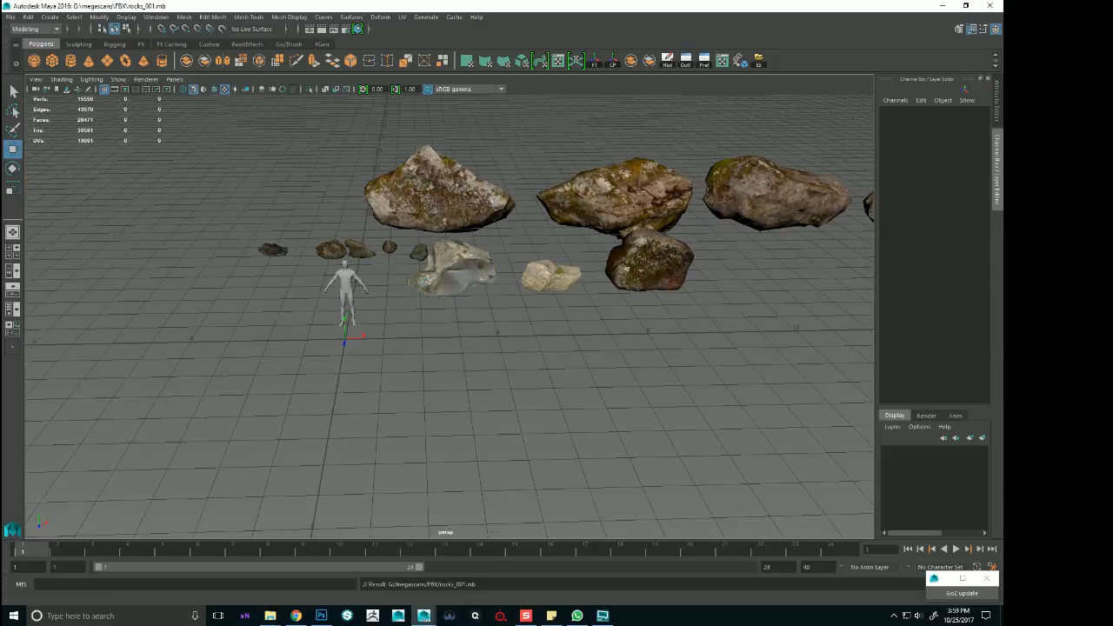
Import Aset_rock_granite_M_rbjtT_LOD4.FBX from its asset folder into the rock library scene
key("alt+Tab")
left_click_drag(2, 392, 428, 390)
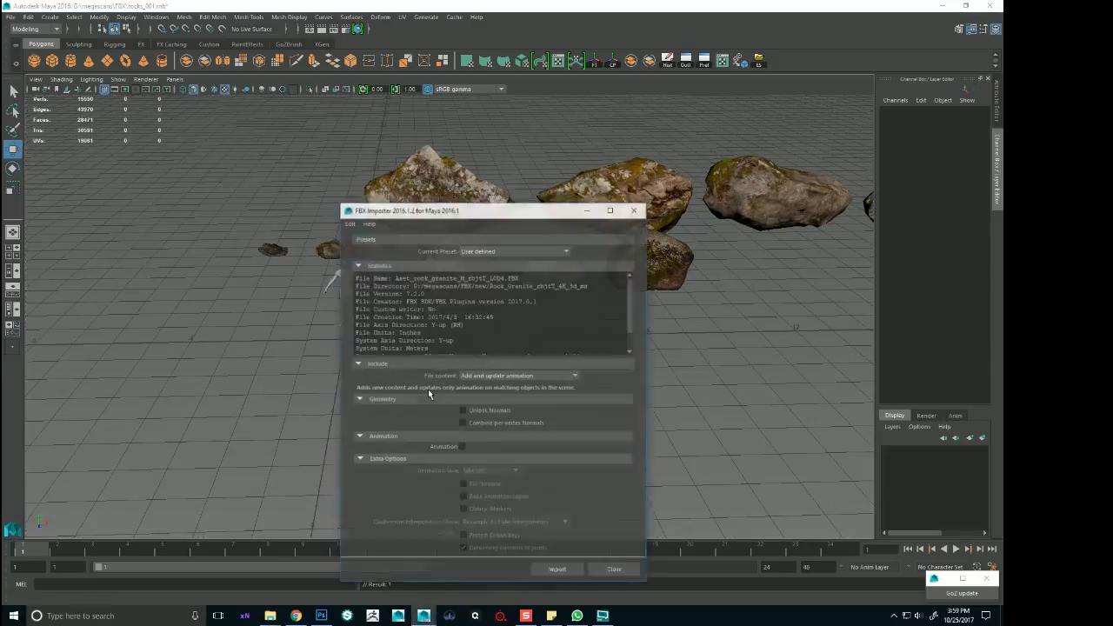
left_click(547, 565)
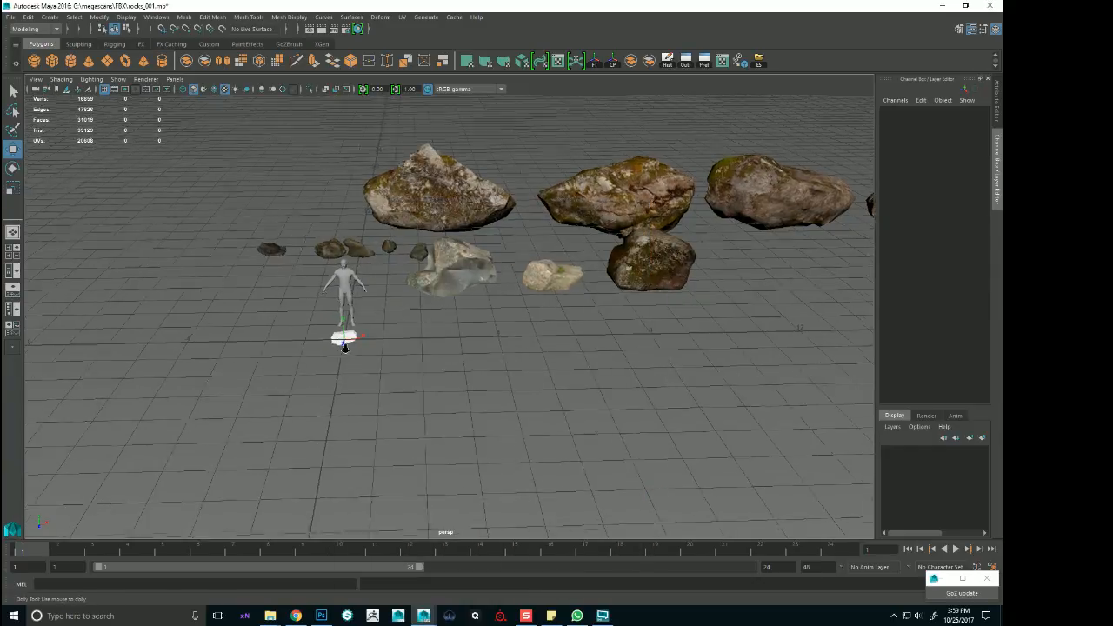
Switch to the second Maya session, start a new scene without saving, and import Aset_rock_granite_M_rbjtT_LOD5.FBX
left_click(429, 618)
left_click(589, 569)
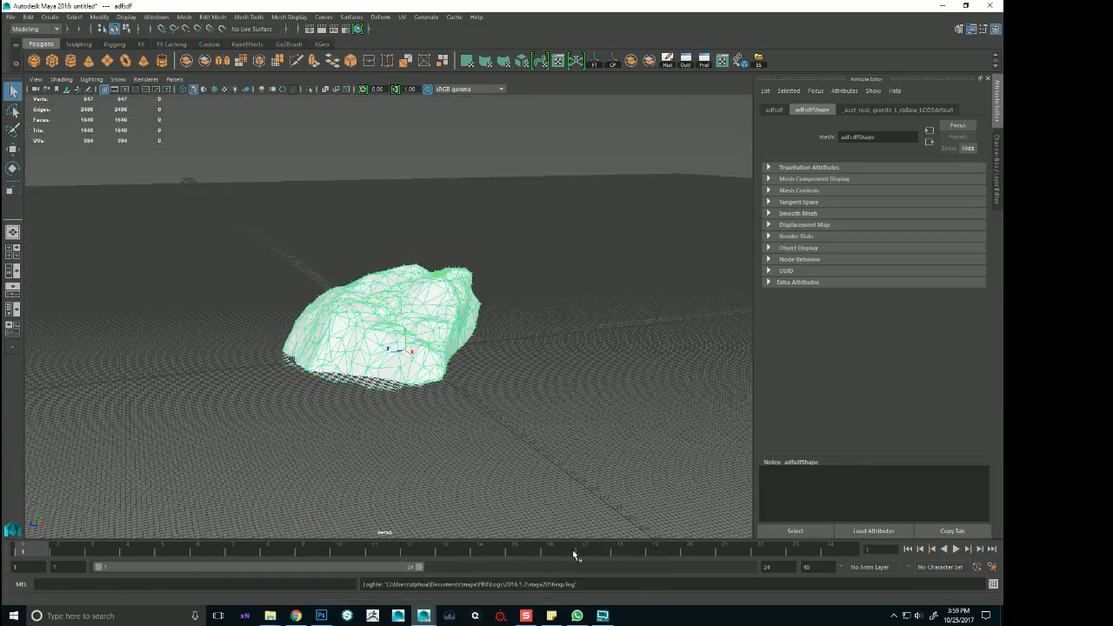
key("ctrl+n")
left_click(503, 310)
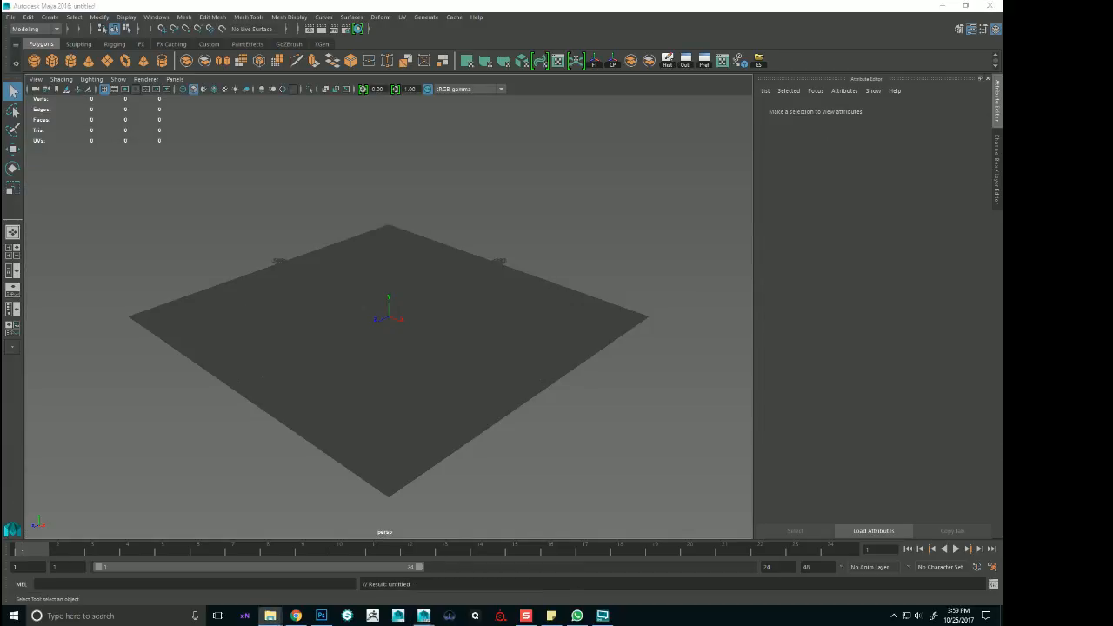
left_click_drag(525, 333, 466, 315)
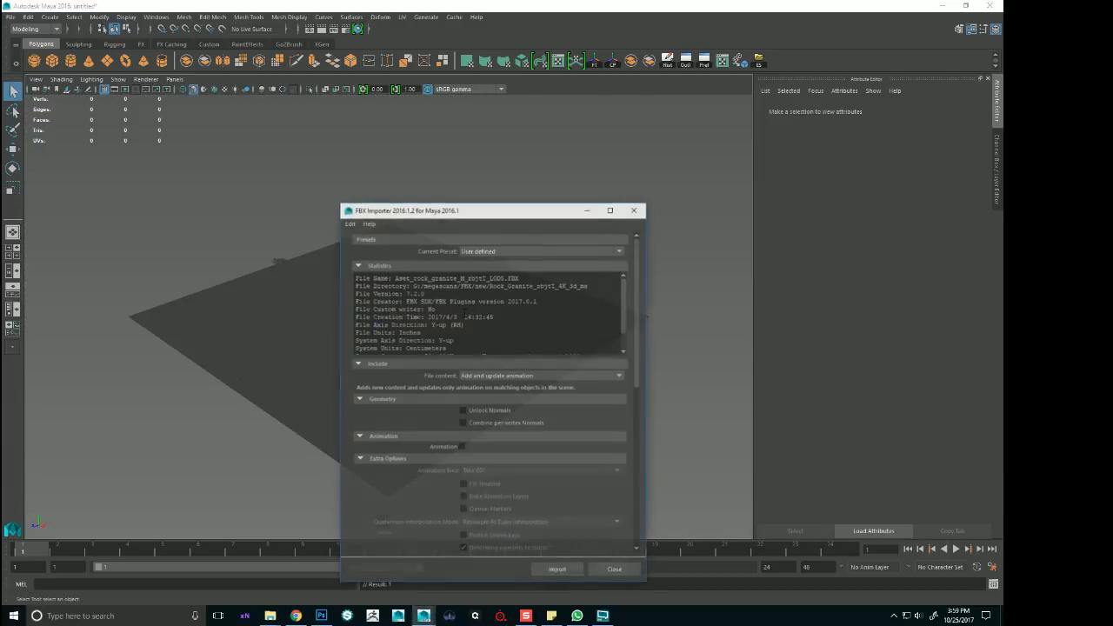
left_click(555, 568)
key("f")
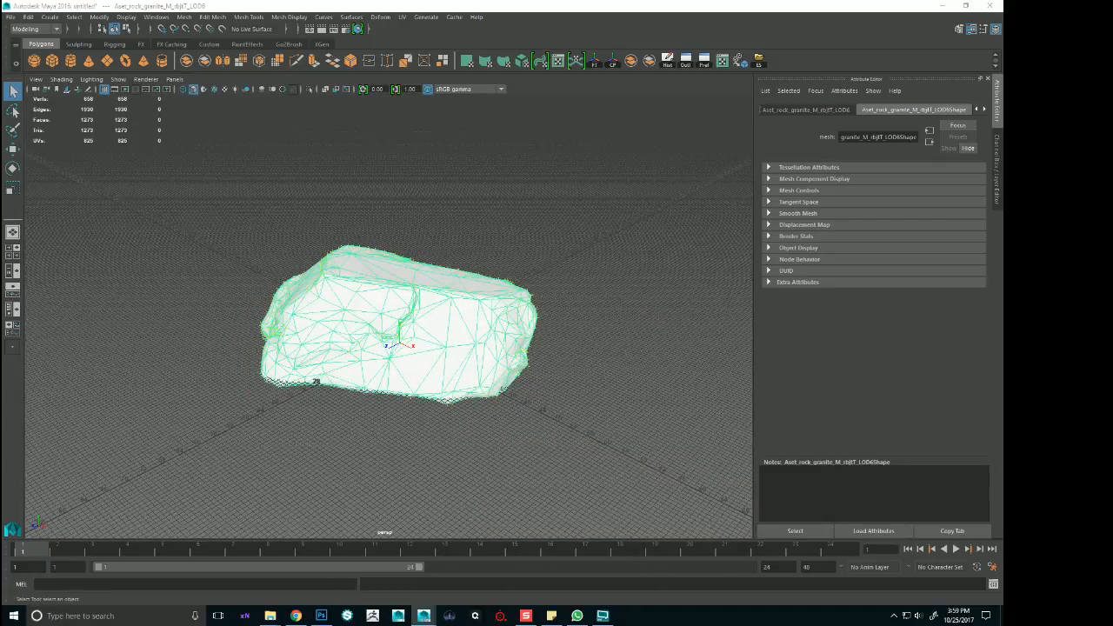
Rename the imported LOD5 mesh fgdfgh and export the selection to the granite asset folder as the FBX file lod1
key("Return")
left_click(8, 18)
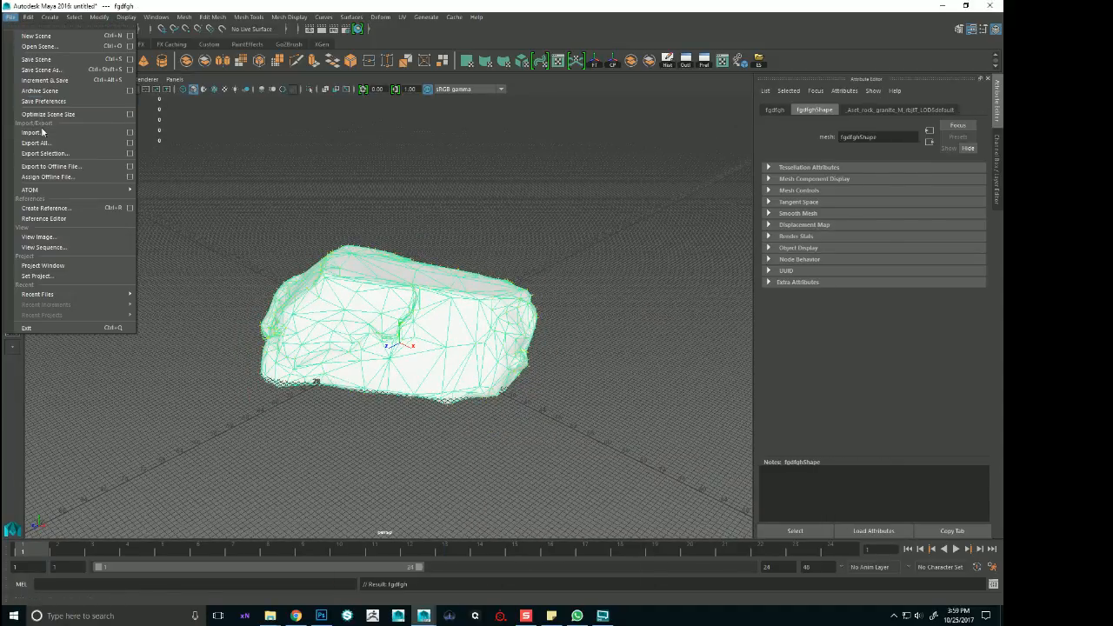
left_click(50, 155)
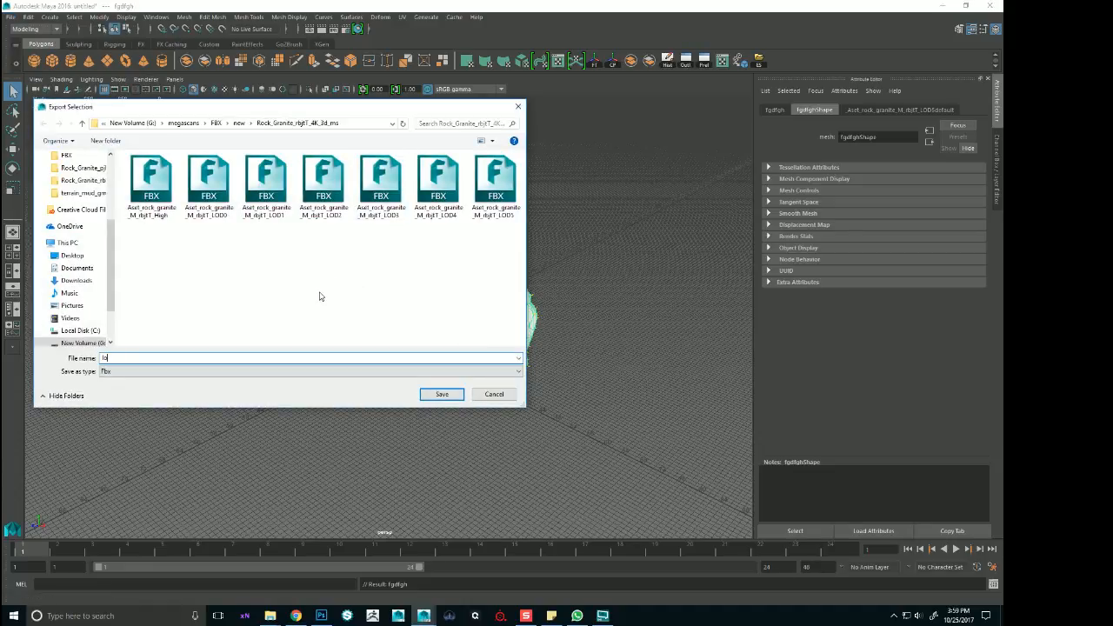
type("lod")
key("Return")
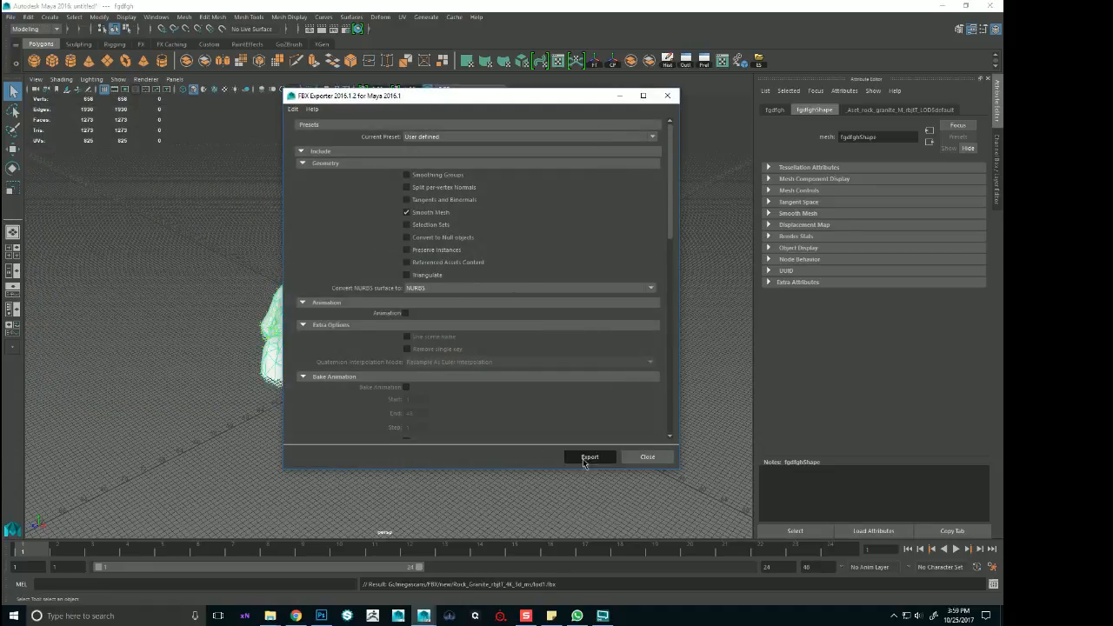
left_click(589, 455)
Switch back to the rocks_001 Maya session and import the exported lod1 FBX
left_click(430, 617)
left_click(373, 557)
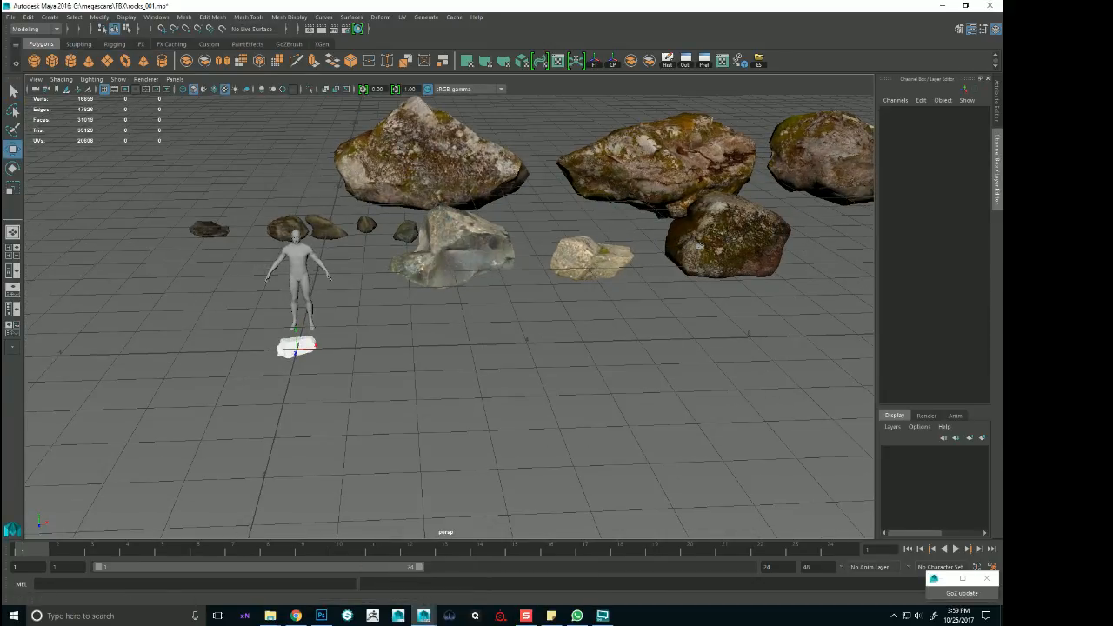
key("super+e")
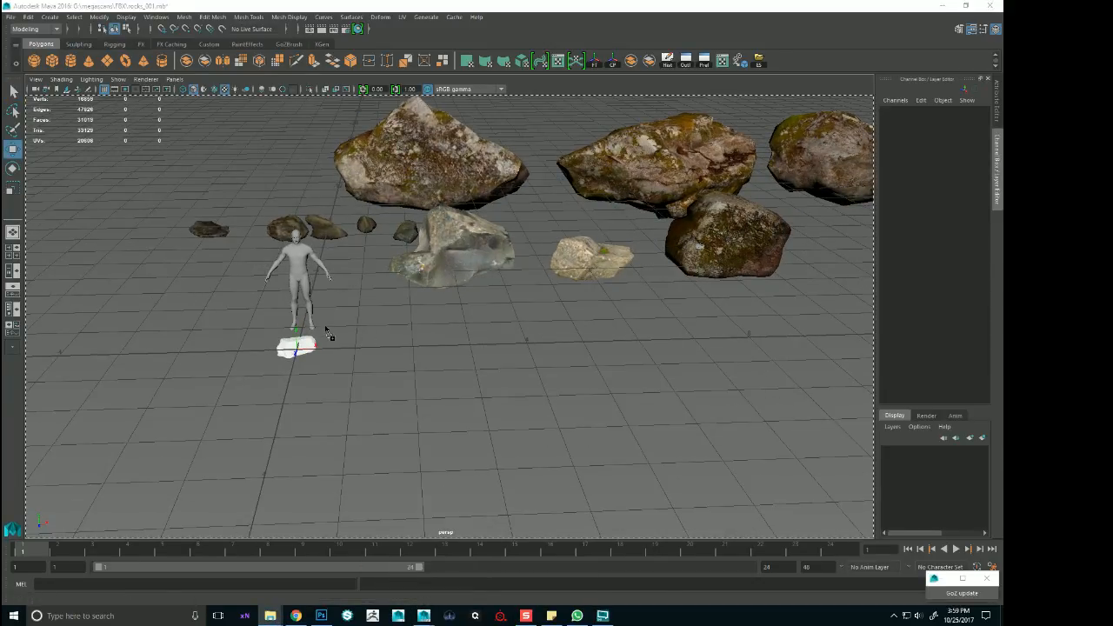
left_click_drag(325, 331, 348, 355)
left_click(554, 567)
key("f")
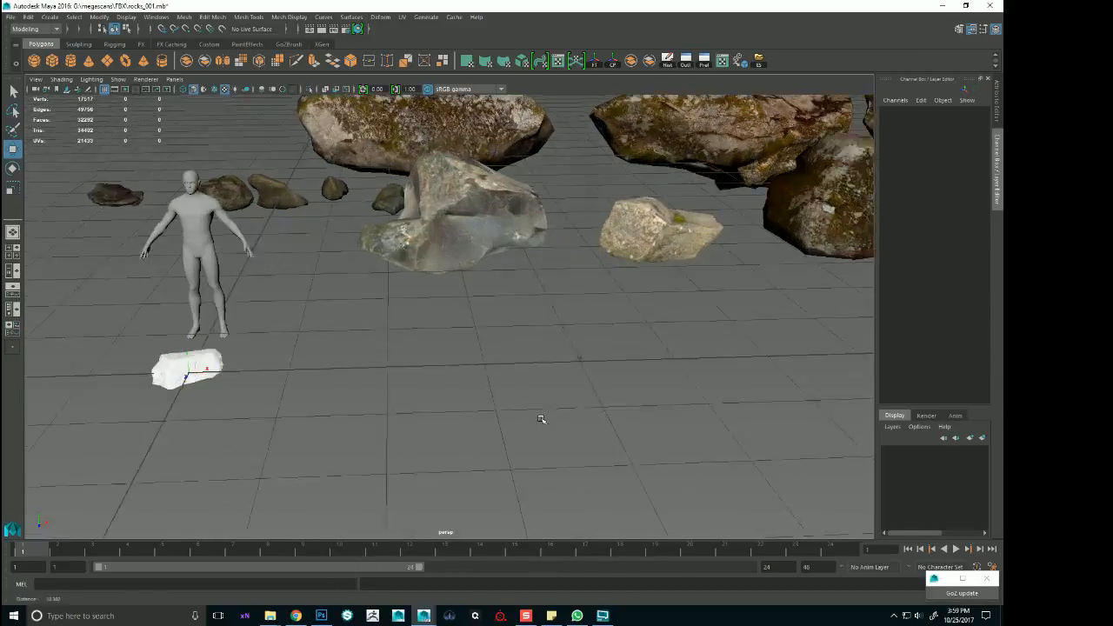
Group the two imported granite meshes at the human figure's feet and set the group's scale to 5 on all axes
left_click(474, 405)
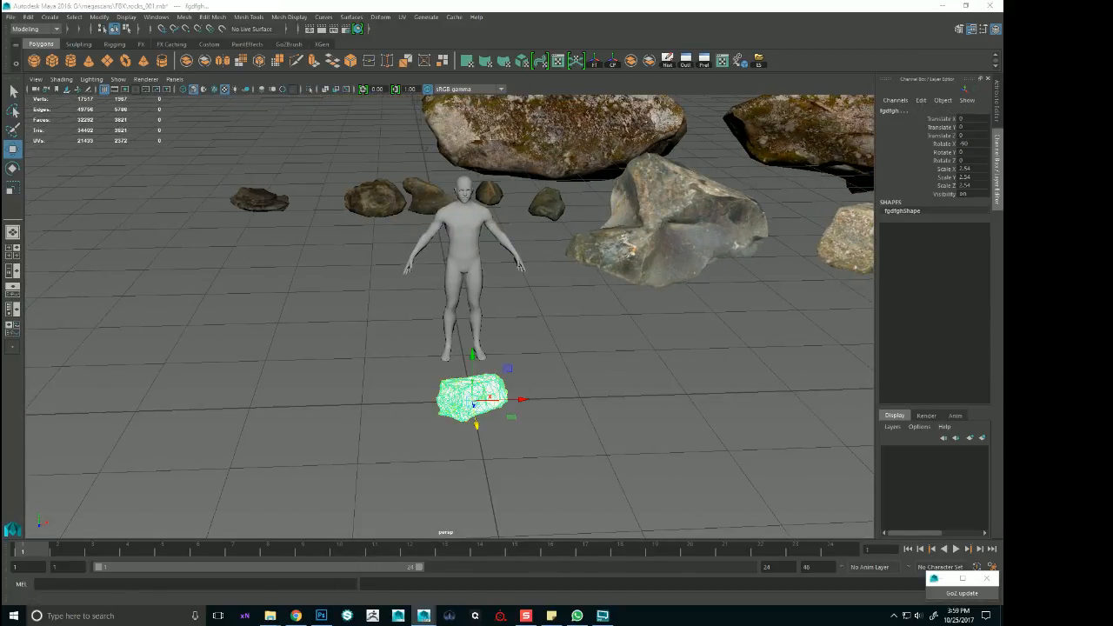
key("ctrl+g")
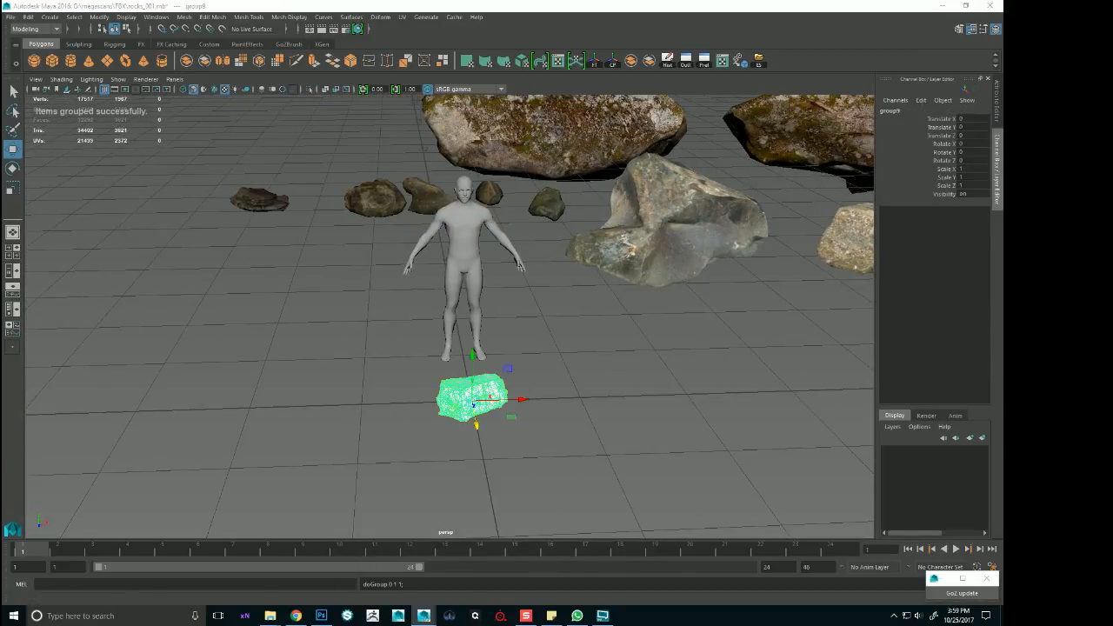
left_click_drag(967, 169, 969, 186)
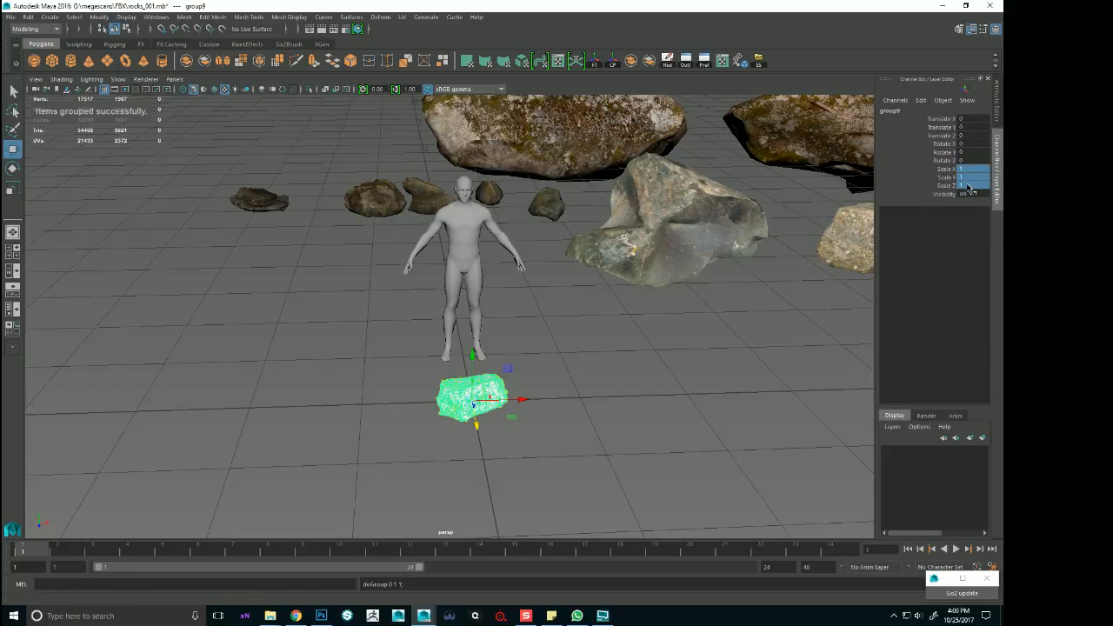
type("5")
key("Return")
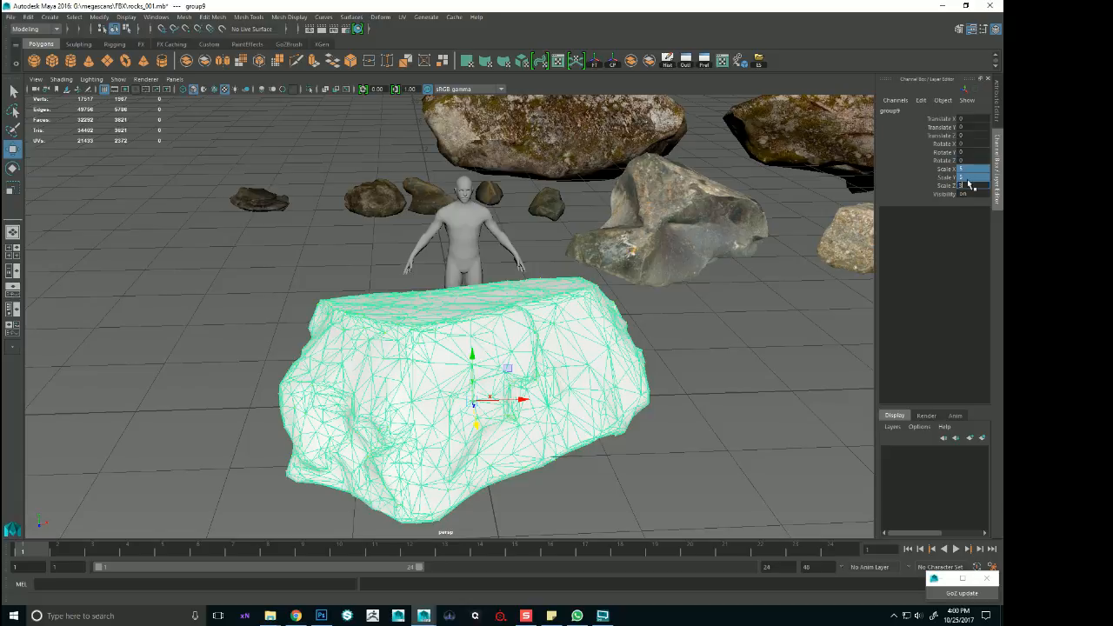
Set the granite group's scale to 3 on all axes and move it, snapped to the grid, to X 12, Z -4
type("3")
key("Return")
left_click_drag(736, 316, 538, 366, "alt")
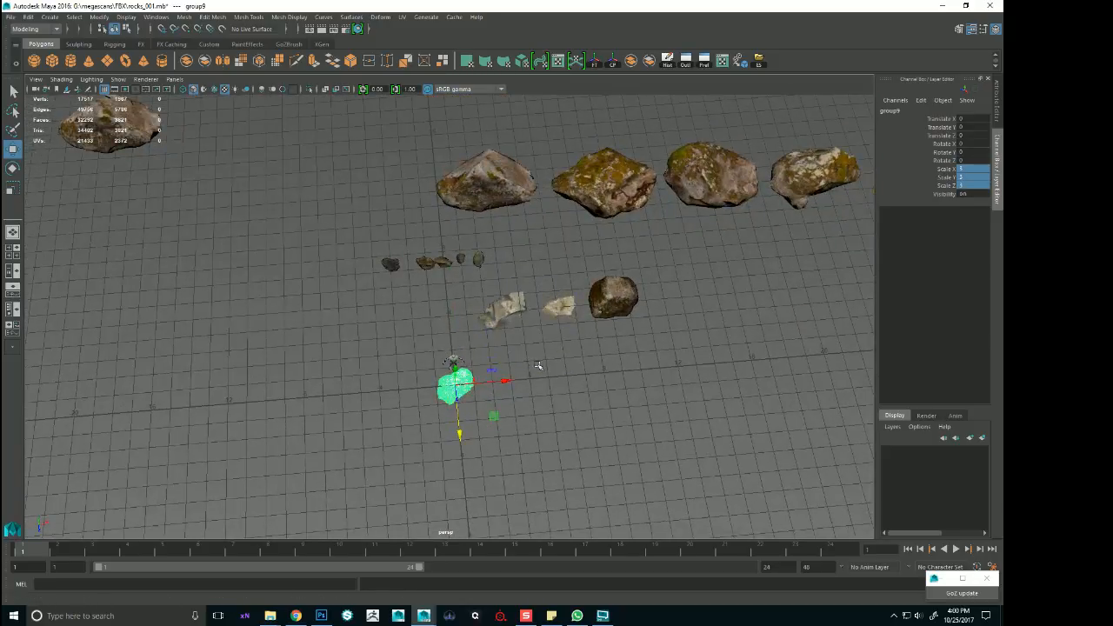
key("x")
left_click_drag(457, 383, 651, 266)
key("f")
right_click_drag(651, 266, 238, 284, "alt")
left_click_drag(237, 284, 532, 319, "alt")
right_click_drag(531, 319, 857, 130, "alt")
Connect a file texture to the color of the Aset_rock_granite_M_rbjtT_LOD5 mesh's phong material and load Aset_rock_granite_M_rbjtT_4K_Albedo
left_click(971, 29)
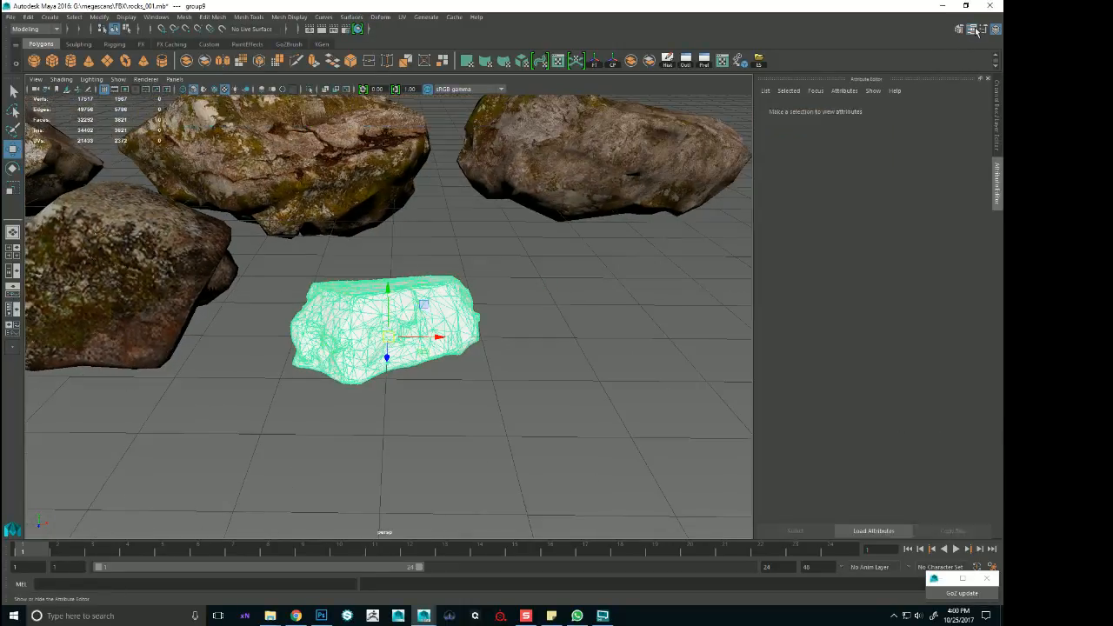
left_click(393, 310)
key("f")
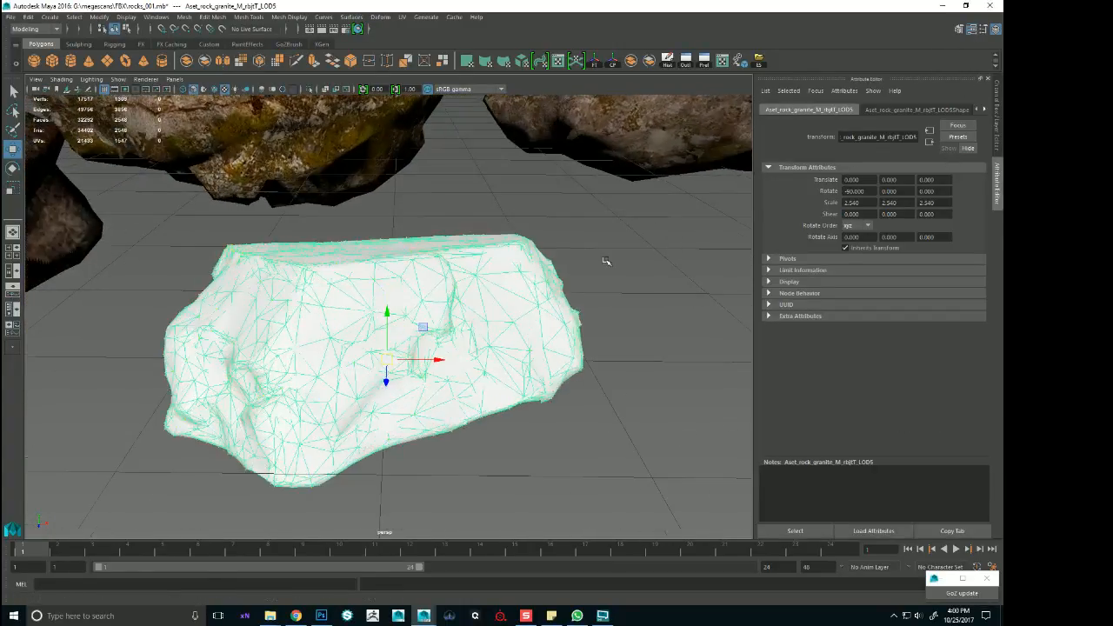
left_click(947, 111)
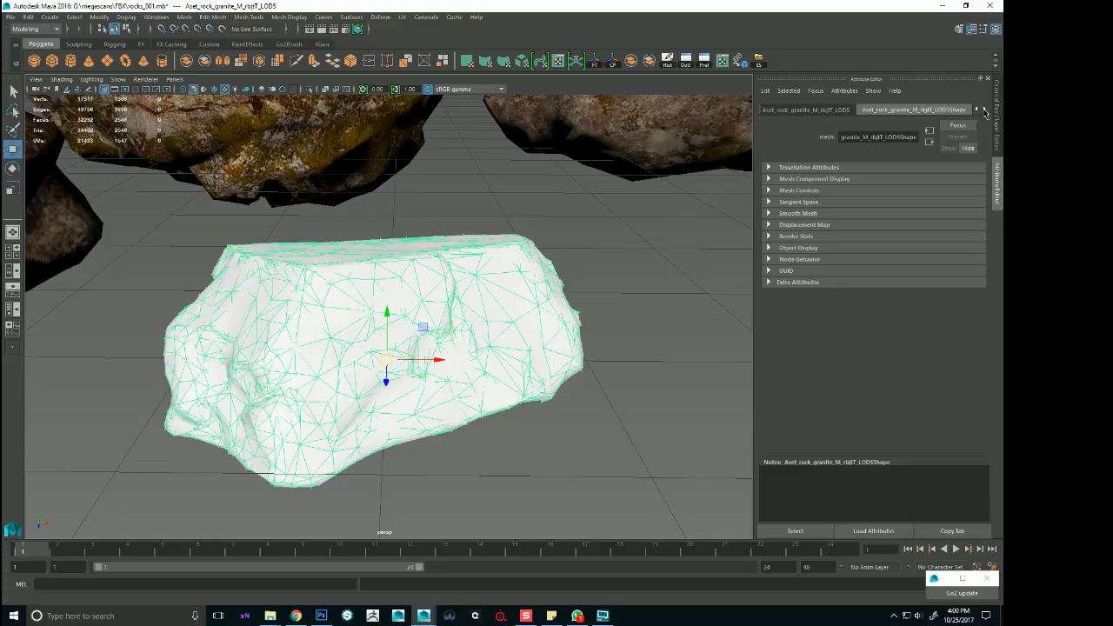
left_click(985, 110)
left_click(957, 110)
left_click(968, 228)
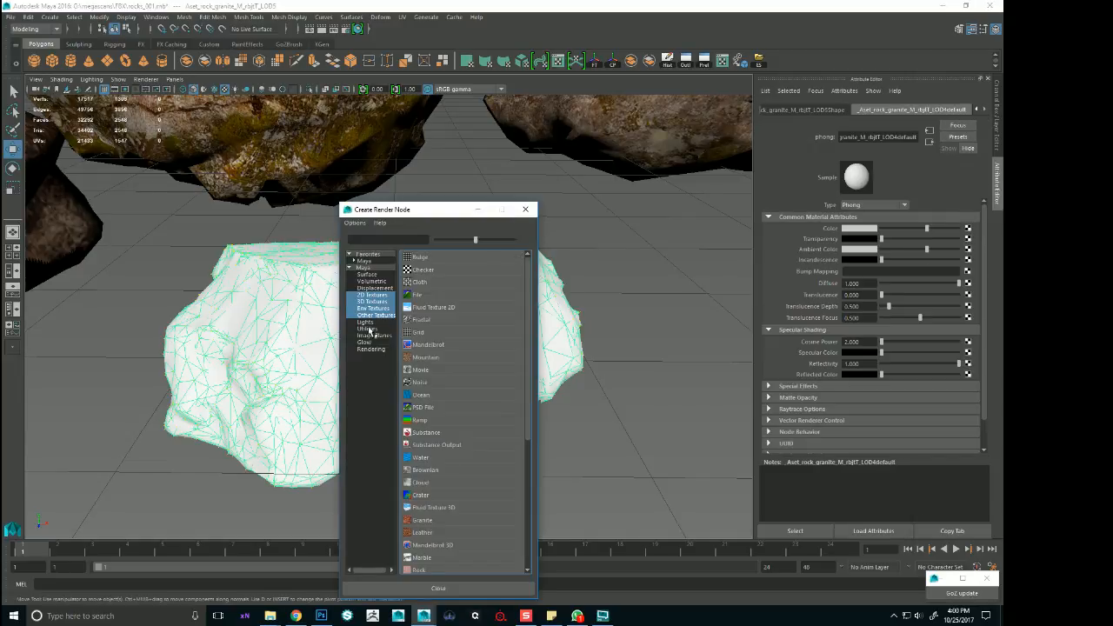
left_click(418, 296)
left_click(971, 254)
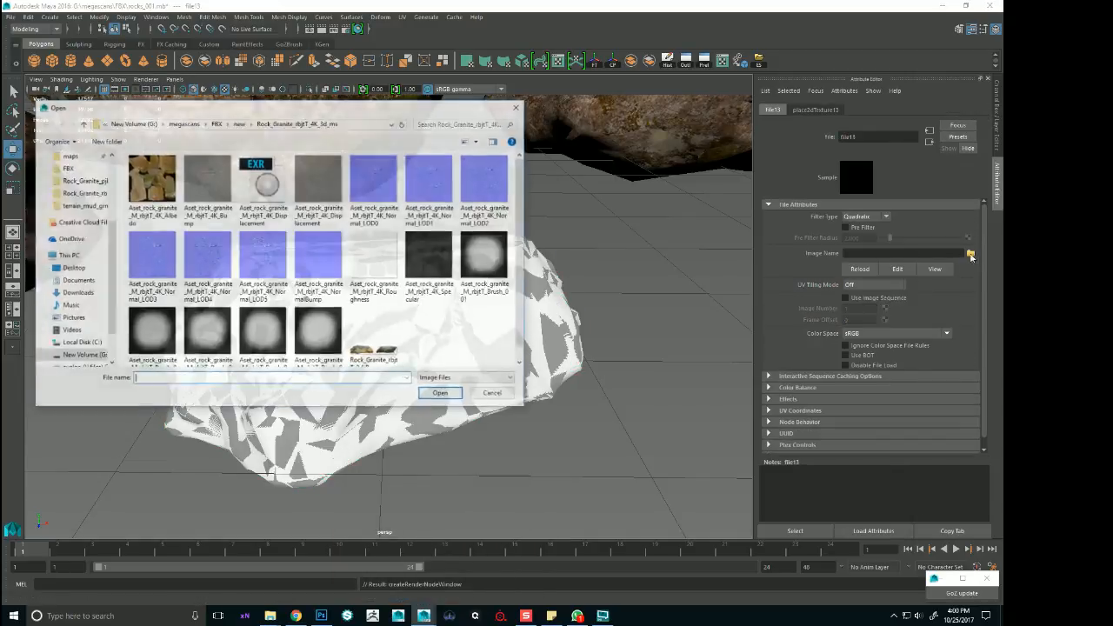
double_click(154, 185)
Connect a file texture to the color of the fgdfgh mesh's phong material and load Aset_rock_granite_M_rbjtT_4K_Albedo
left_click_drag(427, 339, 429, 354, "alt")
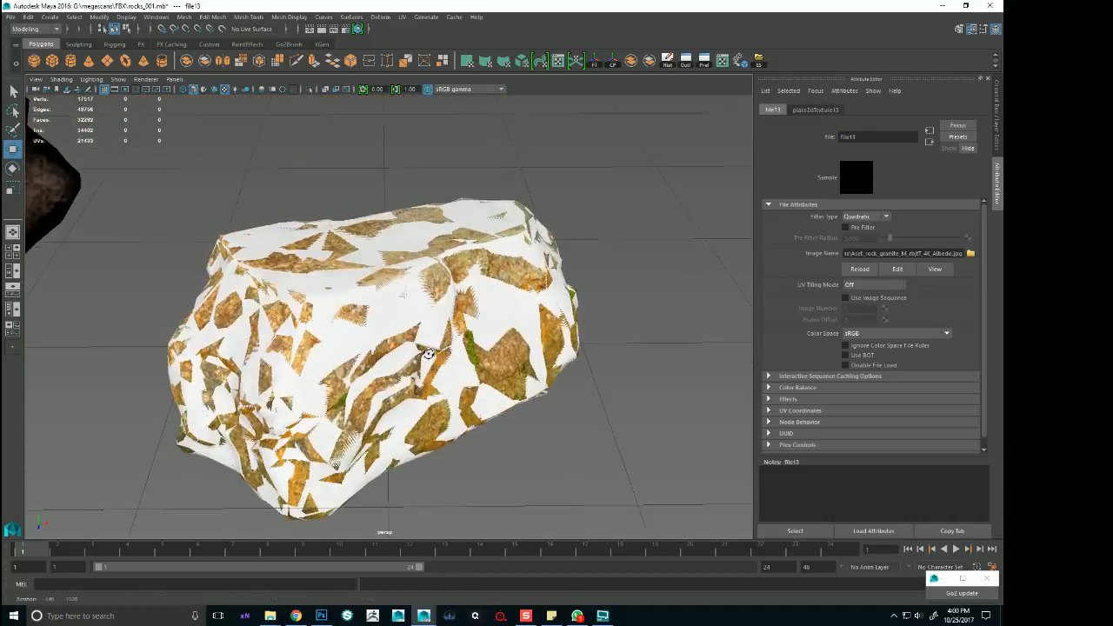
scroll(429, 354, "up", 8)
left_click(447, 310)
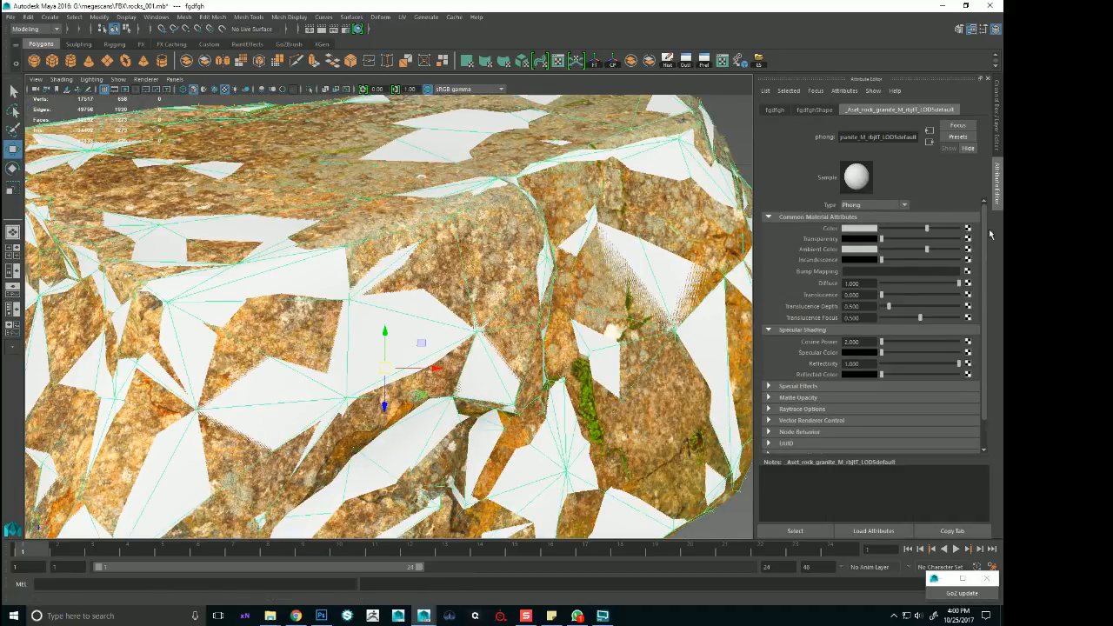
left_click(967, 228)
left_click(425, 297)
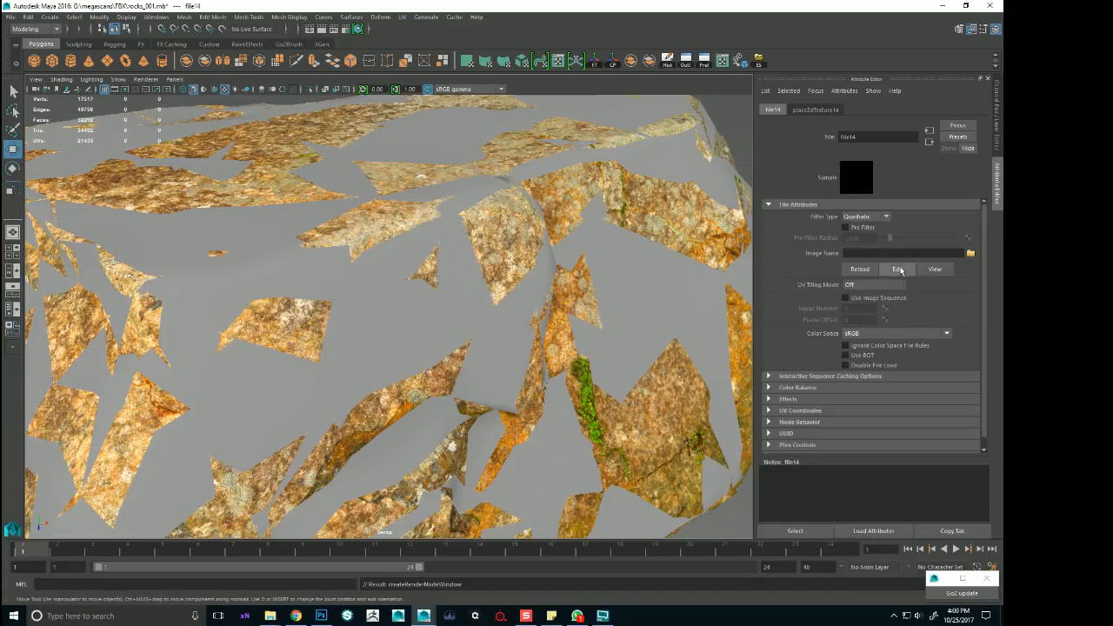
left_click(971, 253)
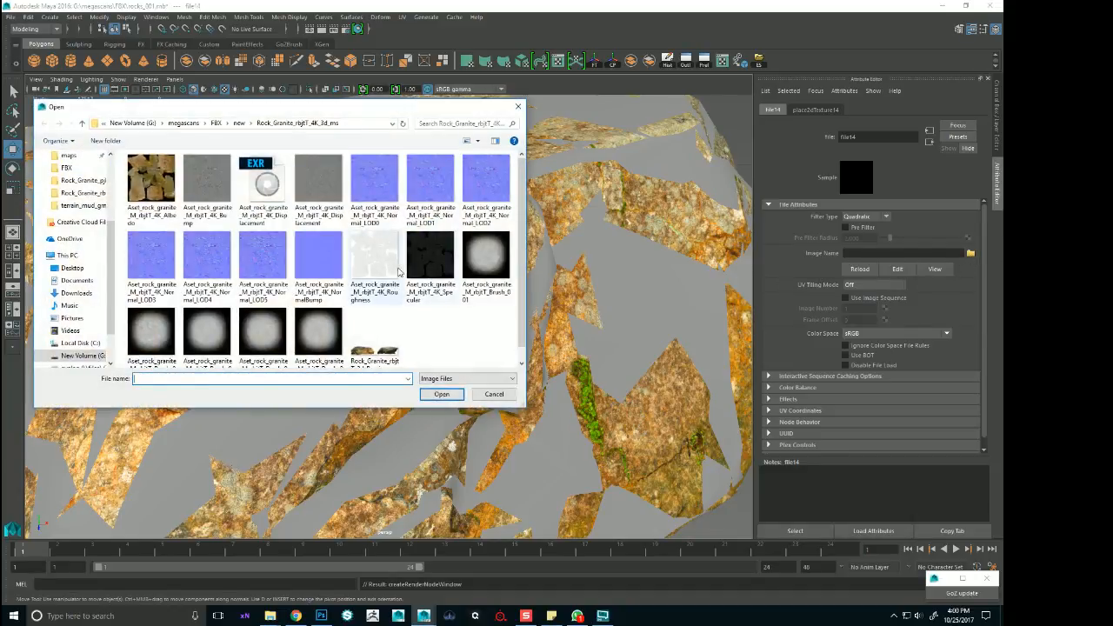
double_click(157, 193)
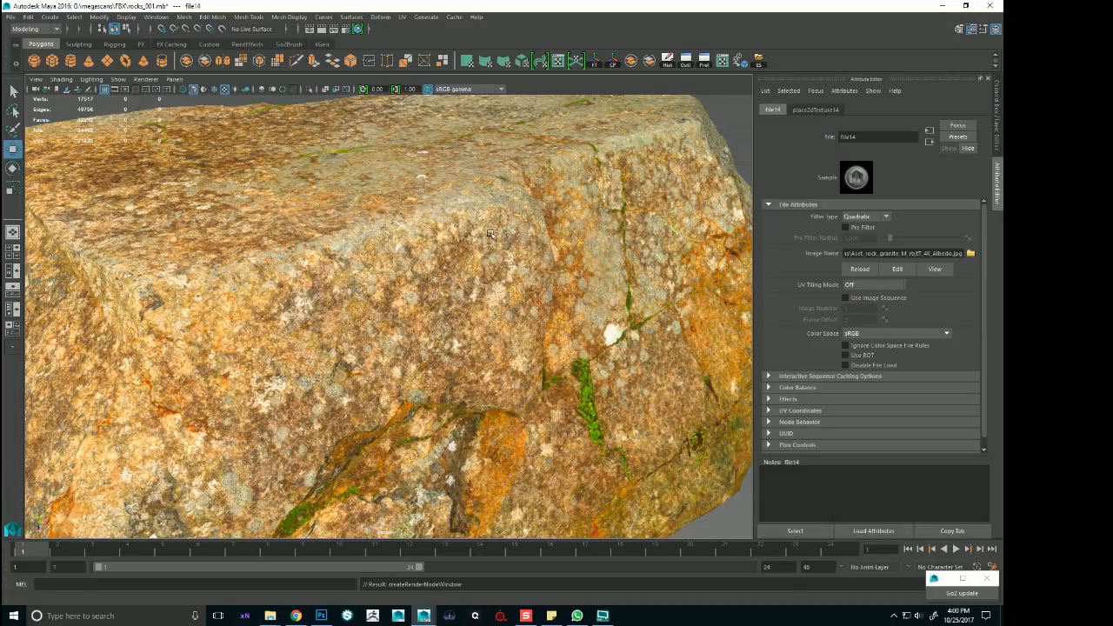
Select the parent group of the newly textured orange granite rock and set its scale to 4 on all axes
right_click_drag(491, 233, 55, 223, "alt")
left_click_drag(55, 224, 444, 228, "alt")
right_click_drag(444, 228, 123, 244, "alt")
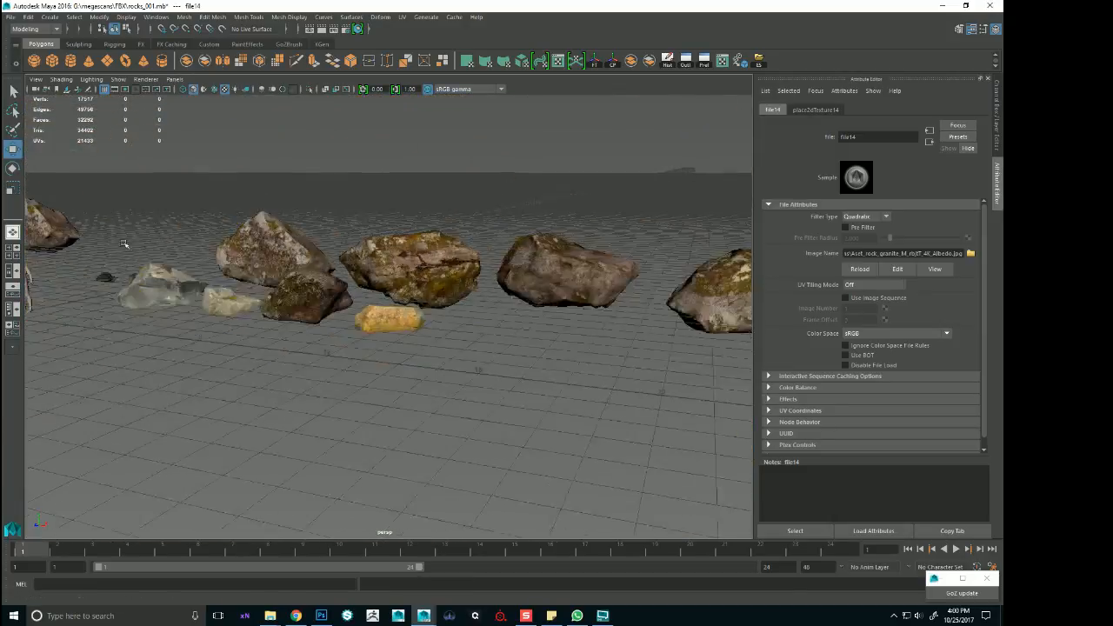
left_click_drag(124, 244, 280, 275, "alt")
middle_click_drag(302, 275, 402, 285, "alt")
left_click_drag(401, 286, 497, 358, "alt")
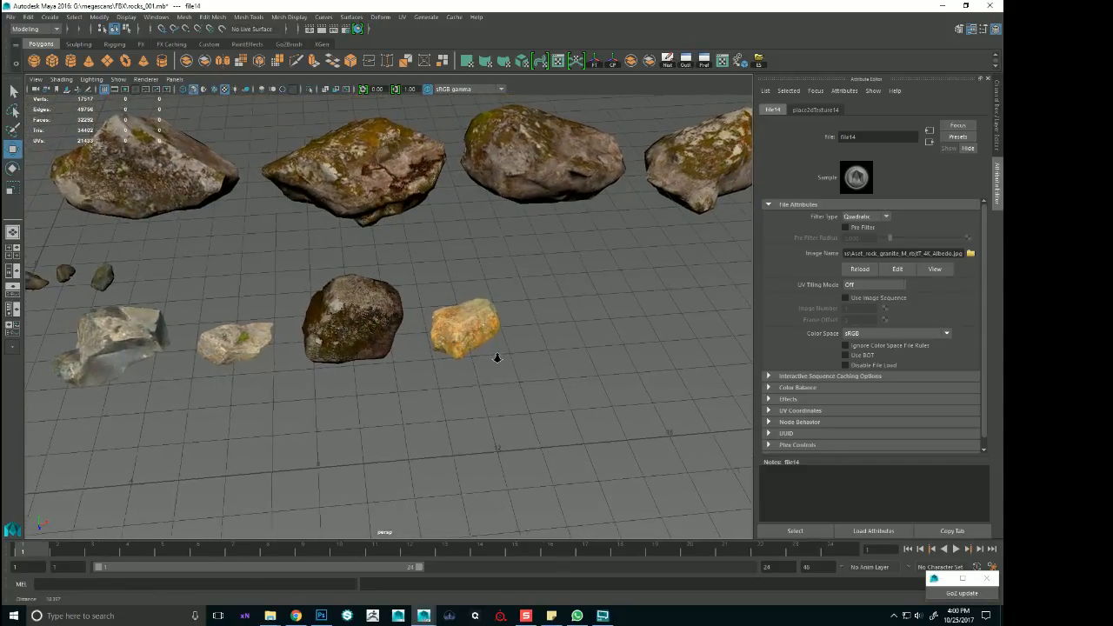
left_click(494, 335)
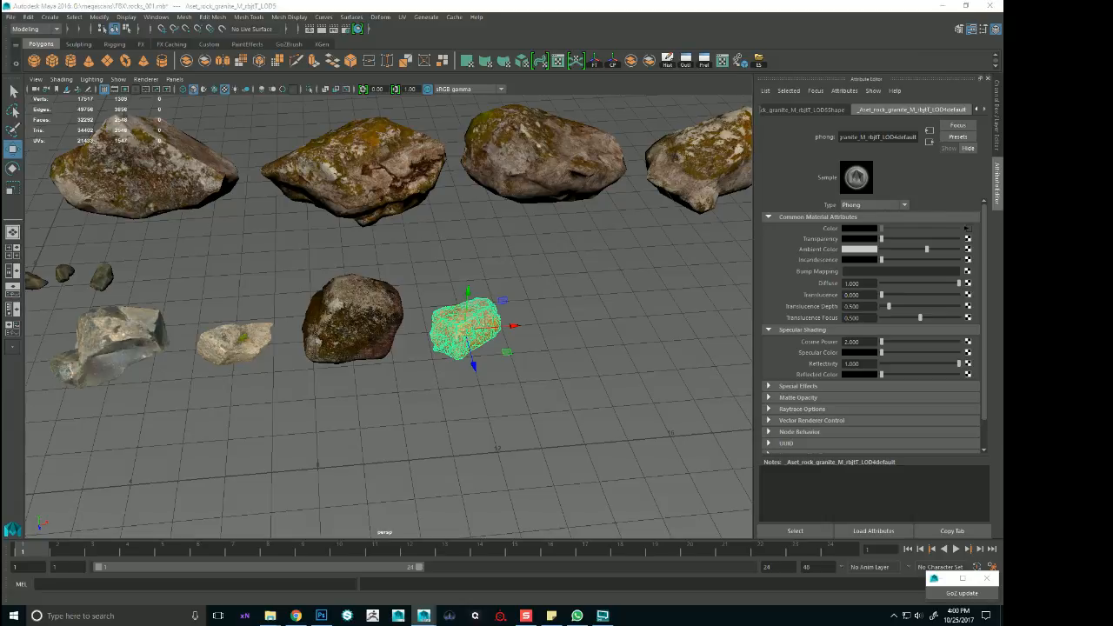
key("Up")
right_click_drag(494, 335, 592, 386, "alt")
left_click_drag(592, 385, 644, 365, "alt")
right_click_drag(644, 365, 468, 340, "alt")
left_click_drag(468, 340, 656, 365, "alt")
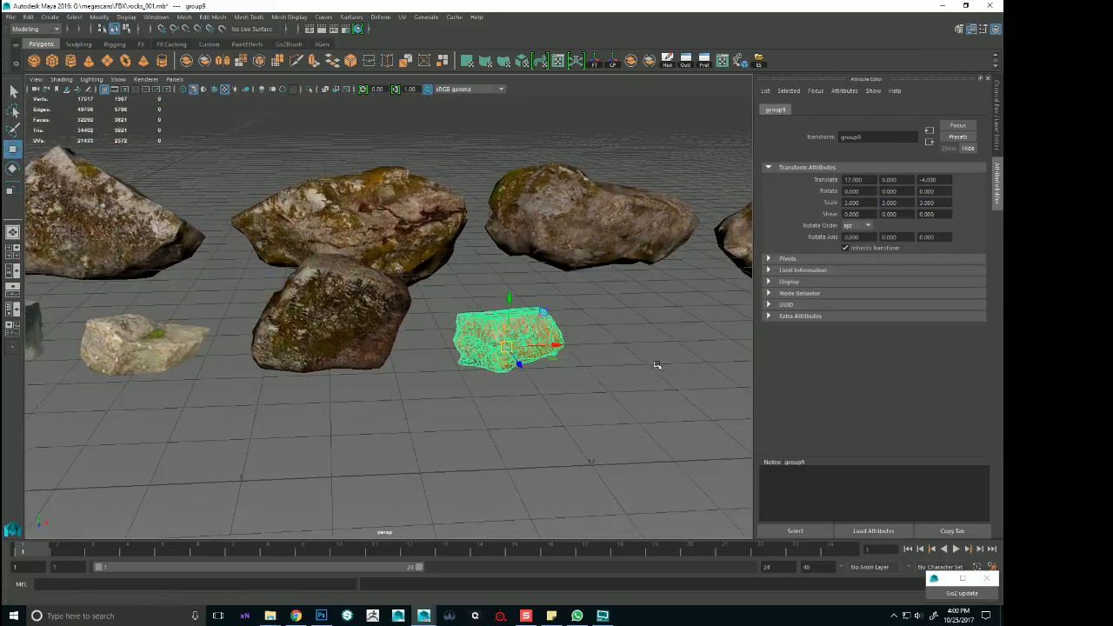
left_click(996, 28)
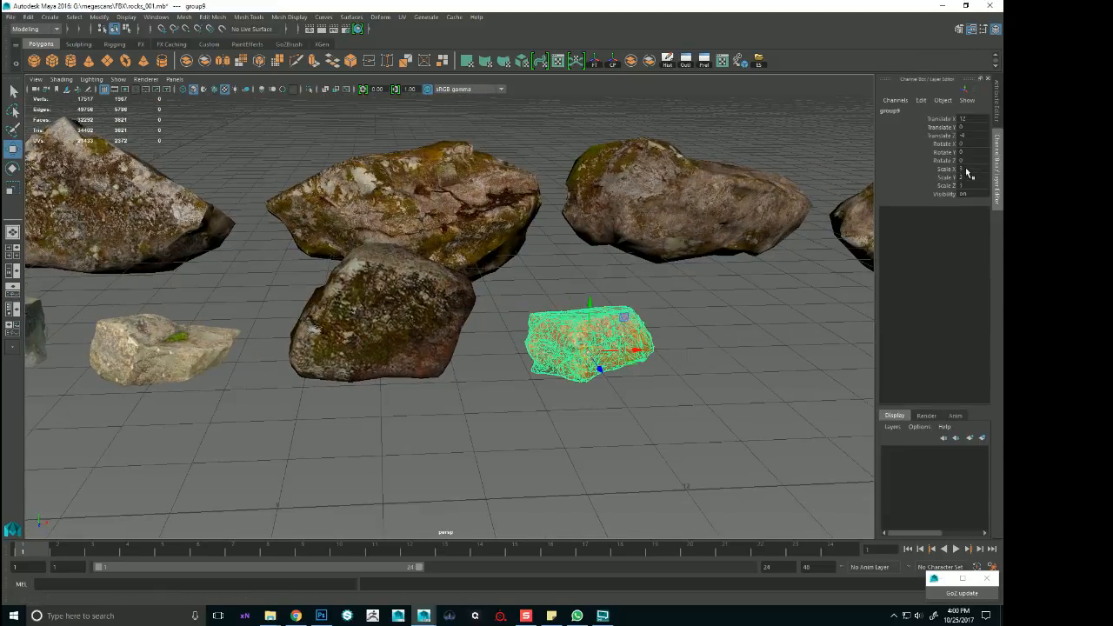
left_click_drag(968, 169, 963, 187)
key("Return")
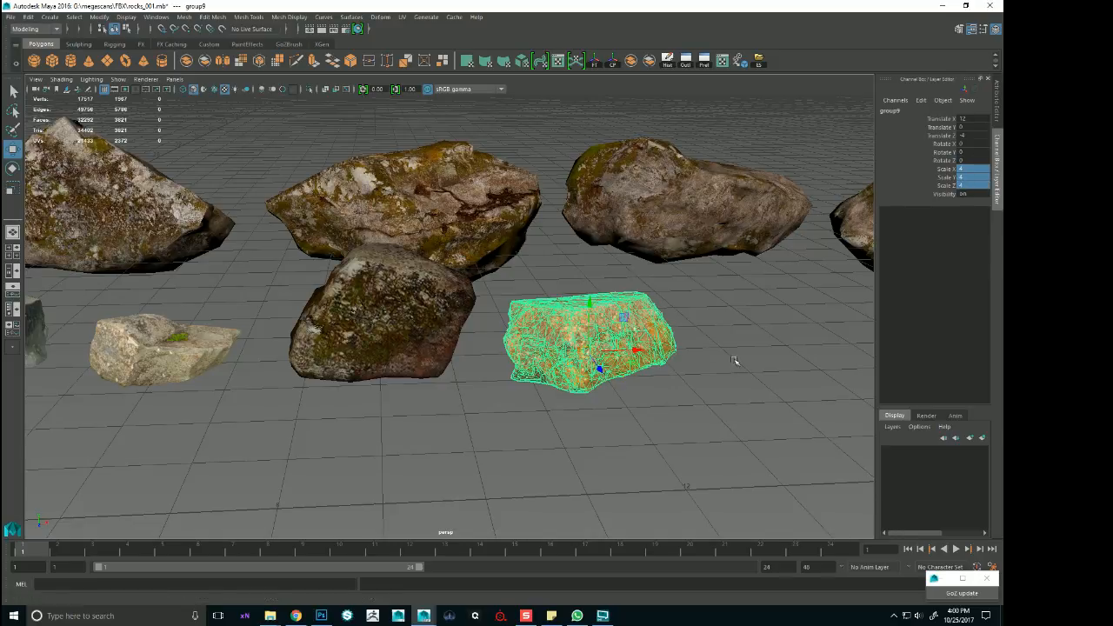
Save the rocks_001 scene
right_click_drag(736, 363, 392, 320, "alt")
left_click_drag(391, 320, 388, 330, "alt")
right_click_drag(388, 331, 601, 366, "alt")
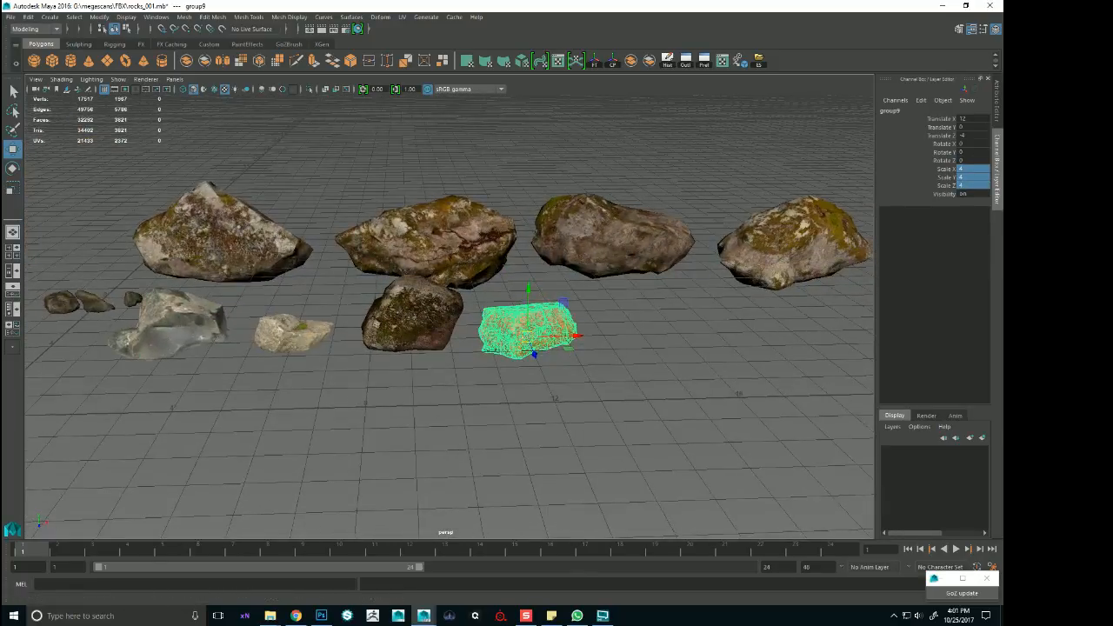
key("alt+Tab")
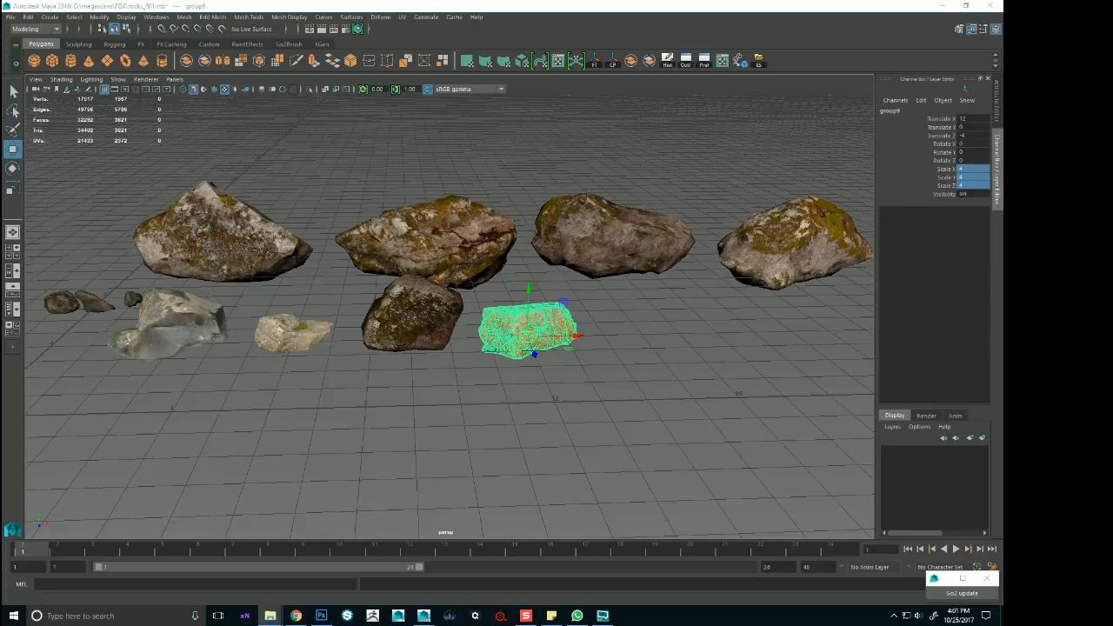
right_click_drag(501, 341, 465, 326, "alt")
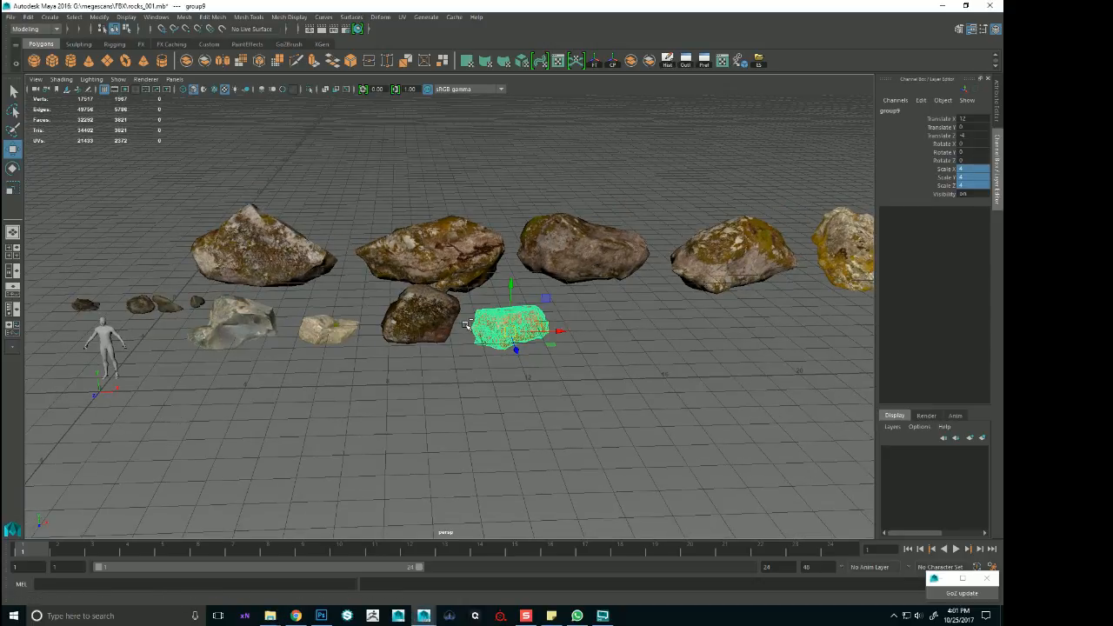
key("ctrl+s")
Select the parent group of the small pale granite rock and set its scale to 3 on all axes
left_click_drag(412, 309, 348, 329, "alt")
left_click(323, 333)
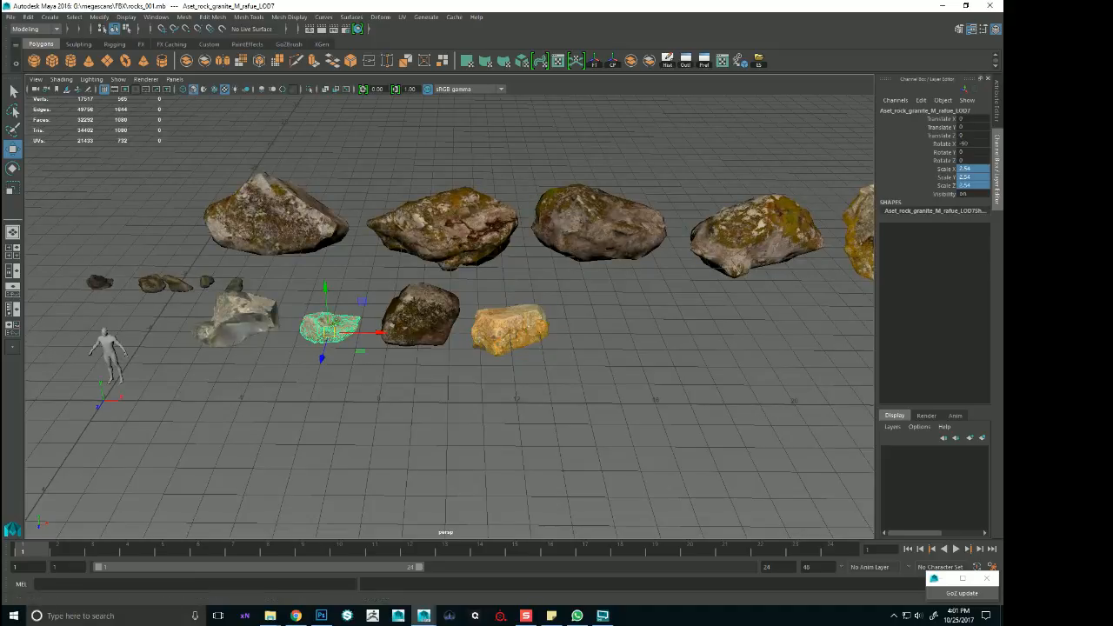
key("ctrl+g")
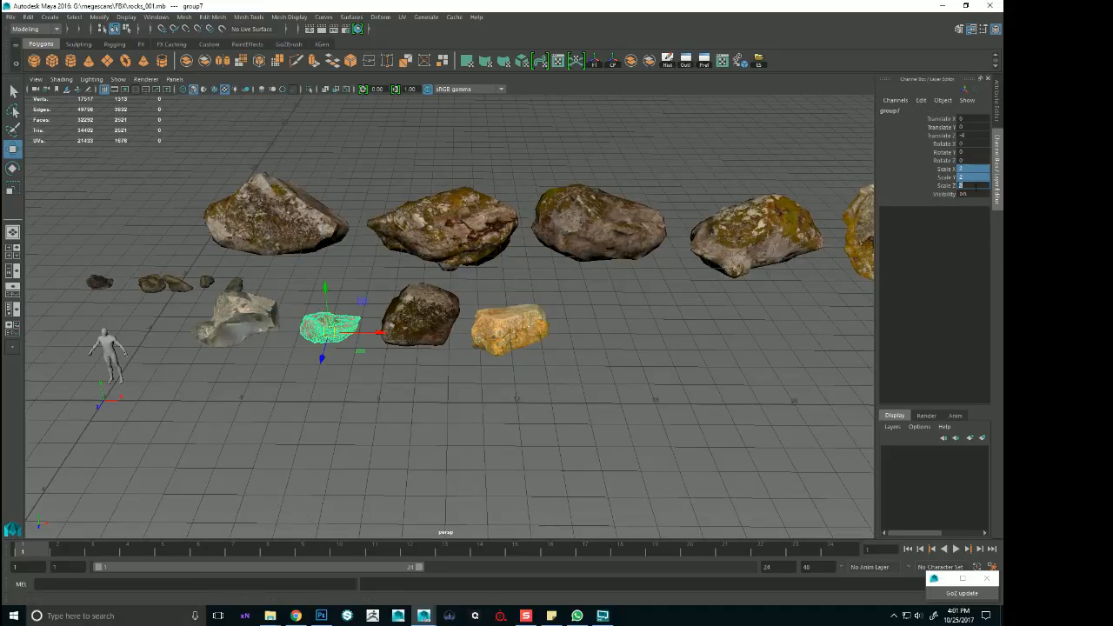
key("Return")
right_click_drag(496, 288, 570, 309, "alt")
left_click_drag(570, 310, 536, 301, "alt")
right_click_drag(537, 302, 461, 291, "alt")
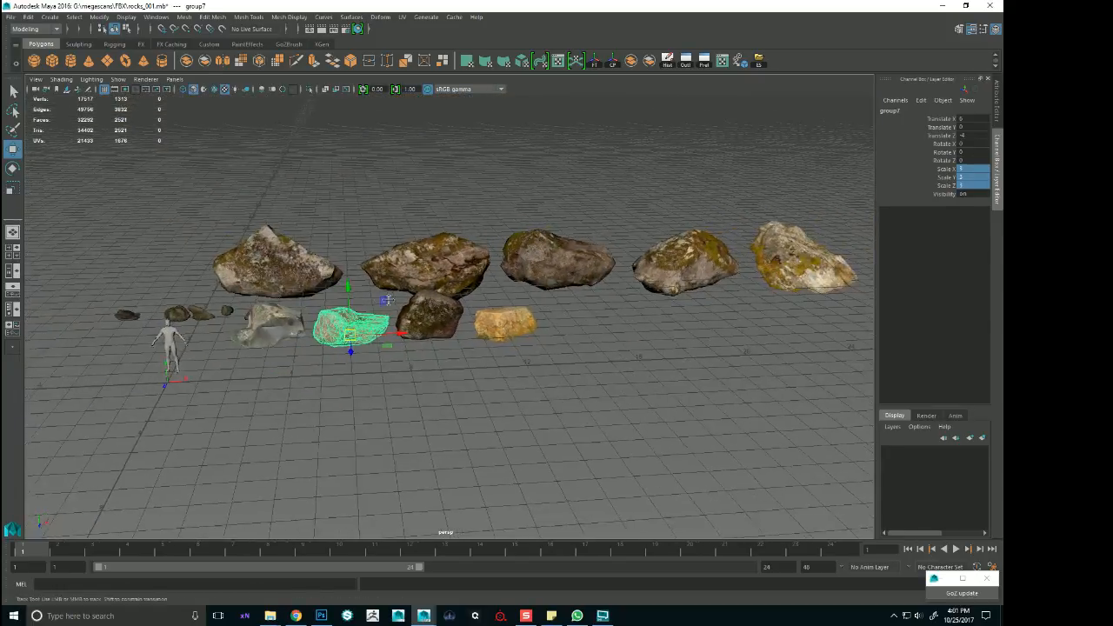
middle_click_drag(461, 290, 514, 289, "alt")
mouse_move(513, 289)
left_mouse_down("alt")
mouse_move(513, 252)
mouse_move(513, 285)
left_mouse_up("alt")
Switch to File Explorer and import Aset_rock_granite_M_rbvvq_LOD4.FBX into the rocks_001 scene
key("alt+Tab")
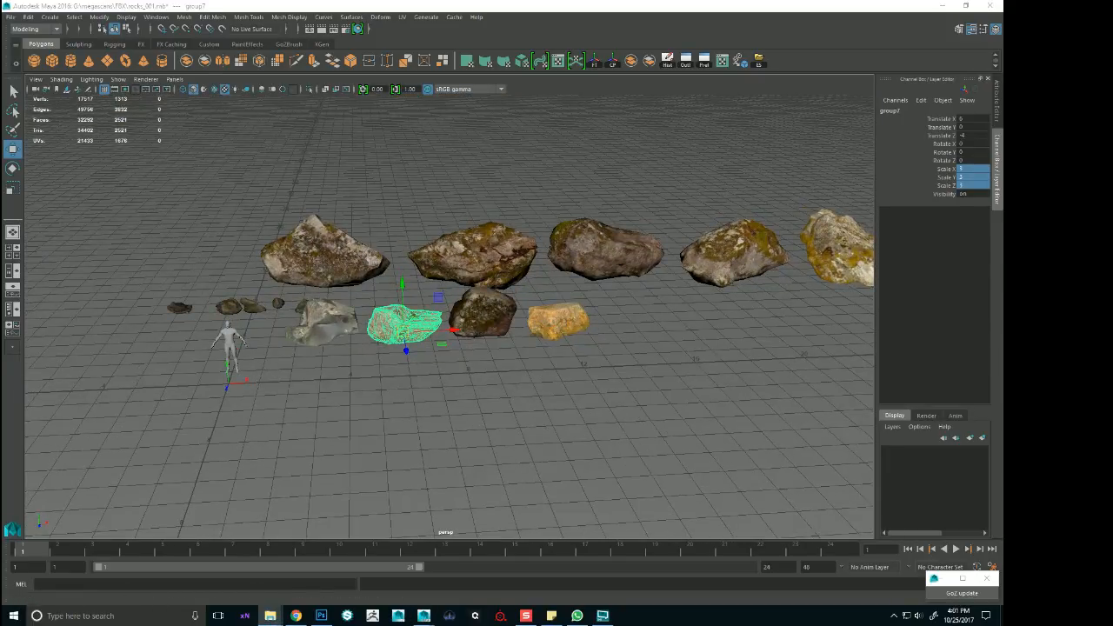
left_click_drag(1000, 482, 626, 418)
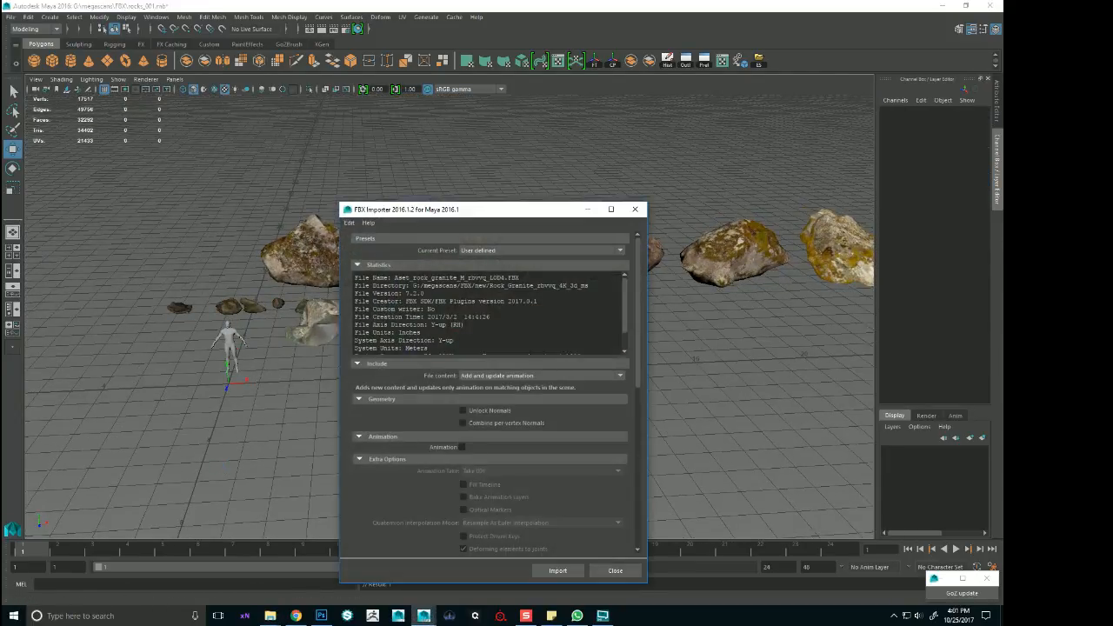
left_click(557, 570)
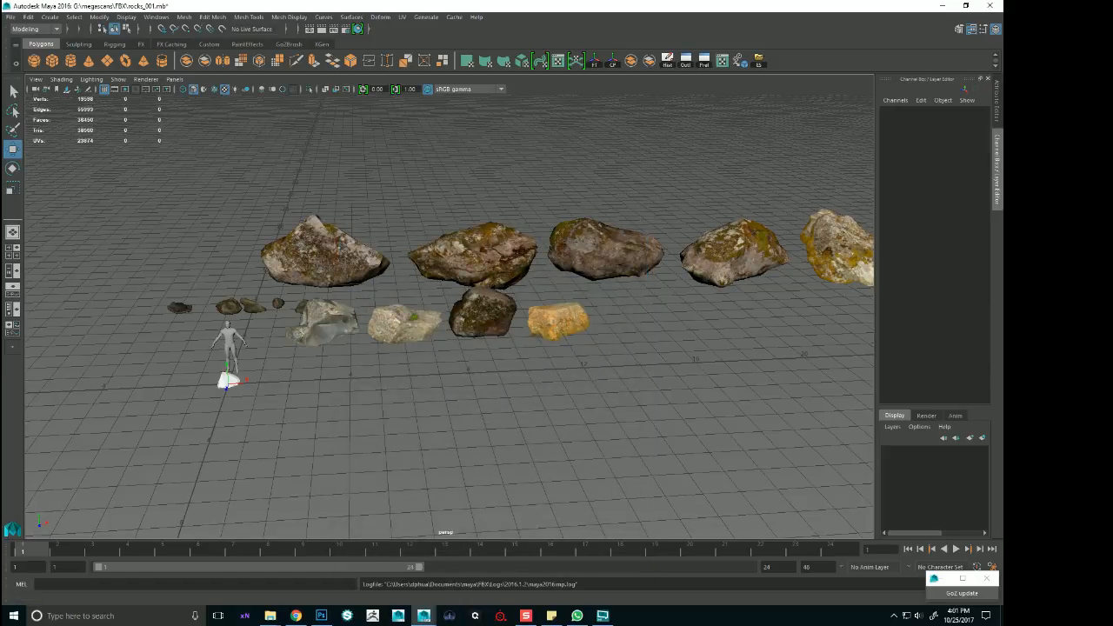
Switch to the second Maya session, start a new scene without saving, and import Aset_rock_granite_M_rbvvq_LOD5.FBX
key("alt+Tab")
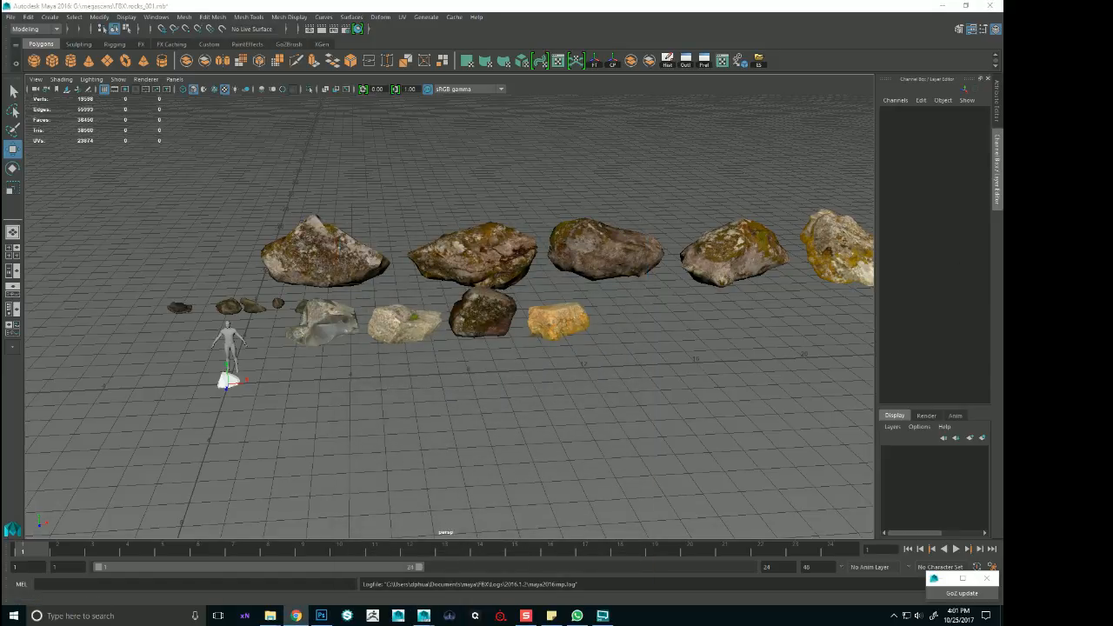
right_click_drag(303, 365, 381, 394, "alt")
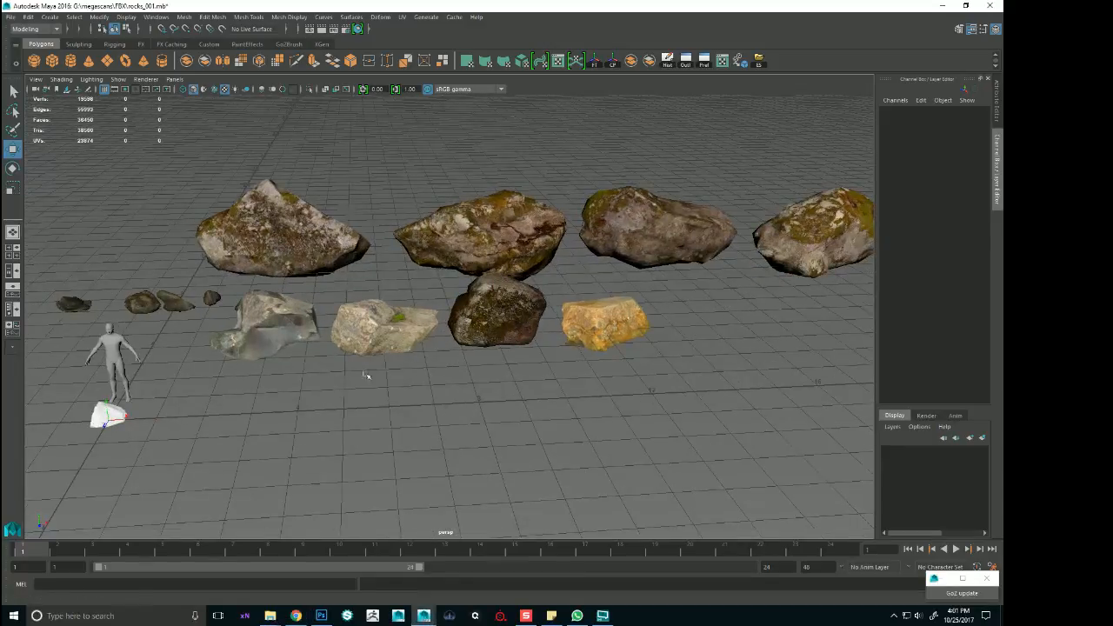
middle_click_drag(368, 375, 537, 365, "alt")
left_click(426, 616)
left_click(590, 580)
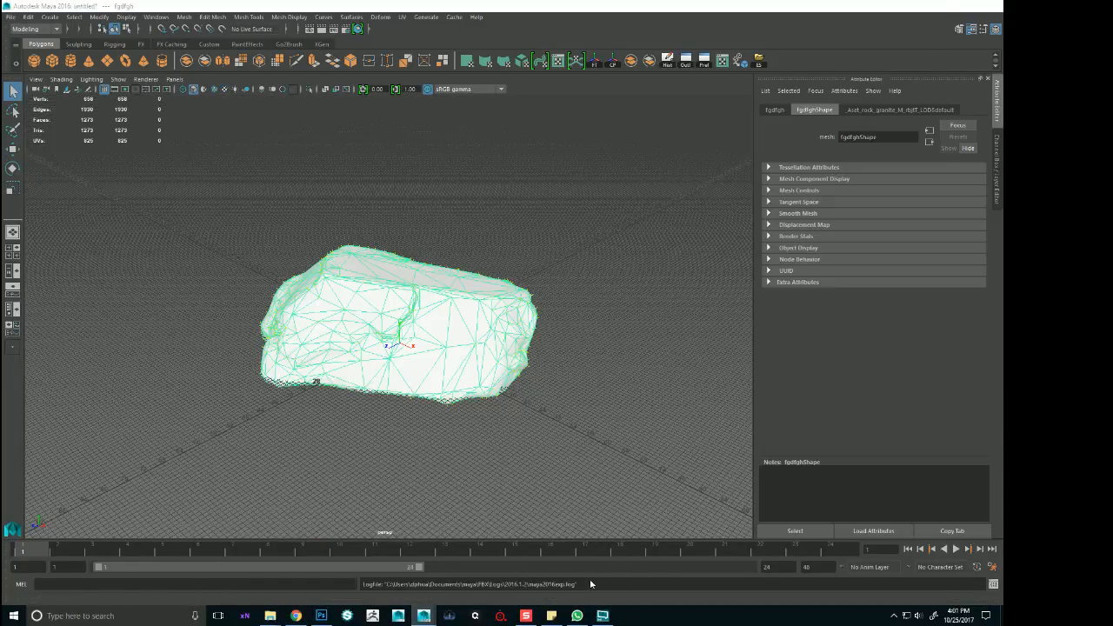
key("ctrl+n")
left_click(502, 310)
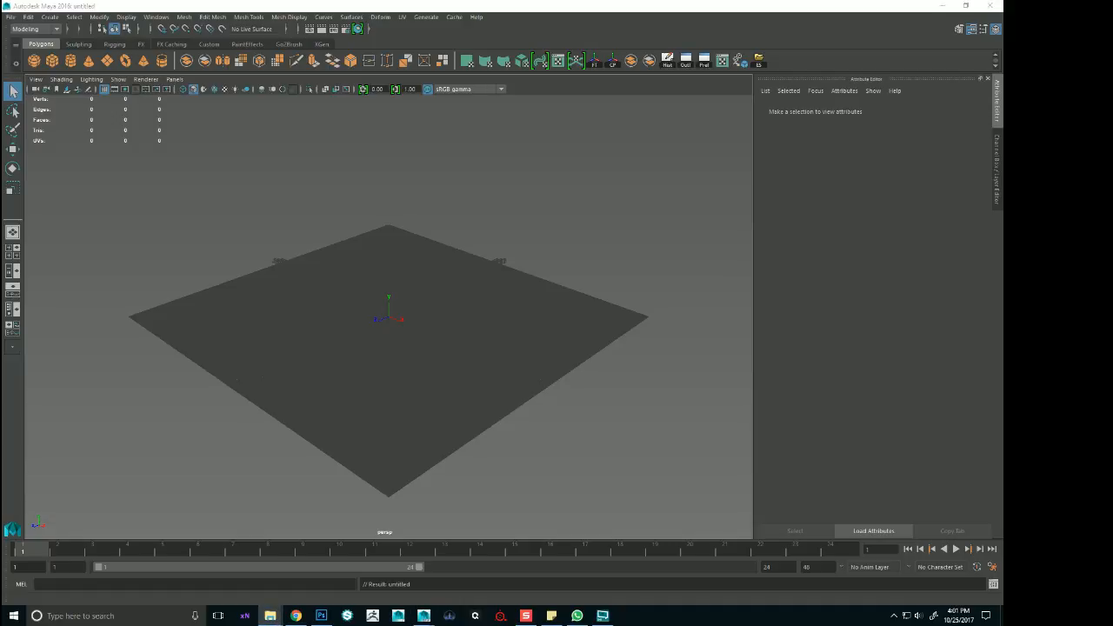
left_click_drag(555, 368, 489, 301)
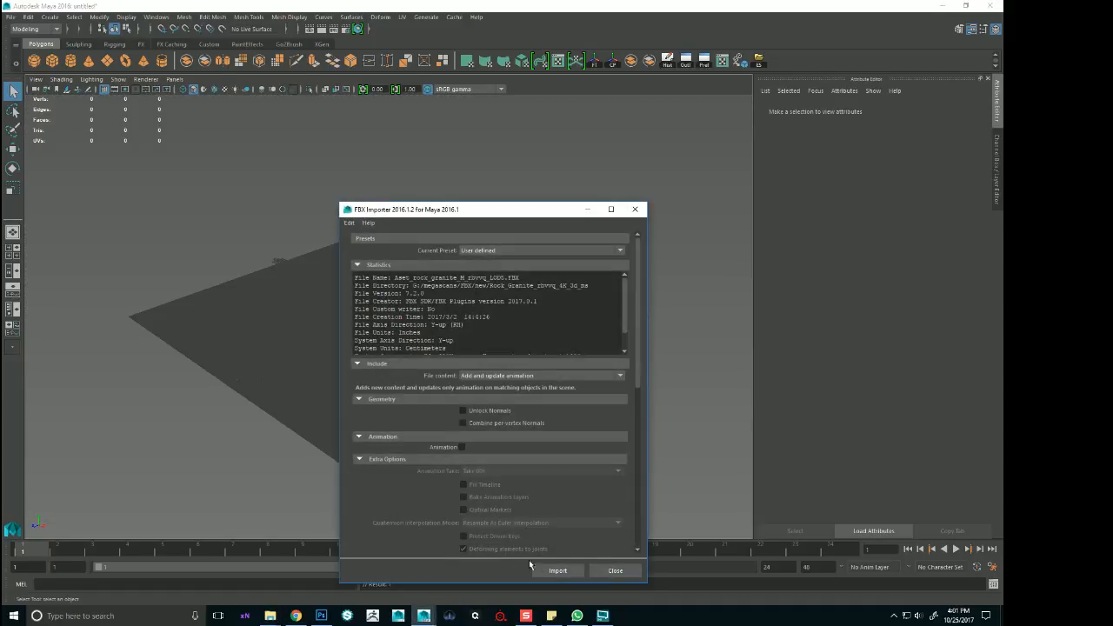
left_click(556, 570)
Select the imported LOD5 rock, rename it bvg, and export it as the FBX file lod1 in the Rock_Granite_rbvvq_4K_3d_ms folder
left_click(388, 313)
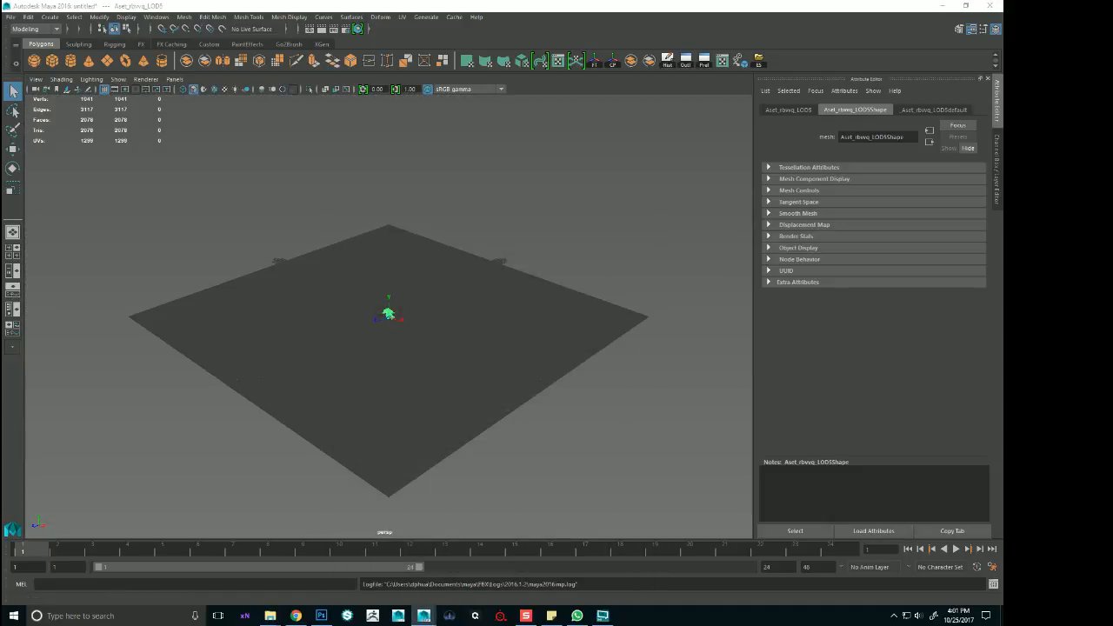
left_click(10, 16)
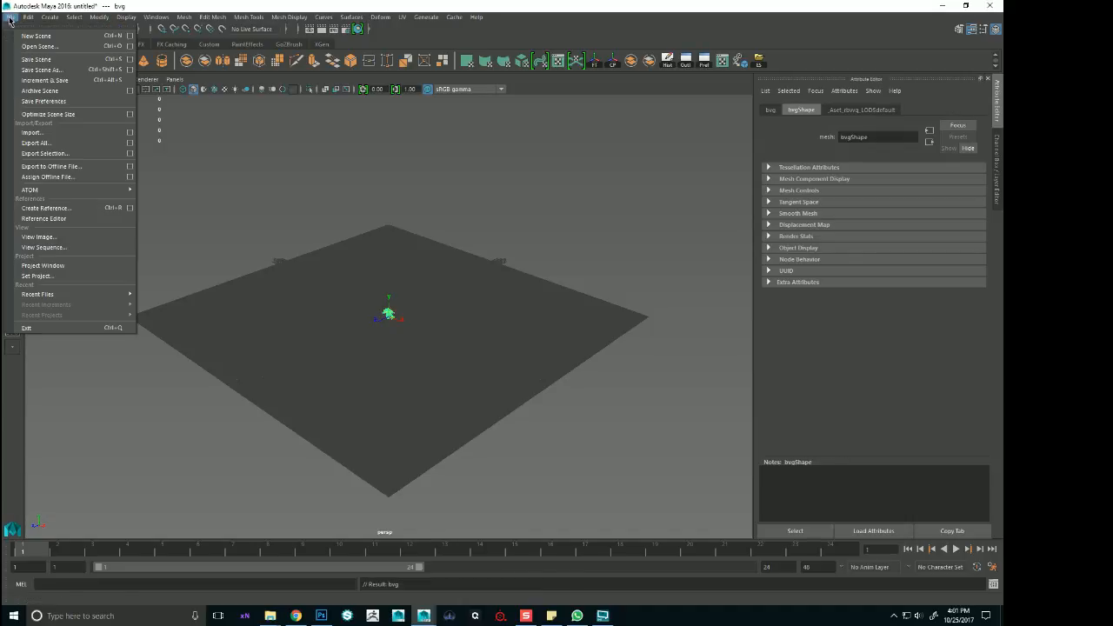
left_click(43, 153)
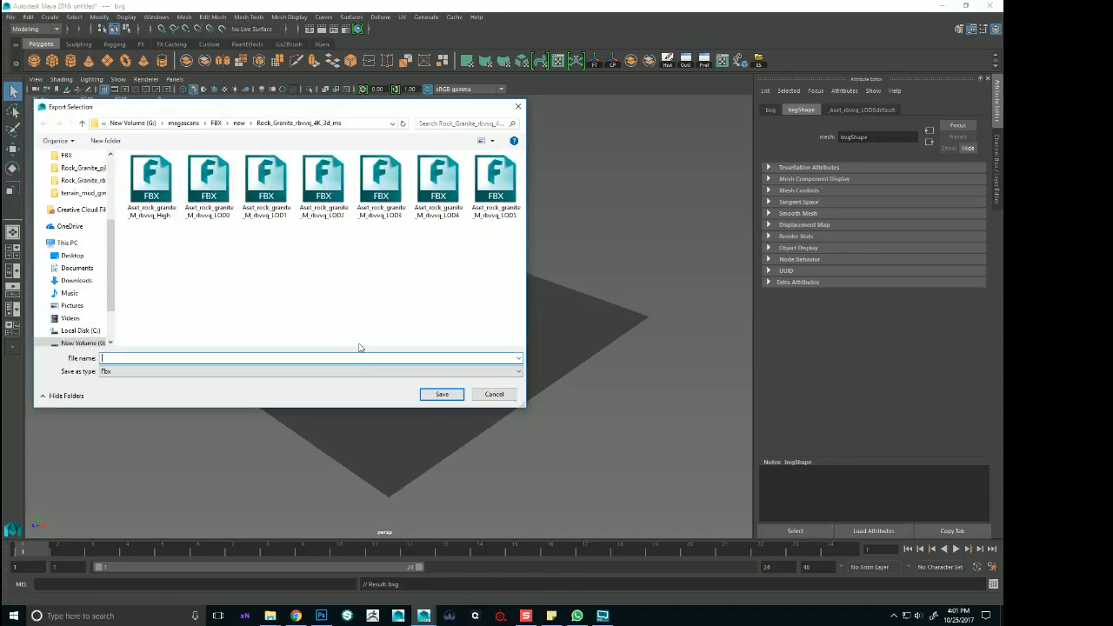
type("lod5")
key("Return")
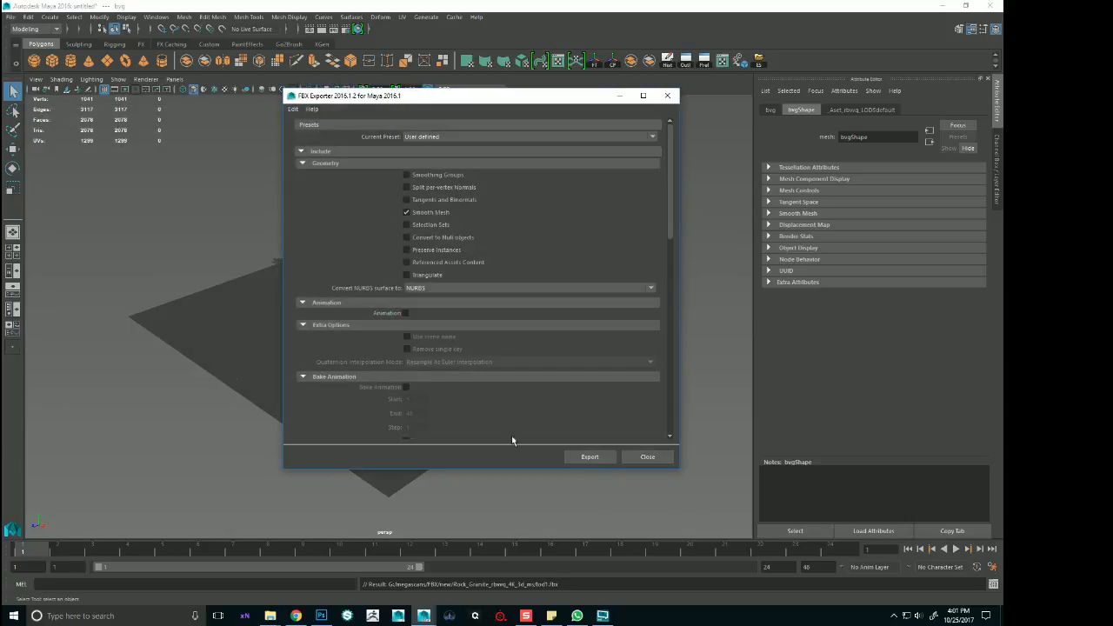
left_click(608, 459)
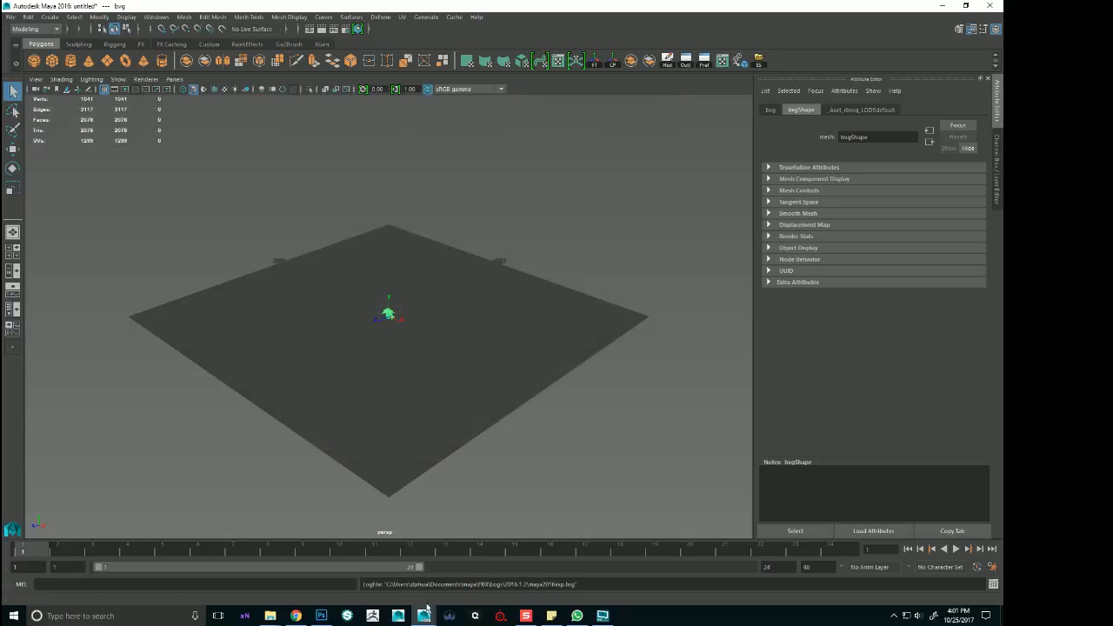
Switch back to the rocks_001 Maya session and import lod1.fbx from the Rock_Granite_rbvvq_4K_3d_ms folder
mouse_move(424, 613)
left_click(365, 574)
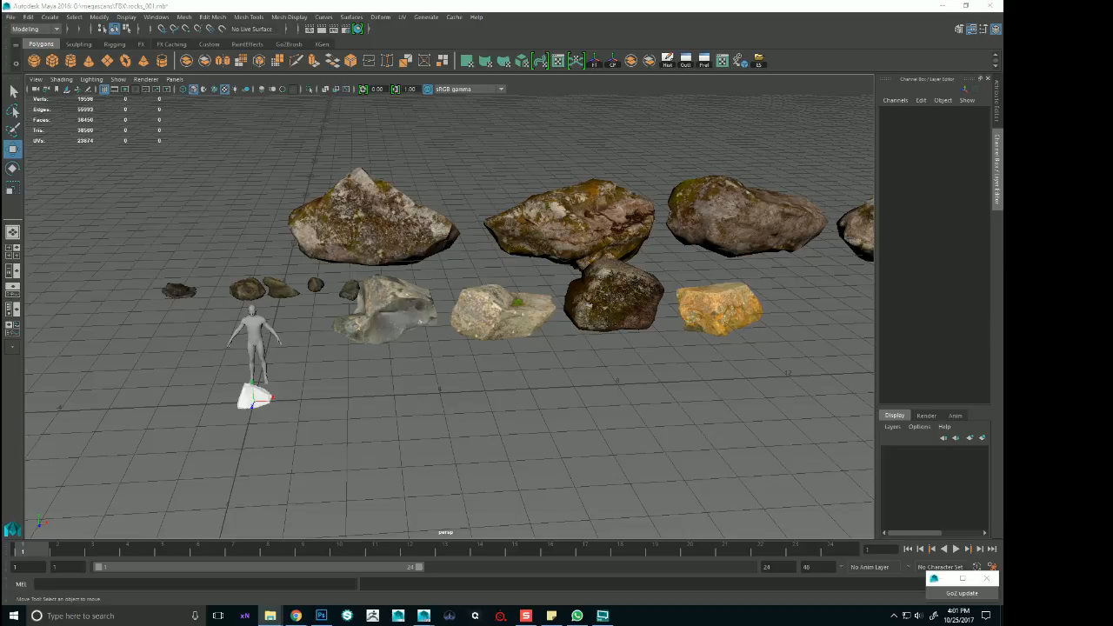
left_click_drag(360, 400, 351, 399)
left_click(579, 574)
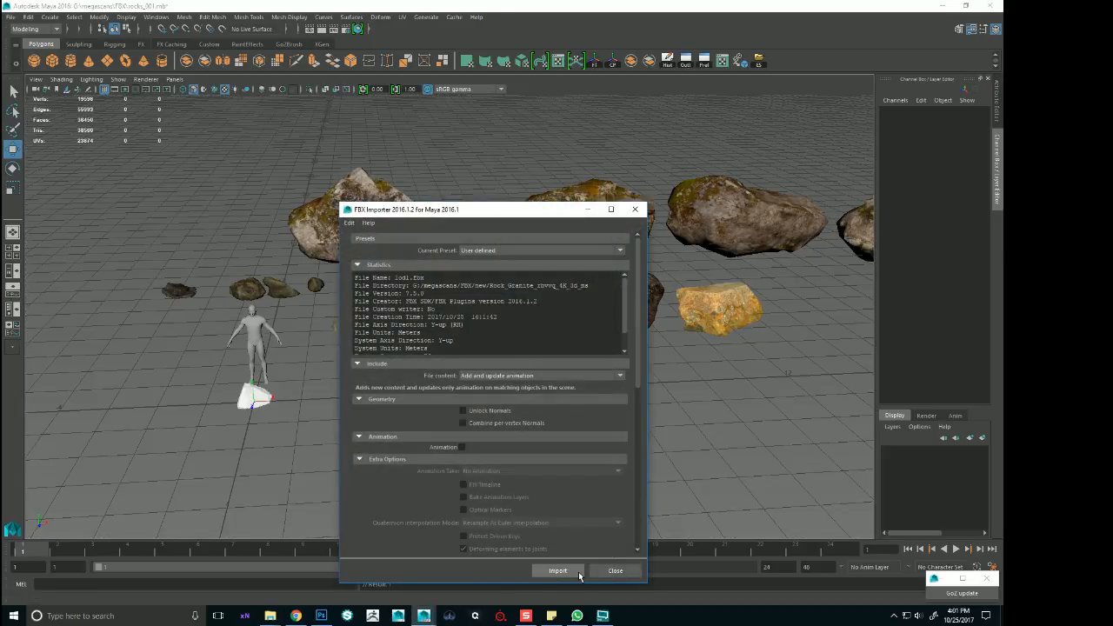
Group the two overlapping white granite meshes at the figure's feet and set the group's scale to 3 on all axes
right_click_drag(233, 347, 282, 350, "alt")
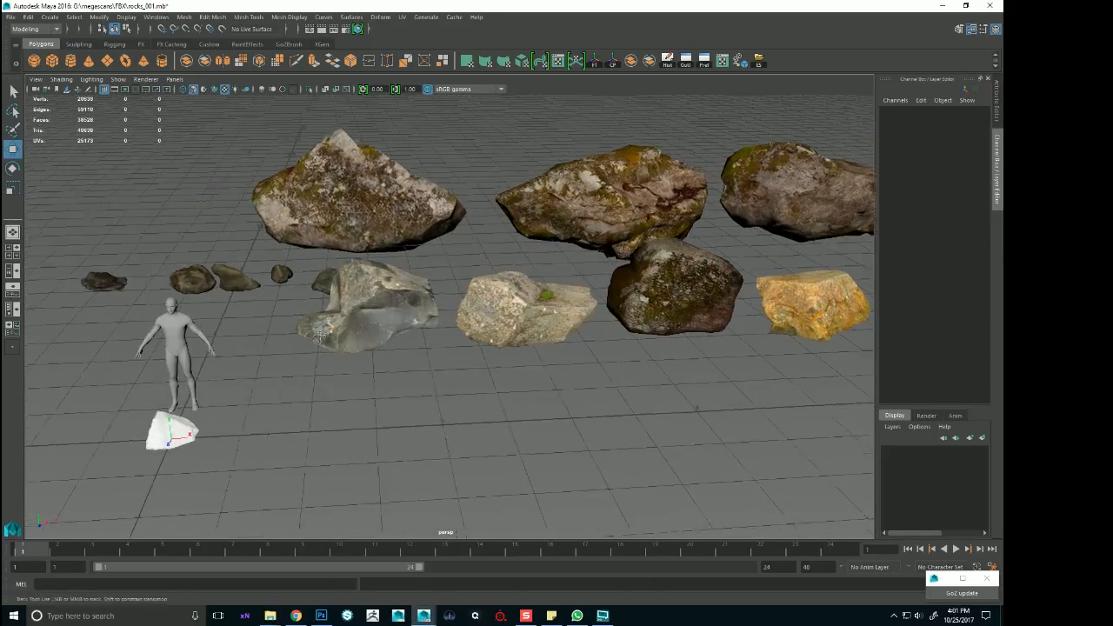
middle_click_drag(283, 349, 510, 261, "alt")
key("ctrl+g")
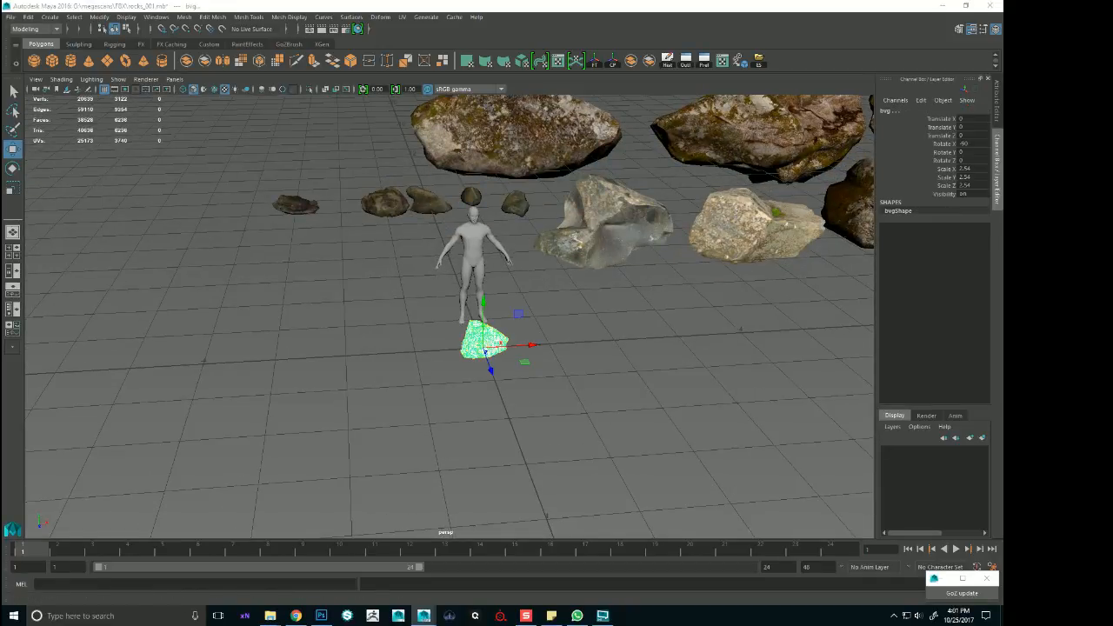
left_click_drag(968, 174, 957, 187)
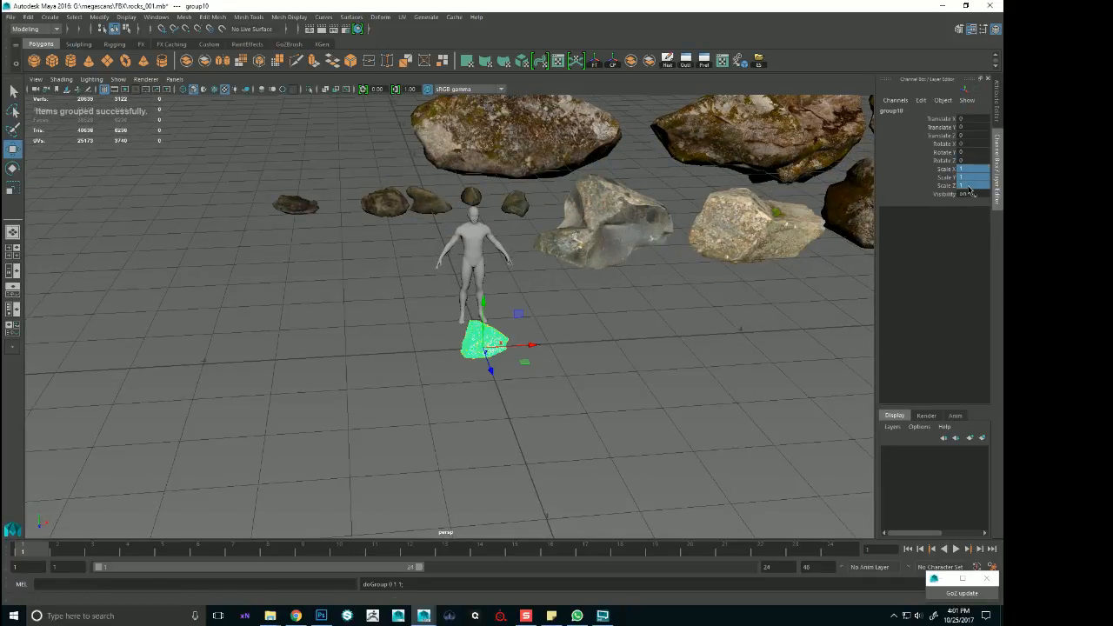
type("3")
key("Return")
Assign a file texture with Aset_rock_granite_M_rbvvq_4K_Albedo.jpg to the color of the LOD4 rock's Phong material
left_click_drag(609, 271, 438, 320, "alt")
key("f")
right_click(466, 301)
right_click_drag(466, 301, 516, 286)
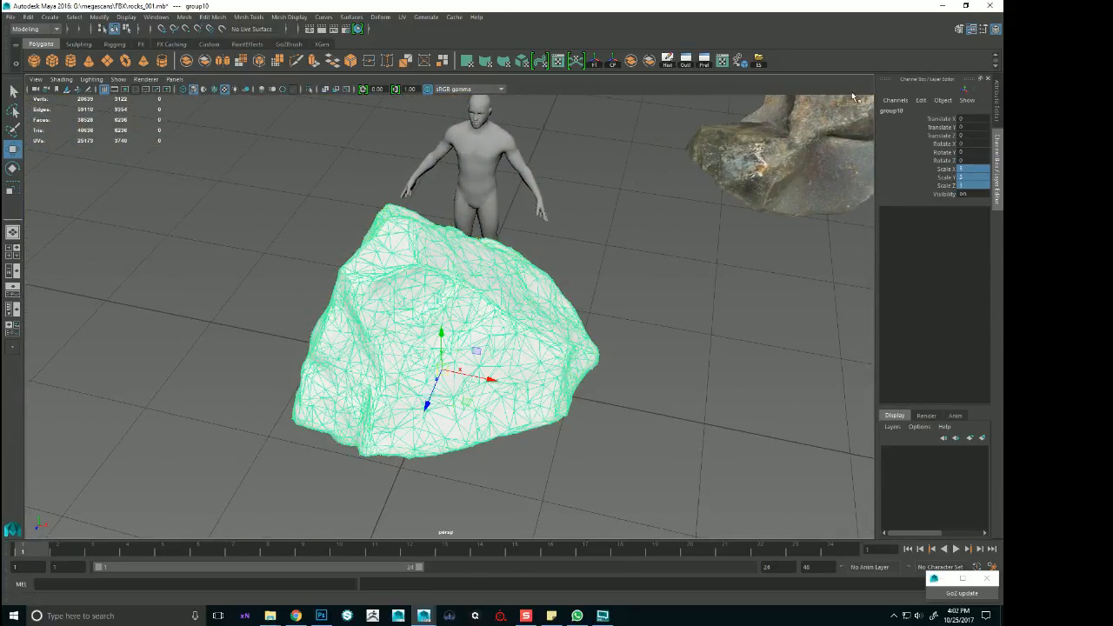
left_click(972, 28)
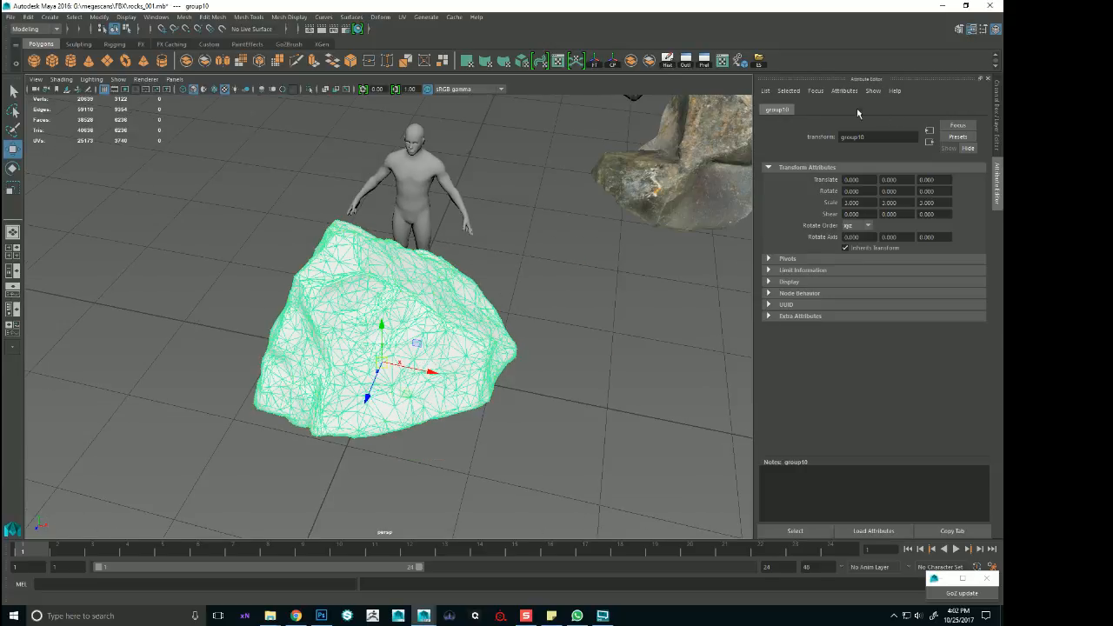
key("Down")
left_click(955, 110)
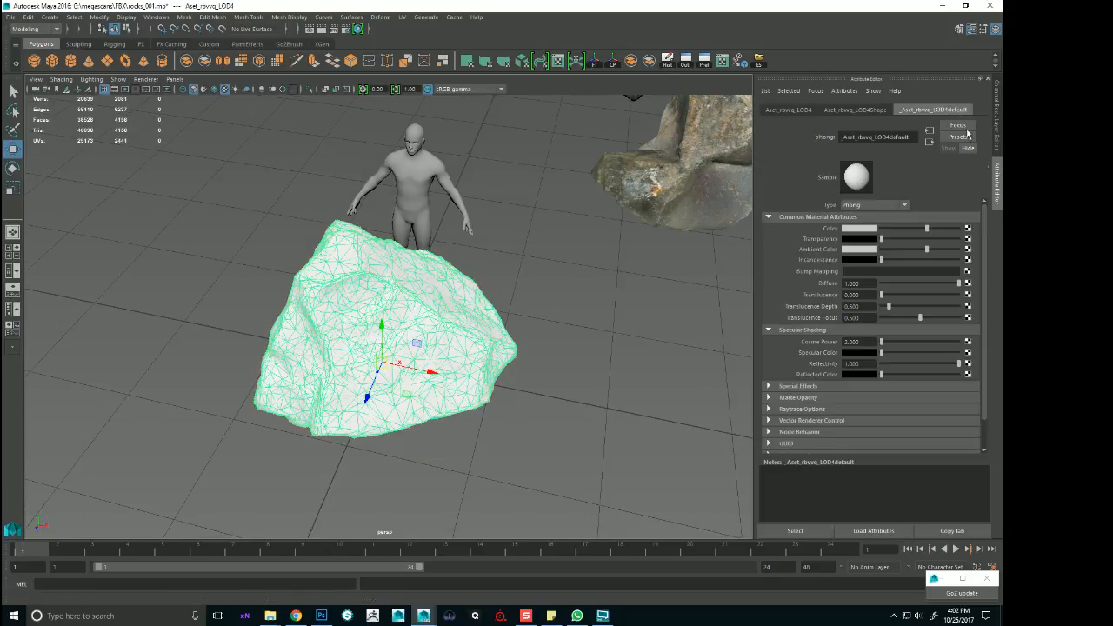
left_click(968, 230)
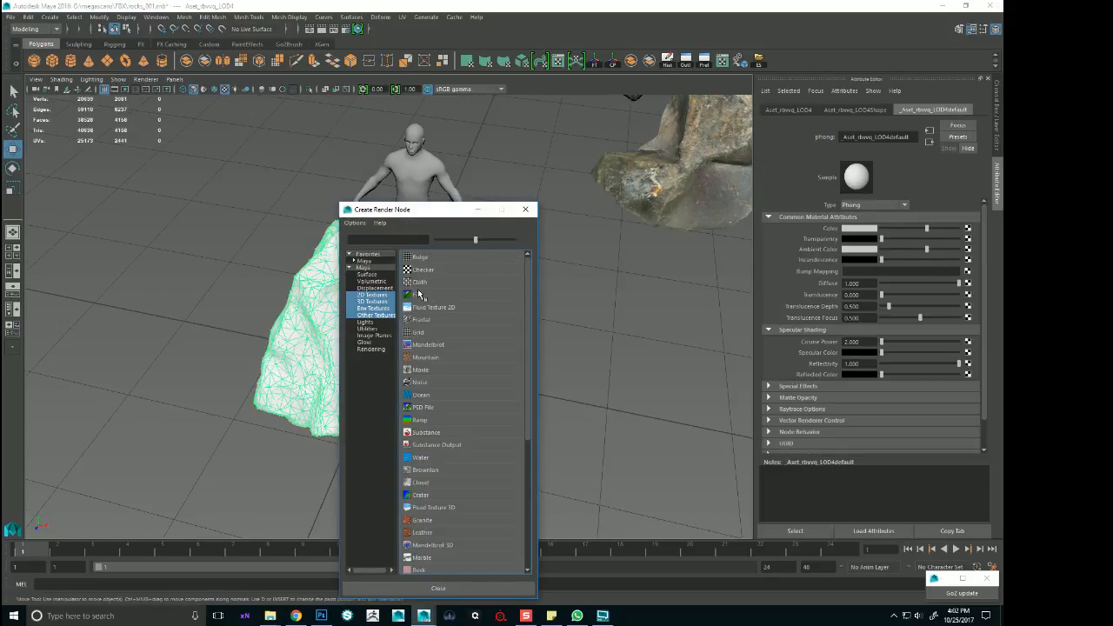
left_click(418, 295)
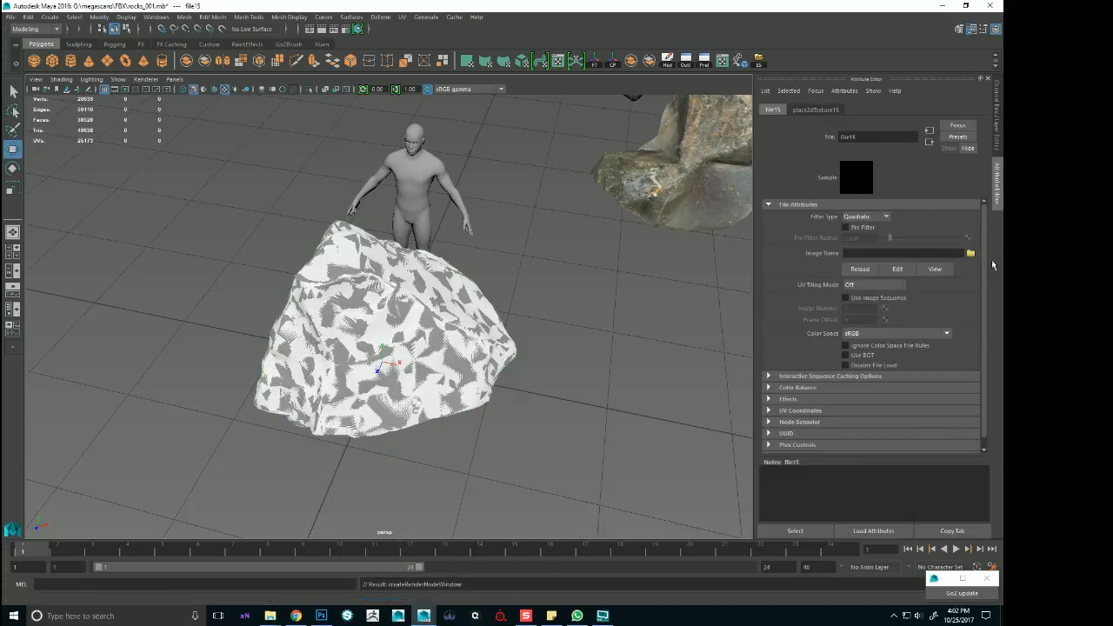
left_click(972, 253)
double_click(133, 180)
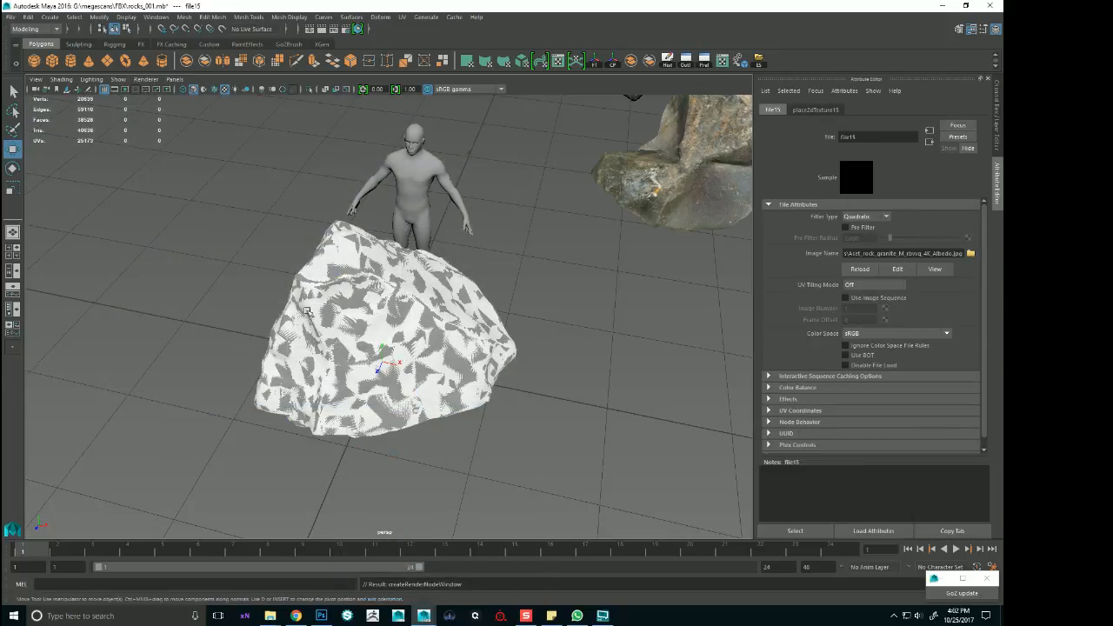
Select the overlapping LOD5 mesh bvg and map Aset_rock_granite_M_rbvvq_4K_Albedo.jpg as a file texture to its material's color
right_click_drag(398, 331, 507, 341, "alt")
left_click(506, 341)
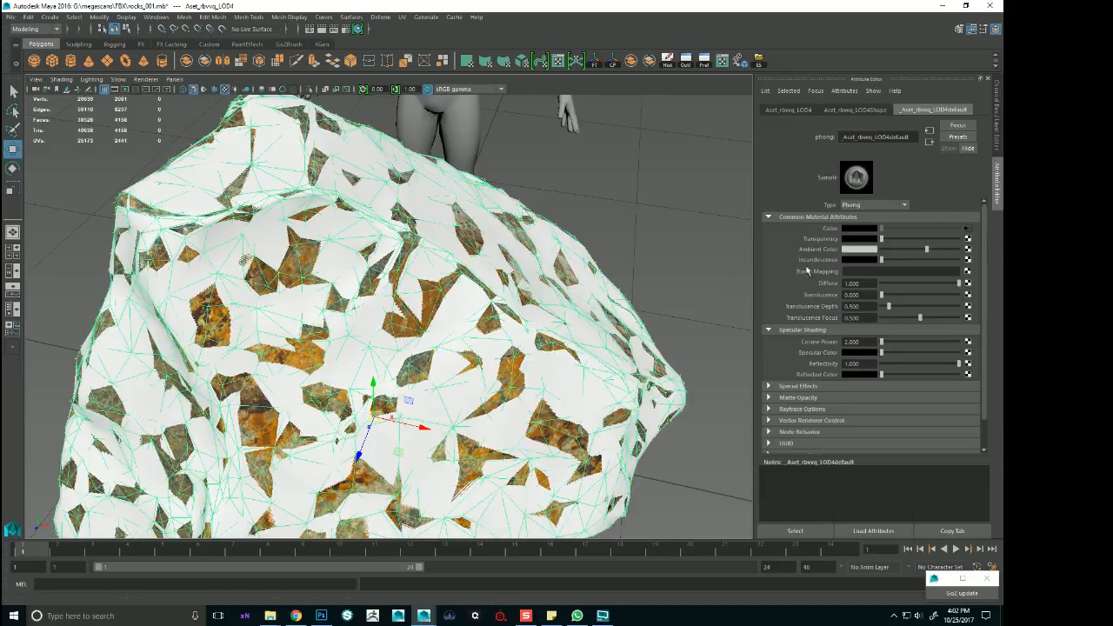
left_click(556, 323)
left_click(968, 230)
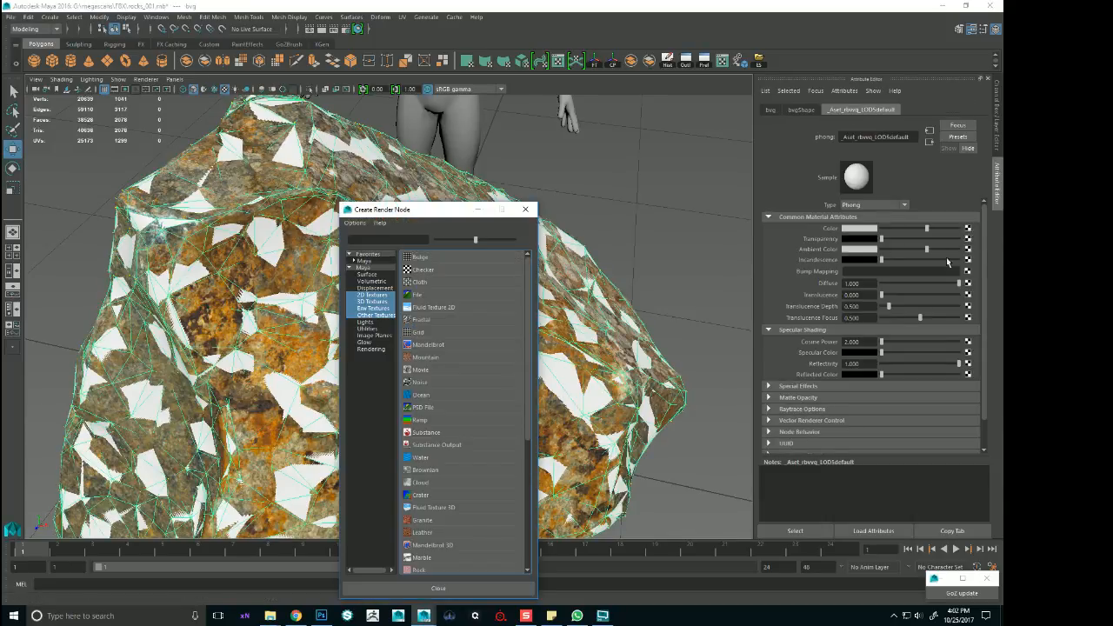
left_click(409, 294)
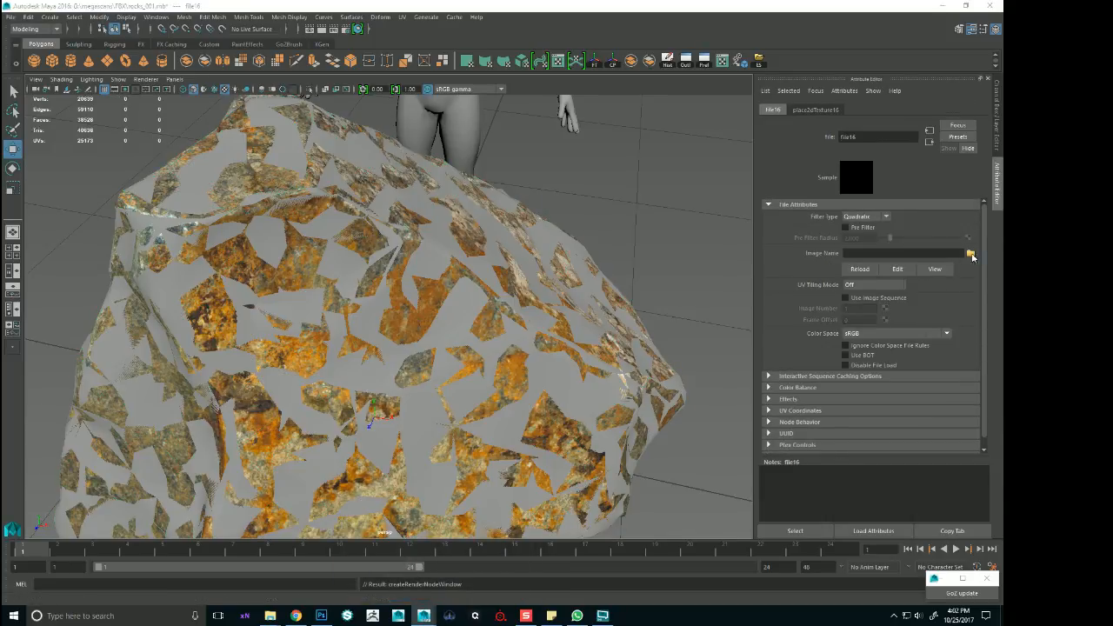
left_click(971, 253)
double_click(161, 194)
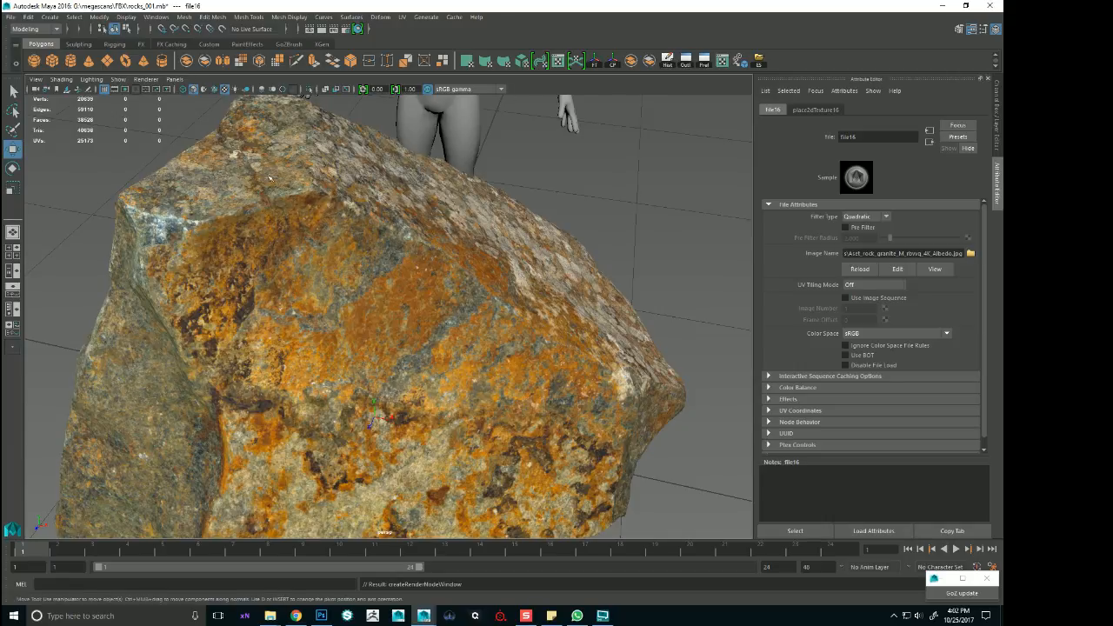
Select the textured rock's parent group and move it to X 15, Z -4, at the end of the front row beside the yellow rock
left_click(410, 367)
key("Up")
scroll(442, 309, "down", 12)
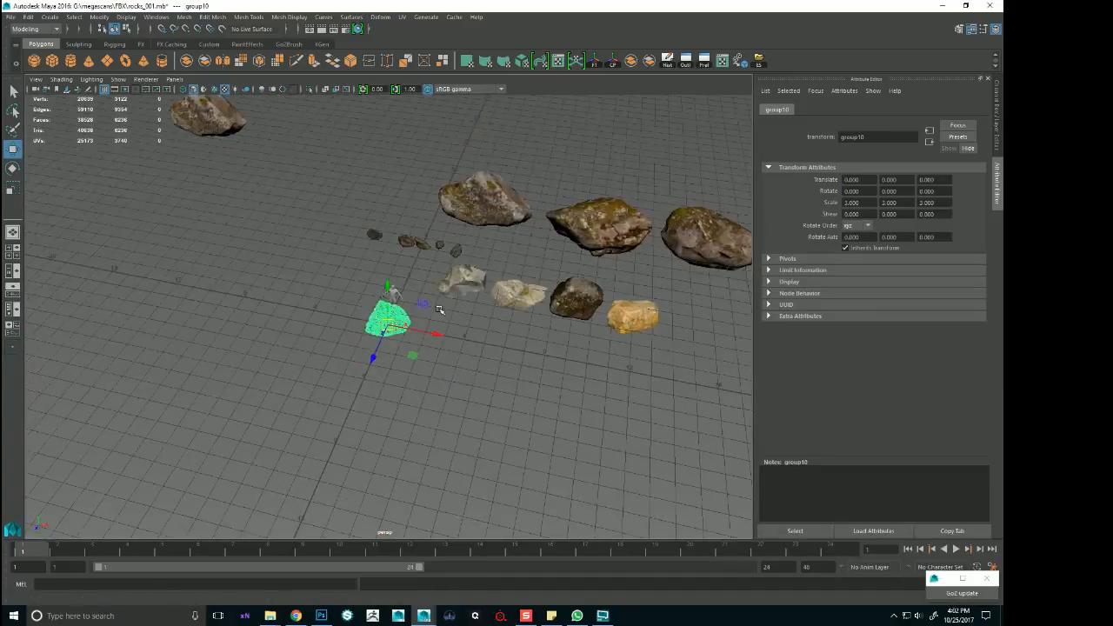
left_click_drag(388, 322, 679, 300)
key("f")
scroll(291, 346, "down", 10)
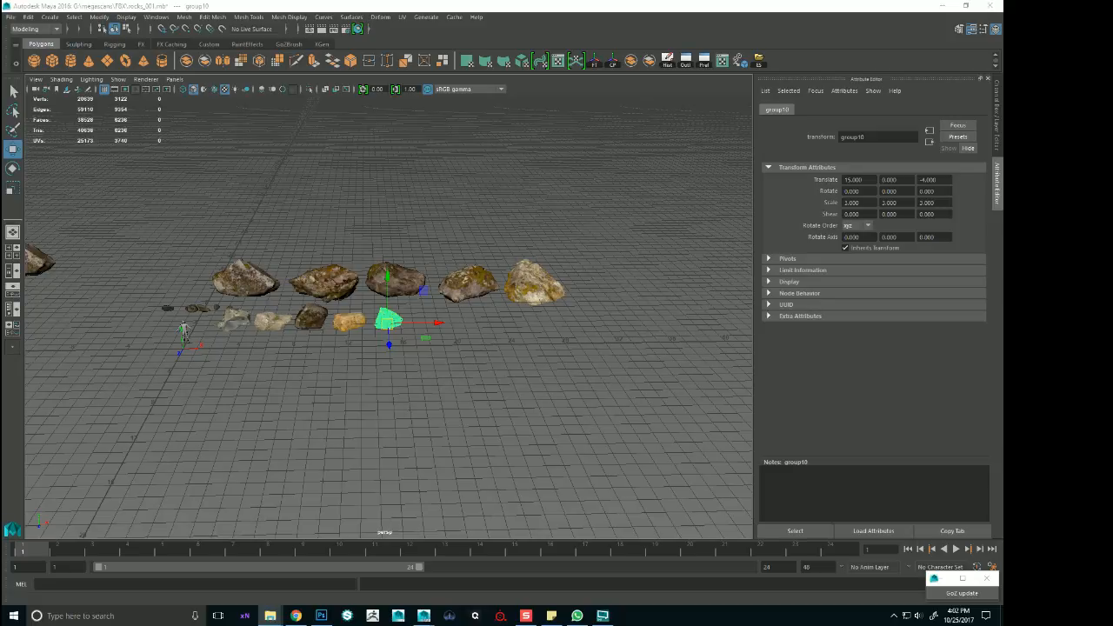
Import Aset_rock_granite_M_rbxv0_LOD4.FBX into the rocks_001 scene
left_click_drag(596, 410, 581, 401)
left_click(561, 572)
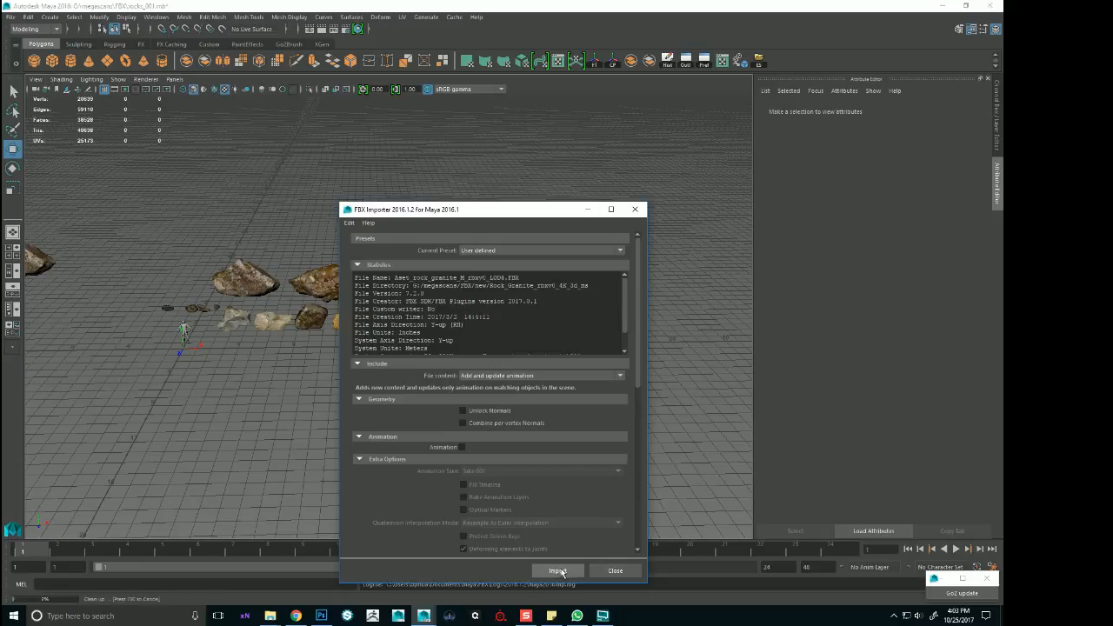
left_click_drag(266, 423, 313, 438, "alt")
Switch to the untitled Maya session, start a new scene without saving, and import Aset_rock_granite_M_rbxv0_LOD5.FBX
left_click(425, 616)
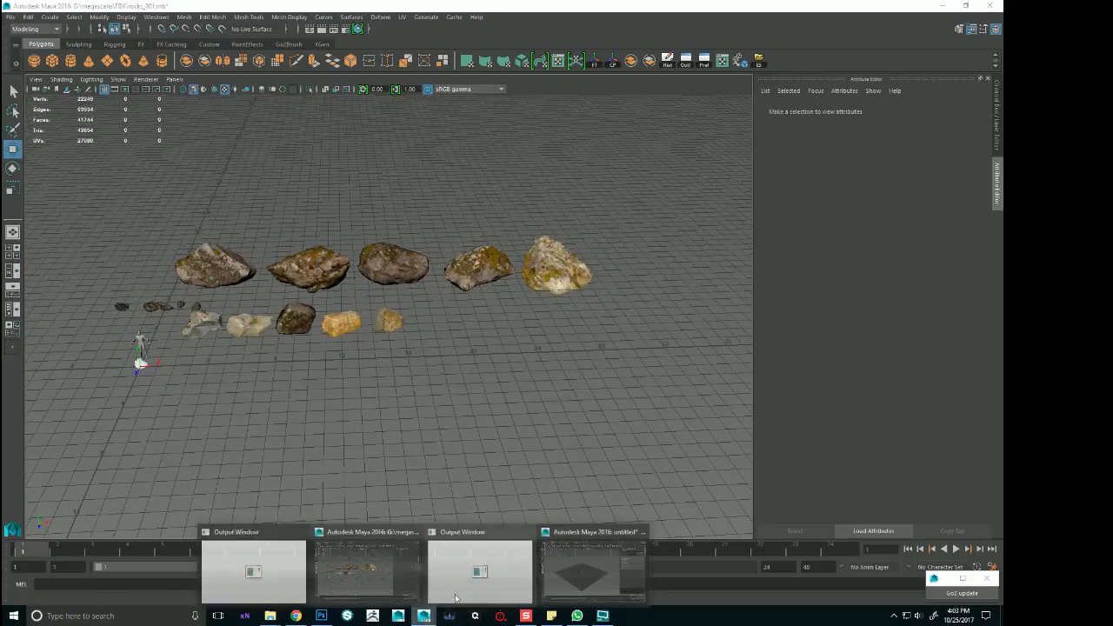
left_click(579, 575)
key("ctrl+n")
left_click(496, 311)
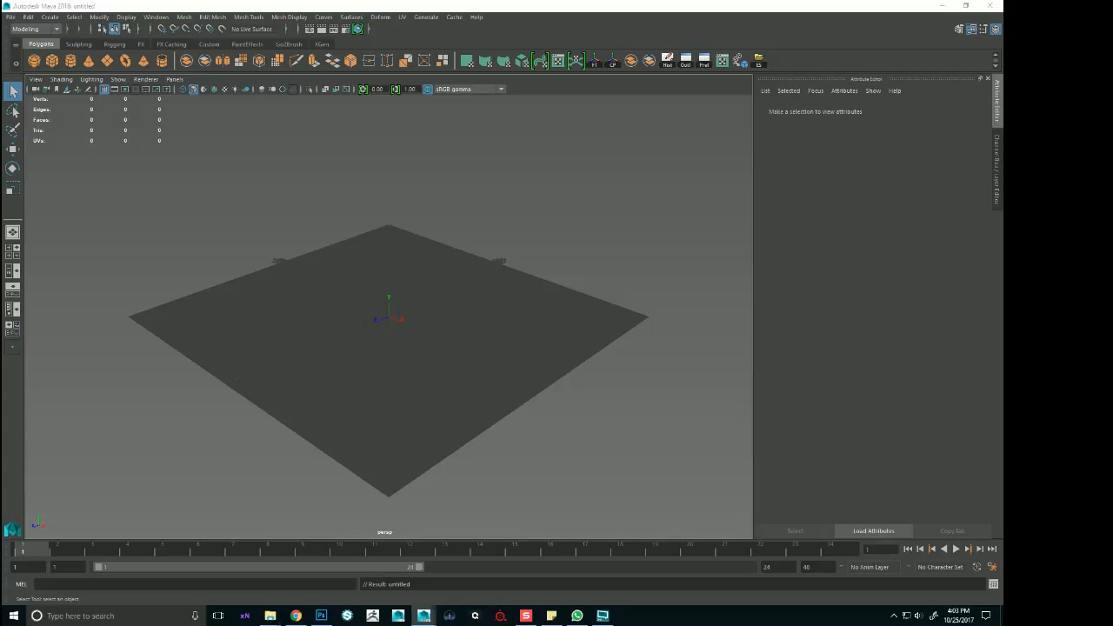
left_click_drag(438, 323, 437, 324)
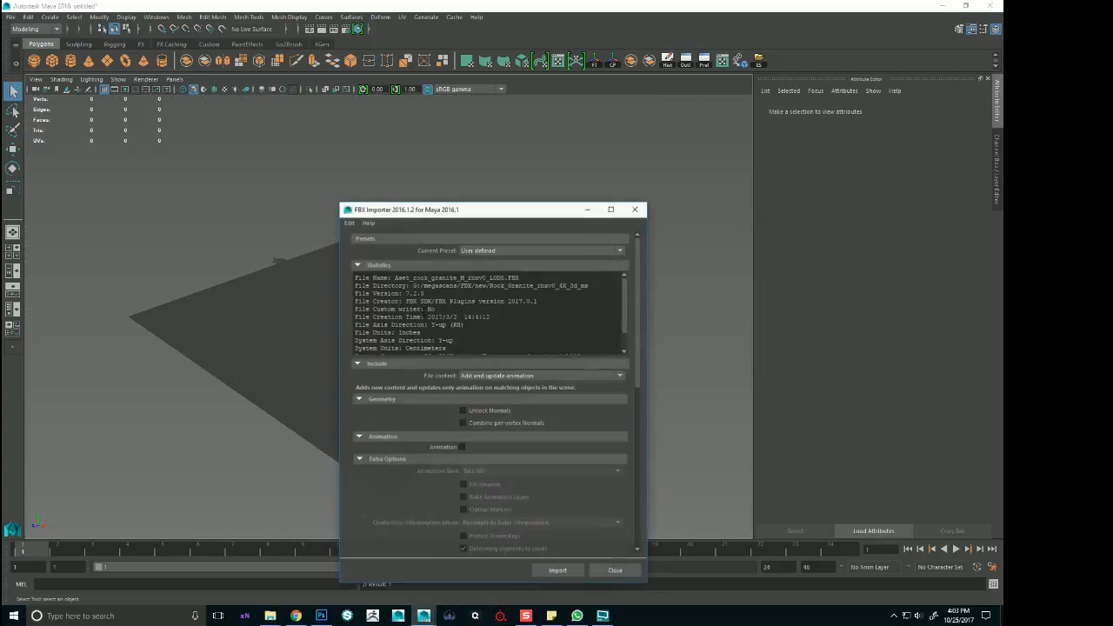
left_click(562, 570)
Select the imported rbxv0 LOD5 rock, rename it fhjjk, and export it as the FBX file lod1 in its source folder
left_click(389, 313)
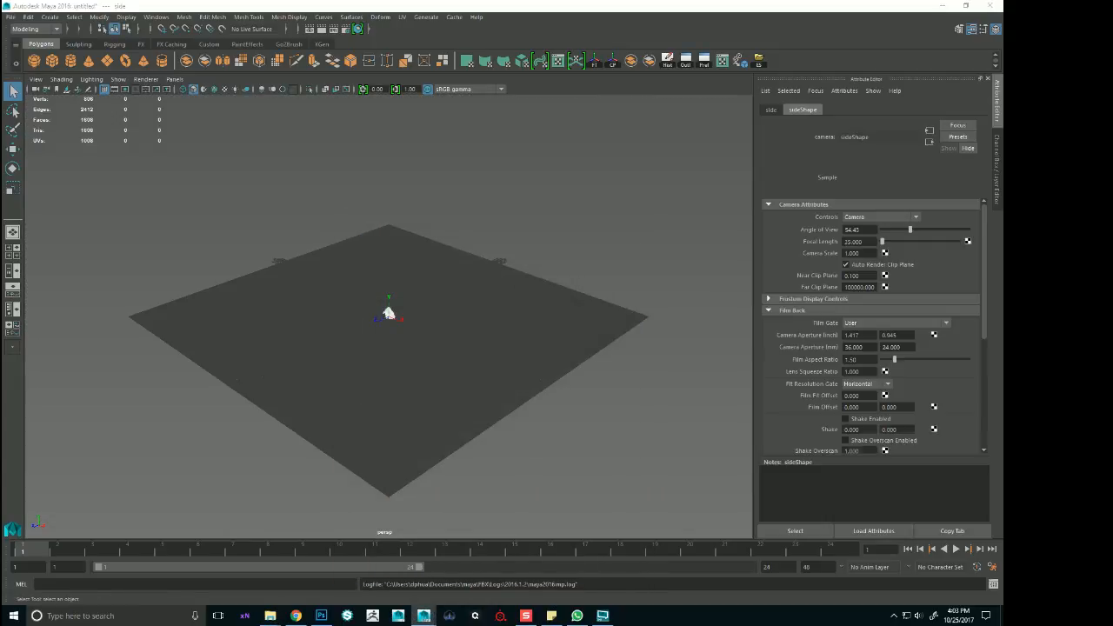
left_click(345, 229)
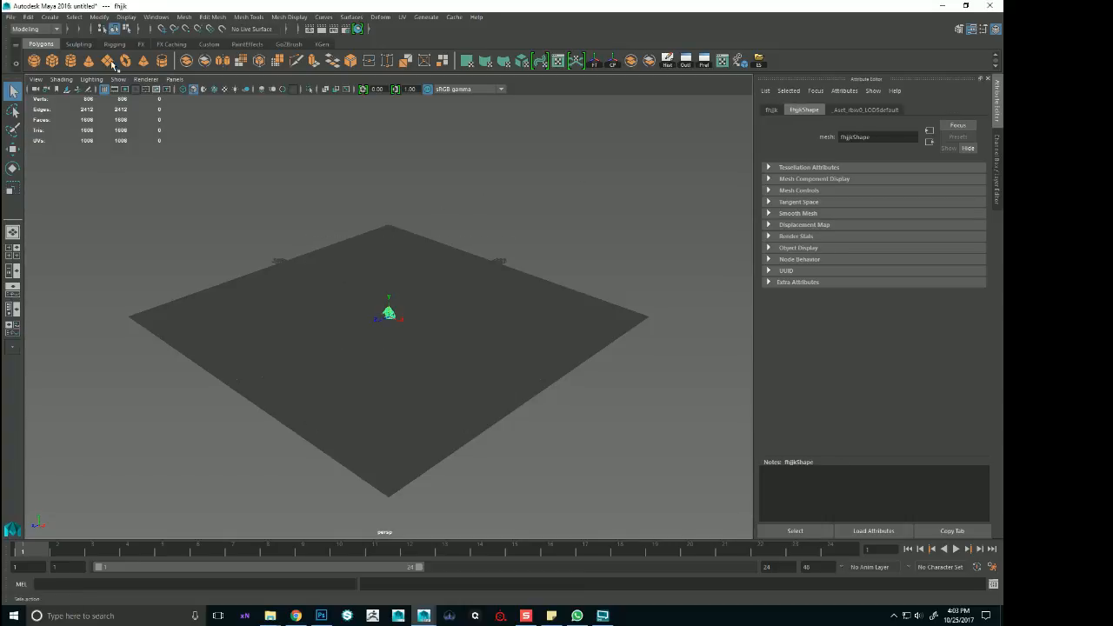
left_click(10, 16)
left_click(36, 154)
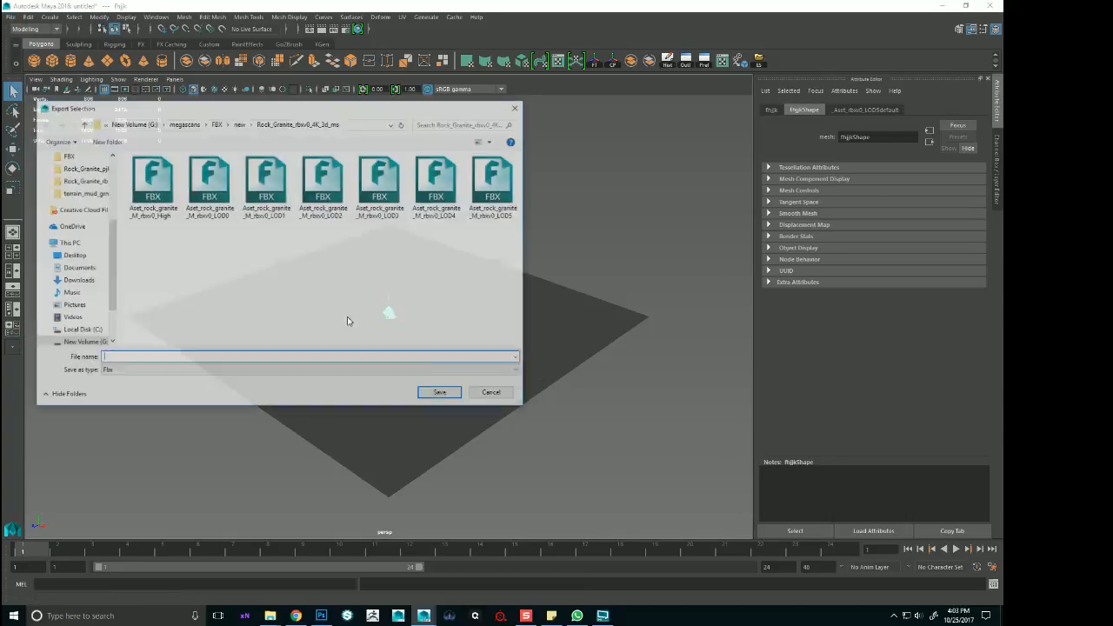
type("lod1")
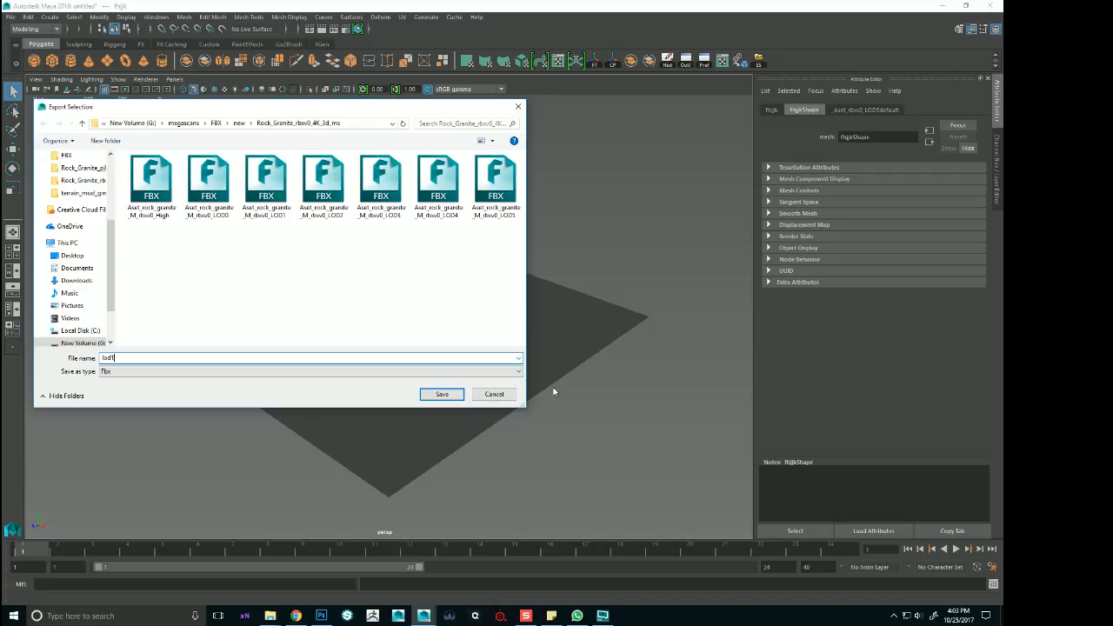
key("Return")
left_click(587, 460)
Return to the rocks_001 session and import the rbxv0 rock's lod1.fbx over its LOD4 mesh at the figure's feet
left_click(423, 617)
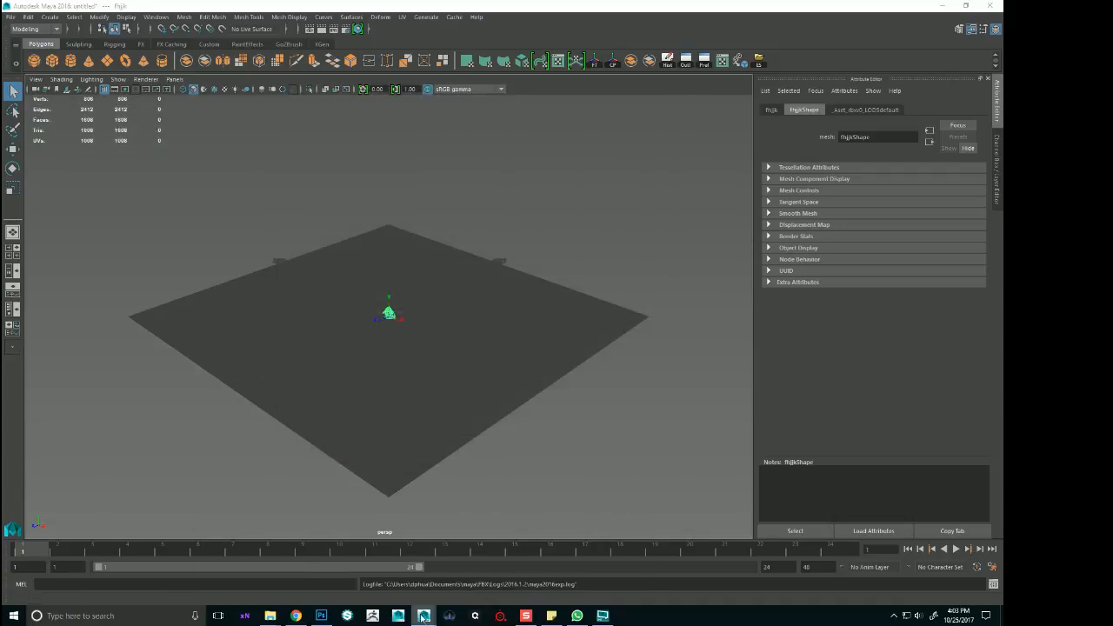
left_click(434, 569)
scroll(476, 359, "up", 3)
middle_click_drag(476, 359, 557, 381, "alt")
right_click_drag(556, 380, 323, 387, "alt")
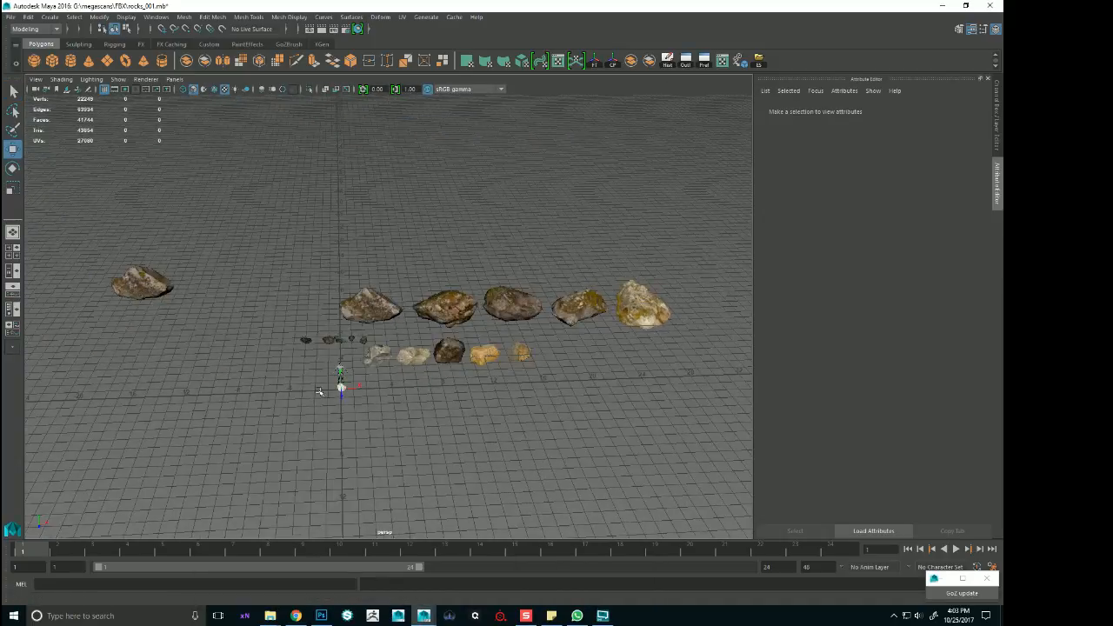
left_click_drag(323, 388, 358, 369)
middle_click_drag(358, 368, 396, 331, "alt")
right_click_drag(395, 331, 718, 467, "alt")
key("f")
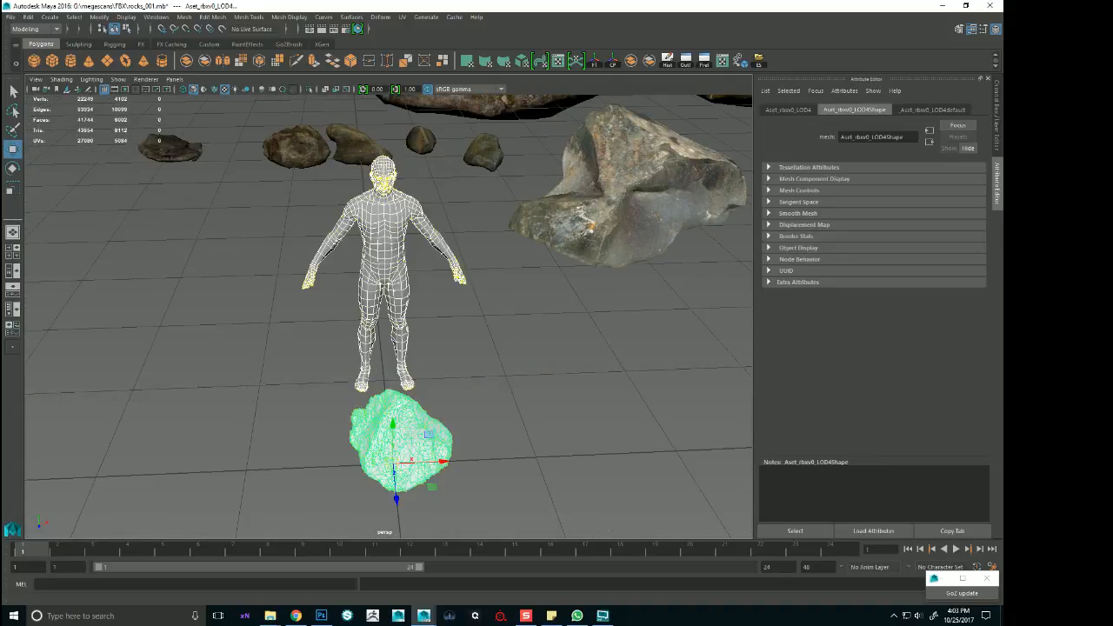
key("alt+Tab")
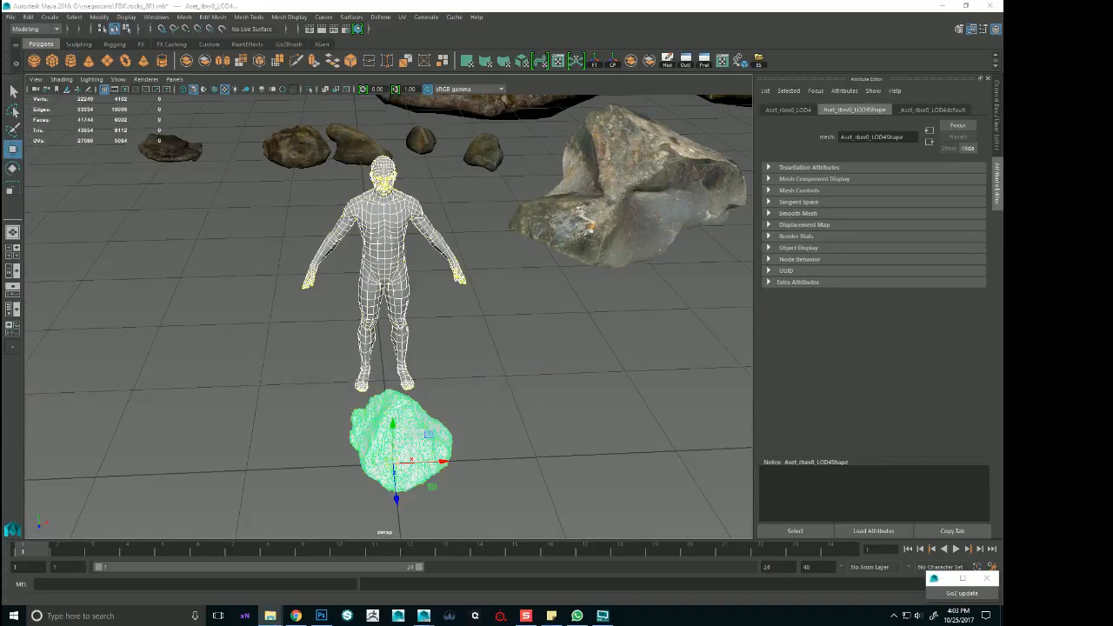
left_click_drag(2, 269, 470, 350)
left_click(545, 573)
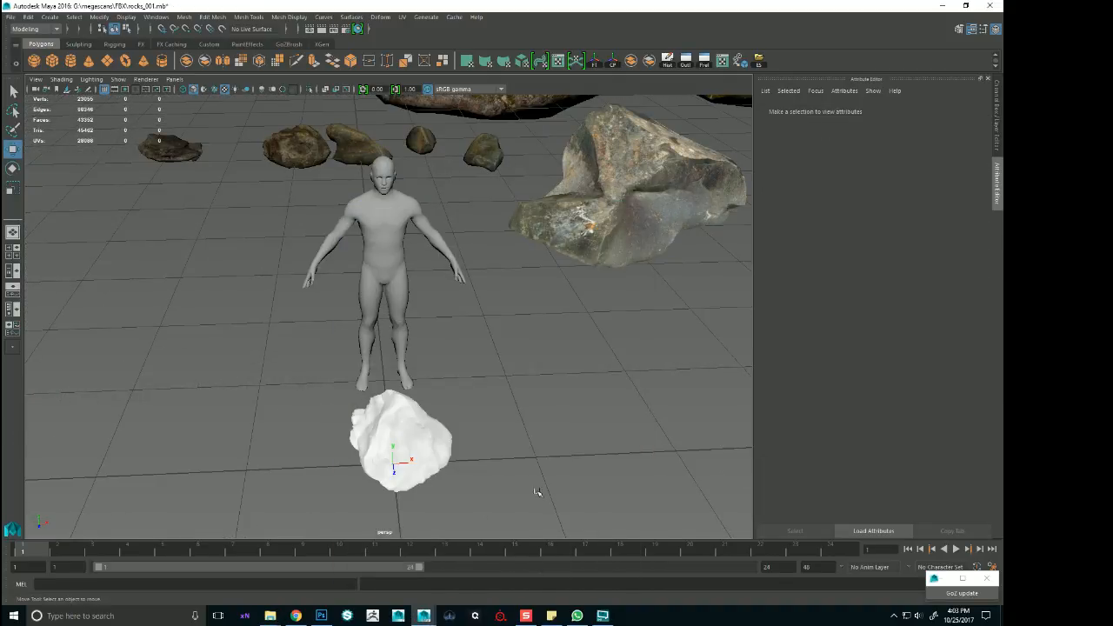
Select the two overlapping rbxv0 rock meshes at the figure's feet and group them together
double_click(2, 305)
type("fhjjk")
key("Return")
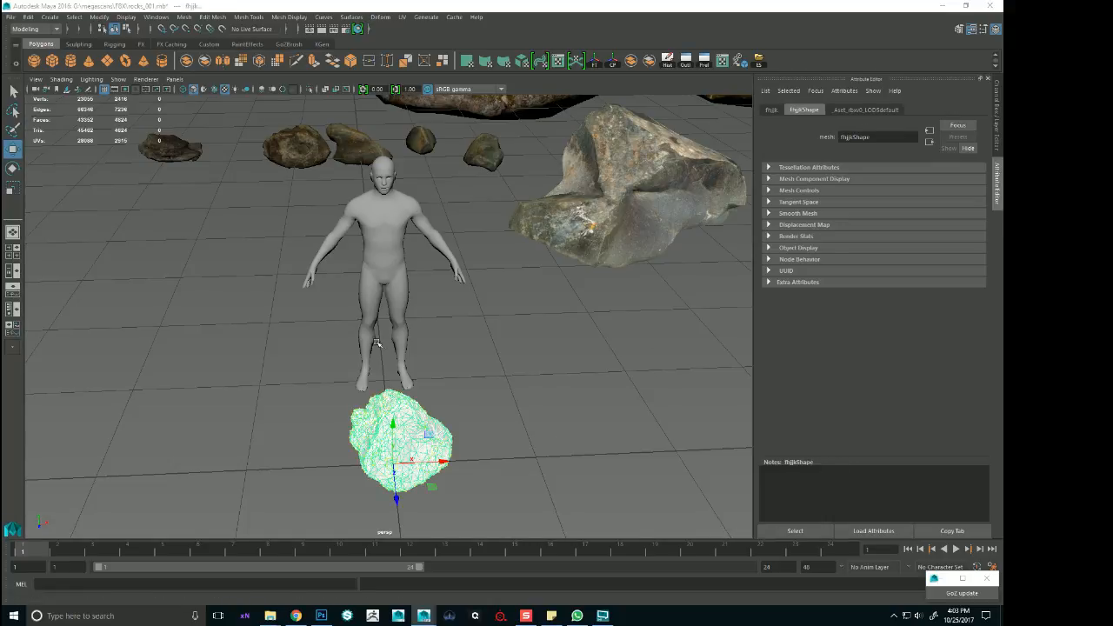
key("ctrl+g")
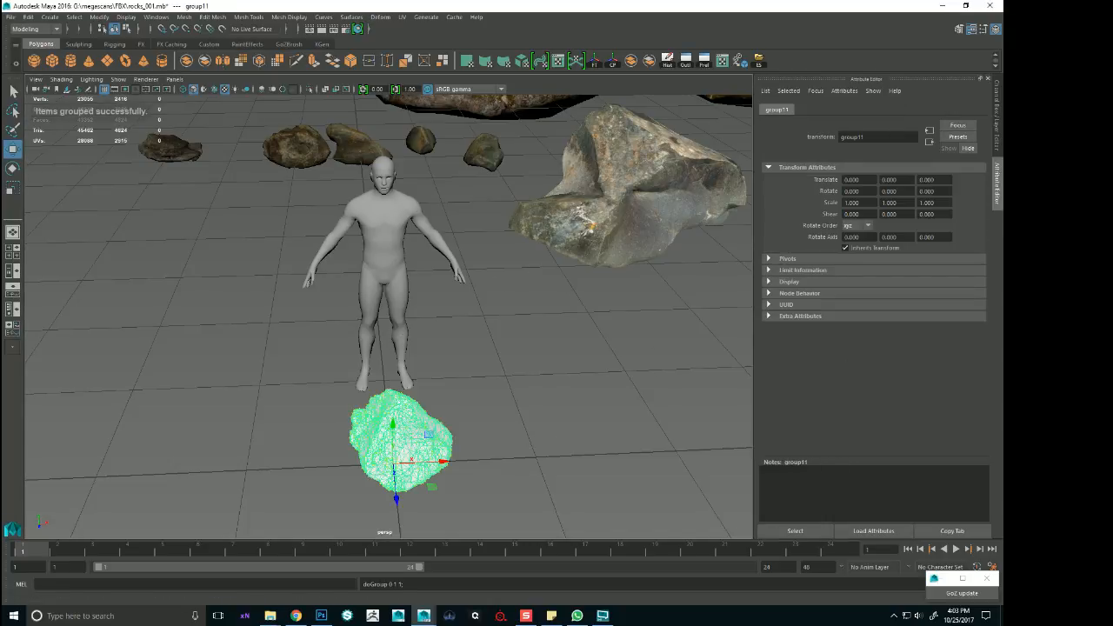
scroll(383, 403, "down", 4)
key("f")
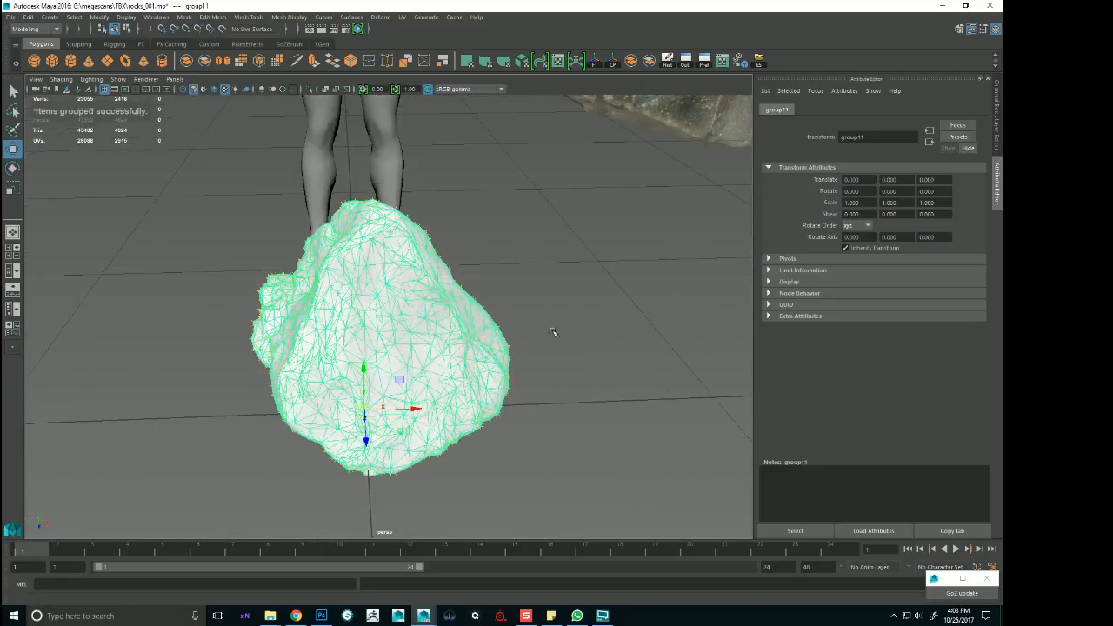
left_click_drag(552, 332, 383, 313, "alt")
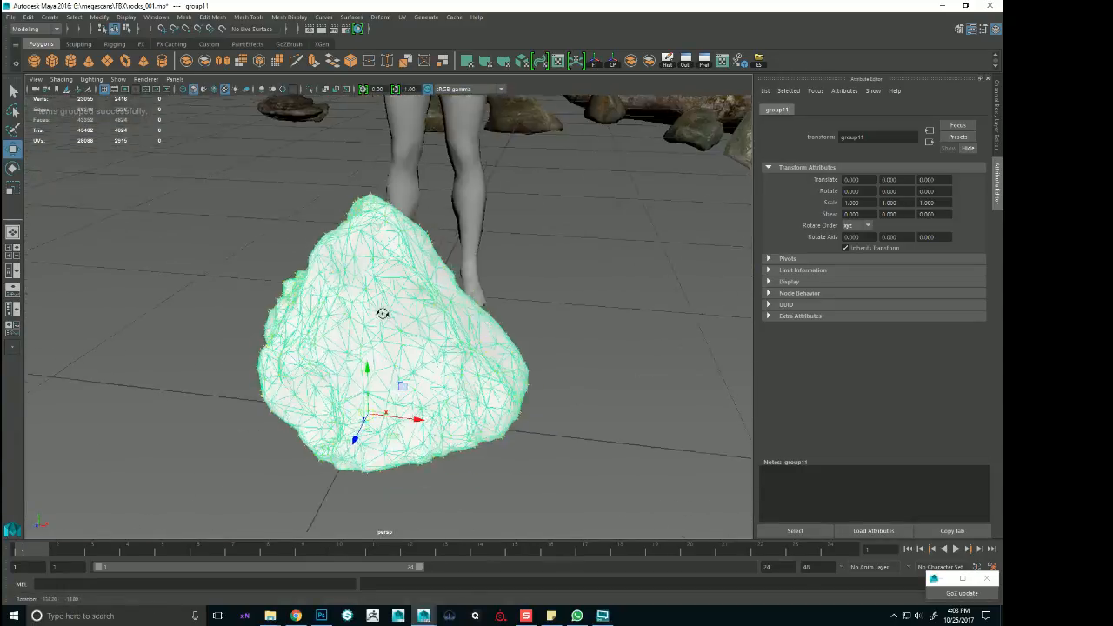
Set the new rbxv0 rock group's Scale X, Y and Z to 3
scroll(382, 313, "down", 5)
left_click(997, 31)
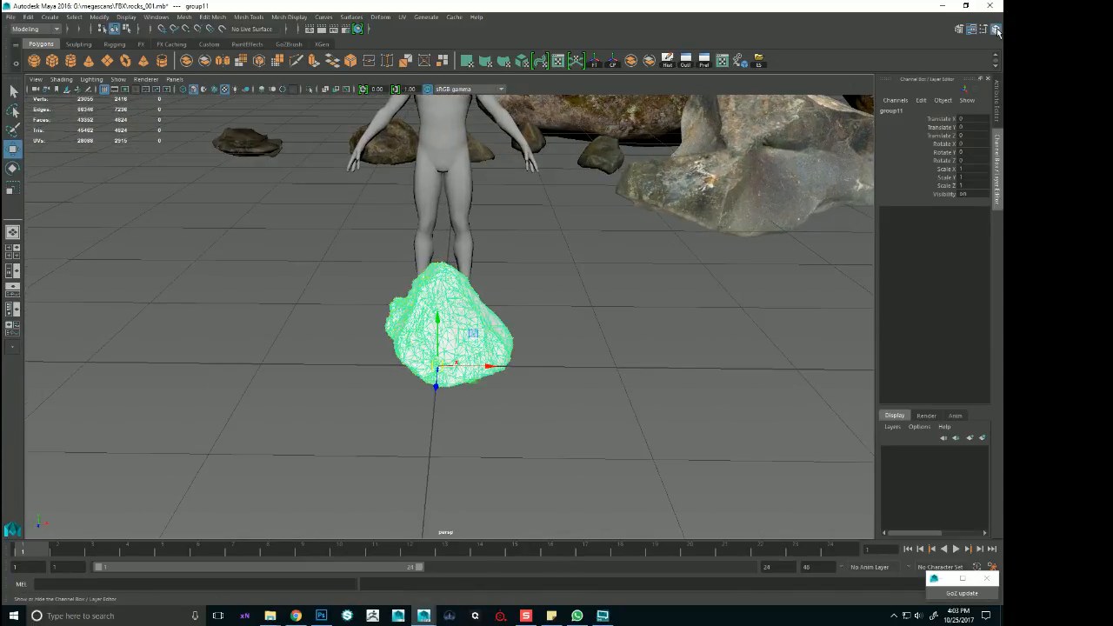
left_click_drag(973, 169, 969, 186)
type("3")
key("Return")
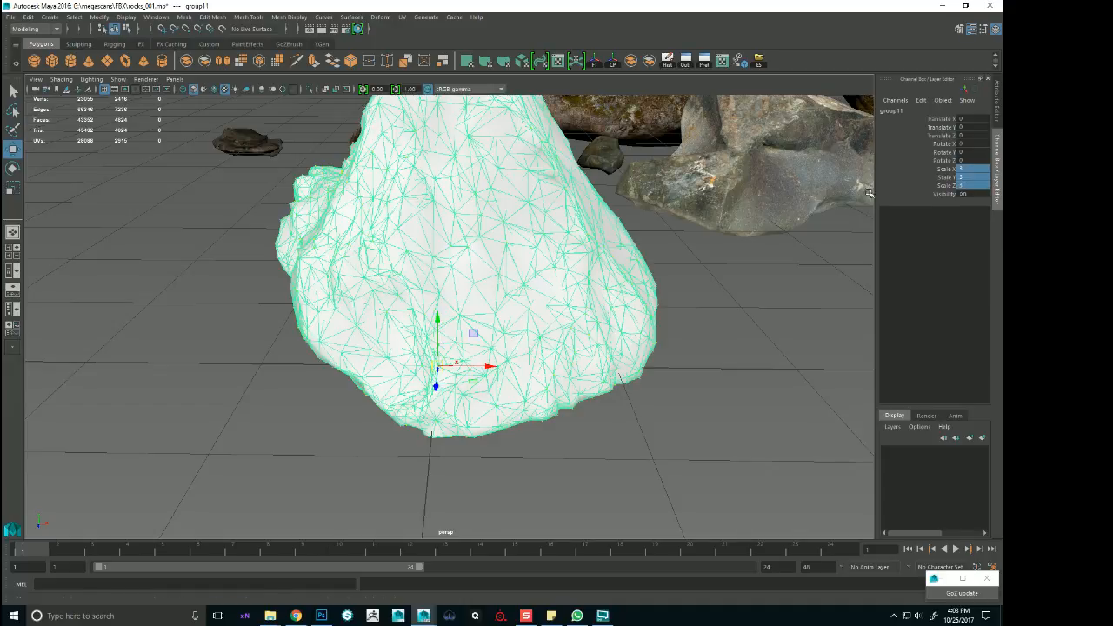
Move the rbxv0 rock group, snapping to the grid, to the end of the front rock row at Translate X 18, Z -4
scroll(631, 323, "down", 5)
left_click_drag(632, 323, 492, 311, "alt")
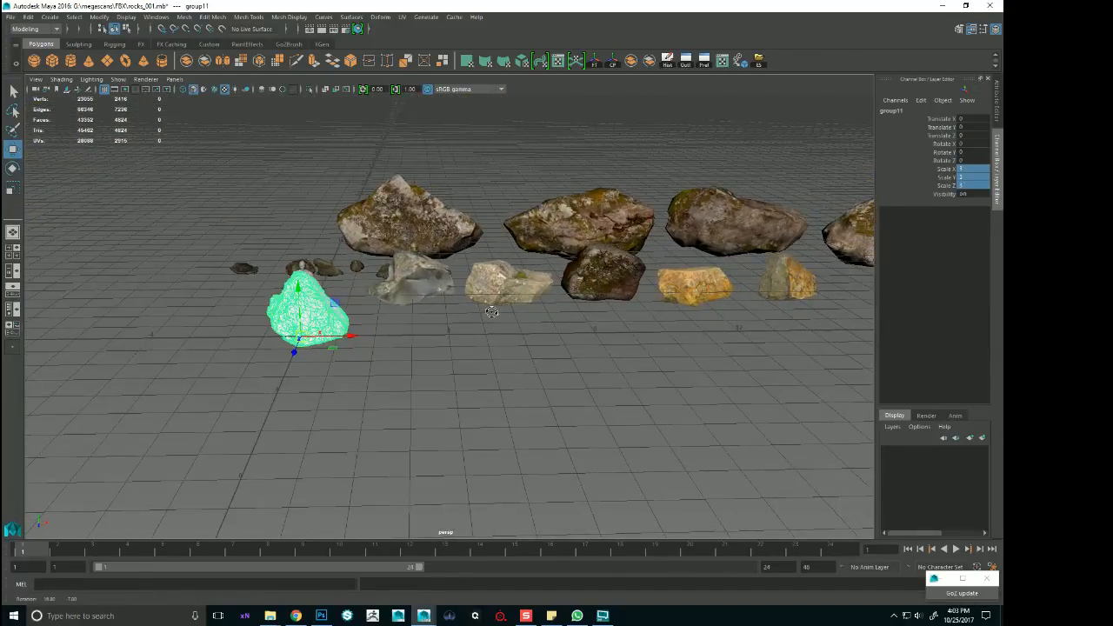
key("x")
left_click_drag(302, 337, 839, 294)
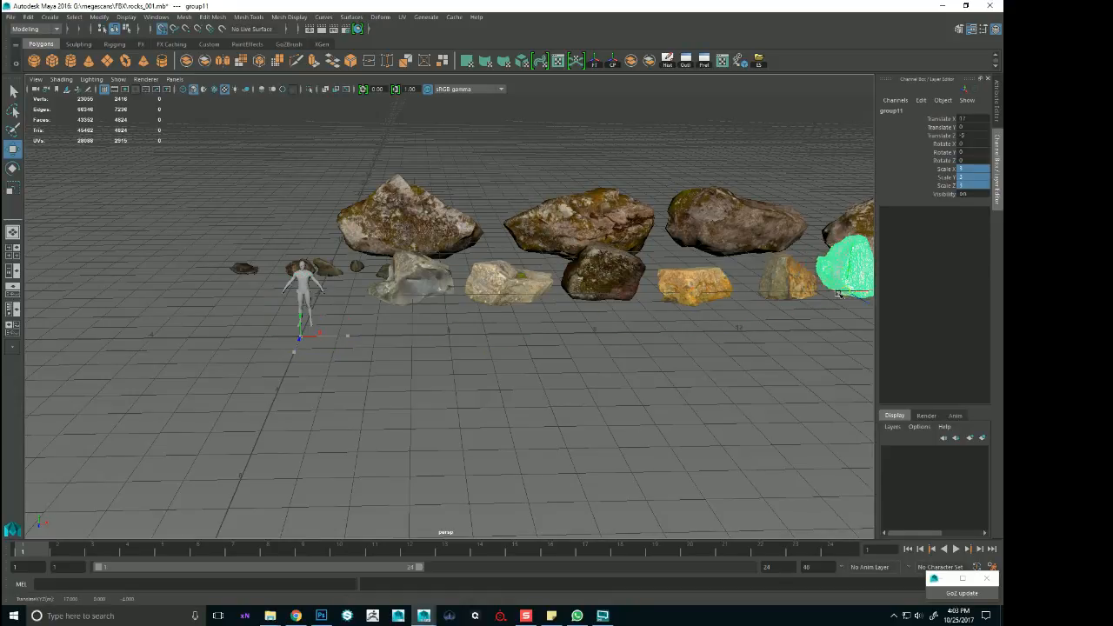
key("f")
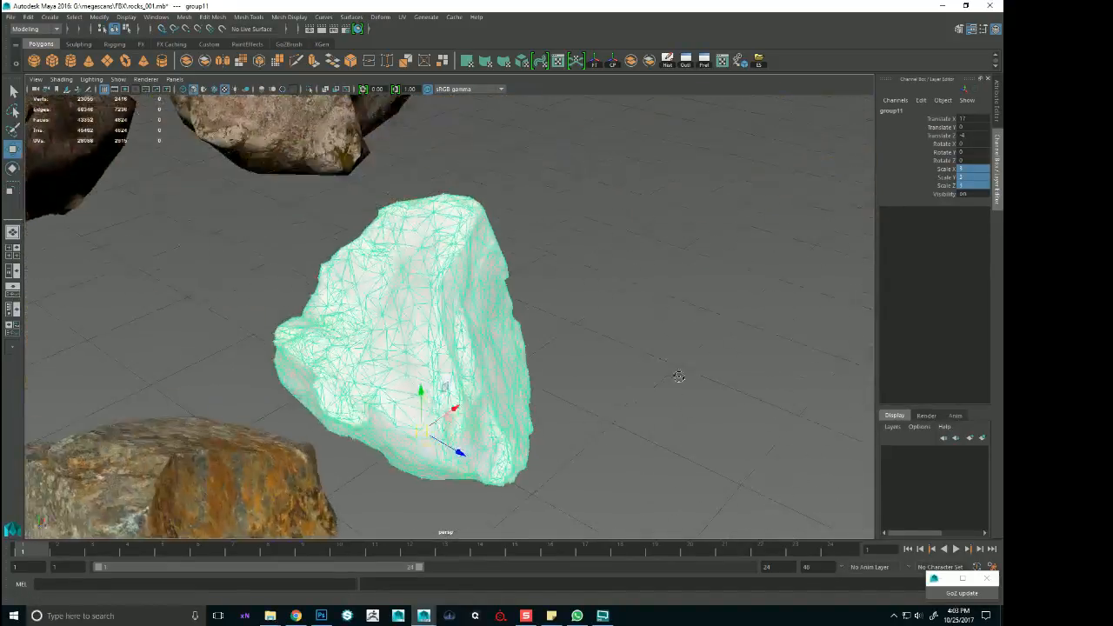
left_click_drag(679, 376, 568, 406, "alt")
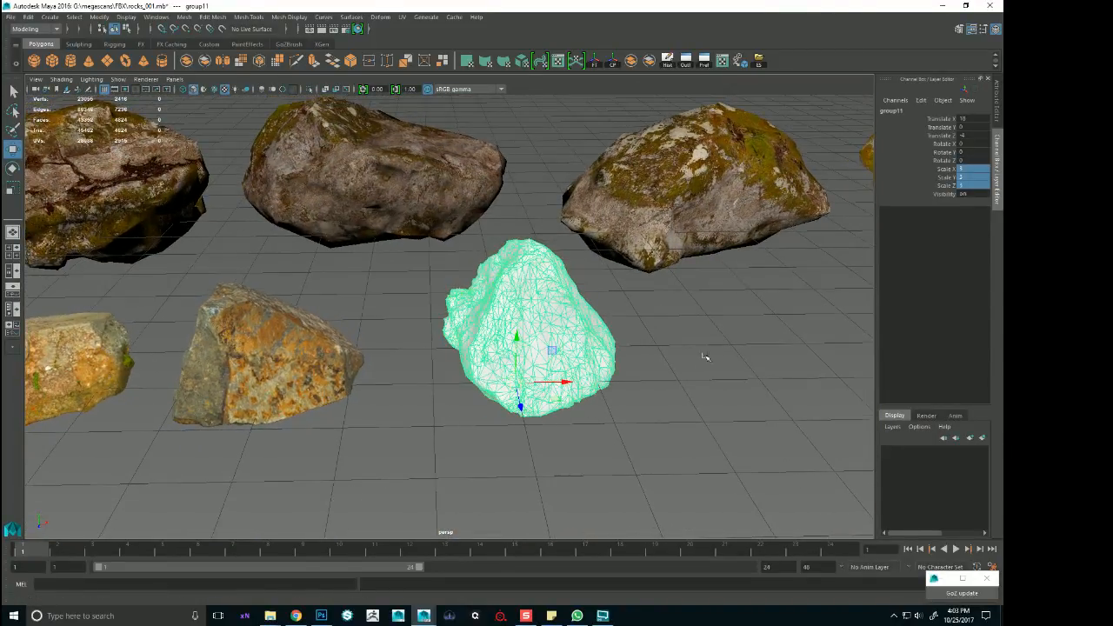
Map a file texture with Aset_rock_granite_M_rbxv0_4K_Albedo to the color of the rbxv0 LOD4 mesh's Phong material
left_click(610, 276)
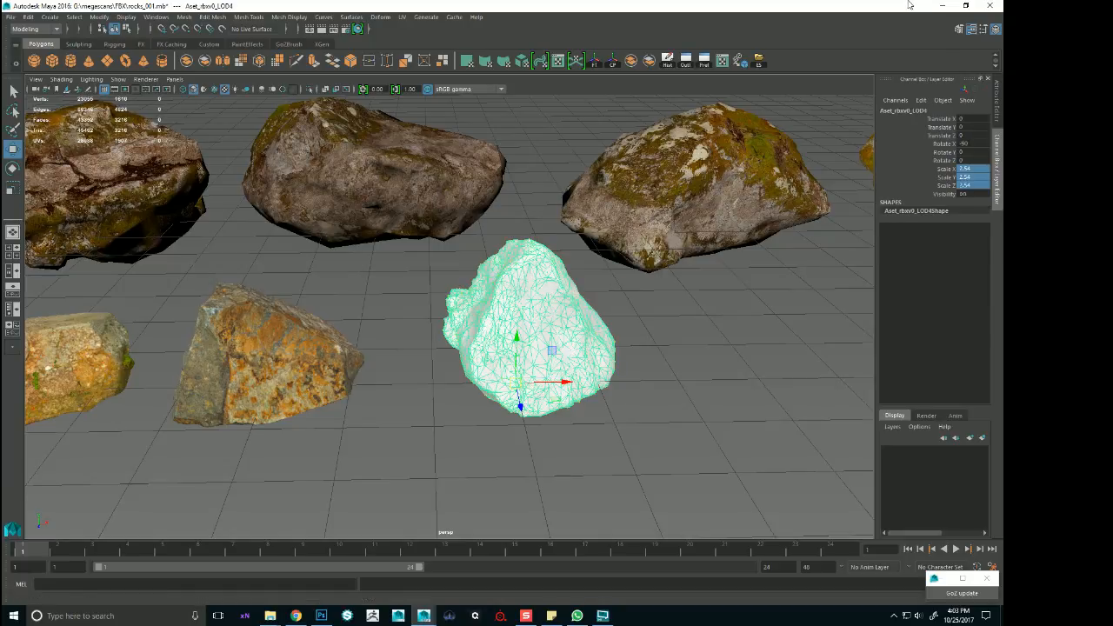
left_click(971, 30)
left_click(933, 109)
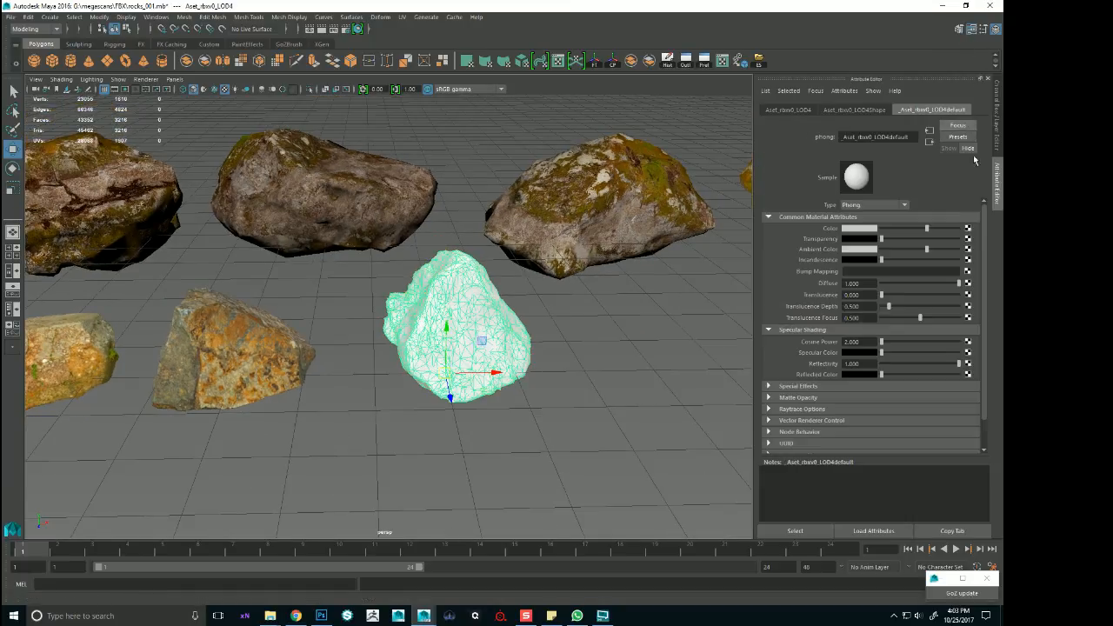
left_click(968, 229)
left_click(414, 295)
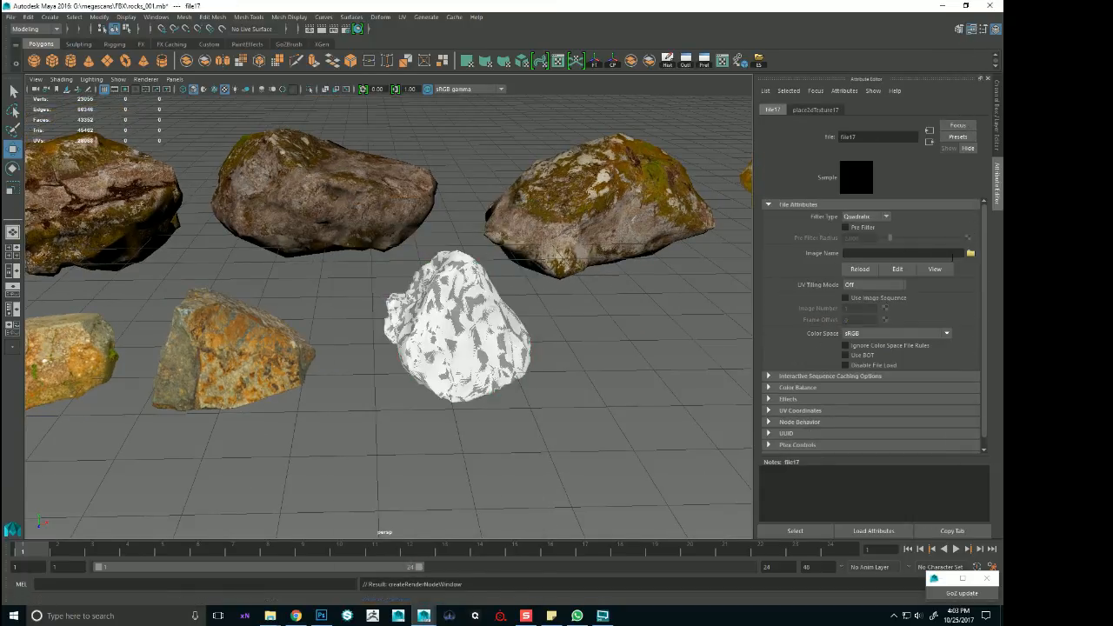
left_click(971, 253)
double_click(150, 202)
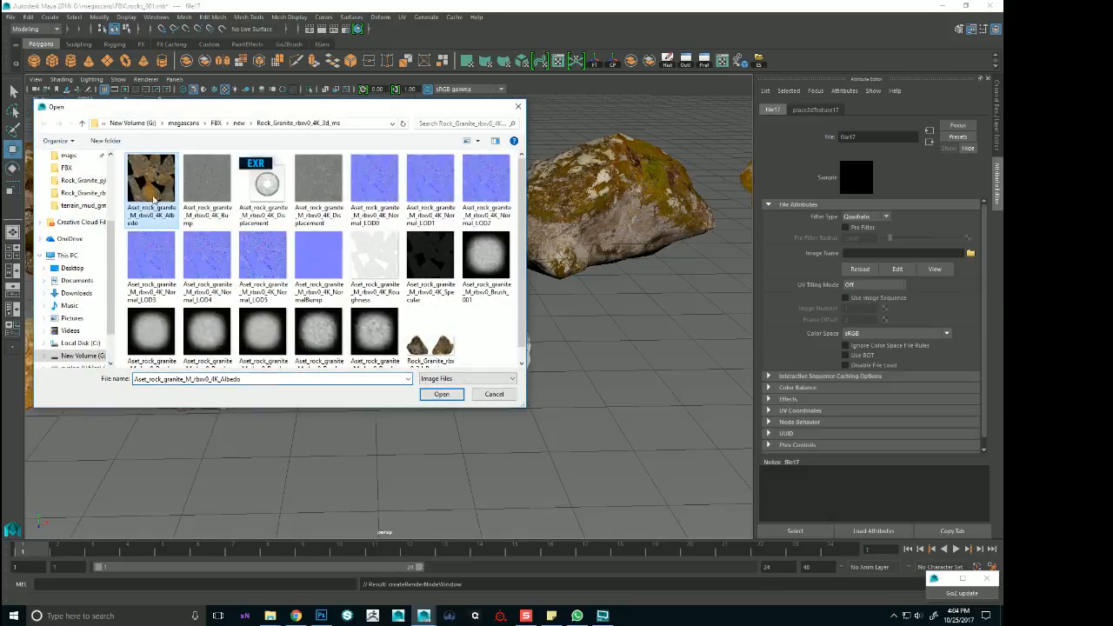
right_click_drag(340, 296, 705, 358, "alt")
Map the same rbxv0 4K Albedo image as a file texture to the color of the fhjjk mesh's LOD5 Phong material
left_click(537, 340)
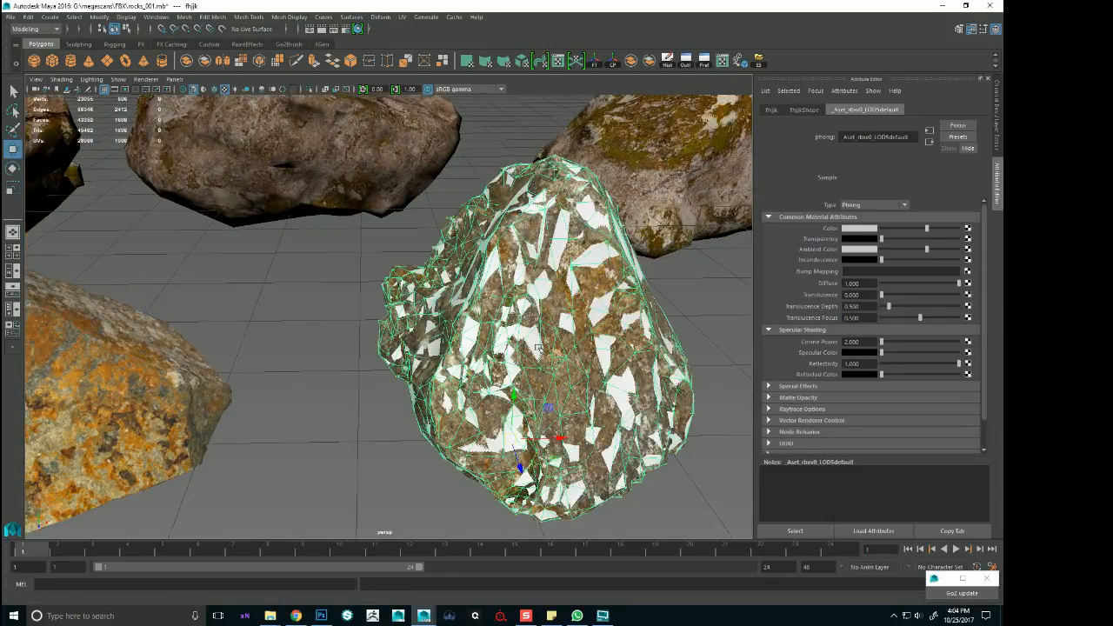
left_click(968, 228)
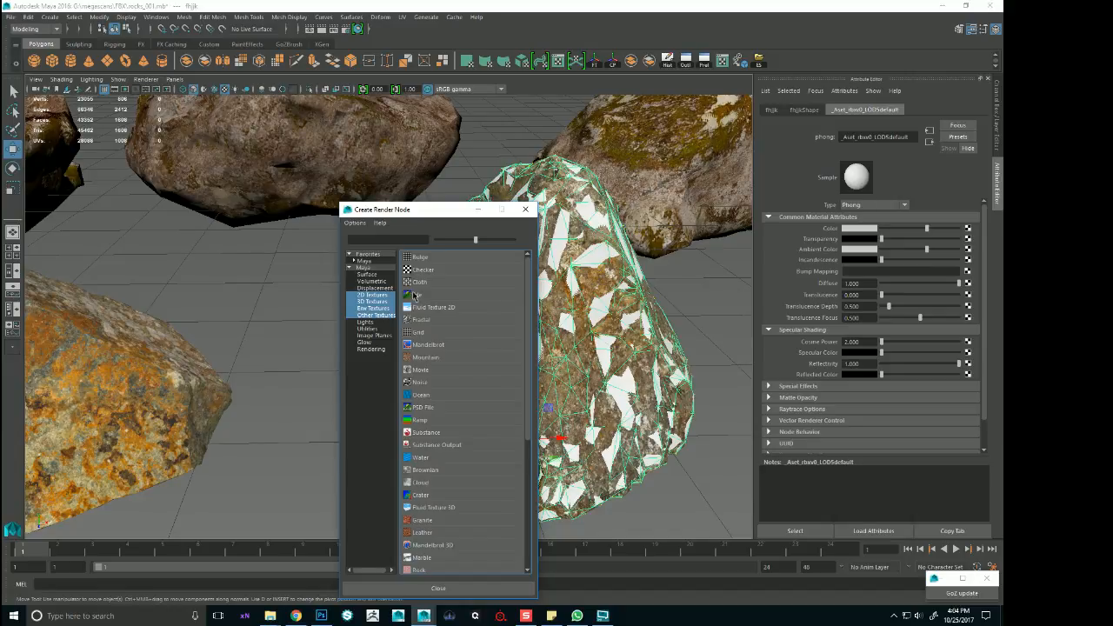
left_click(410, 298)
left_click(971, 254)
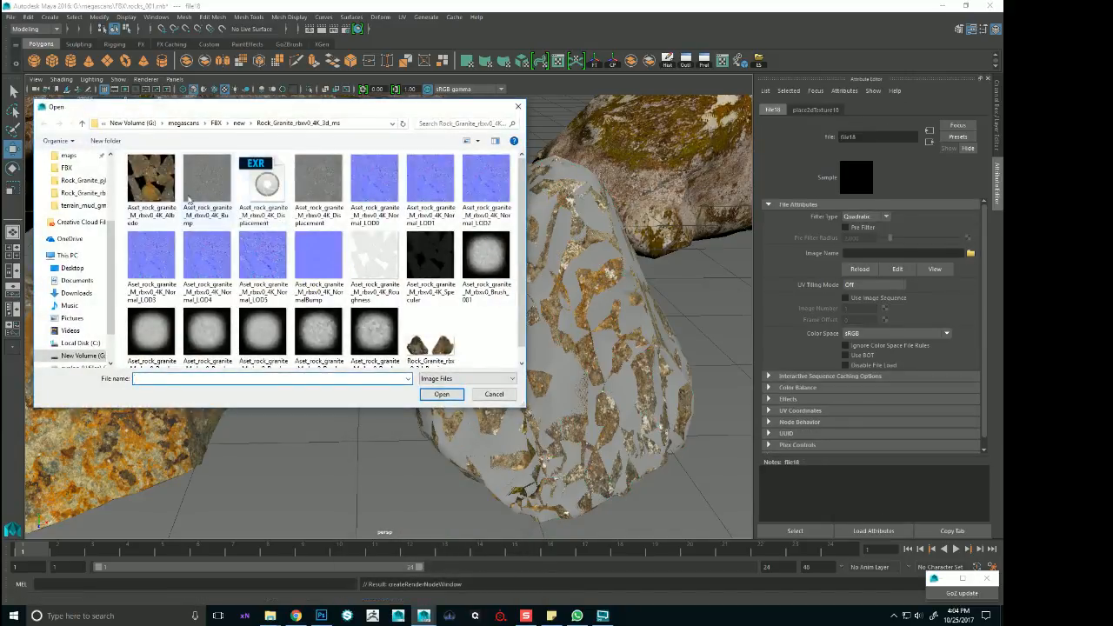
double_click(150, 187)
Examine the textured rbxv0 rock from several sides and compare it with the other rock rows and the human figure
left_click_drag(421, 390, 625, 352, "alt")
left_click(624, 352)
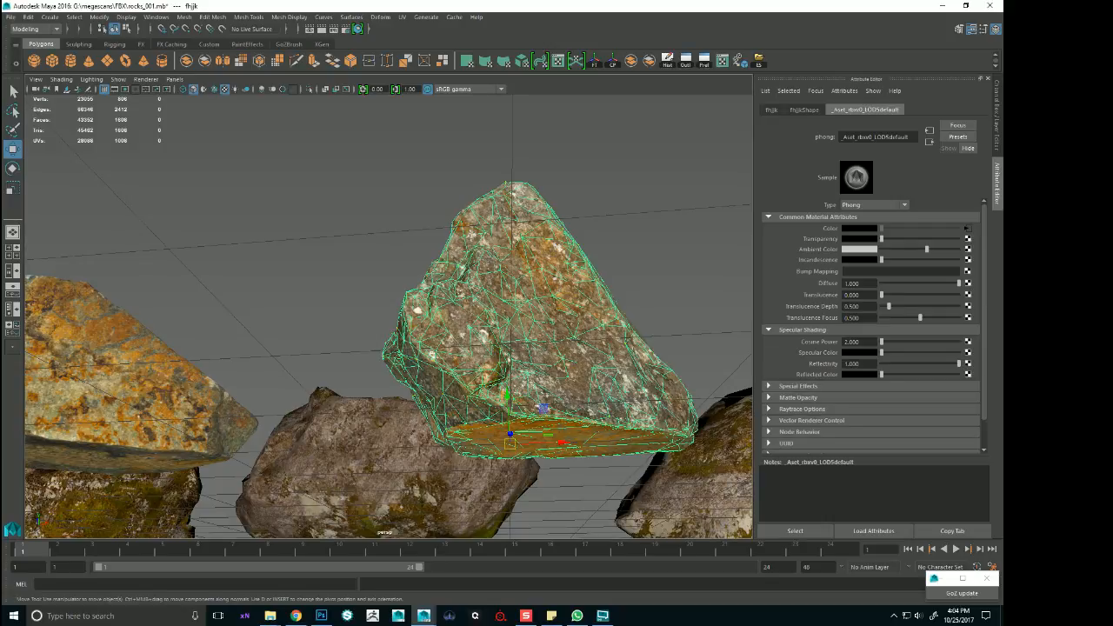
key("alt+Tab")
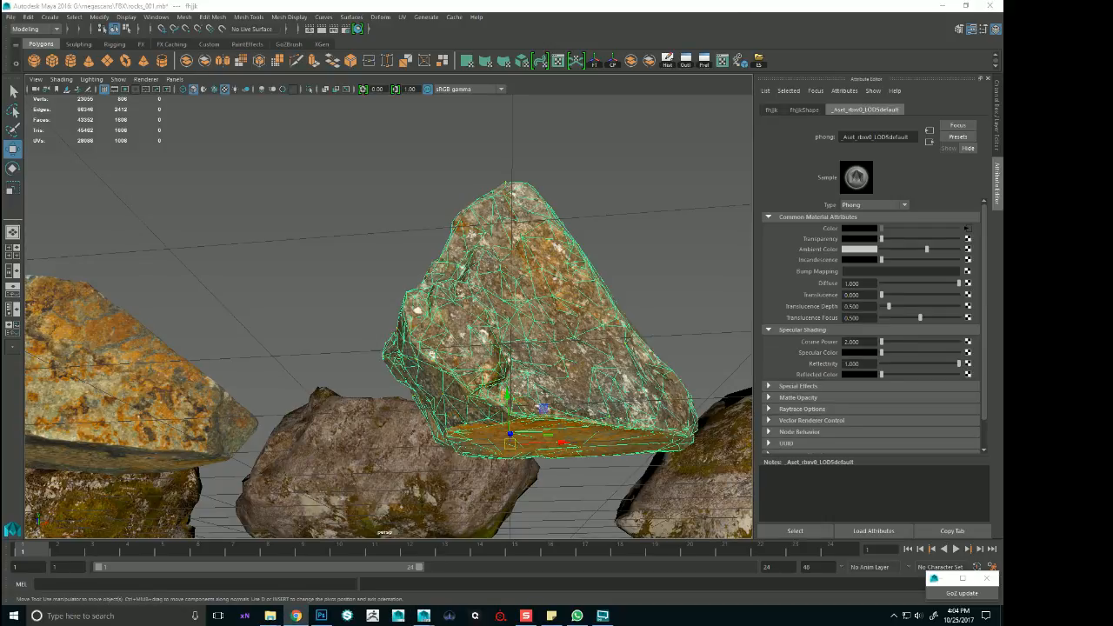
key("alt+Tab")
left_click_drag(544, 183, 591, 279, "alt")
scroll(104, 236, "down", 8)
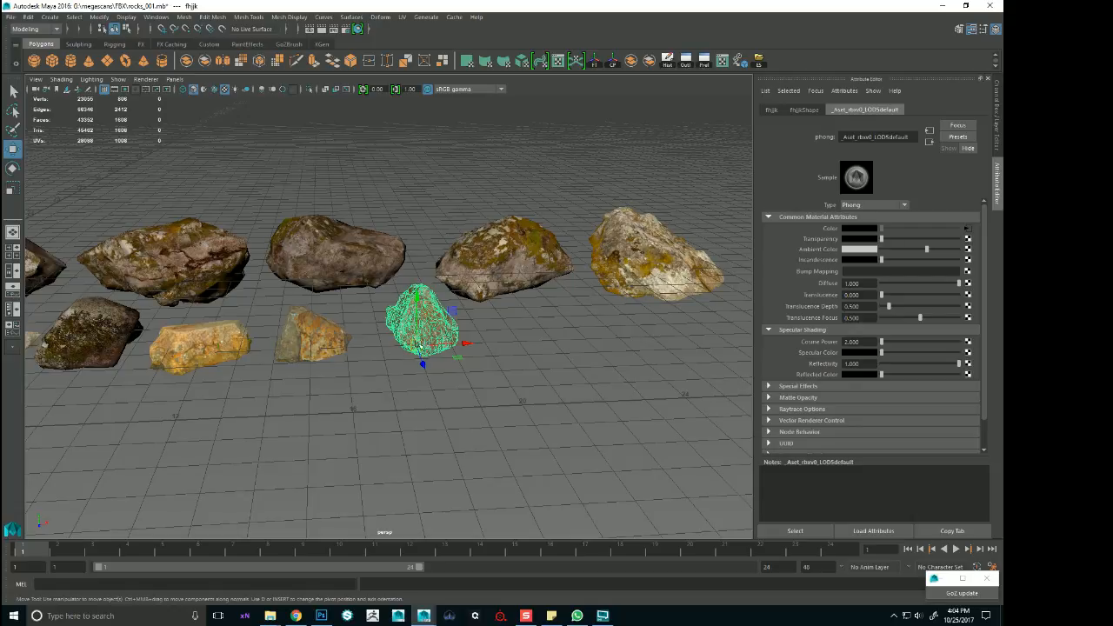
right_click_drag(420, 346, 201, 323, "alt")
middle_click_drag(201, 323, 322, 297, "alt")
left_click_drag(323, 297, 334, 338, "alt")
right_click_drag(335, 337, 514, 335, "alt")
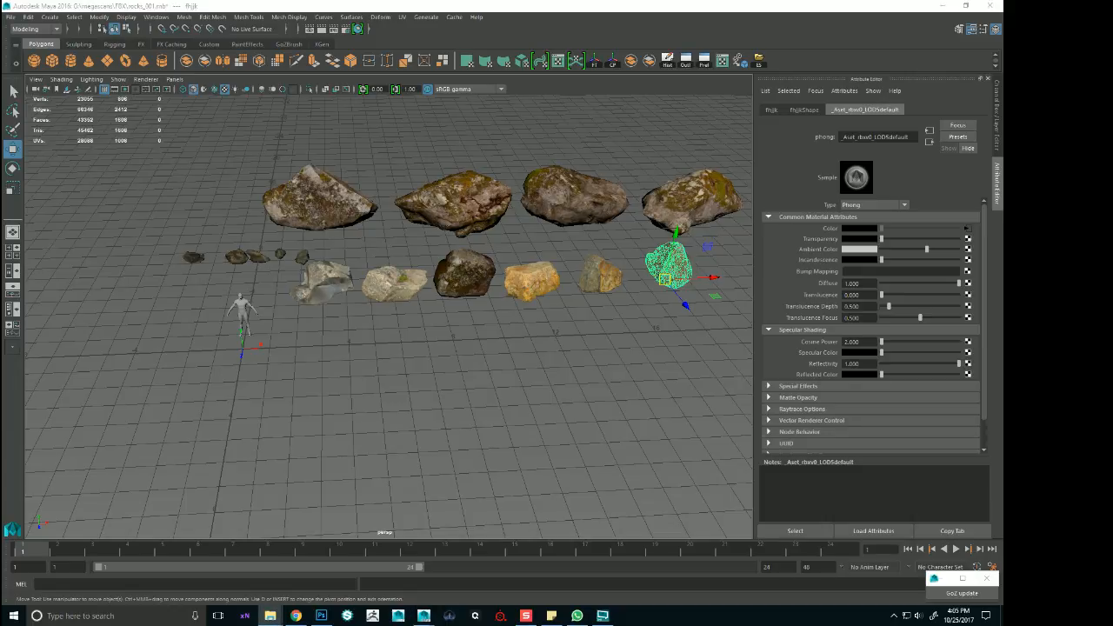
Import Aset_rdyqJ_LOD4.FBX from the Rock_Granite_rdyqJ_4K_3d_ms folder into the rocks_001 scene
left_click_drag(687, 431, 596, 433)
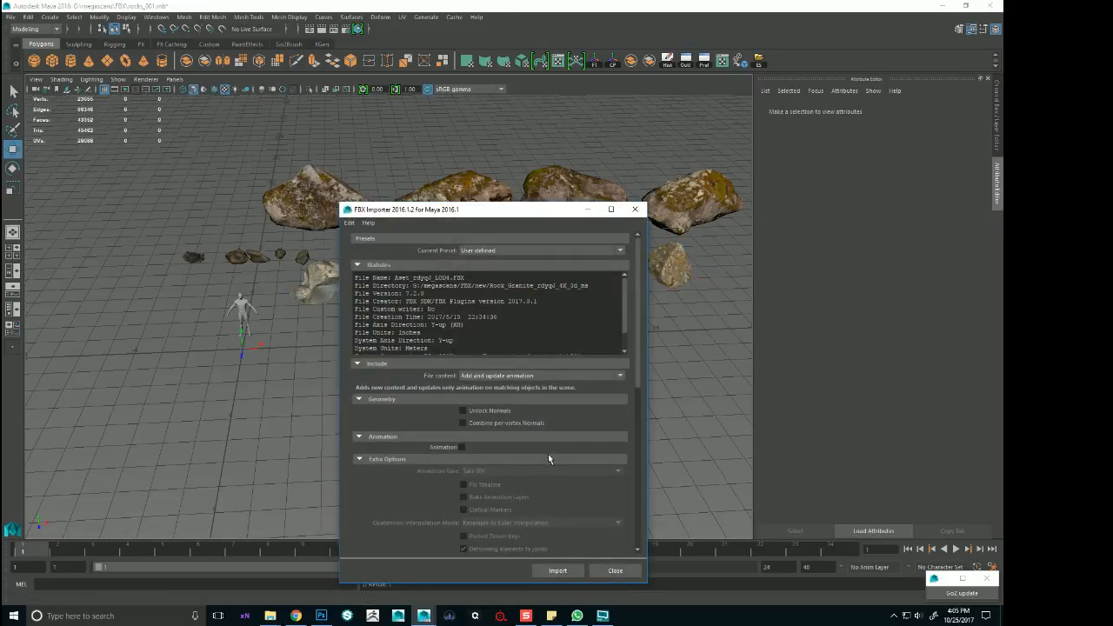
left_click(544, 569)
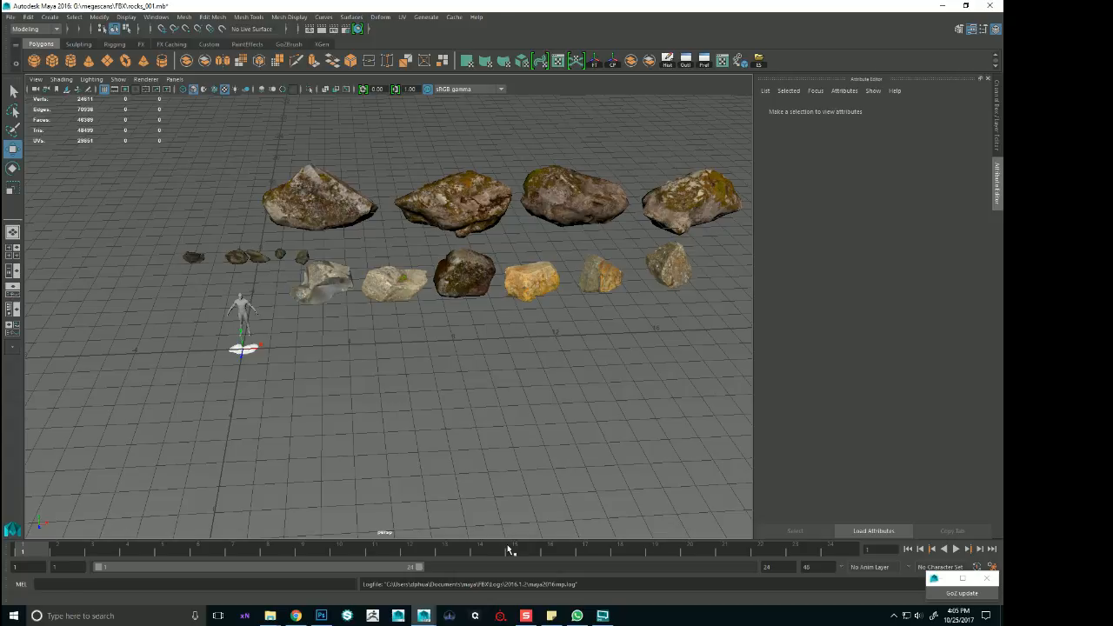
scroll(510, 509, "up", 4)
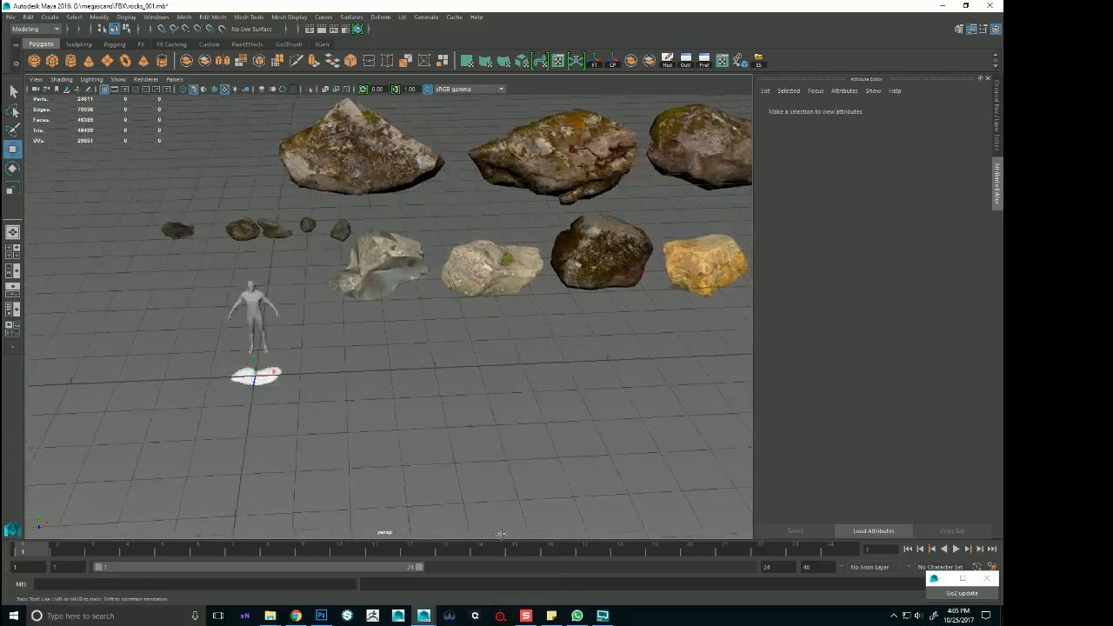
middle_click_drag(501, 534, 646, 514, "alt")
Switch to the untitled Maya session, start a new scene without saving, and import the rdyqJ rock's LOD5 FBX
mouse_move(424, 616)
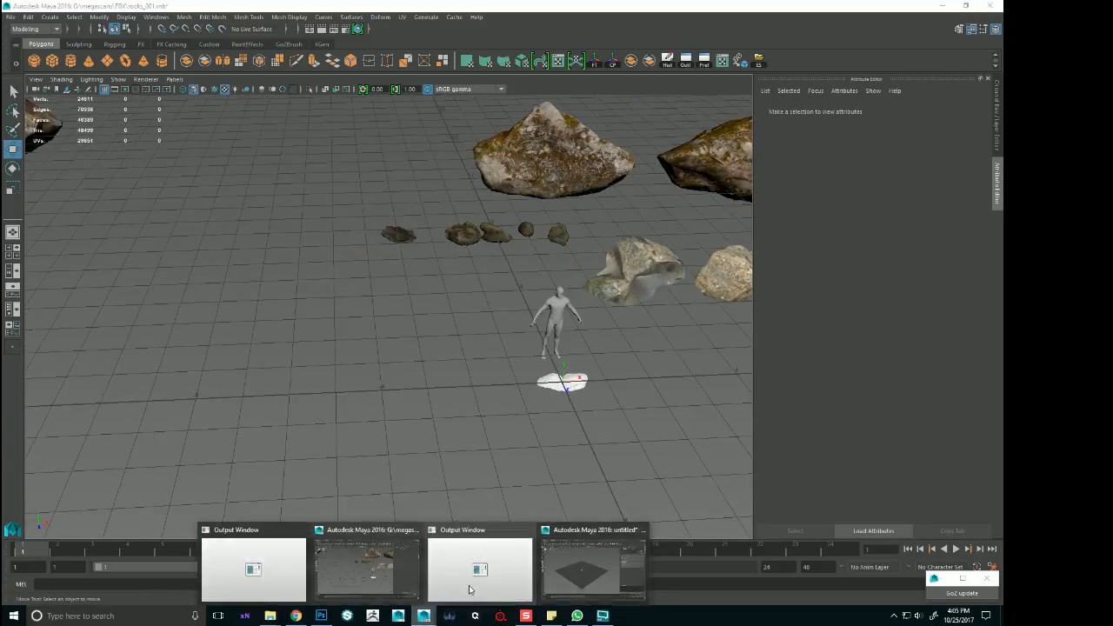
left_click(582, 567)
left_click(507, 308)
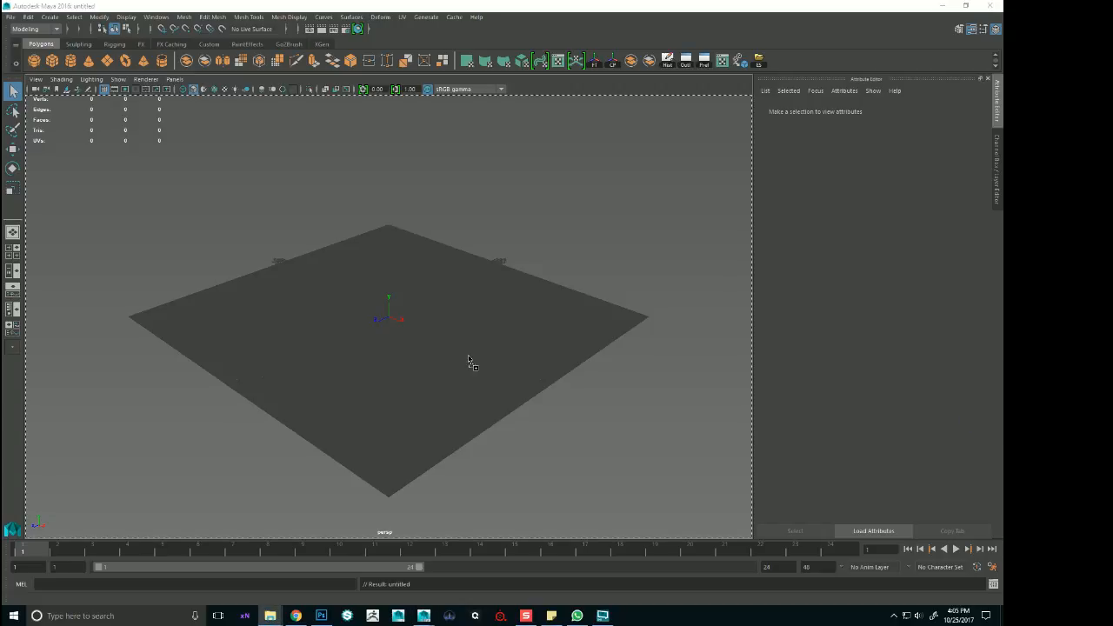
left_click(550, 569)
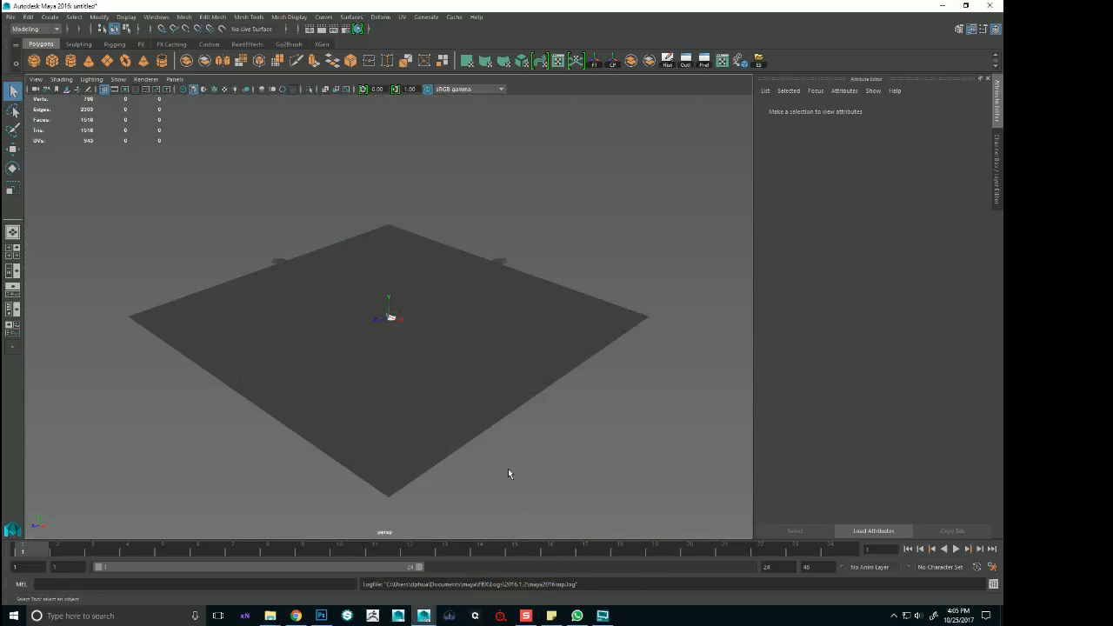
Select the imported rdyqJ LOD5 rock, rename it ghjjkk, and export it as the FBX file lod1 in its source folder
left_click_drag(286, 301, 557, 373)
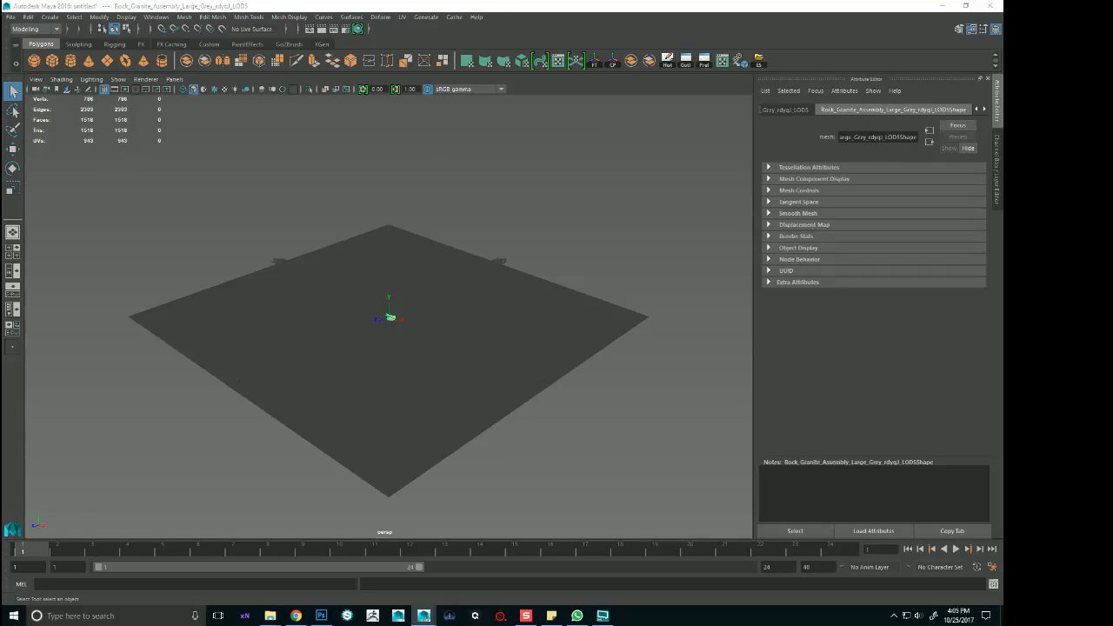
left_click(10, 16)
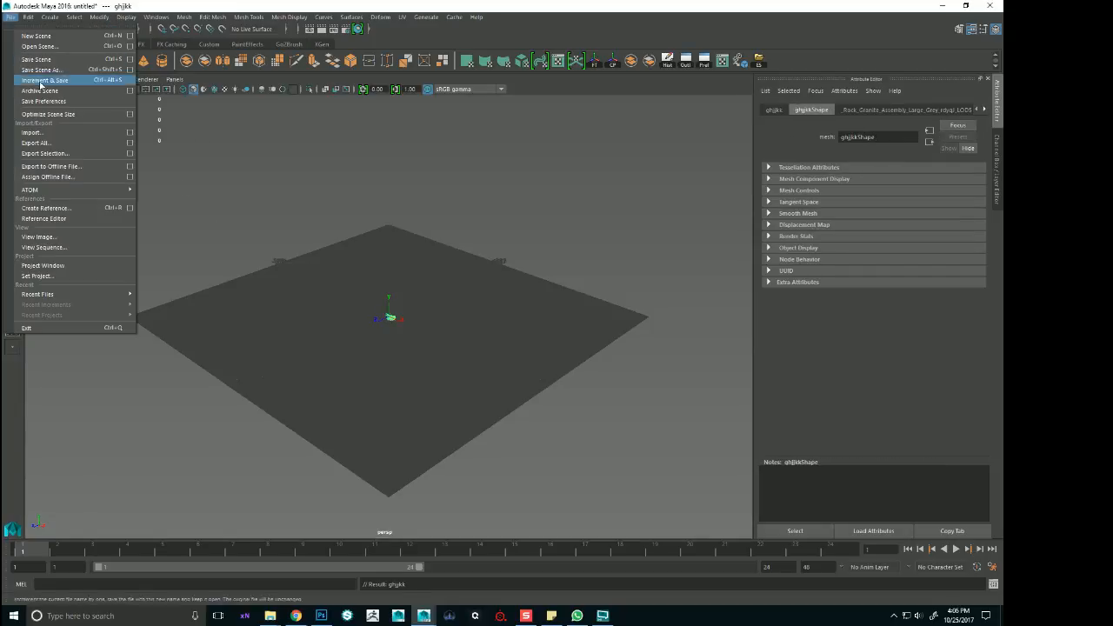
left_click(47, 154)
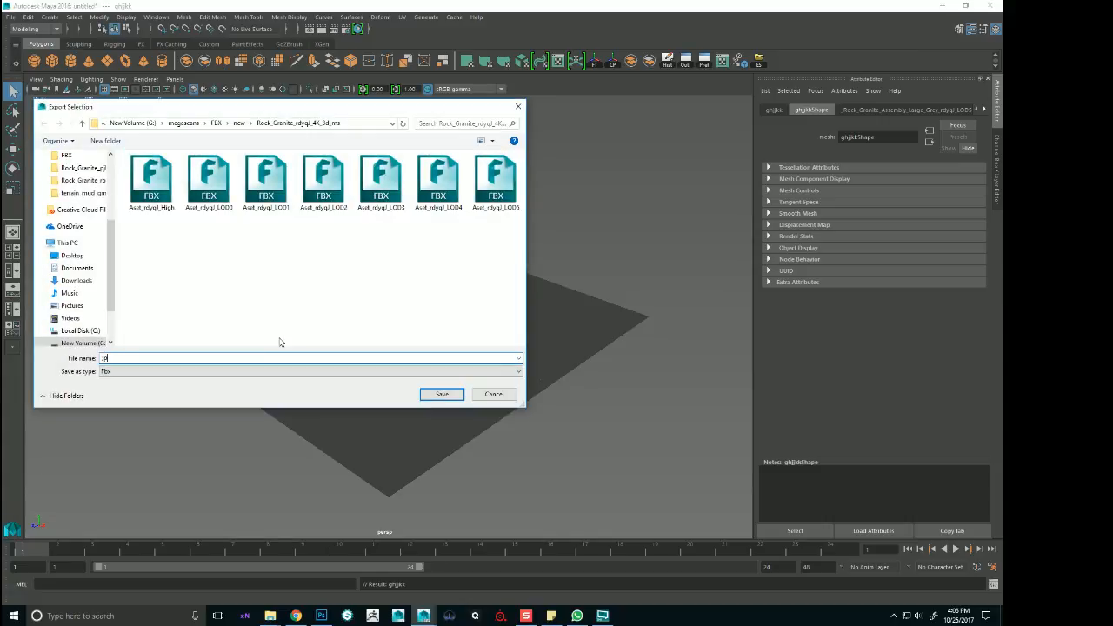
type("lod1")
key("Return")
left_click(584, 457)
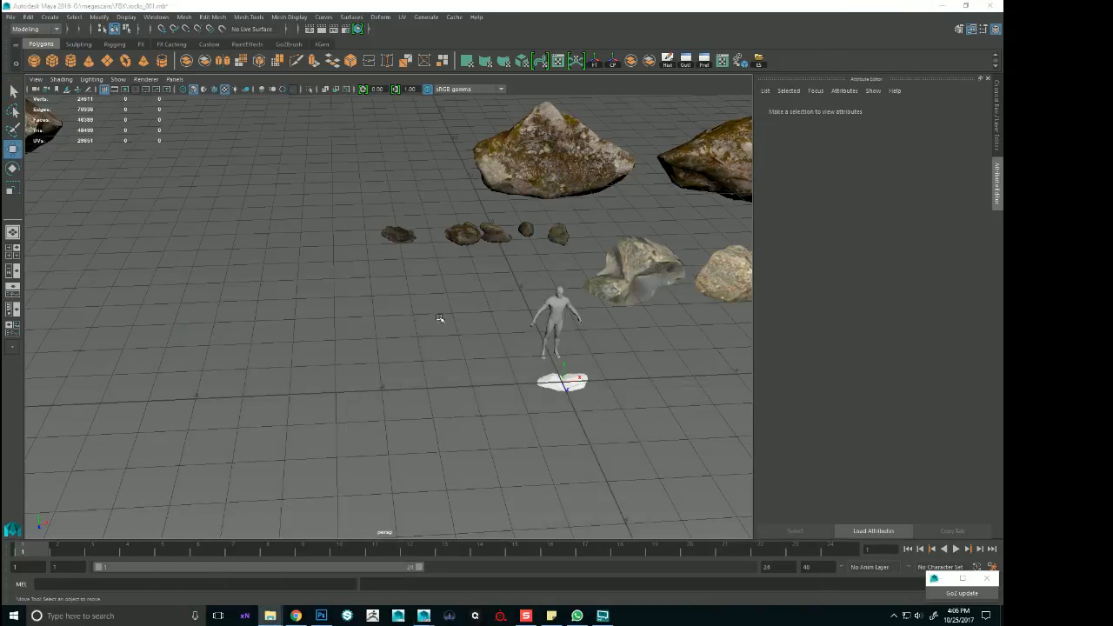
Return to the rocks_001 session and import the rdyqJ rock's lod1.fbx over its LOD4 mesh at the figure's feet
right_click_drag(440, 317, 477, 366, "alt")
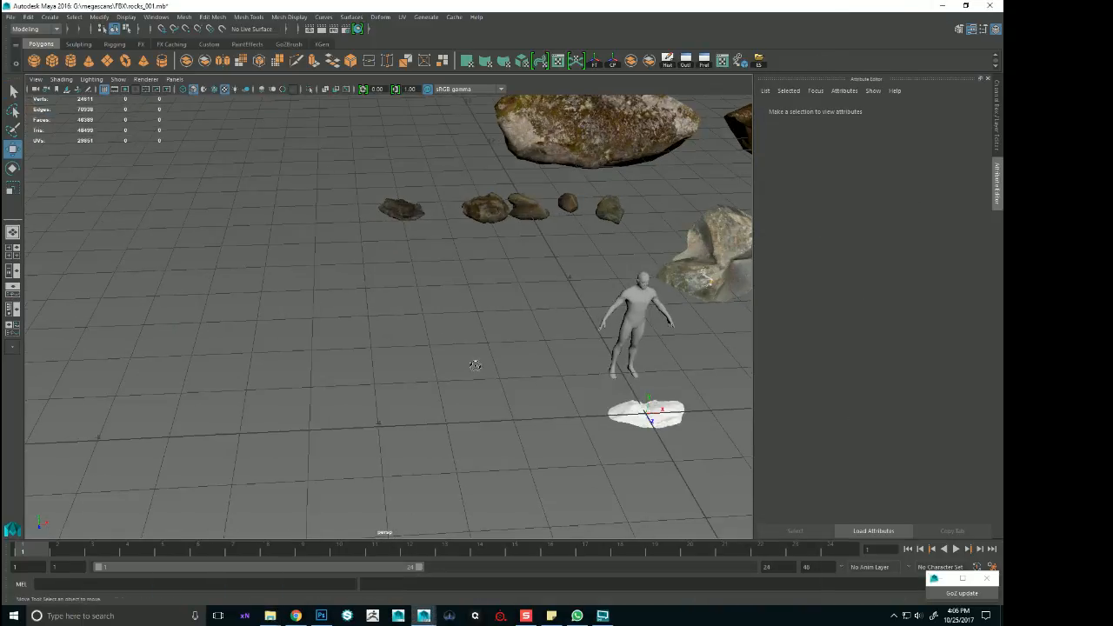
left_click_drag(477, 365, 470, 347, "alt")
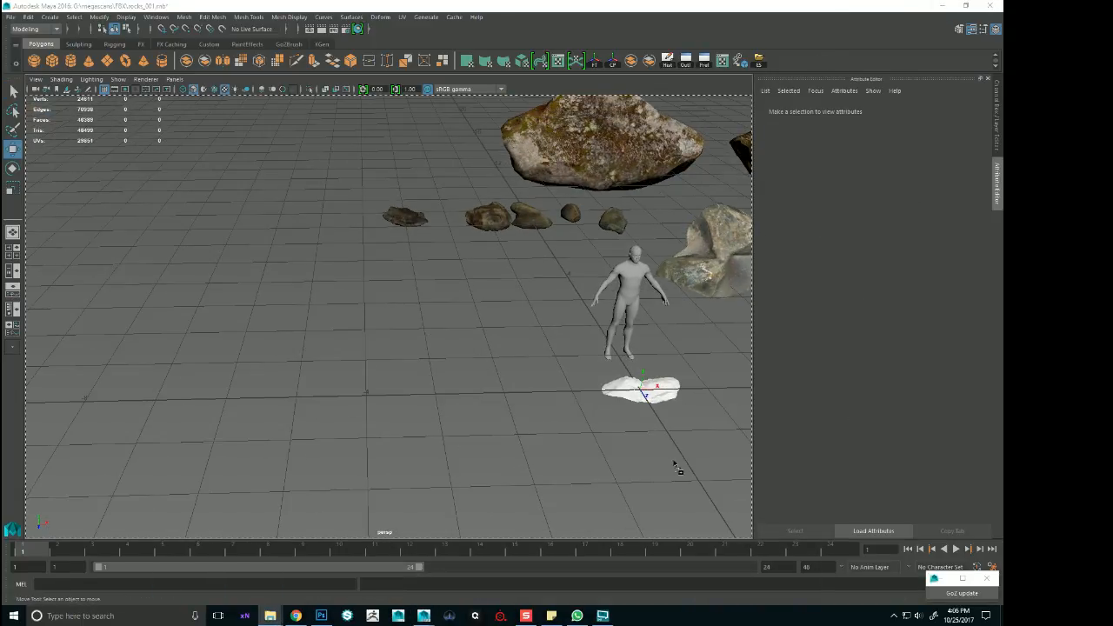
left_click_drag(674, 462, 456, 437)
left_click(557, 571)
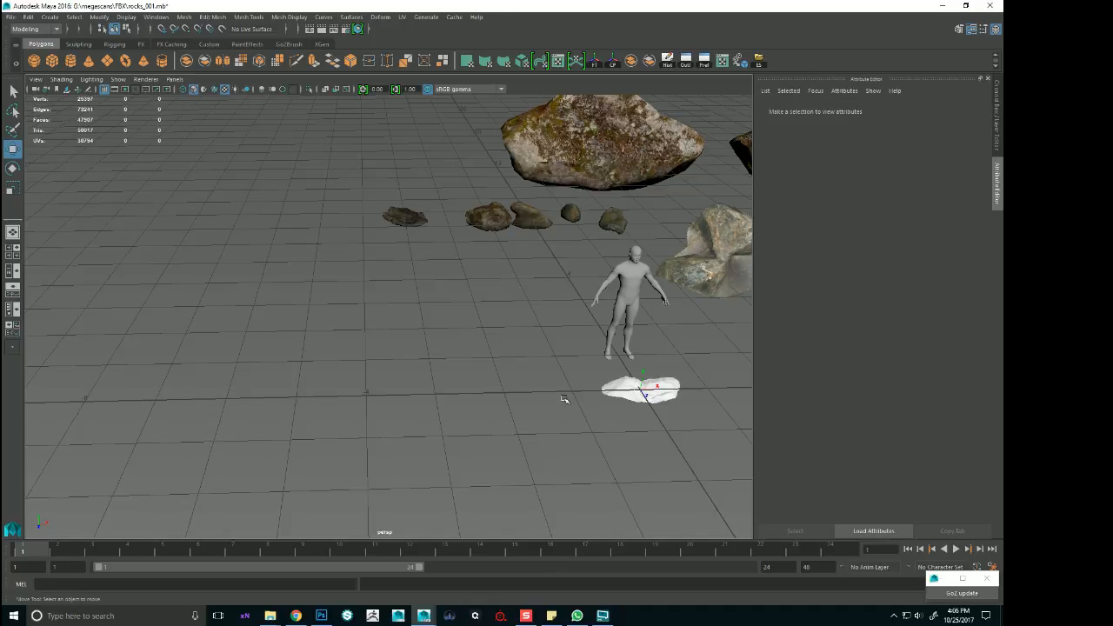
Select the overlapping rdyqJ rock meshes at the figure's feet and group them
left_click_drag(557, 374, 685, 430)
key("f")
right_click_drag(658, 447, 412, 406, "alt")
left_click_drag(412, 406, 405, 381, "alt")
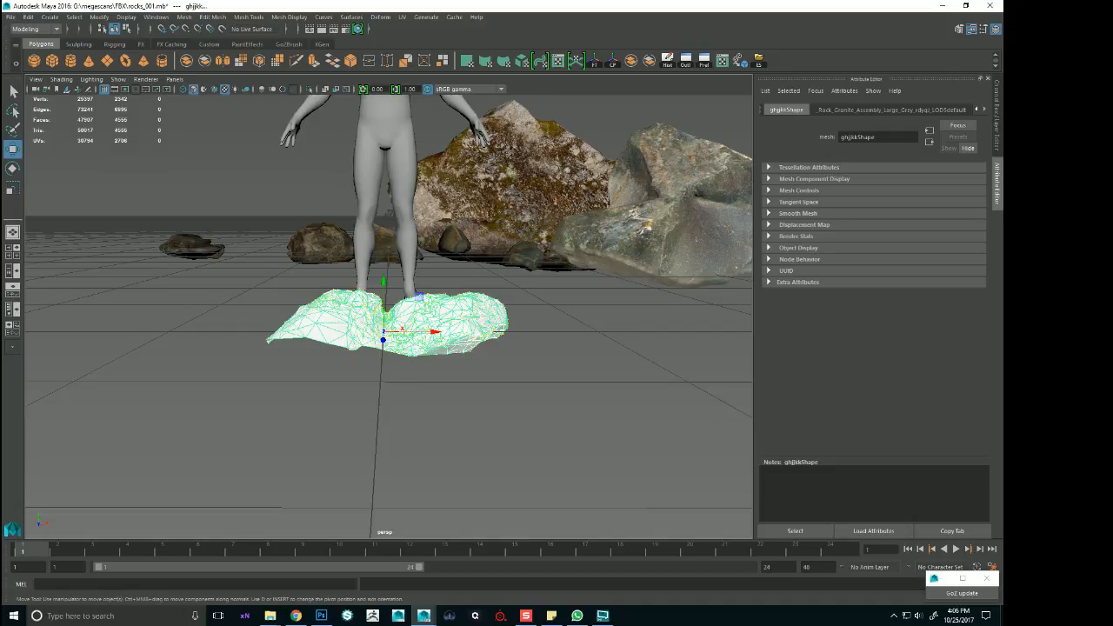
key("ctrl+g")
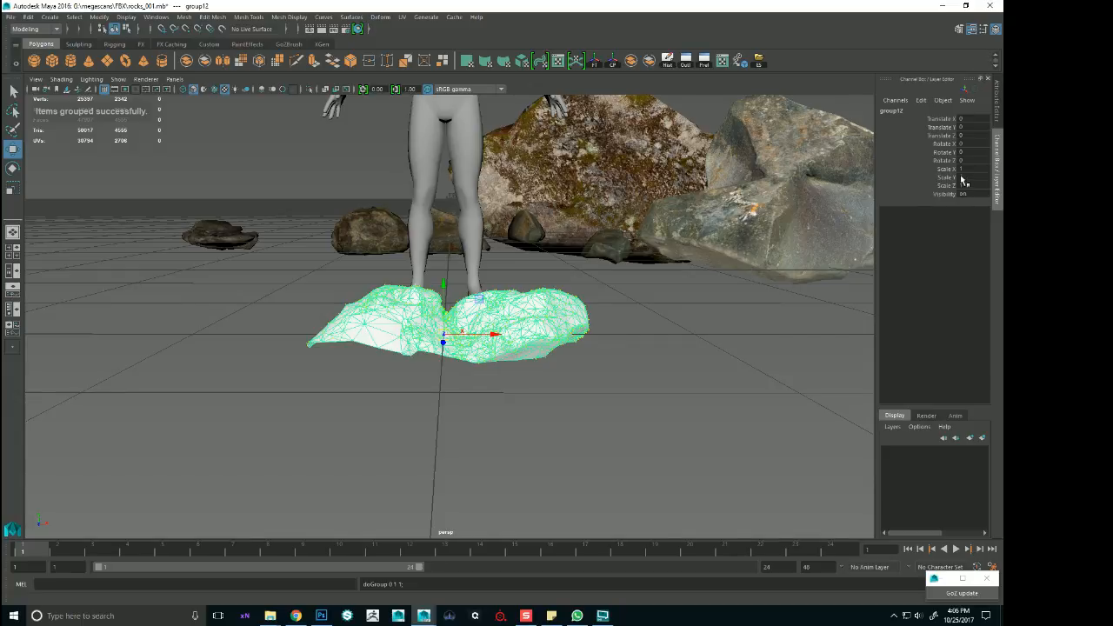
Set the new rock group's scale to 5 in X, Y and Z
left_click_drag(962, 169, 966, 186)
key("f")
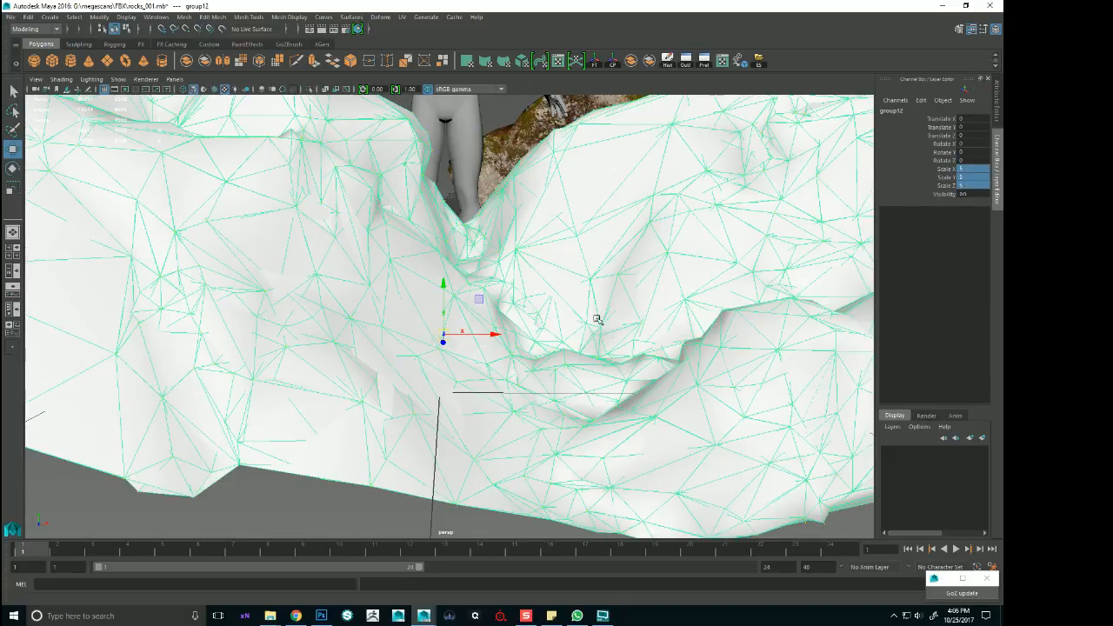
scroll(597, 318, "down", 5)
left_click_drag(596, 319, 513, 278, "alt")
scroll(507, 269, "up", 1)
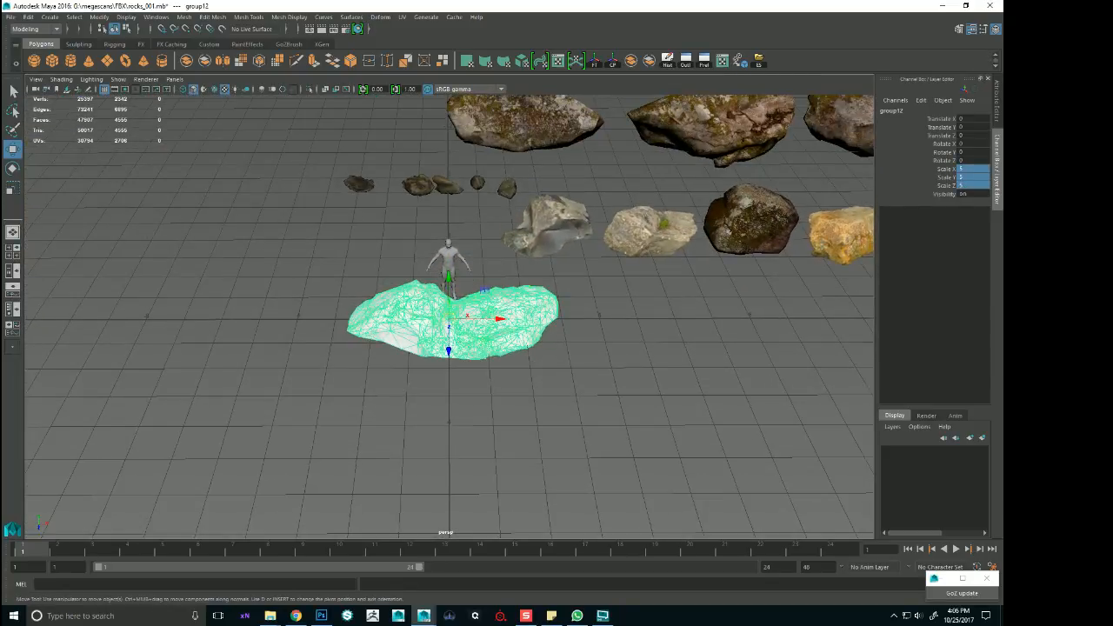
Assign the Aset_rdyqJ_4K_Albedo image as a file texture to the color of the ghjjkk mesh's LOD5 Phong material
left_click_drag(386, 373, 450, 285, "alt")
scroll(524, 338, "up", 4)
left_click_drag(687, 277, 489, 316, "alt")
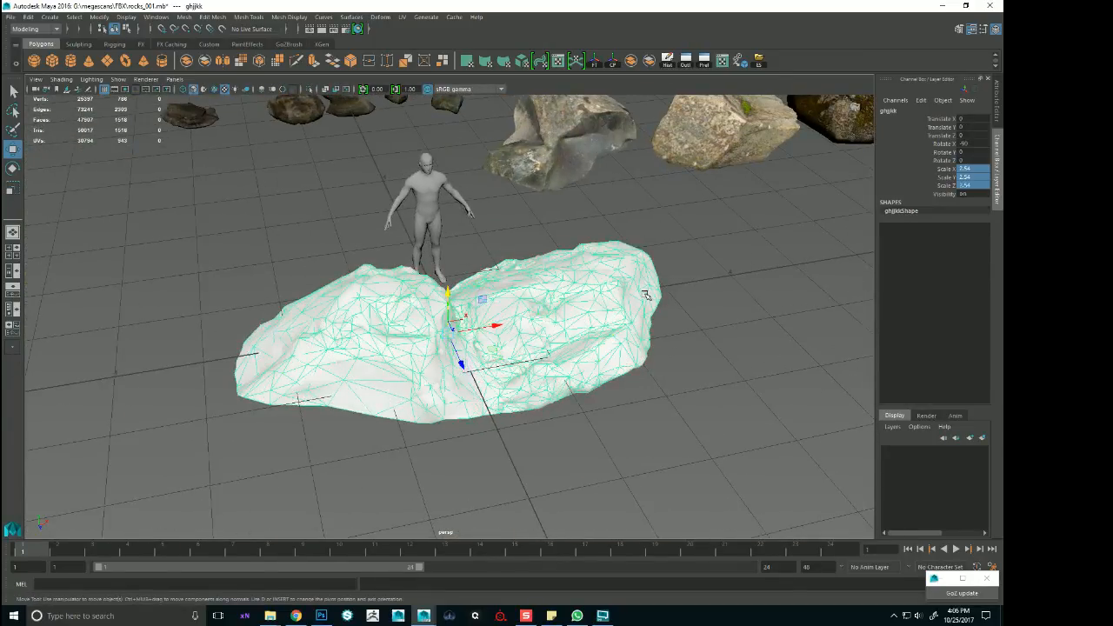
left_click(970, 30)
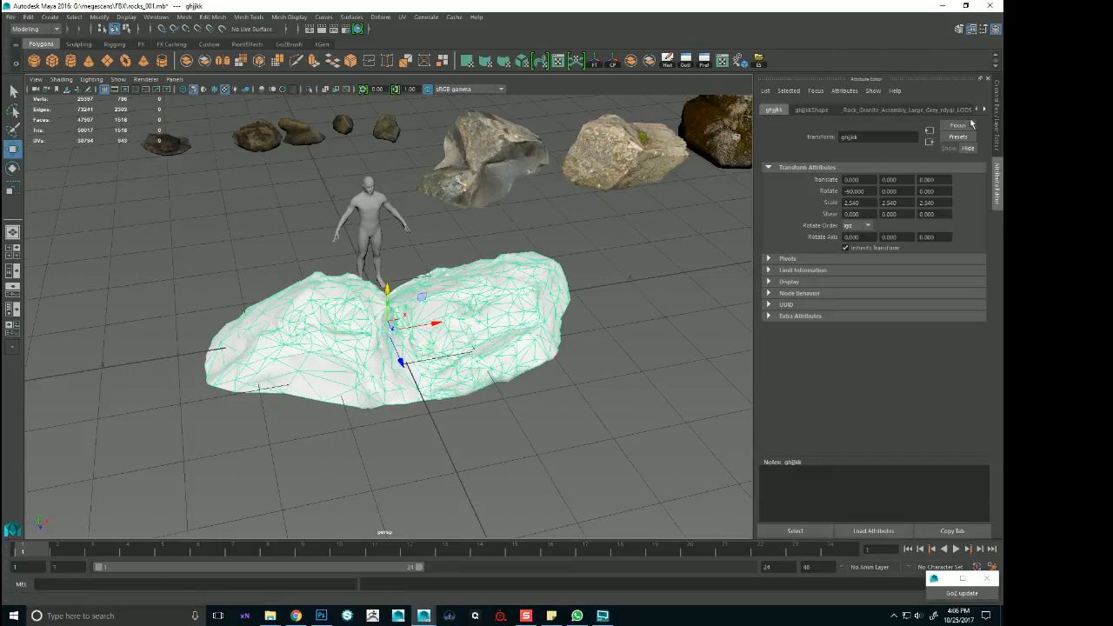
left_click(984, 110)
left_click(947, 113)
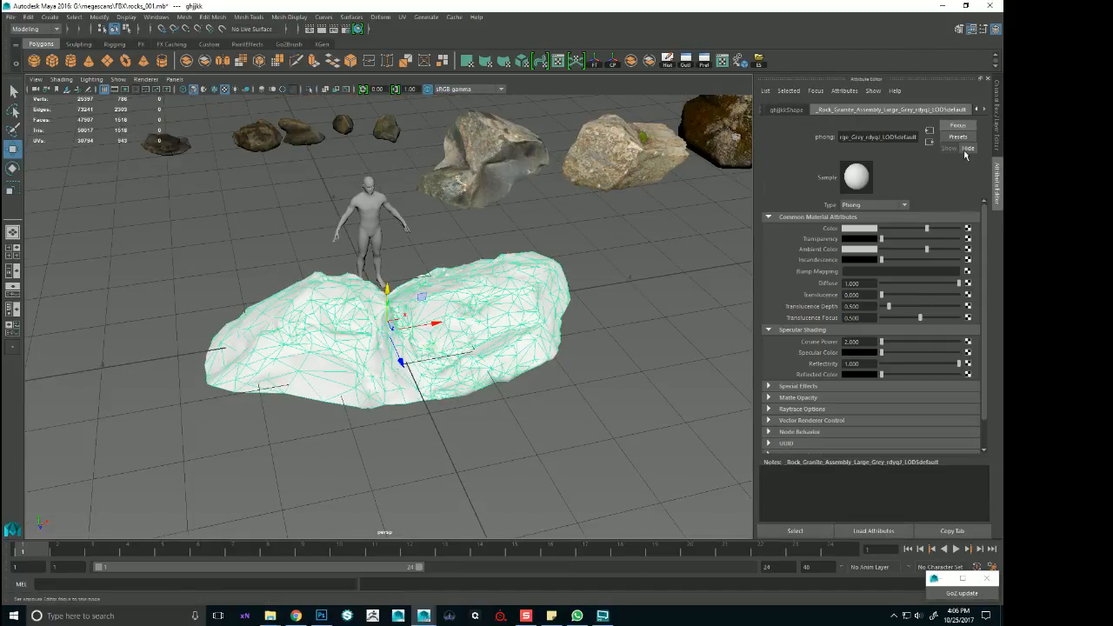
left_click(967, 228)
left_click(435, 315)
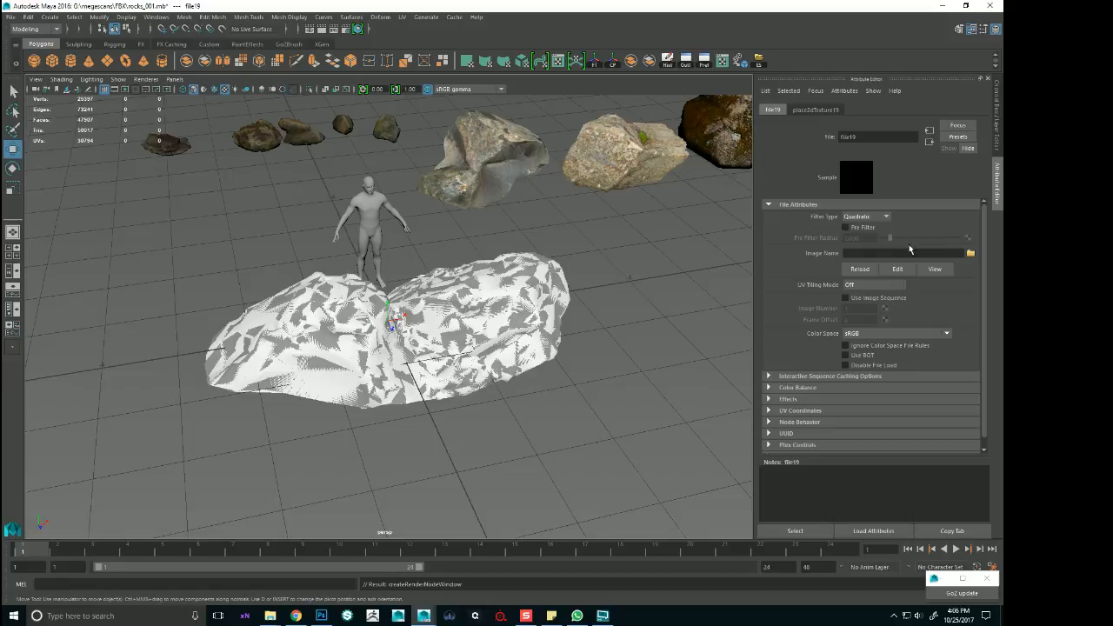
left_click(971, 252)
double_click(151, 184)
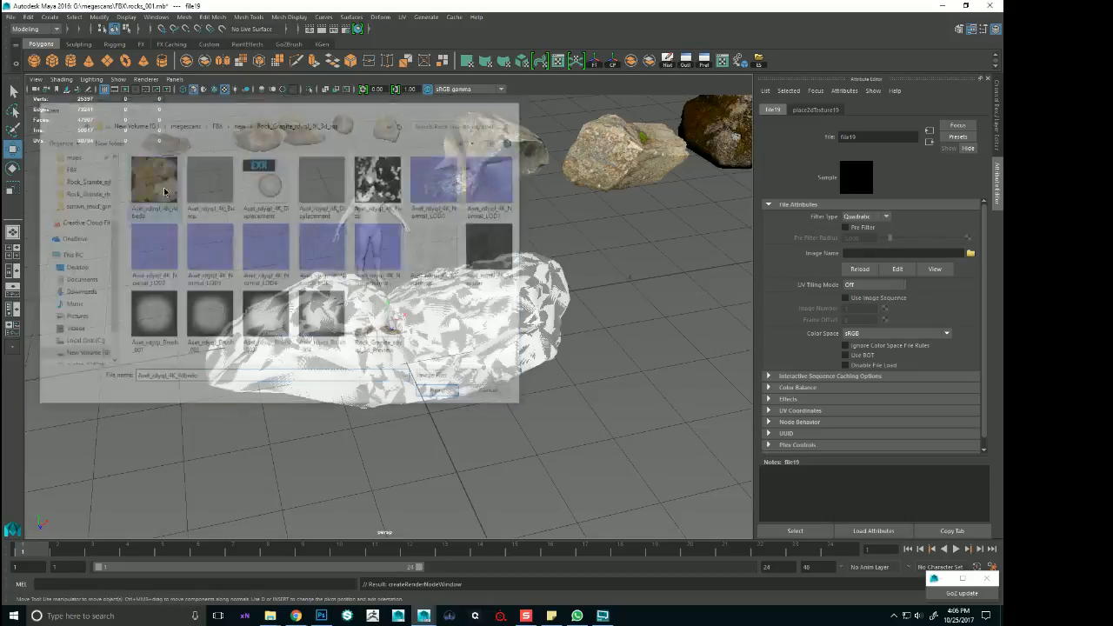
Assign the same Aset_rdyqJ_4K_Albedo image as a file texture to the color of the rock's LOD4 Phong material
scroll(493, 315, "up", 6)
left_click(493, 315)
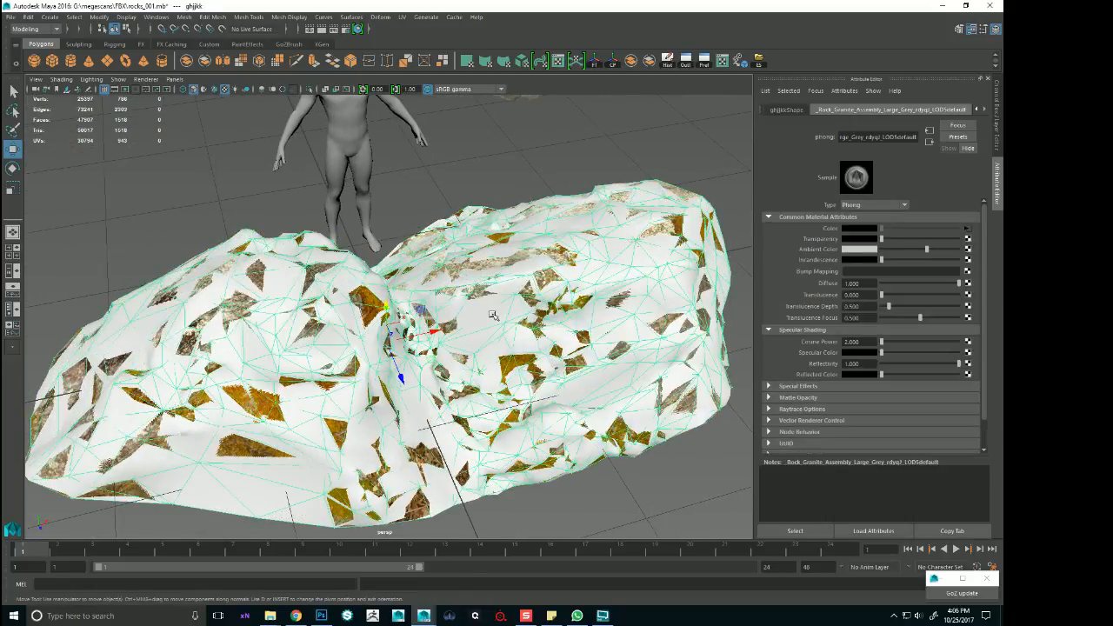
left_click(706, 292)
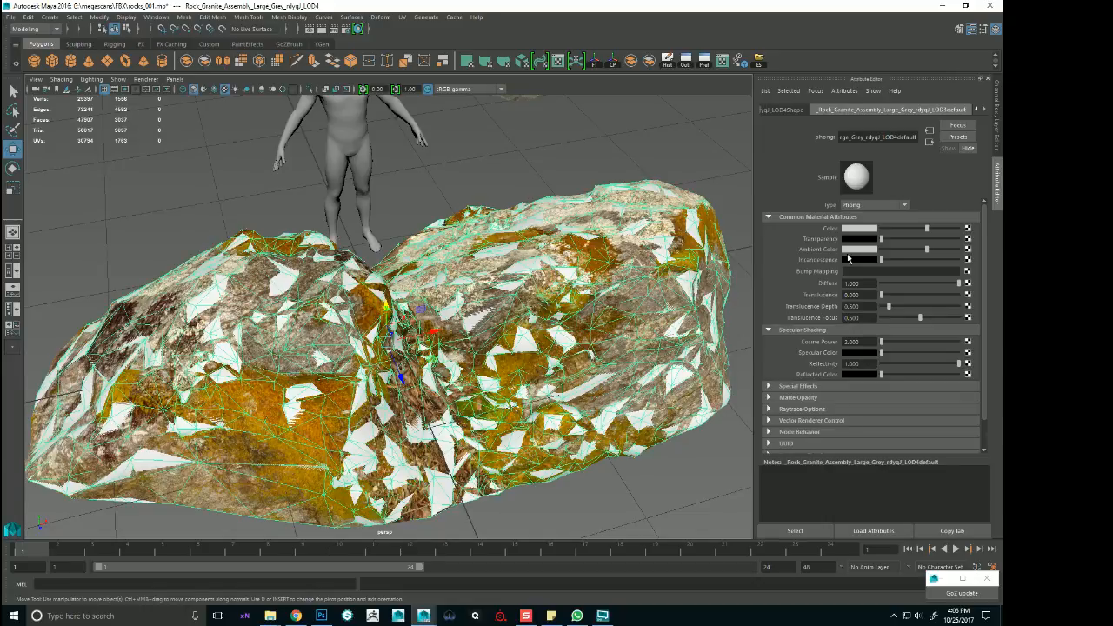
left_click(968, 229)
left_click(418, 295)
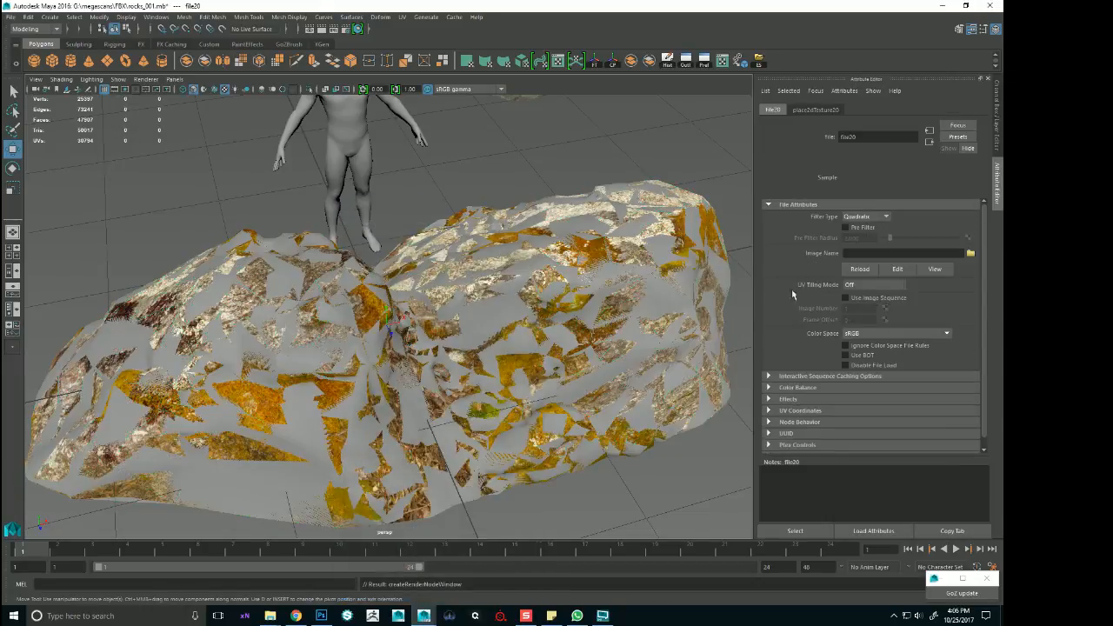
left_click(971, 254)
double_click(154, 183)
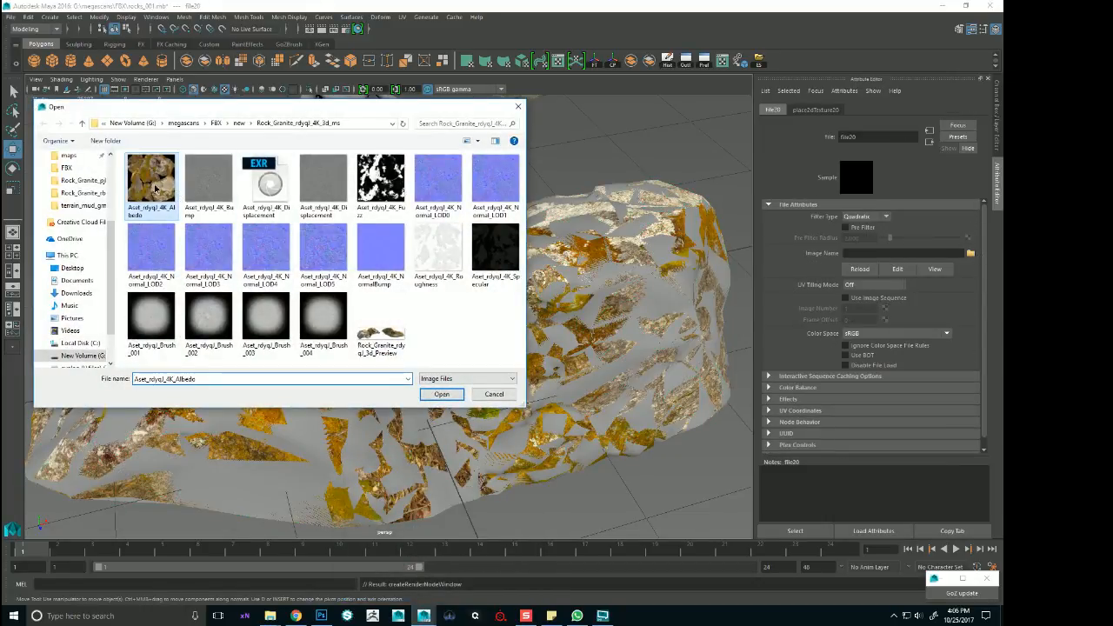
scroll(462, 325, "down", 5)
left_click_drag(461, 327, 422, 341, "alt")
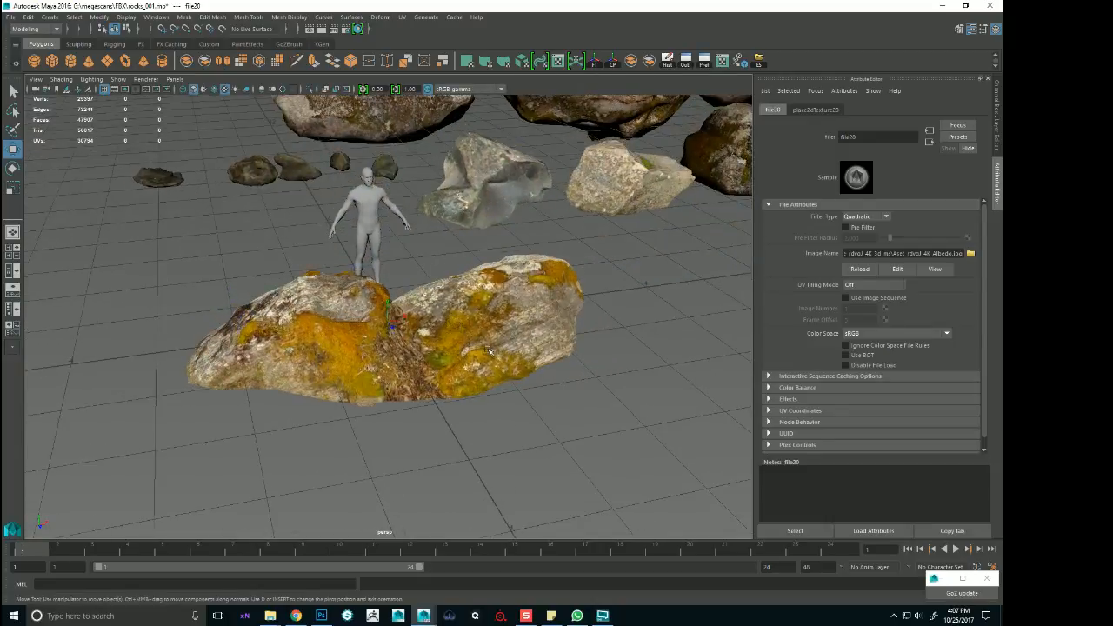
Select the whole rdyqJ rock group and snap it to the grid at 23, 0, -4, at the far end of the smaller rocks' row
left_click(422, 298)
key("Up")
right_click_drag(424, 331, 111, 308, "alt")
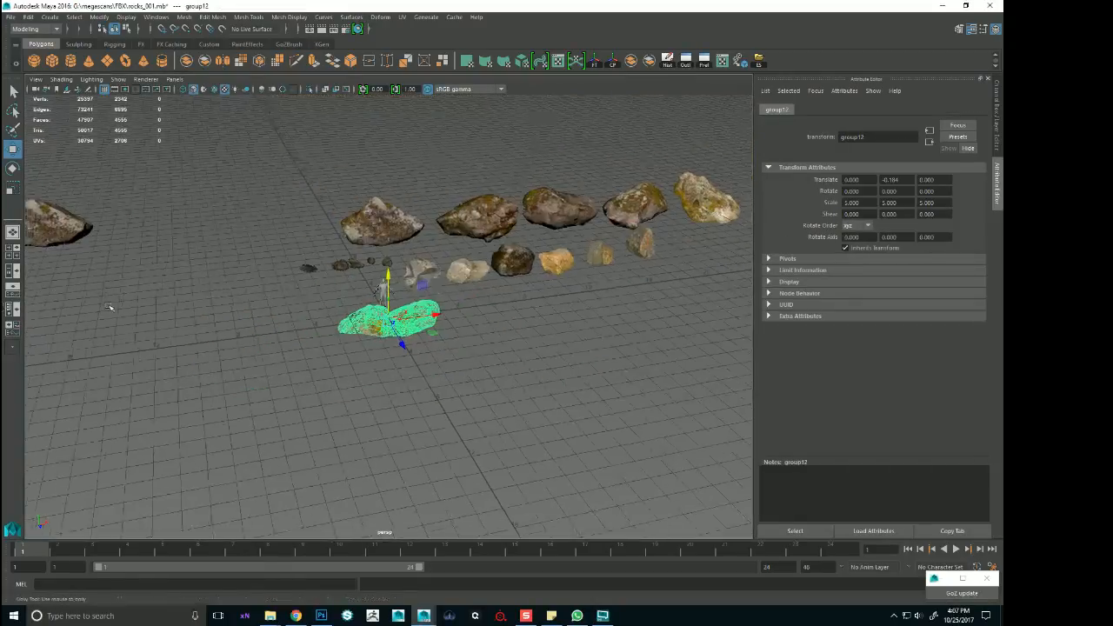
left_click_drag(652, 324, 581, 322, "alt")
key("x")
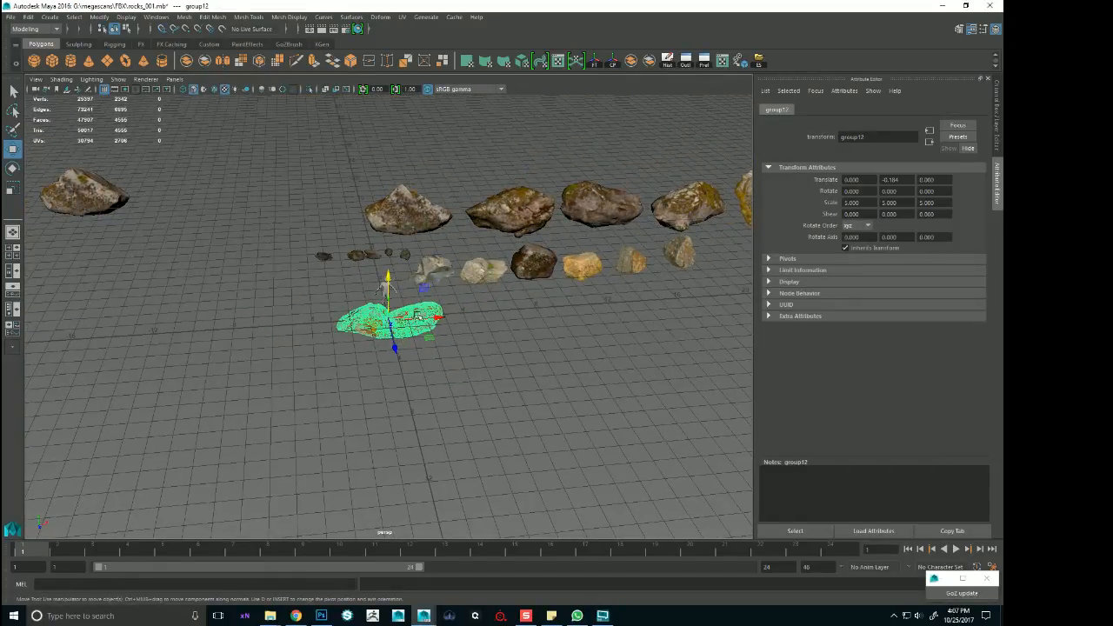
left_click_drag(390, 322, 399, 349, "alt")
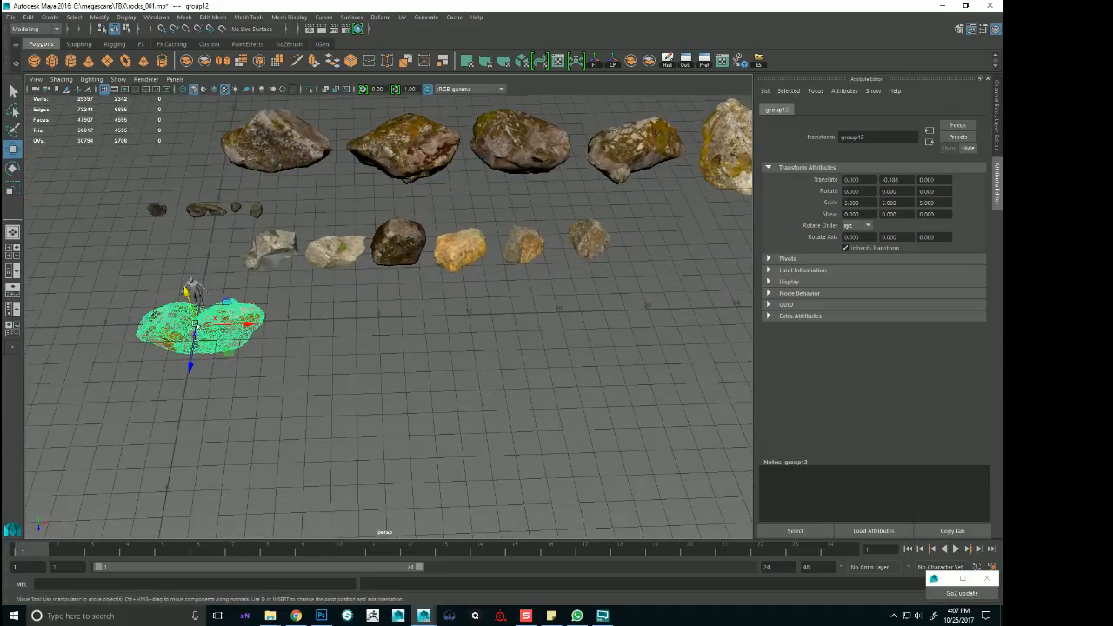
left_click_drag(198, 329, 682, 241)
key("x")
right_click_drag(682, 242, 484, 259, "alt")
left_click_drag(485, 259, 327, 313, "alt")
scroll(309, 289, "down", 5)
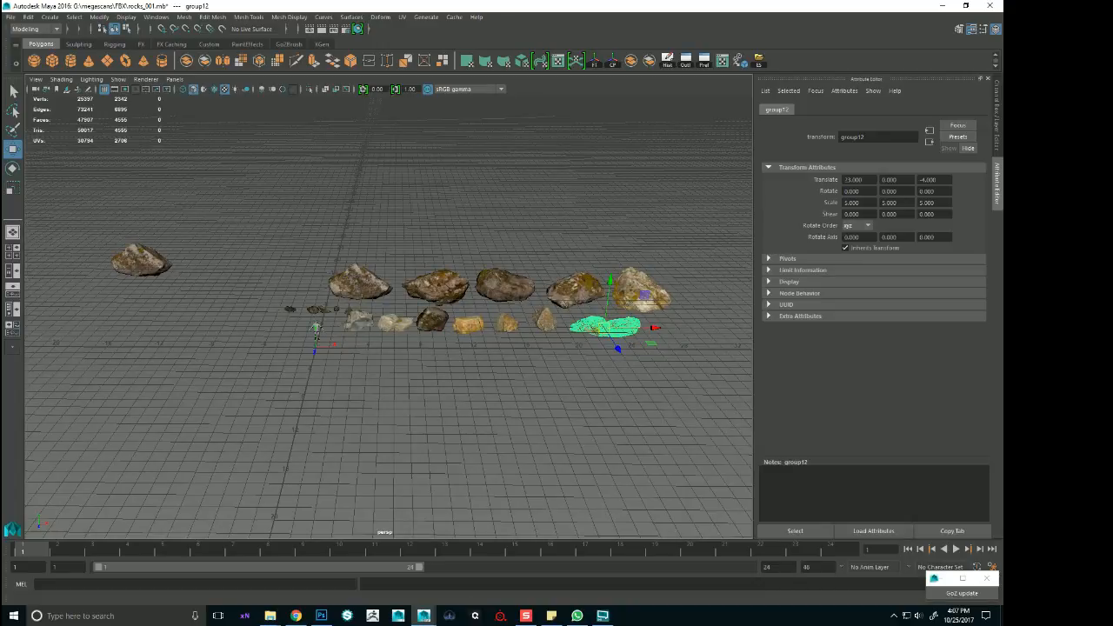
Switch to Megascans Studio, inspect the terrain_mossy_ground_001 surface up close and from a distance, and show its layer stack
key("alt+Tab")
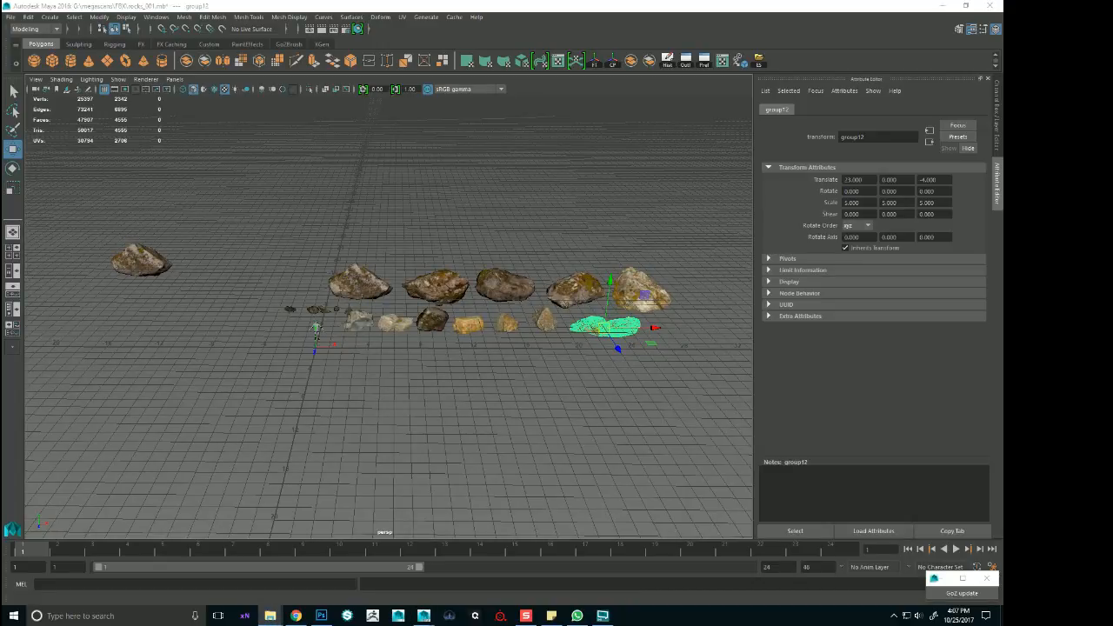
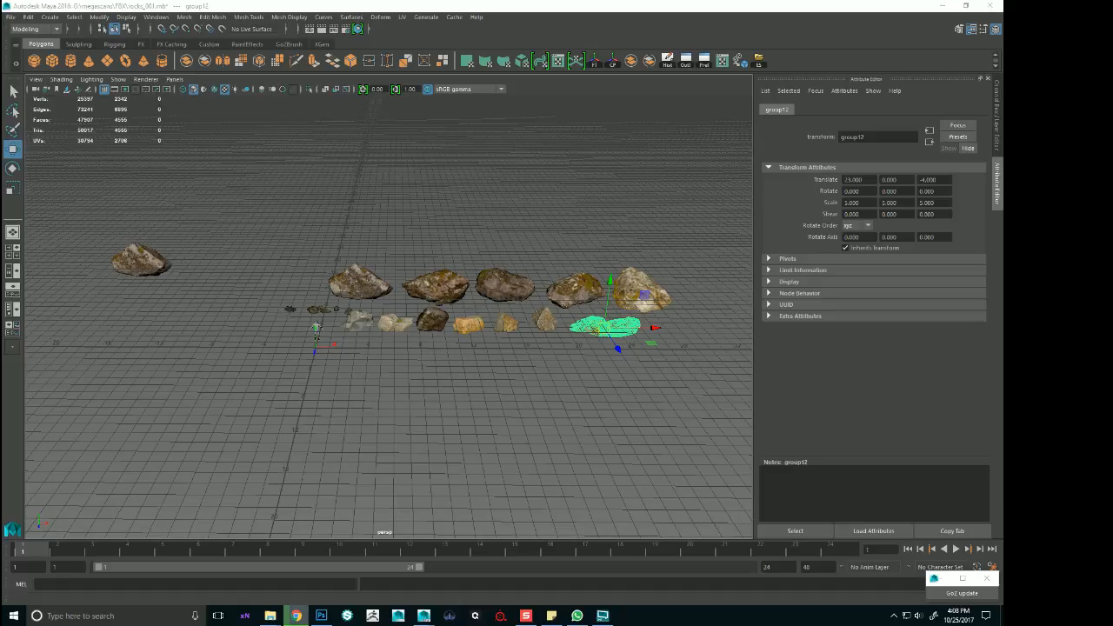
left_click(532, 615)
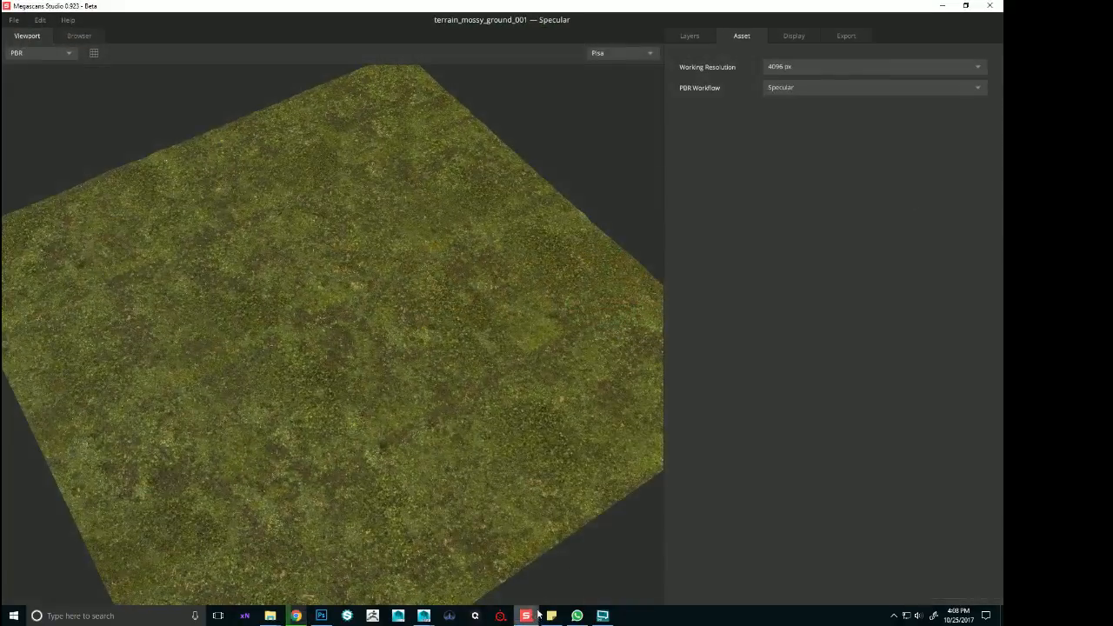
scroll(340, 252, "up", 5)
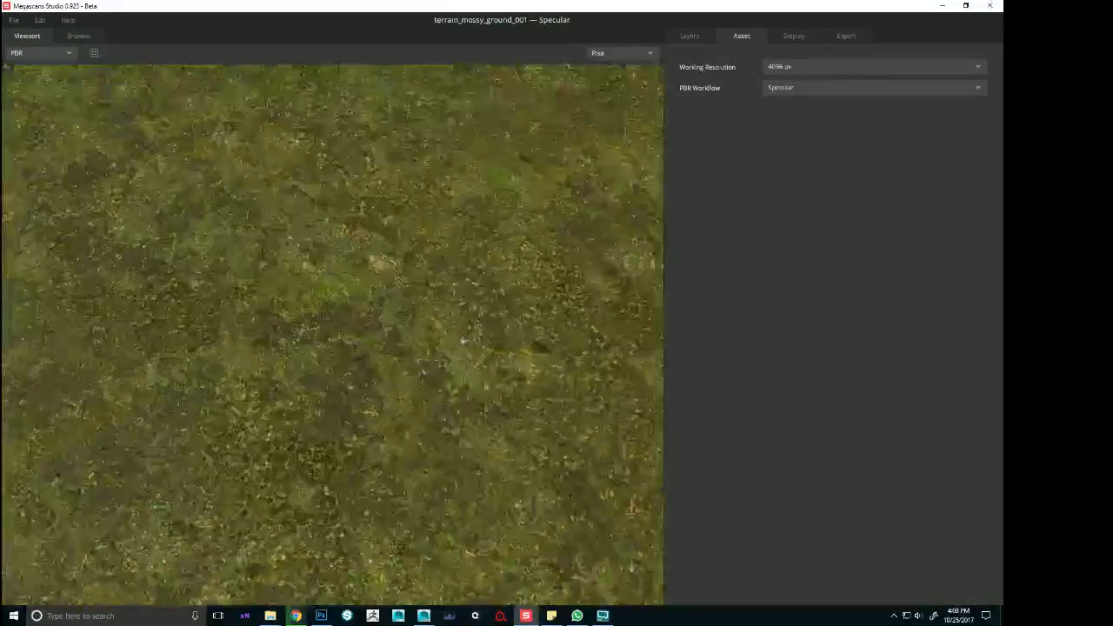
left_click_drag(340, 252, 457, 308)
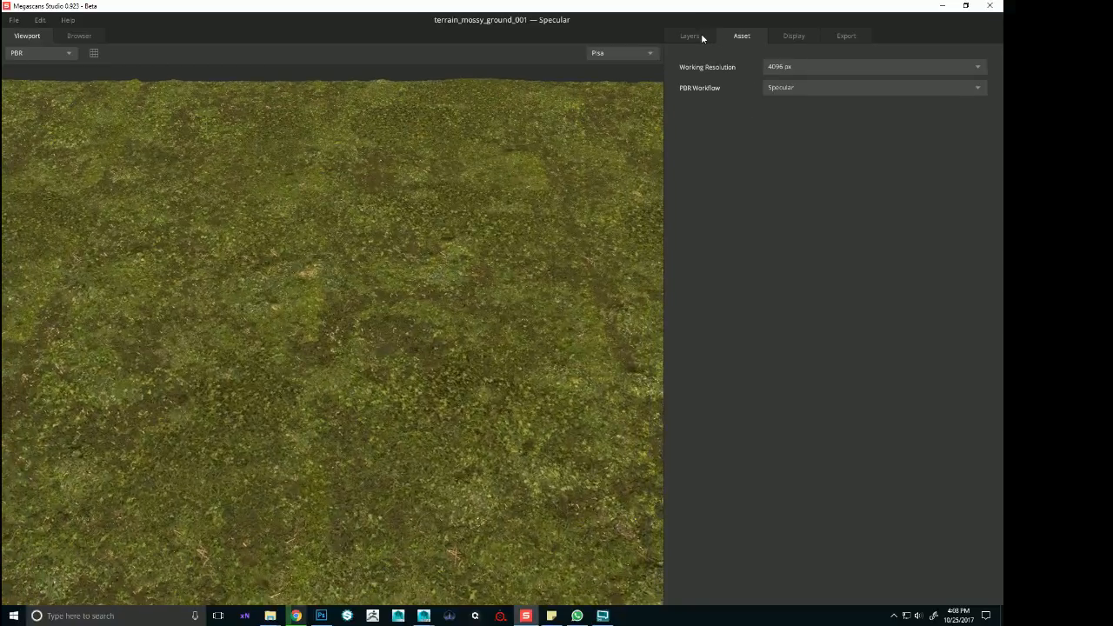
left_click(701, 35)
scroll(518, 319, "down", 5)
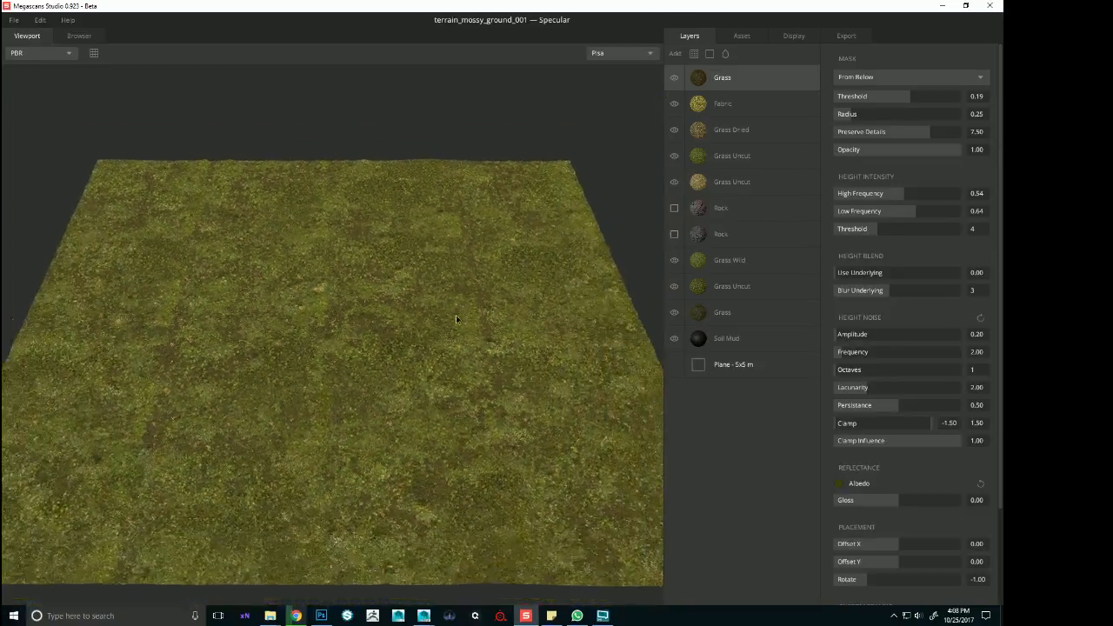
left_click_drag(456, 315, 445, 348)
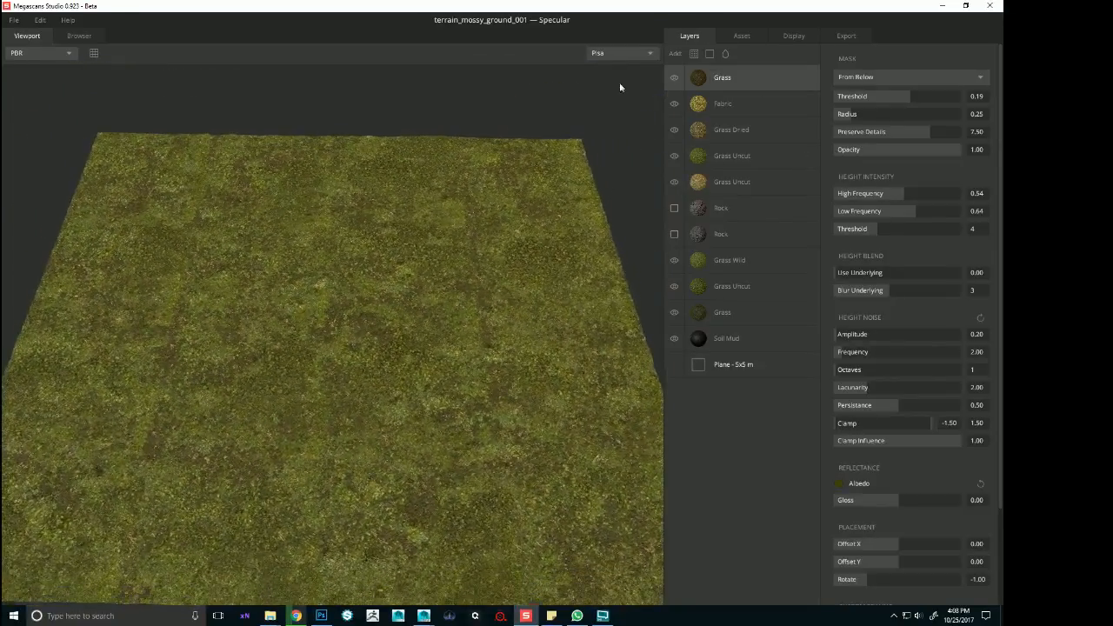
Save the mossy ground terrain and turn on the upper of its two hidden Rock layers
left_click(15, 21)
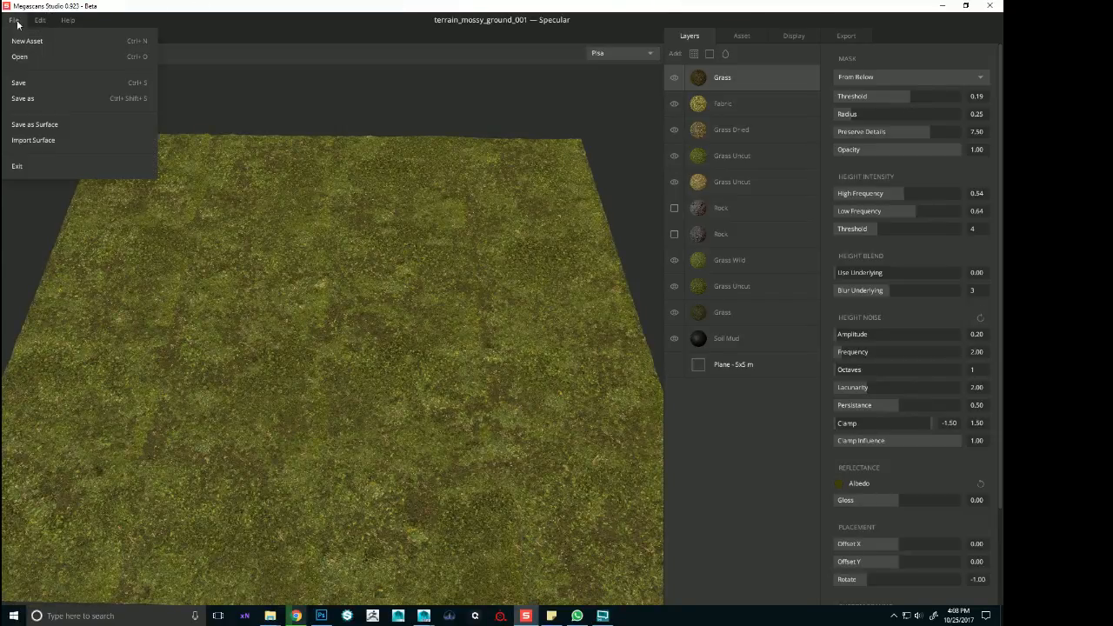
left_click(23, 82)
scroll(342, 209, "up", 2)
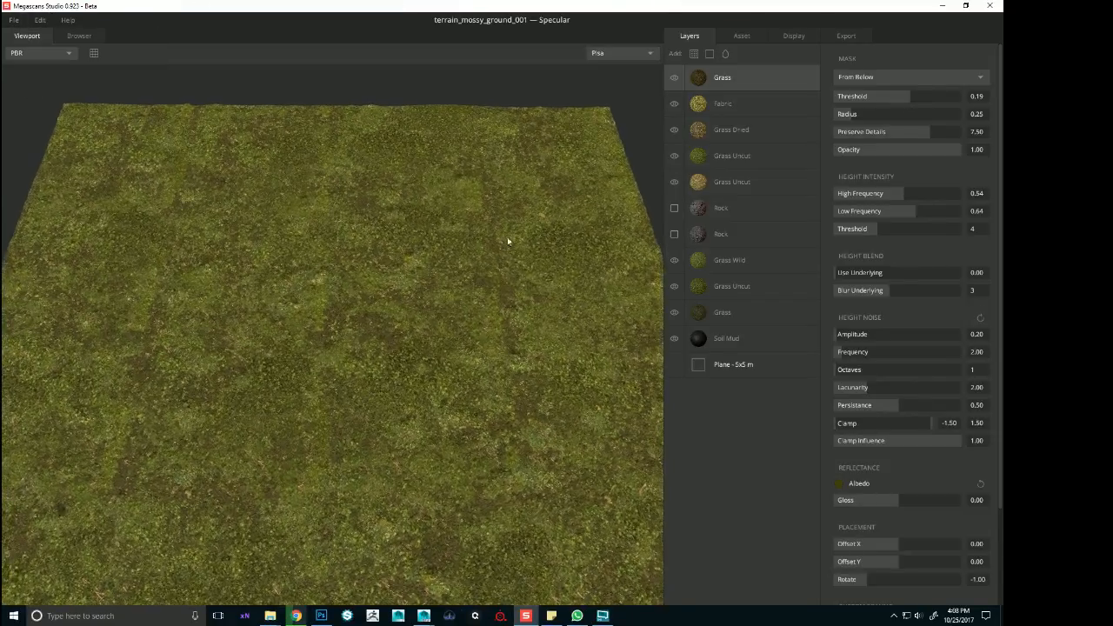
left_click(681, 207)
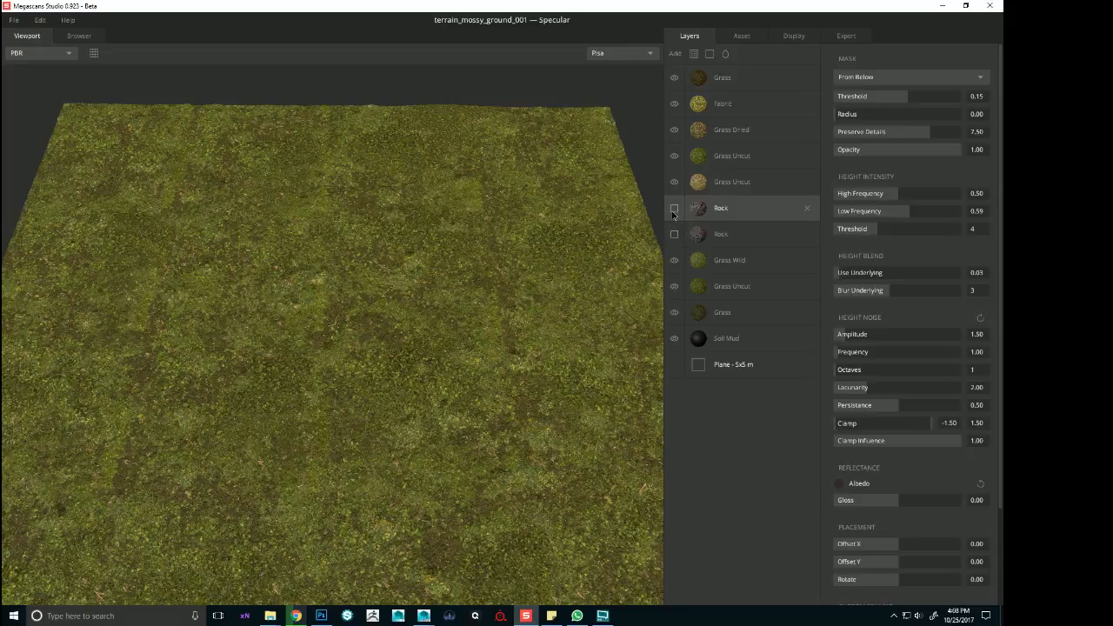
left_click(675, 208)
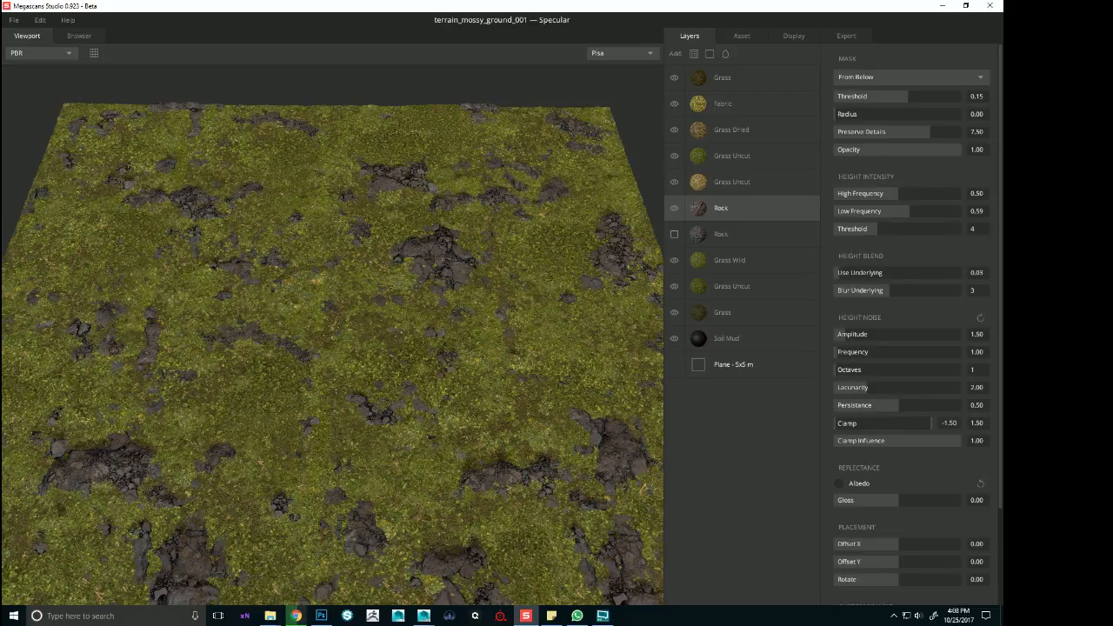
Set the terrain asset's working resolution to 2048 px
left_click(792, 36)
left_click(742, 36)
left_click(785, 69)
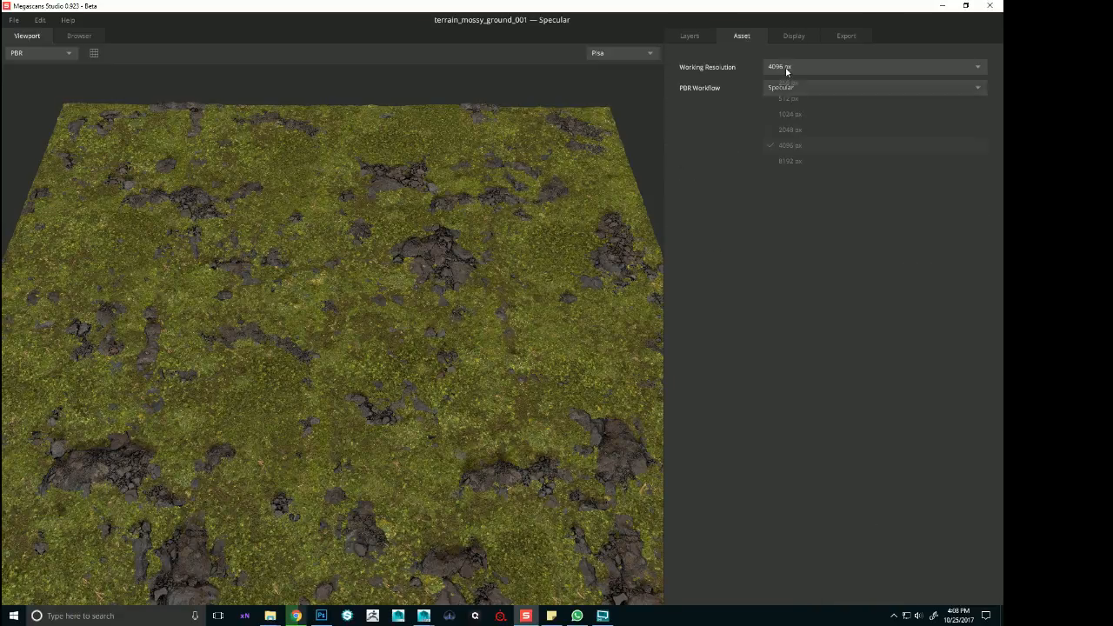
left_click(790, 130)
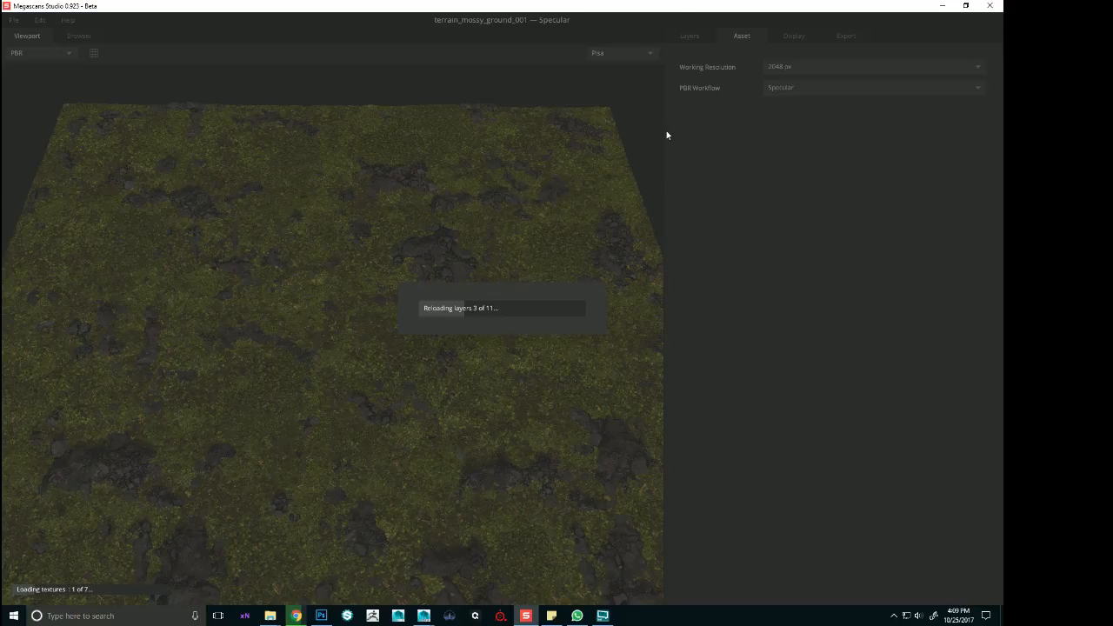
Check the rocks_001 scene in Maya, return to Megascans Studio and show the terrain's layer stack
mouse_move(424, 616)
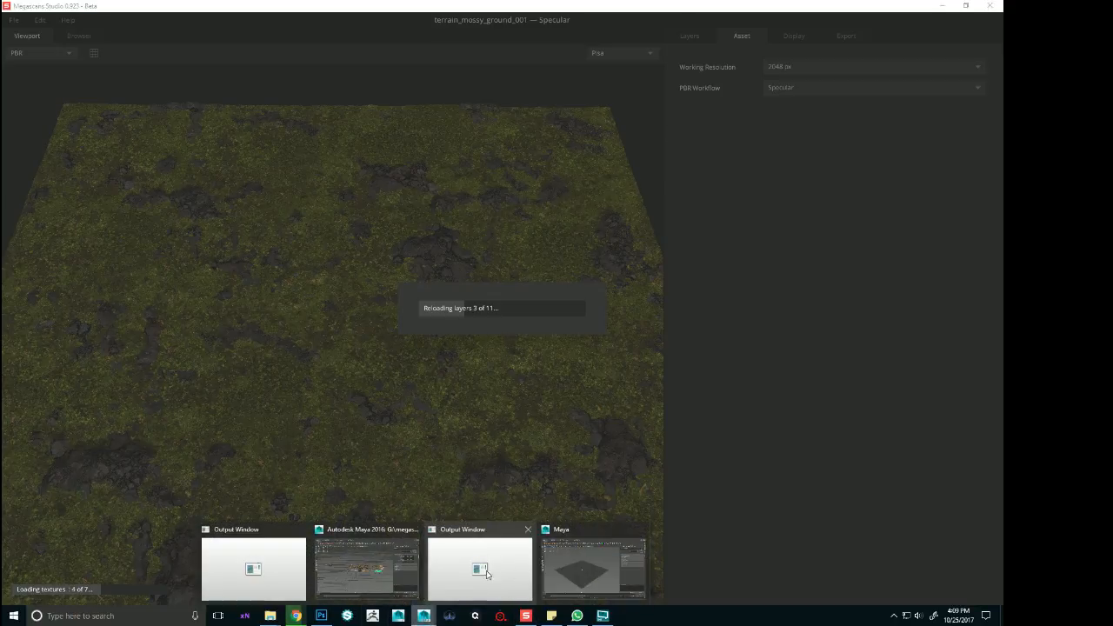
left_click(396, 569)
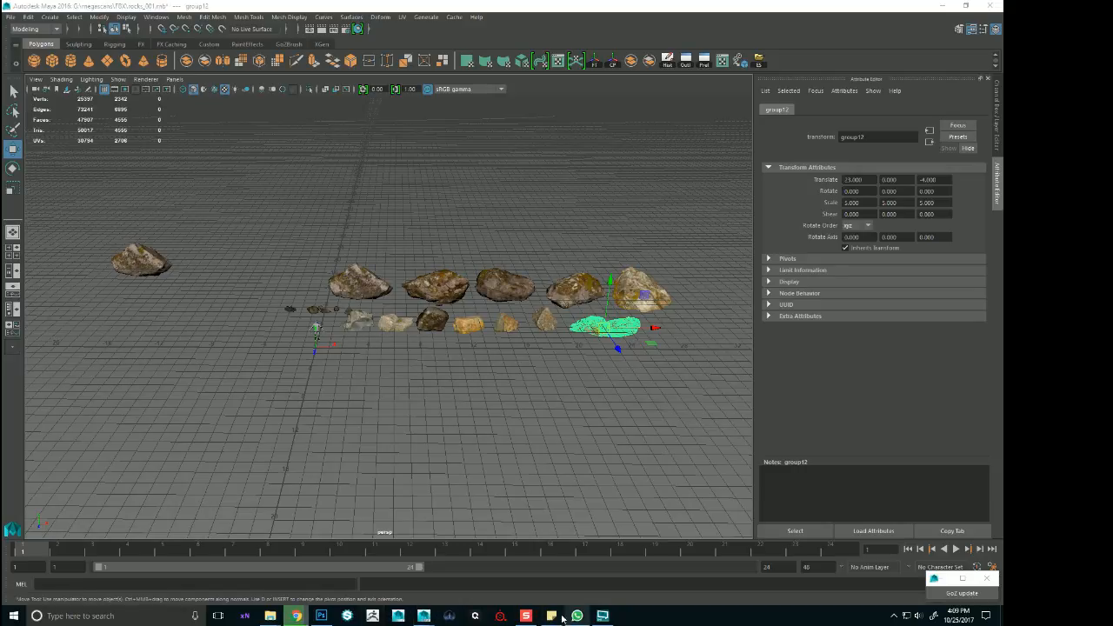
left_click(529, 616)
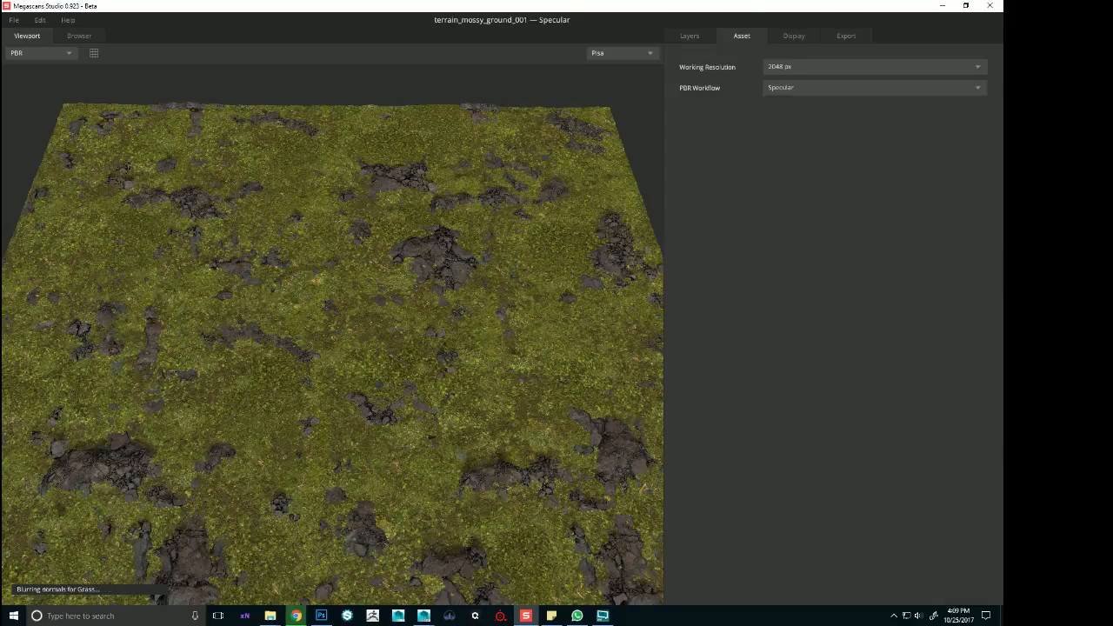
left_click(694, 38)
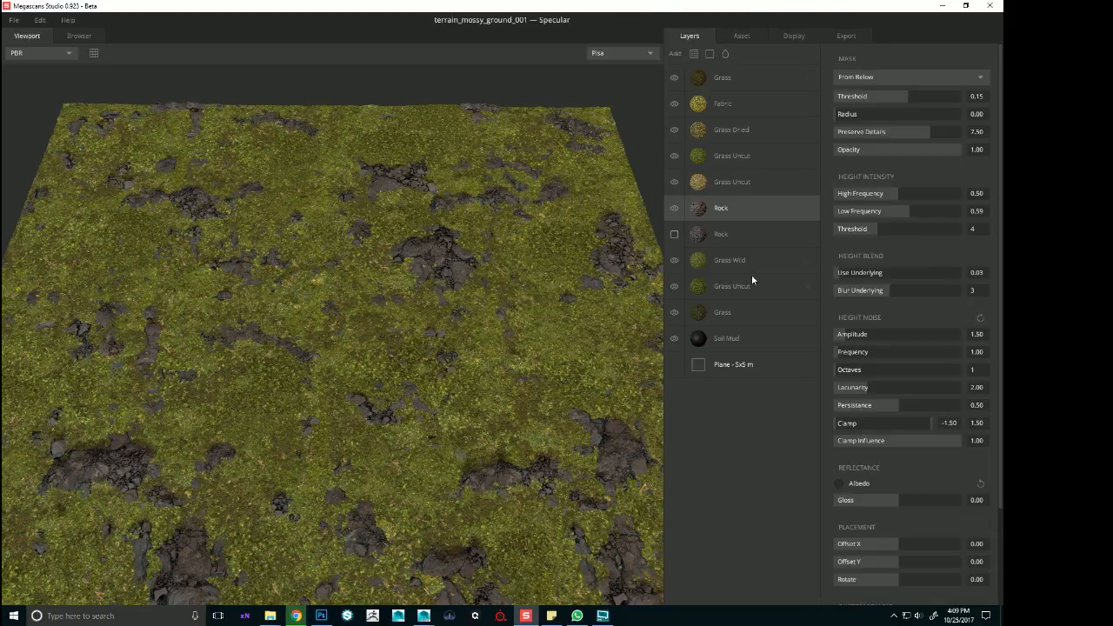
Hide the terrain's upper Rock layer, turn on the lower Rock layer and inspect the exposed rock patches up close
left_click(674, 208)
scroll(504, 268, "up", 2)
left_click_drag(504, 267, 648, 228)
scroll(321, 449, "up", 4)
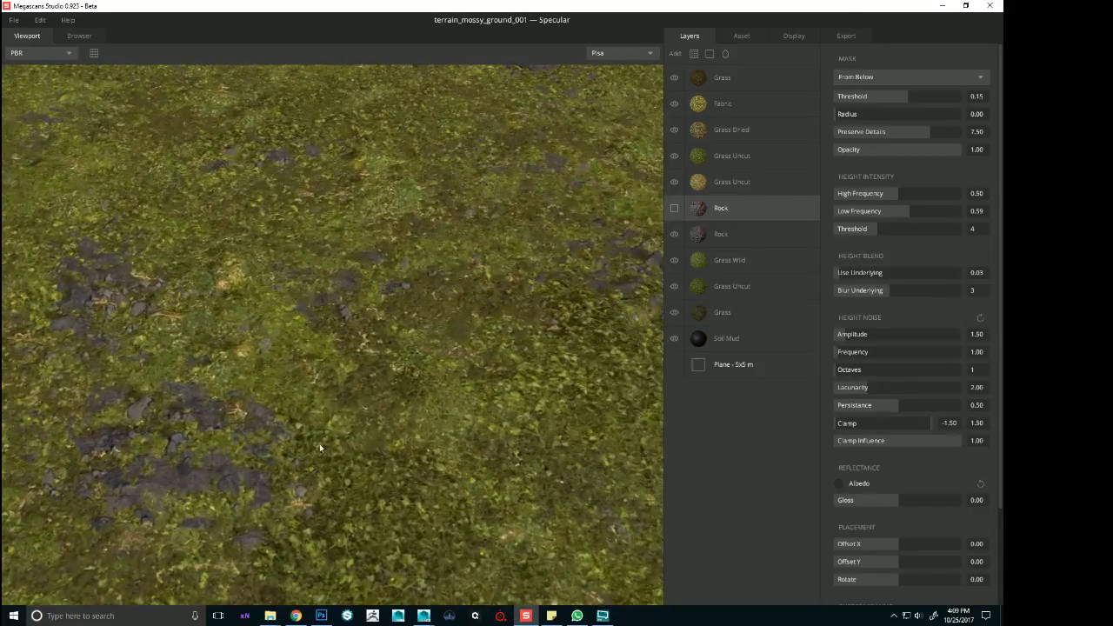
left_click_drag(319, 448, 492, 300)
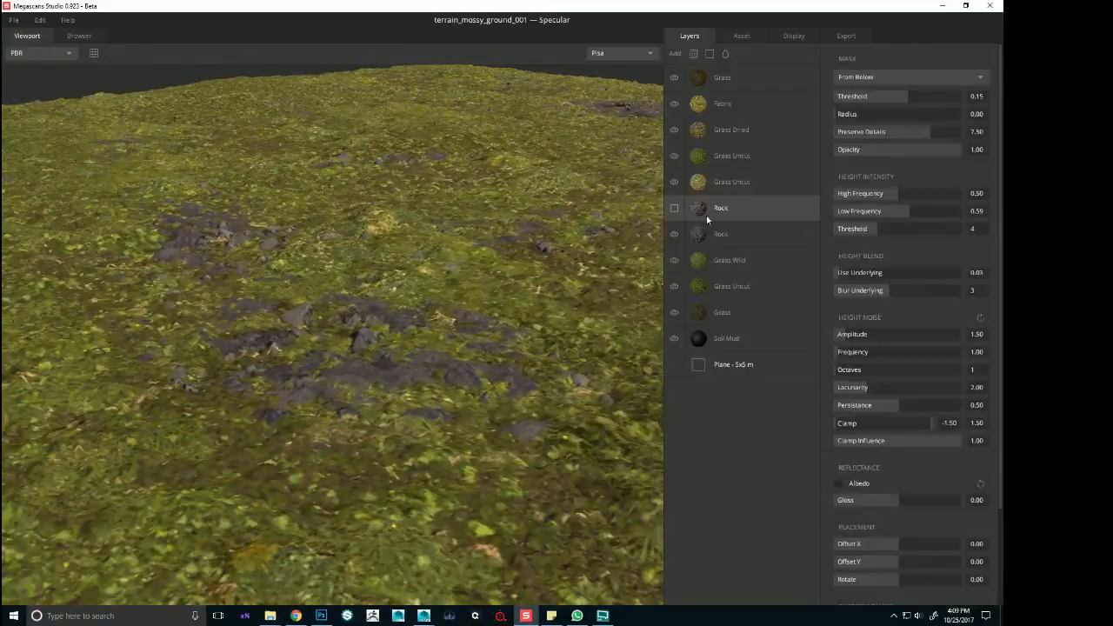
Lighten the lower Rock layer's albedo to a neutral grey with red, green and blue at 84
left_click(727, 230)
scroll(472, 308, "down", 4)
mouse_move(387, 304)
left_mouse_down()
mouse_move(433, 293)
mouse_move(481, 301)
mouse_move(394, 286)
left_mouse_up()
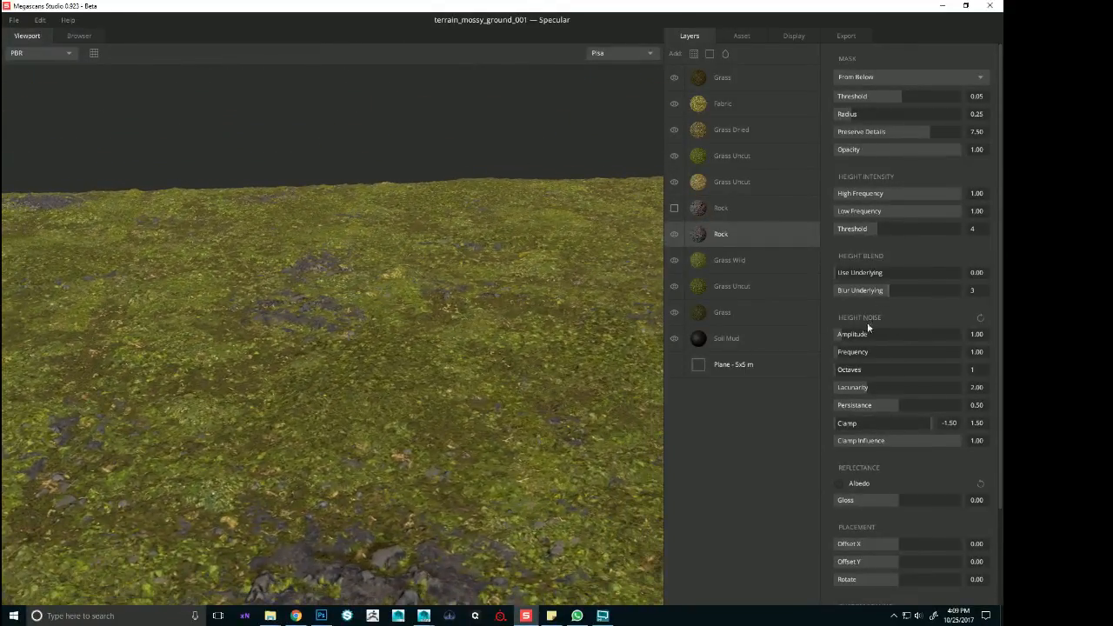
left_click(836, 484)
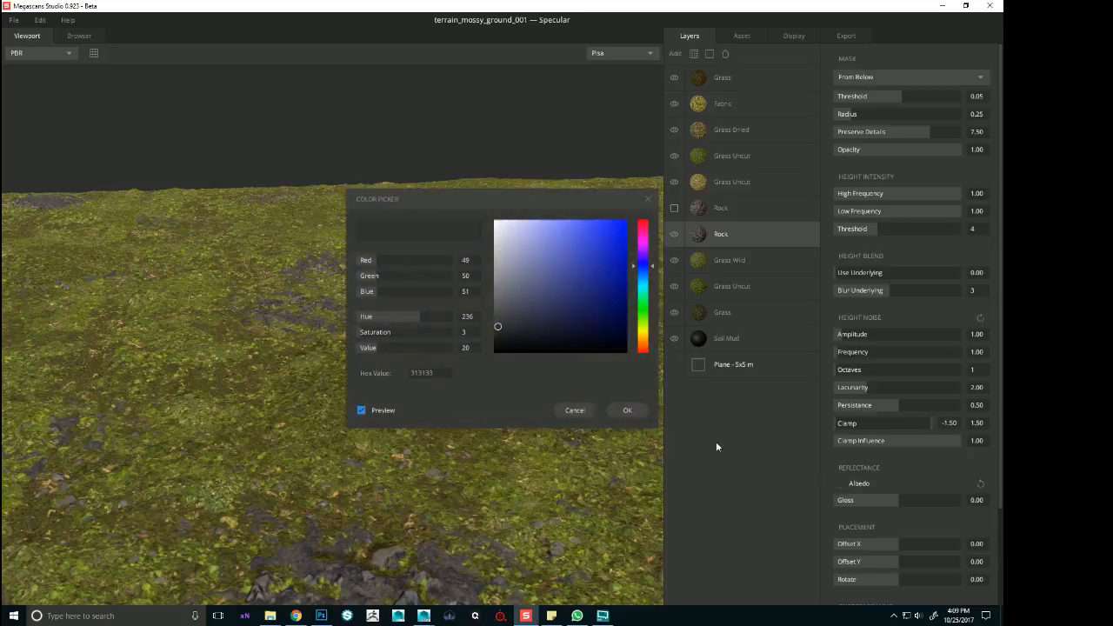
left_click(494, 311)
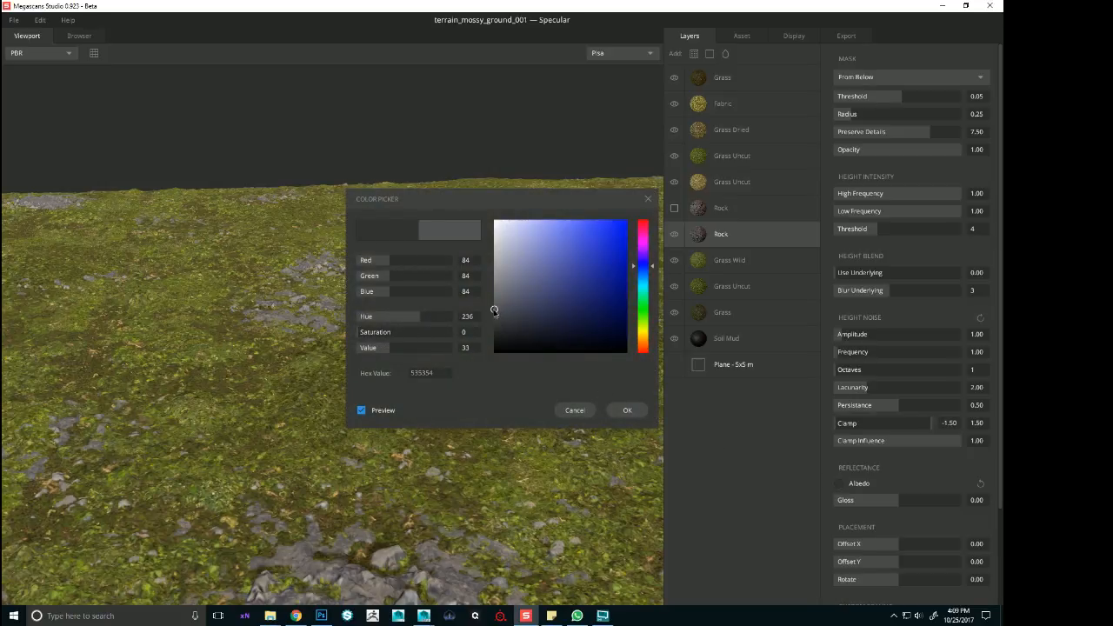
left_click(627, 410)
Set the lower Rock layer's height noise to amplitude 0.75, frequency 1.85 and 3 octaves
left_click_drag(574, 411, 466, 376)
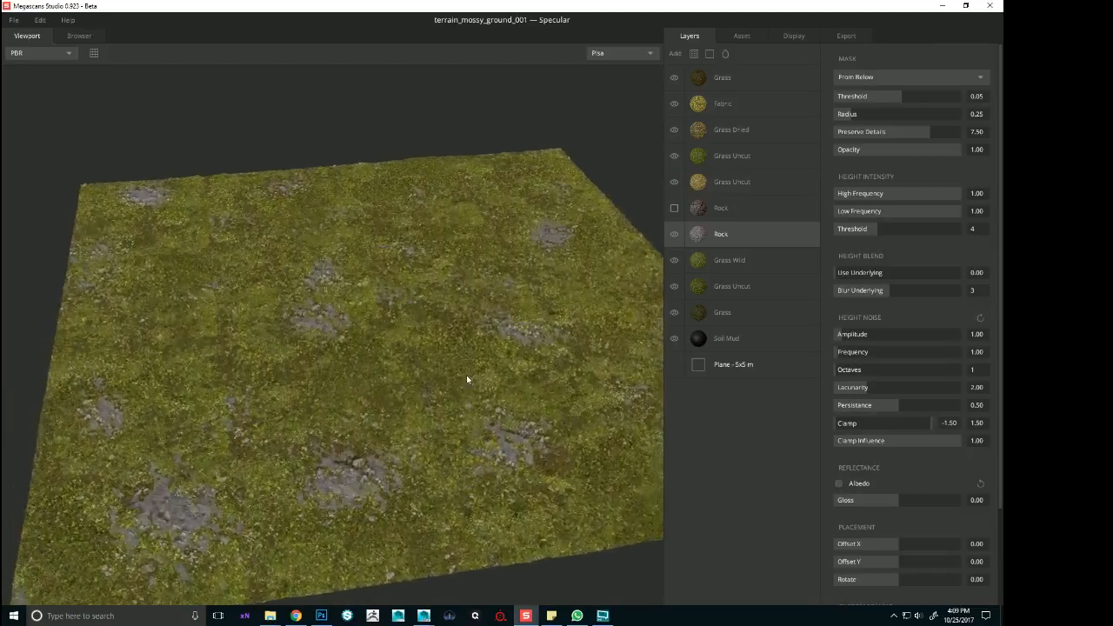
right_click_drag(466, 377, 566, 455)
left_click_drag(566, 455, 541, 333)
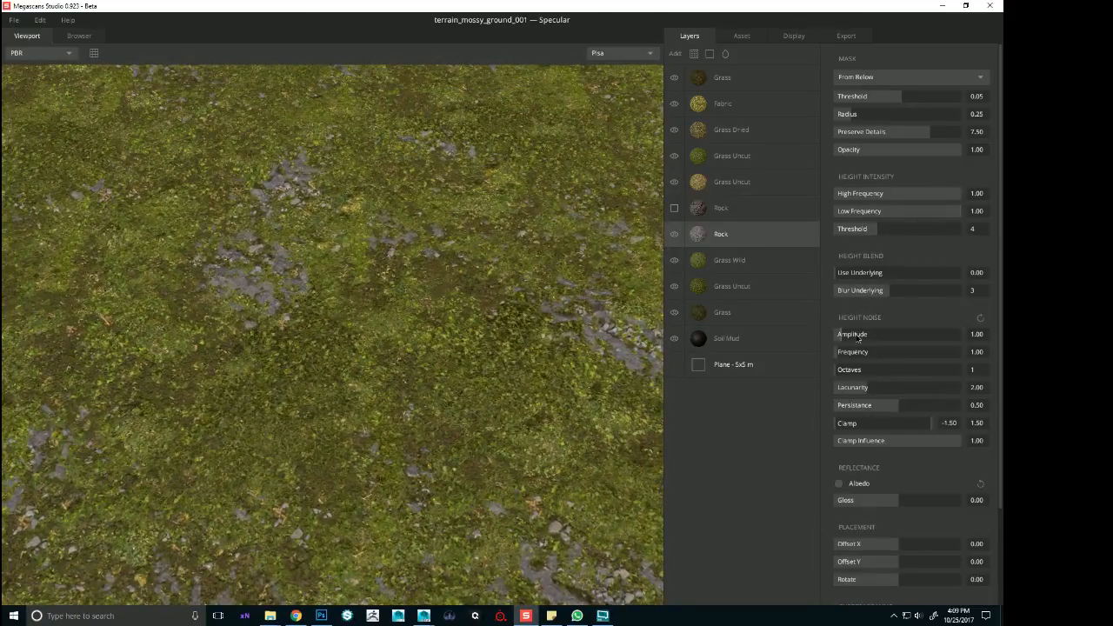
mouse_move(858, 337)
left_mouse_down()
mouse_move(885, 354)
mouse_move(876, 350)
mouse_move(884, 331)
mouse_move(869, 336)
left_mouse_up()
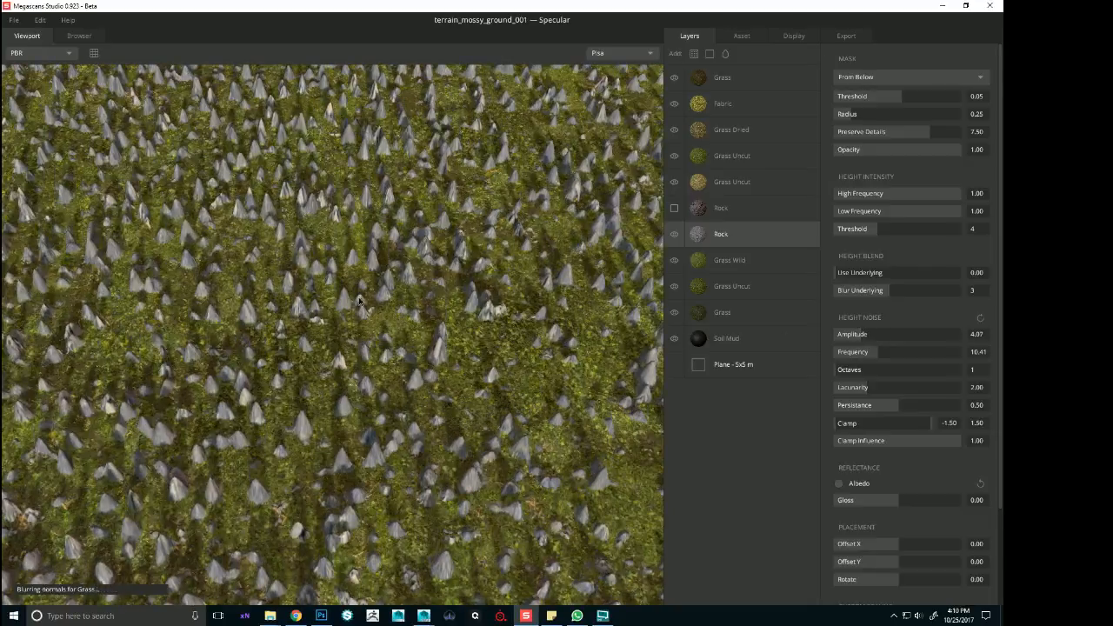
scroll(495, 308, "down", 5)
scroll(459, 337, "up", 2)
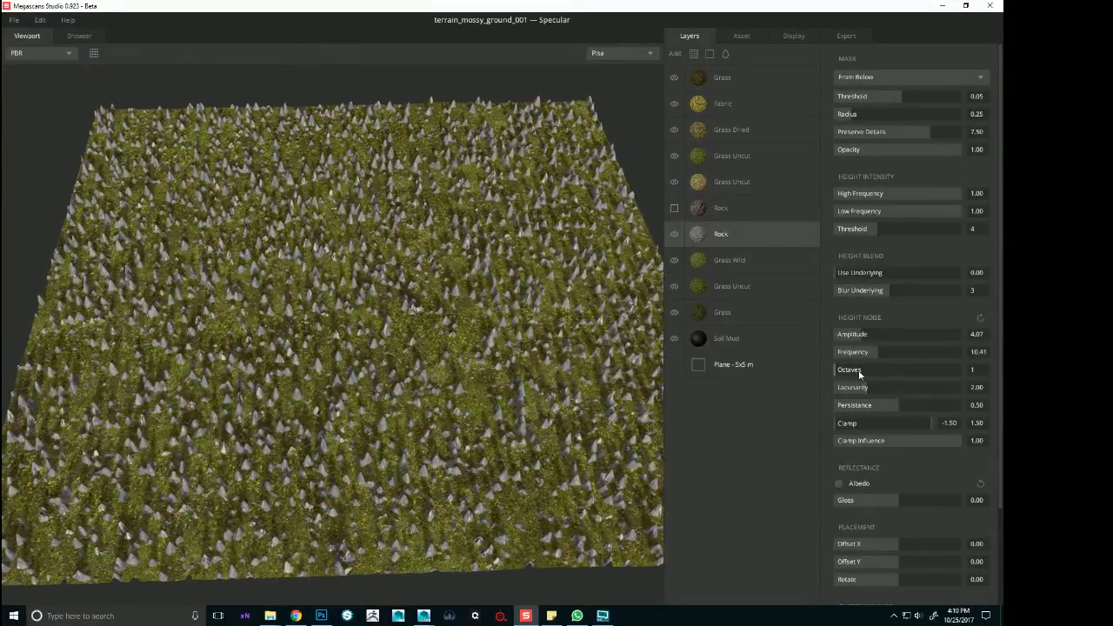
left_click_drag(859, 374, 841, 357)
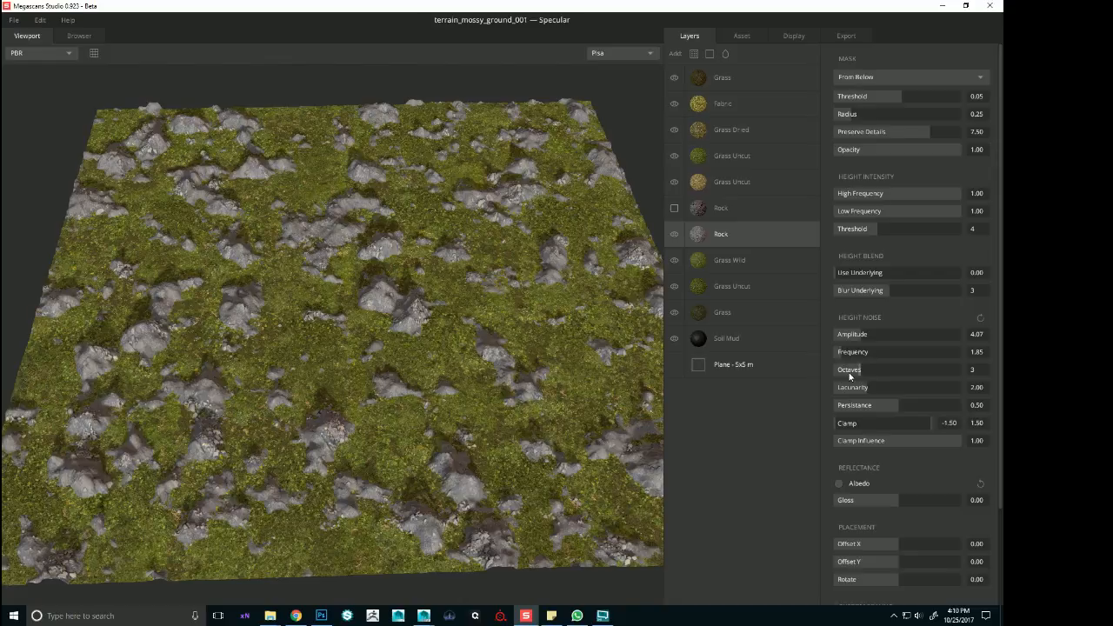
left_click_drag(848, 336, 840, 340)
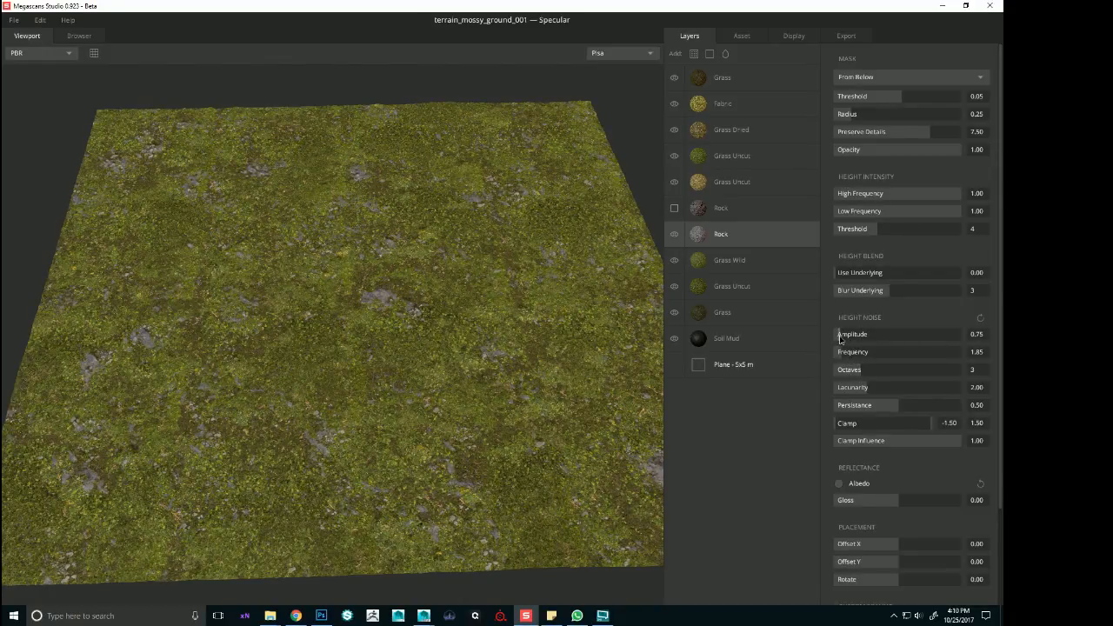
scroll(299, 269, "up", 6)
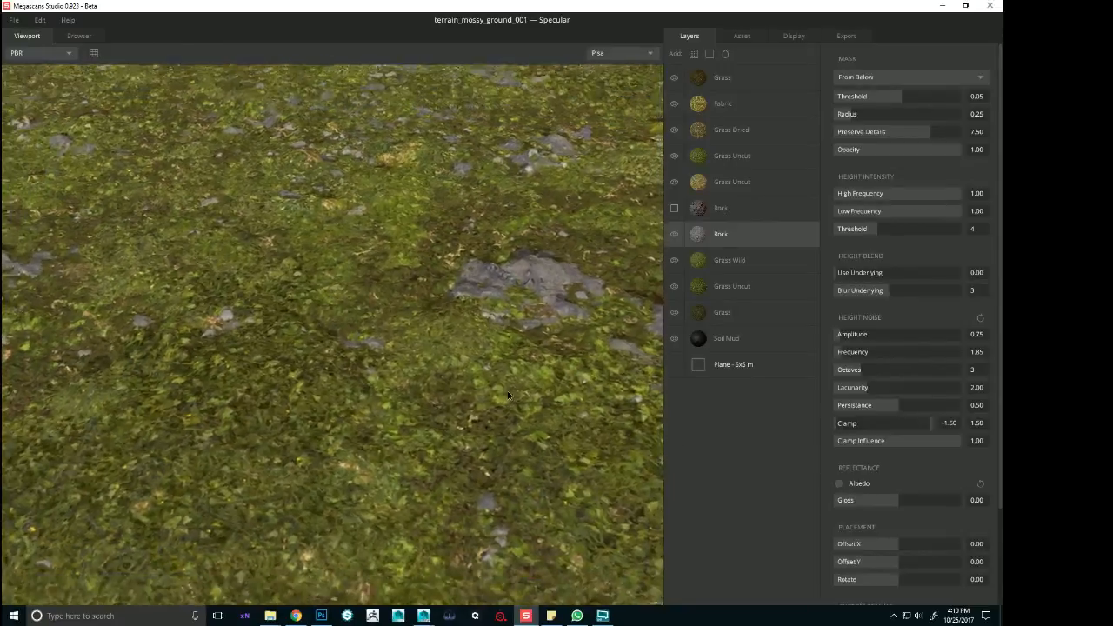
scroll(508, 396, "down", 8)
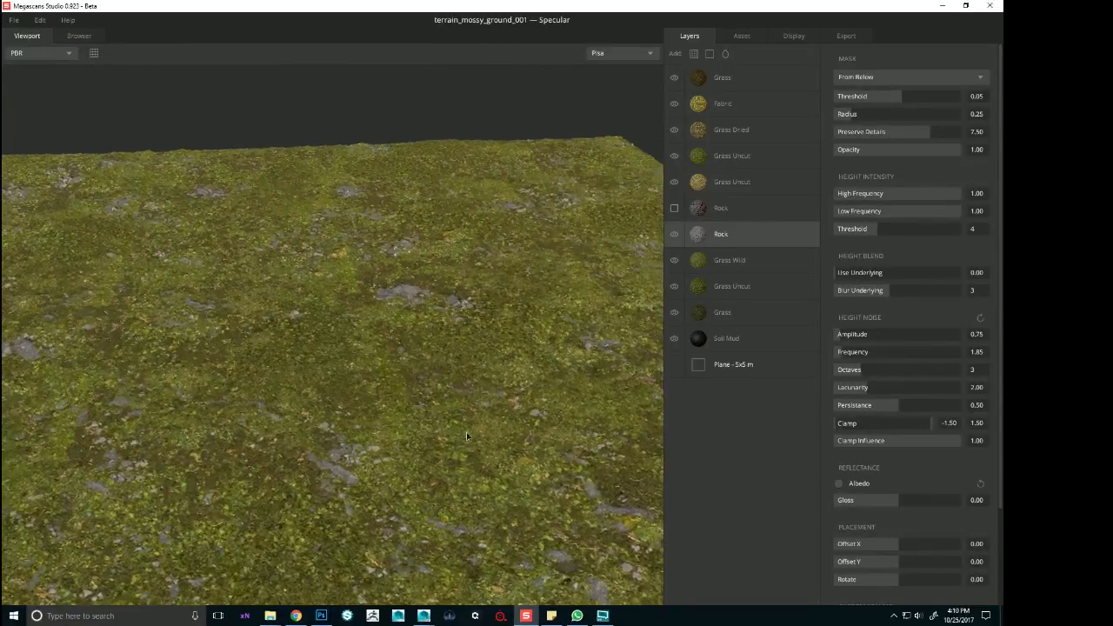
Set the lower Rock layer's mask threshold to 0.10 and check the rock coverage across the terrain
scroll(467, 437, "down", 5)
scroll(492, 439, "up", 10)
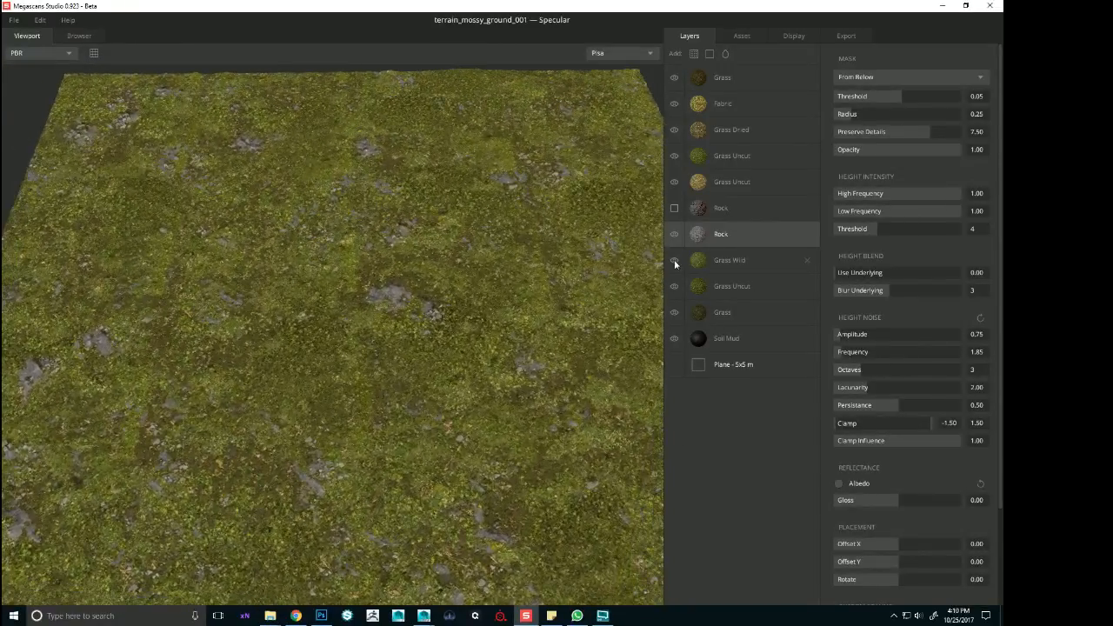
left_click(906, 99)
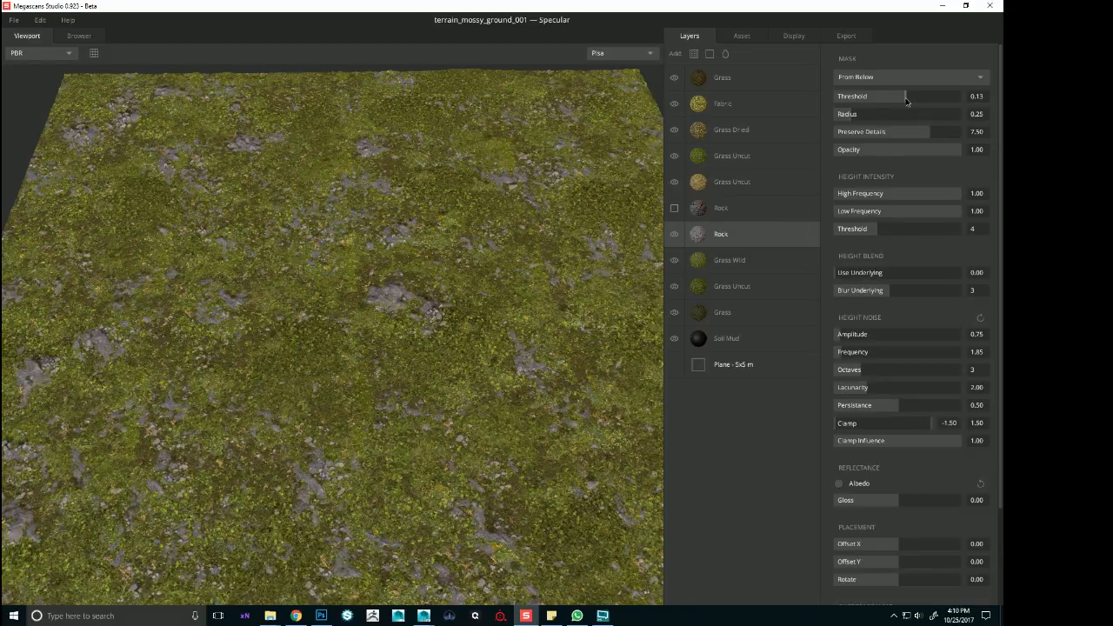
left_click_drag(905, 99, 903, 101)
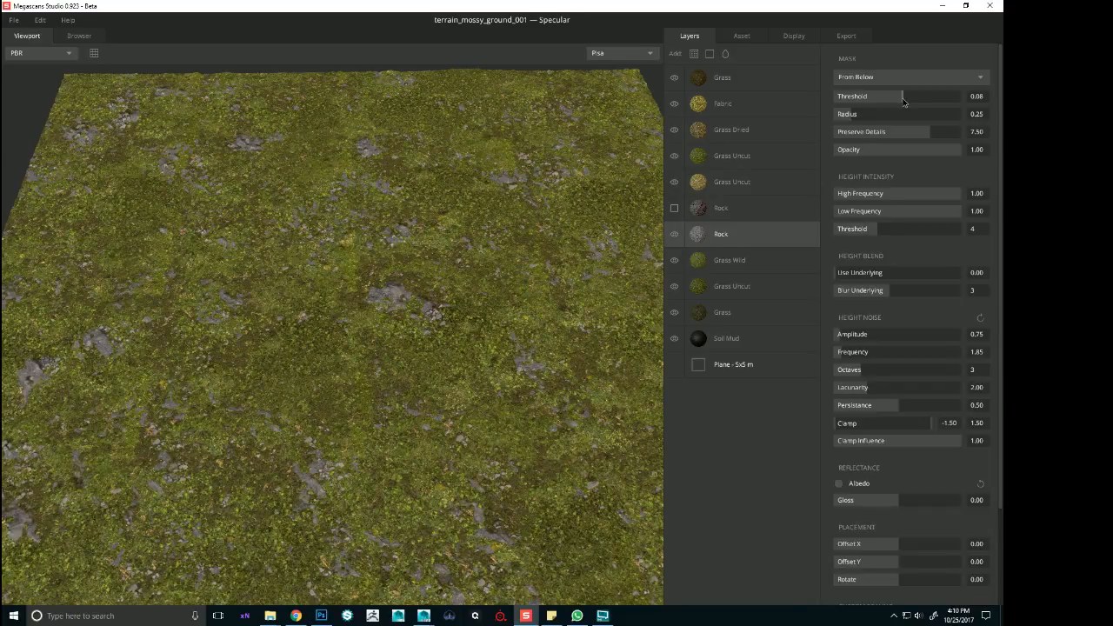
left_click_drag(616, 218, 125, 84)
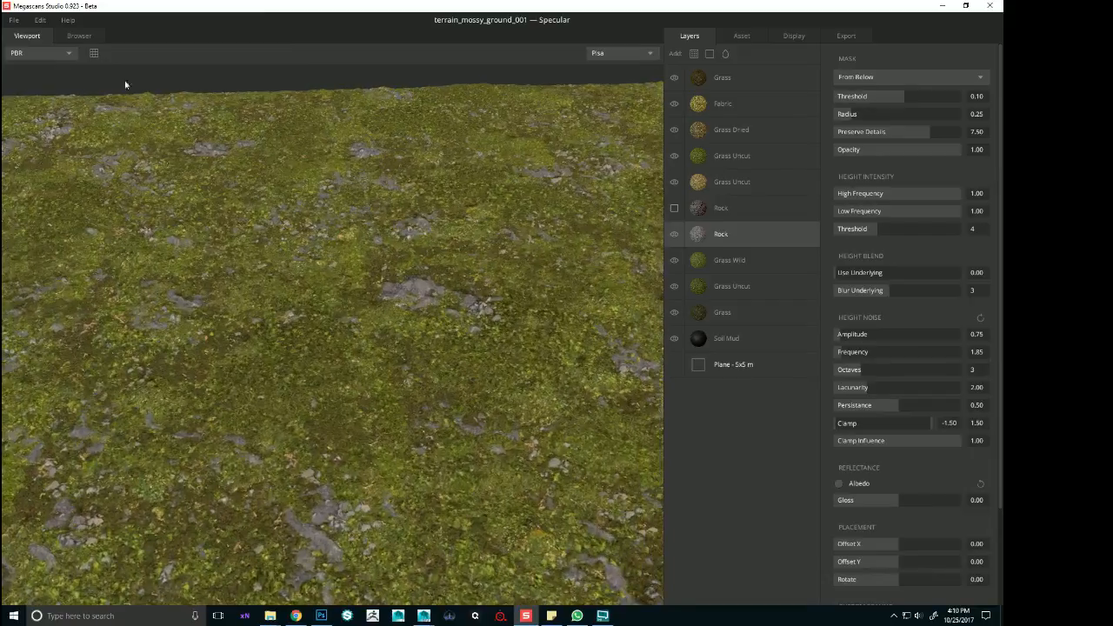
Browse the material library for surfaces to use on the mossy ground terrain
left_click(76, 36)
scroll(465, 326, "down", 2)
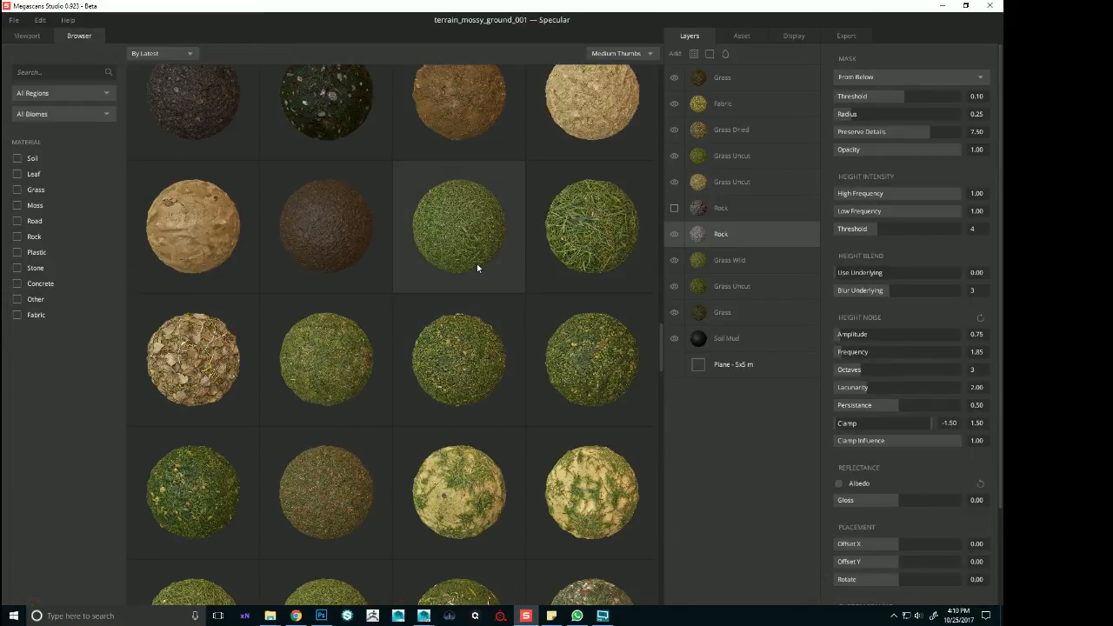
scroll(498, 233, "down", 10)
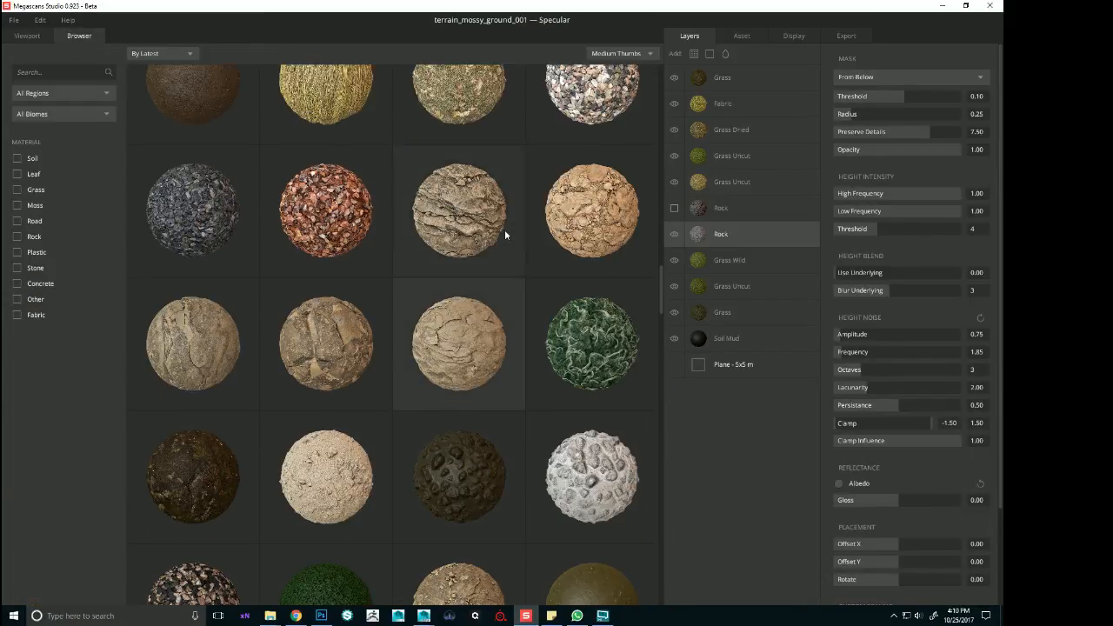
scroll(505, 230, "up", 2)
scroll(506, 222, "up", 1)
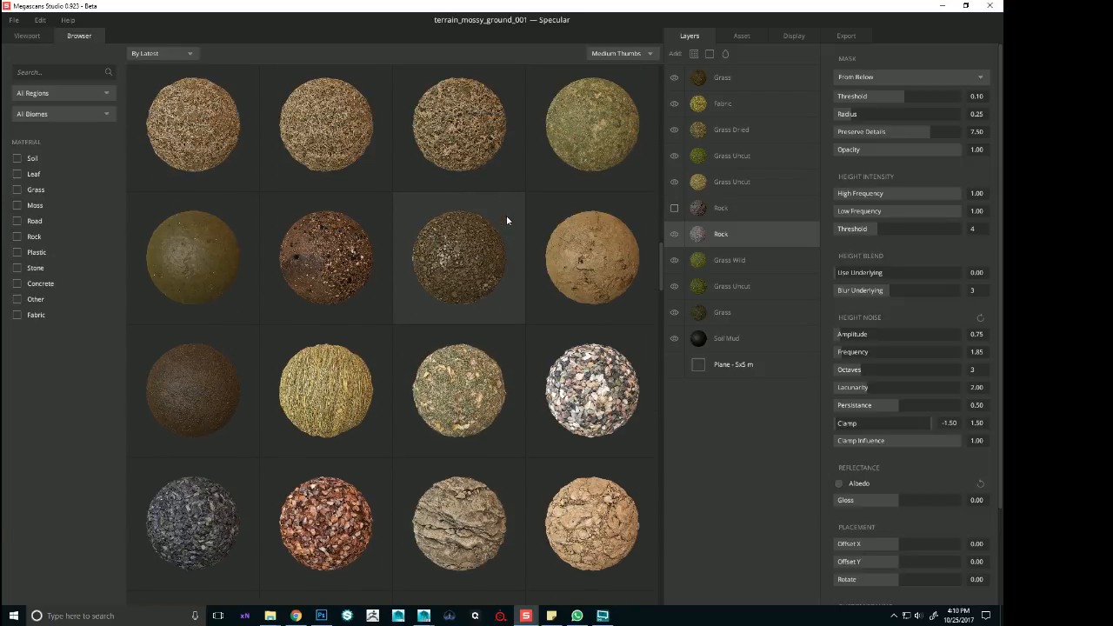
scroll(538, 369, "up", 1)
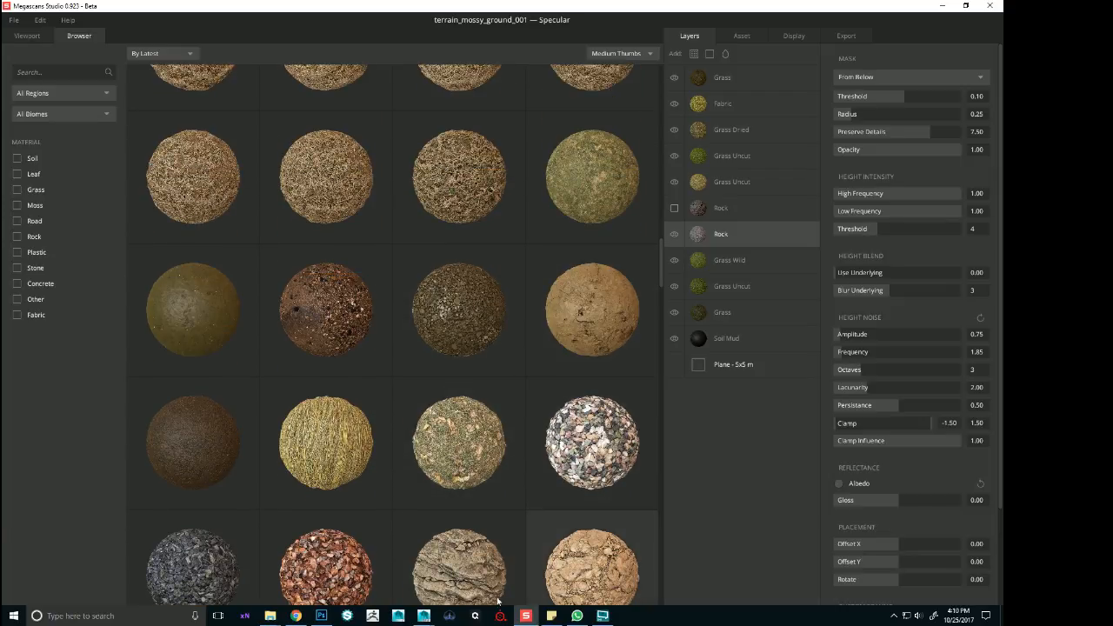
Switch to the rocks_001 scene in Maya and import the Aset_rock_granite_M_qkEgh FBX rock
left_click(296, 616)
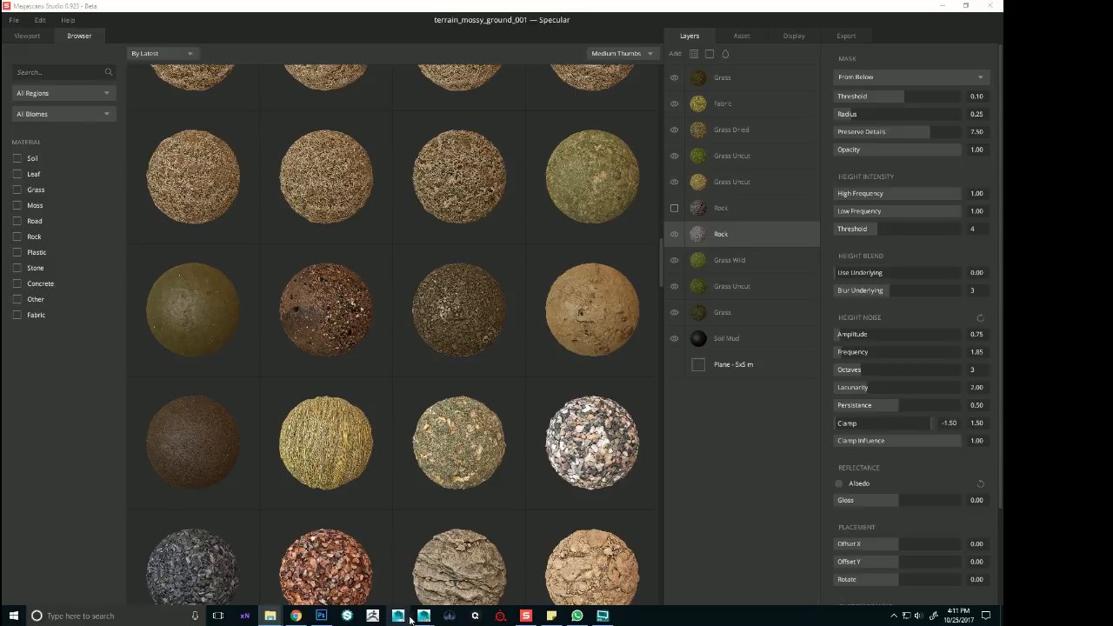
mouse_move(424, 615)
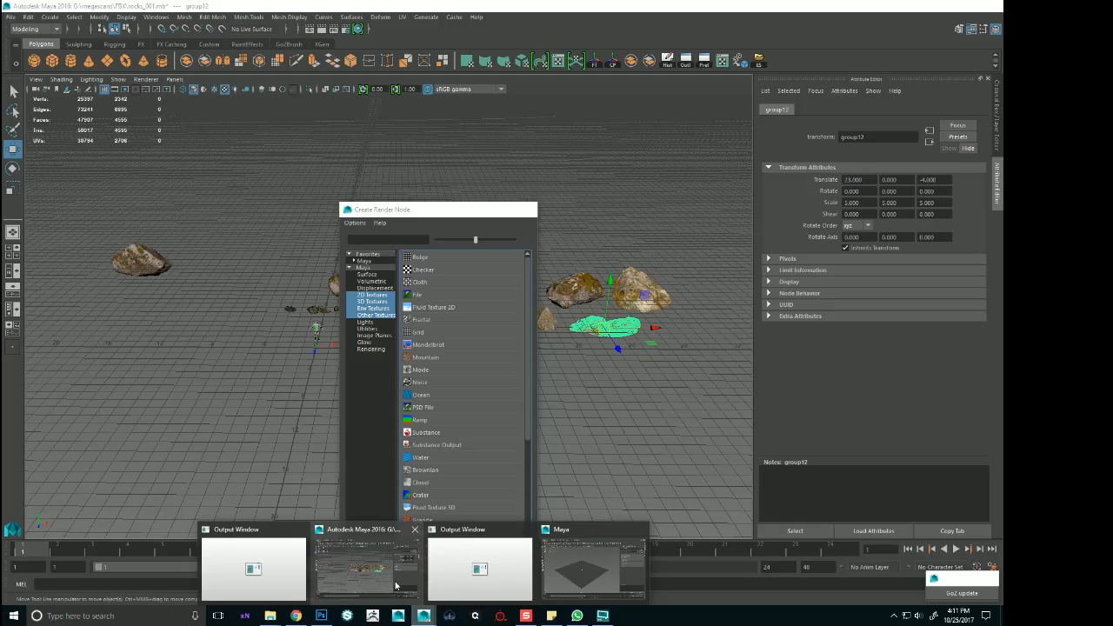
left_click(395, 585)
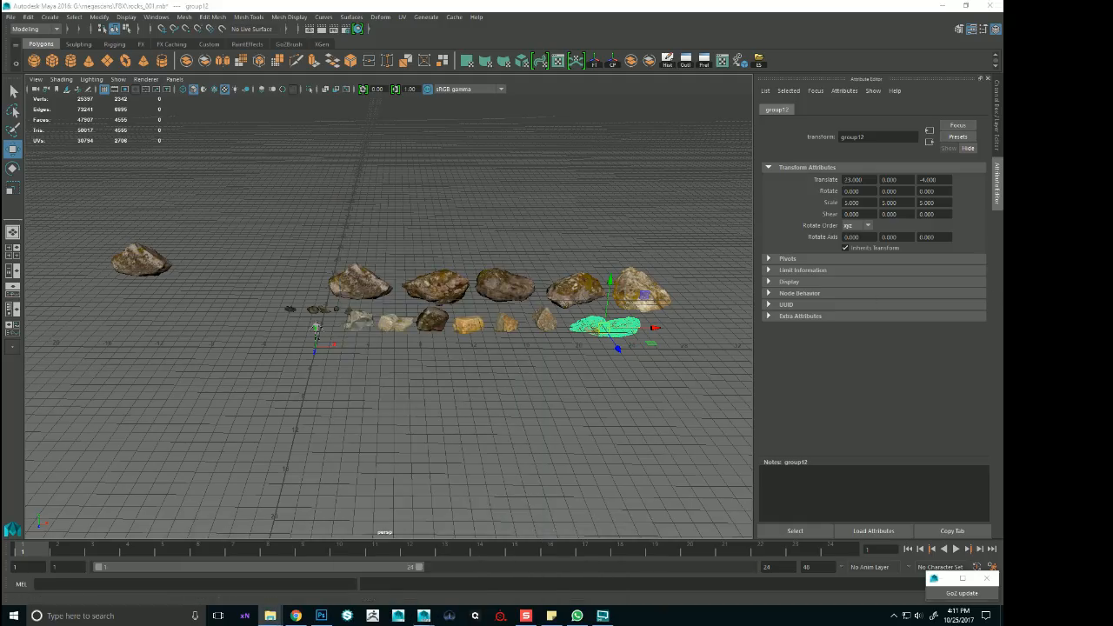
left_click_drag(395, 585, 340, 409)
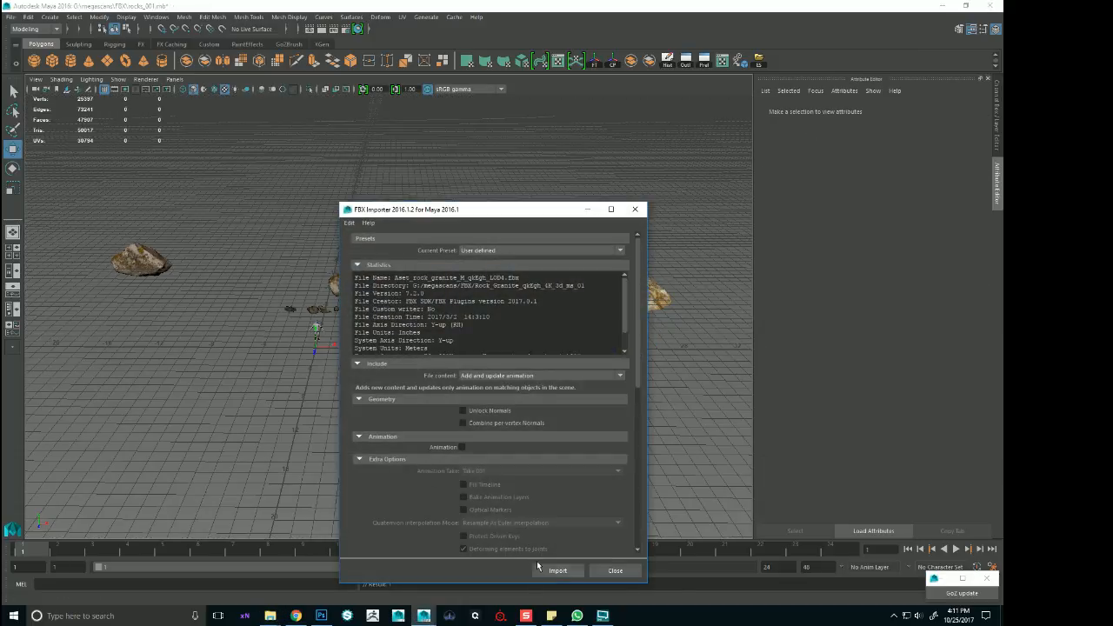
left_click(544, 566)
Examine the imported granite rock's shape and size beside the human figure, and compare it with Rock_Granite_qkEgh_3d_Preview.png
left_click_drag(268, 339, 326, 365)
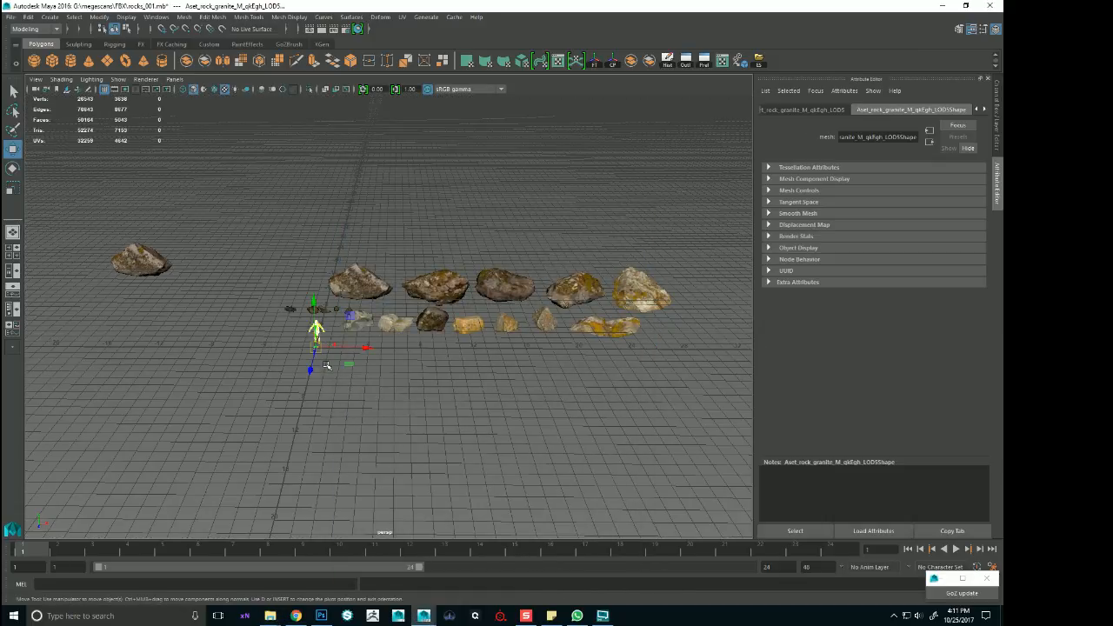
key("f")
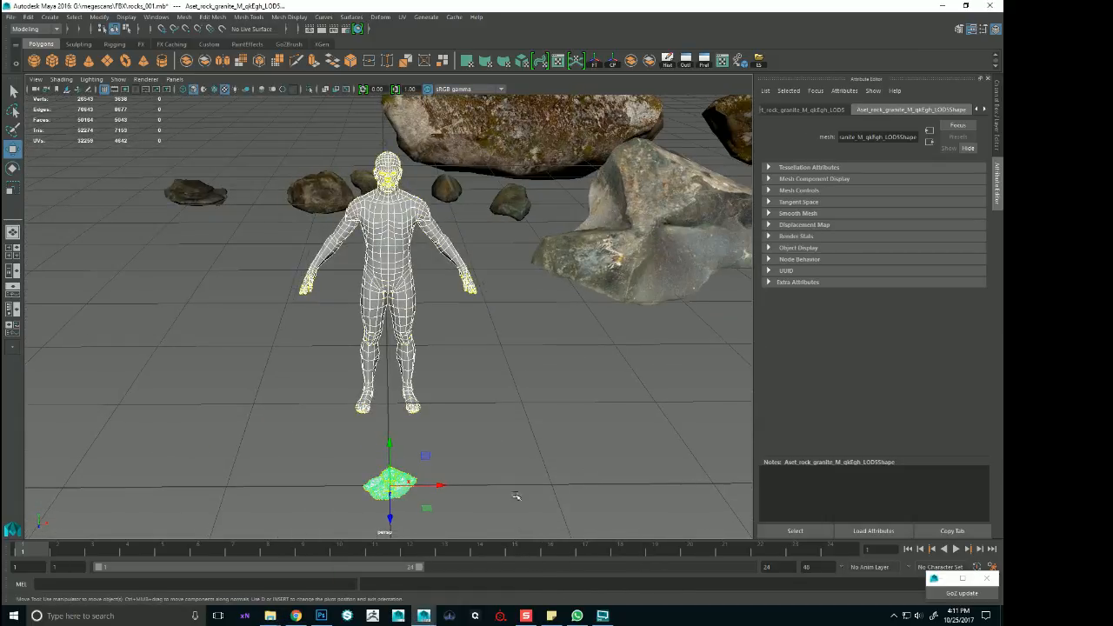
left_click(515, 496)
left_click_drag(349, 471, 417, 502)
key("f")
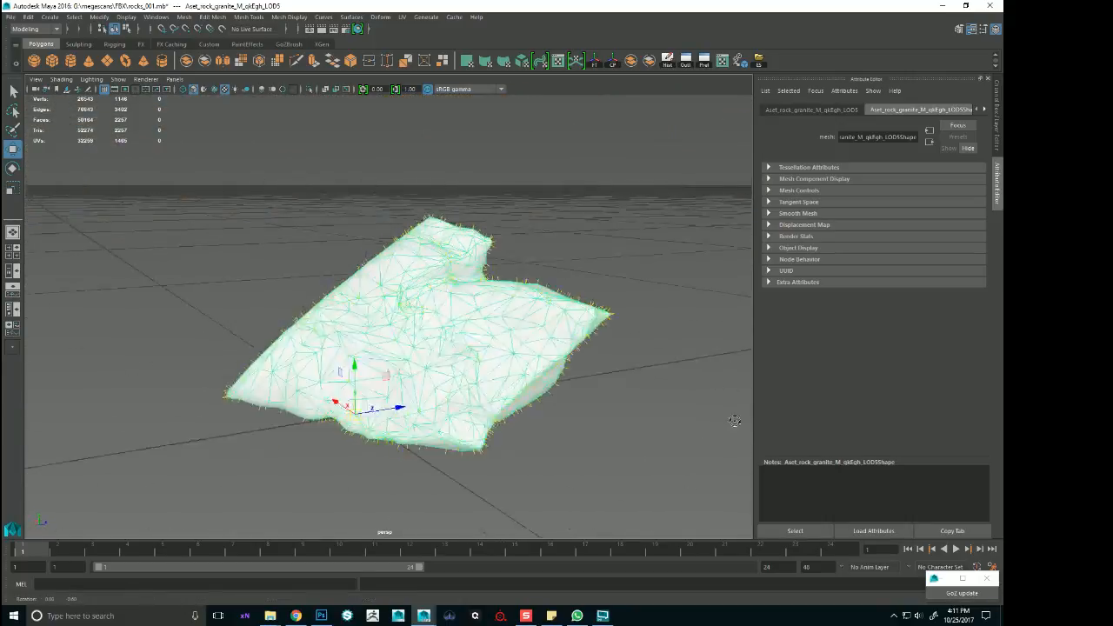
left_click_drag(764, 400, 569, 415, "alt")
right_click_drag(569, 414, 5, 380, "alt")
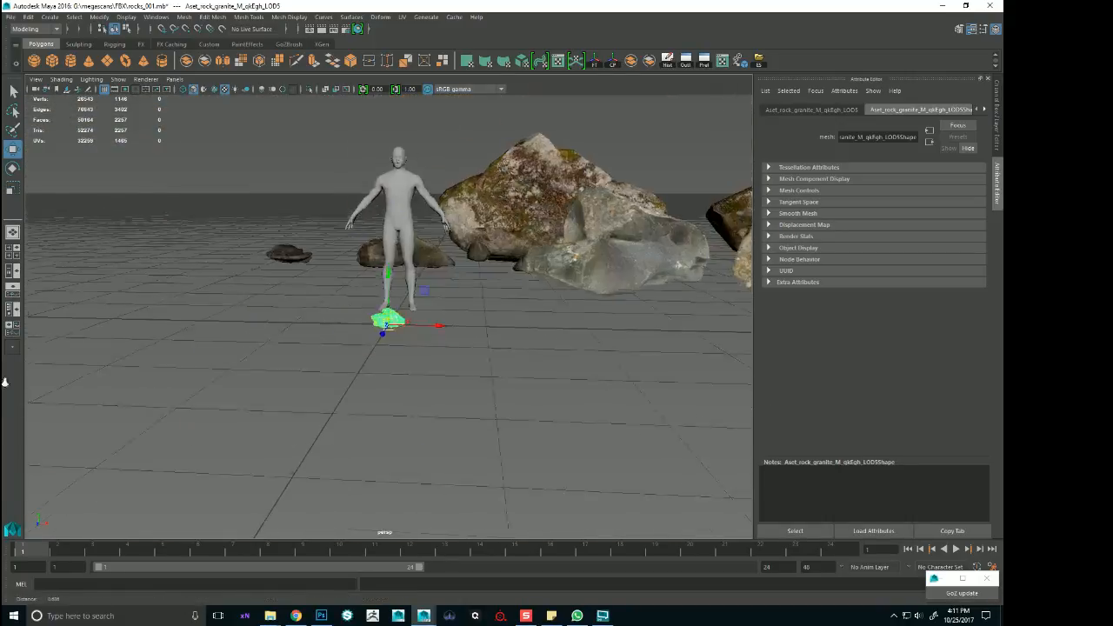
left_click_drag(439, 352, 466, 392, "alt")
right_click_drag(465, 392, 638, 407, "alt")
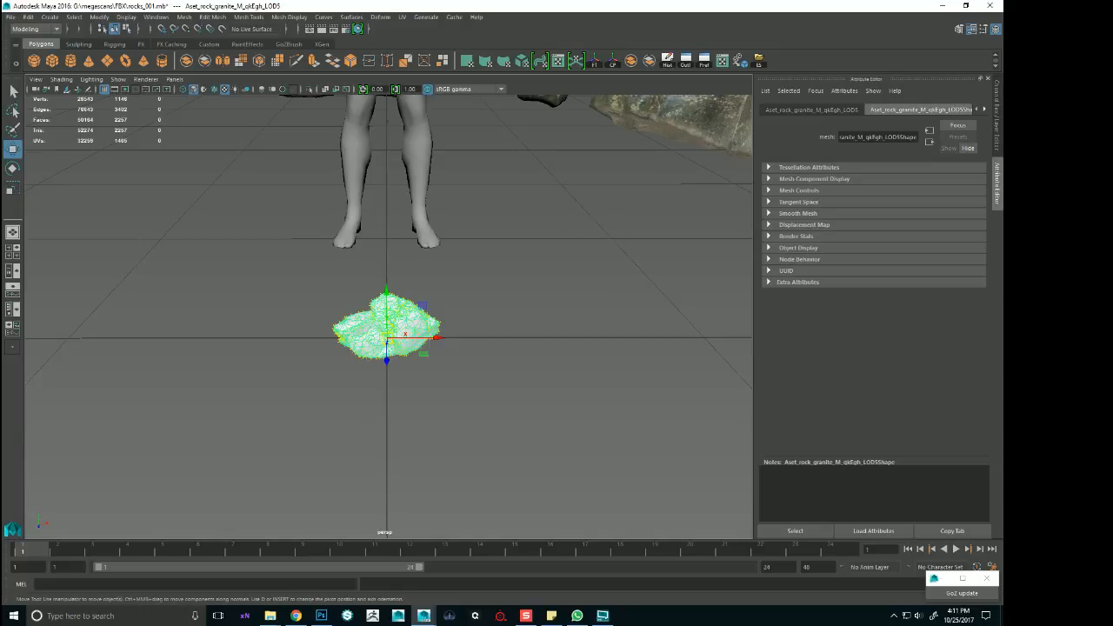
left_click(270, 616)
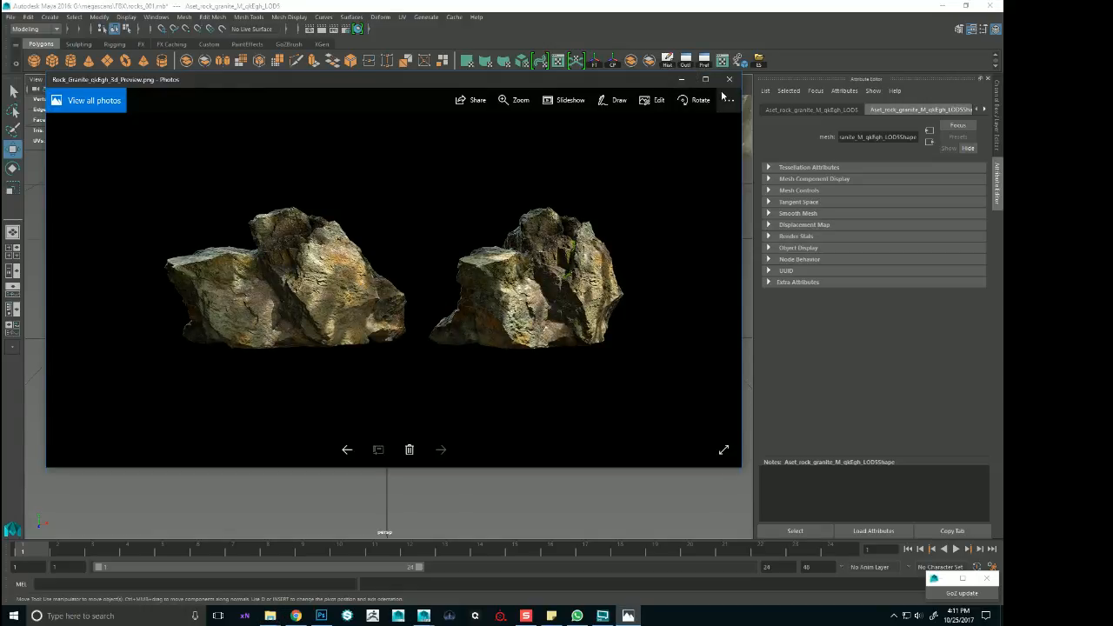
left_click(728, 81)
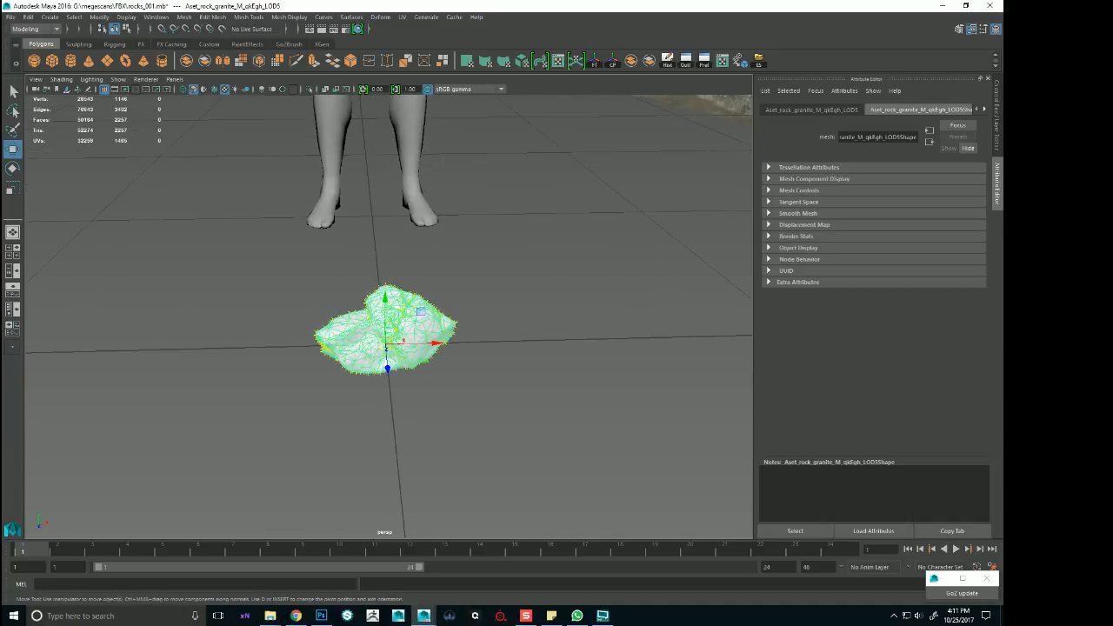
Switch to the untitled Maya scene, clear it with a new scene, and import Aset_rock_granite_M_qkEgh_LOD5.fbx
left_click(270, 616)
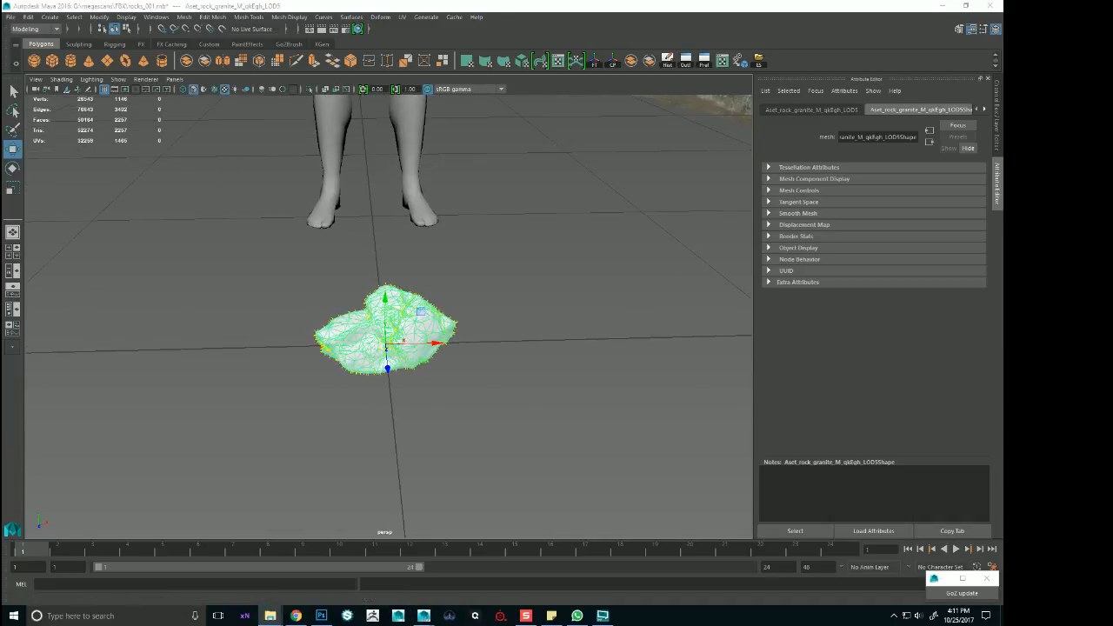
left_click(424, 616)
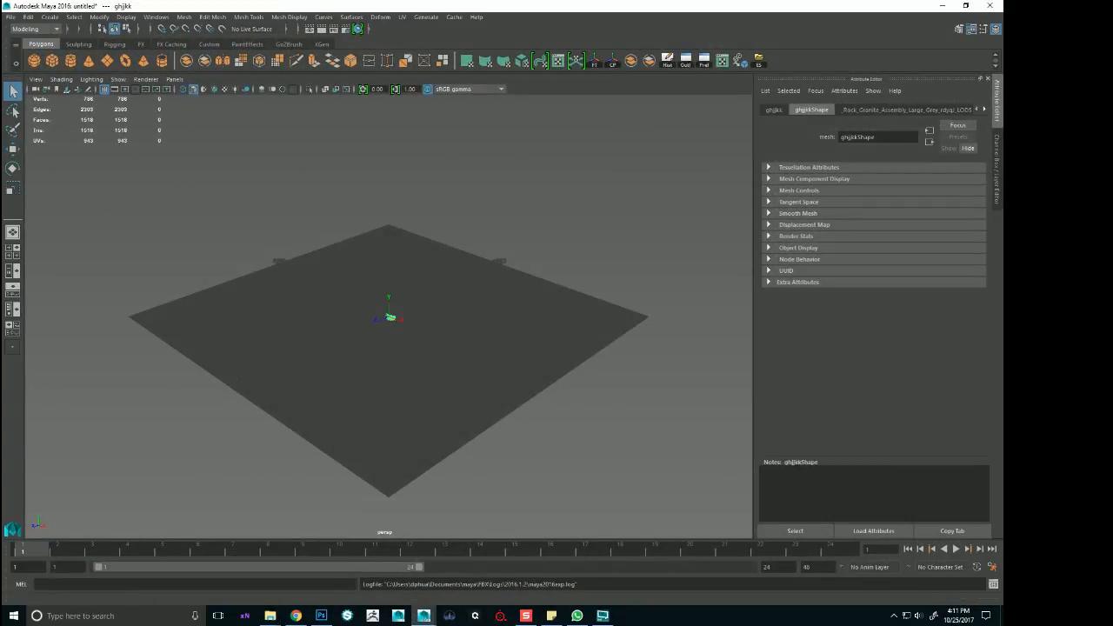
left_click(271, 616)
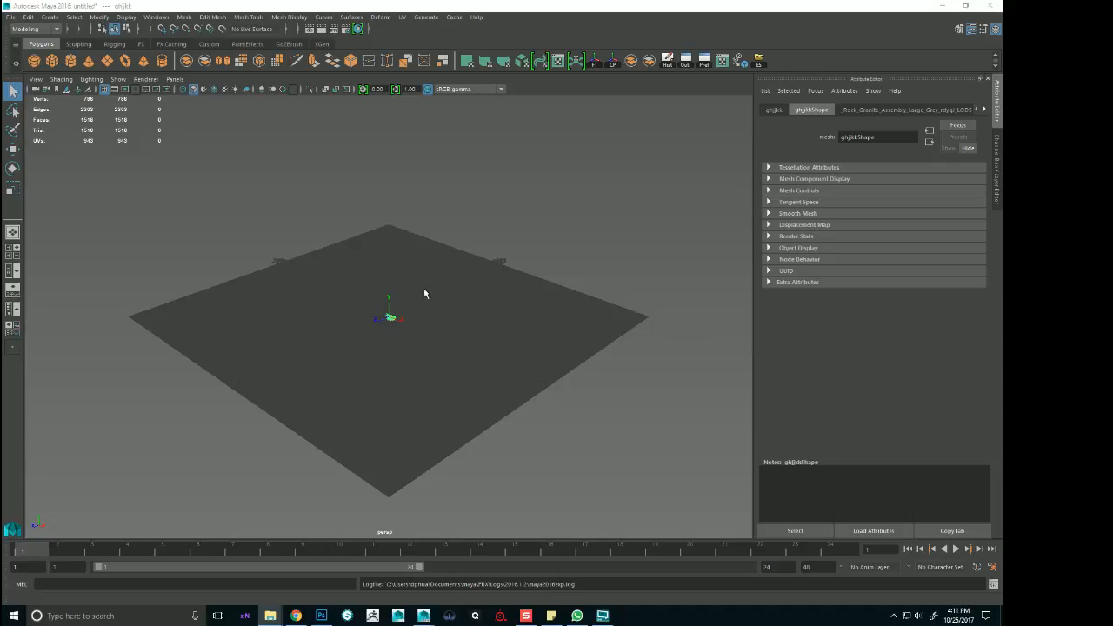
left_click(489, 309)
right_click_drag(409, 309, 424, 318, "alt")
key("w")
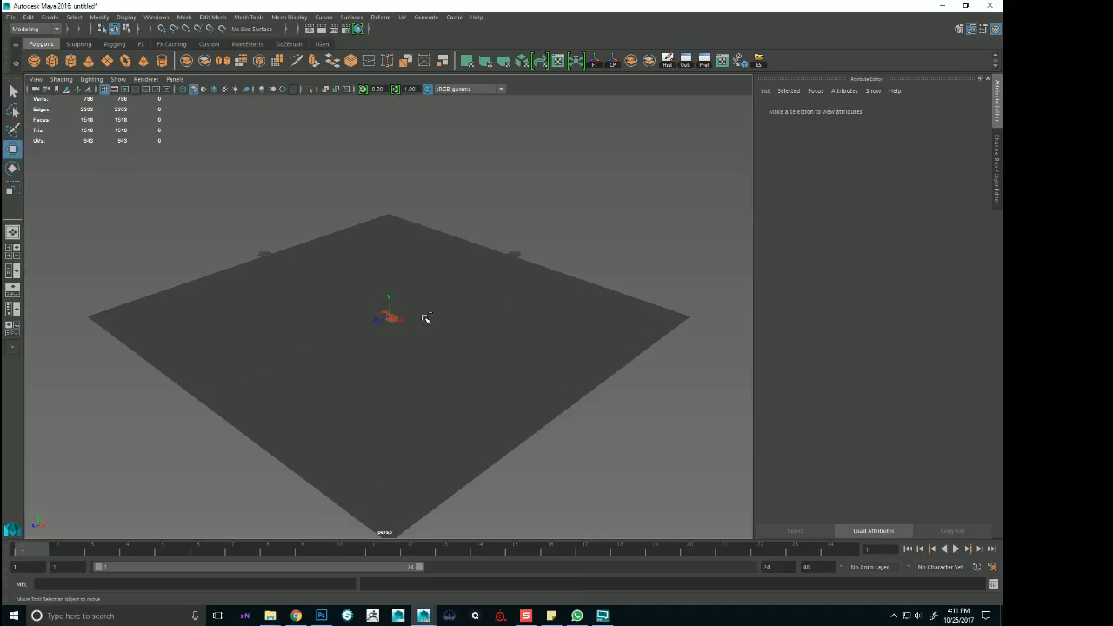
key("ctrl+n")
left_click(501, 311)
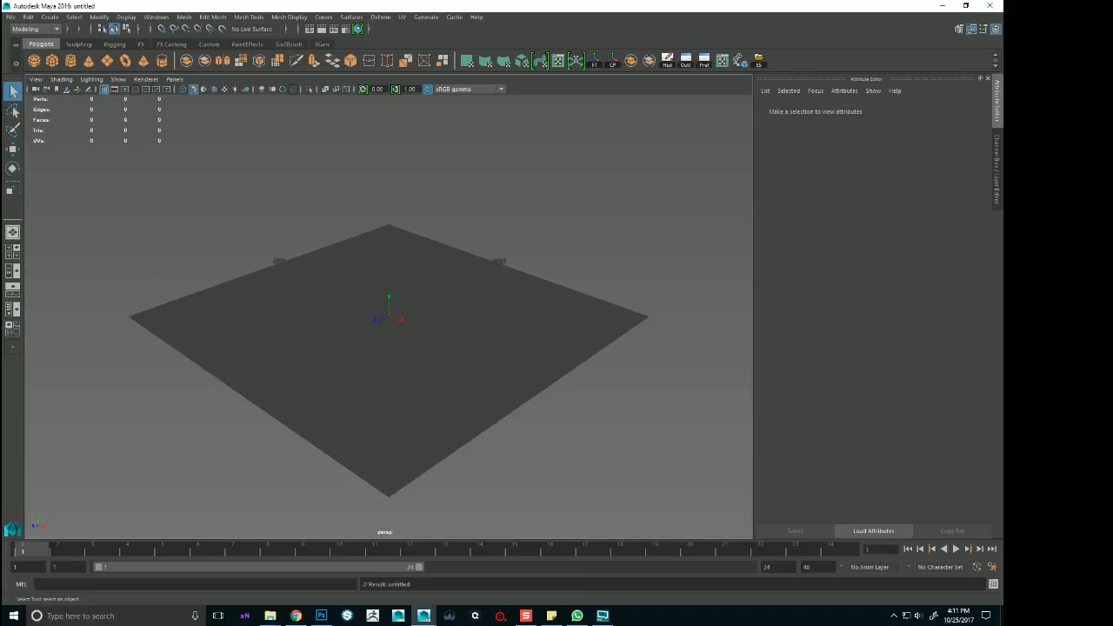
left_click_drag(512, 394, 389, 376)
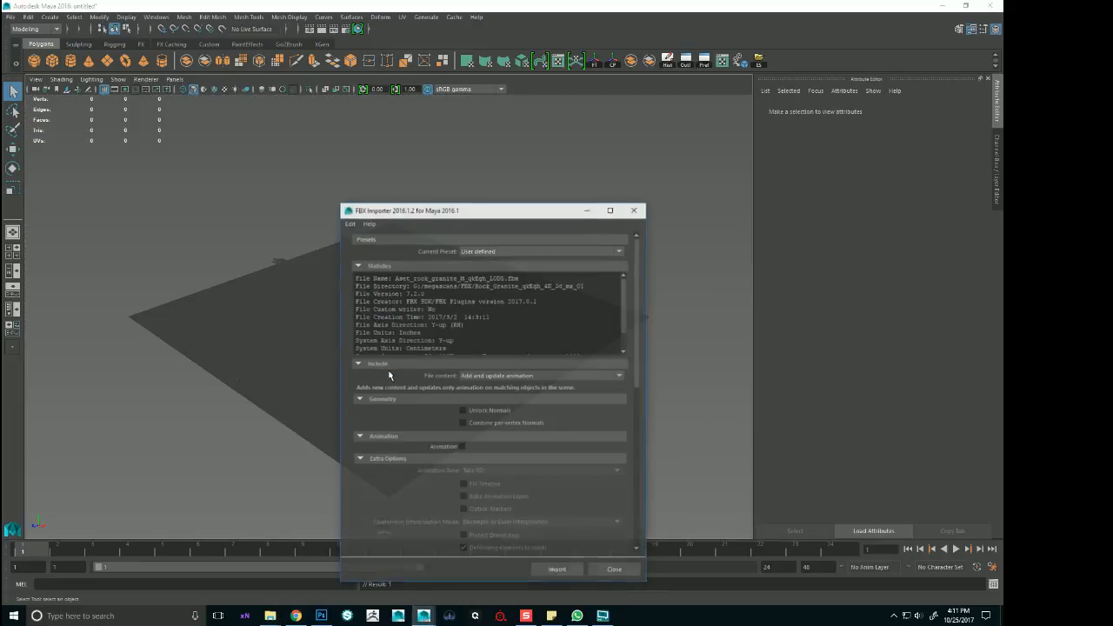
left_click(556, 568)
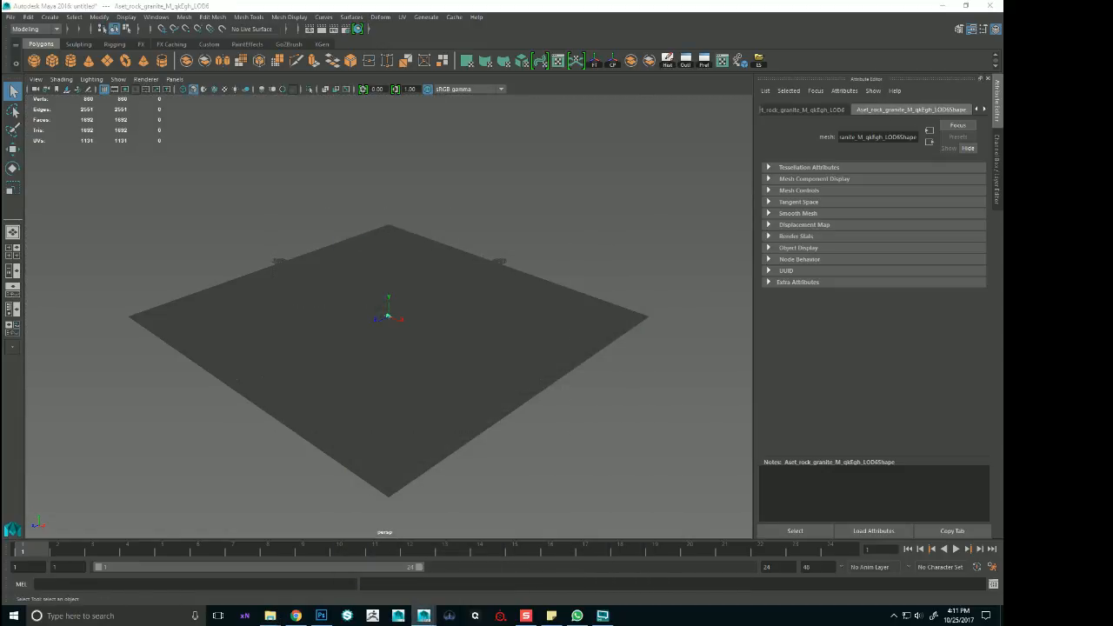
Export the selected granite rock as an FBX file named lod1 in the Rock_Granite_qkEgh_4K_3d_ms_01 folder
left_click(16, 17)
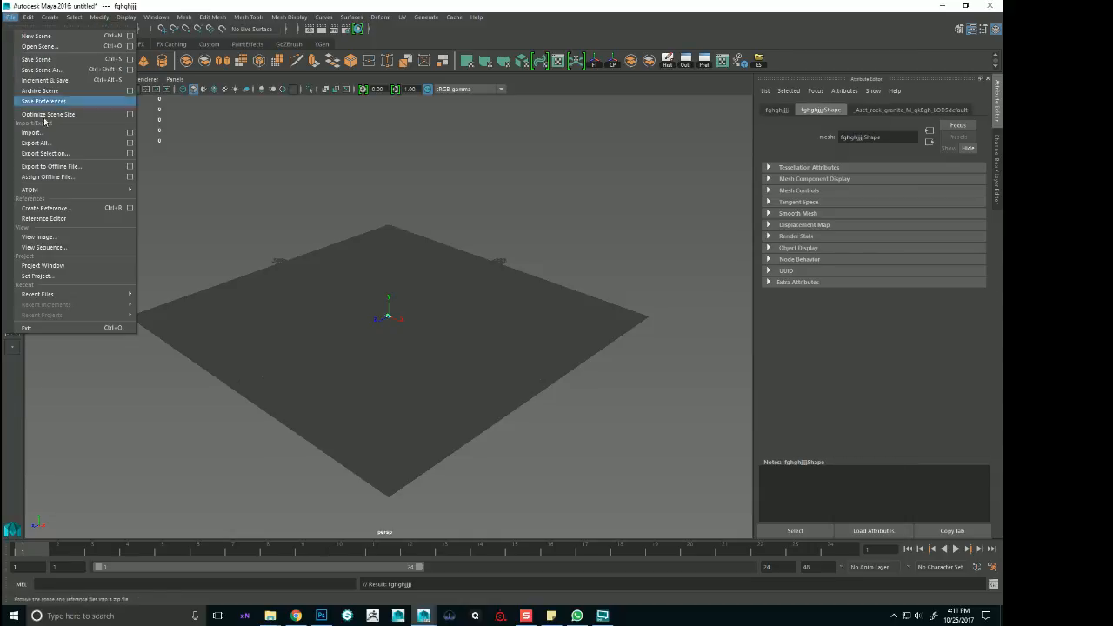
left_click(61, 99)
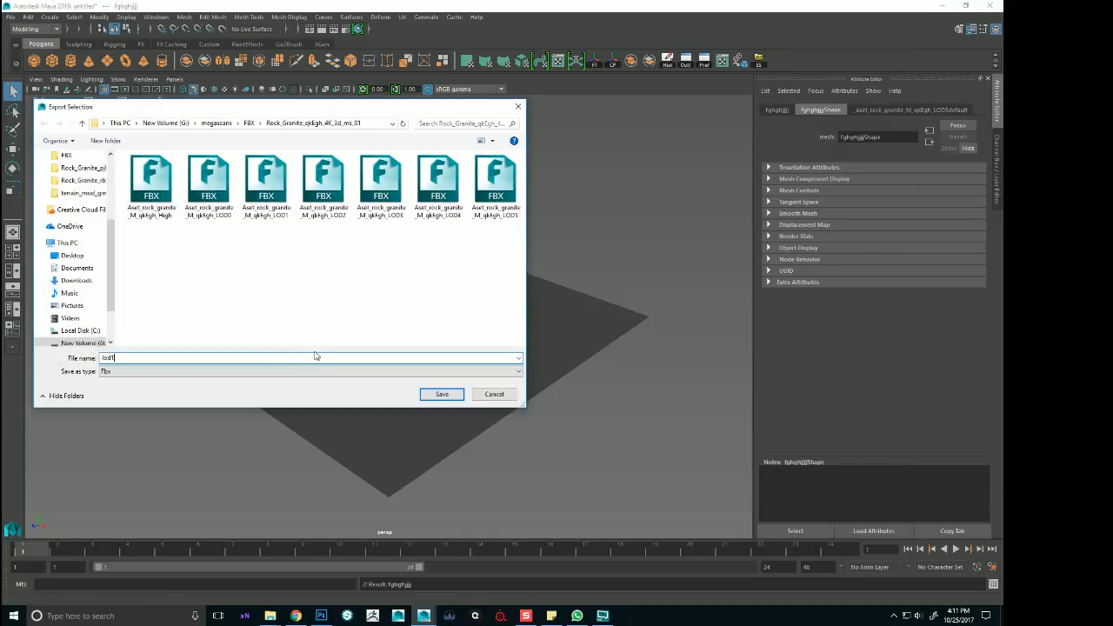
key("Return")
left_click(579, 455)
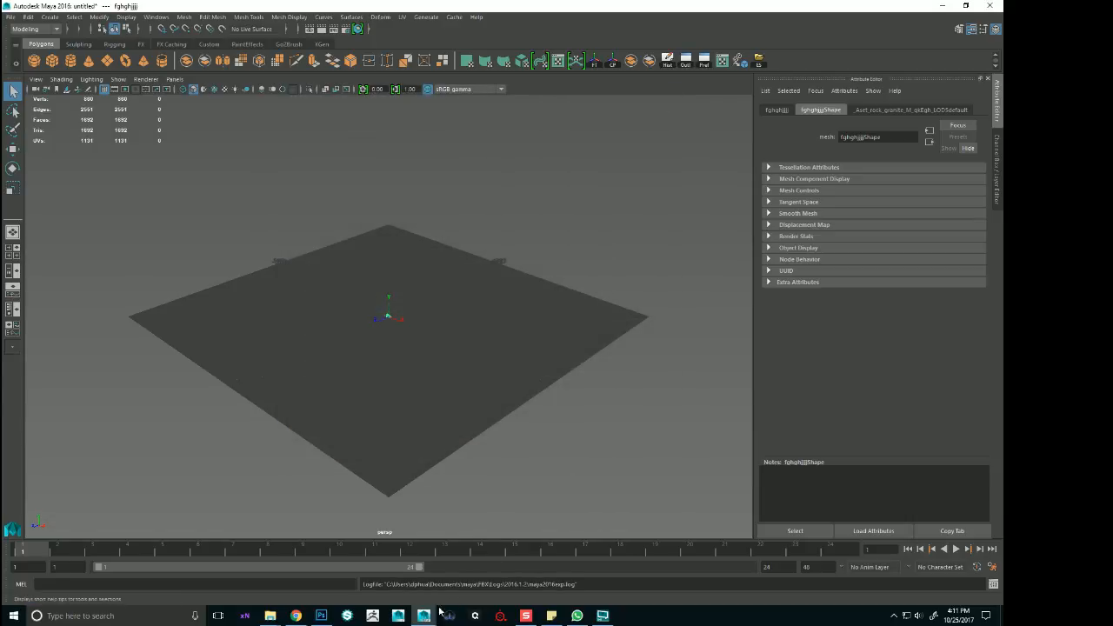
Switch back to the rocks_001 scene and import lod1.fbx alongside the existing granite rock
mouse_move(441, 611)
left_click(365, 566)
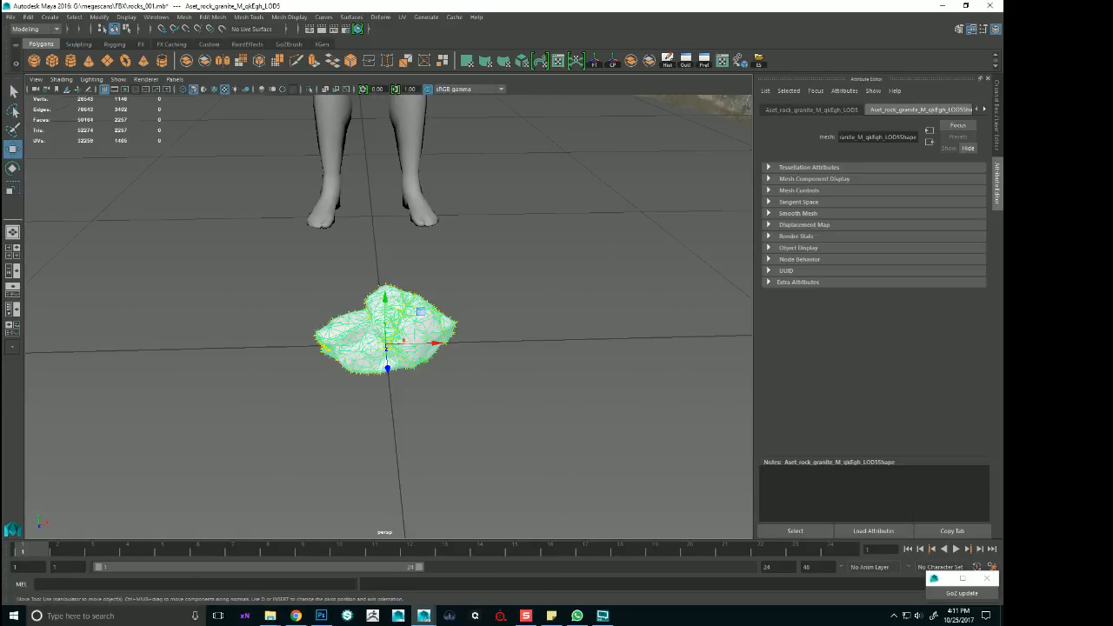
left_click_drag(486, 386, 489, 390)
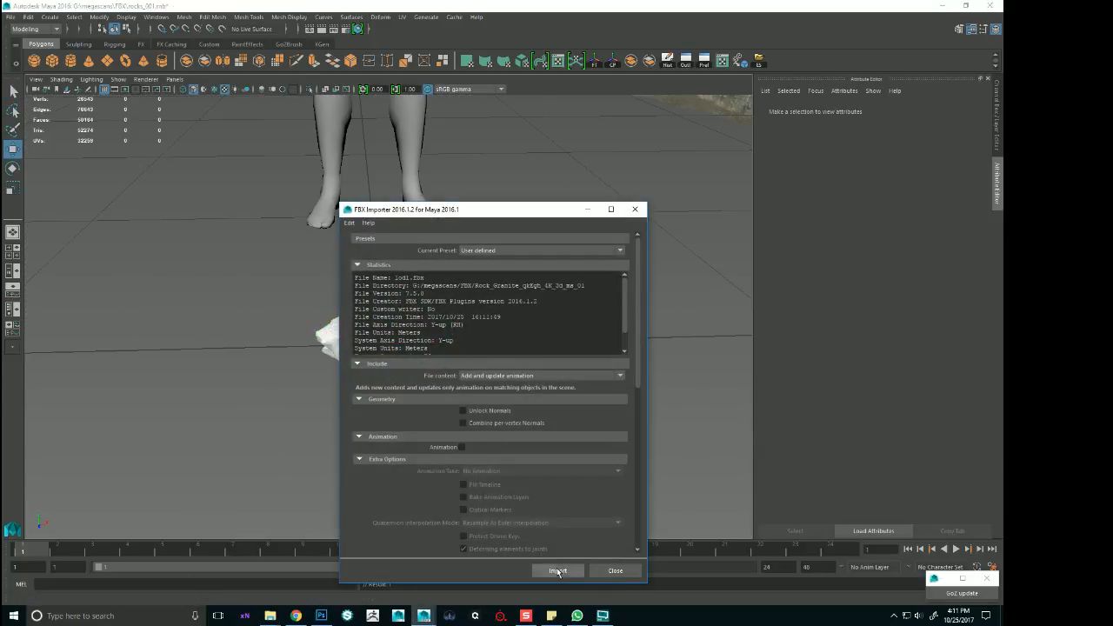
left_click(558, 571)
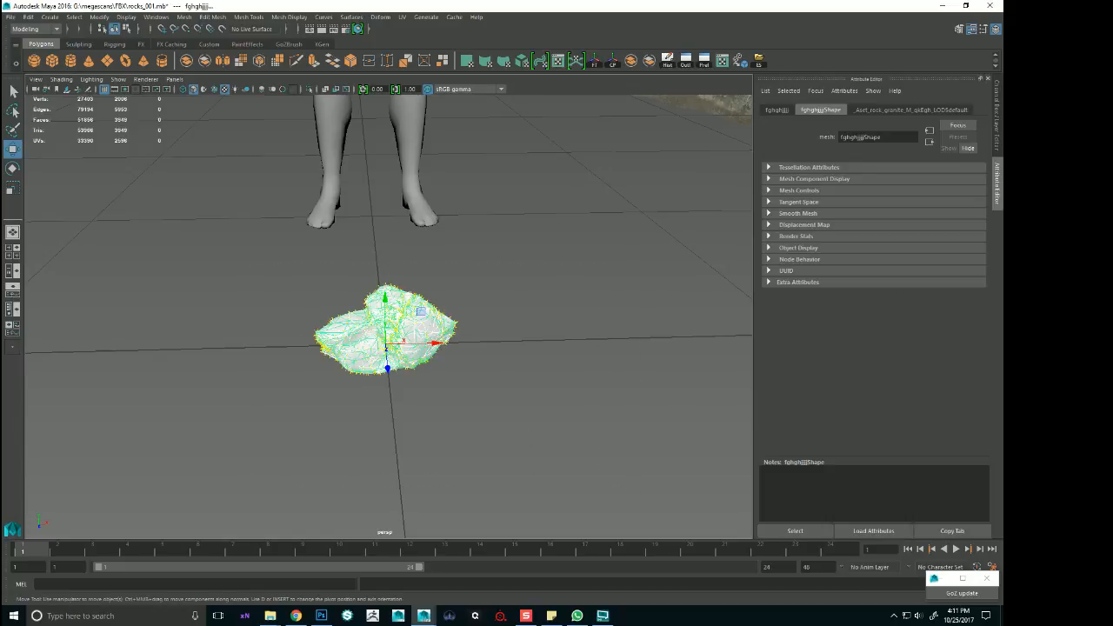
Group the granite rock meshes and set the group's scale to 5 on all three axes
key("ctrl+g")
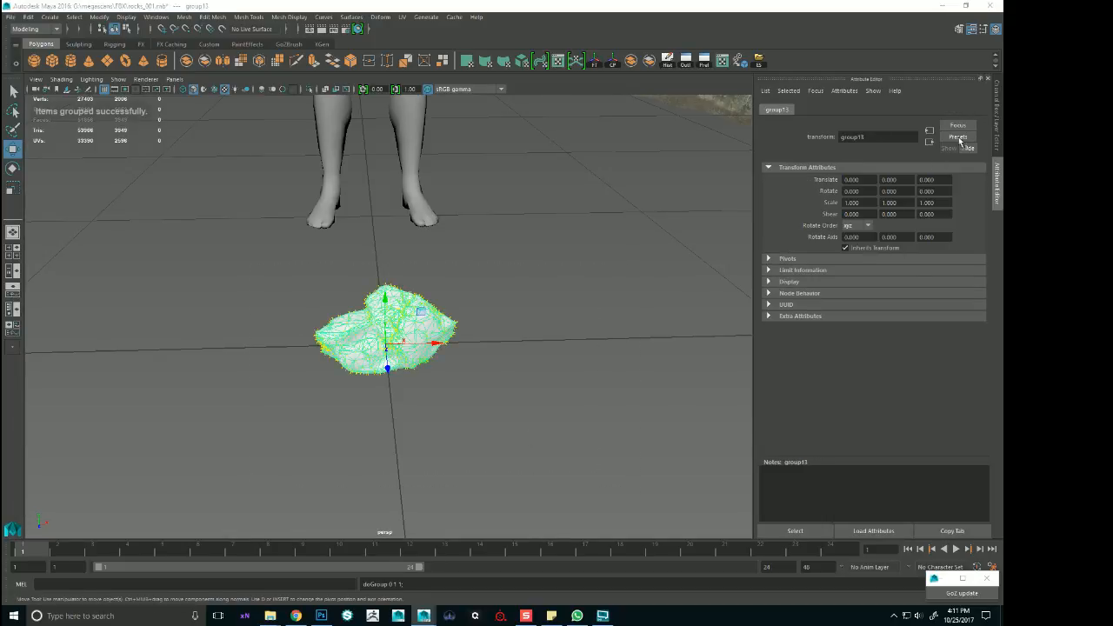
left_click(995, 29)
left_click_drag(974, 171, 974, 186)
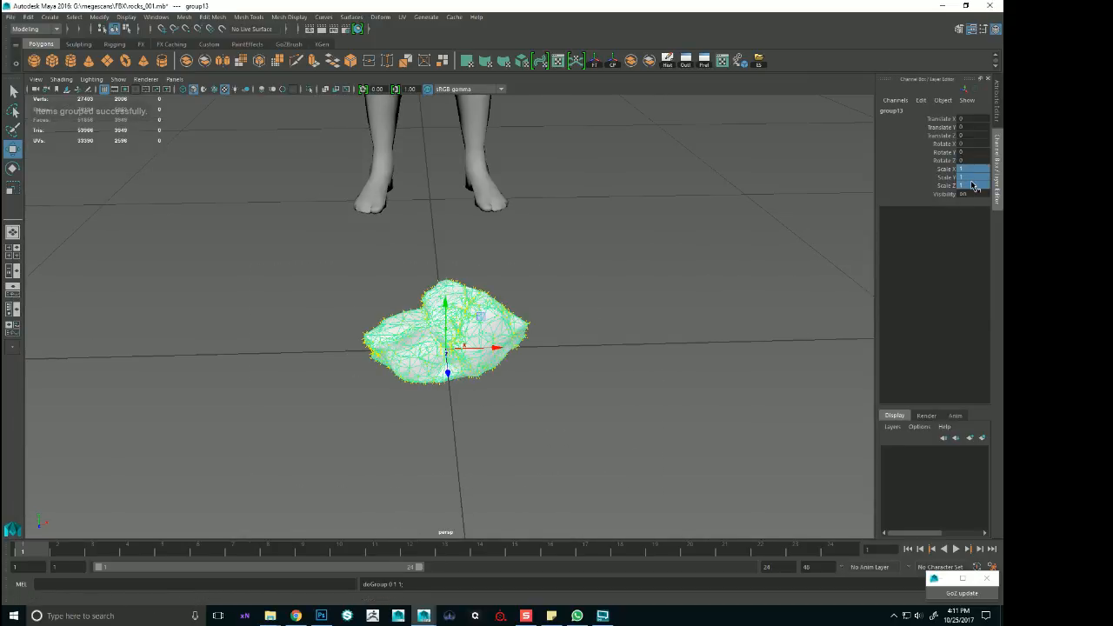
type("5")
key("Return")
right_click_drag(783, 286, 716, 333, "alt")
left_click_drag(716, 333, 978, 216, "alt")
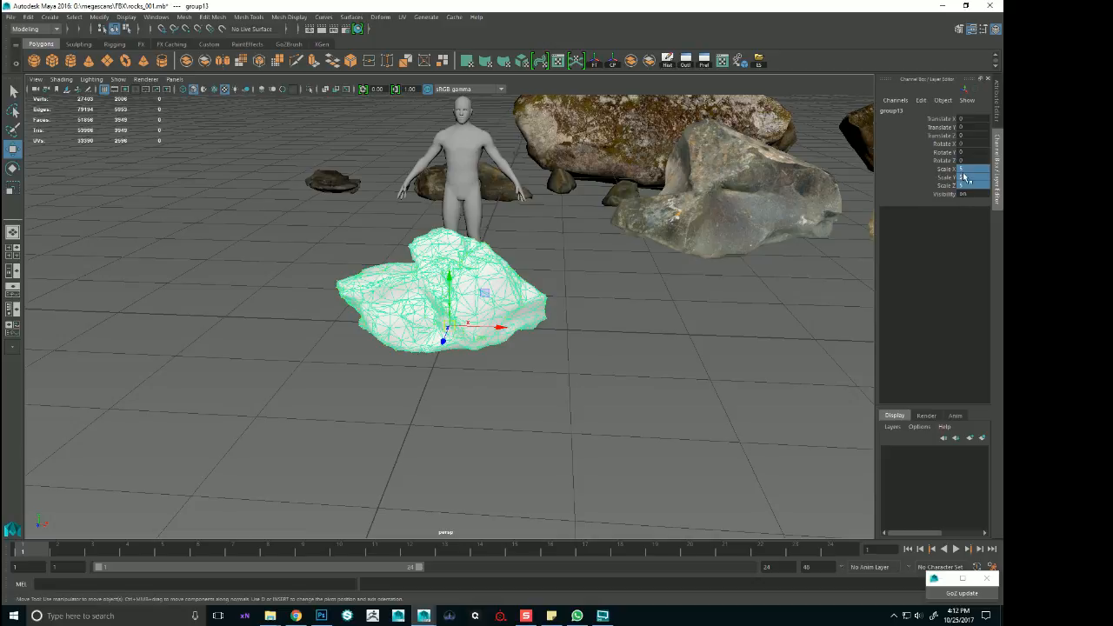
Try a scale of 8 on the rock group against the surrounding rocks, and set it to 20 on all axes
left_click(967, 184)
type("8")
key("Return")
scroll(725, 299, "down", 10)
left_click_drag(726, 299, 668, 223, "alt")
scroll(726, 315, "up", 8)
left_click_drag(727, 315, 767, 298, "alt")
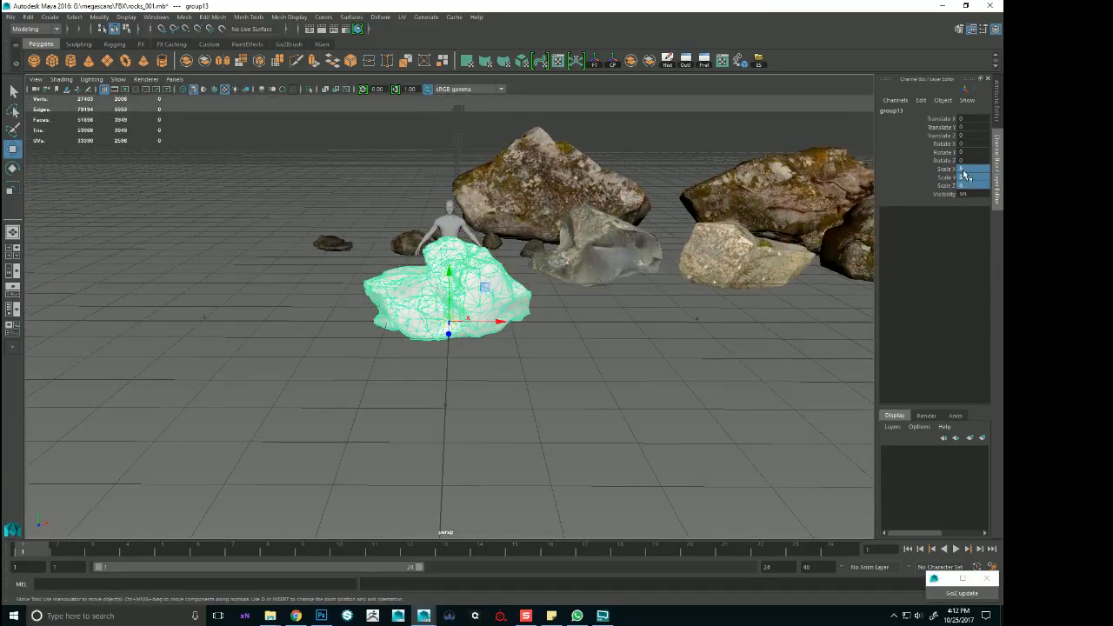
type("80")
key("Return")
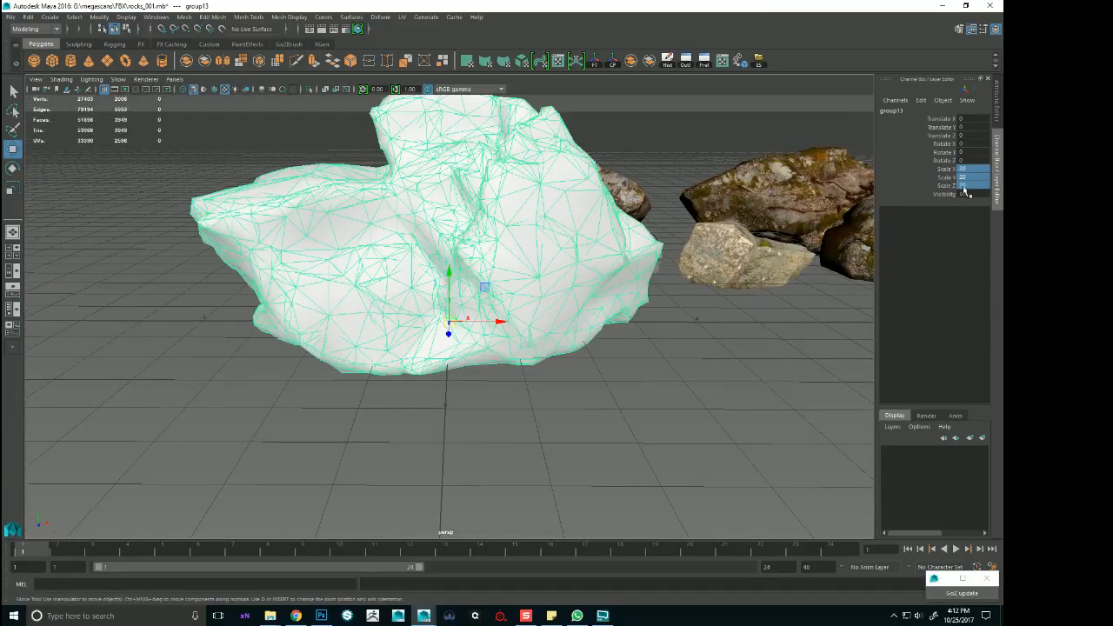
Assign the Aset_rock_granite_M_qkEgh_4K_Albedo image as a file texture to the colour of the first granite mesh's Phong material
left_click(545, 229)
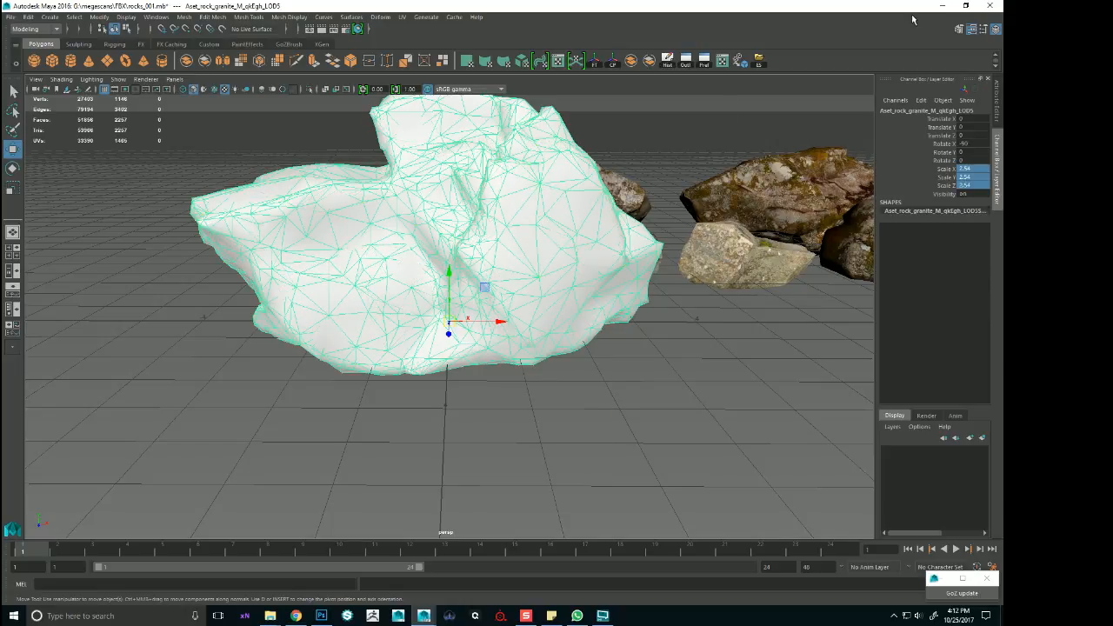
left_click(996, 29)
left_click(984, 109)
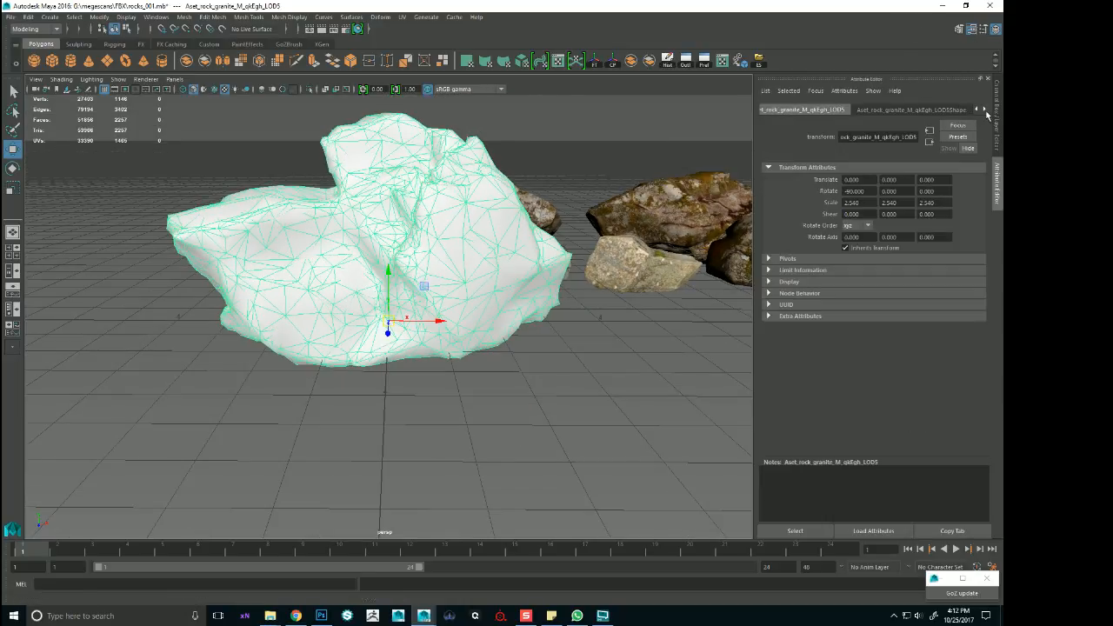
left_click(950, 111)
left_click(968, 228)
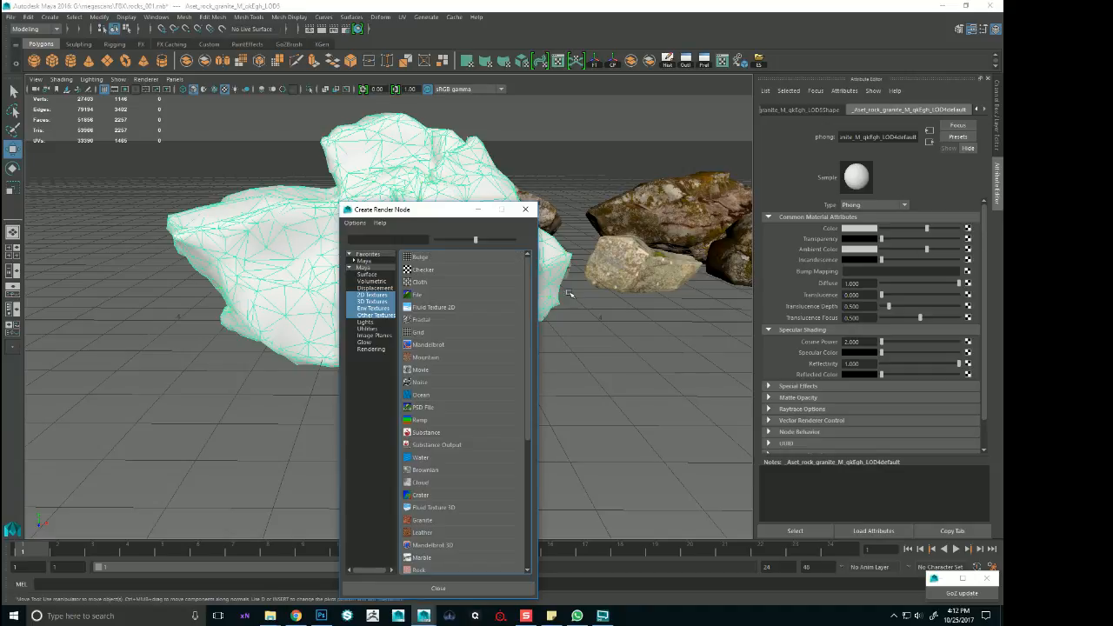
left_click(419, 295)
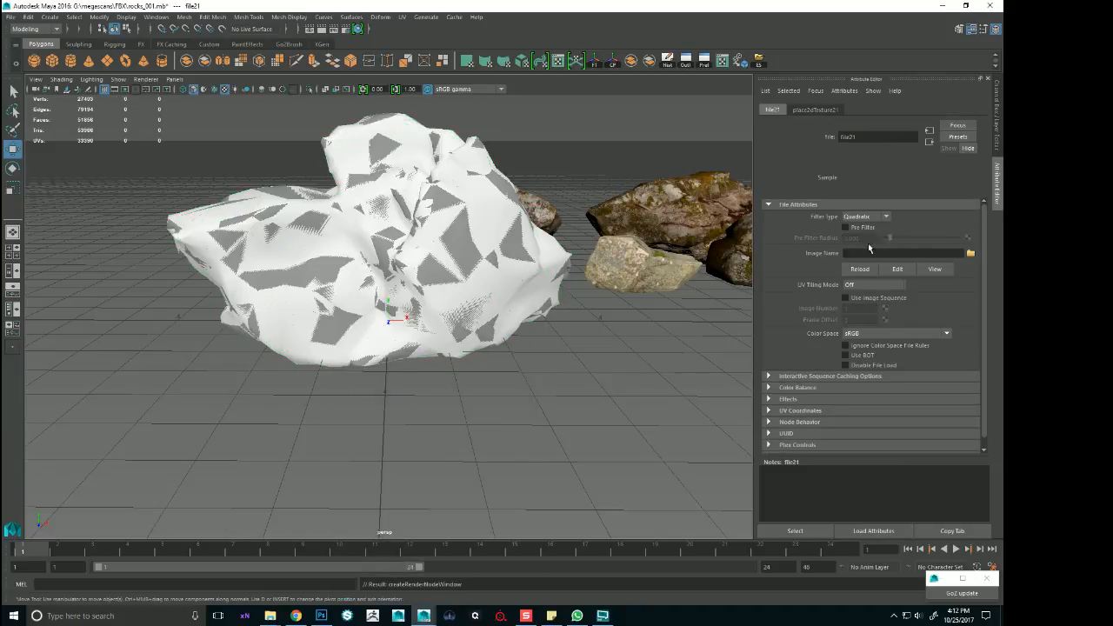
left_click(970, 253)
double_click(152, 178)
scroll(566, 233, "up", 5)
left_click(567, 233)
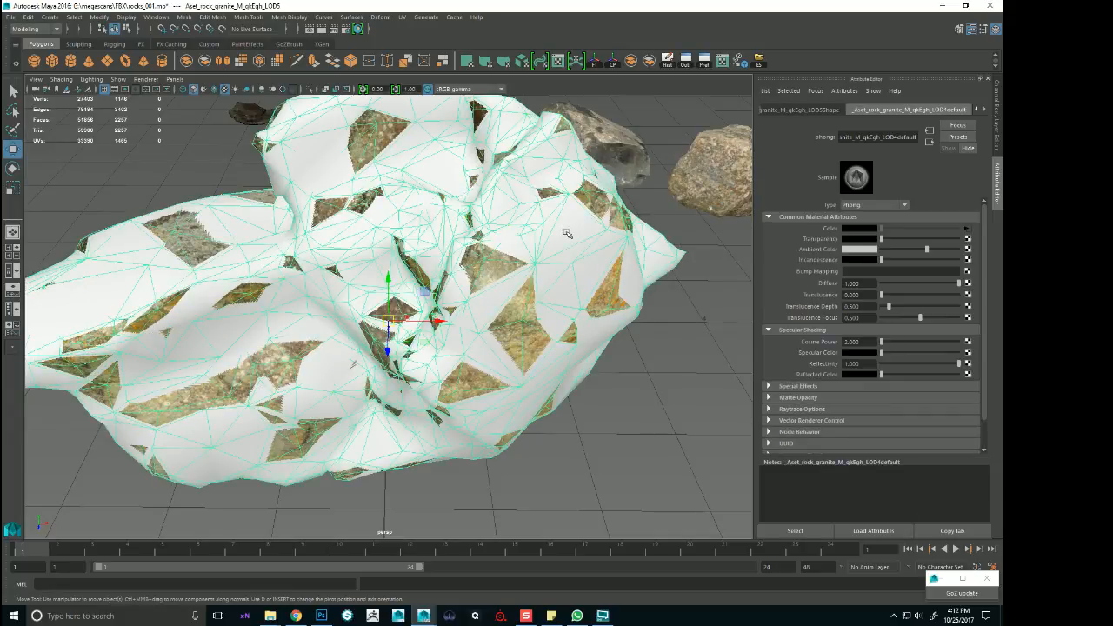
left_click(967, 228)
left_click(971, 253)
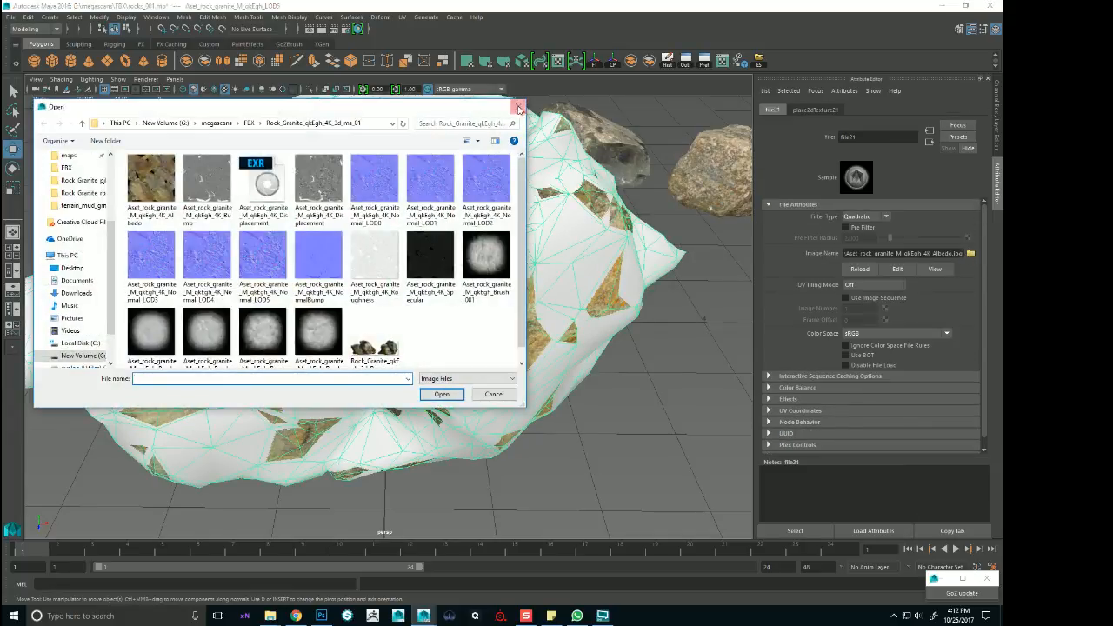
left_click(519, 108)
left_click(558, 262)
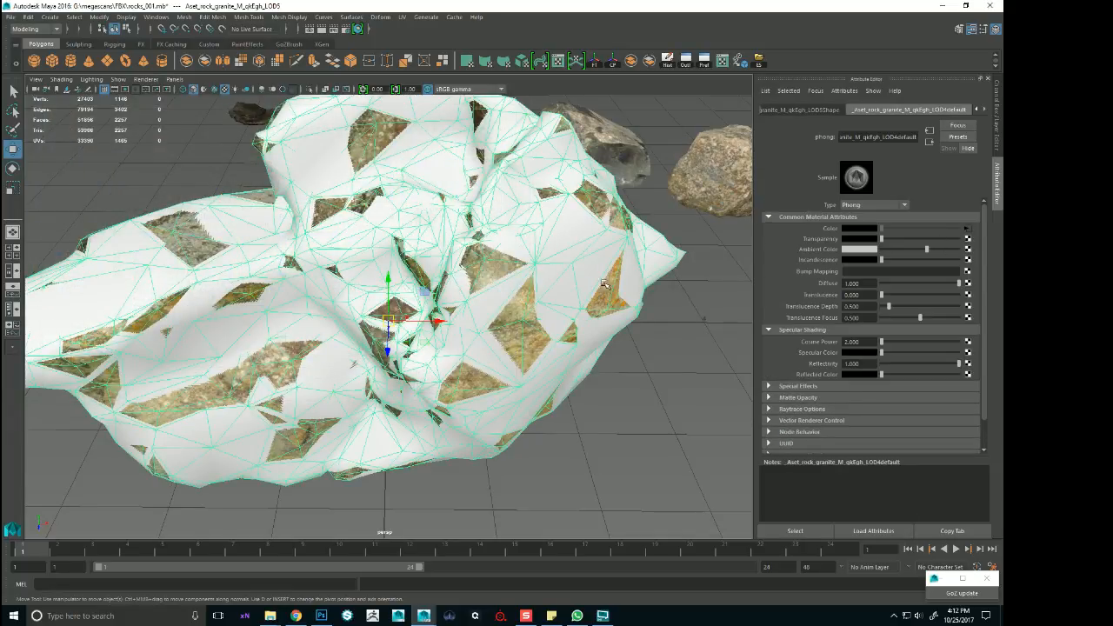
Select the overlapping second granite mesh and assign the same 4K Albedo image as a file texture to its material's colour
left_click(461, 346)
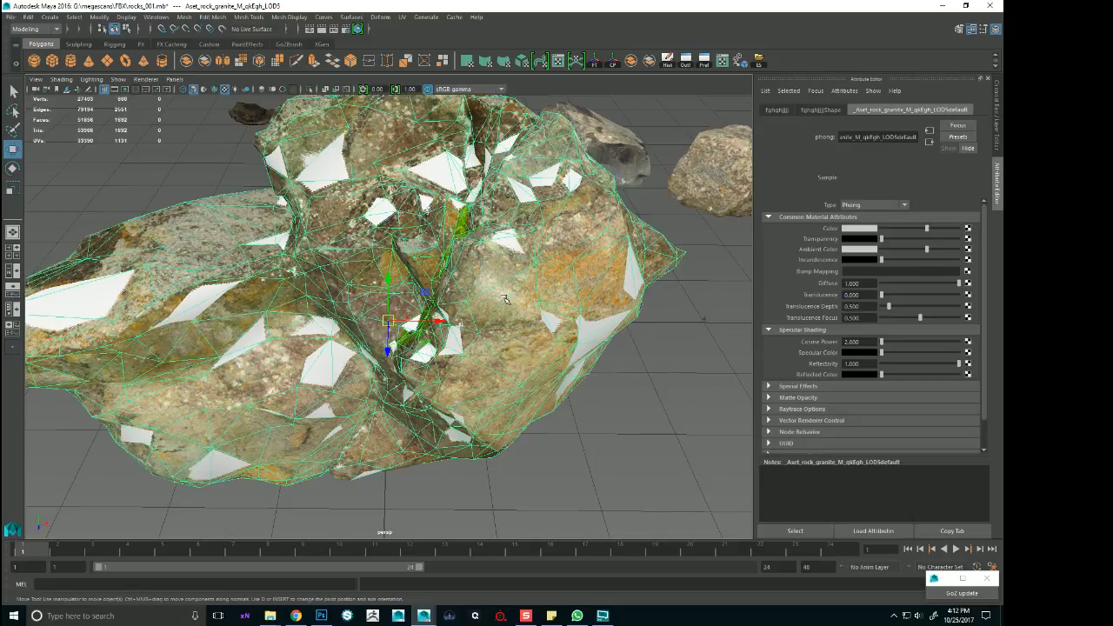
left_click(967, 229)
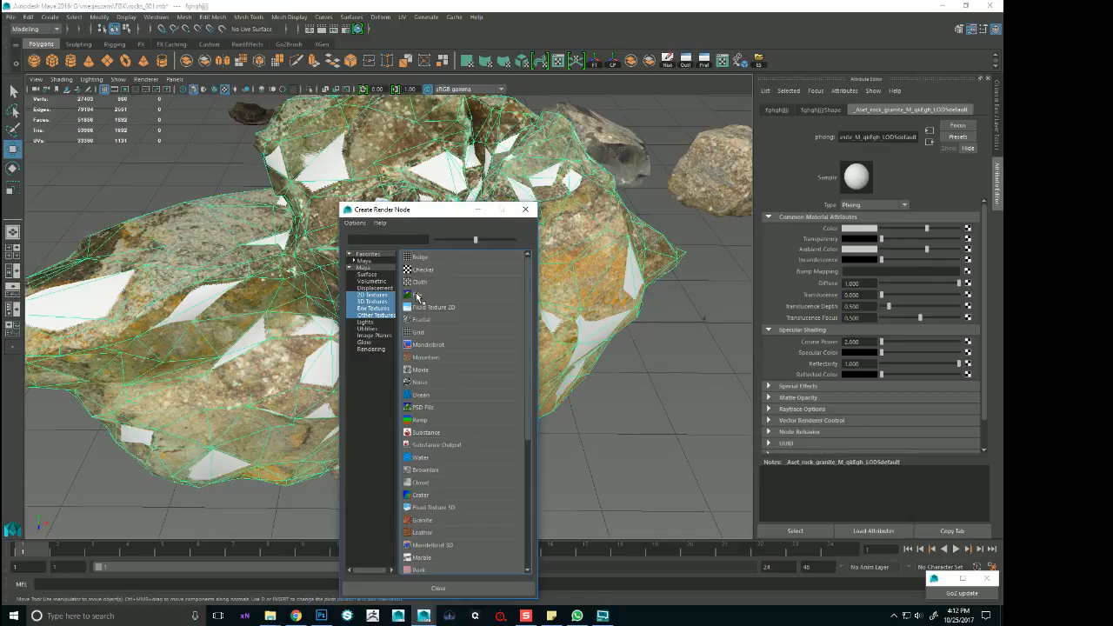
left_click(418, 297)
left_click(970, 253)
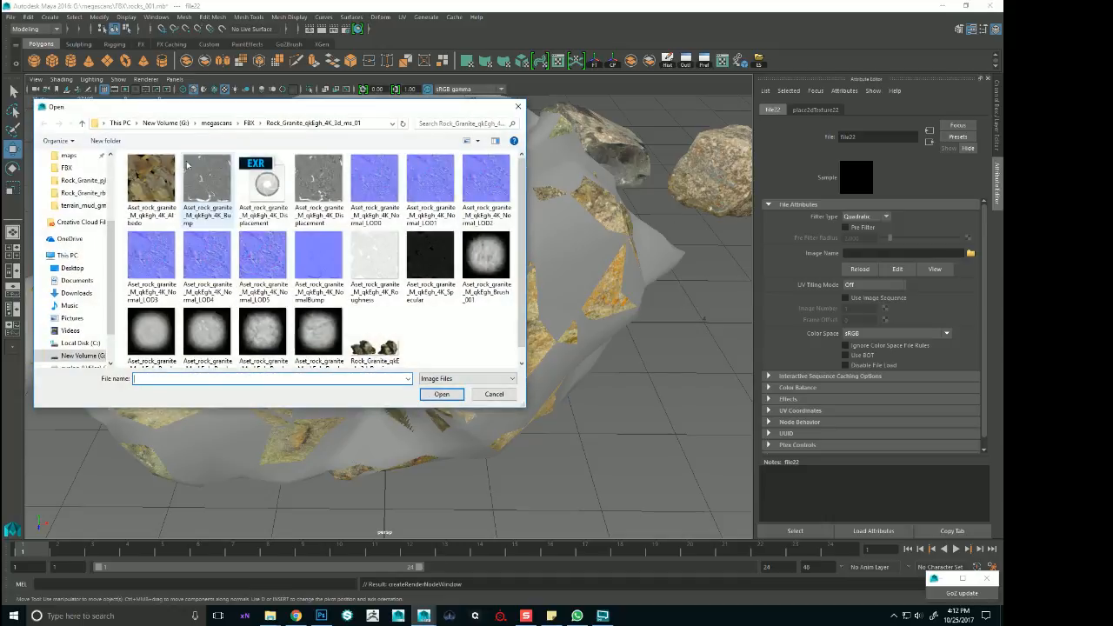
double_click(166, 183)
Select the whole granite rock group and move it, snapped to the grid, to X -4 and Z -12 beside the back row of large rocks
scroll(283, 316, "down", 10)
scroll(397, 330, "up", 4)
left_click_drag(488, 348, 412, 324, "alt")
left_click(388, 208)
key("Up")
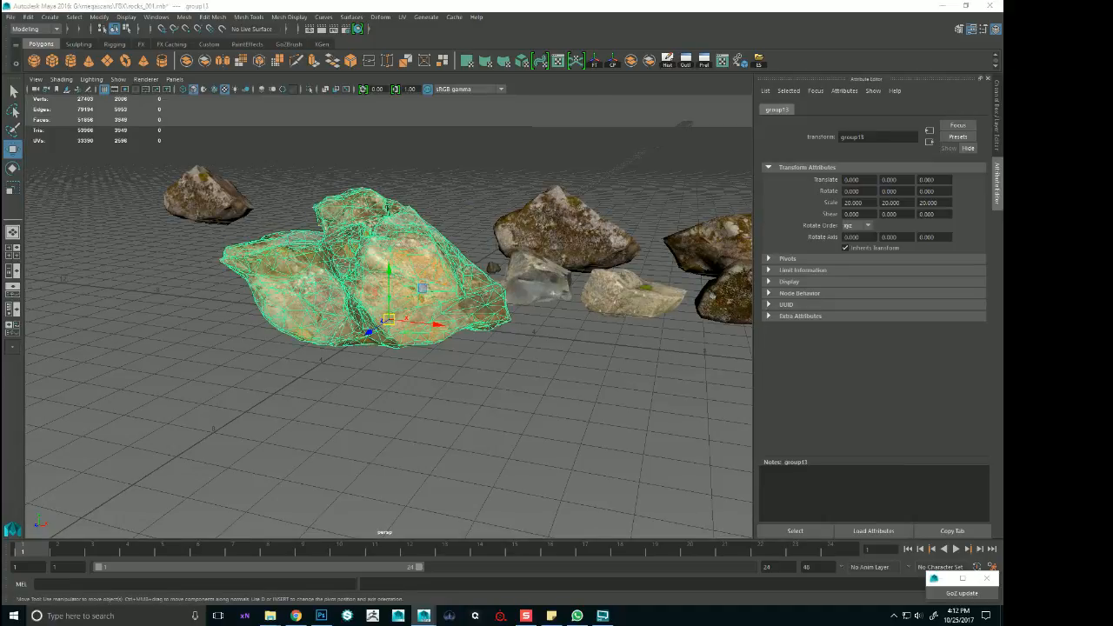
scroll(388, 208, "down", 7)
left_click_drag(388, 208, 381, 247, "alt")
key("x")
left_click_drag(399, 325, 399, 240)
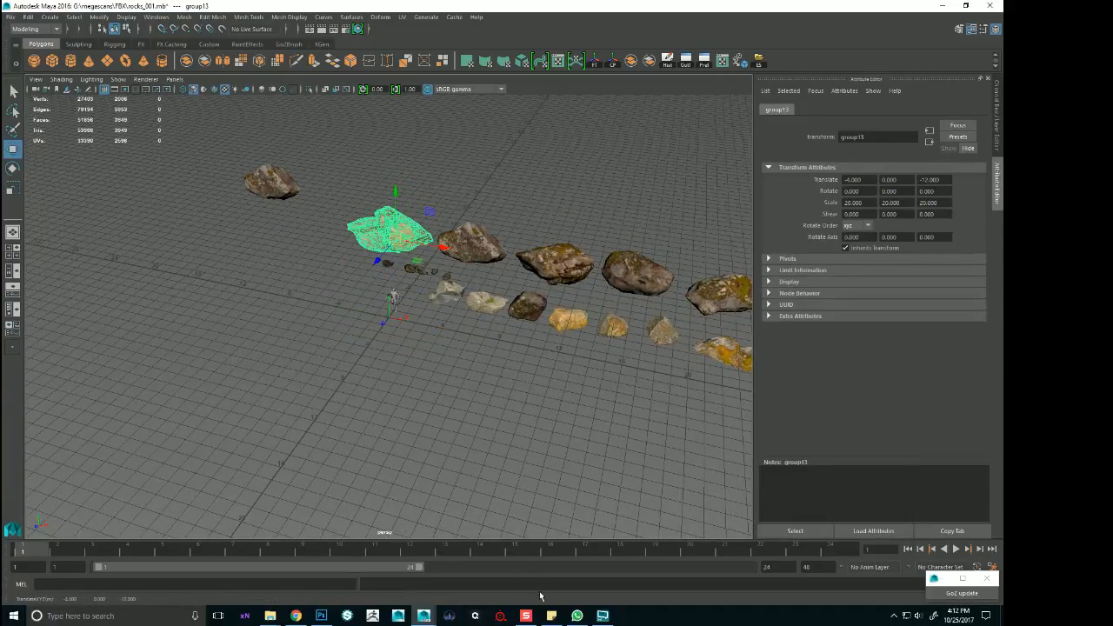
Deselect the placed granite rock, check its position in the row, and save the rocks_001 scene
scroll(487, 322, "up", 5)
left_click_drag(539, 339, 586, 385, "alt")
left_click(526, 373)
scroll(521, 371, "down", 7)
left_click_drag(520, 371, 526, 359, "alt")
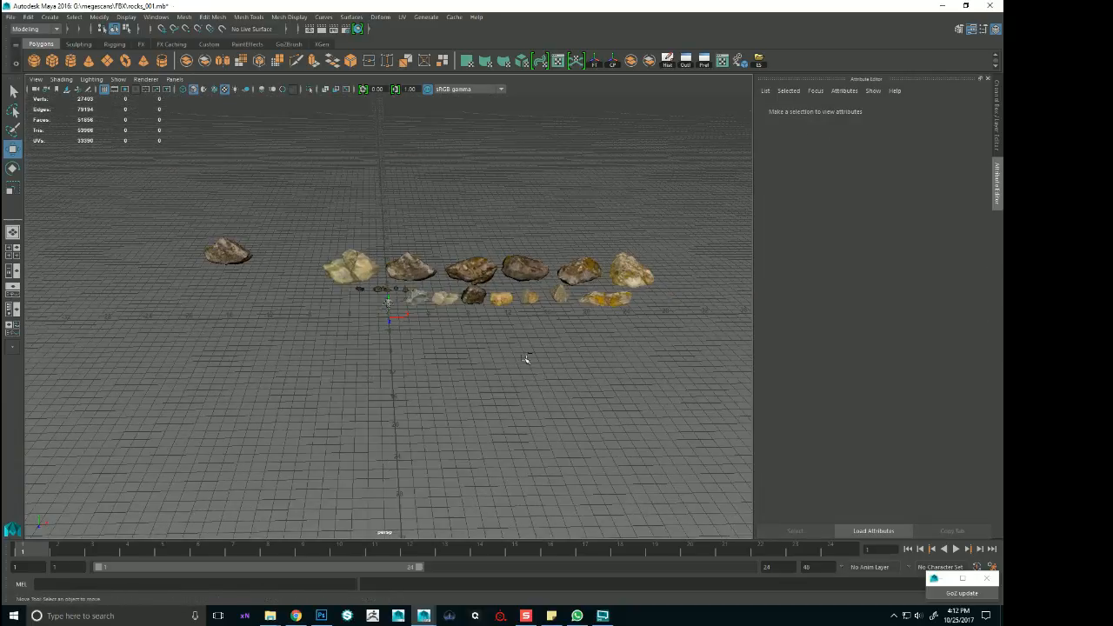
right_click_drag(389, 327, 550, 350, "alt")
key("ctrl+s")
Examine both rows of rocks from several angles and compare their sizes with the human figure
right_click_drag(544, 301, 492, 274, "alt")
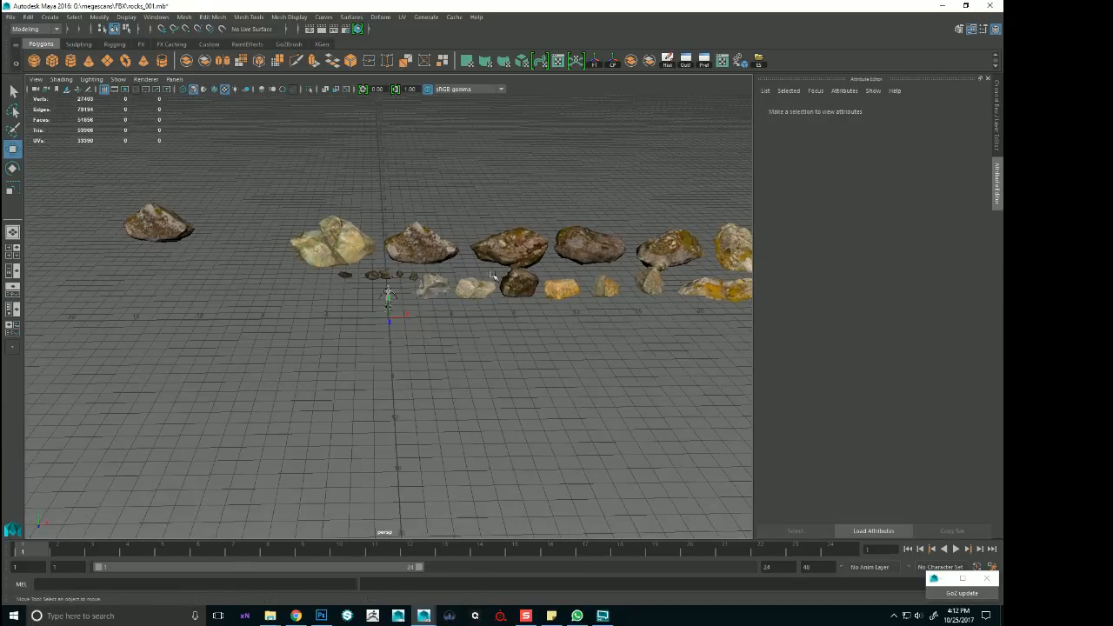
middle_click_drag(510, 266, 367, 306, "alt")
left_click_drag(367, 306, 378, 283, "alt")
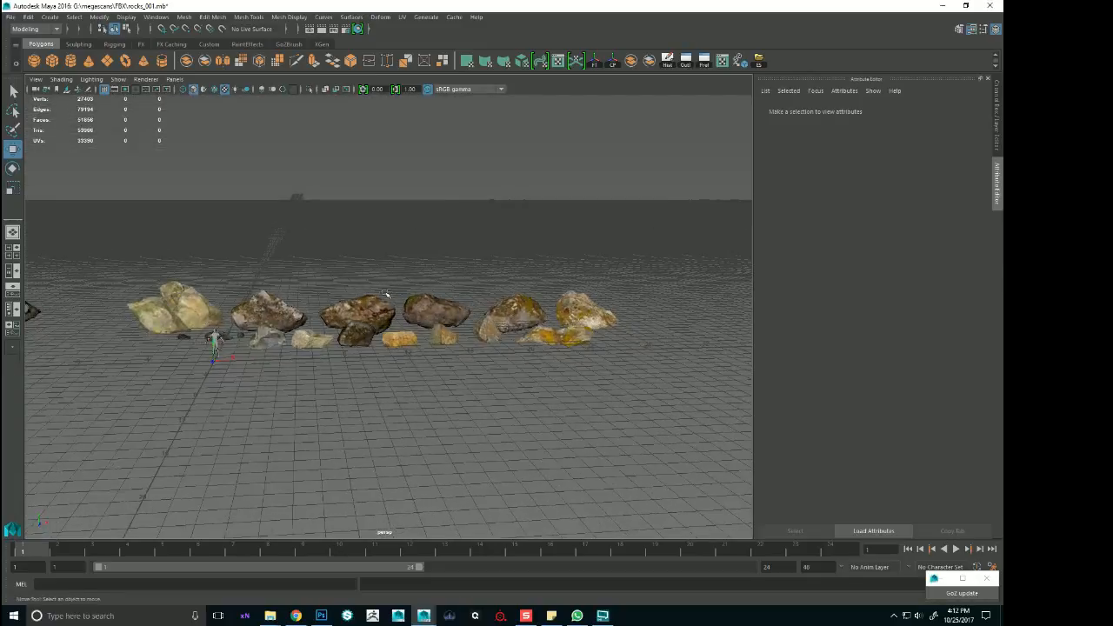
right_click_drag(435, 320, 487, 348, "alt")
middle_click_drag(348, 346, 519, 316, "alt")
left_click_drag(519, 316, 522, 357, "alt")
right_click_drag(540, 327, 499, 317, "alt")
middle_click_drag(561, 306, 470, 299, "alt")
mouse_move(470, 299)
left_mouse_down("alt")
mouse_move(471, 352)
mouse_move(469, 306)
left_mouse_up("alt")
right_click_drag(435, 300, 539, 302, "alt")
middle_click_drag(538, 303, 795, 305, "alt")
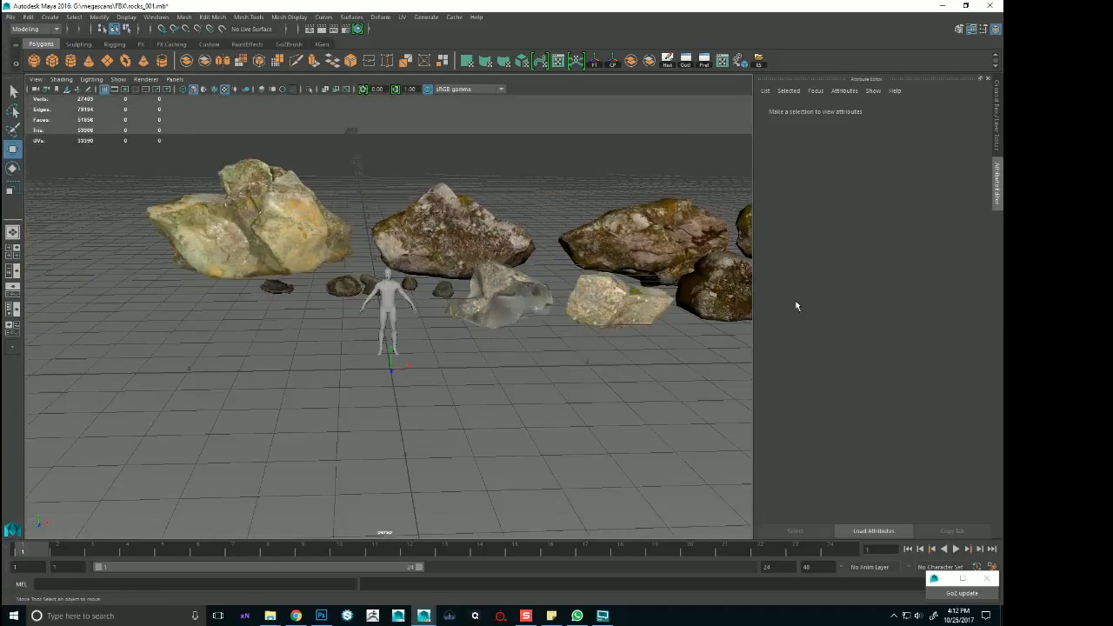
left_click_drag(497, 302, 468, 327, "alt")
left_click(526, 616)
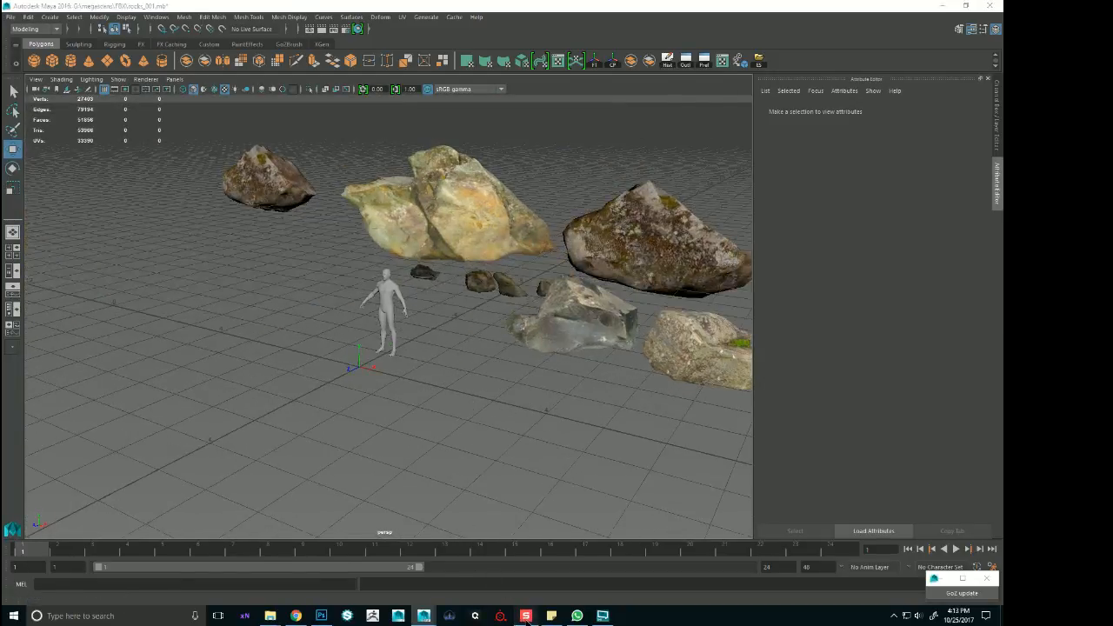
Switch to Megascans Studio and add the dry, leafy Grass Dried material from the library as the terrain's top layer
scroll(478, 246, "down", 5)
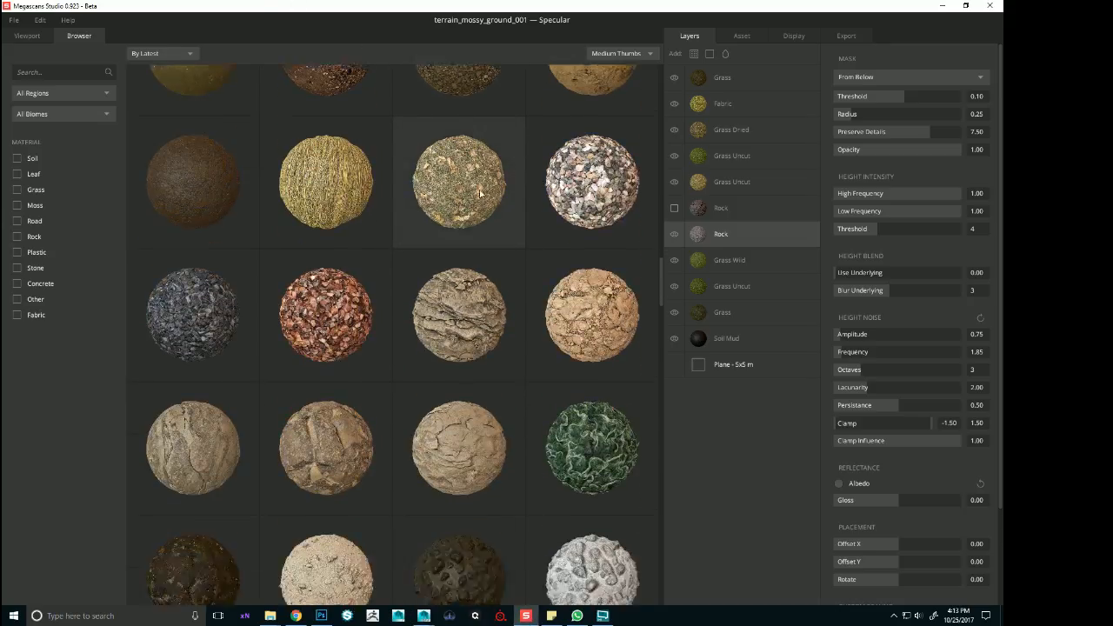
scroll(516, 214, "down", 2)
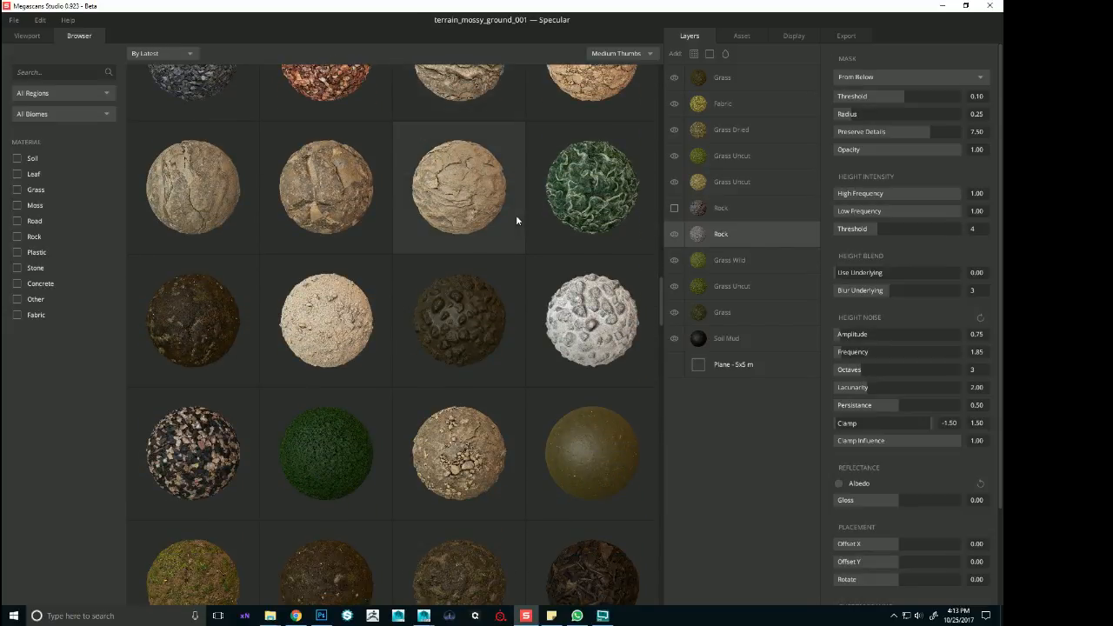
scroll(516, 214, "down", 2)
scroll(520, 219, "down", 5)
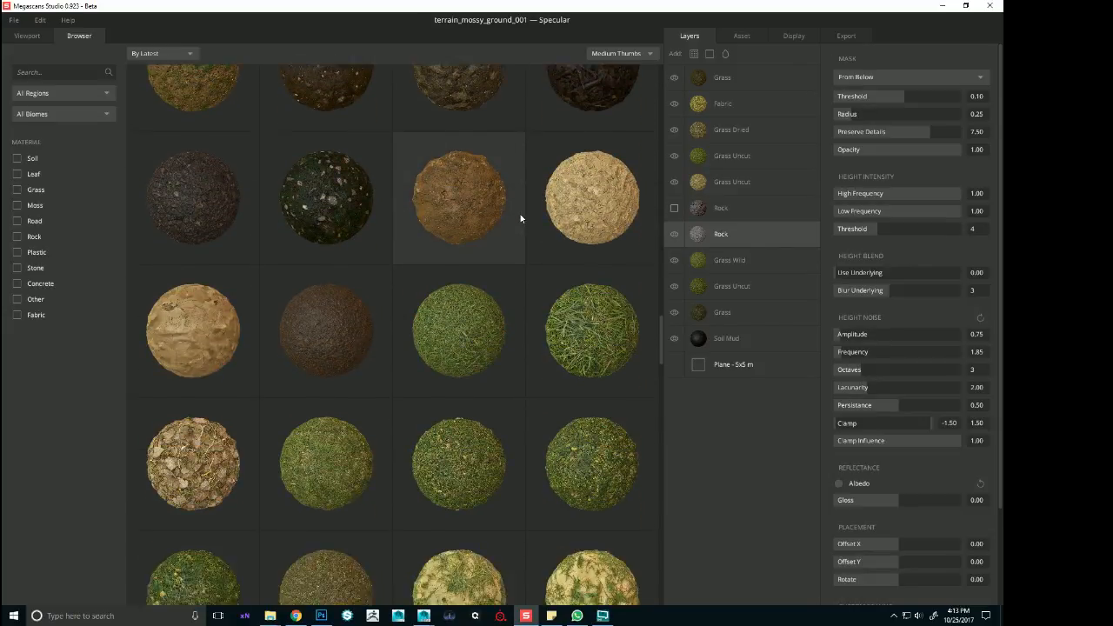
scroll(521, 219, "down", 1)
scroll(520, 216, "down", 1)
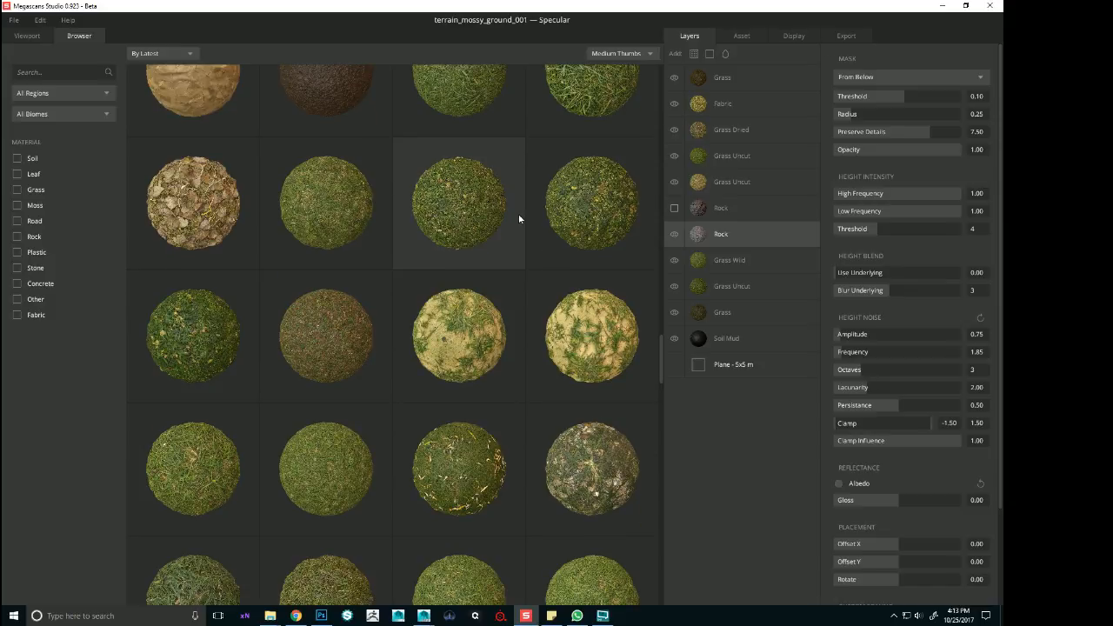
scroll(520, 216, "up", 1)
left_click(245, 235)
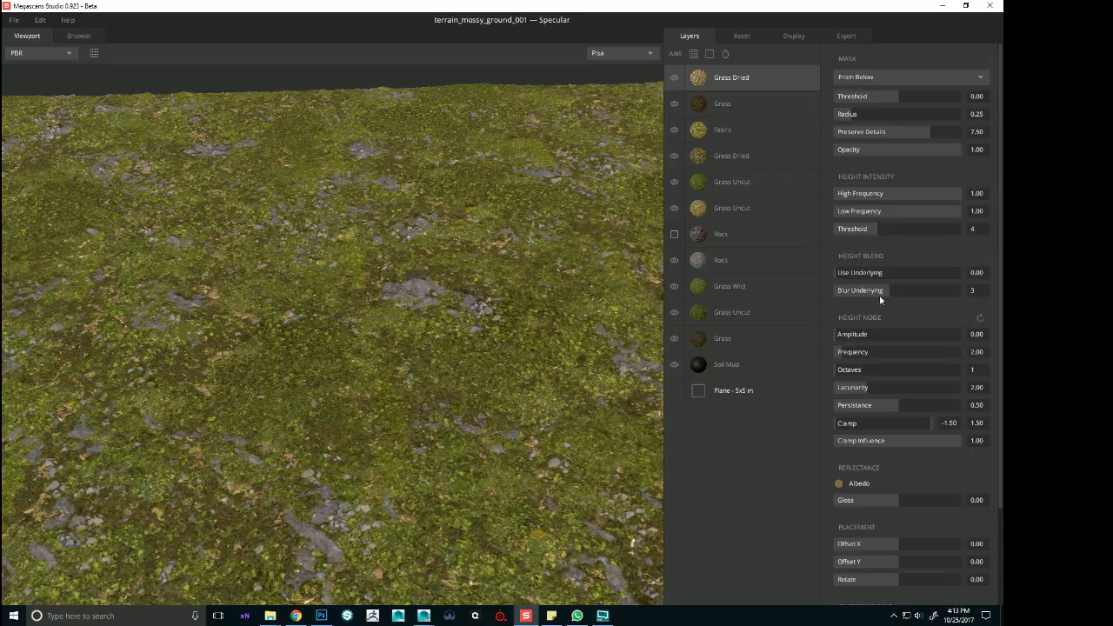
Raise the new Grass Dried layer's height noise amplitude to 3.65 and compare the terrain with the layer hidden and shown
left_click_drag(880, 335, 856, 337)
scroll(846, 461, "down", 1)
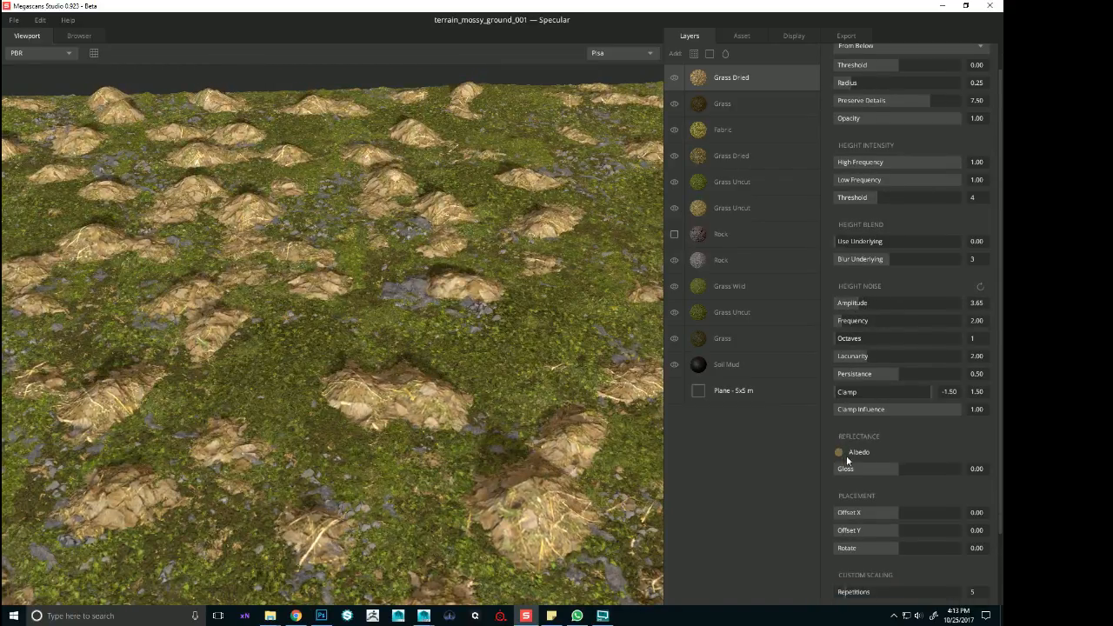
left_click(674, 77)
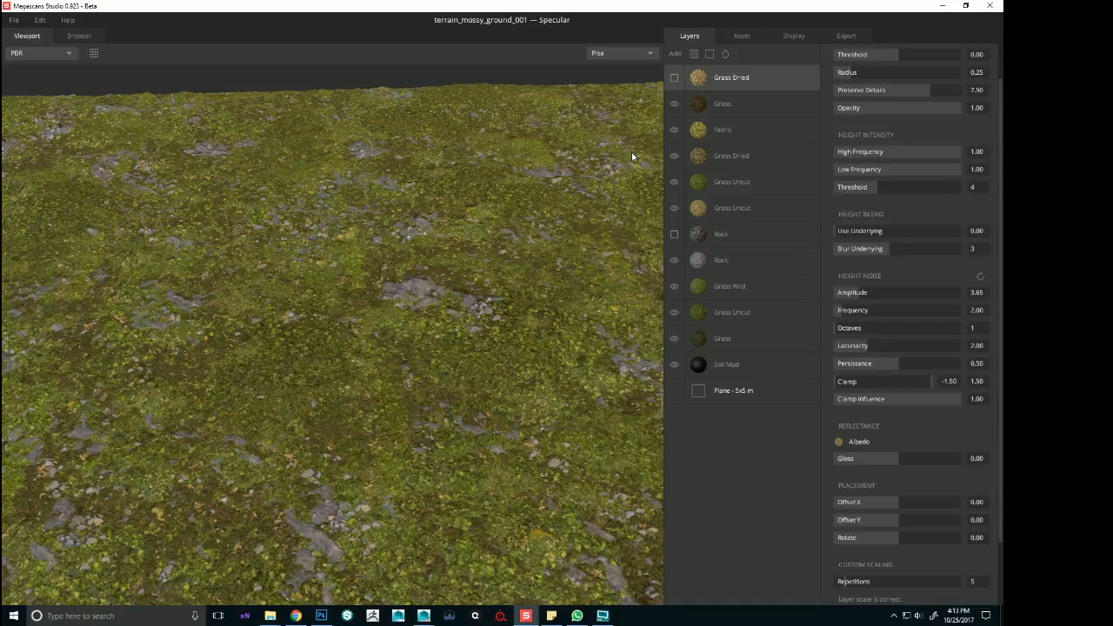
left_click(674, 79)
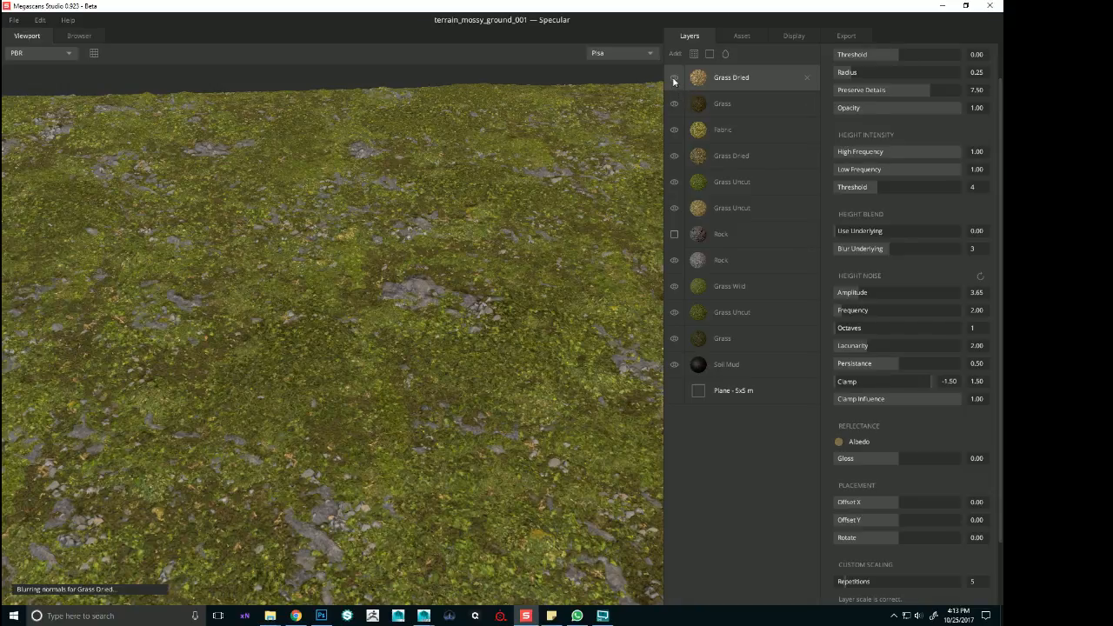
scroll(276, 207, "down", 5)
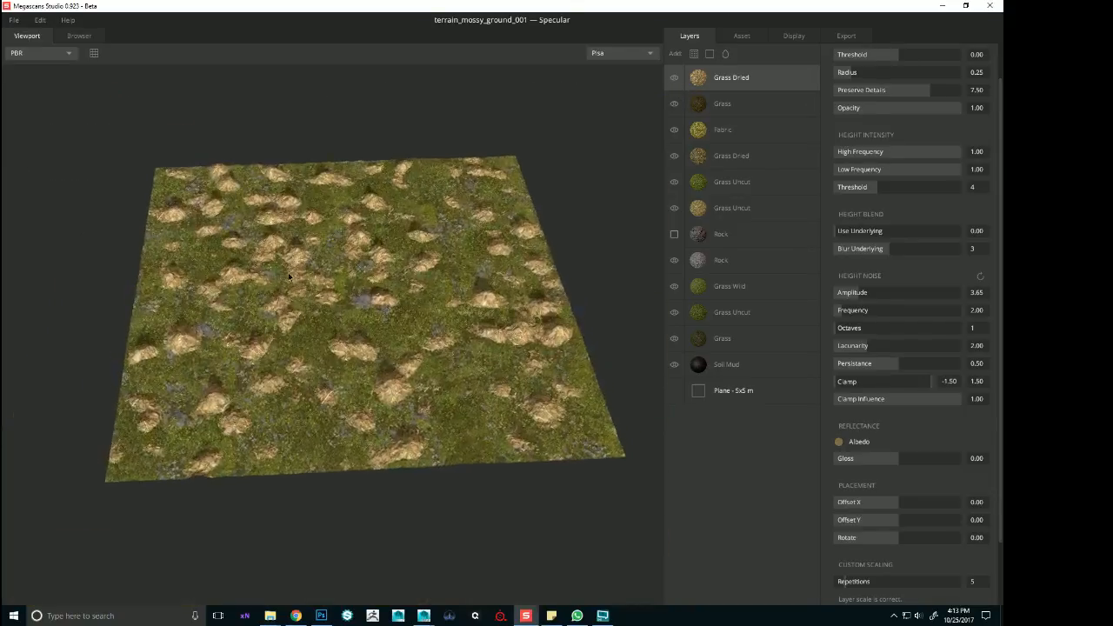
scroll(393, 335, "up", 10)
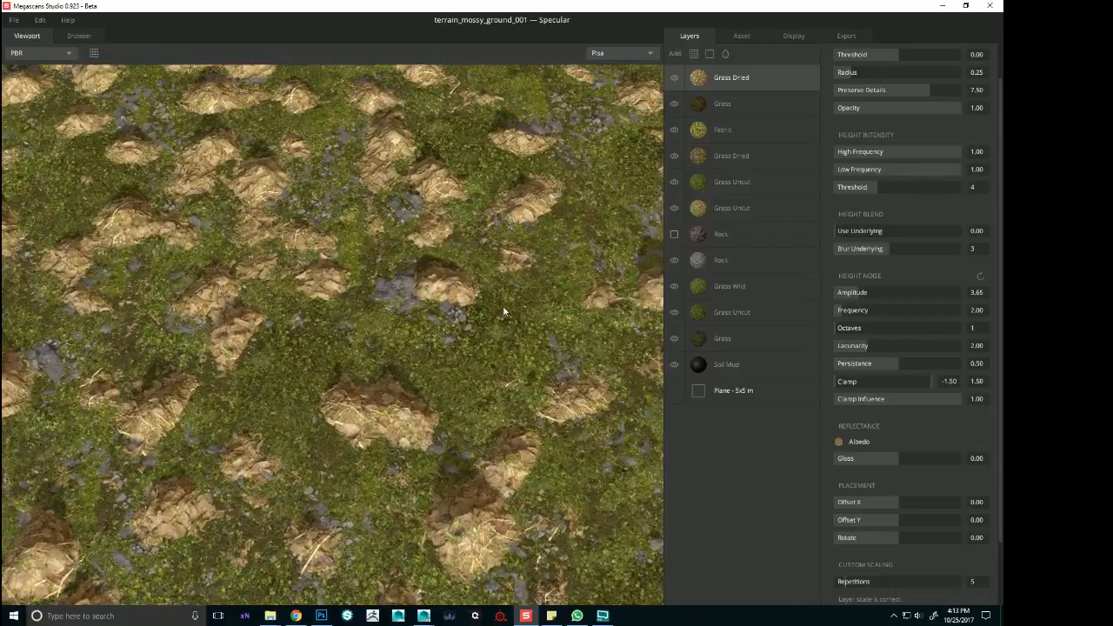
Set the new Grass Dried layer's noise frequency to 1.60 and its placement to Offset X -0.20 and Rotate -1.00
left_click_drag(848, 316, 840, 318)
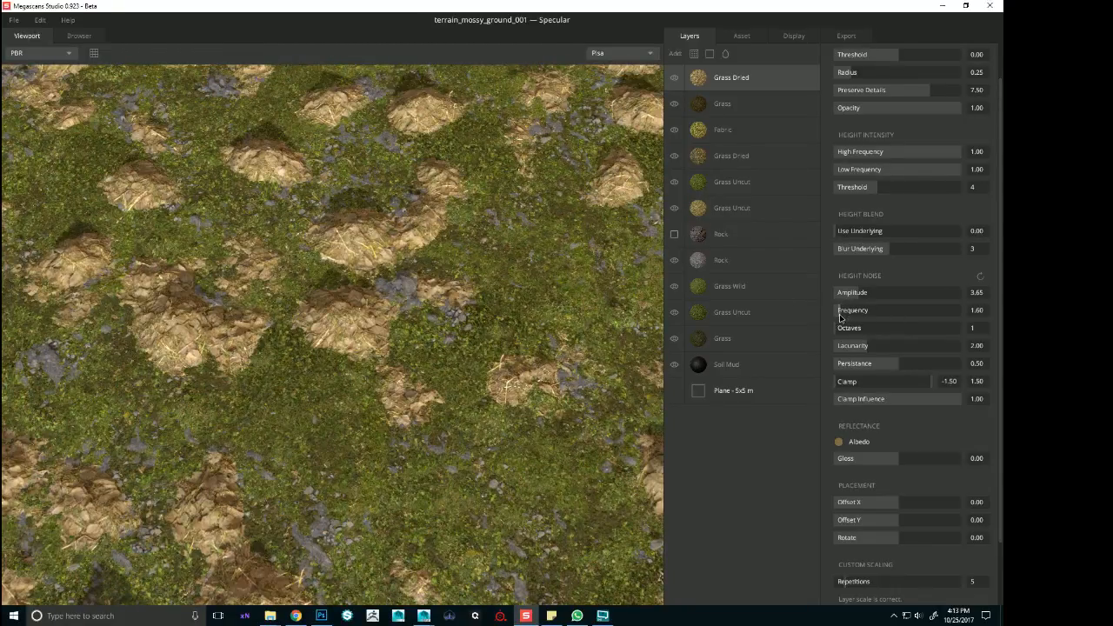
scroll(488, 360, "down", 5)
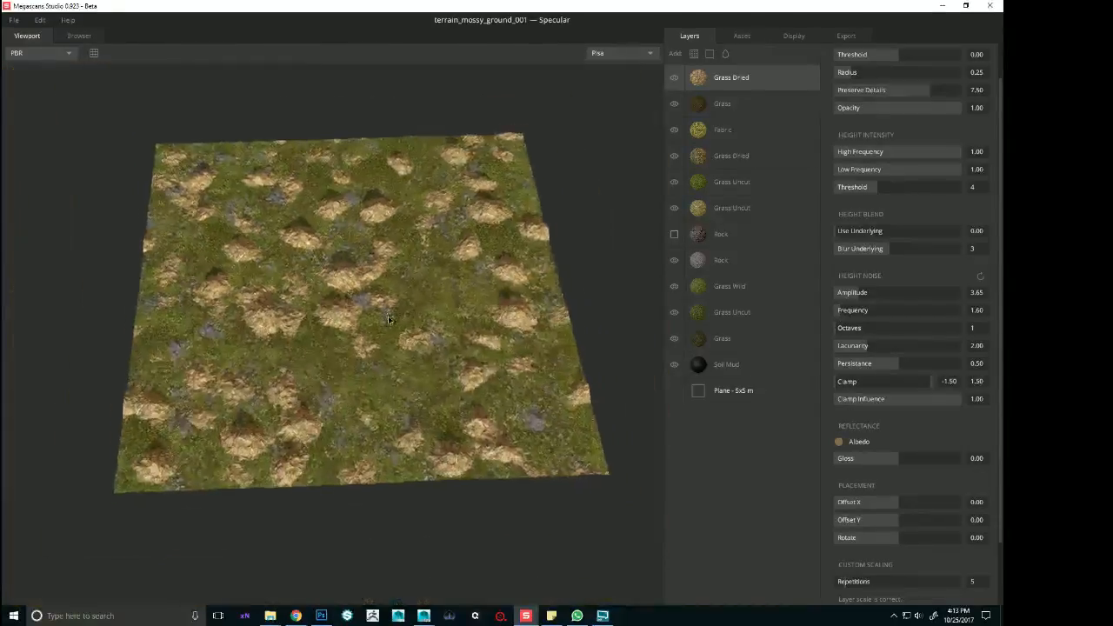
scroll(483, 352, "up", 4)
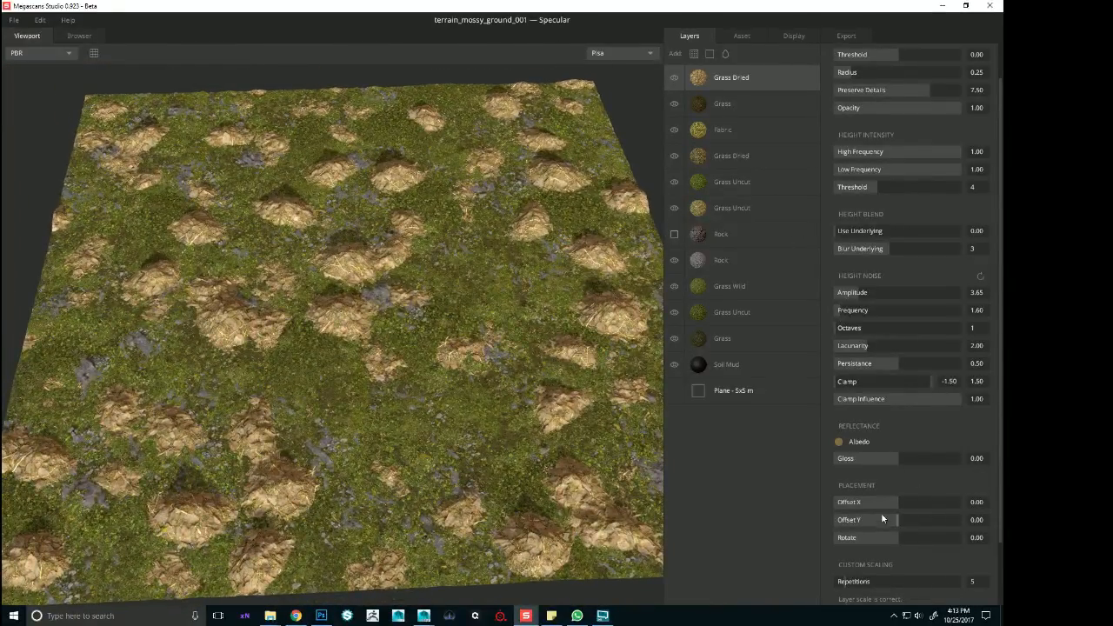
left_click_drag(881, 502, 872, 503)
left_click_drag(876, 543, 868, 545)
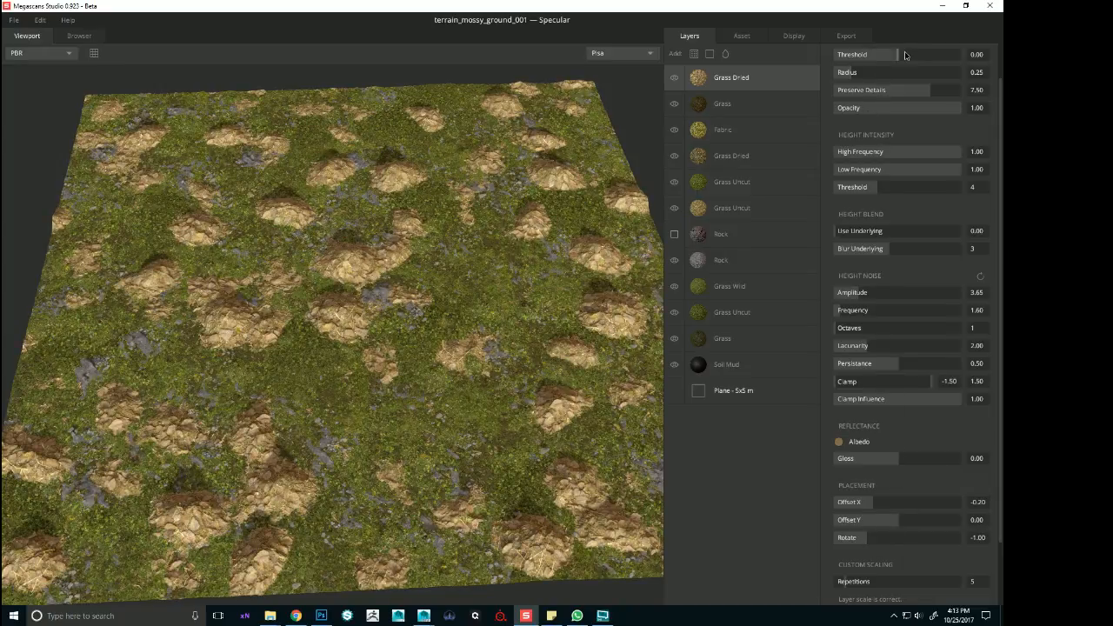
Set the Grass Dried layer's mask threshold to 0.15 and try a lower opacity of 0.71 before restoring 1.00
mouse_move(905, 54)
left_mouse_down()
mouse_move(871, 57)
mouse_move(908, 56)
left_mouse_up()
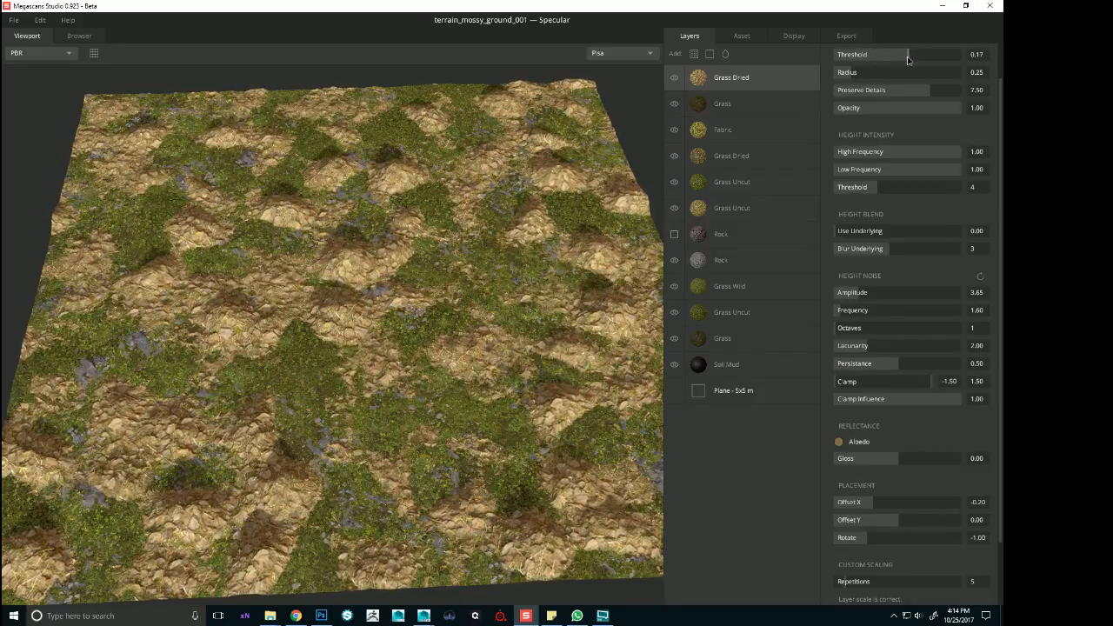
left_click(923, 108)
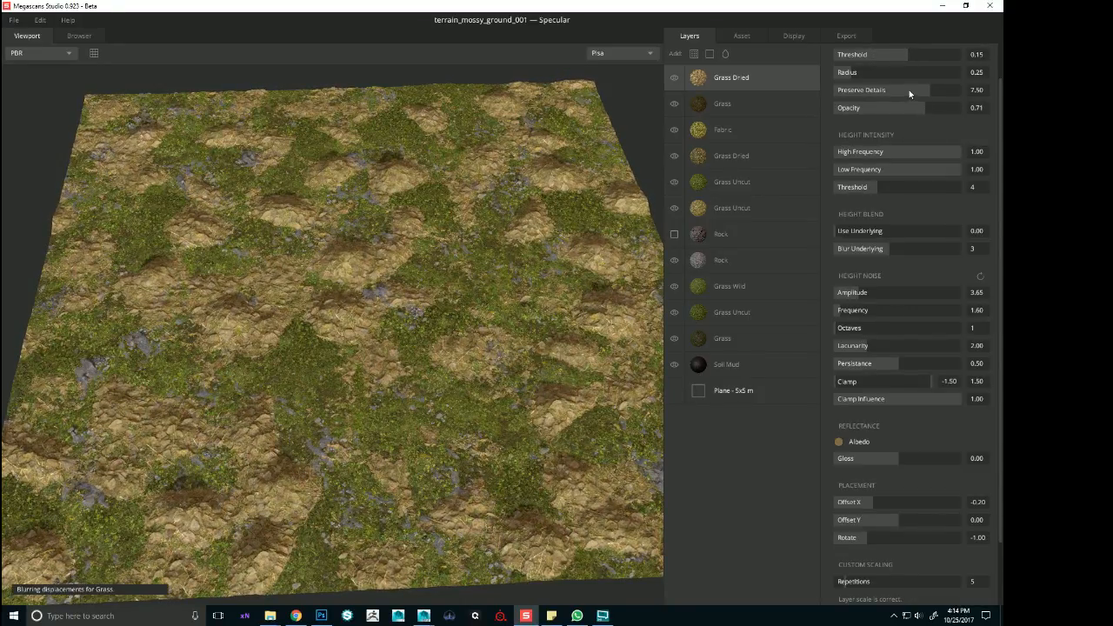
left_click_drag(940, 108, 983, 110)
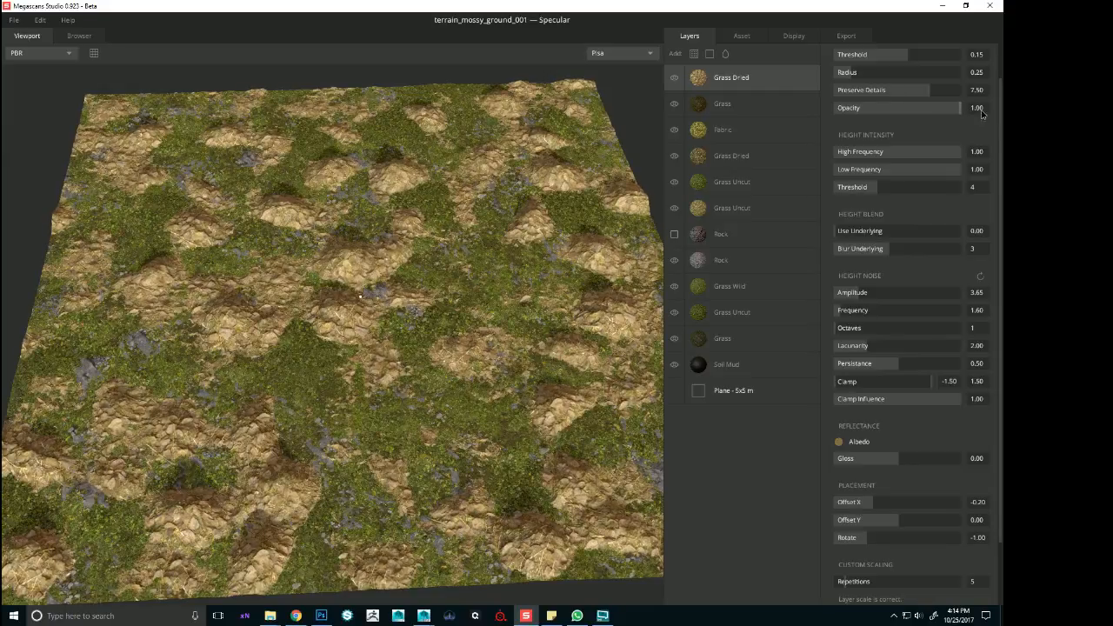
Set the layer's Use Underlying height blend to 0.20 and try a reduced High Frequency height intensity before restoring 1.00
left_click(905, 153)
left_click(861, 233)
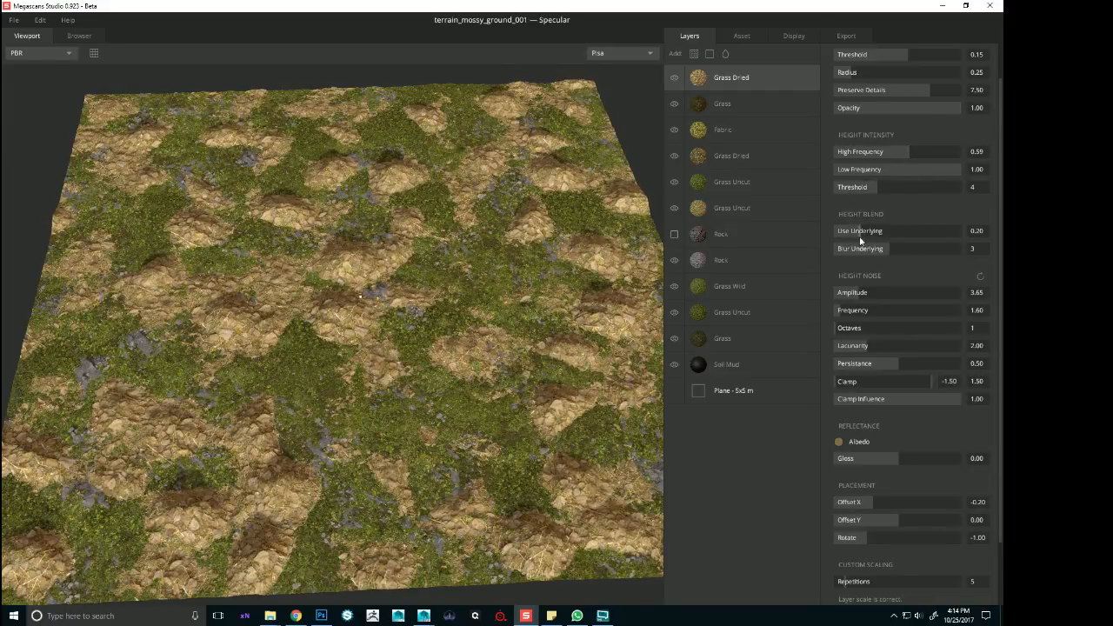
left_click_drag(933, 153, 945, 152)
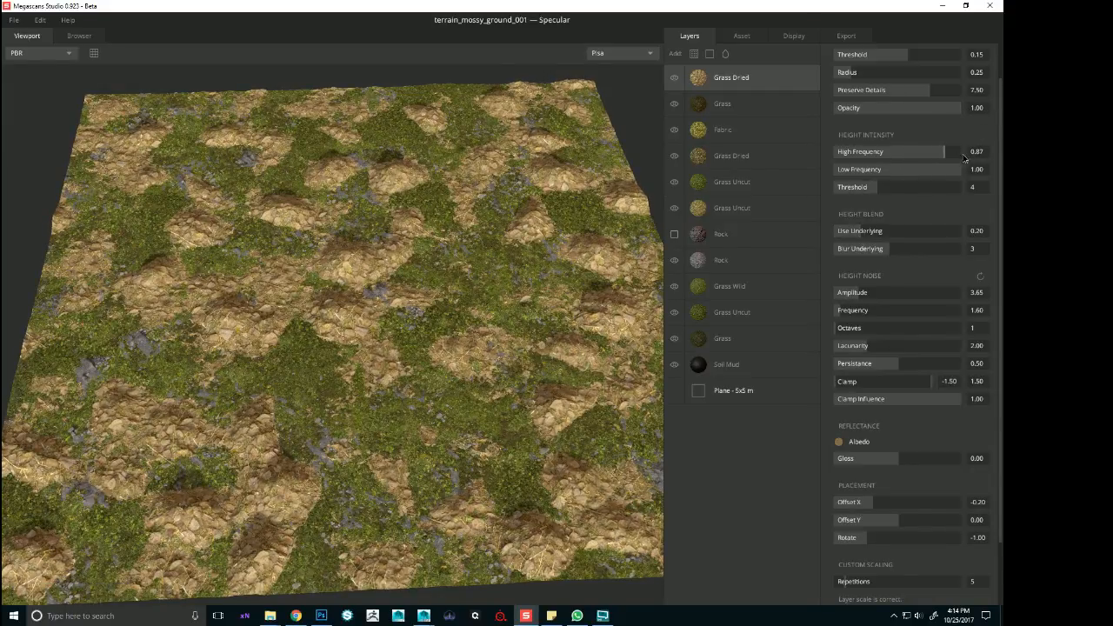
Set the Grass Dried layer's noise octaves to 3 and try 8 scaling repetitions before returning to 5
left_click(856, 334)
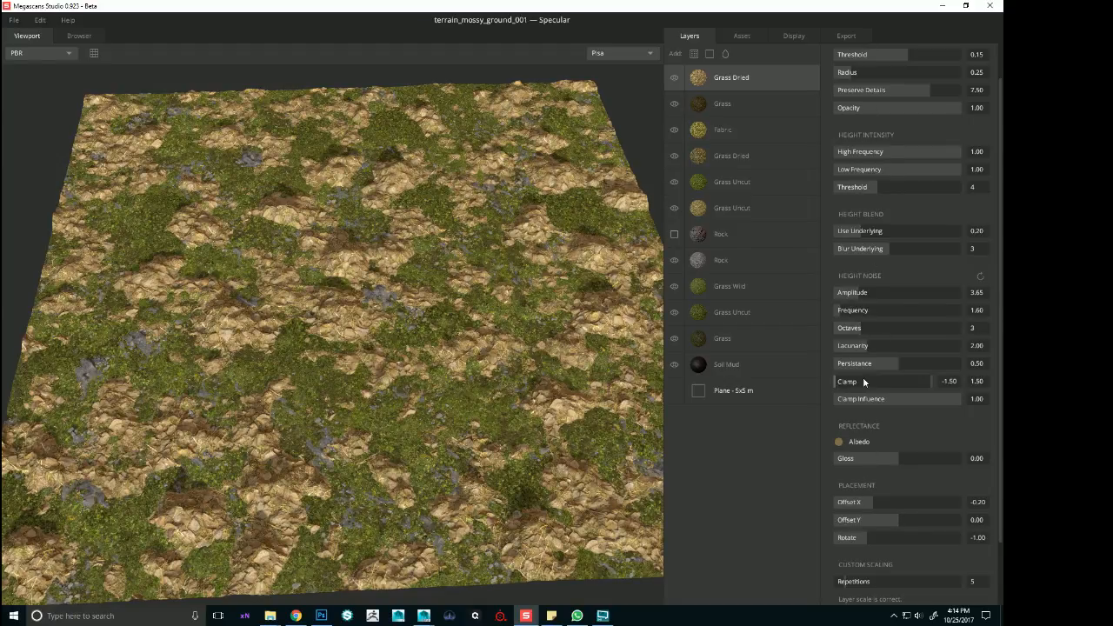
left_click_drag(849, 589, 852, 590)
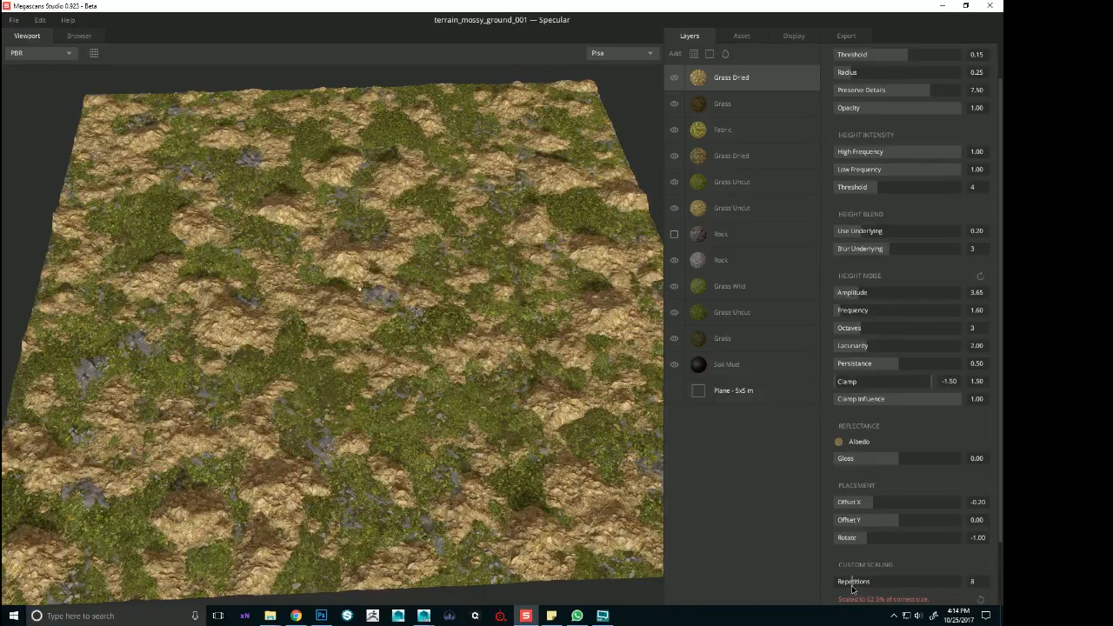
left_click_drag(855, 589, 847, 589)
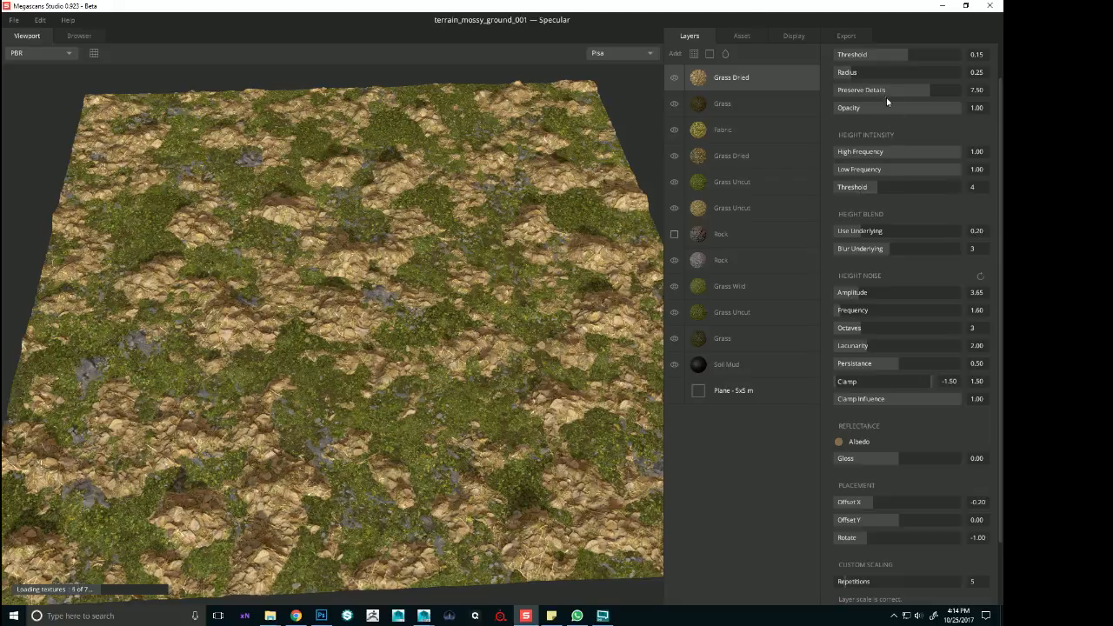
Lower the Grass Dried layer's height noise amplitude to 0.58 and check the flattened leaf cover up close
left_click(841, 296)
left_click(841, 296)
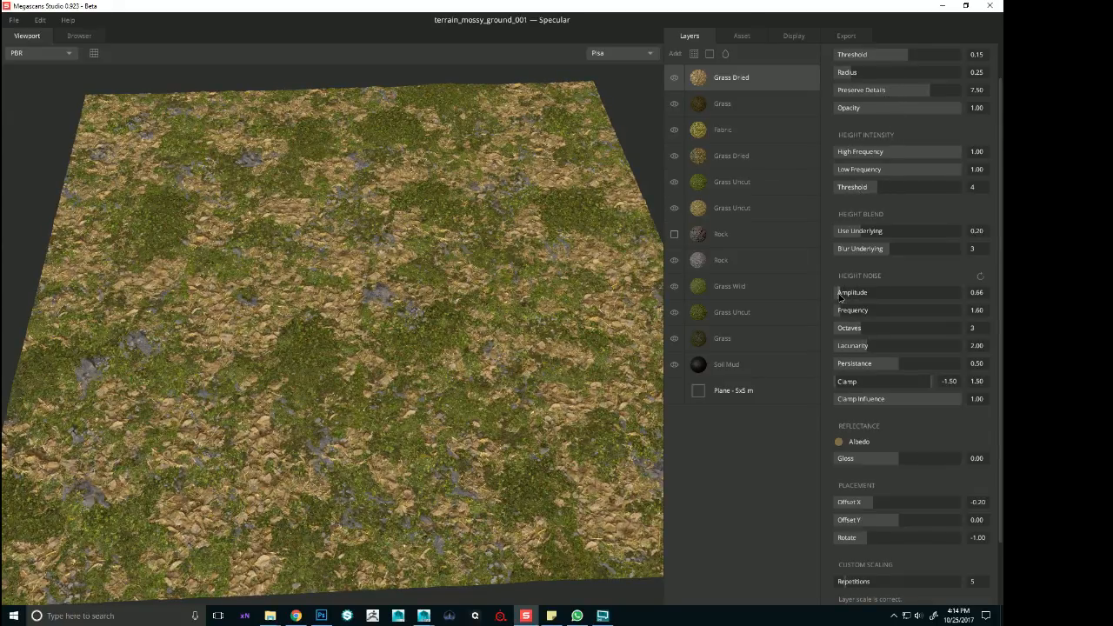
left_click(839, 296)
scroll(436, 355, "up", 5)
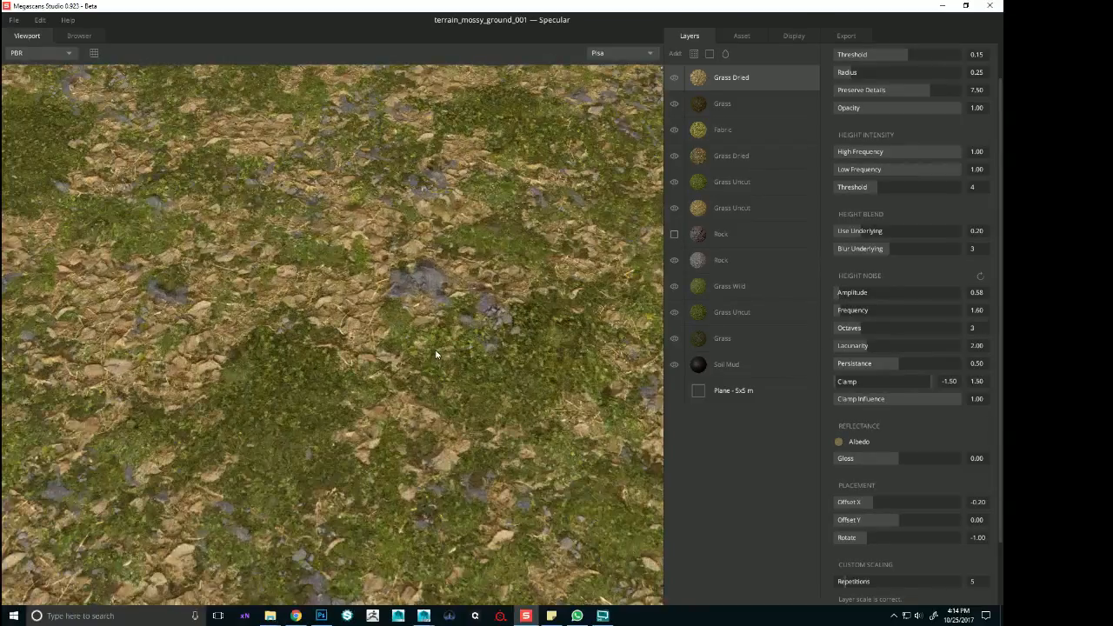
scroll(437, 355, "down", 5)
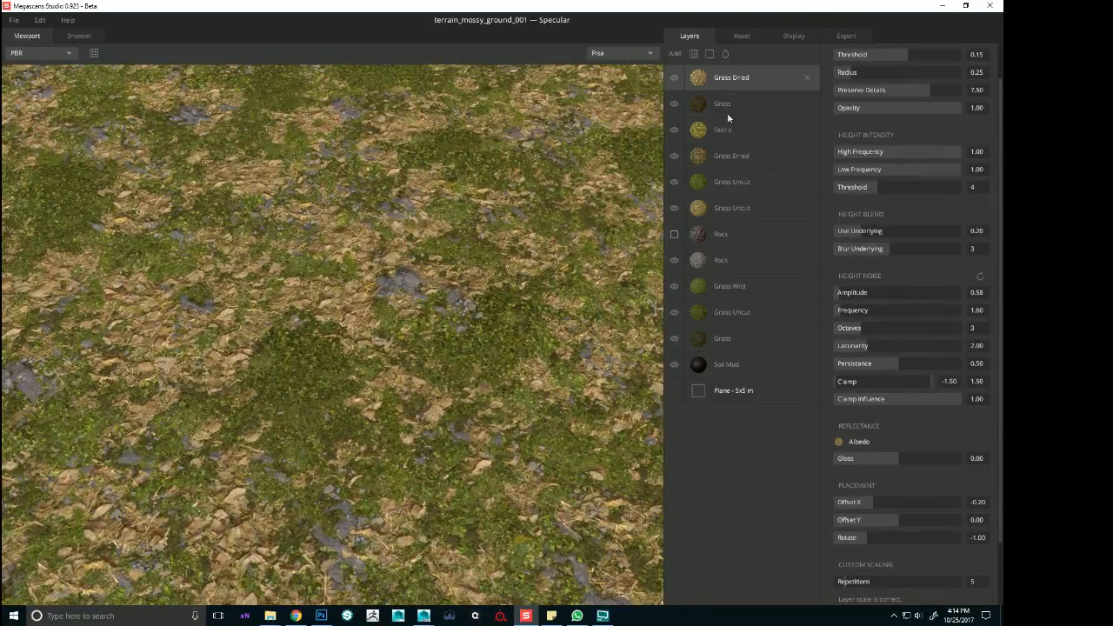
Try the leafy Grass Dried layer directly below and then directly above the visible Rock layer, checking the terrain each time
left_click(731, 266)
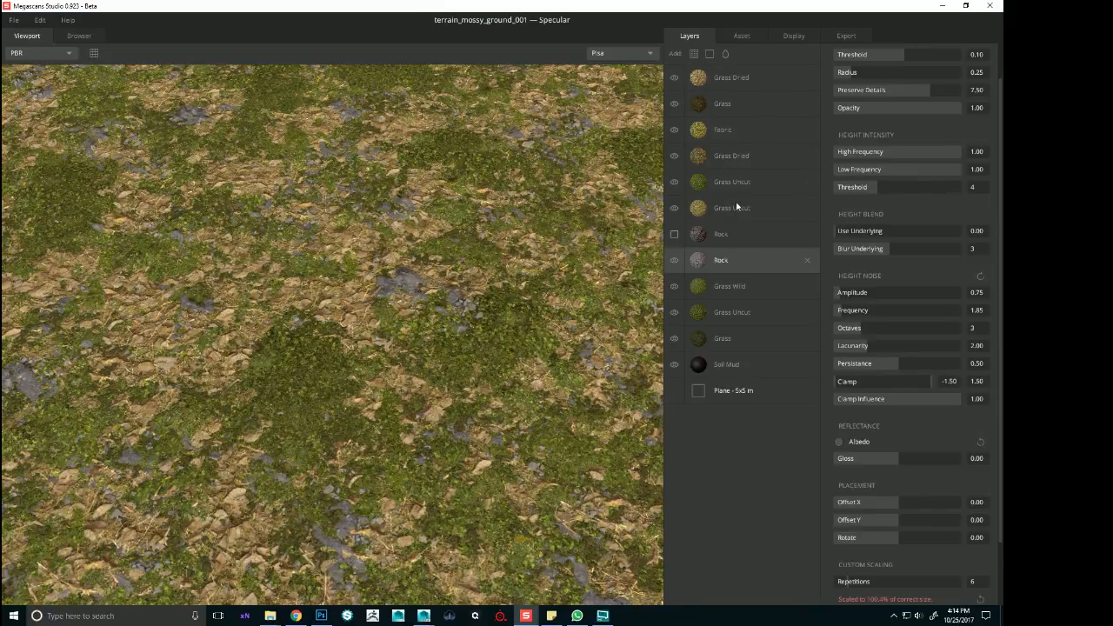
left_click_drag(738, 77, 751, 271)
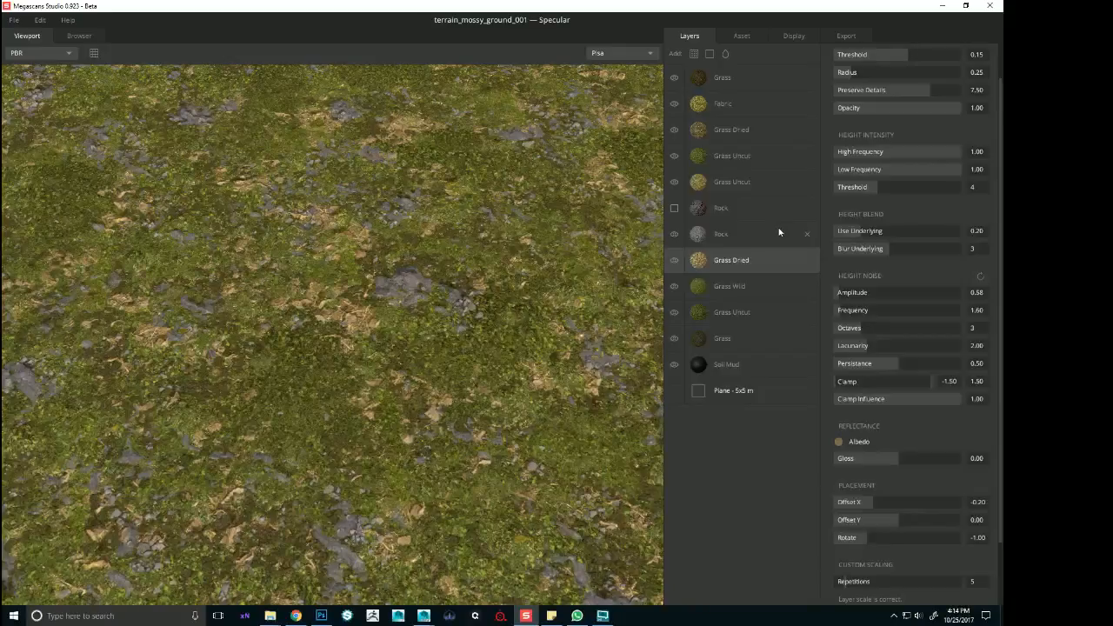
scroll(361, 232, "down", 5)
scroll(362, 232, "up", 5)
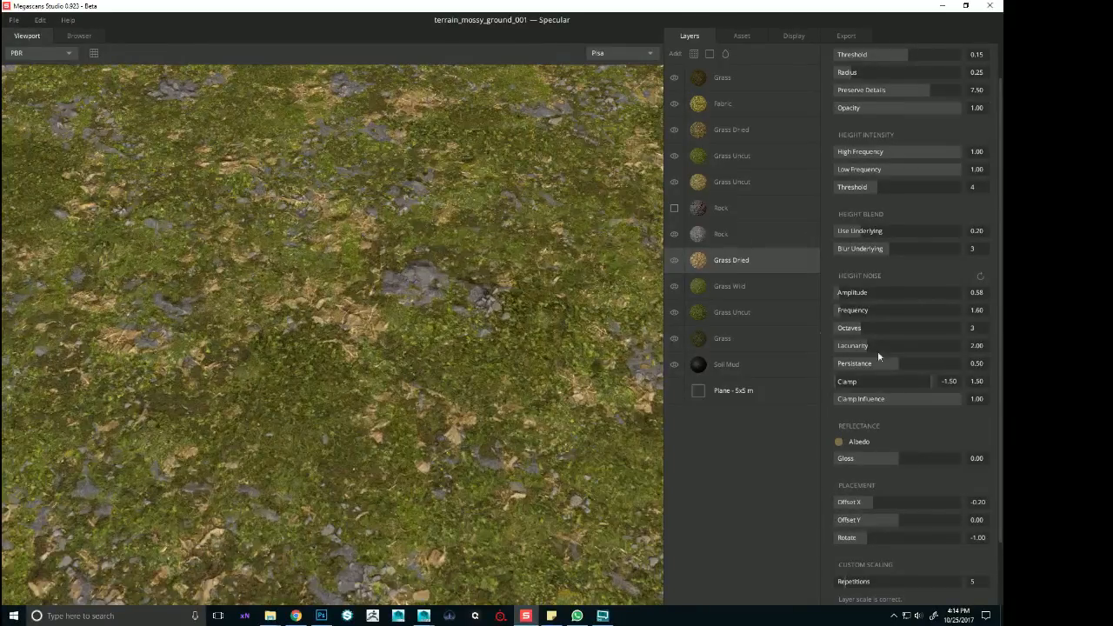
left_click_drag(754, 275, 763, 223)
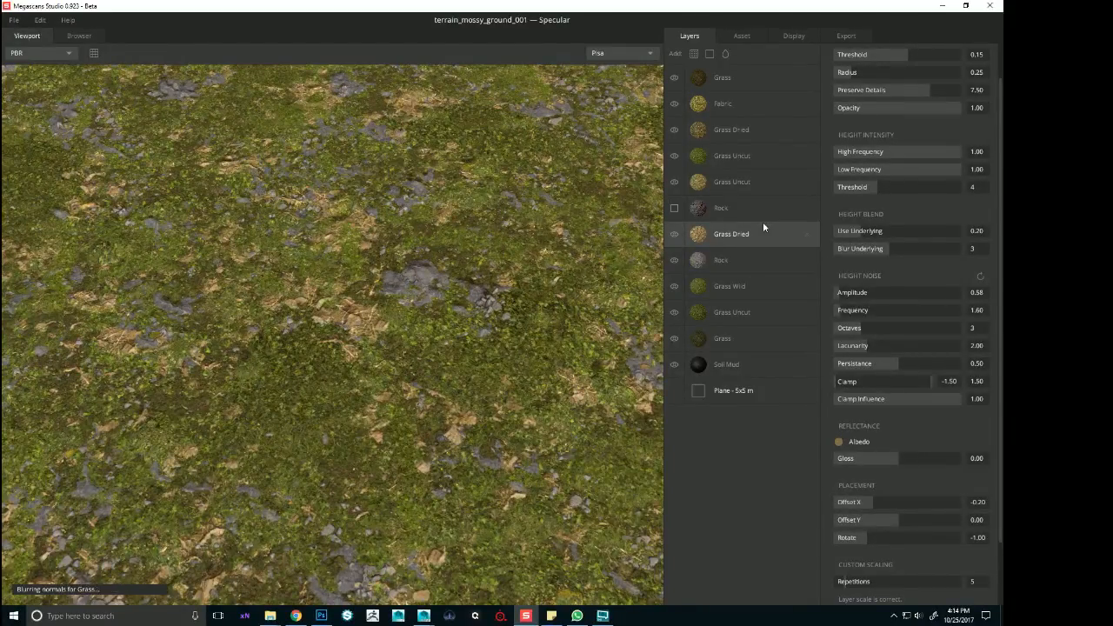
scroll(513, 278, "down", 2)
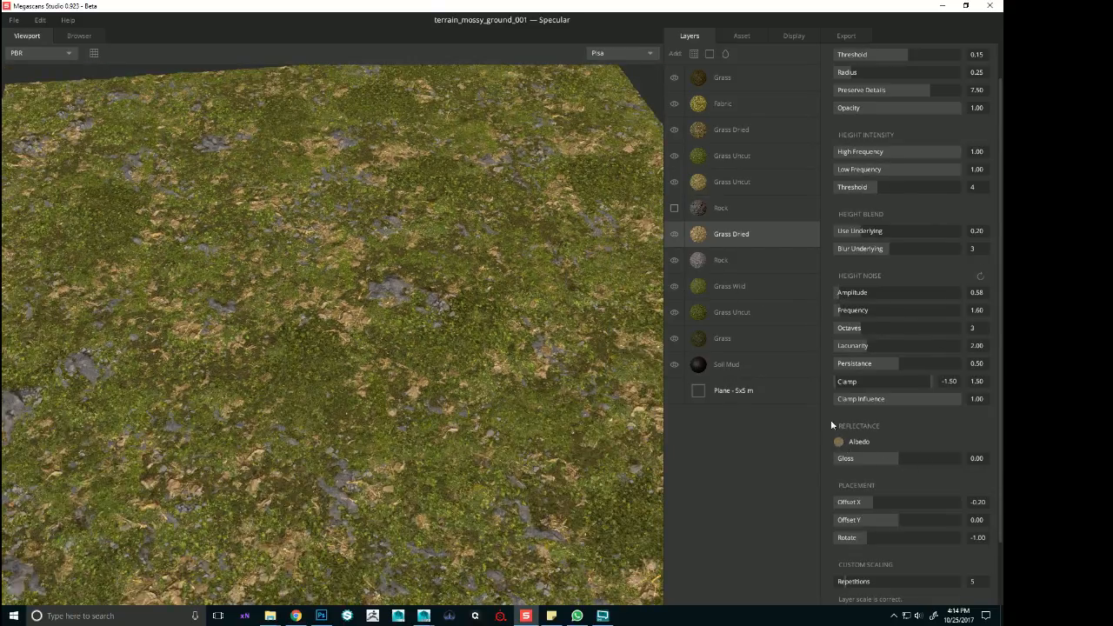
Move the leafy Grass Dried layer up the stack to just beneath the top Grass layer and view the whole terrain
left_click_drag(728, 241, 743, 97)
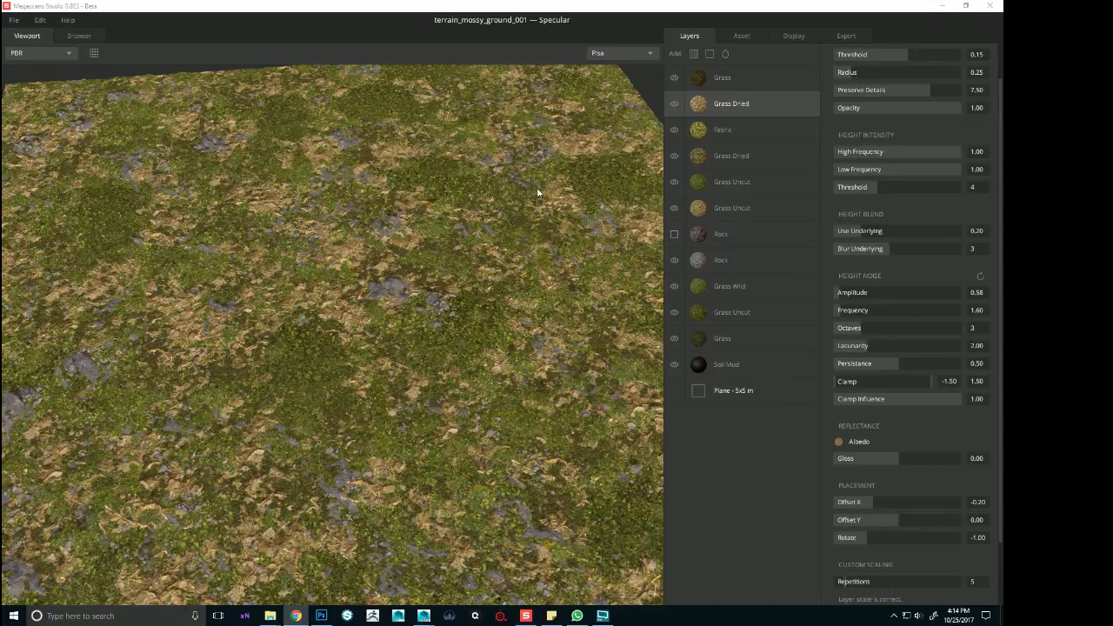
left_click(419, 334)
scroll(418, 334, "down", 3)
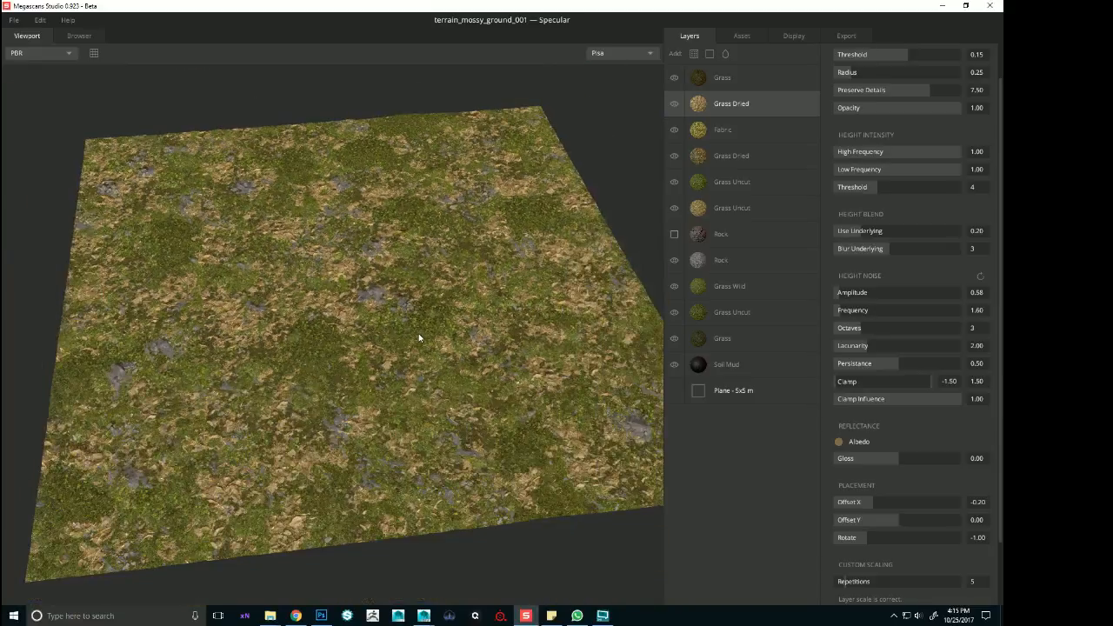
Try a dark green albedo tint on the leafy Grass Dried layer, with value 29, hue 83 and altered saturation
left_click(838, 442)
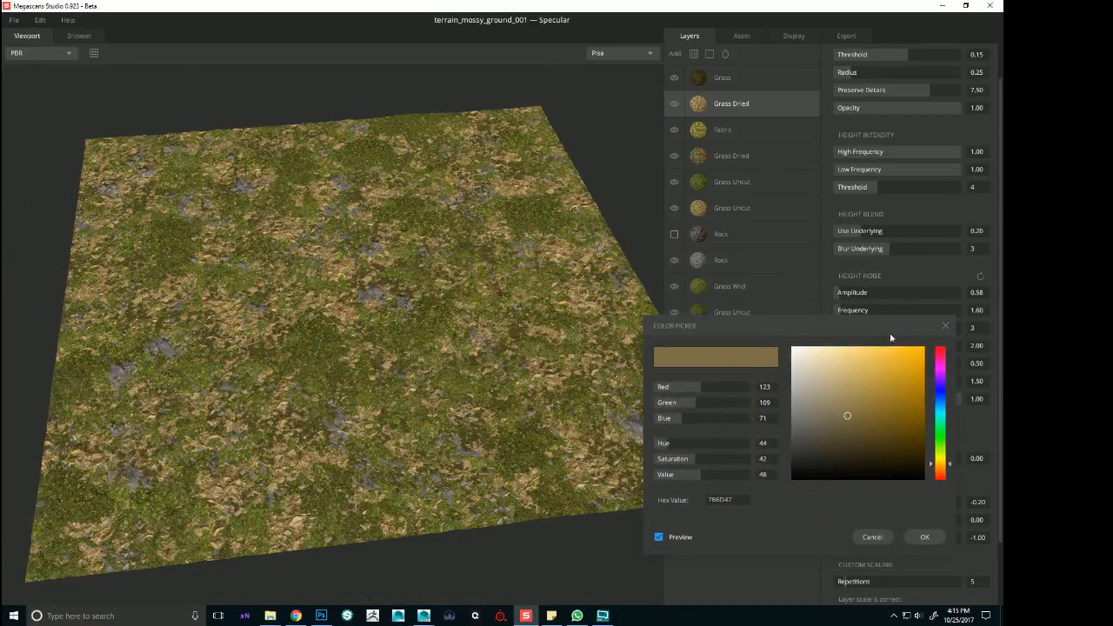
left_click_drag(676, 476, 682, 473)
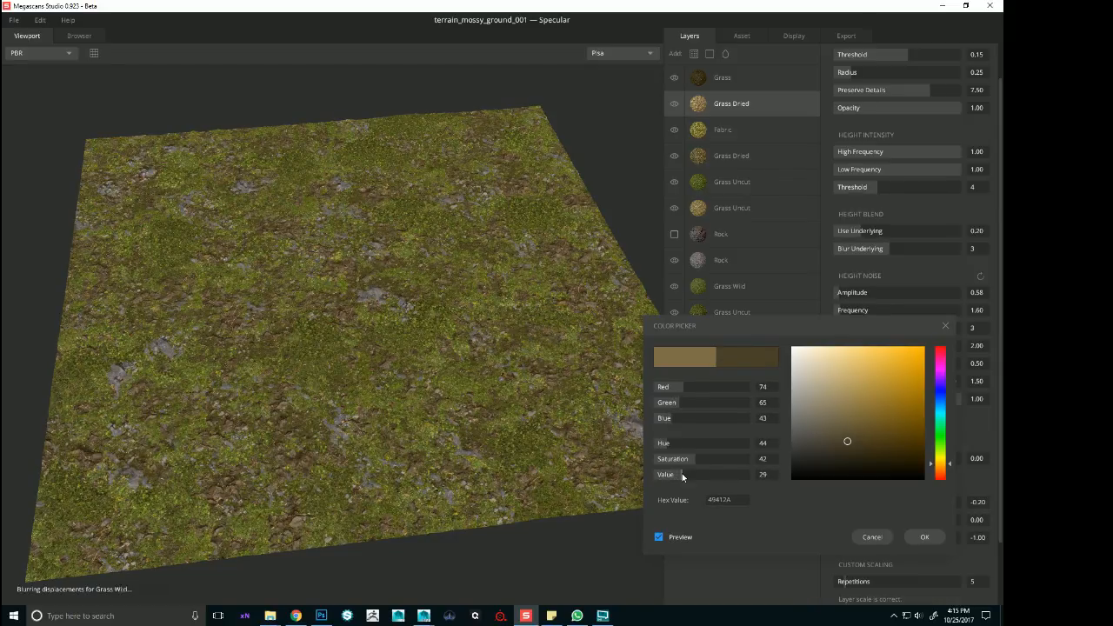
left_click(671, 447)
left_click_drag(671, 447, 677, 449)
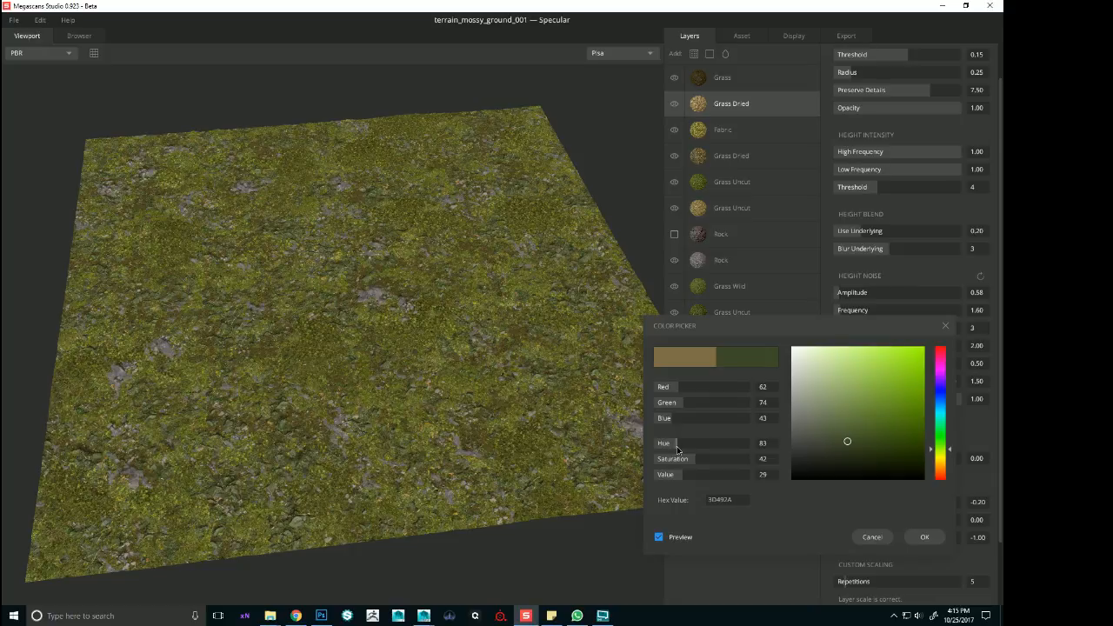
left_click(721, 461)
mouse_move(719, 462)
left_mouse_down()
mouse_move(671, 463)
mouse_move(716, 467)
left_mouse_up()
left_click(886, 539)
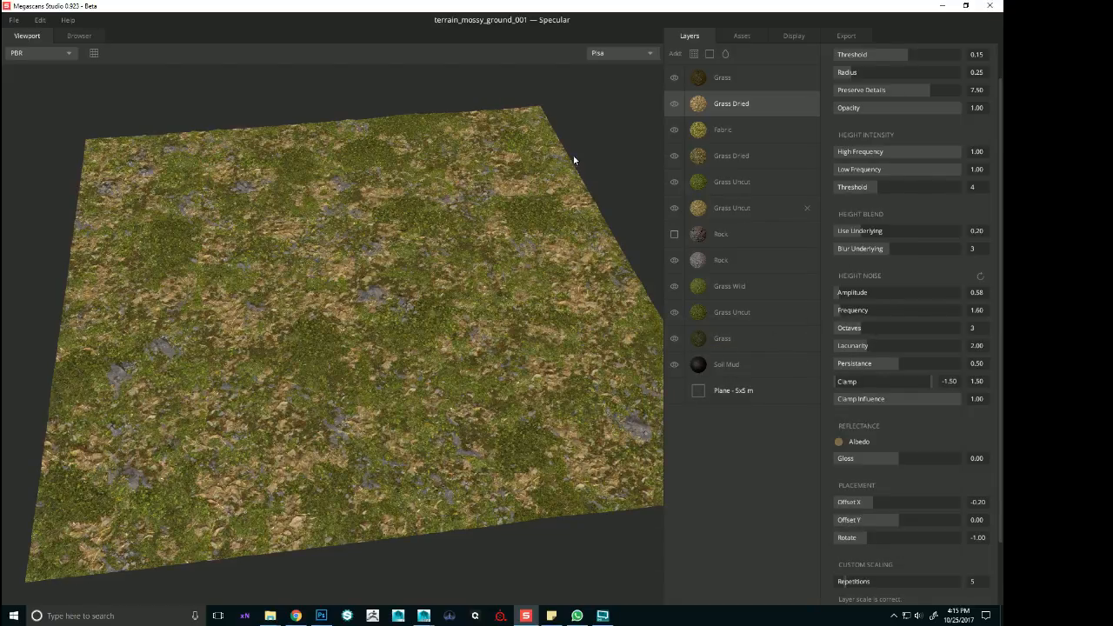
Try shifting the Grass Dried layer's albedo tint to a hue of 48
left_click(838, 442)
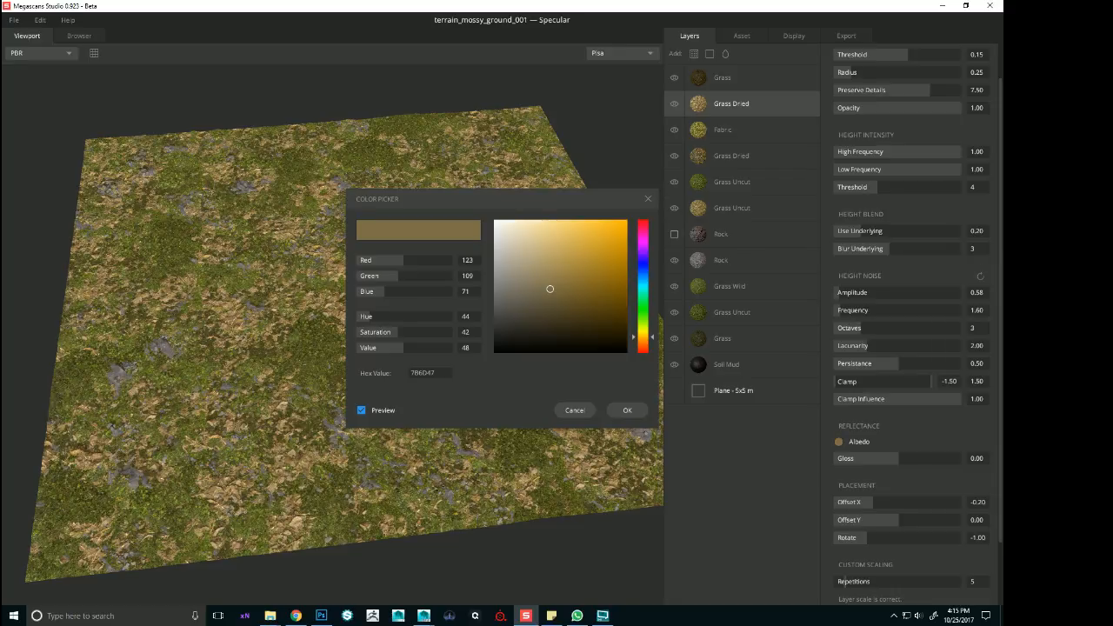
key("alt+Tab")
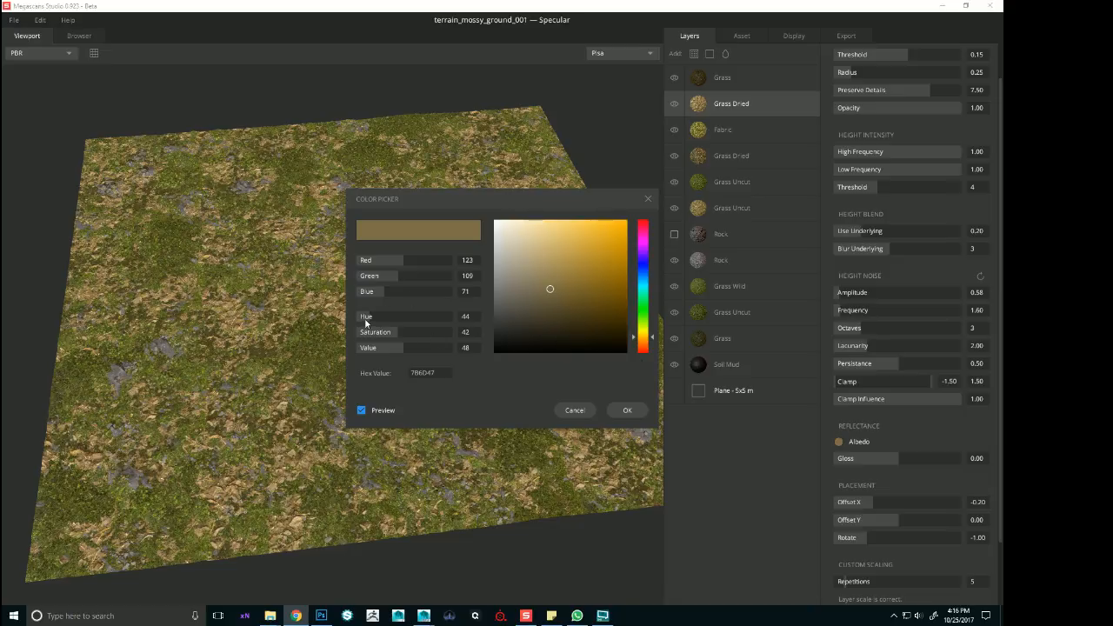
left_click_drag(365, 322, 371, 320)
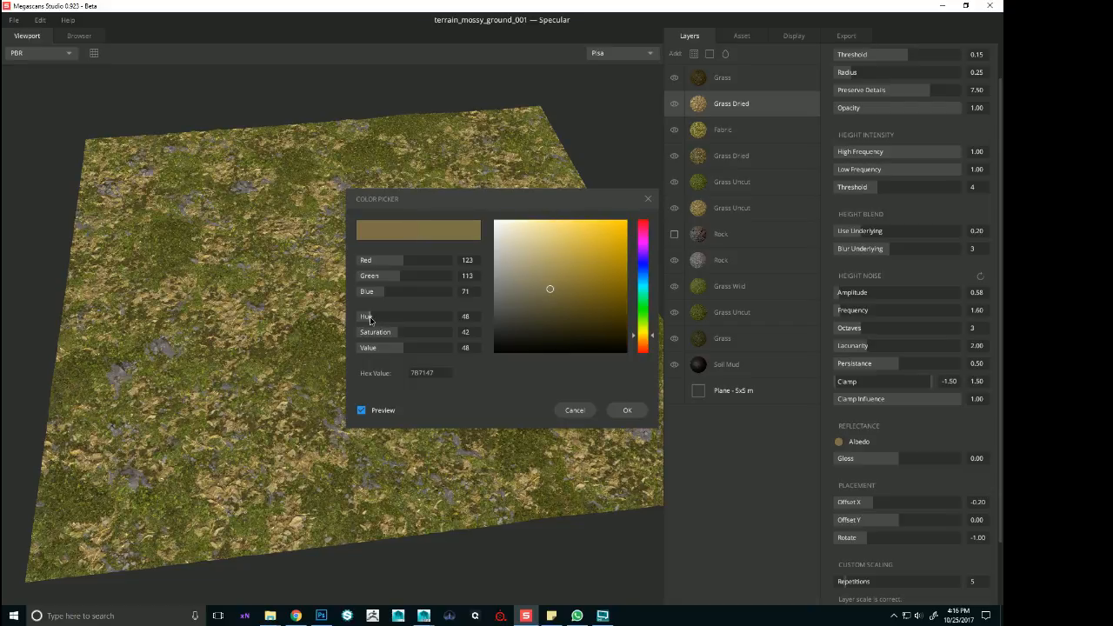
left_click(579, 410)
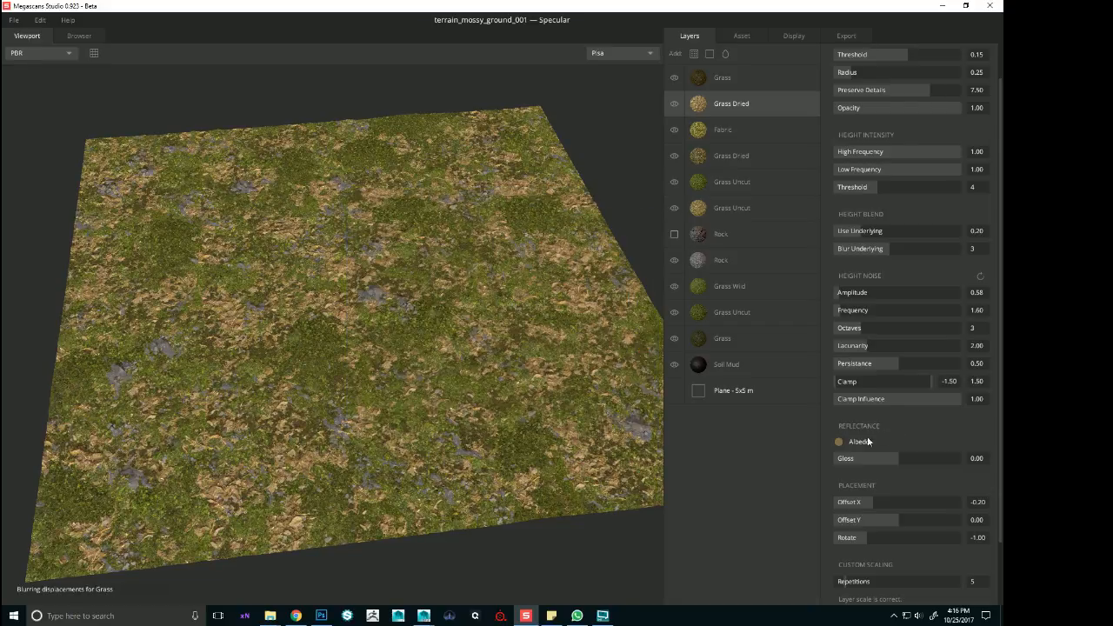
Try a darker, less saturated albedo tint on the Grass Dried layer, with saturation 33 and value 27
left_click(840, 441)
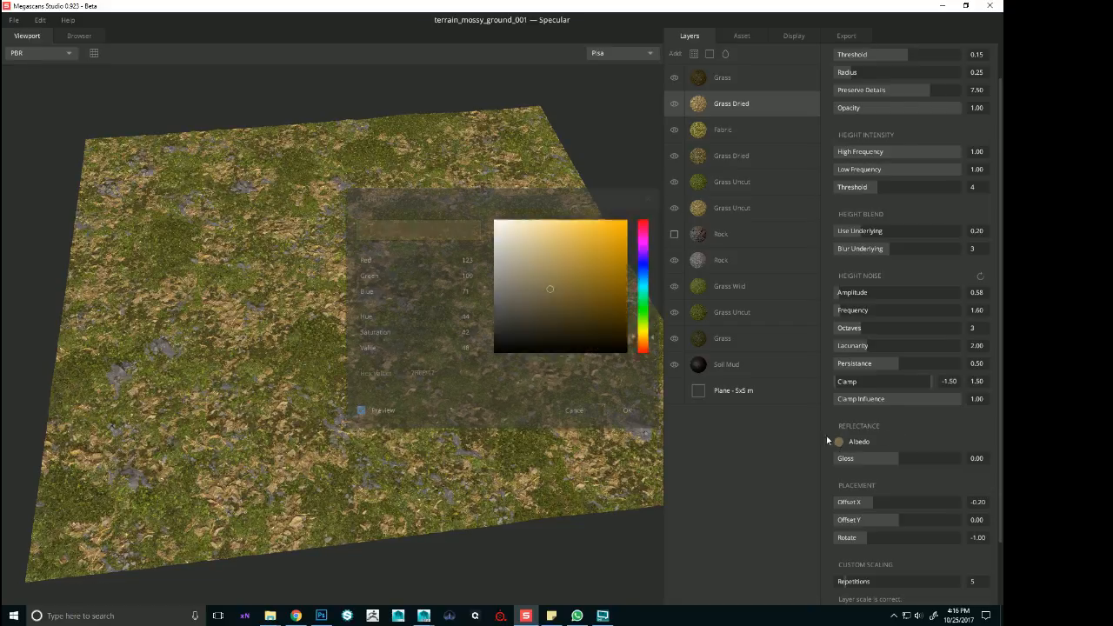
left_click(378, 349)
left_click_drag(379, 351, 388, 335)
left_click(626, 412)
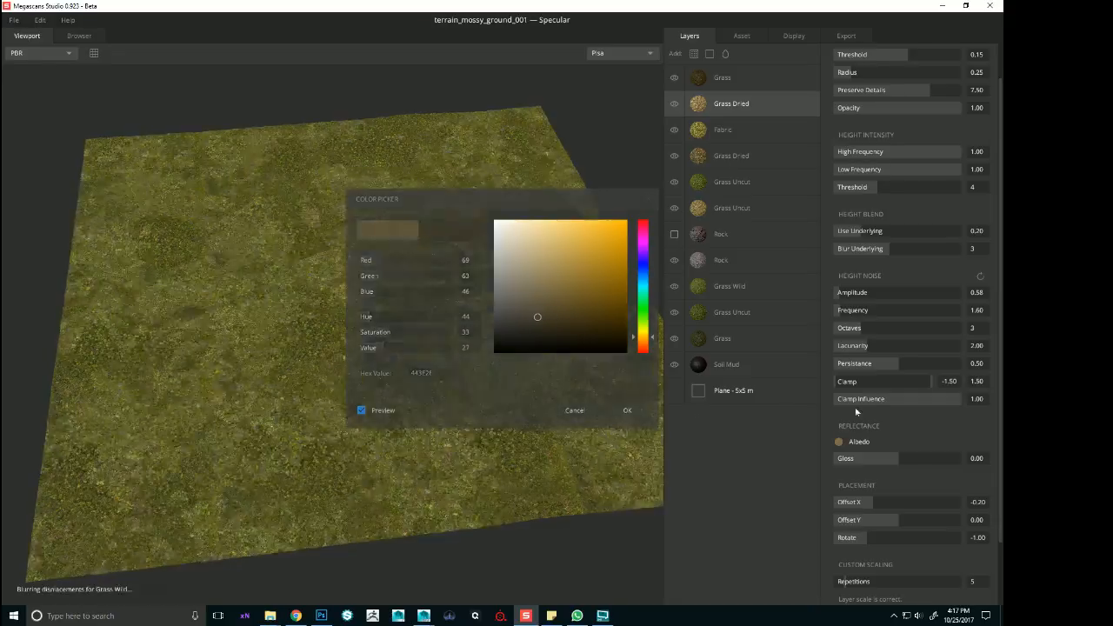
Darken the Grass Dried layer's albedo tint to value 25, trying hue 66 before returning to 44 and checking the ground up close
left_click(839, 441)
left_click(379, 349)
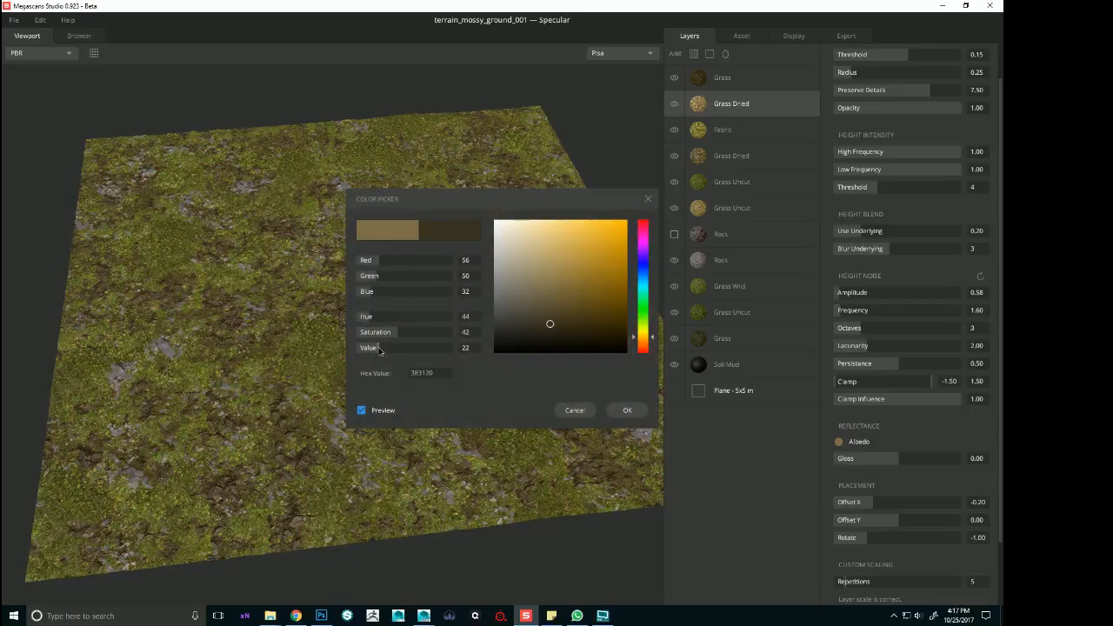
left_click(381, 349)
left_click_drag(372, 321, 375, 323)
scroll(227, 357, "up", 3)
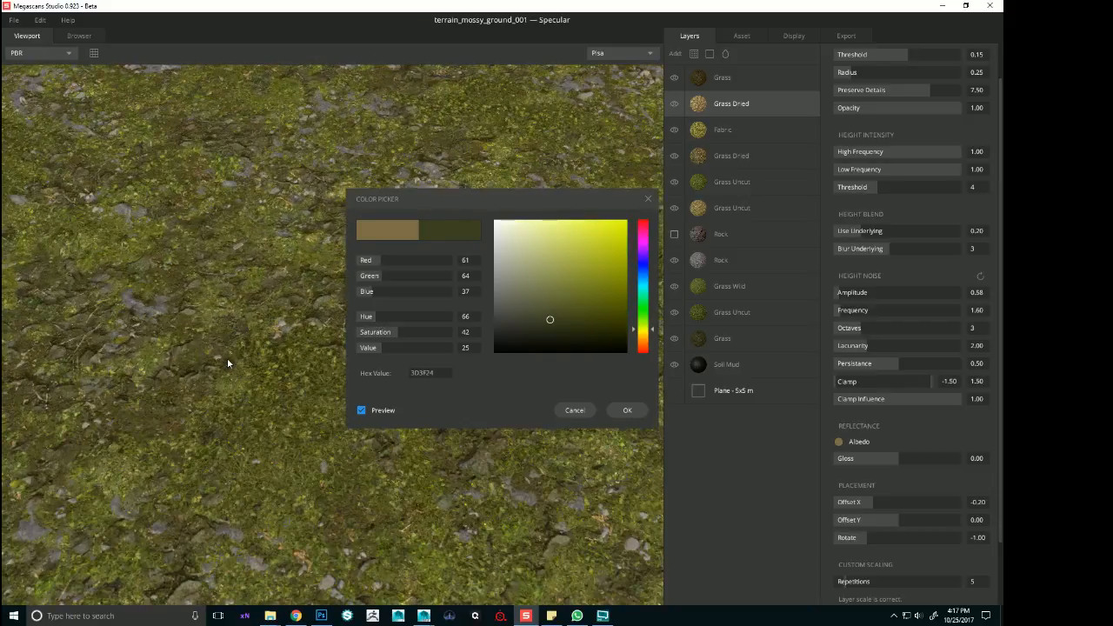
left_click_drag(227, 357, 166, 399)
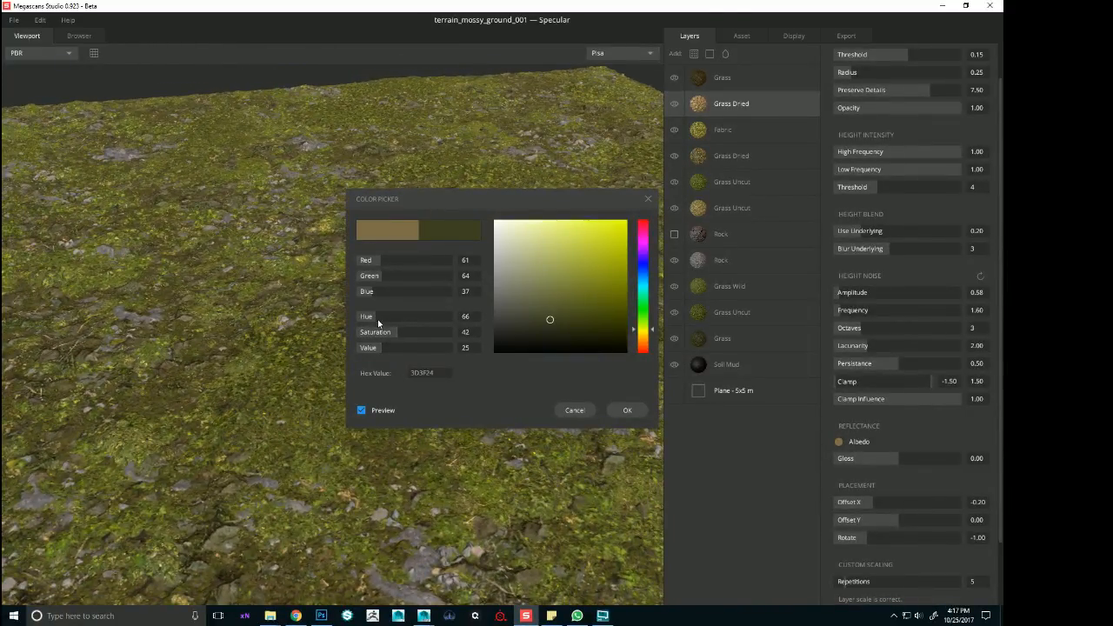
left_click_drag(377, 319, 368, 320)
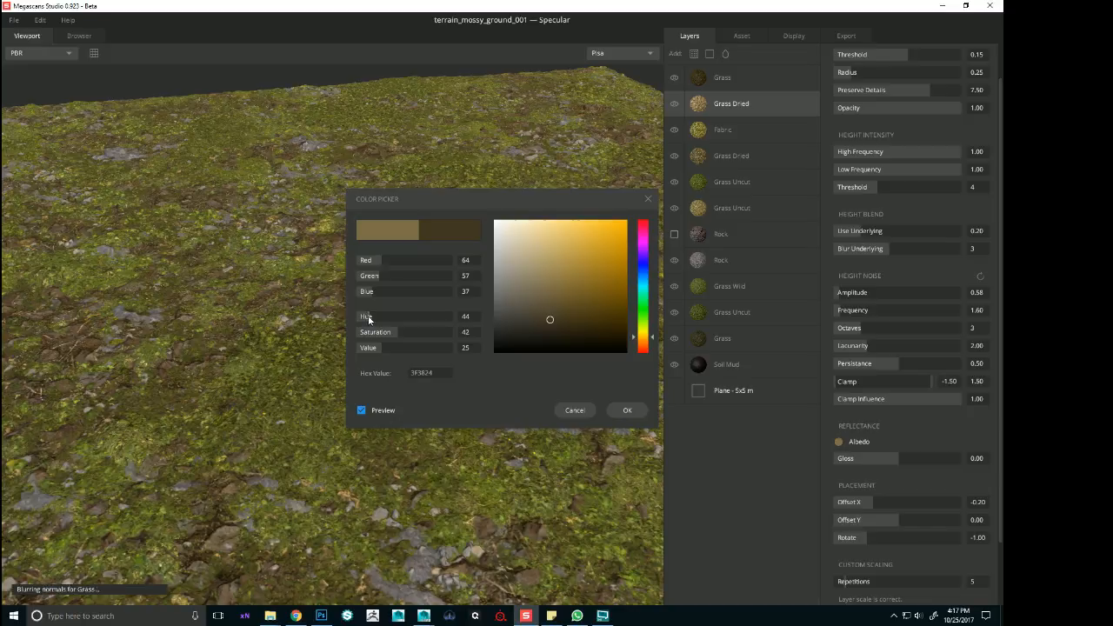
left_click_drag(277, 312, 160, 430)
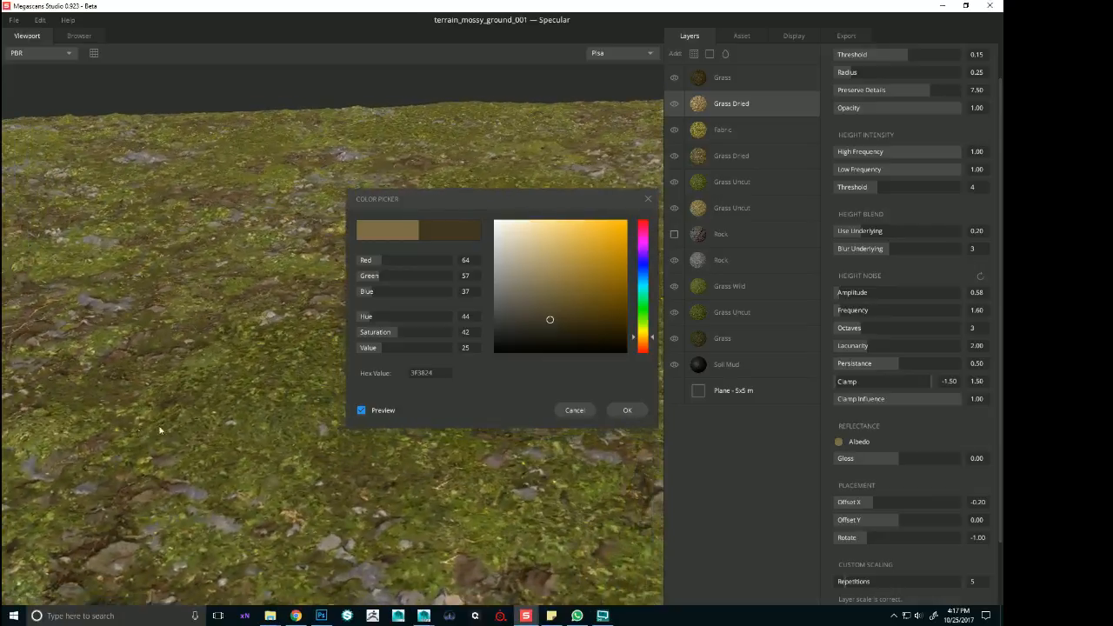
left_click(617, 412)
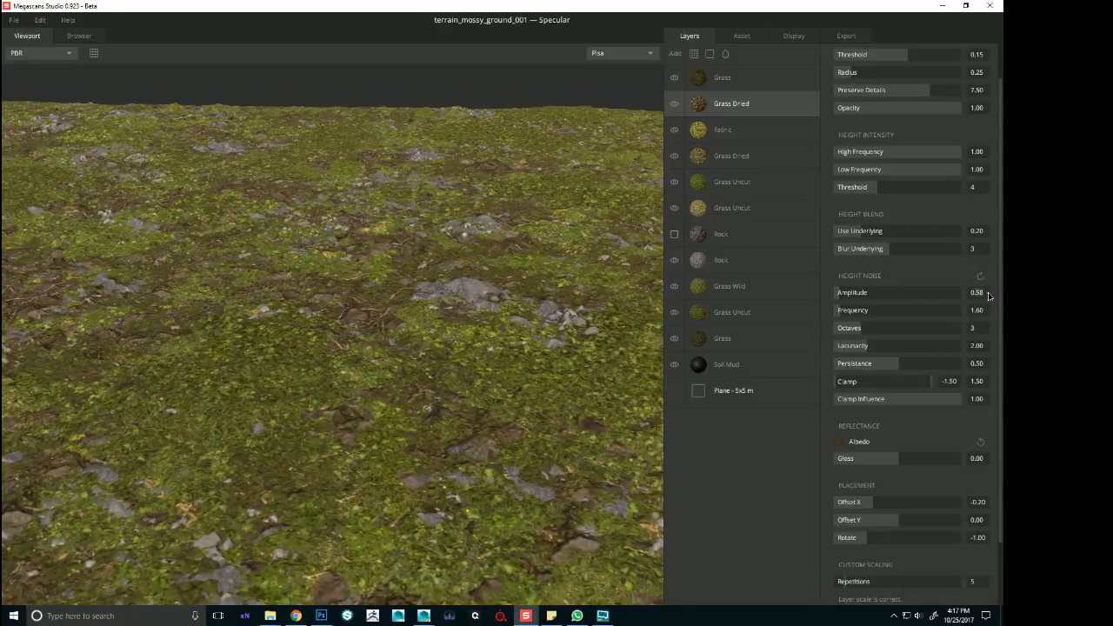
Set the Grass Dried layer's height noise amplitude to 0.60 and check the terrain from afar and up close
key("Return")
left_click_drag(415, 343, 190, 218)
right_click_drag(190, 218, 418, 314)
left_click_drag(417, 314, 316, 303)
right_click_drag(317, 303, 365, 326)
left_click_drag(365, 326, 358, 292)
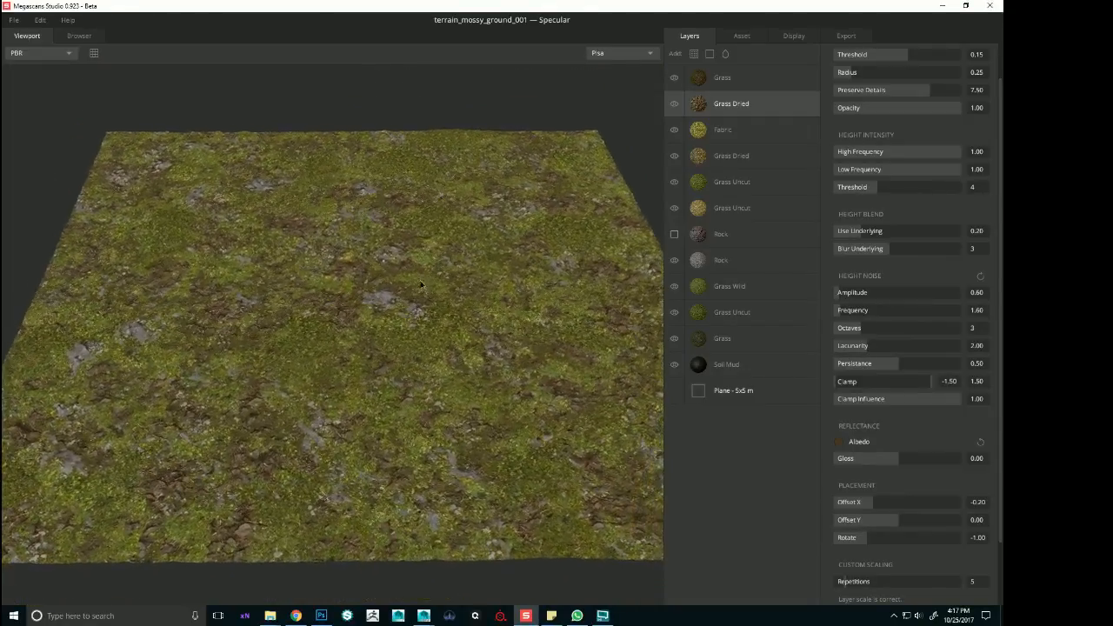
right_click_drag(359, 292, 498, 361)
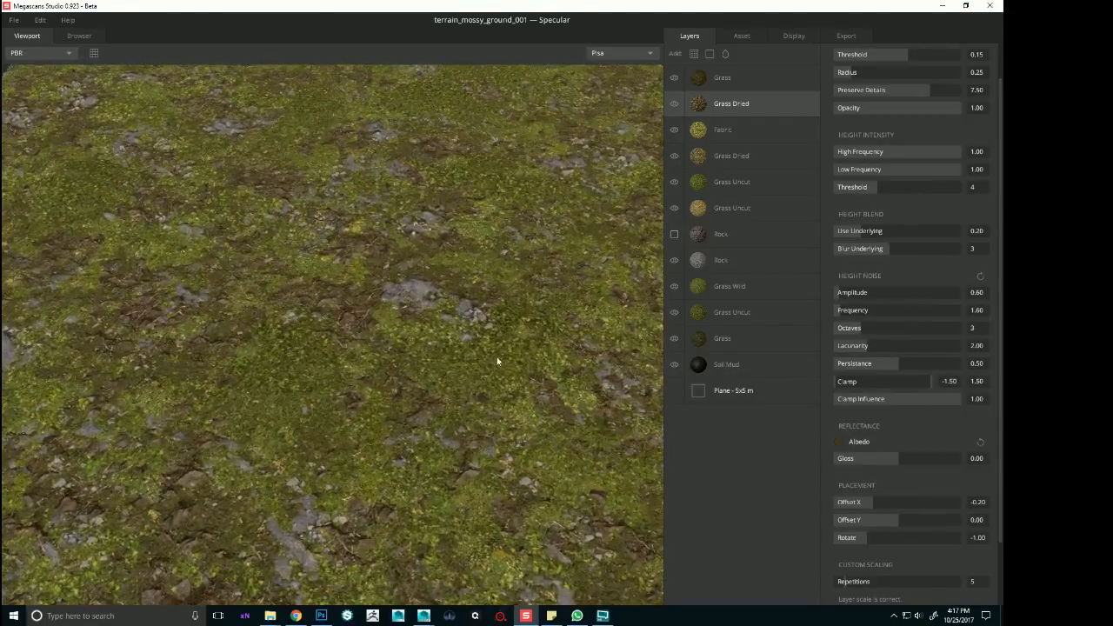
Try raising the saturation of the Grass Dried layer's albedo tint to 53
left_click(839, 445)
left_click(408, 333)
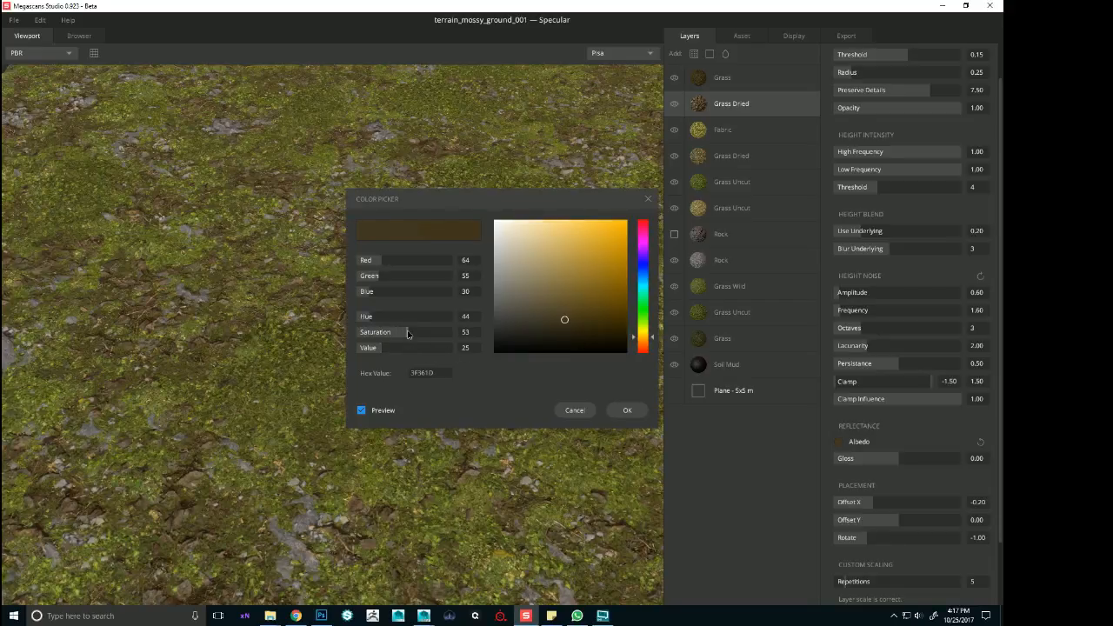
left_click(565, 410)
left_click_drag(554, 399, 463, 328)
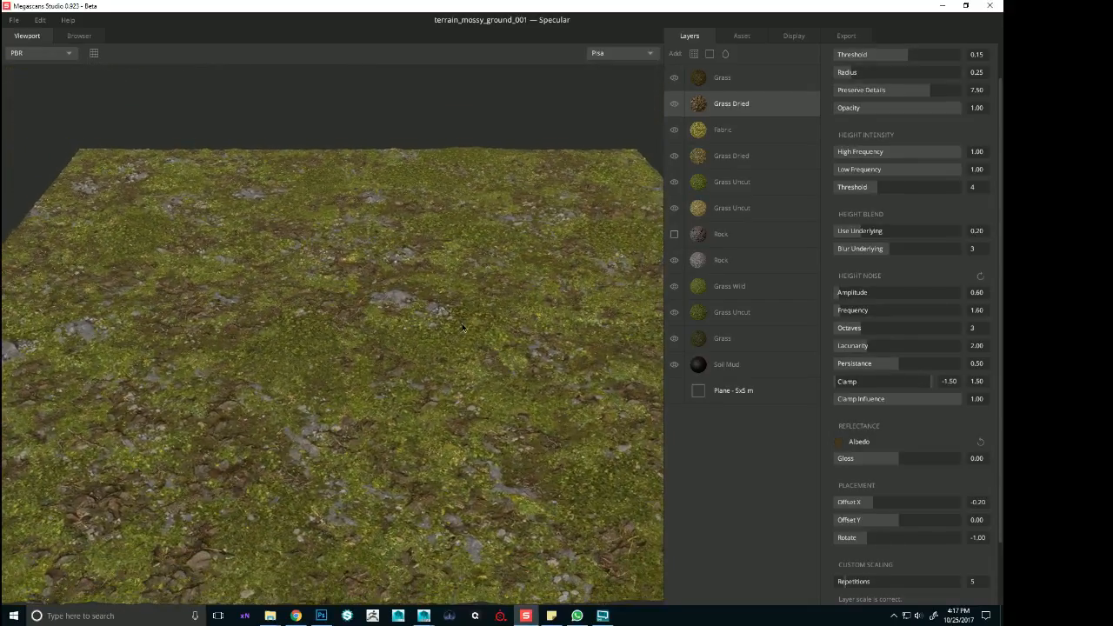
Add the patchy brown-green Grass Uncut material from the material library as a new layer above the top Grass layer
left_click(79, 35)
scroll(614, 261, "down", 2)
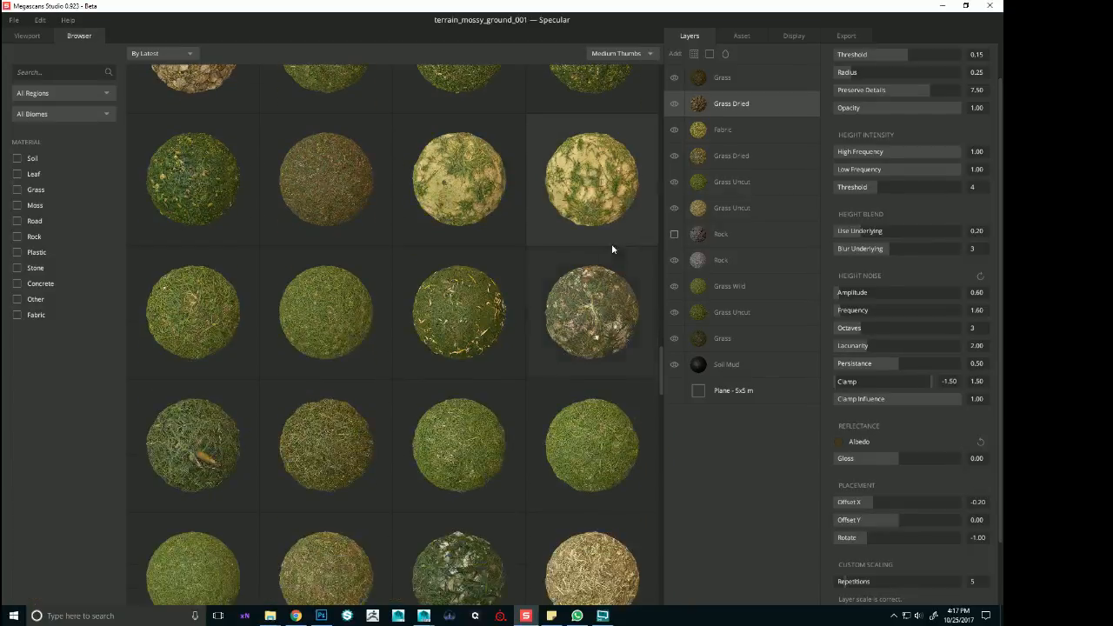
scroll(620, 240, "down", 1)
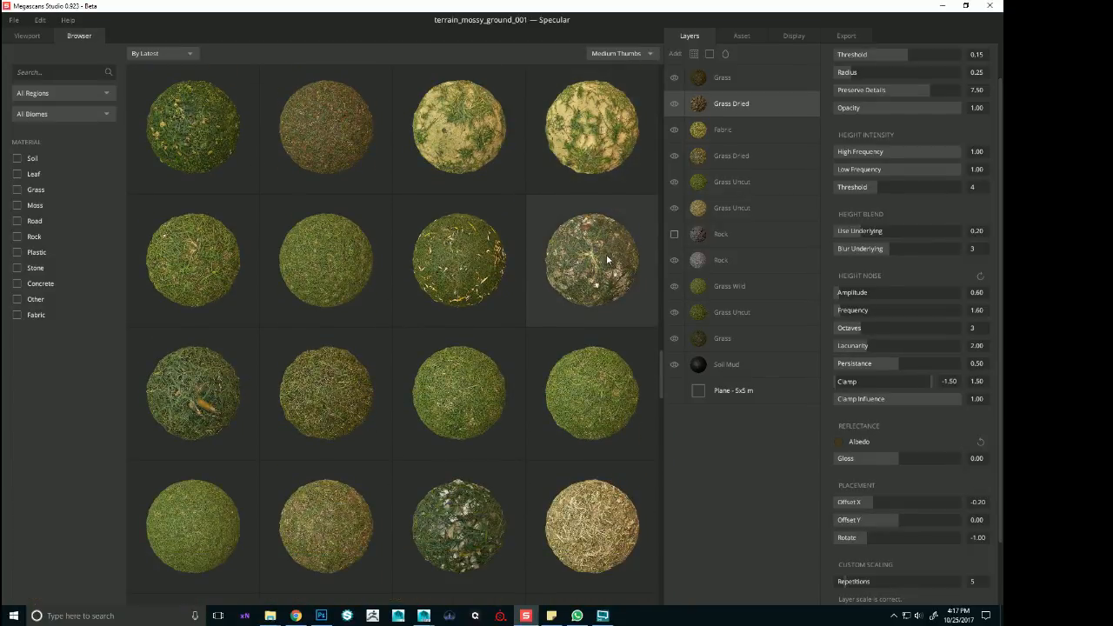
left_click(604, 252)
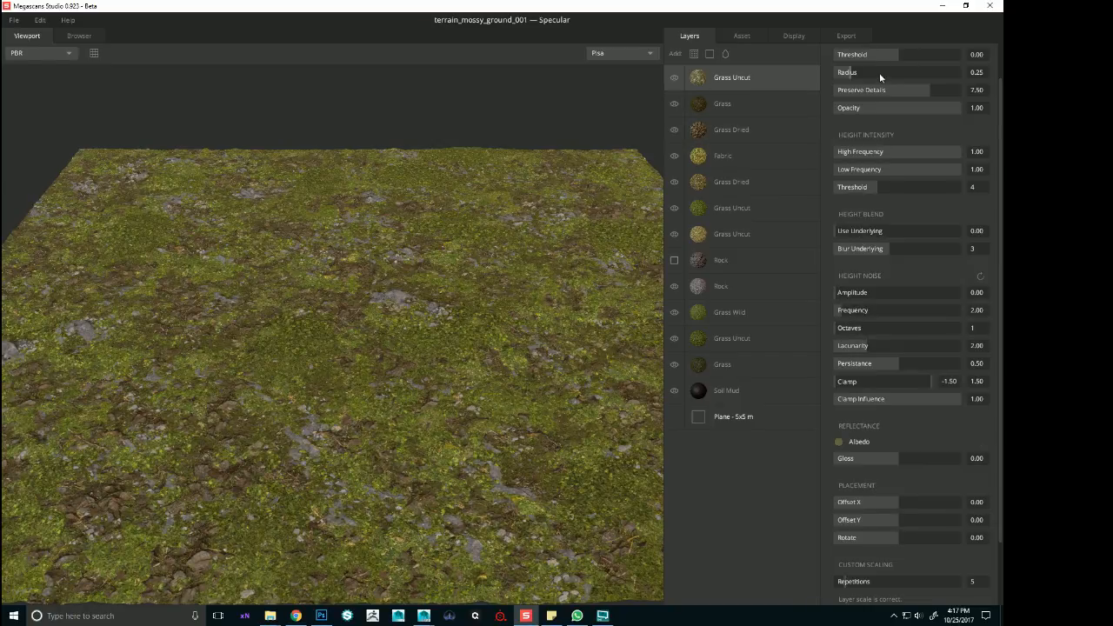
Set the topmost Grass Uncut layer's blend threshold to 0.16
scroll(877, 72, "up", 1)
left_click(921, 76)
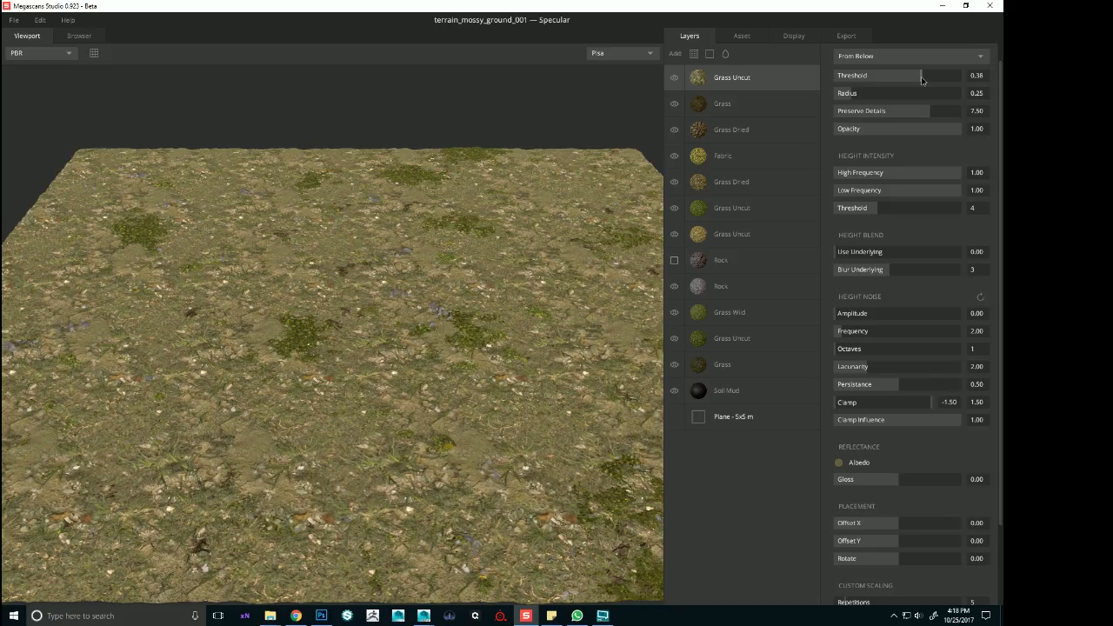
left_click_drag(921, 77, 909, 79)
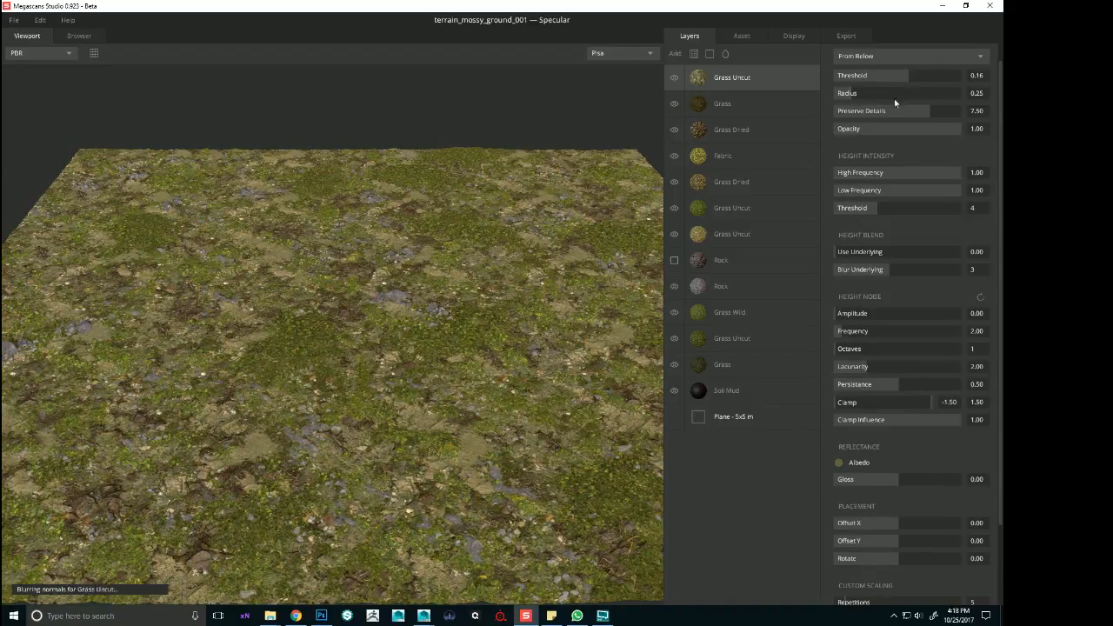
Darken the topmost Grass Uncut layer's albedo to a brown with hue 25 and value 12
left_click_drag(493, 216, 492, 358)
left_click(838, 462)
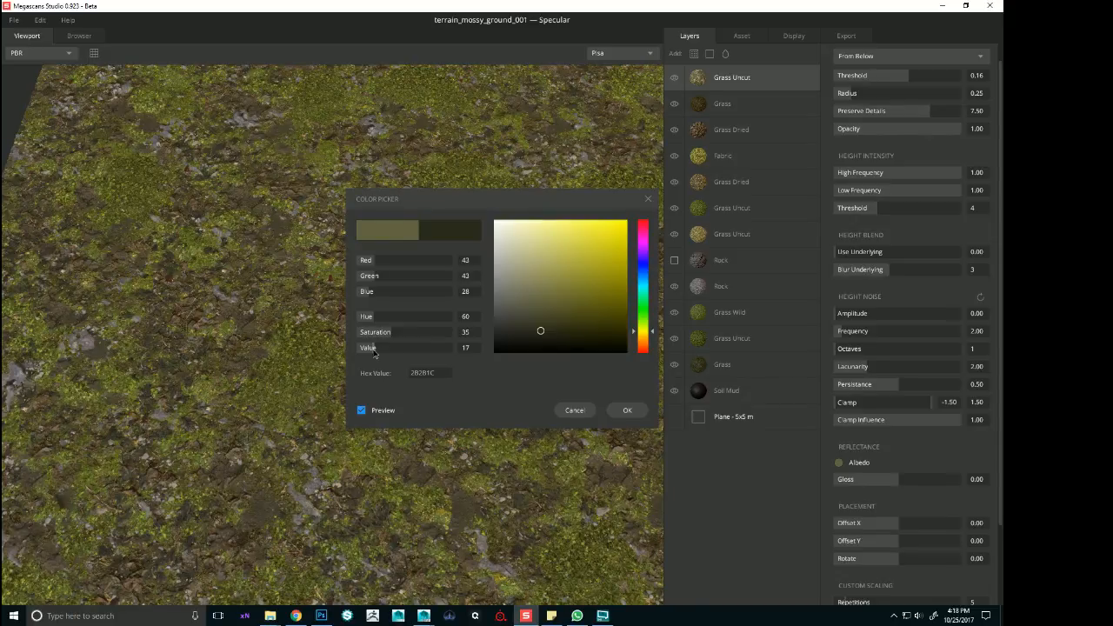
left_click_drag(373, 348, 369, 350)
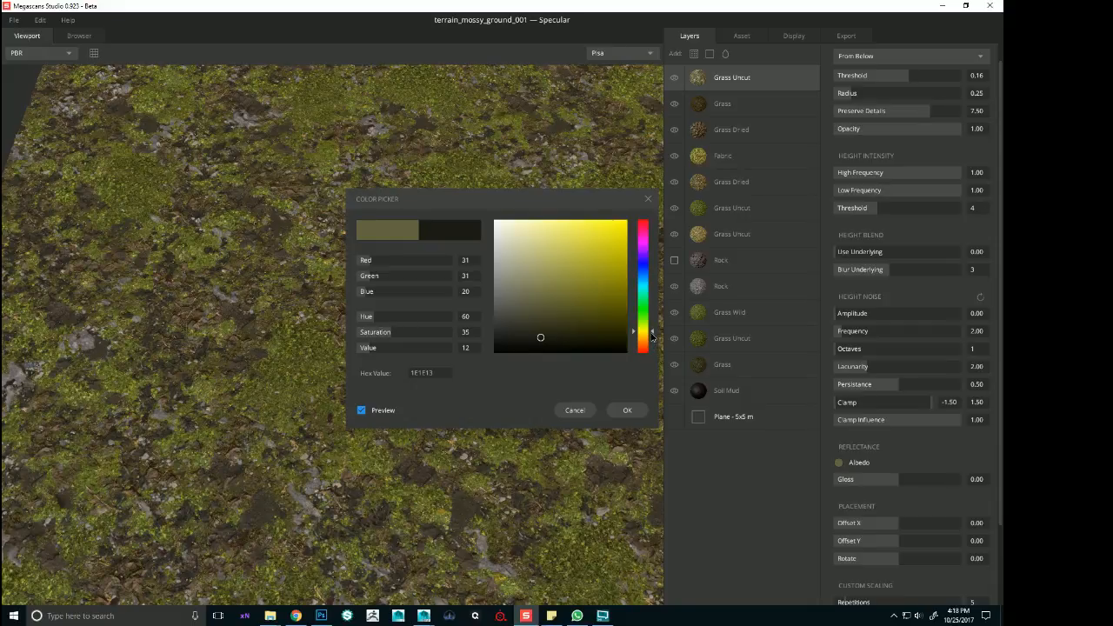
left_click_drag(653, 335, 652, 350)
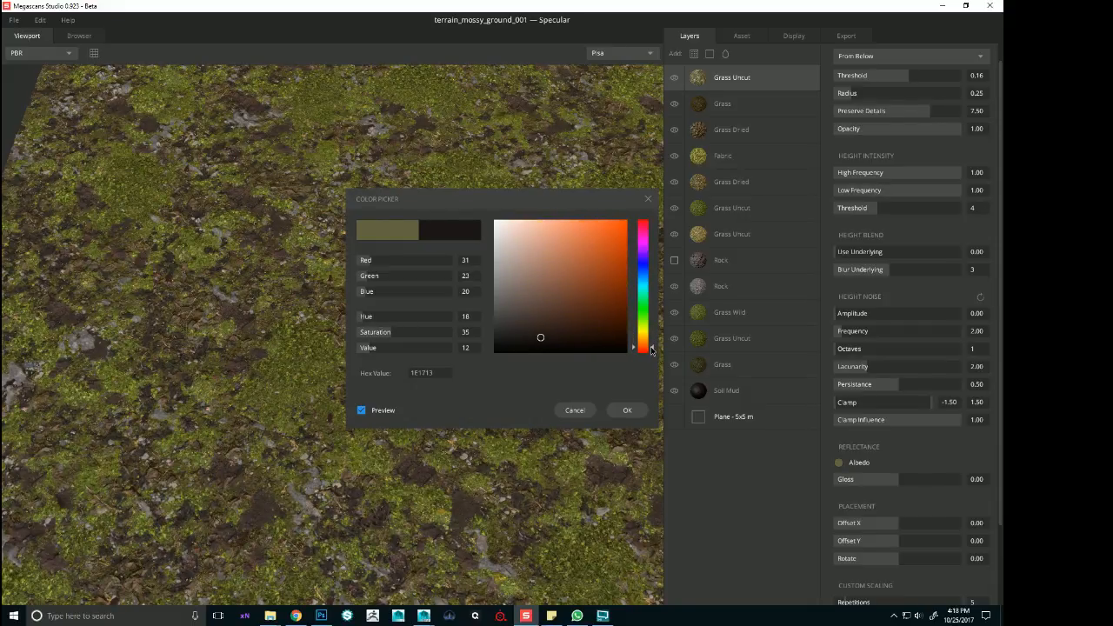
left_click_drag(652, 351, 653, 344)
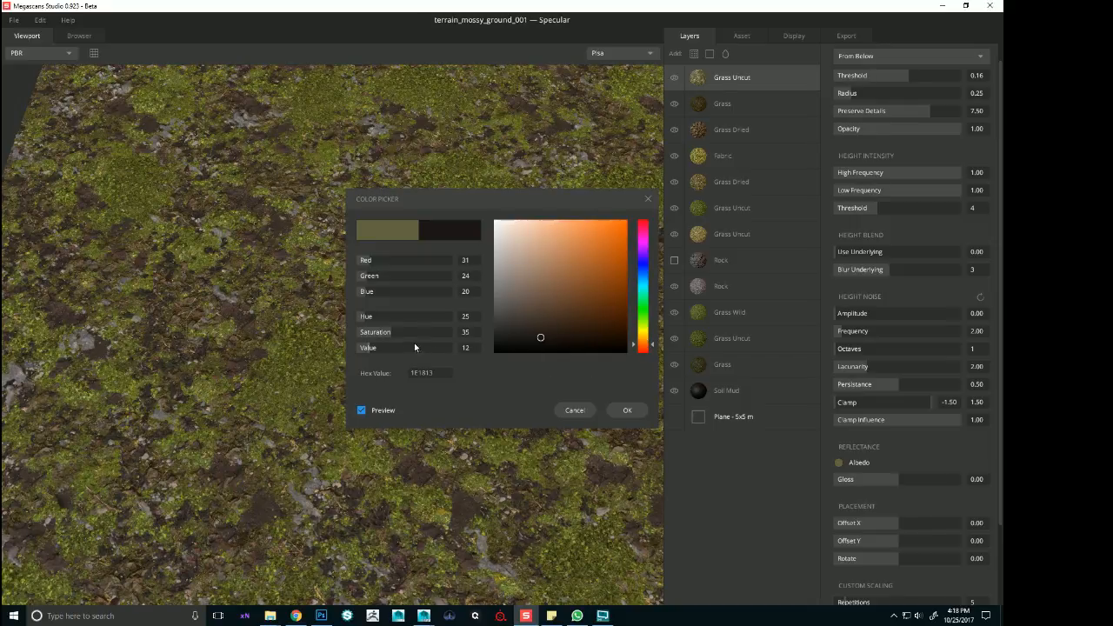
left_click(626, 413)
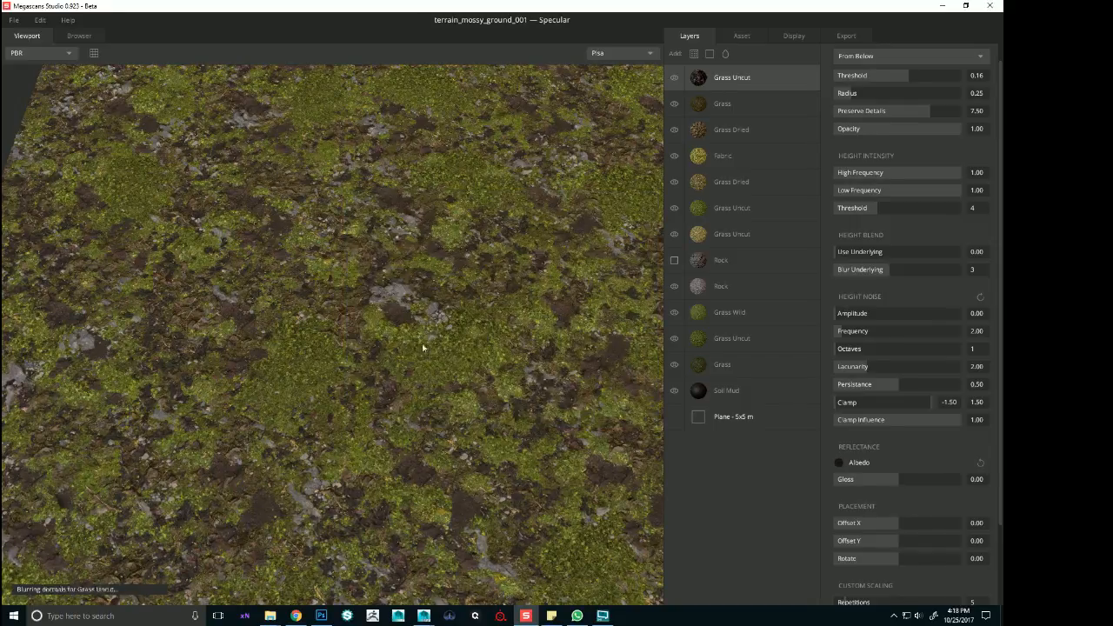
Compare the ground up close with the topmost Grass Uncut layer hidden and shown
left_click_drag(557, 333, 520, 249)
middle_click_drag(520, 249, 609, 270)
left_click(674, 78)
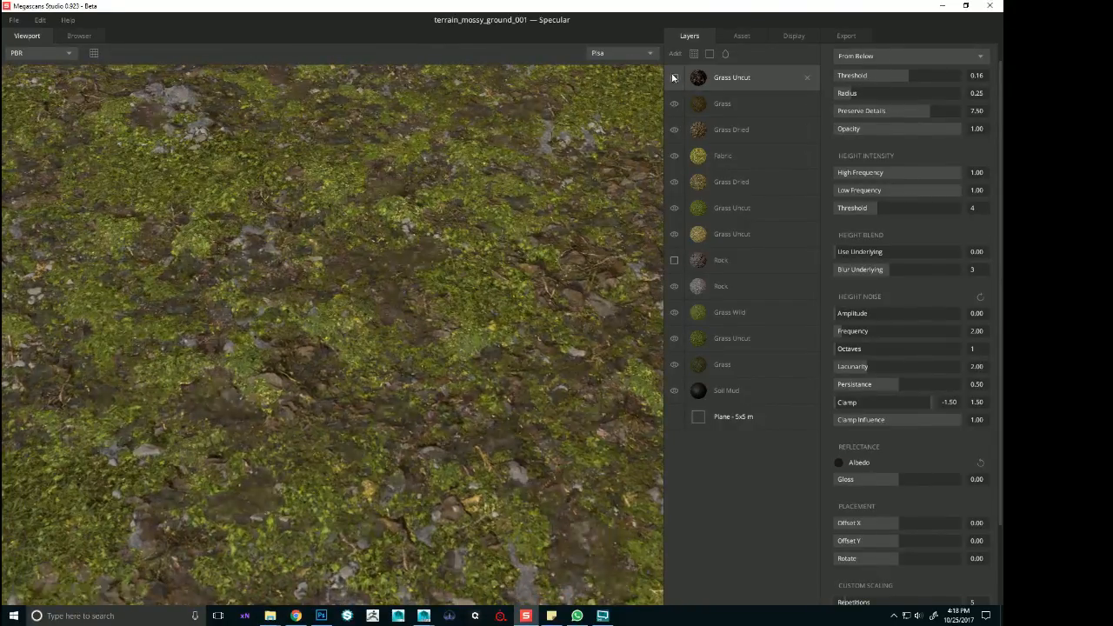
left_click(674, 77)
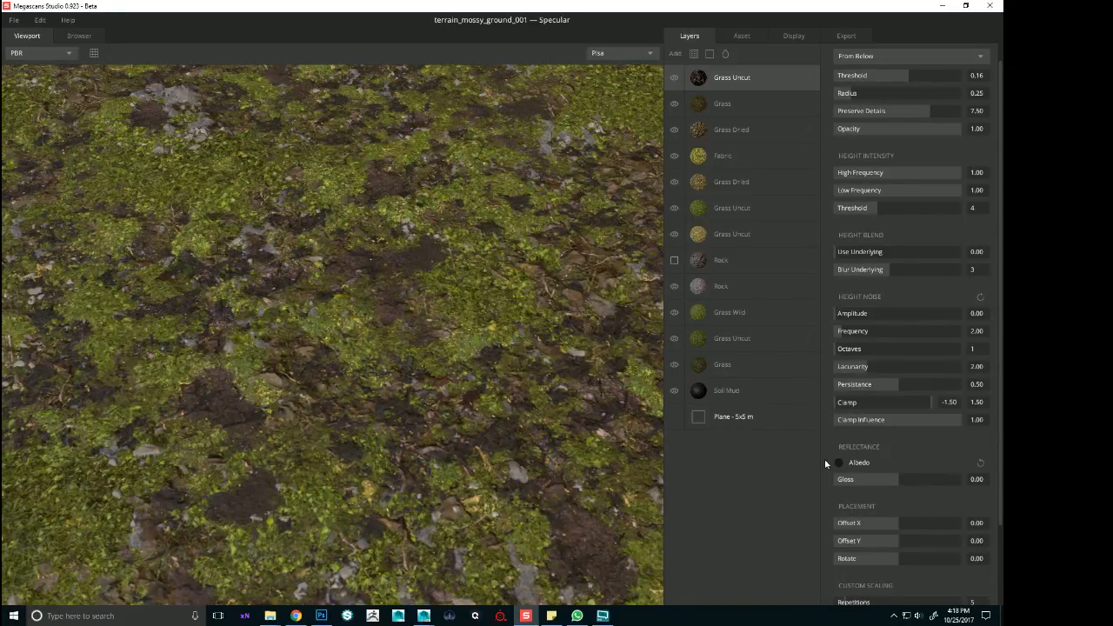
Set the topmost Grass Uncut layer's albedo to hue 39, saturation 41 and value 14, and its opacity to 0.78
scroll(396, 337, "down", 5)
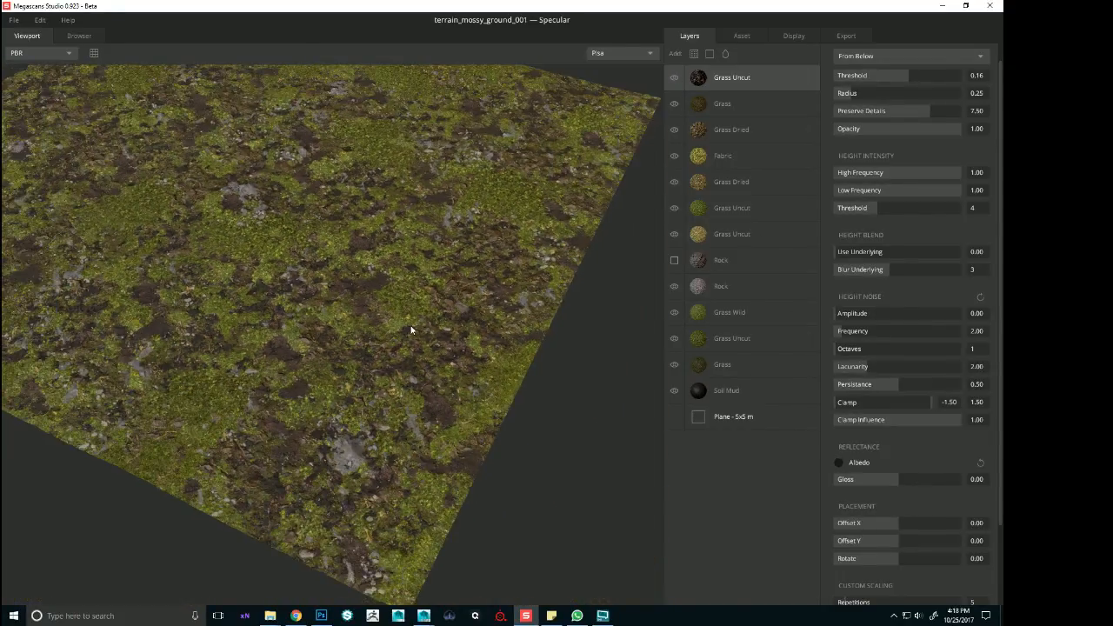
scroll(406, 230, "up", 5)
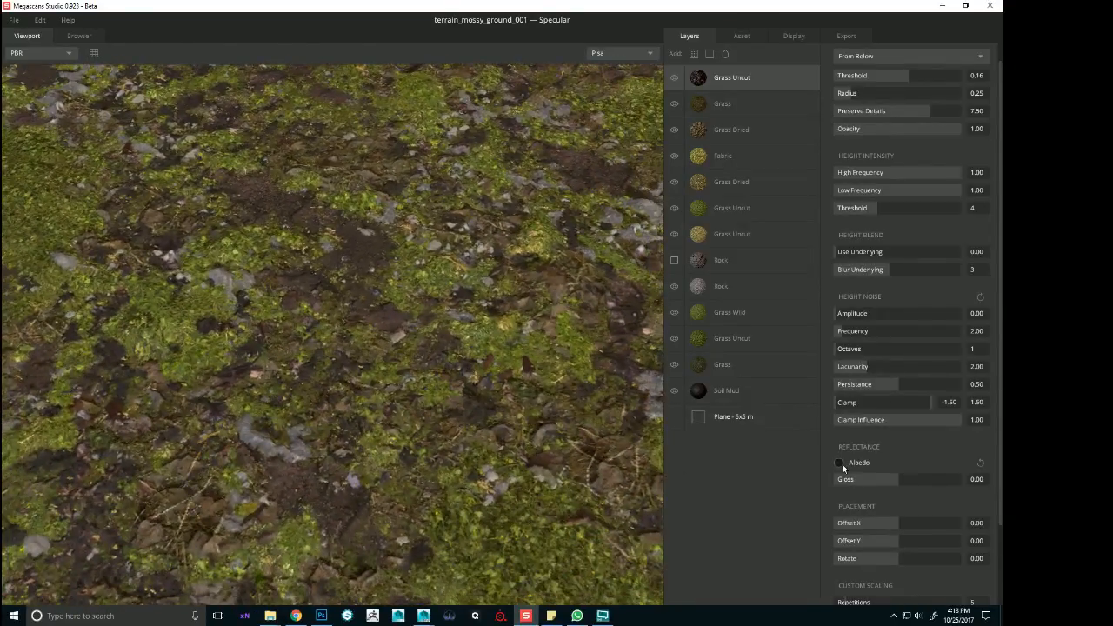
left_click(839, 463)
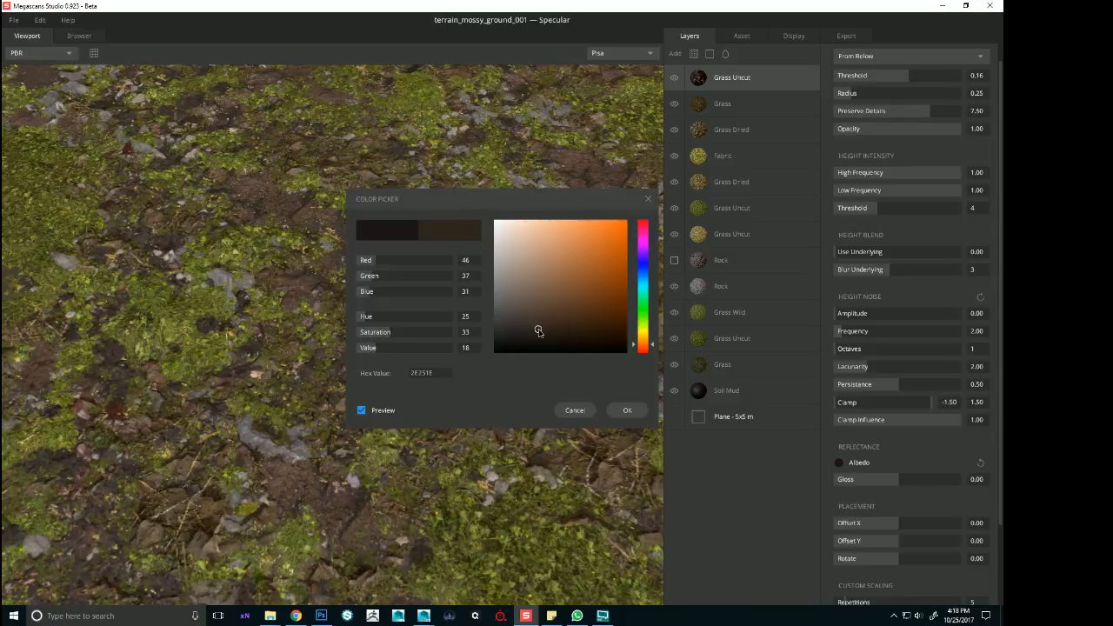
left_click_drag(542, 331, 548, 337)
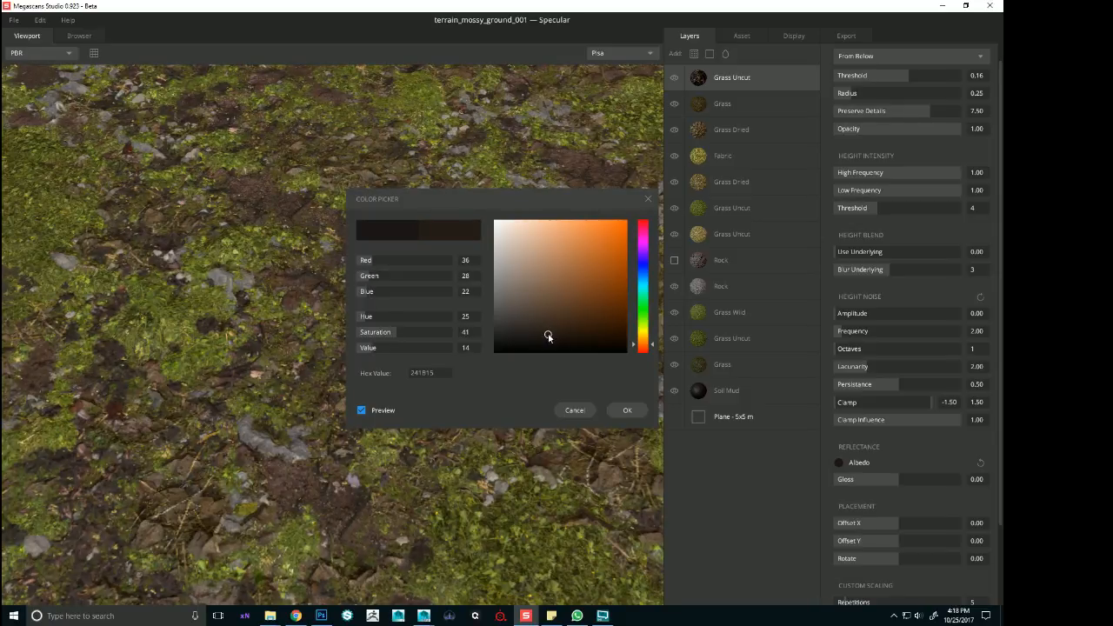
left_click(652, 342)
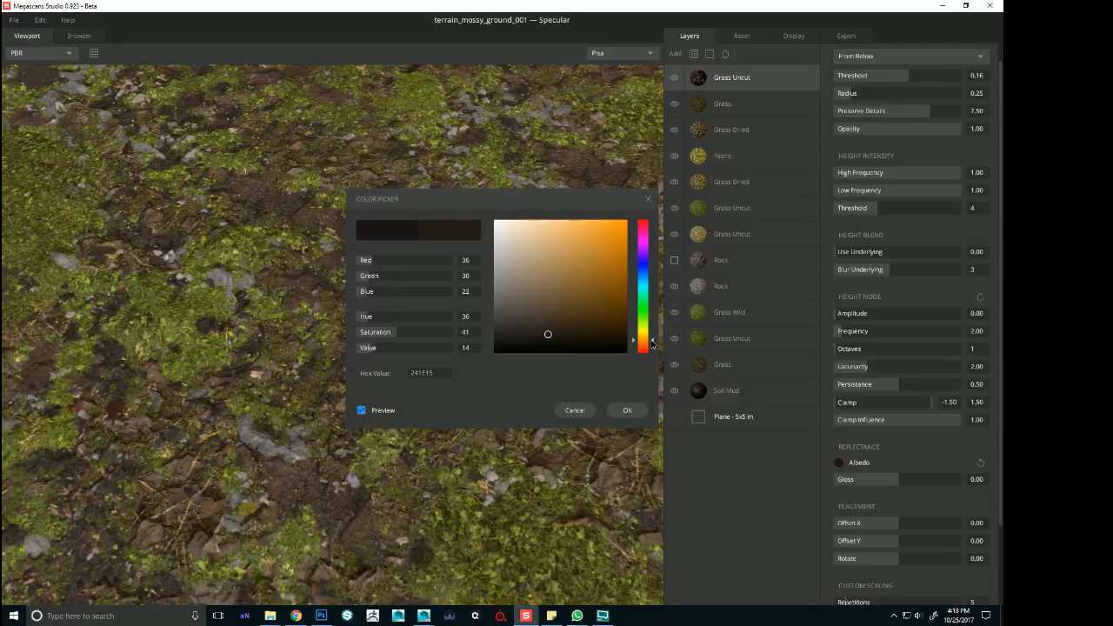
scroll(258, 296, "down", 5)
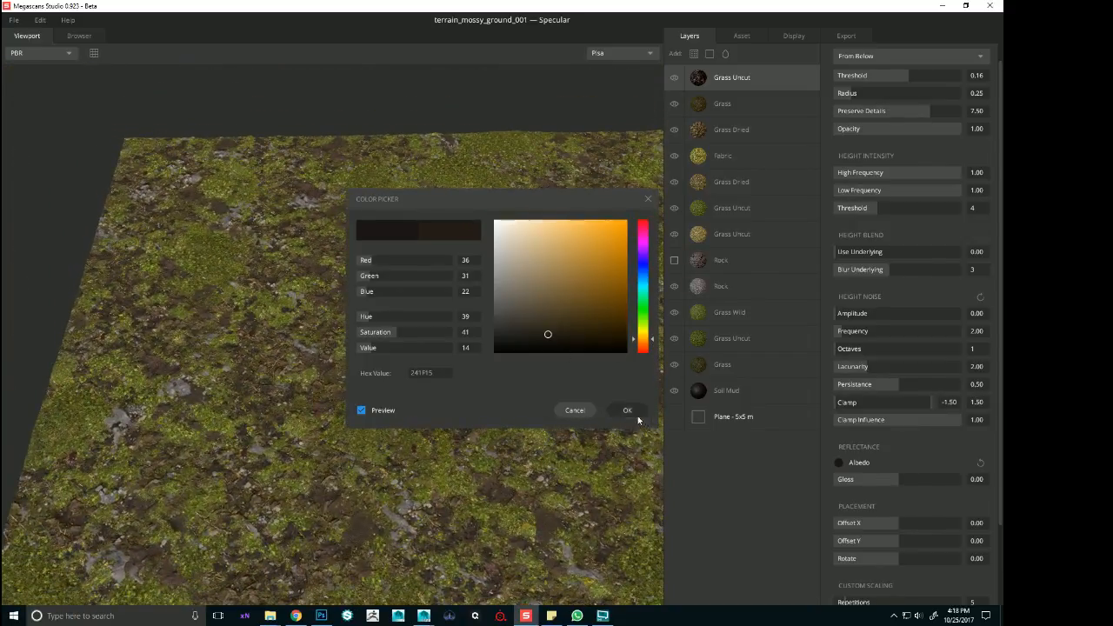
left_click(638, 419)
left_click(933, 131)
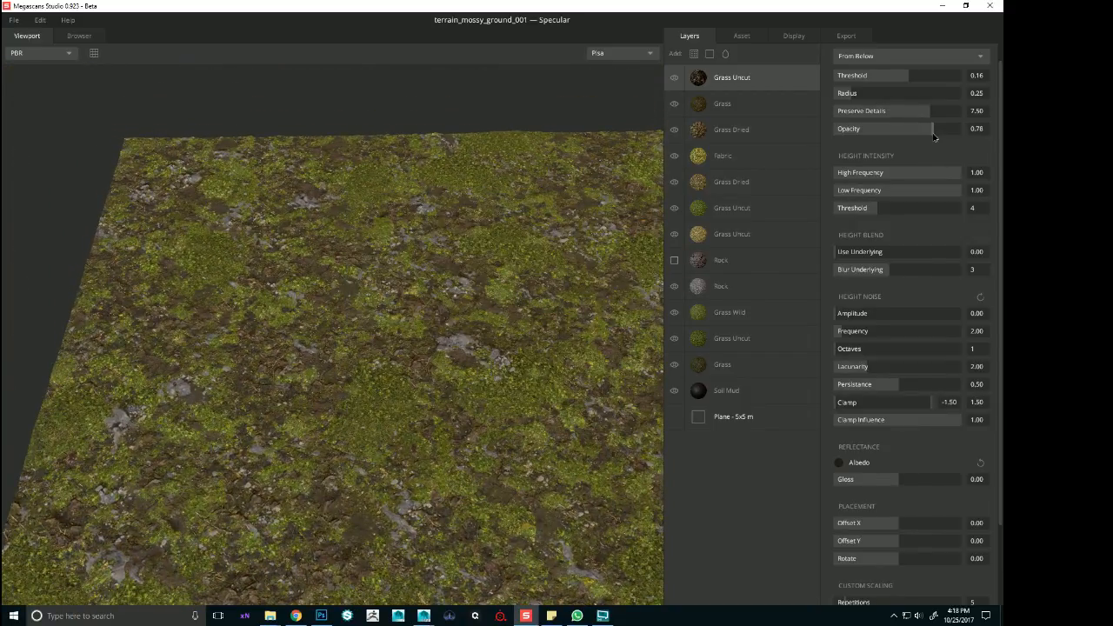
Move the dark Grass Uncut layer directly above the hidden Rock layer and toggle its visibility to compare the ground
left_click_drag(770, 76, 762, 245)
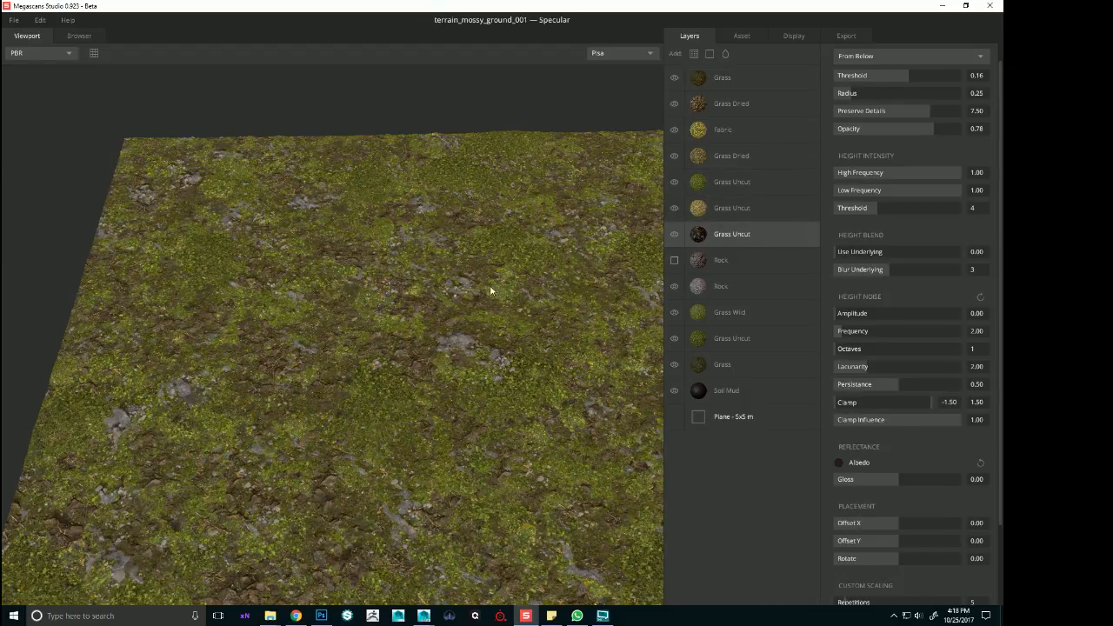
left_click_drag(491, 292, 562, 322)
right_click_drag(562, 322, 522, 374)
left_click_drag(522, 374, 449, 406)
right_click_drag(450, 407, 568, 356)
middle_click_drag(569, 357, 383, 324)
right_click_drag(382, 323, 367, 306)
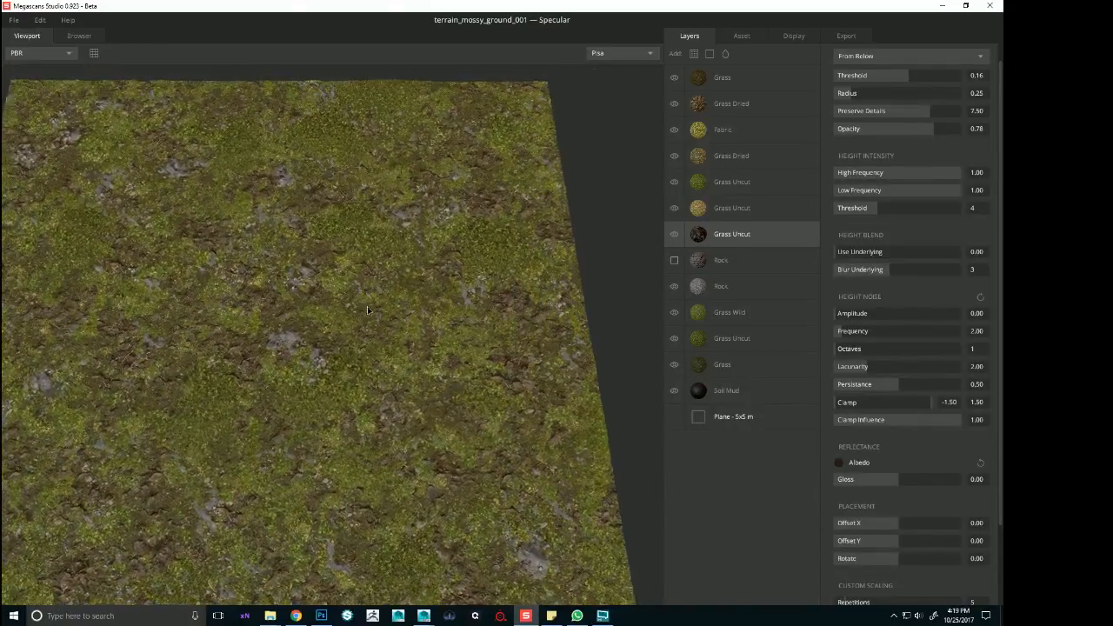
middle_click_drag(367, 306, 471, 309)
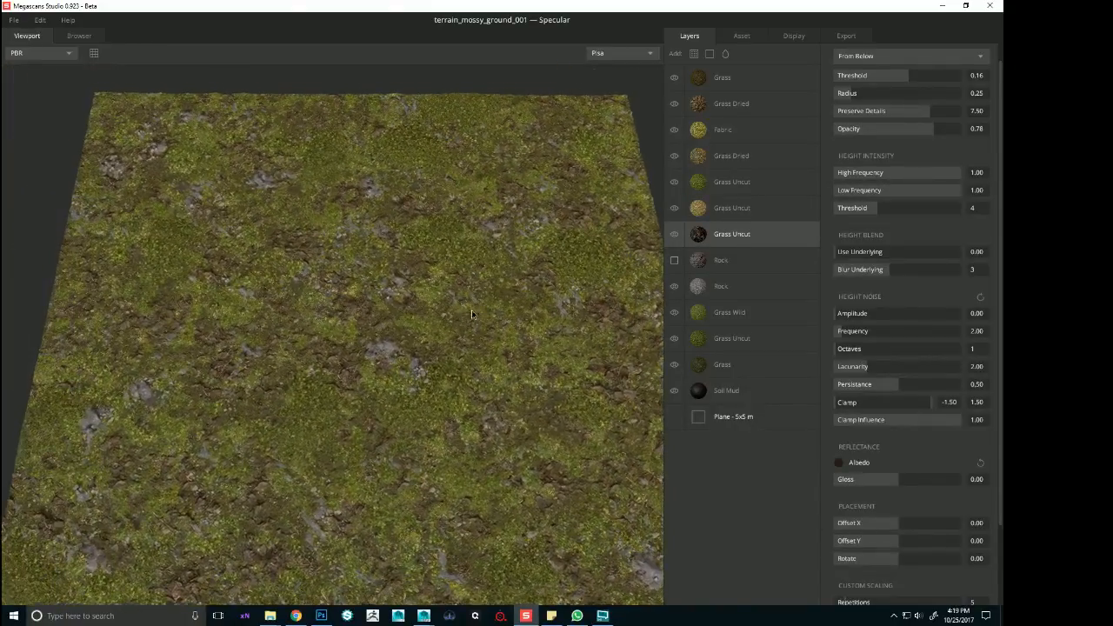
left_click(676, 234)
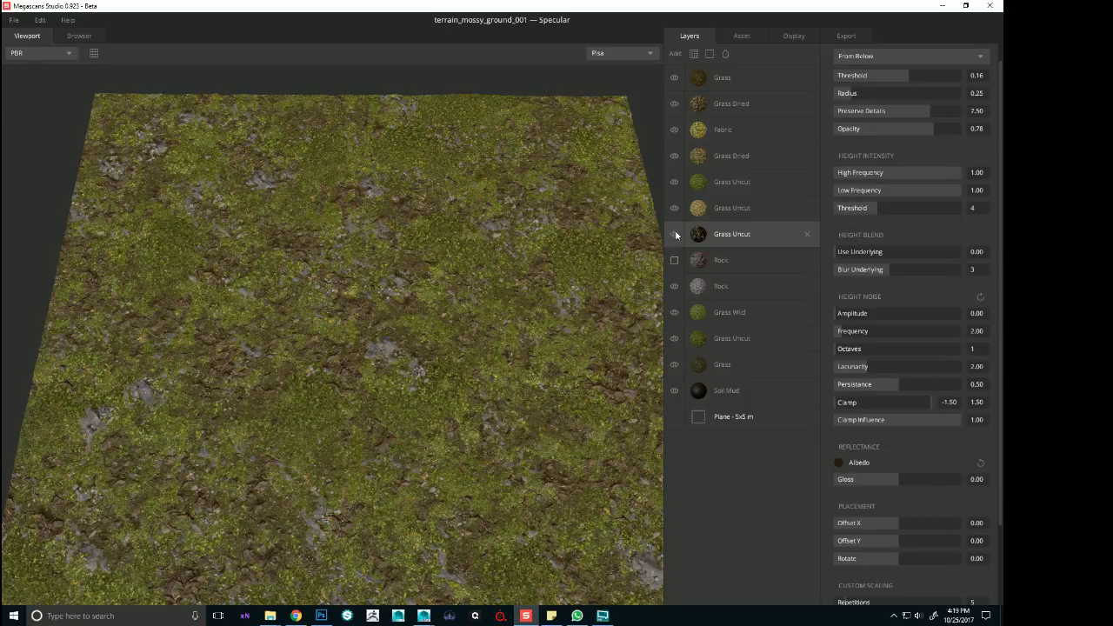
left_click(677, 235)
left_click(677, 234)
Move the dark Grass Uncut layer directly below the lower Grass Dried layer and hide it
left_click_drag(752, 234, 750, 175)
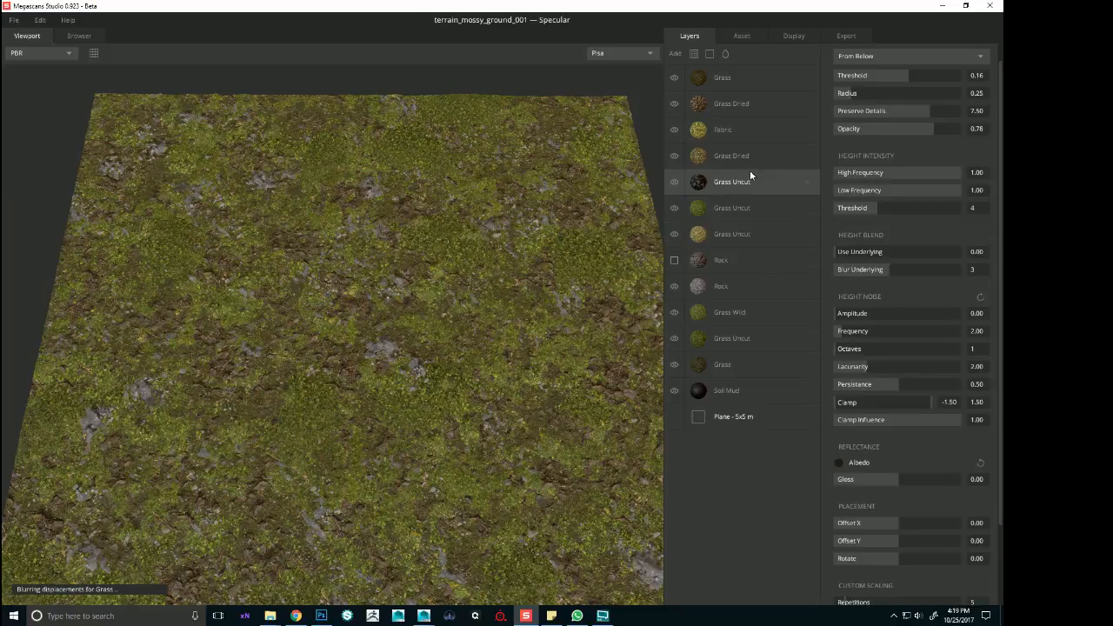
left_click(675, 184)
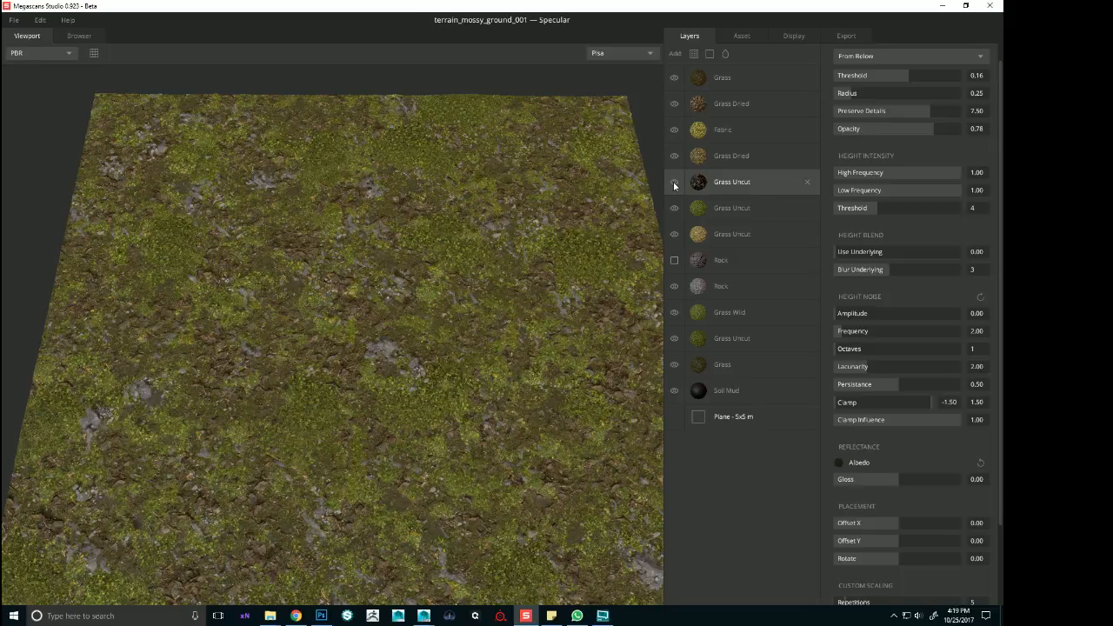
left_click(675, 183)
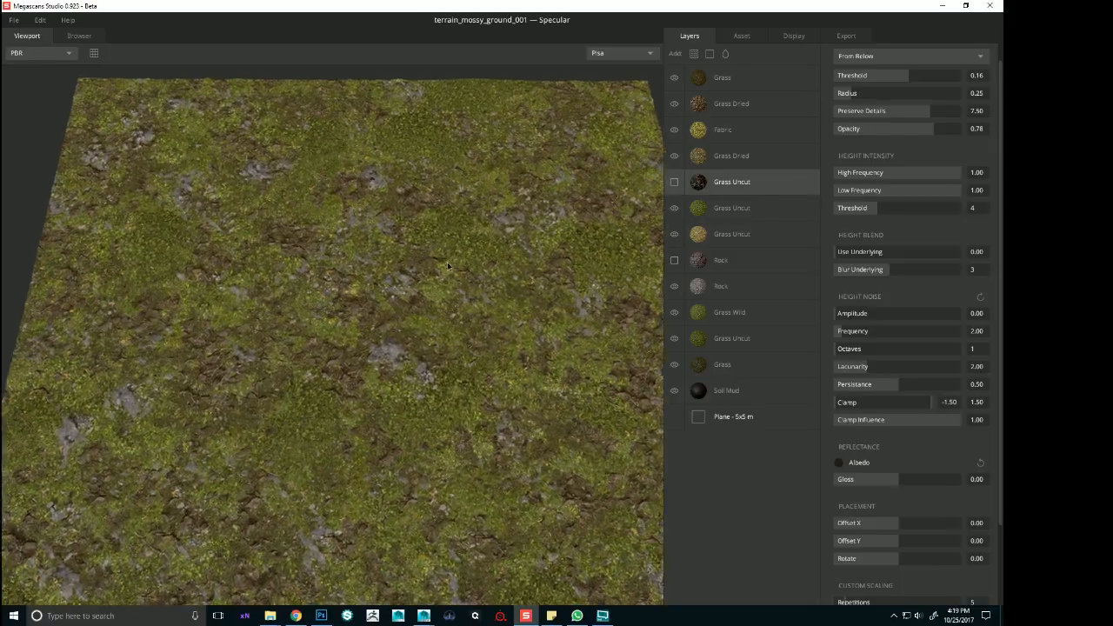
Select the upper Grass Dried layer and toggle its visibility to check its effect on the ground
scroll(448, 266, "up", 5)
left_click_drag(508, 375, 511, 344)
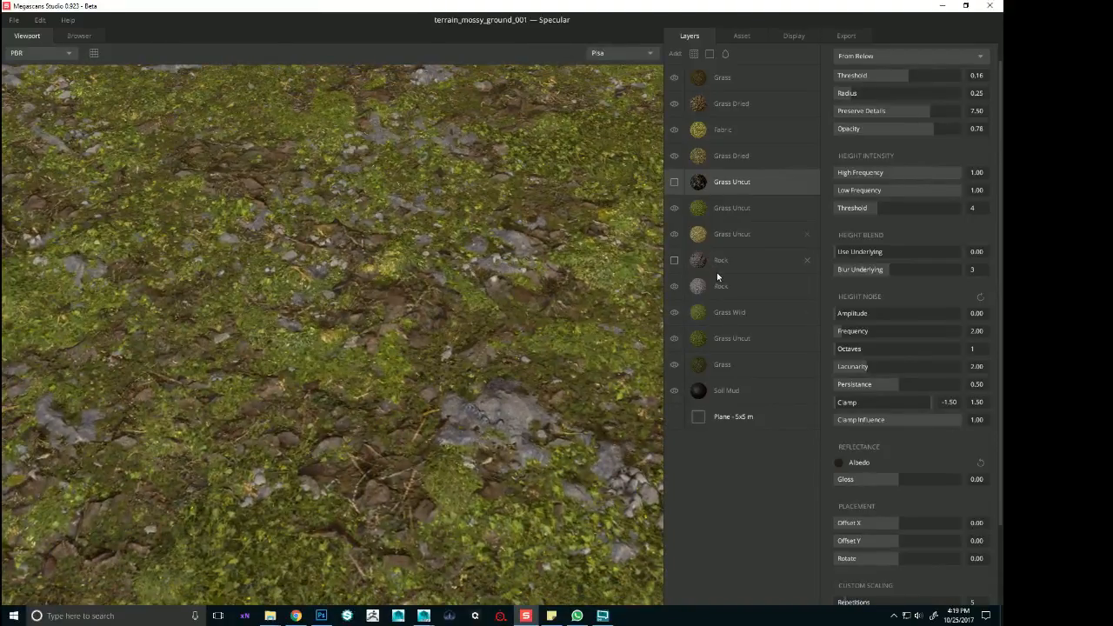
left_click(737, 104)
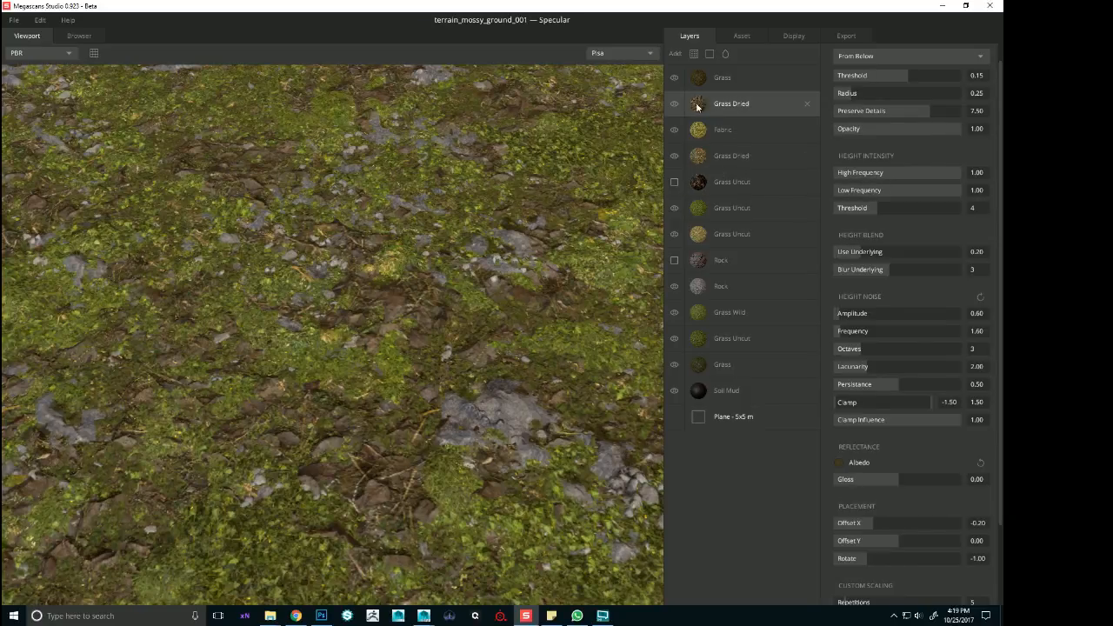
left_click(675, 104)
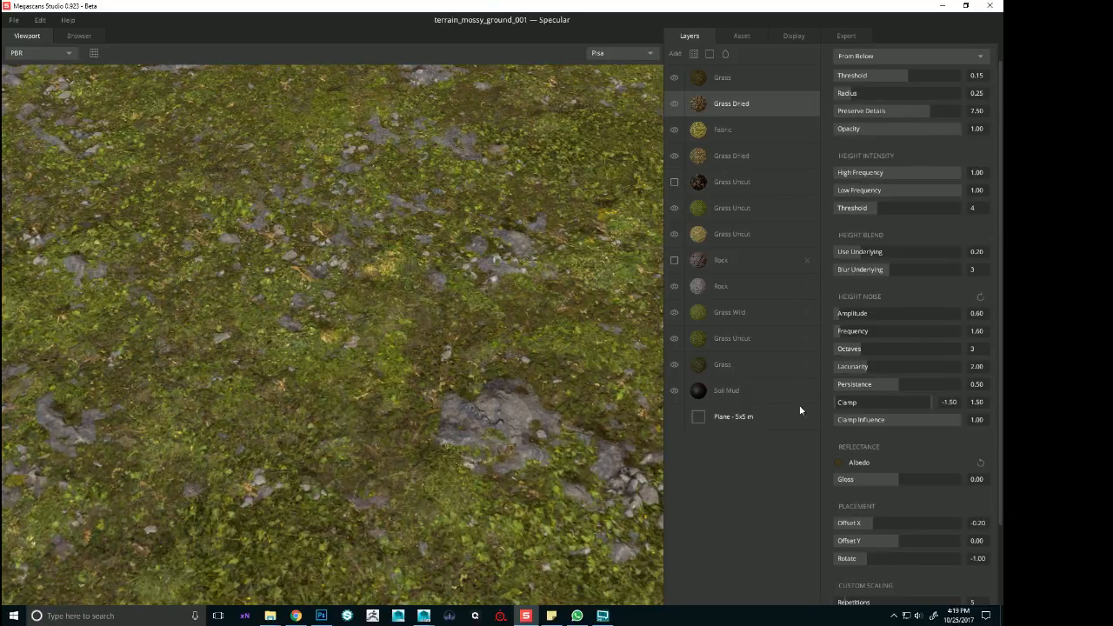
Set the upper Grass Dried layer's albedo to hue 34 and saturation 48
left_click(838, 462)
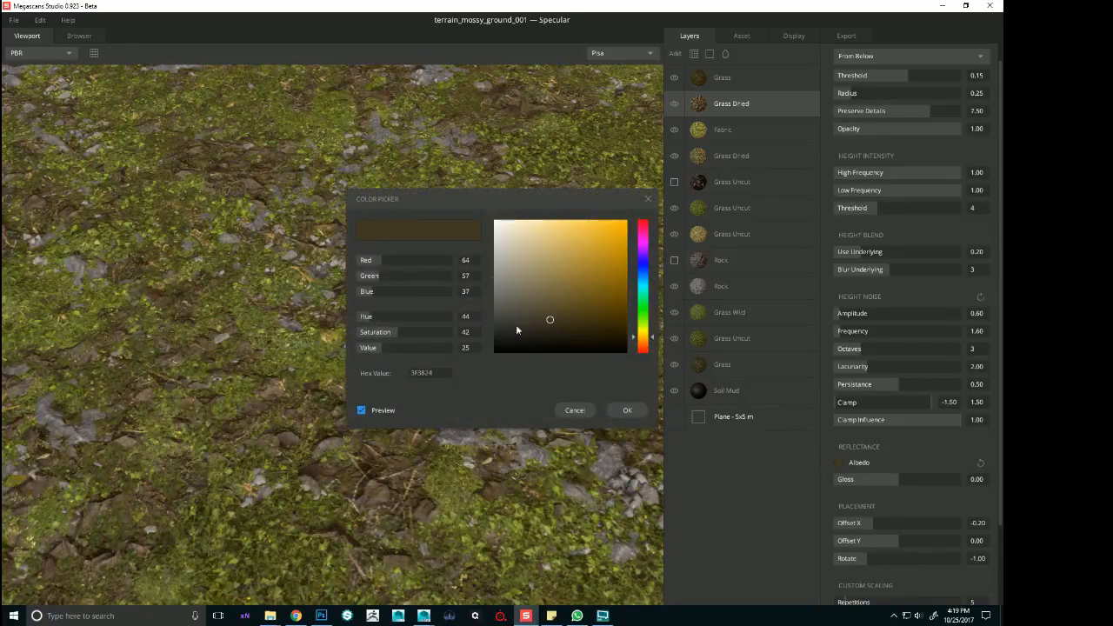
left_click(411, 335)
scroll(252, 387, "down", 5)
scroll(270, 432, "up", 3)
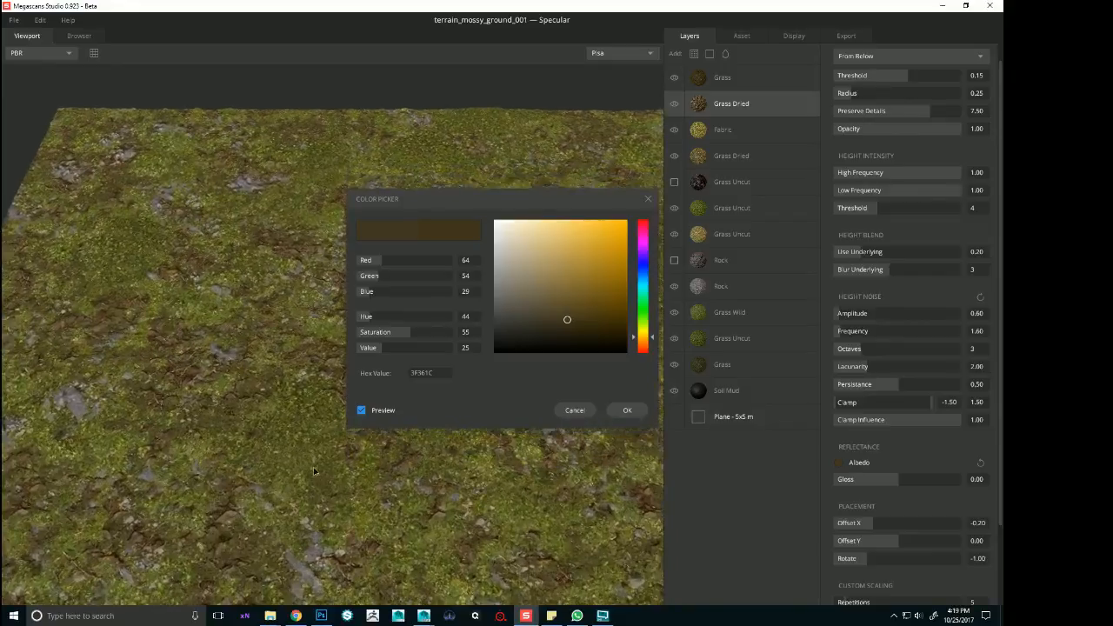
left_click_drag(283, 439, 311, 461)
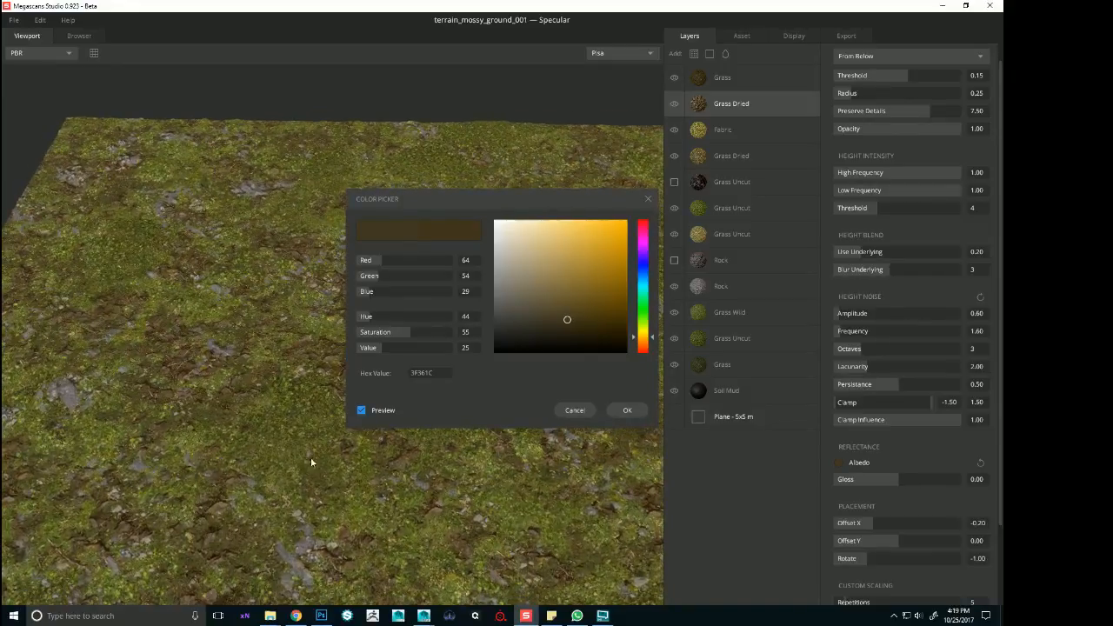
left_click(653, 347)
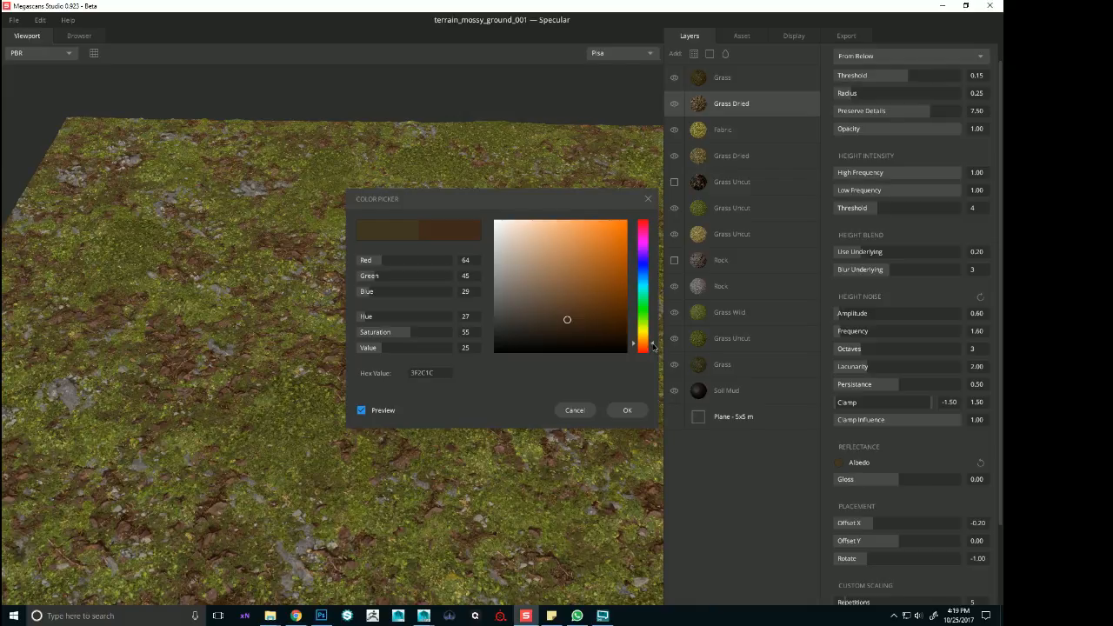
left_click_drag(652, 347, 652, 344)
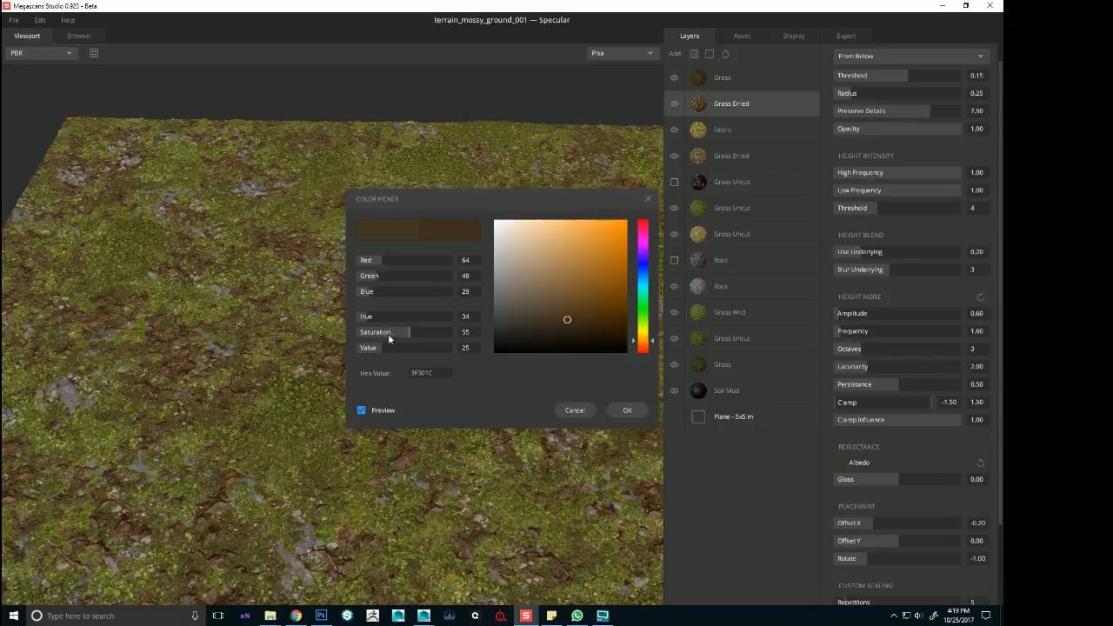
left_click_drag(398, 337, 404, 338)
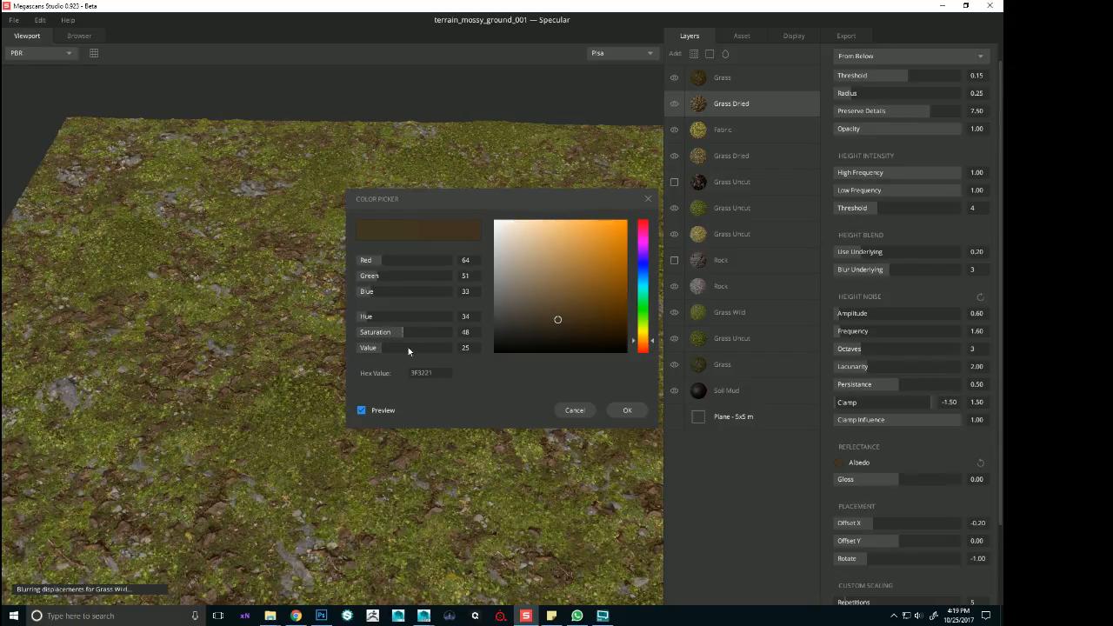
left_click(620, 410)
Reduce the albedo saturation of the upper Grass Dried layer to 40
left_click_drag(481, 405, 418, 418)
left_click(844, 461)
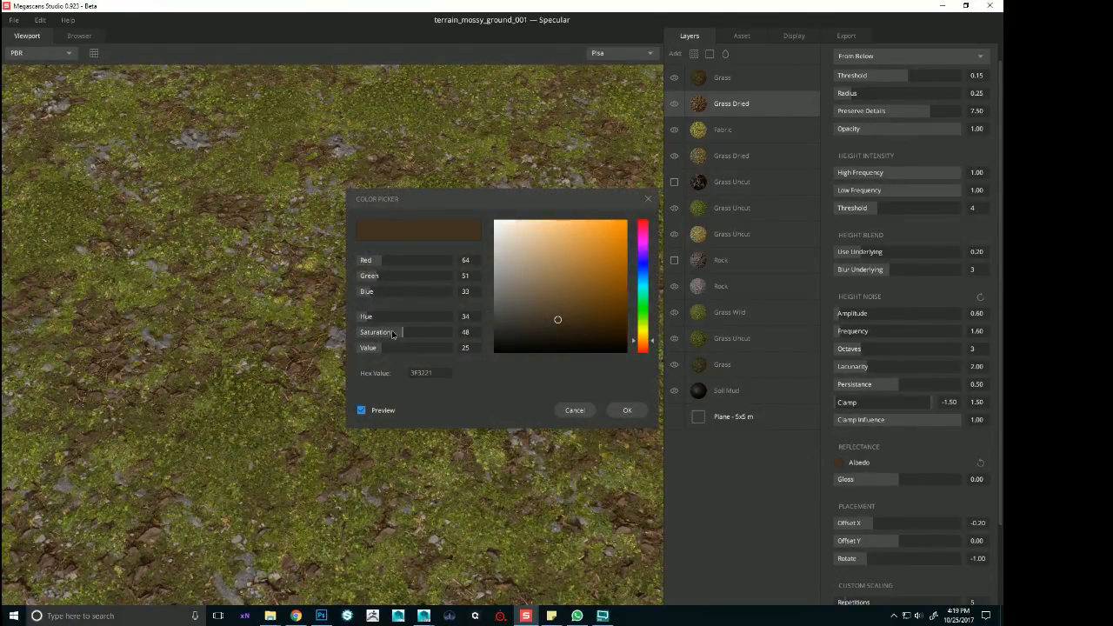
left_click_drag(392, 335, 390, 335)
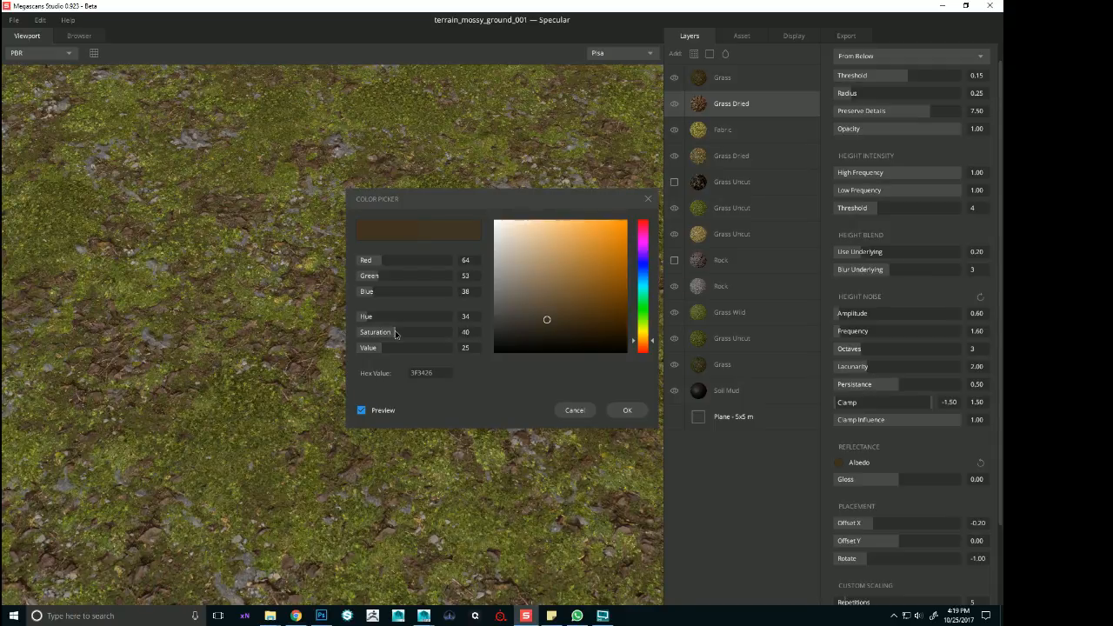
left_click(627, 409)
scroll(401, 270, "down", 3)
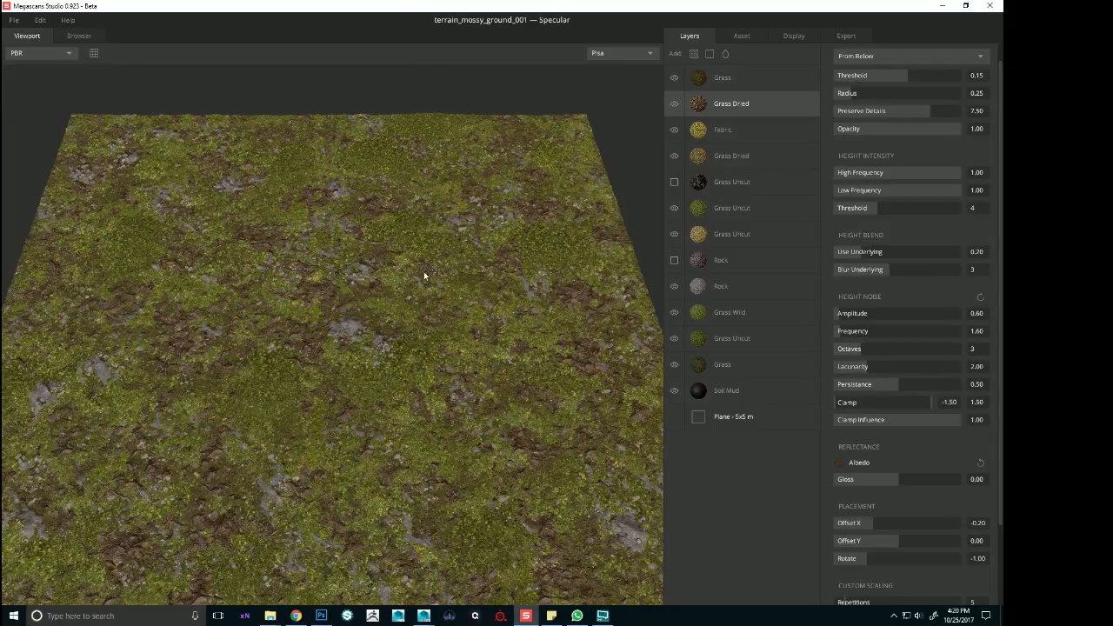
Toggle the hidden dark Grass Uncut layer on and off to compare its effect, leaving it shown
left_click(674, 183)
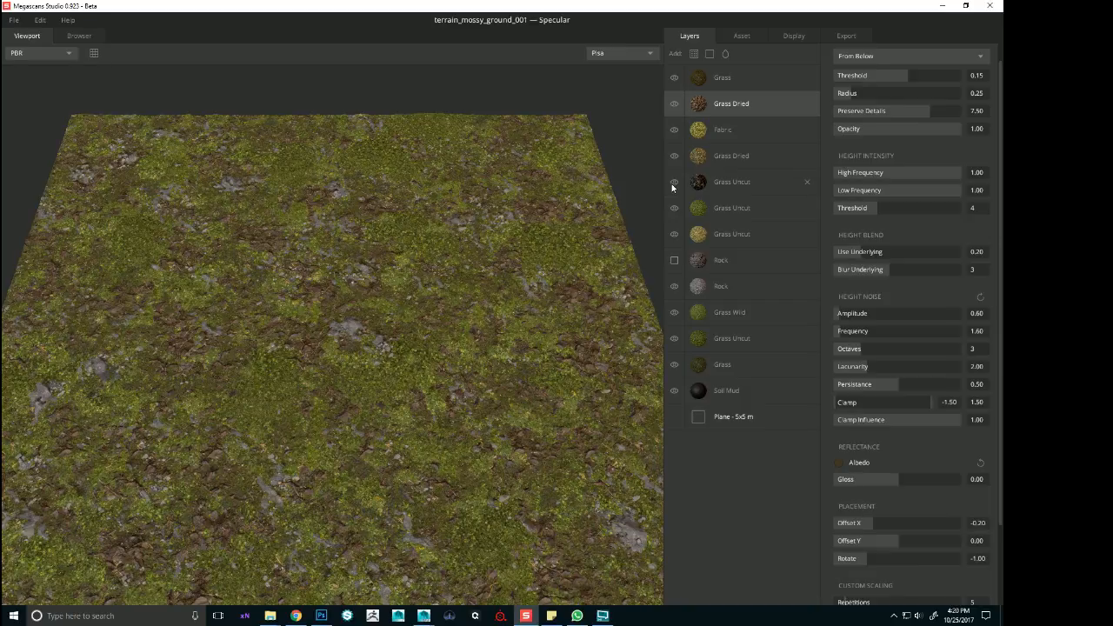
left_click(674, 182)
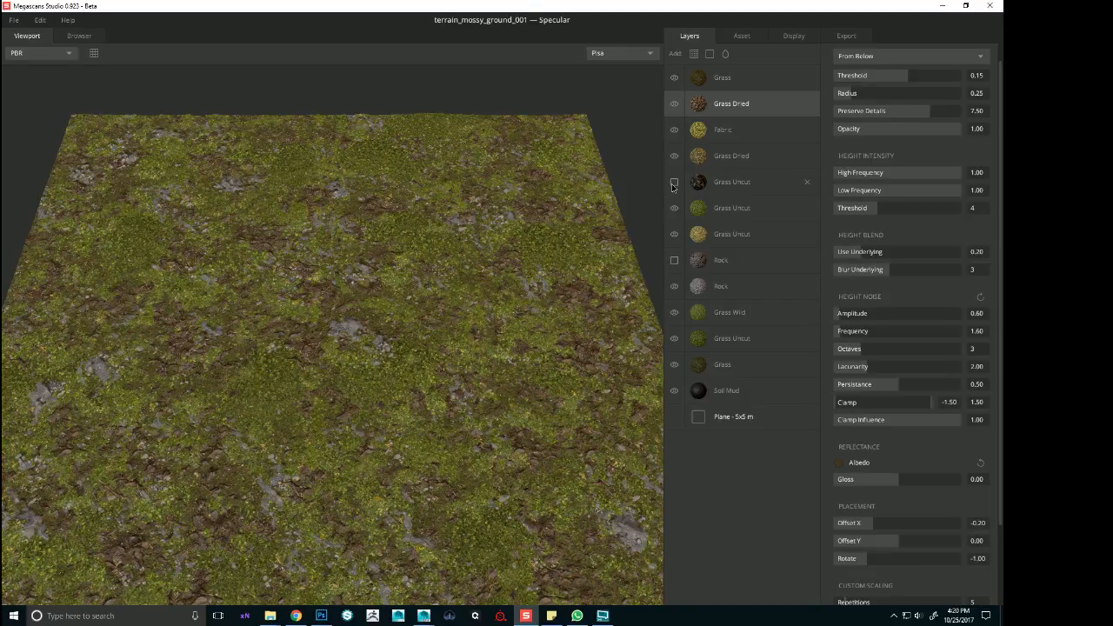
left_click(673, 182)
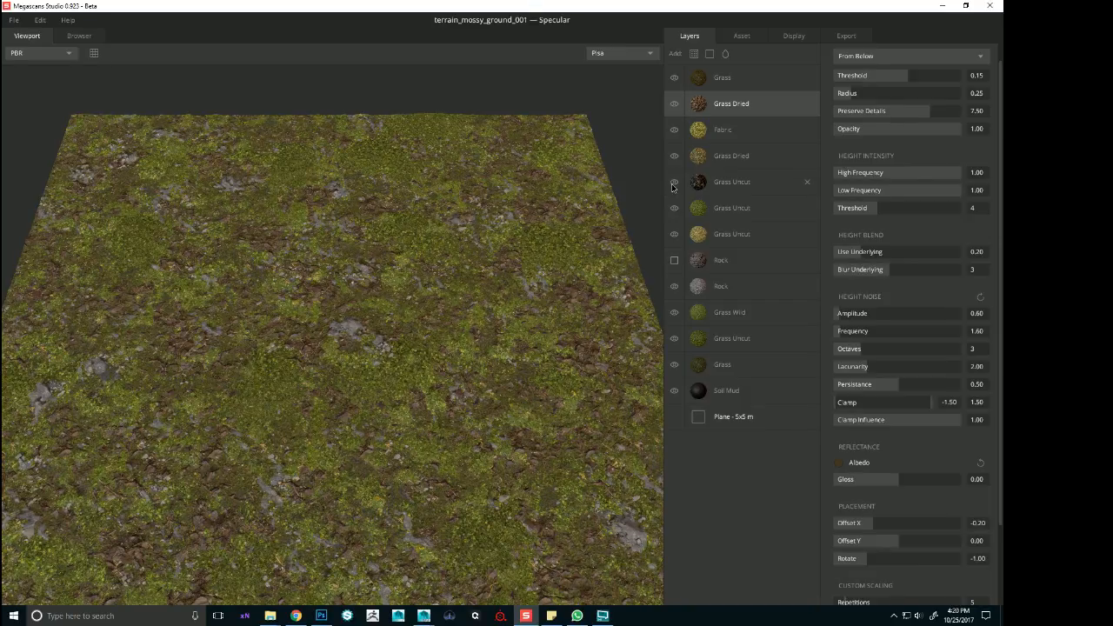
Set the dark Grass Uncut layer's height noise to amplitude 0.75, frequency 0.50 and 3 octaves
left_click(729, 182)
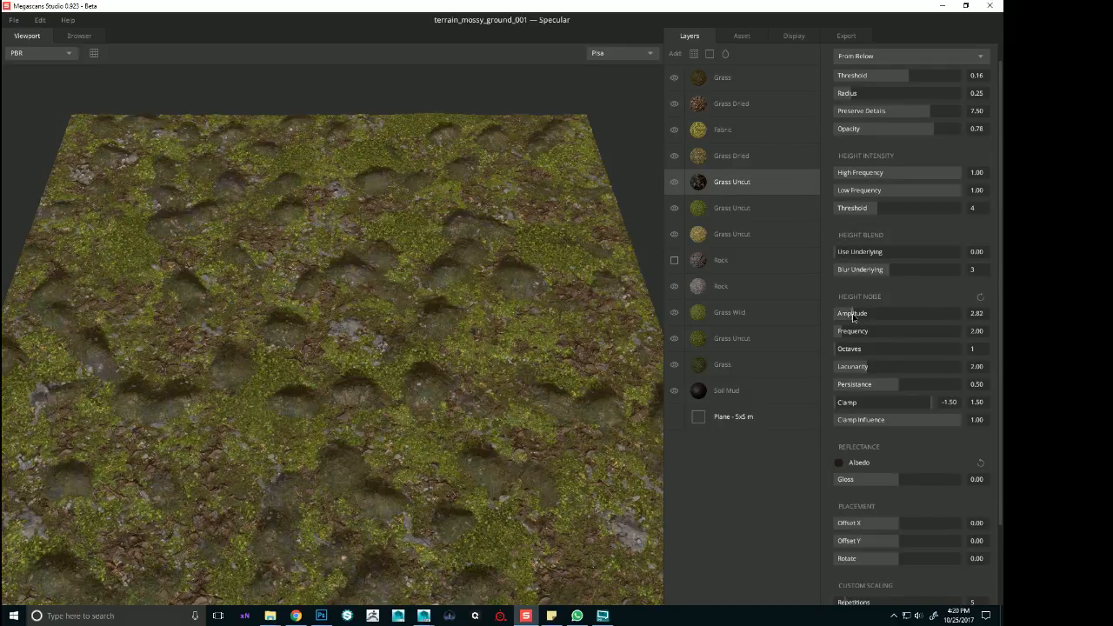
left_click_drag(853, 318, 869, 318)
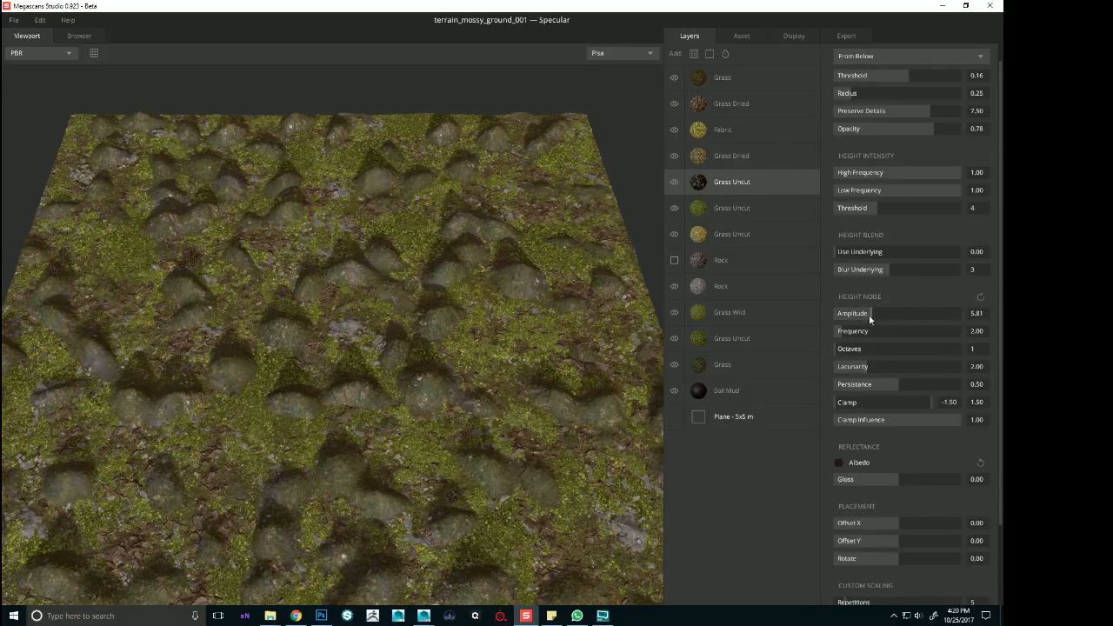
left_click(854, 352)
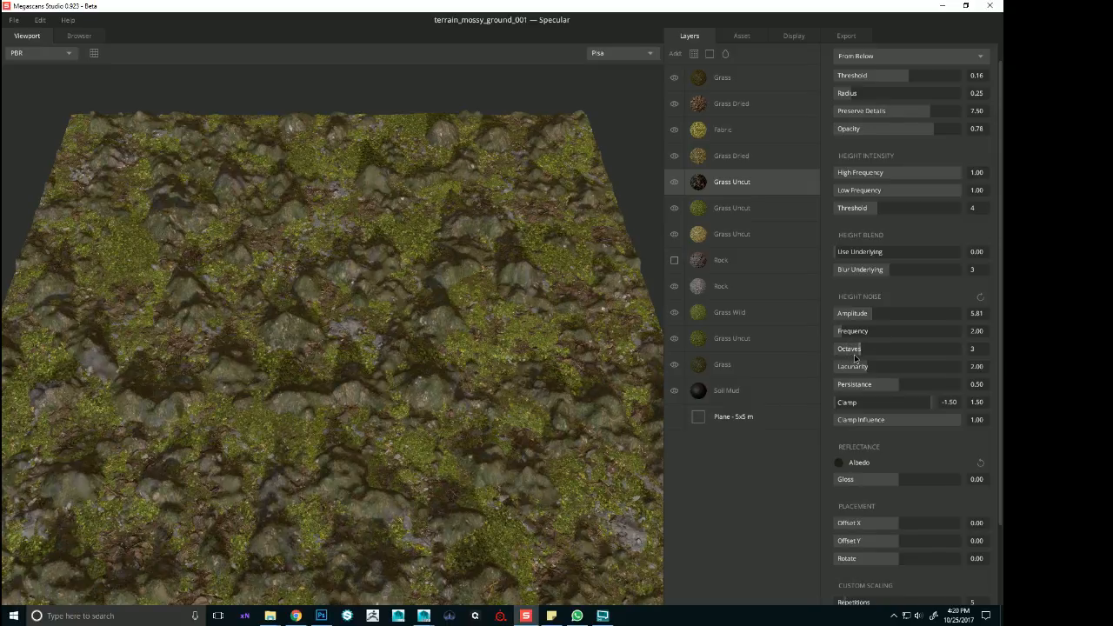
left_click_drag(854, 353, 840, 318)
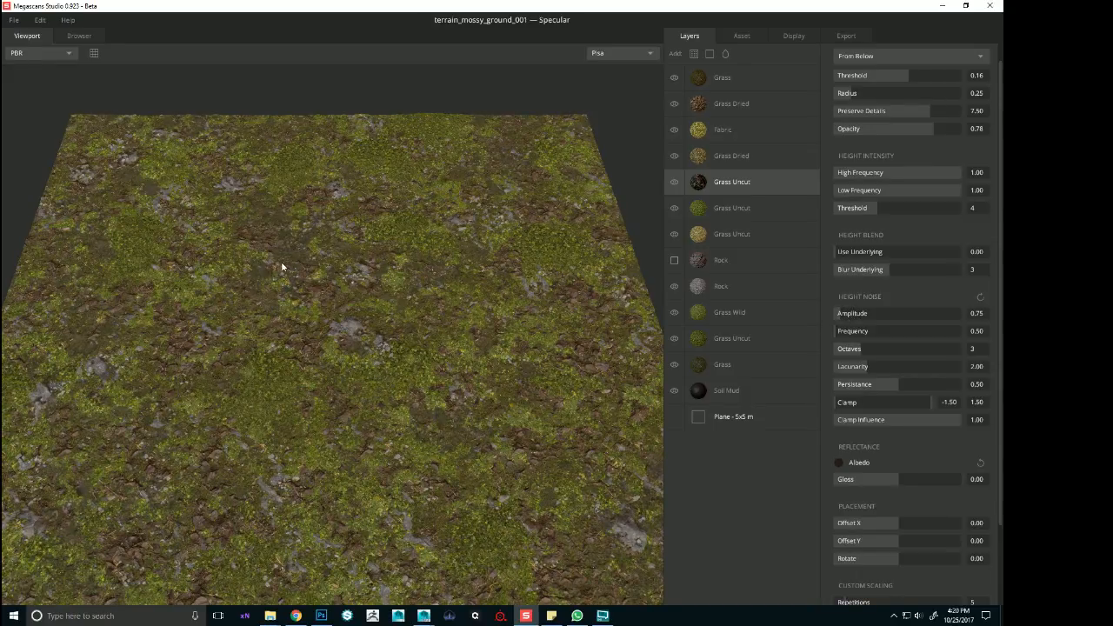
Move the dark Grass Uncut layer directly below the green Grass Uncut layer and inspect the ground up close
right_click_drag(289, 279, 432, 389, "alt")
left_click_drag(432, 389, 460, 361, "alt")
right_click_drag(460, 361, 179, 183, "alt")
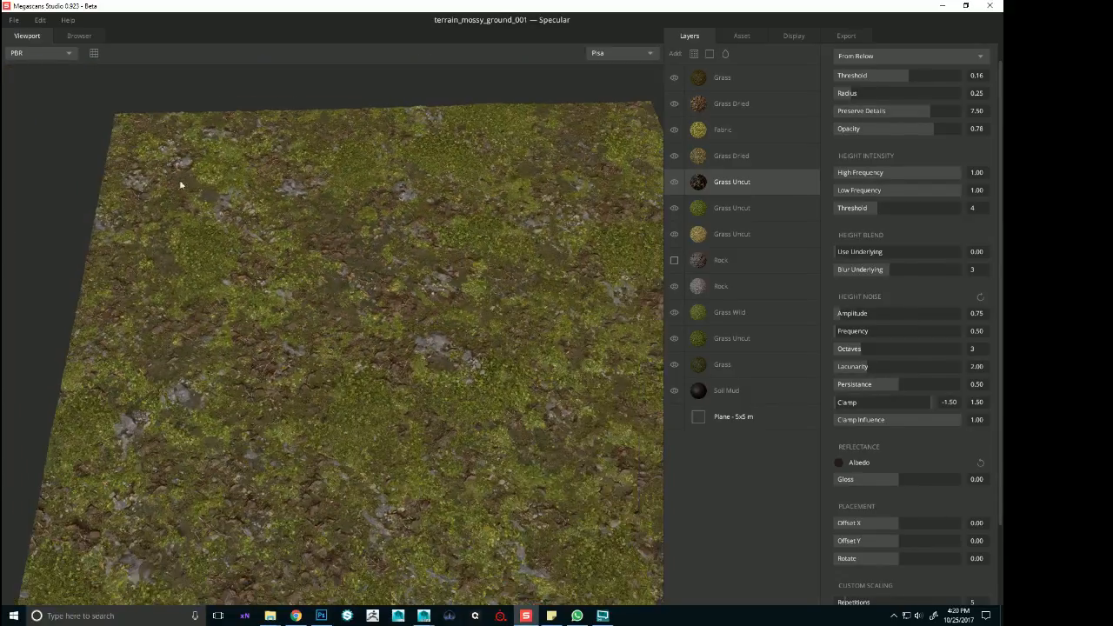
left_click_drag(374, 331, 524, 360, "alt")
middle_click_drag(524, 359, 362, 348, "alt")
right_click_drag(363, 347, 366, 392, "alt")
left_click(735, 209)
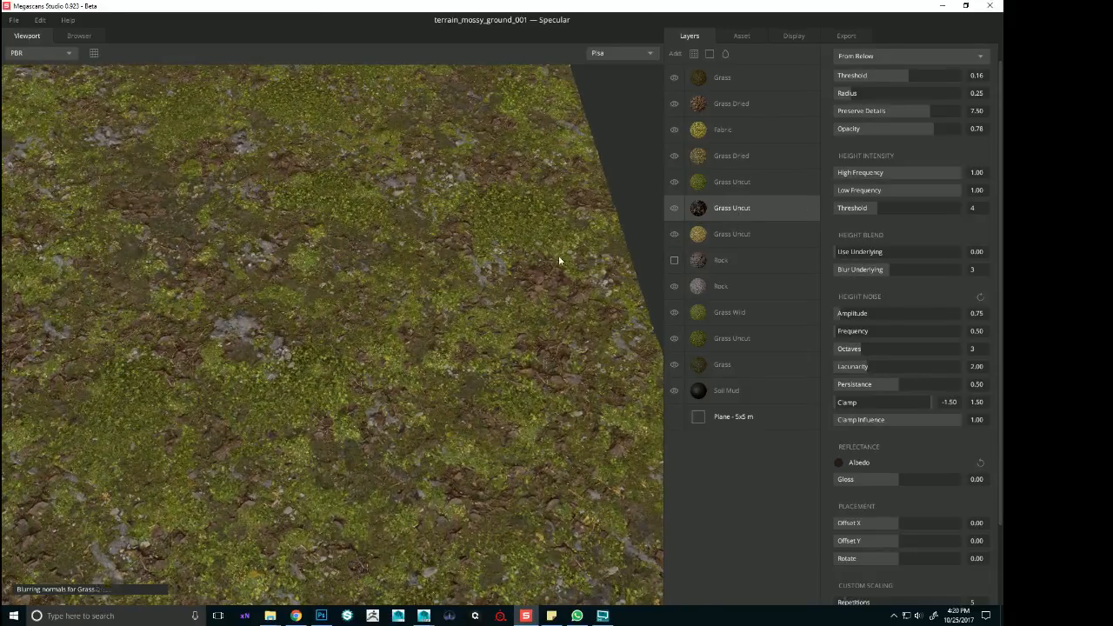
right_click_drag(559, 261, 519, 257, "alt")
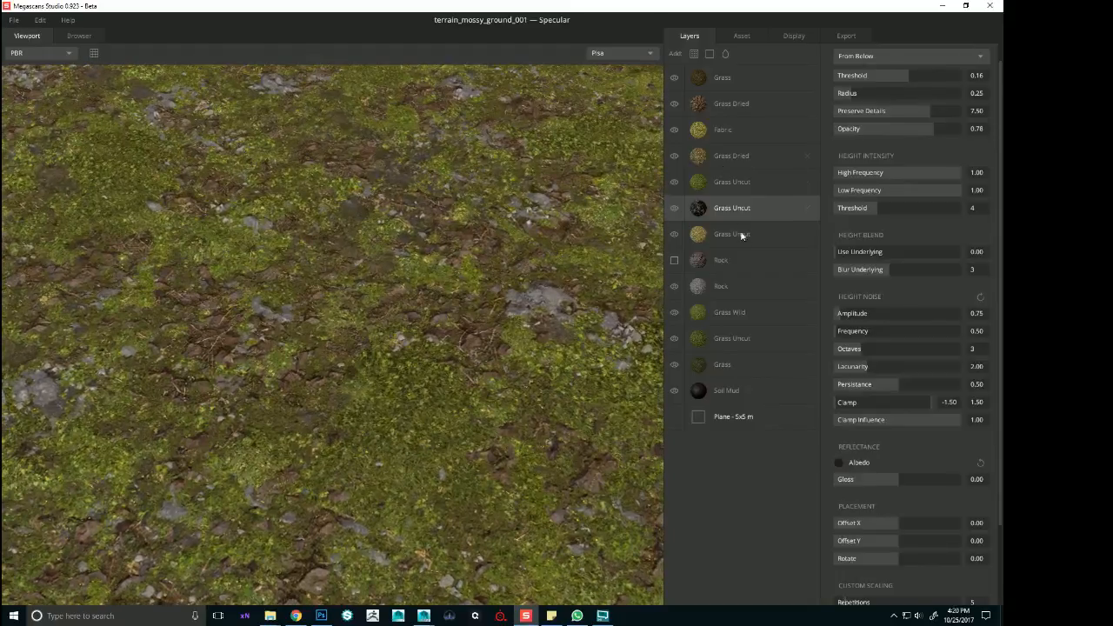
Toggle the topmost Grass layer's visibility to compare its effect, keeping it shown, and review the whole ground plane
left_click(675, 79)
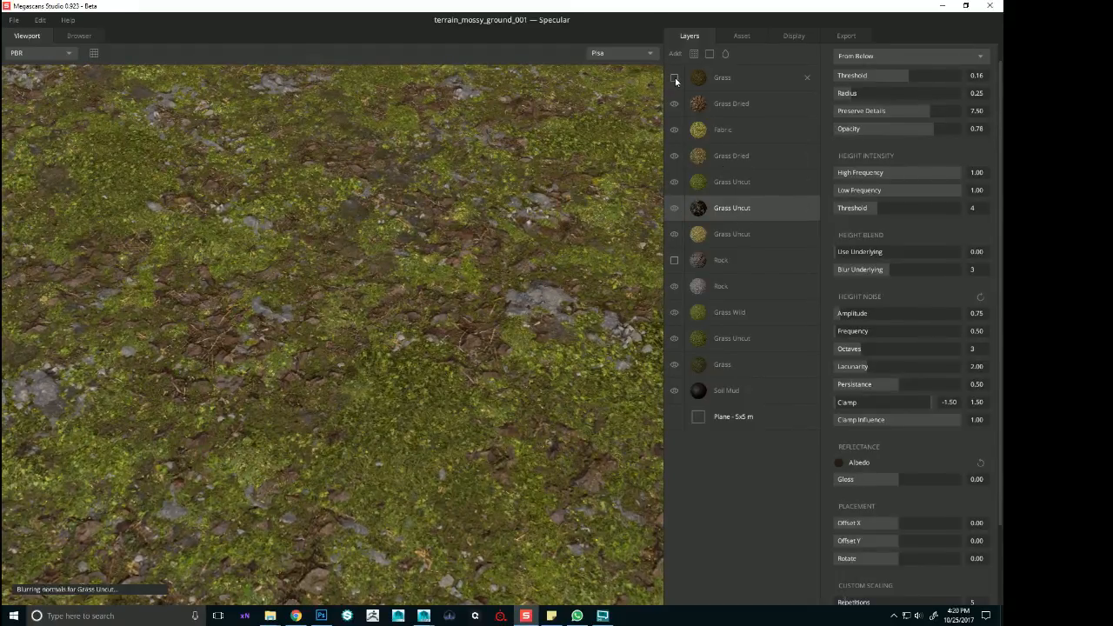
left_click(675, 78)
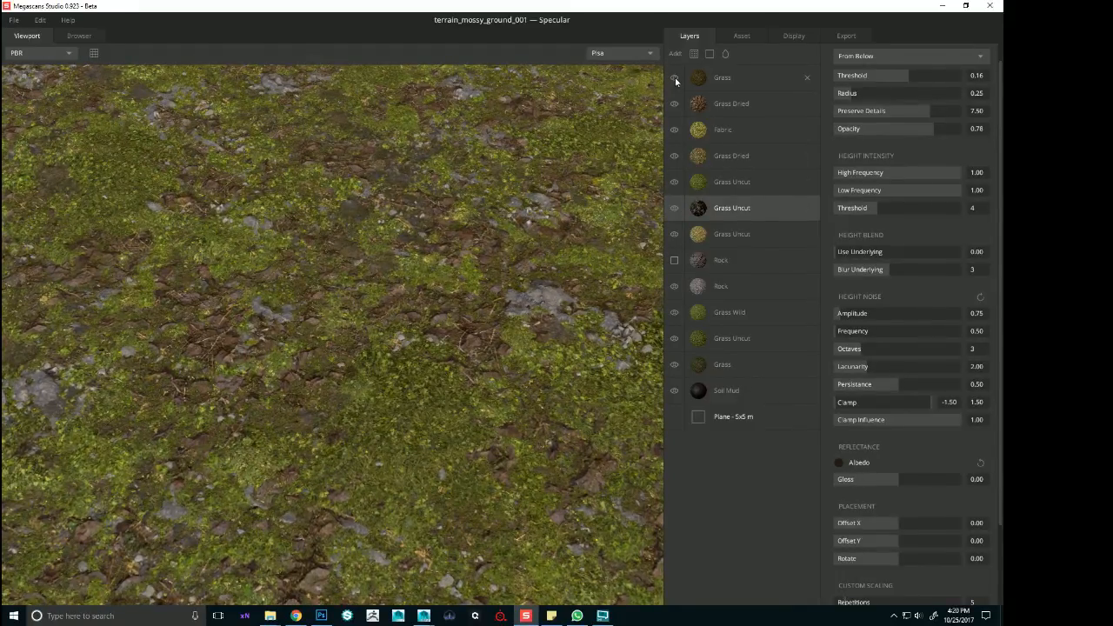
left_click(675, 79)
left_click(675, 78)
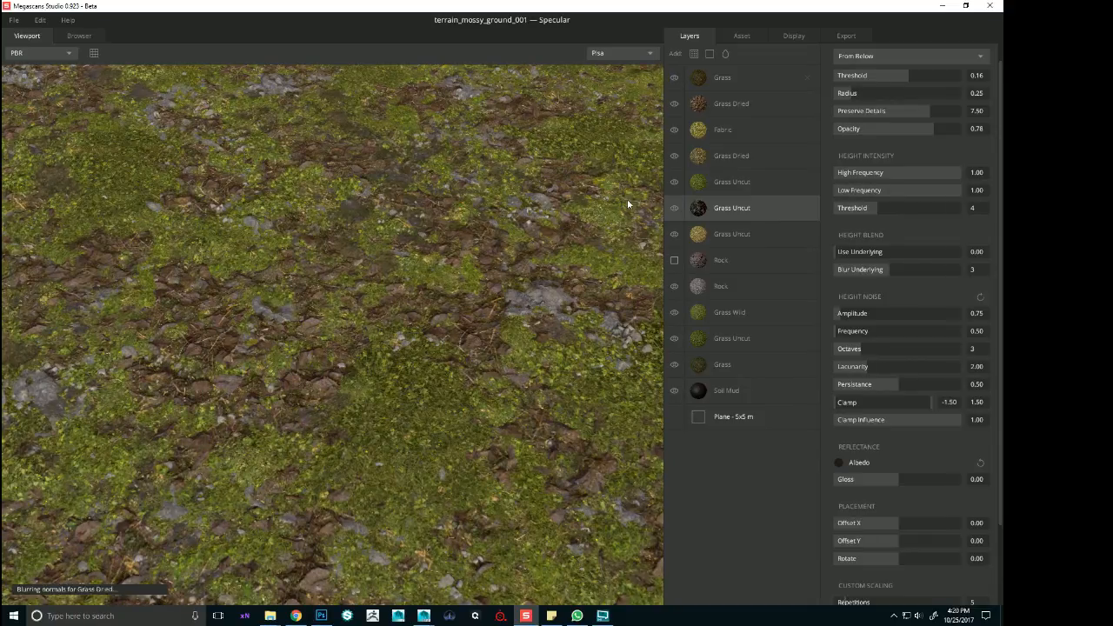
scroll(522, 252, "down", 5)
scroll(441, 271, "down", 3)
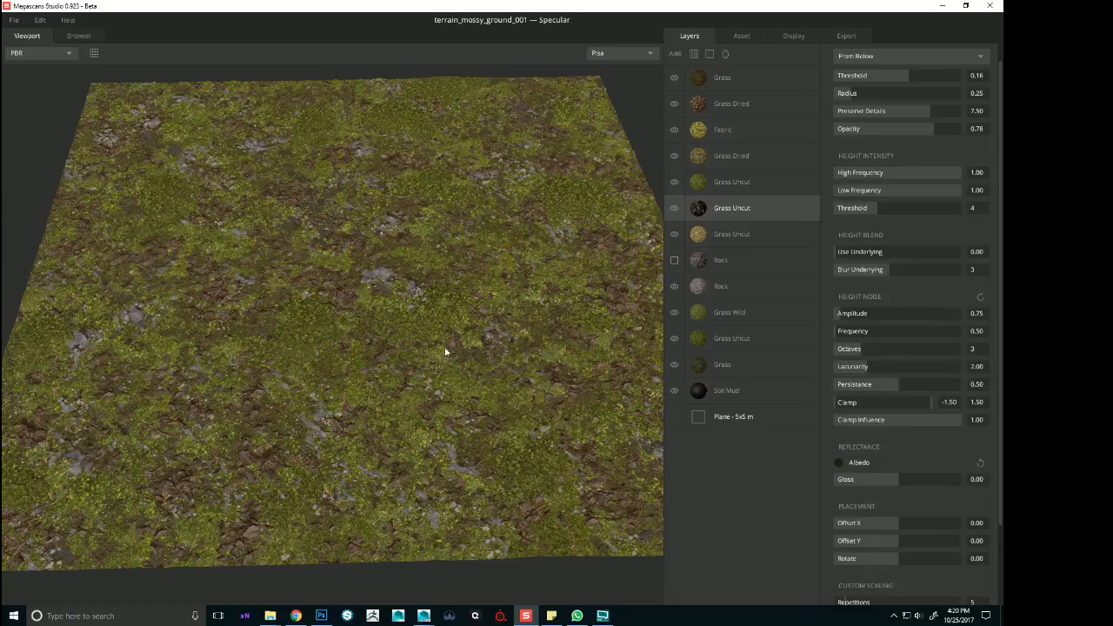
Save a copy of the material in the ground_textures project as terrain_ground_cover_mossy_001
left_click(14, 20)
left_click(21, 103)
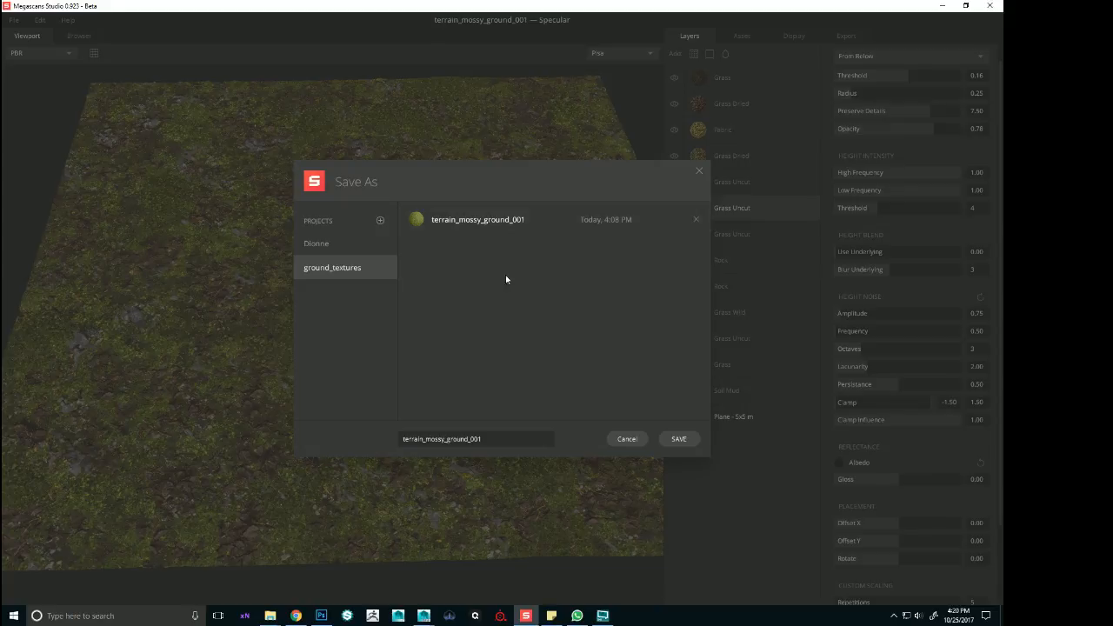
left_click(471, 441)
left_click_drag(468, 440, 427, 442)
type("ground_cover_mossy_")
left_click(680, 439)
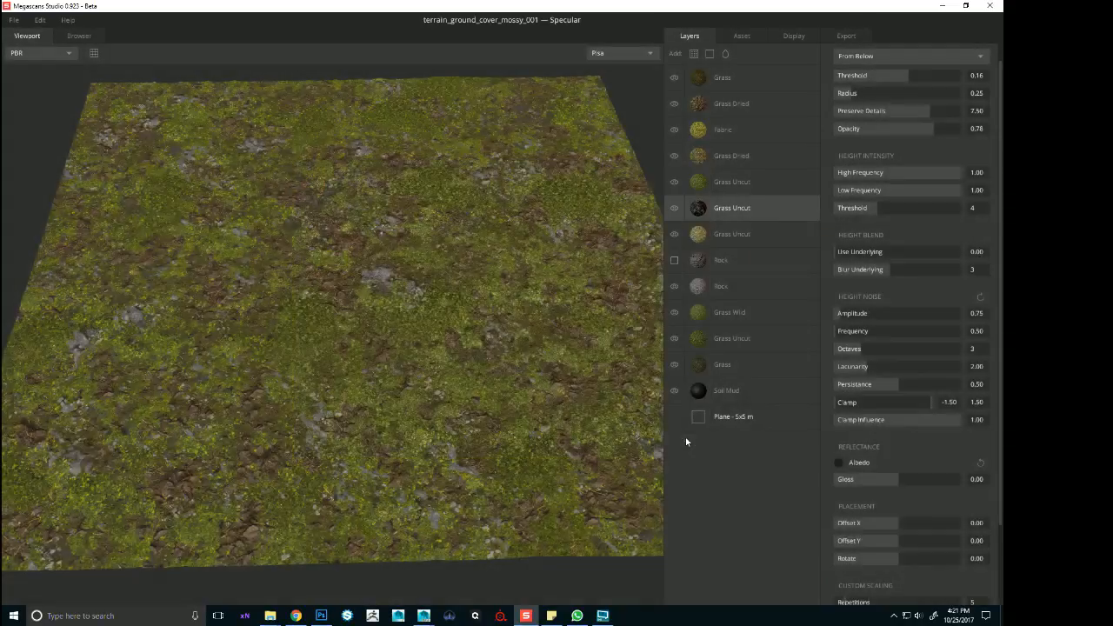
Browse the material library for soil surfaces and add the chunky brown Soil Mud material as a new top layer
scroll(439, 342, "up", 4)
left_click_drag(440, 342, 458, 387)
scroll(458, 387, "down", 4)
left_click(87, 36)
scroll(386, 287, "down", 5)
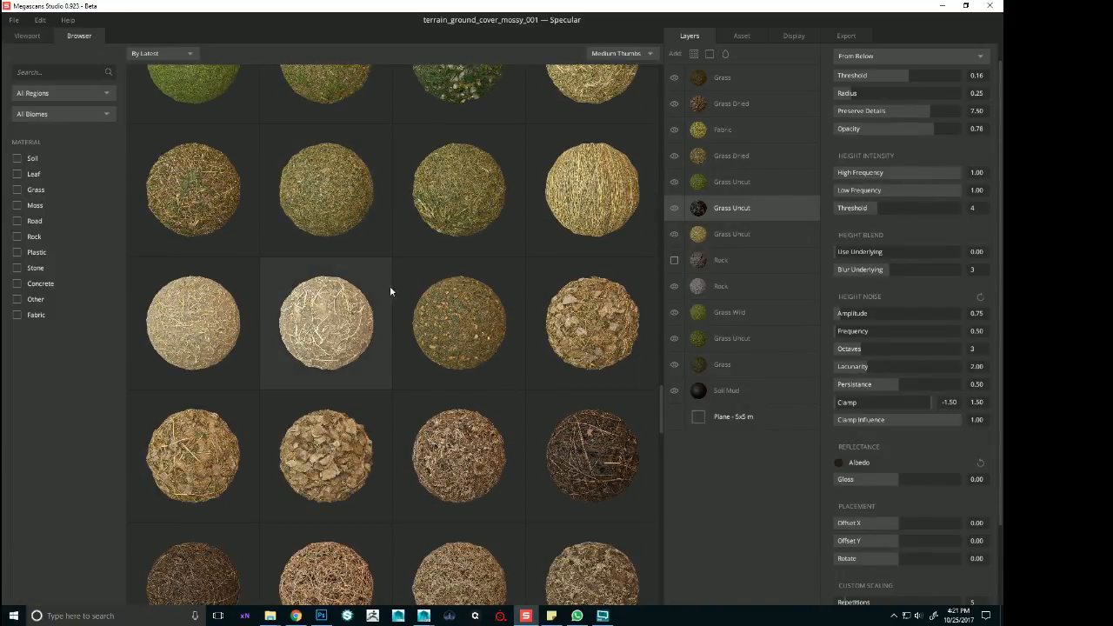
scroll(549, 306, "down", 3)
scroll(548, 306, "down", 10)
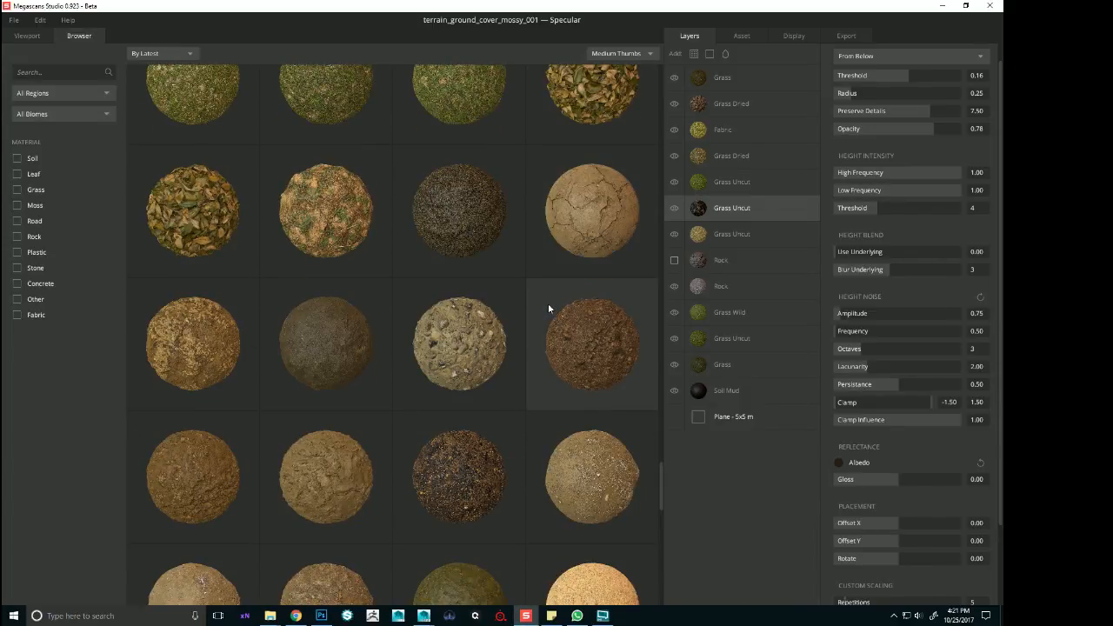
scroll(548, 308, "down", 6)
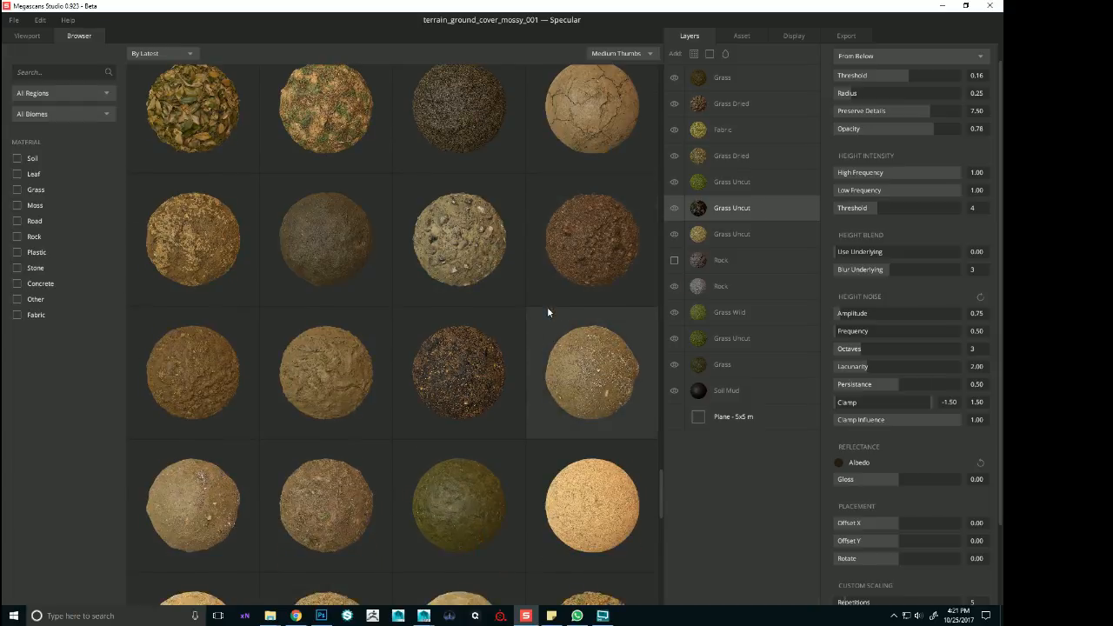
scroll(547, 312, "down", 5)
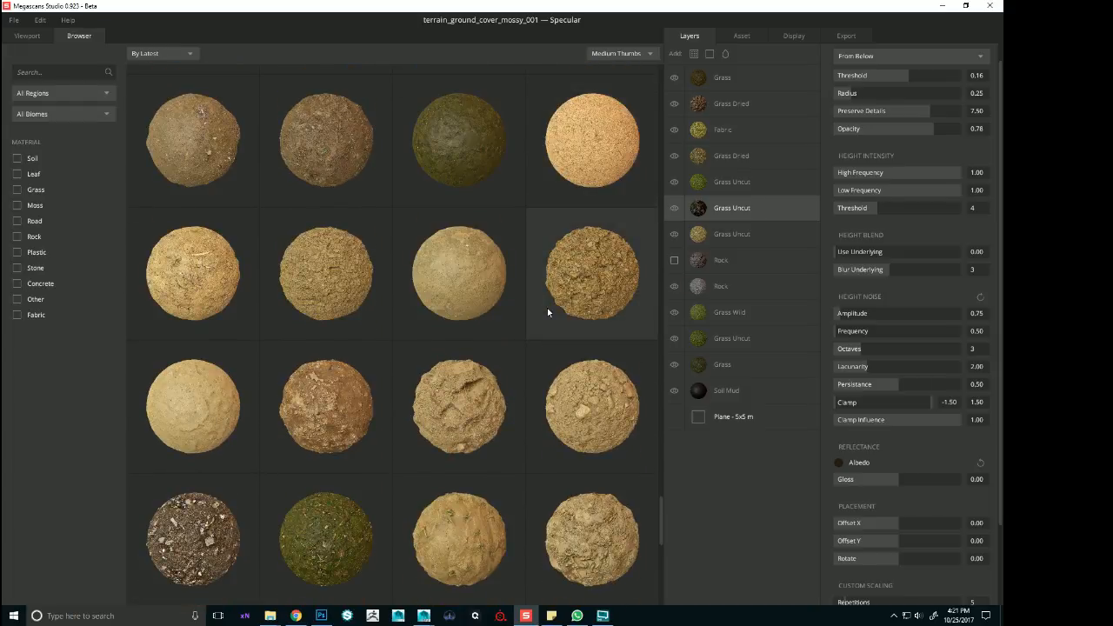
scroll(555, 321, "down", 5)
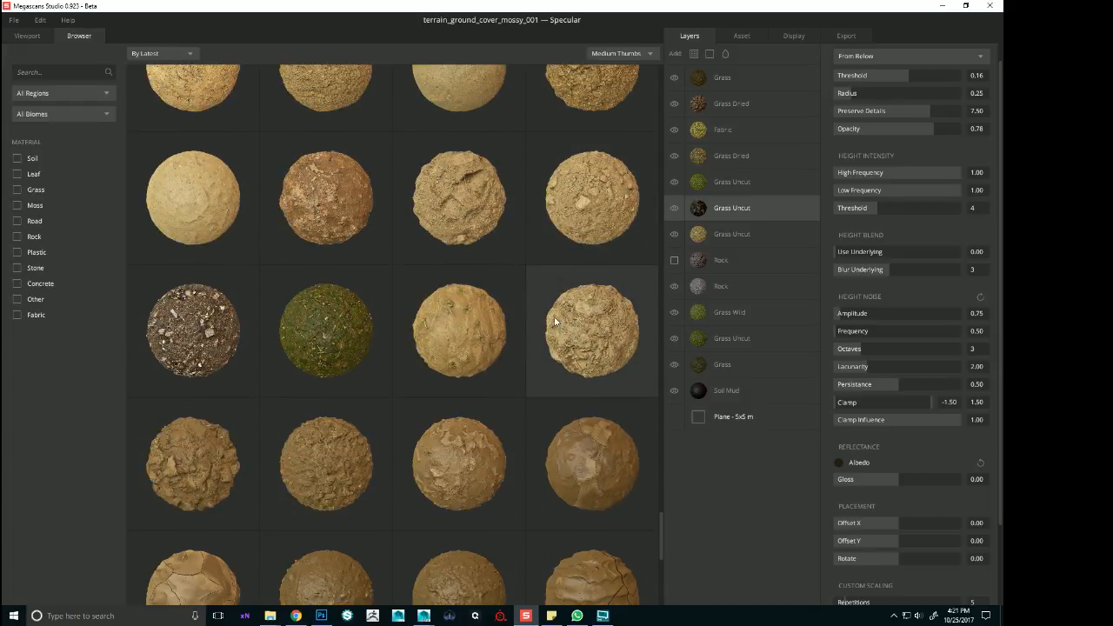
scroll(555, 321, "down", 1)
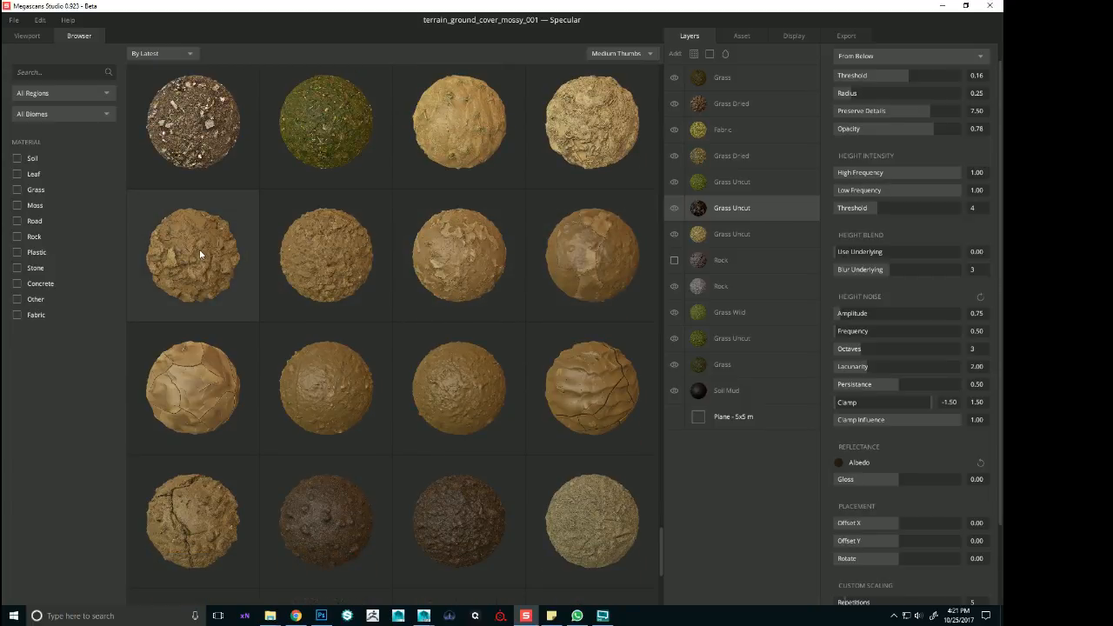
scroll(200, 253, "down", 6)
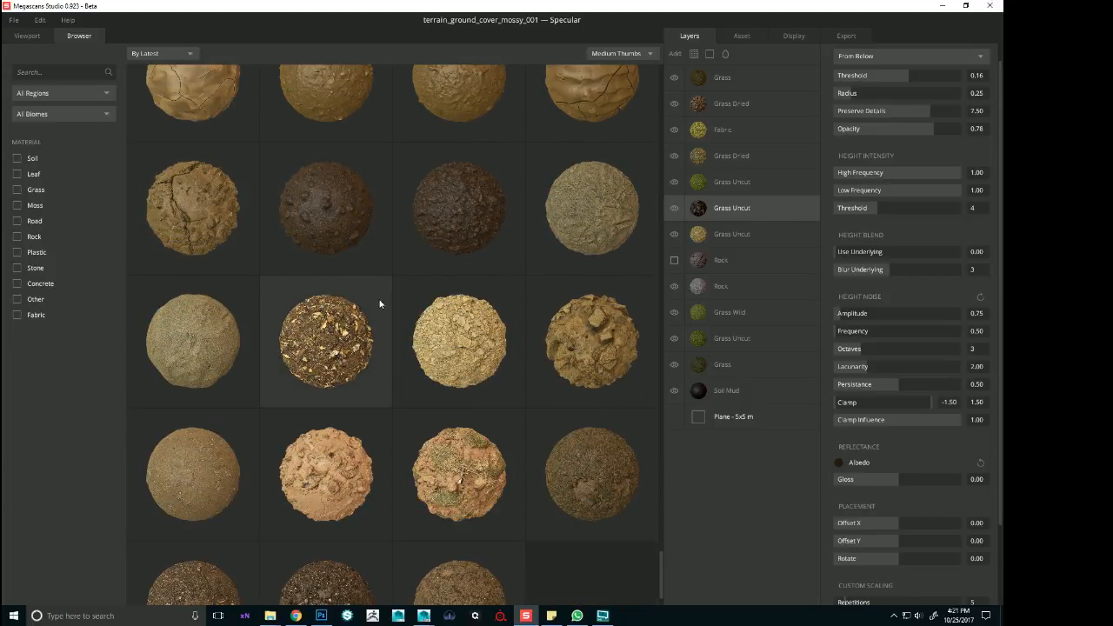
double_click(585, 306)
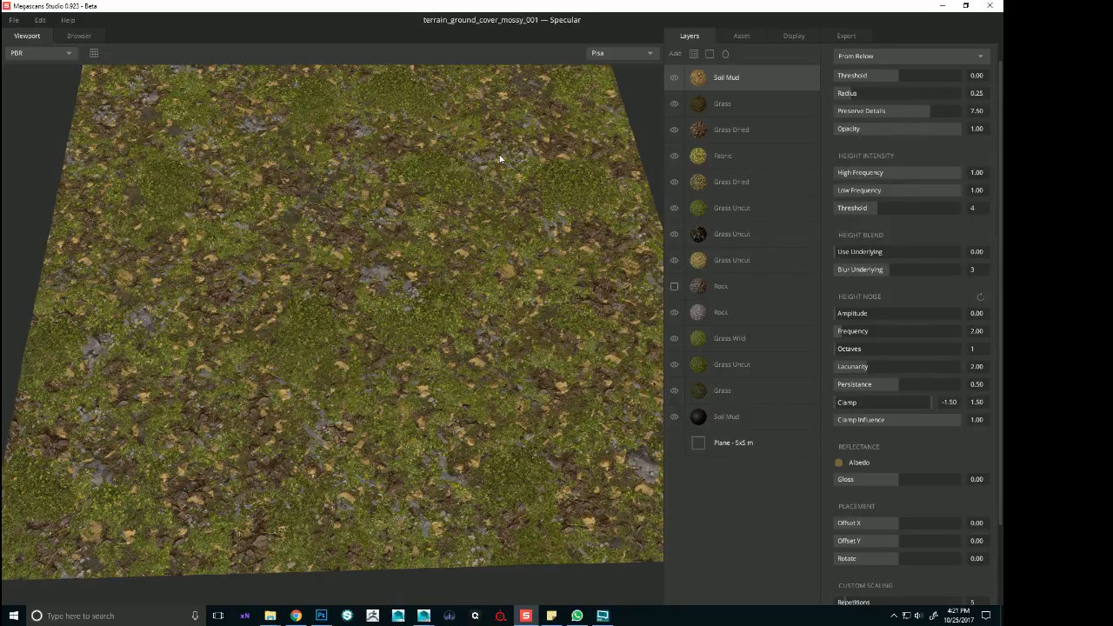
Set the new top Soil Mud layer's height noise to amplitude 4.65 and 3 octaves
left_click(850, 318)
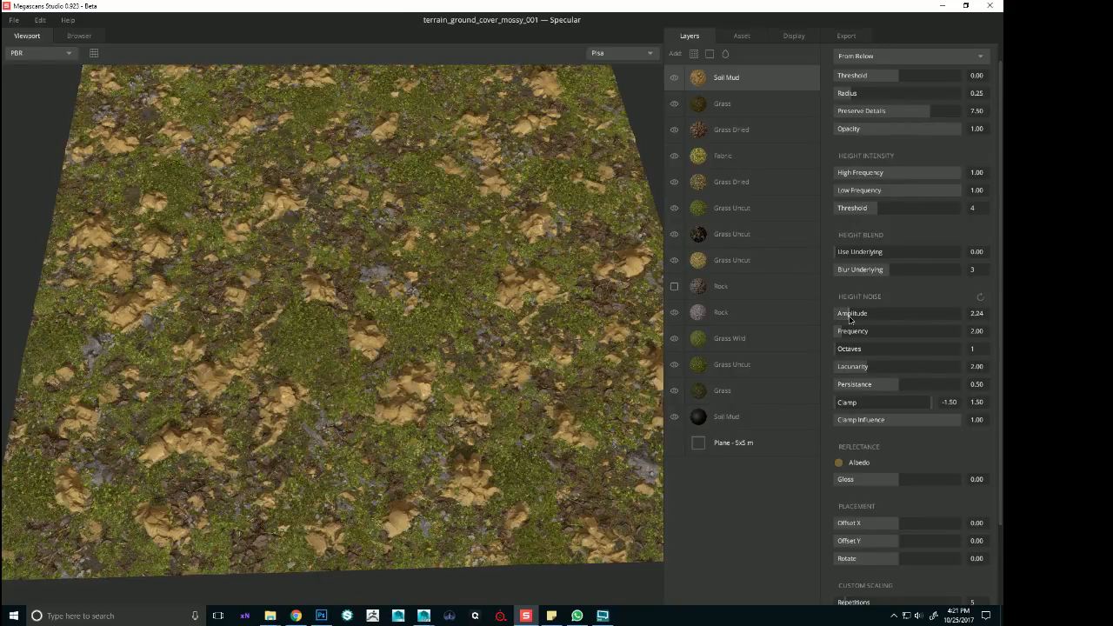
left_click(858, 316)
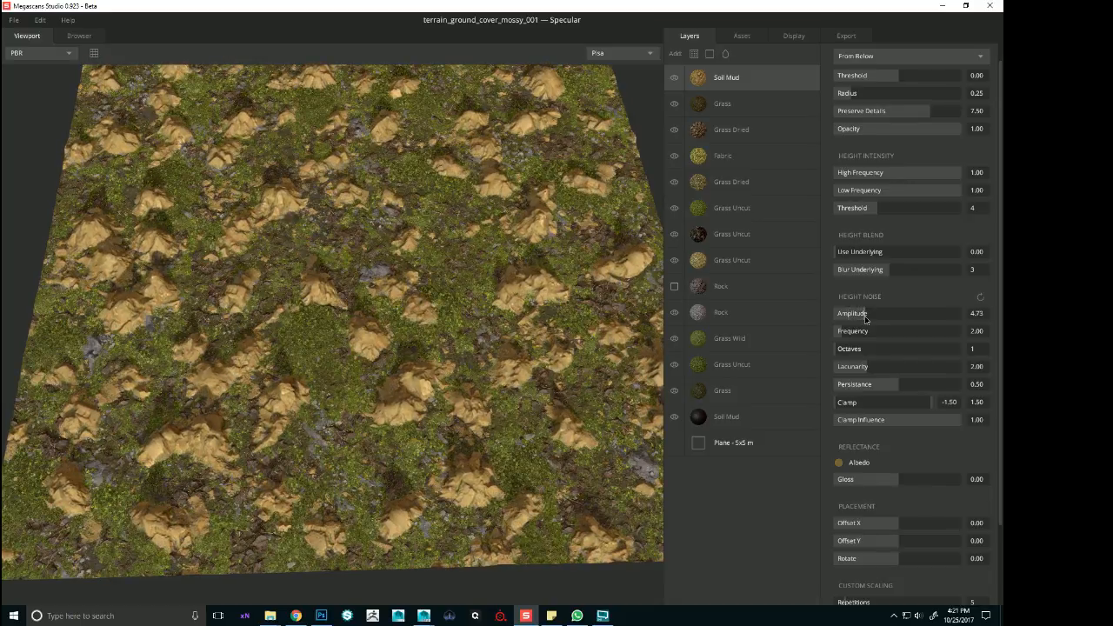
left_click(857, 354)
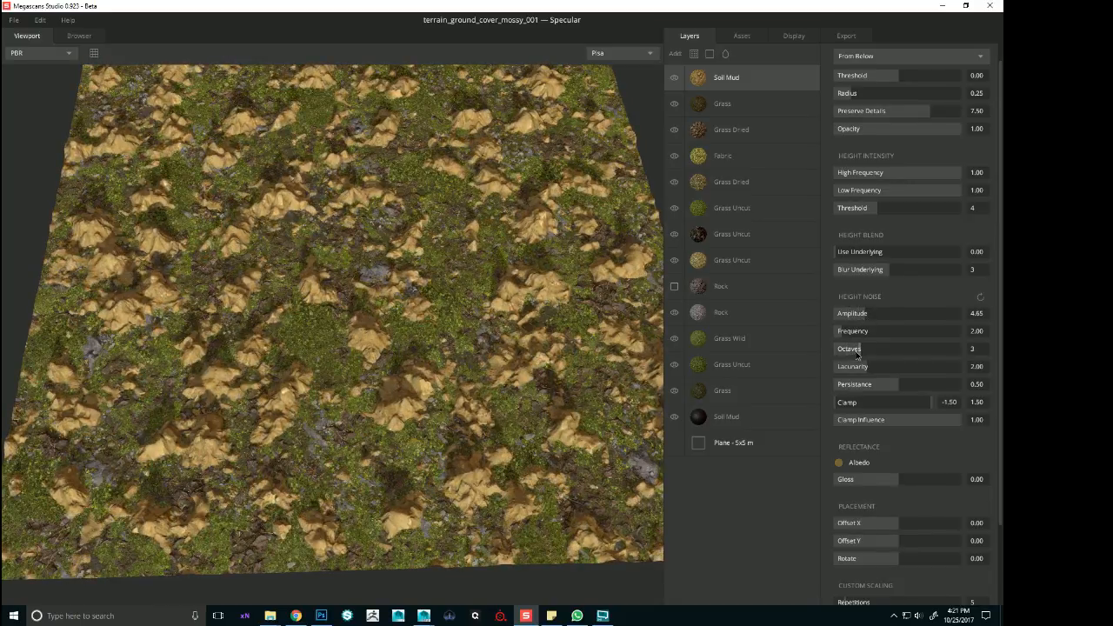
Set the top Soil Mud layer's placement to offset X -0.30, offset Y -0.27 and rotation -1.00
left_click(859, 522)
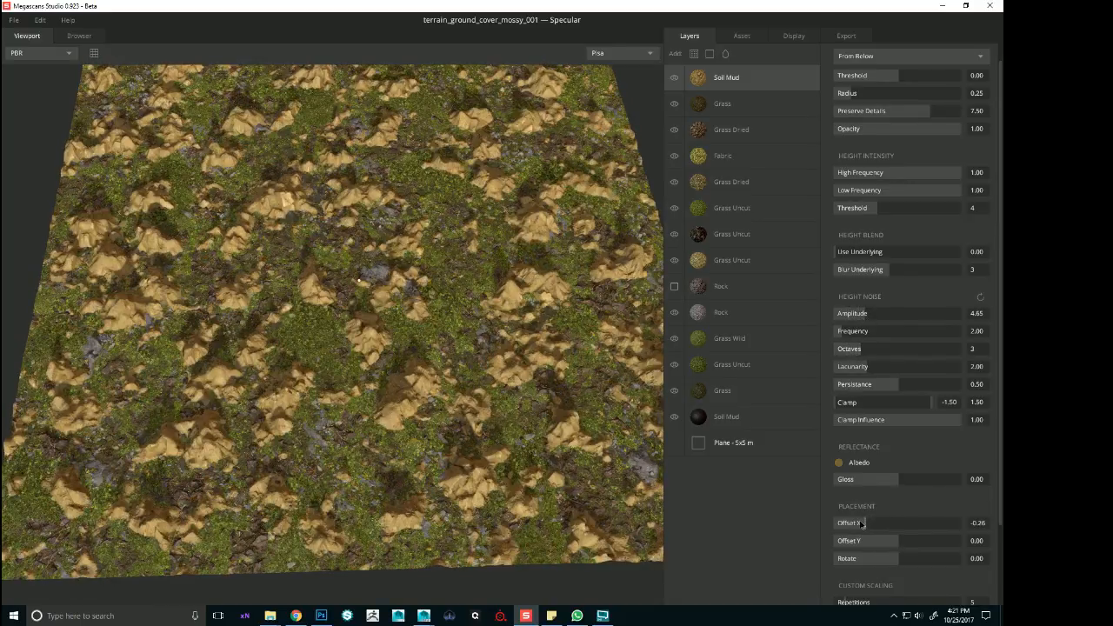
left_click(865, 558)
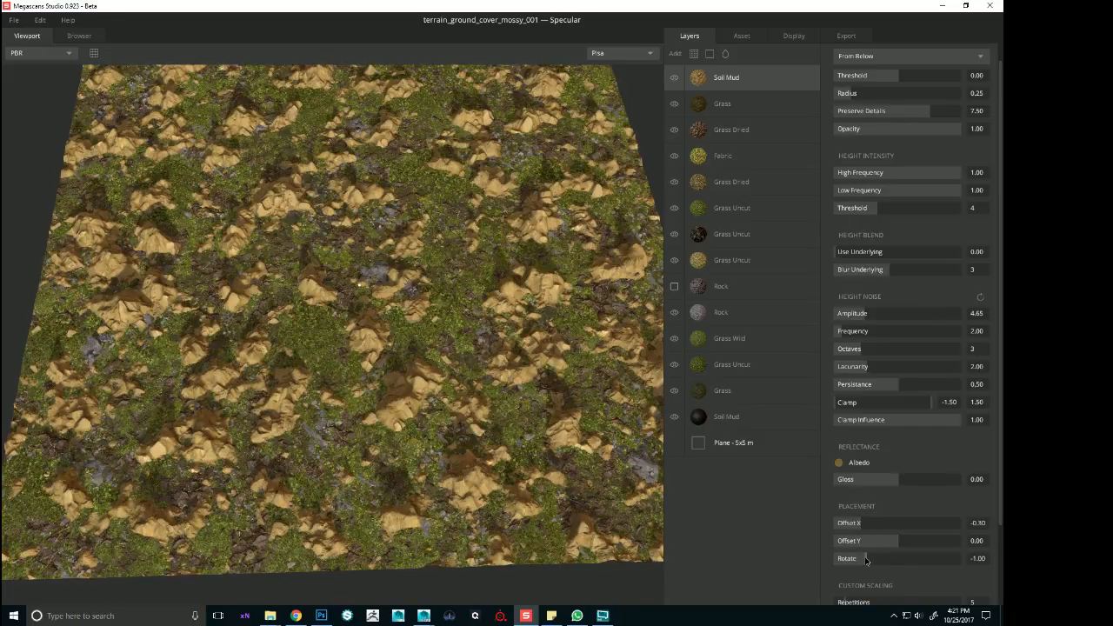
left_click(862, 541)
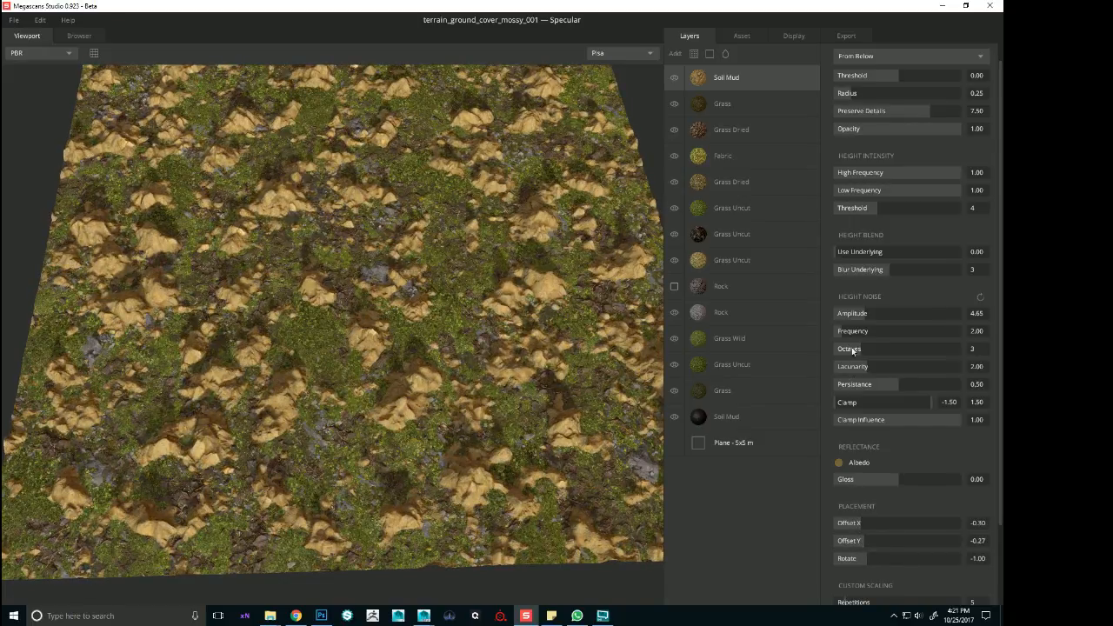
Set the height noise frequency of the top Soil Mud layer to 1.23
left_click(836, 331)
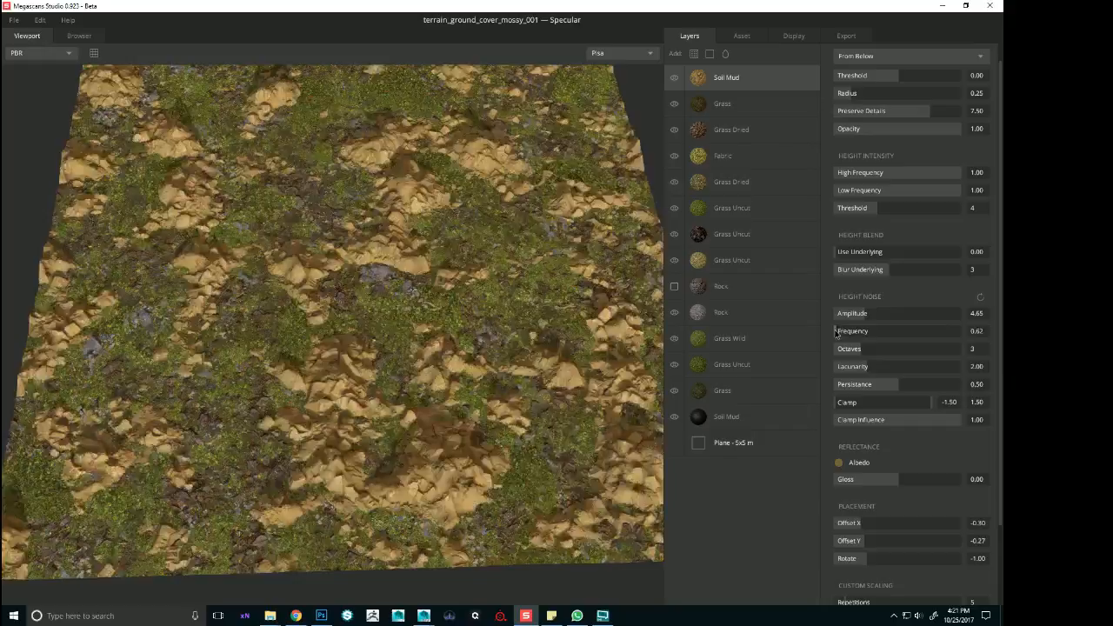
left_click_drag(836, 331, 840, 331)
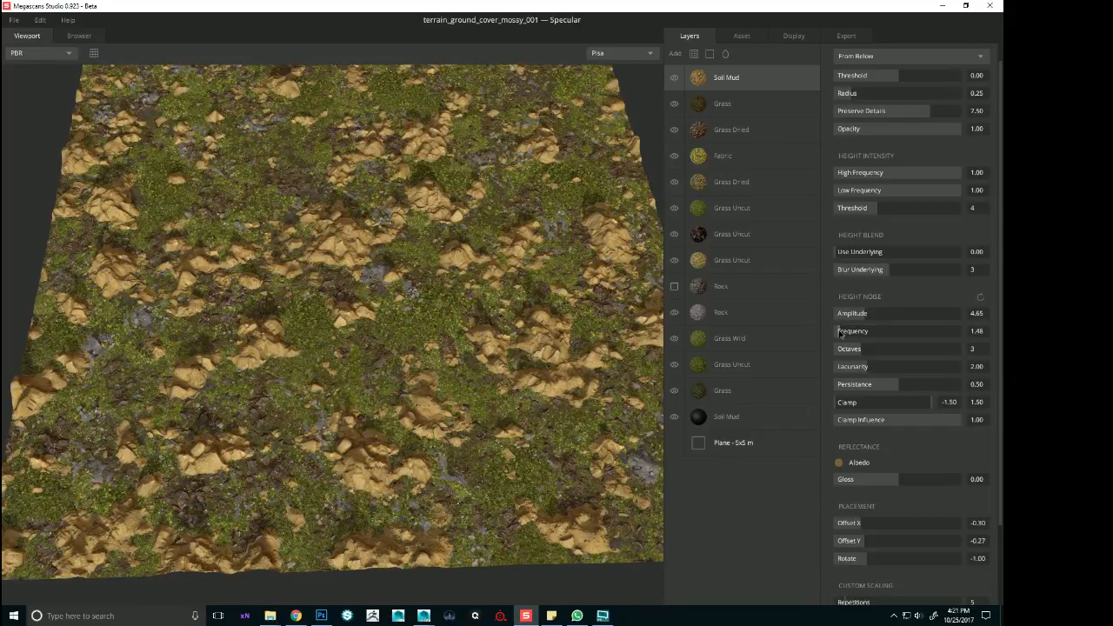
left_click_drag(840, 334, 841, 336)
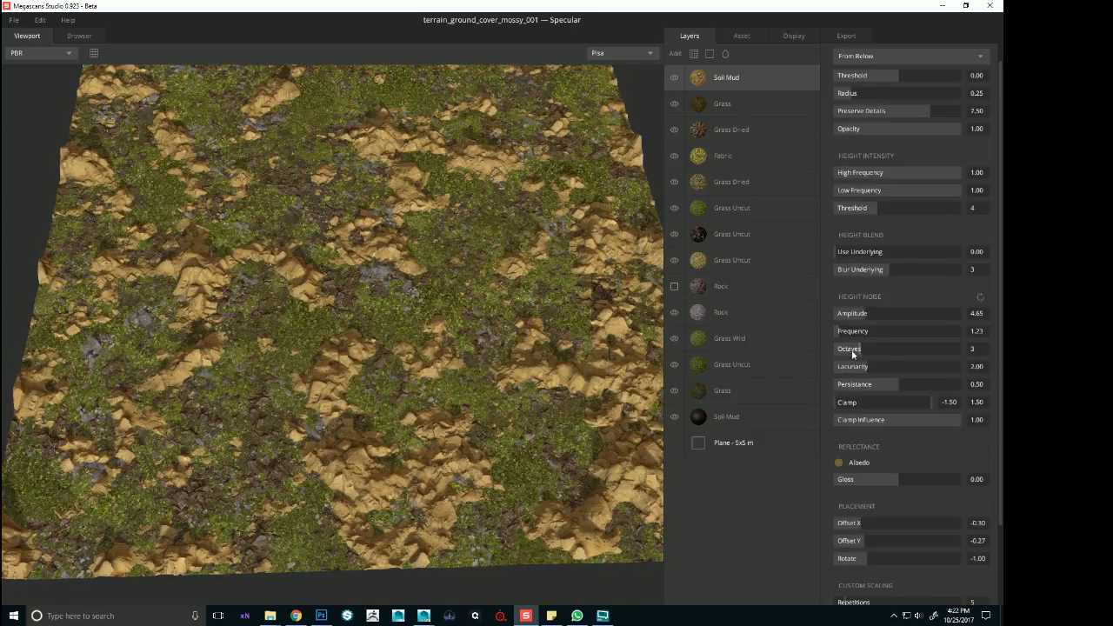
left_click(840, 462)
mouse_move(508, 327)
left_mouse_down()
mouse_move(483, 329)
mouse_move(529, 331)
mouse_move(506, 324)
left_mouse_up()
left_click(583, 408)
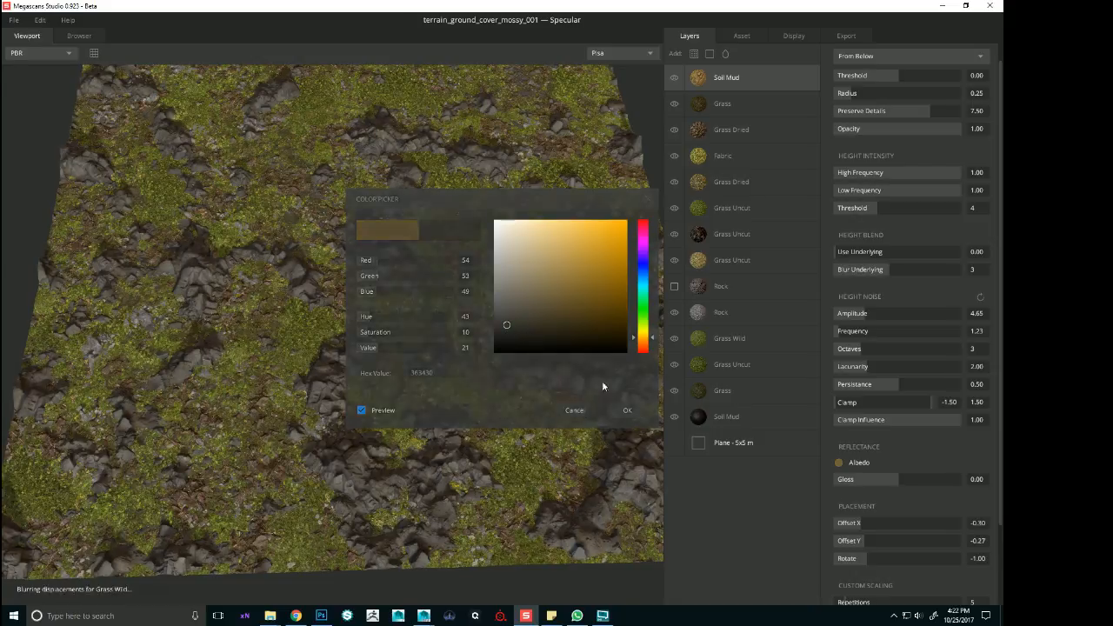
Copy the visible grey Rock layer's albedo hex value 535354 and apply it to the top Soil Mud layer's albedo
left_click(721, 312)
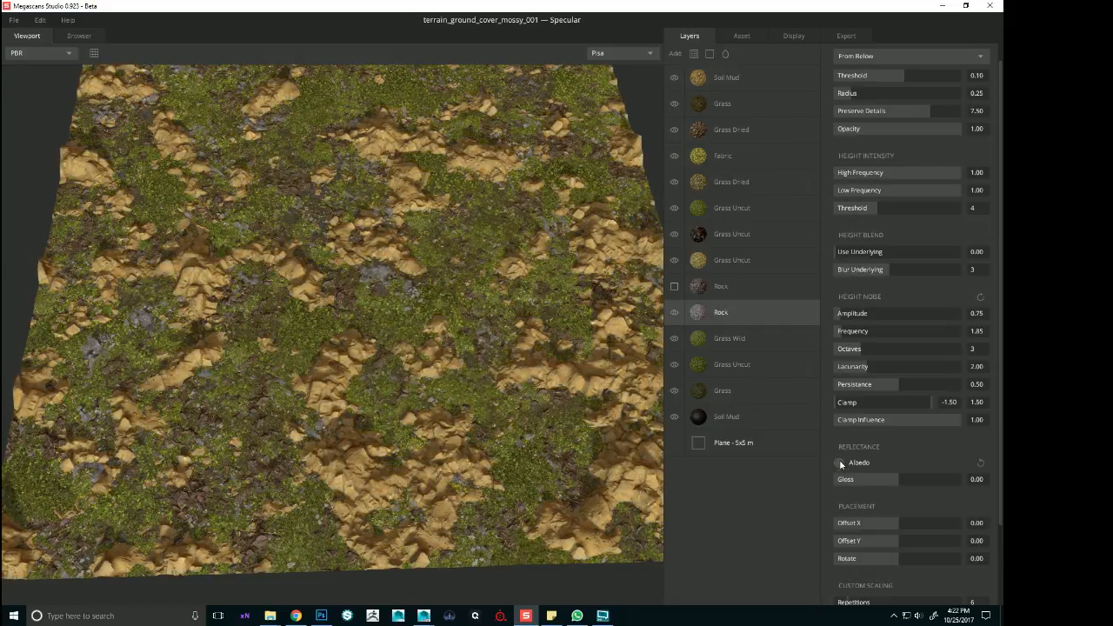
left_click(839, 463)
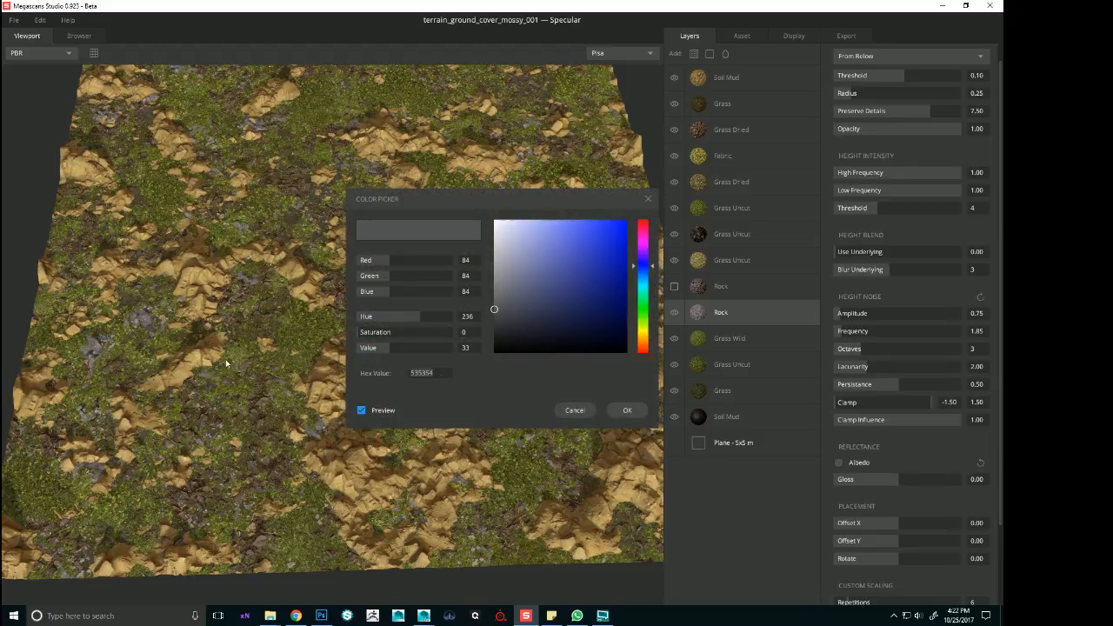
left_click(574, 410)
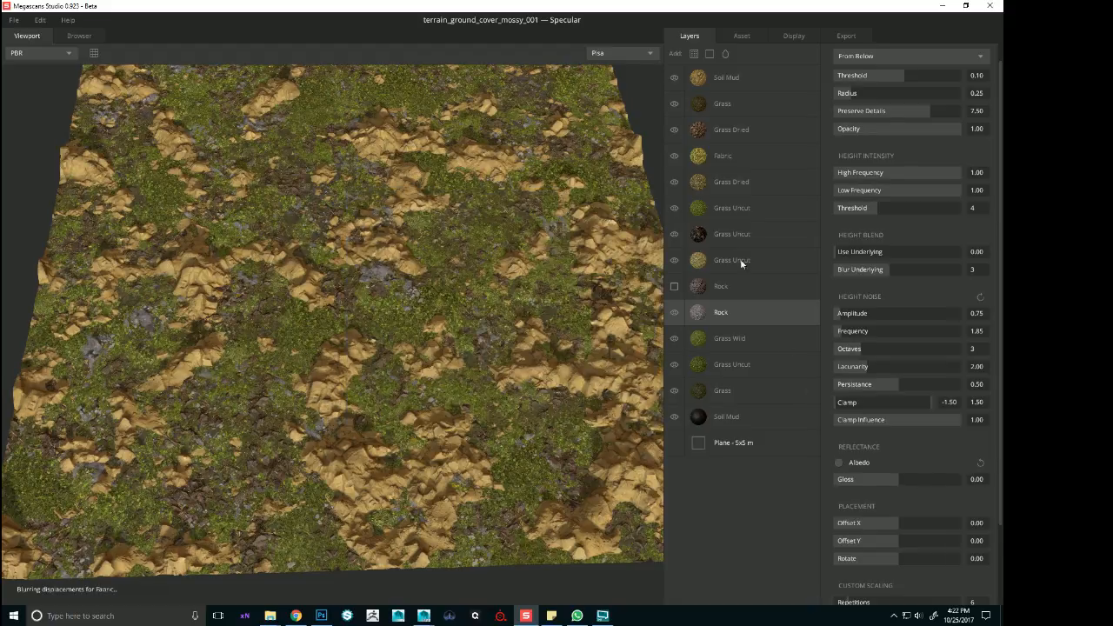
left_click(716, 83)
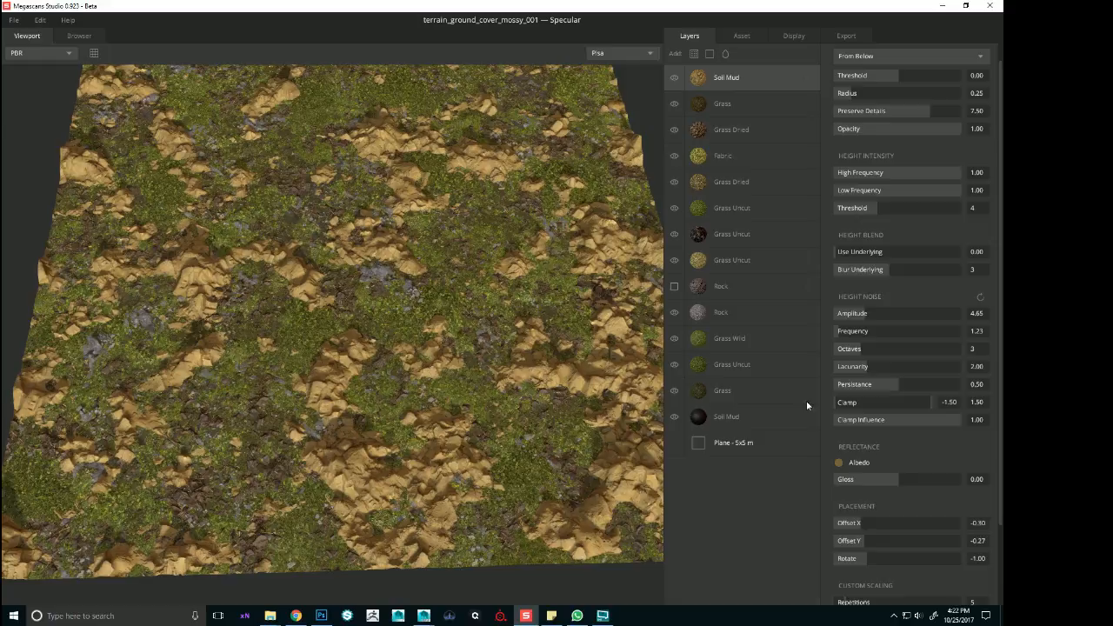
left_click(839, 463)
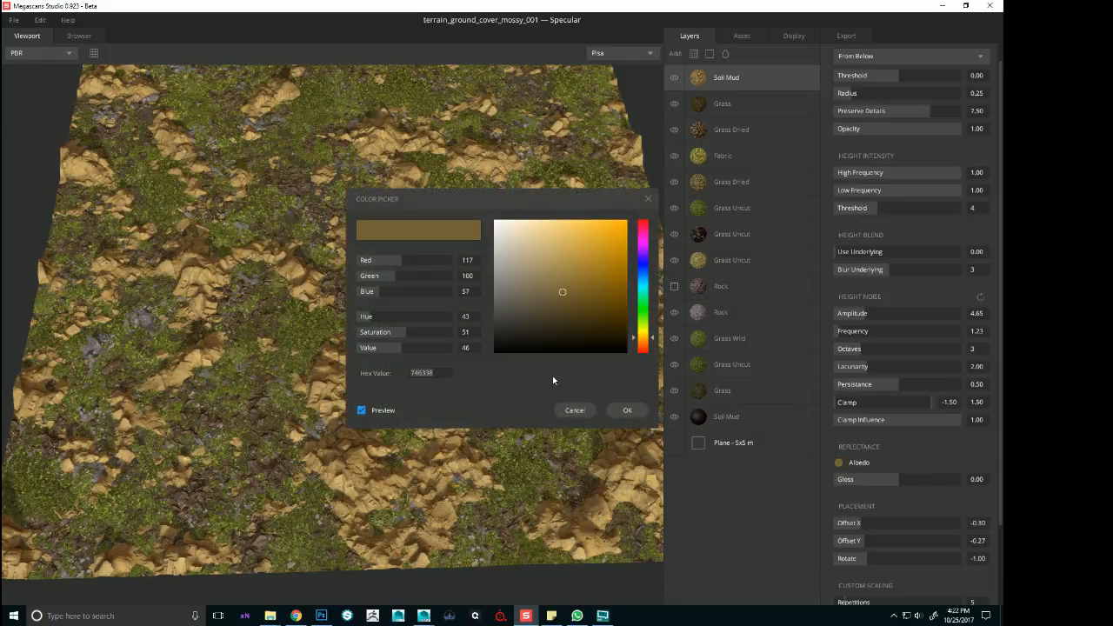
left_click(627, 409)
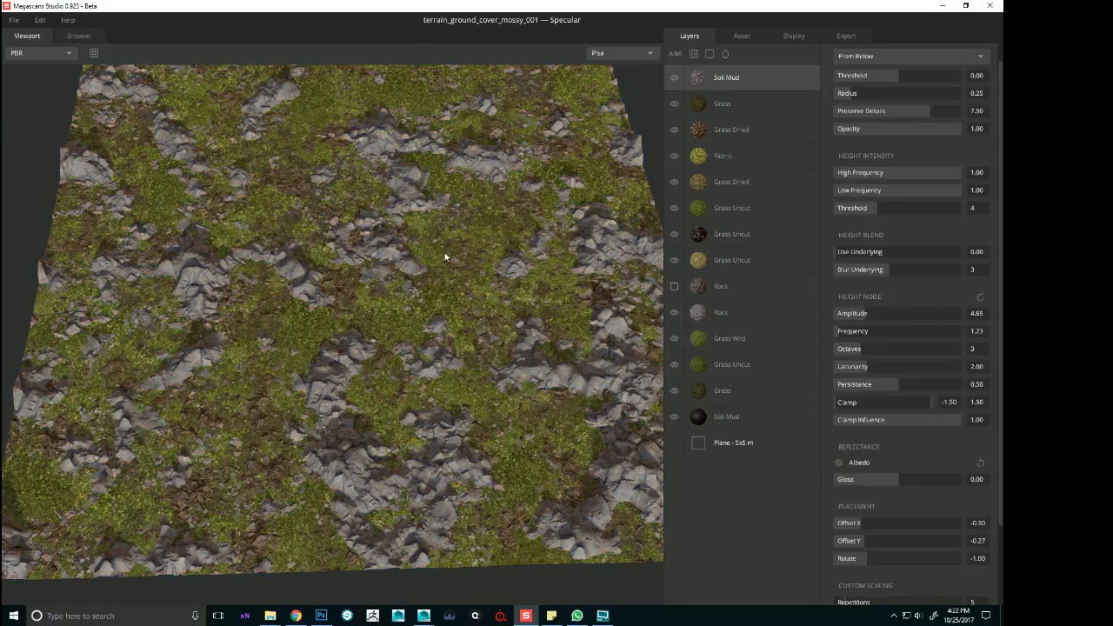
Set the height noise amplitude of the top Soil Mud layer to 0.91
scroll(435, 261, "up", 3)
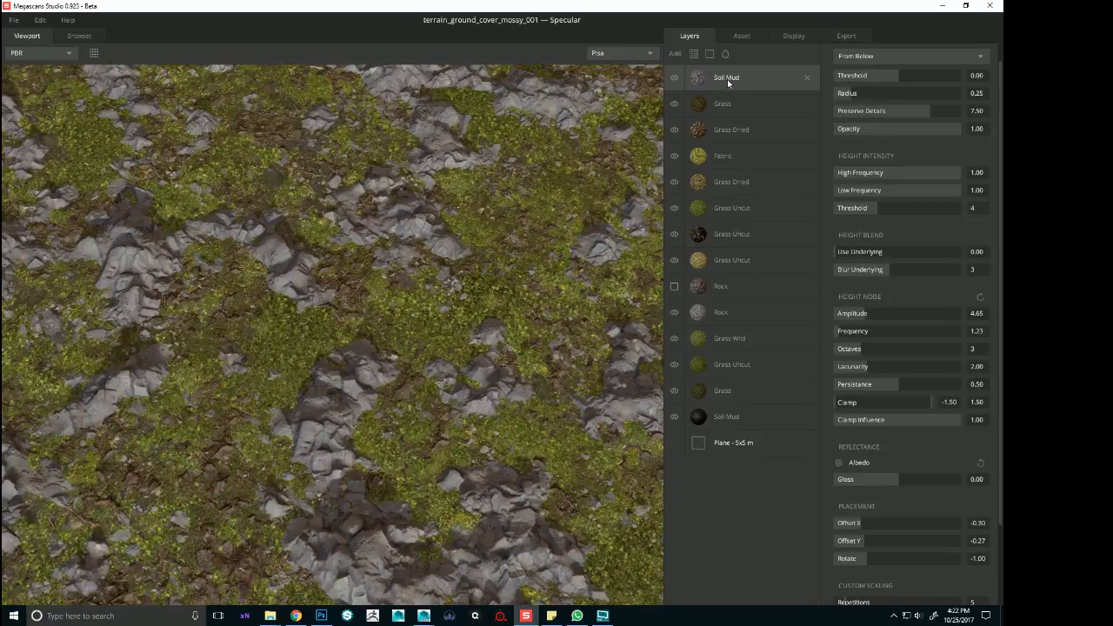
left_click(843, 315)
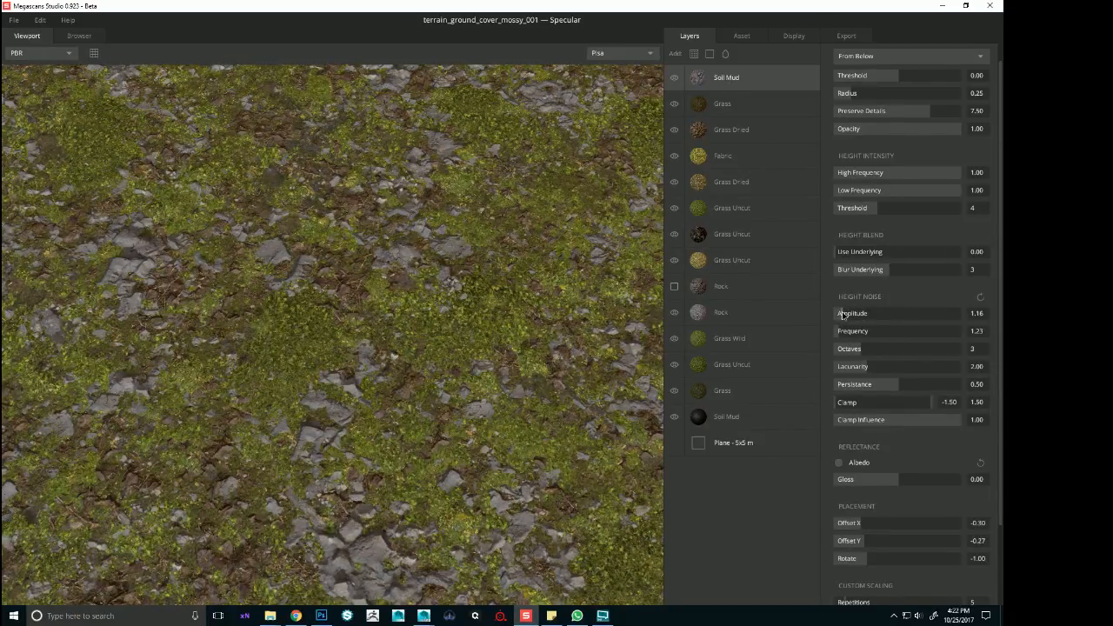
left_click(841, 314)
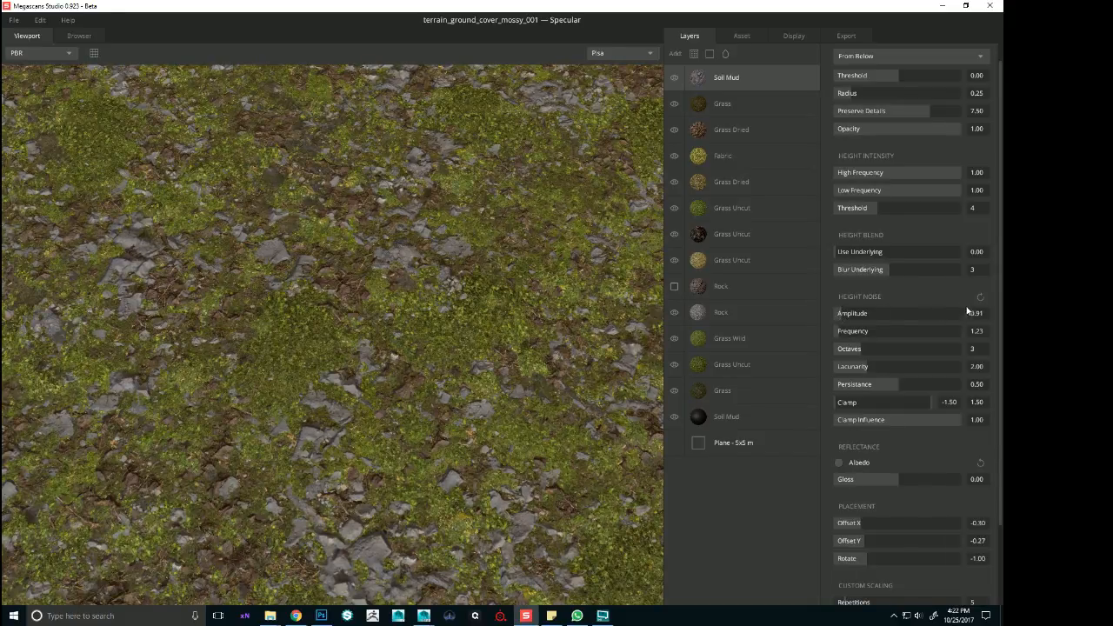
scroll(440, 314, "down", 5)
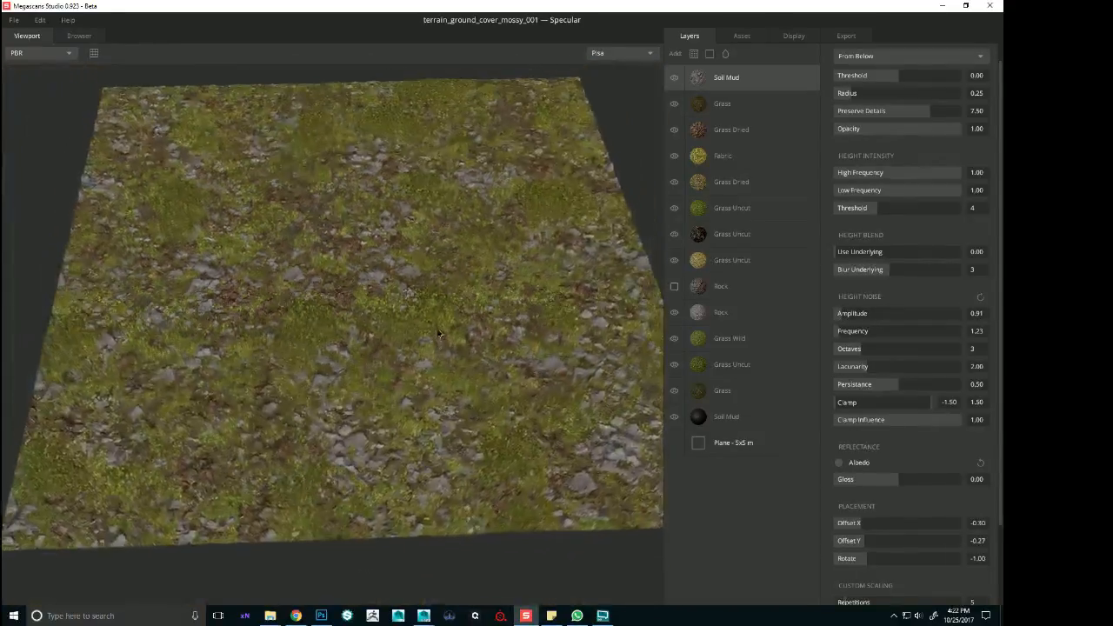
left_click_drag(441, 314, 565, 335)
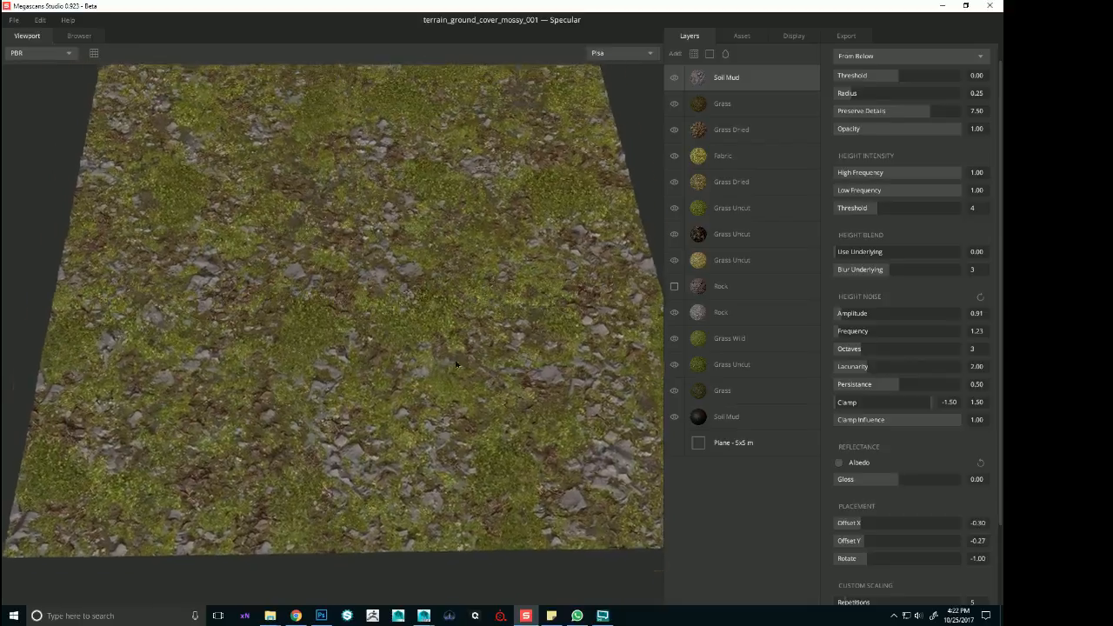
scroll(568, 334, "up", 5)
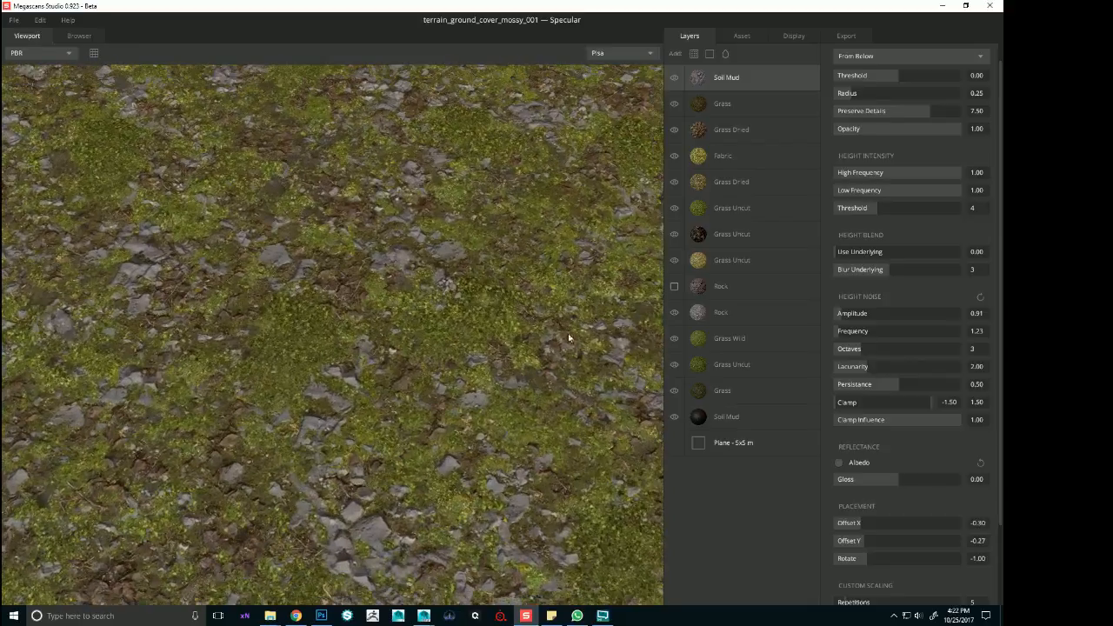
left_click(839, 463)
left_click(370, 350)
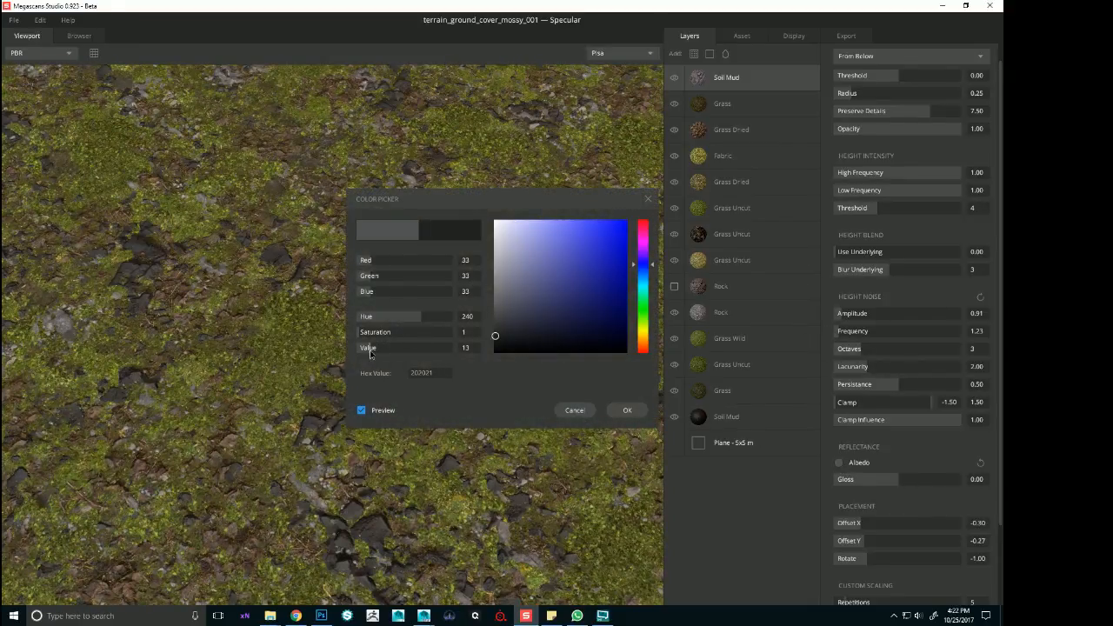
left_click_drag(371, 350, 379, 353)
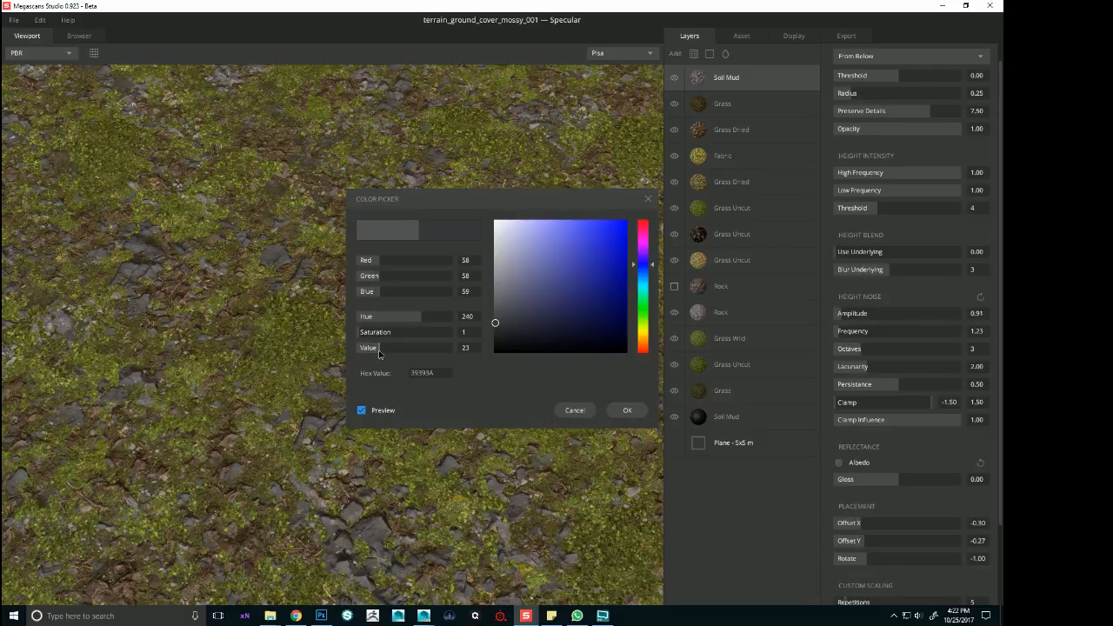
left_click(567, 411)
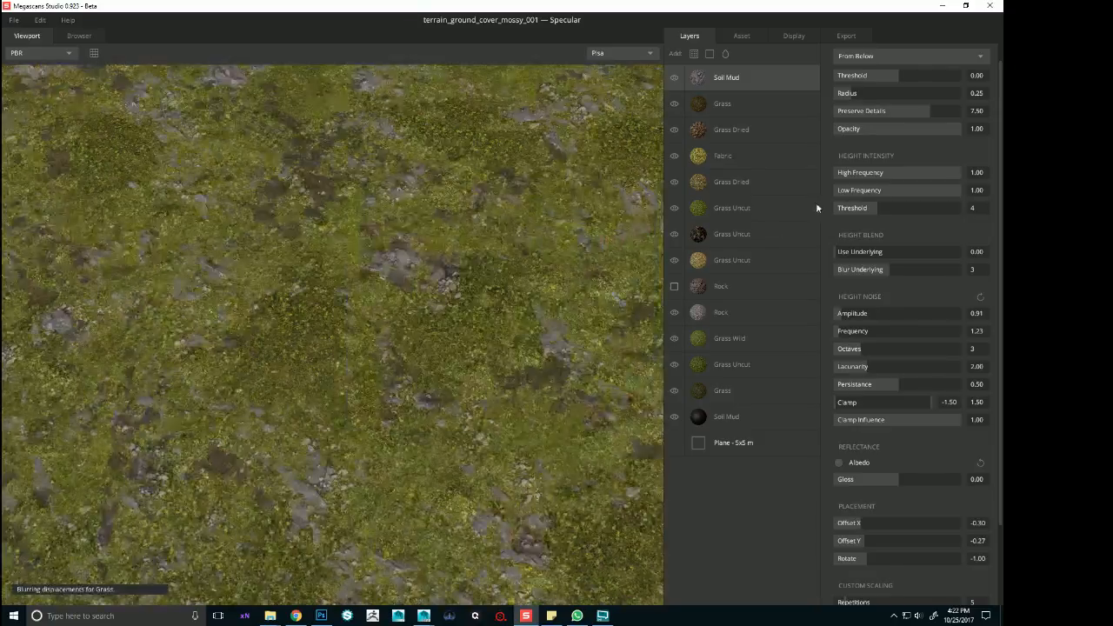
left_click(740, 311)
left_click(840, 468)
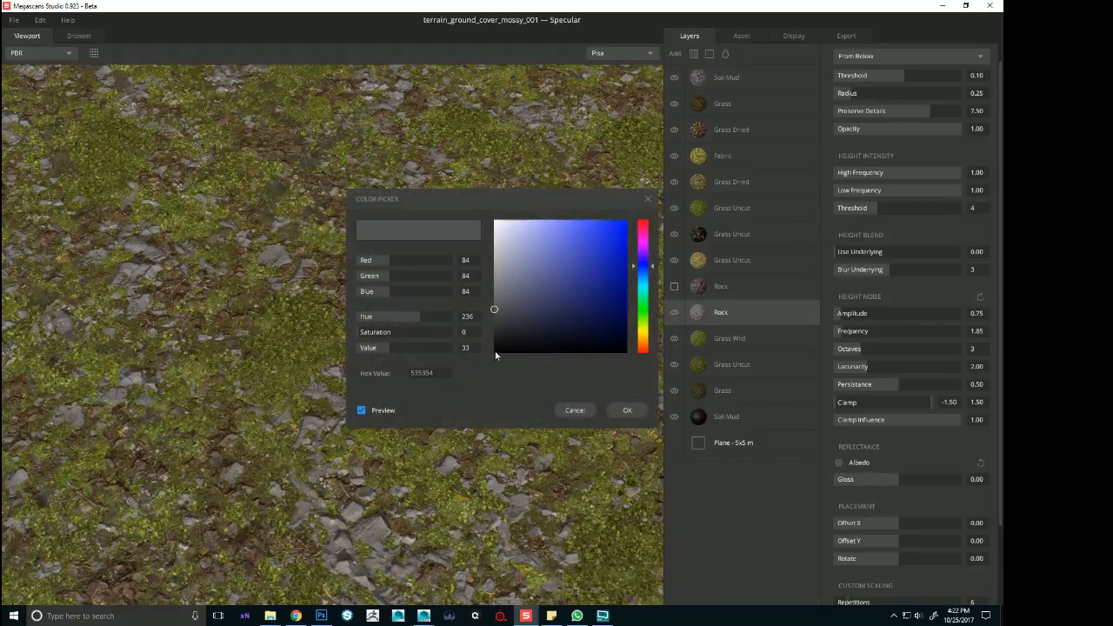
left_click(375, 352)
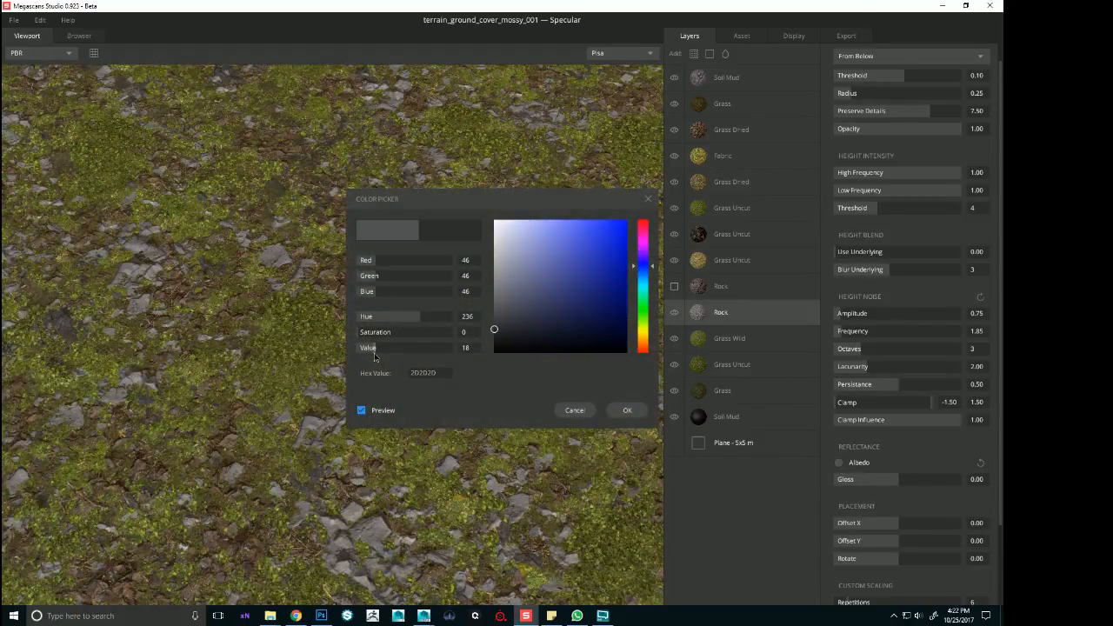
left_click(562, 406)
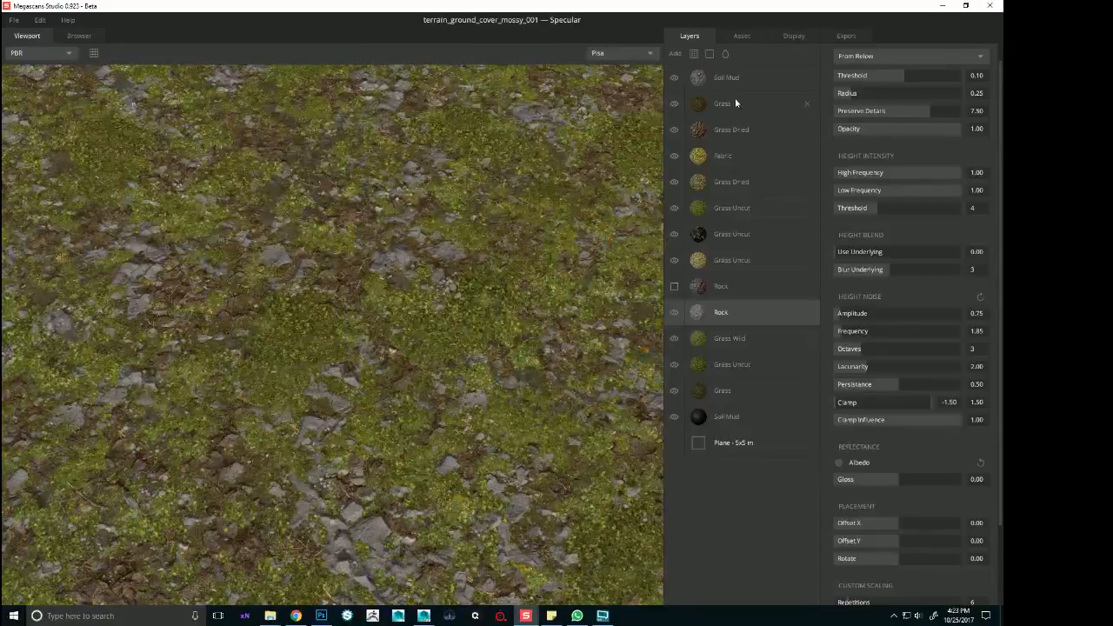
Darken the top Soil Mud layer's albedo to a colour value of 27 (hex 444444)
left_click(735, 78)
left_click(838, 464)
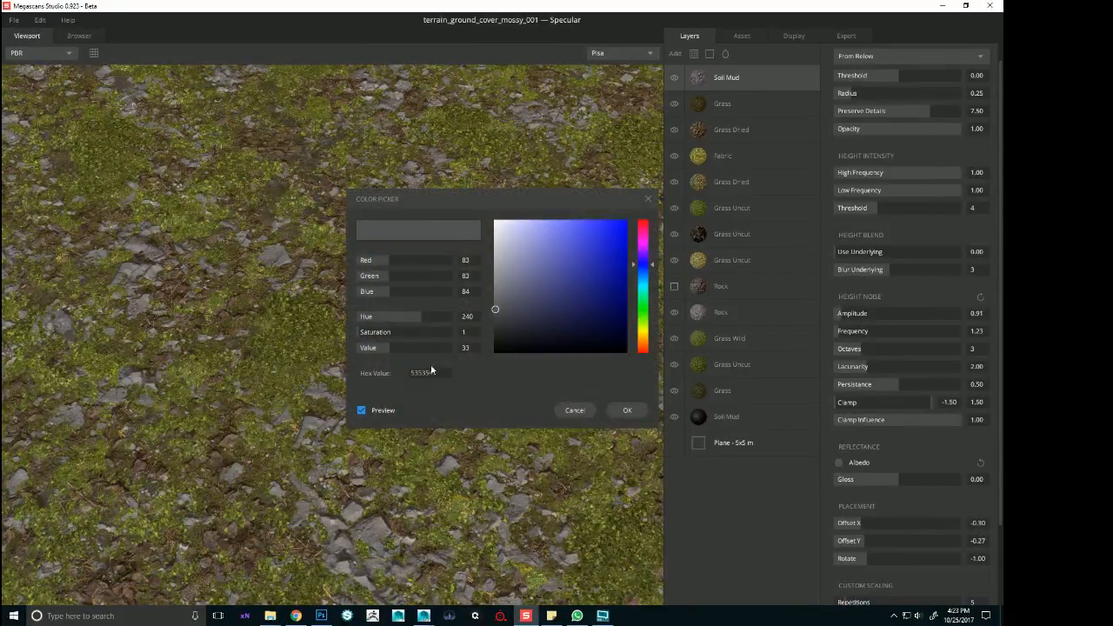
left_click_drag(386, 351, 383, 351)
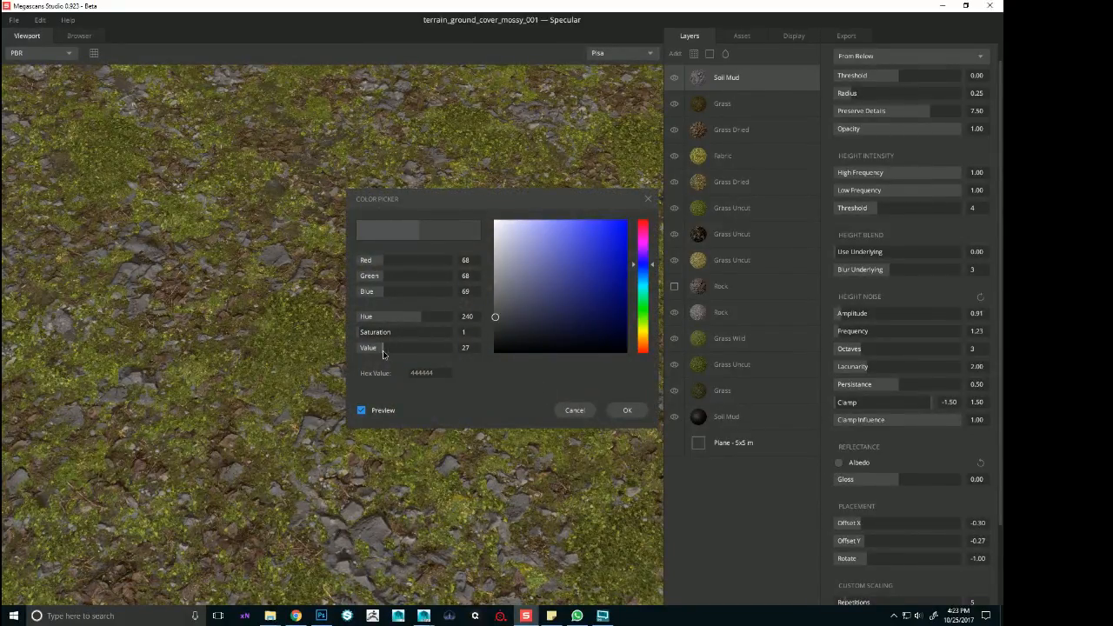
mouse_move(340, 461)
right_mouse_down("alt")
mouse_move(199, 436)
mouse_move(348, 470)
right_mouse_up("alt")
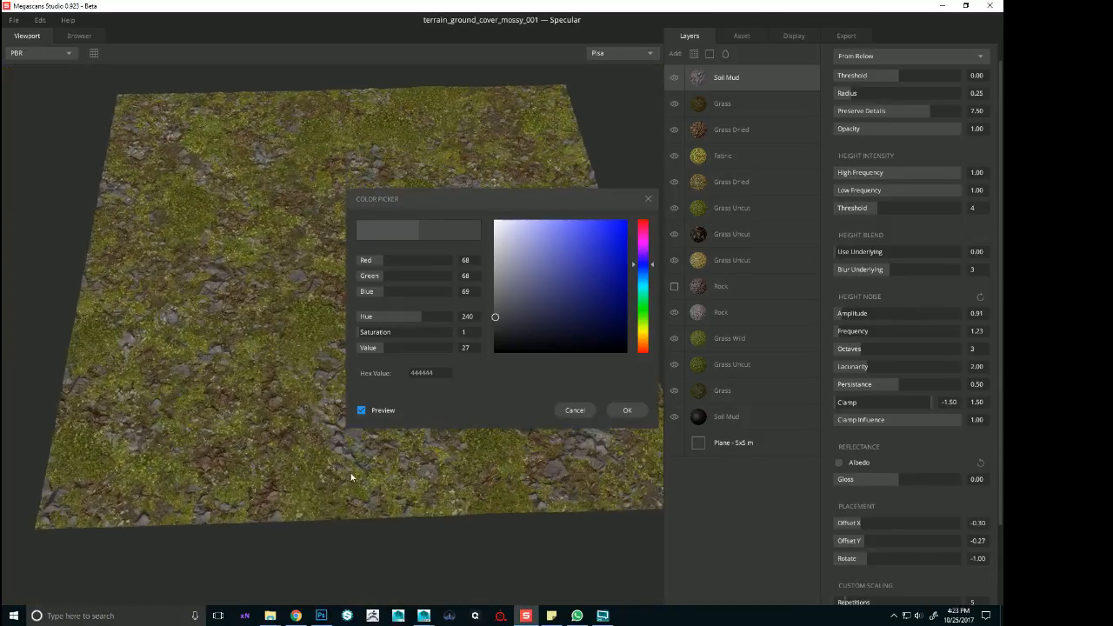
left_click_drag(348, 469, 62, 450, "alt")
left_click_drag(342, 492, 496, 446)
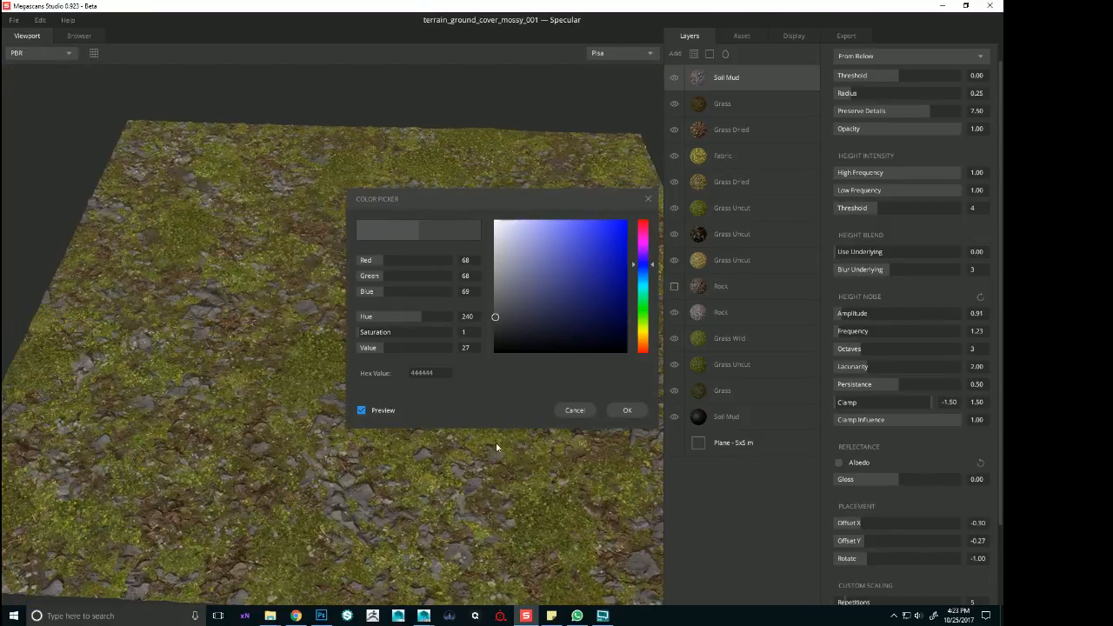
left_click_drag(443, 494, 513, 509)
left_click(633, 412)
Inspect the ground from several angles and toggle the Grass layer directly below the top Soil Mud to compare its effect
left_click_drag(323, 368, 484, 369)
right_click_drag(484, 369, 409, 345)
left_click_drag(409, 346, 410, 415)
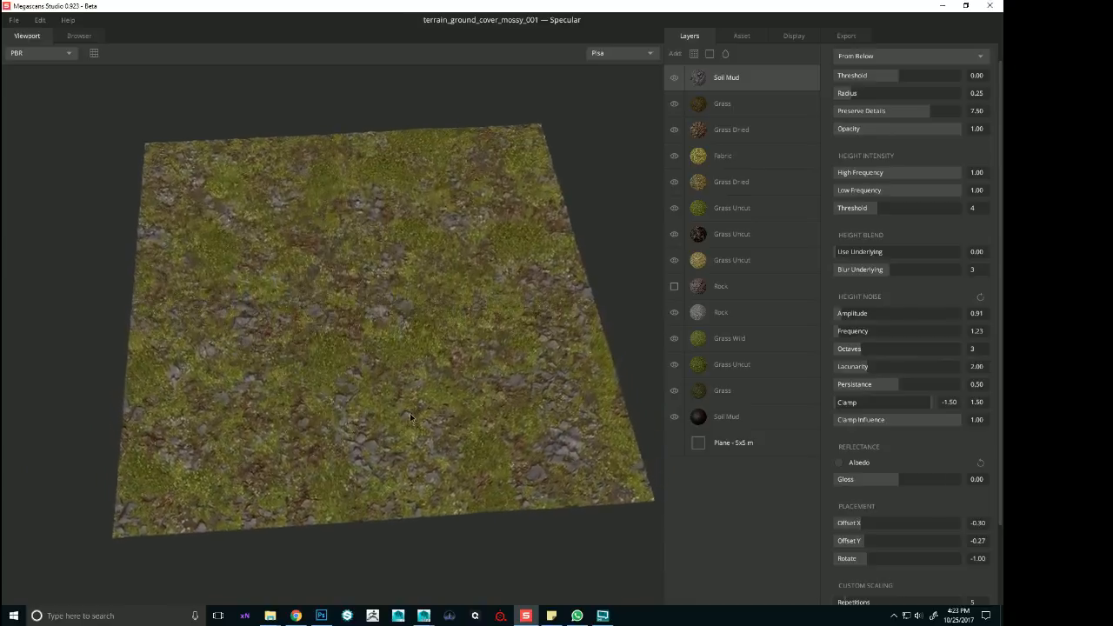
right_click_drag(410, 415, 513, 439)
middle_click_drag(514, 439, 497, 511)
left_click_drag(497, 512, 528, 466)
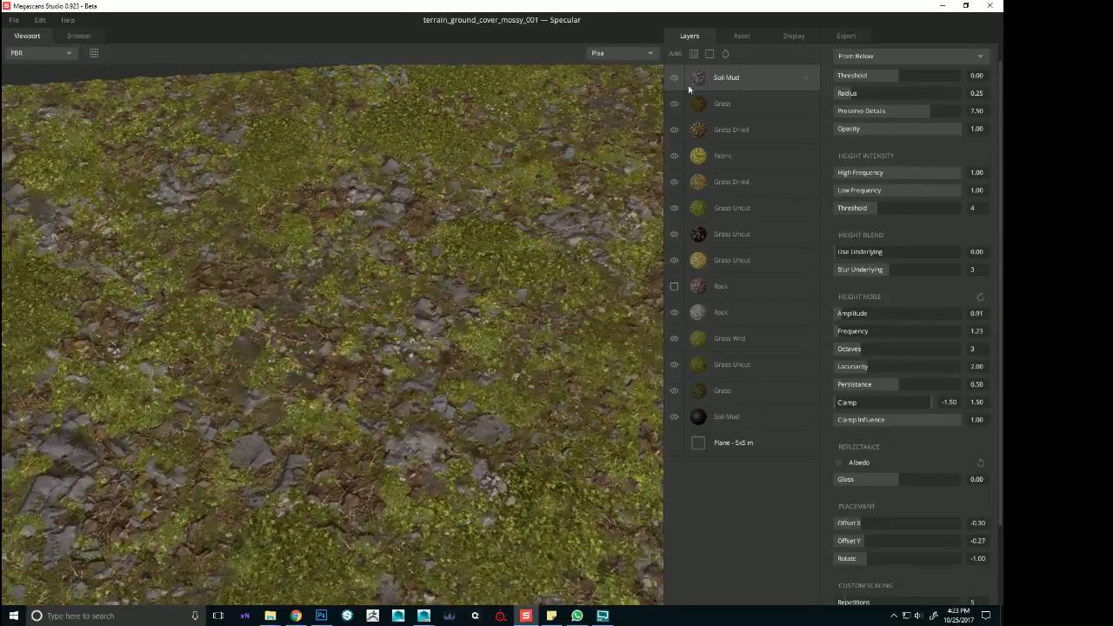
left_click(674, 104)
left_click(674, 103)
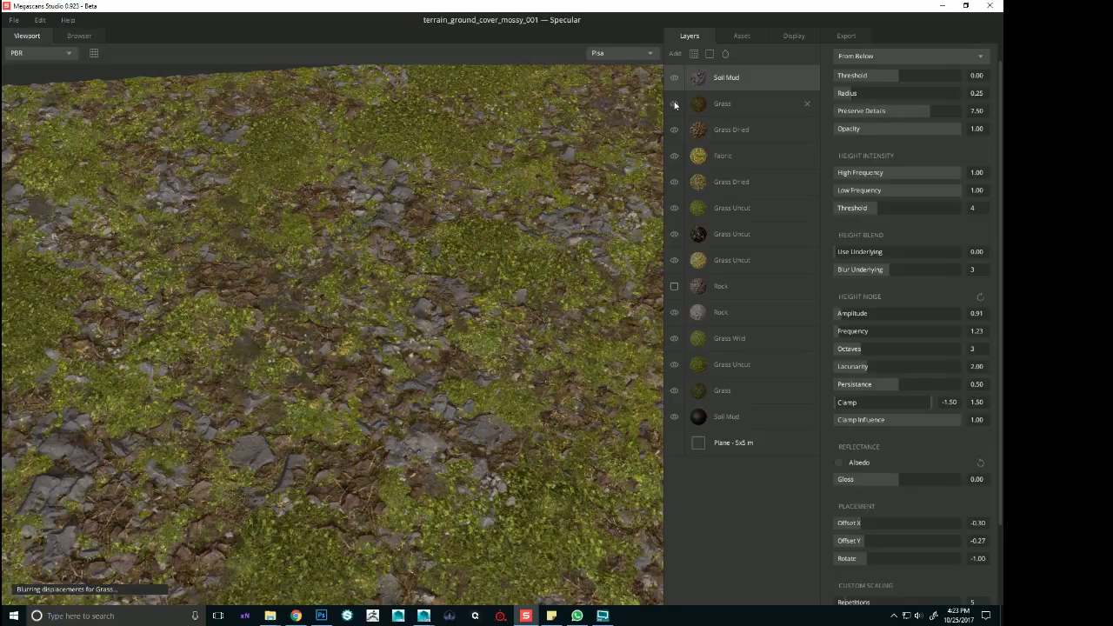
scroll(556, 235, "down", 5)
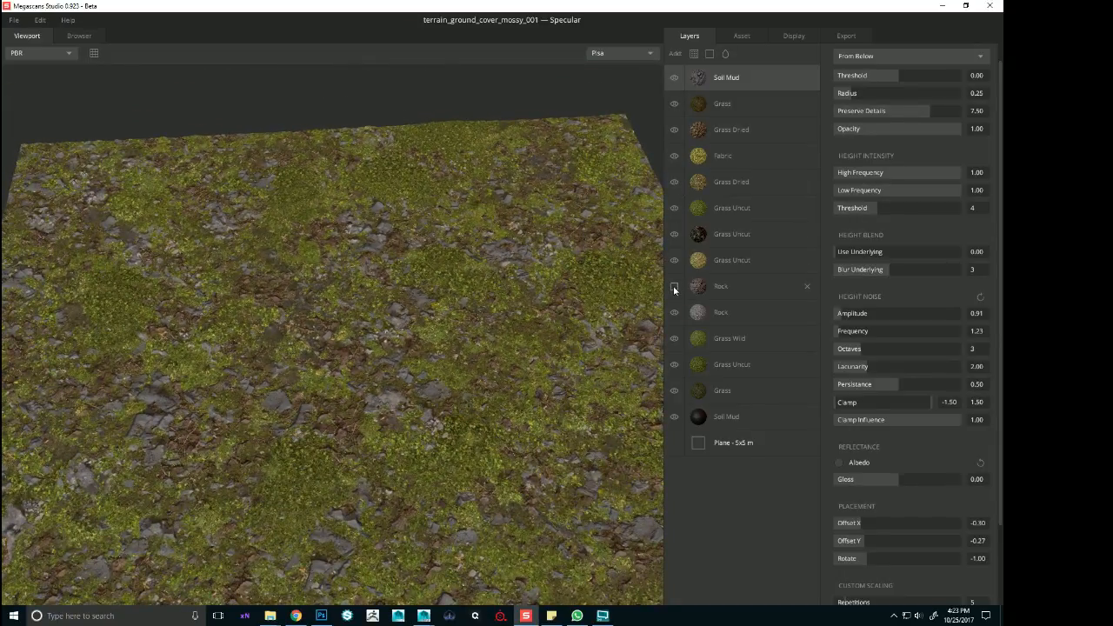
Show the hidden brown Rock layer and try a blend threshold of 0.59 on it
left_click(675, 286)
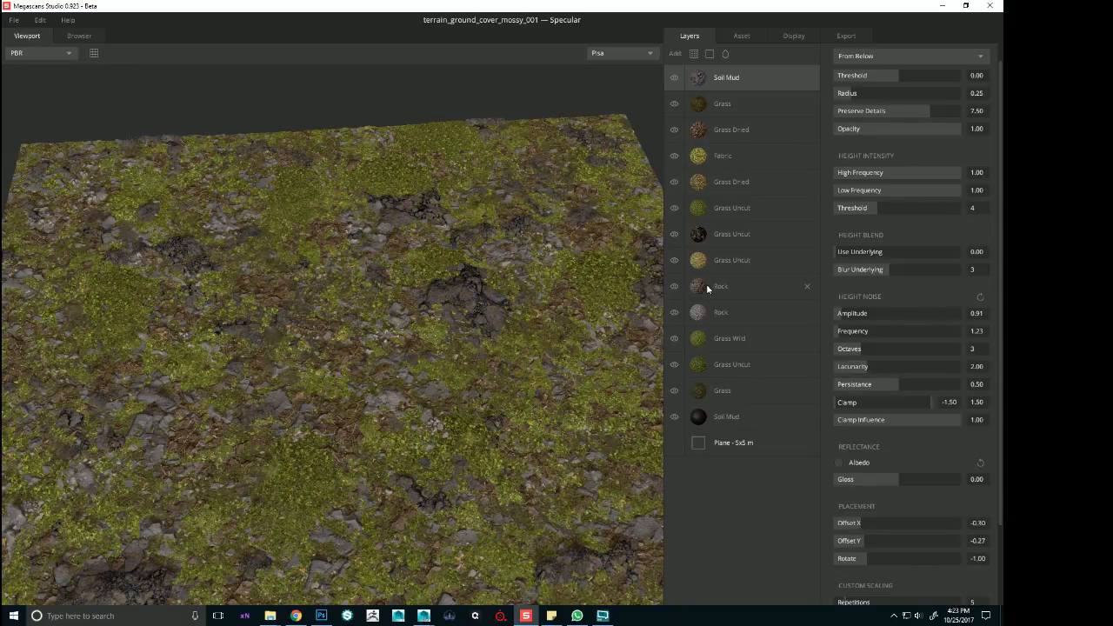
left_click(706, 285)
left_click(888, 79)
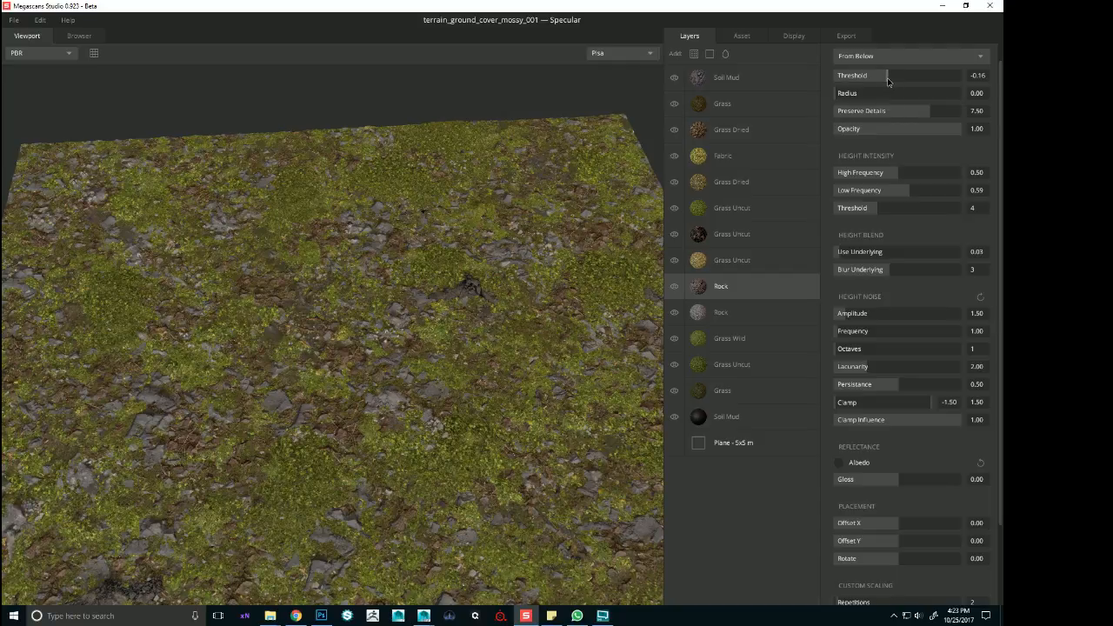
left_click_drag(888, 81, 935, 88)
left_click(901, 80)
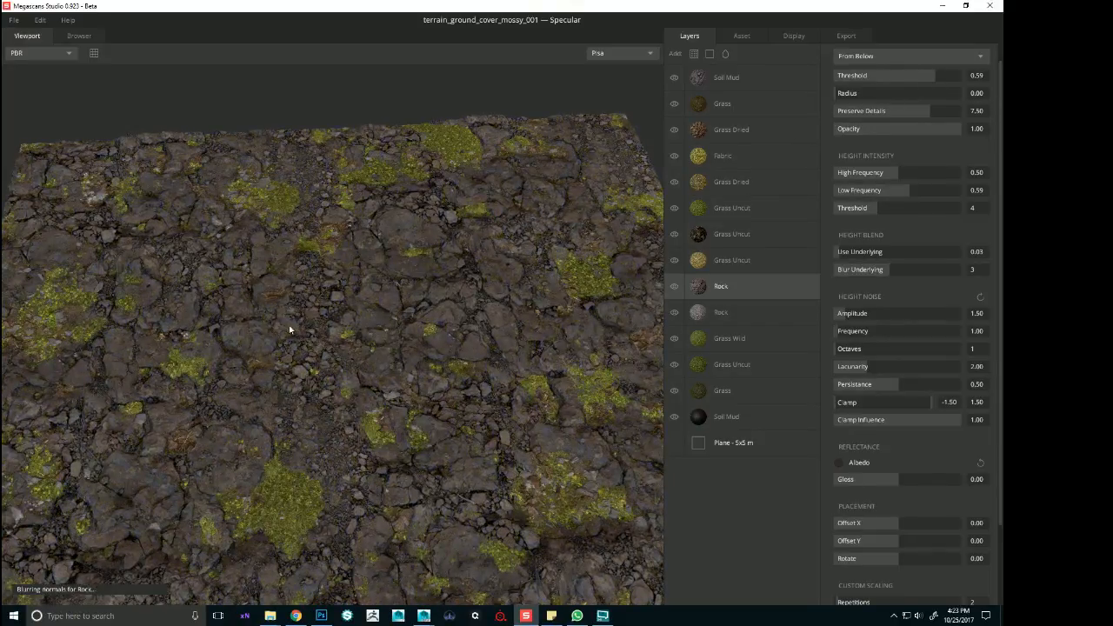
Set the brown Rock layer's height noise amplitude to 5.15 and its blend threshold to -0.29
left_click_drag(358, 350, 515, 273)
left_click_drag(843, 315, 904, 316)
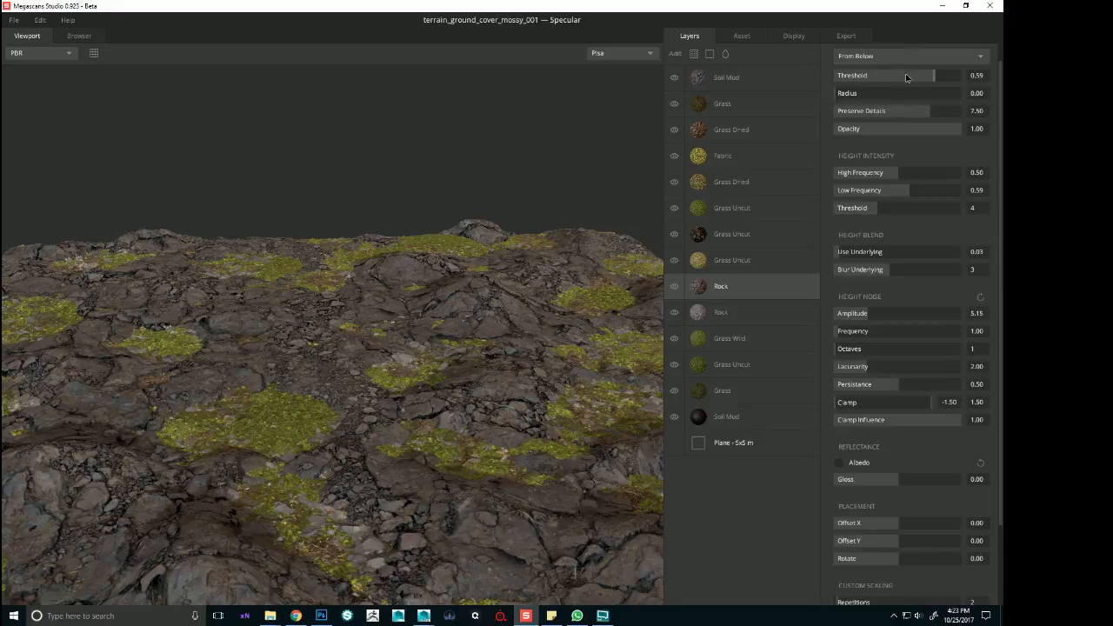
left_click_drag(883, 75, 879, 74)
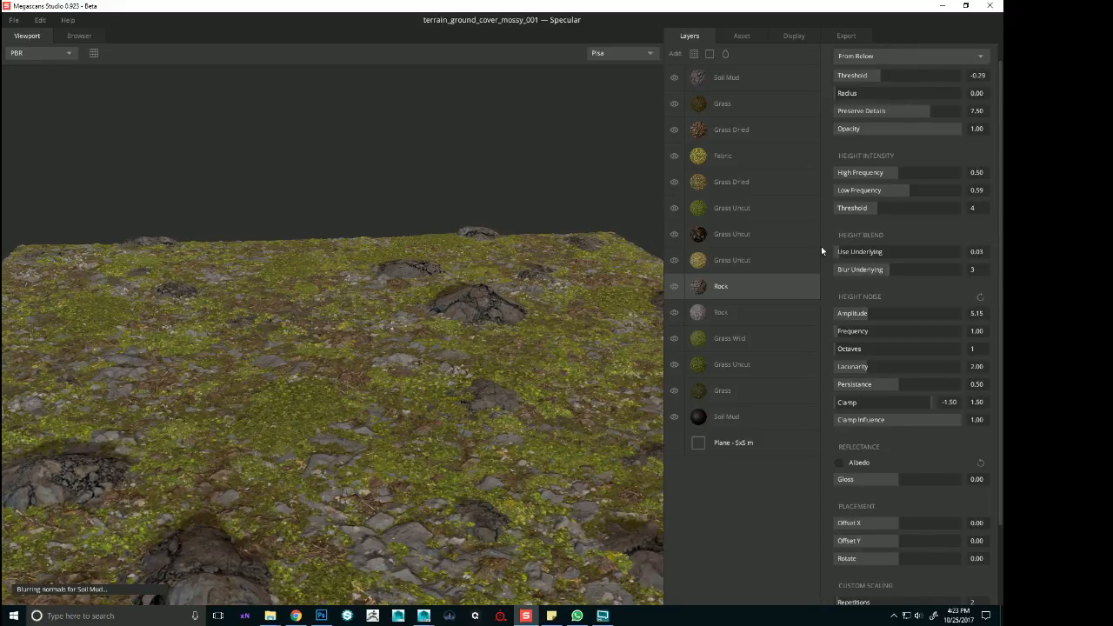
Hide the brown Rock layer and check the ground surface without it
left_click(674, 286)
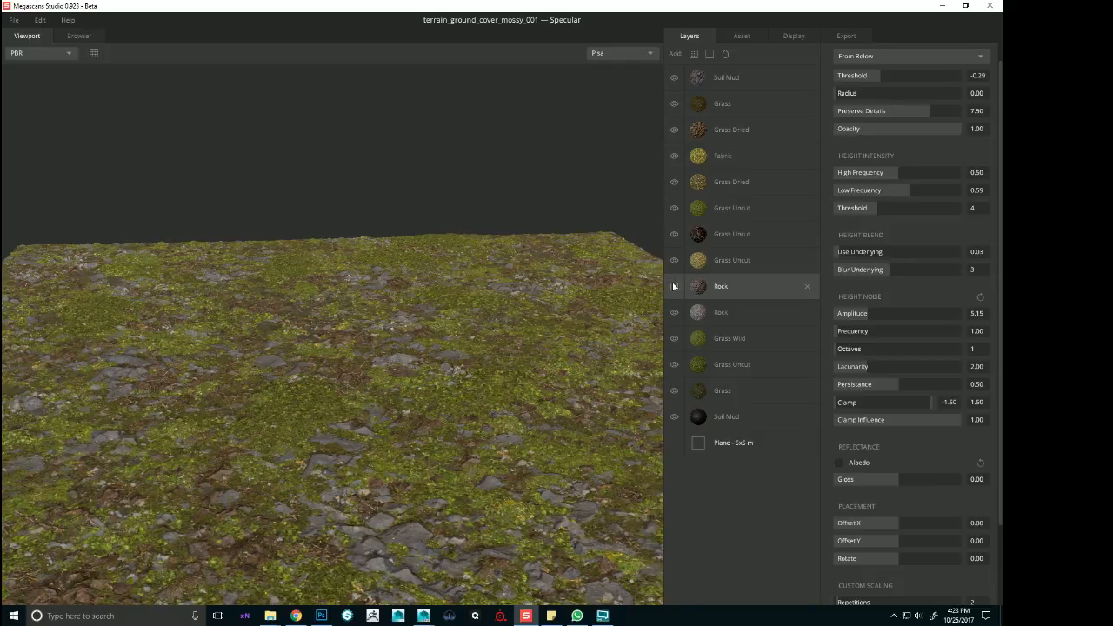
scroll(512, 288, "down", 5)
left_click_drag(513, 288, 570, 429)
scroll(570, 431, "up", 5)
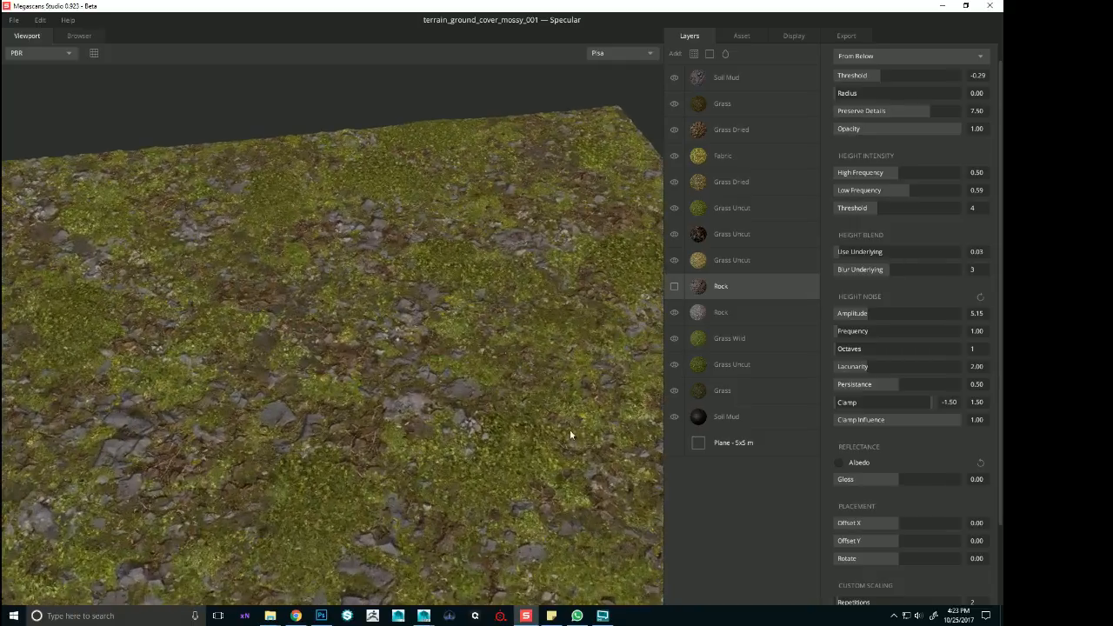
left_click_drag(426, 378, 534, 300)
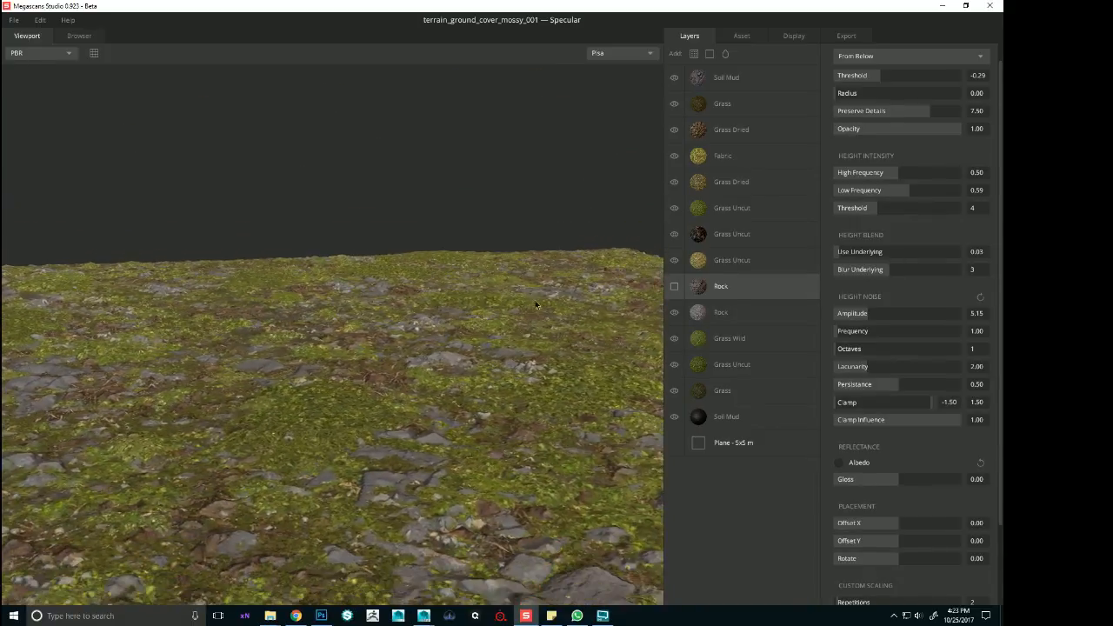
Set the top Soil Mud layer's height noise amplitude to 1.5
left_click(741, 77)
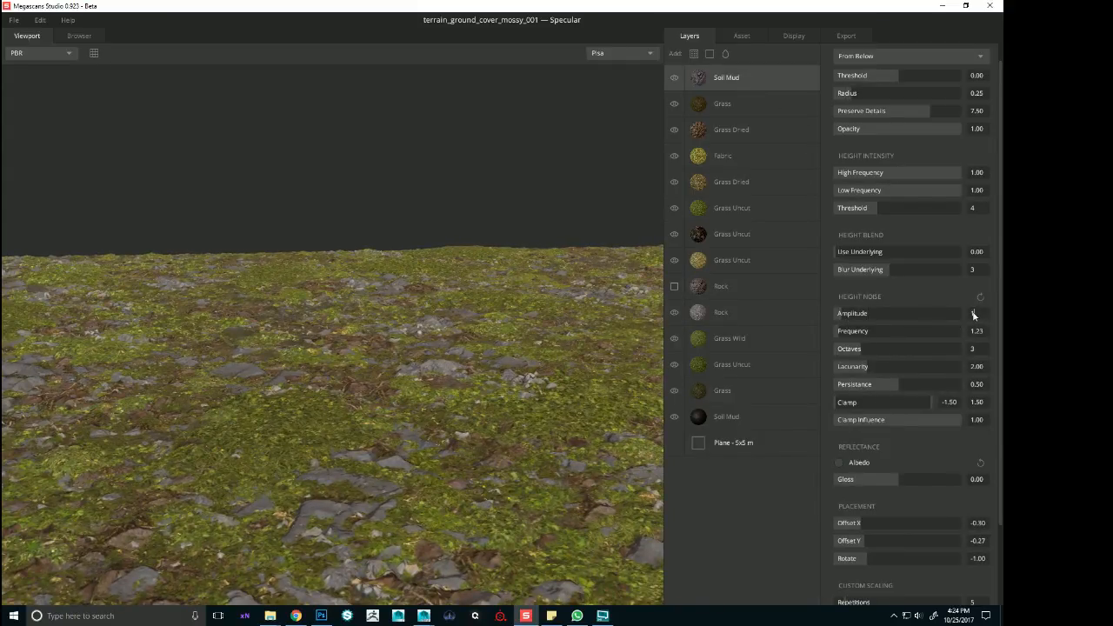
key("Return")
double_click(975, 314)
type("1.5")
key("Return")
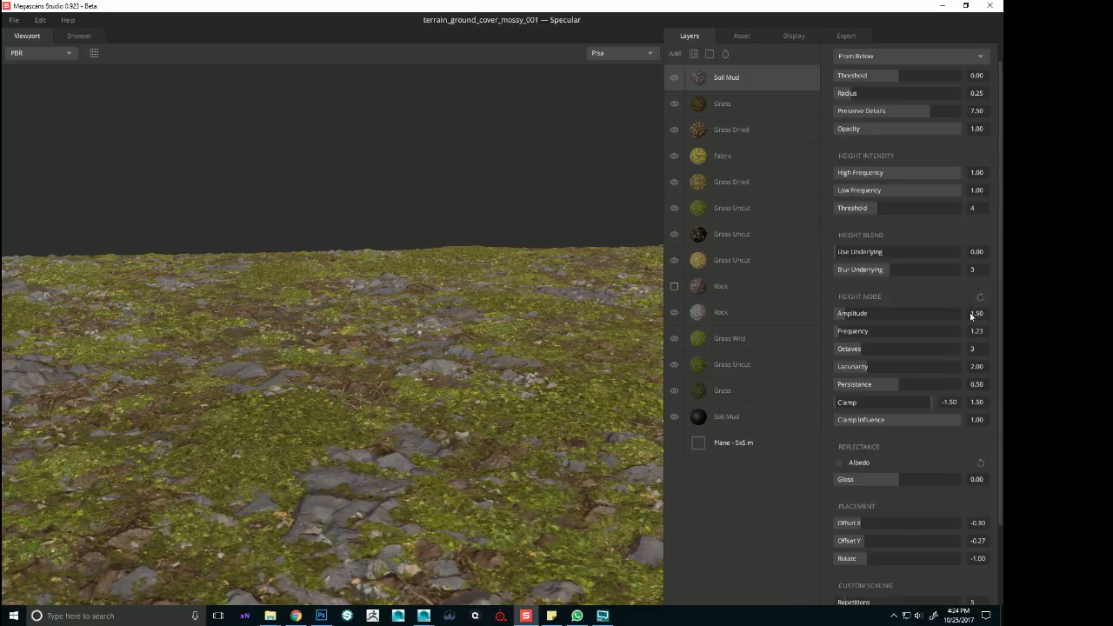
Try lightening the grey Rock layer's albedo colour to a value of 35 and check it across the whole plane
left_click_drag(365, 378, 547, 317)
left_click(713, 311)
left_click(840, 462)
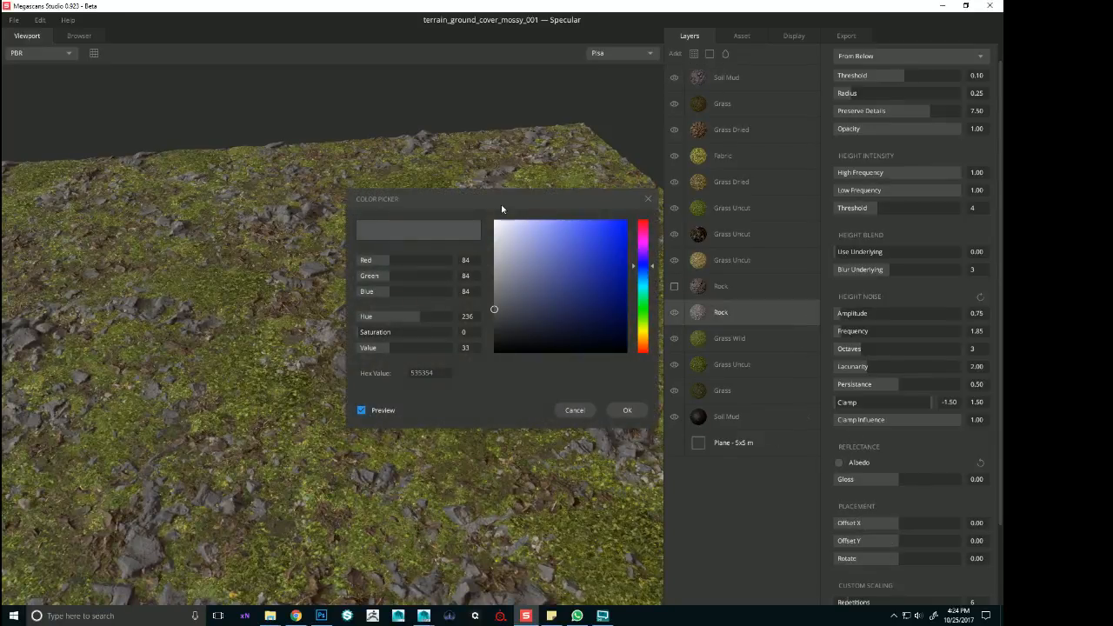
left_click_drag(501, 204, 671, 266)
left_click_drag(729, 287, 774, 395)
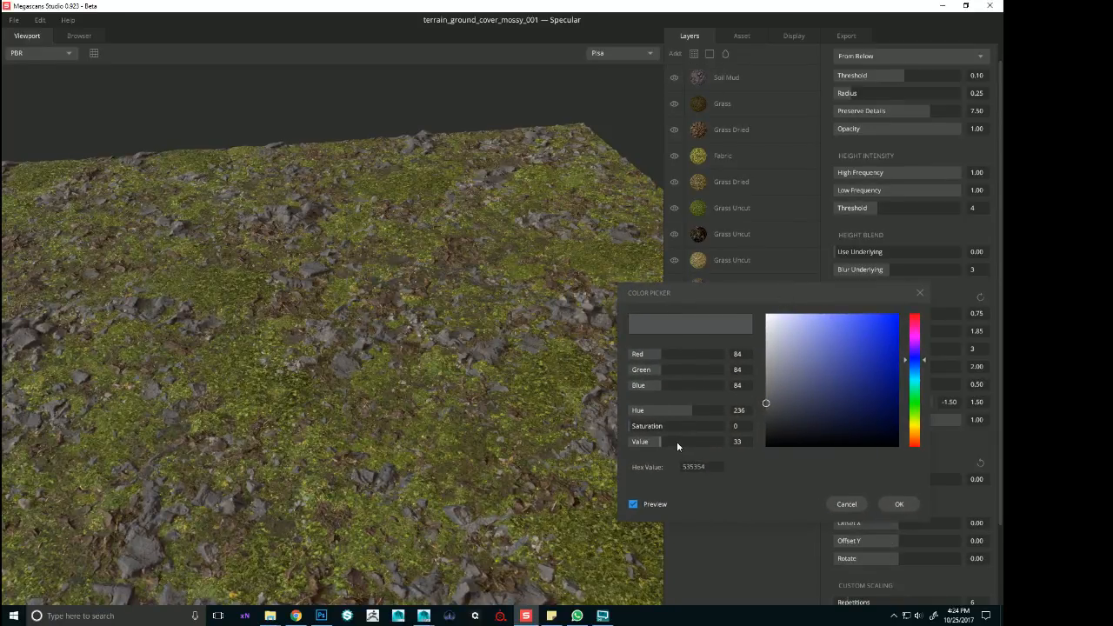
left_click_drag(677, 441, 662, 444)
left_click_drag(349, 411, 445, 316)
right_click_drag(444, 316, 124, 238)
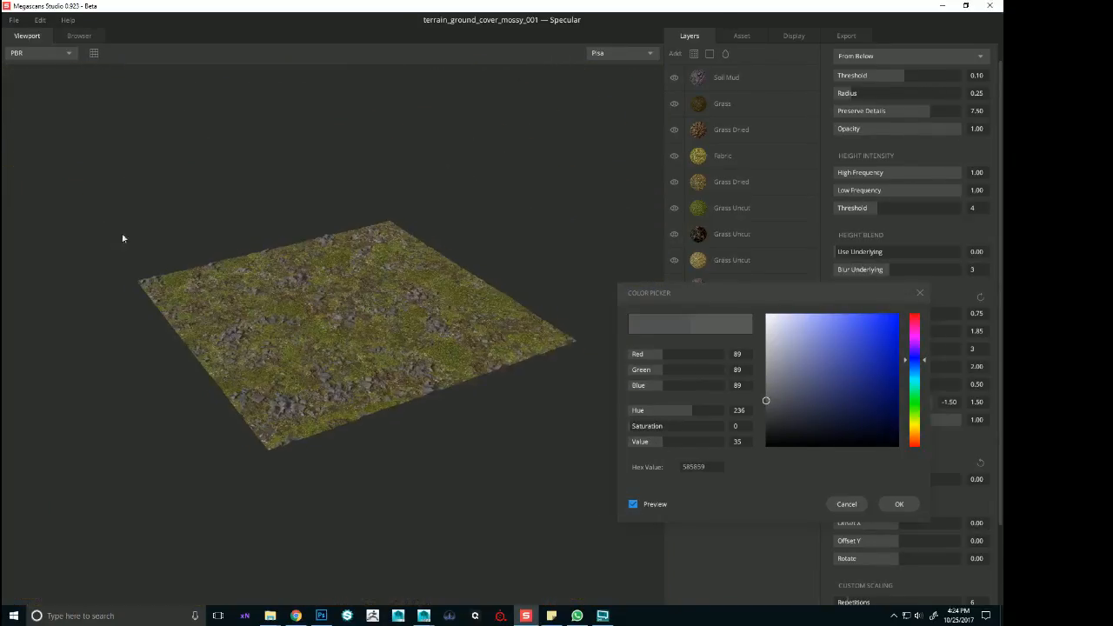
right_click_drag(231, 396, 439, 369)
left_click_drag(438, 369, 398, 379)
left_click(841, 505)
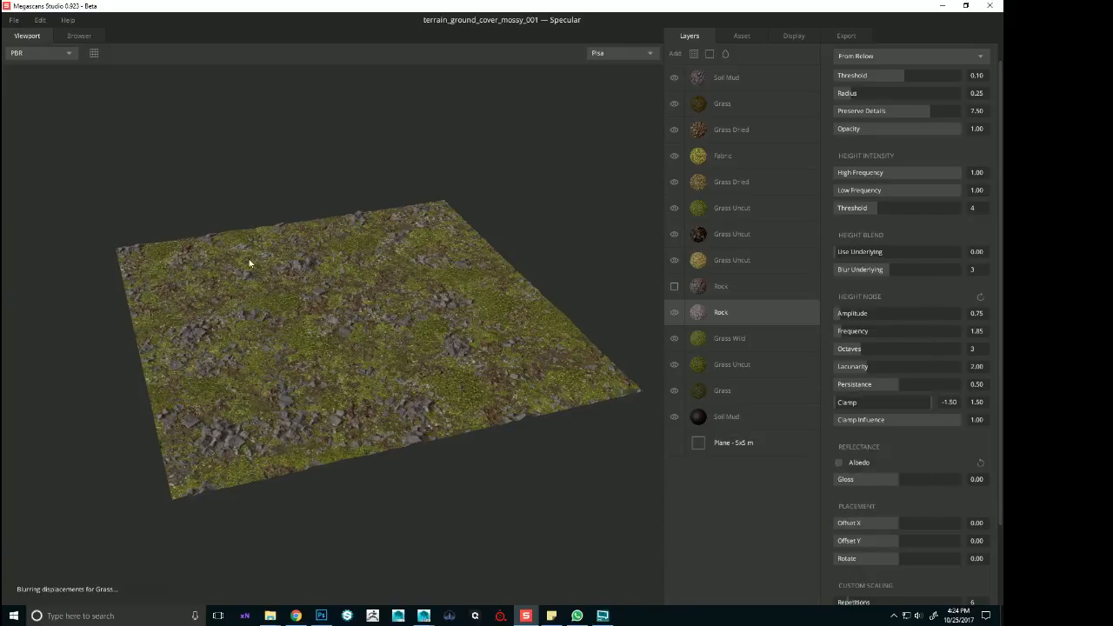
Try a small brightness adjustment on the top Soil Mud layer's albedo colour
right_click_drag(249, 261, 456, 283)
left_click(720, 77)
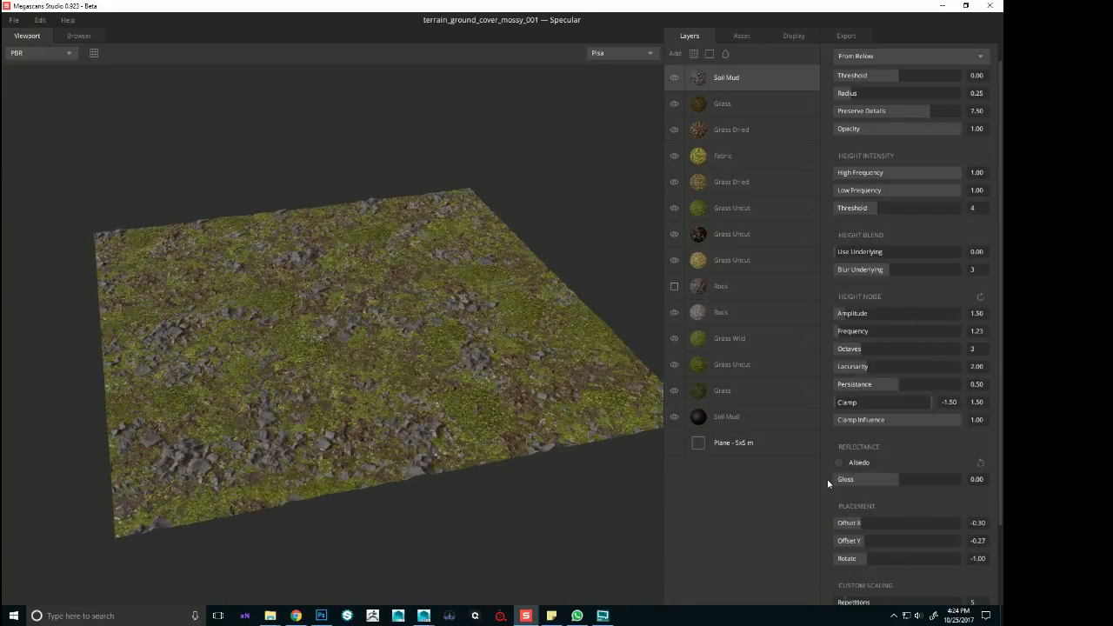
left_click(839, 462)
left_click_drag(584, 201, 800, 337)
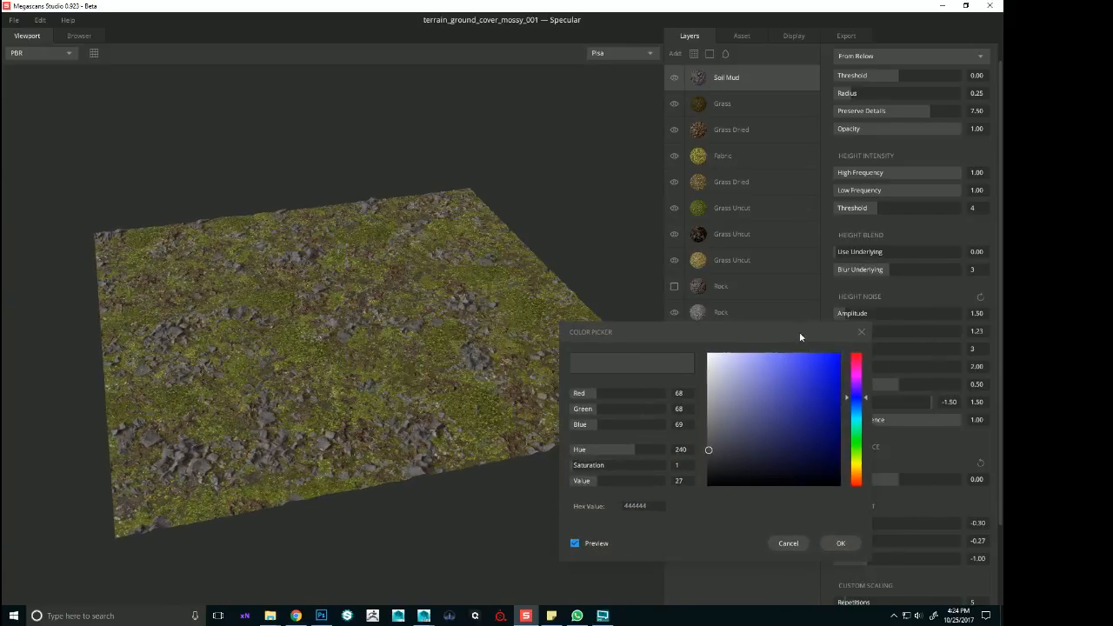
left_click_drag(596, 485, 599, 482)
left_click(788, 542)
Brighten the grey Rock layer's albedo colour slightly
scroll(338, 396, "up", 5)
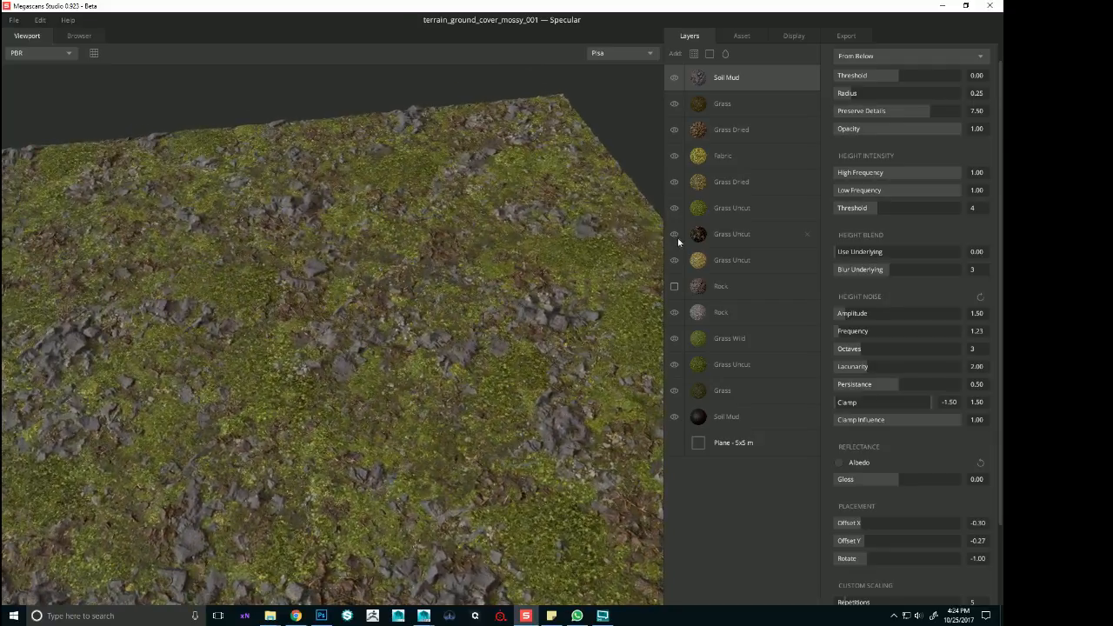
left_click(708, 316)
left_click(839, 464)
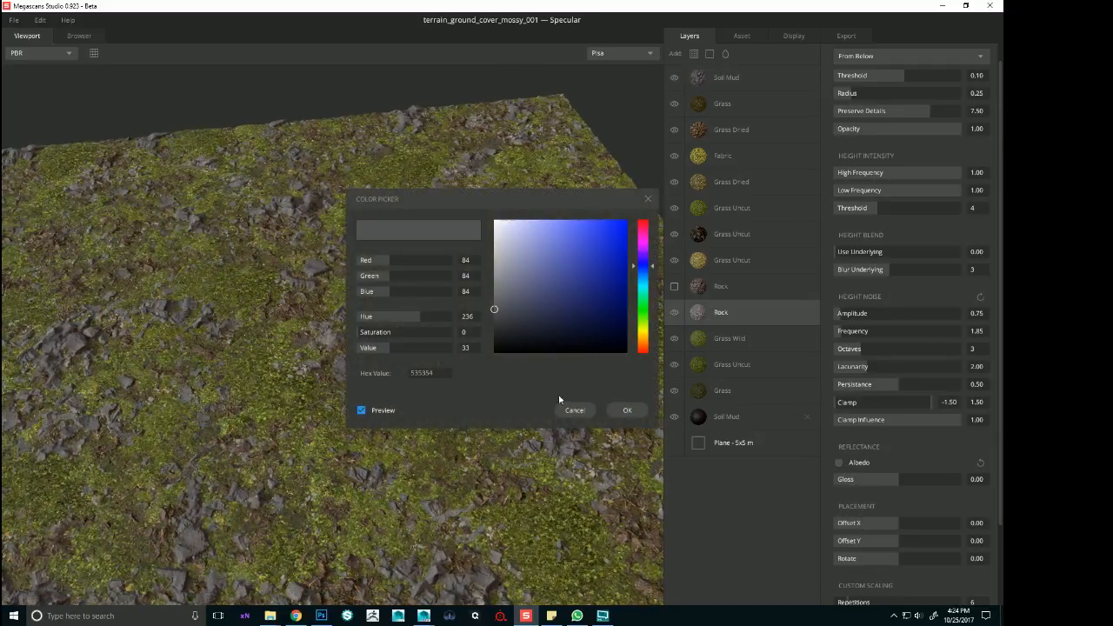
left_click_drag(389, 350, 392, 354)
left_click(627, 409)
Examine the whole plane and compare it with the grey Rock layer hidden and shown
scroll(367, 328, "down", 5)
left_click_drag(366, 328, 464, 353)
scroll(464, 353, "up", 4)
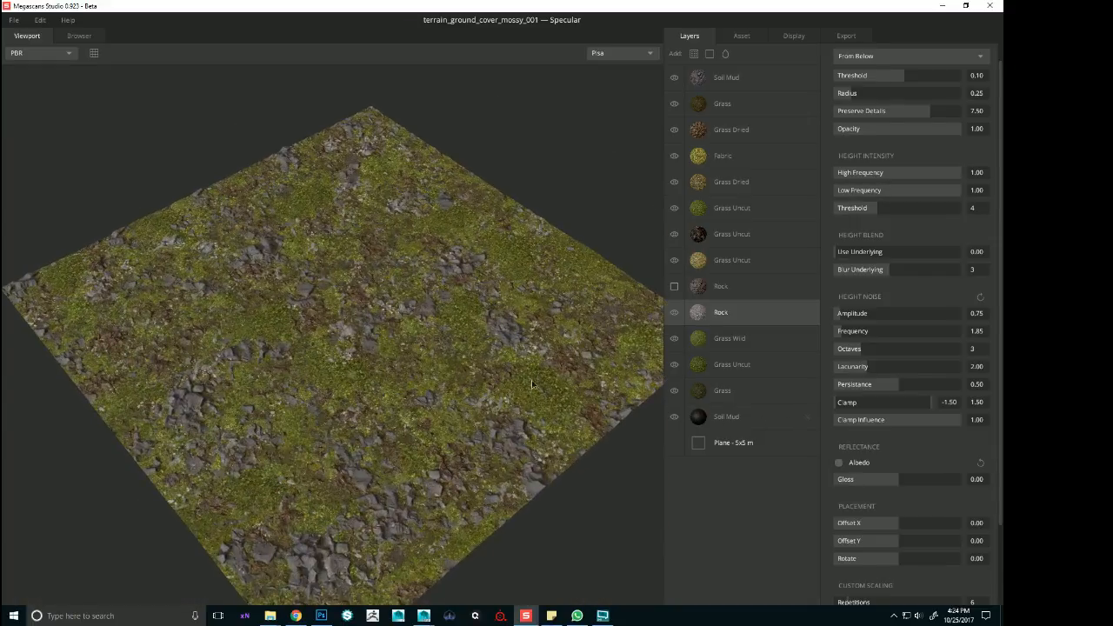
left_click_drag(374, 354, 597, 355)
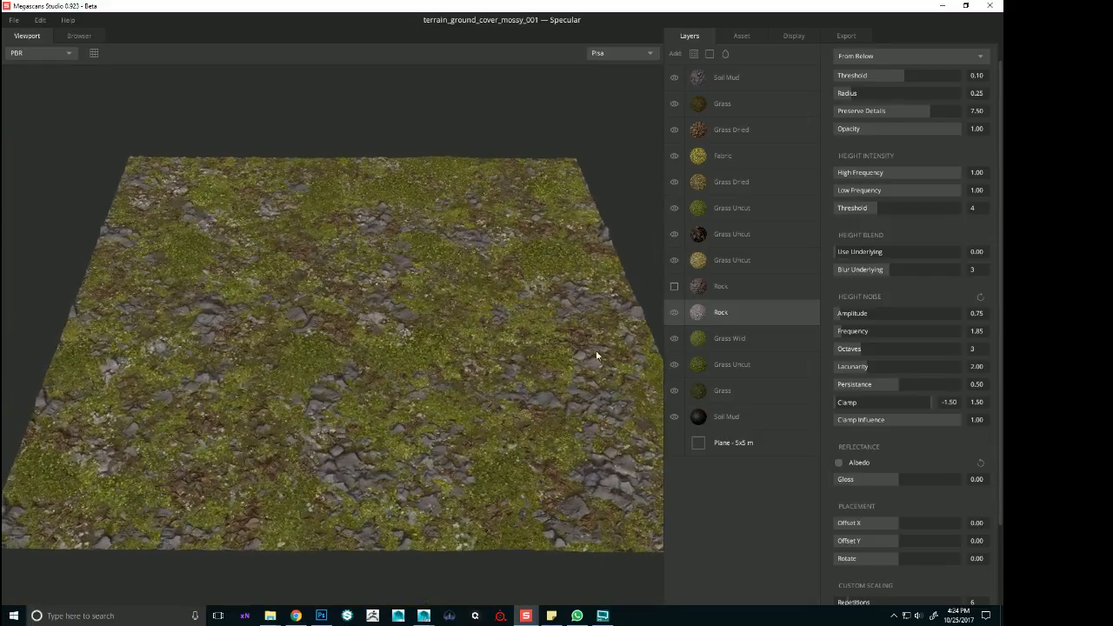
left_click(674, 313)
left_click(674, 313)
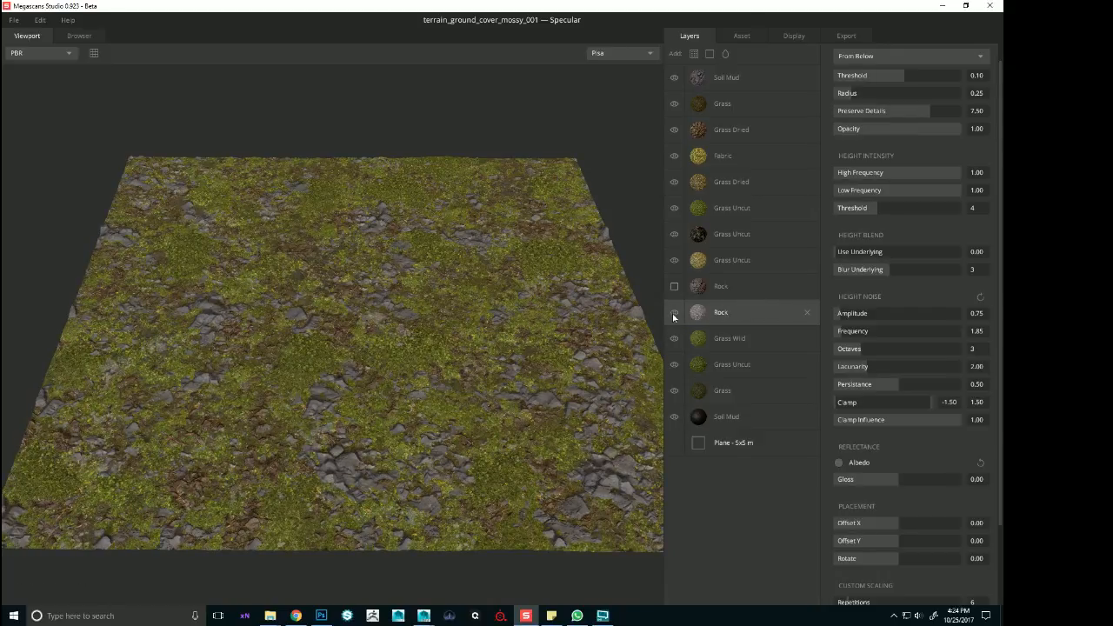
left_click_drag(409, 285, 653, 201)
Set the top Soil Mud layer's mask threshold to -0.05 and check the ground up close
left_click(731, 77)
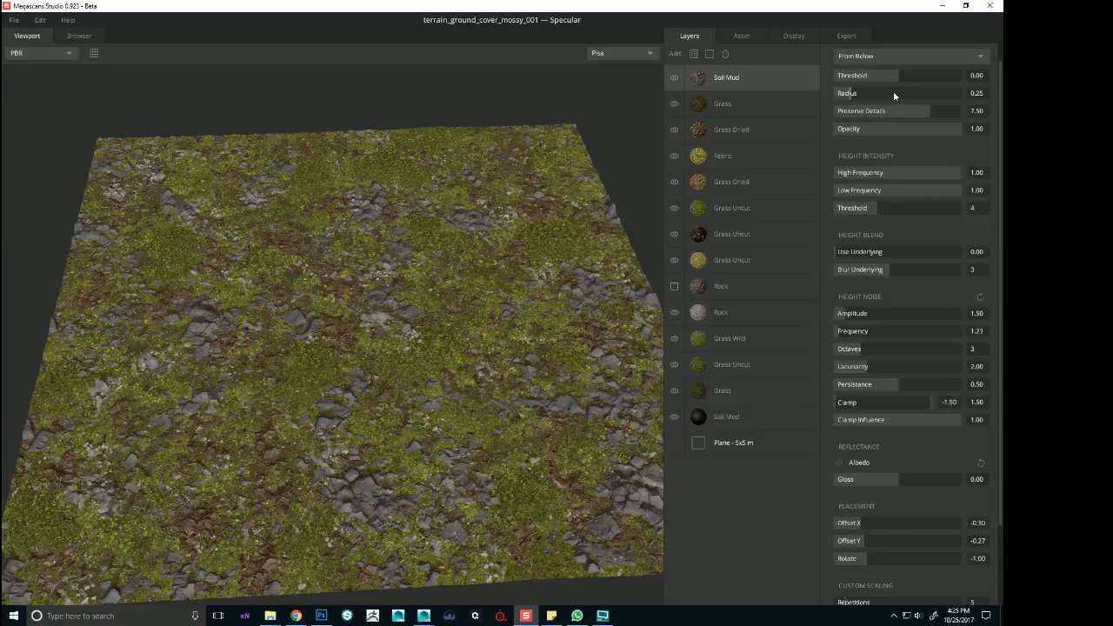
left_click_drag(898, 82, 894, 81)
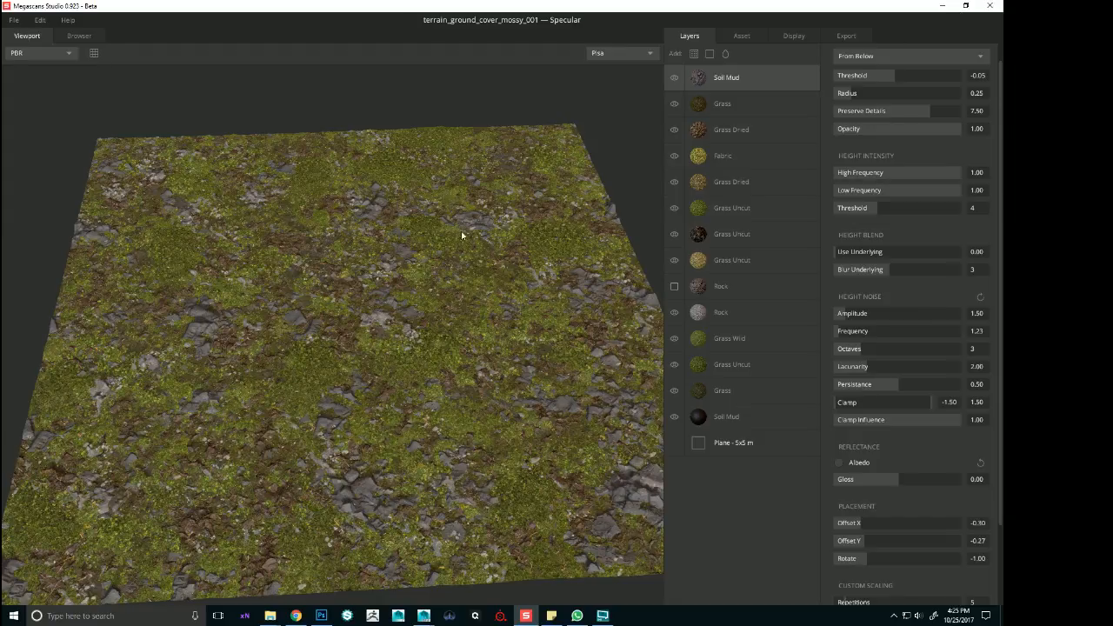
right_click_drag(462, 232, 754, 221, "alt")
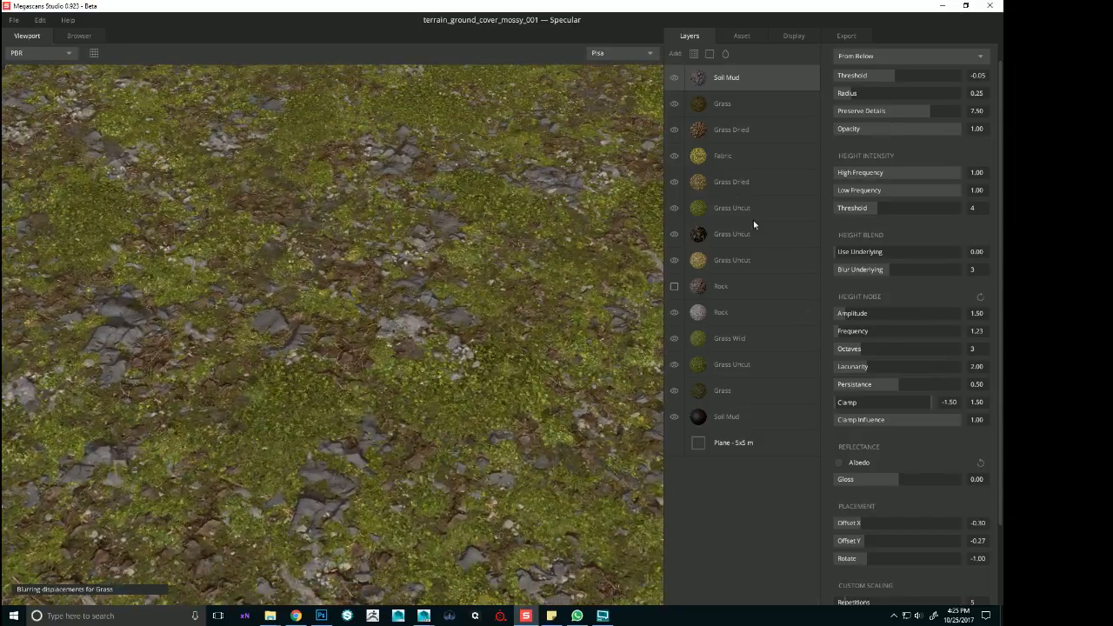
Move the Grass layer from below Soil Mud to the very top of the layer stack and inspect the surface
left_click(743, 106)
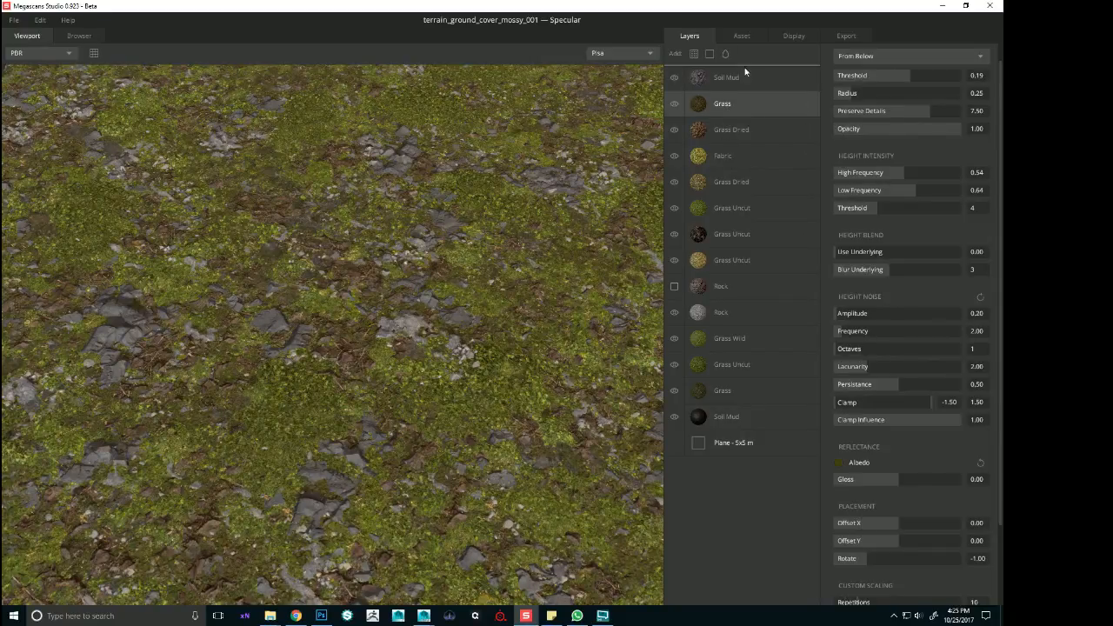
left_click_drag(746, 72, 744, 70)
right_click_drag(500, 220, 374, 174, "alt")
left_click_drag(396, 205, 420, 249, "alt")
right_click_drag(420, 249, 507, 329, "alt")
left_click_drag(507, 329, 339, 280, "alt")
right_click_drag(291, 291, 321, 334, "alt")
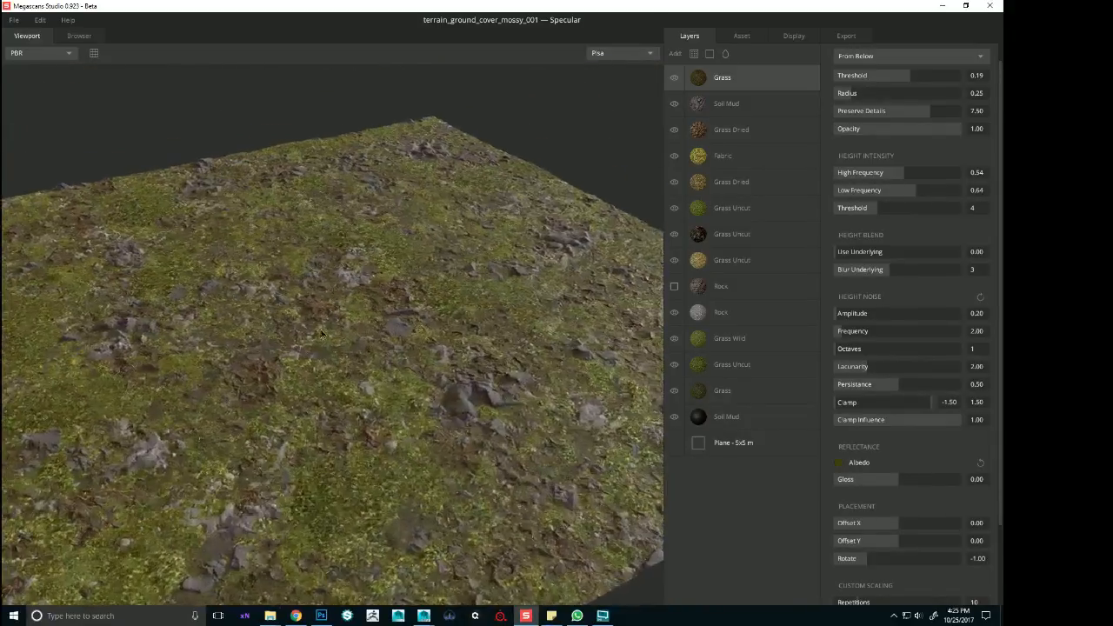
left_click_drag(321, 334, 337, 422, "alt")
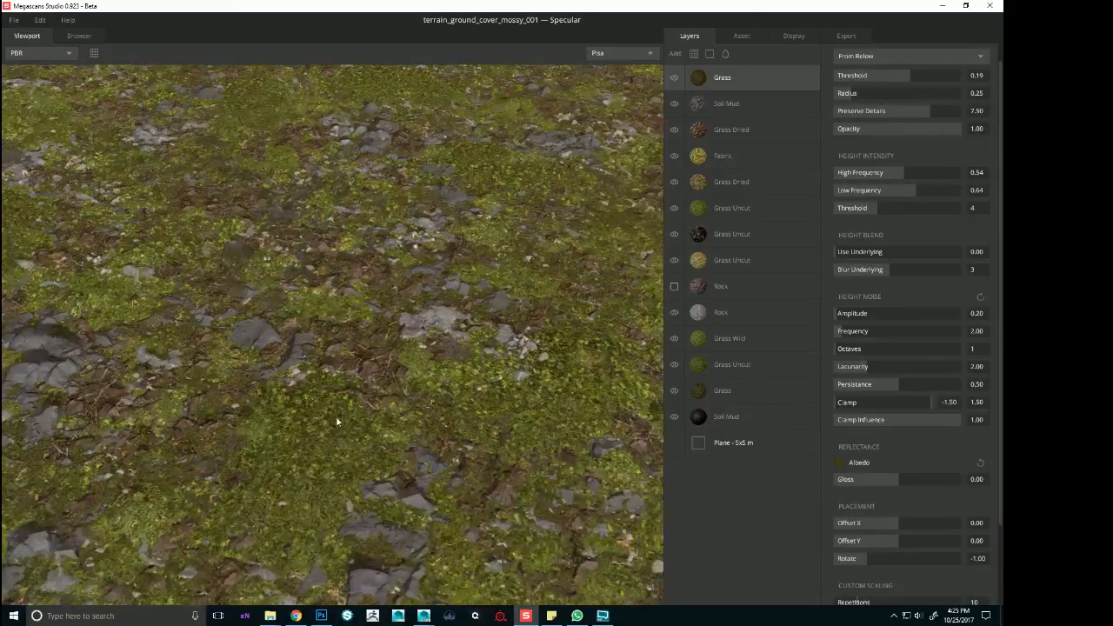
right_click_drag(338, 422, 530, 383, "alt")
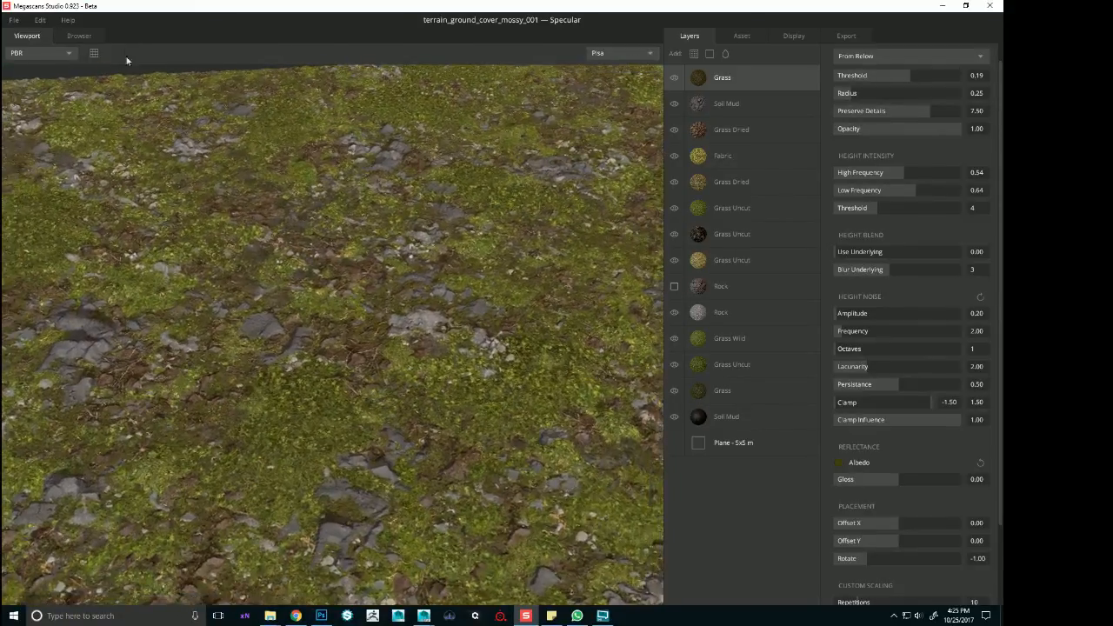
Browse the material library and add the Leaf Fallen material as a new layer above Grass
left_click(72, 23)
left_click(316, 36)
left_click(83, 38)
scroll(388, 318, "up", 1)
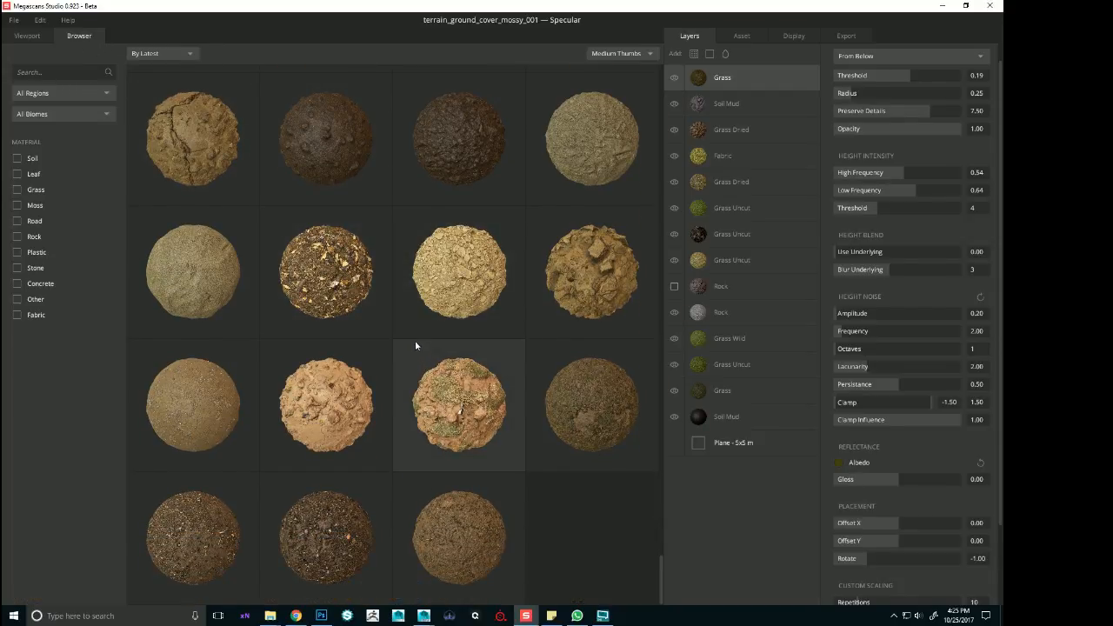
scroll(415, 340, "down", 10)
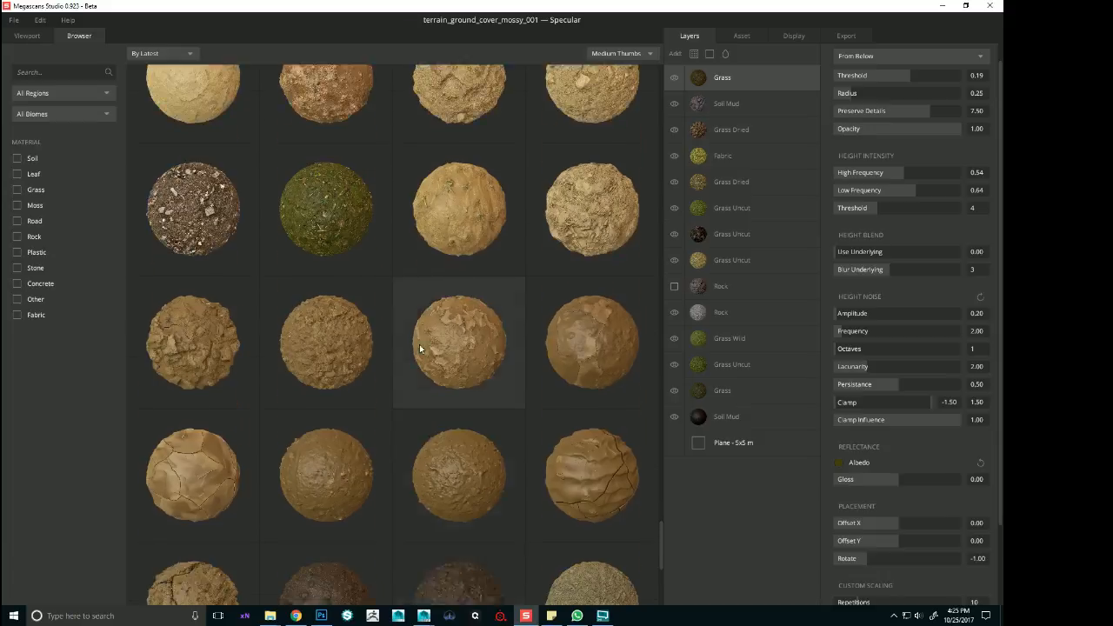
scroll(418, 350, "down", 10)
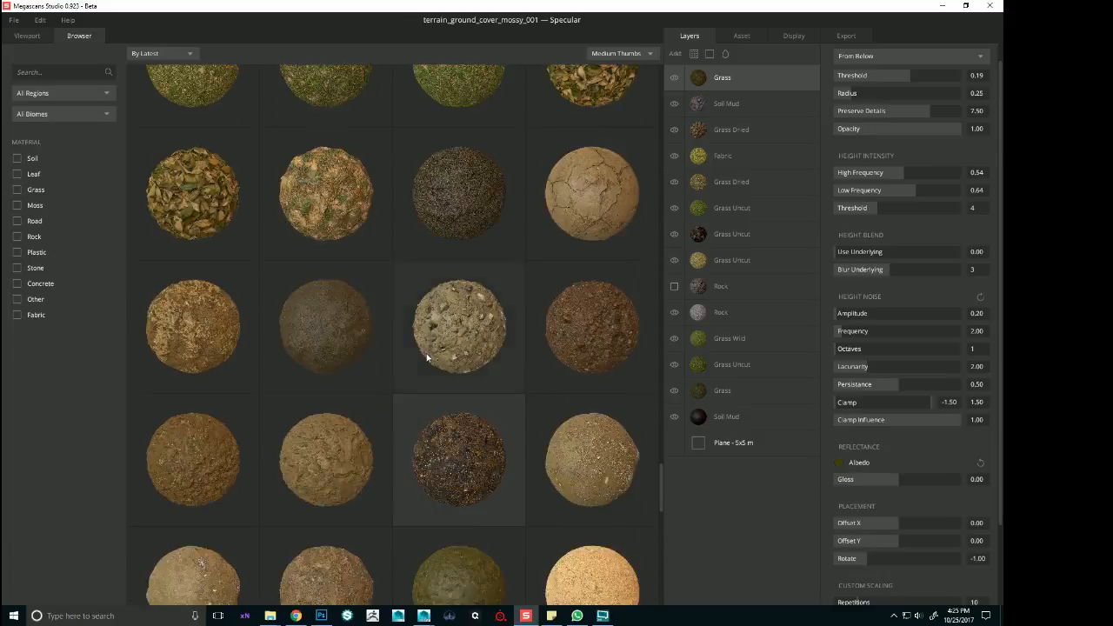
scroll(435, 348, "up", 1)
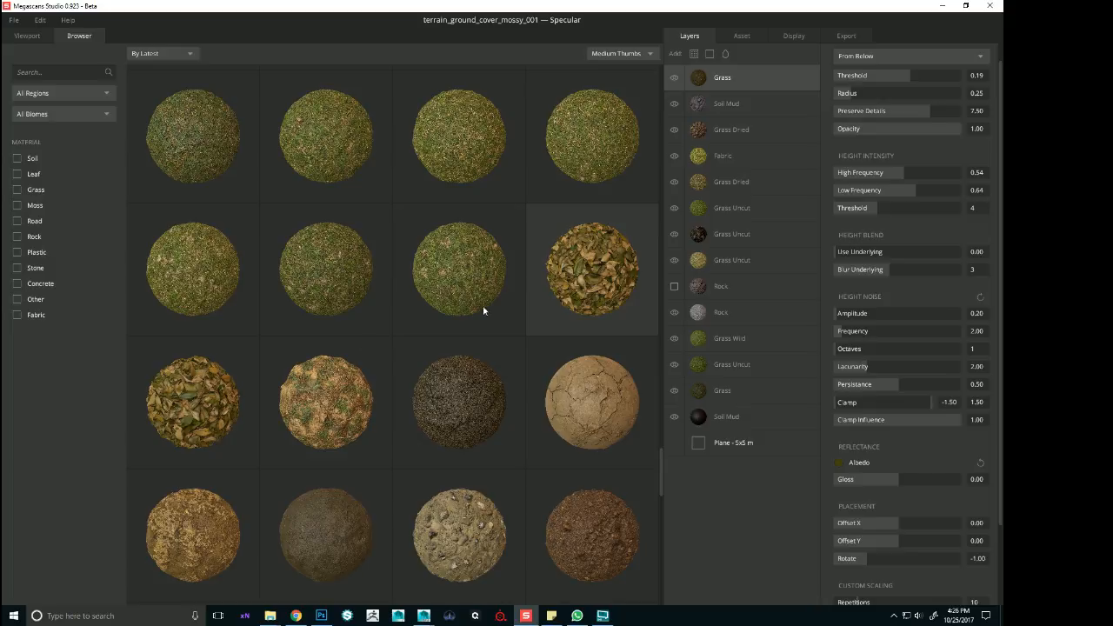
left_click(220, 389)
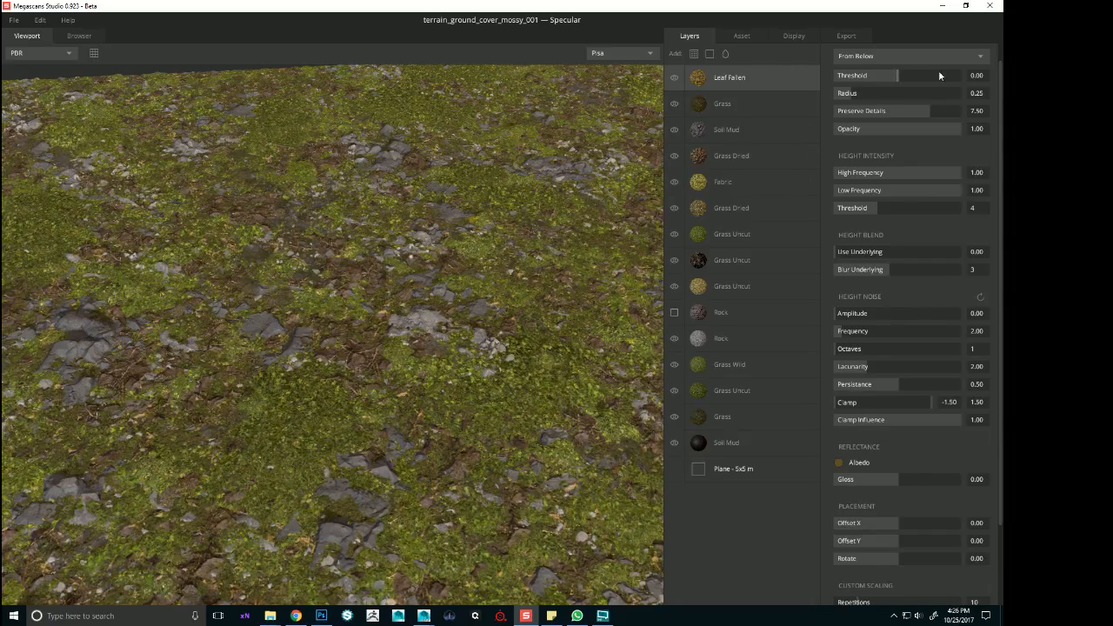
Set the Leaf Fallen layer's mask threshold to 0.12 and its custom scaling to 6 repetitions
left_click_drag(917, 76, 906, 79)
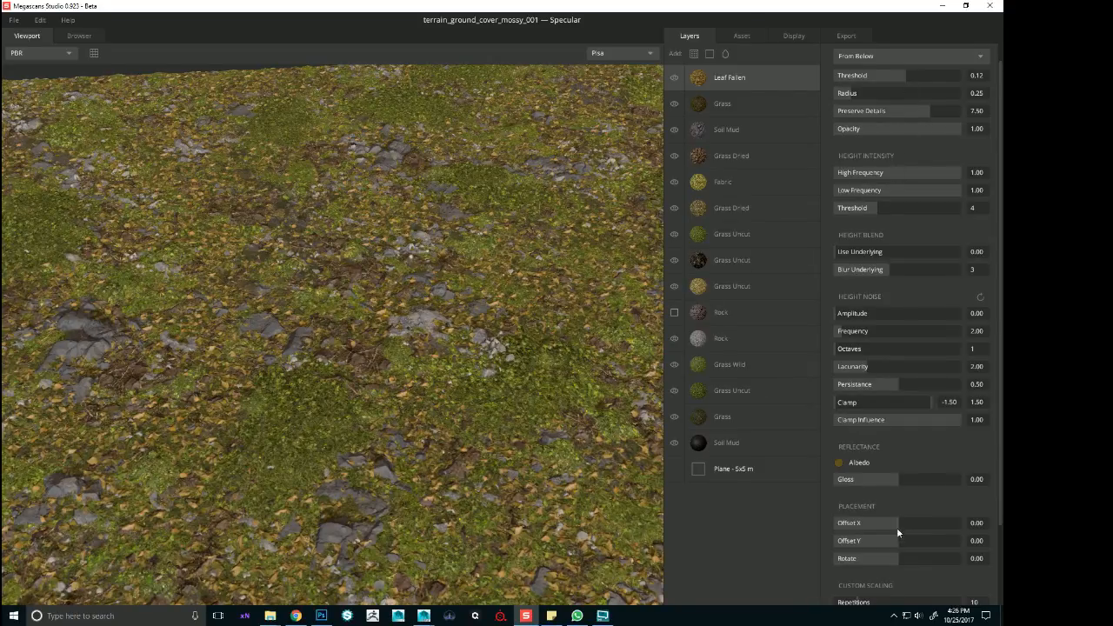
scroll(909, 583, "down", 2)
left_click(852, 574)
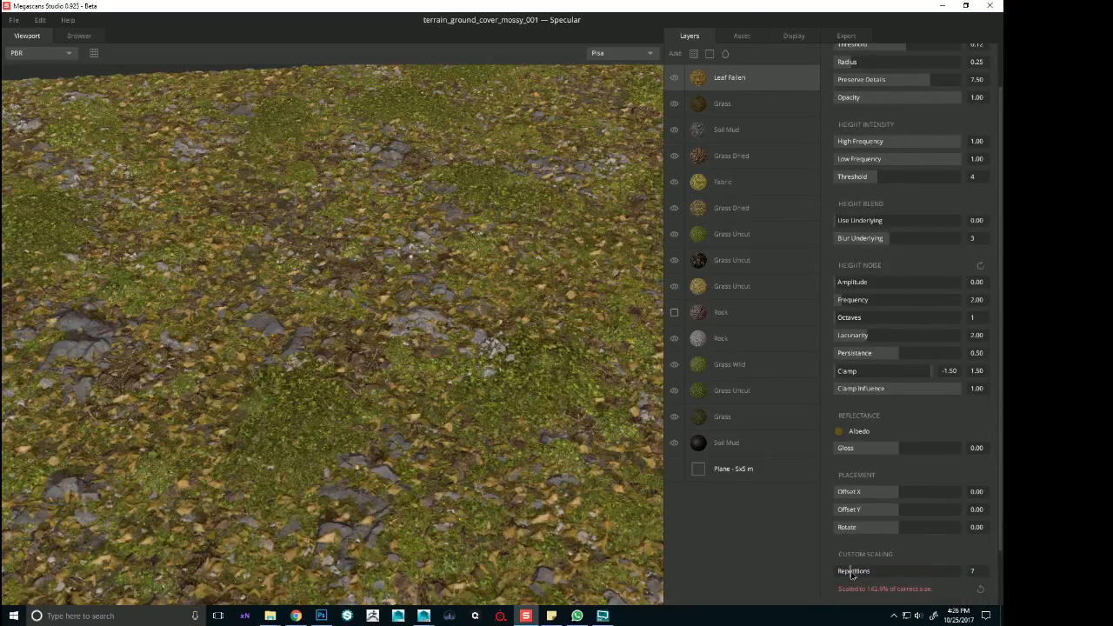
left_click_drag(851, 572, 846, 573)
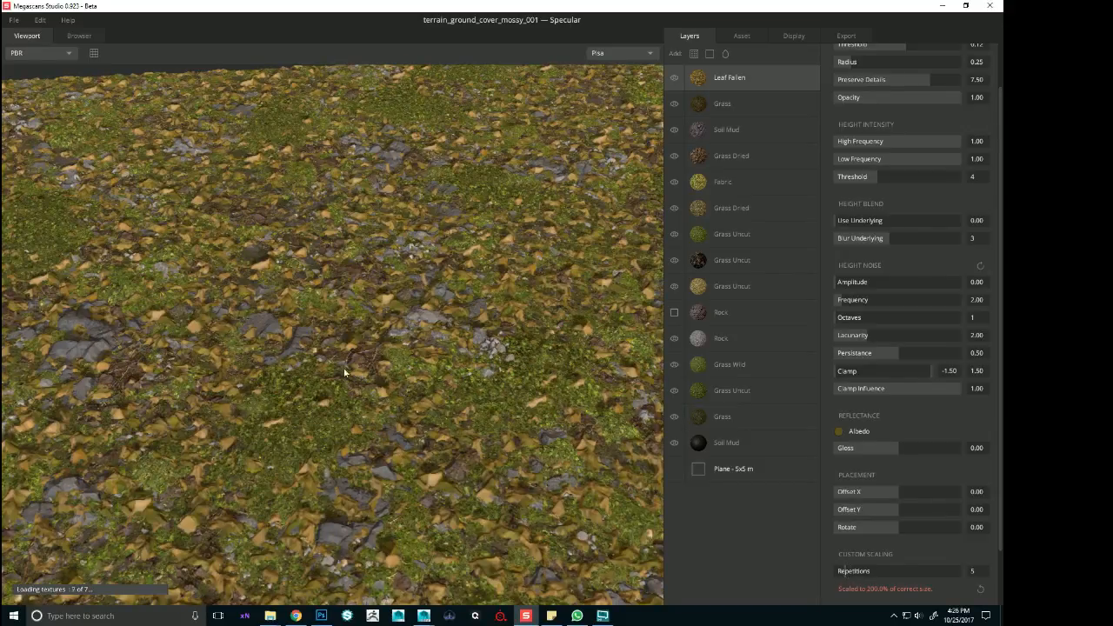
left_click_drag(545, 418, 489, 419)
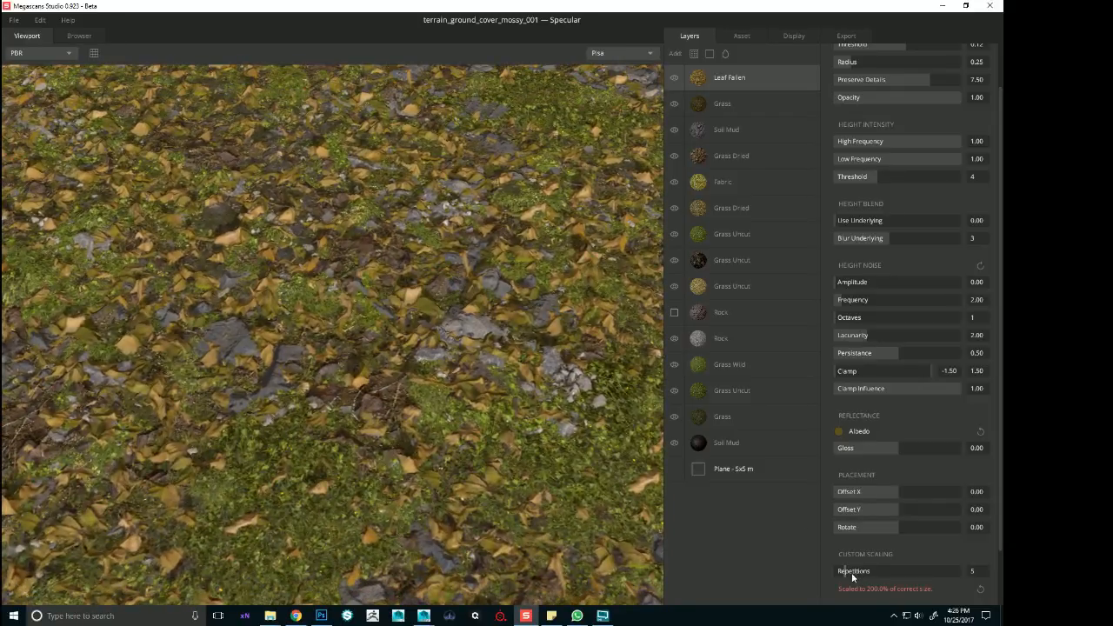
left_click_drag(846, 575, 848, 572)
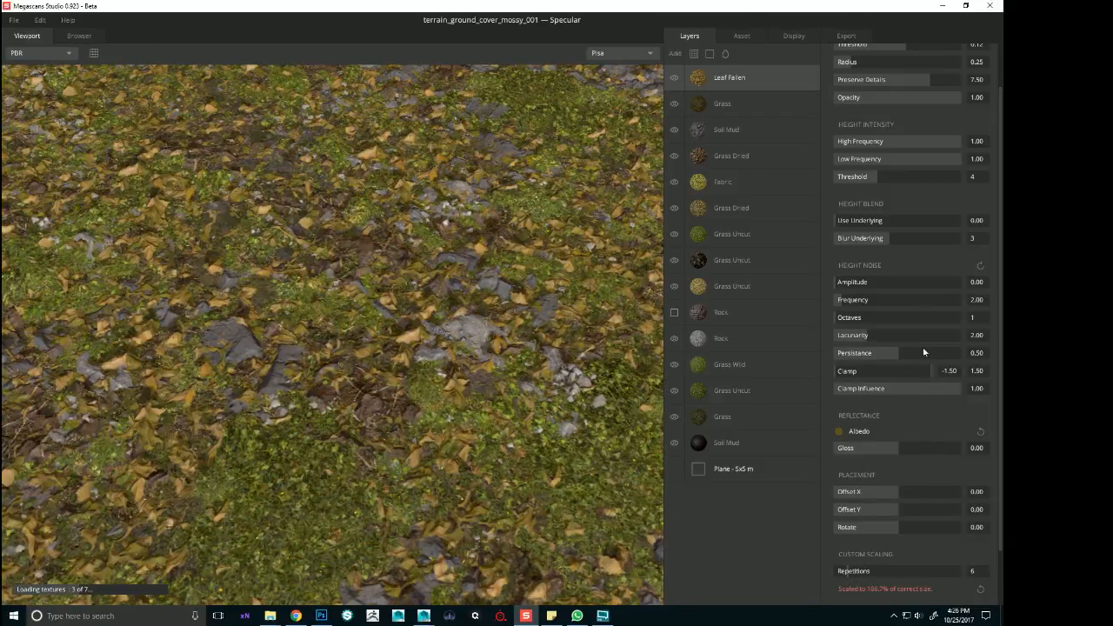
Set the Leaf Fallen layer's height intensity to 0.46 high frequency and 0.64 low frequency
scroll(365, 331, "down", 5)
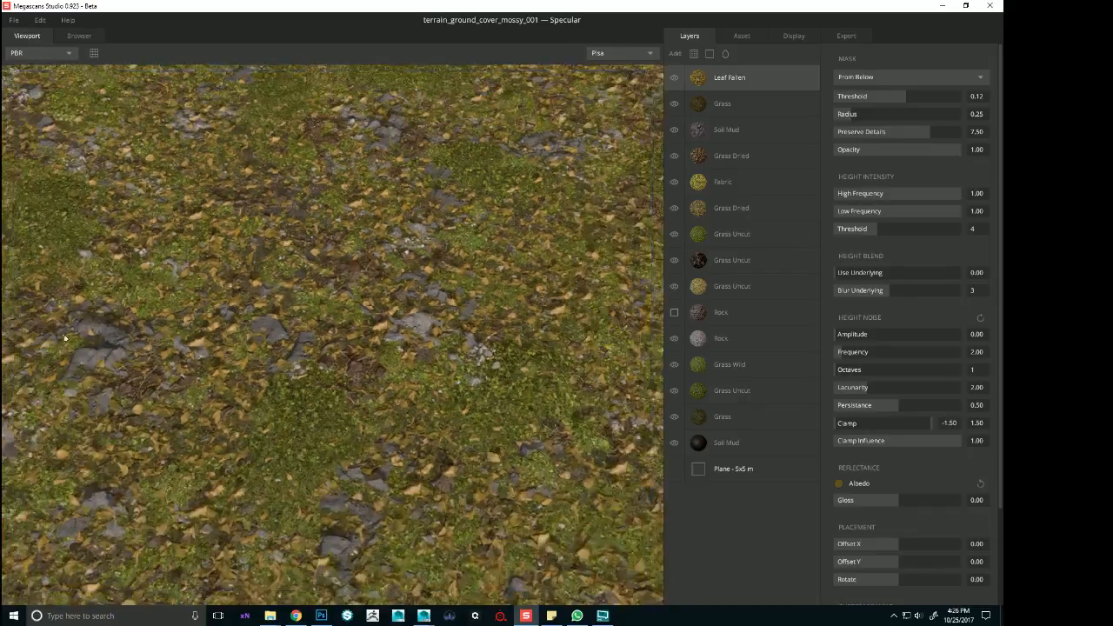
left_click_drag(365, 330, 400, 296)
scroll(400, 295, "up", 3)
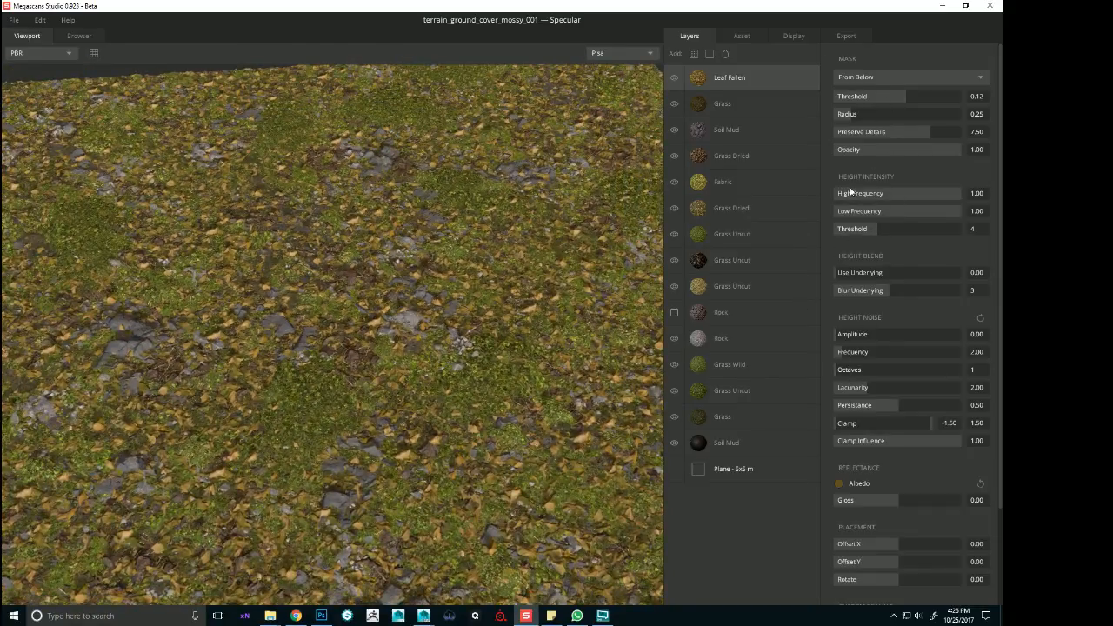
left_click(912, 197)
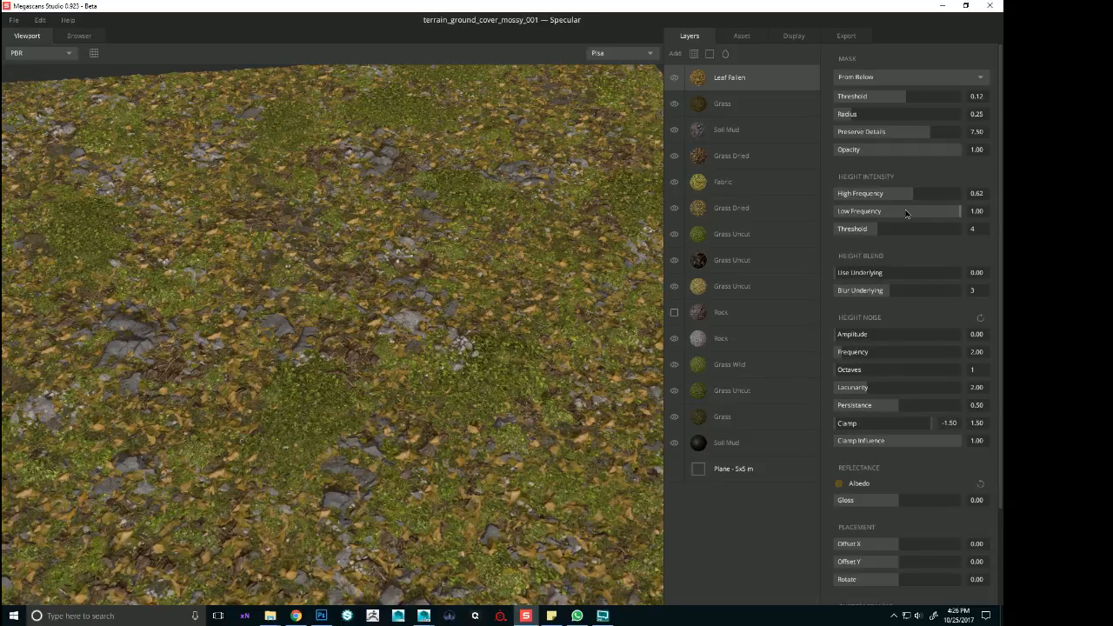
left_click(915, 214)
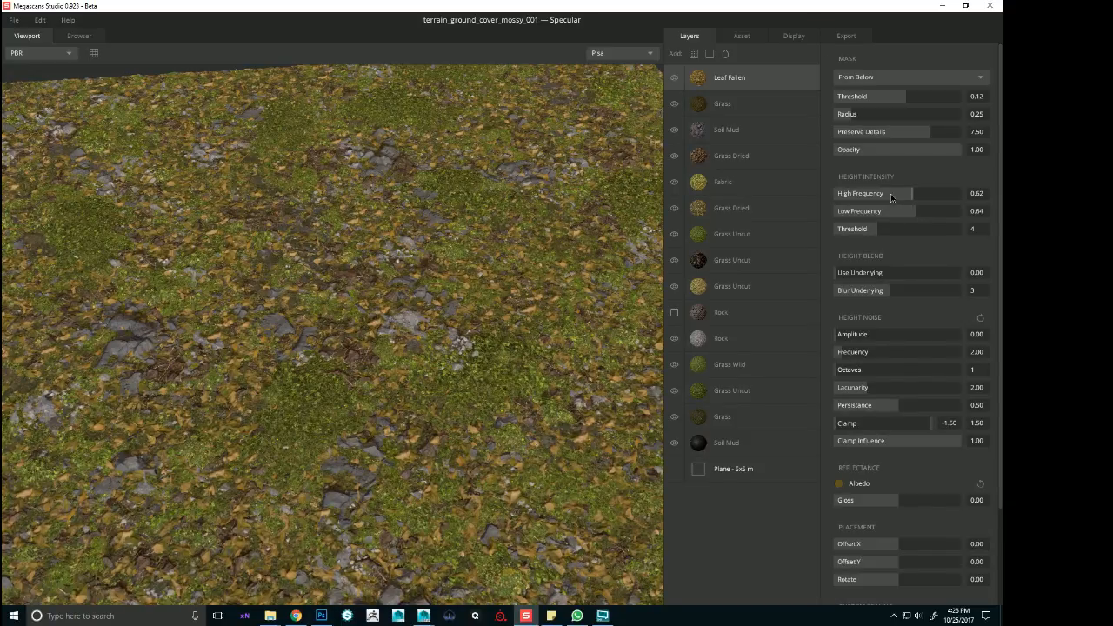
left_click(893, 194)
scroll(447, 394, "up", 4)
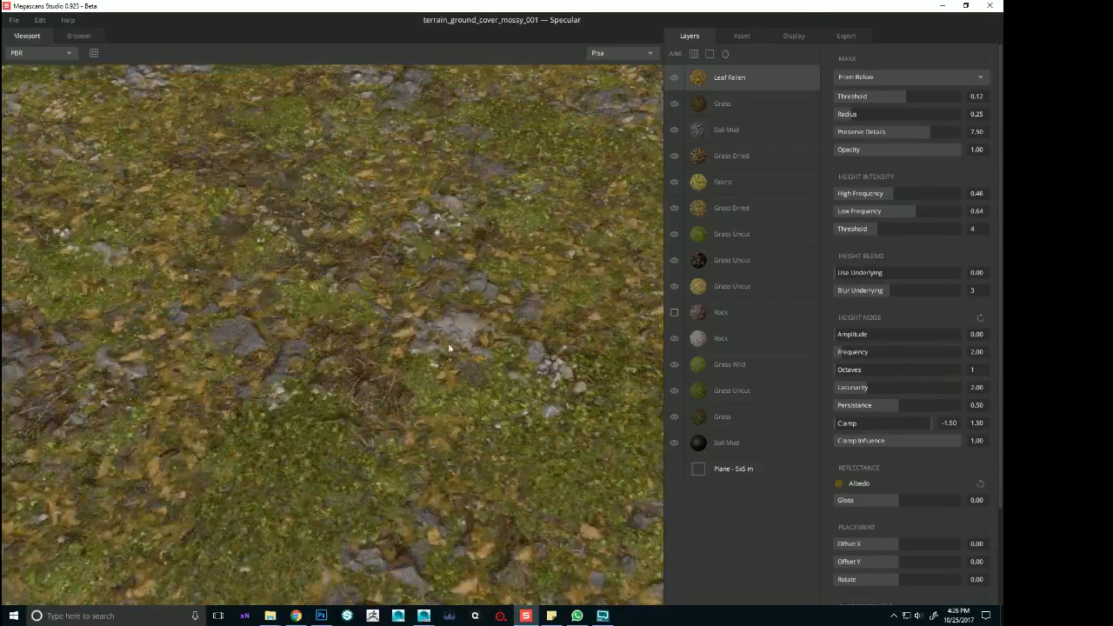
Darken the Leaf Fallen layer's albedo colour to a value of 26 (hex 423915) and apply it
scroll(601, 414, "down", 5)
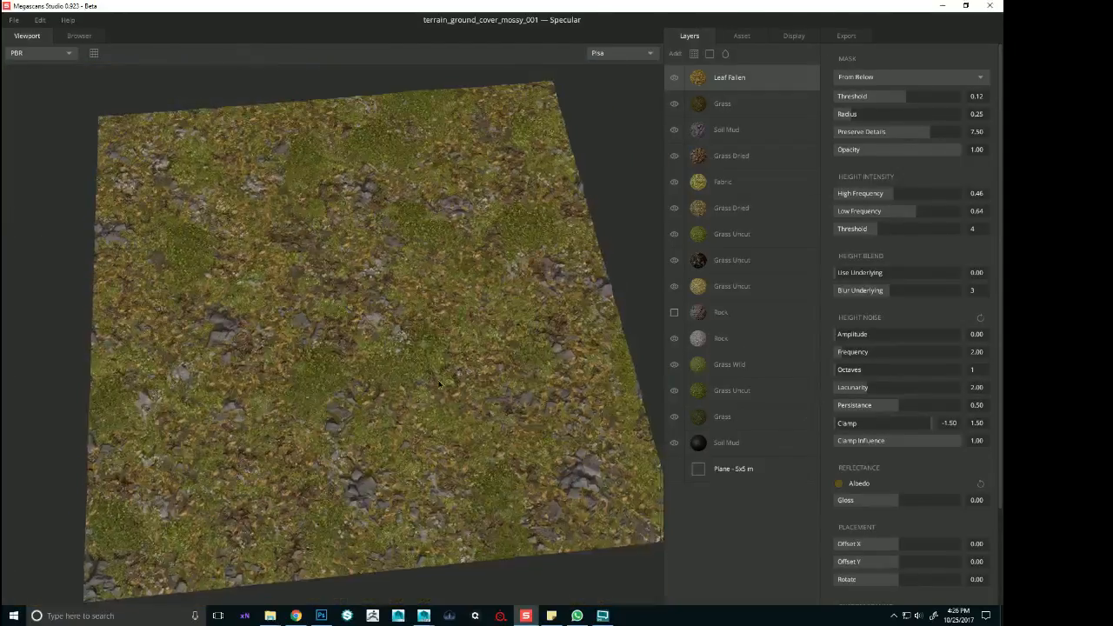
left_click_drag(601, 414, 508, 351)
scroll(540, 374, "up", 4)
scroll(509, 351, "up", 3)
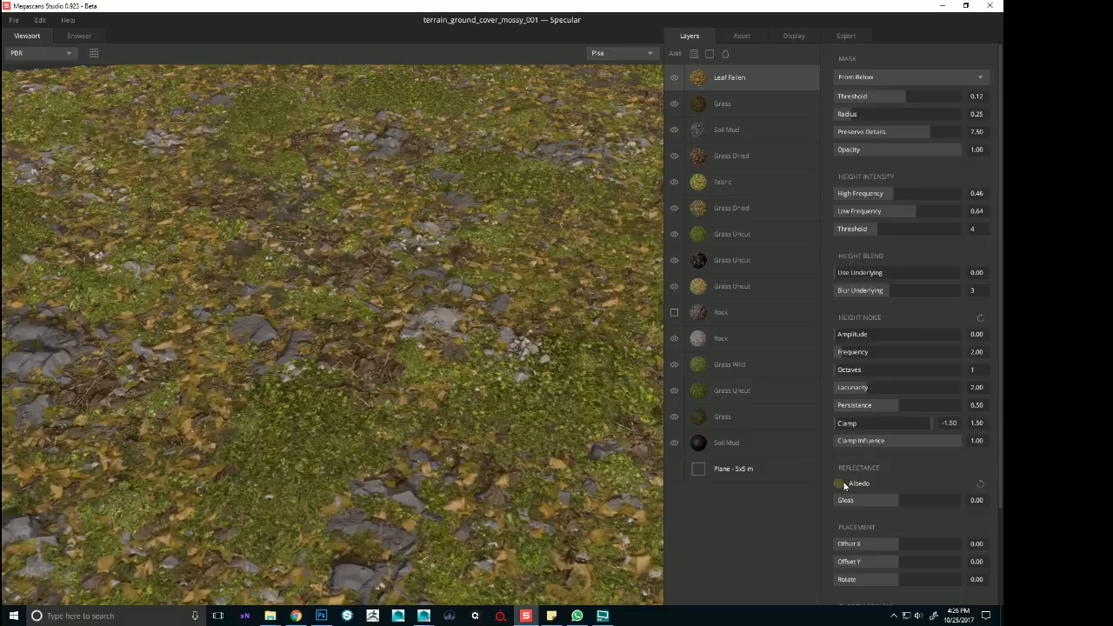
left_click(838, 483)
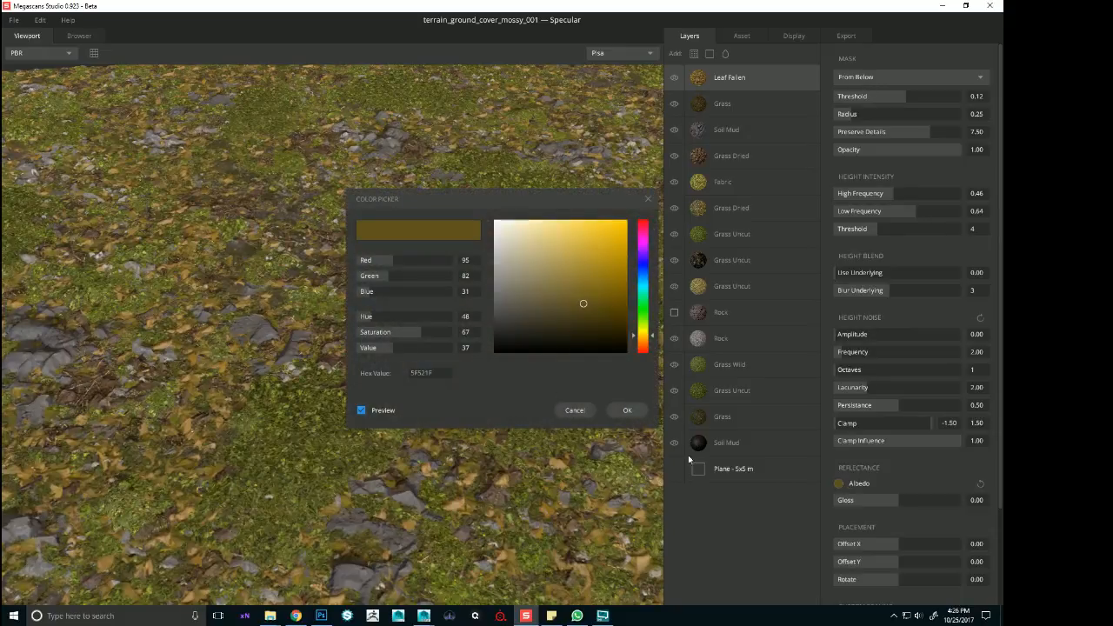
left_click_drag(380, 352, 379, 350)
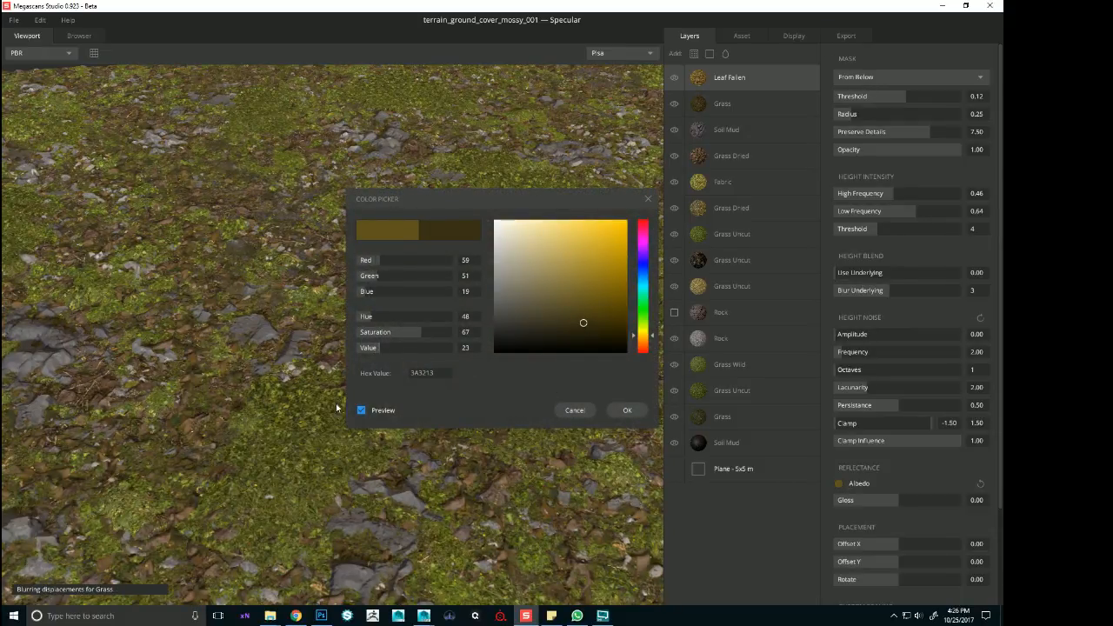
scroll(84, 351, "down", 5)
scroll(205, 446, "up", 5)
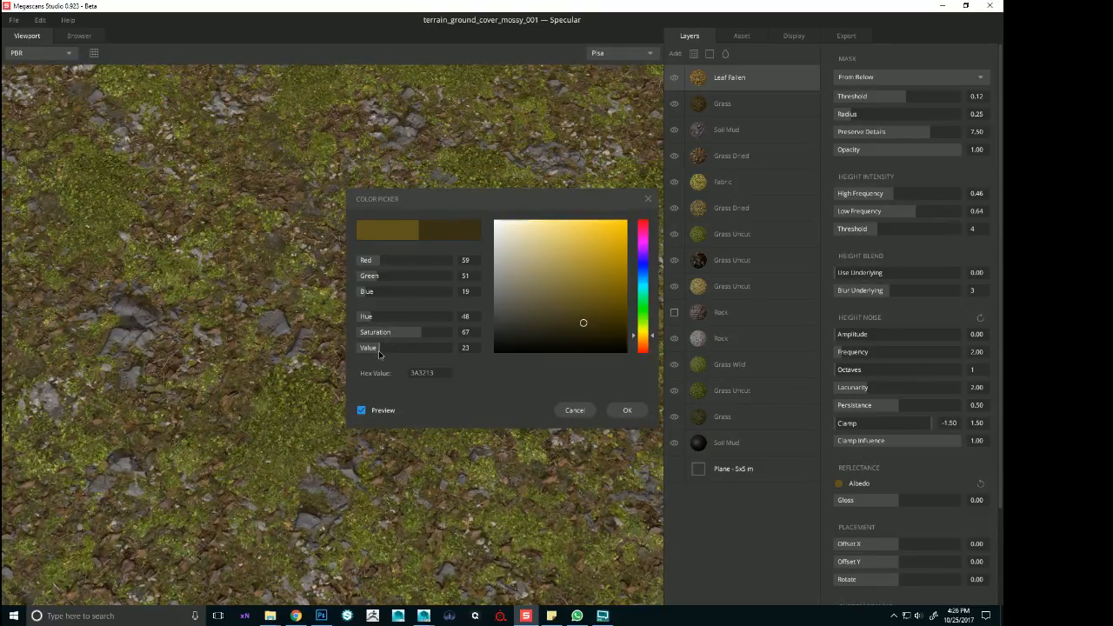
left_click_drag(379, 351, 381, 350)
scroll(310, 423, "down", 5)
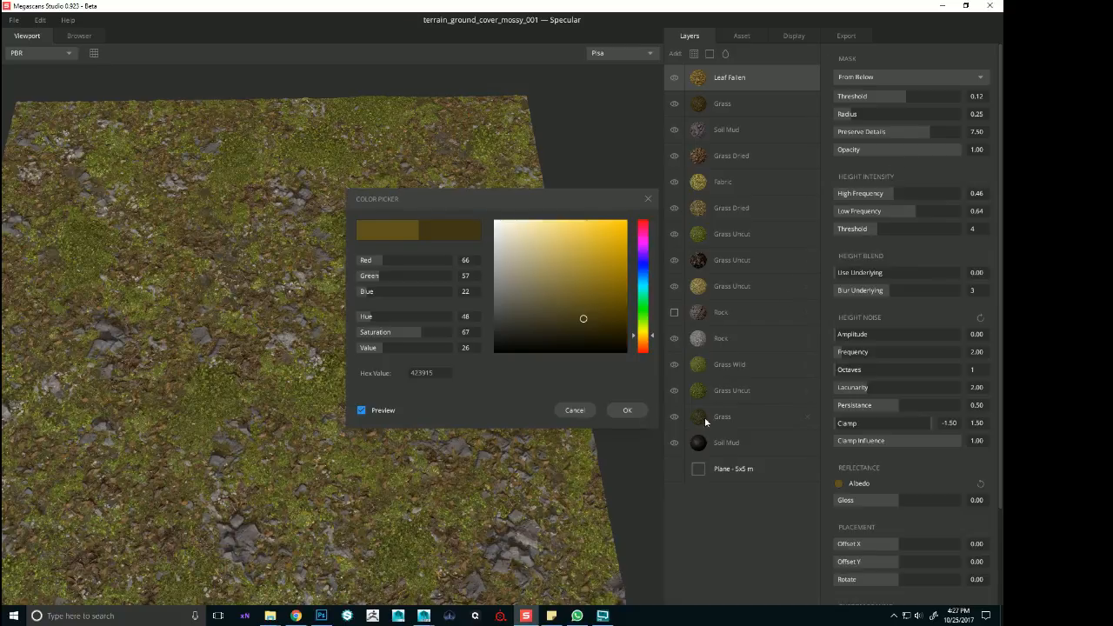
left_click(627, 410)
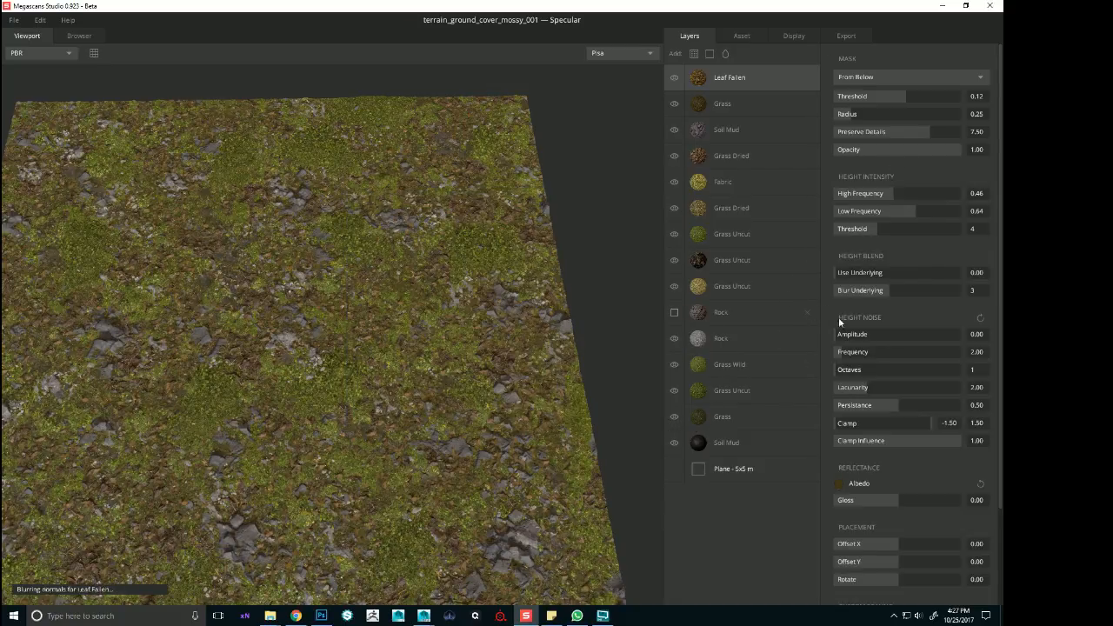
Set the Leaf Fallen layer's height noise amplitude to 0.20 and inspect the surface
left_click(840, 338)
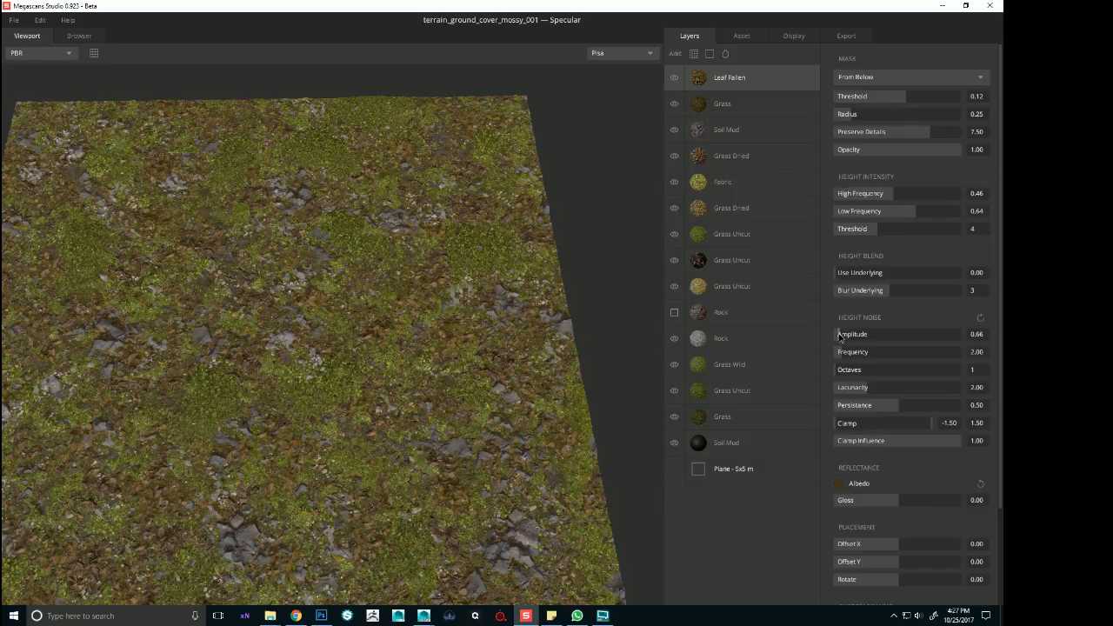
left_click_drag(838, 338, 834, 337)
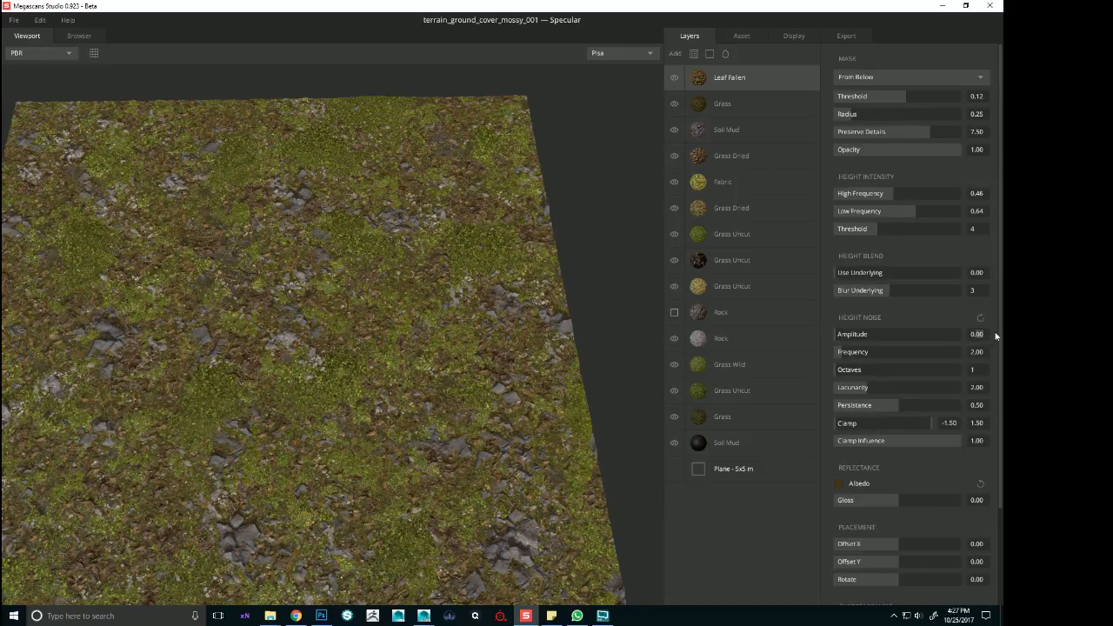
type("2")
key("Return")
scroll(547, 452, "up", 5)
left_click_drag(547, 453, 421, 391)
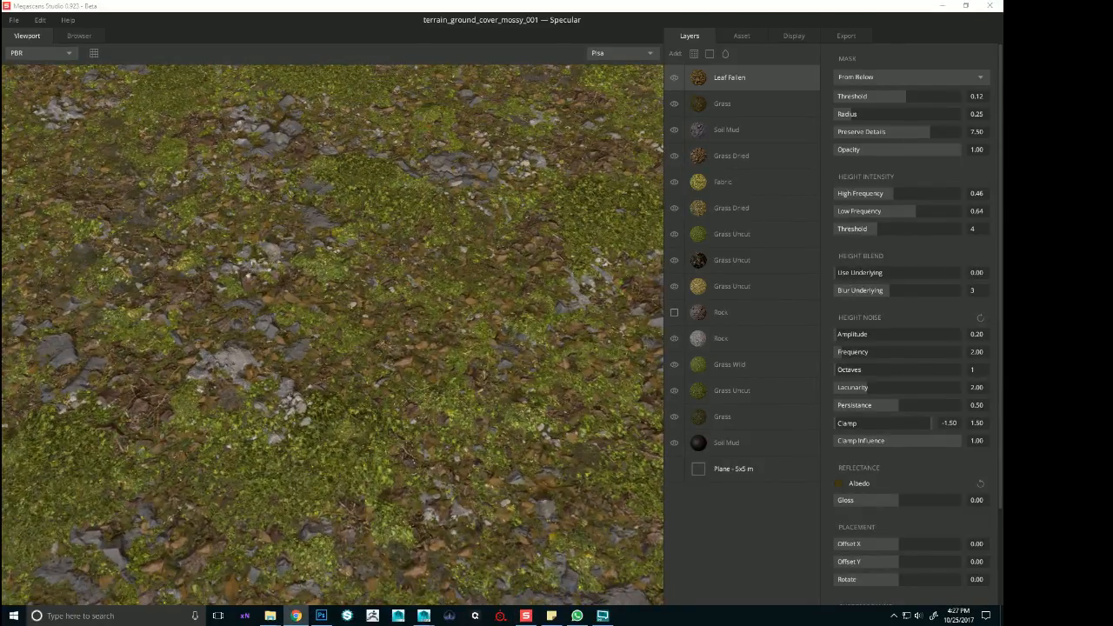
left_click(495, 370)
scroll(382, 330, "down", 5)
left_click_drag(376, 327, 416, 401)
scroll(417, 404, "up", 2)
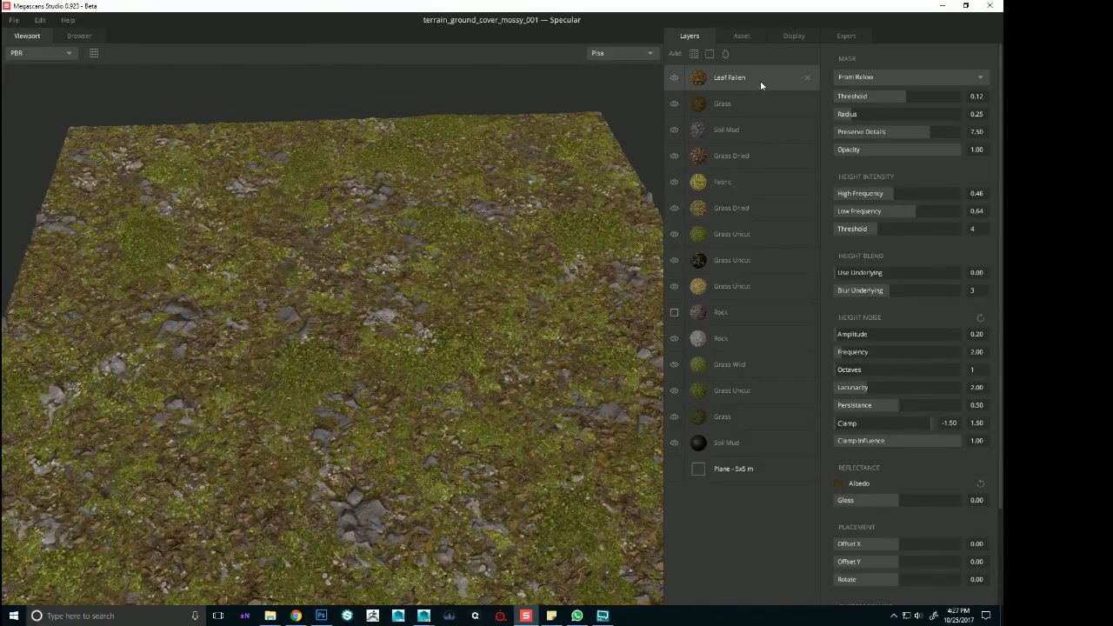
Brighten the Leaf Fallen layer's albedo colour slightly to a value of 27 and apply it
scroll(450, 368, "up", 4)
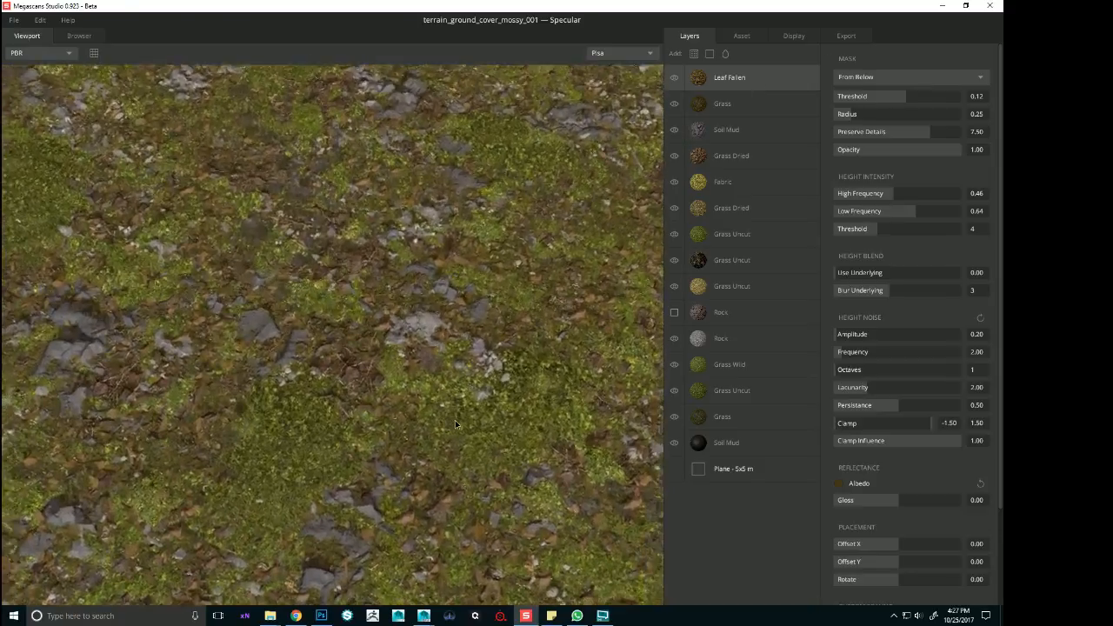
left_click_drag(469, 389, 441, 474)
scroll(441, 474, "down", 5)
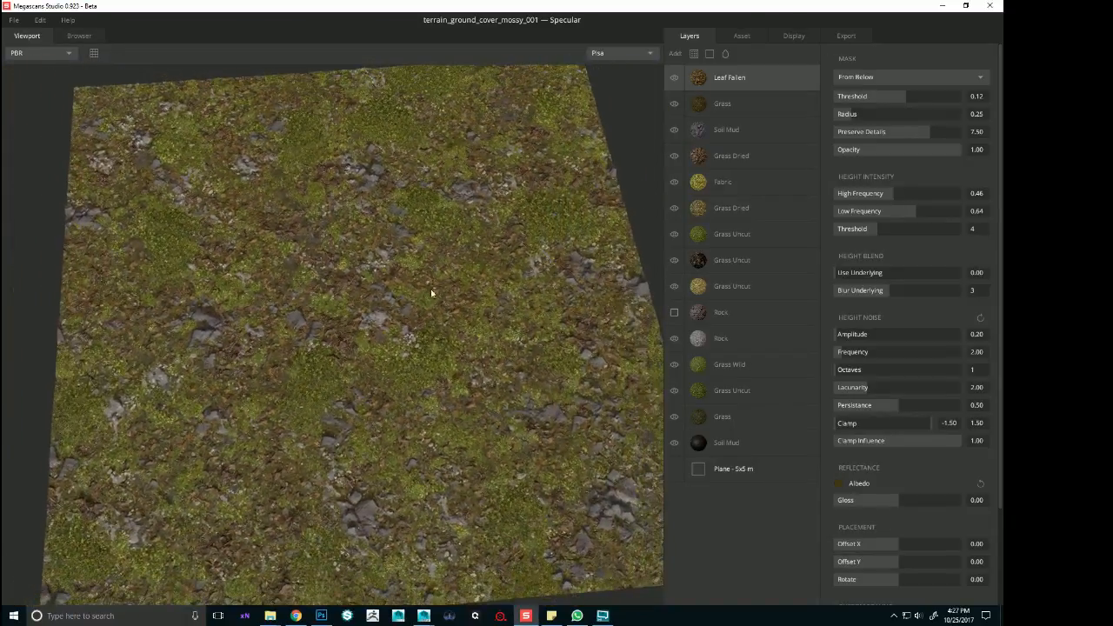
left_click(835, 483)
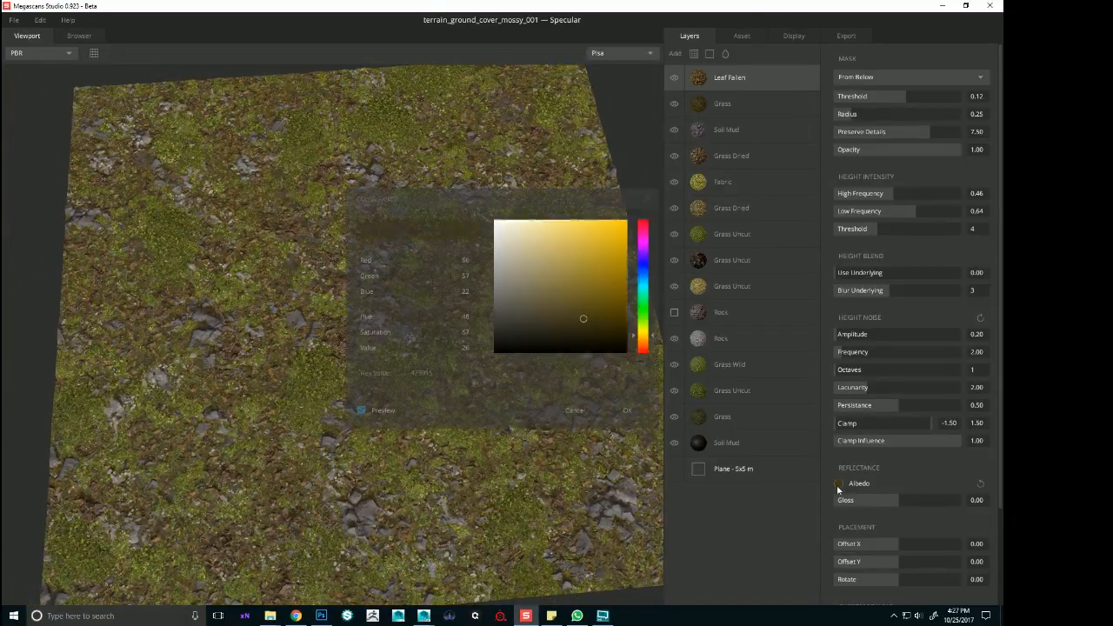
left_click(385, 351)
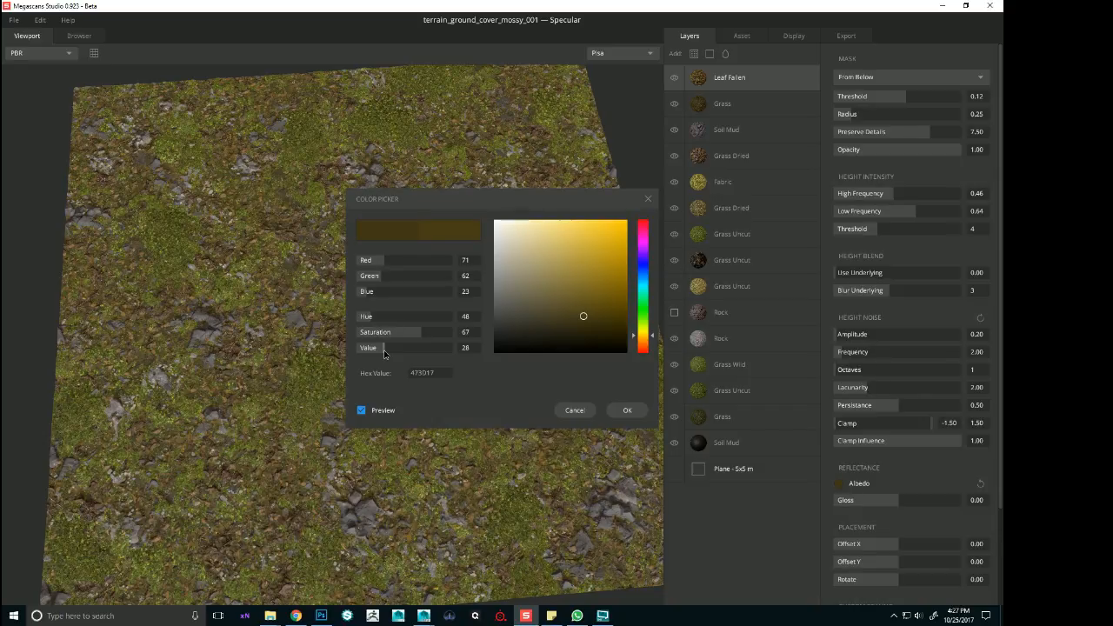
left_click_drag(385, 351, 382, 351)
scroll(263, 511, "up", 5)
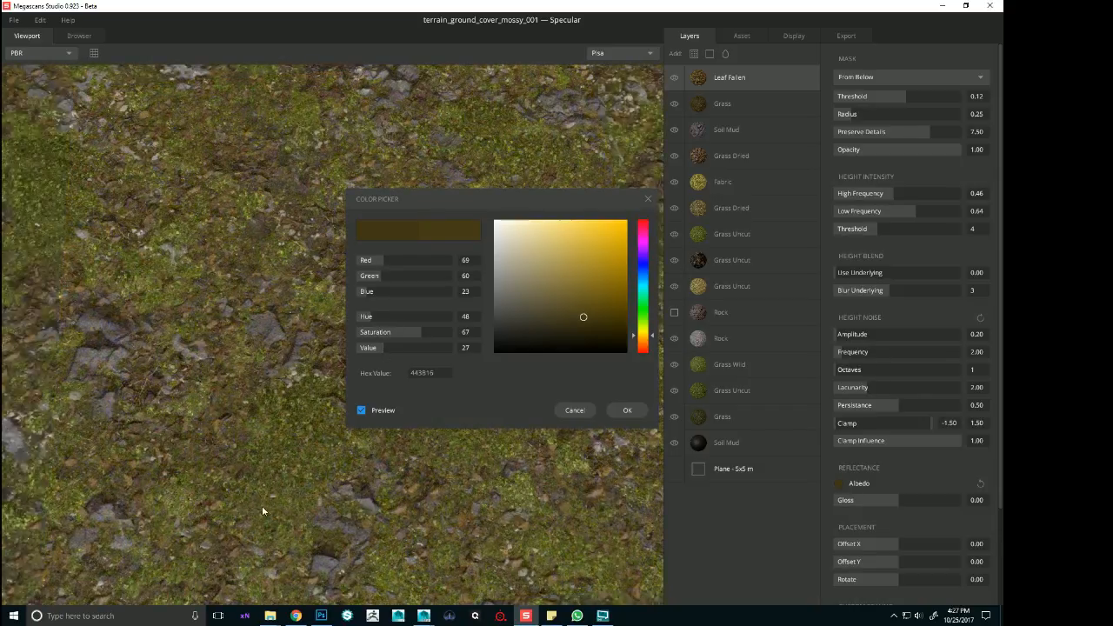
left_click_drag(273, 512, 215, 404)
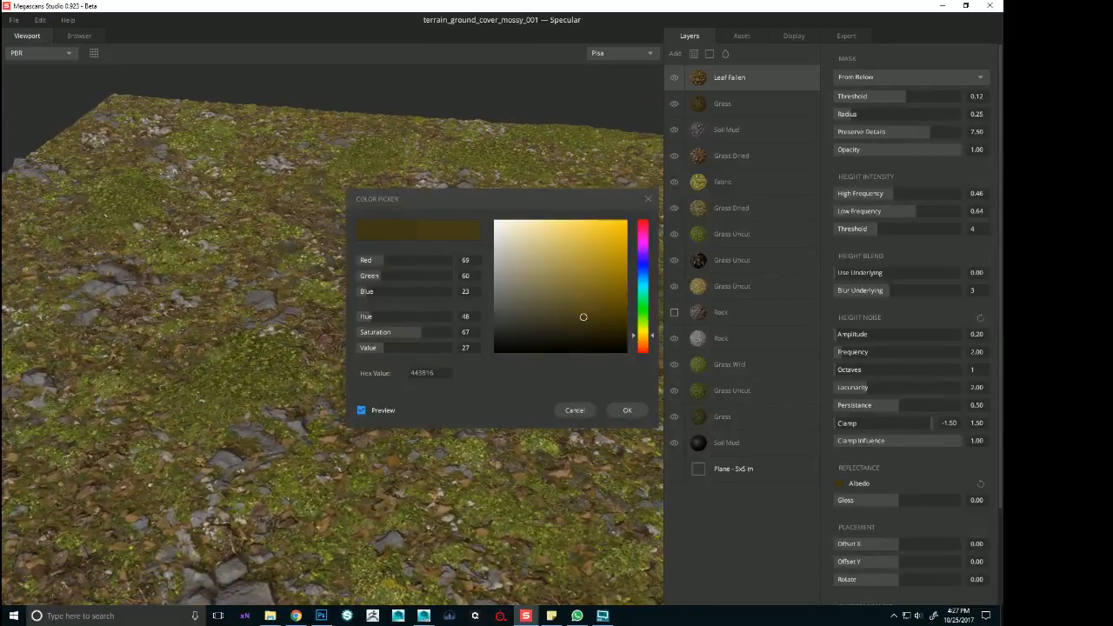
left_click(628, 411)
Try placing the Leaf Fallen layer at offset X 0.13 and offset Y -0.18
scroll(475, 387, "down", 5)
left_click_drag(475, 387, 366, 433)
scroll(411, 461, "up", 3)
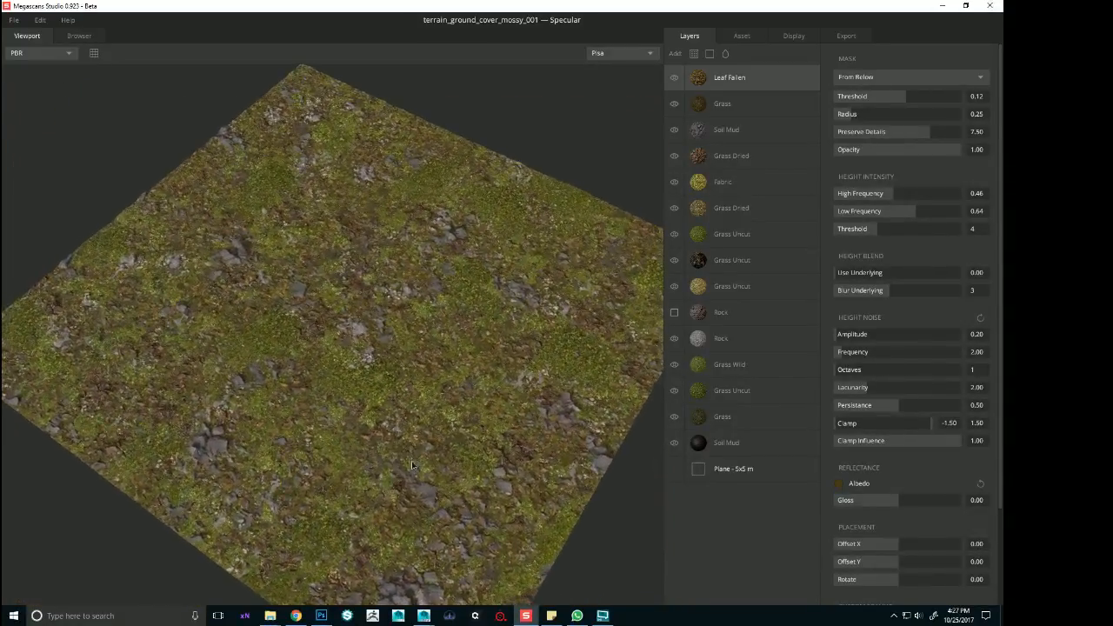
scroll(411, 461, "up", 3)
left_click_drag(411, 461, 455, 445)
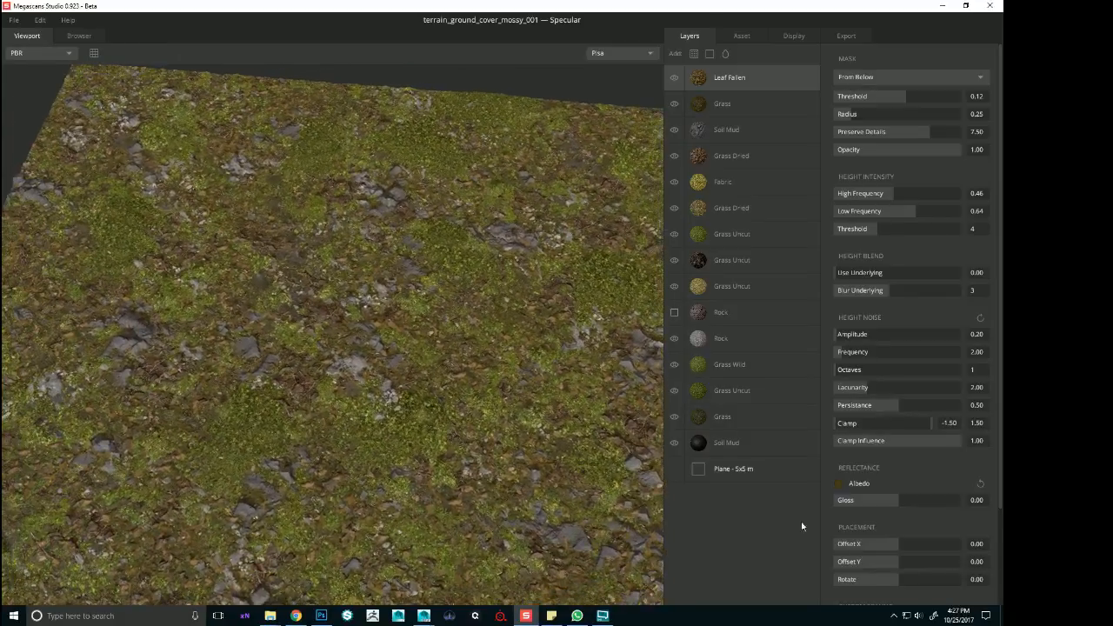
left_click_drag(916, 546, 915, 544)
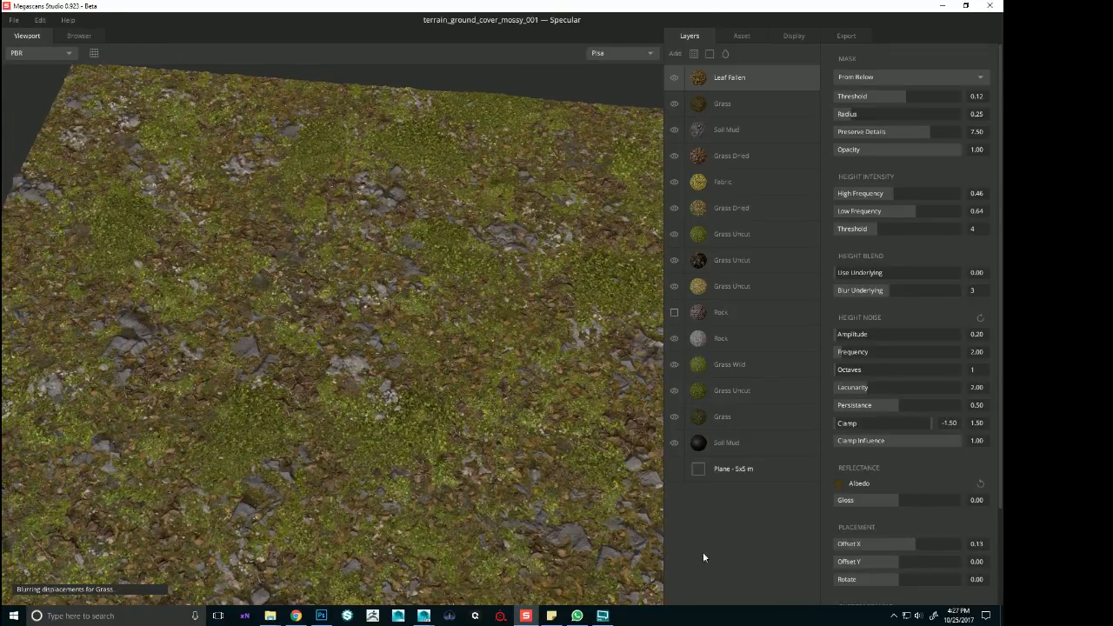
left_click(876, 566)
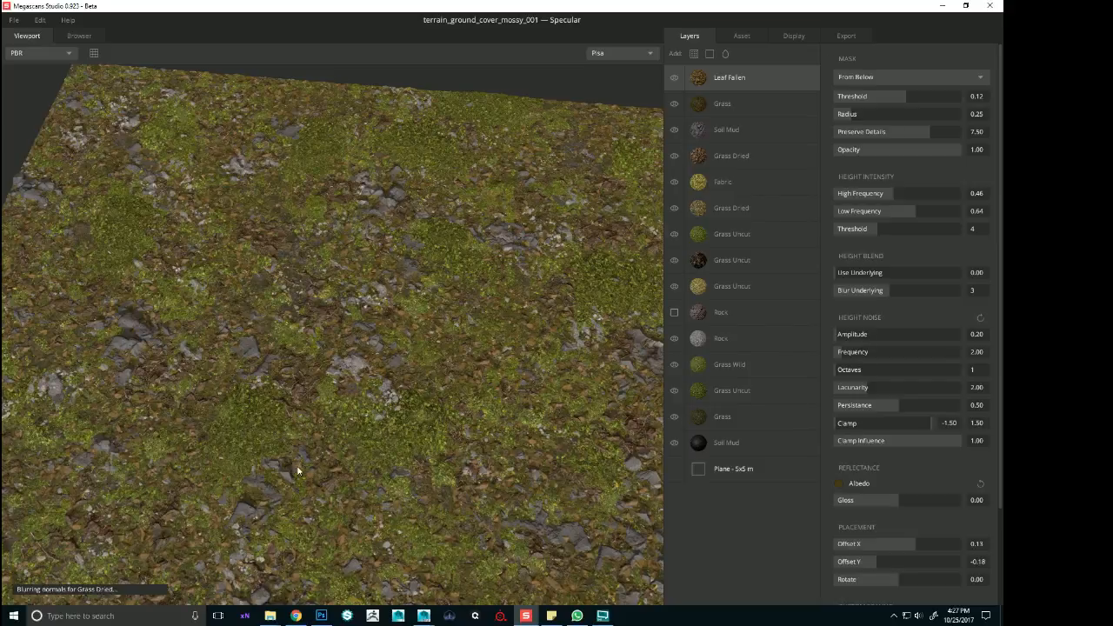
right_click_drag(299, 467, 343, 442)
left_click_drag(343, 445, 358, 447)
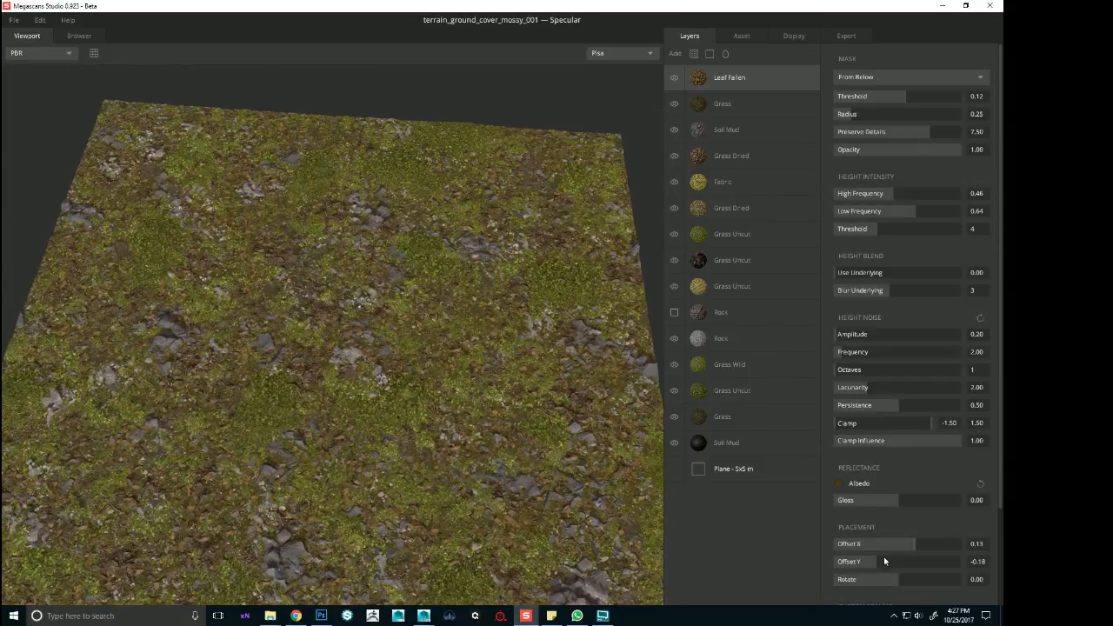
Set the Leaf Fallen layer's placement to offset X 0.10, offset Y 0.00 and rotation -1.00
left_click_drag(885, 561, 866, 581)
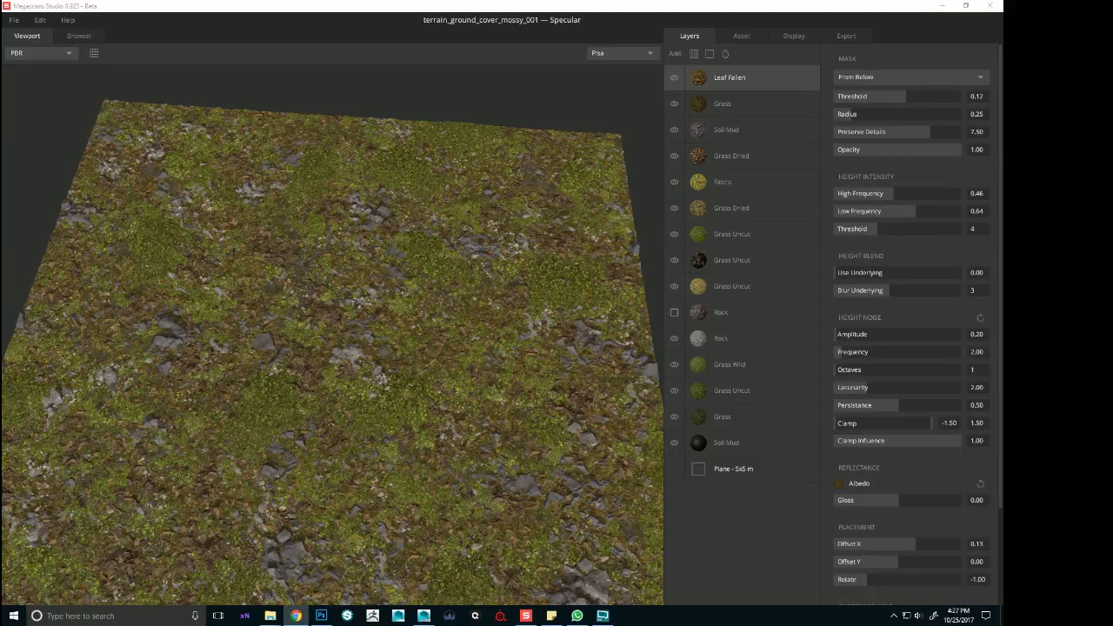
mouse_move(458, 373)
left_mouse_down()
mouse_move(489, 394)
mouse_move(470, 380)
left_mouse_up()
mouse_move(929, 548)
left_mouse_down()
mouse_move(891, 549)
mouse_move(910, 547)
left_mouse_up()
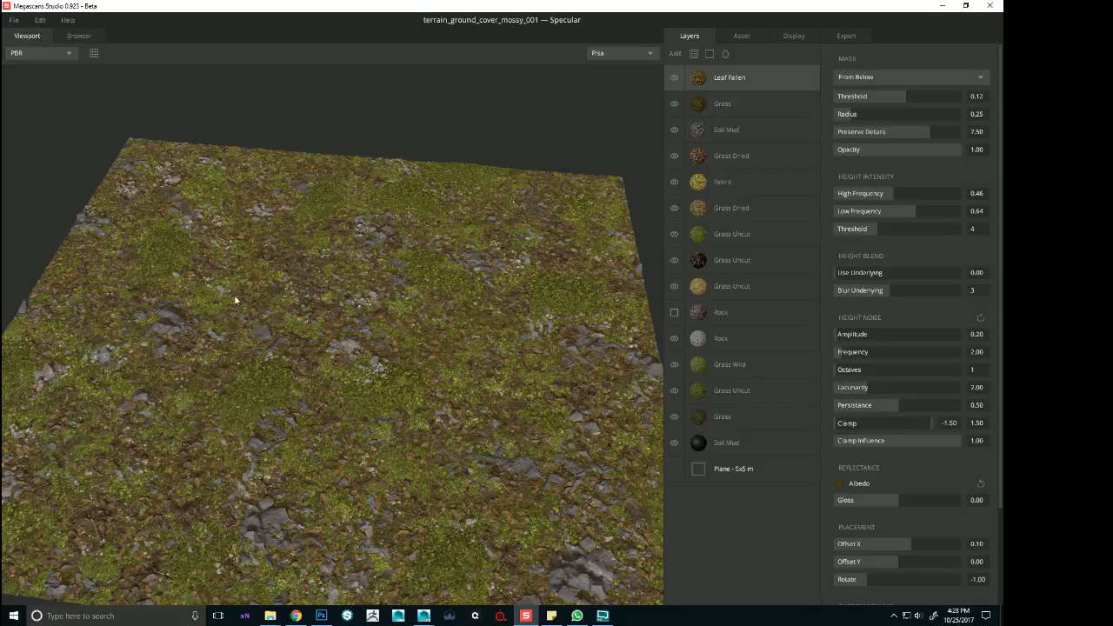
left_click_drag(235, 298, 418, 409)
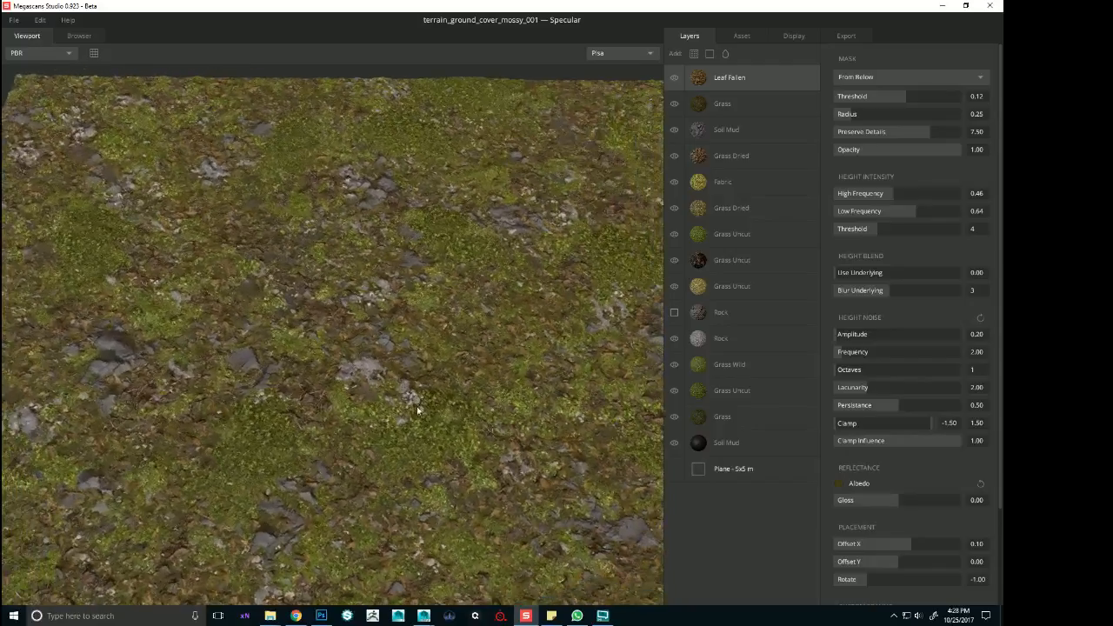
right_click_drag(417, 410, 595, 425)
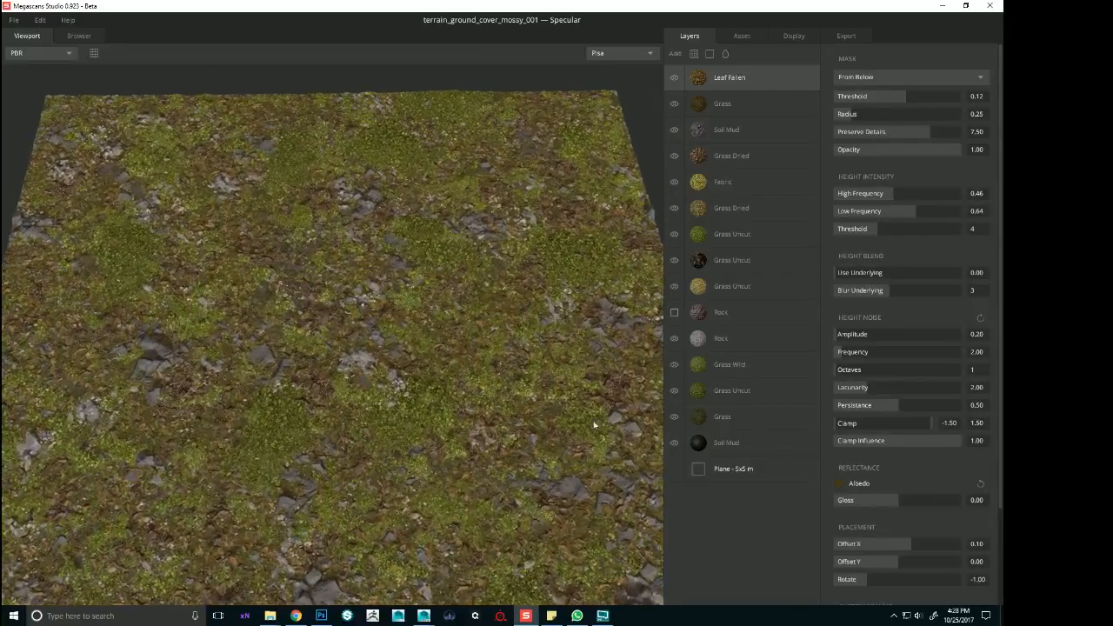
left_click(839, 481)
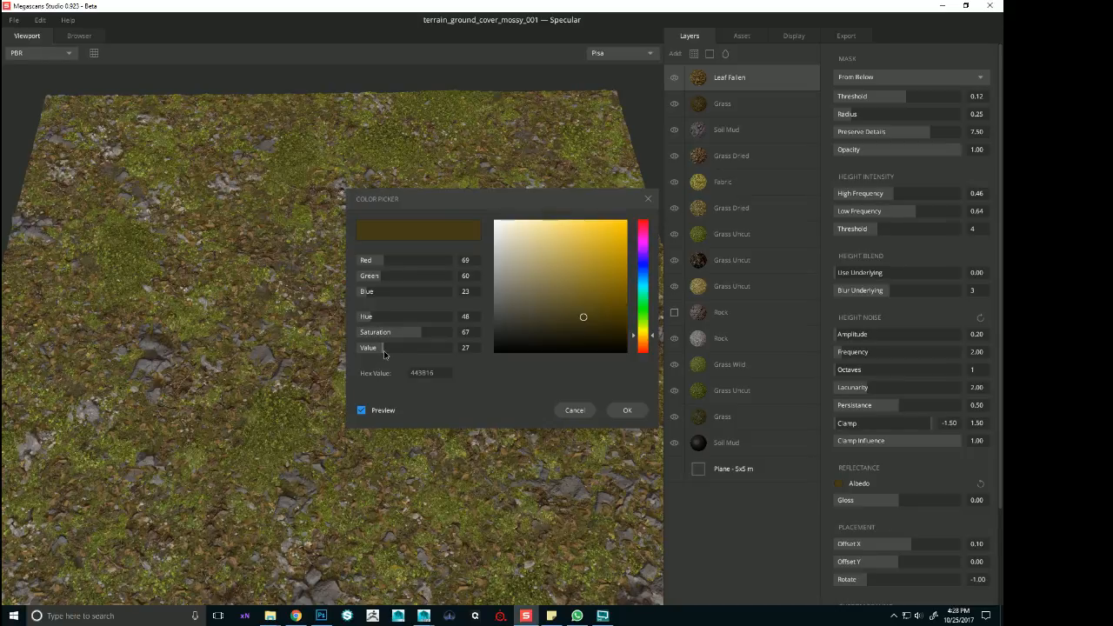
left_click_drag(384, 352, 384, 353)
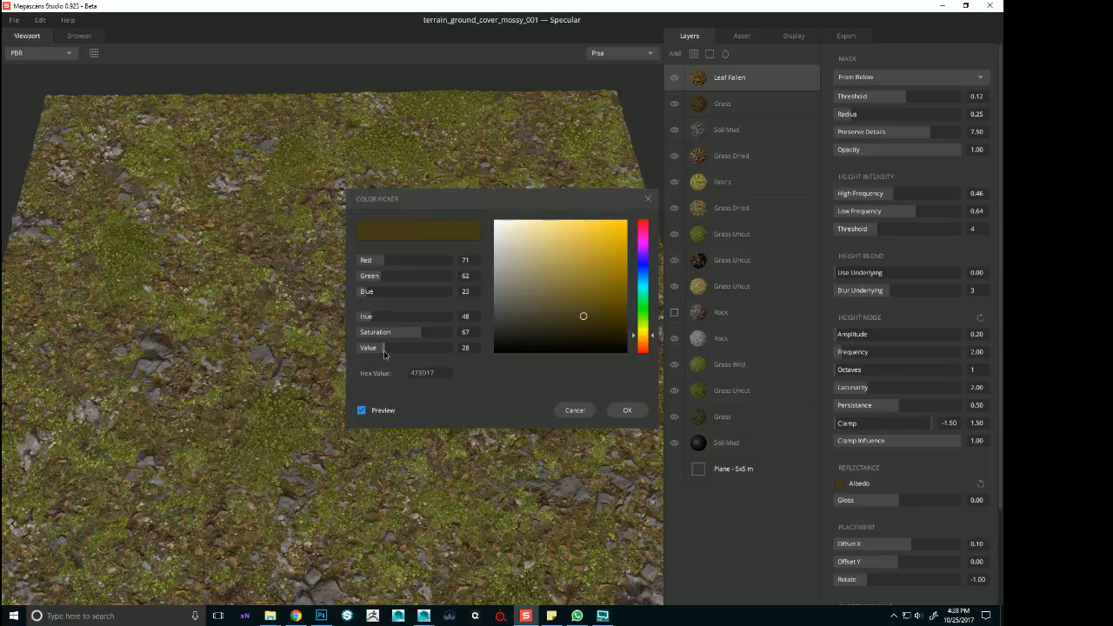
left_click(573, 410)
Set the Leaf Fallen layer's height blend to use 0.05 of the underlying height and inspect the surface up close
left_click_drag(512, 401, 565, 405)
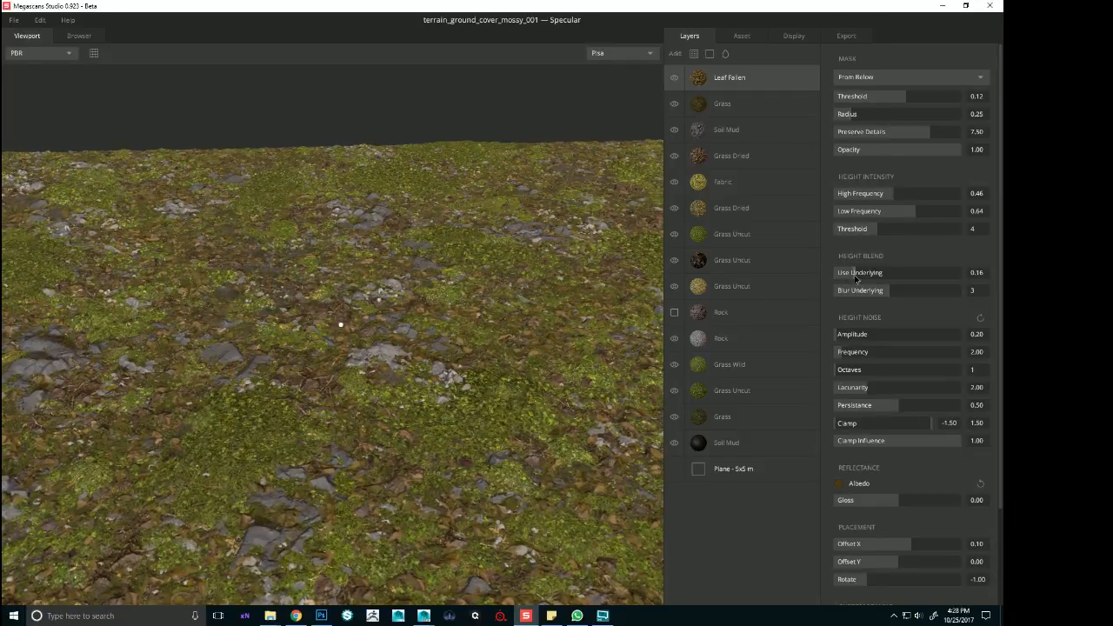
left_click_drag(845, 278, 838, 278)
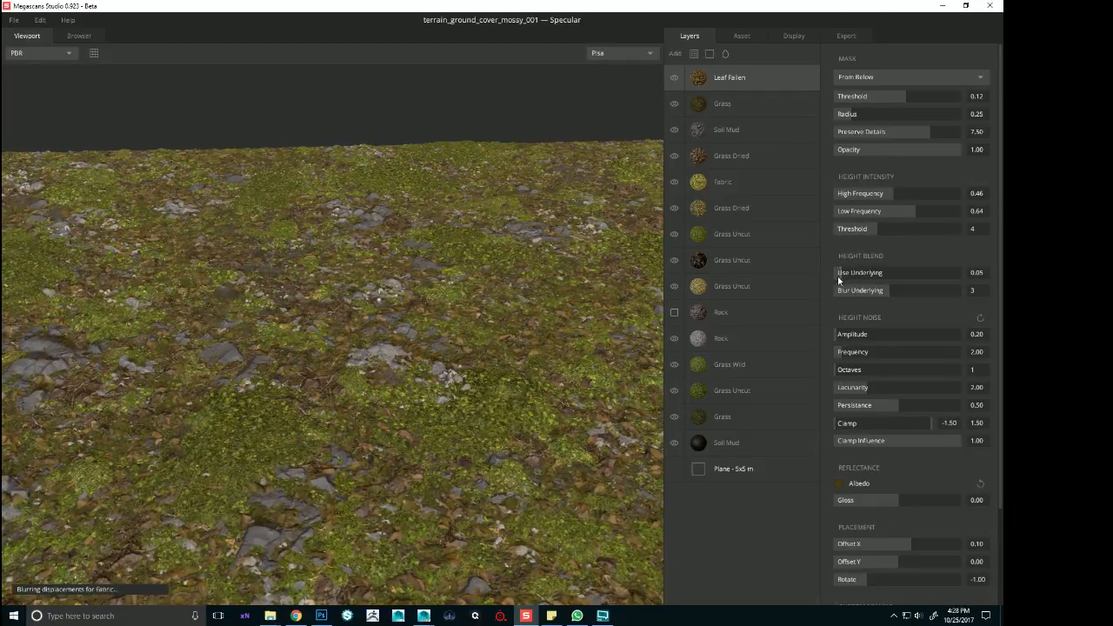
left_click_drag(384, 407, 427, 506)
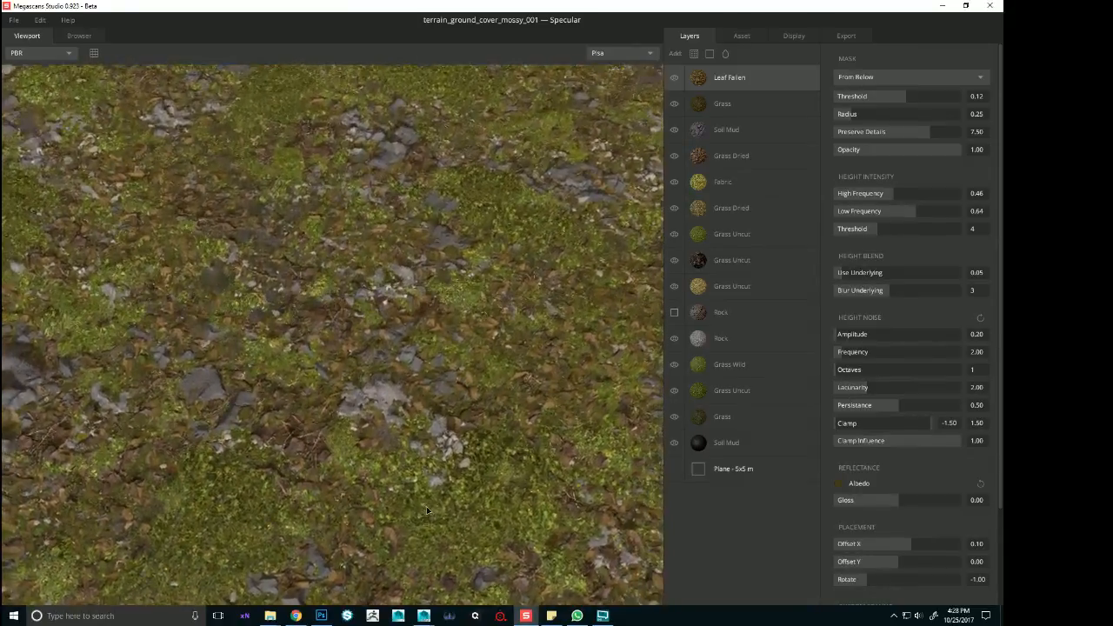
right_click_drag(427, 506, 255, 423)
left_click_drag(255, 422, 320, 390)
right_click_drag(320, 390, 586, 504)
mouse_move(443, 458)
left_mouse_down()
mouse_move(458, 450)
mouse_move(452, 459)
left_mouse_up()
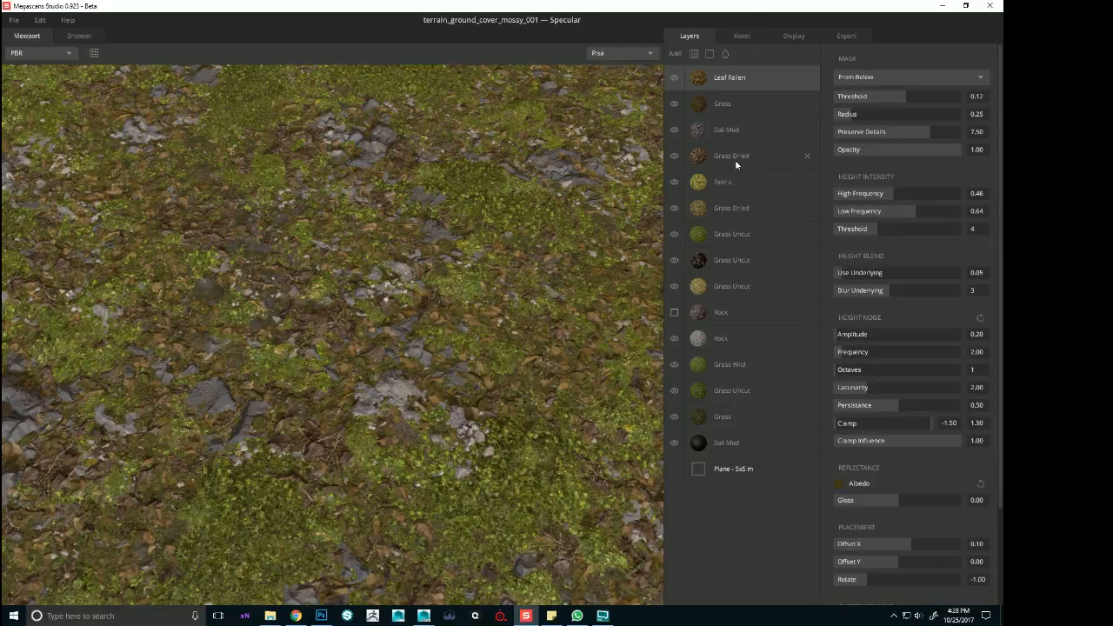
Compare the surface with the uppermost Grass and Grass Dried layers hidden and shown, ending with that Grass Dried layer selected
left_click(727, 105)
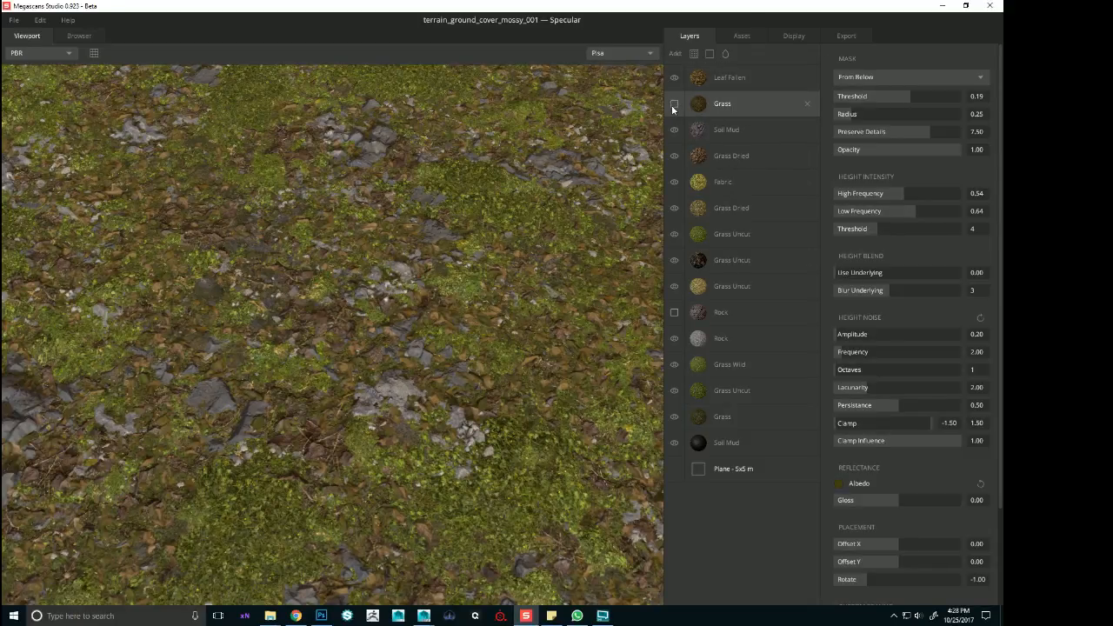
left_click(674, 105)
left_click(674, 157)
left_click(674, 158)
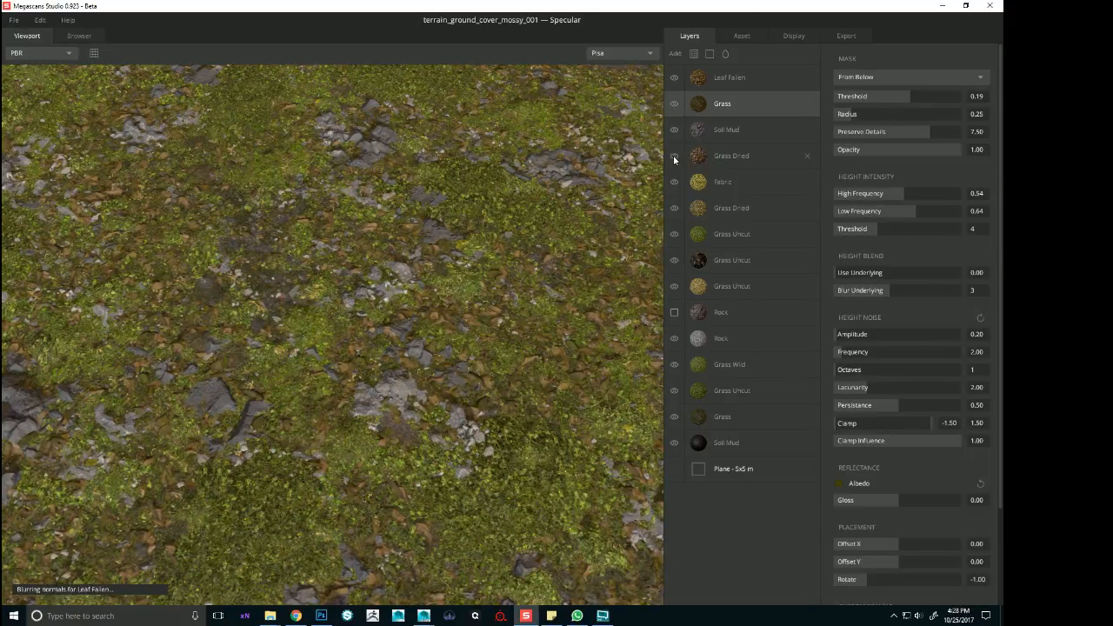
left_click(732, 158)
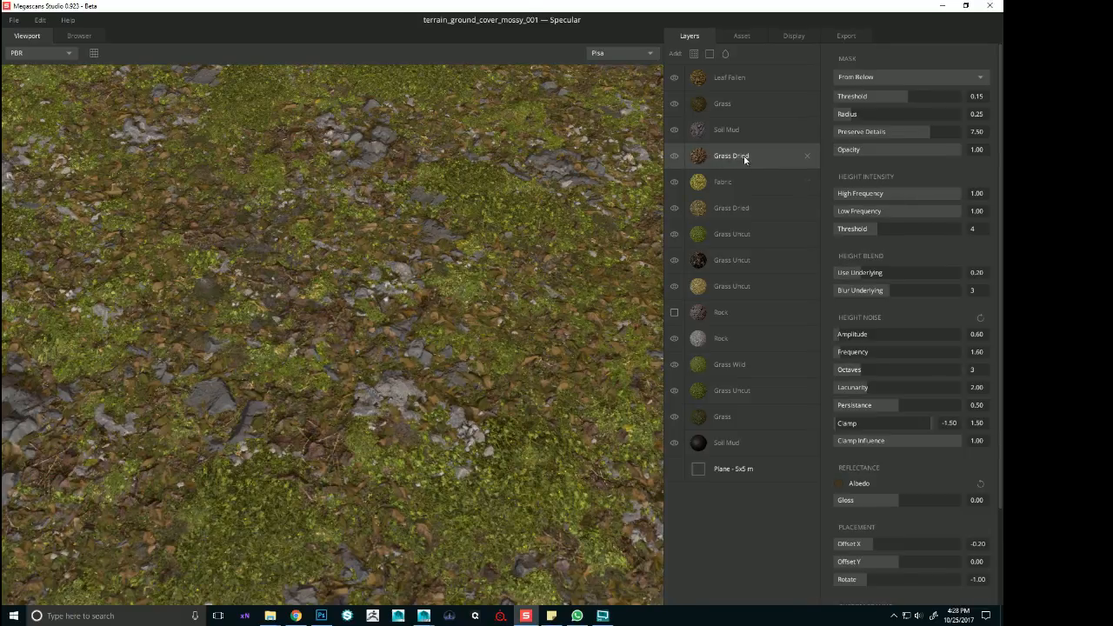
Try the Leaf Fallen layer beneath Soil Mud and then beneath Grass, and return it to the top of the stack
left_click(762, 84)
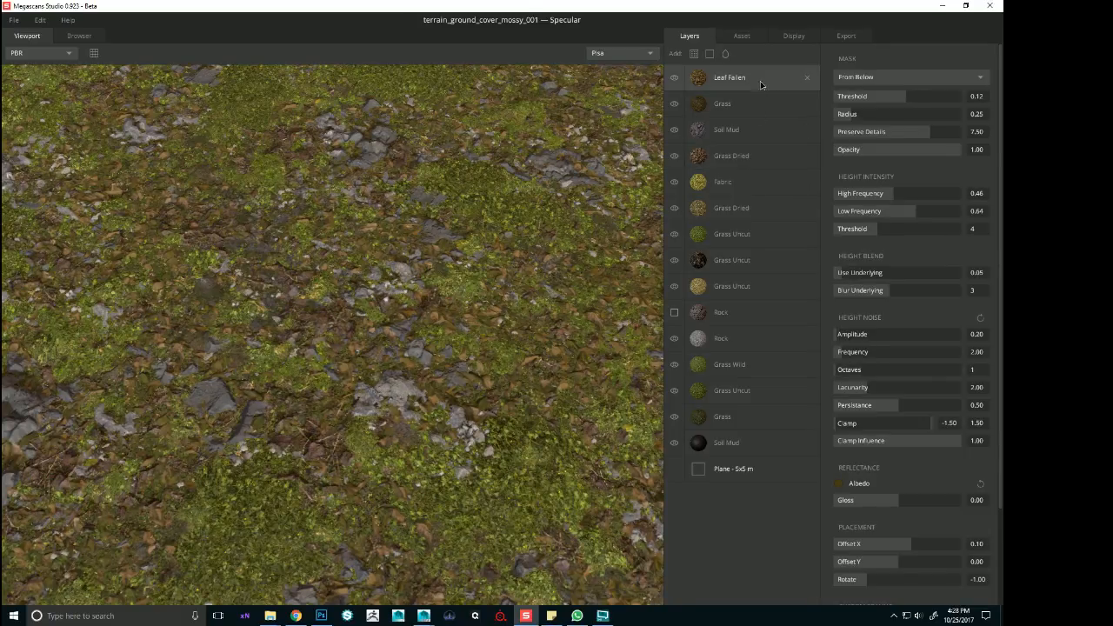
left_click_drag(761, 84, 761, 134)
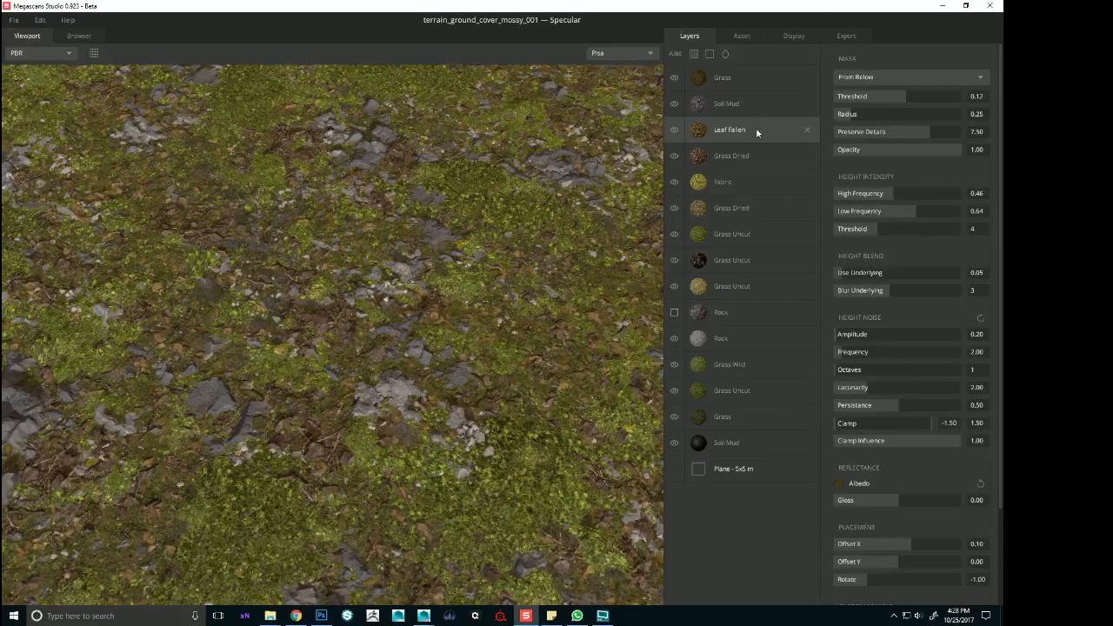
right_click_drag(497, 332, 437, 350)
left_click_drag(749, 136, 755, 91)
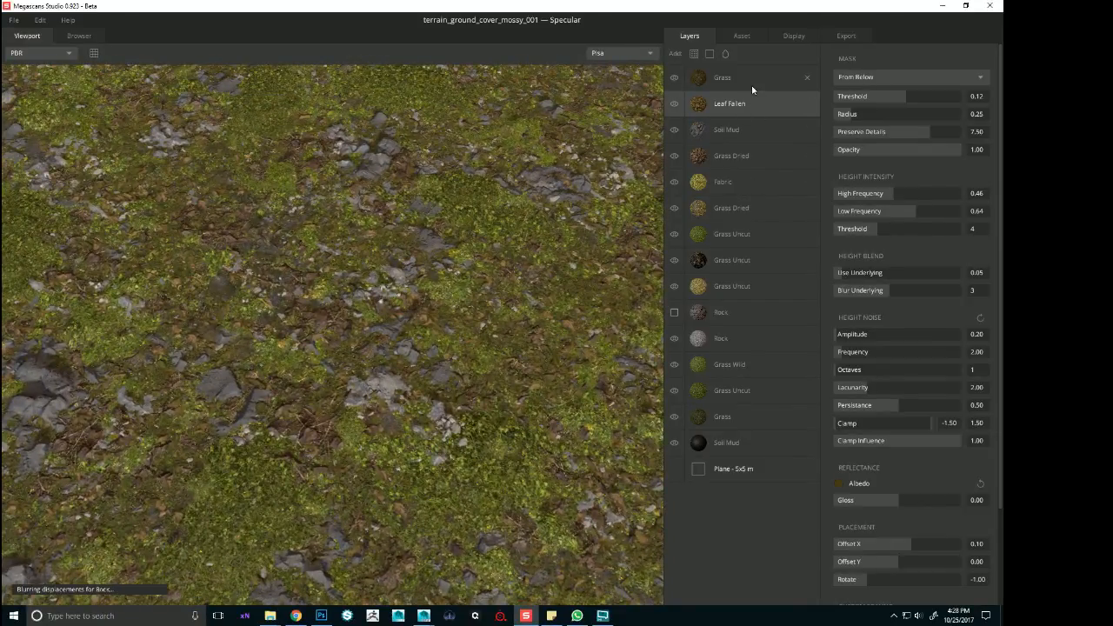
left_click_drag(410, 236, 474, 269)
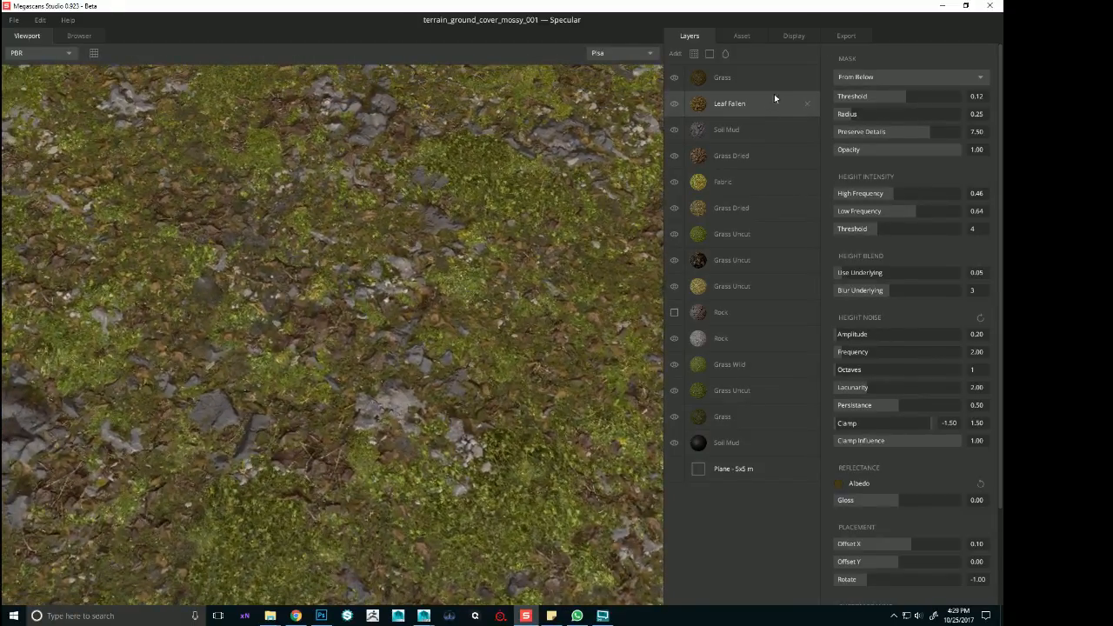
left_click_drag(762, 65, 762, 65)
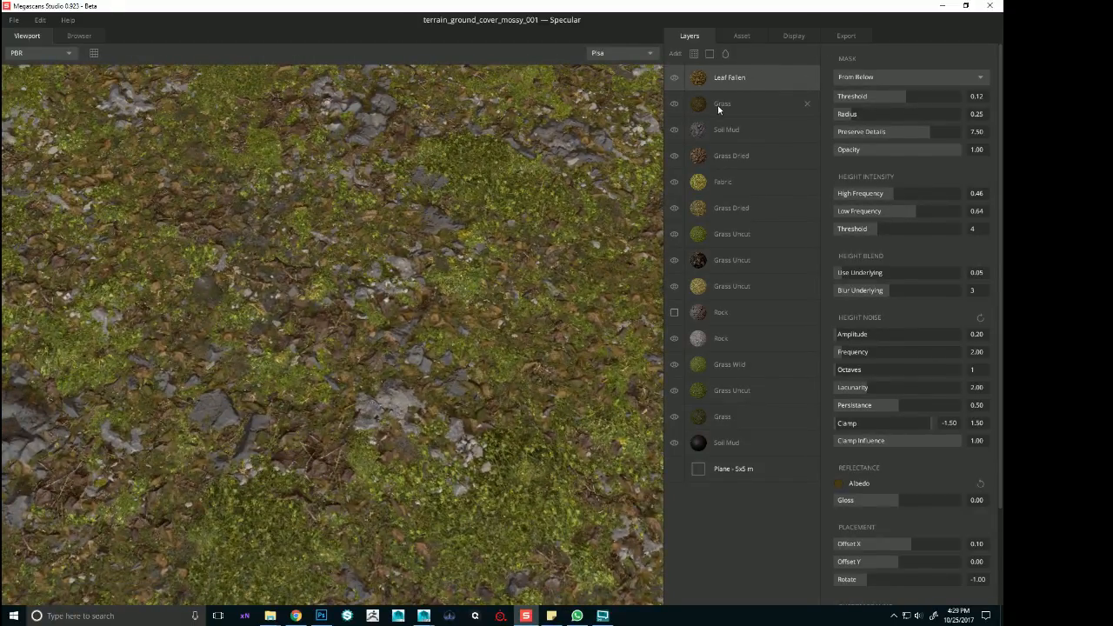
Reorder the layers so the upper Grass Dried lies directly beneath Leaf Fallen and the upper Grass lies beneath Soil Mud
left_click_drag(693, 107, 751, 144)
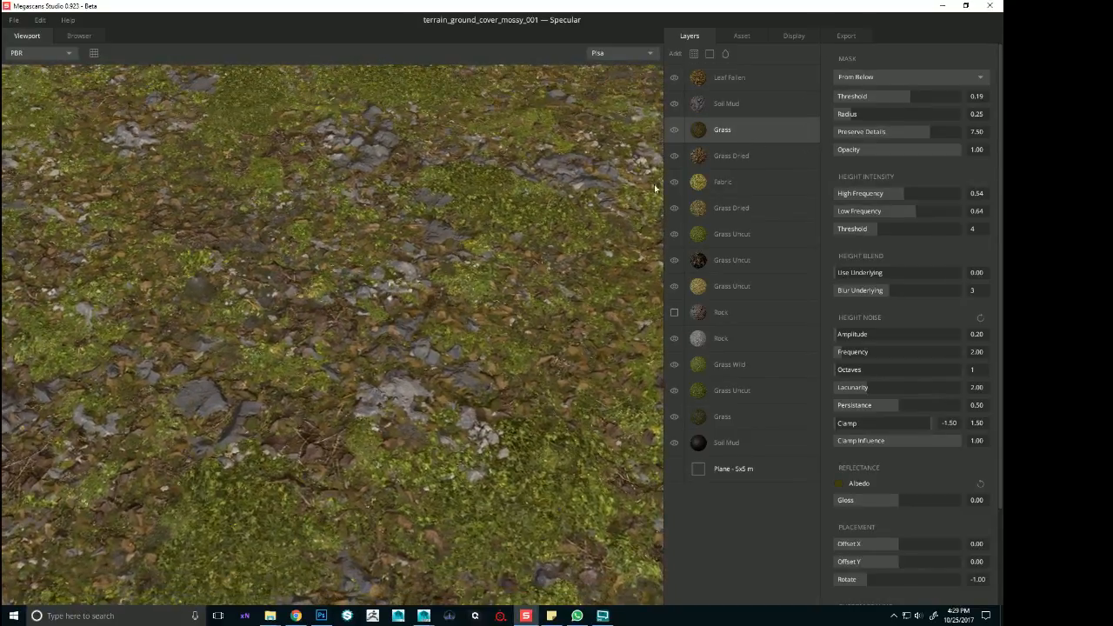
left_click(748, 160)
left_click_drag(753, 158, 758, 84)
scroll(367, 258, "down", 10)
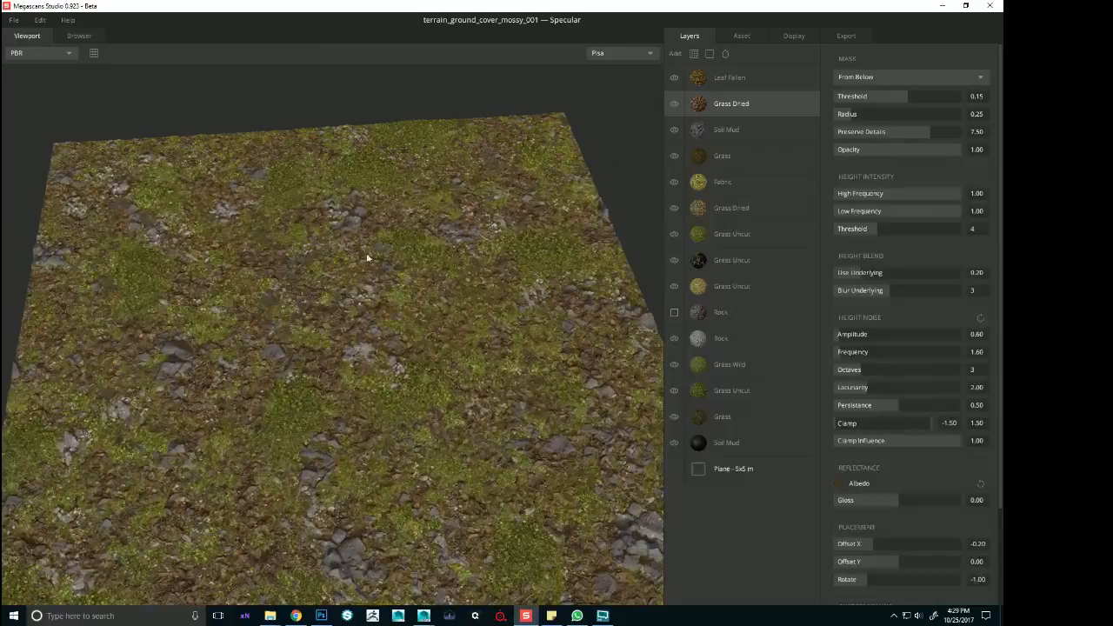
scroll(367, 258, "up", 10)
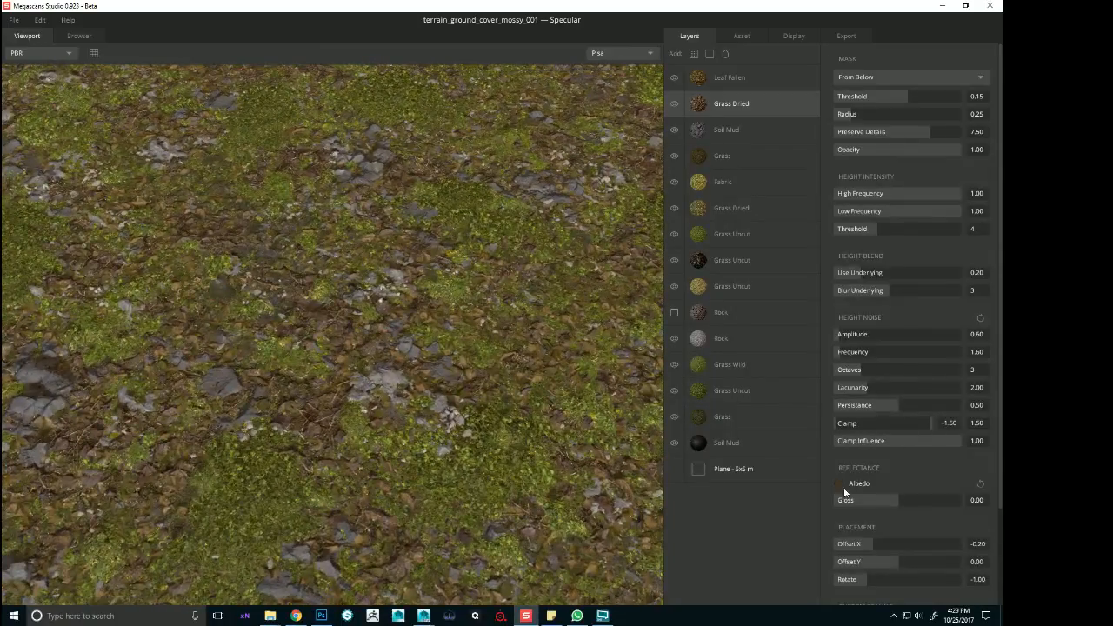
Darken the upper Grass Dried layer's albedo, trying a colour value of 20 and settling on 22
left_click(839, 483)
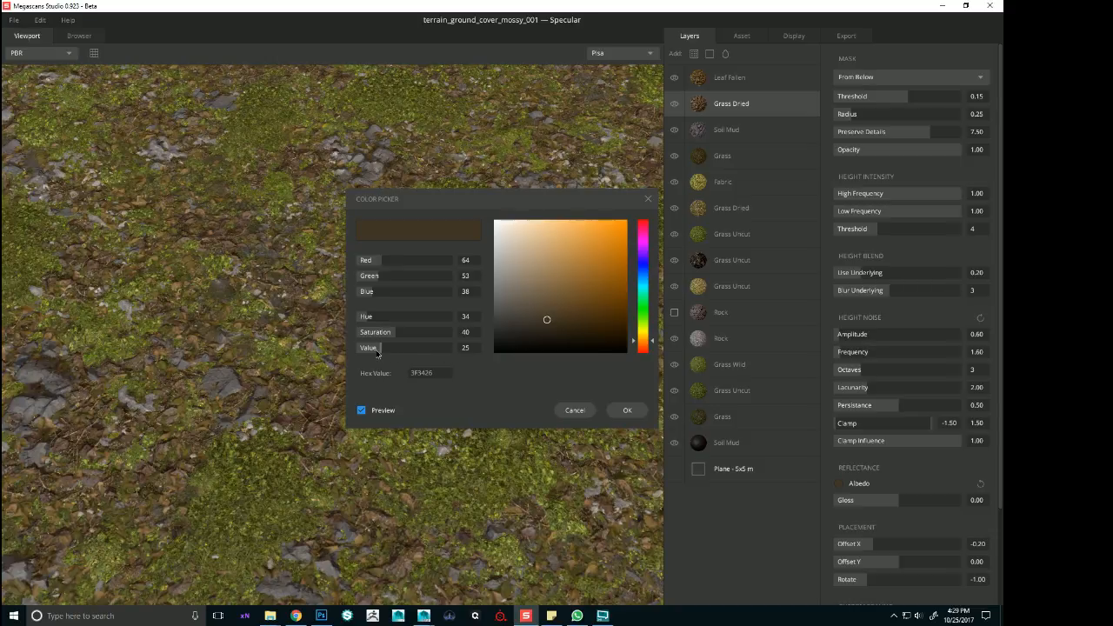
left_click_drag(378, 352, 375, 351)
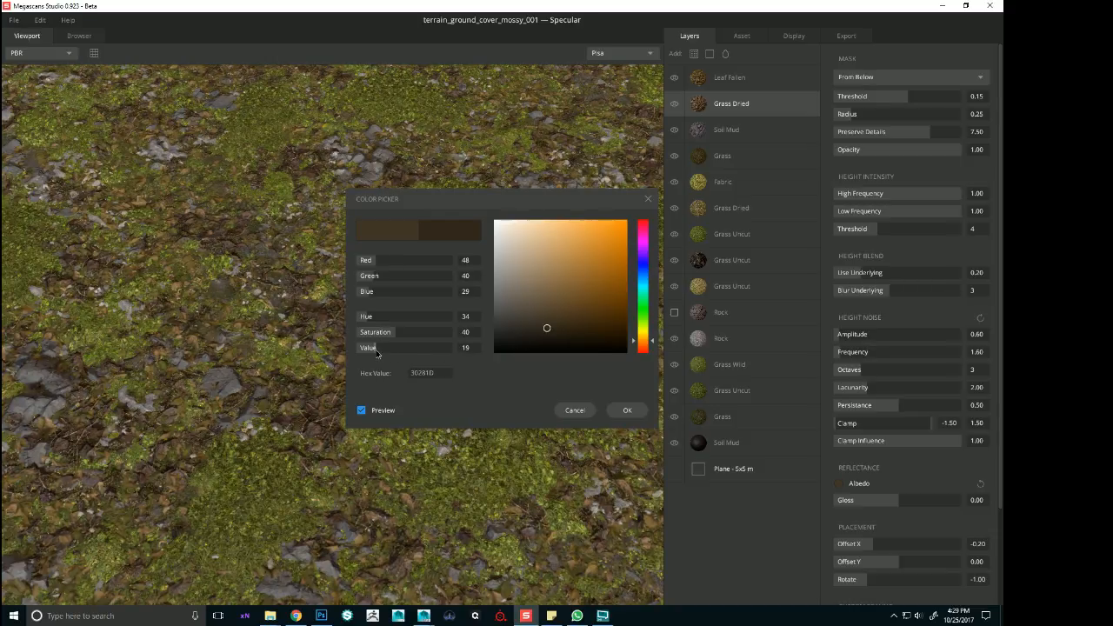
left_click_drag(376, 351, 376, 352)
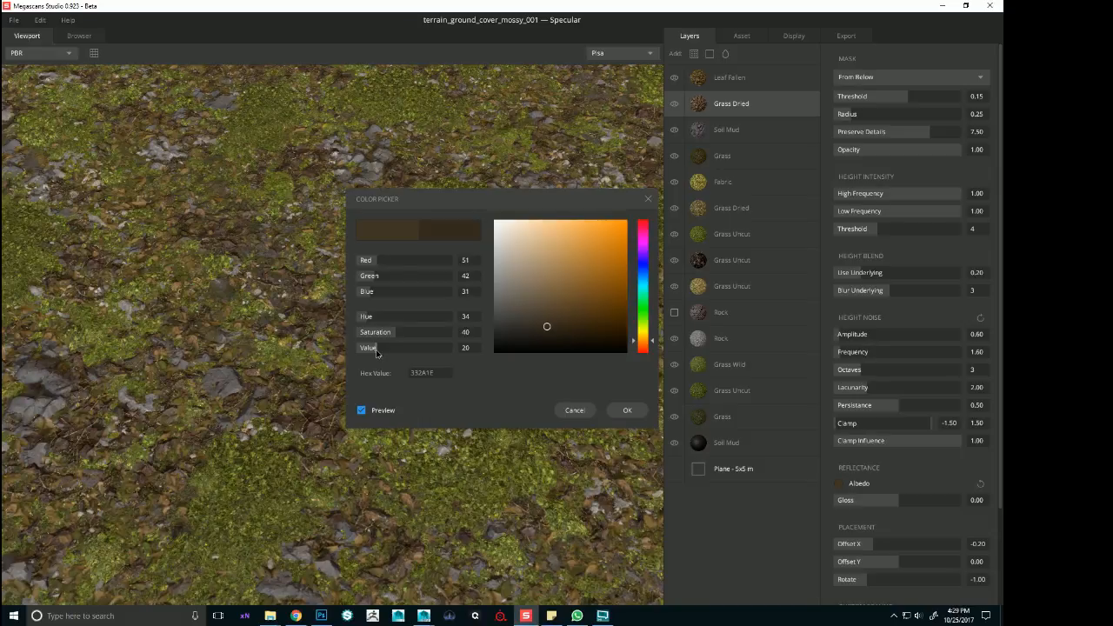
left_click(633, 411)
right_click_drag(574, 383, 506, 394, "alt")
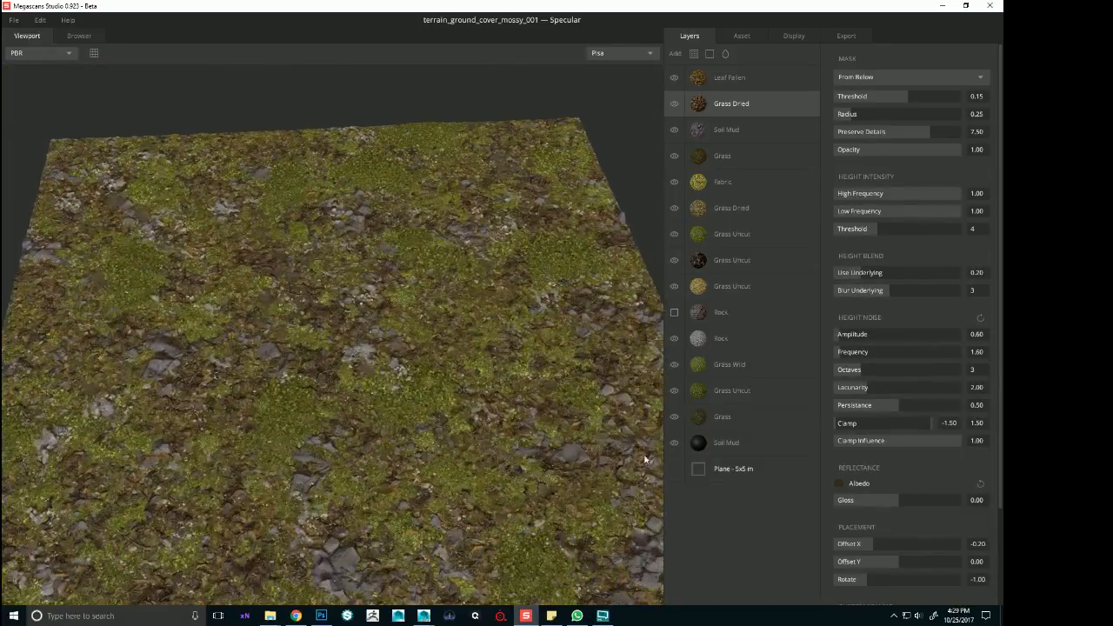
left_click(839, 484)
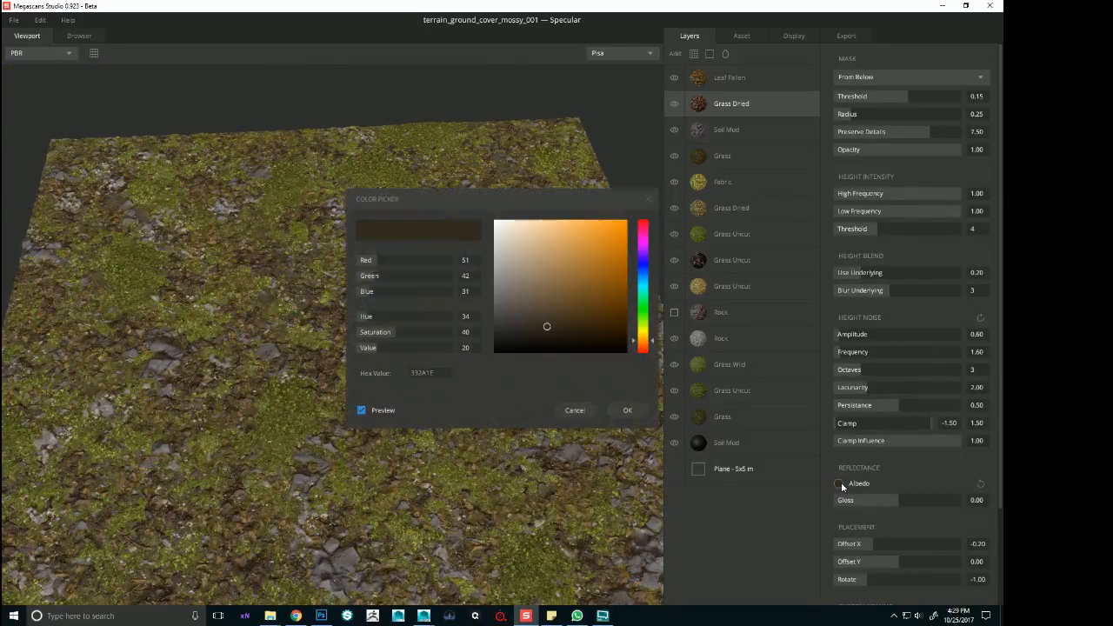
left_click(380, 348)
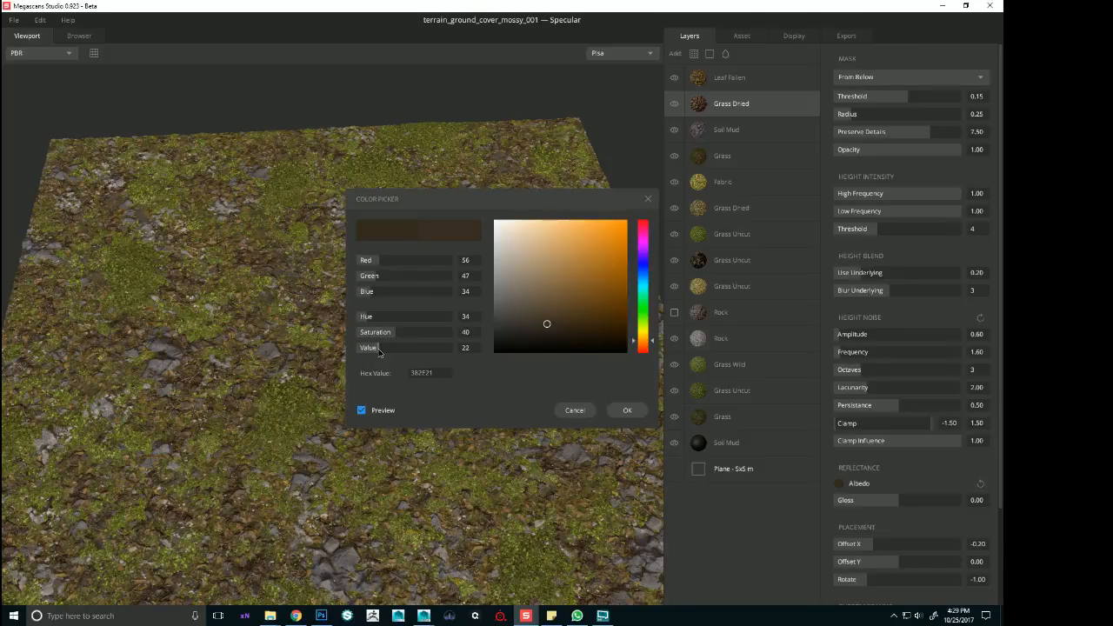
left_click(627, 411)
Compare the surface with the upper Grass Dried layer hidden and shown, leaving the layer visible
key("alt+Tab")
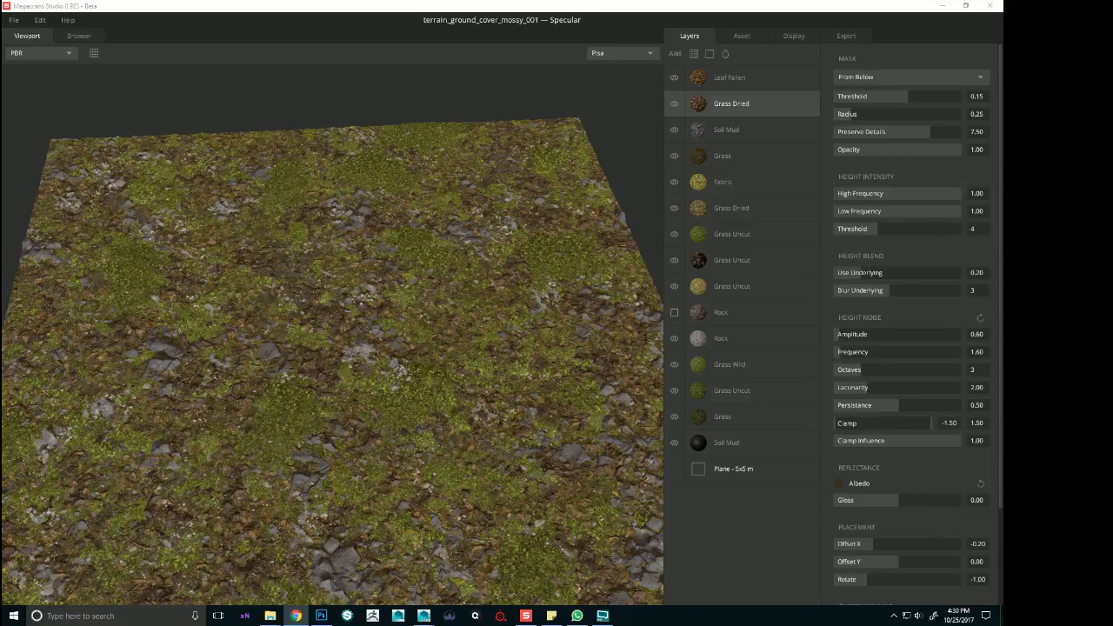
left_click(334, 301)
left_click_drag(334, 301, 309, 356, "alt")
scroll(309, 357, "up", 3)
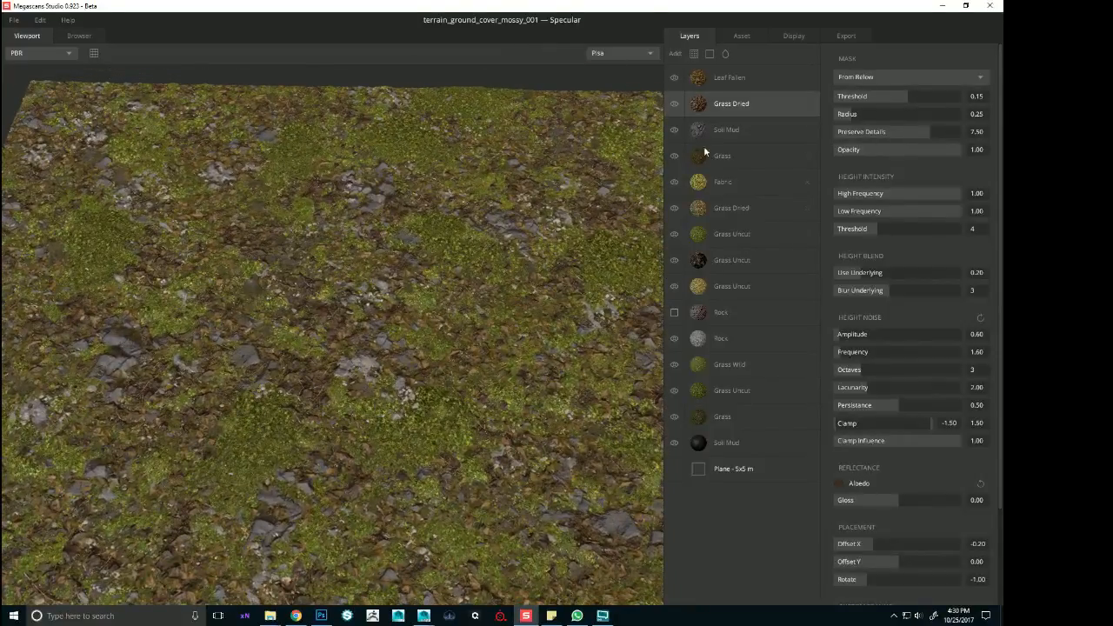
left_click(674, 104)
left_click(674, 105)
left_click_drag(476, 262, 487, 262)
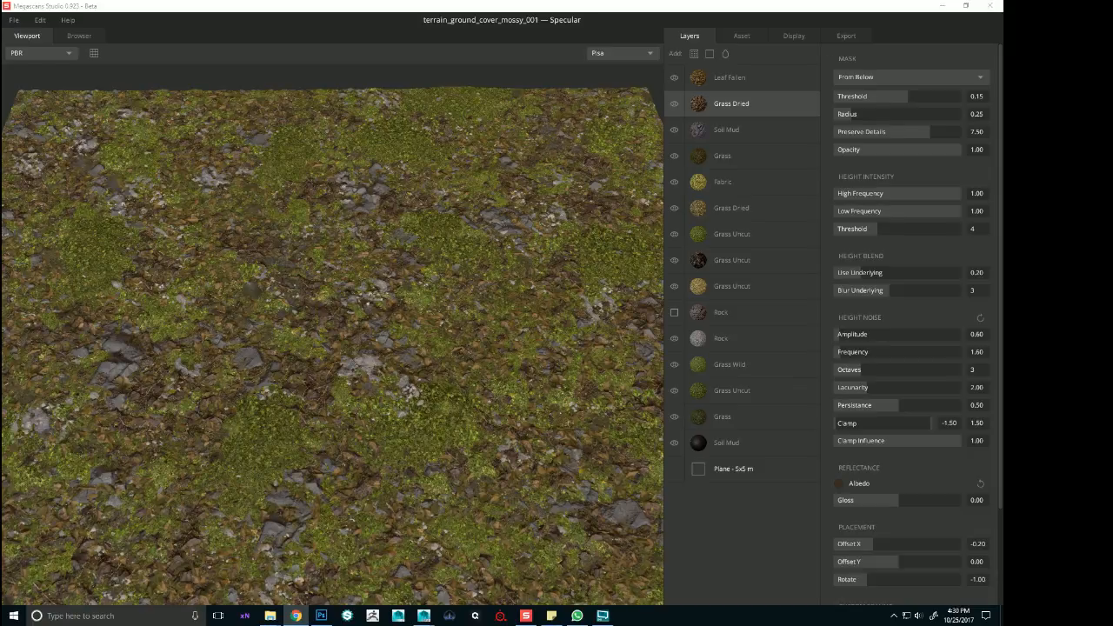
left_click_drag(341, 315, 352, 286)
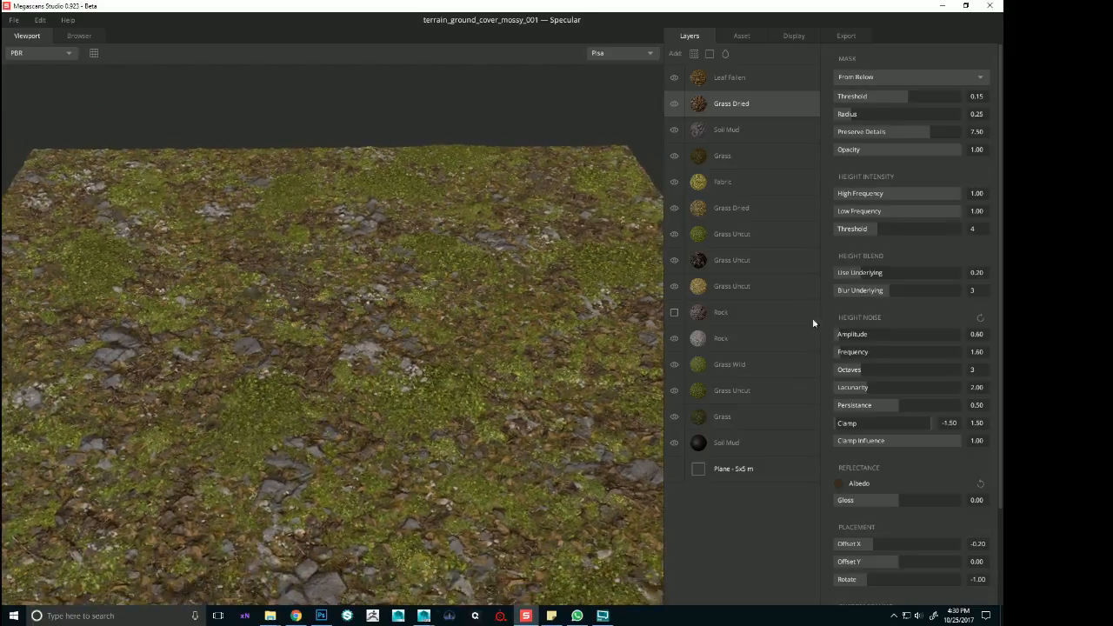
Try a mask threshold of 0.20 on the upper Grass Dried layer, and settle on 0.17
left_click(910, 96)
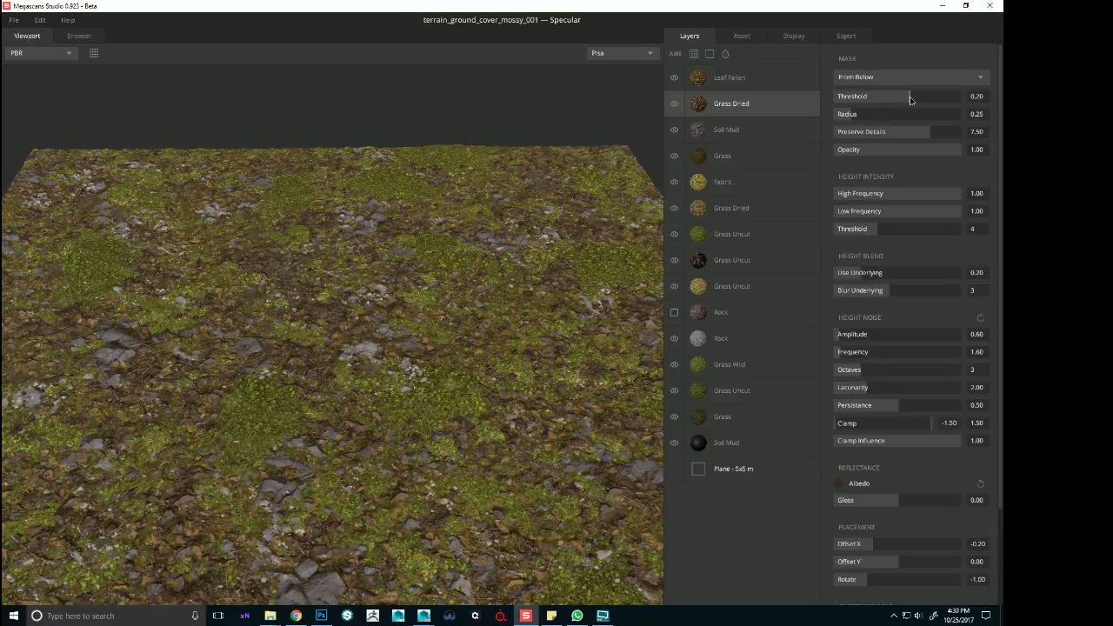
left_click_drag(908, 99, 906, 99)
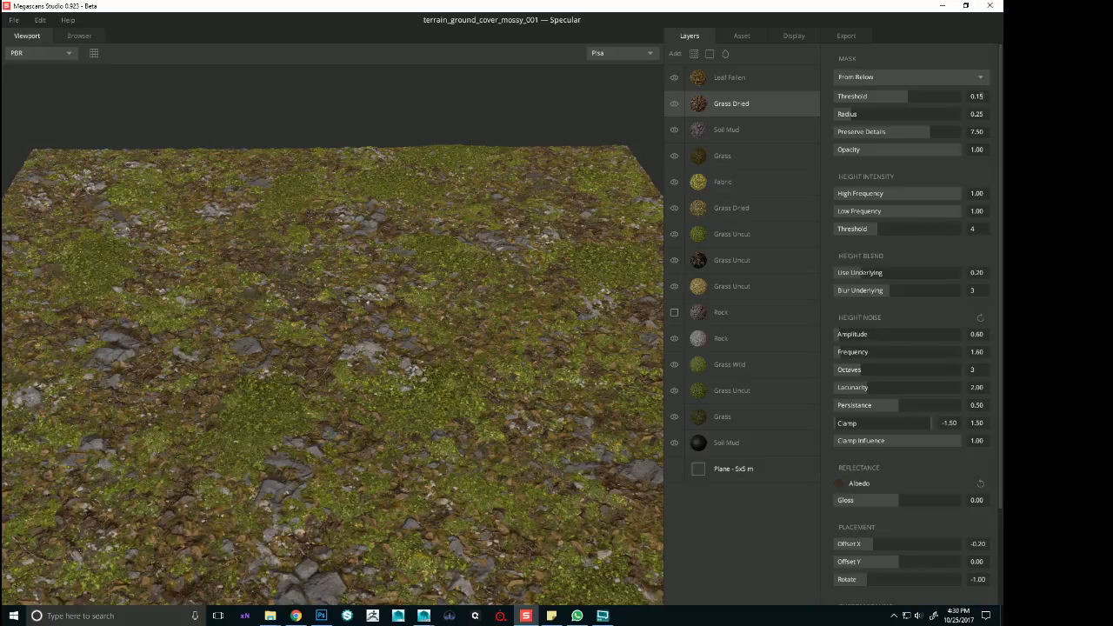
type("7")
key("Return")
Lower the system speaker volume and return to the ground material
key("alt+Tab")
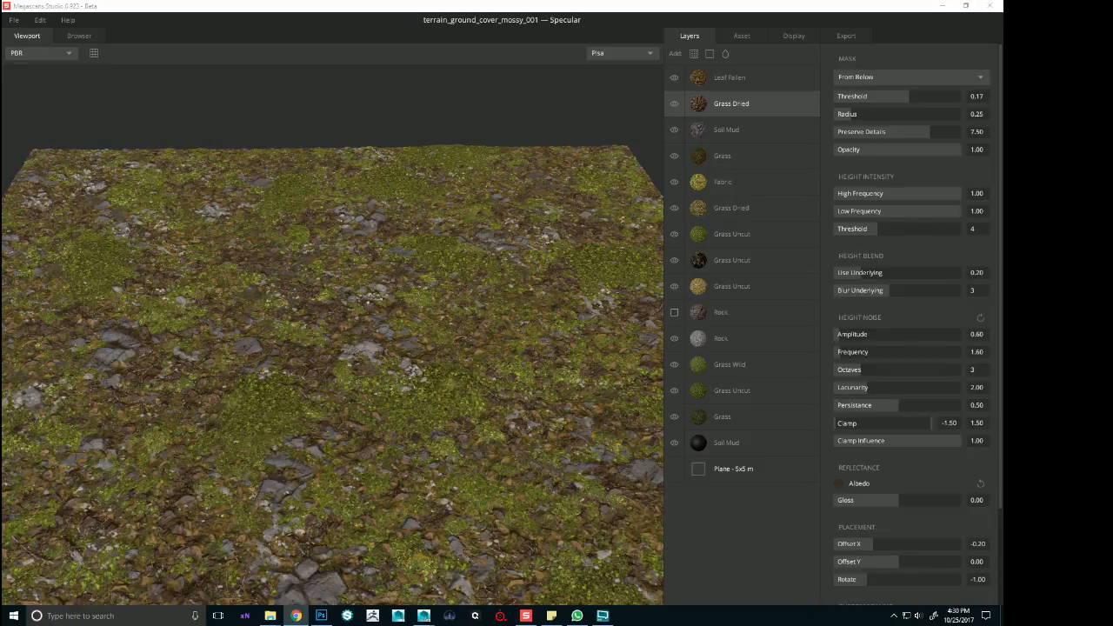
left_click(919, 616)
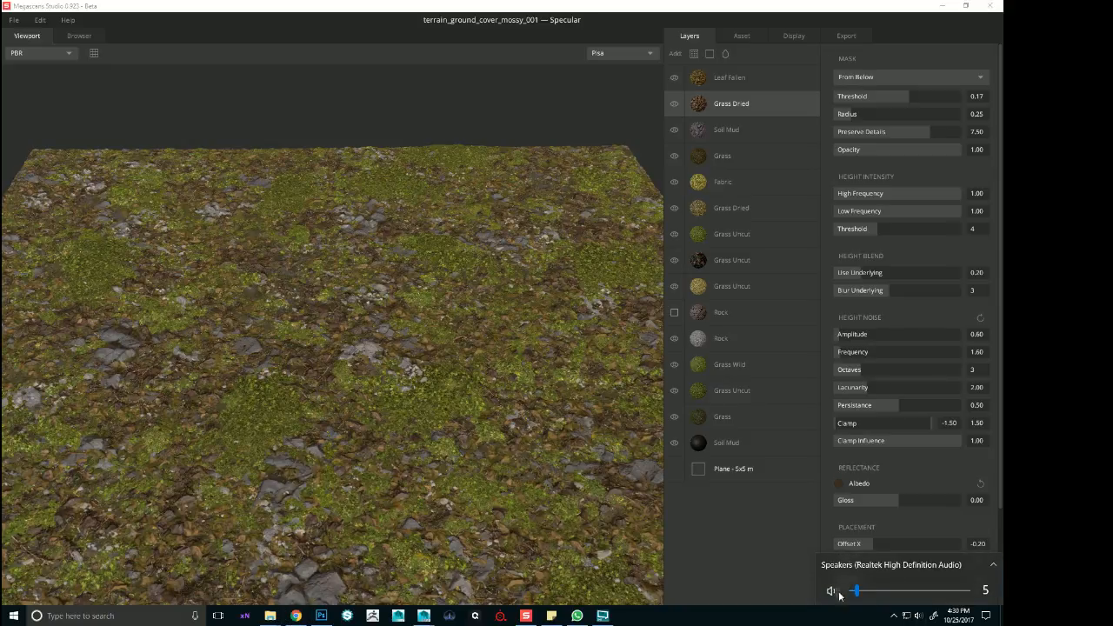
left_click_drag(857, 593, 853, 594)
left_click(470, 407)
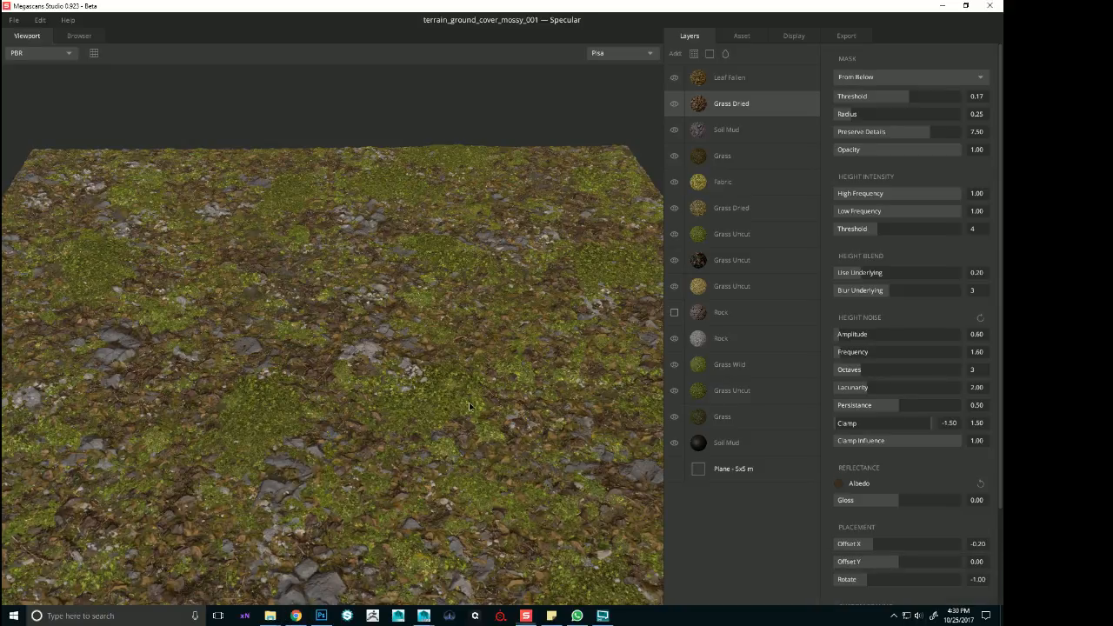
Inspect the whole ground plane from several angles and distances to judge the distribution of moss, leaves and rocks
scroll(470, 406, "down", 3)
left_click_drag(470, 406, 392, 409, "alt")
scroll(447, 431, "up", 3)
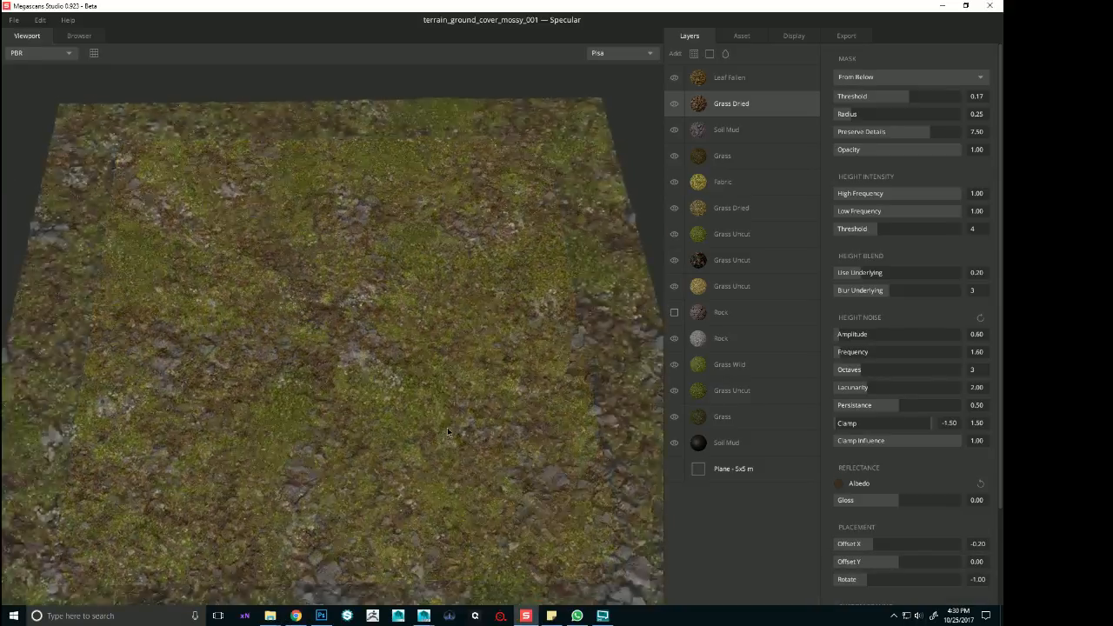
scroll(431, 400, "up", 3)
scroll(387, 409, "down", 3)
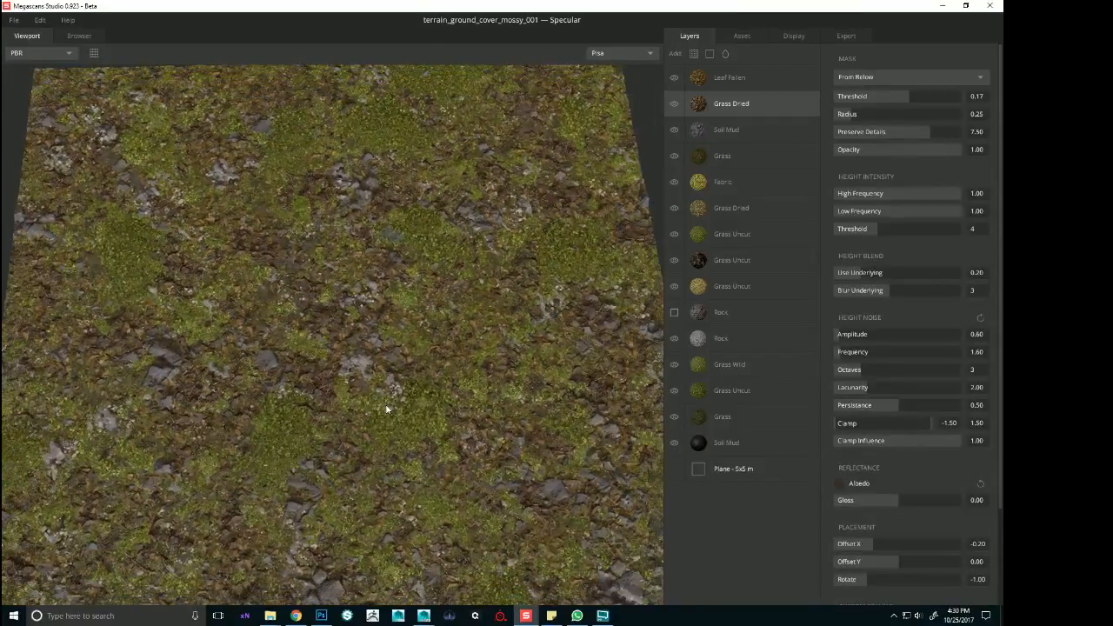
scroll(387, 408, "down", 4)
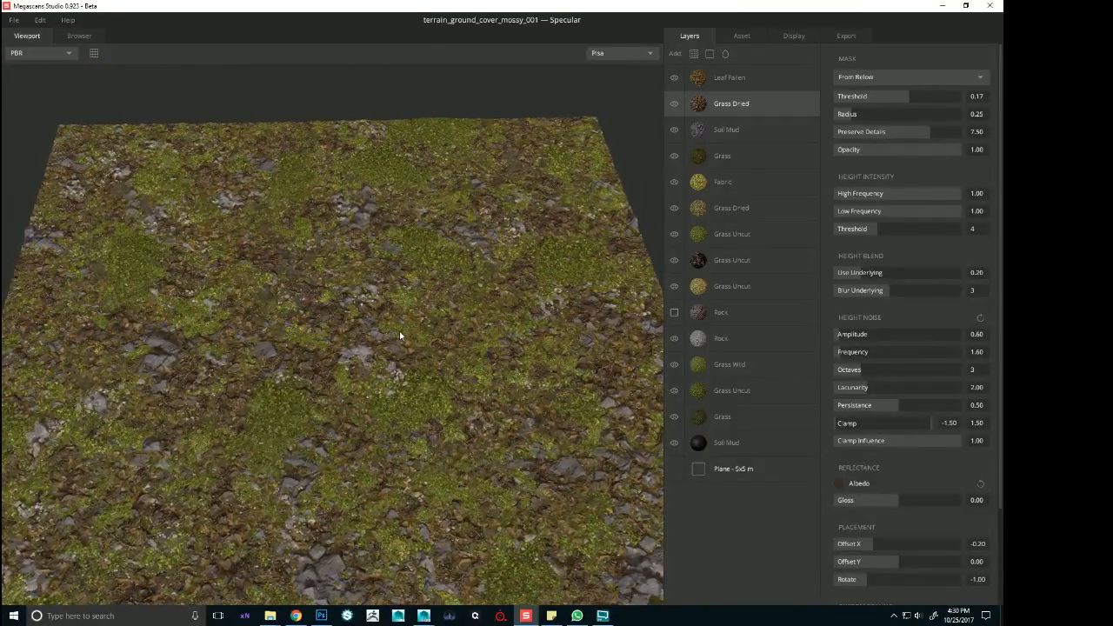
scroll(400, 335, "up", 2)
left_click_drag(401, 338, 429, 332, "alt")
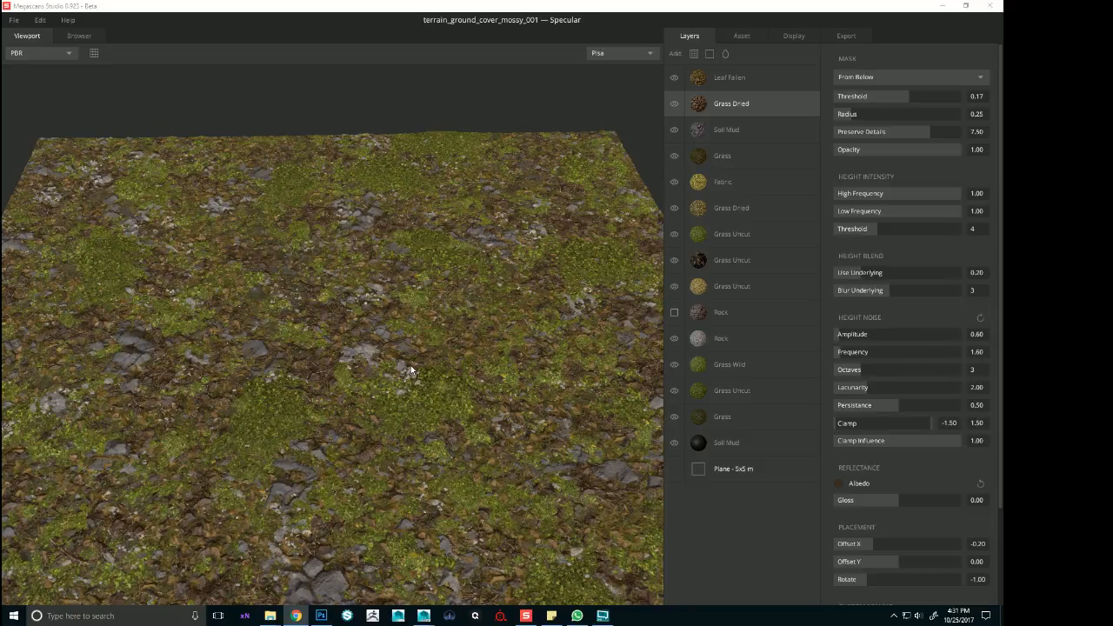
left_click_drag(404, 282, 511, 301)
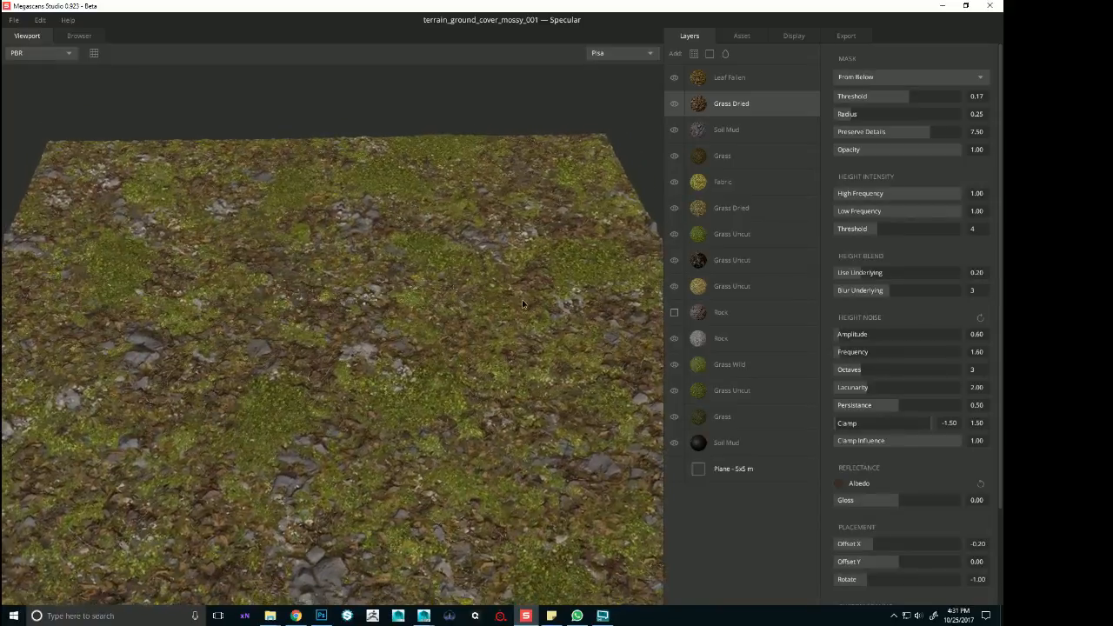
Save the terrain_ground_cover_mossy_001 asset and view the plane from another angle
left_click(8, 19)
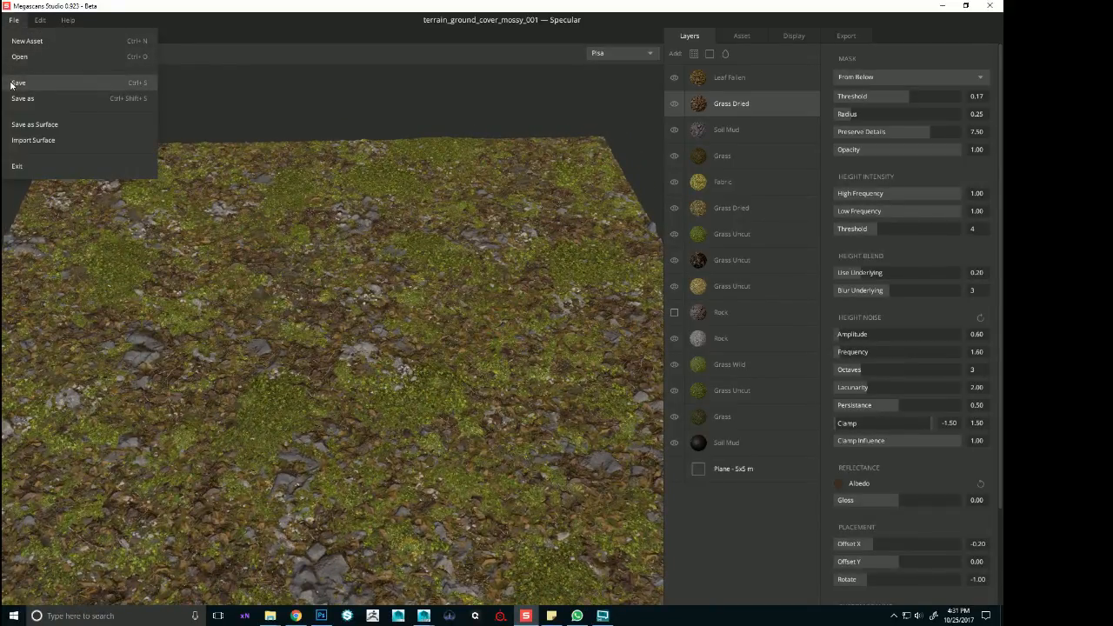
left_click(11, 85)
left_click_drag(156, 243, 305, 272)
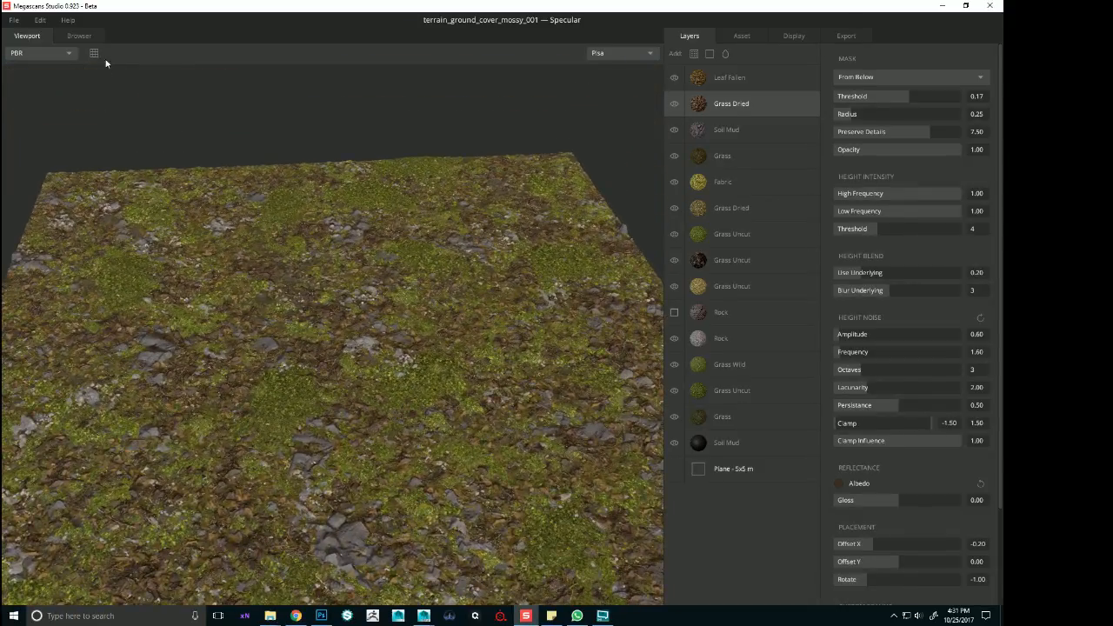
Look through the surface library for another rock, soil or leaf surface suited to the mossy ground cover
left_click(79, 35)
scroll(447, 261, "down", 5)
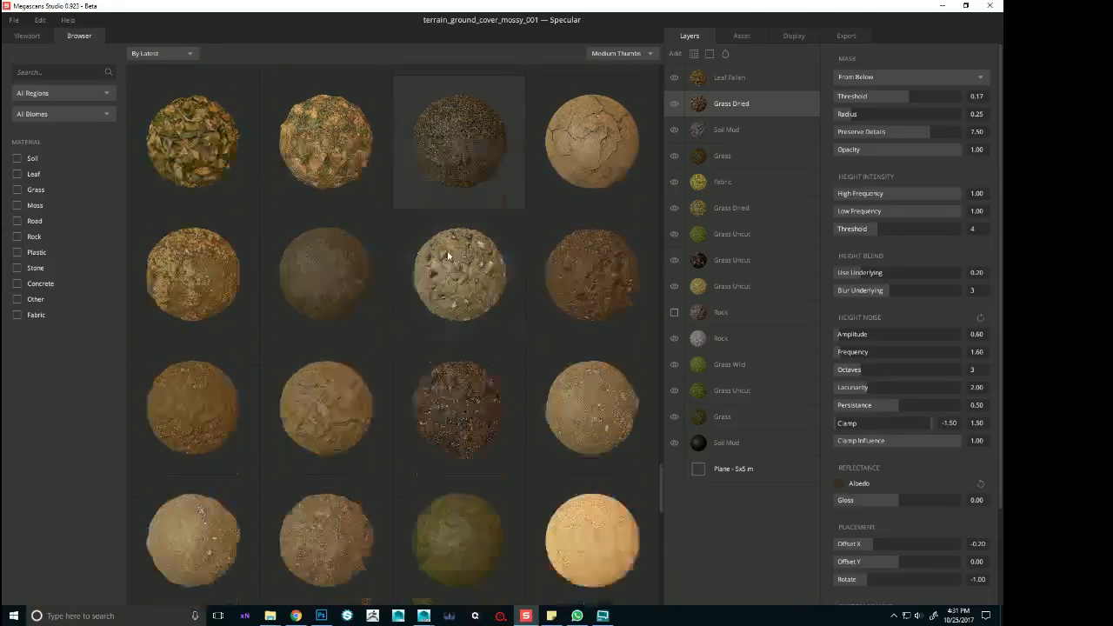
scroll(448, 256, "down", 6)
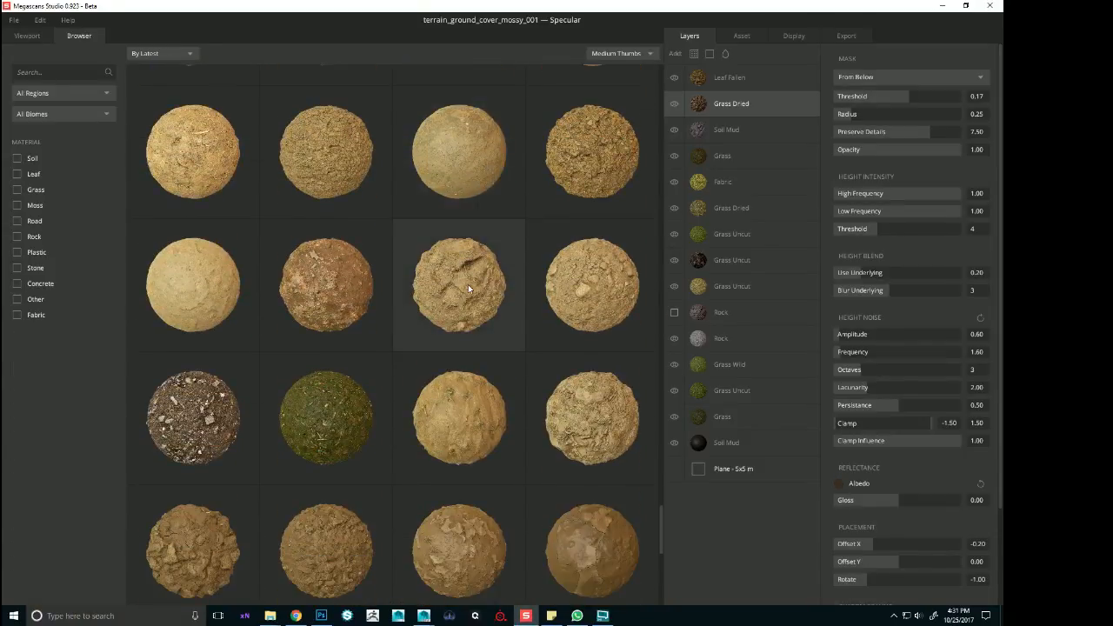
scroll(468, 284, "down", 5)
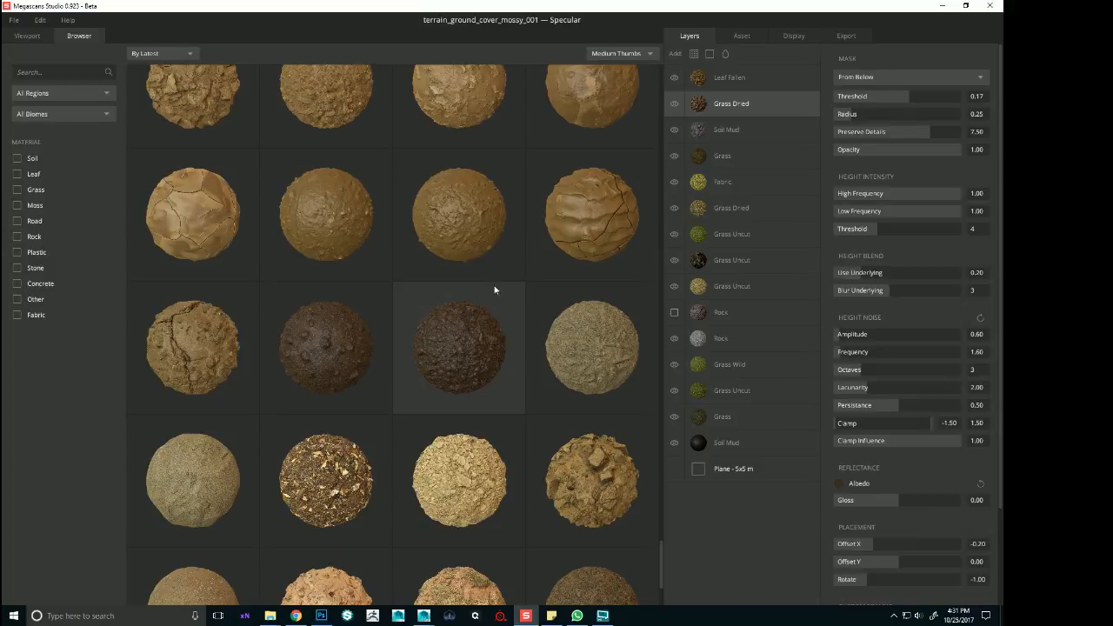
scroll(494, 290, "down", 2)
scroll(529, 406, "up", 5)
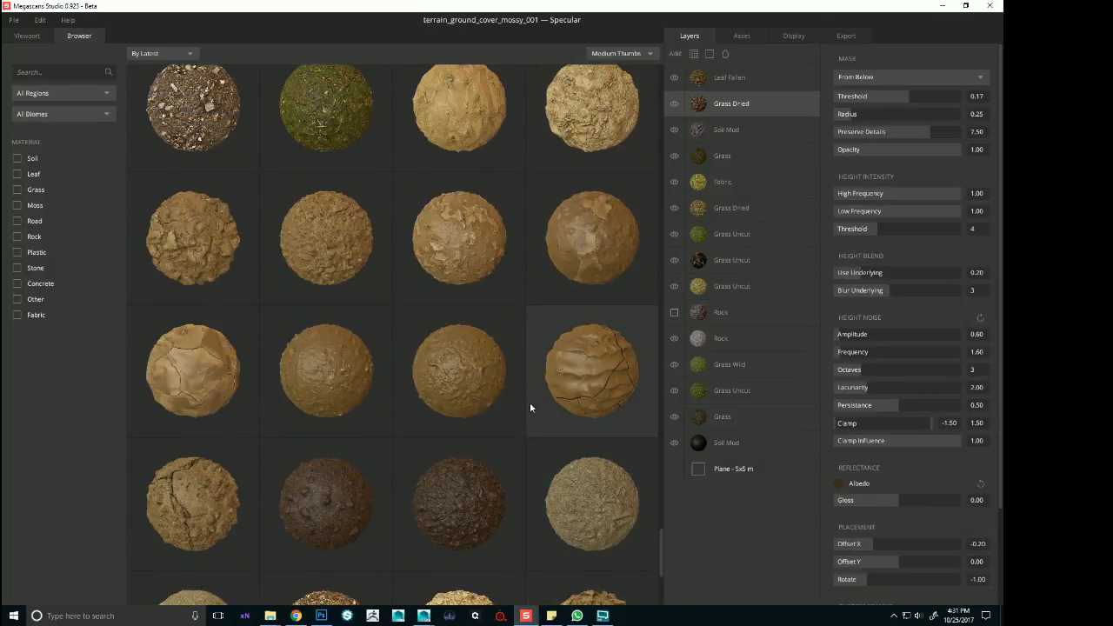
scroll(530, 407, "up", 10)
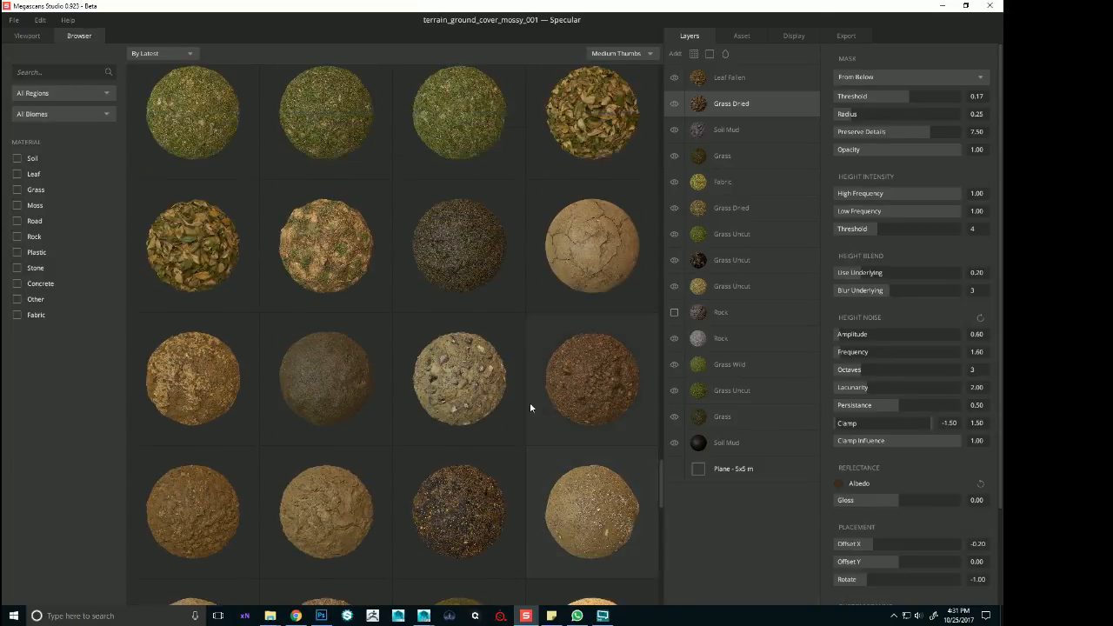
scroll(530, 407, "up", 10)
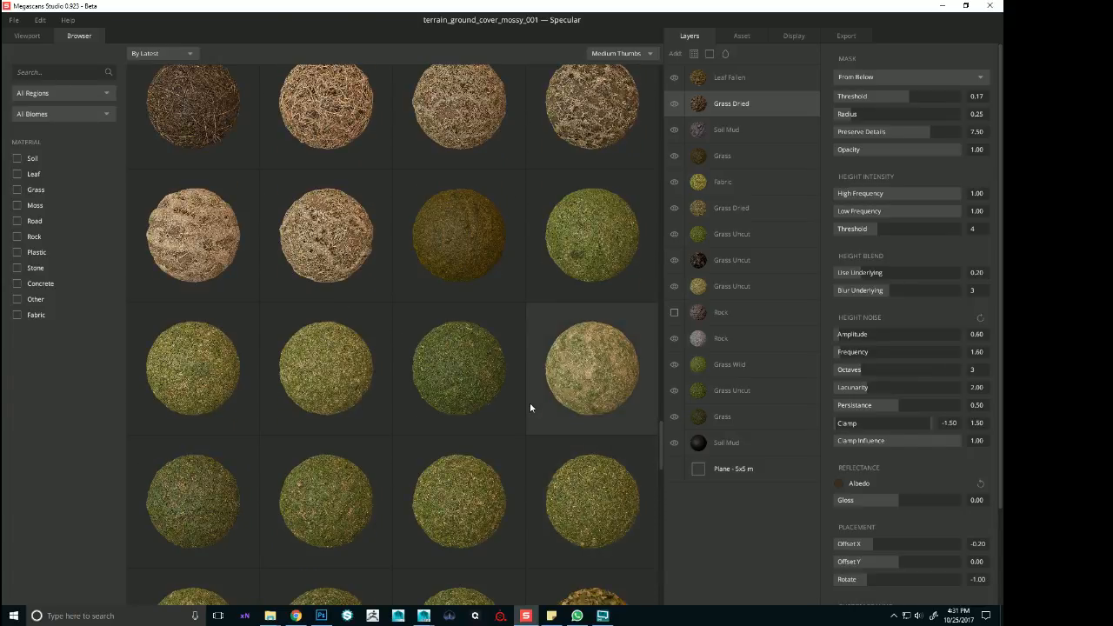
scroll(531, 407, "up", 10)
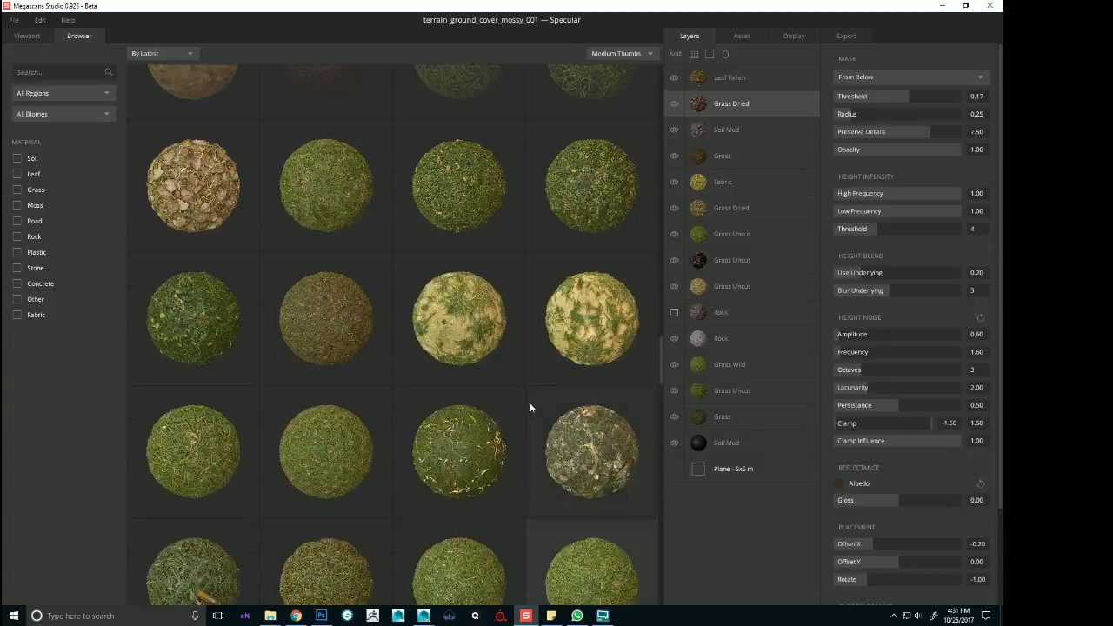
scroll(530, 407, "up", 8)
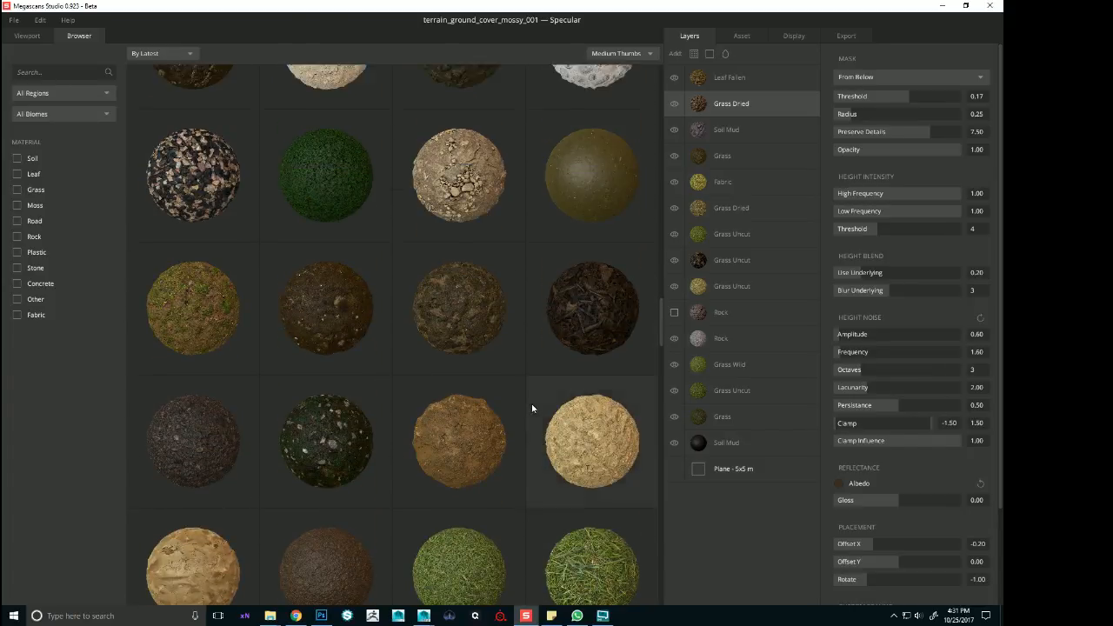
scroll(531, 404, "up", 5)
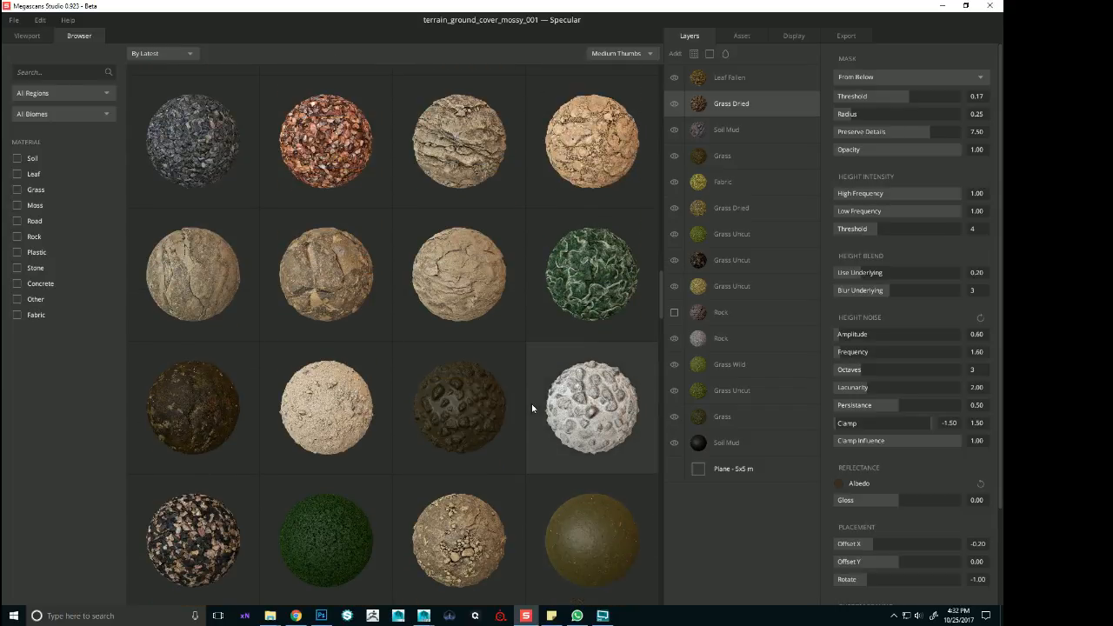
scroll(532, 403, "up", 3)
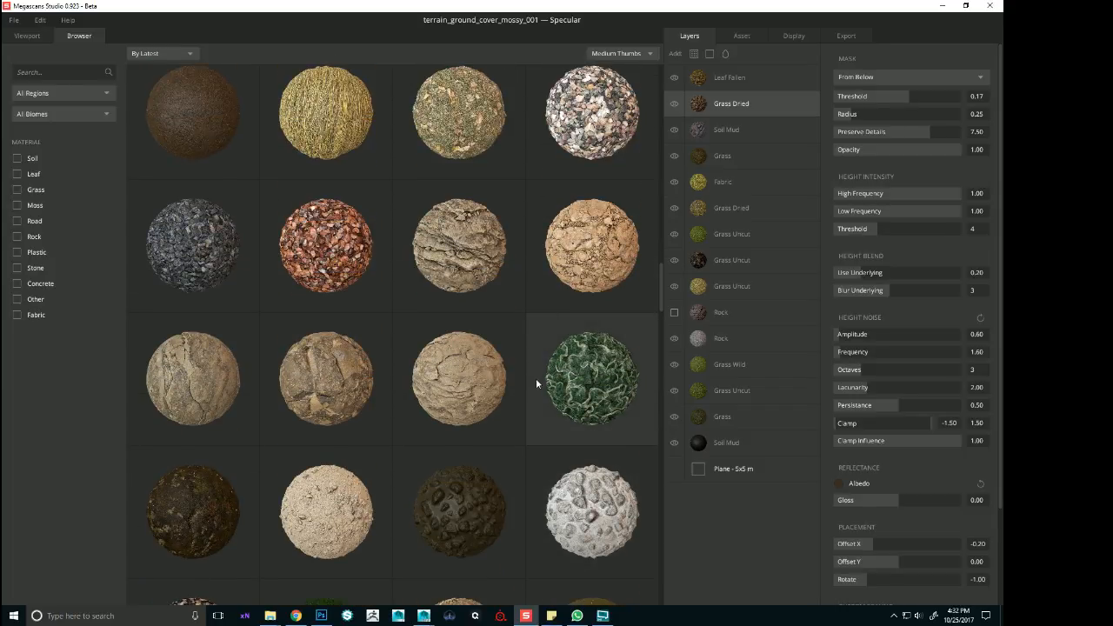
scroll(548, 385, "up", 4)
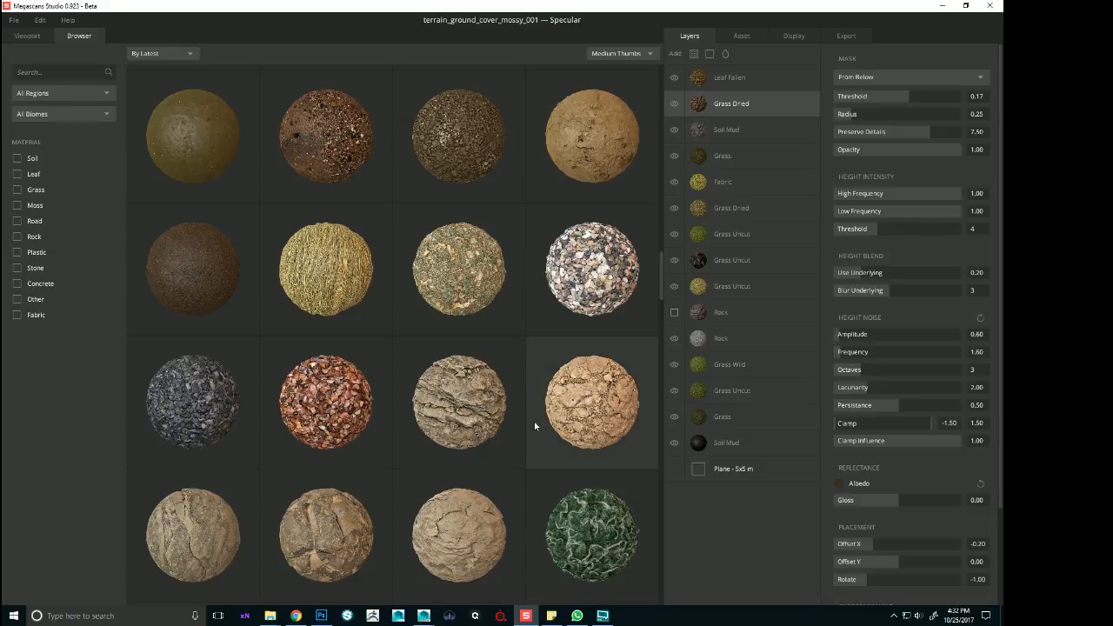
scroll(535, 426, "up", 3)
scroll(531, 432, "up", 5)
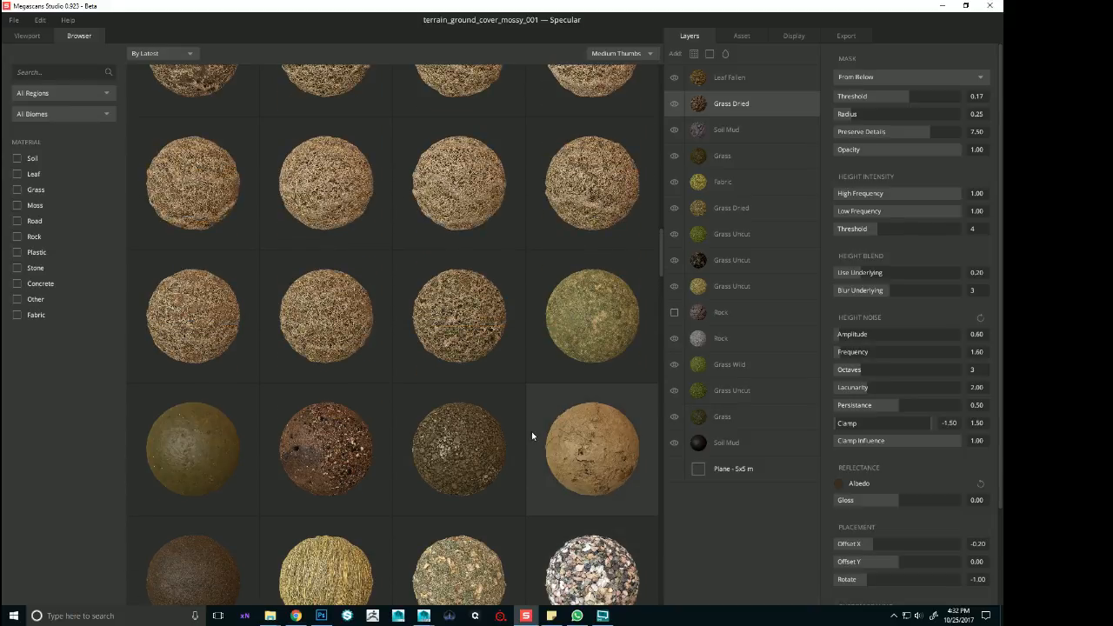
scroll(531, 435, "down", 4)
scroll(531, 435, "down", 1)
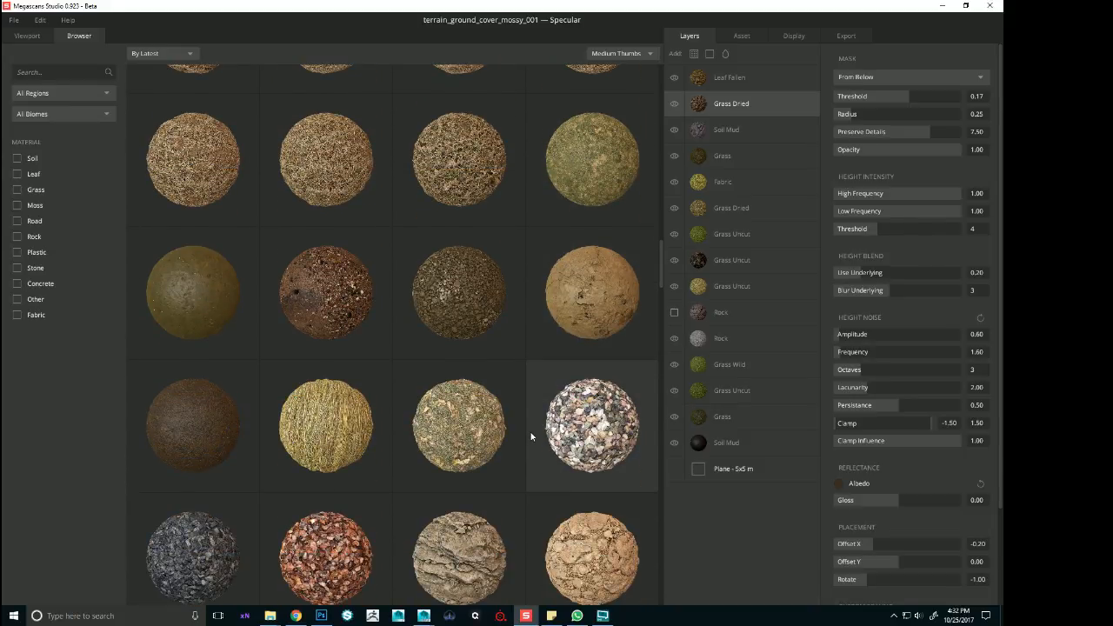
scroll(528, 428, "up", 10)
scroll(528, 429, "up", 15)
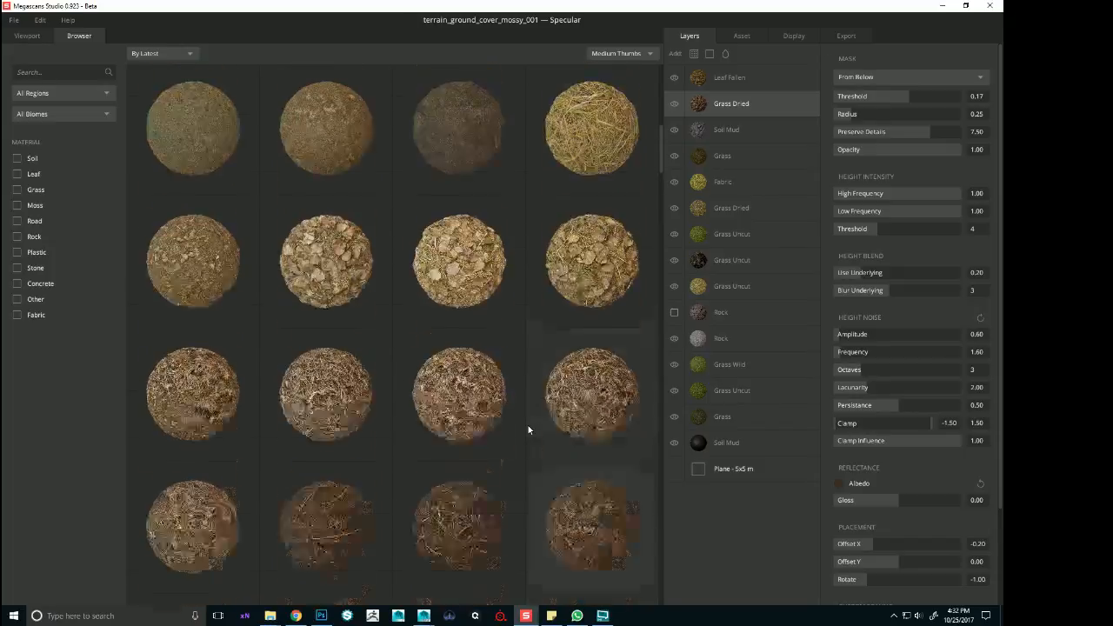
scroll(517, 432, "up", 3)
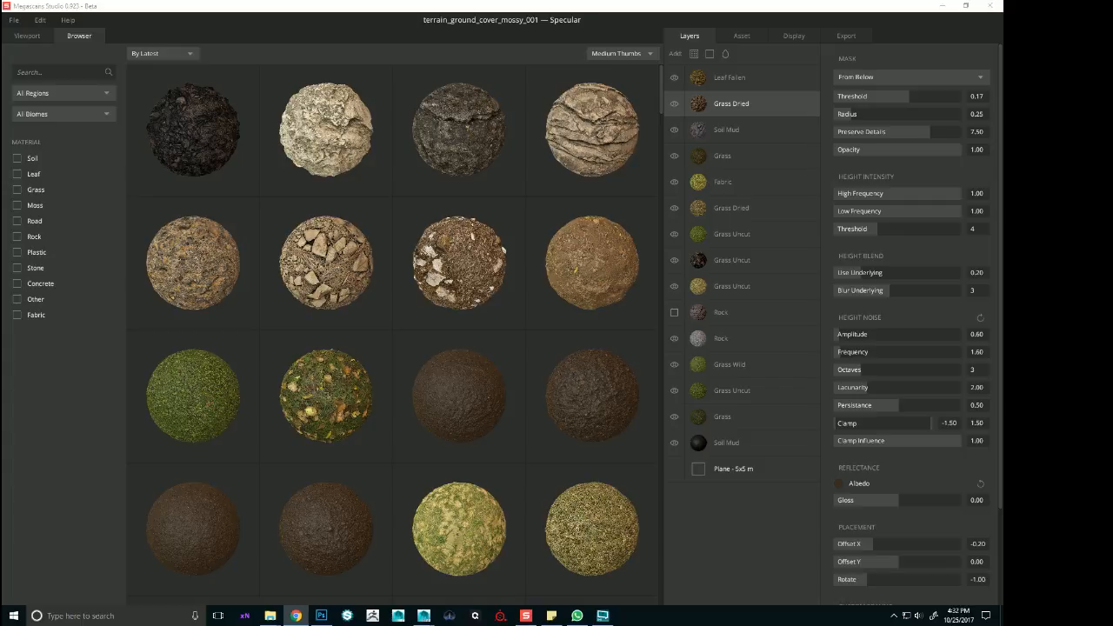
Try the rock surface with large angular stones as the top layer at a height noise amplitude of 1.24, and remove it
double_click(341, 259)
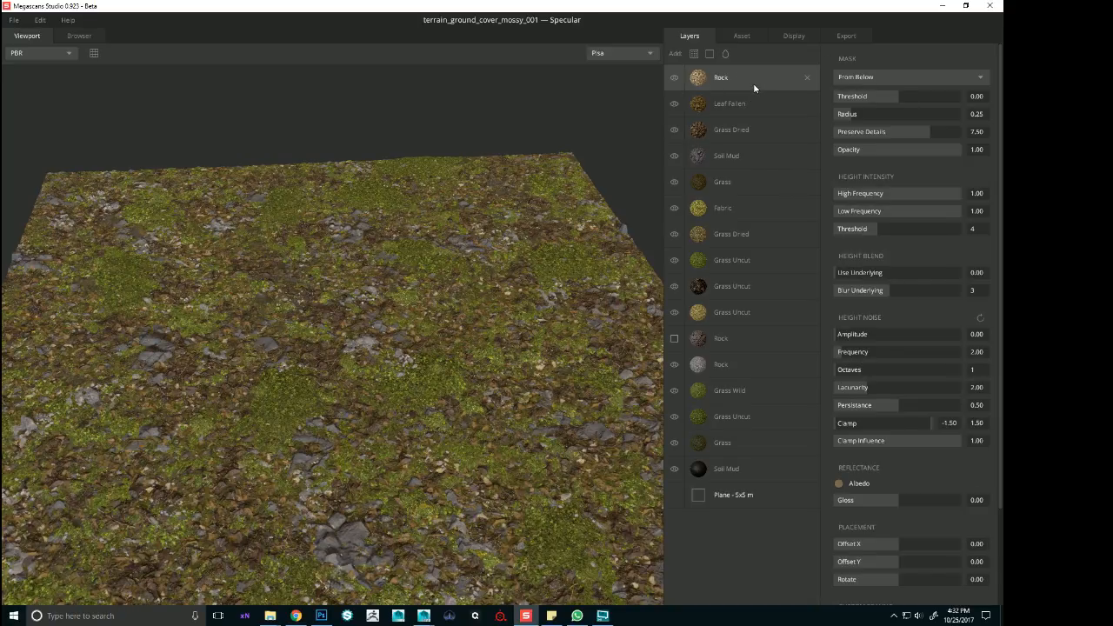
left_click(867, 336)
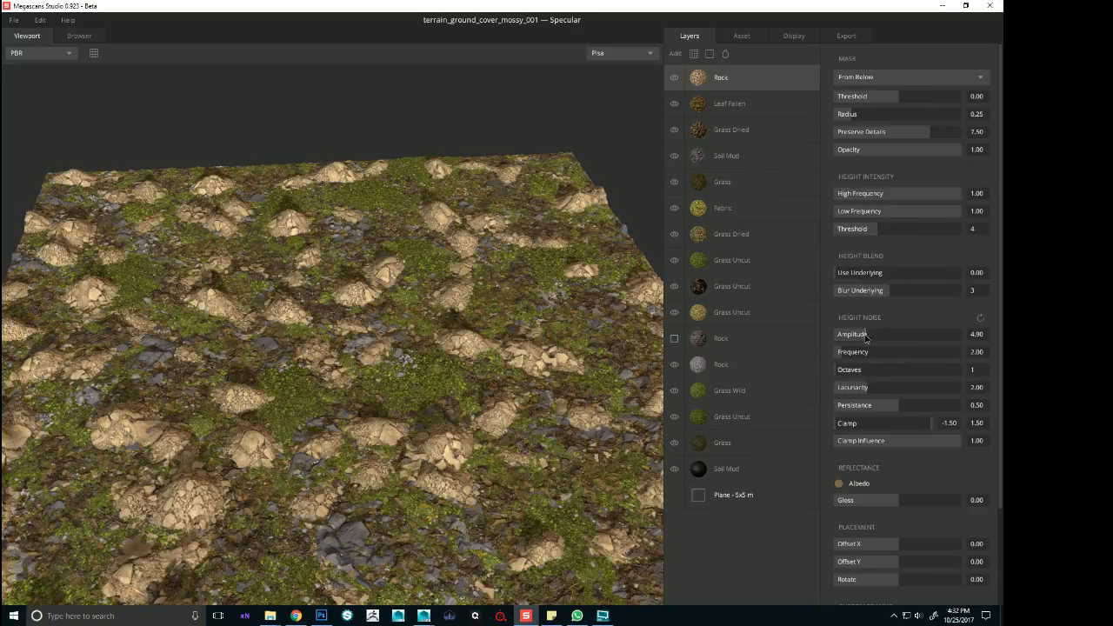
left_click_drag(852, 339, 844, 339)
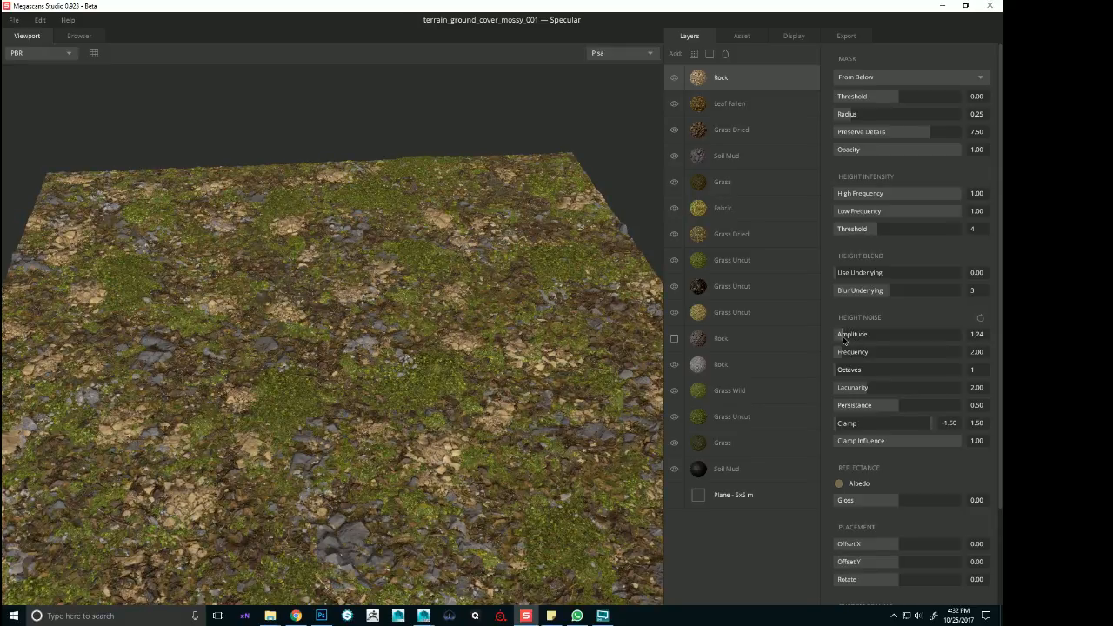
right_click_drag(477, 336, 507, 378, "alt")
left_click(806, 78)
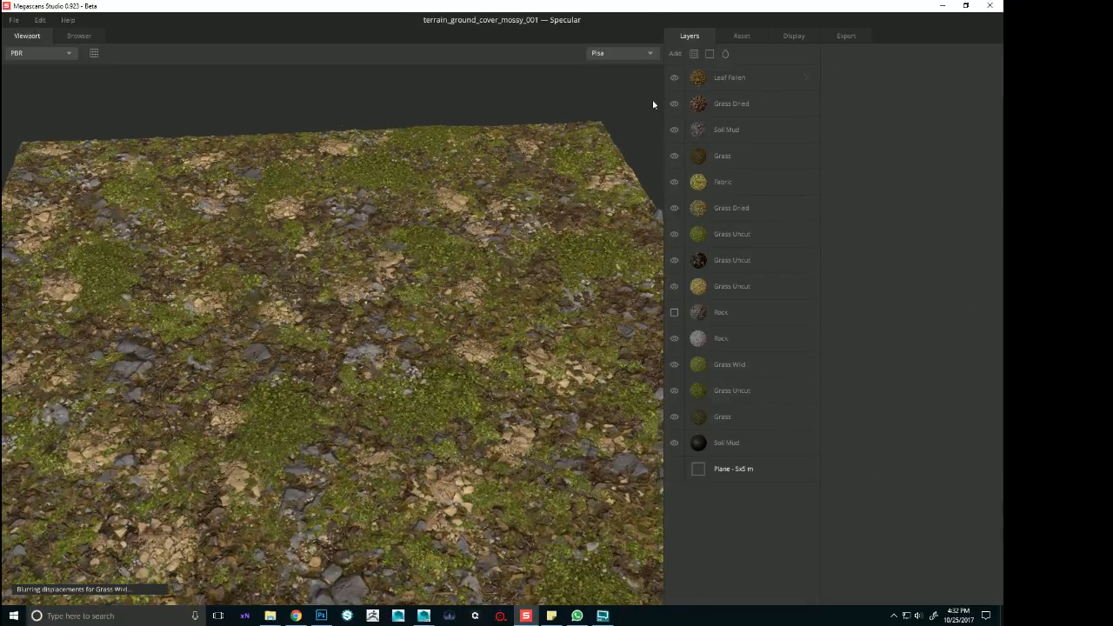
Try the brown, finely textured rock surface beside the angular-stone one as the top layer at height noise amplitude 2.74, and remove it
left_click(79, 35)
scroll(359, 243, "down", 1)
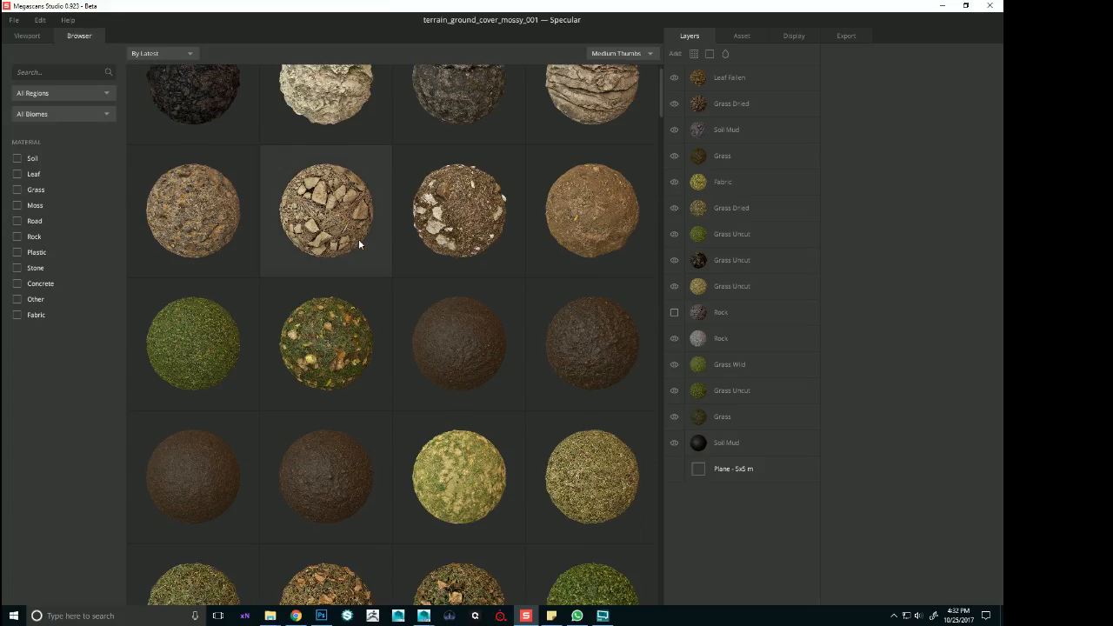
left_click(224, 223)
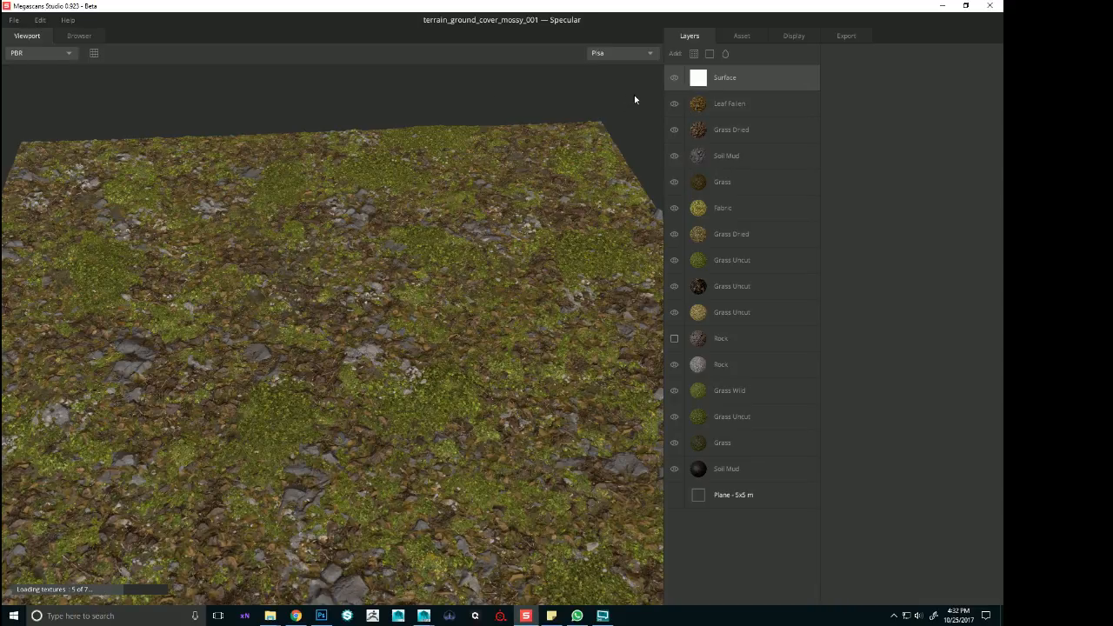
left_click_drag(411, 191, 413, 294)
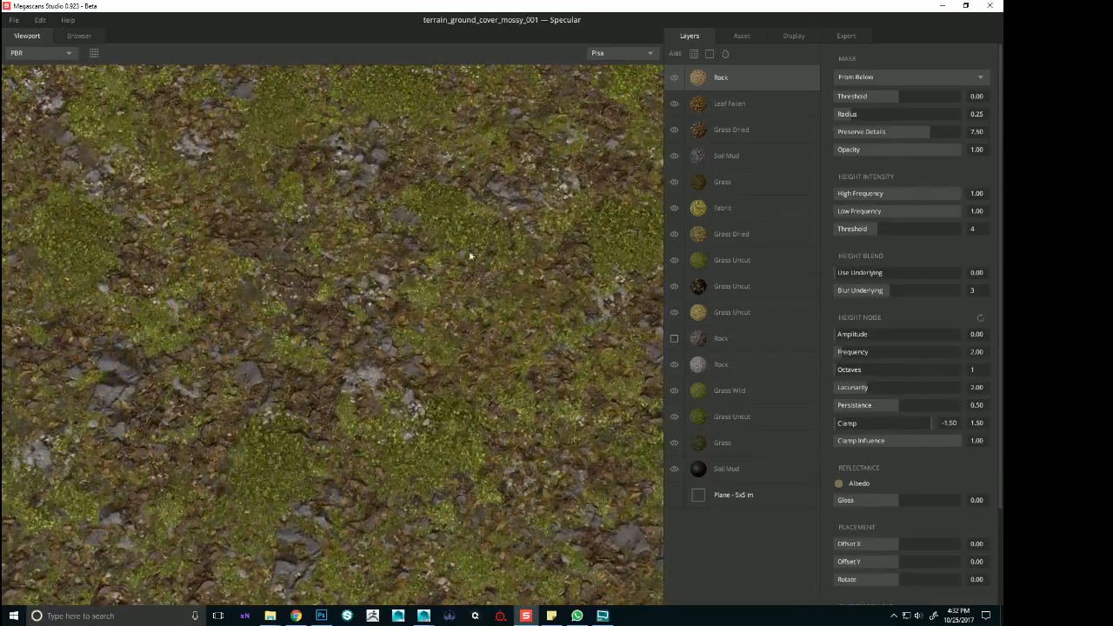
left_click(854, 344)
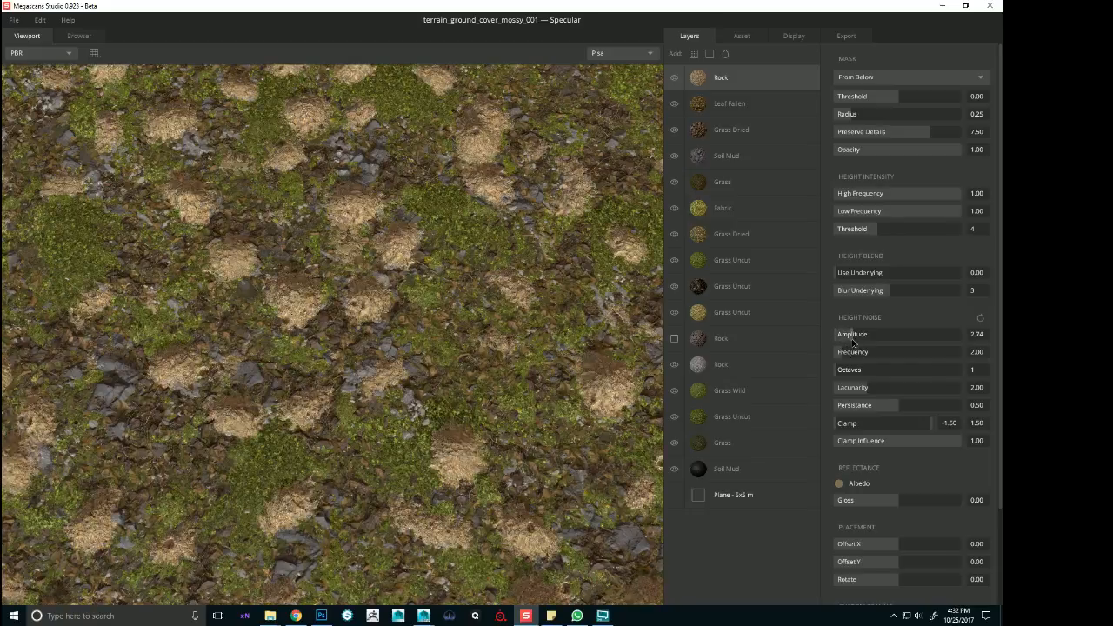
left_click(808, 79)
Look through the surface library for another soil, rock or leaf surface suited to the mossy ground cover
left_click(80, 35)
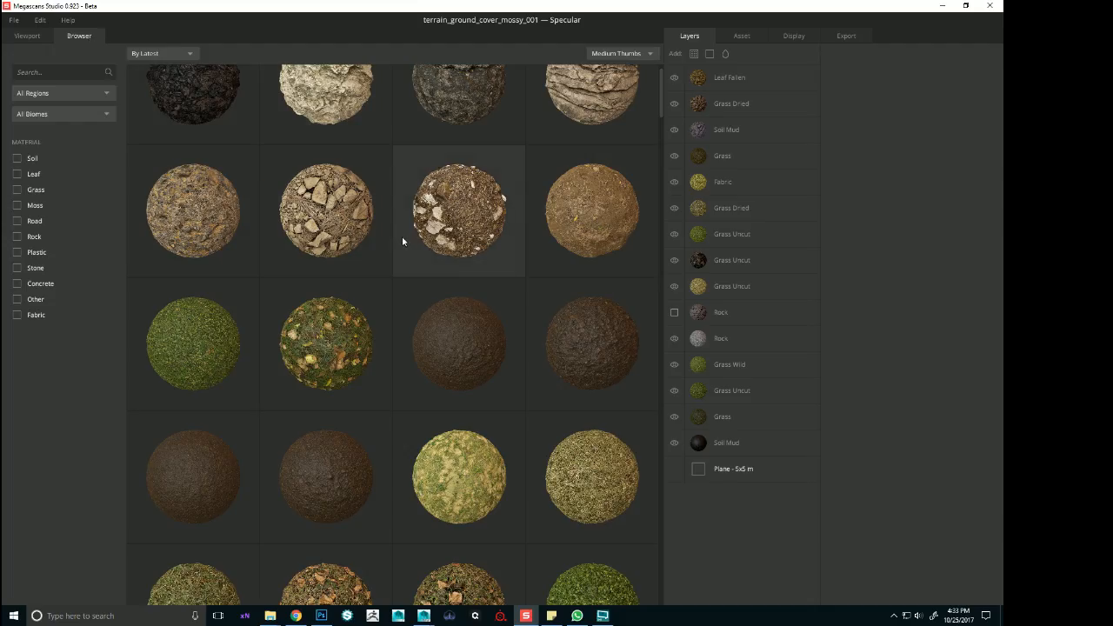
scroll(403, 241, "down", 10)
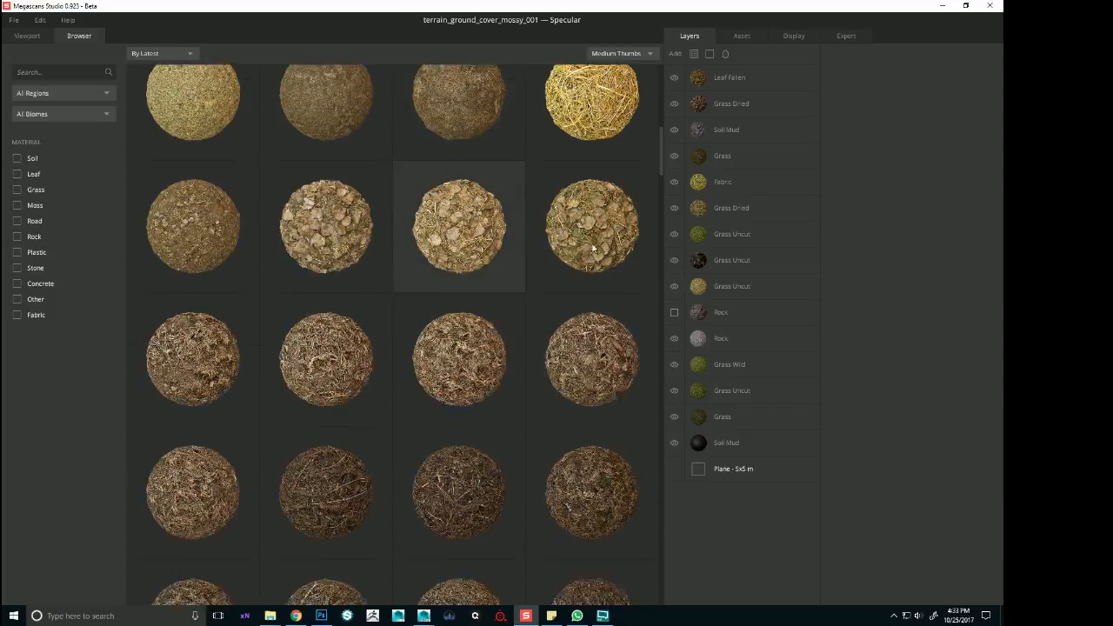
scroll(592, 248, "down", 2)
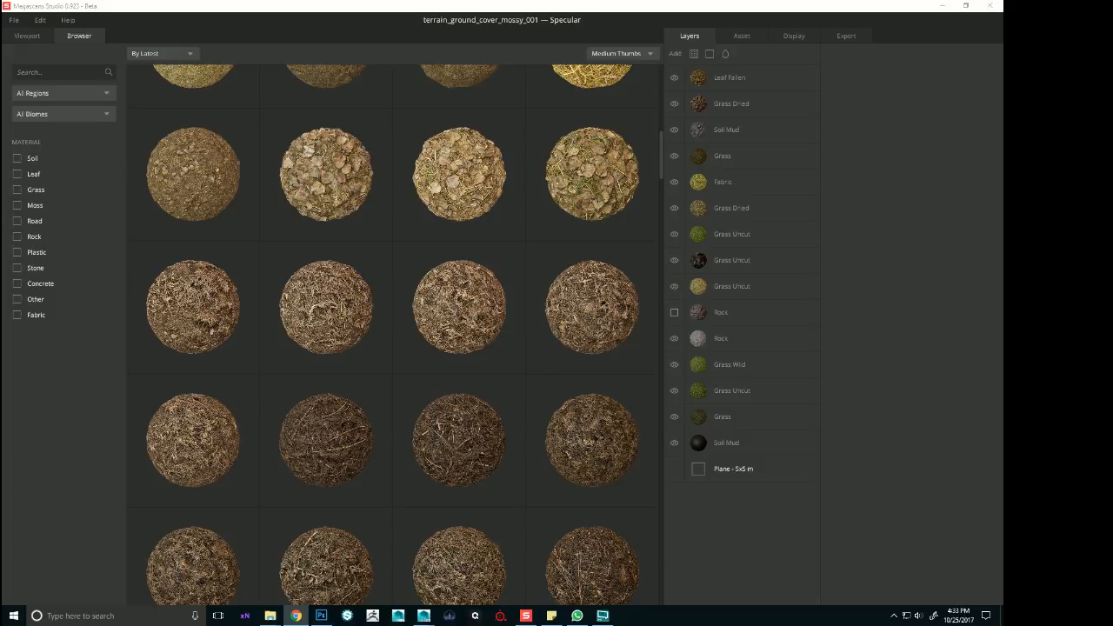
scroll(527, 213, "down", 15)
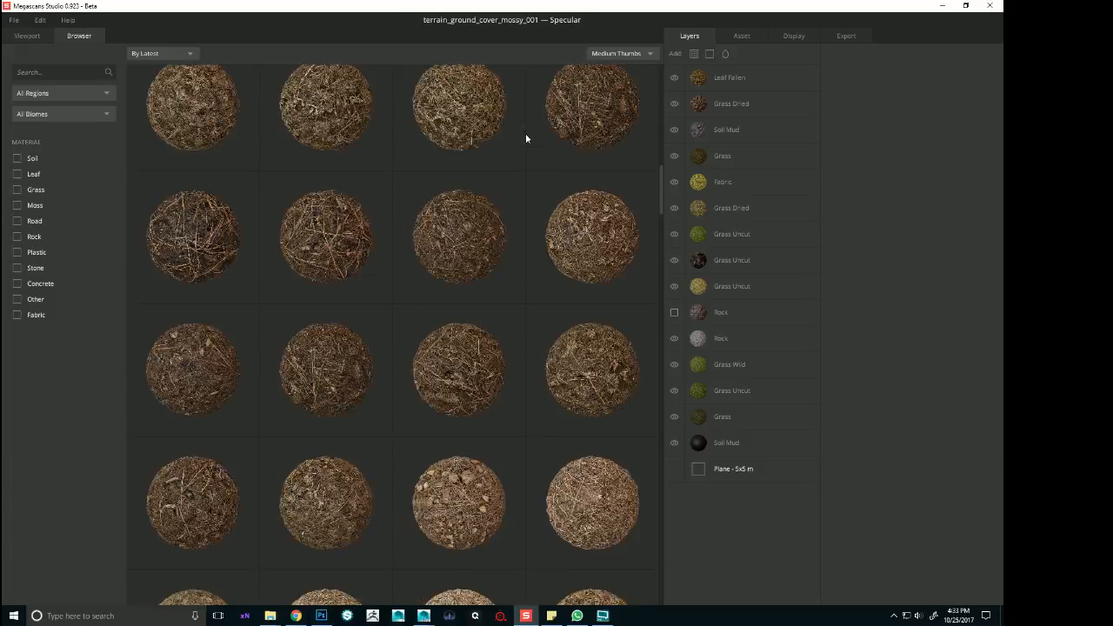
scroll(537, 150, "down", 2)
scroll(536, 149, "up", 1)
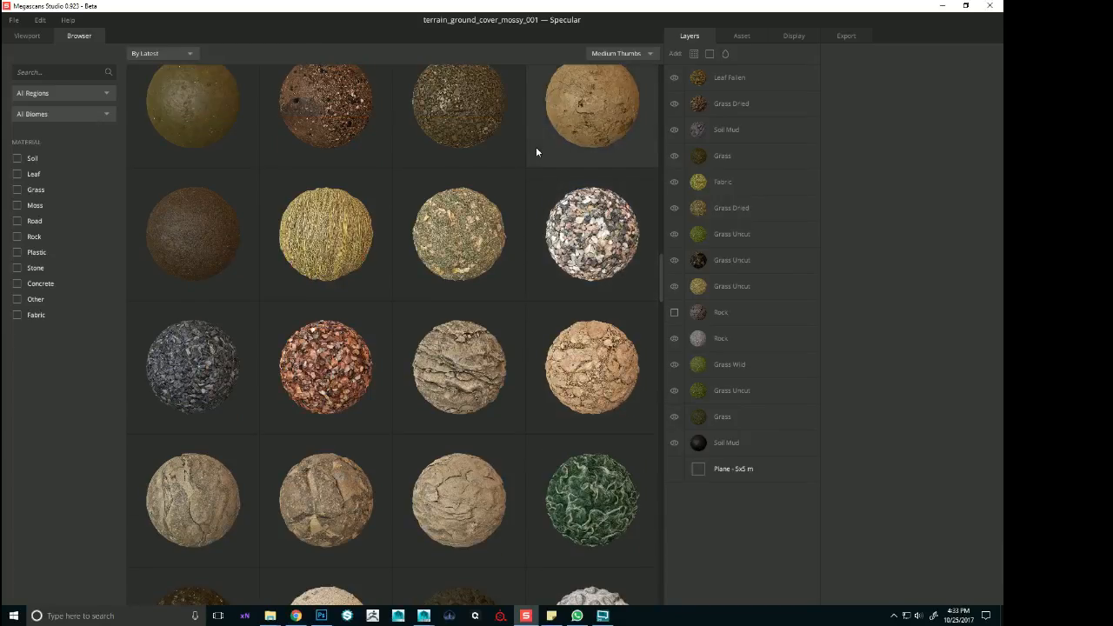
scroll(507, 194, "down", 1)
scroll(473, 254, "down", 3)
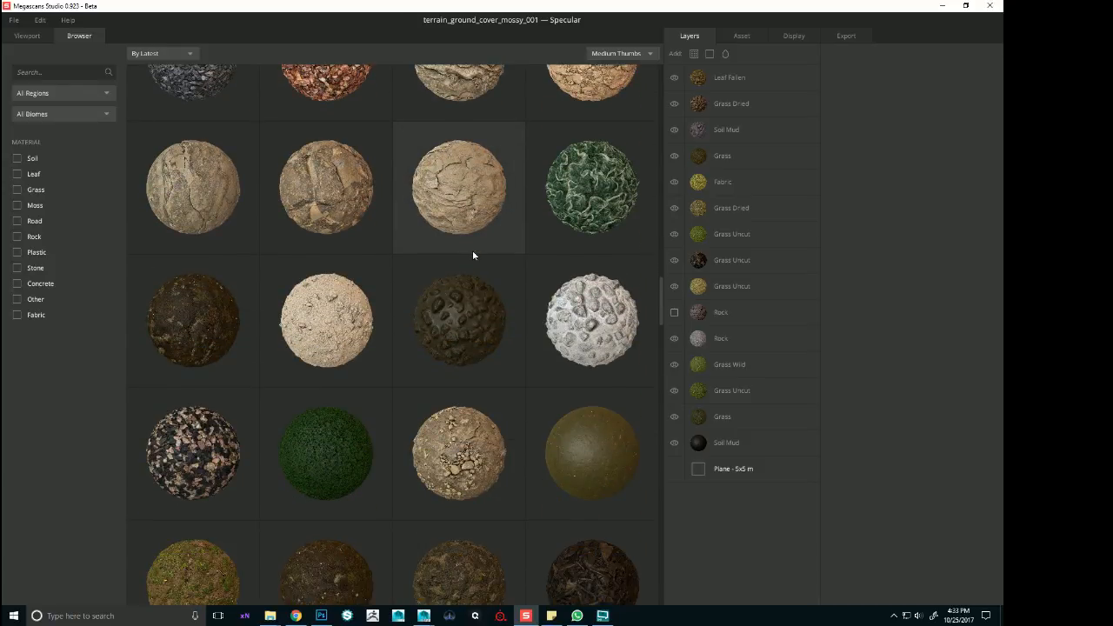
scroll(473, 255, "down", 2)
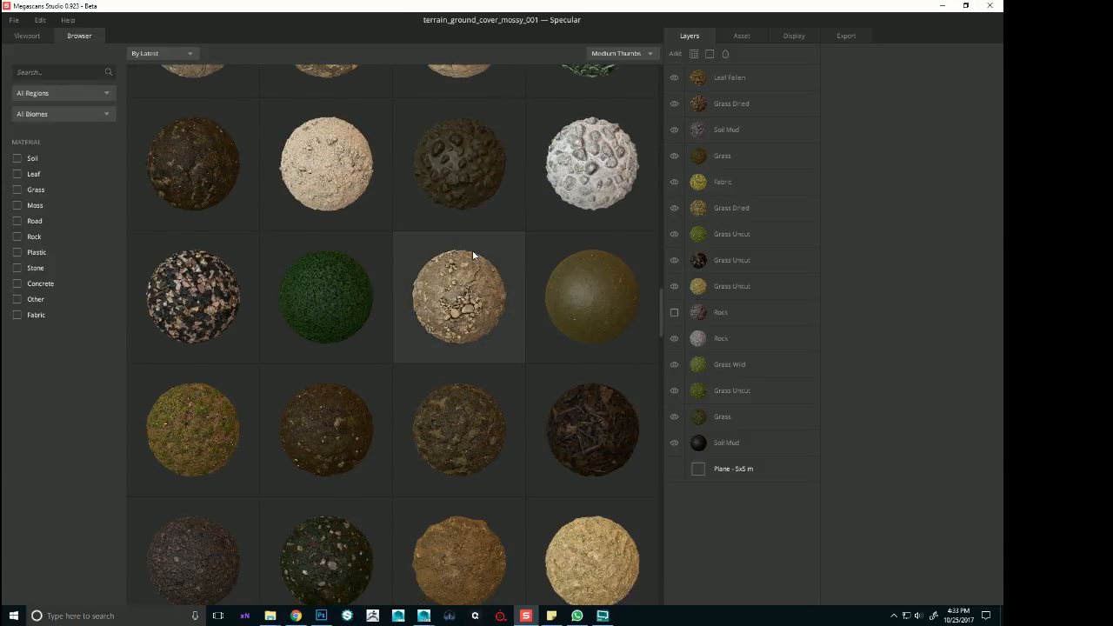
scroll(472, 252, "down", 2)
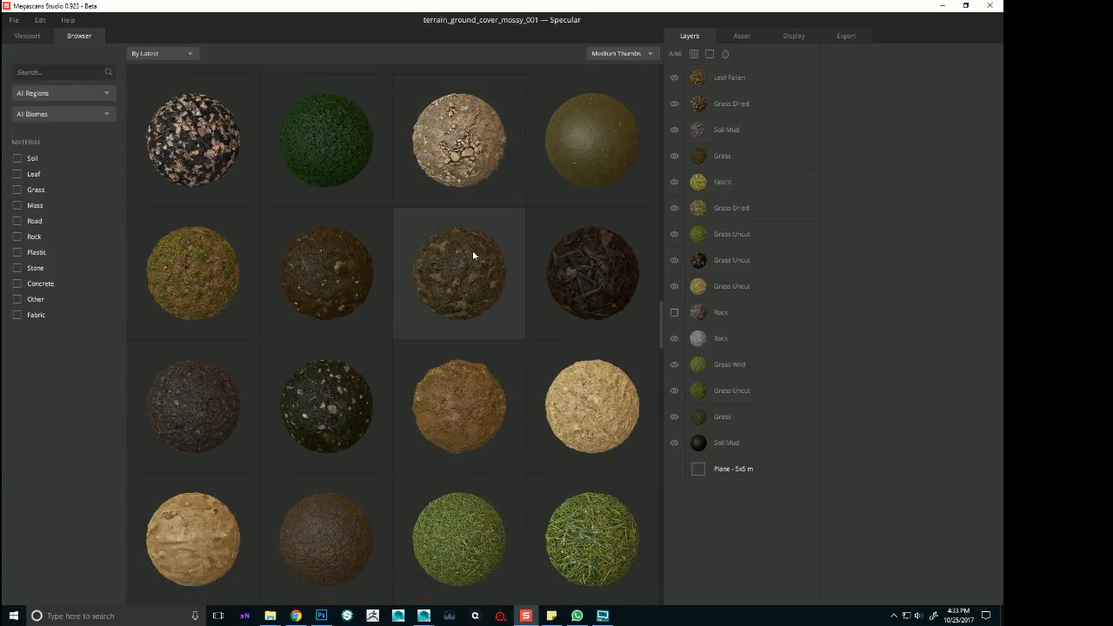
scroll(475, 258, "down", 2)
scroll(475, 259, "down", 7)
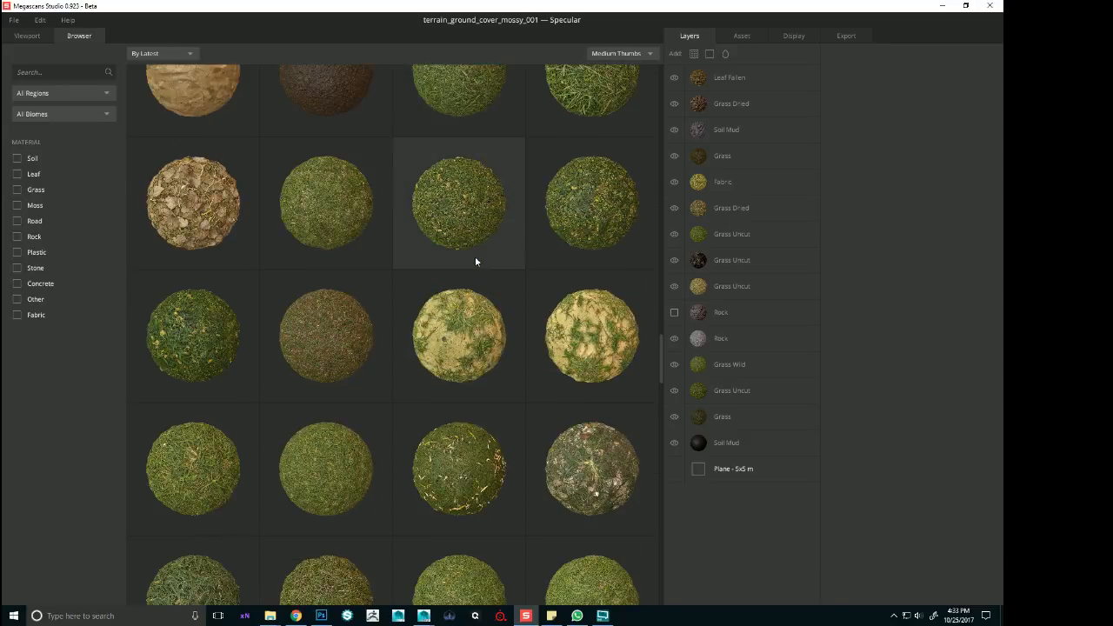
scroll(477, 264, "down", 7)
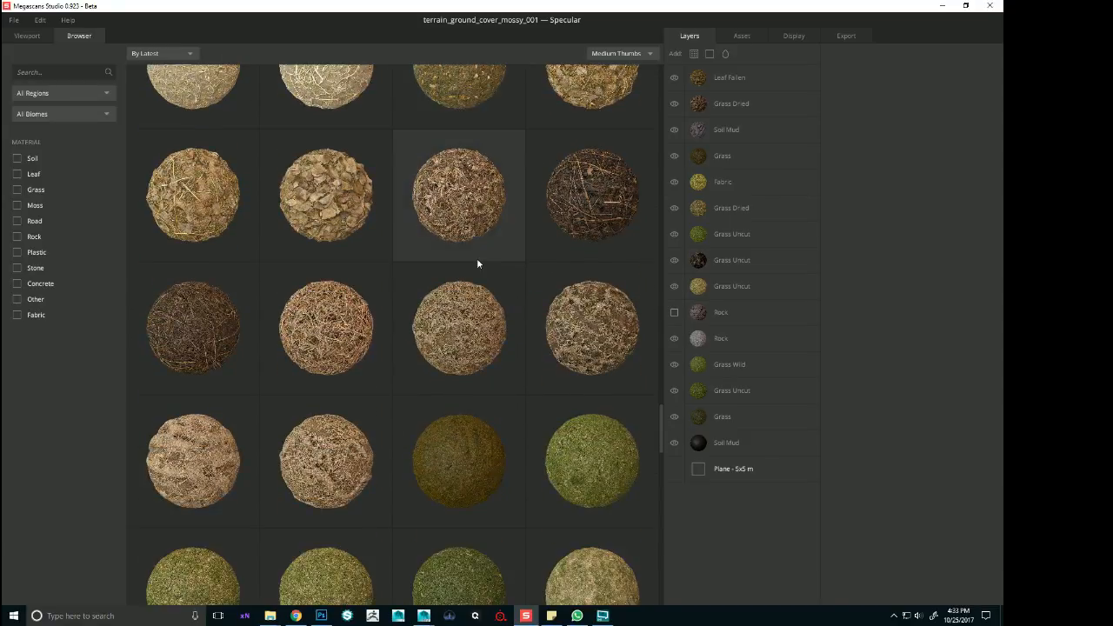
scroll(477, 258, "down", 3)
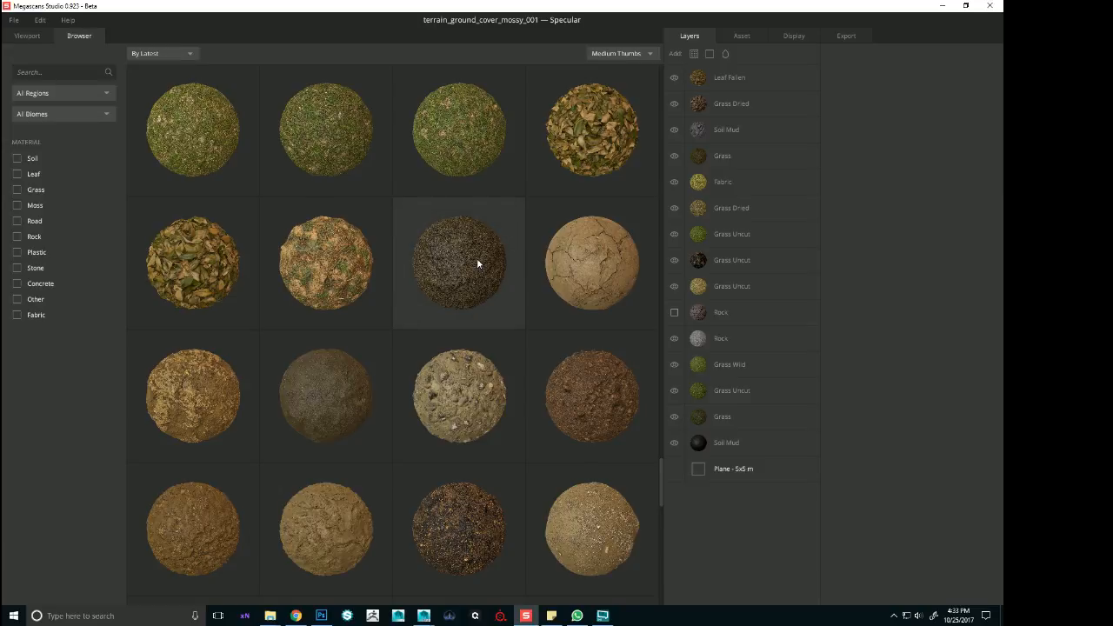
scroll(477, 313, "down", 2)
scroll(477, 331, "down", 4)
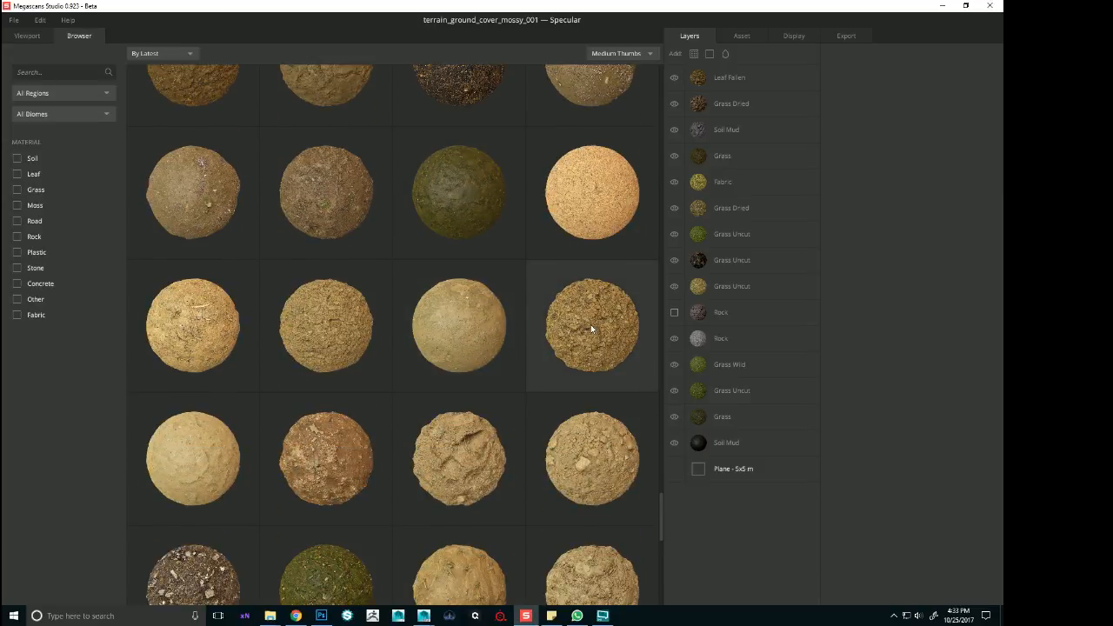
Try the coarse golden-brown soil dirt surface as the top layer at a height noise amplitude of 1.74, and remove it
double_click(590, 326)
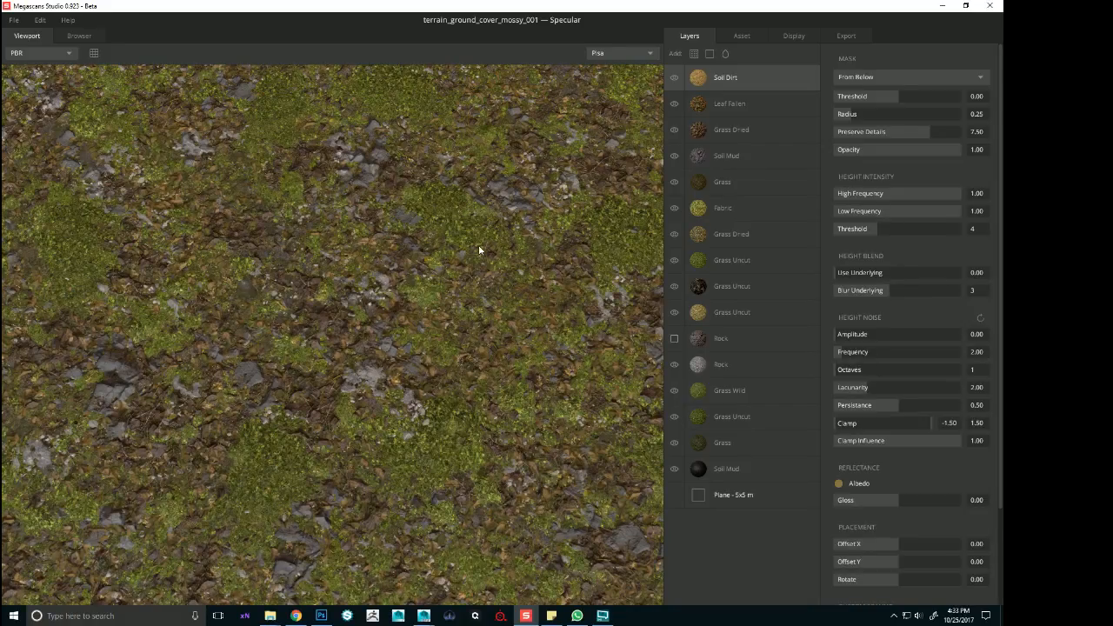
left_click_drag(837, 335, 846, 339)
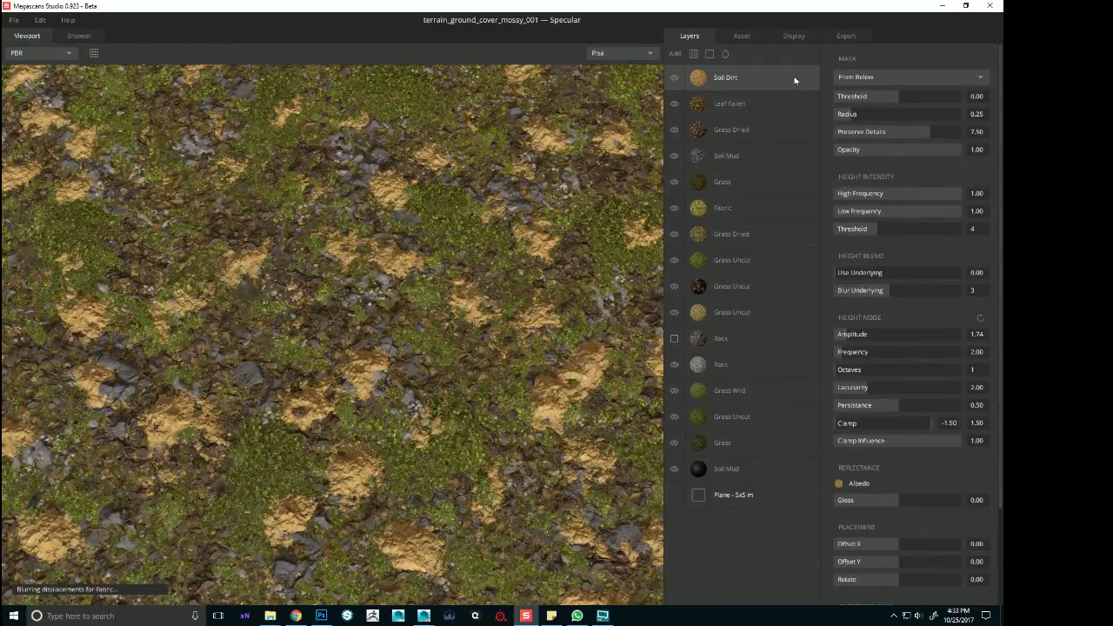
key("Delete")
Find the pale sandy surface in the library, try it as the top layer at height noise amplitude 3.65, and remove it
left_click(79, 36)
scroll(337, 267, "up", 1)
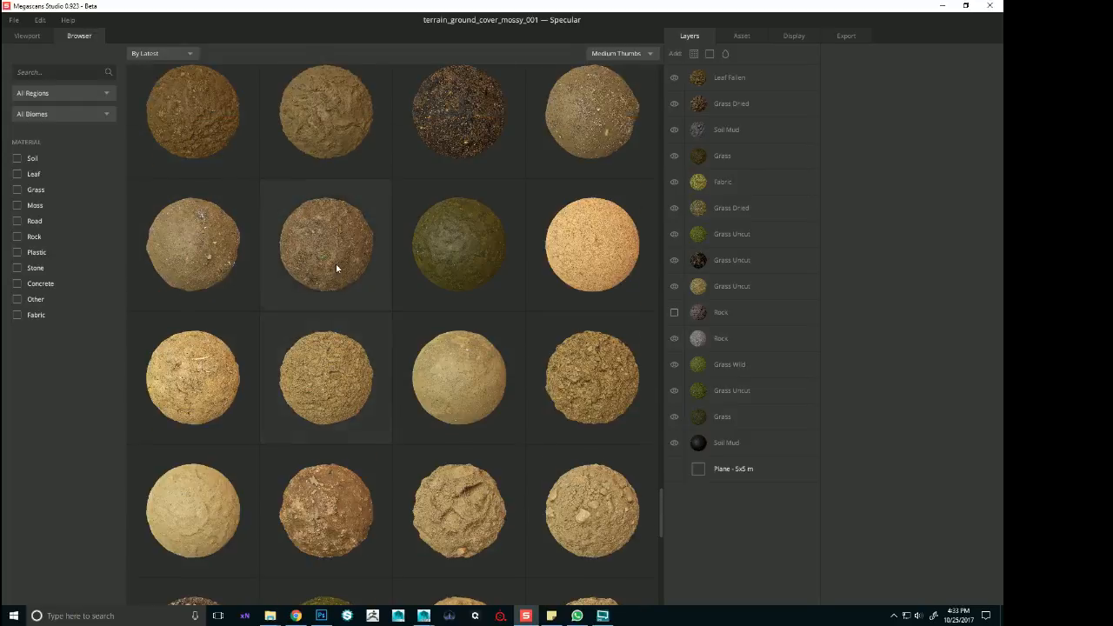
scroll(336, 268, "up", 15)
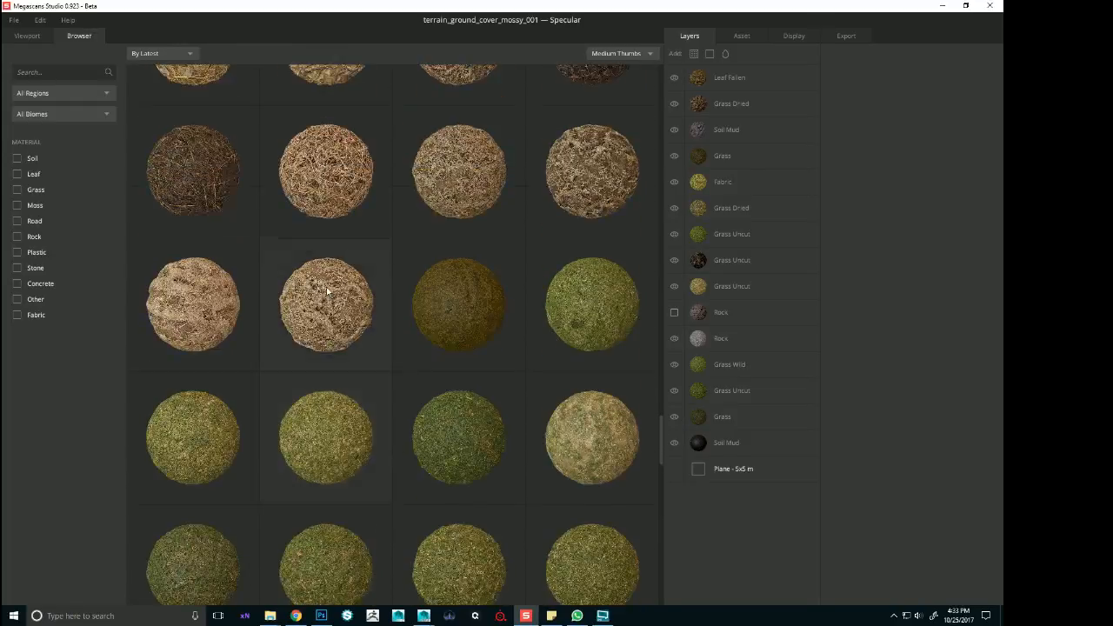
scroll(327, 292, "up", 15)
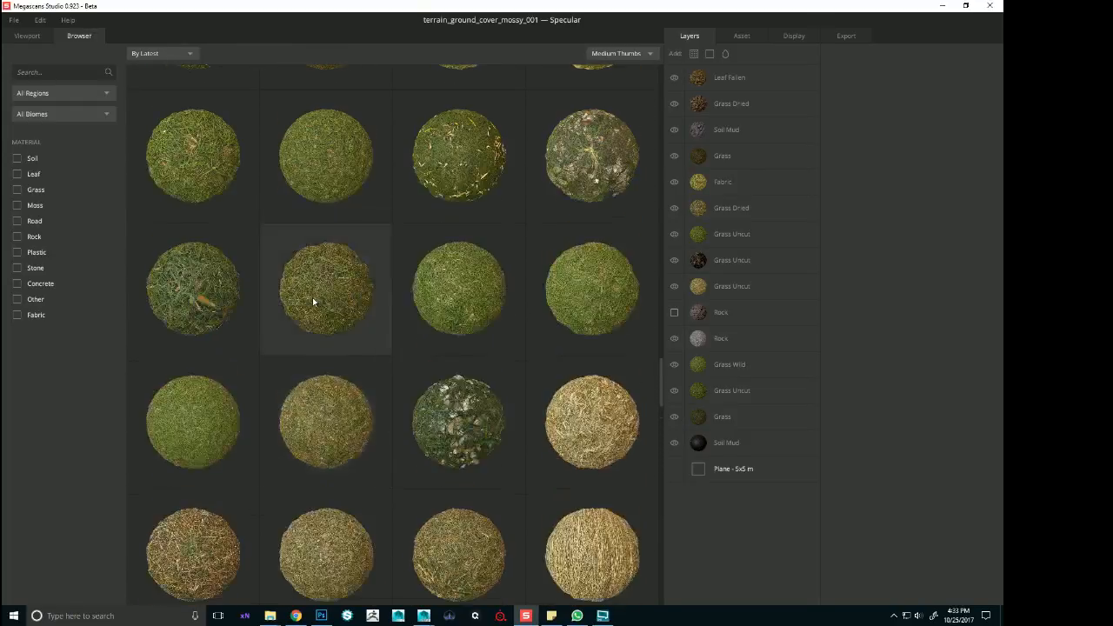
scroll(312, 297, "up", 15)
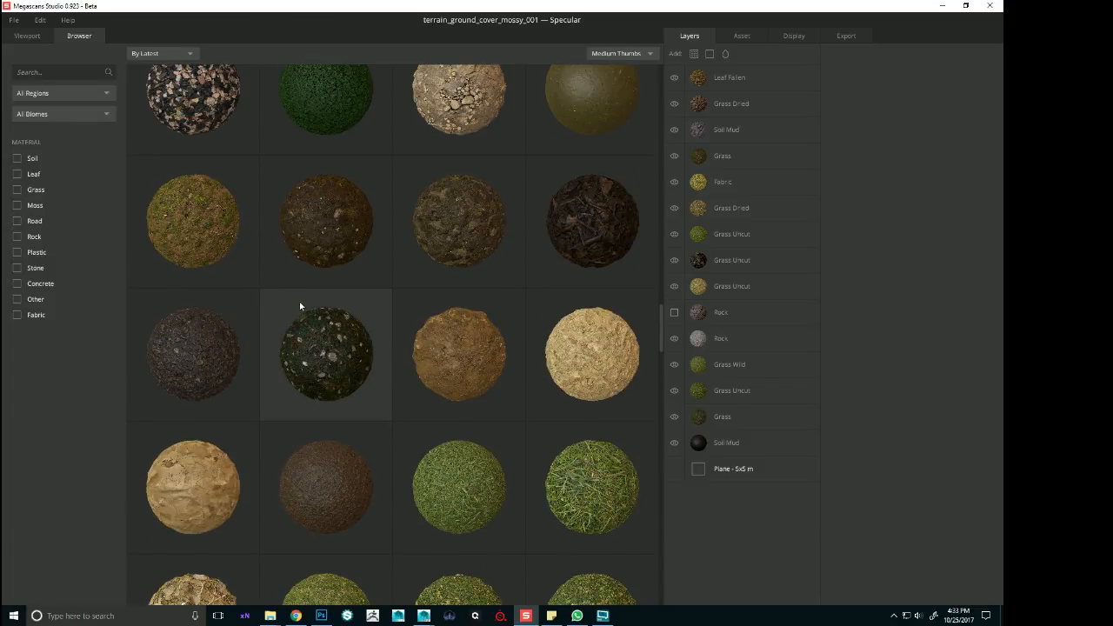
scroll(297, 304, "up", 5)
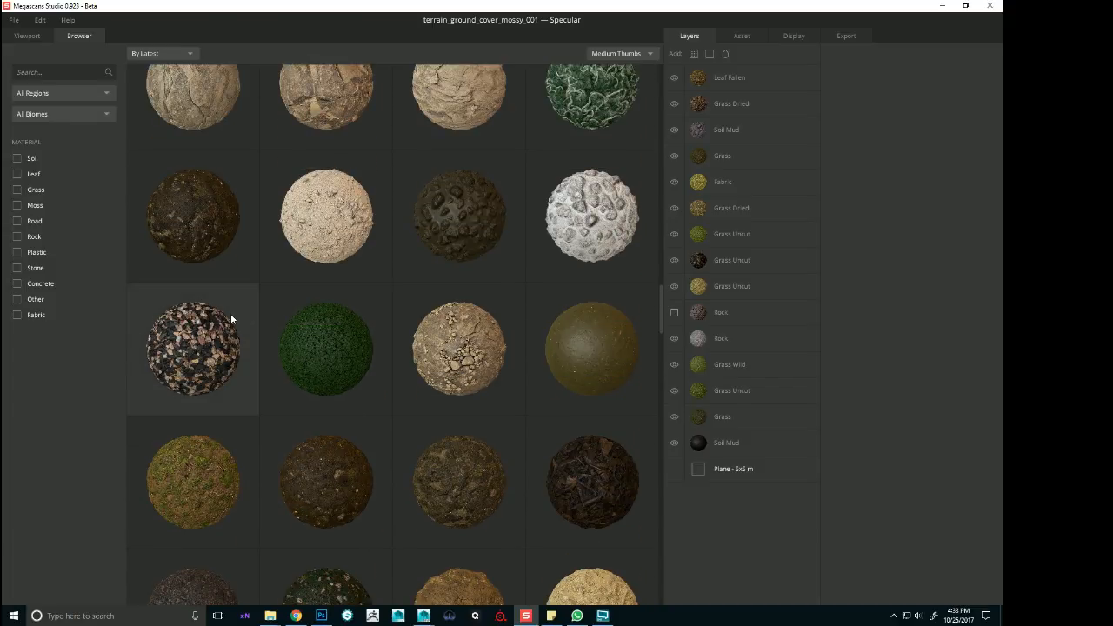
double_click(326, 215)
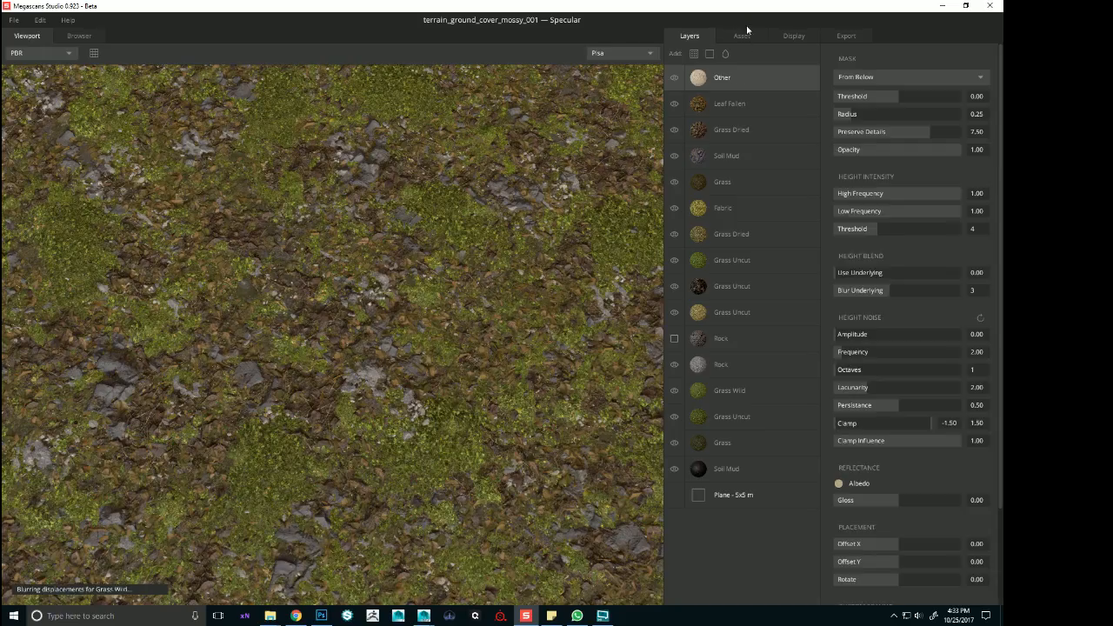
left_click_drag(842, 328, 859, 340)
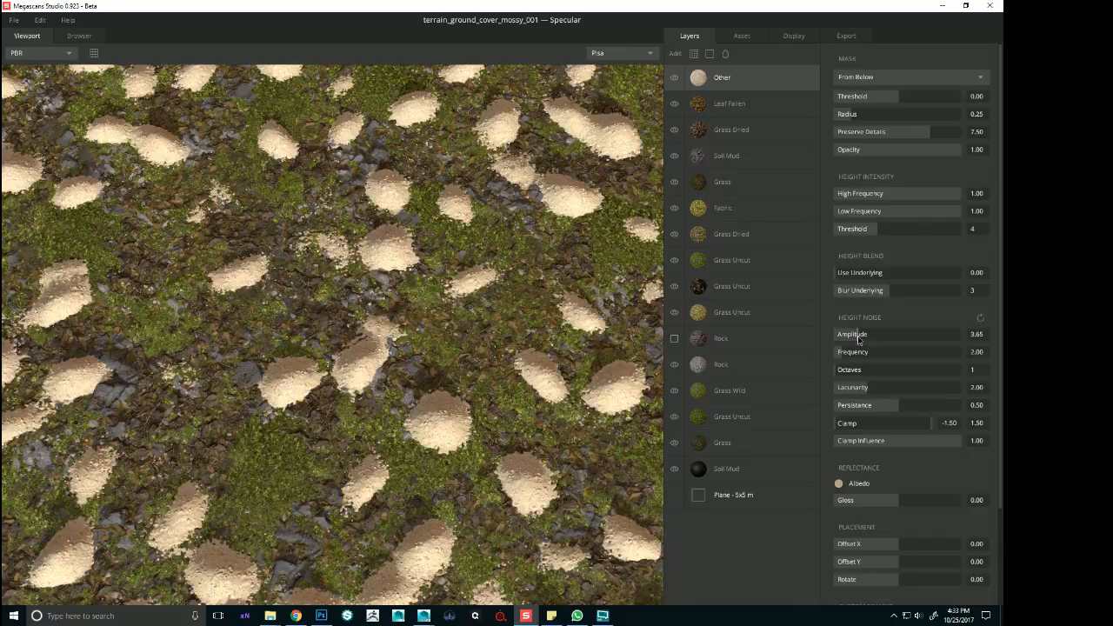
left_click(806, 79)
Add the black and pinkish-tan stone chip surface from the library as the top layer
left_click(71, 36)
double_click(216, 360)
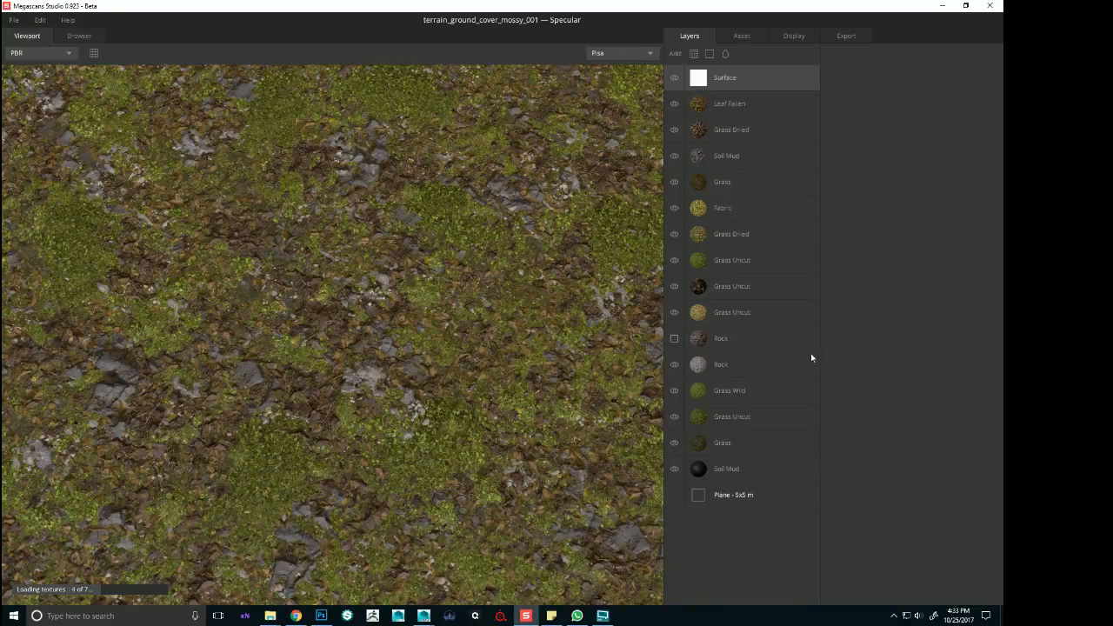
Set the computer's speaker volume to 2
left_click(919, 615)
left_click(853, 590)
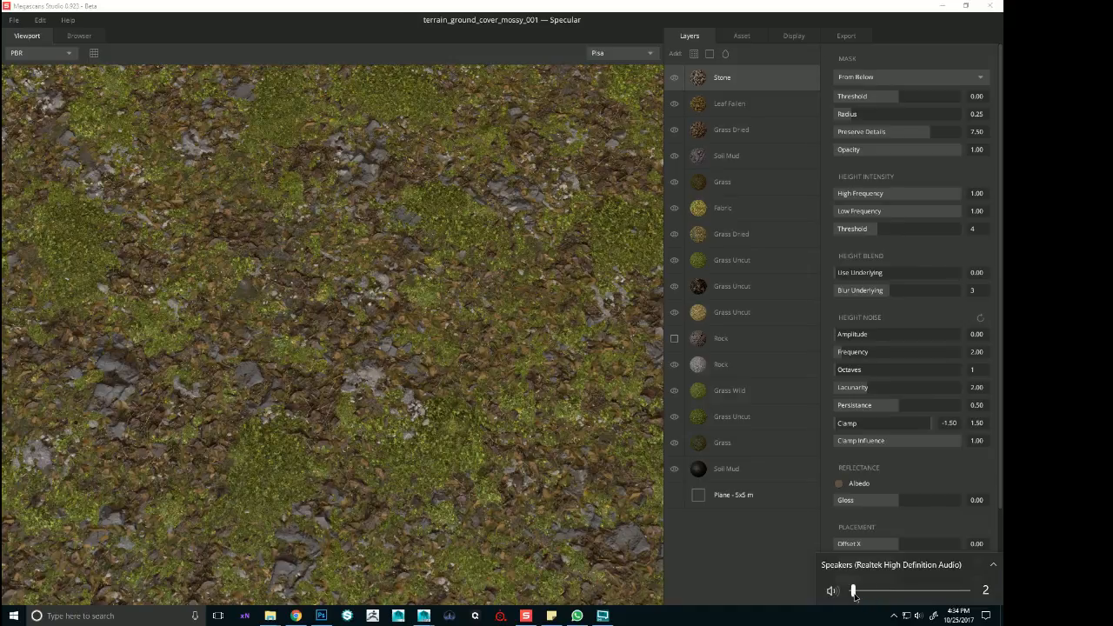
left_click(744, 573)
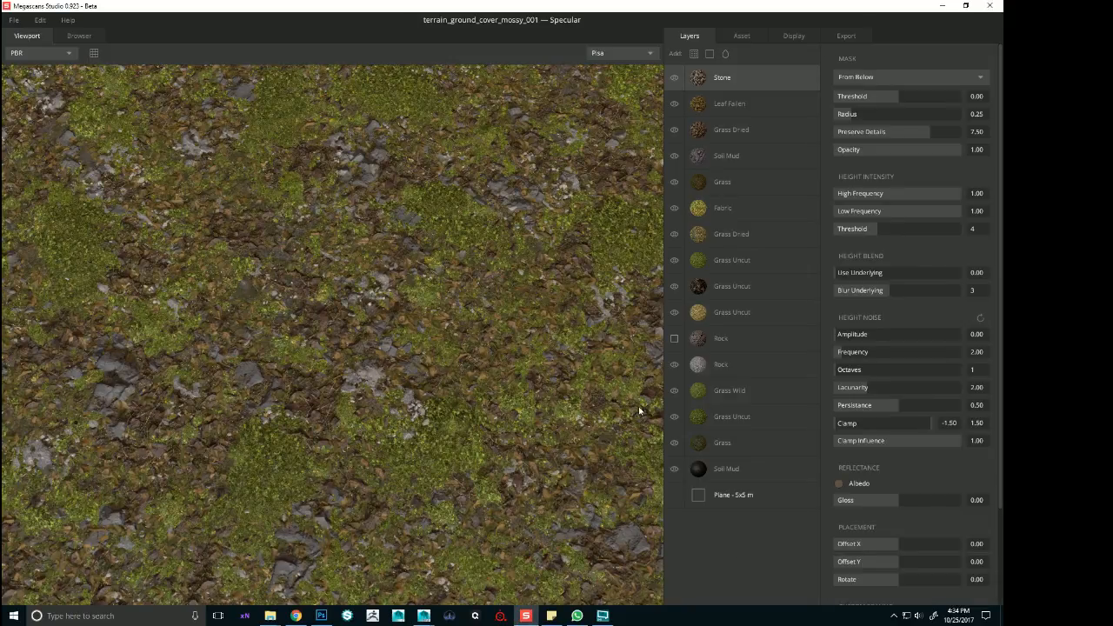
Set the Stone layer's height noise amplitude to 3.65 and its custom scaling to 6 repetitions
left_click_drag(835, 334, 859, 339)
scroll(992, 458, "down", 3)
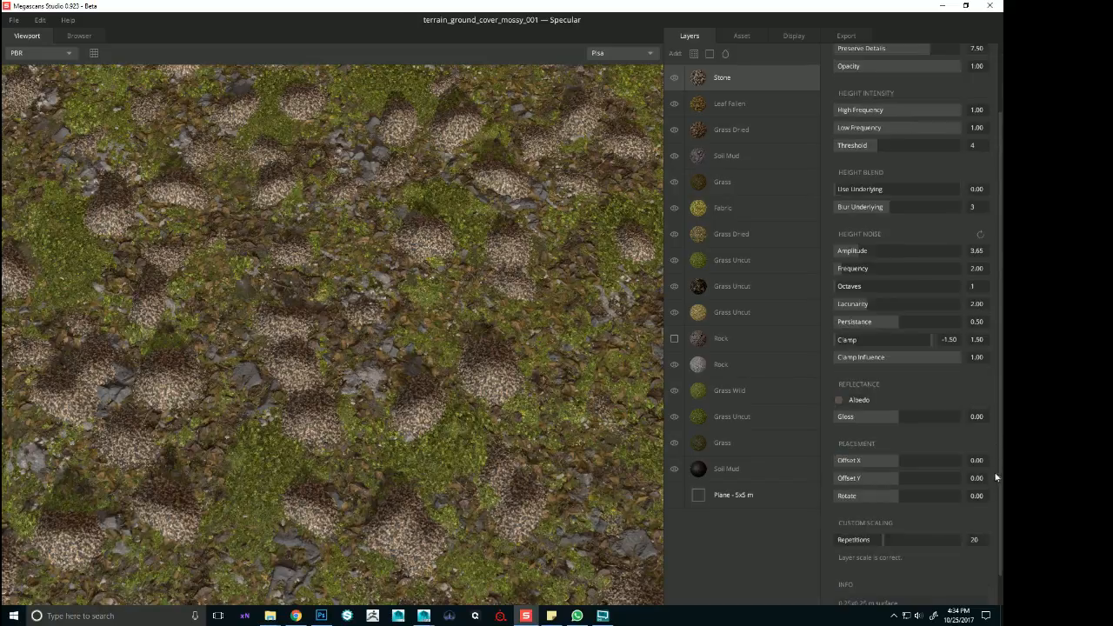
left_click_drag(859, 510, 850, 512)
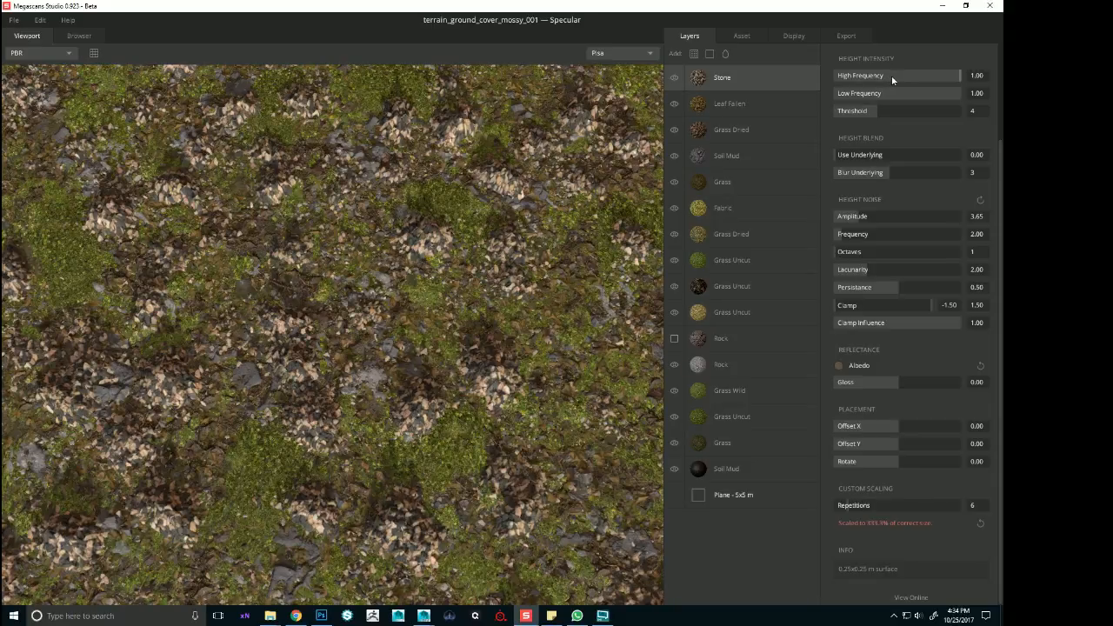
Set the Stone layer's height intensity to 0.45 high frequency and 0.49 low frequency, and check the mounds at a low angle
left_click(891, 75)
left_click(884, 95)
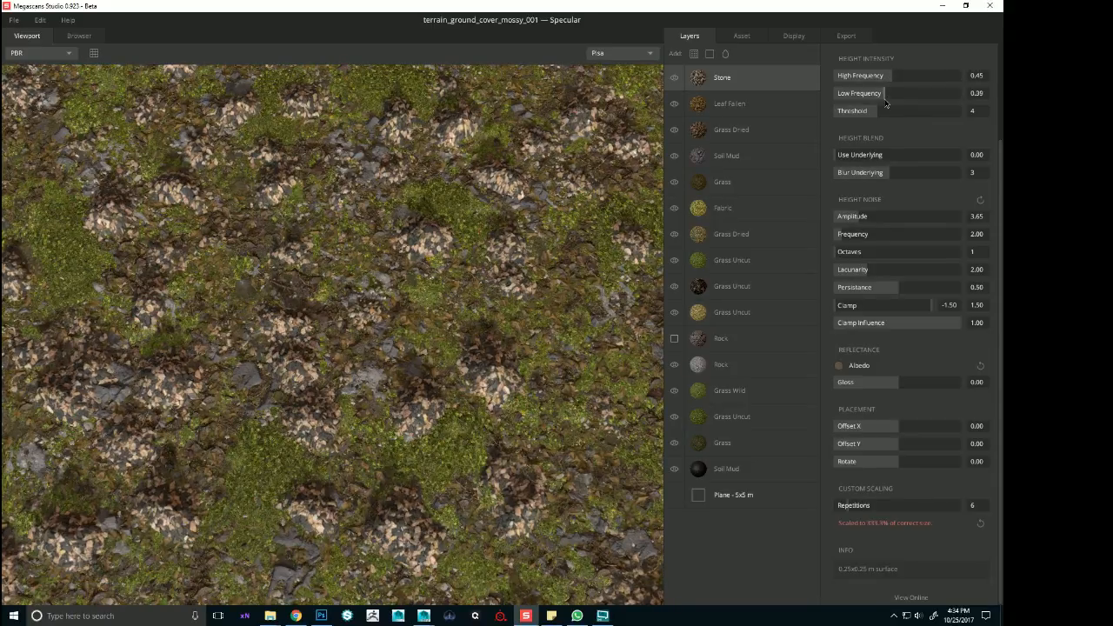
left_click(896, 96)
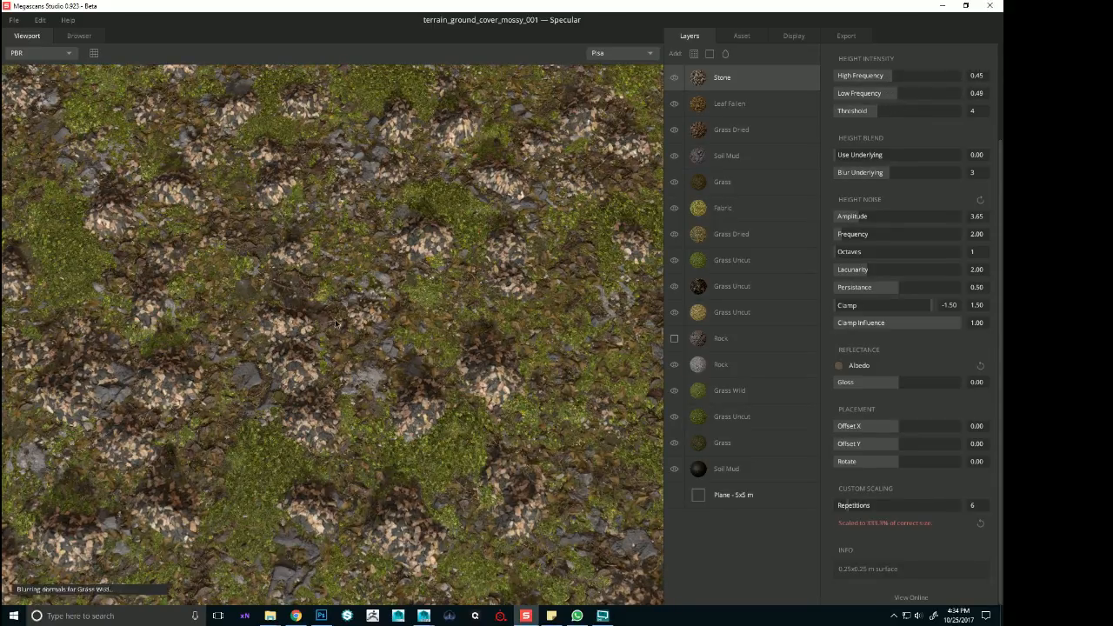
left_click_drag(336, 324, 525, 283)
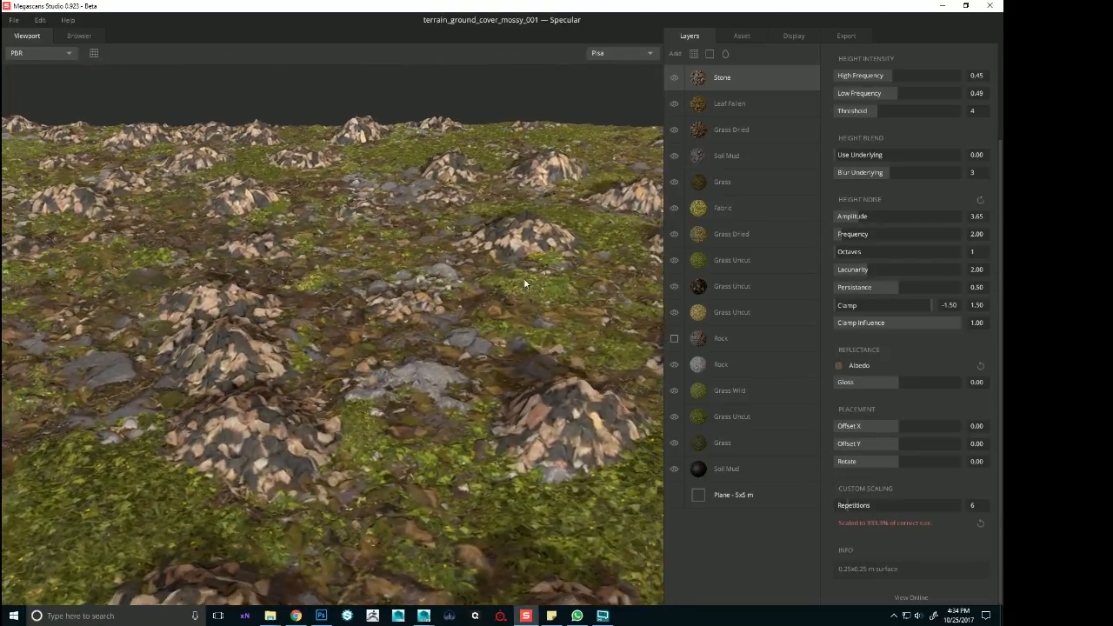
Set the Stone layer's height noise to 5 octaves with a frequency of 1.48, and check the spread across the plane
left_click(861, 253)
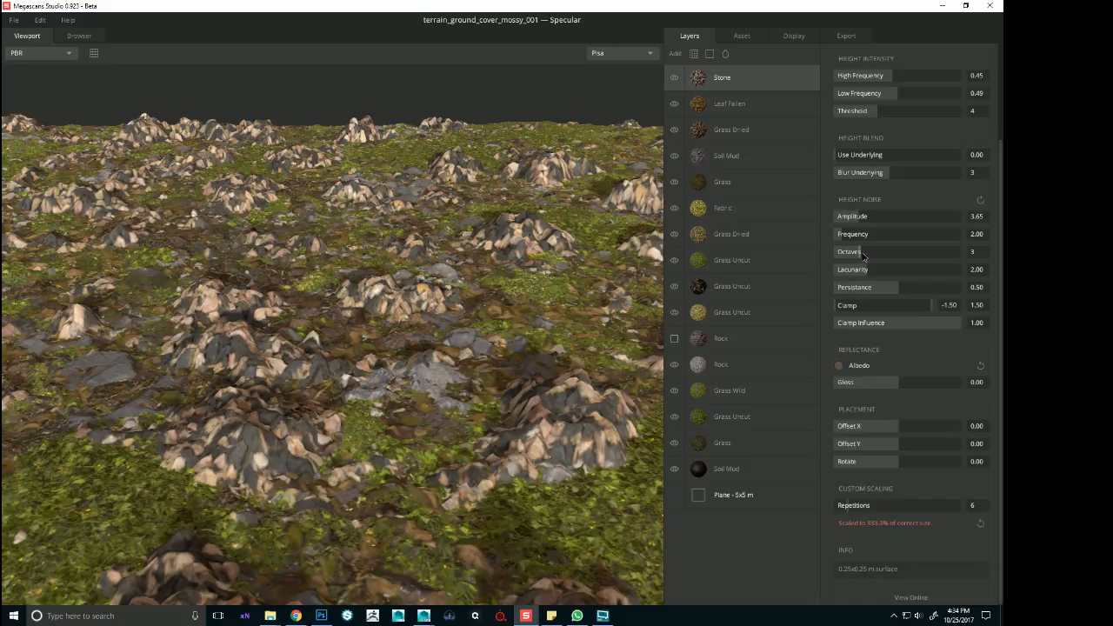
left_click_drag(863, 256, 840, 243)
scroll(333, 209, "down", 5)
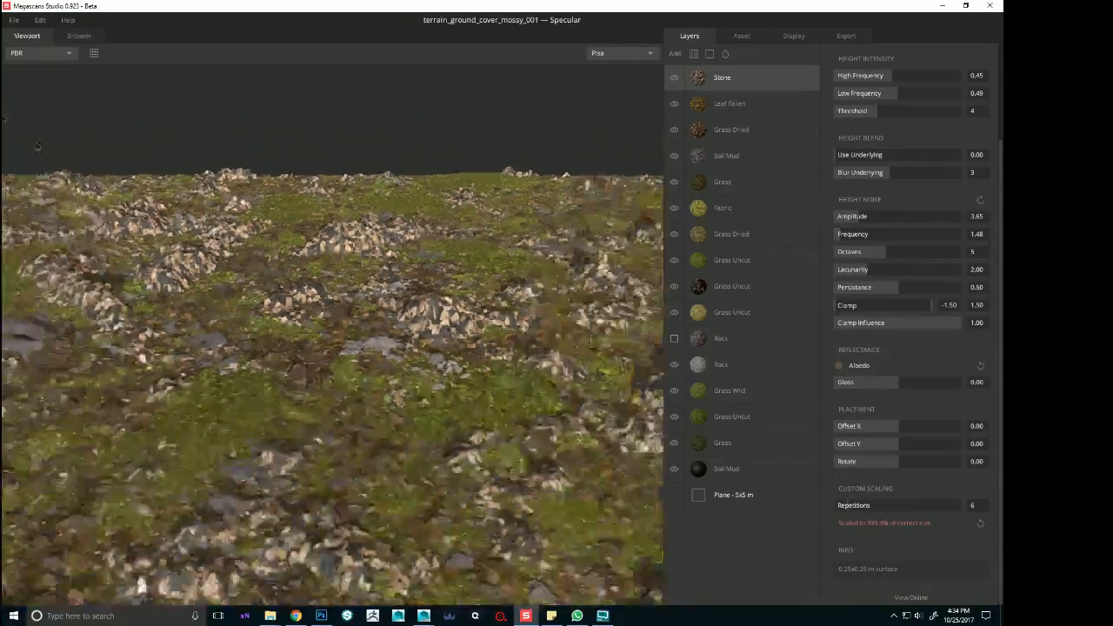
scroll(333, 210, "up", 4)
mouse_move(333, 210)
left_mouse_down()
mouse_move(336, 287)
mouse_move(346, 224)
left_mouse_up()
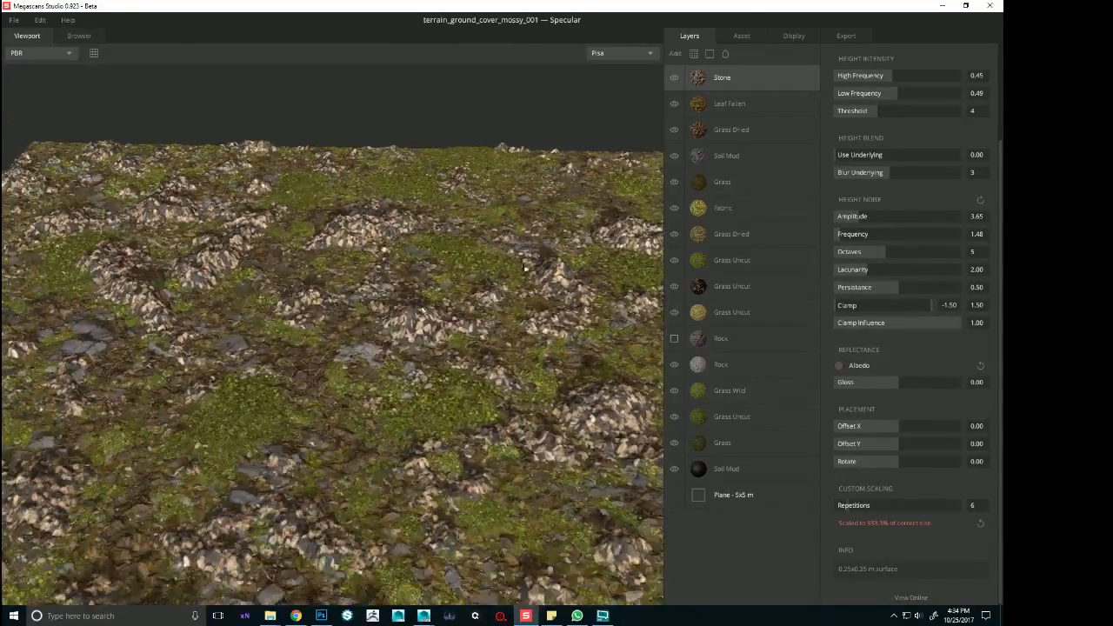
Set the Stone layer's height noise amplitude to 0.50 and darken its albedo to RGB 28, 27, 26
left_click(841, 219)
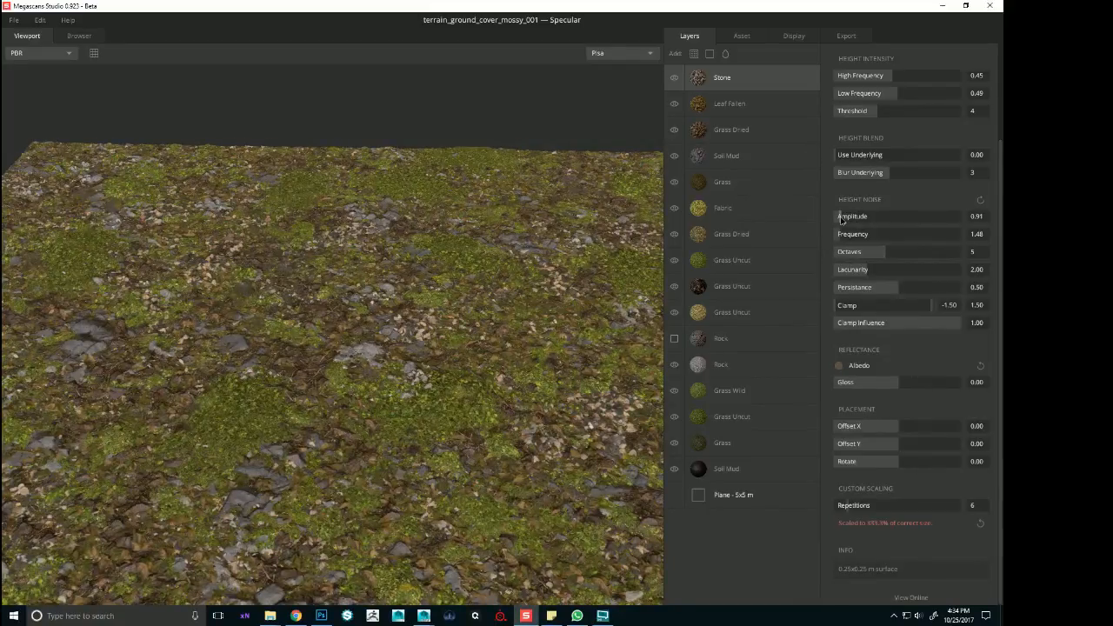
left_click(840, 219)
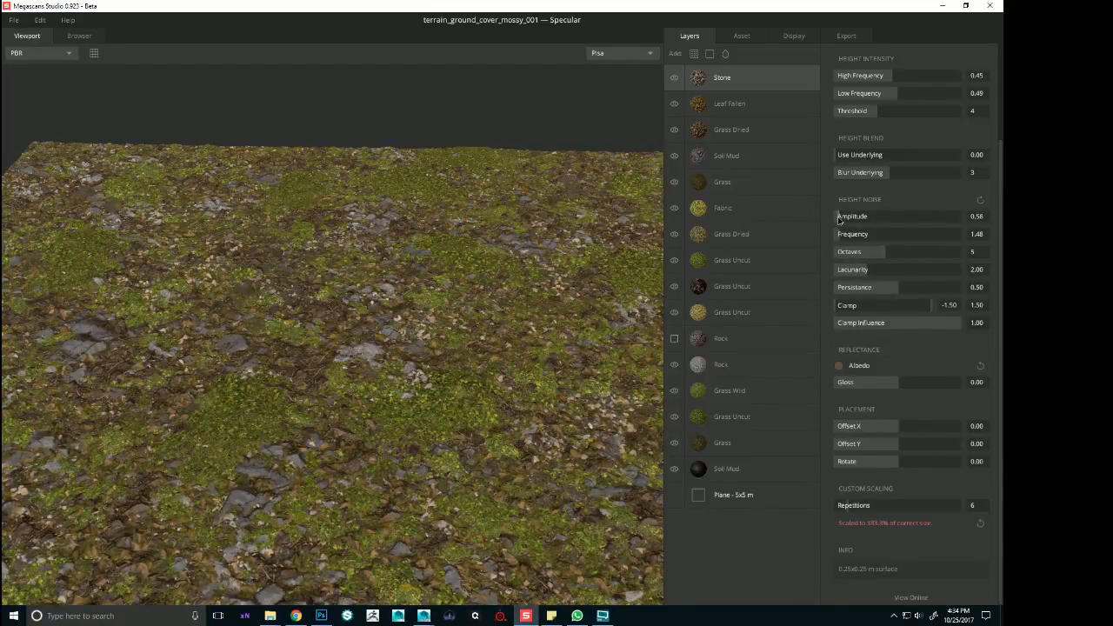
left_click(838, 365)
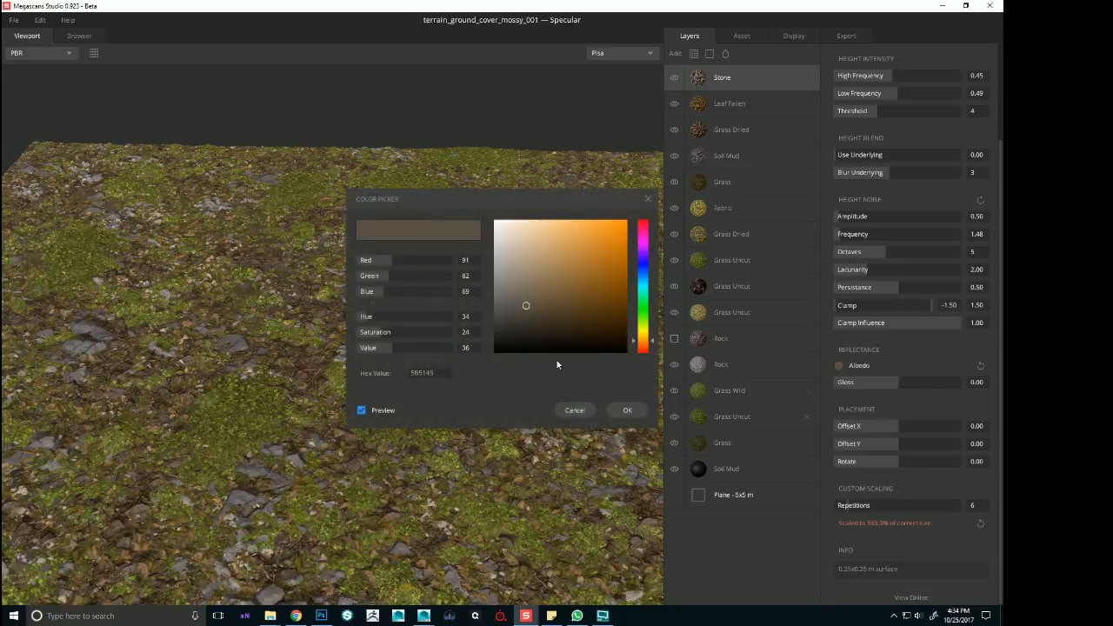
left_click(521, 334)
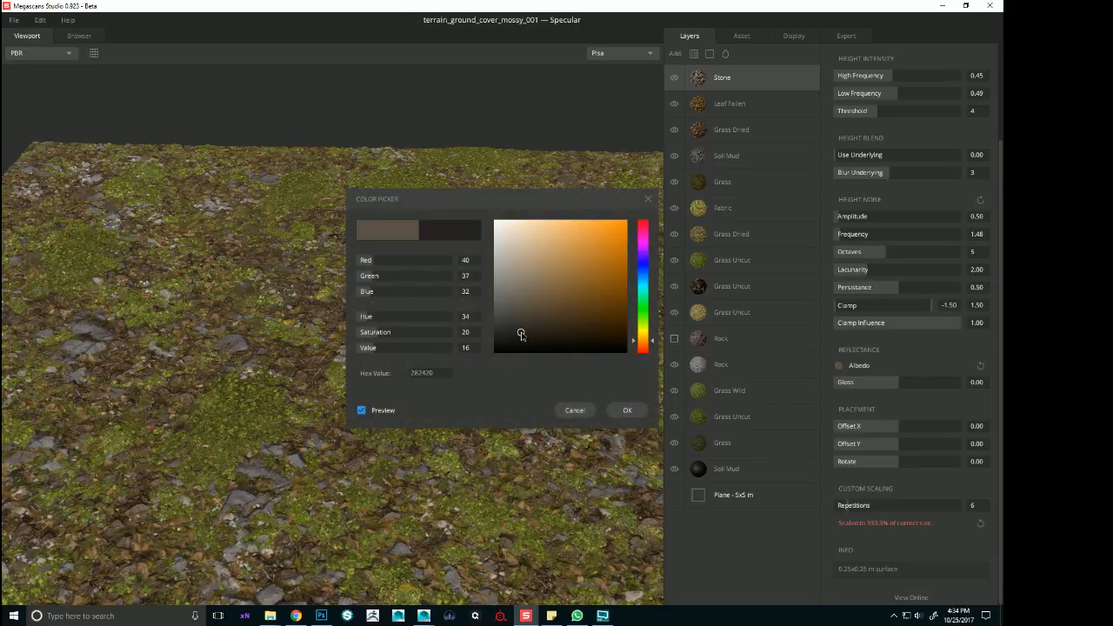
left_click_drag(310, 317, 323, 402)
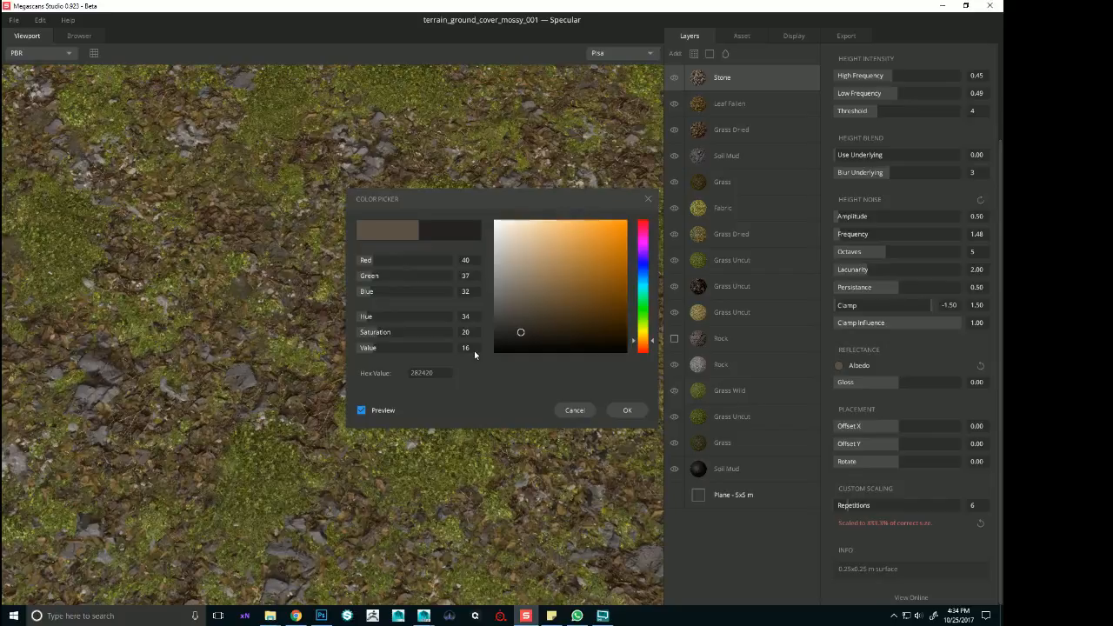
left_click(547, 333)
mouse_move(563, 336)
left_mouse_down()
mouse_move(579, 324)
mouse_move(577, 342)
left_mouse_up()
left_click_drag(503, 334, 506, 338)
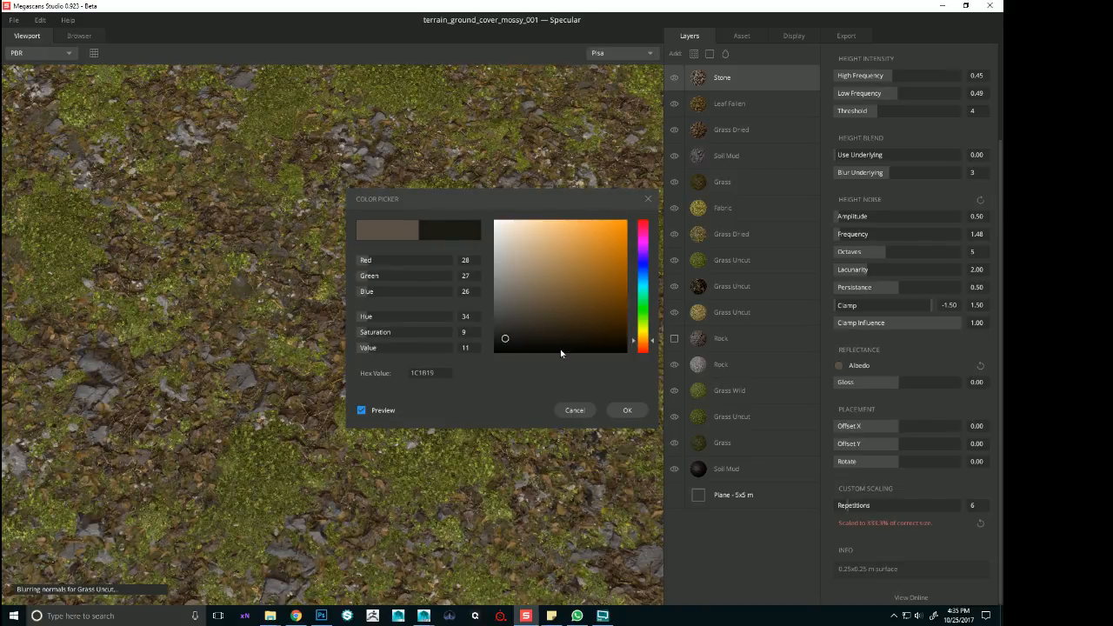
left_click(625, 410)
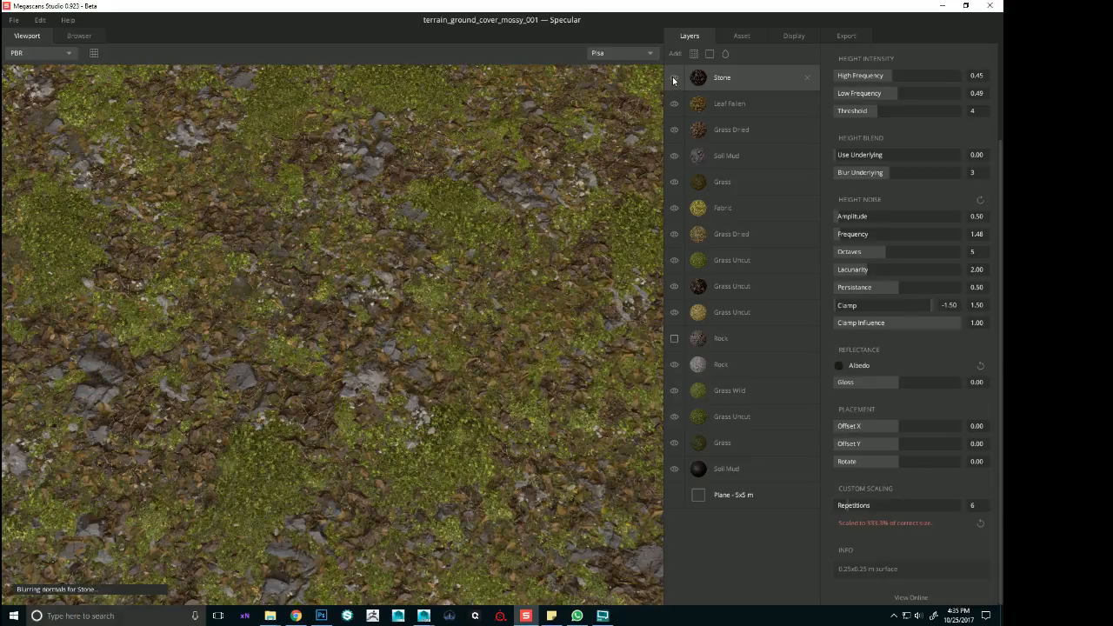
Set the Stone layer's height noise amplitude to 0.66 and check the stones up close and across the plane
left_click_drag(548, 191, 586, 305)
left_click_drag(840, 219, 840, 221)
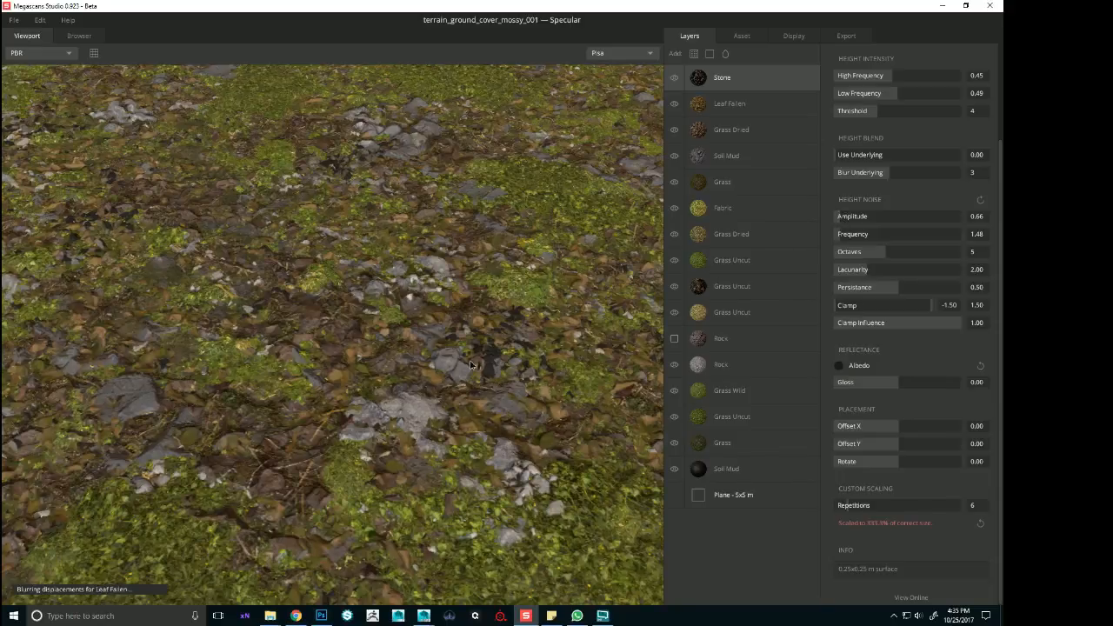
right_click_drag(470, 360, 340, 434)
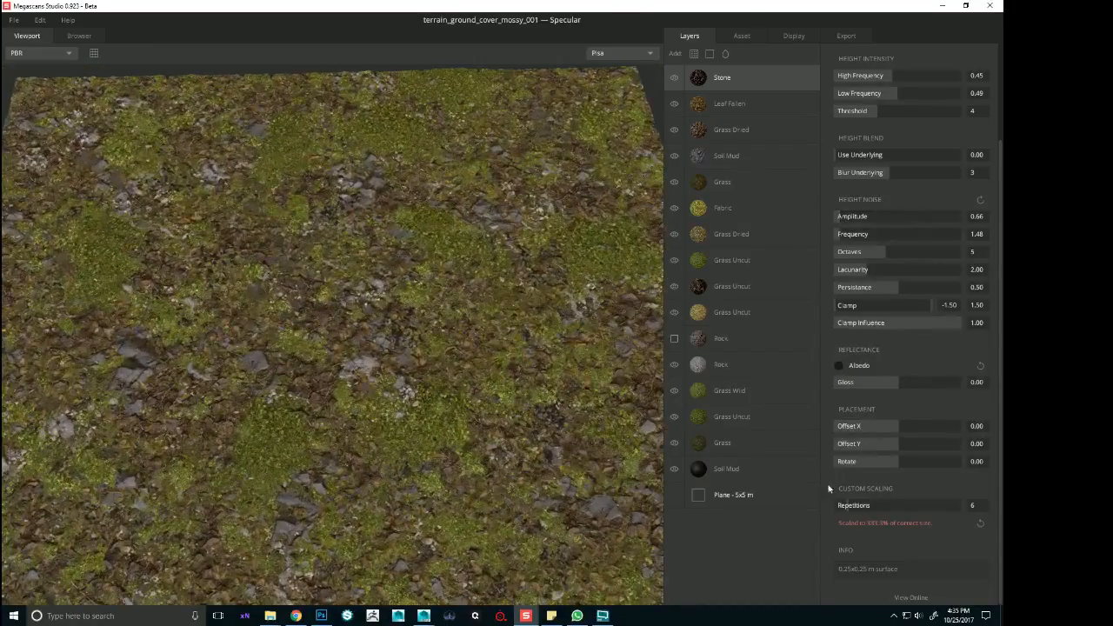
Change the Stone layer's albedo to green RGB 23, 84, 20 and set its mask opacity to 0.47
left_click(839, 367)
left_click_drag(516, 191, 803, 296)
left_click(777, 422)
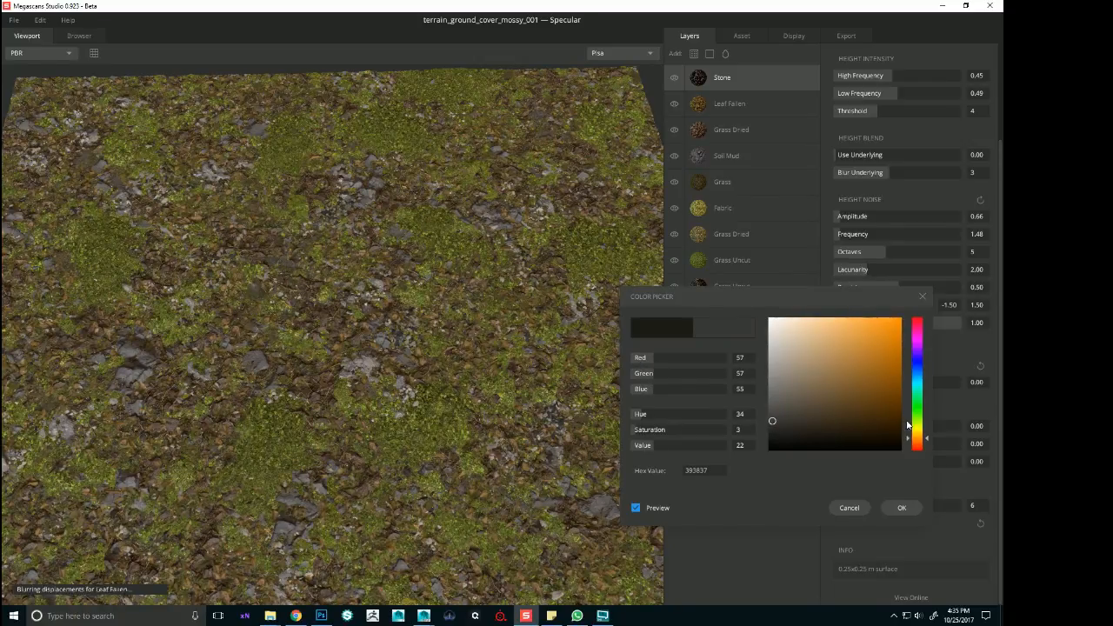
left_click_drag(915, 424, 916, 409)
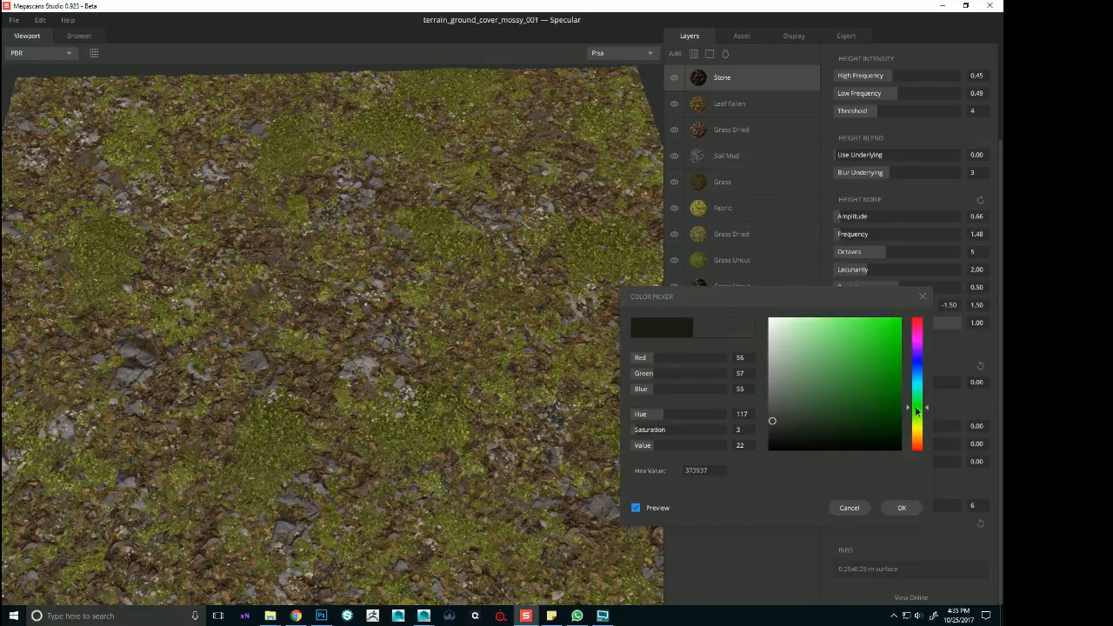
left_click(788, 422)
left_click_drag(788, 422, 800, 421)
left_click(868, 419)
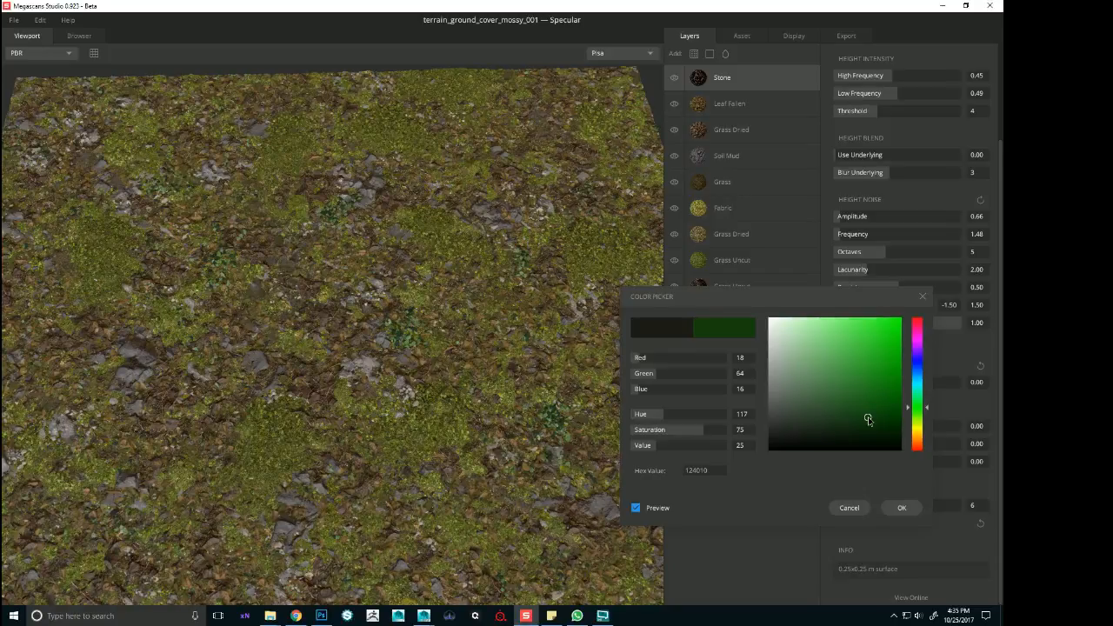
left_click(865, 417)
left_click_drag(865, 416, 869, 407)
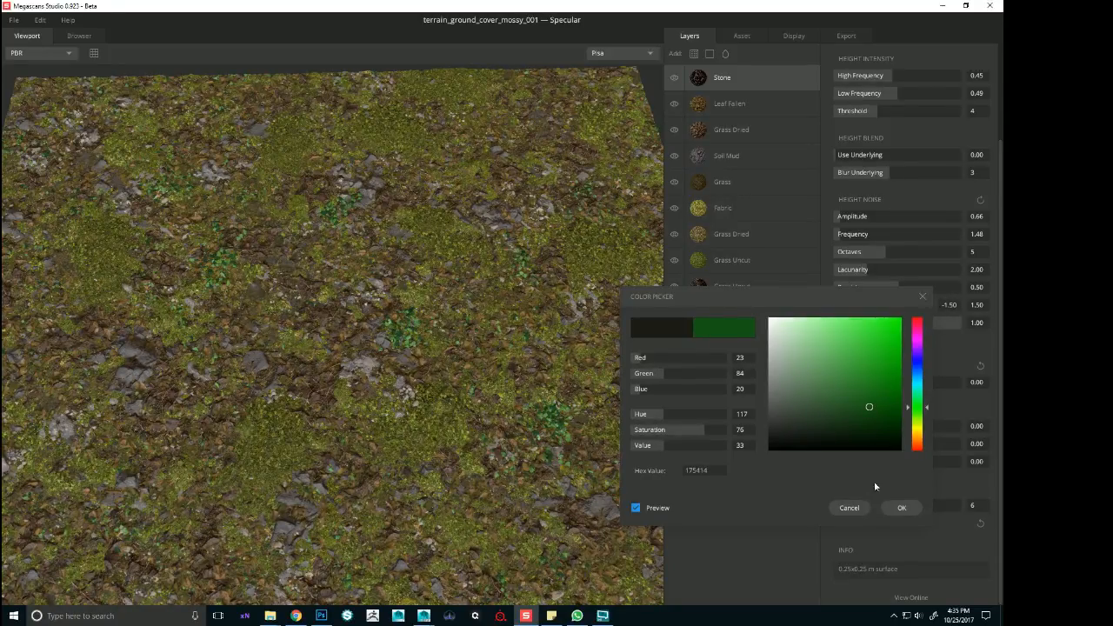
left_click(858, 502)
scroll(957, 163, "up", 3)
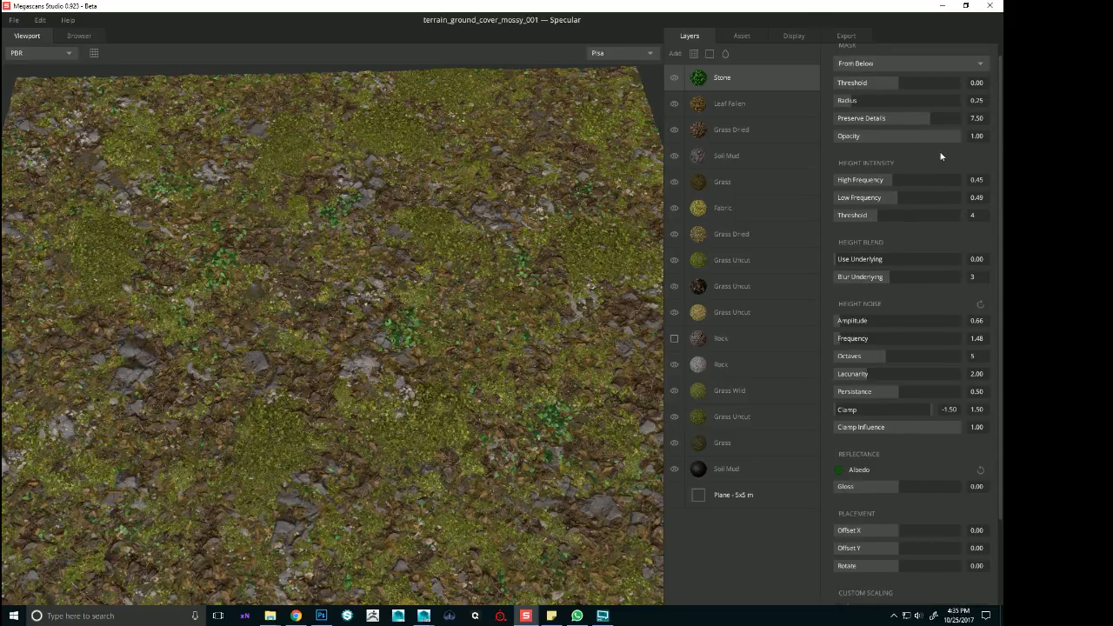
left_click_drag(904, 135, 894, 138)
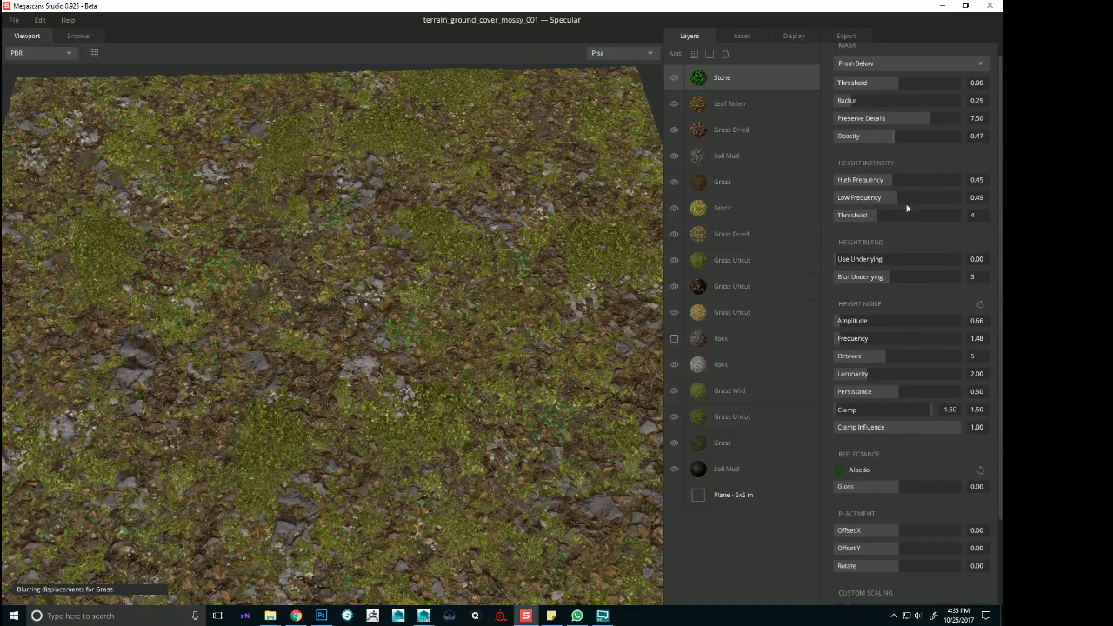
left_click(839, 470)
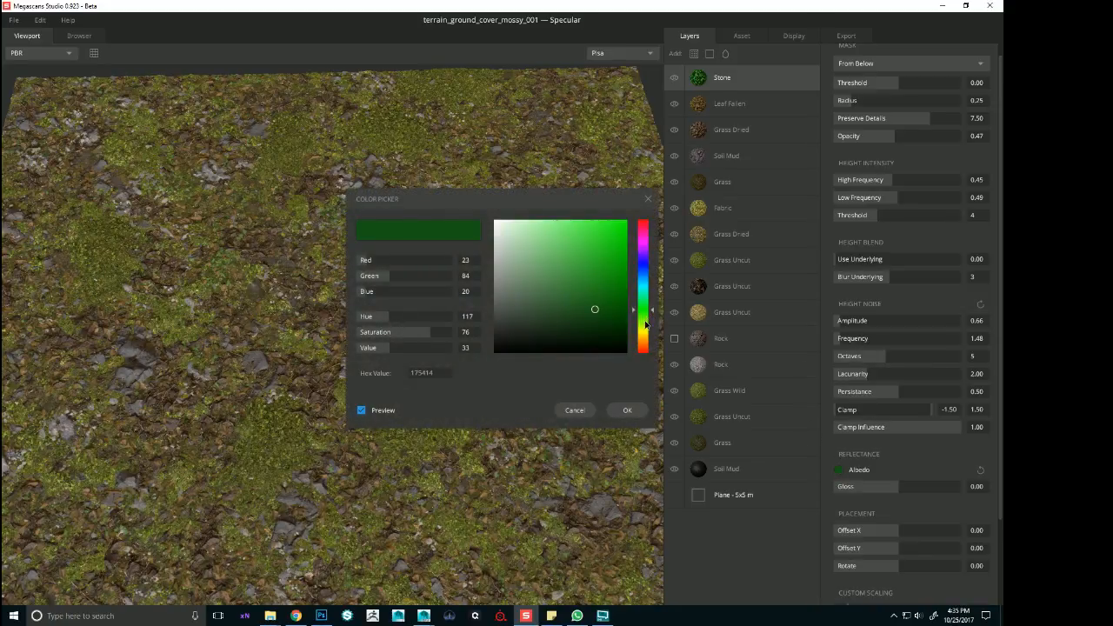
left_click_drag(648, 321, 646, 334)
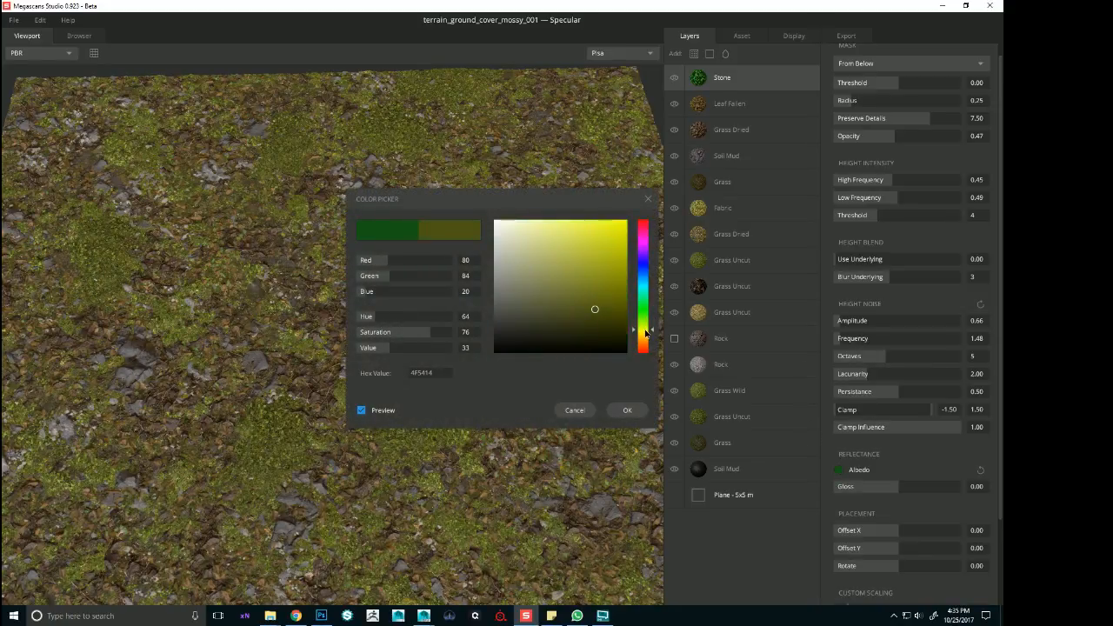
left_click(591, 330)
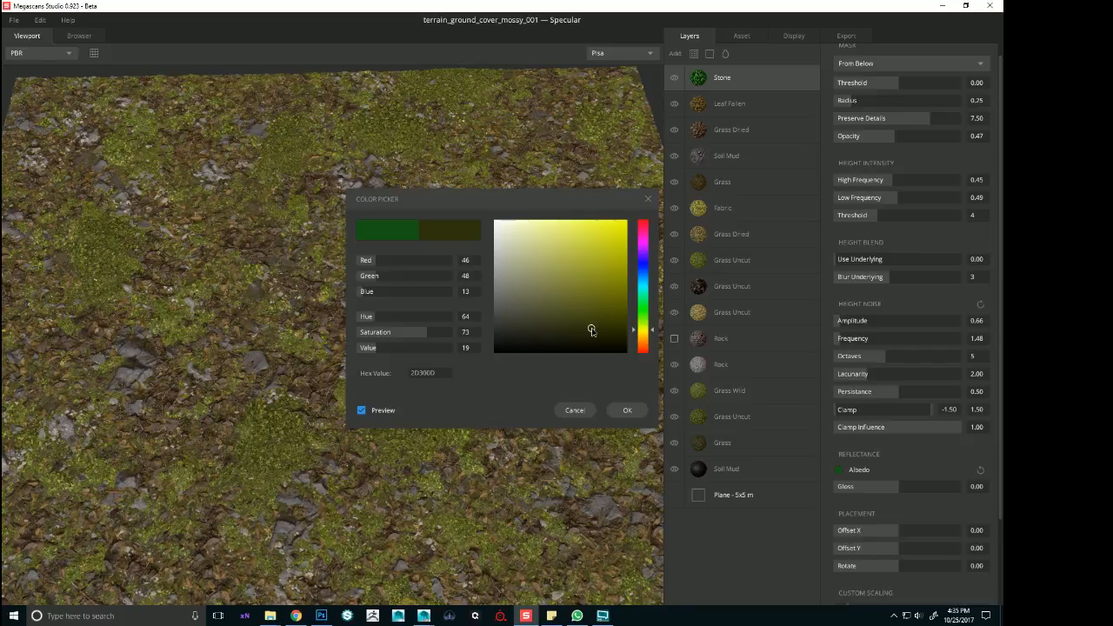
left_click(528, 324)
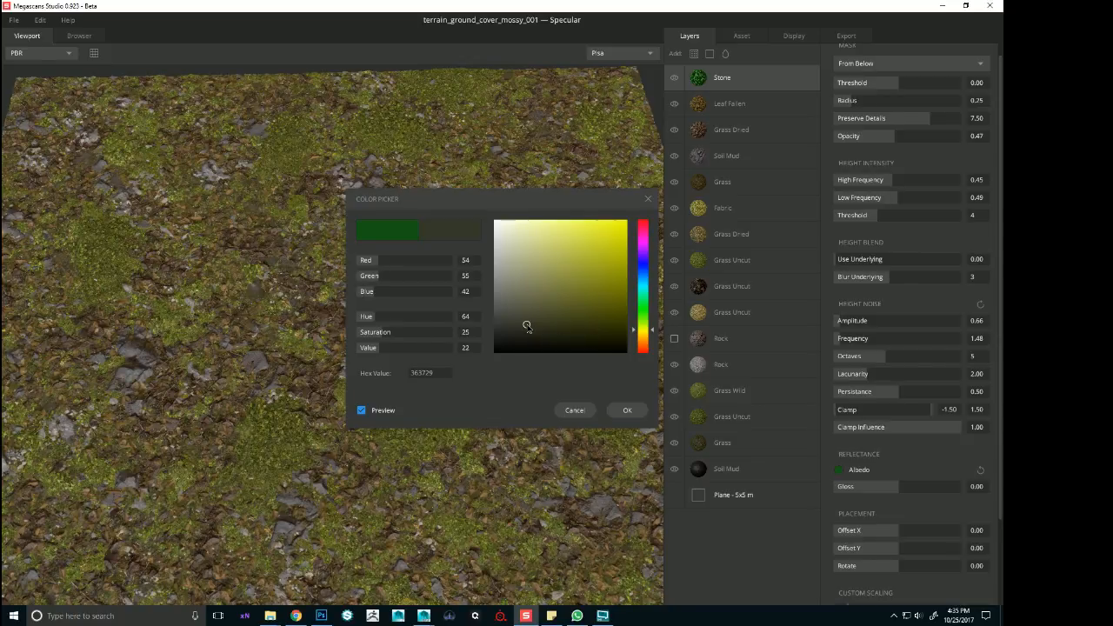
left_click(502, 275)
left_click_drag(502, 275, 509, 301)
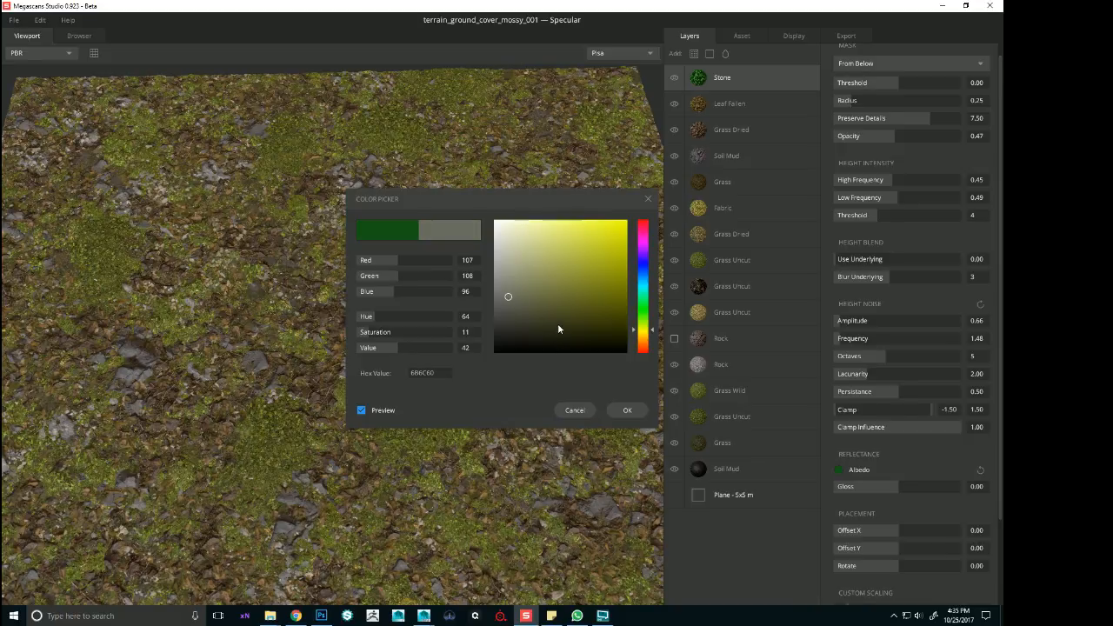
left_click(590, 408)
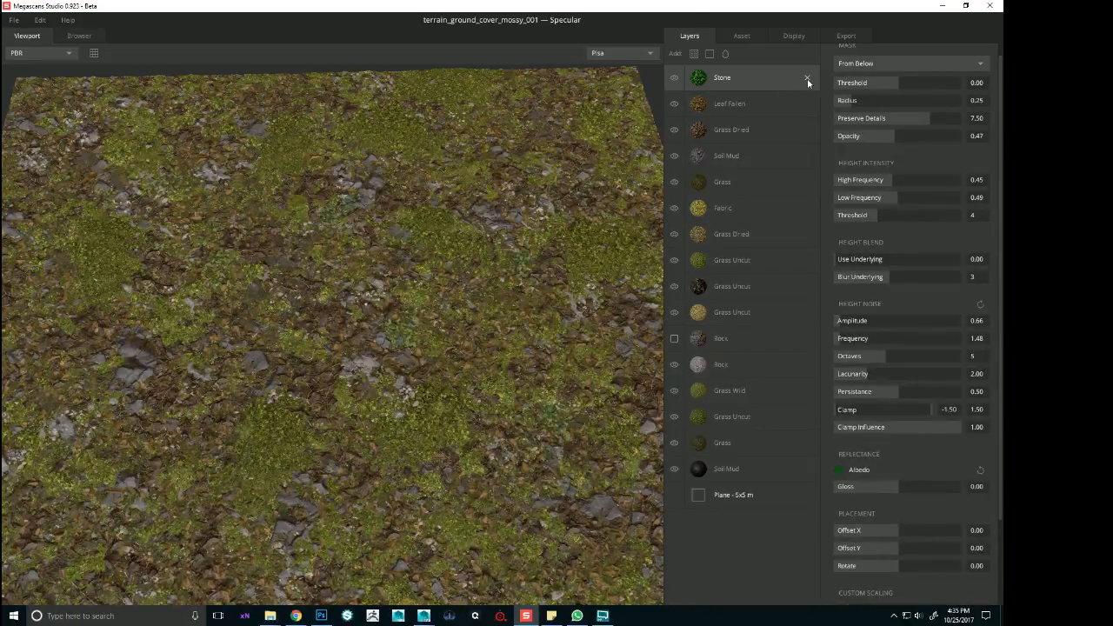
Delete the Stone layer and save the mossy ground cover material
left_click(807, 79)
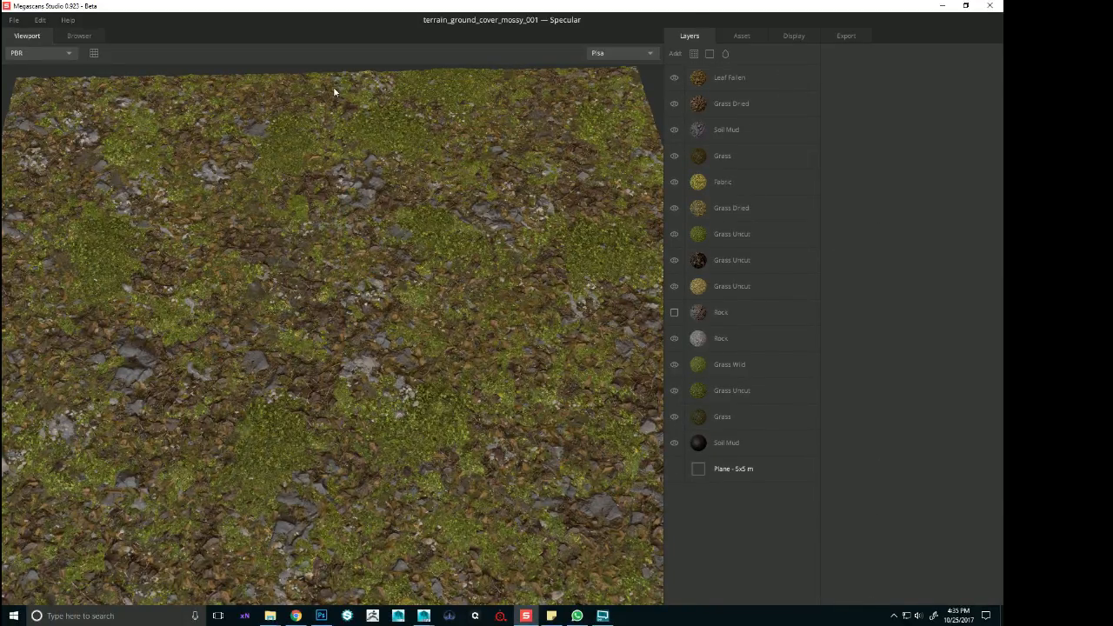
key("alt+Tab")
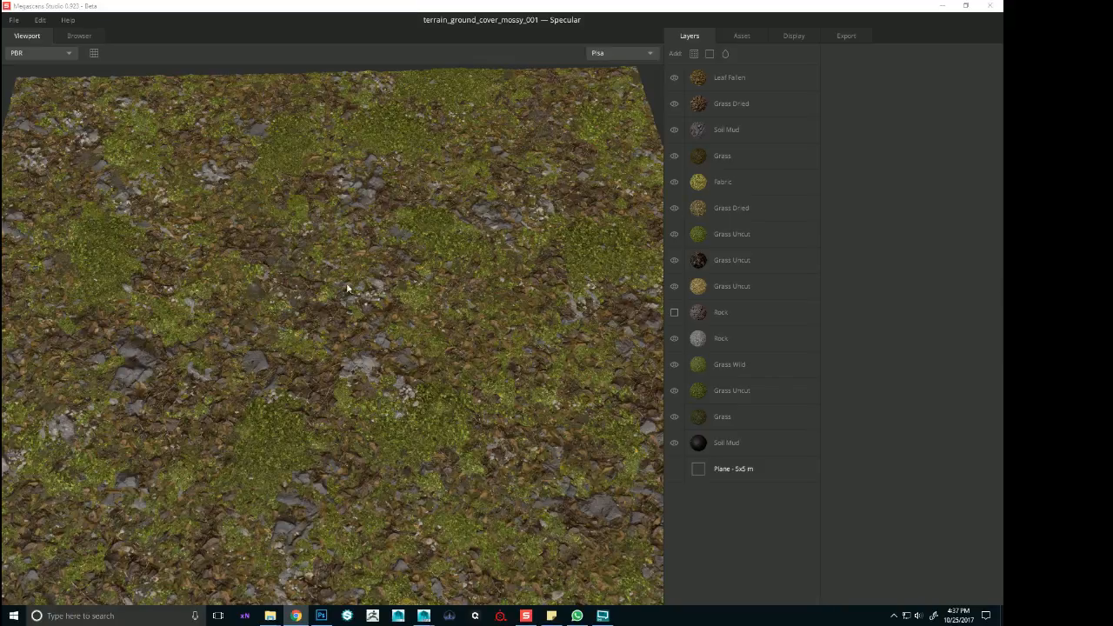
left_click_drag(383, 318, 502, 364)
scroll(507, 428, "down", 5)
scroll(505, 412, "up", 3)
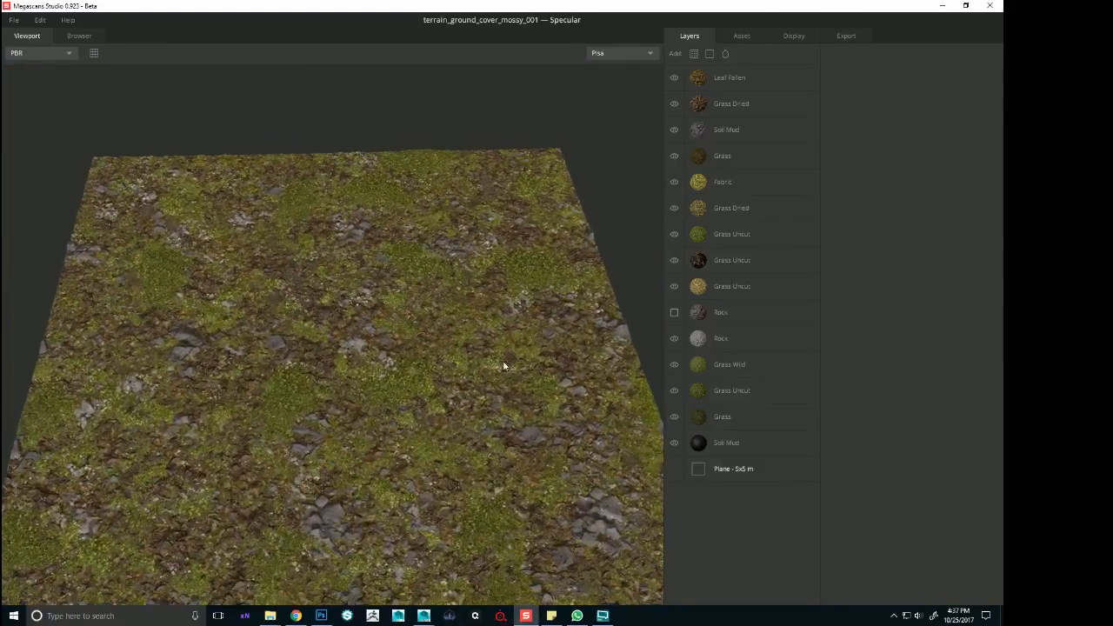
left_click(14, 20)
left_click(29, 87)
Examine the finished mossy ground cover across the whole plane from different distances and angles
scroll(410, 324, "up", 3)
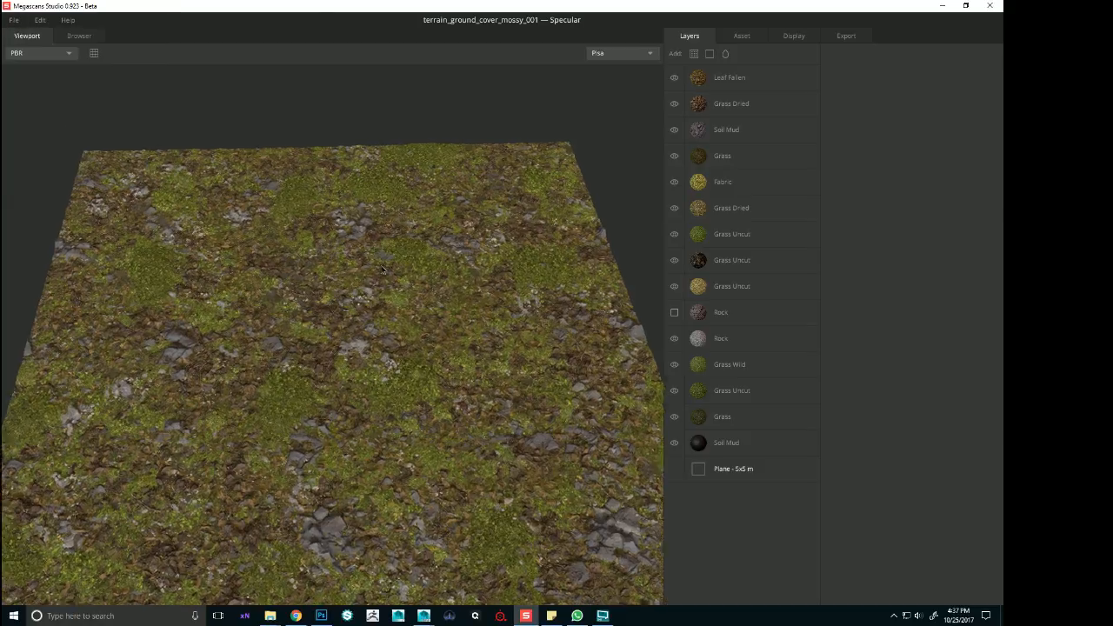
left_click_drag(409, 325, 490, 331)
scroll(425, 355, "down", 4)
scroll(369, 305, "up", 3)
scroll(435, 310, "up", 1)
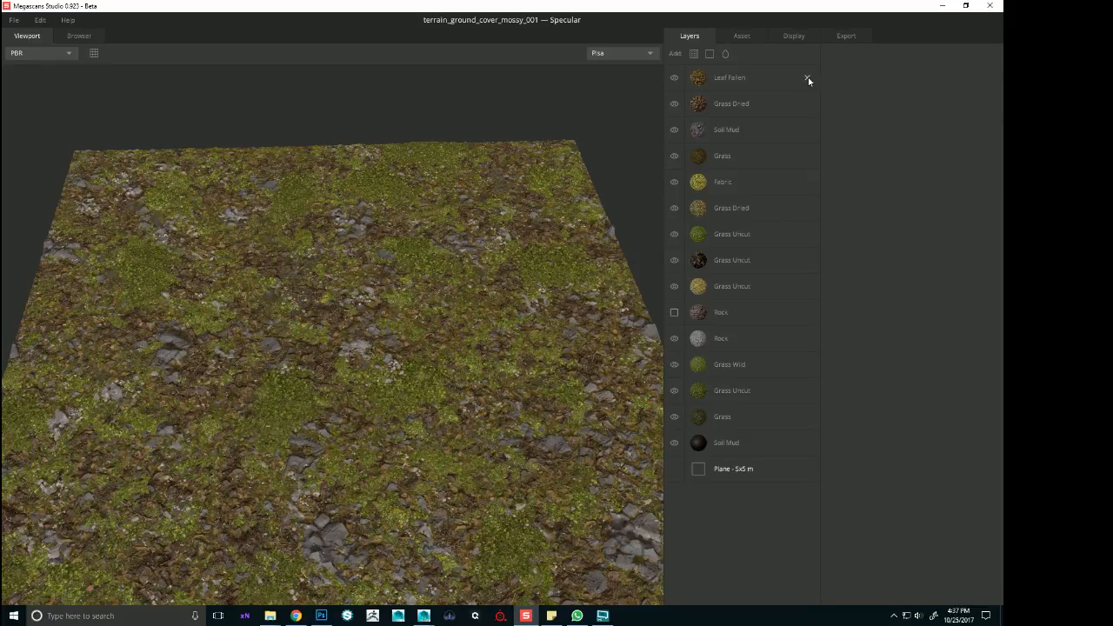
scroll(404, 277, "down", 3)
left_click_drag(404, 280, 423, 322)
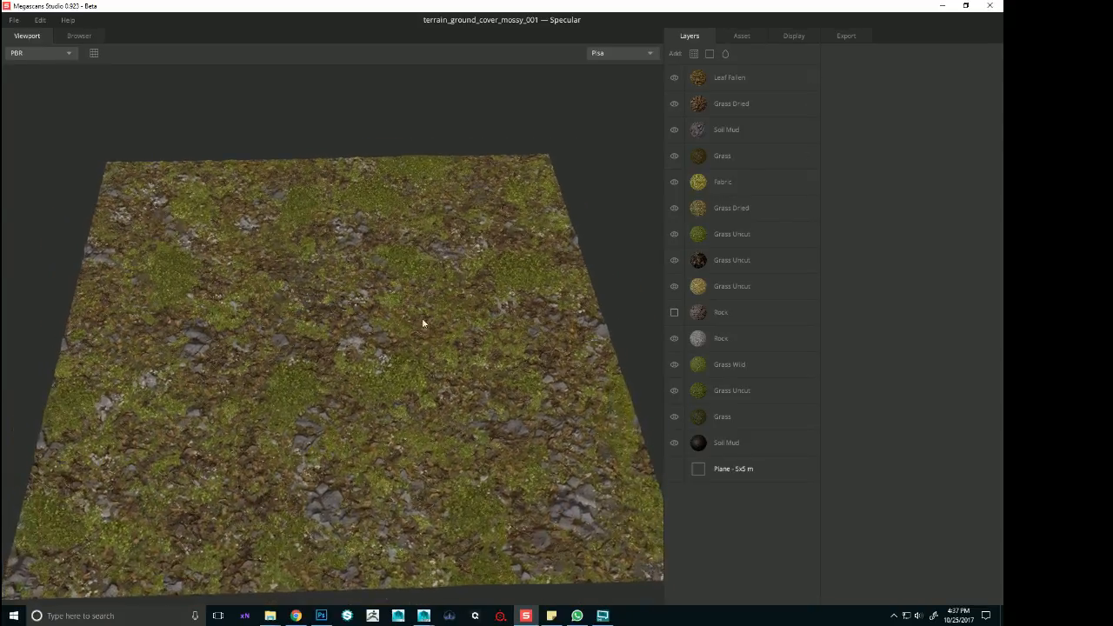
scroll(437, 325, "up", 1)
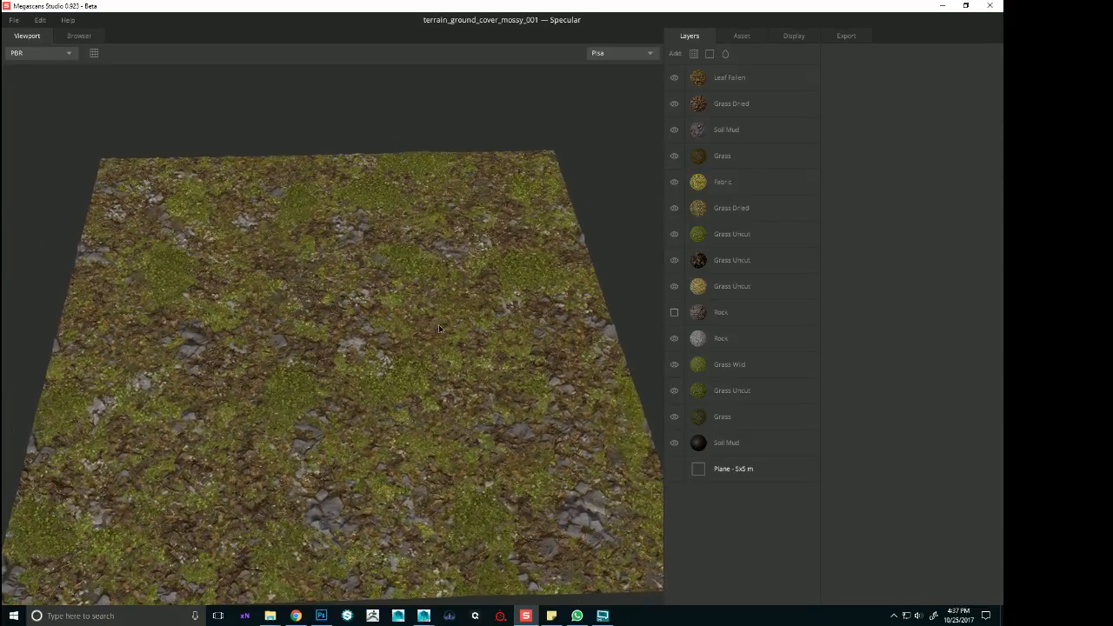
Delete all surface layers from Leaf Fallen down to Soil Mud, keeping only the 5x5 m plane
left_click(809, 79)
left_click(809, 82)
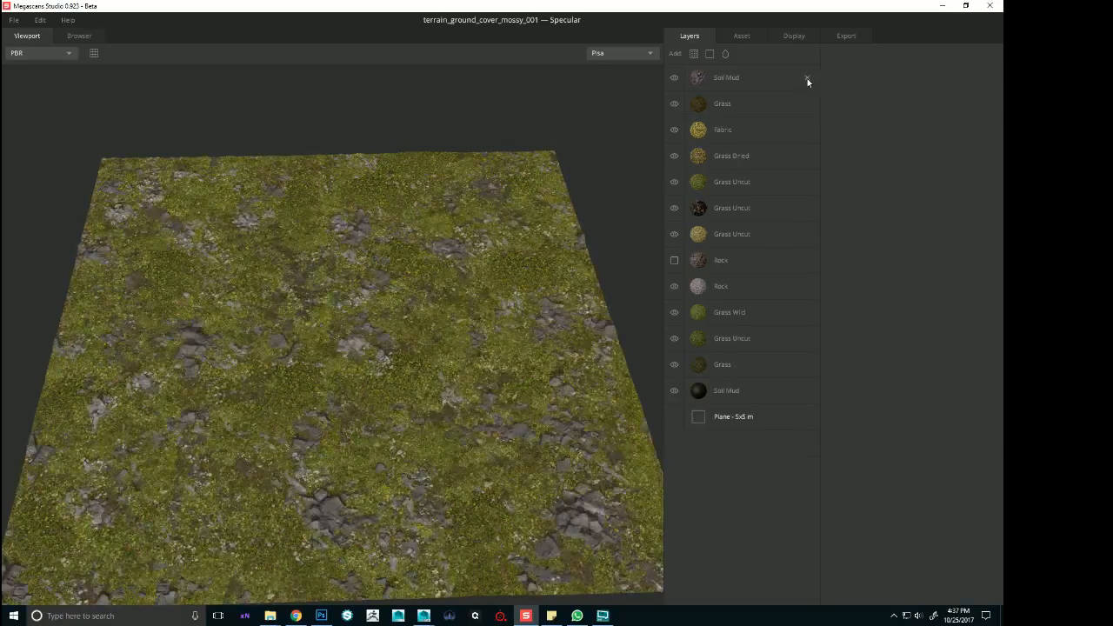
left_click(807, 78)
left_click(808, 80)
left_click(808, 80)
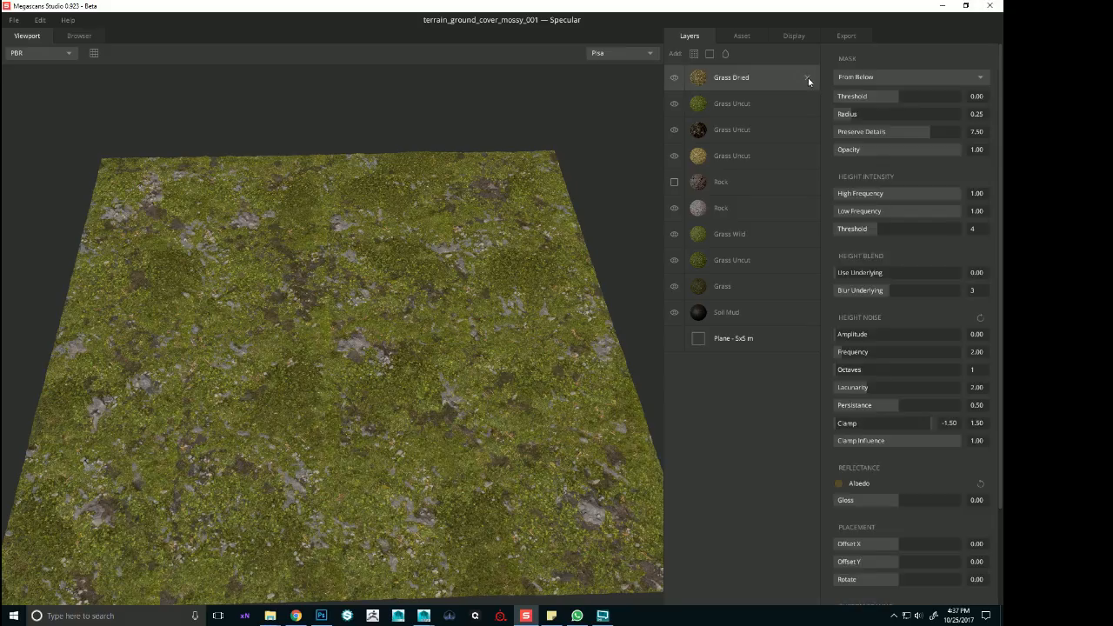
left_click(808, 78)
left_click(808, 78)
left_click(808, 78)
left_click(808, 78)
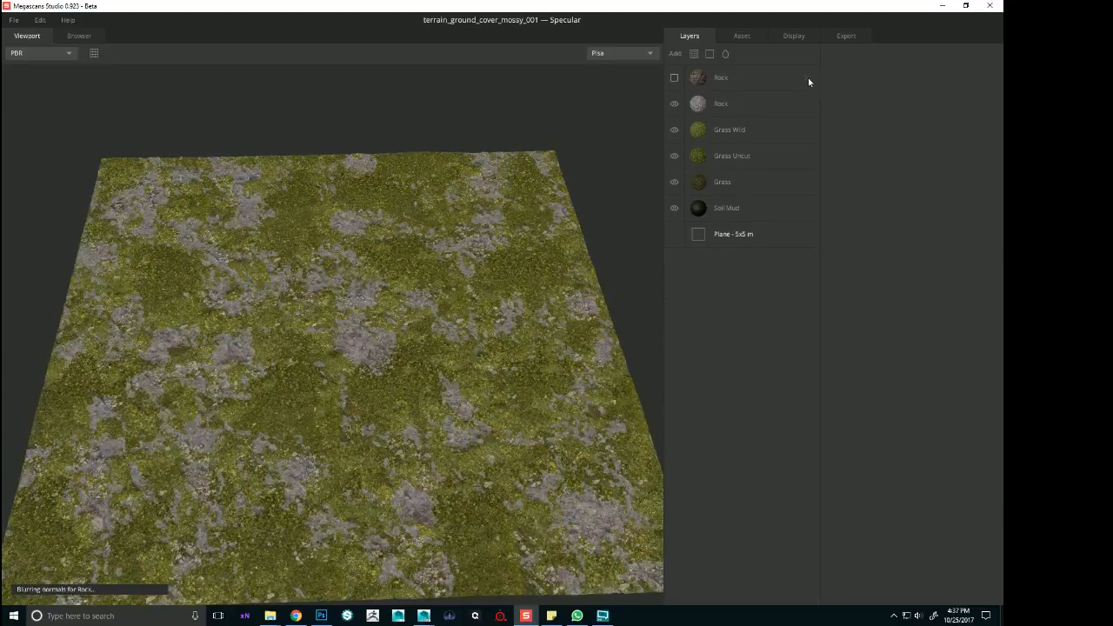
left_click(808, 78)
left_click(808, 79)
left_click(808, 79)
left_click(808, 79)
left_click(808, 79)
left_click(808, 78)
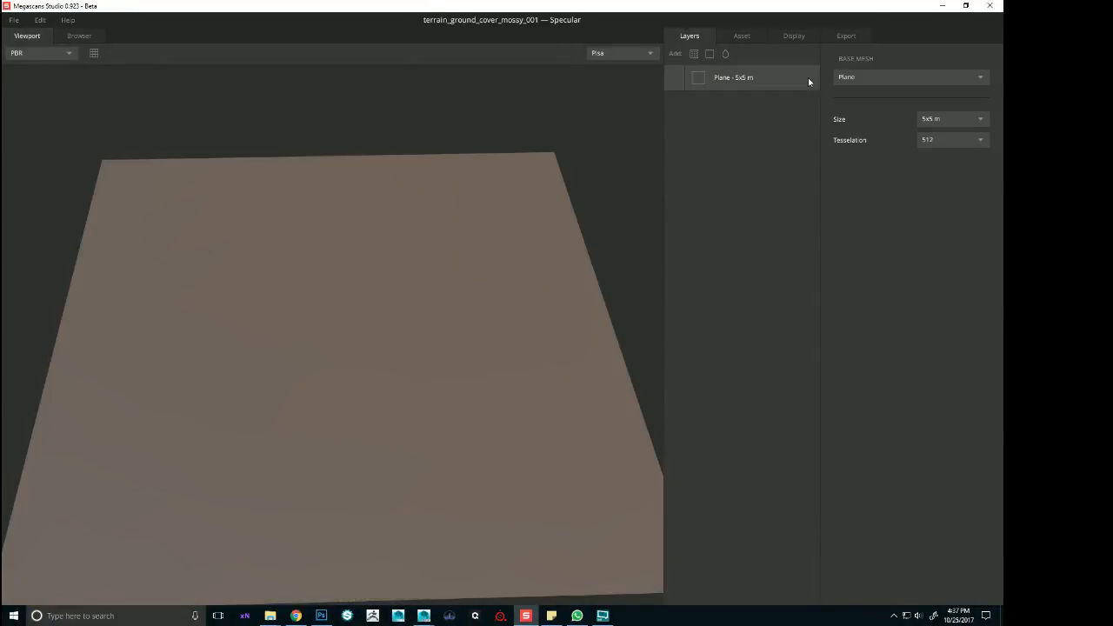
Browse the surface library and add the dark olive-green Soil Dirt surface with small stones and twigs to the plane
left_click(79, 36)
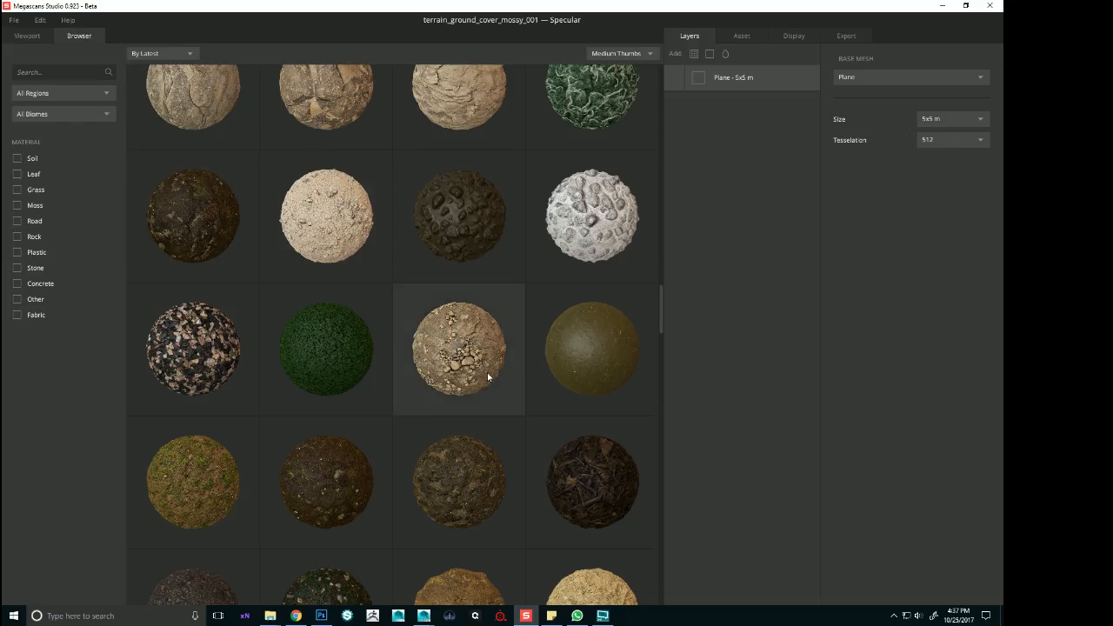
scroll(487, 378, "down", 1)
scroll(493, 368, "down", 5)
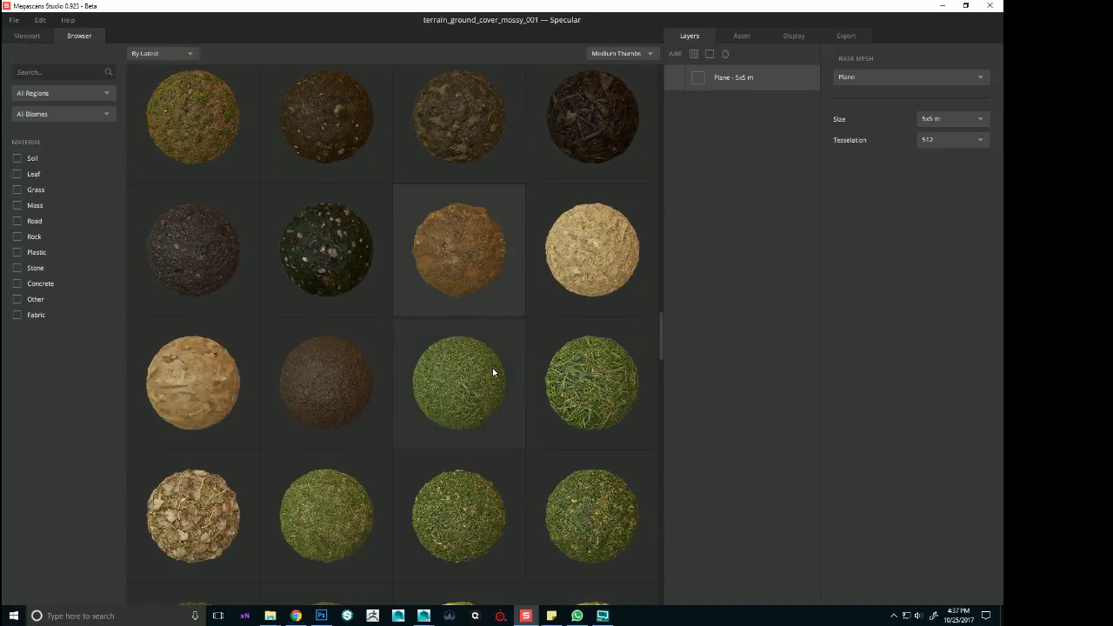
scroll(492, 372, "down", 3)
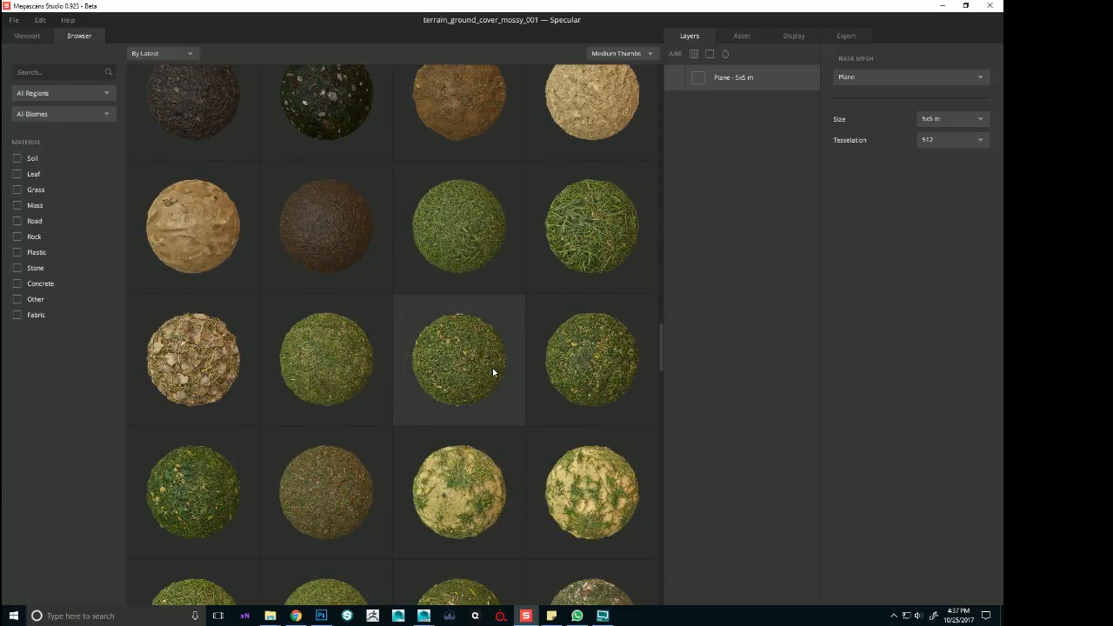
scroll(493, 373, "up", 6)
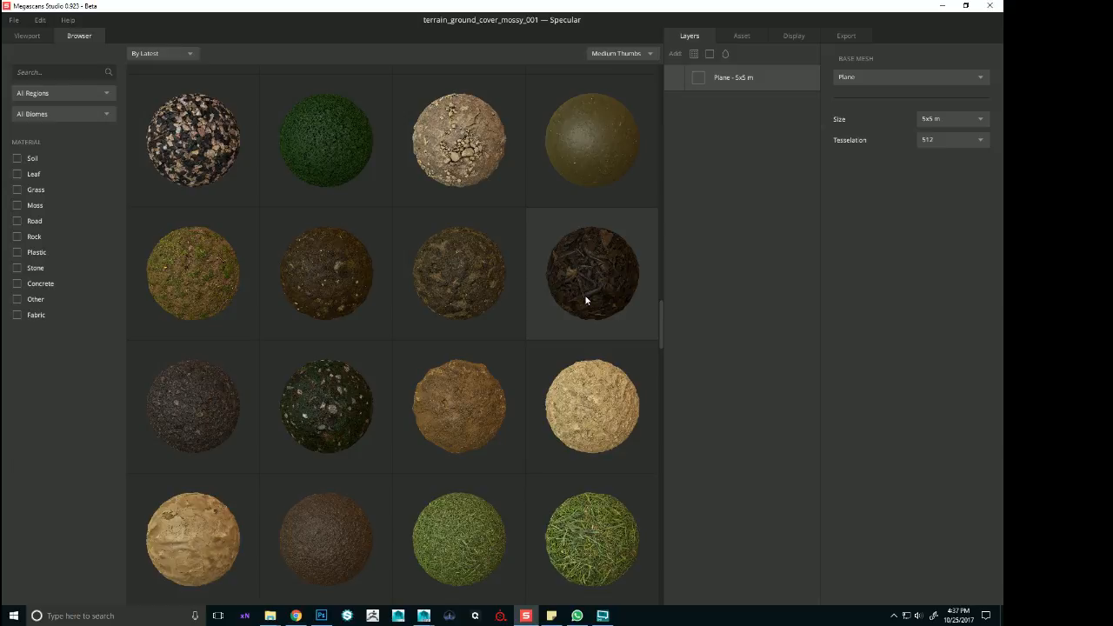
scroll(585, 300, "down", 15)
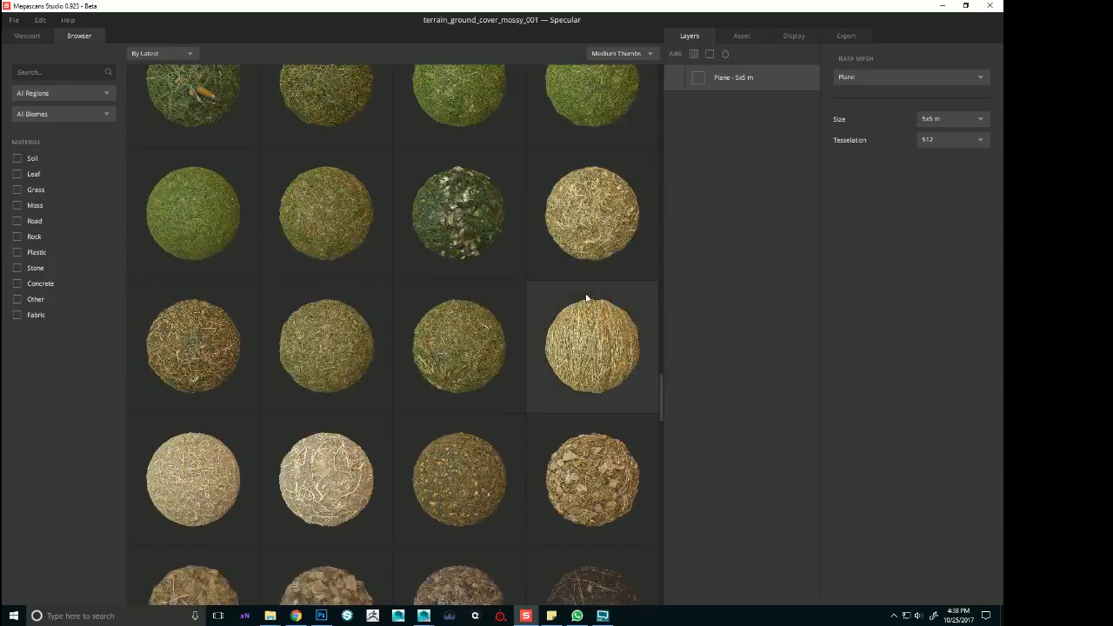
scroll(588, 290, "down", 8)
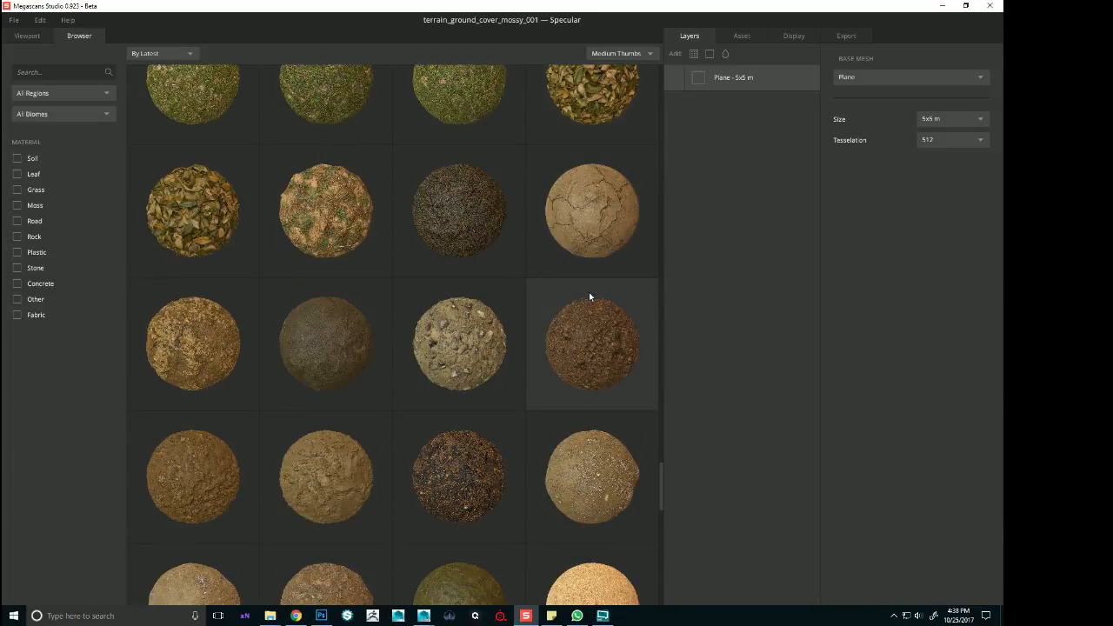
scroll(594, 314, "down", 10)
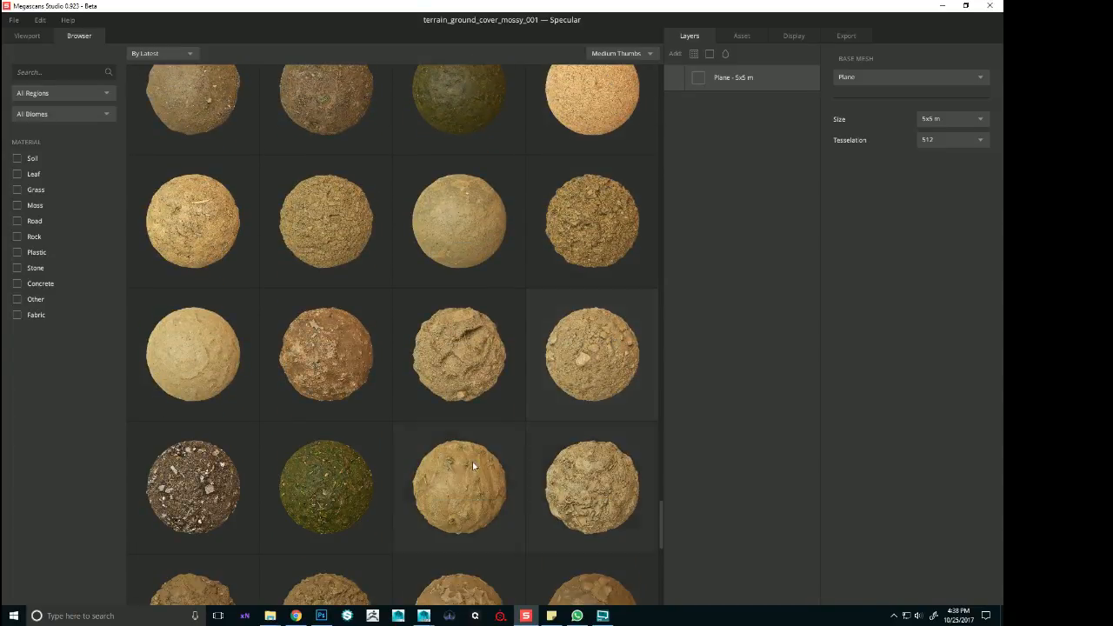
double_click(353, 484)
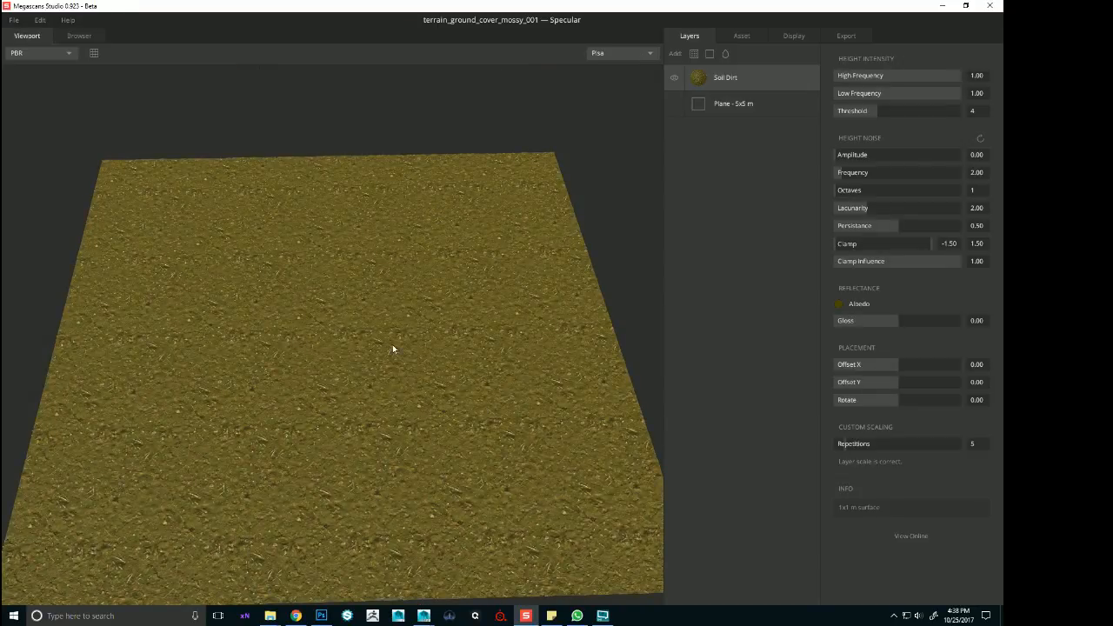
Set the Soil Dirt layer's custom scaling to 4 repetitions
right_click_drag(393, 345, 486, 493)
left_click_drag(486, 494, 463, 432)
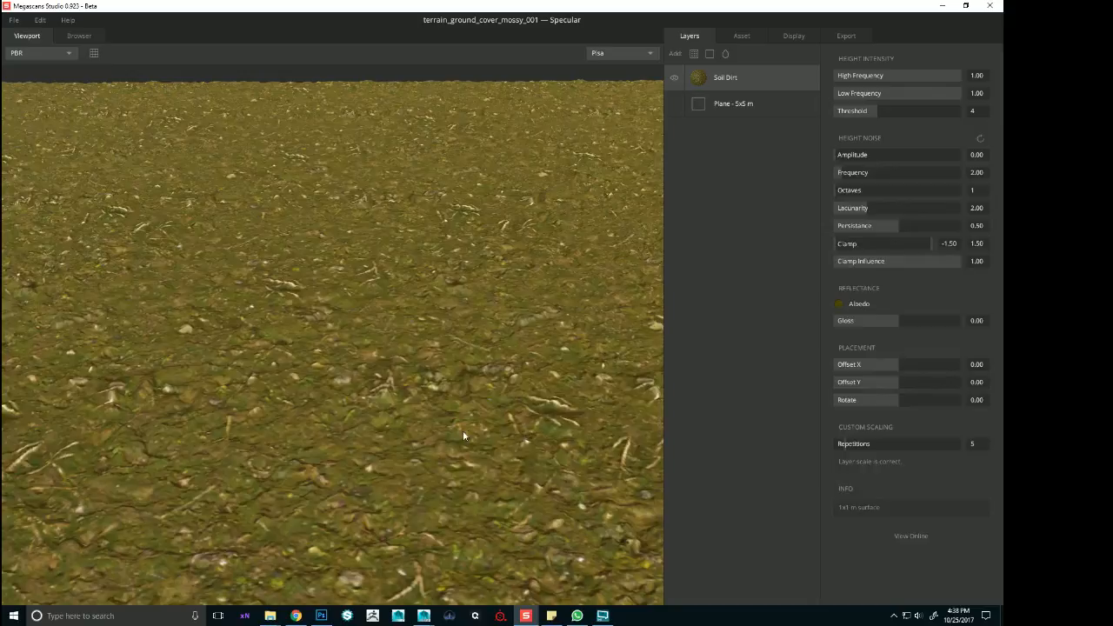
left_click(842, 446)
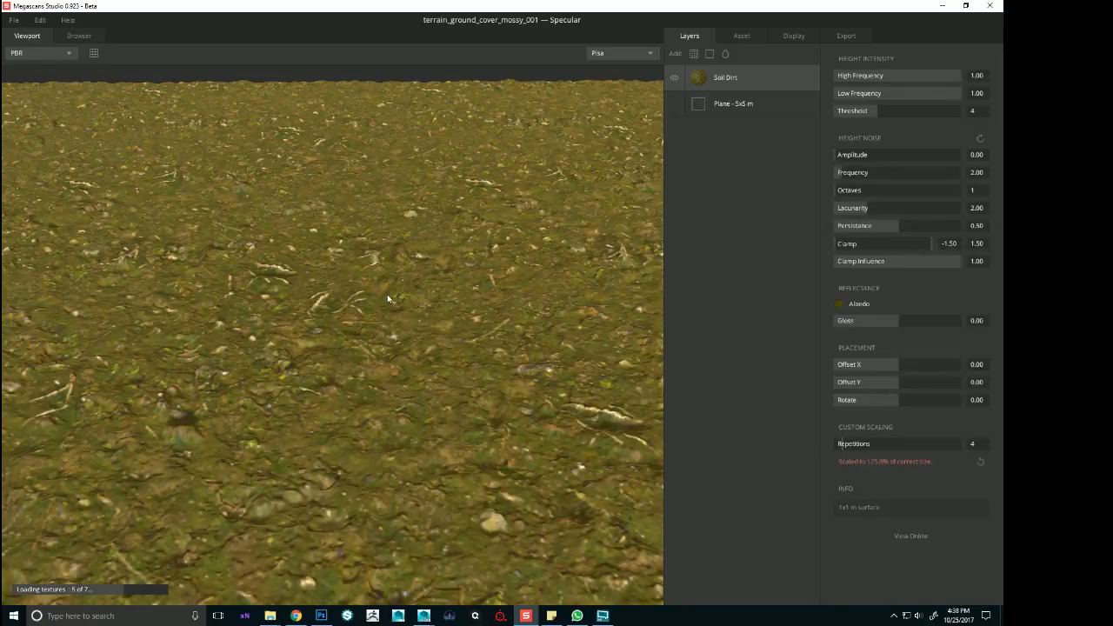
Examine the rescaled Soil Dirt surface across the plane for visible tiling from different distances and angles
right_click_drag(428, 237, 324, 280)
left_click_drag(324, 282, 380, 385)
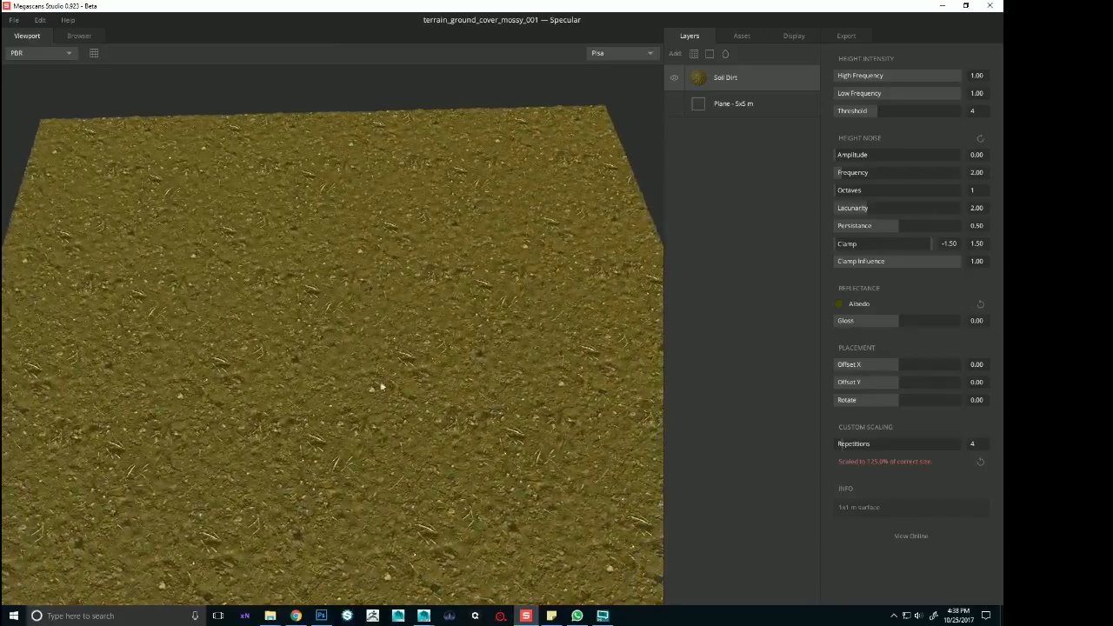
mouse_move(428, 383)
right_mouse_down()
mouse_move(380, 369)
mouse_move(433, 393)
right_mouse_up()
left_click_drag(433, 393, 405, 377)
right_click_drag(405, 376, 519, 400)
middle_click_drag(511, 398, 434, 401)
right_click_drag(434, 401, 478, 417)
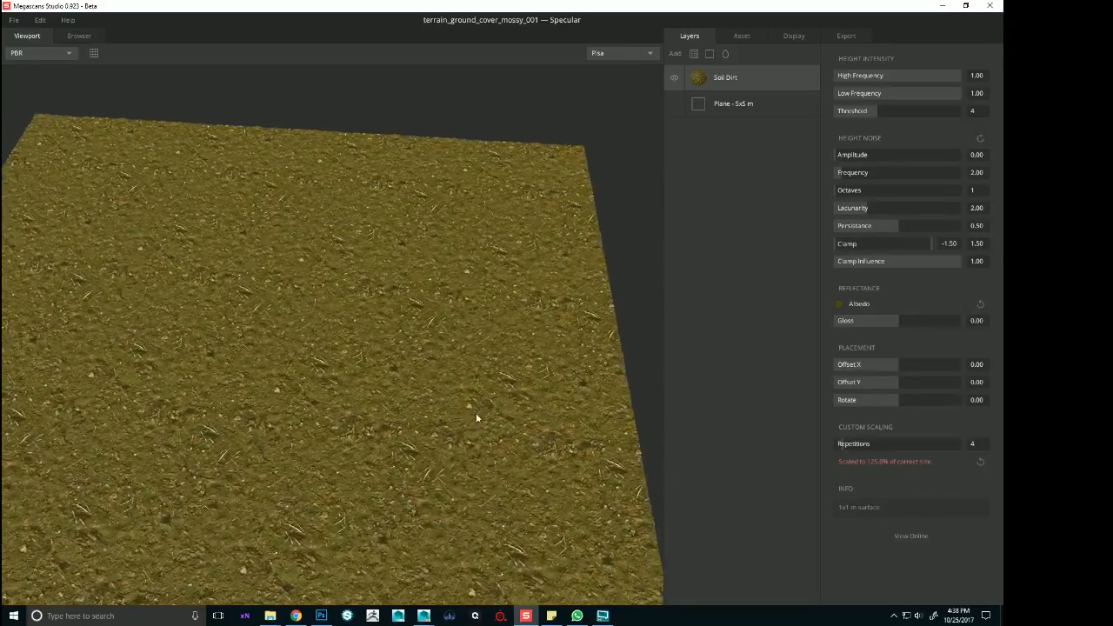
left_click_drag(511, 409, 432, 400)
middle_click_drag(432, 400, 557, 426)
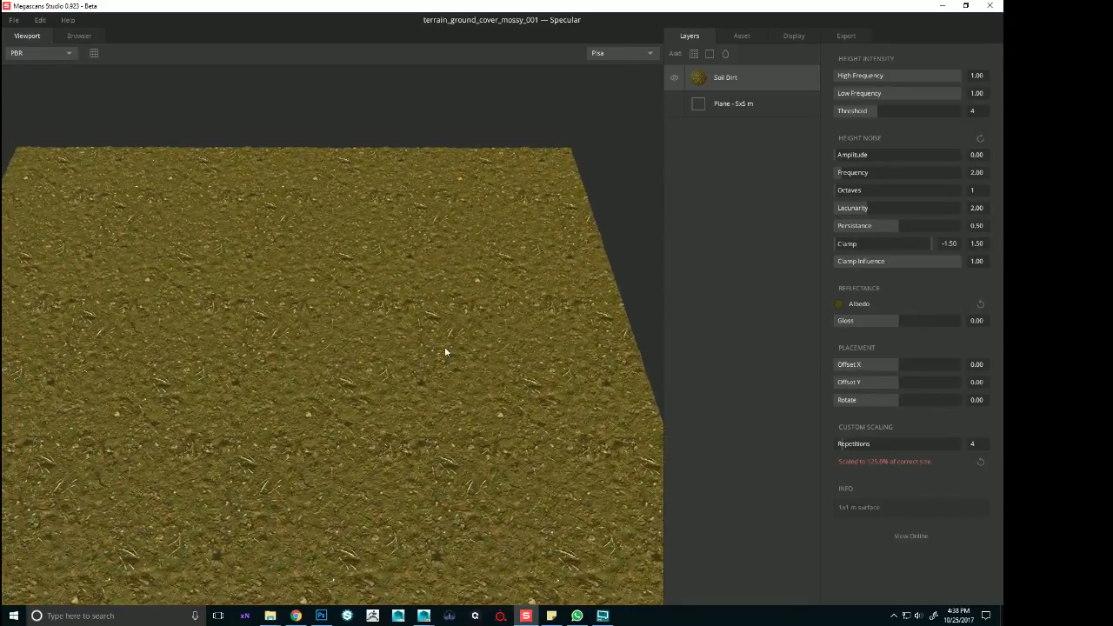
right_click_drag(447, 353, 442, 408)
left_click_drag(428, 398, 583, 375)
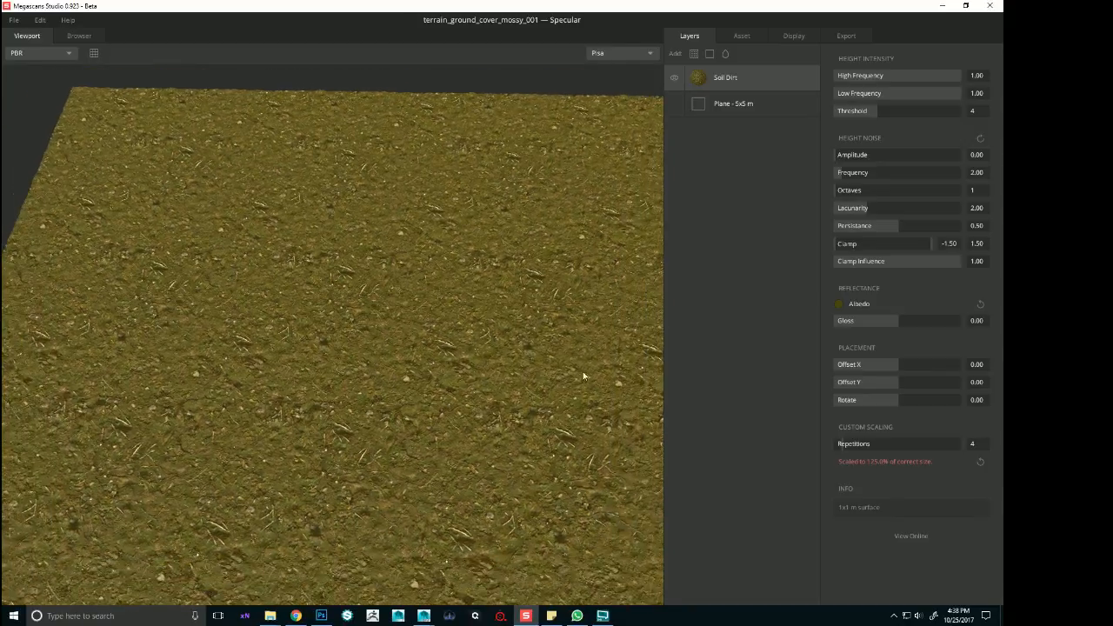
Change the Soil Dirt layer's albedo to a muted green, RGB 36, 74, 43
left_click(839, 304)
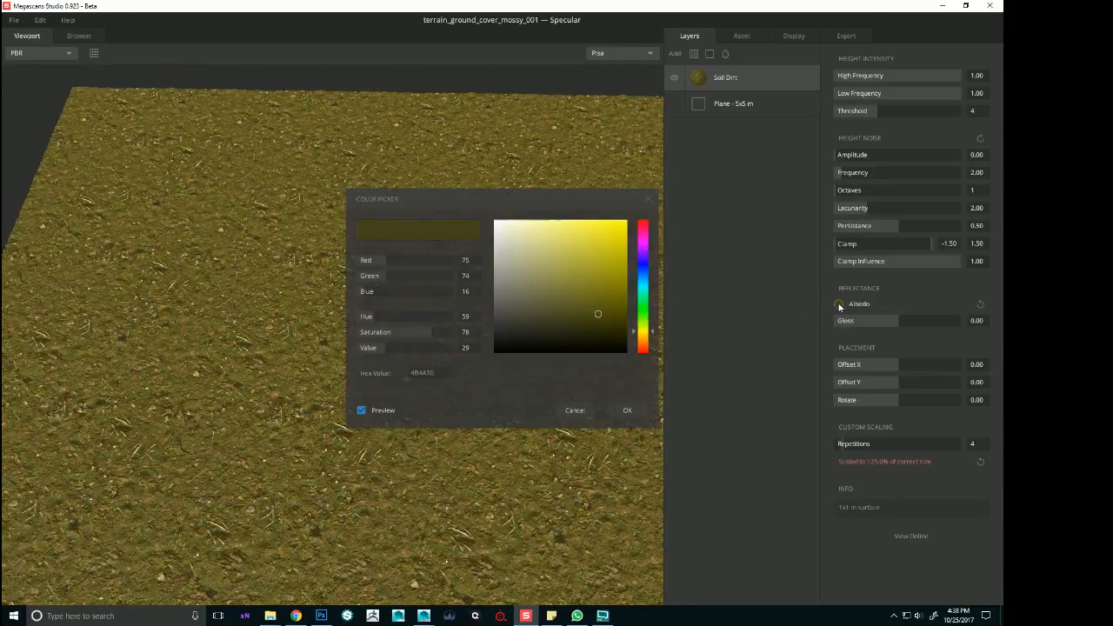
left_click(647, 311)
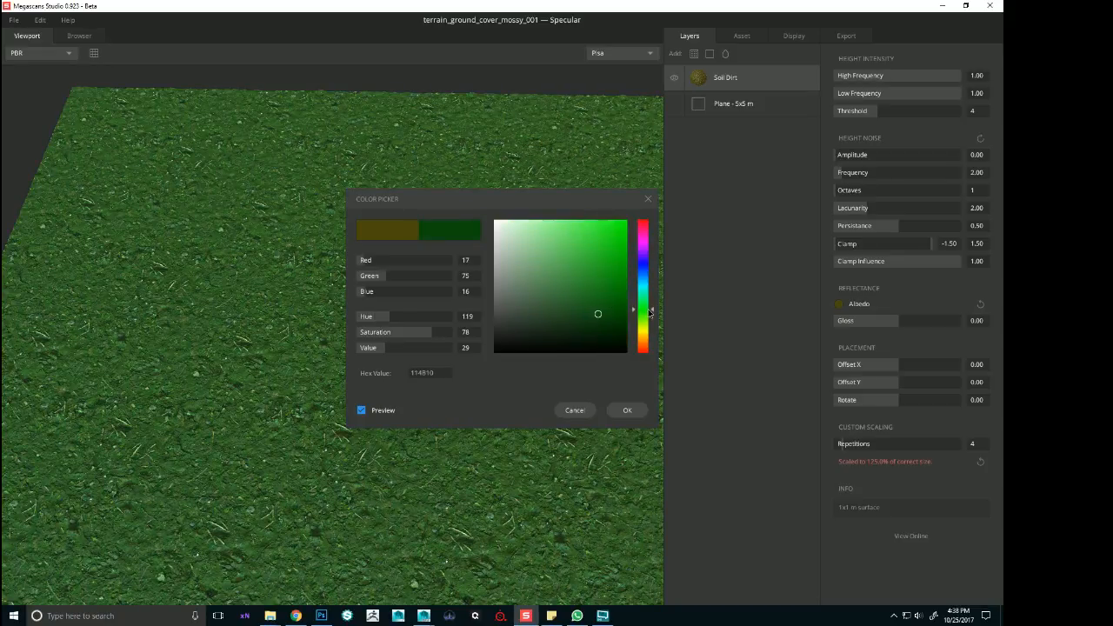
left_click_drag(650, 311, 650, 307)
left_click(569, 318)
left_click_drag(569, 318, 562, 318)
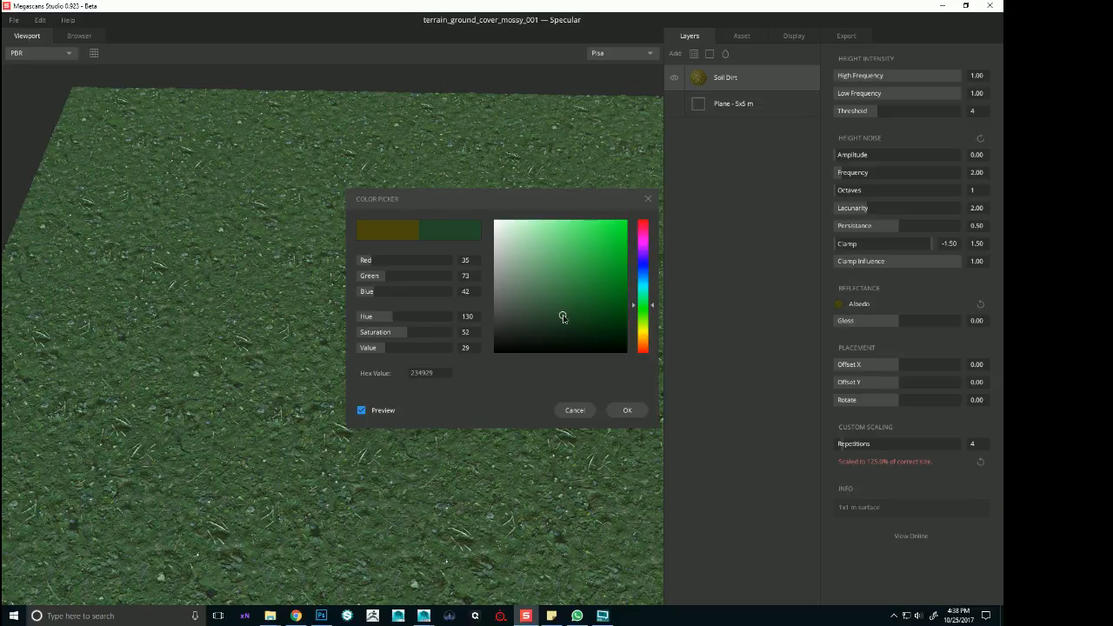
left_click_drag(563, 317, 561, 314)
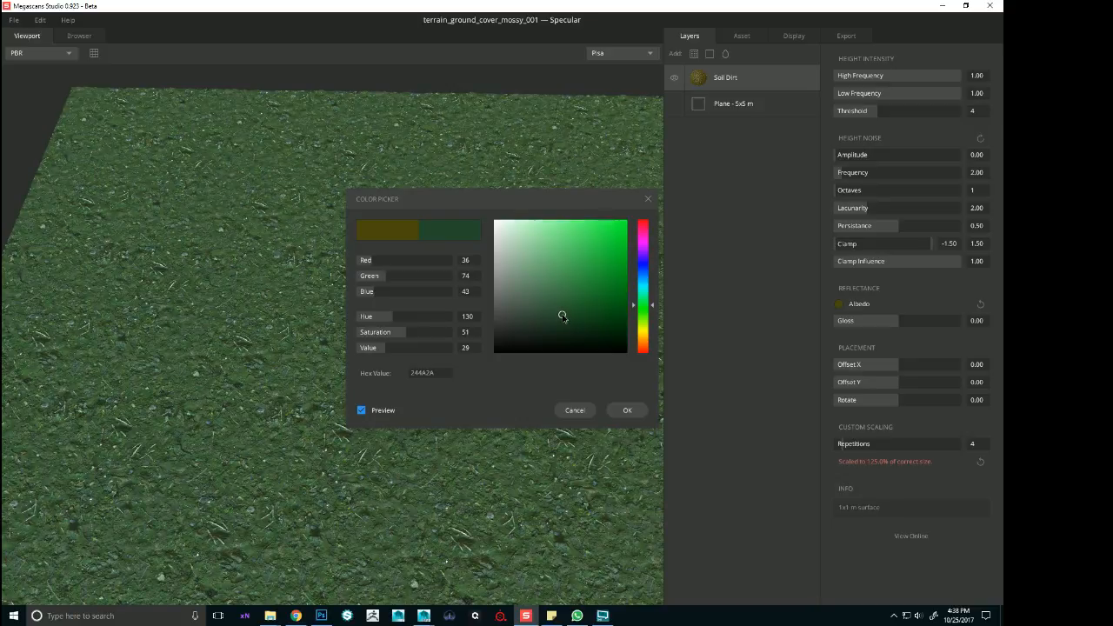
left_click(624, 411)
Darken the Soil Dirt layer's green albedo to a colour value of 22
left_click(840, 304)
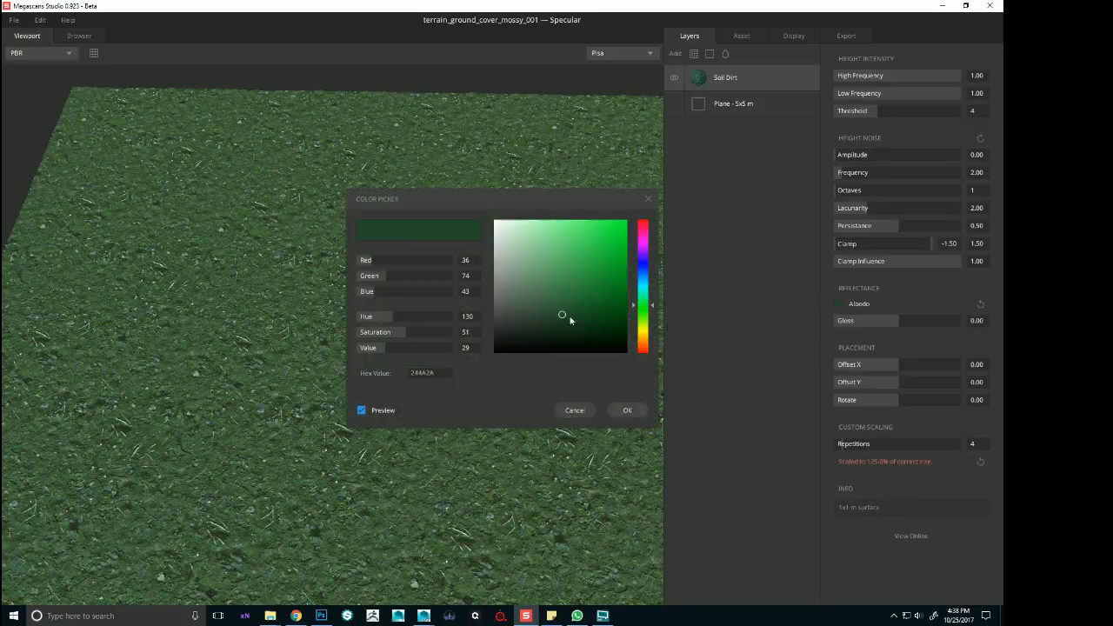
left_click(378, 349)
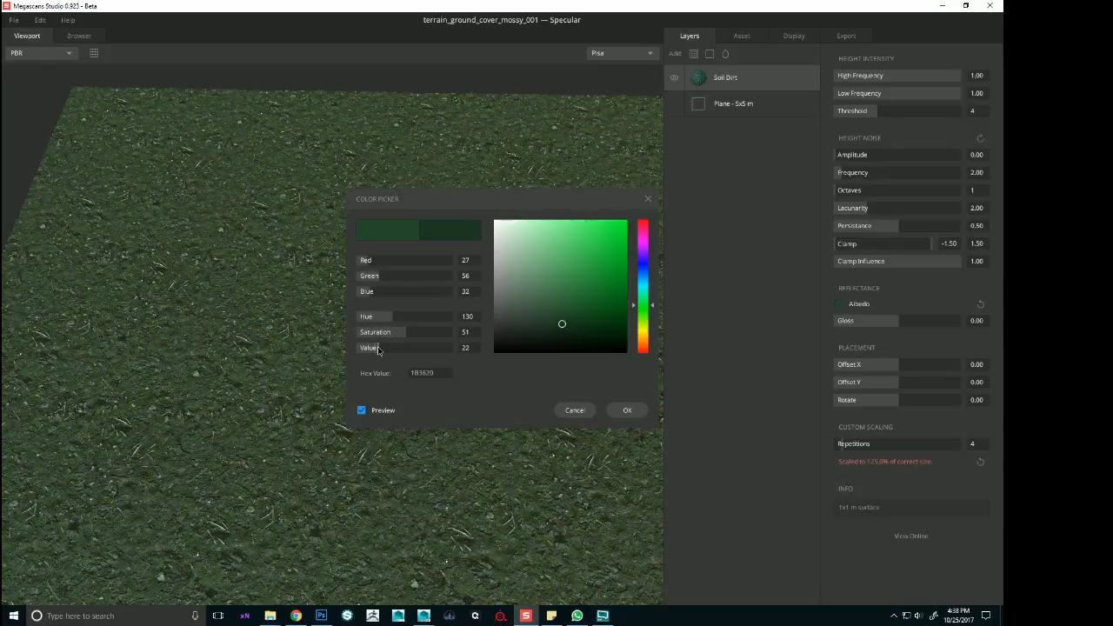
left_click(624, 409)
right_click_drag(588, 351, 634, 432)
Try a Leaf Fallen surface from the library on top of the Soil Dirt layer and delete it again
left_click(79, 36)
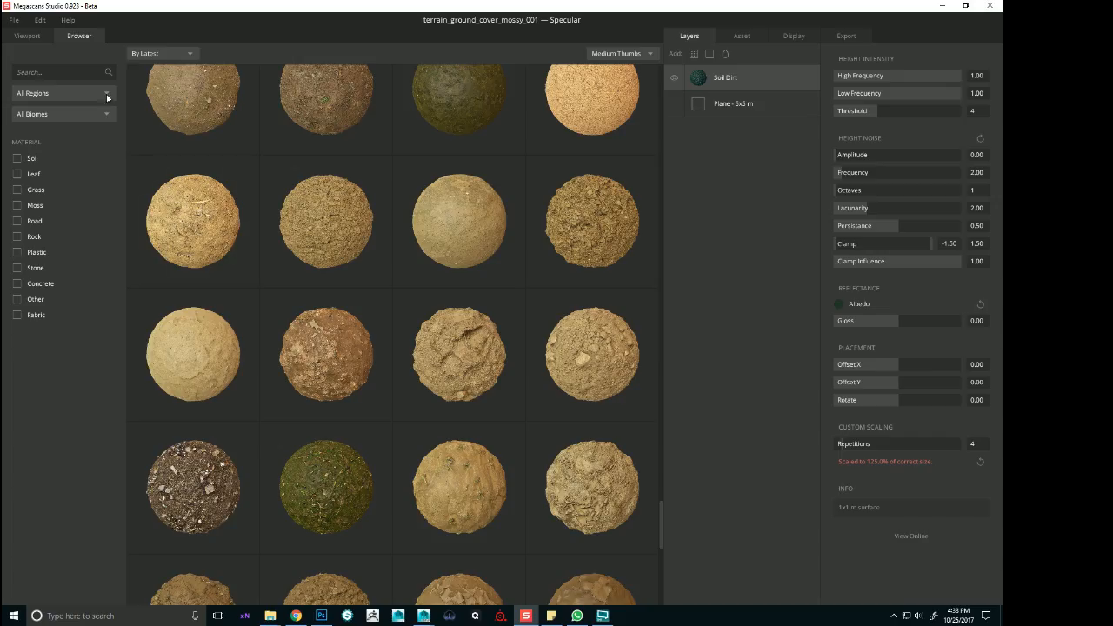
scroll(318, 304, "down", 2)
scroll(326, 293, "down", 6)
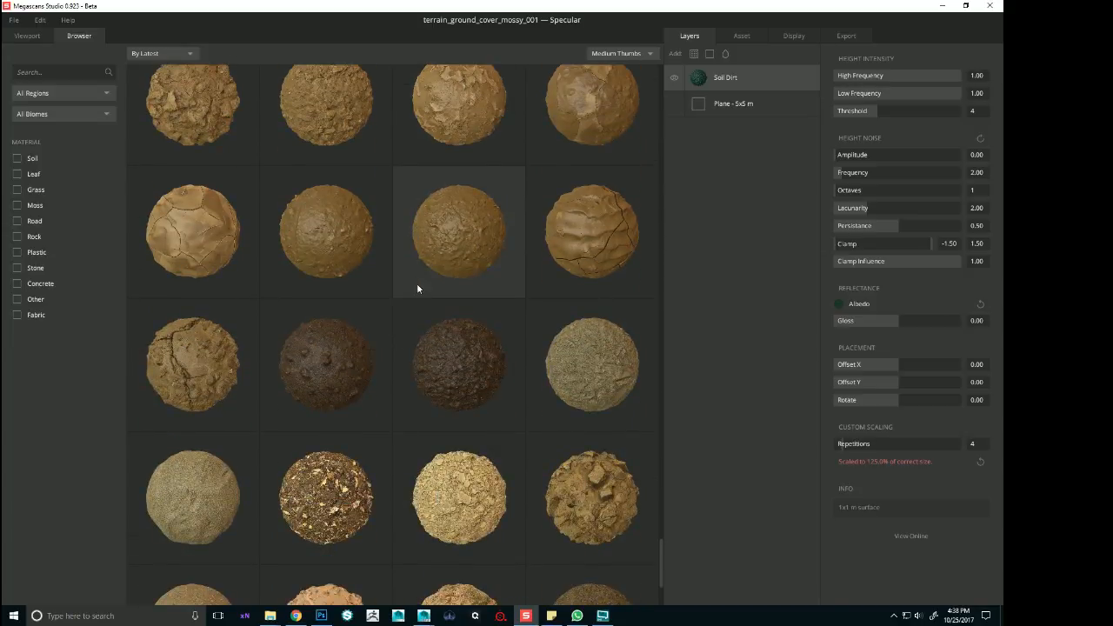
scroll(435, 285, "down", 1)
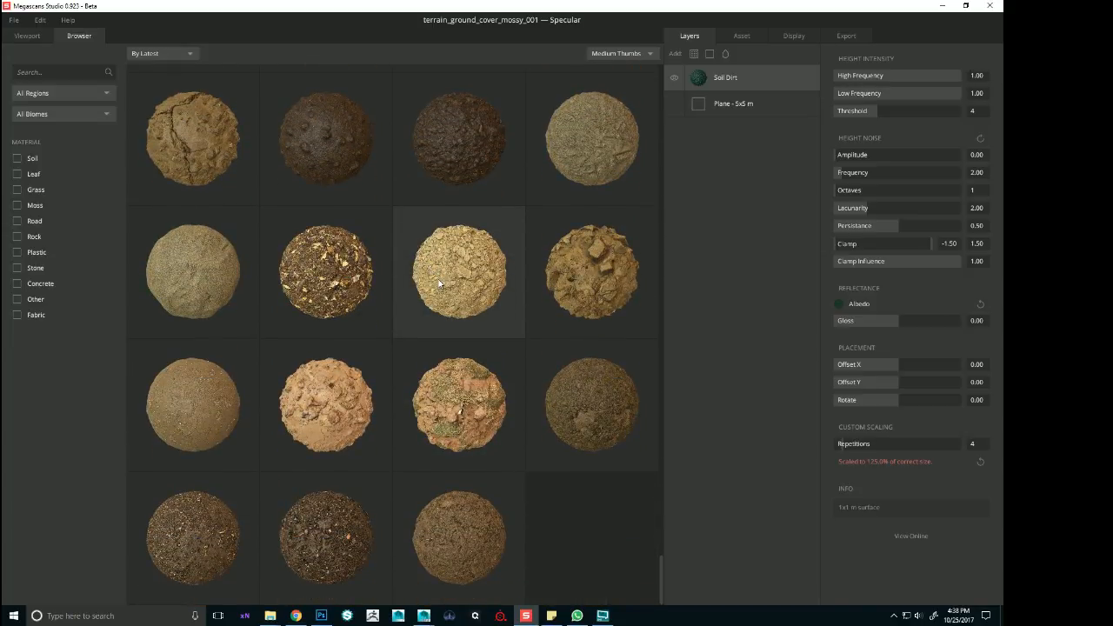
scroll(497, 378, "down", 5)
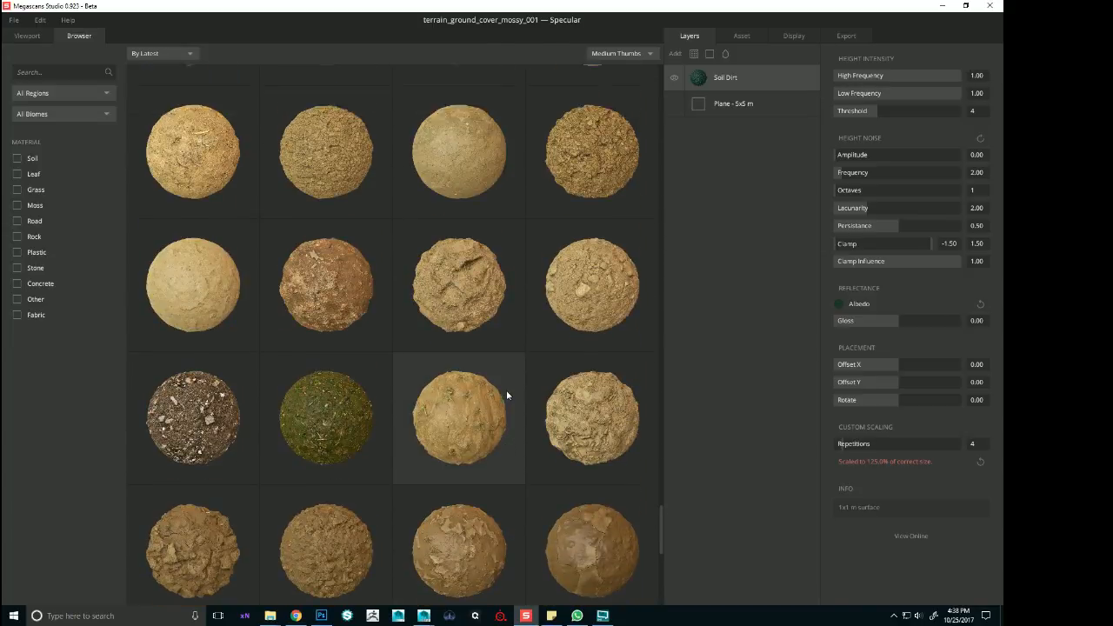
scroll(507, 395, "down", 5)
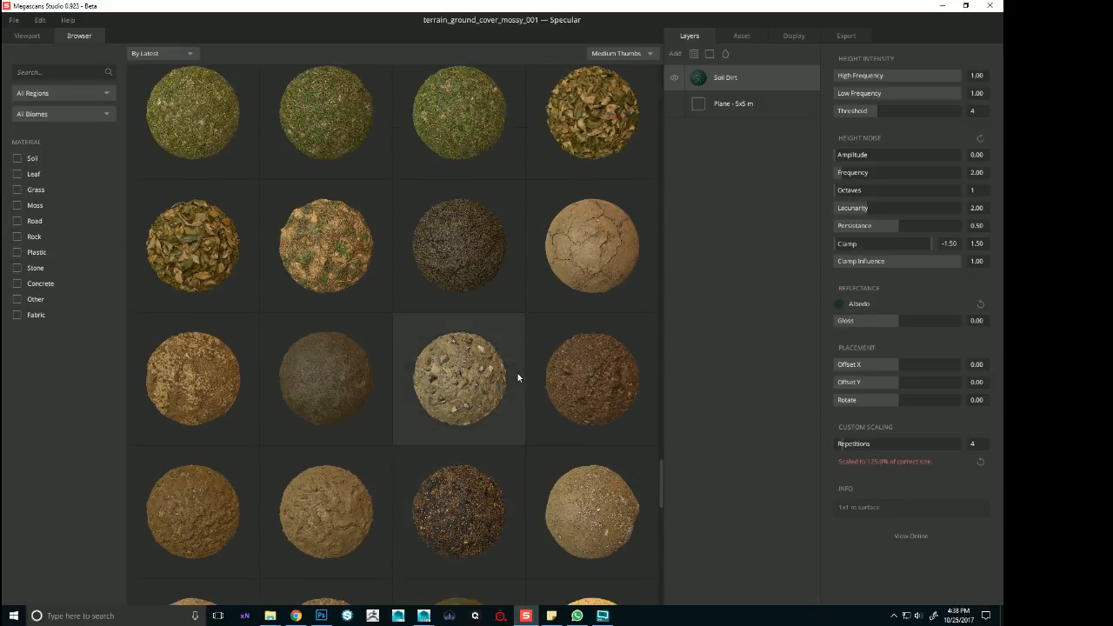
scroll(517, 377, "up", 5)
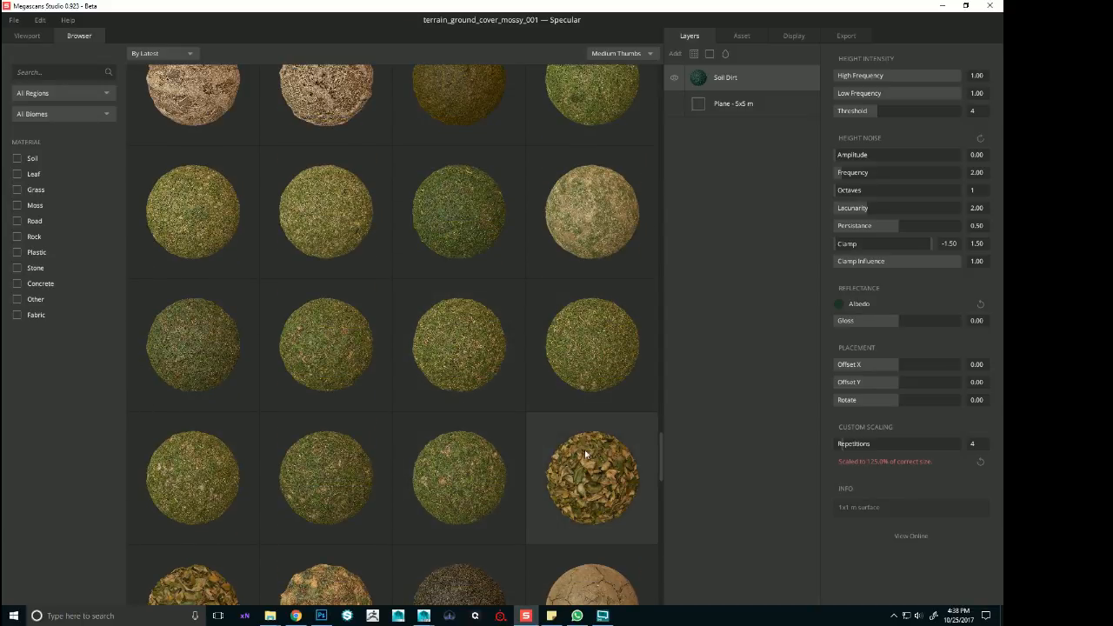
double_click(593, 461)
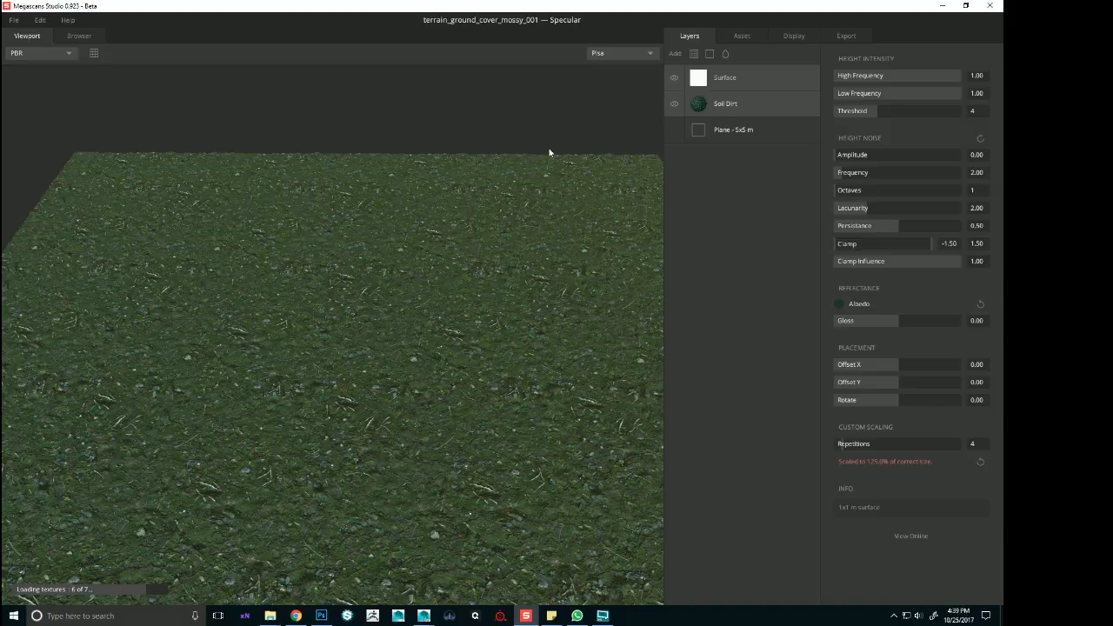
scroll(412, 310, "up", 5)
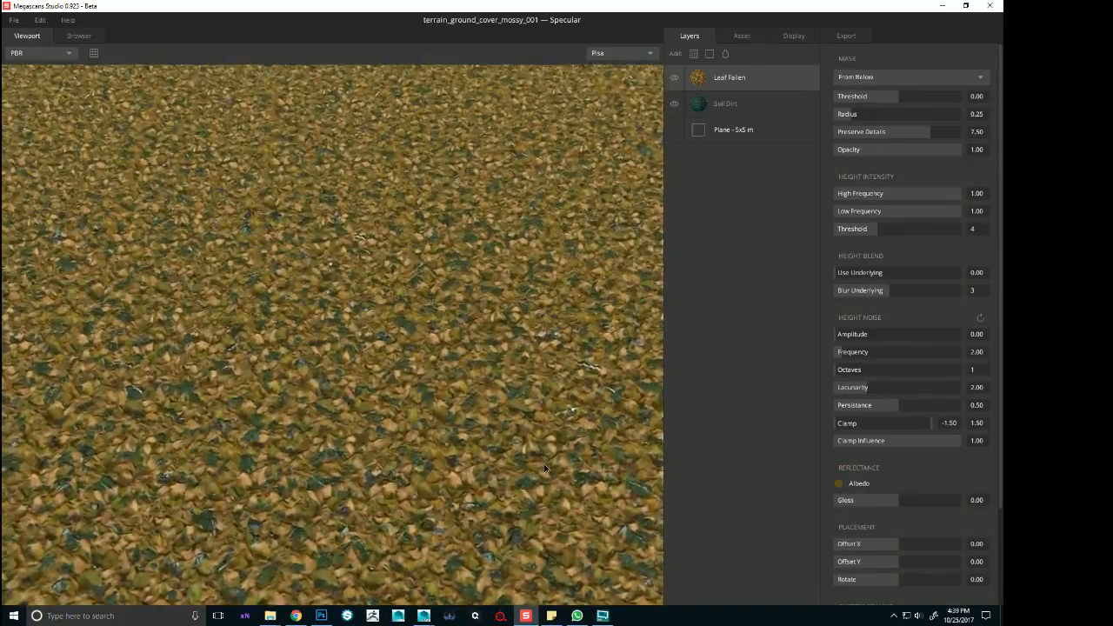
left_click_drag(545, 468, 534, 424)
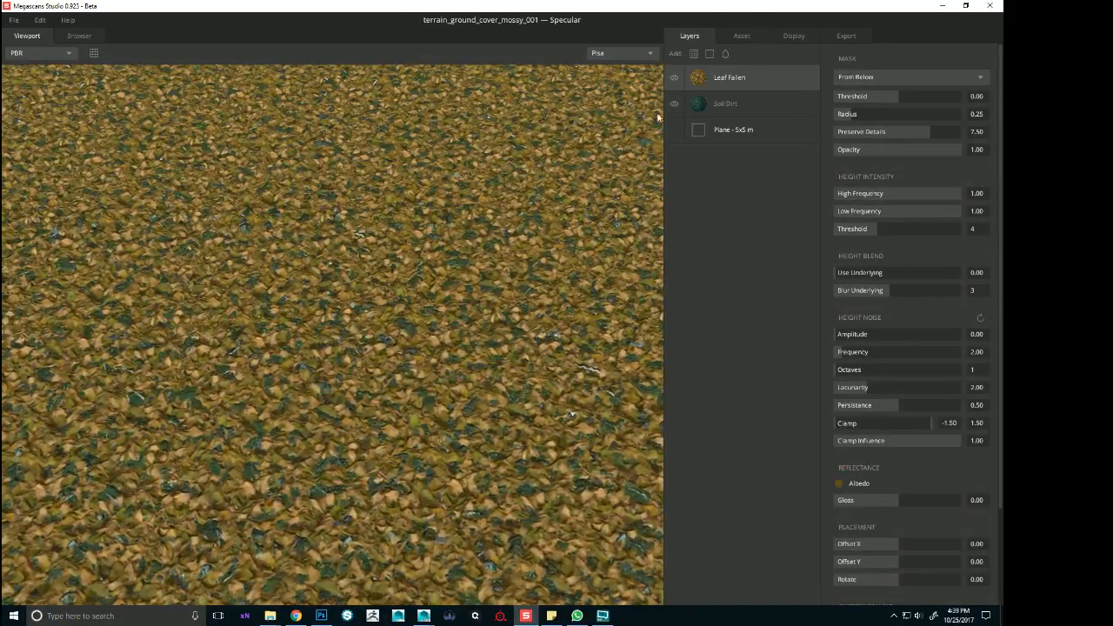
left_click(804, 80)
Add the Grass Dried surface with scattered leaves from the library on top of the Soil Dirt layer
left_click(79, 36)
scroll(429, 300, "up", 3)
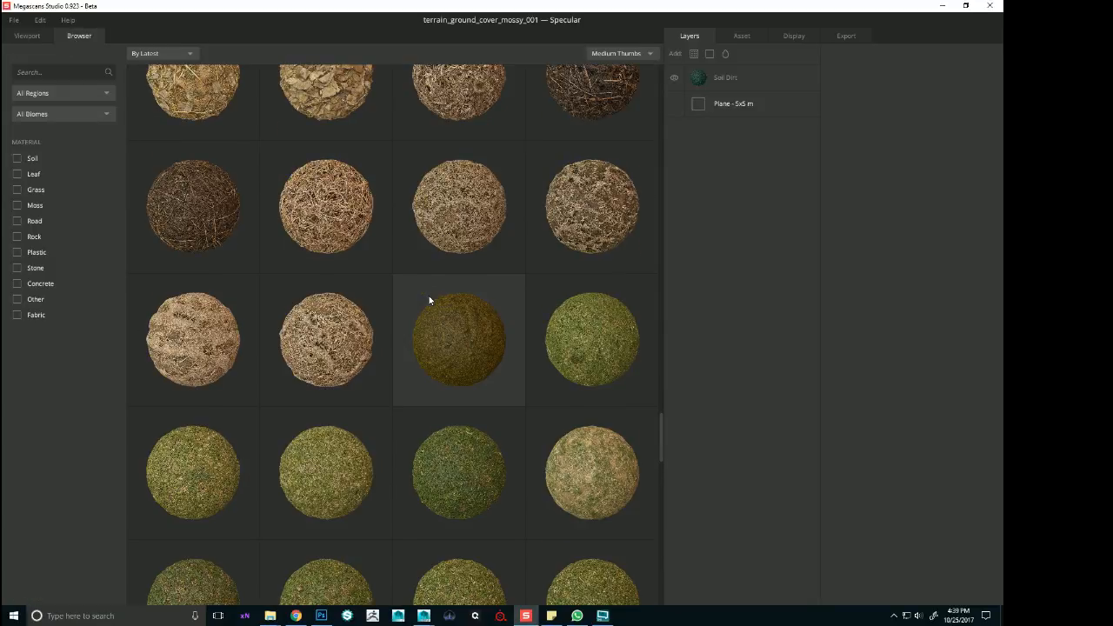
scroll(429, 295, "up", 5)
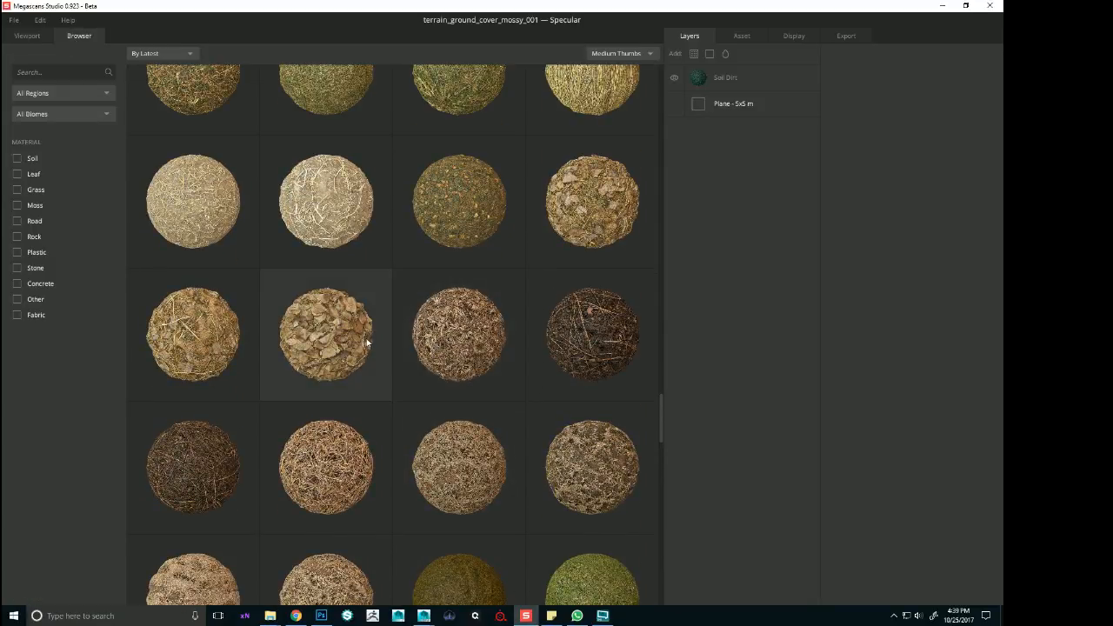
left_click(459, 202)
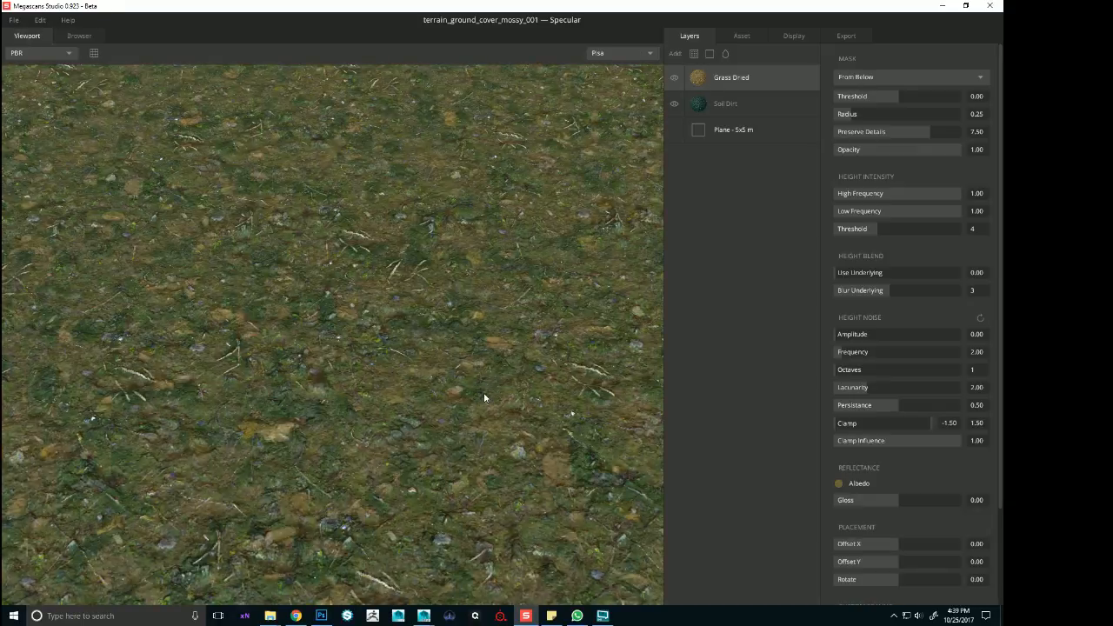
scroll(489, 393, "down", 5)
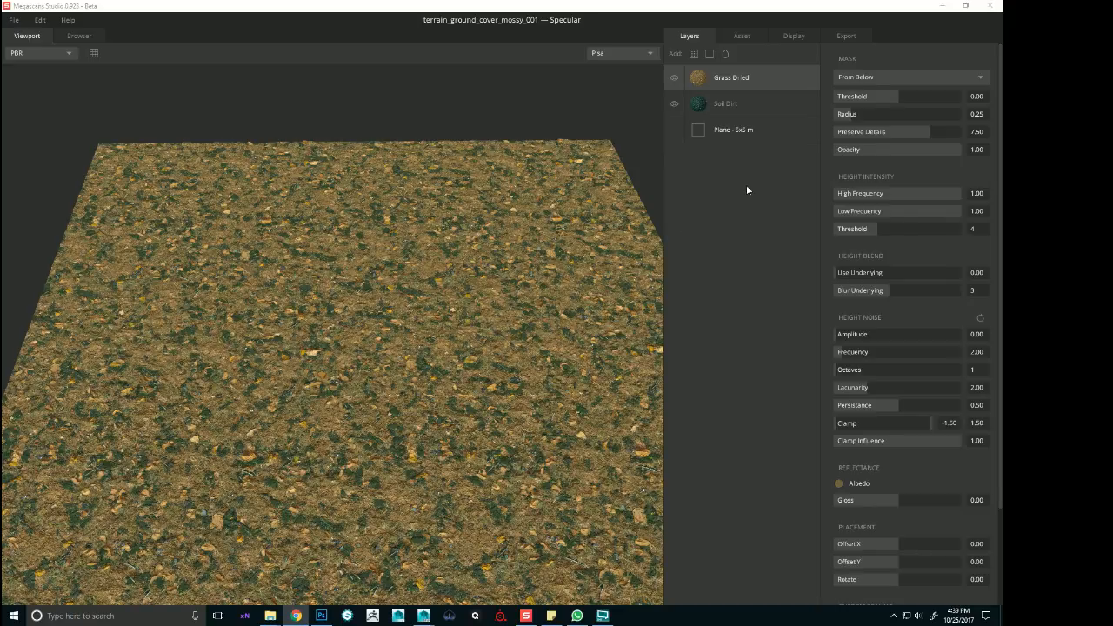
Change the Grass Dried layer's albedo to a dark muted green with hue 91, saturation 41 and value 29
left_click(839, 484)
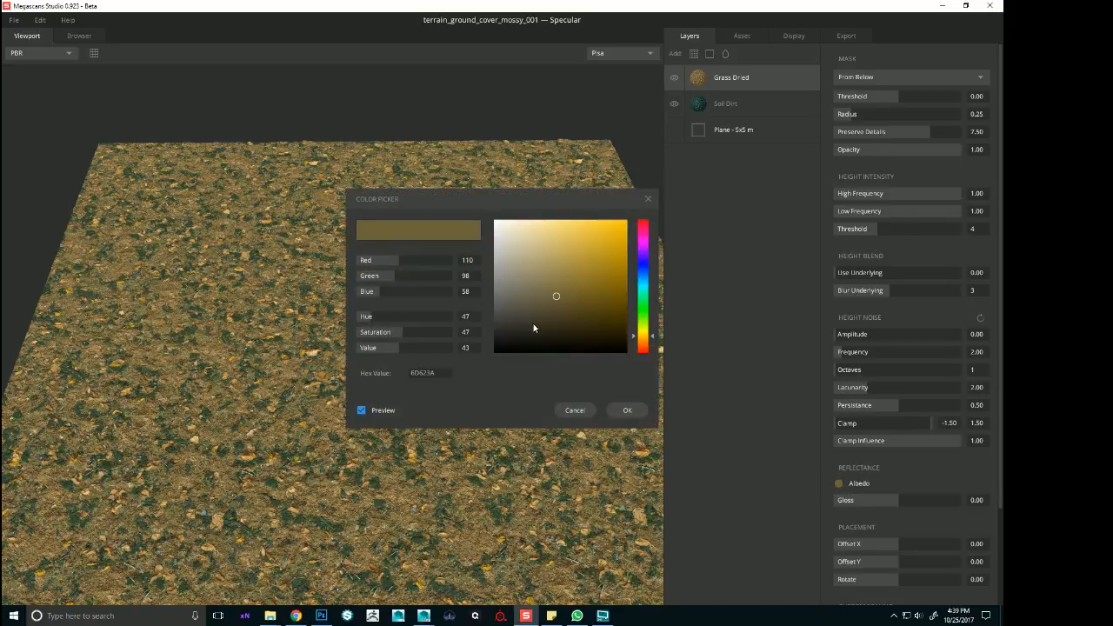
left_click(383, 337)
left_click(384, 348)
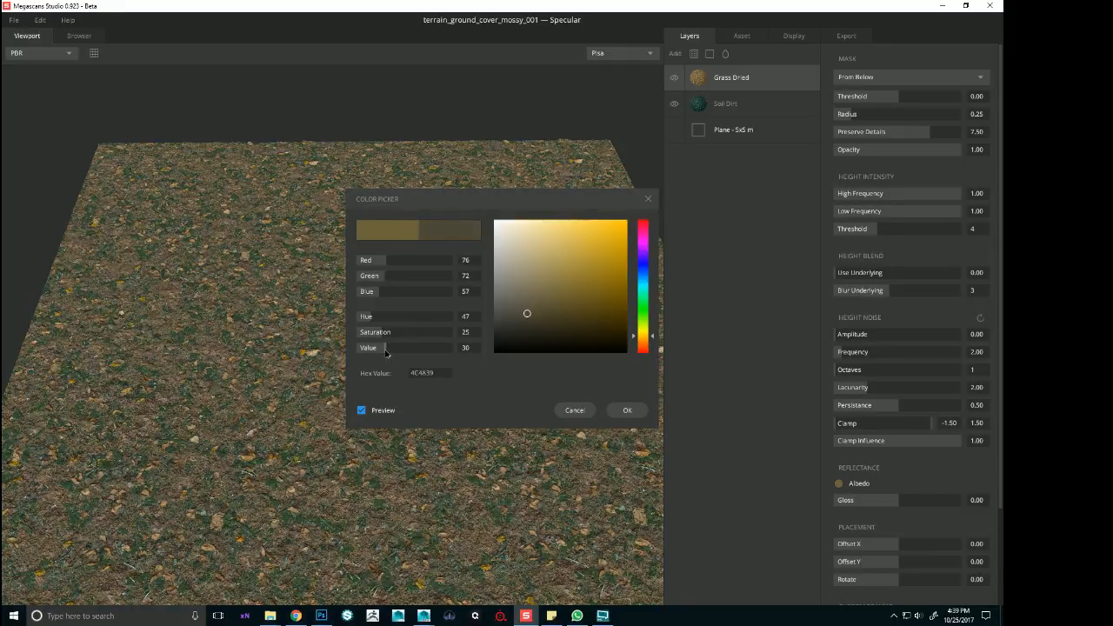
left_click_drag(643, 338, 650, 314)
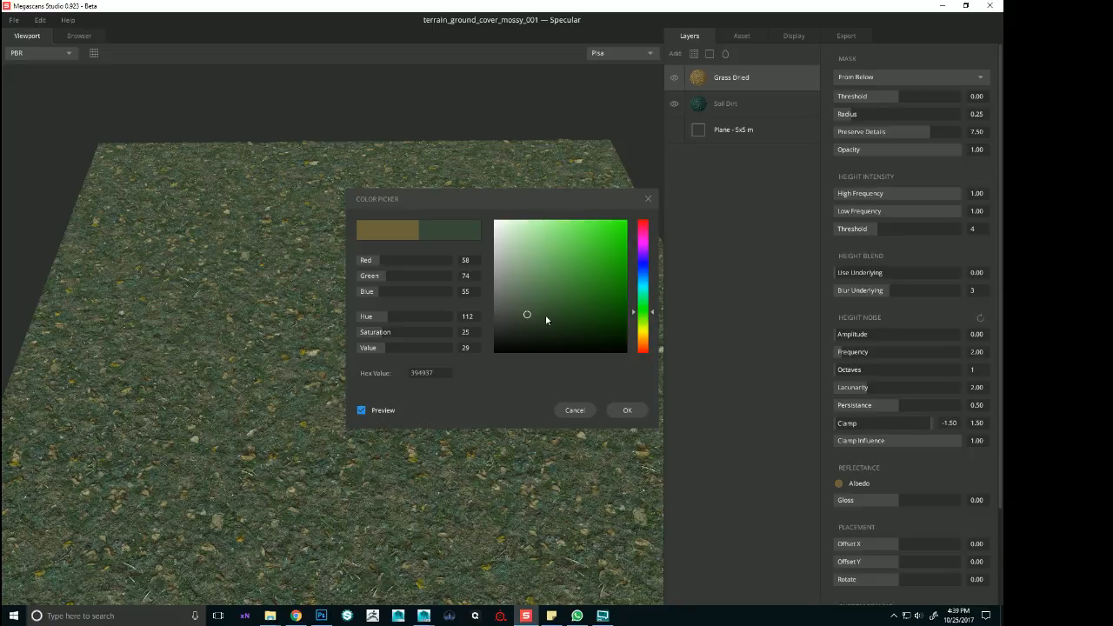
left_click(654, 321)
left_click(394, 332)
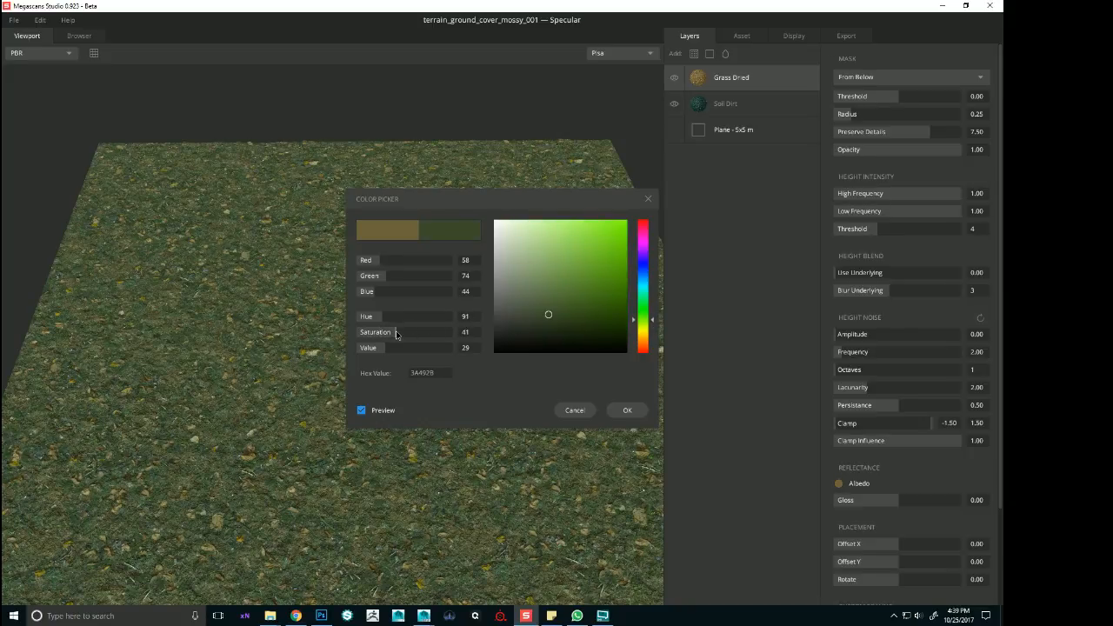
Darken the Grass Dried layer's albedo to a value of 28, dismiss the monitor calibration reminder, and apply the colour
left_click(394, 348)
left_click_drag(393, 348, 384, 347)
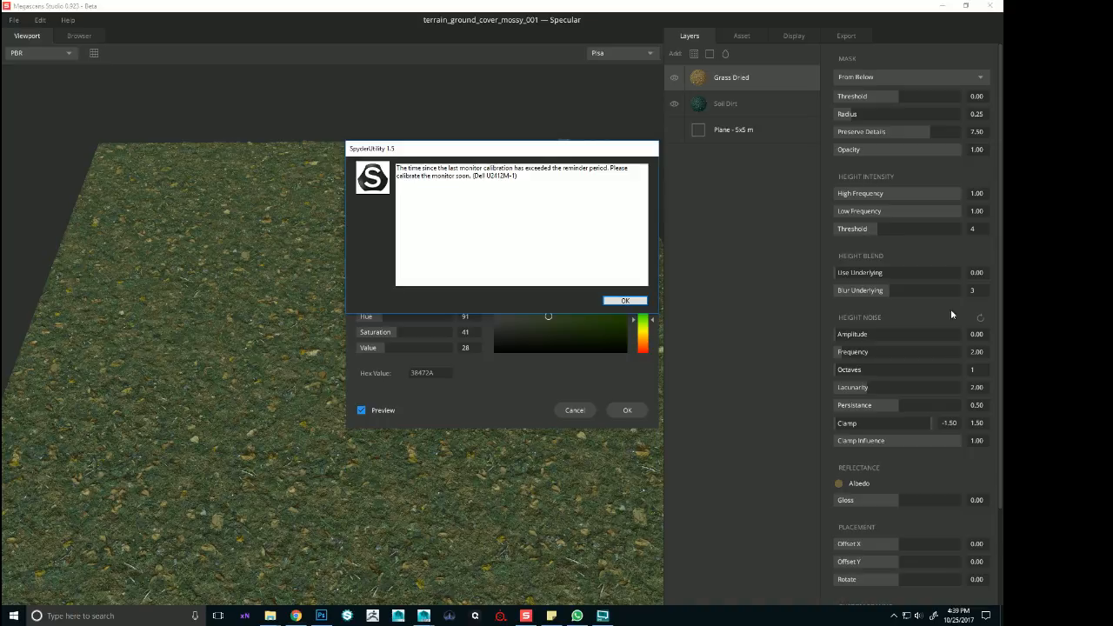
left_click(625, 301)
left_click(626, 301)
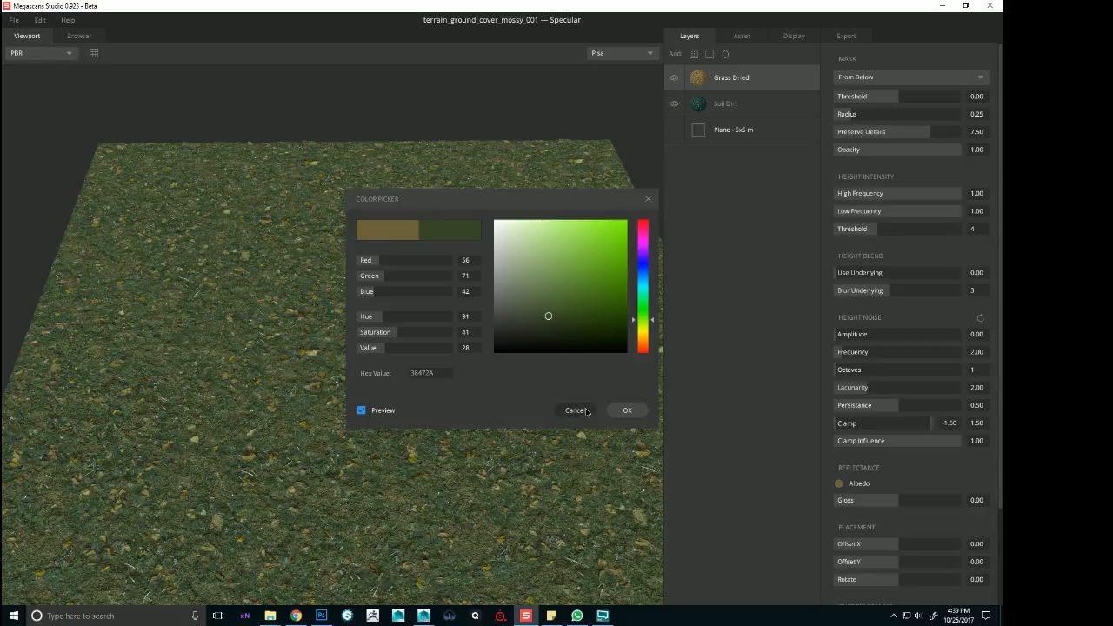
left_click(627, 410)
scroll(531, 348, "up", 5)
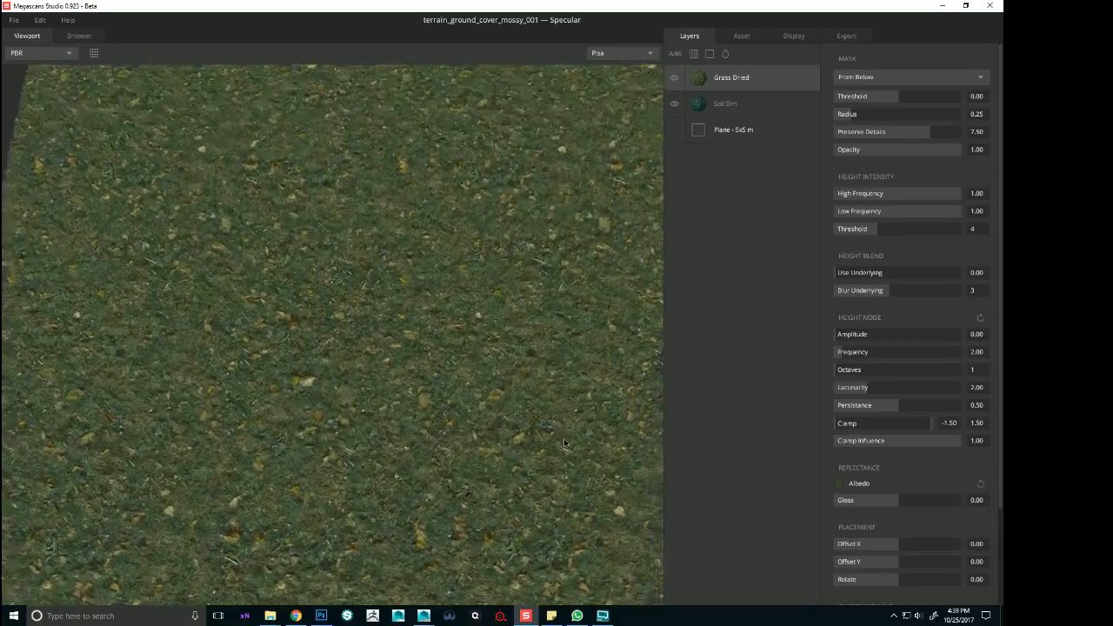
left_click_drag(573, 465, 564, 335)
Add the Grass Wild surface from the material library as a new layer above Grass Dried
left_click(79, 35)
scroll(371, 274, "down", 5)
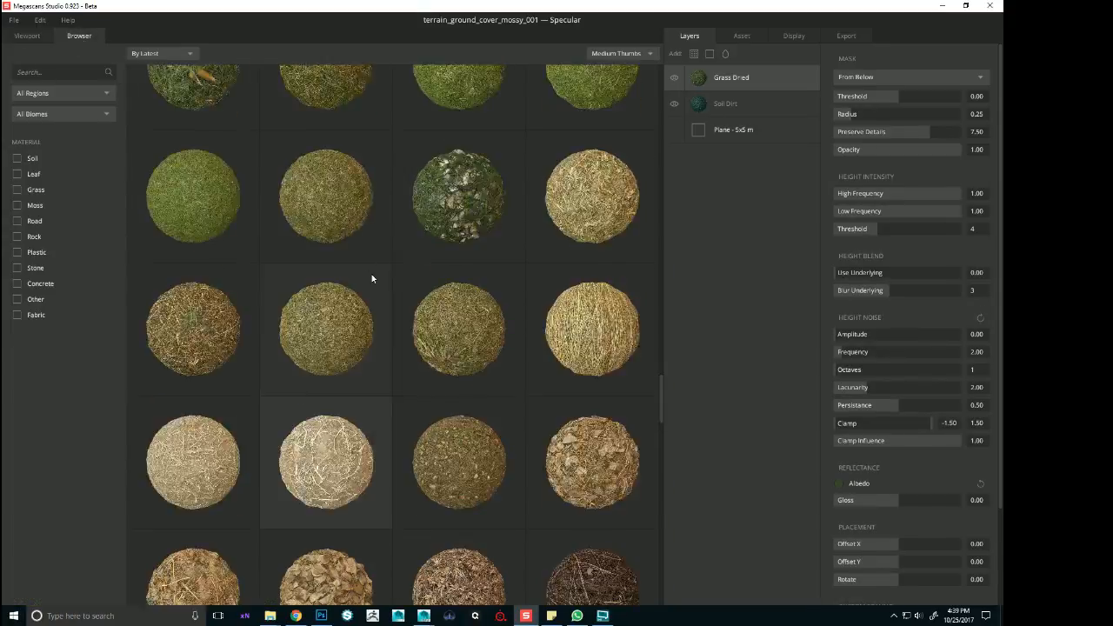
scroll(393, 308, "down", 10)
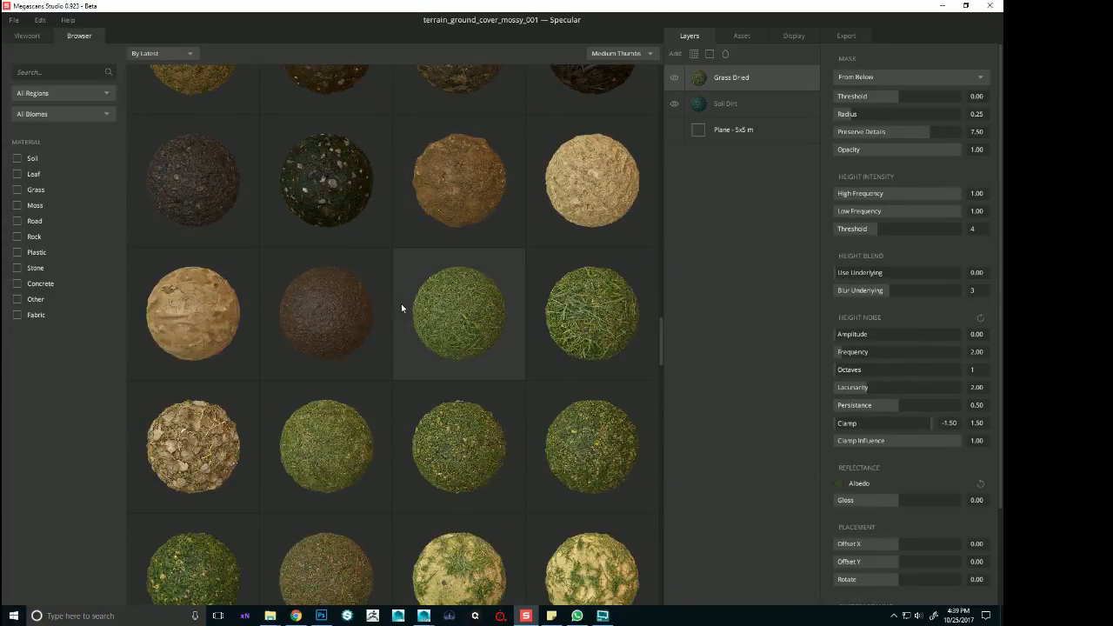
double_click(608, 386)
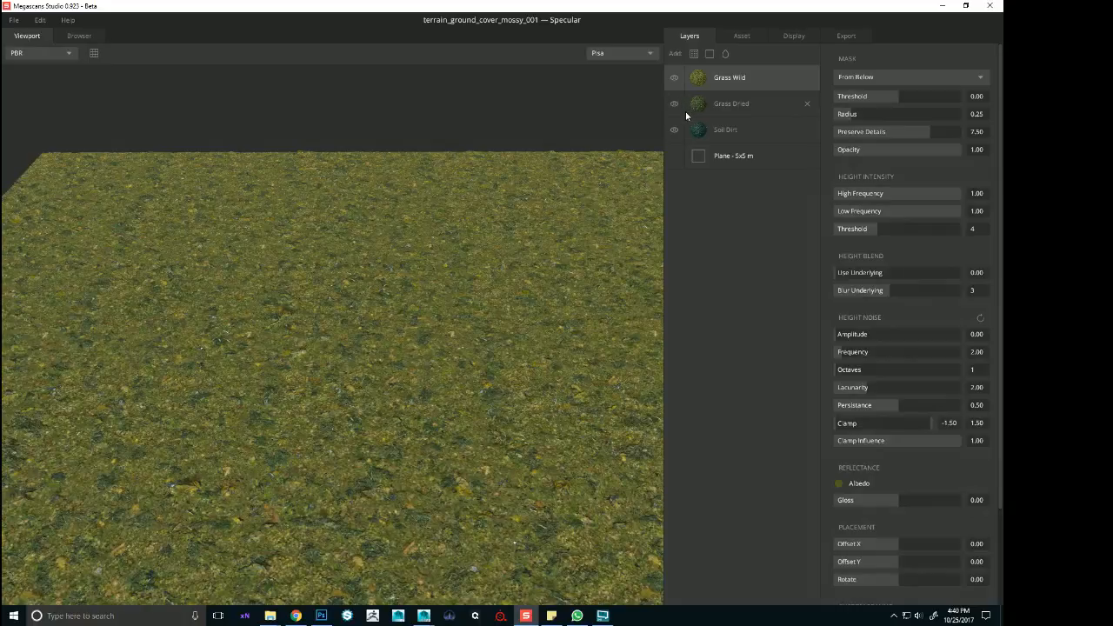
Hide the Grass Dried layer and inspect the Grass Wild coverage over the soil up close and from above
left_click(675, 104)
scroll(496, 368, "up", 3)
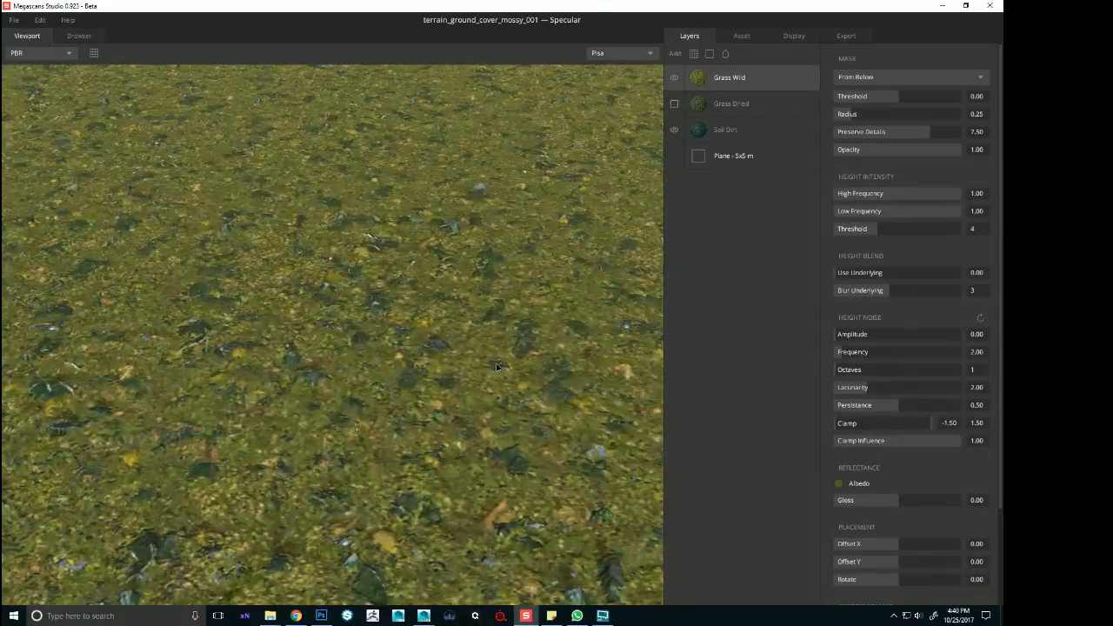
left_click_drag(497, 367, 514, 442)
scroll(316, 223, "down", 5)
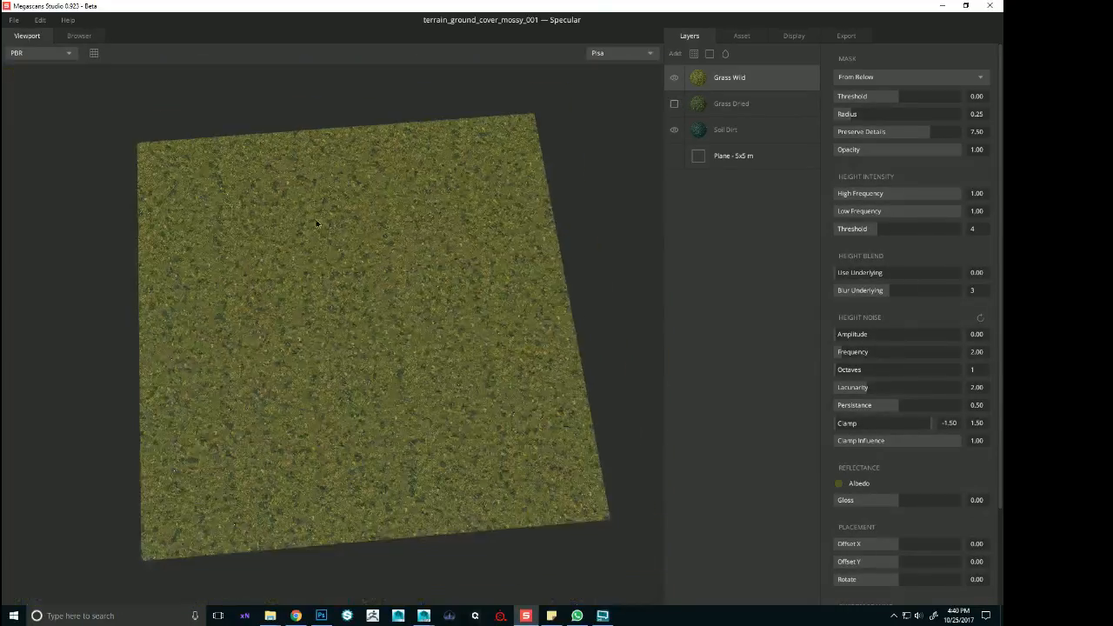
scroll(316, 224, "up", 5)
left_click_drag(426, 374, 418, 226)
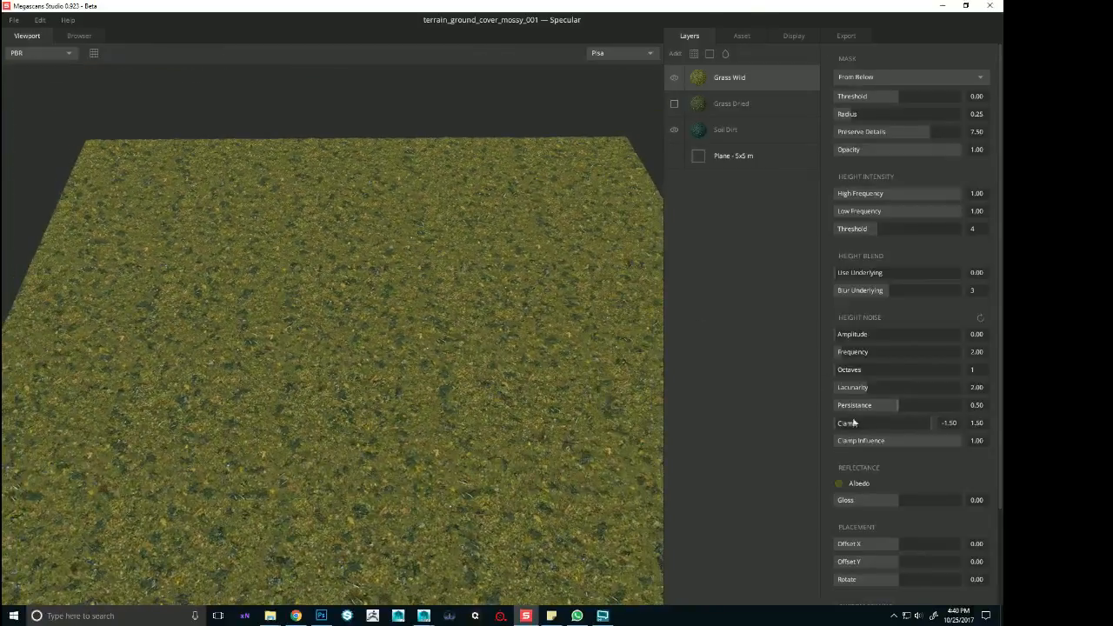
Set the Grass Wild layer's height noise to amplitude 2.74, octaves 3 and frequency 1.76
left_click(869, 333)
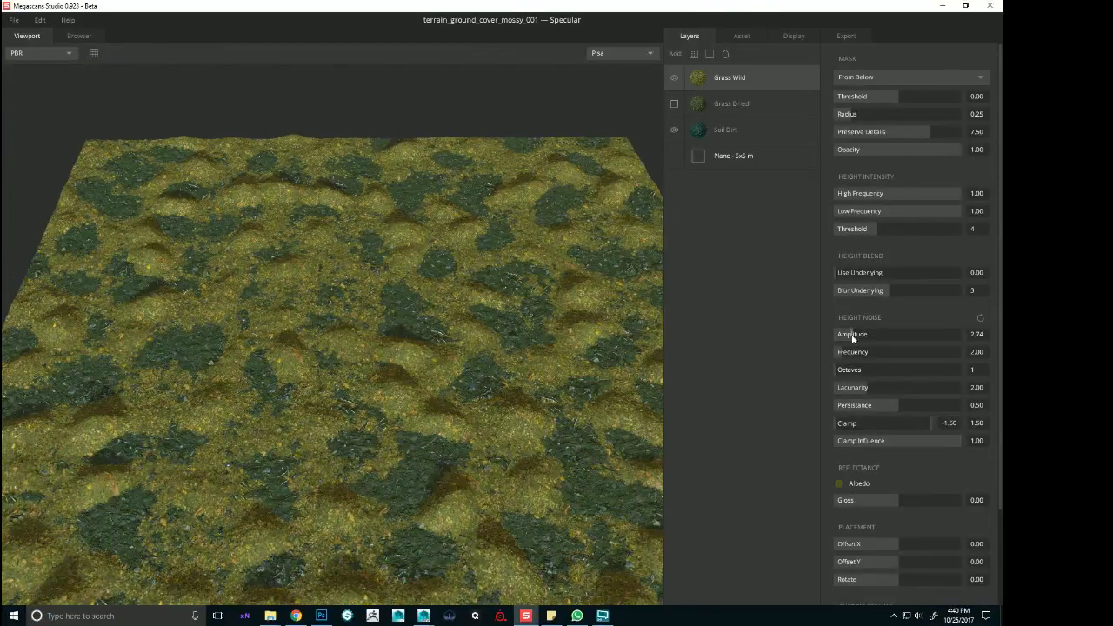
left_click(871, 371)
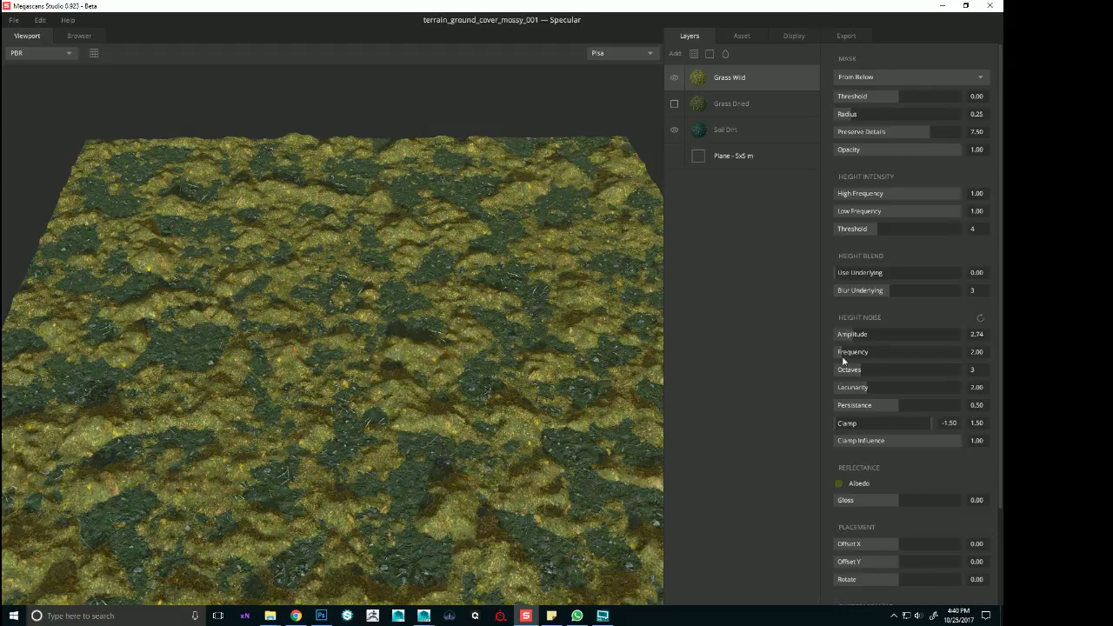
left_click_drag(843, 357, 840, 357)
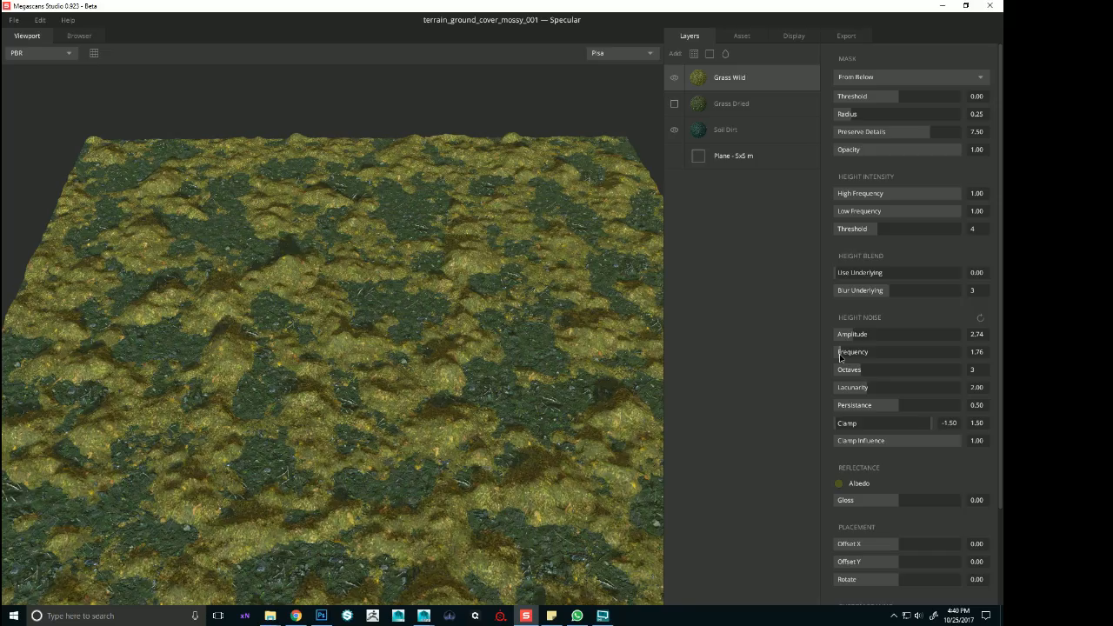
scroll(473, 350, "up", 2)
Tint the Grass Wild albedo dark green with hue 115 and value 25, keeping the colour preview clear of the terrain
left_click(838, 483)
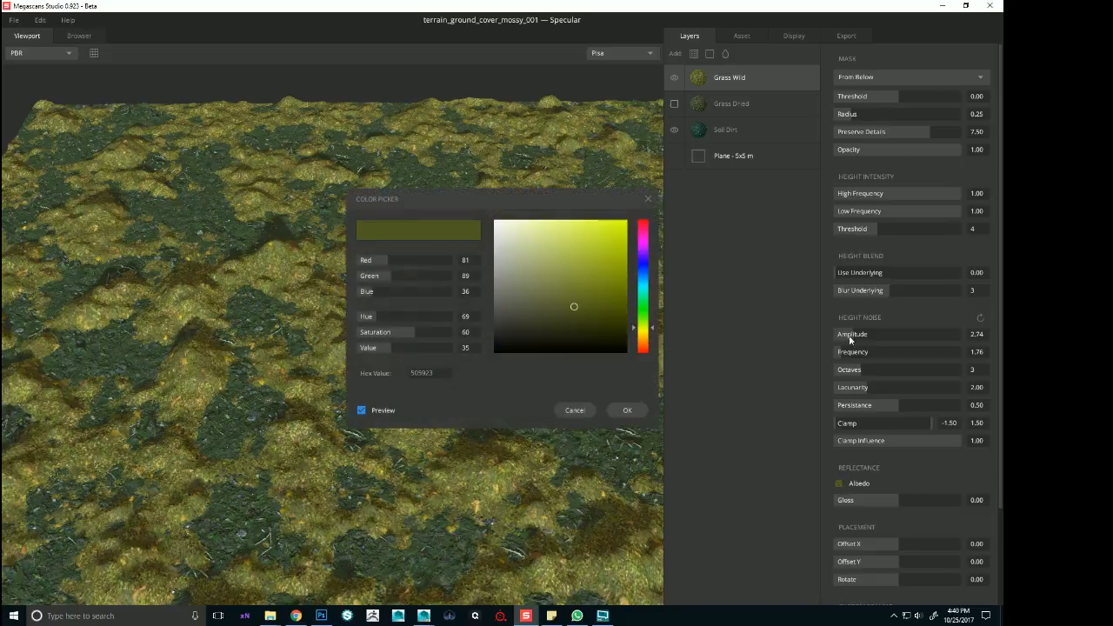
left_click_drag(543, 201, 824, 358)
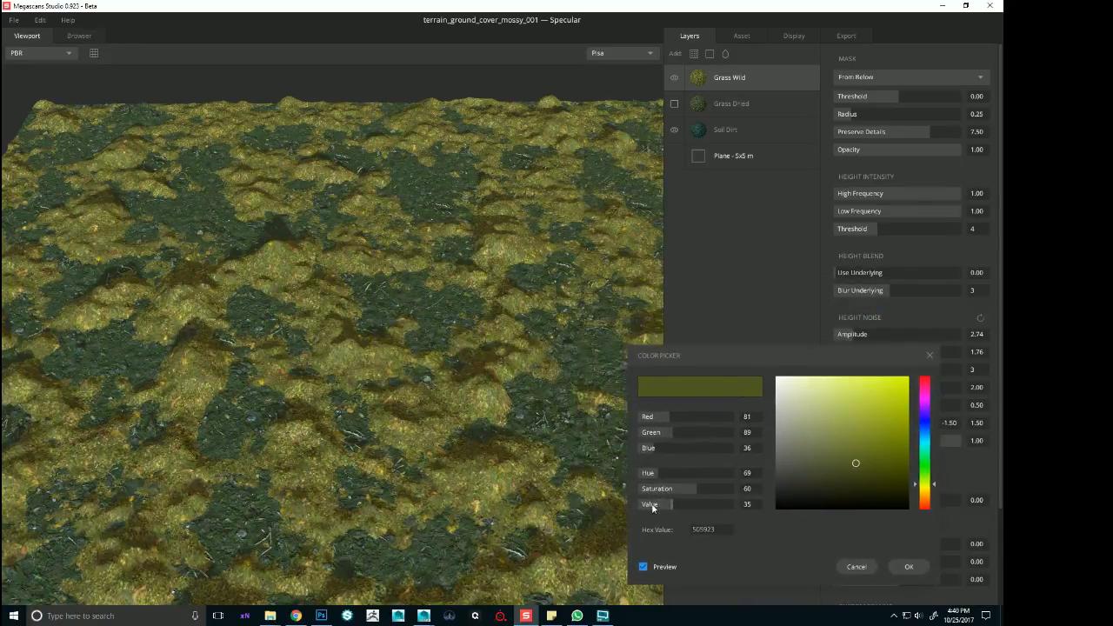
left_click_drag(661, 505, 658, 509)
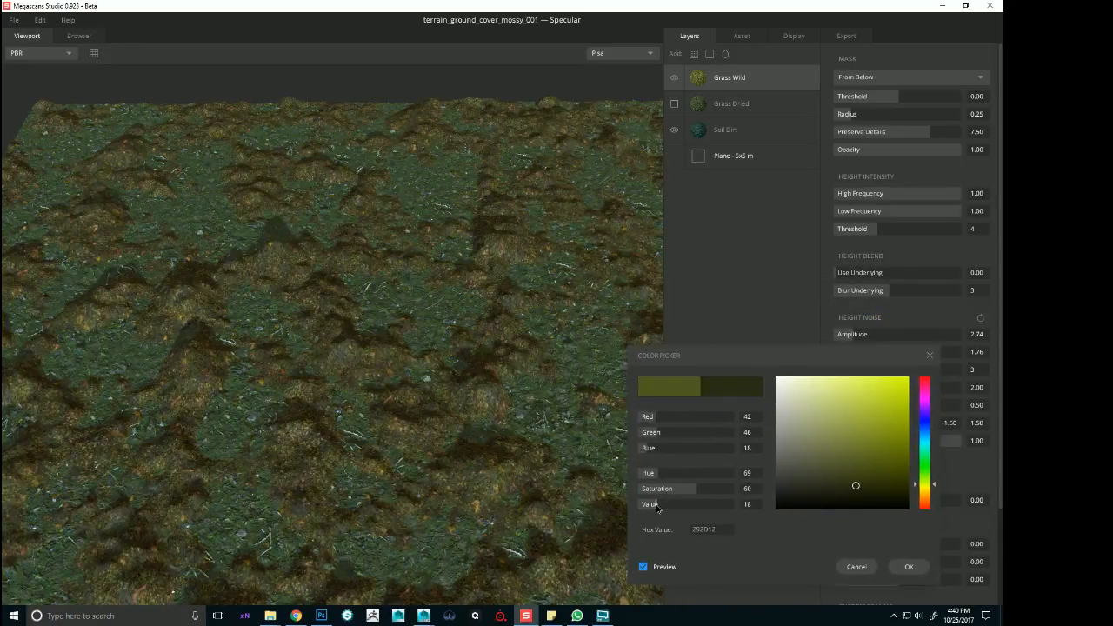
left_click(929, 479)
left_click_drag(931, 479, 931, 467)
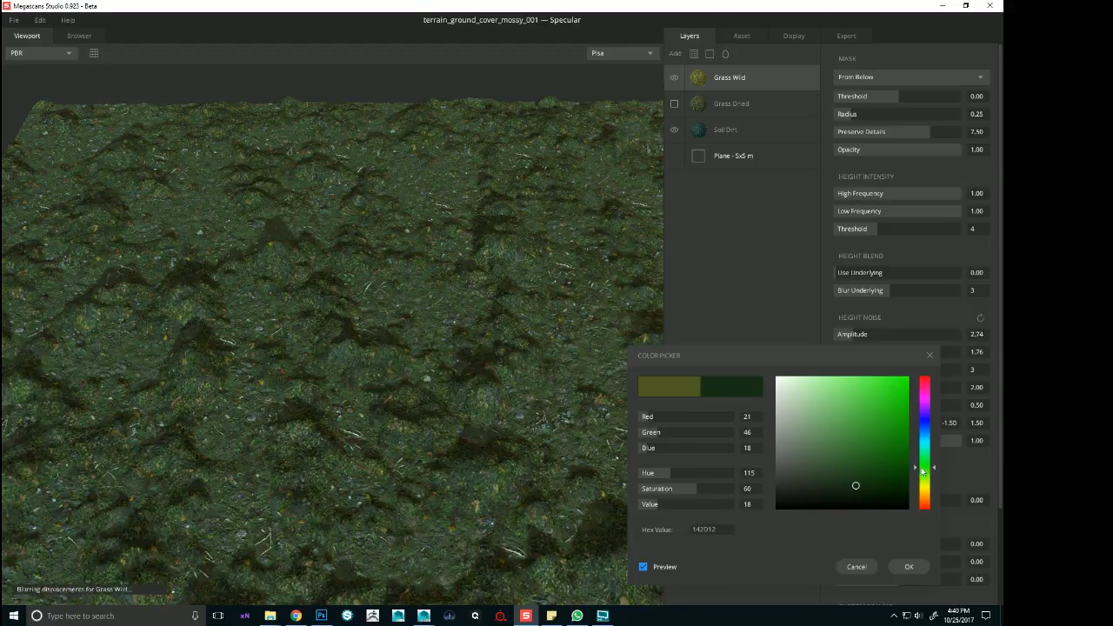
left_click_drag(659, 508, 663, 508)
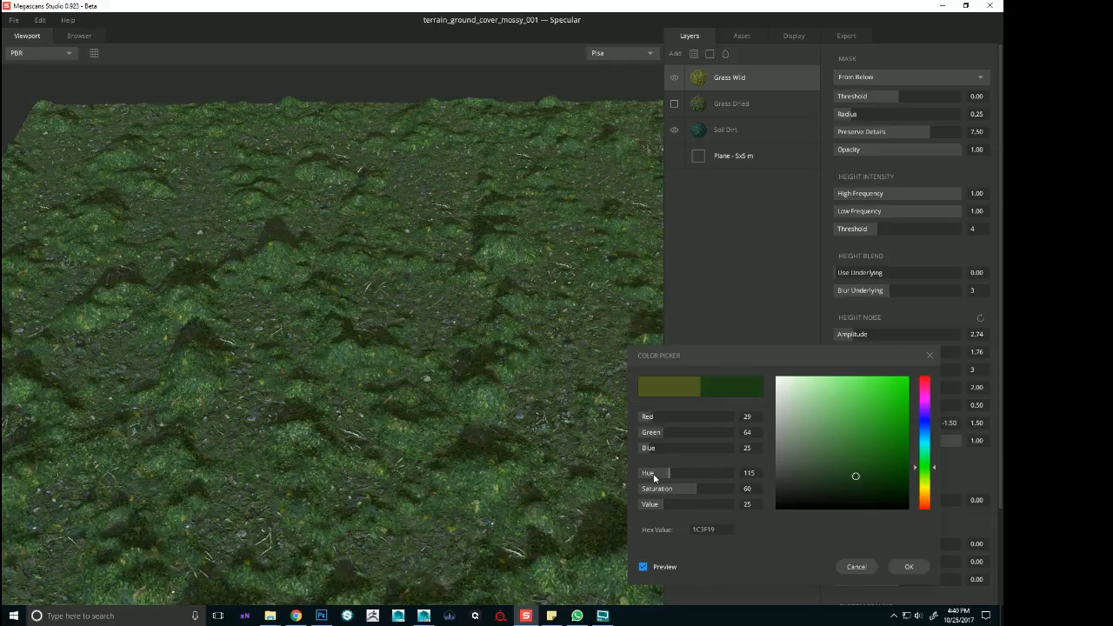
Shift the Grass Wild albedo hue through 93 to a purple at 288 and apply the colour
left_click(654, 475)
left_click_drag(654, 476, 663, 479)
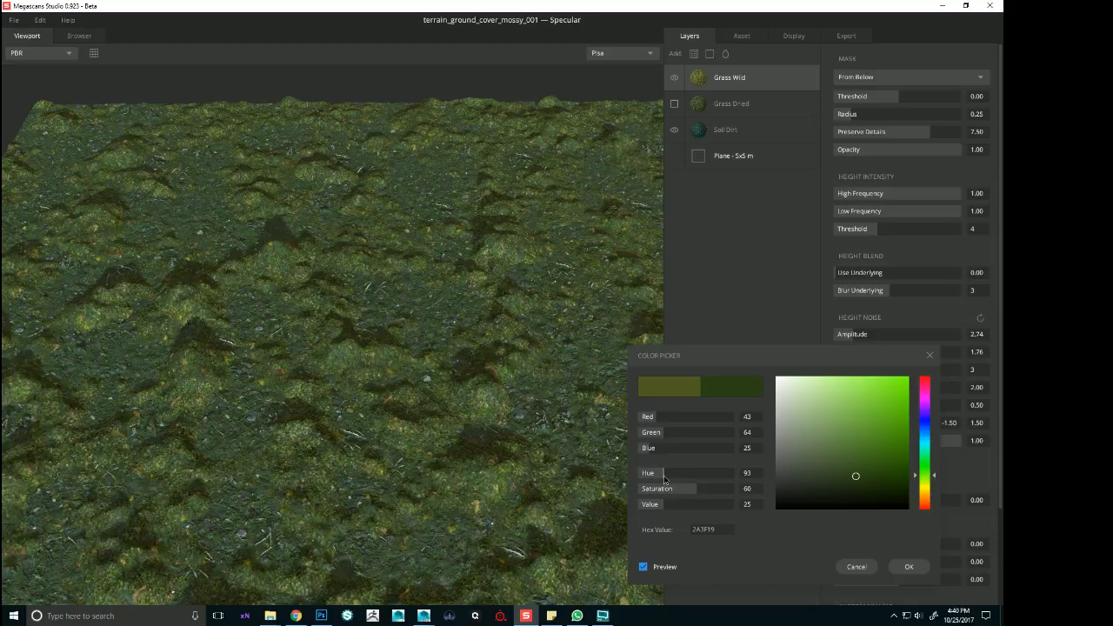
left_click_drag(665, 478, 715, 487)
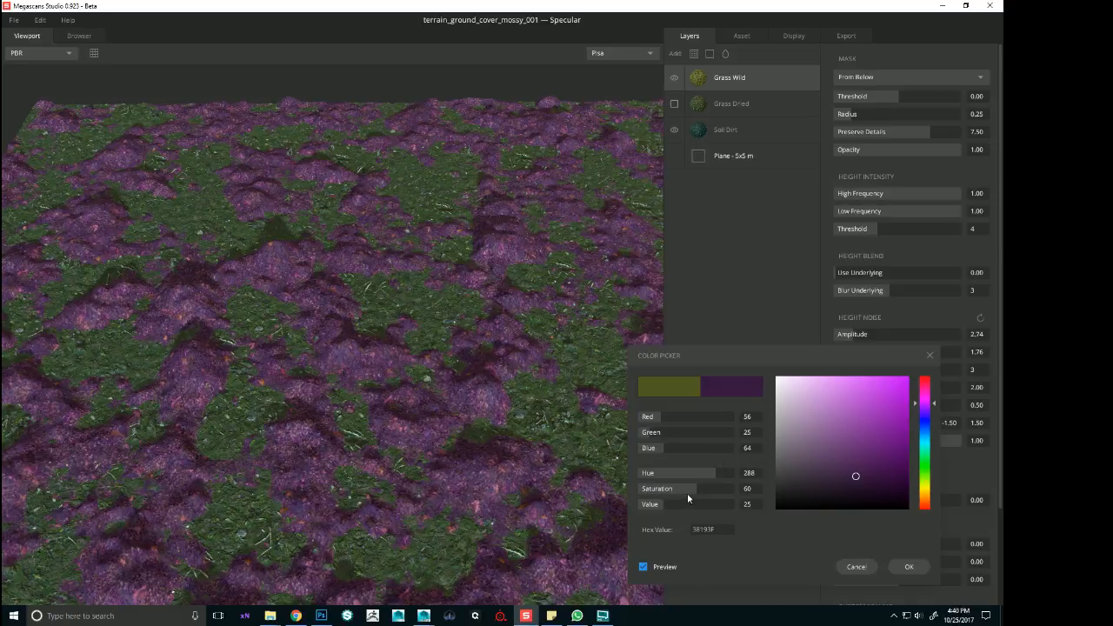
left_click(936, 566)
Try the Grass Wild mask opacity at 0.54, restore it to 1.00, and lower the height noise amplitude to 1.16
left_click(900, 151)
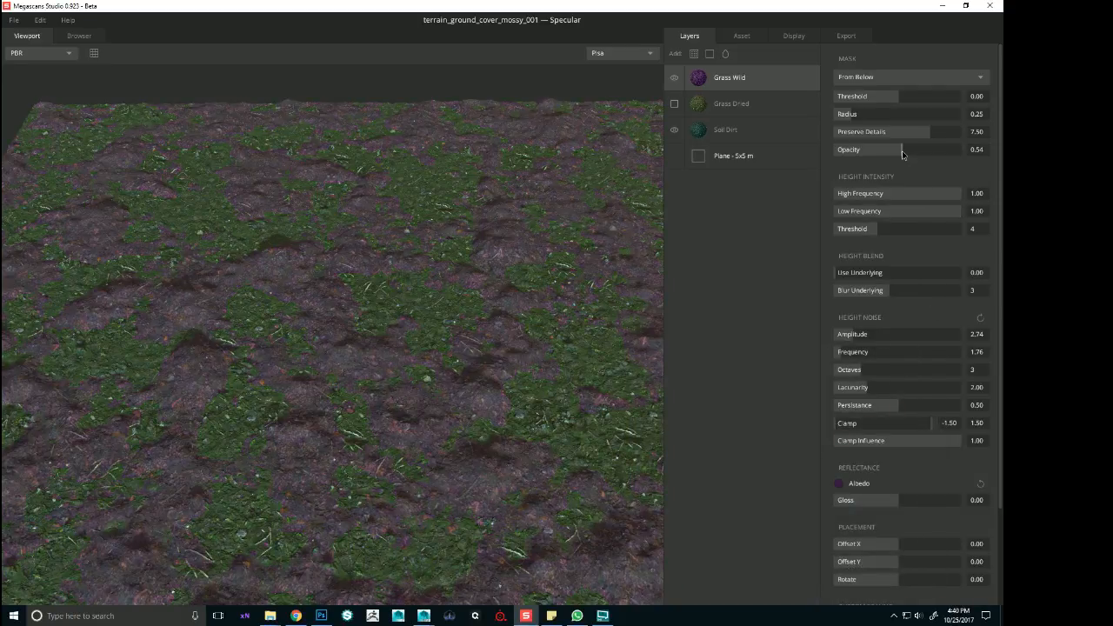
left_click_drag(899, 151, 991, 149)
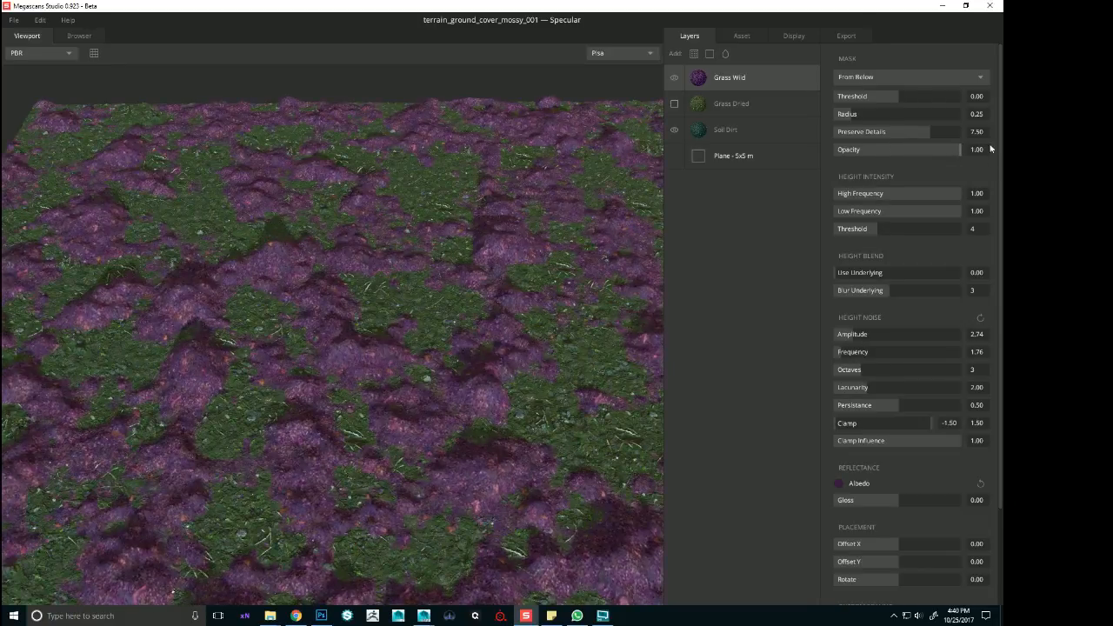
left_click_drag(839, 341, 842, 339)
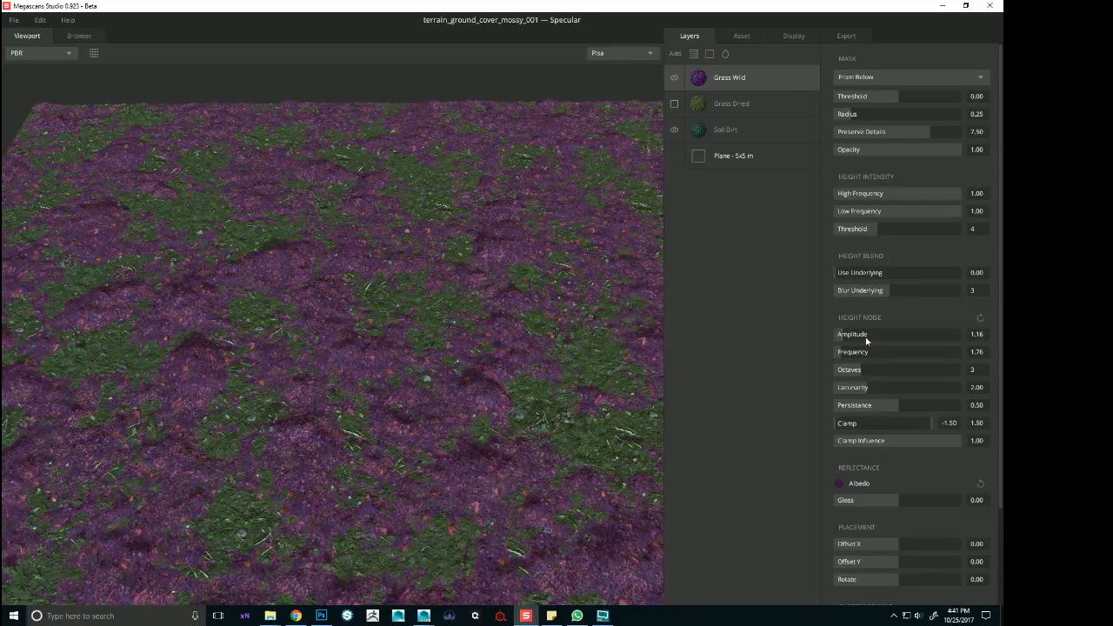
Desaturate and darken the Grass Wild albedo to saturation 13 and value 18, and apply the colour
left_click(839, 484)
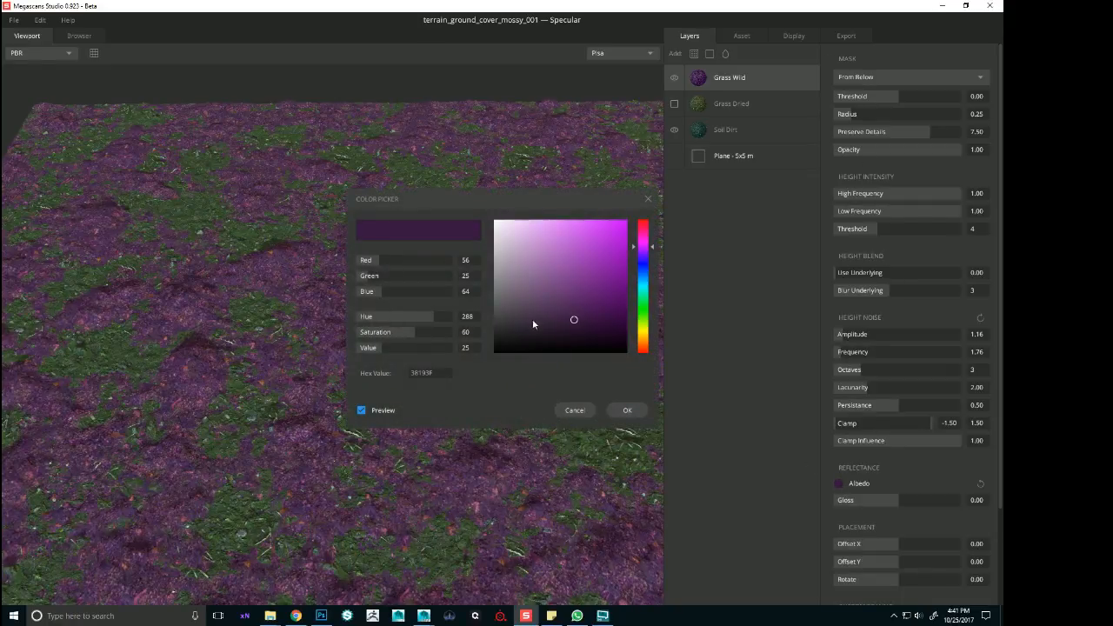
left_click(374, 334)
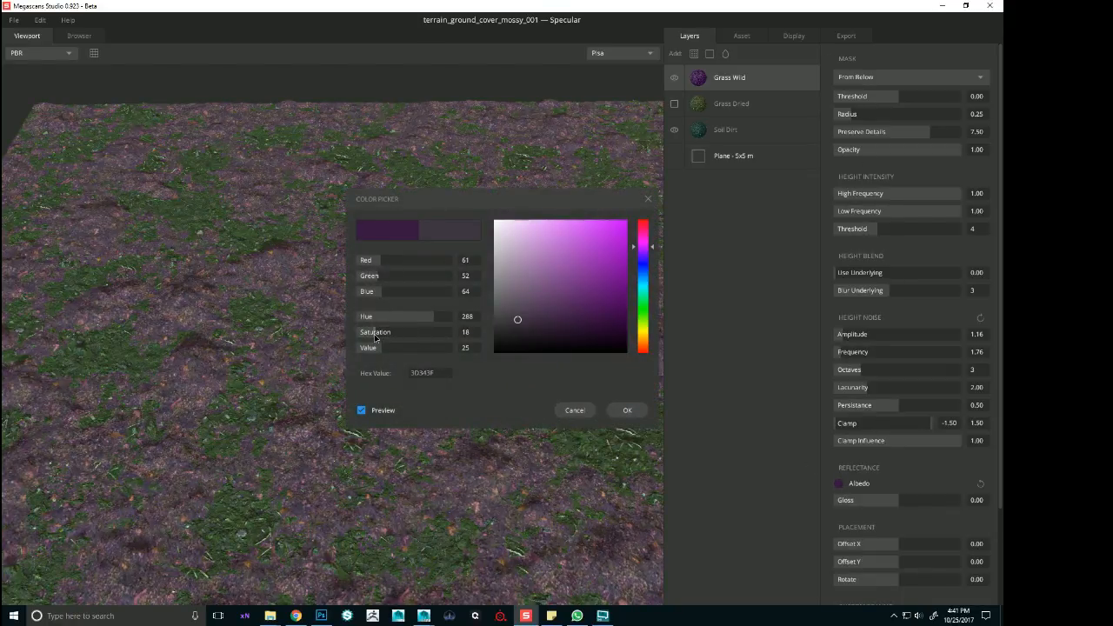
left_click(376, 348)
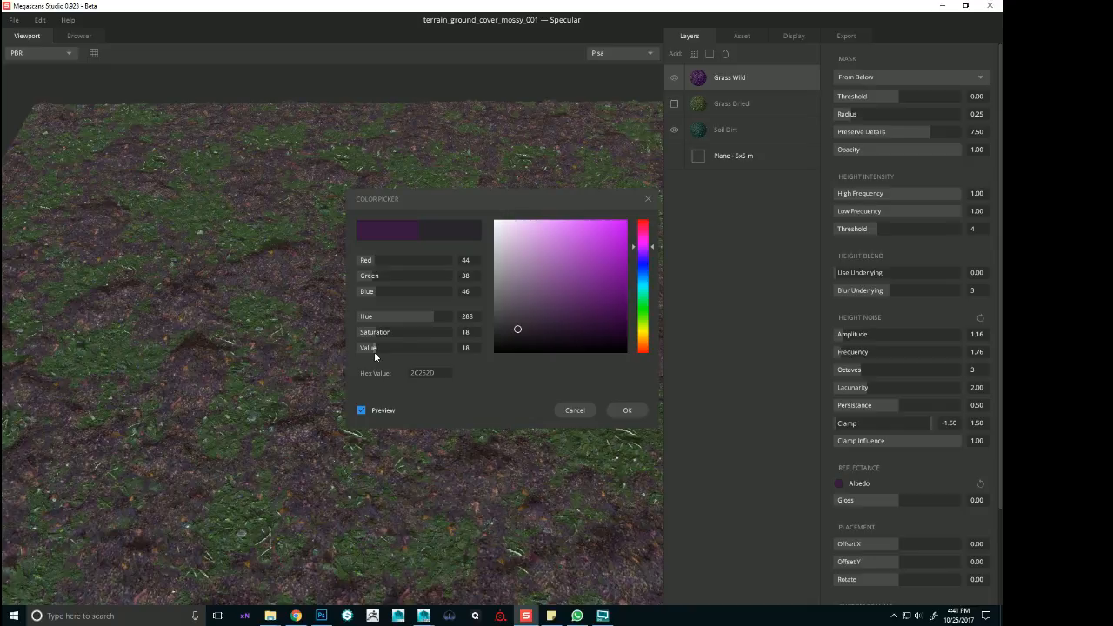
left_click(371, 336)
left_click(627, 409)
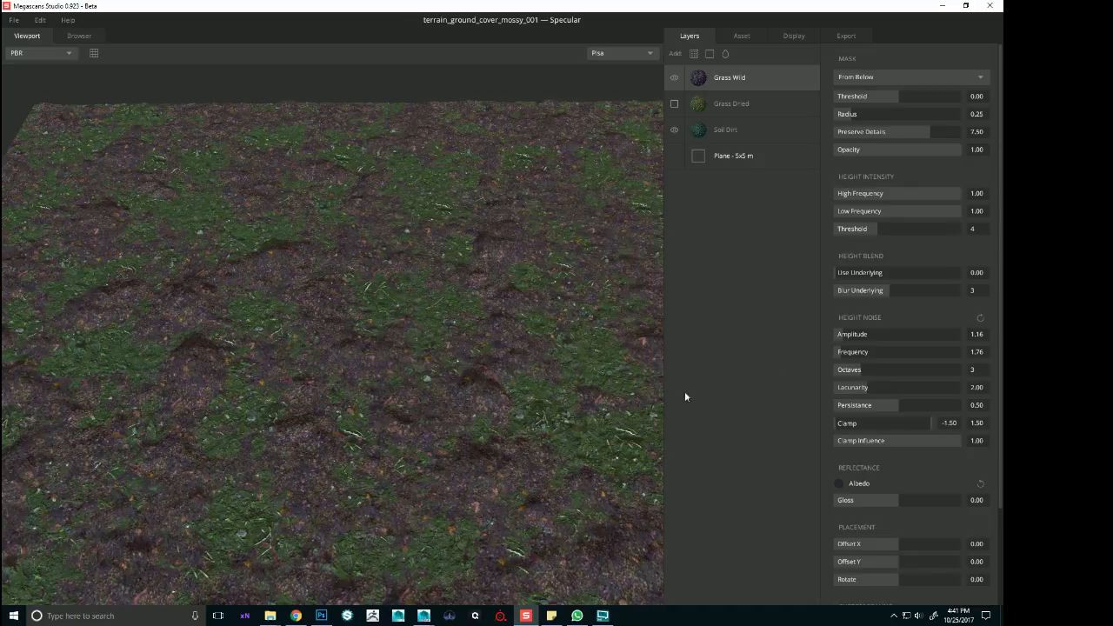
Try a height noise amplitude of 0.41 on Grass Wild, inspect the terrain, and set the amplitude to 0.83
left_click(839, 335)
left_click_drag(364, 350, 369, 248)
scroll(371, 293, "down", 5)
scroll(391, 269, "up", 5)
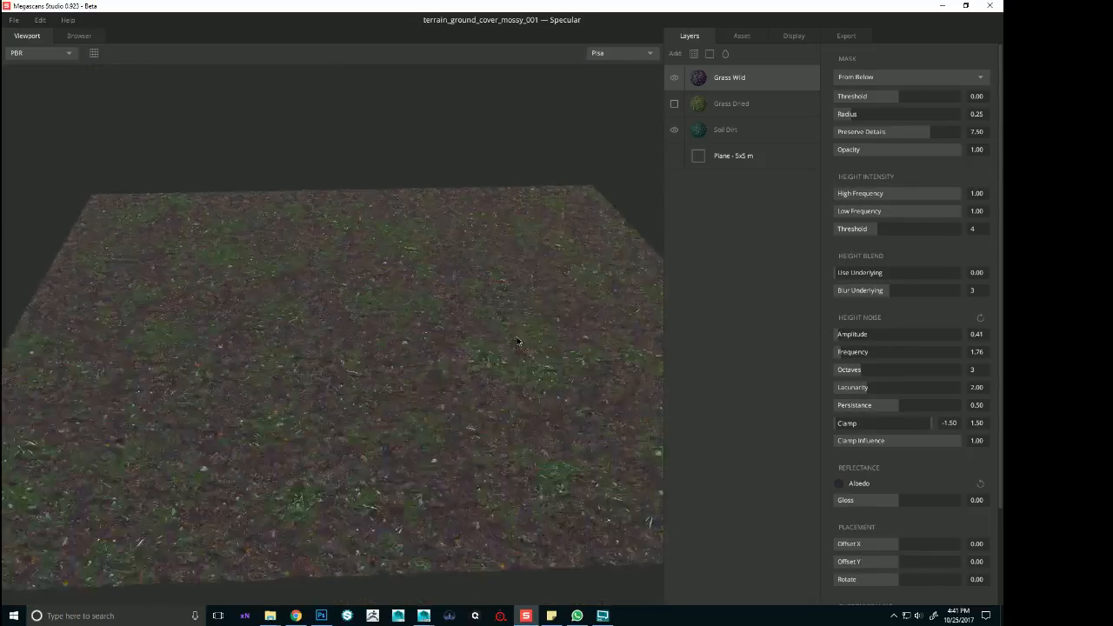
left_click_drag(483, 334, 443, 331)
left_click_drag(640, 303, 437, 366)
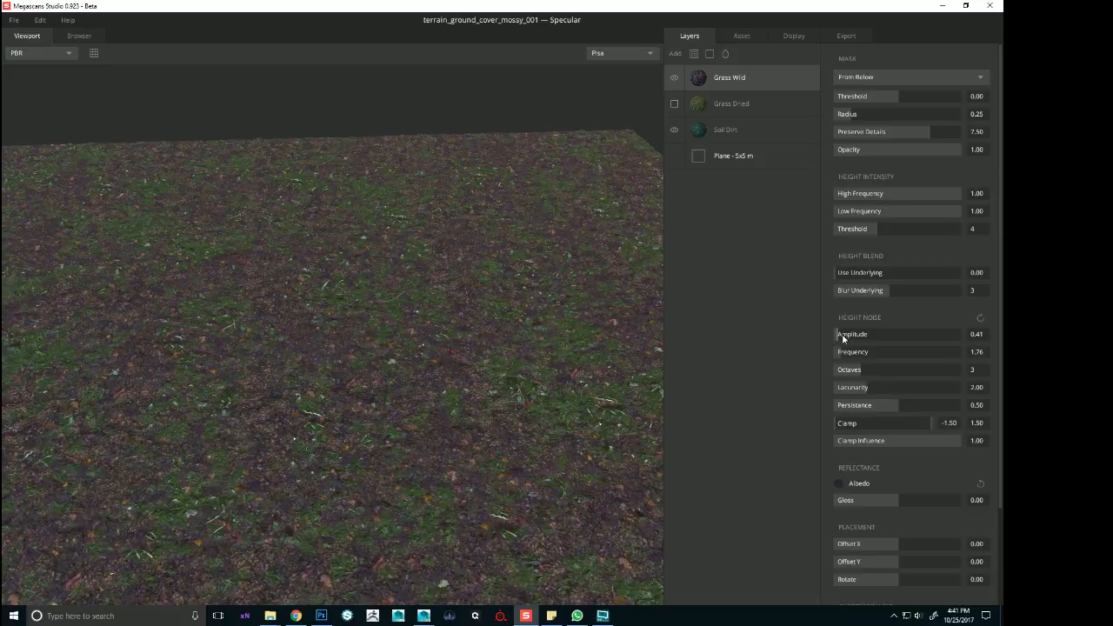
left_click_drag(839, 335, 841, 340)
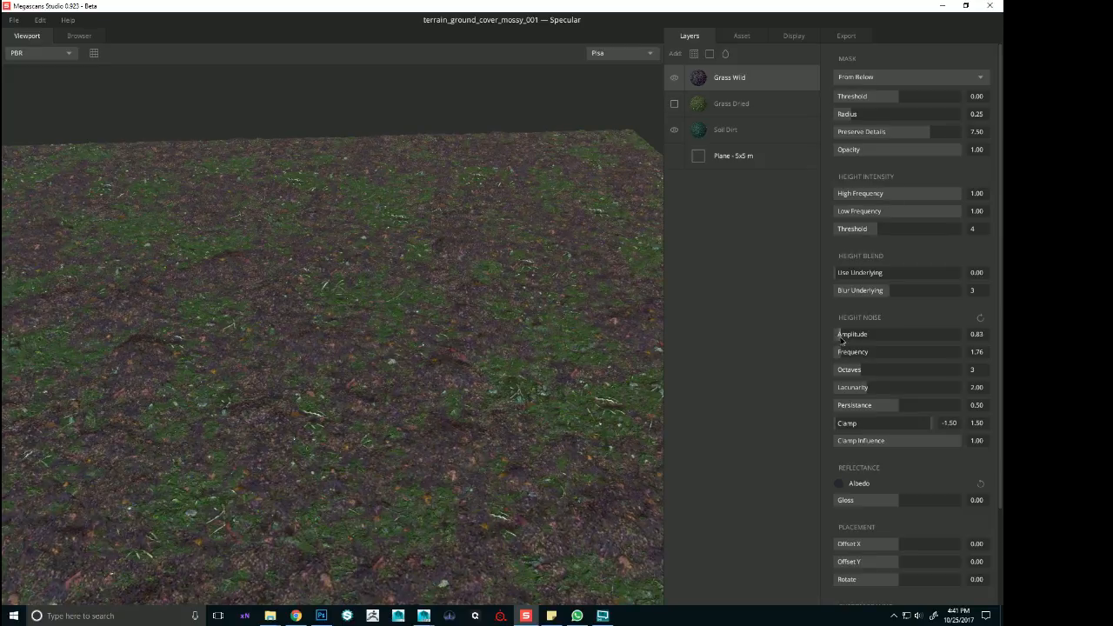
right_click_drag(659, 388, 551, 326)
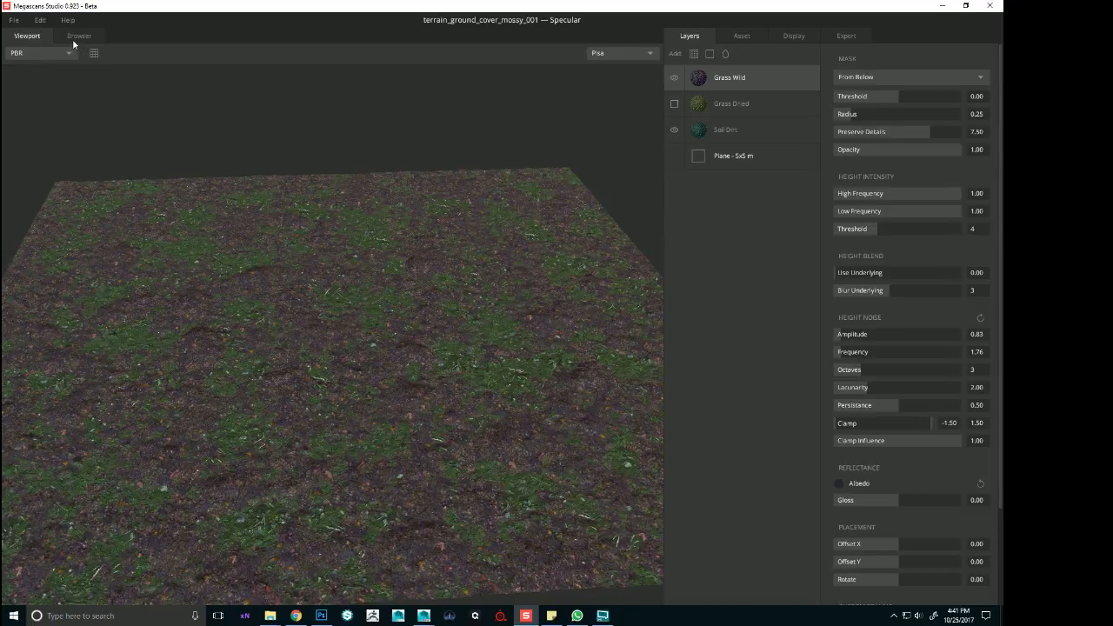
Change the Grass Wild albedo hue to a muted green at 124 and apply the colour
left_click(839, 483)
left_click_drag(592, 202, 751, 345)
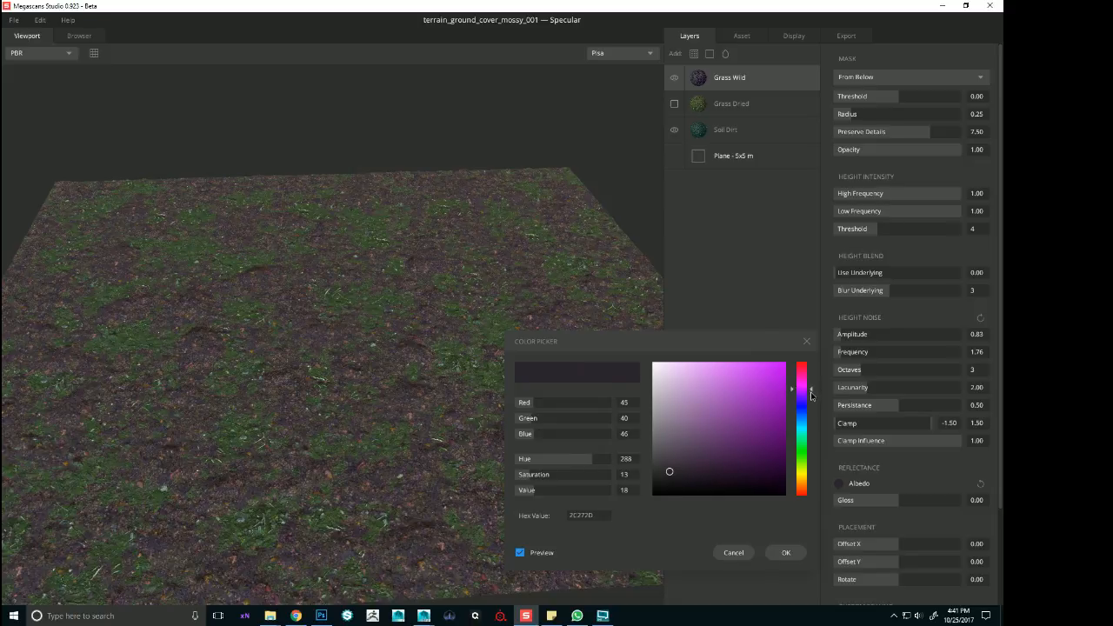
left_click_drag(810, 389, 812, 446)
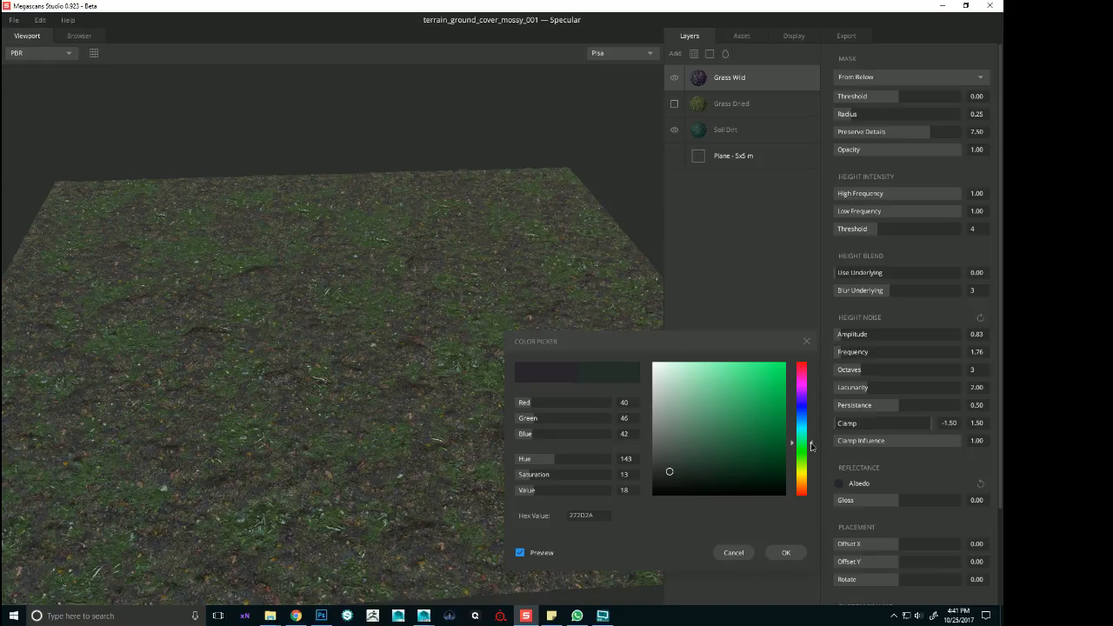
left_click_drag(812, 446, 811, 452)
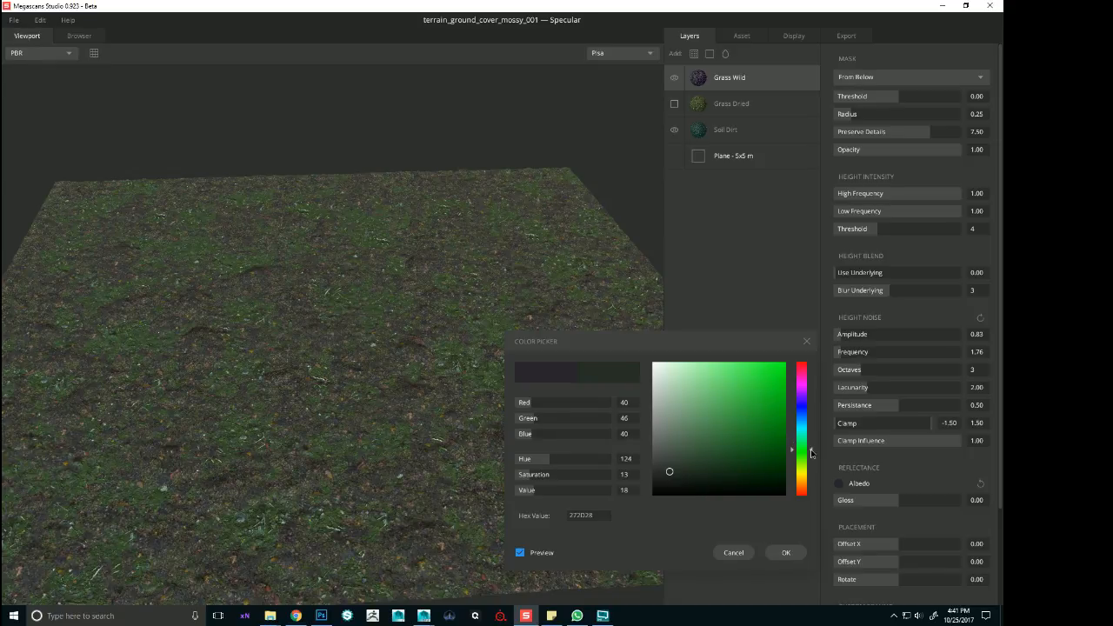
left_click(786, 553)
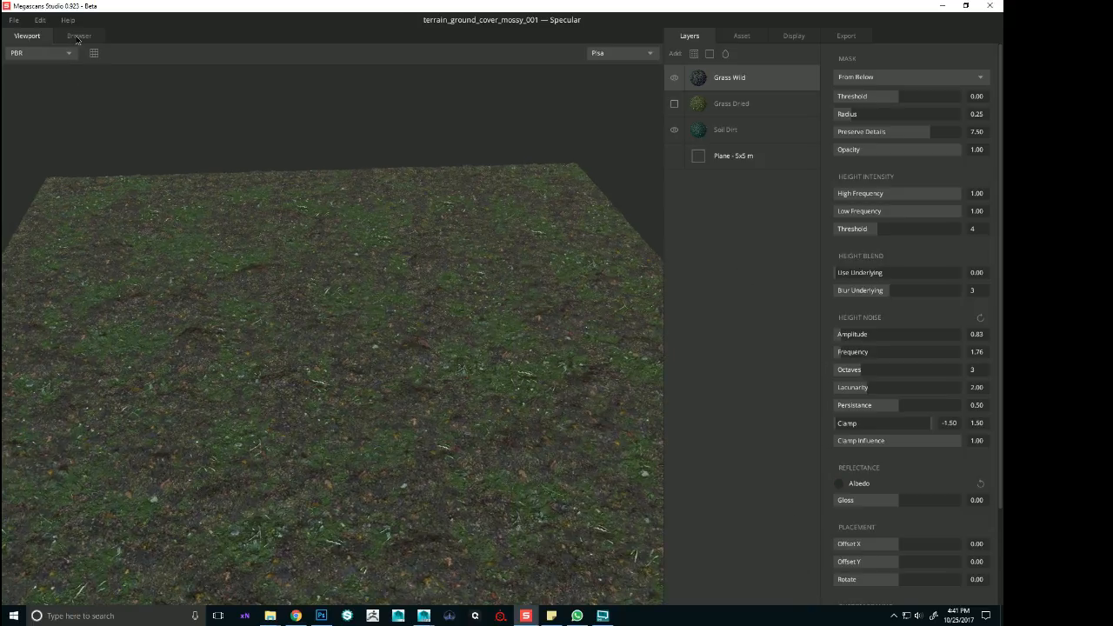
Browse the scanned surface library for another green ground cover and add Grass Uncut as the uppermost layer
left_click(79, 36)
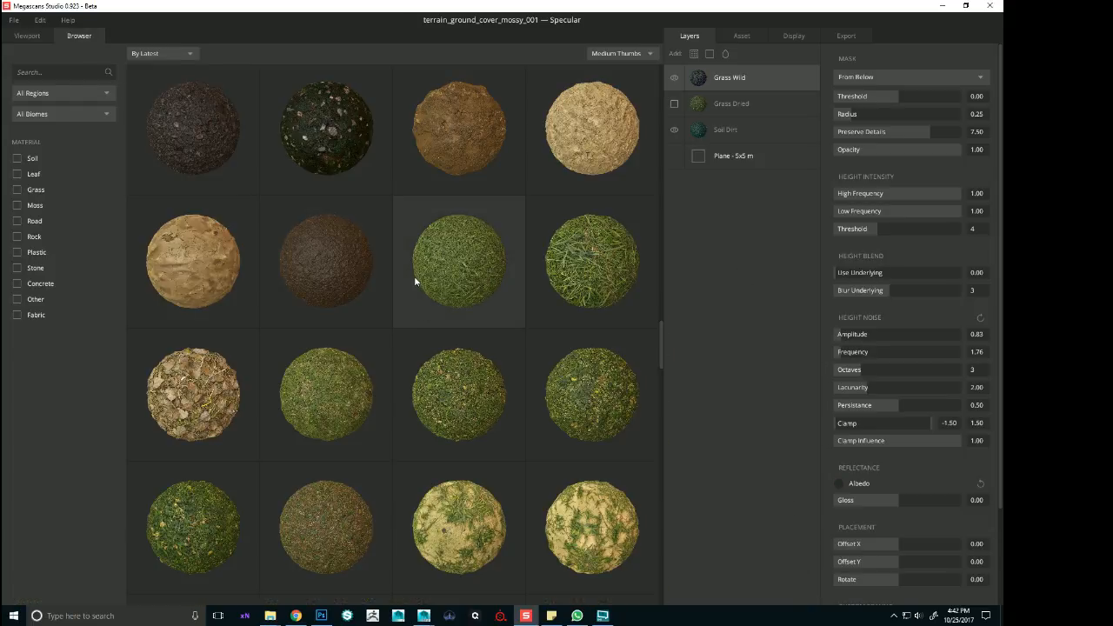
scroll(422, 278, "up", 3)
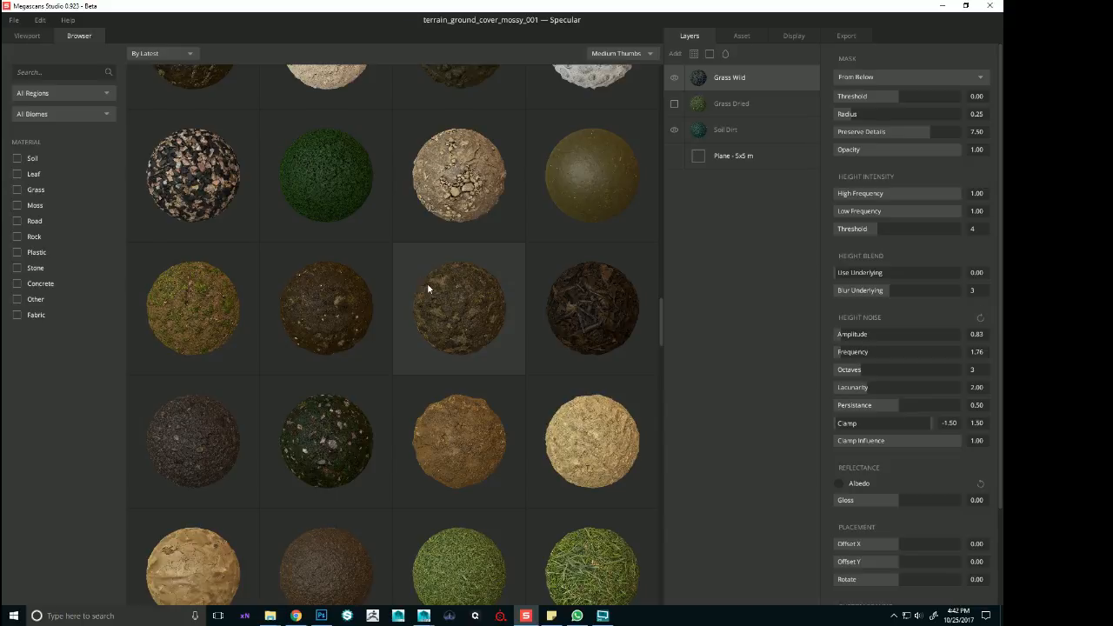
scroll(427, 283, "up", 3)
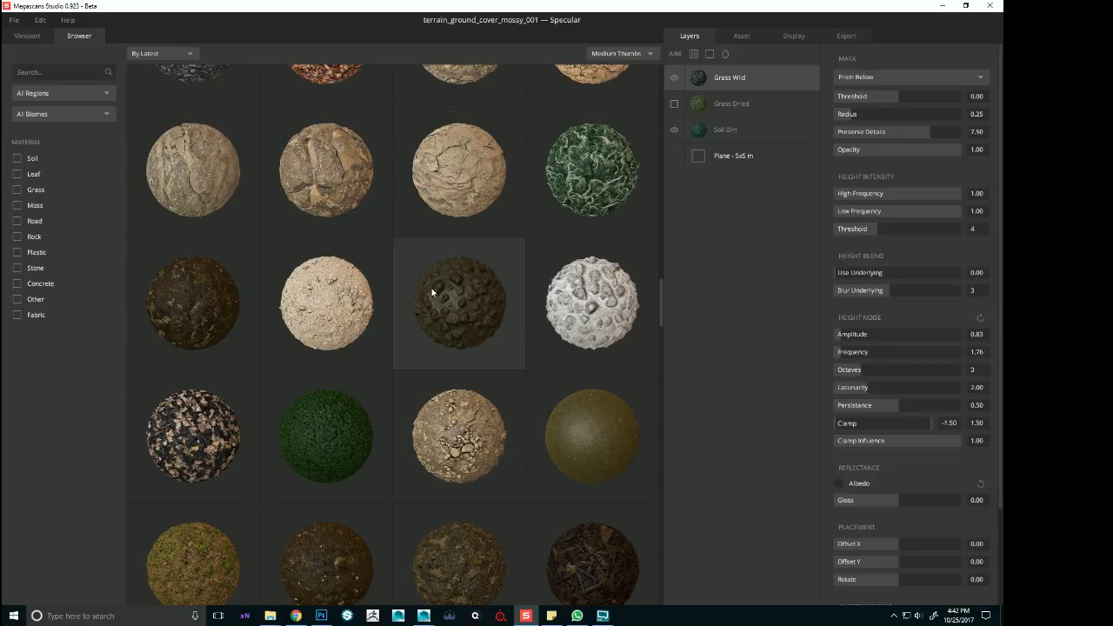
scroll(431, 287, "up", 4)
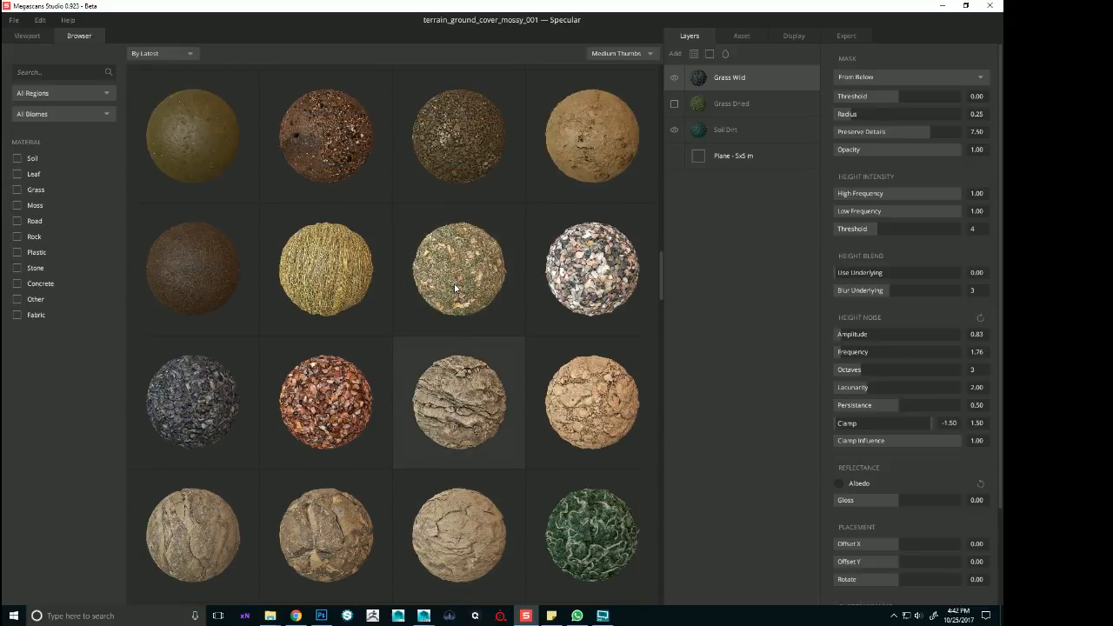
scroll(455, 287, "up", 6)
scroll(469, 287, "down", 9)
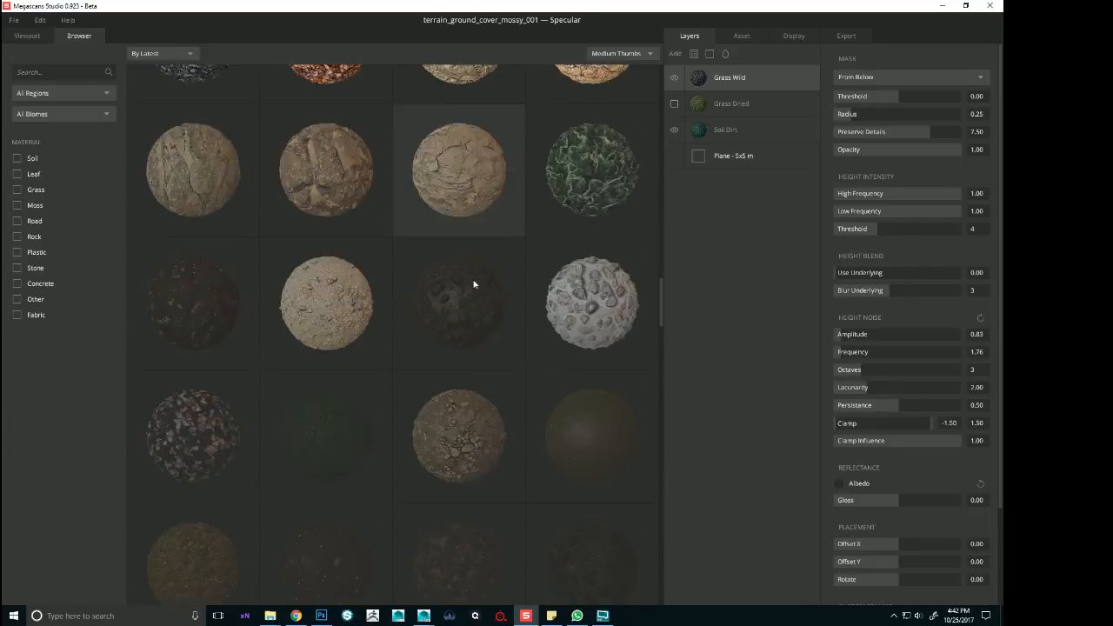
scroll(473, 283, "down", 3)
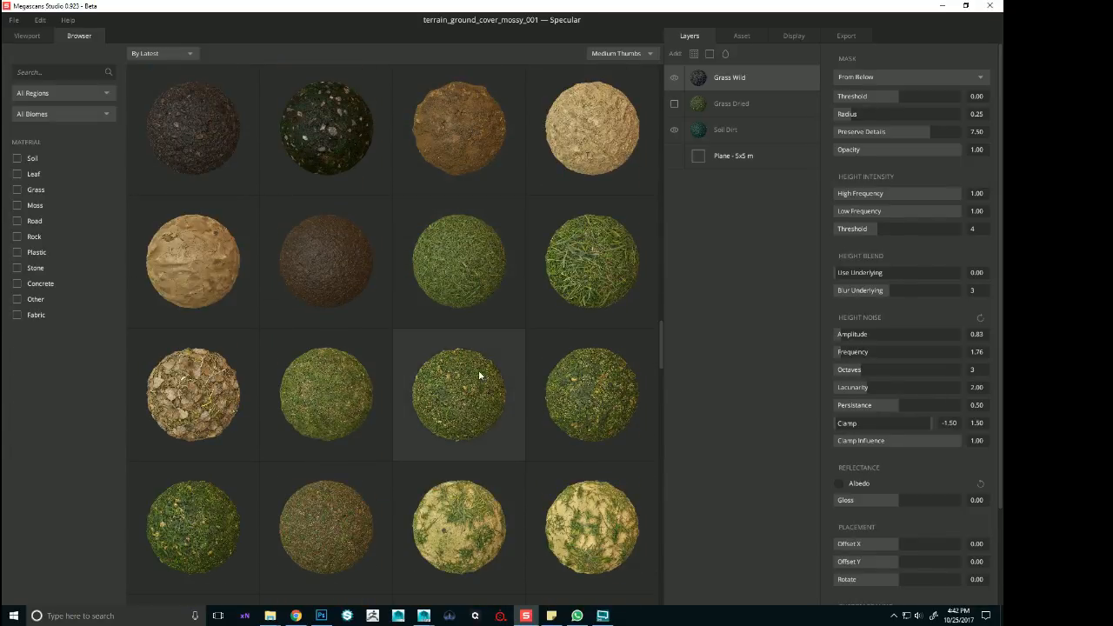
scroll(479, 376, "down", 3)
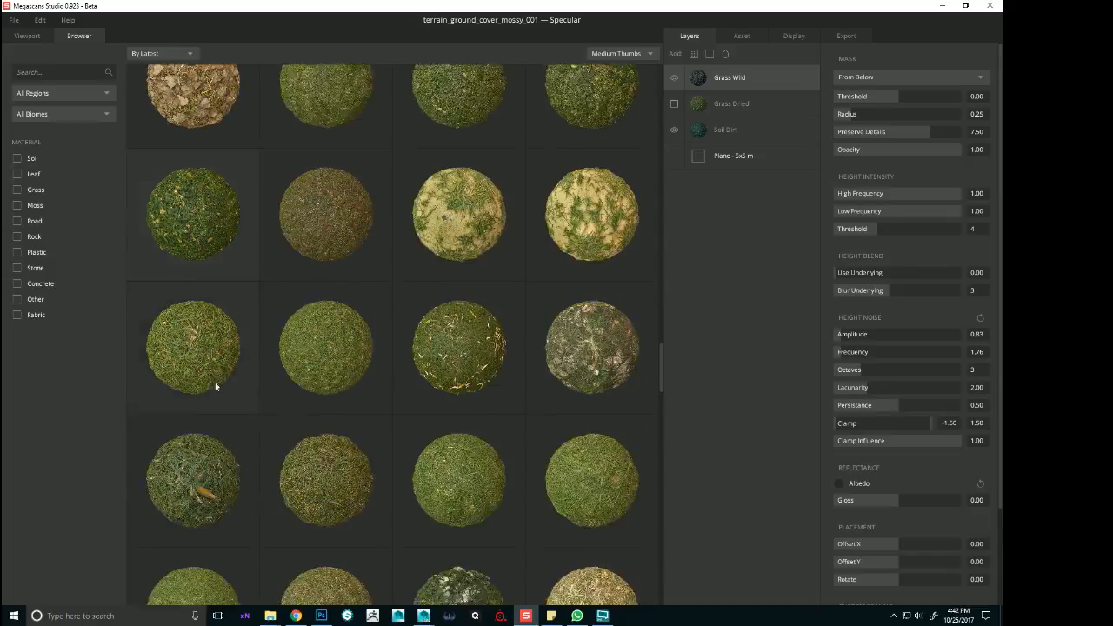
scroll(217, 376, "down", 3)
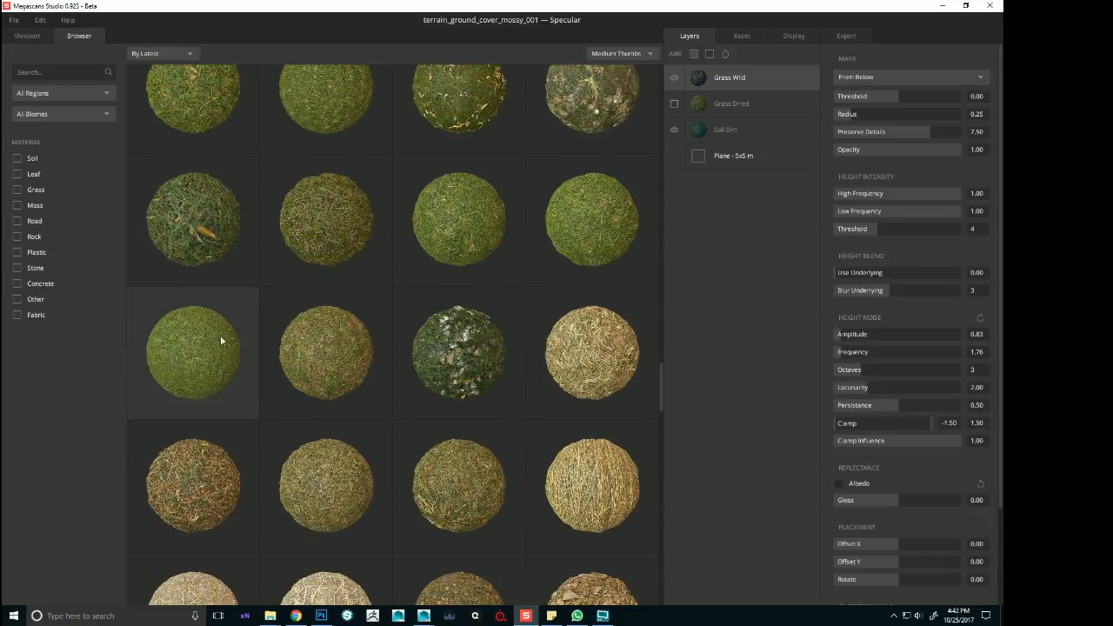
scroll(221, 341, "down", 10)
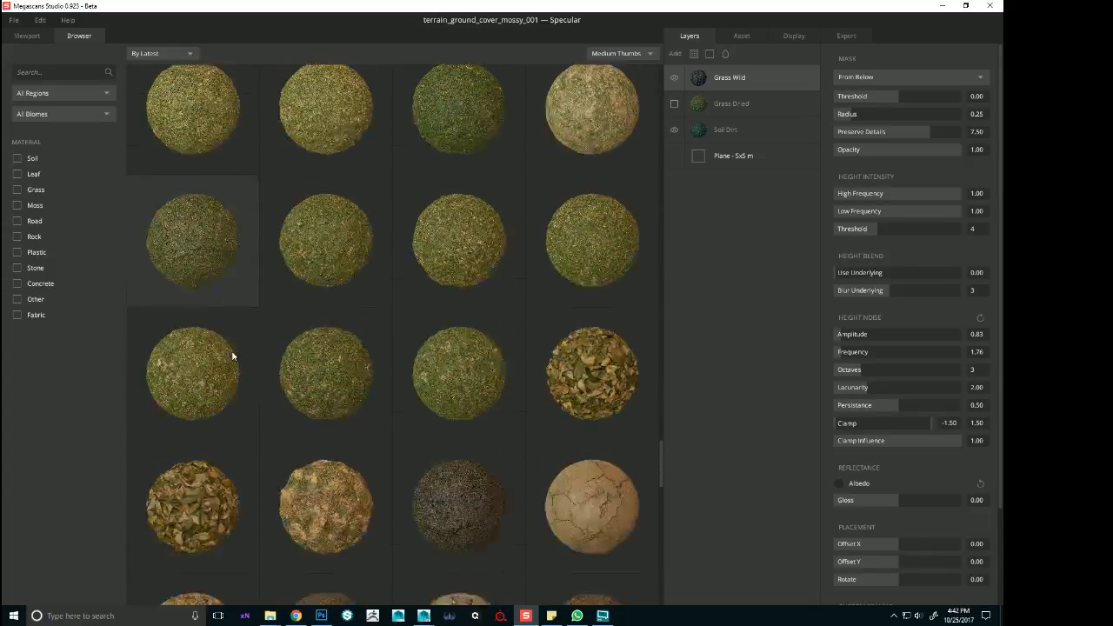
scroll(233, 355, "down", 10)
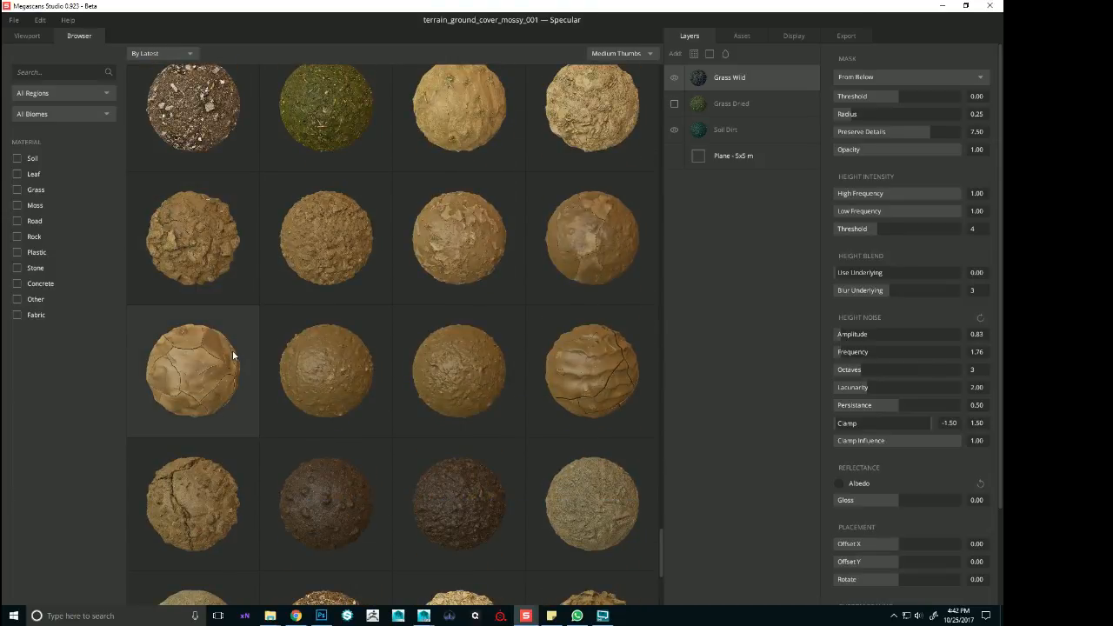
scroll(233, 355, "down", 4)
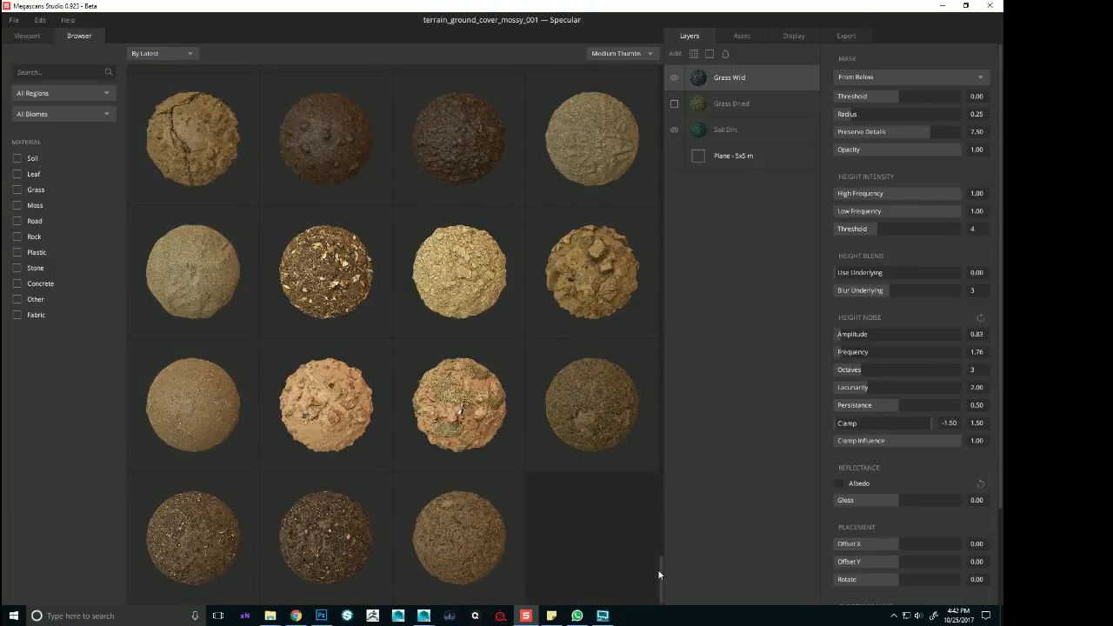
left_click_drag(660, 571, 661, 67)
scroll(565, 257, "down", 4)
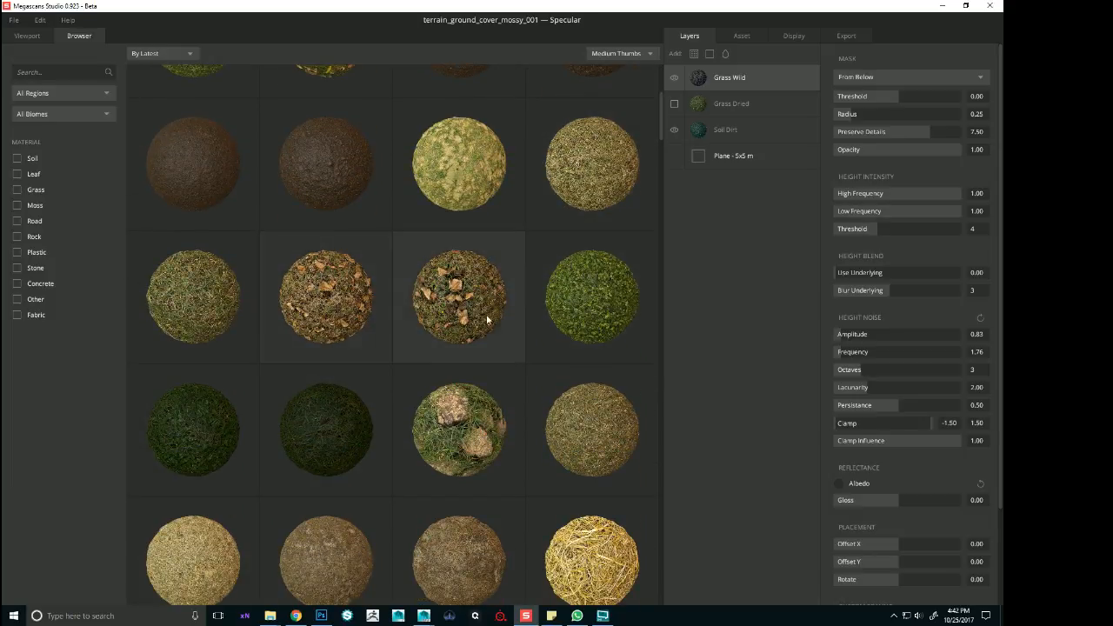
scroll(574, 302, "down", 3)
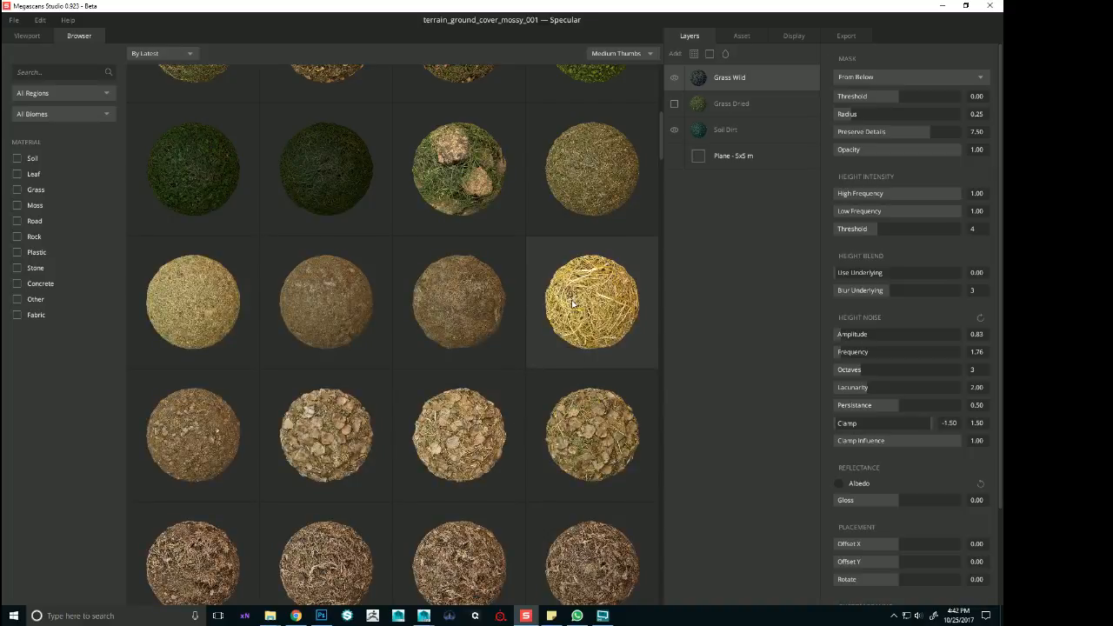
scroll(572, 298, "up", 4)
double_click(576, 369)
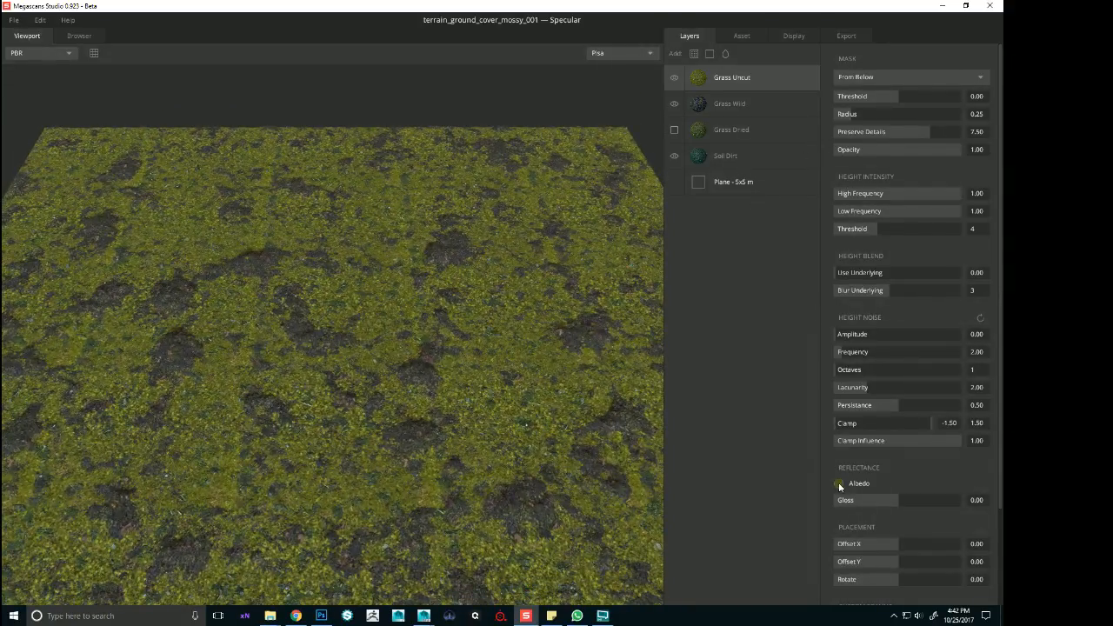
Try a Grass Uncut height noise amplitude of 1.91, set frequency 3.32 and 2 octaves, and reduce the amplitude to 0.50
left_click(843, 338)
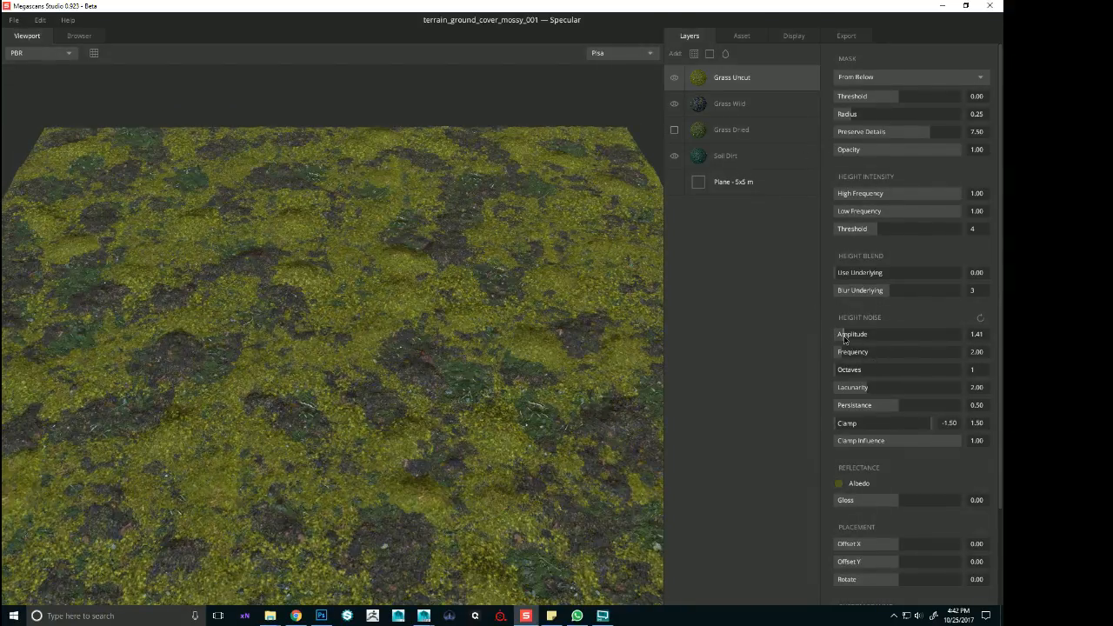
left_click_drag(843, 339, 850, 341)
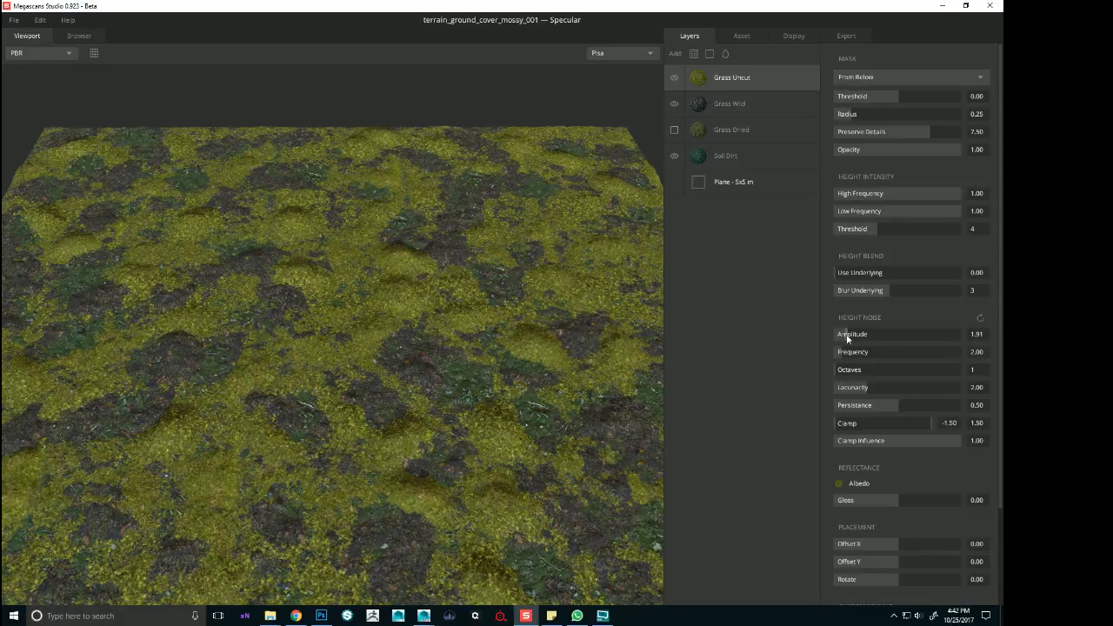
left_click(850, 353)
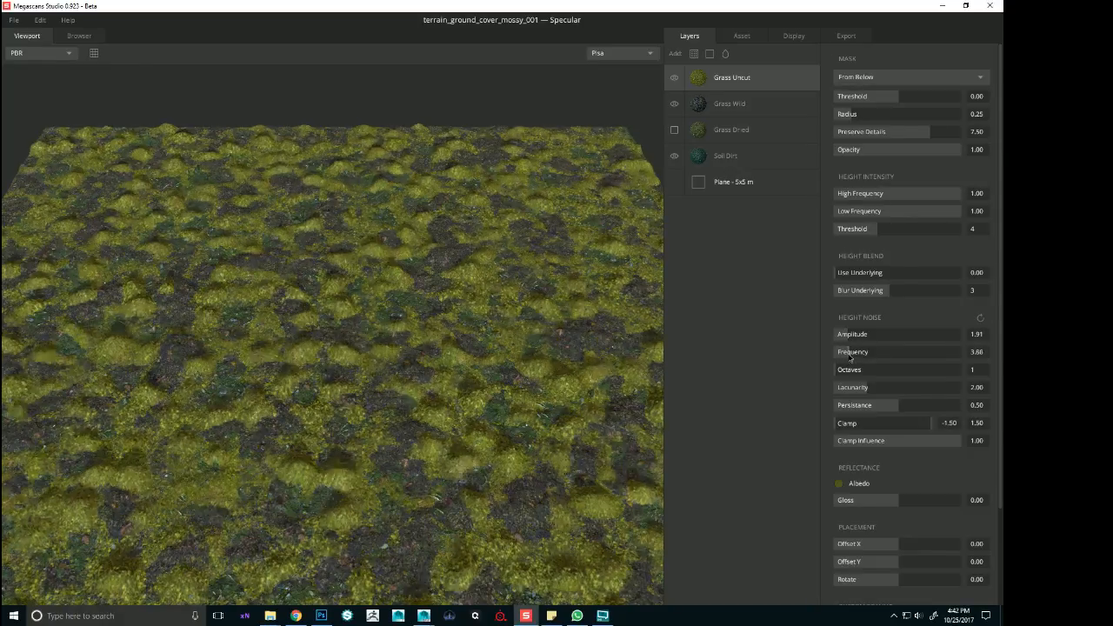
left_click_drag(849, 358, 847, 357)
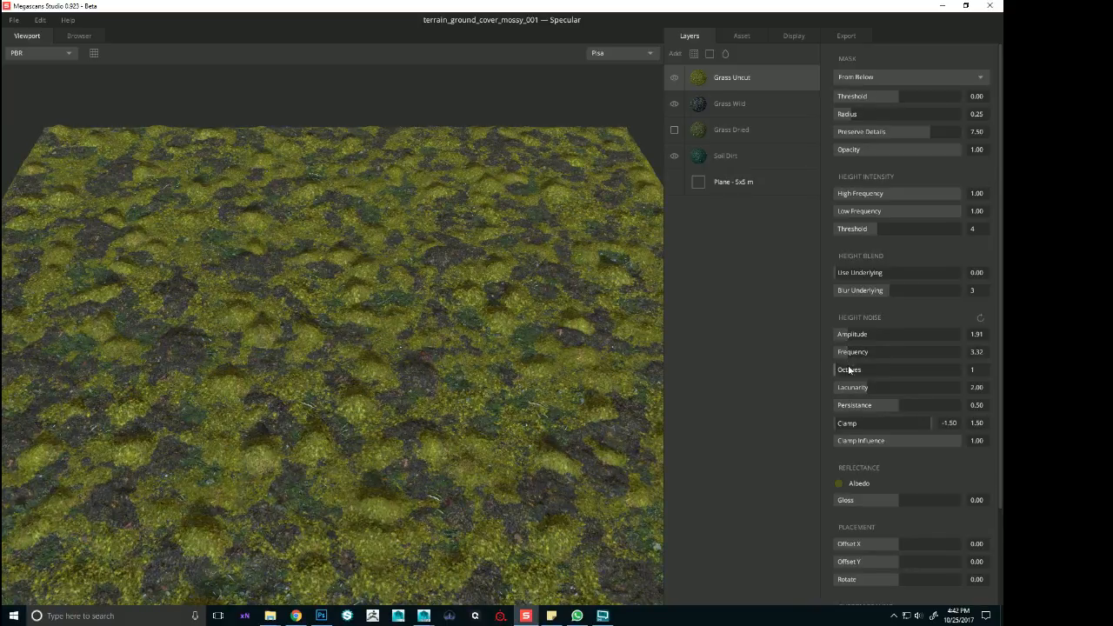
left_click(851, 372)
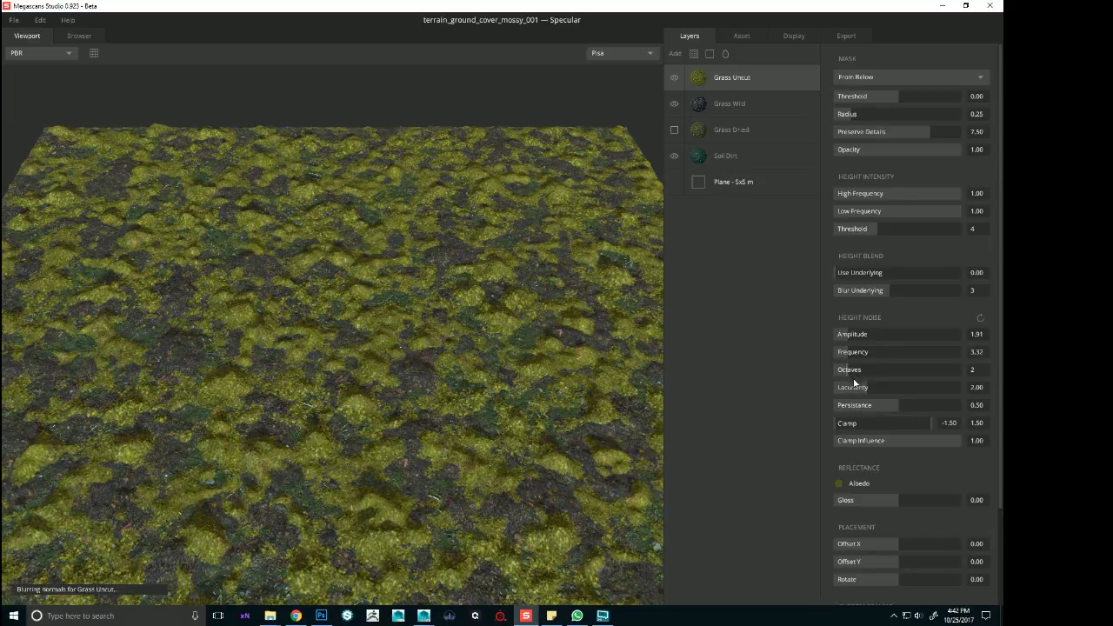
left_click(841, 335)
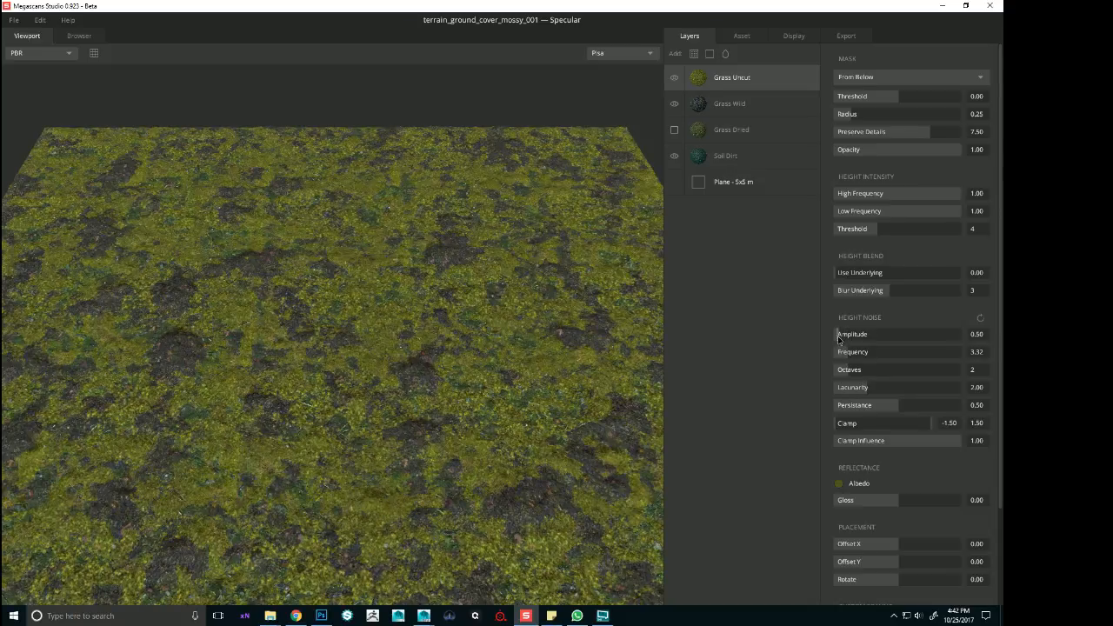
Lower the Grass Uncut mask threshold to -0.11 and inspect its coverage across the terrain
left_click(888, 98)
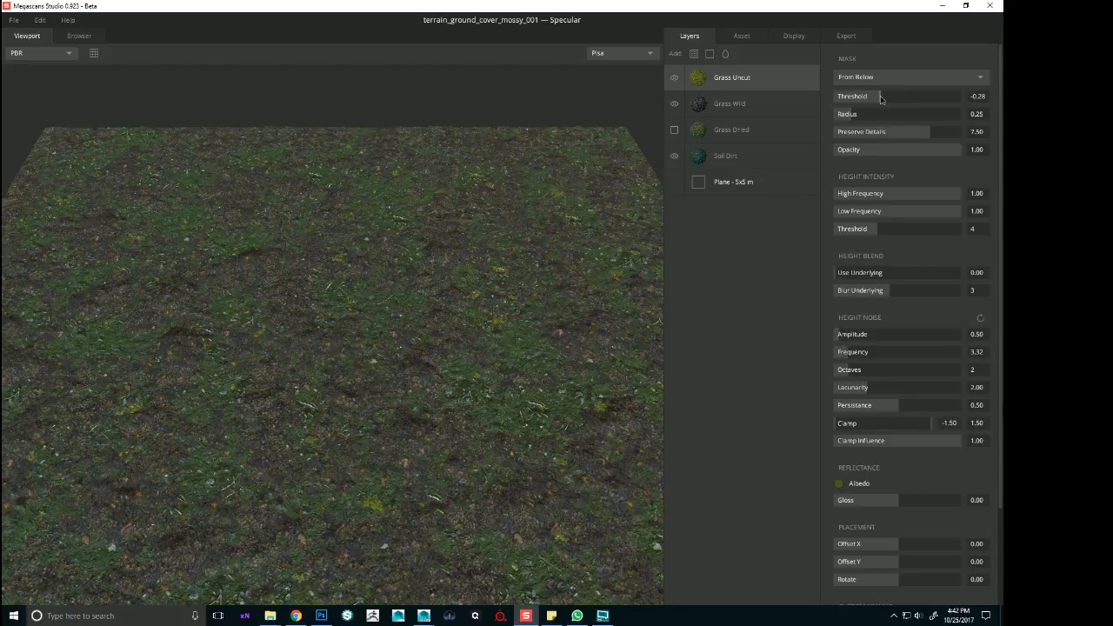
left_click_drag(889, 99, 890, 100)
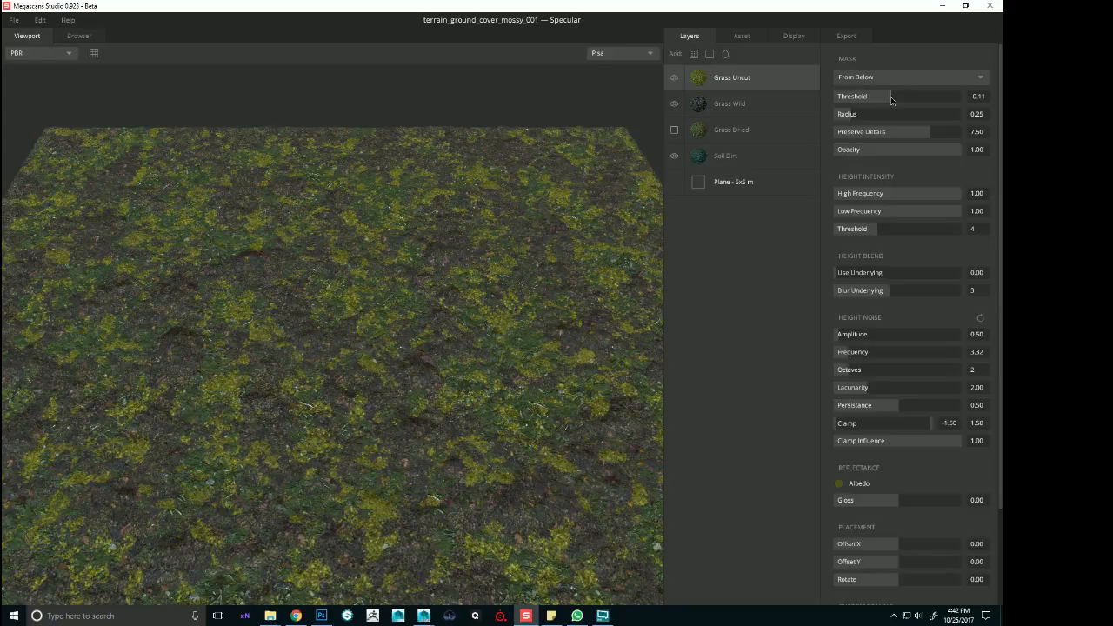
left_click_drag(433, 395, 632, 355)
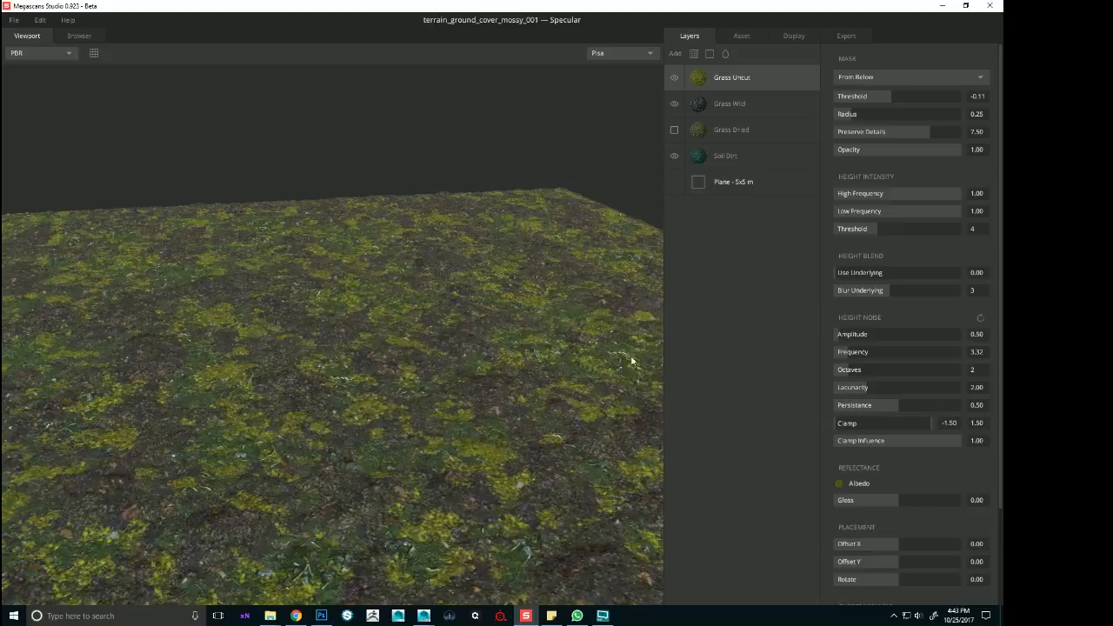
left_click(784, 36)
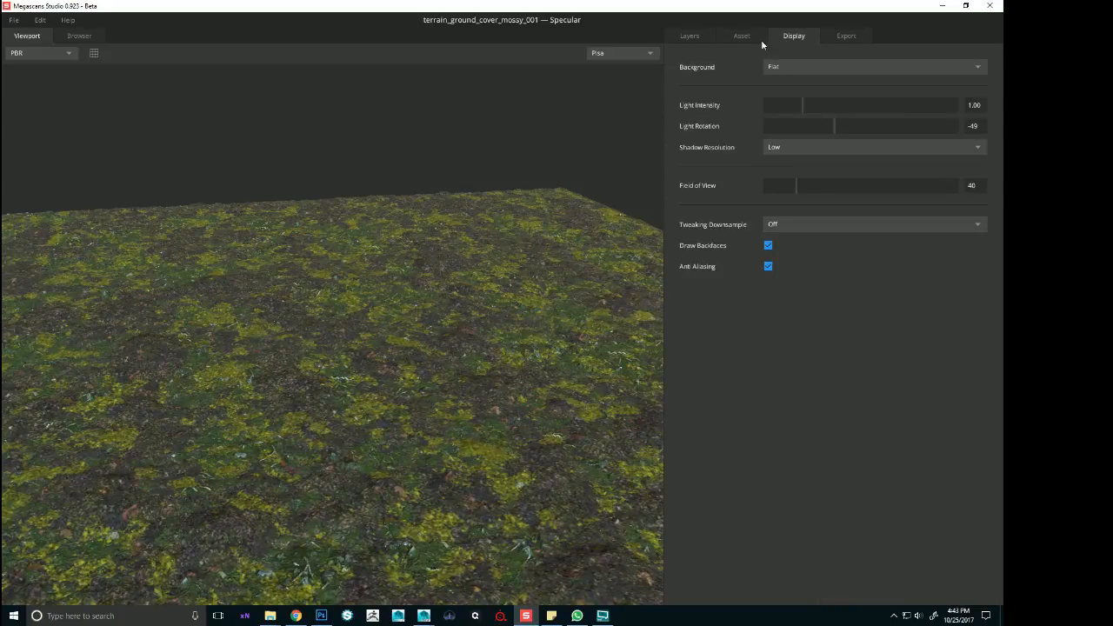
left_click(753, 36)
left_click(697, 35)
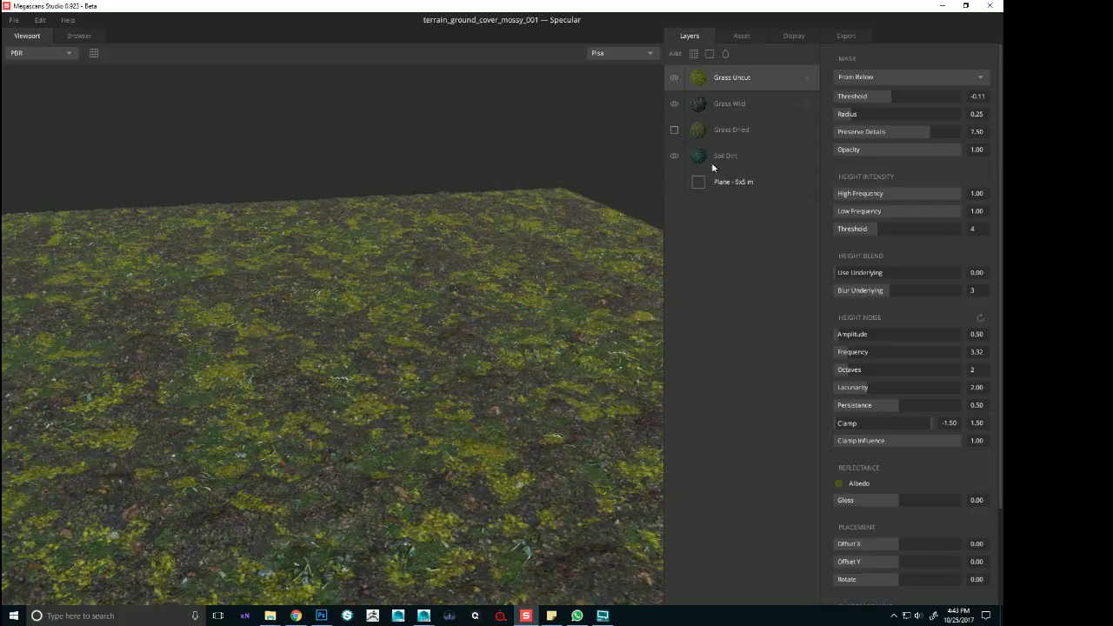
left_click(720, 181)
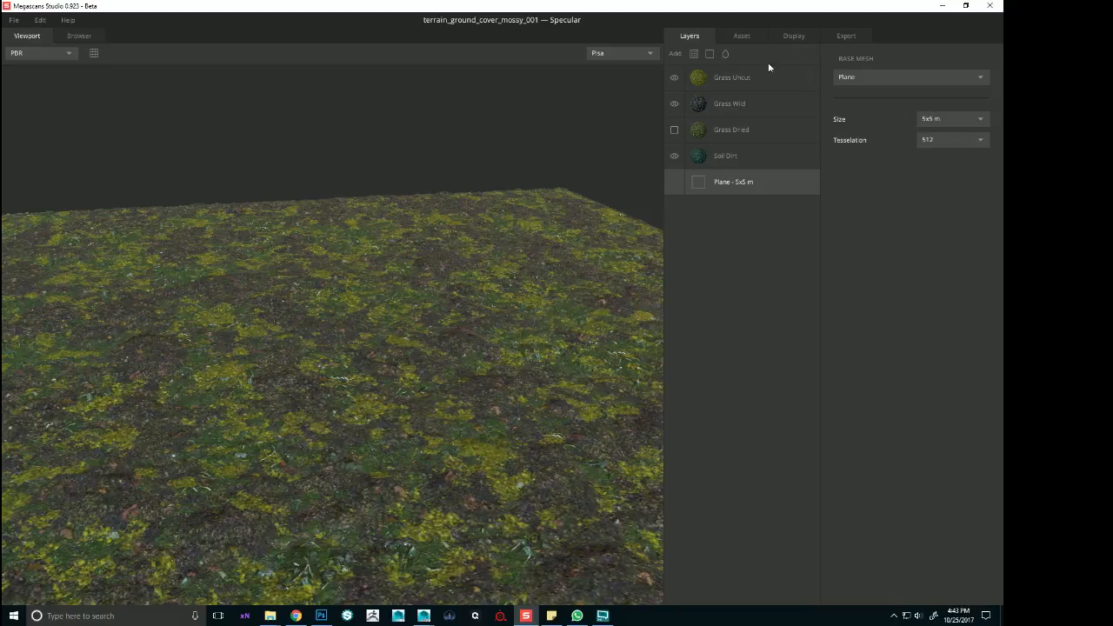
Raise the Grass Uncut height noise amplitude to 1.16 and inspect the terrain from another angle
left_click(742, 79)
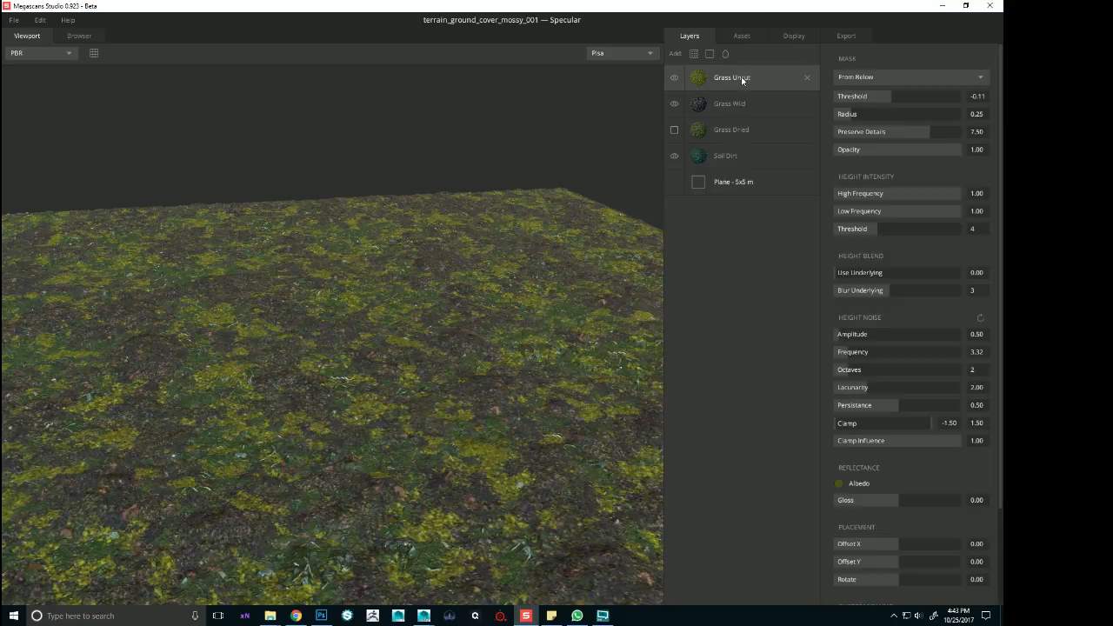
left_click(842, 339)
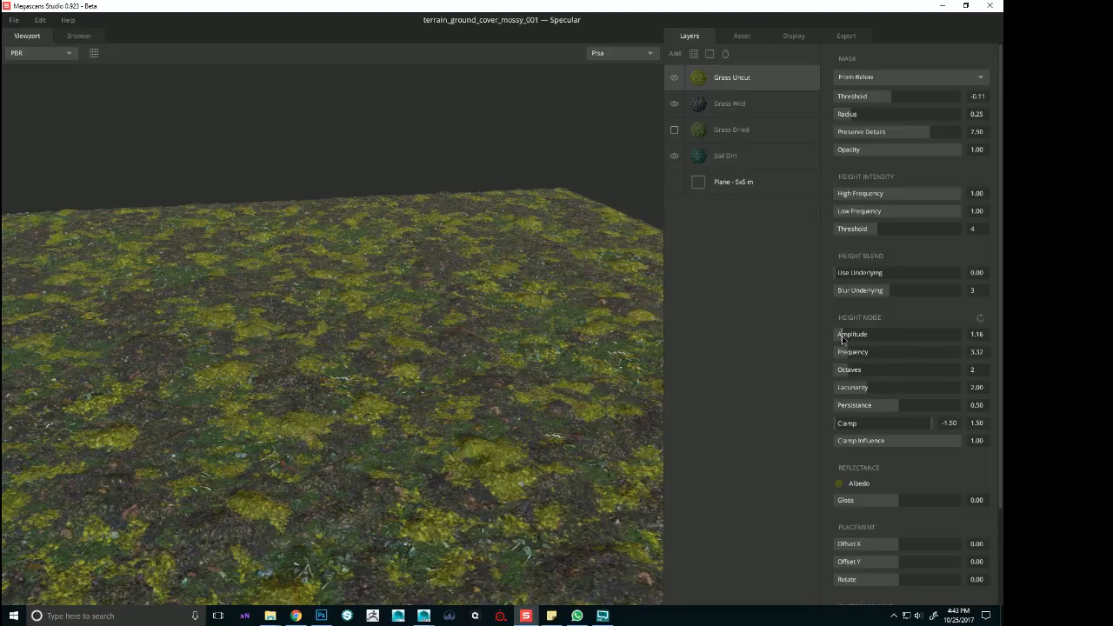
left_click_drag(842, 339, 842, 341)
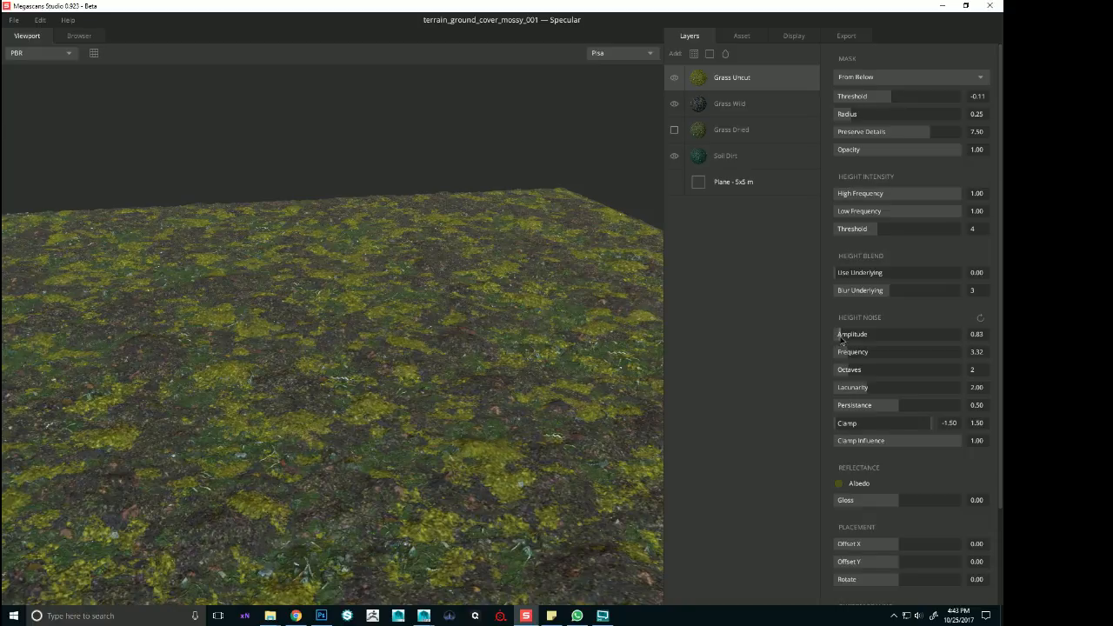
left_click(842, 341)
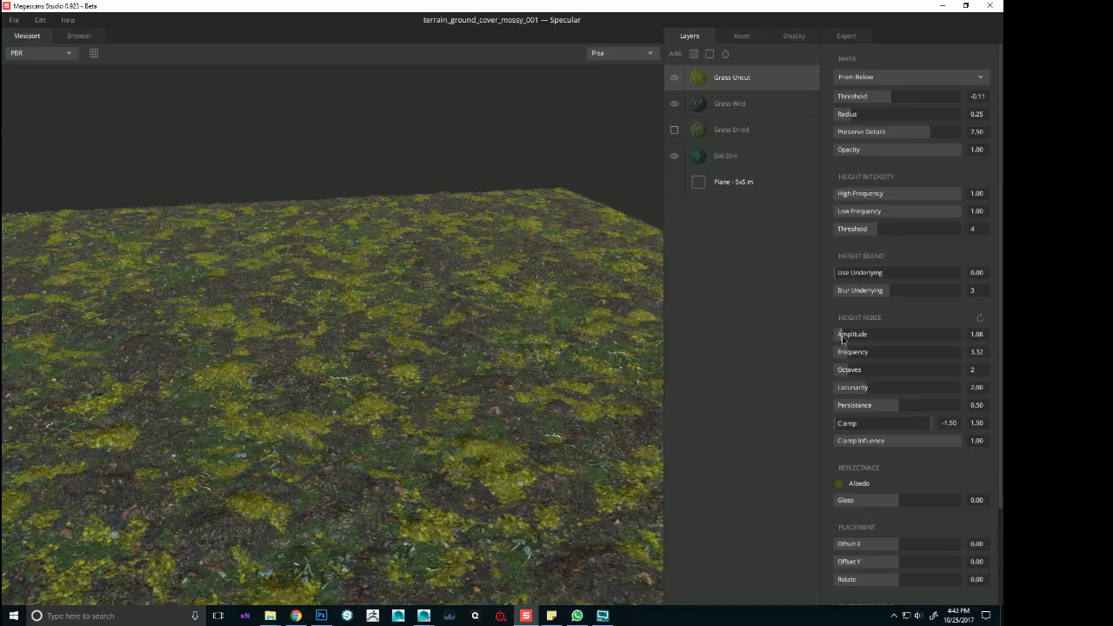
left_click_drag(526, 315, 357, 327)
scroll(356, 327, "up", 5)
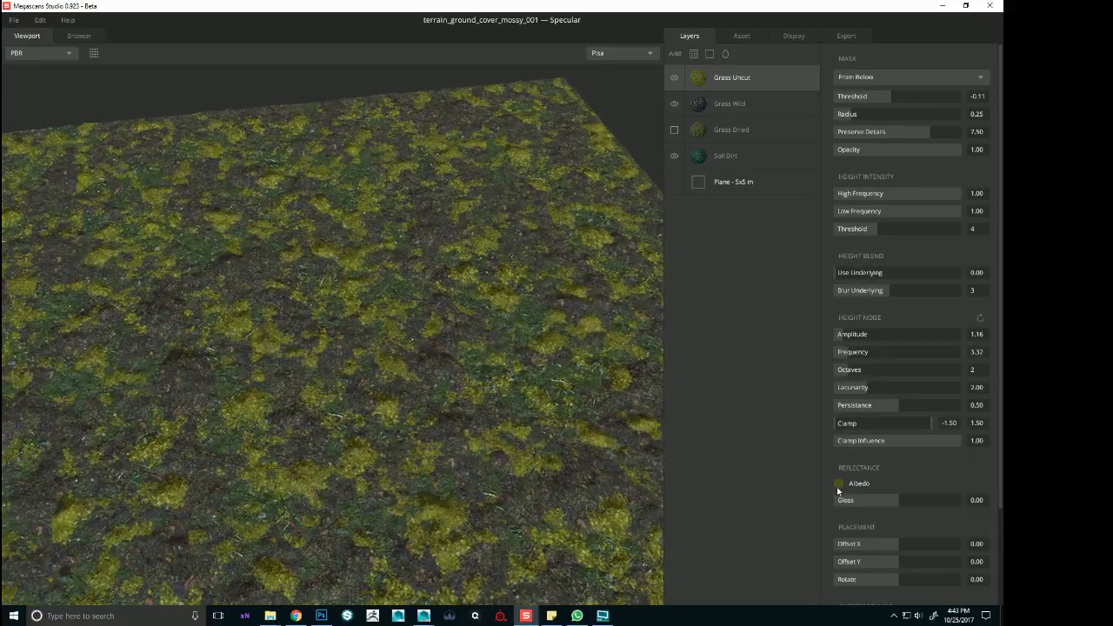
Change the Grass Uncut albedo to a muted green with hue 98, saturation 23 and value 25
left_click(839, 484)
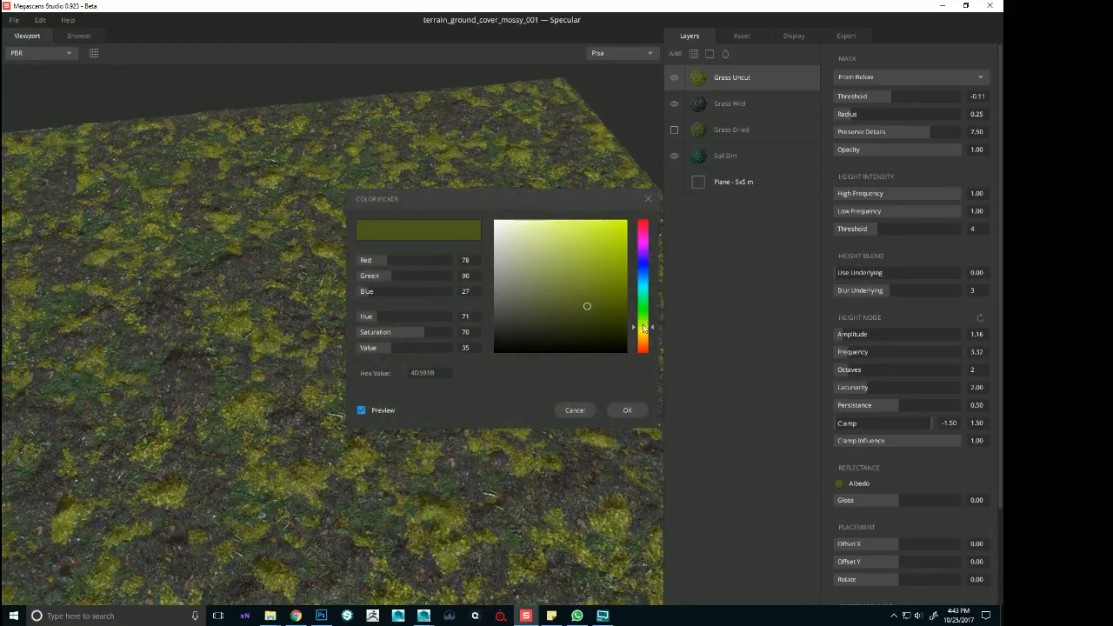
left_click_drag(644, 328, 628, 322)
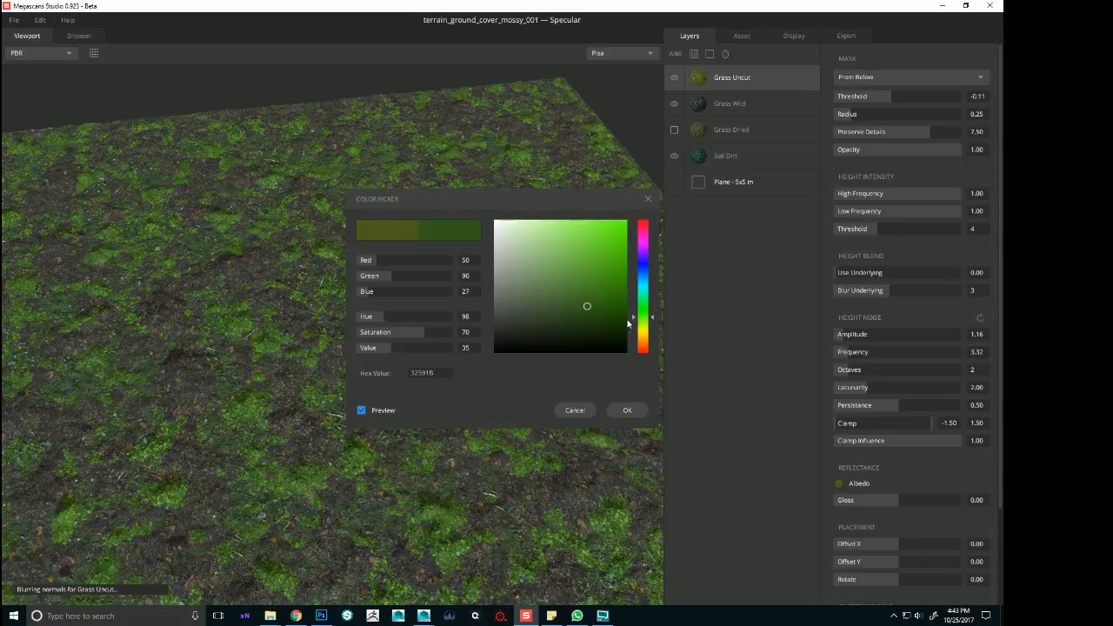
left_click_drag(374, 351, 381, 351)
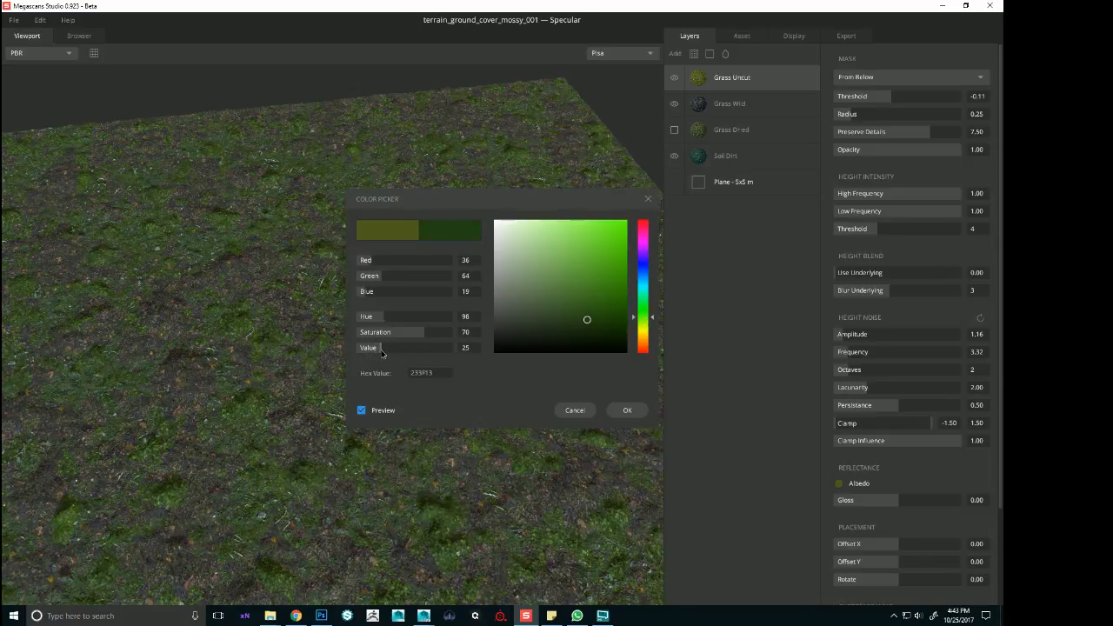
left_click(379, 335)
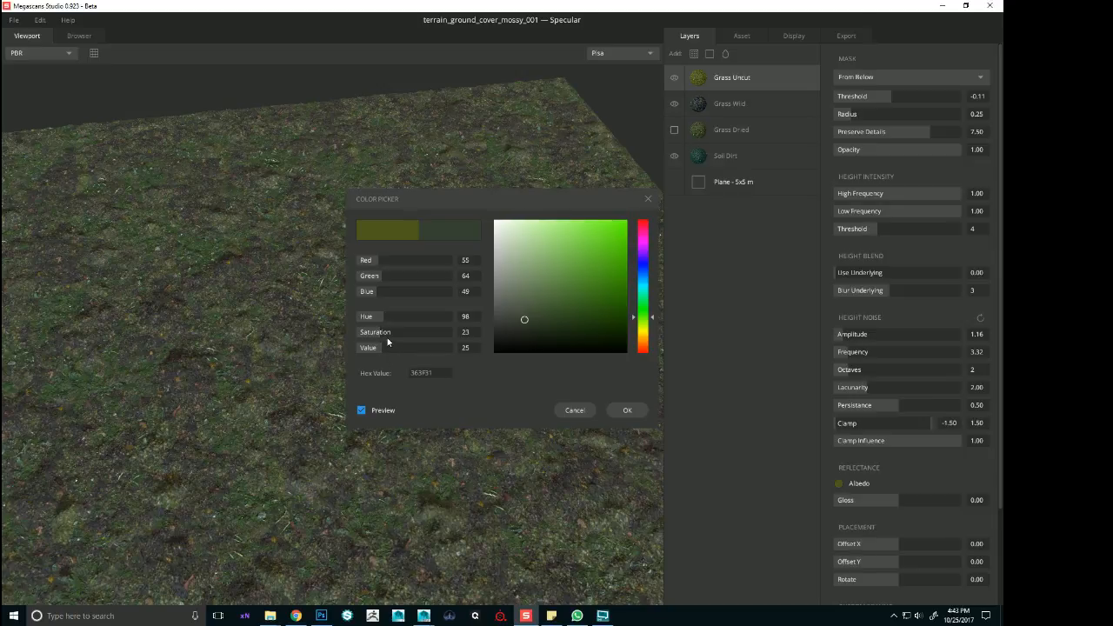
left_click(628, 410)
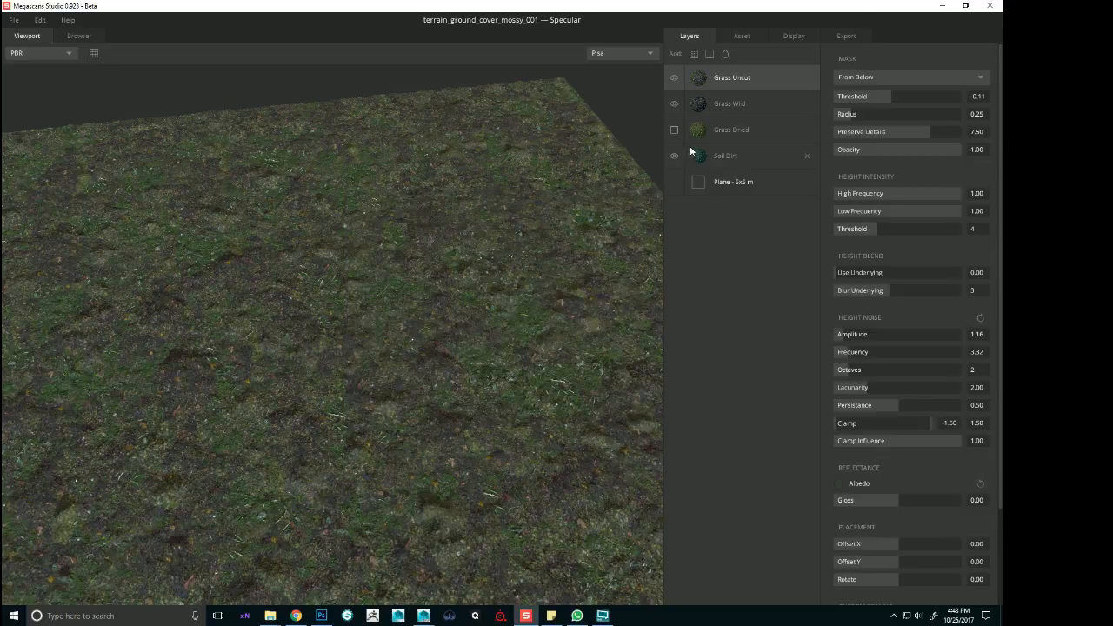
Toggle Grass Wild's visibility to check its coverage and try an albedo saturation of 25 on that layer
left_click(691, 105)
left_click(677, 104)
left_click(677, 104)
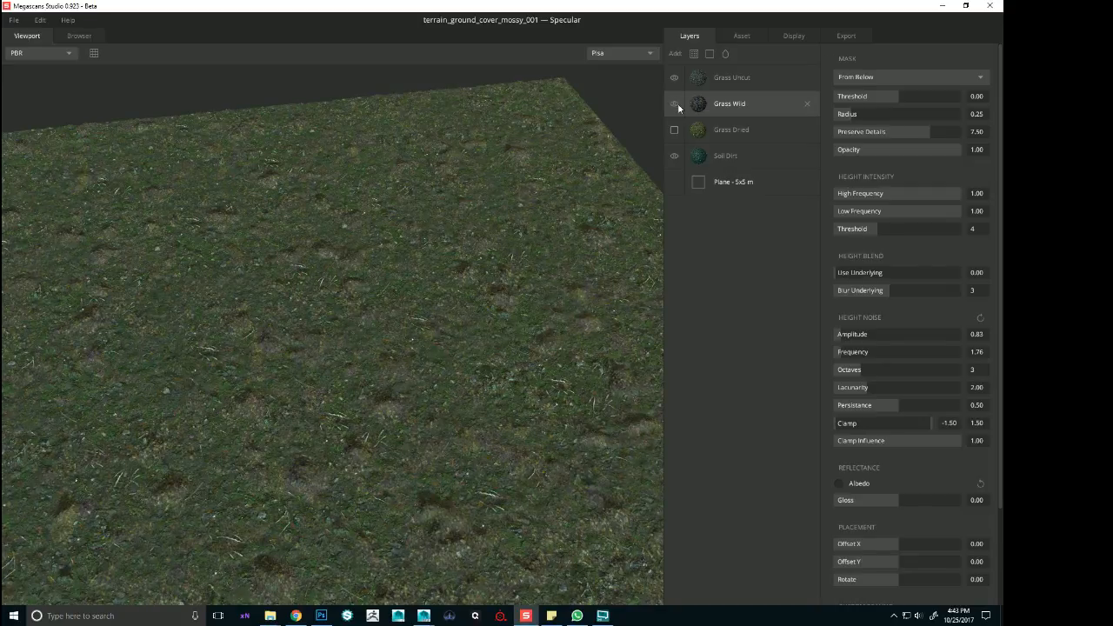
left_click(839, 483)
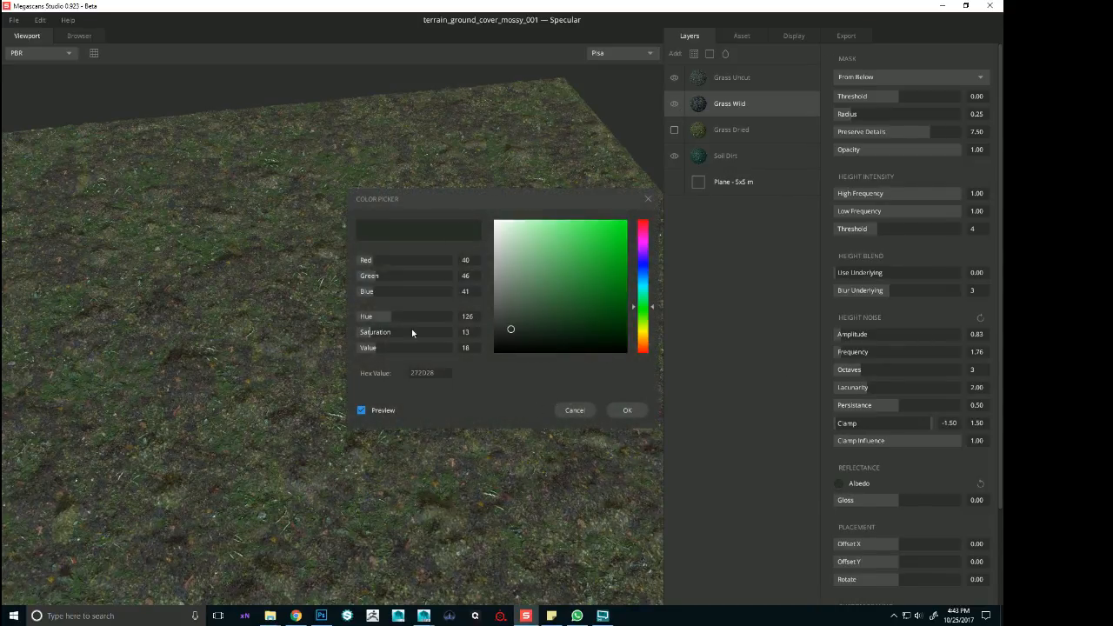
mouse_move(378, 333)
left_mouse_down()
mouse_move(396, 337)
mouse_move(383, 336)
left_mouse_up()
left_click(627, 410)
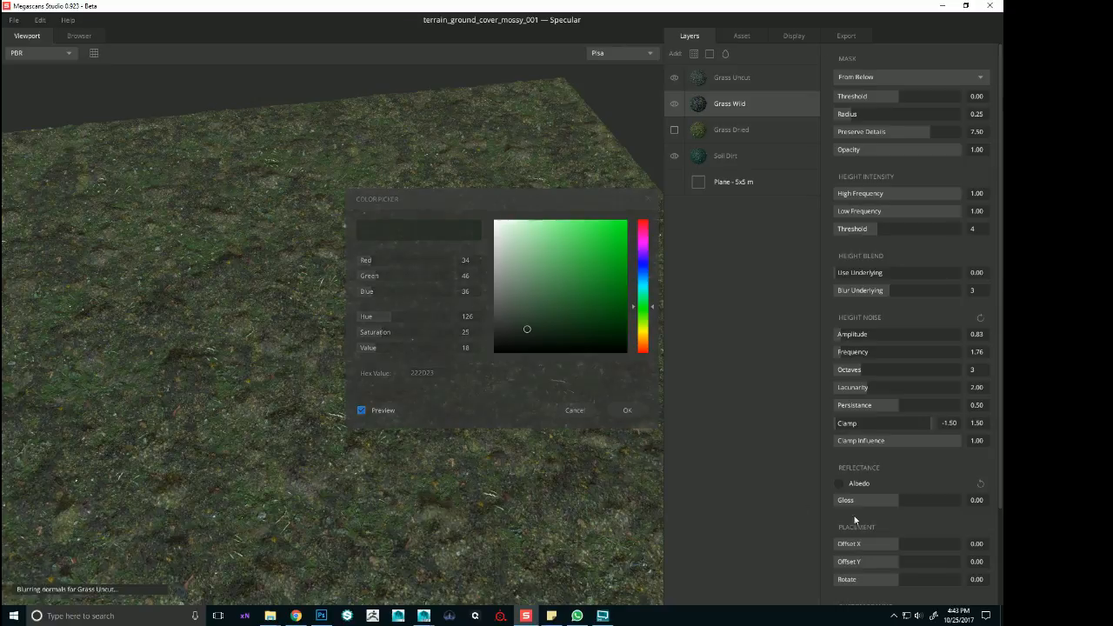
Shift the Grass Wild albedo hue to 174 and inspect the terrain from another angle
left_click(844, 484)
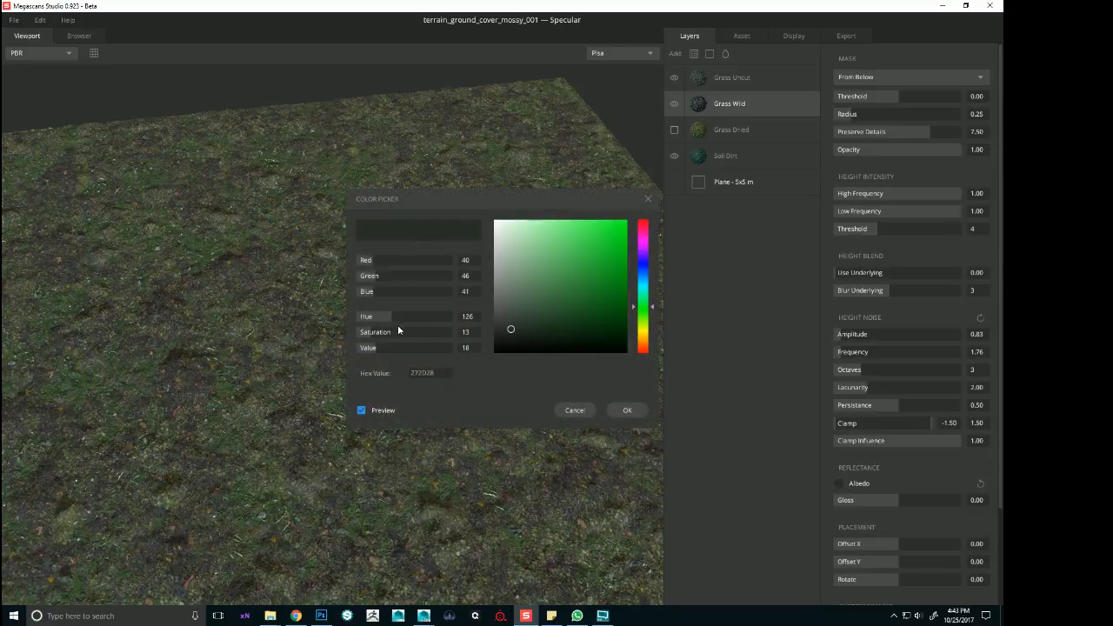
left_click_drag(392, 321, 404, 321)
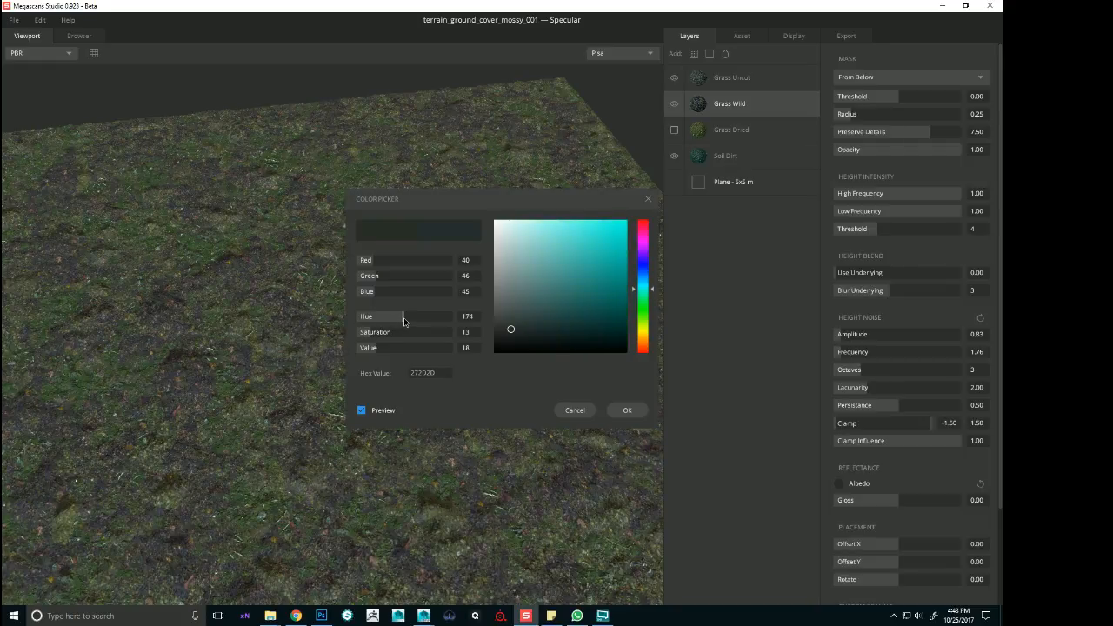
left_click(640, 409)
left_click_drag(631, 361, 676, 267)
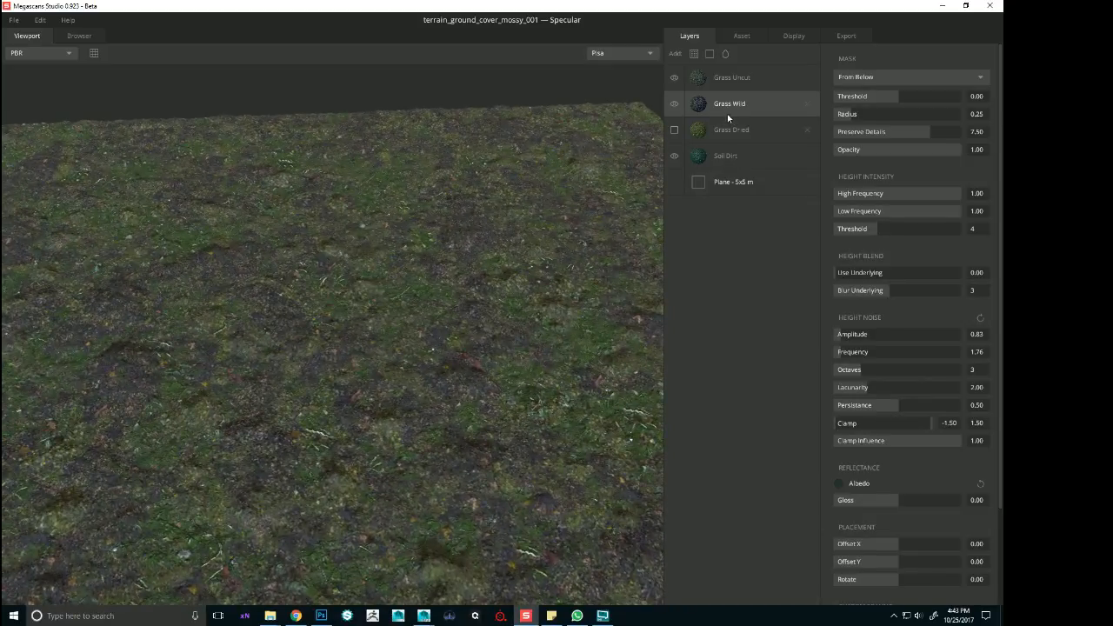
Compare the terrain with and without Grass Uncut, and try its albedo at hue 110, saturation 49 and value 25
left_click(741, 81)
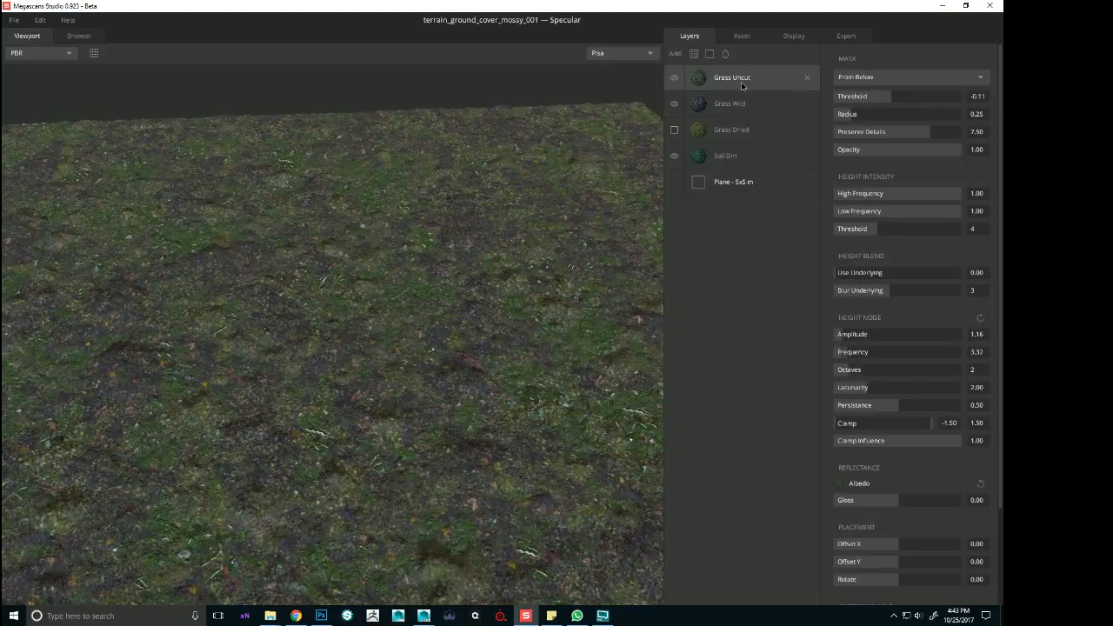
left_click(674, 78)
left_click(674, 80)
left_click(841, 484)
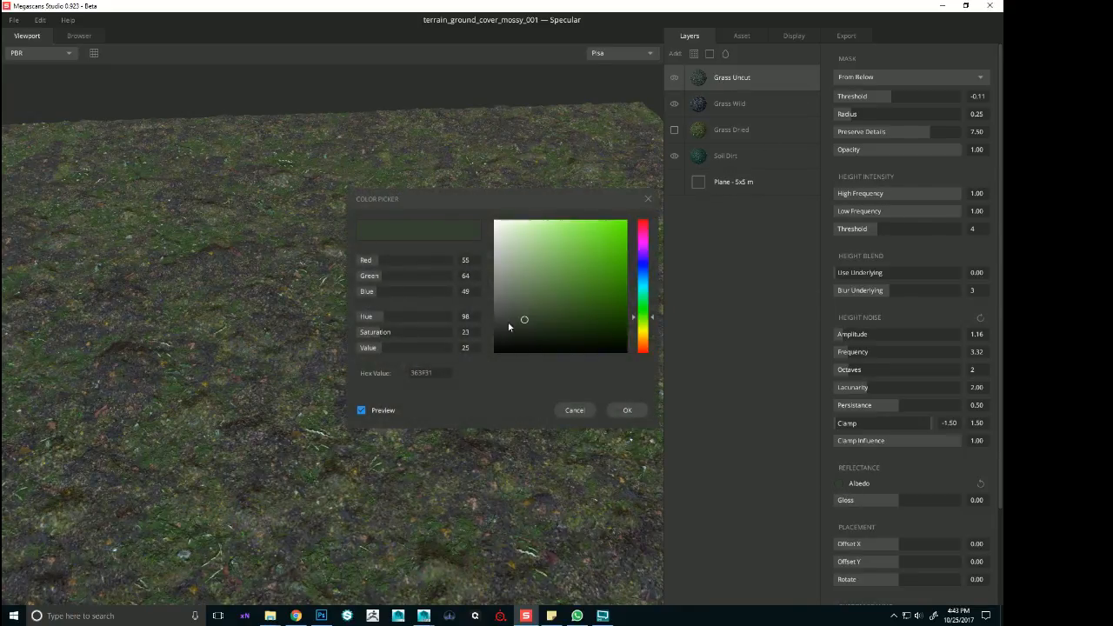
left_click_drag(396, 337, 403, 337)
left_click_drag(651, 318, 654, 315)
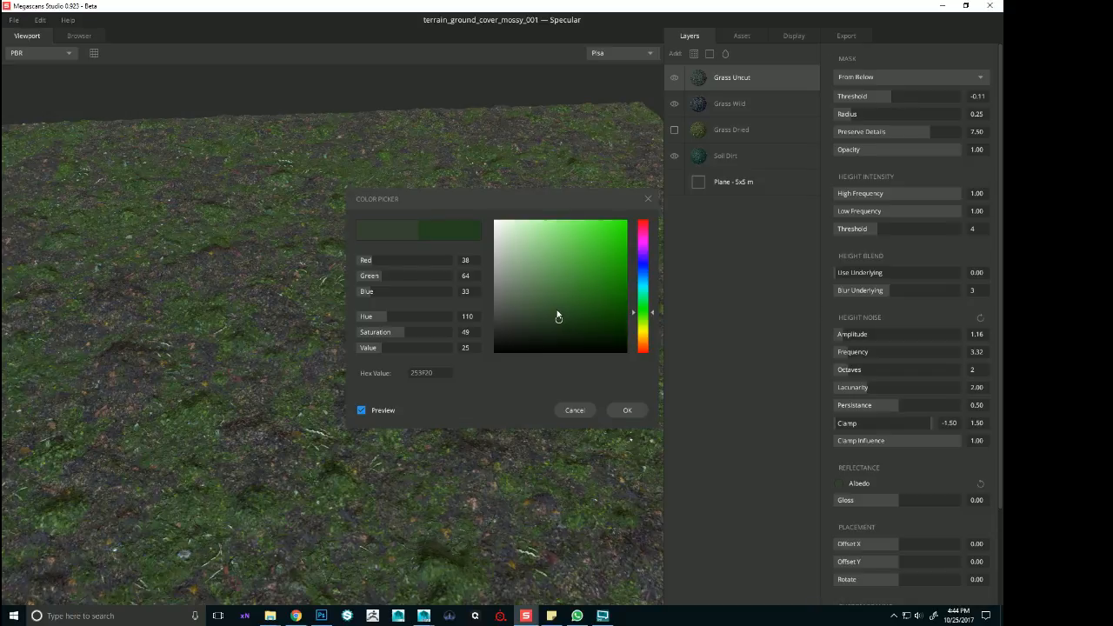
left_click_drag(559, 317, 560, 322)
right_click_drag(392, 482, 229, 424, "alt")
left_click_drag(229, 425, 372, 474, "alt")
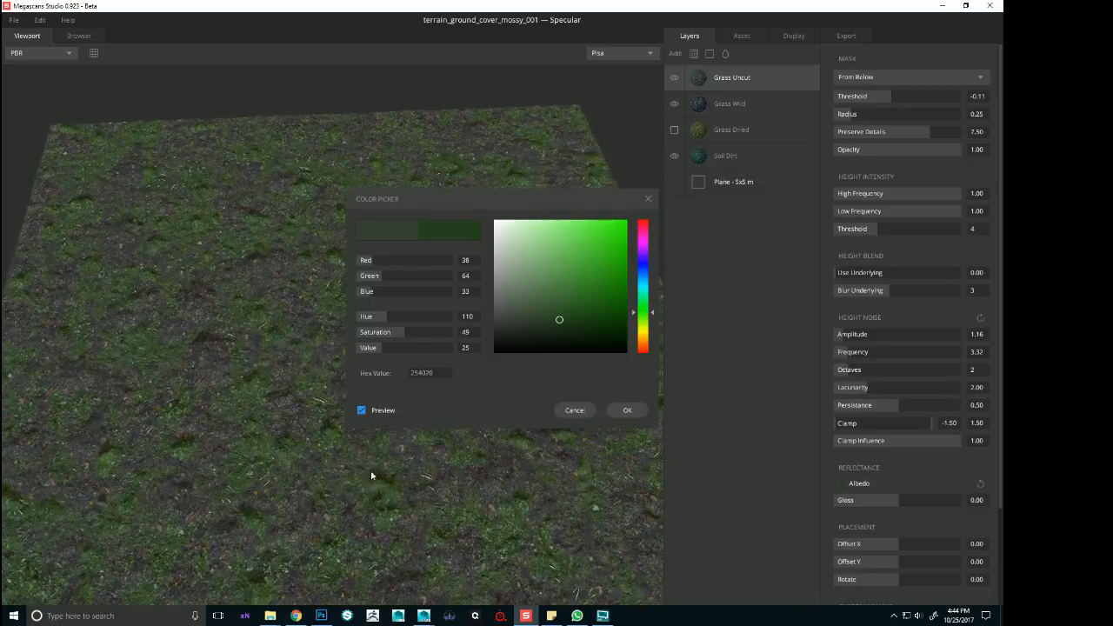
Set the Grass Uncut albedo to a bluish green with hue 149, saturation 31 and value 28
left_click(379, 348)
left_click_drag(379, 348, 398, 322)
left_click(384, 319)
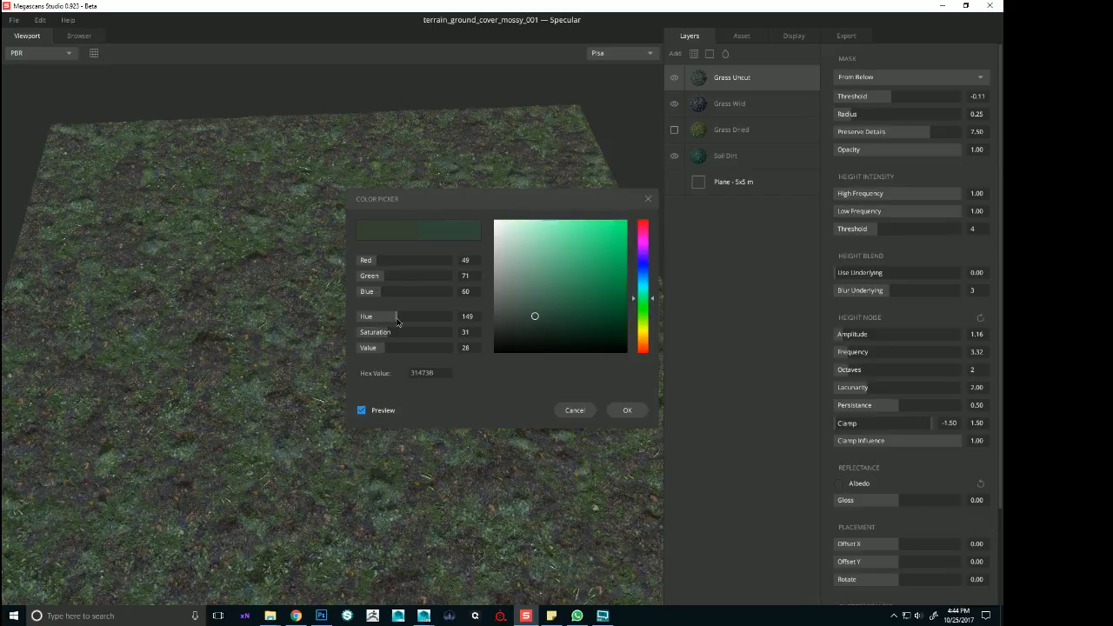
left_click(627, 409)
left_click_drag(232, 319, 275, 241)
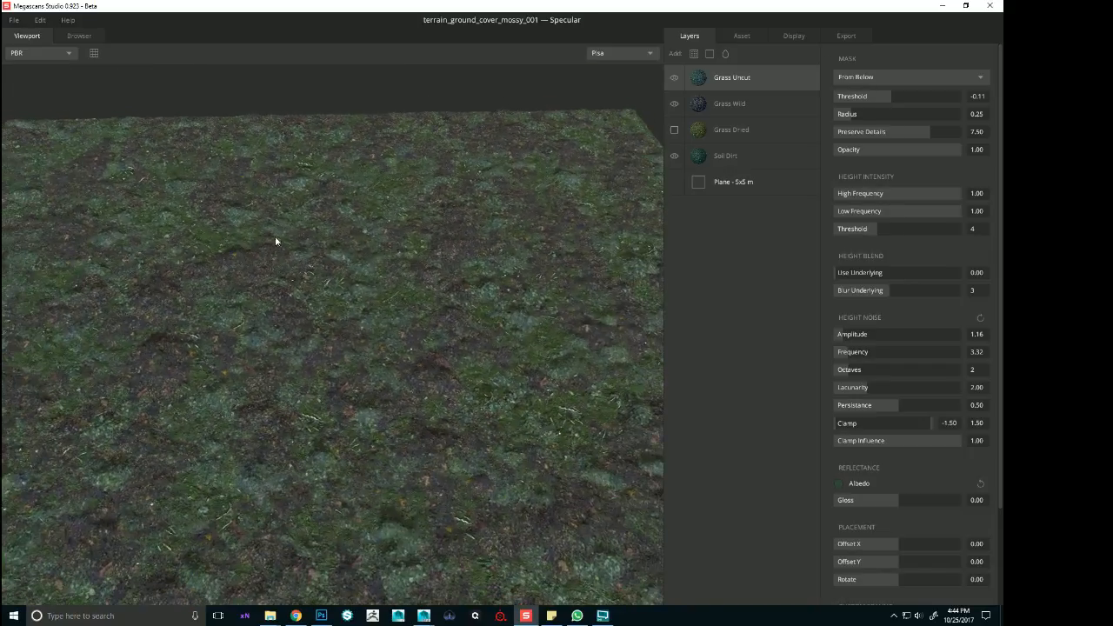
Browse the scanned surface library for a rocky surface and add the brown Rock as the uppermost layer
left_click(80, 35)
scroll(374, 322, "down", 5)
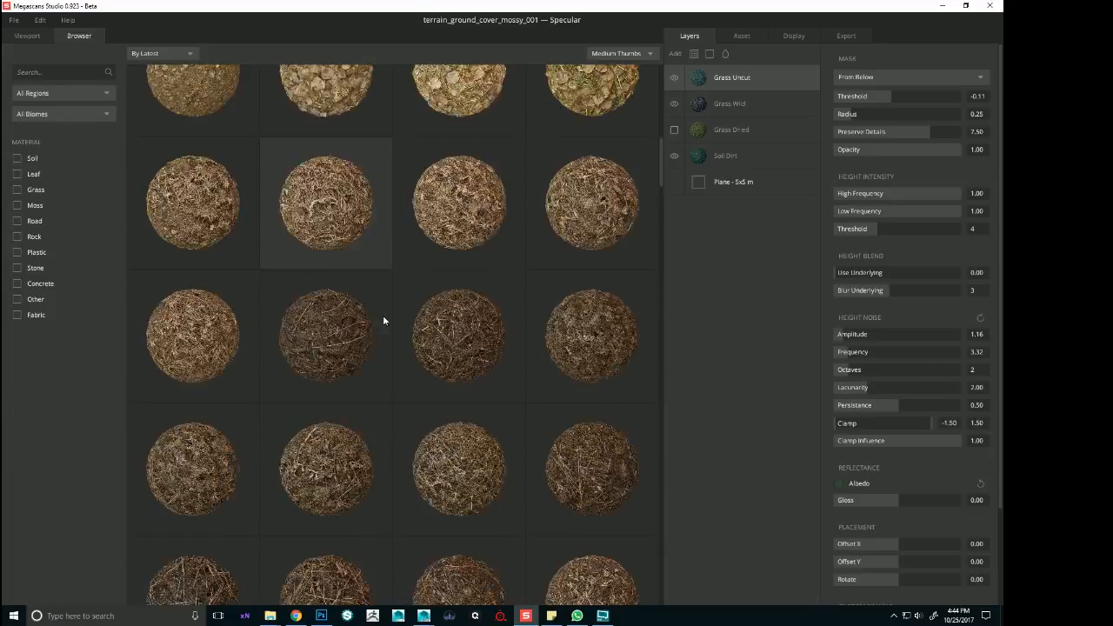
scroll(387, 319, "down", 10)
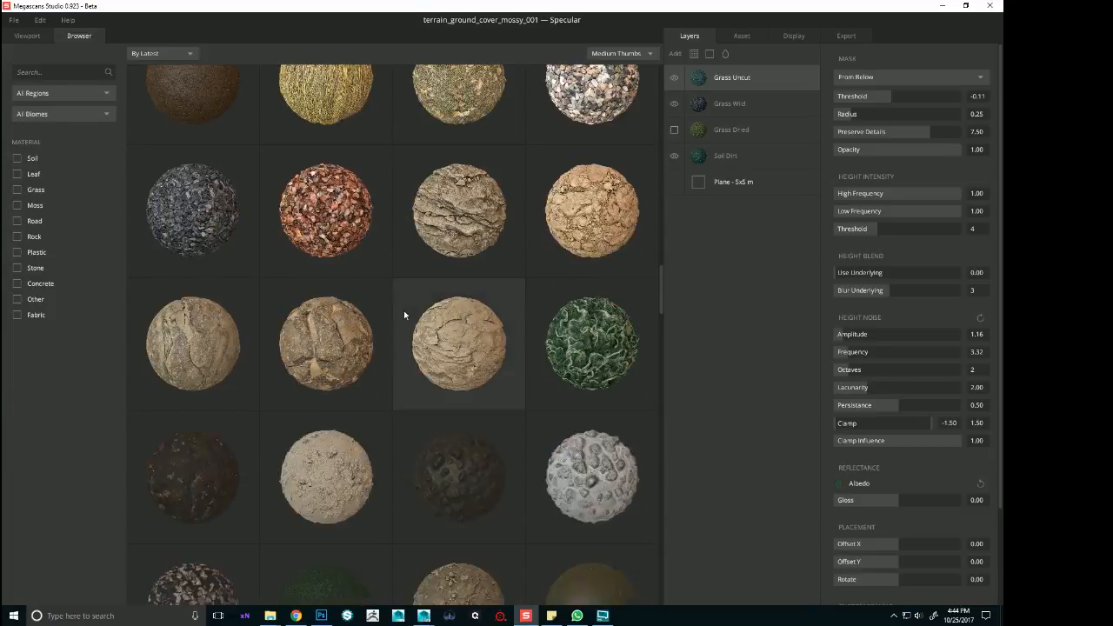
scroll(404, 314, "up", 1)
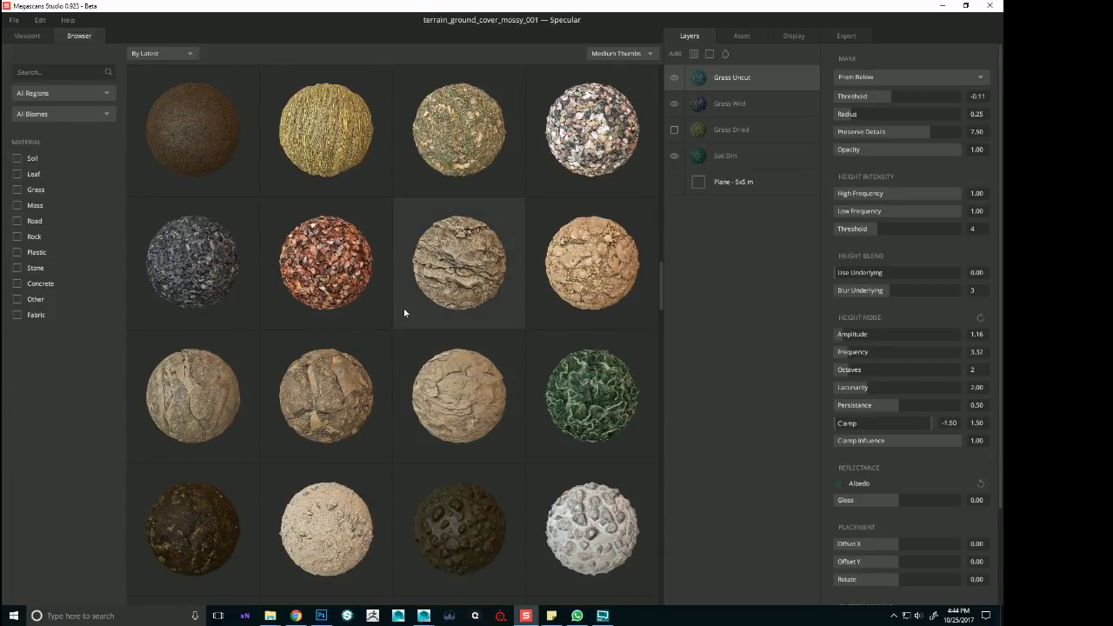
double_click(360, 405)
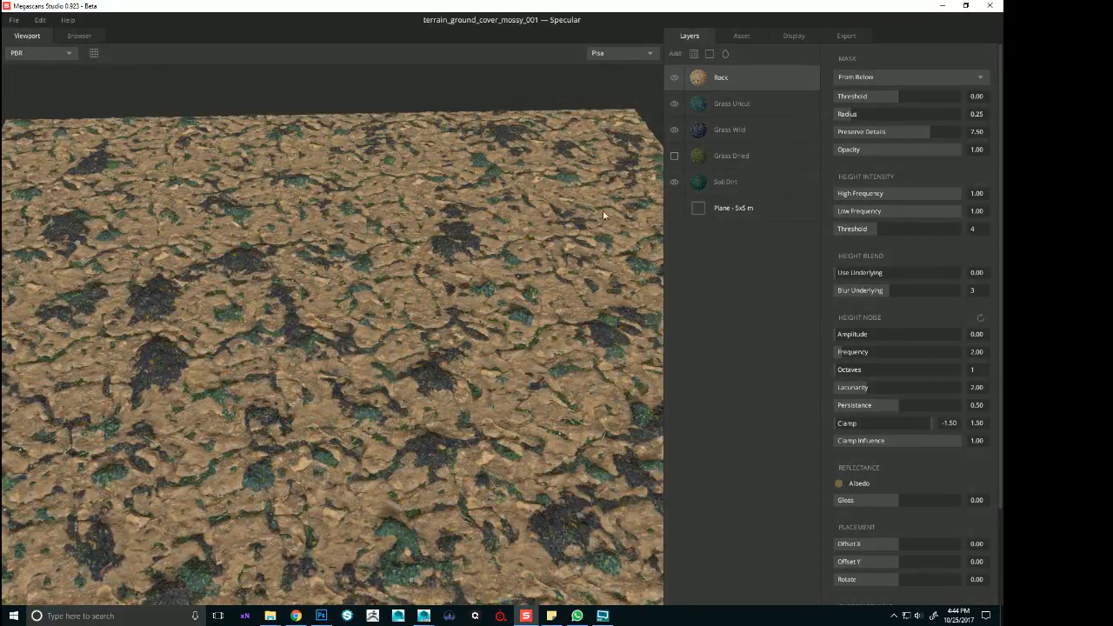
Try a Rock mask threshold of 0.39 with height noise amplitude 3.82, frequency 2.58 and 2 octaves
scroll(509, 177, "down", 3)
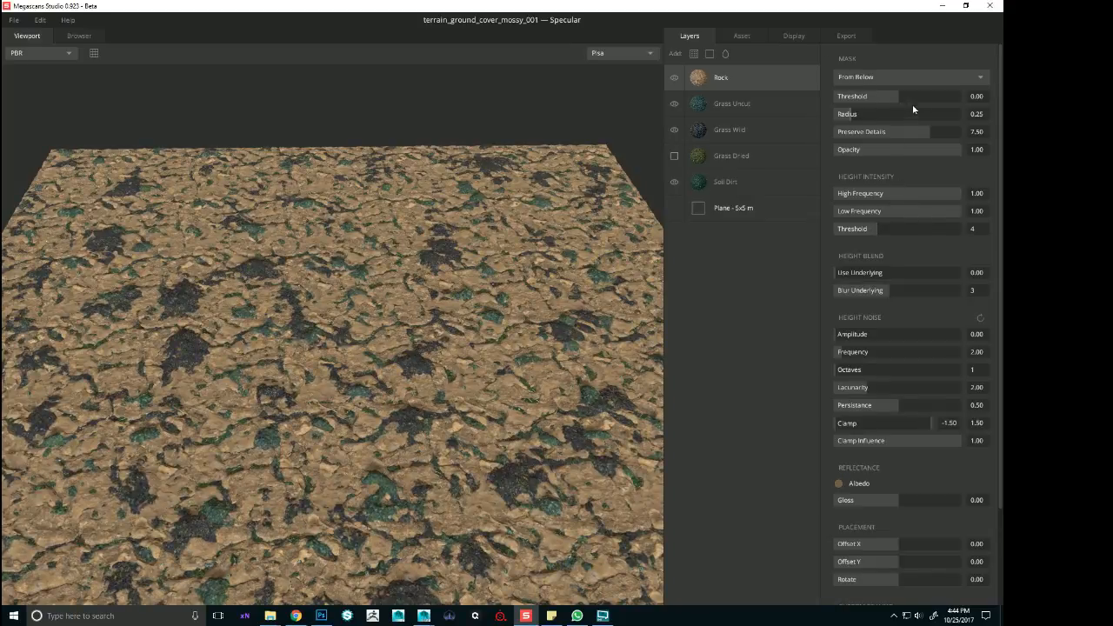
left_click(917, 99)
left_click(923, 97)
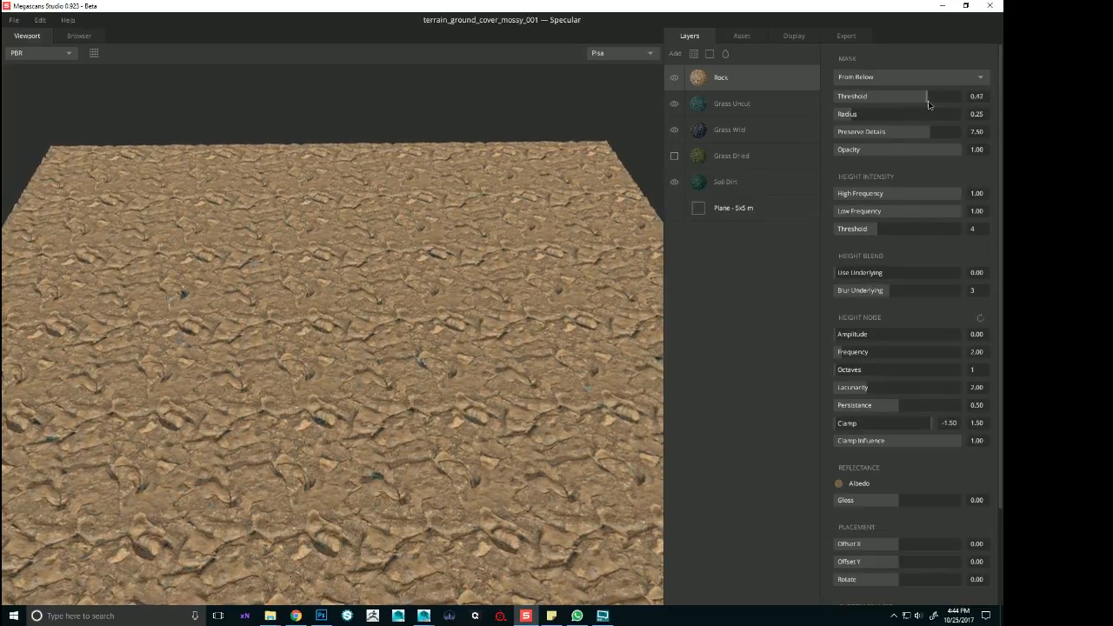
left_click(860, 335)
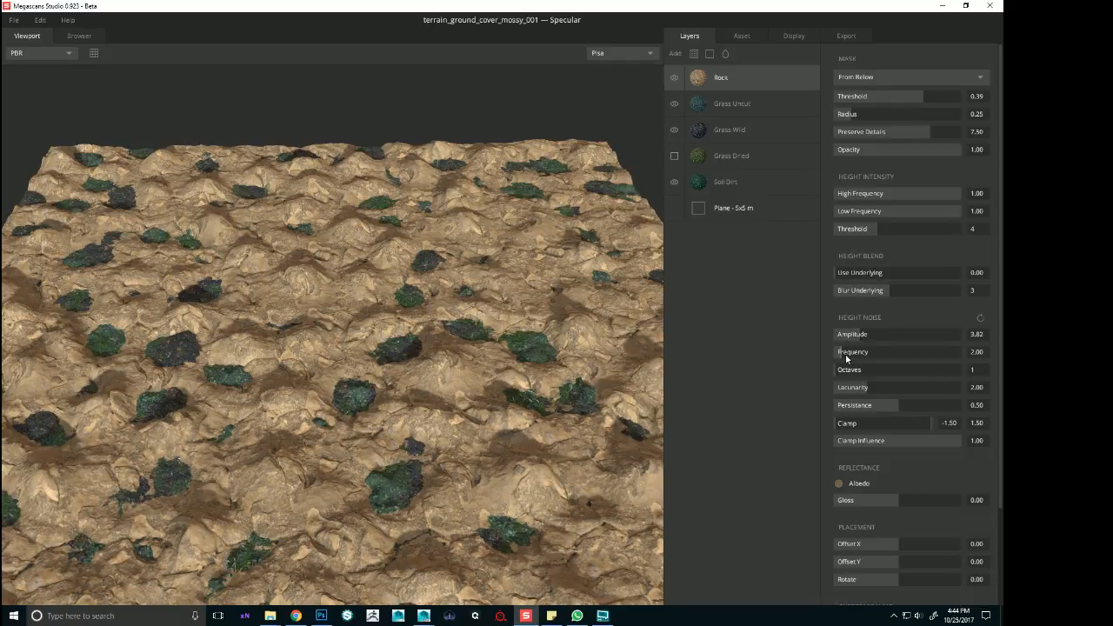
left_click(846, 354)
left_click_drag(846, 358, 843, 359)
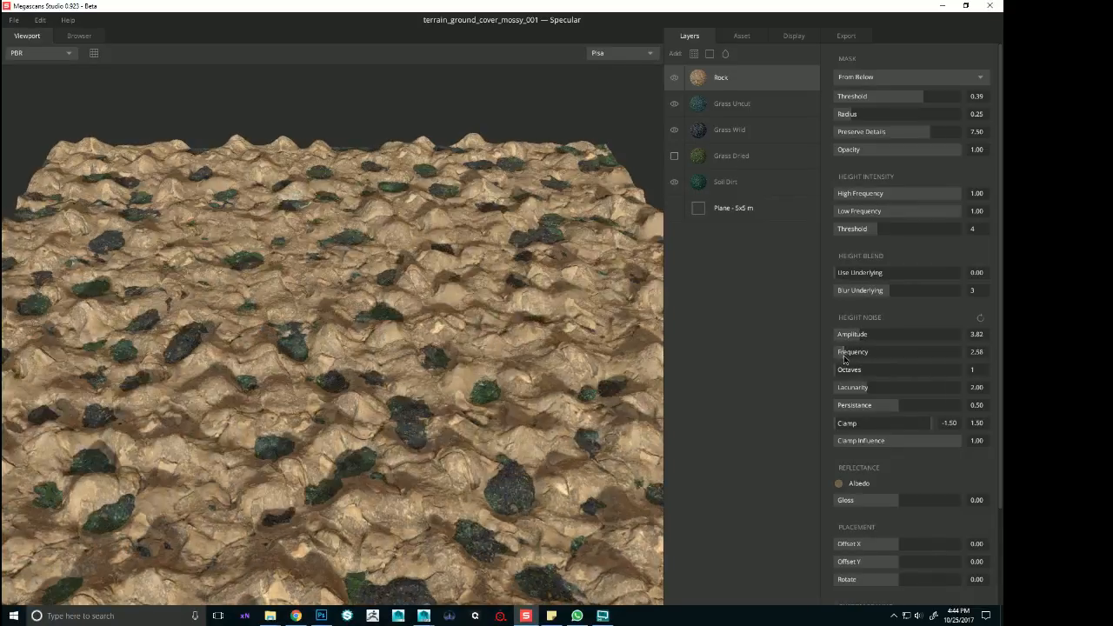
left_click(847, 372)
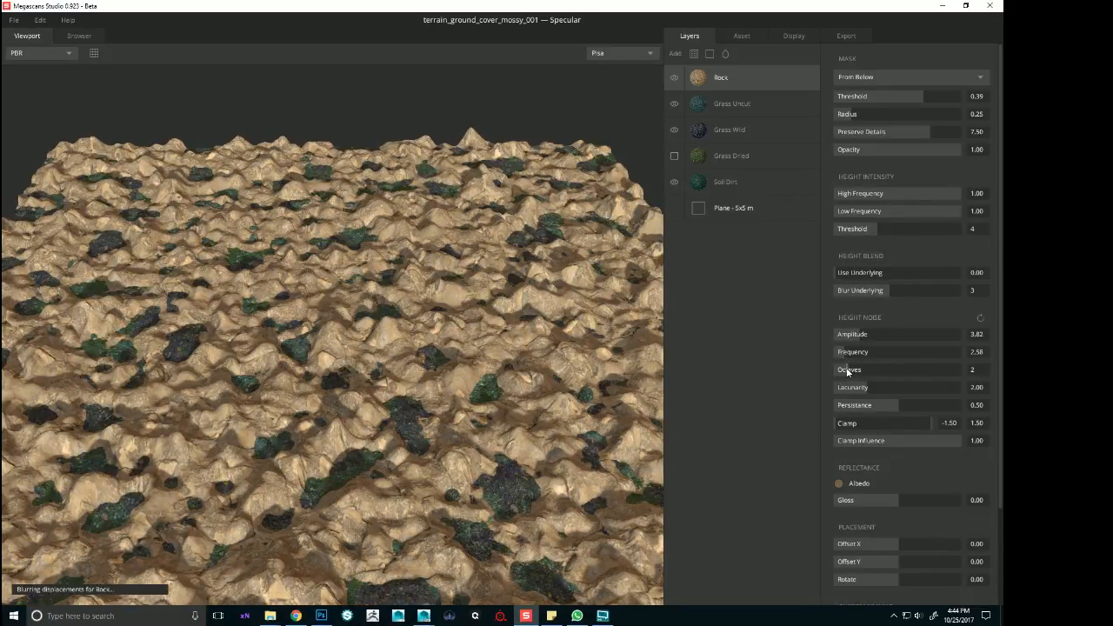
Reduce the Rock height noise amplitude to 2.99 and its mask threshold to -0.24, and inspect the coverage
left_click_drag(845, 341, 847, 340)
left_click_drag(888, 95, 884, 103)
scroll(315, 279, "down", 4)
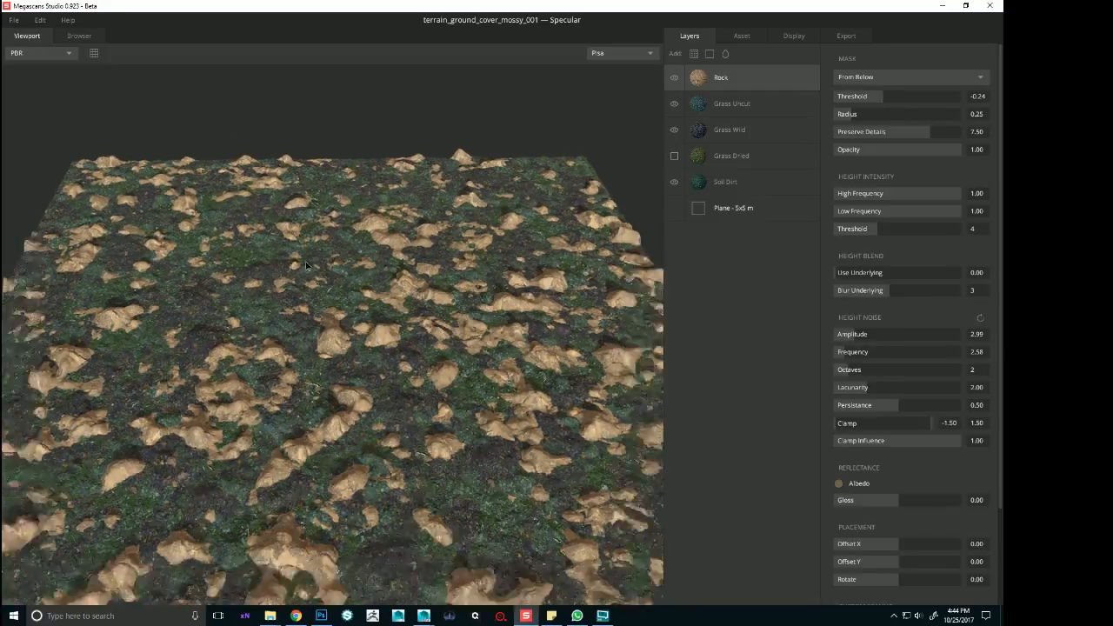
scroll(315, 278, "up", 4)
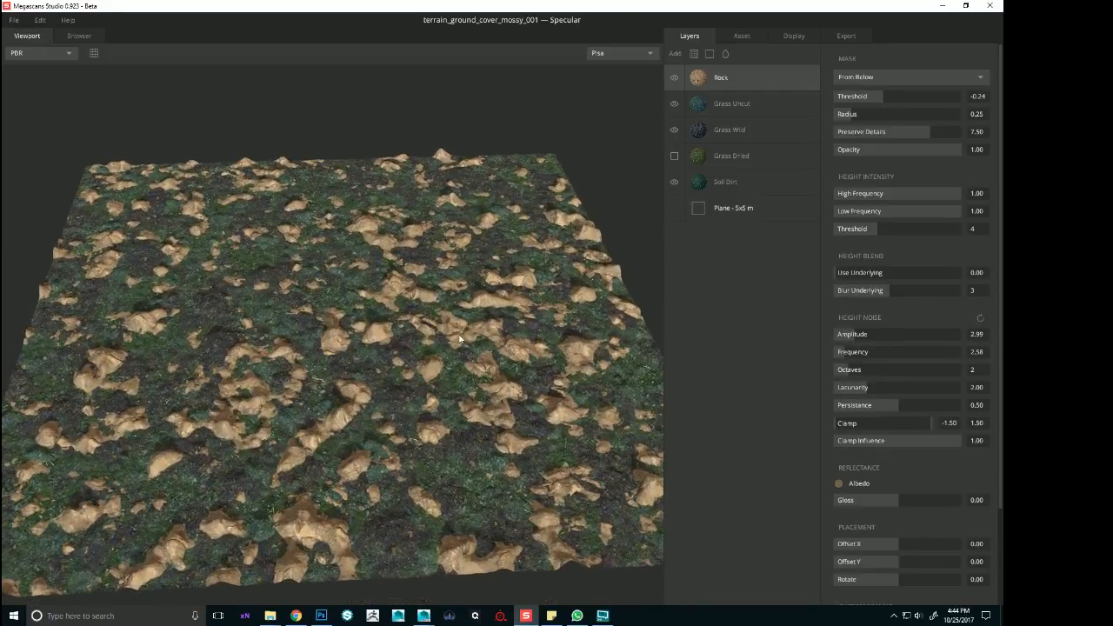
Try a dark grey Rock albedo with hue 44, saturation 2 and value 23, discard it and delete the Rock layer
left_click(839, 483)
left_click(605, 303)
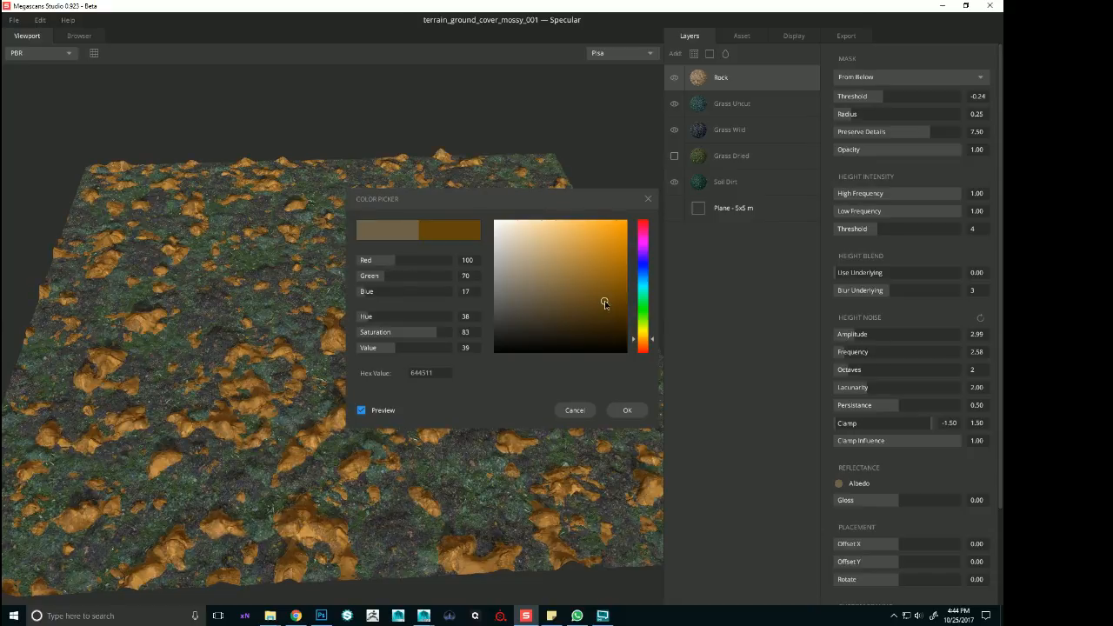
left_click(391, 333)
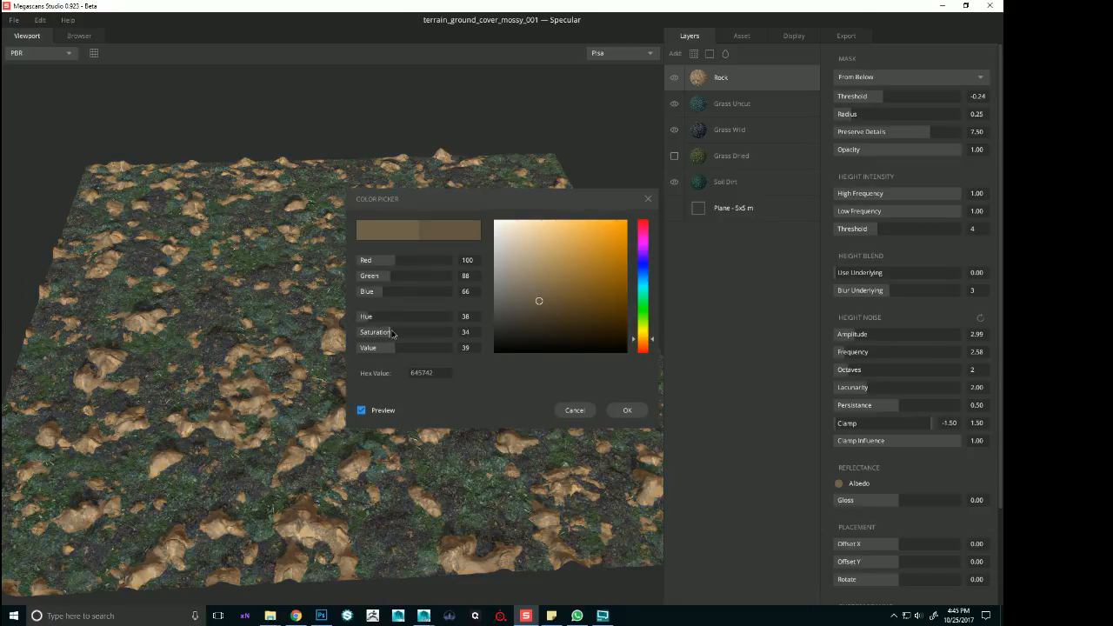
left_click(374, 318)
left_click_drag(374, 318, 385, 345)
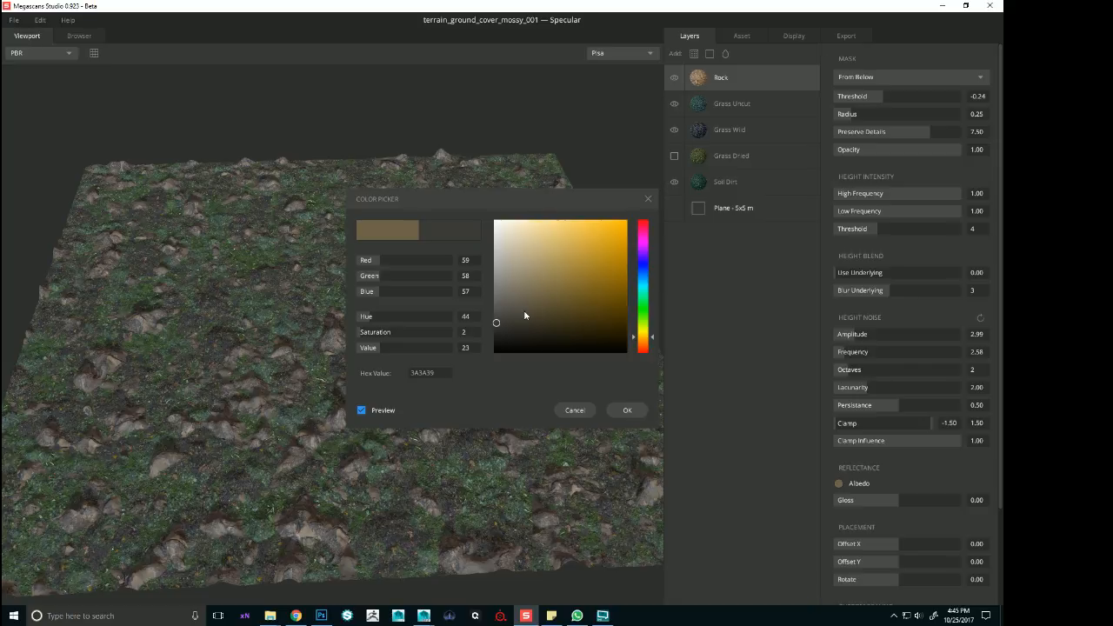
left_click(576, 409)
left_click(810, 77)
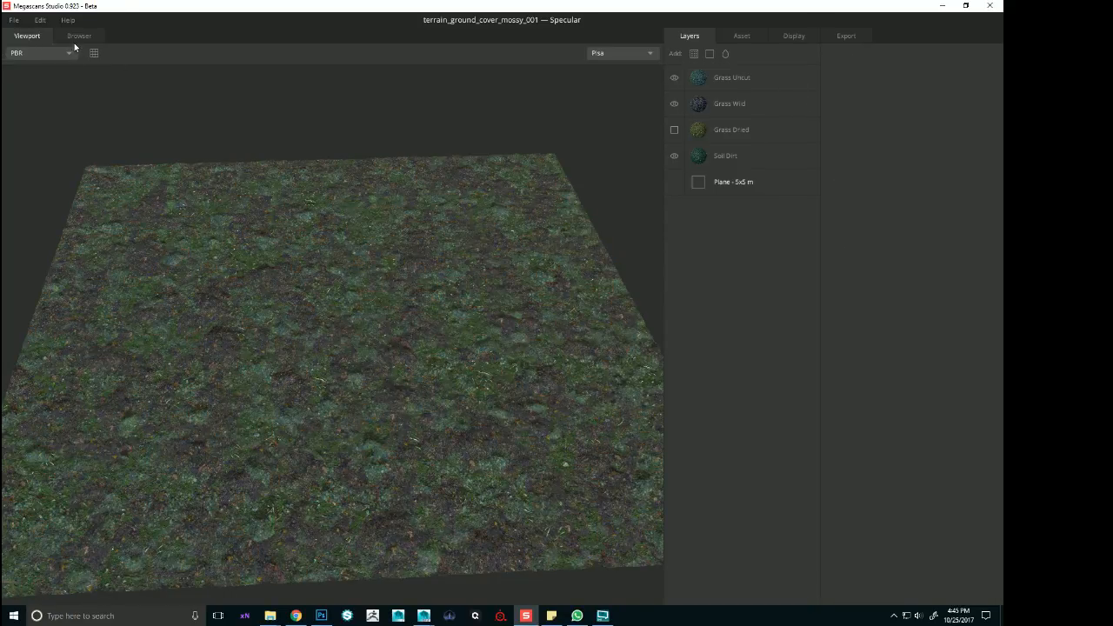
Browse the scanned surface library and add the curly green Fabric surface as the uppermost layer
left_click(78, 36)
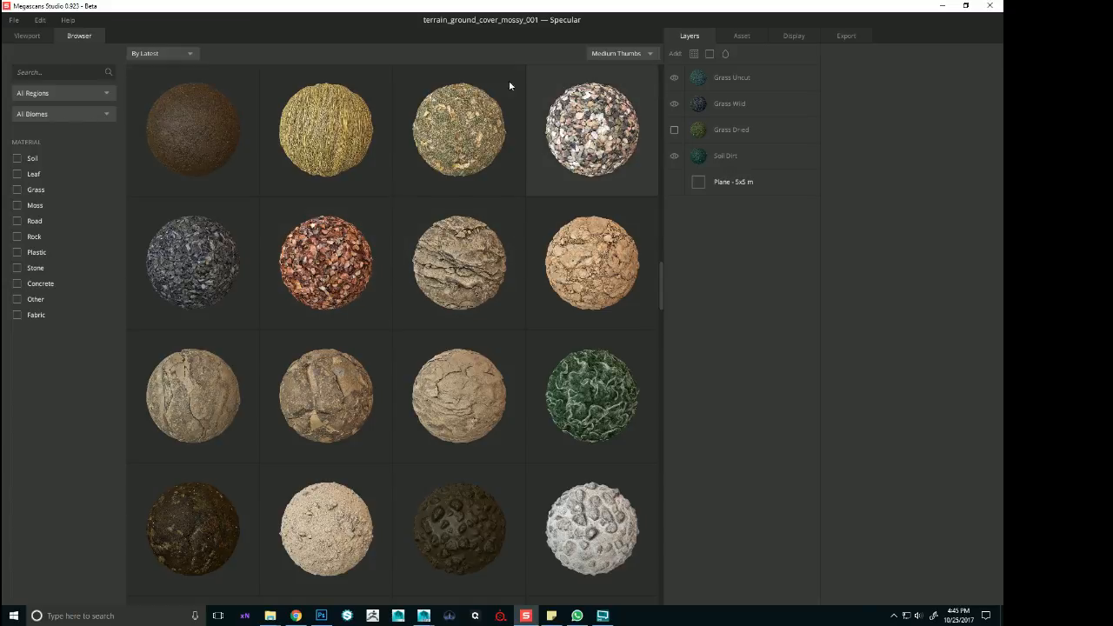
left_click(36, 37)
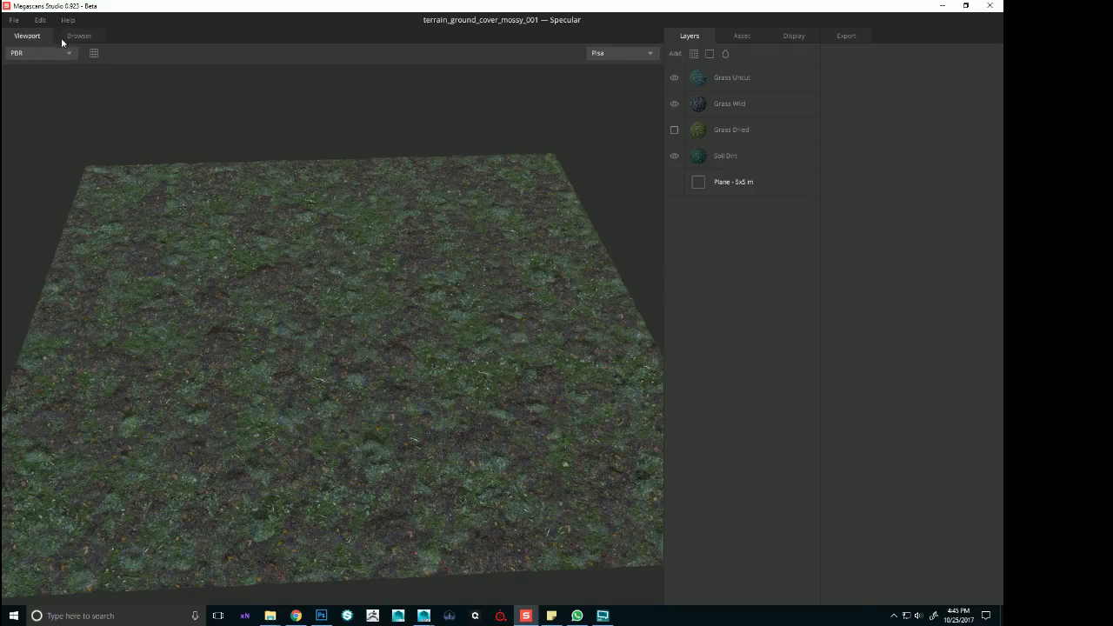
left_click(78, 36)
scroll(442, 321, "down", 5)
scroll(442, 322, "down", 1)
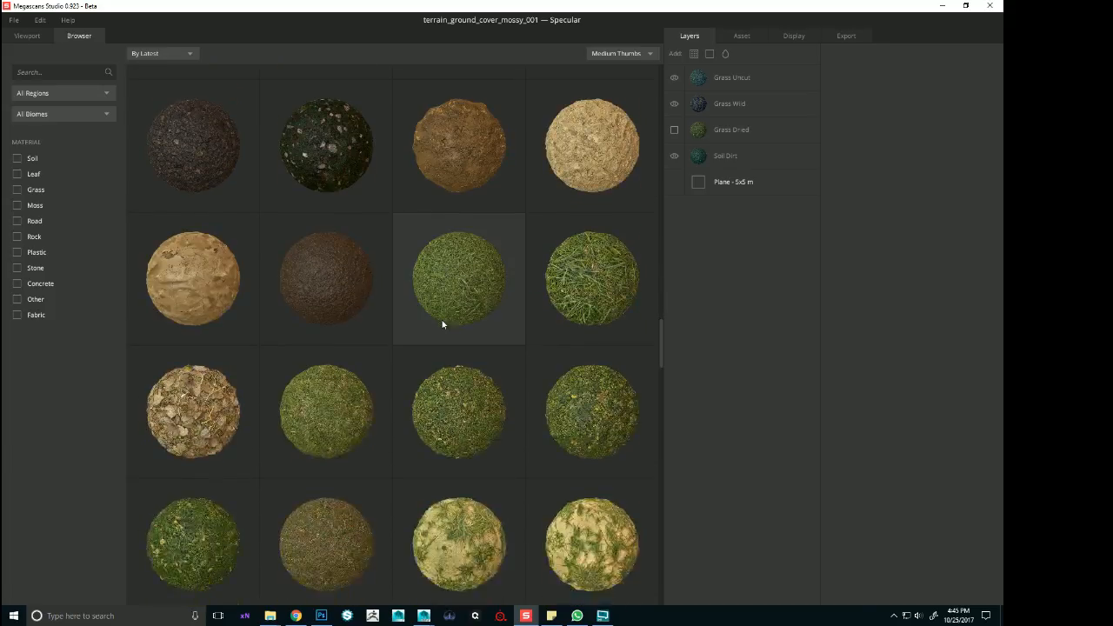
scroll(454, 308, "down", 8)
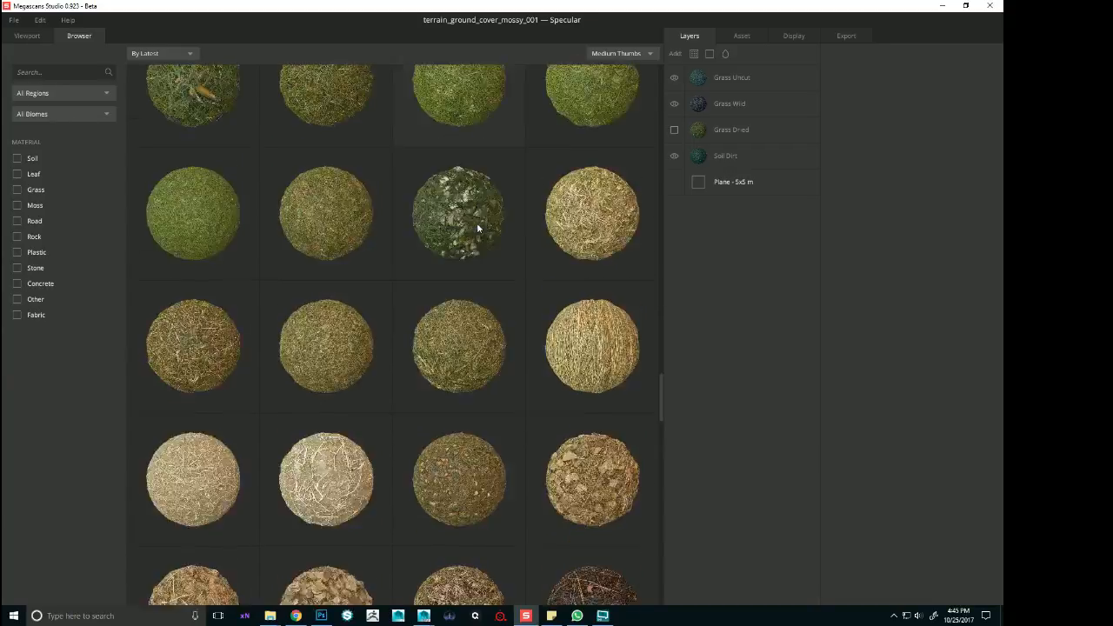
scroll(477, 233, "up", 6)
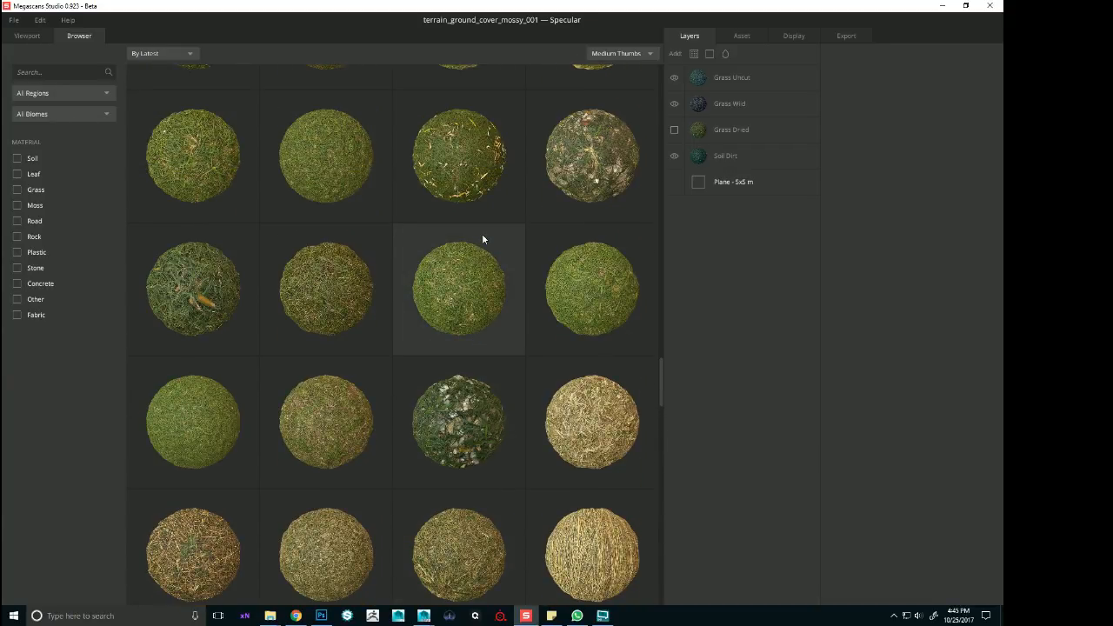
scroll(484, 239, "up", 8)
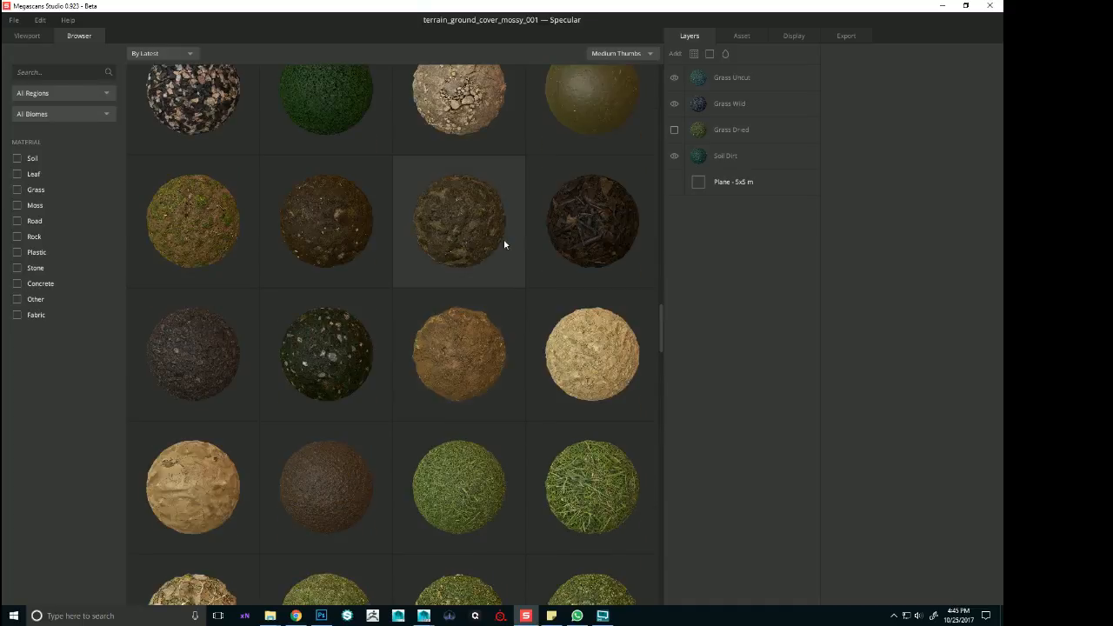
scroll(509, 246, "up", 10)
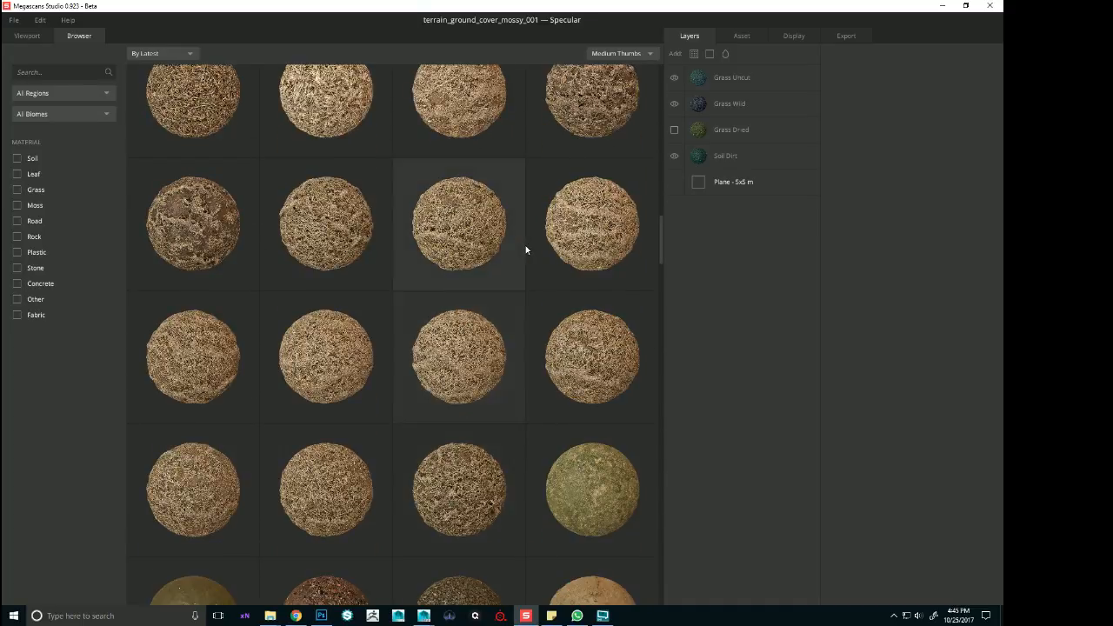
scroll(538, 256, "down", 8)
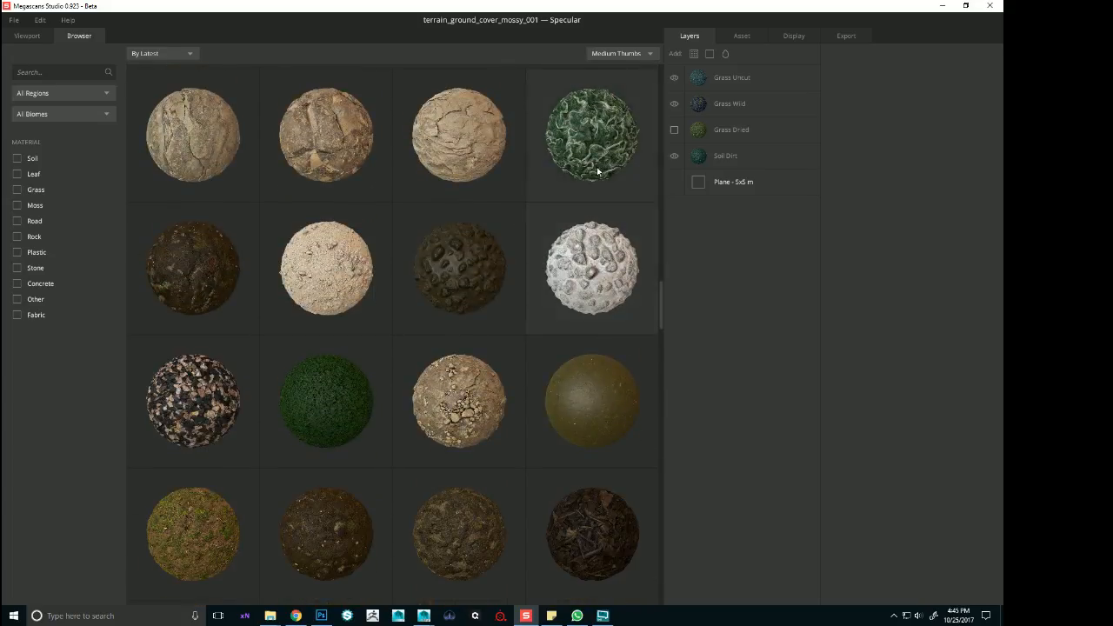
double_click(623, 163)
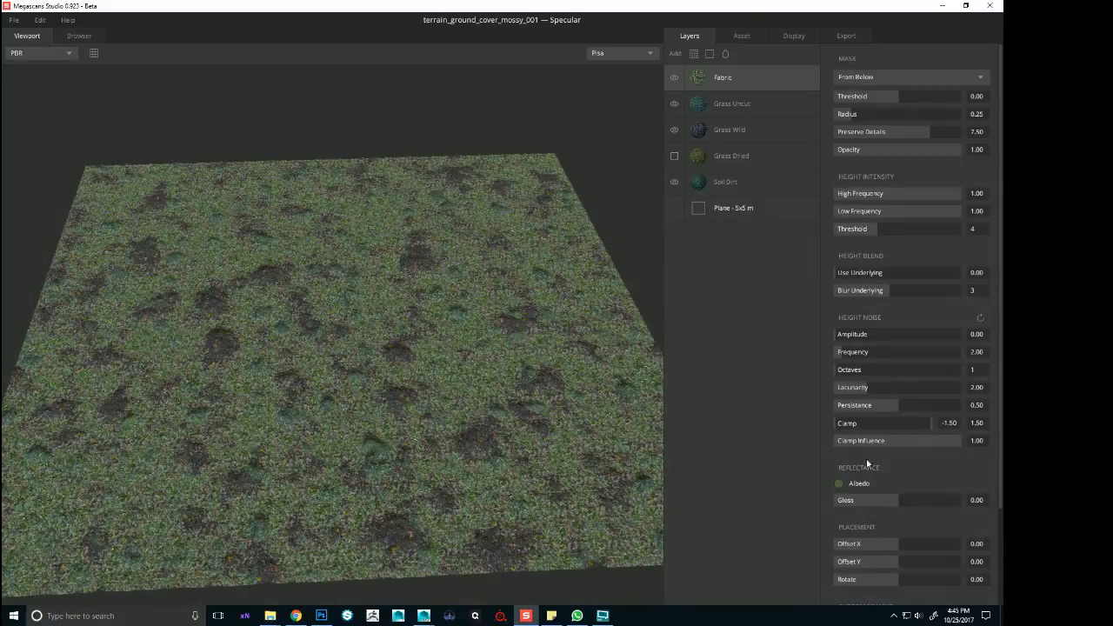
Recolour the Fabric layer's albedo to a muted purple with saturation 29 and value 38
left_click(840, 484)
left_click(645, 253)
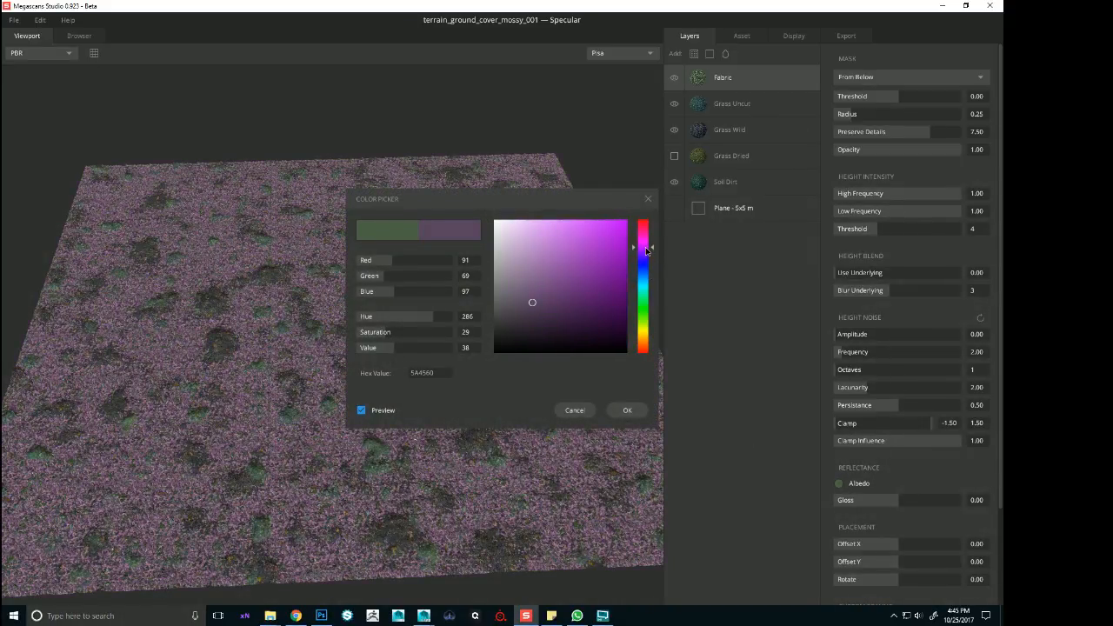
left_click_drag(647, 251, 648, 252)
left_click(627, 410)
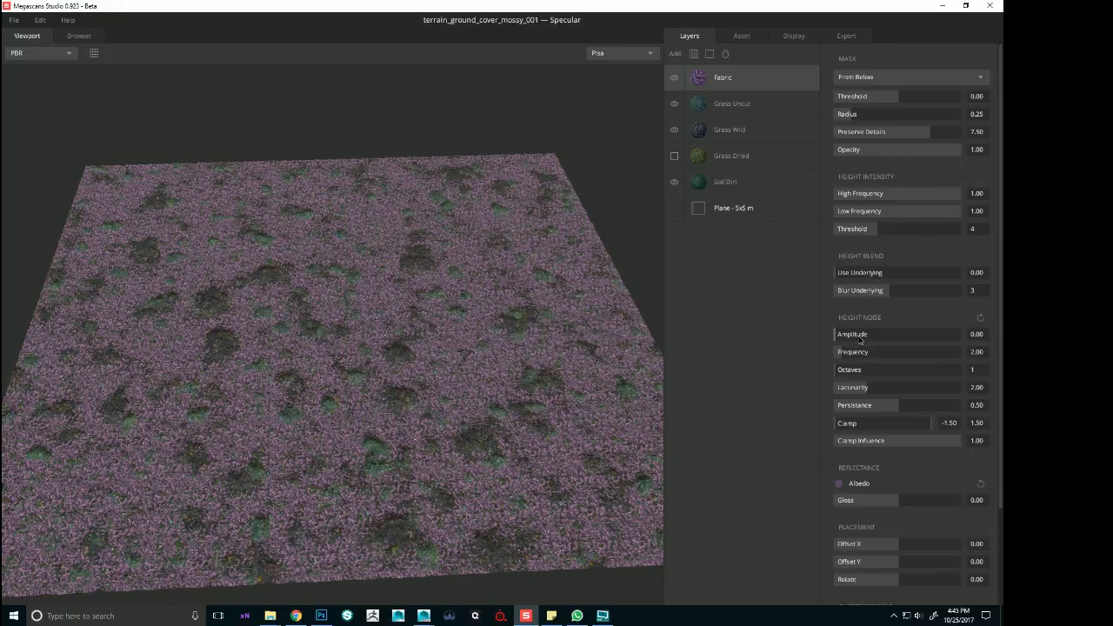
Set the Fabric height noise to amplitude 1.66 and frequency 2.58, and its mask threshold to -0.36
left_click(857, 338)
left_click(850, 338)
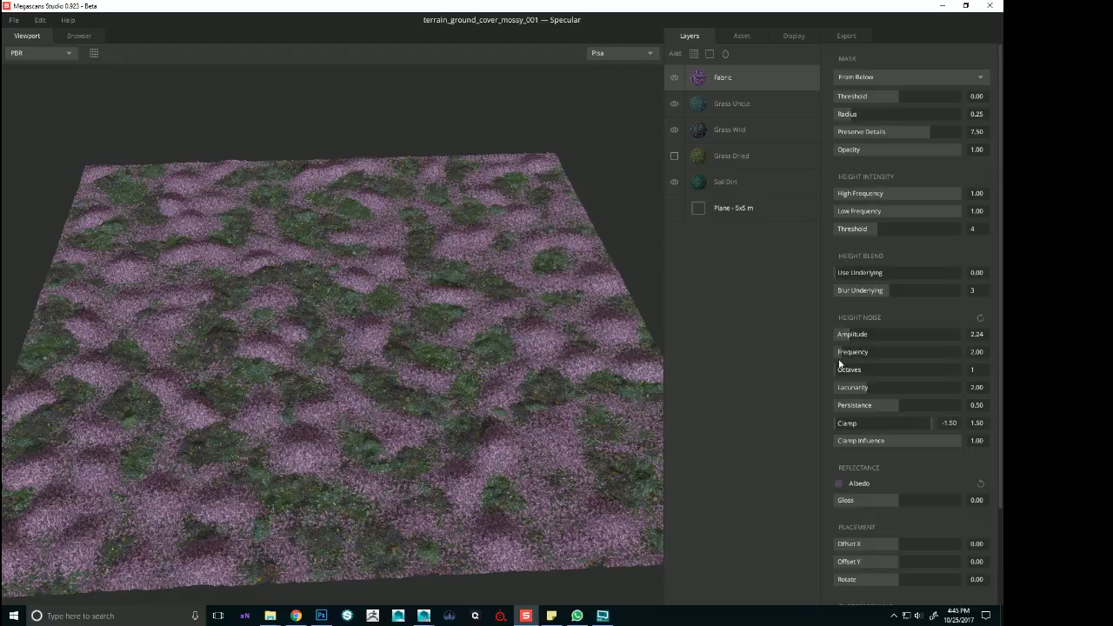
left_click(839, 354)
left_click_drag(840, 355, 844, 356)
left_click(843, 336)
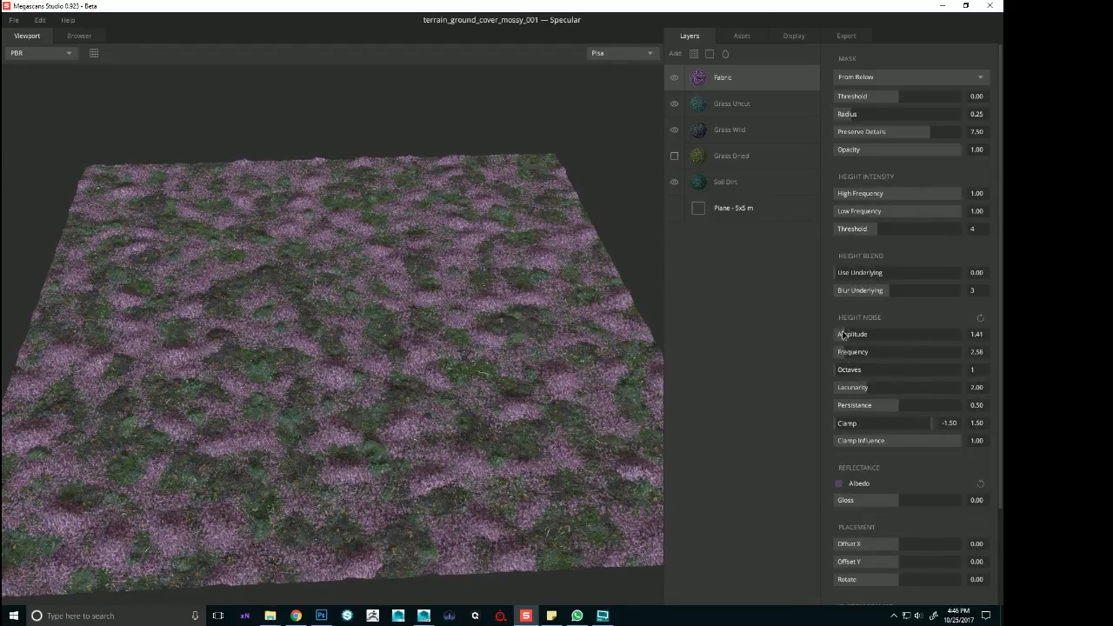
left_click(845, 335)
left_click(875, 97)
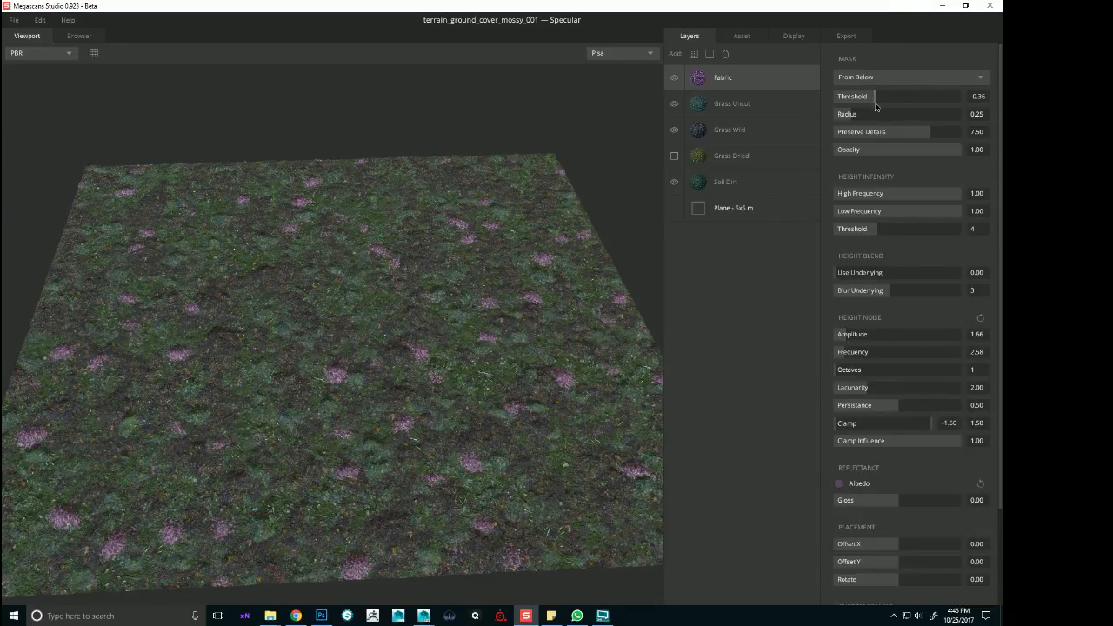
Try a Fabric height noise frequency of 1.85 and inspect the purple patches up close and from afar
scroll(912, 539, "down", 1)
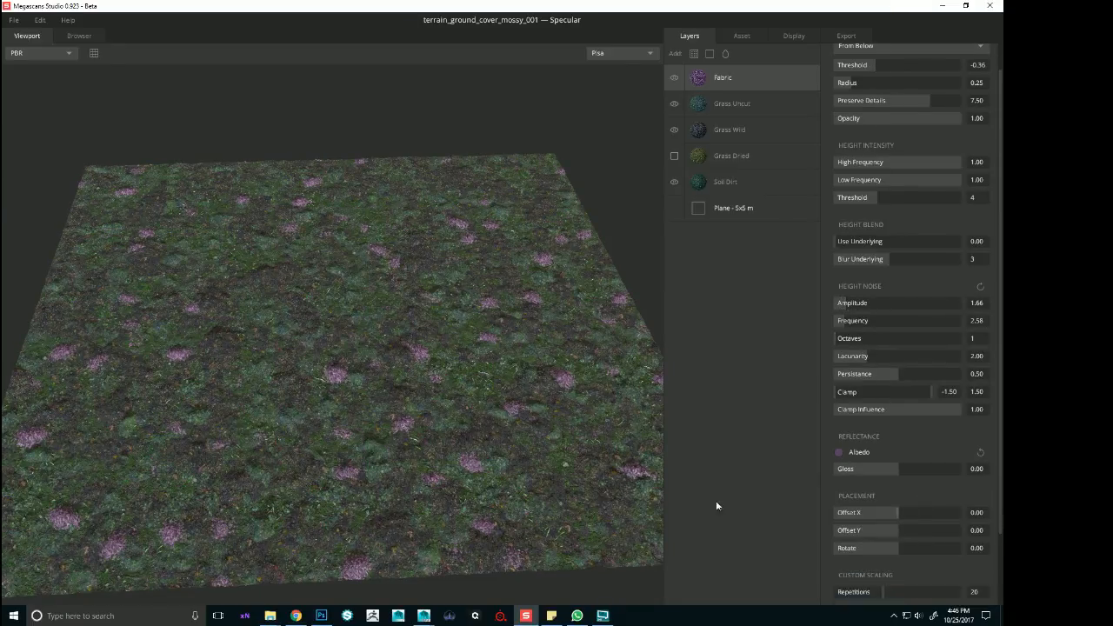
scroll(561, 474, "up", 3)
scroll(561, 475, "up", 2)
left_click_drag(561, 475, 519, 434)
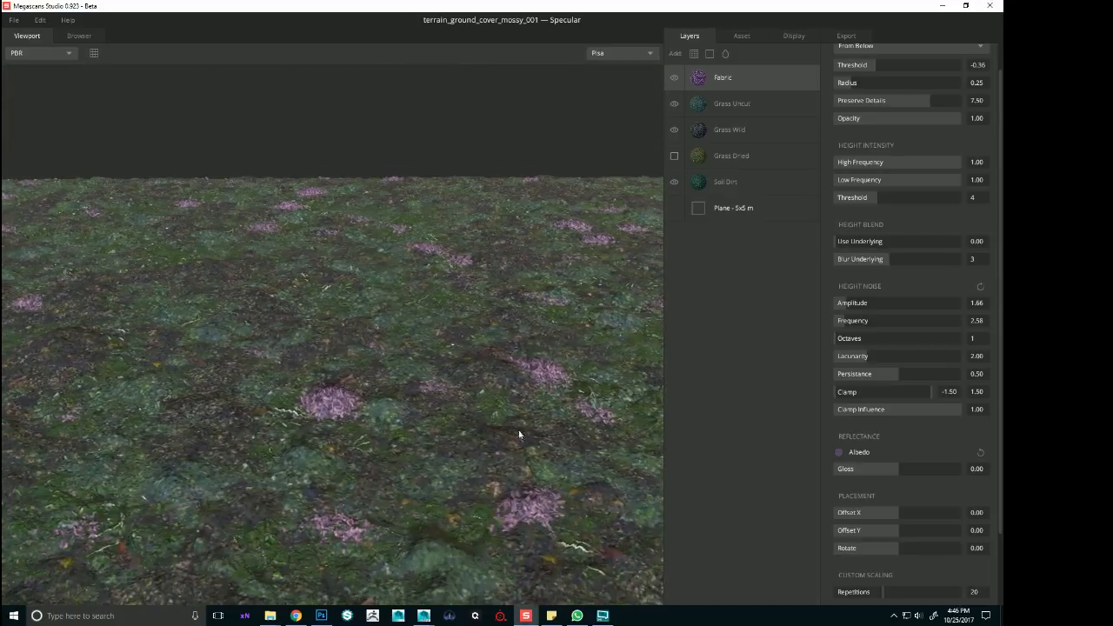
left_click(841, 322)
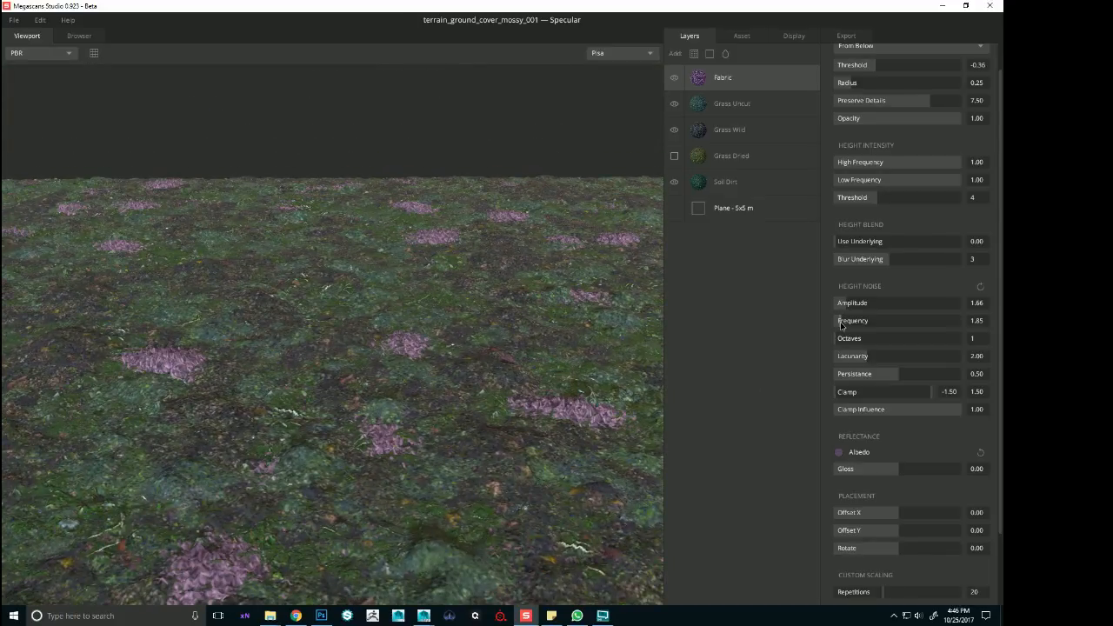
scroll(535, 379, "down", 3)
scroll(518, 357, "up", 1)
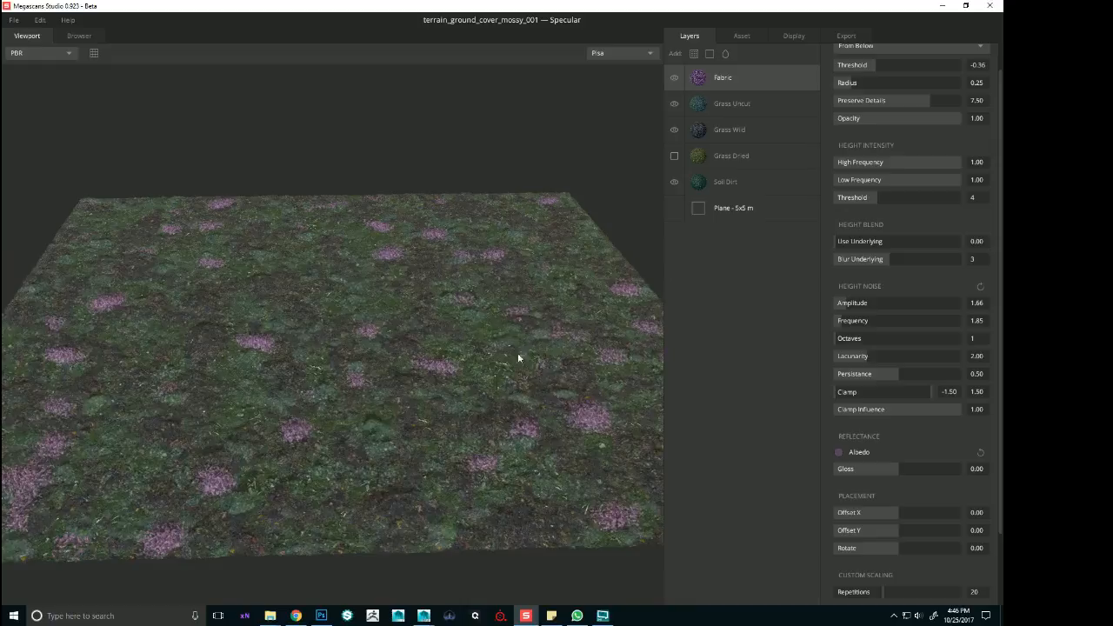
Try Fabric height intensities of 0.51 high frequency and 0.53 low frequency with a mask opacity of 0.48
left_click(899, 163)
left_click(902, 181)
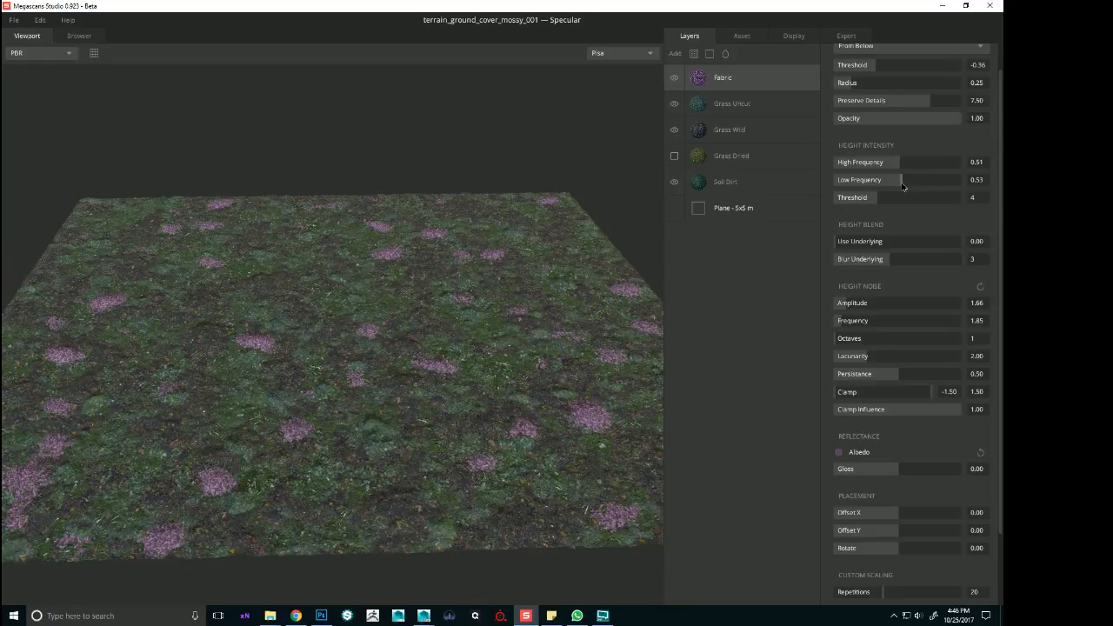
left_click(917, 119)
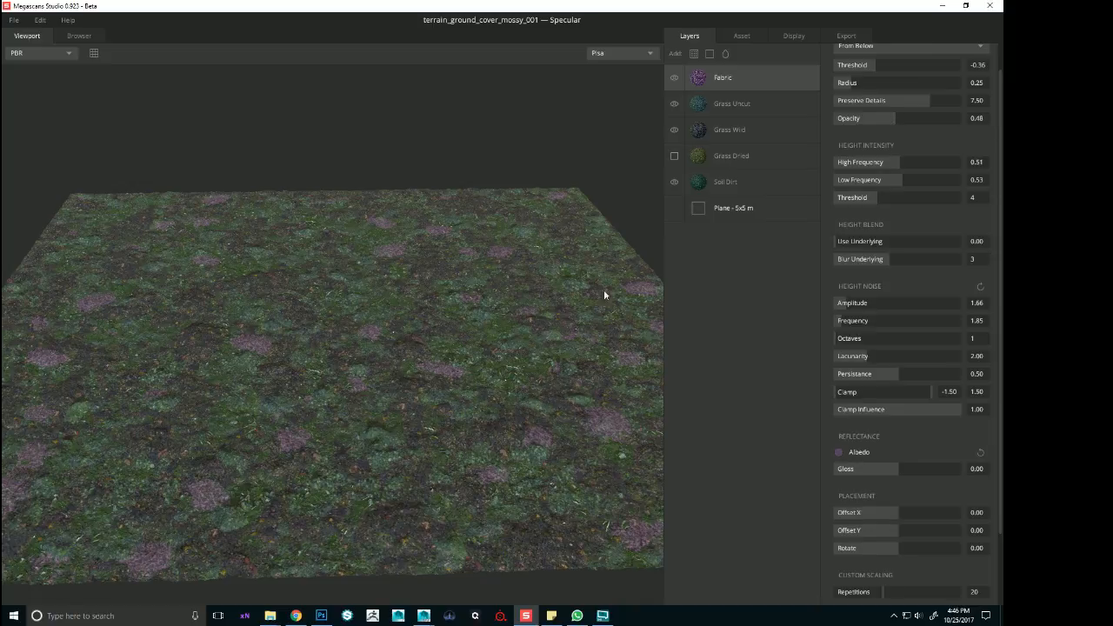
left_click_drag(604, 290, 391, 287)
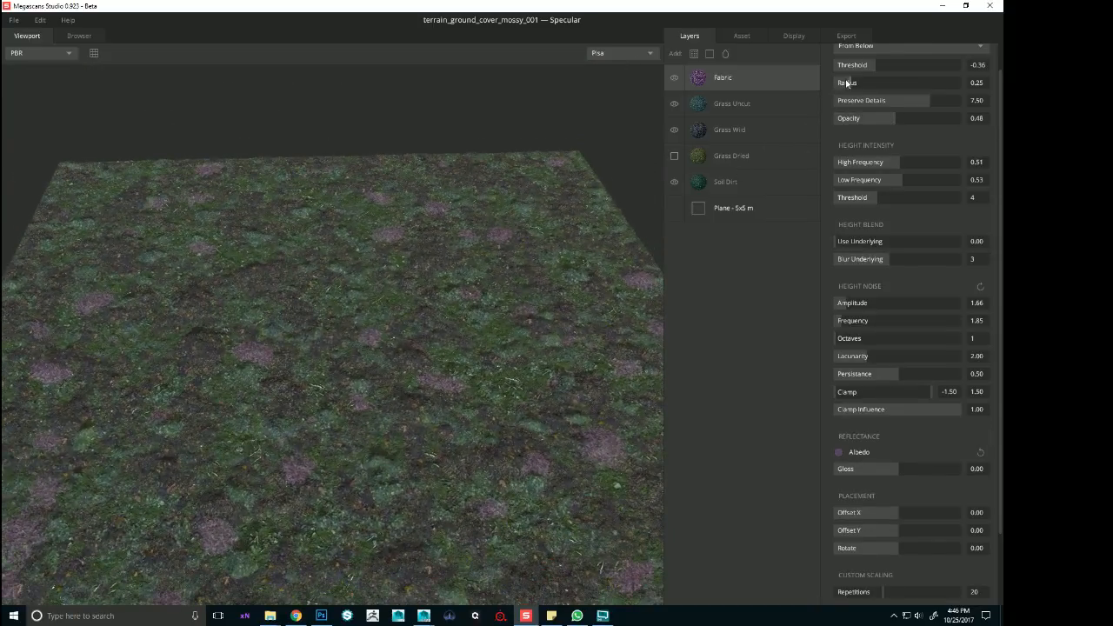
Set the Fabric height noise amplitude to 1.33 and its frequency to 2.34
left_click_drag(846, 309, 853, 311)
left_click(834, 302)
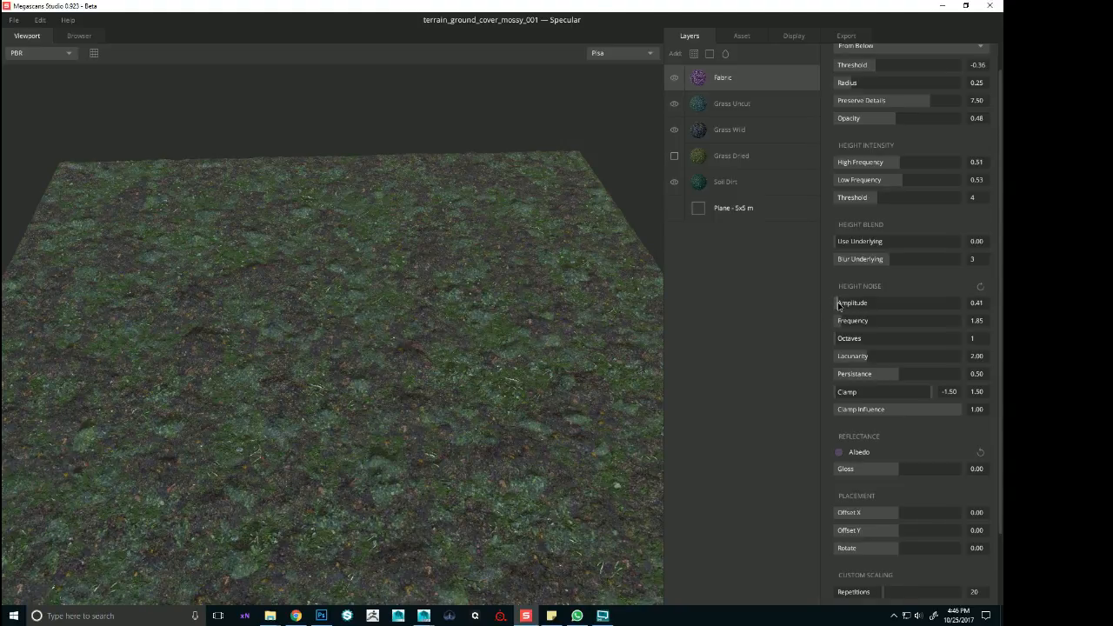
left_click_drag(839, 305, 842, 306)
left_click_drag(841, 304, 843, 304)
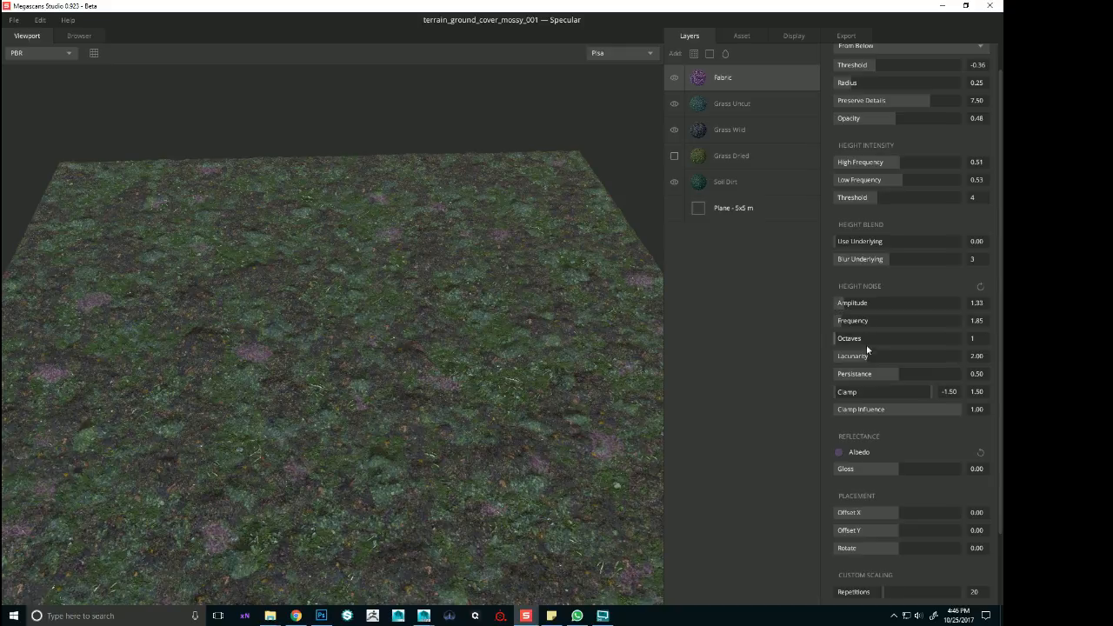
left_click_drag(843, 323, 844, 322)
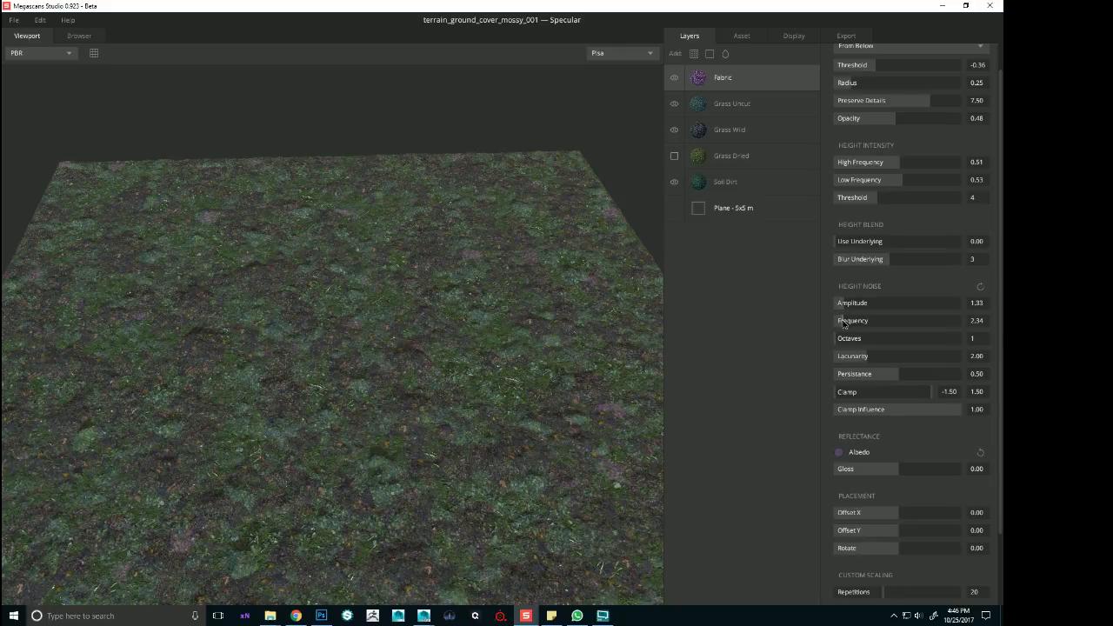
scroll(609, 391, "down", 5)
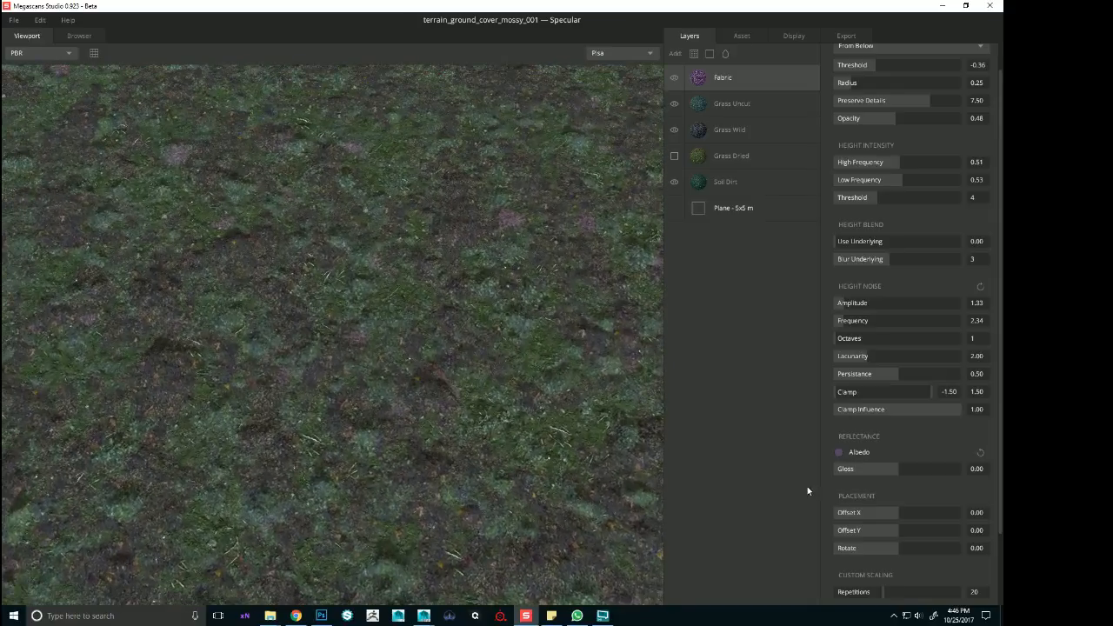
Try a Fabric mask opacity of 0.79 and inspect the patches from a low angle
left_click_drag(914, 122, 936, 120)
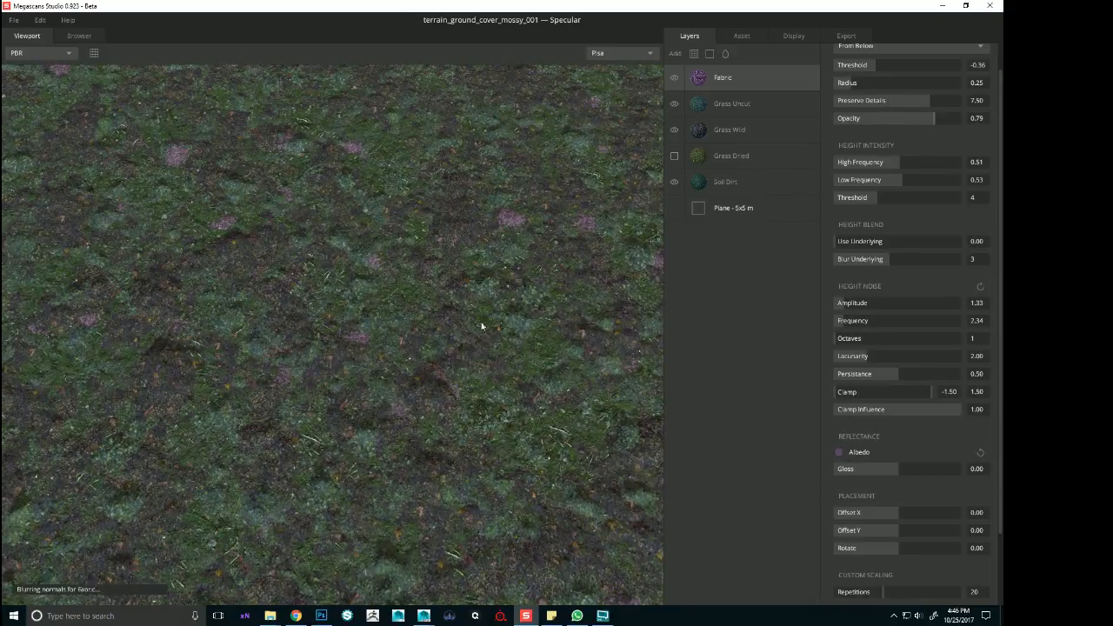
scroll(482, 322, "up", 5)
left_click_drag(403, 349, 571, 386)
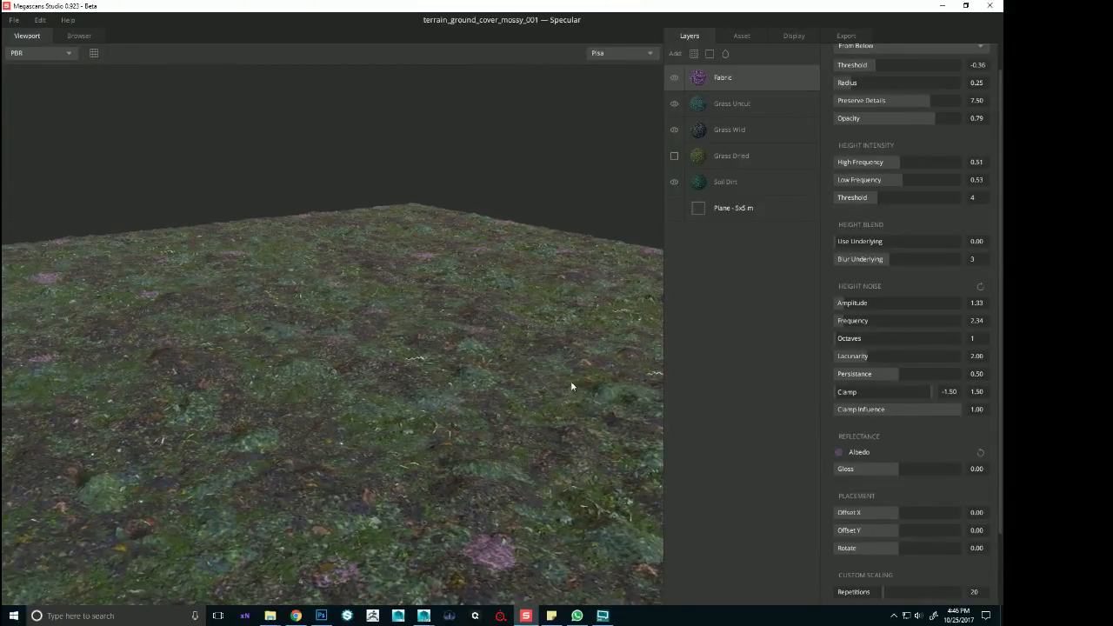
Set the Fabric height intensity to 0.85 high frequency and 0.72 low frequency, with 3 height noise octaves
left_click(925, 180)
left_click(928, 162)
left_click(942, 162)
left_click_drag(399, 348, 409, 326)
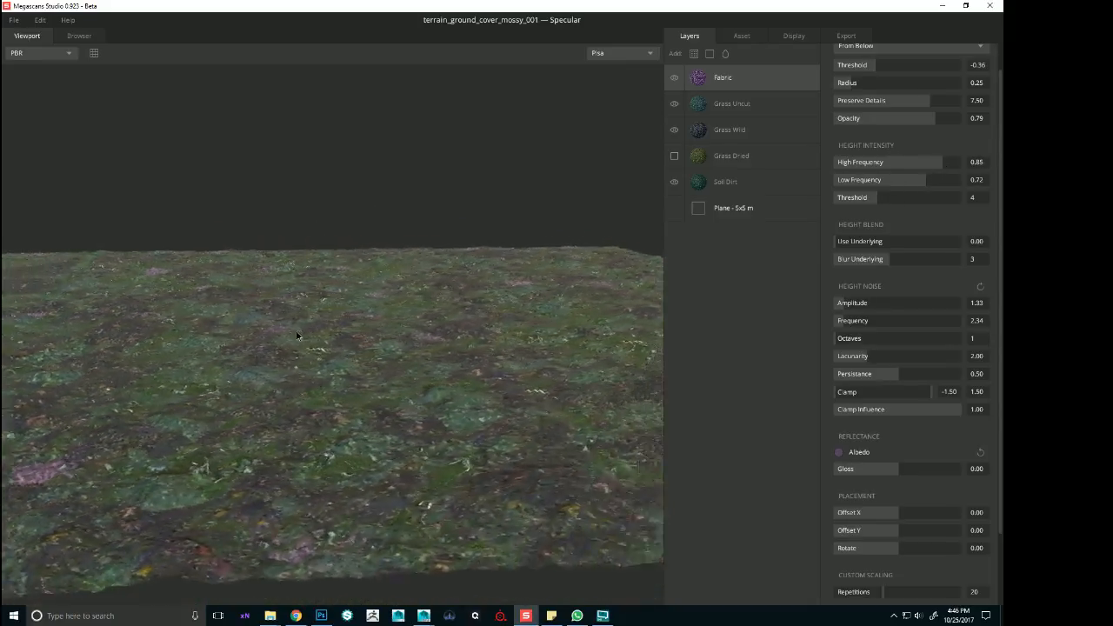
left_click(860, 340)
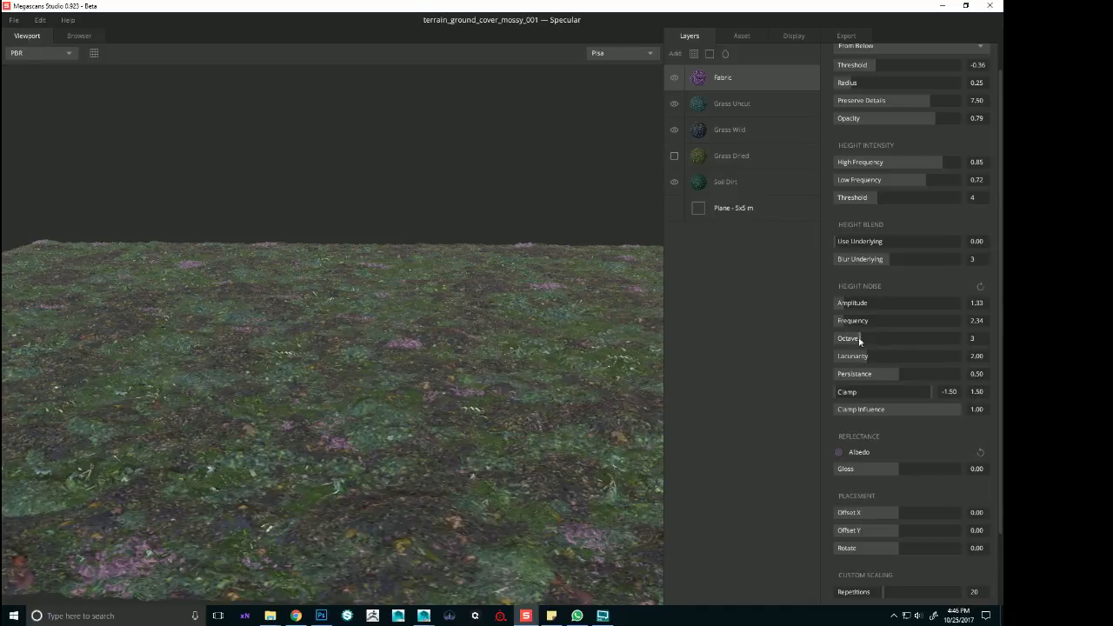
left_click_drag(417, 373, 389, 353)
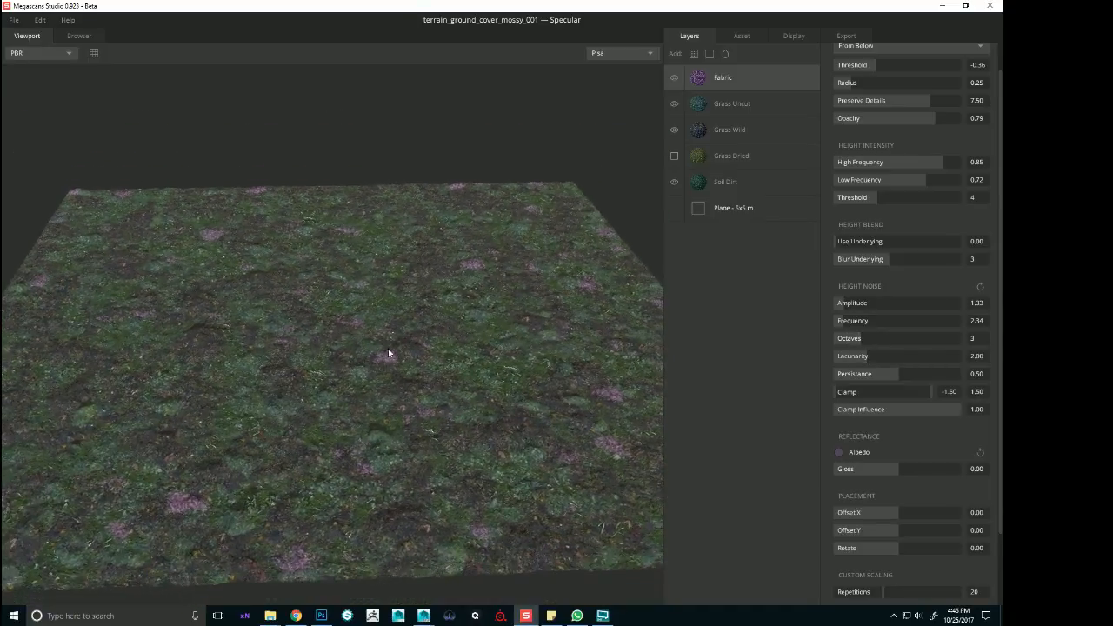
Darken the Fabric albedo to a deep purple with hue 279, saturation 43 and value 27
left_click(840, 453)
mouse_move(392, 348)
left_mouse_down()
mouse_move(380, 350)
mouse_move(415, 334)
mouse_move(378, 352)
mouse_move(400, 336)
left_mouse_up()
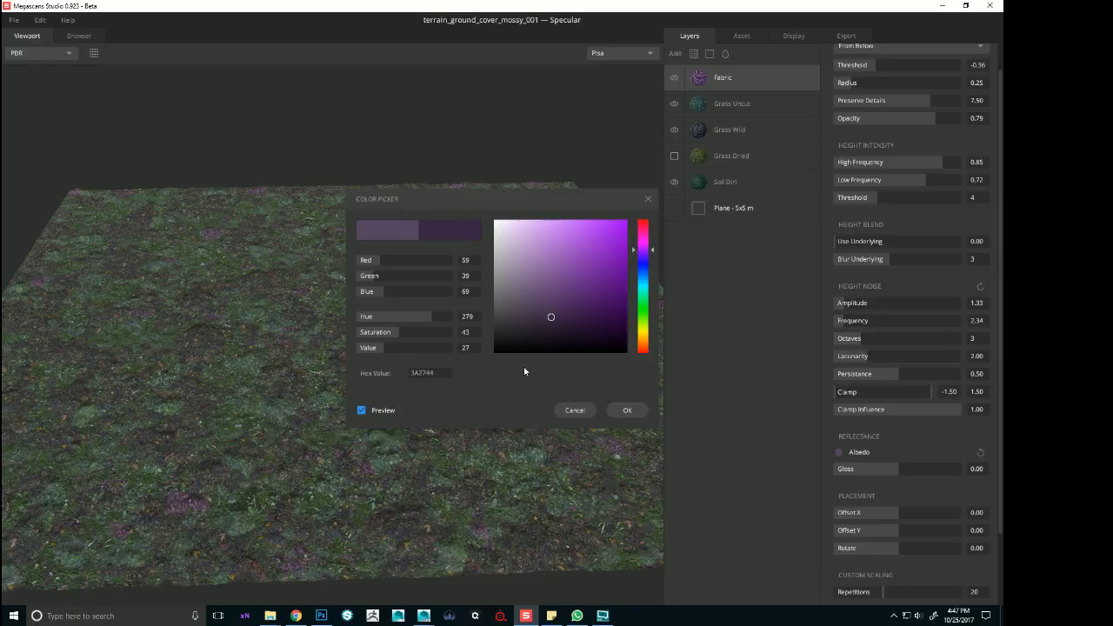
left_click(629, 411)
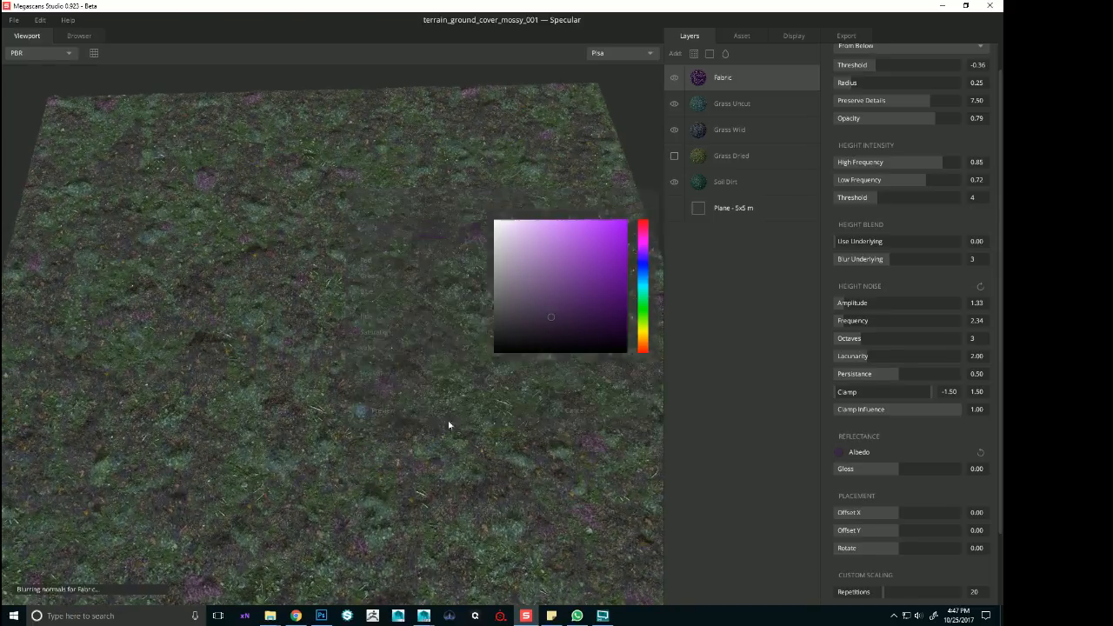
left_click_drag(449, 426, 384, 281)
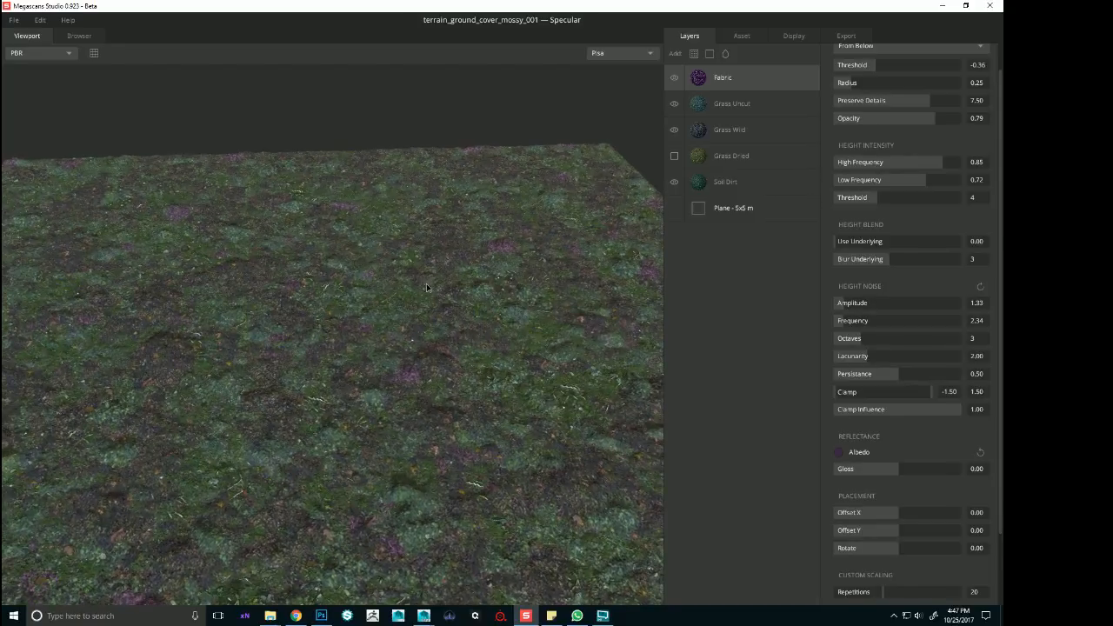
Set the Fabric mask opacity to 0.70 and its Use Underlying height blend to 0.05
left_click_drag(925, 118, 927, 119)
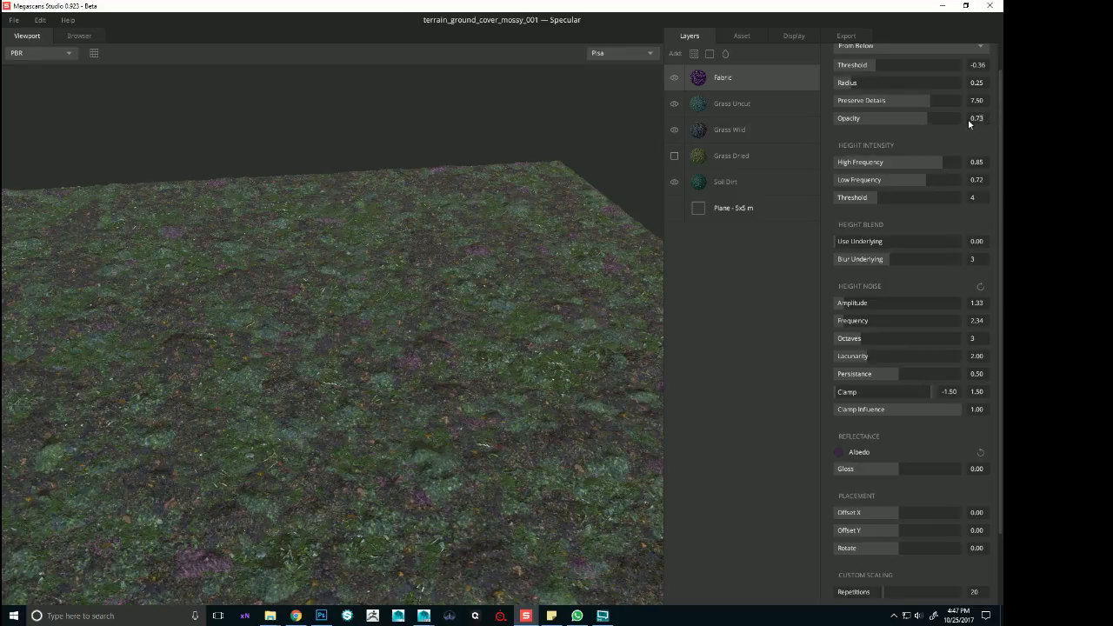
left_click(842, 247)
left_click_drag(303, 298, 73, 139)
Add the white, pebbly Concrete scan from the material library as a new top layer
left_click(79, 36)
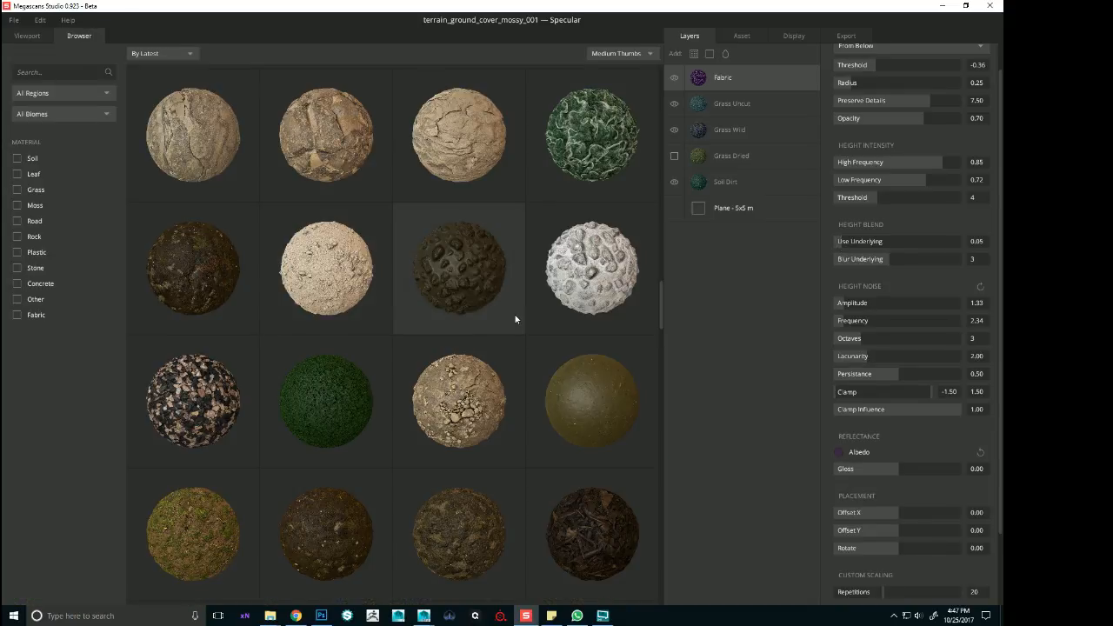
double_click(580, 280)
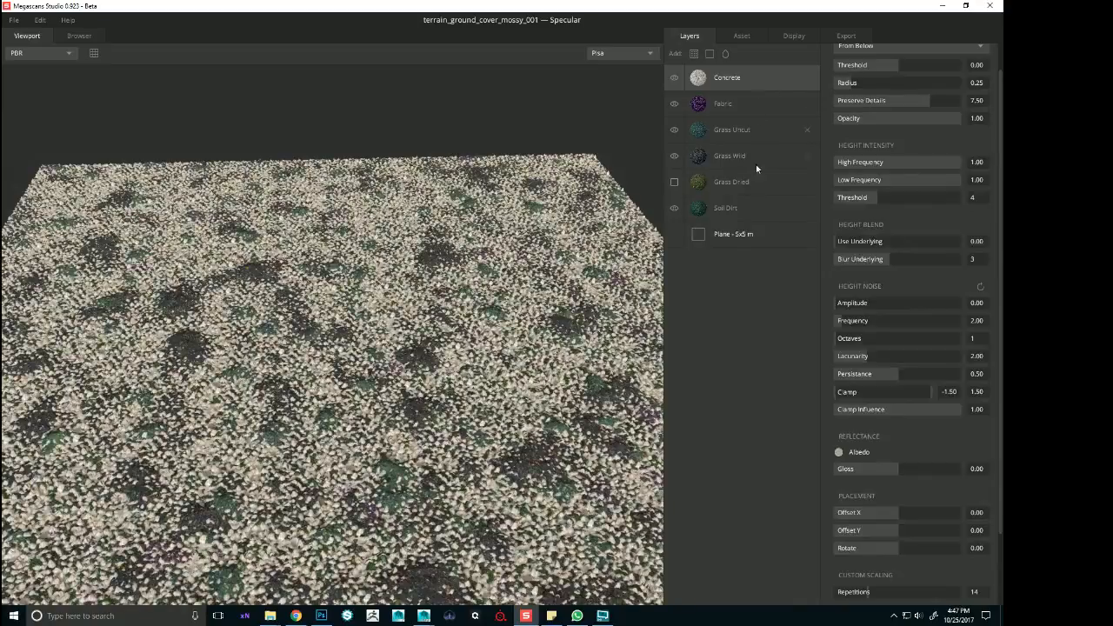
right_click_drag(329, 294, 700, 392)
left_click_drag(387, 431, 467, 253)
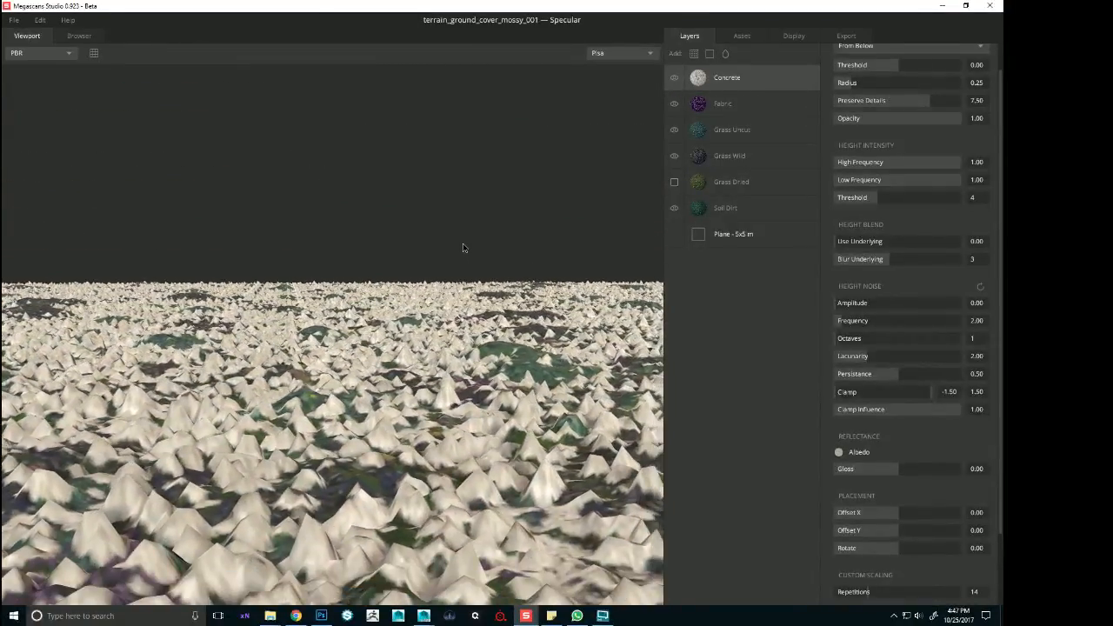
Set the Concrete height intensity to 0.56 high frequency and 0.61 low frequency, with a mask threshold of -0.20
left_click(907, 161)
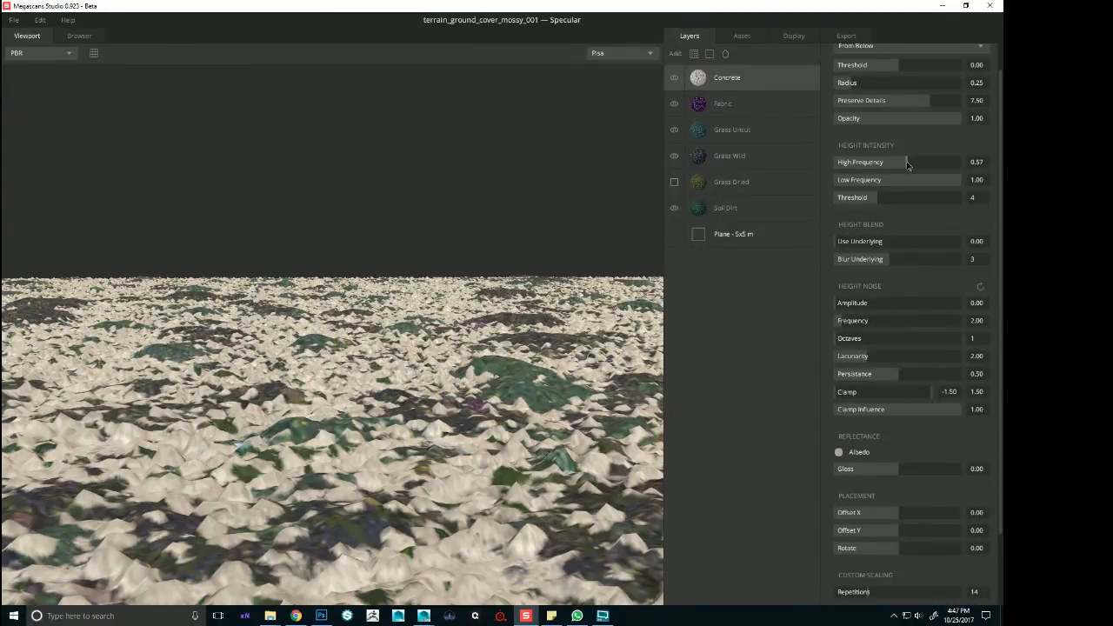
left_click(912, 180)
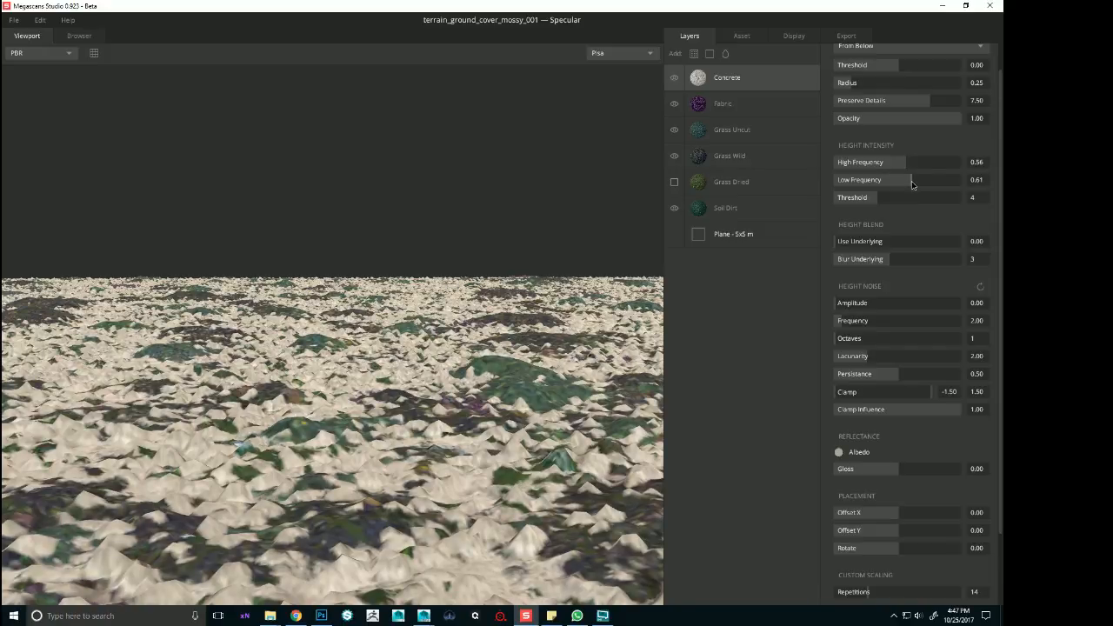
scroll(427, 304, "down", 5)
left_click_drag(418, 296, 379, 349)
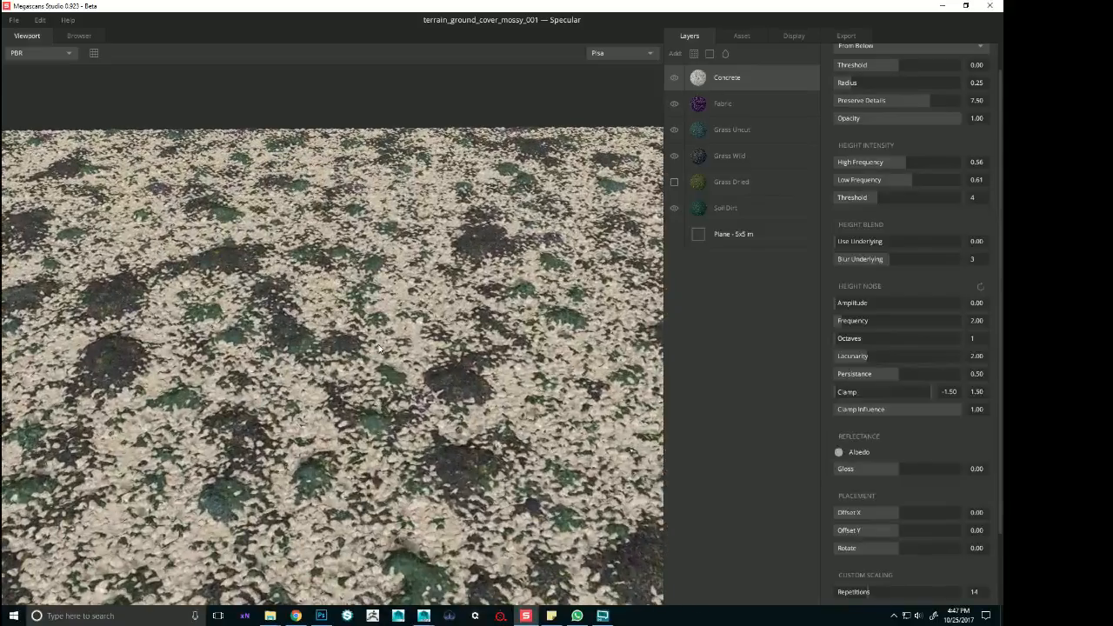
left_click(884, 68)
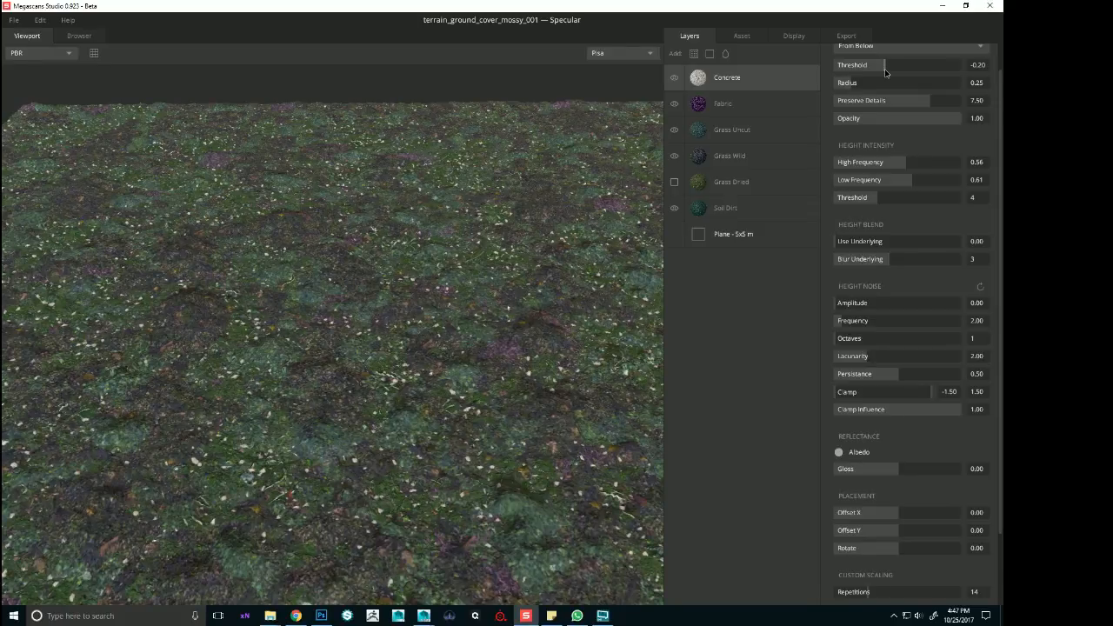
Recolour the Concrete albedo to a dark, saturated yellow with saturation 98 and value 51
left_click(838, 452)
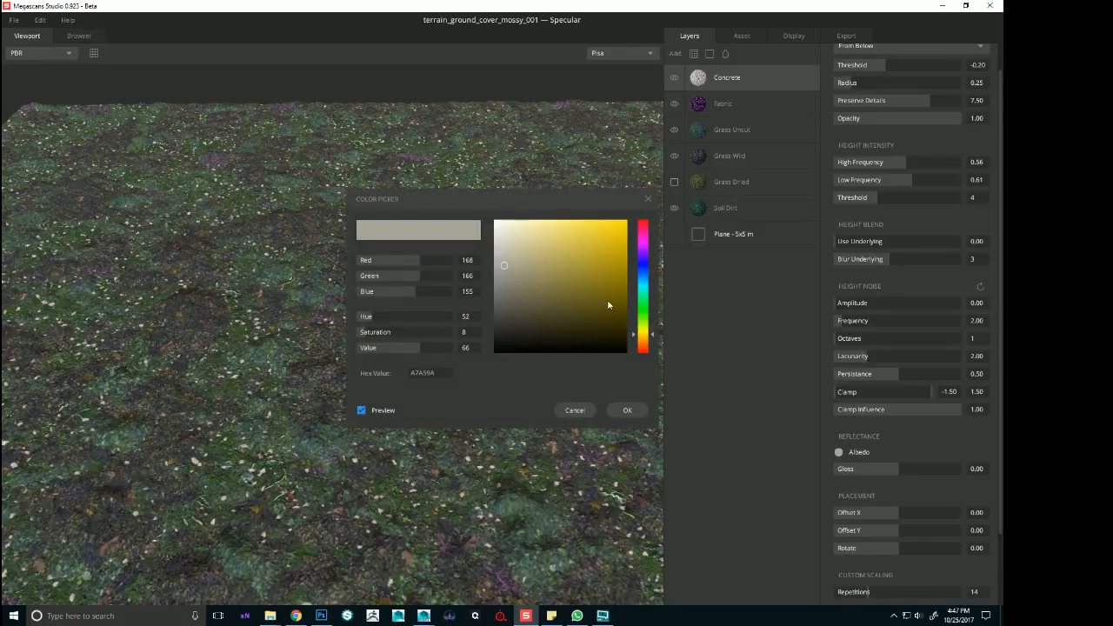
left_click(624, 297)
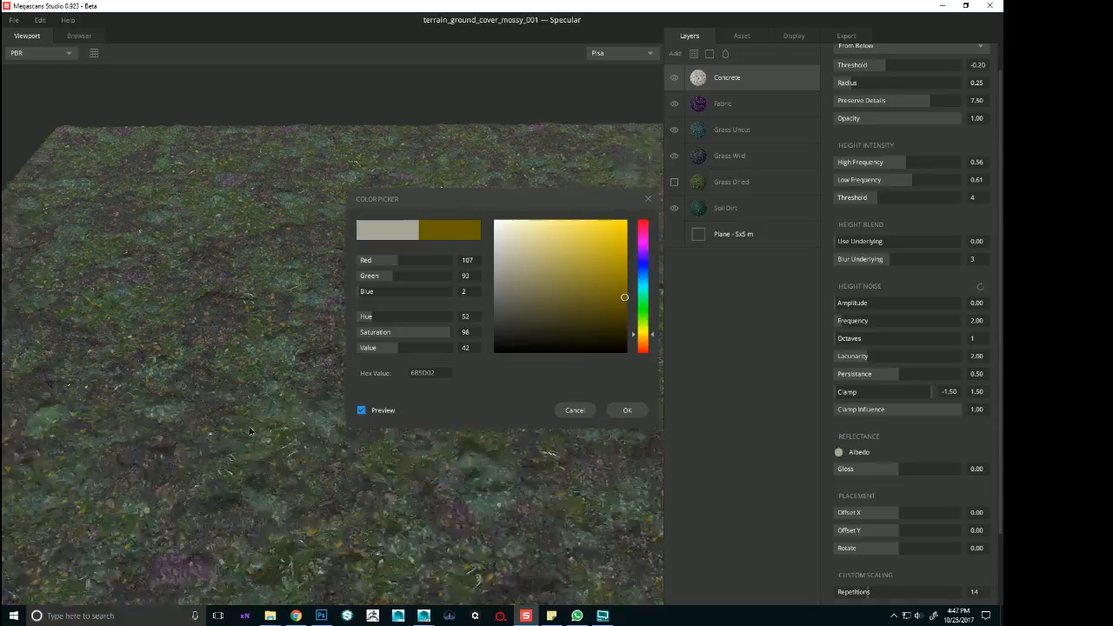
left_click_drag(324, 433, 392, 428)
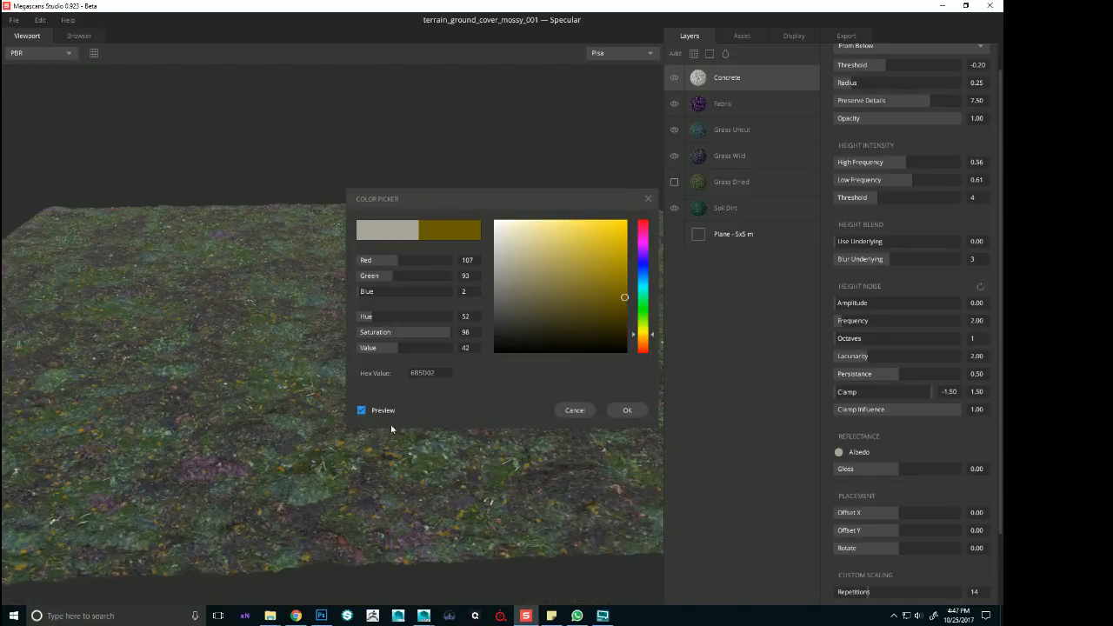
left_click_drag(300, 545, 452, 296)
left_click_drag(393, 347, 405, 349)
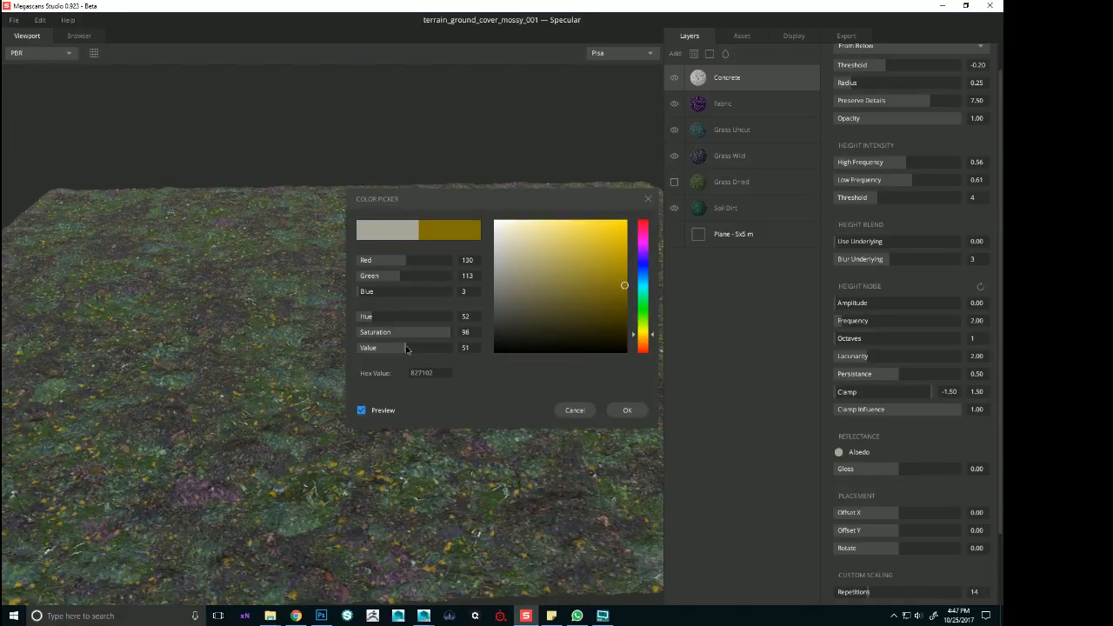
left_click_drag(293, 335, 277, 304)
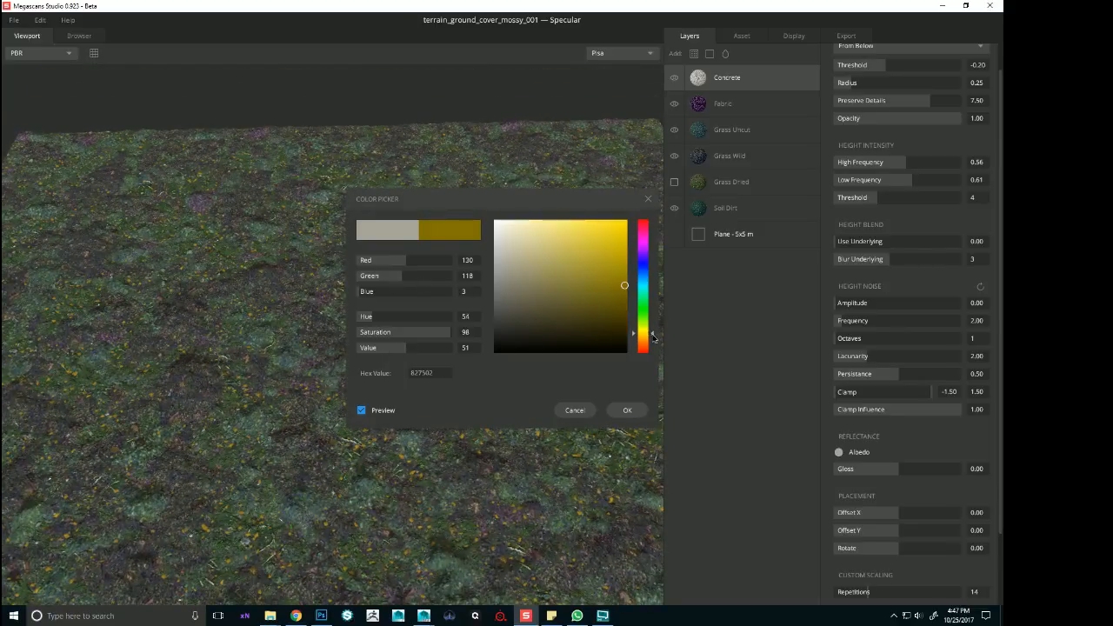
Shift the Concrete albedo hue slightly towards orange, lower its value to 46 and accept the colour
left_click_drag(653, 337, 655, 342)
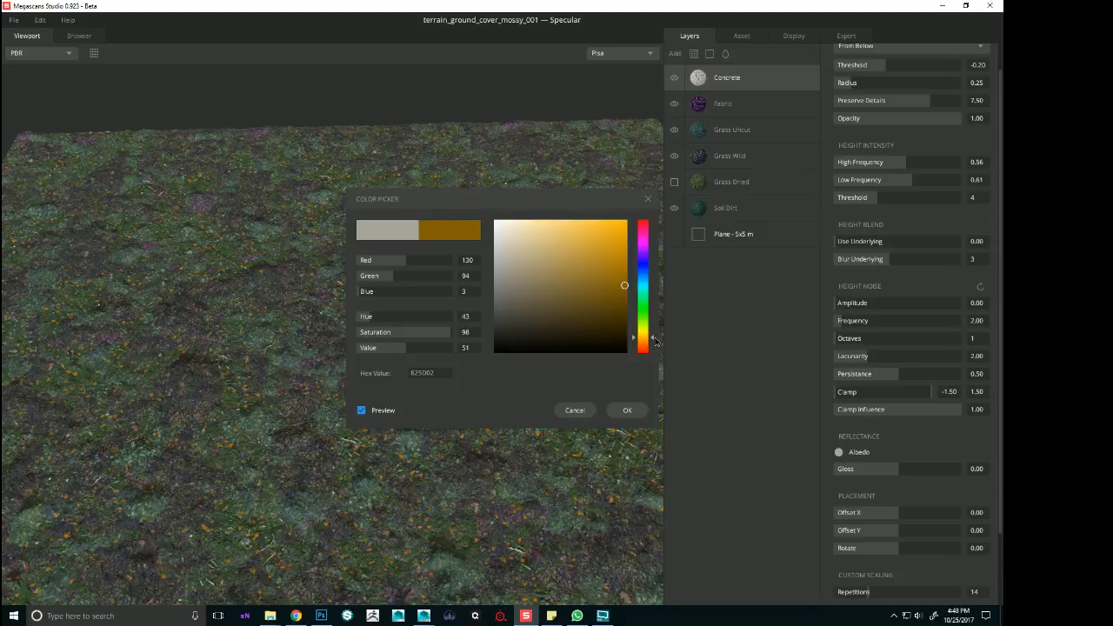
left_click_drag(655, 341, 655, 343)
left_click_drag(286, 335, 431, 337)
left_click(400, 348)
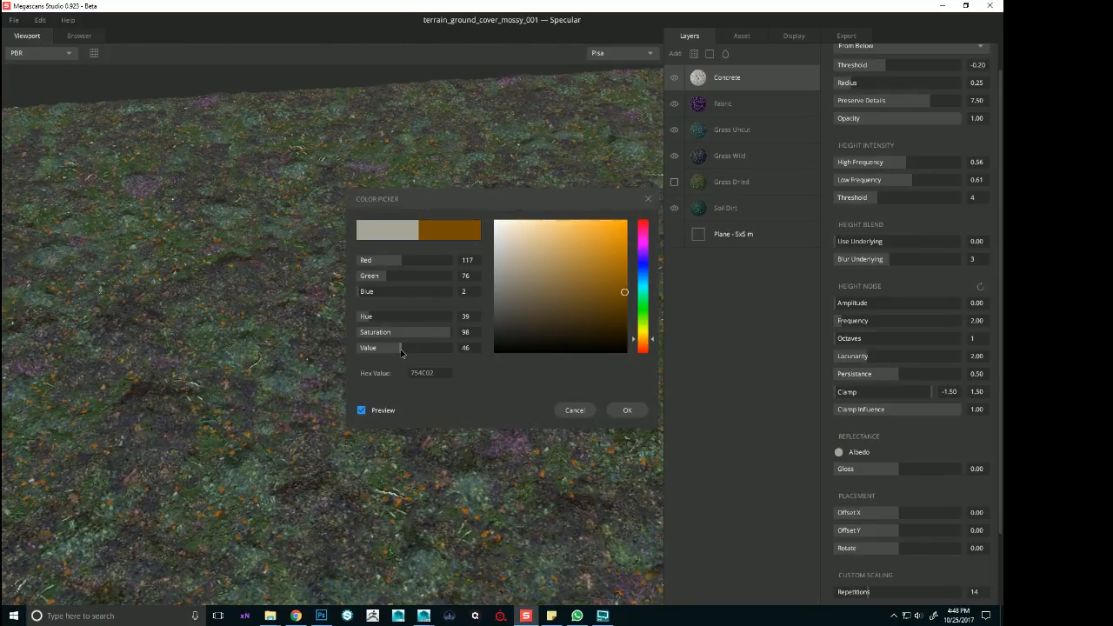
left_click(371, 321)
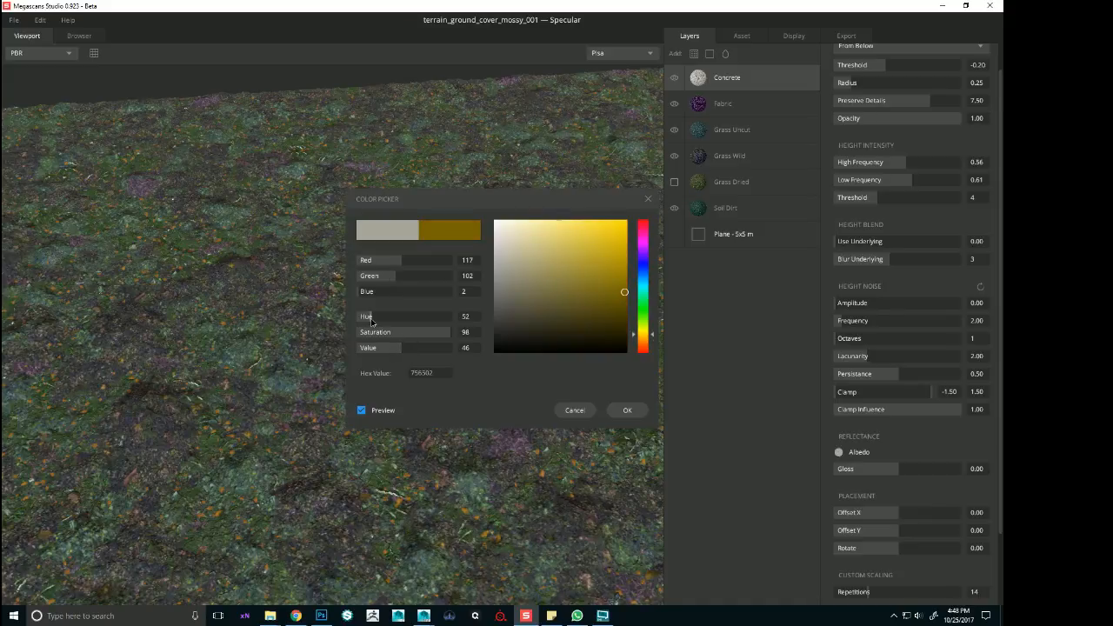
left_click(370, 320)
left_click(625, 410)
Set the Concrete height noise amplitude to 0.33 so the yellow pieces gather in clusters
left_click_drag(577, 390, 779, 333)
left_click_drag(844, 307, 838, 307)
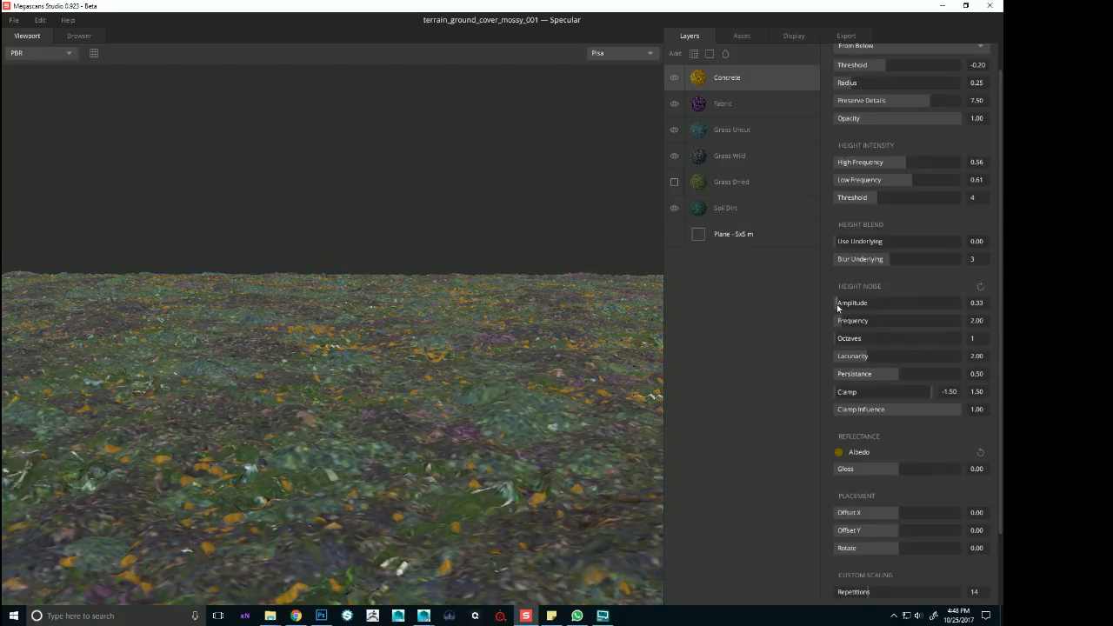
left_click_drag(421, 307, 390, 438)
scroll(374, 396, "down", 3)
left_click_drag(280, 326, 522, 372)
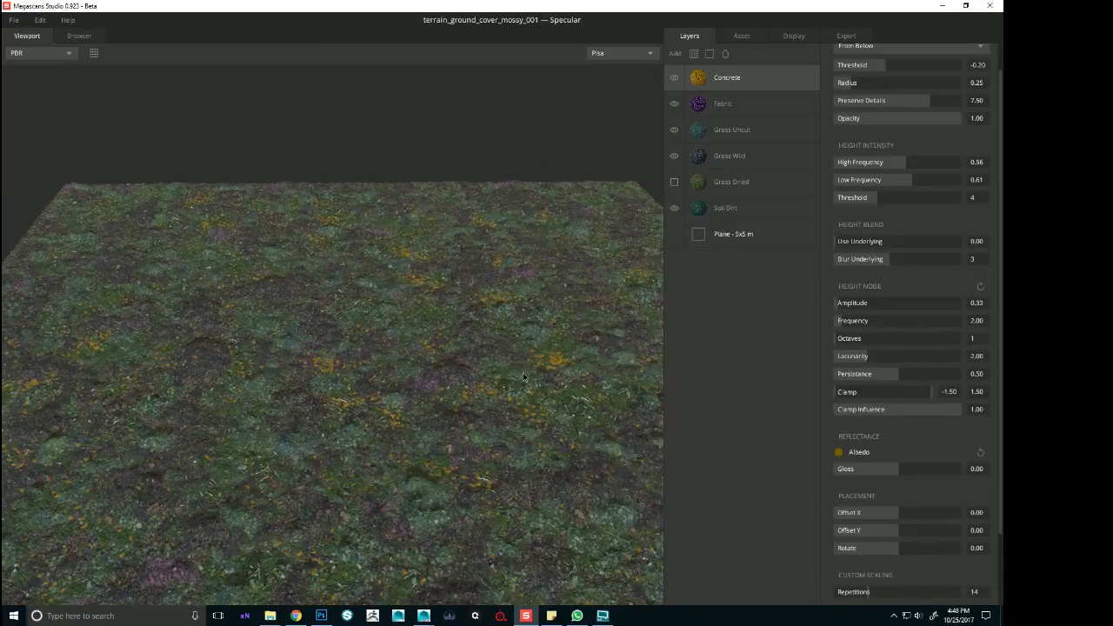
right_click_drag(523, 372, 352, 461)
Compare the terrain with and without Grass Uncut and try a greener albedo hue of 130 on that layer
left_click(675, 130)
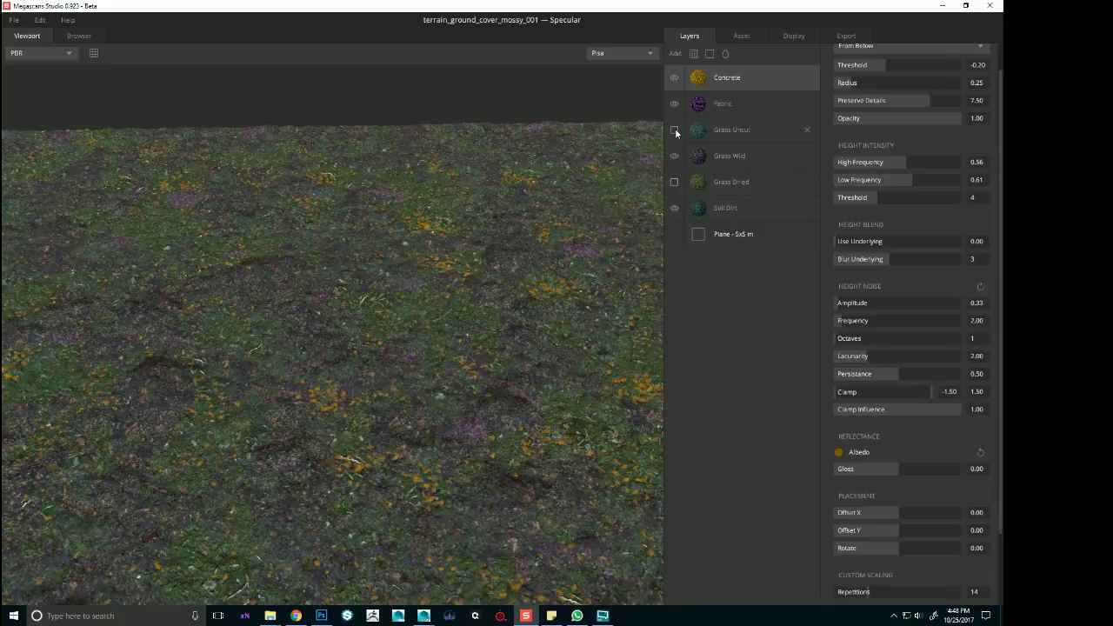
left_click(675, 130)
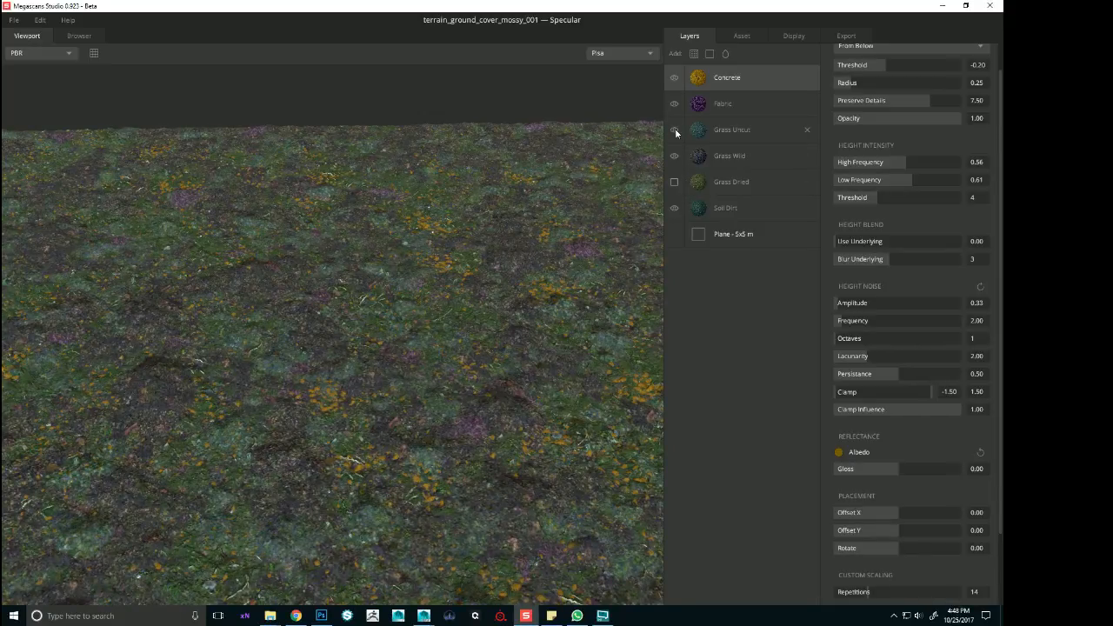
left_click(696, 131)
left_click(839, 452)
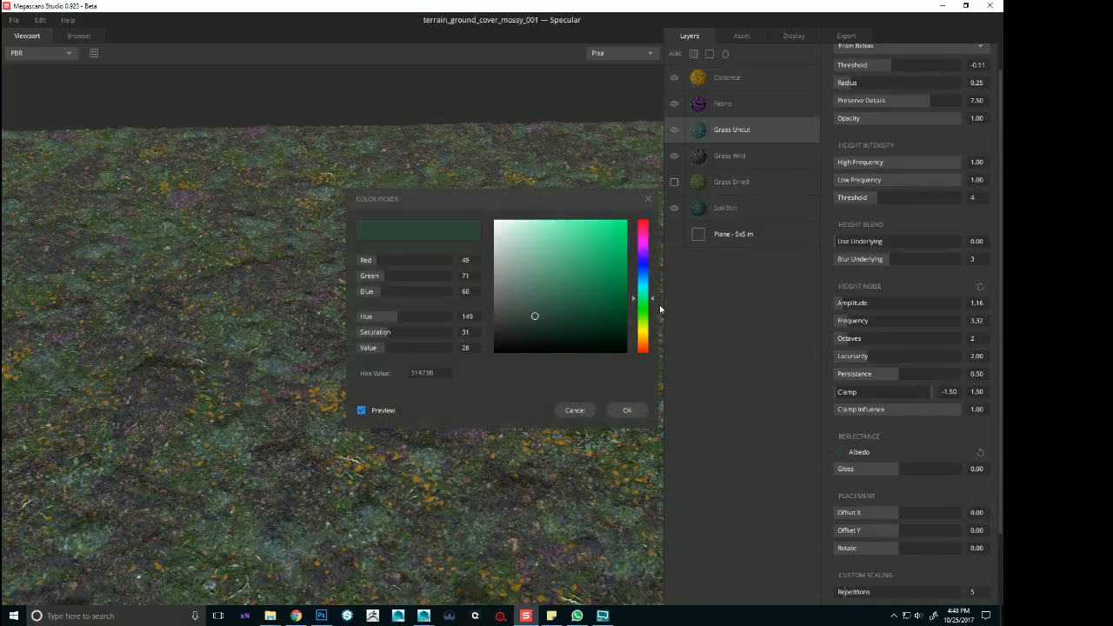
left_click_drag(652, 300, 652, 306)
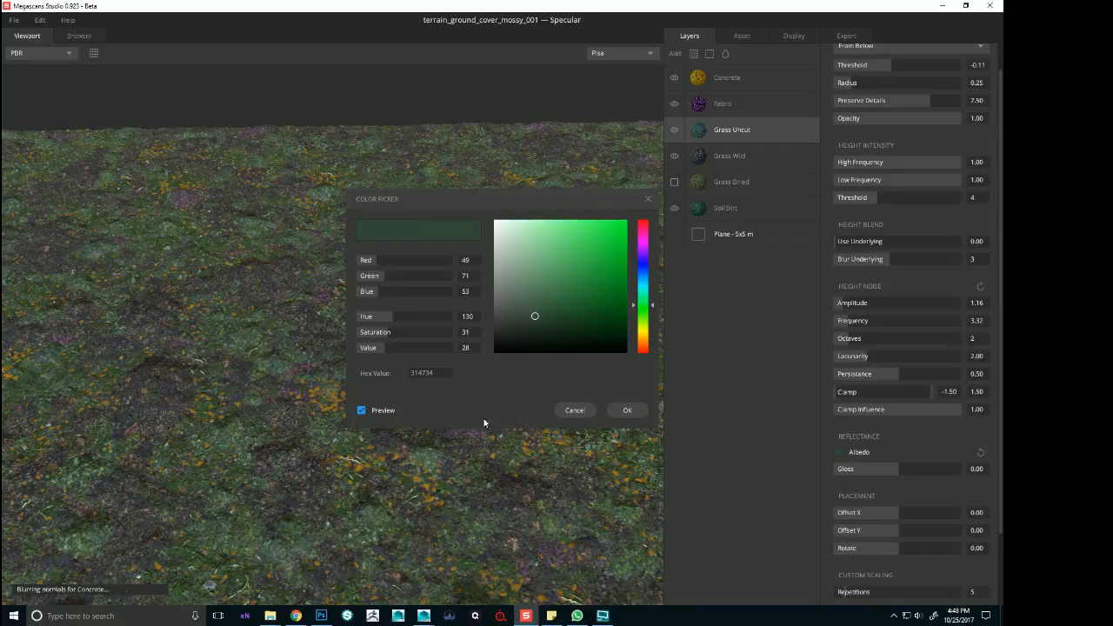
scroll(223, 395, "down", 3)
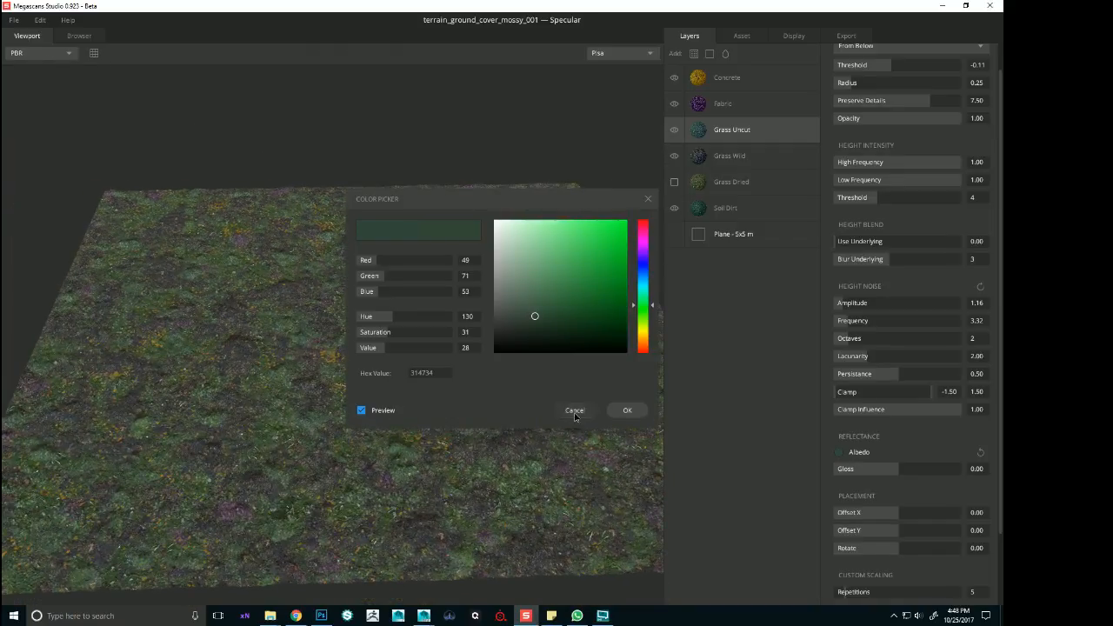
left_click(574, 414)
scroll(487, 388, "up", 1)
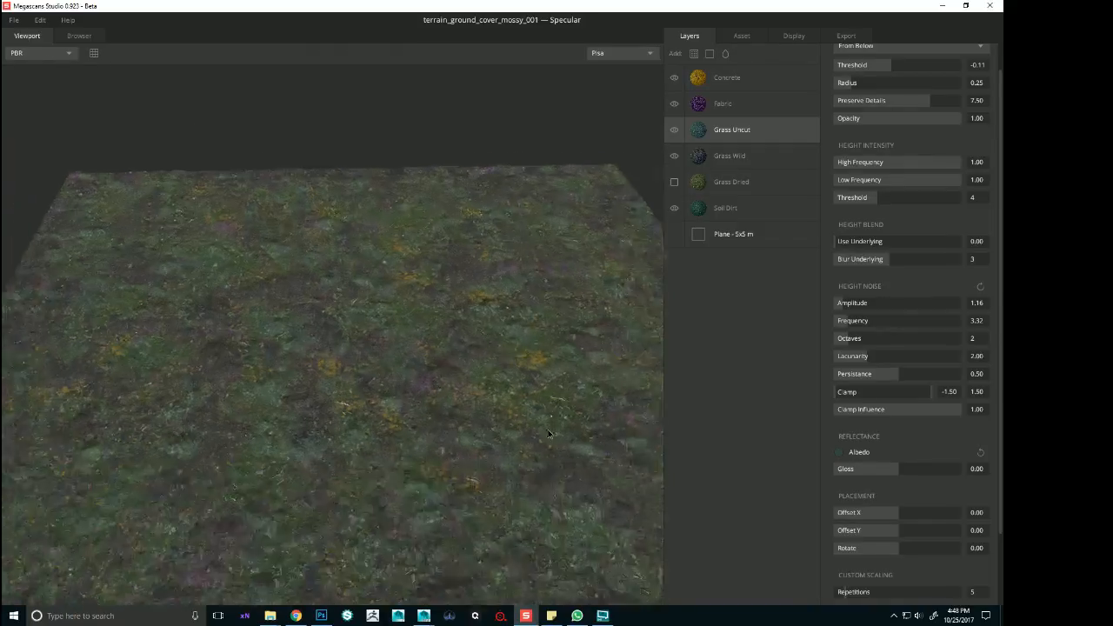
Set the Concrete layer's mask threshold to -0.19
left_click_drag(452, 379, 572, 403)
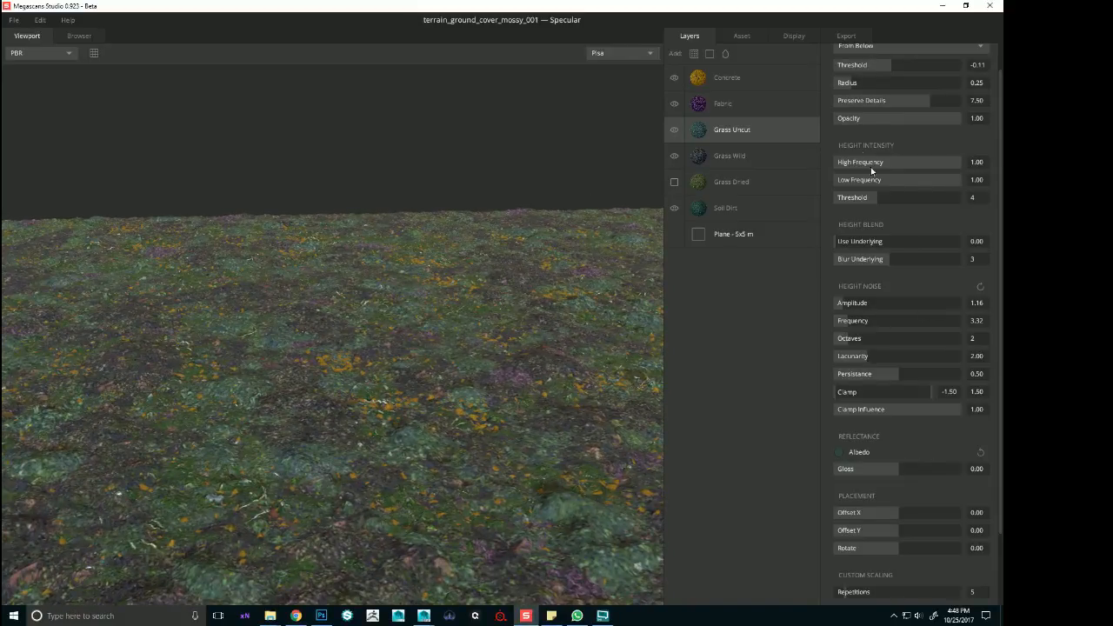
left_click(735, 87)
left_click(891, 69)
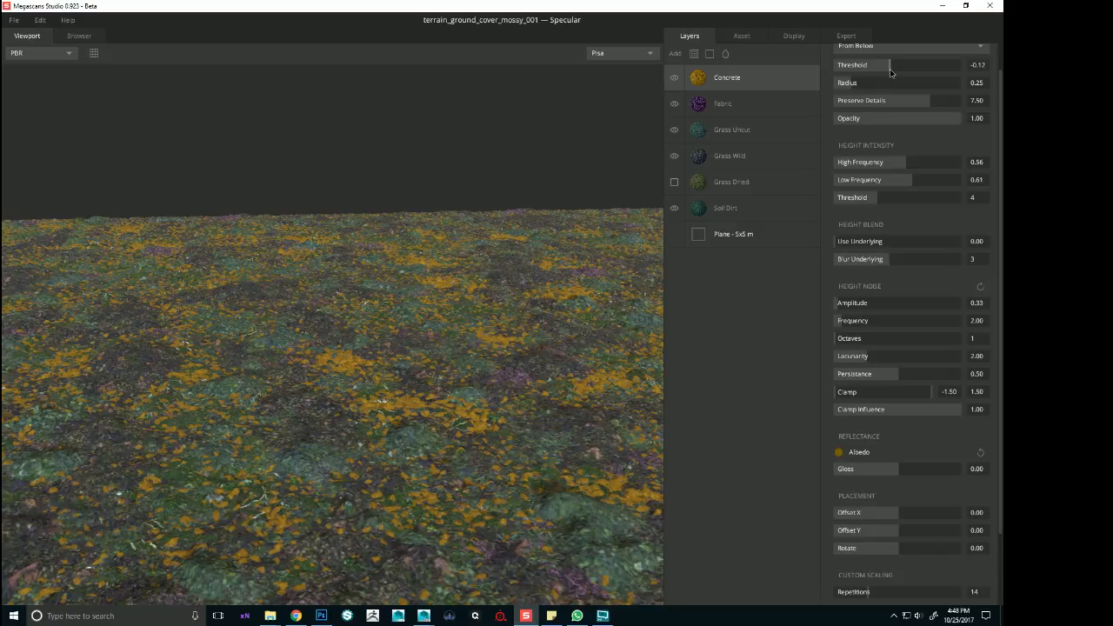
left_click_drag(482, 278, 487, 382)
left_click_drag(890, 69, 888, 69)
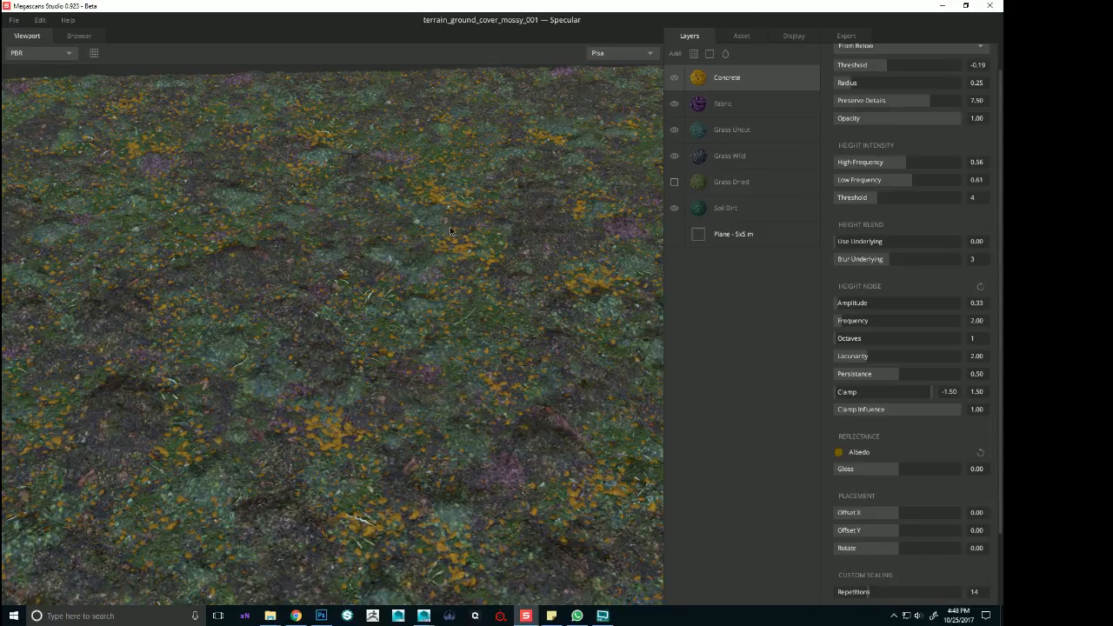
scroll(451, 229, "down", 4)
left_click_drag(450, 283, 441, 238)
scroll(453, 230, "up", 4)
Add a brown Grass Dried scan with scattered leaves from the material library as a new top layer
left_click(79, 35)
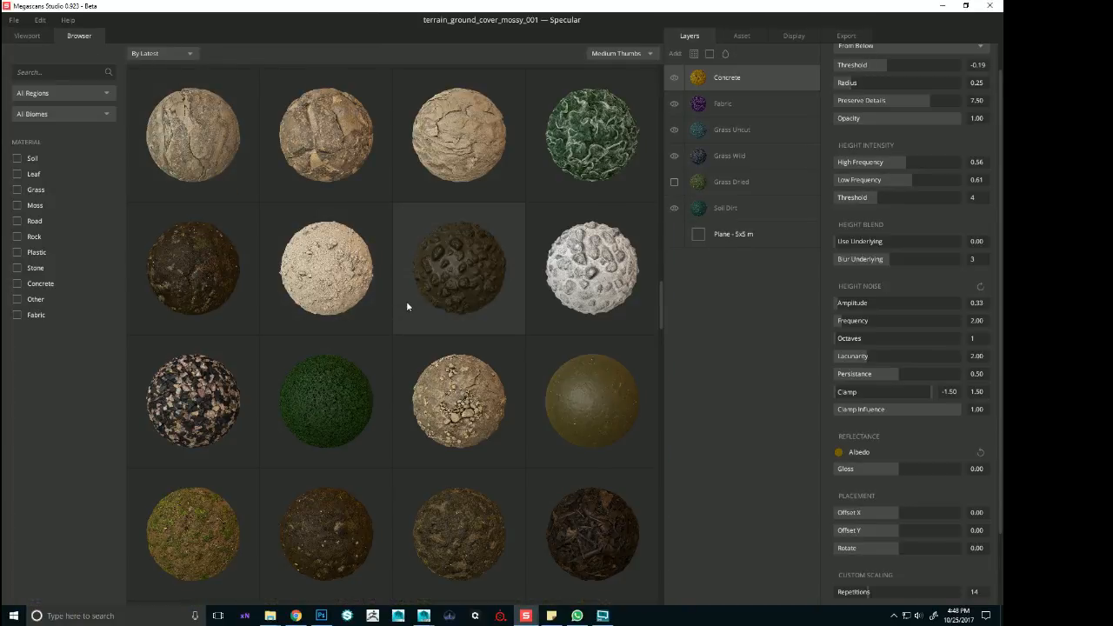
scroll(406, 301, "up", 3)
scroll(415, 303, "up", 4)
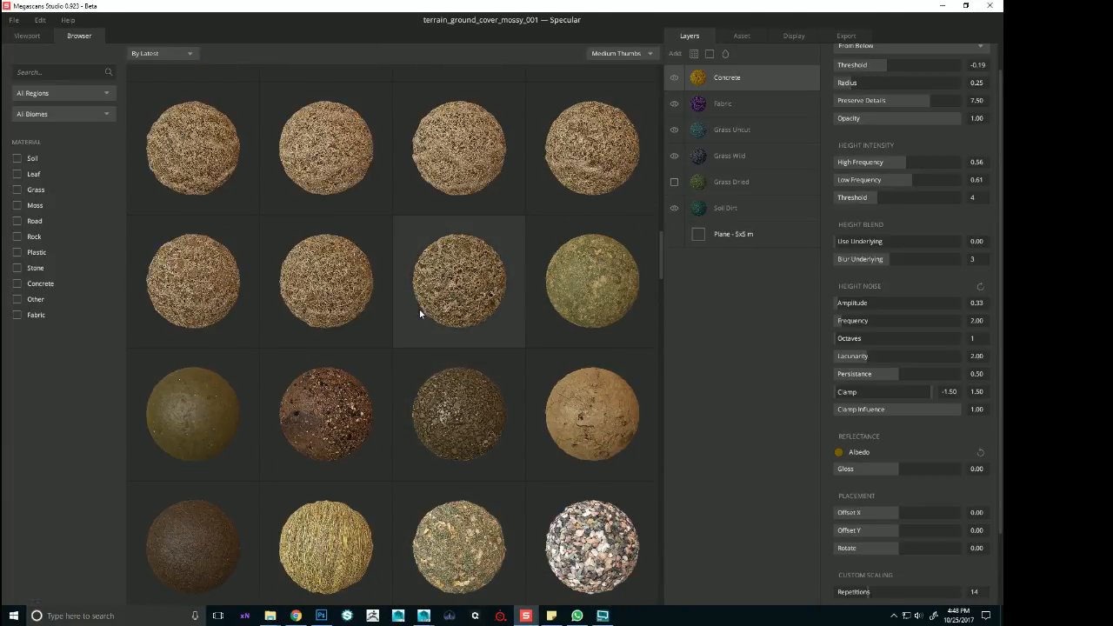
scroll(421, 314, "up", 6)
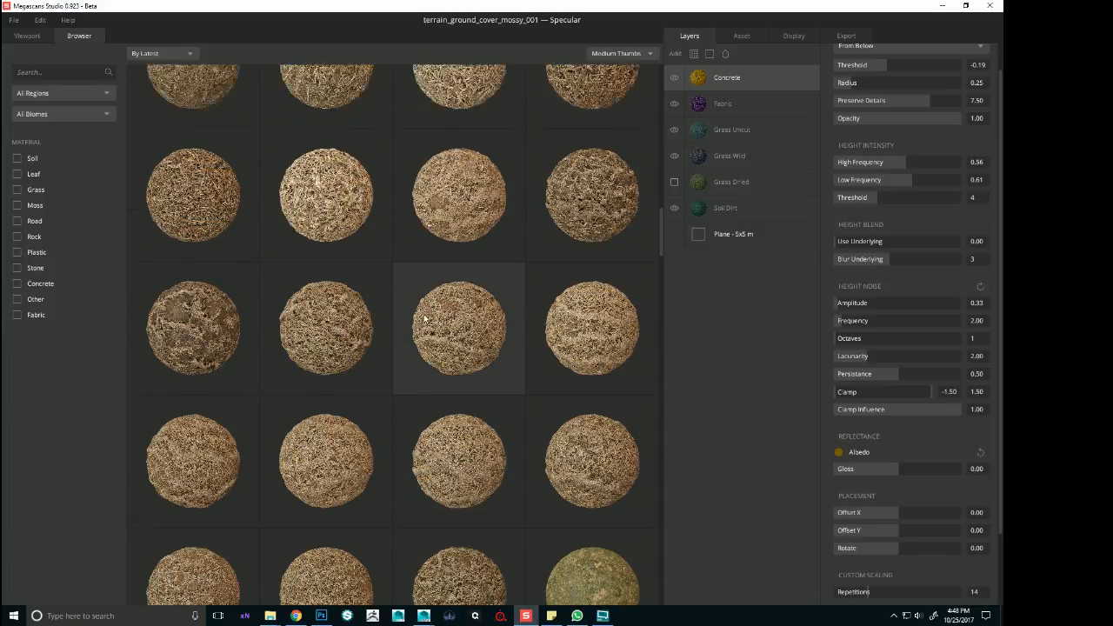
scroll(425, 316, "up", 2)
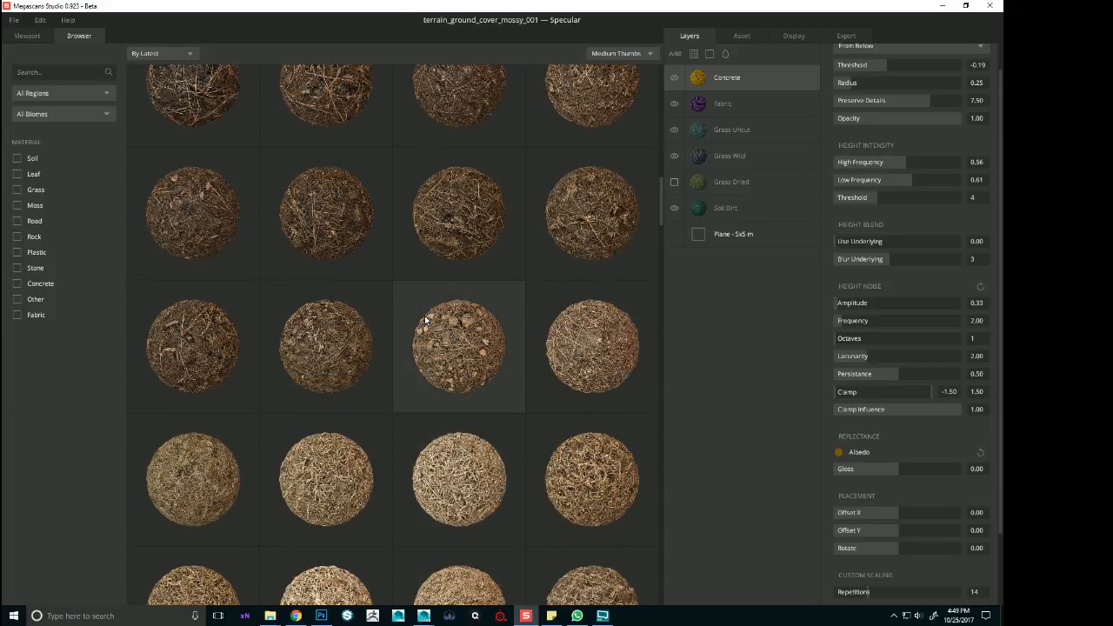
scroll(425, 316, "up", 5)
double_click(502, 339)
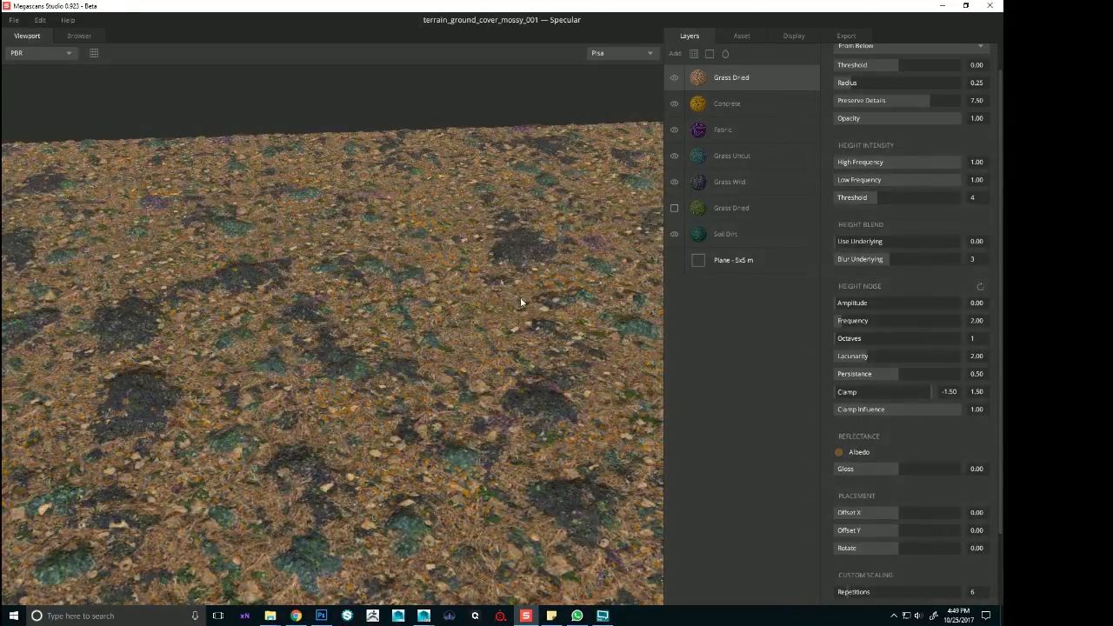
left_click_drag(522, 303, 522, 374)
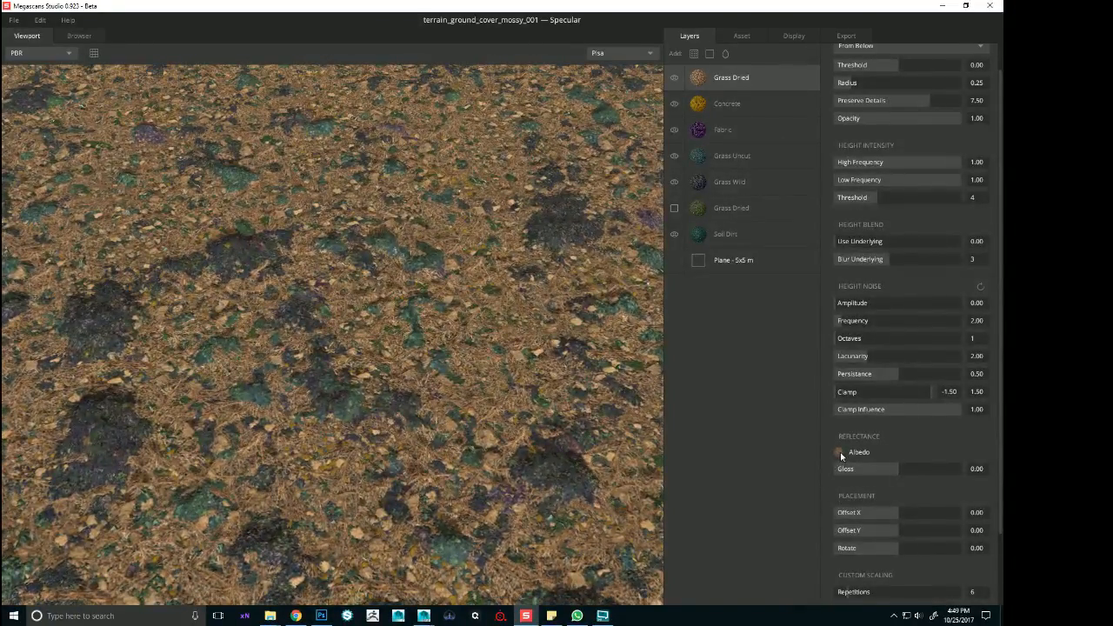
Try a dark olive albedo with hue 57, saturation 54 and value 22 on the top Grass Dried layer
left_click(839, 452)
left_click_drag(612, 199, 877, 301)
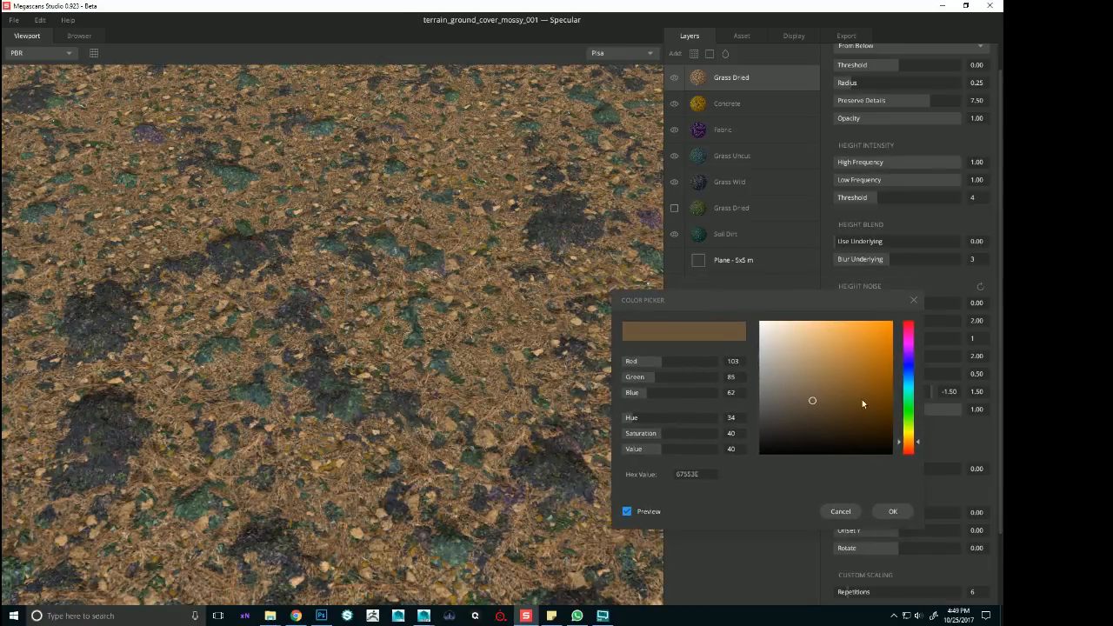
left_click(871, 413)
mouse_move(873, 421)
left_mouse_down()
mouse_move(822, 433)
mouse_move(790, 422)
mouse_move(830, 422)
mouse_move(840, 437)
mouse_move(831, 426)
left_mouse_up()
mouse_move(915, 441)
left_mouse_down()
mouse_move(915, 343)
mouse_move(920, 437)
left_mouse_up()
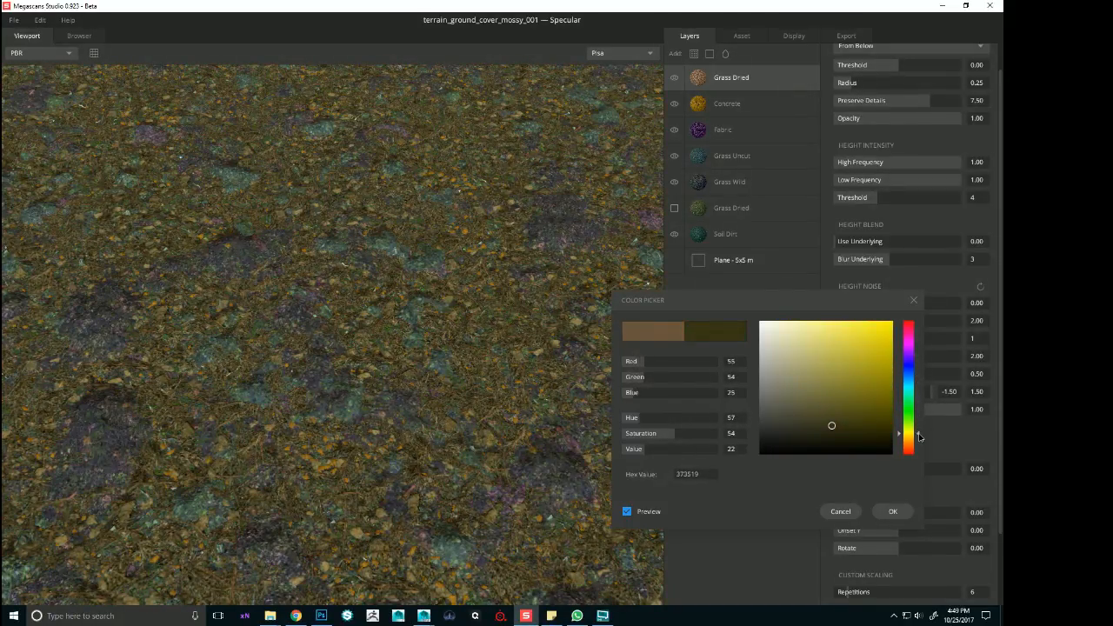
left_click(851, 510)
right_click_drag(409, 321, 456, 229)
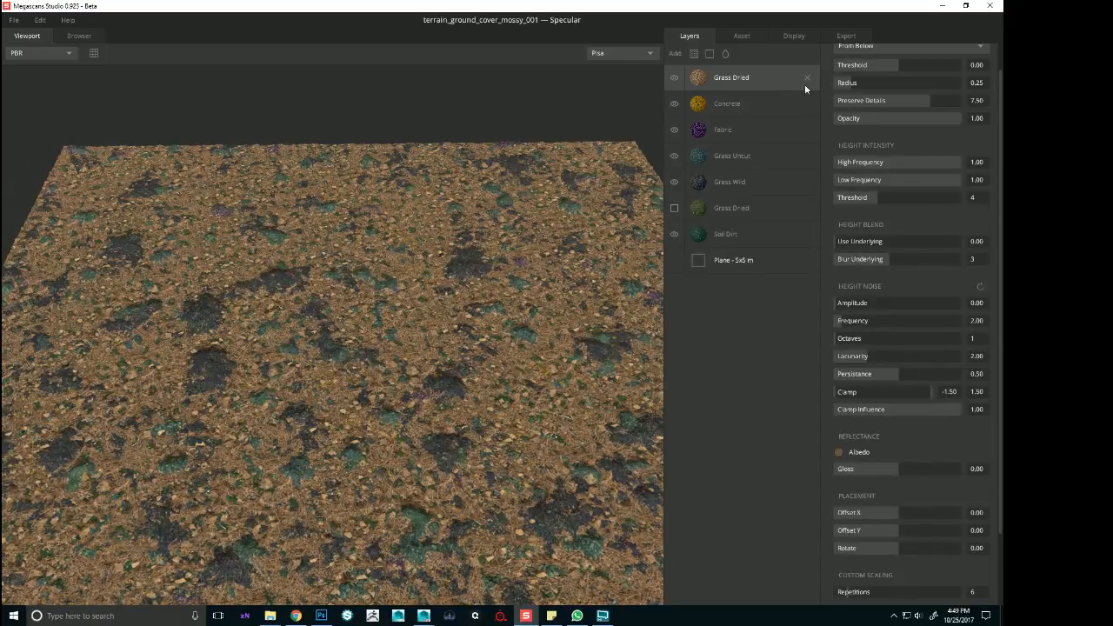
Set the top Grass Dried layer's mask threshold to -0.05 and its height noise to amplitude 0.58, frequency 2.21 and 2 octaves
left_click(873, 66)
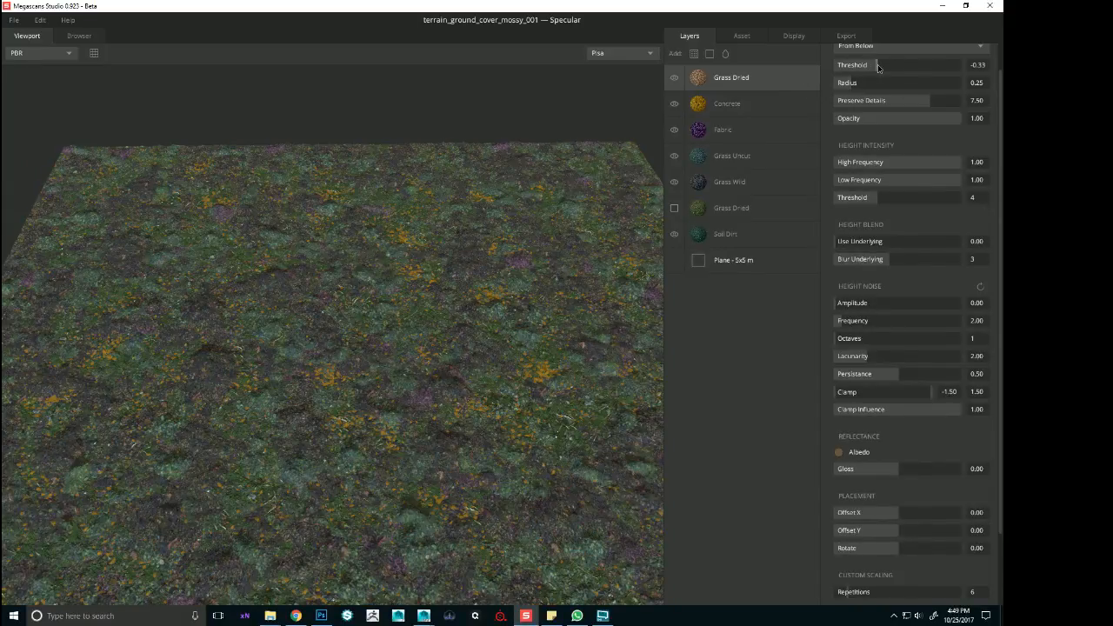
left_click_drag(878, 64, 894, 63)
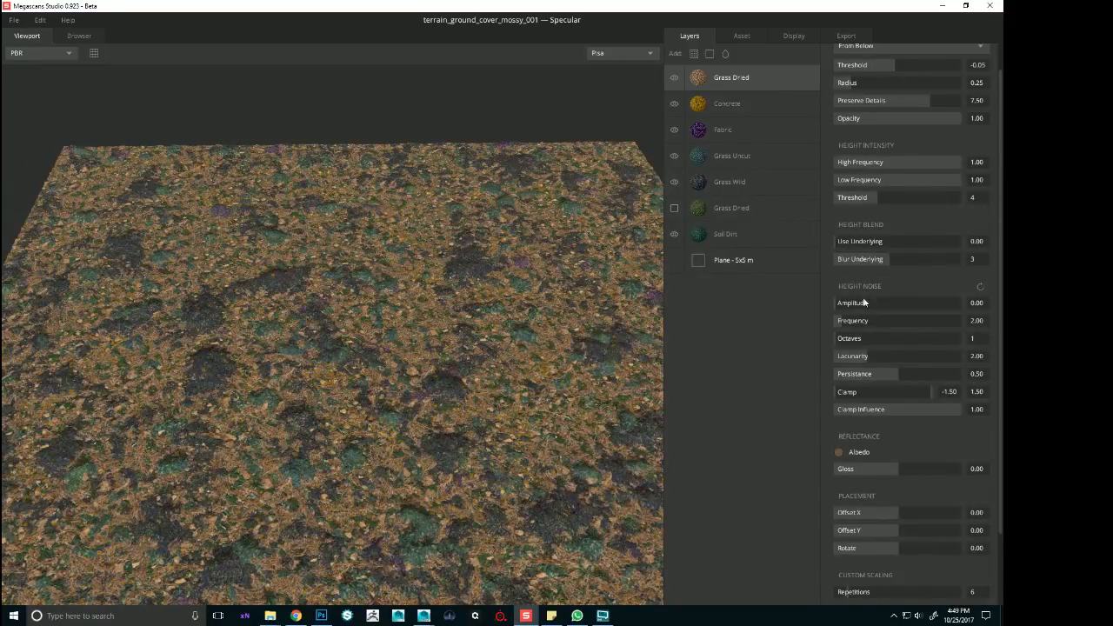
left_click(864, 302)
left_click(862, 339)
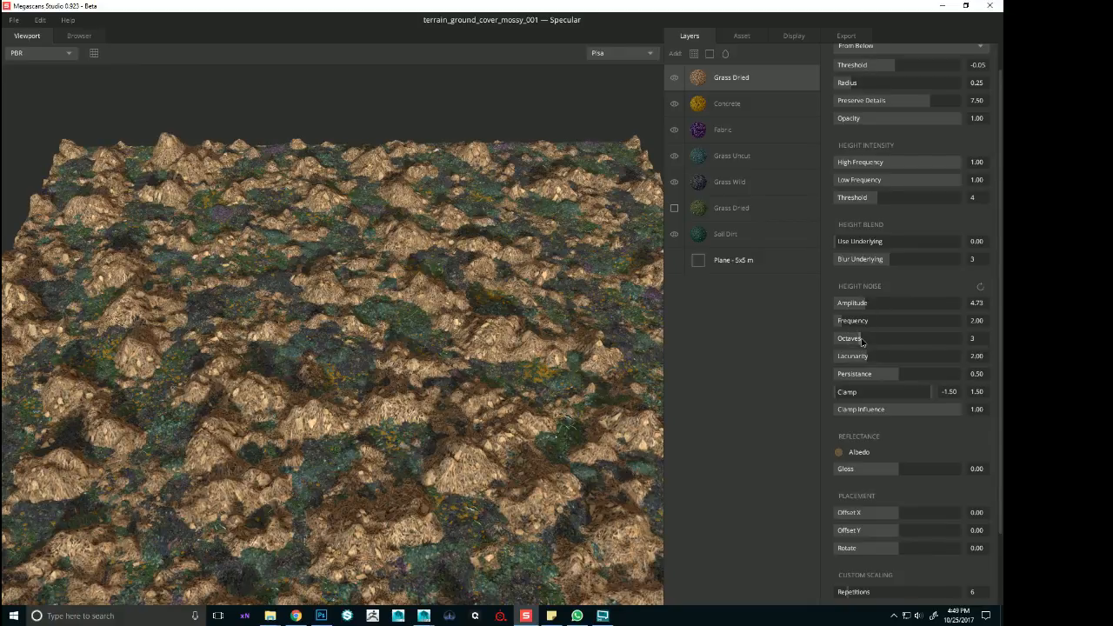
left_click(845, 322)
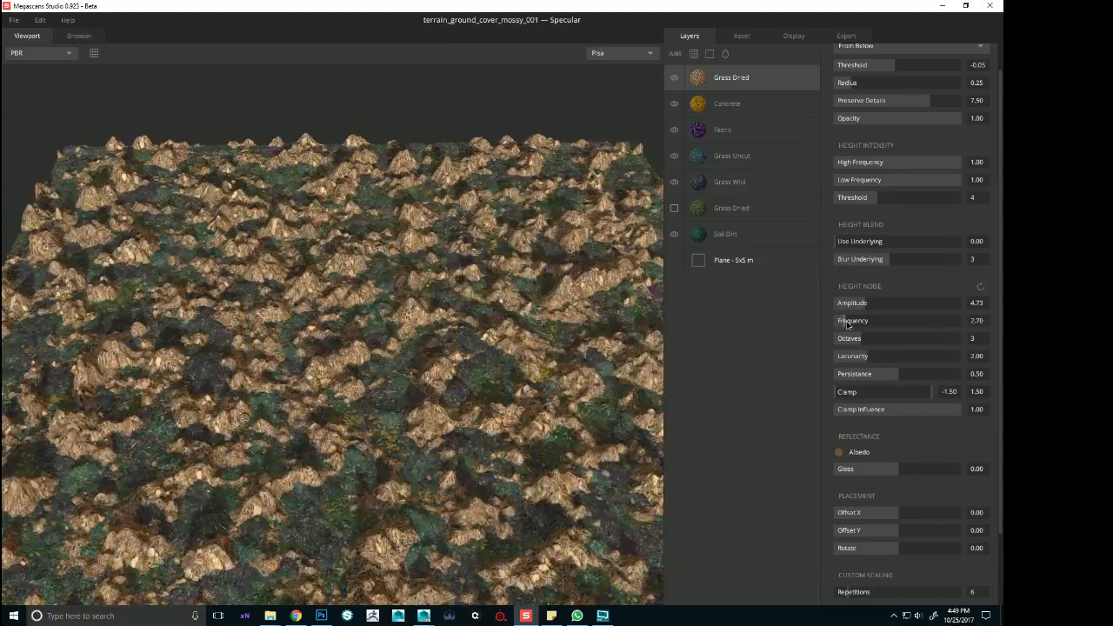
left_click_drag(846, 321, 848, 324)
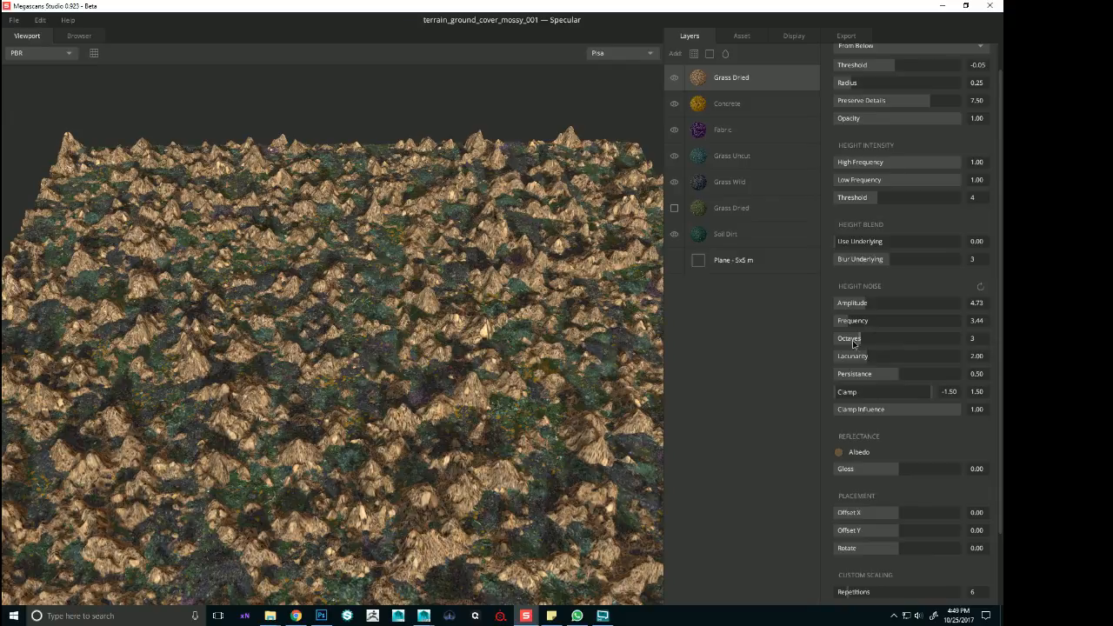
left_click(850, 340)
left_click(842, 322)
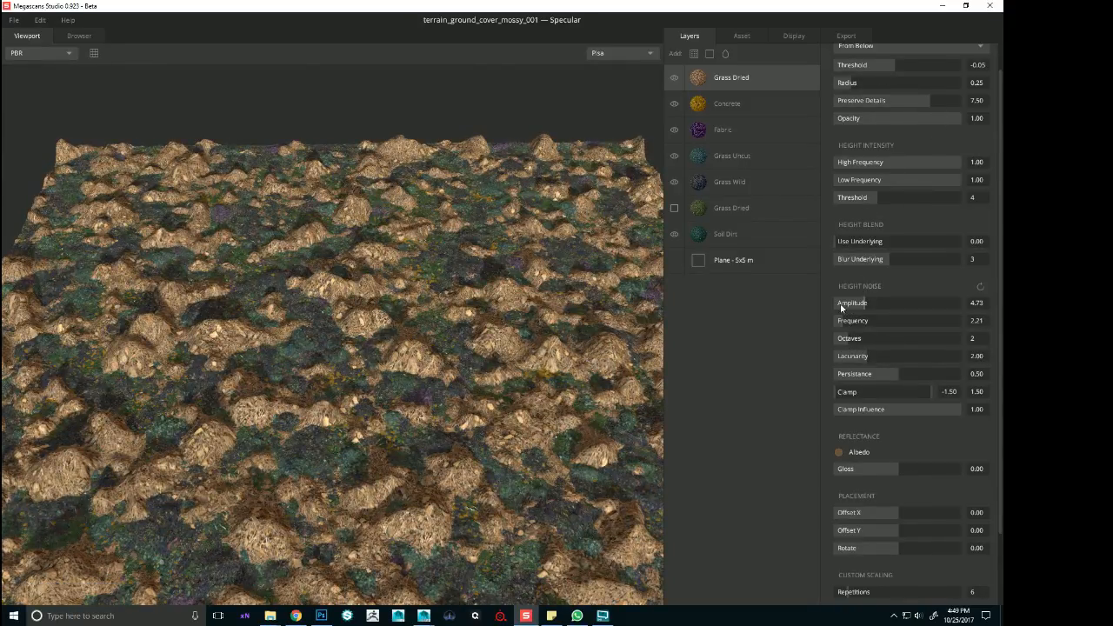
left_click(841, 306)
left_click(840, 306)
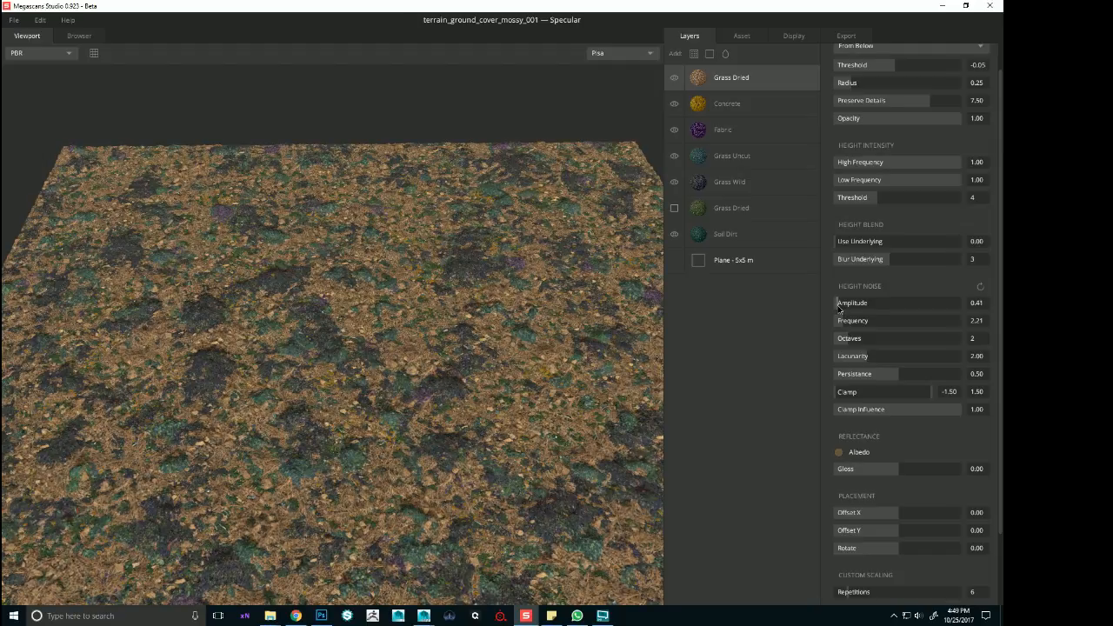
left_click_drag(317, 307, 428, 442)
Try a green albedo with hue 112 on the top Grass Dried layer, then cancel the colour change
left_click(838, 452)
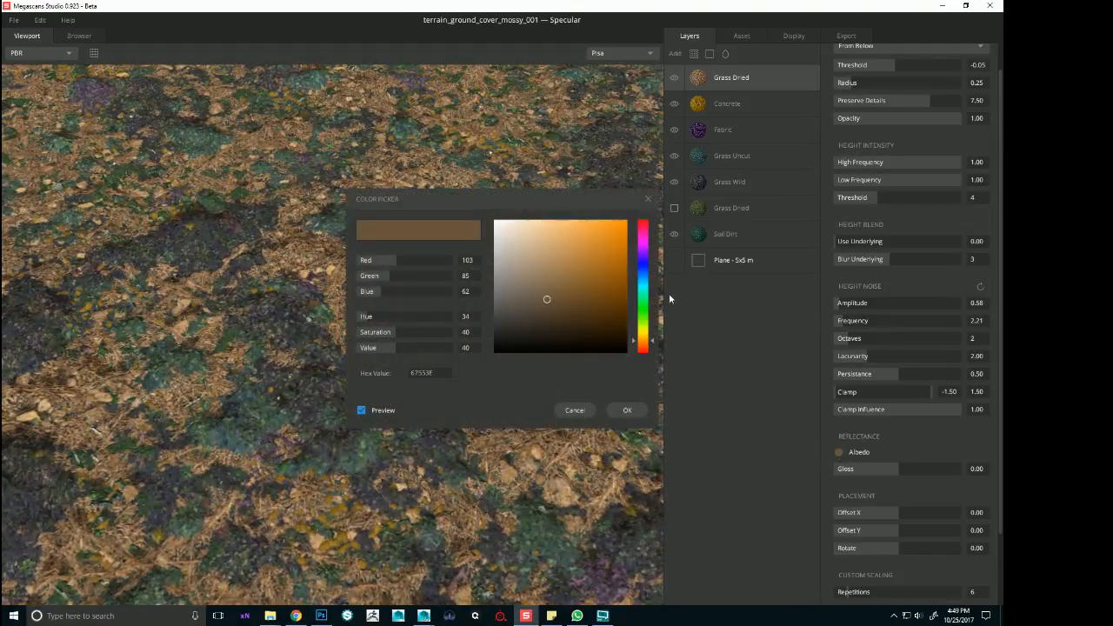
left_click(645, 290)
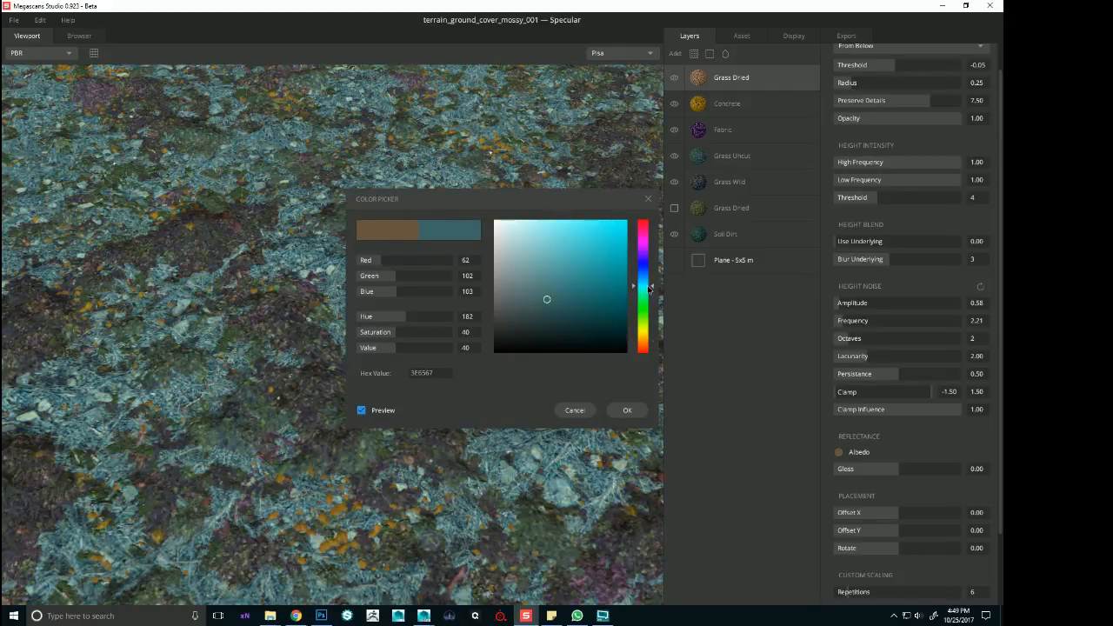
mouse_move(650, 289)
left_mouse_down()
mouse_move(654, 245)
mouse_move(654, 323)
left_mouse_up()
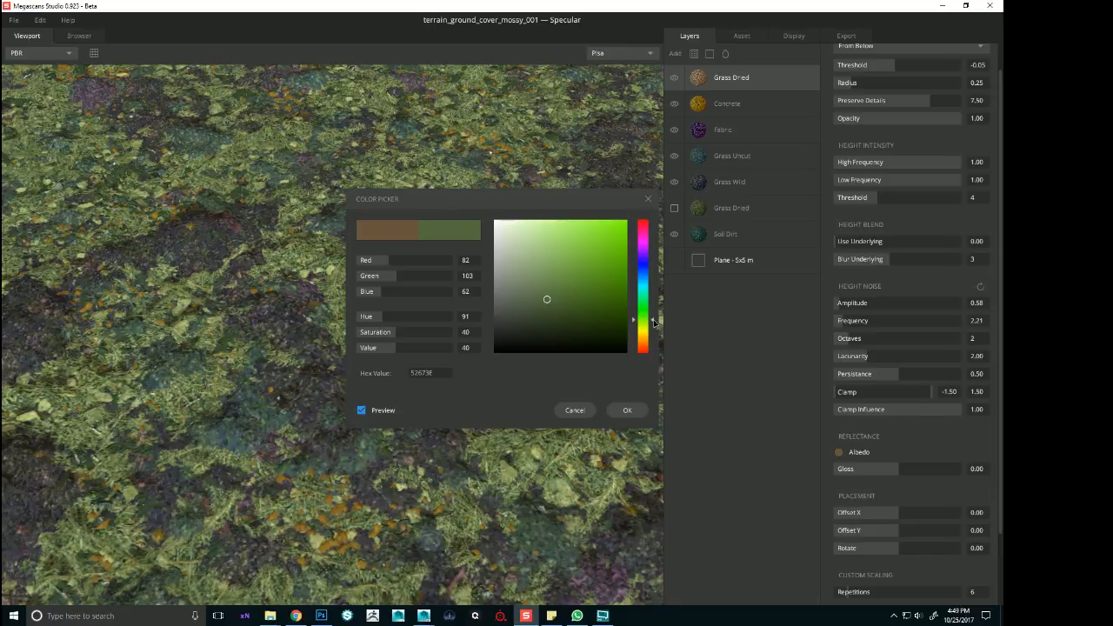
left_click(575, 410)
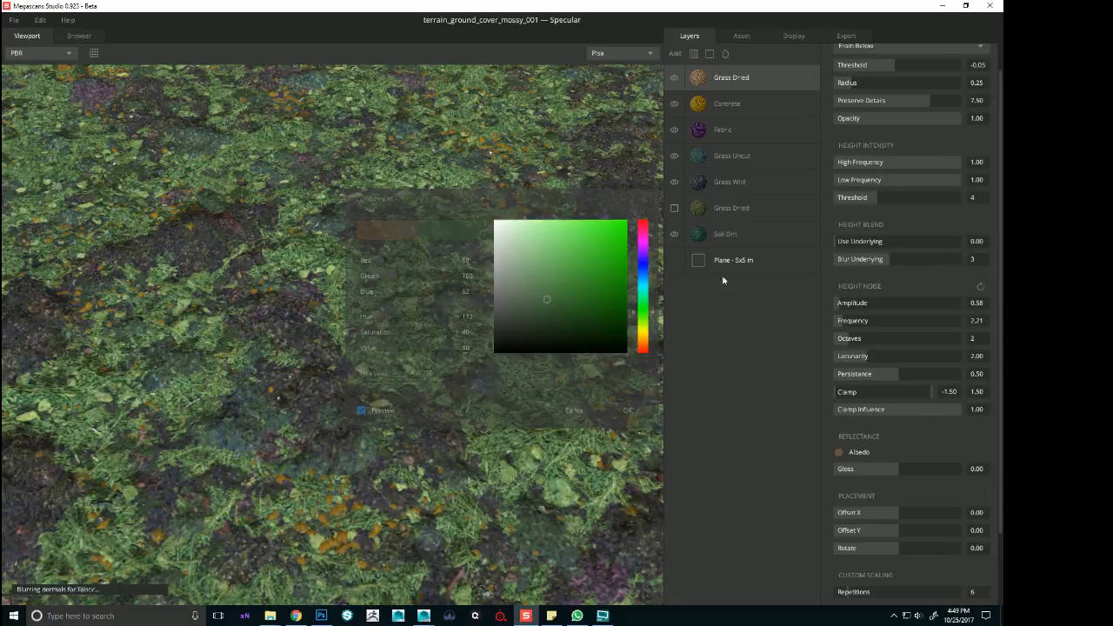
Delete the top Grass Dried layer and review the remaining terrain
left_click(808, 80)
left_click_drag(572, 286, 296, 166)
scroll(398, 204, "down", 5)
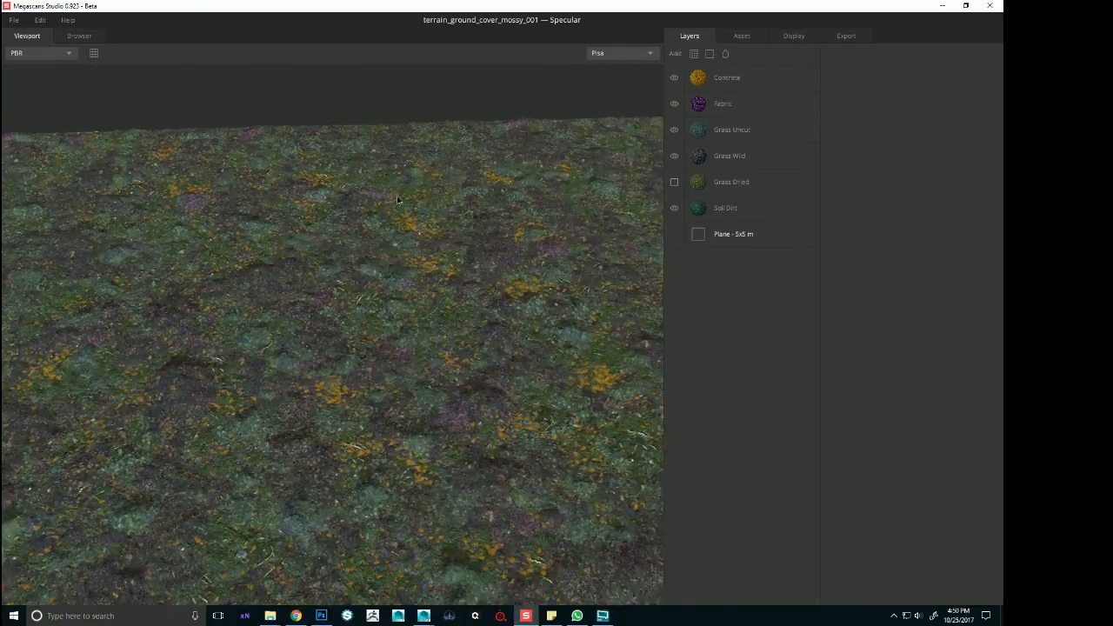
left_click_drag(407, 208, 382, 252)
Add a tan Rock scan with scattered stones from the material library as a new top layer and set its mask threshold to -0.11
left_click(77, 35)
scroll(472, 238, "down", 10)
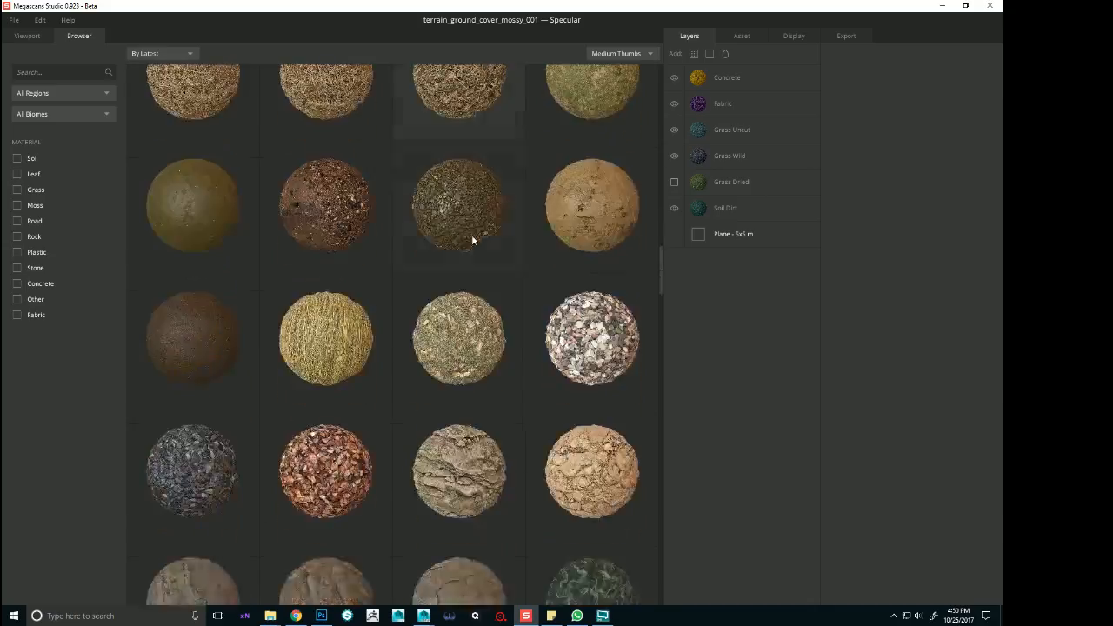
scroll(478, 238, "down", 4)
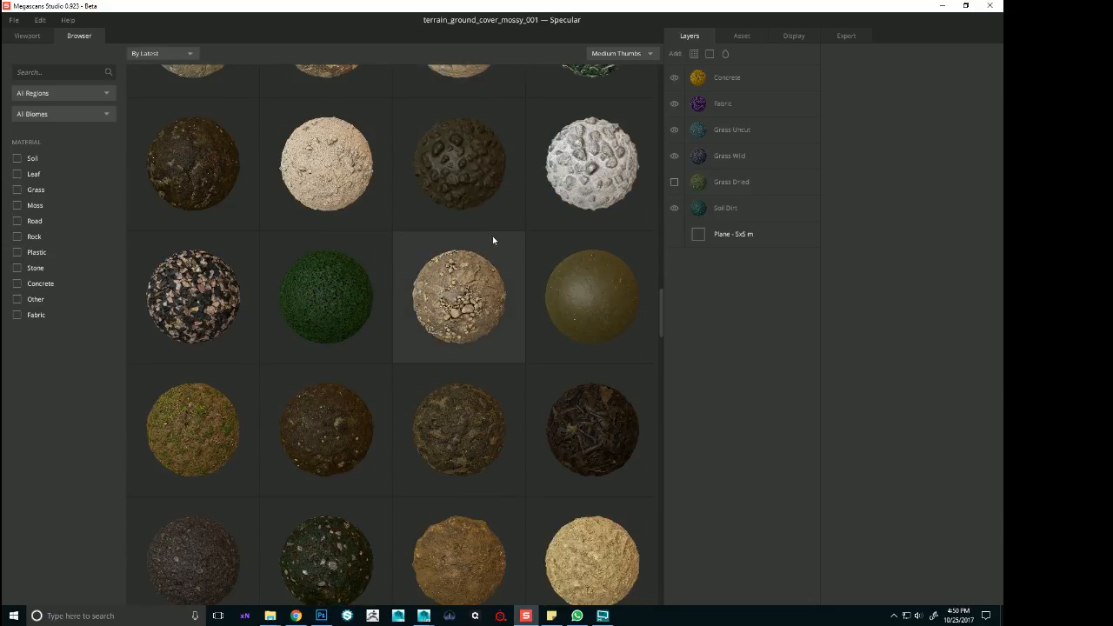
scroll(493, 236, "up", 2)
double_click(487, 387)
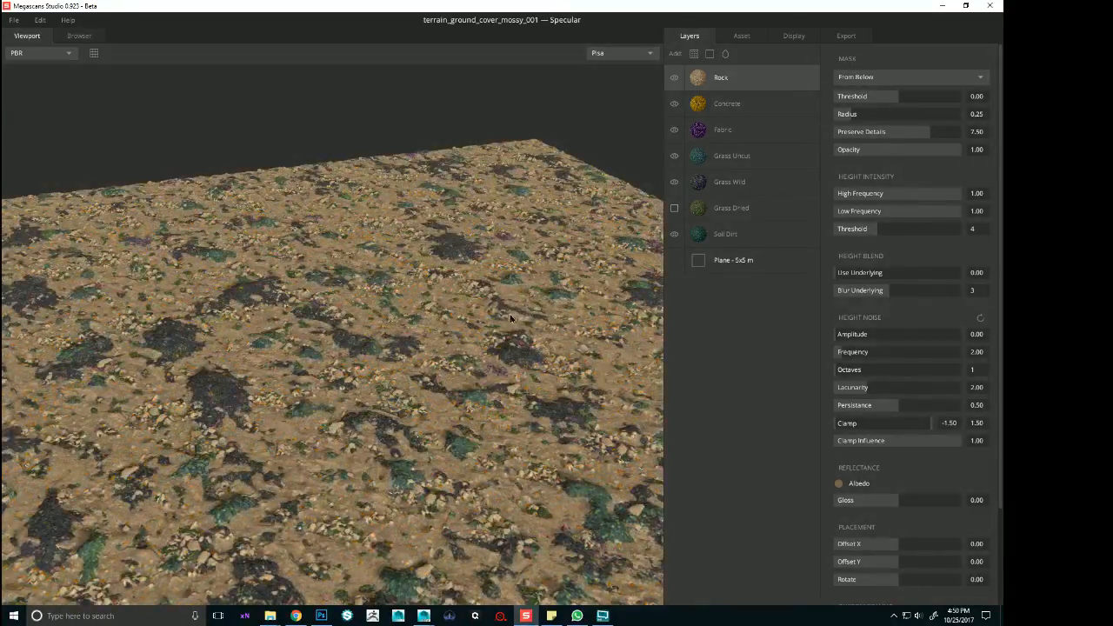
left_click_drag(511, 318, 477, 325)
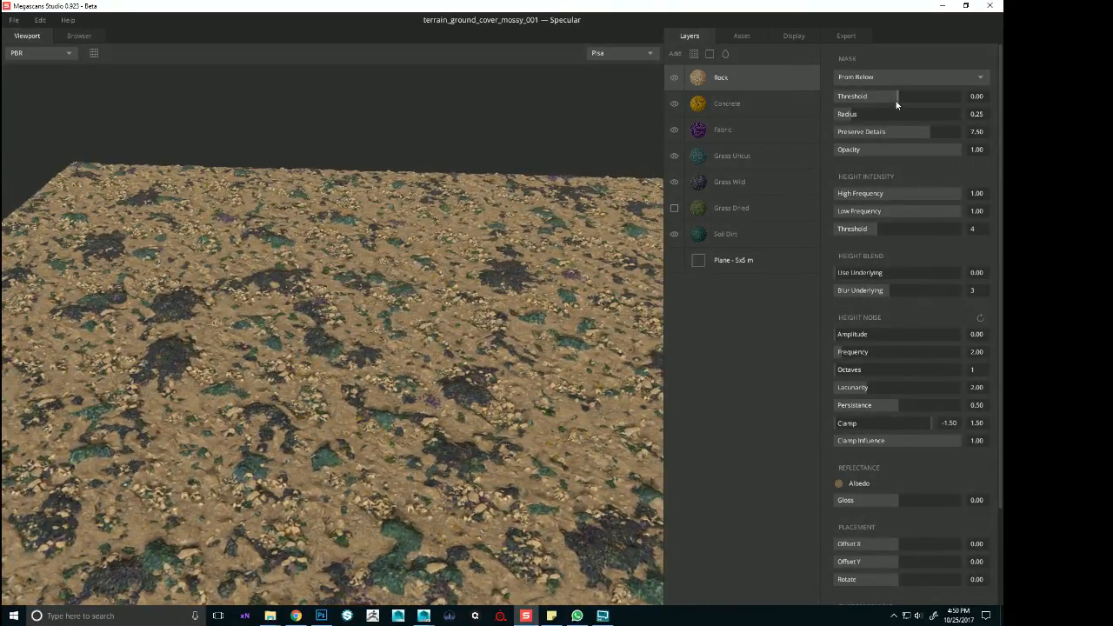
left_click_drag(896, 102, 890, 102)
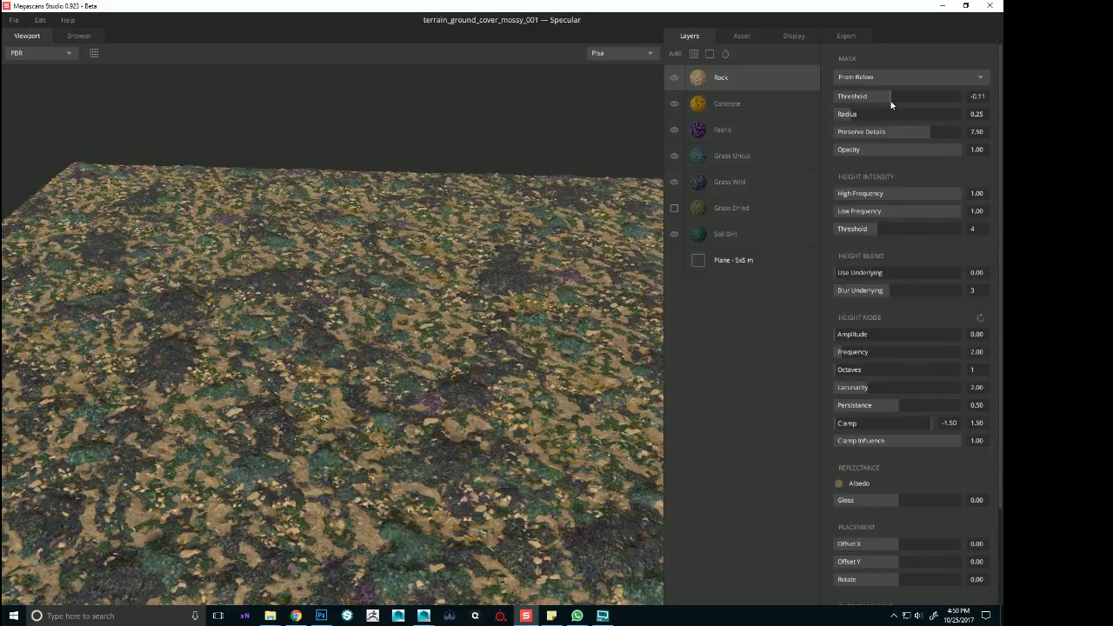
Try a blue-grey albedo with hue 228, saturation 7 and value 34 on the Rock layer, then cancel it
left_click(840, 483)
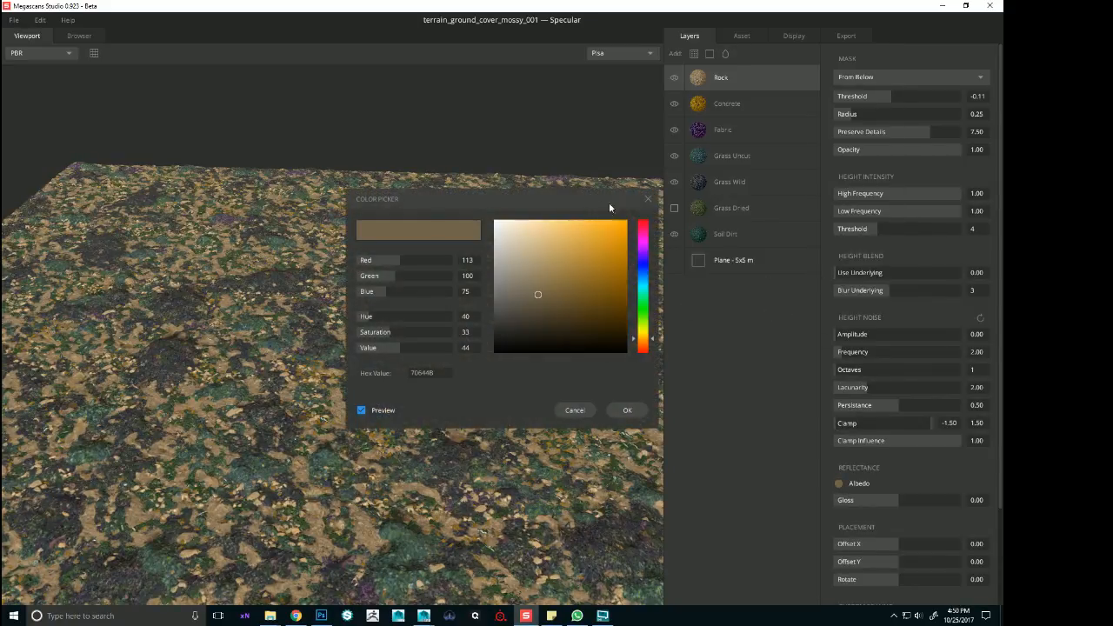
left_click_drag(613, 213, 845, 332)
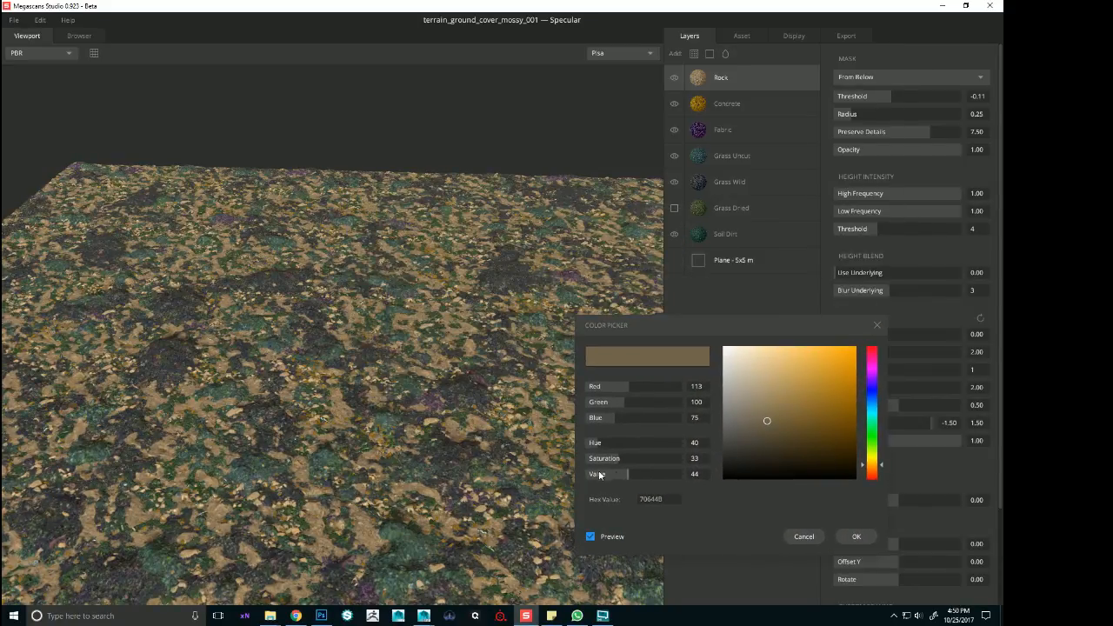
mouse_move(599, 476)
left_mouse_down()
mouse_move(610, 477)
mouse_move(596, 462)
left_mouse_up()
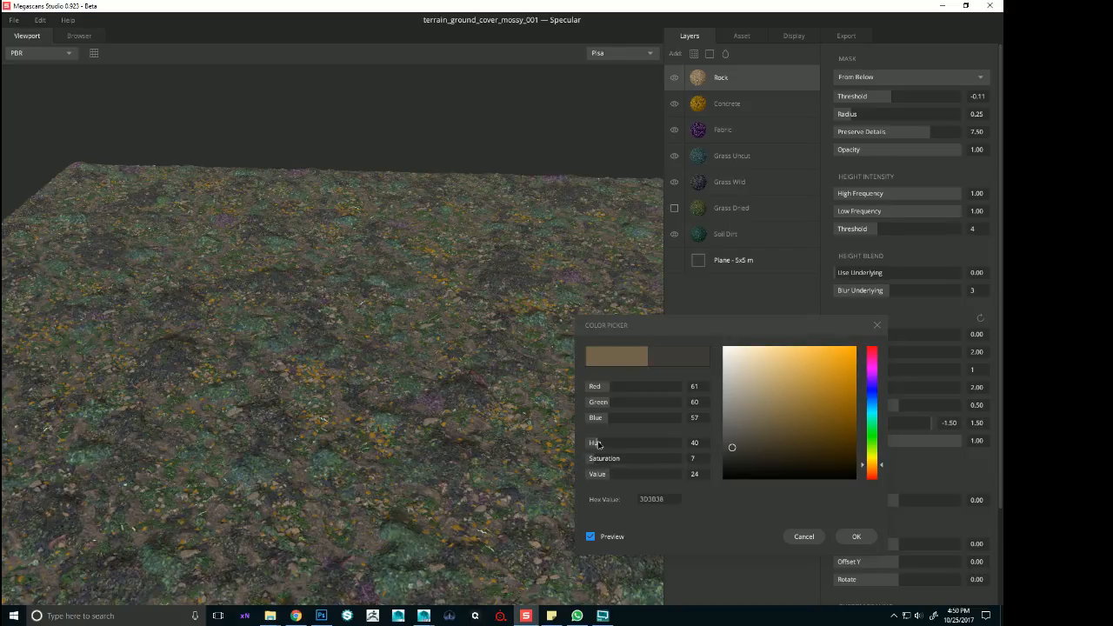
left_click_drag(598, 444, 647, 447)
left_click_drag(612, 485, 619, 483)
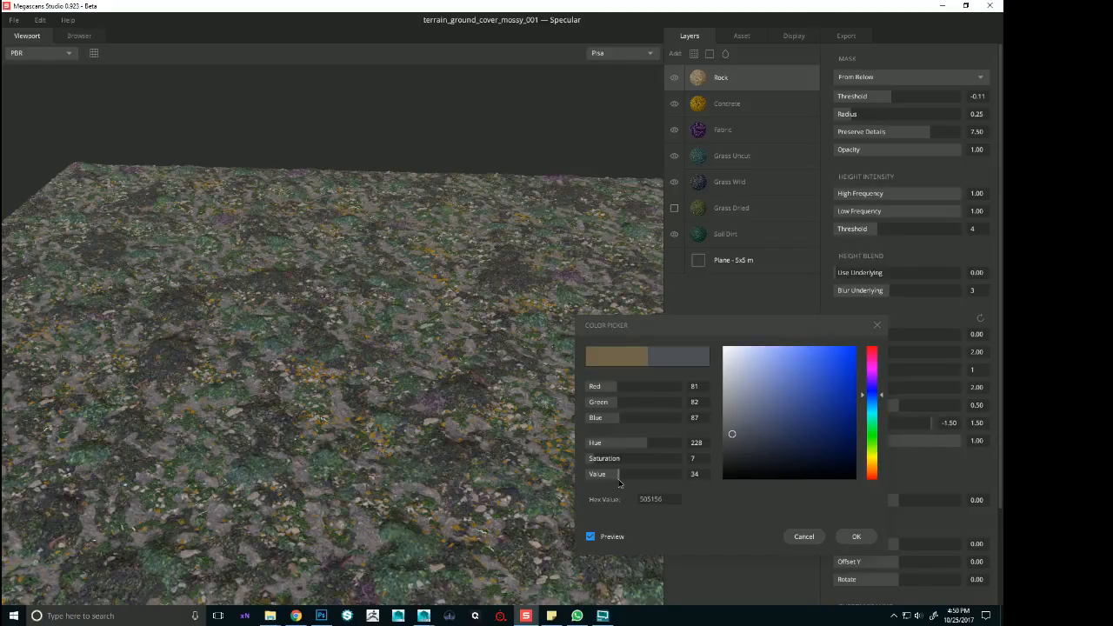
left_click(803, 537)
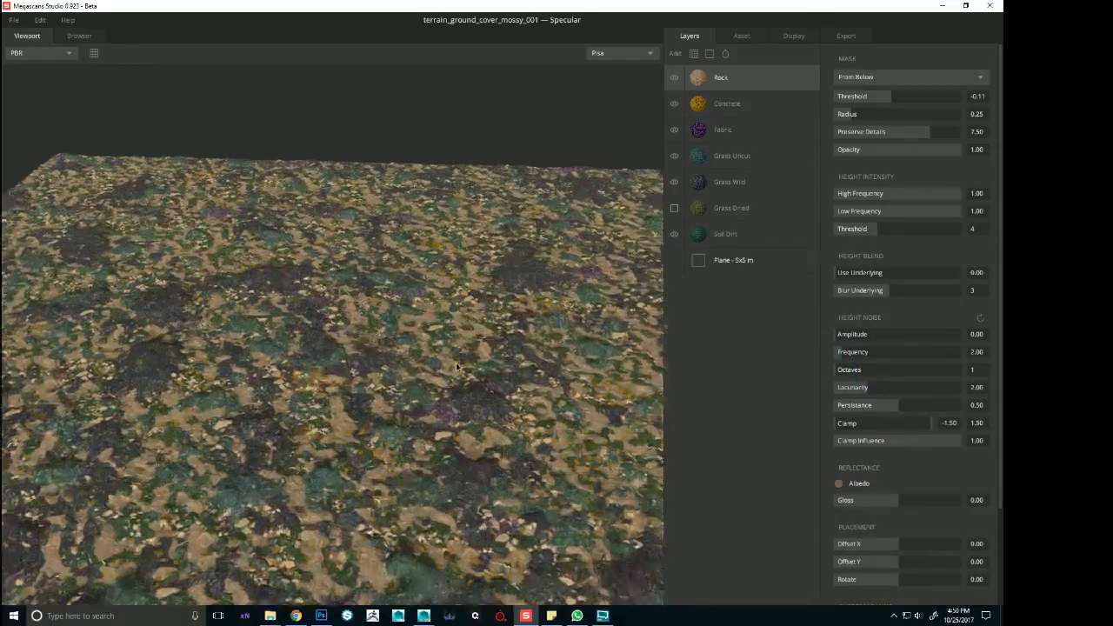
Set the Rock layer's height noise to amplitude 1.49, frequency 1.72 and 2 octaves
left_click_drag(457, 367, 589, 352)
scroll(487, 525, "up", 3)
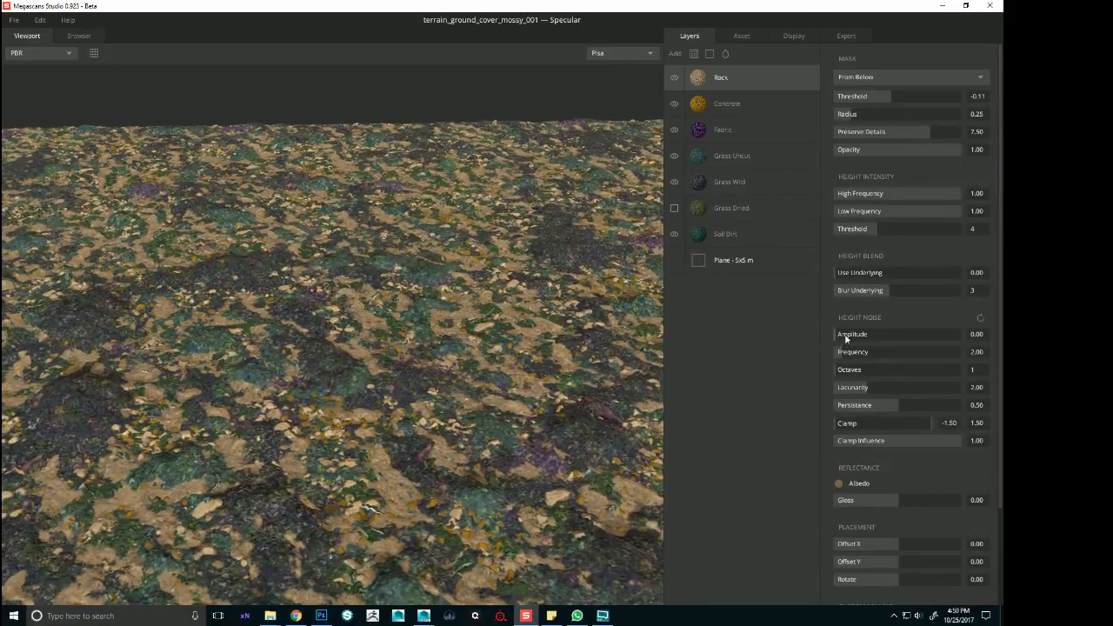
left_click_drag(845, 339, 842, 355)
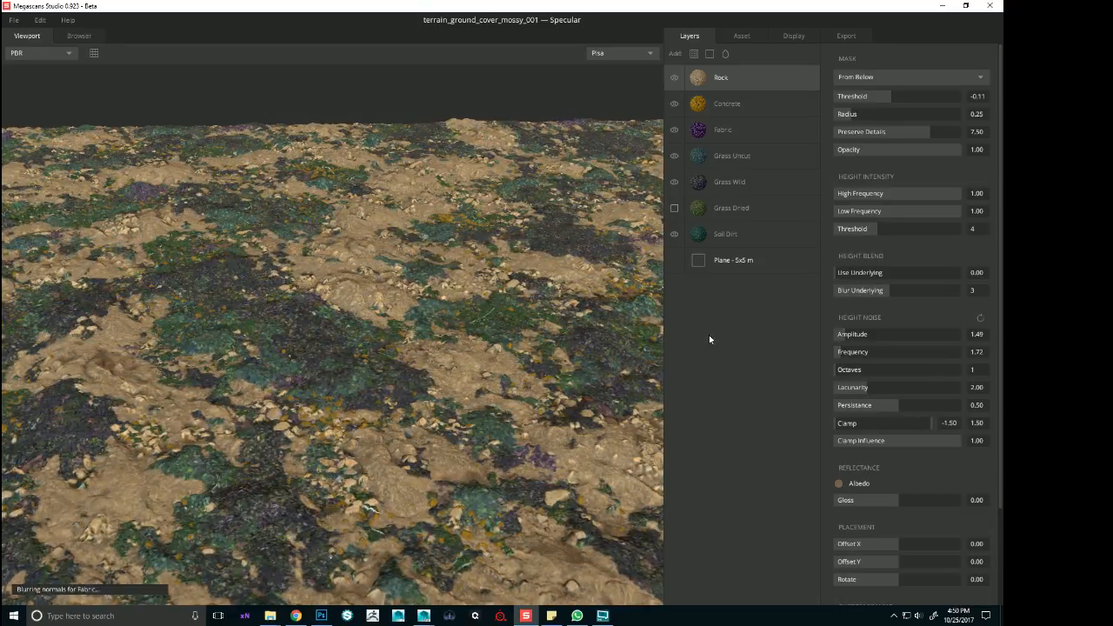
scroll(525, 356, "down", 5)
scroll(525, 356, "up", 3)
left_click_drag(524, 356, 456, 355)
scroll(442, 386, "up", 3)
left_click(842, 372)
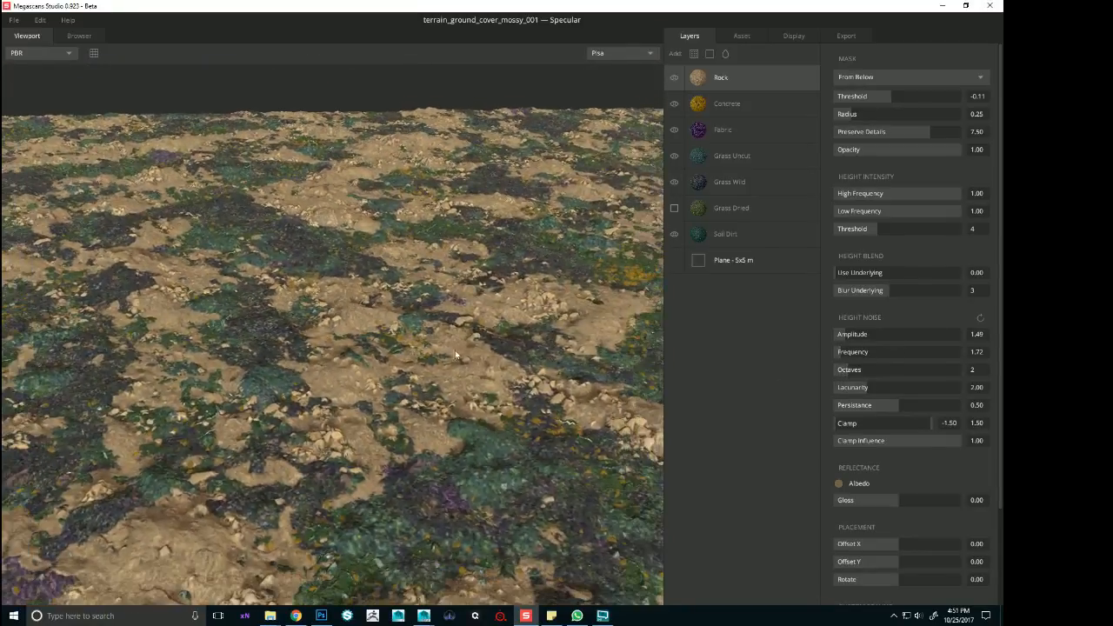
Change the Rock layer's albedo to a dark neutral grey with saturation 0 and value 28
left_click(839, 484)
left_click_drag(592, 198, 833, 351)
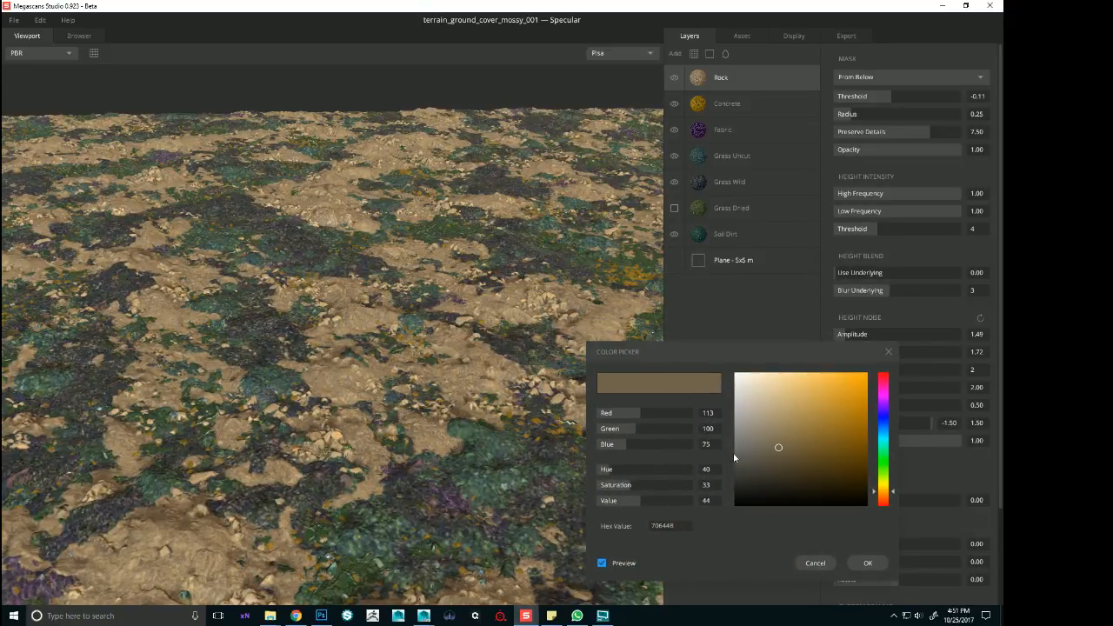
left_click_drag(617, 488, 528, 486)
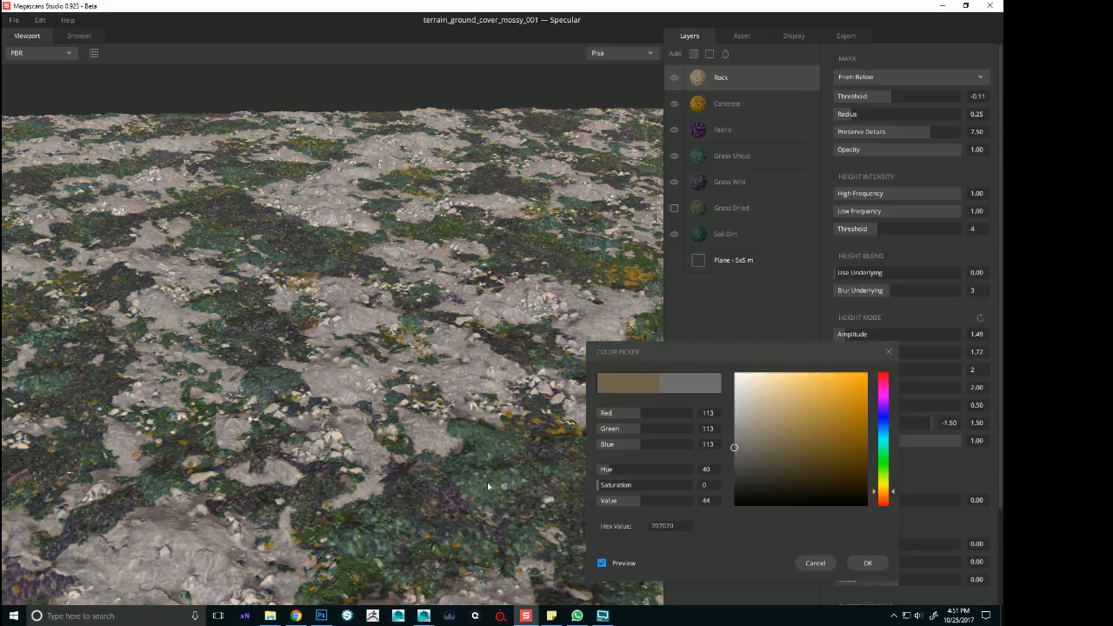
scroll(389, 429, "down", 3)
left_click_drag(629, 507, 625, 507)
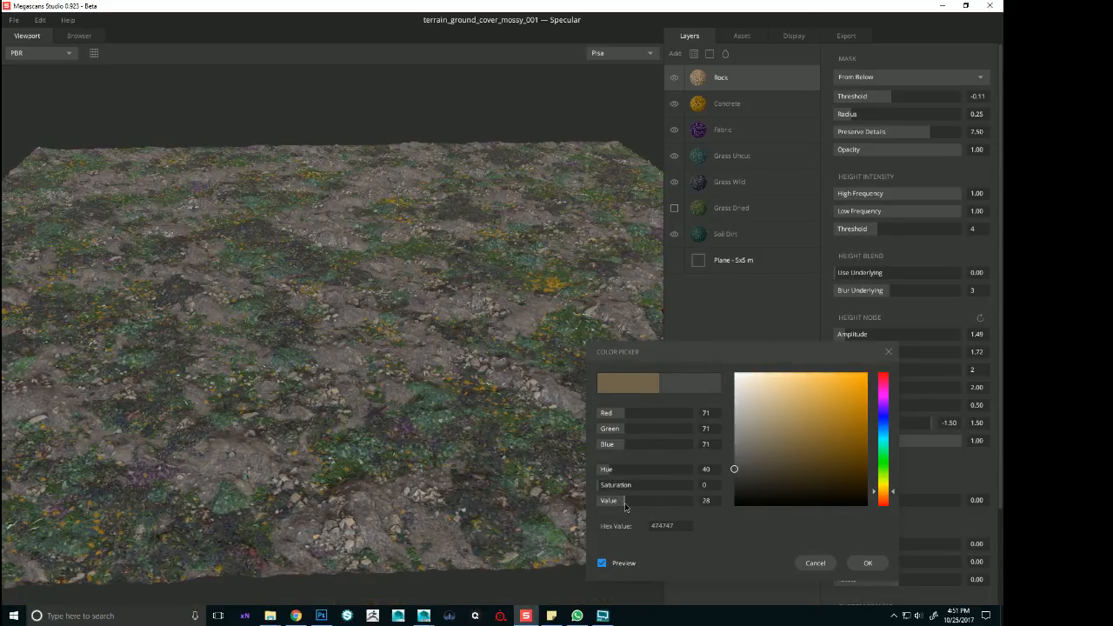
left_click_drag(374, 346, 393, 371)
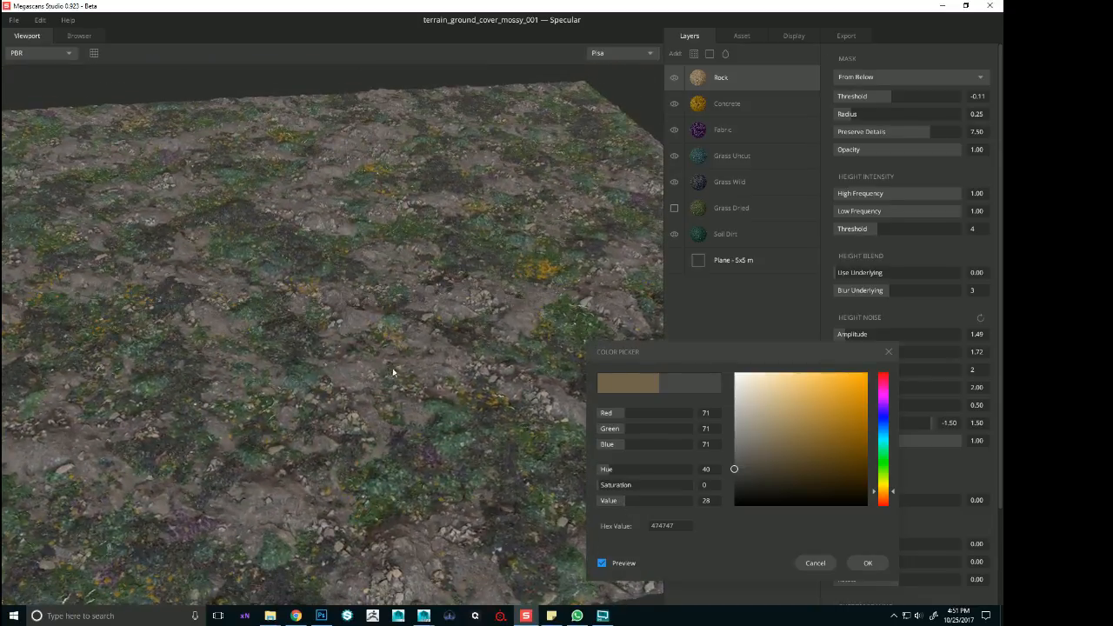
scroll(393, 372, "up", 2)
Try tinting the Rock albedo with a cyan hue of 188 and a red hue of 0 at saturation 6
mouse_move(892, 492)
left_mouse_down()
mouse_move(899, 518)
mouse_move(898, 439)
left_mouse_up()
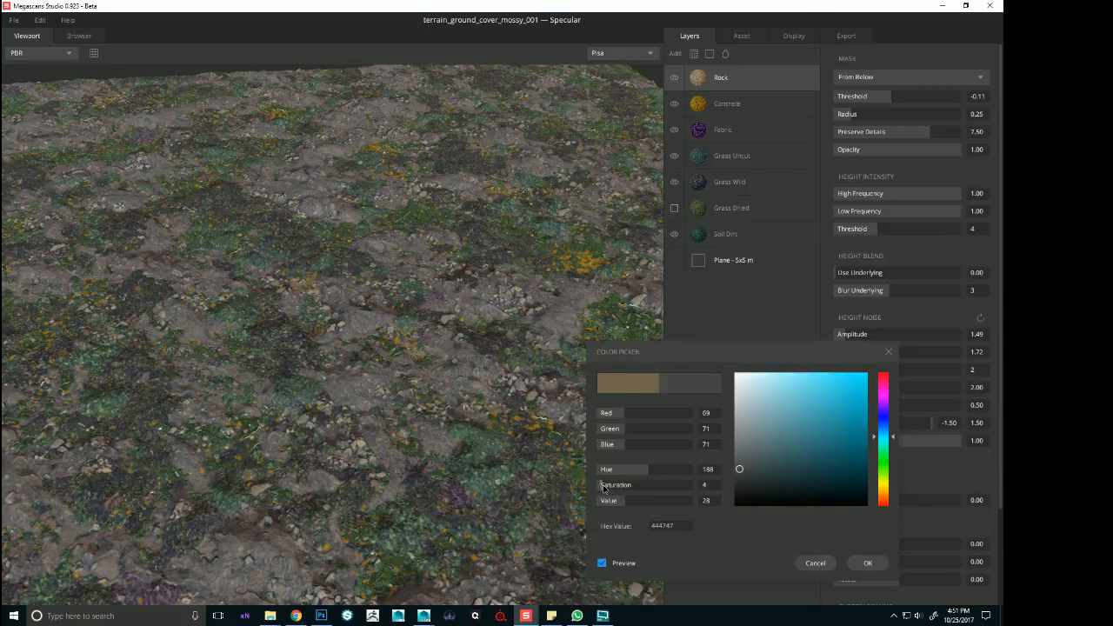
left_click_drag(604, 489, 605, 490)
left_click_drag(893, 439, 899, 365)
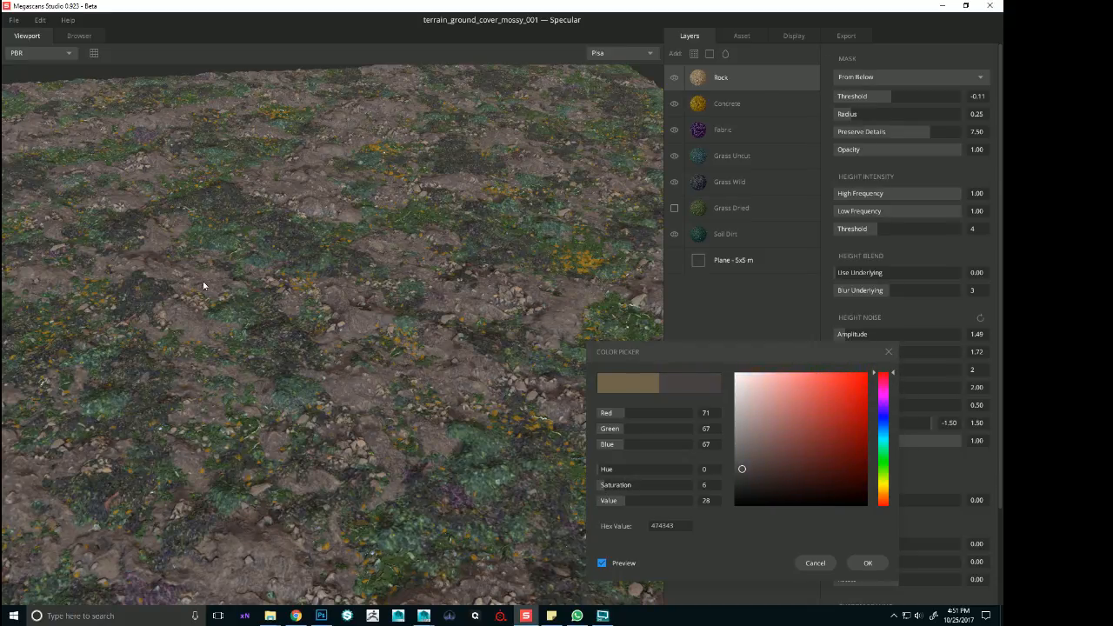
scroll(202, 286, "down", 5)
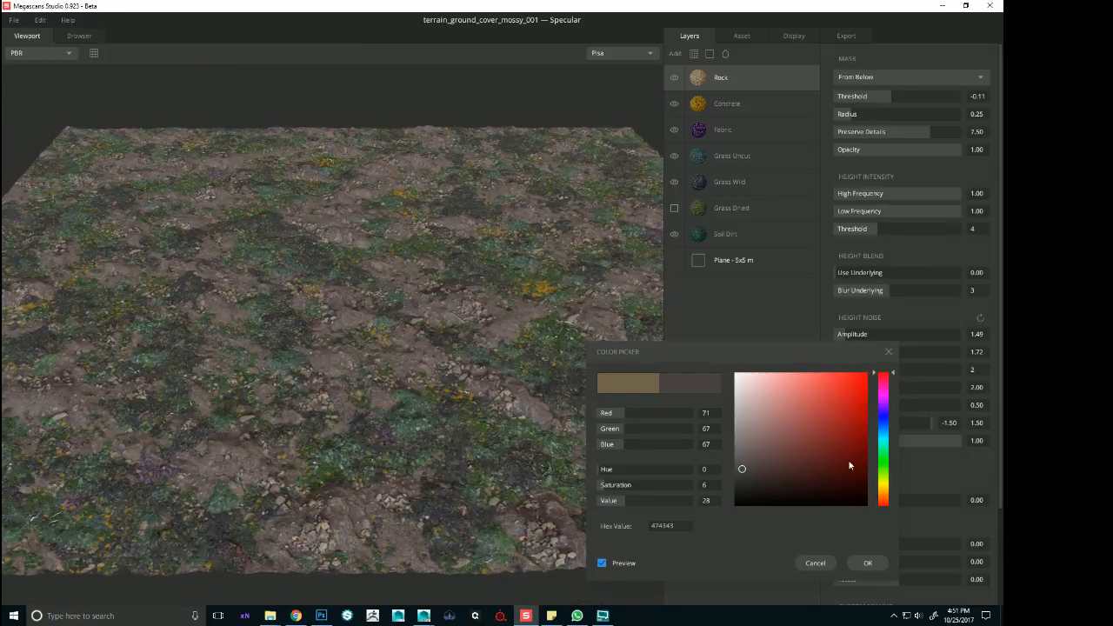
Set the Rock albedo's hue to 68, fine-tune its low saturation and apply the colour
mouse_move(892, 374)
left_mouse_down()
mouse_move(900, 511)
mouse_move(903, 485)
left_mouse_up()
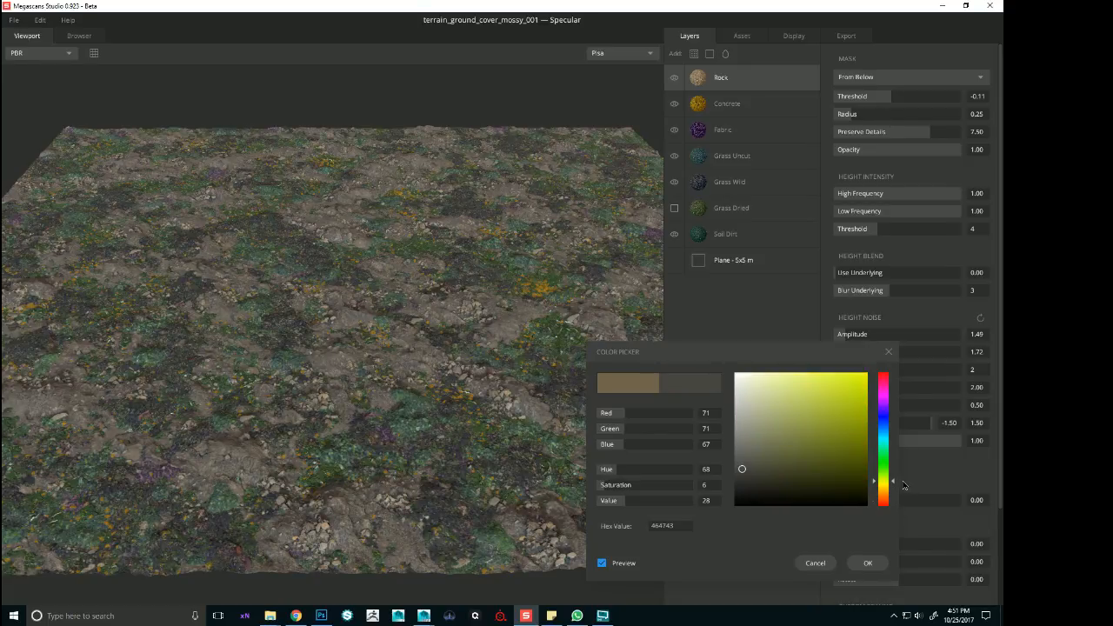
left_click_drag(355, 326, 497, 349)
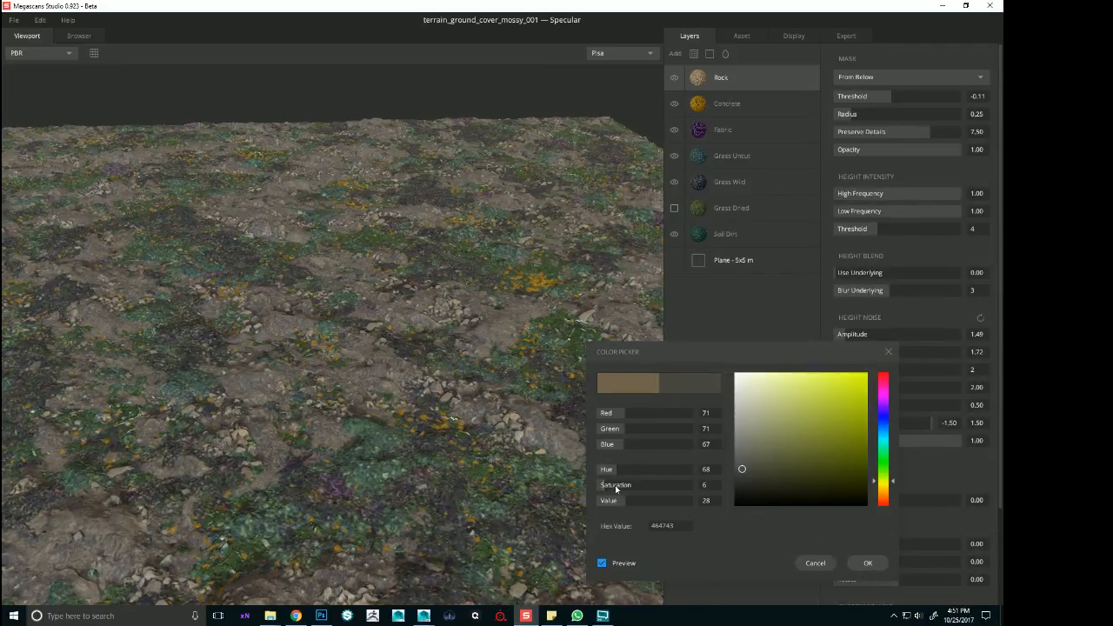
left_click(612, 485)
left_click_drag(612, 487, 602, 488)
left_click(867, 562)
left_click_drag(268, 296, 407, 326)
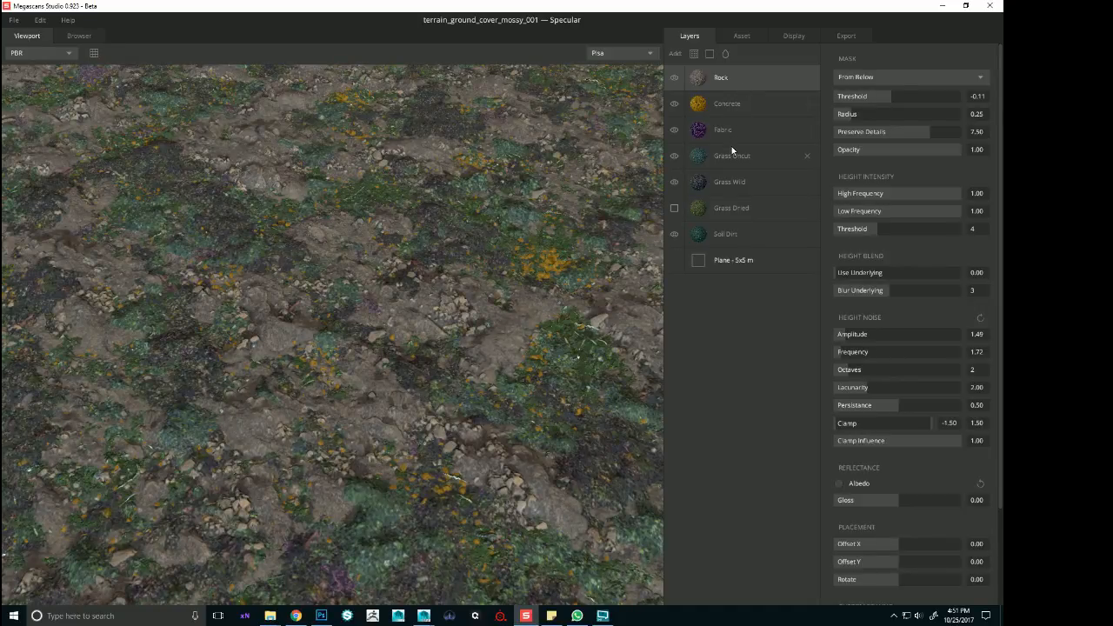
Compare the terrain with the Grass Uncut layer hidden and shown, and slightly lower that layer's opacity
scroll(461, 227, "down", 5)
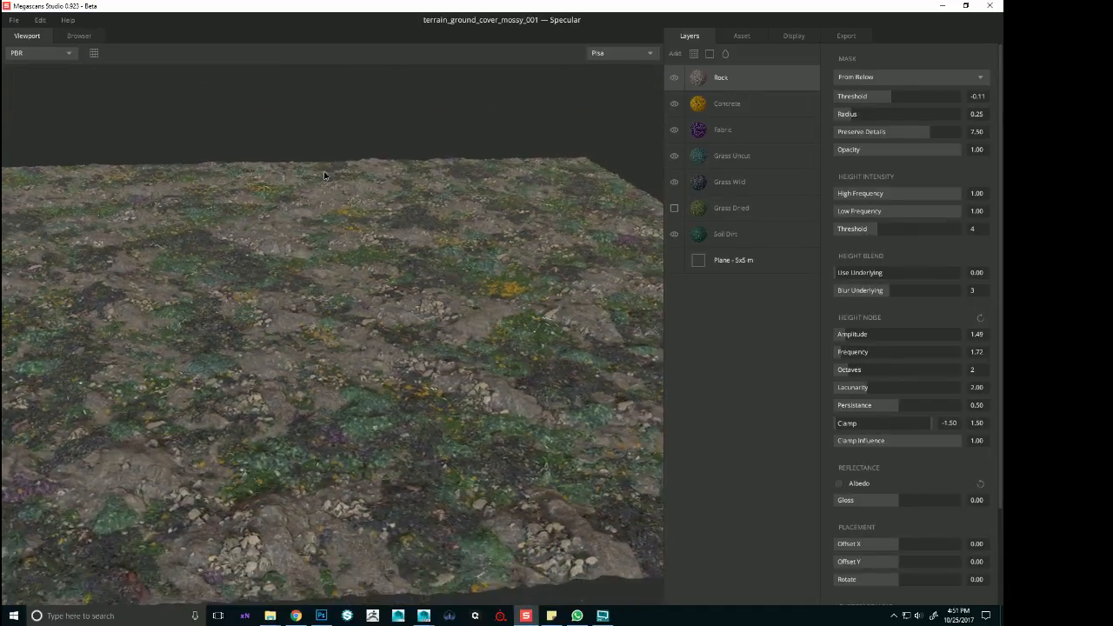
left_click_drag(449, 233, 417, 270)
left_click(727, 159)
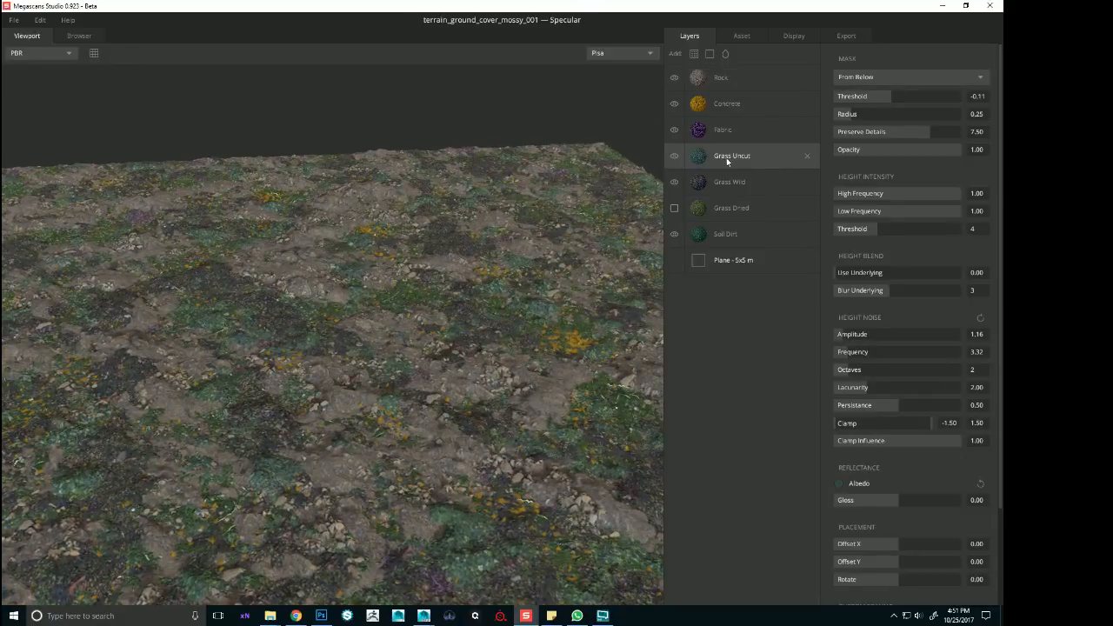
left_click(675, 157)
left_click(675, 157)
left_click(937, 154)
left_click_drag(941, 154, 942, 153)
scroll(322, 298, "down", 3)
left_click_drag(322, 299, 524, 319)
Set the Rock layer's mask threshold to -0.20 and inspect the terrain
left_click(751, 85)
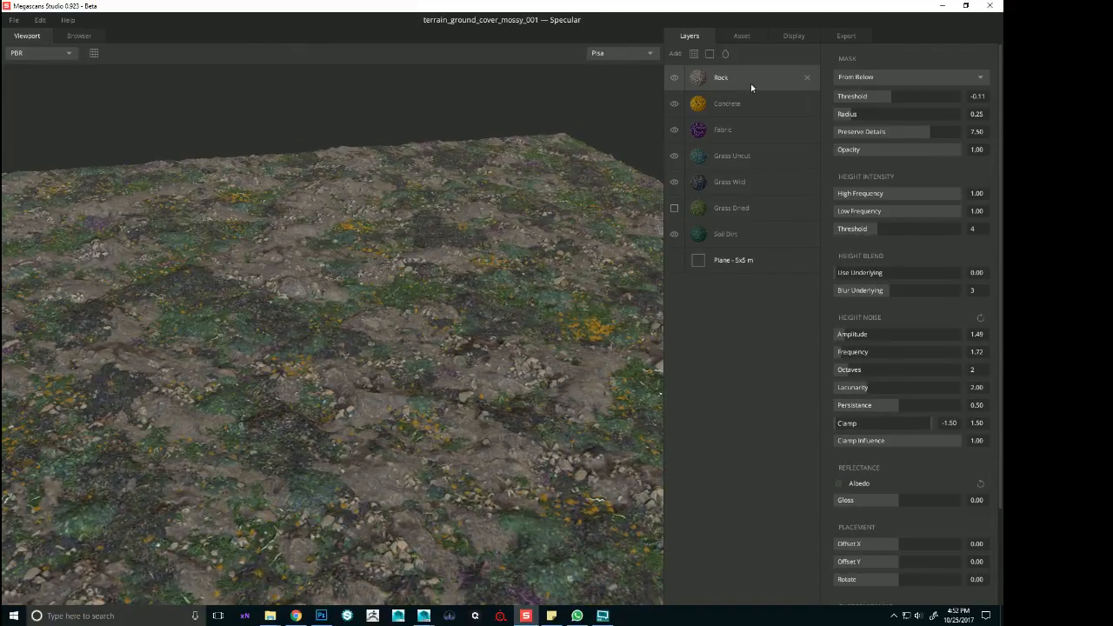
left_click_drag(890, 99, 886, 104)
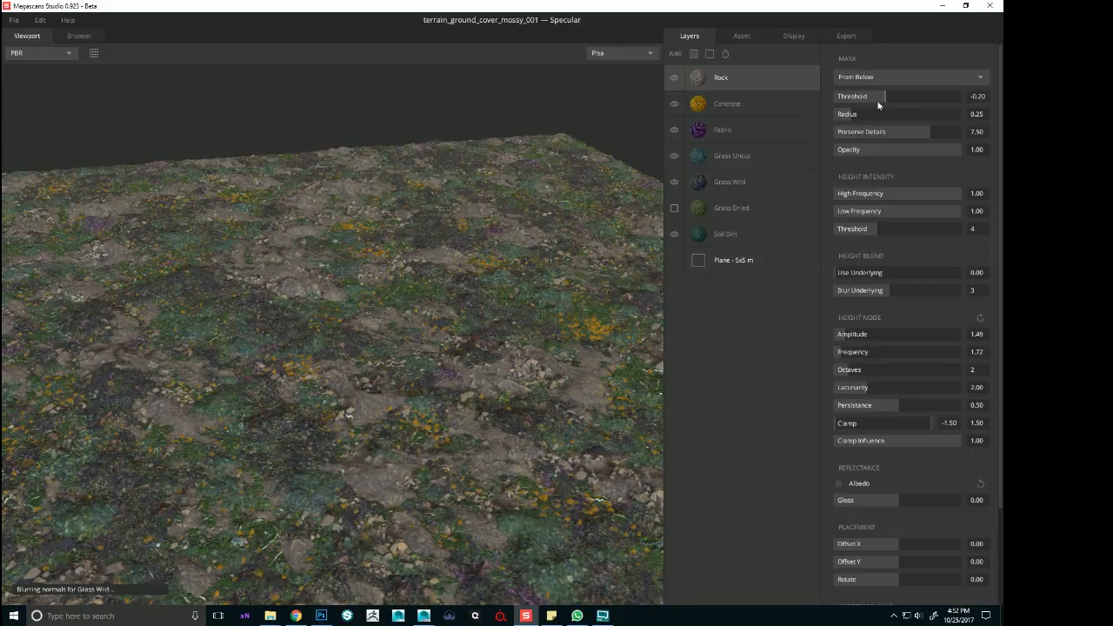
scroll(552, 286, "up", 4)
left_click_drag(551, 286, 84, 205)
scroll(87, 204, "down", 6)
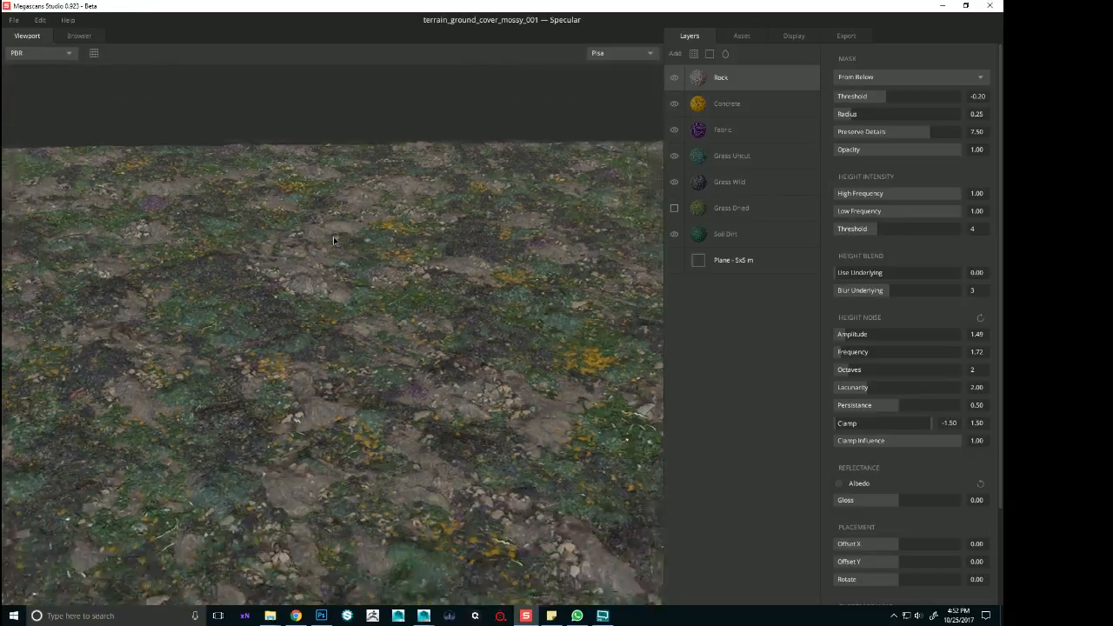
scroll(269, 248, "up", 3)
left_click_drag(269, 248, 197, 272)
Browse the surface library for another ground material and return to the terrain view
left_click(80, 37)
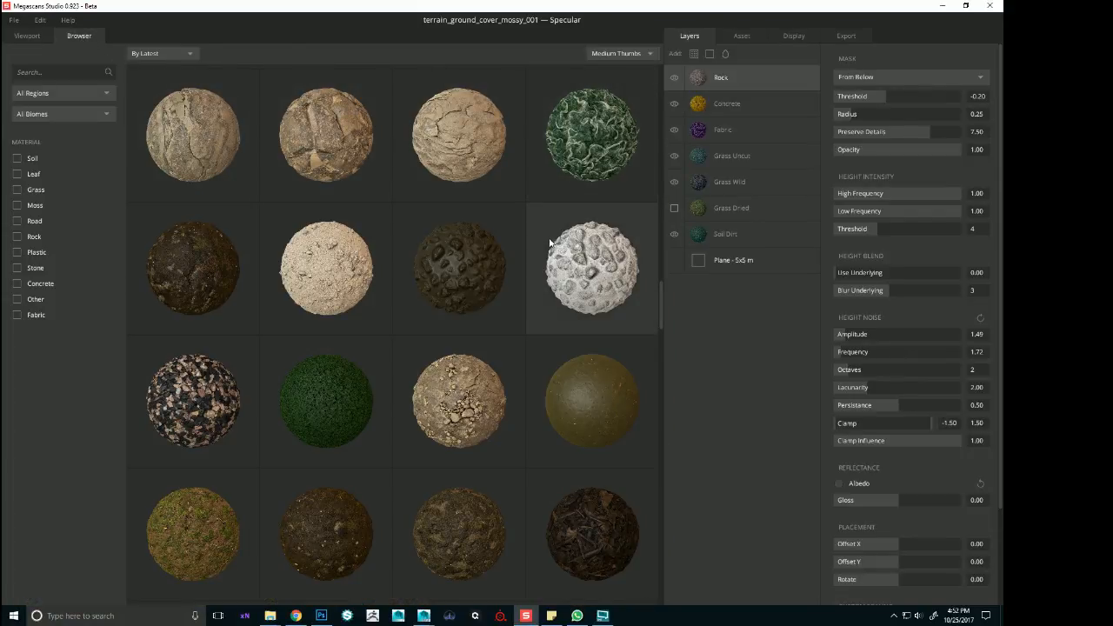
scroll(546, 256, "down", 5)
scroll(547, 256, "down", 10)
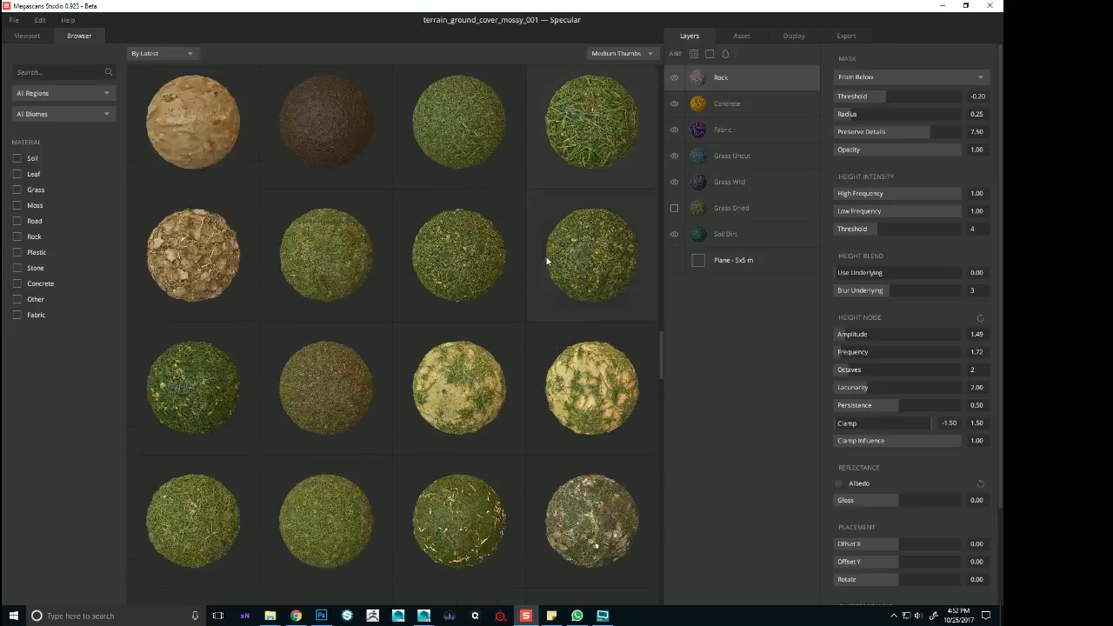
scroll(547, 260, "down", 10)
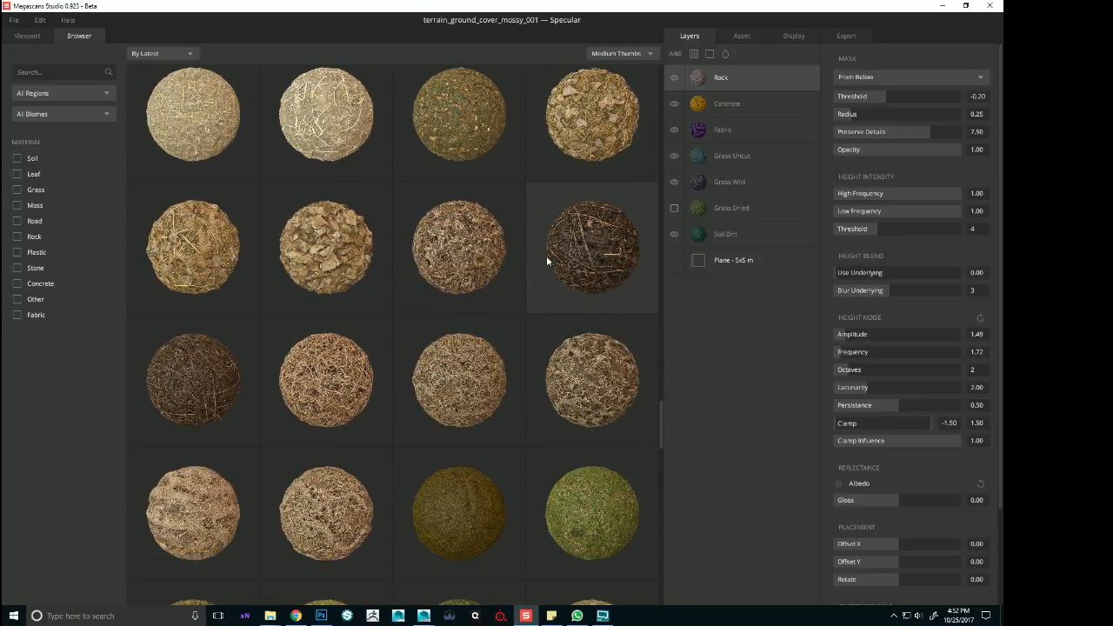
scroll(559, 248, "down", 10)
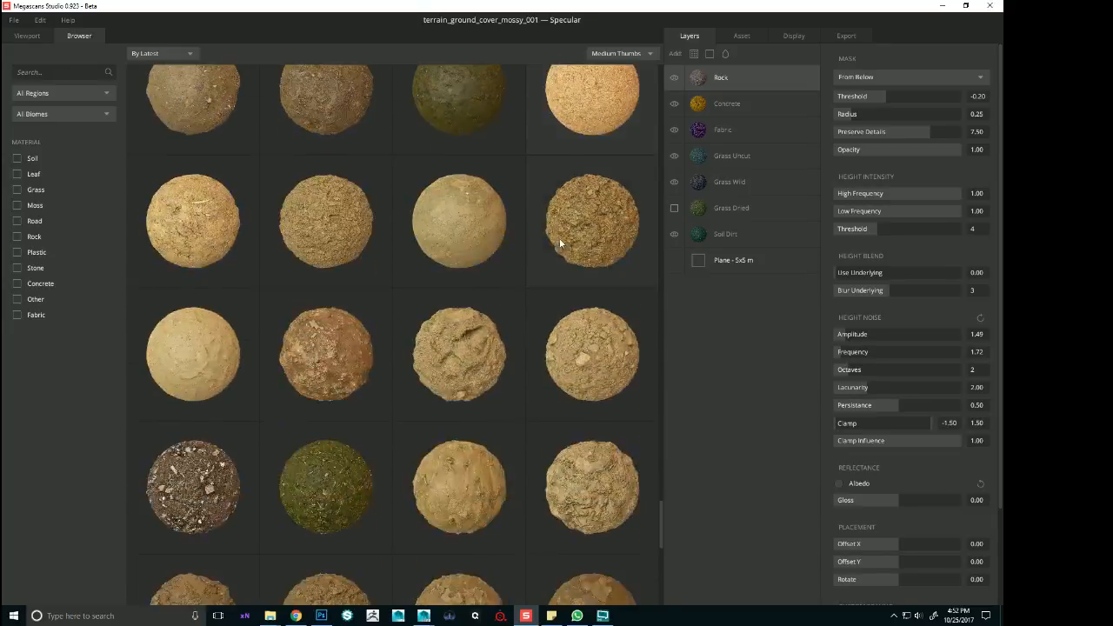
scroll(561, 234, "up", 1)
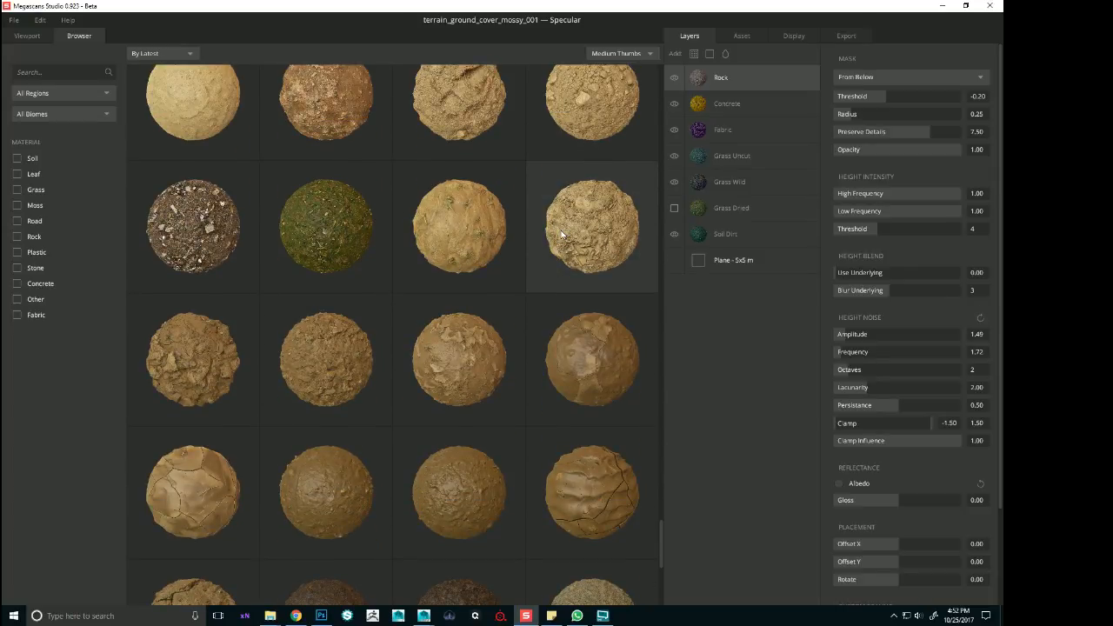
left_click(27, 36)
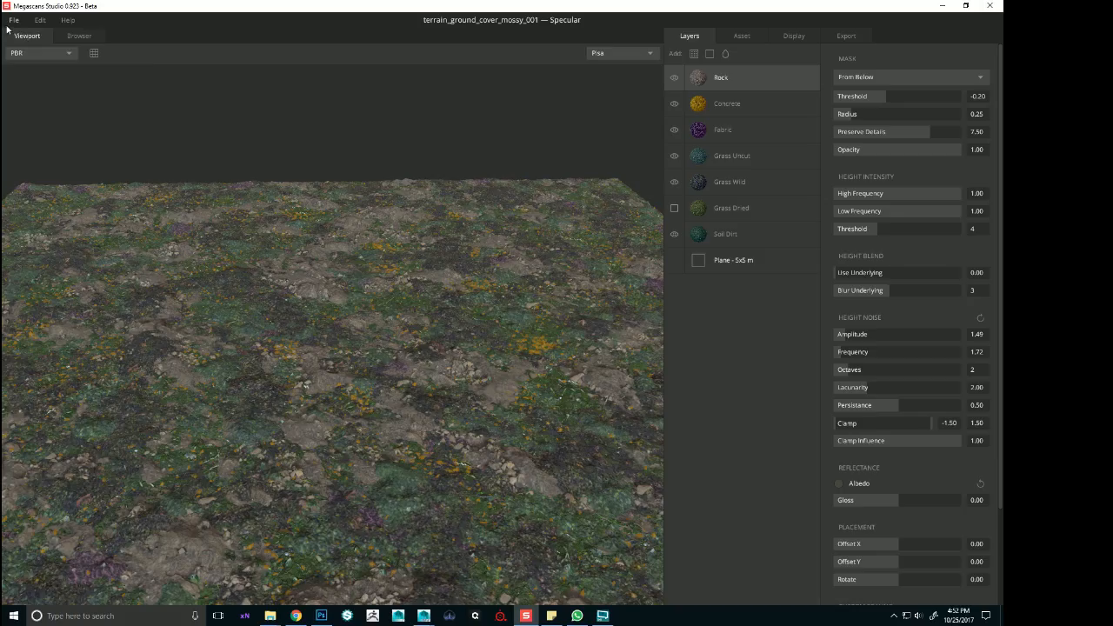
Save a copy of the material as terrain_ground_cover_unknown_001 in the ground_textures project
left_click(14, 19)
left_click(39, 96)
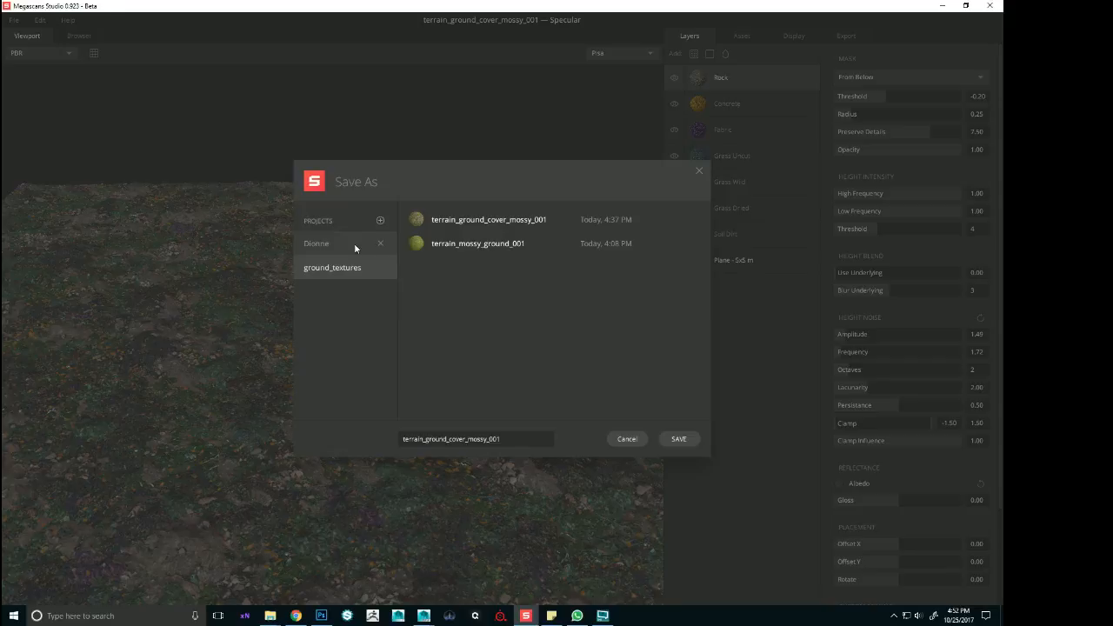
double_click(460, 441)
left_click_drag(468, 443, 488, 443)
left_click(682, 441)
left_click_drag(435, 225, 420, 315)
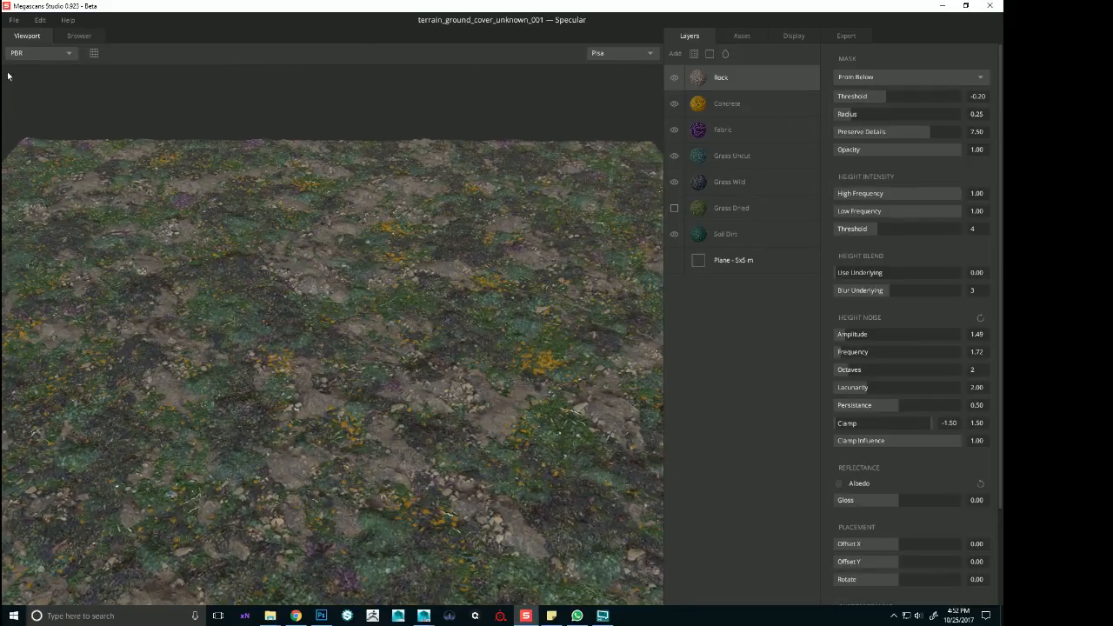
Find a tan Soil Dirt surface with small embedded stones in the library and add it as the uppermost layer
left_click(74, 36)
scroll(400, 311, "down", 2)
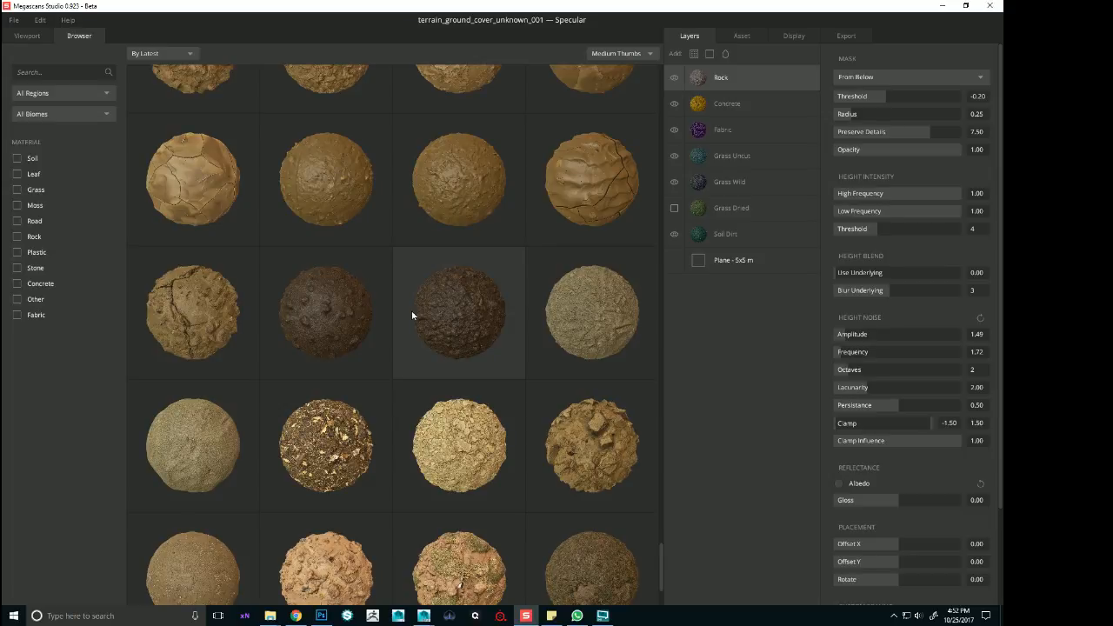
scroll(412, 316, "down", 1)
scroll(443, 300, "down", 2)
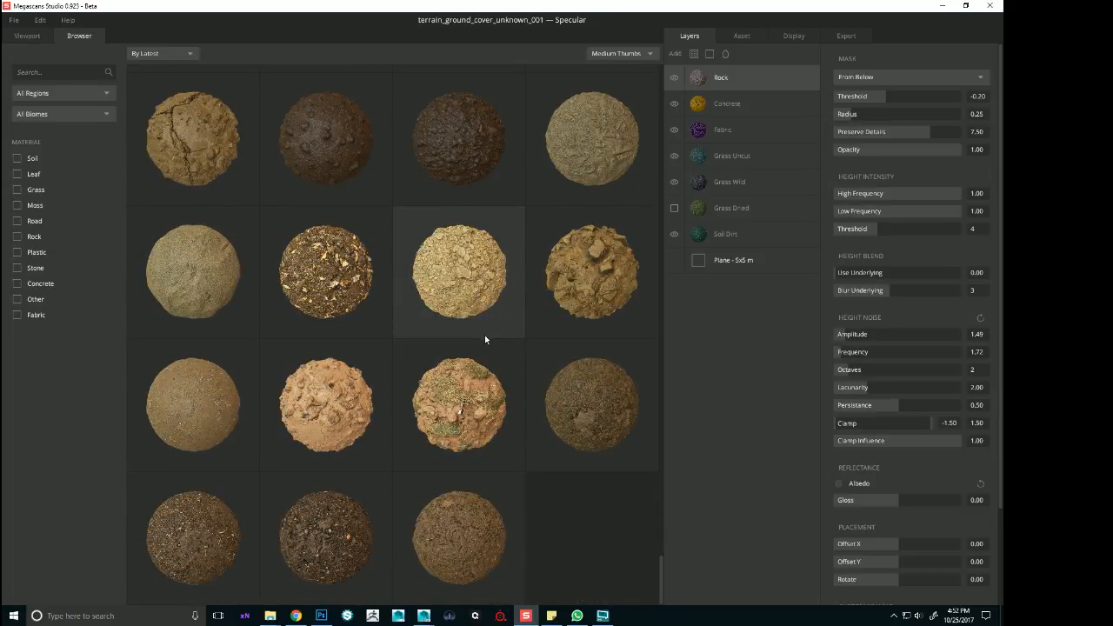
scroll(485, 339, "up", 5)
scroll(486, 325, "up", 6)
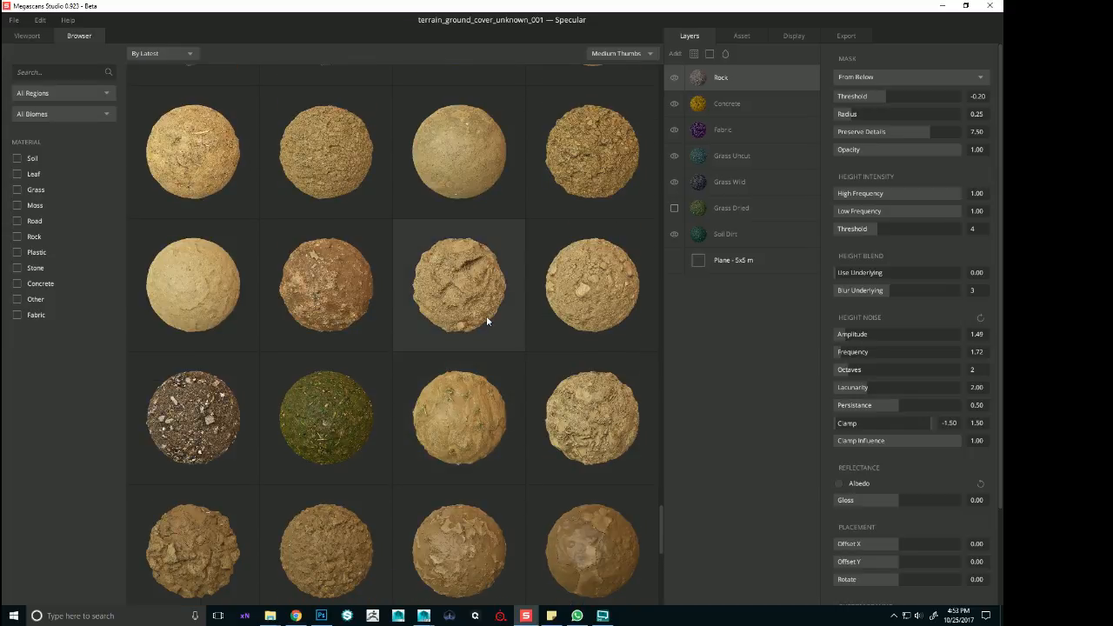
left_click(600, 302)
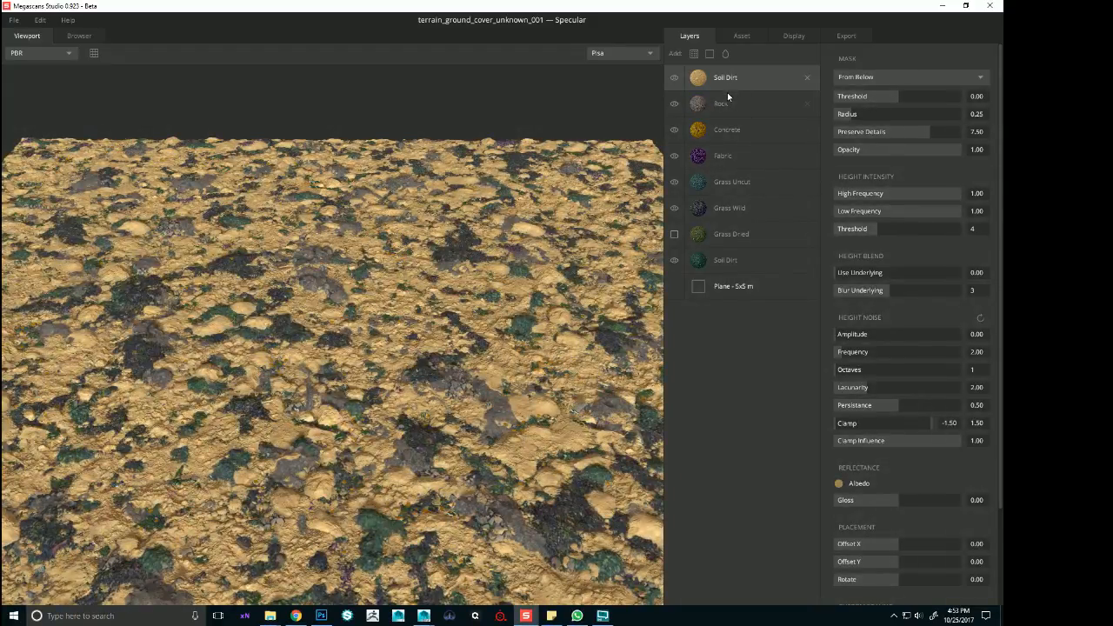
left_click(727, 103)
left_click(838, 484)
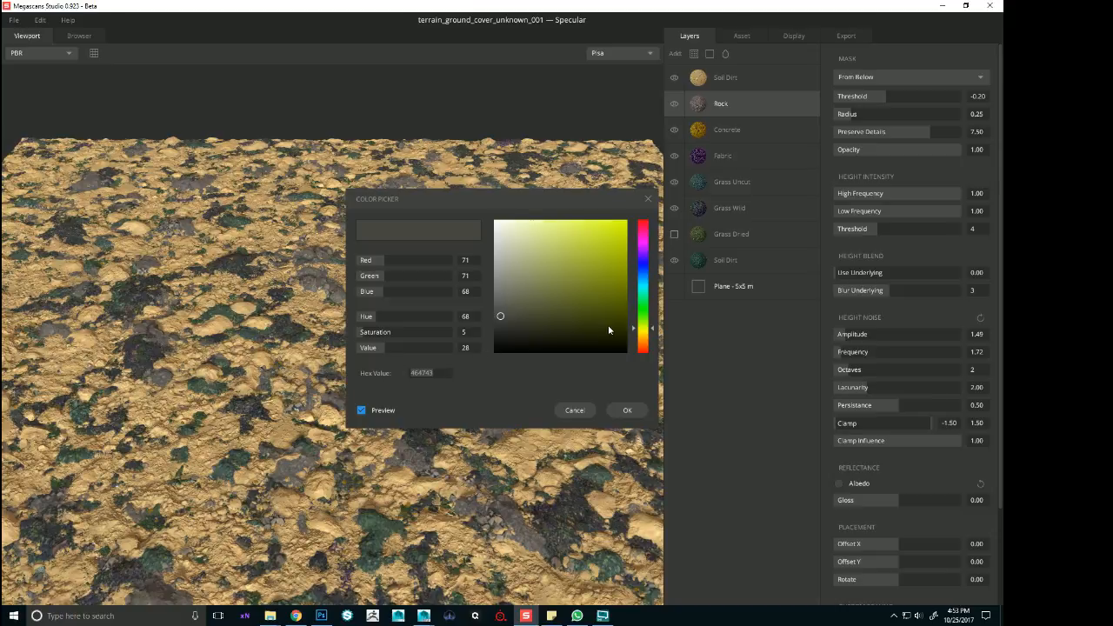
left_click(627, 410)
left_click(785, 82)
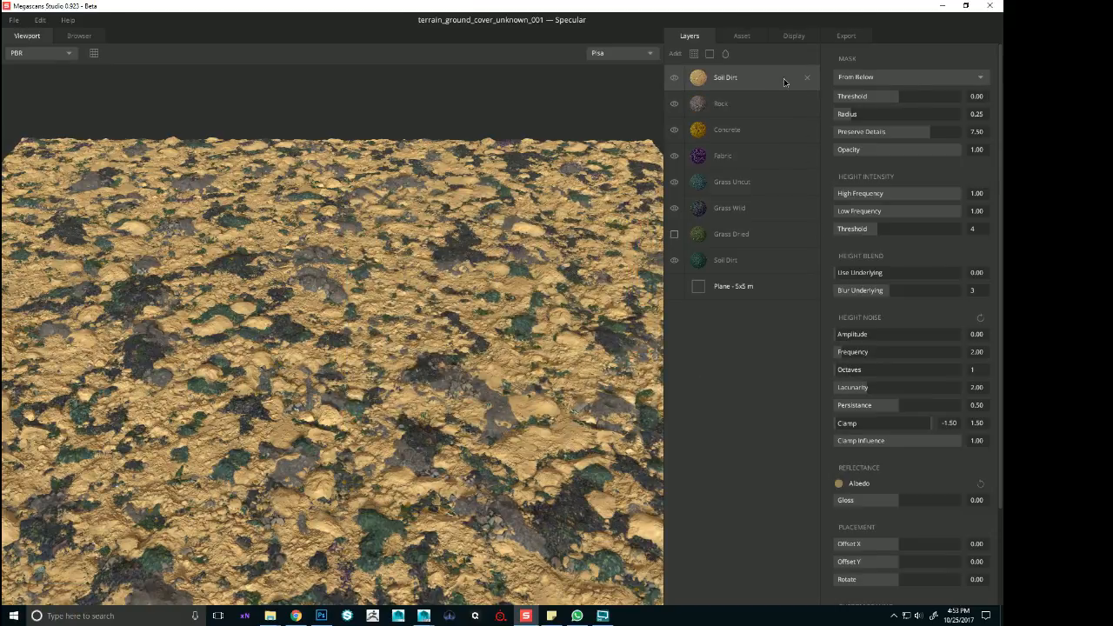
left_click(839, 483)
double_click(435, 374)
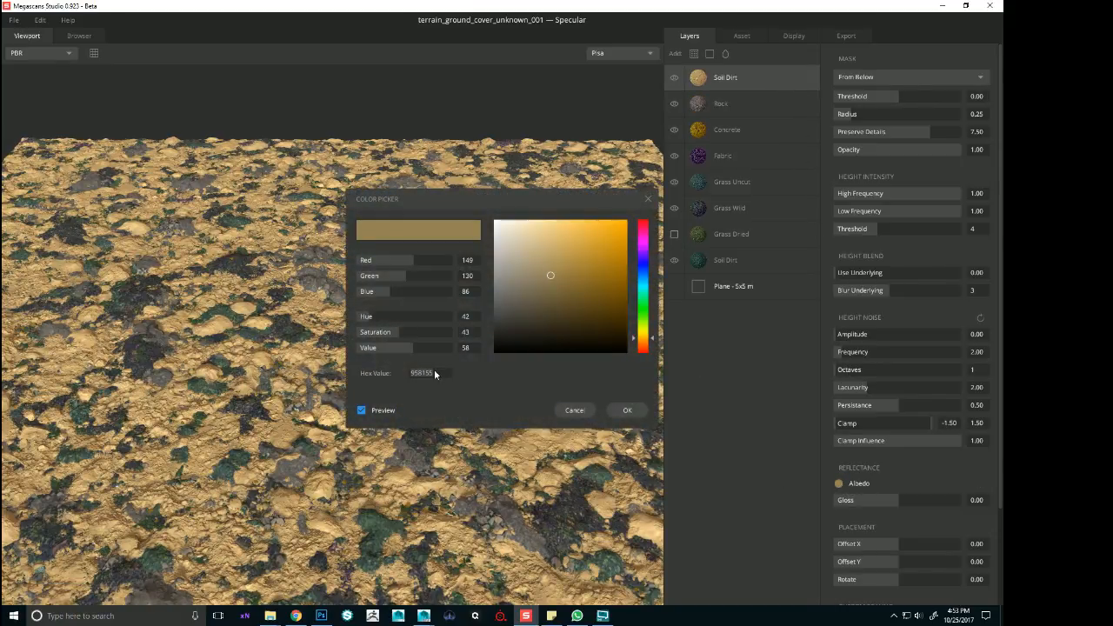
left_click(574, 410)
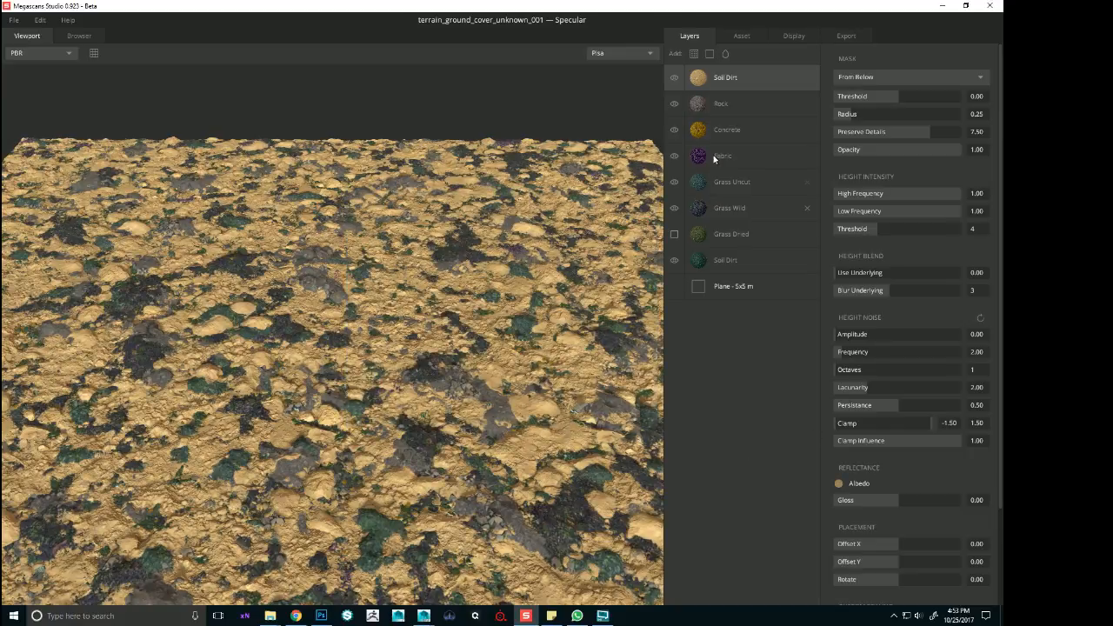
Copy the Rock layer's albedo hex value 464743 and apply it as the albedo of the uppermost Soil Dirt layer
left_click(726, 105)
left_click(838, 484)
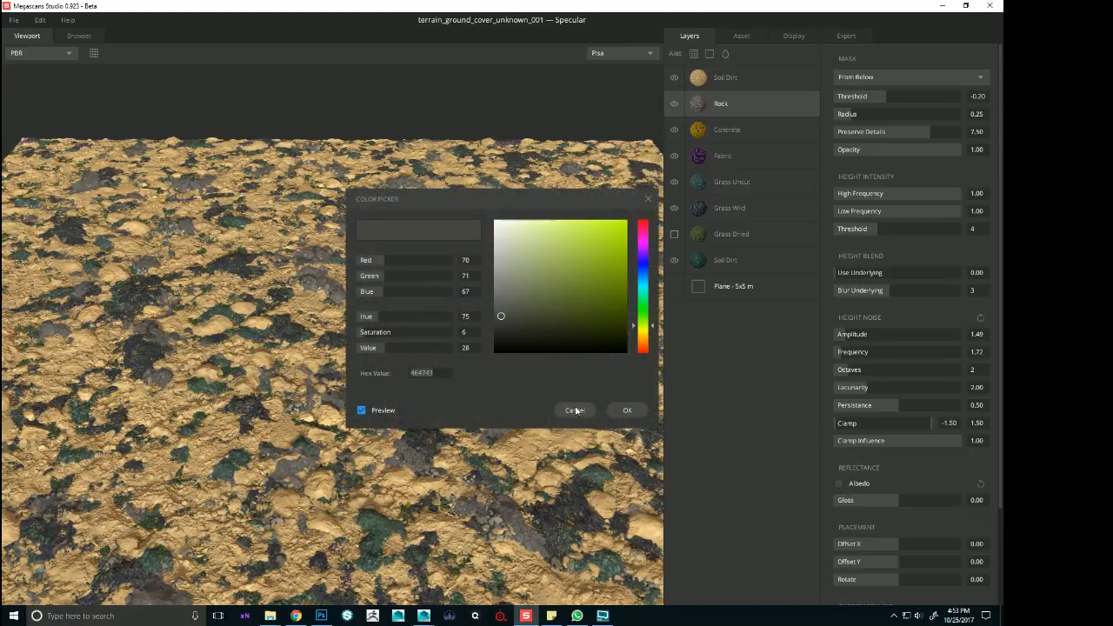
left_click(576, 410)
left_click(723, 80)
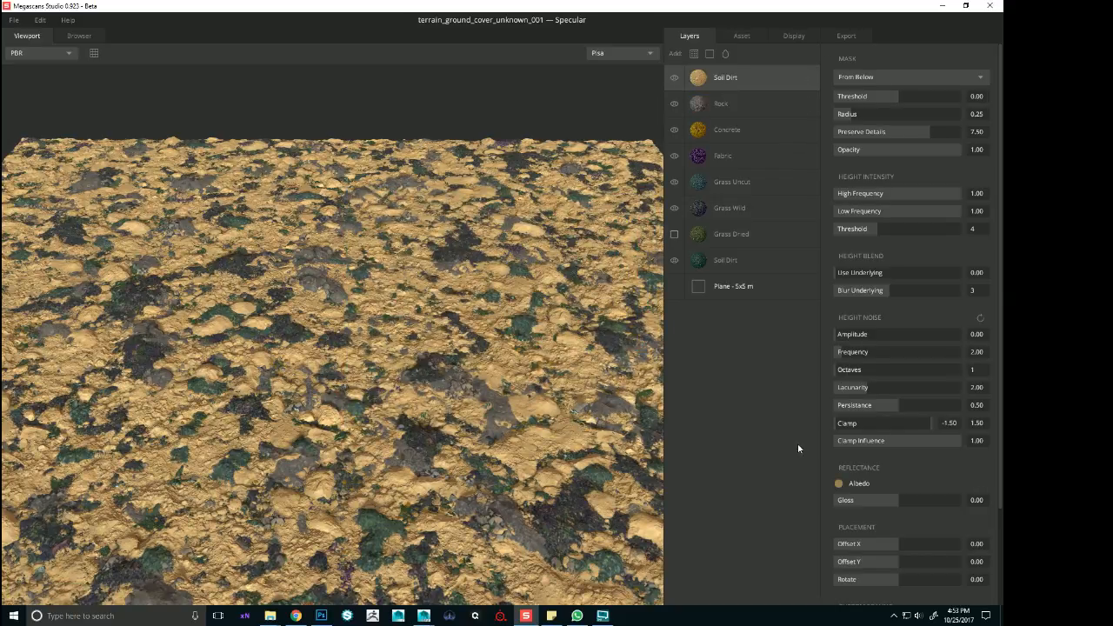
left_click(840, 483)
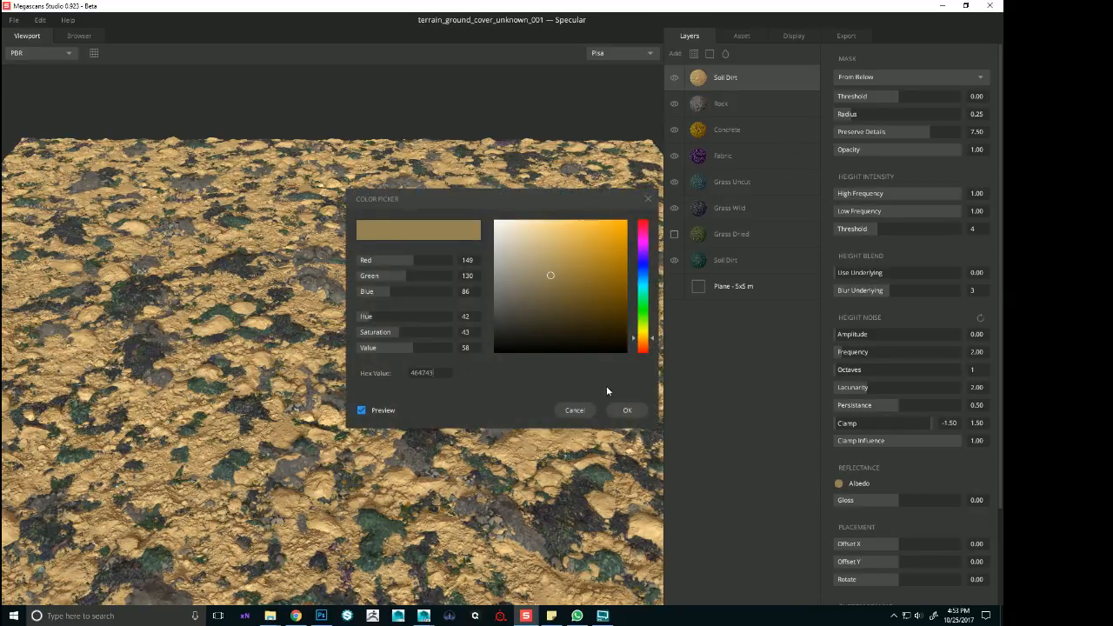
left_click(629, 410)
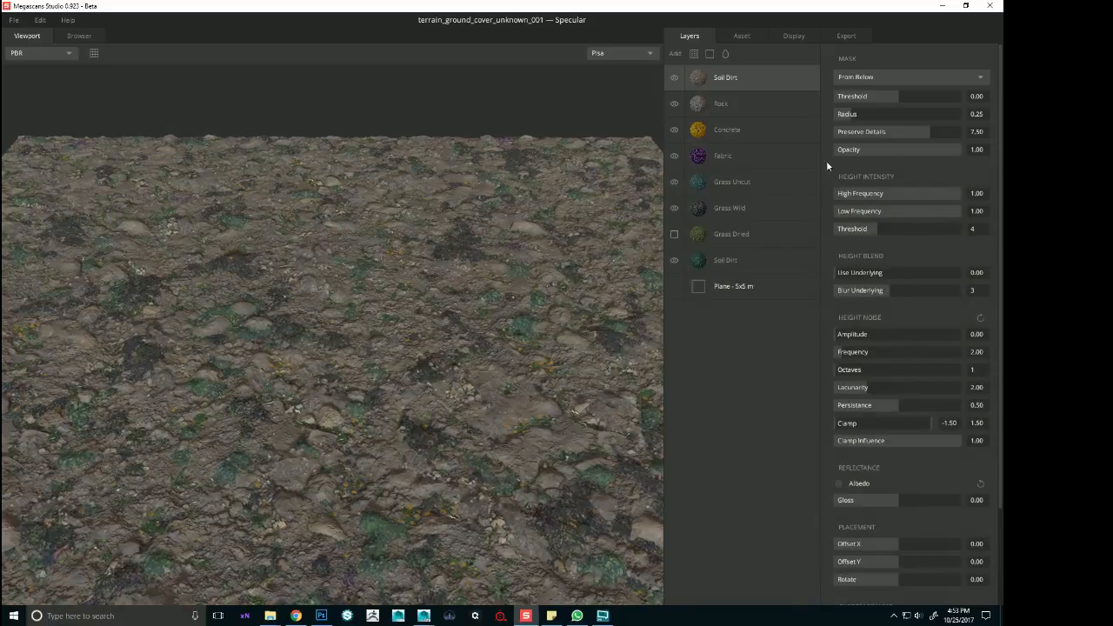
Set the uppermost Soil Dirt layer's mask threshold to -0.31 and its height noise amplitude to 6.56
left_click(874, 99)
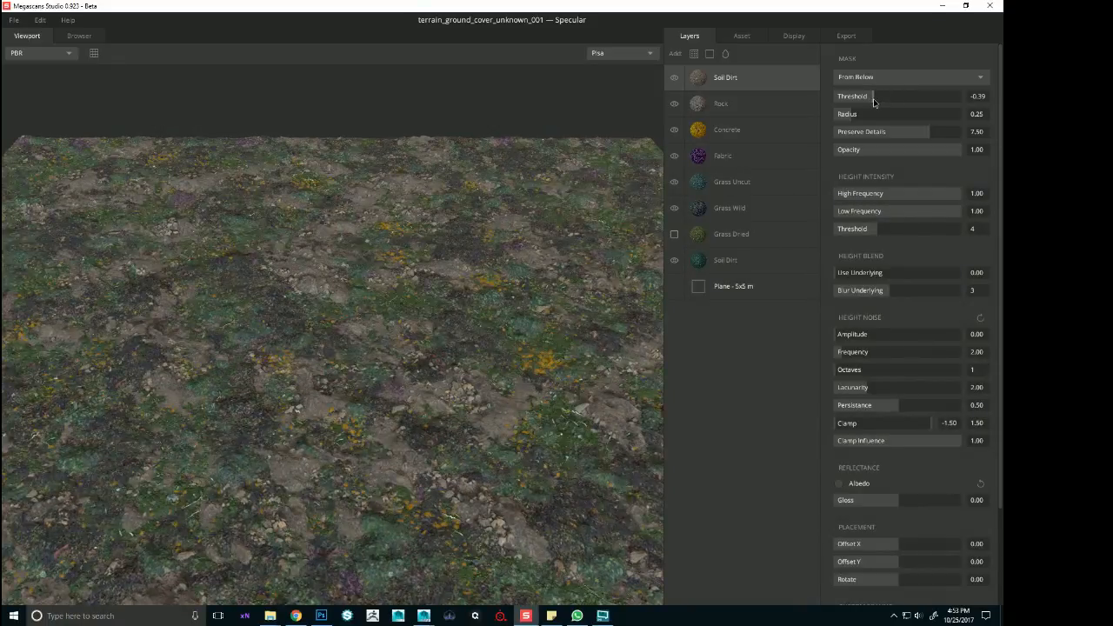
left_click_drag(875, 103, 878, 101)
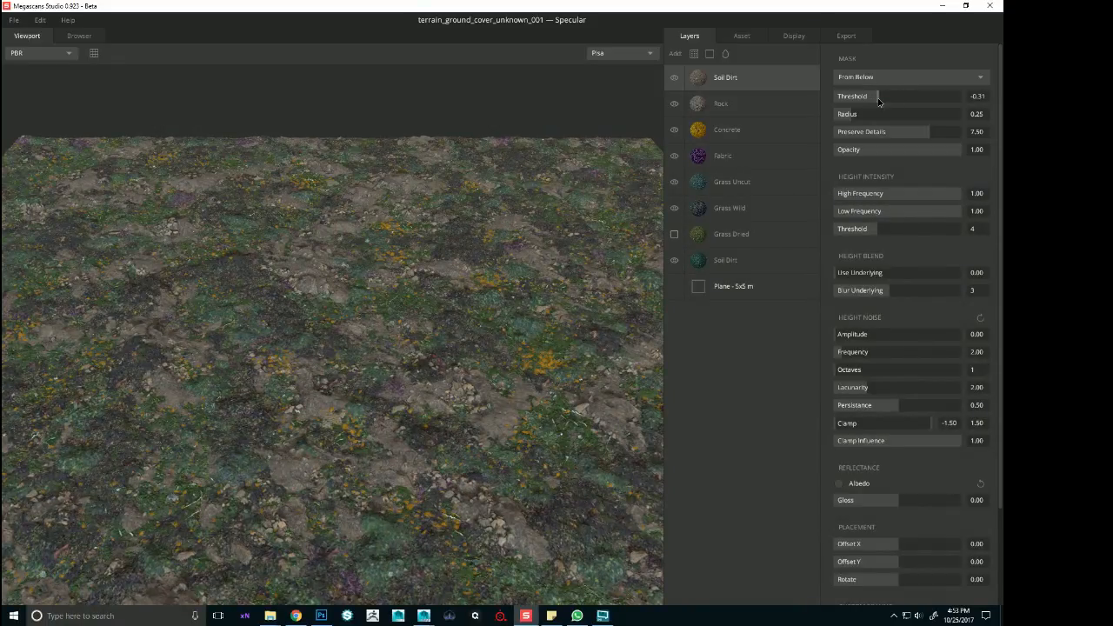
left_click(879, 338)
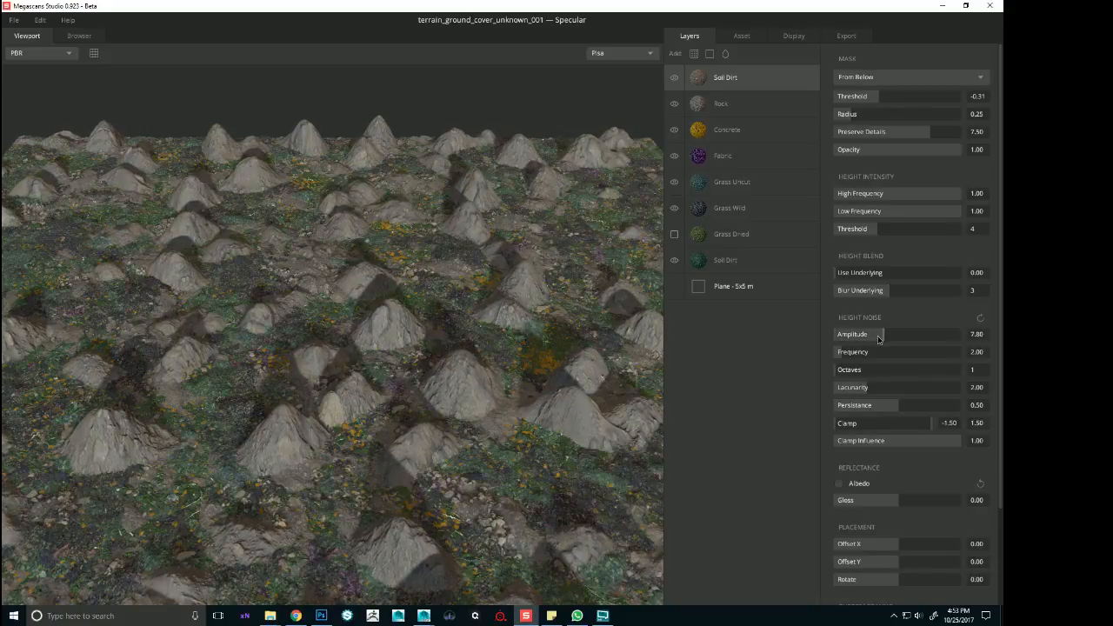
left_click_drag(879, 338, 876, 339)
Set the uppermost Soil Dirt layer's height noise to frequency 1.60 and 2 octaves, and inspect the terrain
left_click(848, 356)
left_click(852, 374)
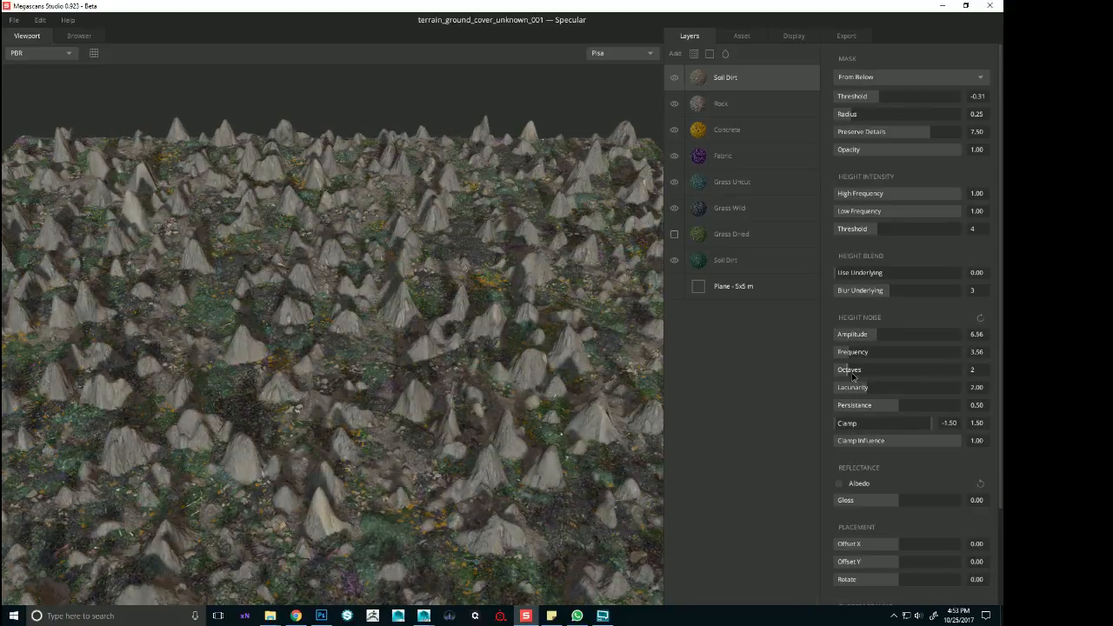
left_click(841, 352)
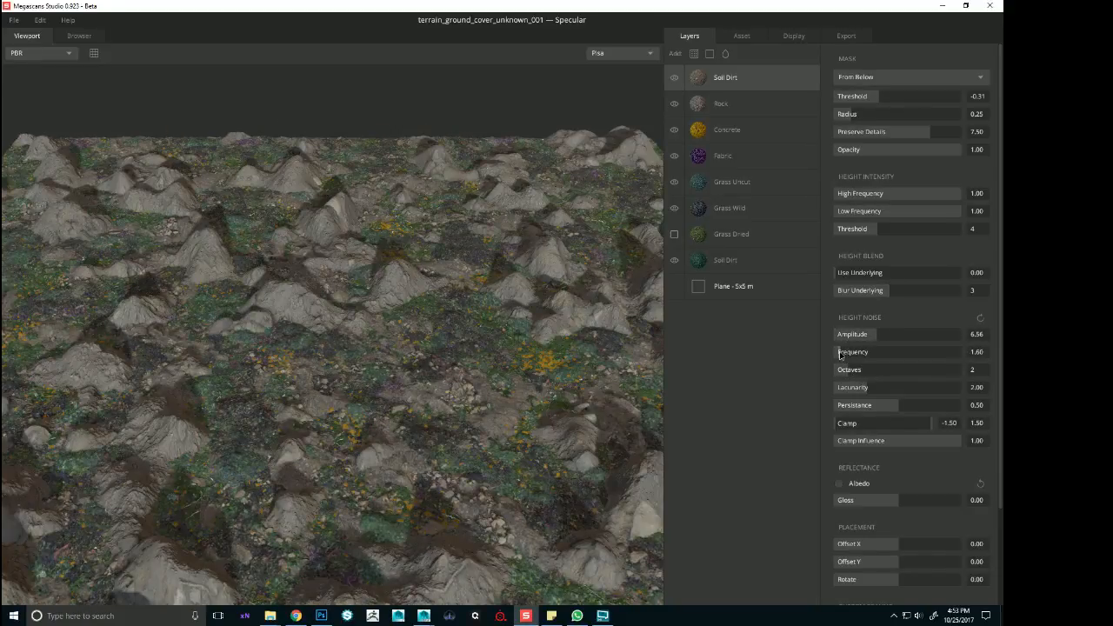
left_click(841, 354)
left_click(840, 353)
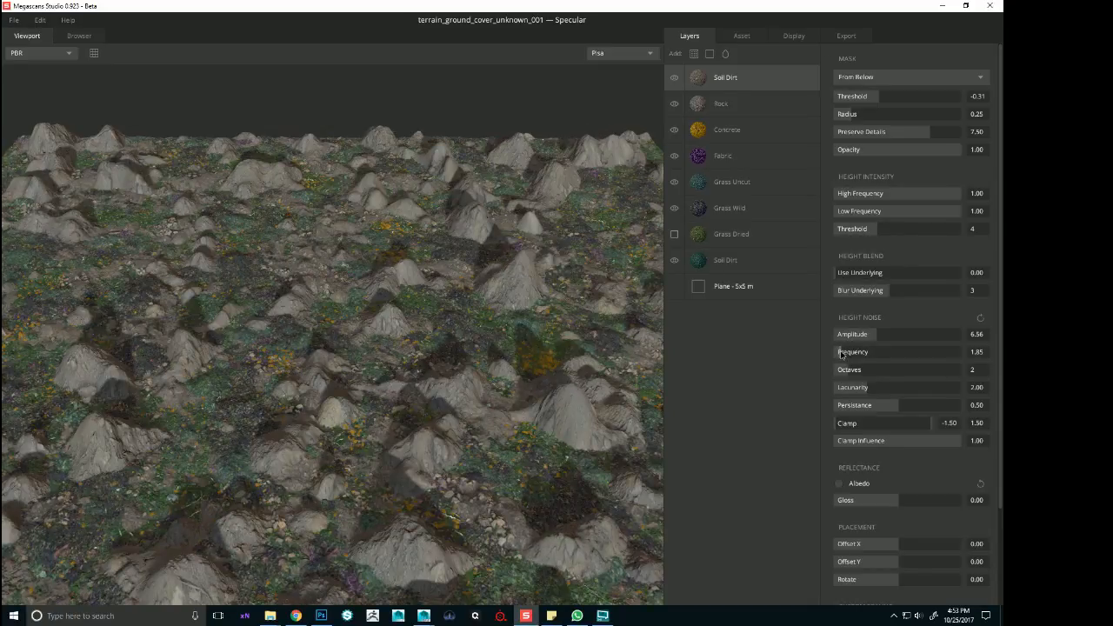
left_click(841, 353)
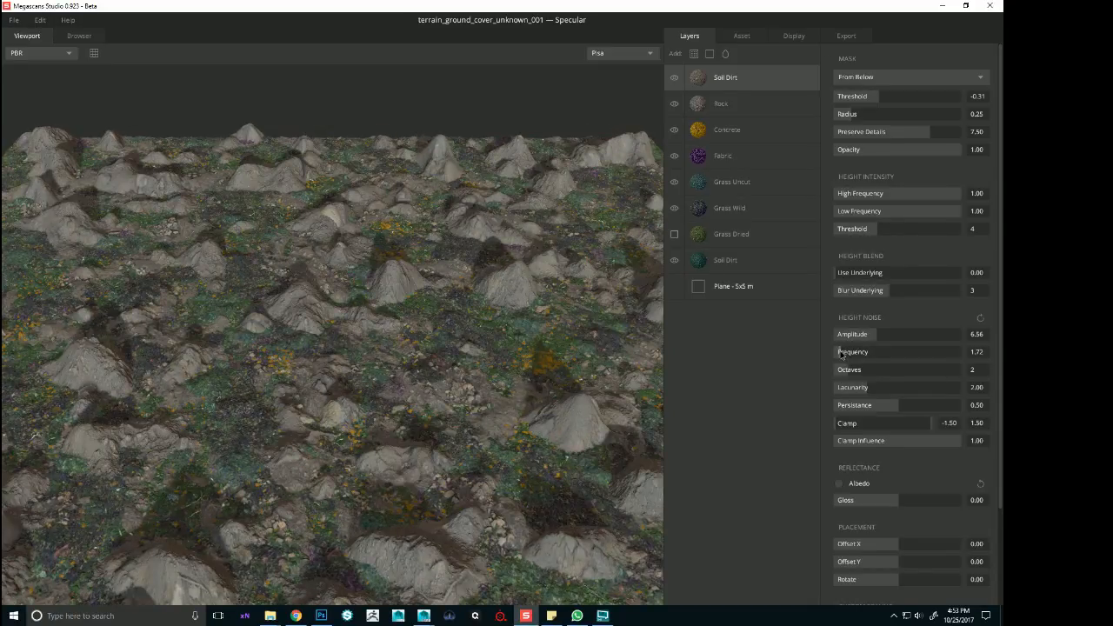
left_click(840, 354)
scroll(181, 285, "down", 5)
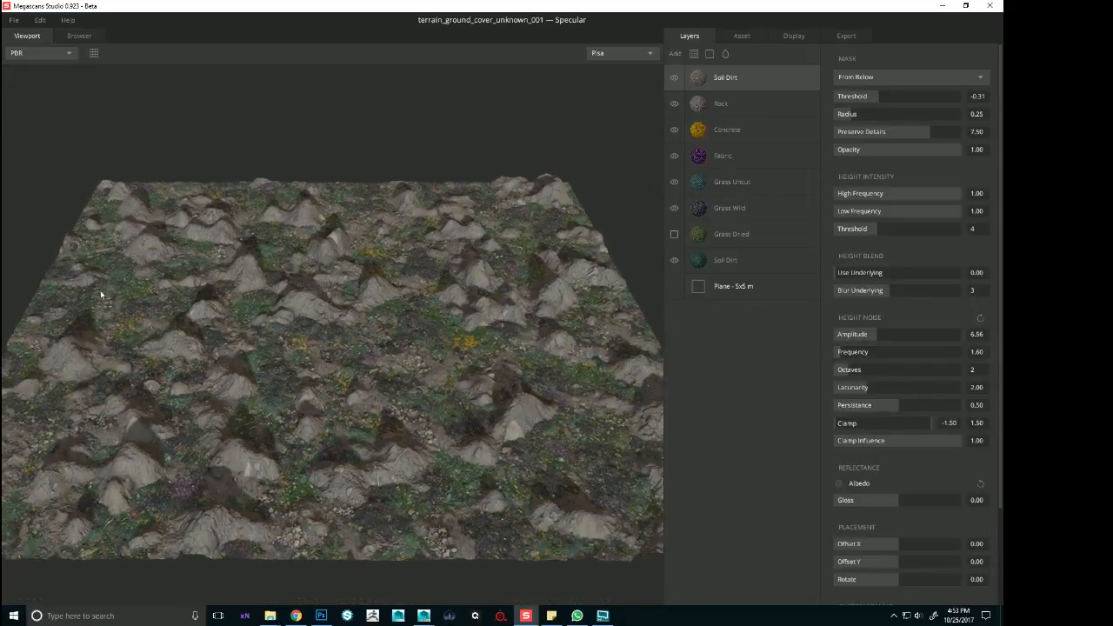
left_click_drag(100, 296, 517, 396)
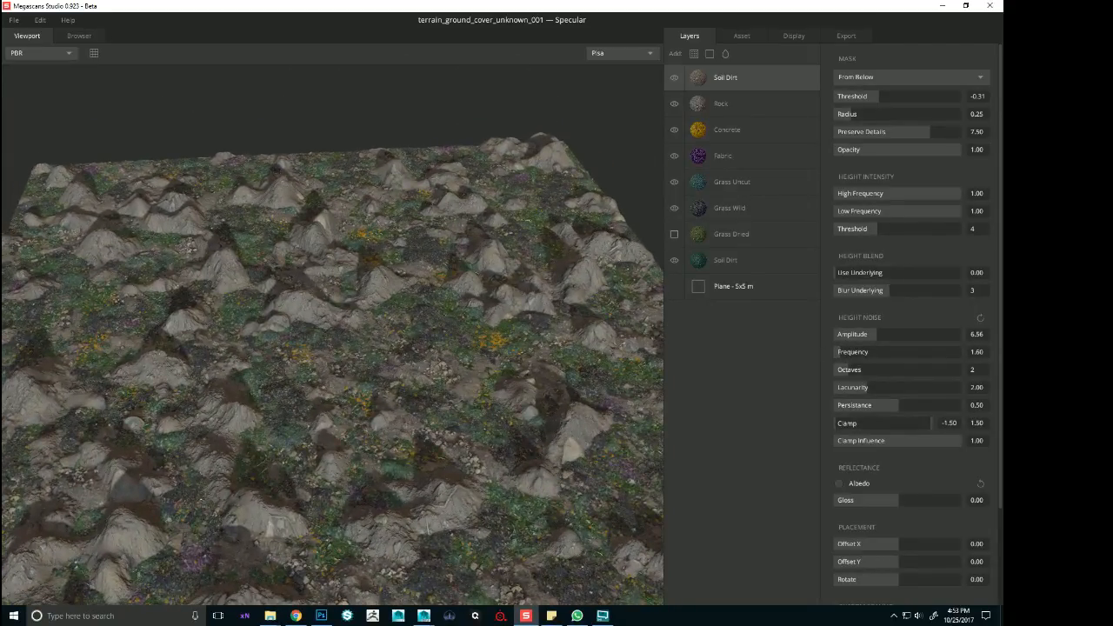
left_click_drag(91, 344, 331, 348)
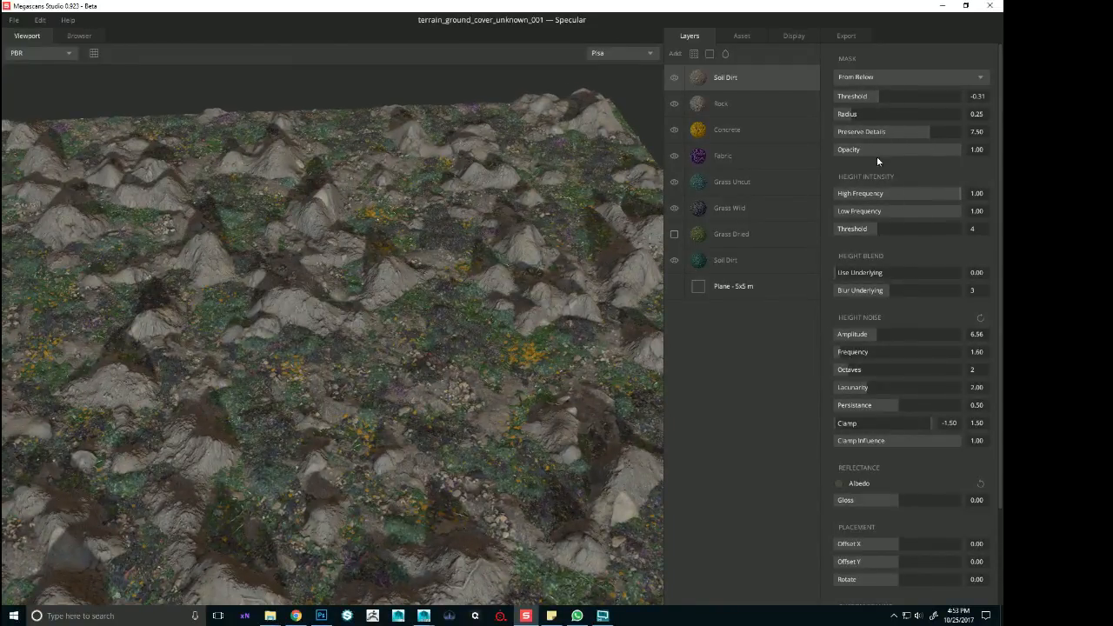
Set the uppermost Soil Dirt layer's mask threshold to -0.39 and its height noise amplitude to 1.41
mouse_move(859, 98)
left_mouse_down()
mouse_move(884, 104)
mouse_move(874, 101)
left_mouse_up()
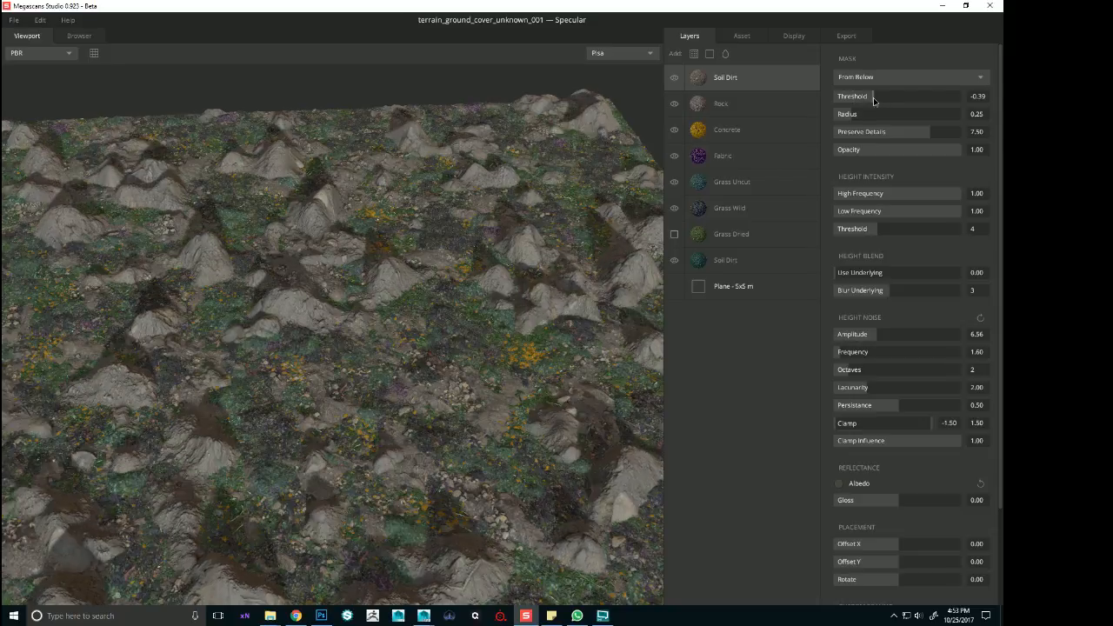
left_click(842, 338)
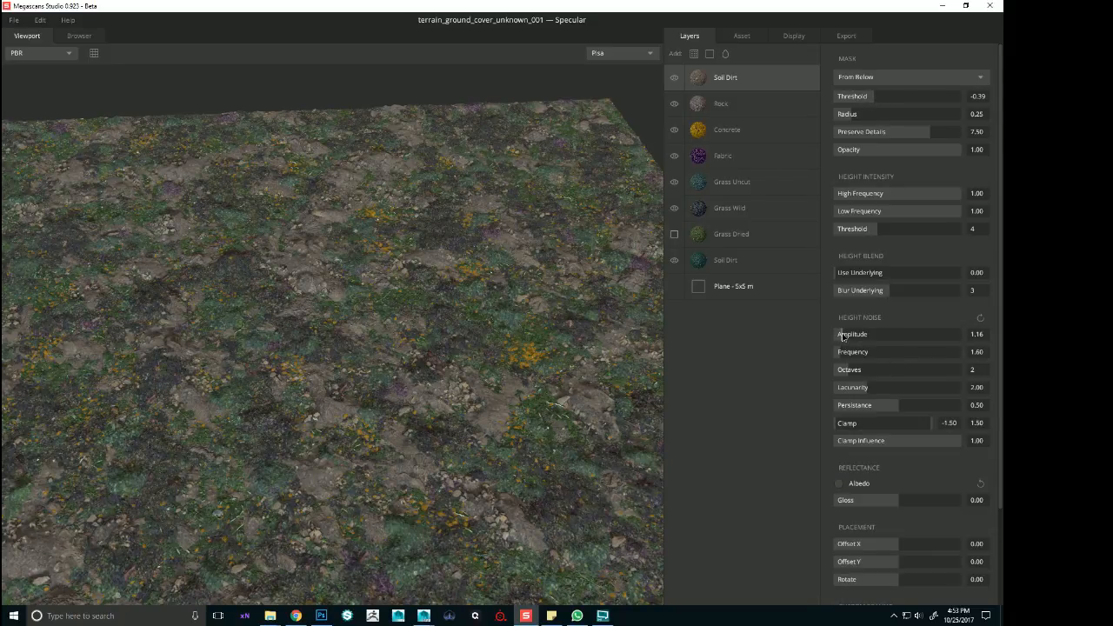
left_click_drag(843, 337, 845, 337)
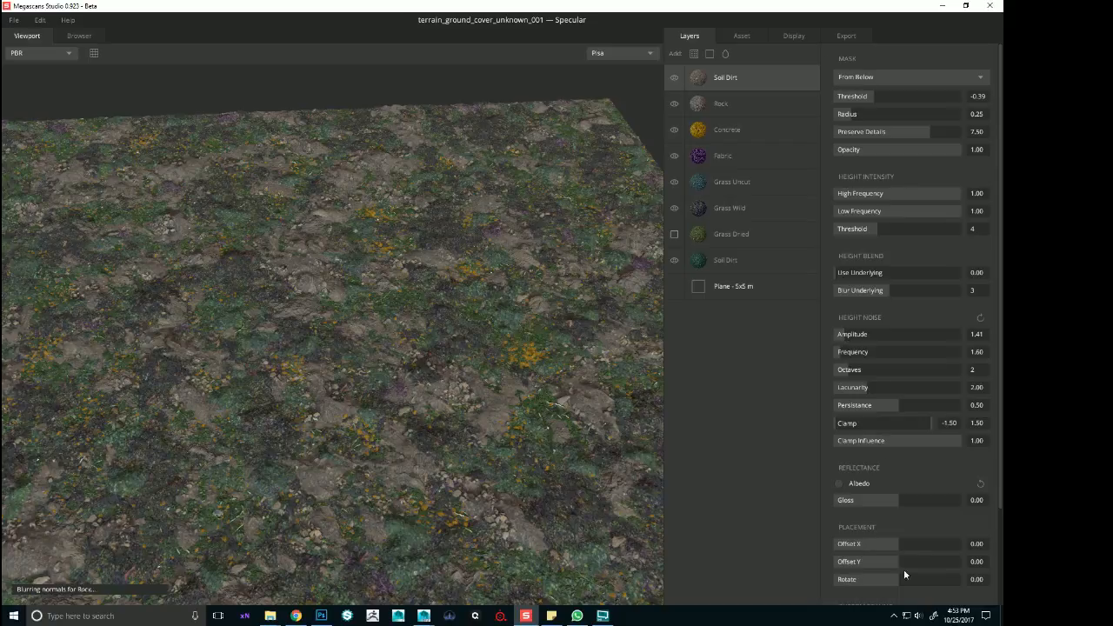
Offset the uppermost Soil Dirt layer by -0.29 in X and 0.07 in Y, and set its repetitions to 1
left_click(862, 544)
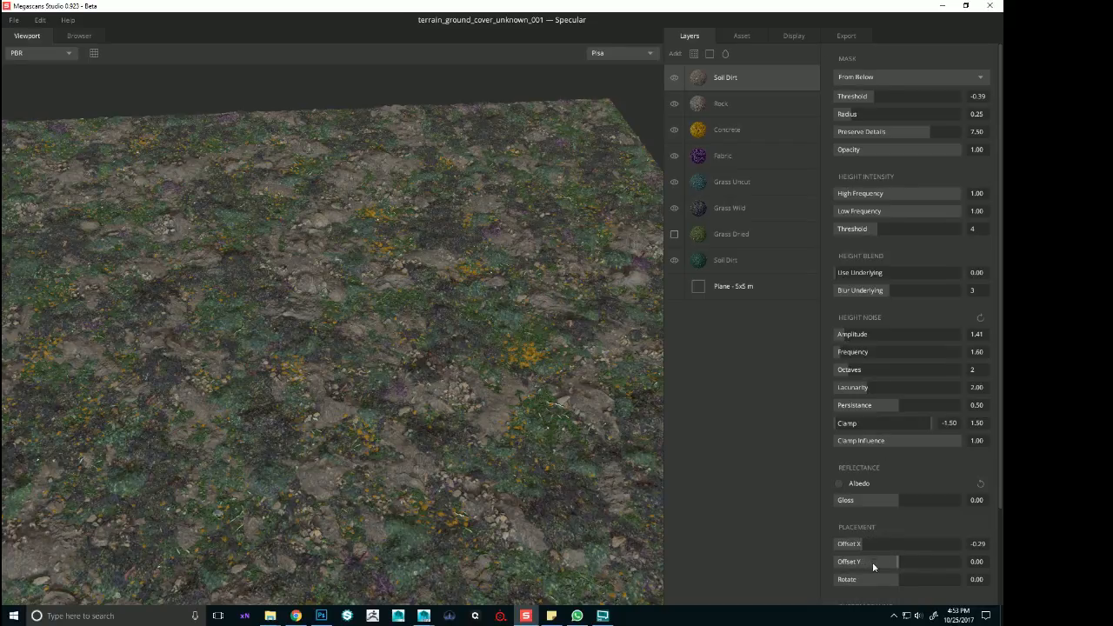
left_click_drag(873, 564, 906, 568)
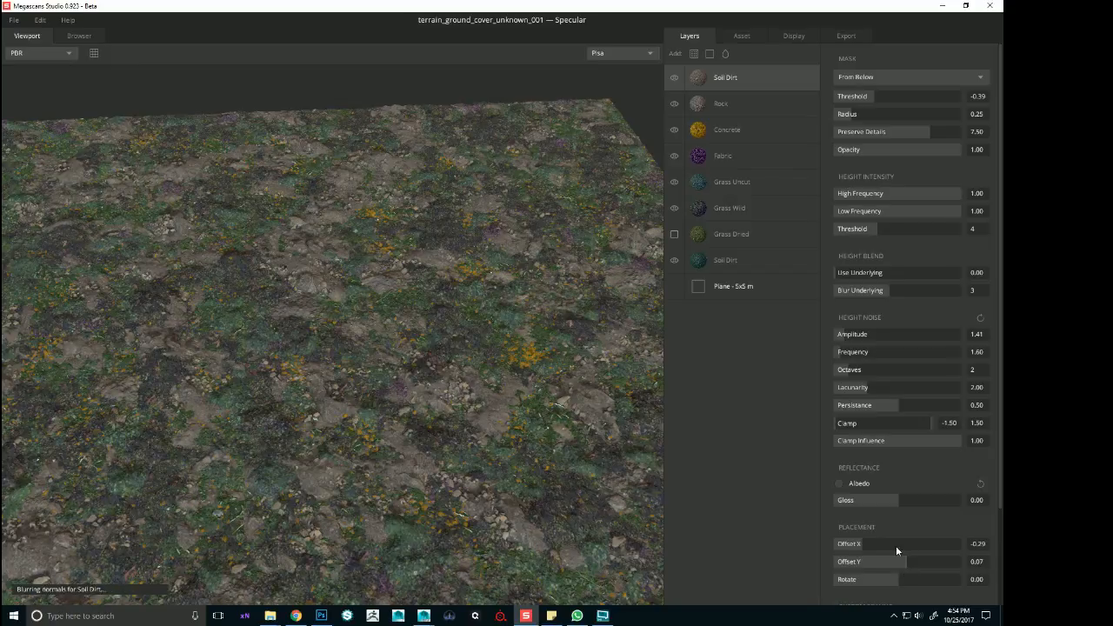
scroll(974, 527, "down", 1)
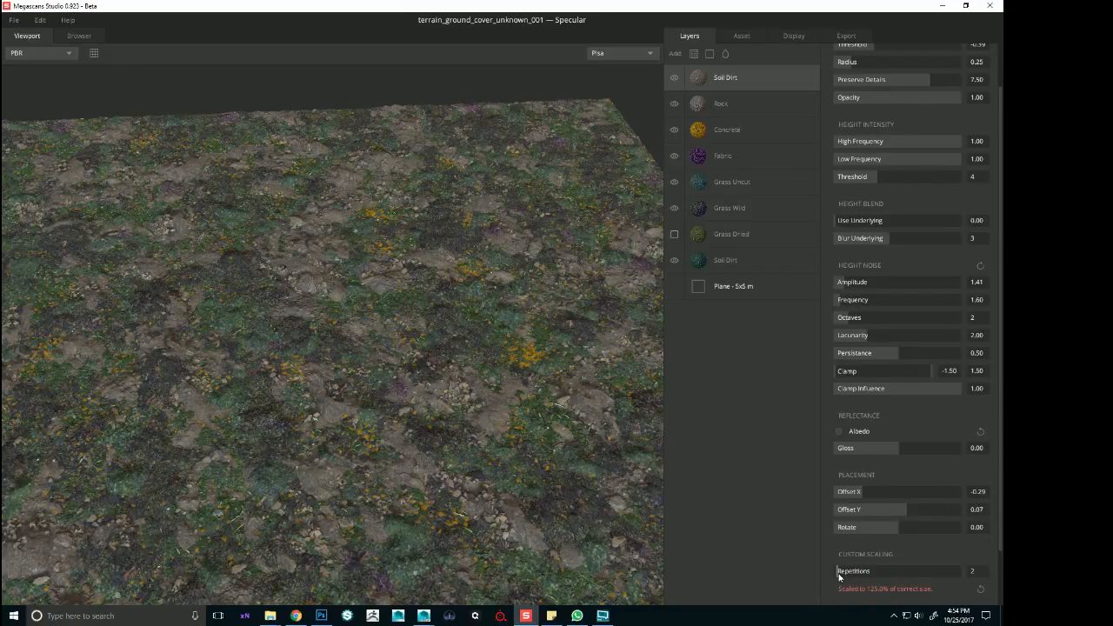
left_click(839, 574)
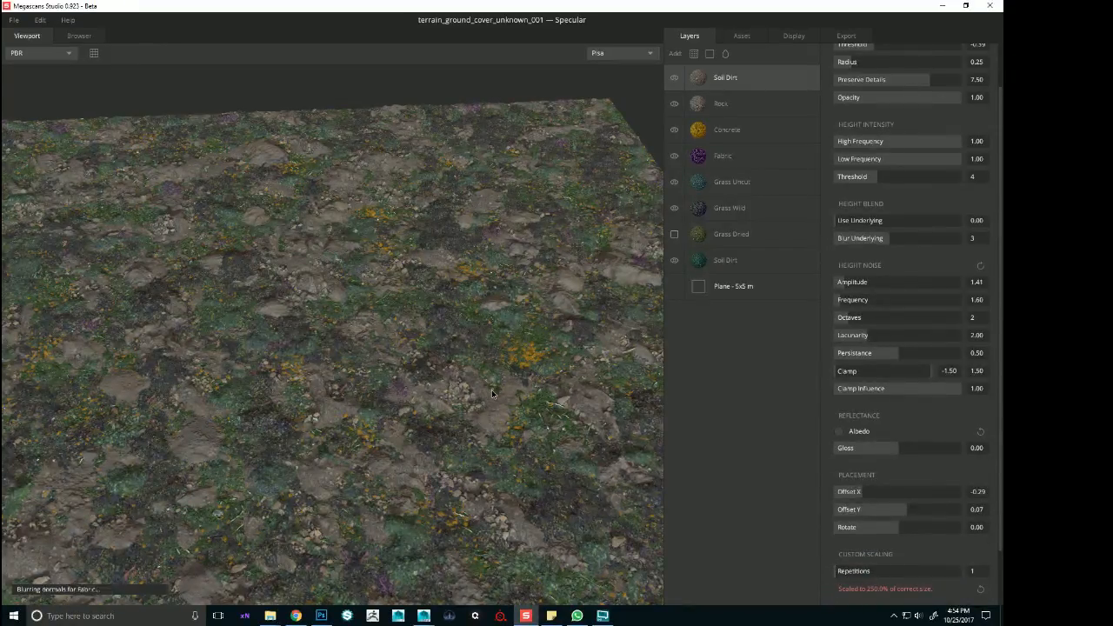
left_click_drag(453, 338, 498, 388)
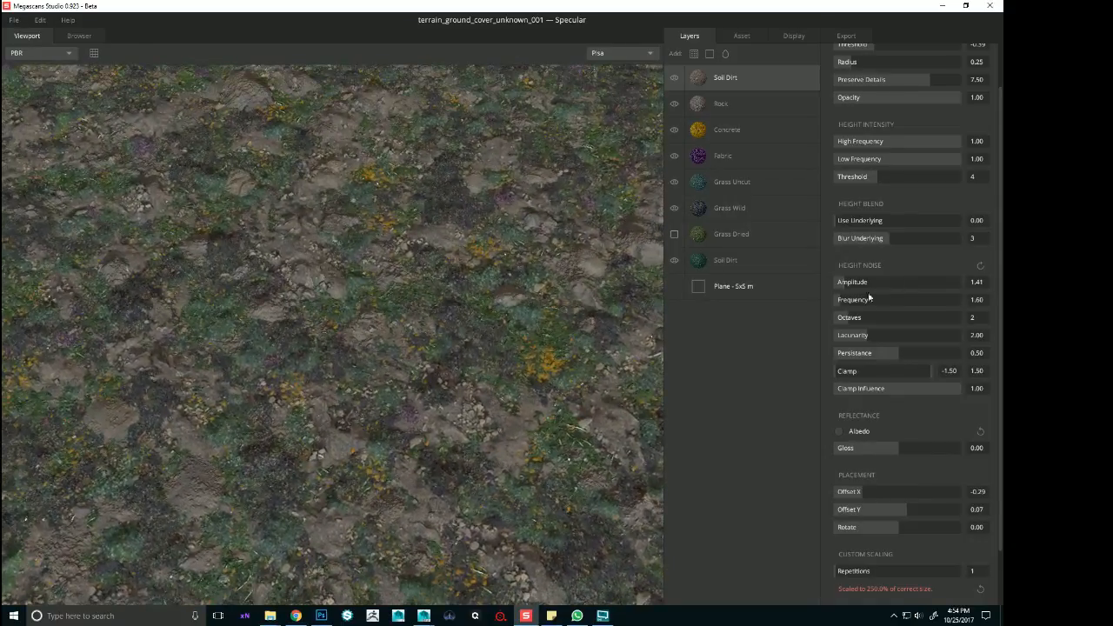
Set the uppermost Soil Dirt layer's height noise to amplitude 1.16 and frequency 1.23
left_click_drag(848, 289, 843, 289)
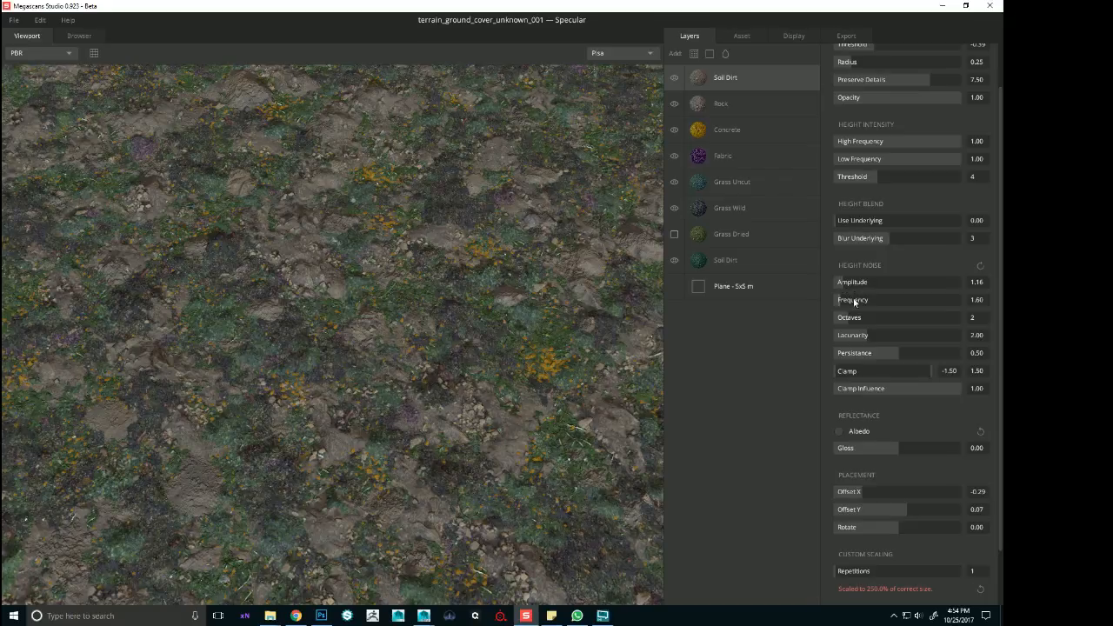
left_click_drag(840, 307, 839, 307)
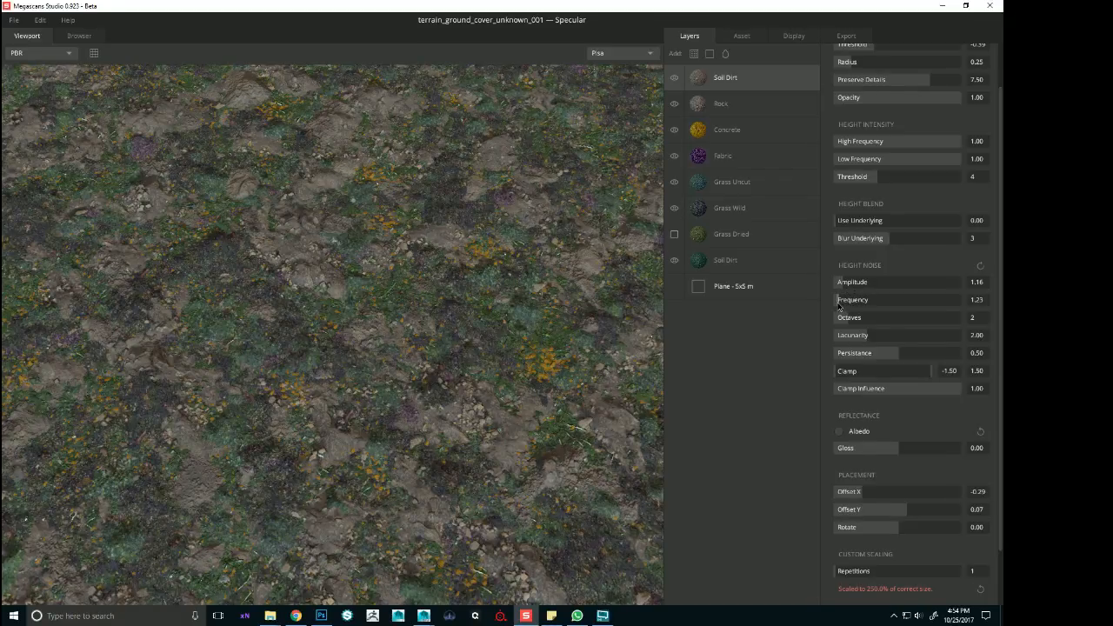
scroll(345, 340, "down", 5)
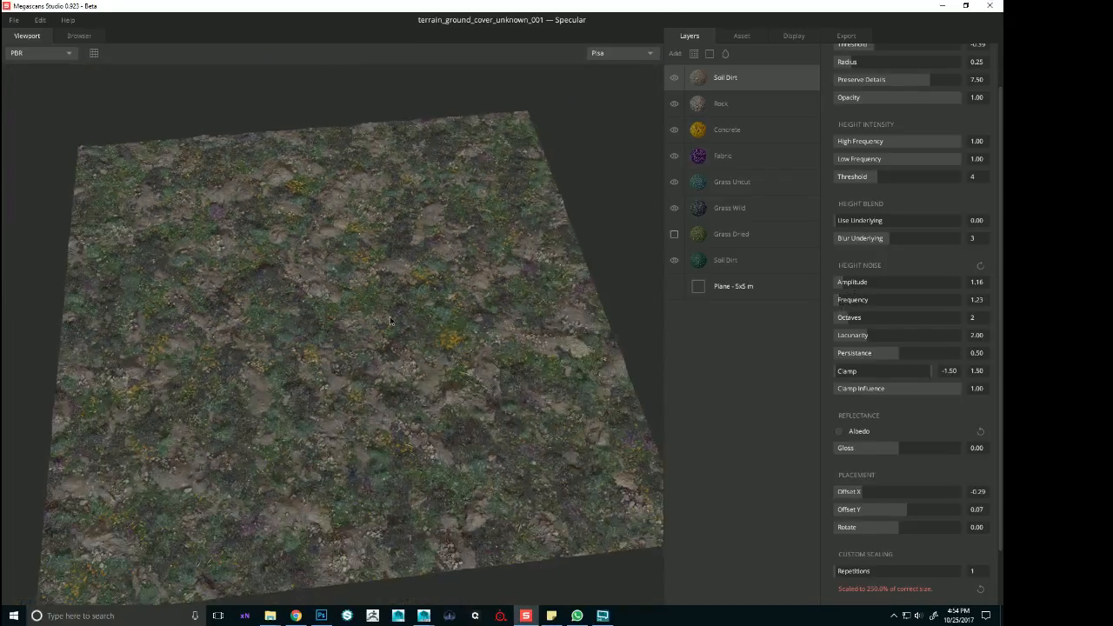
Hide the uppermost Soil Dirt layer and inspect the terrain without it, both close up and as a whole
left_click_drag(374, 335, 392, 252)
scroll(392, 251, "up", 3)
left_click(675, 79)
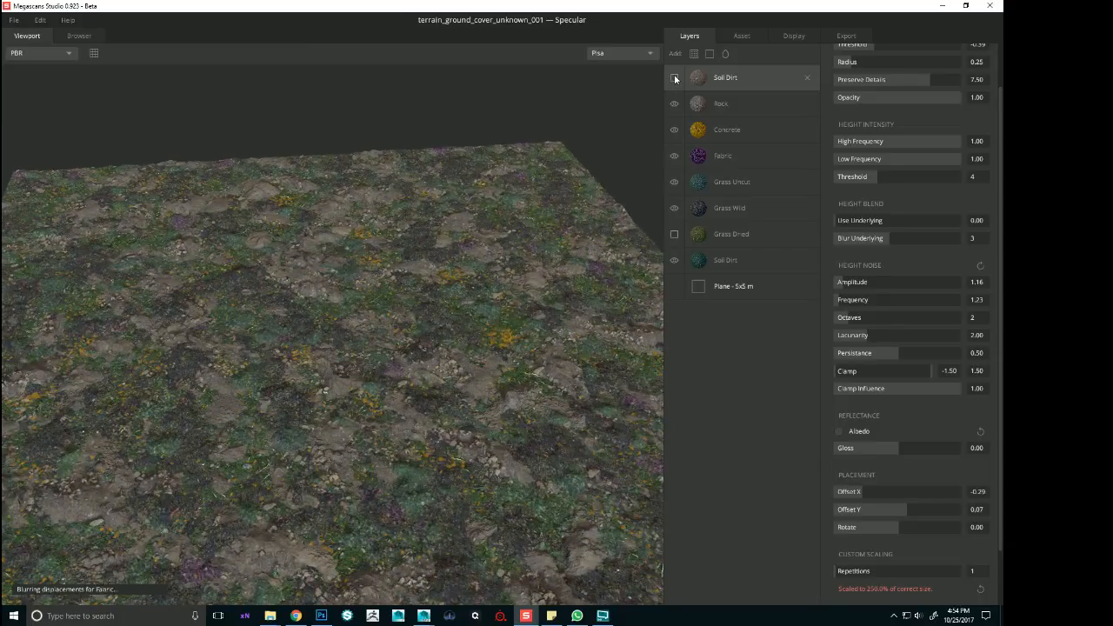
scroll(500, 305, "up", 3)
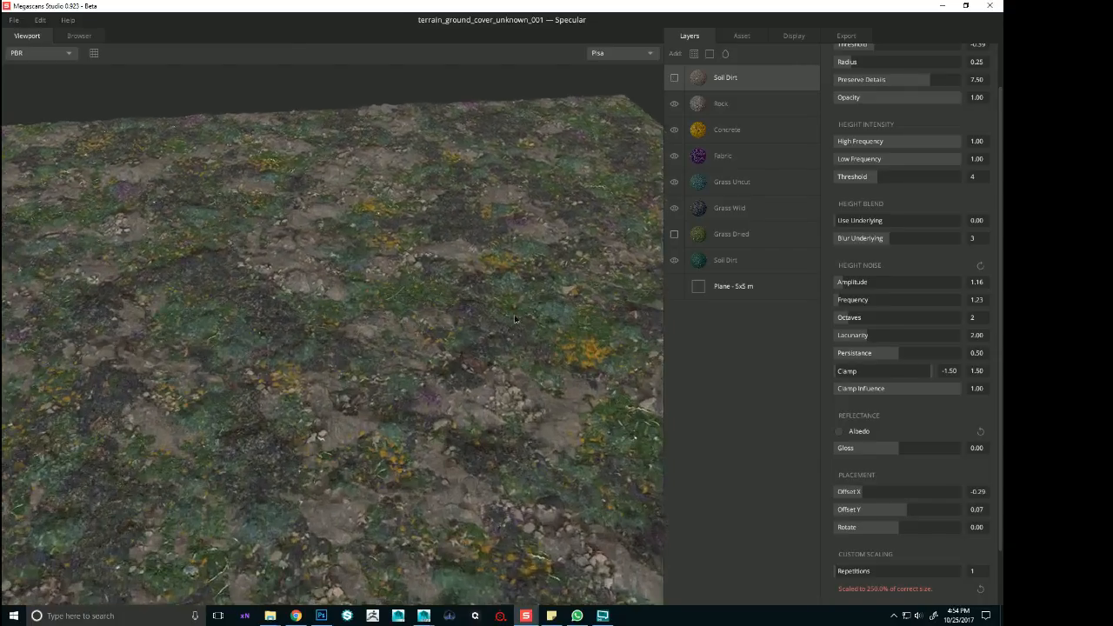
left_click_drag(500, 304, 510, 373)
scroll(558, 417, "up", 2)
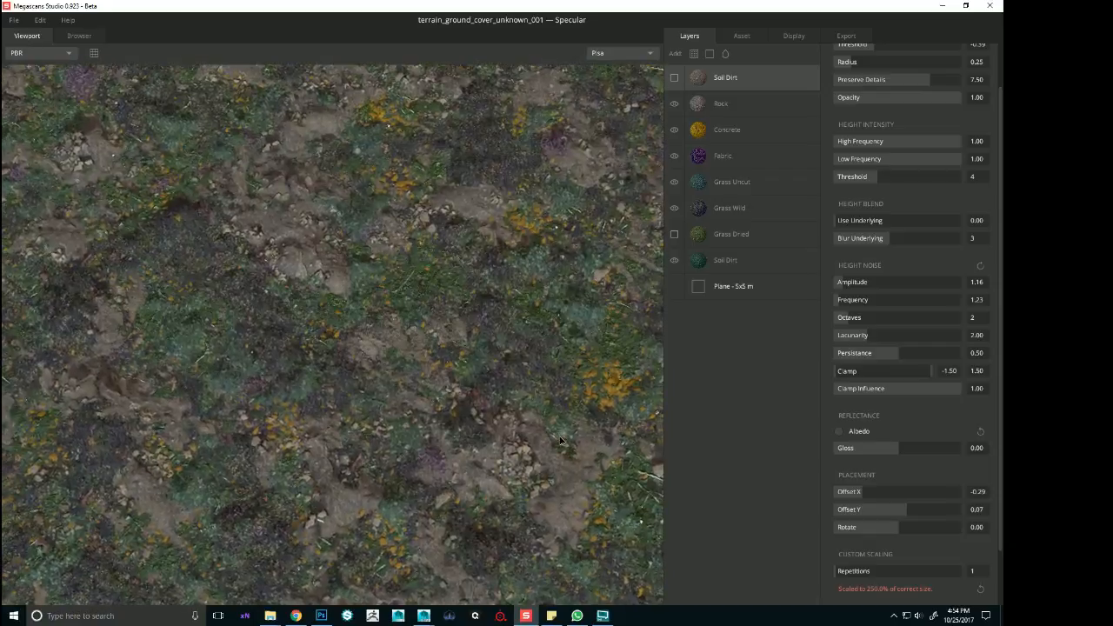
left_click_drag(565, 477, 442, 305)
scroll(443, 305, "down", 5)
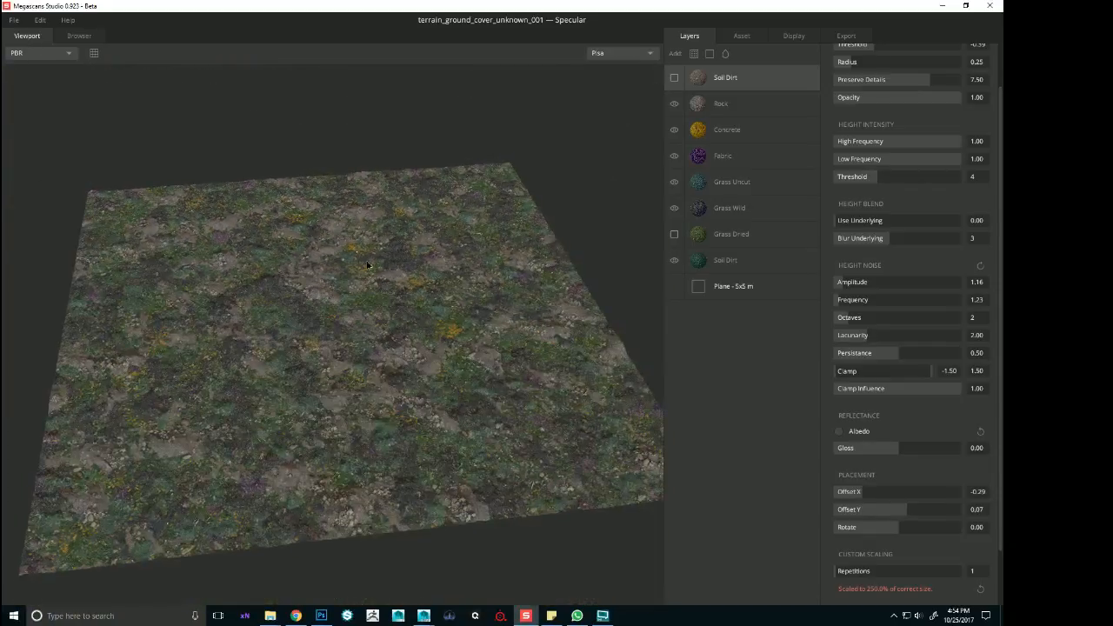
scroll(560, 276, "up", 4)
Toggle the Rock layer off and on to compare, set its mask radius to 0.45, and inspect the terrain
left_click(676, 105)
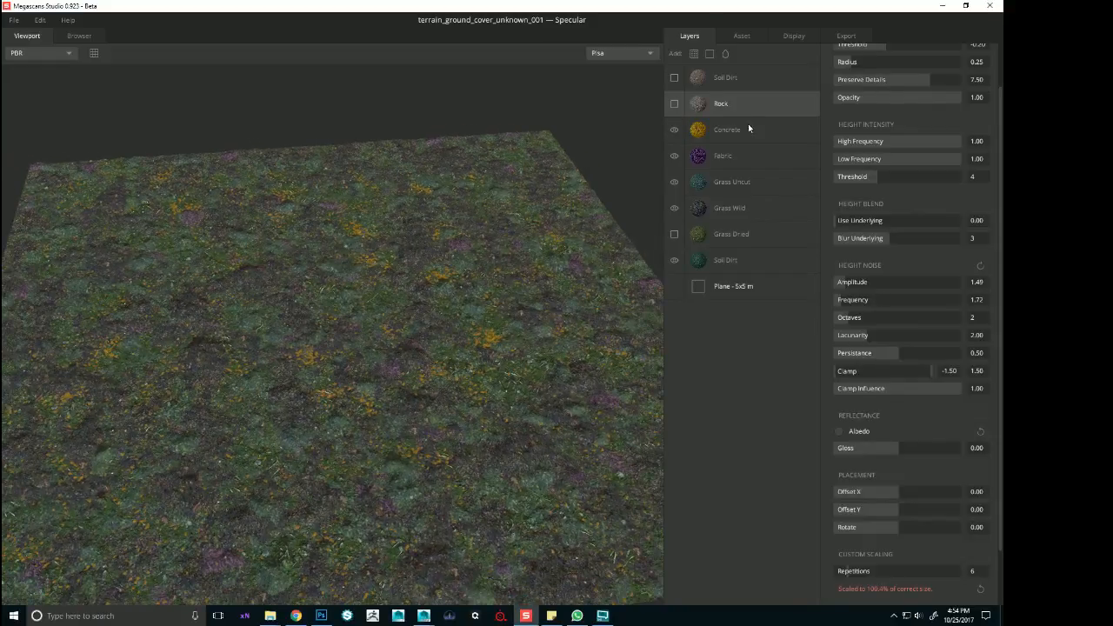
left_click(674, 104)
scroll(514, 314, "up", 3)
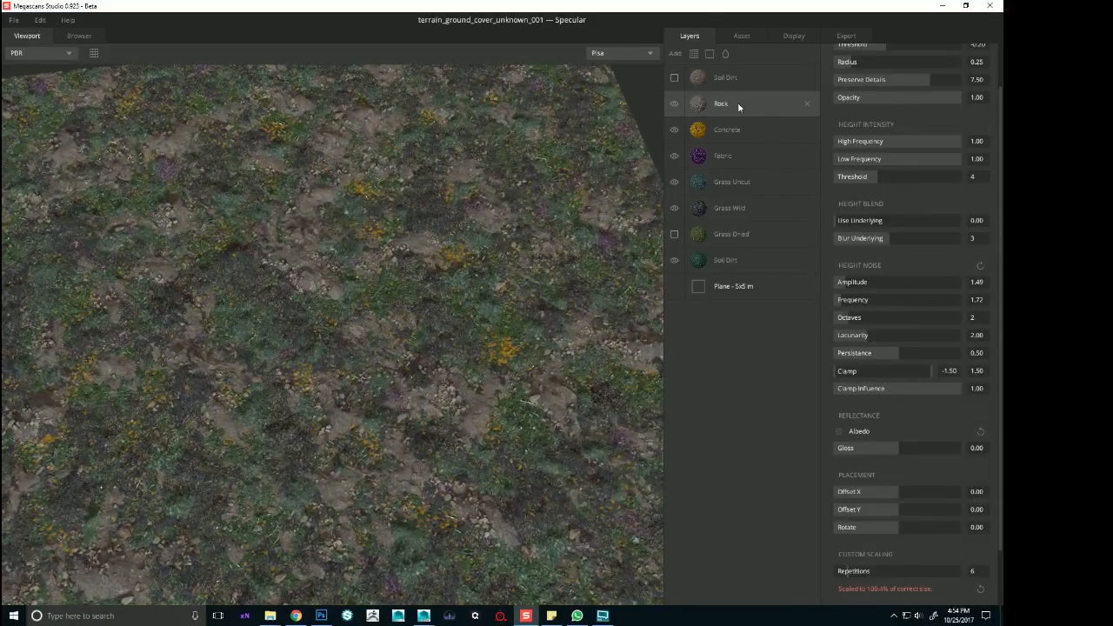
scroll(860, 70, "up", 1)
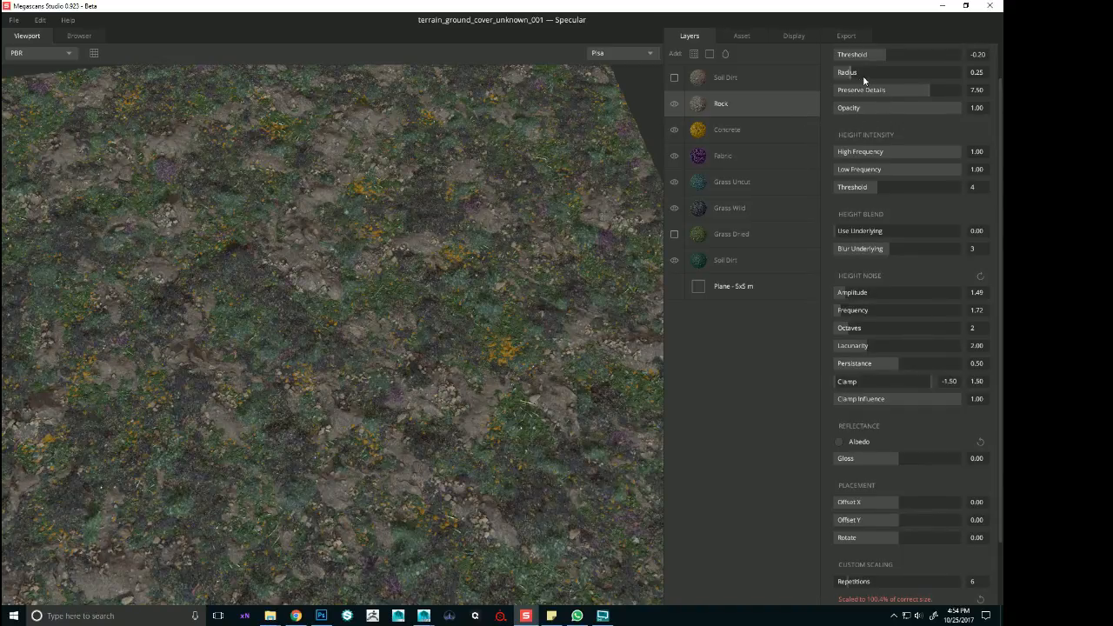
left_click(865, 77)
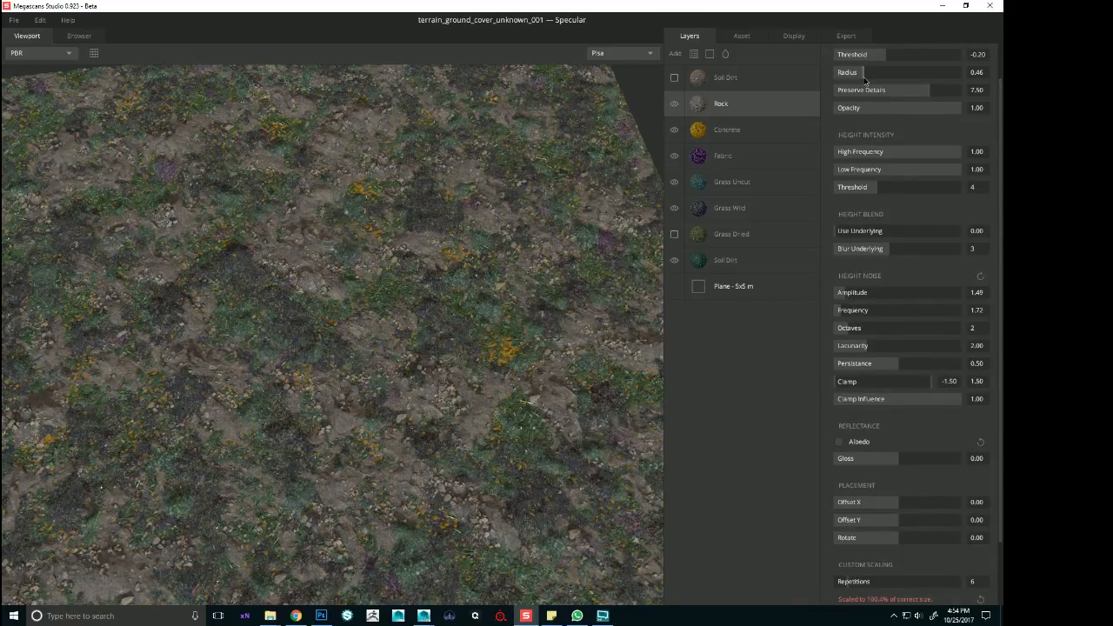
left_click(863, 76)
scroll(539, 181, "up", 2)
mouse_move(358, 217)
left_mouse_down()
mouse_move(356, 333)
mouse_move(380, 304)
mouse_move(366, 290)
mouse_move(410, 223)
mouse_move(505, 201)
left_mouse_up()
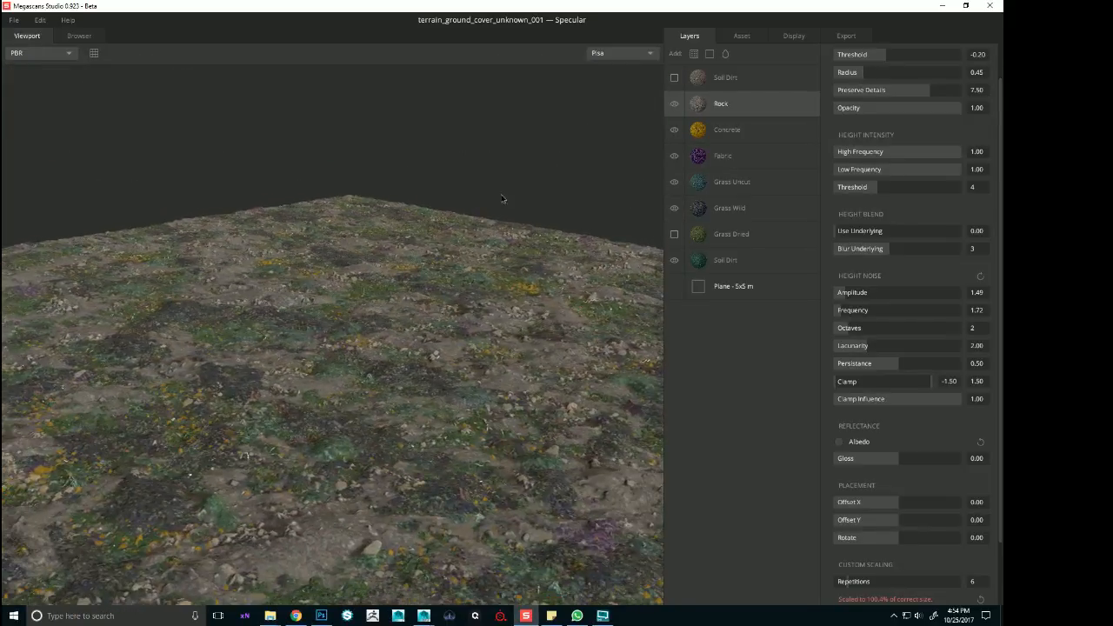
scroll(393, 259, "down", 2)
scroll(394, 259, "up", 2)
left_click_drag(443, 309, 387, 320)
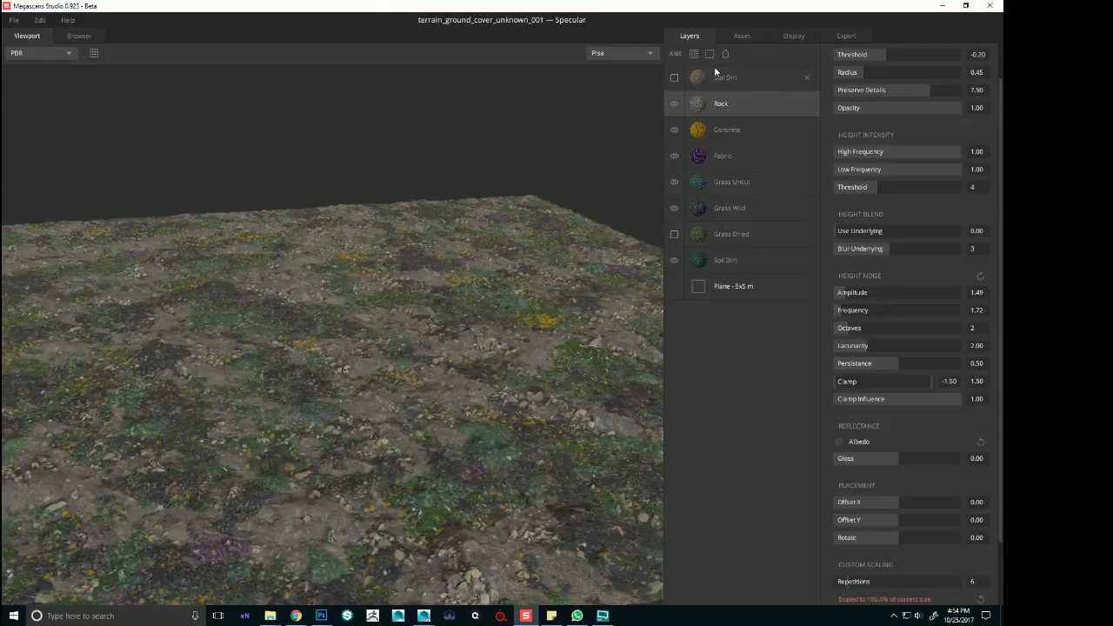
left_click(839, 442)
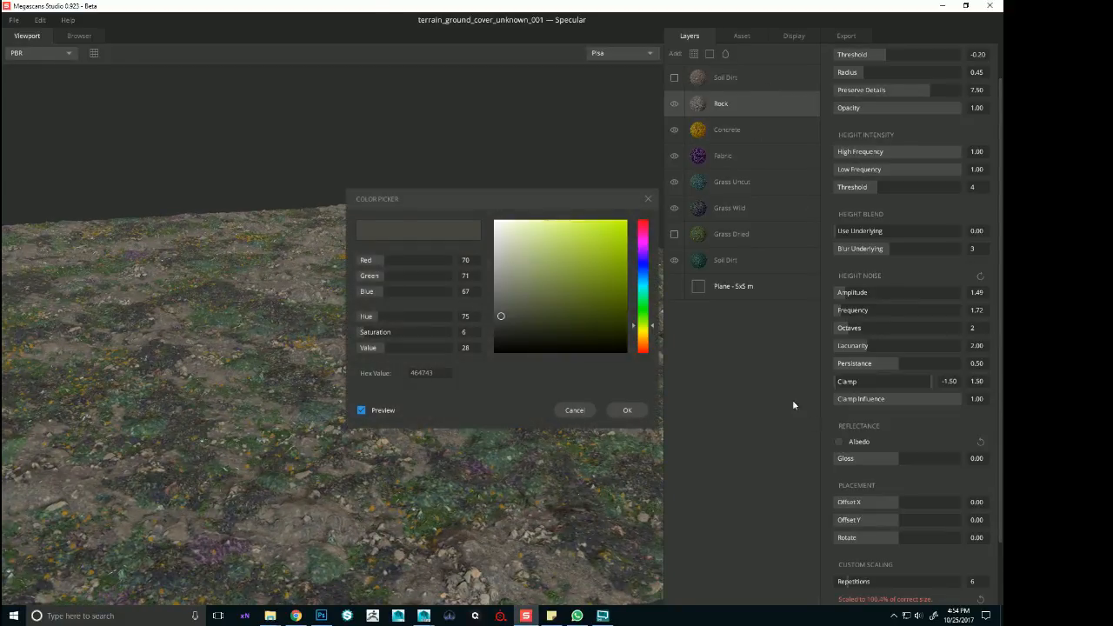
left_click_drag(386, 348, 355, 353)
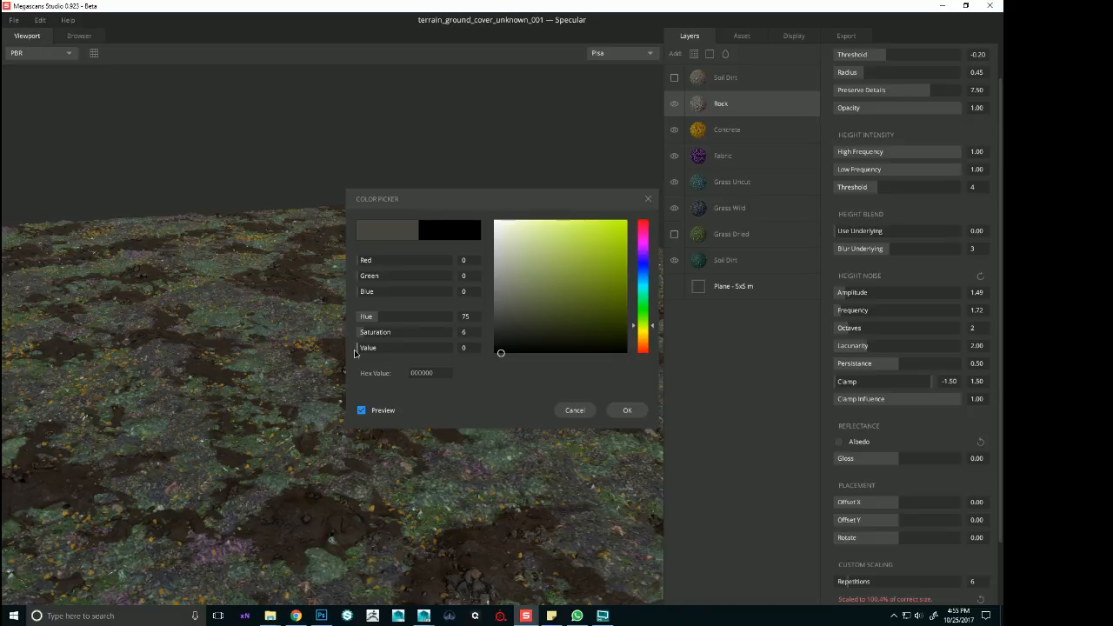
left_click_drag(355, 353, 393, 350)
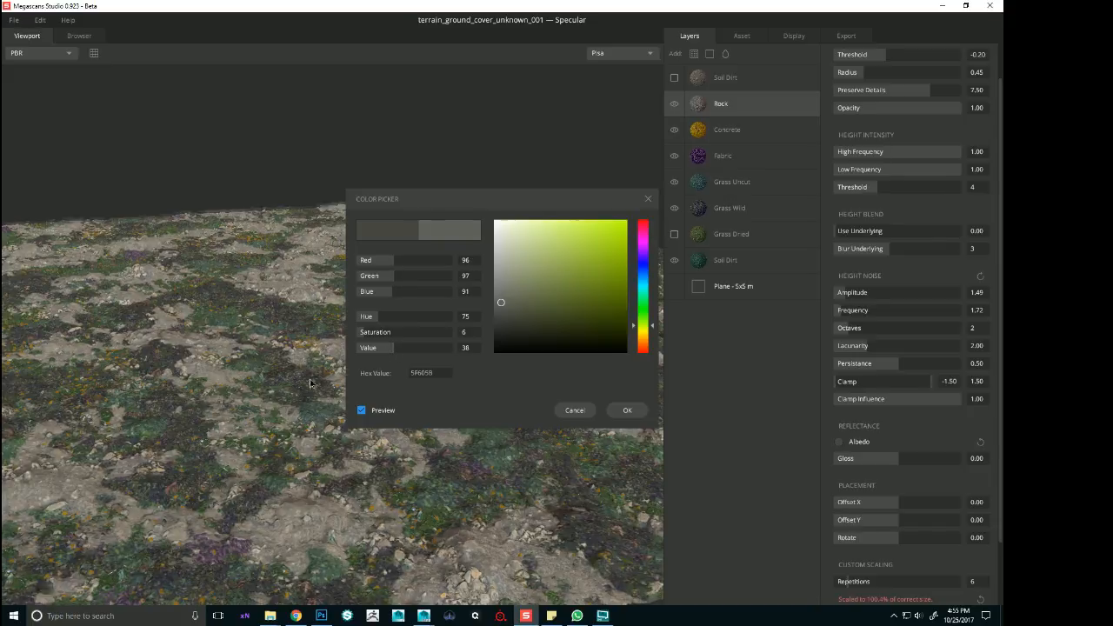
left_click_drag(308, 381, 280, 394, "alt")
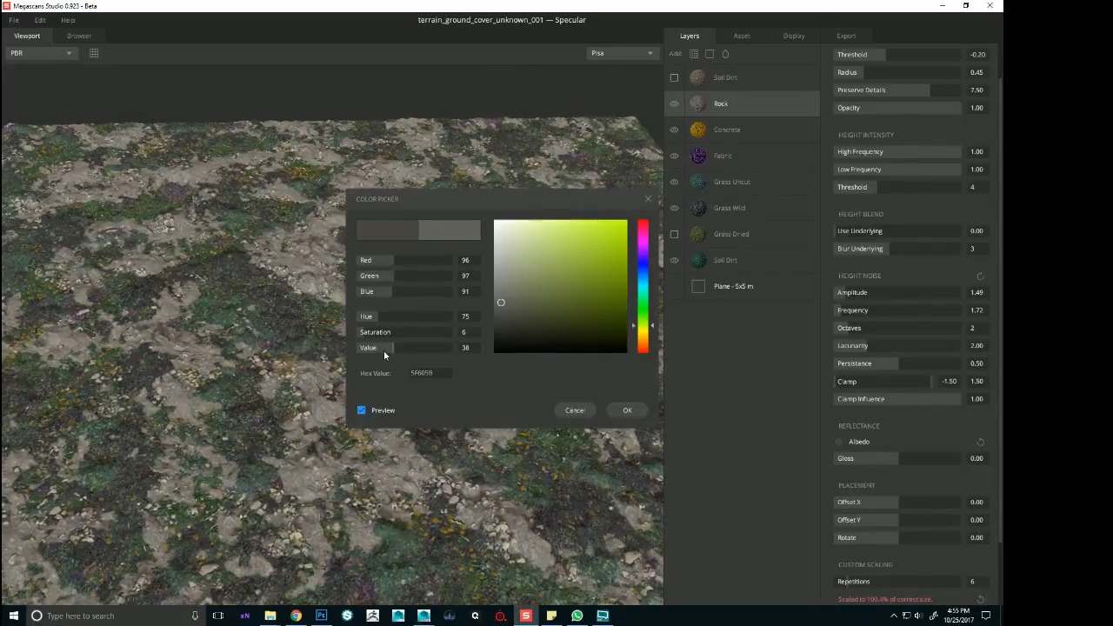
left_click_drag(386, 353, 377, 351)
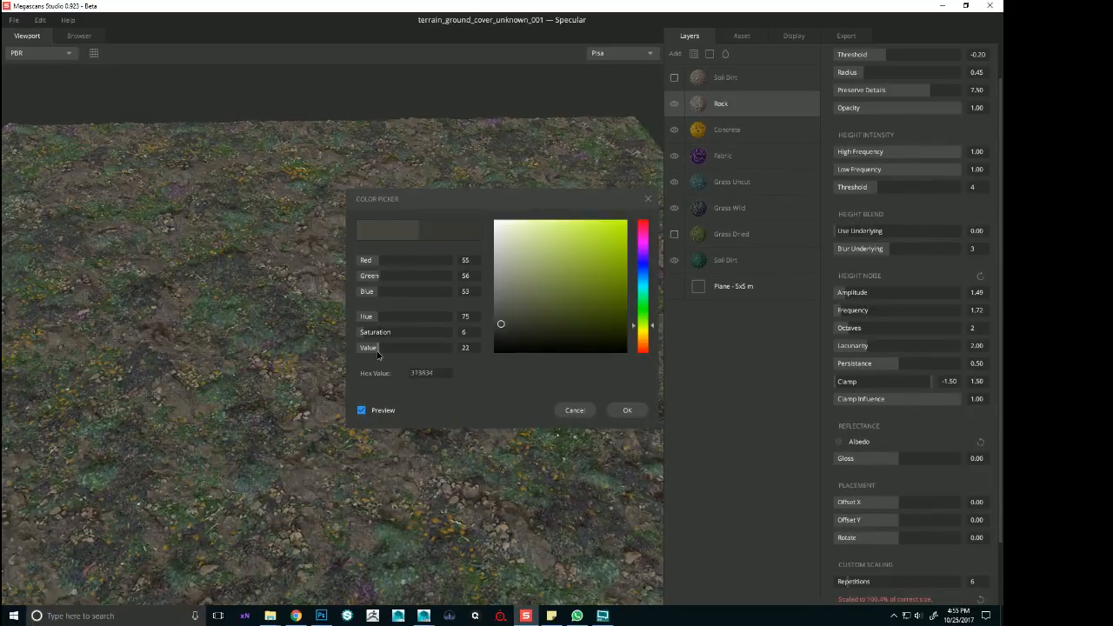
left_click(573, 412)
left_click_drag(325, 295, 334, 245, "alt")
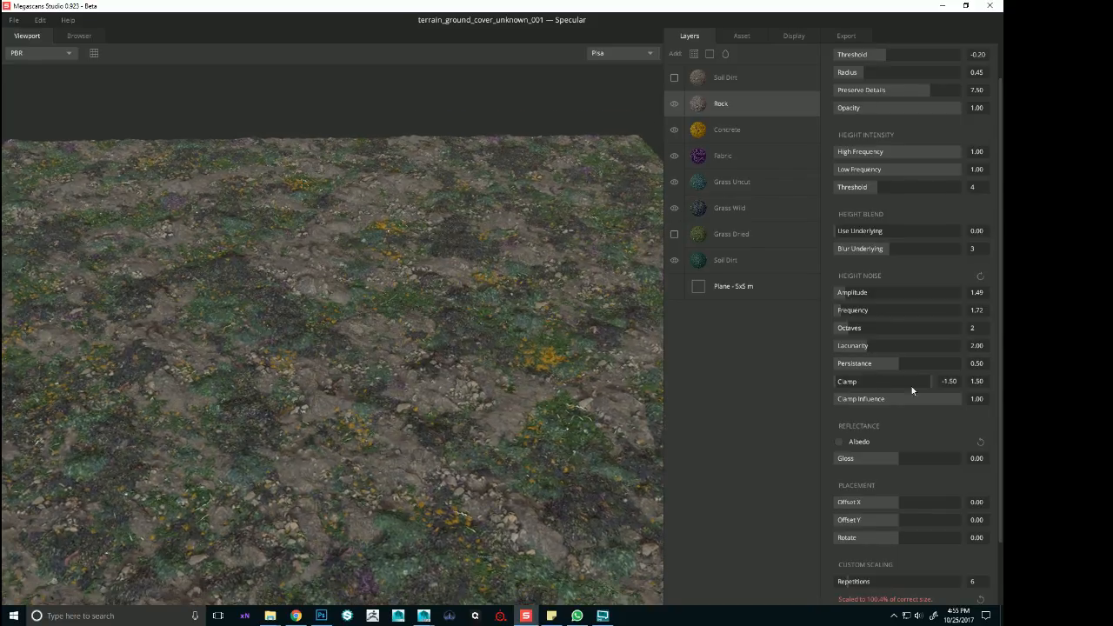
left_click(840, 441)
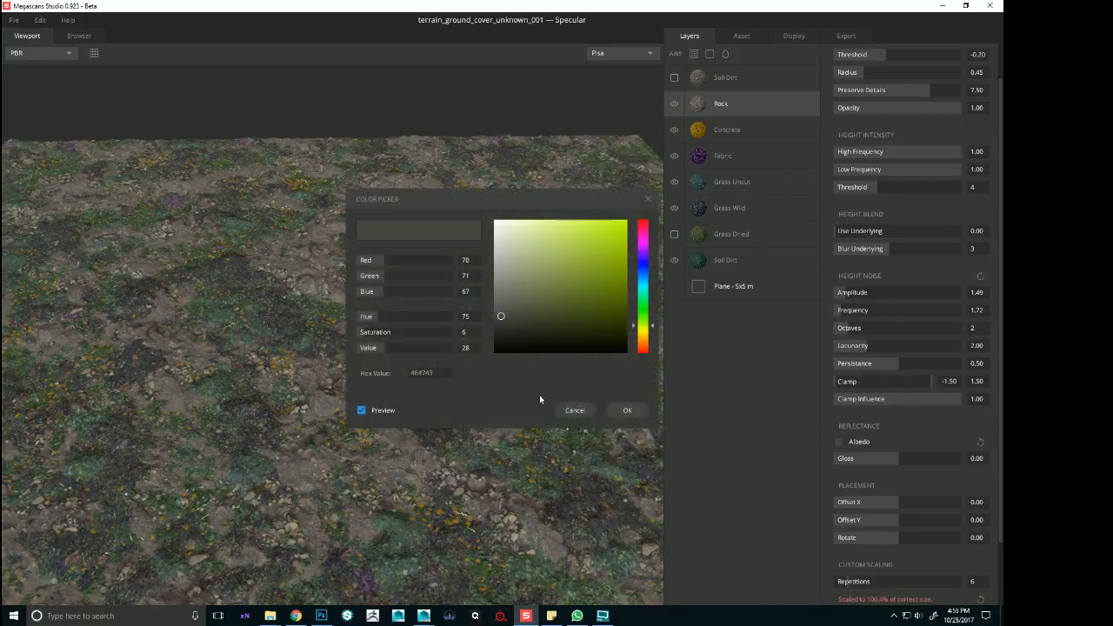
left_click(378, 350)
left_click_drag(378, 355, 380, 355)
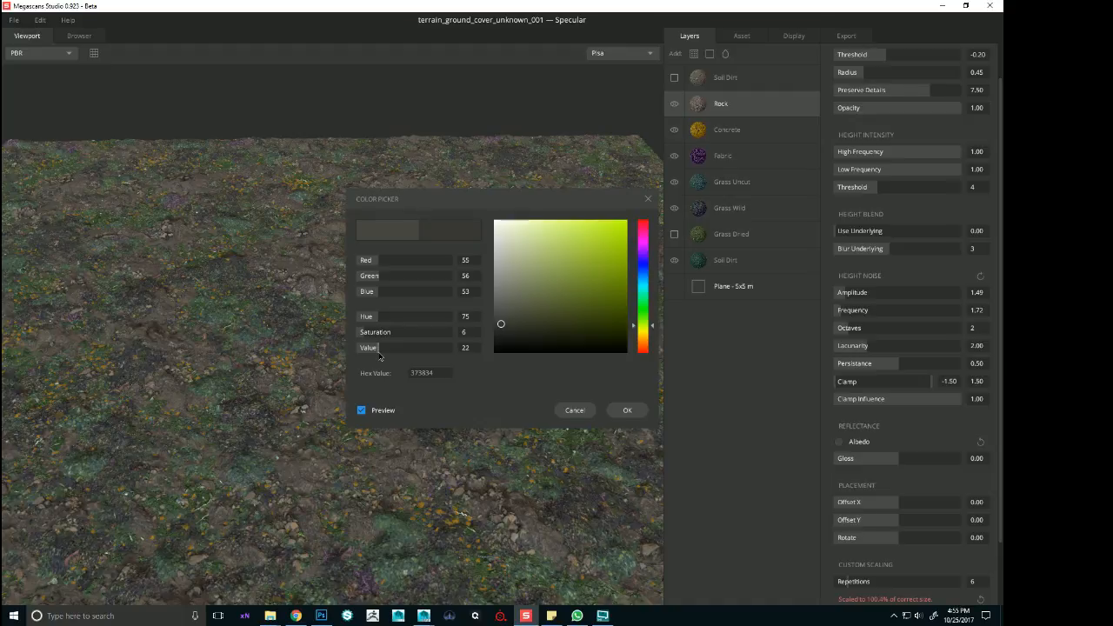
left_click(559, 407)
Hide the Rock layer and inspect the grass, fabric and concrete coverage beneath it
scroll(171, 283, "down", 4)
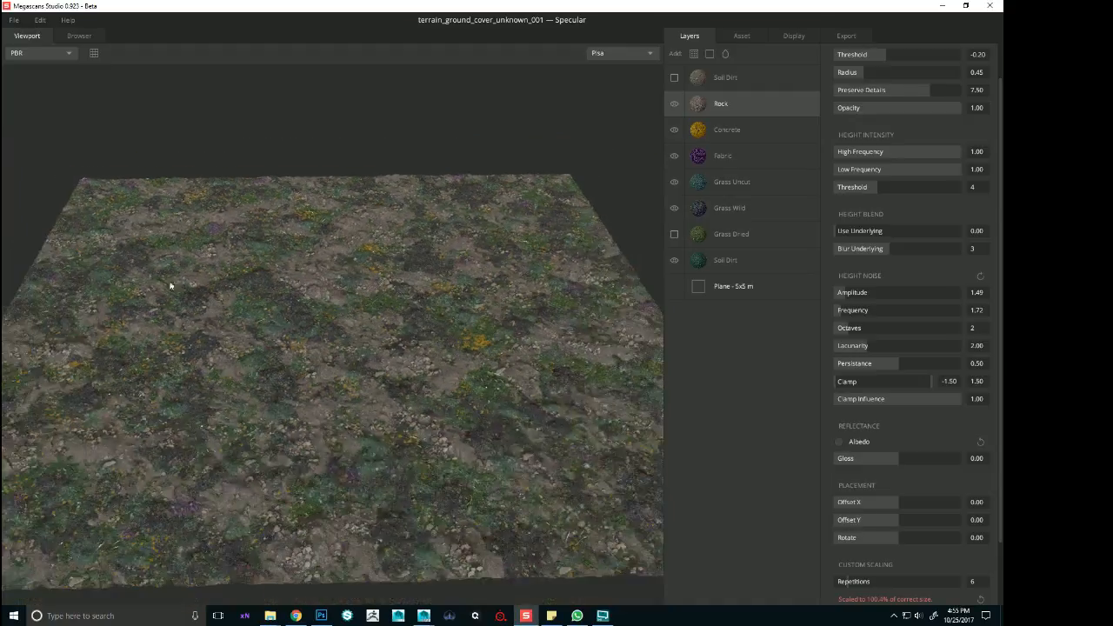
left_click_drag(280, 315, 283, 285)
left_click_drag(391, 299, 470, 287)
scroll(400, 224, "down", 4)
left_click_drag(400, 223, 565, 278)
scroll(400, 406, "up", 5)
left_click(674, 104)
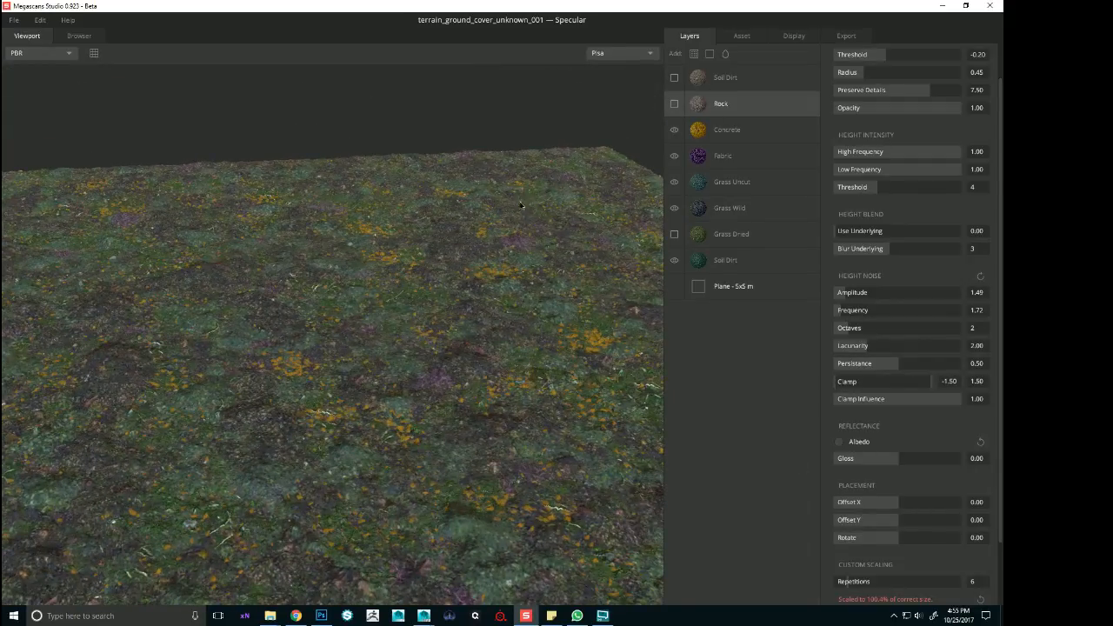
left_click_drag(548, 213, 546, 181)
scroll(539, 284, "down", 4)
scroll(522, 287, "up", 4)
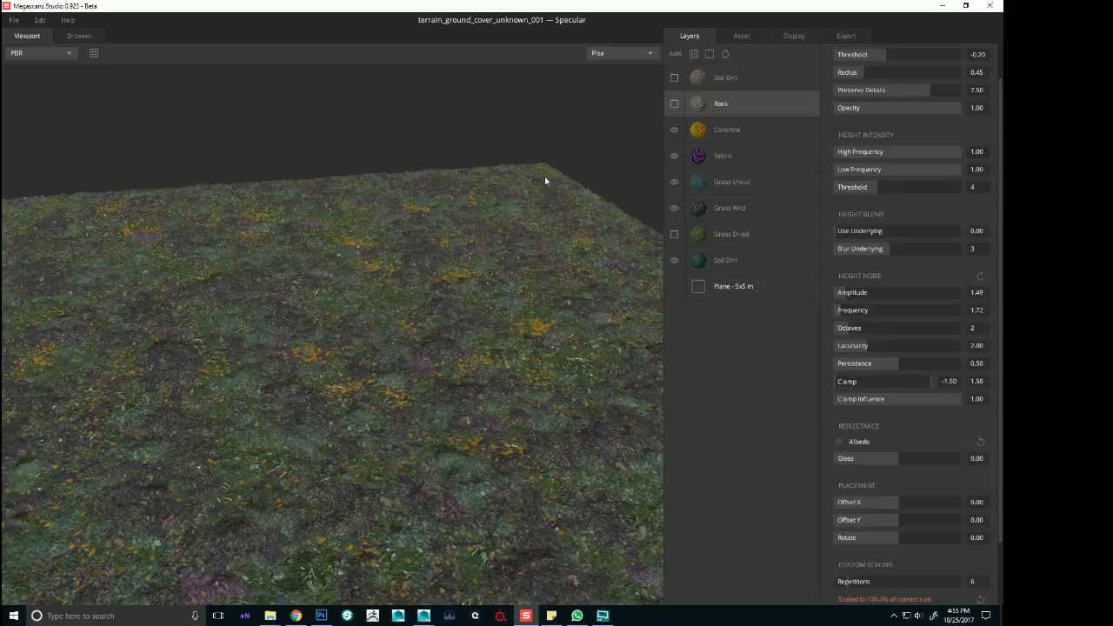
Hide the Grass Uncut layer, show the Rock layer again, and inspect the combined ground cover
left_click(676, 183)
left_click_drag(373, 267, 441, 257)
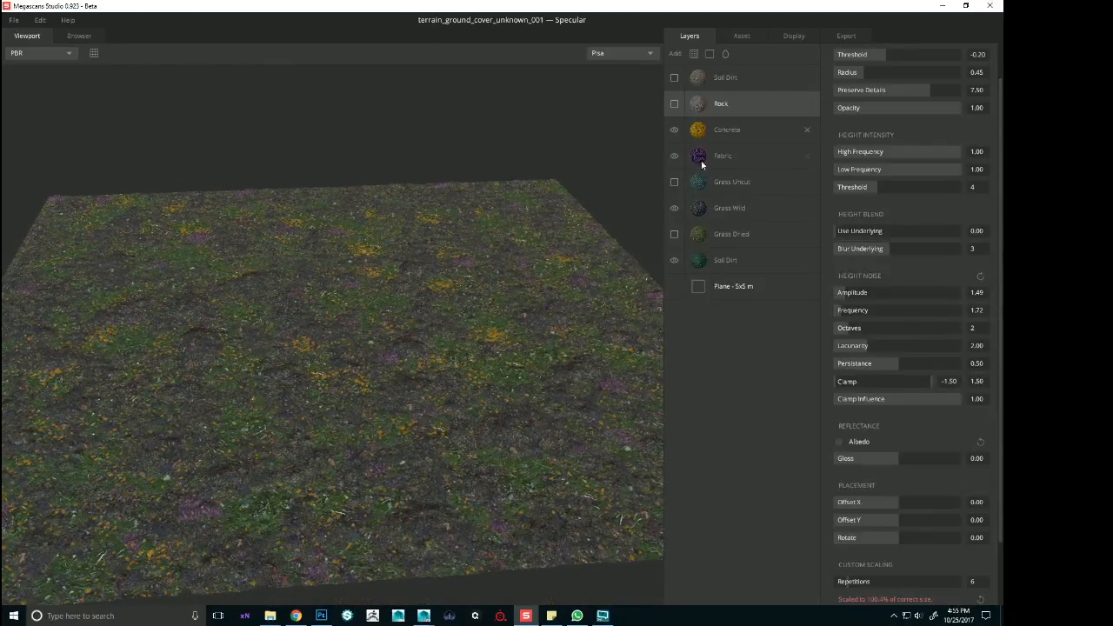
left_click(674, 104)
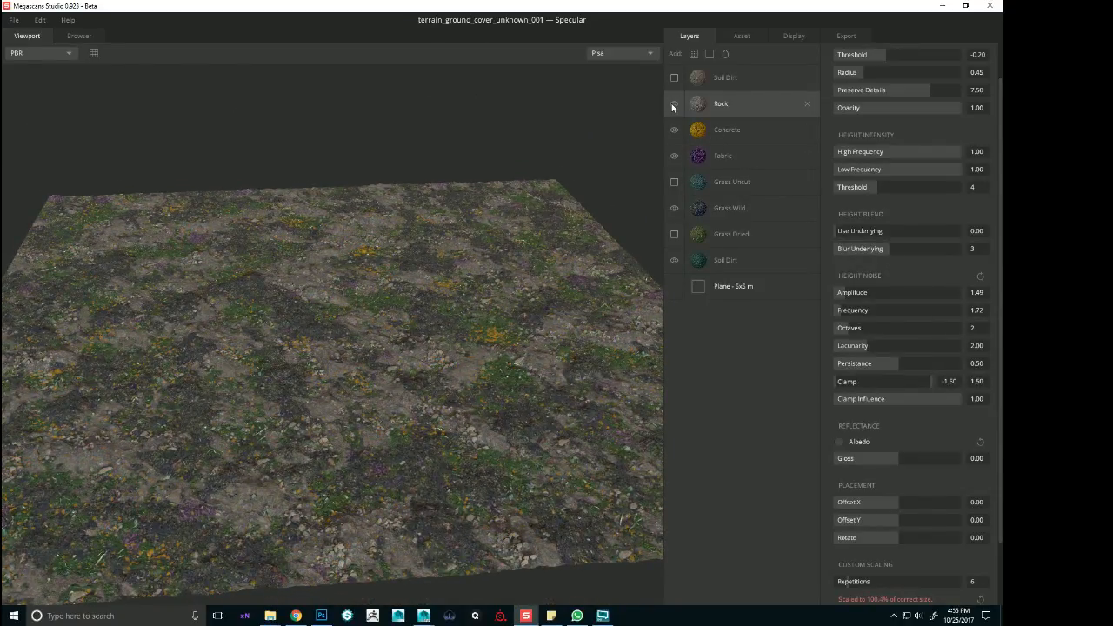
left_click_drag(374, 253, 452, 291)
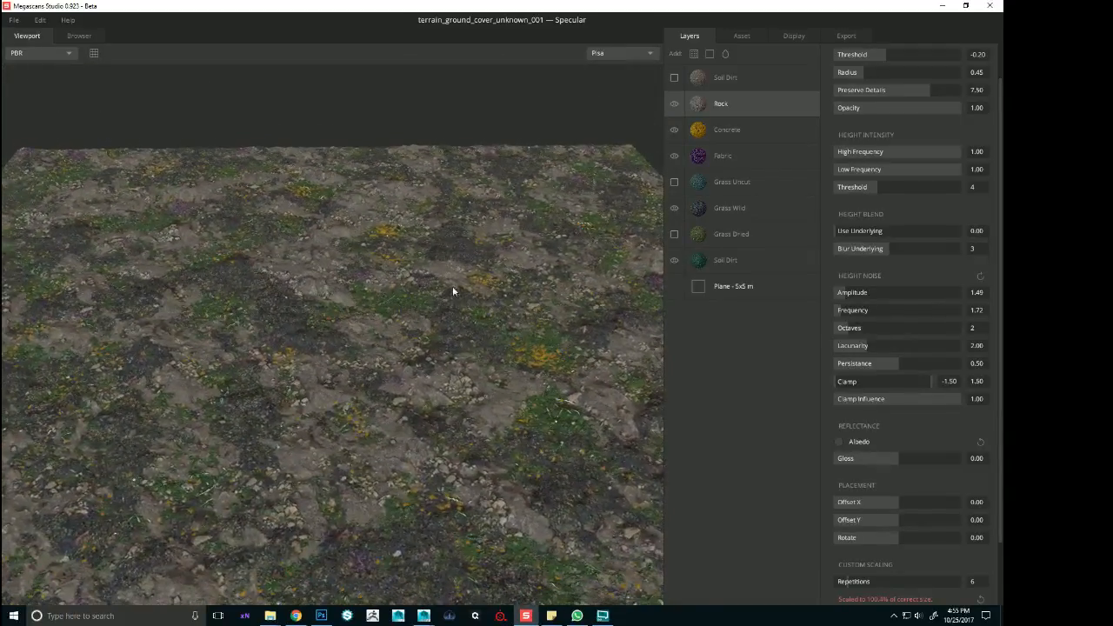
Compare the terrain with the Grass Dried layer shown and hidden, and swap the visible Grass Wild layer for Grass Uncut
left_click(674, 235)
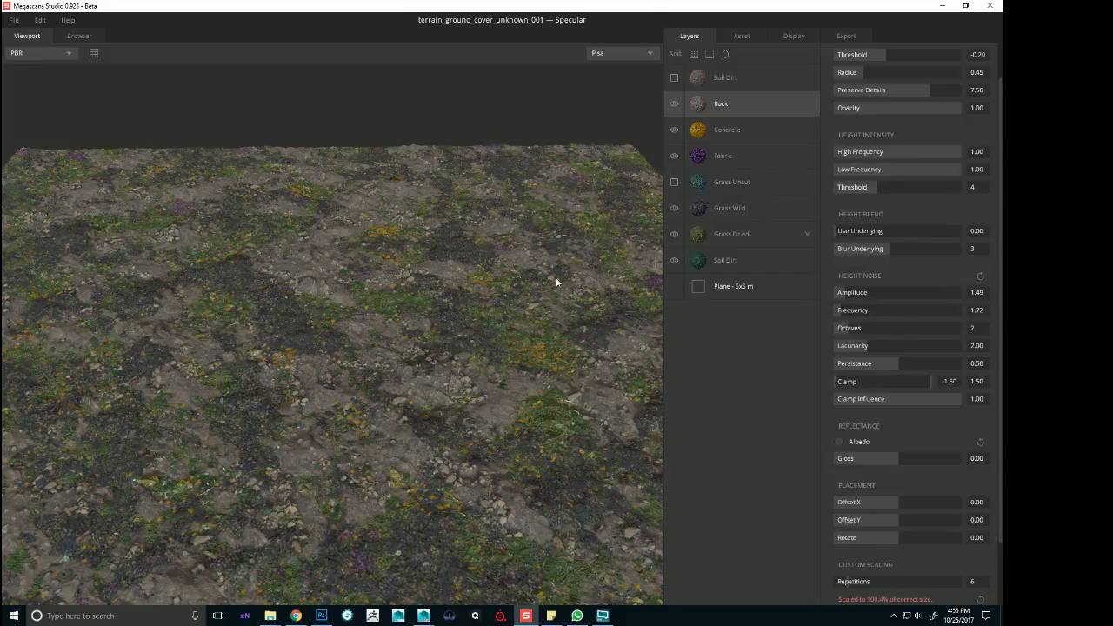
left_click_drag(556, 281, 388, 306)
scroll(388, 306, "down", 5)
scroll(387, 300, "up", 4)
left_click(676, 234)
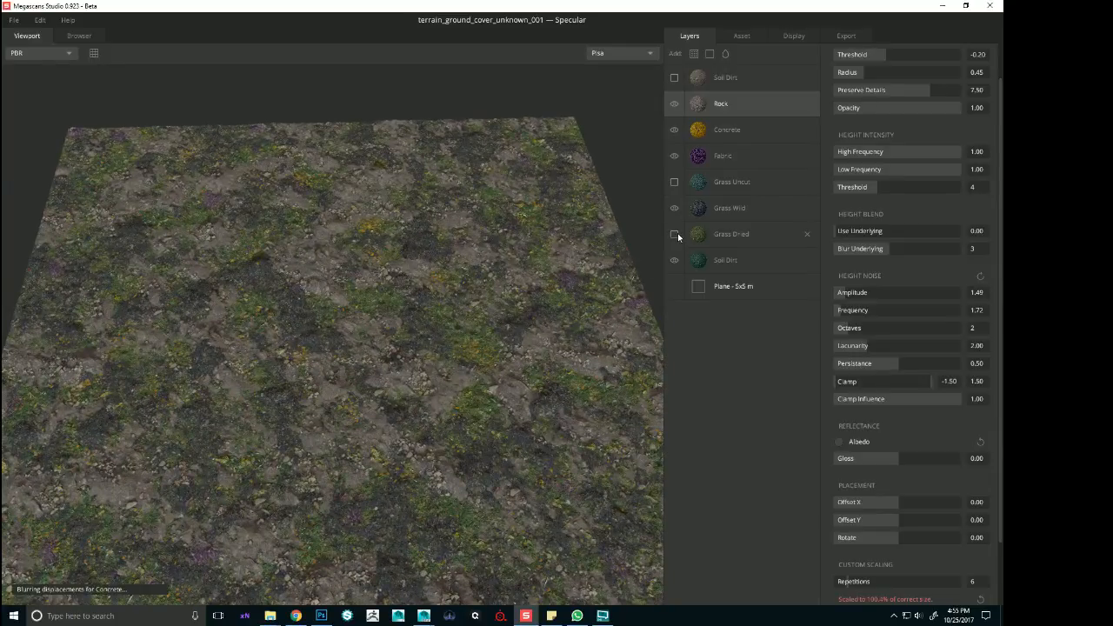
scroll(438, 303, "up", 3)
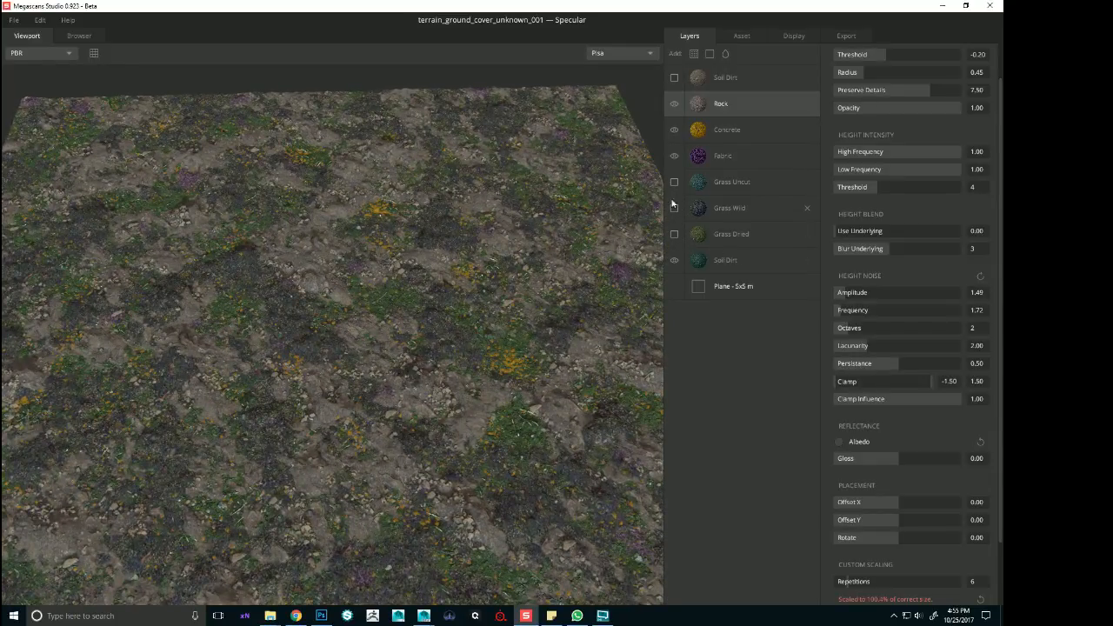
left_click(673, 199)
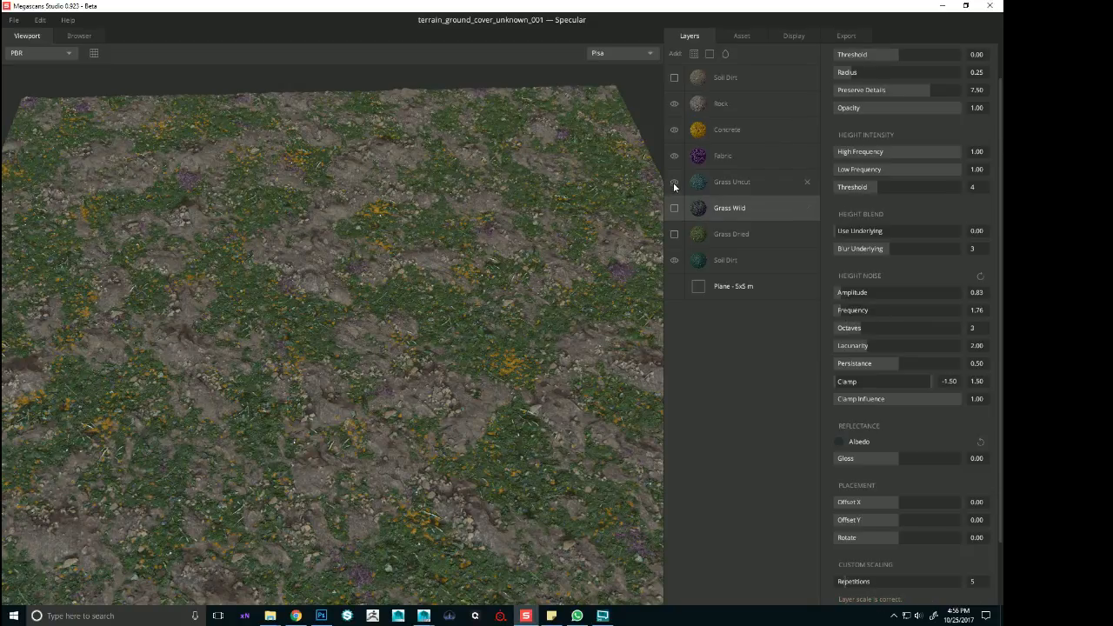
Reopen the saved terrain_ground_cover_unknown_001 asset from the ground_textures project and look over the whole terrain
left_click(13, 19)
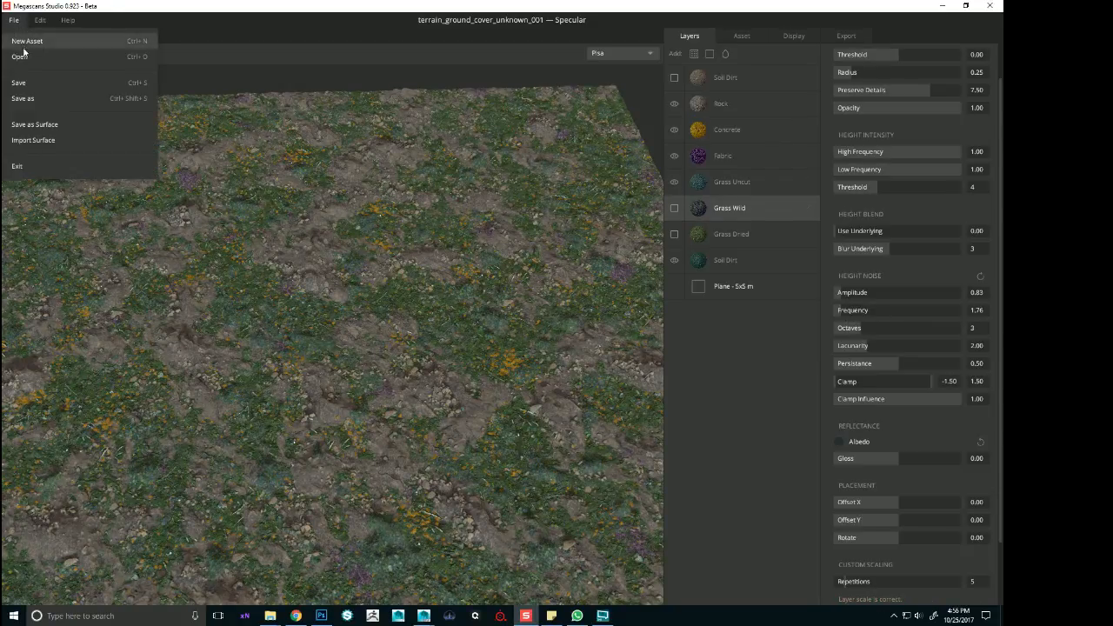
left_click(23, 53)
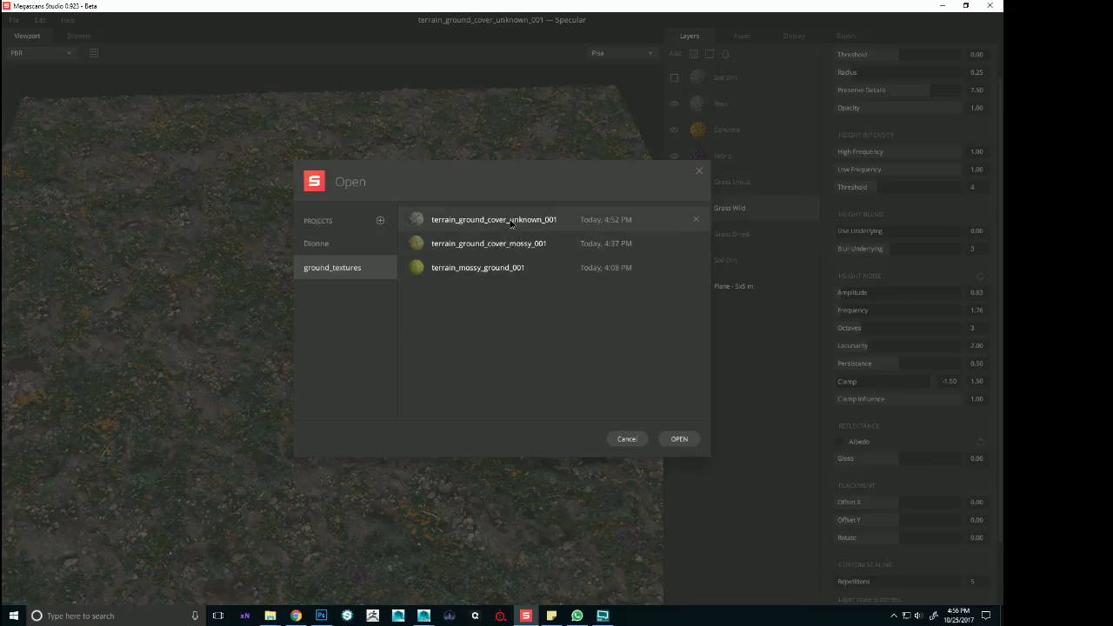
left_click(501, 220)
left_click(679, 440)
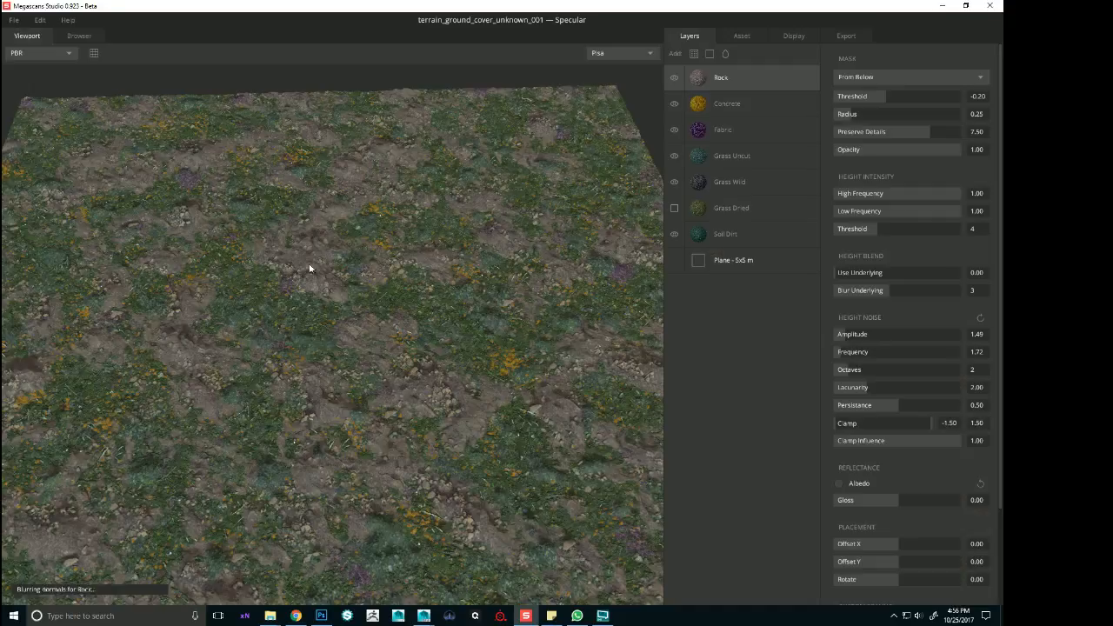
scroll(312, 264, "down", 4)
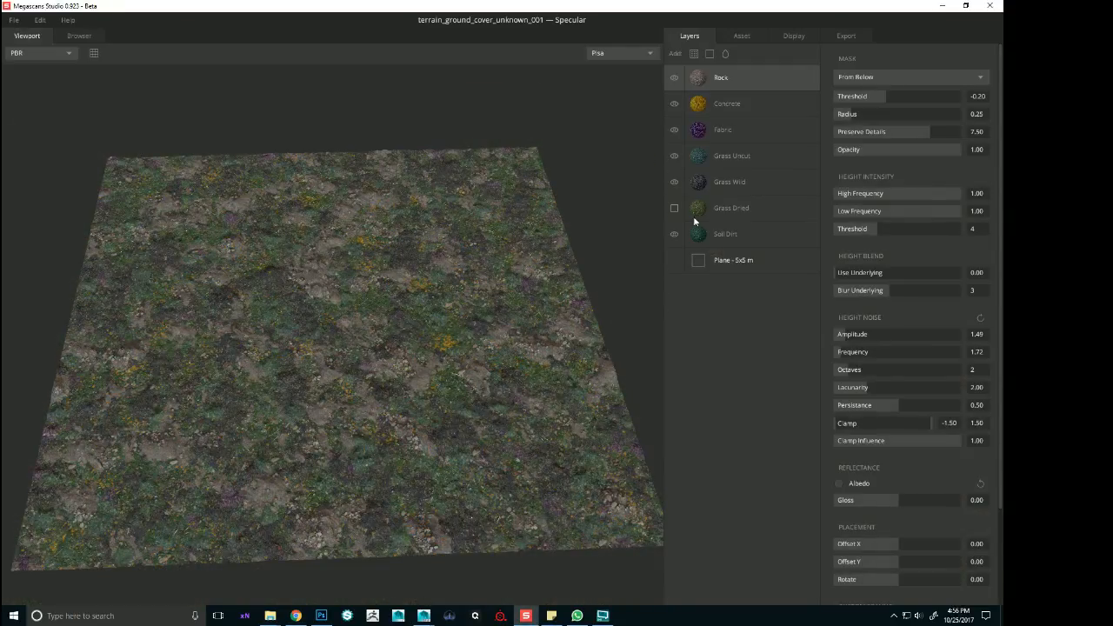
Hide the Rock layer and inspect the grass, fabric and concrete coverage from a low angle and close up
left_click_drag(650, 142, 482, 219)
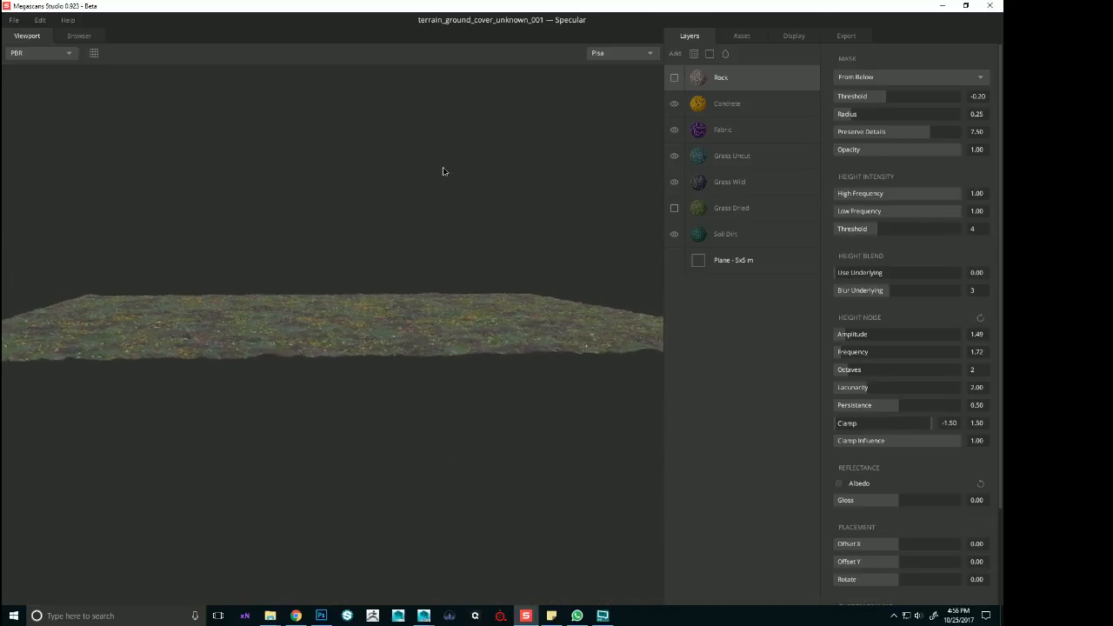
scroll(442, 169, "up", 5)
left_click_drag(671, 343, 422, 275)
scroll(472, 306, "up", 3)
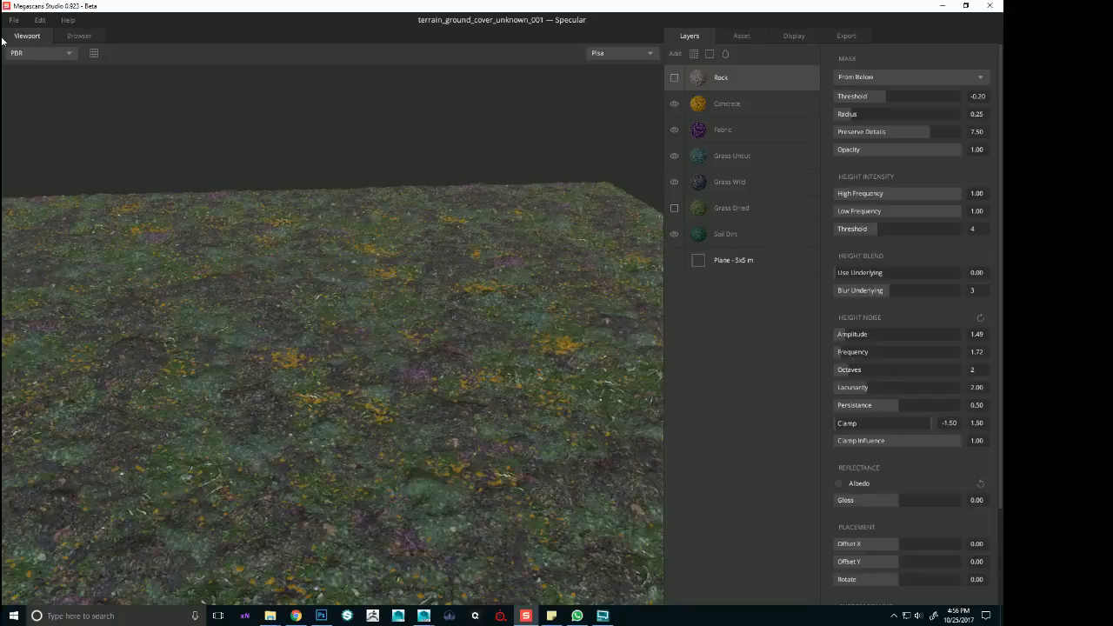
Delete all surface layers, from Rock down to the bottom Soil Dirt, leaving only the 5x5 m plane
left_click(807, 78)
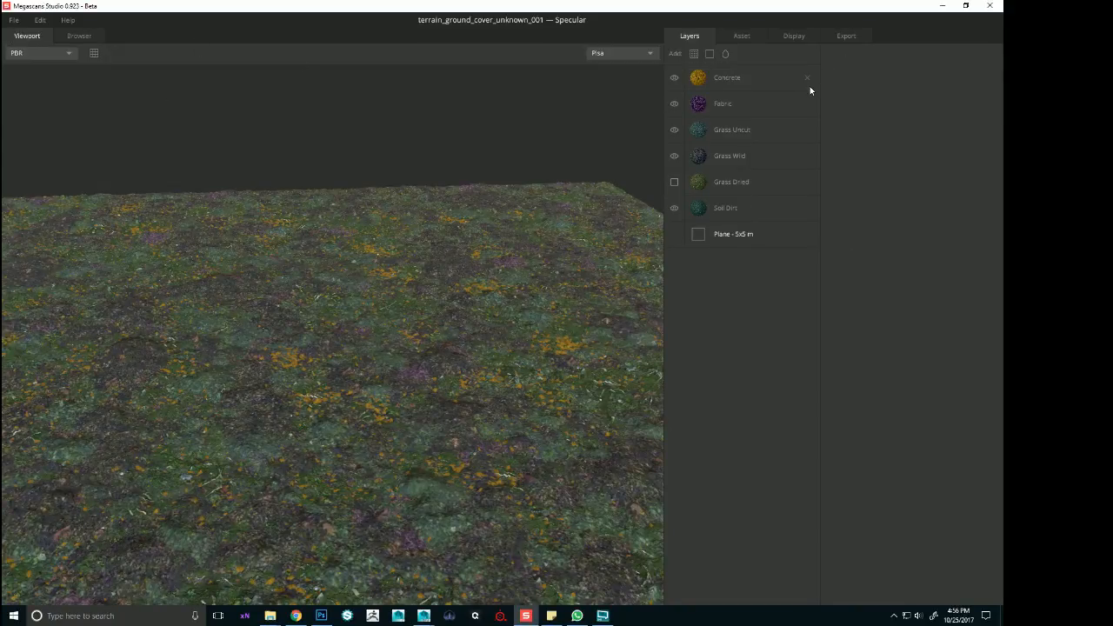
left_click(807, 78)
left_click(807, 78)
left_click(807, 79)
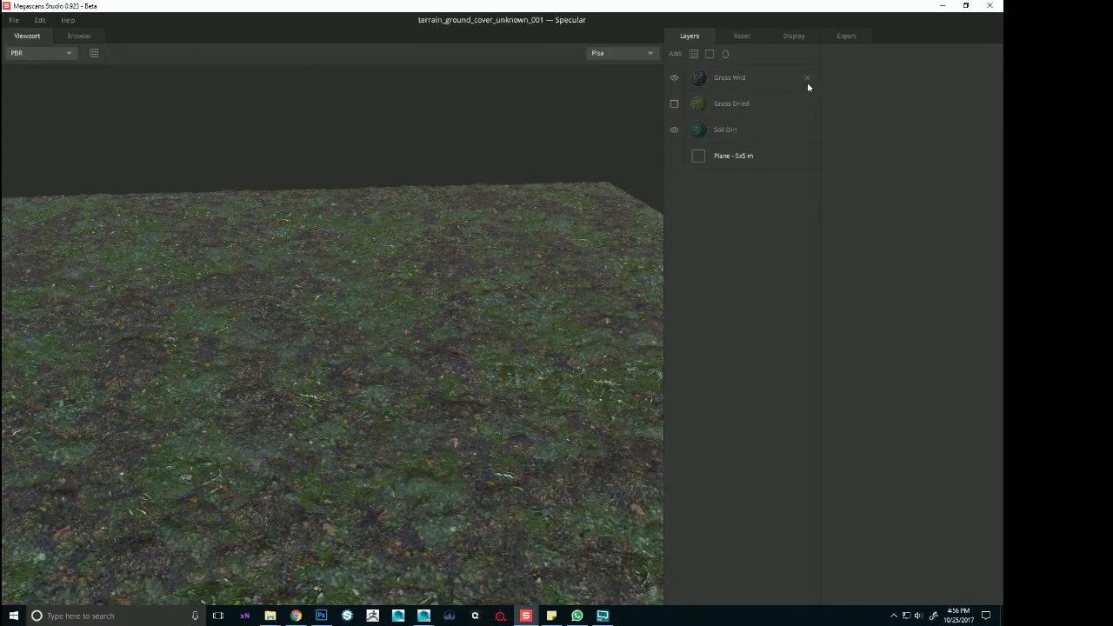
left_click(807, 78)
left_click(807, 80)
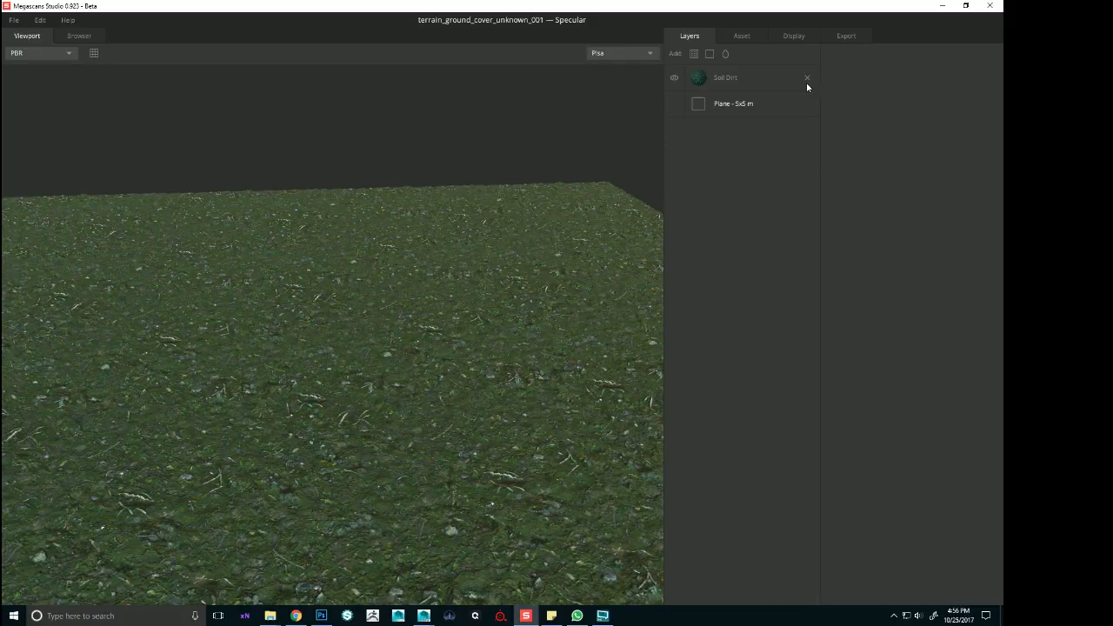
left_click(806, 79)
Add the chunky Soil Mud surface from the library as the base layer and inspect it on the plane
left_click(76, 36)
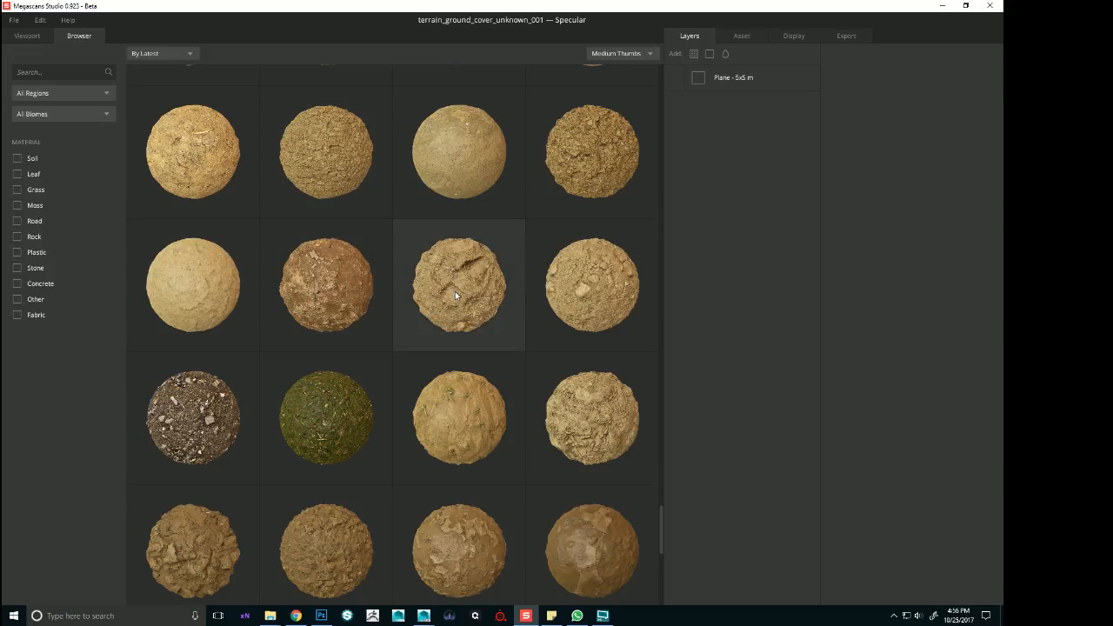
scroll(456, 288, "down", 5)
scroll(522, 209, "down", 1)
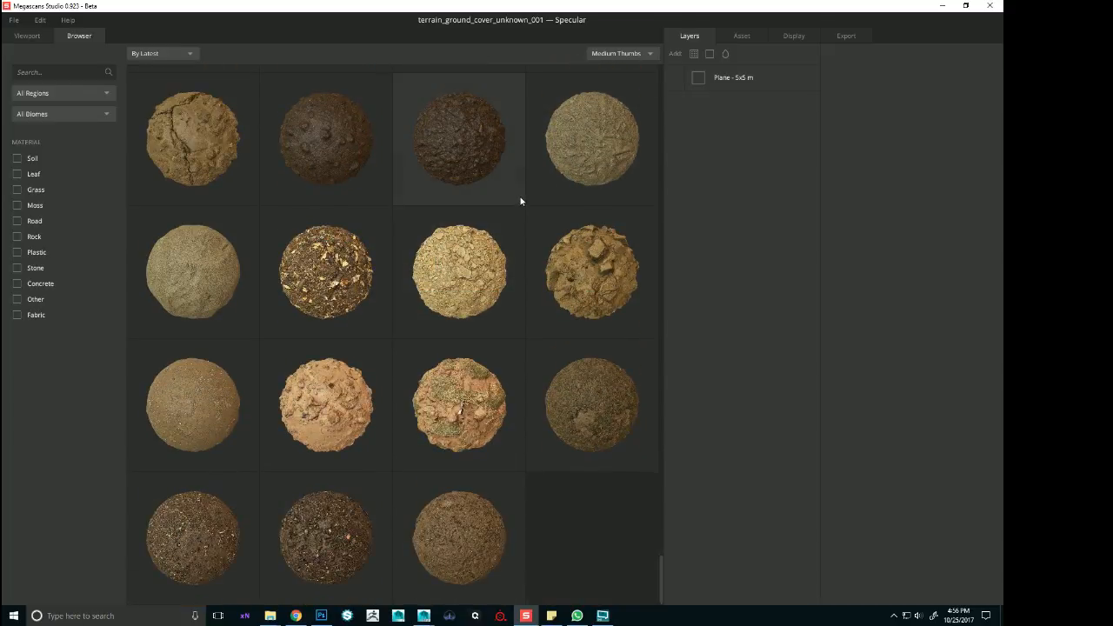
double_click(619, 280)
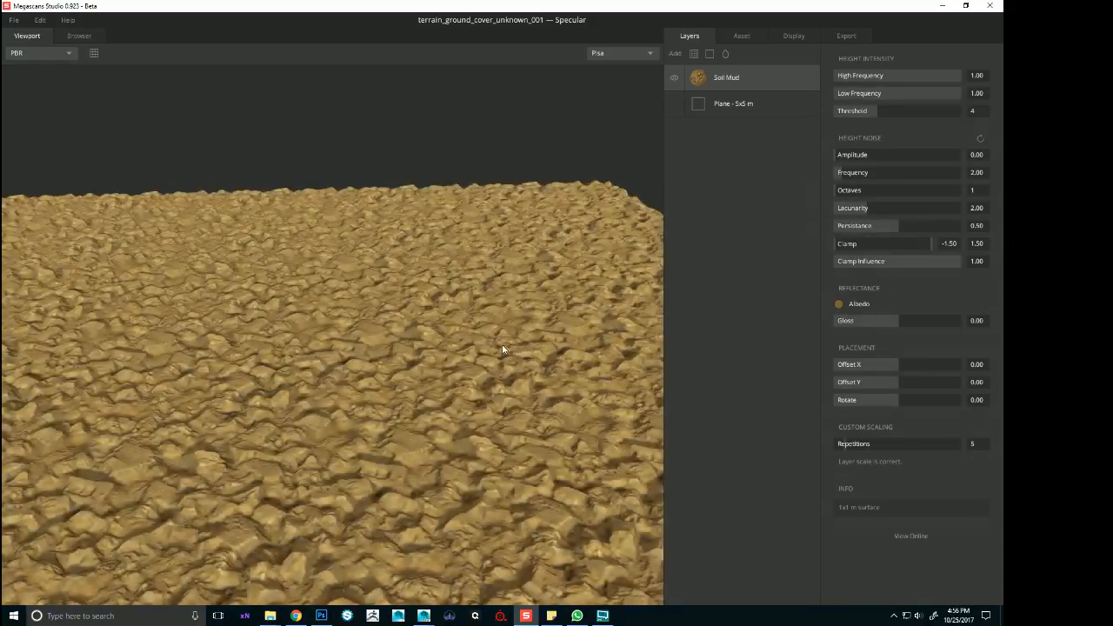
right_click_drag(502, 349, 357, 369, "alt")
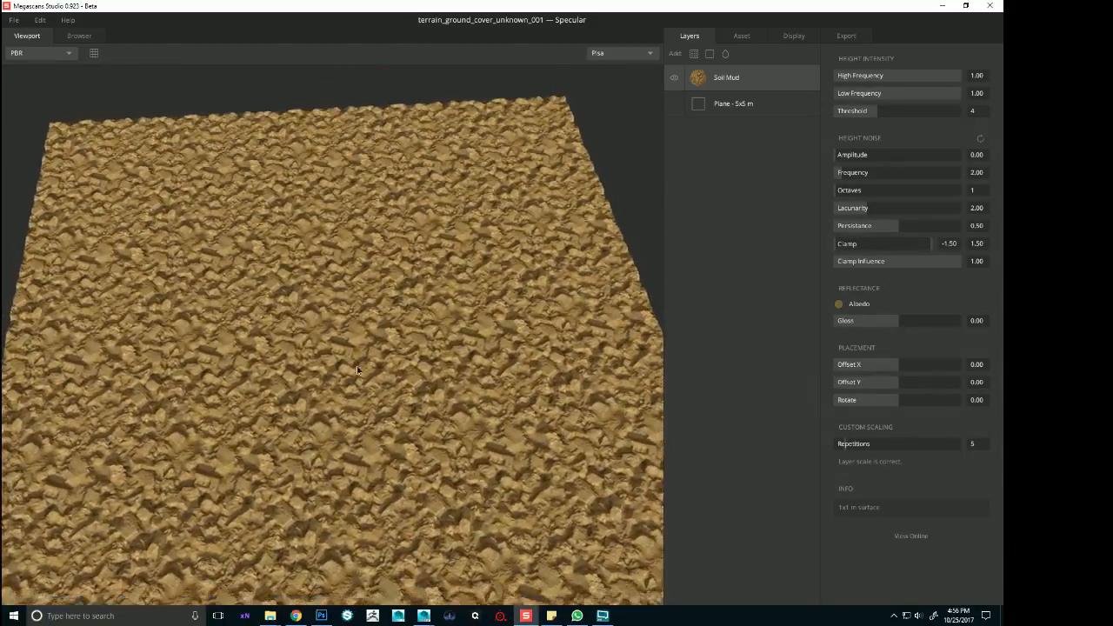
left_click_drag(357, 370, 388, 291, "alt")
right_click_drag(388, 292, 390, 340, "alt")
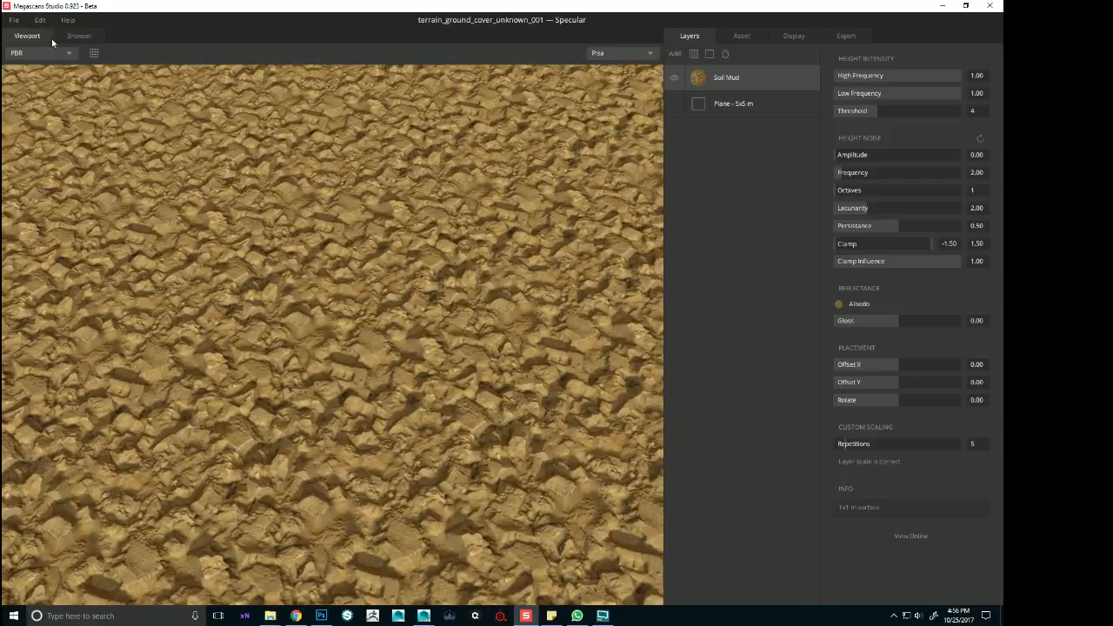
Add the cracked Soil Clay surface, hide Soil Mud, and move Soil Clay beneath it as the base layer
left_click(84, 35)
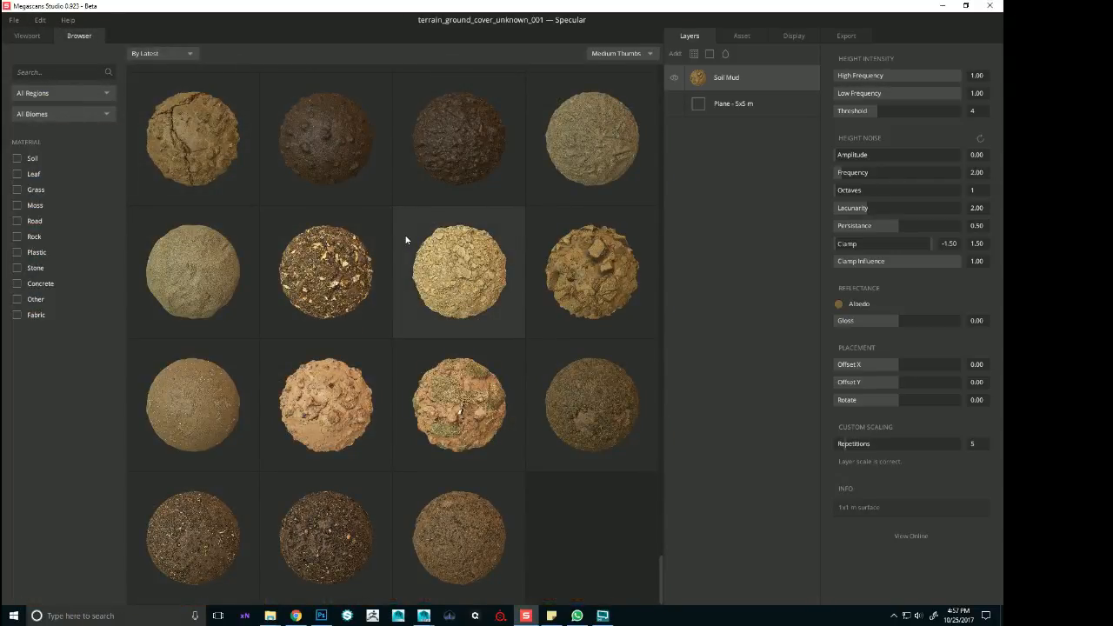
scroll(405, 237, "up", 1)
left_click(177, 261)
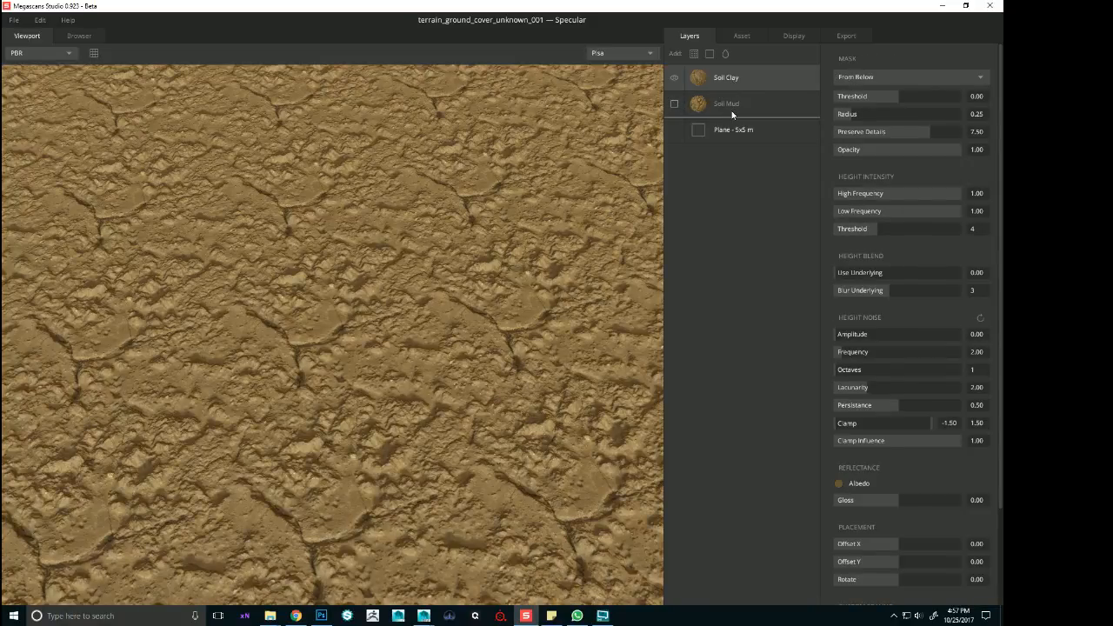
left_click_drag(732, 111, 732, 114)
right_click_drag(435, 322, 325, 238, "alt")
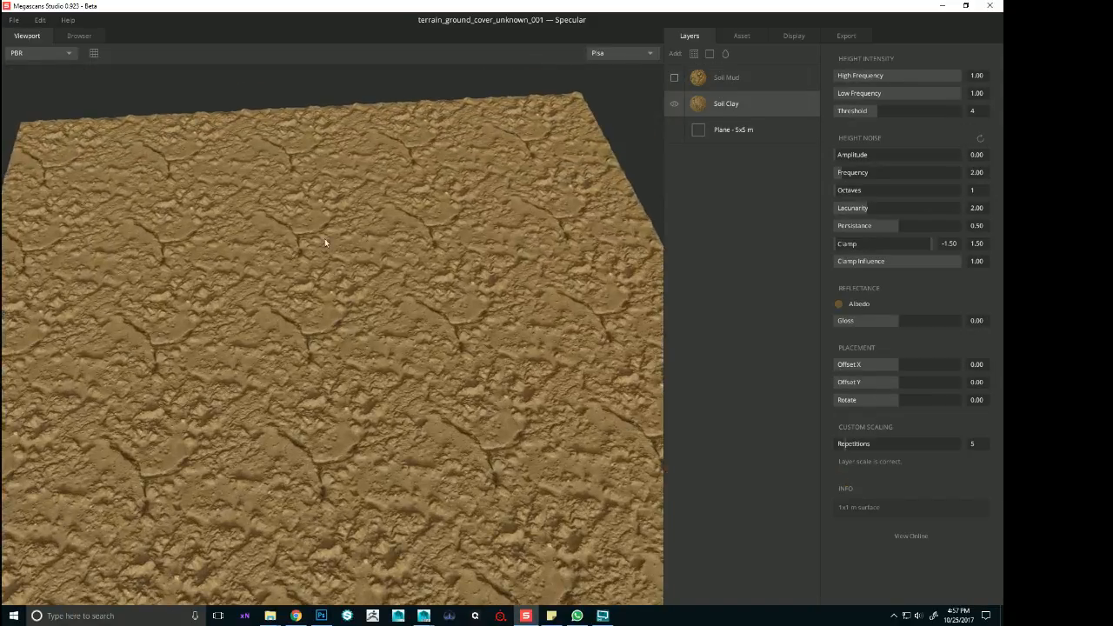
Browse the surface library for a darker ground and add the rough brown Soil surface as the uppermost layer
left_click(80, 35)
scroll(447, 216, "up", 2)
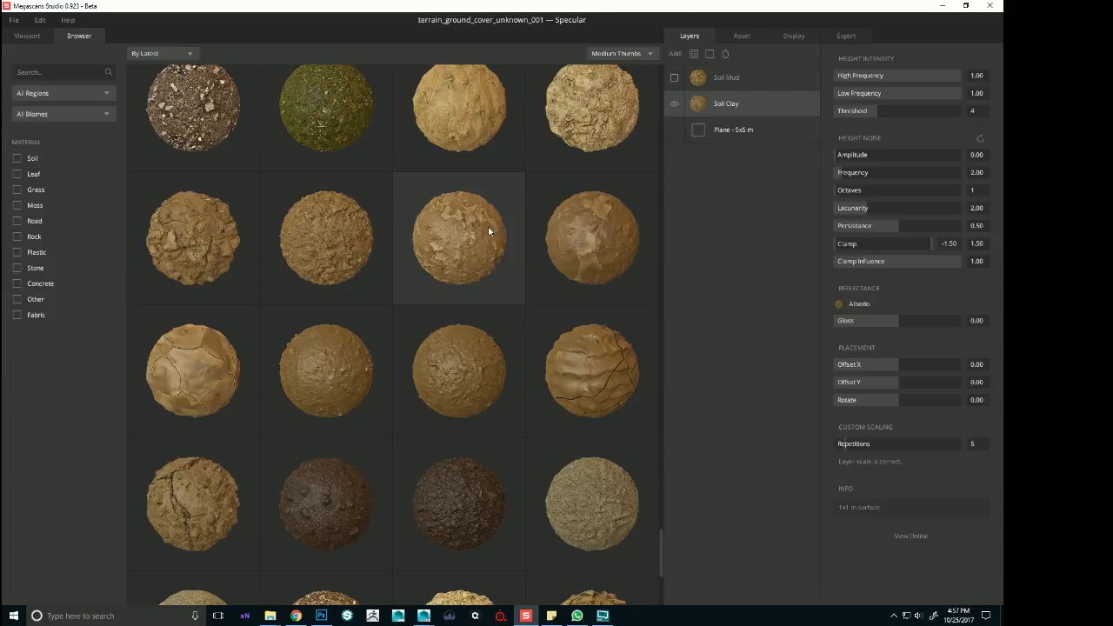
scroll(490, 227, "up", 2)
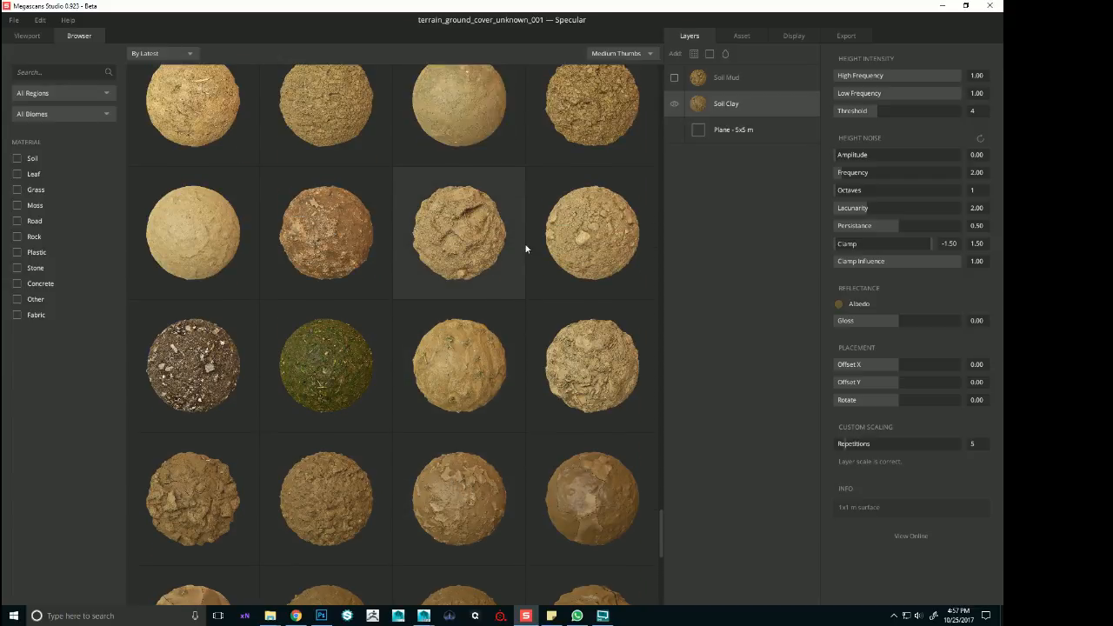
scroll(525, 250, "up", 3)
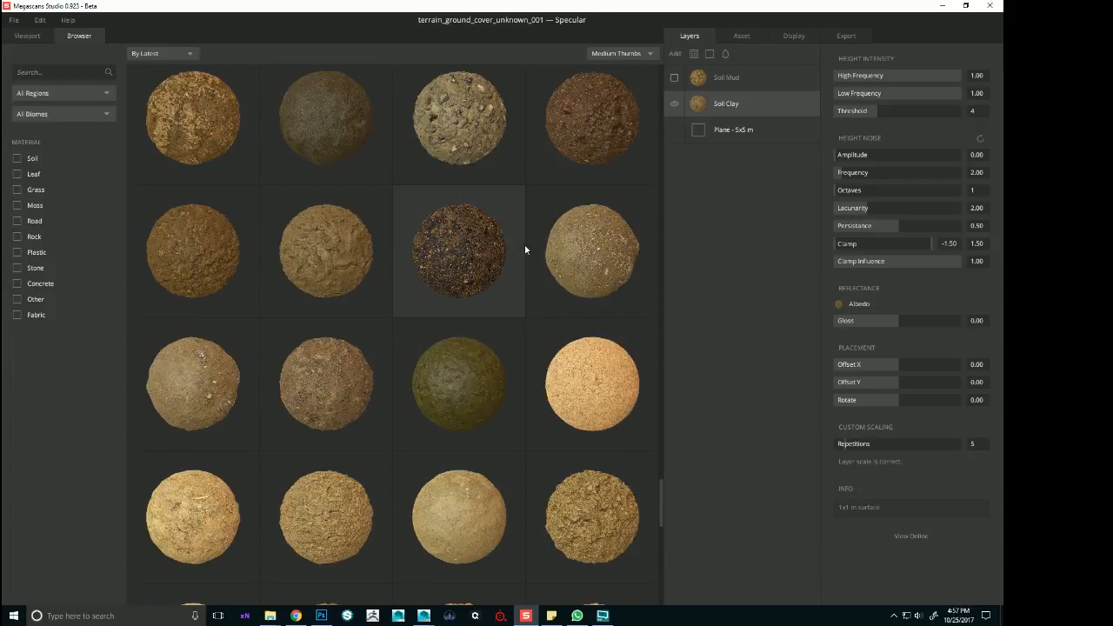
scroll(524, 245, "up", 5)
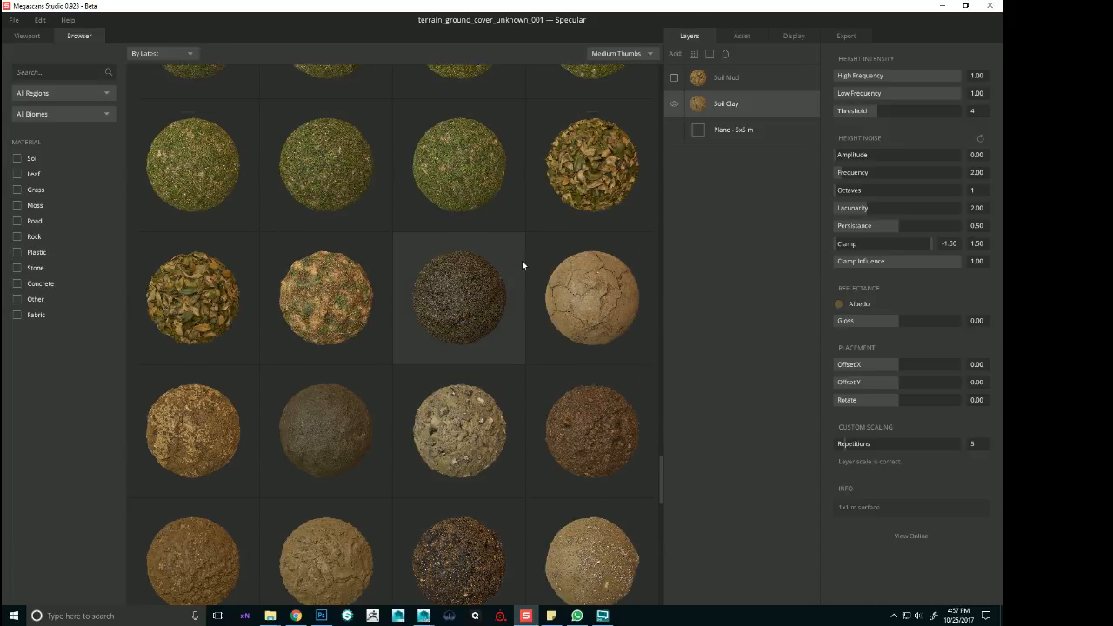
scroll(521, 271, "up", 5)
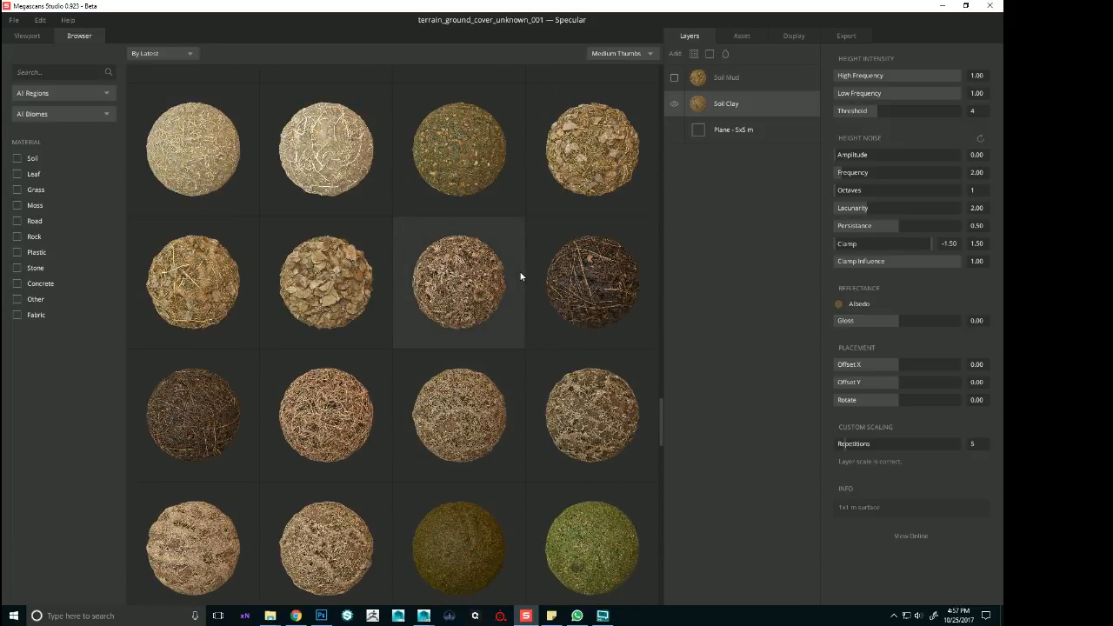
scroll(522, 275, "up", 5)
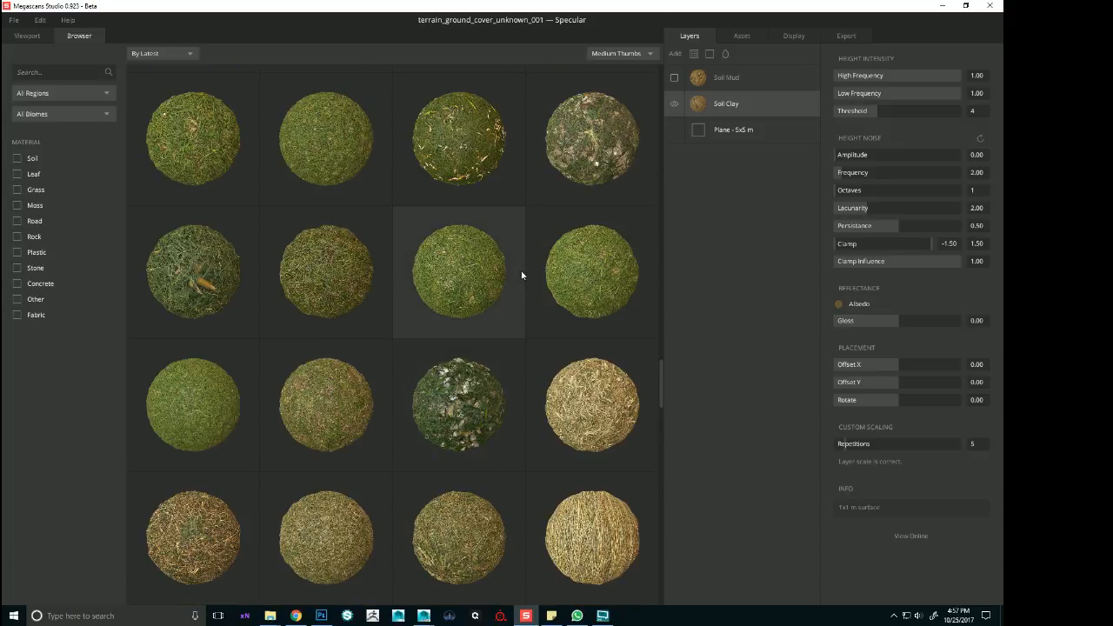
scroll(521, 274, "up", 5)
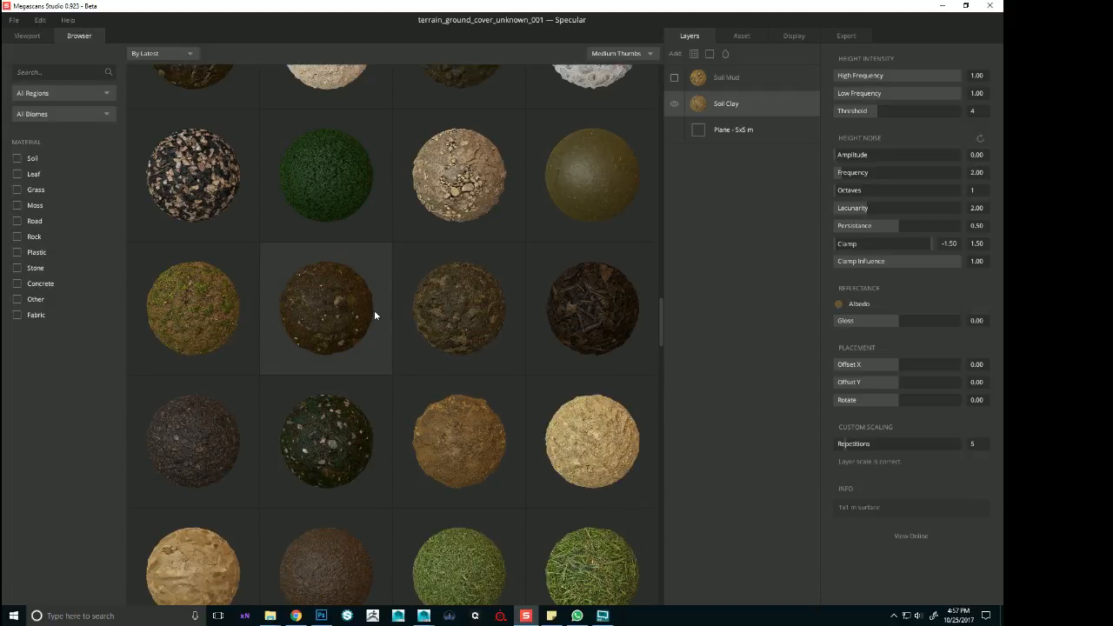
left_click(517, 304)
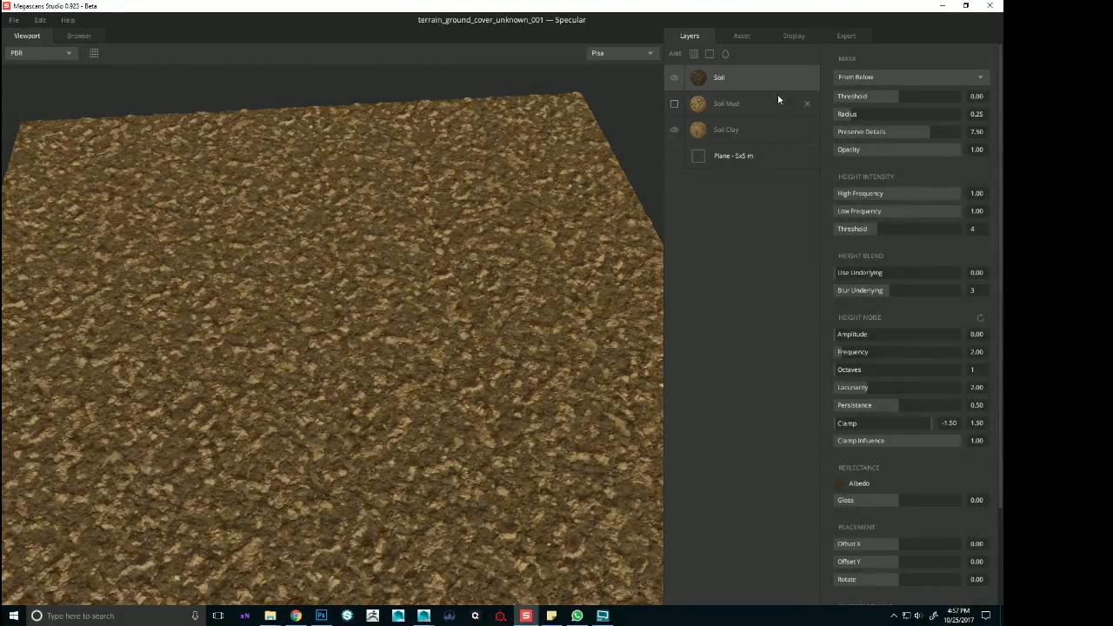
Delete the Soil Mud and Soil Clay layers and inspect the remaining Soil base on the plane
left_click(807, 104)
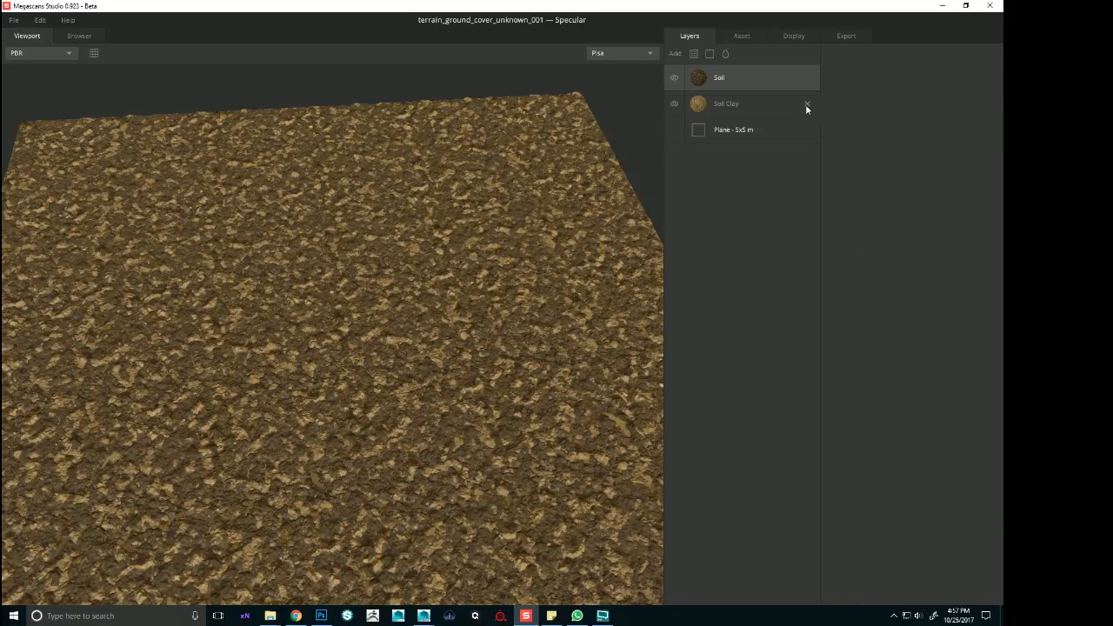
left_click(806, 104)
scroll(381, 418, "up", 5)
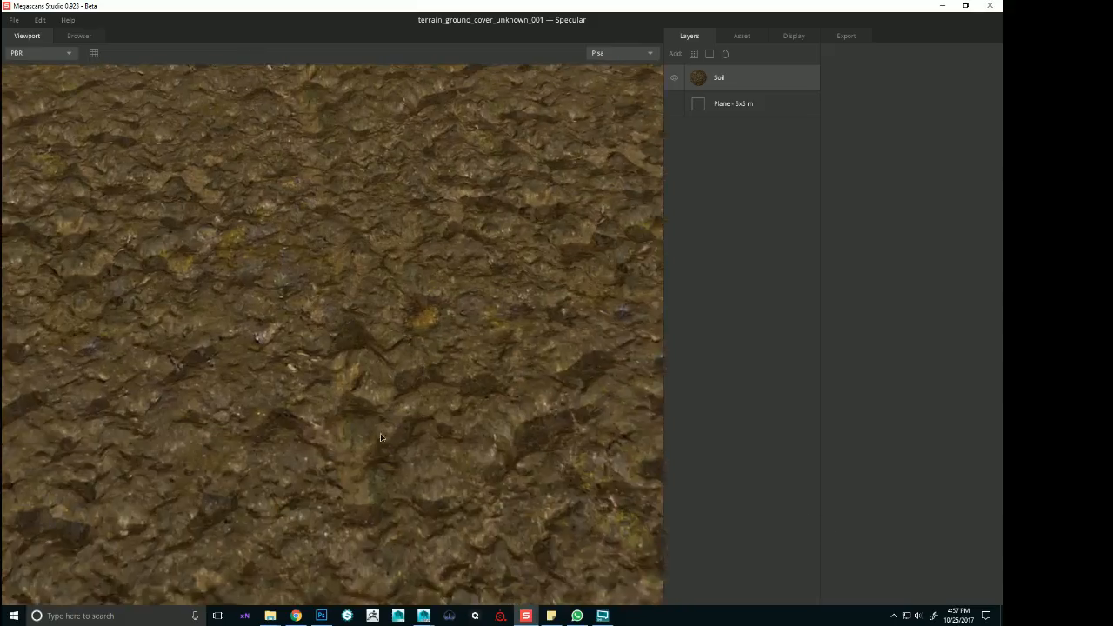
left_click_drag(380, 434, 430, 336, "alt")
right_click_drag(430, 335, 5, 228, "alt")
left_click_drag(398, 383, 433, 471, "alt")
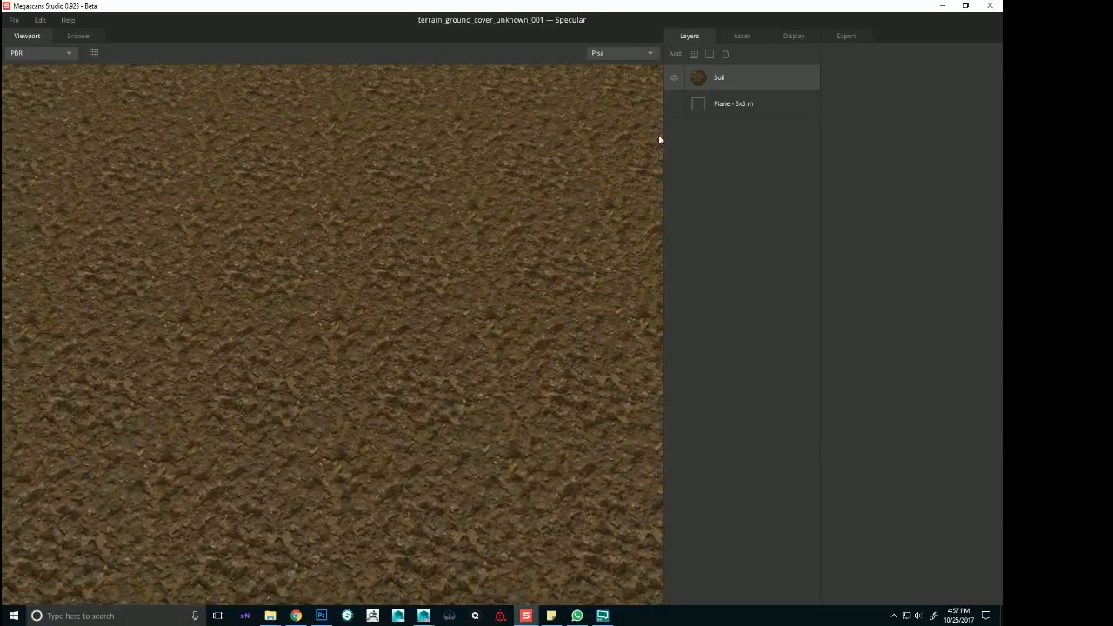
Try a near-black albedo colour, hex 110F09, on the Soil layer and discard the change
left_click(739, 82)
left_click(841, 305)
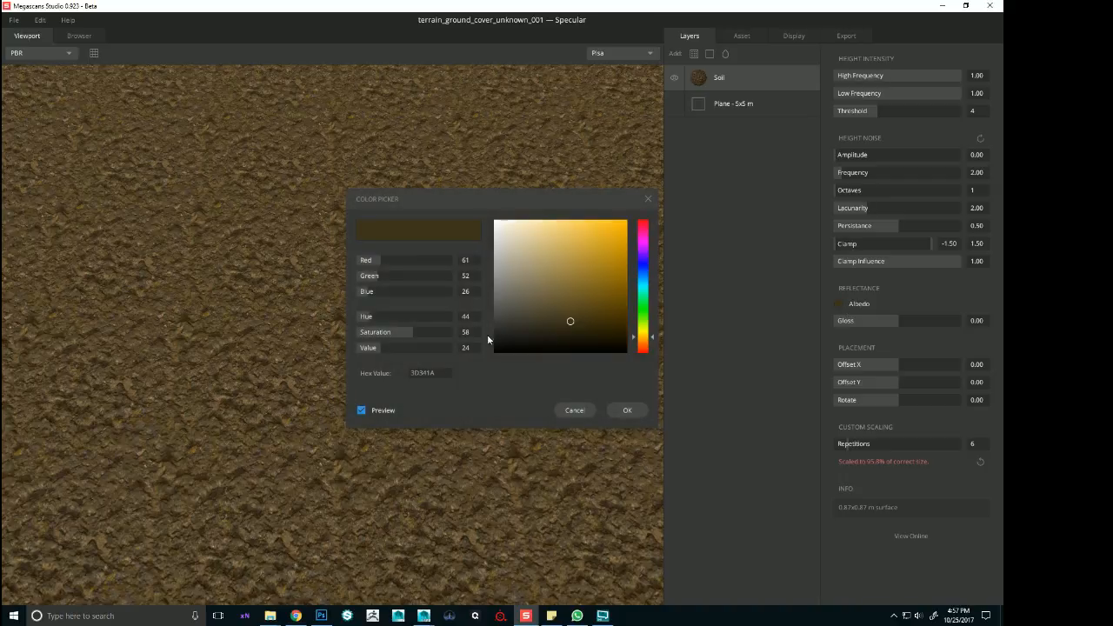
mouse_move(598, 318)
left_mouse_down()
mouse_move(604, 326)
mouse_move(563, 350)
mouse_move(552, 345)
left_mouse_up()
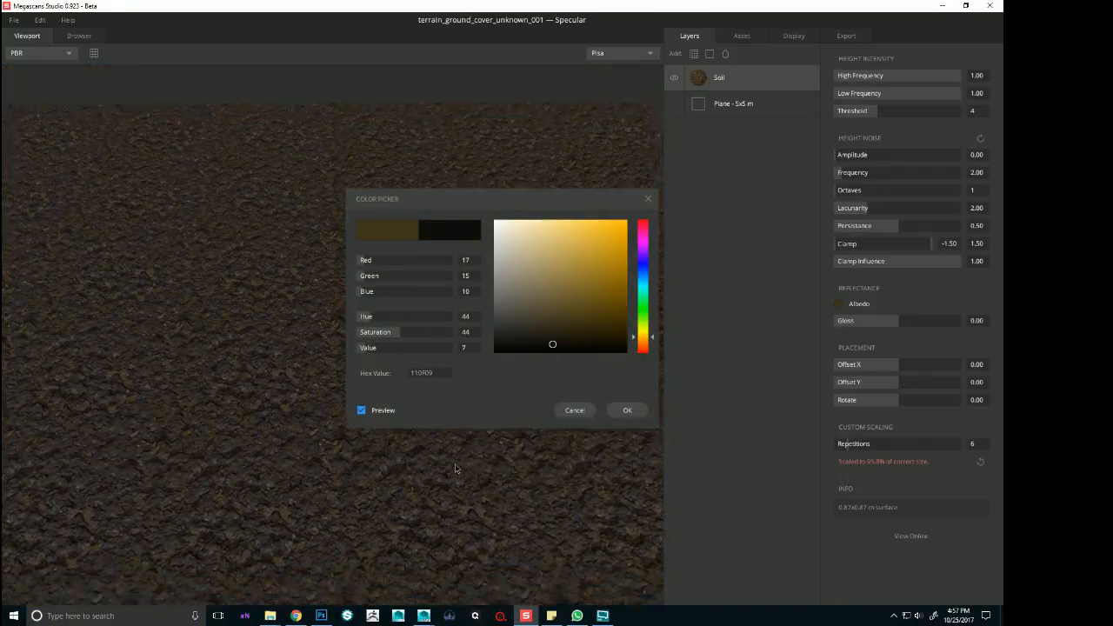
left_click(574, 410)
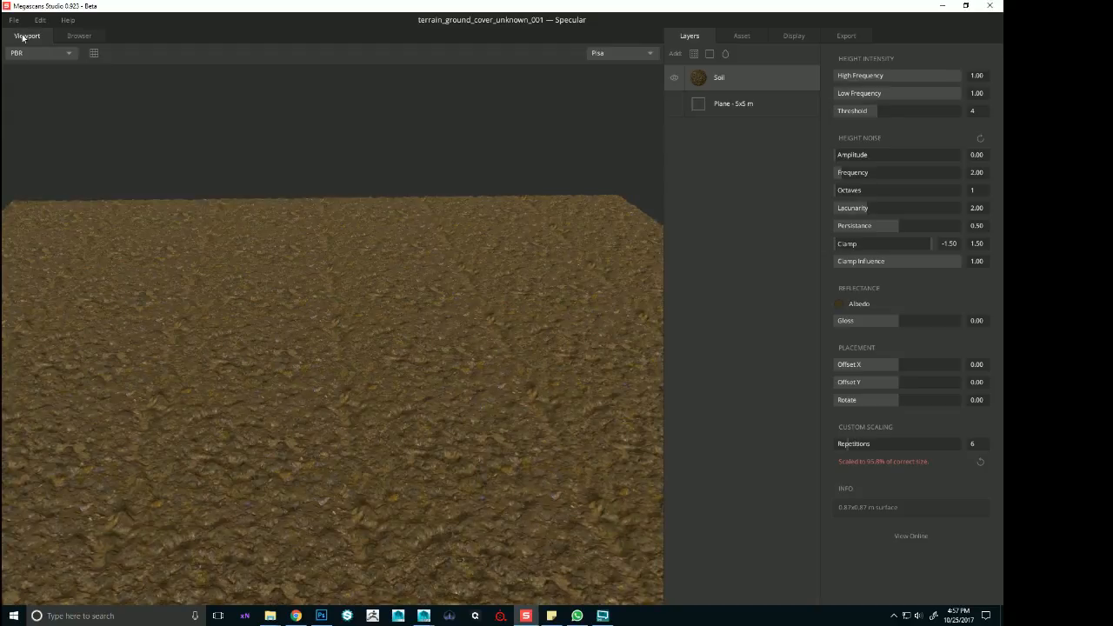
Open the saved terrain_ground_cover_unknown_001 material from the ground_textures project in place of the current Soil setup
left_click(14, 19)
left_click(26, 55)
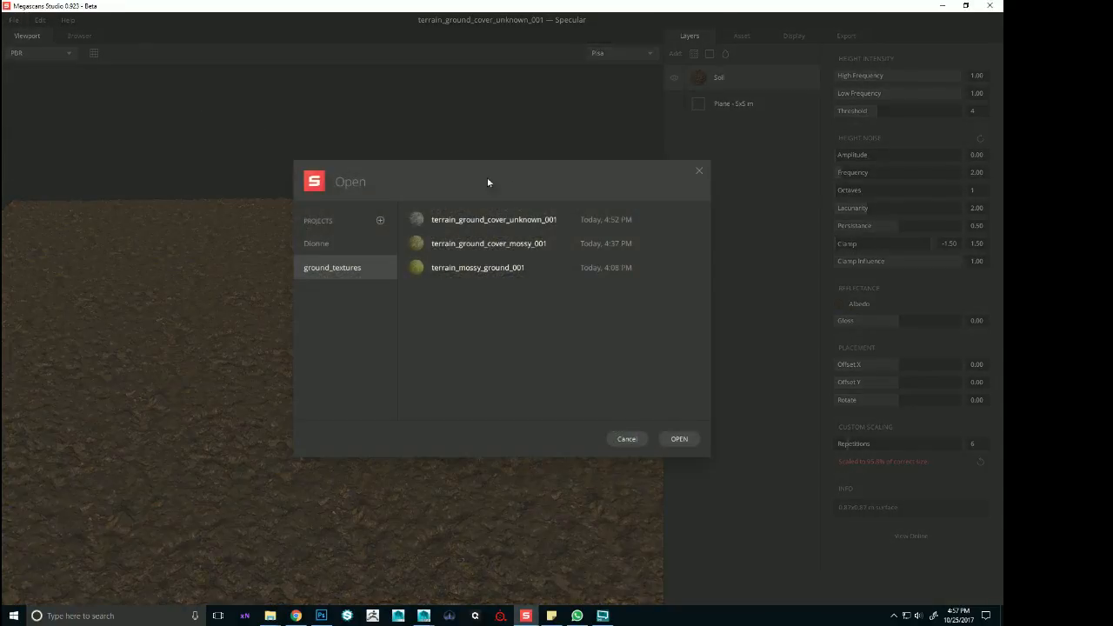
left_click(528, 249)
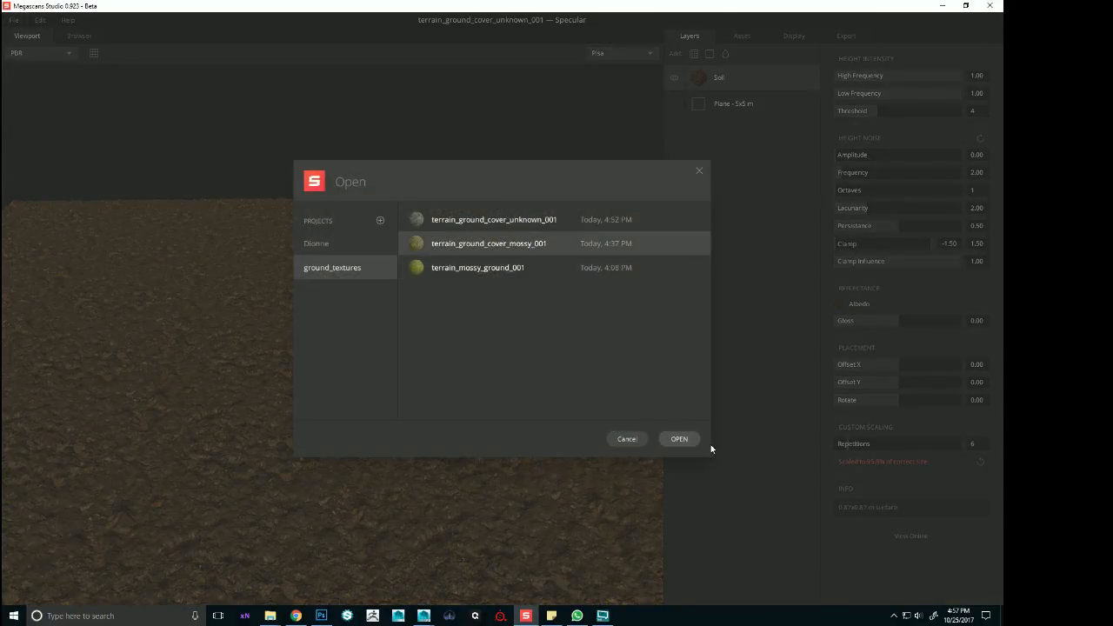
left_click(487, 221)
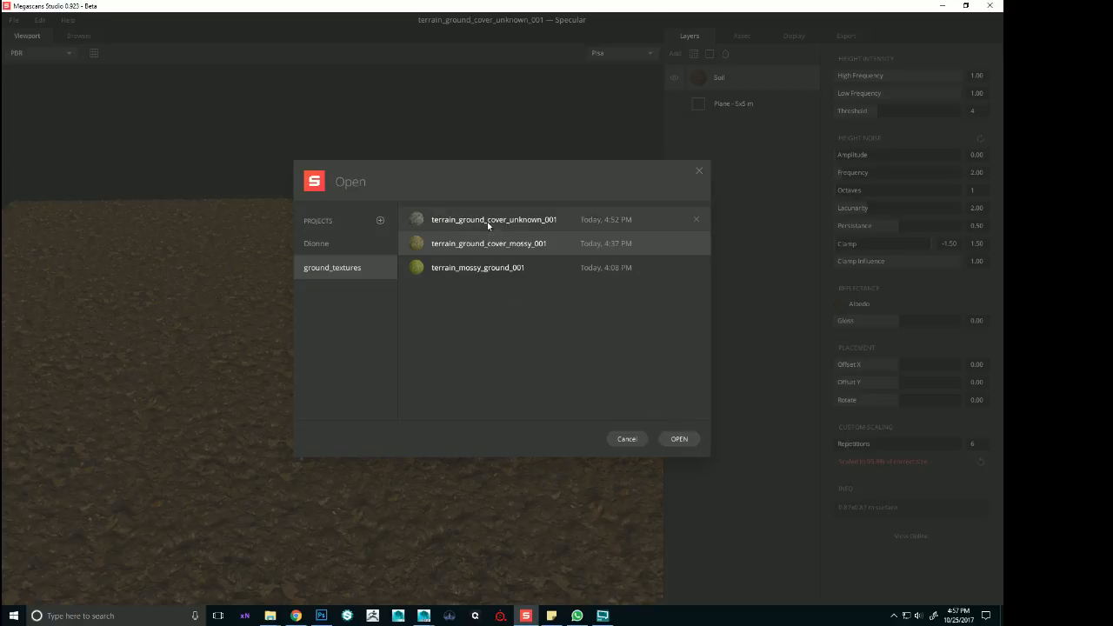
left_click(681, 440)
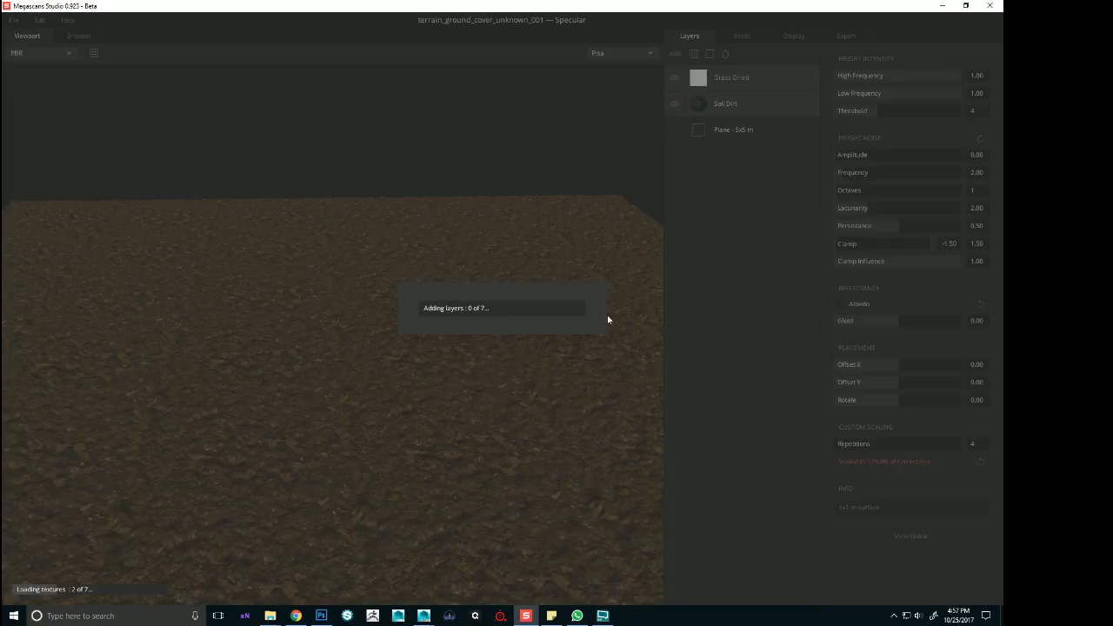
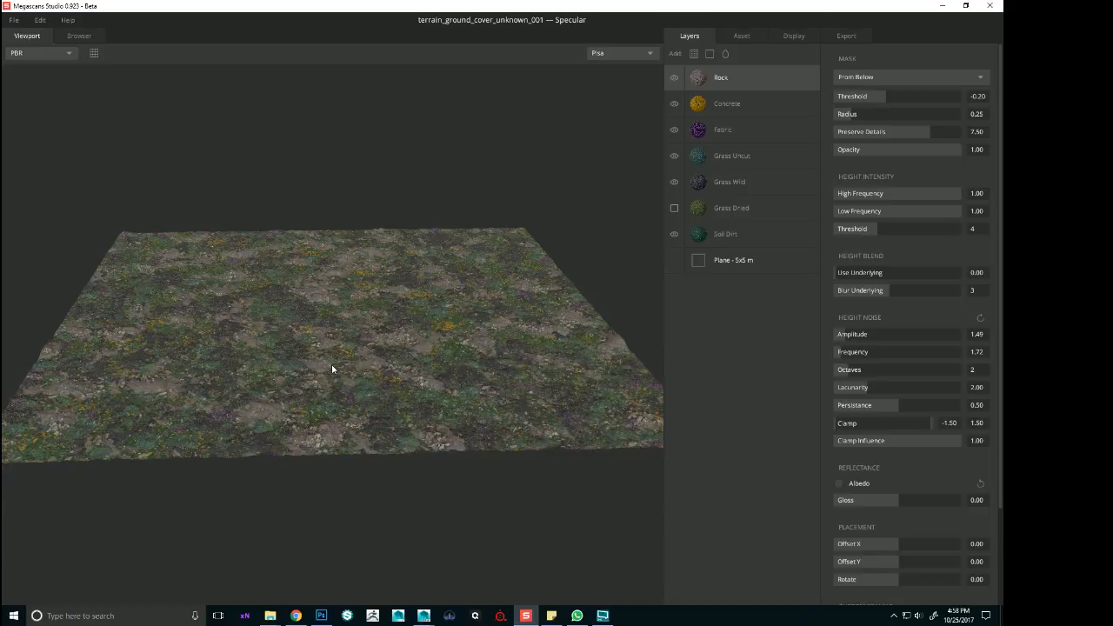
Hide the Rock layer and inspect the remaining ground cover on the plane
left_click(675, 78)
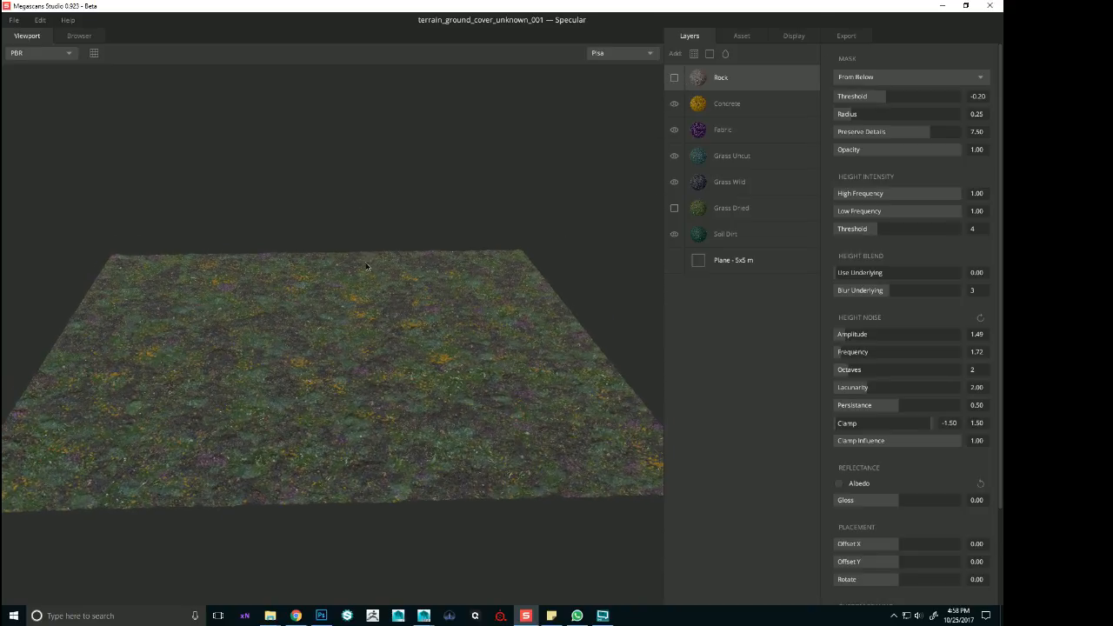
mouse_move(366, 267)
left_mouse_down()
mouse_move(361, 351)
mouse_move(366, 283)
left_mouse_up()
right_click_drag(366, 283, 216, 114)
Browse the surface library for leaf-strewn dry grass and add that Grass Dried surface as the uppermost layer
left_click(78, 37)
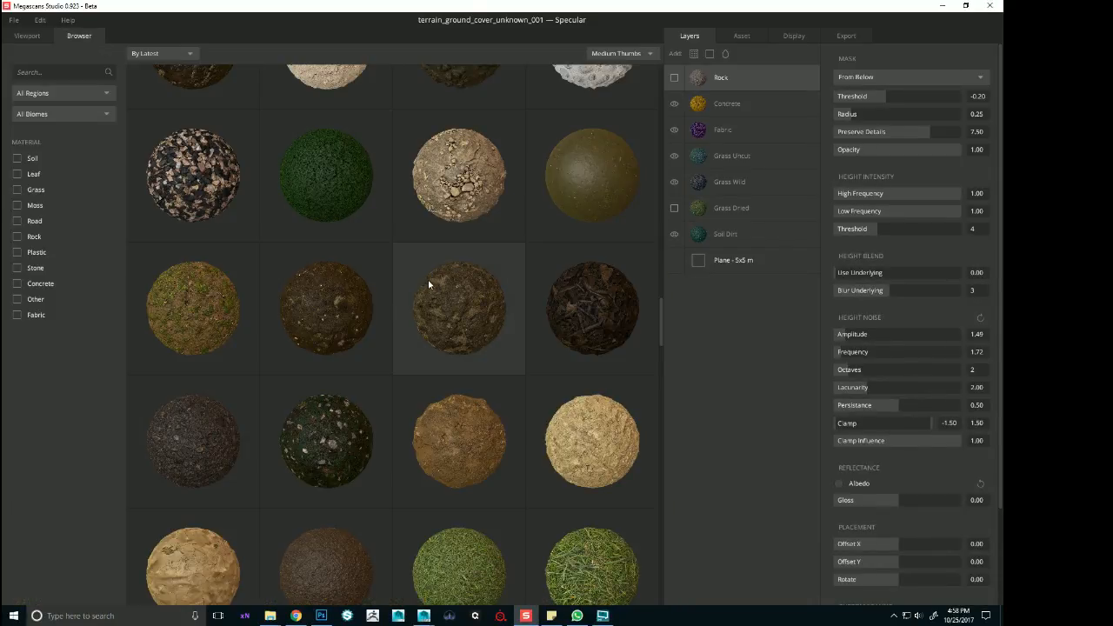
scroll(431, 283, "up", 10)
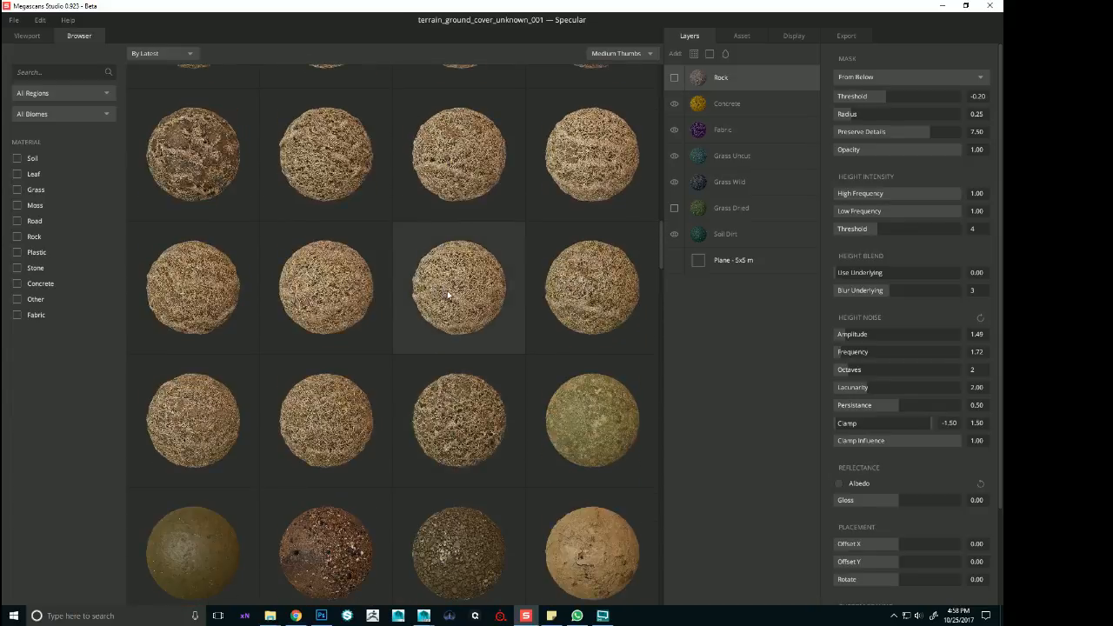
scroll(452, 287, "up", 10)
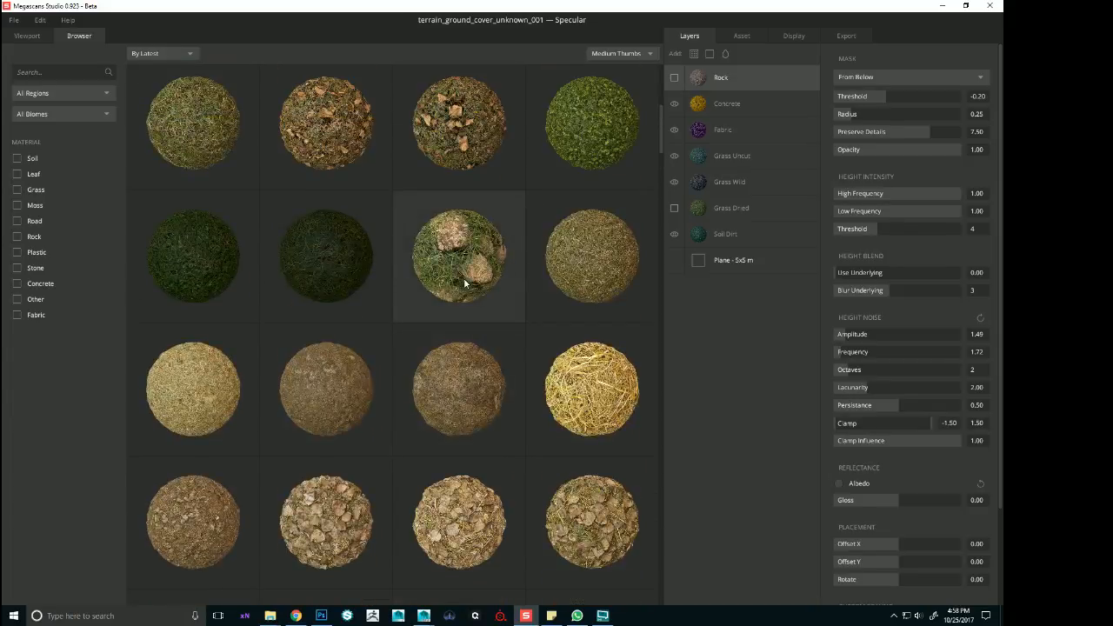
scroll(464, 283, "down", 3)
scroll(514, 287, "up", 3)
scroll(514, 287, "down", 2)
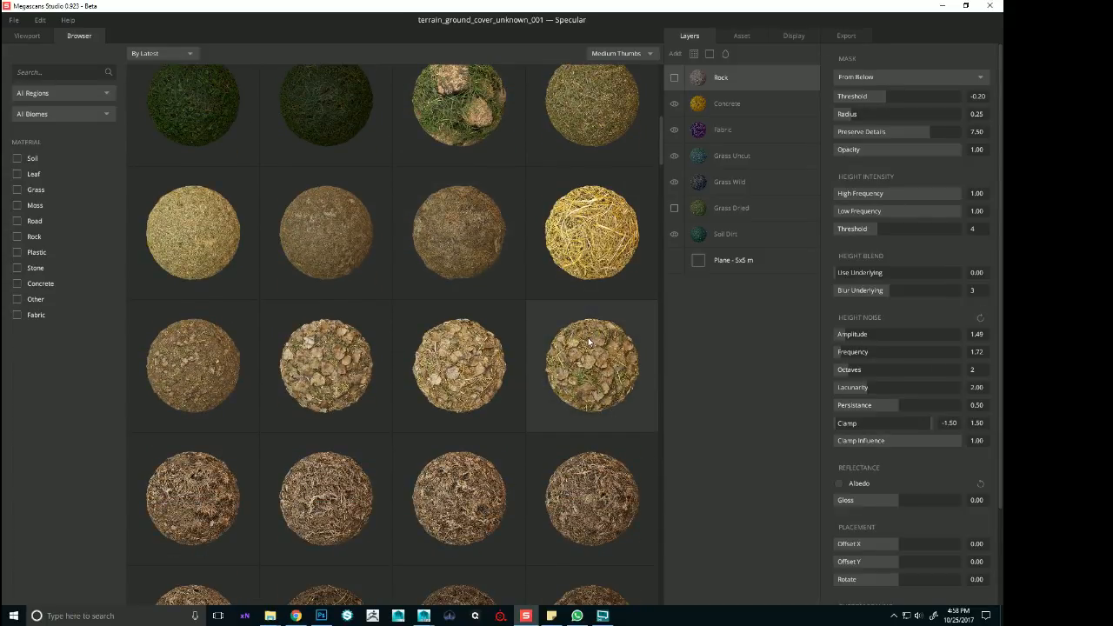
double_click(588, 337)
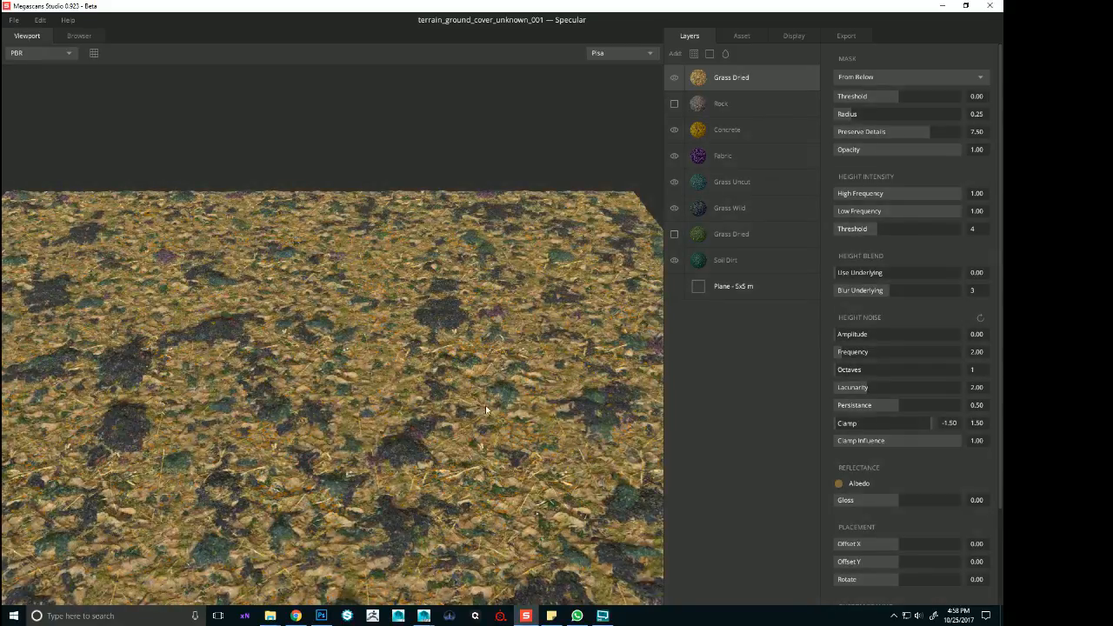
right_click_drag(485, 406, 448, 331, "alt")
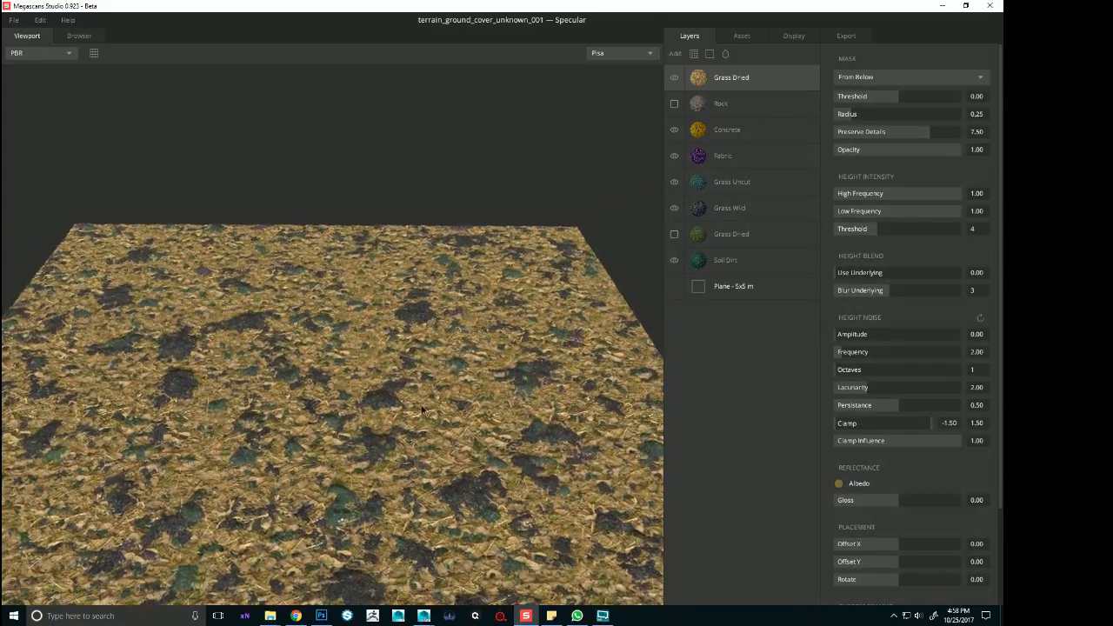
left_click_drag(447, 330, 441, 303, "alt")
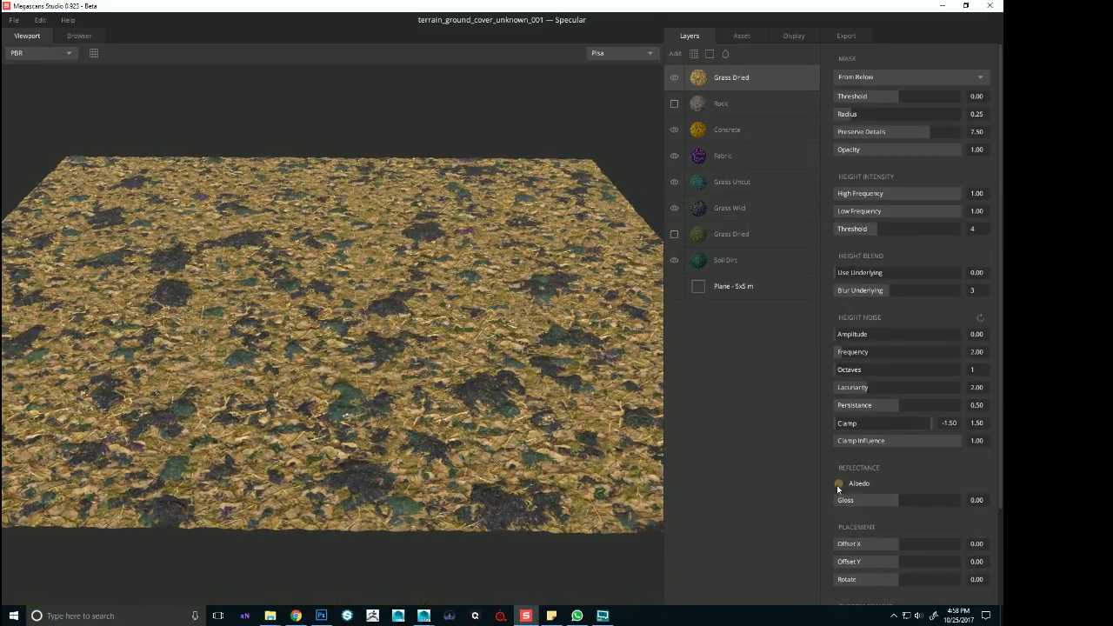
Try a muted dark brown albedo colour, hex 4F4437, on the uppermost Grass Dried layer
left_click(838, 484)
left_click_drag(551, 198, 774, 269)
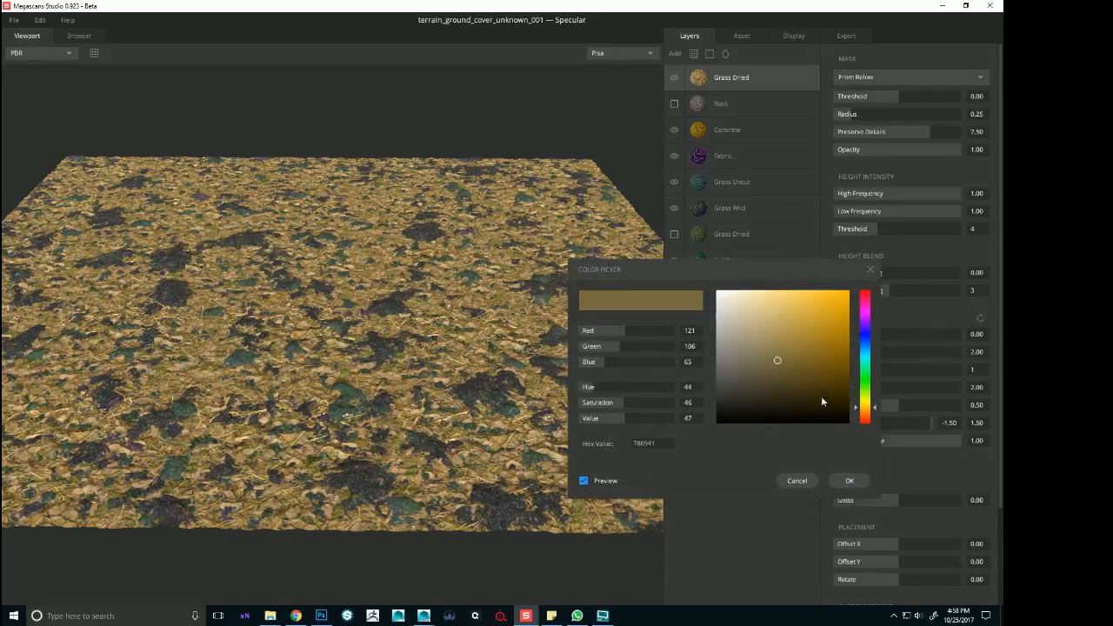
left_click_drag(877, 412, 875, 416)
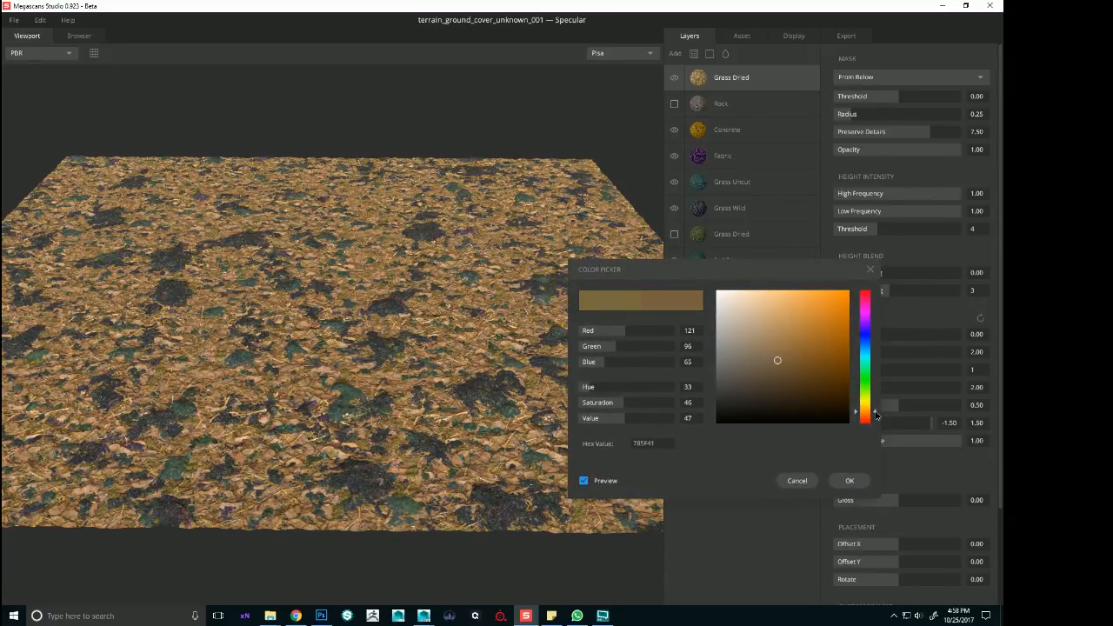
left_click(605, 421)
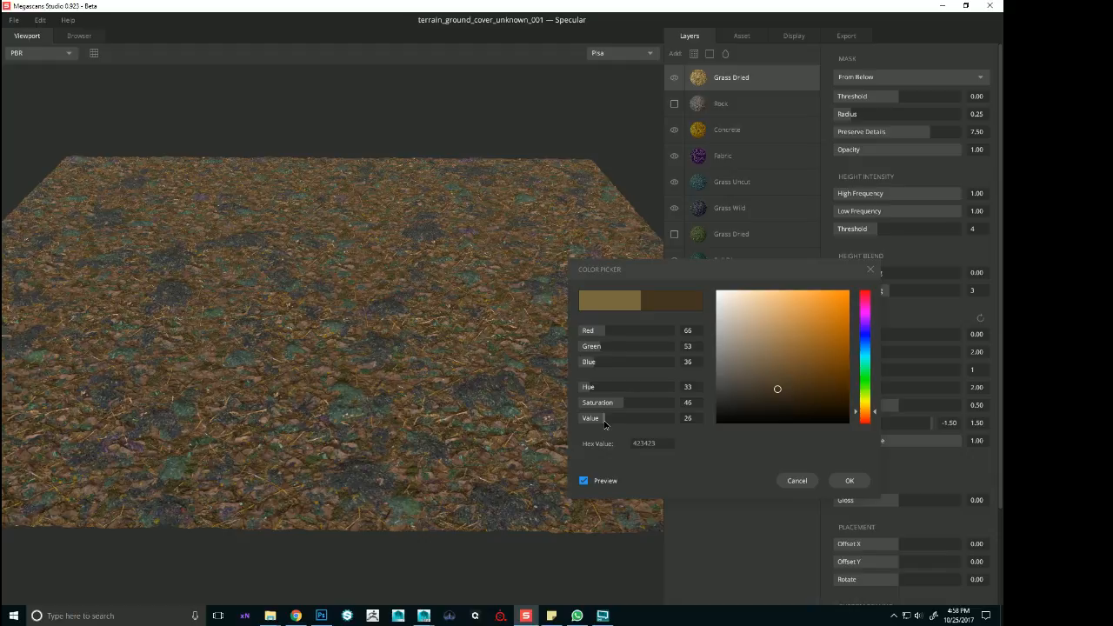
left_click(609, 420)
left_click_drag(609, 404, 610, 406)
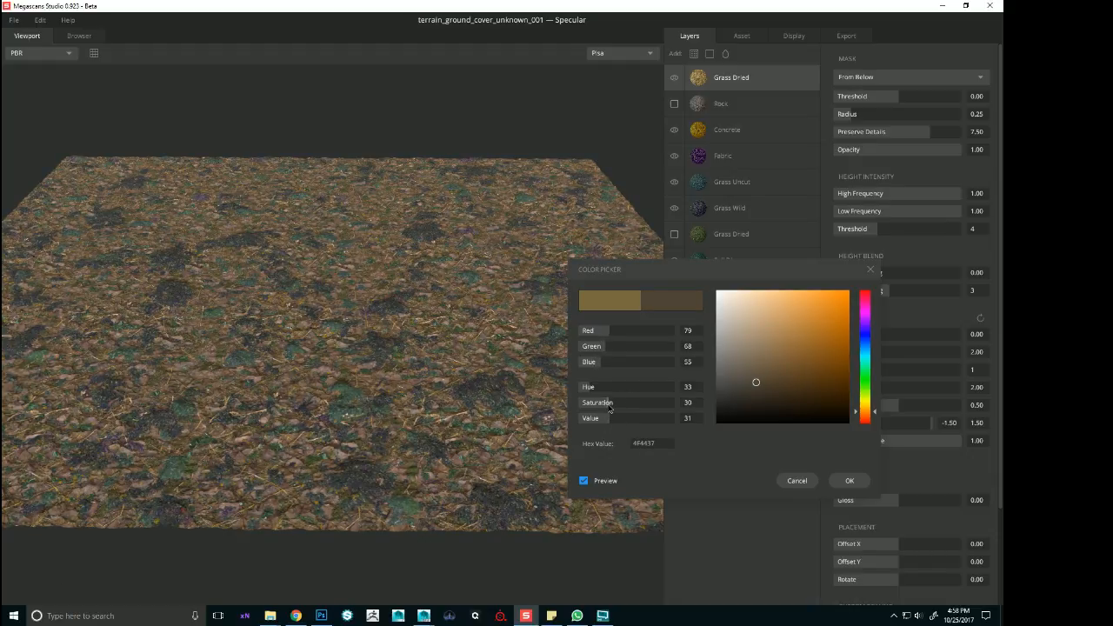
Try mask opacities of 0.53 and 0.85 on the uppermost Grass Dried layer and close the colour picker
left_click(902, 149)
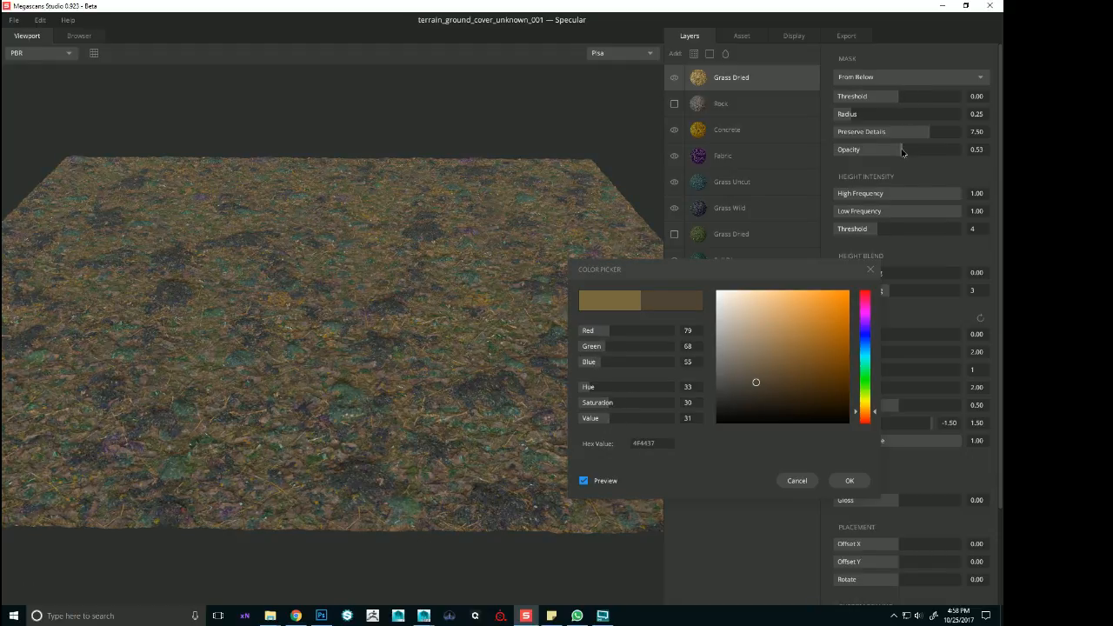
left_click_drag(904, 149, 974, 154)
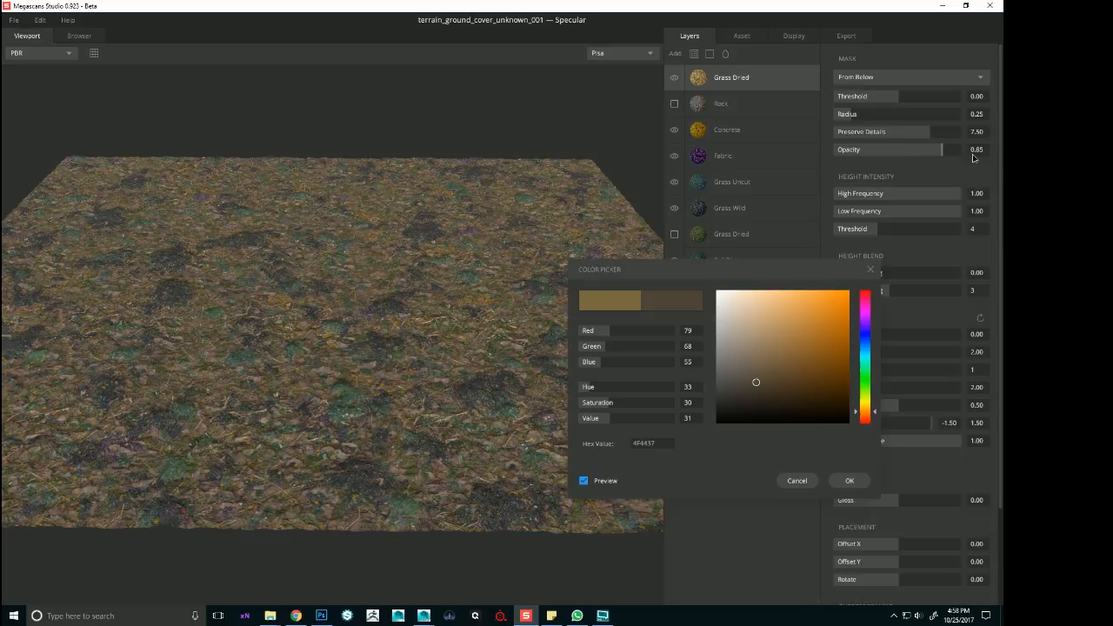
left_click(872, 270)
Delete the uppermost Grass Dried layer and inspect the remaining ground cover up close
left_click(807, 77)
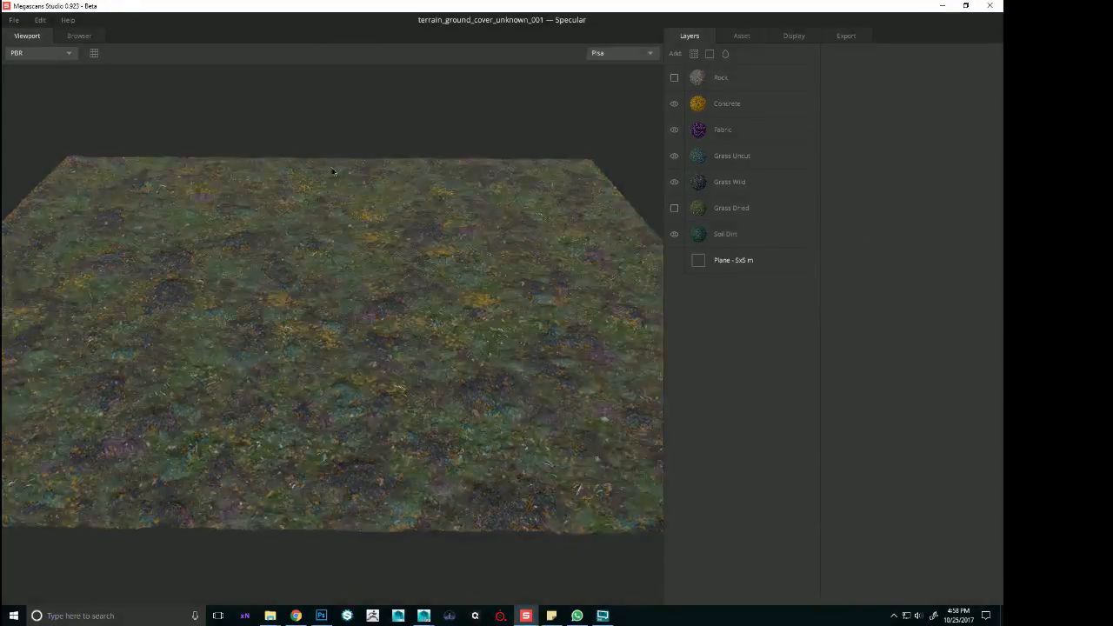
scroll(481, 200, "up", 2)
key("alt+Tab")
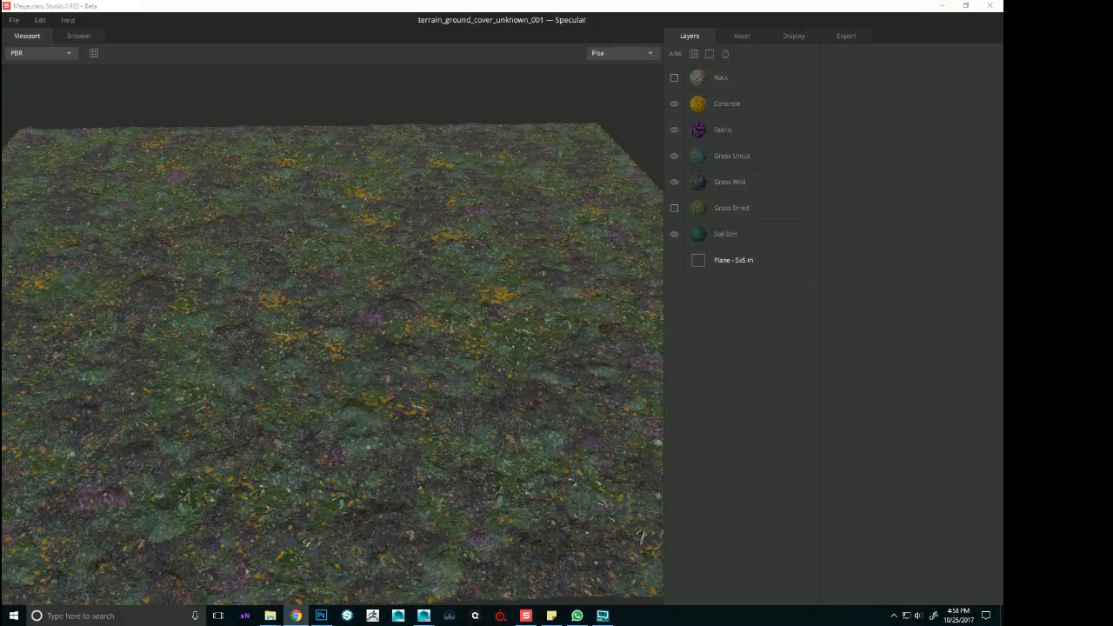